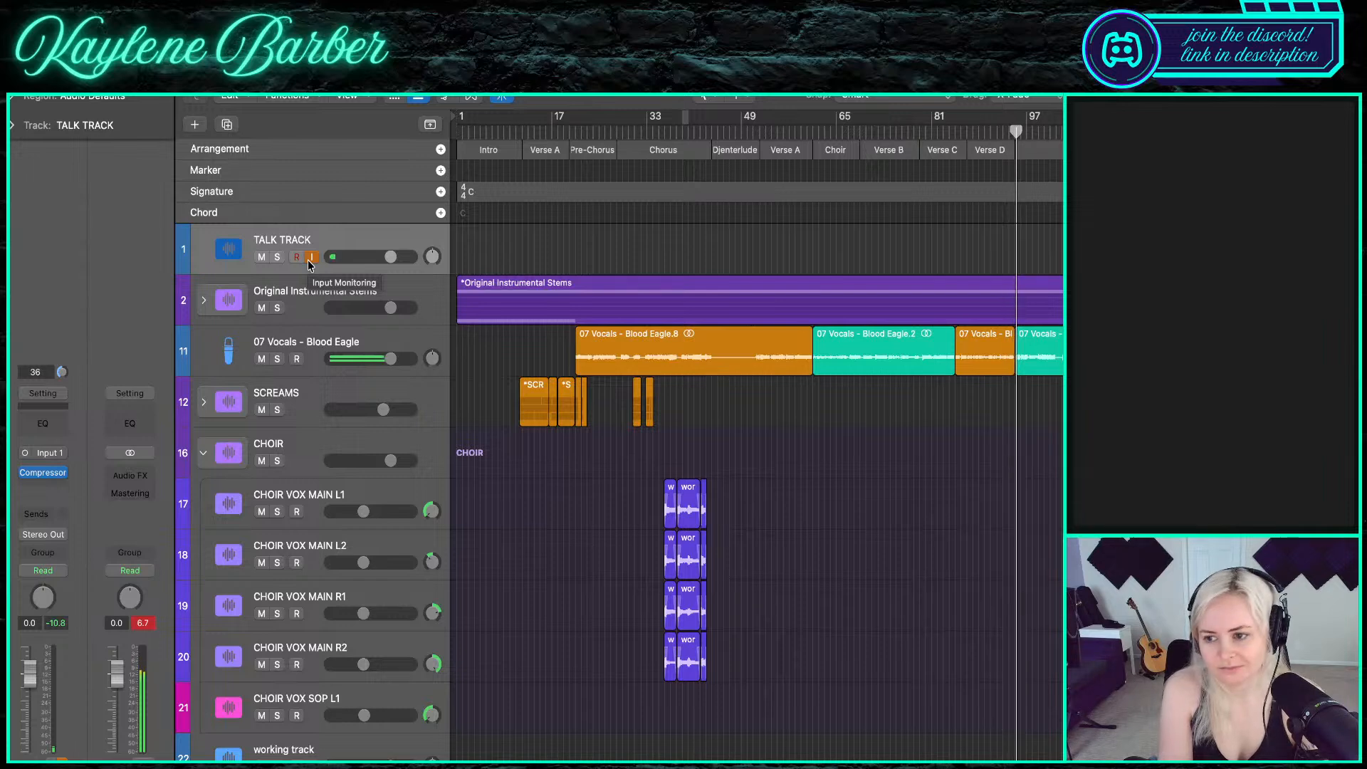
- Look over the arrangement from the Bridge through the solo to the Reprise, along with the vocal and choir tracks
scroll(879, 213, right, 5)
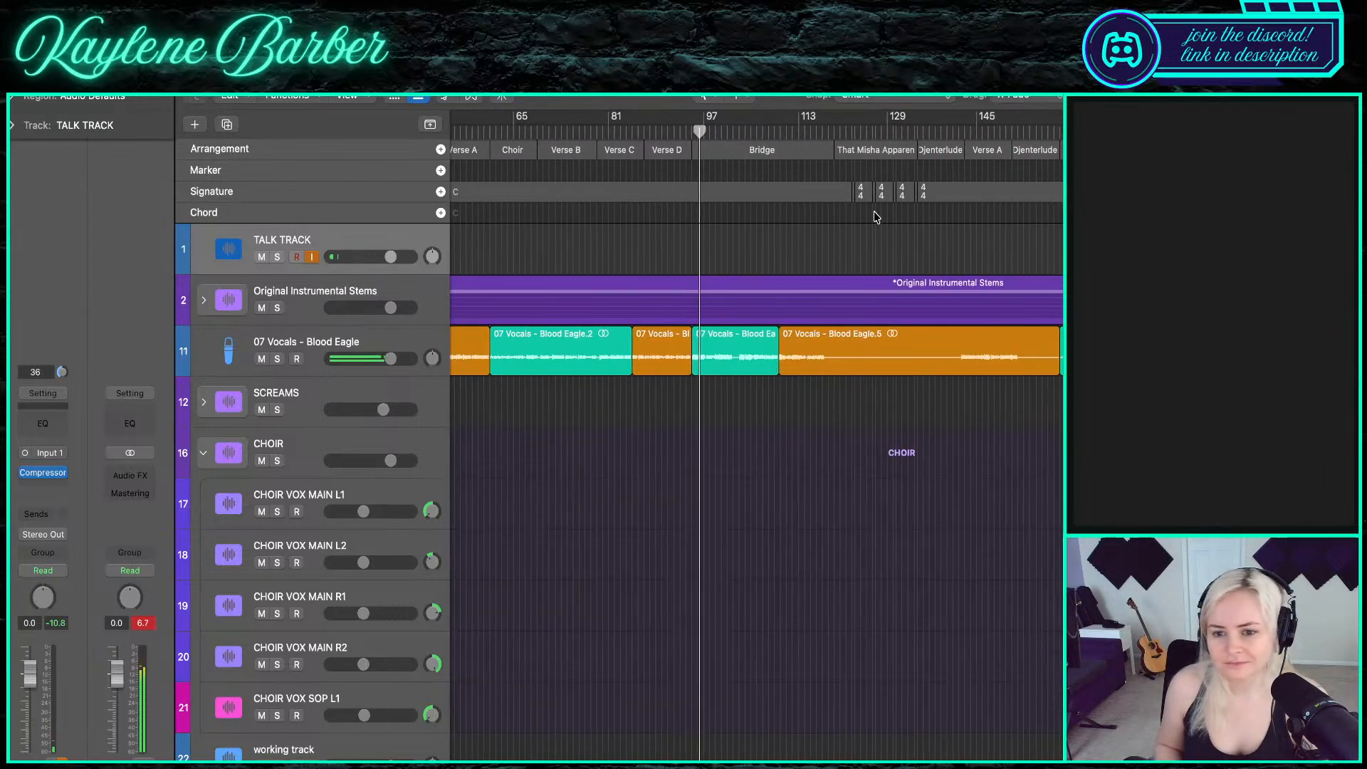
scroll(907, 274, up, 5)
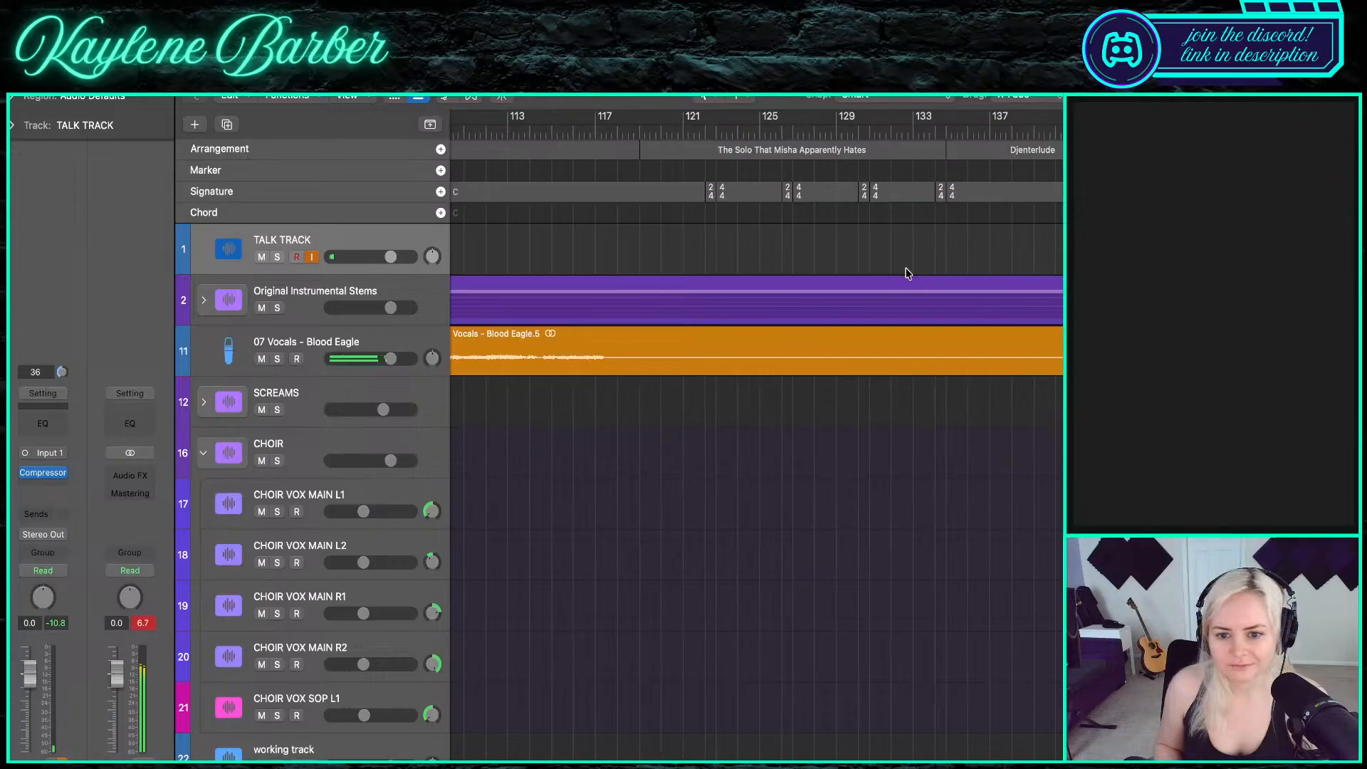
scroll(748, 320, down, 5)
scroll(749, 320, left, 2)
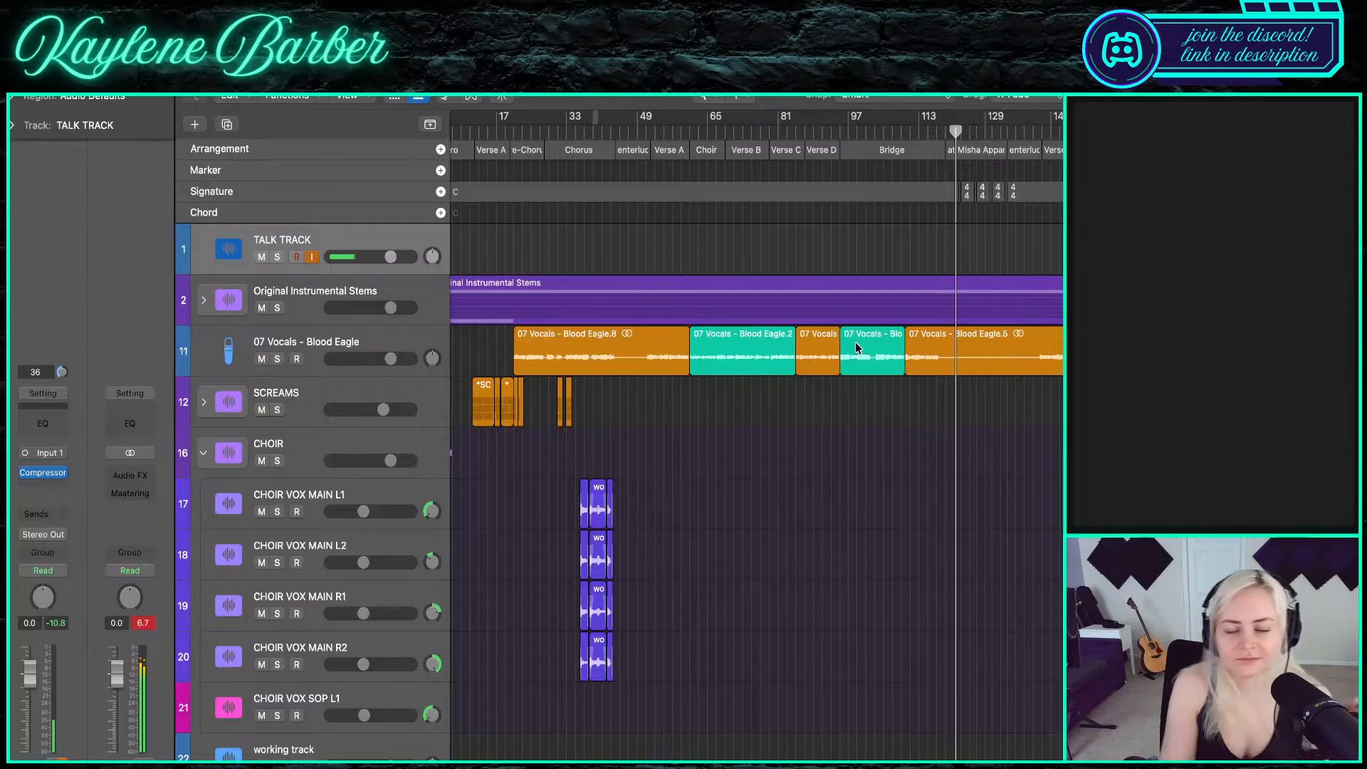
scroll(1054, 349, up, 10)
scroll(1053, 349, down, 3)
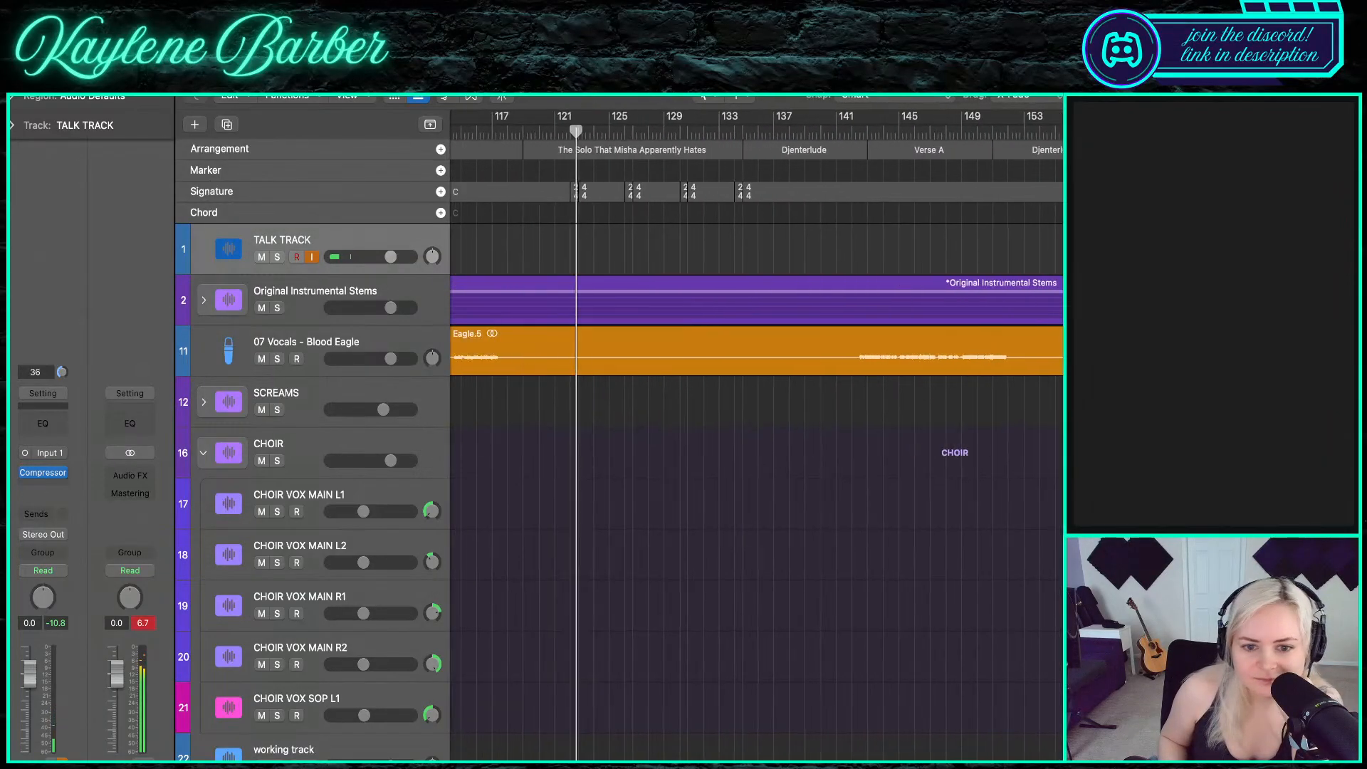
scroll(589, 451, left, 3)
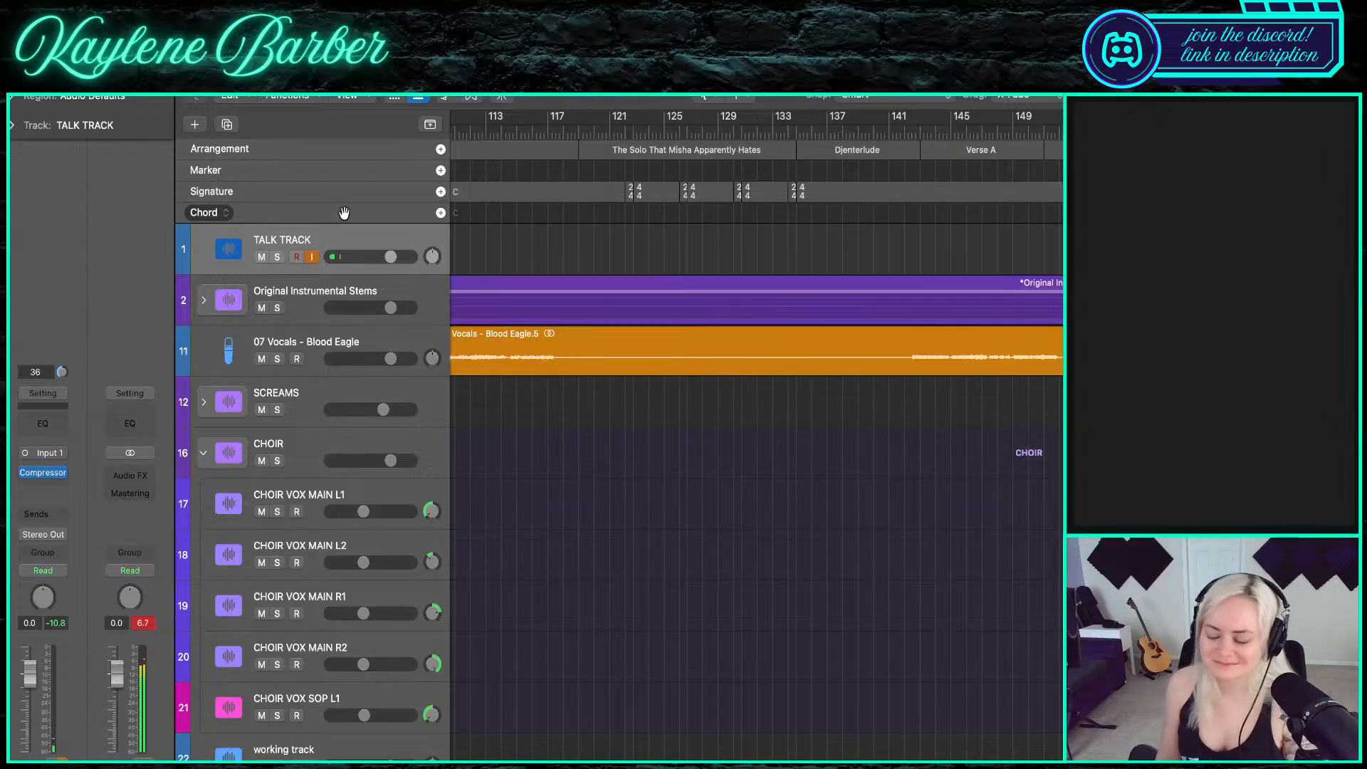
scroll(895, 555, right, 10)
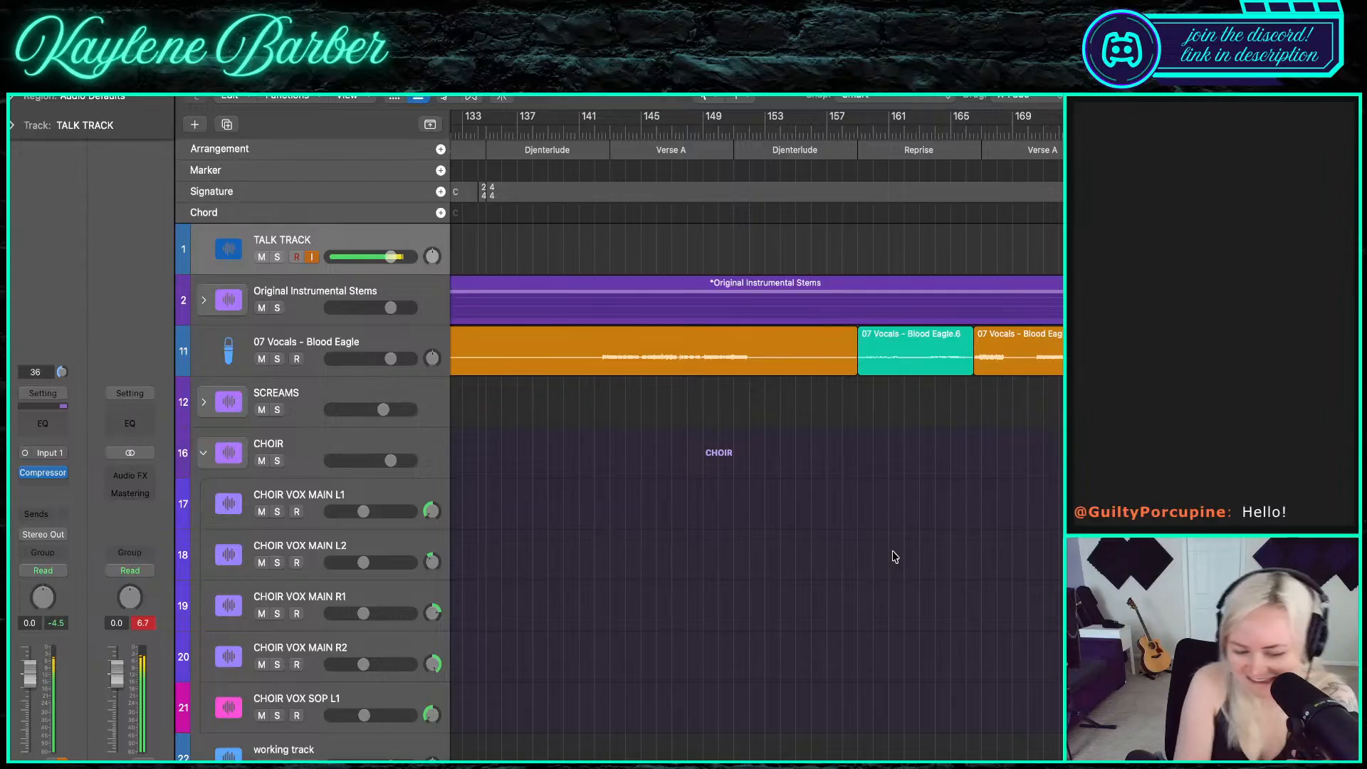
scroll(573, 494, down, 5)
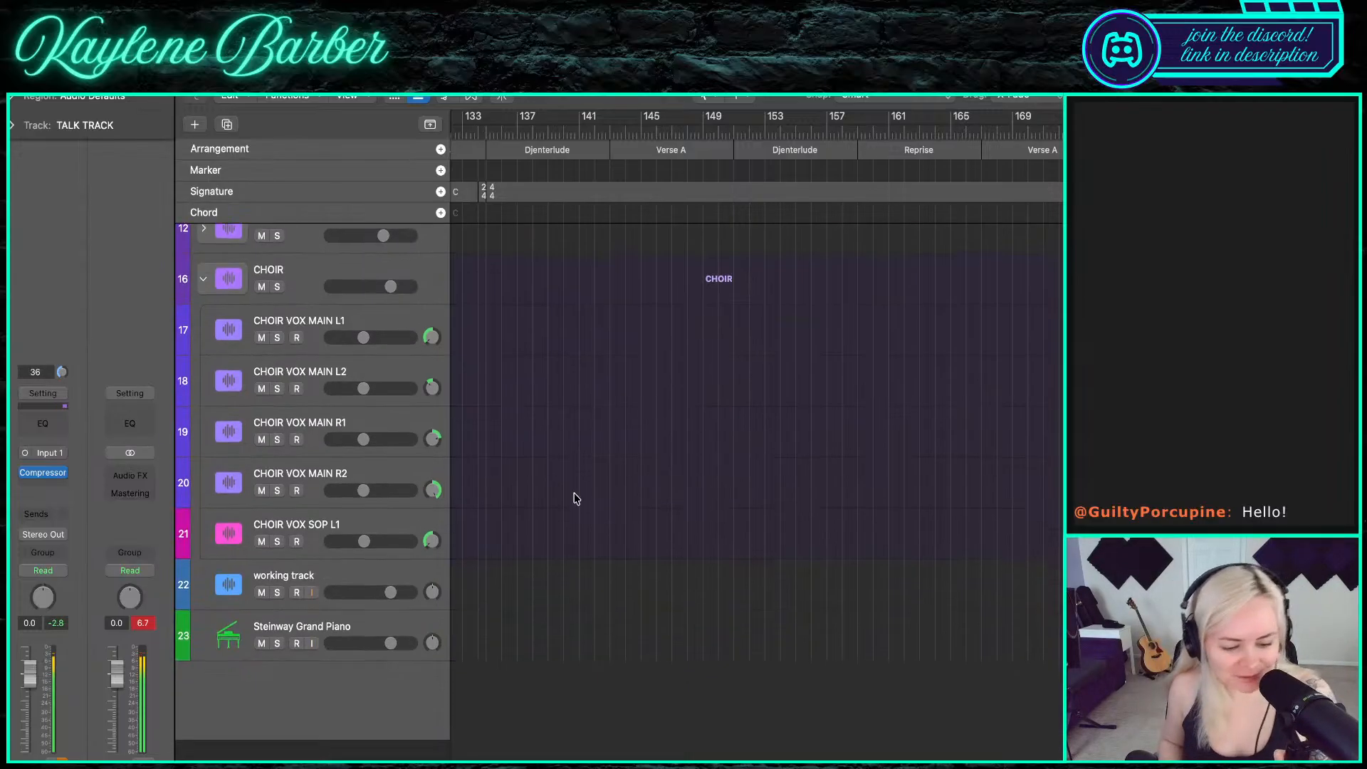
scroll(573, 494, up, 5)
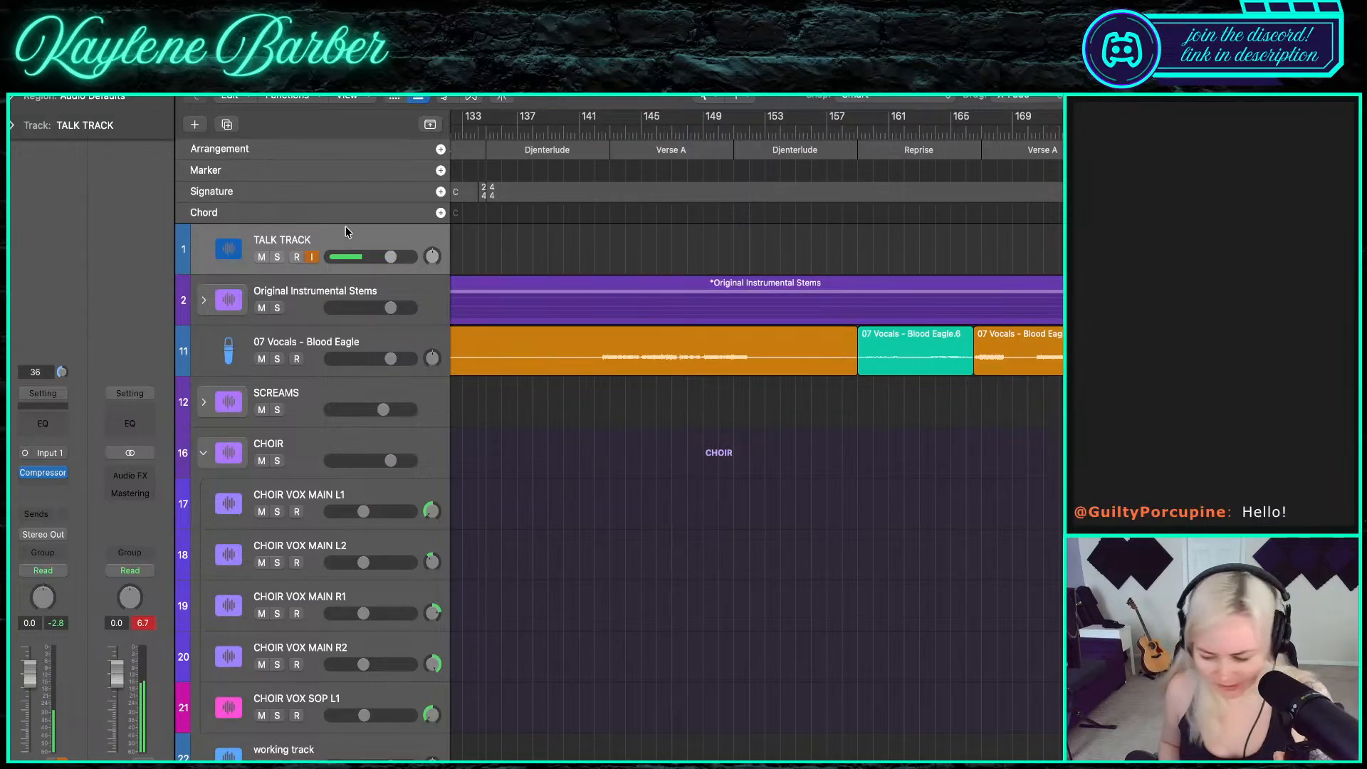
scroll(528, 525, down, 3)
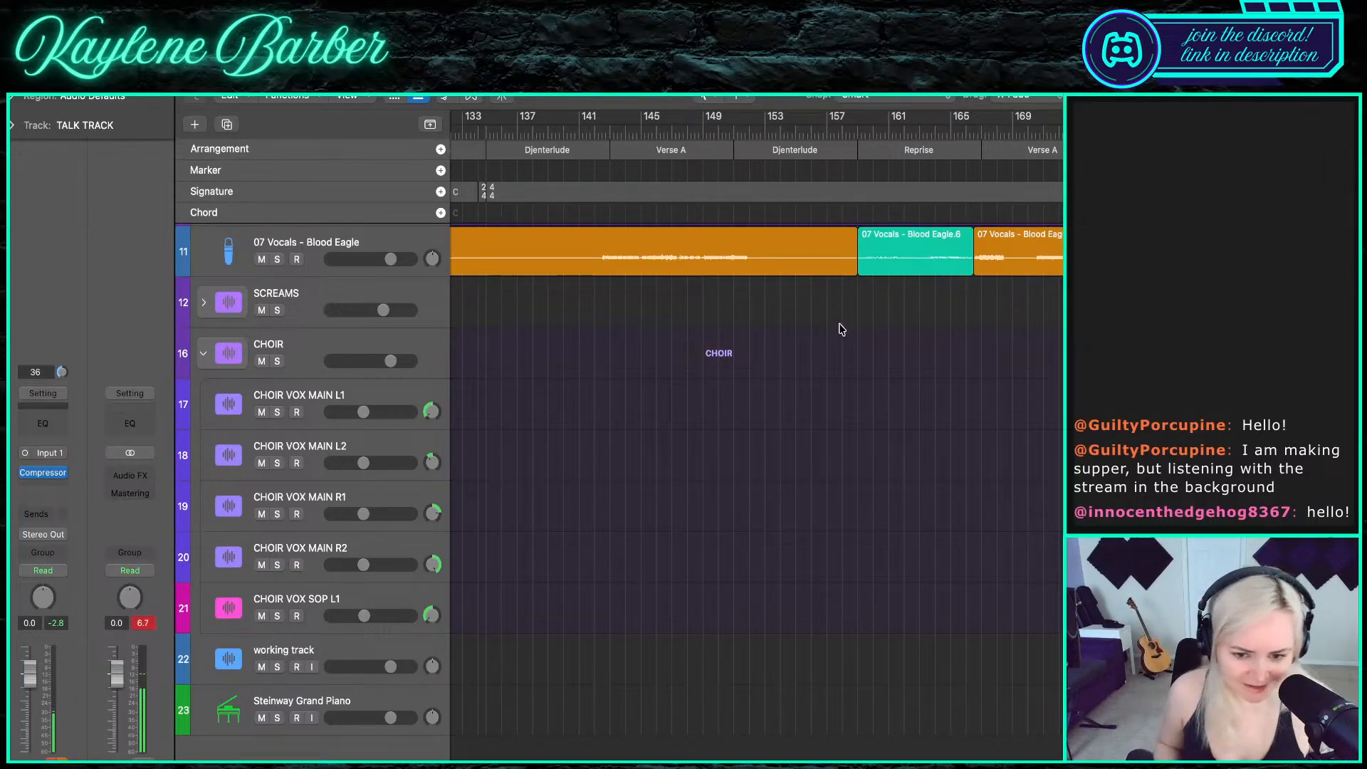
- Play the song from the start of the vocal region that begins at the end of the Reprise
click(973, 132)
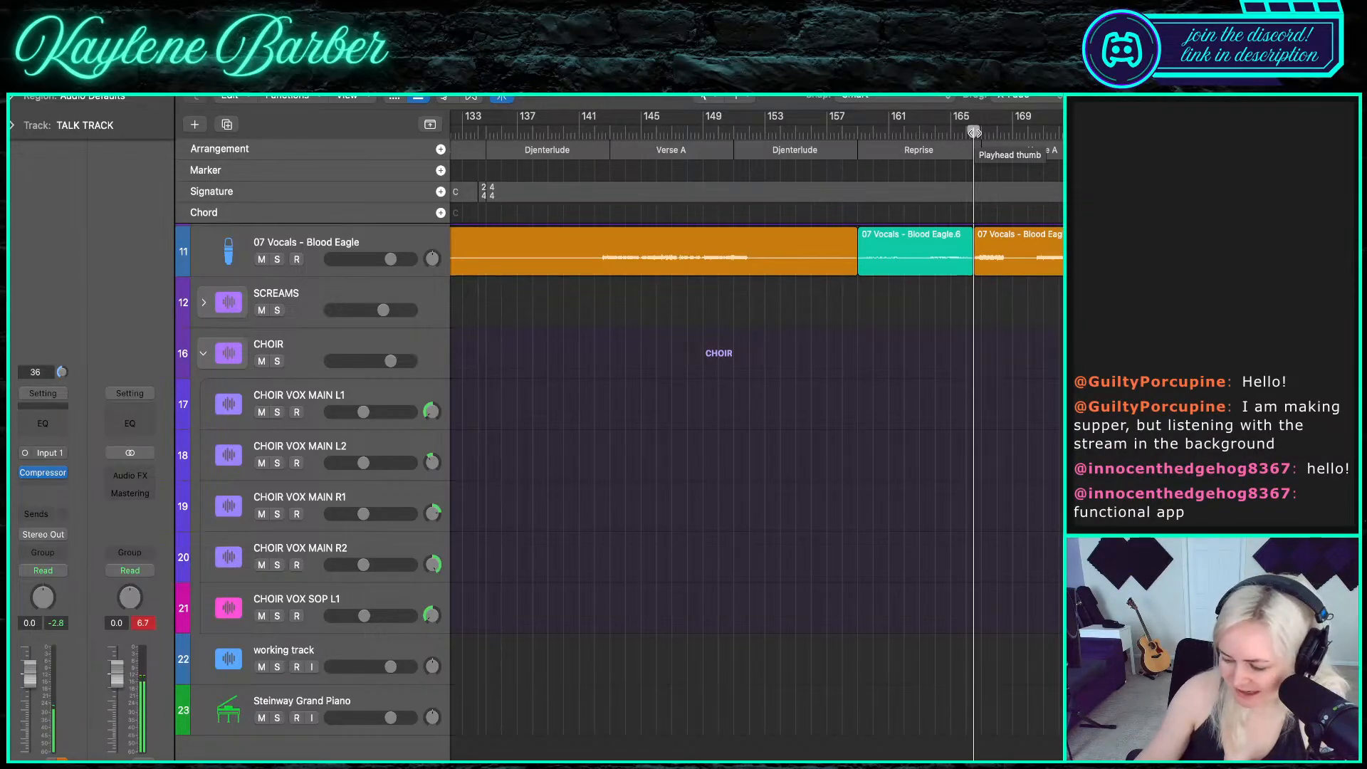
key(space)
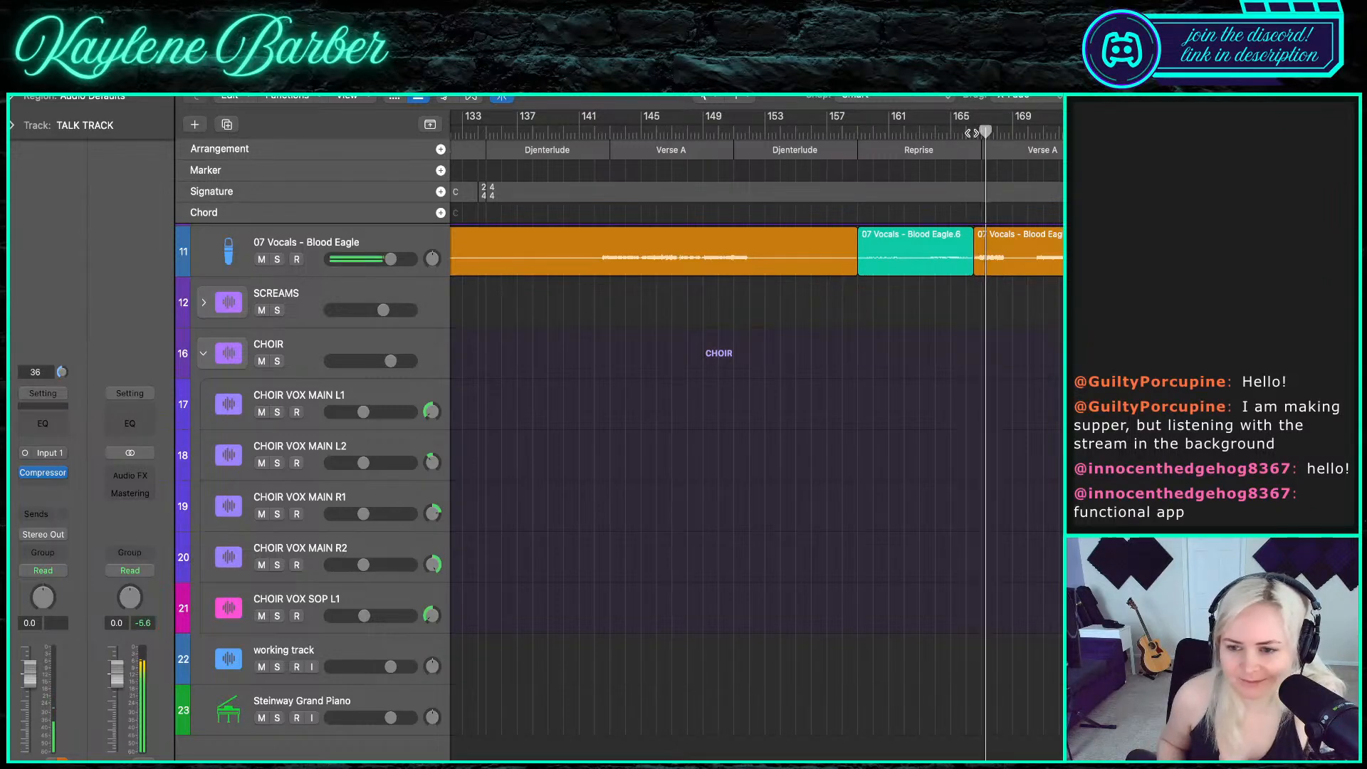
scroll(1043, 421, up, 5)
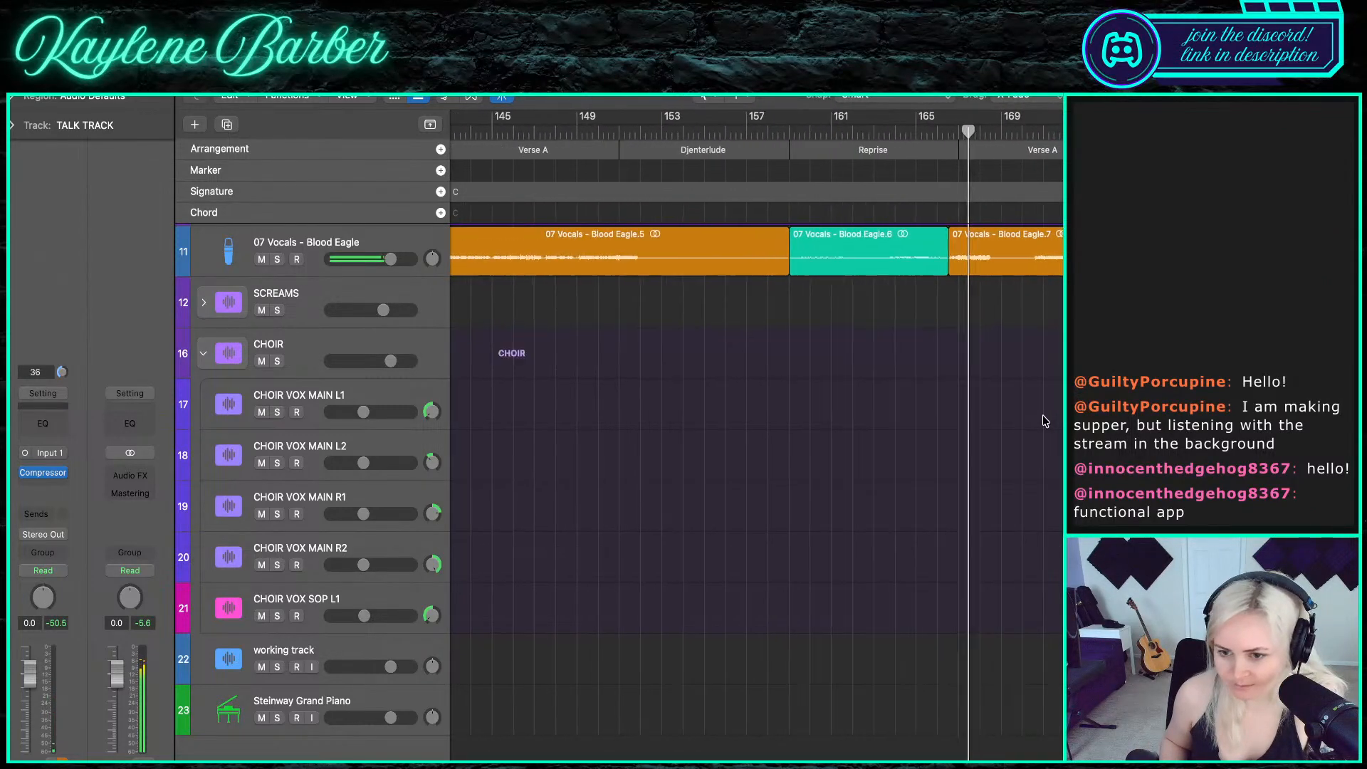
scroll(772, 351, right, 1)
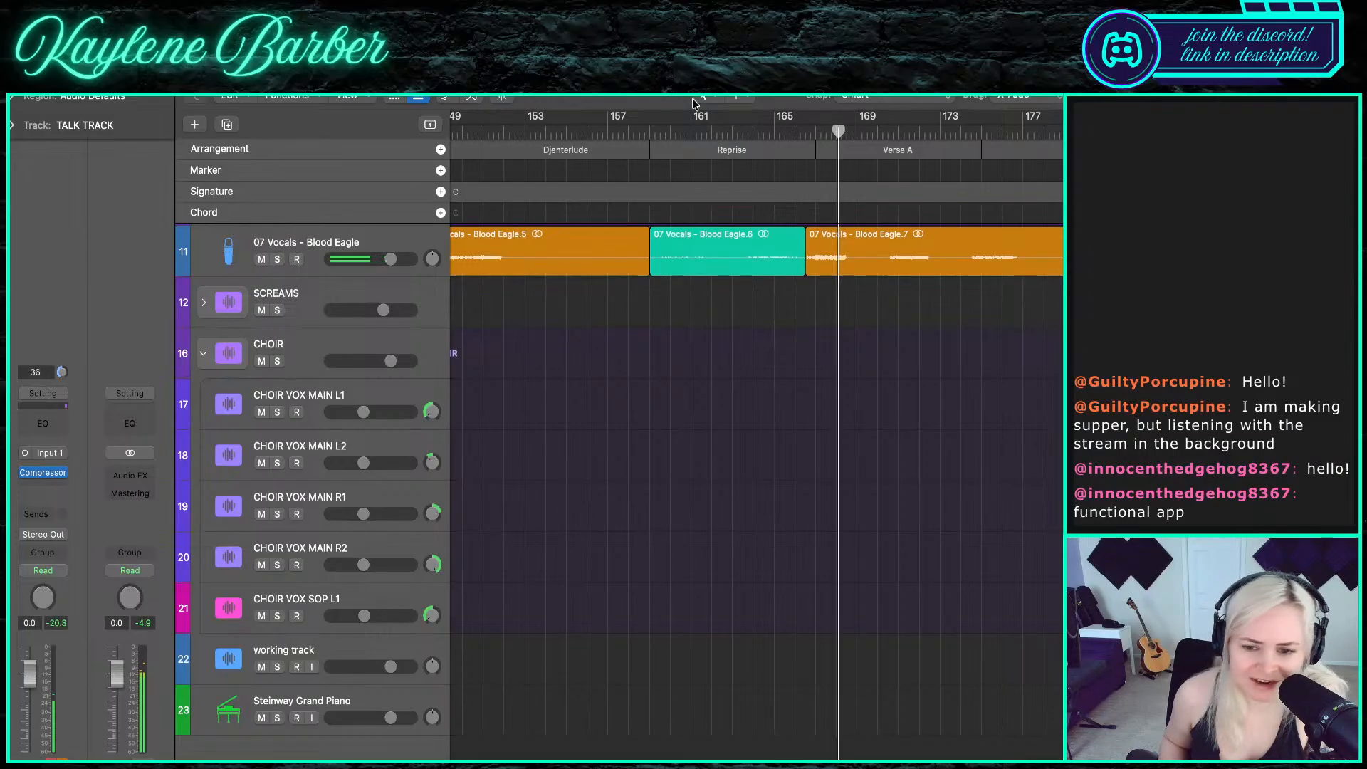
scroll(826, 320, up, 5)
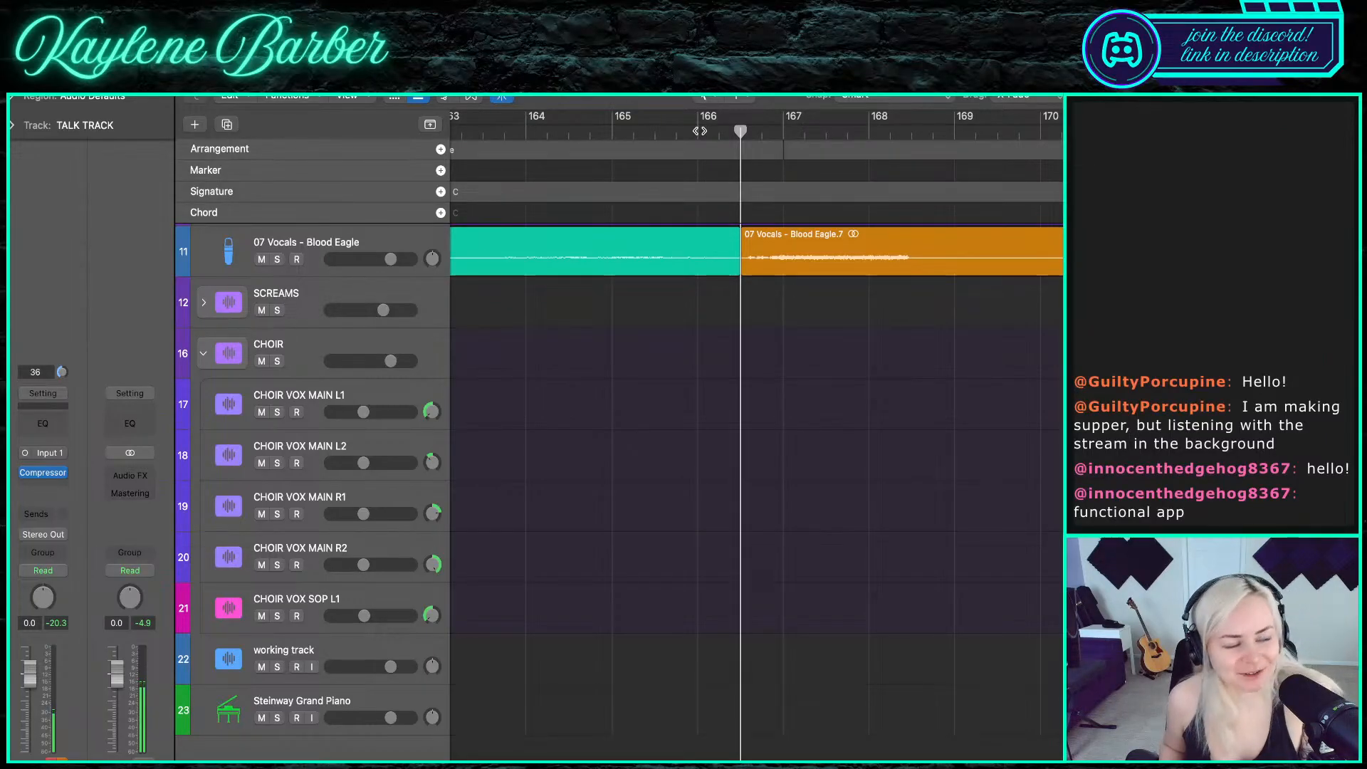
- Play the lead-in to the final Verse A vocals from bar 166
click(700, 131)
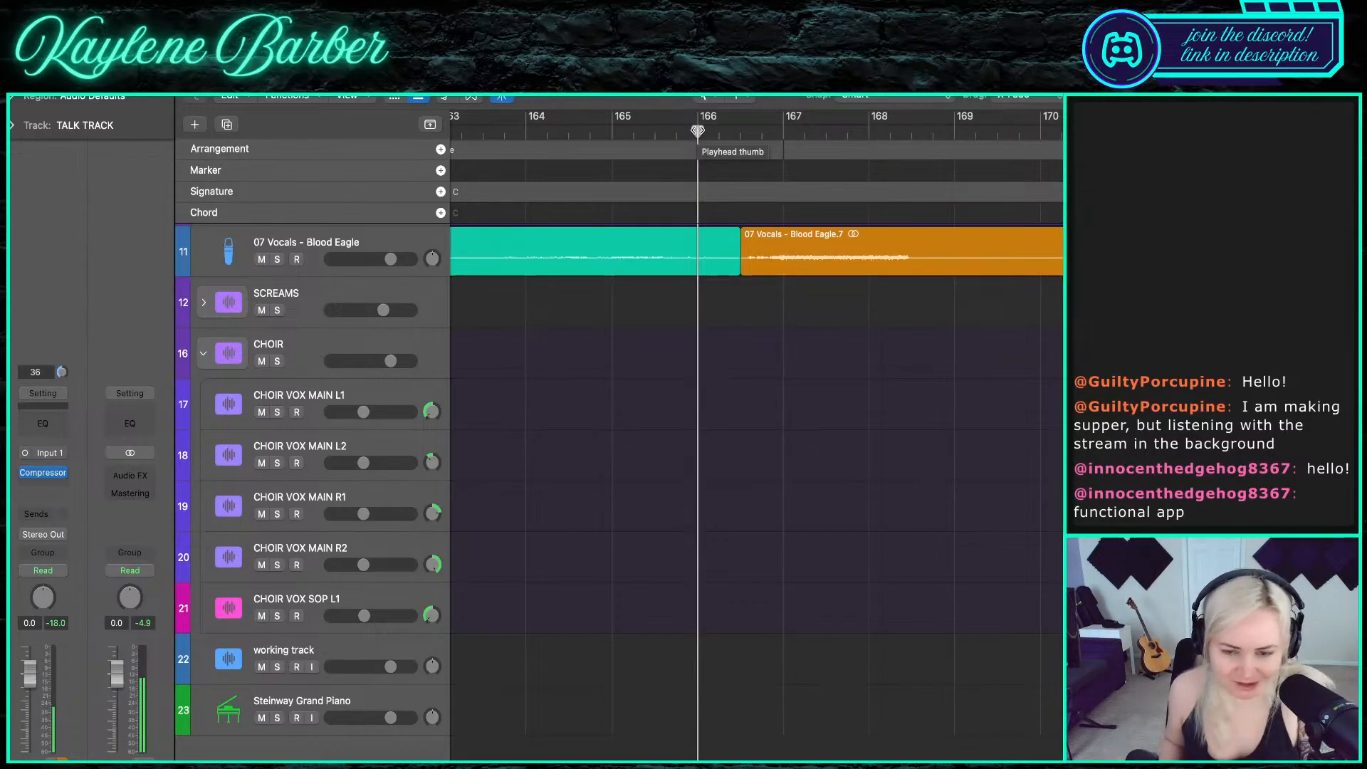
key(space)
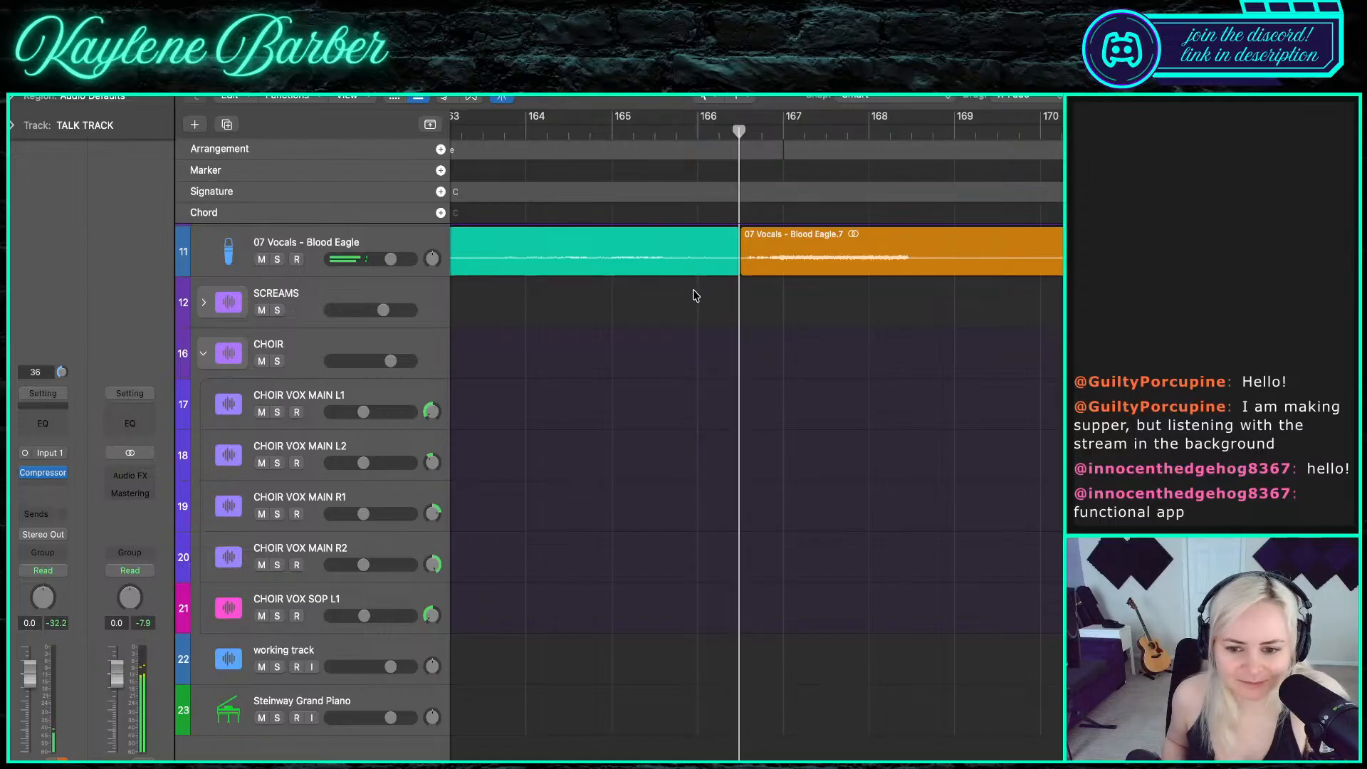
key(space)
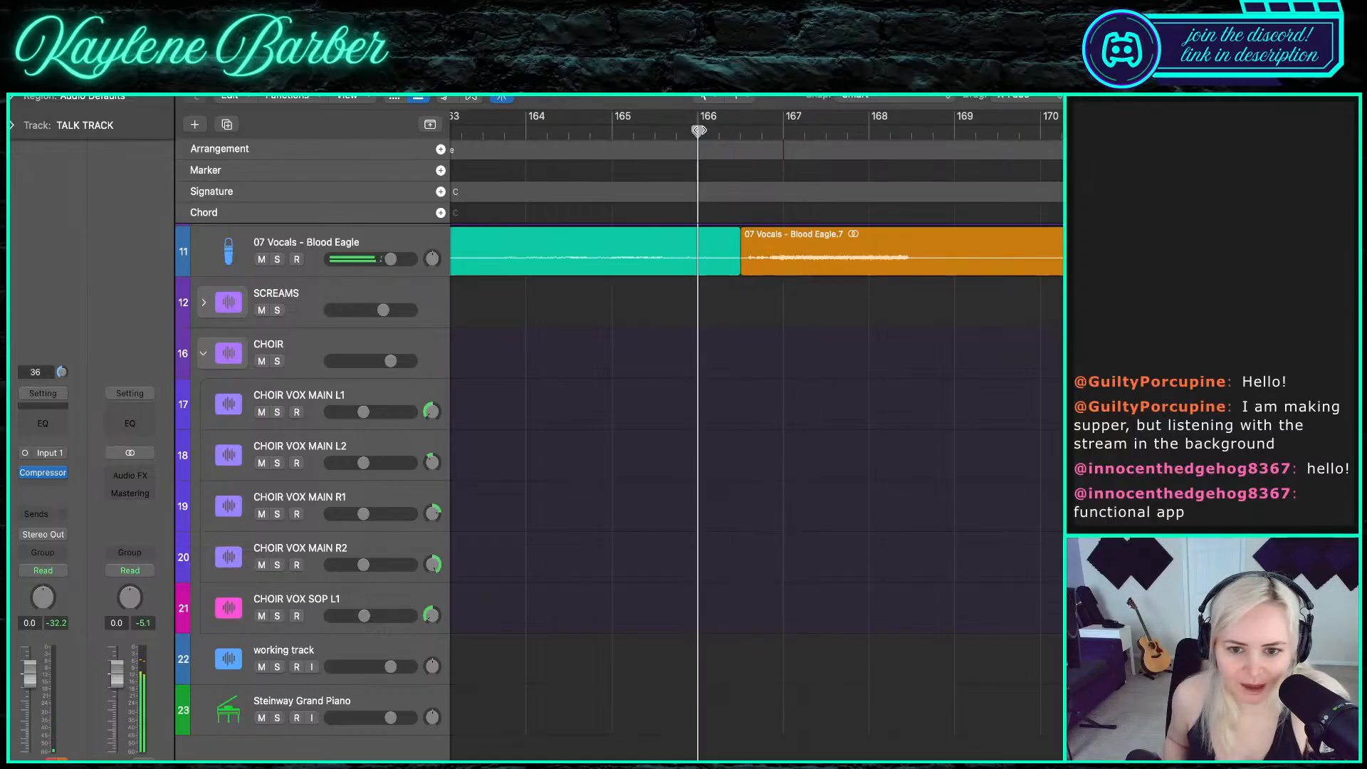
- Expand the SCREAMS track stack to show its three SCR FRY tracks
scroll(484, 402, up, 3)
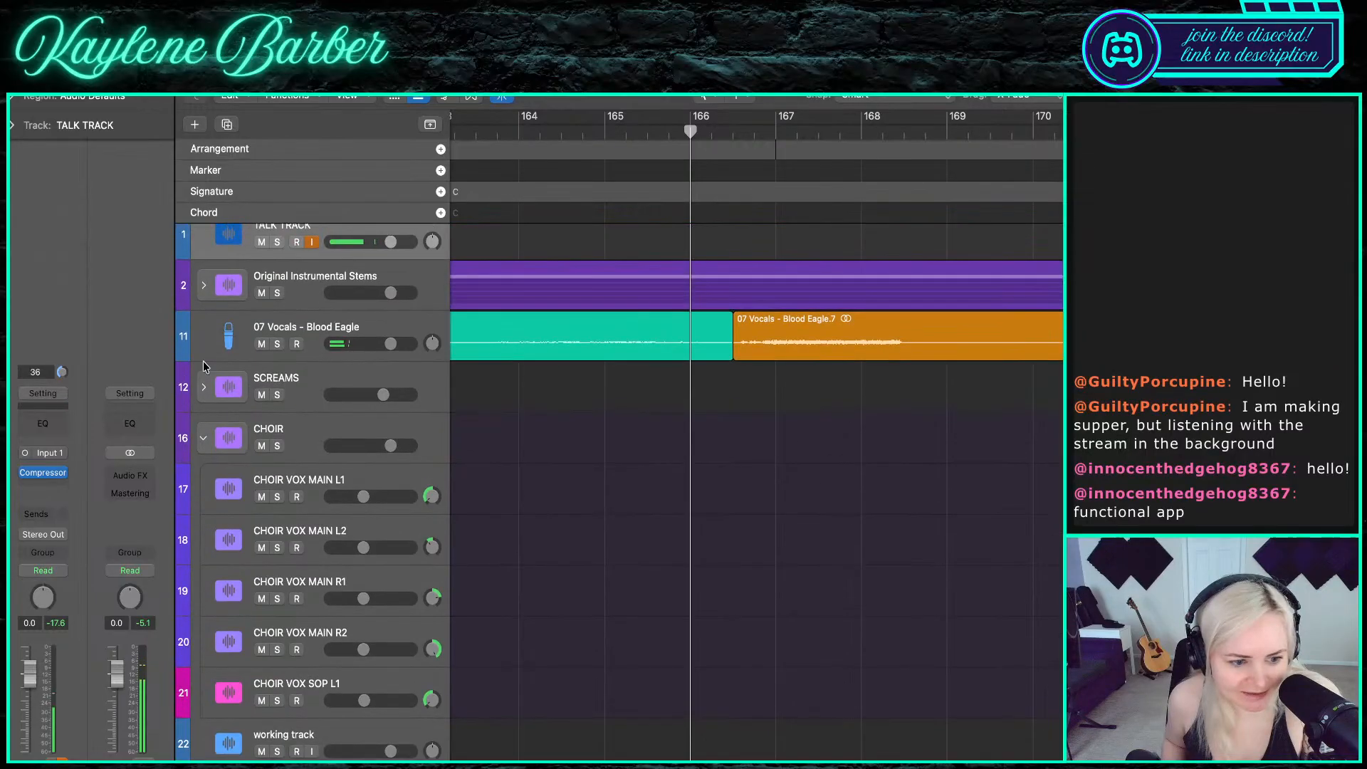
click(204, 386)
scroll(778, 445, right, 2)
scroll(778, 446, down, 5)
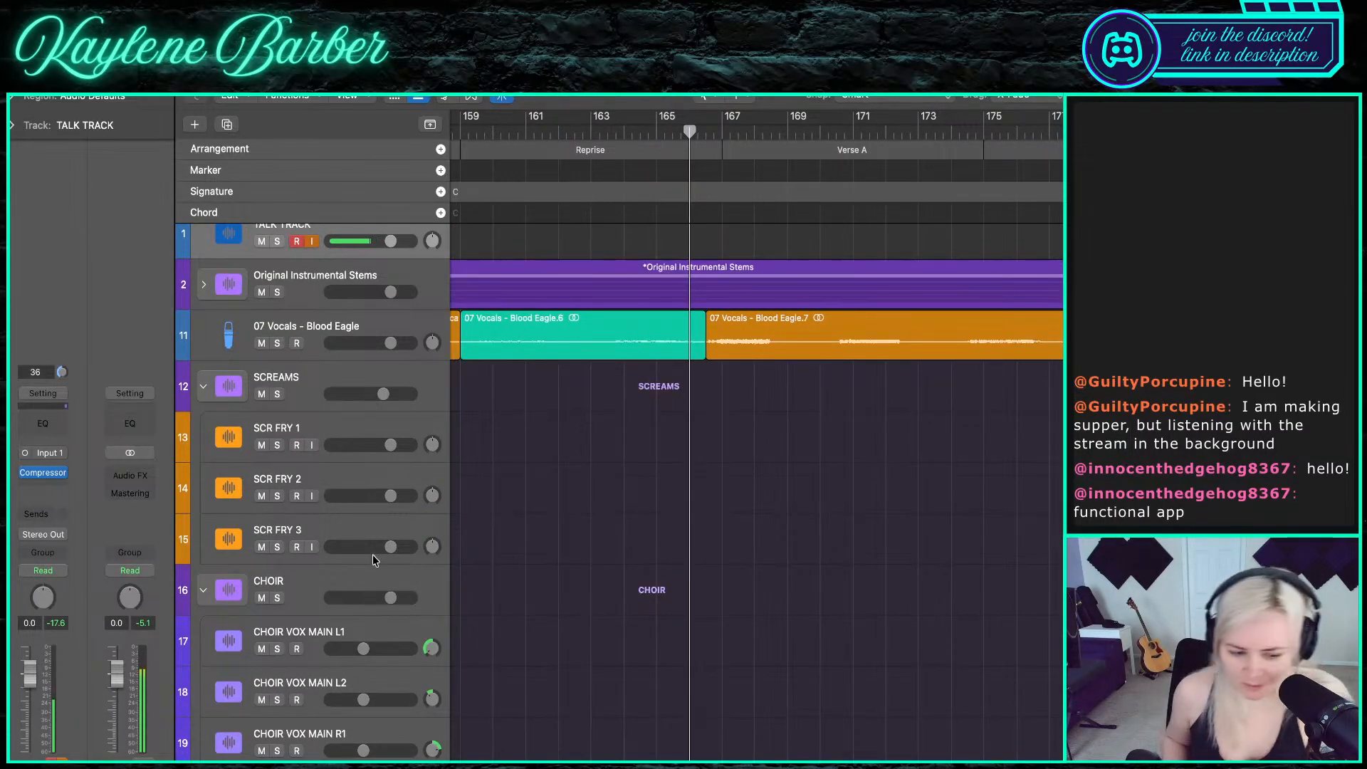
scroll(370, 461, down, 5)
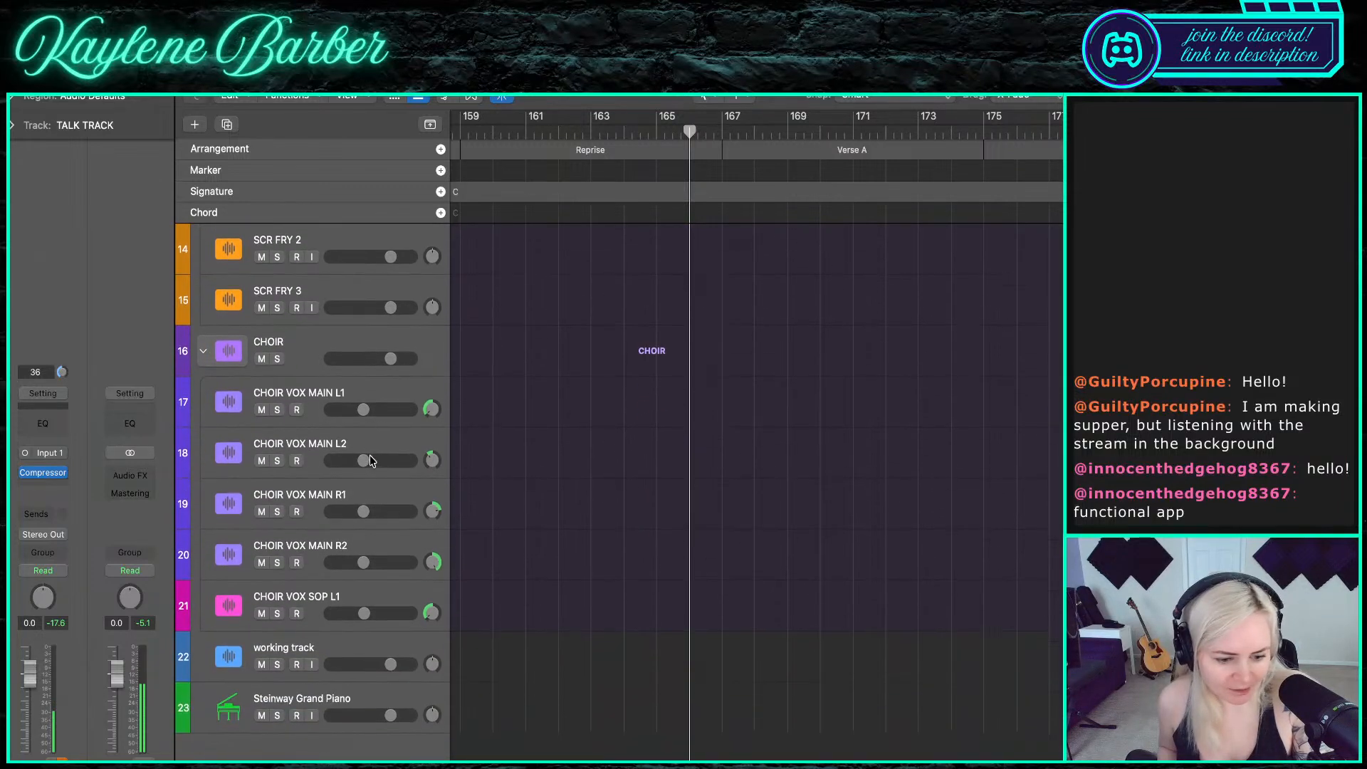
- Set the working track's input to Input 1 and move the track between SCR FRY 3 and the CHOIR stack
click(333, 645)
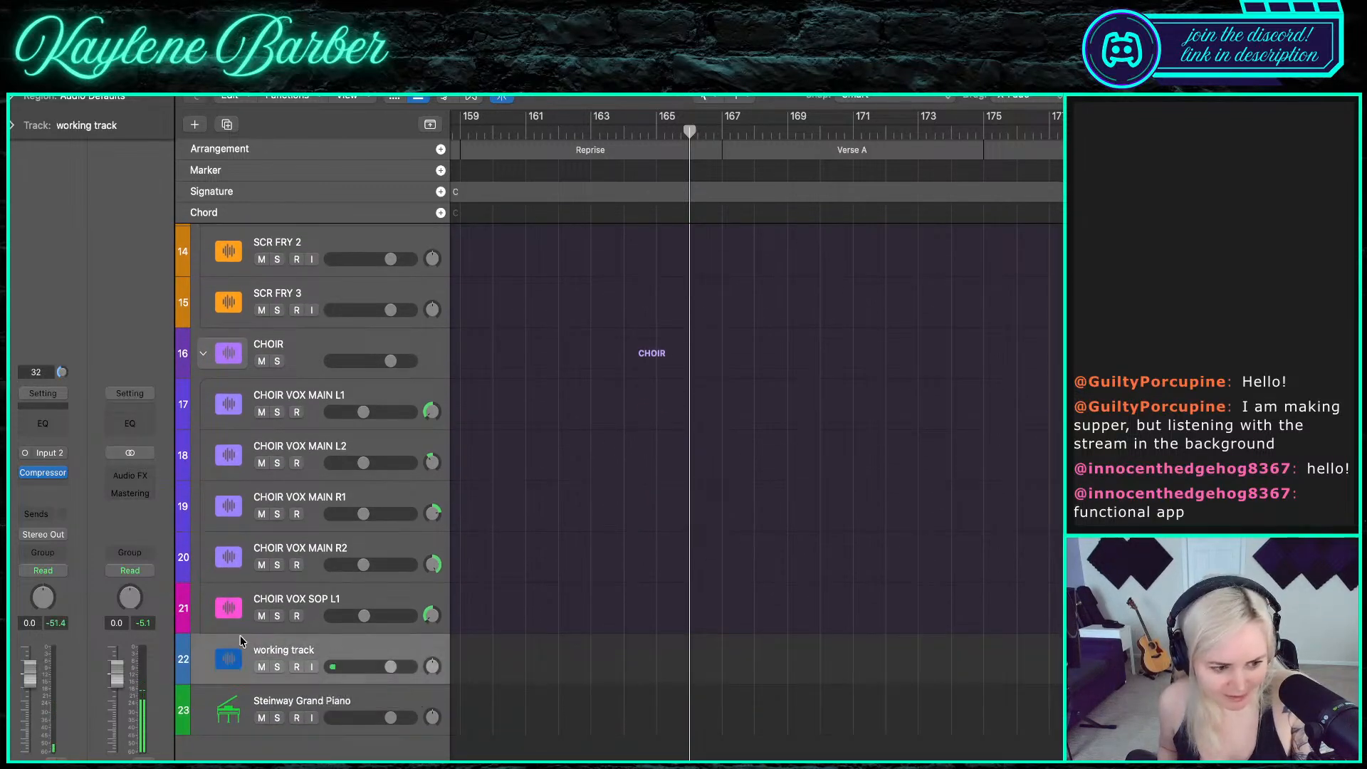
scroll(292, 285, up, 5)
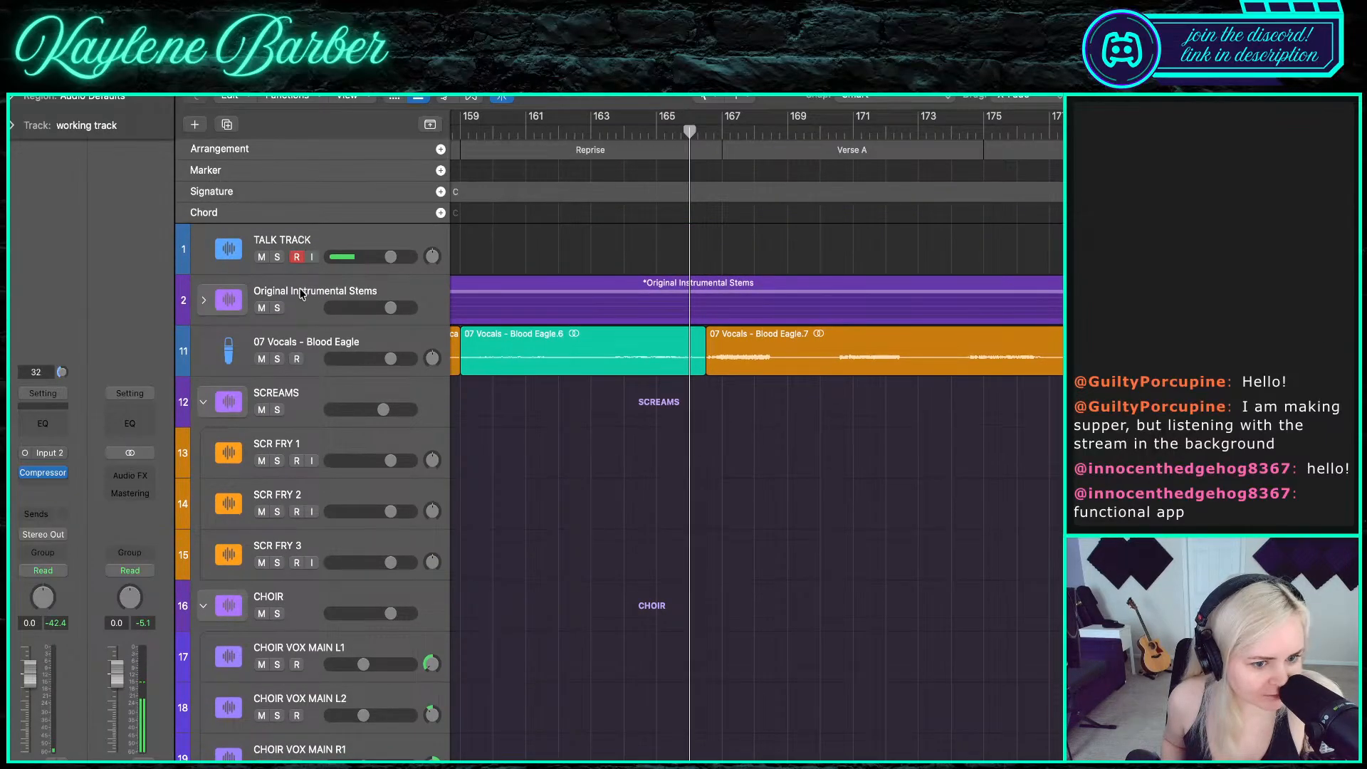
scroll(303, 293, down, 3)
scroll(318, 733, down, 1)
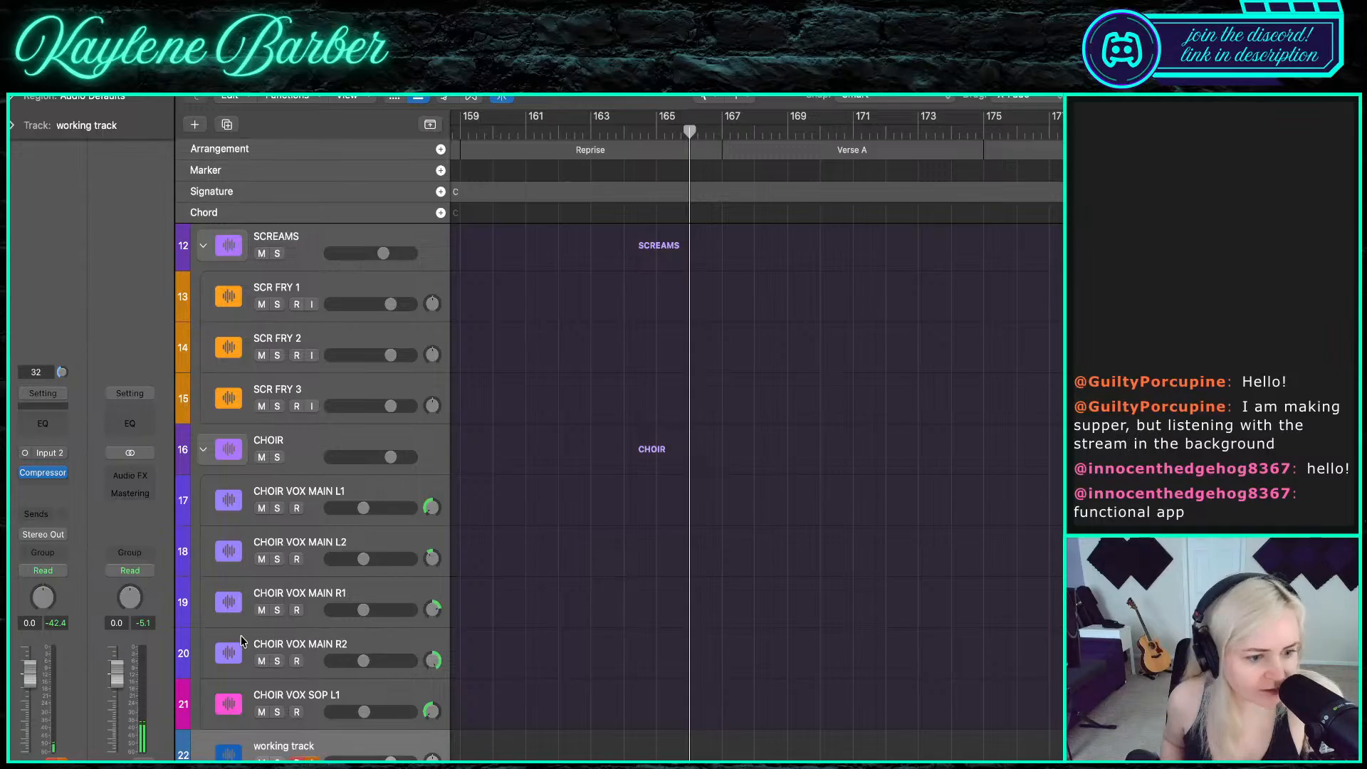
click(56, 452)
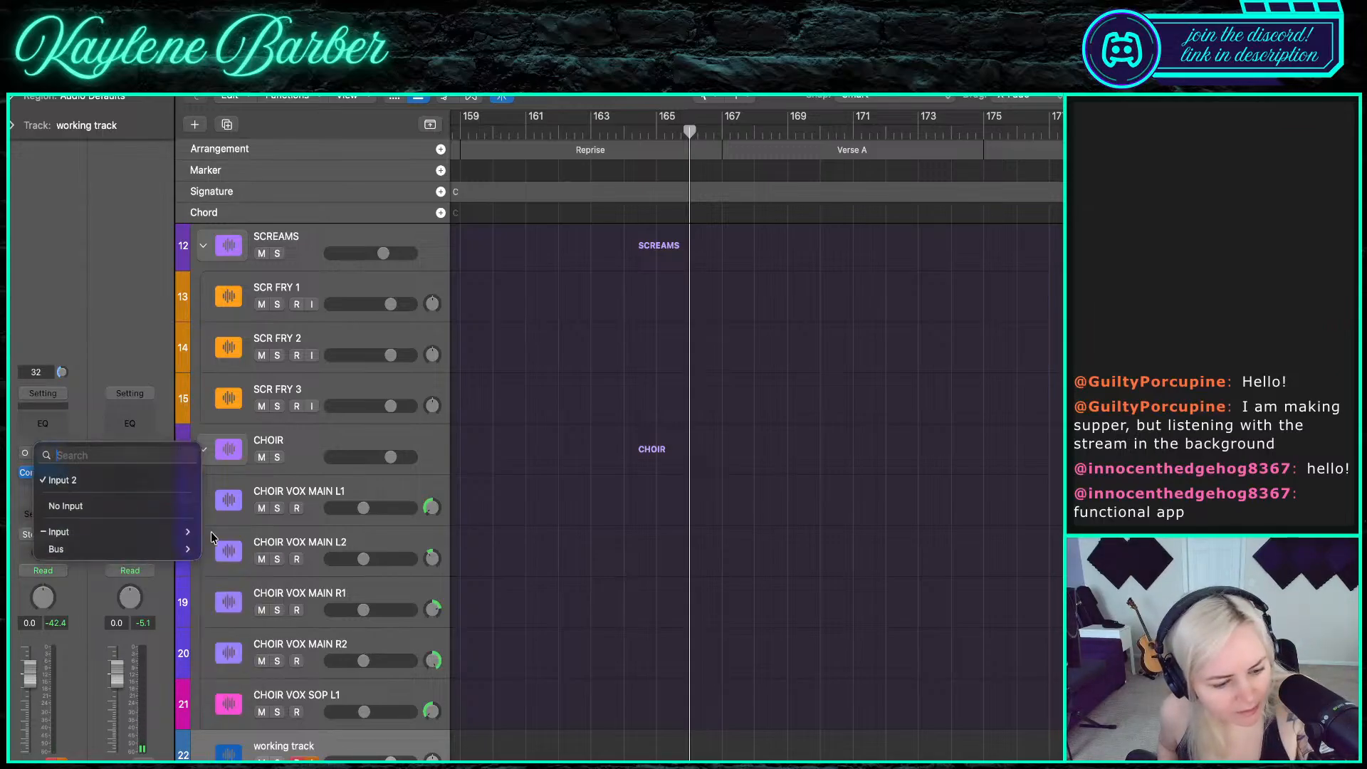
mouse_move(163, 533)
click(226, 533)
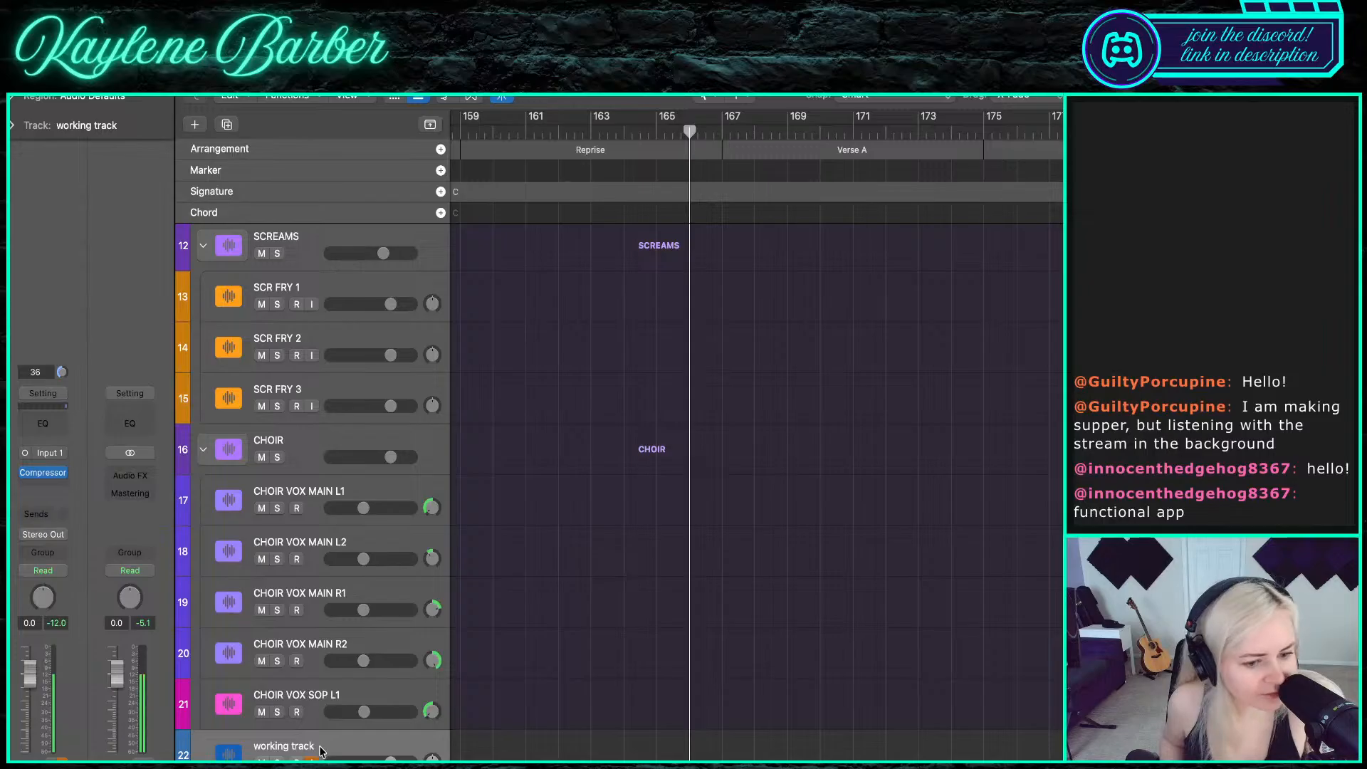
drag(322, 742, 406, 450)
scroll(515, 448, down, 2)
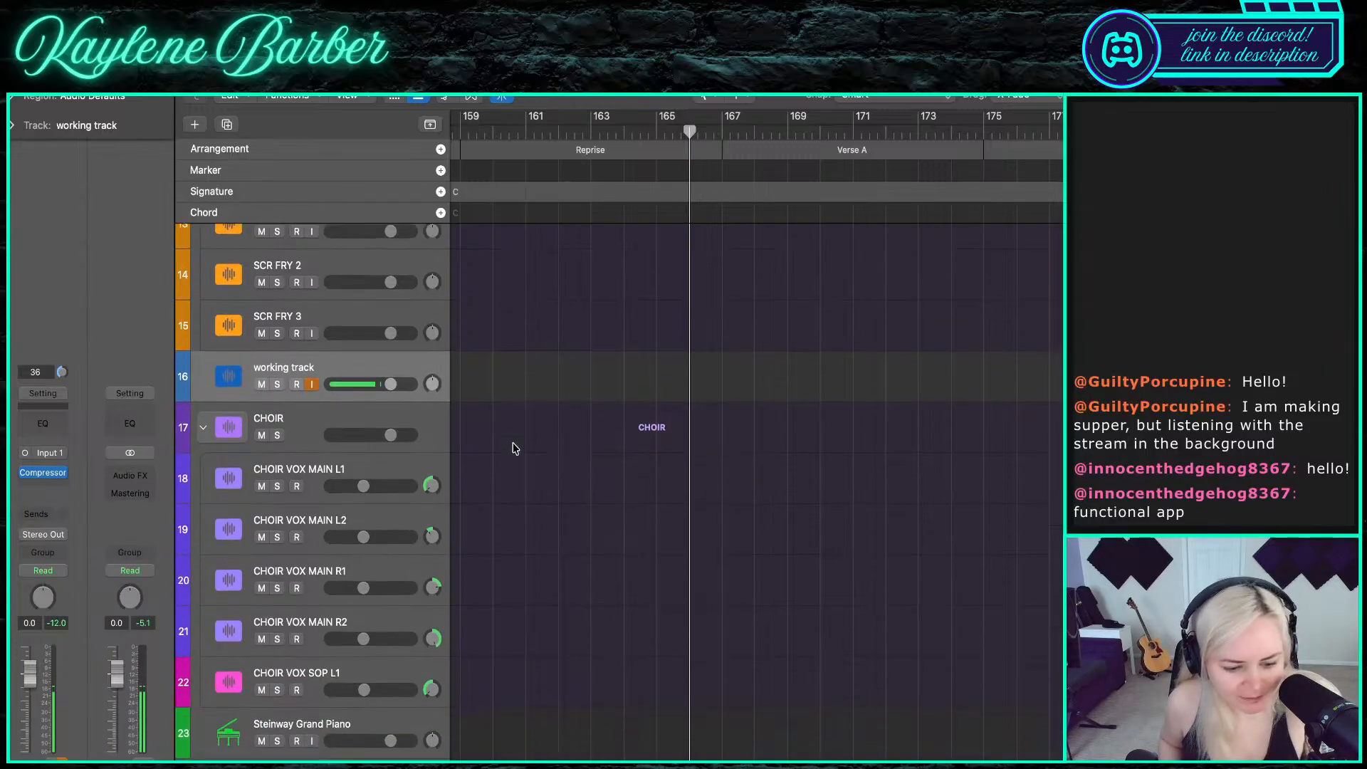
- Examine the existing scream and choir regions across the song and the passage from the Reprise into the final Verse A
scroll(516, 448, left, 8)
scroll(520, 447, down, 8)
scroll(864, 430, right, 1)
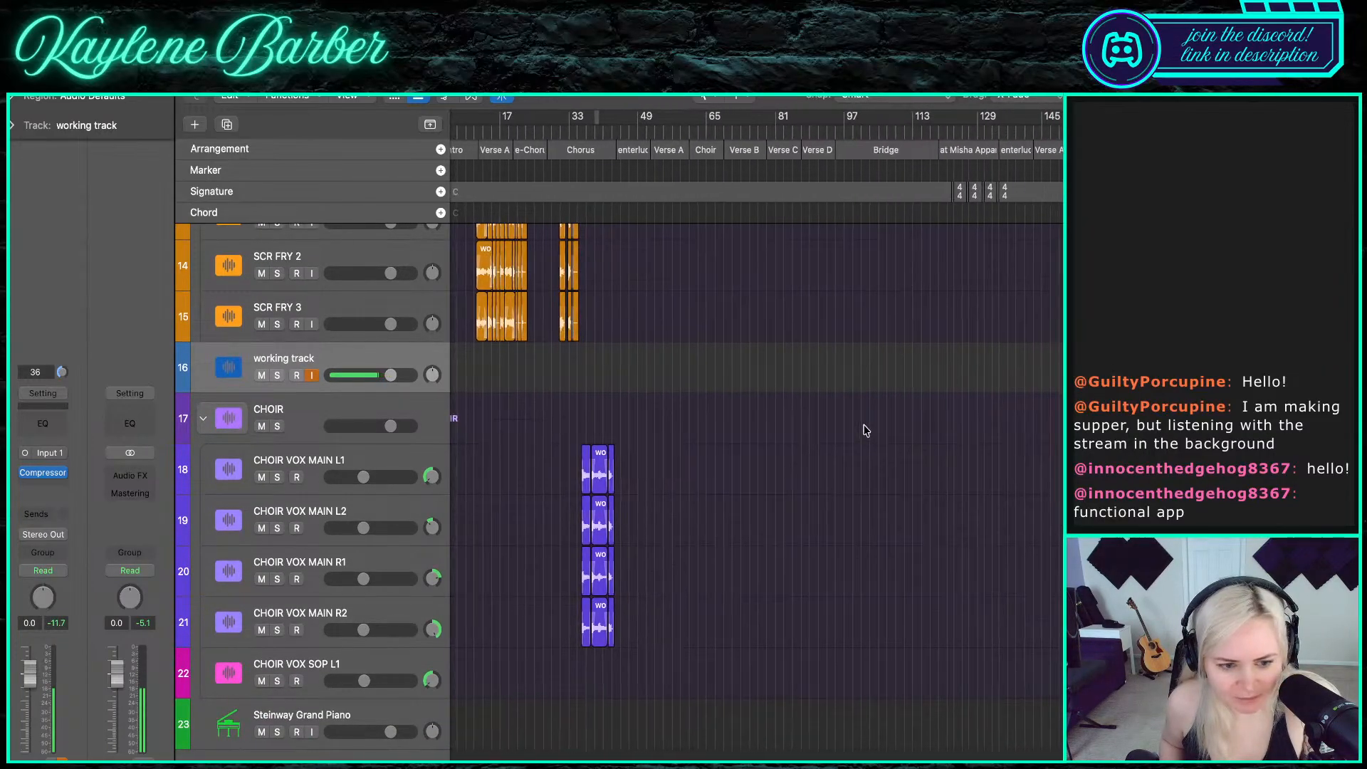
scroll(946, 432, left, 1)
scroll(1034, 434, up, 8)
scroll(1029, 434, right, 4)
scroll(1023, 433, up, 5)
scroll(947, 452, right, 5)
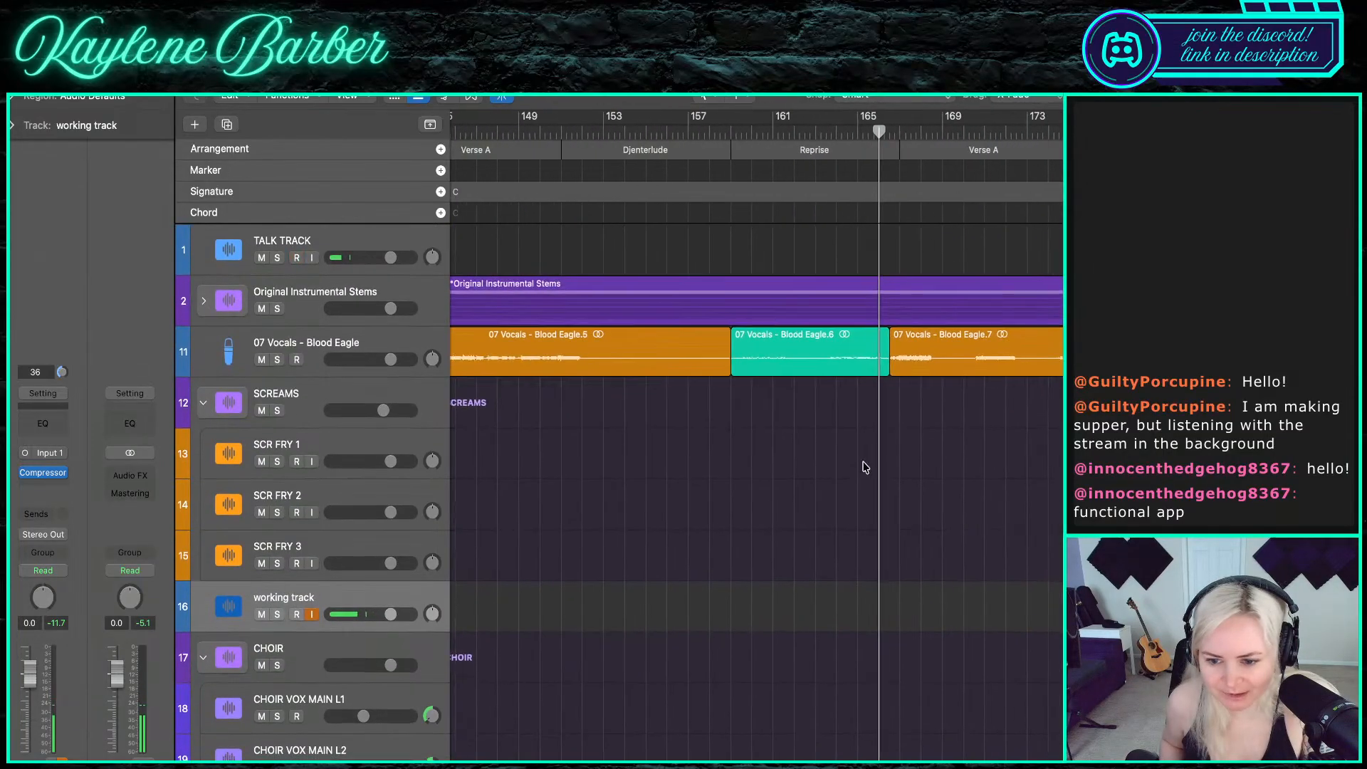
scroll(826, 471, down, 1)
scroll(854, 463, down, 1)
scroll(899, 449, right, 3)
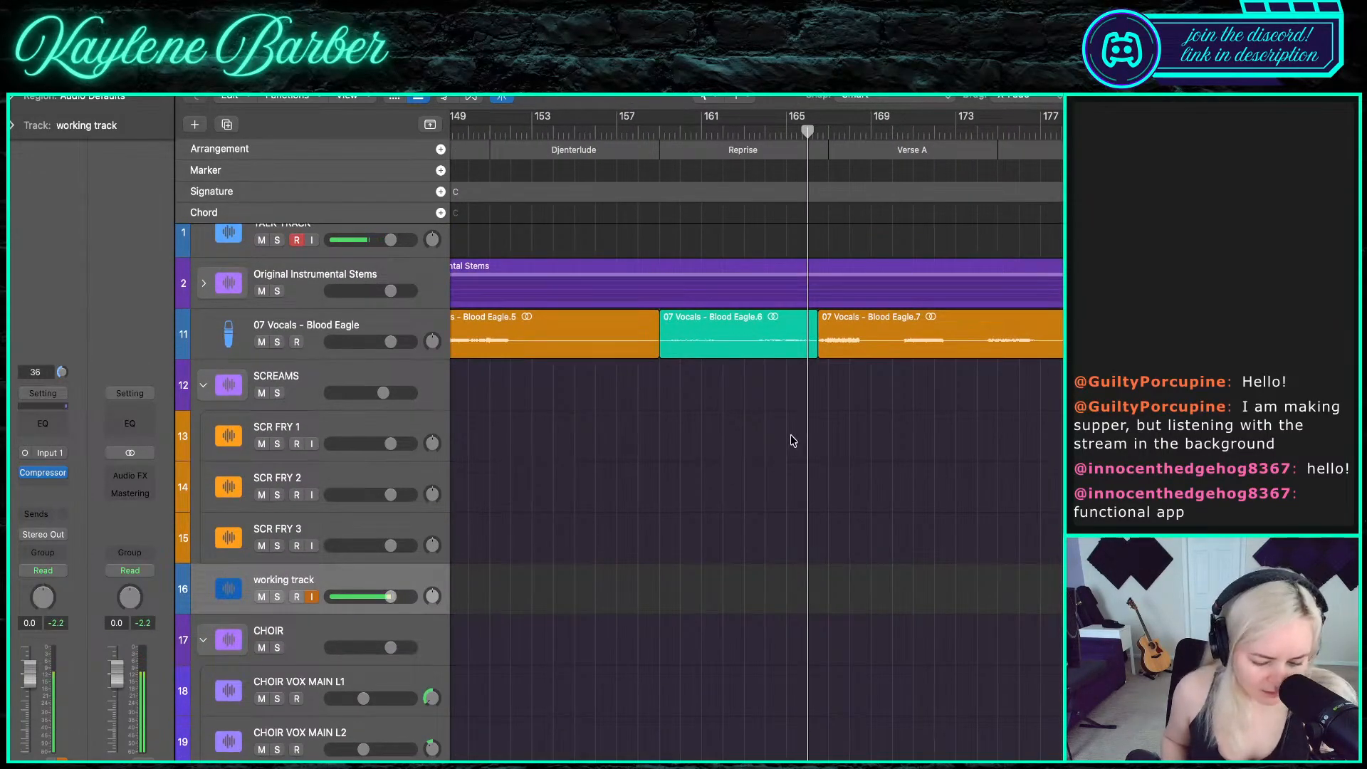
scroll(787, 396, right, 3)
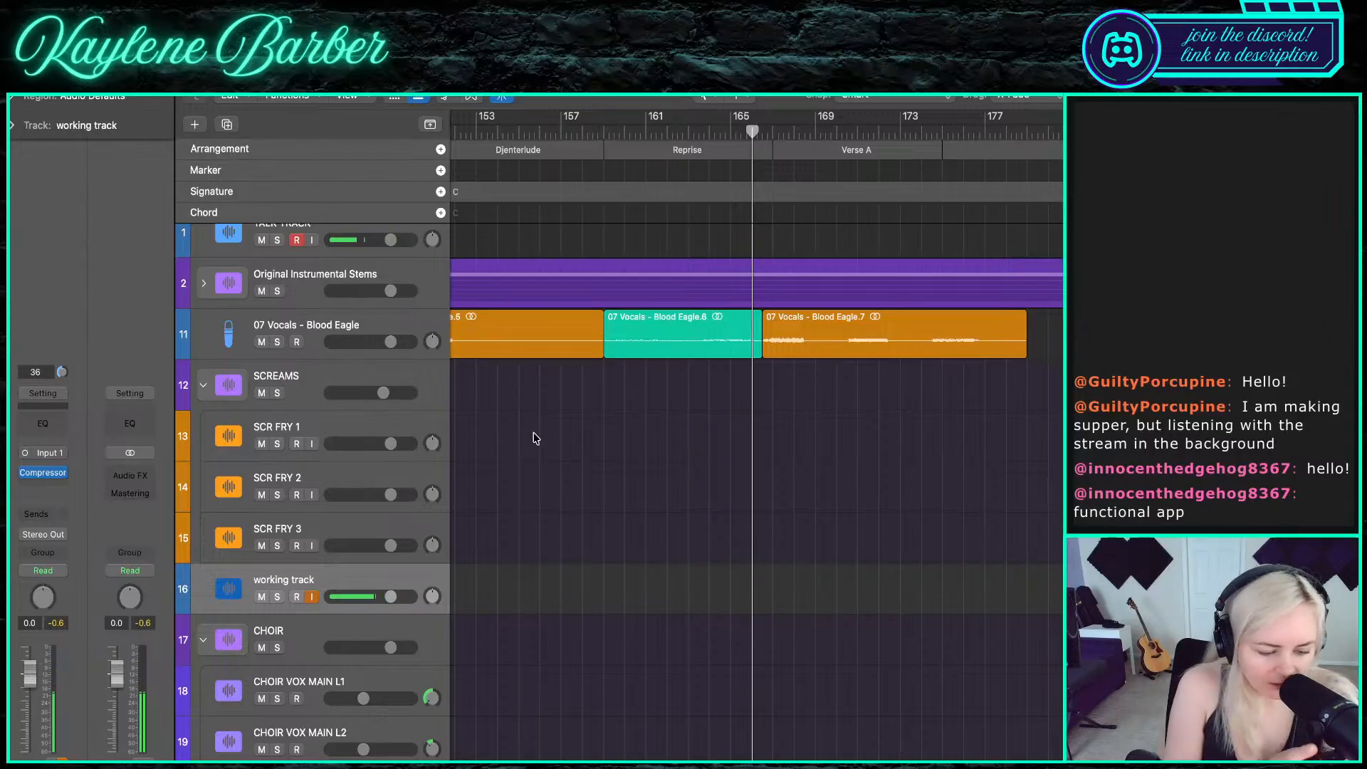
key(r)
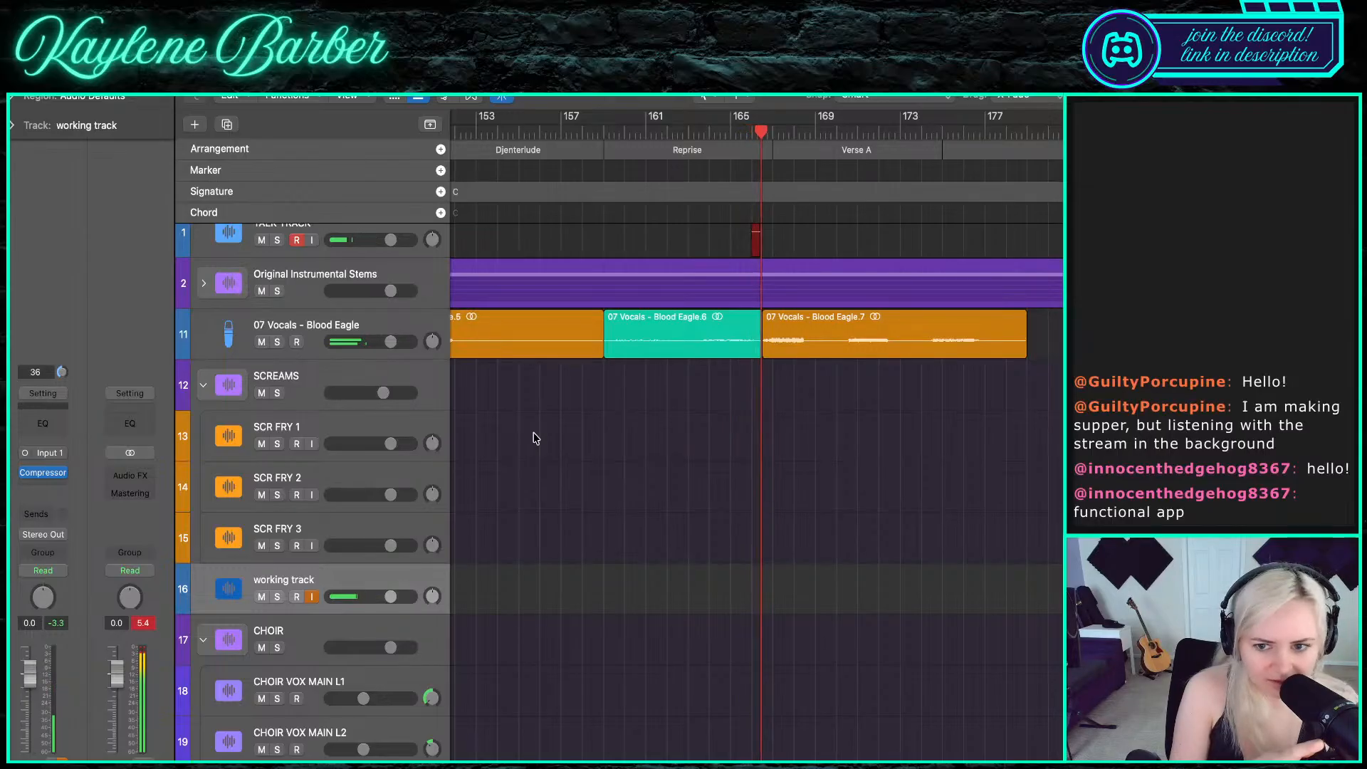
key(space)
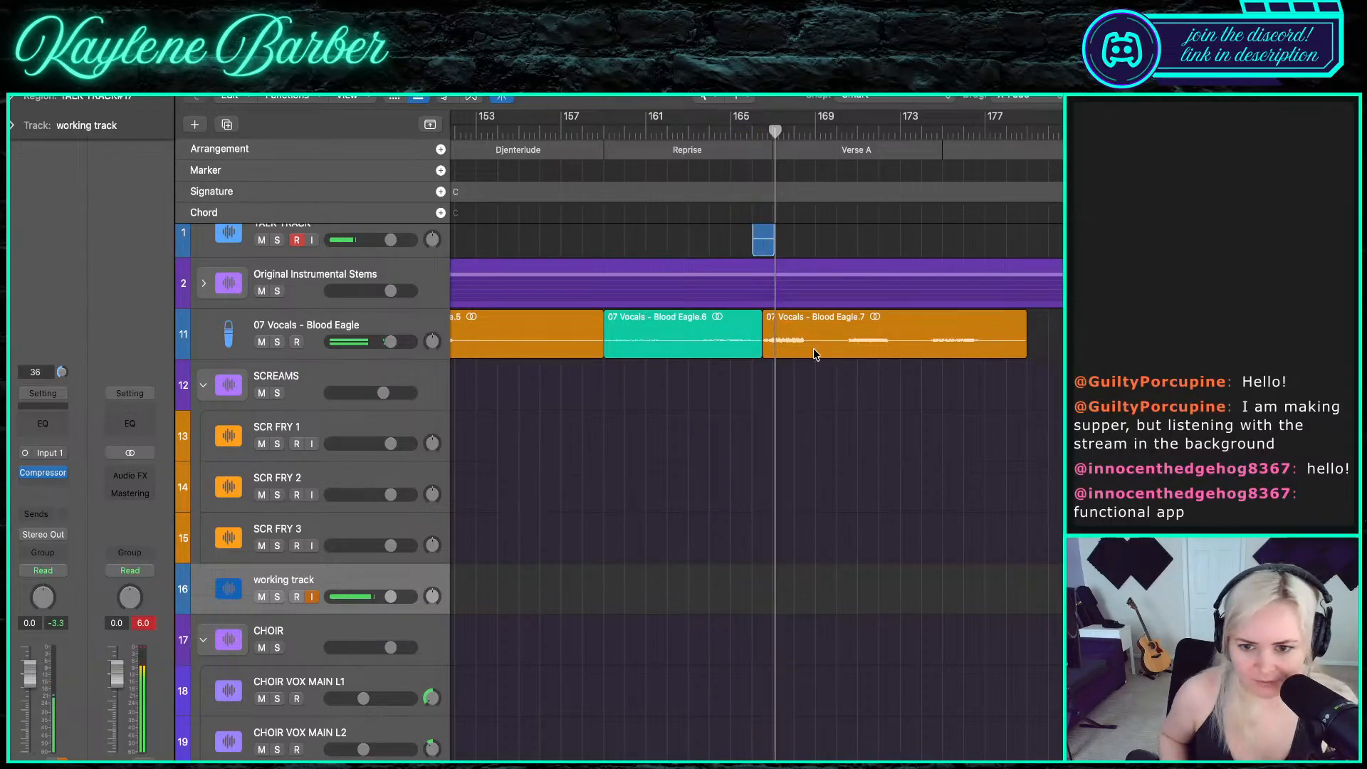
scroll(815, 354, up, 5)
scroll(617, 345, left, 2)
key(Delete)
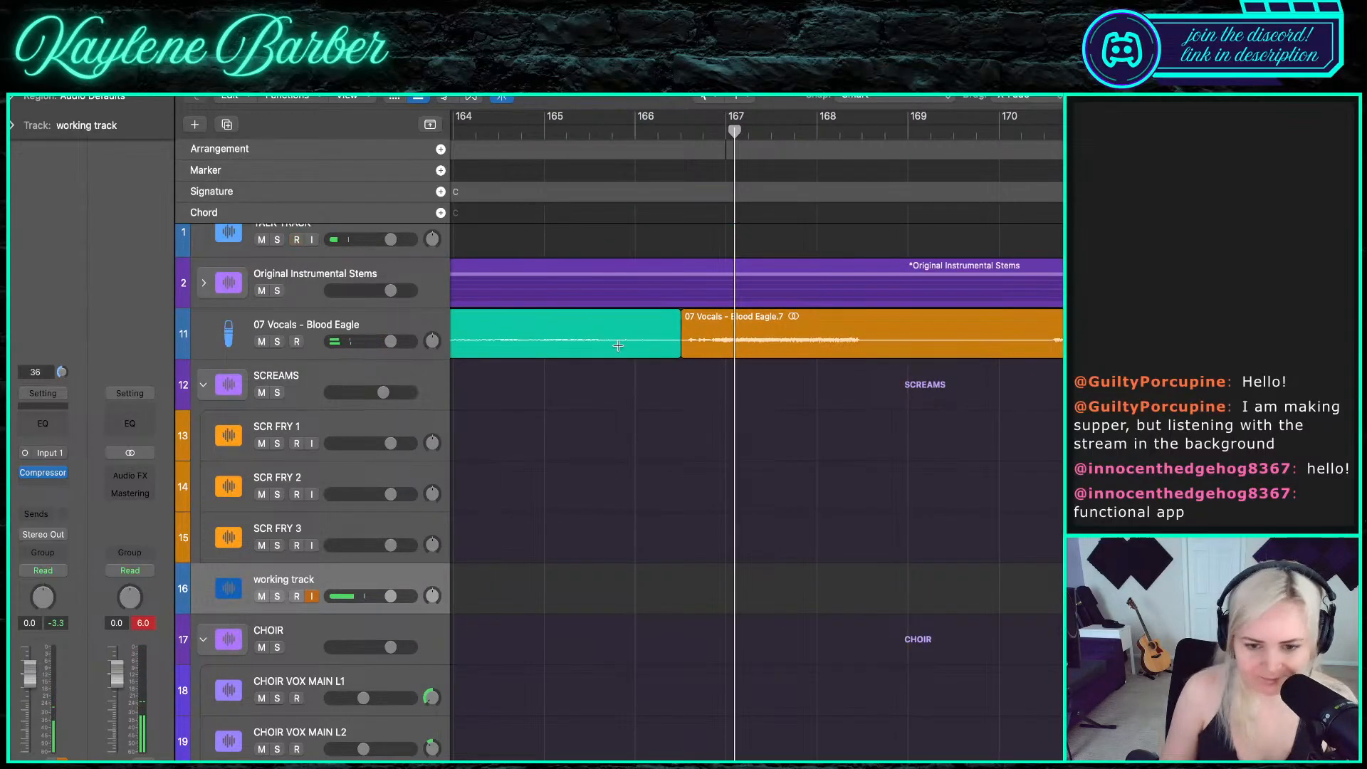
click(634, 136)
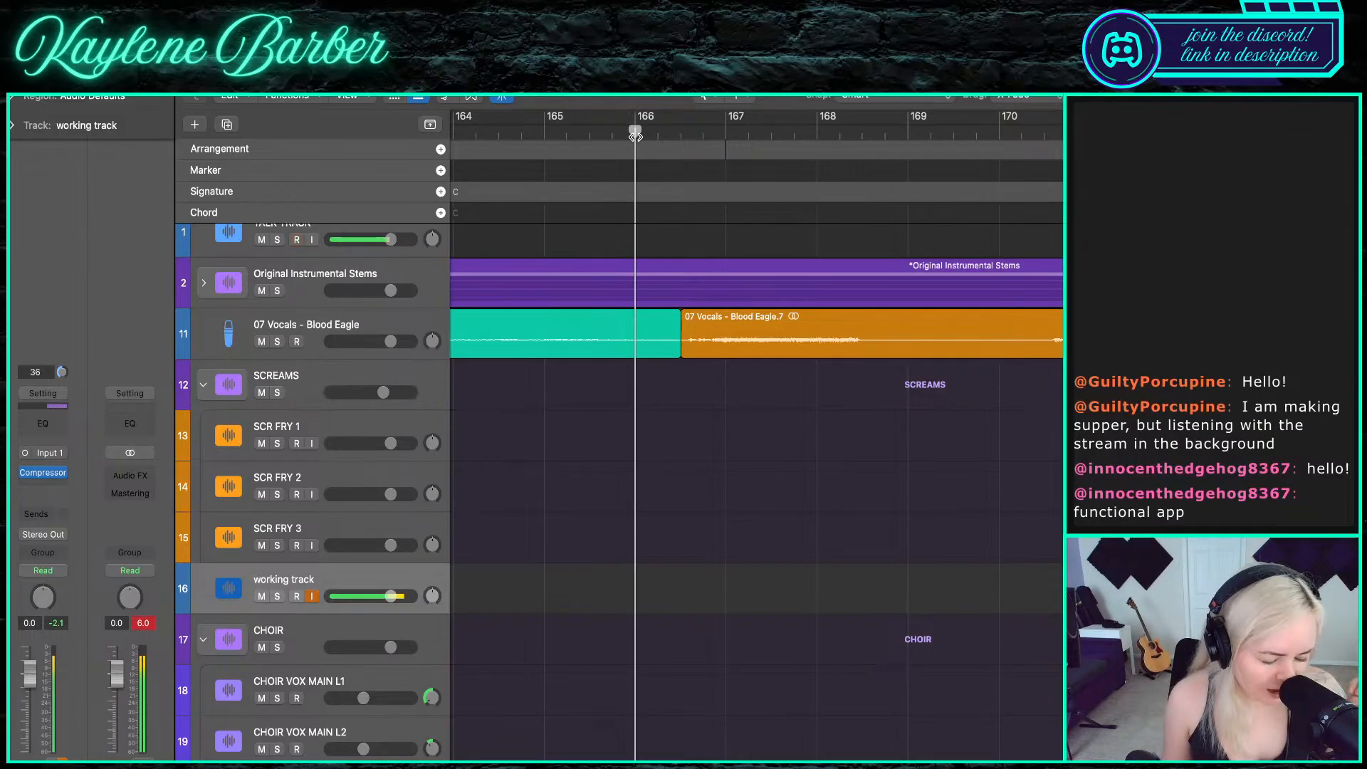
key(r)
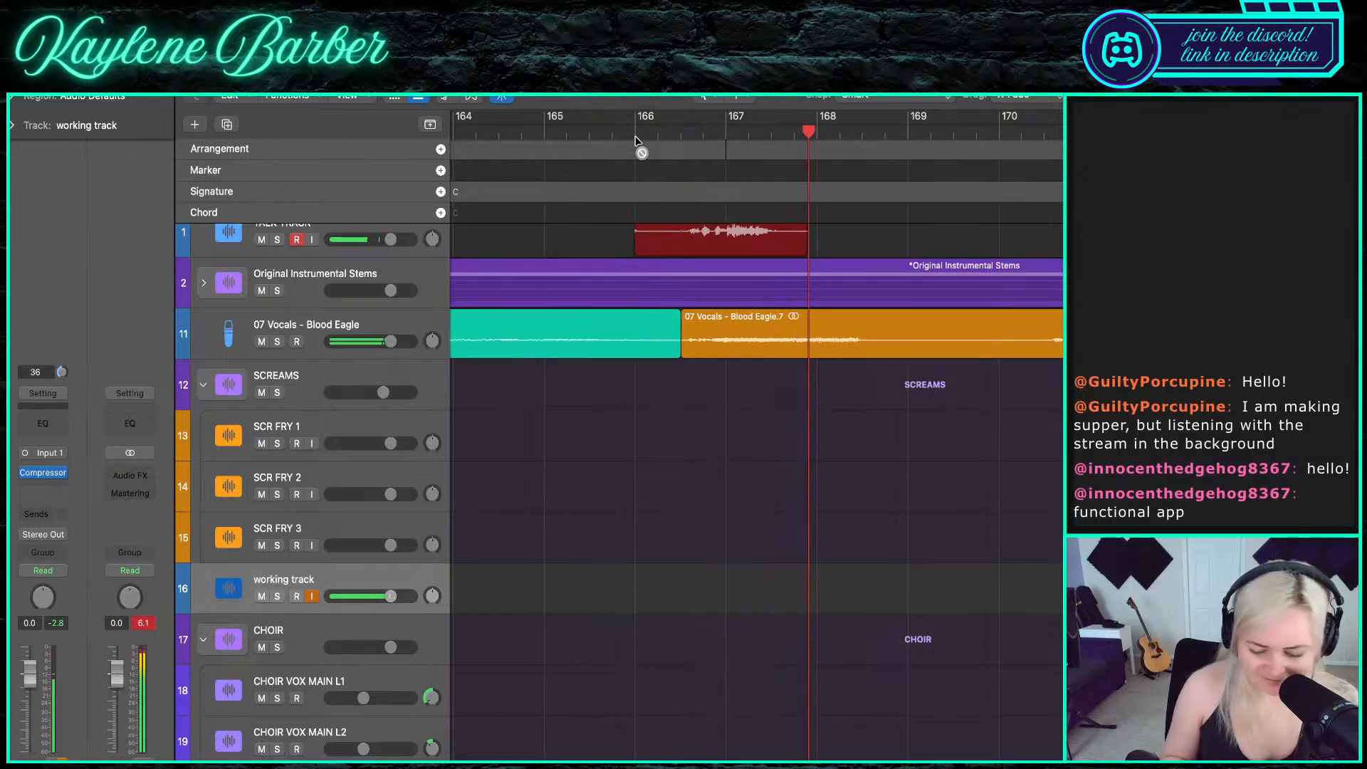
key(space)
key(Delete)
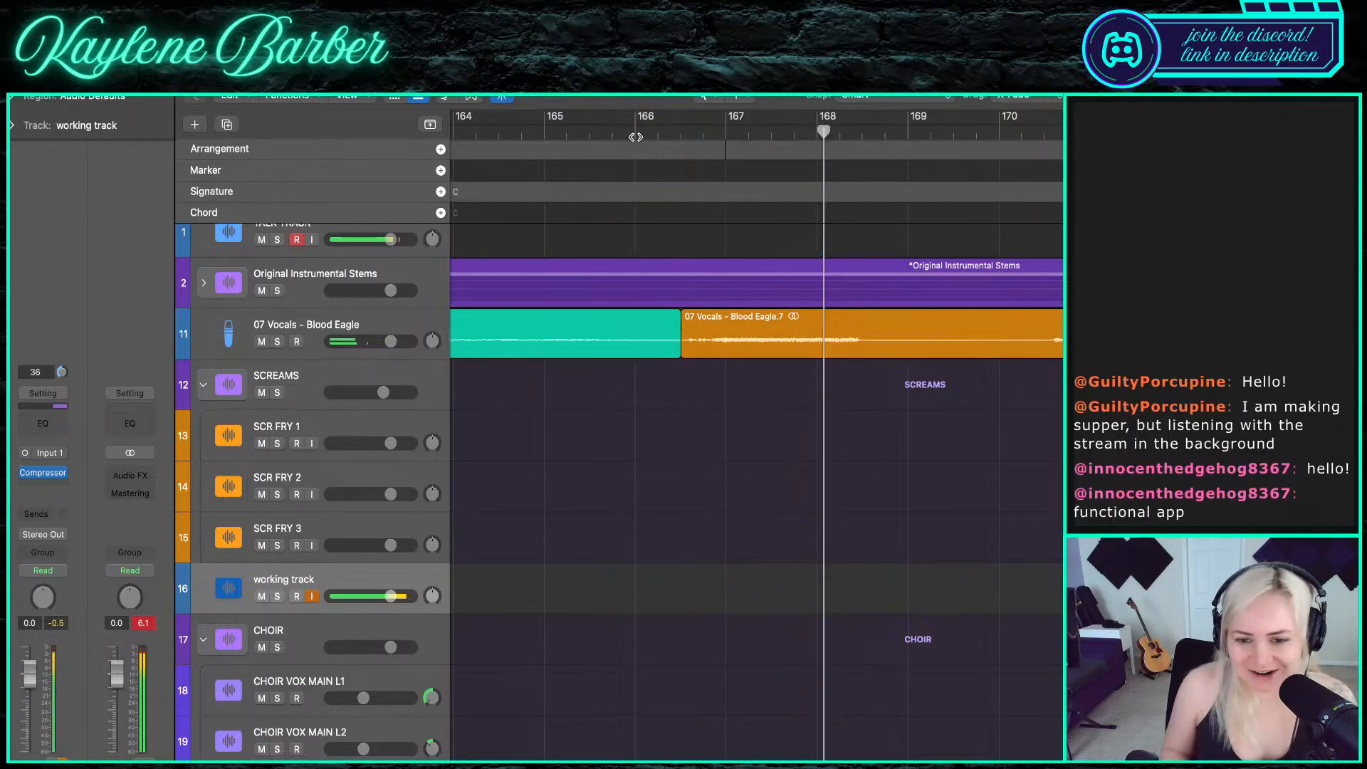
- Record a scream take on the TALK TRACK from bar 166 to just before bar 169
click(635, 137)
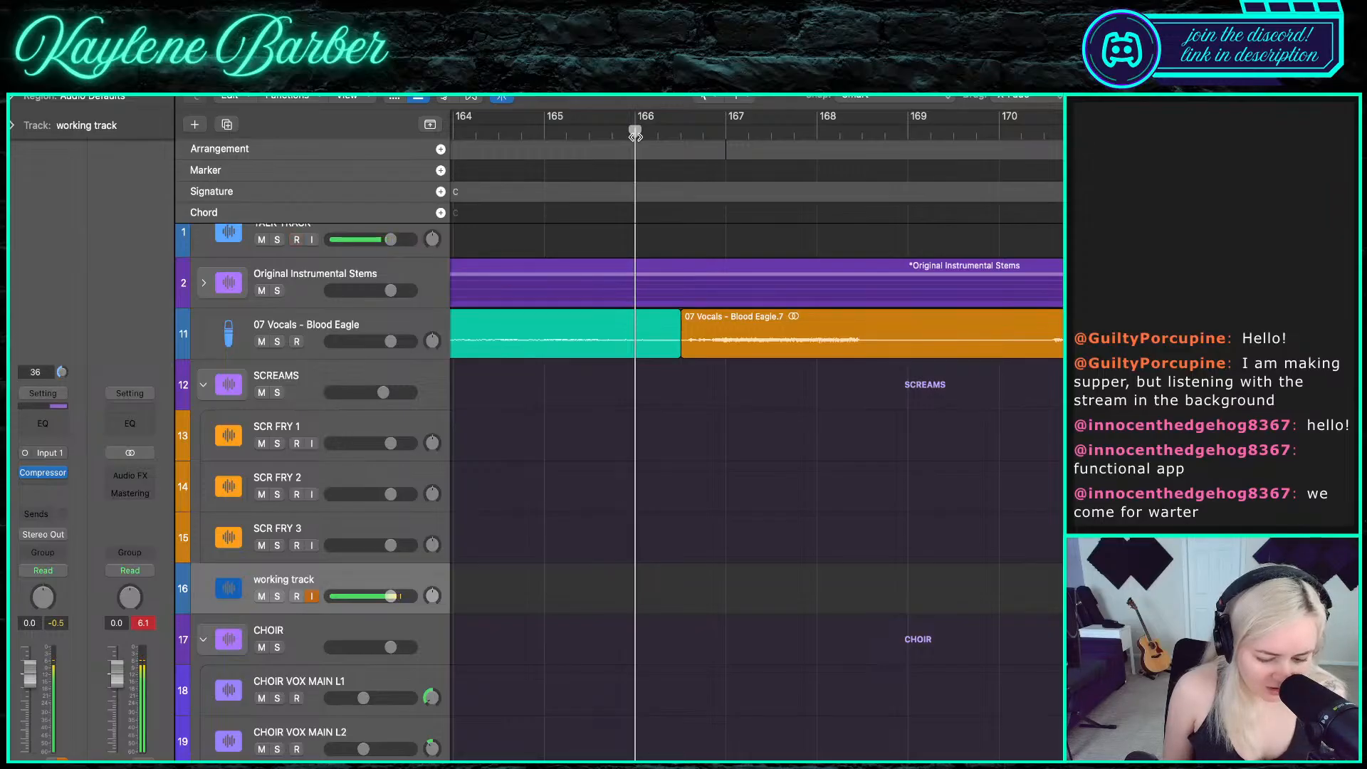
key(space)
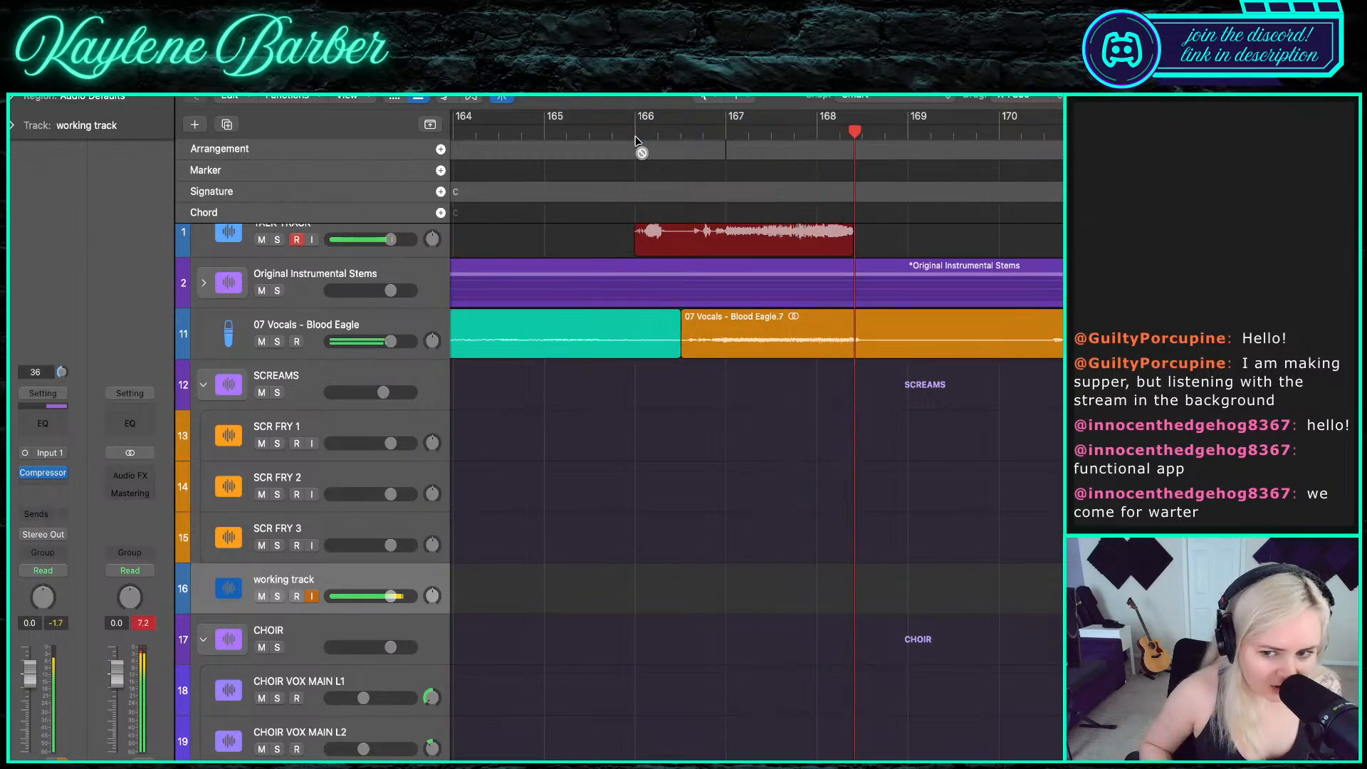
key(space)
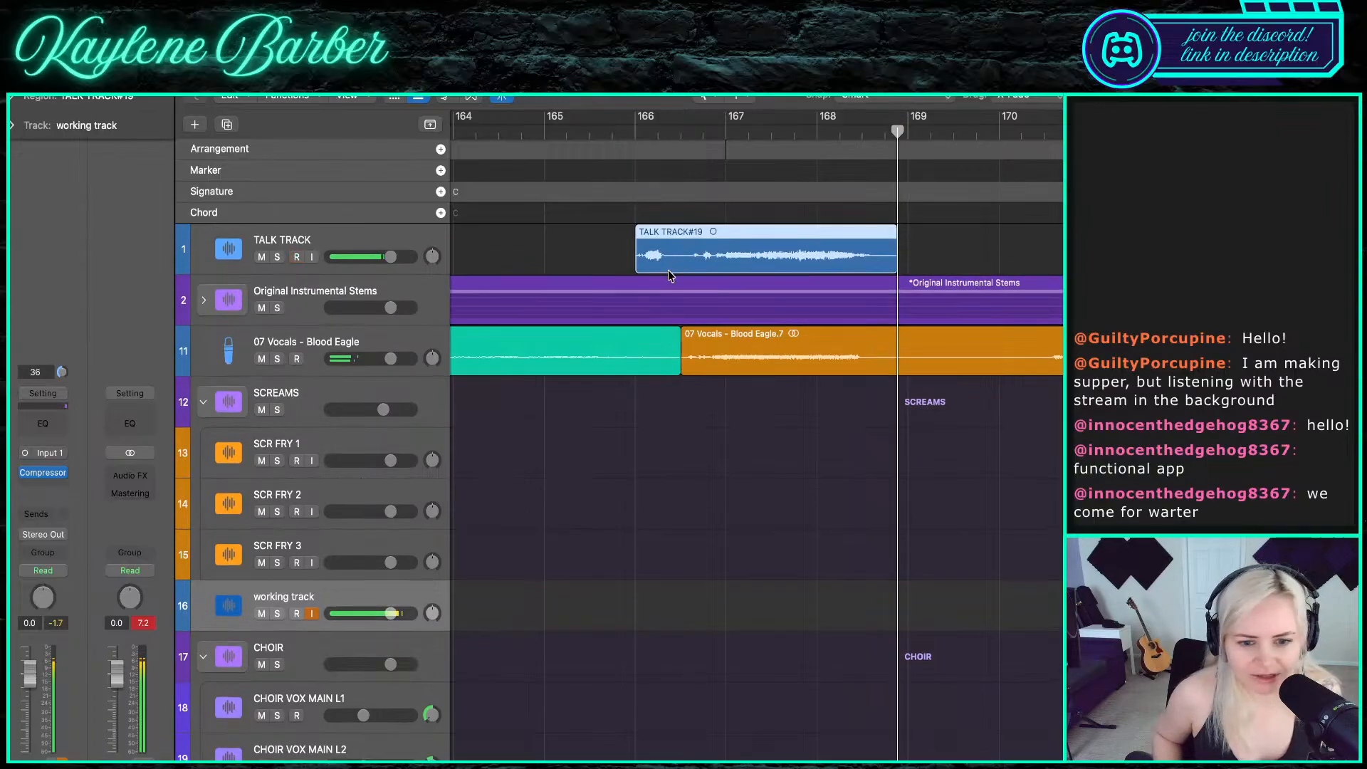
- Switch record arming from the TALK TRACK to the working track, and place the new take on SCR FRY 1, trimmed to start at bar 167
click(296, 257)
click(296, 614)
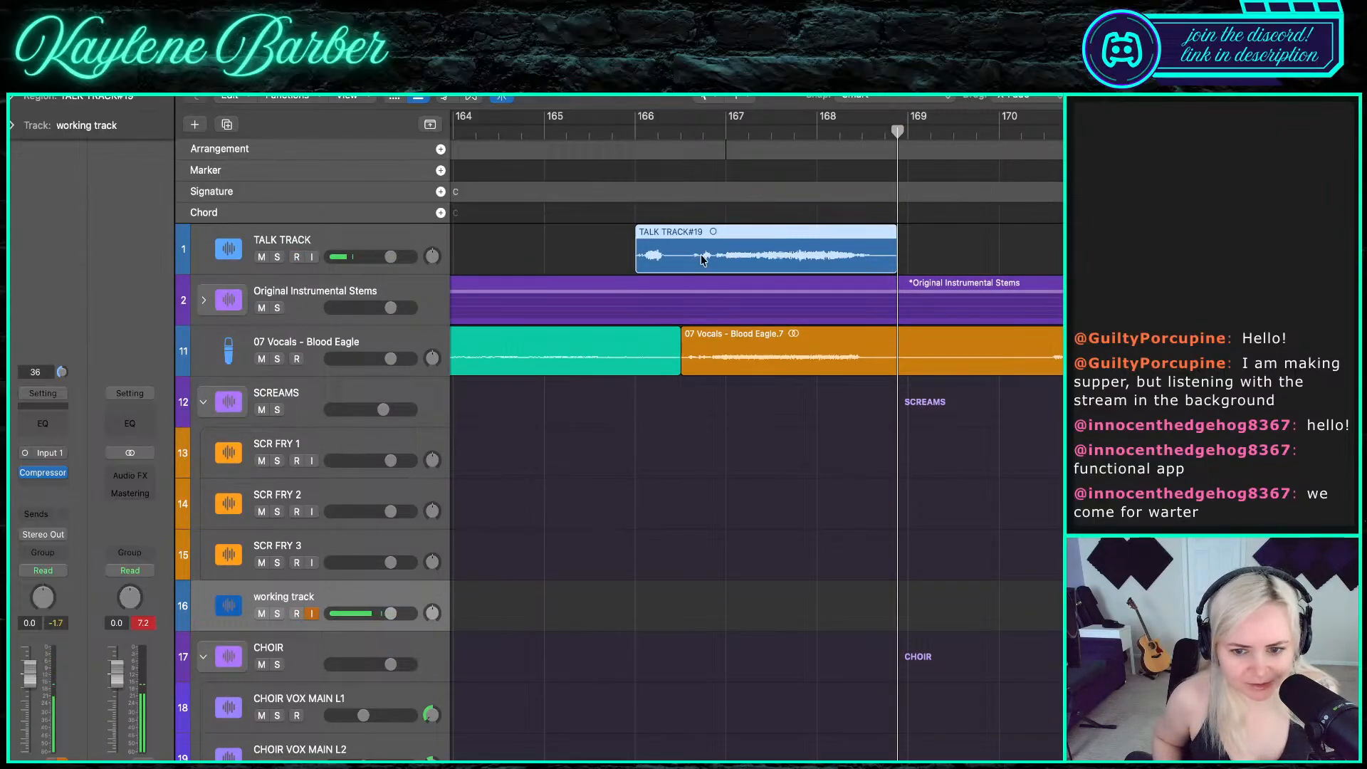
drag(655, 260, 759, 459)
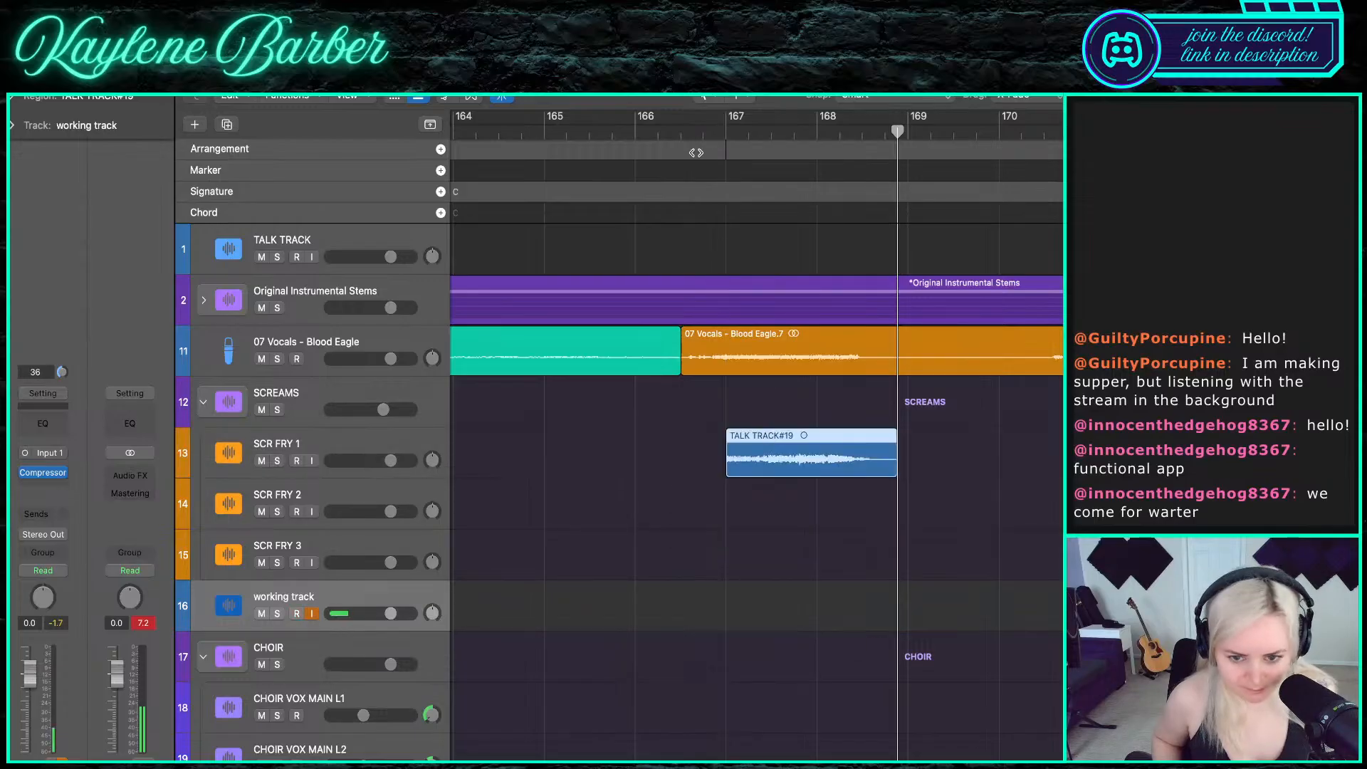
click(637, 131)
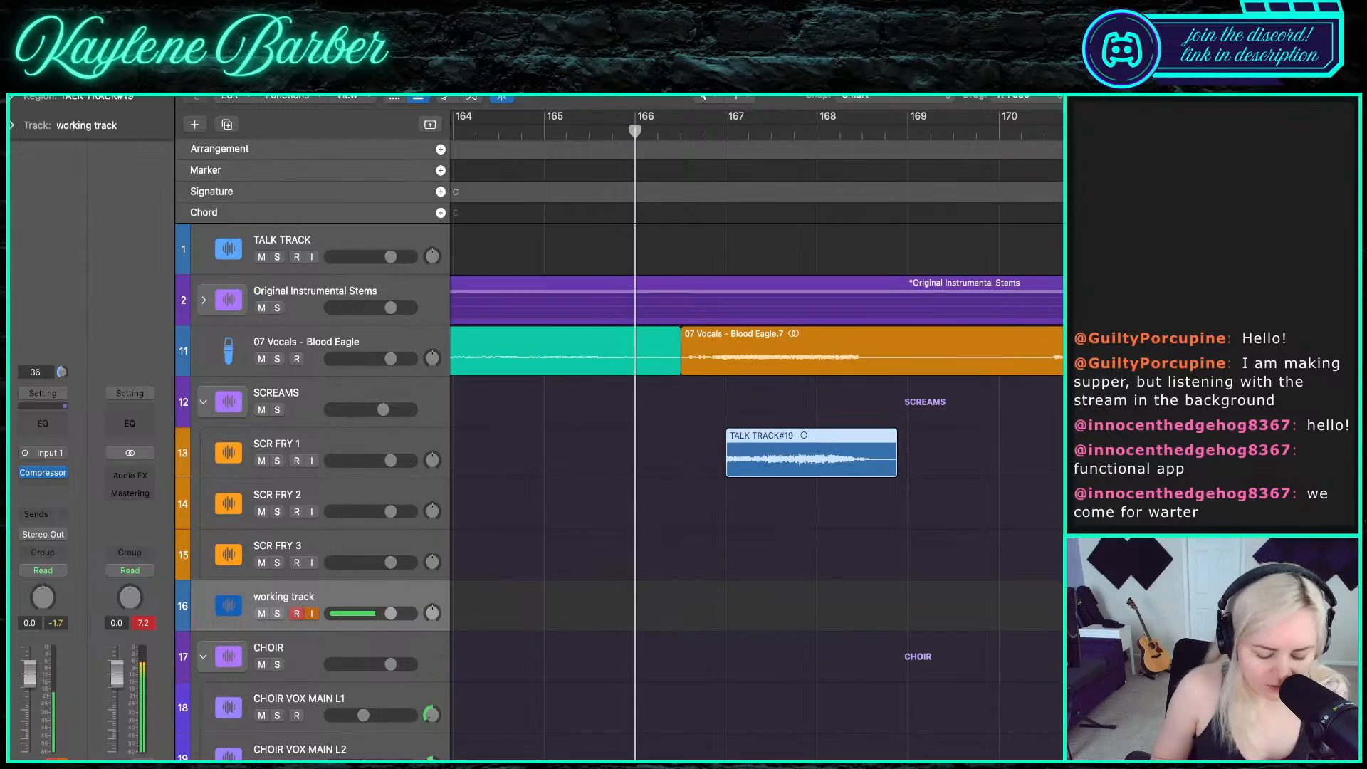
key(r)
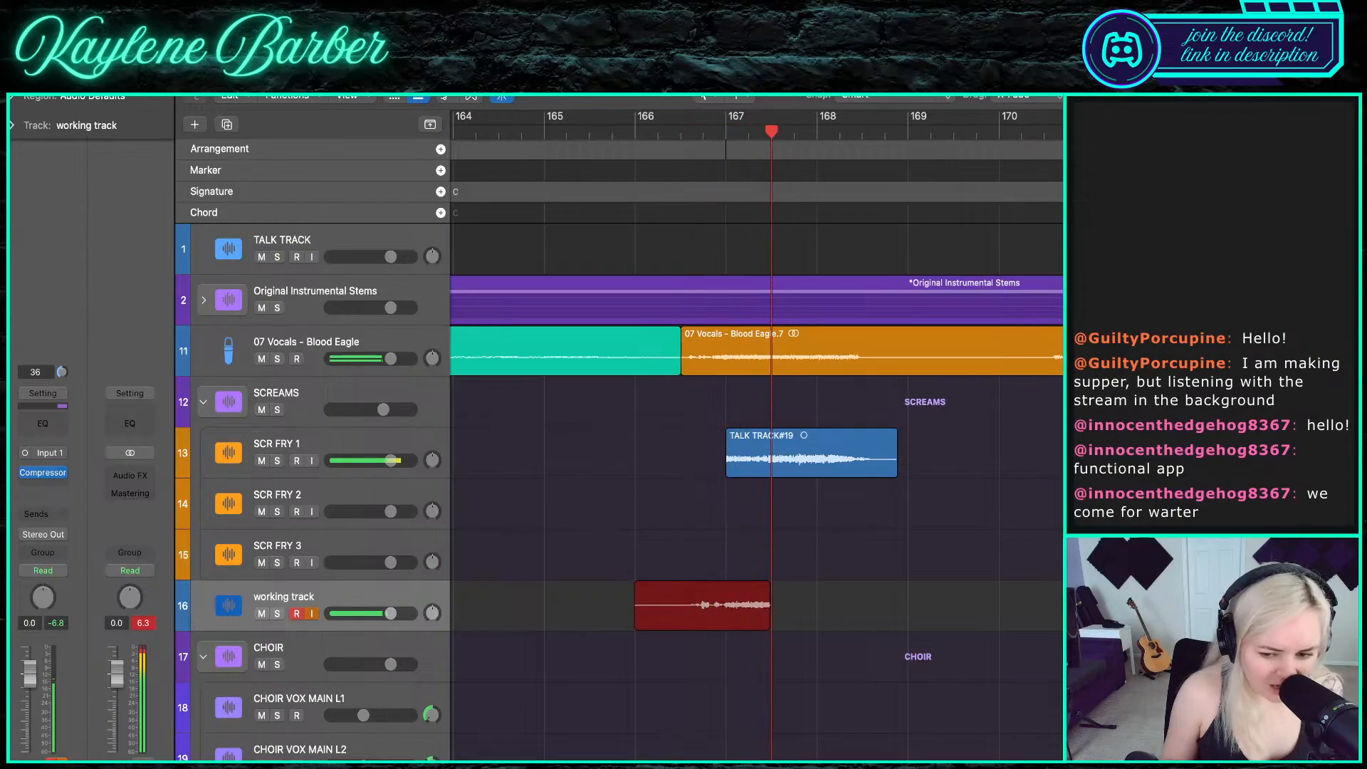
key(space)
key(super+z)
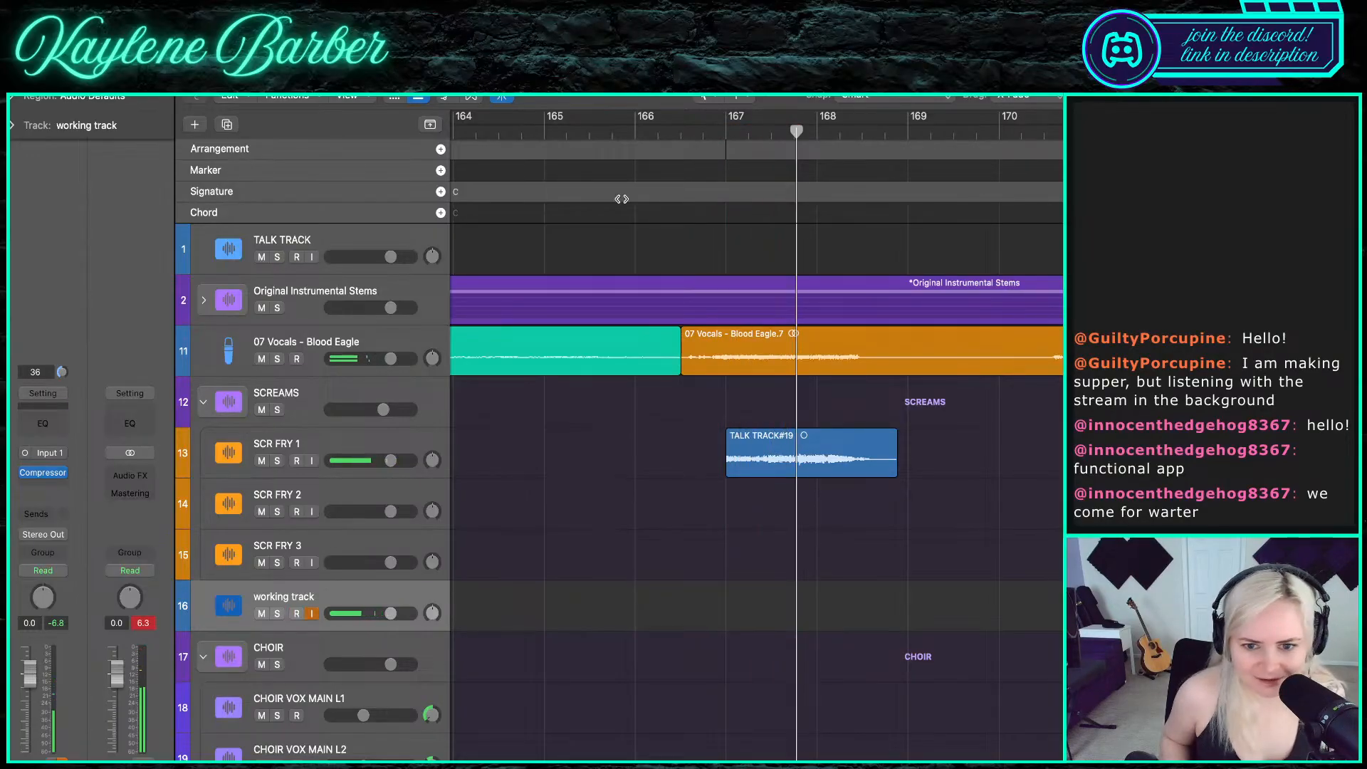
- Record a scream take on the working track from bar 166 and place it on SCR FRY 2, trimmed to start halfway through bar 166
click(635, 131)
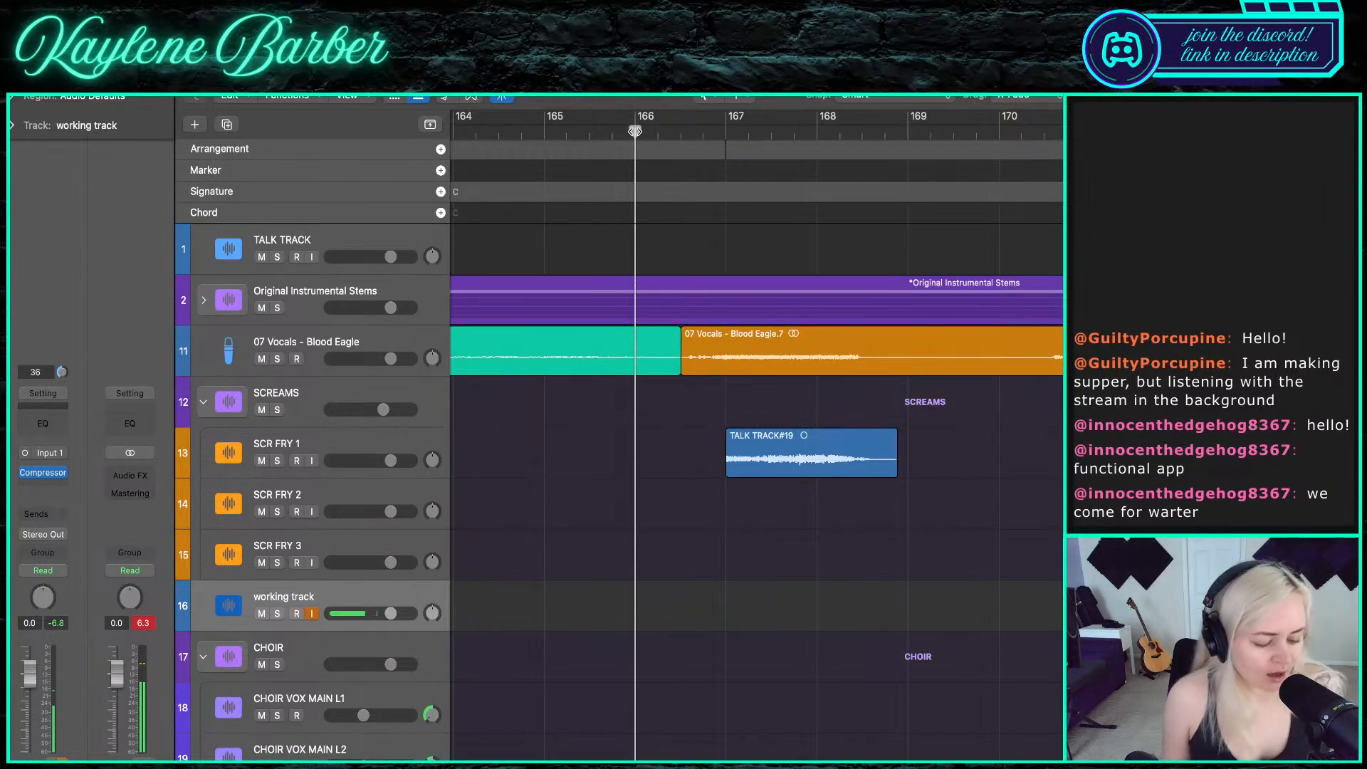
key(r)
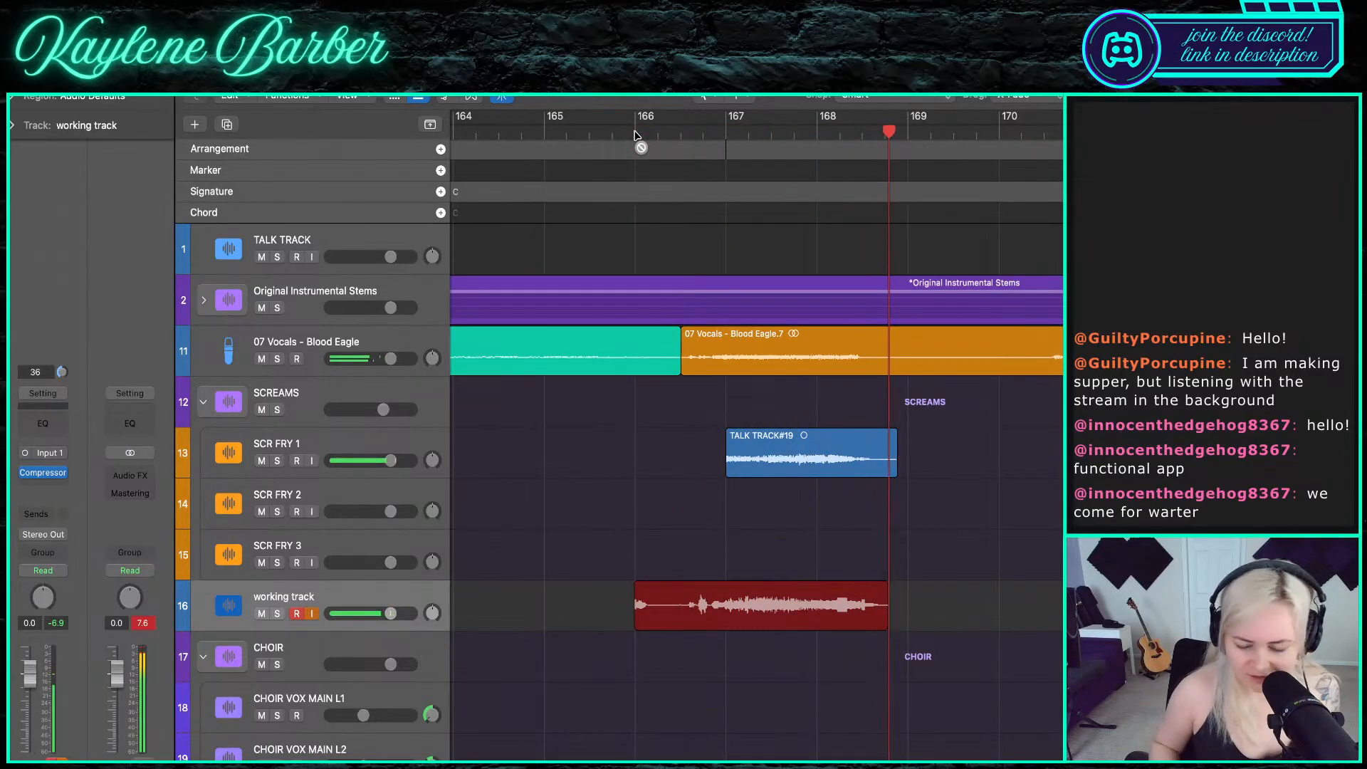
key(space)
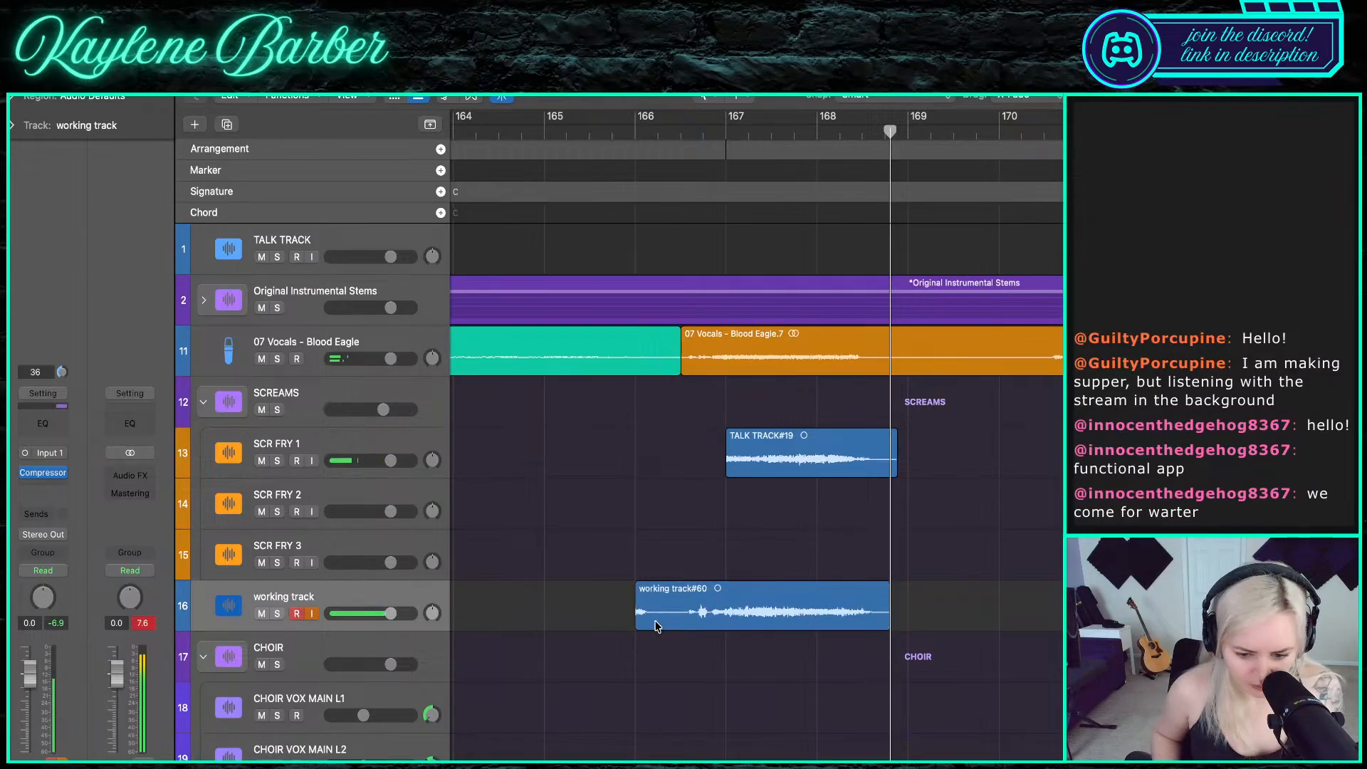
click(636, 625)
drag(636, 622, 694, 505)
- Record another scream layer from the middle of bar 166 and move it from the working track to SCR FRY 3
click(679, 133)
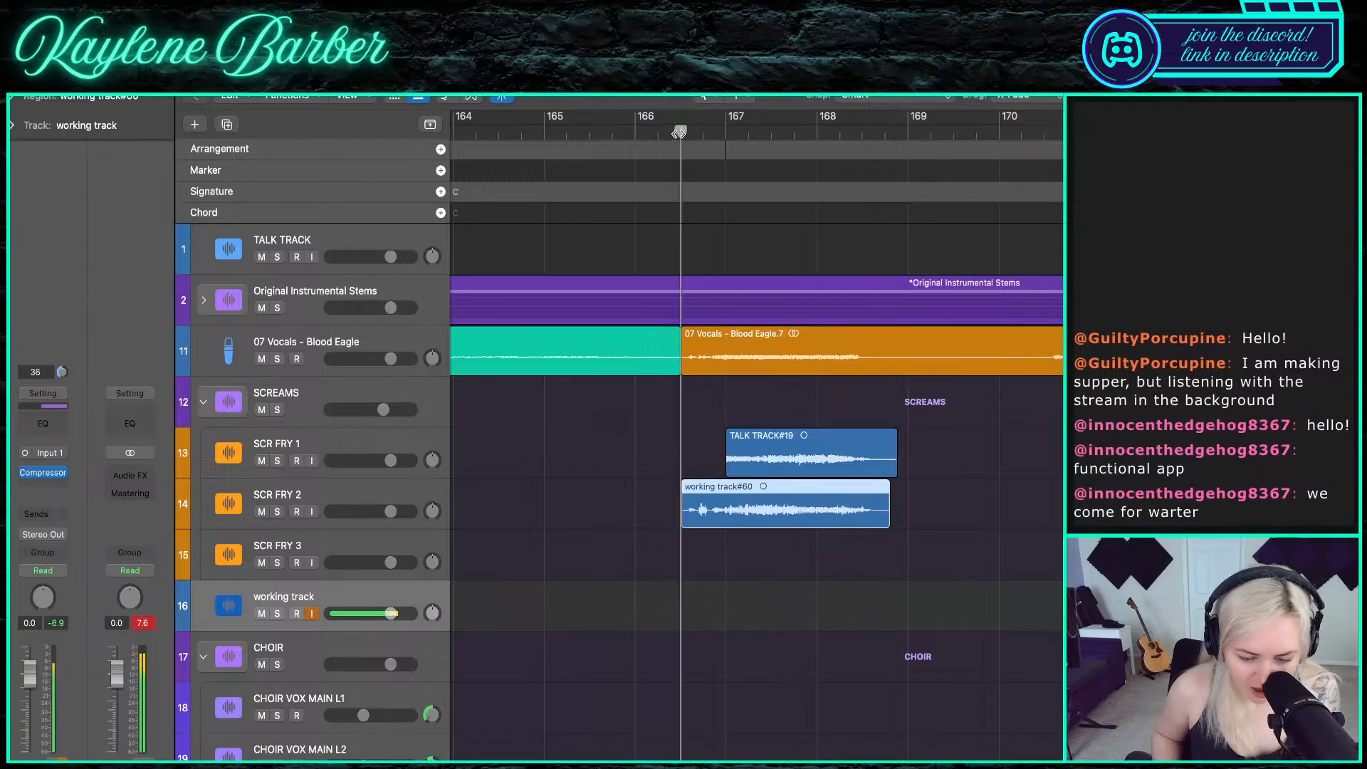
key(space)
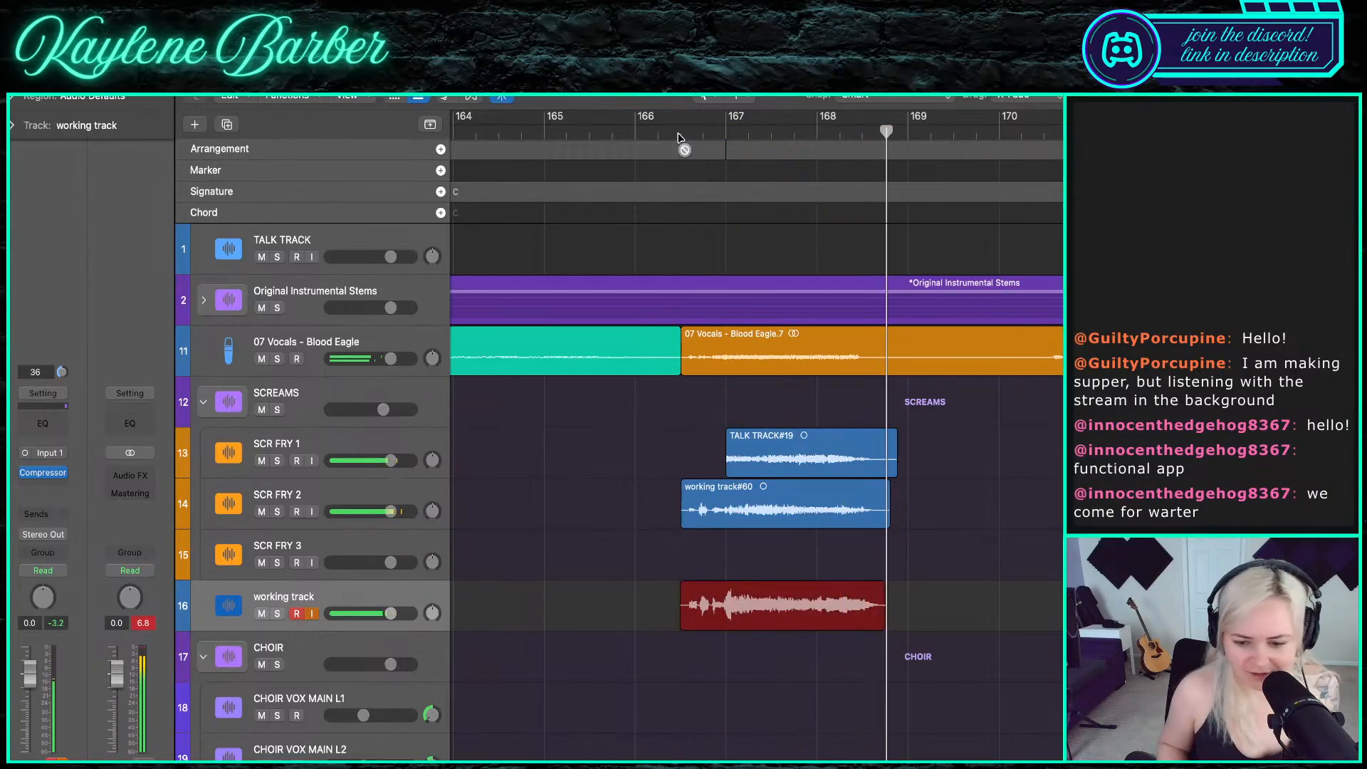
key(space)
drag(723, 602, 722, 552)
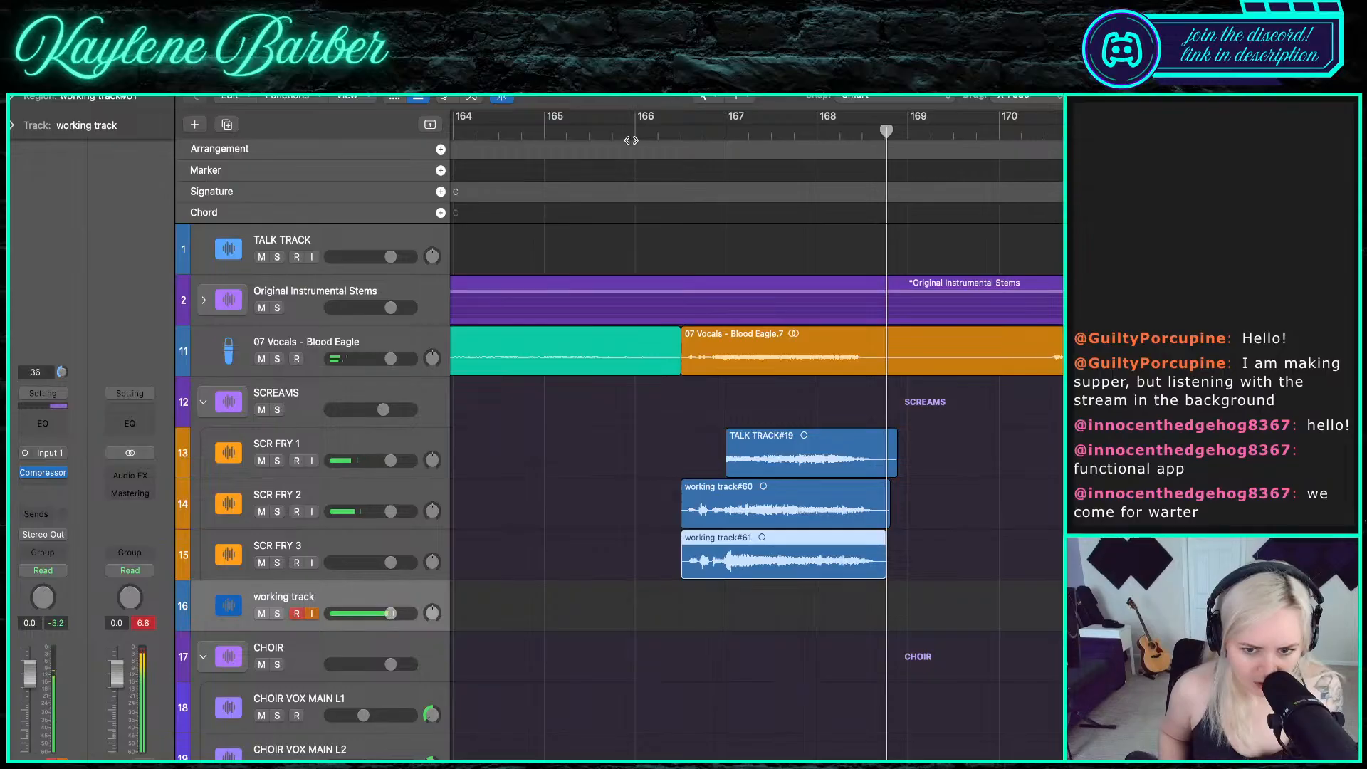
click(632, 132)
key(r)
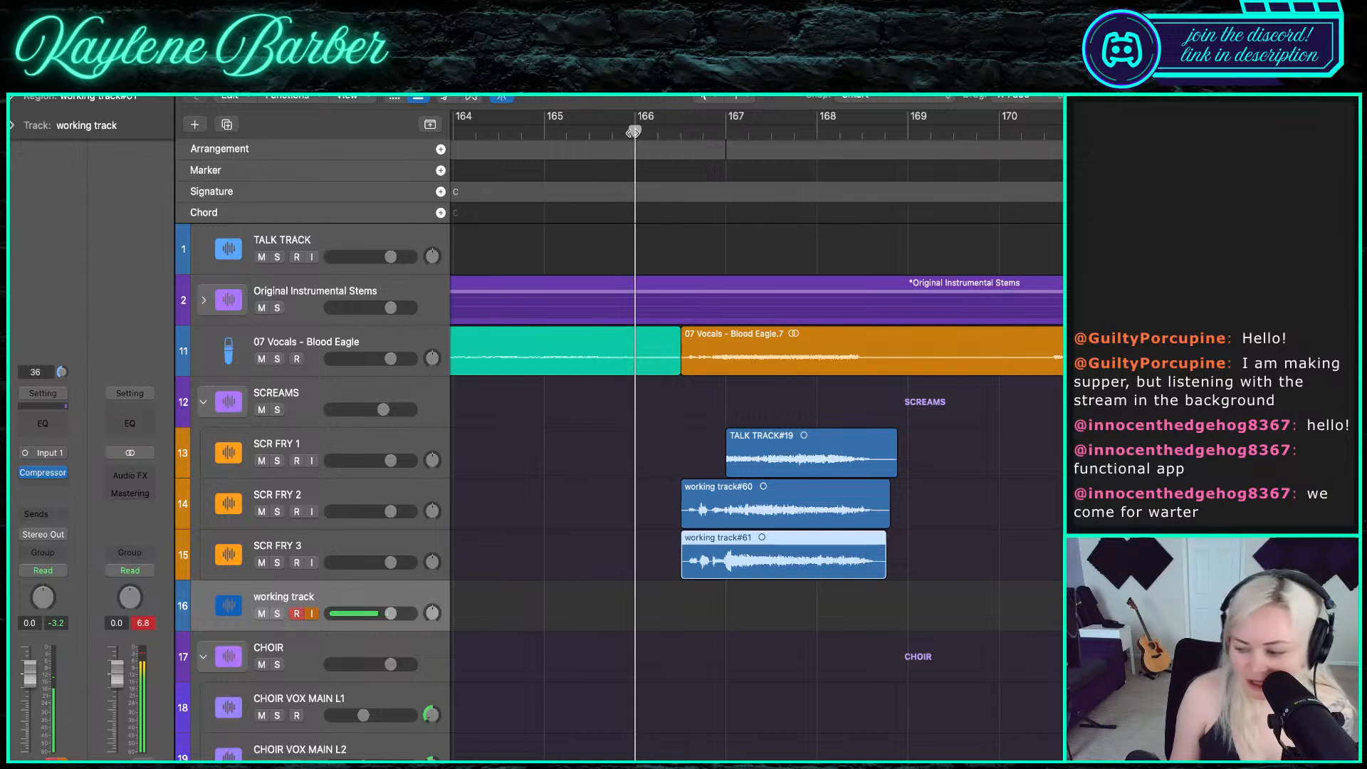
key(r)
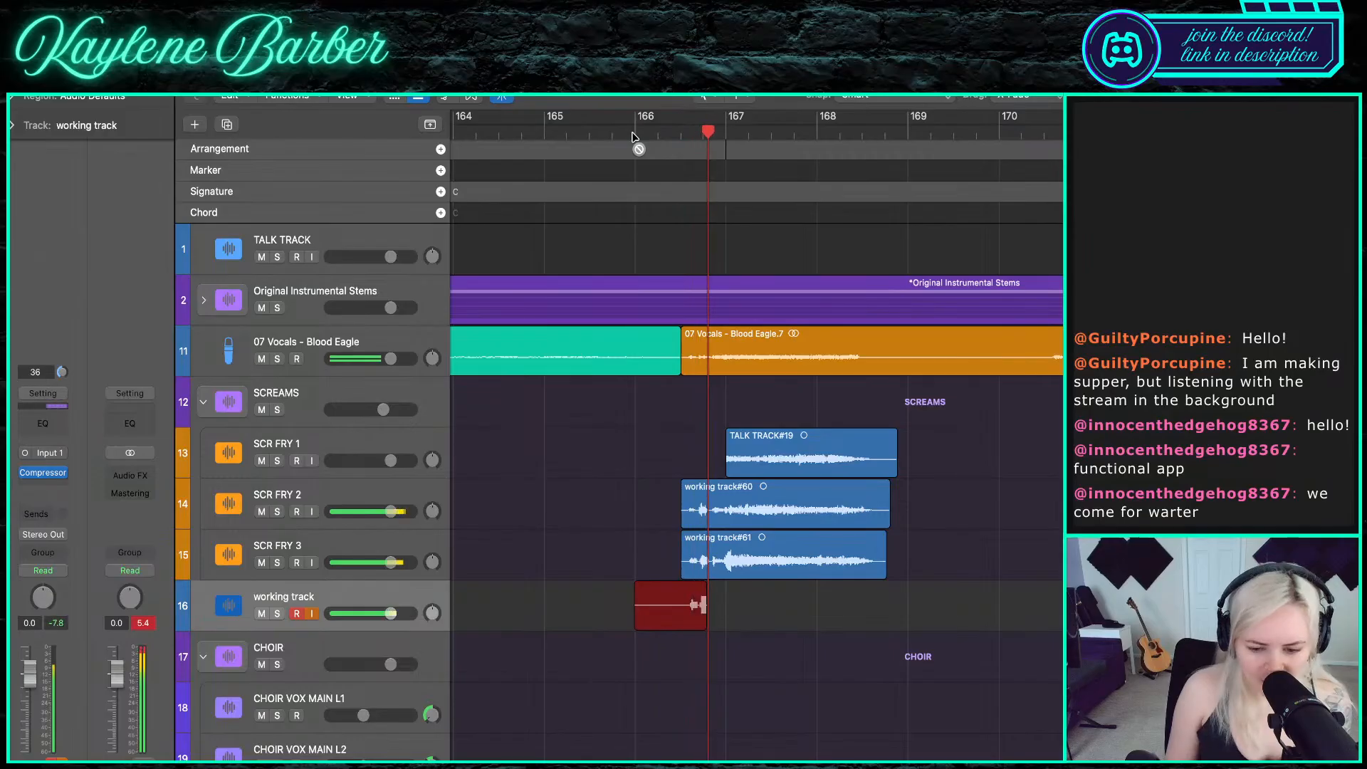
key(space)
key(super+z)
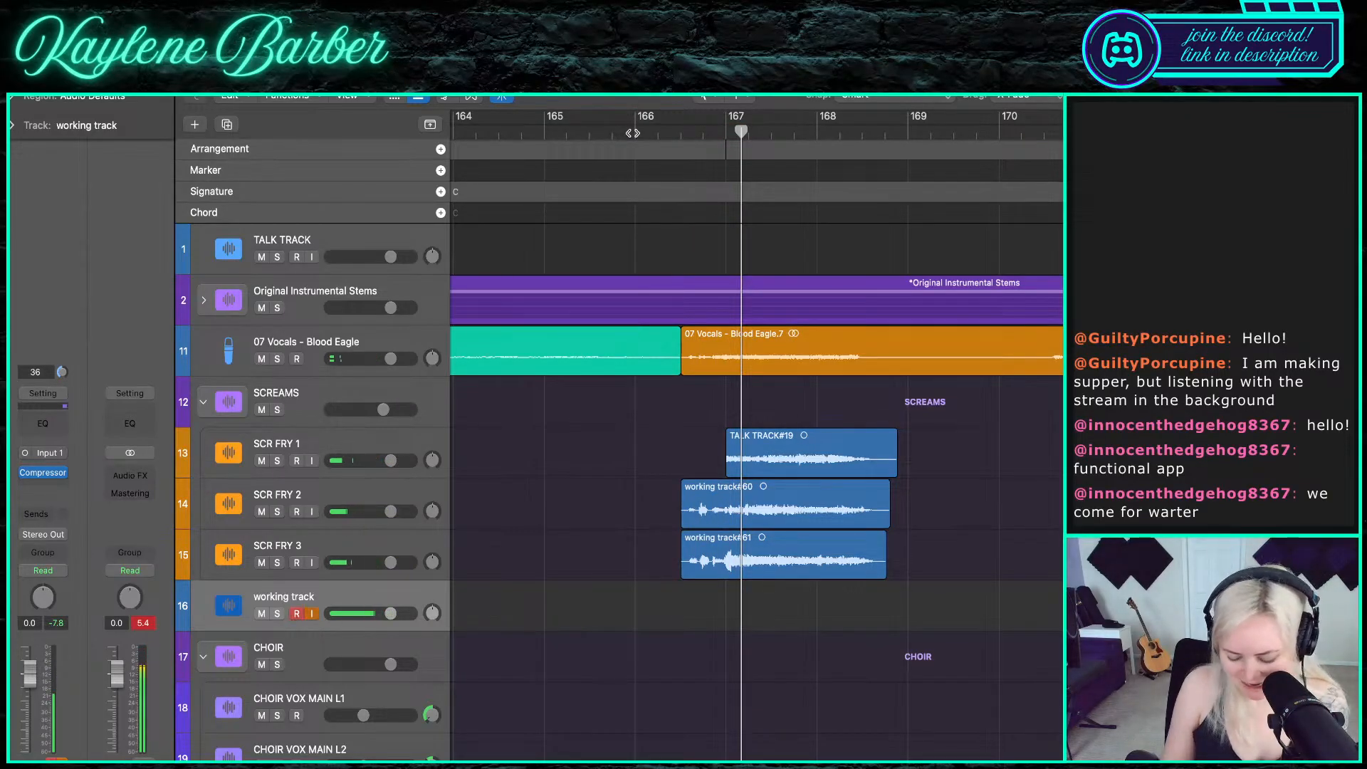
- Record a further scream take on the working track from bar 166 to just before bar 169
click(651, 130)
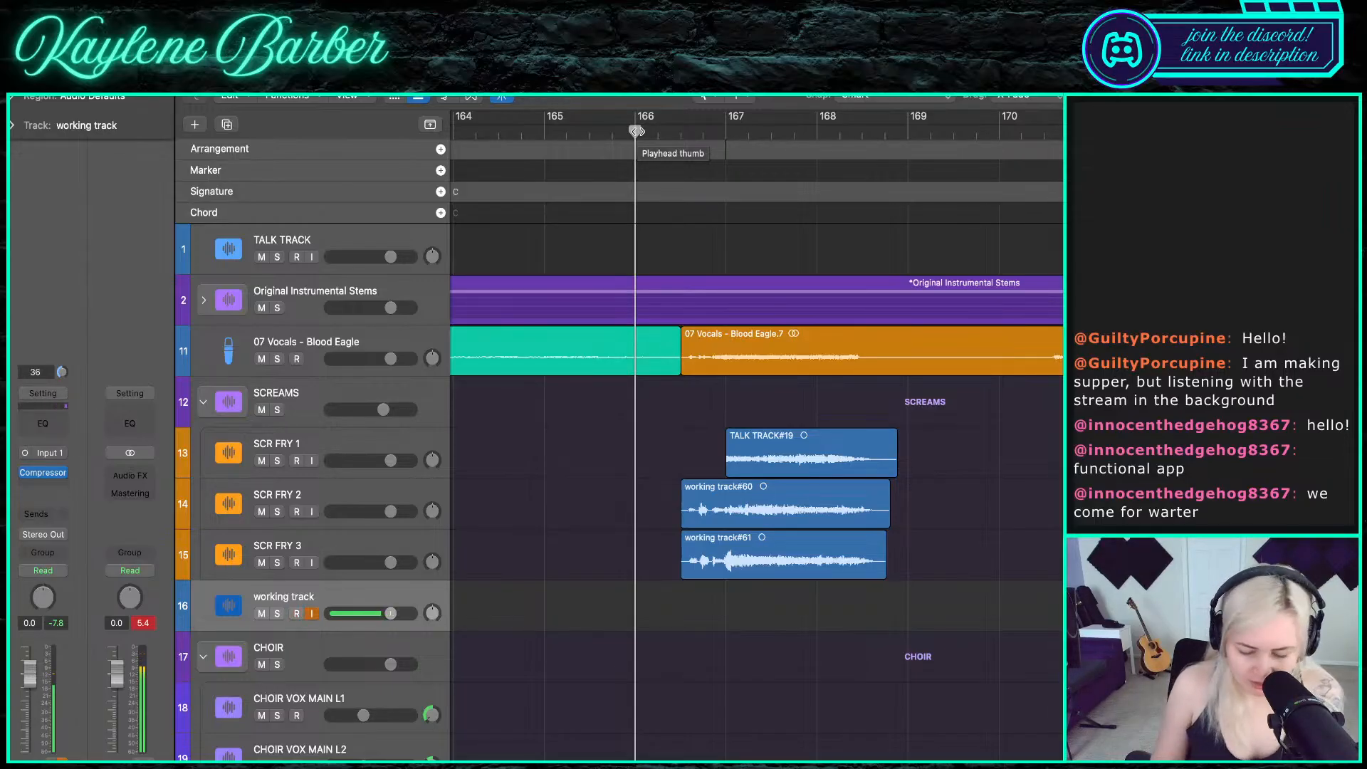
key(r)
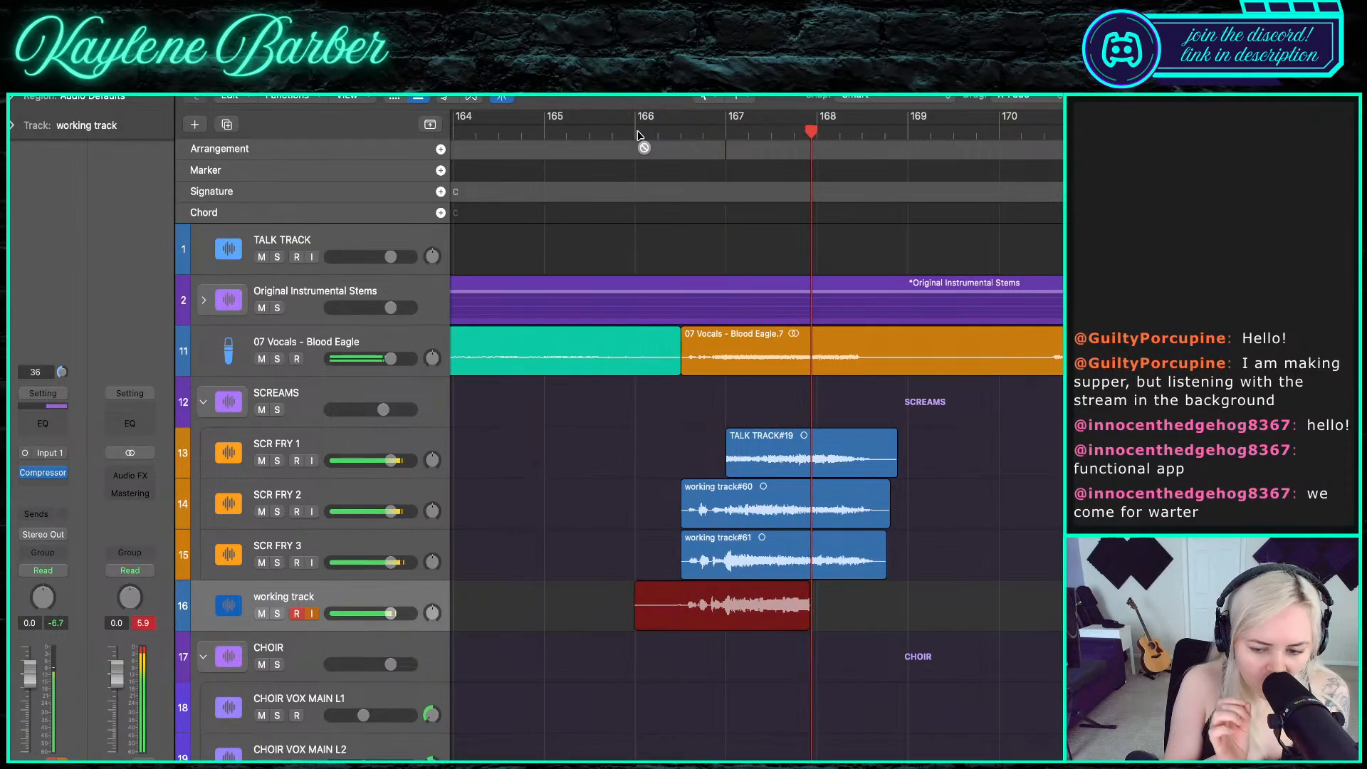
key(space)
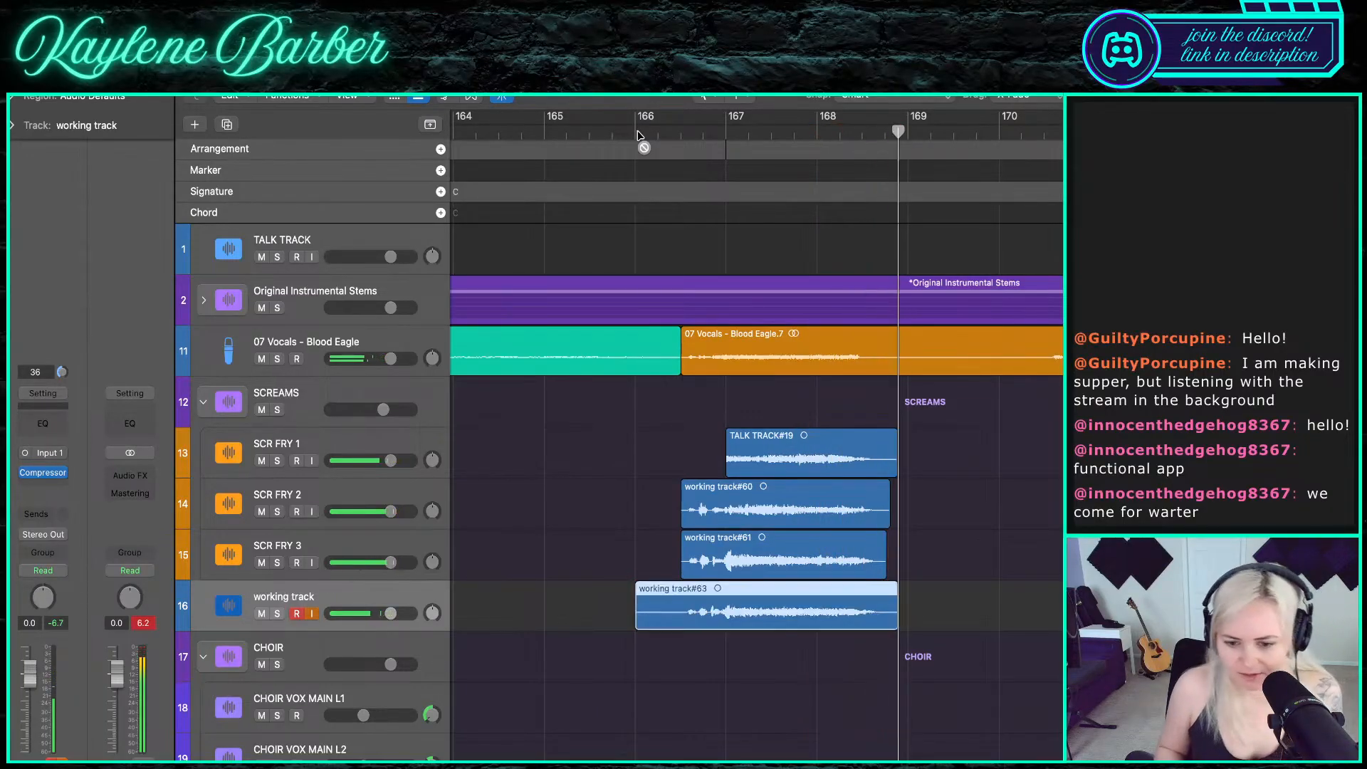
- Listen to the takes on SCR FRY 2, SCR FRY 1 and SCR FRY 3 in turn, soloing each track
click(277, 511)
key(space)
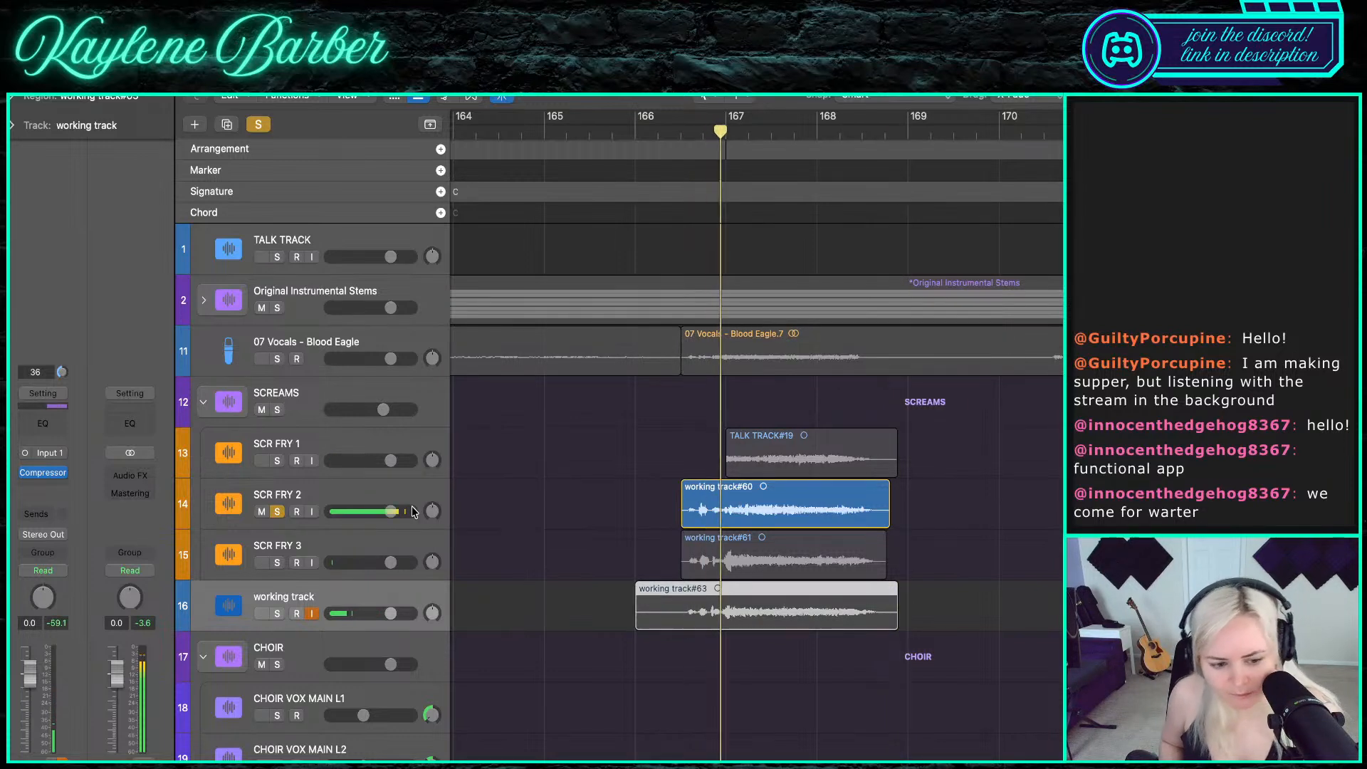
click(278, 511)
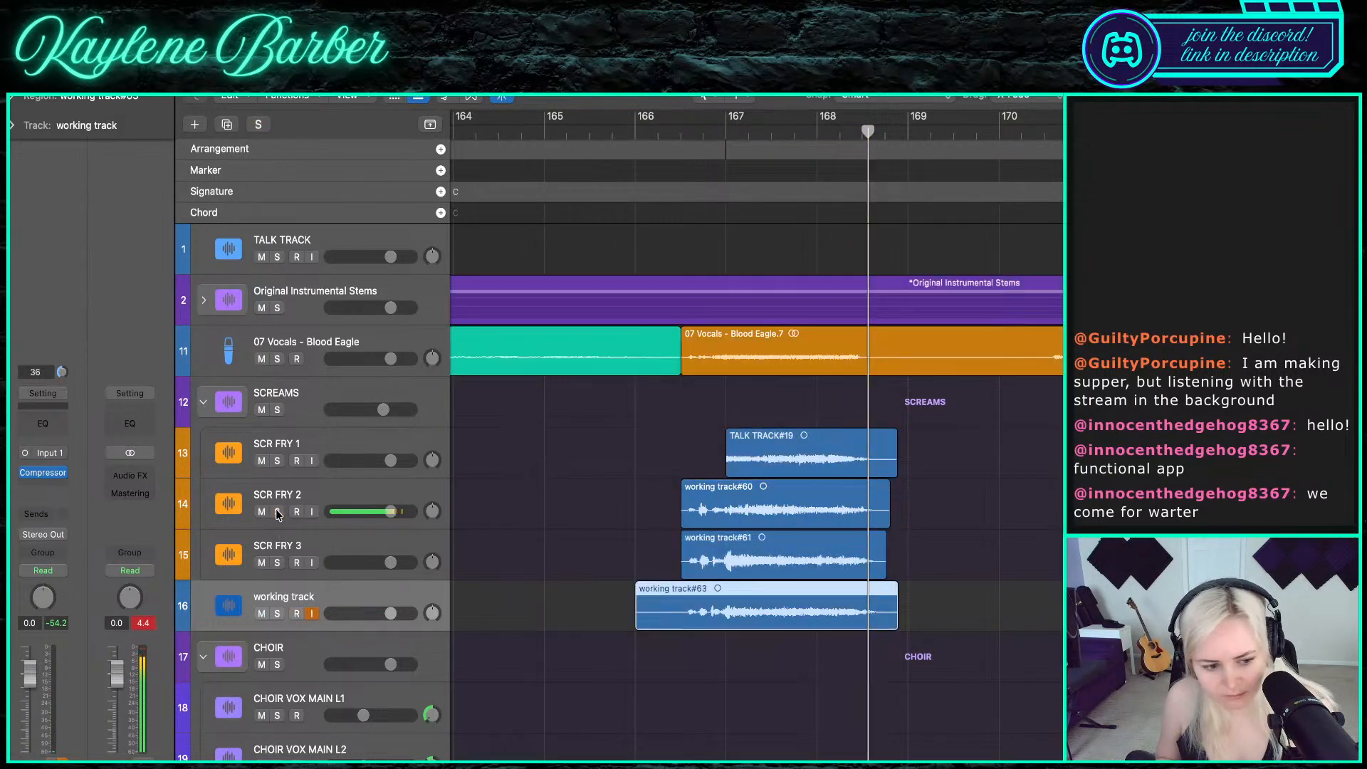
click(277, 461)
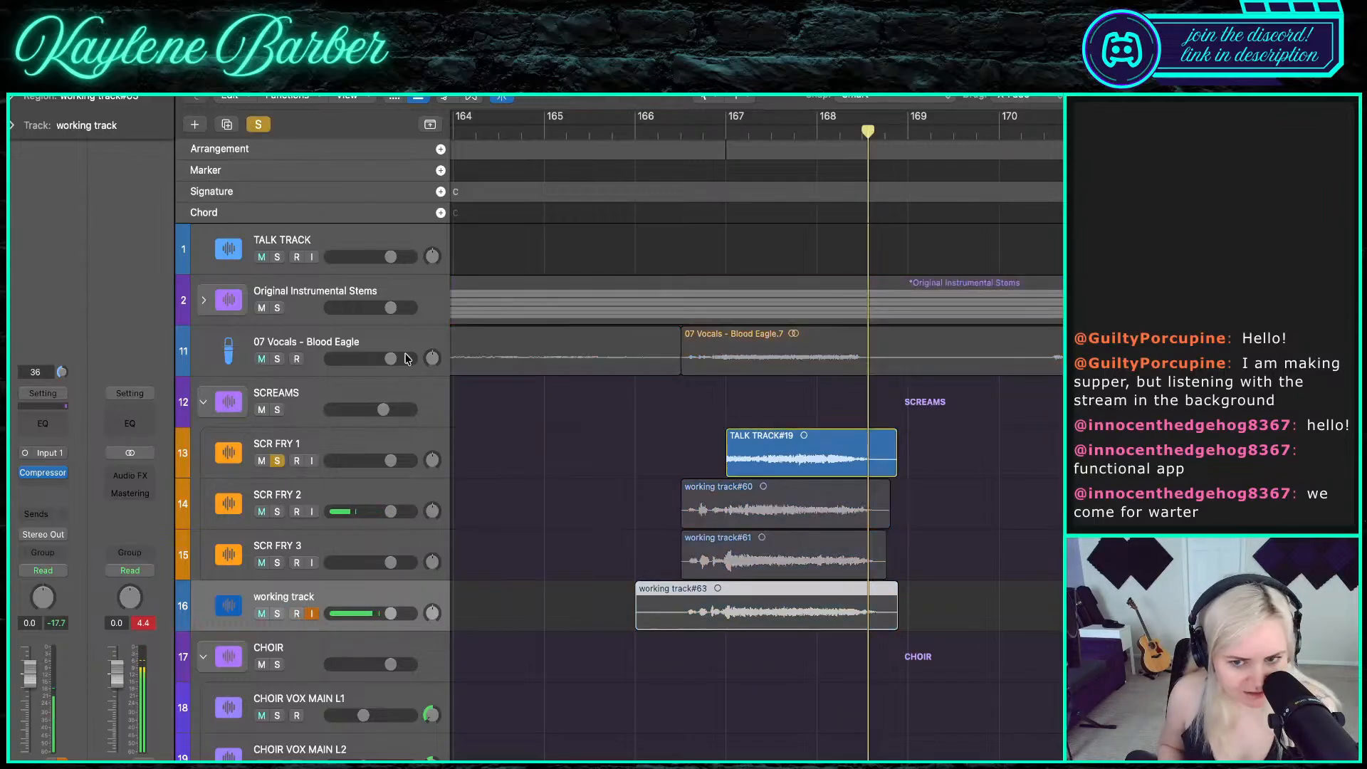
key(space)
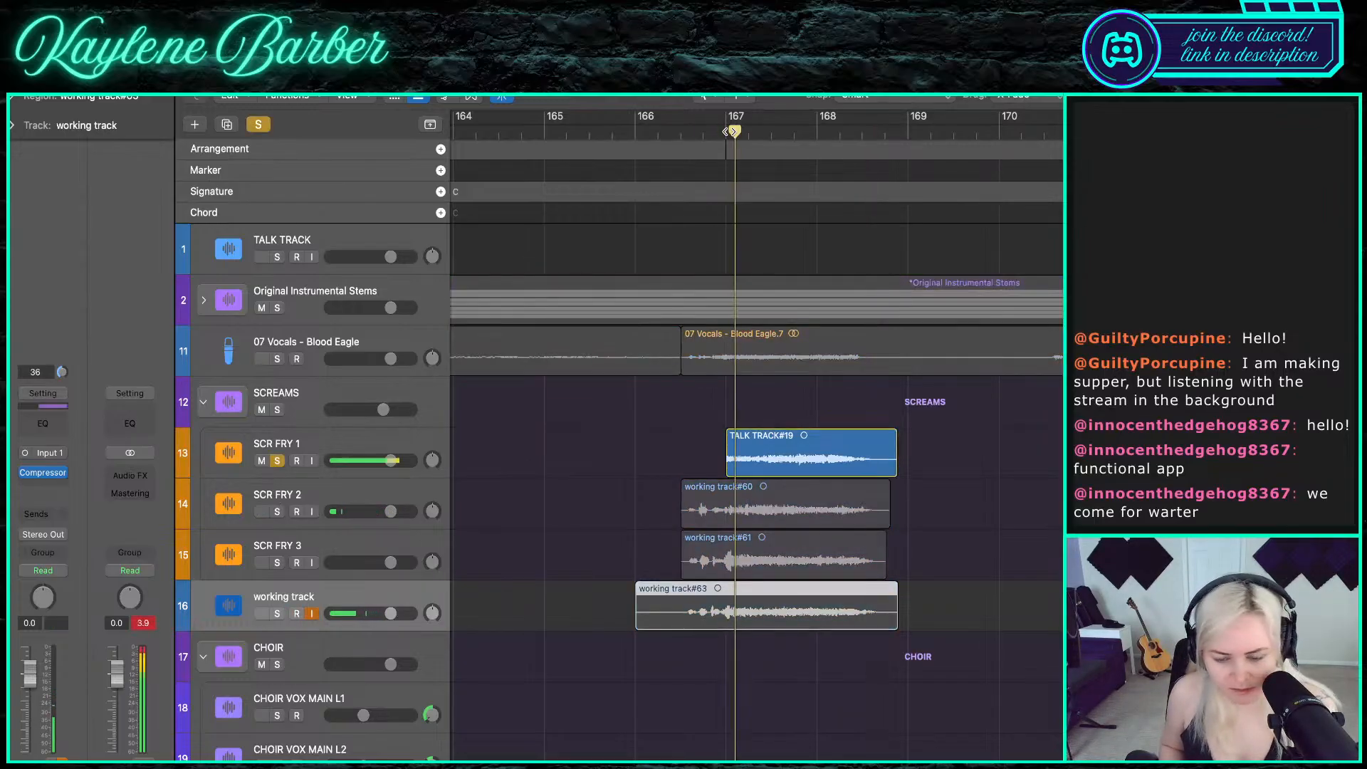
click(278, 461)
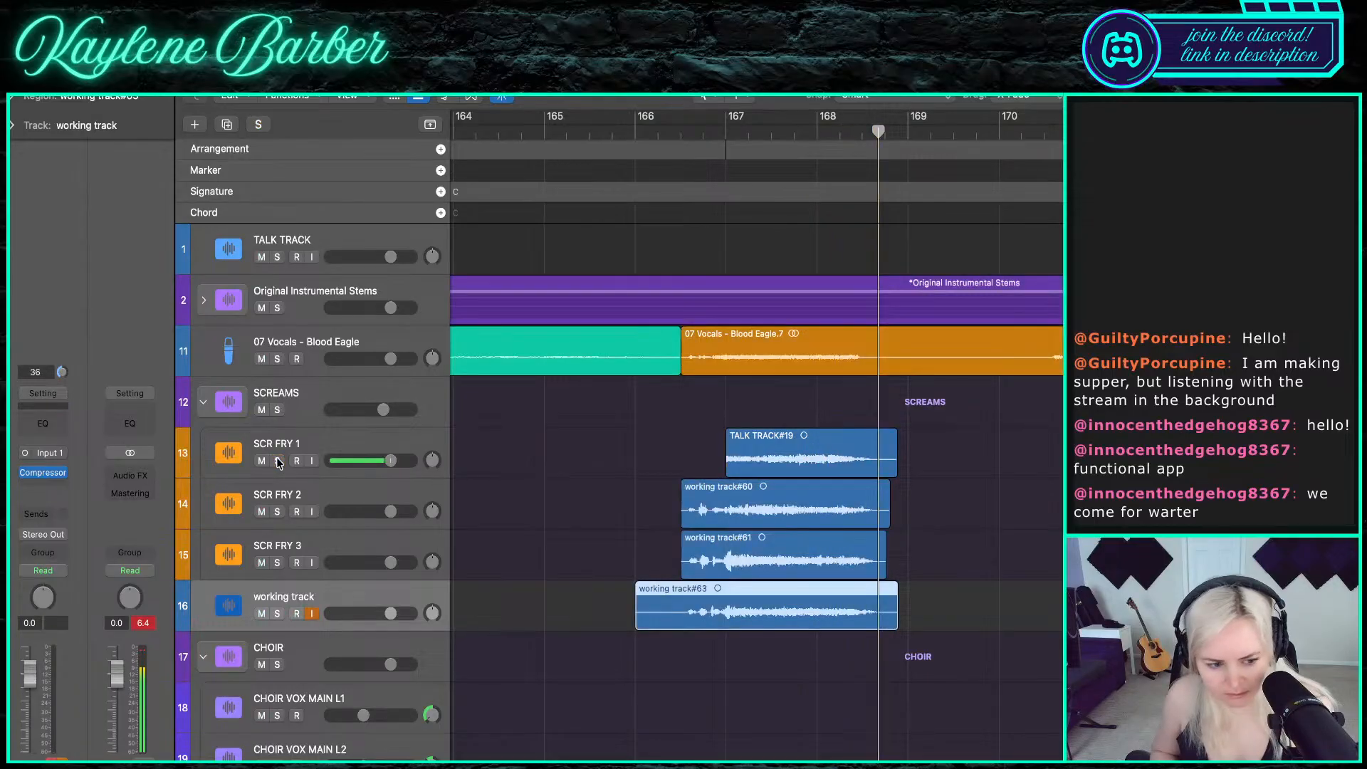
click(277, 562)
click(688, 126)
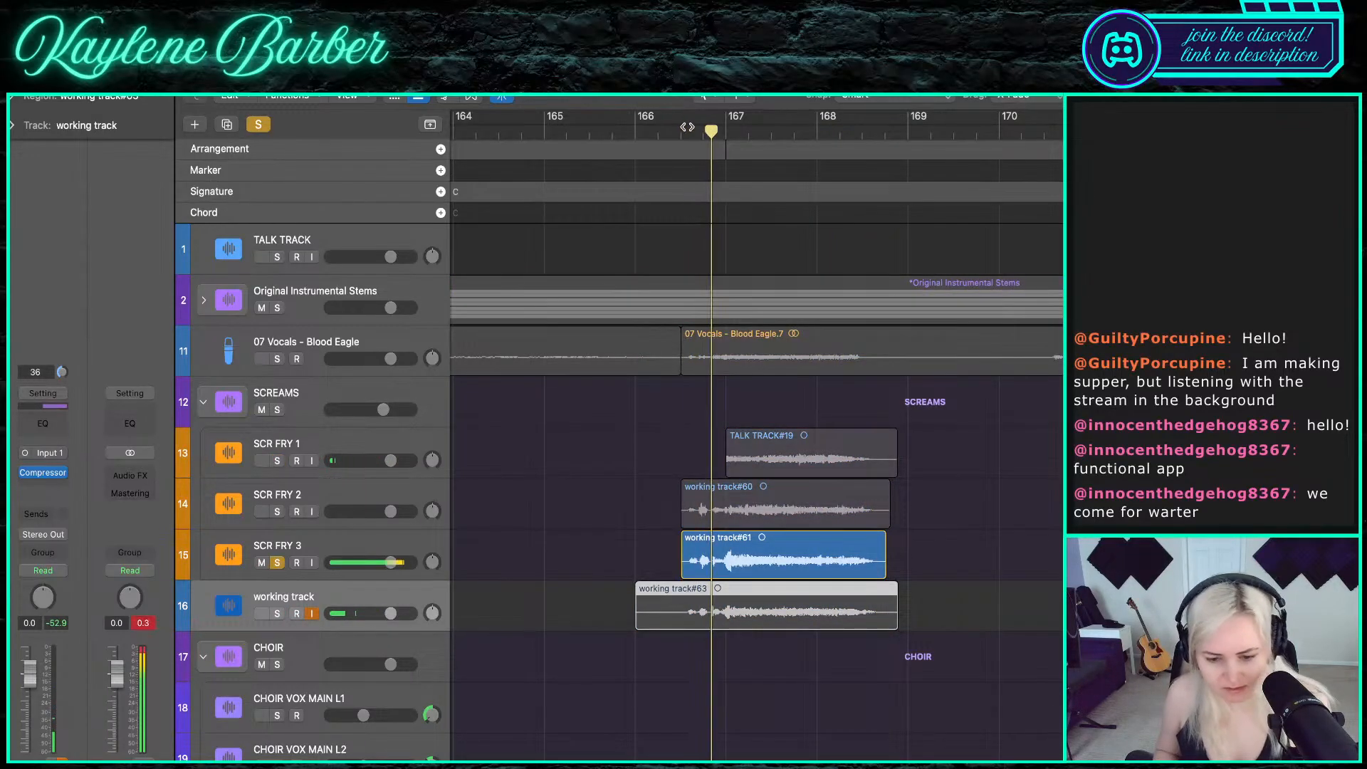
click(278, 563)
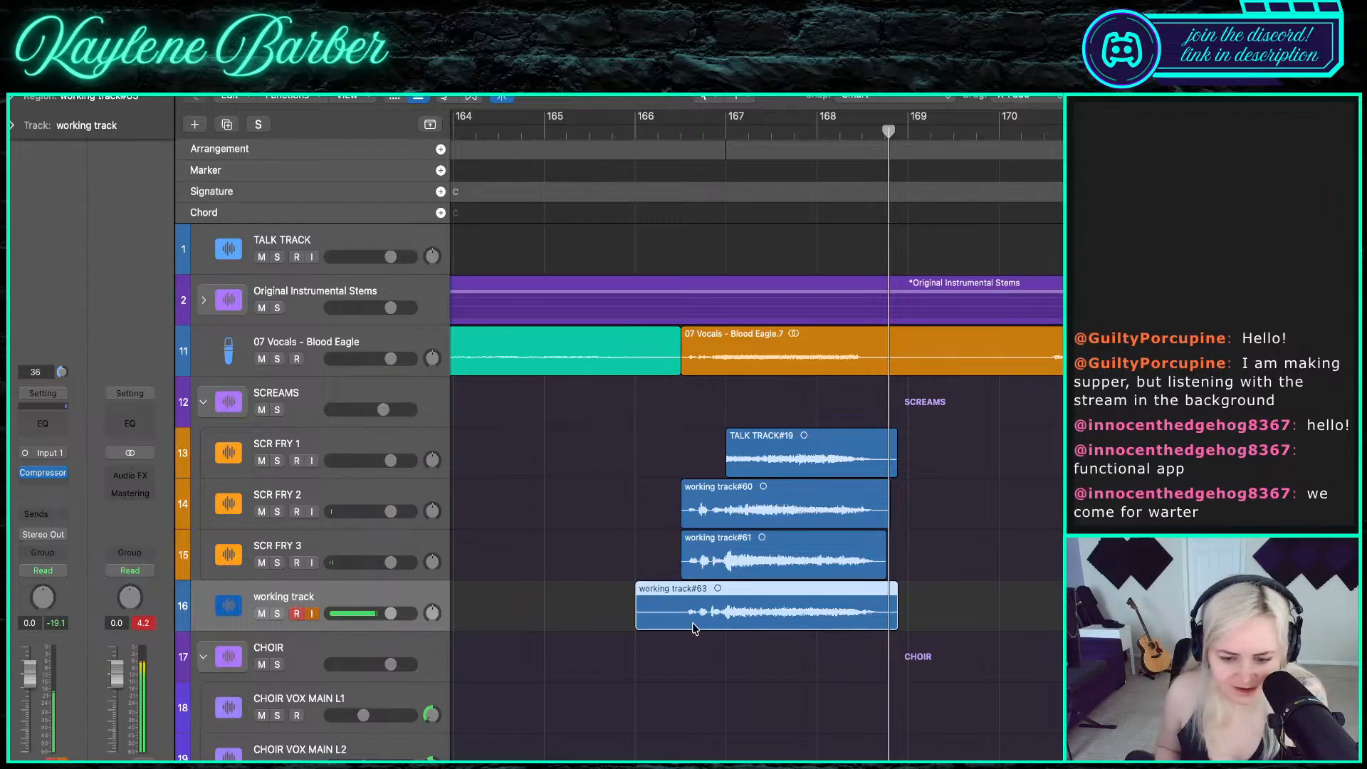
- Move the latest take to SCR FRY 1, trimmed to start mid-bar 166, and crossfade it into the TALK TRACK#19 region from bar 167
drag(695, 619, 684, 469)
drag(894, 465, 856, 479)
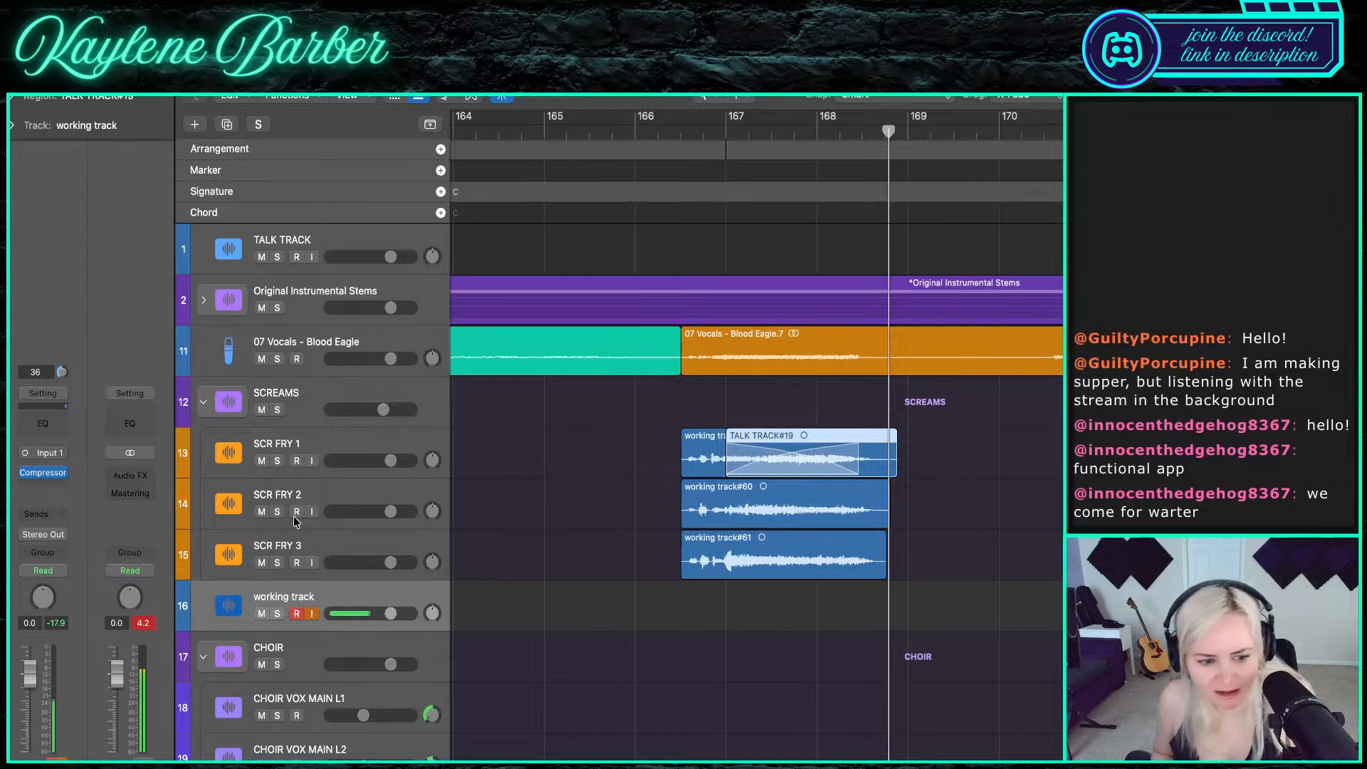
- Play SCR FRY 1 soloed to check the combined takes, and return the playhead to the middle of bar 166
click(277, 462)
key(space)
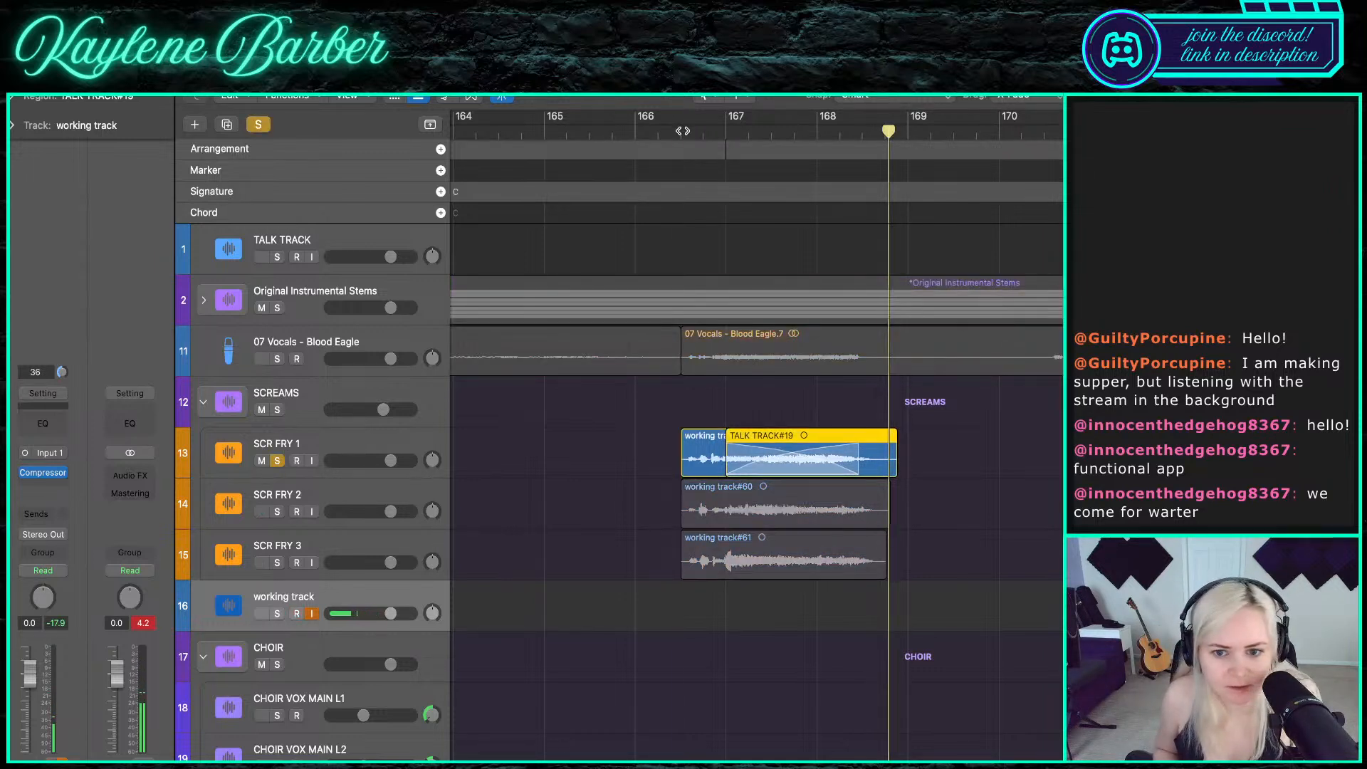
click(277, 462)
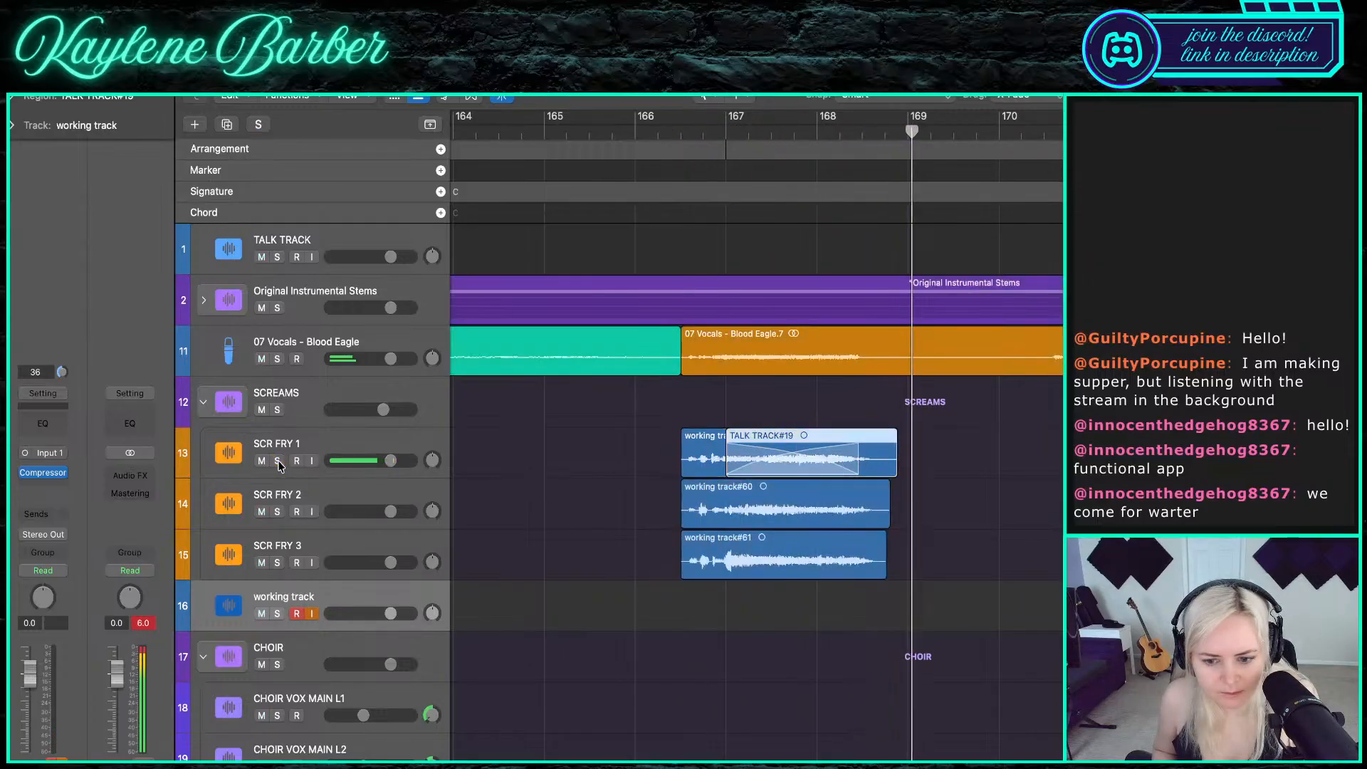
click(678, 130)
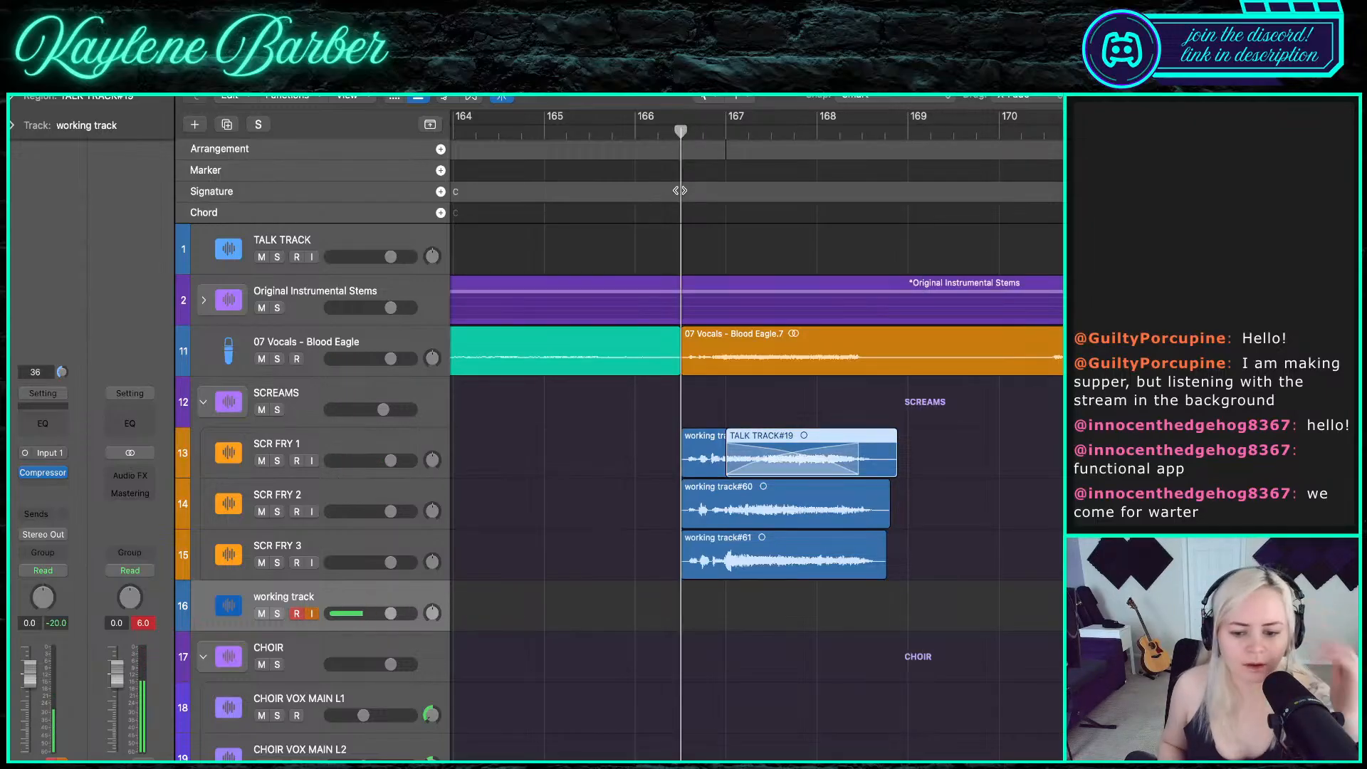
scroll(863, 227, right, 3)
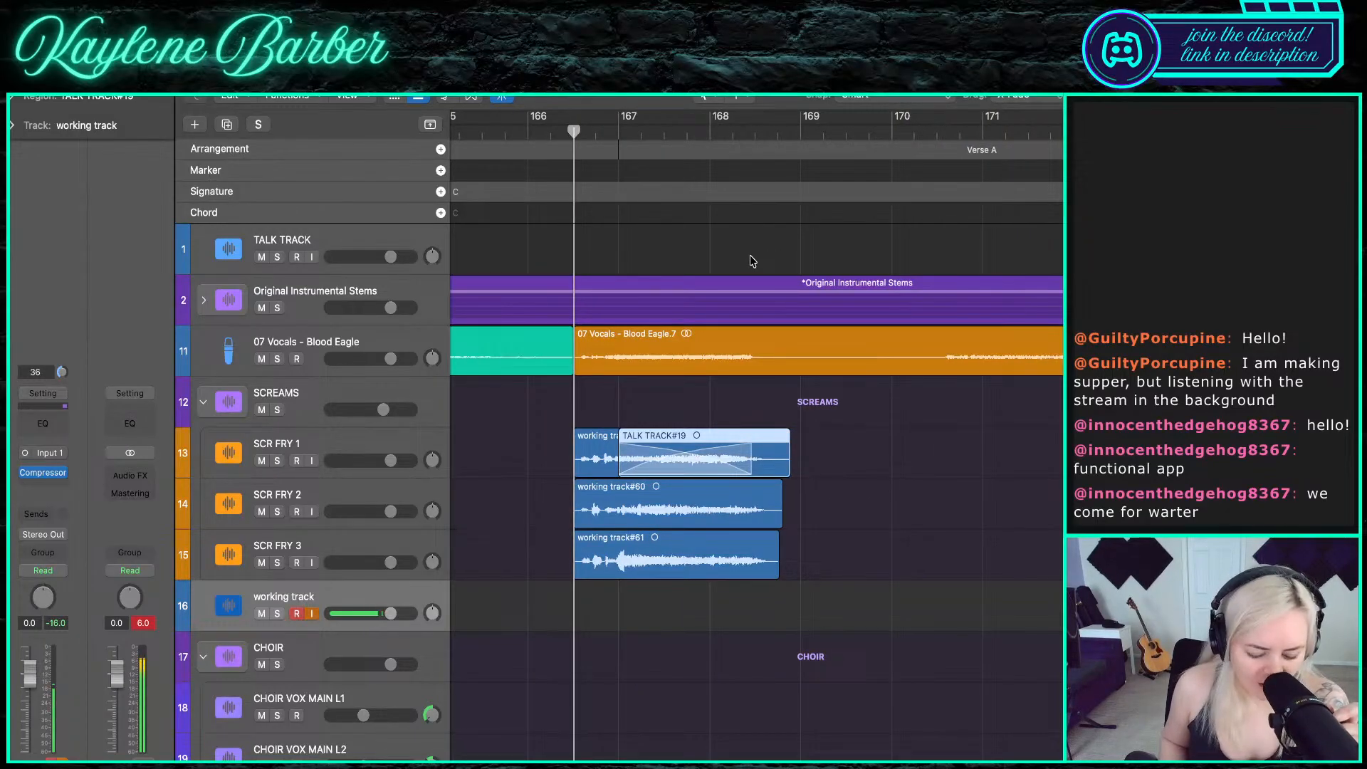
- Record a scream take on the working track from mid-bar 166 and trim its end to just before bar 167
key(r)
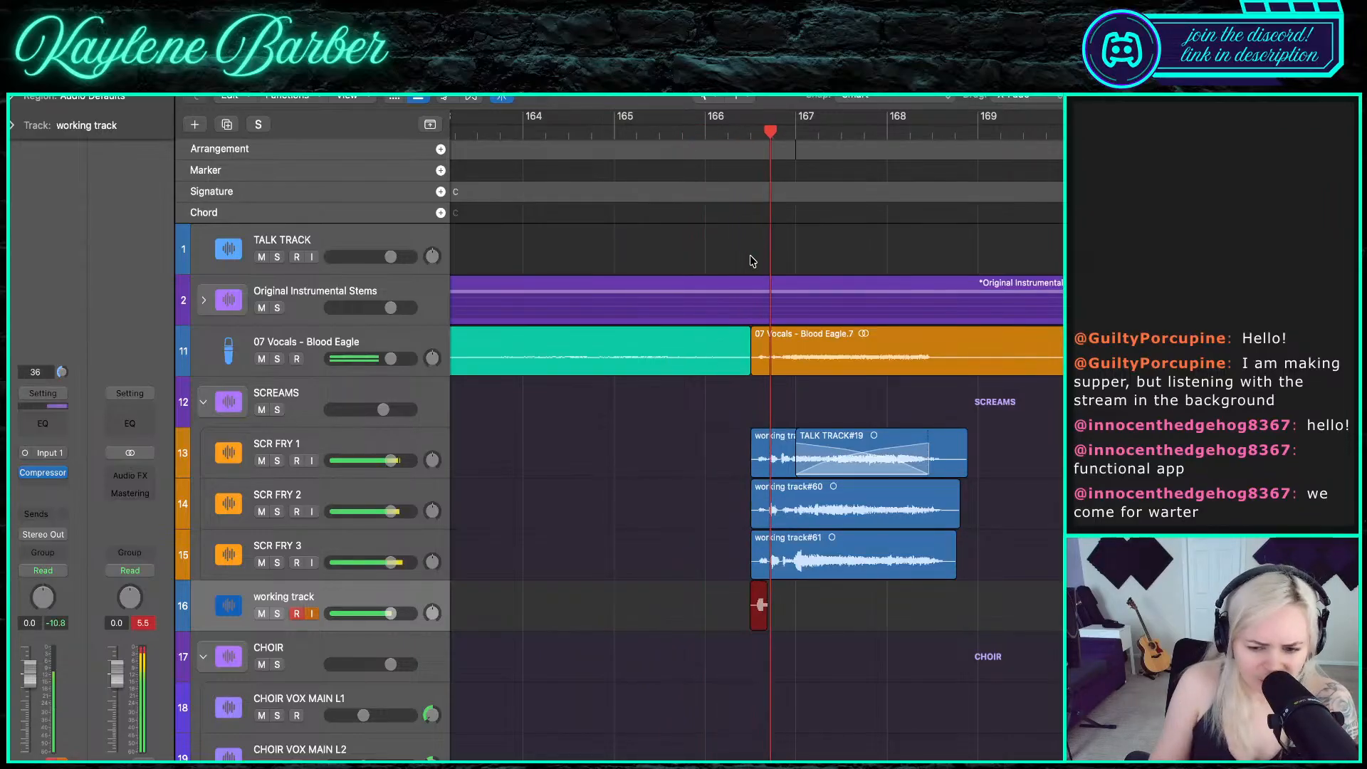
key(space)
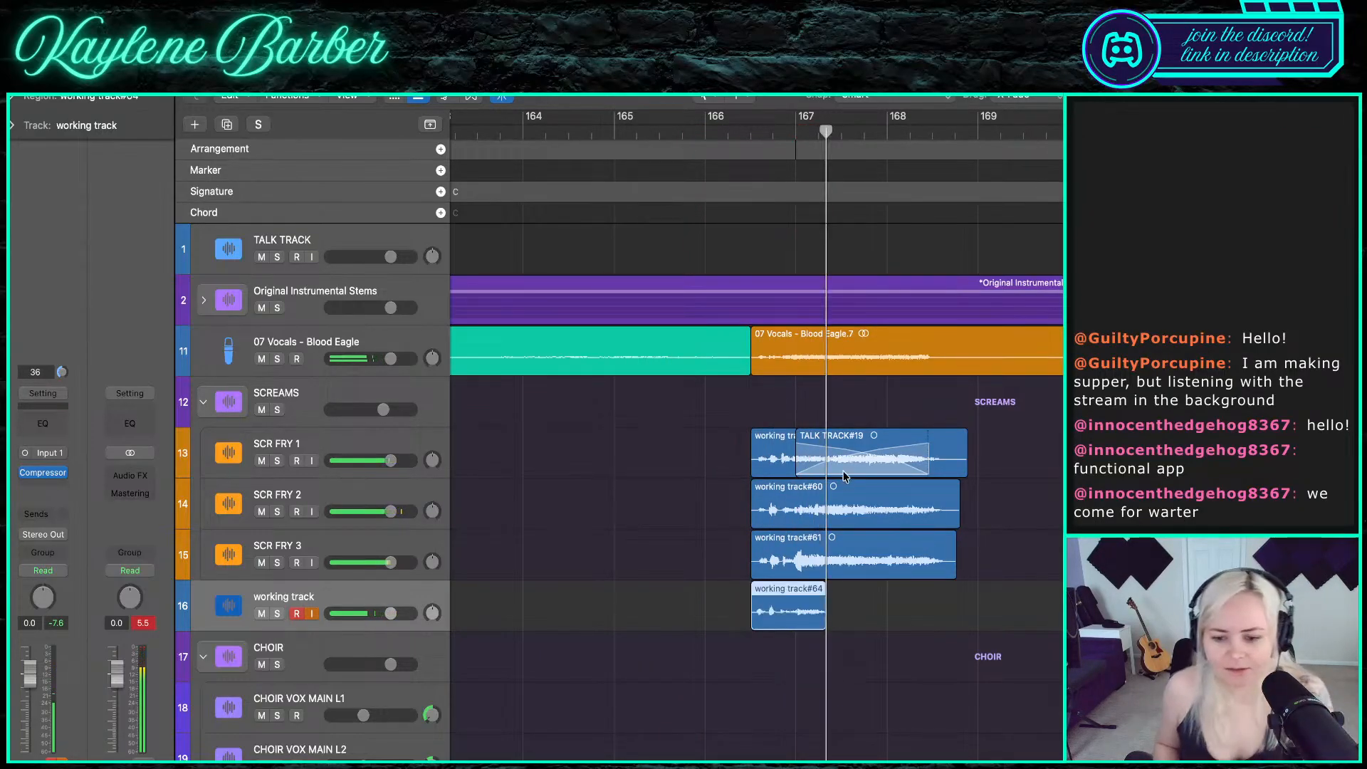
drag(823, 628, 780, 628)
- Split the SCR FRY takes just before bar 167, delete their opening parts, and move the trimmed new take to SCR FRY 1
click(780, 142)
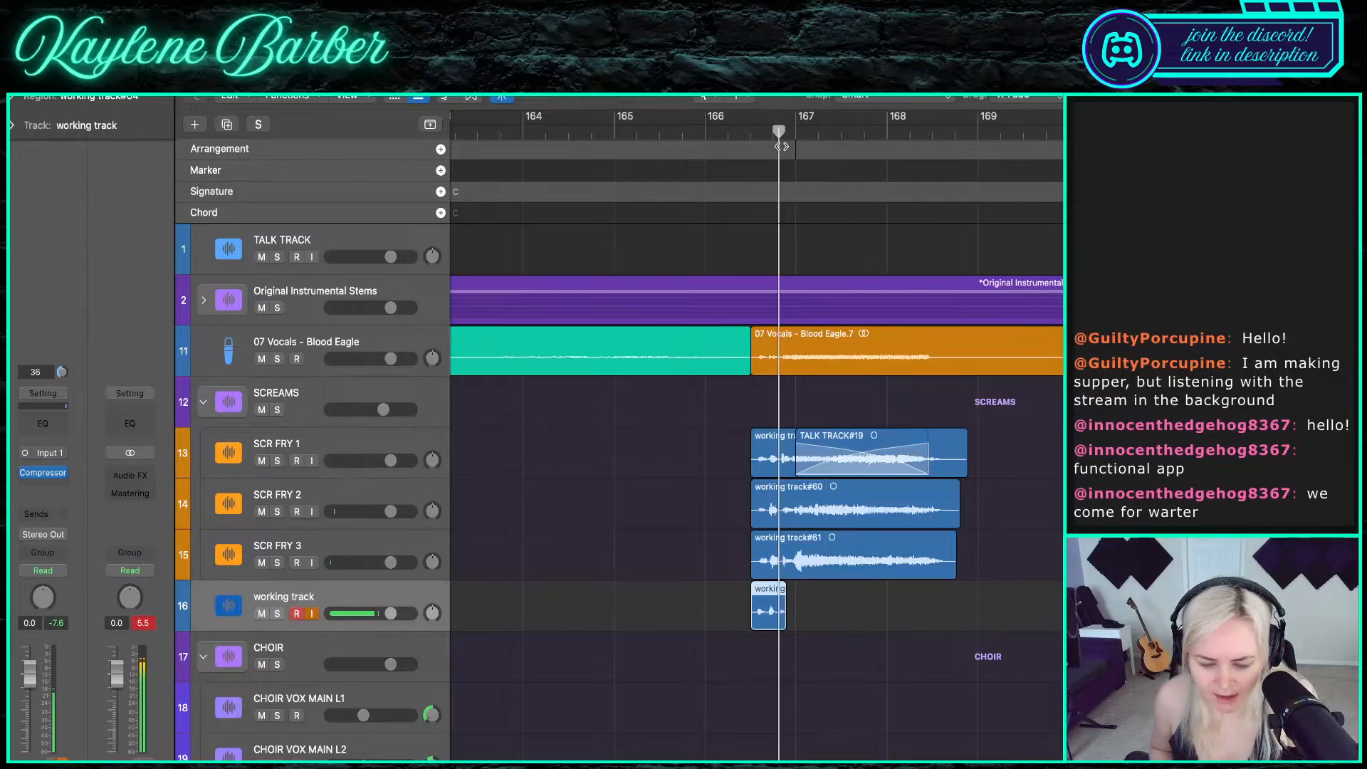
drag(718, 441, 763, 447)
key(super+t)
key(Delete)
drag(775, 615, 776, 463)
click(750, 133)
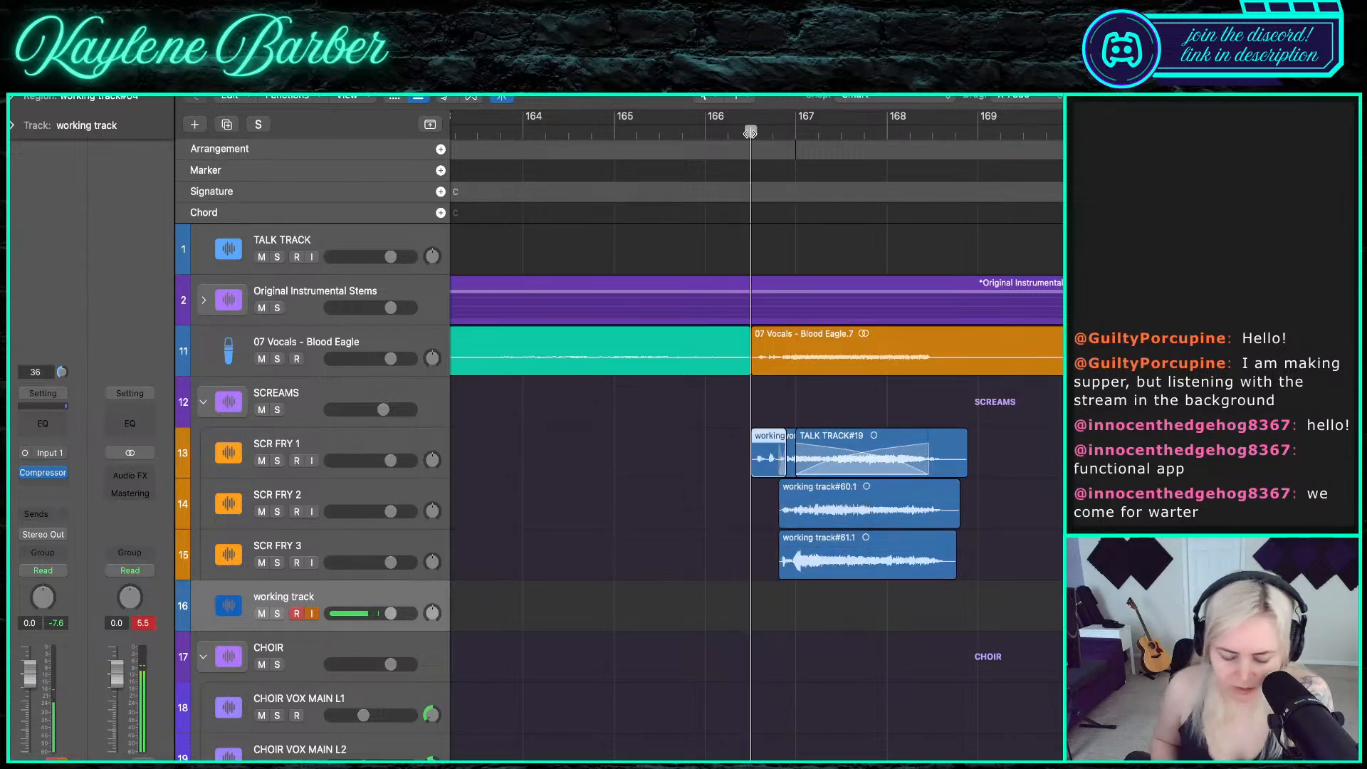
- Record another take from mid-bar 166, trim it to end just before bar 167, and move it to the start of SCR FRY 2
key(space)
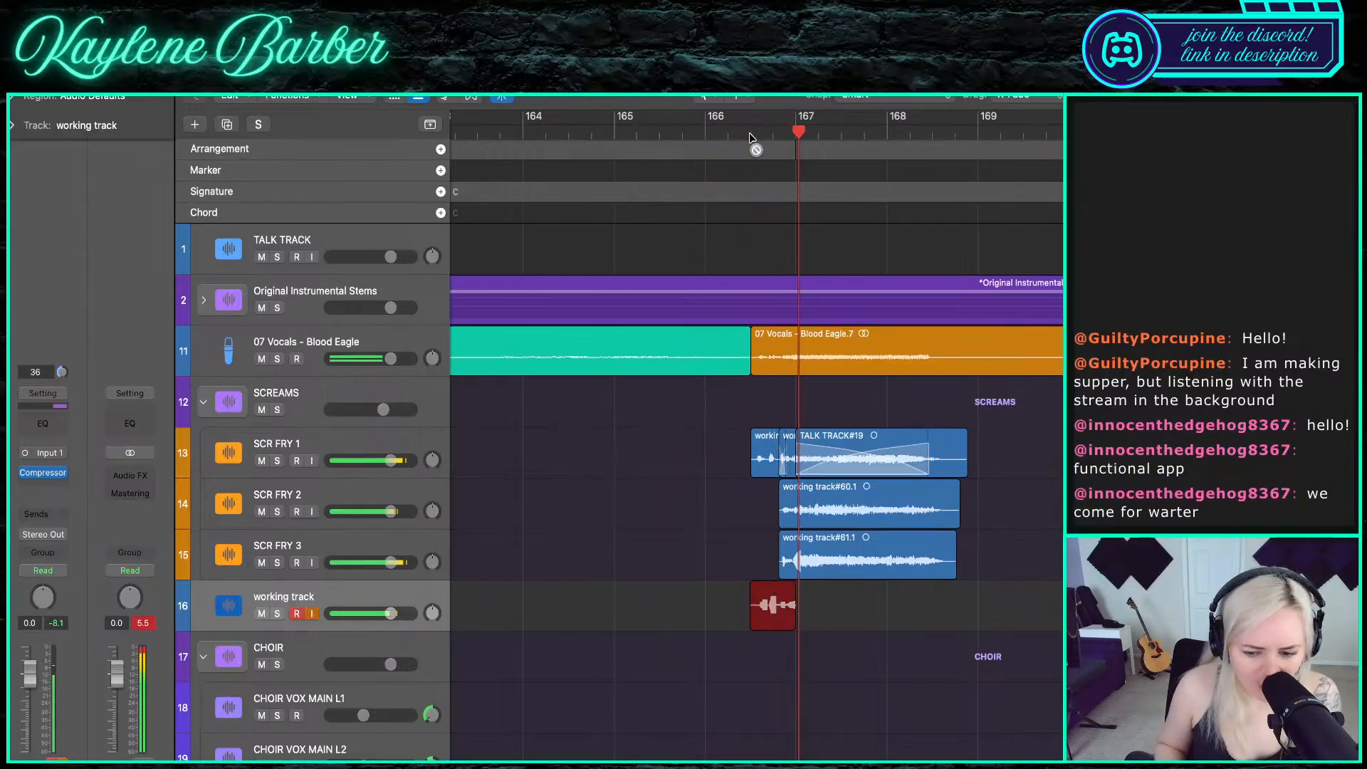
key(space)
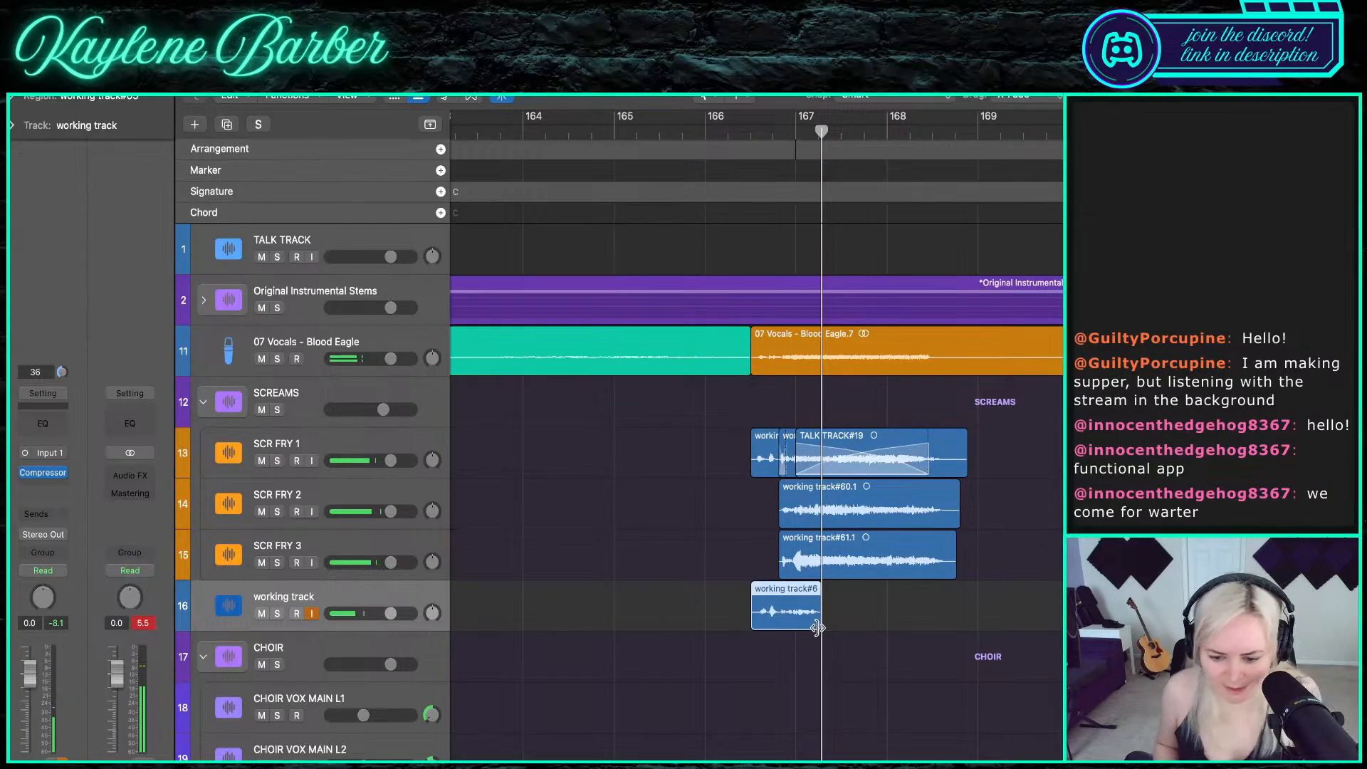
drag(816, 626, 781, 626)
drag(765, 612, 765, 507)
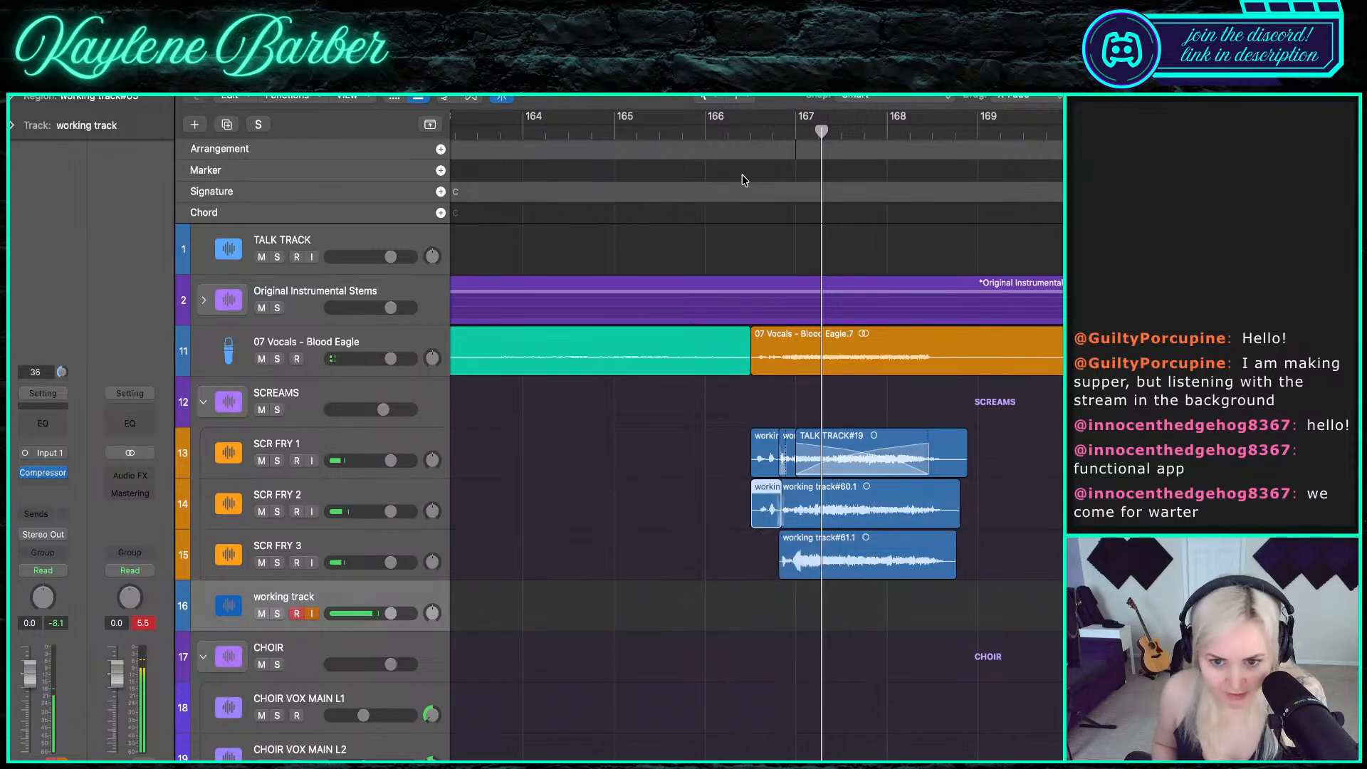
click(749, 132)
- Play the takes with 07 Vocals - Blood Eagle temporarily muted, and extend the start of working track#60.1 on SCR FRY 2 slightly earlier
click(261, 359)
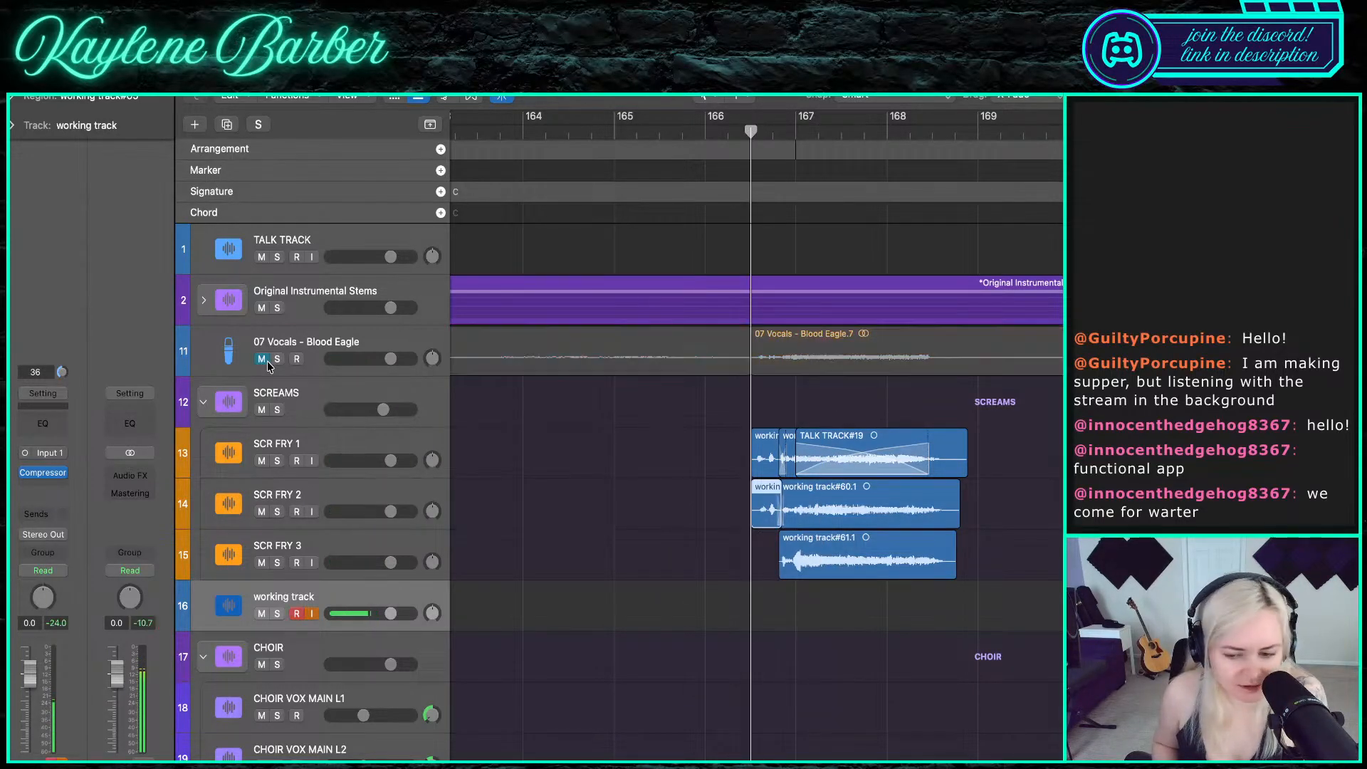
key(space)
scroll(767, 539, up, 3)
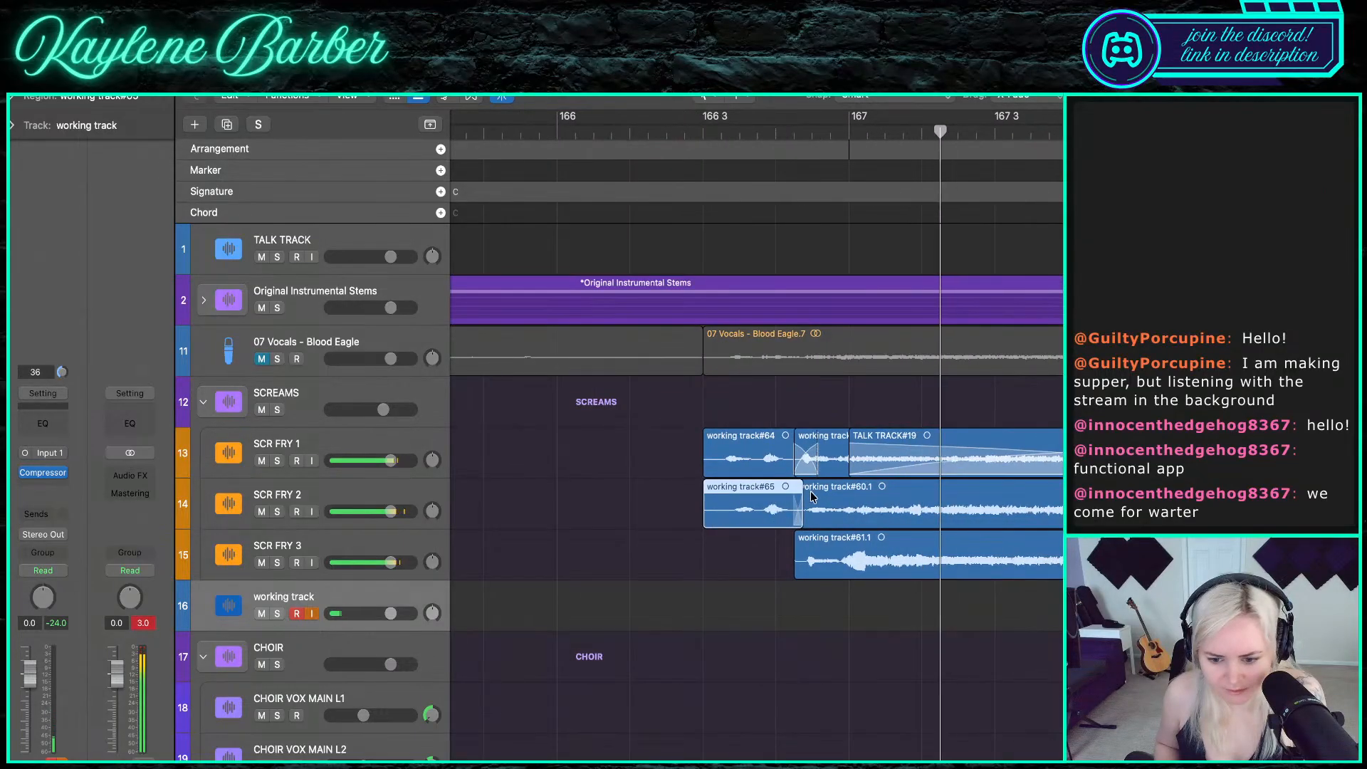
click(801, 521)
drag(801, 521, 795, 522)
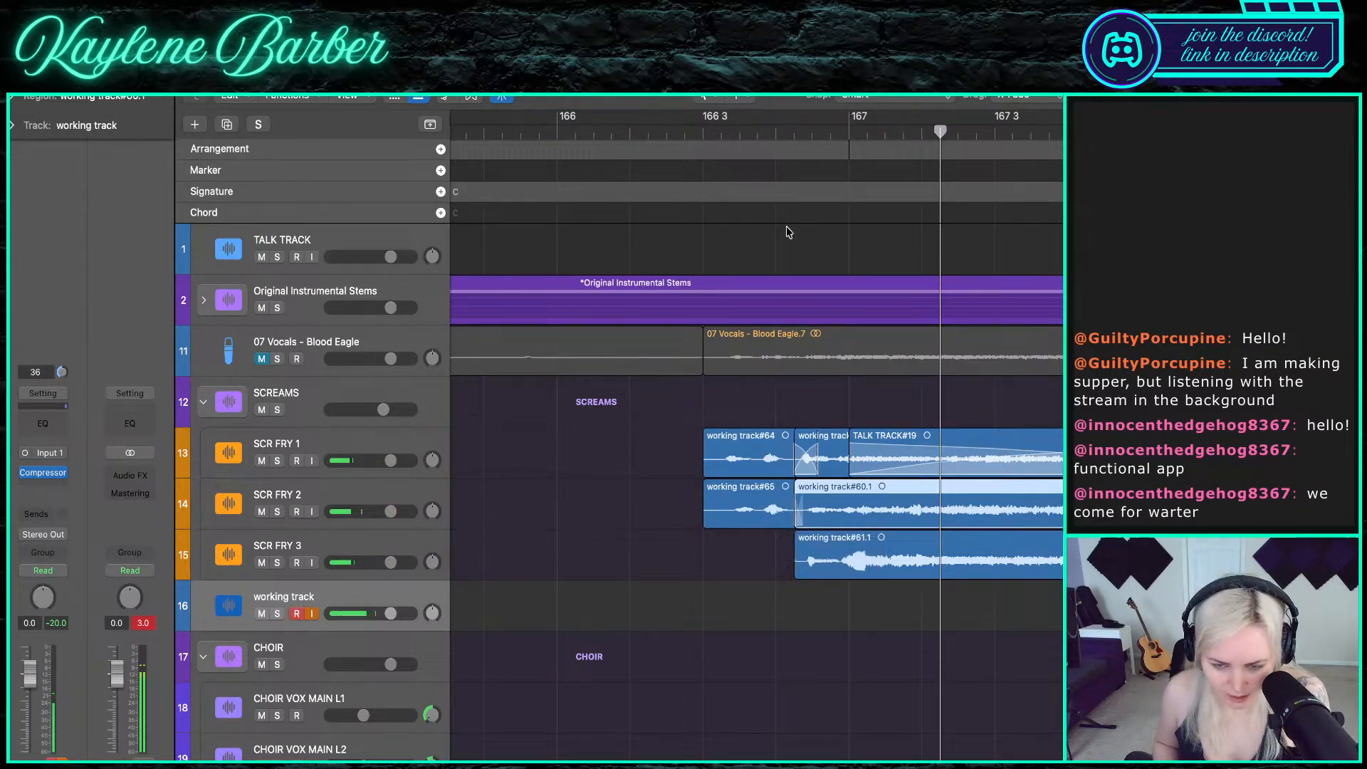
click(747, 129)
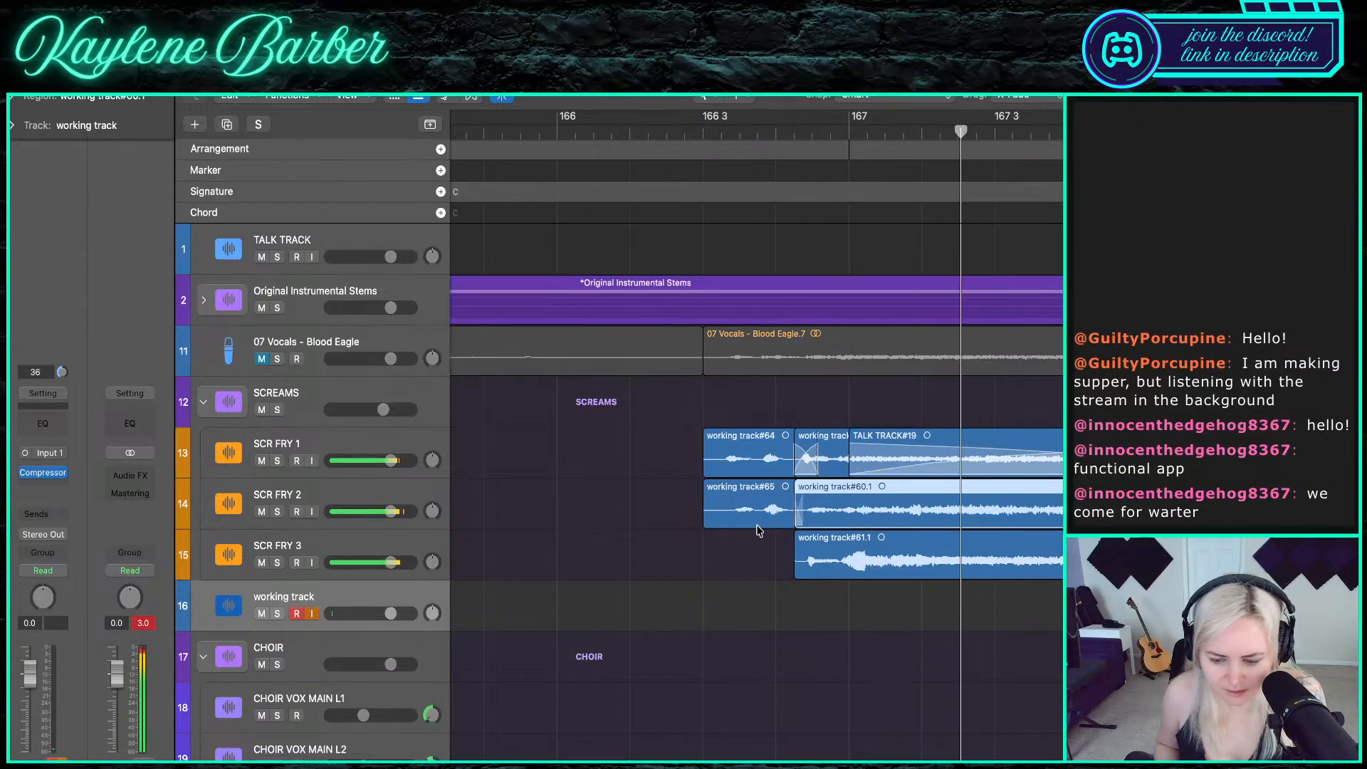
scroll(757, 530, down, 5)
click(262, 359)
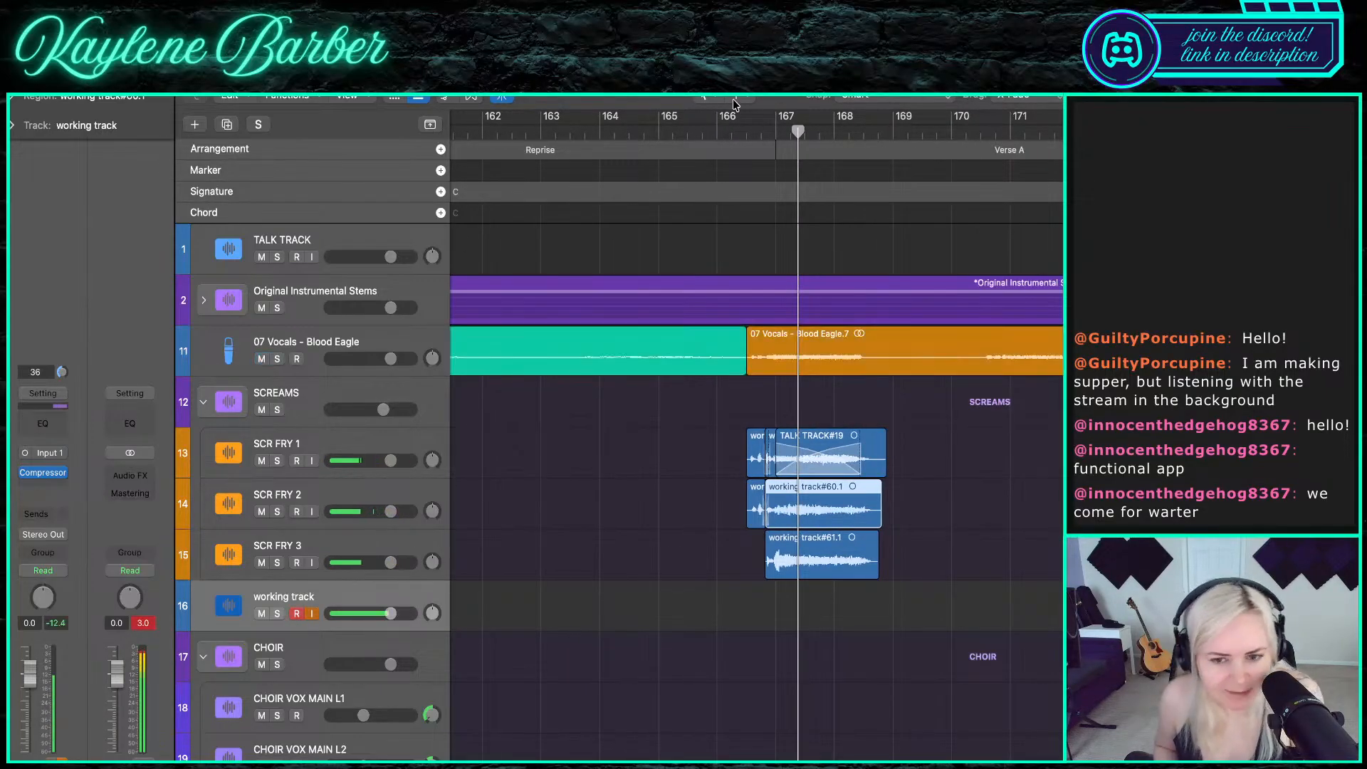
- Adjust the start of working track#60.1 on SCR FRY 2 to about 166 4 2, refining its crossfade with working track#65
scroll(784, 549, up, 6)
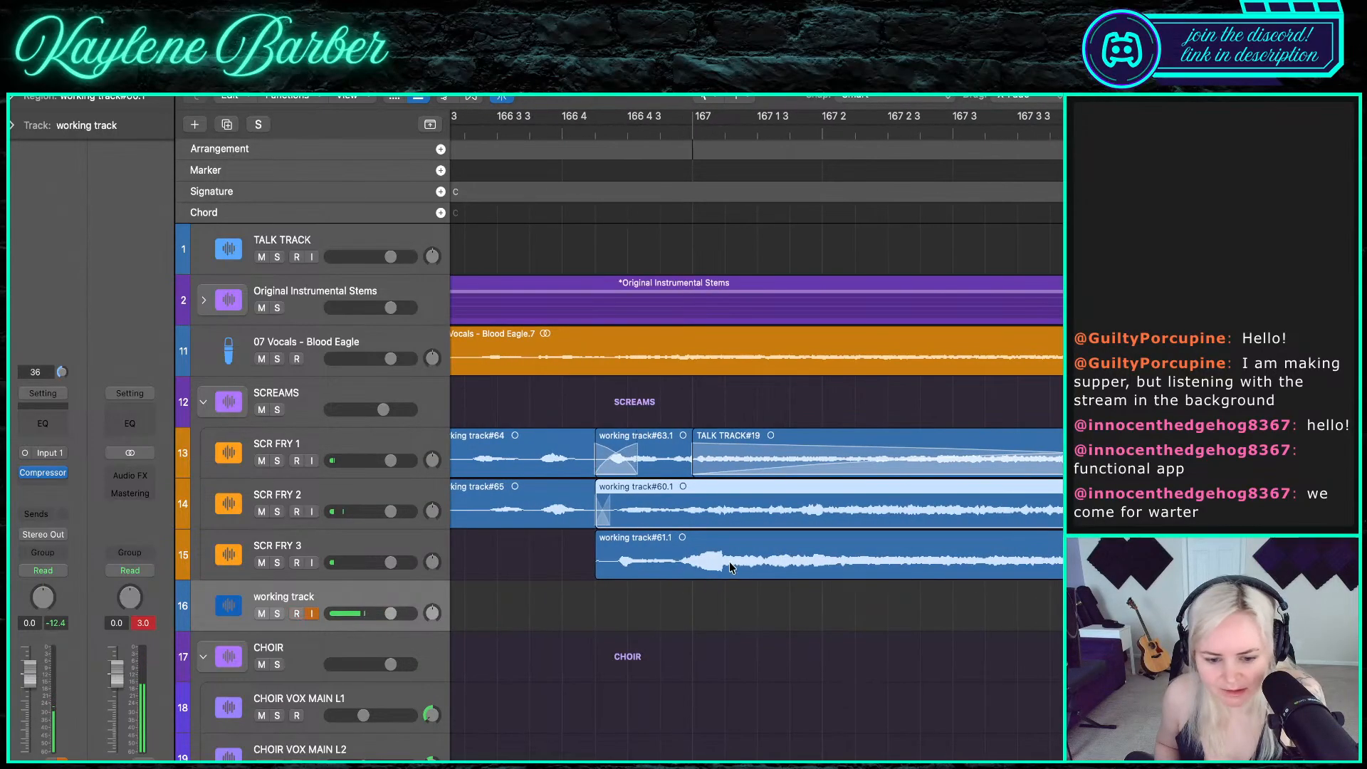
scroll(642, 560, left, 1)
click(632, 135)
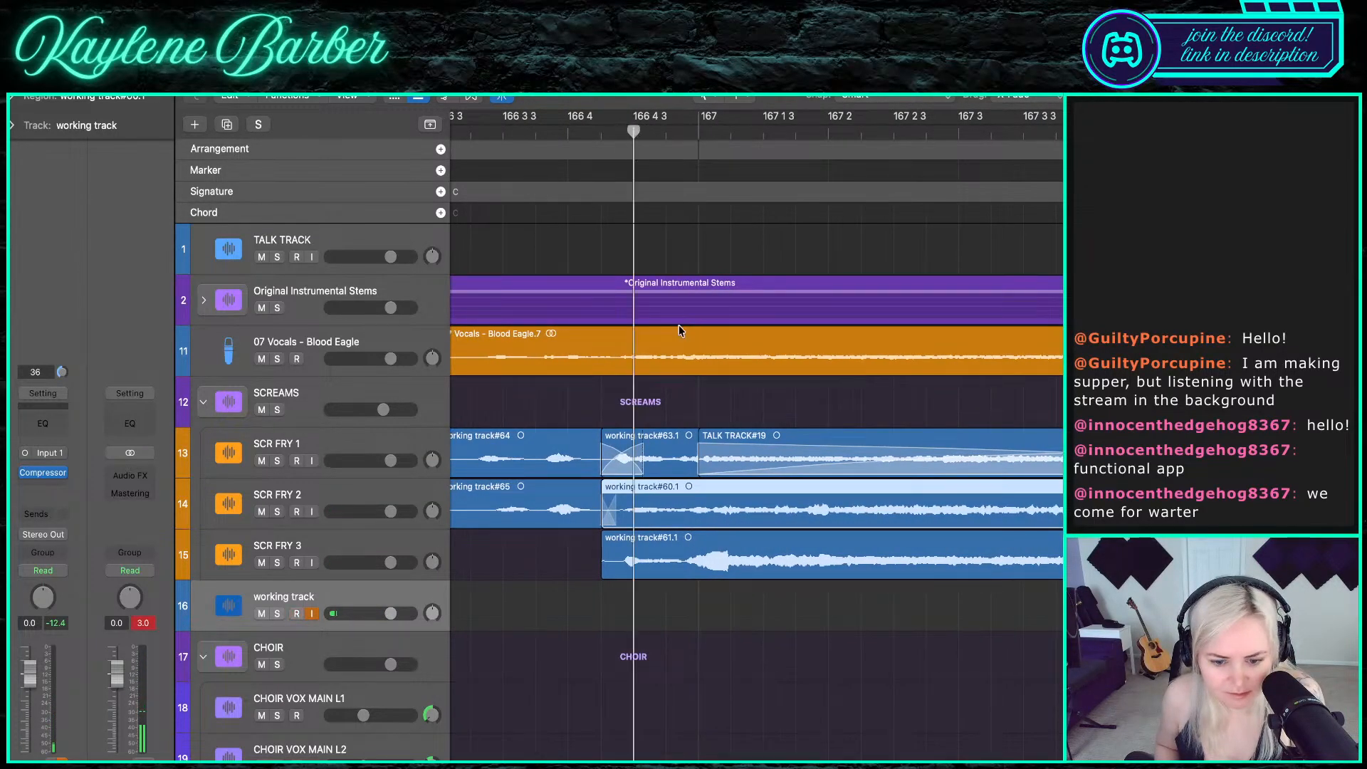
scroll(658, 490, up, 2)
drag(815, 509, 805, 514)
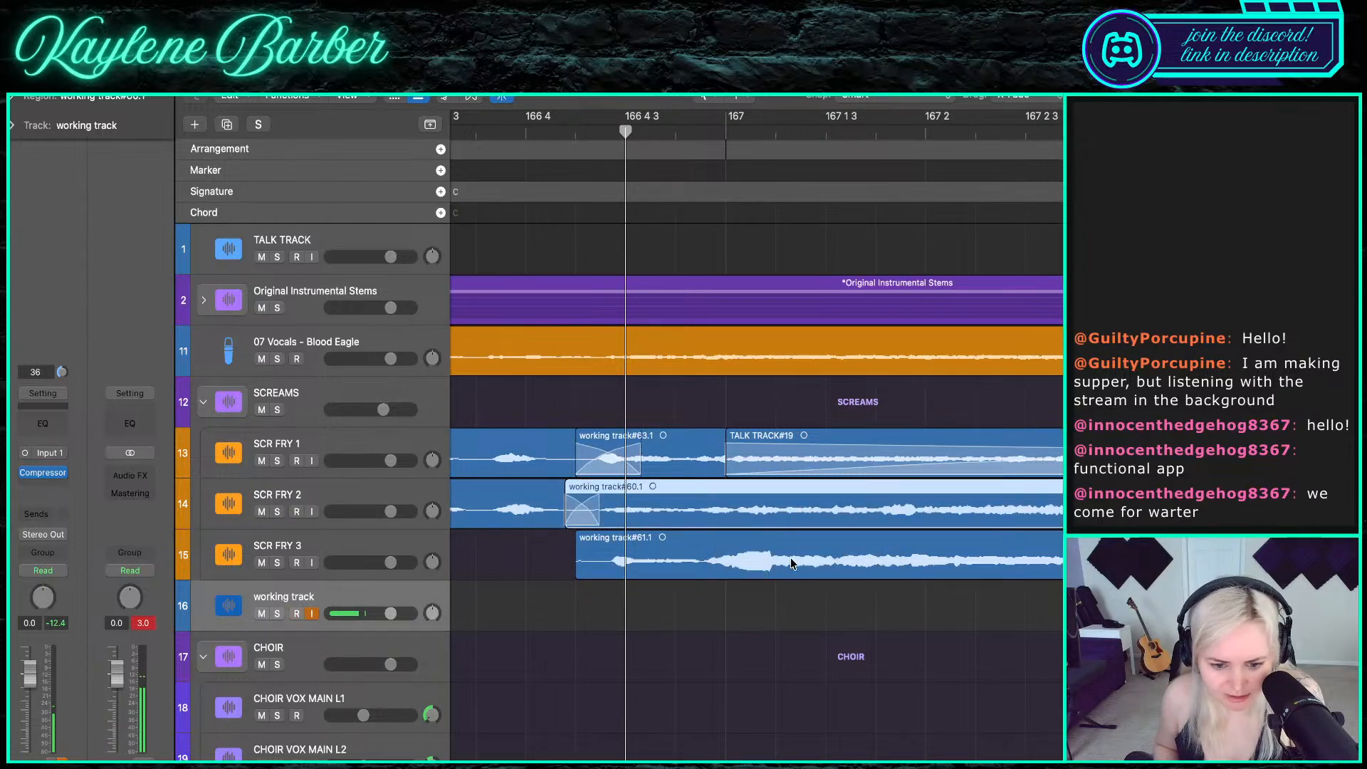
drag(567, 523, 584, 524)
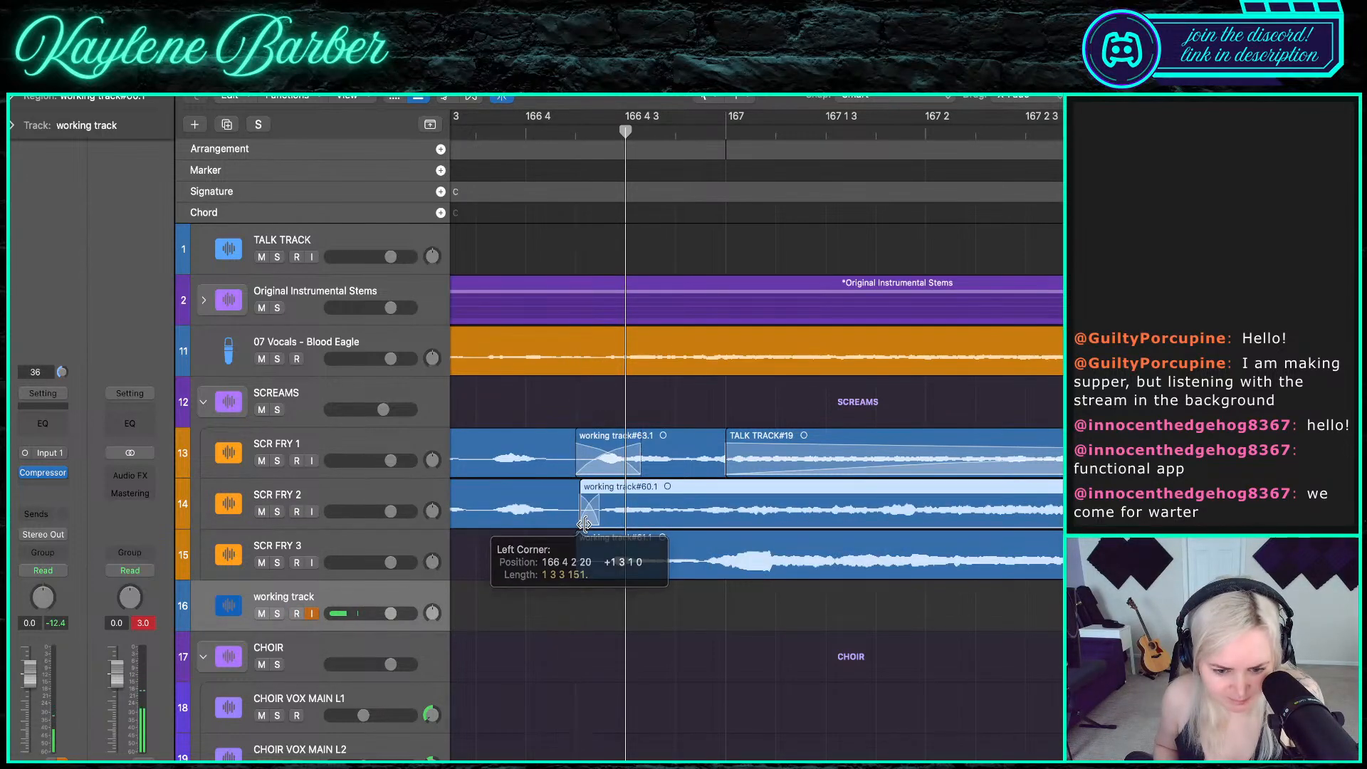
- Play the layered scream takes with the Blood Eagle vocals, and return the playhead to mid-bar 166
scroll(585, 523, down, 10)
click(550, 132)
key(space)
scroll(516, 504, up, 5)
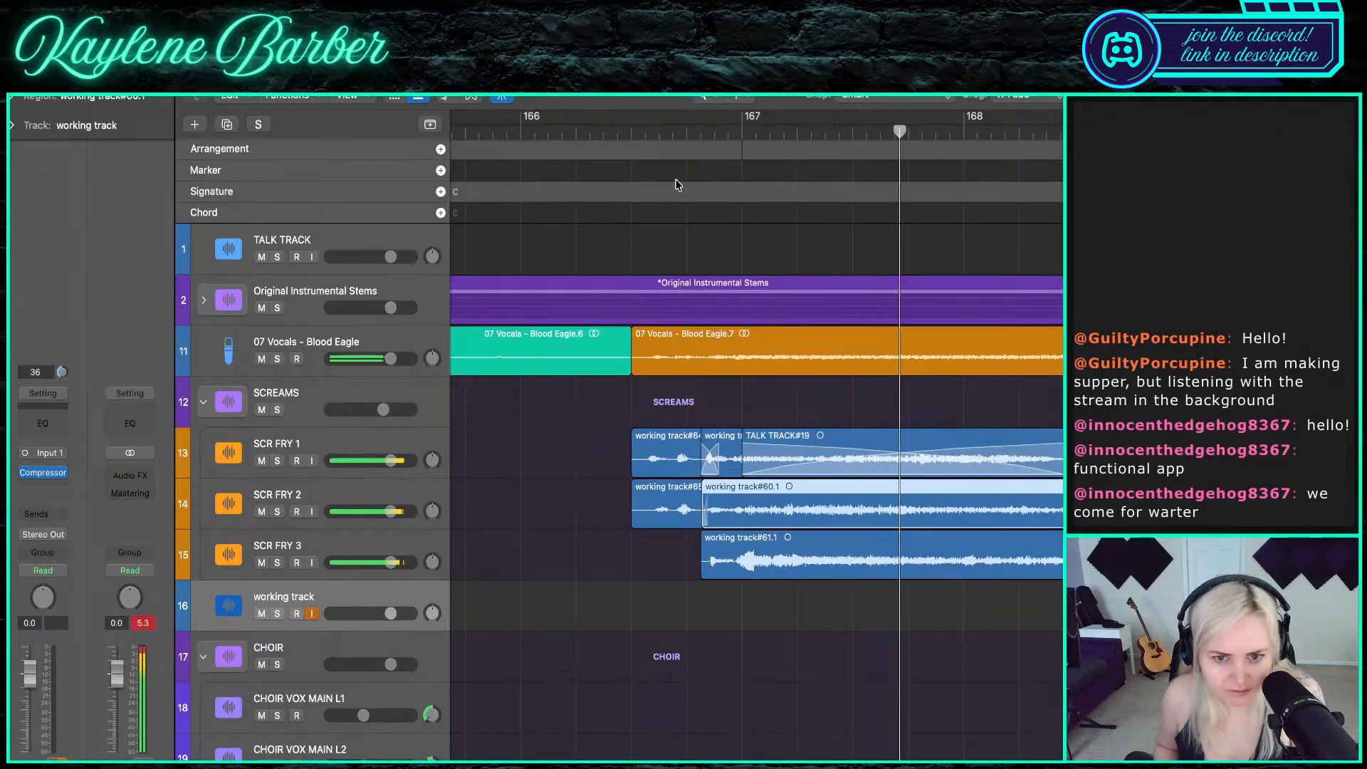
click(632, 130)
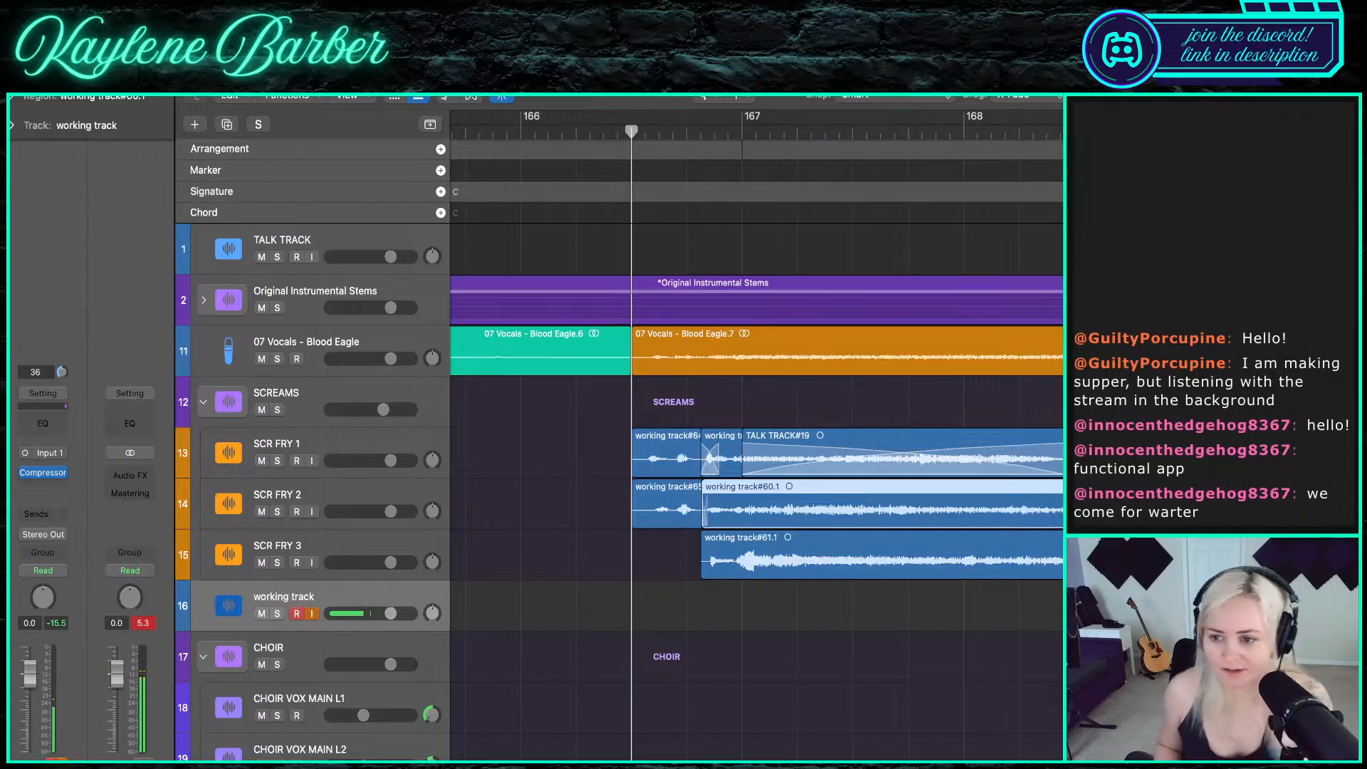
- Replay the phrase, select the long scream region on each SCR FRY track, and return the playhead to mid-bar 166
key(space)
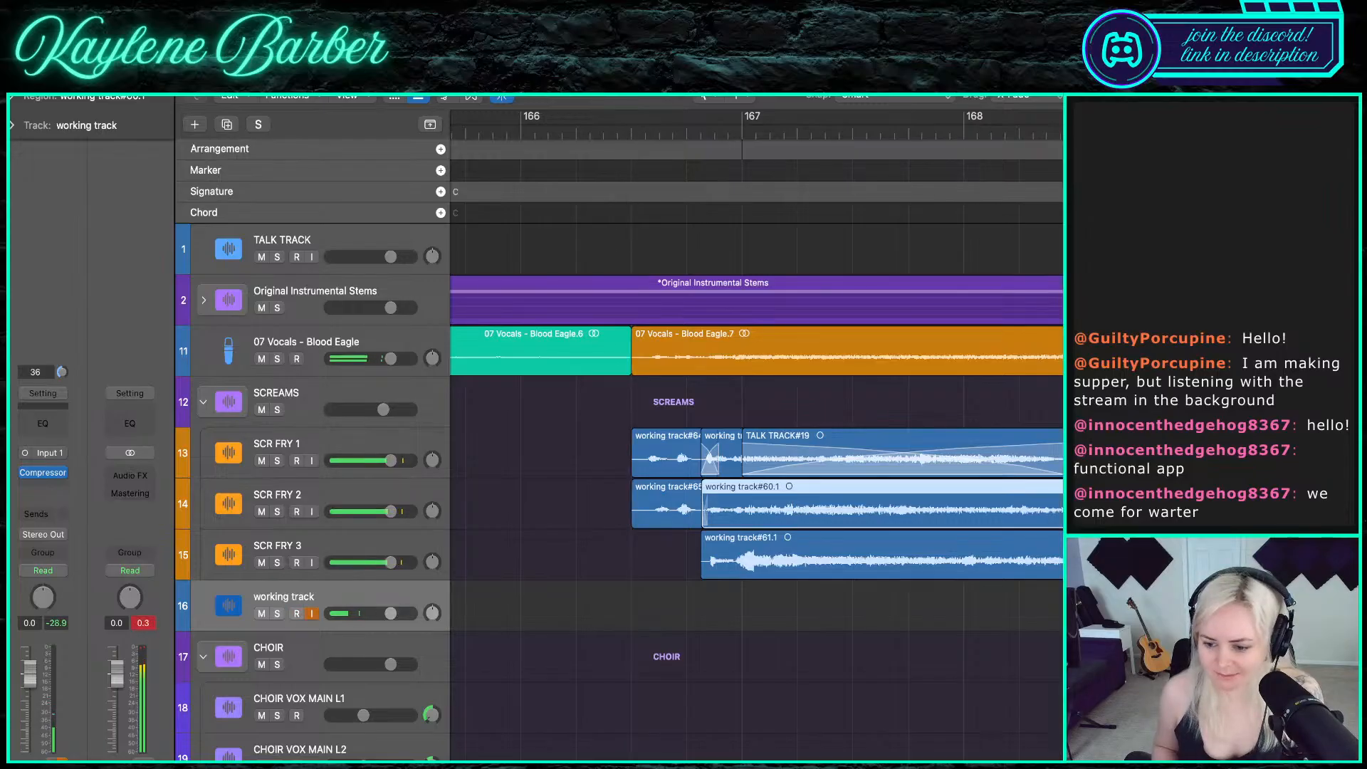
drag(1125, 605, 1082, 456)
key(r)
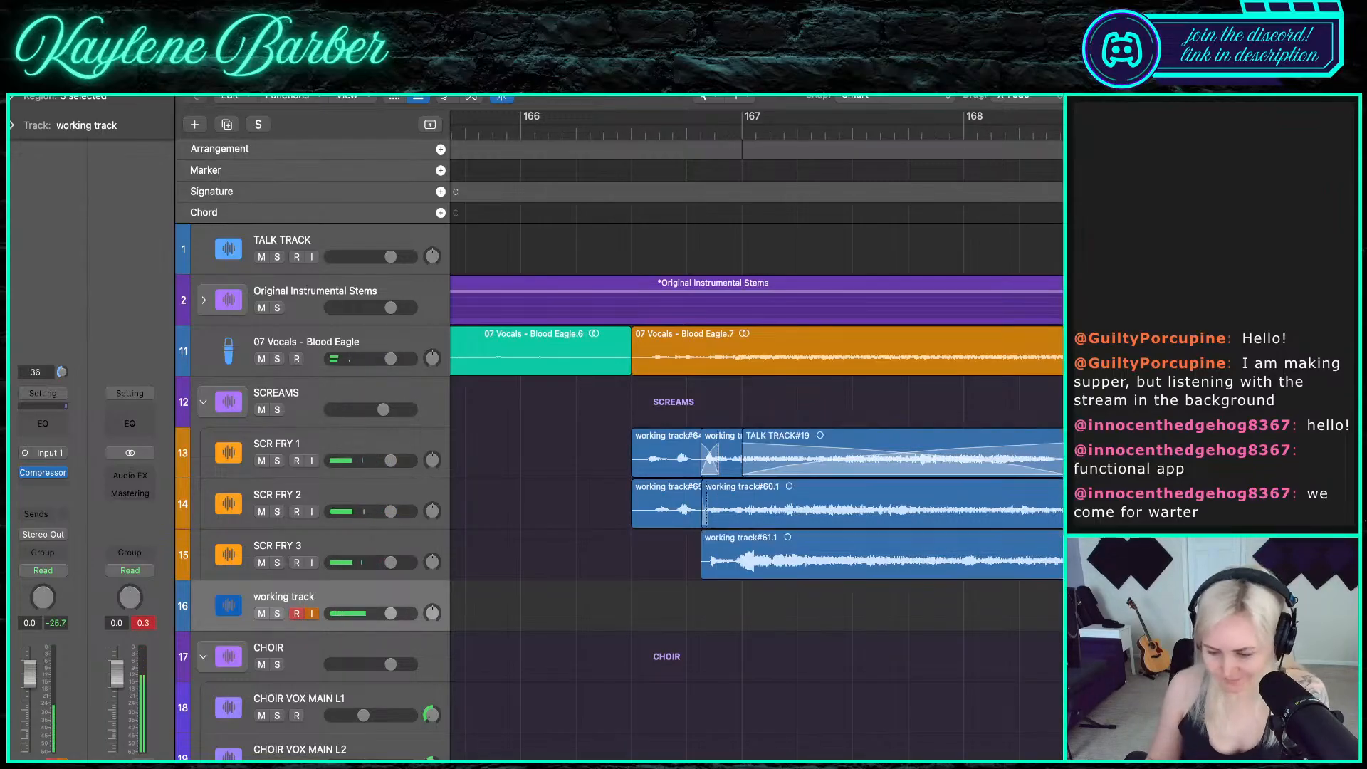
drag(1059, 605, 1046, 456)
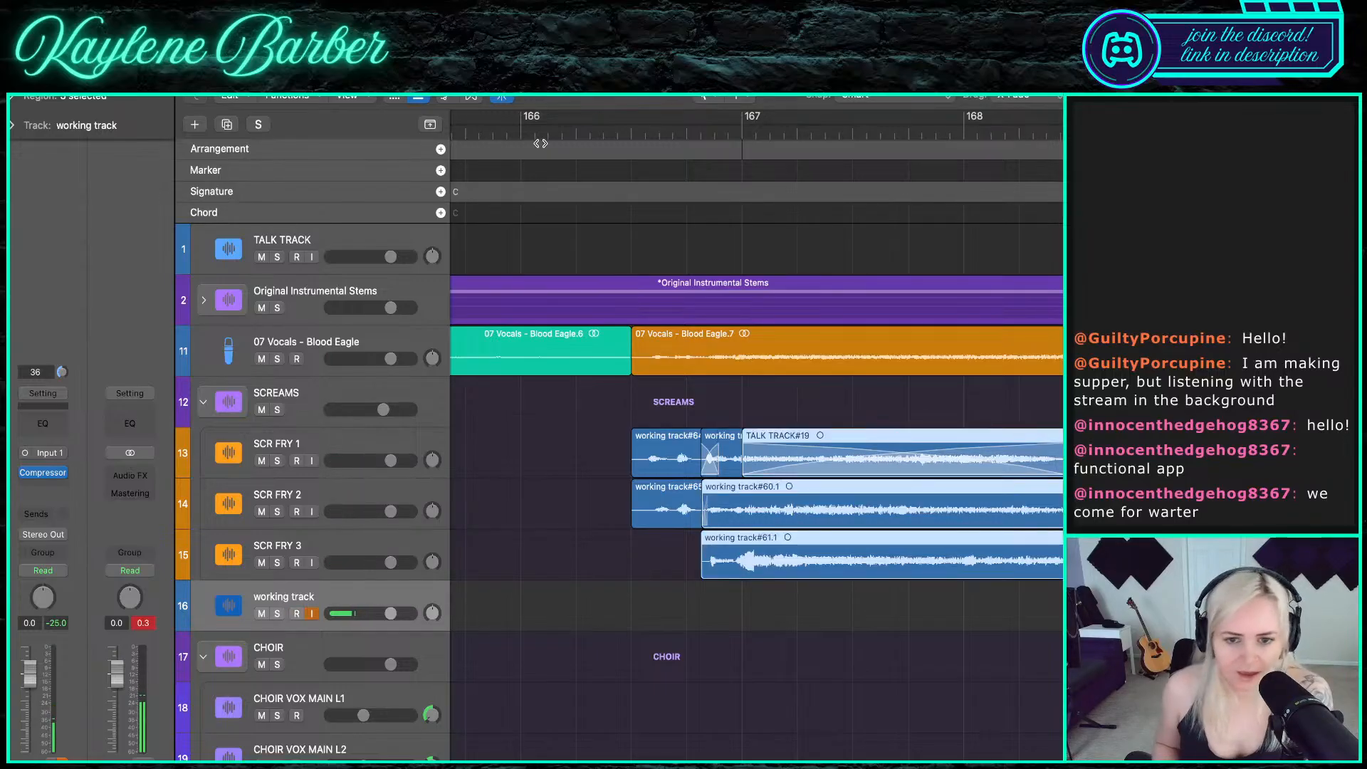
click(631, 133)
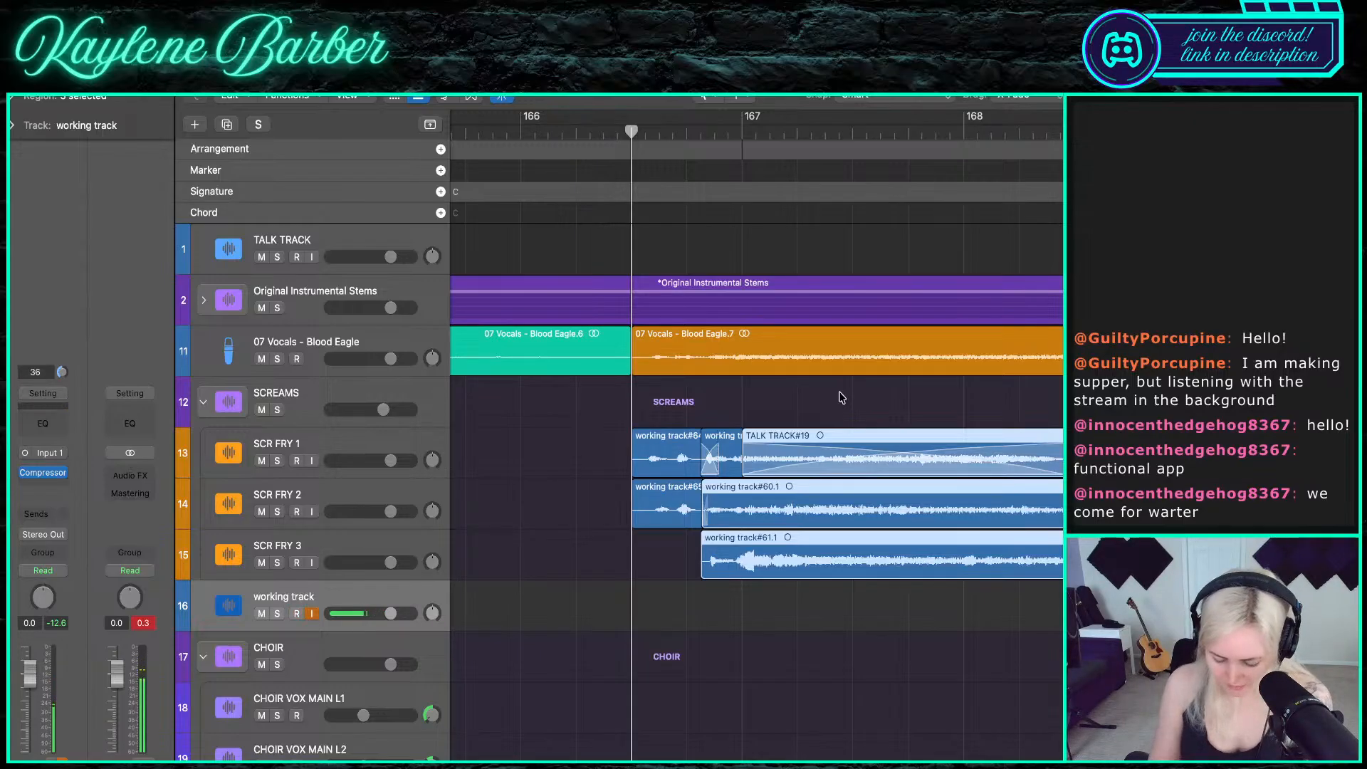
- Record a new scream take on the working track starting at mid-bar 166
scroll(706, 507, left, 2)
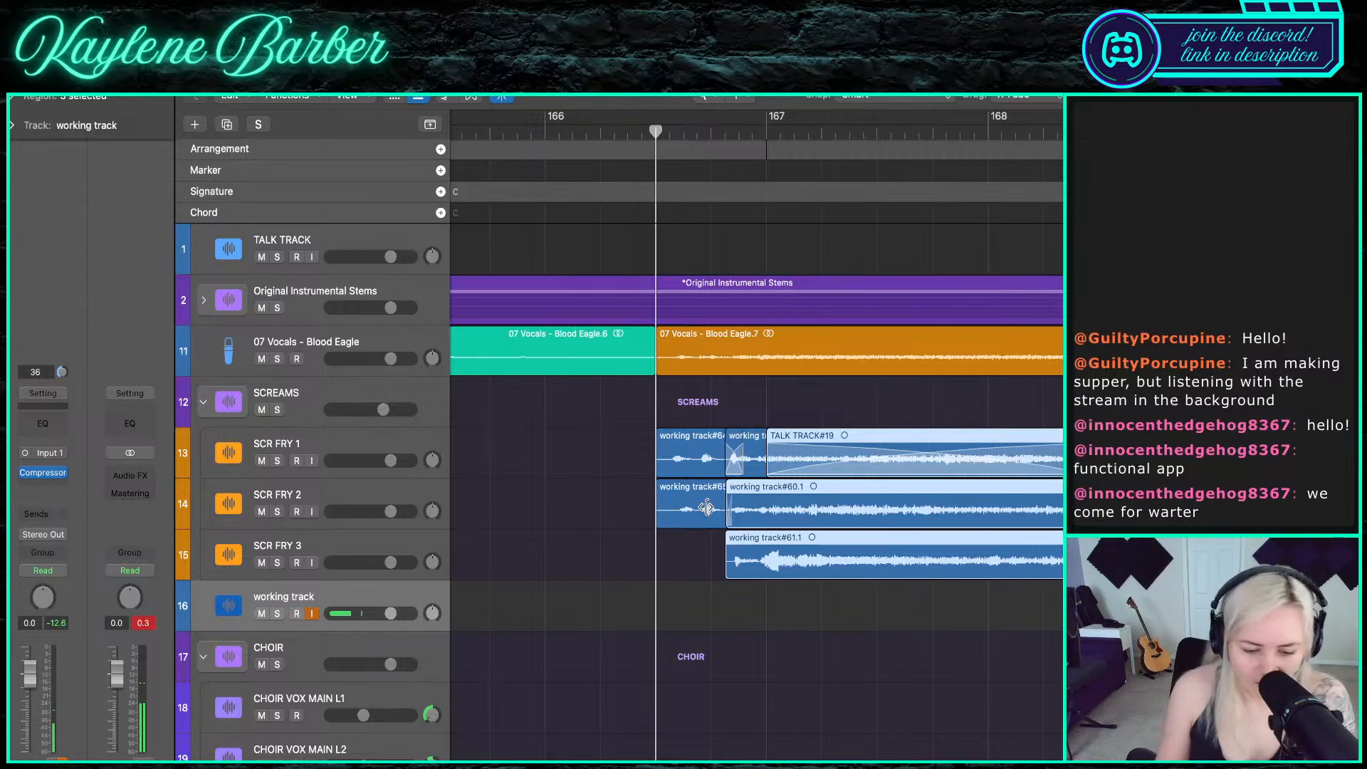
key(r)
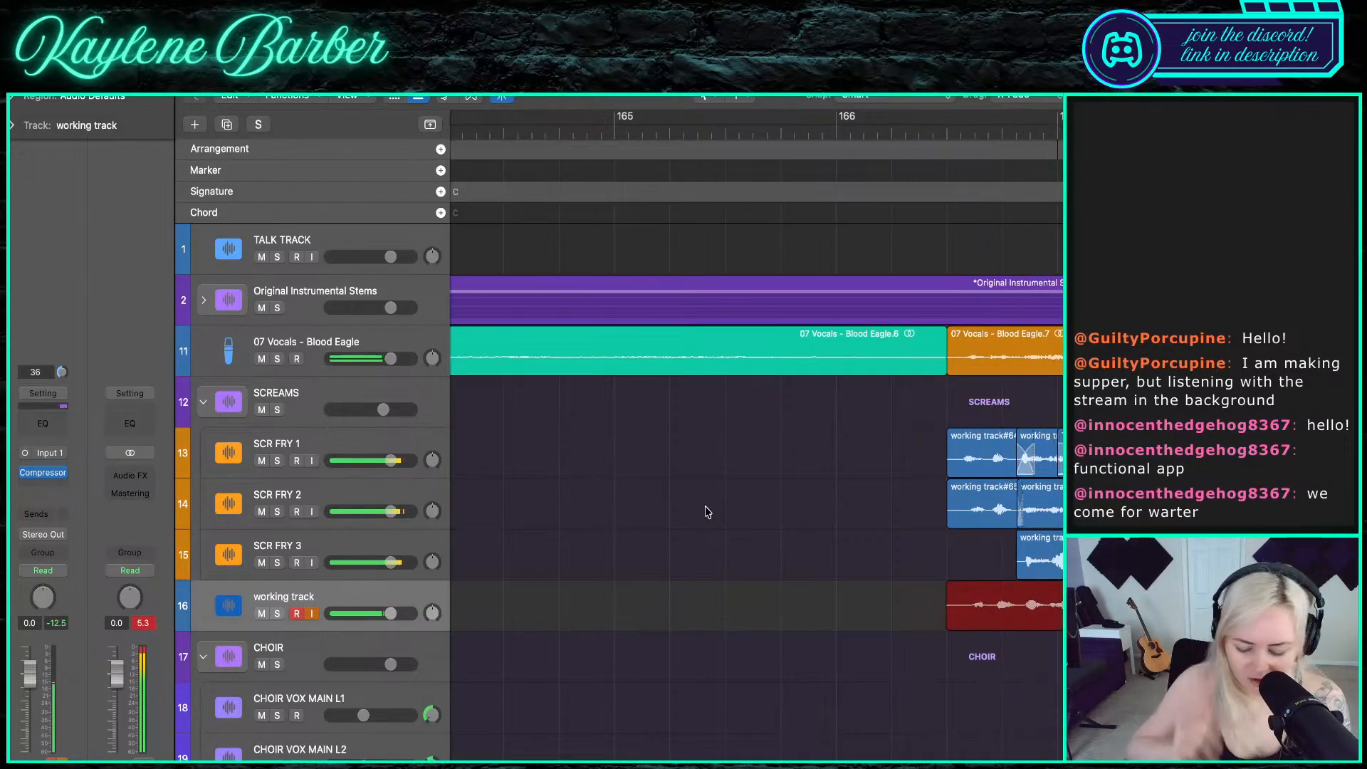
key(space)
- Listen to the new working track take, split it just before bar 167, and delete its opening part
click(973, 134)
key(space)
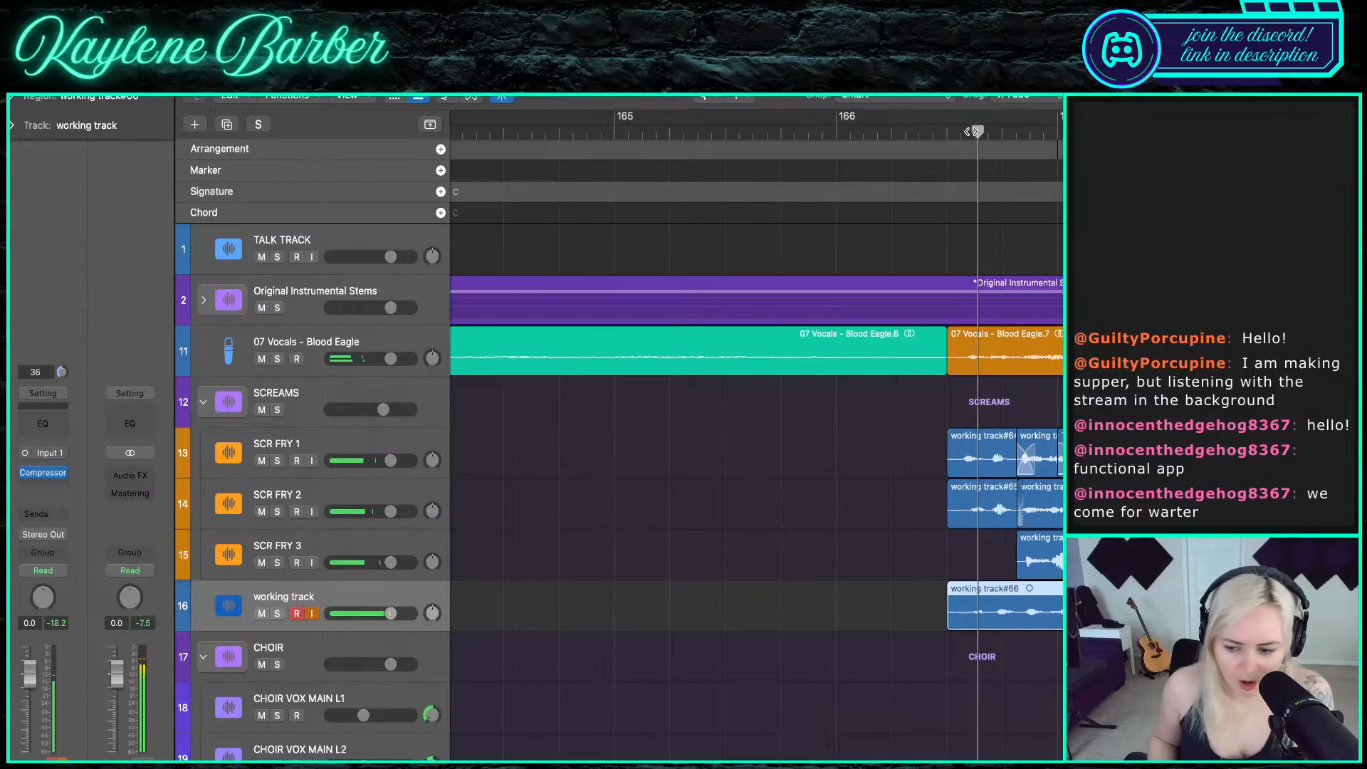
drag(983, 132, 1019, 134)
scroll(1025, 284, up, 4)
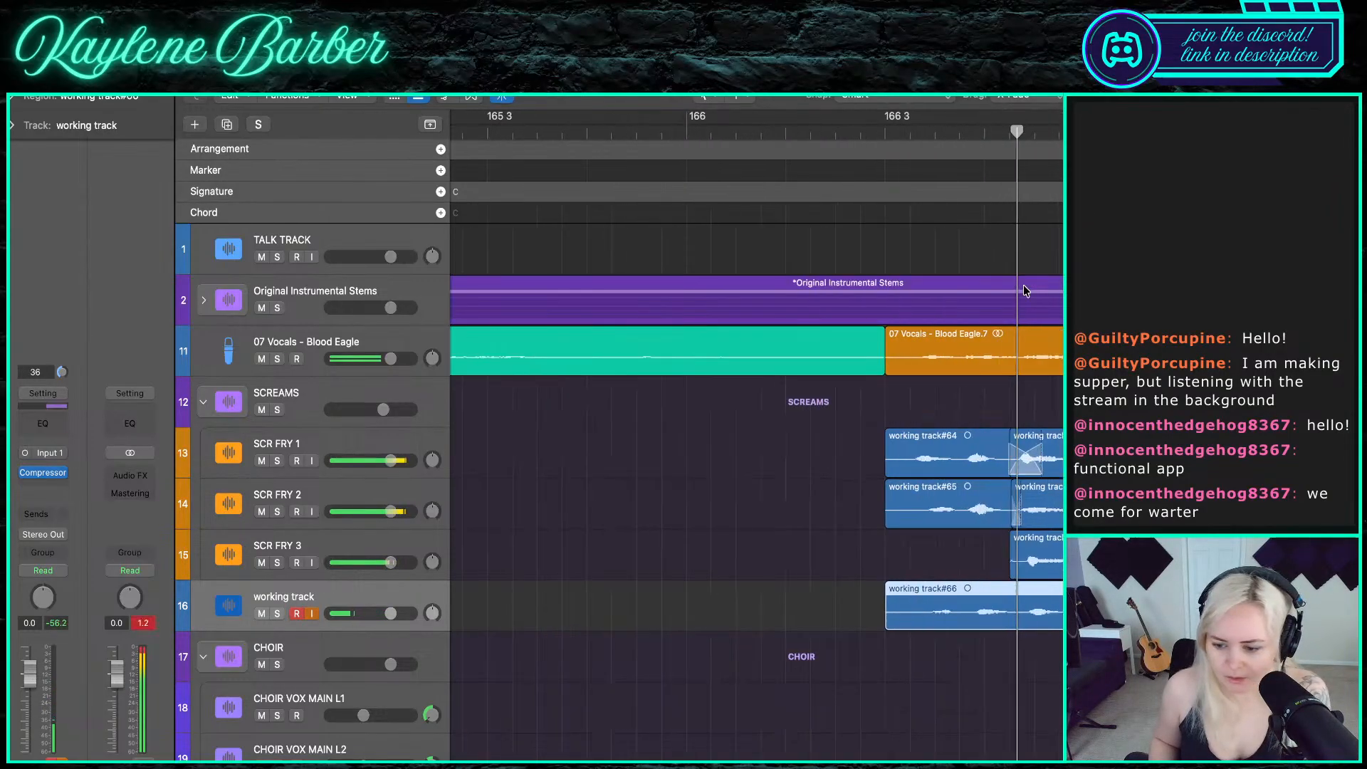
key(super+t)
key(space)
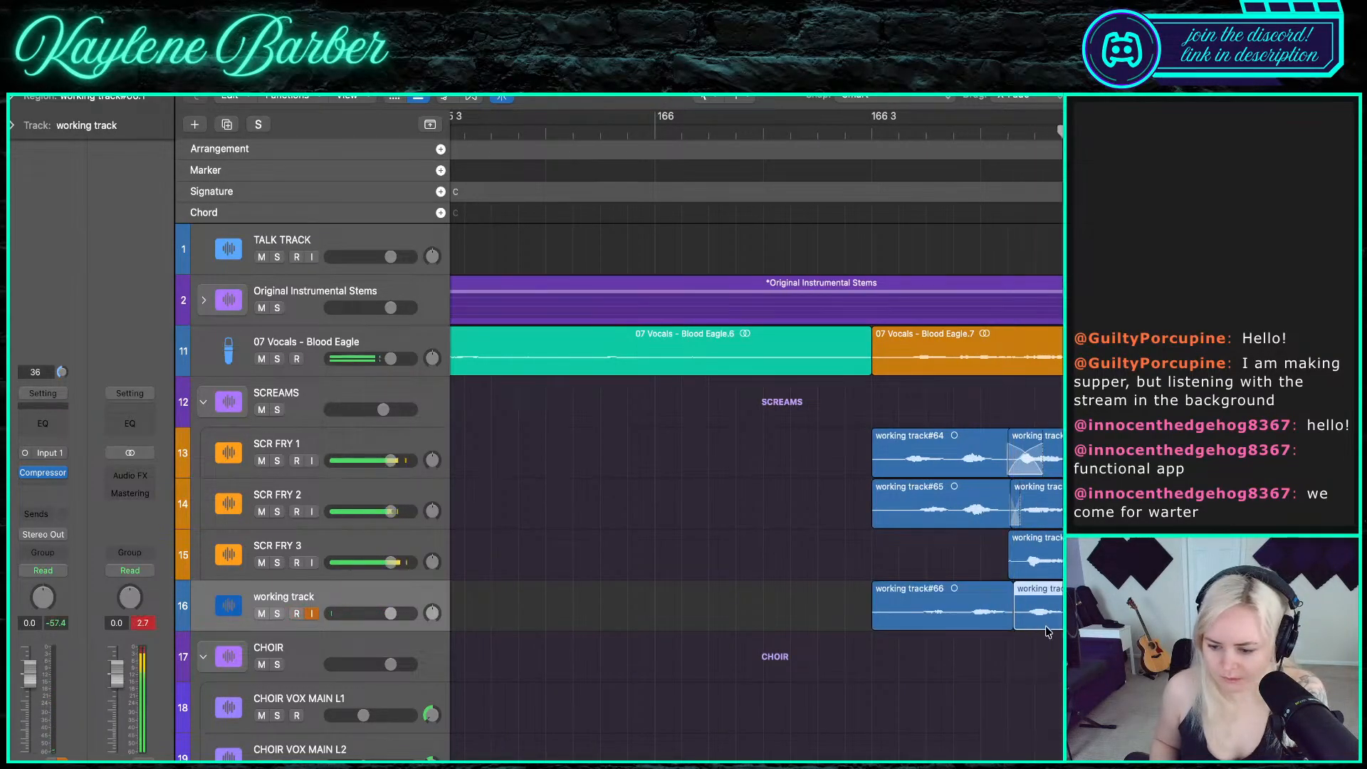
click(933, 613)
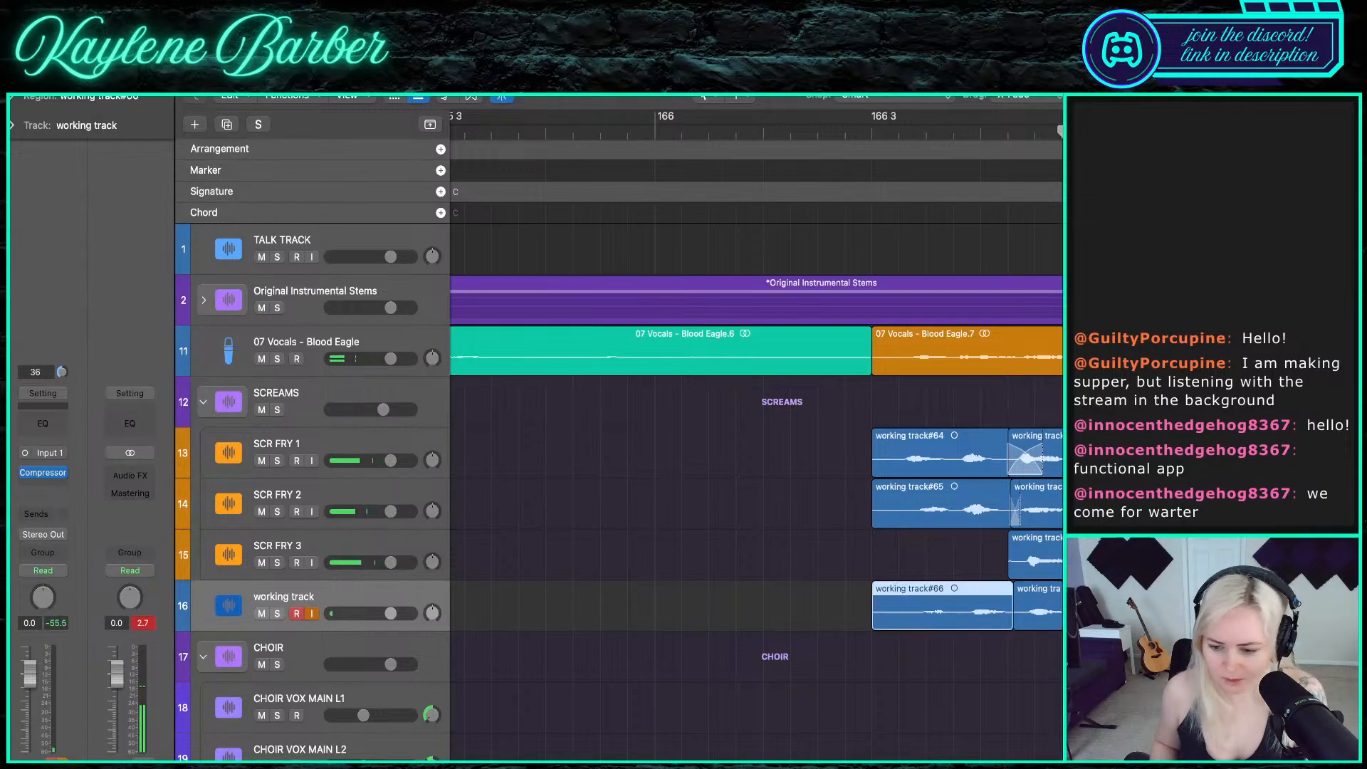
key(Delete)
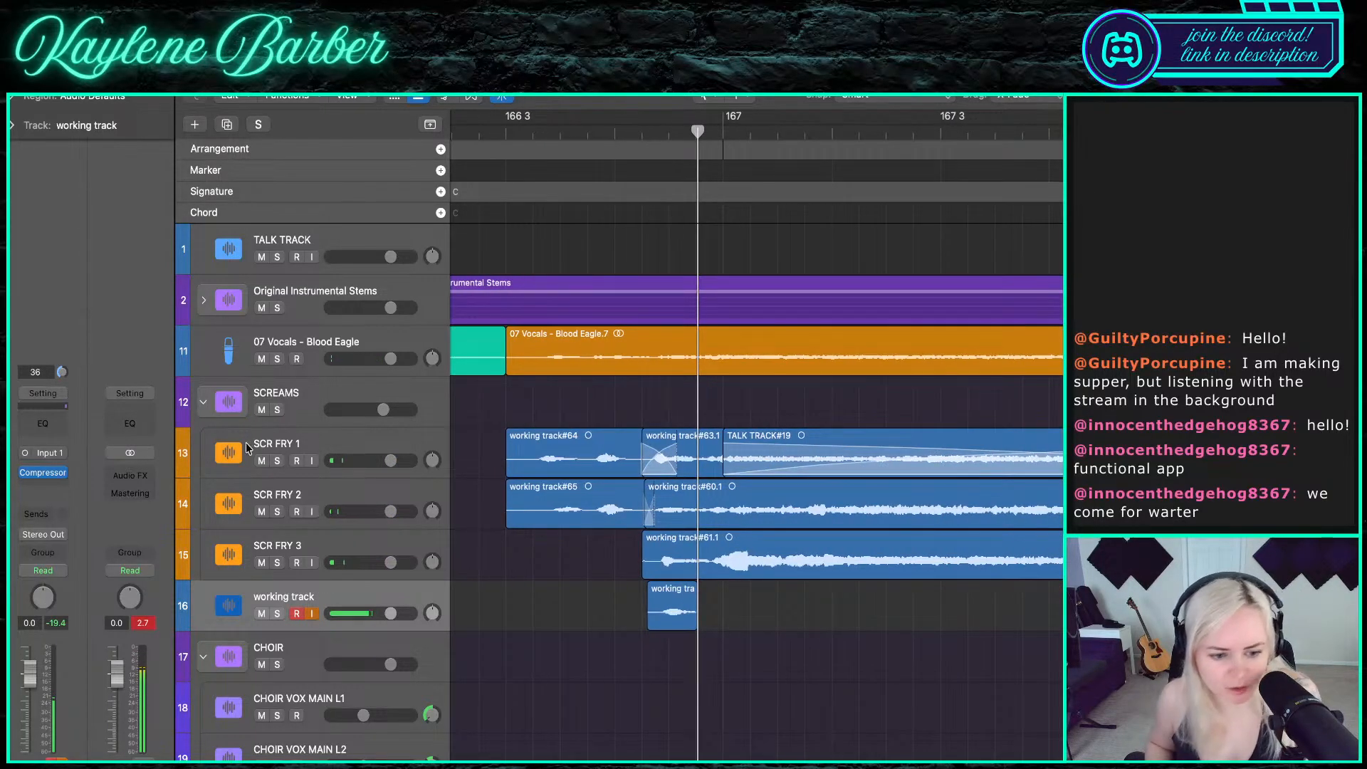
- Solo and play SCR FRY 1, SCR FRY 2 and SCR FRY 3 in turn to compare the syllable just before bar 167
click(278, 460)
click(574, 133)
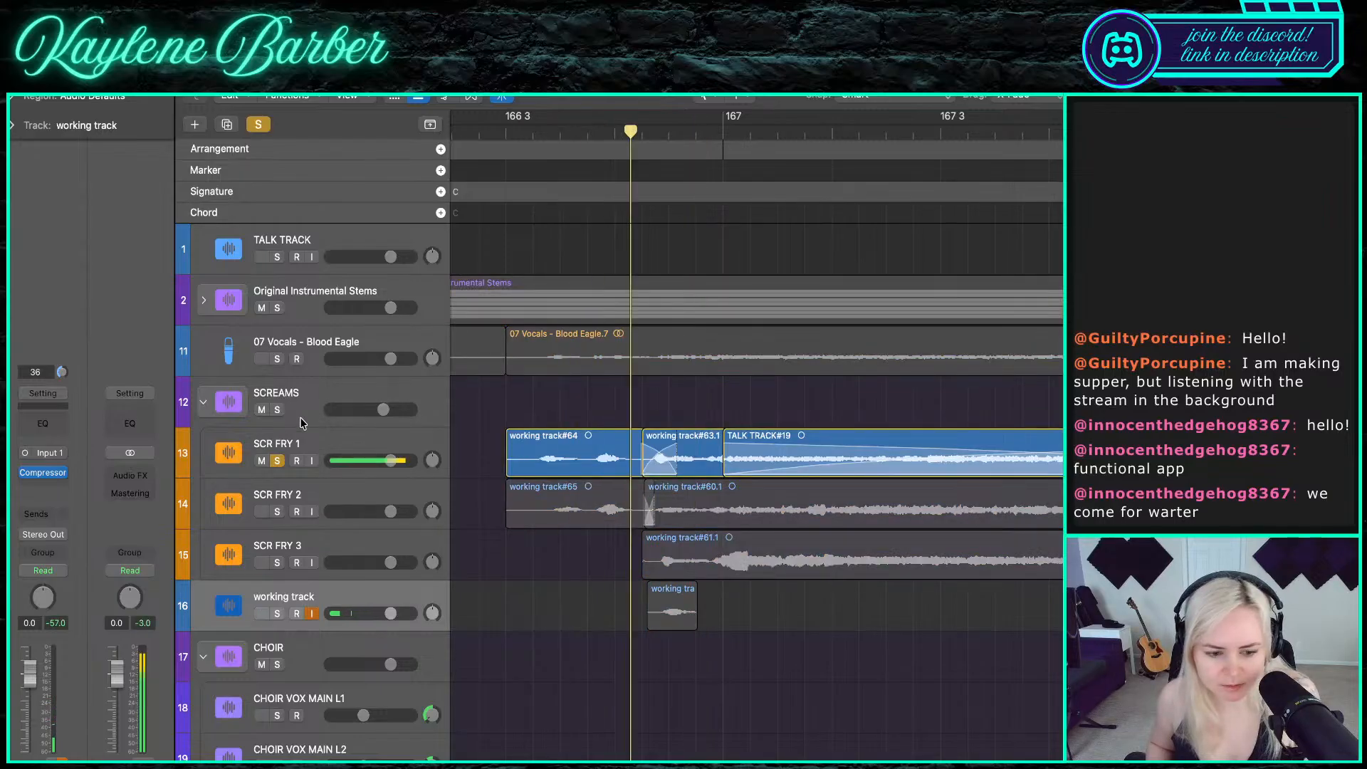
click(277, 461)
click(277, 512)
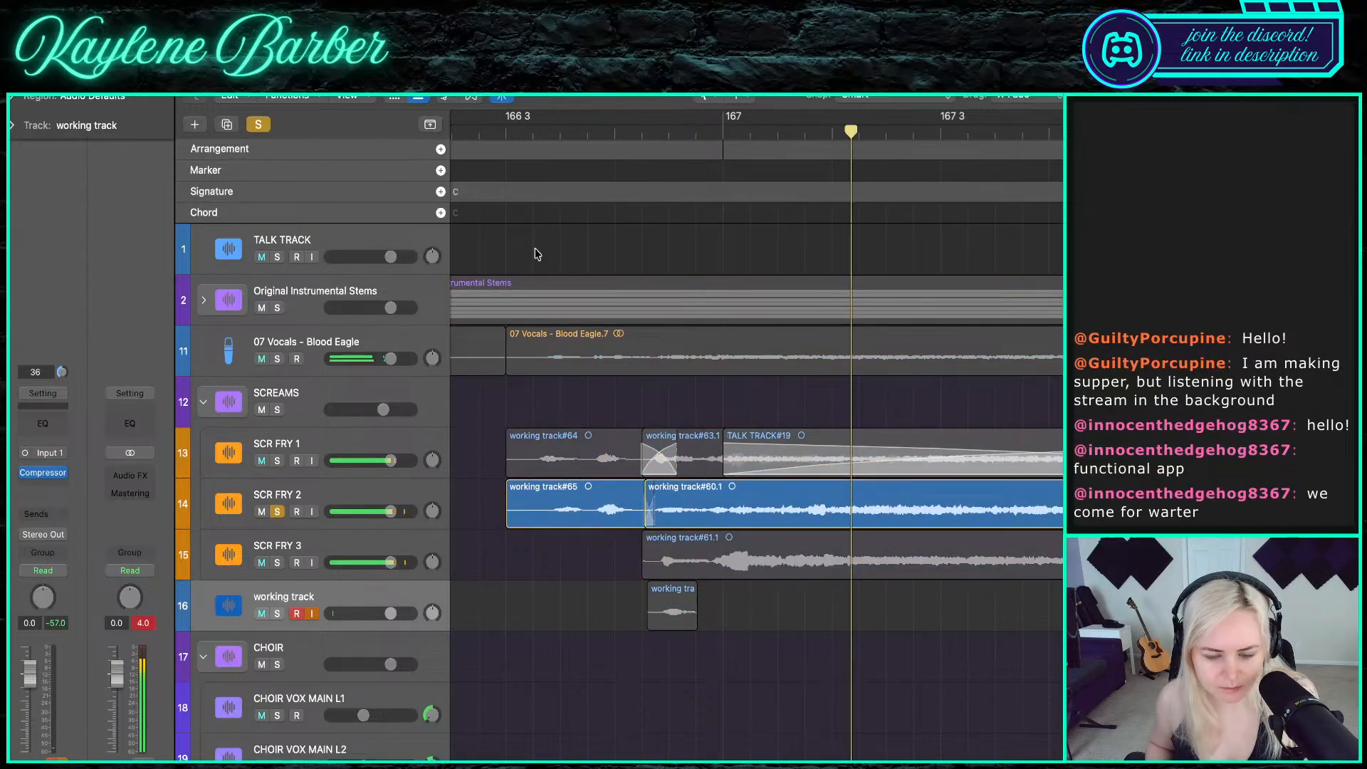
click(595, 130)
click(277, 512)
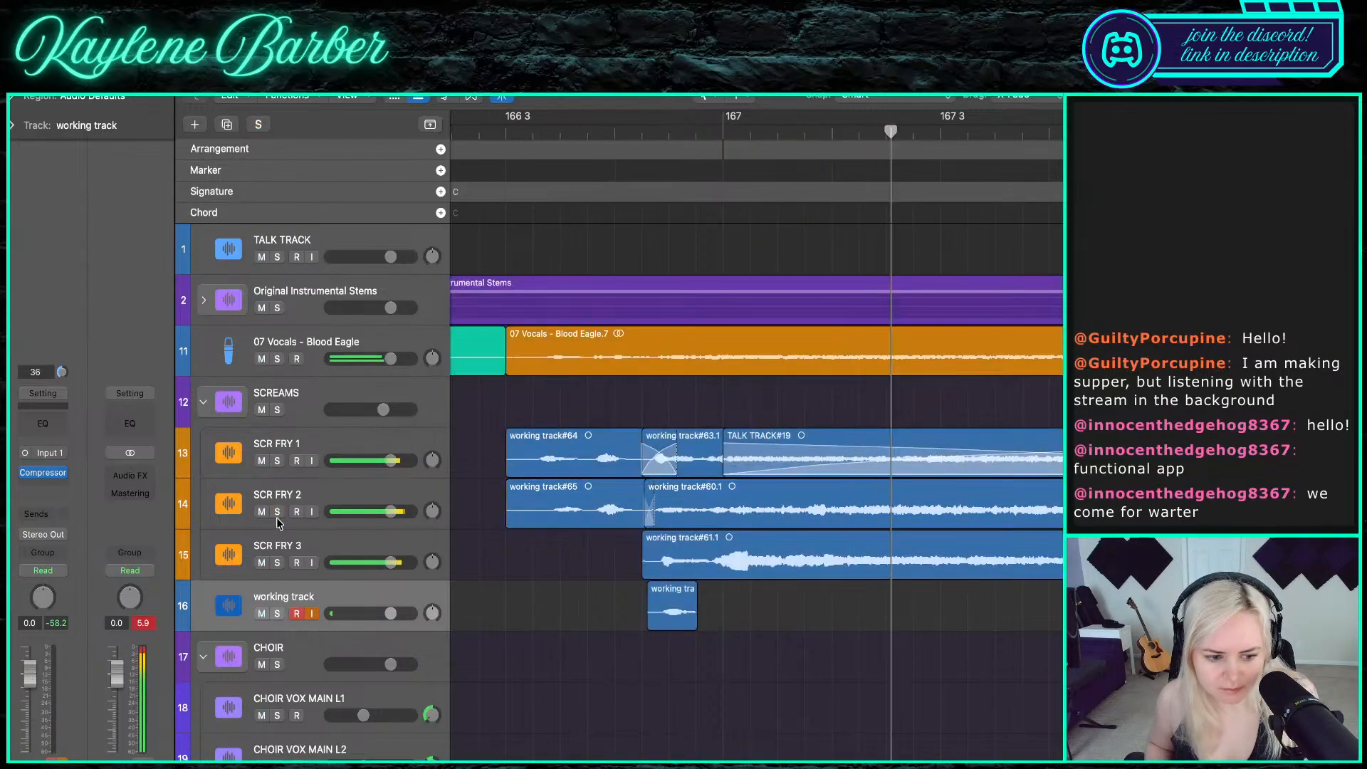
click(277, 562)
click(604, 129)
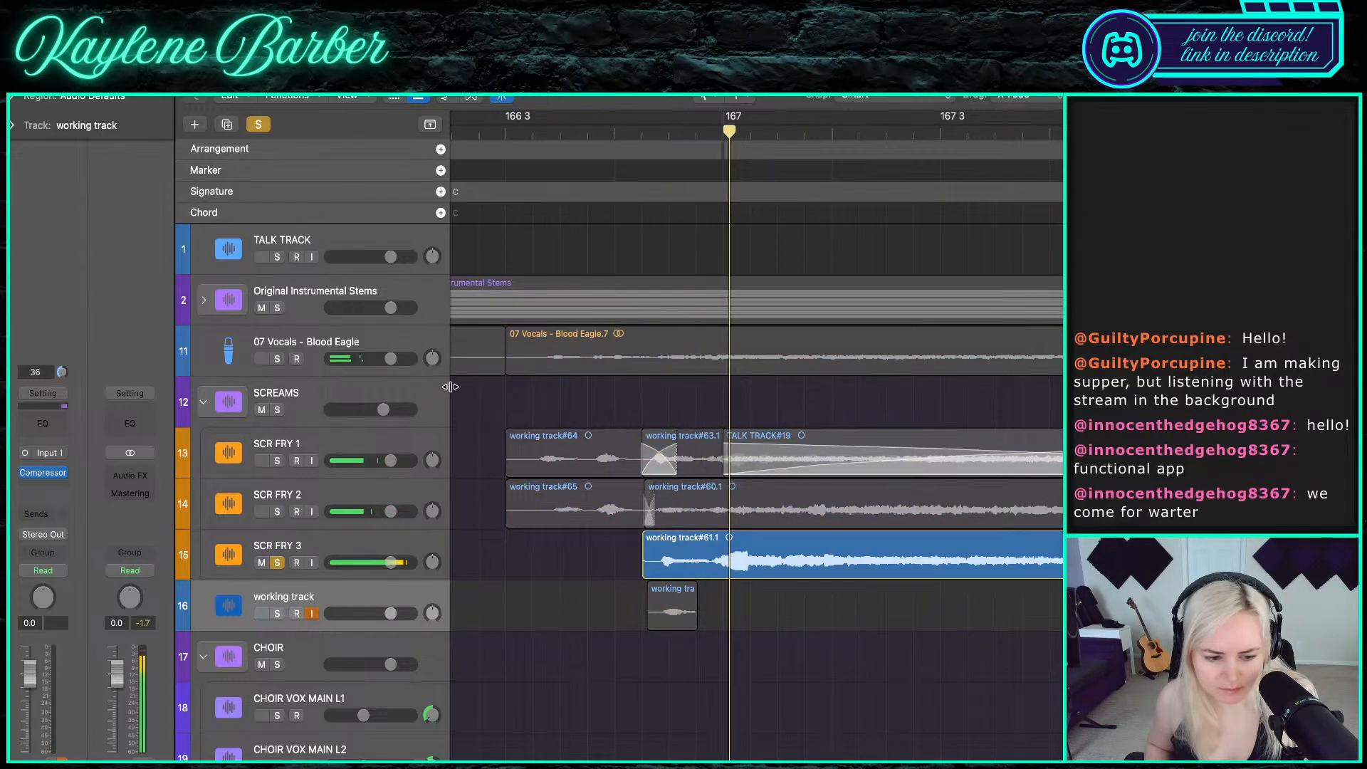
click(276, 563)
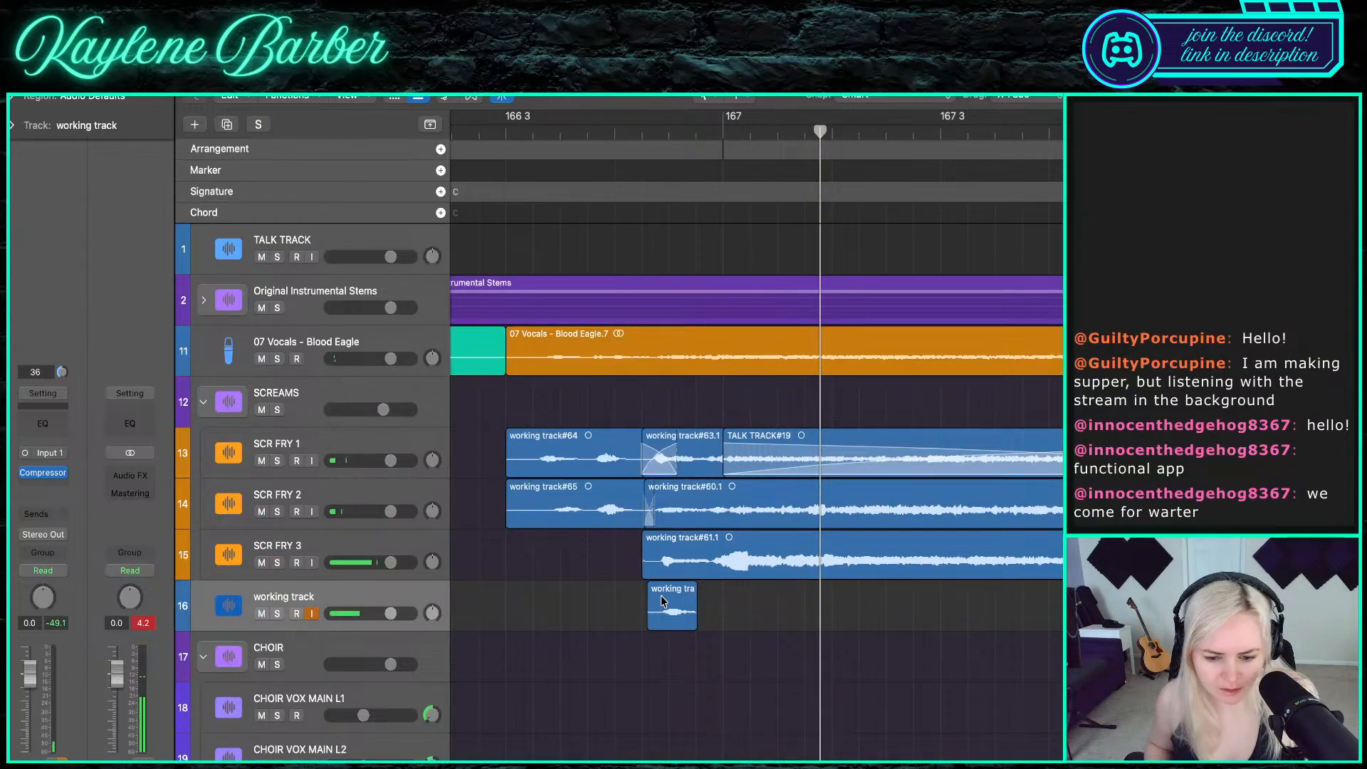
- Trim the start of SCR FRY 2's long scream, fill the gap just before bar 167 with the short working track take, and play it
click(652, 516)
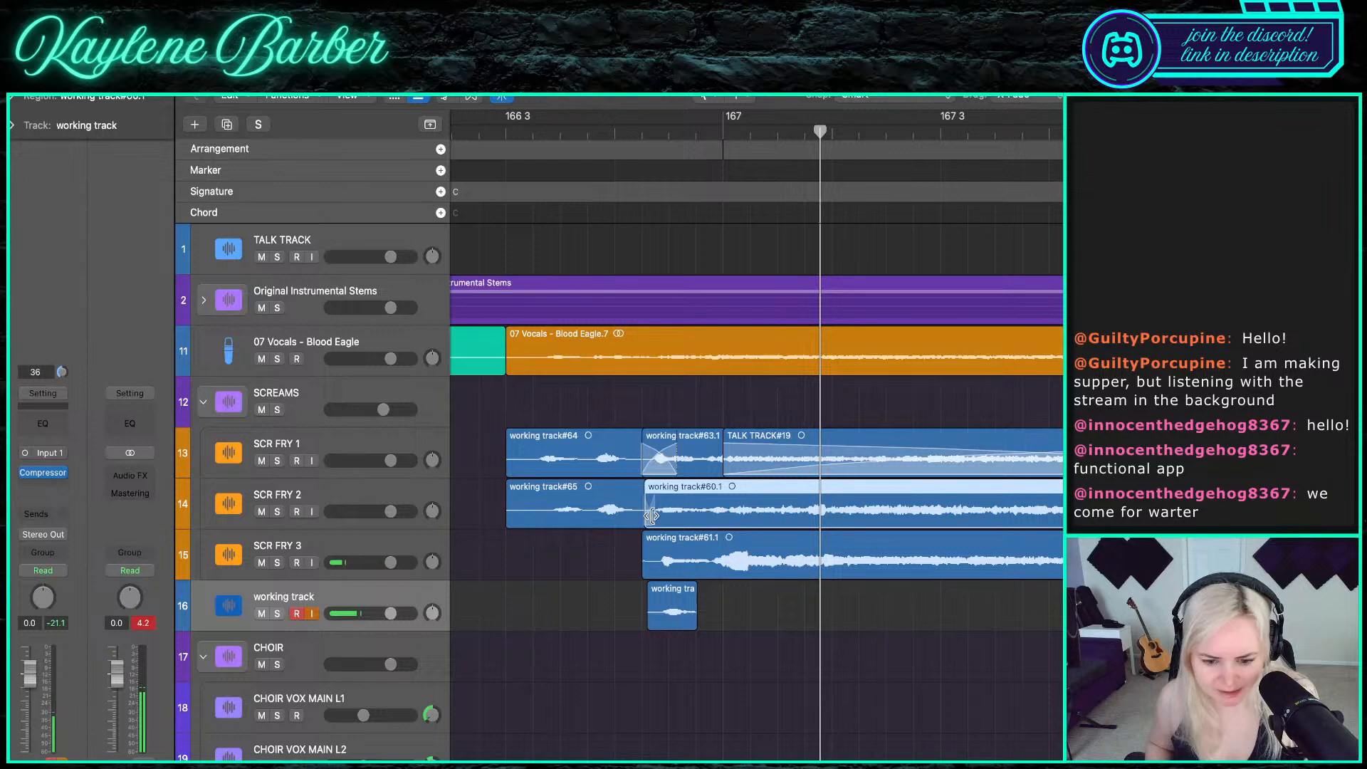
drag(652, 517, 699, 517)
drag(673, 611, 673, 509)
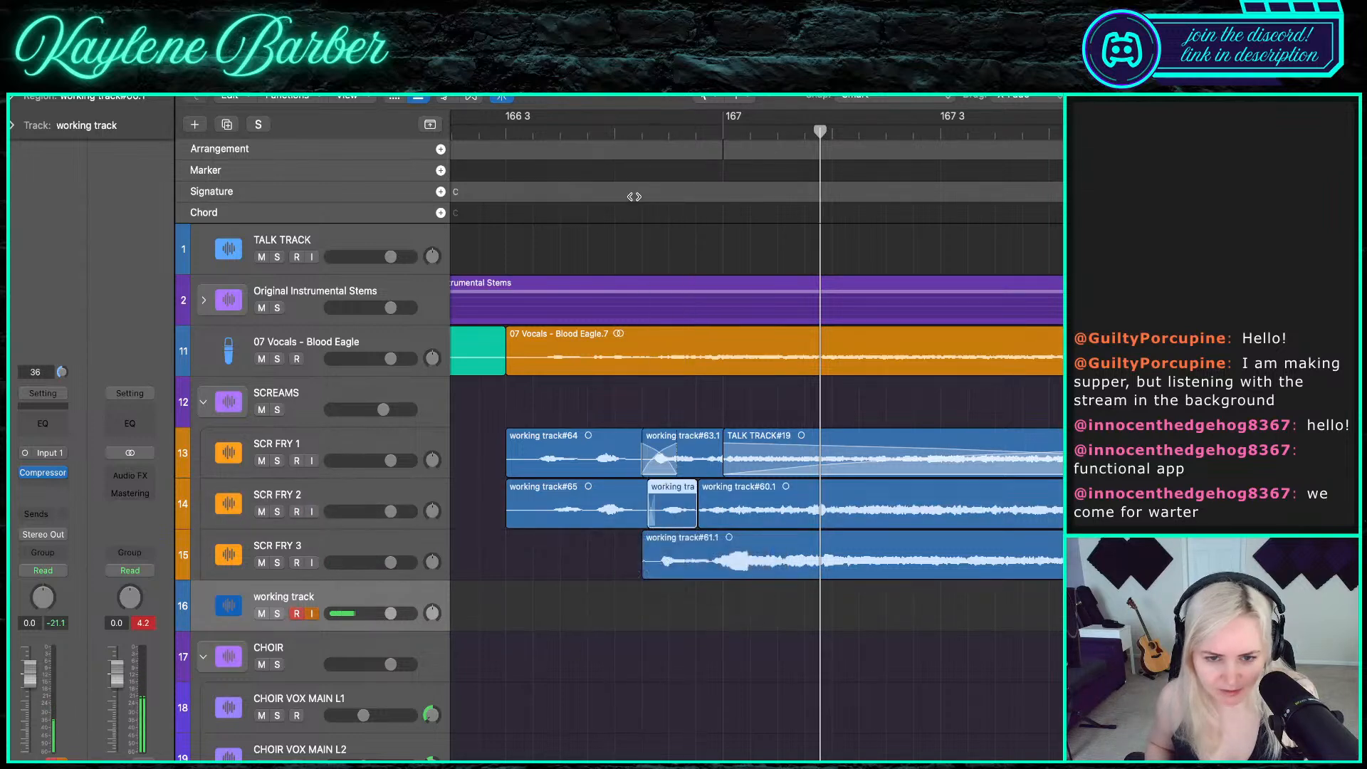
click(595, 129)
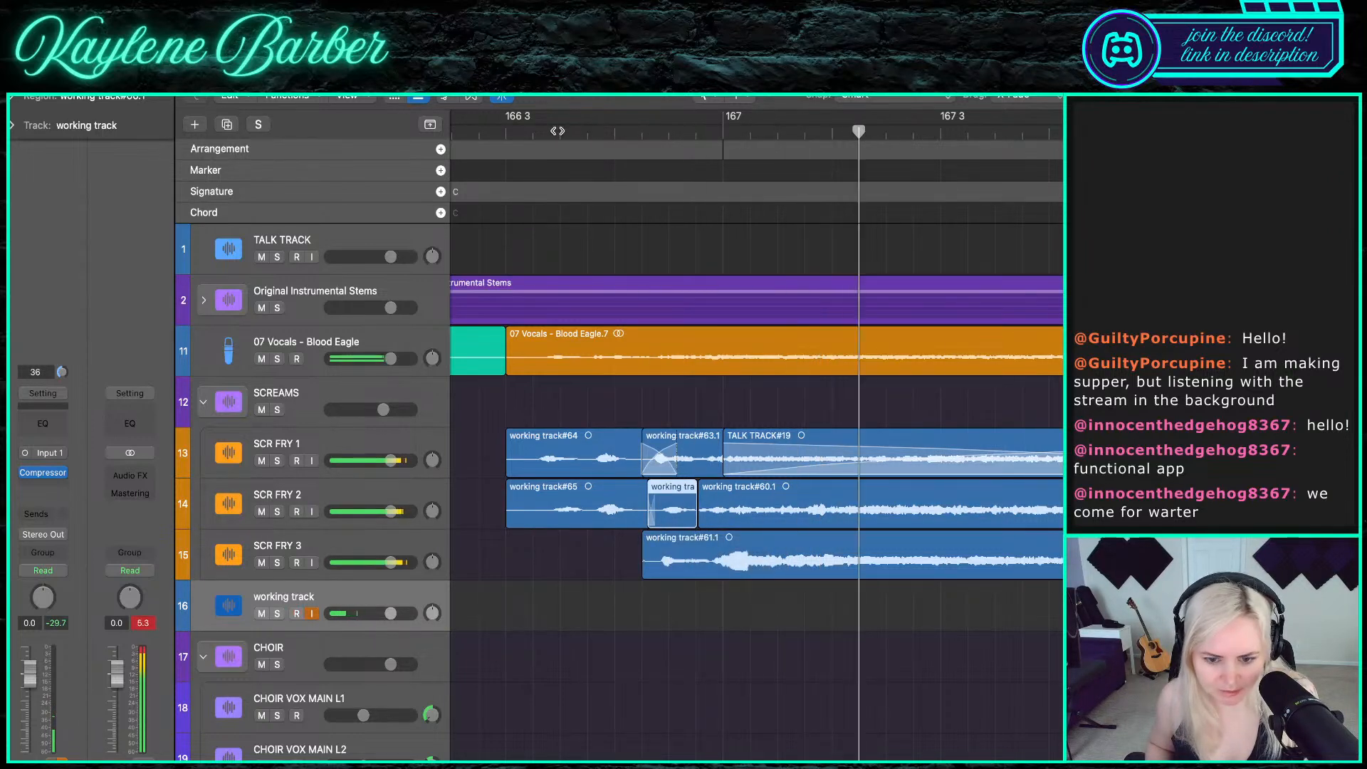
click(558, 131)
- Undo moving the short take onto SCR FRY 2 and replay the phrase with the gap left open
key(super+z)
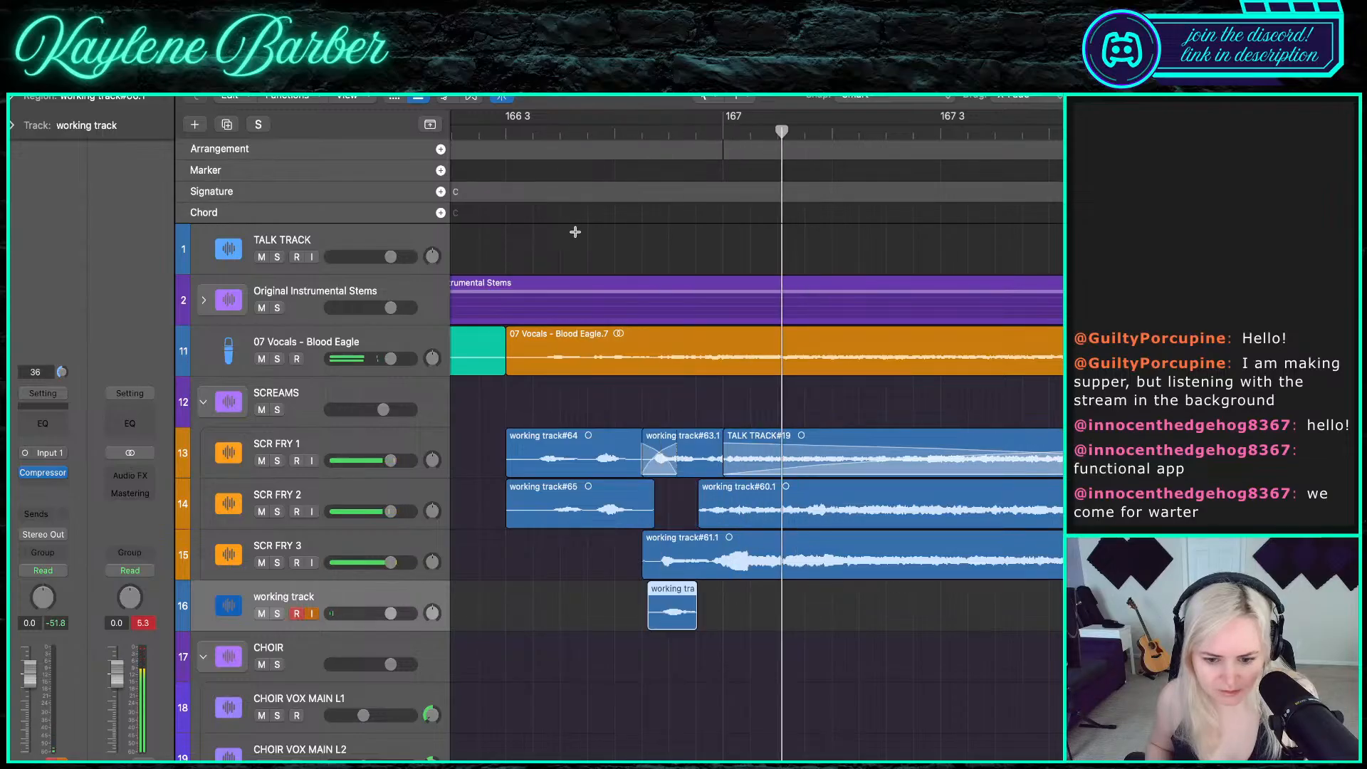
click(700, 131)
click(700, 131)
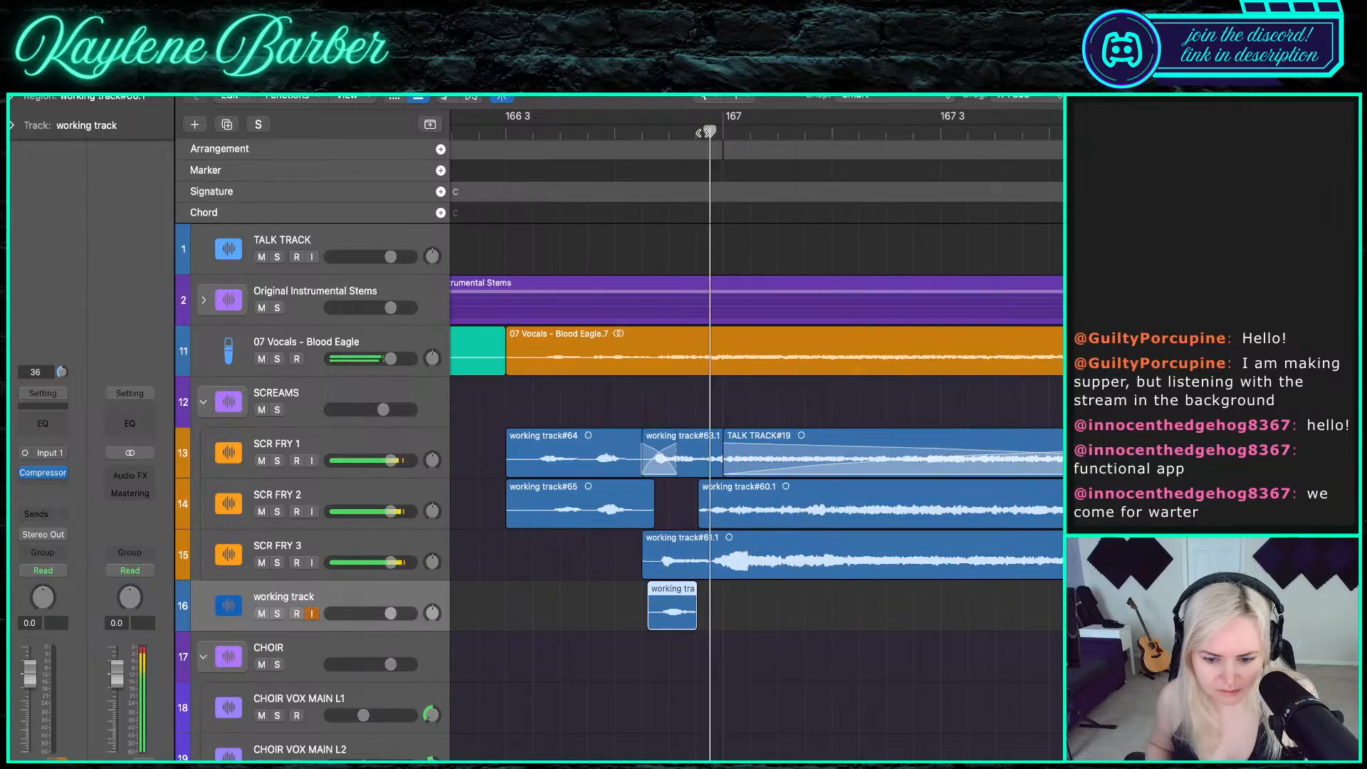
click(701, 131)
key(space)
scroll(686, 454, up, 5)
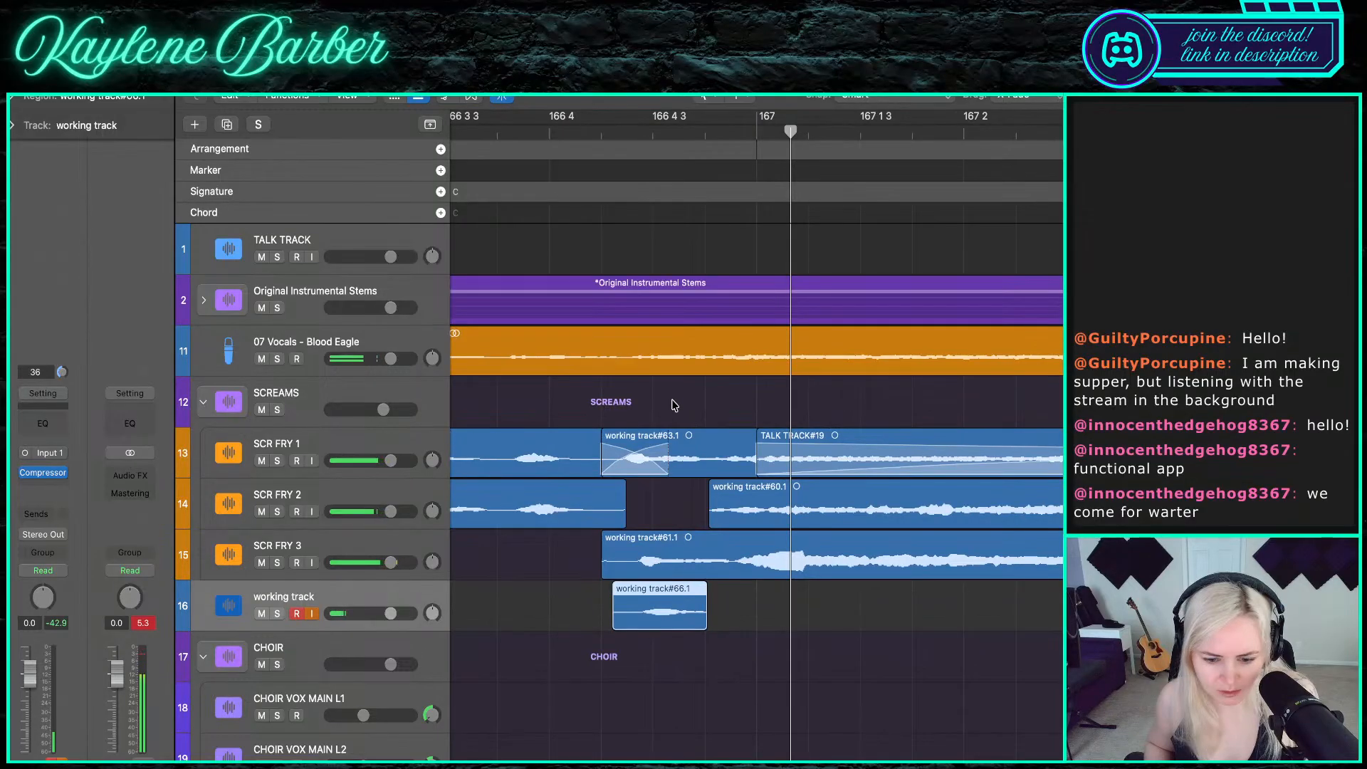
- Shift working track#64 on SCR FRY 1 slightly later and shorten its end, and nudge working track#65 on SCR FRY 2 slightly later
drag(673, 400, 789, 544)
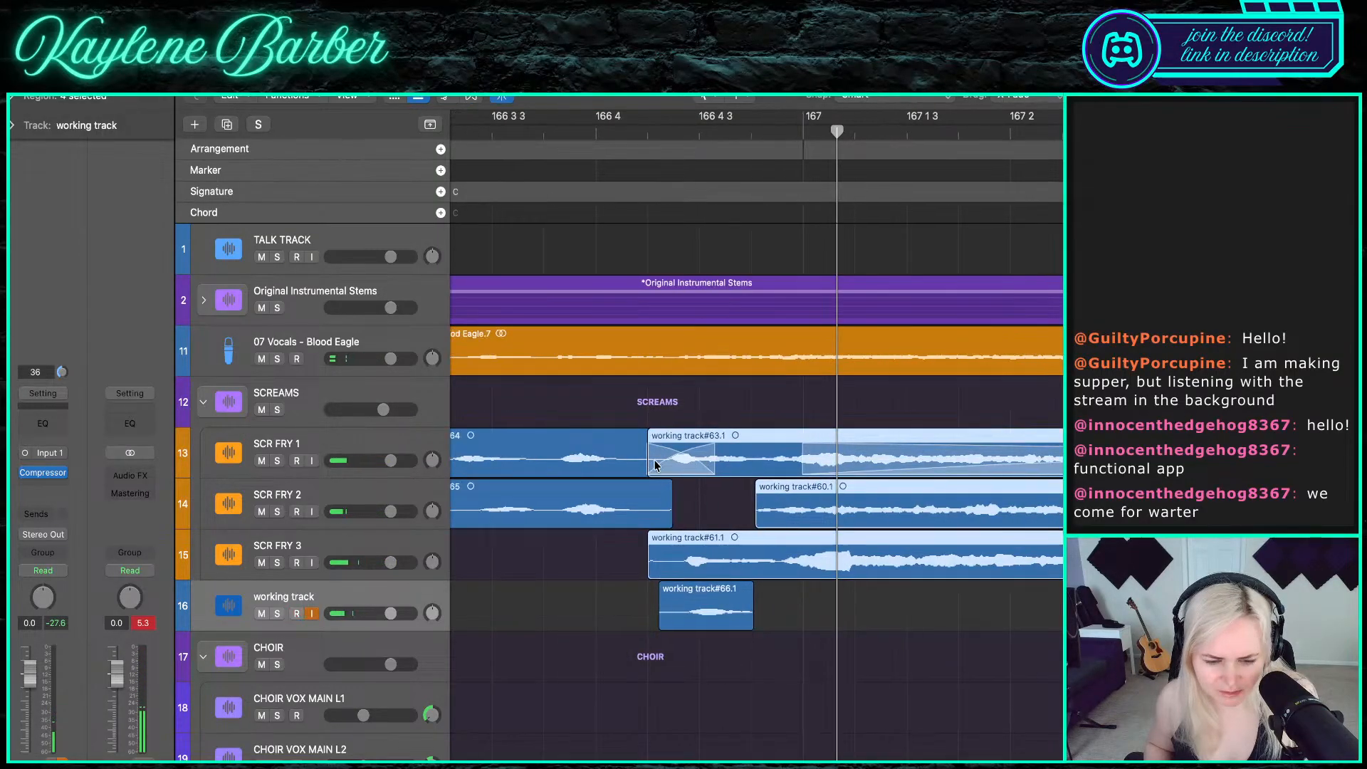
scroll(636, 193, left, 5)
click(612, 131)
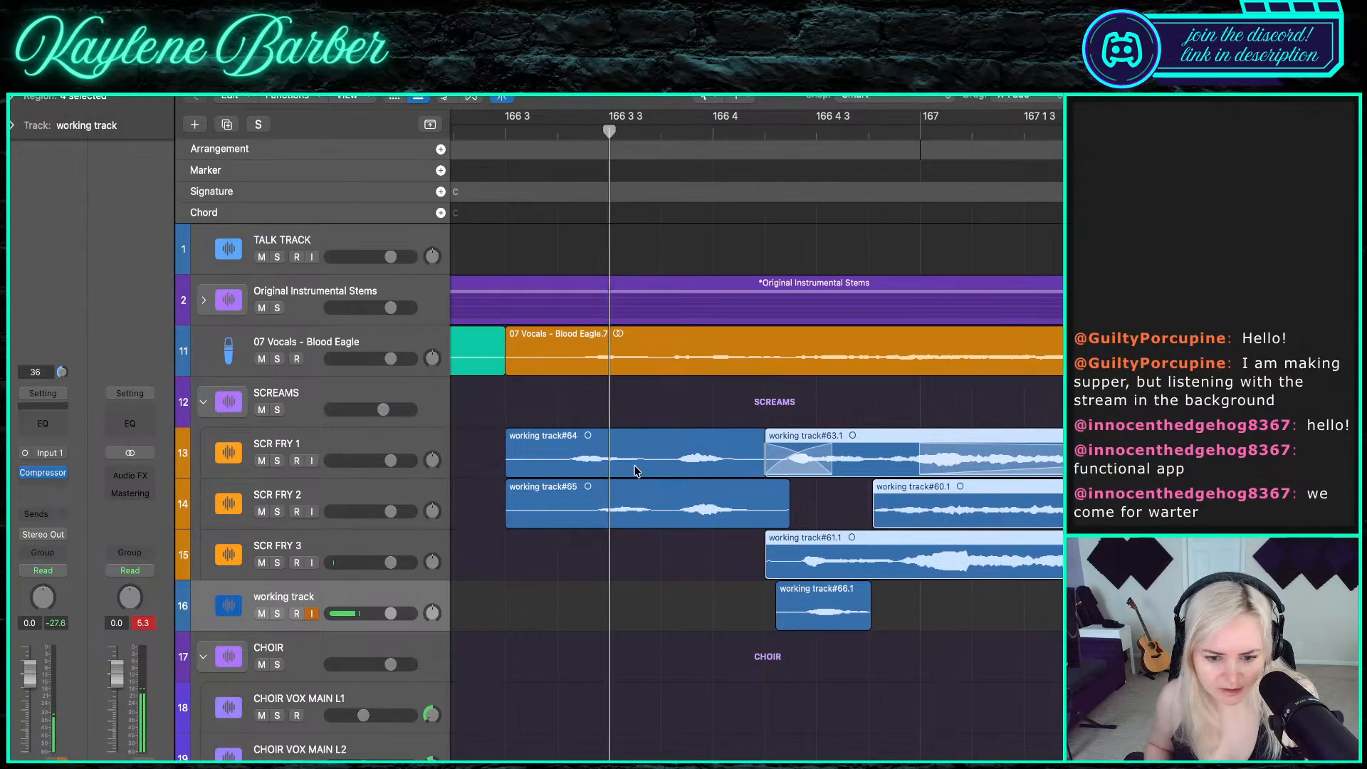
drag(635, 469, 687, 470)
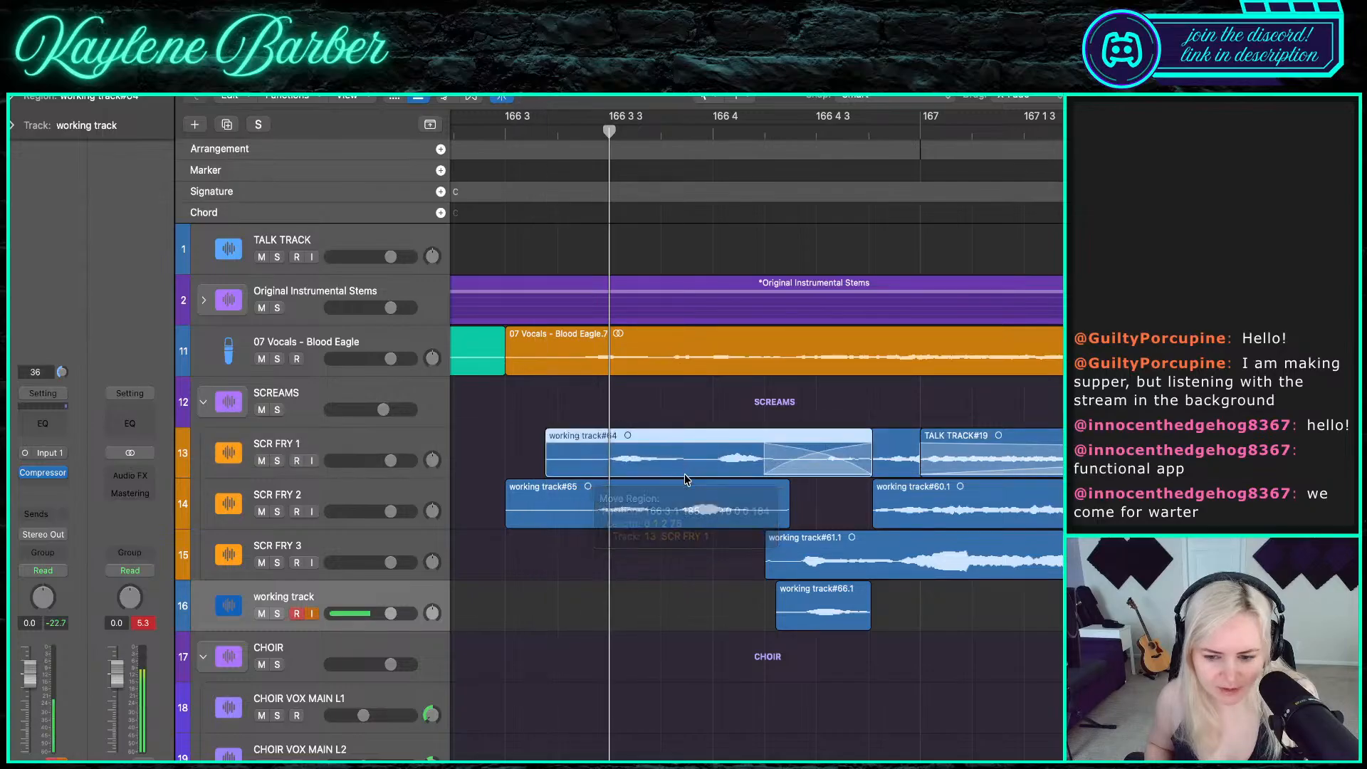
drag(839, 470, 767, 470)
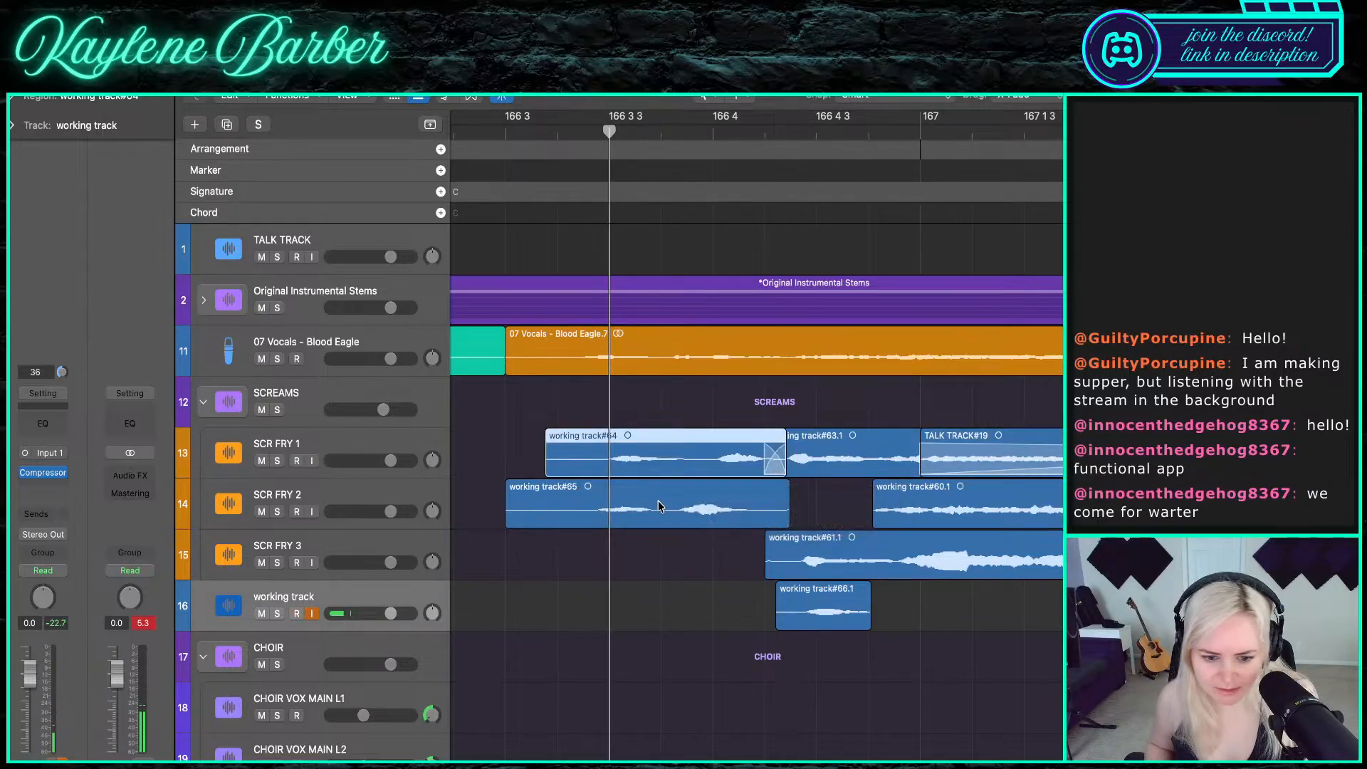
mouse_move(661, 504)
mouse_down()
mouse_move(689, 510)
mouse_move(678, 510)
mouse_up()
- Play the adjusted scream phrase and mute the 07 Vocals - Blood Eagle track to hear the layers without the original vocal
scroll(670, 507, up, 3)
click(694, 452)
scroll(616, 197, down, 5)
key(space)
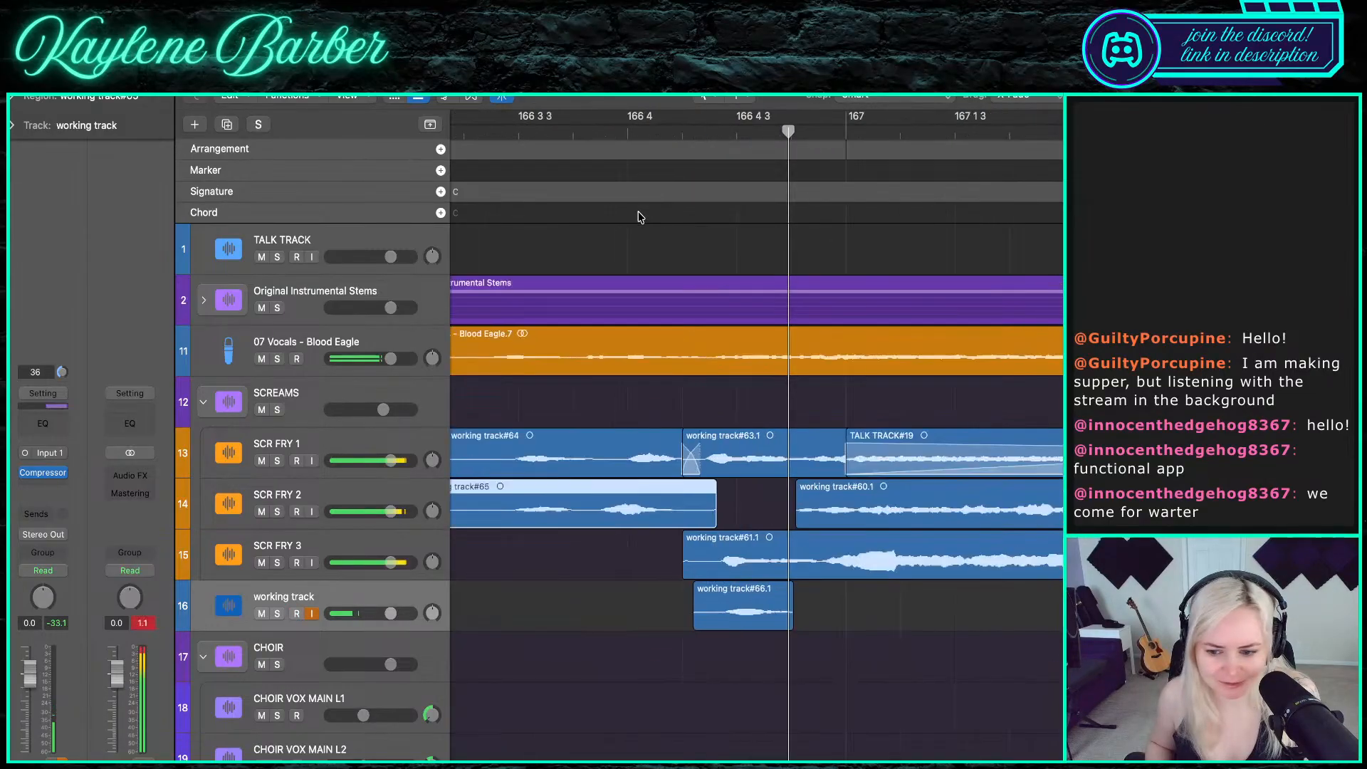
click(261, 359)
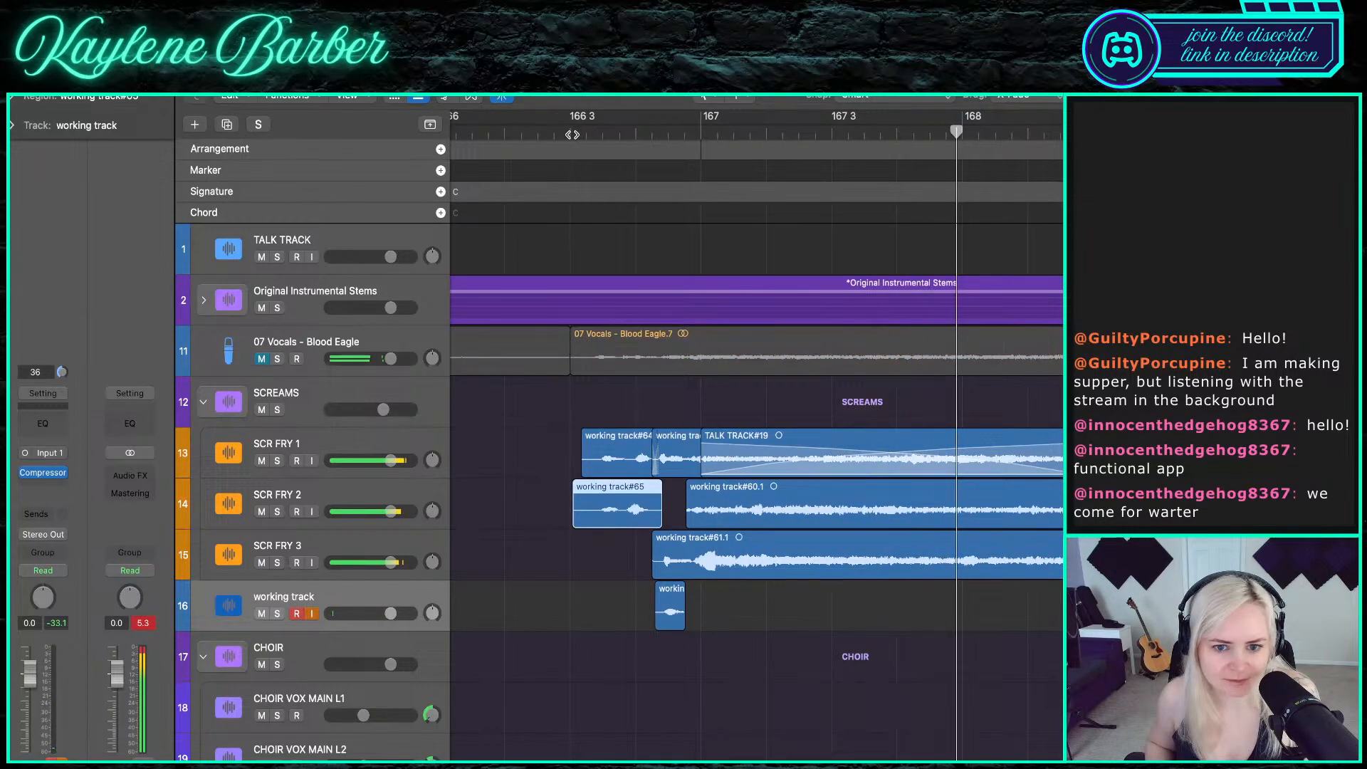
scroll(625, 409, up, 5)
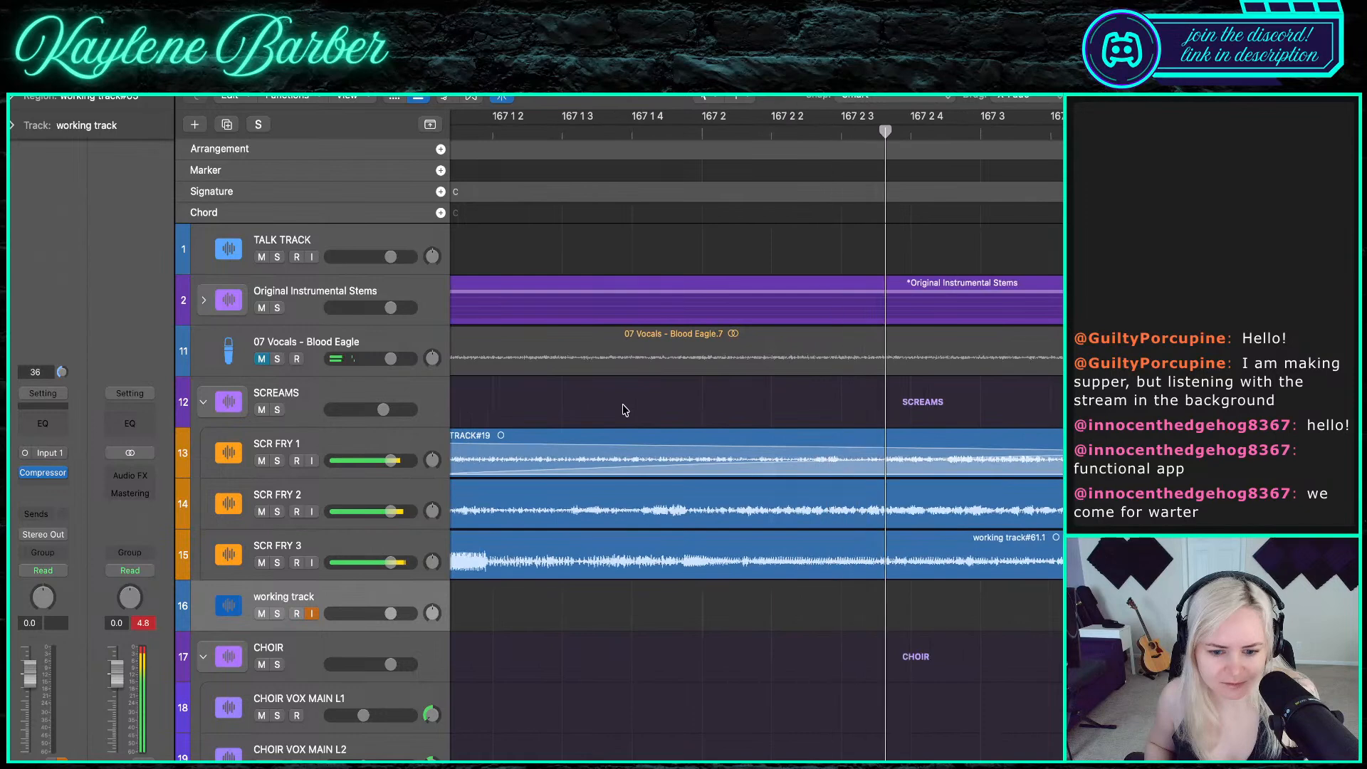
scroll(624, 409, down, 8)
scroll(624, 409, left, 2)
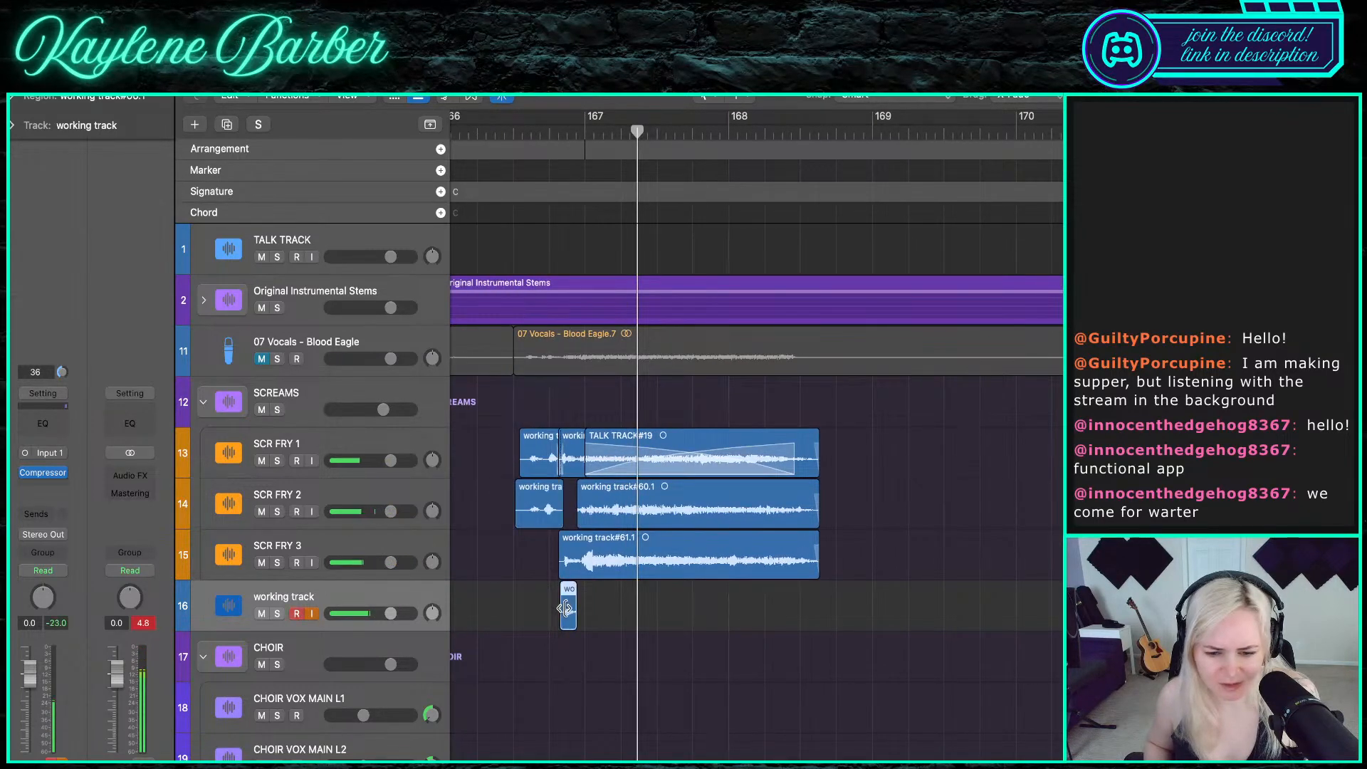
- Delete the short take on the working track and record a new scream take starting just before mid-bar 166
key(super+z)
key(Return)
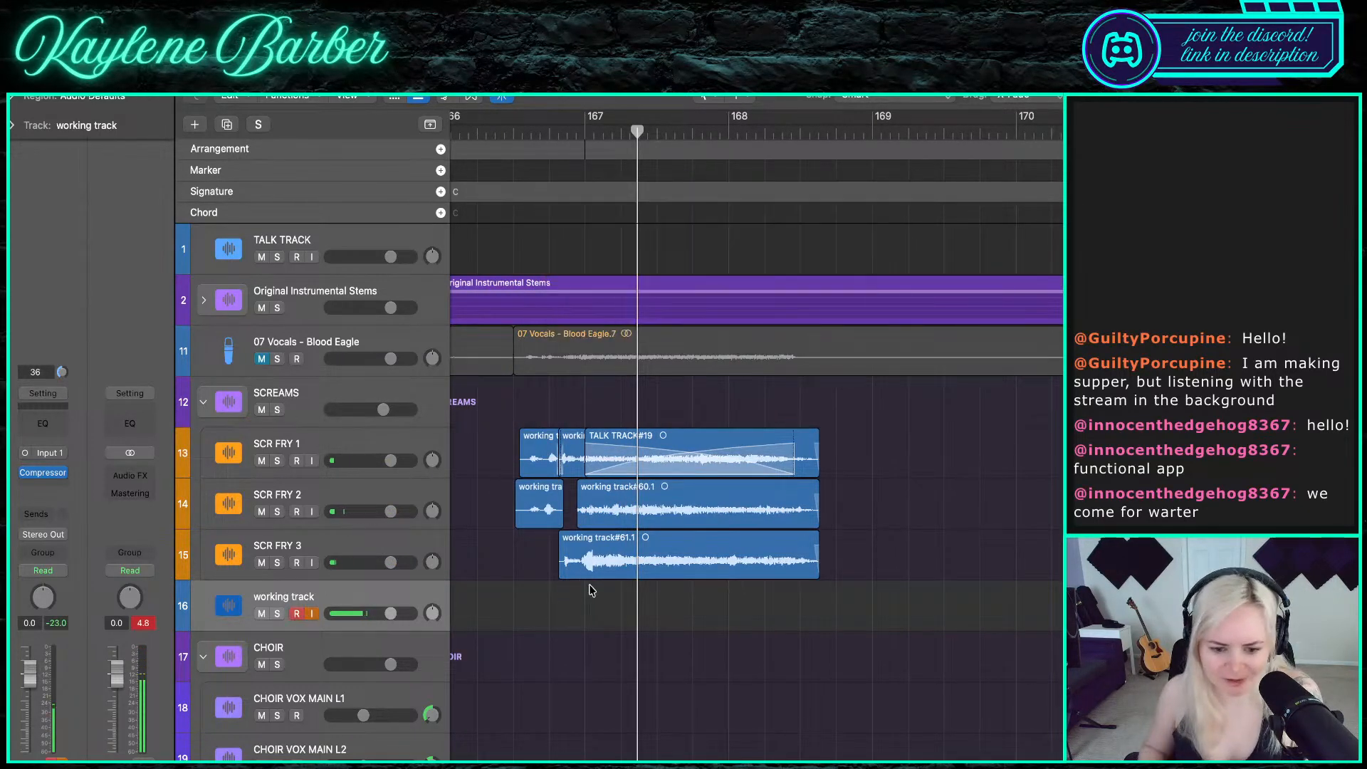
click(493, 136)
key(r)
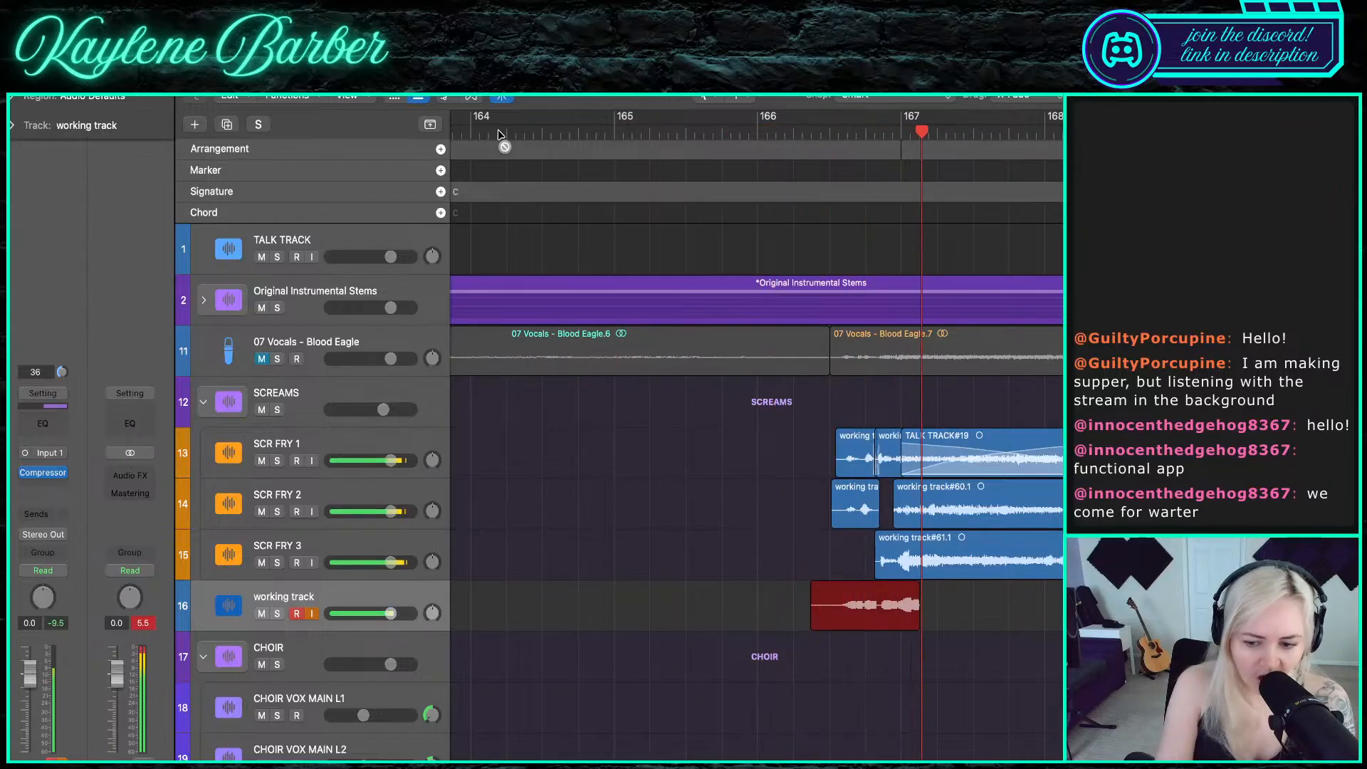
key(space)
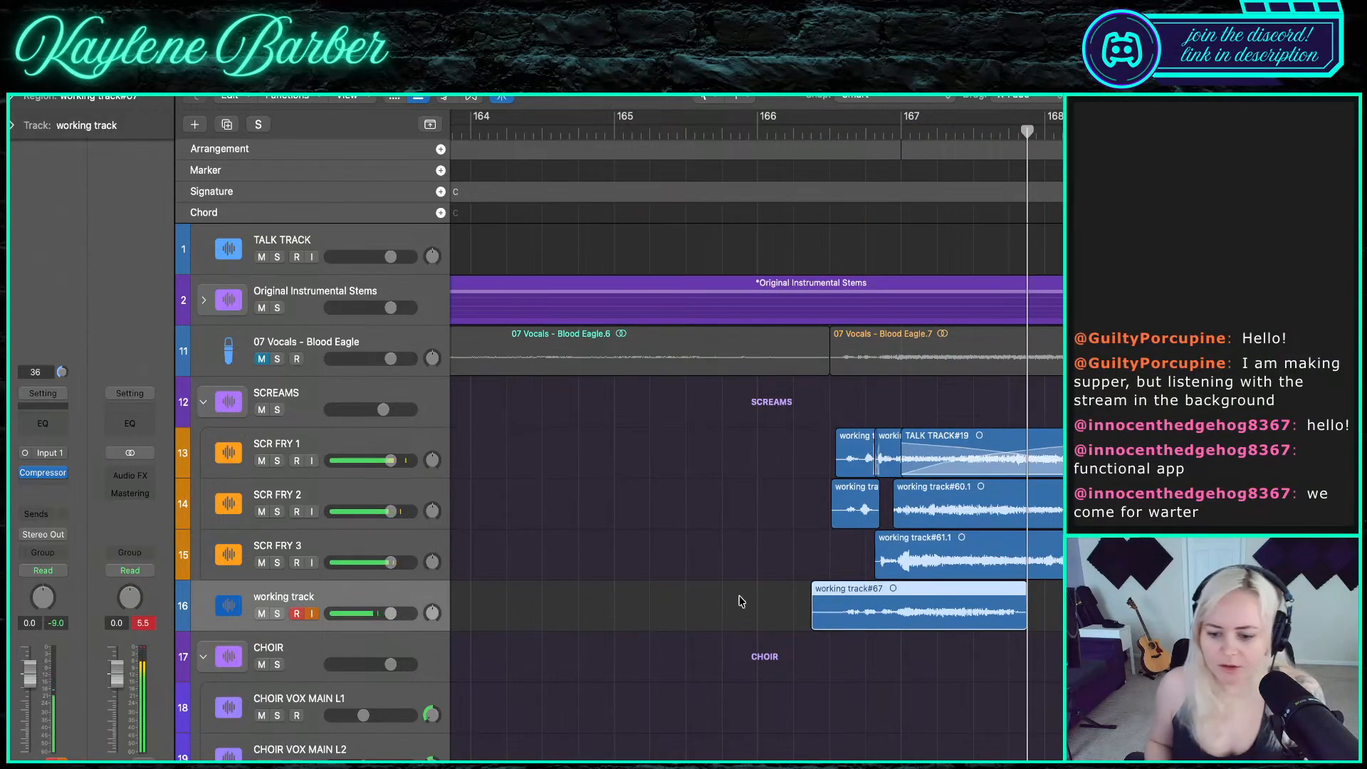
- Trim both ends of the new take and place it on SCR FRY 2 to cover the gap before bar 167
drag(819, 626, 882, 626)
drag(1019, 617, 909, 518)
- Record another scream take on the working track from mid-bar 166 to bar 168
click(829, 128)
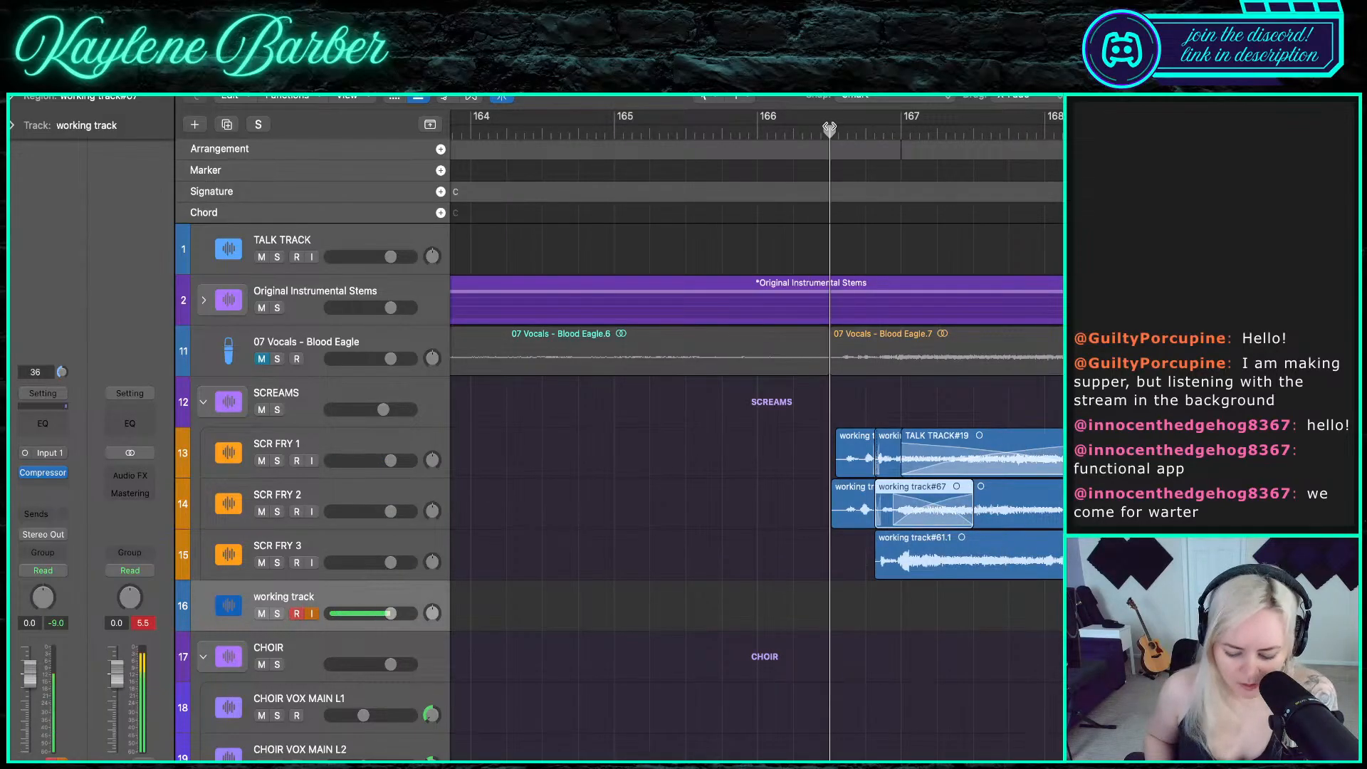
key(r)
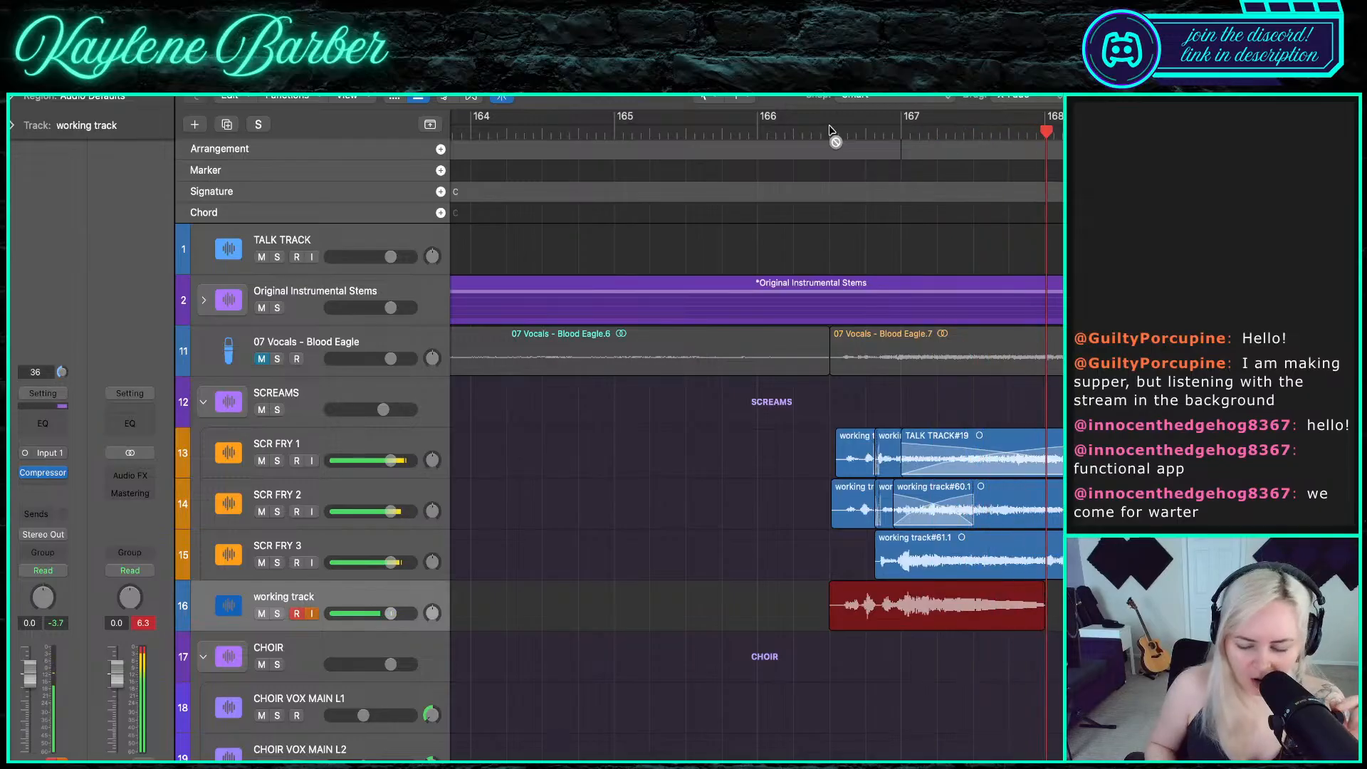
key(space)
- Trim the latest working track take to run from just before bar 167 to about the middle of bar 167
drag(1052, 616, 991, 616)
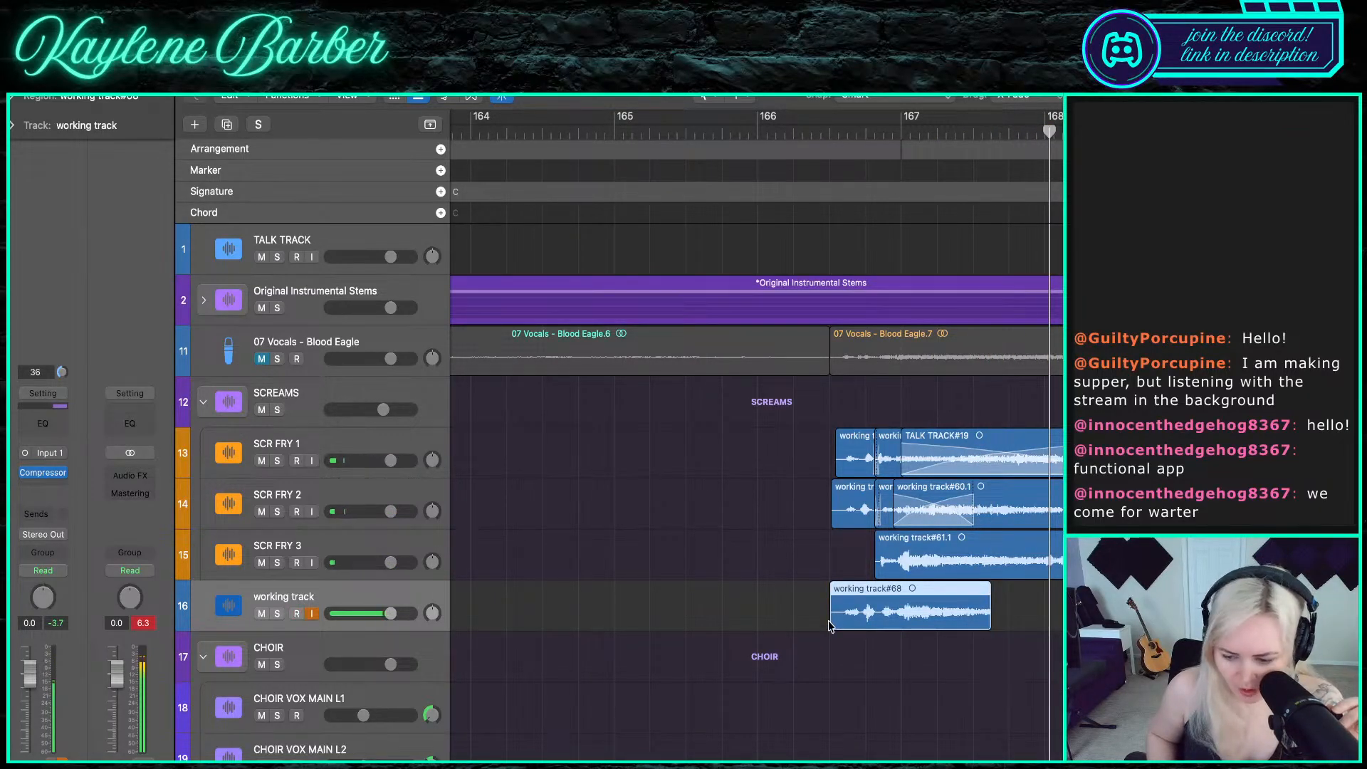
click(828, 625)
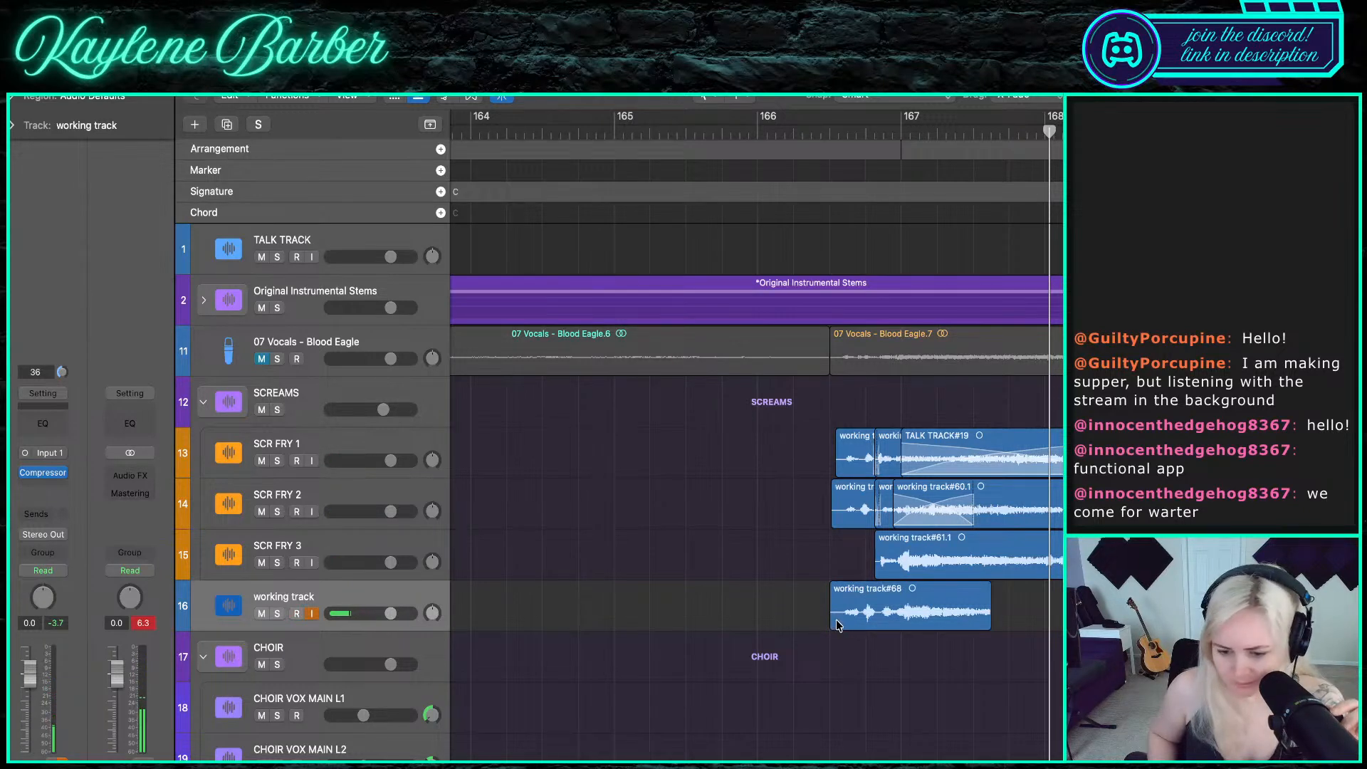
click(837, 625)
drag(832, 625, 881, 623)
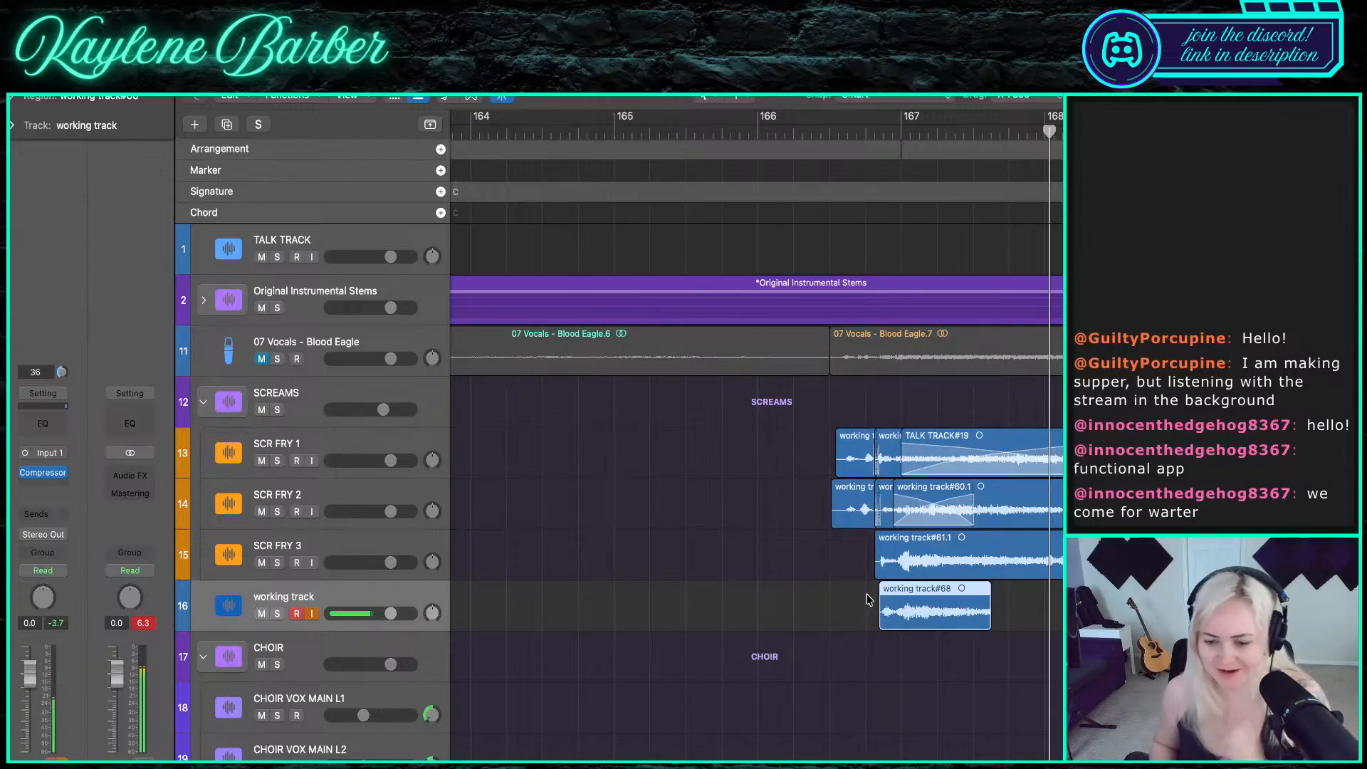
scroll(896, 552, up, 5)
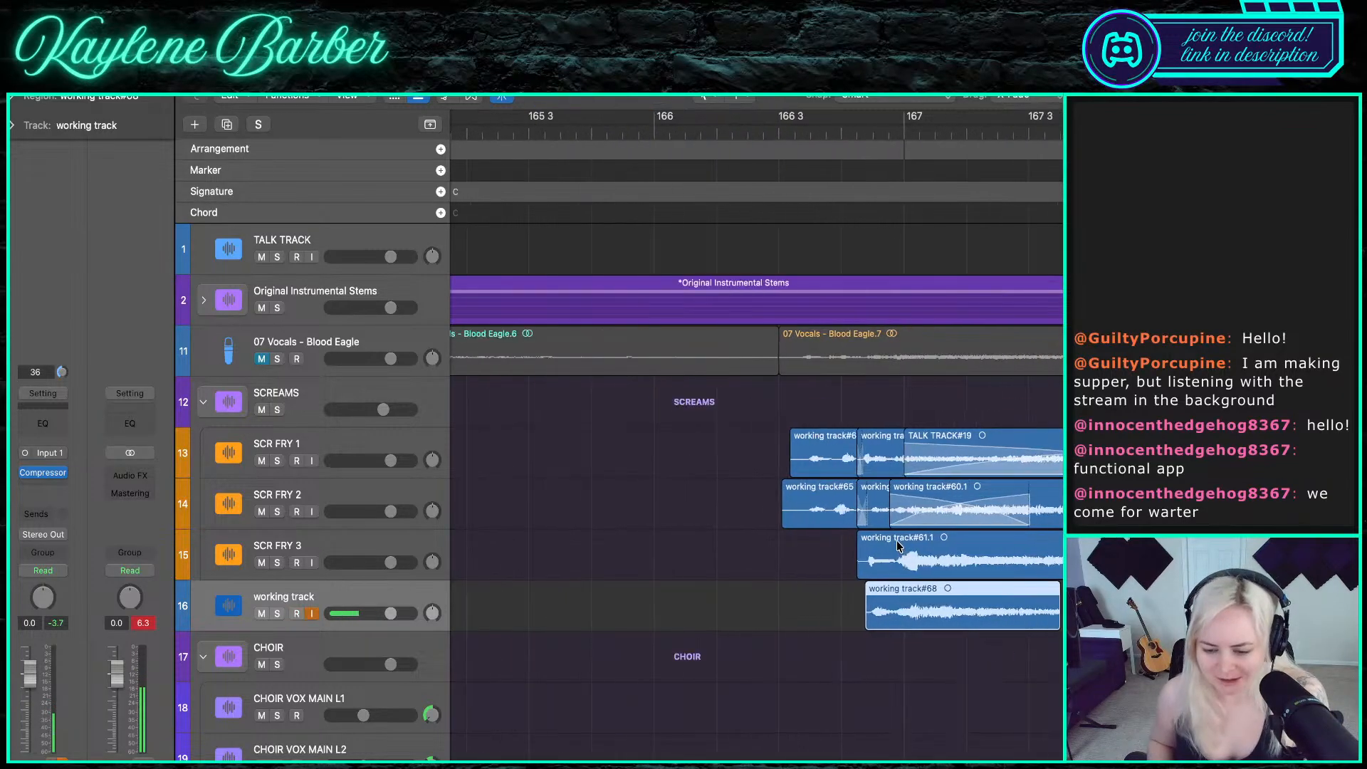
drag(888, 618, 874, 618)
scroll(869, 570, down, 4)
- Cut back the start of SCR FRY 3's long scream, put the trimmed working track take in its place, and play the phrase
click(855, 504)
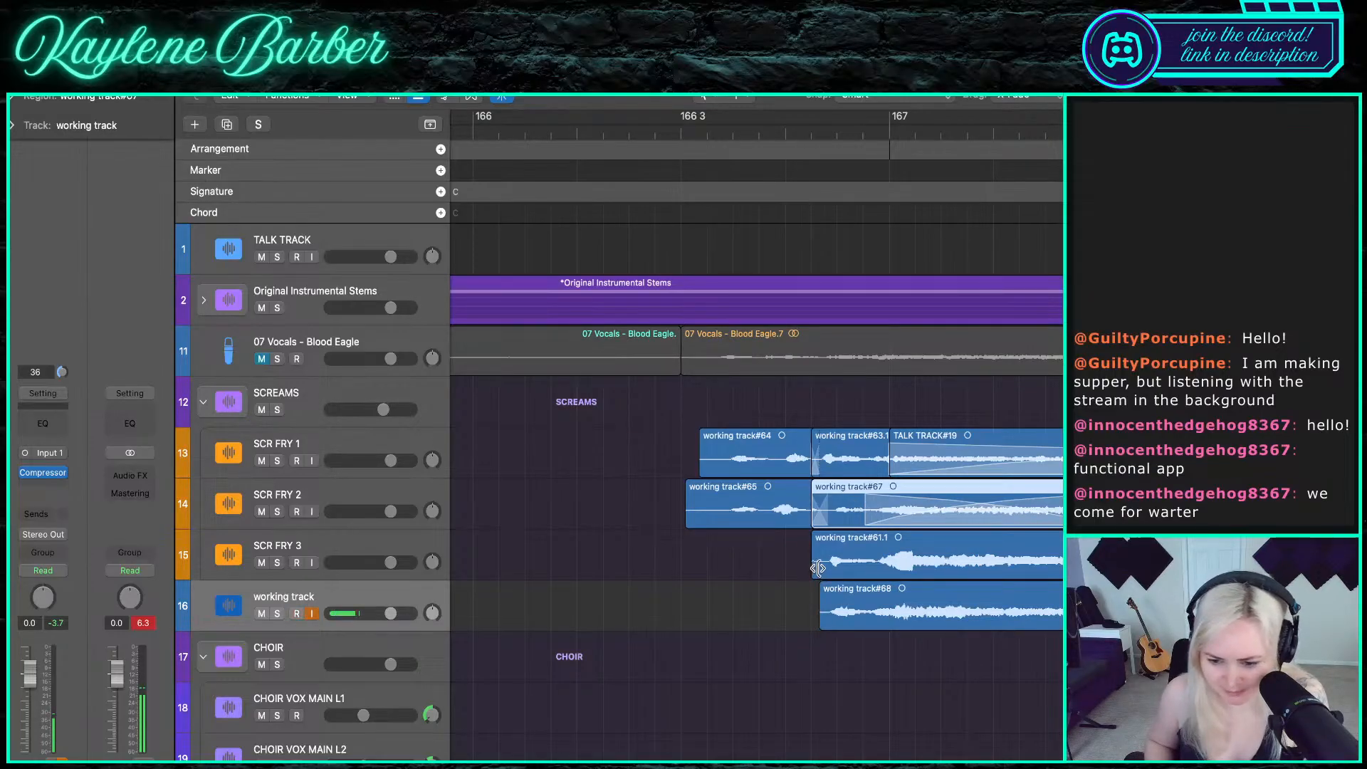
drag(818, 568, 966, 561)
drag(899, 612, 899, 561)
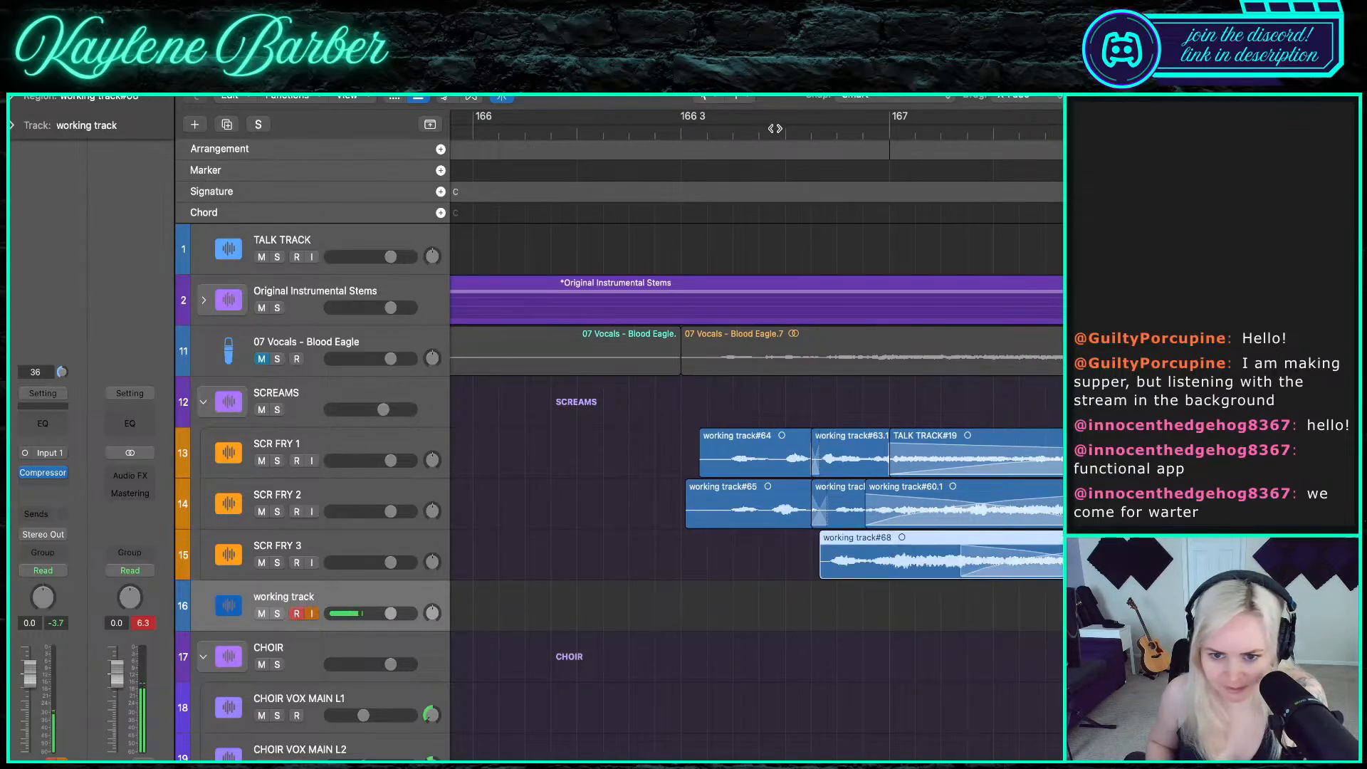
key(space)
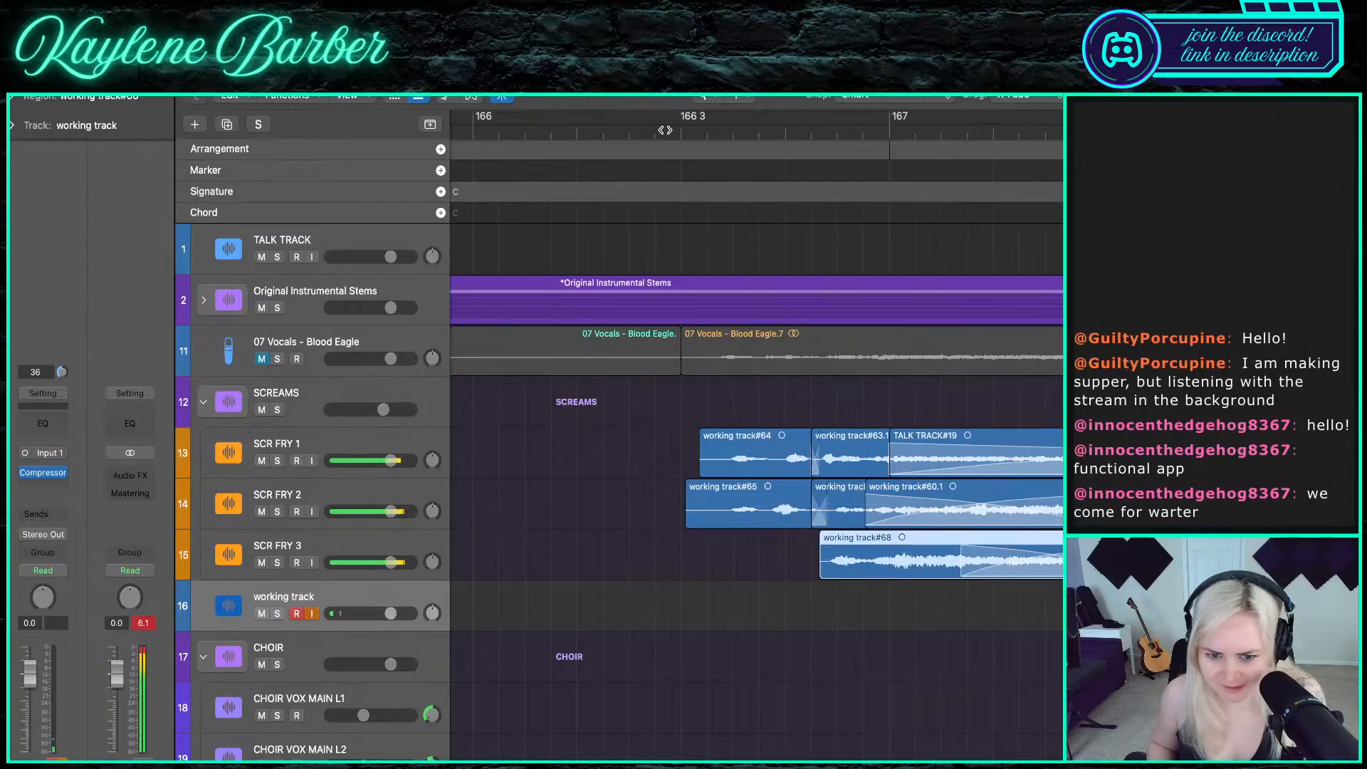
click(667, 132)
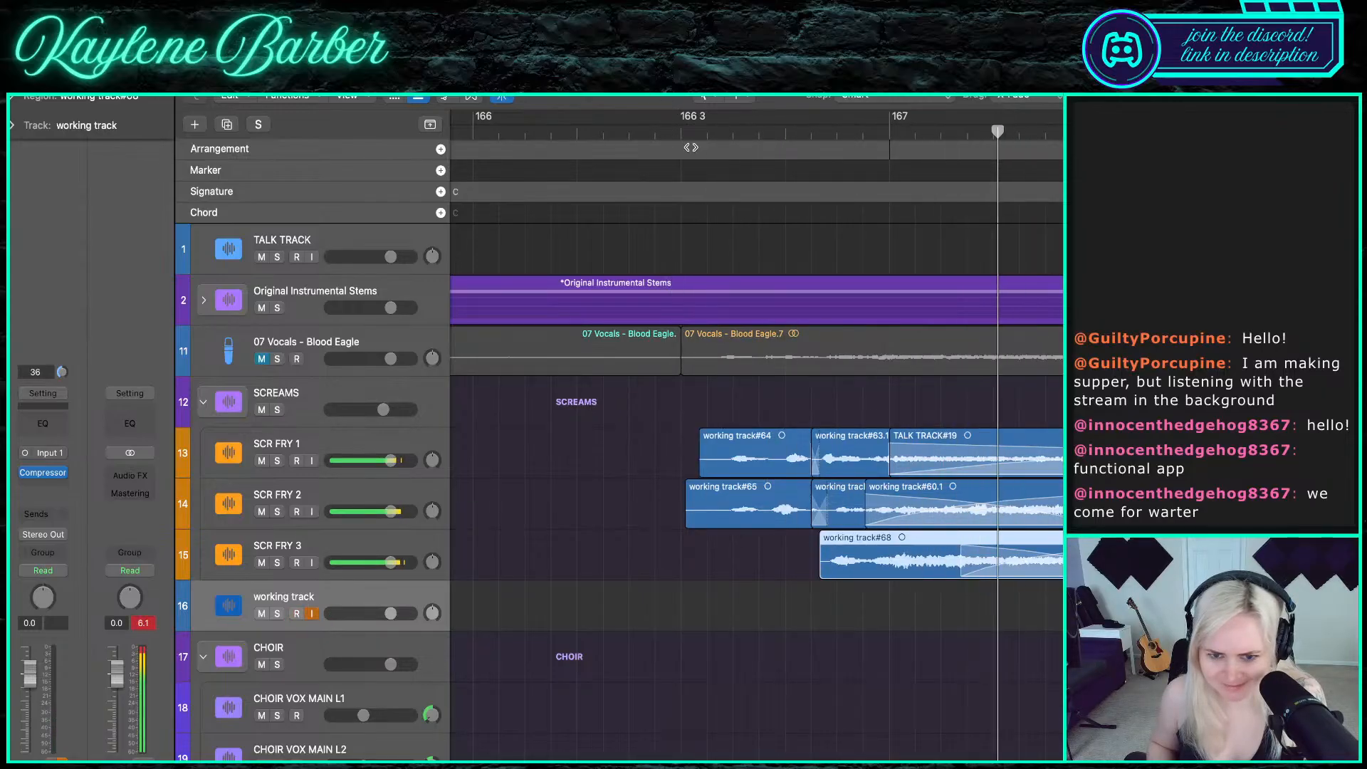
- Record a take of the phrase's opening words on the working track from mid-bar 166 to just past bar 167
click(681, 133)
key(r)
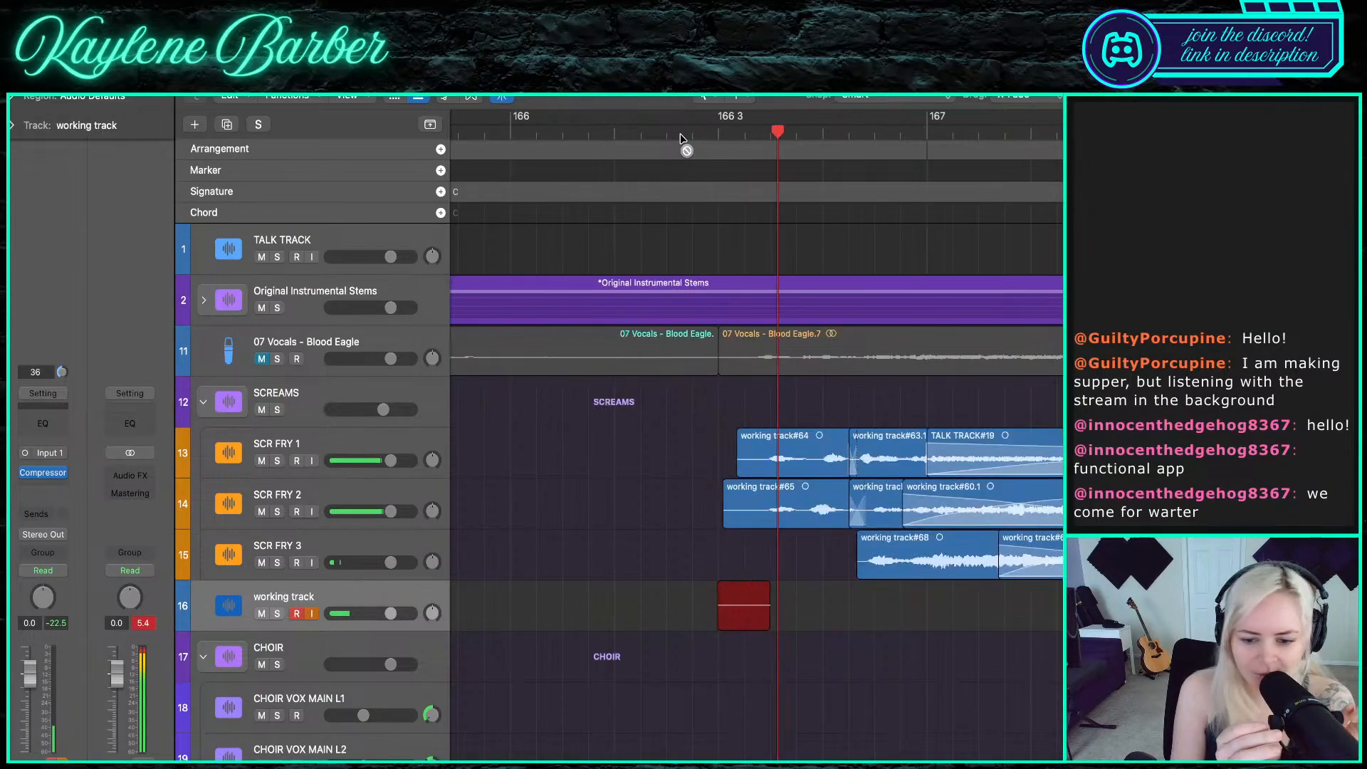
key(space)
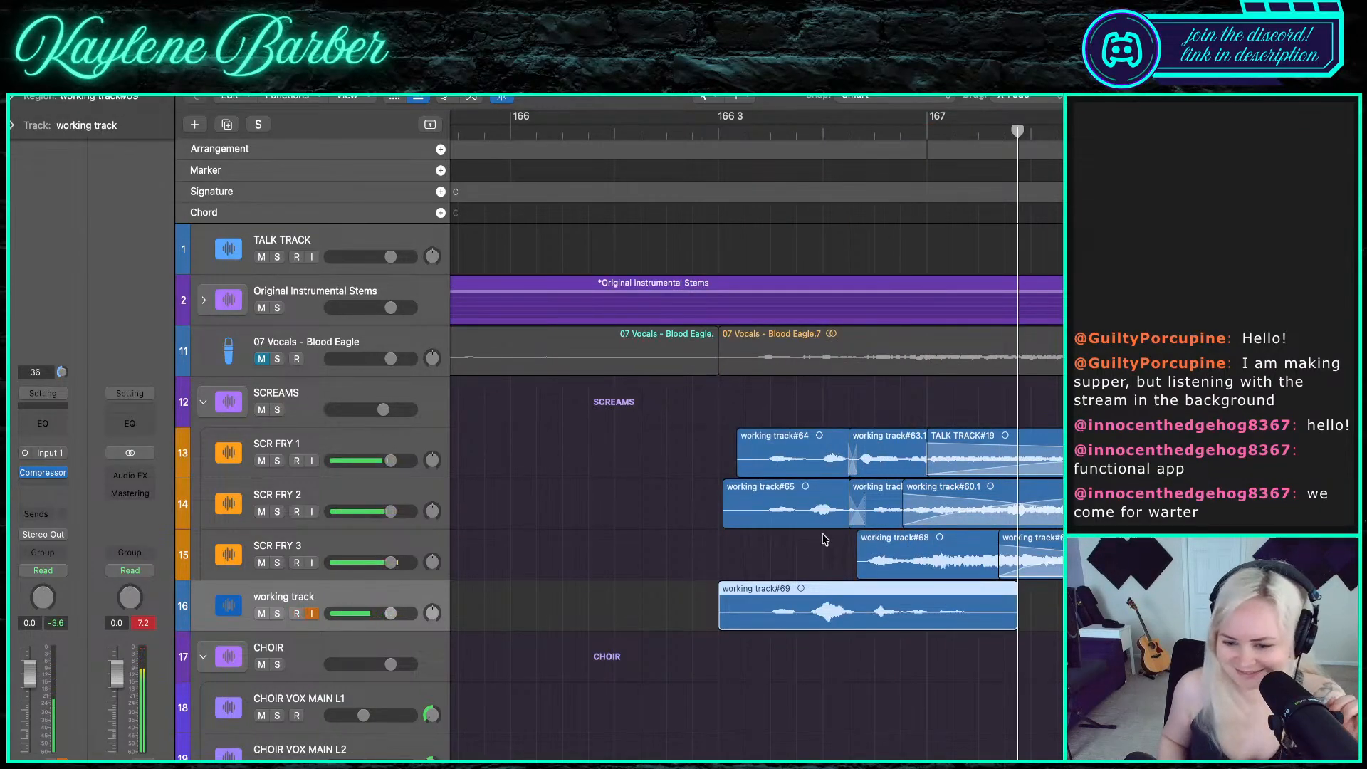
- Replace the opening region on SCR FRY 1 with the newest working track take, trimmed to end just before bar 167
click(818, 518)
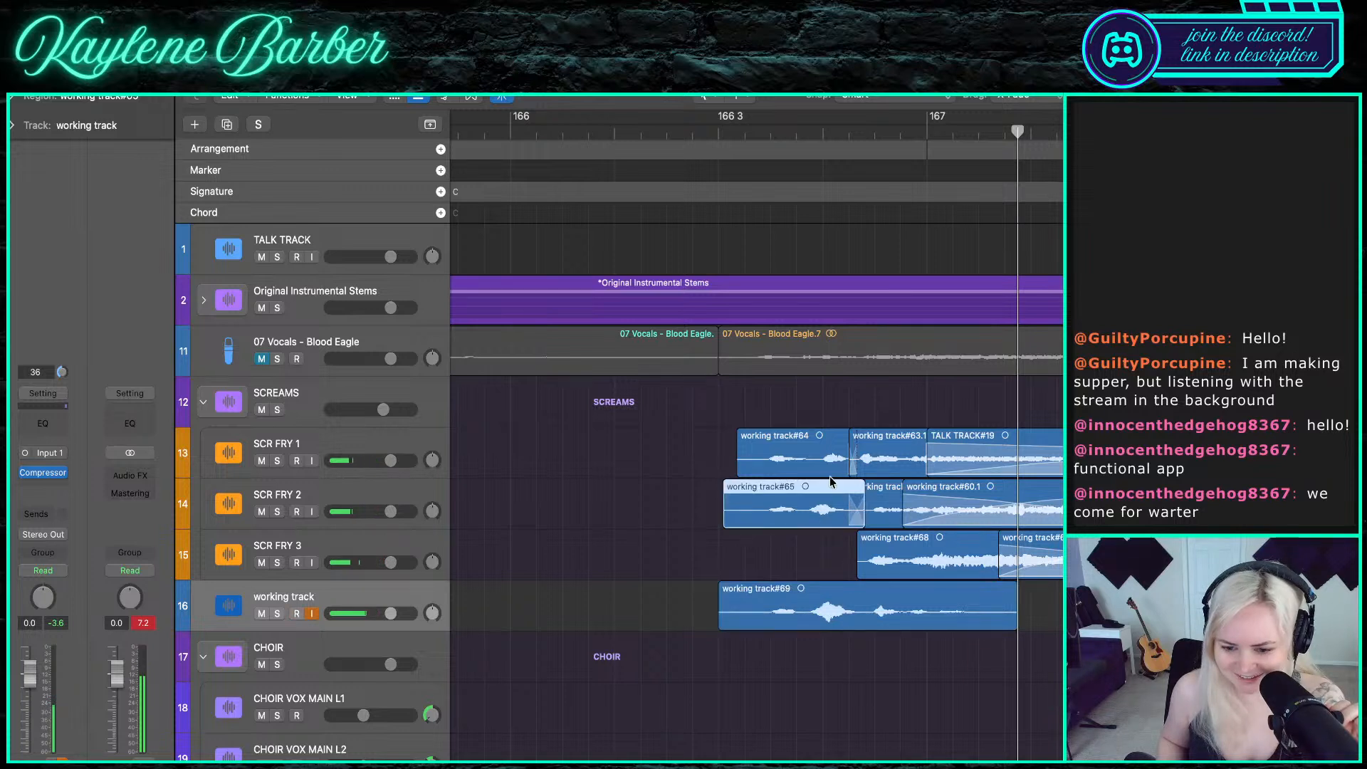
drag(1011, 618, 842, 593)
click(798, 459)
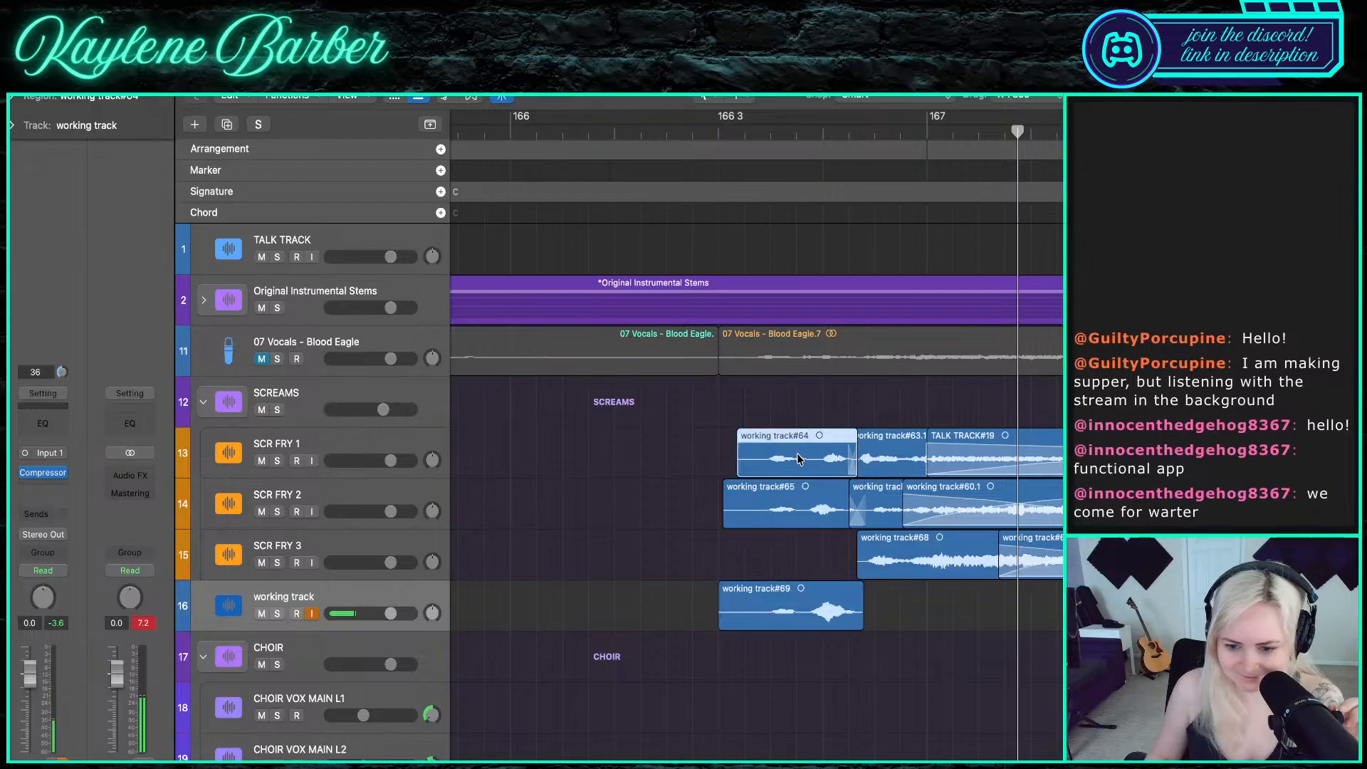
key(BackSpace)
key(Return)
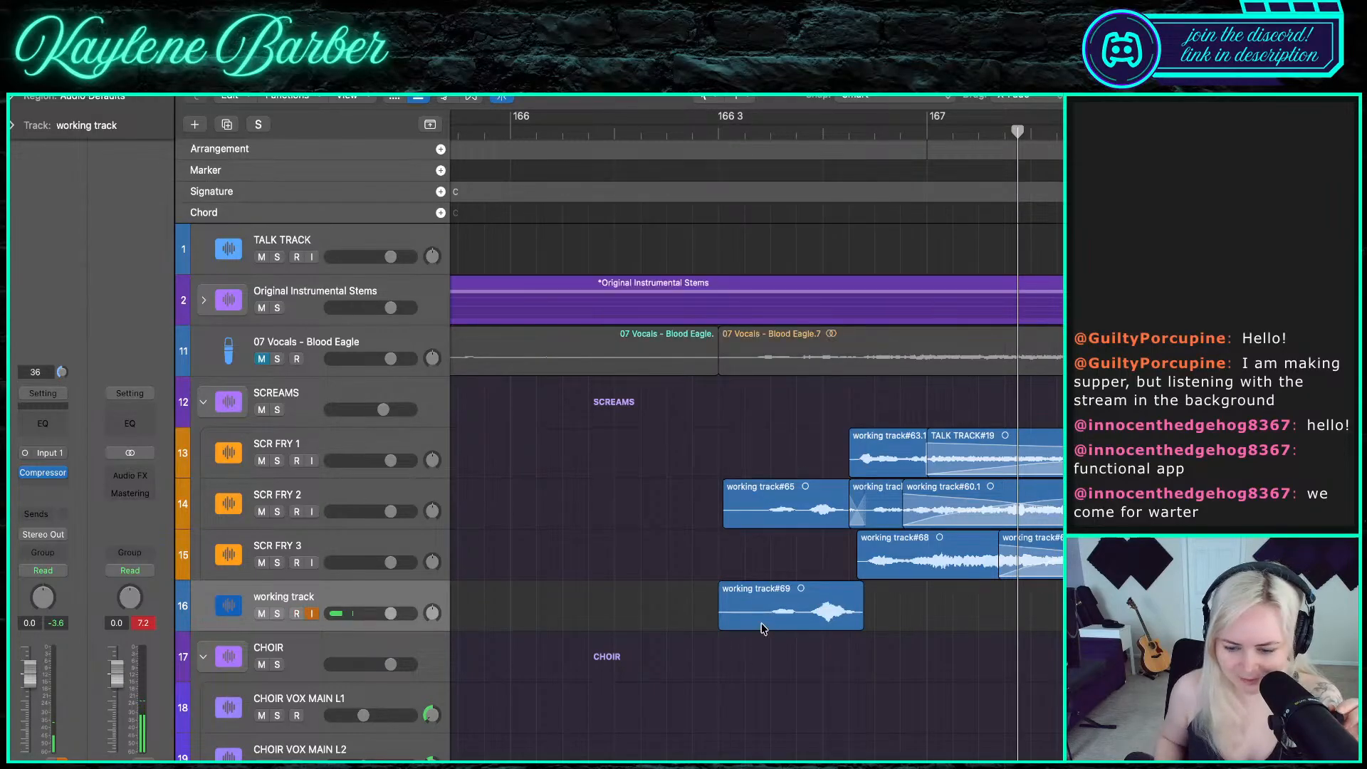
drag(761, 628, 761, 475)
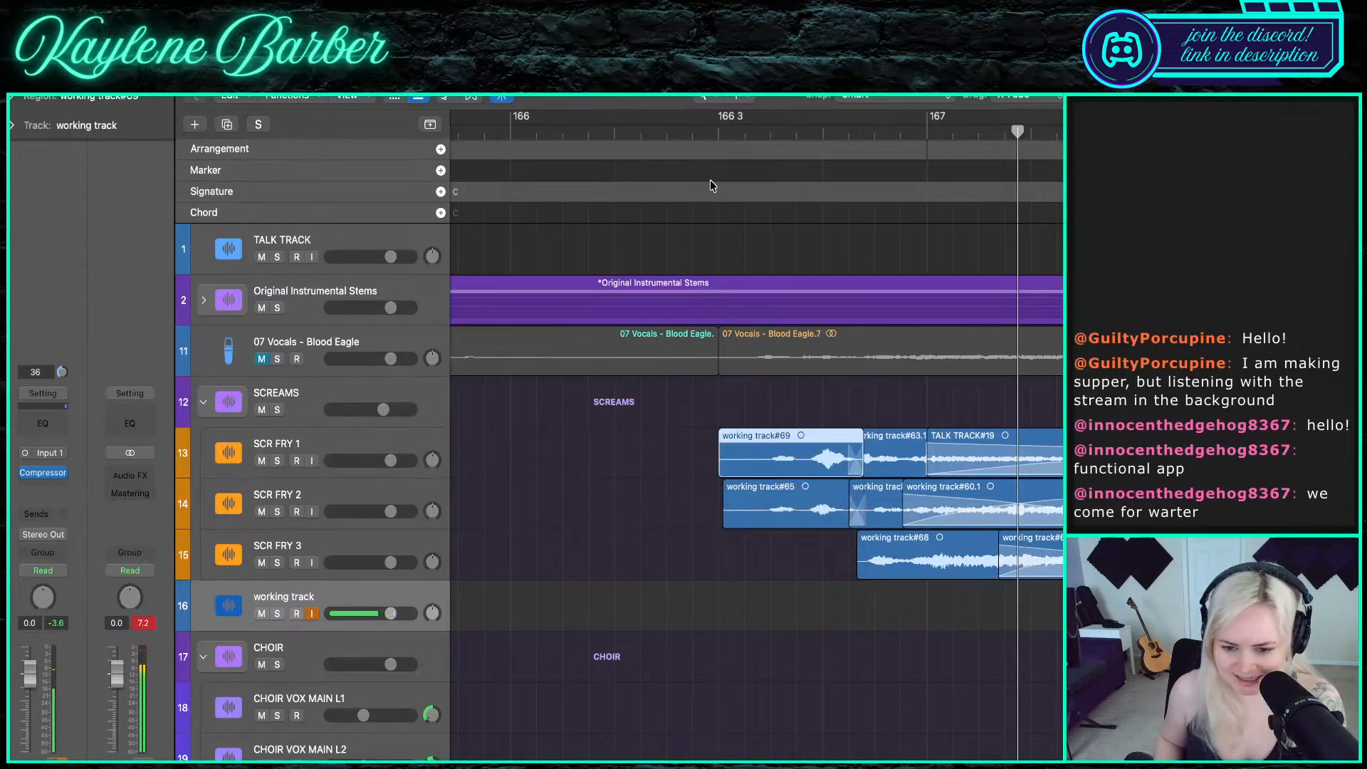
- Play the layered screams from just before mid-bar 166 to check the updated comp on the SCR FRY tracks
click(683, 129)
key(space)
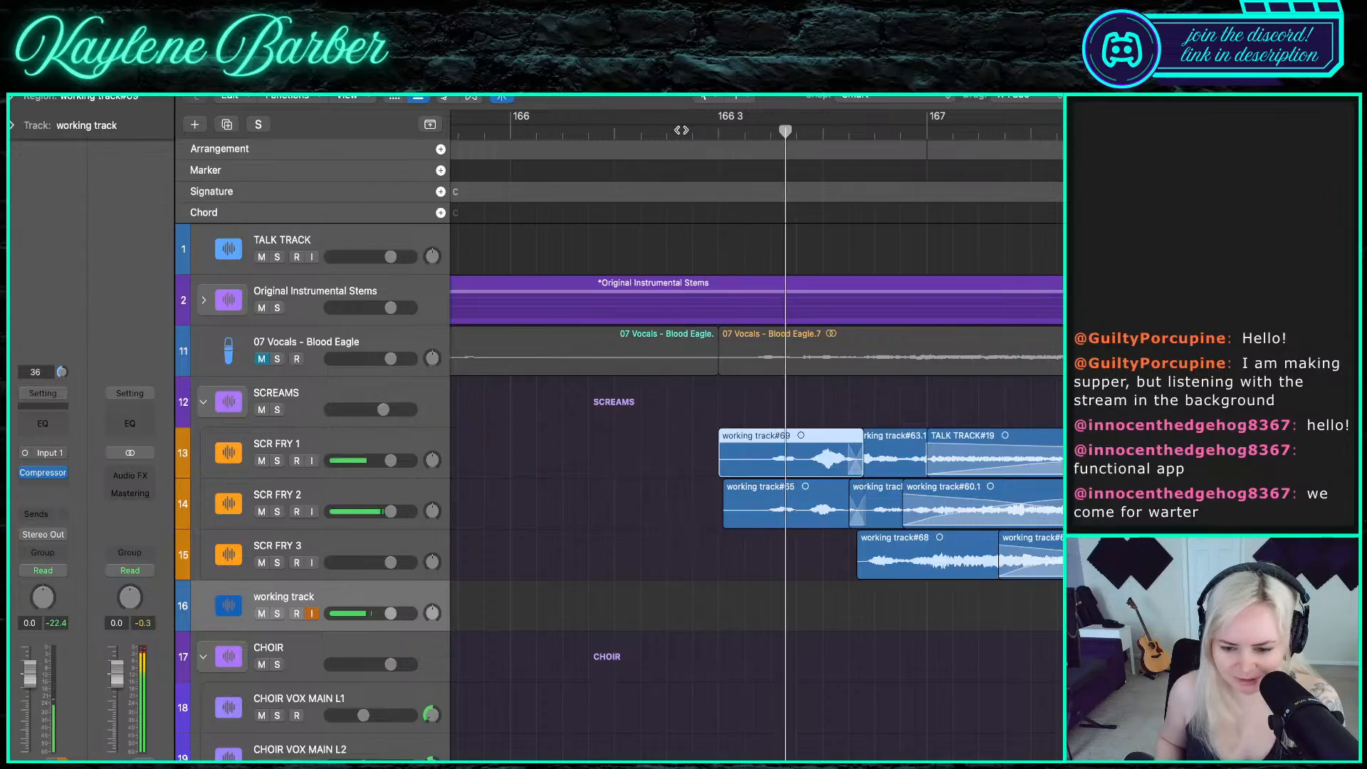
scroll(741, 459, right, 7)
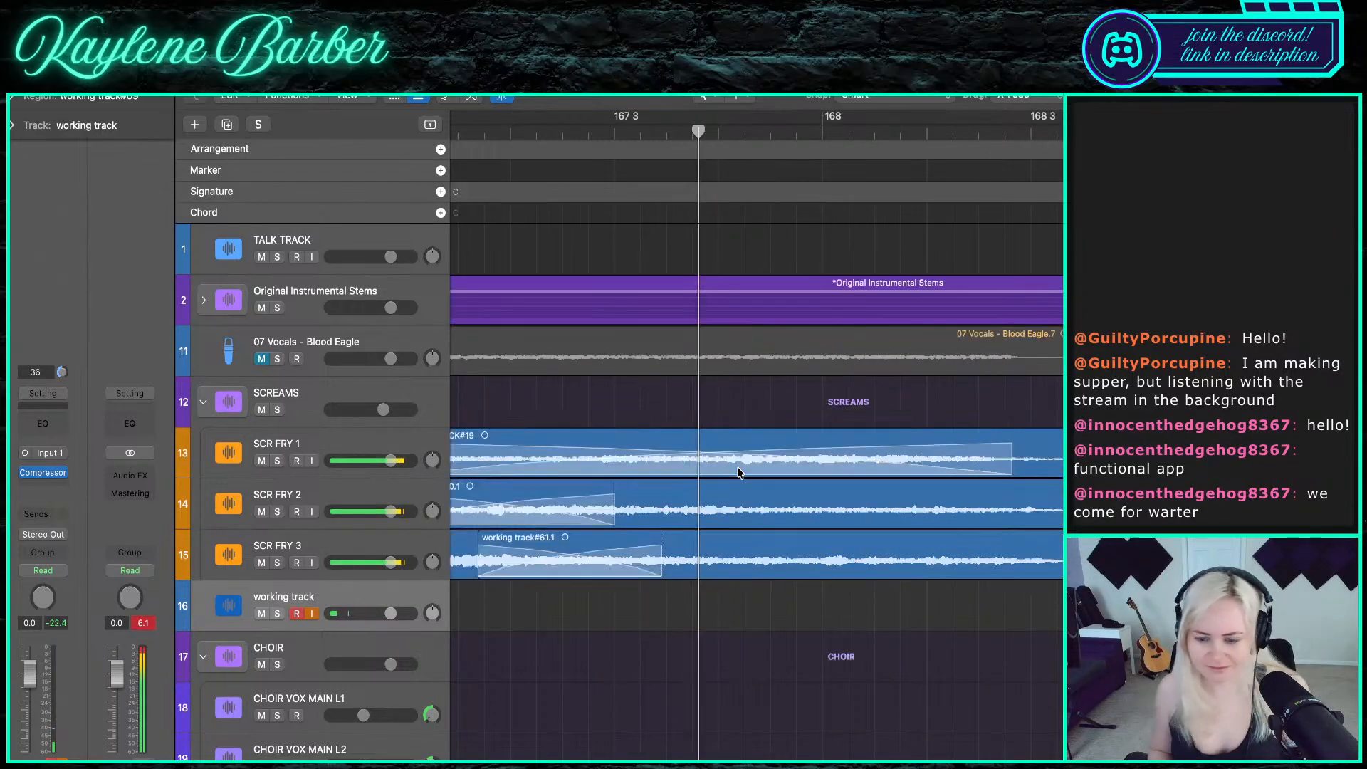
- Unmute the 07 Vocals - Blood Eagle track and colour the finished scream regions of the first phrase orange on the three SCR FRY tracks
scroll(634, 448, left, 2)
scroll(631, 442, down, 5)
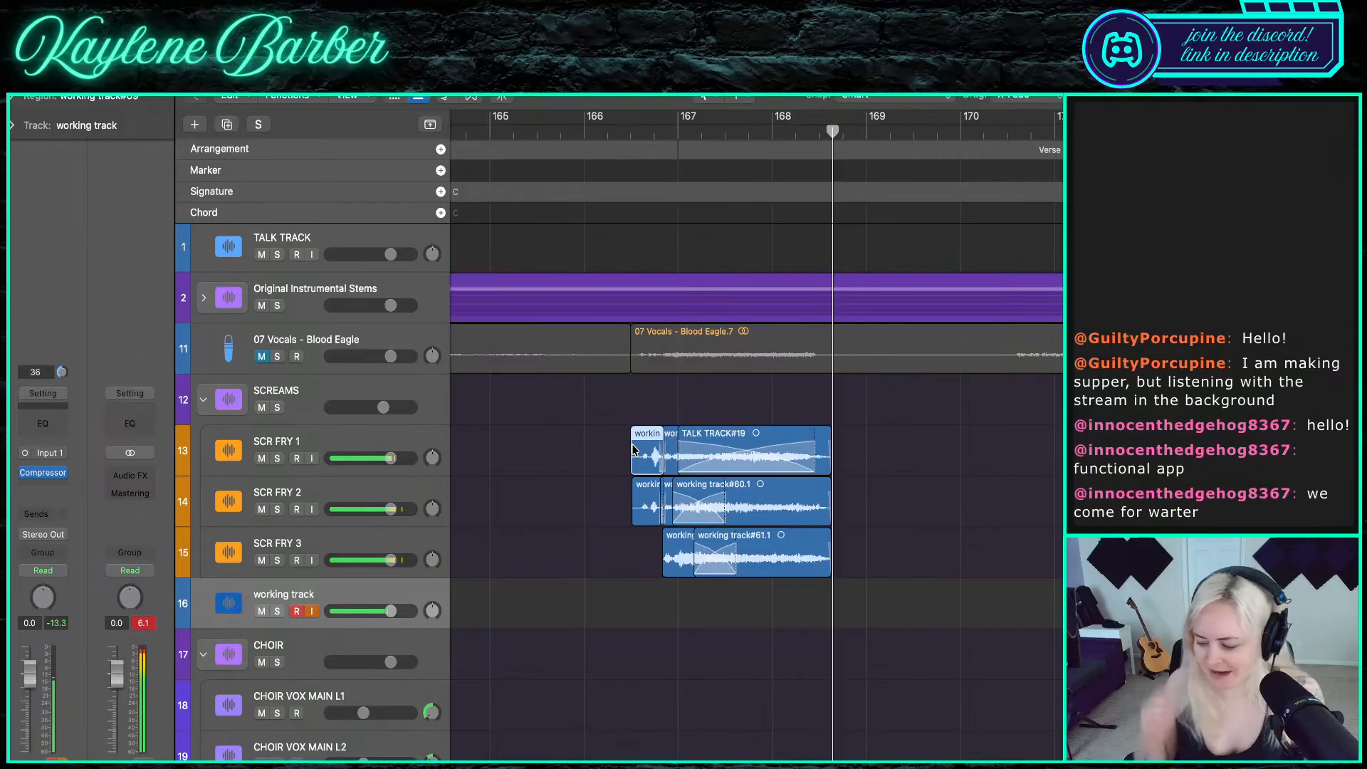
scroll(696, 259, right, 1)
scroll(696, 259, down, 5)
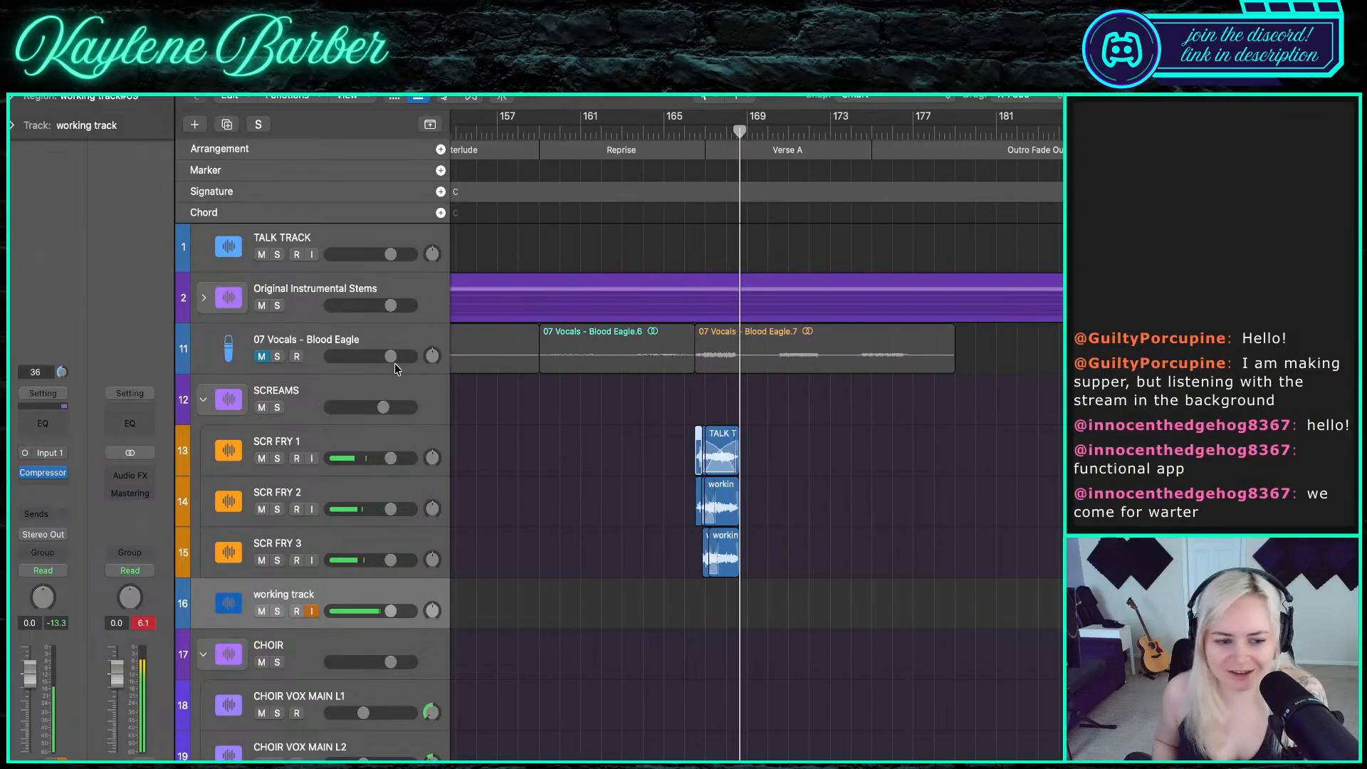
click(262, 358)
scroll(740, 498, up, 6)
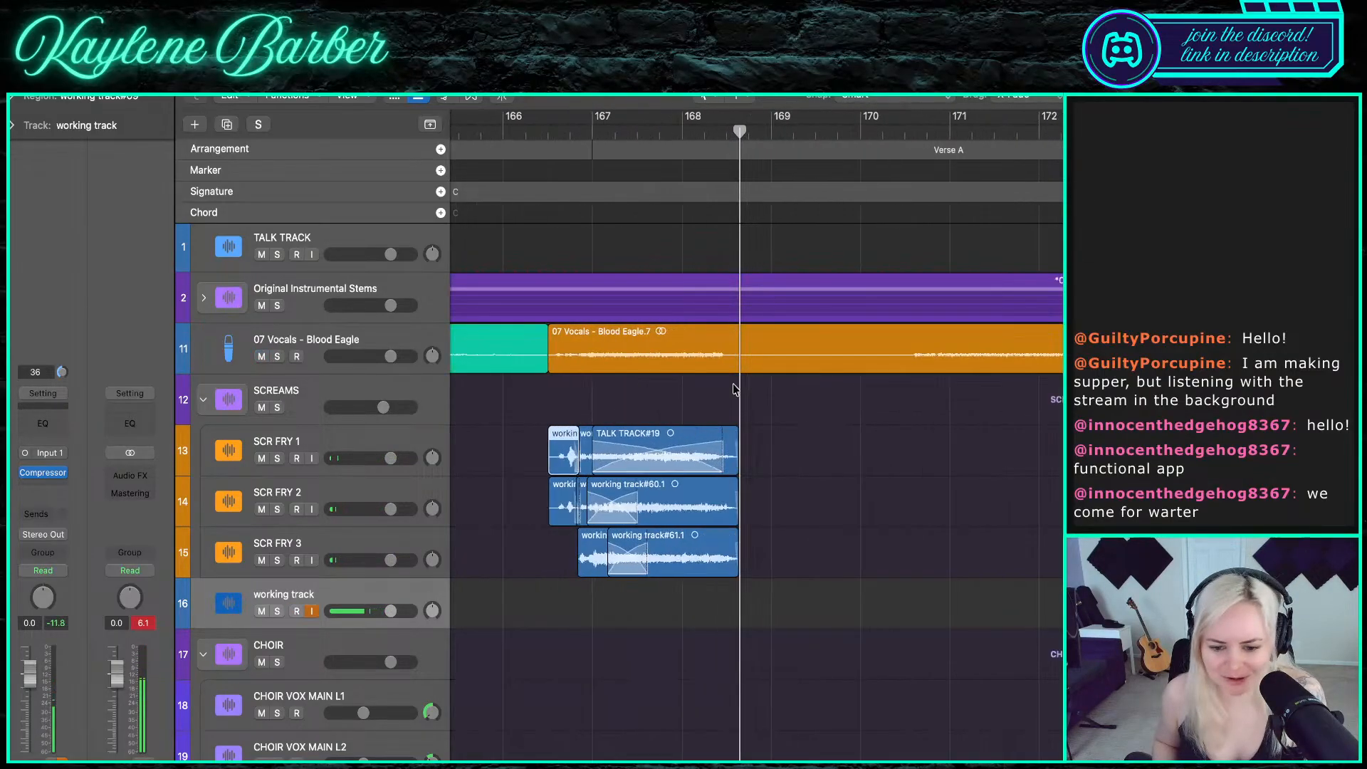
key(alt+shift+c)
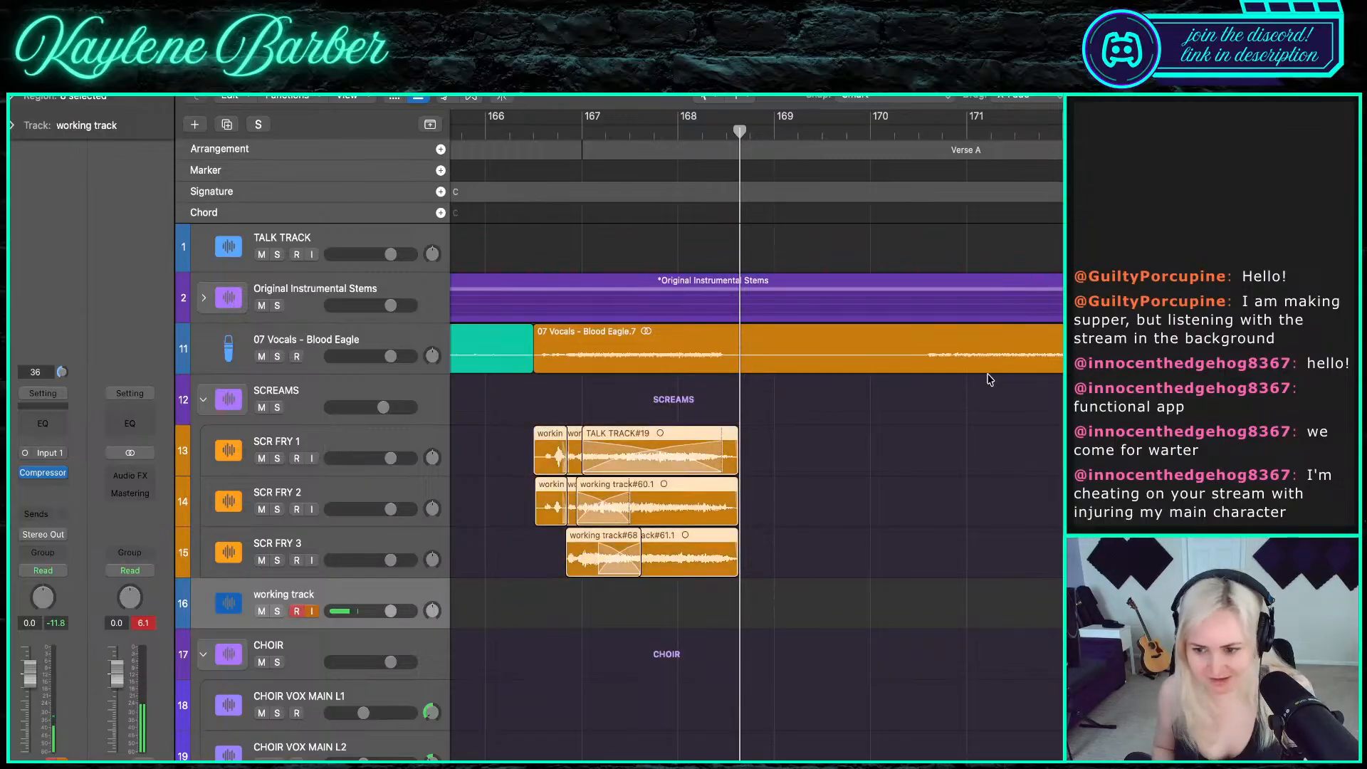
click(924, 168)
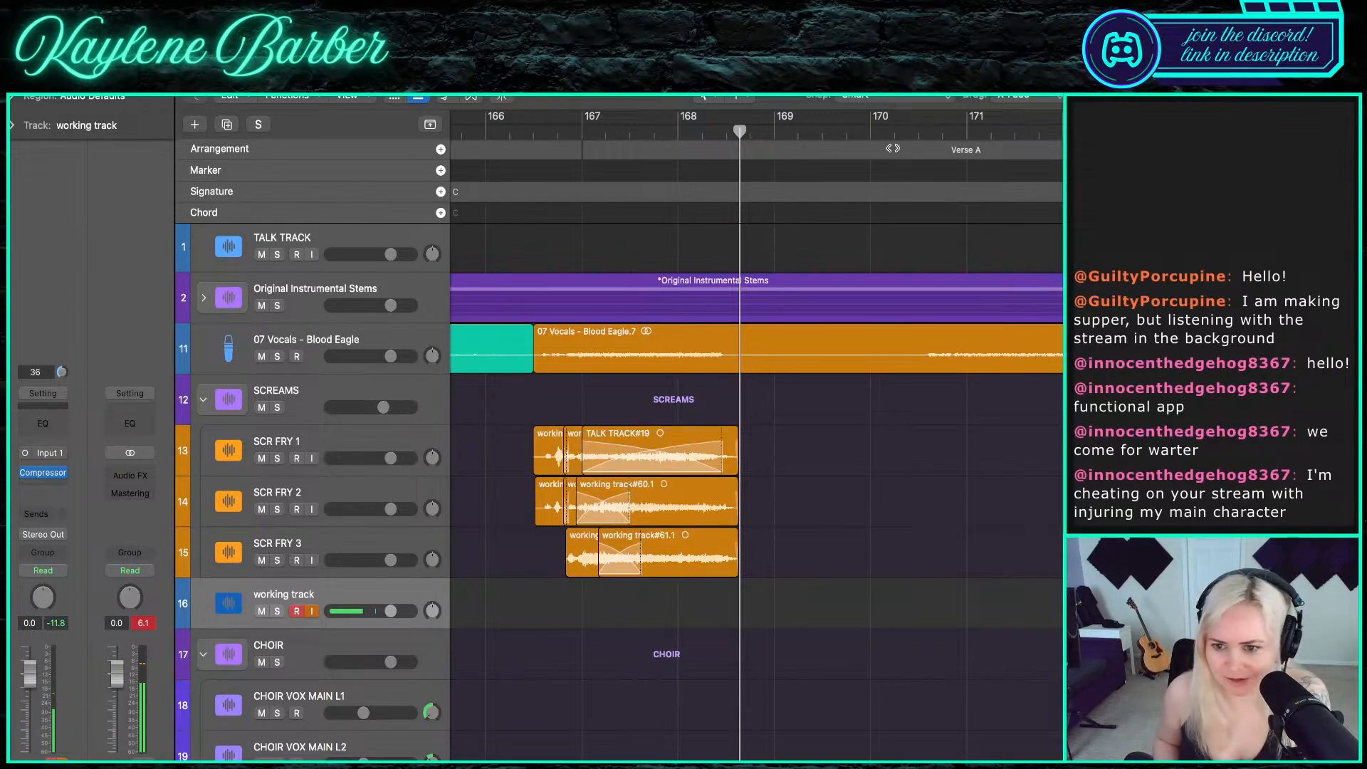
- Play the reference vocal from around bar 170 to hear the next Verse A phrase
click(891, 148)
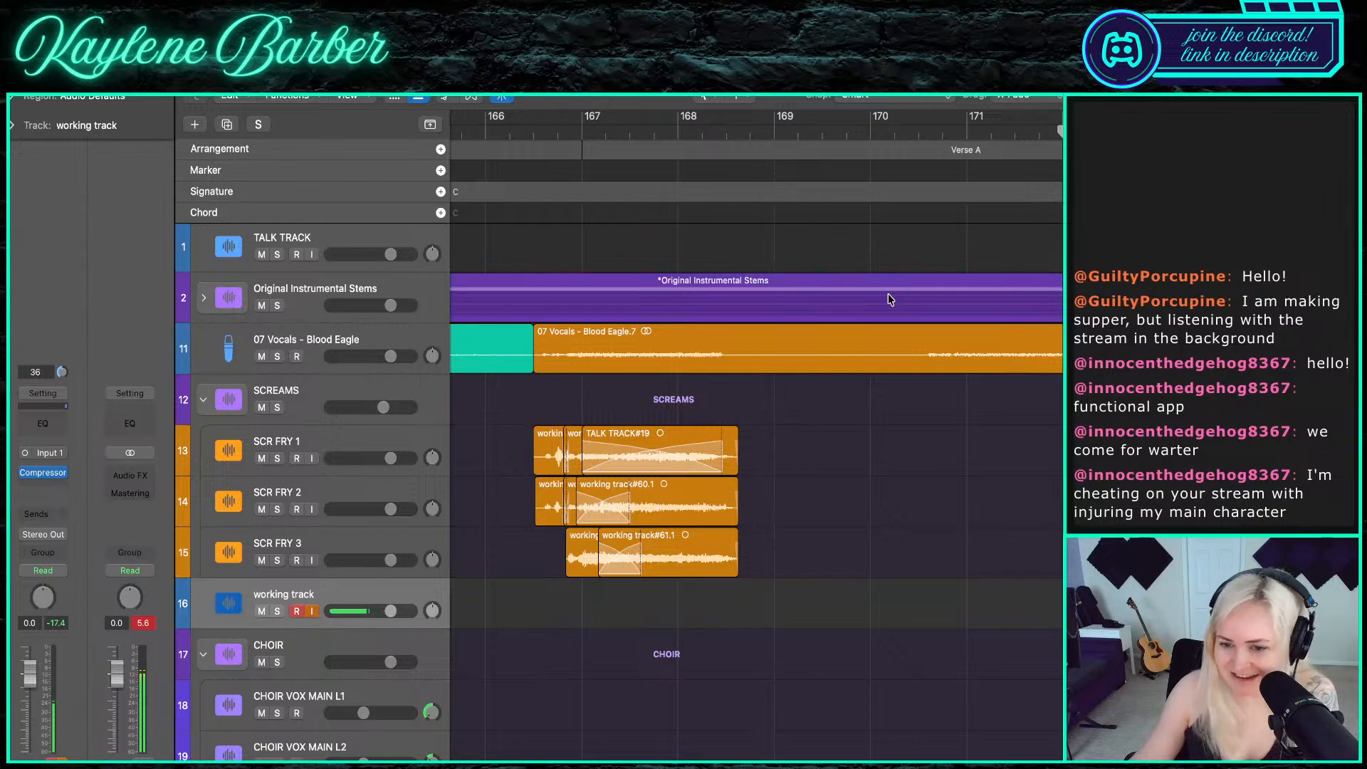
scroll(879, 286, right, 5)
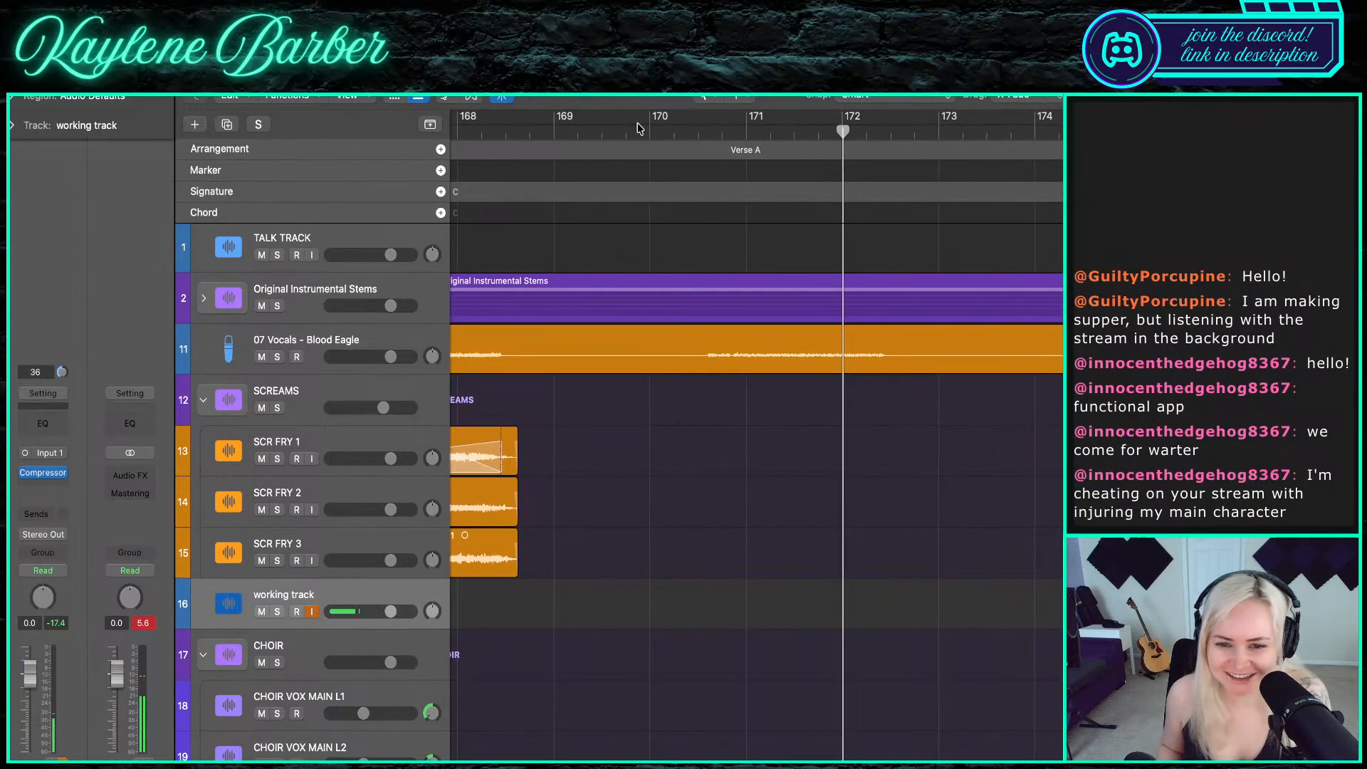
click(650, 133)
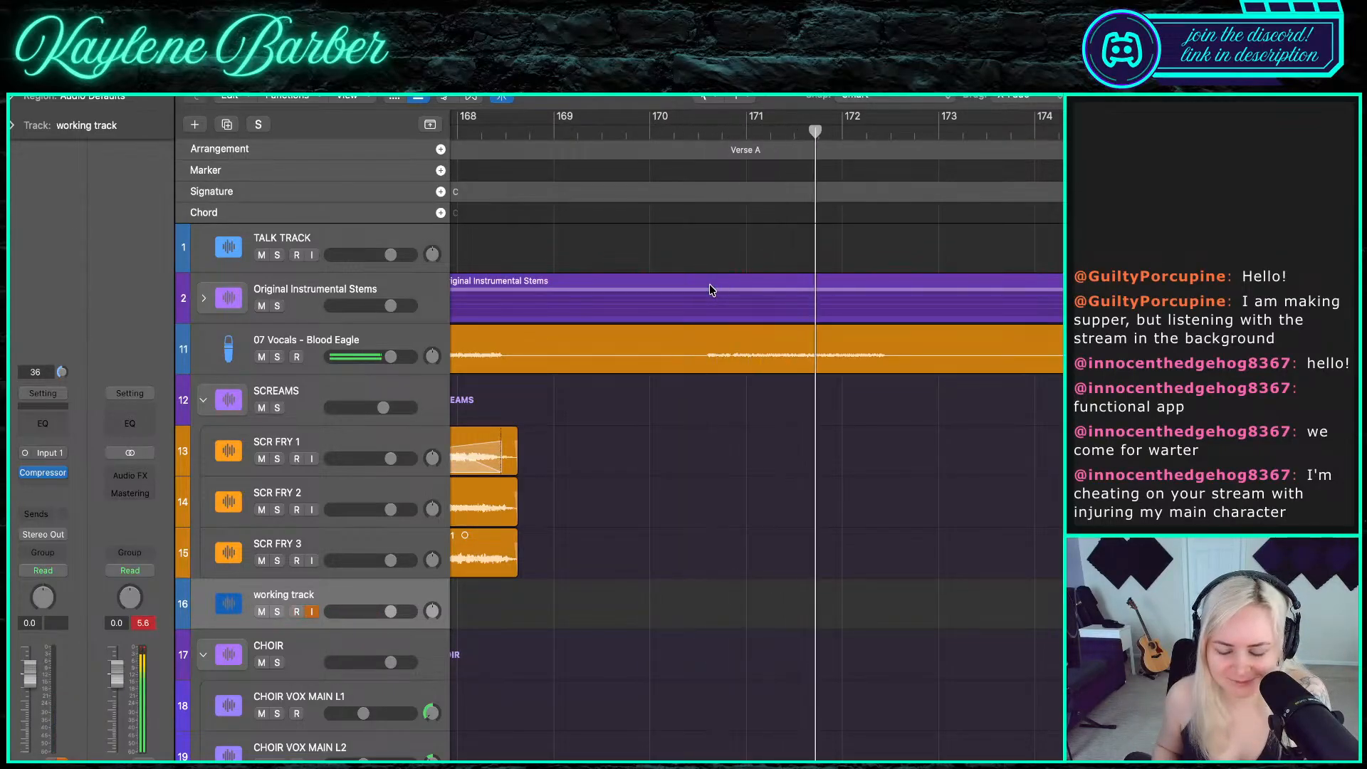
click(698, 133)
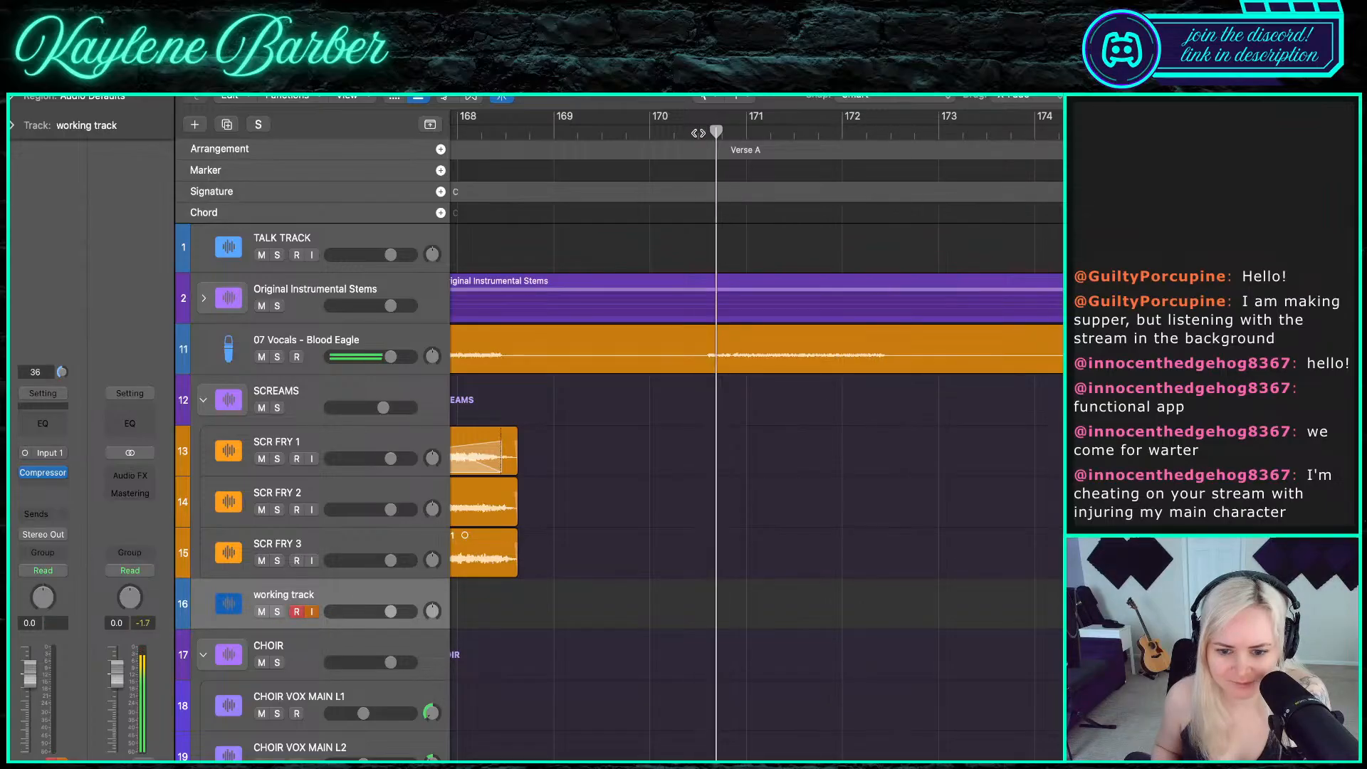
- Record a scream take on the working track from bar 170 to past mid-bar 172, trim its start, and move it to SCR FRY 1
click(650, 133)
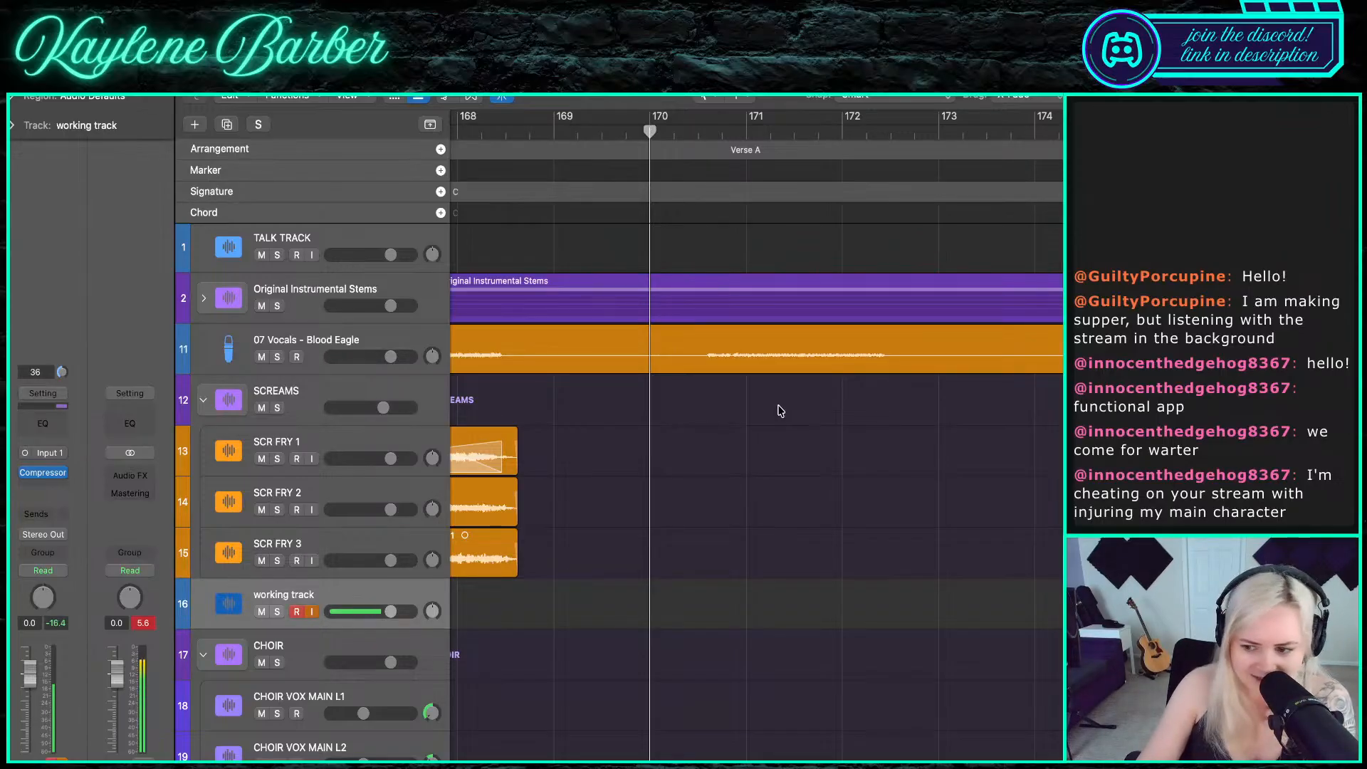
key(r)
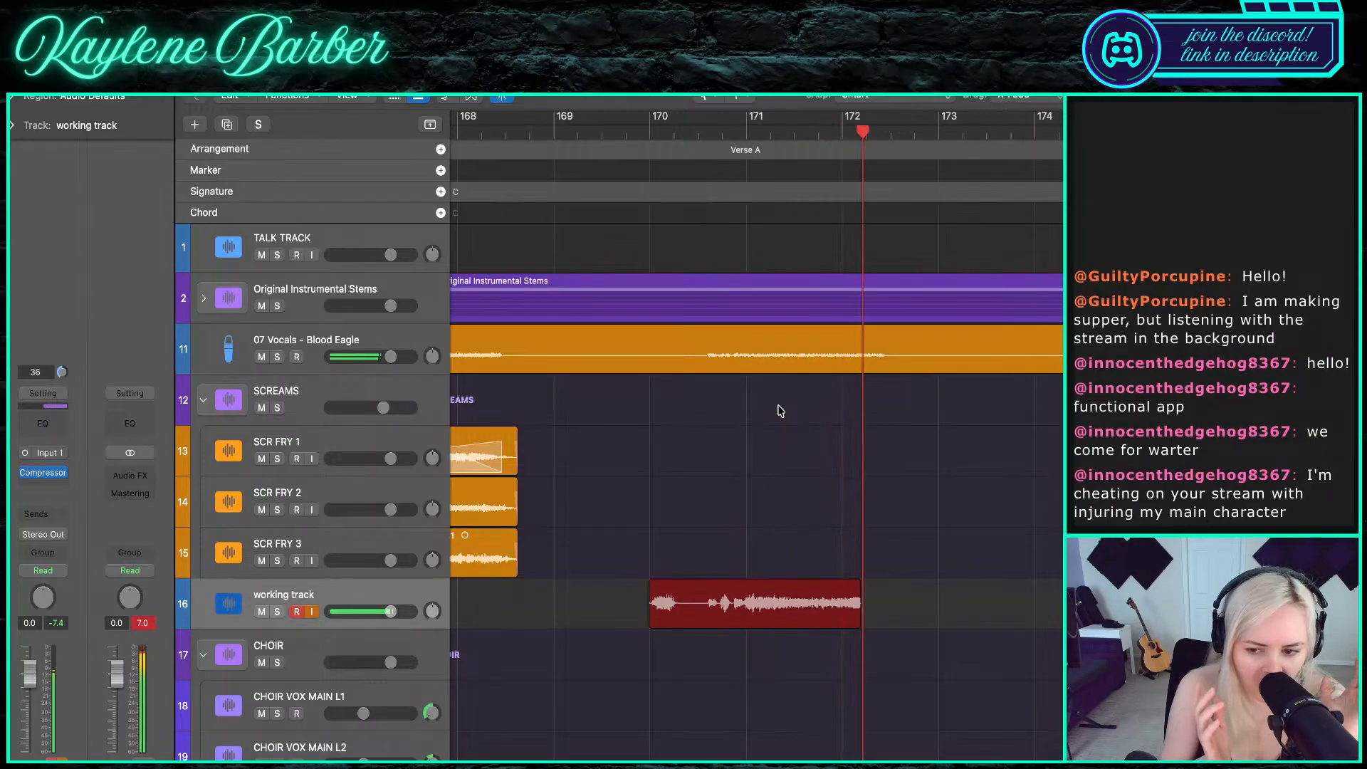
key(space)
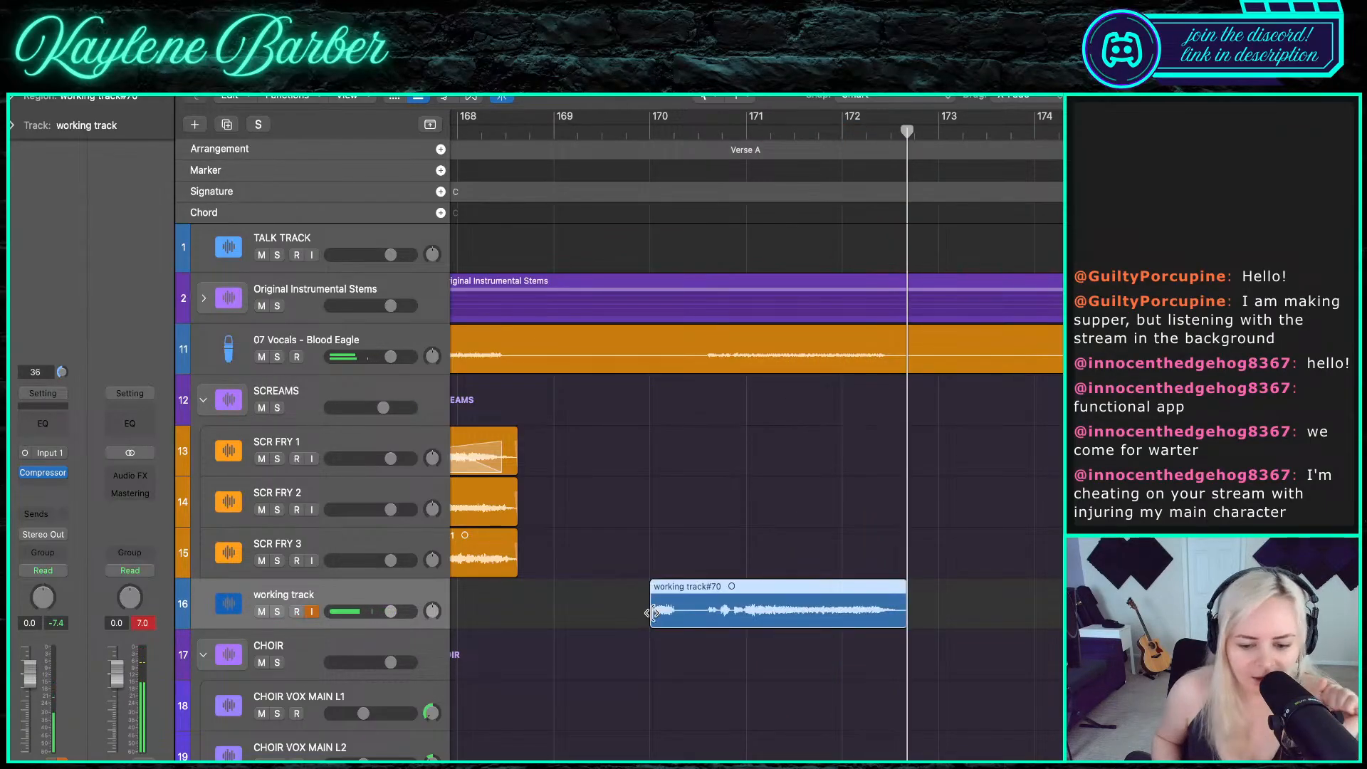
drag(651, 612, 712, 458)
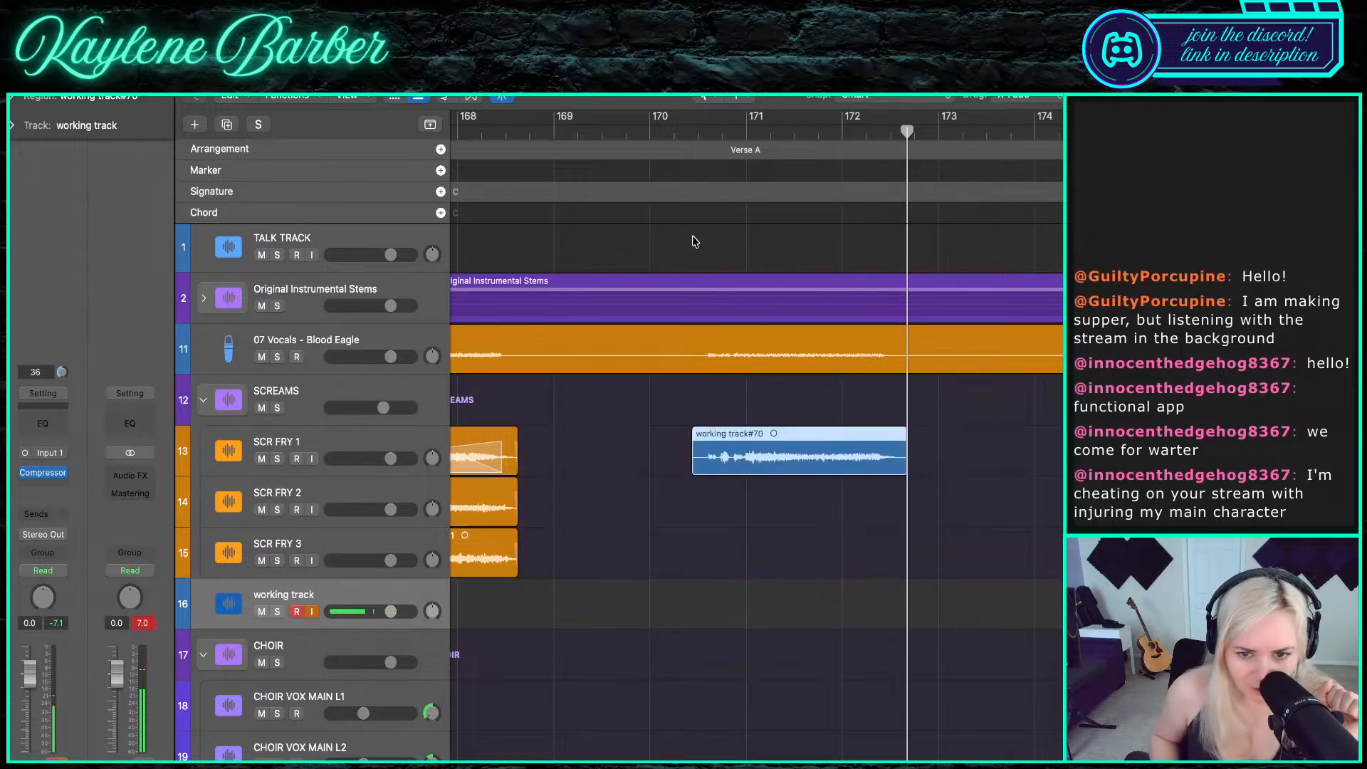
- Record a second take of the phrase from bar 170 on the working track and move it to SCR FRY 2
click(650, 121)
key(r)
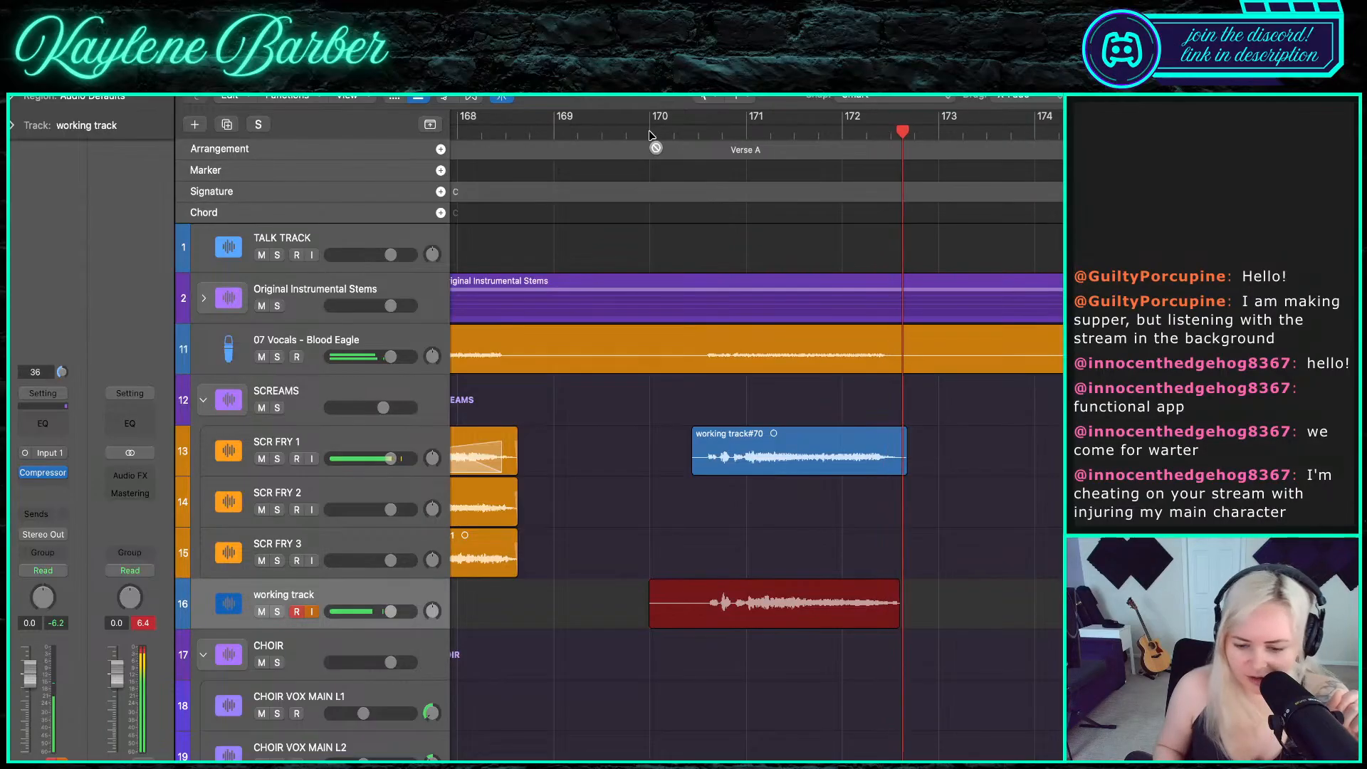
key(space)
drag(684, 595, 697, 497)
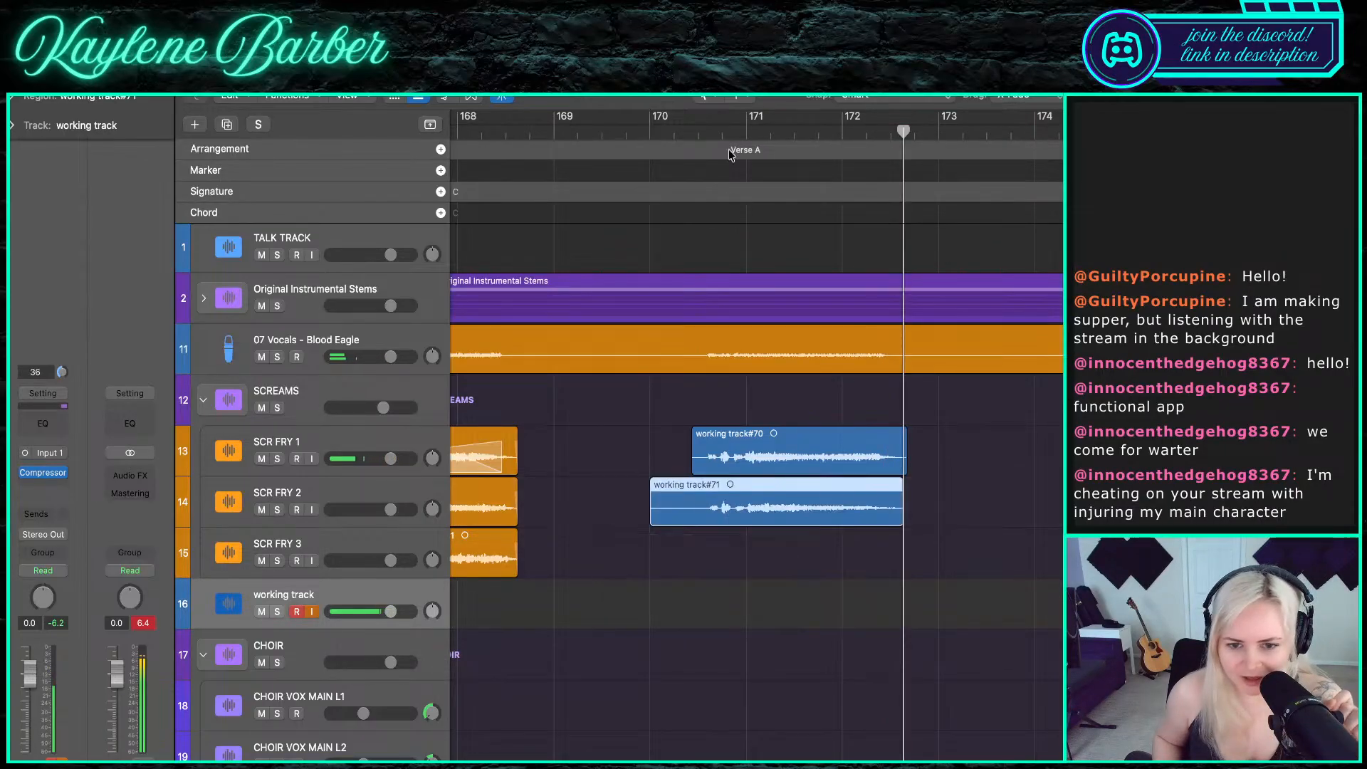
- Record a third take of the phrase on the working track from bar 170 to past mid-bar 172
click(700, 131)
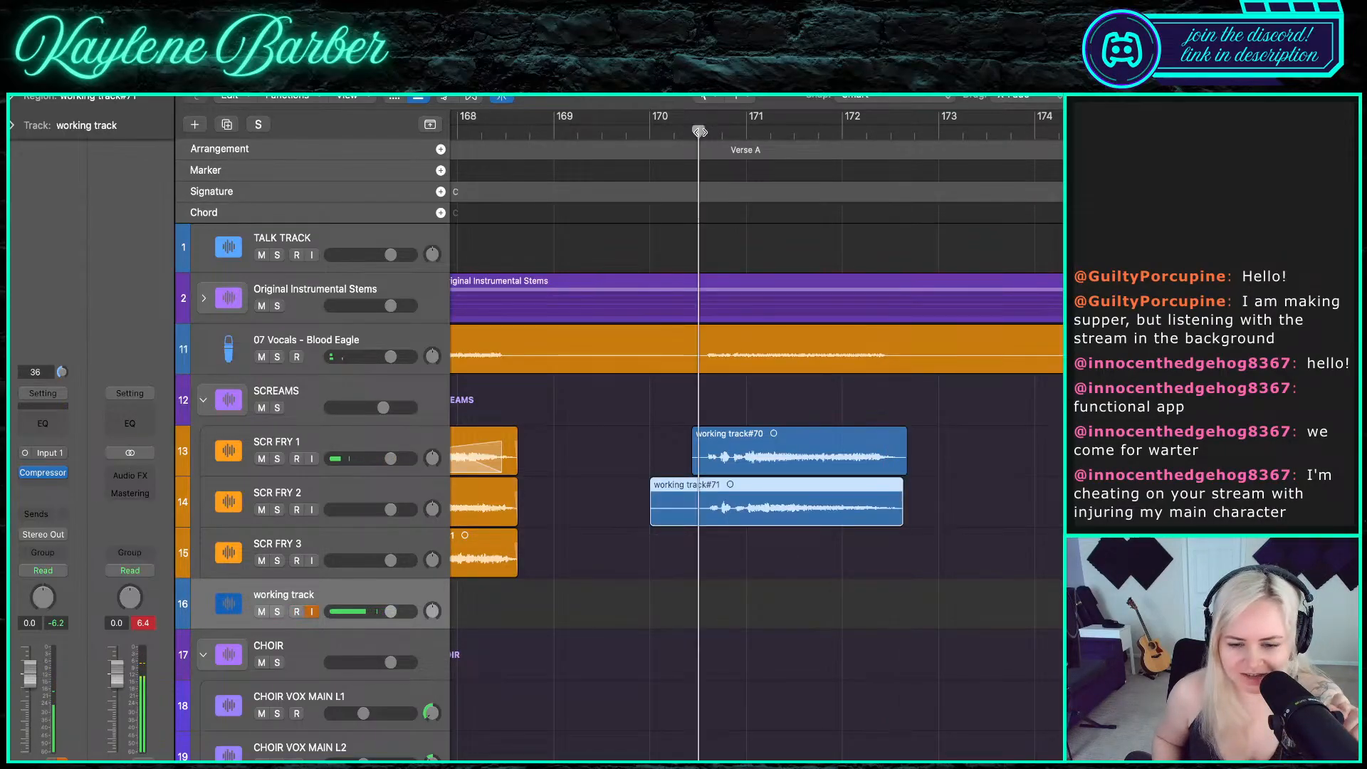
click(648, 130)
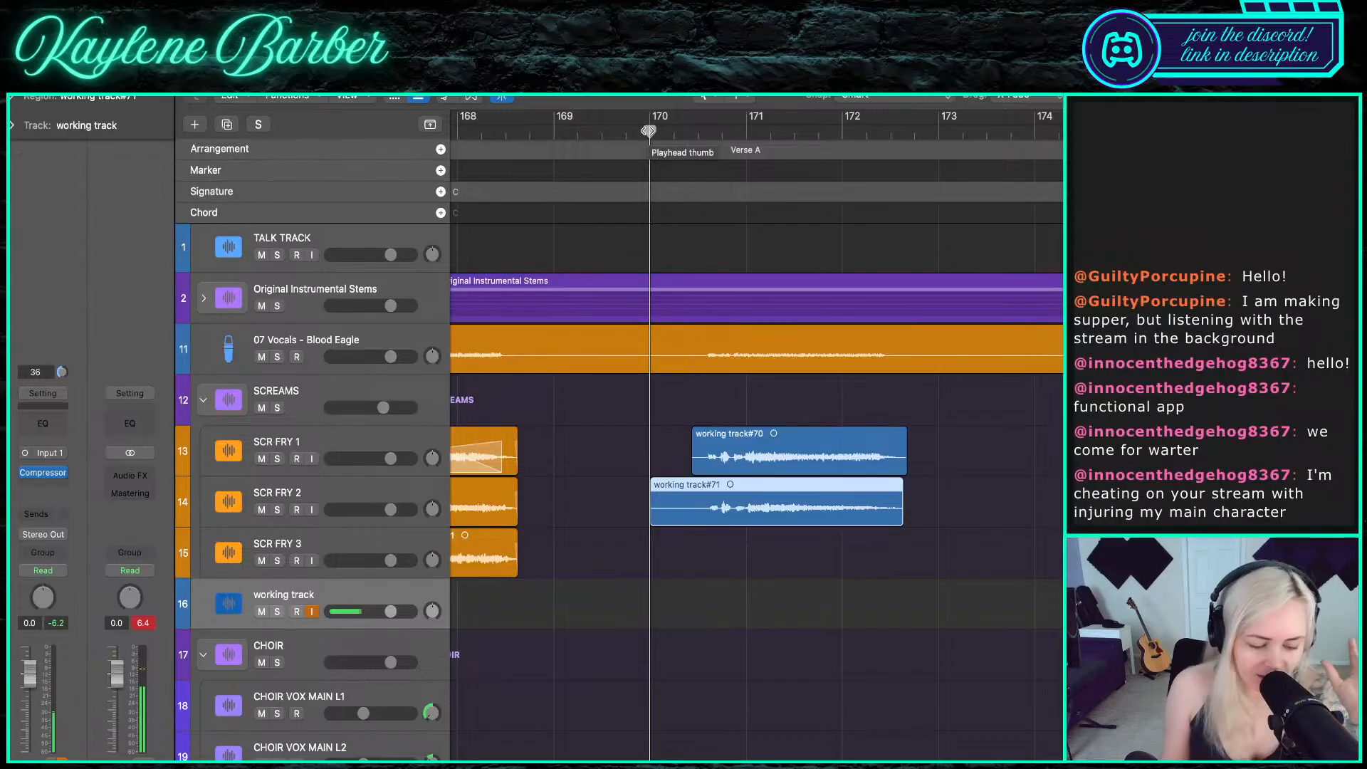
key(r)
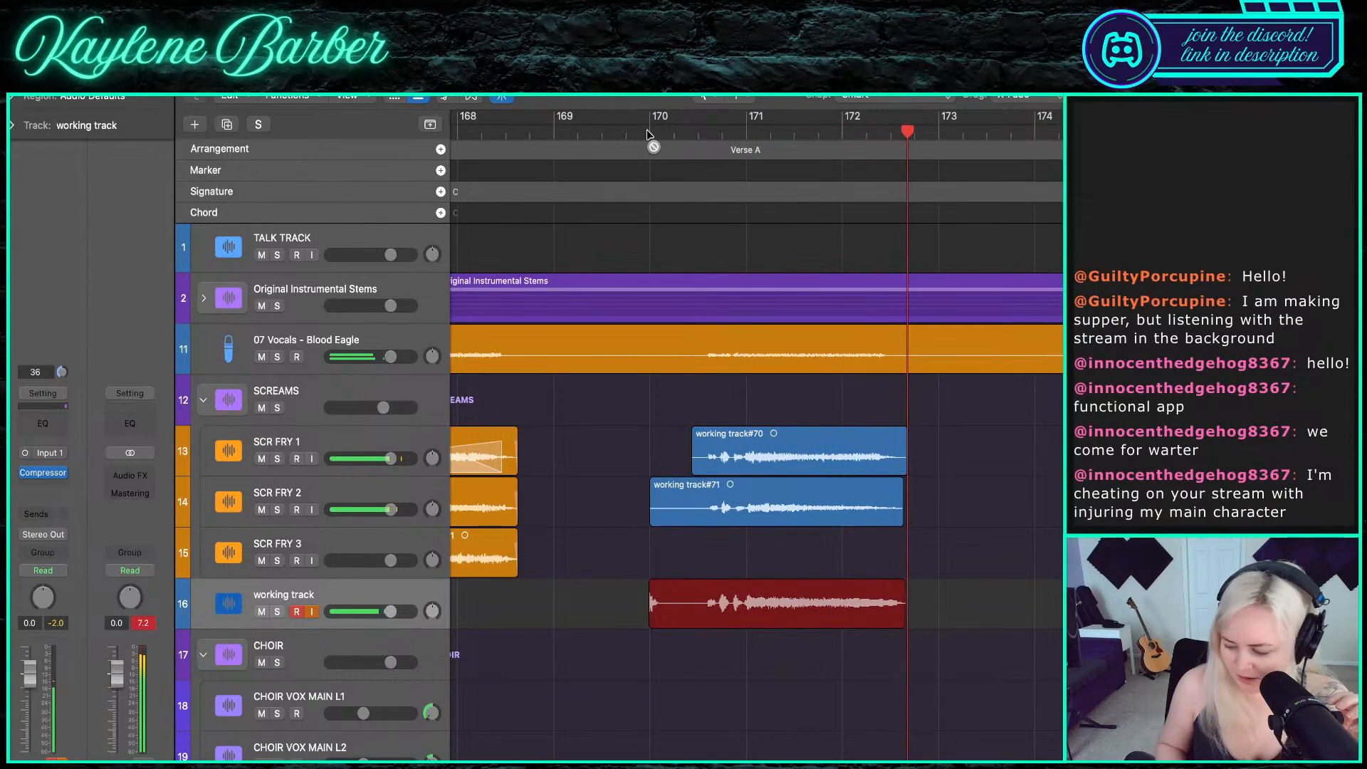
key(space)
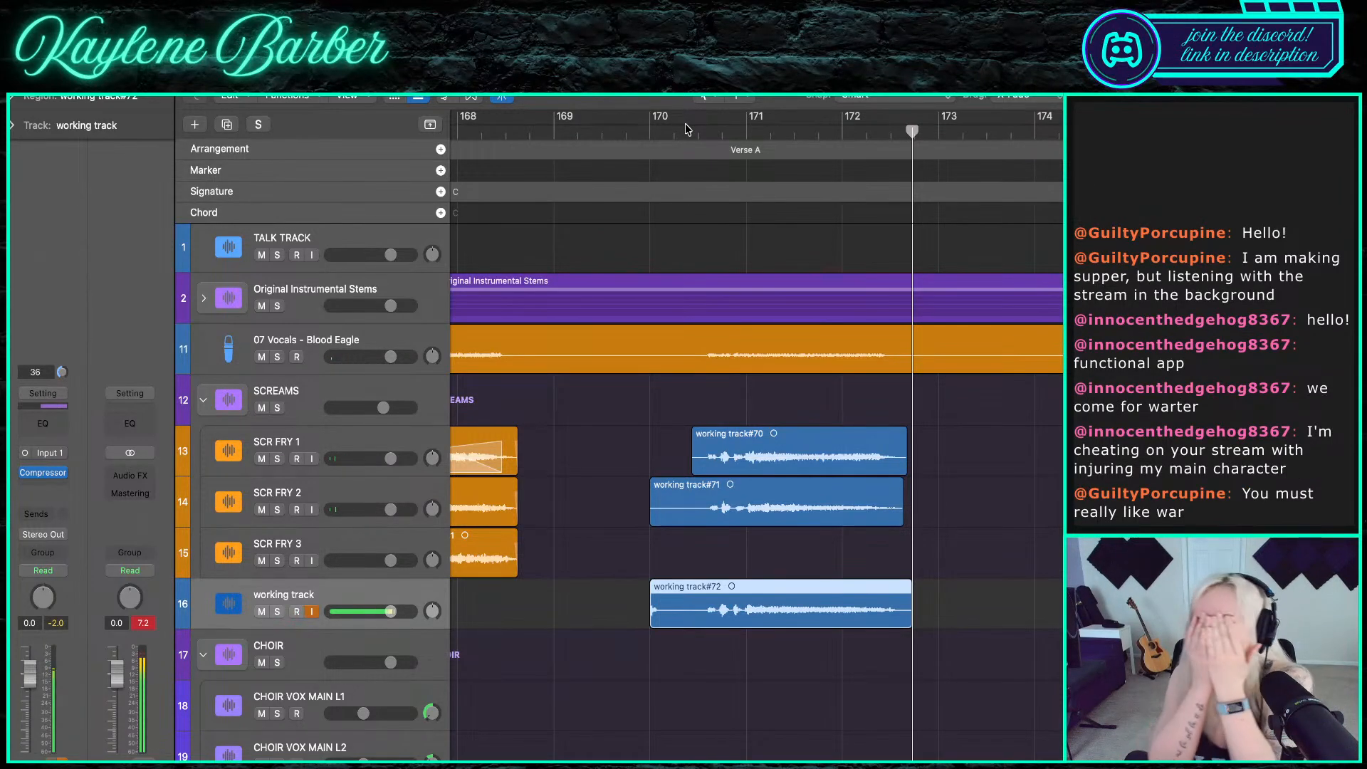
- Play the phrase's takes together from just after bar 170 and move the third take onto SCR FRY 3
click(663, 131)
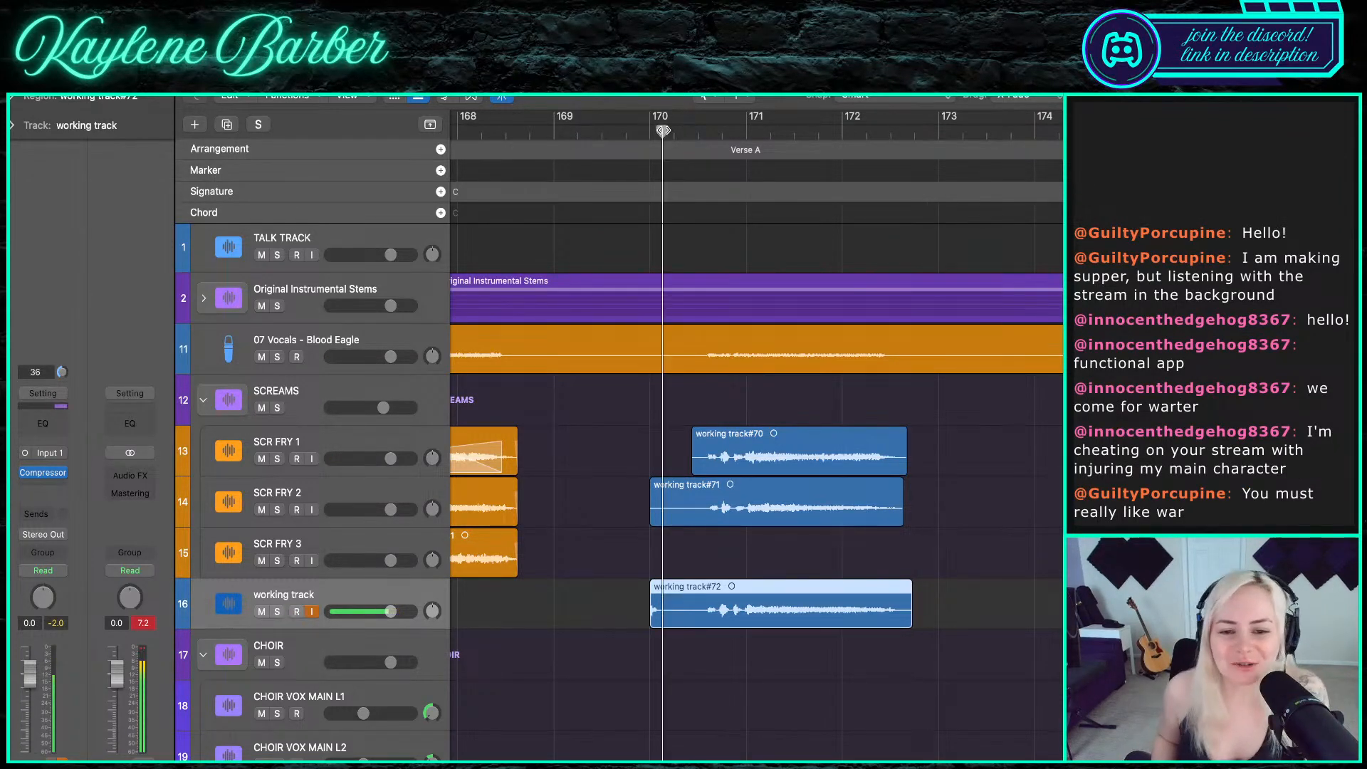
key(space)
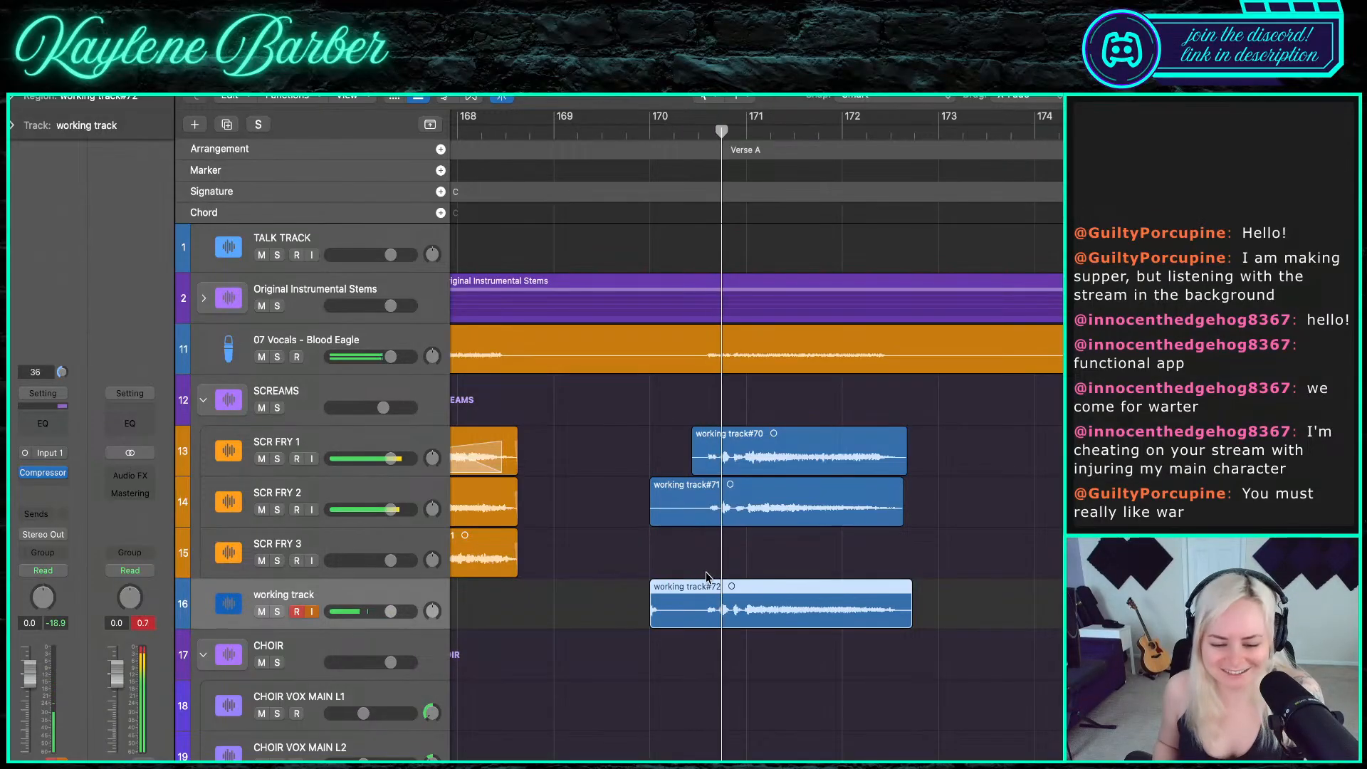
drag(727, 589, 729, 539)
scroll(735, 423, up, 5)
key(space)
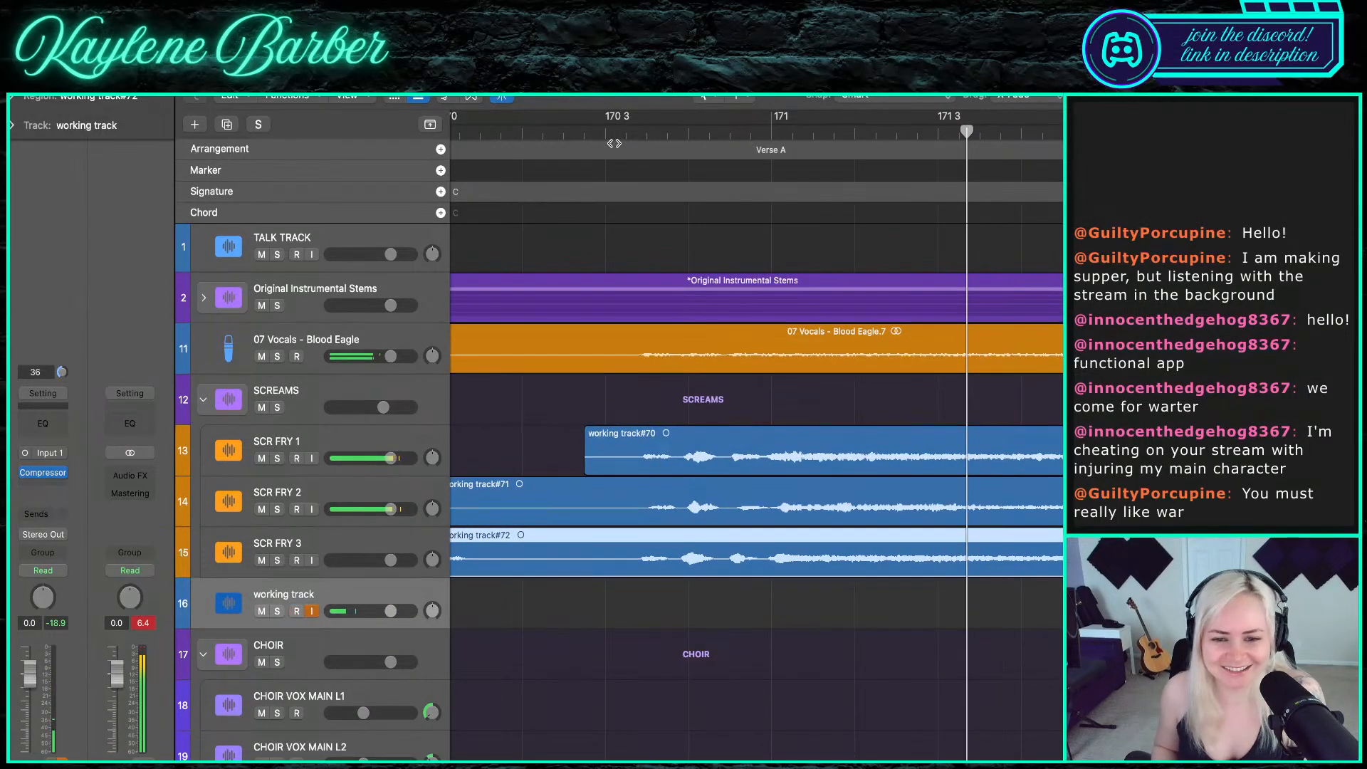
- Split the three SCR FRY takes at the middle of bar 170 and delete the pieces before the split
click(604, 132)
drag(543, 424, 688, 662)
scroll(671, 613, left, 5)
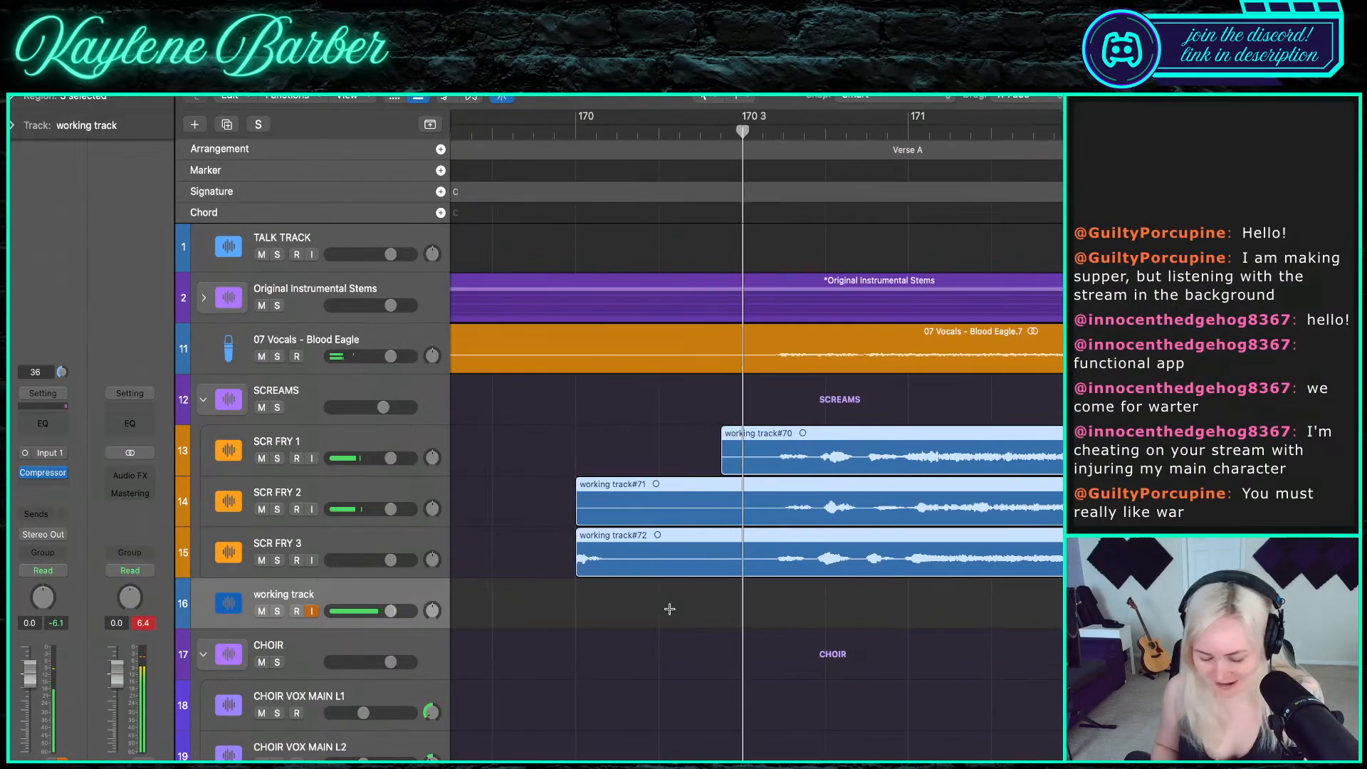
key(super+t)
drag(613, 641, 741, 413)
key(Delete)
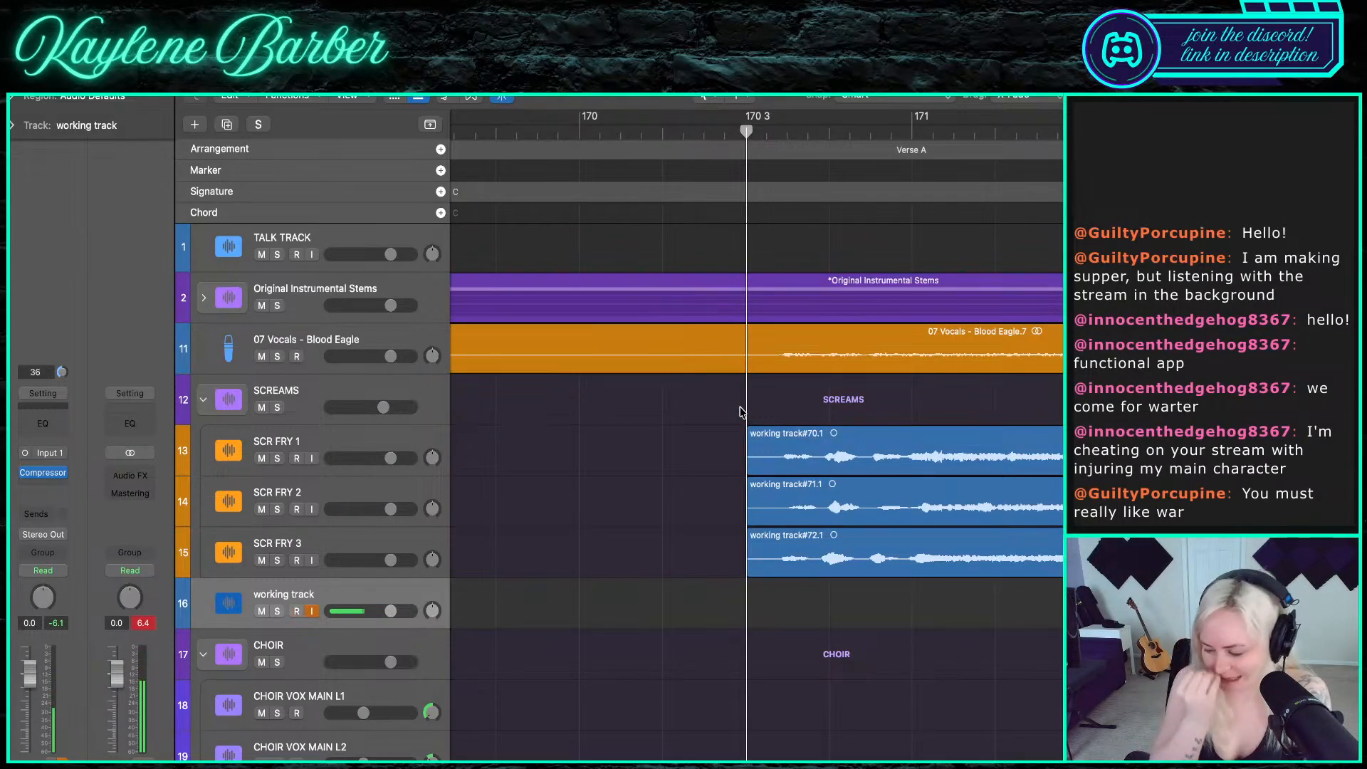
- Play the three trimmed SCR FRY takes from mid-bar 170 and examine how their endings line up
key(space)
scroll(850, 391, down, 5)
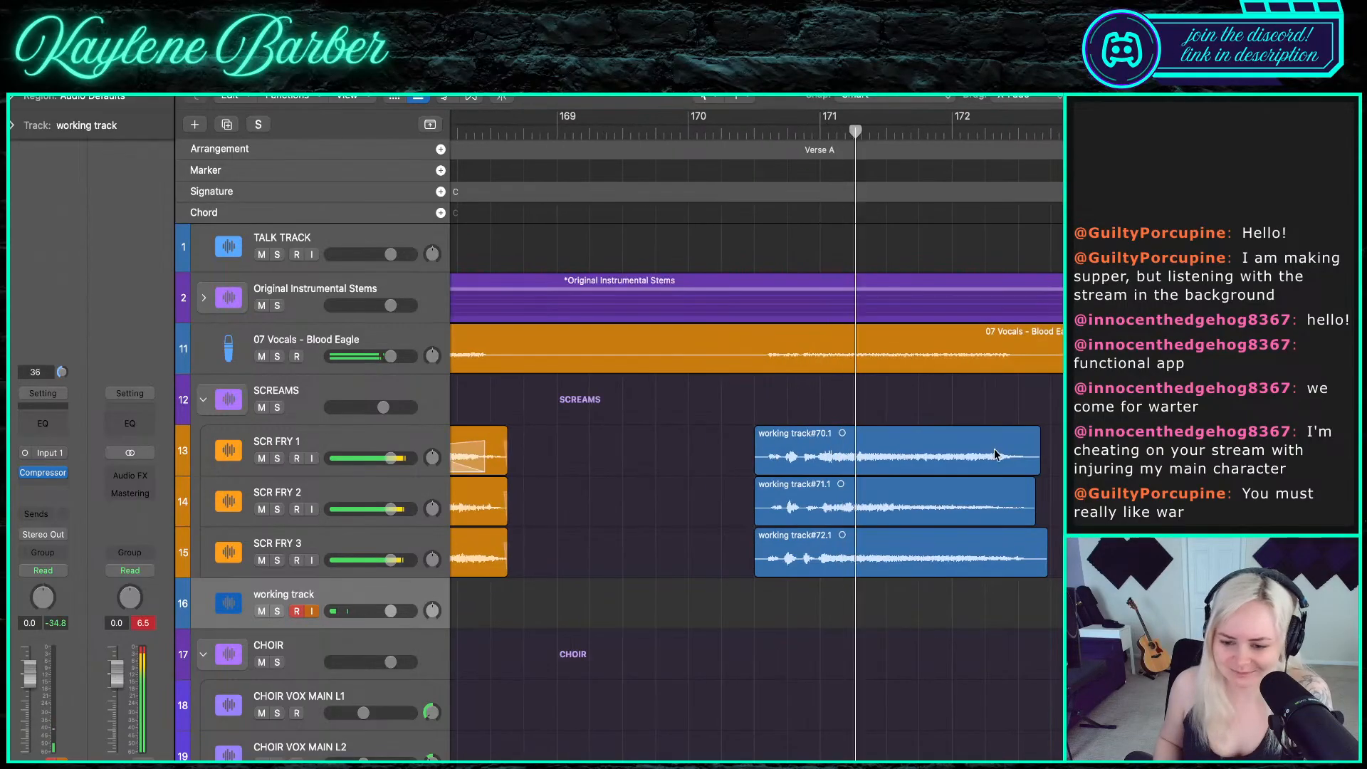
scroll(994, 454, up, 5)
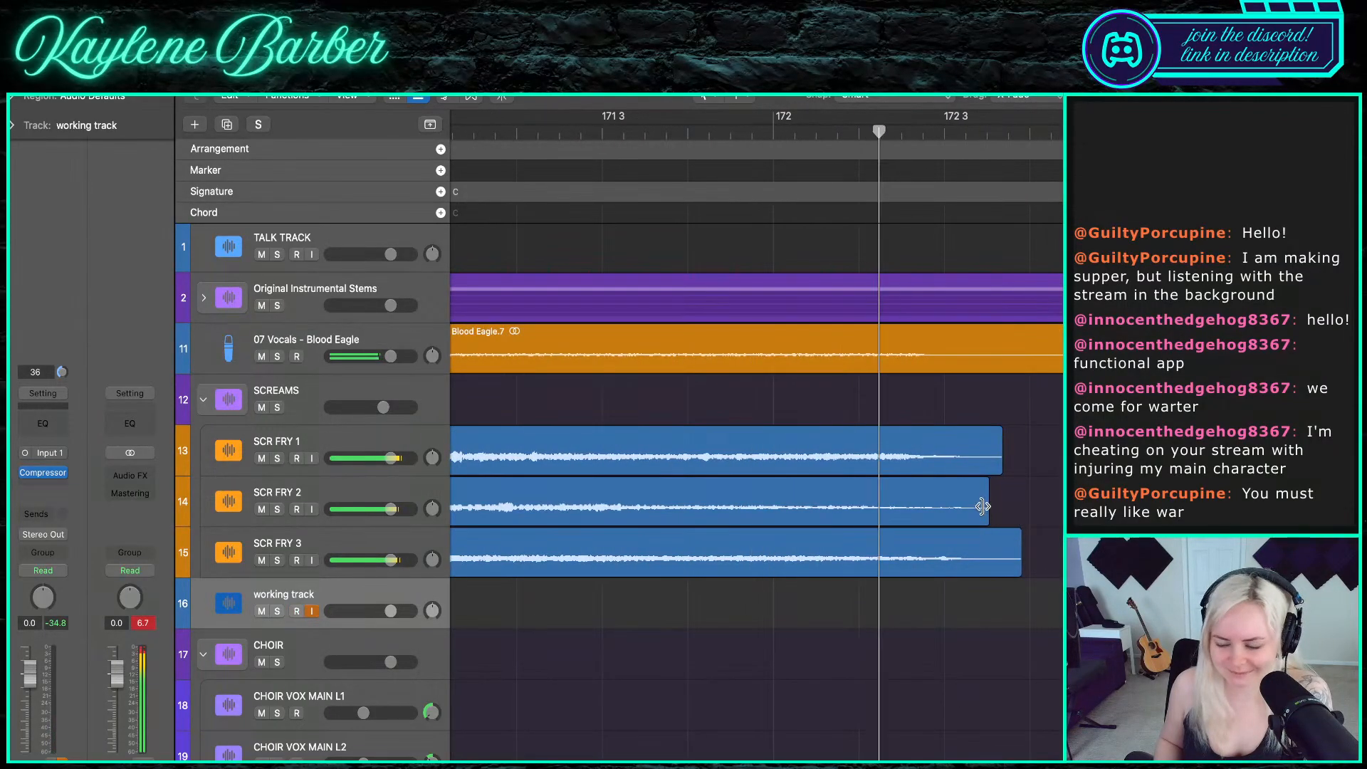
scroll(985, 509, down, 8)
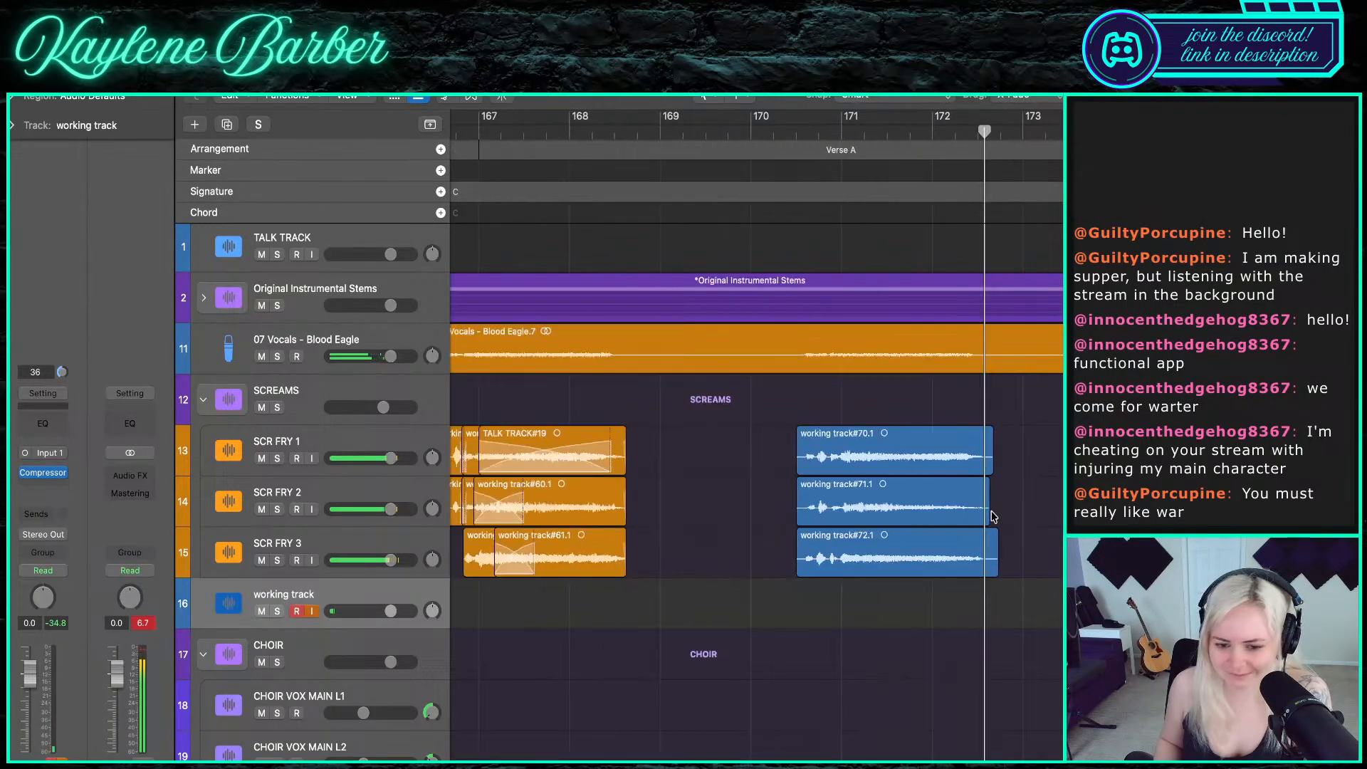
- Record another take of the phrase on the working track from mid-bar 170 to just before bar 173
click(813, 132)
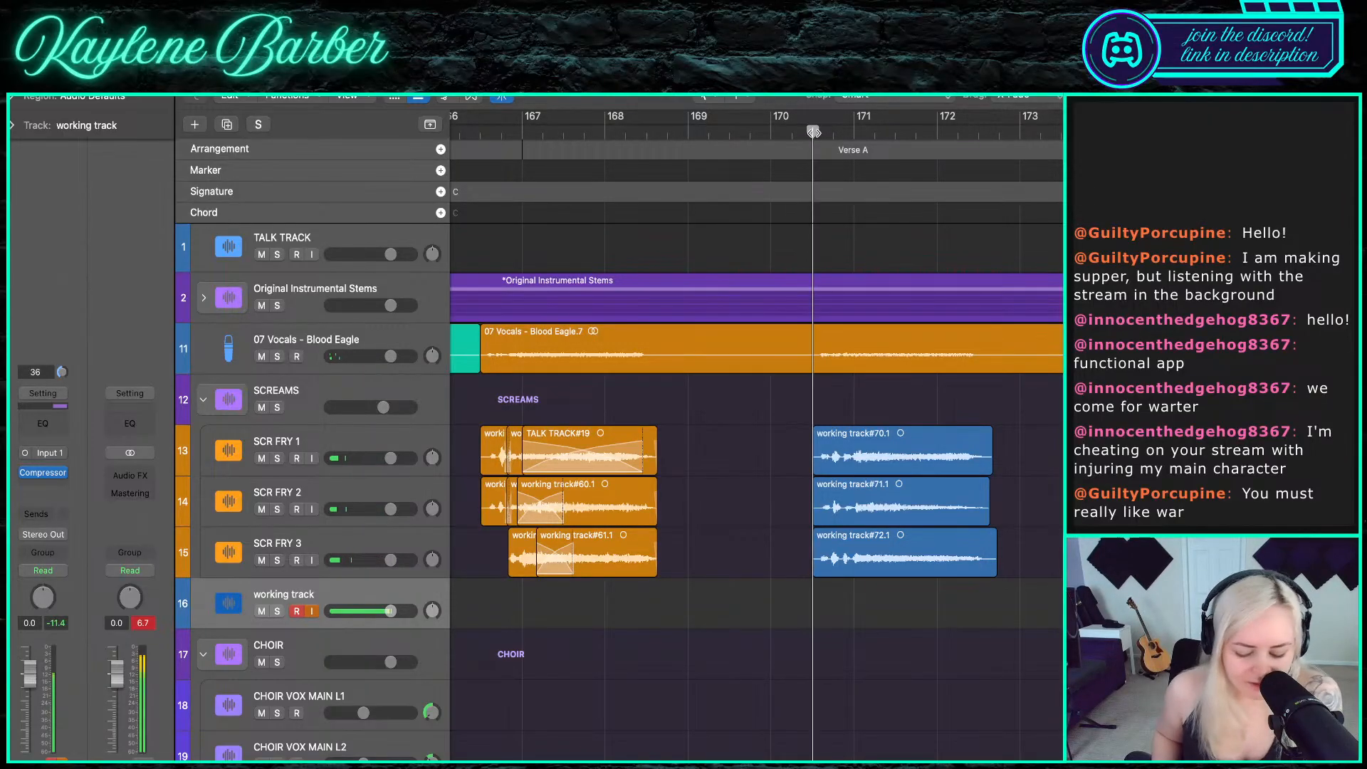
key(r)
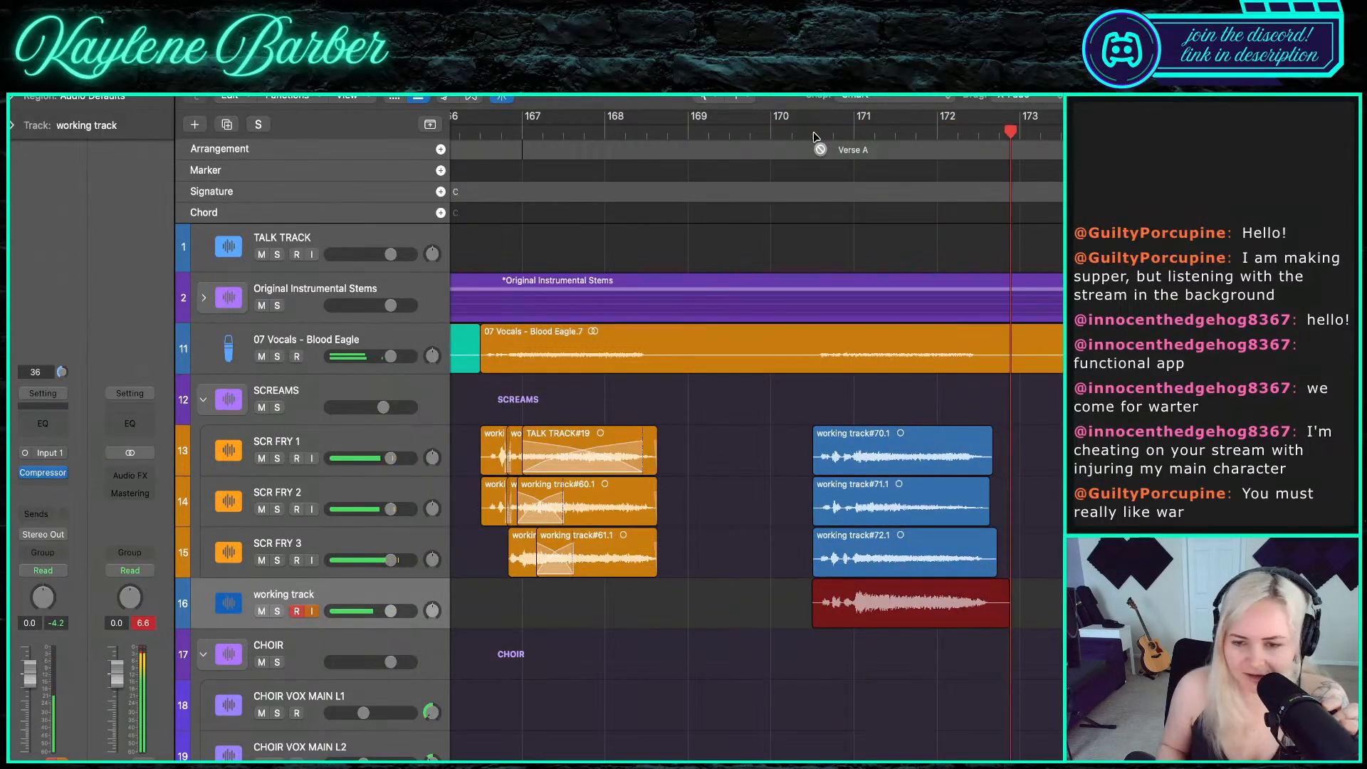
key(space)
- Play the new working track take with the layered screams and trim its end to just past mid-bar 172
click(813, 134)
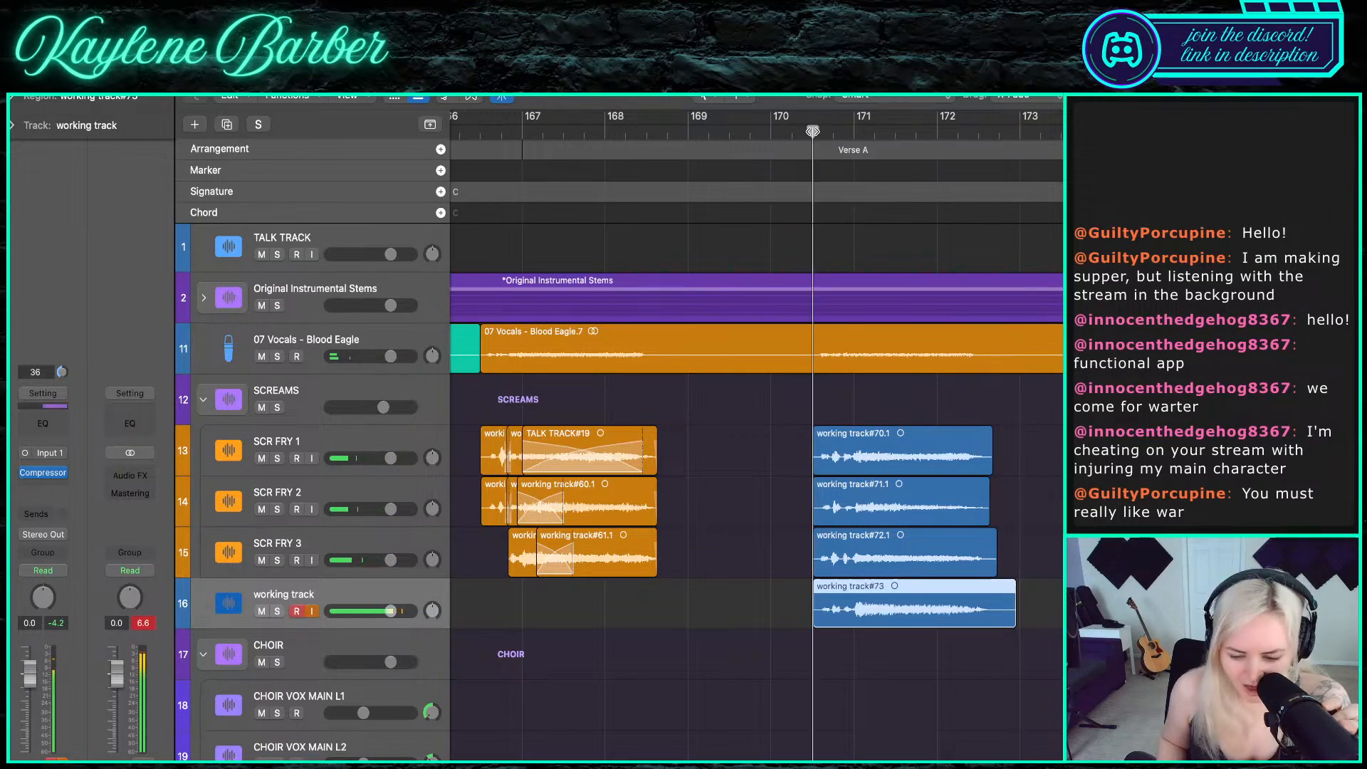
key(space)
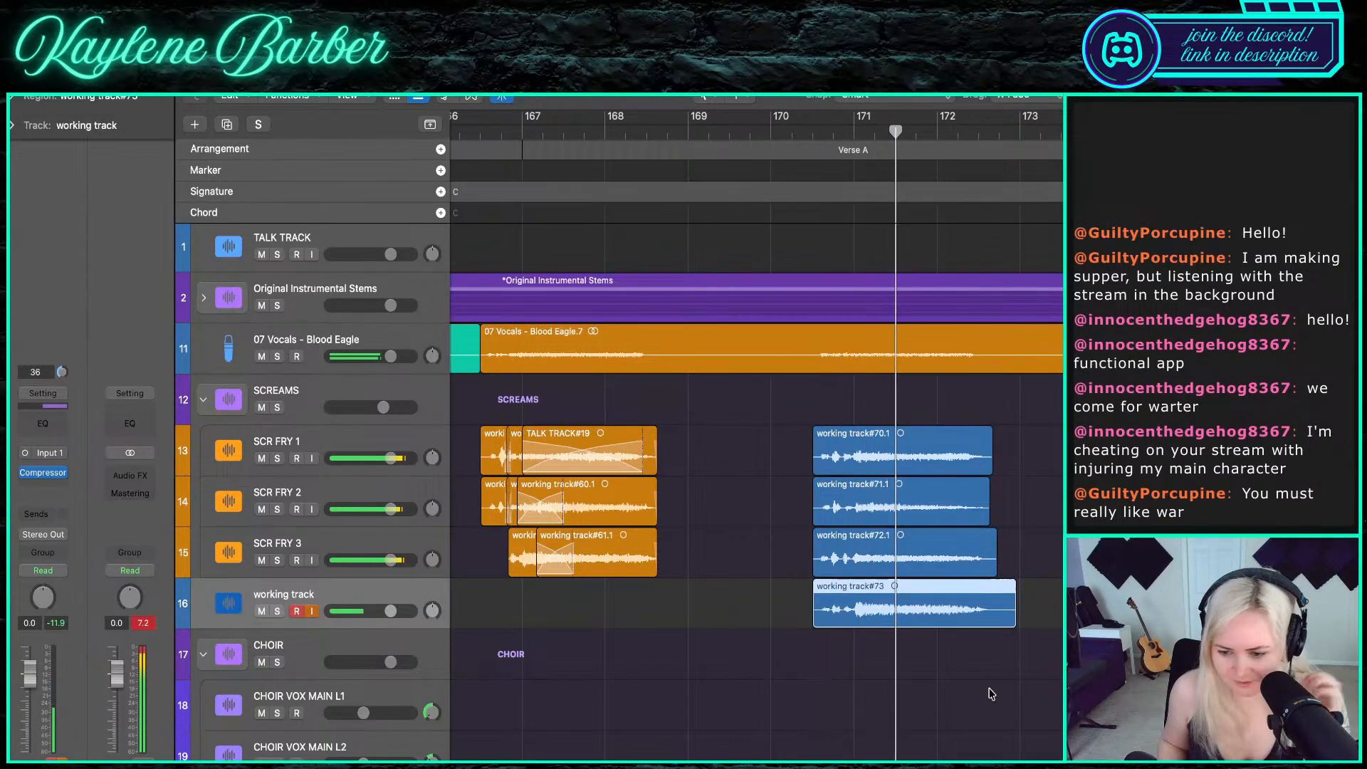
scroll(1019, 618, up, 3)
drag(1019, 618, 930, 617)
scroll(864, 567, down, 3)
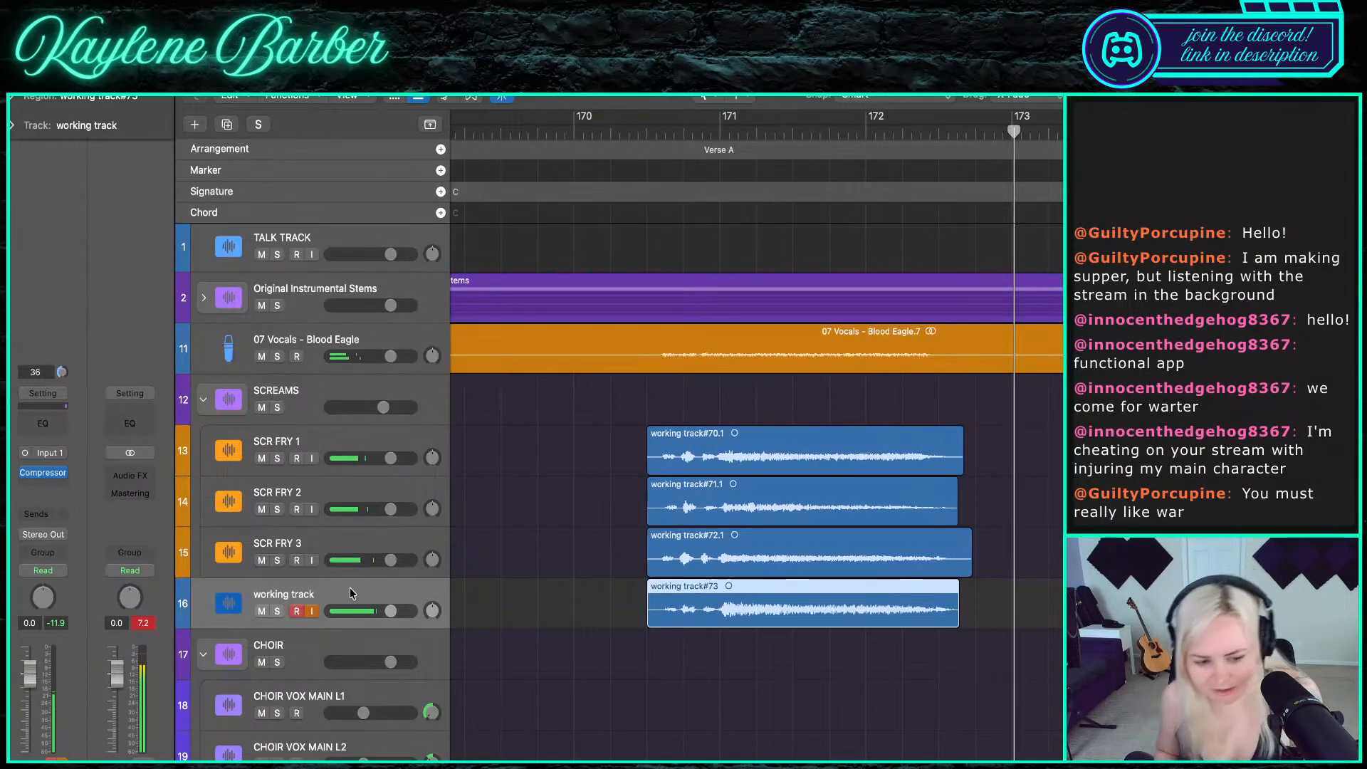
- Play the SCR FRY 1 take and the new working track take one at a time in solo to compare them
click(277, 460)
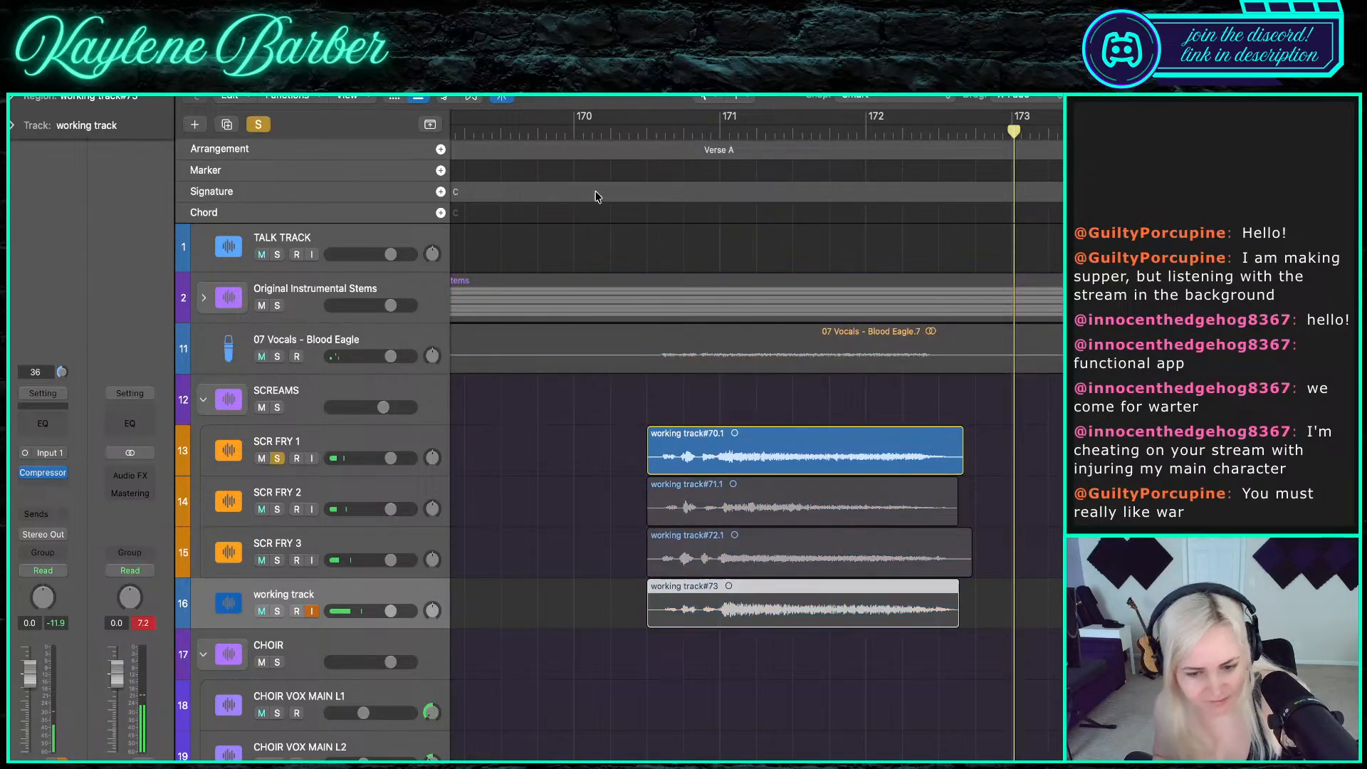
click(659, 138)
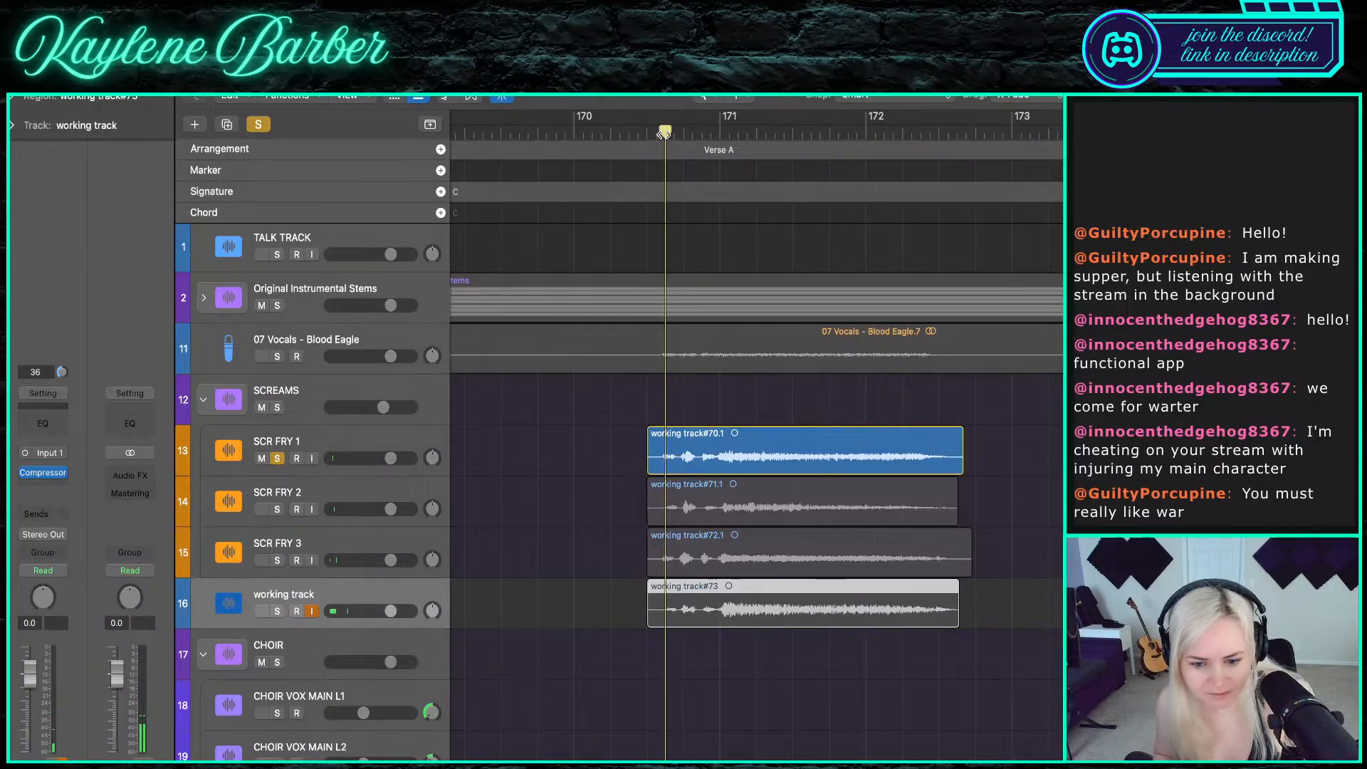
click(277, 459)
click(276, 611)
click(641, 135)
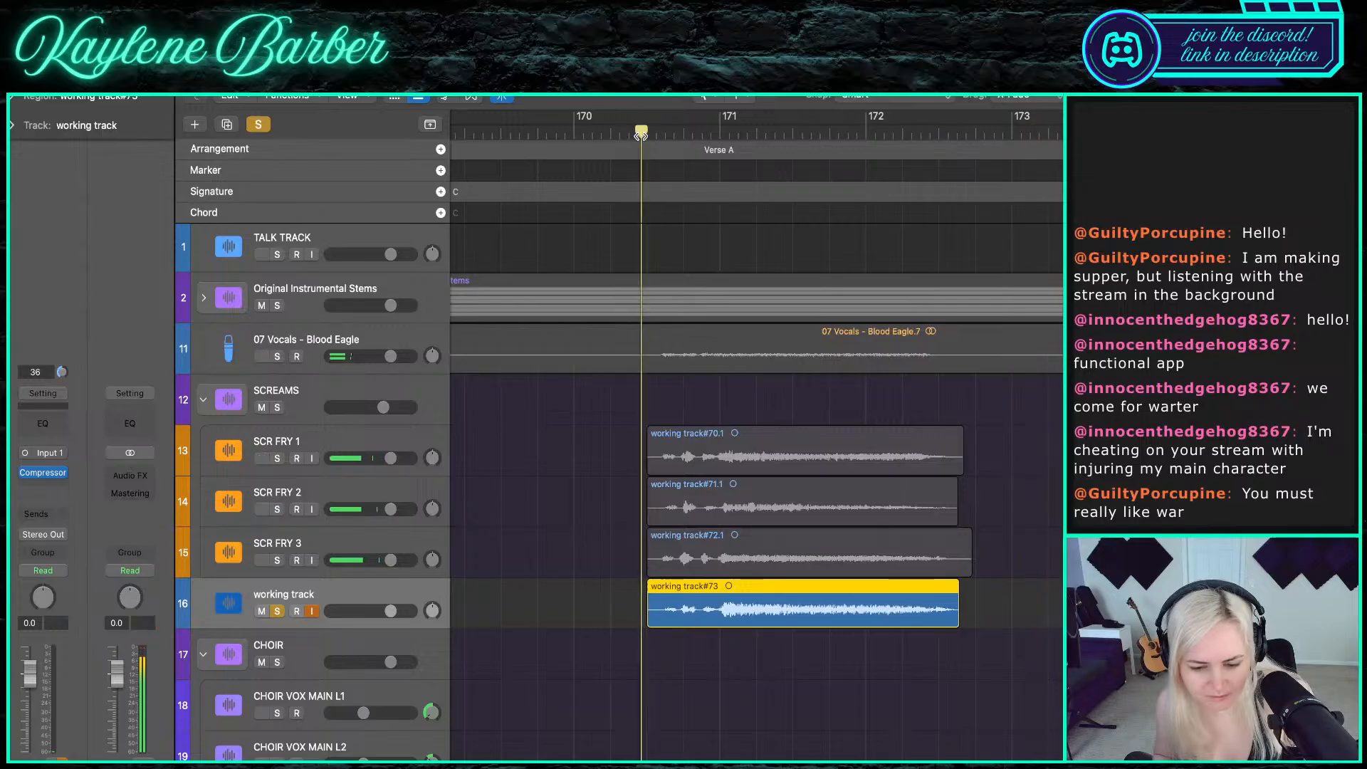
click(277, 610)
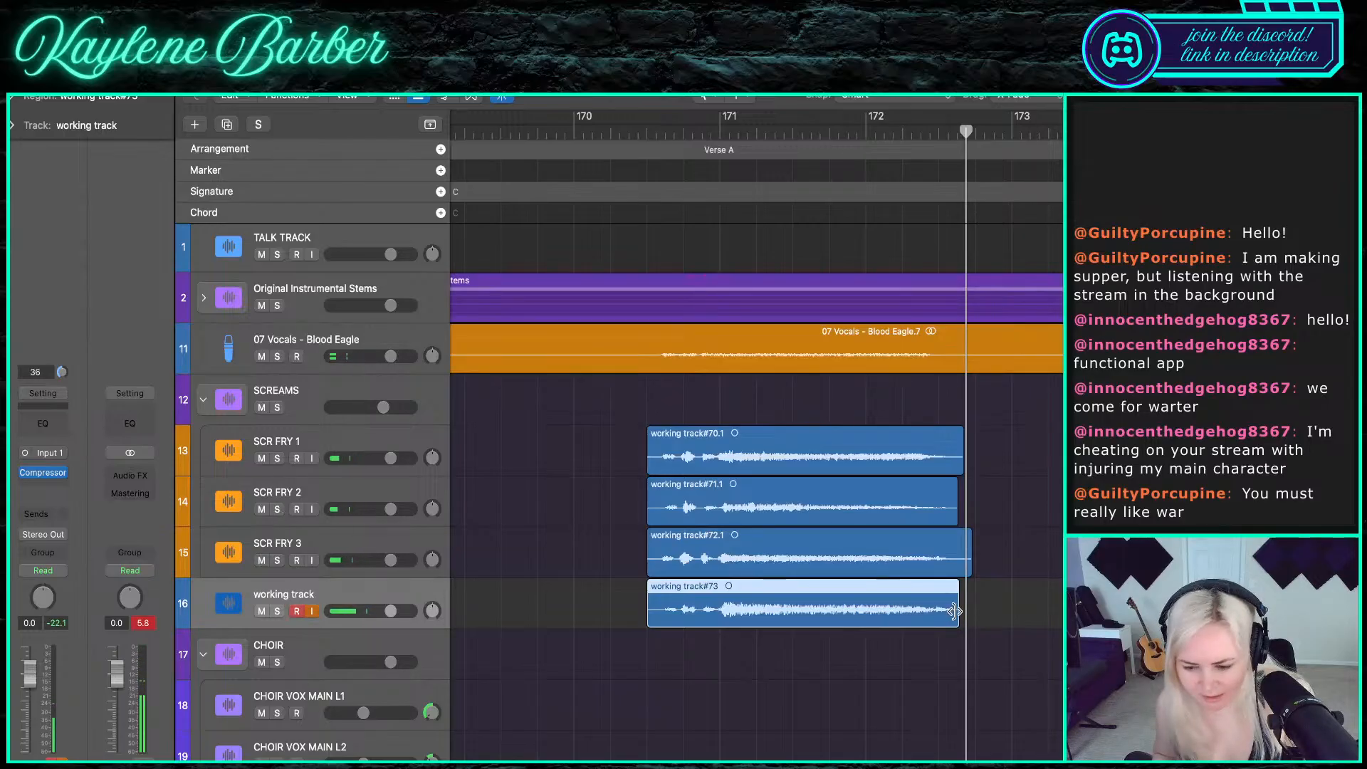
- Move the new working track take onto SCR FRY 1, keeping only that track's old take from bar 172 onward as the ending
drag(954, 612, 845, 458)
click(911, 455)
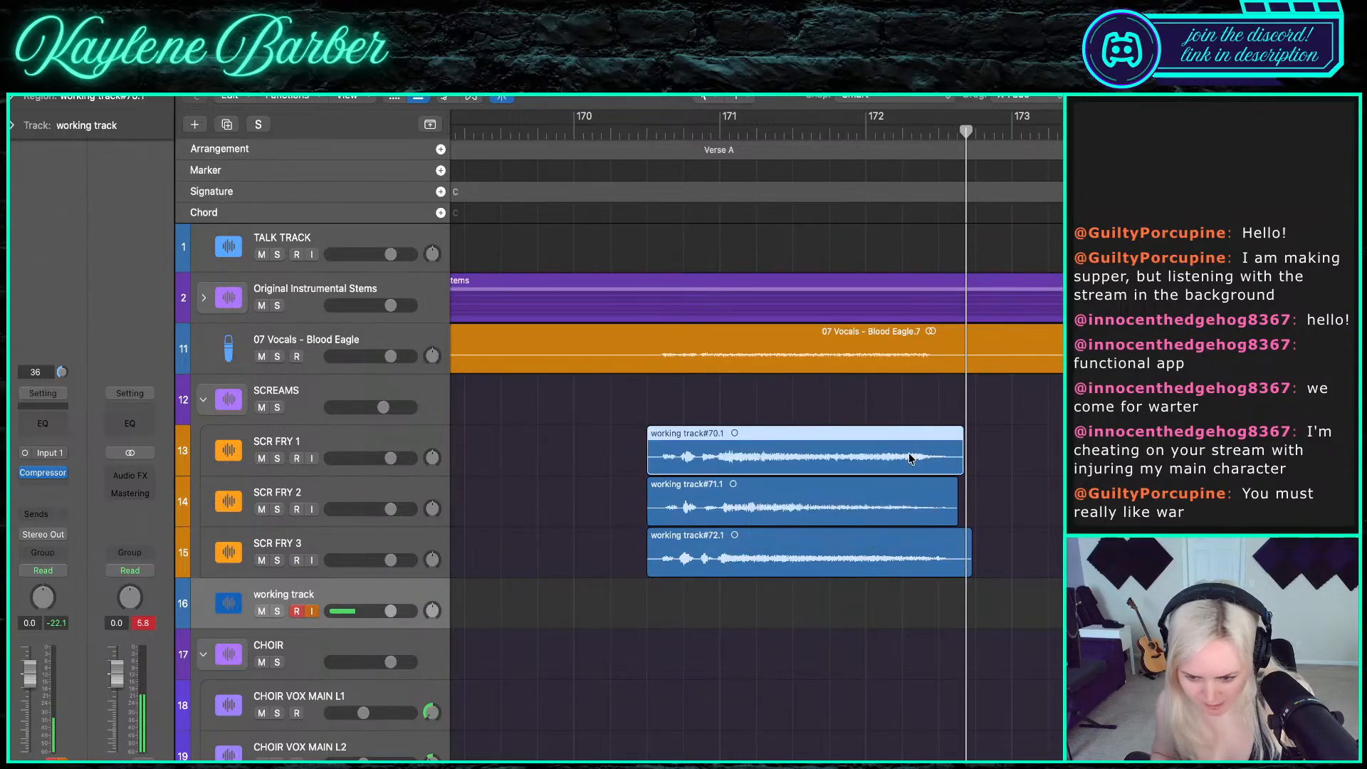
drag(652, 466, 866, 466)
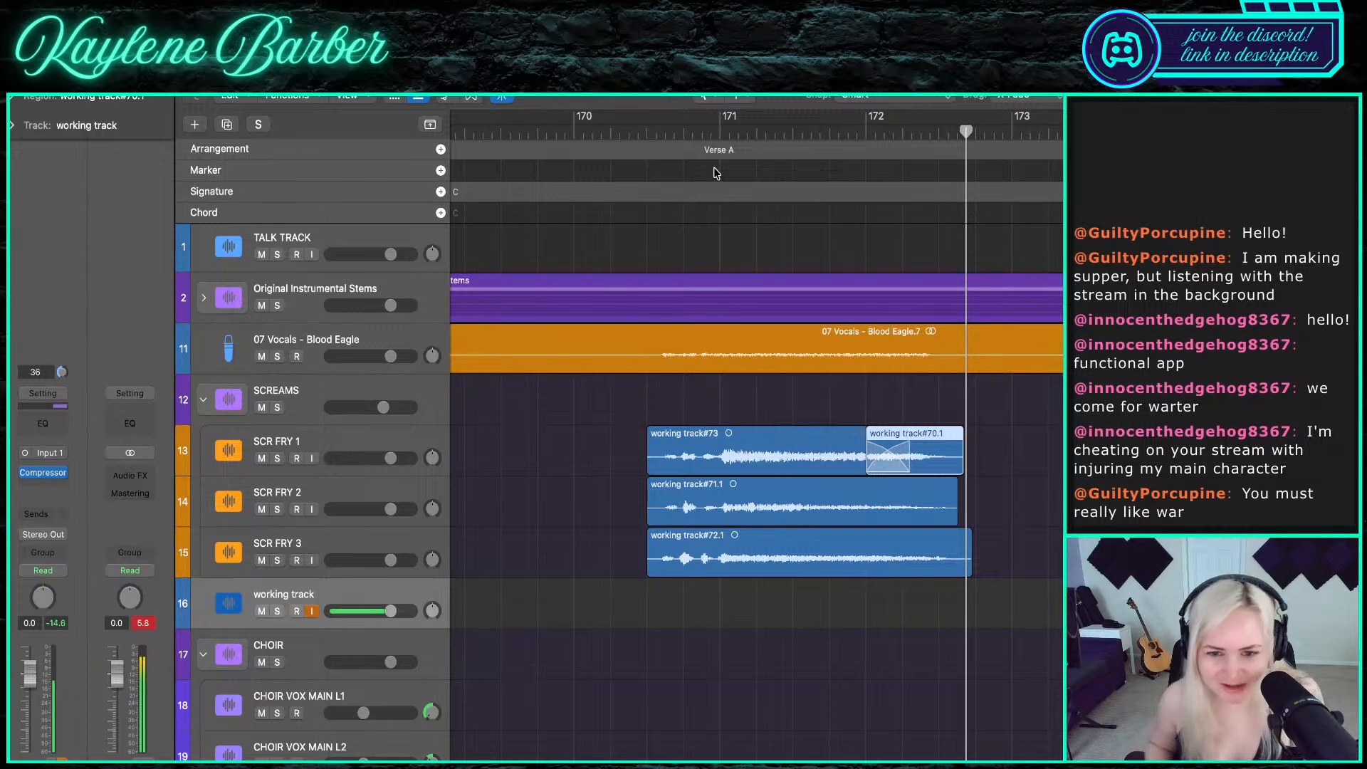
- Play the layered phrase from the middle of bar 170 to check the comped SCR FRY 1 ending
click(648, 141)
key(space)
click(646, 135)
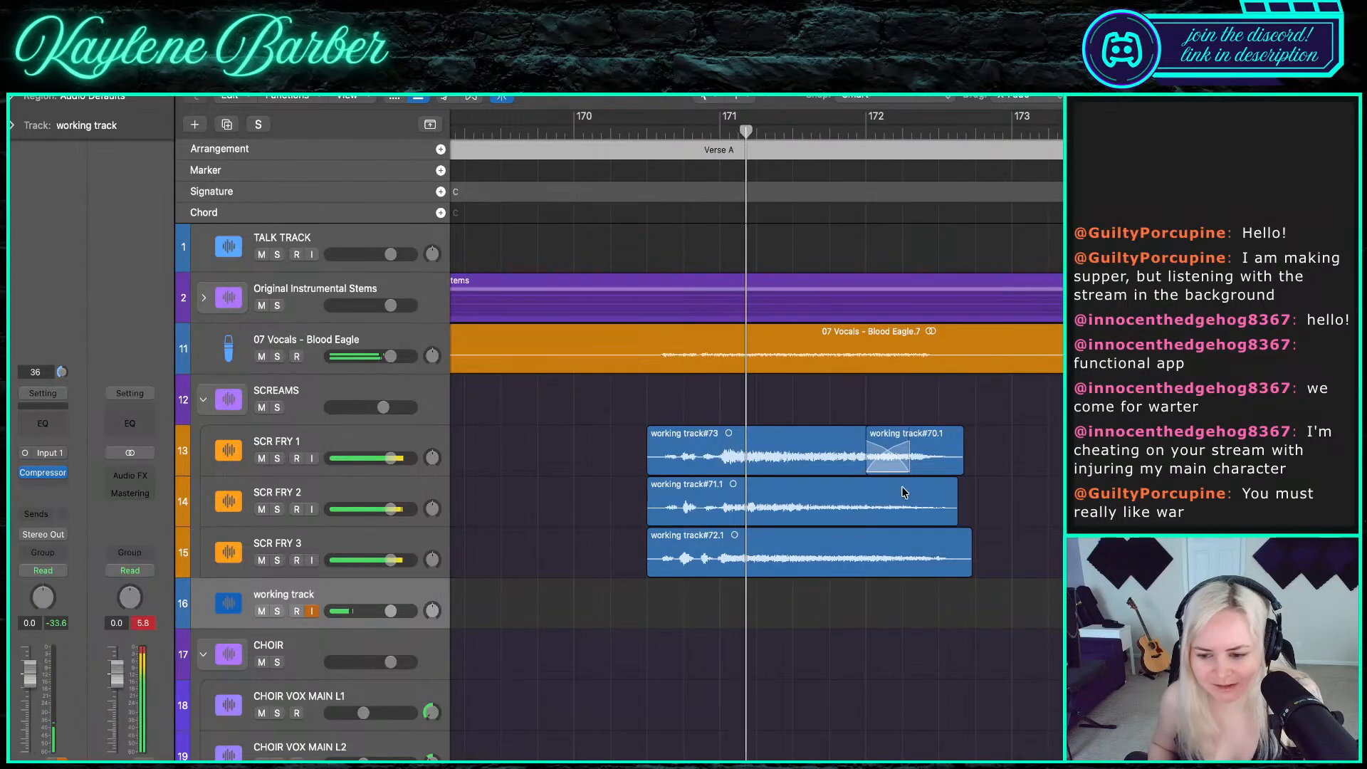
- Trim the ends of all three SCR FRY takes to the same point, a little past the middle of bar 172
scroll(871, 468, up, 3)
scroll(872, 467, down, 1)
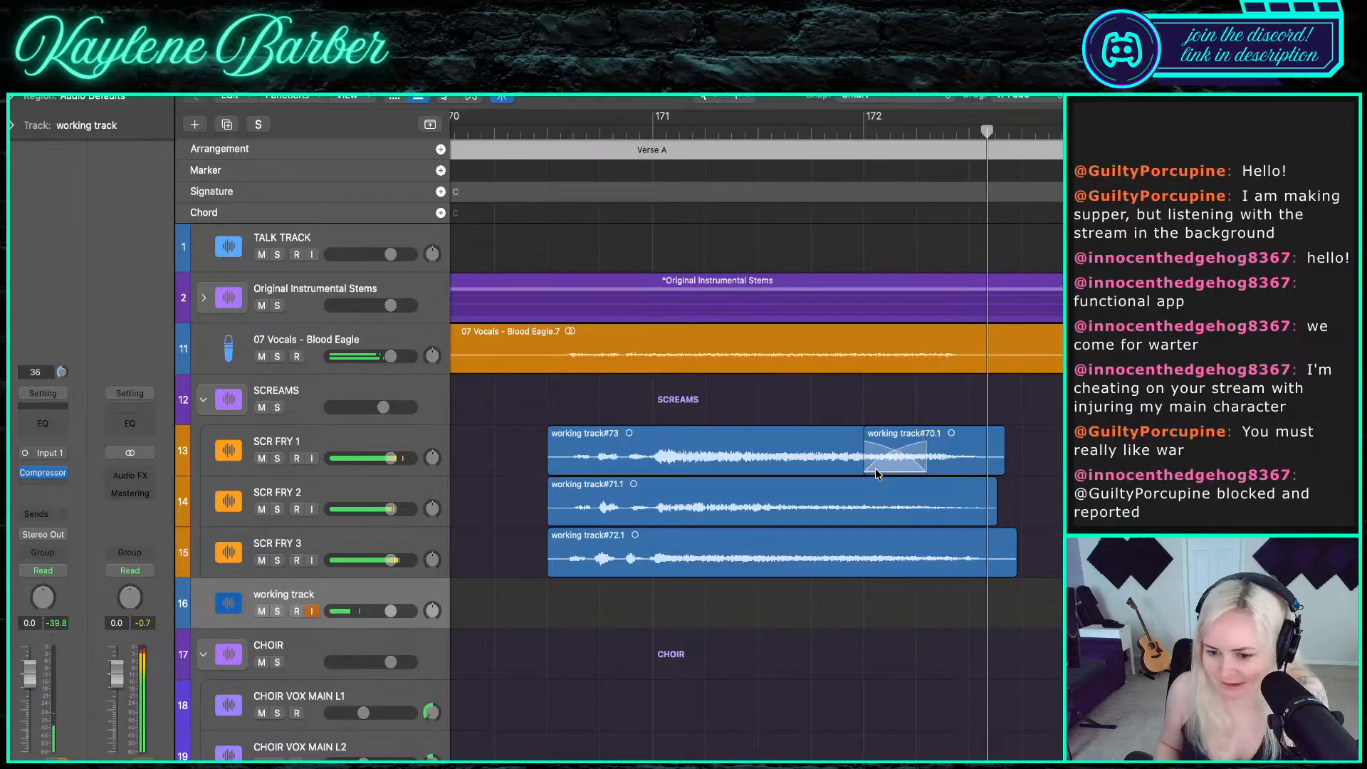
drag(1057, 594, 990, 418)
key(super+t)
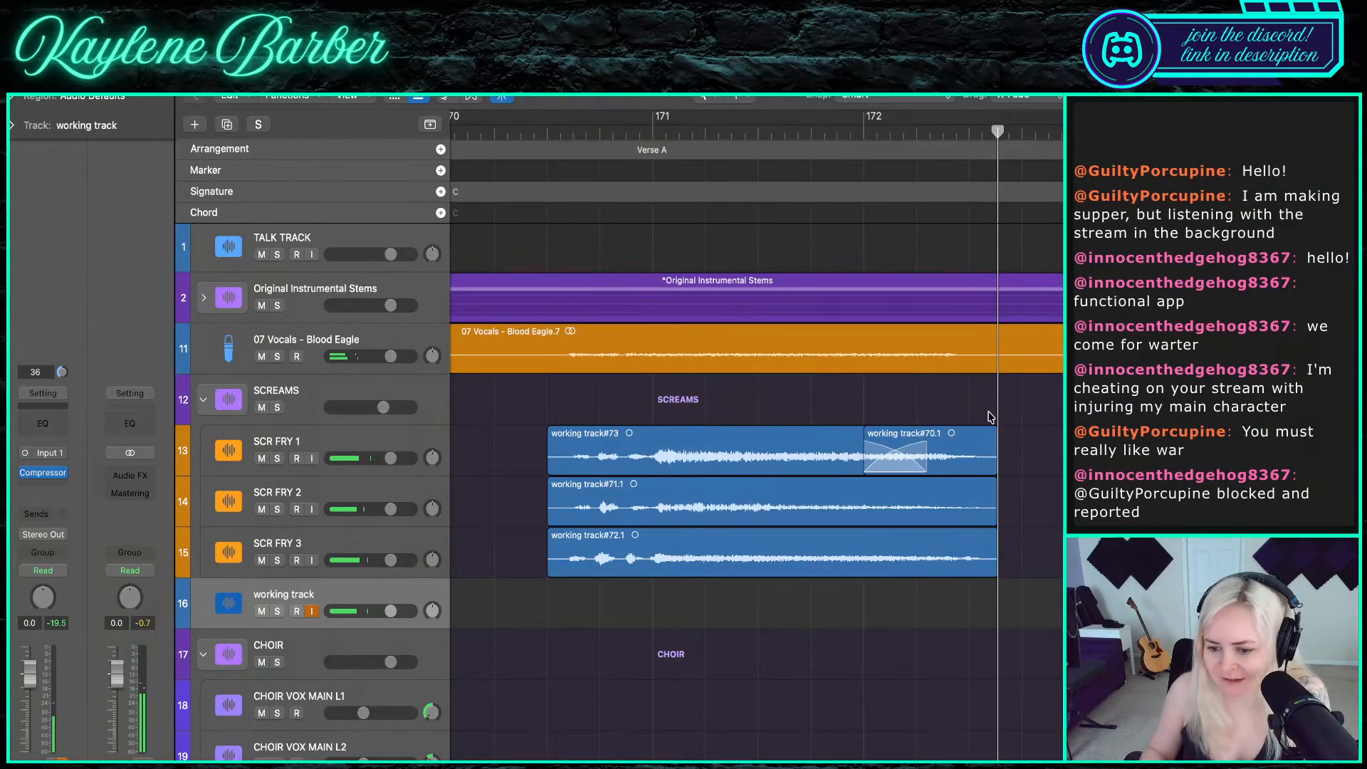
- Play the trimmed phrase, select its SCR FRY regions in bars 170 to 172 and color them orange
click(535, 140)
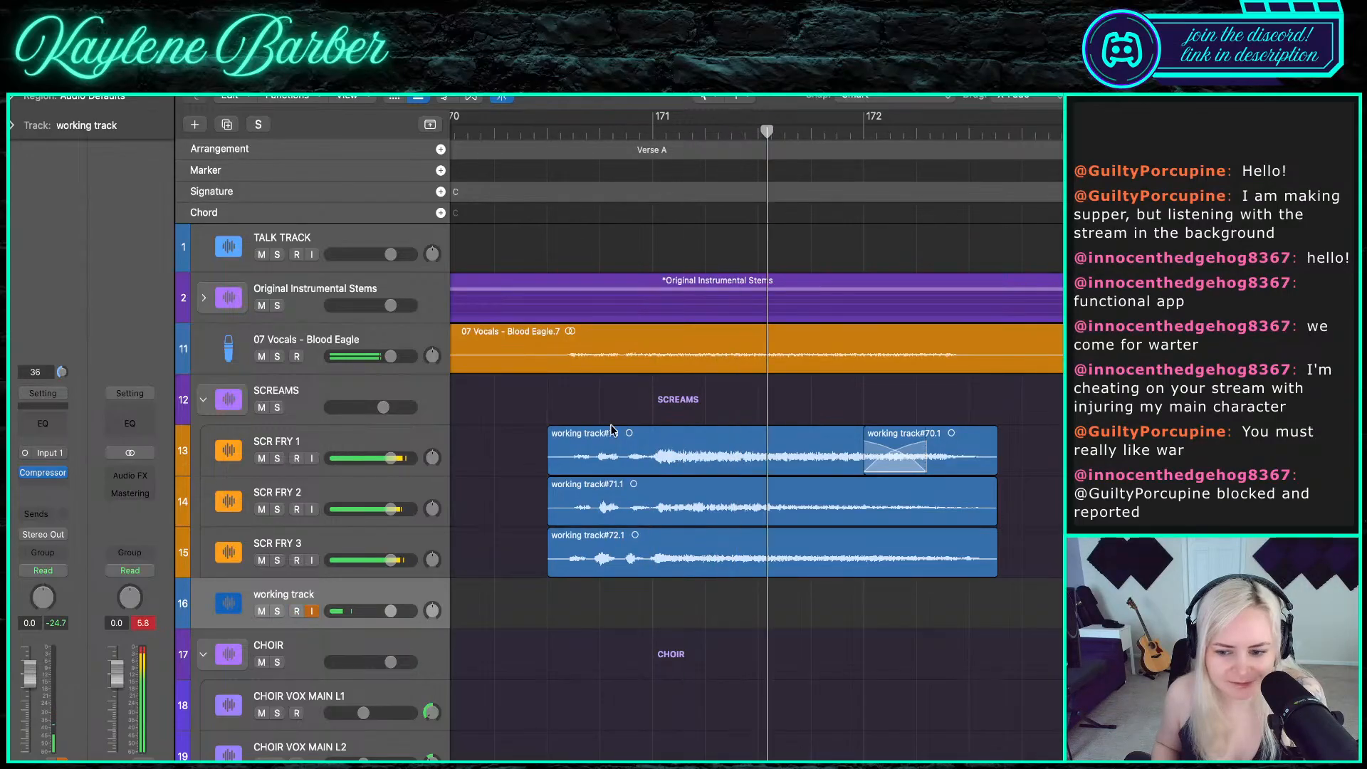
scroll(612, 430, down, 5)
drag(611, 427, 726, 619)
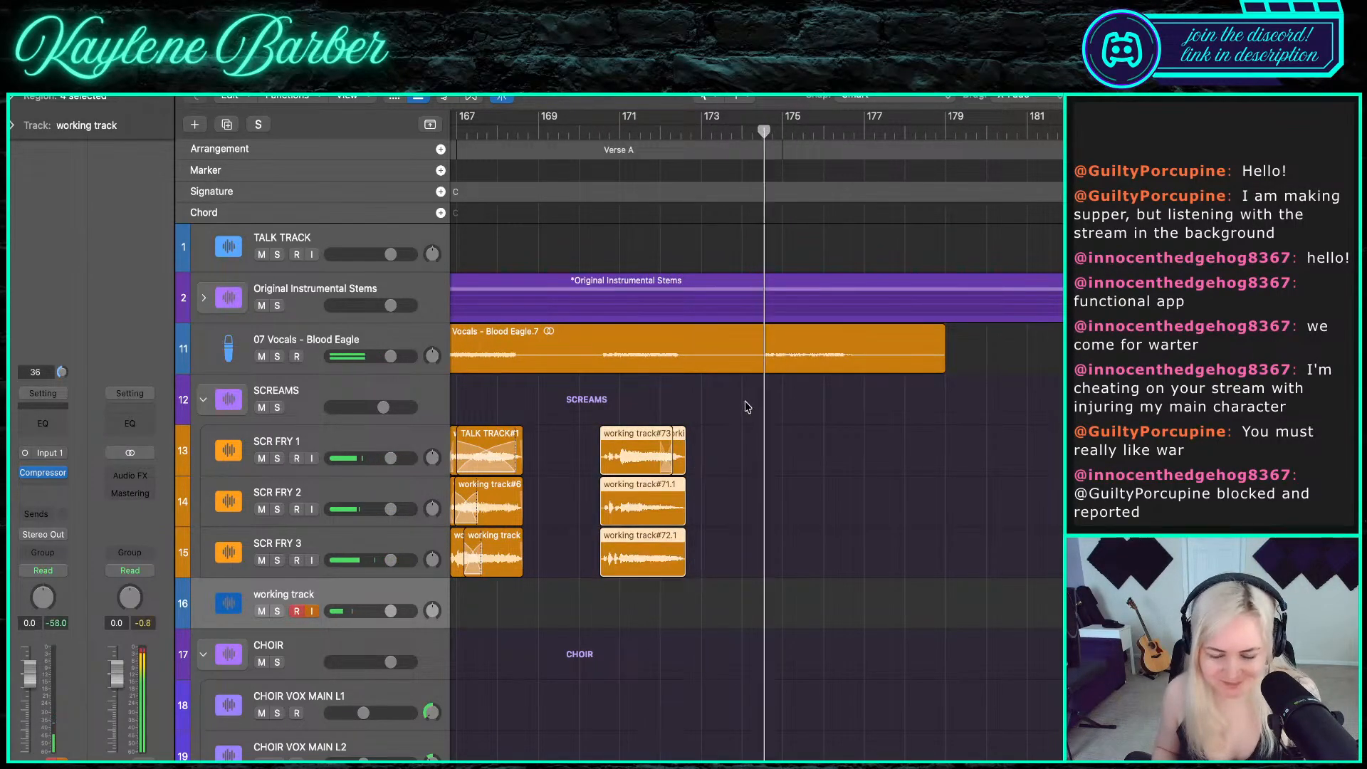
- Play the 07 Vocals reference around bars 174 and 175 to study the next phrase
scroll(796, 426, up, 2)
scroll(796, 428, down, 1)
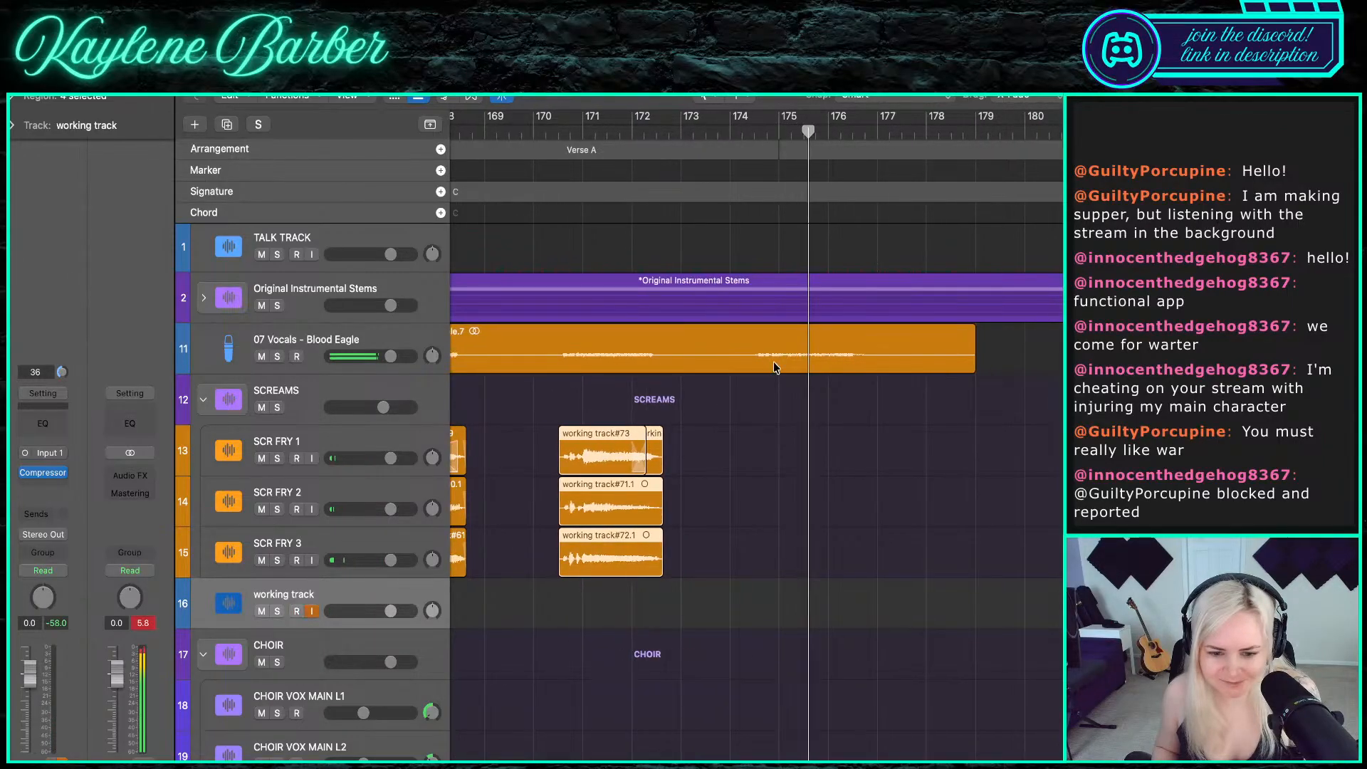
click(738, 136)
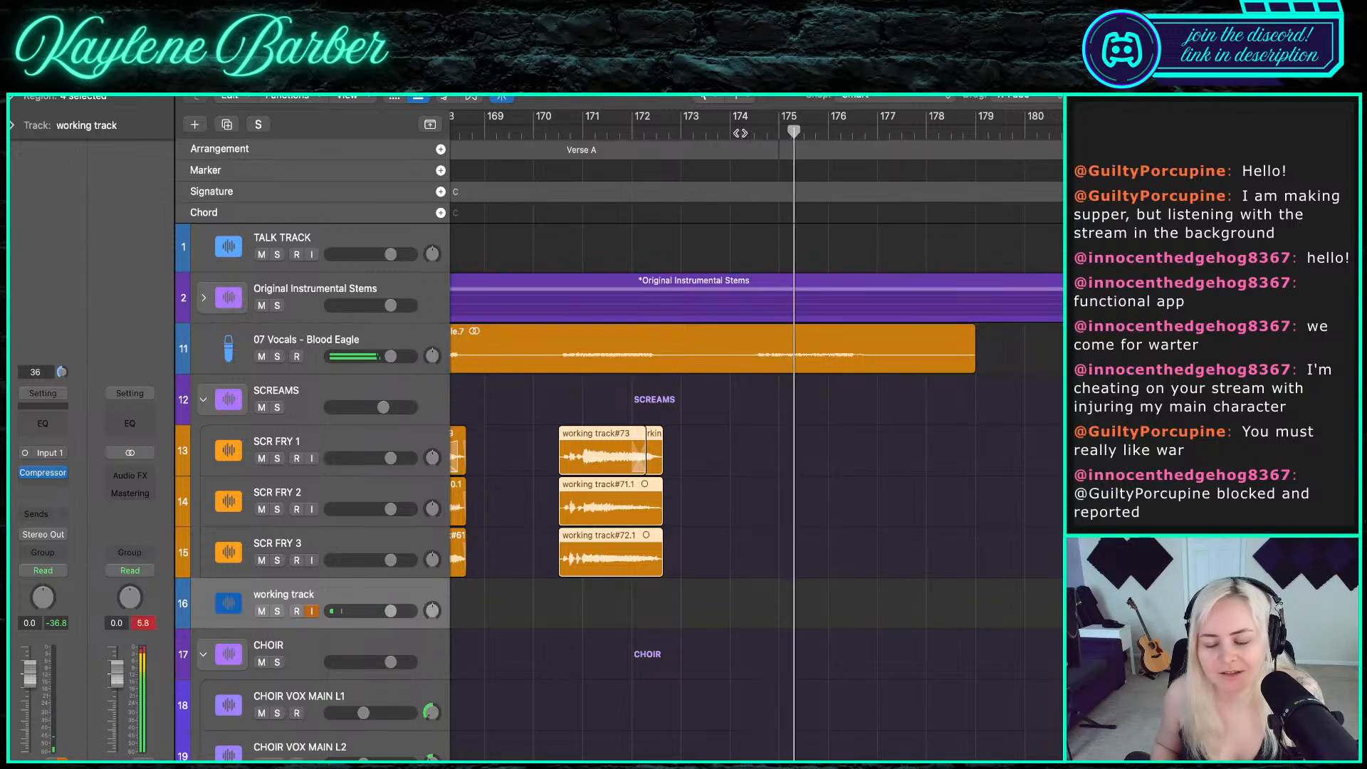
click(738, 133)
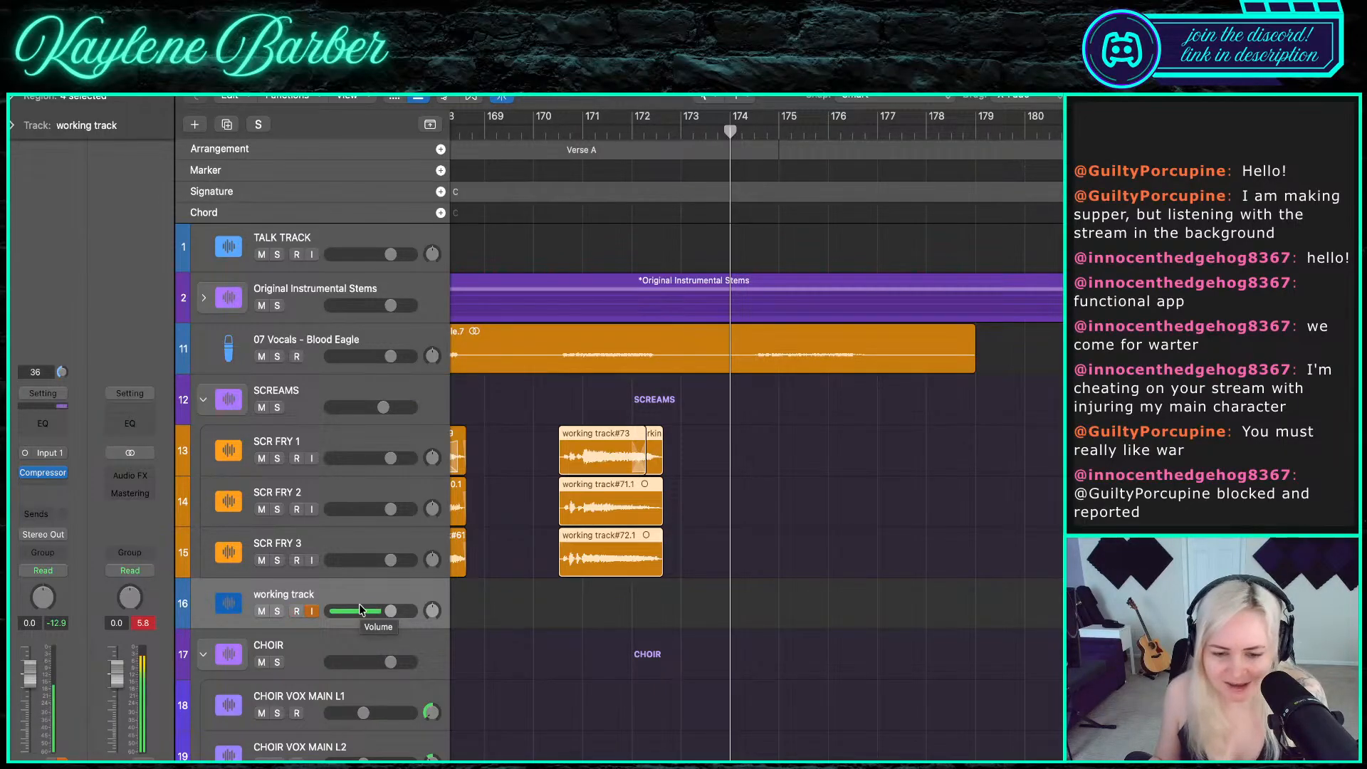
- Record the next phrase from bar 174 to mid-bar 177 and place it on SCR FRY 1, trimmed to start just before mid-bar 174
scroll(797, 533, up, 4)
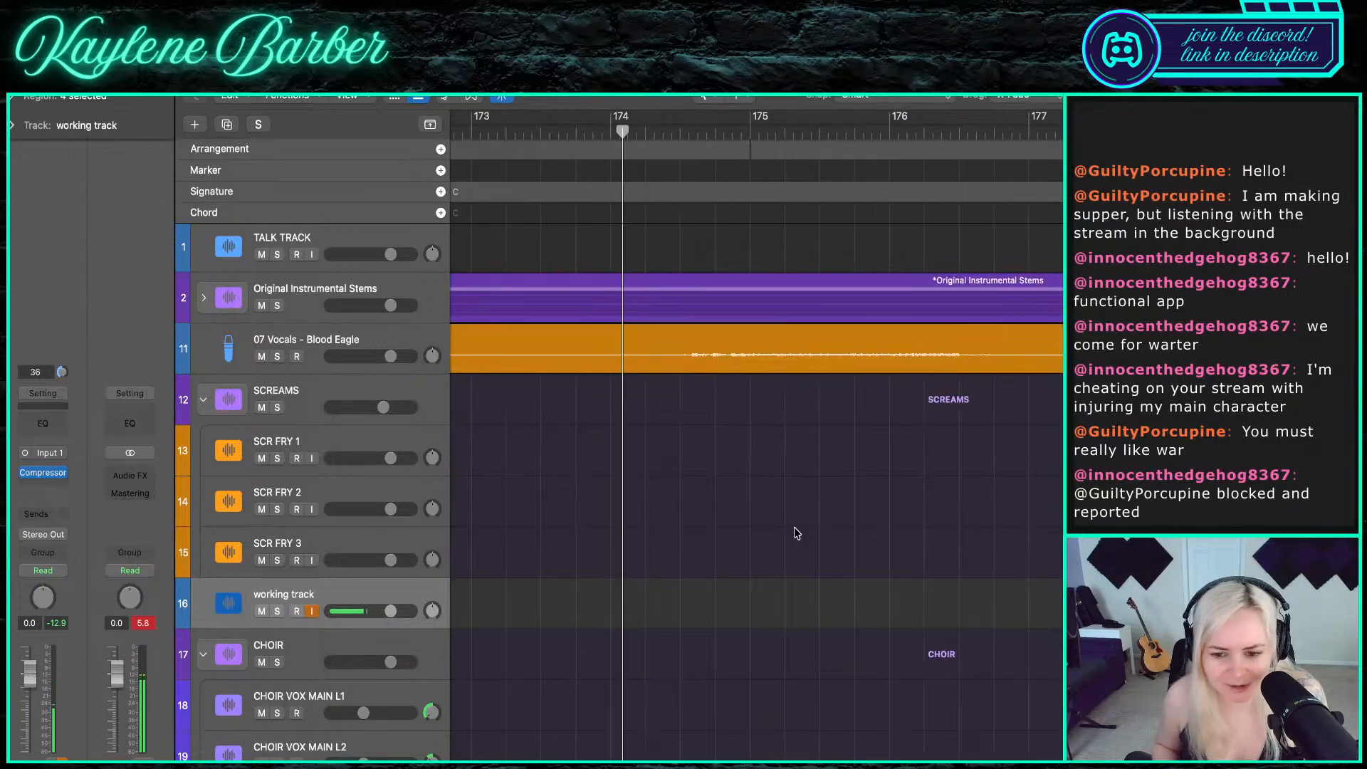
scroll(797, 534, down, 2)
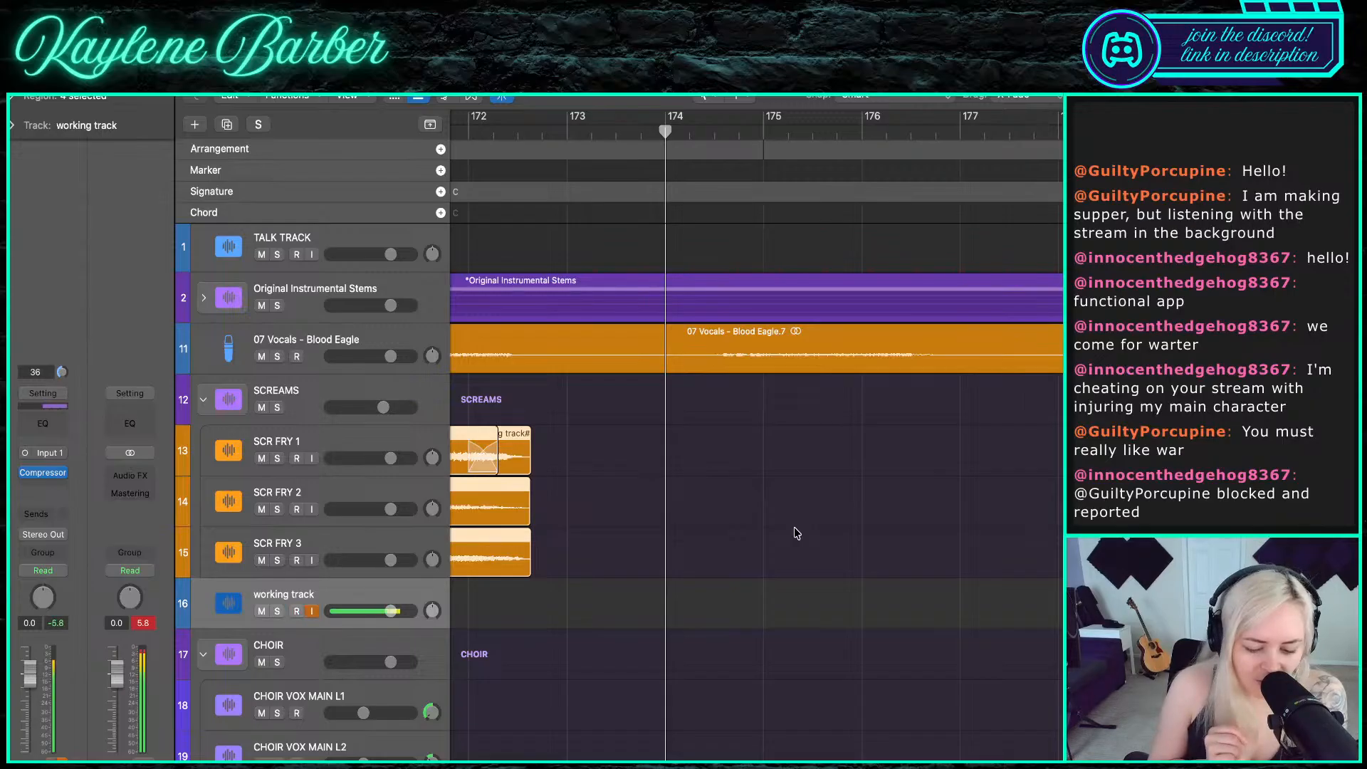
key(r)
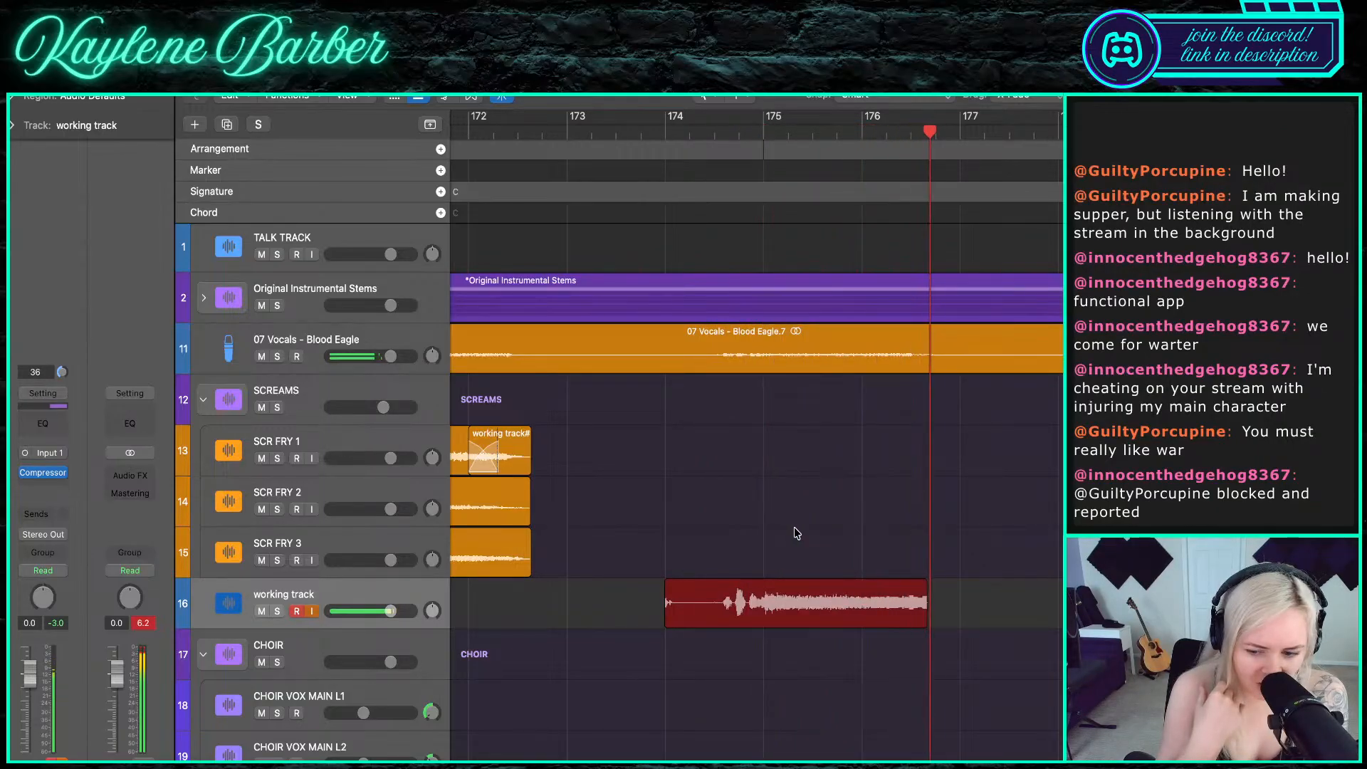
key(space)
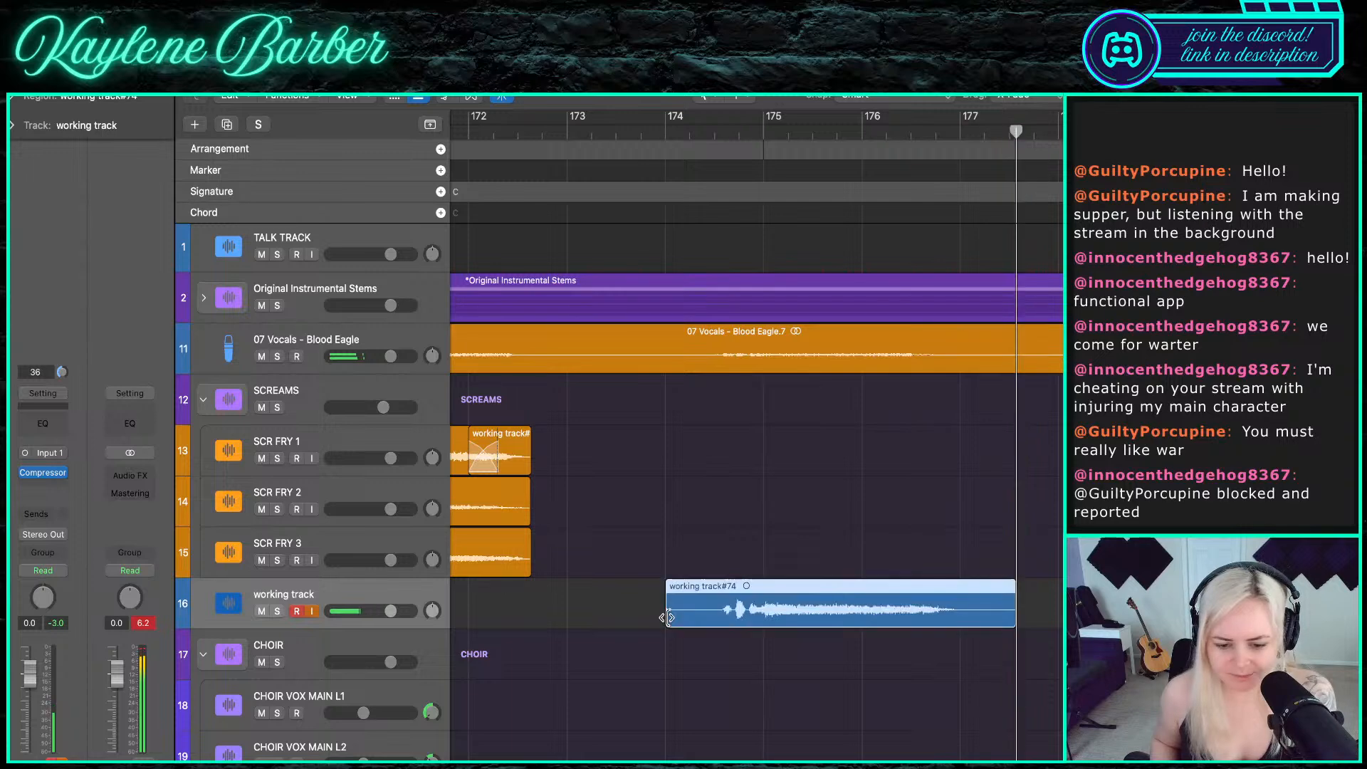
drag(665, 610, 710, 619)
drag(759, 606, 758, 456)
- Record a second take of the phrase from bar 174 and place it on SCR FRY 2, starting level with the SCR FRY 1 take
click(665, 131)
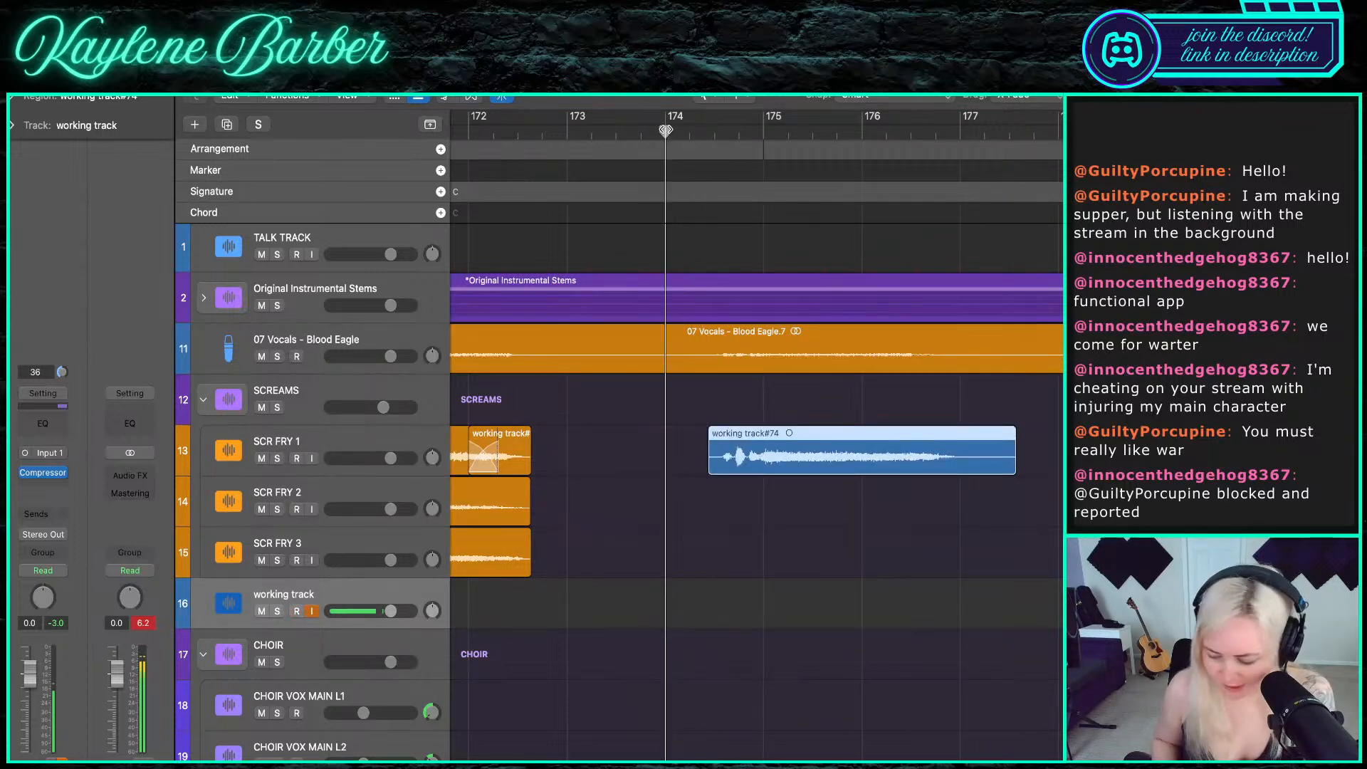
key(r)
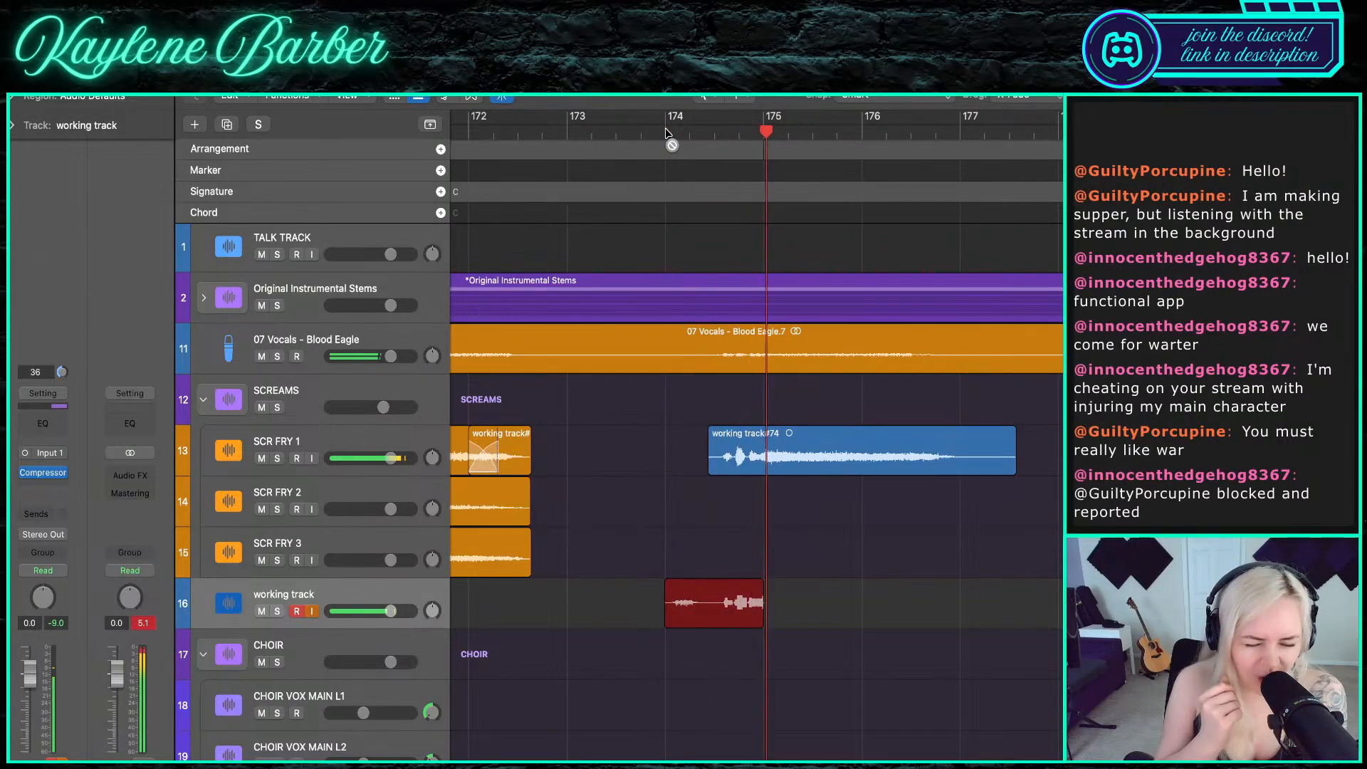
key(super+period)
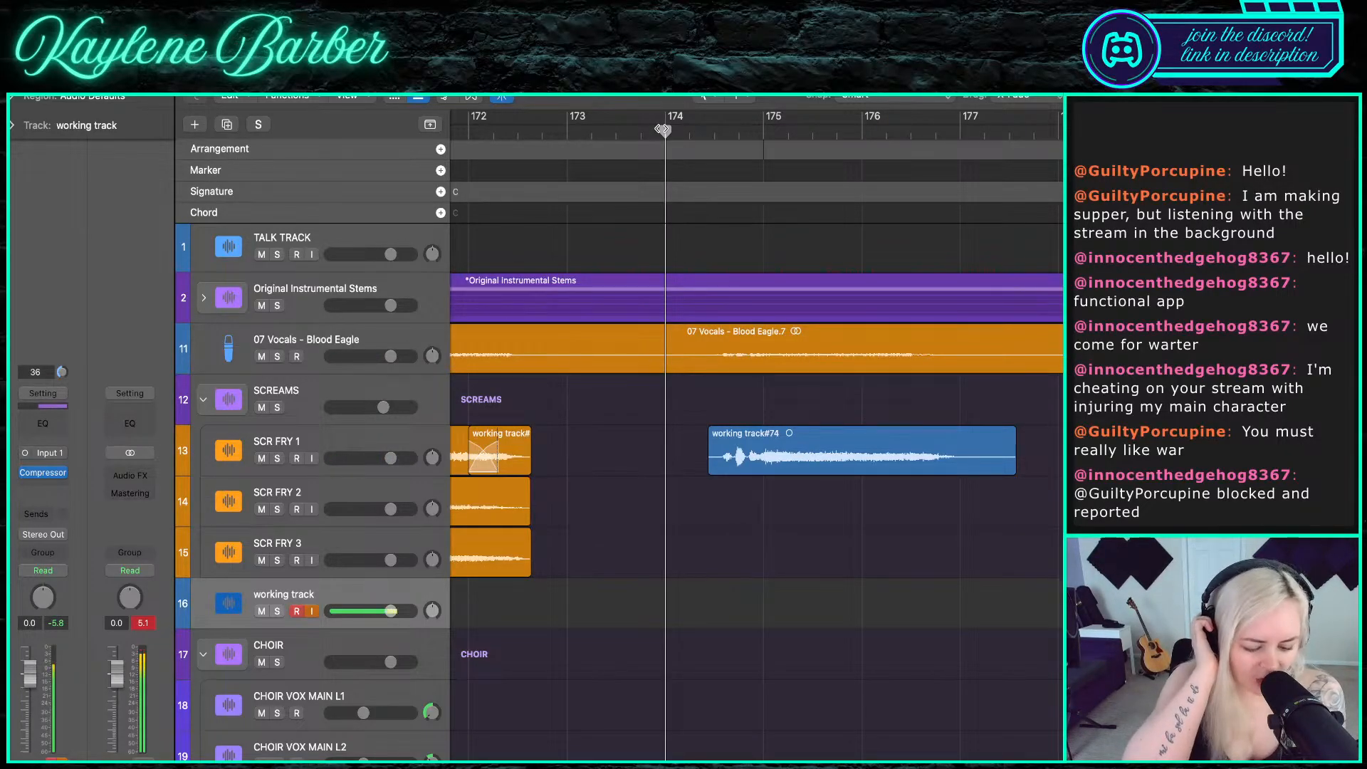
key(r)
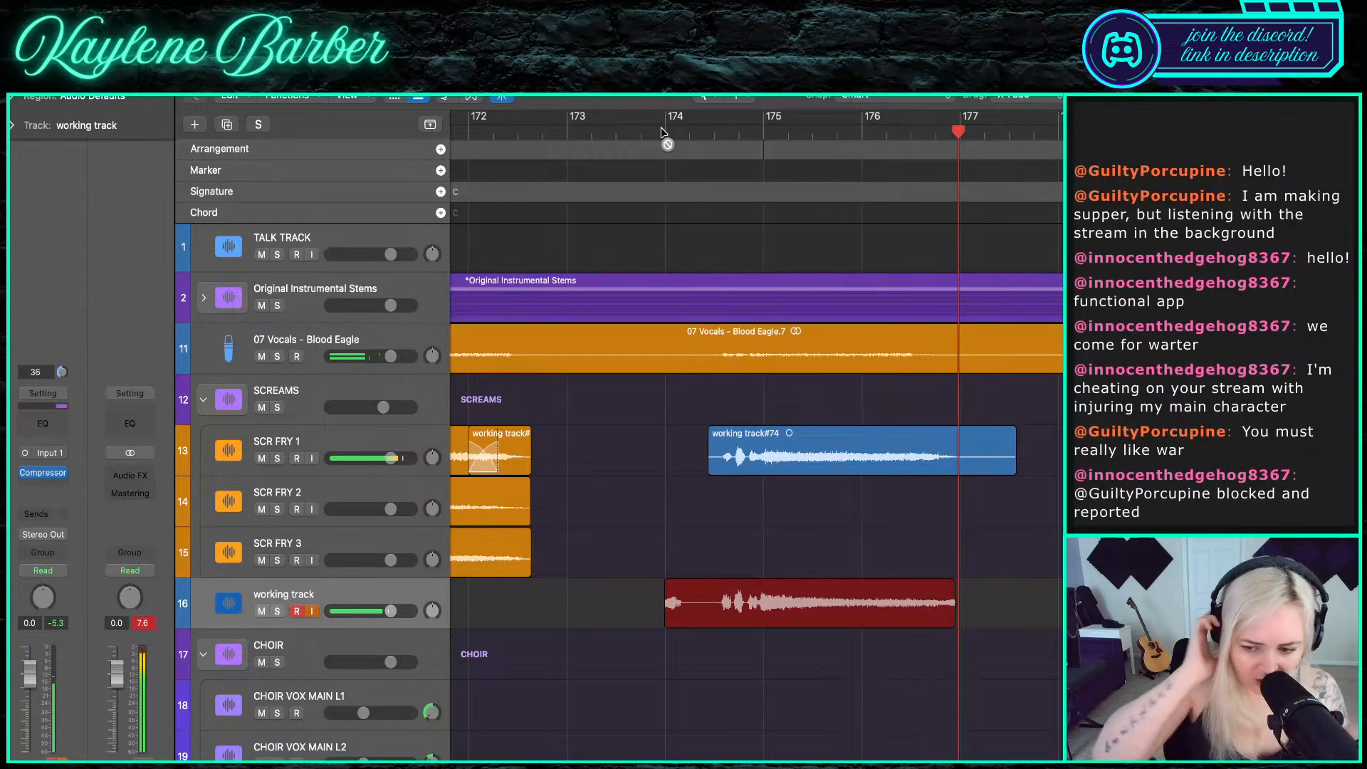
key(space)
drag(717, 601, 715, 516)
- Record a short third take from bar 174 and place only its opening, cut just before bar 175, on SCR FRY 3
click(667, 129)
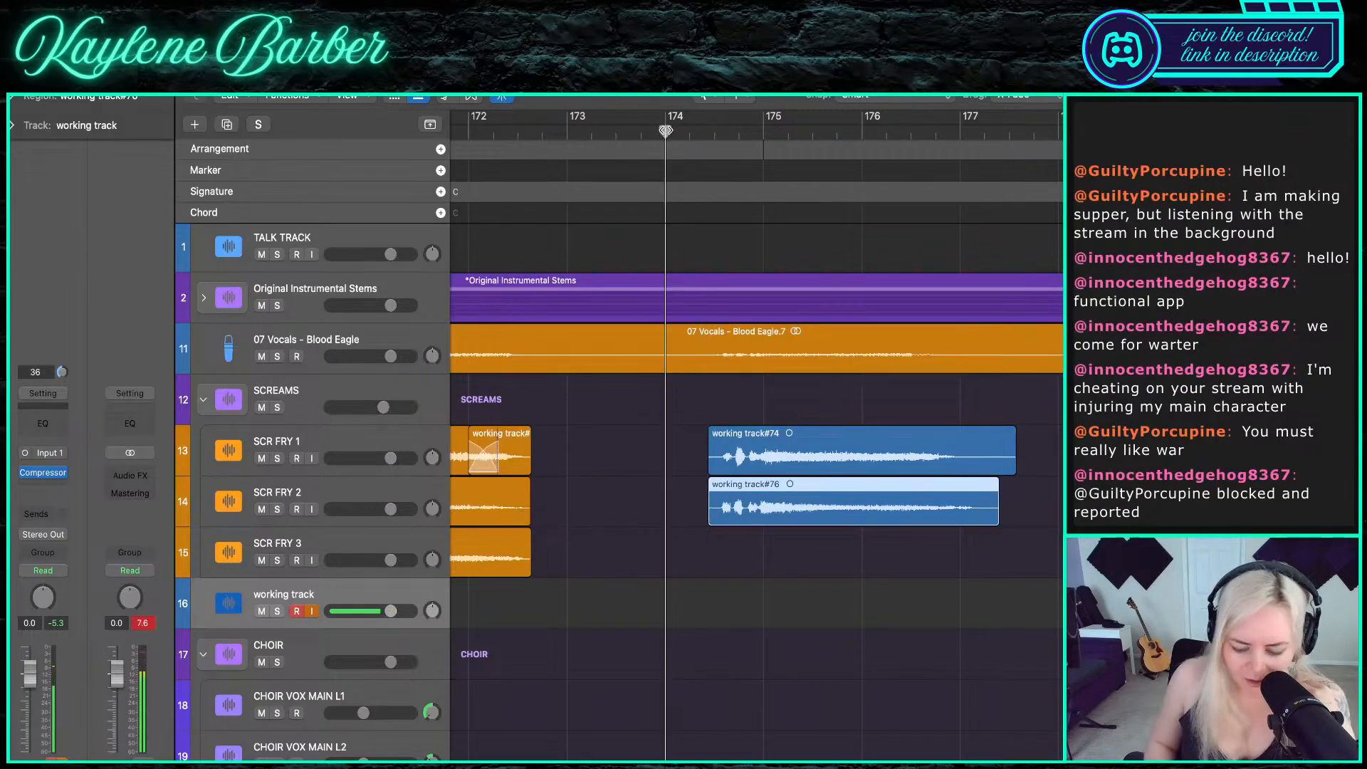
key(r)
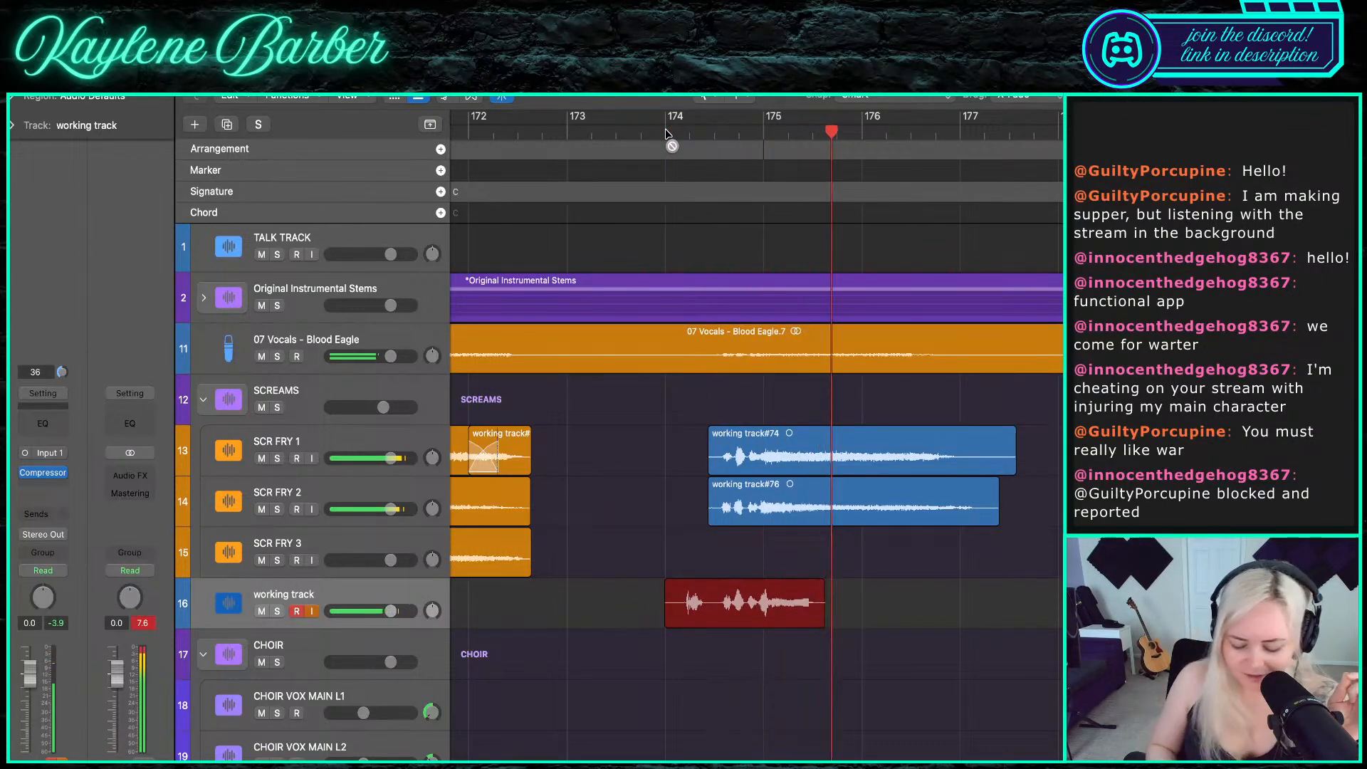
key(space)
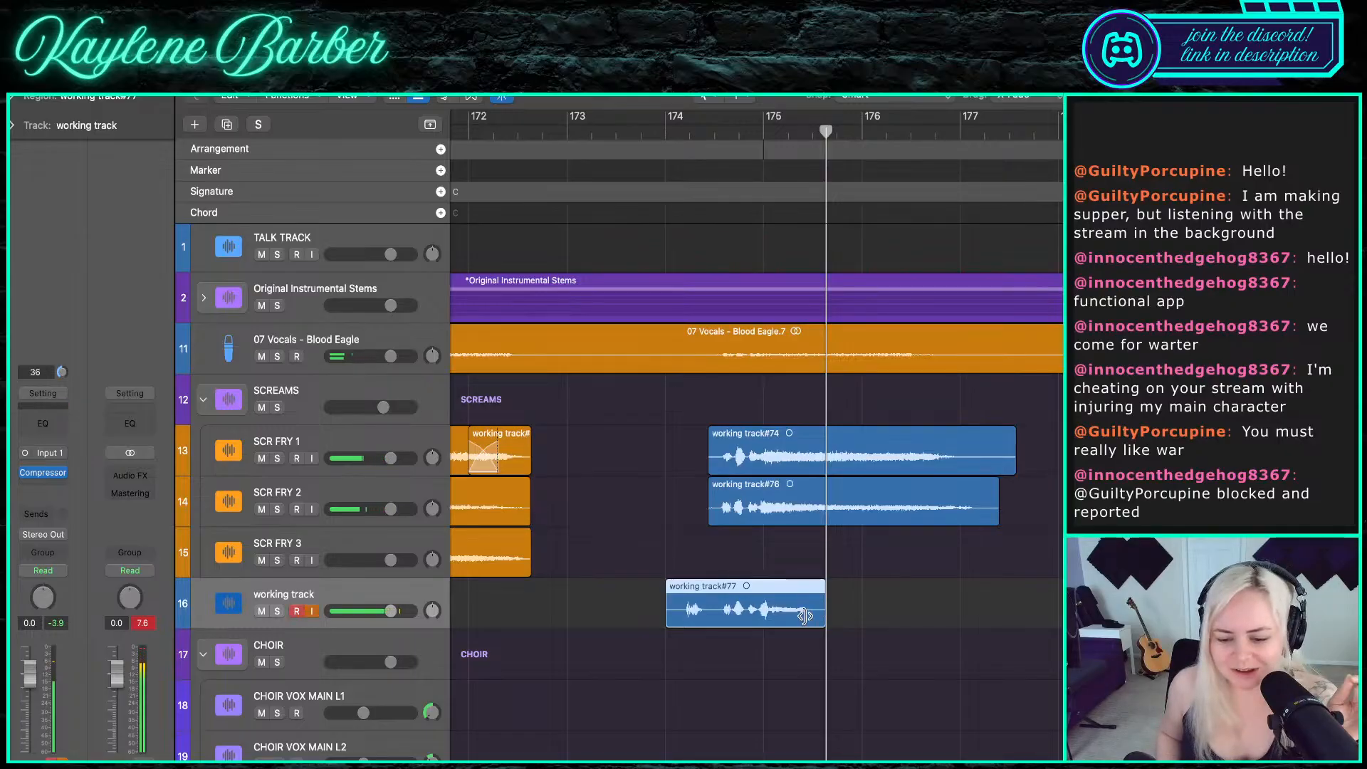
drag(804, 616, 757, 616)
drag(670, 615, 733, 555)
- Record the rest of the third take from just past mid-bar 174 and join it to the opening on SCR FRY 3 just before bar 175
click(721, 131)
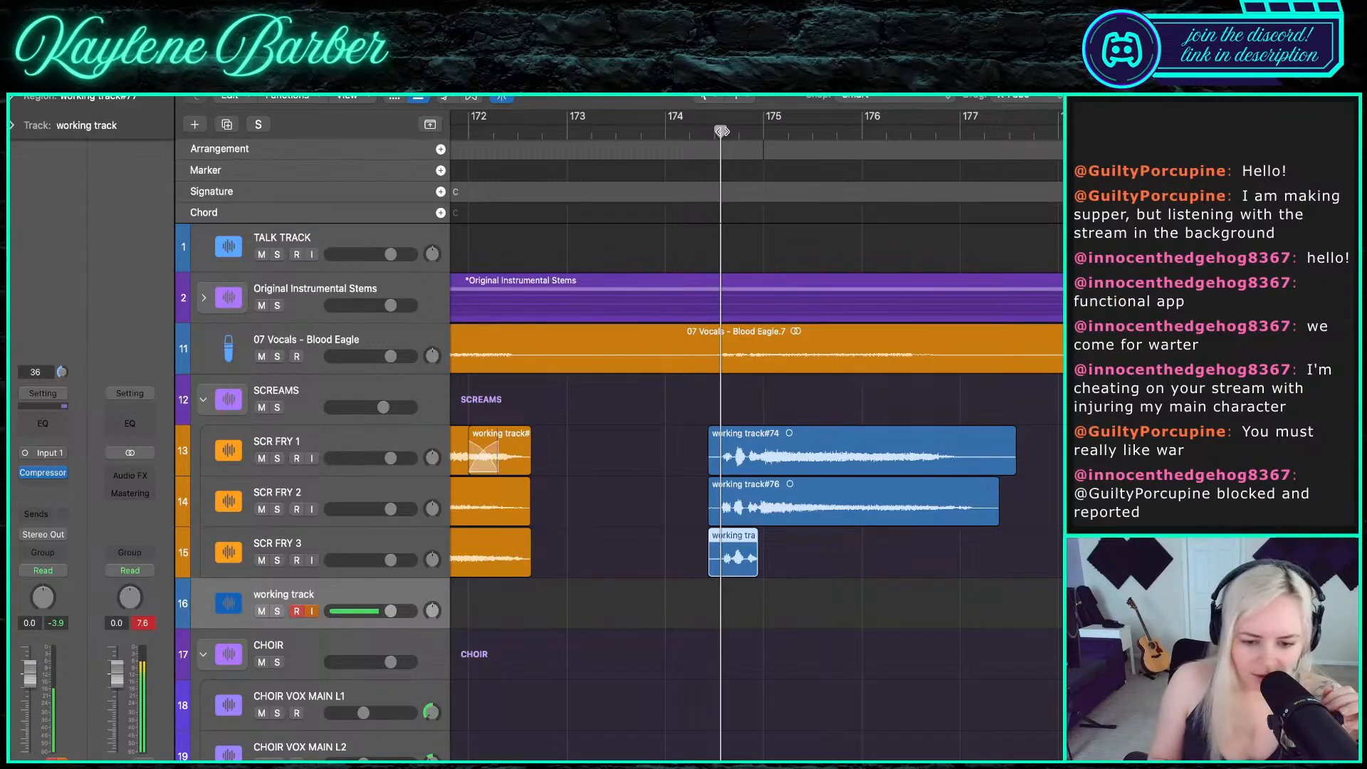
key(space)
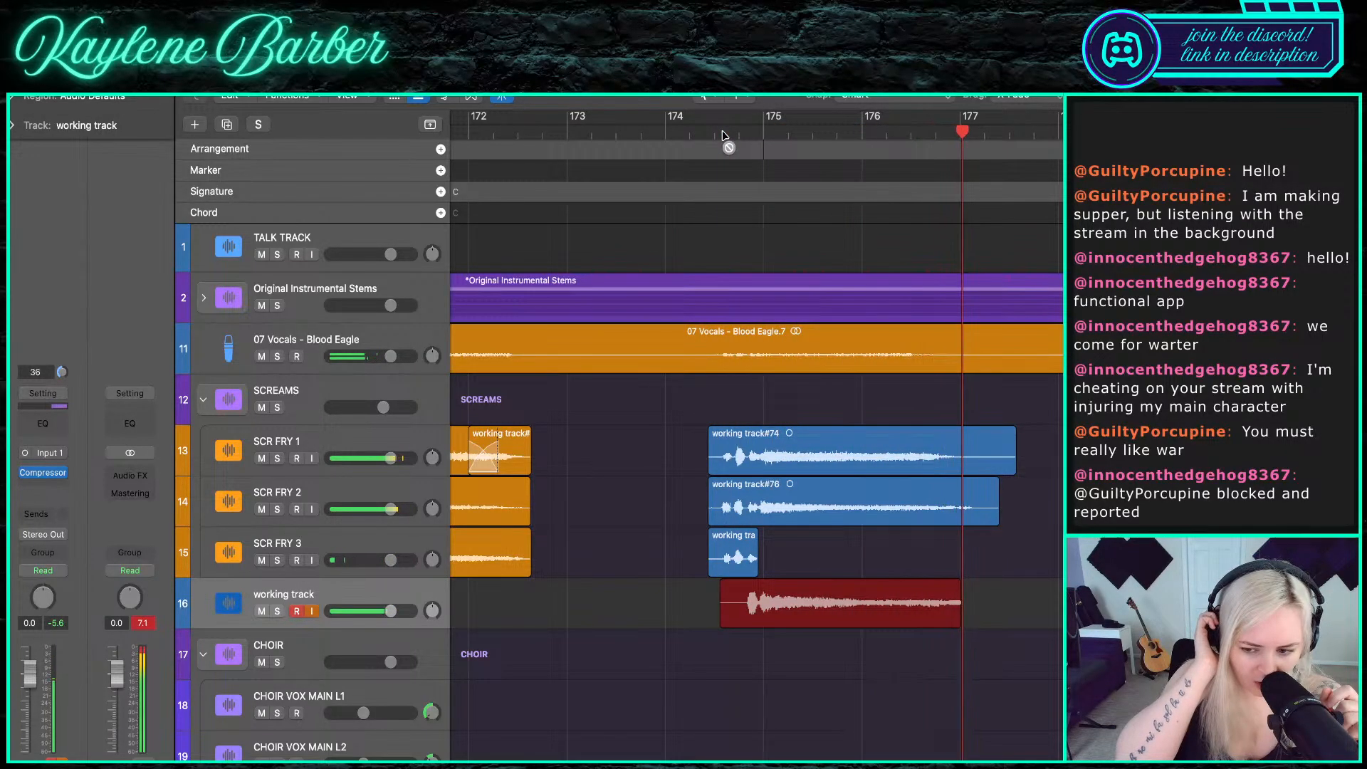
key(space)
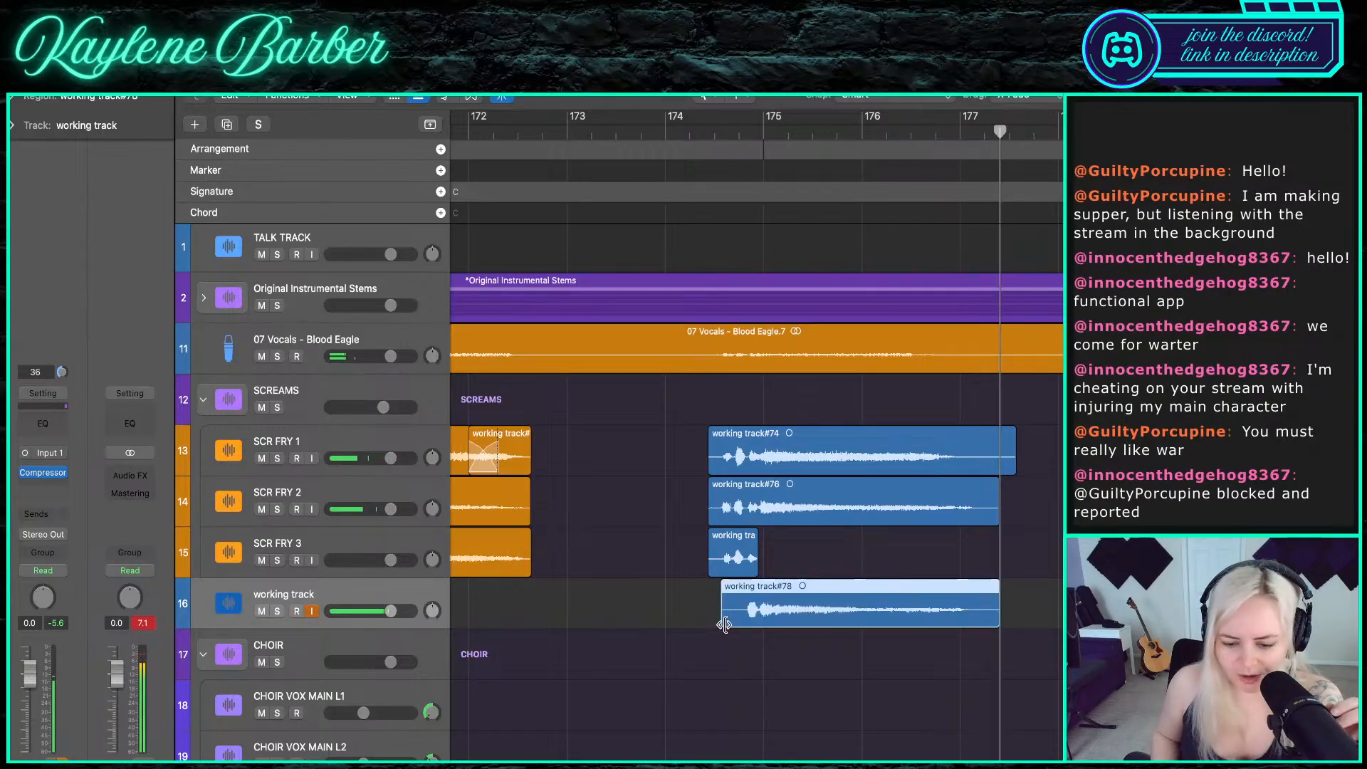
drag(723, 624, 784, 556)
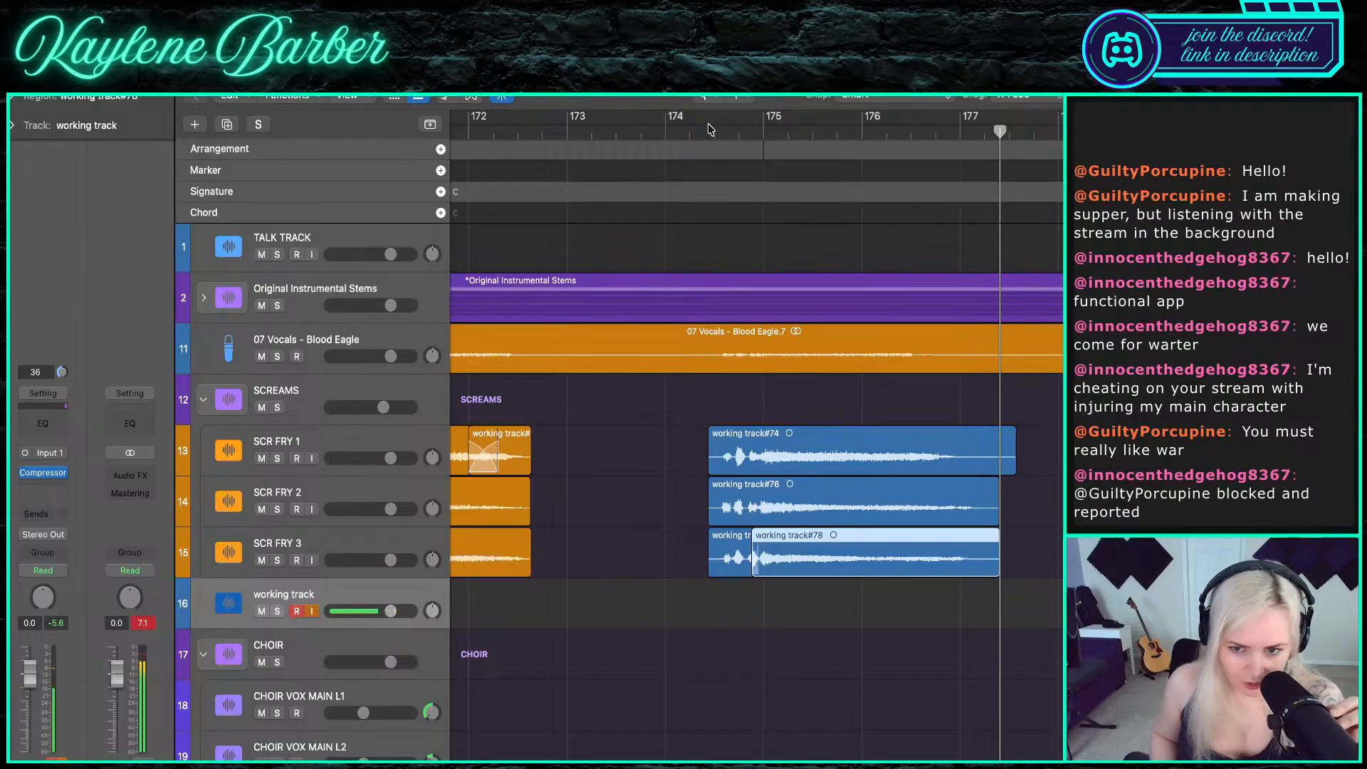
- Play the three layered takes from bar 174 and mute the 07 Vocals - Blood Eagle track
key(space)
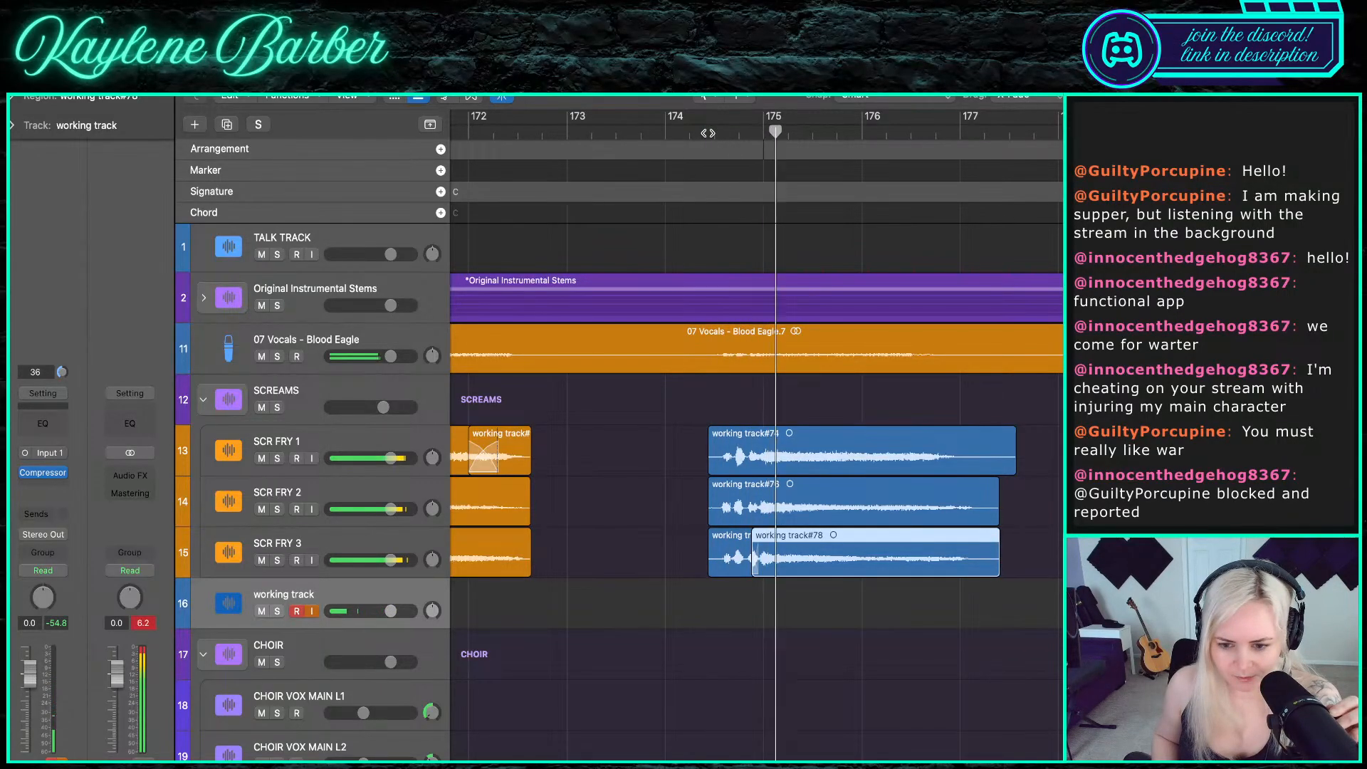
click(261, 356)
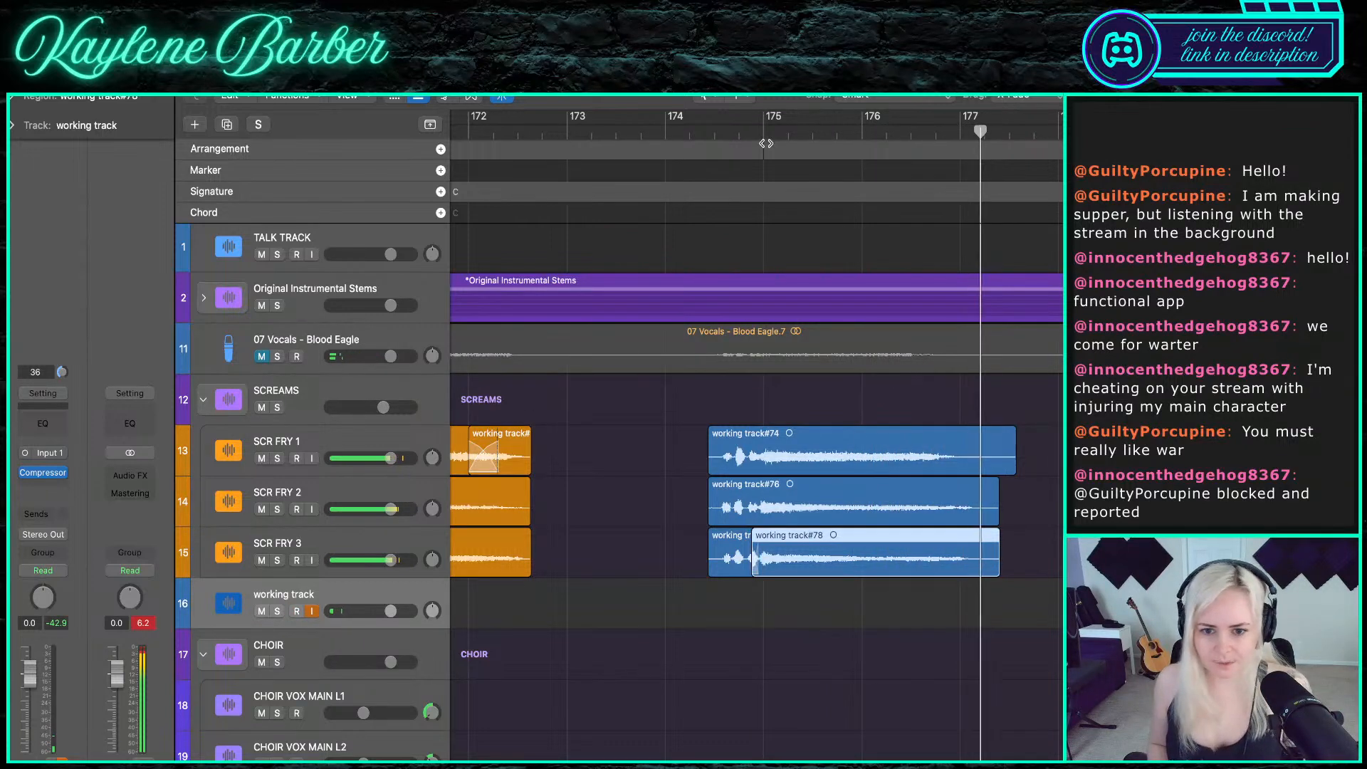
- Record a replacement ending on the working track from late in bar 174 to about a third into bar 177
click(737, 129)
key(r)
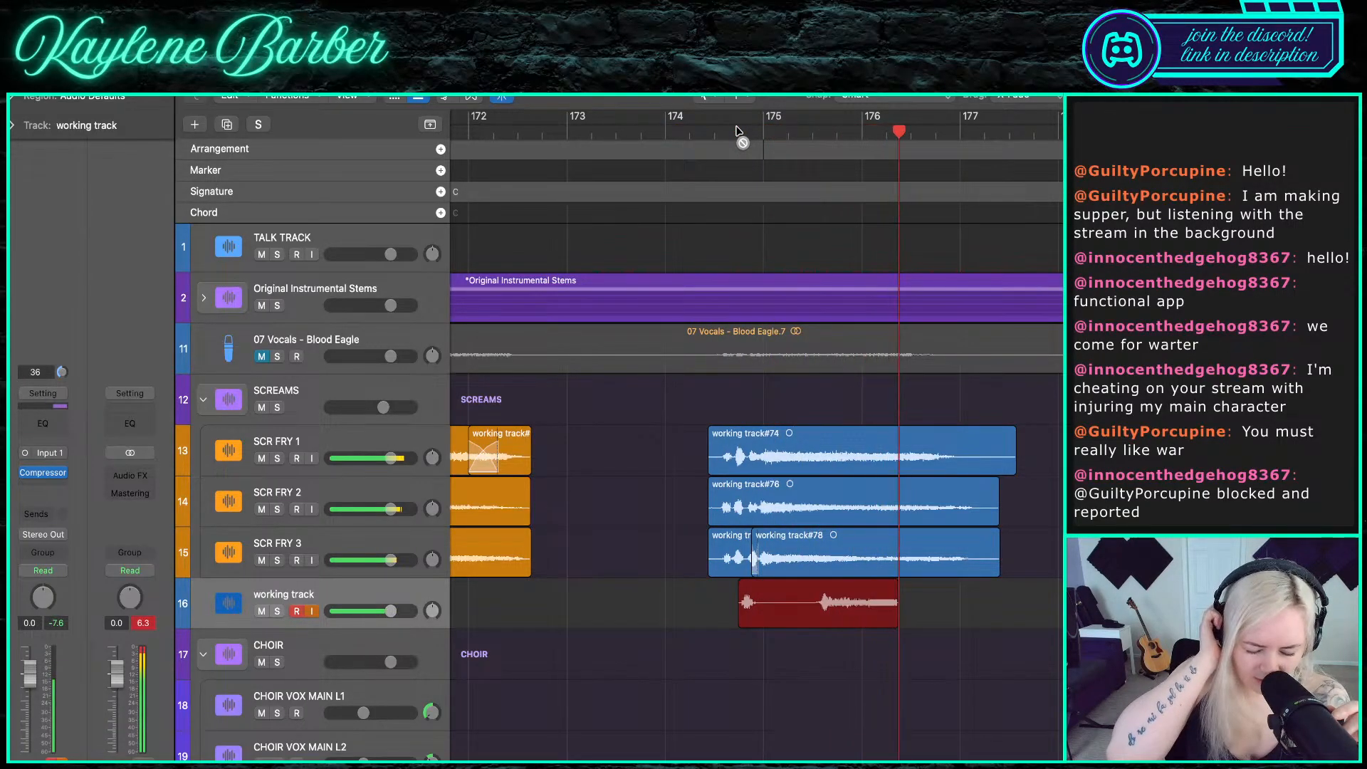
key(space)
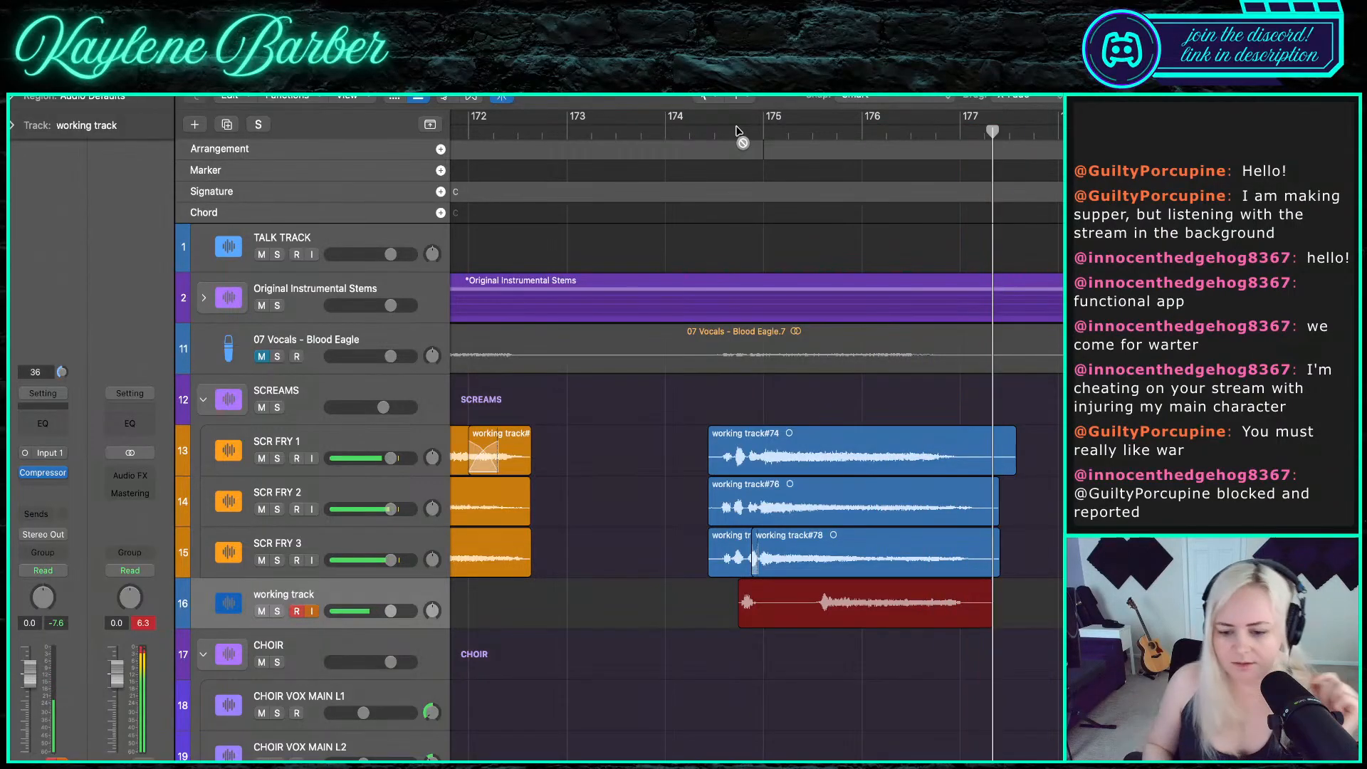
- Replace the SCR FRY 3 ending from past mid-bar 175 with the trimmed new recording, overlapping the shortened take, and play the result
drag(743, 622, 831, 622)
click(990, 571)
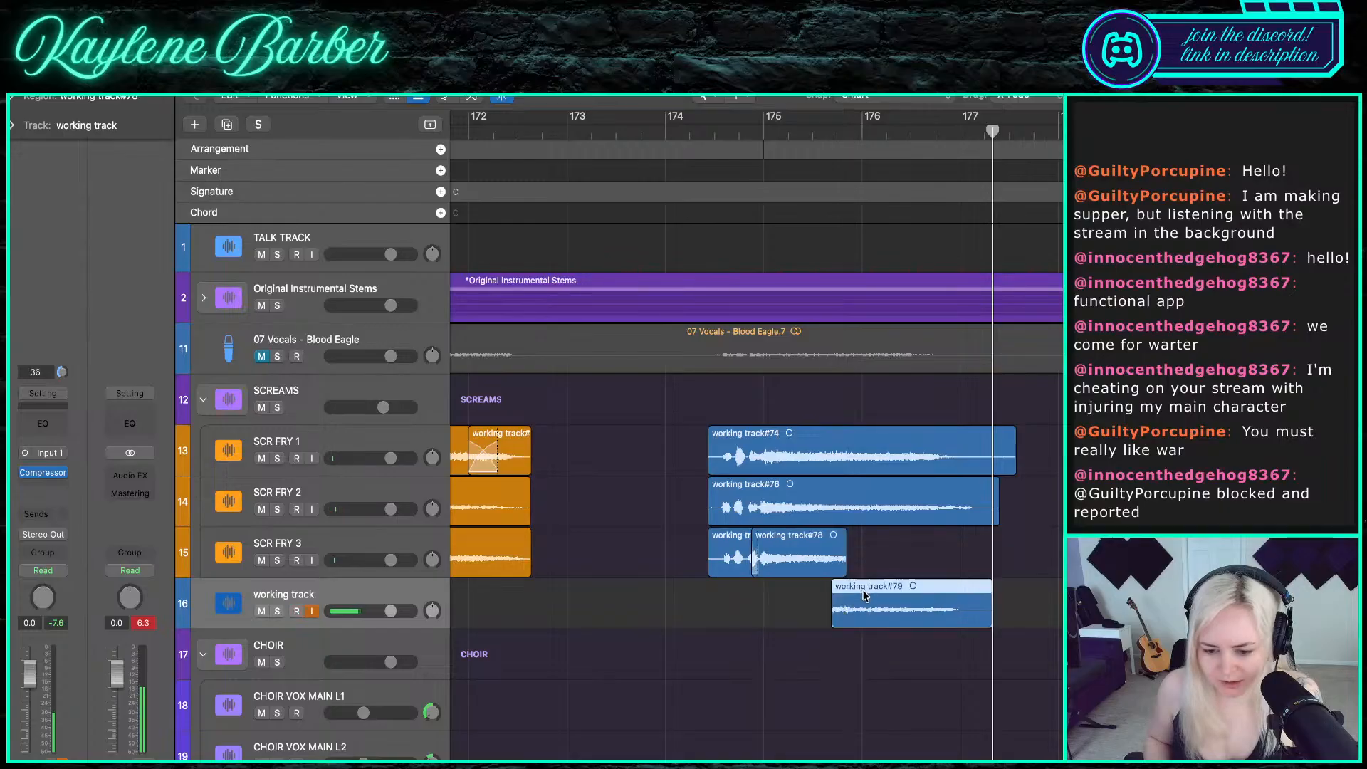
drag(911, 604, 911, 554)
double_click(769, 135)
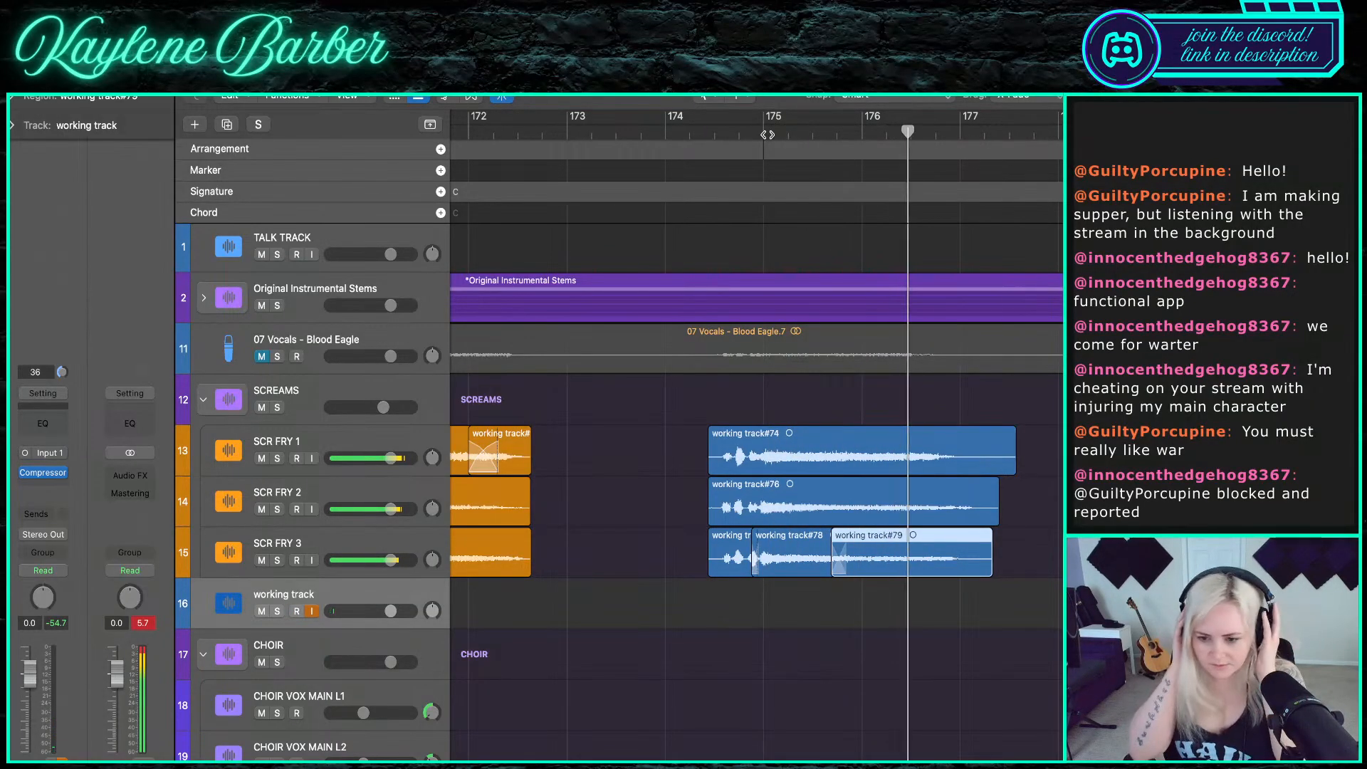
- Play the phrase from mid-bar 174 and add a fade-in to the start of the takes on SCR FRY 1, 2 and 3
click(708, 134)
key(t)
key(a)
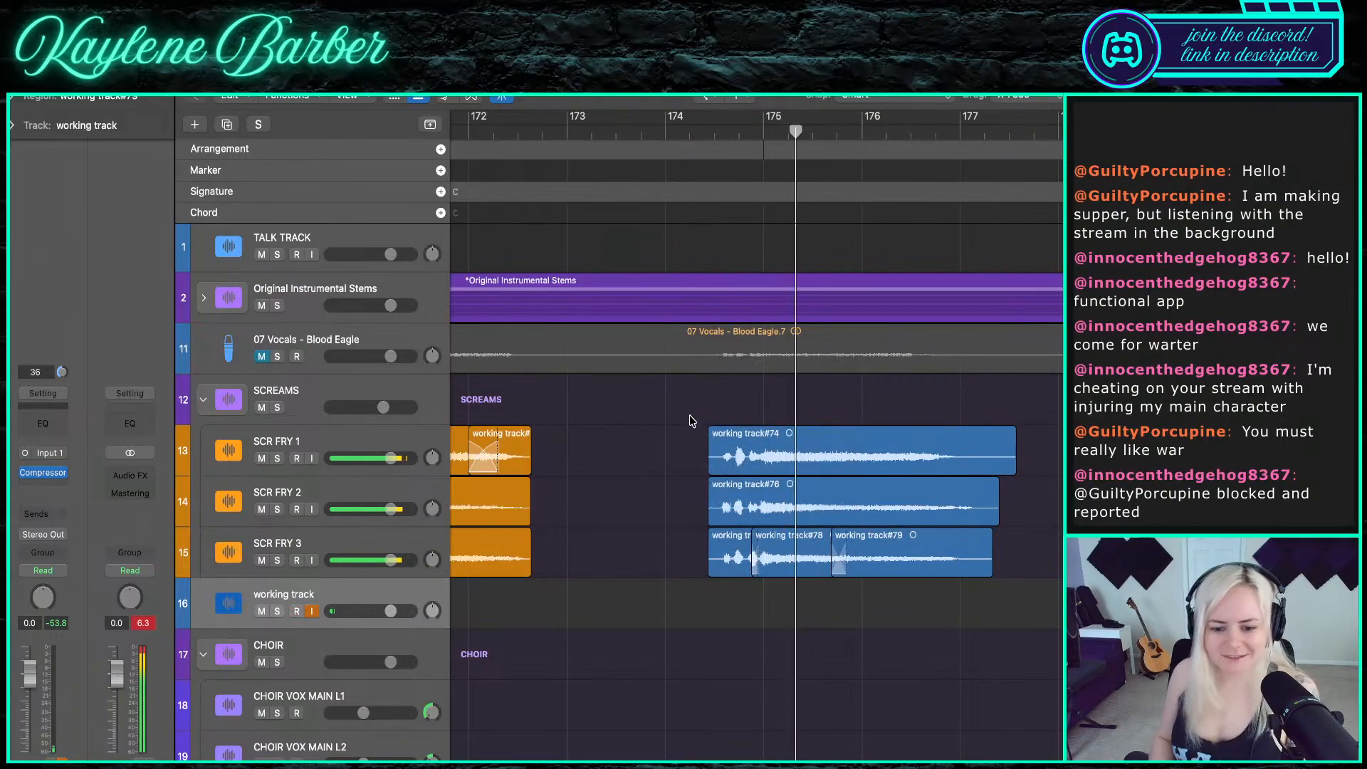
drag(690, 418, 721, 578)
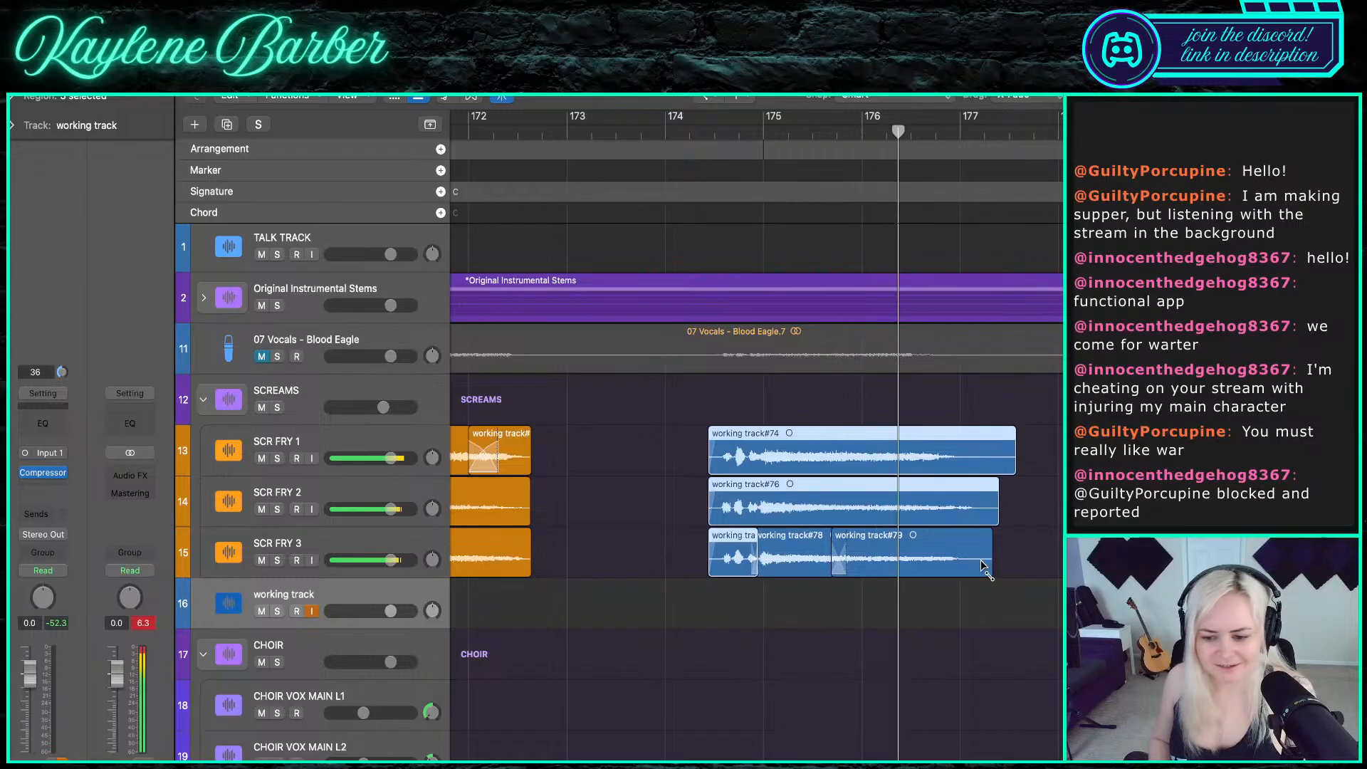
scroll(1002, 573, up, 3)
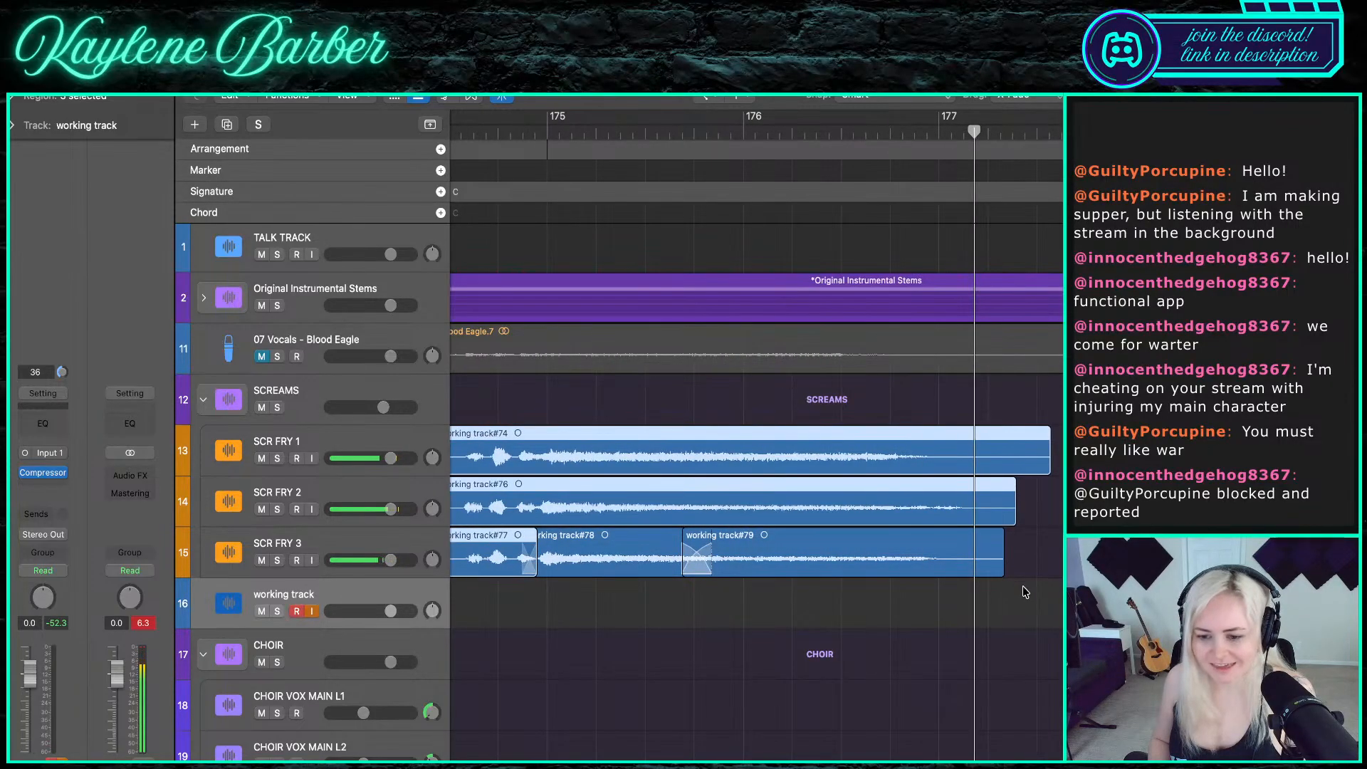
key(super+t)
key(t)
key(t)
key(super+z)
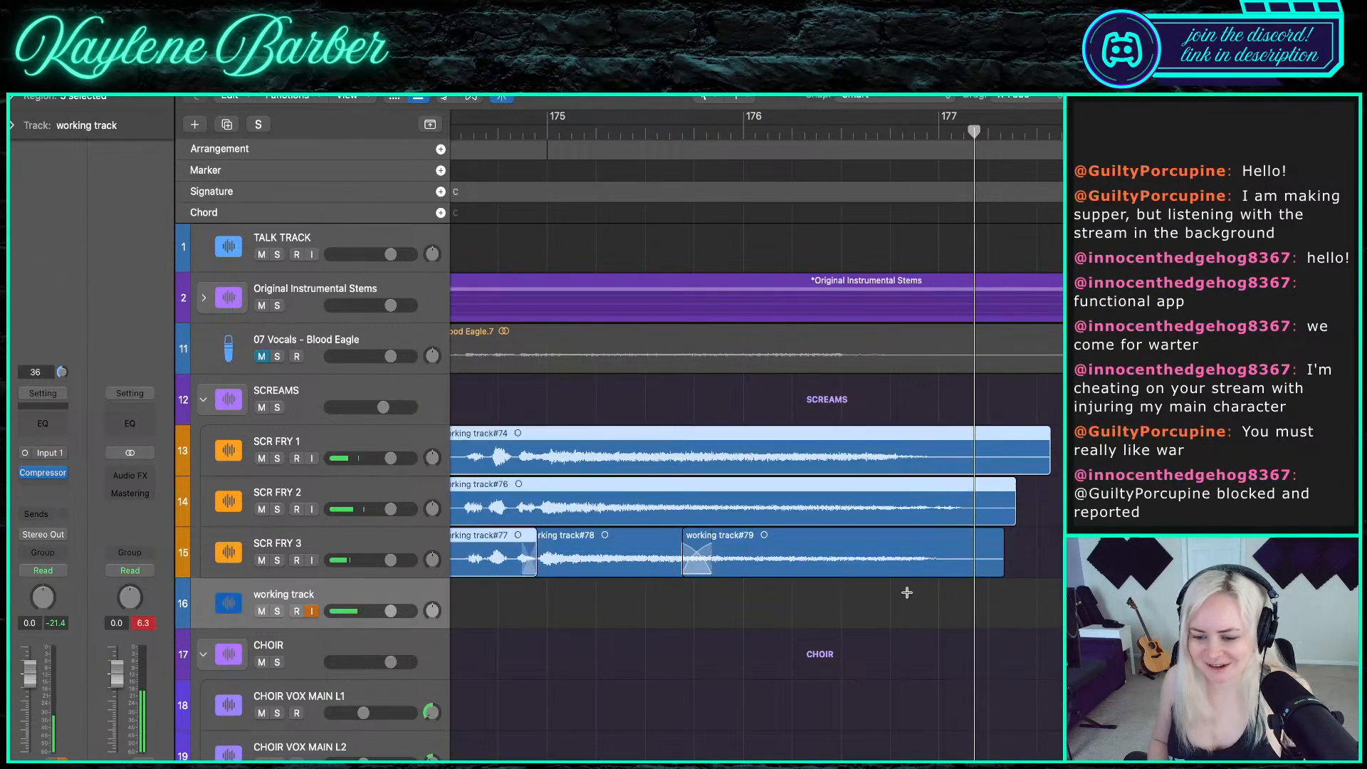
key(t)
key(t)
- Open the SCR FRY 1 take in the audio editor and compare its ending after bar 176 with SCR FRY 3's
click(895, 134)
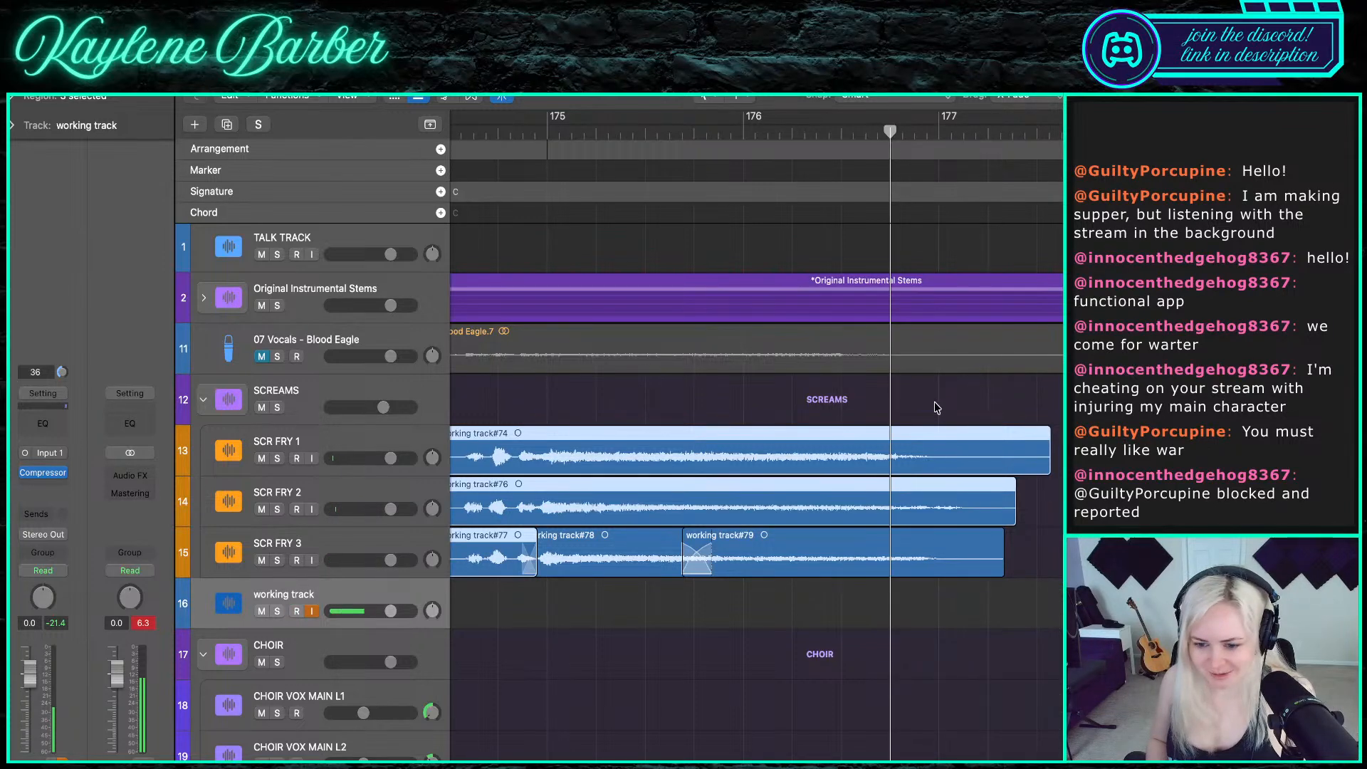
double_click(914, 460)
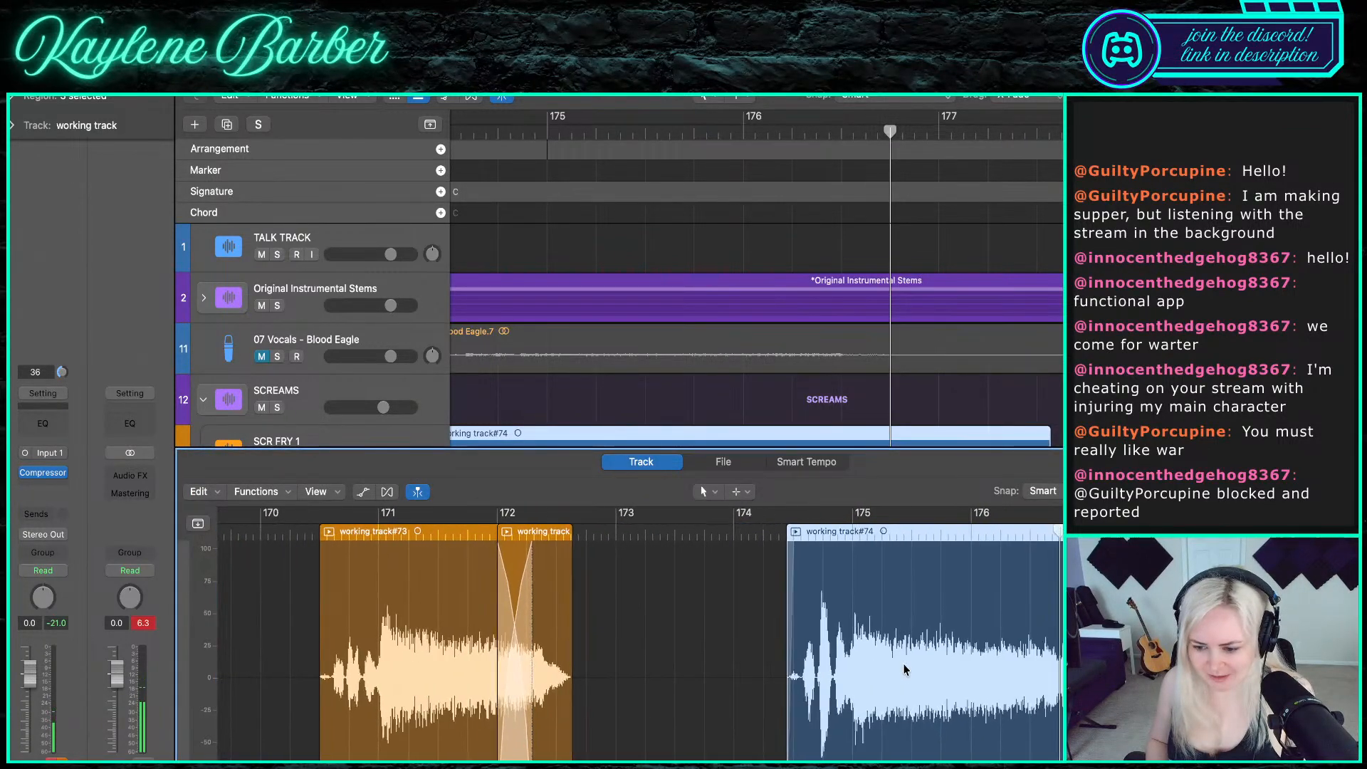
scroll(935, 436, down, 3)
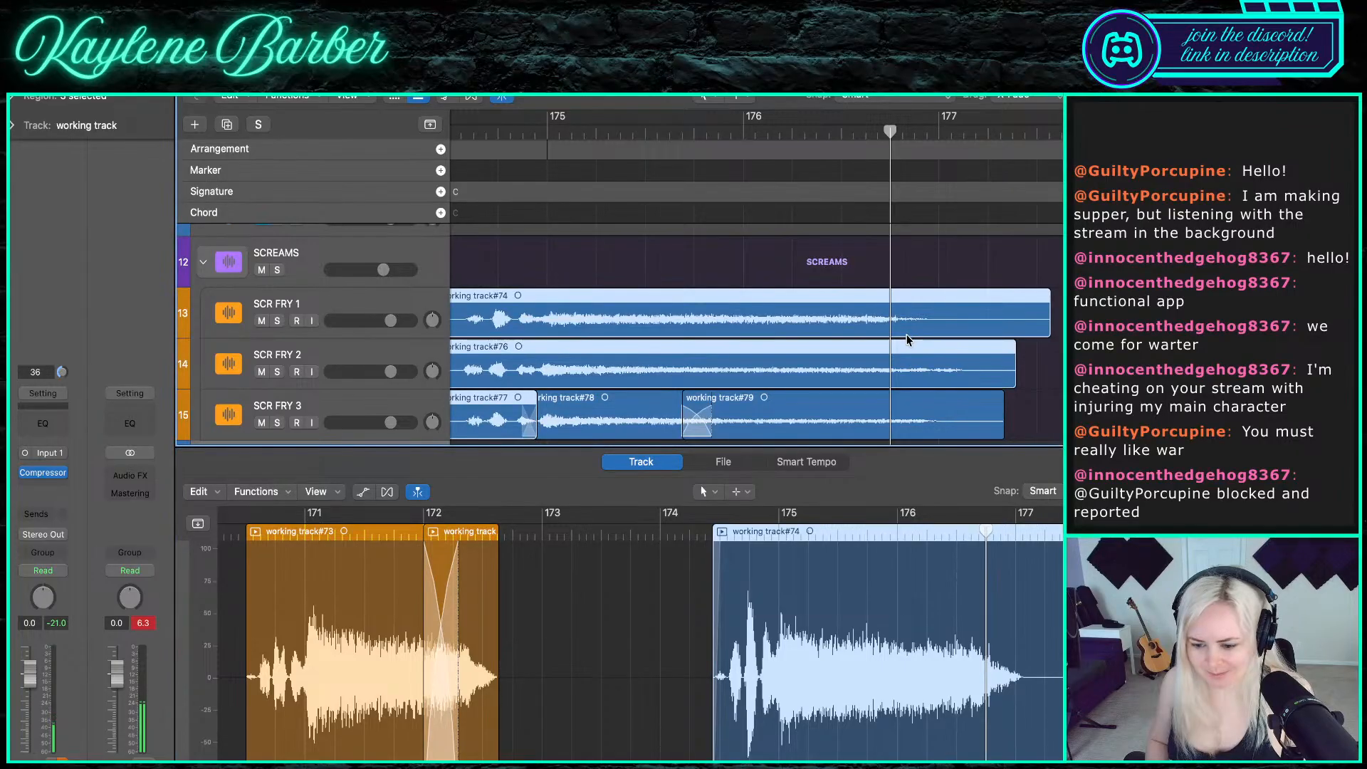
click(929, 344)
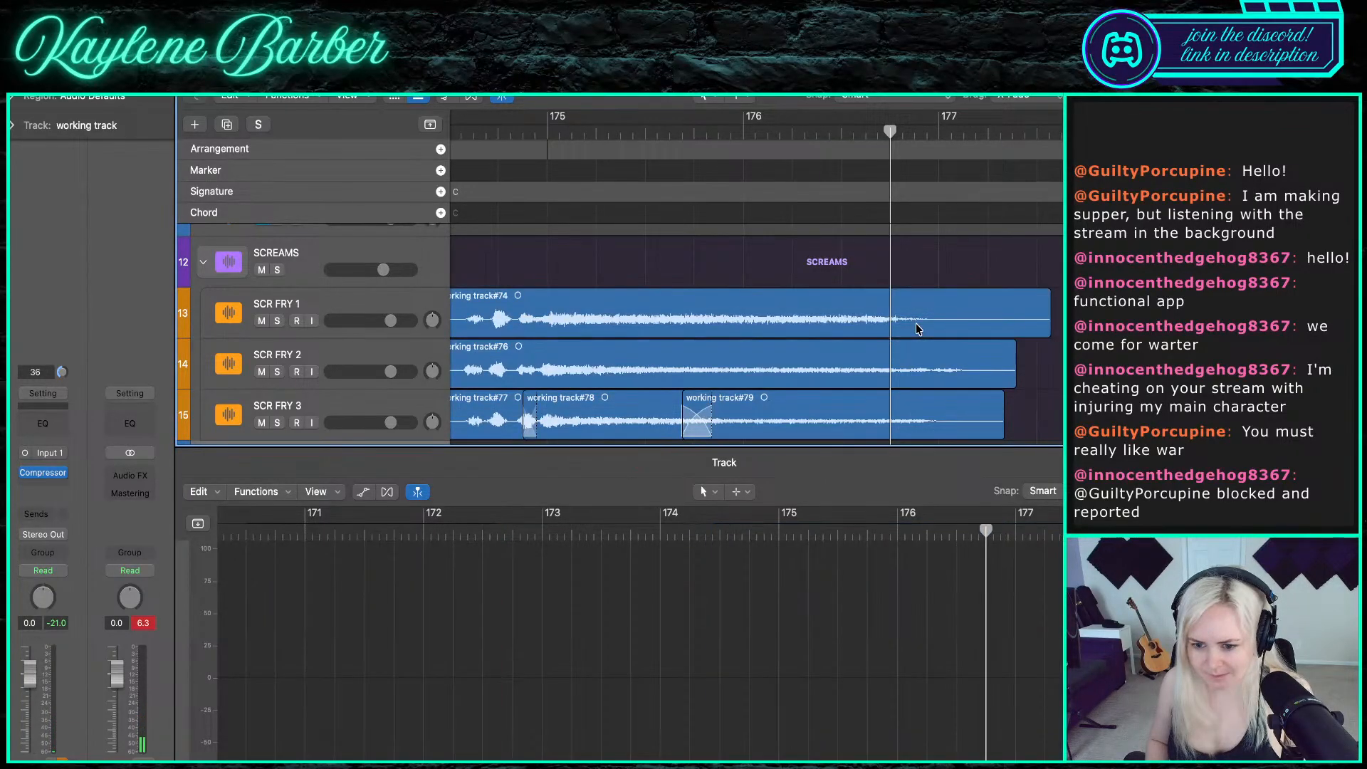
click(918, 430)
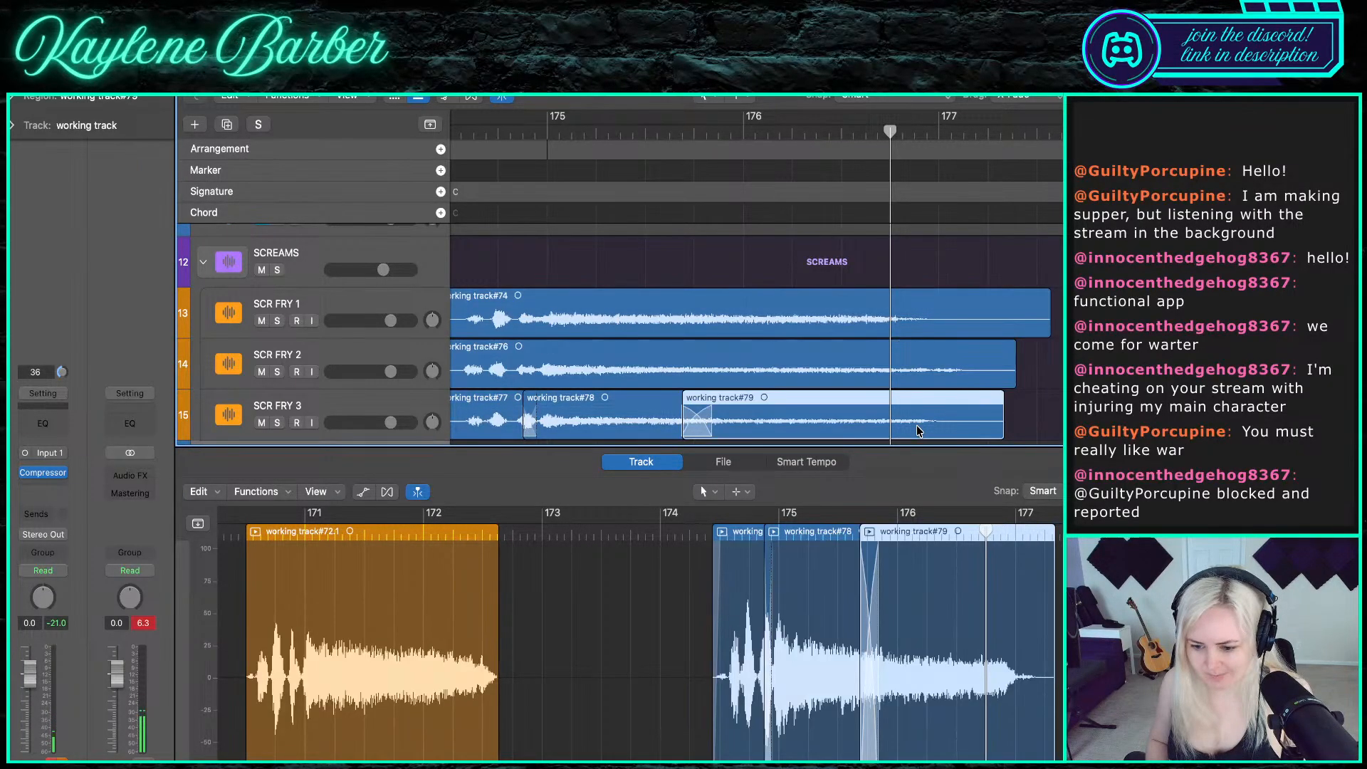
- Inspect the ending of the SCR FRY 2 take around bar 177 in the audio editor against the other layers
scroll(918, 431, up, 3)
scroll(918, 431, down, 5)
scroll(918, 431, down, 1)
scroll(919, 431, up, 3)
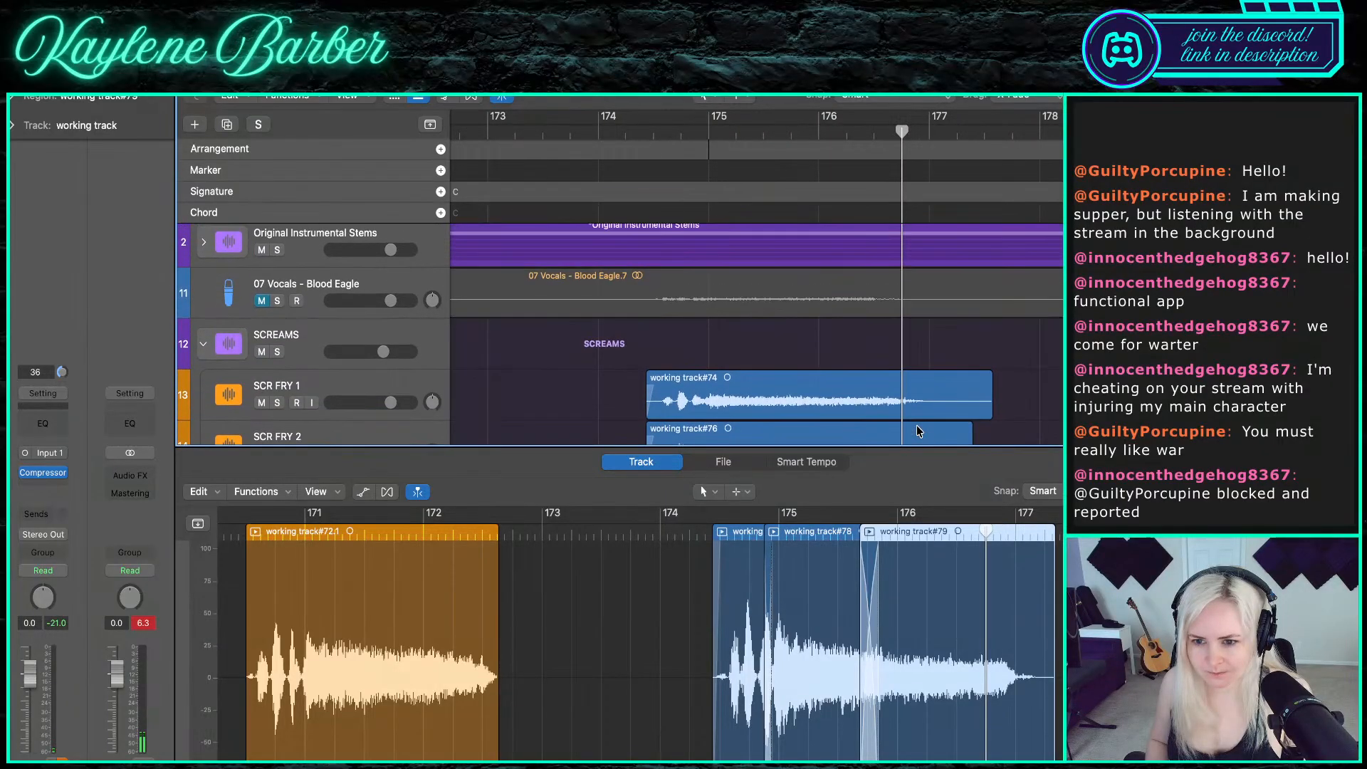
scroll(919, 430, down, 3)
scroll(918, 430, up, 4)
click(943, 128)
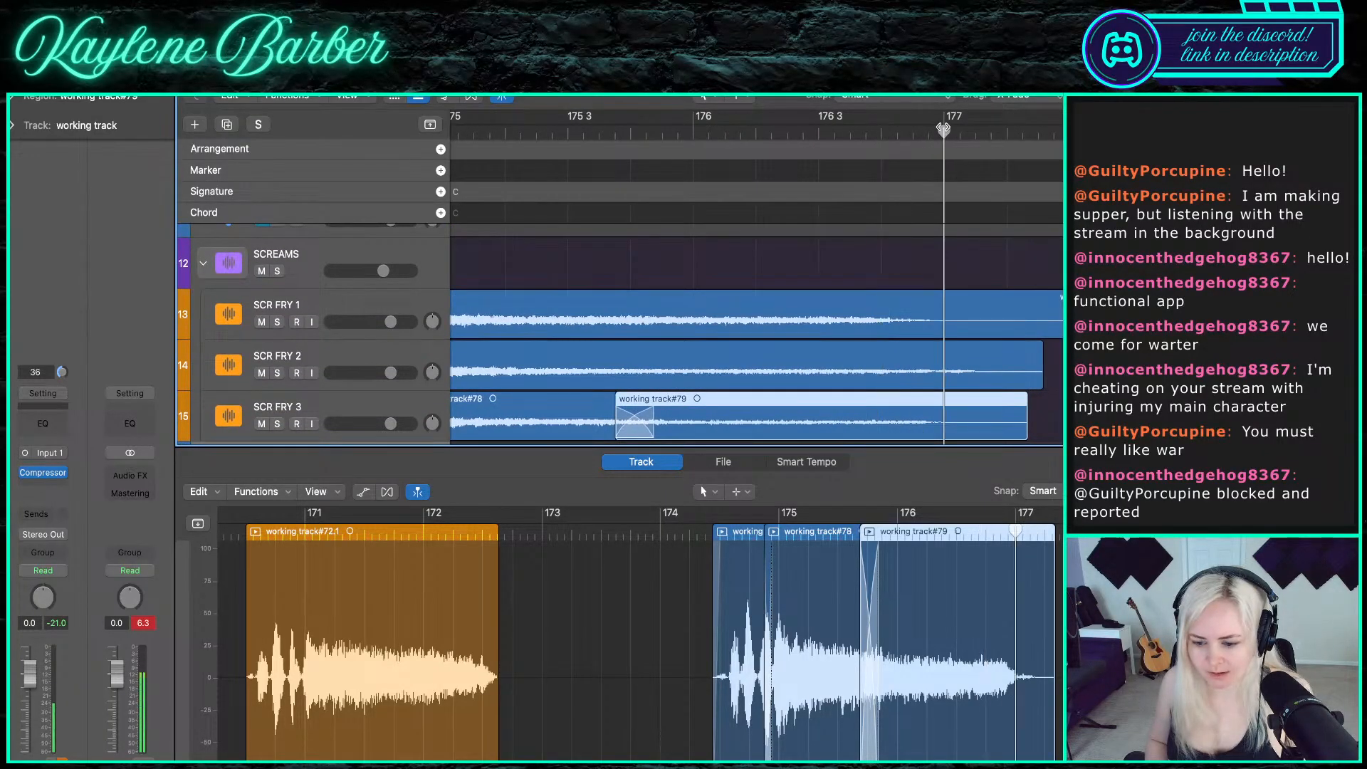
click(949, 368)
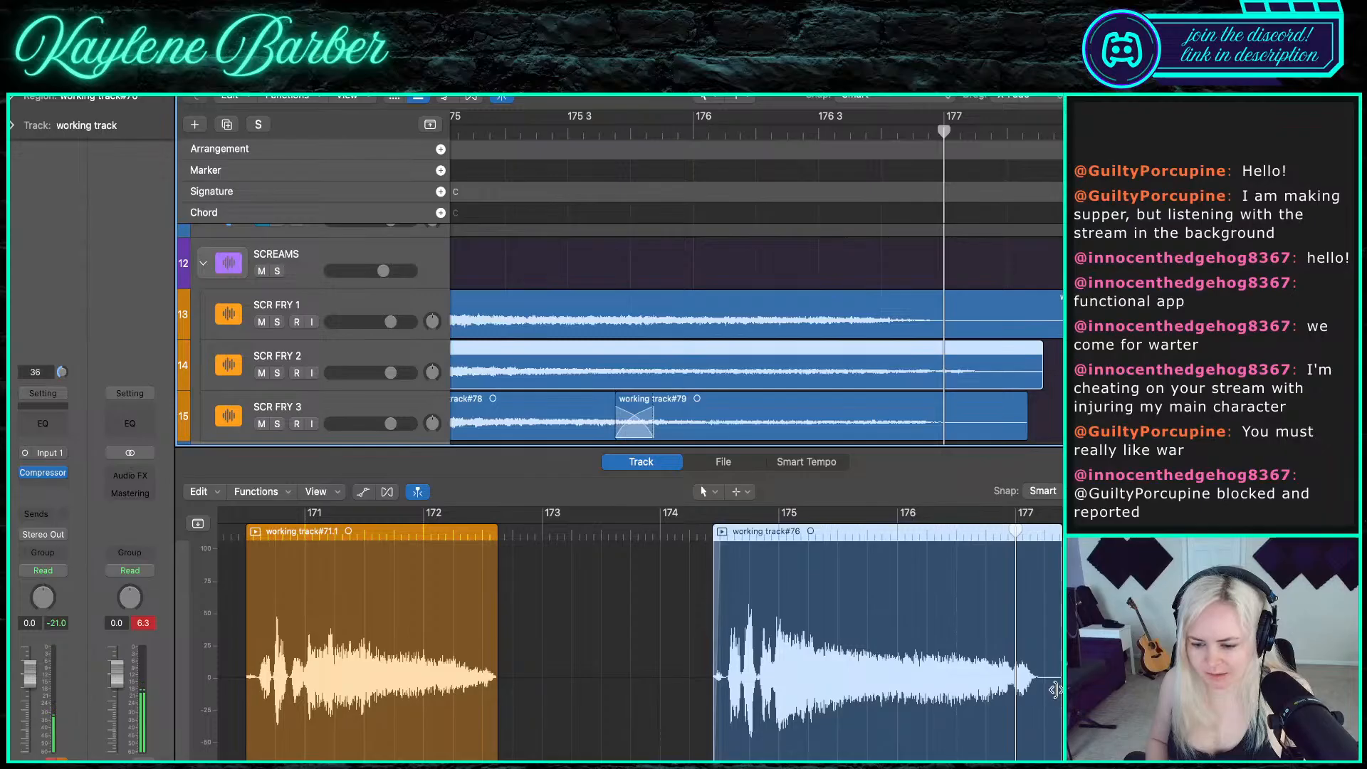
scroll(1055, 689, up, 5)
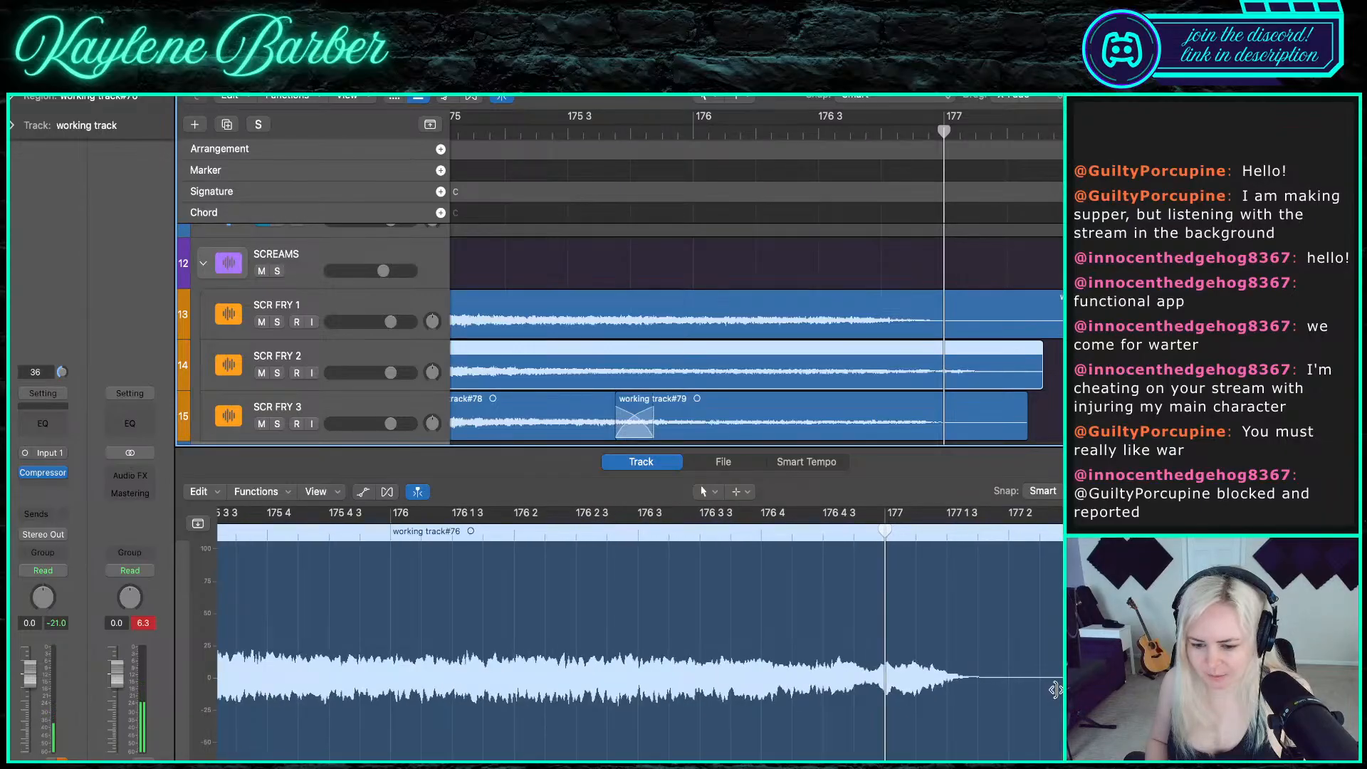
- Play the SCR FRY 2 ending from bar 177 on its own and release its solo
click(278, 374)
key(space)
key(space)
click(278, 374)
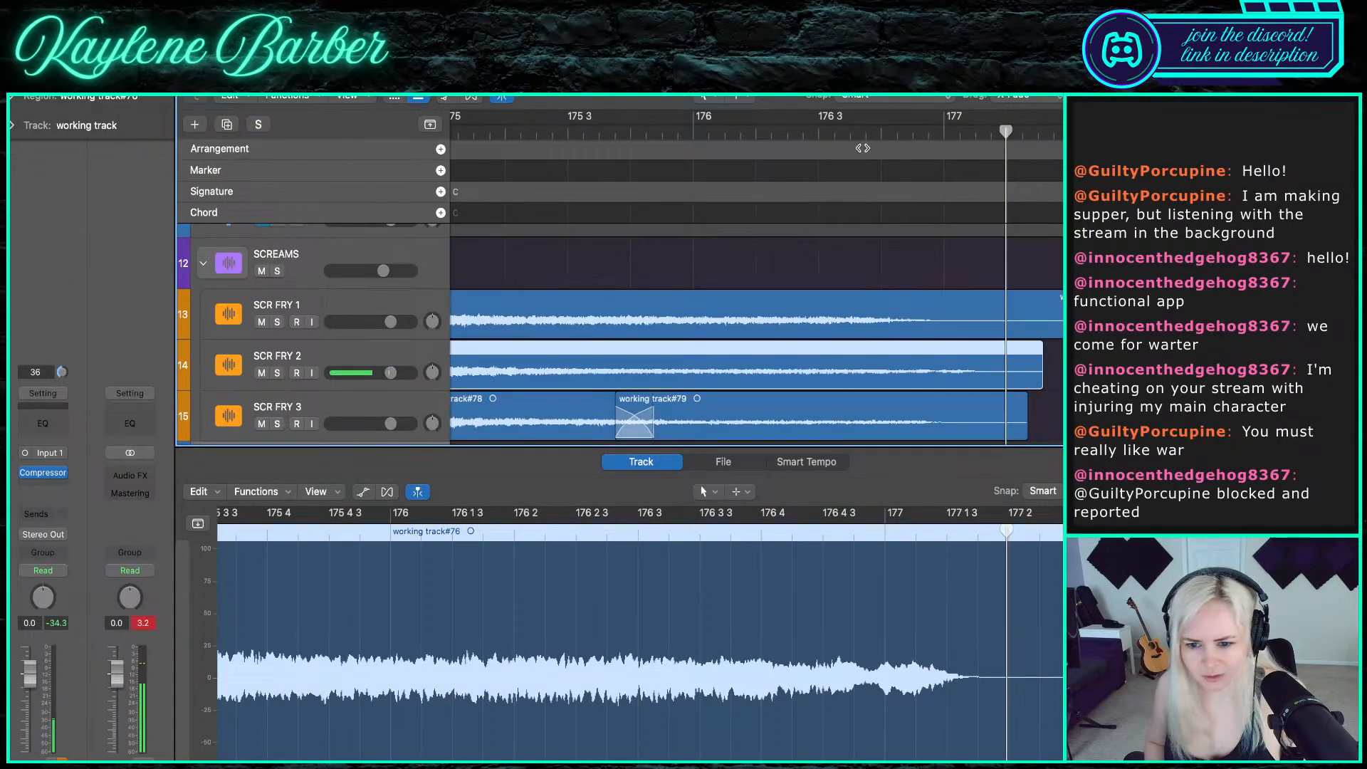
- Play the SCR FRY 1 ending from mid-bar 176 on its own and release its solo
click(824, 133)
click(278, 321)
key(space)
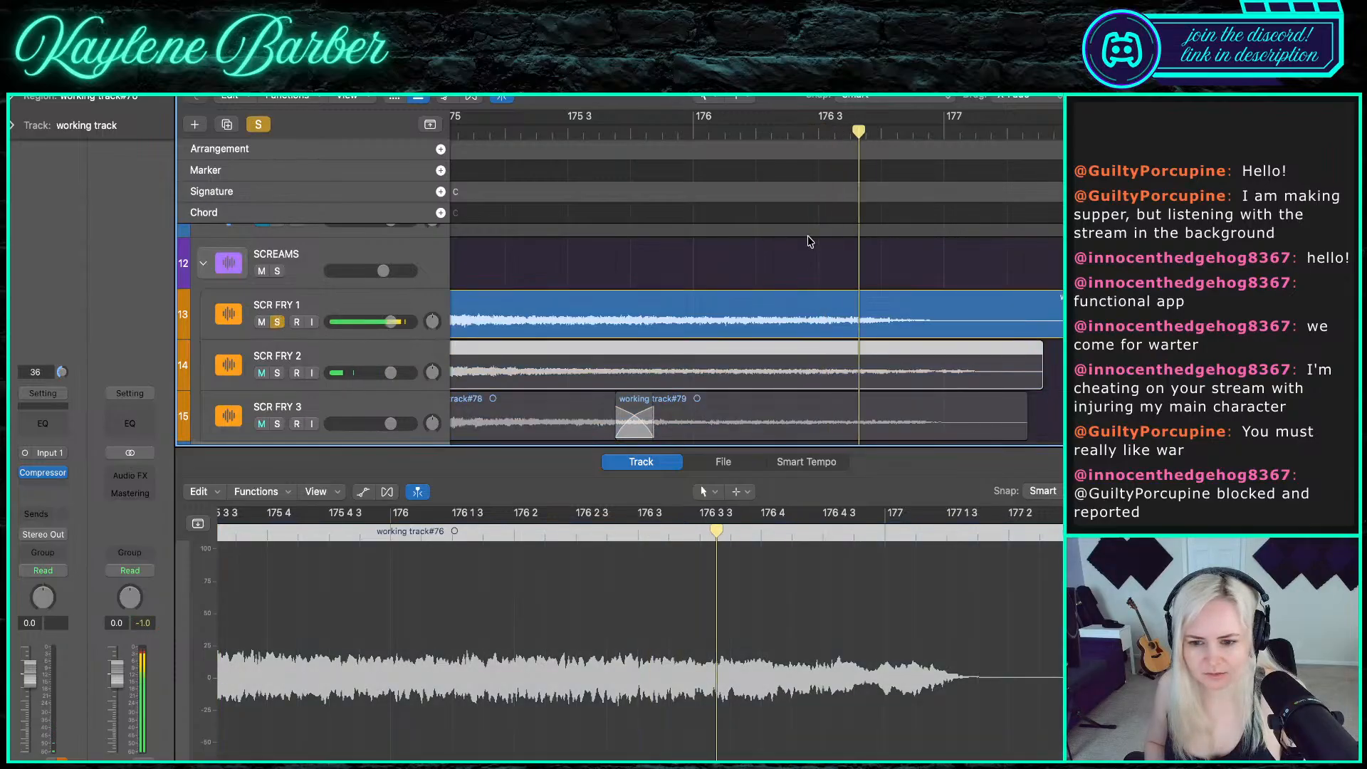
click(940, 135)
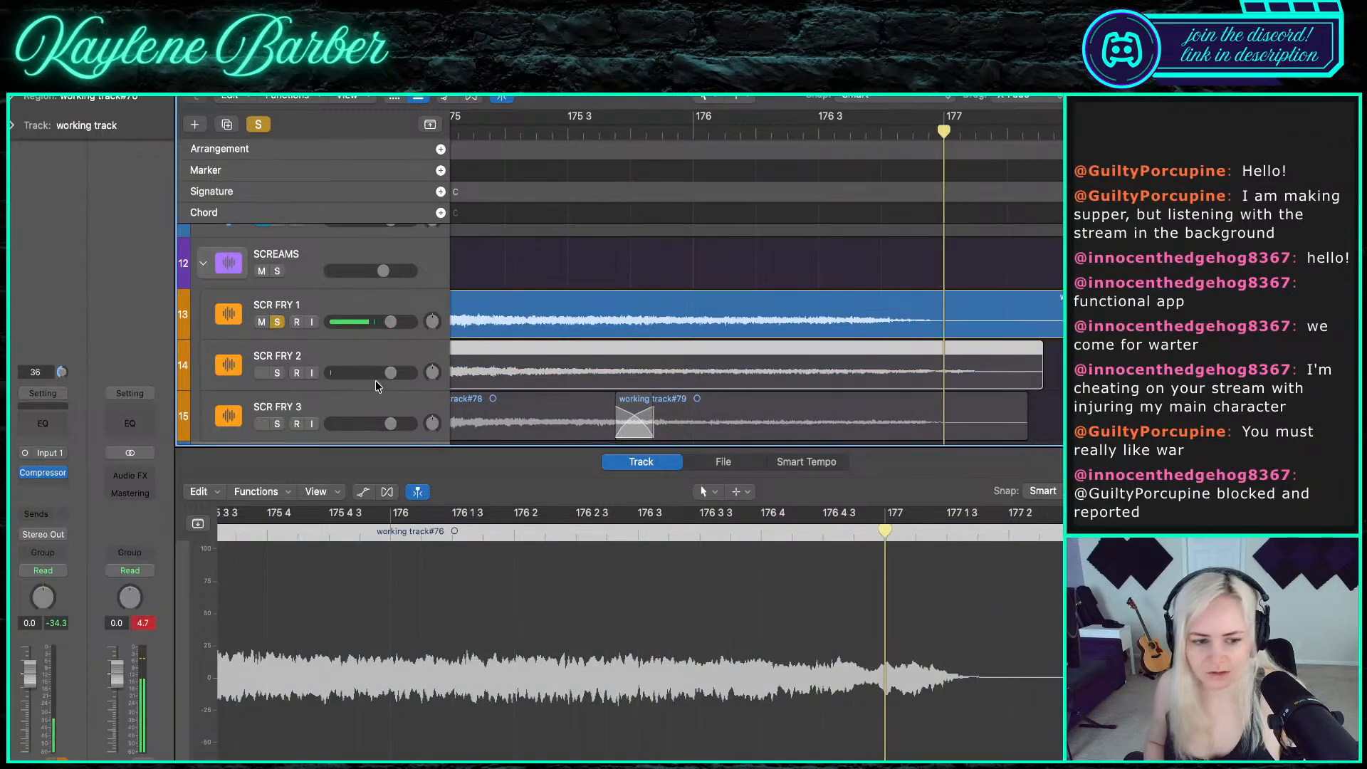
click(278, 322)
- Play the SCR FRY 3 ending from just past mid-bar 176 on its own and release its solo
click(278, 424)
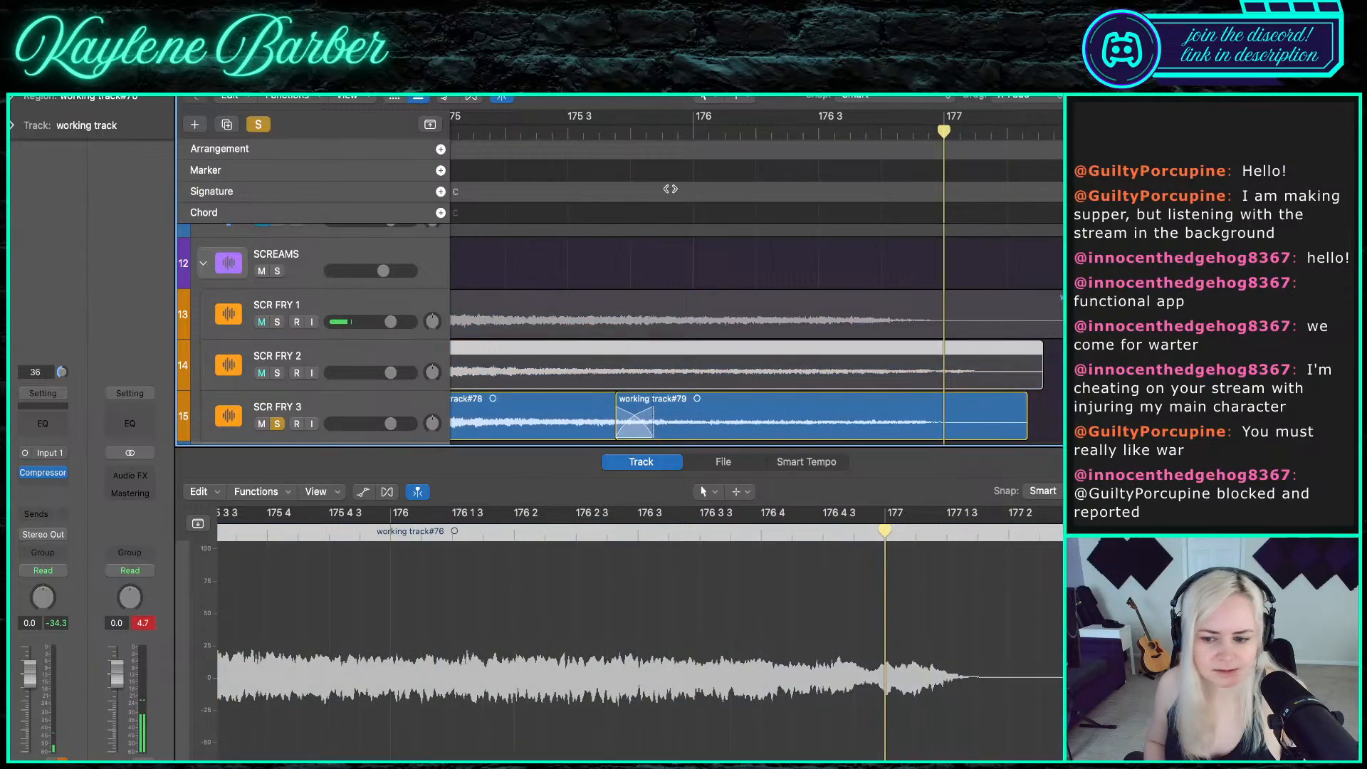
click(868, 141)
click(845, 132)
key(space)
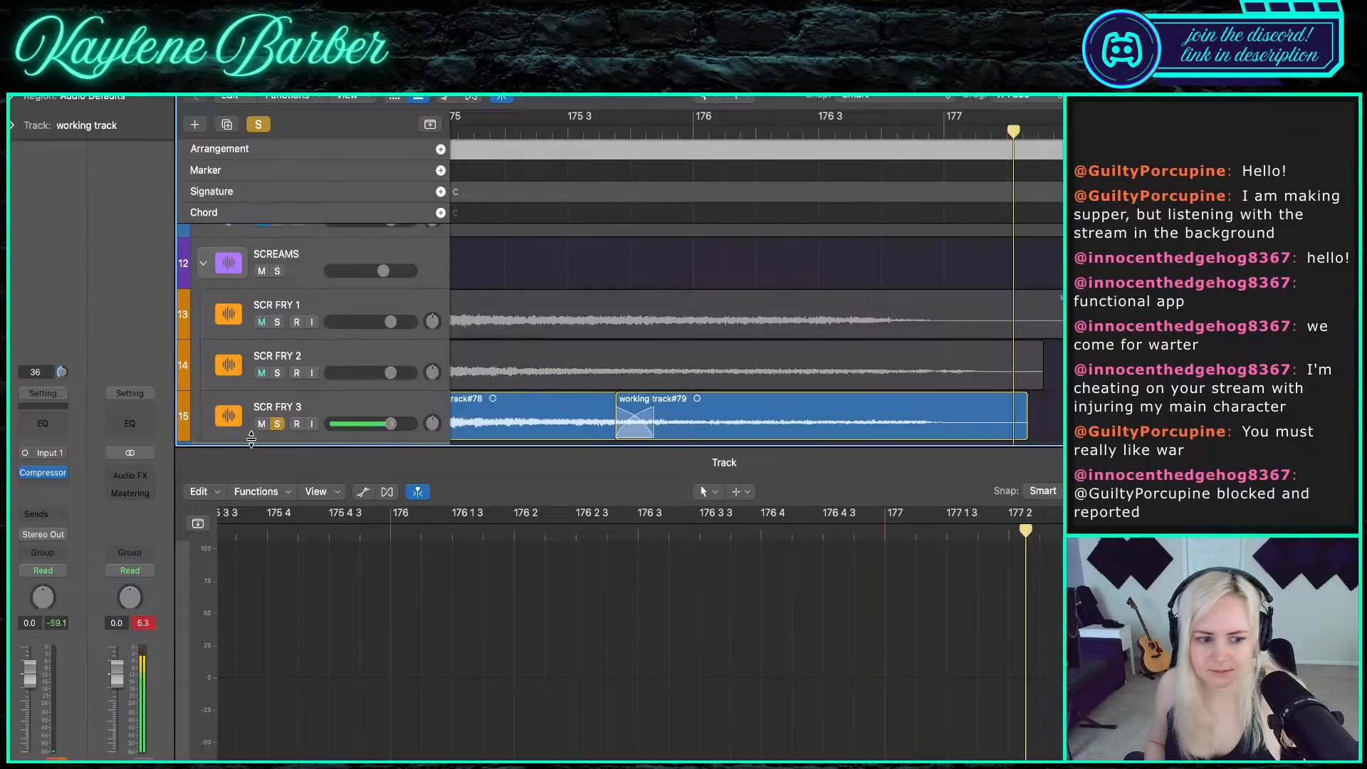
click(278, 424)
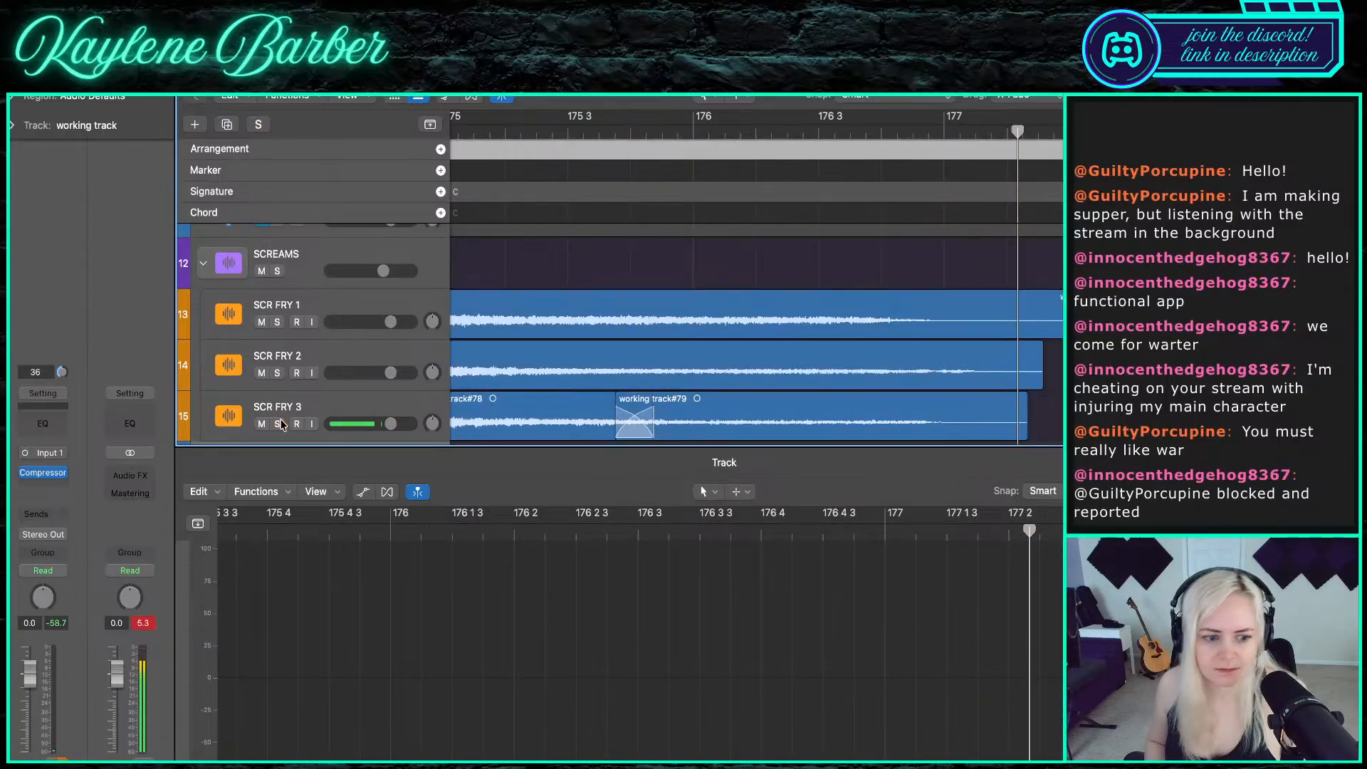
- Play the three endings together and cut all three takes off about a fifth into bar 177, deleting the tails
click(882, 134)
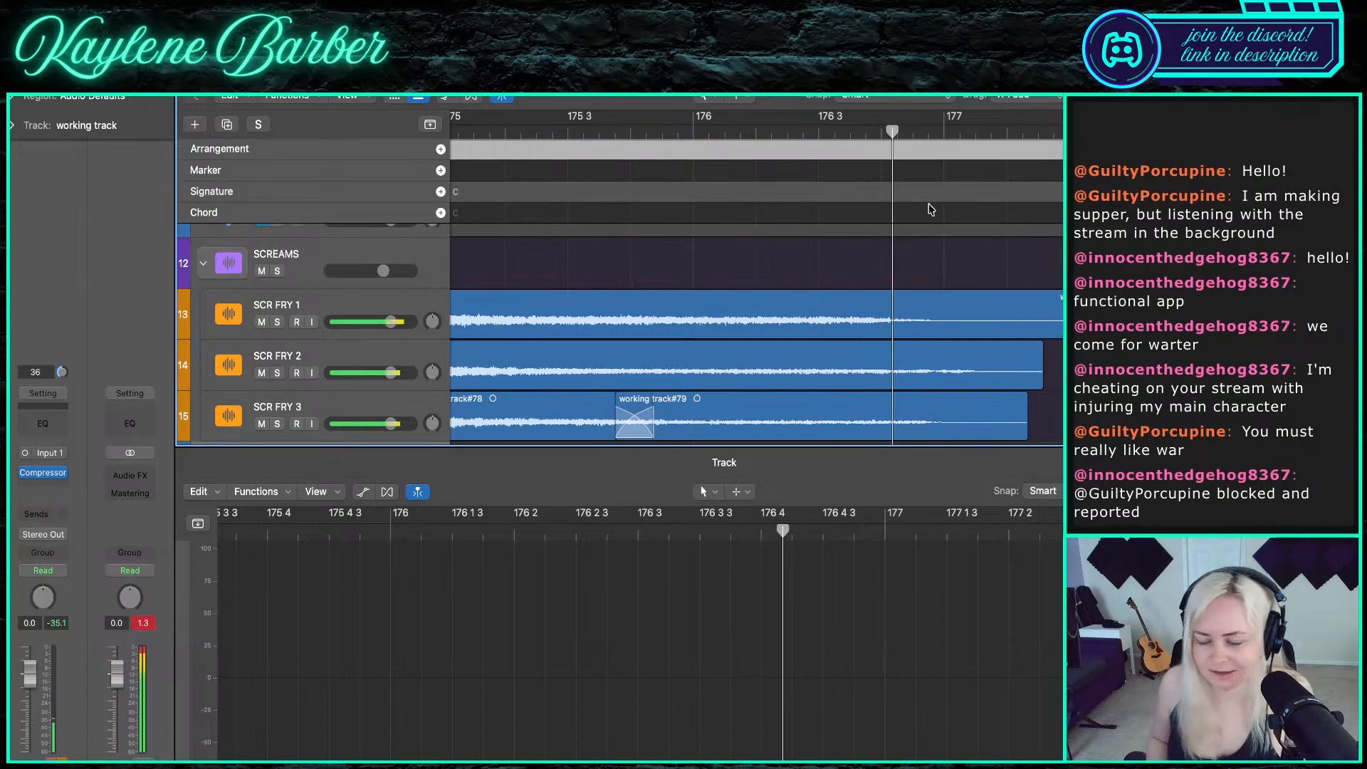
drag(965, 267, 1020, 407)
key(super+t)
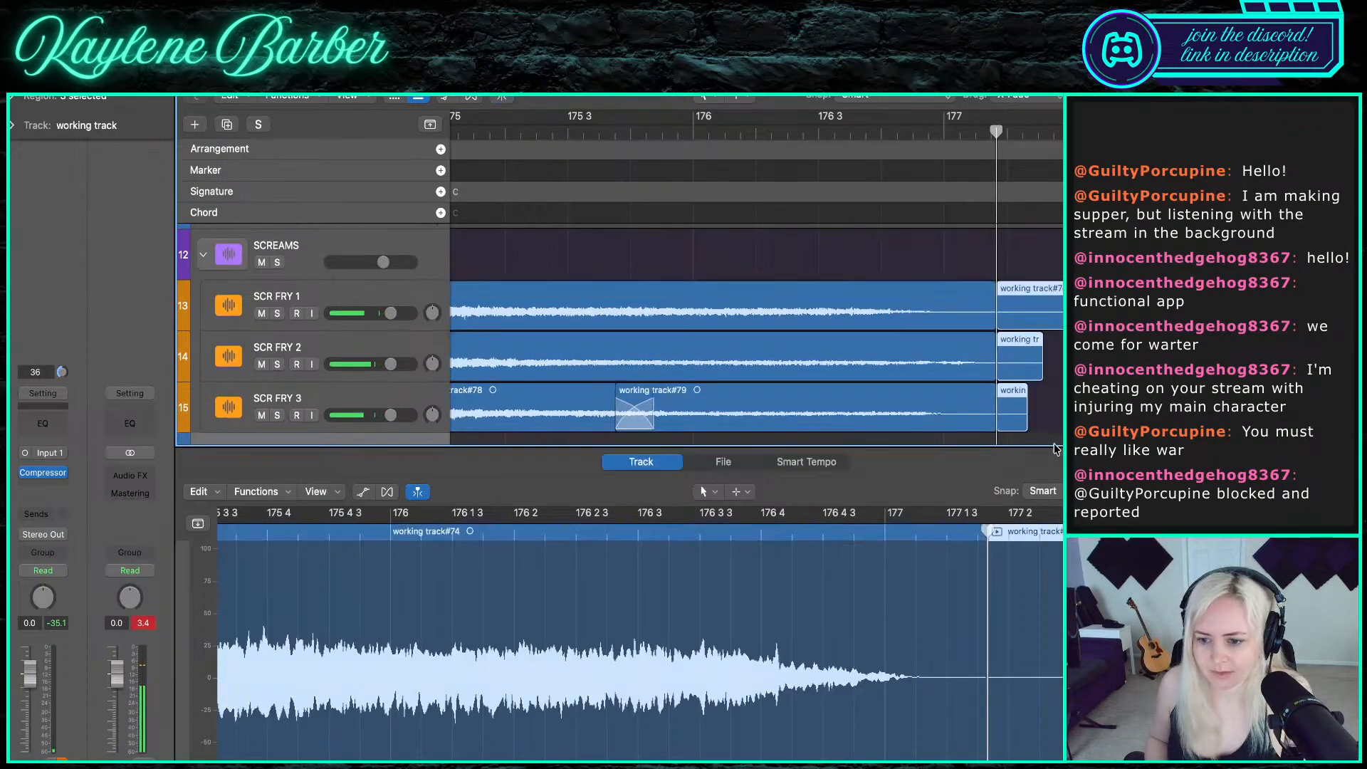
key(Delete)
- Add fade-outs to the trimmed ends of the takes on SCR FRY 1, 2 and 3
key(t)
key(a)
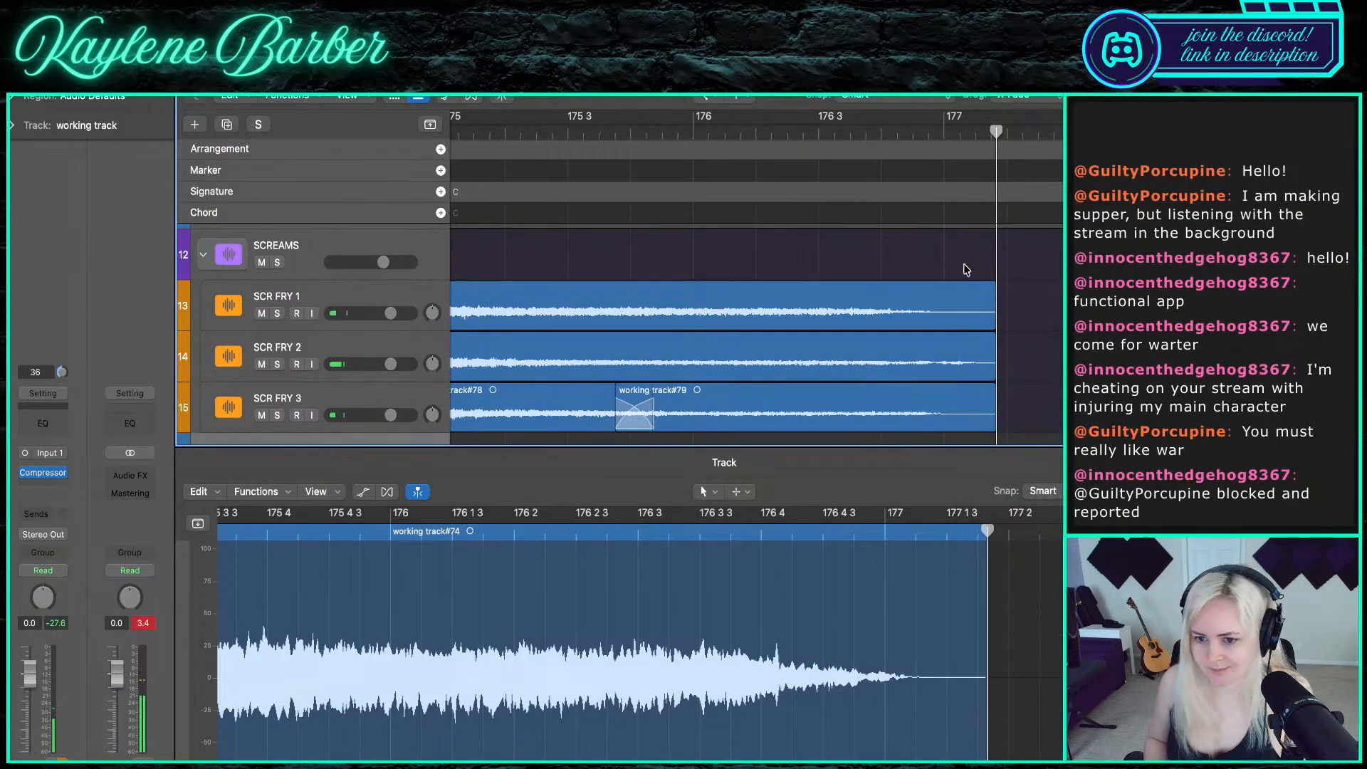
drag(965, 264, 983, 406)
scroll(983, 407, down, 5)
scroll(983, 407, left, 3)
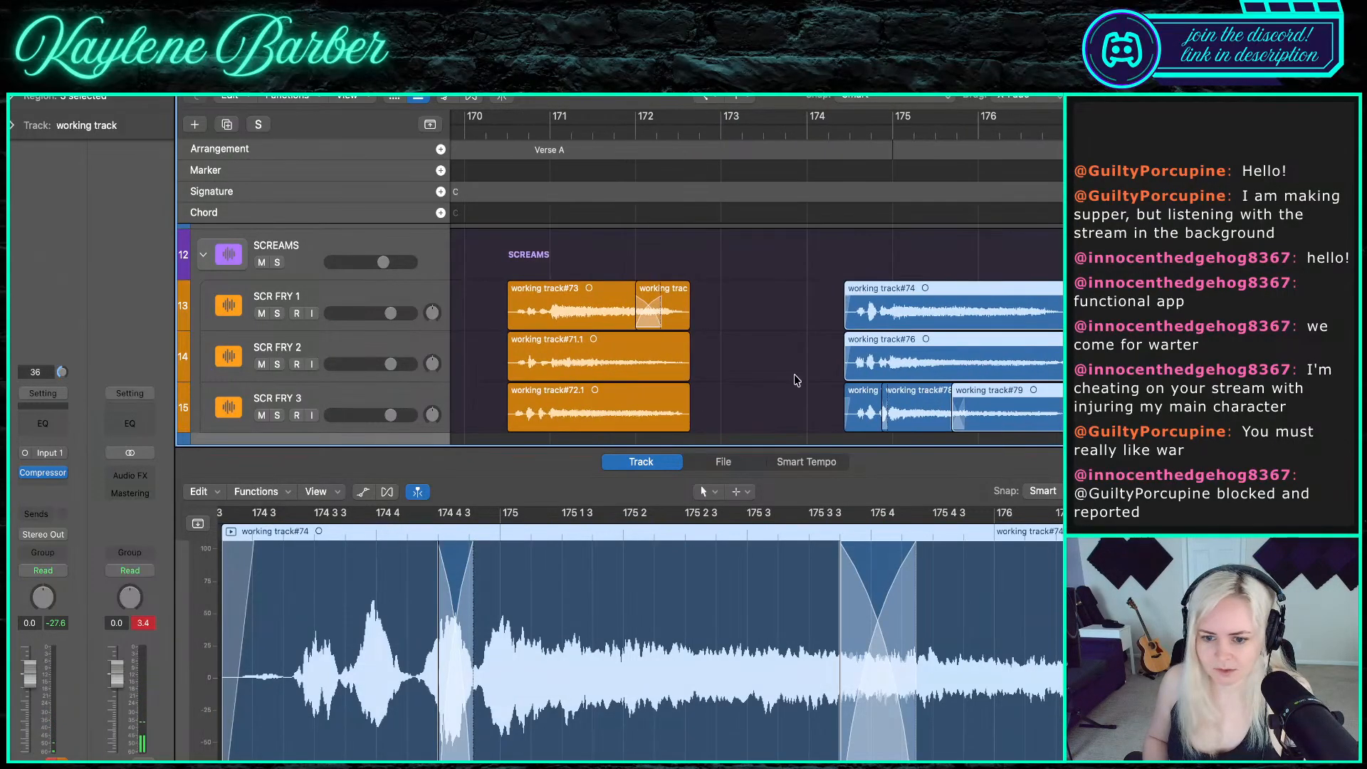
key(t)
key(t)
key(t)
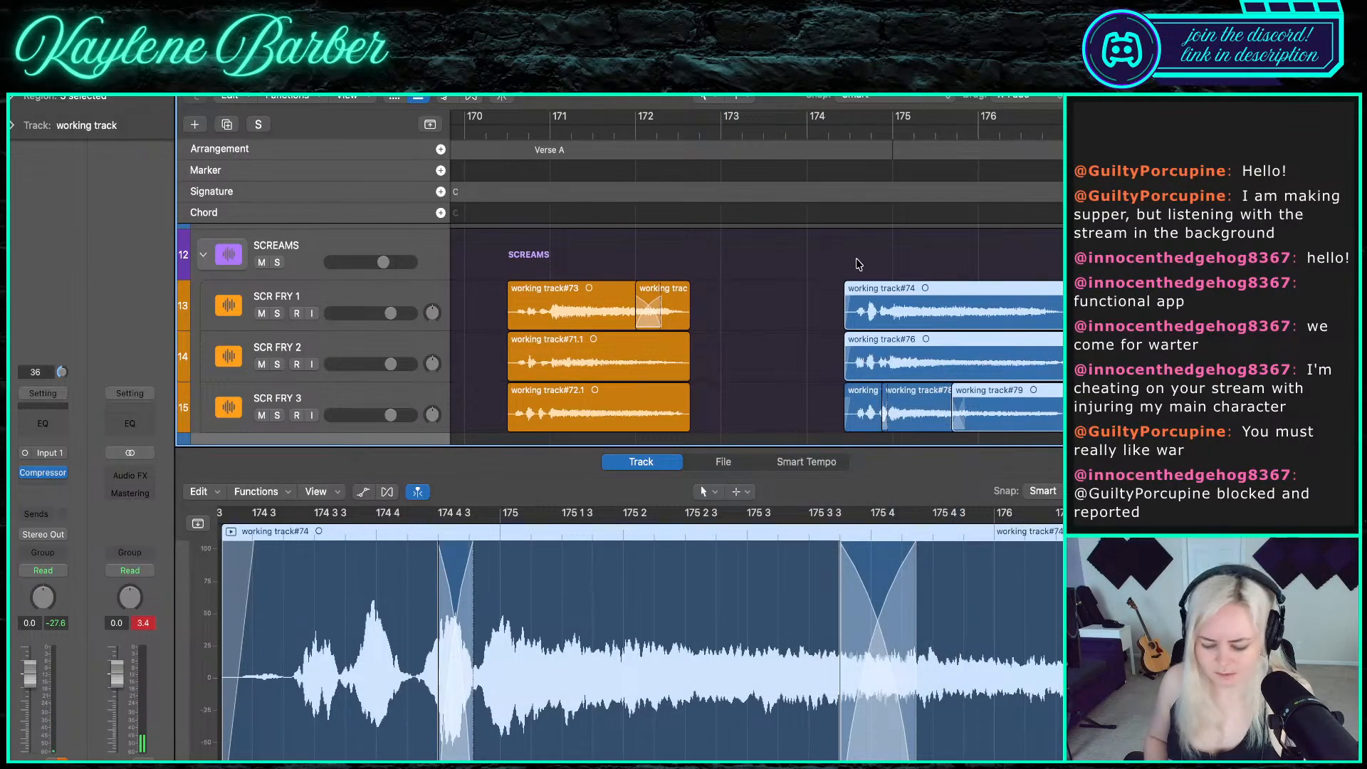
- Recolor all the takes from bar 174 on the three SCR FRY tracks orange and close the audio editor
drag(801, 281, 1038, 403)
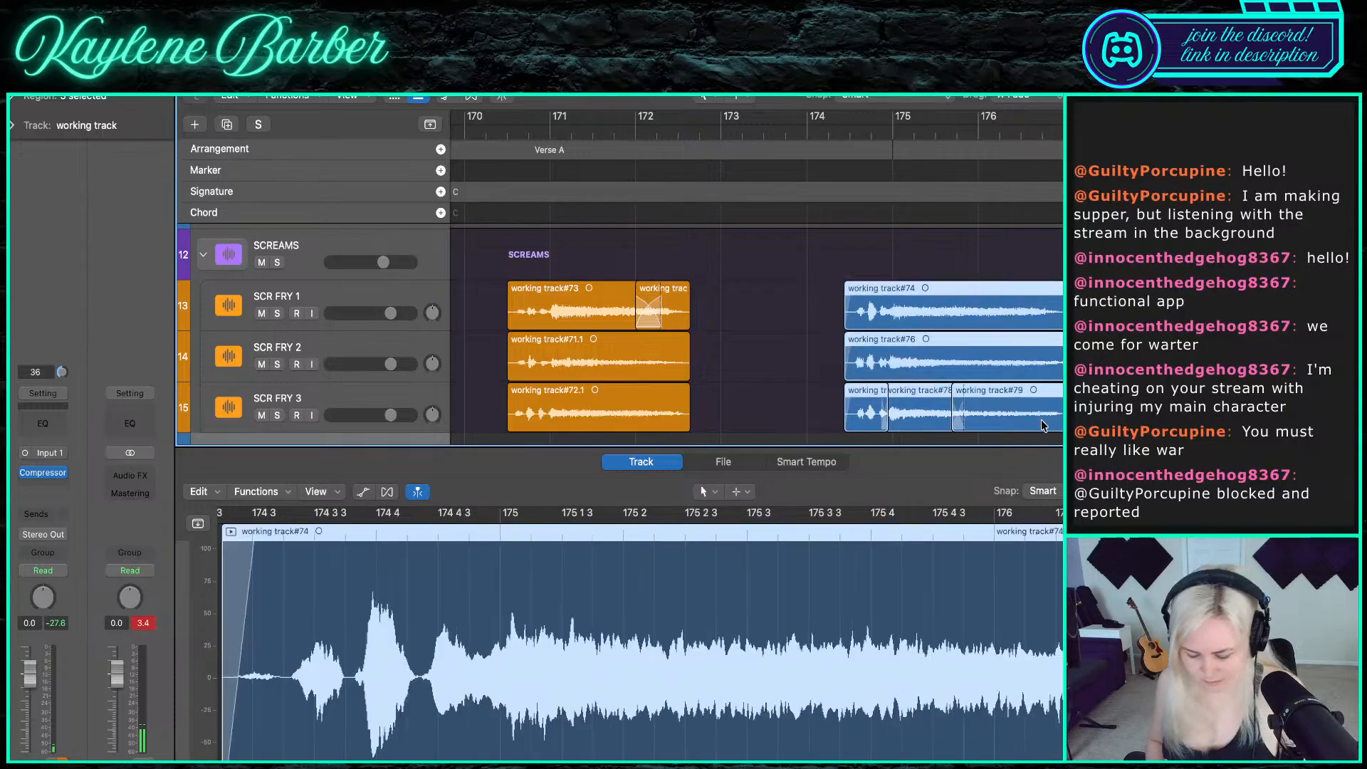
key(alt+shift+c)
scroll(980, 400, down, 5)
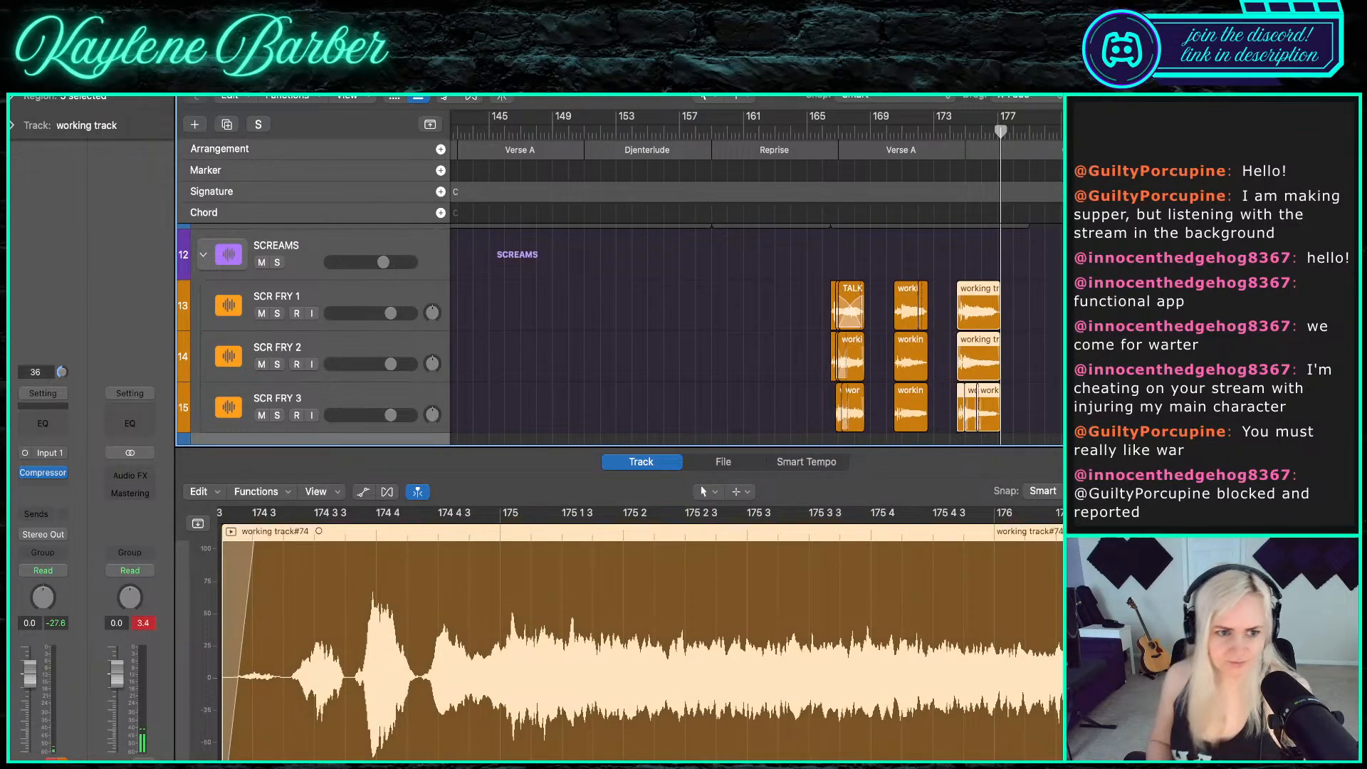
key(e)
- Unmute the 07 Vocals - Blood Eagle track and move its final Verse A region up to the Completed vox track
scroll(602, 299, up, 3)
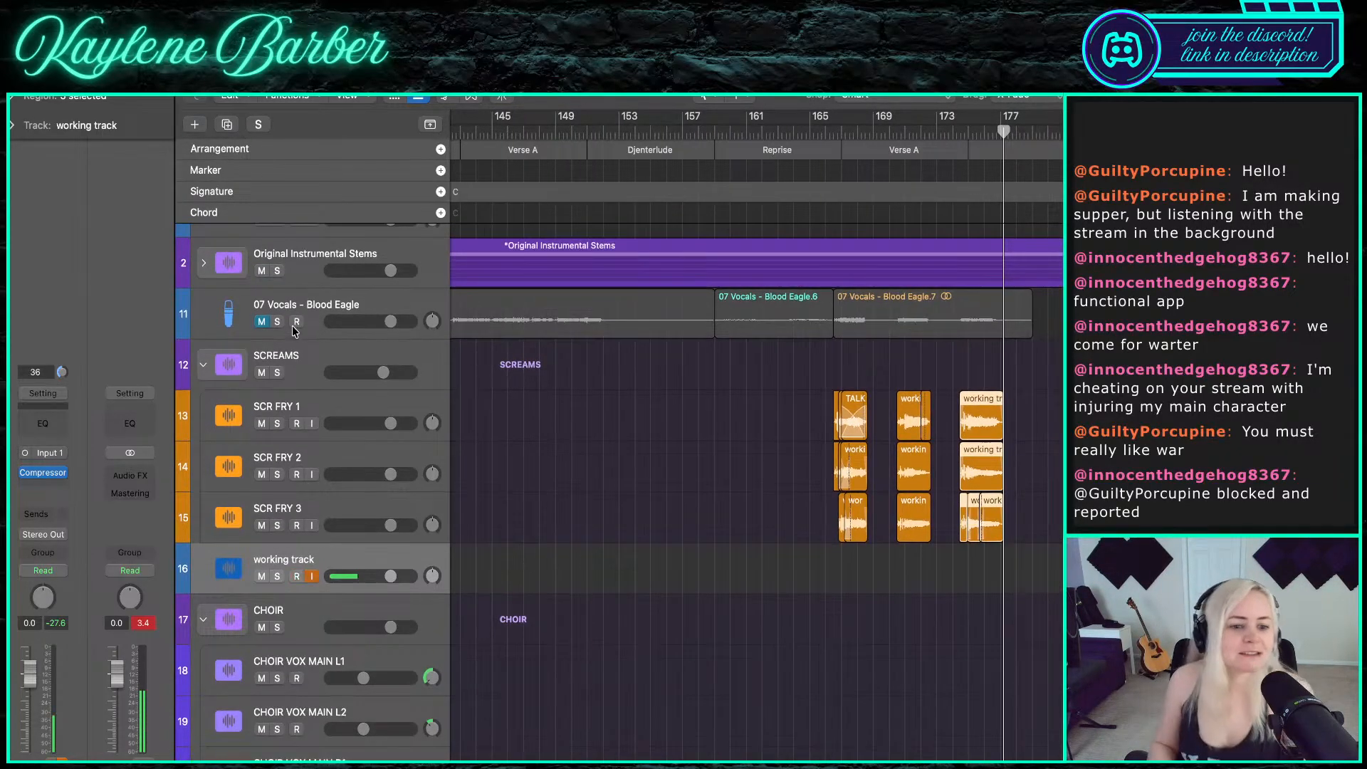
click(262, 322)
click(202, 267)
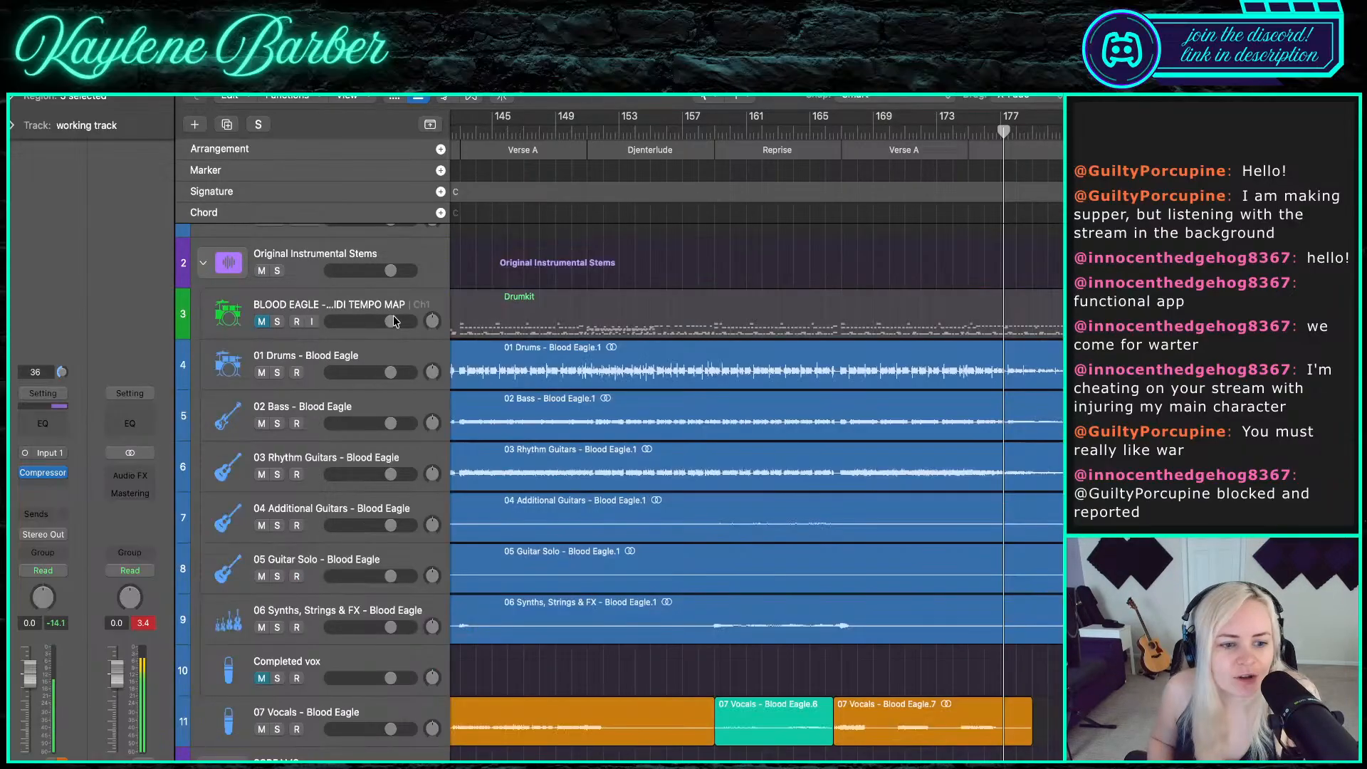
scroll(895, 568, down, 3)
drag(896, 620, 896, 585)
- Go back to the Verse A at bar 143 and play its 07 Vocals - Blood Eagle reference soloed, releasing the solo at the end
scroll(895, 586, left, 5)
scroll(896, 585, down, 6)
scroll(894, 580, left, 5)
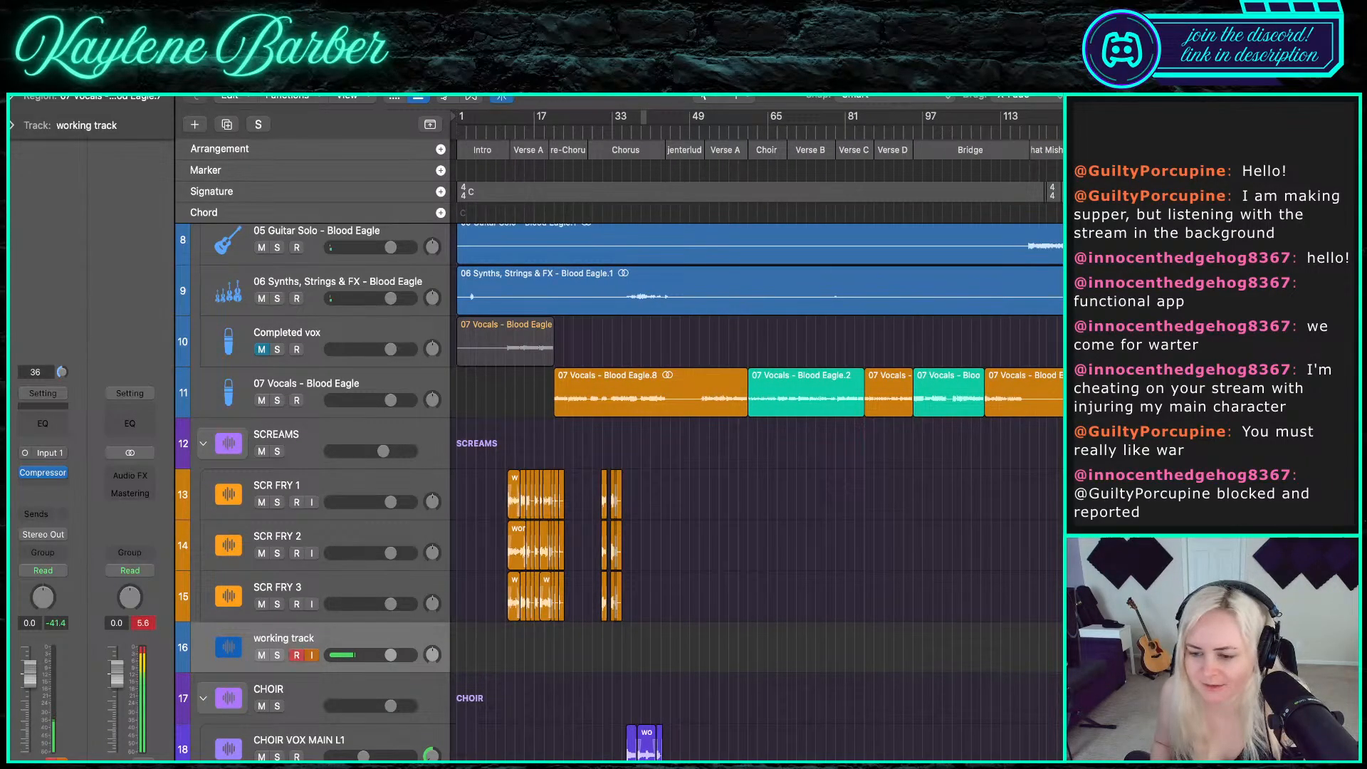
scroll(989, 479, right, 15)
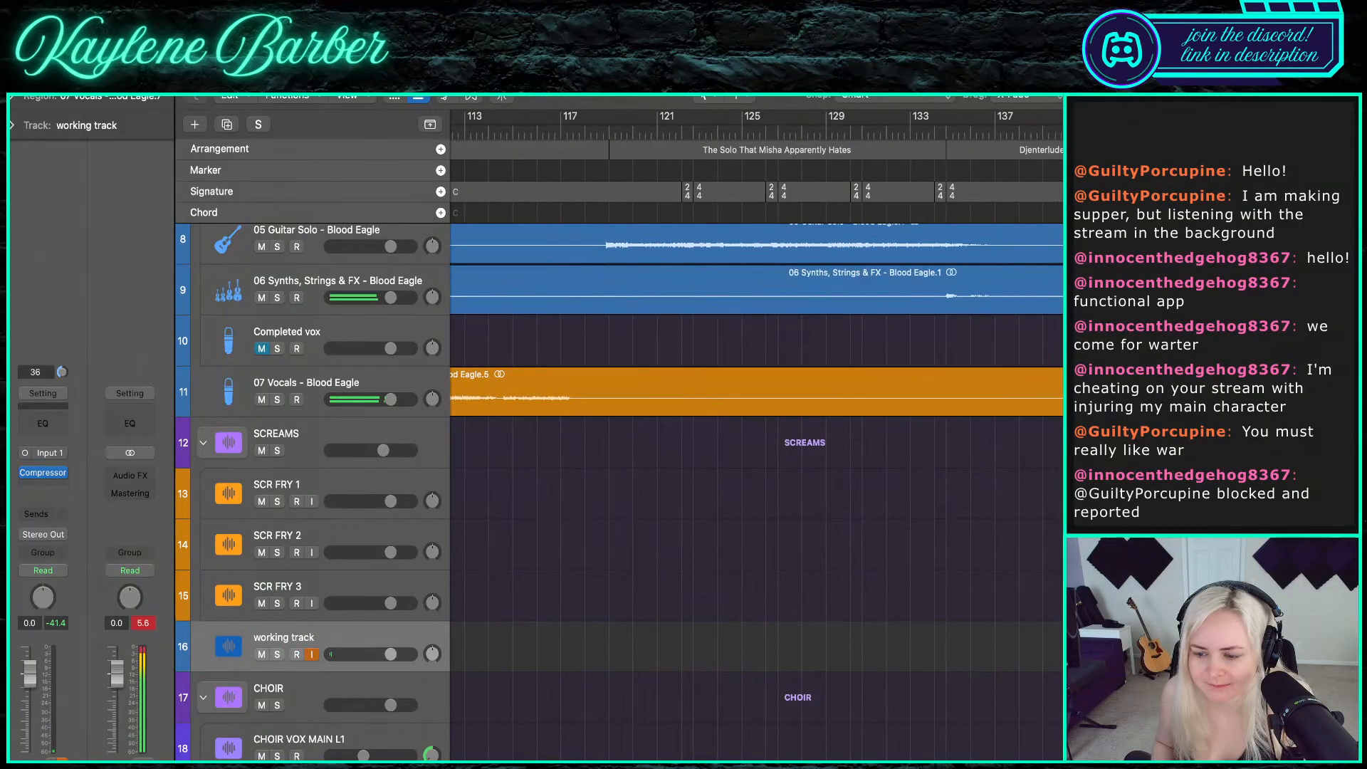
scroll(704, 497, right, 7)
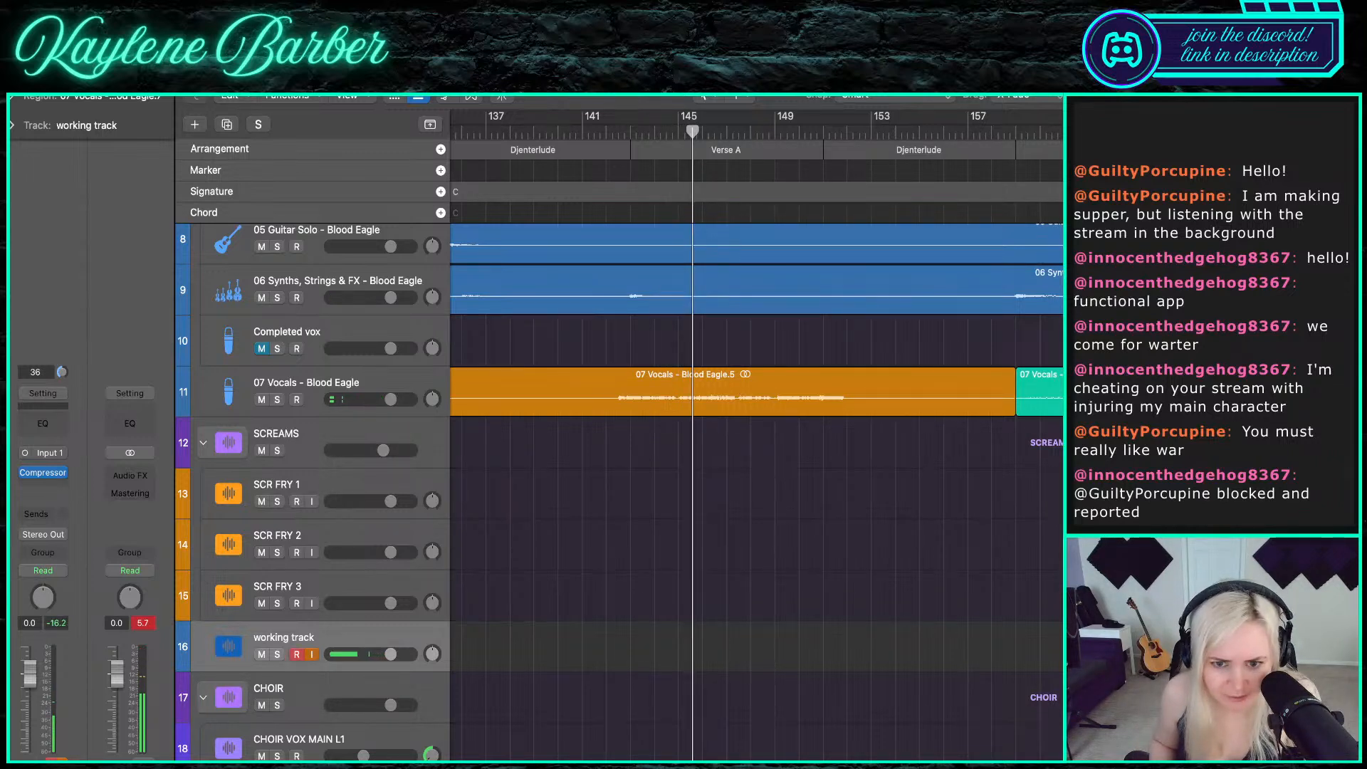
click(630, 134)
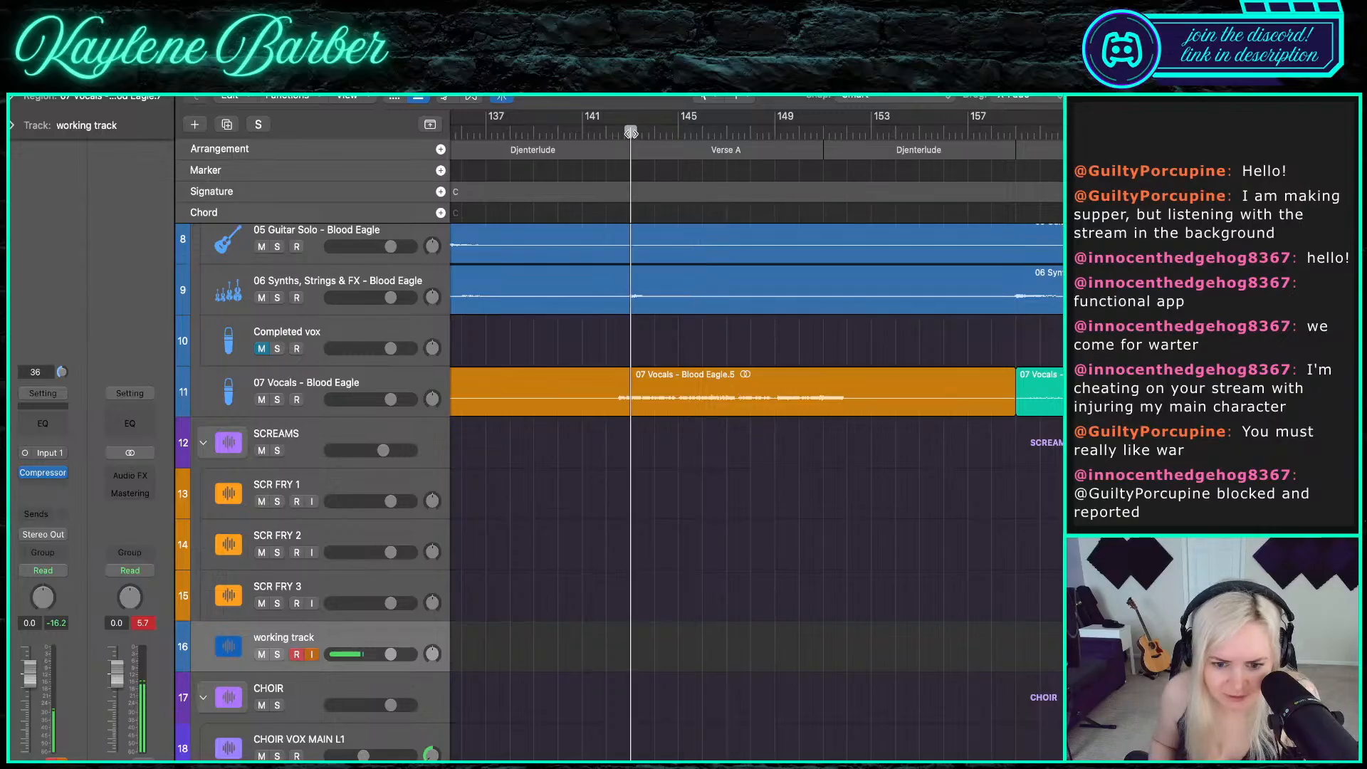
click(277, 399)
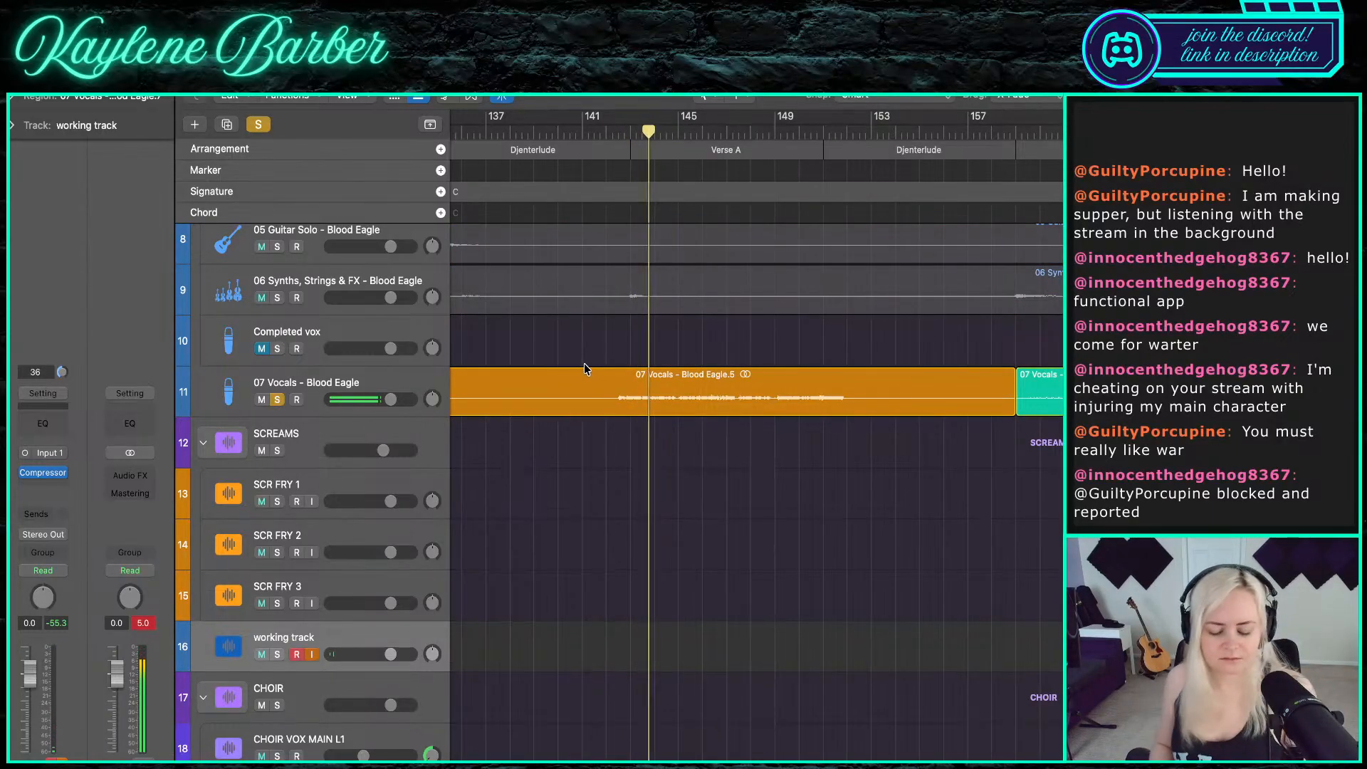
click(276, 400)
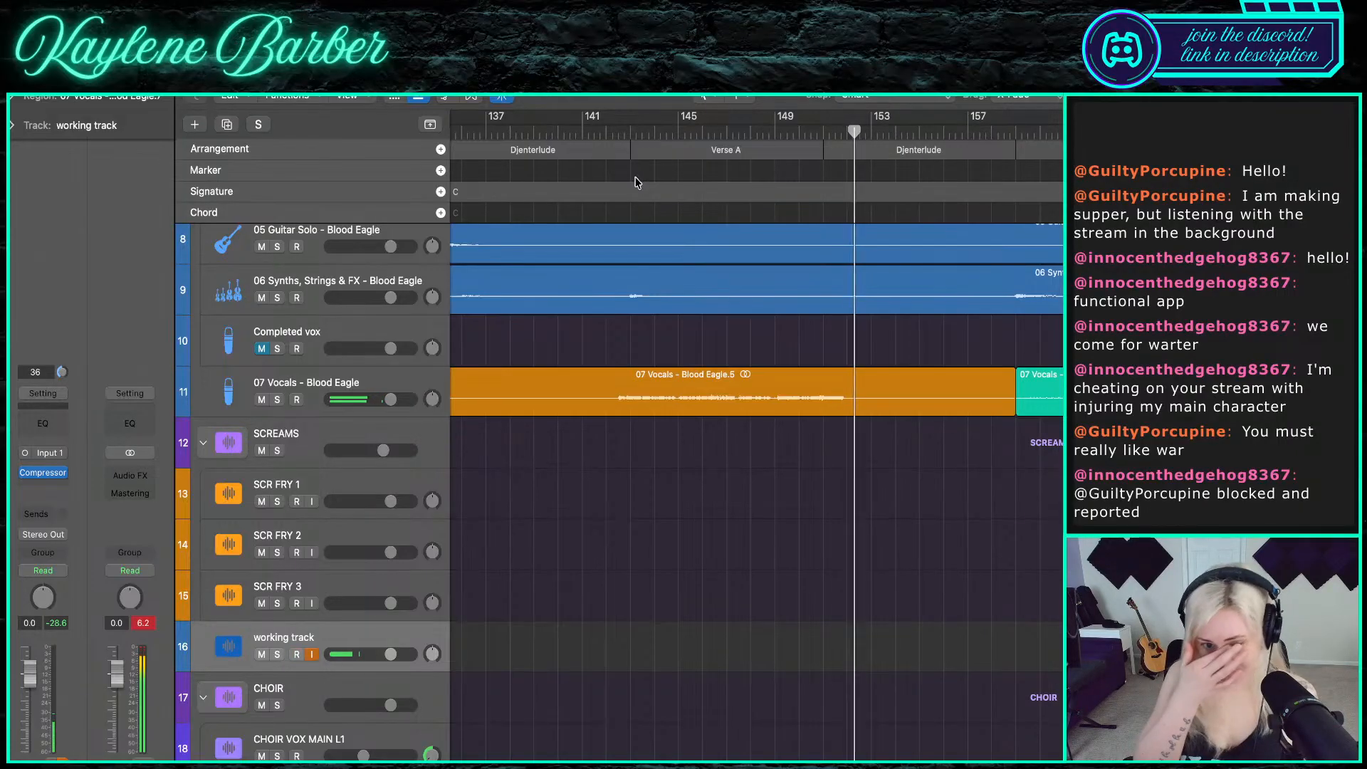
key(b)
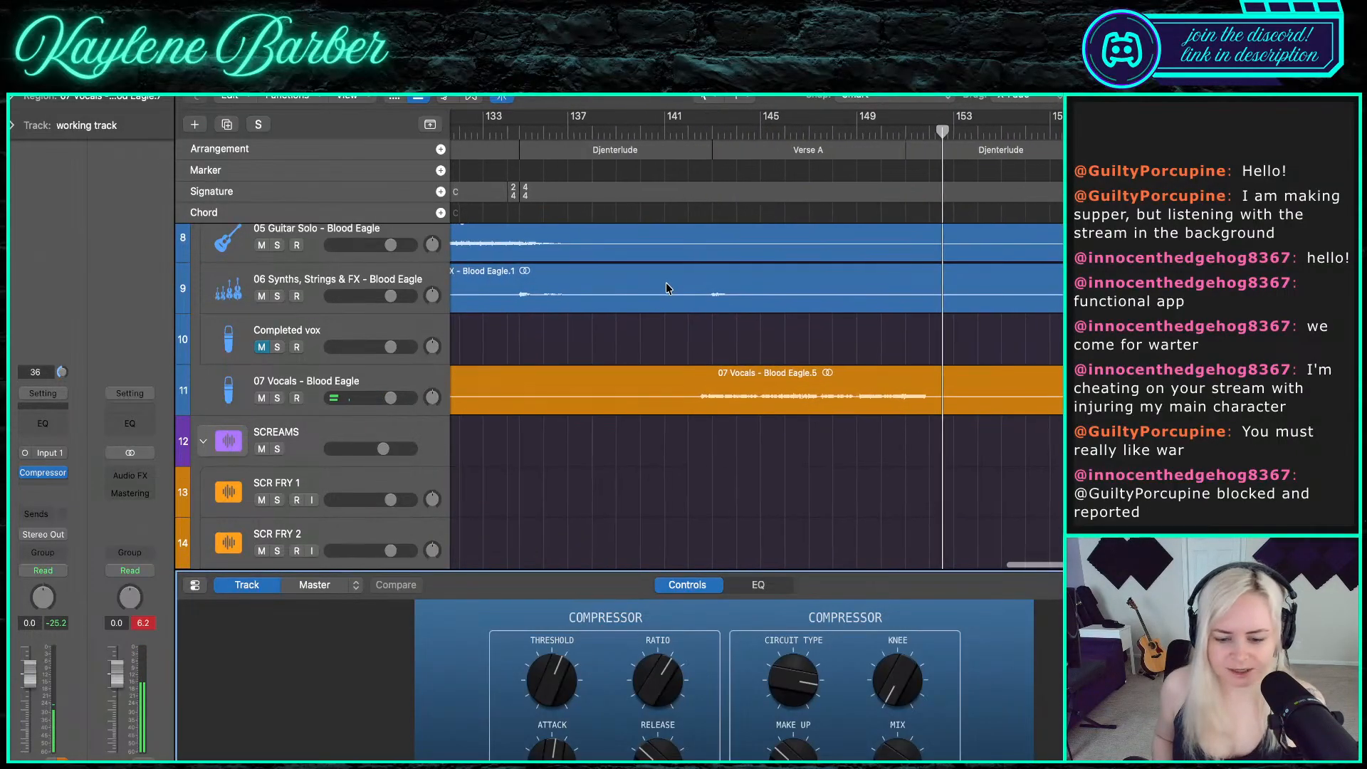
- Close the Smart Controls and record a first scream take for the start of Verse A on the working track from bar 142
key(b)
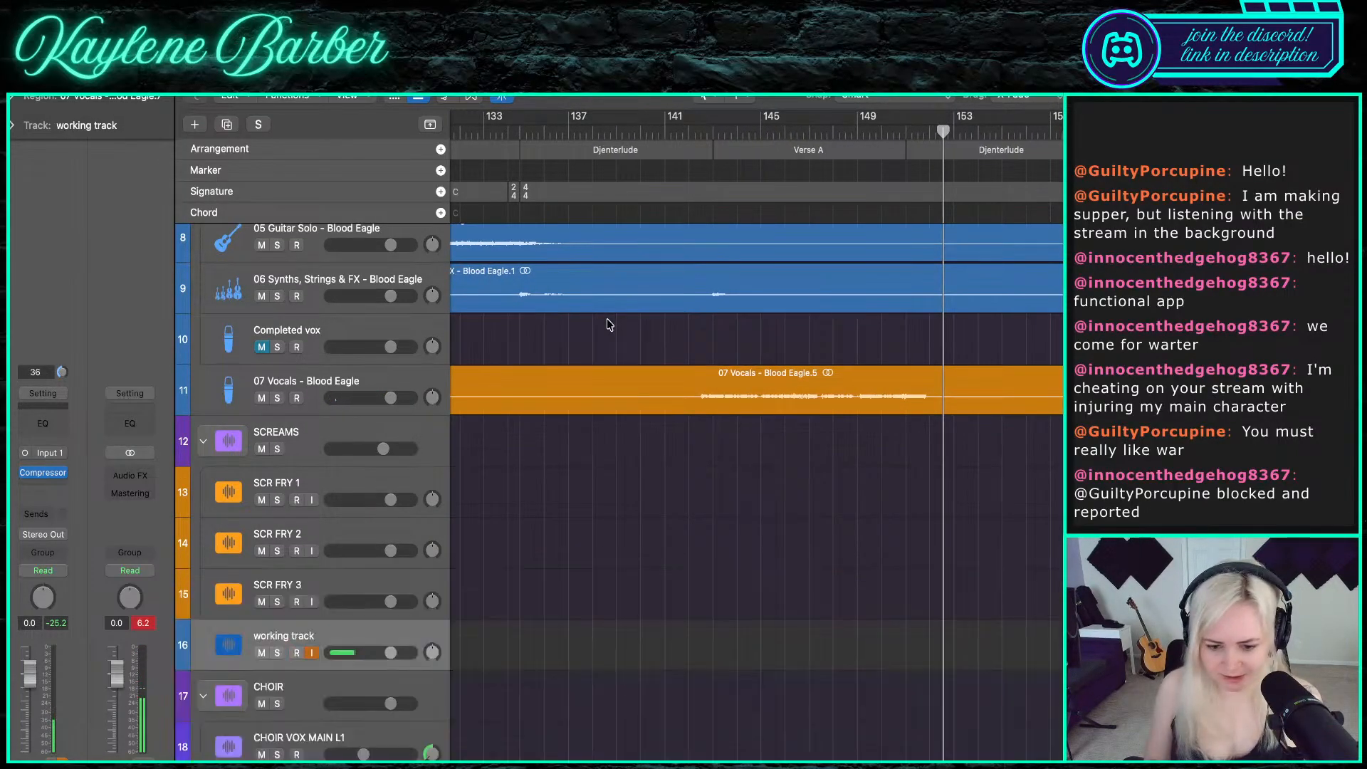
click(665, 132)
key(r)
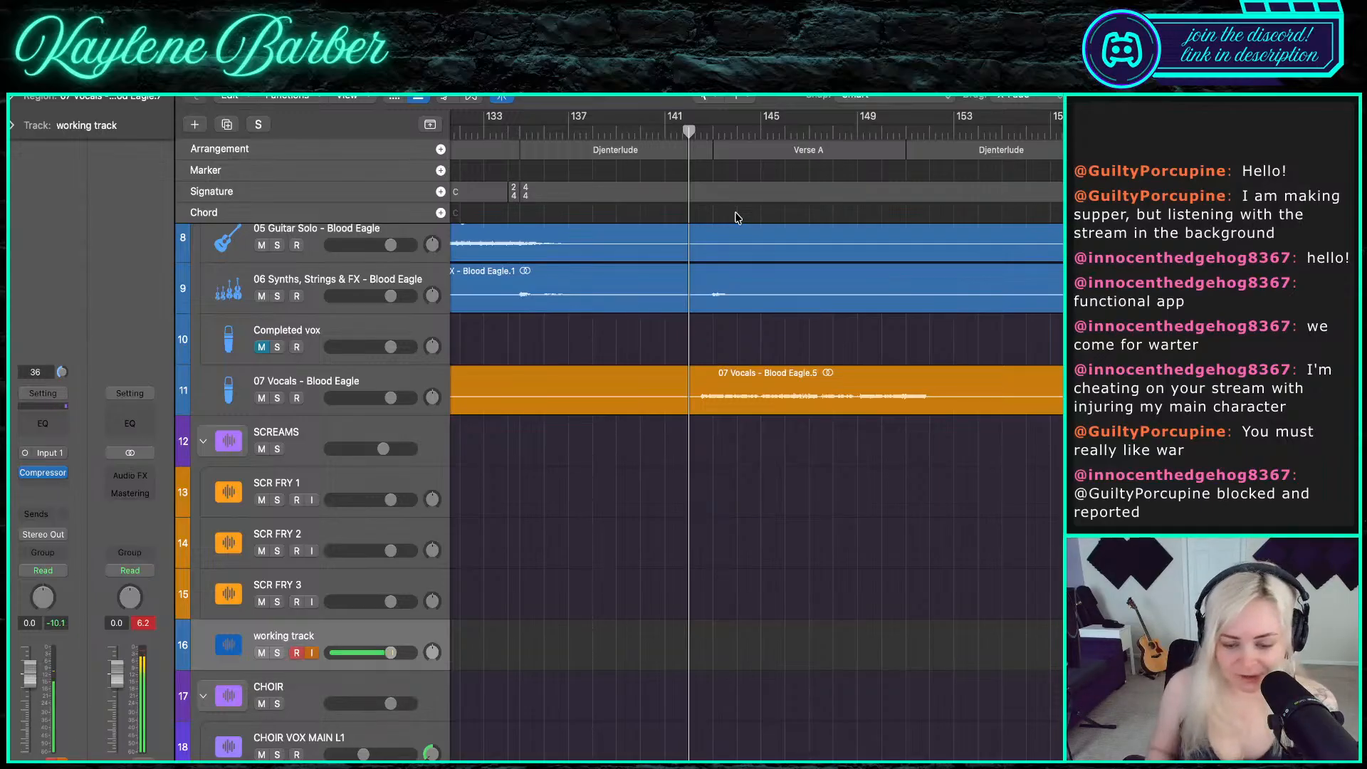
scroll(671, 460, up, 5)
scroll(671, 459, down, 2)
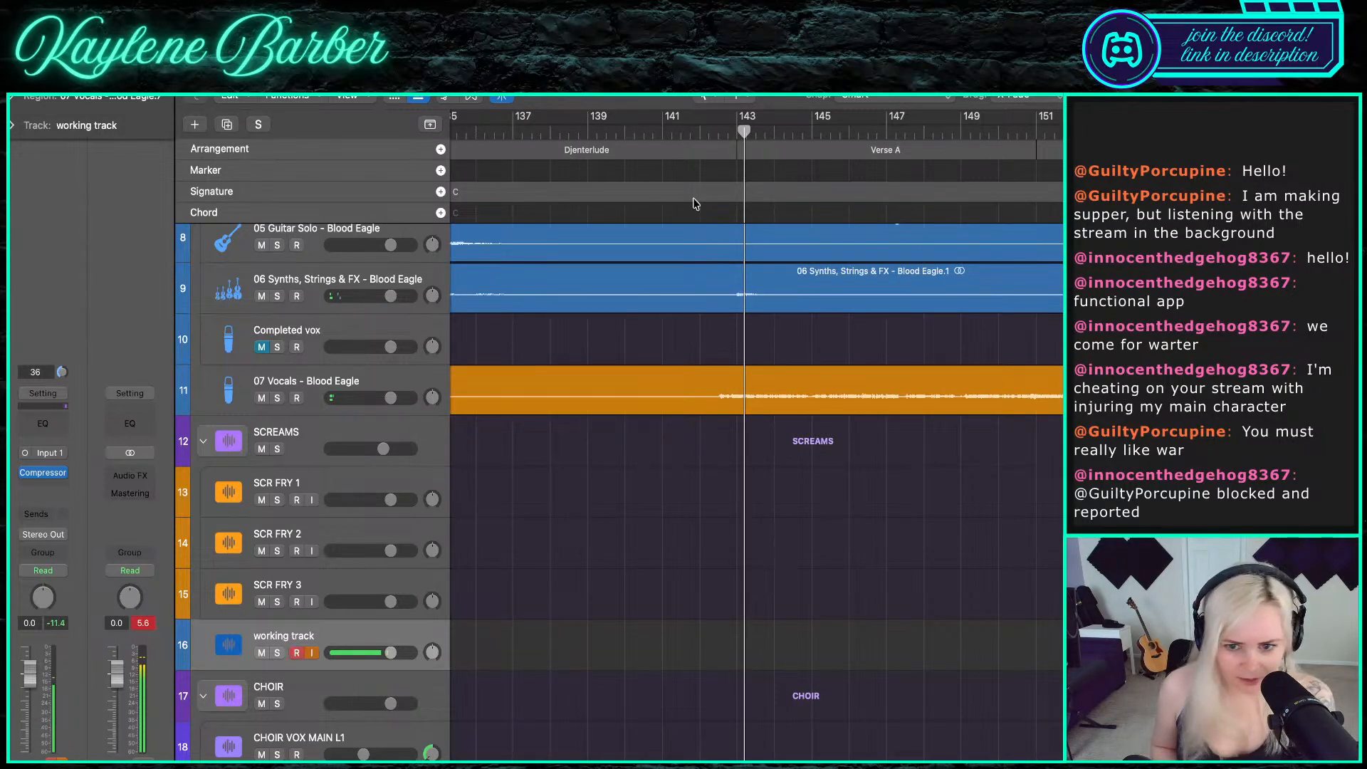
click(696, 135)
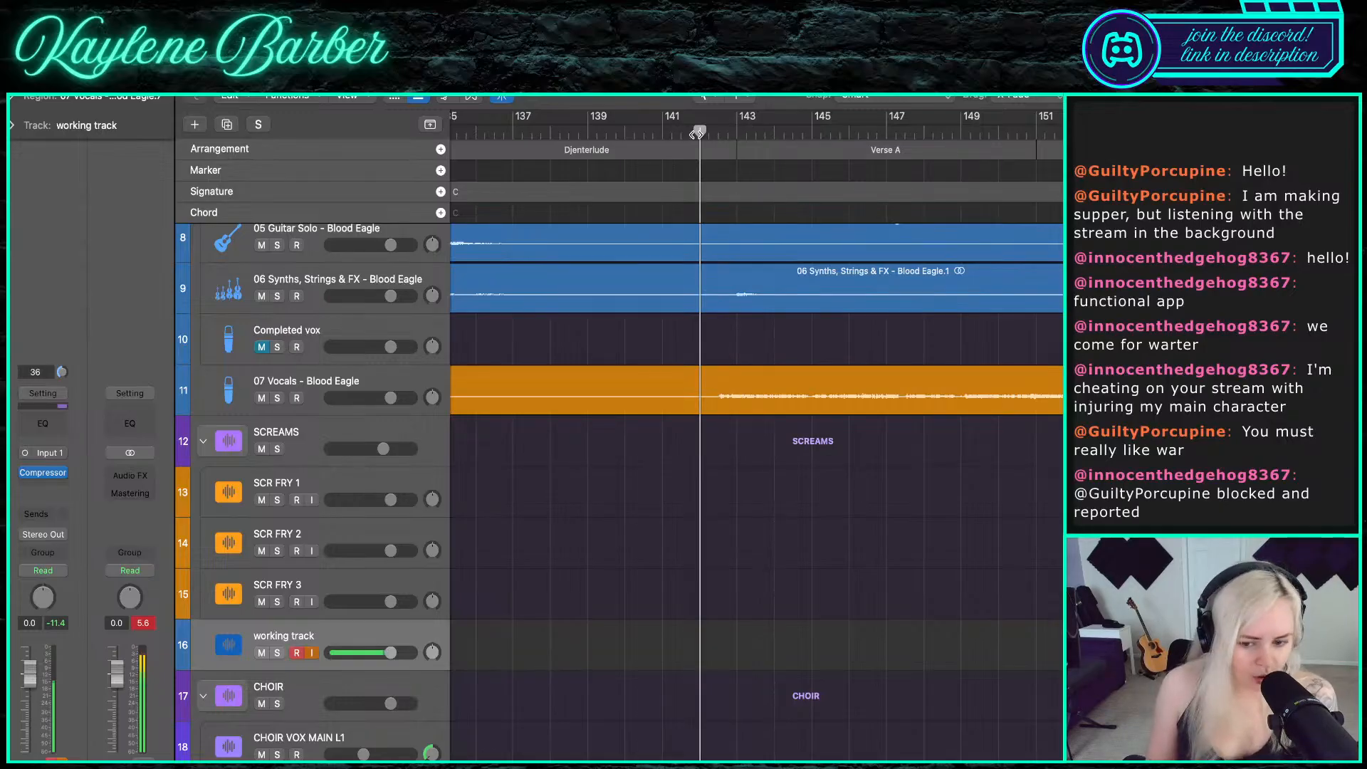
key(r)
scroll(624, 531, up, 5)
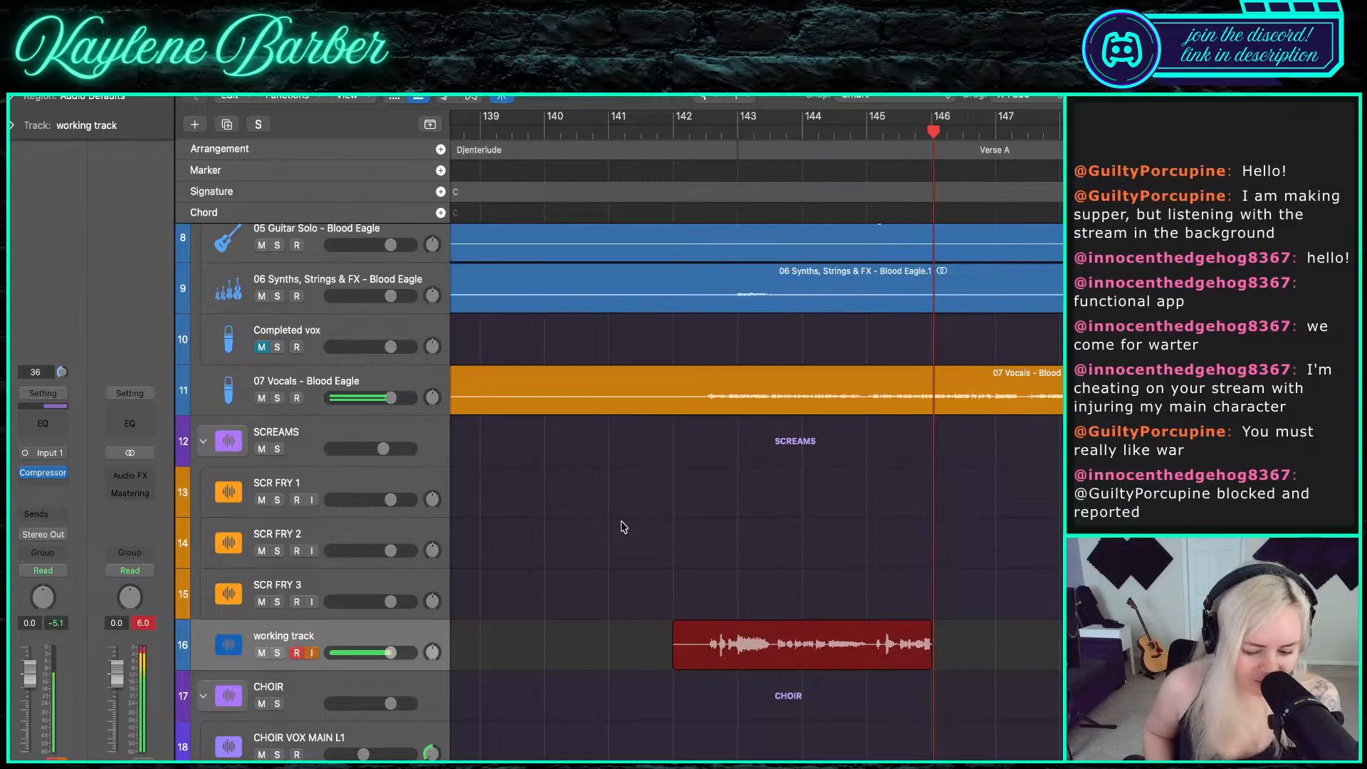
key(space)
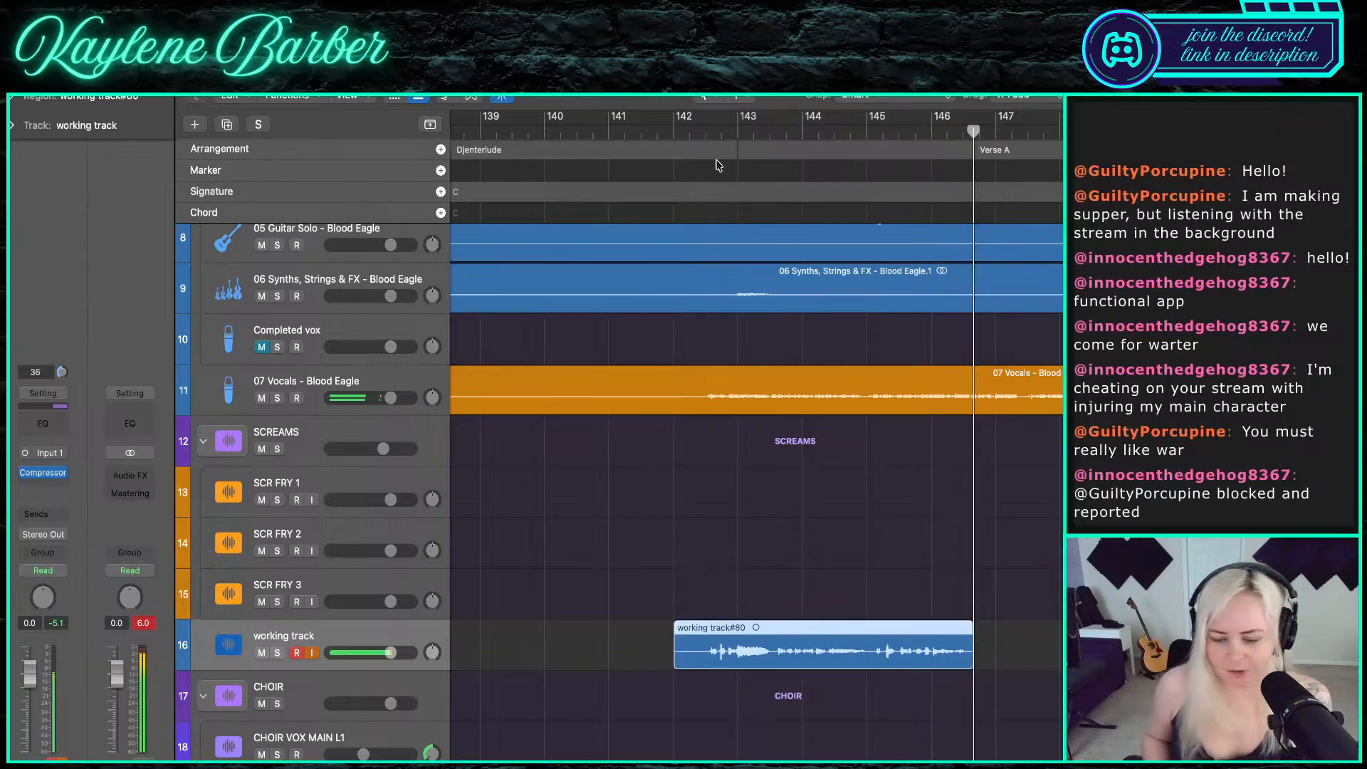
- Play back the new take, trim its end to about bar 145 and move it up to SCR FRY 1
click(706, 135)
key(space)
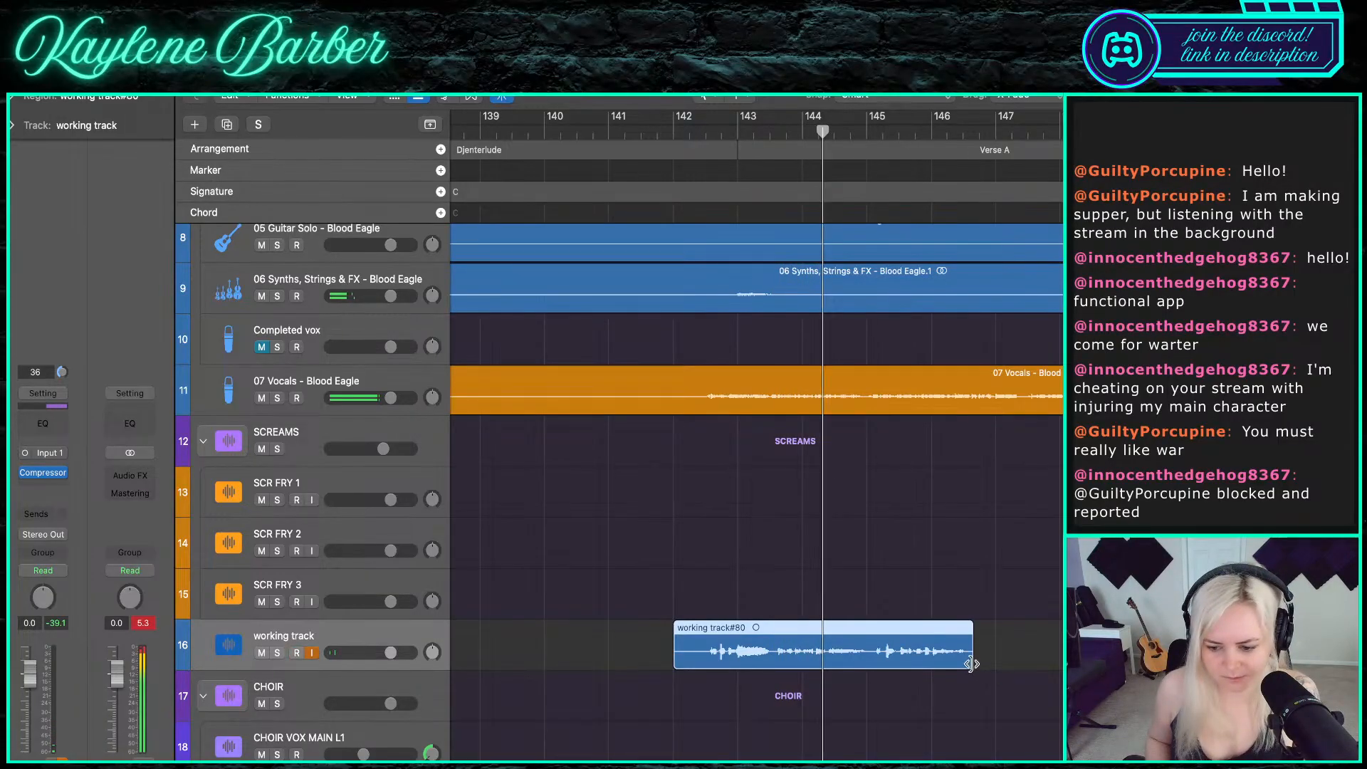
drag(972, 664, 872, 663)
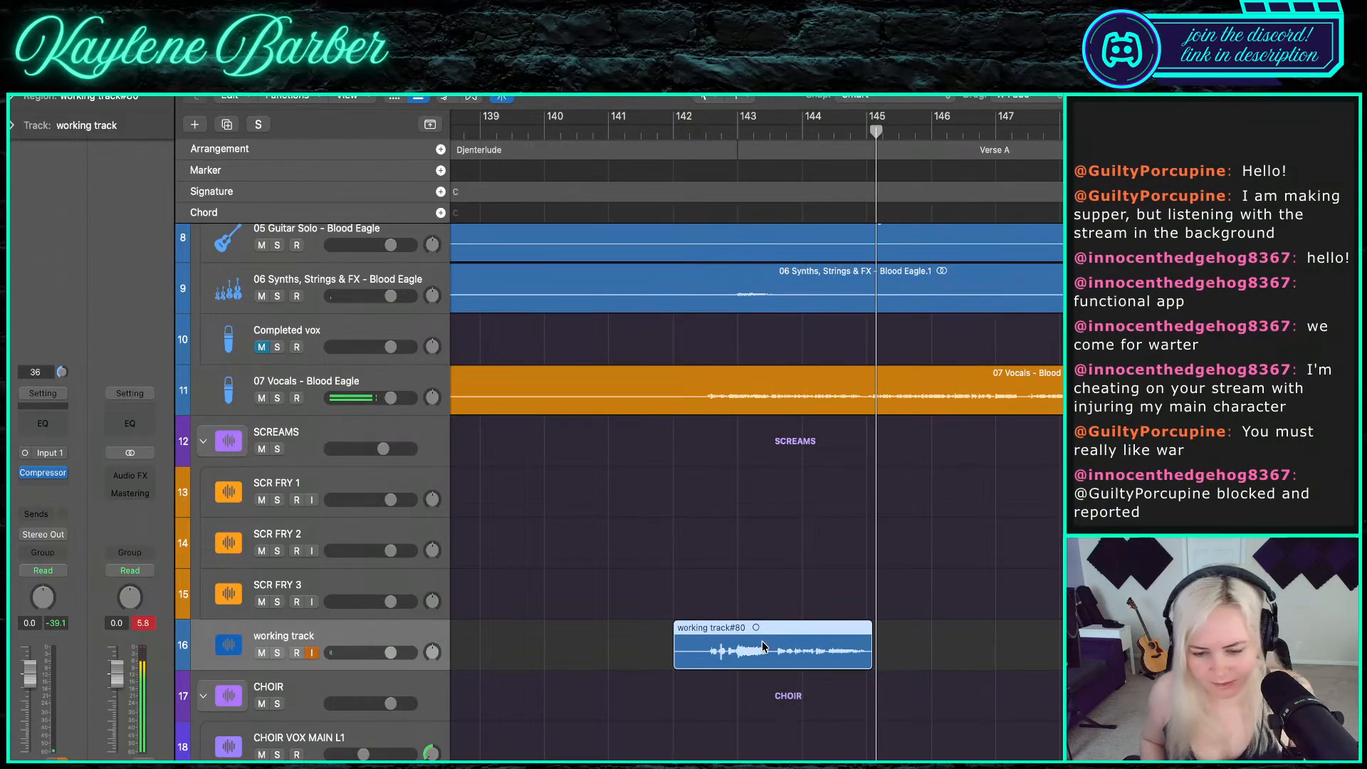
drag(762, 646, 763, 492)
- Record a second take of the same line from bar 142 and move it up to SCR FRY 2
click(669, 128)
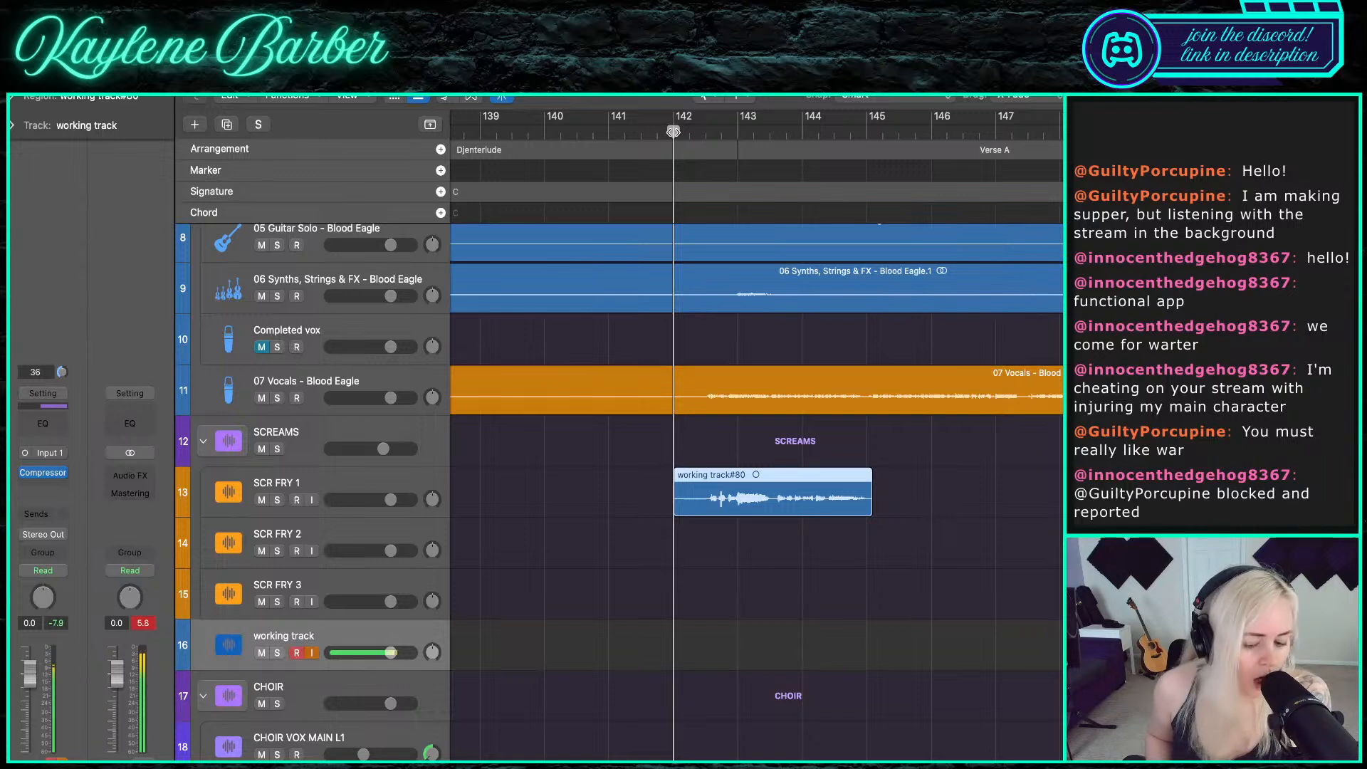
key(r)
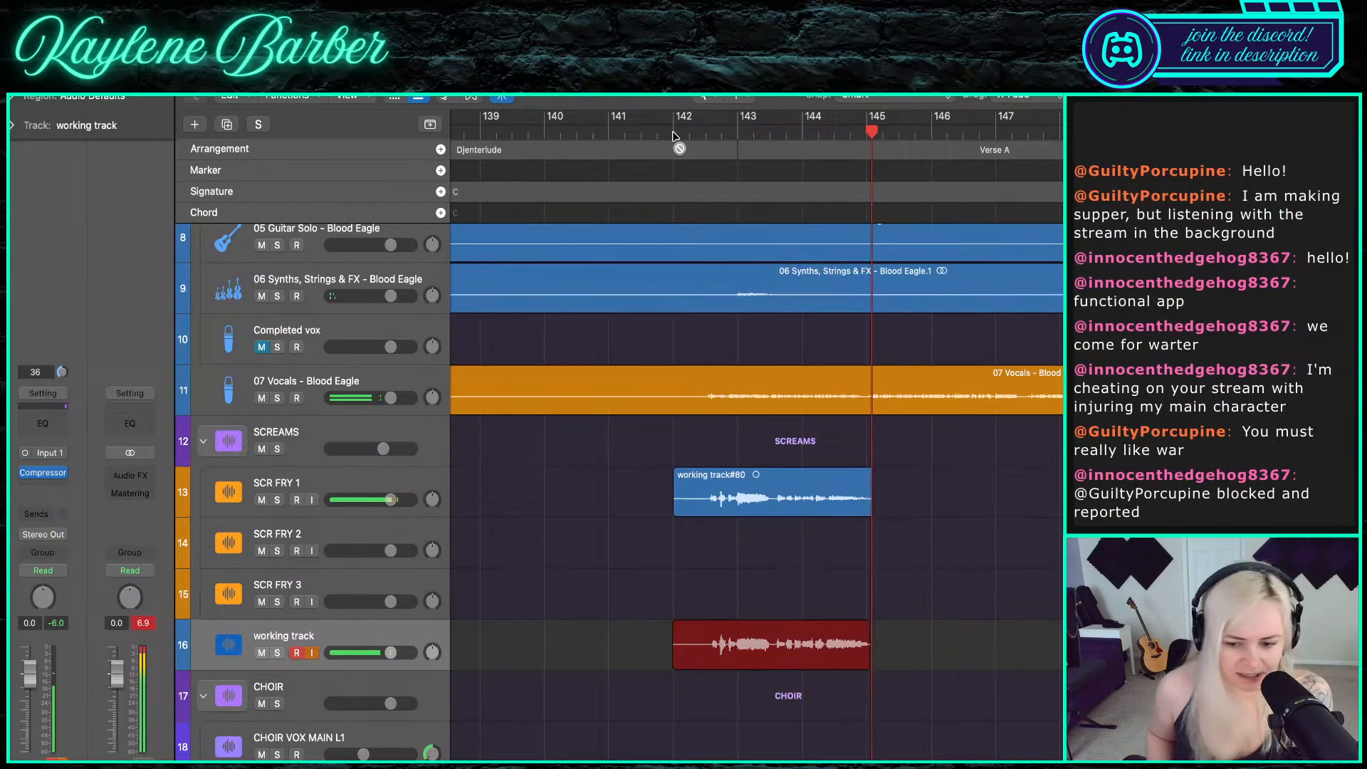
key(space)
drag(754, 651, 754, 549)
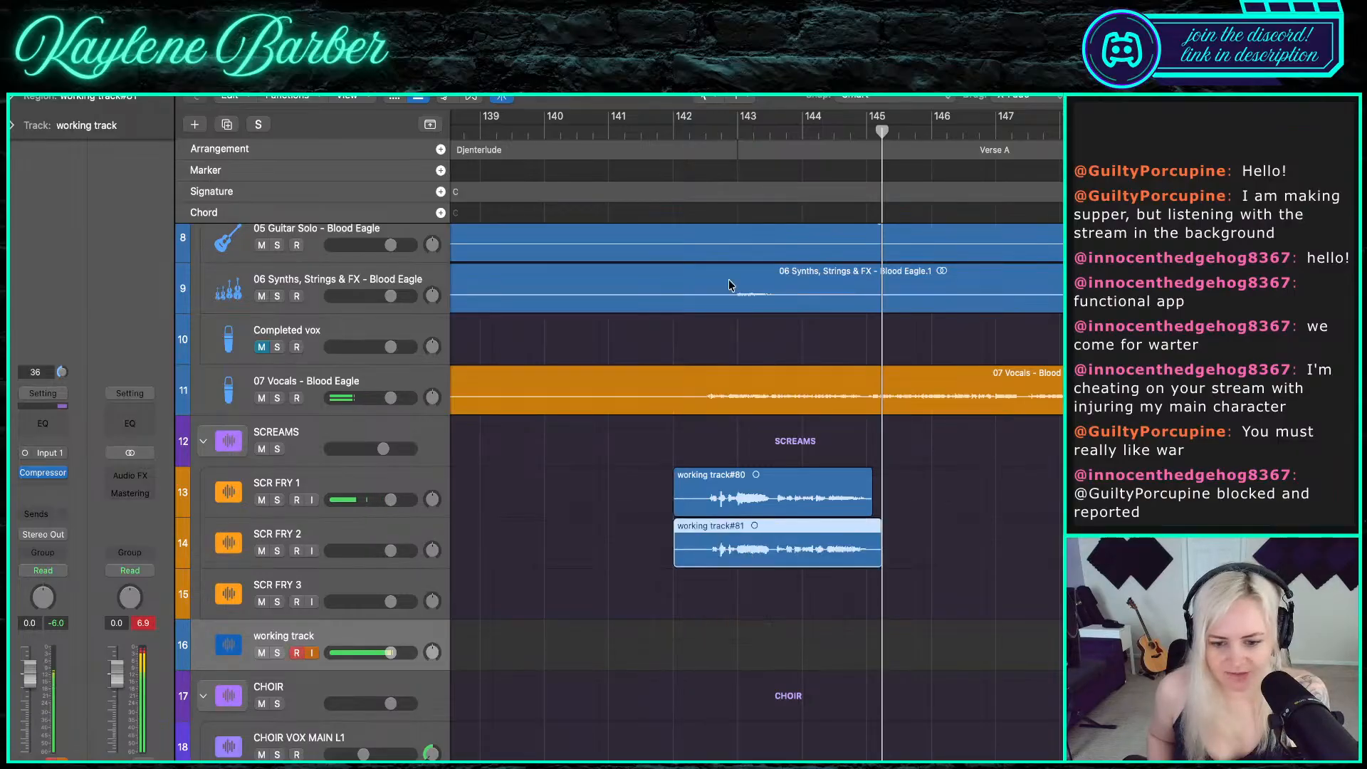
- Play the SCR FRY 1 and 2 takes together and compare their waveforms up close around bar 142
click(699, 128)
scroll(677, 644, up, 3)
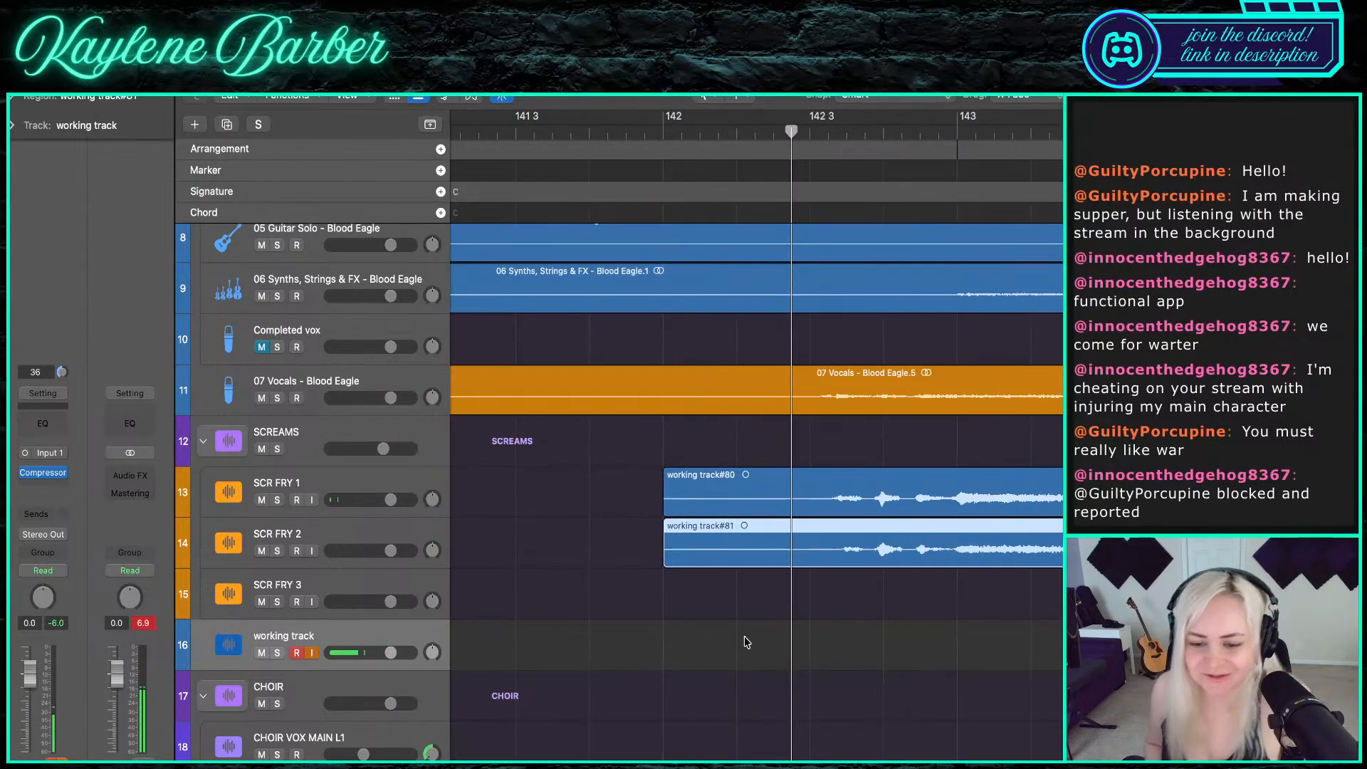
key(space)
scroll(851, 650, right, 2)
scroll(691, 356, down, 3)
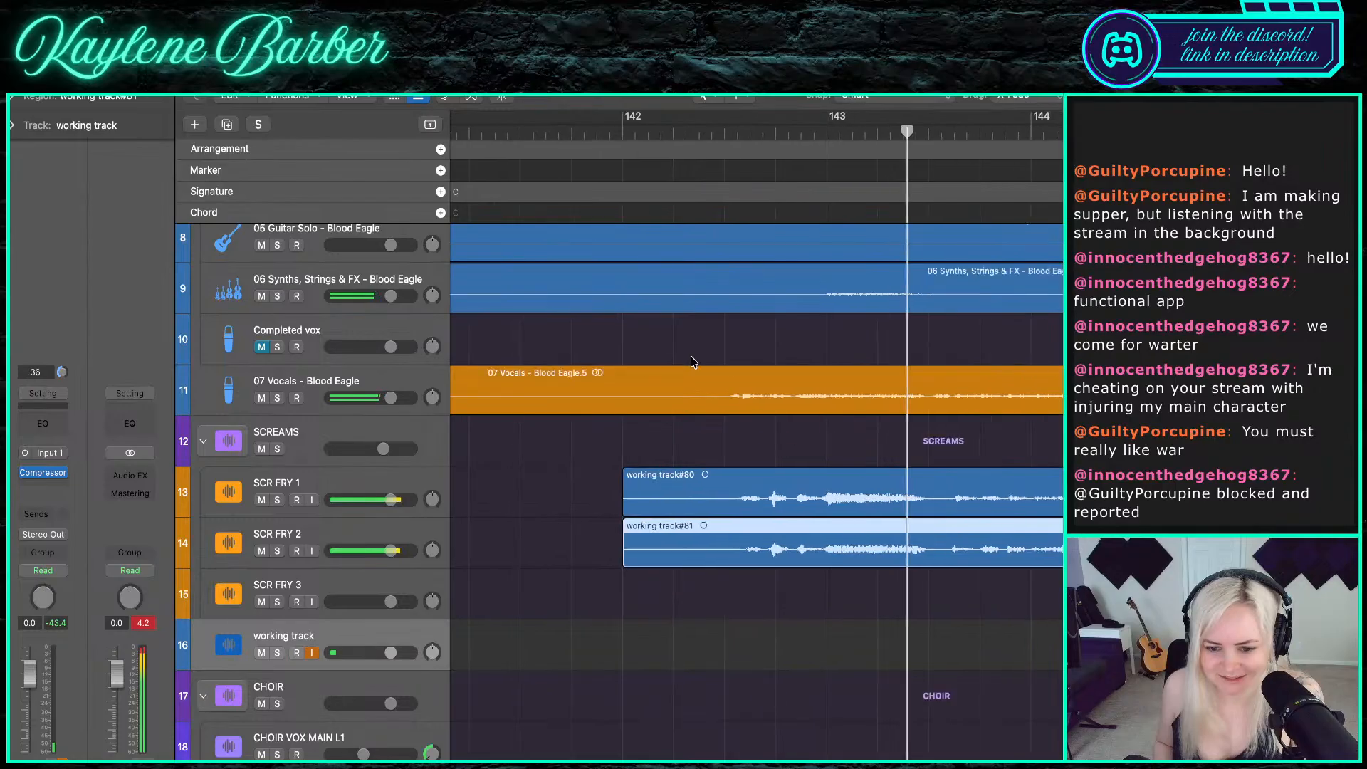
scroll(711, 373, up, 2)
scroll(710, 373, up, 3)
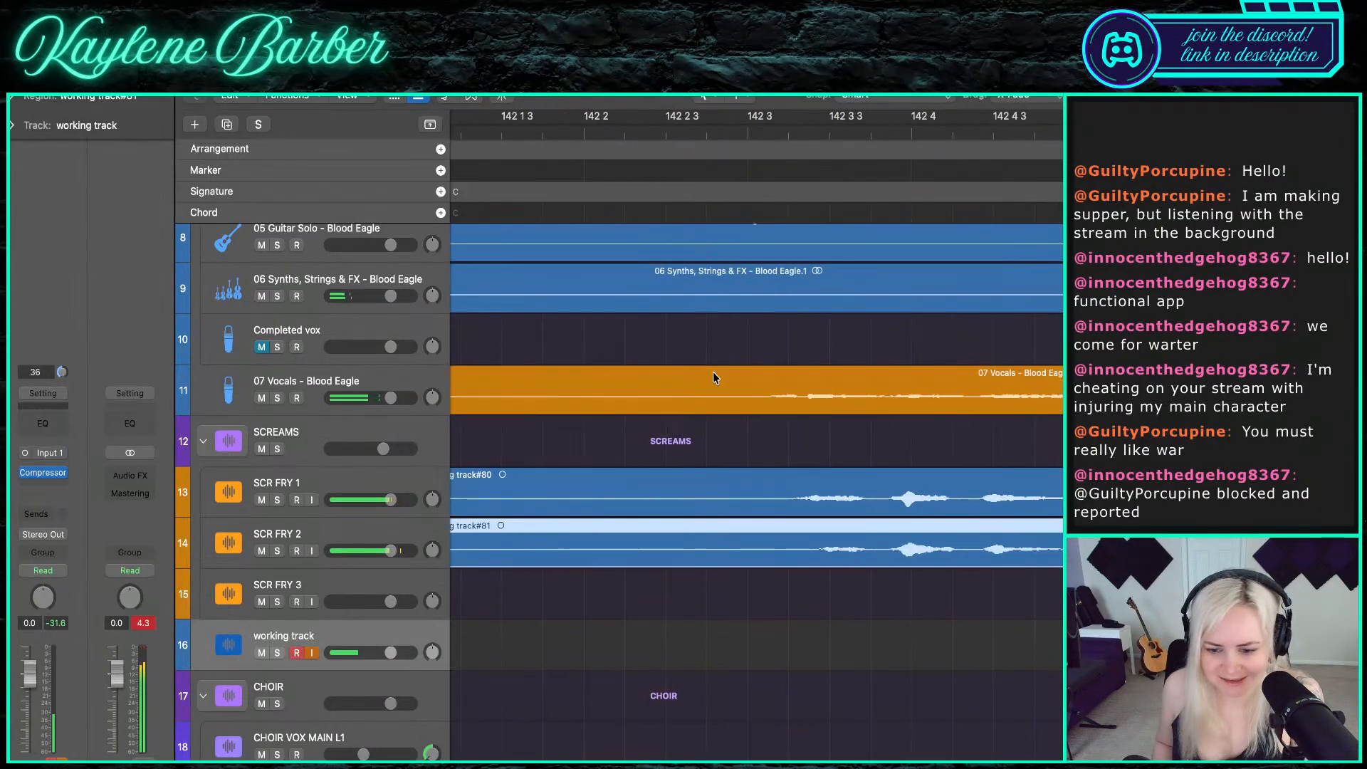
click(840, 131)
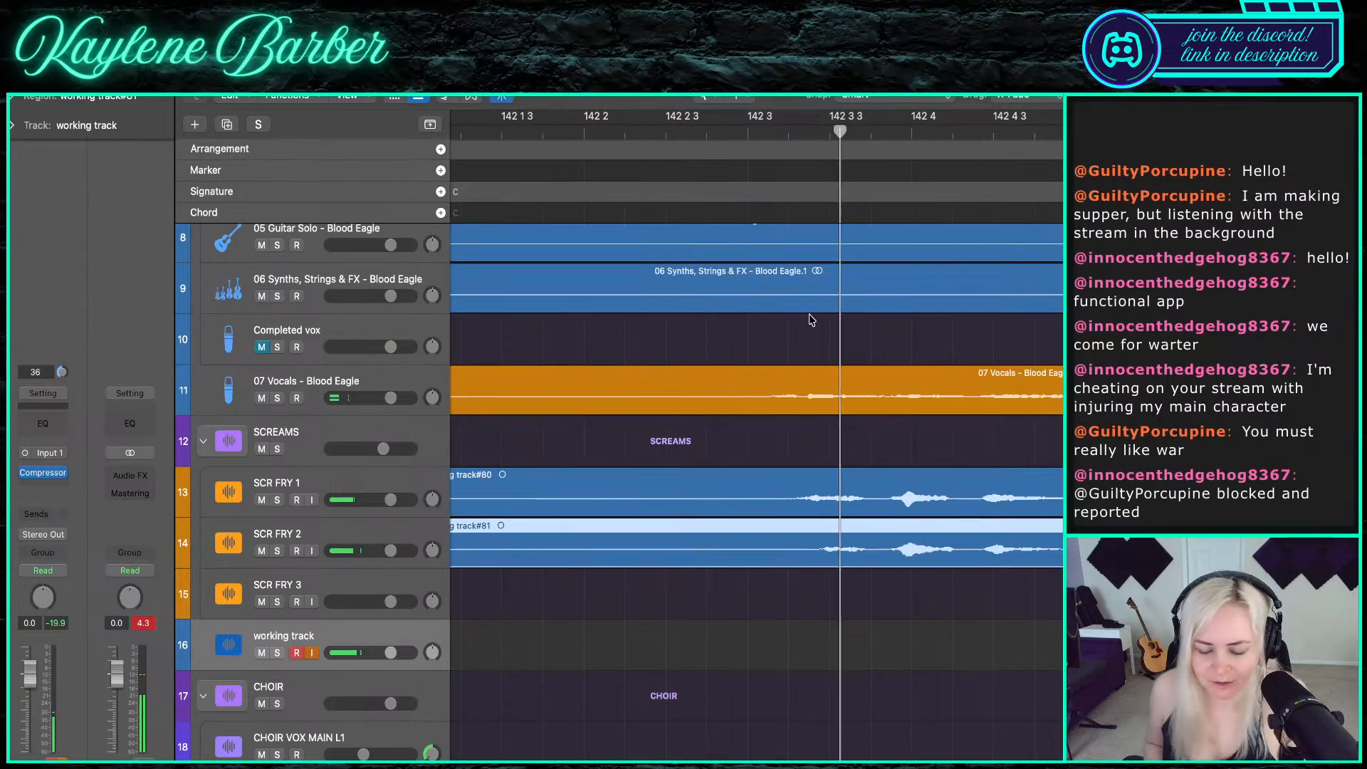
scroll(840, 131, down, 3)
- Record a third take of the line from bar 142 and move it up to SCR FRY 3
click(737, 132)
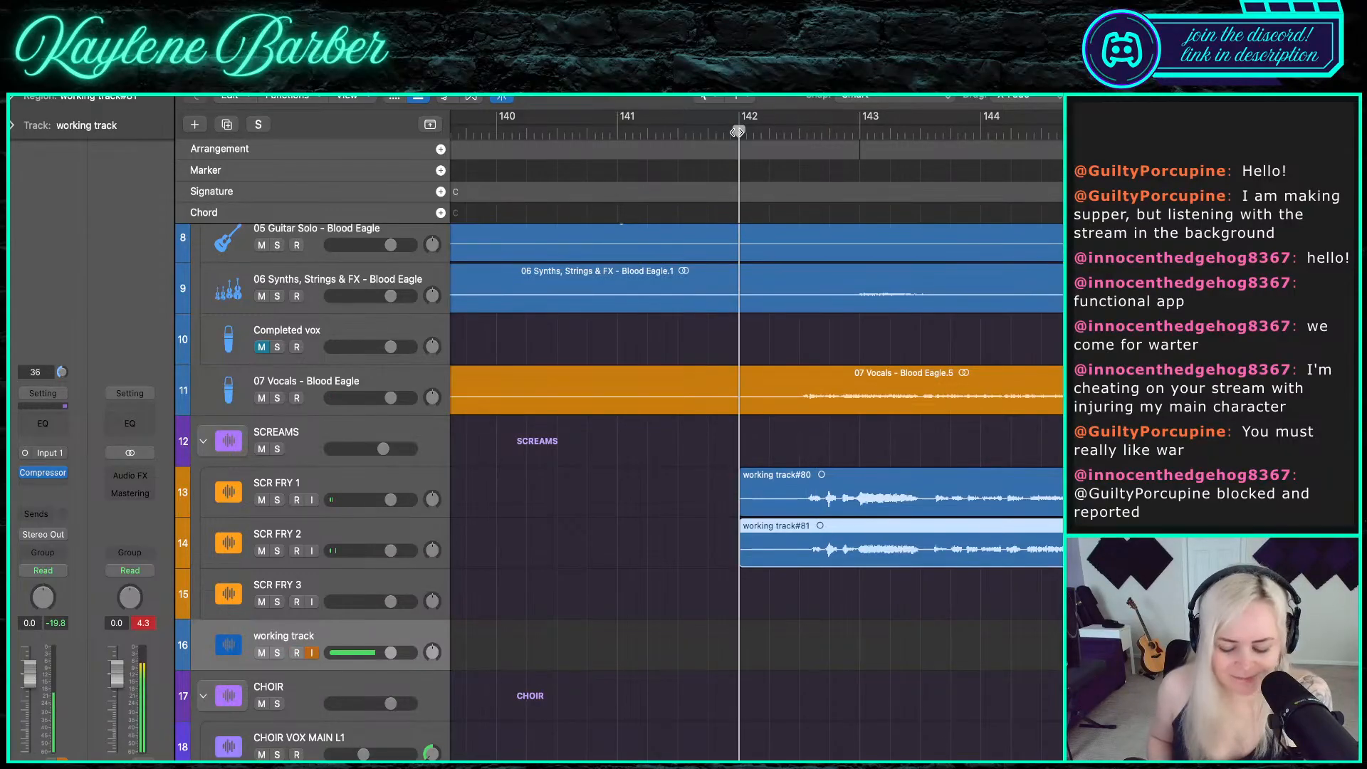
click(730, 498)
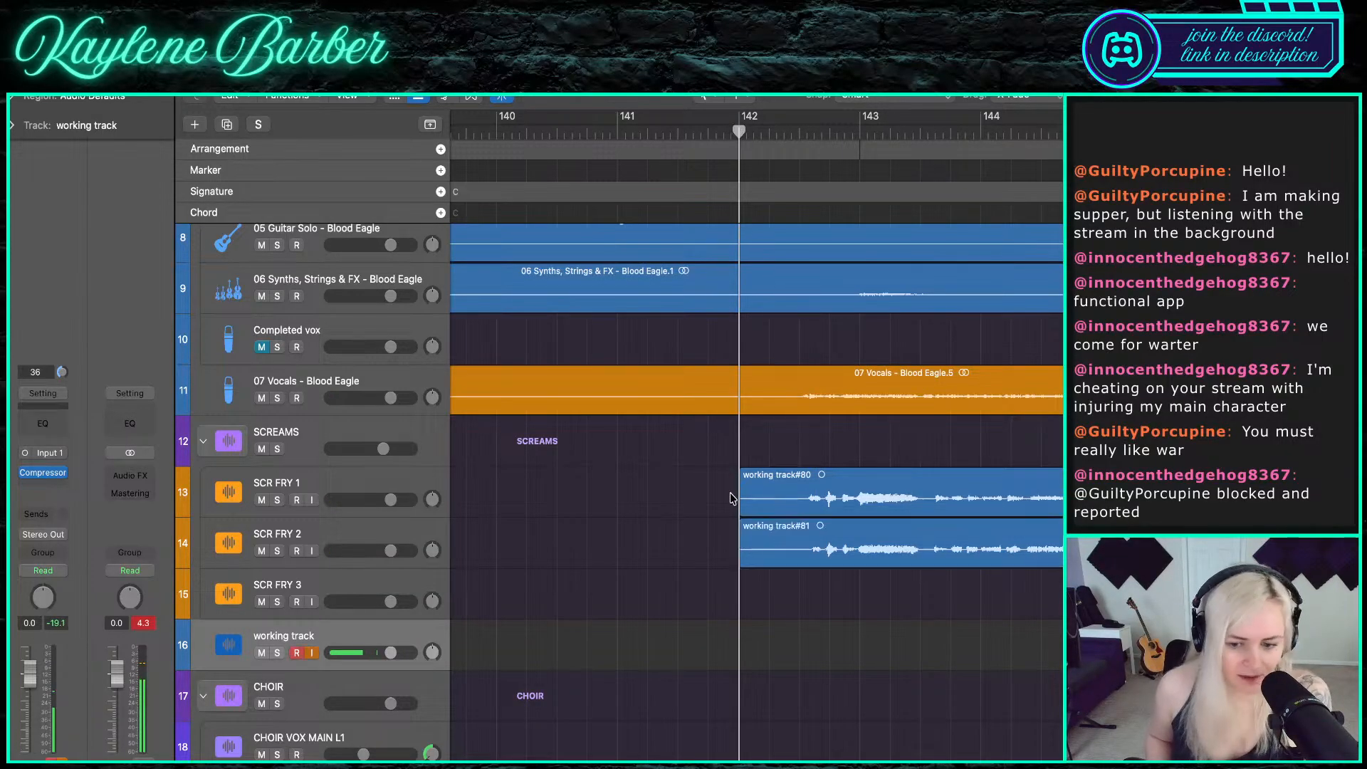
key(r)
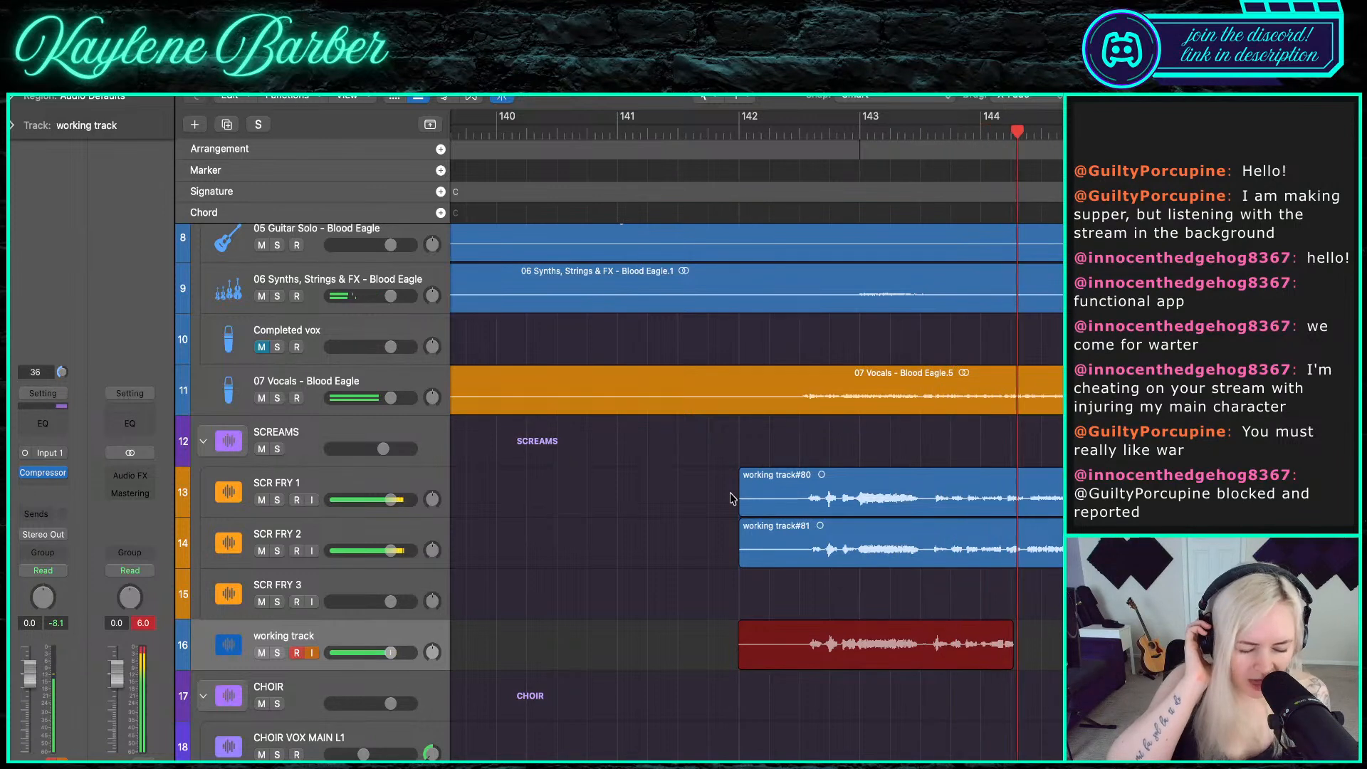
key(space)
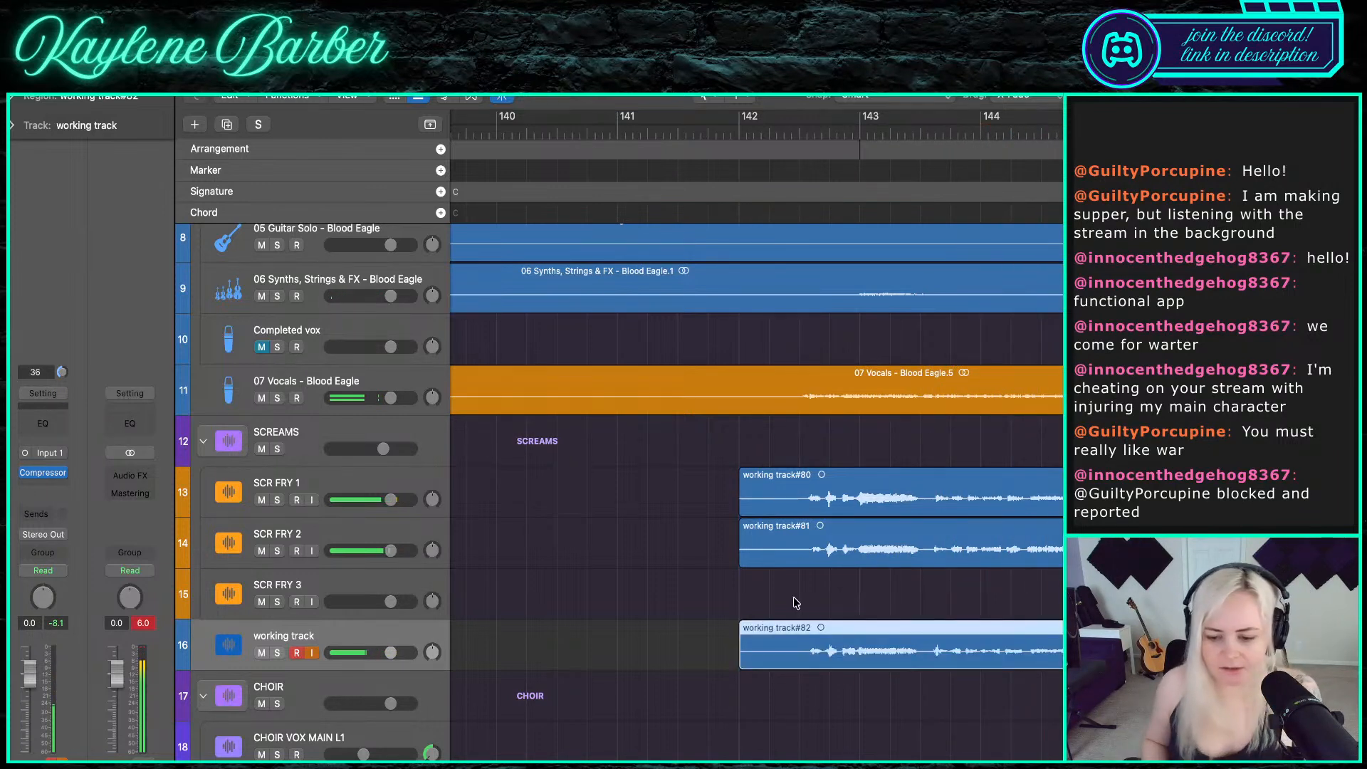
drag(800, 616, 800, 566)
- Record a short extra take of the line's opening from bar 142 on the working track, stopping midway through bar 143
click(739, 134)
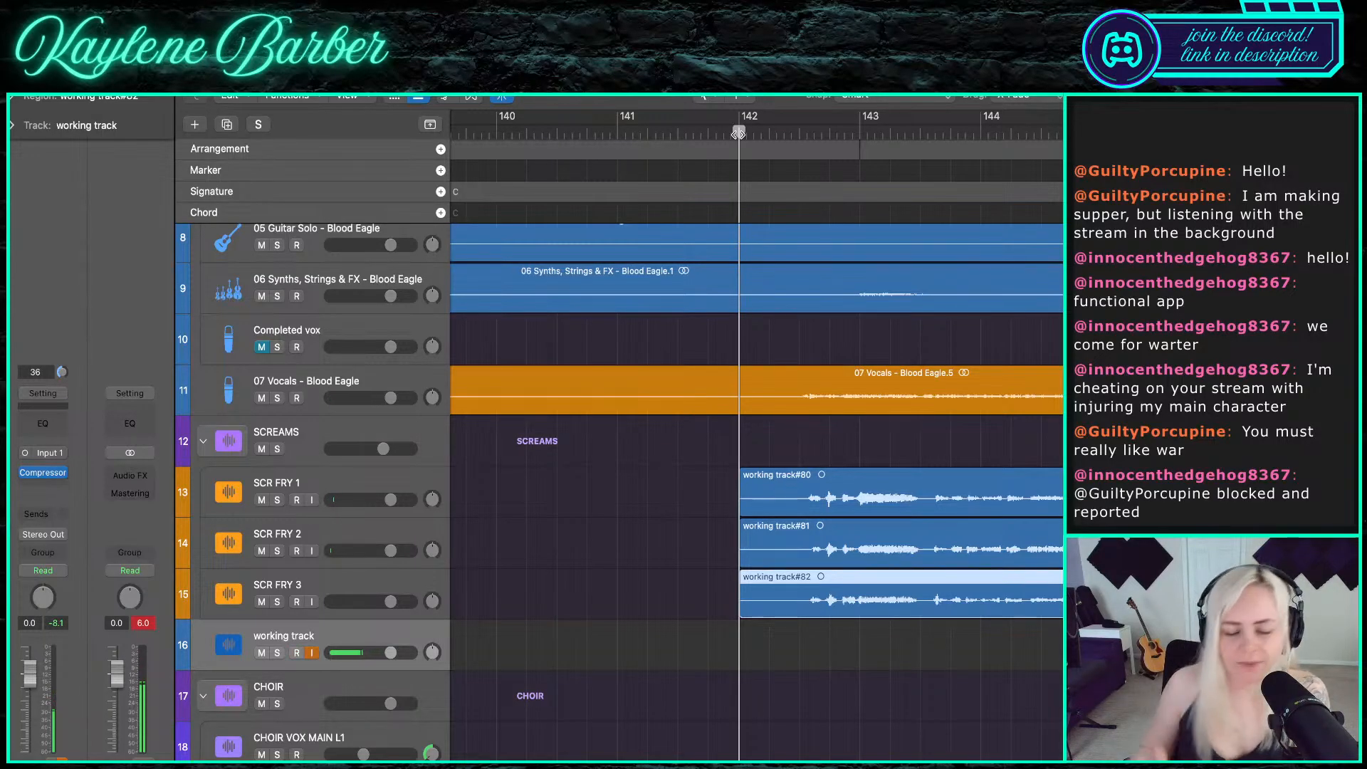
key(r)
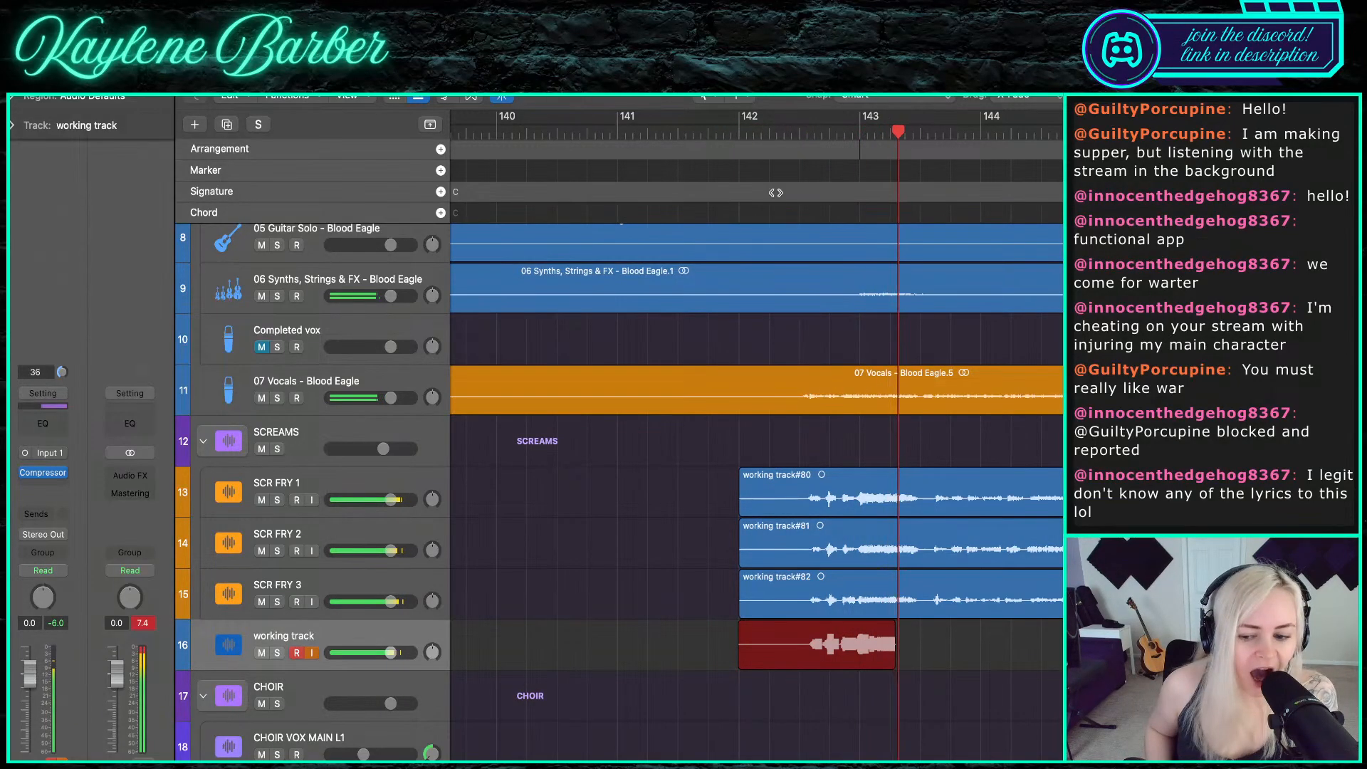
key(space)
key(super+Right)
key(super+Right)
key(super+Left)
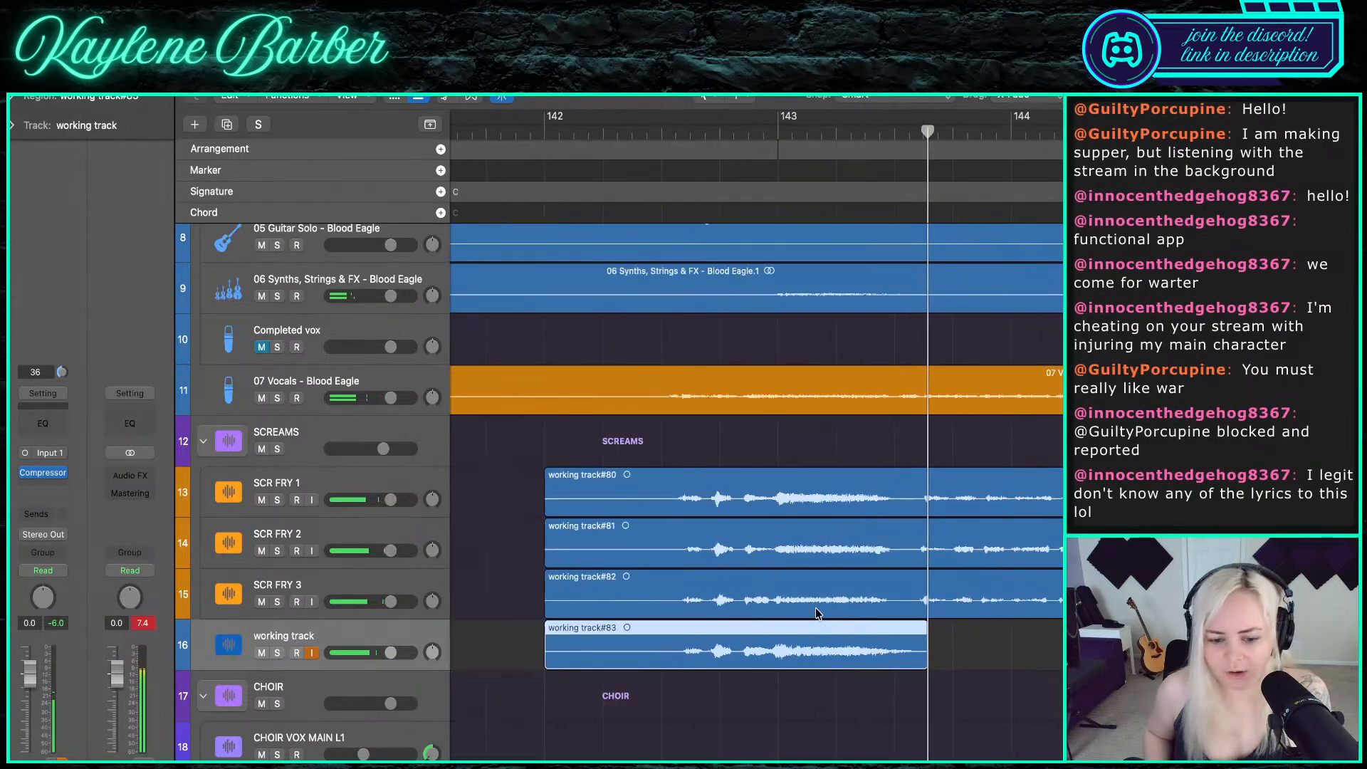
- Solo SCR FRY 1, 2 and 3 one after another and play each take's opening to find the weakest one
click(277, 500)
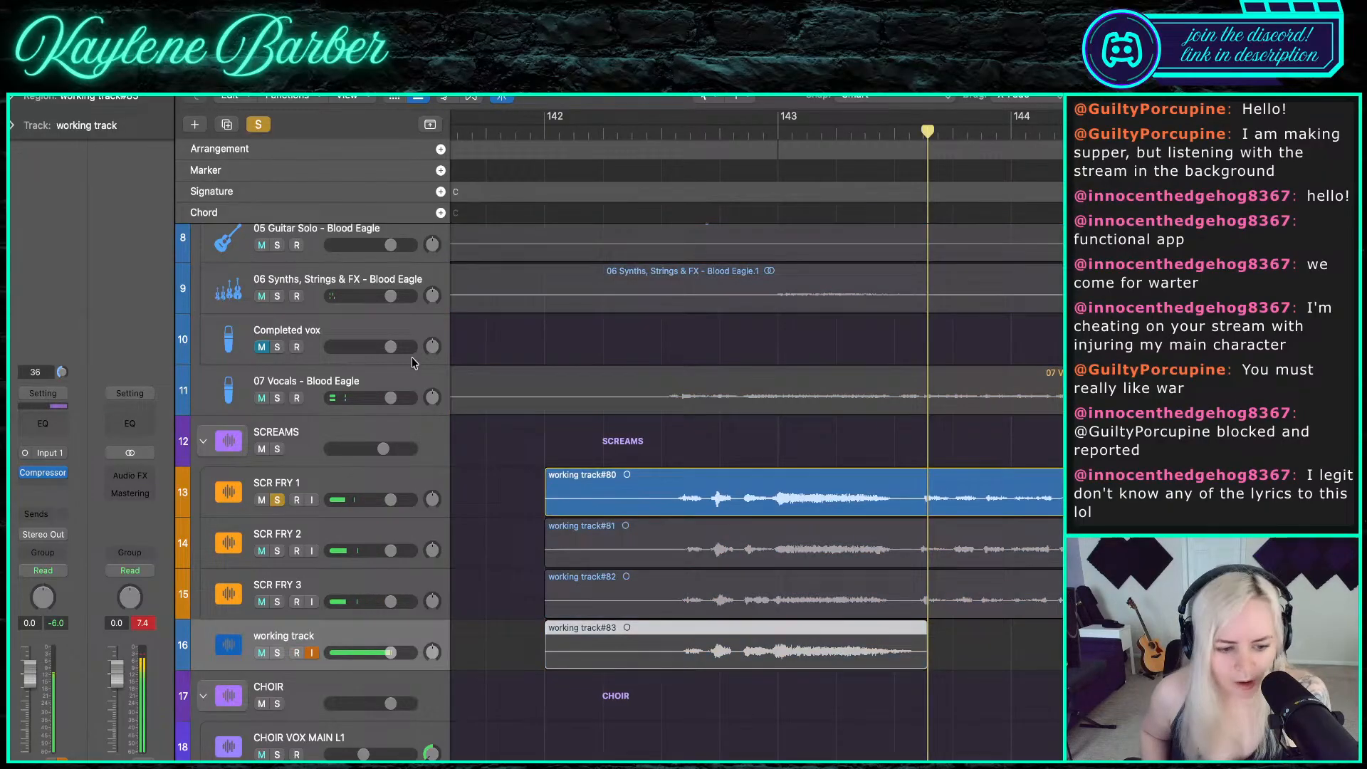
click(668, 128)
key(space)
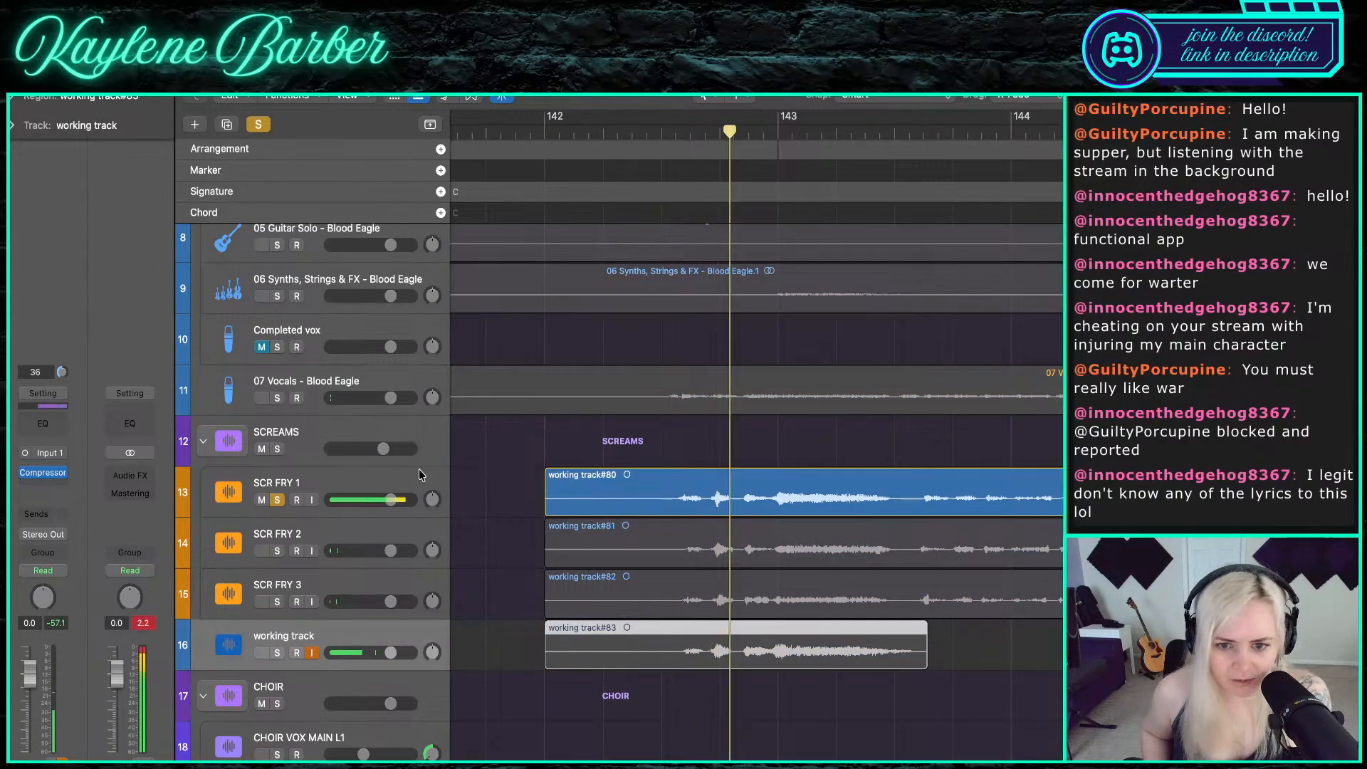
click(277, 499)
click(277, 550)
key(space)
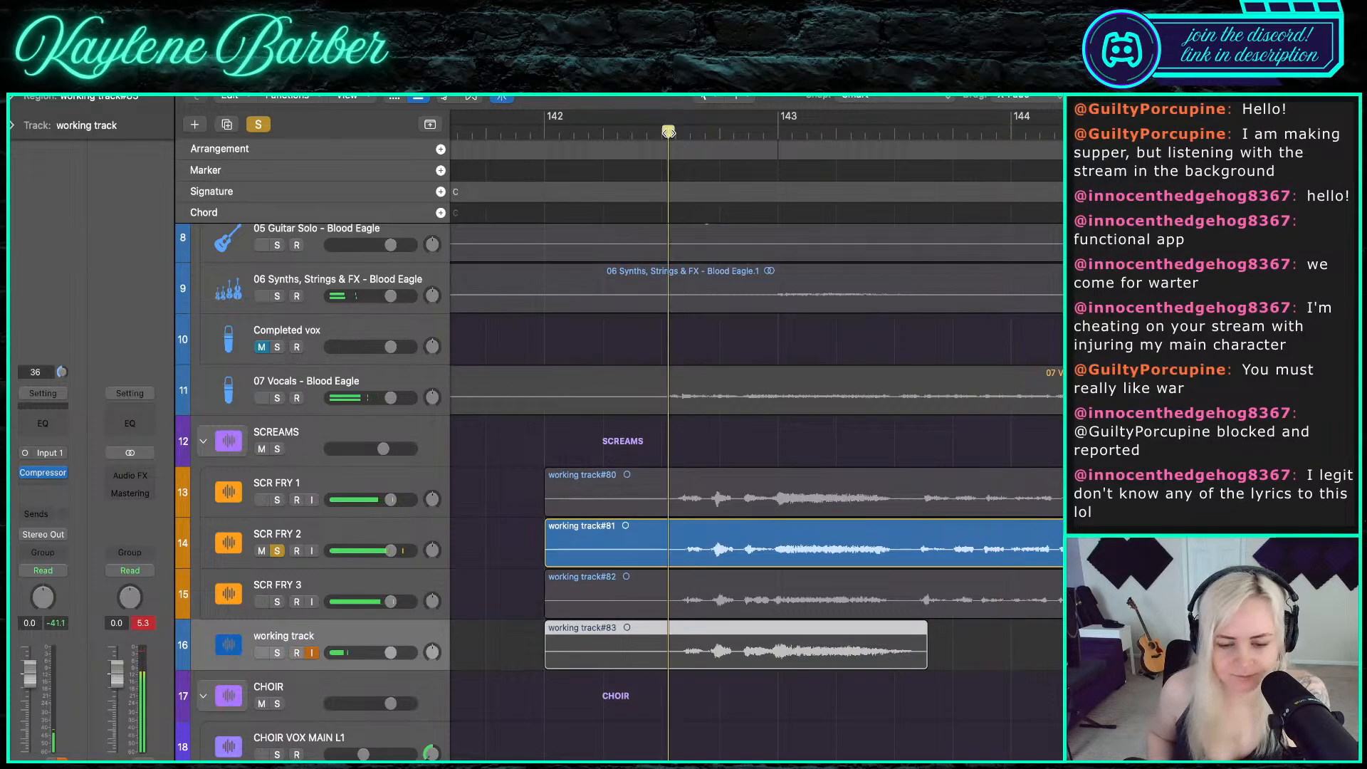
click(277, 550)
key(space)
click(277, 602)
click(656, 132)
key(space)
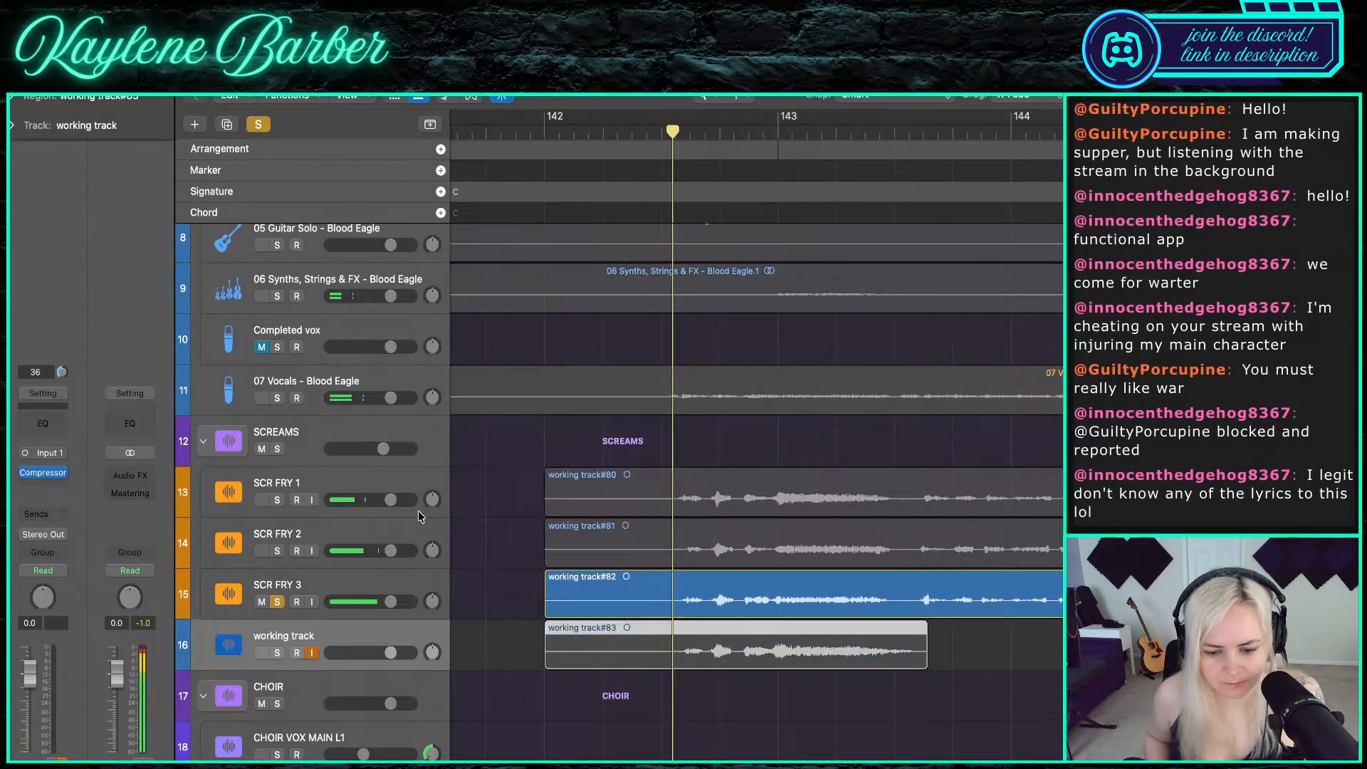
click(277, 601)
key(space)
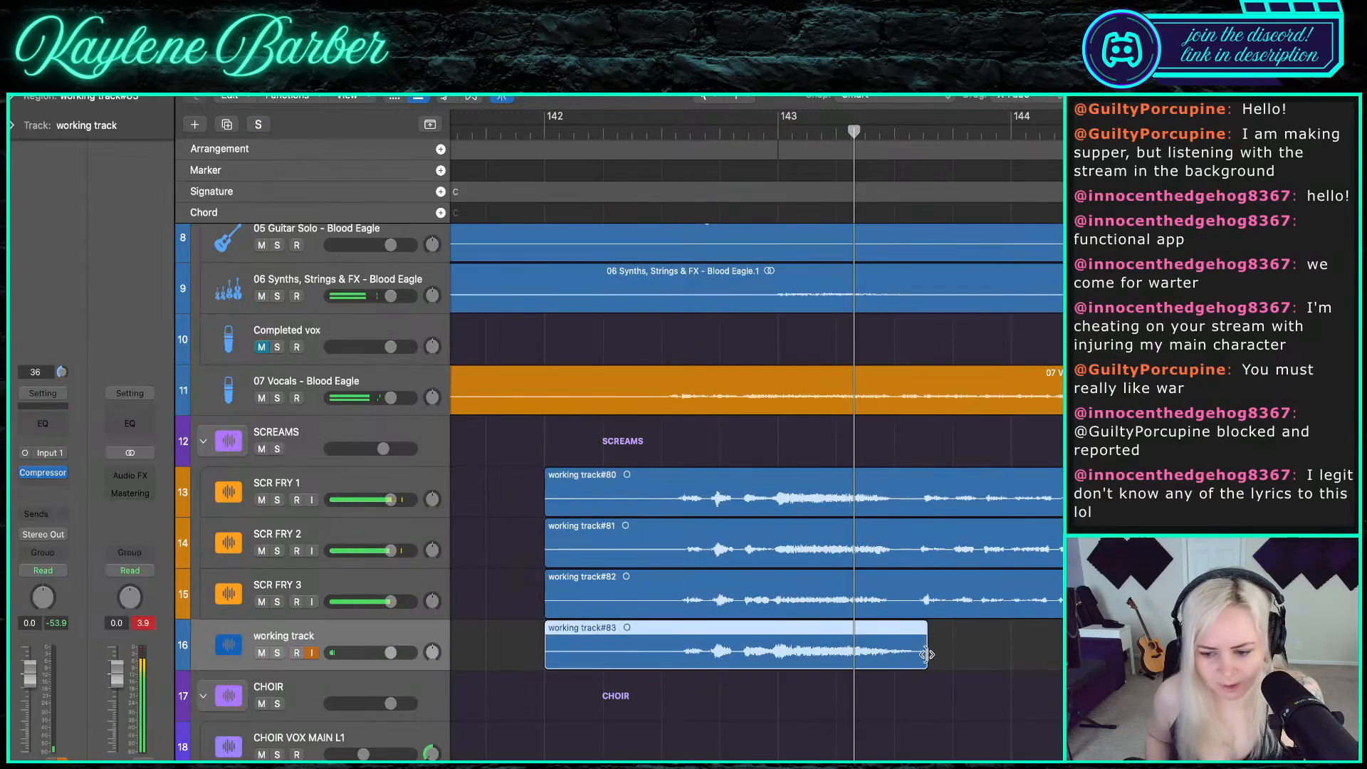
- Replace the opening of the SCR FRY 2 take up to about 143 1 3 with the extra take, its end trimmed to leave a short overlap
drag(927, 654, 864, 653)
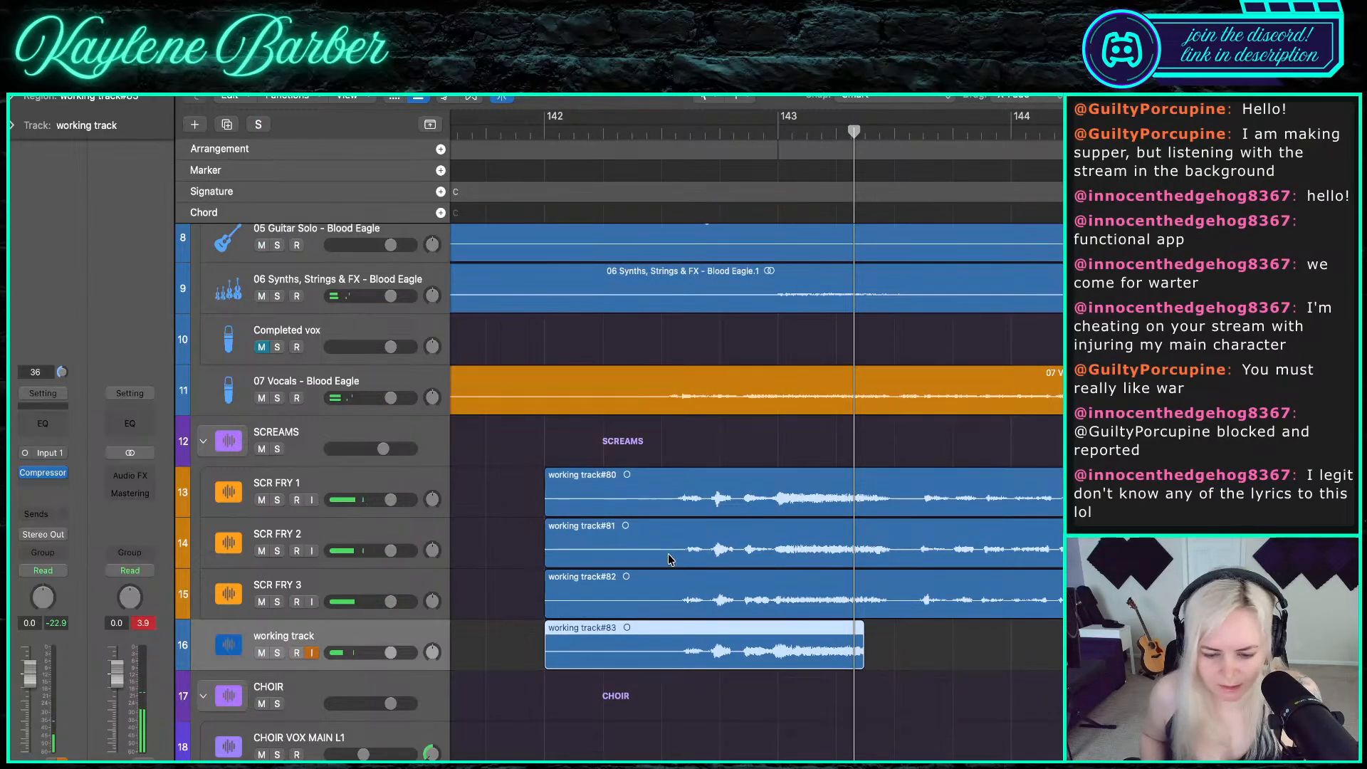
click(669, 559)
drag(546, 563, 794, 593)
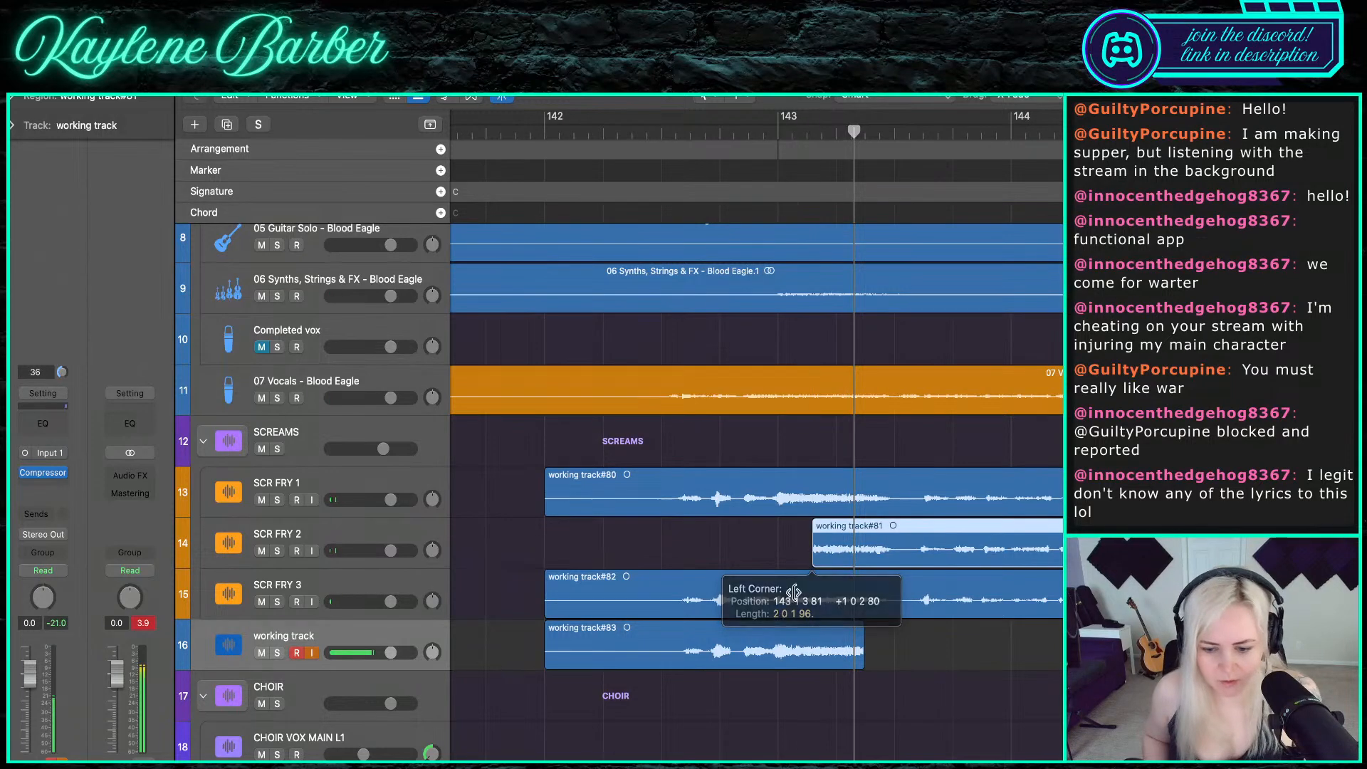
drag(751, 660, 749, 530)
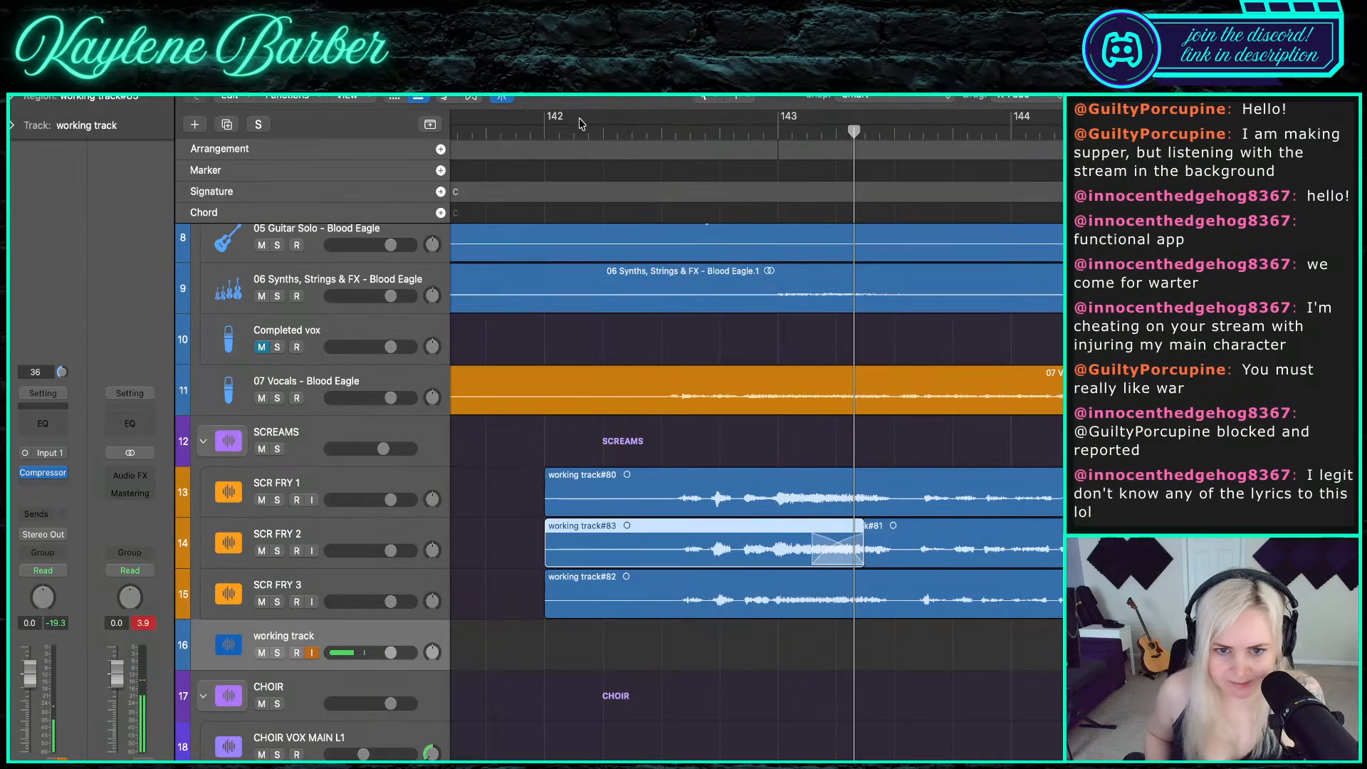
- Split the takes on the three SCR FRY tracks just before the vocals enter in bar 142 and delete the silent pieces in front
click(579, 123)
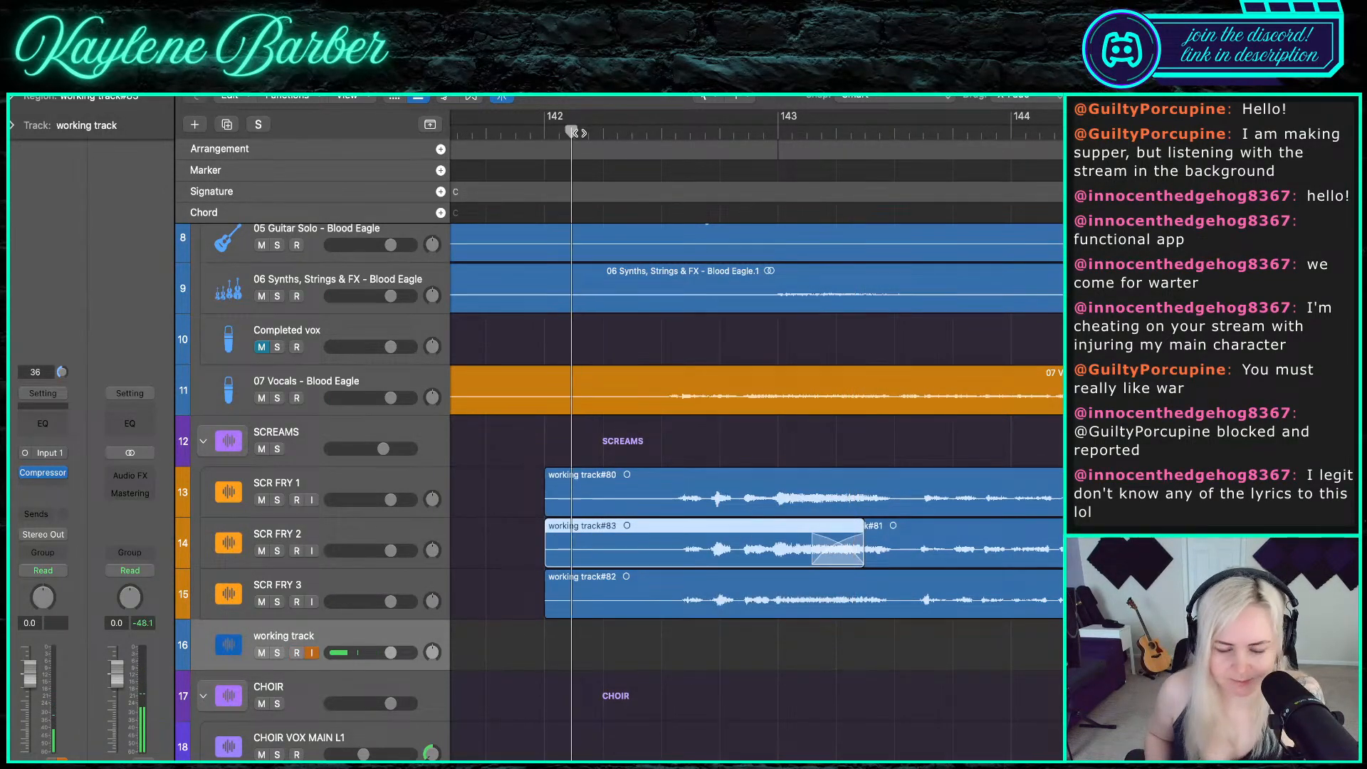
click(640, 131)
click(646, 131)
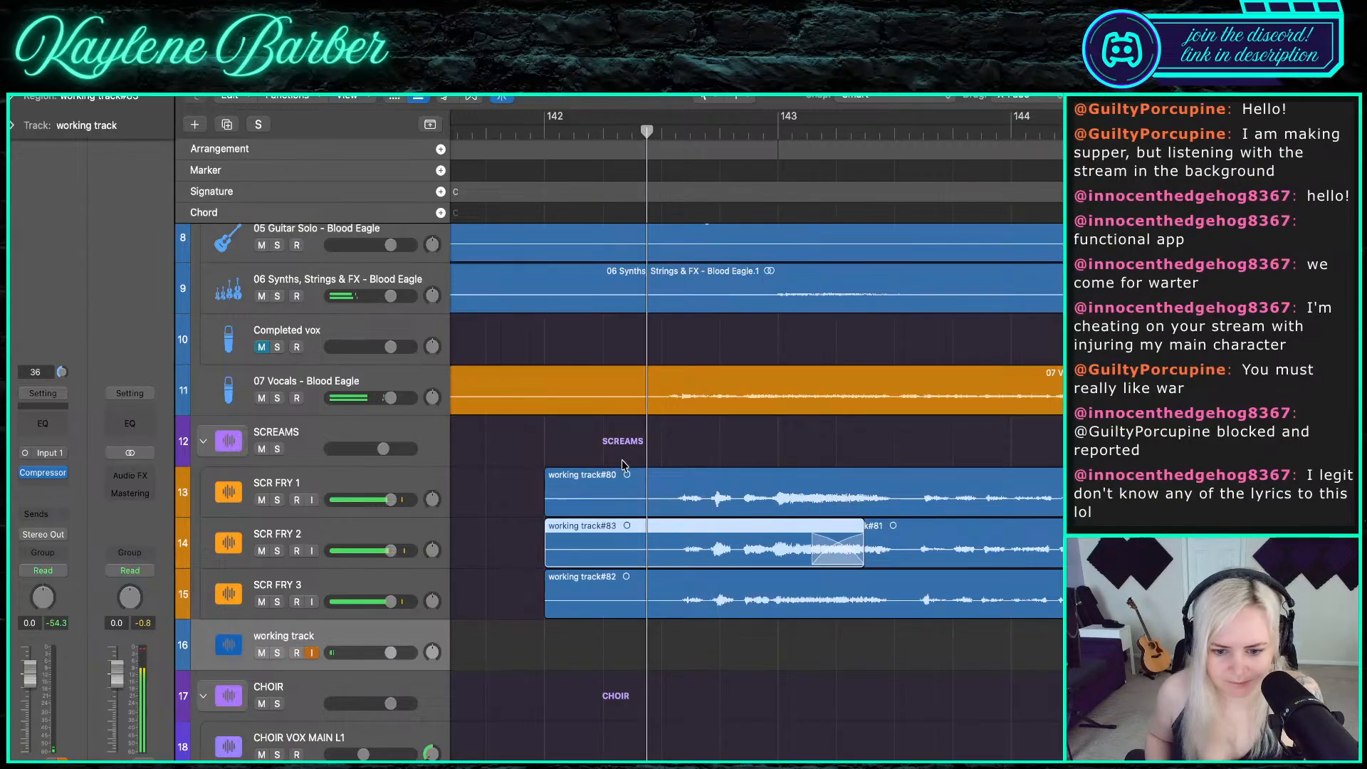
drag(607, 447, 641, 590)
key(super+t)
drag(586, 651, 606, 501)
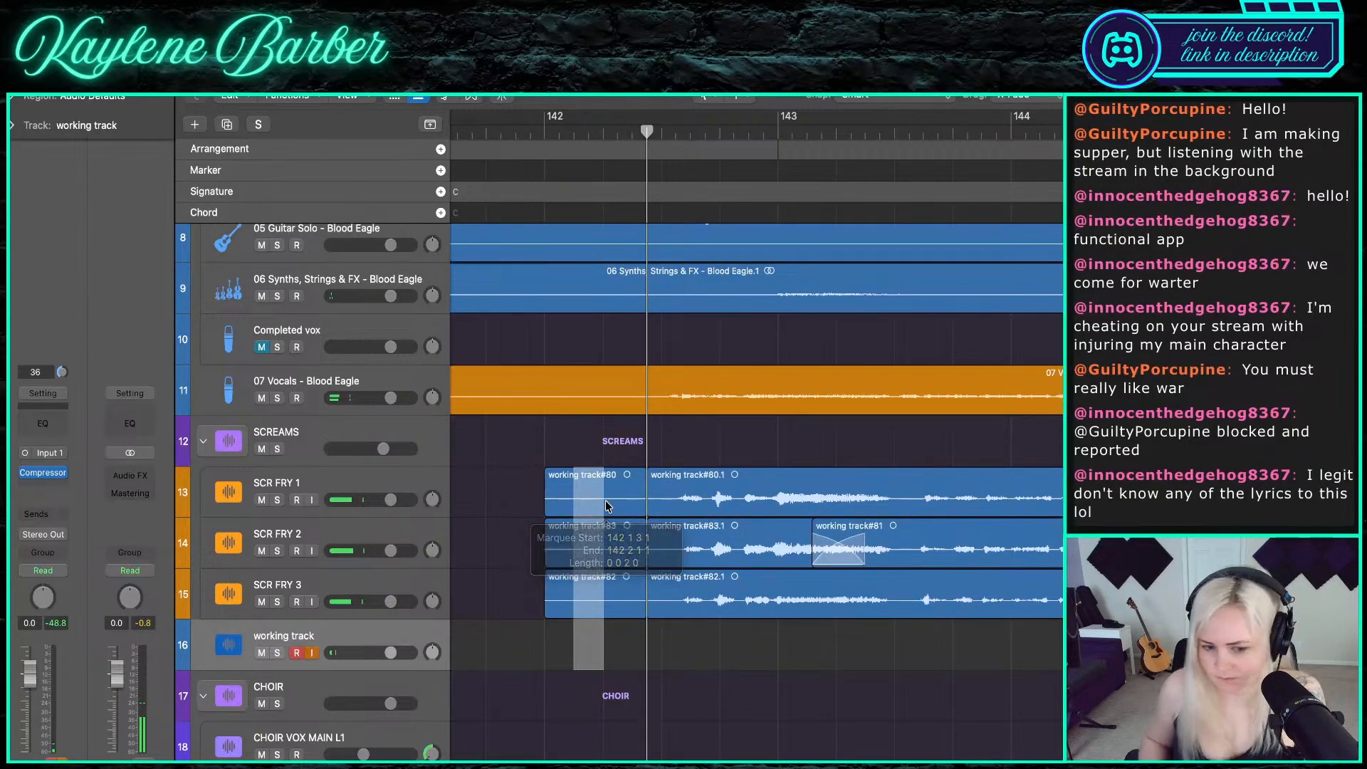
drag(539, 642, 613, 503)
key(Delete)
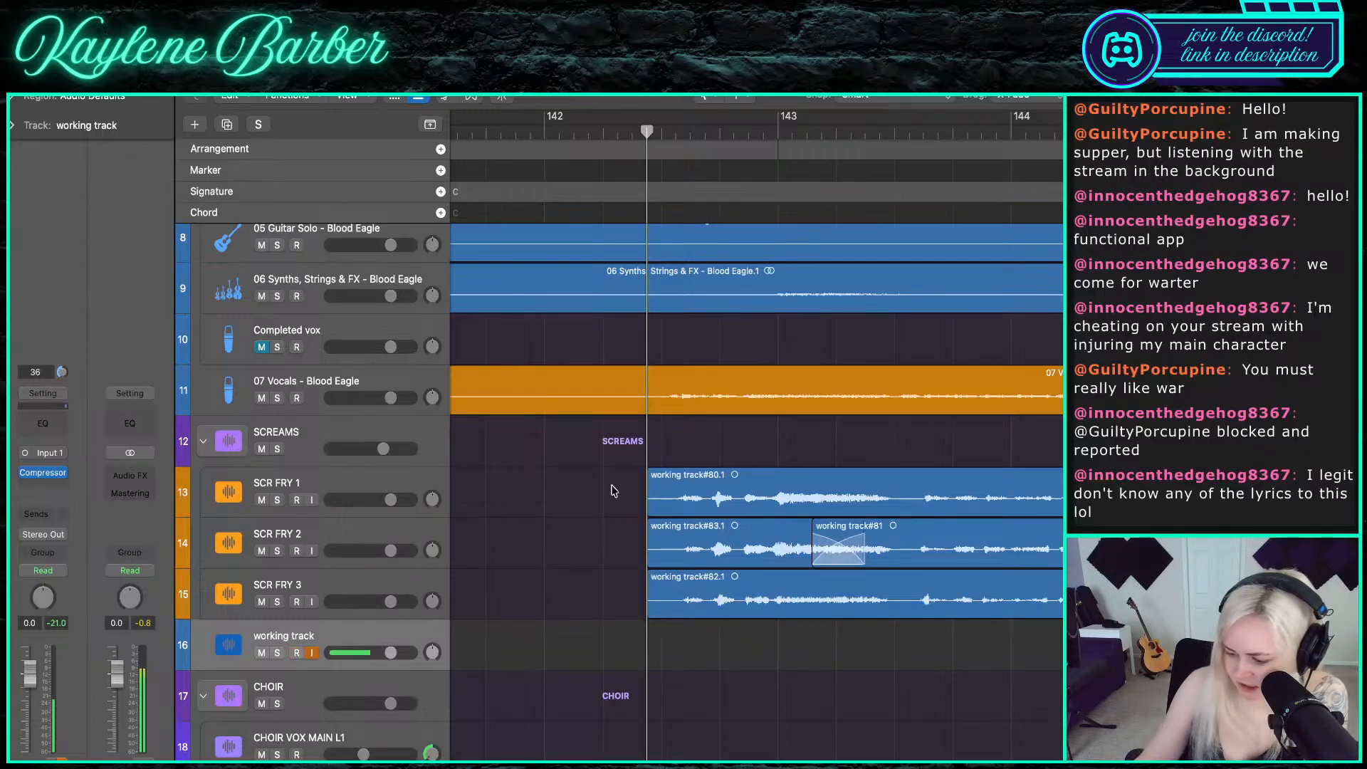
- Add short fade-ins to the starts of the three SCR FRY takes in bar 142 with the Fade tool
key(r)
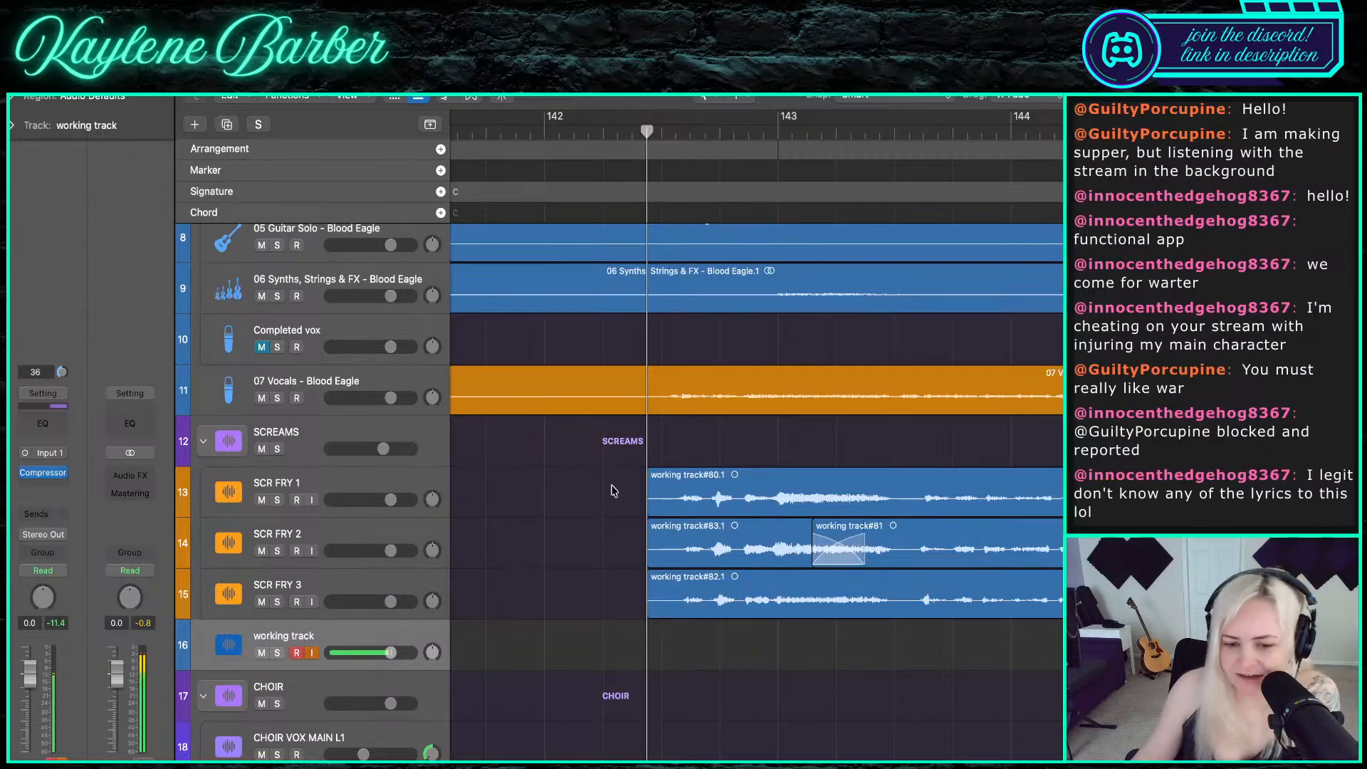
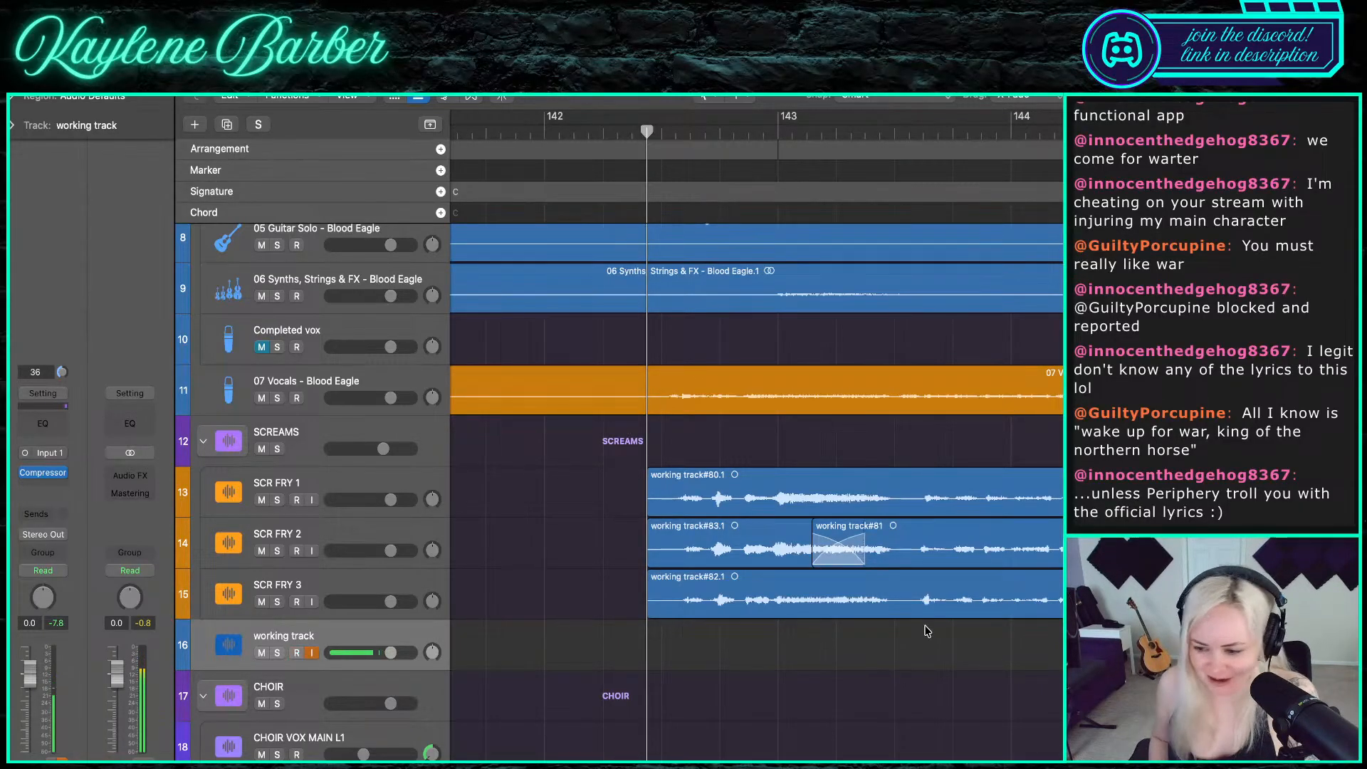
scroll(883, 612, right, 3)
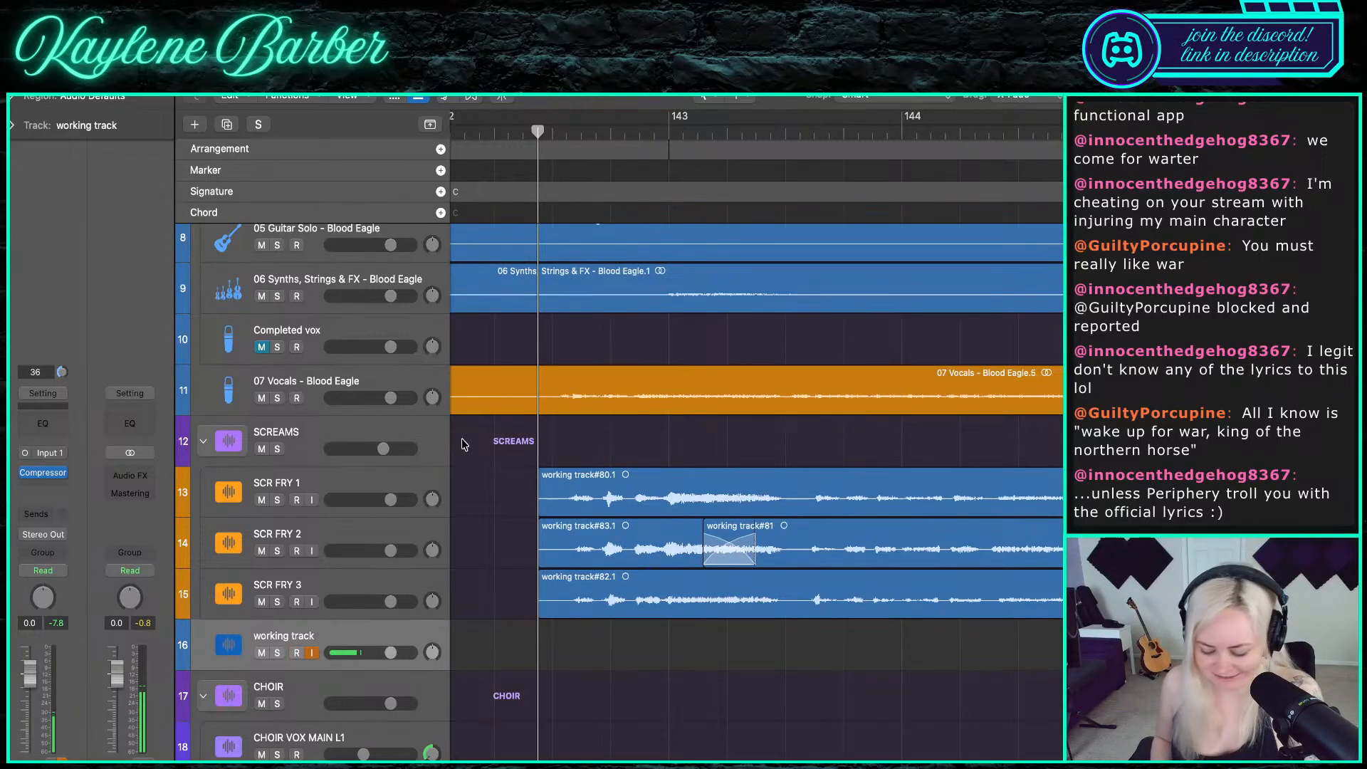
drag(545, 462, 533, 585)
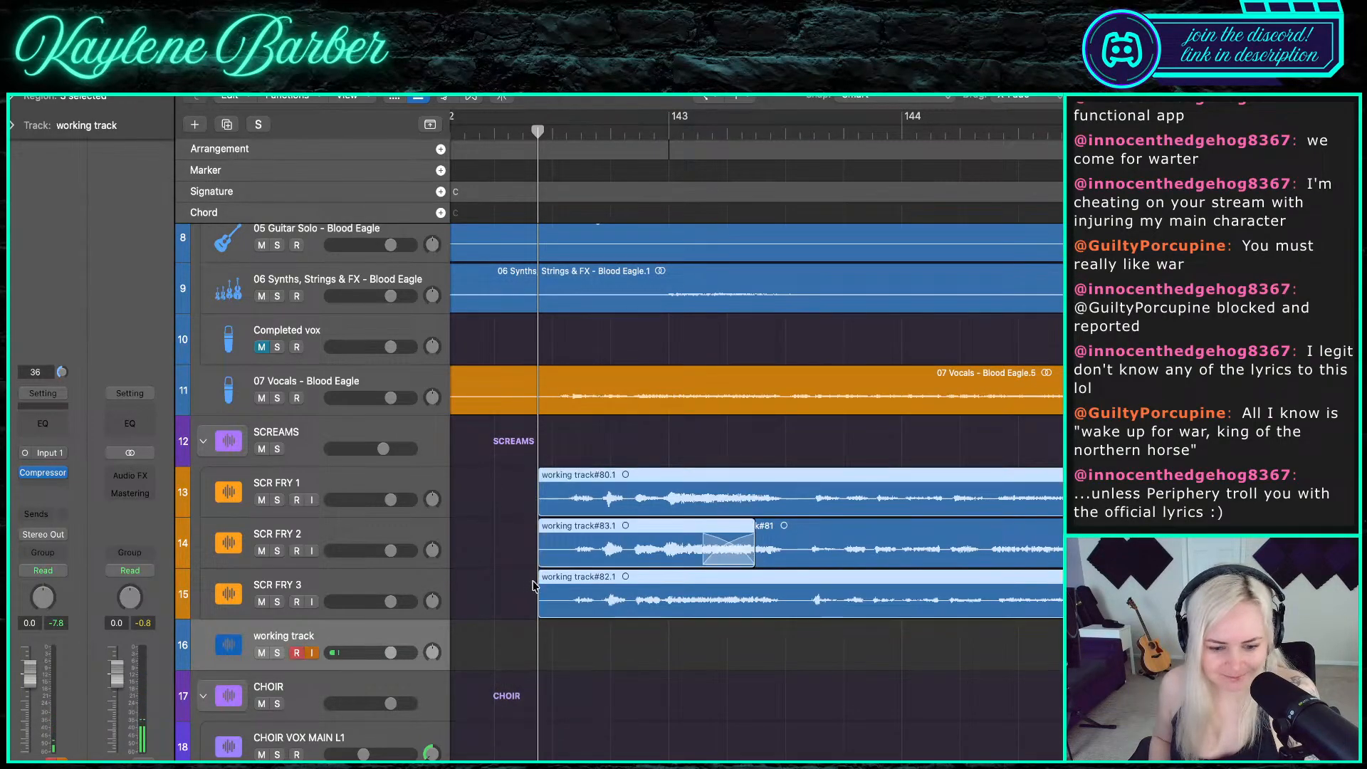
scroll(541, 594, up, 2)
- Play the layered takes from bar 142 to bar 145 to check the fade-ins and the endings
key(space)
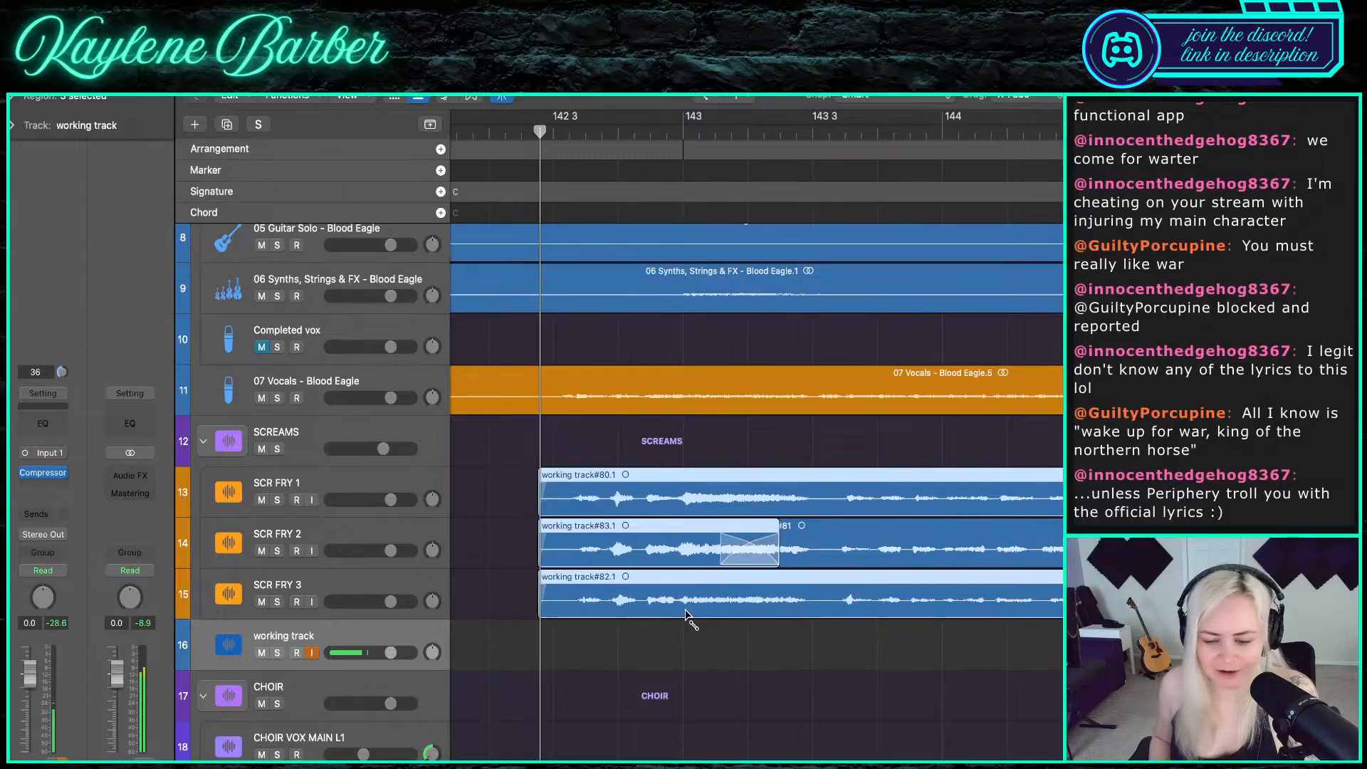
scroll(695, 619, right, 2)
scroll(973, 306, right, 1)
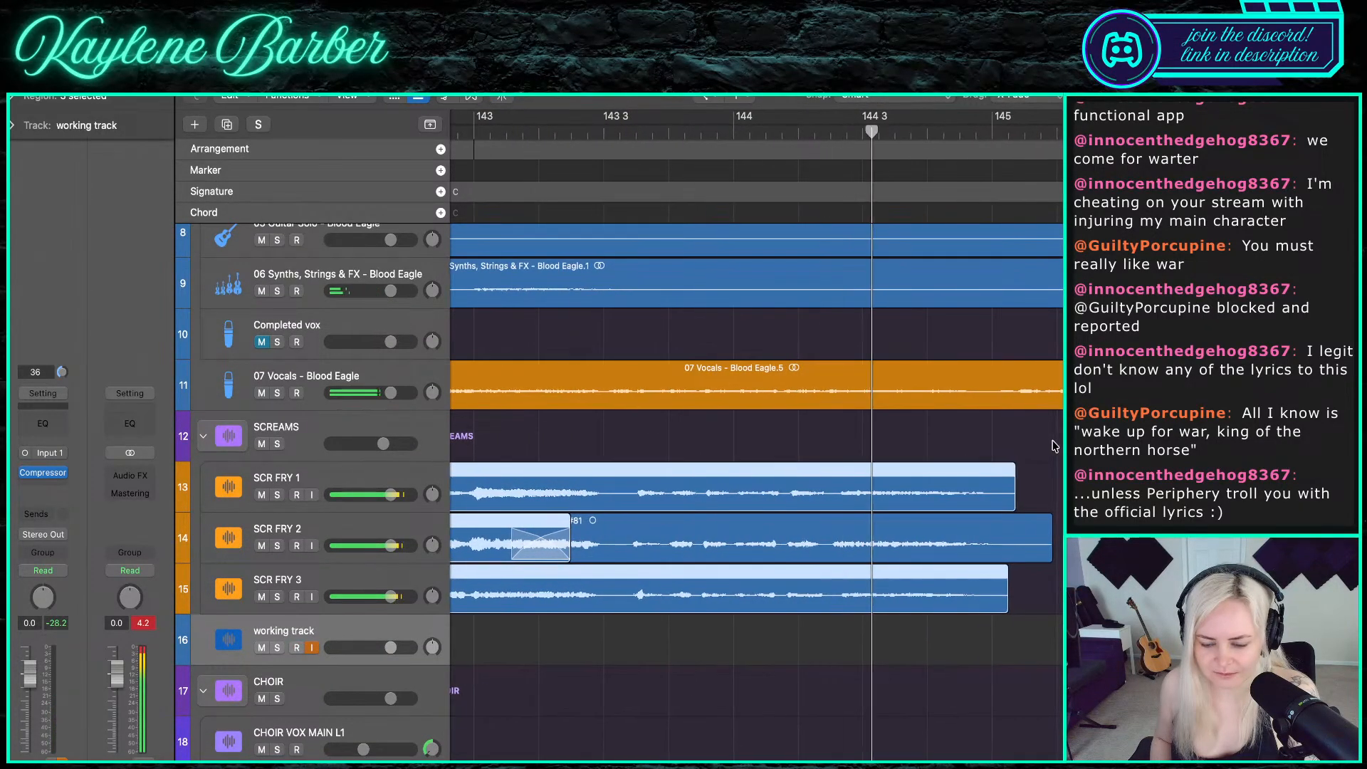
key(space)
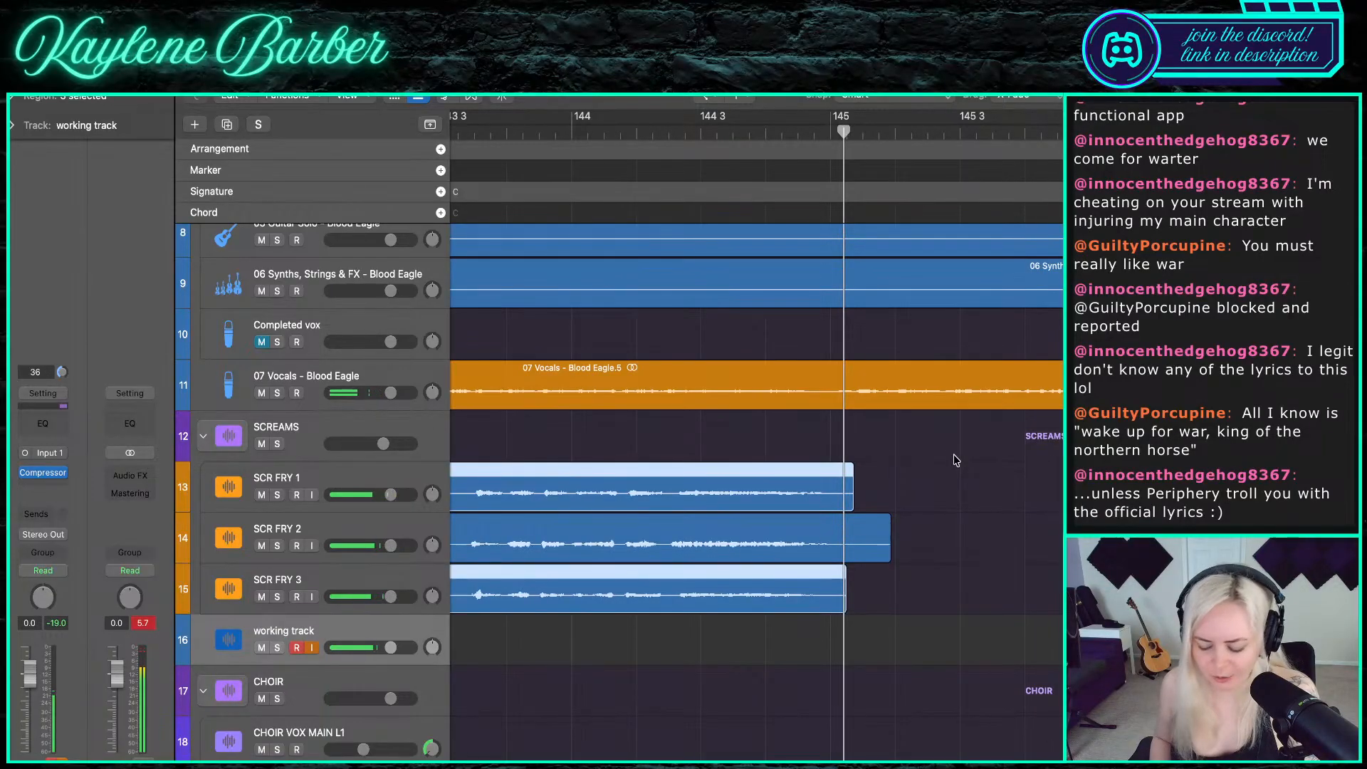
key(r)
key(space)
- Select all four scream regions on SCR FRY 1, 2 and 3 with the Pointer Tool and colour them orange
key(t)
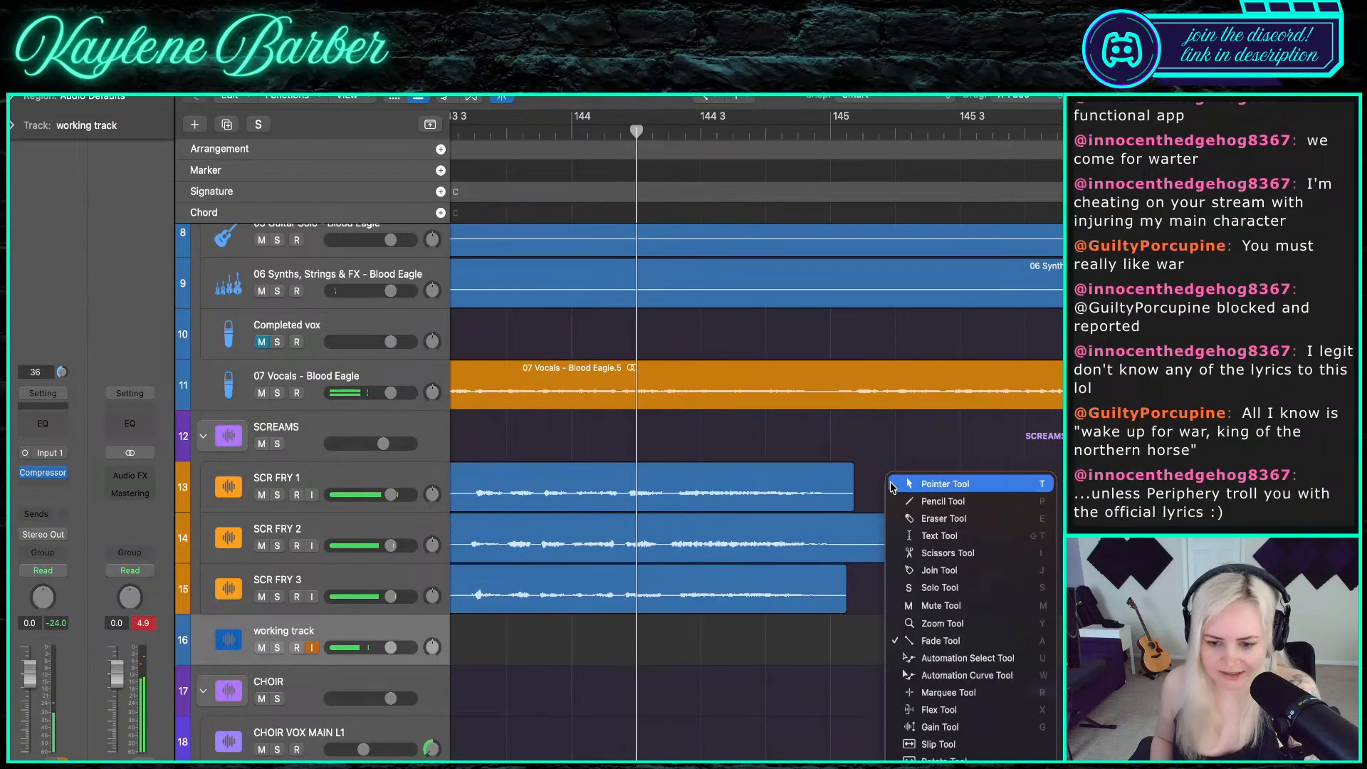
click(893, 484)
scroll(673, 615, down, 5)
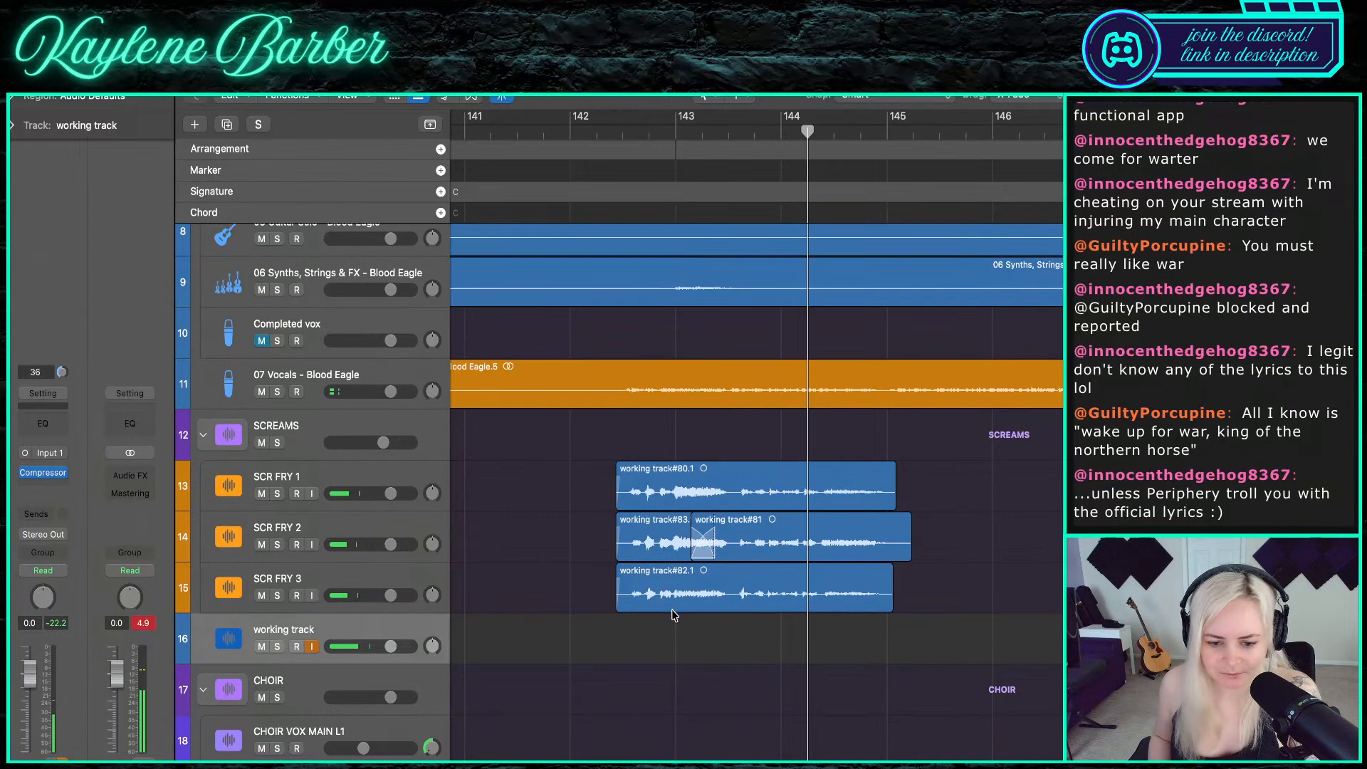
scroll(674, 615, left, 2)
drag(662, 471, 873, 626)
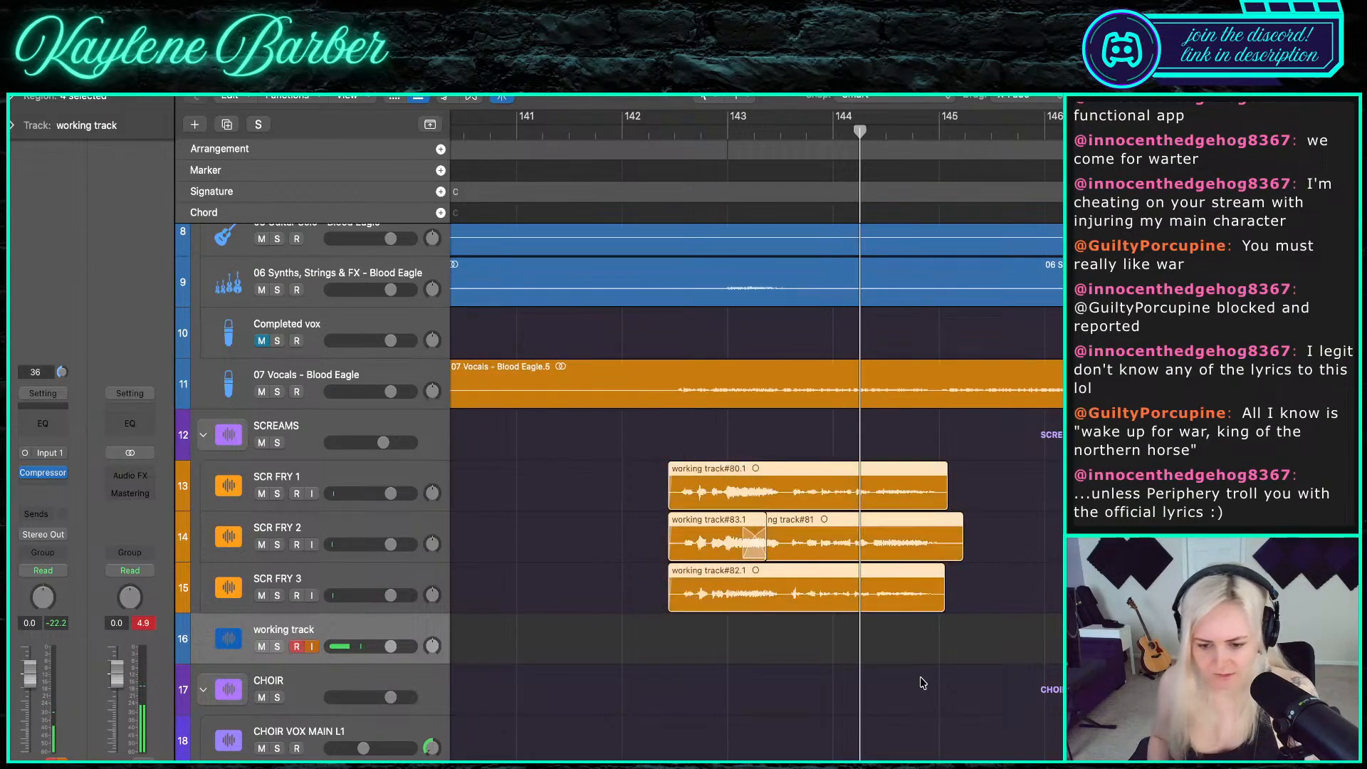
click(923, 682)
scroll(784, 618, down, 10)
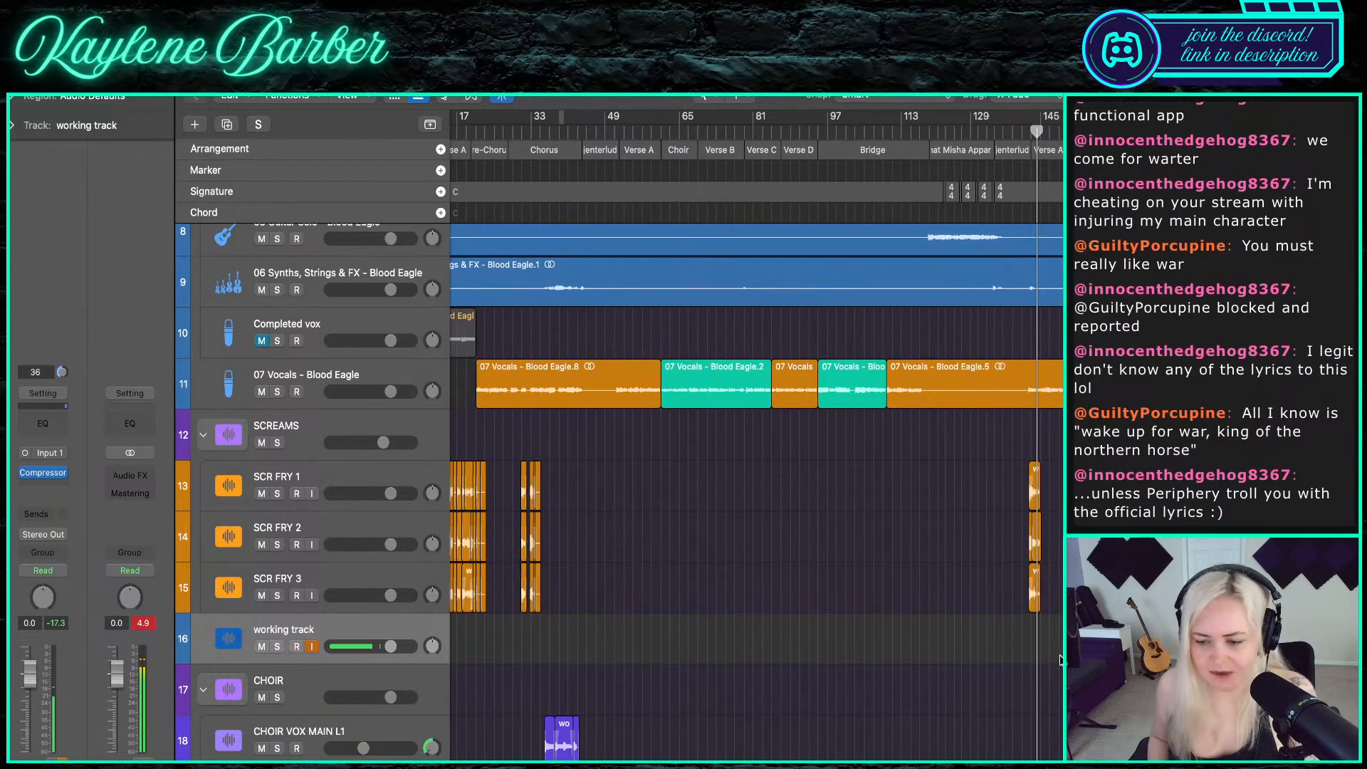
scroll(1043, 644, up, 10)
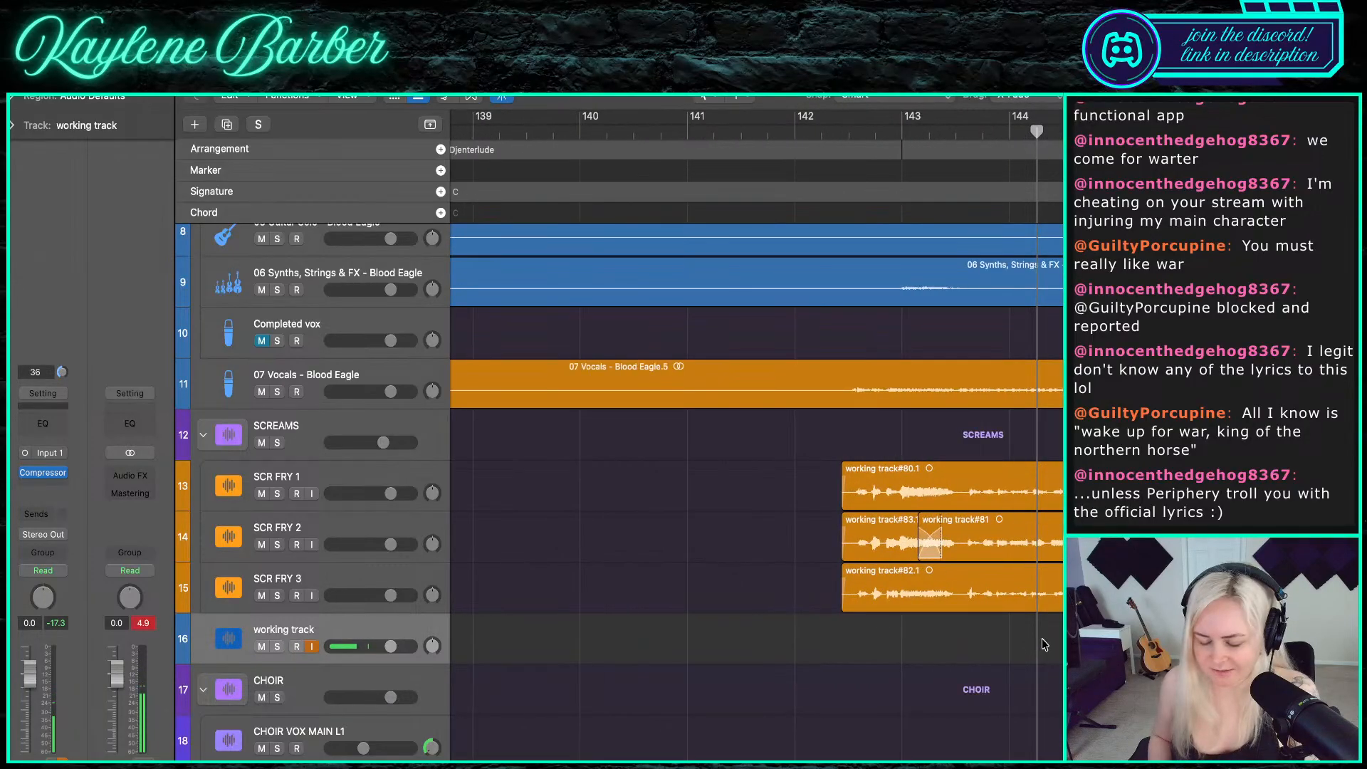
key(r)
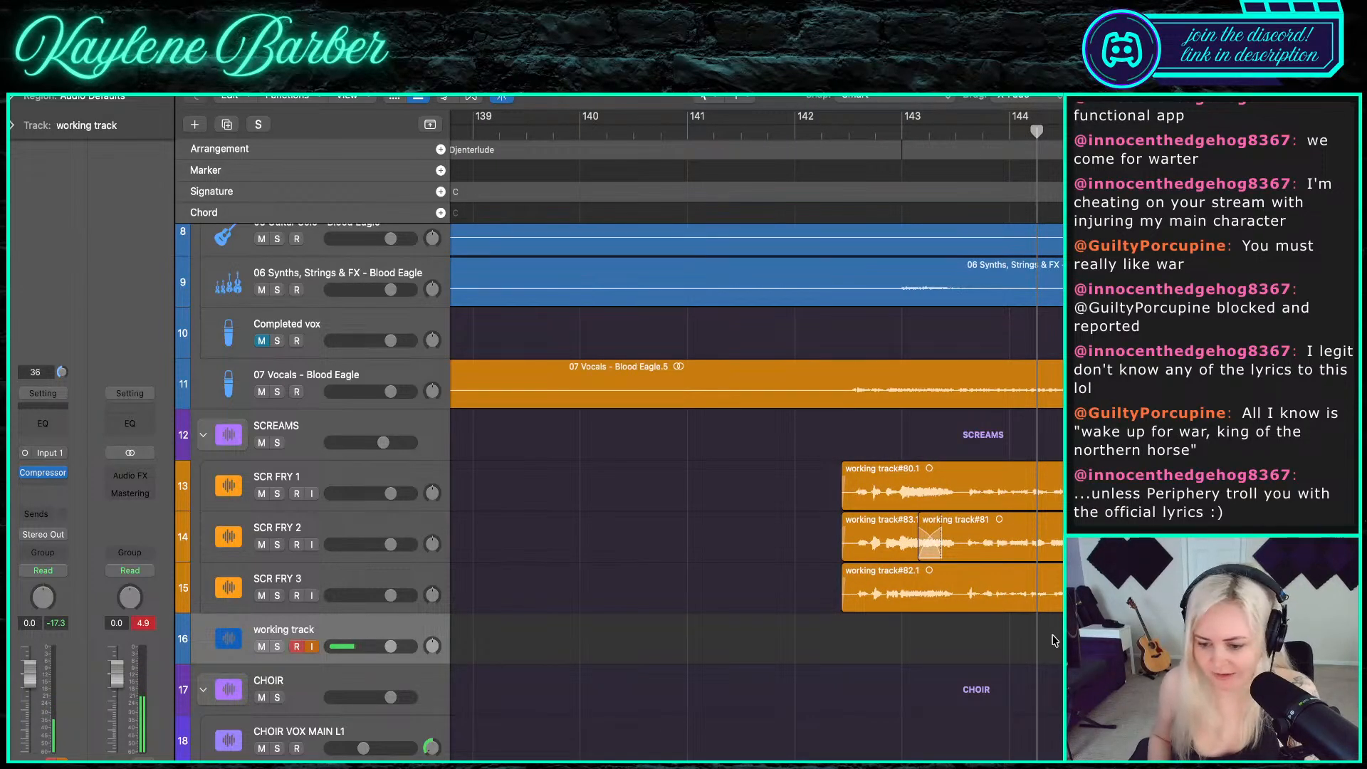
scroll(1061, 634, up, 2)
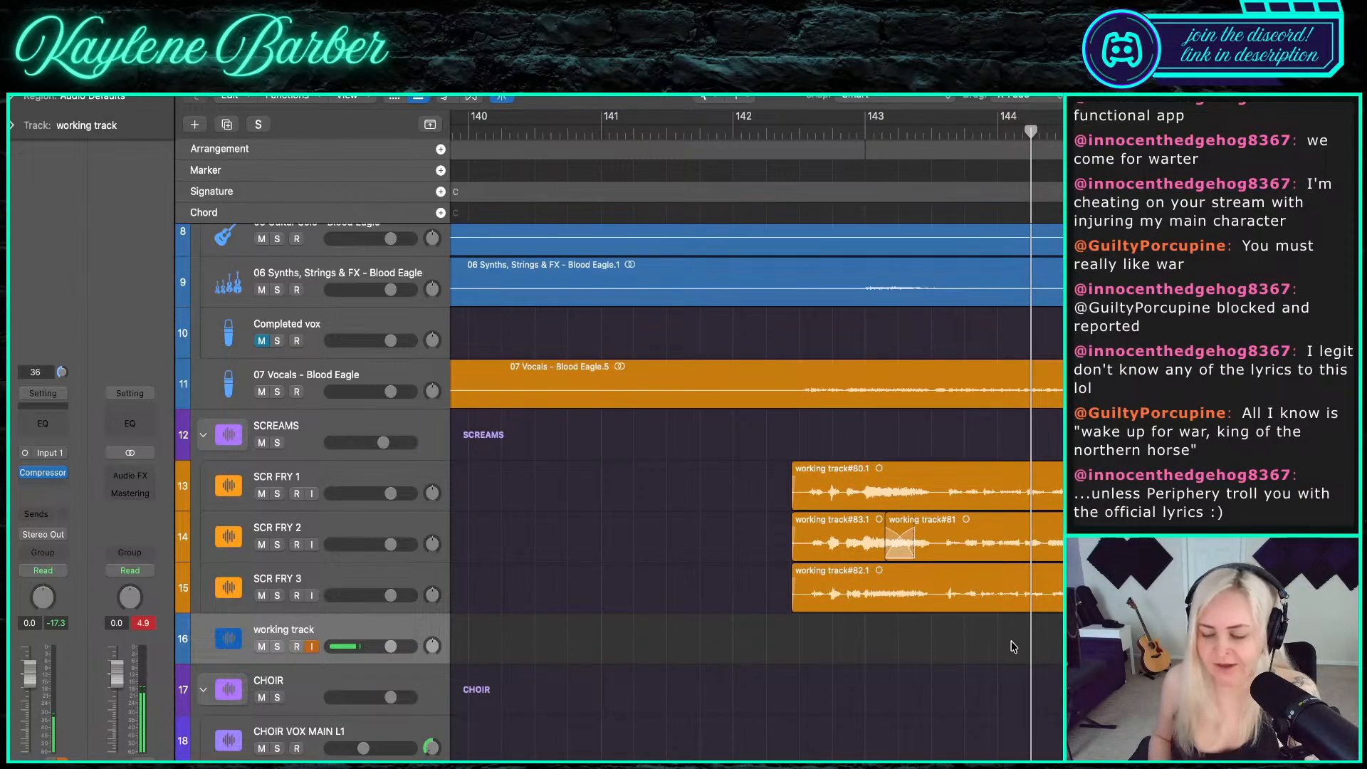
scroll(1018, 640, right, 2)
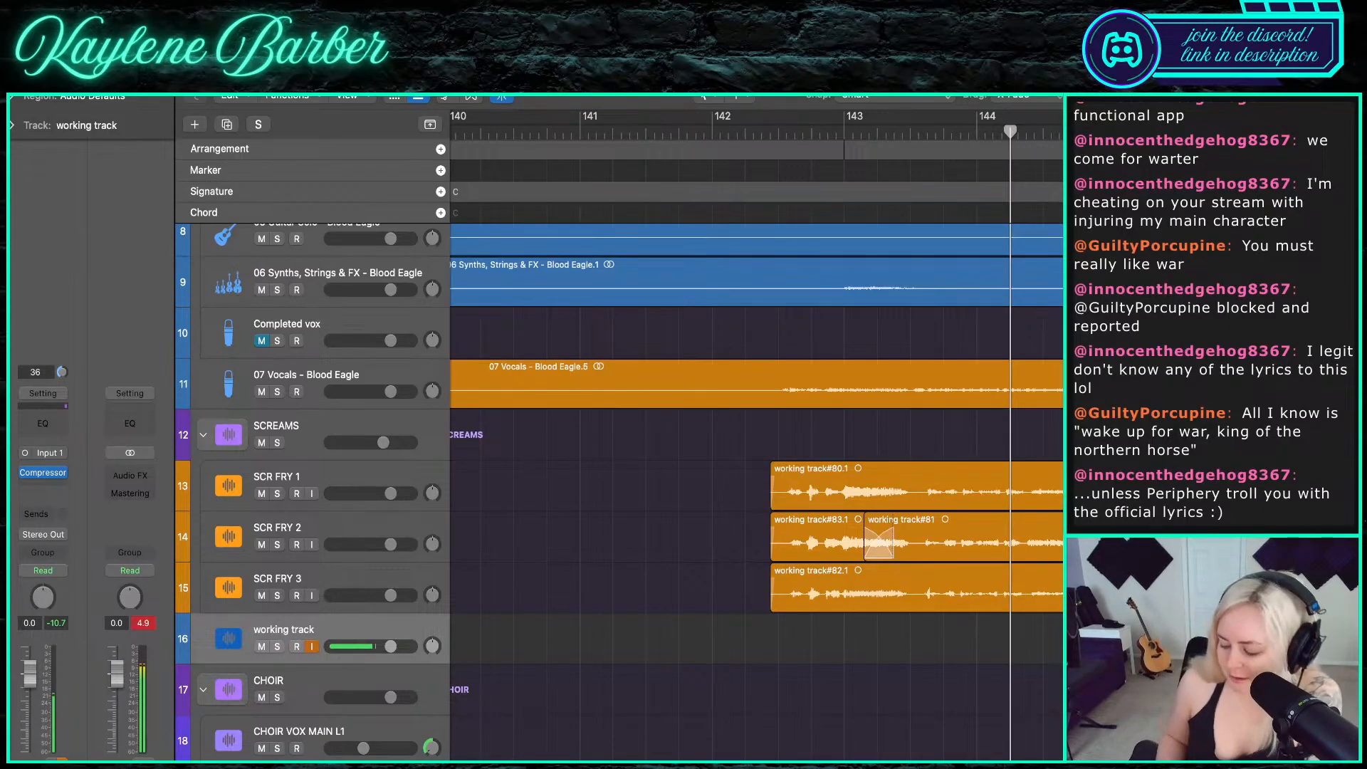
- Play the end of the layered screams through bars 144 and 145
key(space)
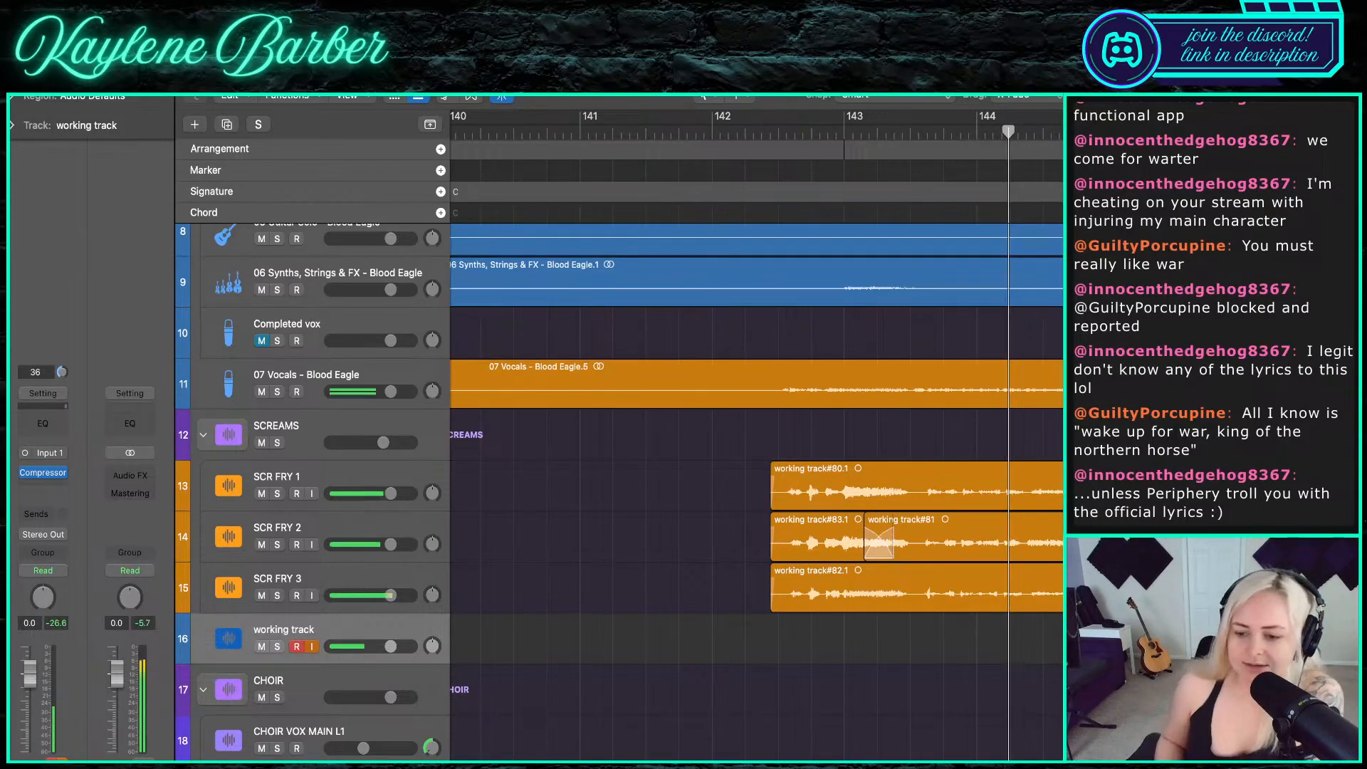
scroll(968, 484, down, 5)
scroll(967, 485, up, 1)
scroll(967, 483, up, 4)
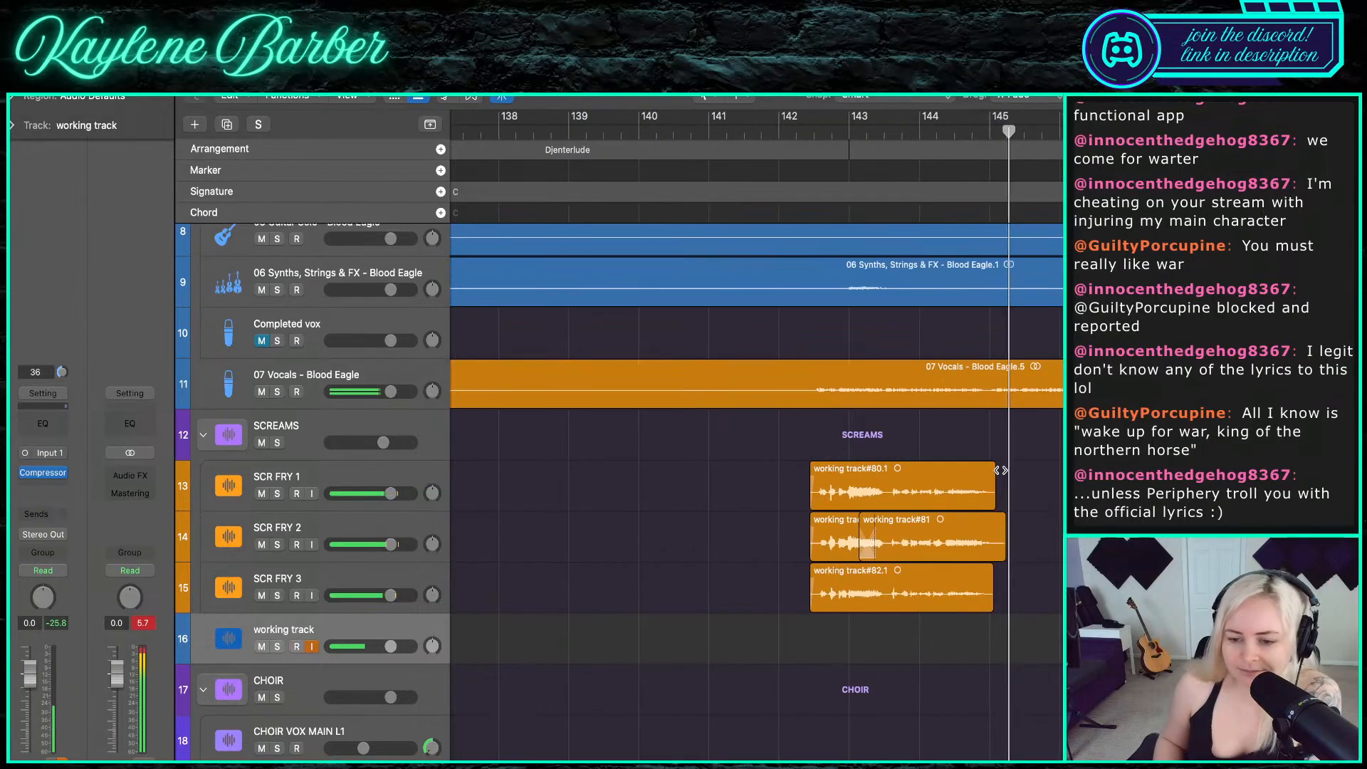
- Record an extra take of the line's ending on the working track, starting from 143 3
click(882, 132)
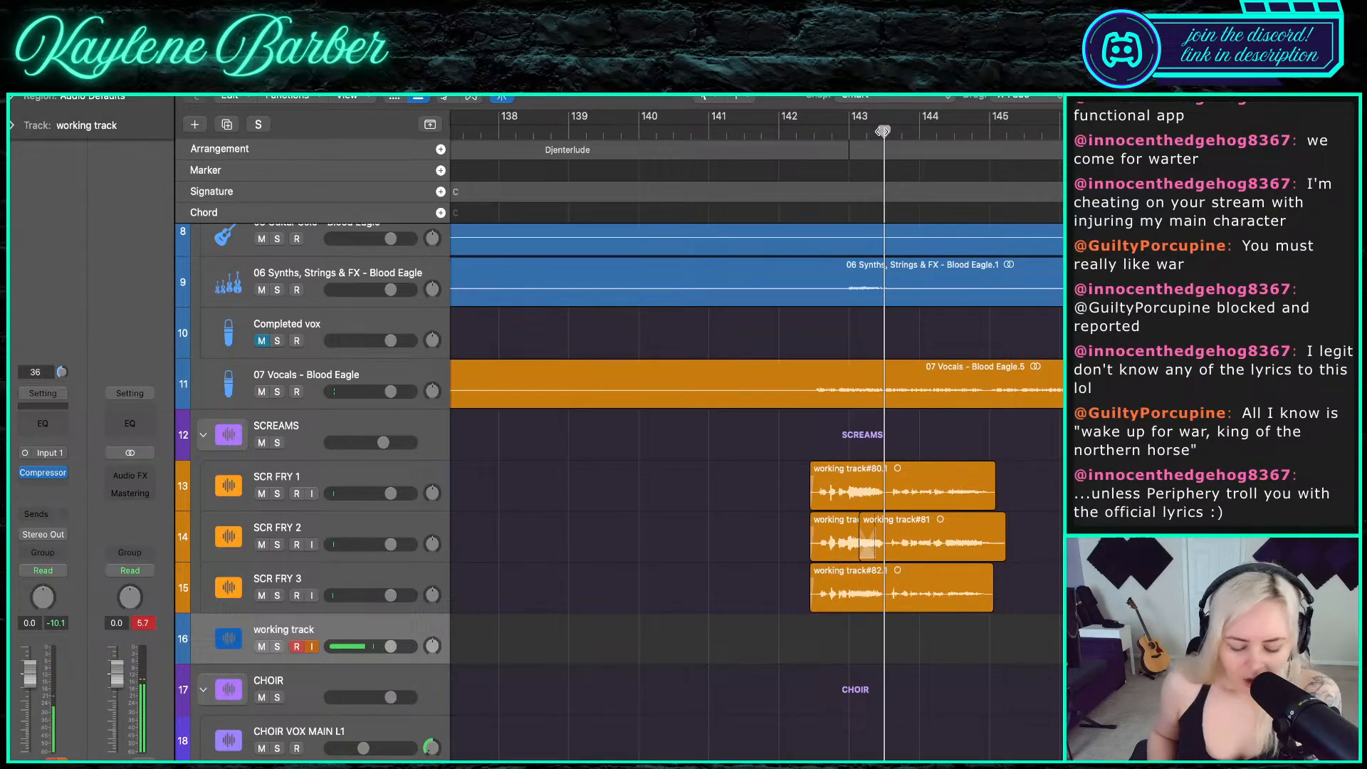
key(r)
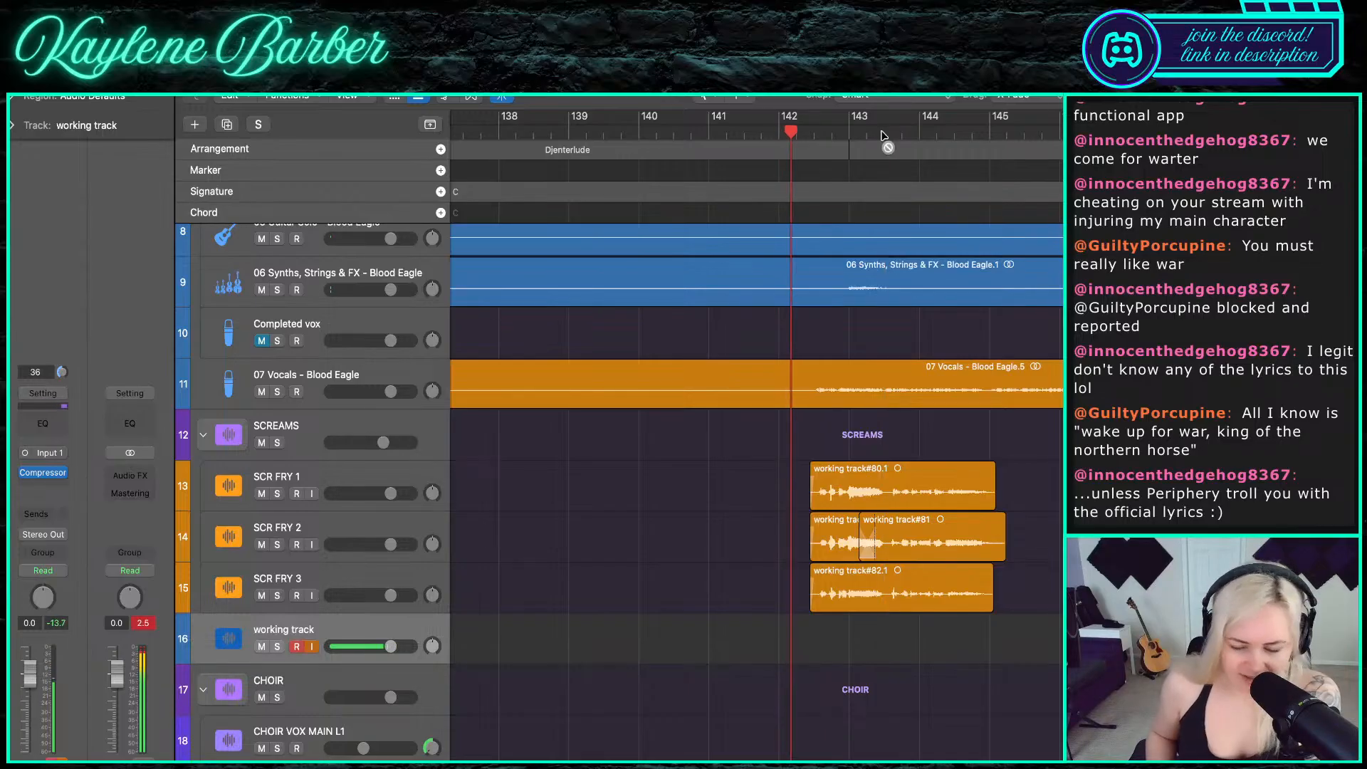
scroll(1052, 382, up, 3)
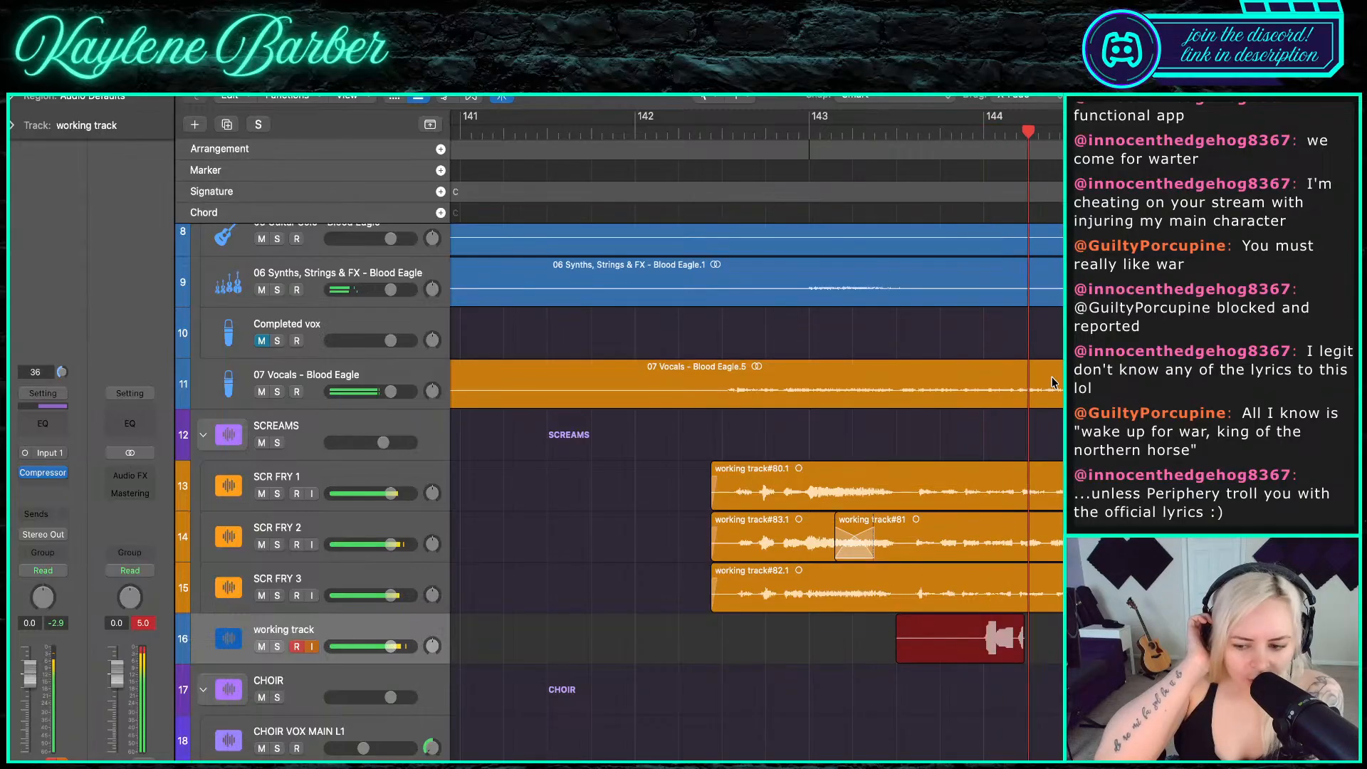
key(space)
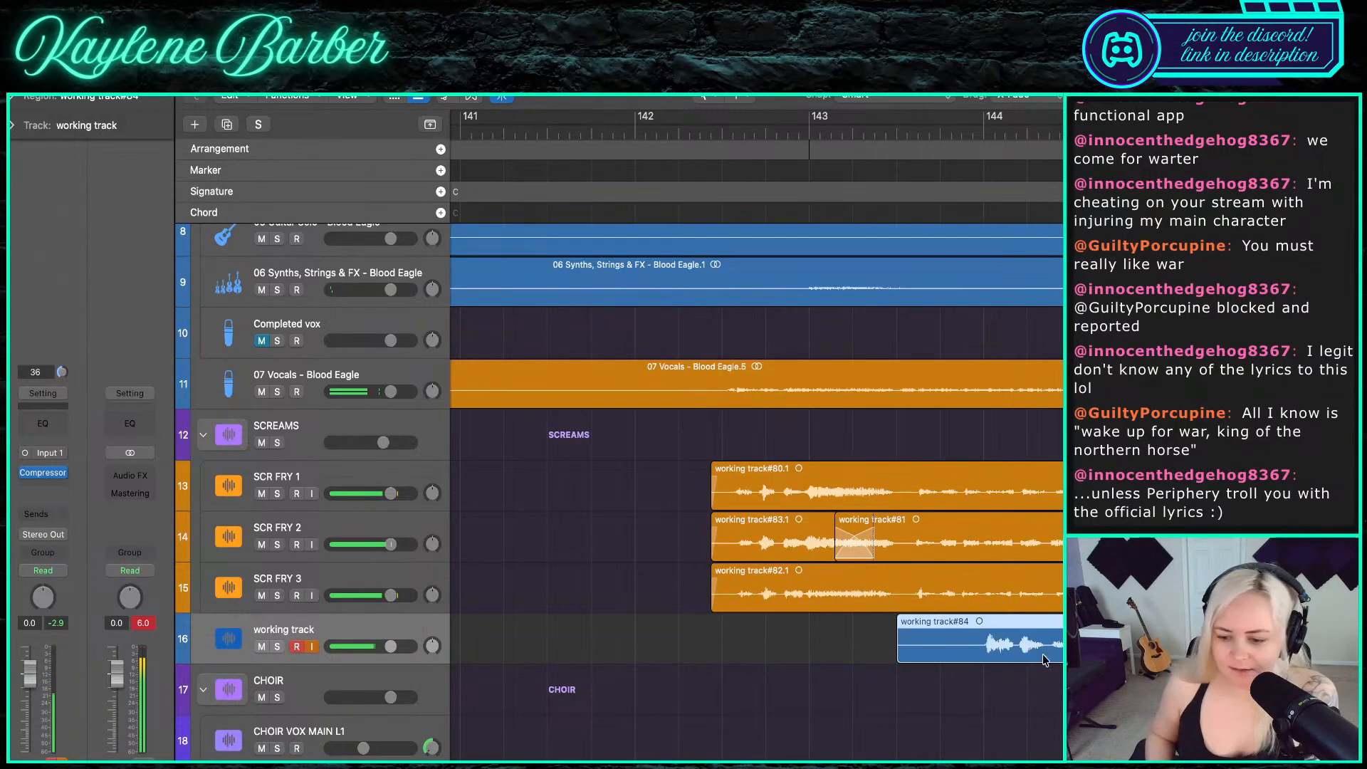
- Trim the extra take's start to about bar 144 and replace the end of the SCR FRY 1 take with it
drag(902, 656, 994, 672)
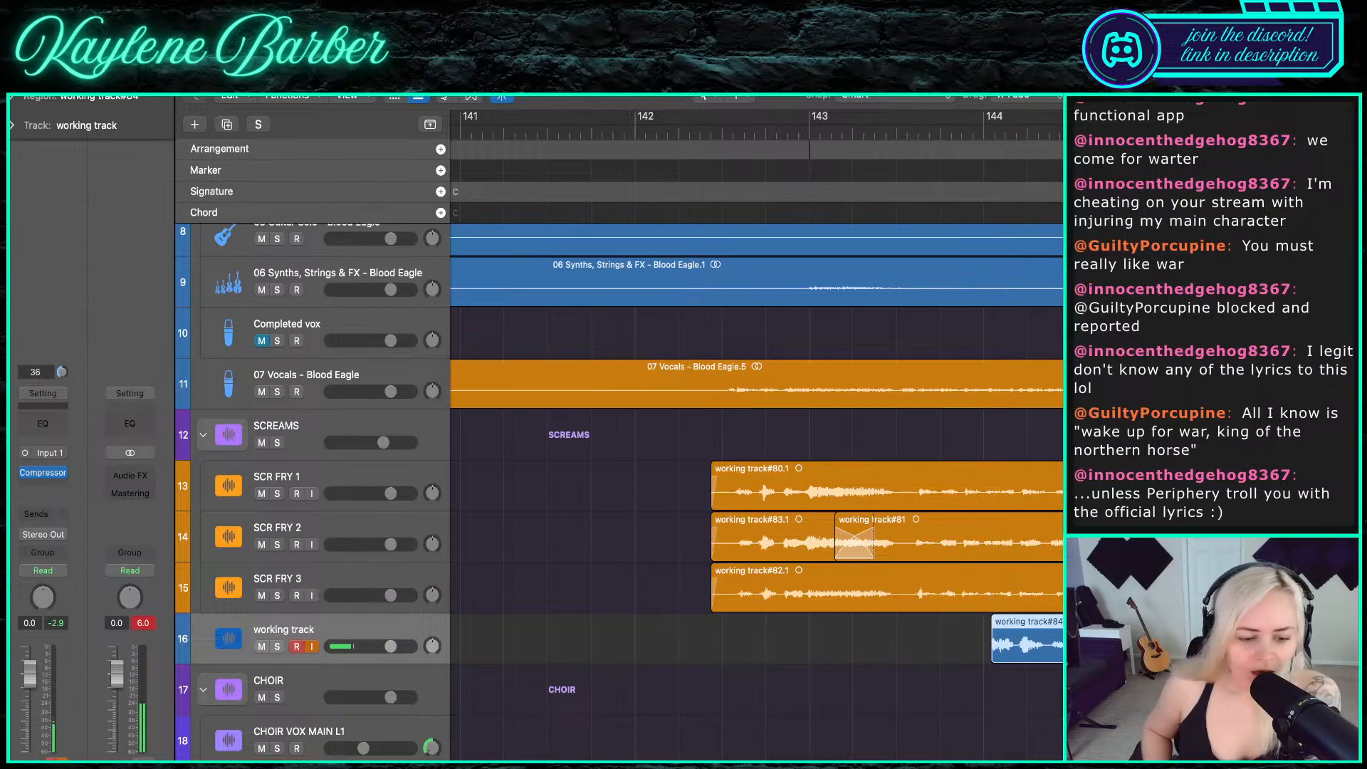
drag(1060, 511, 991, 510)
drag(1038, 648, 1018, 503)
scroll(971, 503, up, 5)
scroll(1017, 503, down, 5)
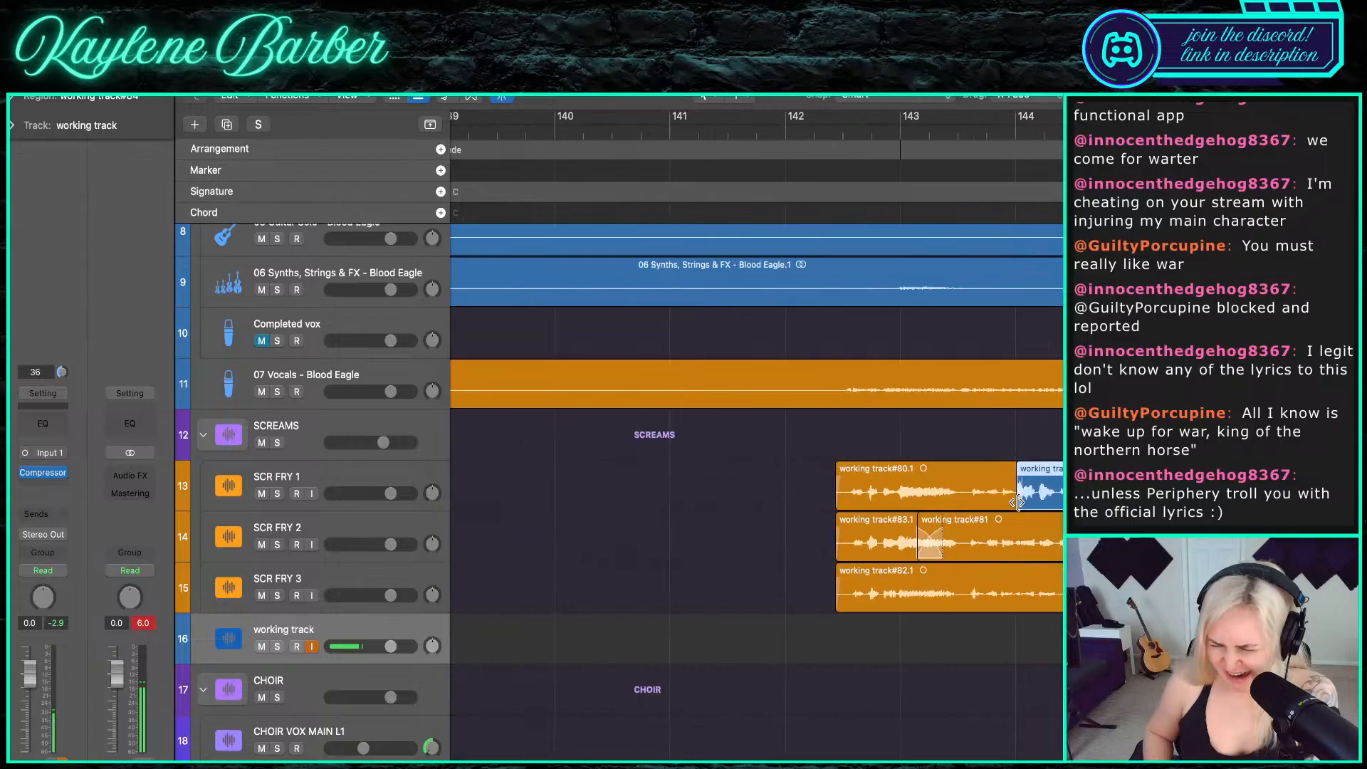
- Play the join on SCR FRY 1 from about 143 3 and move the edit point between both regions to about 144 2 2
click(957, 133)
key(space)
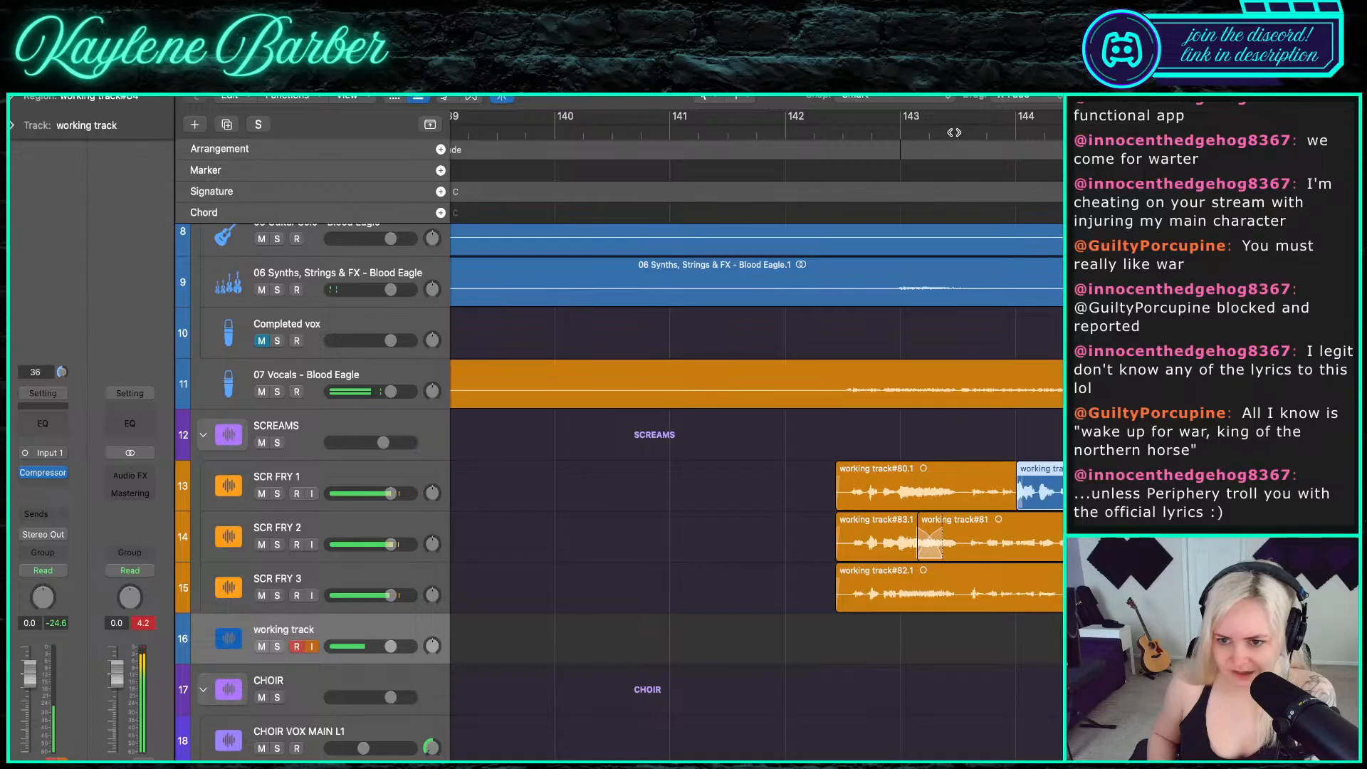
click(954, 133)
key(r)
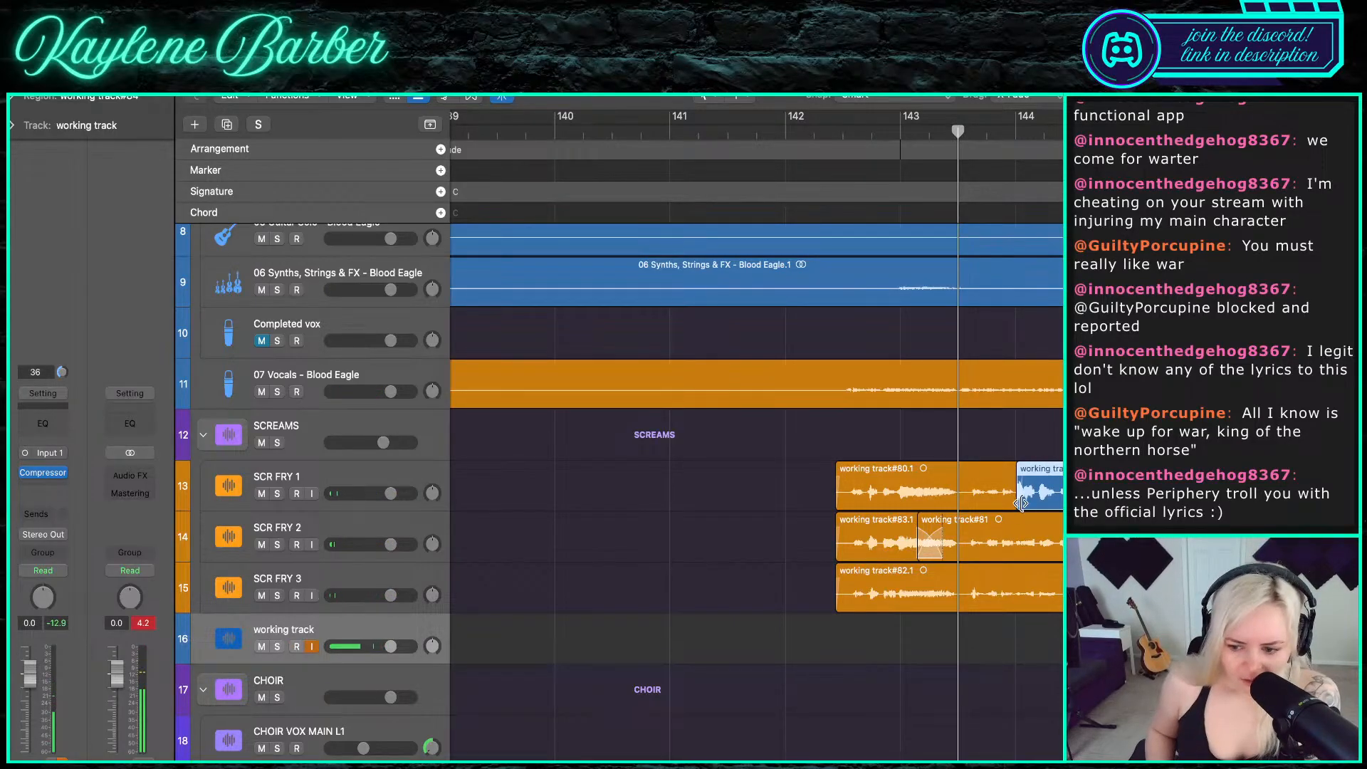
drag(1021, 503, 1054, 507)
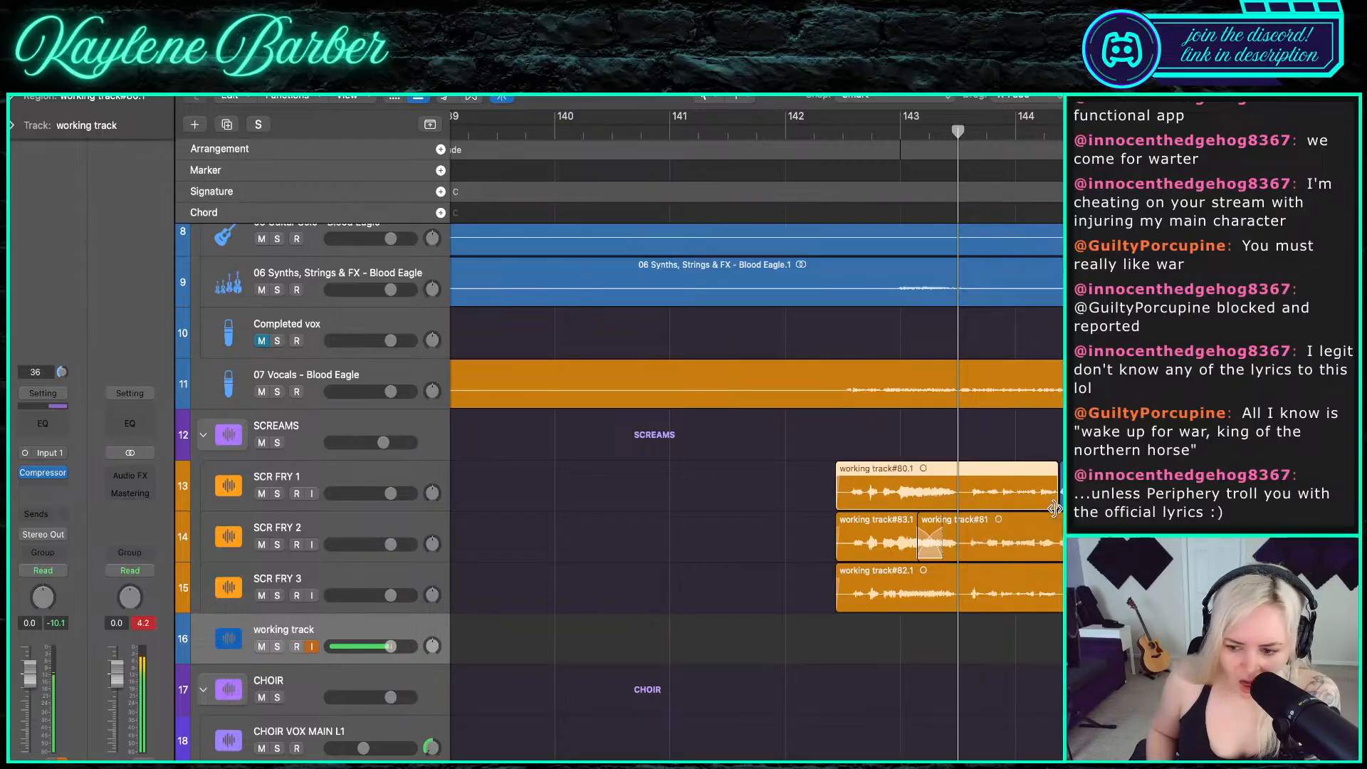
scroll(1059, 507, up, 5)
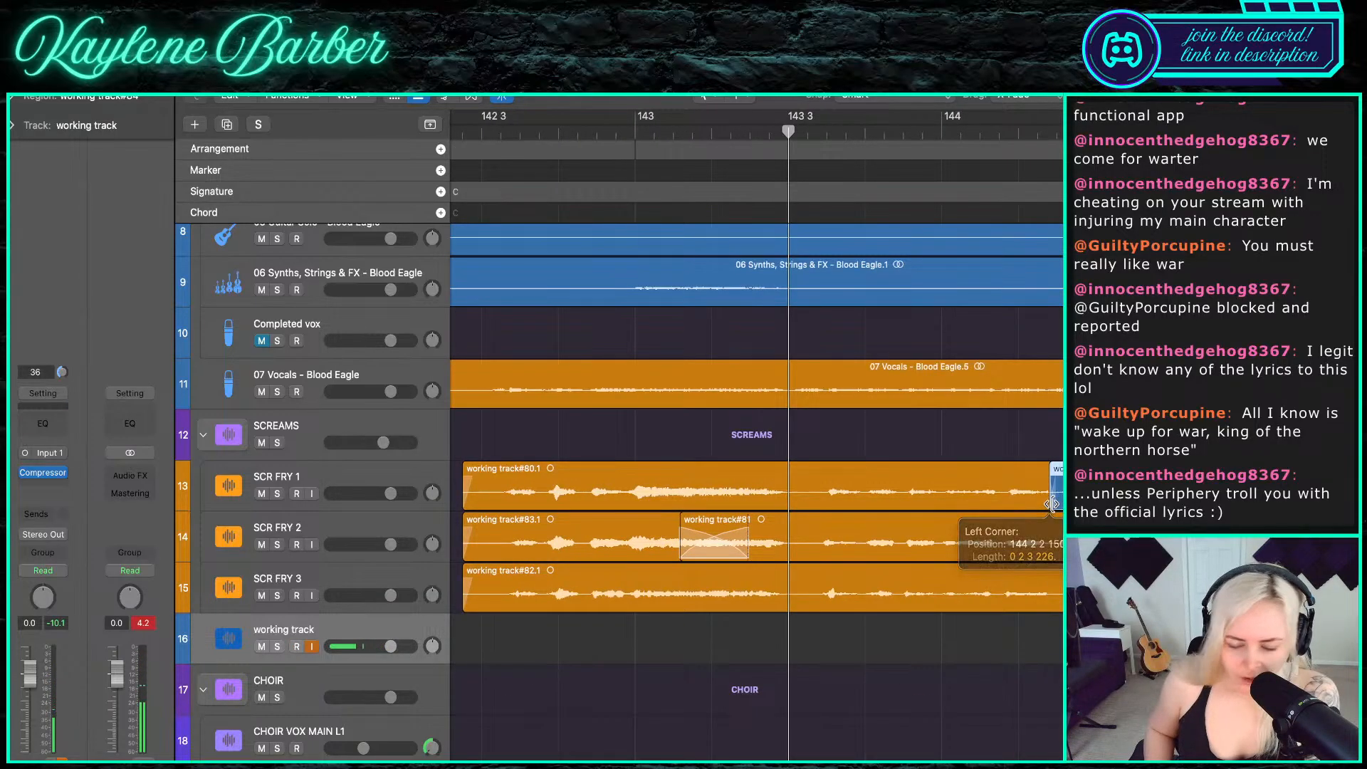
- Record another extra take of the line's second half on the working track from 143 3
key(r)
scroll(707, 416, down, 5)
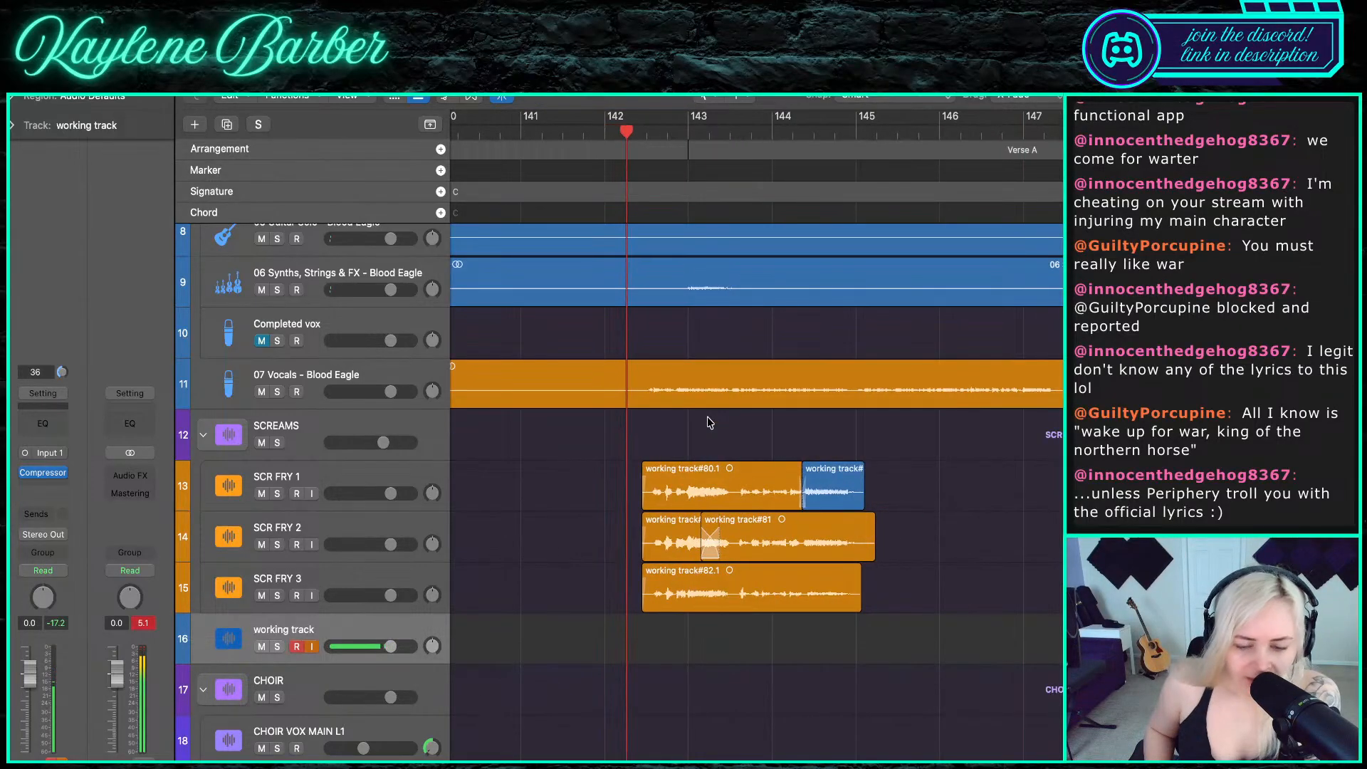
scroll(721, 544, up, 5)
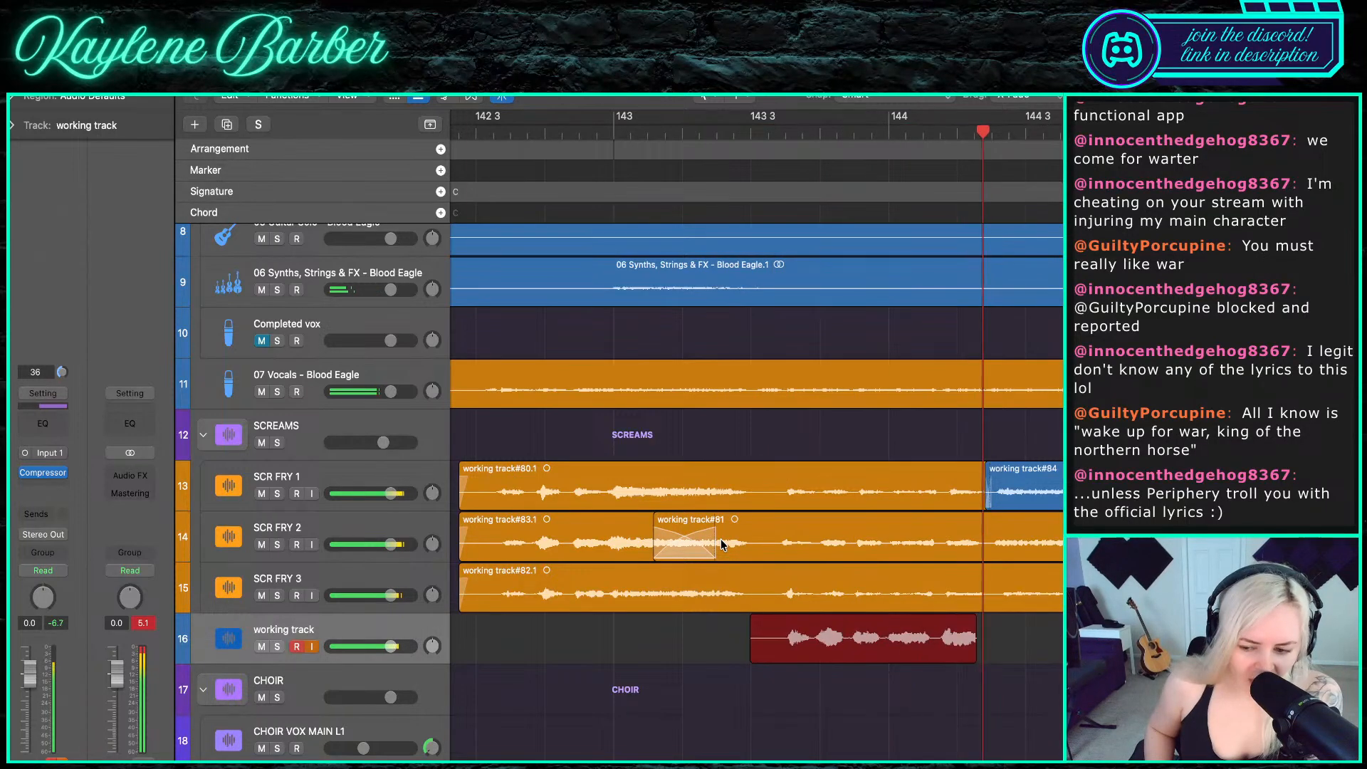
key(space)
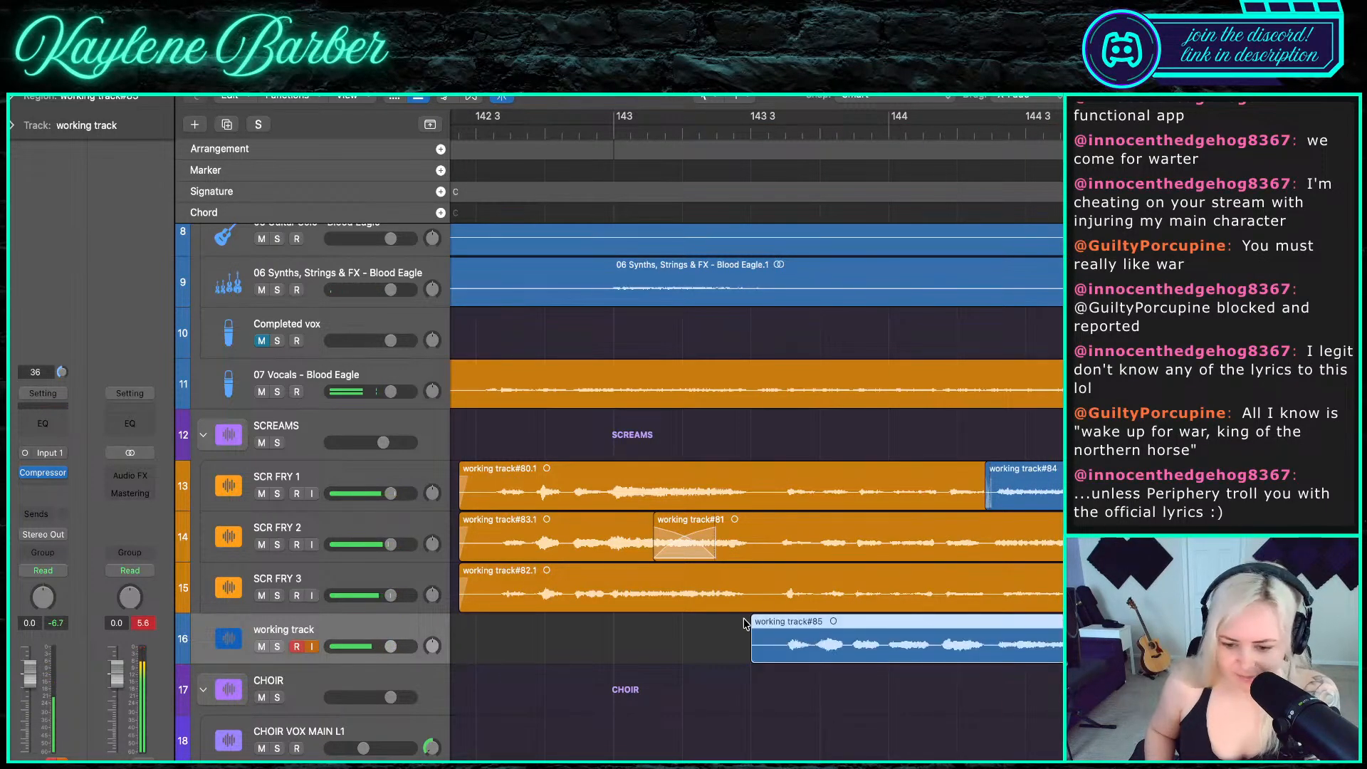
- Trim the new take's start to about 143 3 2 and replace the rest of the SCR FRY 2 take from there with it
drag(751, 647, 783, 653)
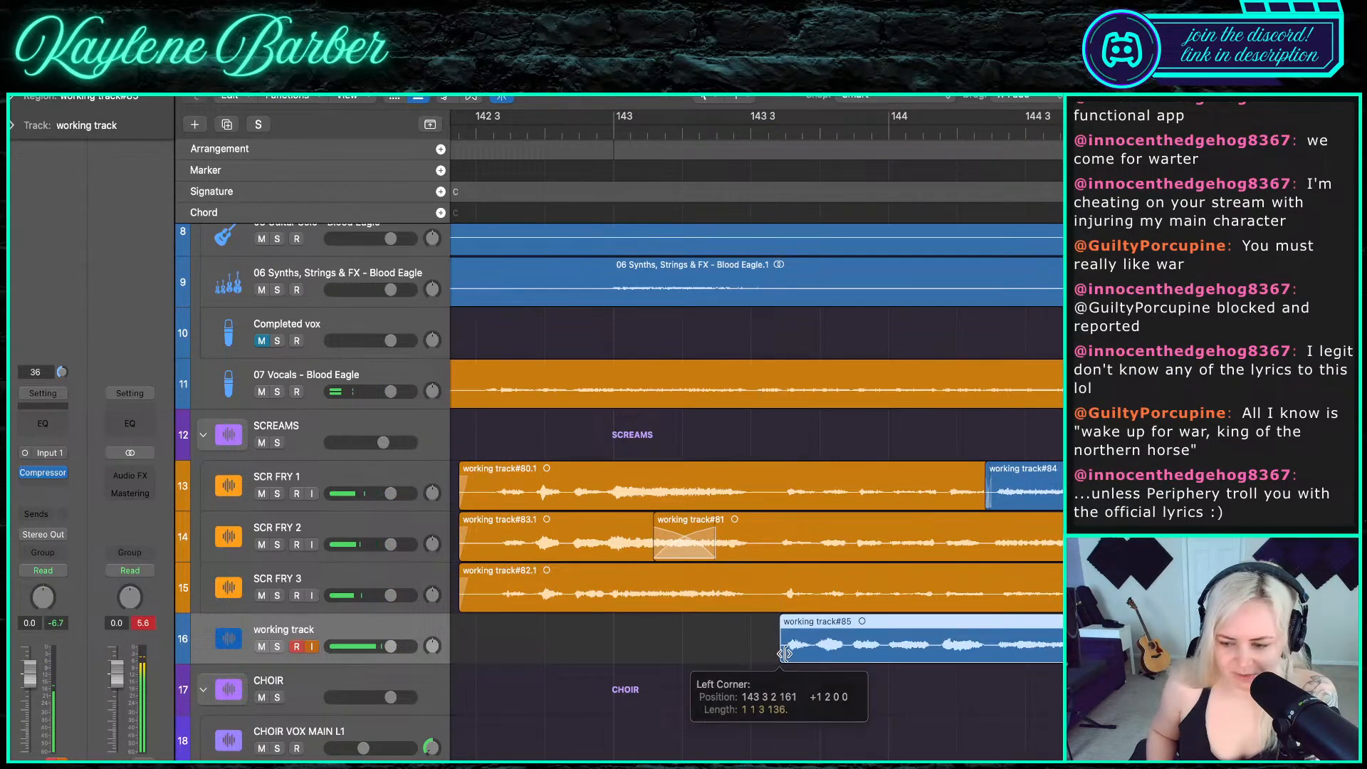
click(977, 531)
drag(1057, 532, 829, 571)
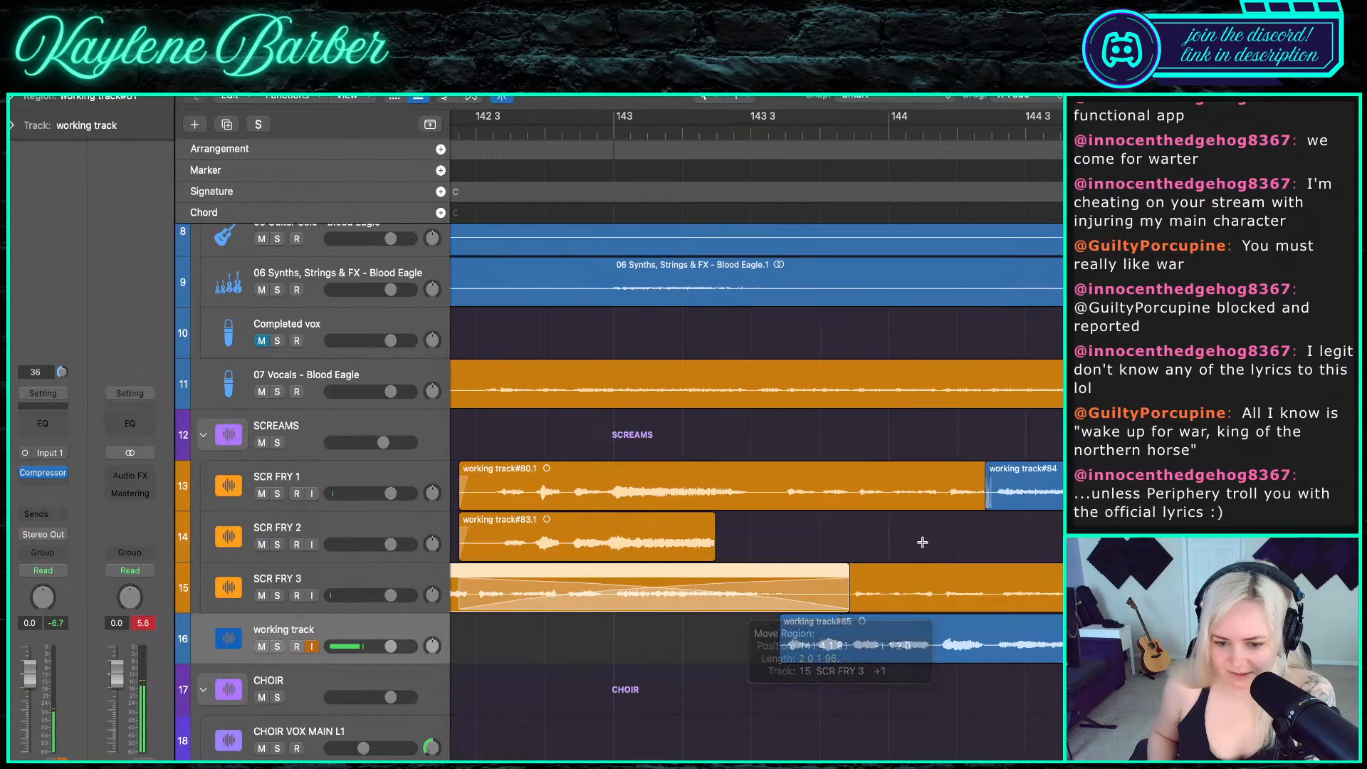
key(super+z)
drag(1167, 555, 772, 556)
drag(825, 643, 769, 548)
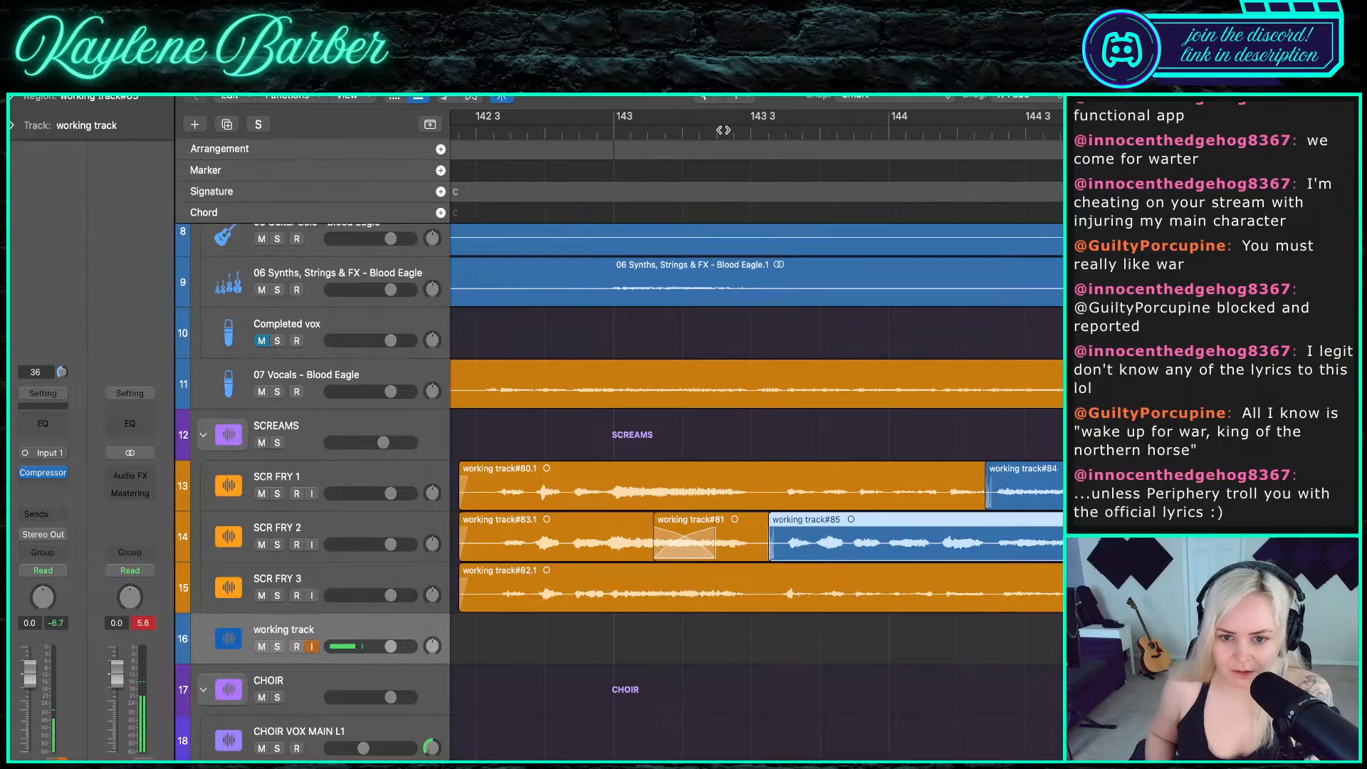
- Play the new join on SCR FRY 2 from just before 143 3 and examine it closely
double_click(723, 130)
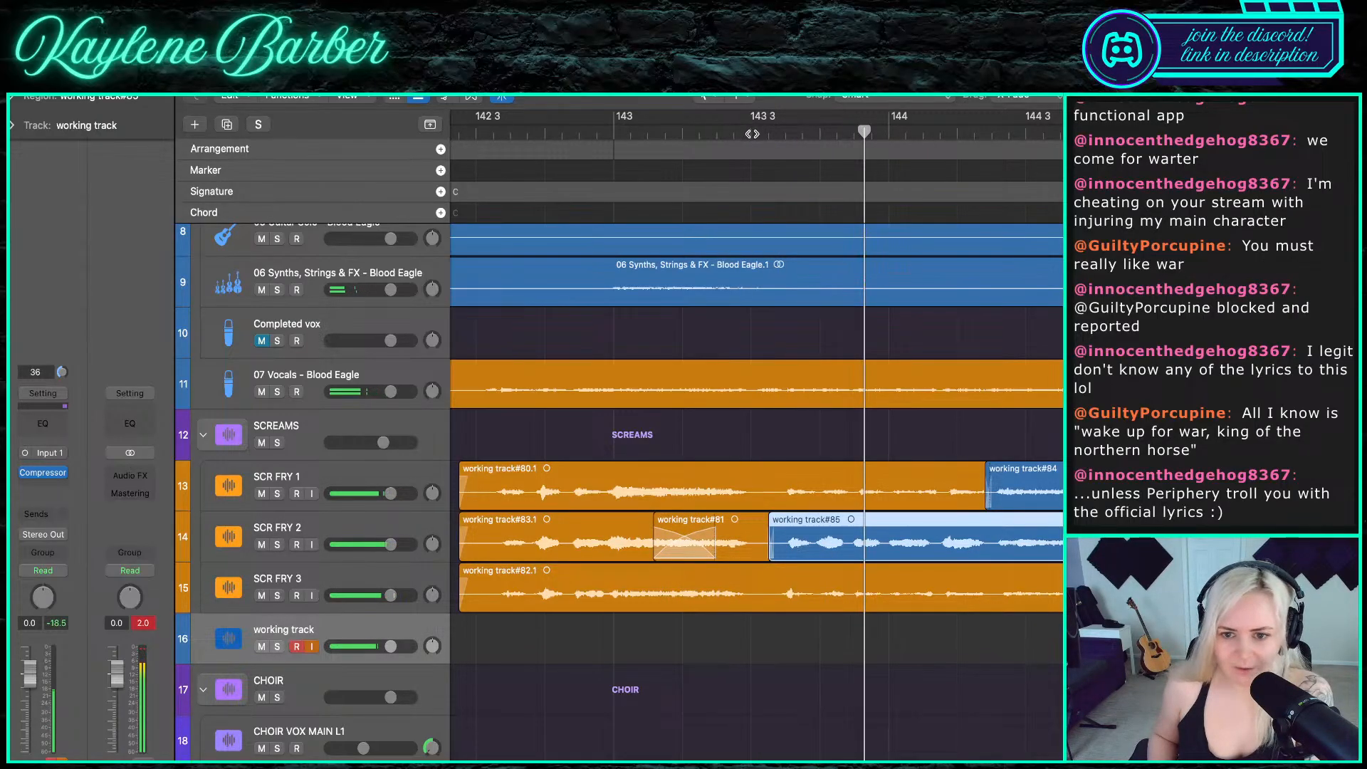
double_click(752, 133)
scroll(801, 562, up, 4)
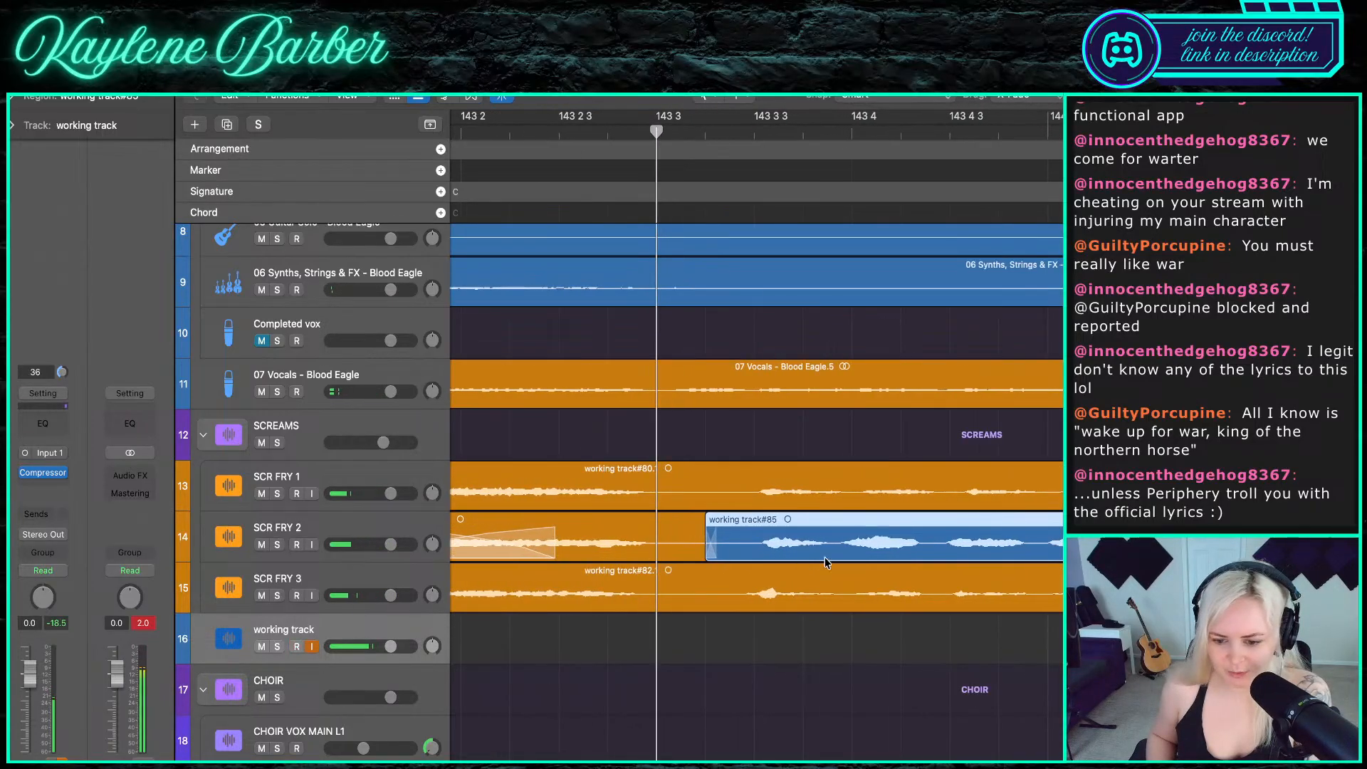
- Record another extra take of the line's second half on the working track, from 143 3 to about 145
scroll(745, 519, down, 4)
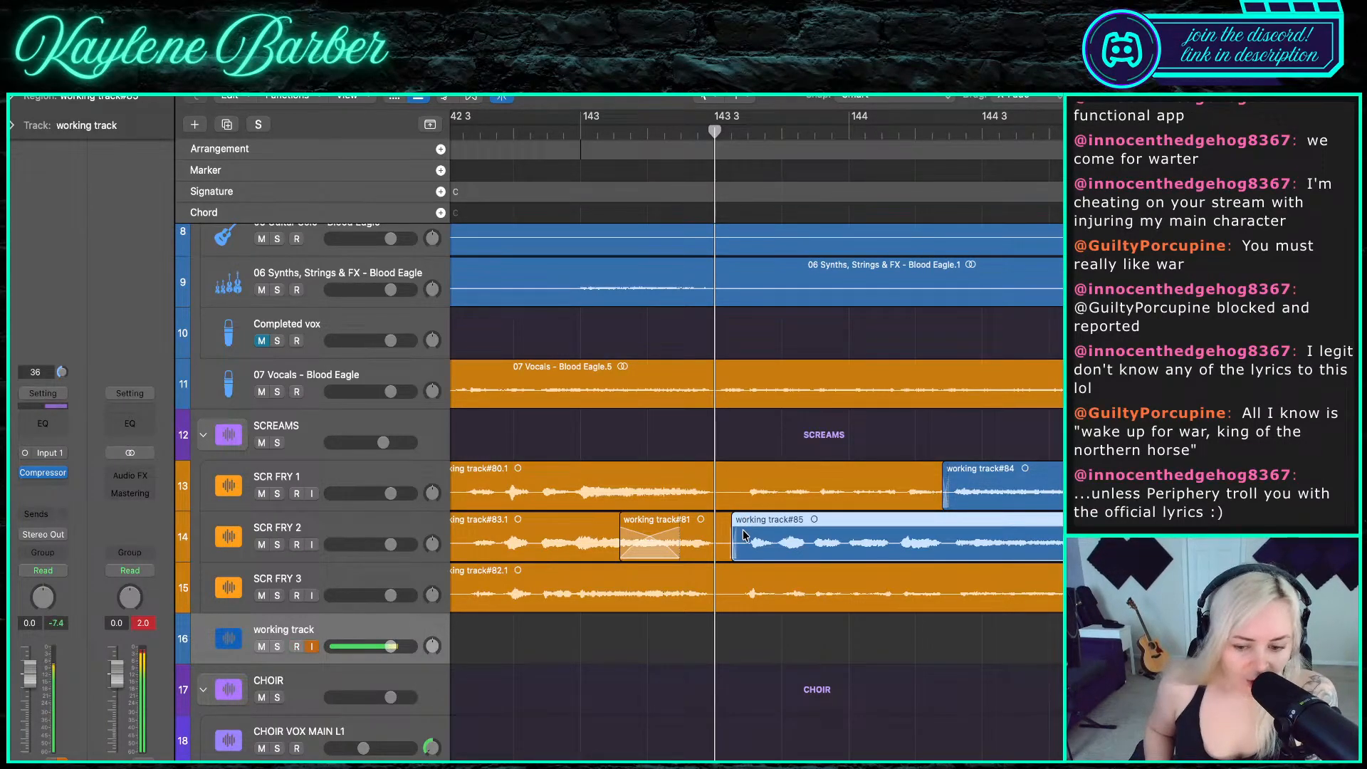
key(t)
click(940, 654)
key(r)
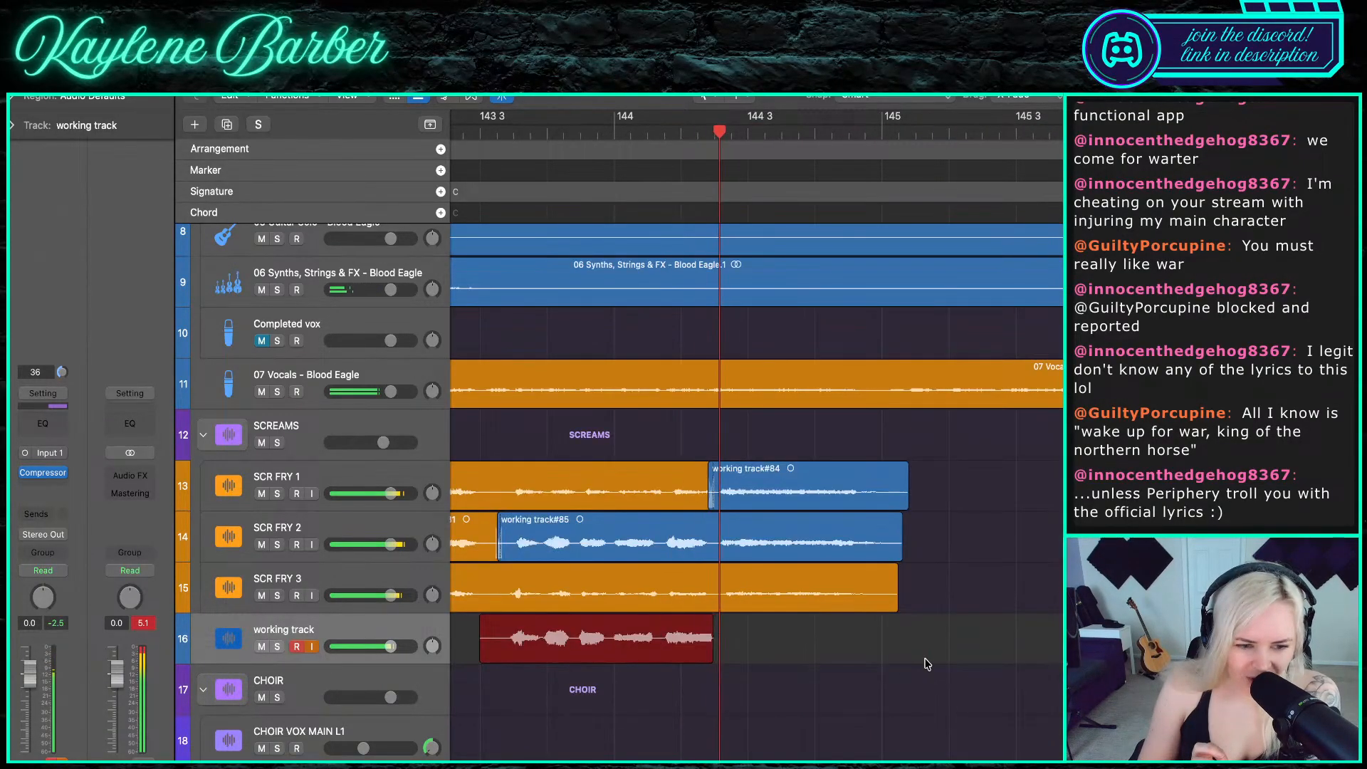
key(space)
scroll(712, 655, left, 2)
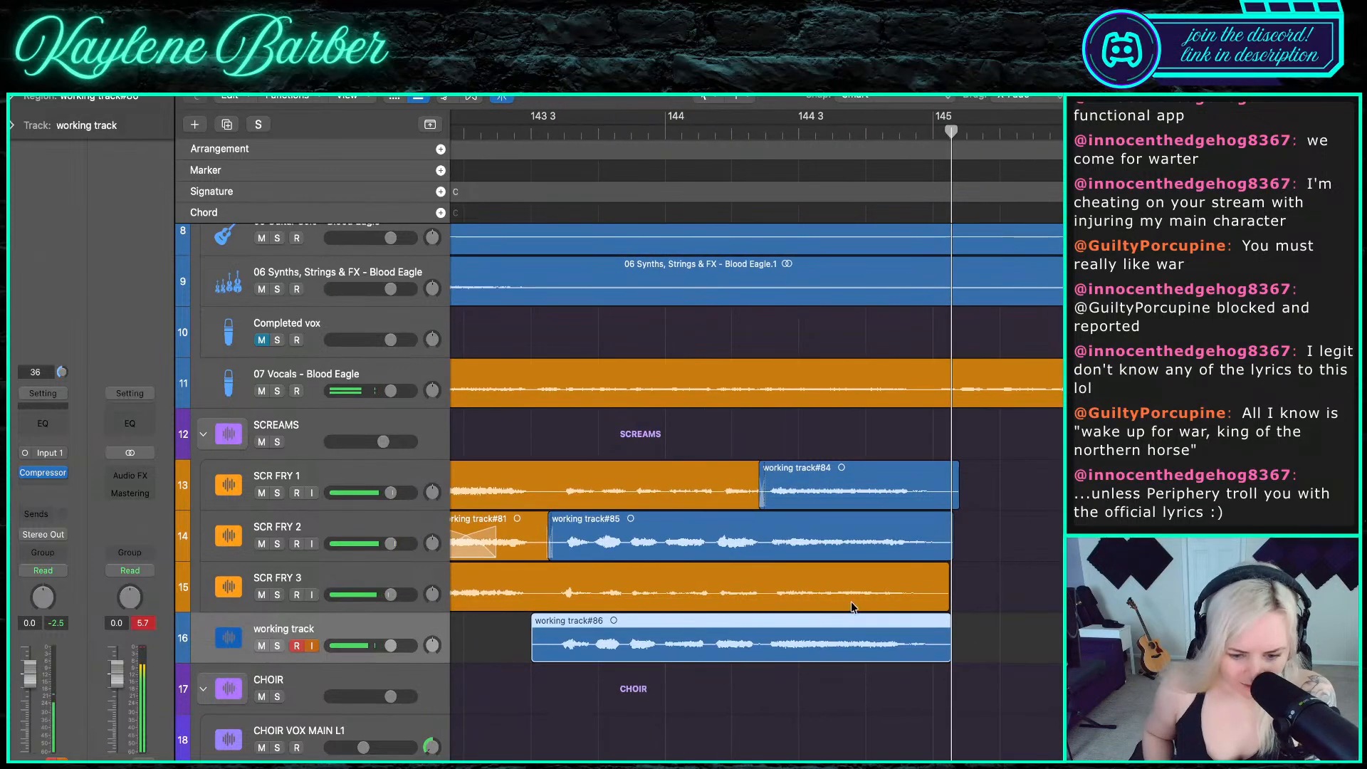
- Replace the rest of the SCR FRY 3 take from about 143 3 with the new take and play the join
drag(947, 604, 527, 598)
drag(541, 644, 549, 600)
click(513, 129)
key(space)
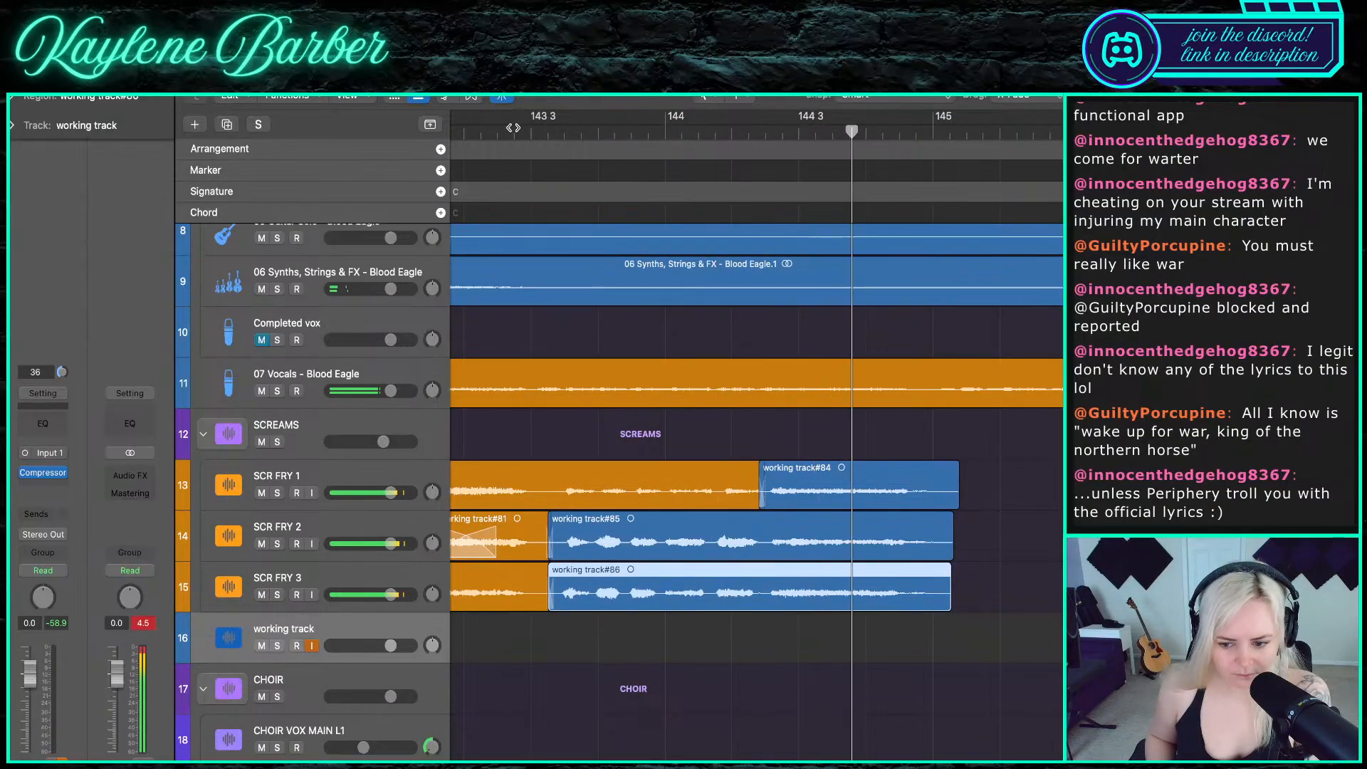
- Recolor the second-half regions on SCR FRY 1, 2 and 3 orange to match the other finished takes
scroll(939, 578, down, 5)
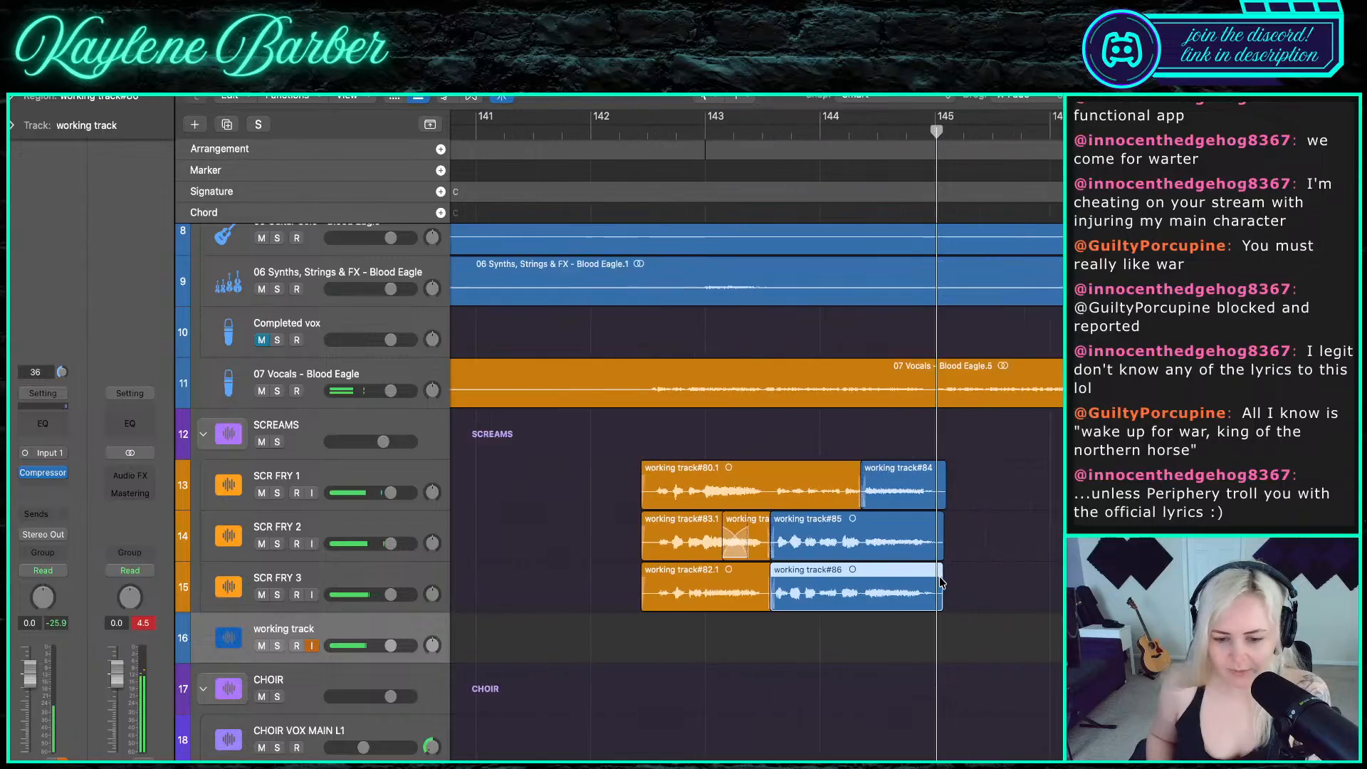
drag(781, 443, 960, 661)
key(alt+shift+c)
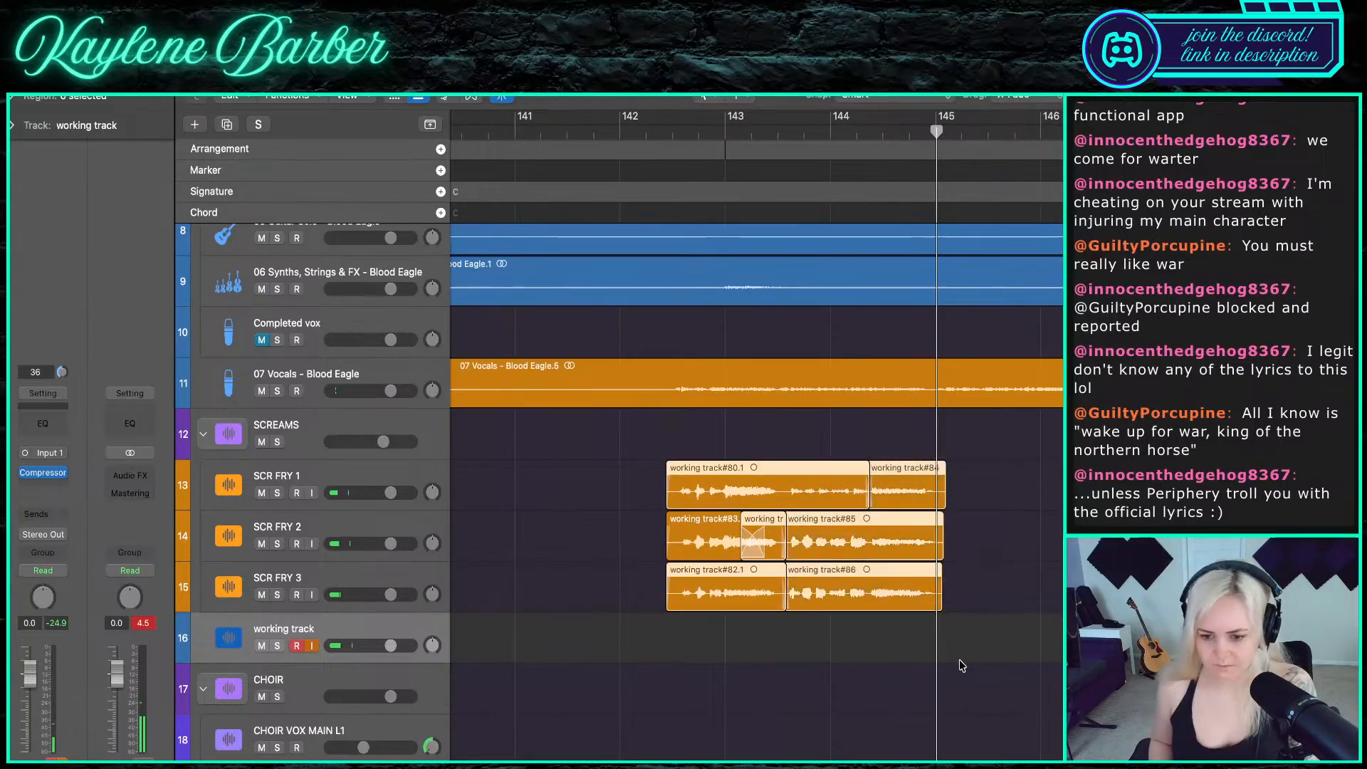
- Play the song from about 144 3 onward to listen to the next vocal phrase after the finished screams
key(space)
click(983, 613)
scroll(926, 580, right, 3)
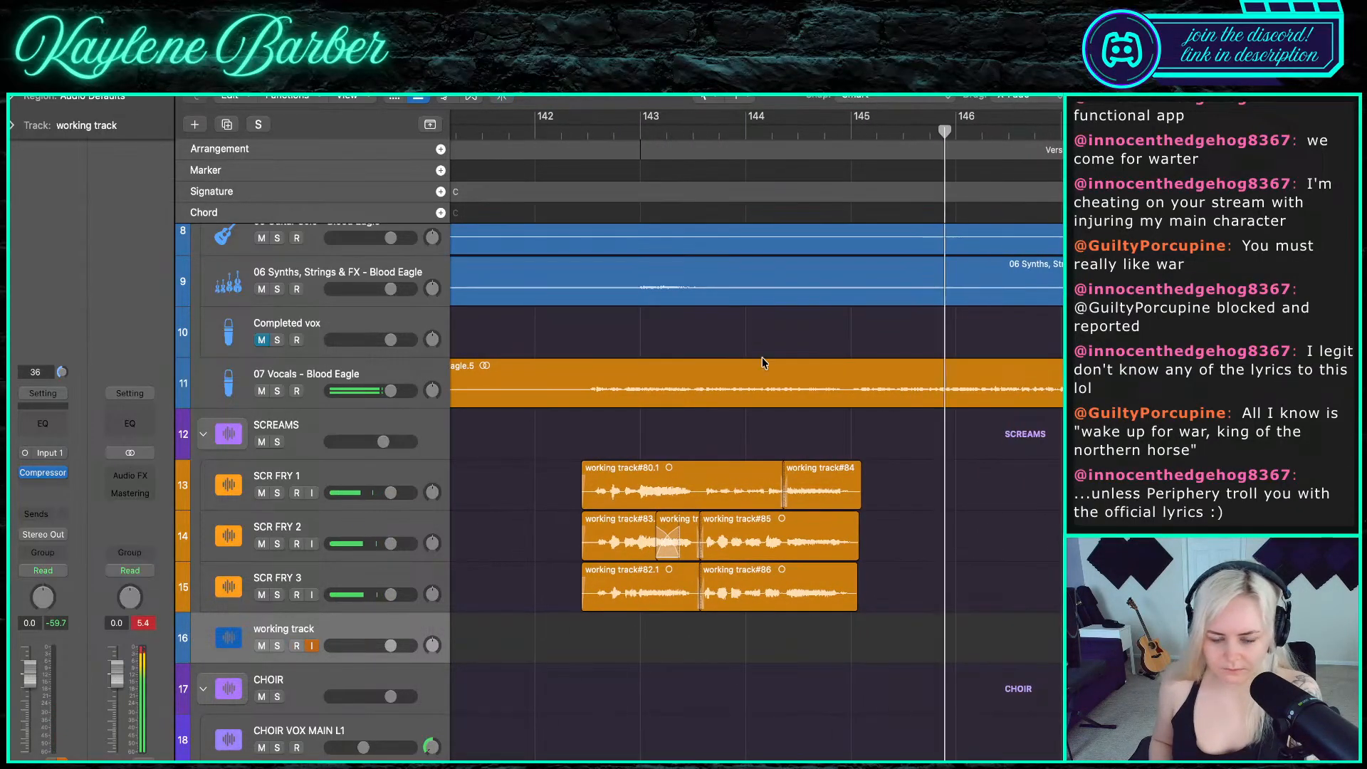
click(794, 132)
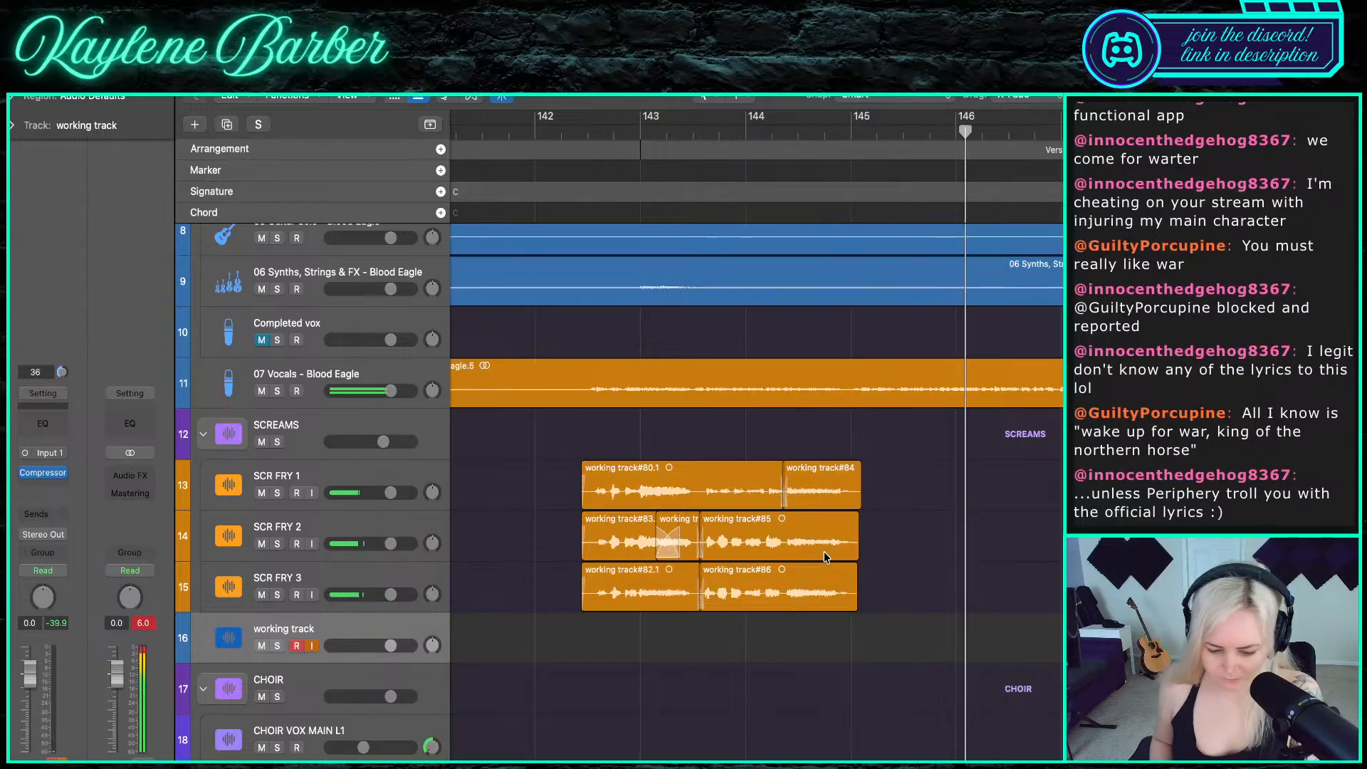
scroll(826, 557, right, 1)
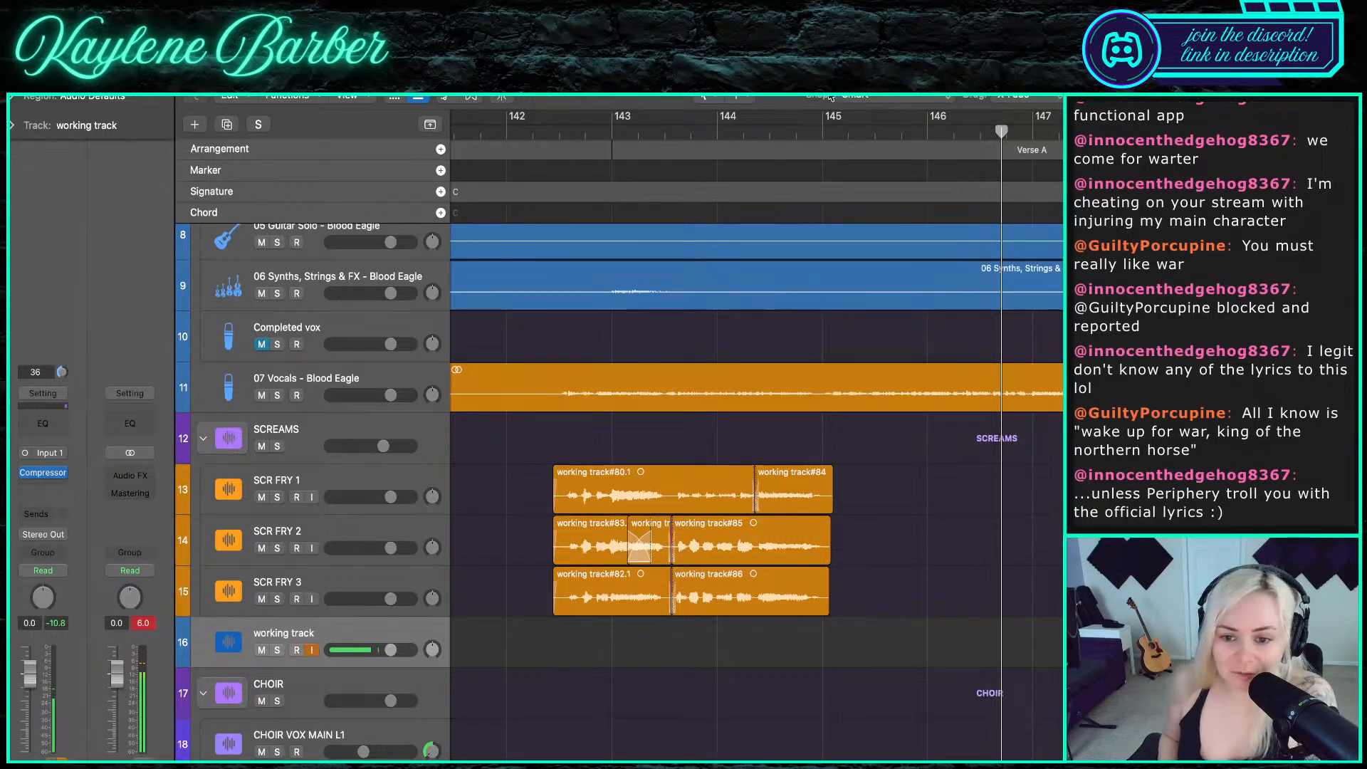
double_click(802, 133)
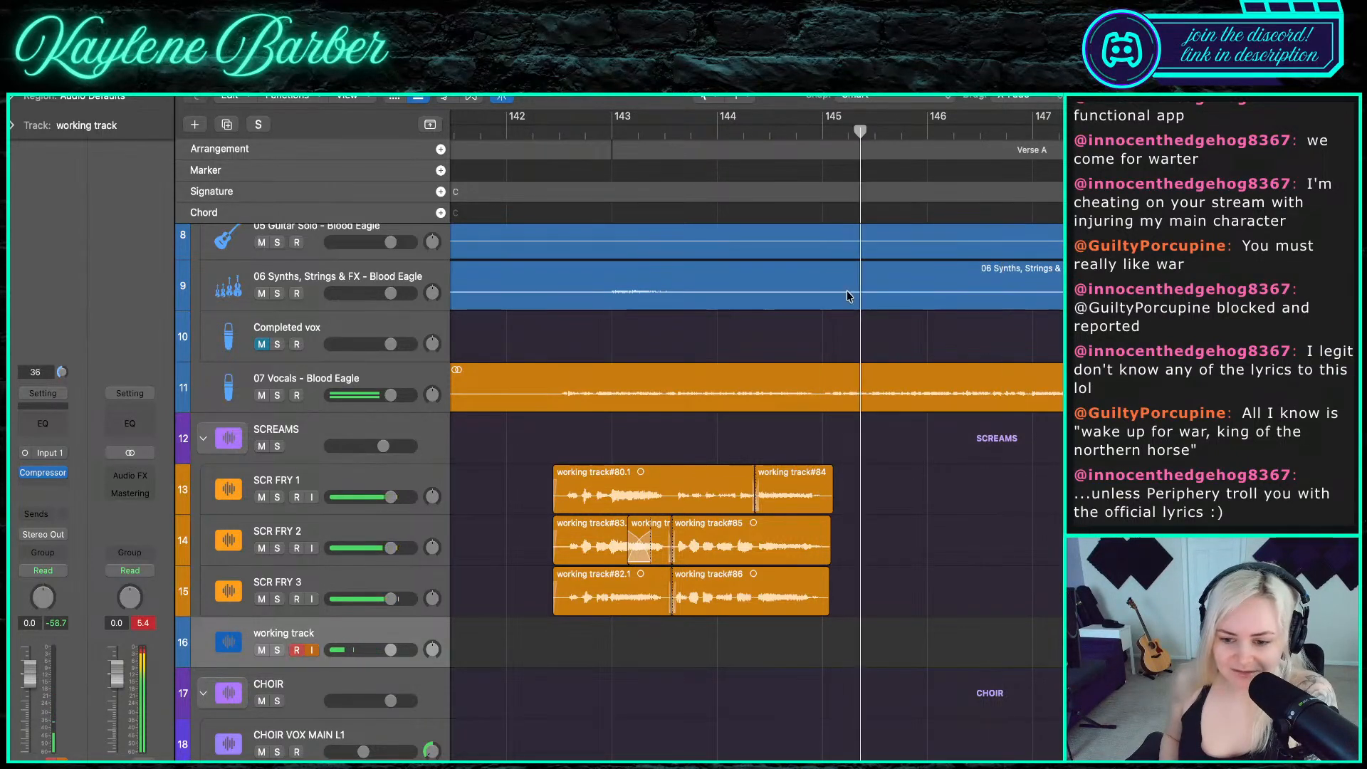
- Record a first take of the next phrase on the working track from bar 145 and trim its end to about 146
click(822, 132)
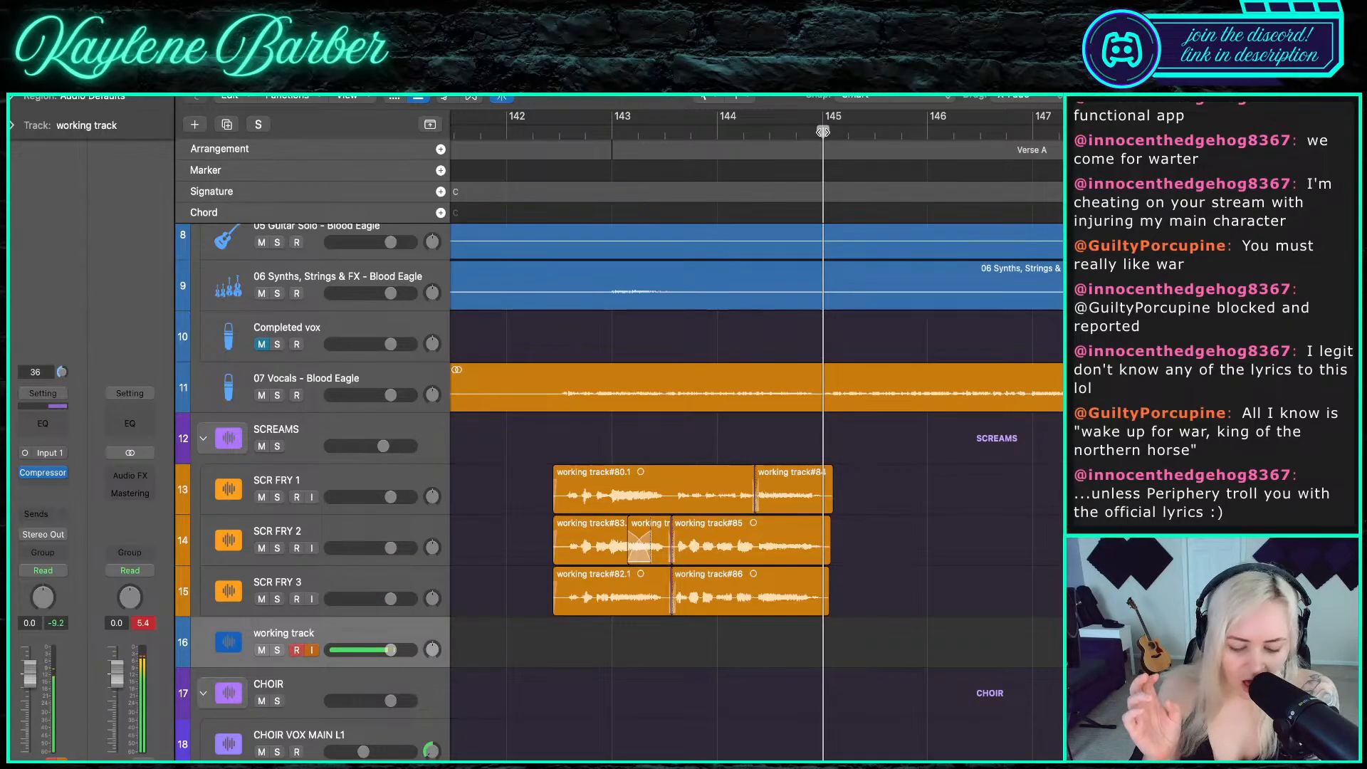
key(r)
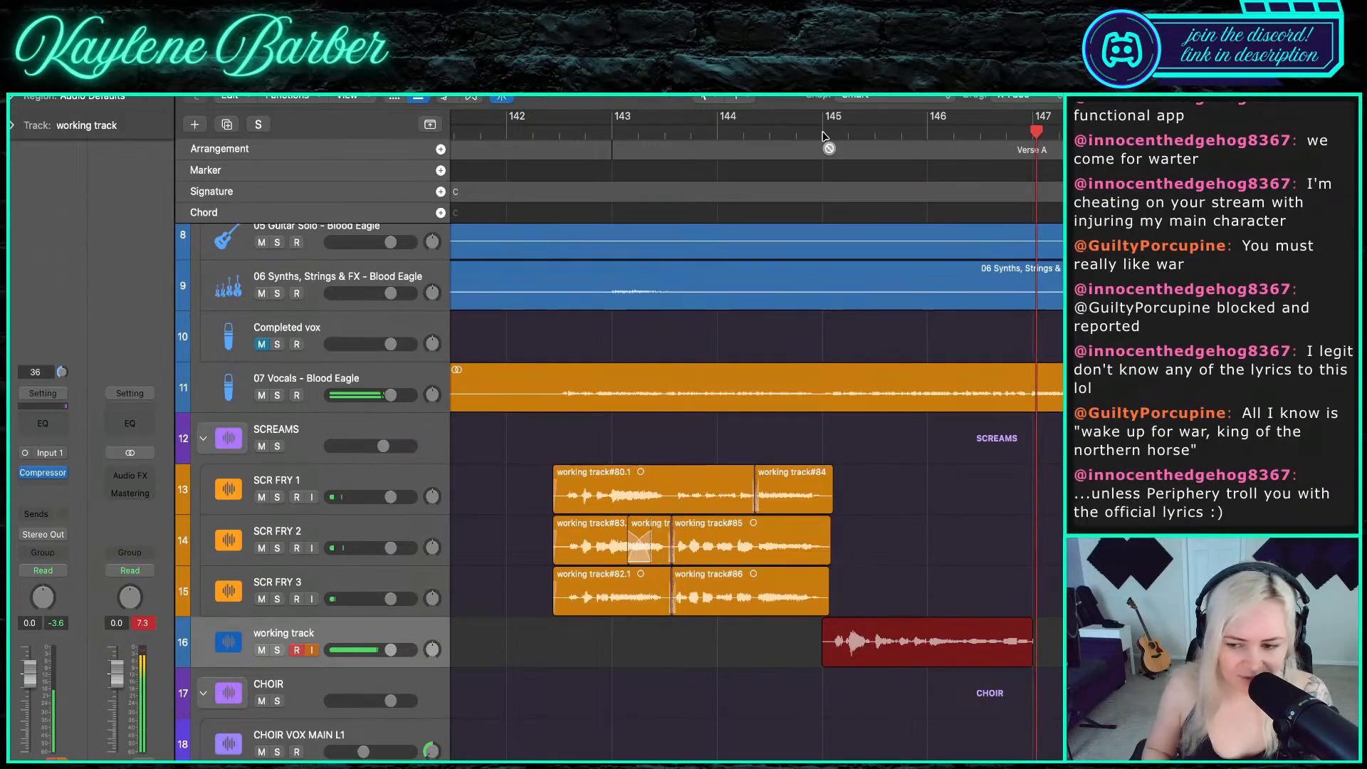
key(space)
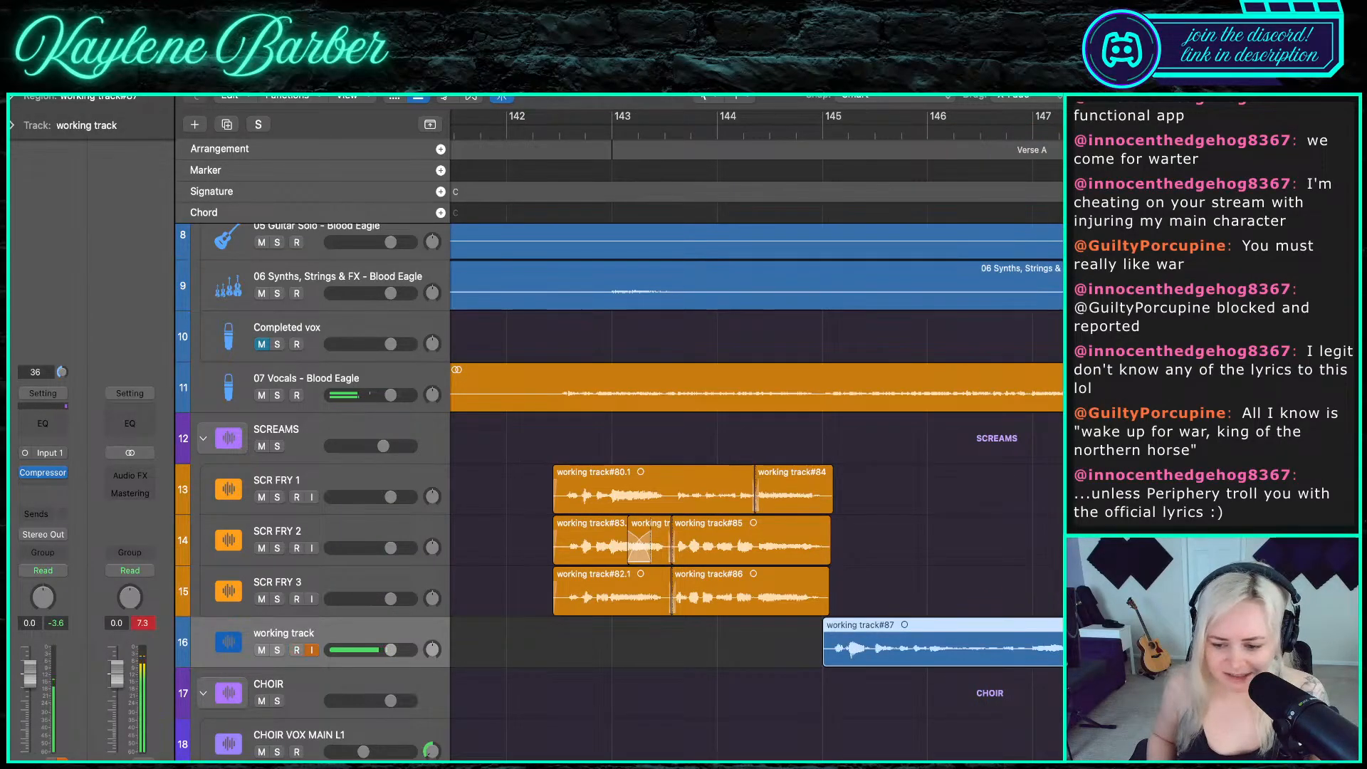
drag(1060, 659, 945, 661)
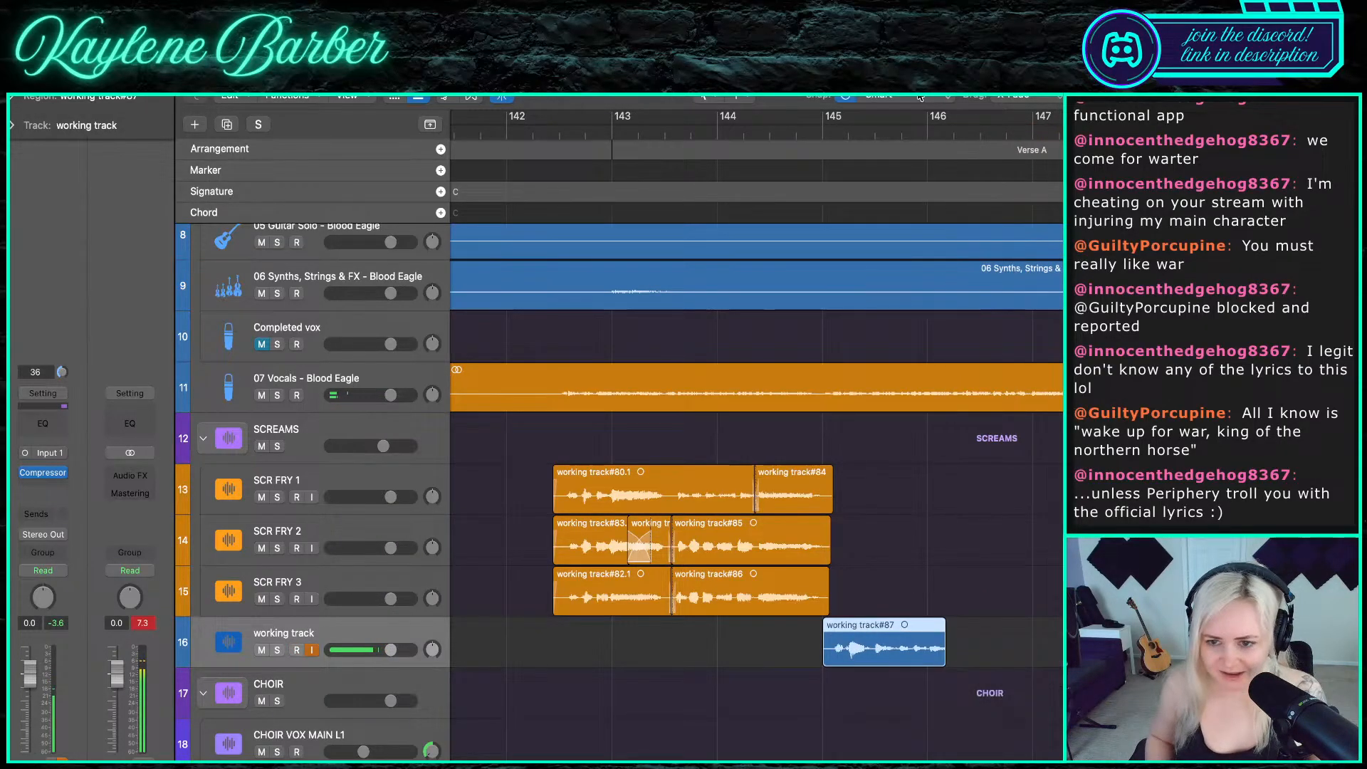
- Play the new take from around bar 145, shorten its end to about 145 3 and move it to SCR FRY 1
click(897, 128)
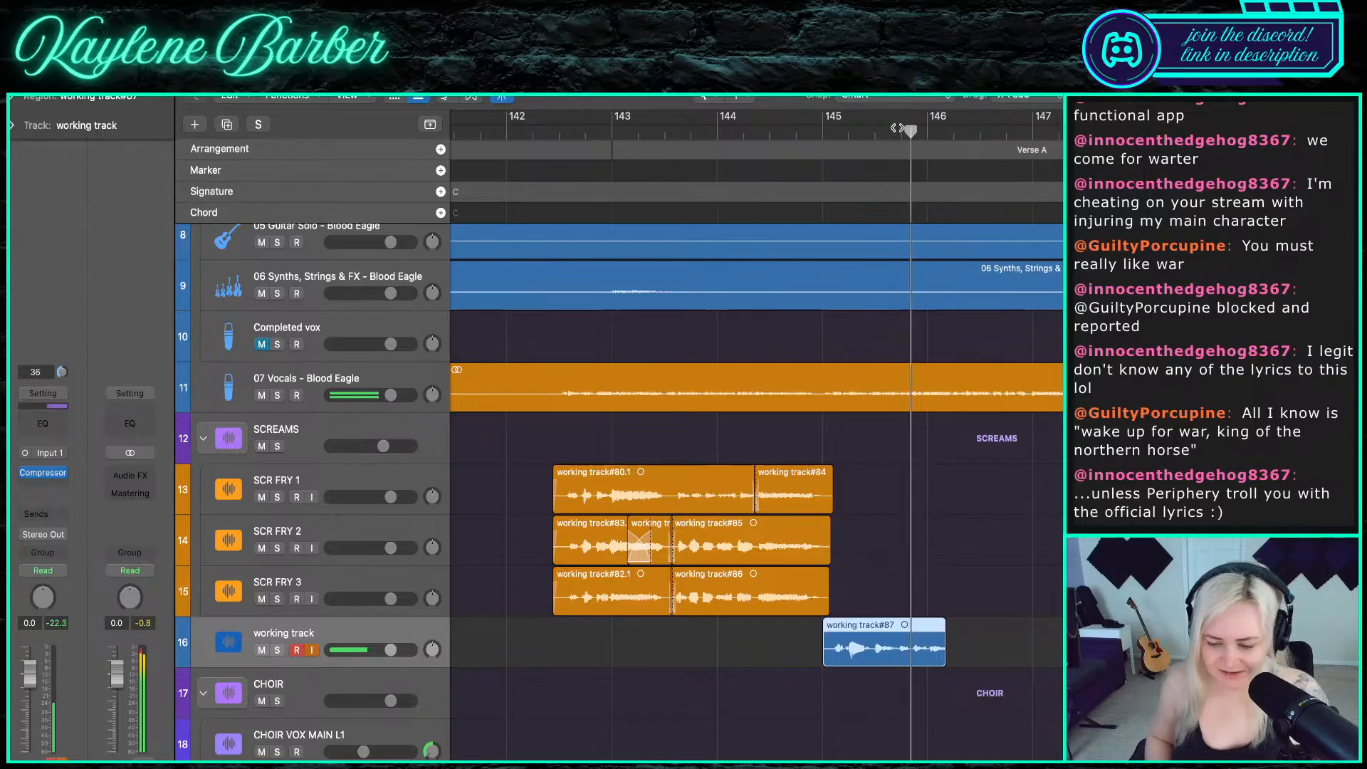
click(848, 133)
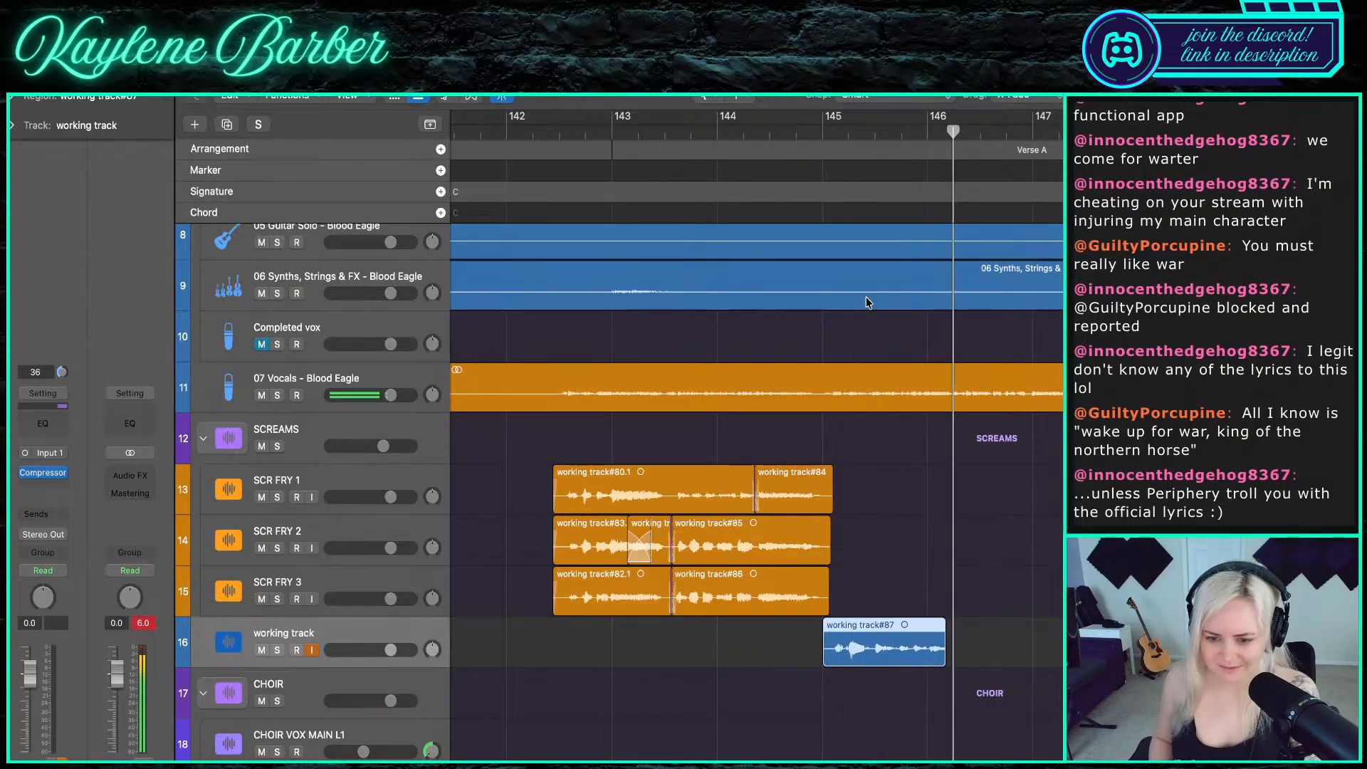
click(832, 132)
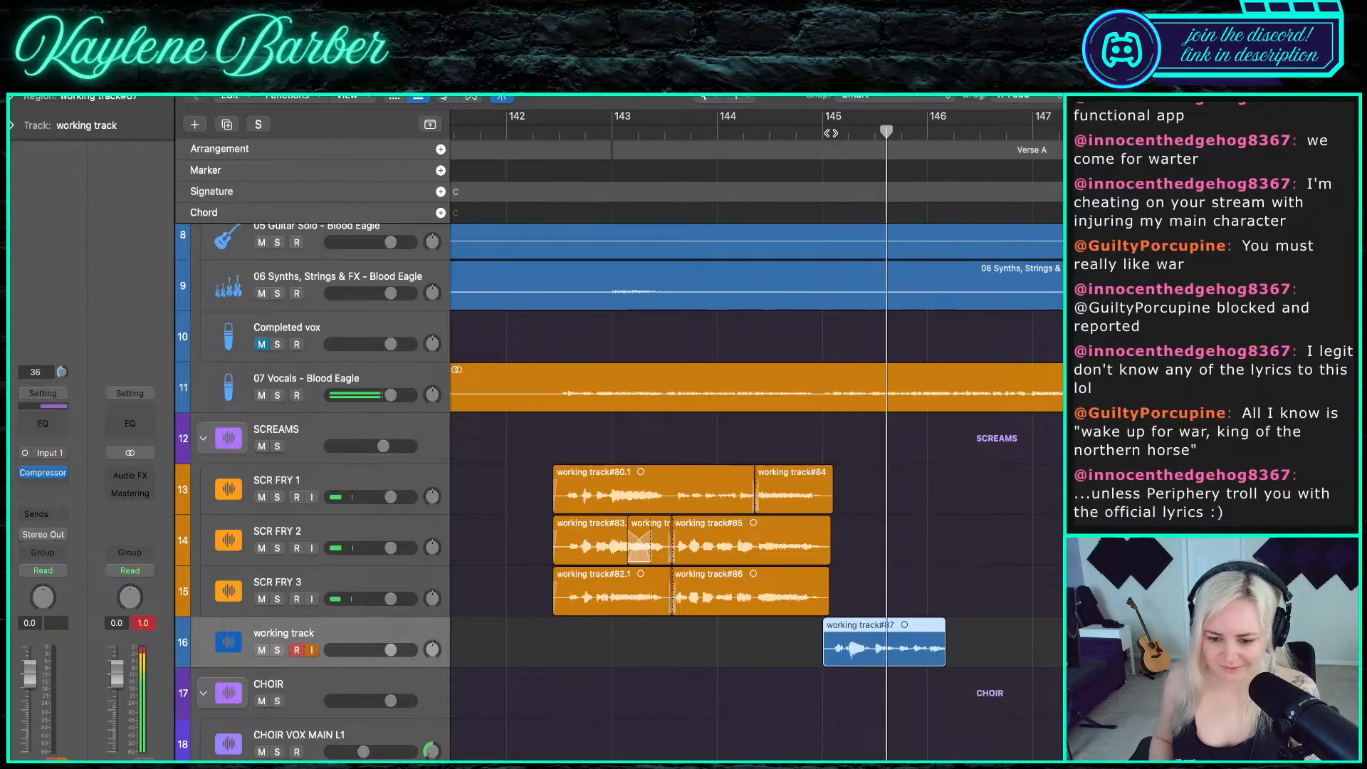
drag(944, 651, 851, 514)
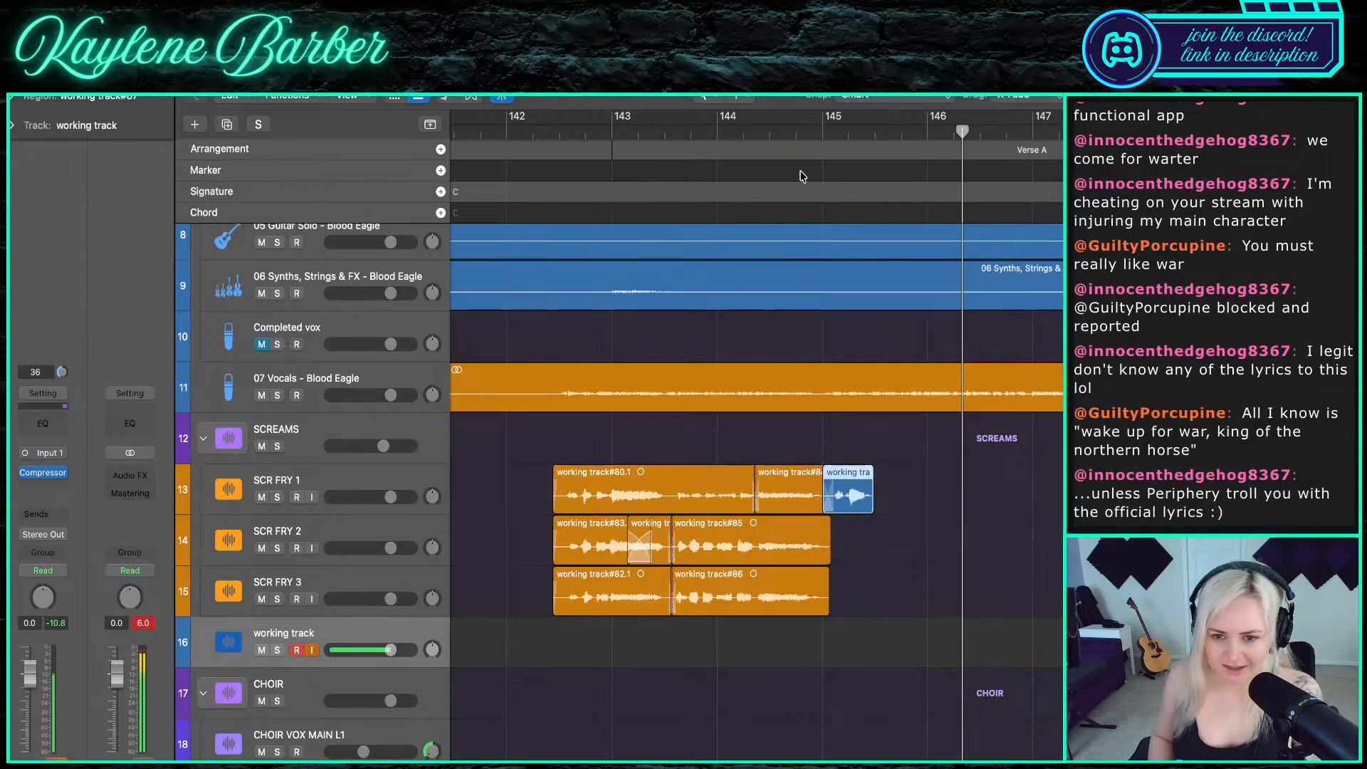
- Record a second take of the phrase from bar 145 and place it on SCR FRY 2, trimmed to about 145 3
click(821, 133)
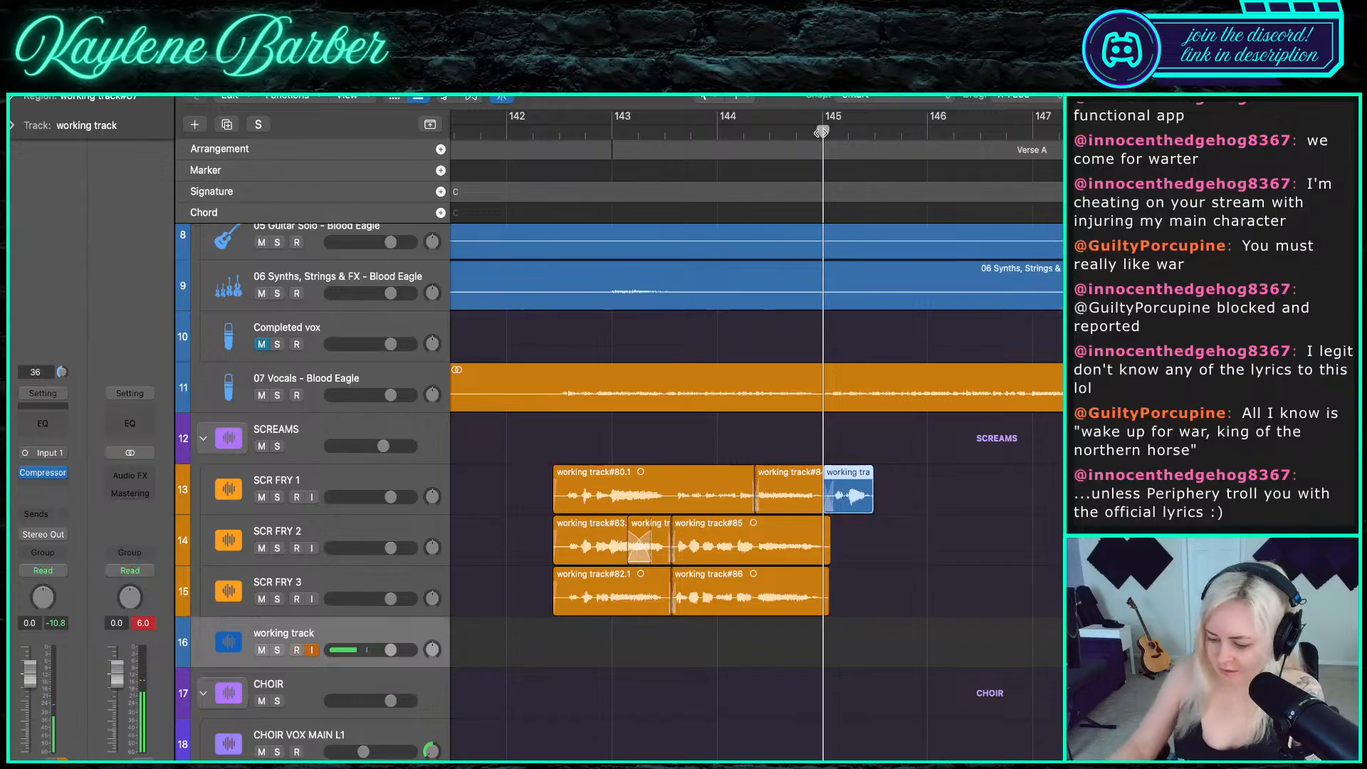
key(r)
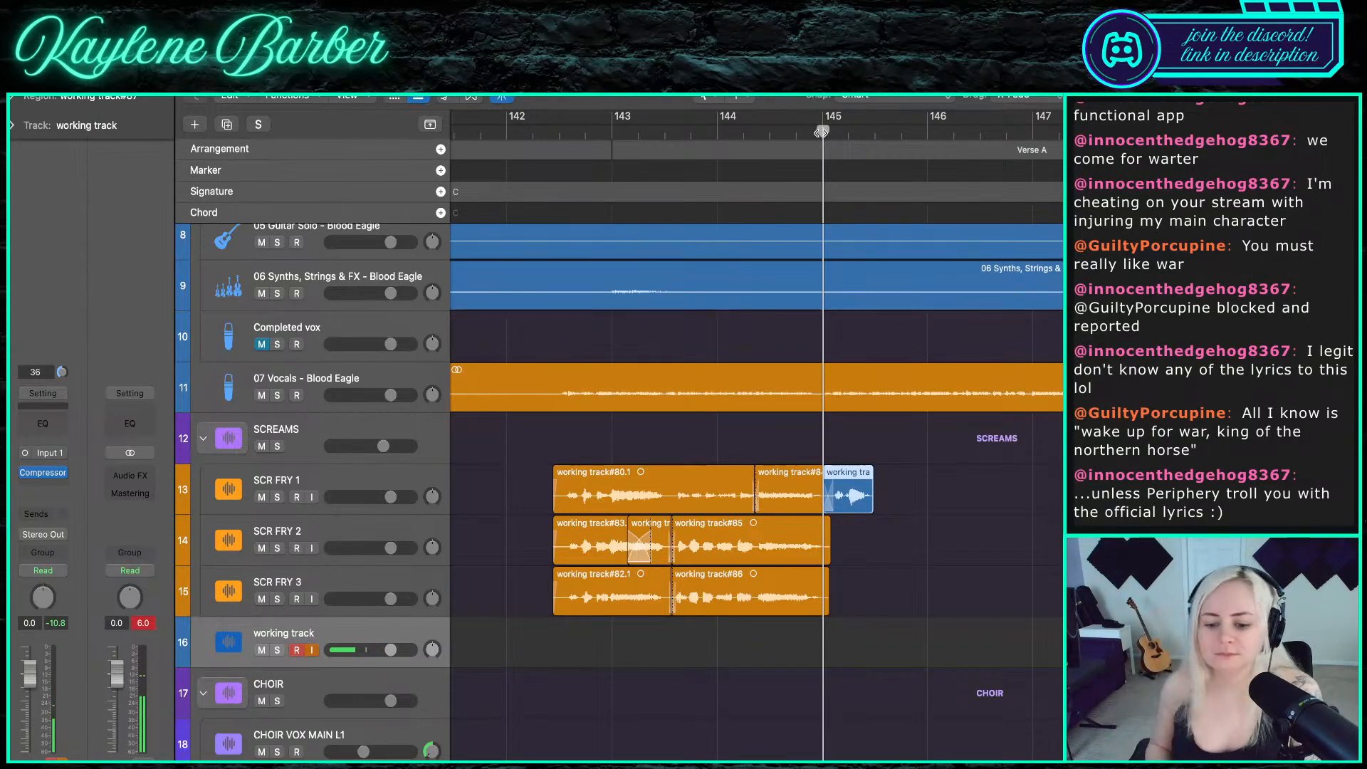
click(910, 568)
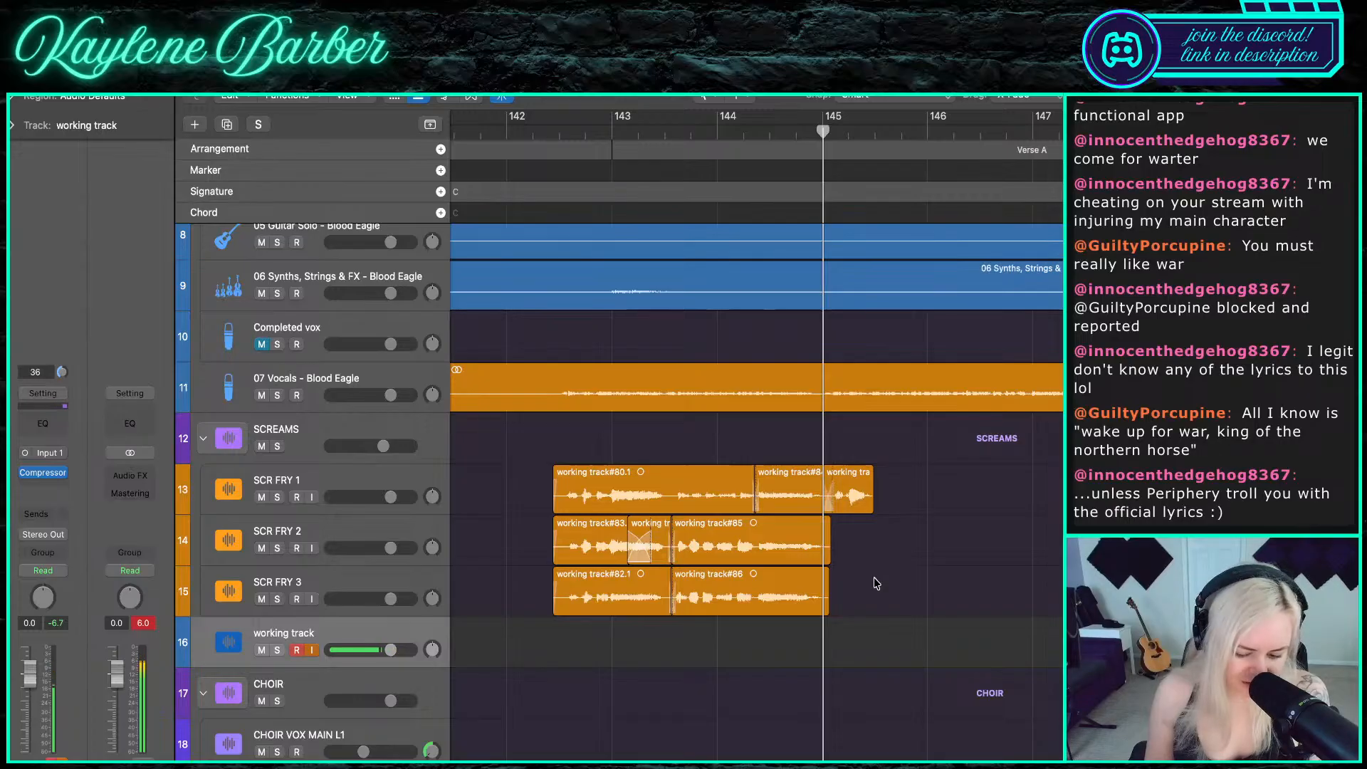
key(space)
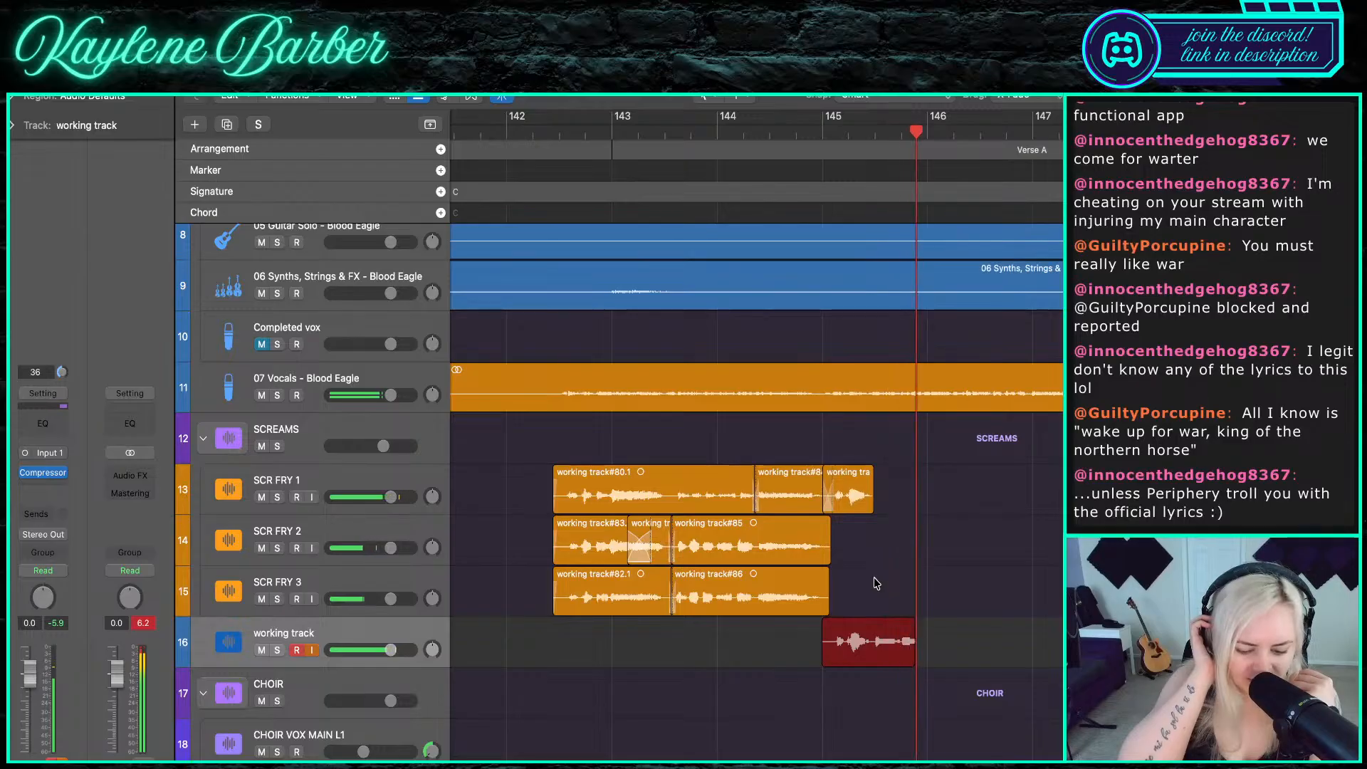
key(space)
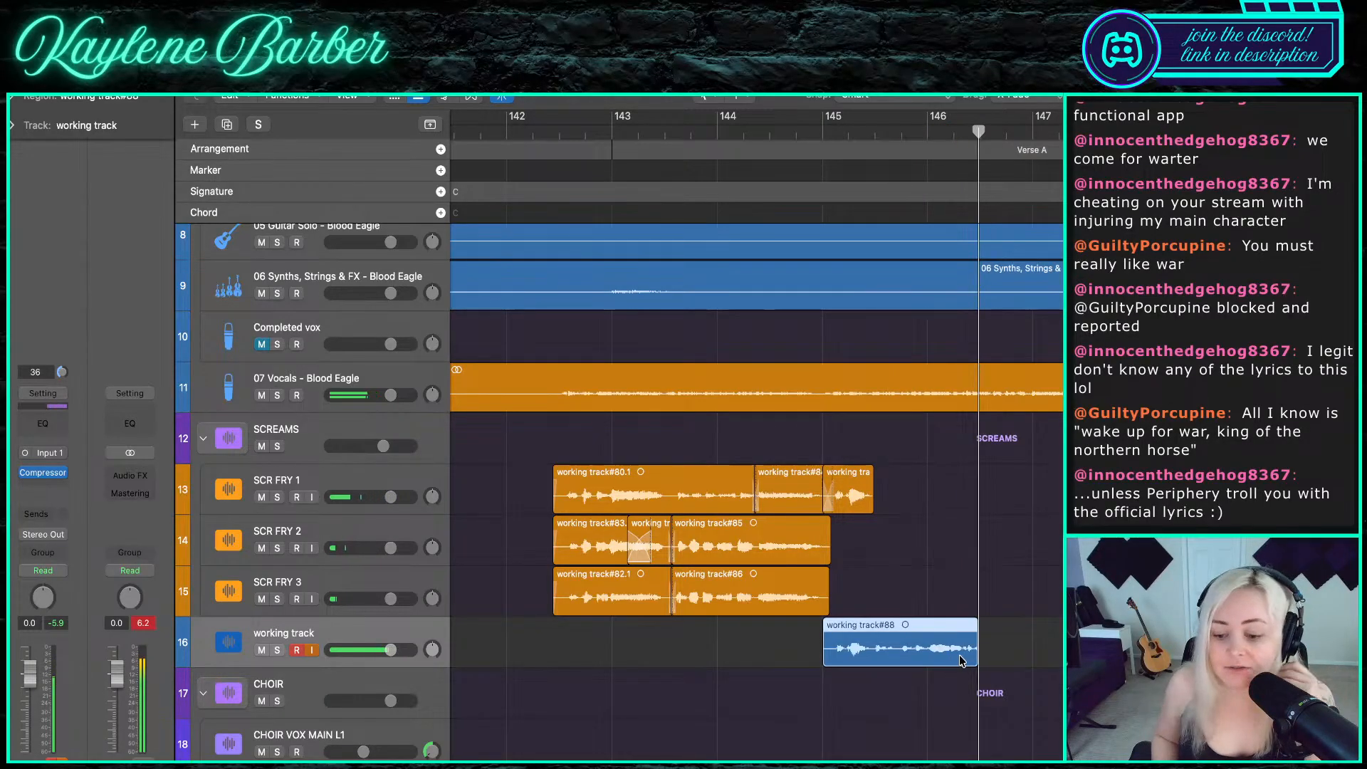
drag(975, 658, 845, 555)
click(824, 131)
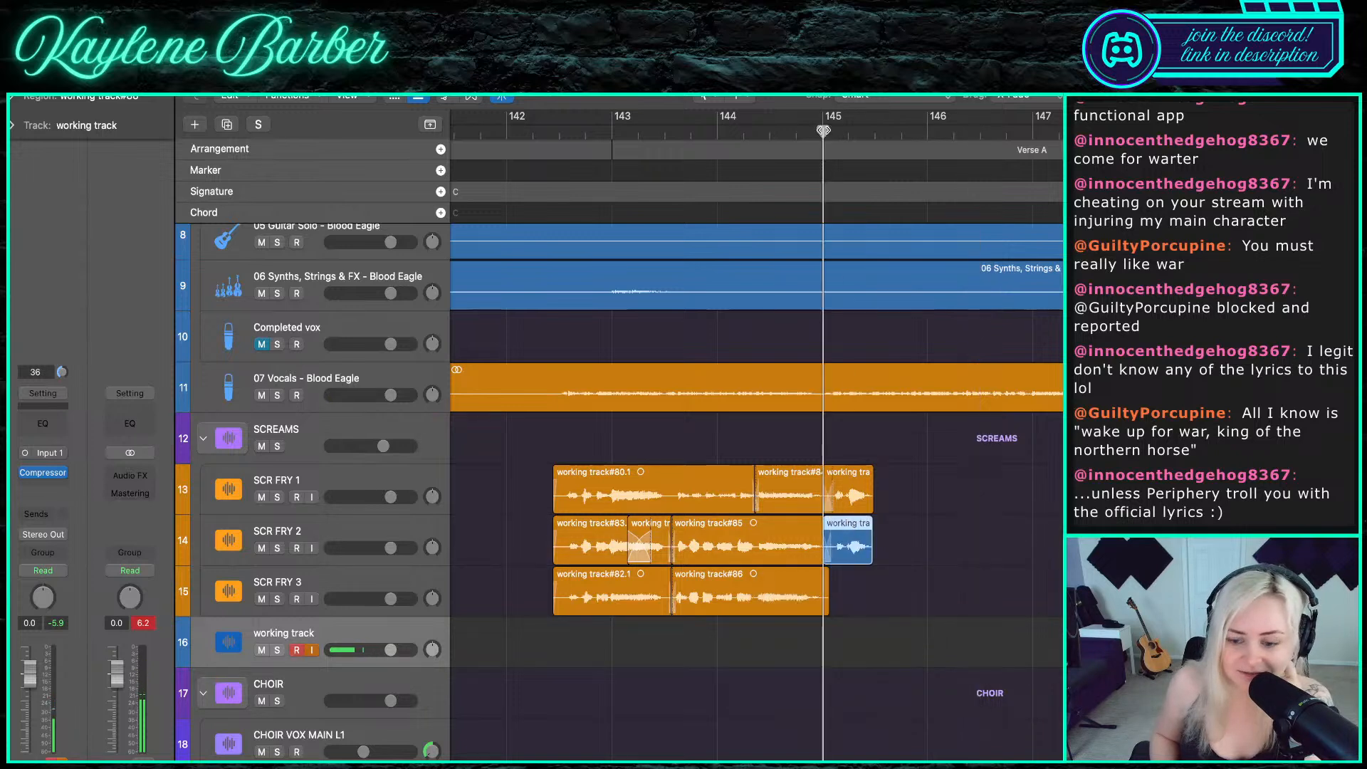
key(space)
key(space)
key(r)
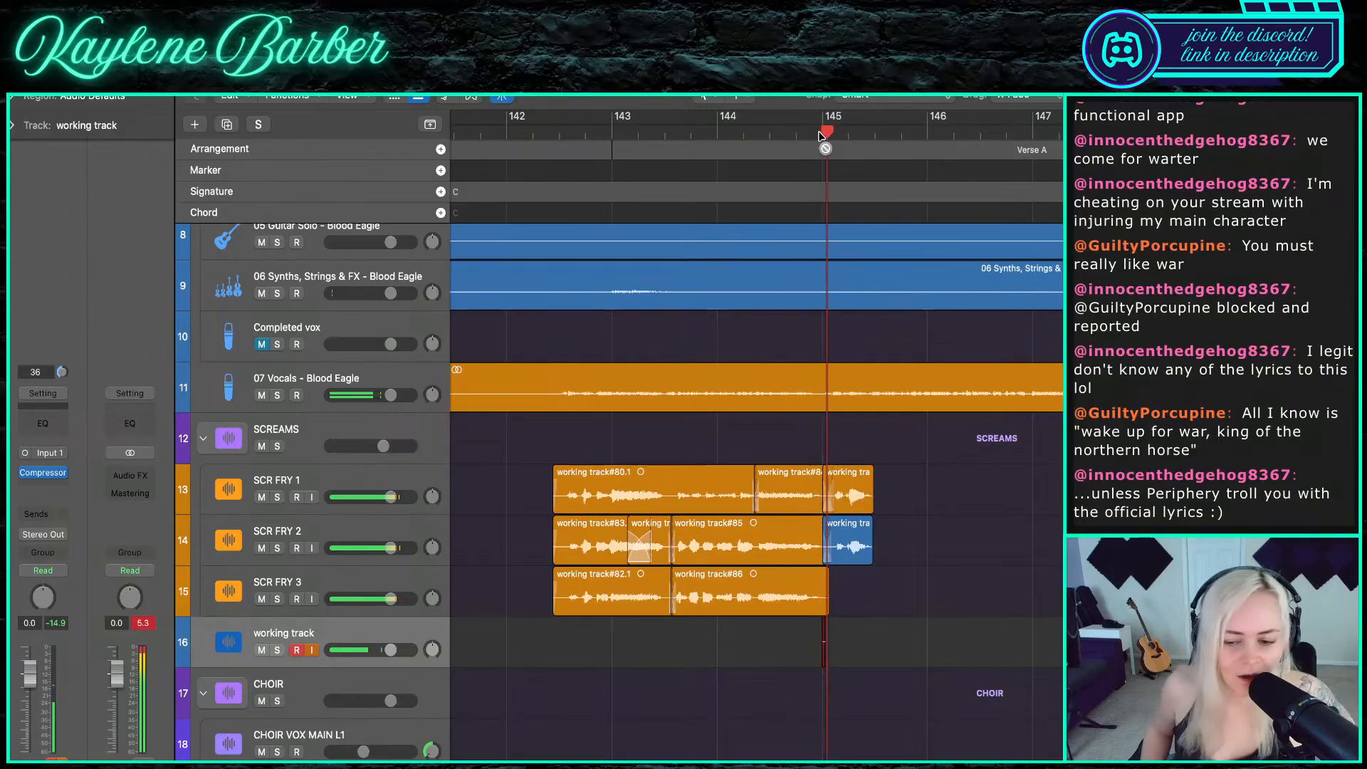
key(space)
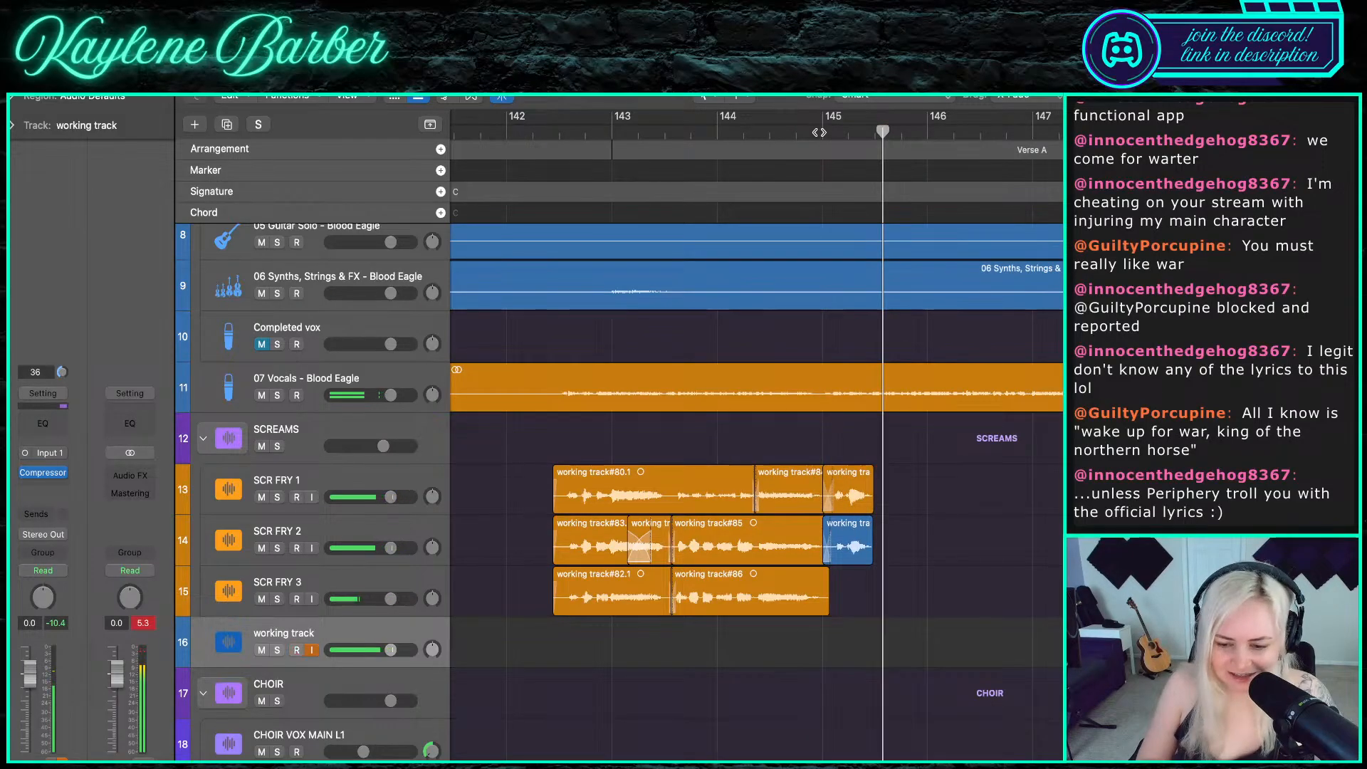
- Record a third take of the phrase from bar 145 and place it on SCR FRY 3, trimmed to about 145 3
click(819, 132)
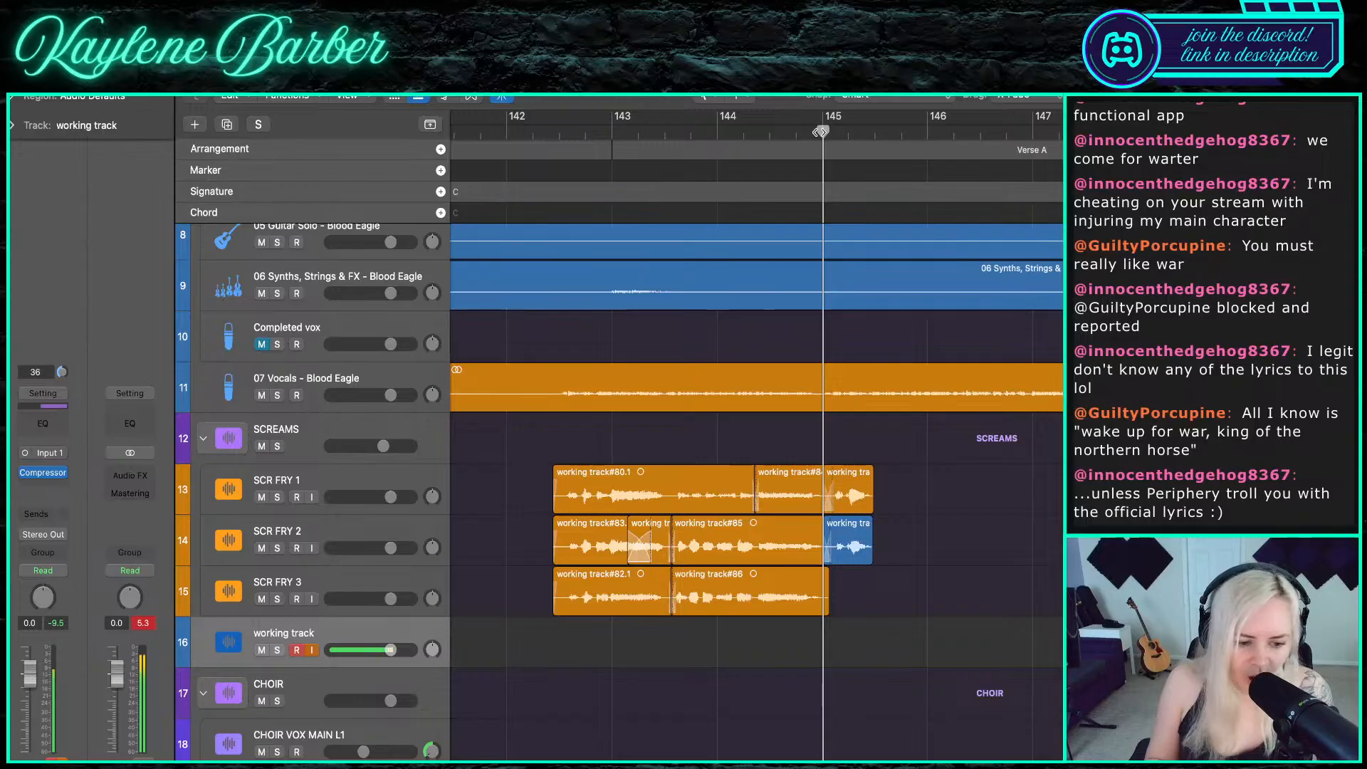
key(r)
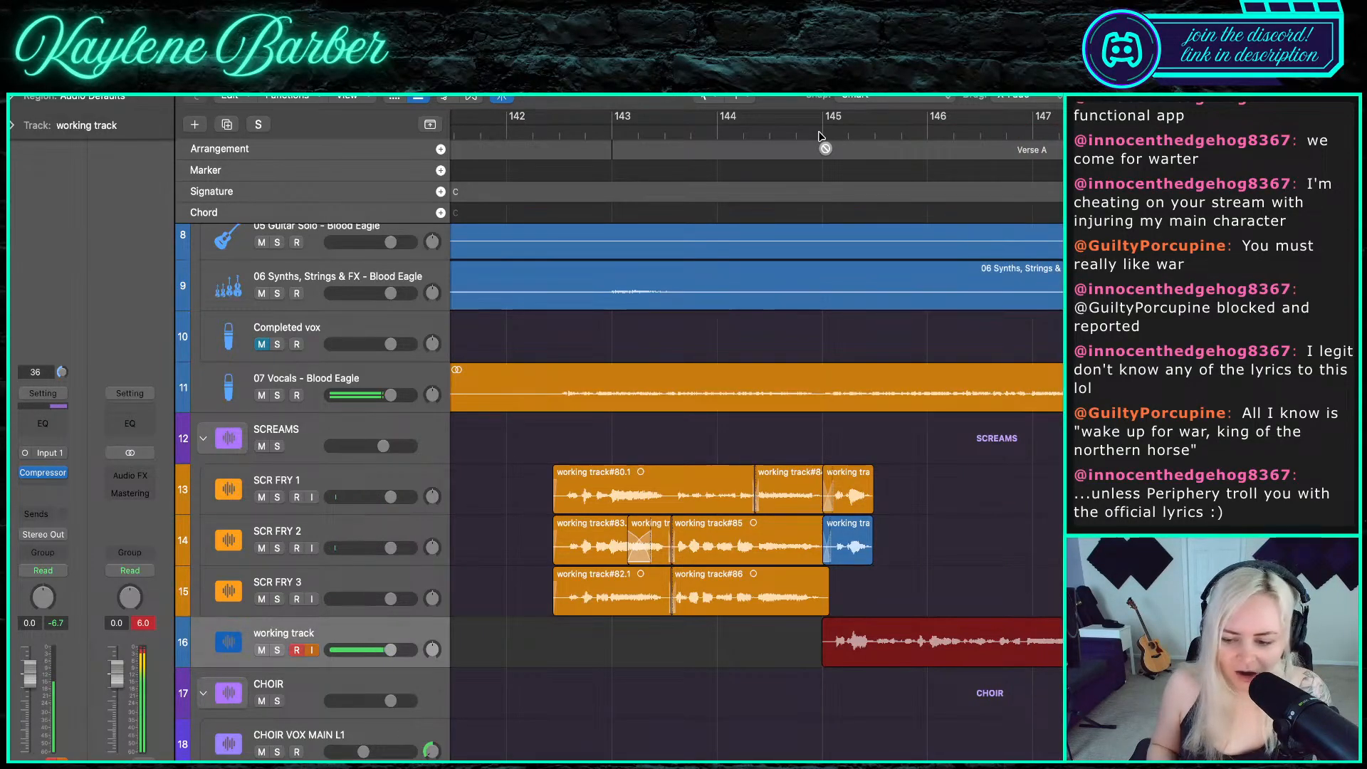
key(space)
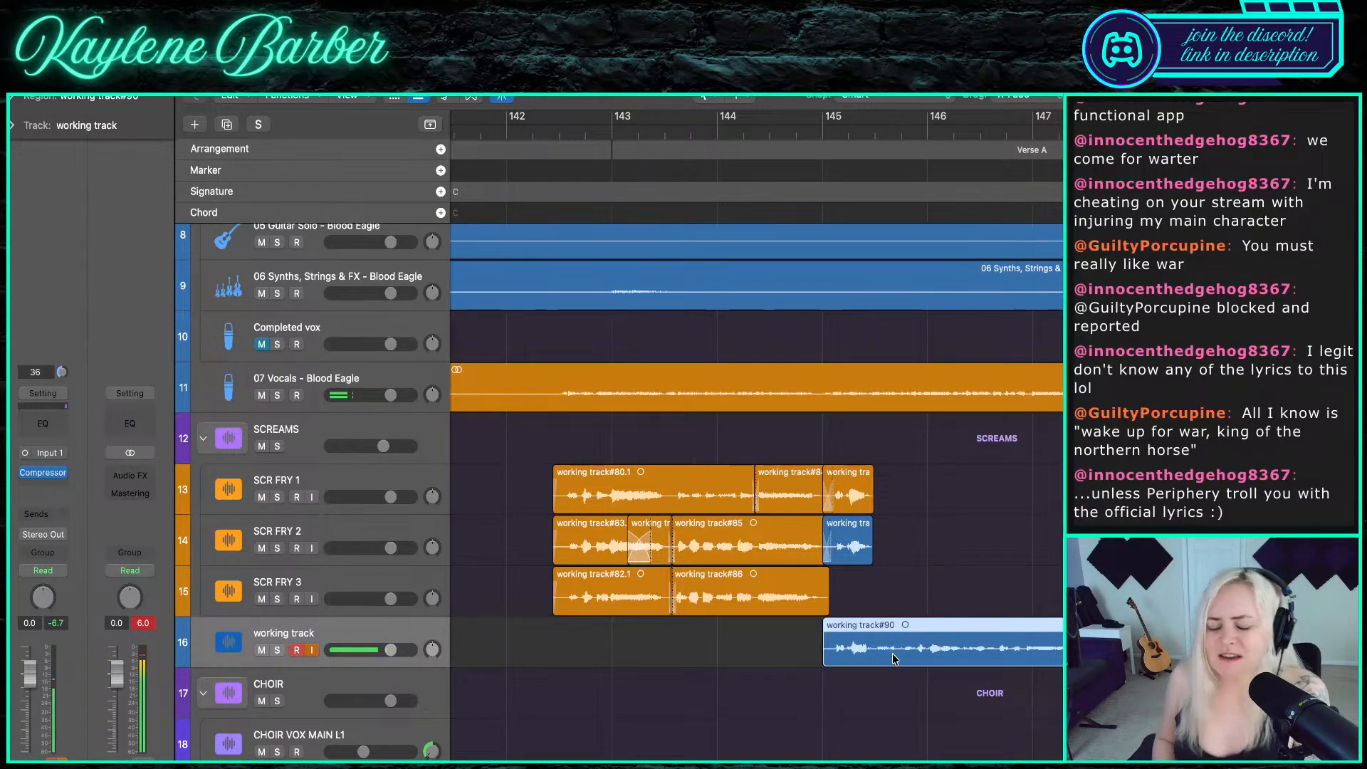
drag(904, 631, 905, 578)
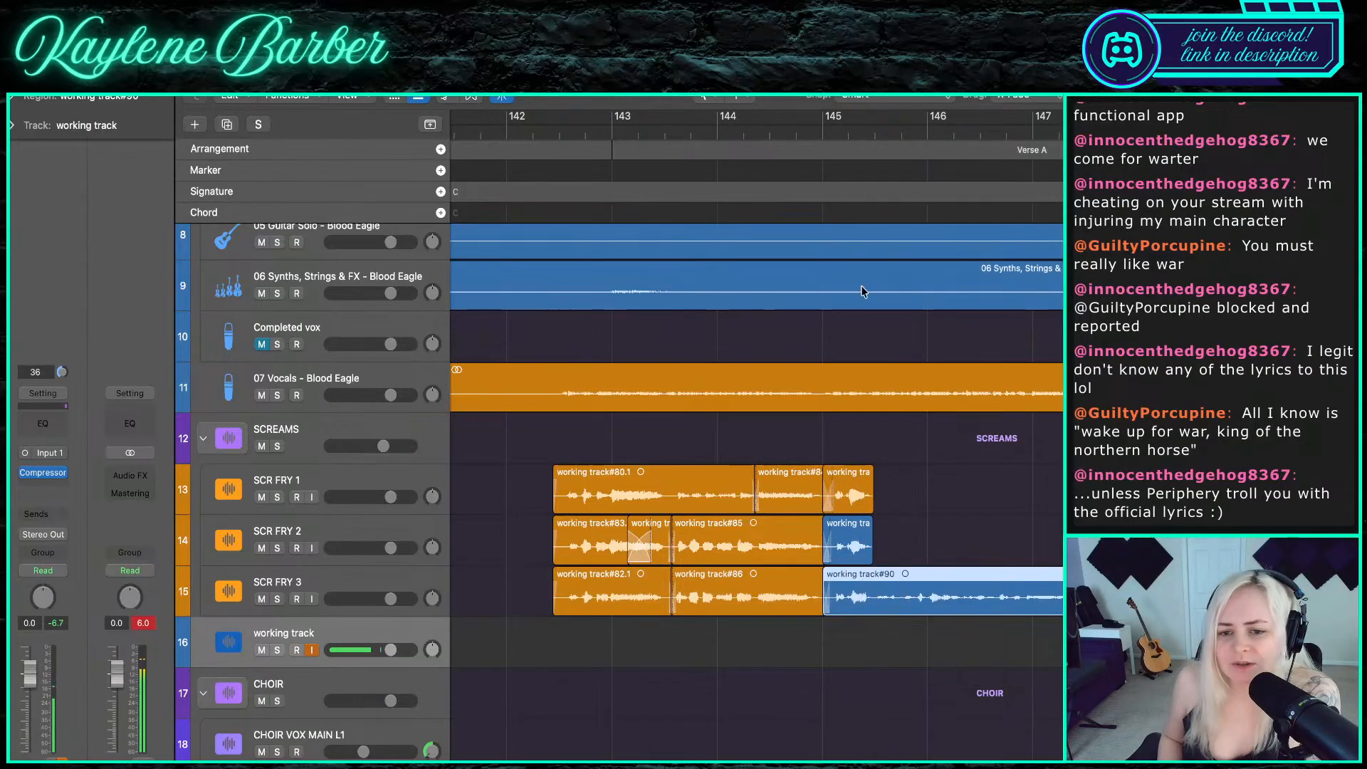
double_click(820, 132)
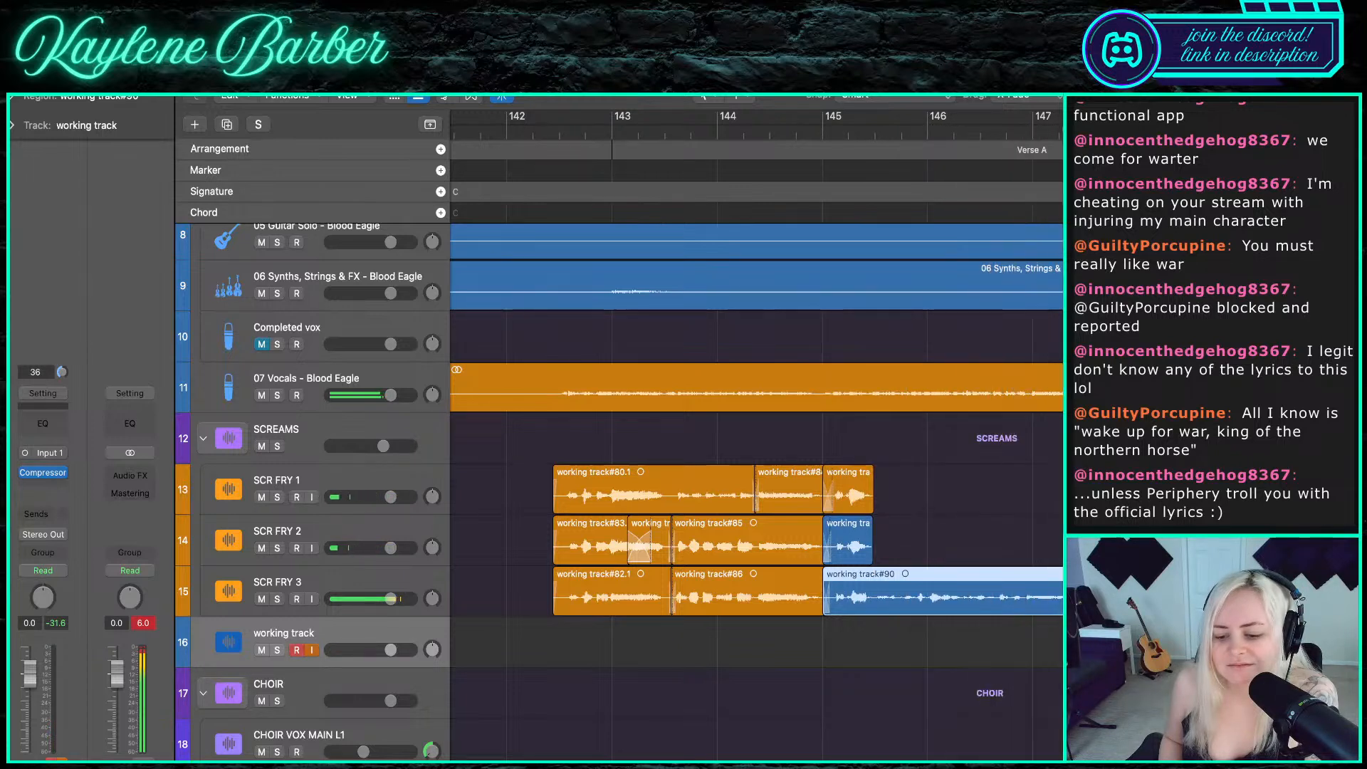
drag(1059, 602, 863, 601)
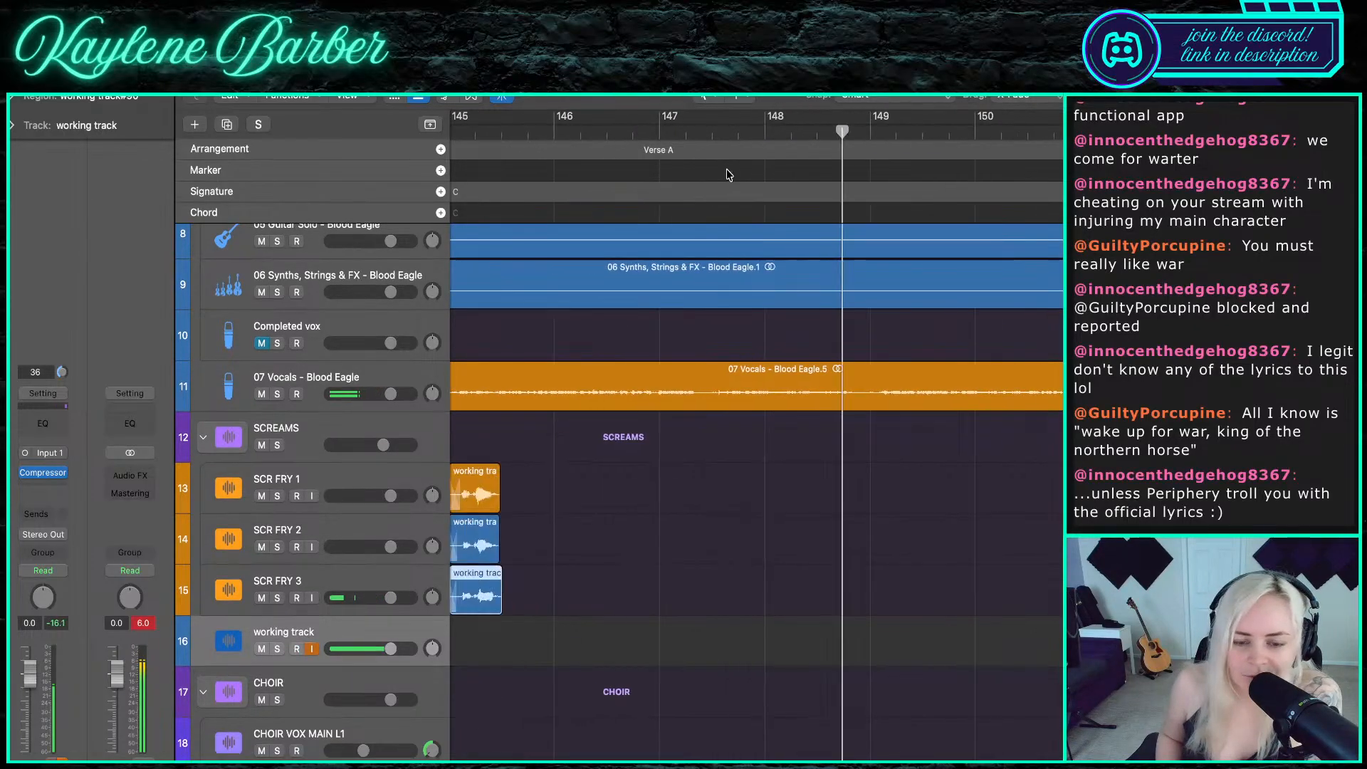
- Recolor the new bar 145 regions on the SCR FRY tracks orange and deselect them
scroll(727, 174, left, 2)
click(630, 129)
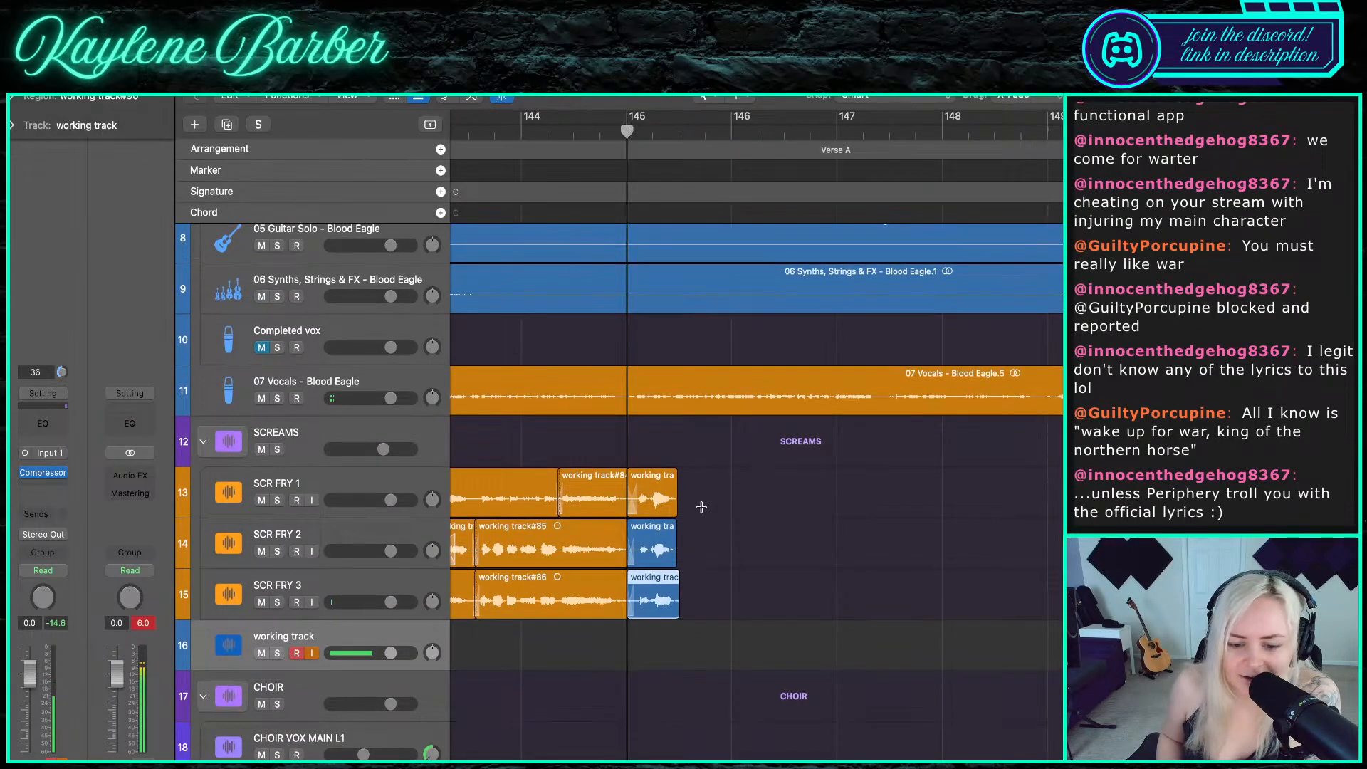
drag(701, 615, 590, 493)
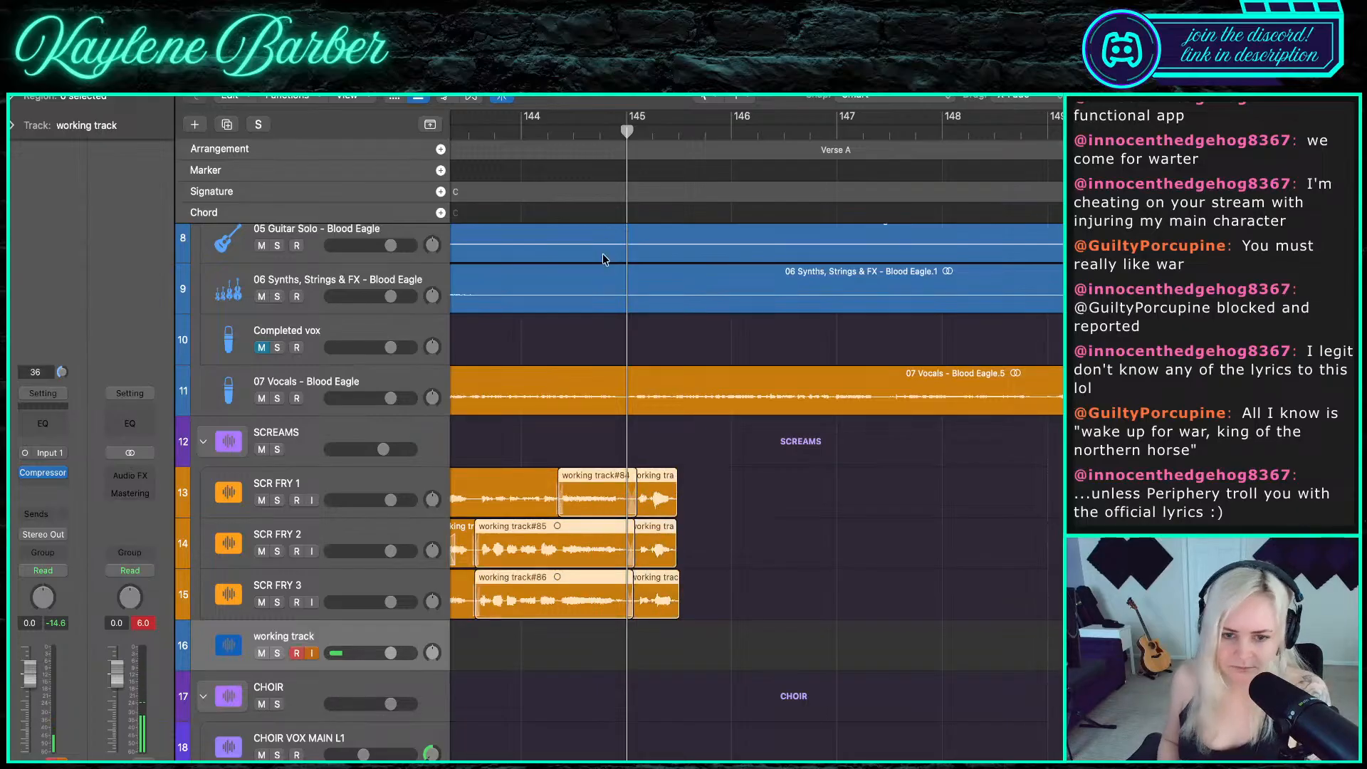
click(652, 131)
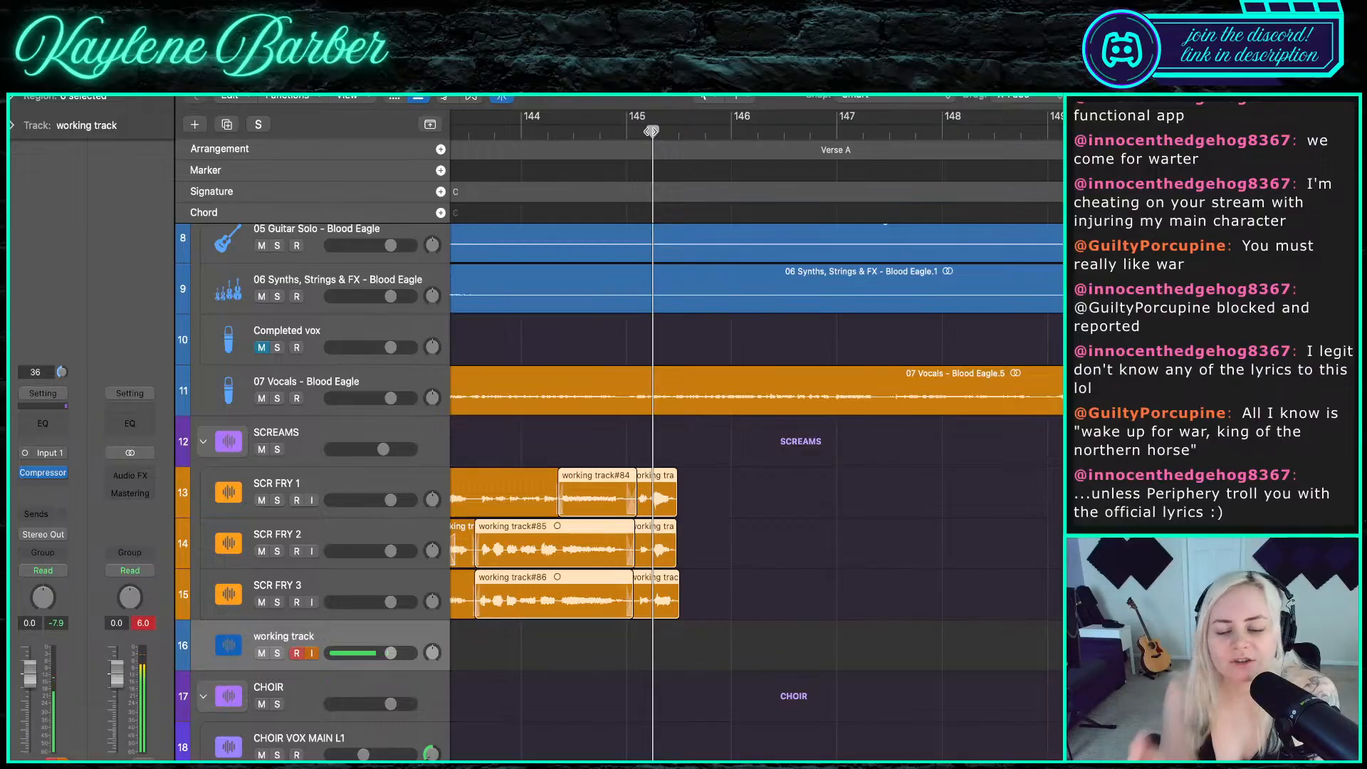
click(773, 610)
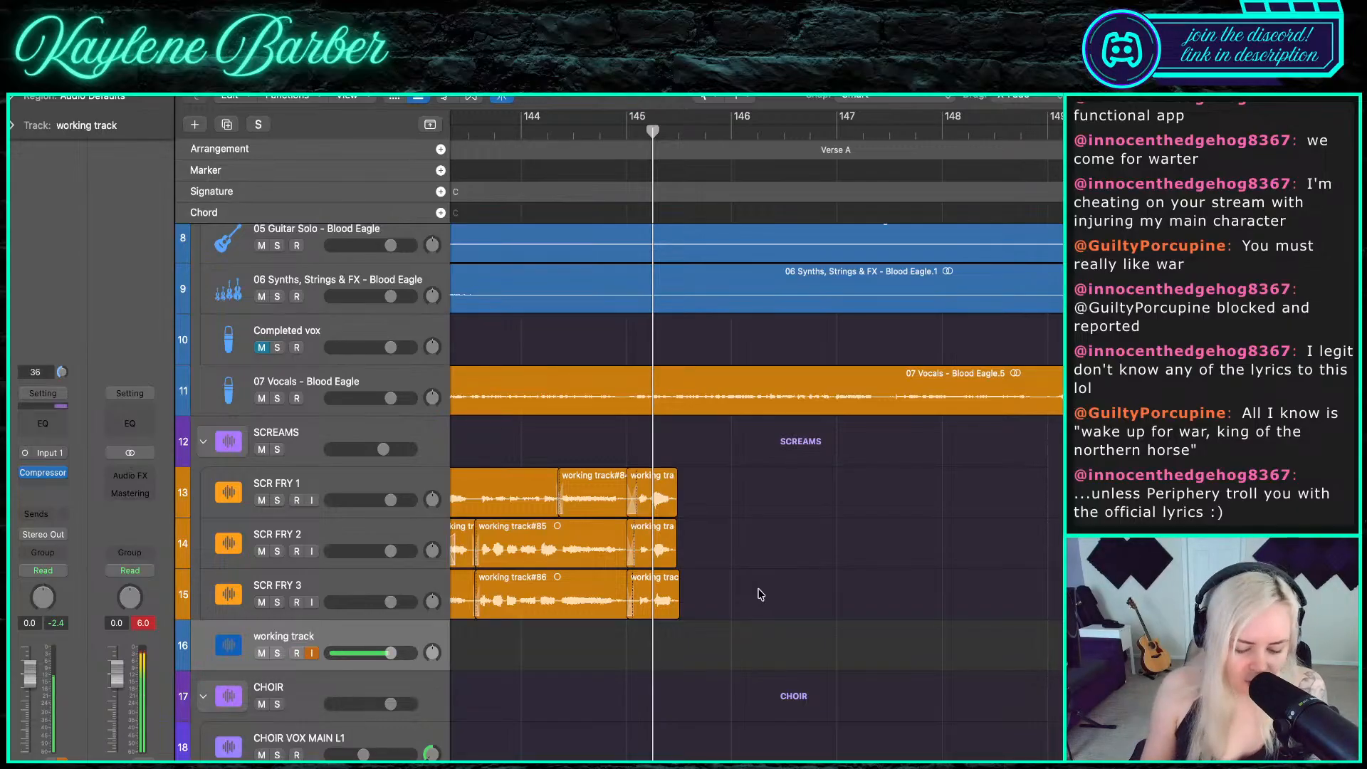
- Record a scream take on the working track from before bar 145.5 and place it, trimmed, after the last region on SCR FRY 1
key(space)
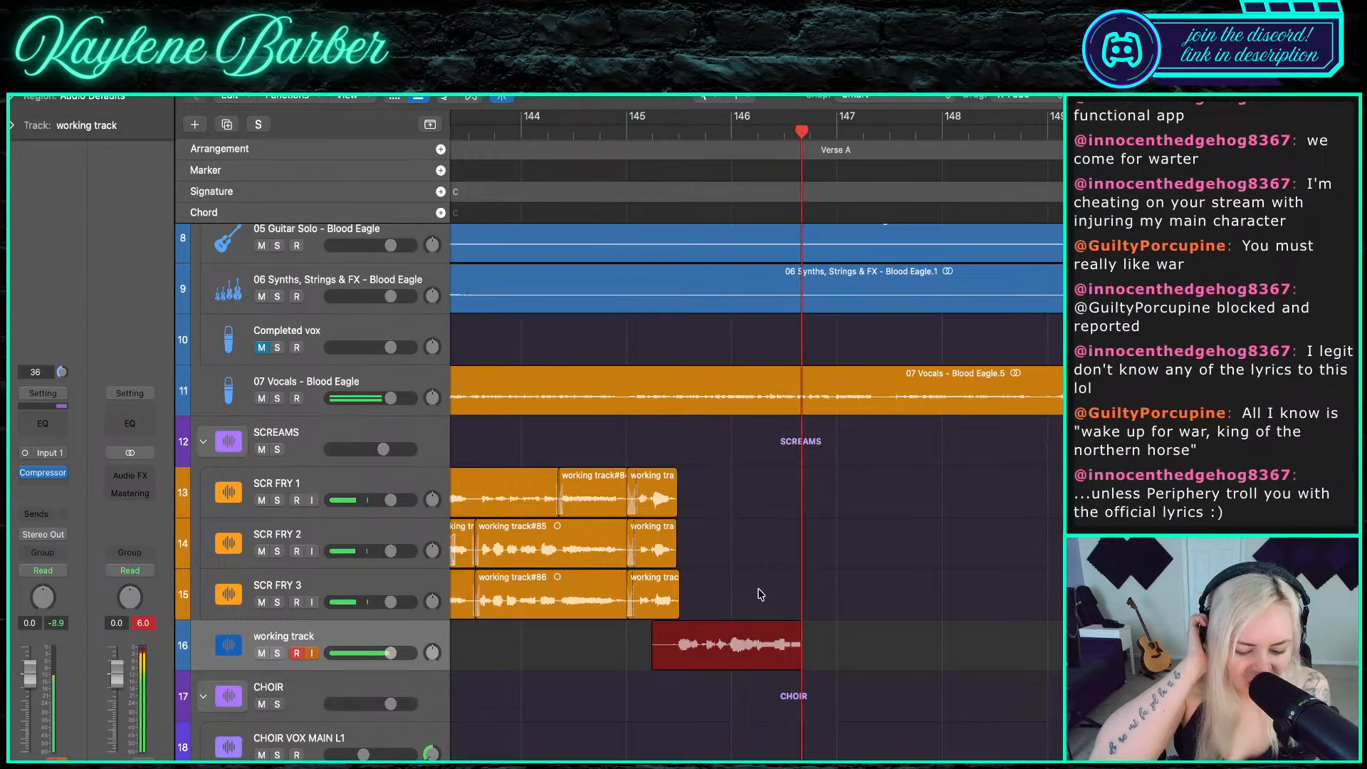
key(space)
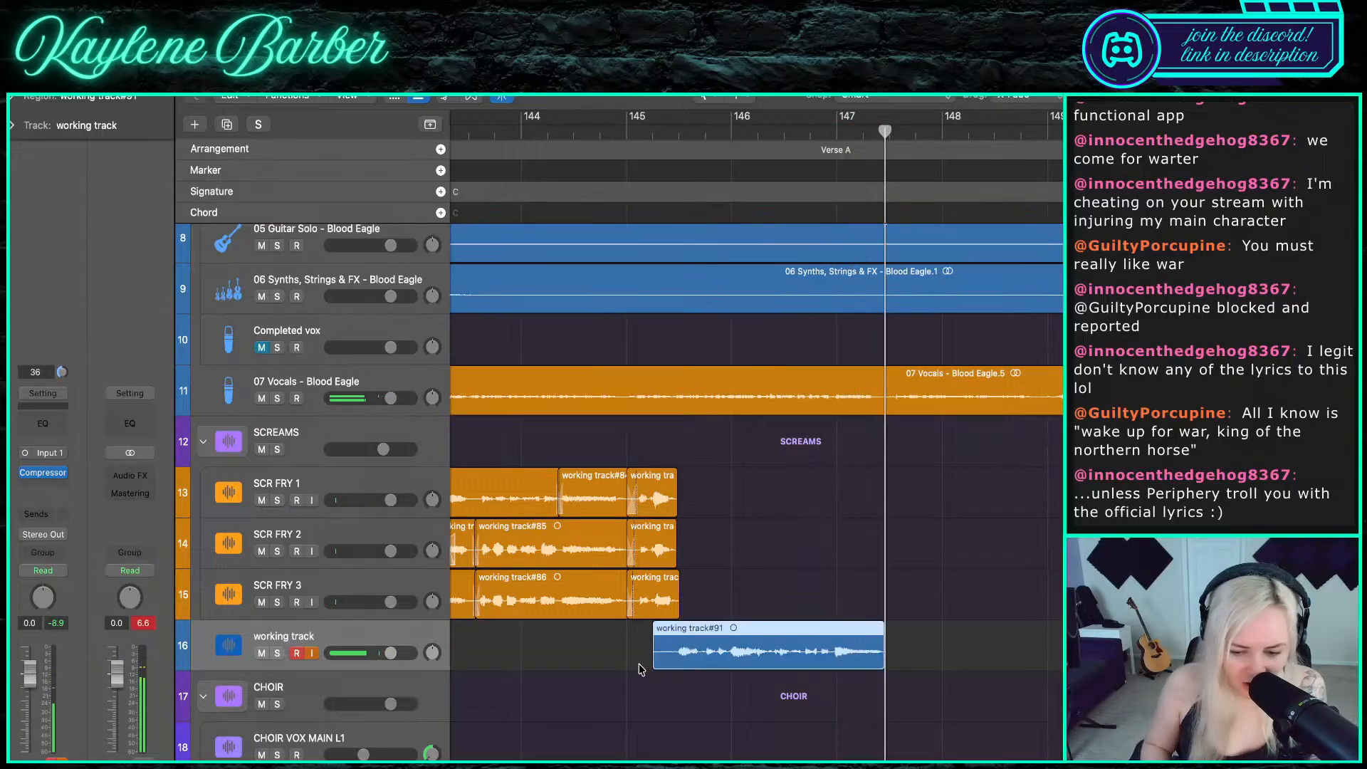
drag(655, 655, 673, 660)
click(665, 134)
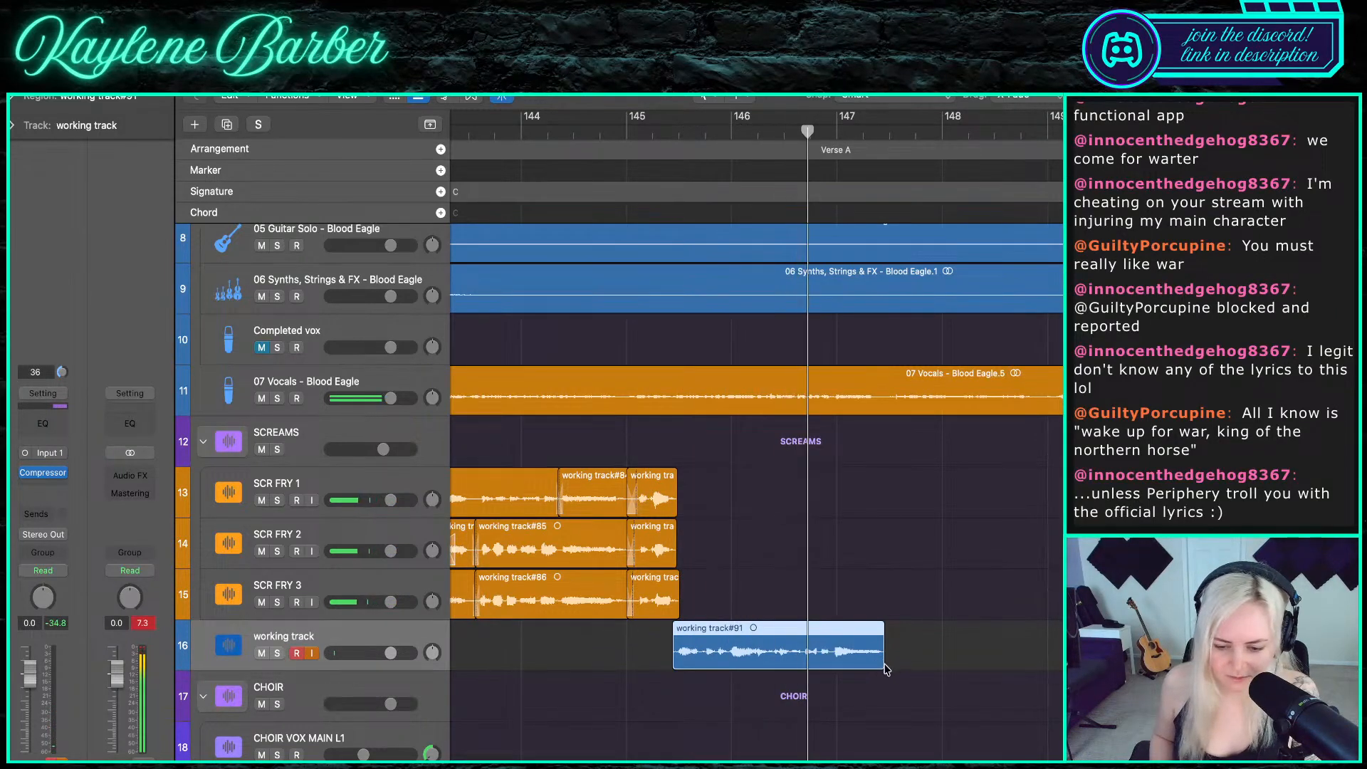
drag(880, 666, 733, 495)
- Record a second scream take from bar 145 and place it, trimmed, after the last region on SCR FRY 2
click(627, 132)
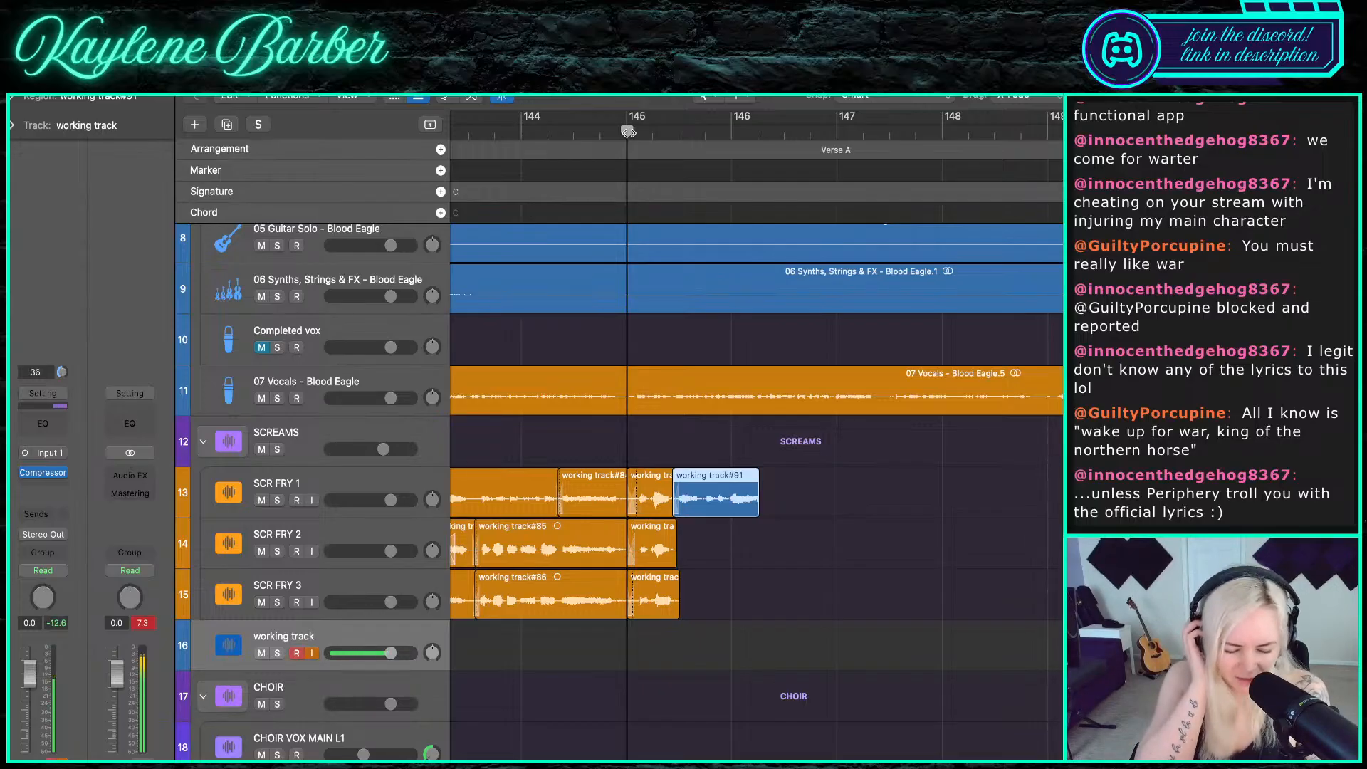
key(r)
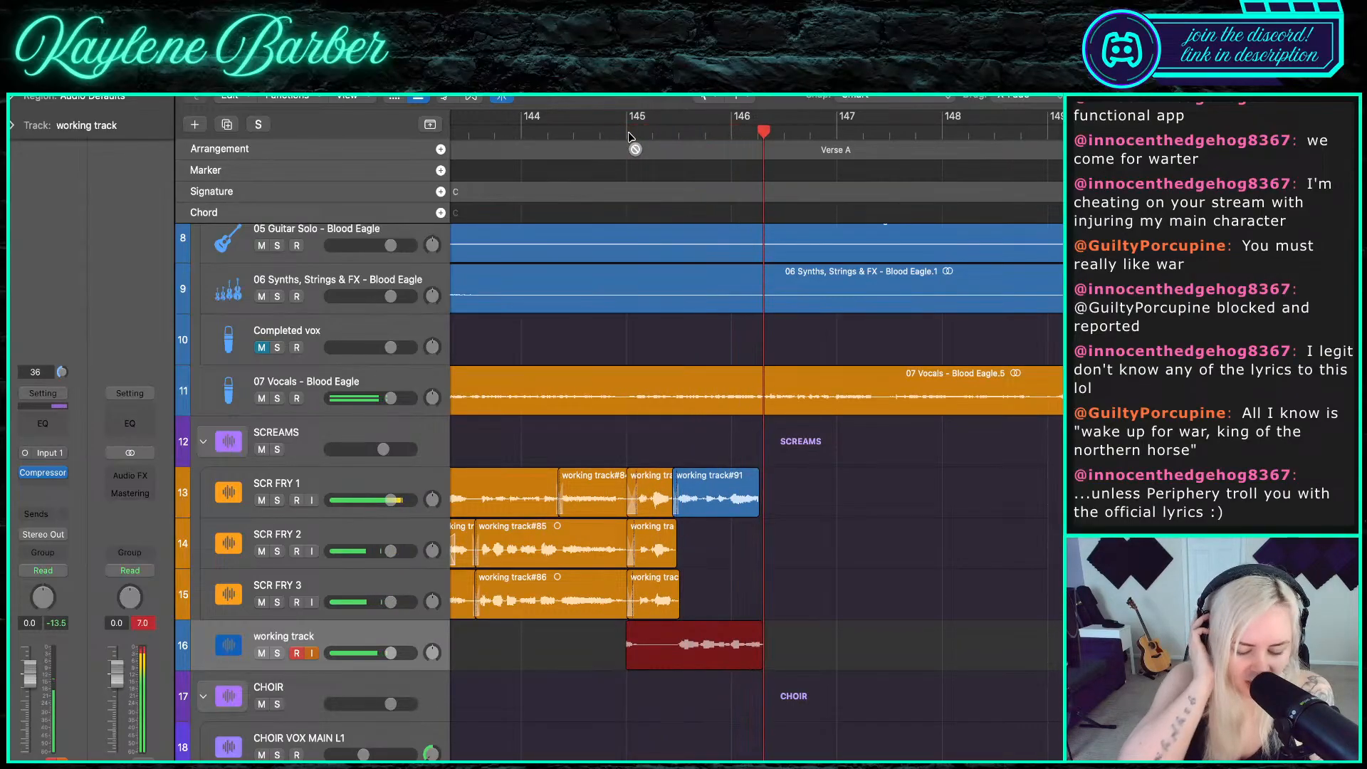
key(space)
drag(632, 665, 697, 550)
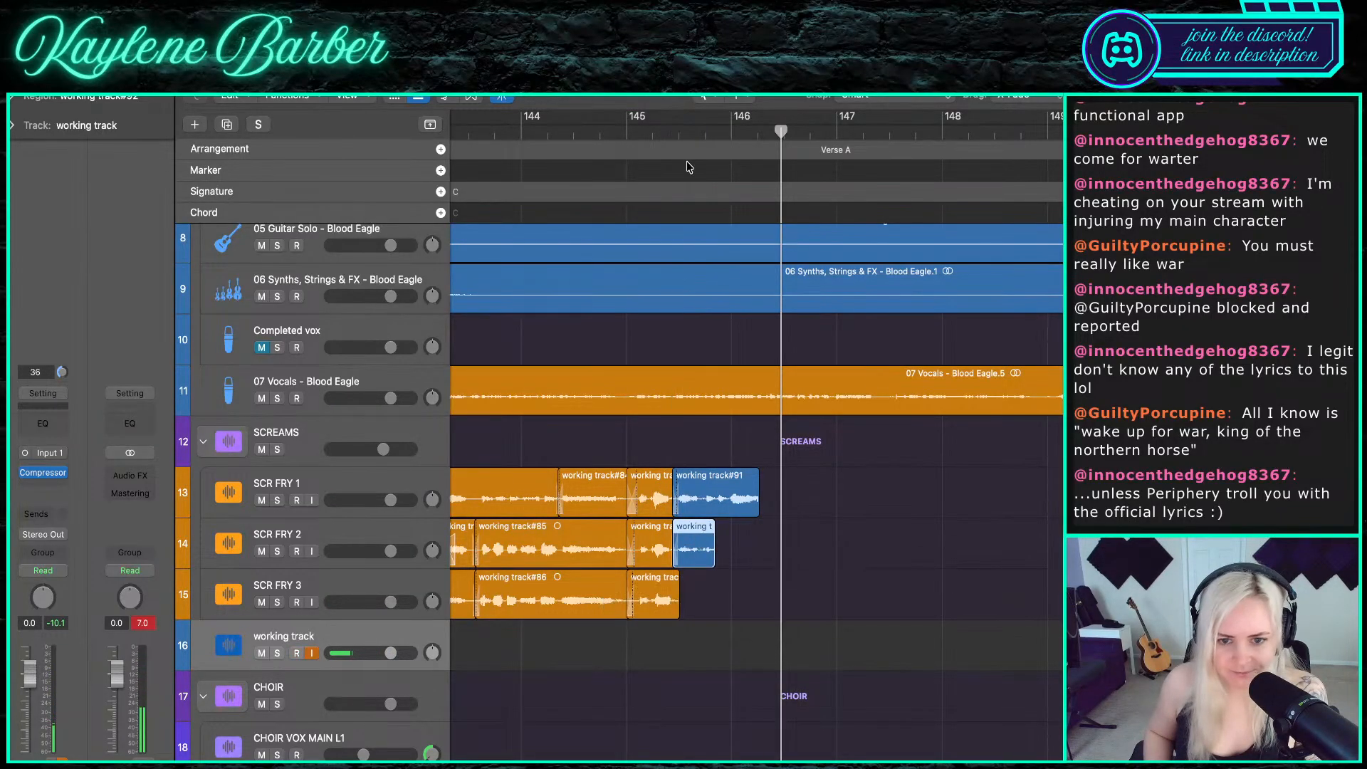
- Record a third scream take from just after bar 145 and place it, start trimmed, after the last region on SCR FRY 3
click(659, 127)
key(space)
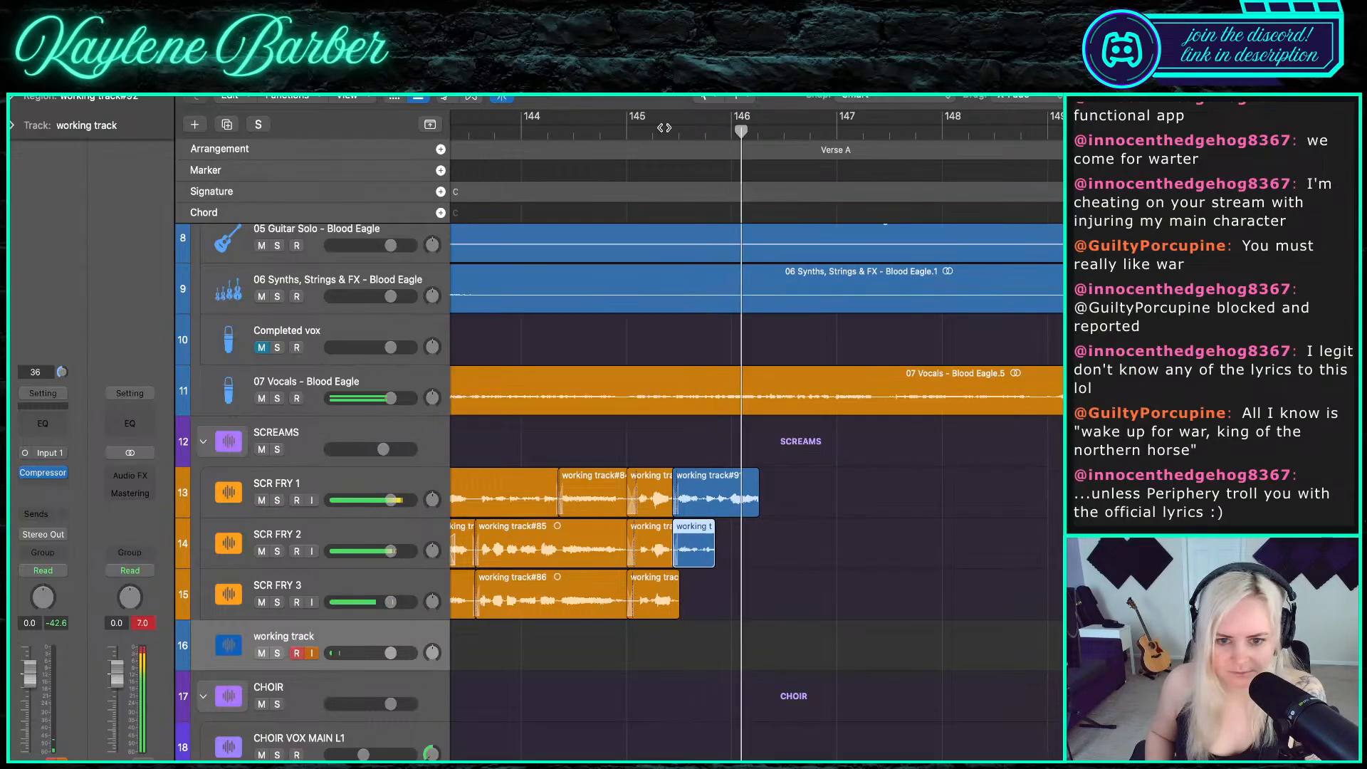
click(653, 129)
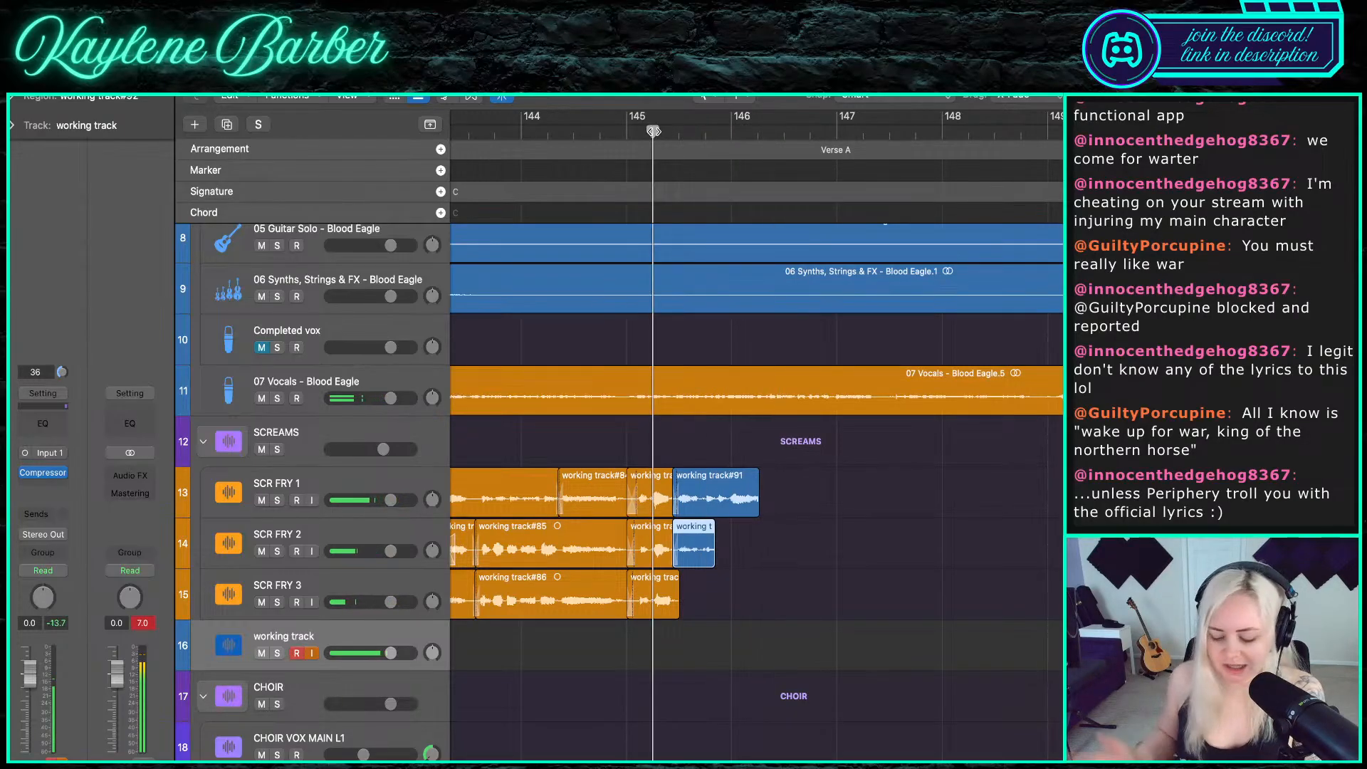
key(r)
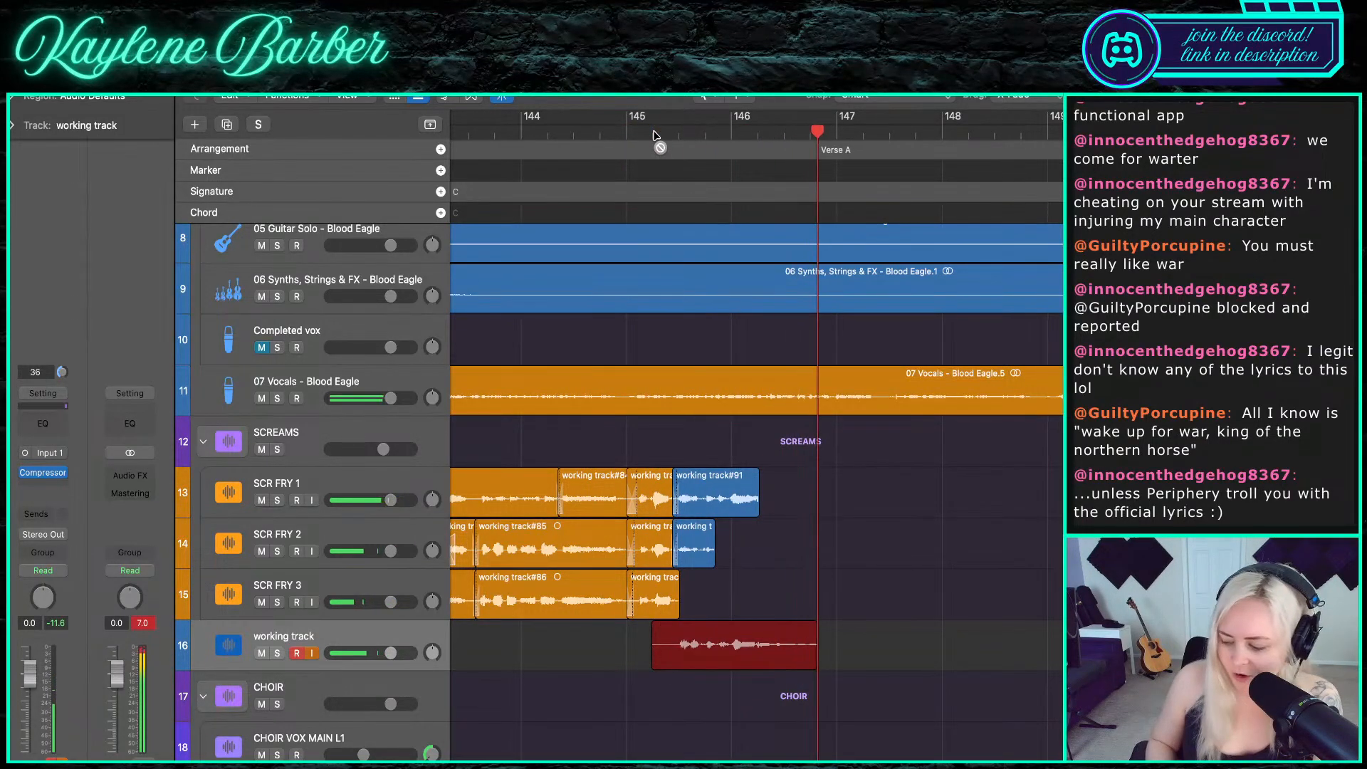
key(space)
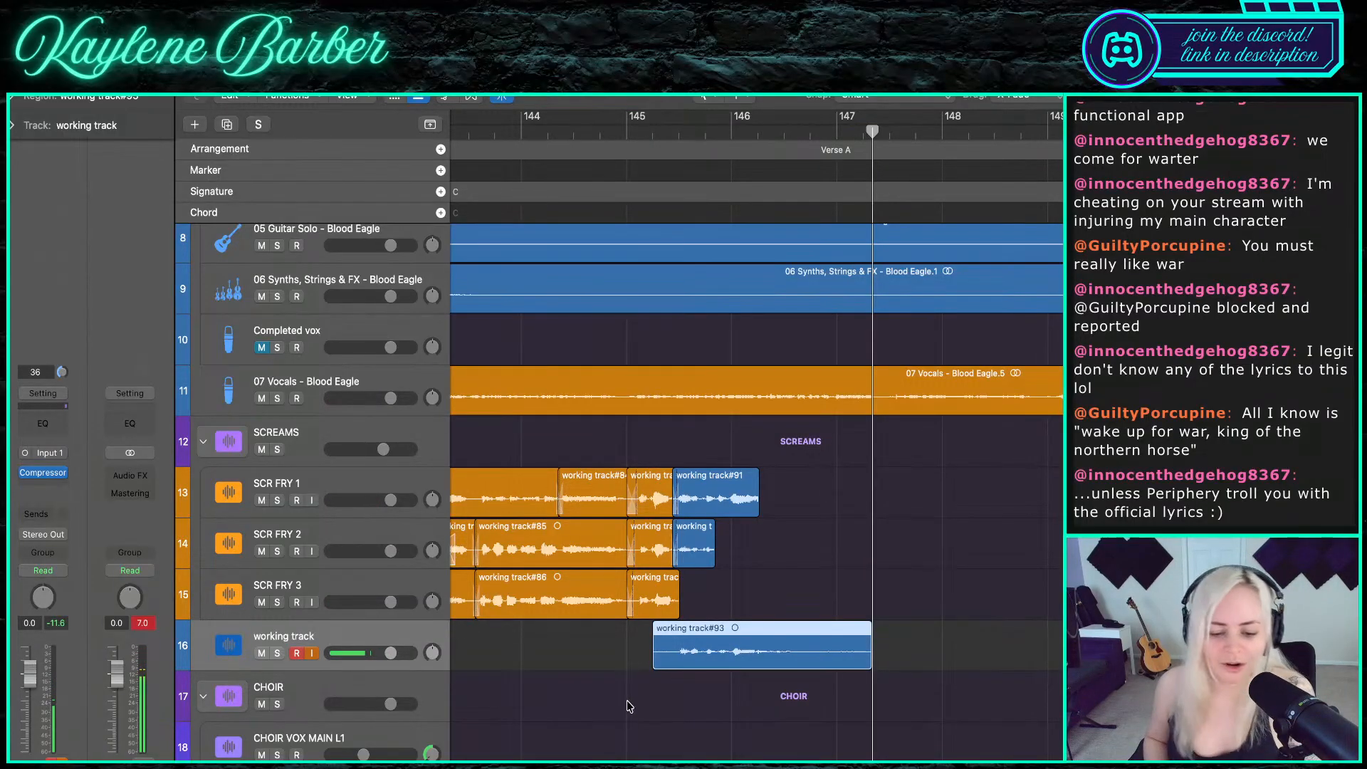
drag(655, 665, 680, 598)
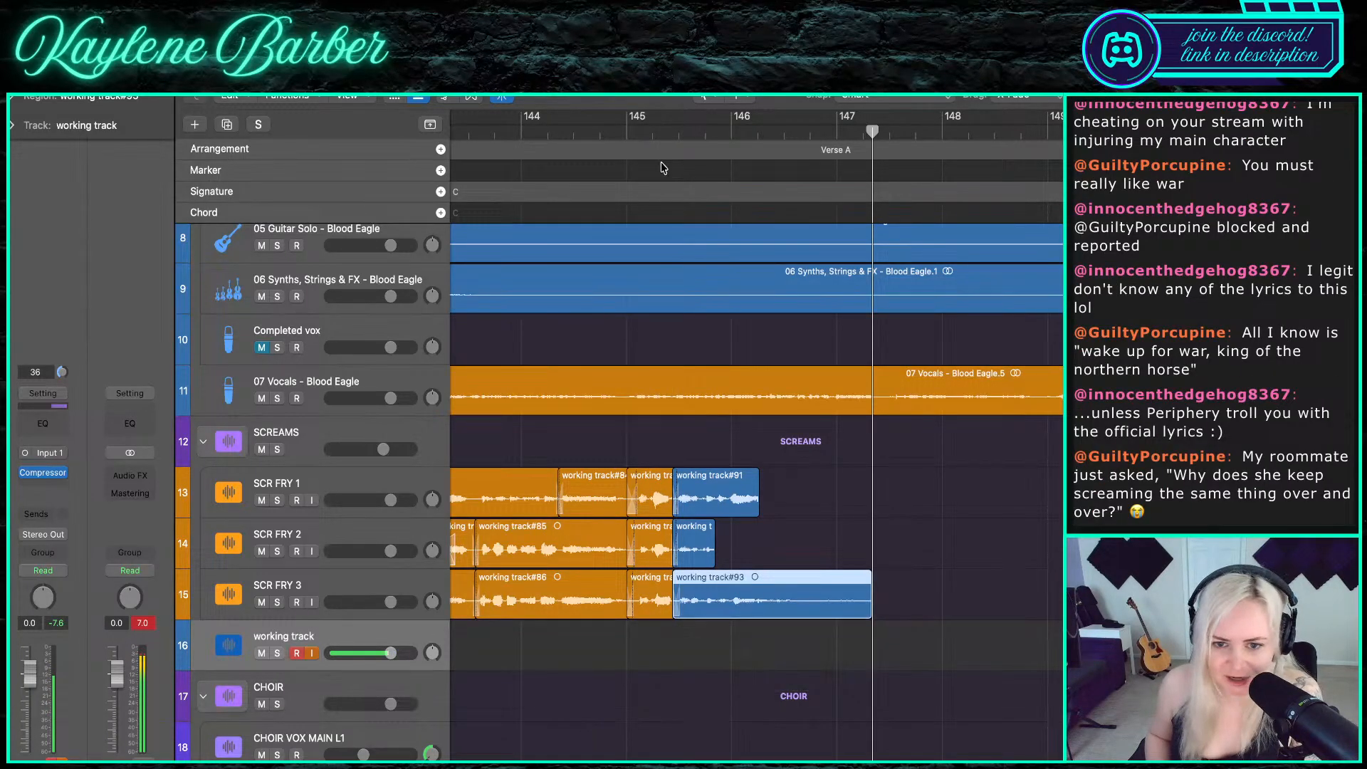
- Play back the three layered takes repeatedly between bars 145 and 147 to check their timing and endings
click(635, 132)
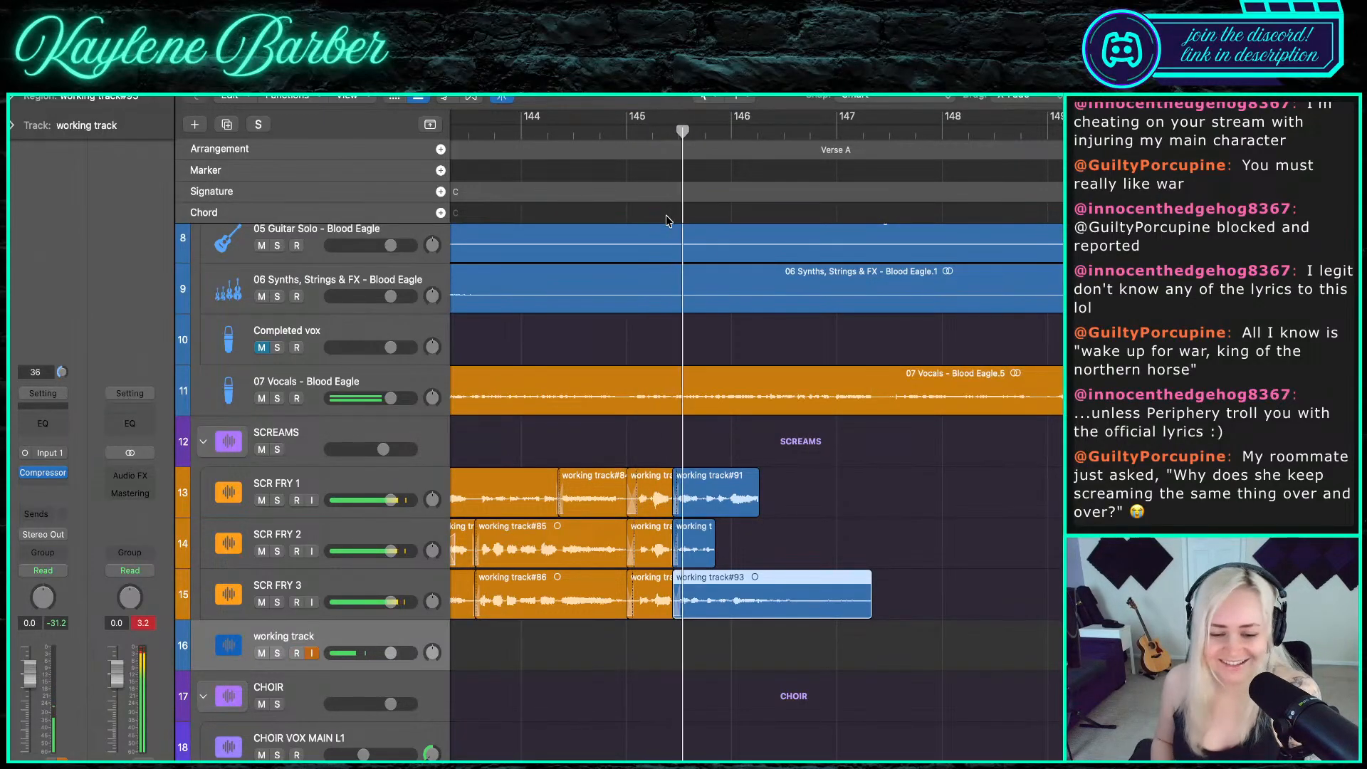
scroll(756, 423, up, 3)
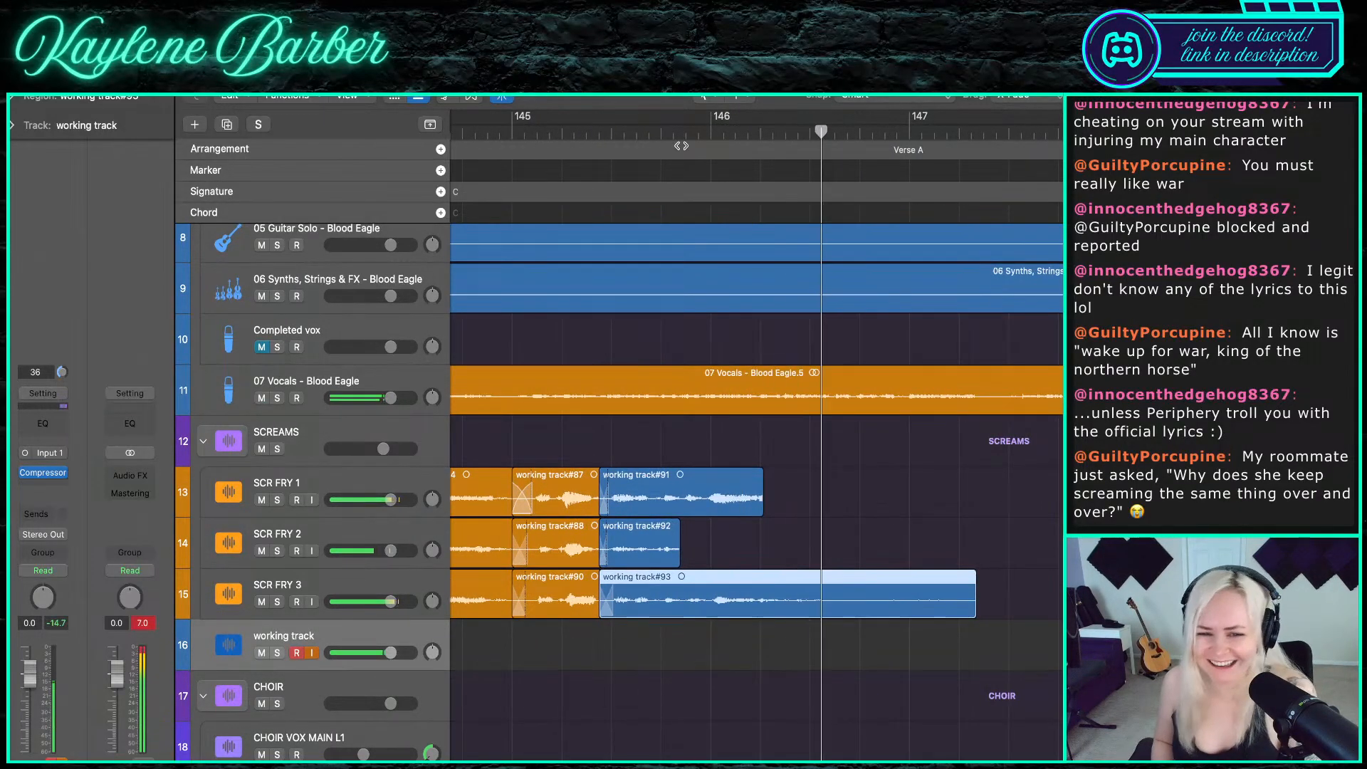
key(space)
click(671, 133)
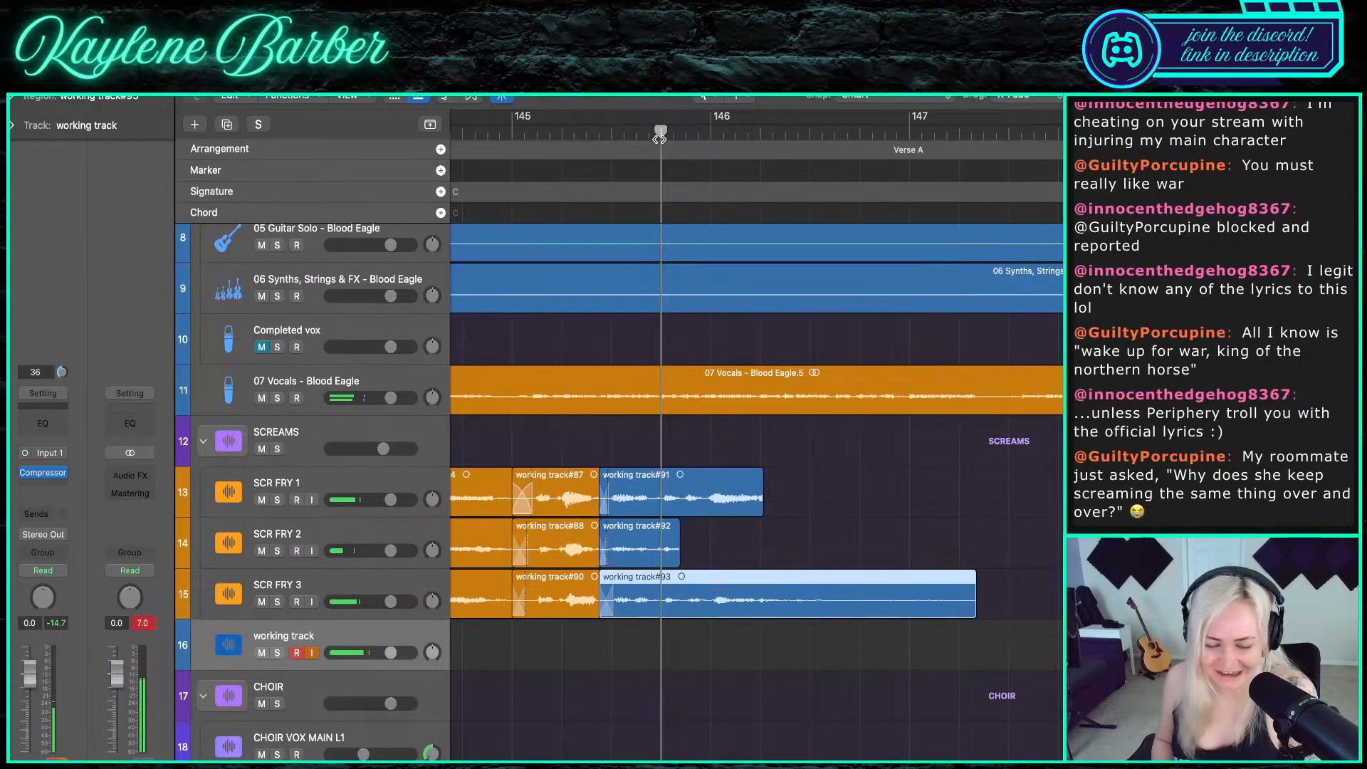
drag(675, 143, 678, 143)
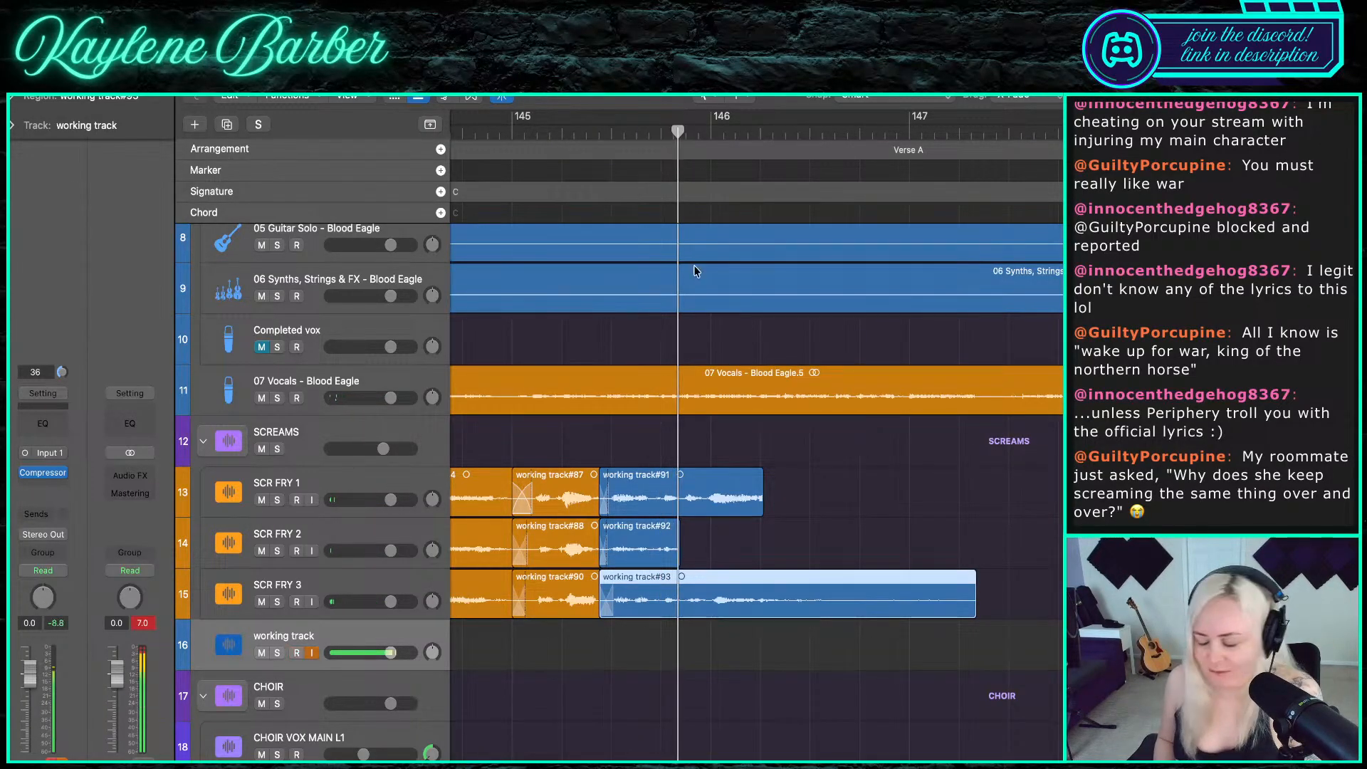
key(space)
key(space)
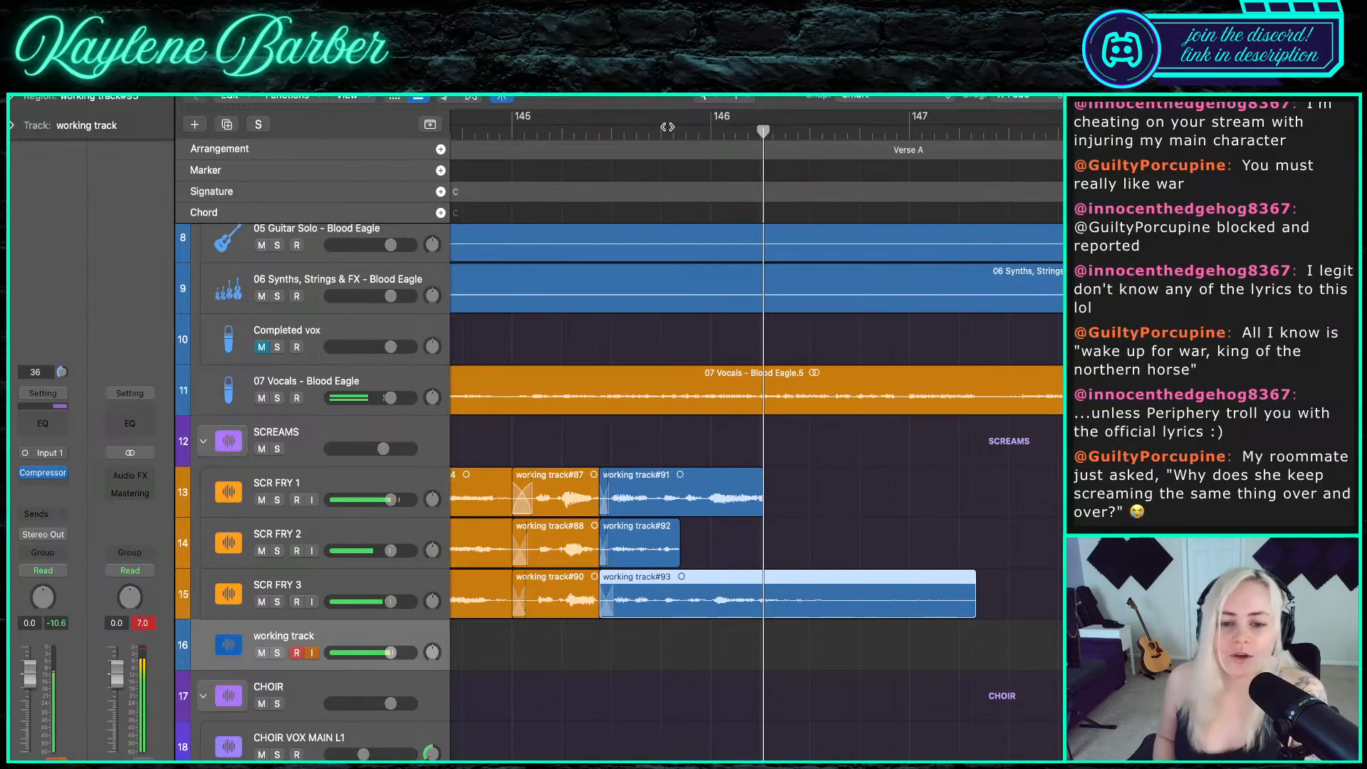
click(666, 135)
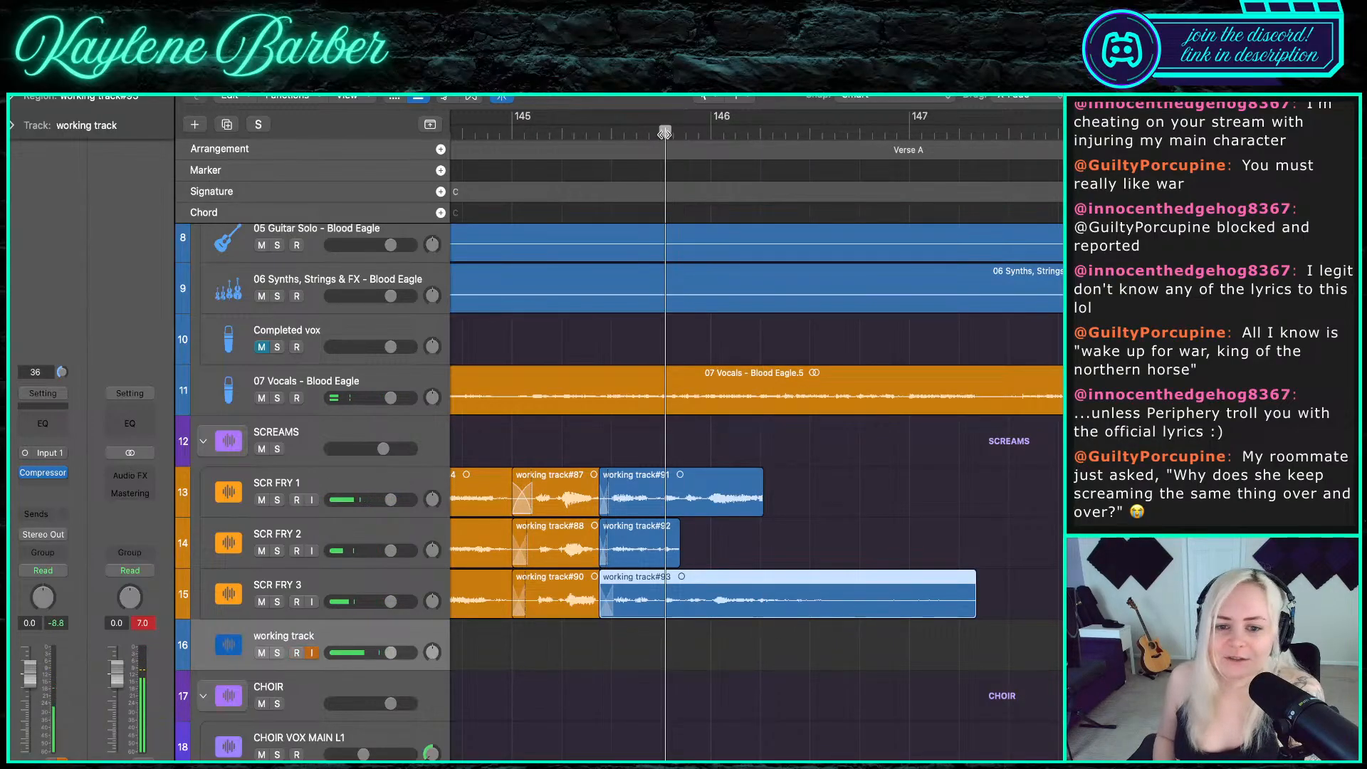
drag(667, 130, 672, 133)
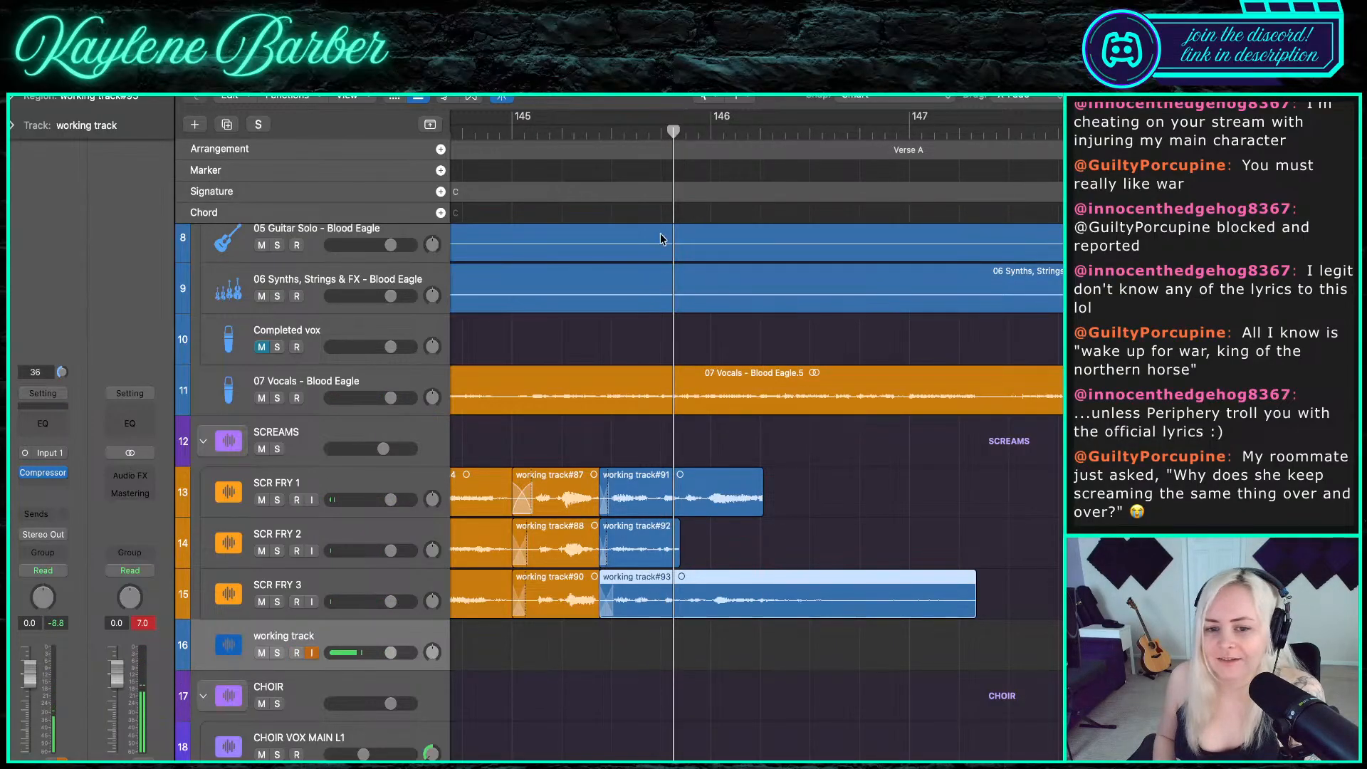
drag(674, 133, 678, 133)
click(600, 136)
key(space)
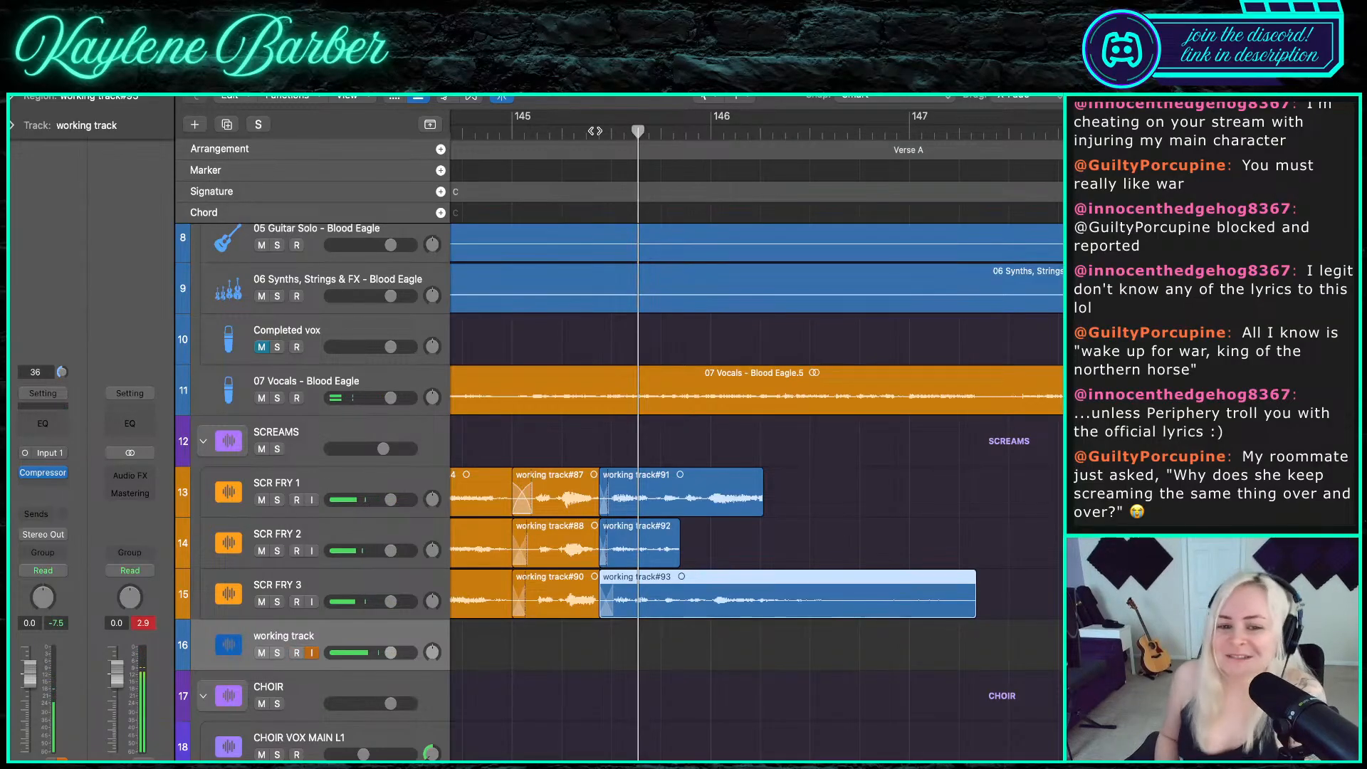
click(595, 131)
key(space)
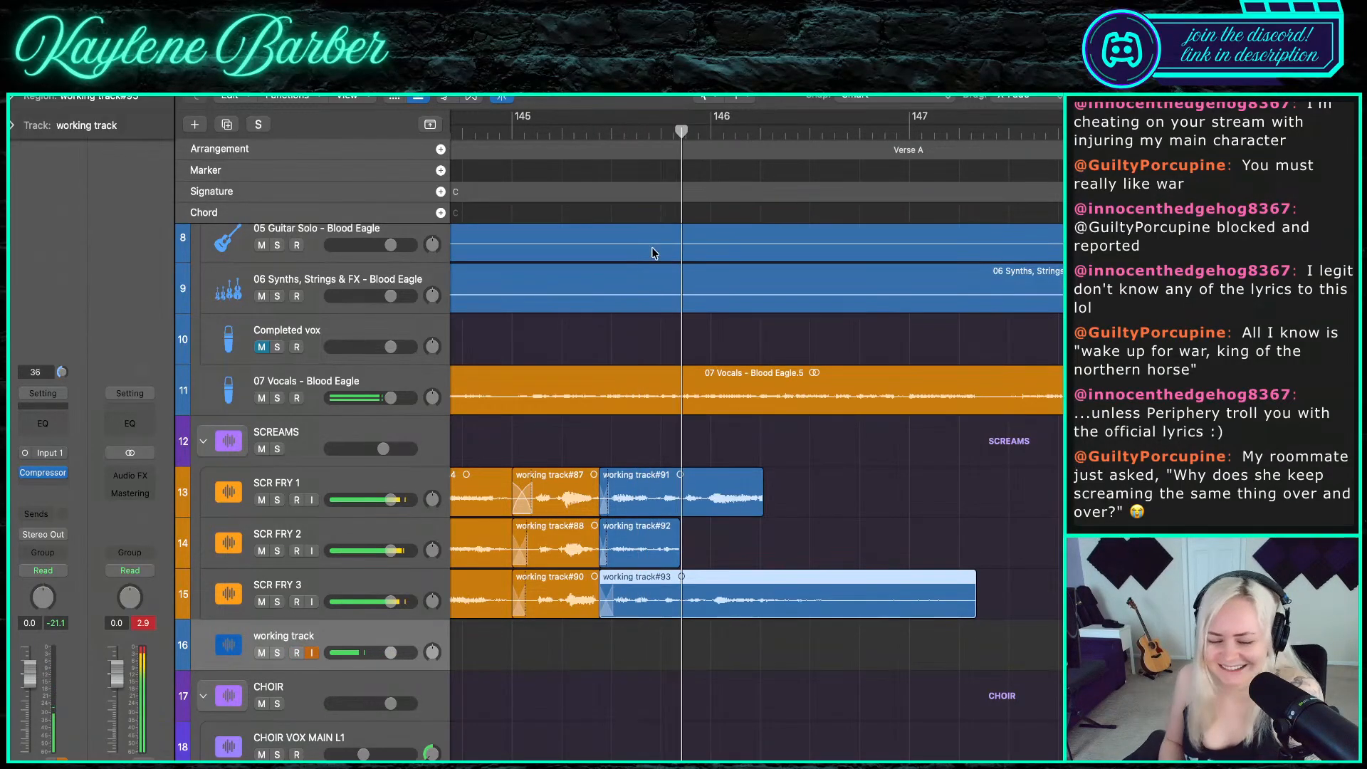
key(space)
- Split the new SCR FRY 3 region just before bar 146 and delete its tail
click(703, 133)
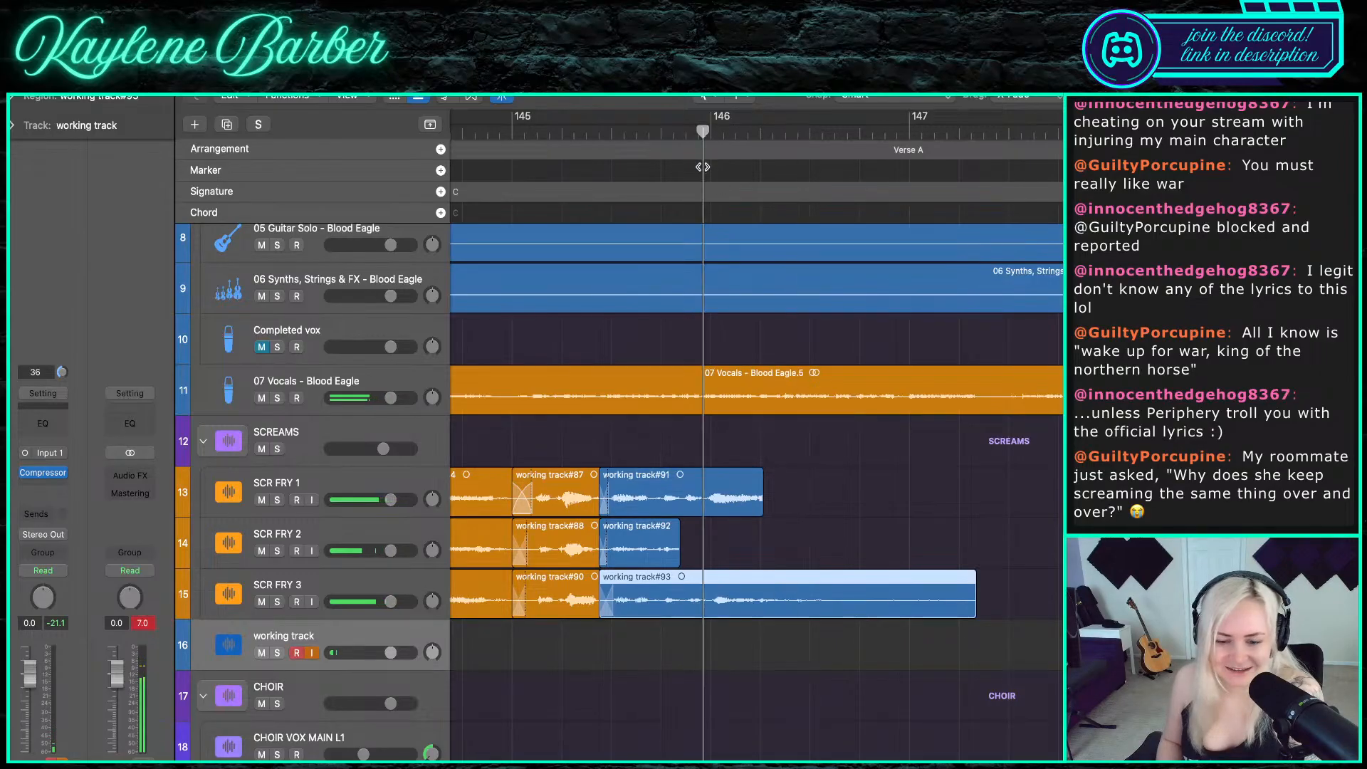
key(super+t)
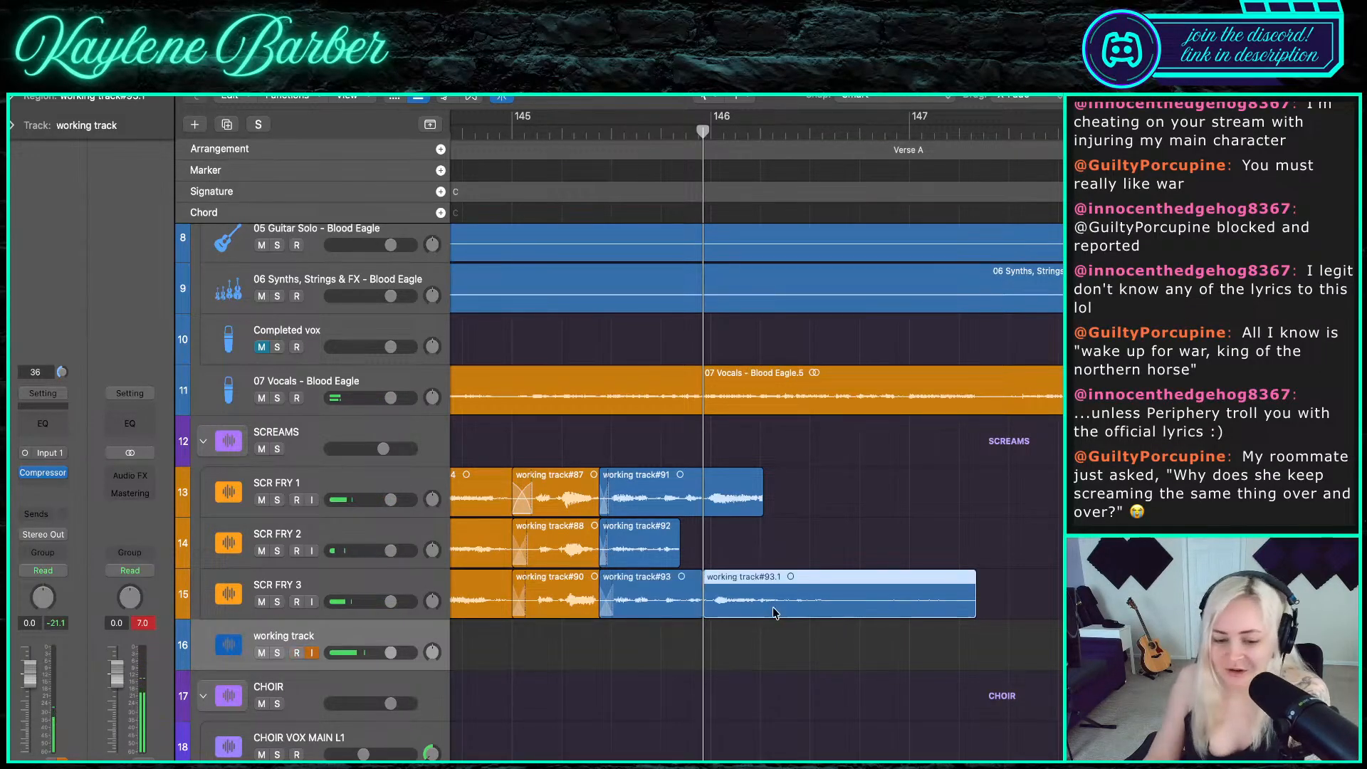
key(Delete)
- Crossfade the last two regions on each of SCR FRY 1, 2 and 3 and colour the new takes orange
click(593, 131)
key(space)
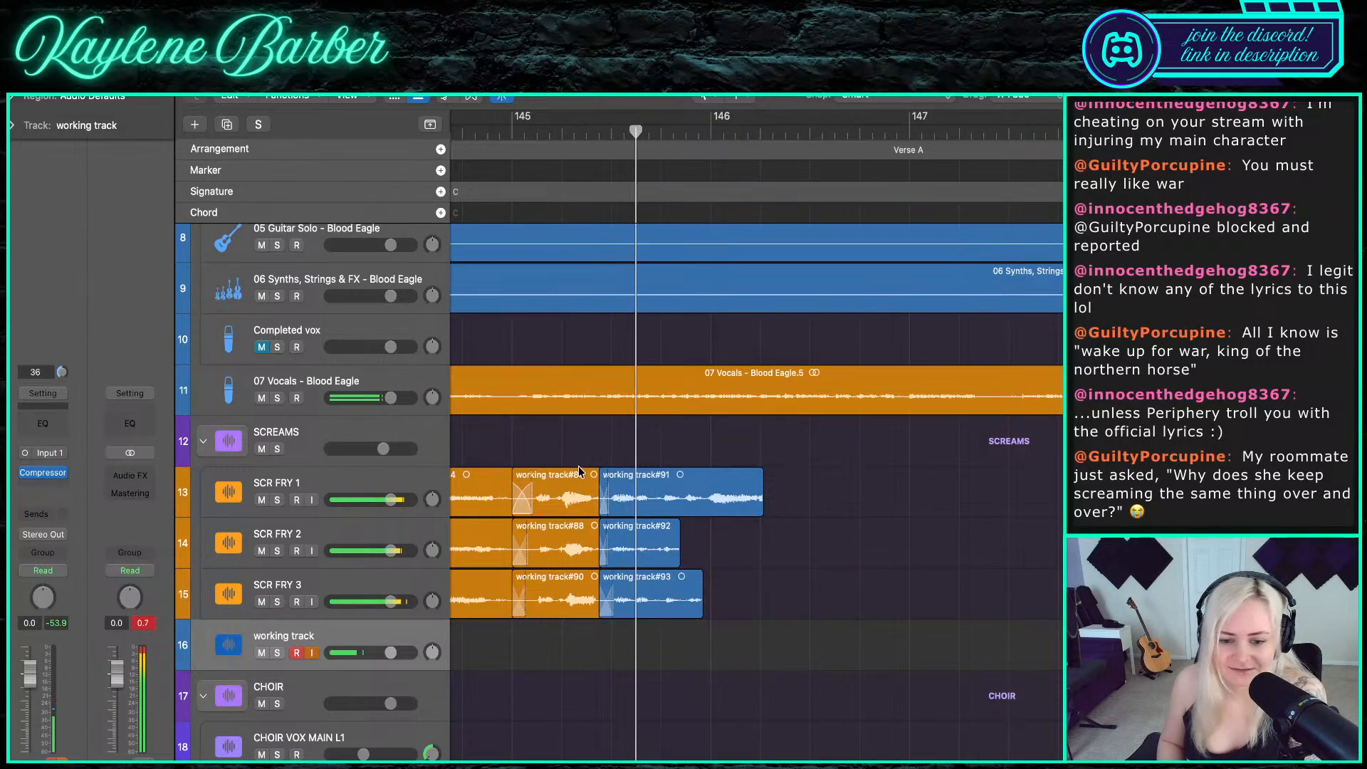
drag(582, 459, 755, 612)
click(755, 613)
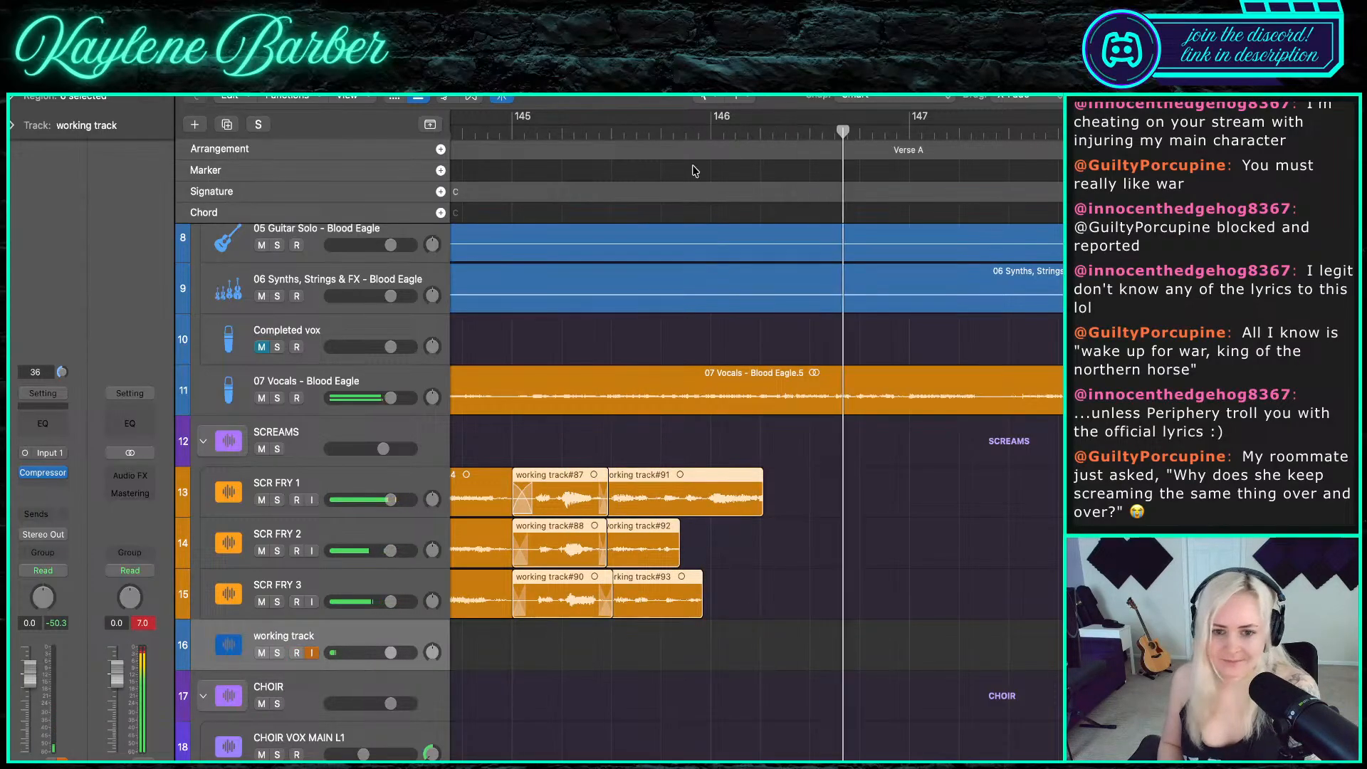
- Play back the crossfaded scream takes around bars 145 to 147 and review the whole scream section on the timeline
click(662, 132)
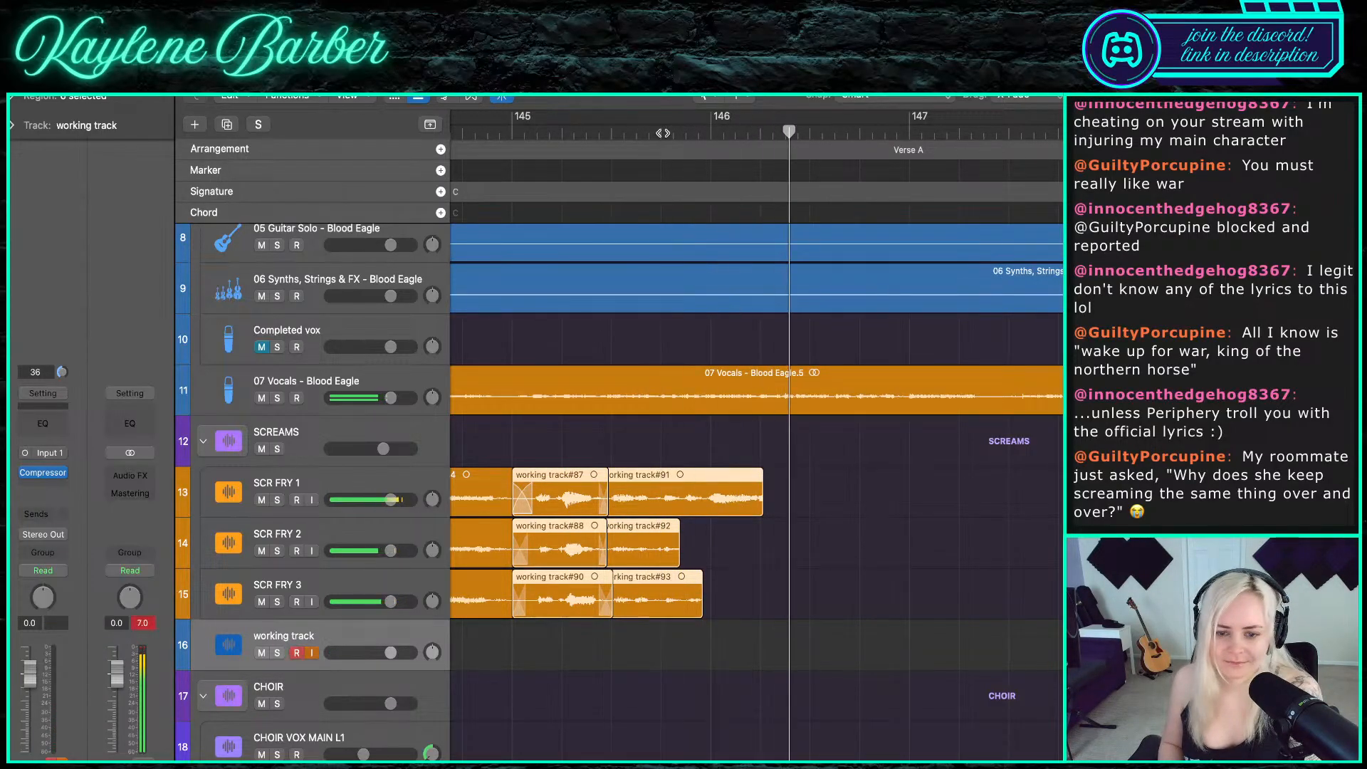
click(578, 133)
scroll(598, 376, down, 5)
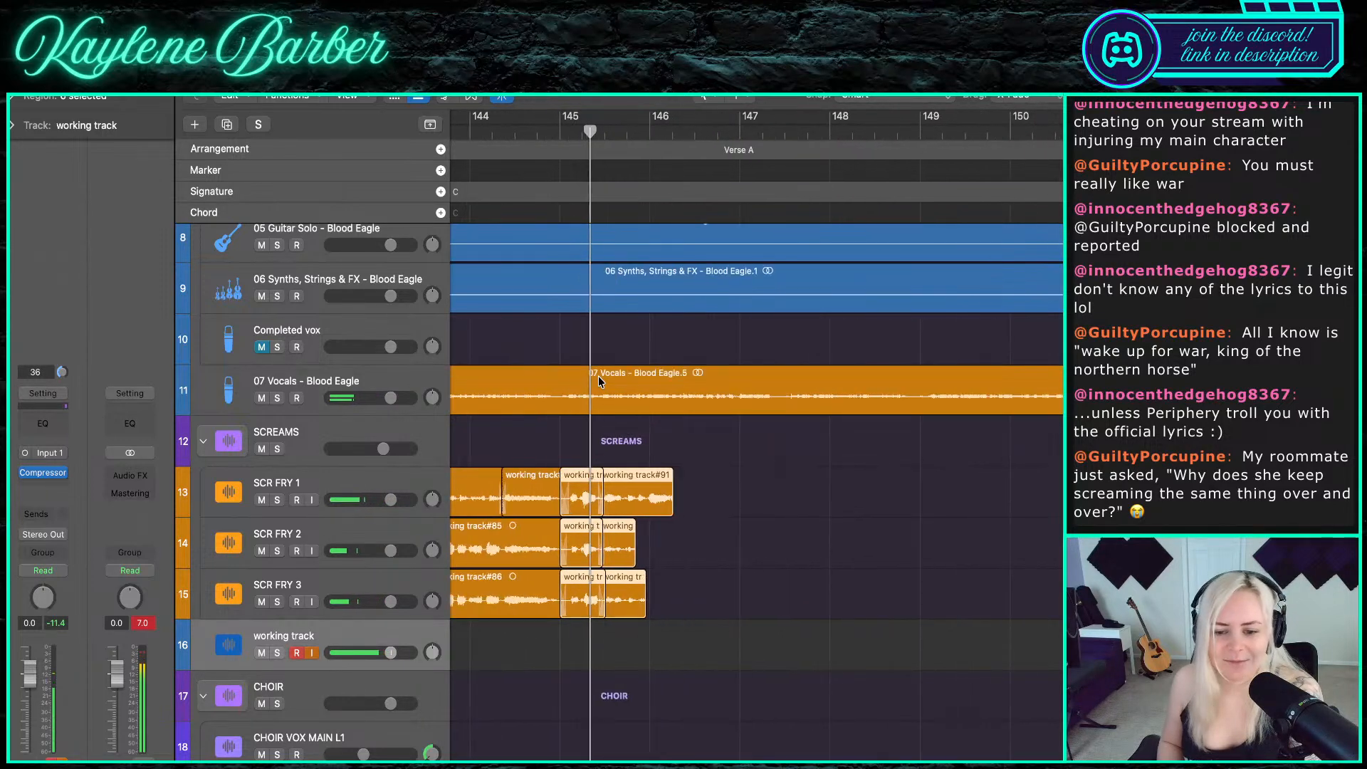
key(space)
scroll(680, 493, left, 5)
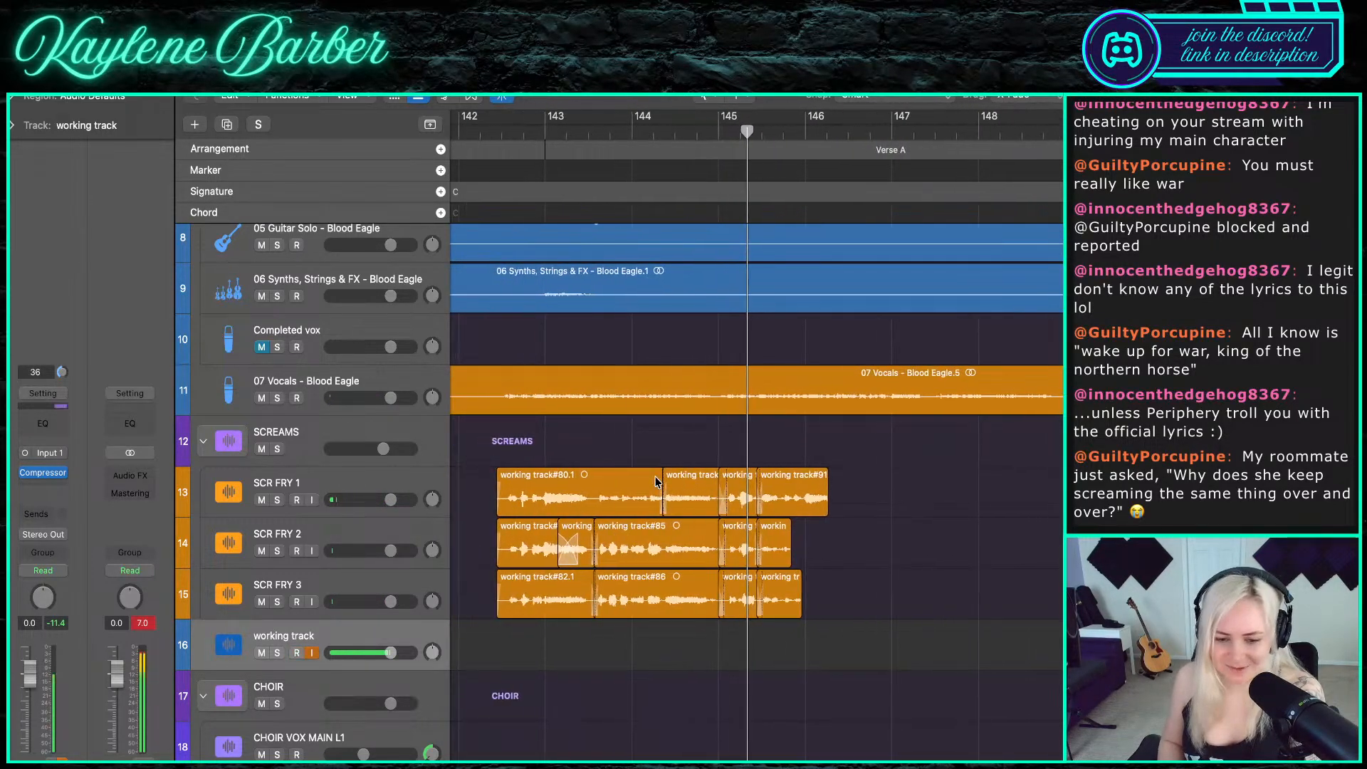
scroll(680, 494, down, 10)
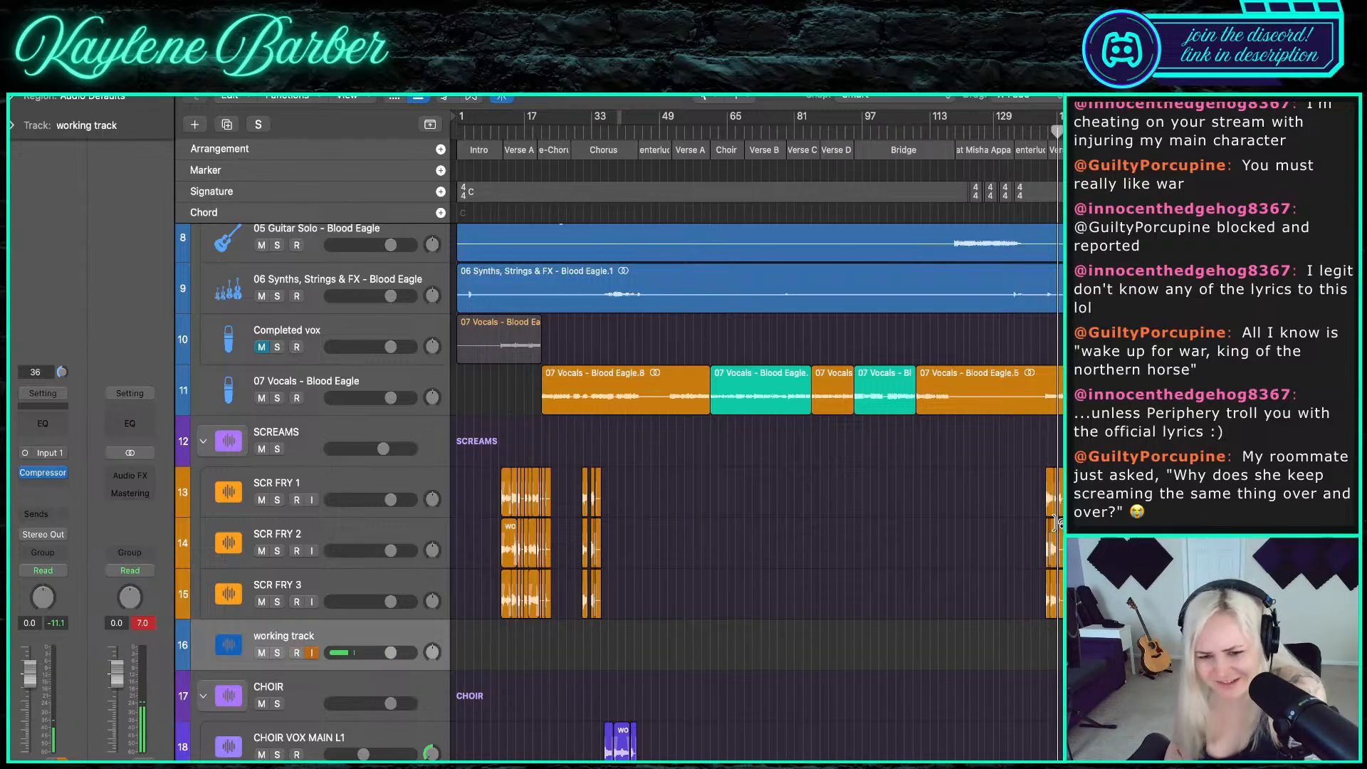
key(super+Right)
key(super+Right)
key(super+Right)
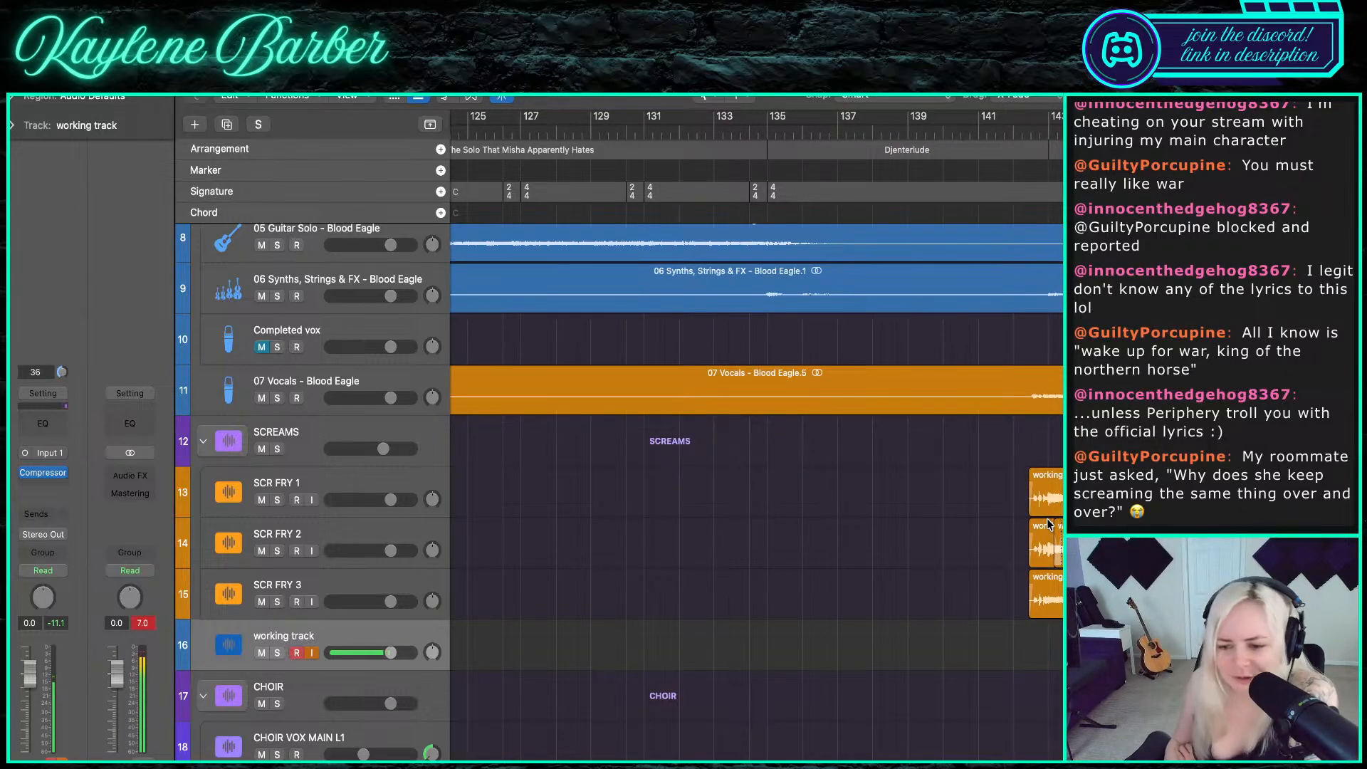
key(super+Right)
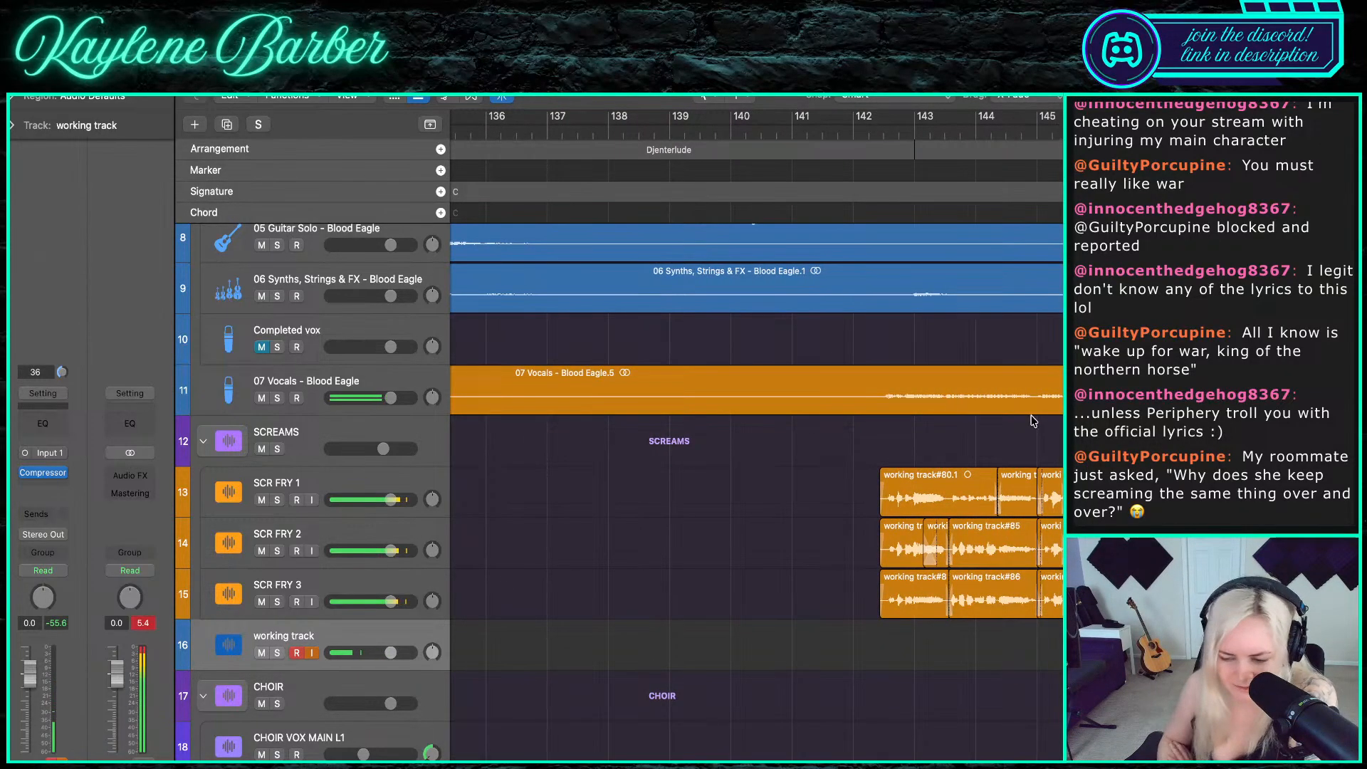
key(super+Right)
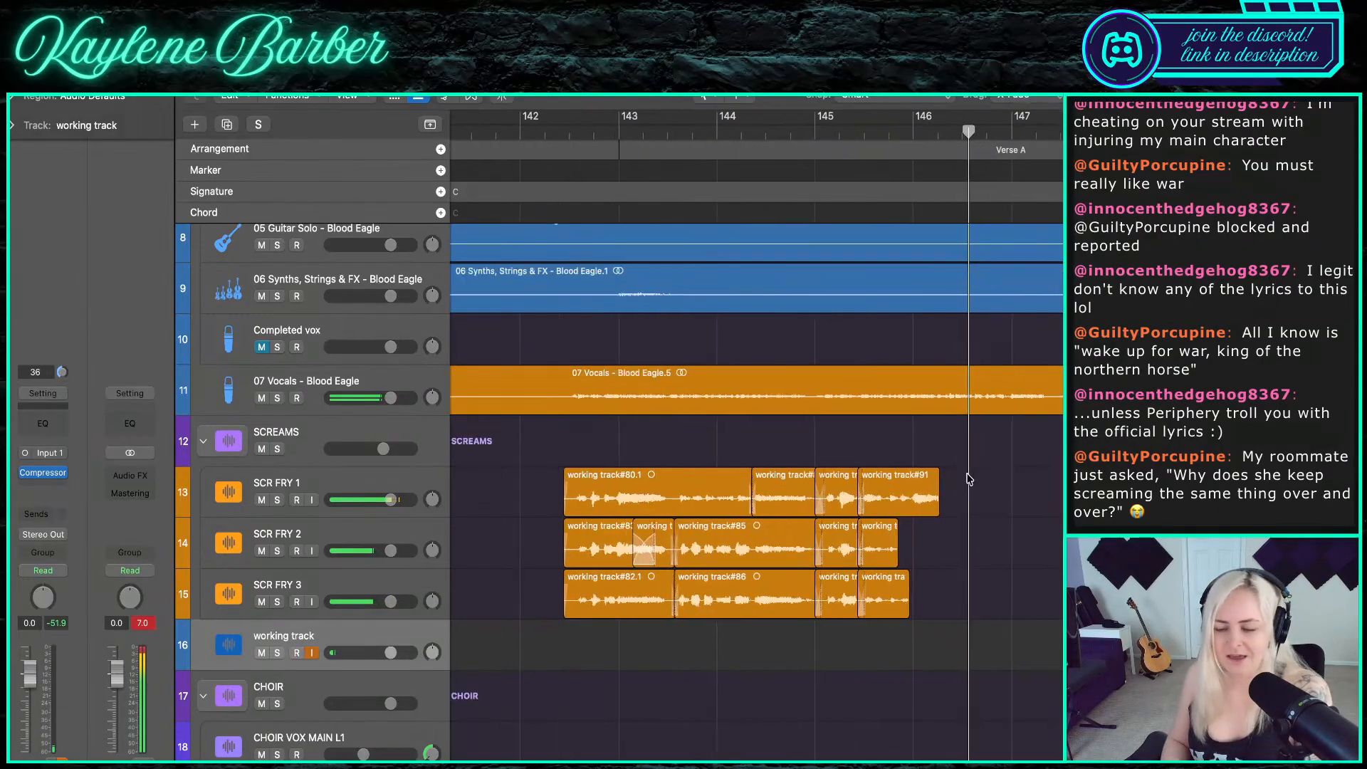
key(space)
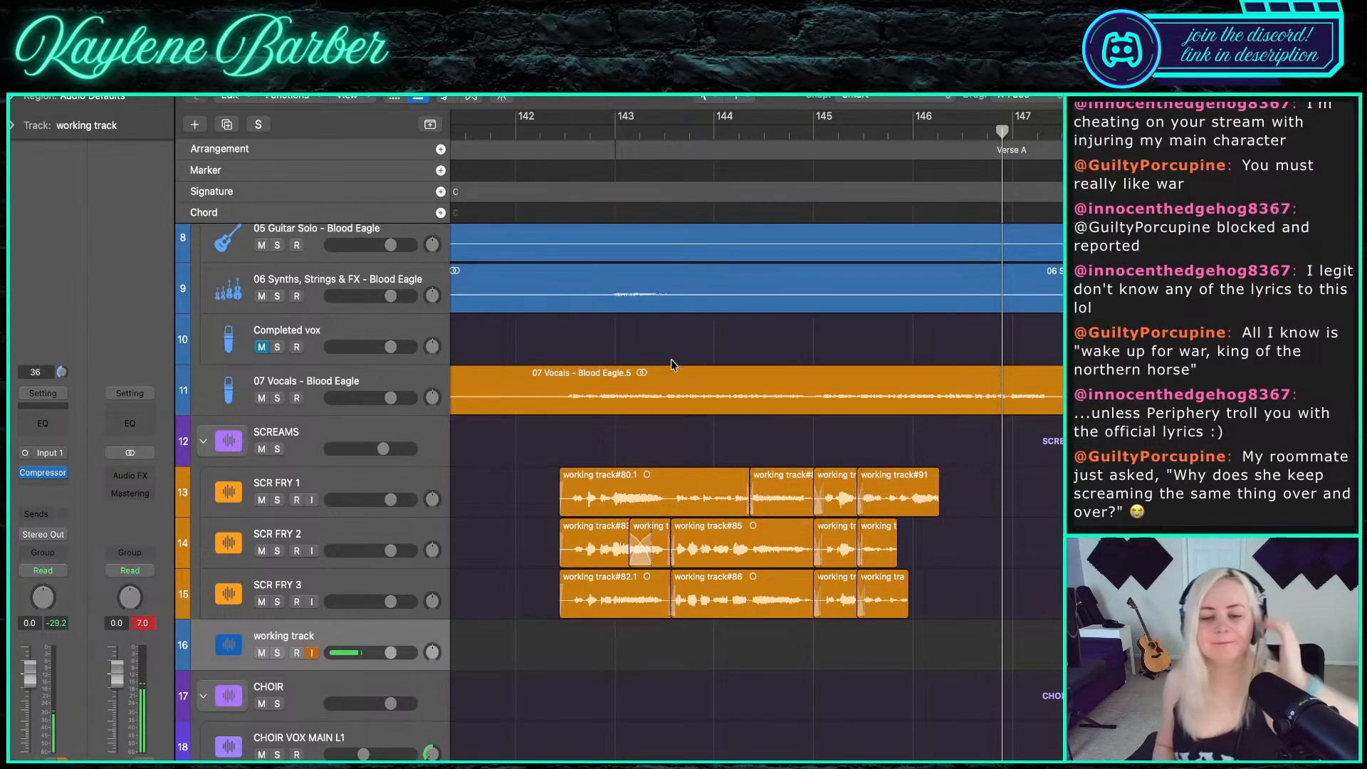
- Play the scream section from about bar 142.5 and mute the 07 Vocals - Blood Eagle track
click(560, 133)
key(space)
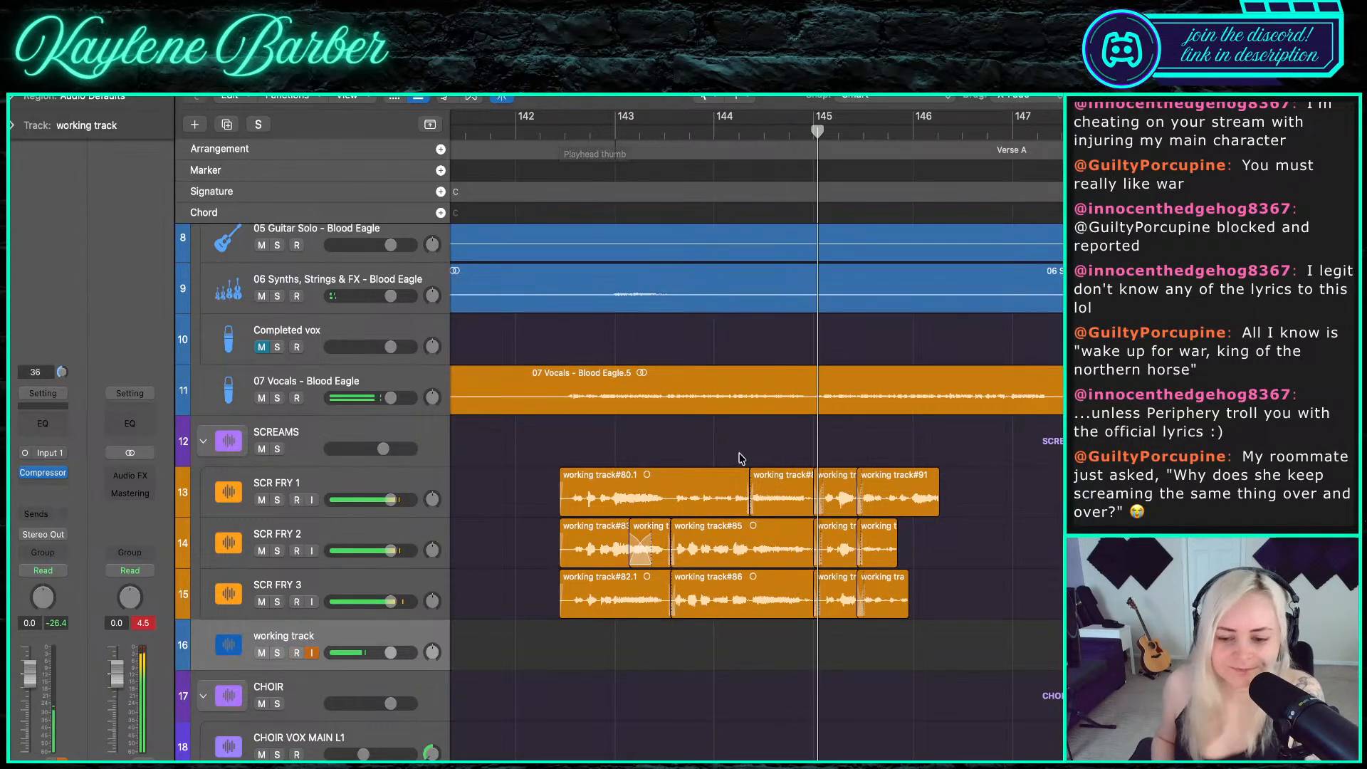
scroll(907, 498, right, 2)
scroll(908, 498, down, 2)
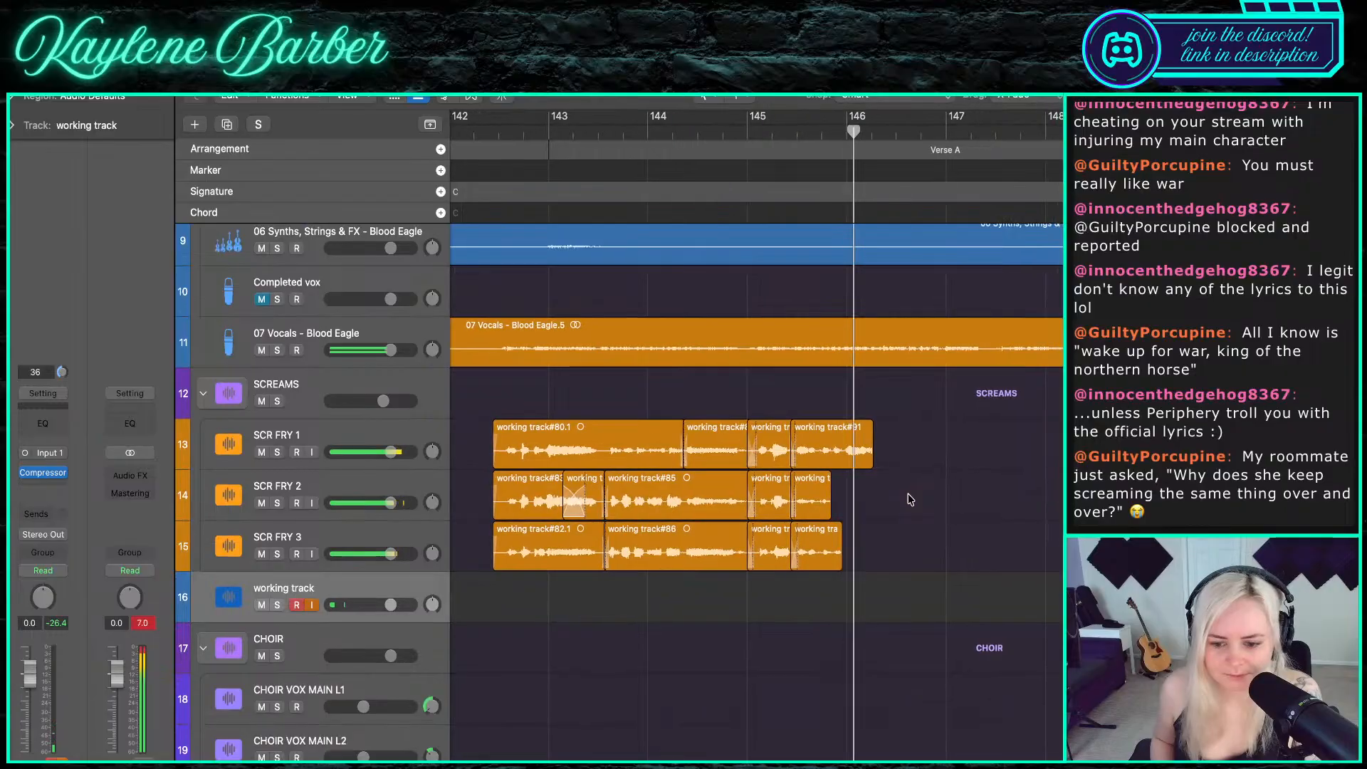
click(261, 350)
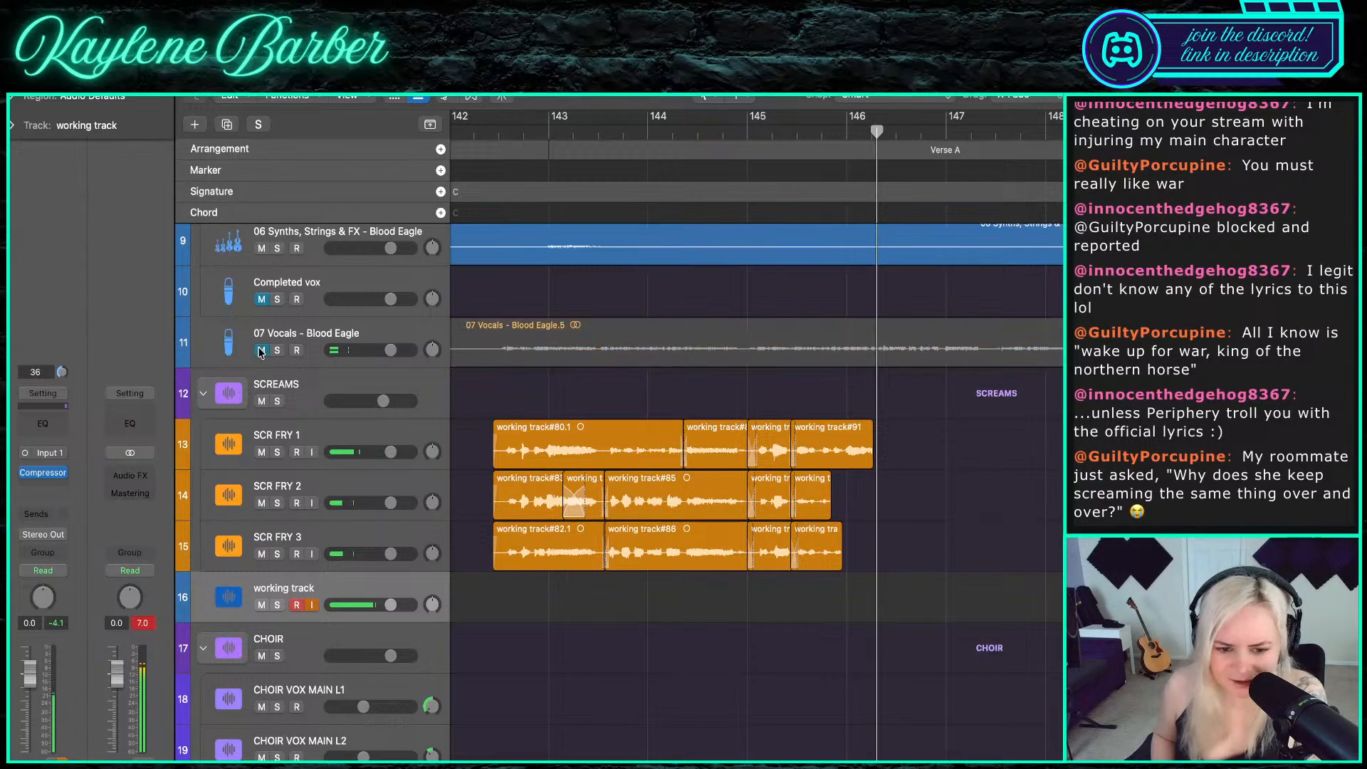
- Play back the scream section from about bar 142 and return to about bar 145.4 on the timeline
click(474, 128)
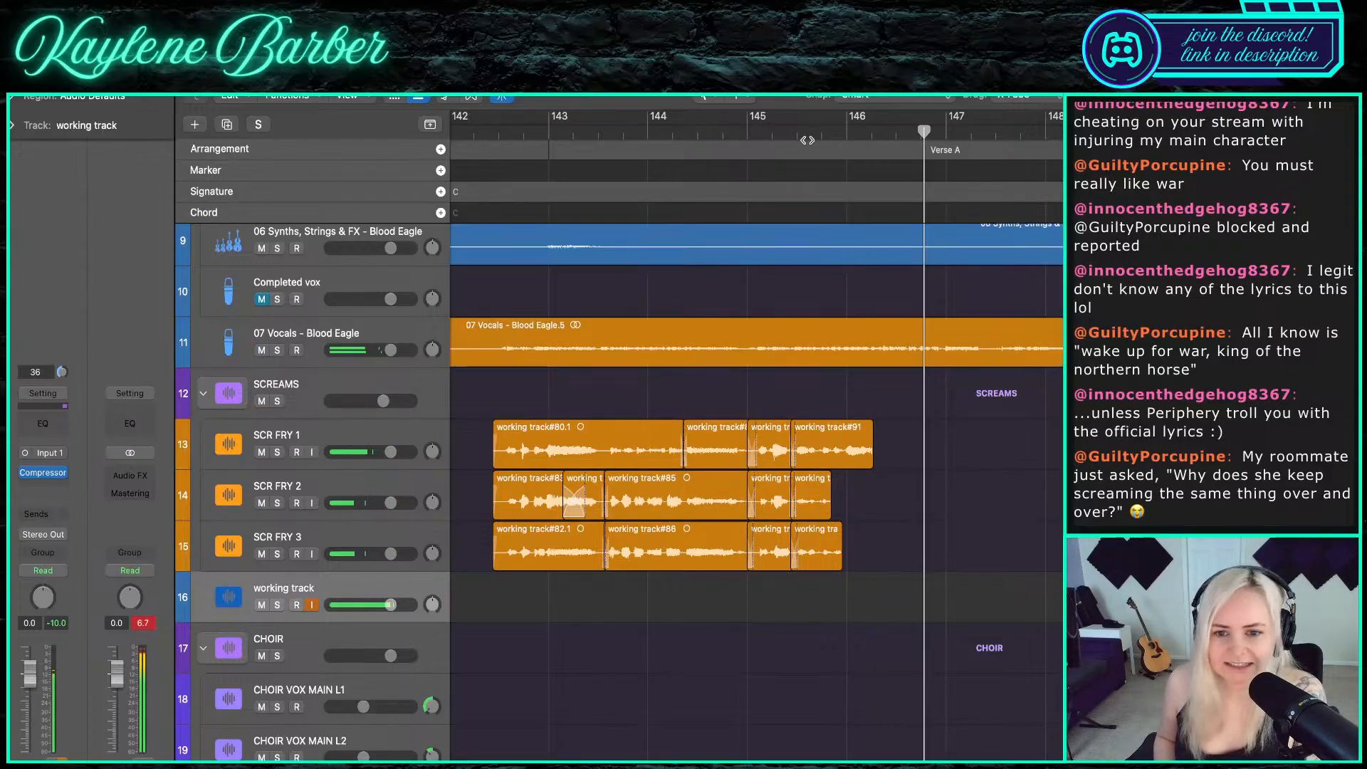
click(783, 213)
scroll(883, 519, up, 3)
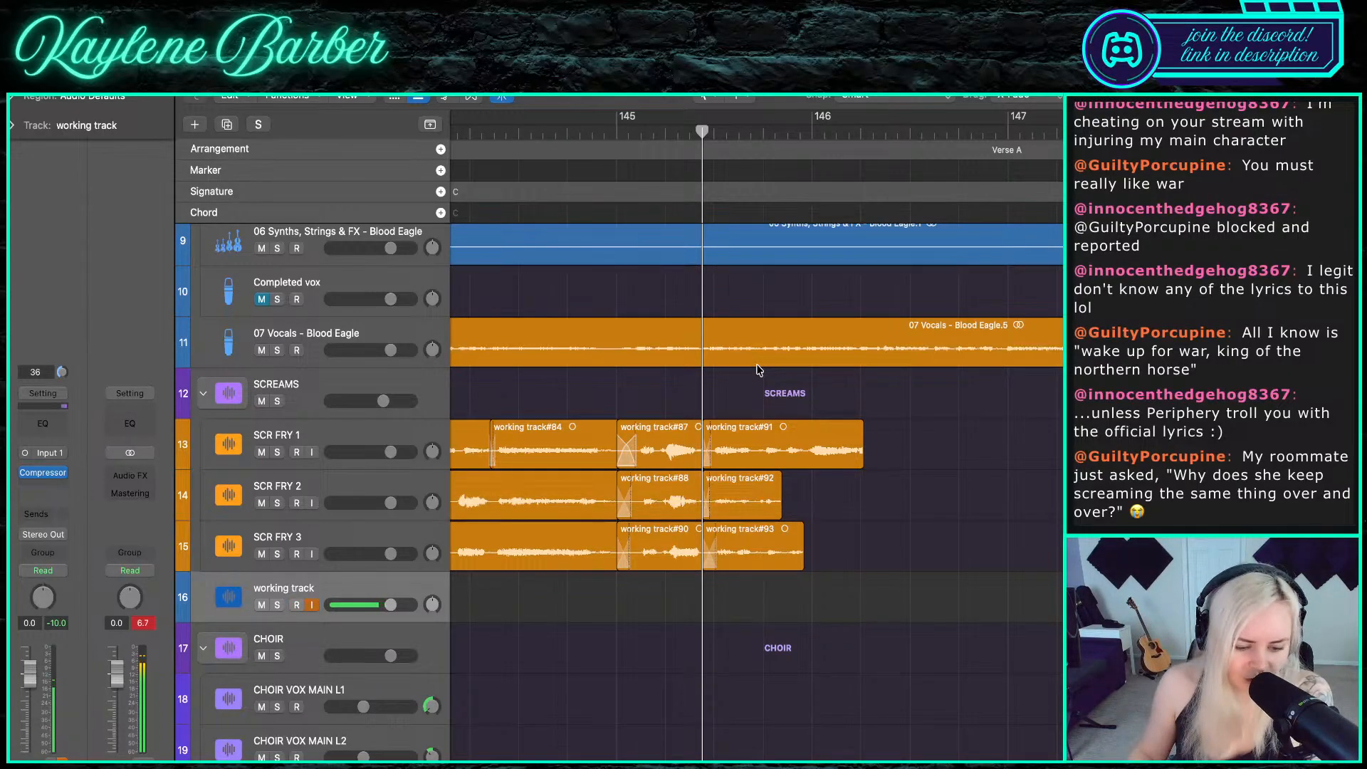
- Record a scream take on the working track from about bar 145.4 and move it, trimmed to start at about 145.7, onto SCR FRY 2
key(r)
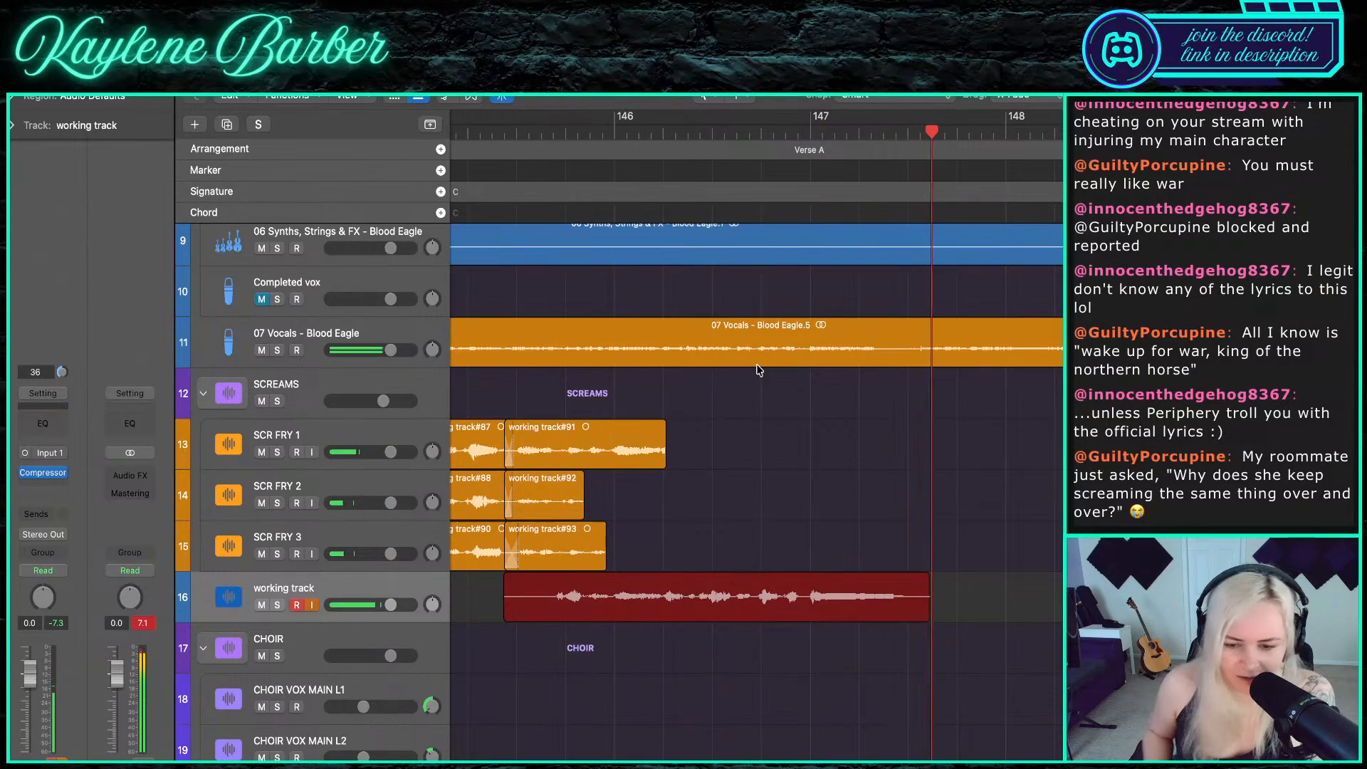
key(space)
drag(506, 616, 621, 520)
- Record a second scream take from about bar 145.5, trim its start to about bar 145.7 and move it onto SCR FRY 3
click(517, 130)
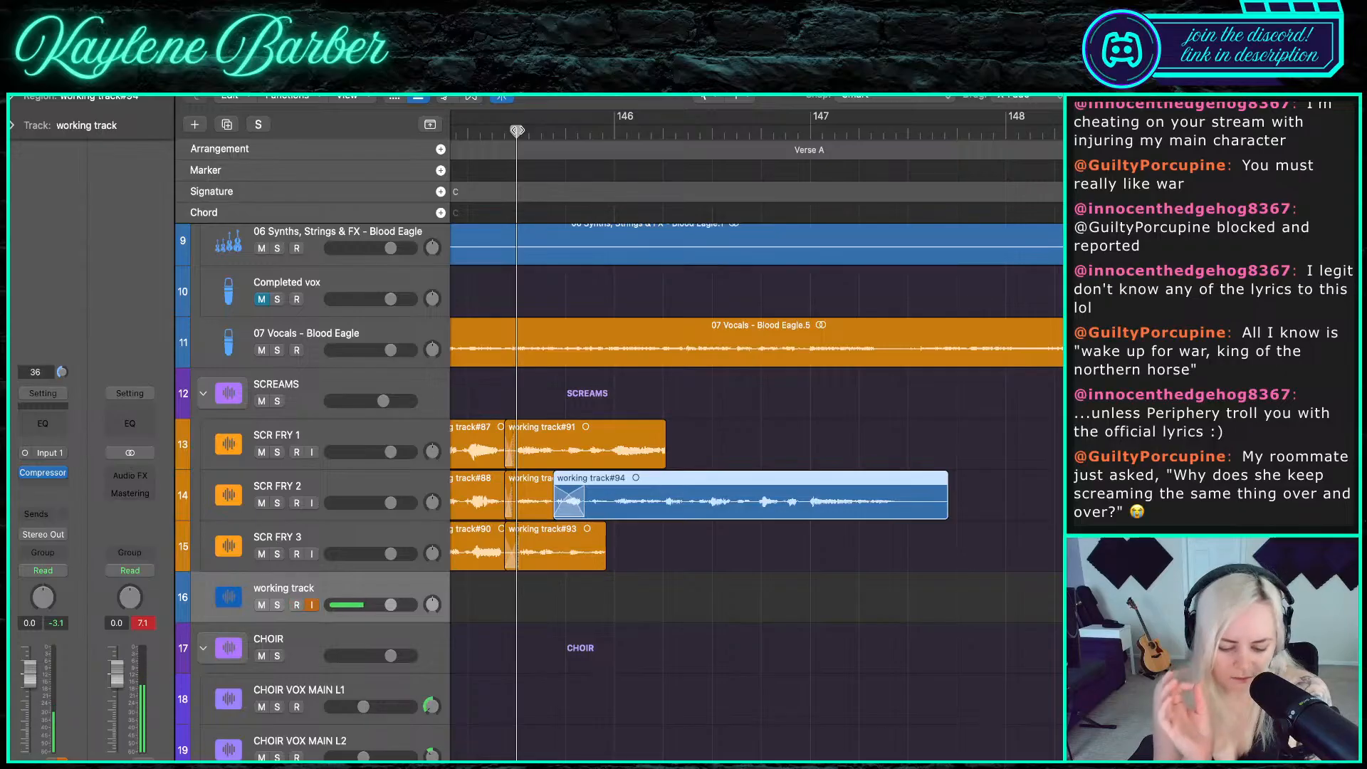
key(r)
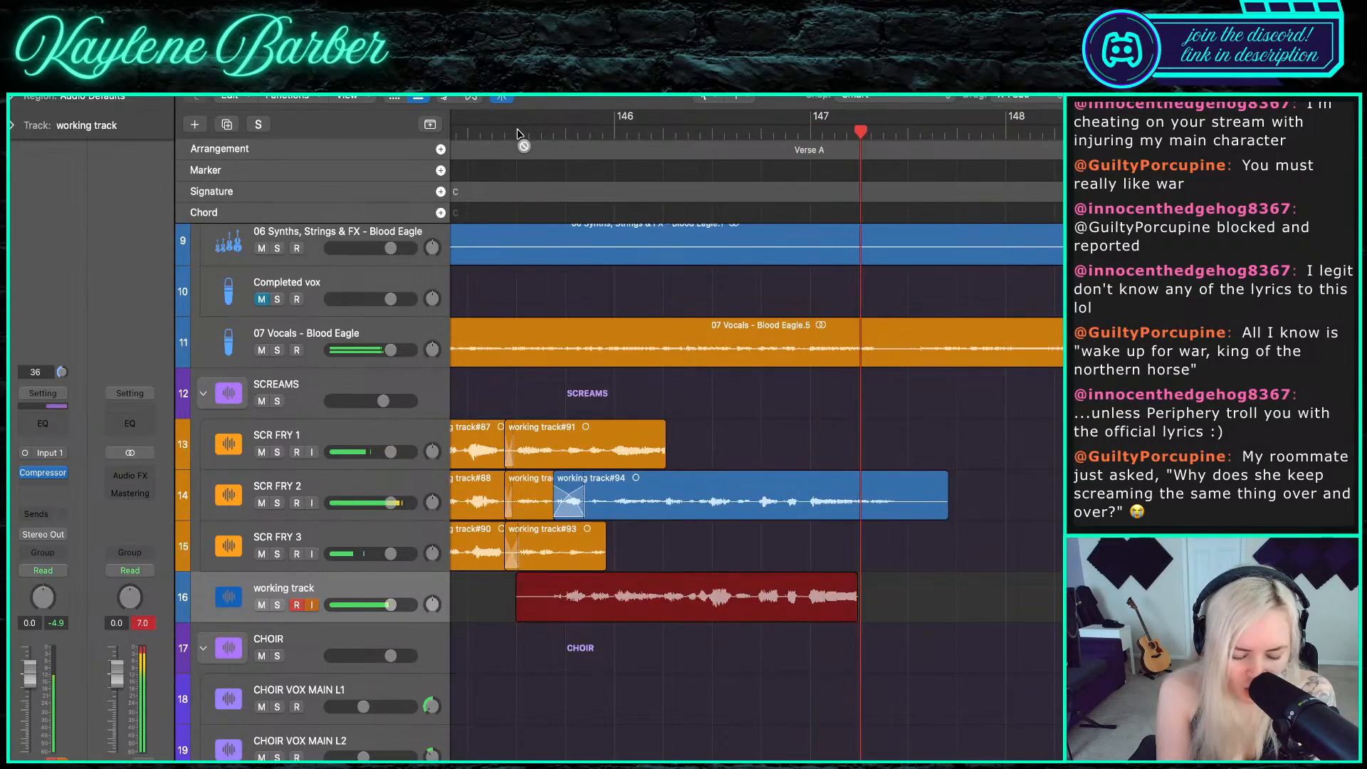
key(space)
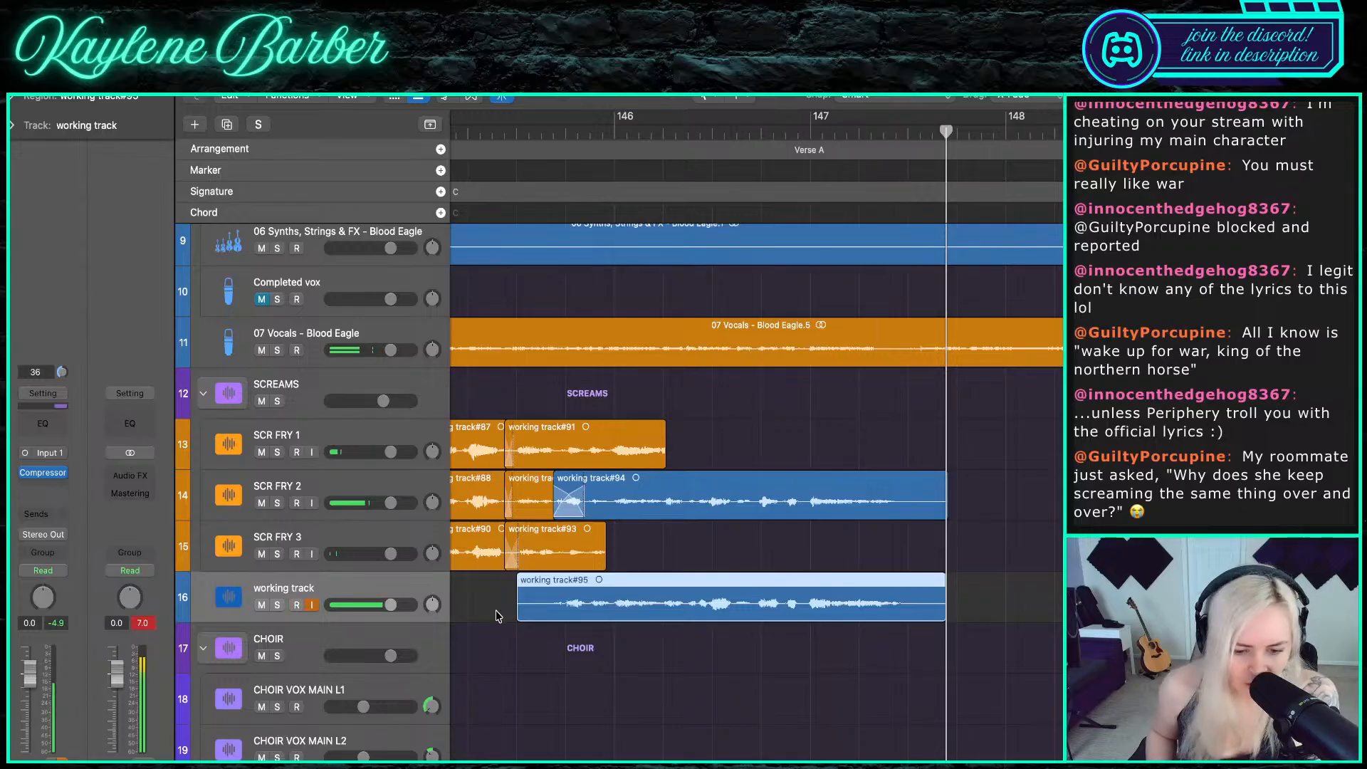
drag(517, 611, 591, 561)
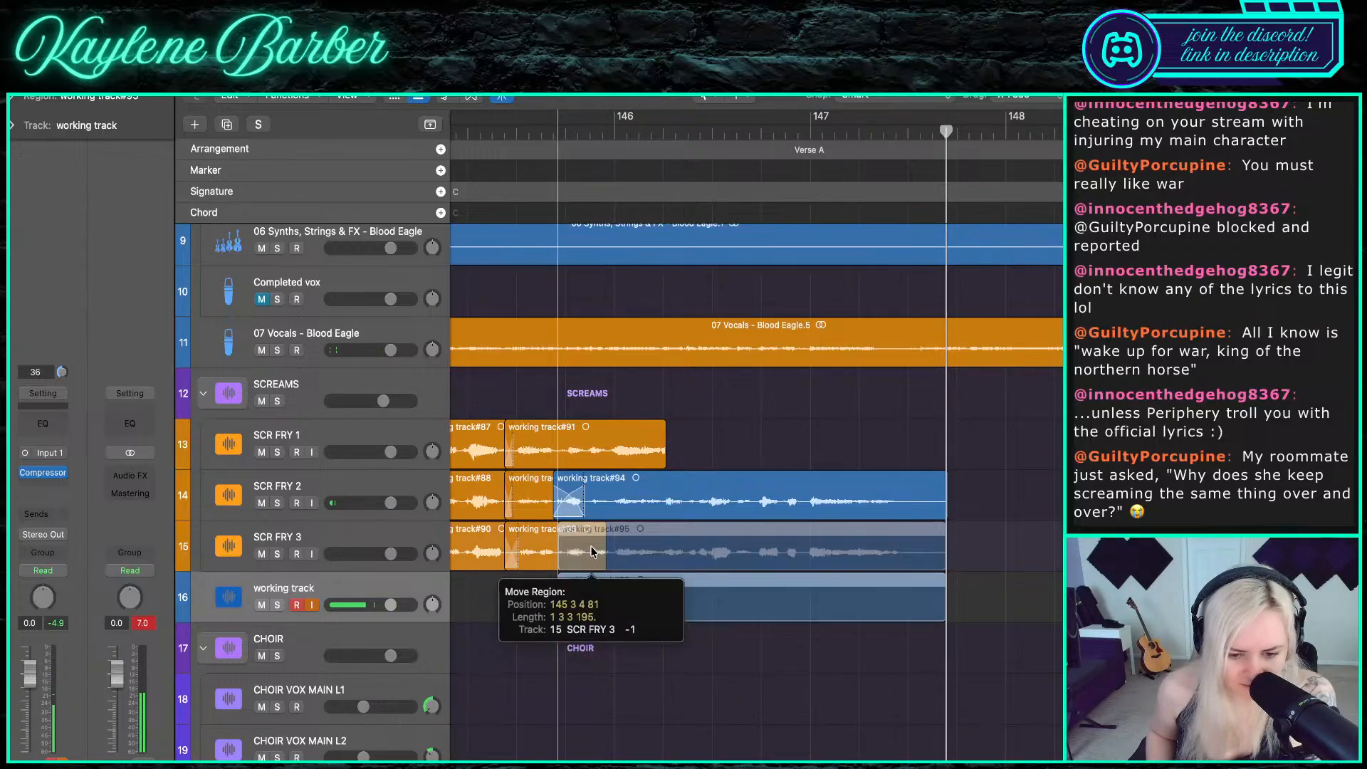
click(513, 131)
key(r)
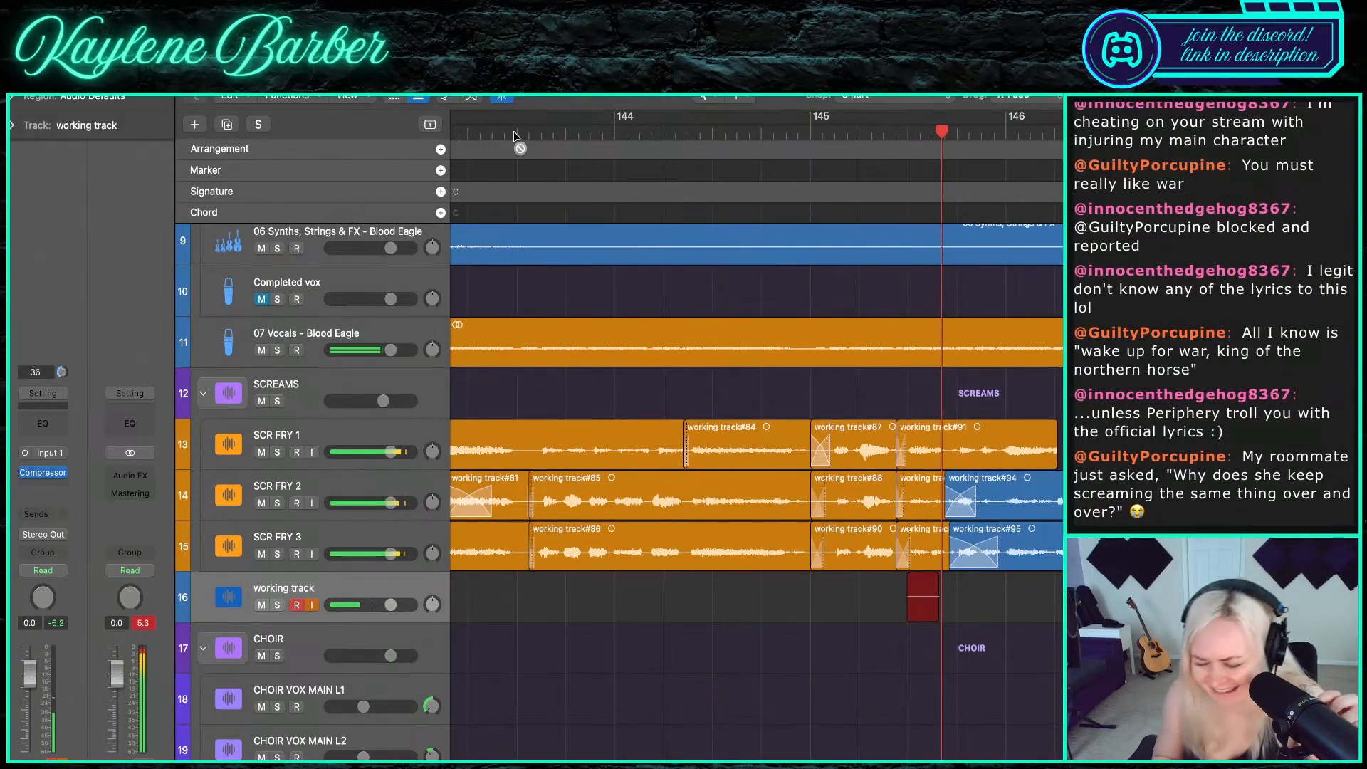
key(space)
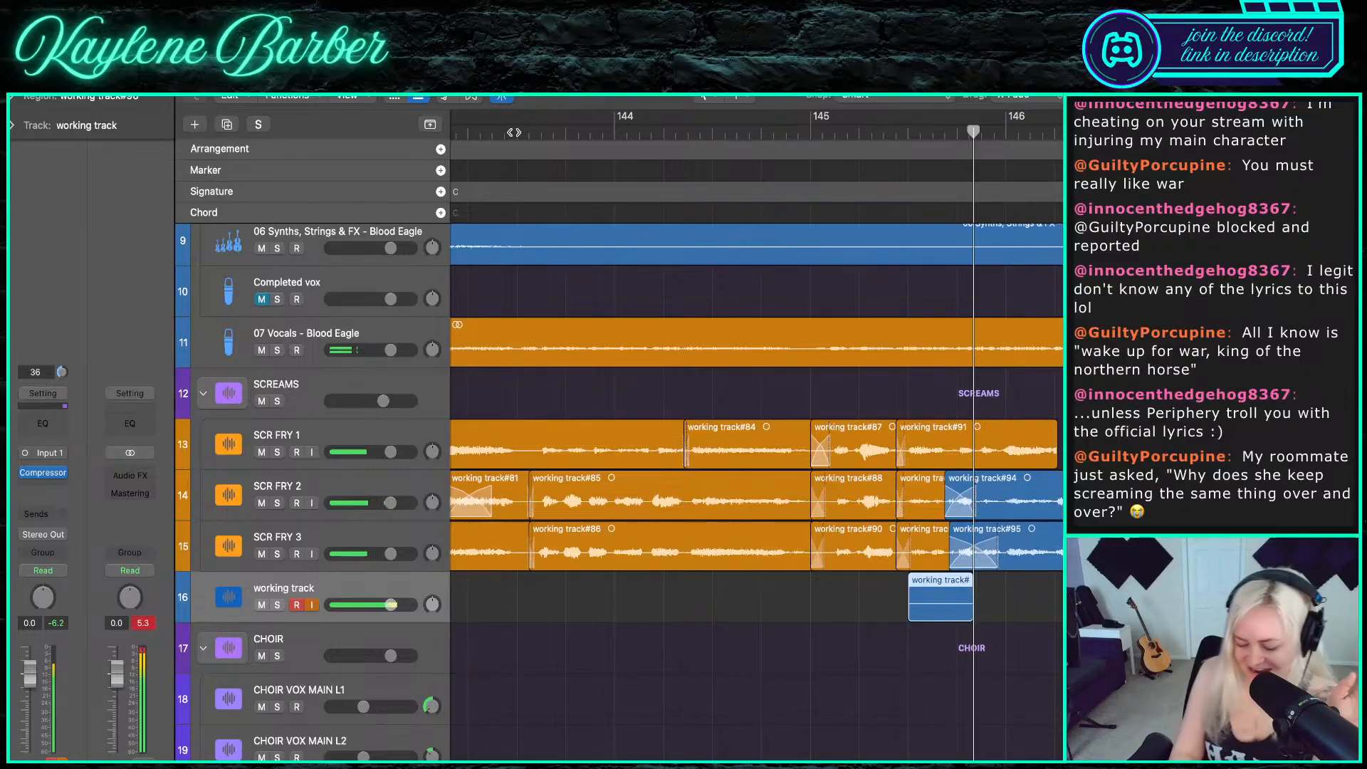
key(Delete)
- Record a third scream take from bar 145, trim its silent start to before bar 146 and move it onto SCR FRY 1
click(812, 132)
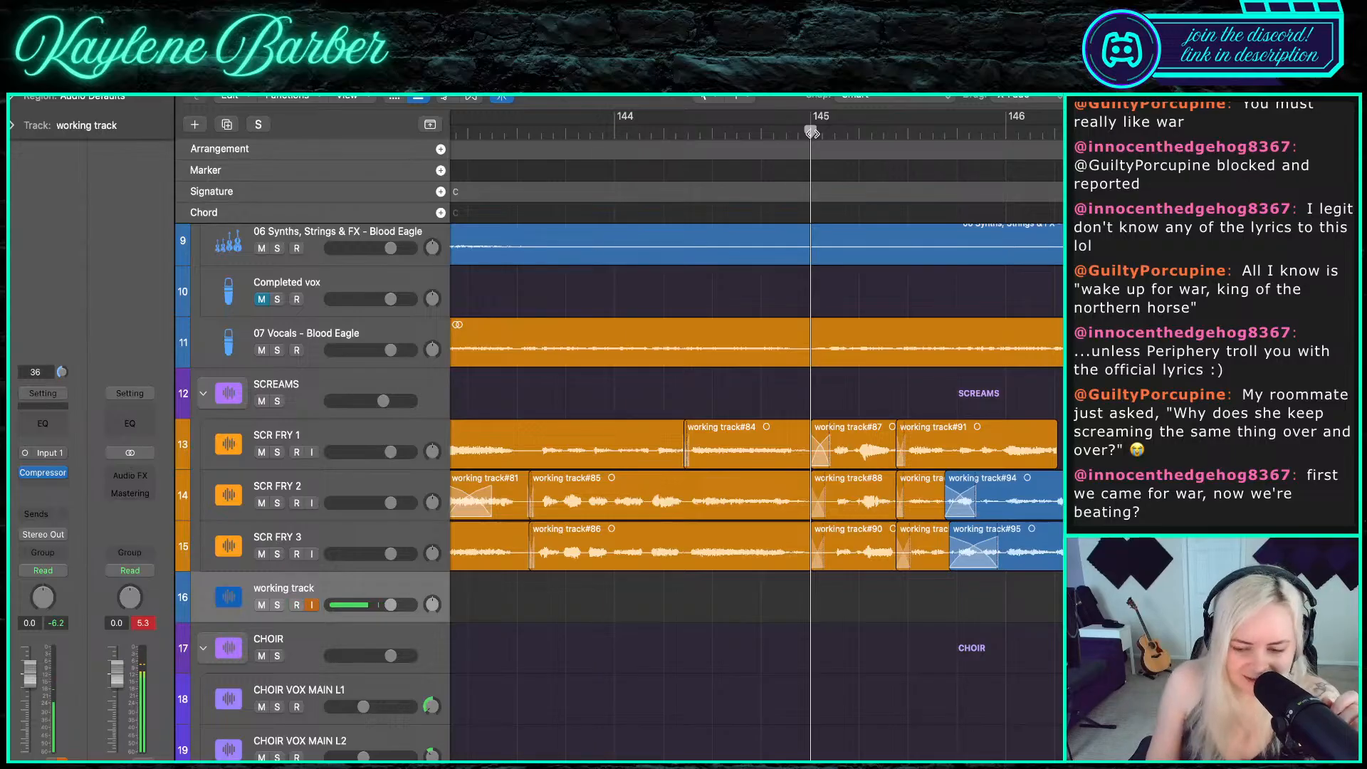
key(r)
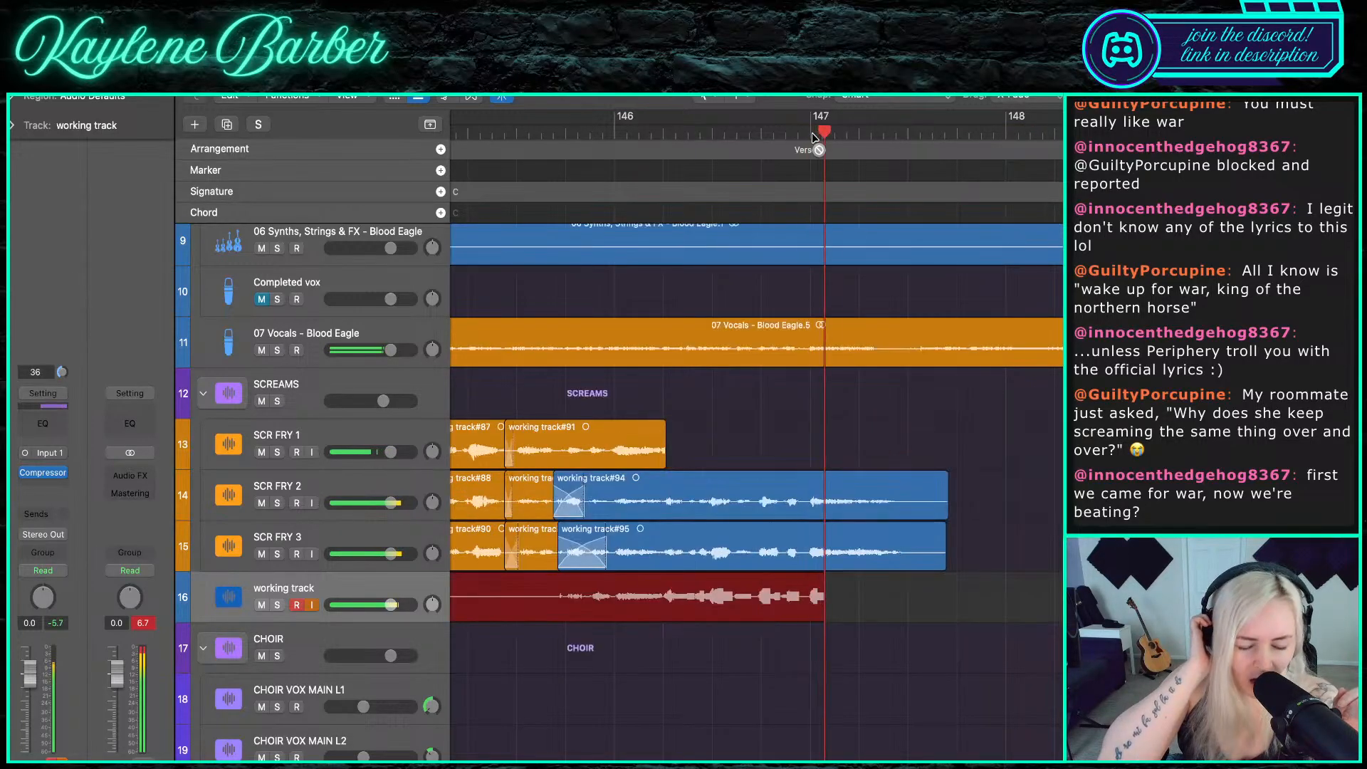
key(space)
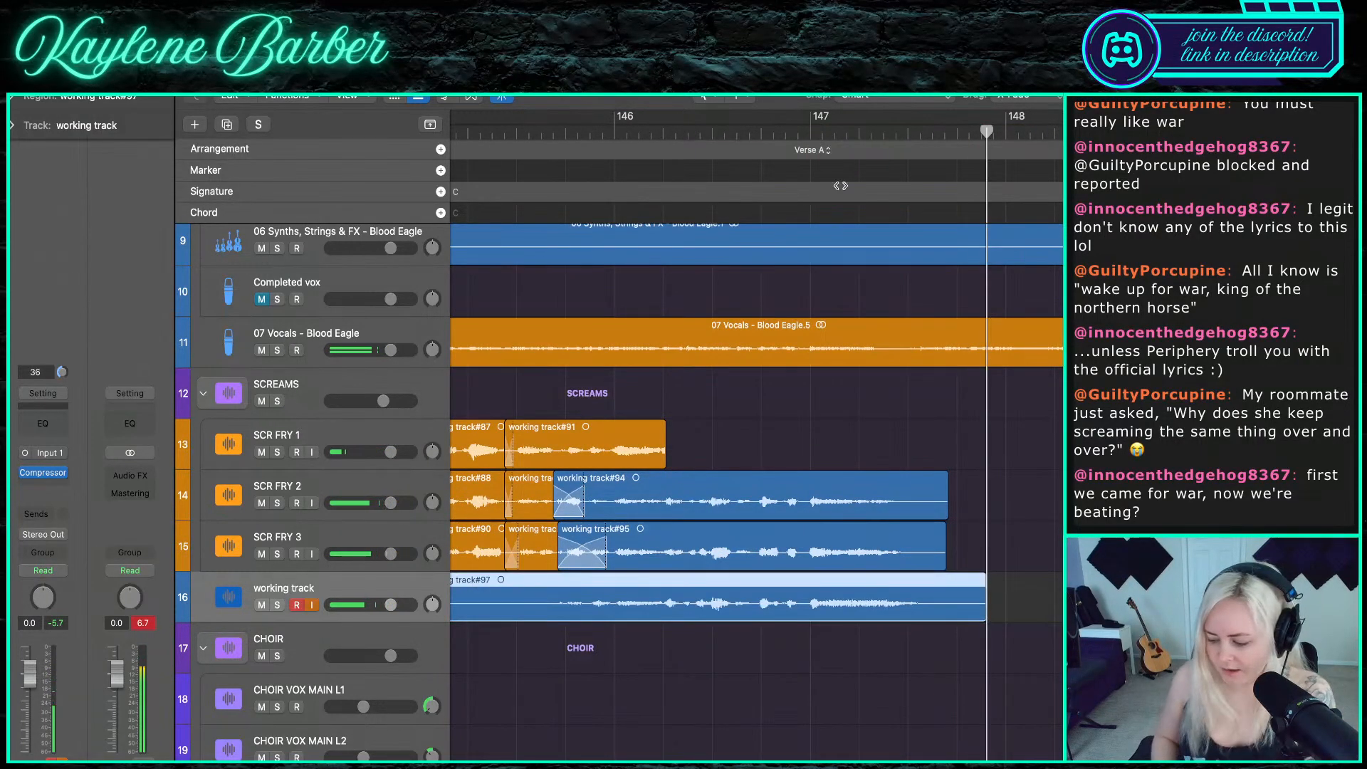
scroll(652, 498, left, 3)
drag(535, 608, 685, 618)
drag(753, 609, 754, 468)
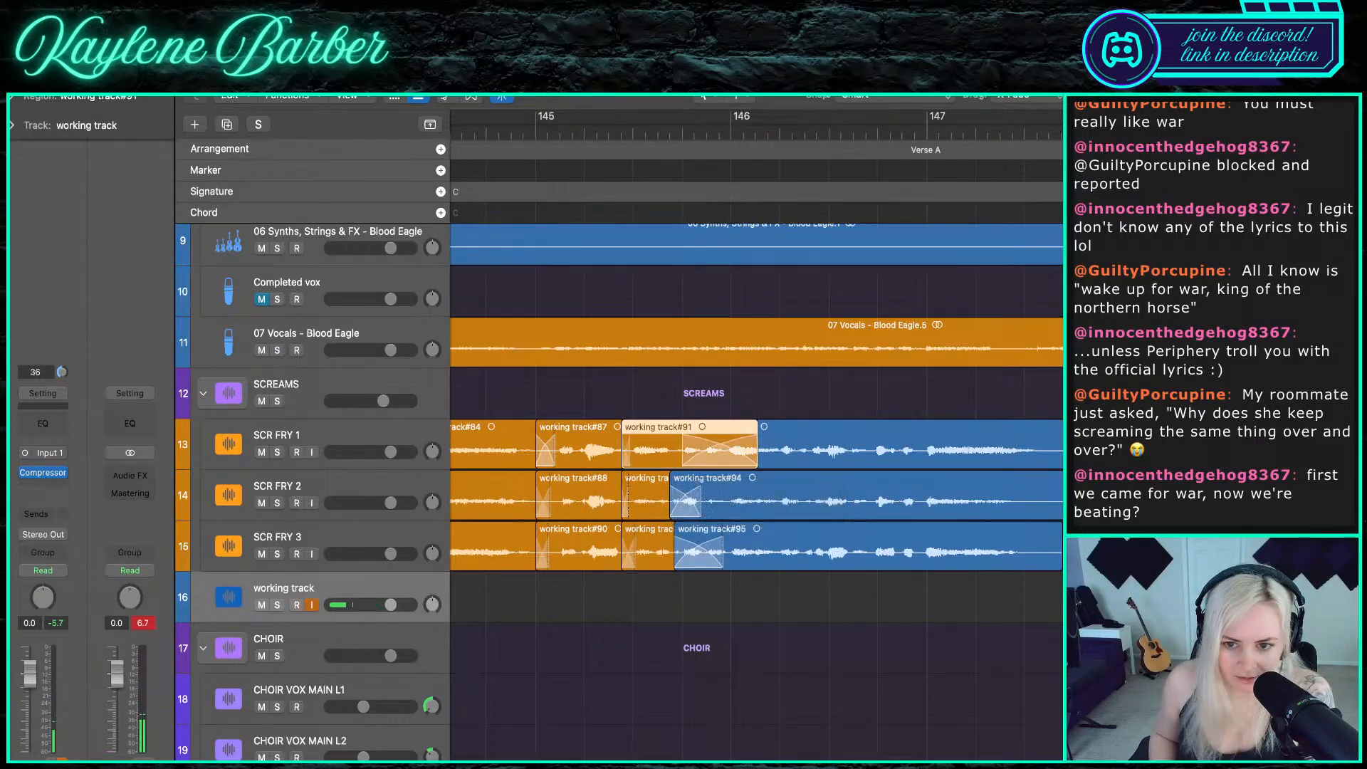
- Record a short scream take on the working track from about bar 146.7
key(space)
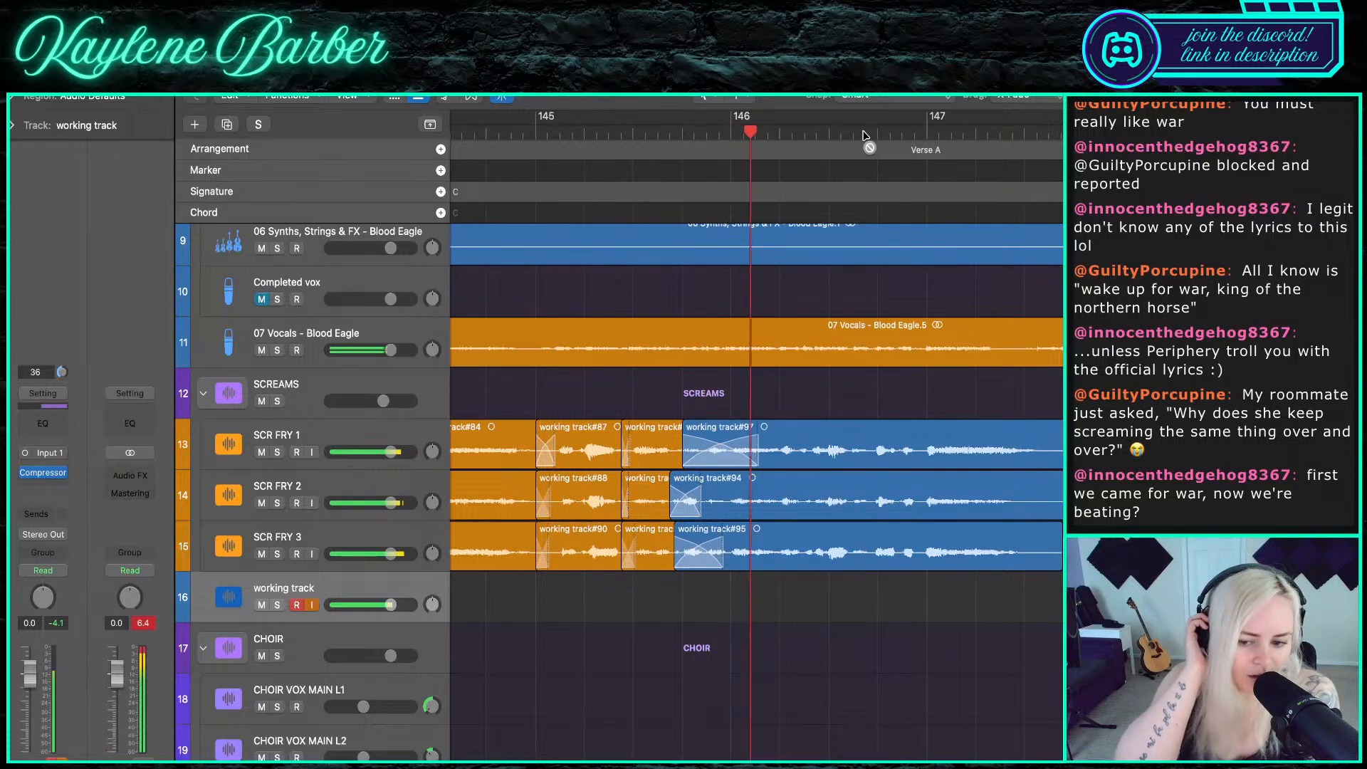
key(r)
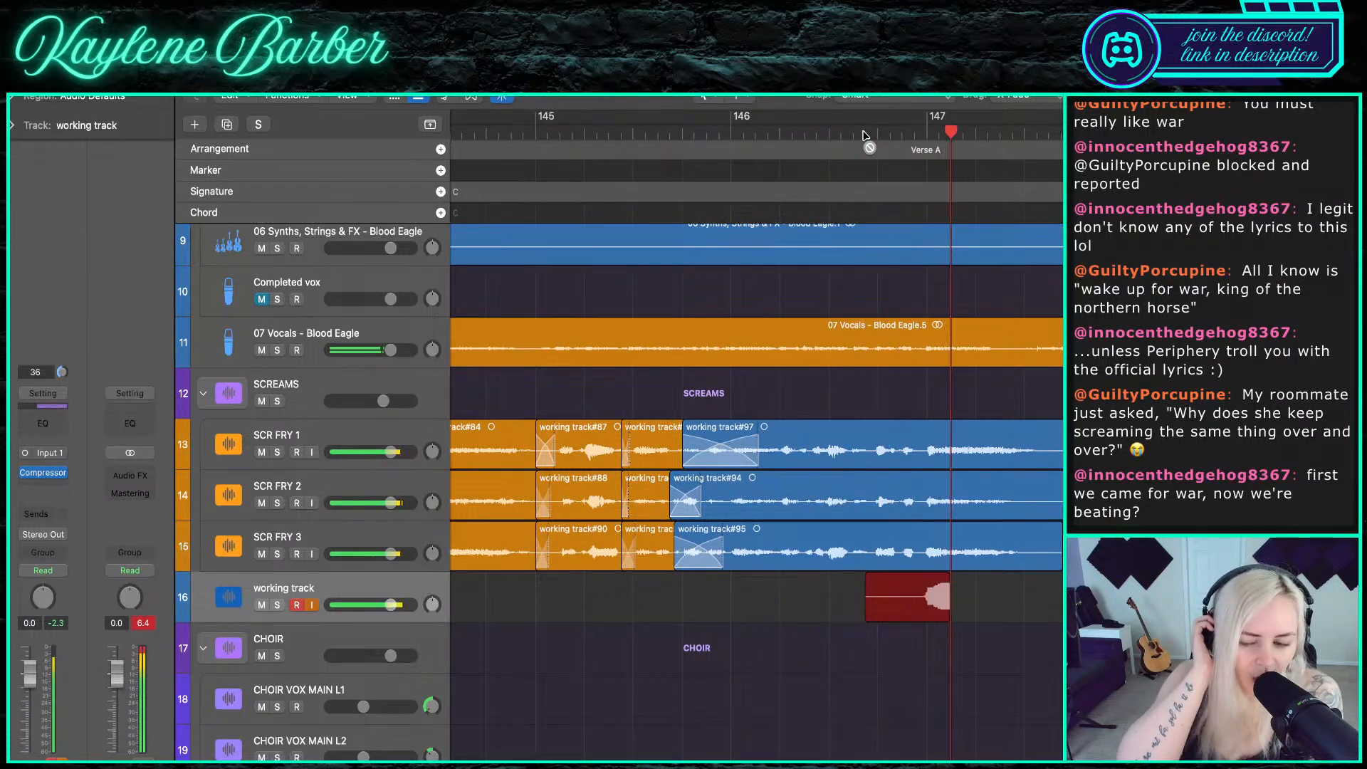
key(space)
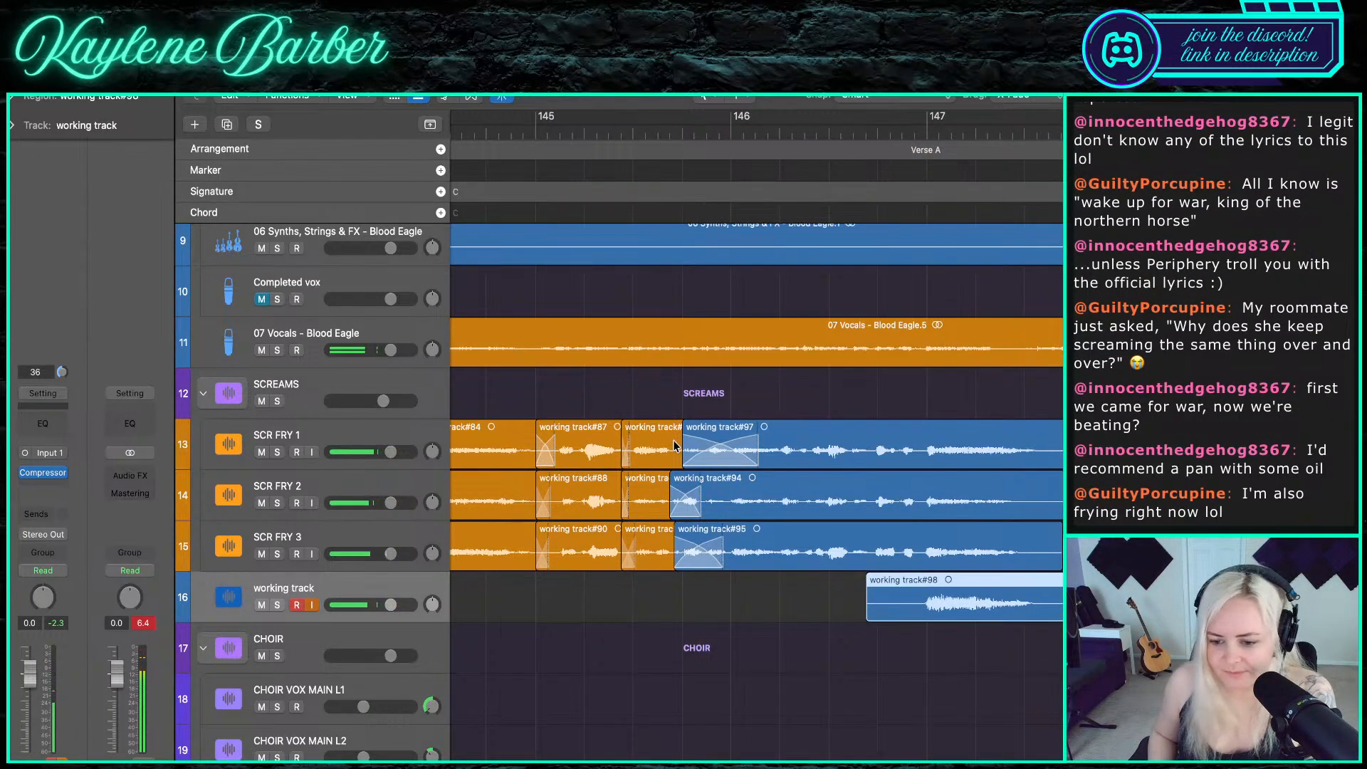
- Solo SCR FRY 1, SCR FRY 2 and SCR FRY 3 in turn to compare their takes around bar 147
click(277, 452)
key(space)
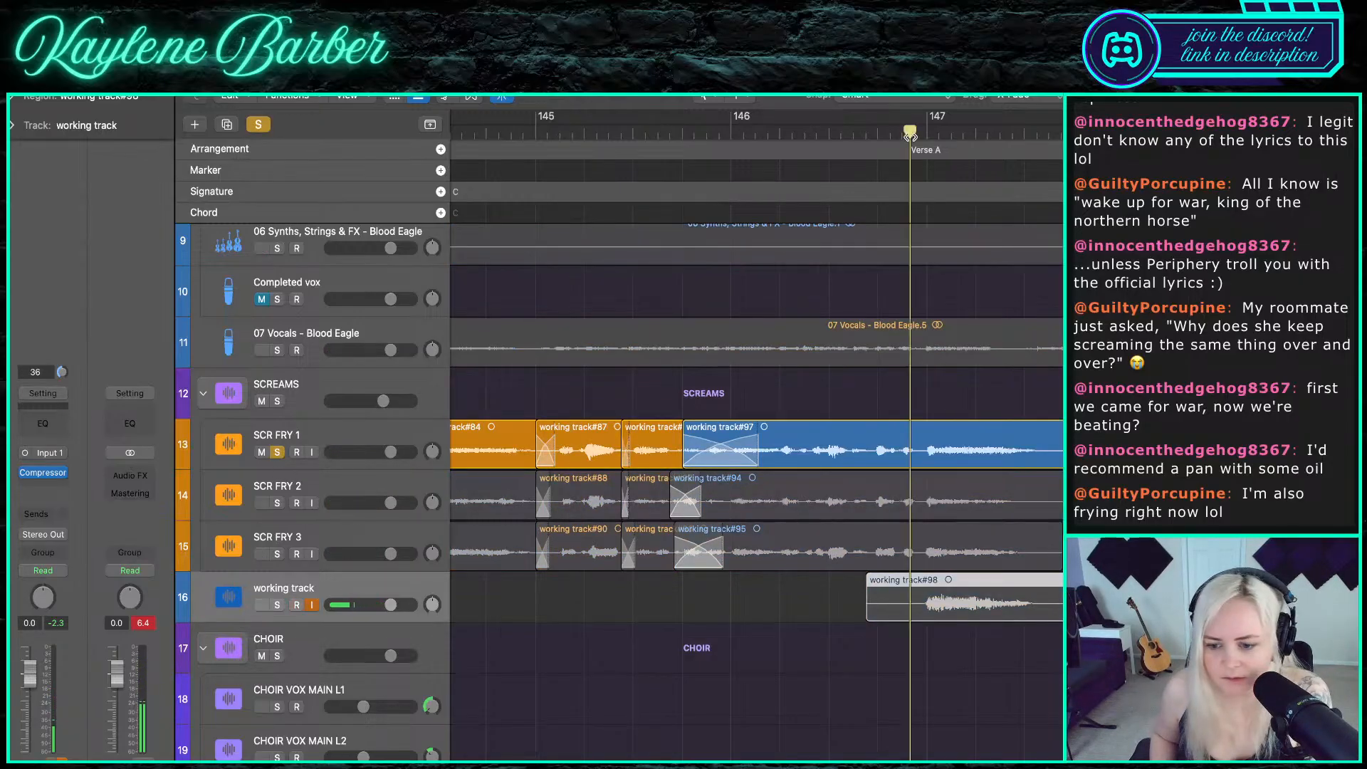
click(277, 453)
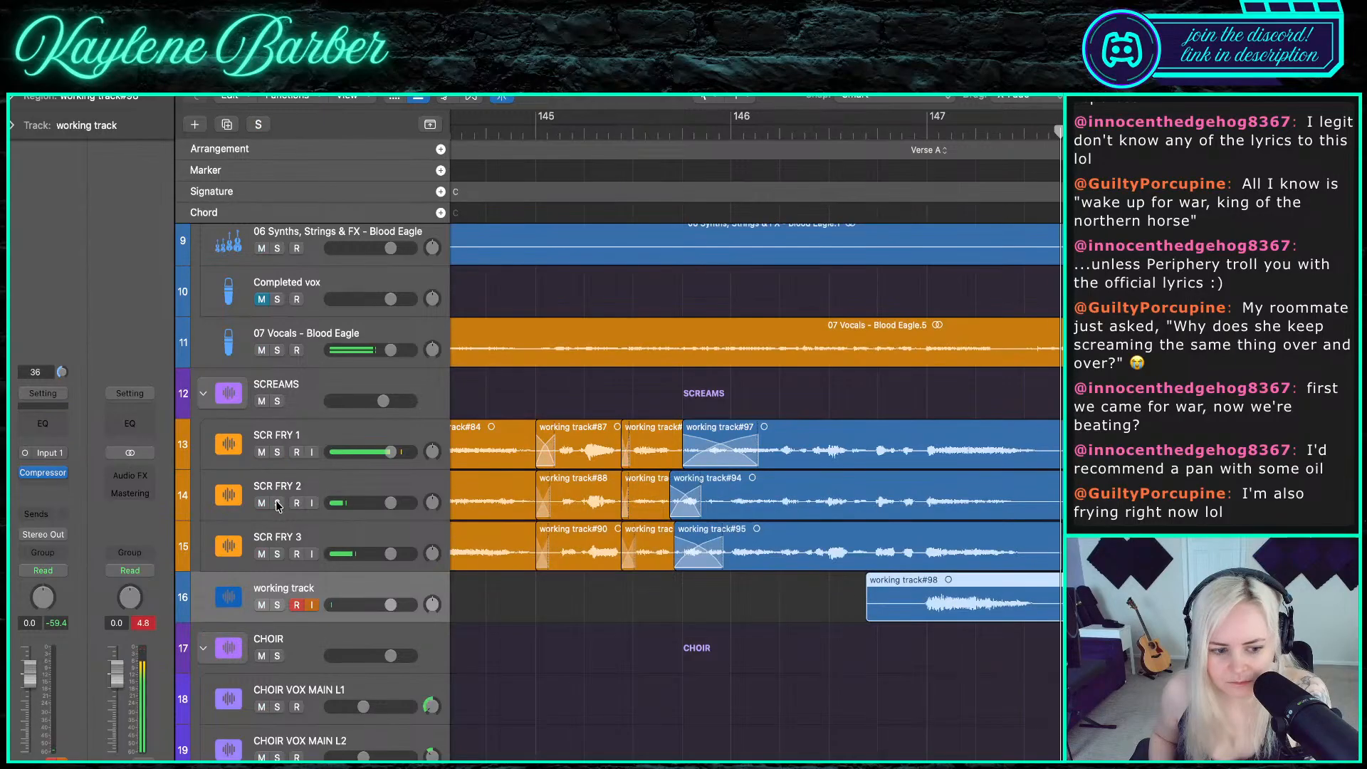
click(277, 503)
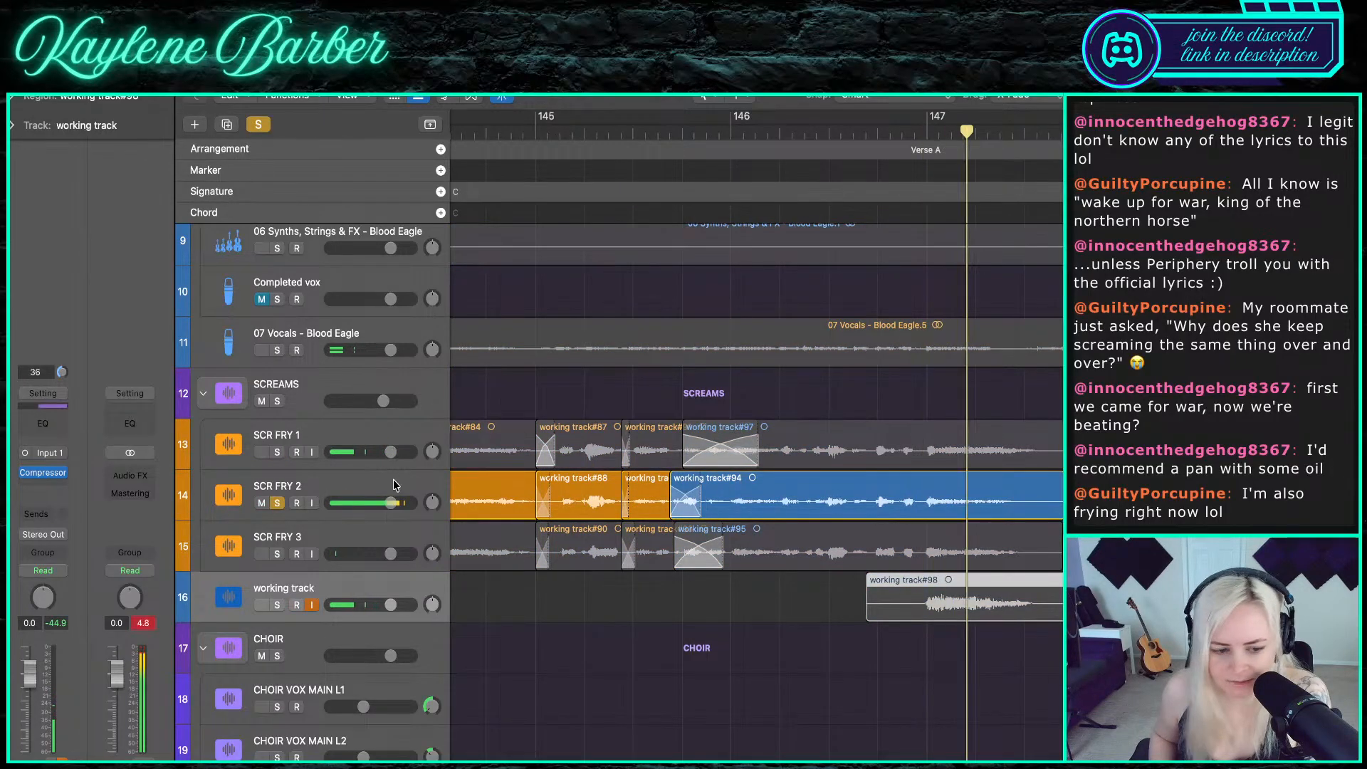
click(277, 503)
click(276, 555)
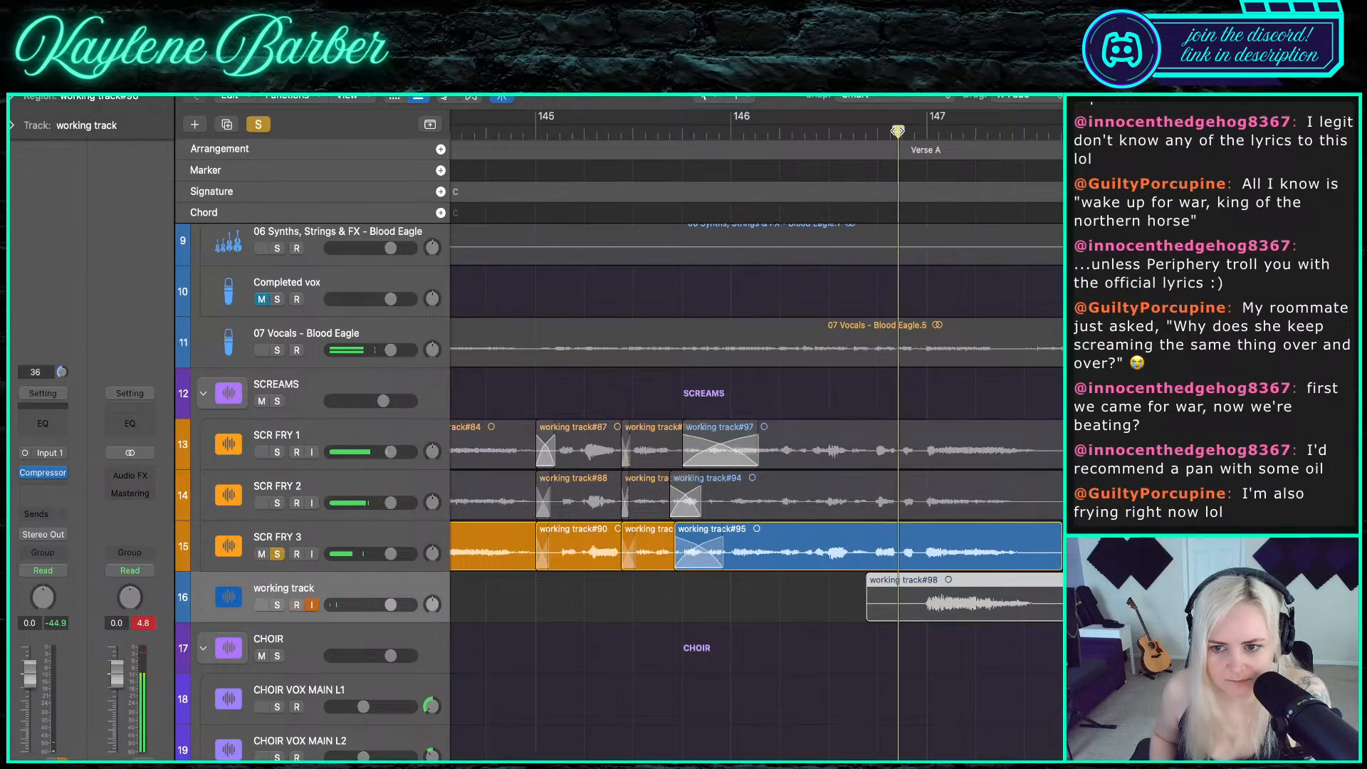
click(277, 554)
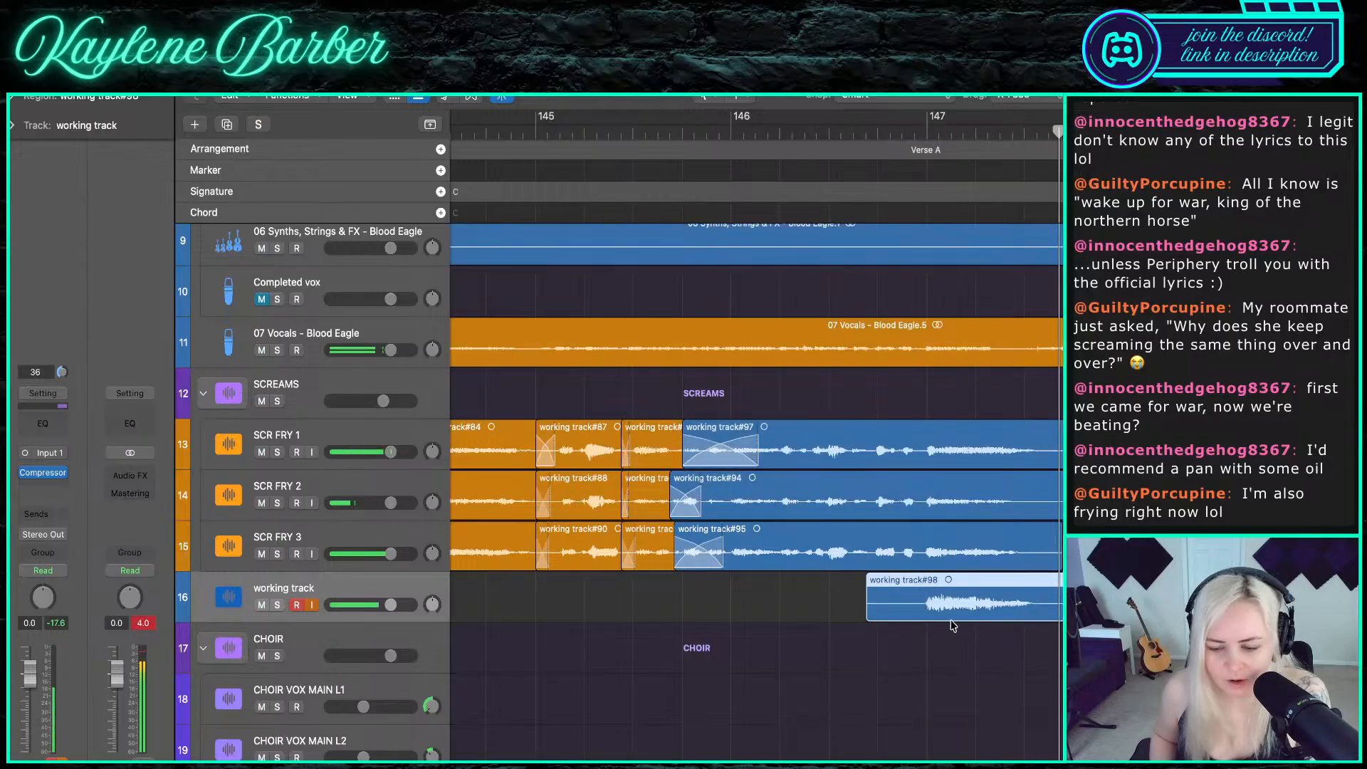
- Place the short take, trimmed to start just before bar 147, on SCR FRY 1 and play back the join
drag(871, 612, 921, 613)
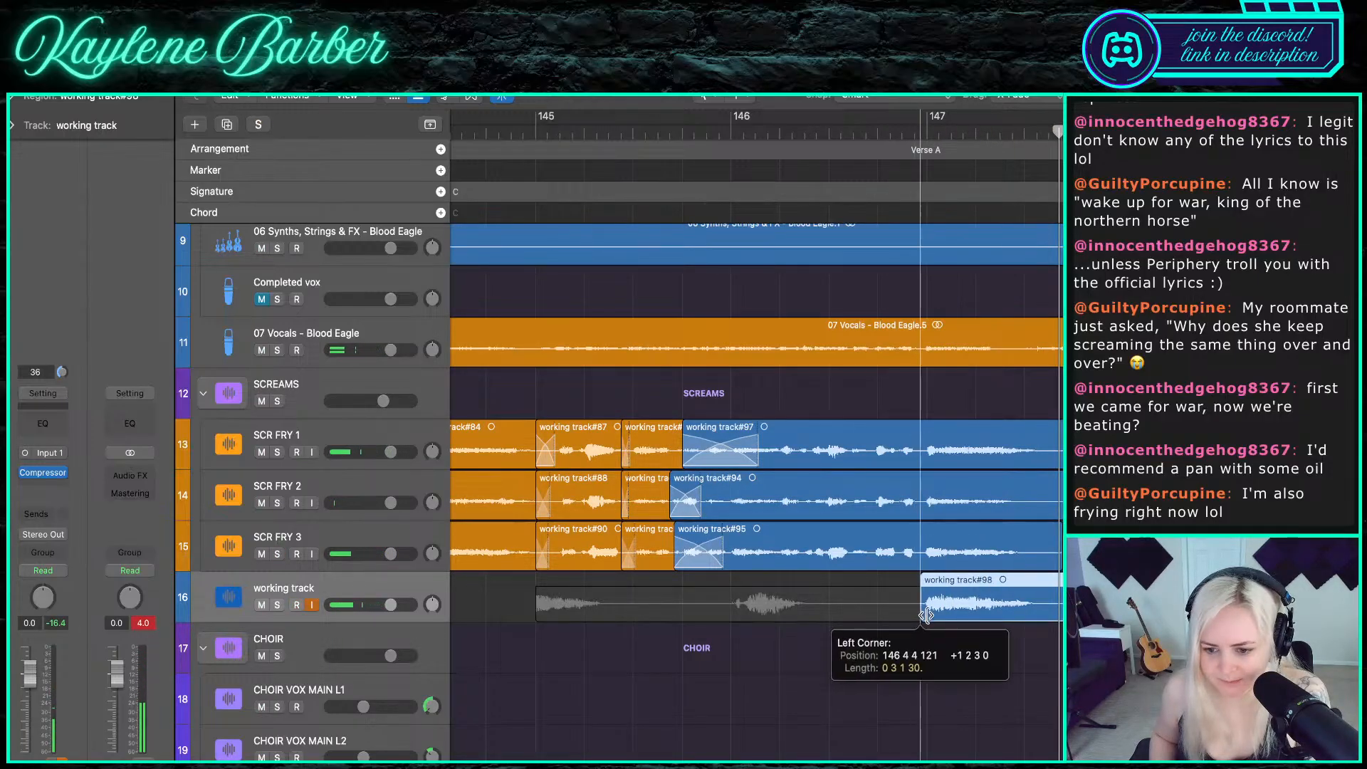
drag(977, 581, 924, 467)
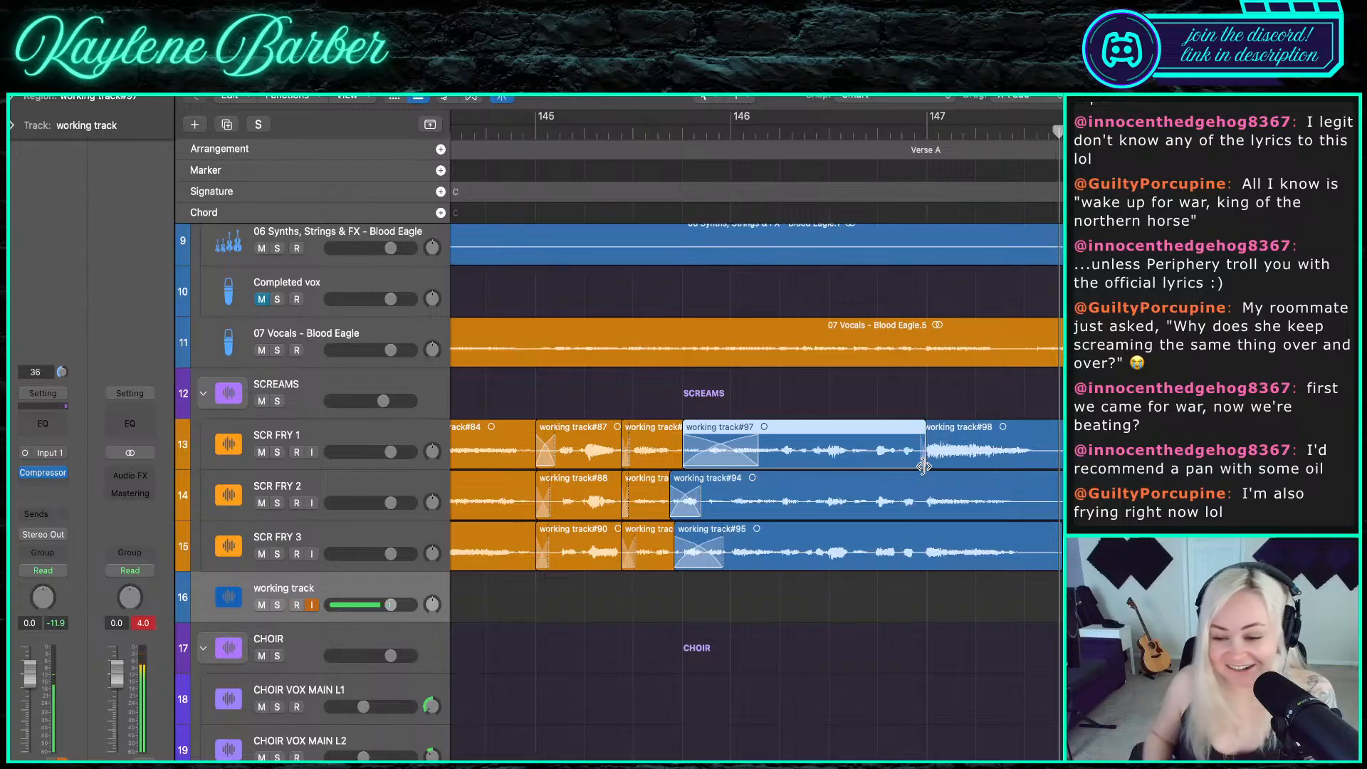
click(859, 133)
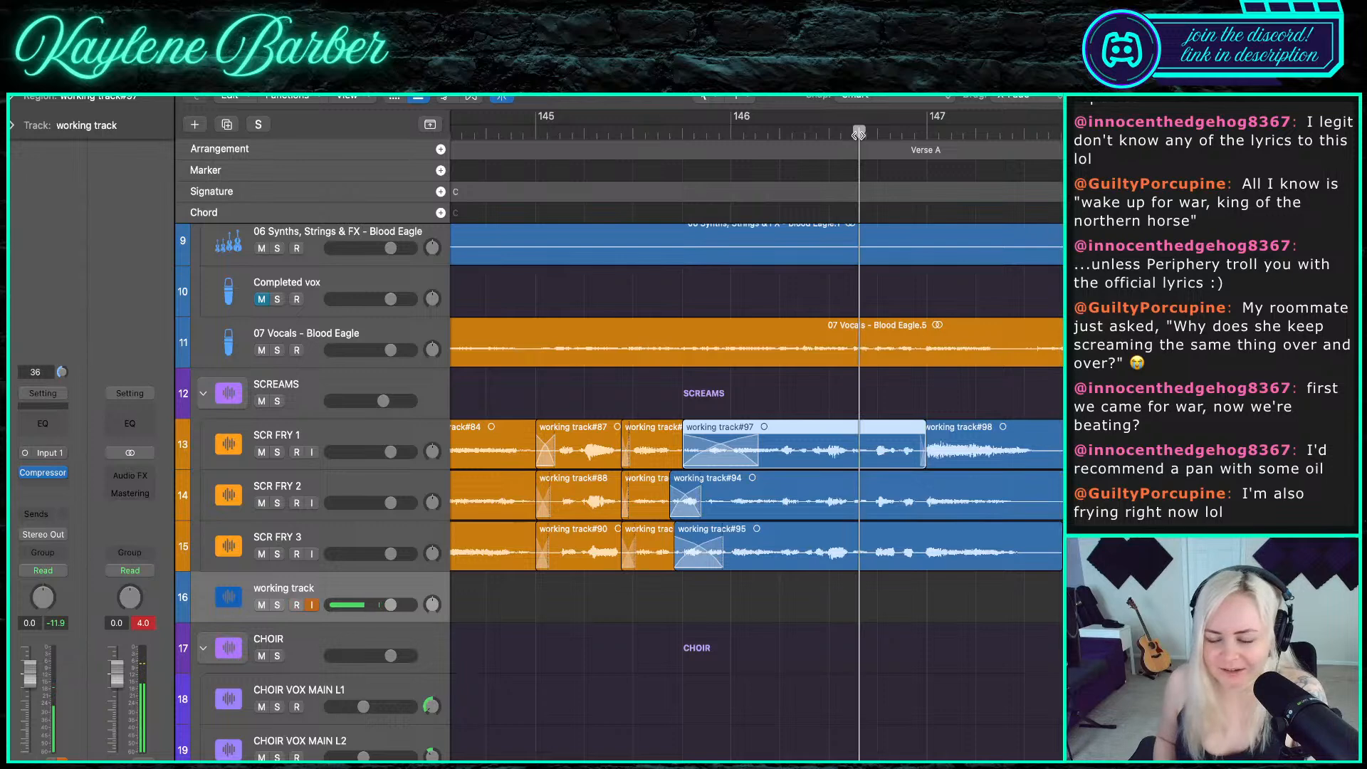
key(space)
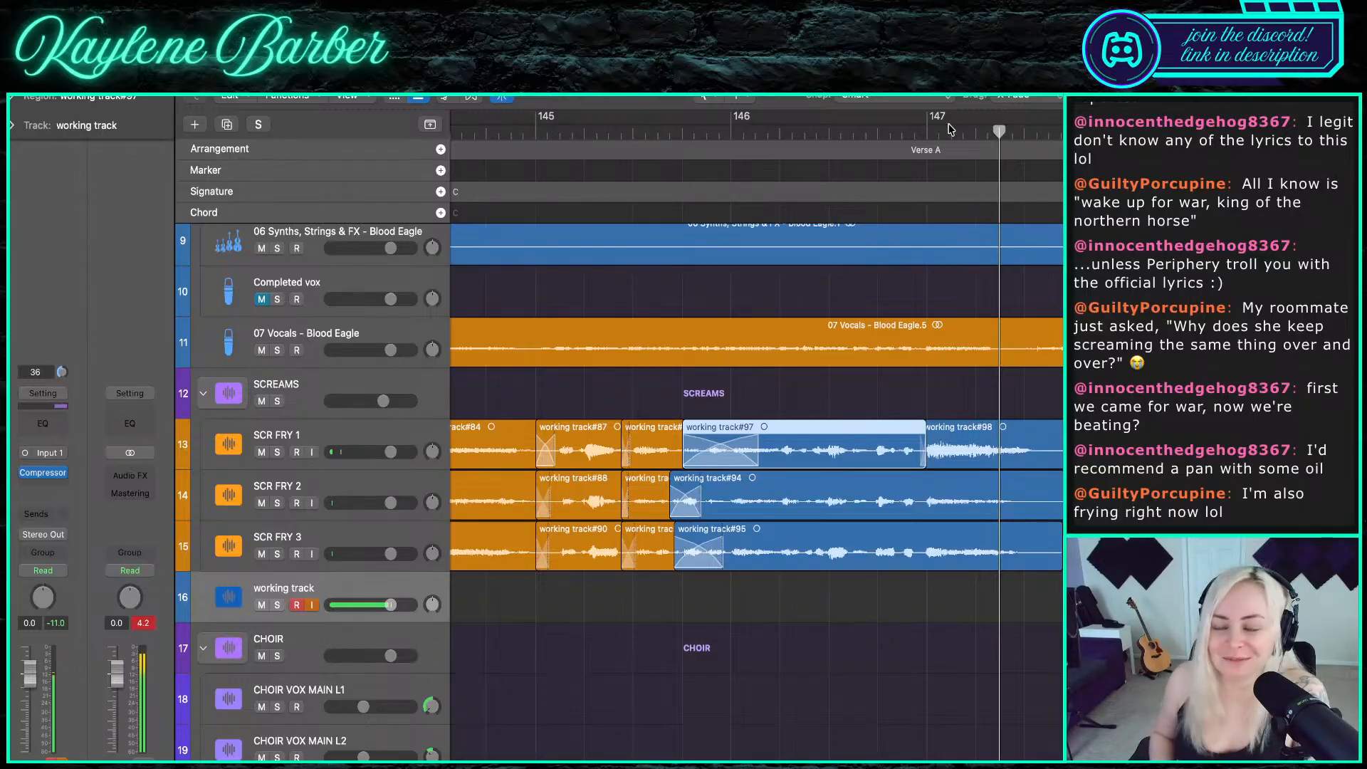
double_click(912, 129)
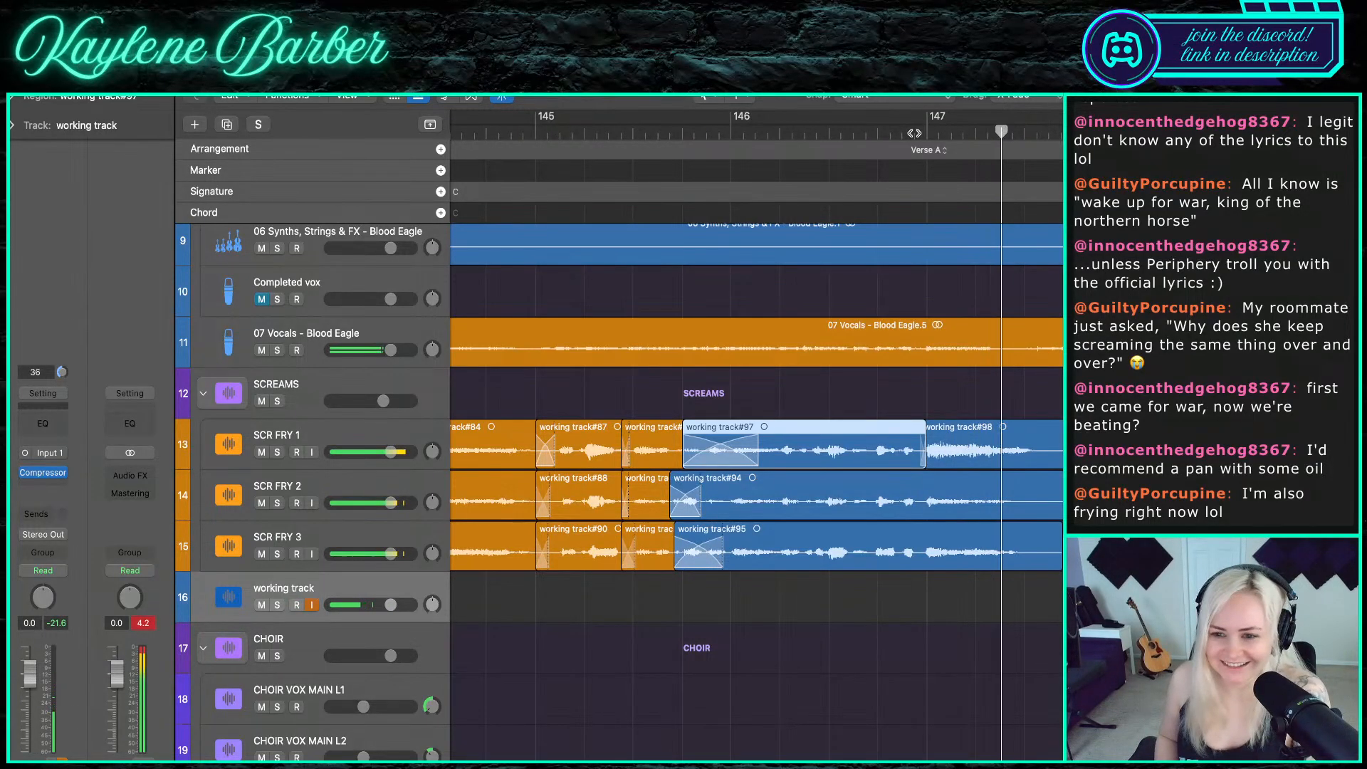
- Record another short scream from about bar 146.7 and layer it, trimmed to start just before bar 147, over the SCR FRY 2 take
click(879, 129)
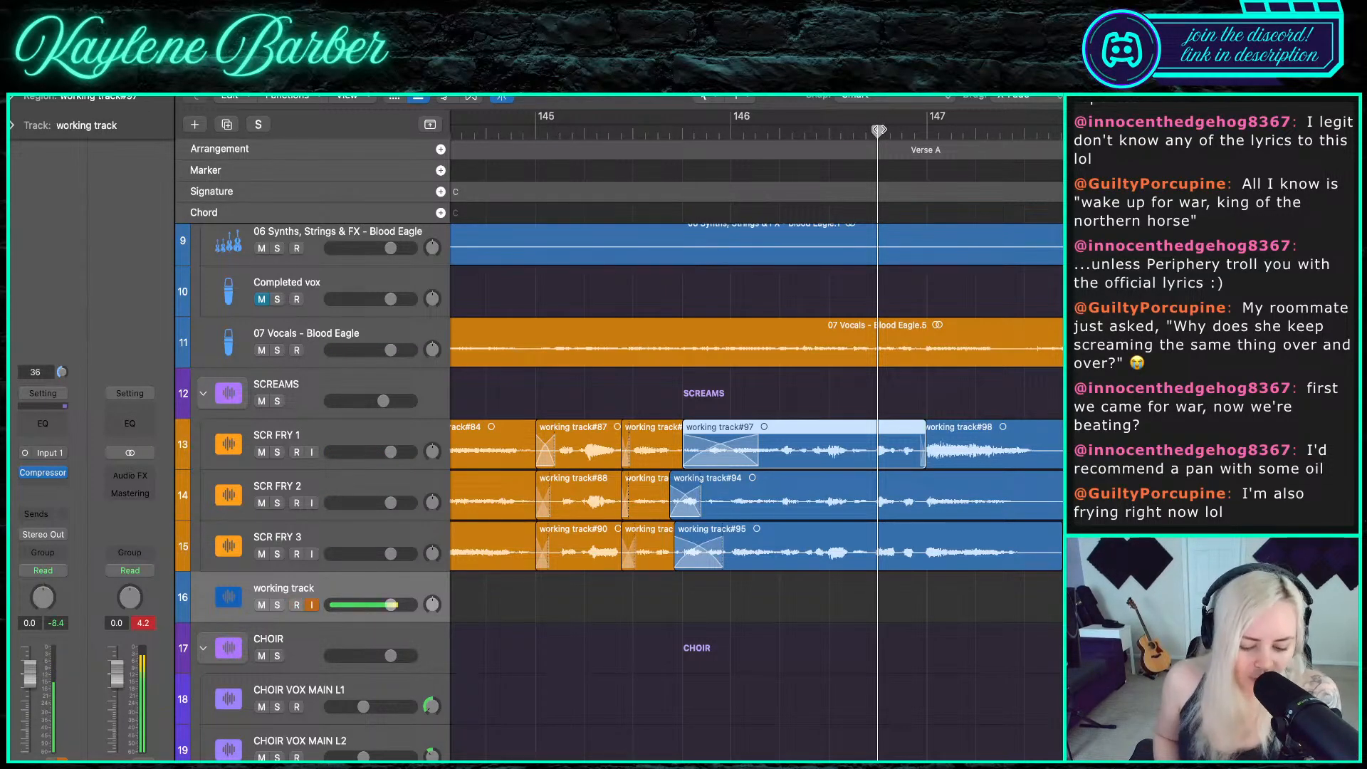
key(r)
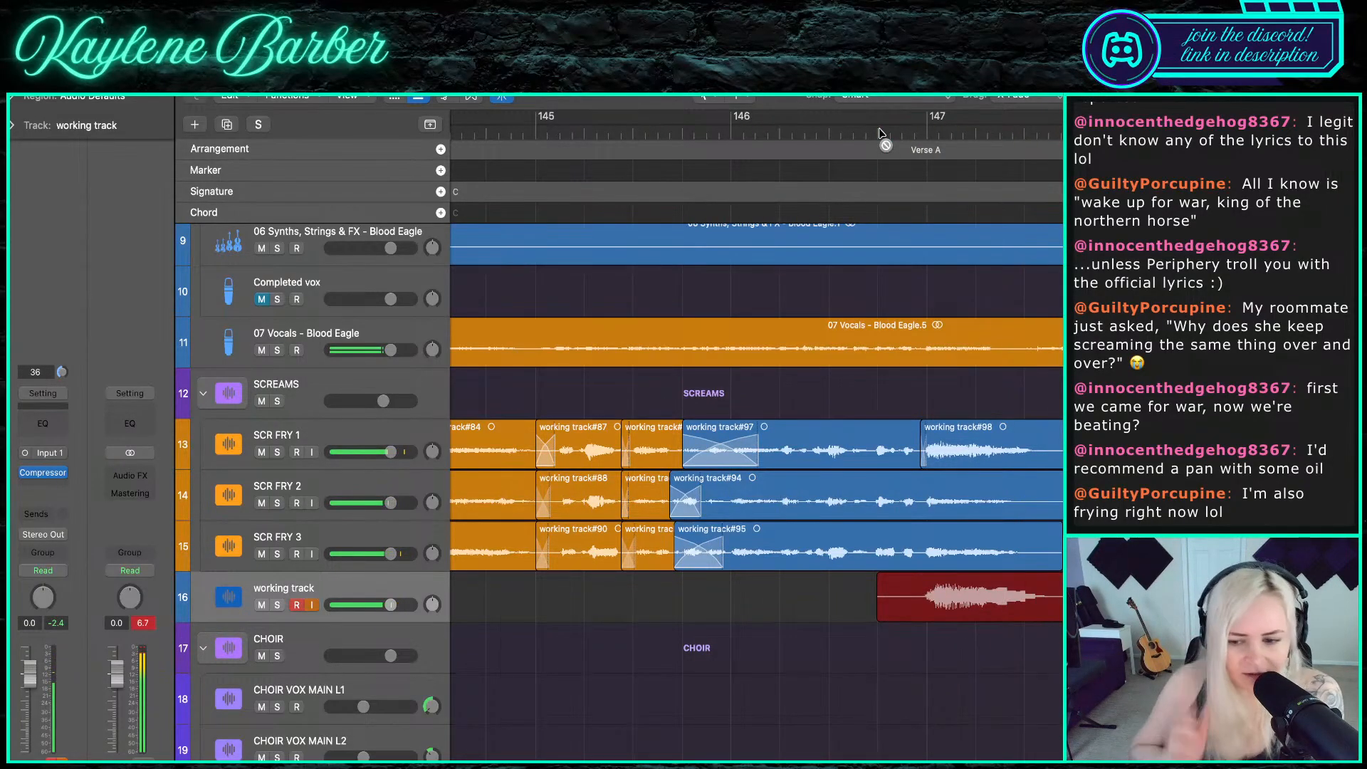
key(space)
drag(880, 614, 951, 508)
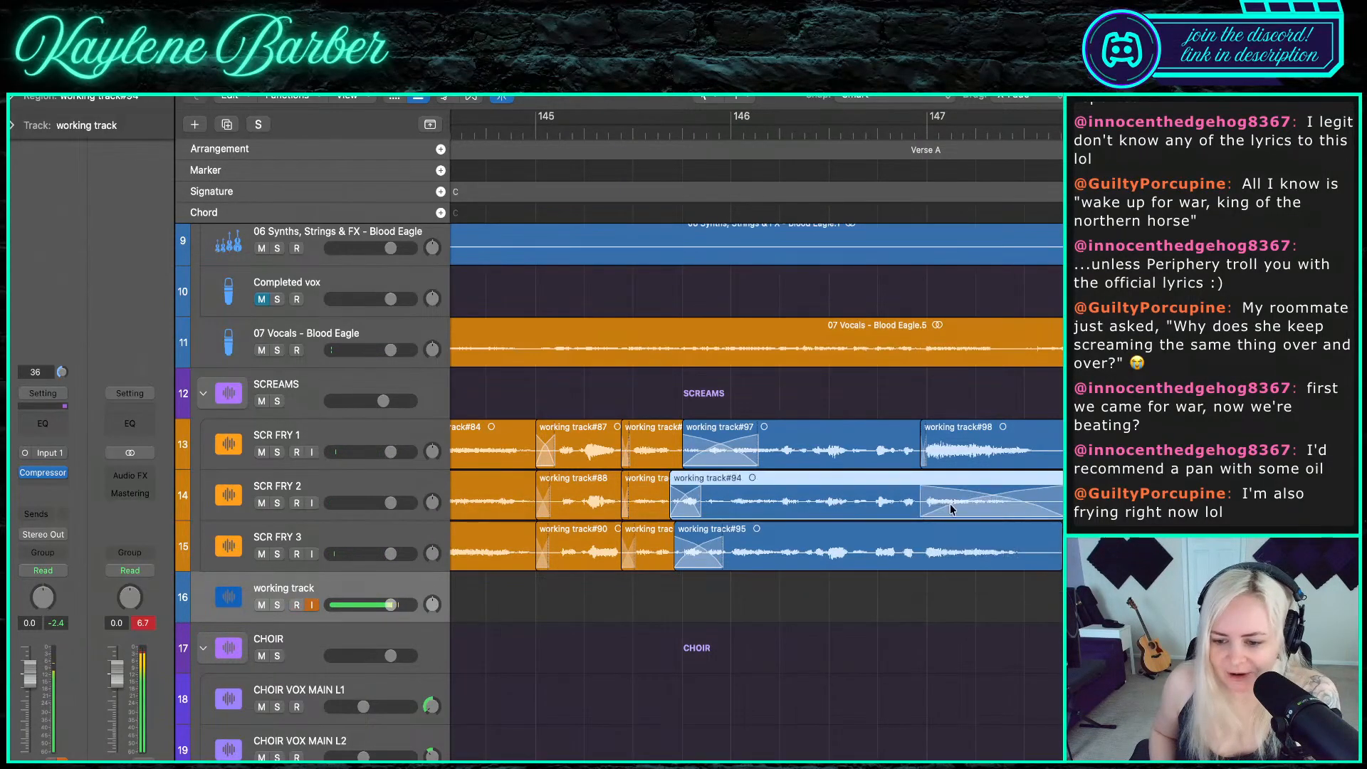
drag(1057, 510, 970, 519)
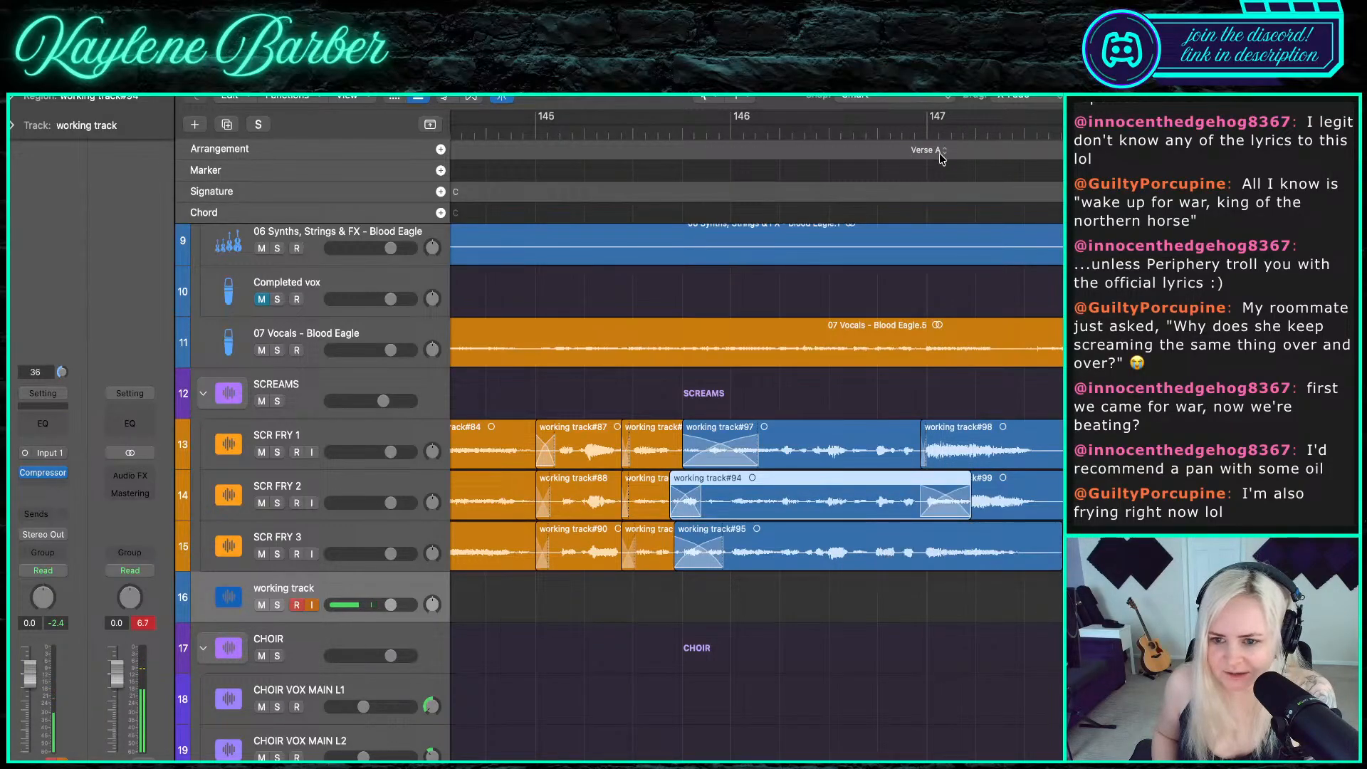
- Play back the layered scream takes from about bar 146.7 to about bar 147.6
click(880, 132)
key(space)
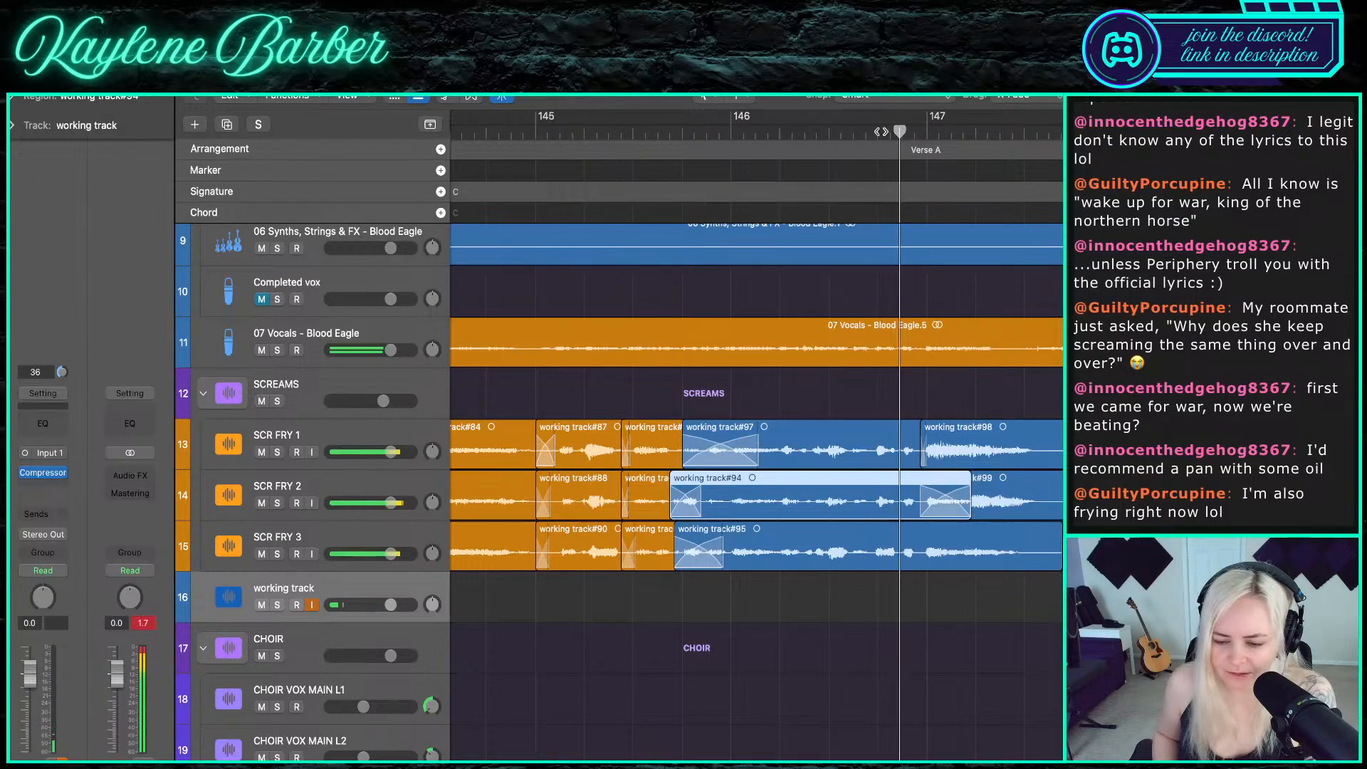
key(space)
- Split the last regions on SCR FRY 1, 2 and 3 at about bar 147.6 and delete their tails
drag(1061, 614, 1045, 429)
key(super+t)
key(Delete)
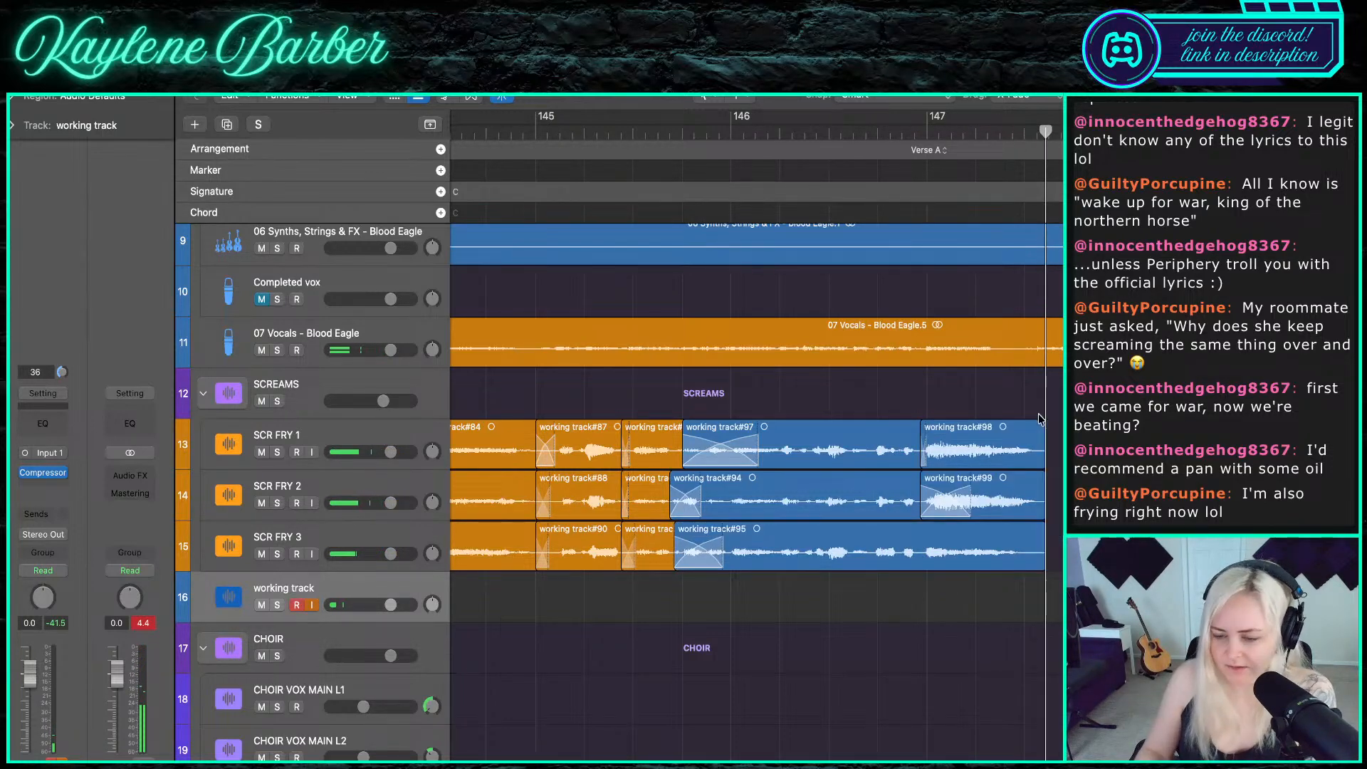
- Play back the trimmed scream takes from just before bar 147 and listen on from about bar 147.4 towards the Djenterlude
double_click(902, 131)
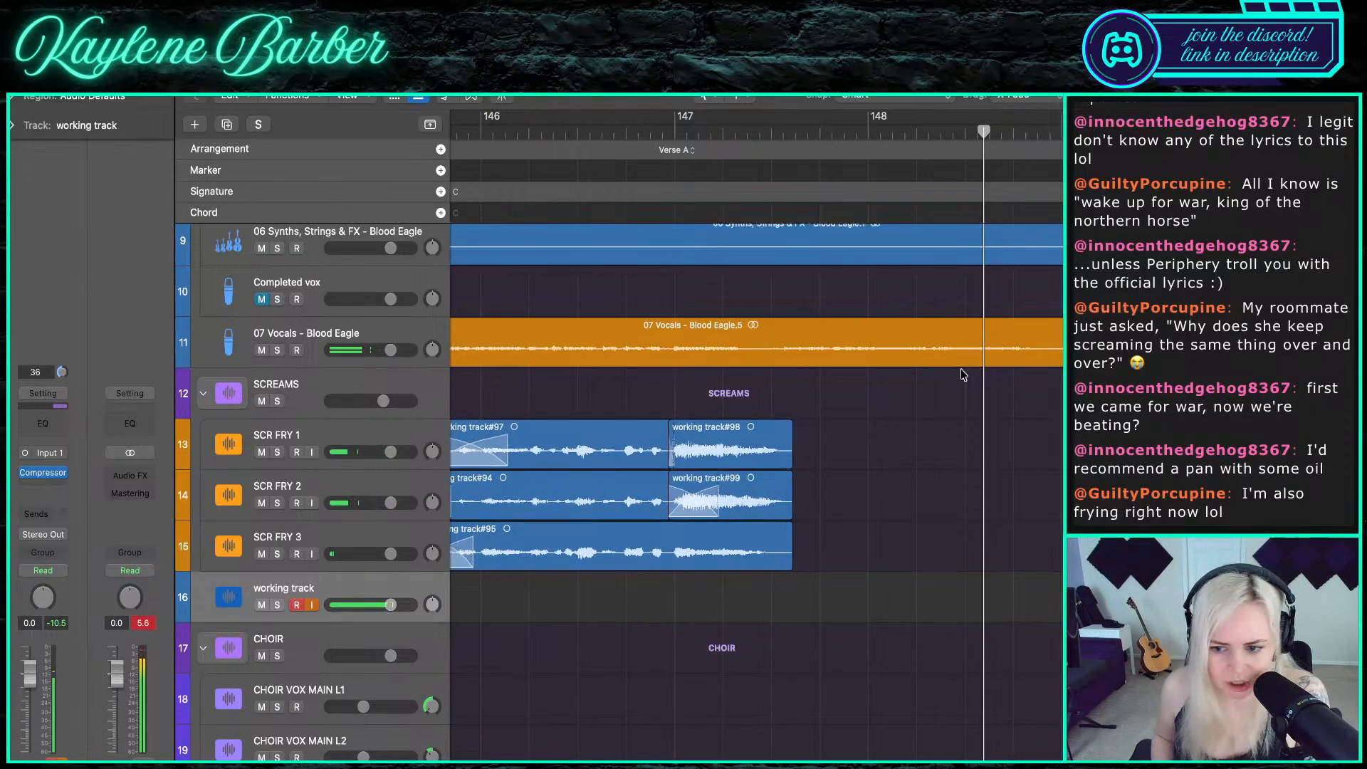
key(super+Left)
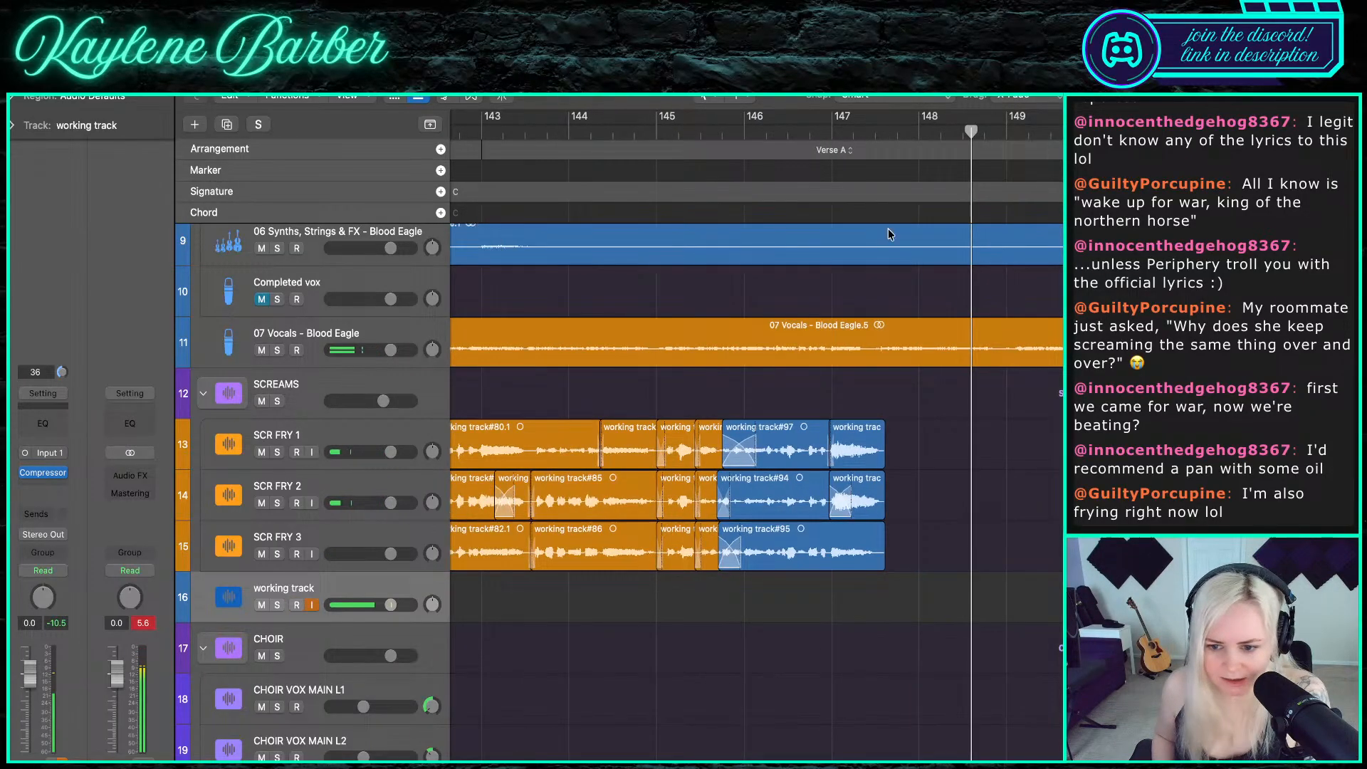
click(866, 138)
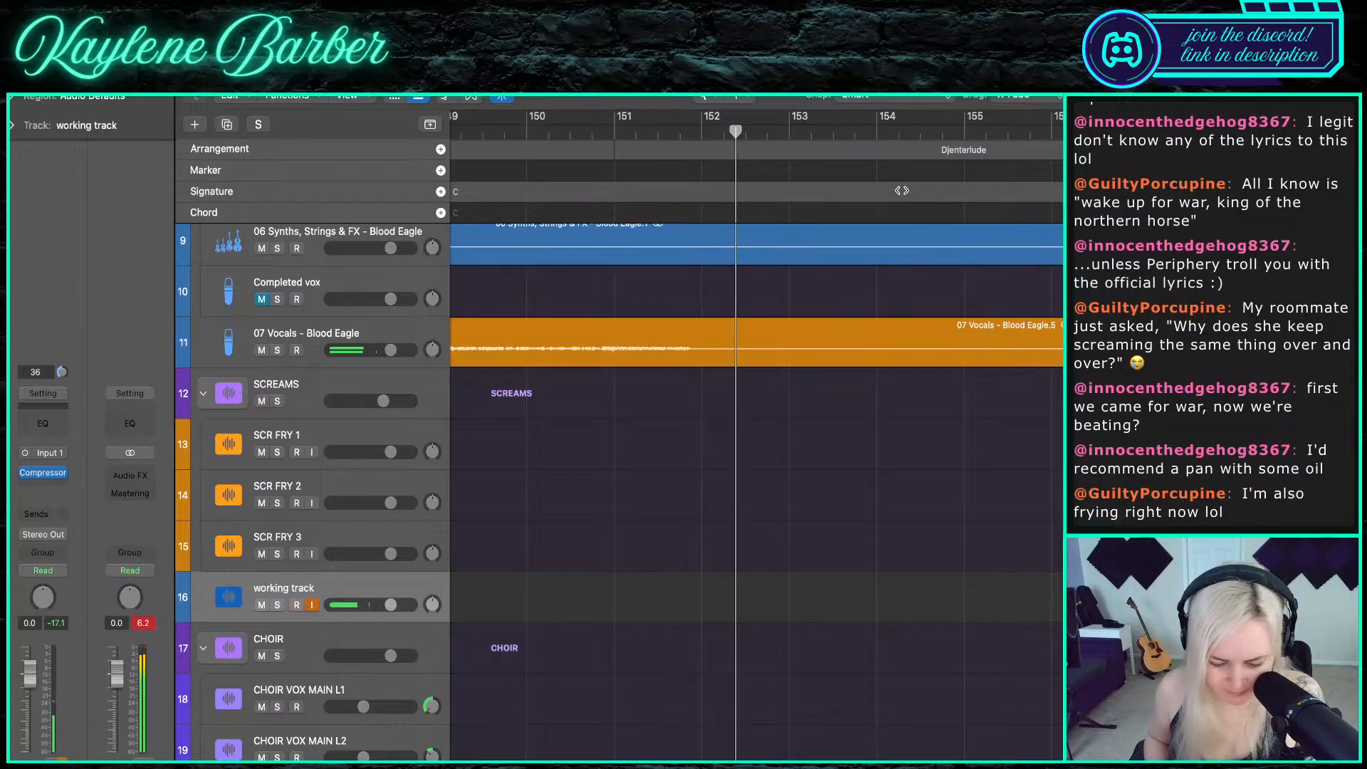
- Listen to the rest of Verse A from about bar 148.4, and replay it from about bar 147.4
key(space)
scroll(592, 417, left, 5)
scroll(592, 417, left, 1)
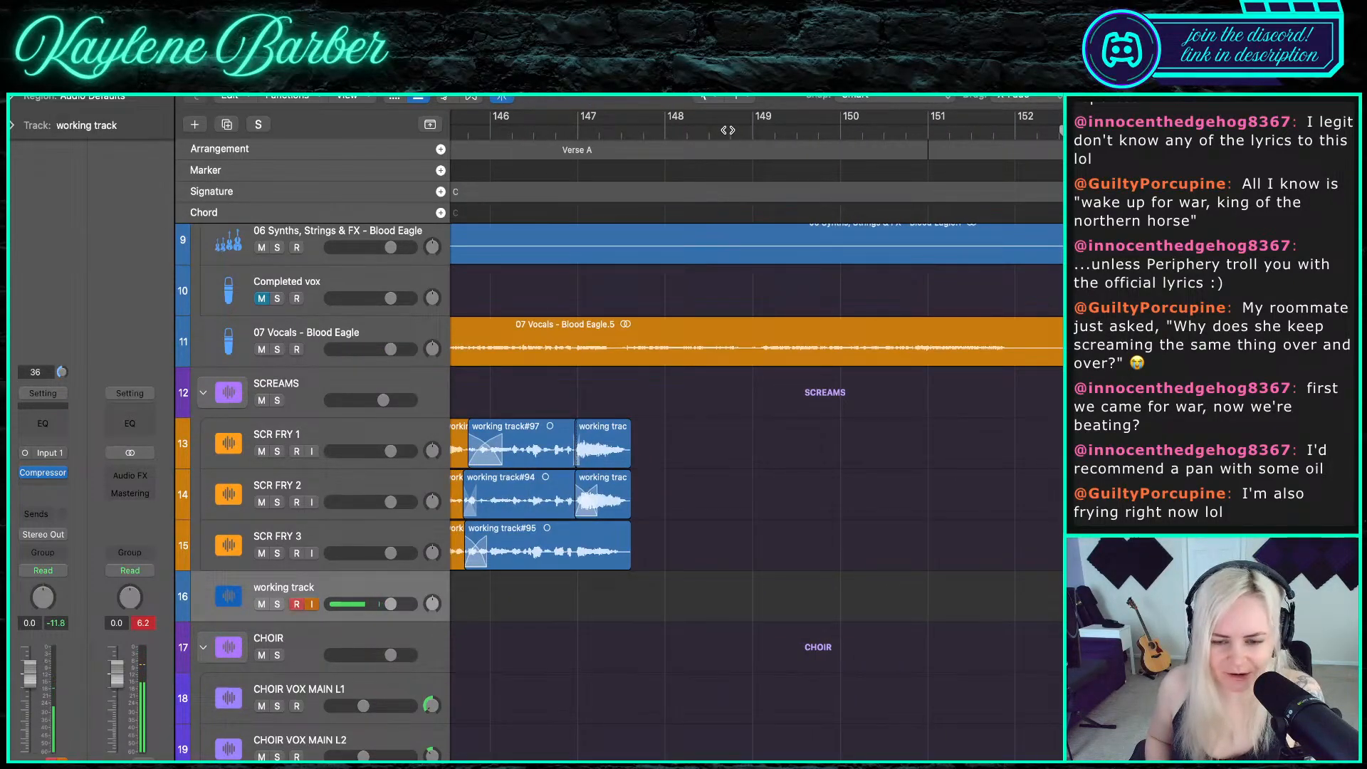
double_click(701, 132)
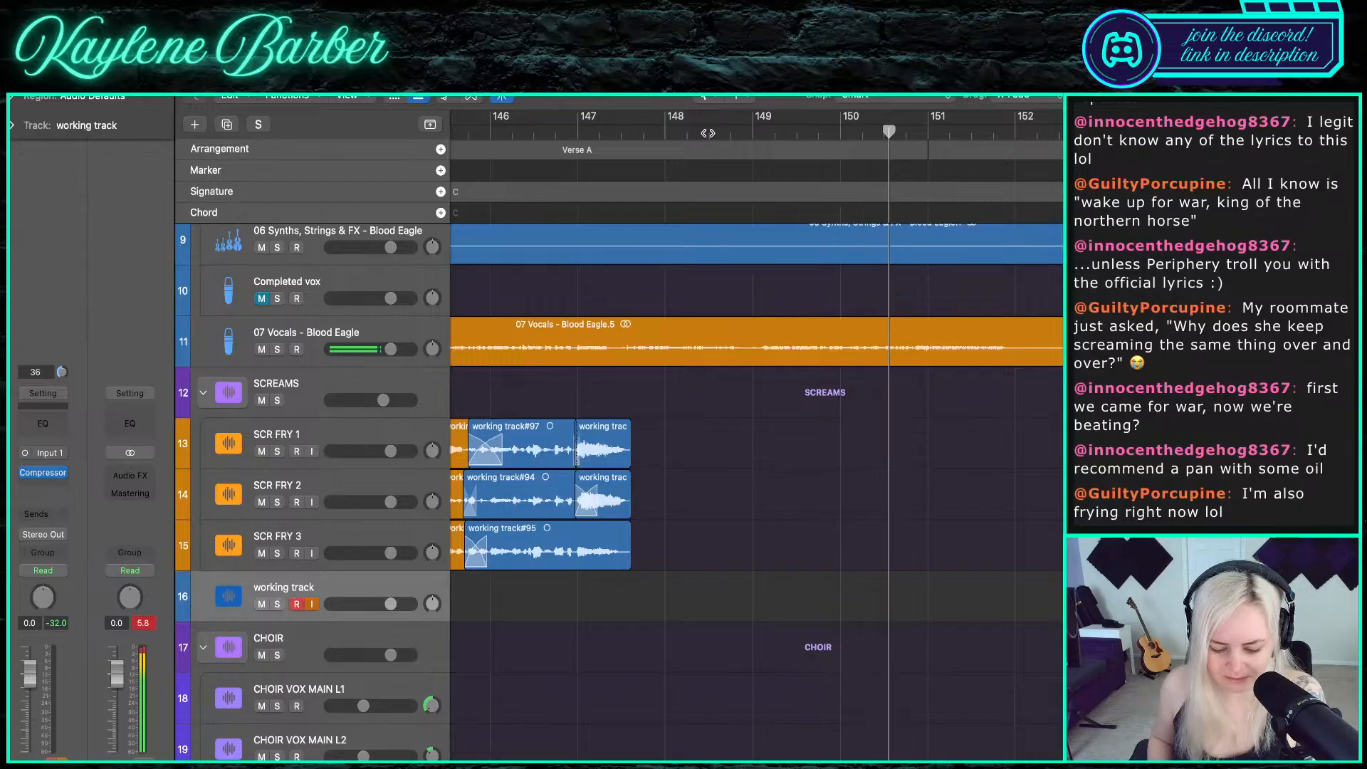
key(space)
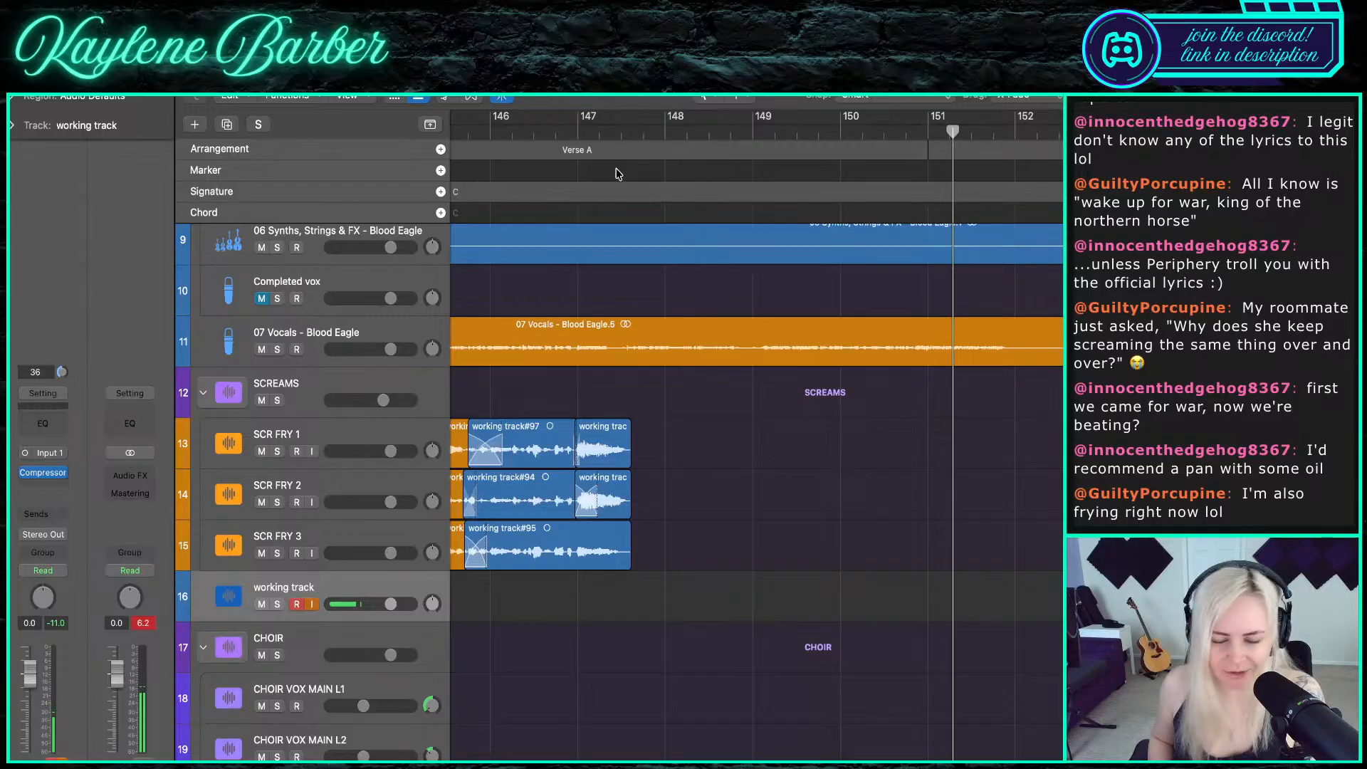
click(612, 131)
key(space)
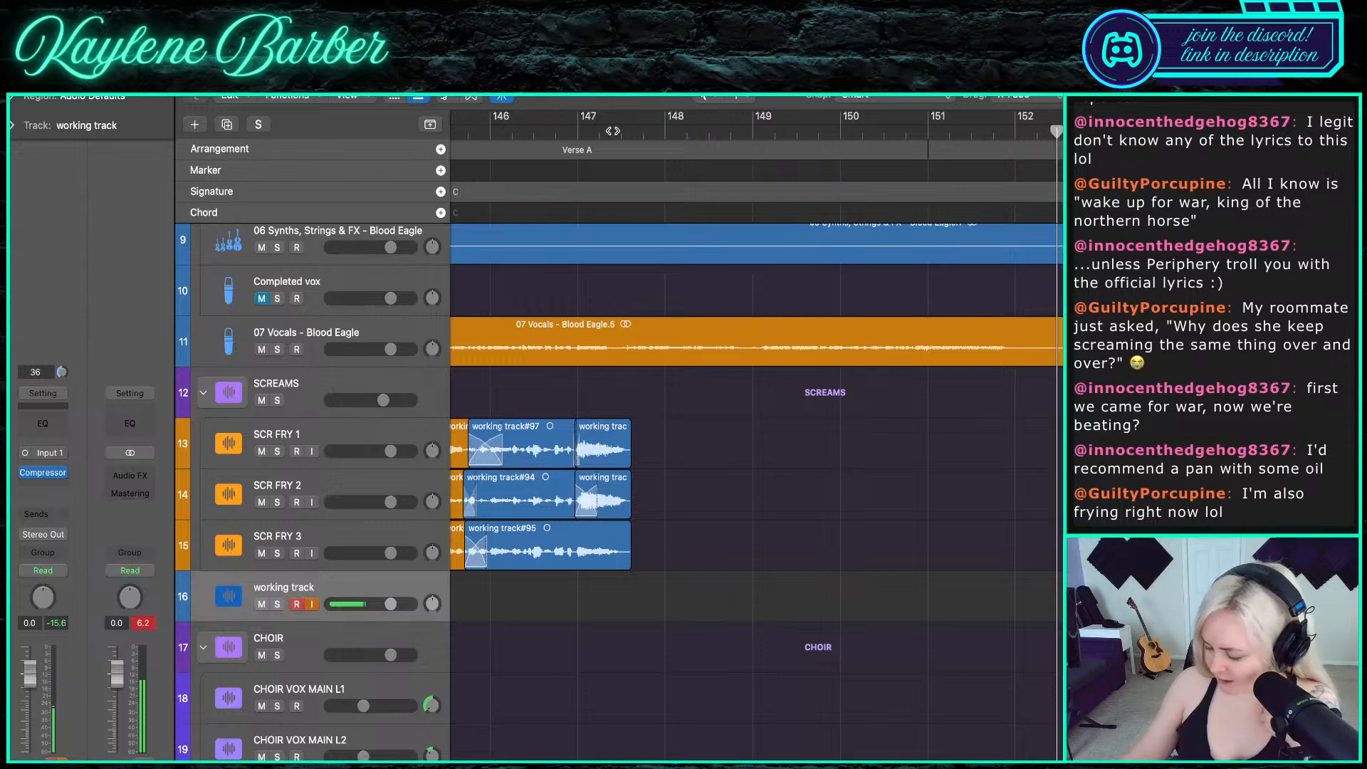
- Colour the scream regions on SCR FRY 1, 2 and 3 up to about bar 147.6 orange and deselect them
scroll(712, 427, left, 3)
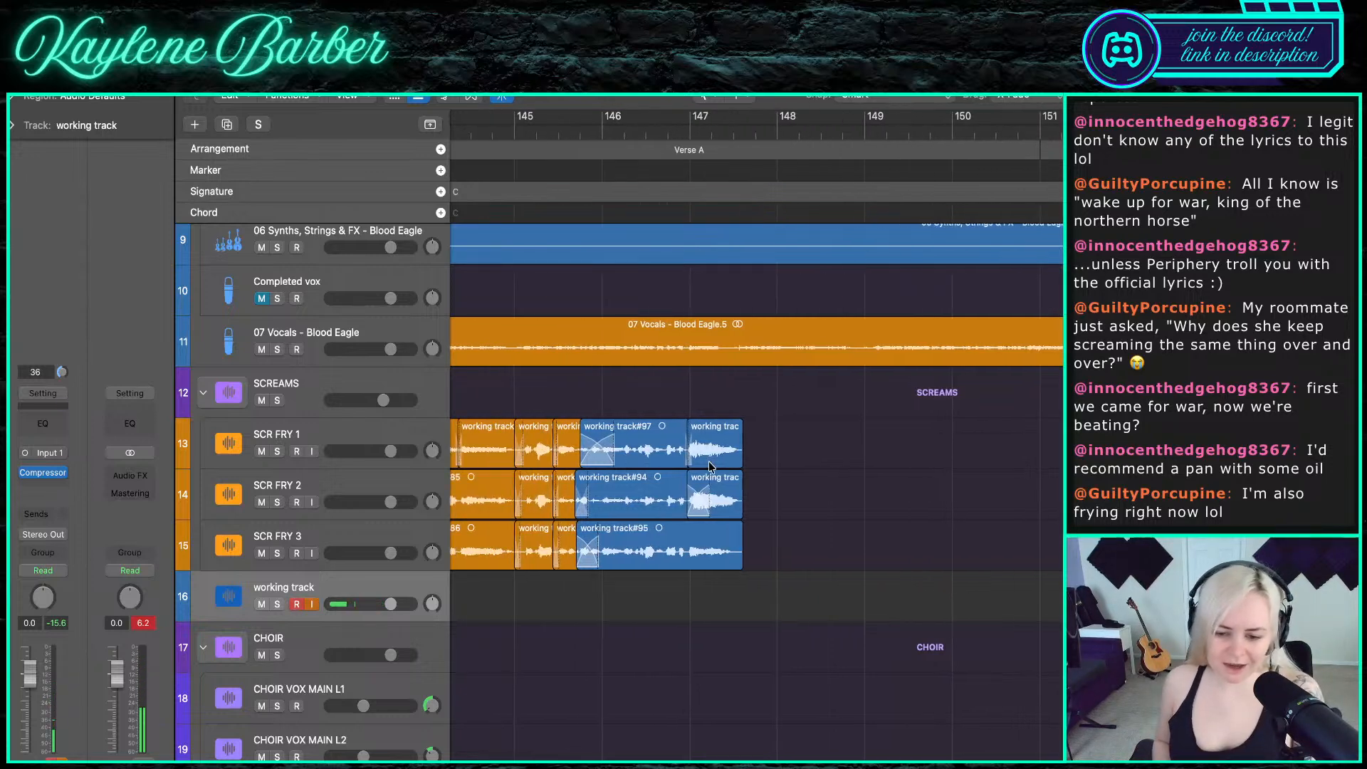
drag(801, 631, 507, 418)
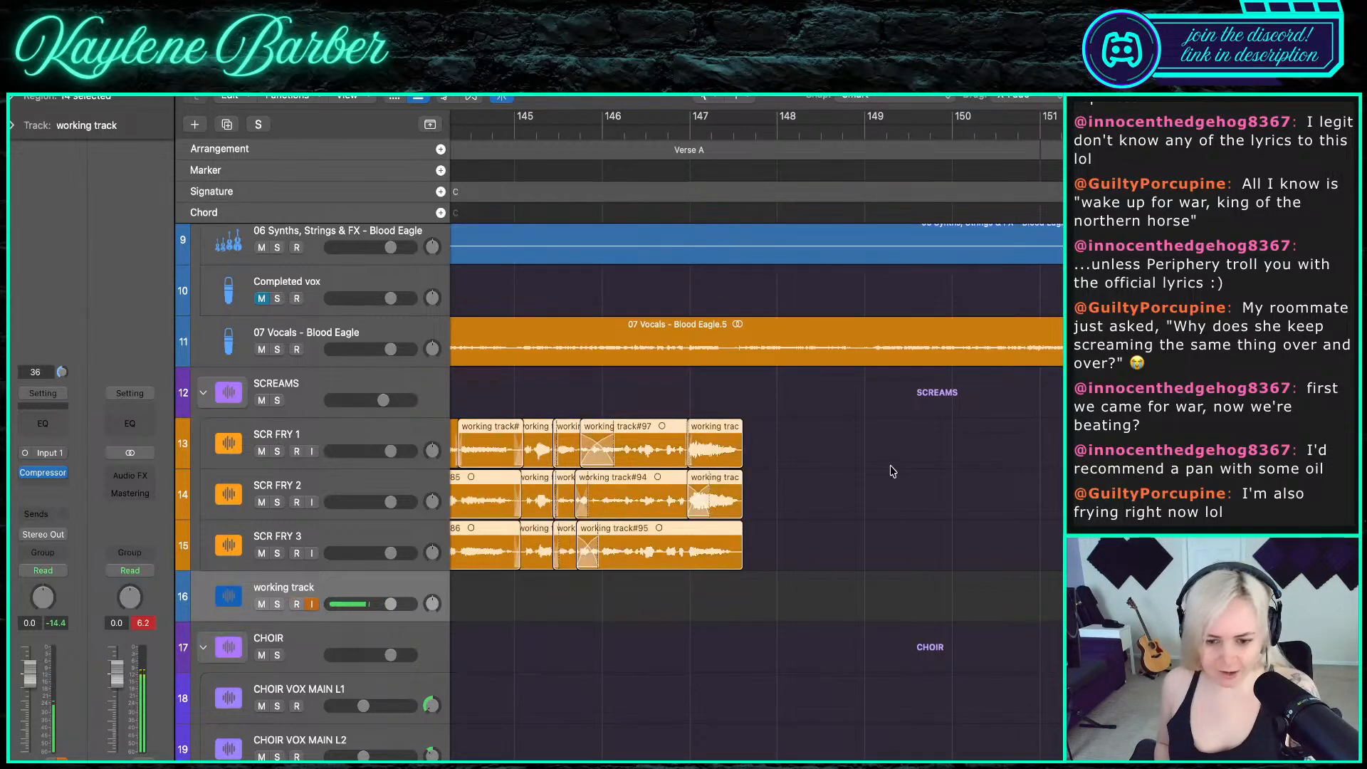
click(908, 490)
- Play back the layered SCR FRY takes from about bar 147
scroll(847, 502, down, 5)
scroll(847, 504, down, 5)
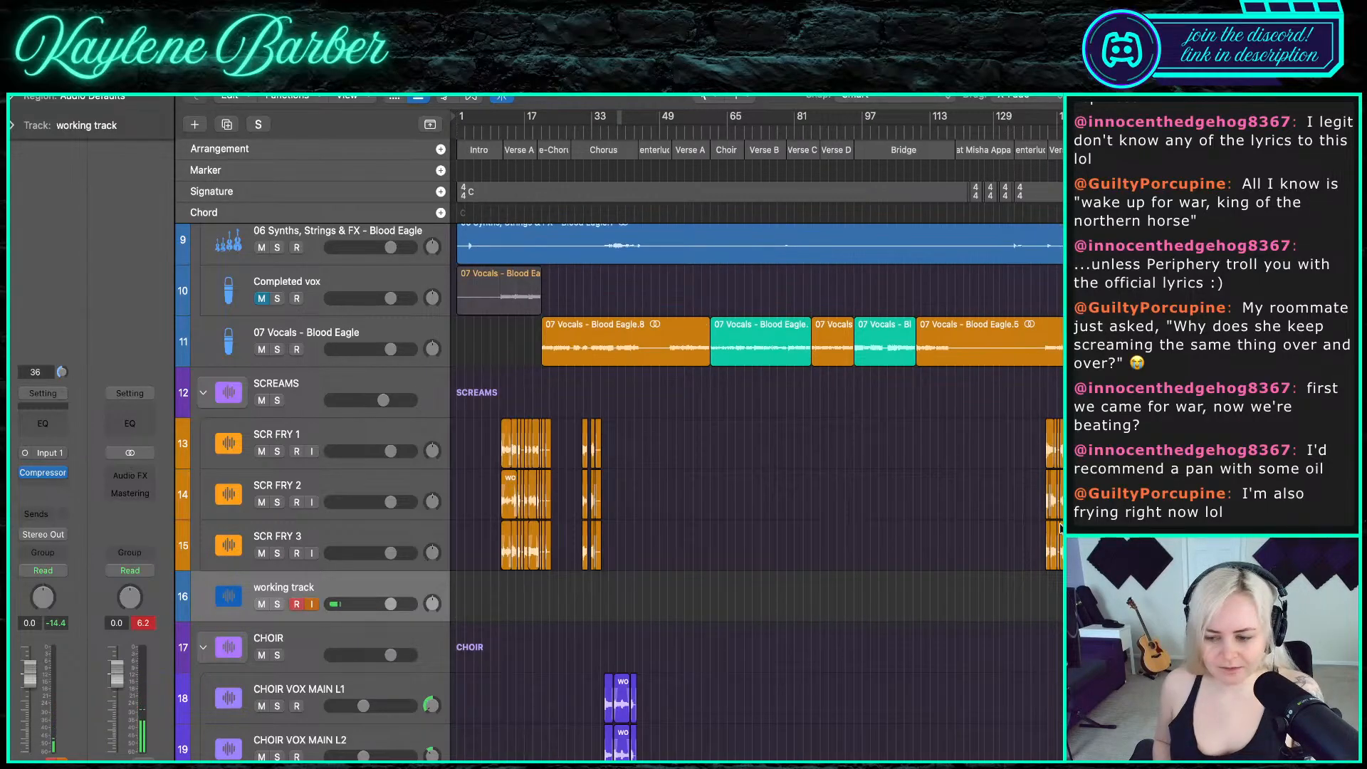
scroll(1039, 484, up, 10)
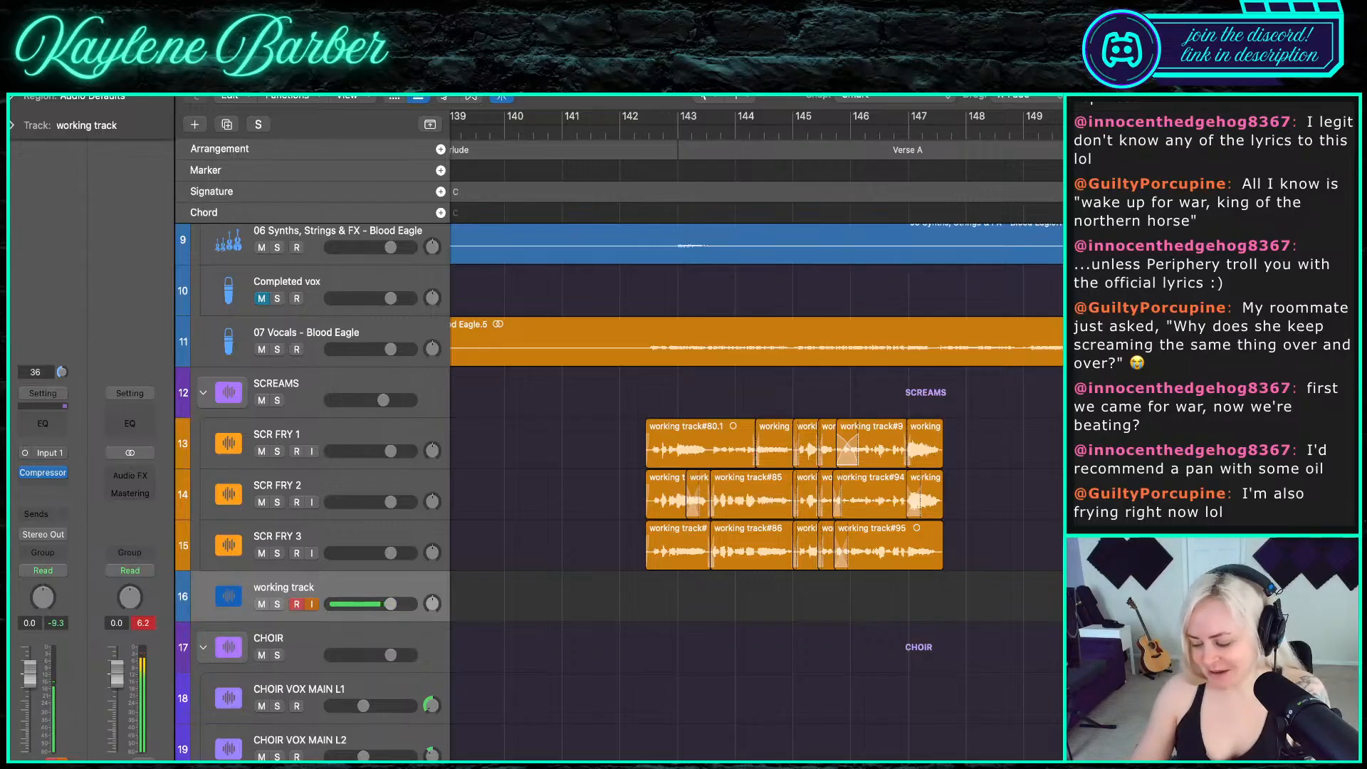
click(914, 135)
scroll(961, 420, up, 5)
key(space)
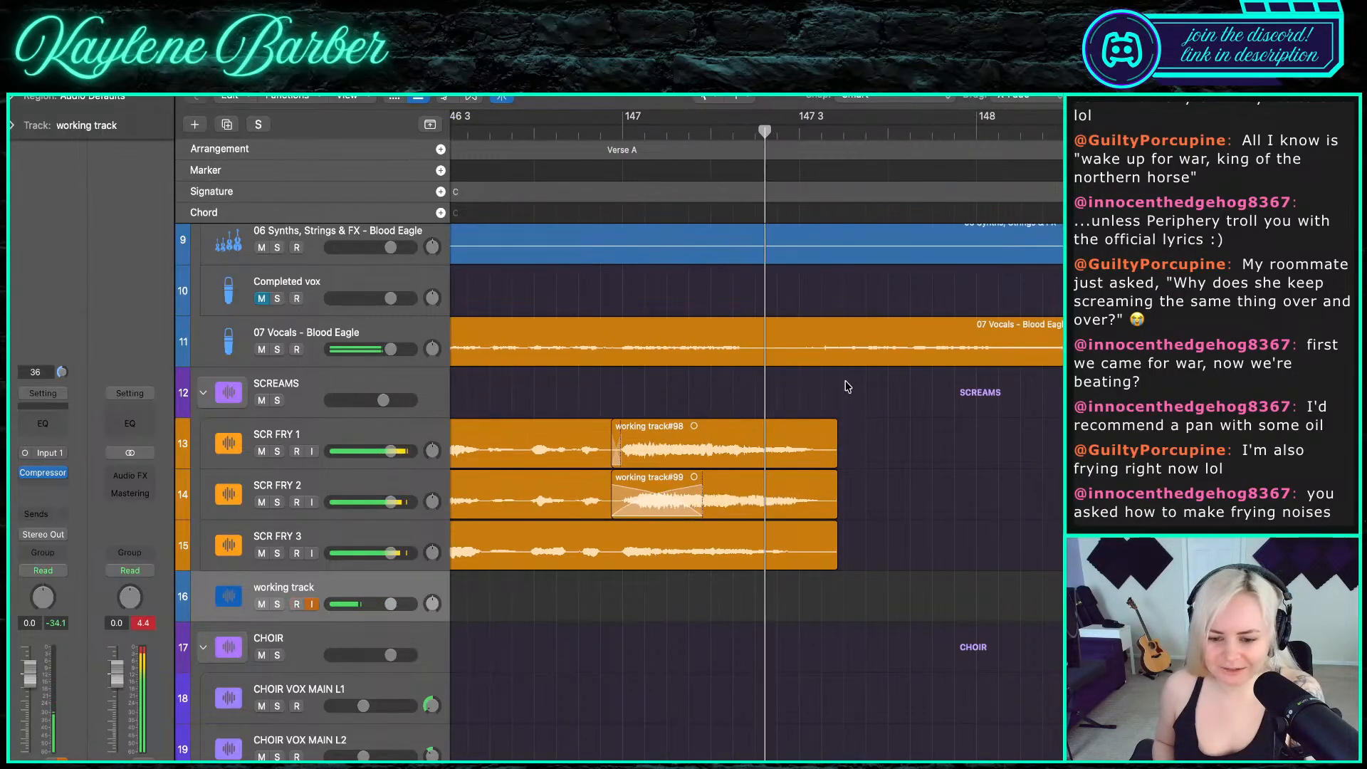
- Split the last SCR FRY 1, 2 and 3 regions at about bar 147.2 and shift the tails earlier to about bar 147.1, overlapping the takes
click(702, 134)
drag(761, 417, 783, 555)
key(super+t)
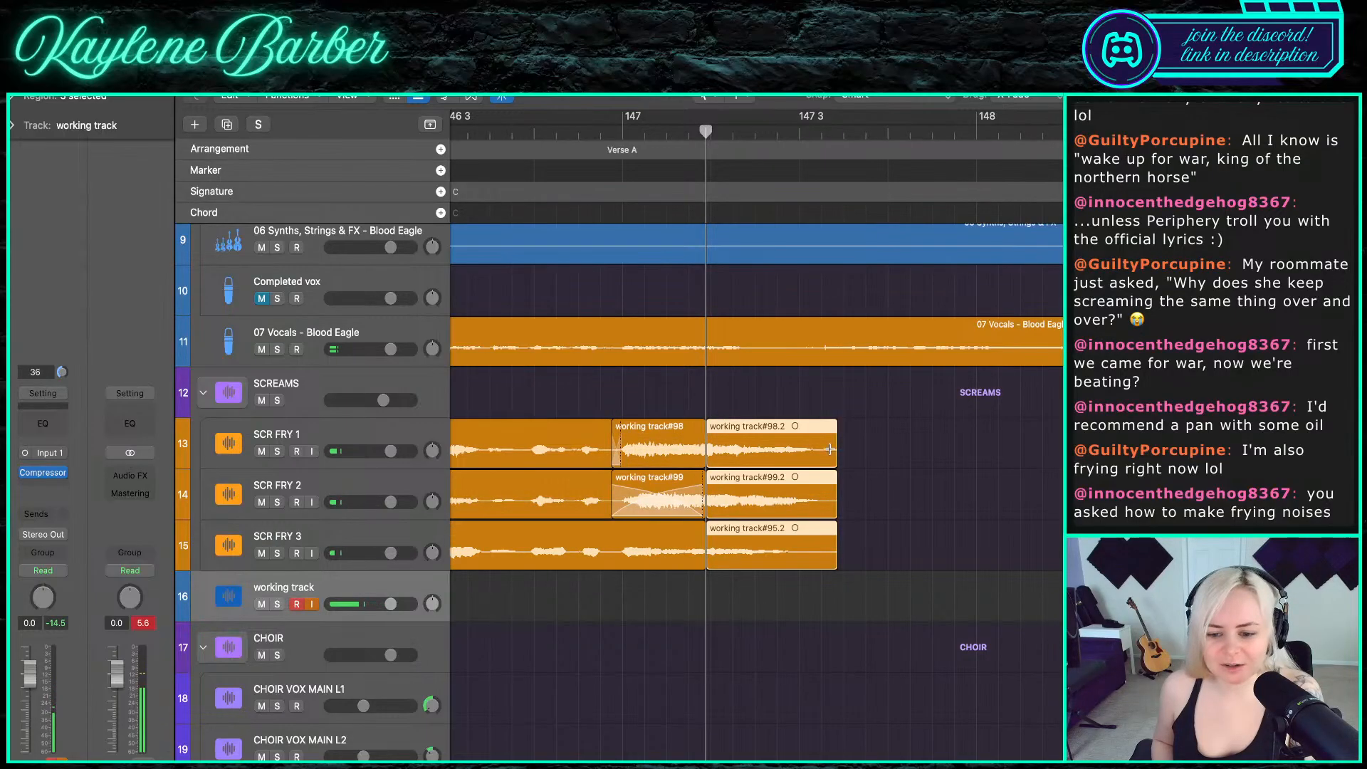
drag(823, 448, 784, 444)
- Play back the shortened scream endings from about bars 146.9 and 146.7, and deselect the regions
key(space)
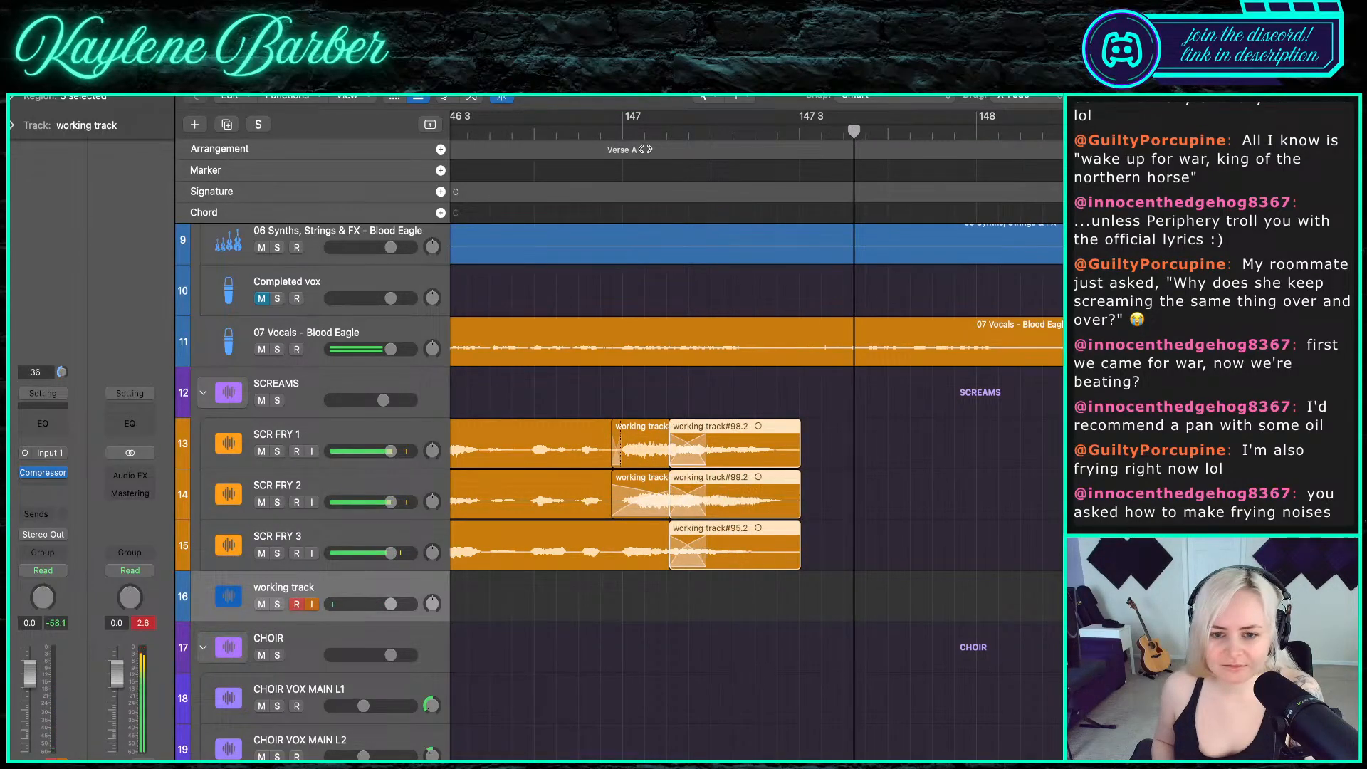
click(578, 128)
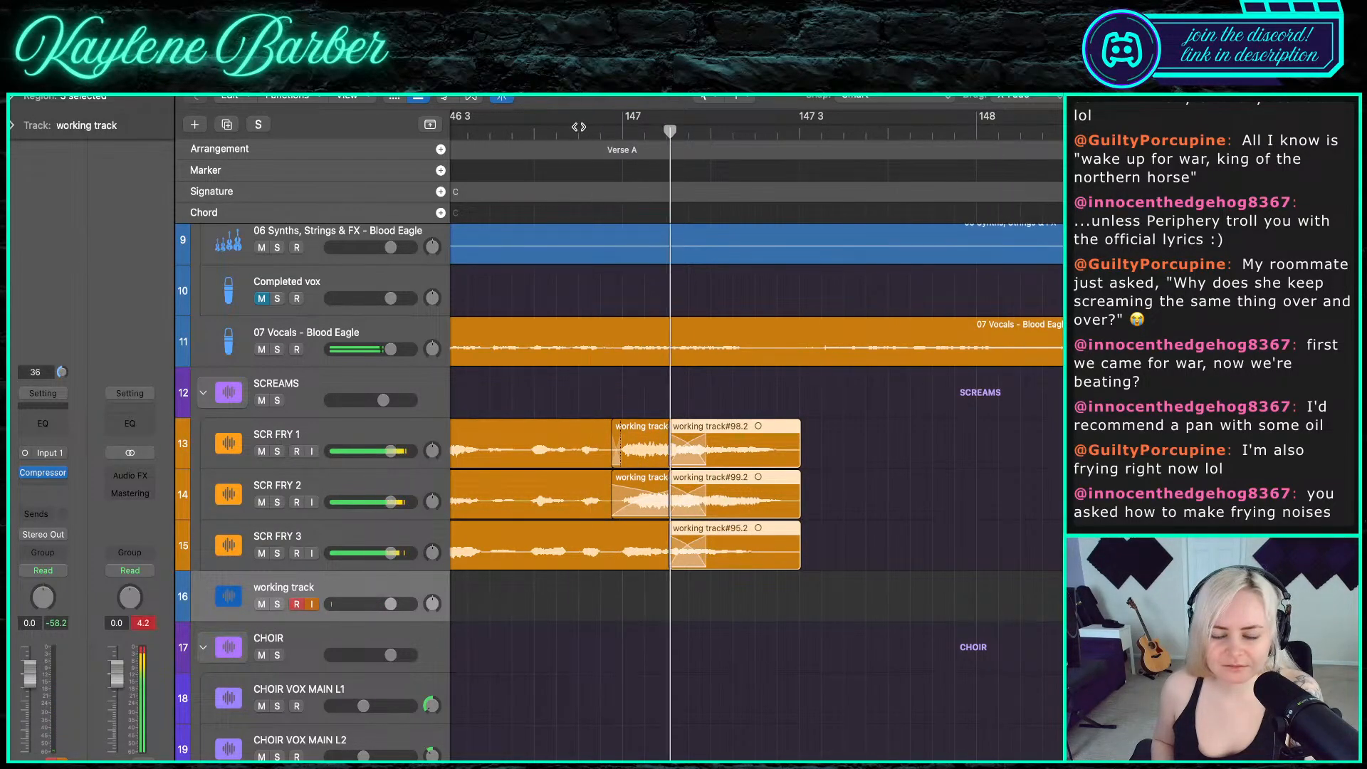
click(526, 131)
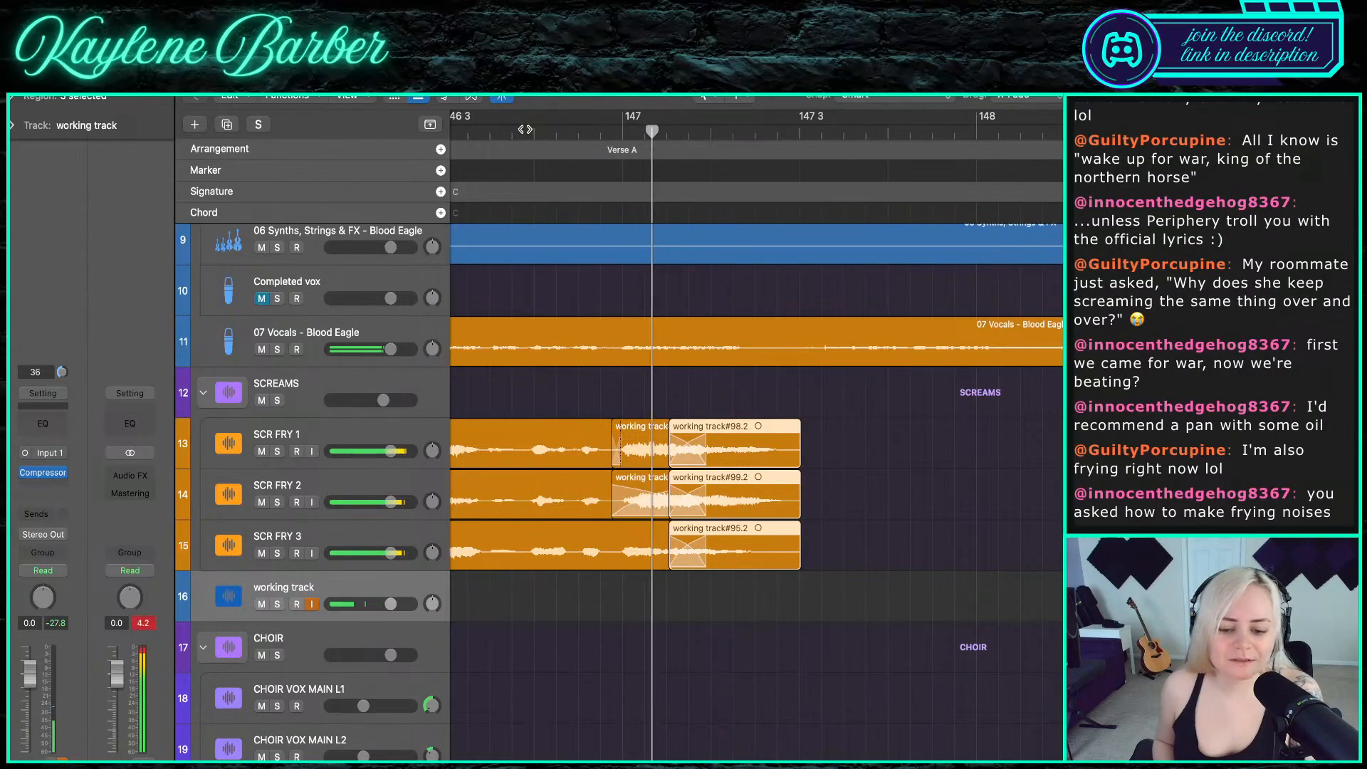
click(853, 441)
key(super+Left)
key(super+Left)
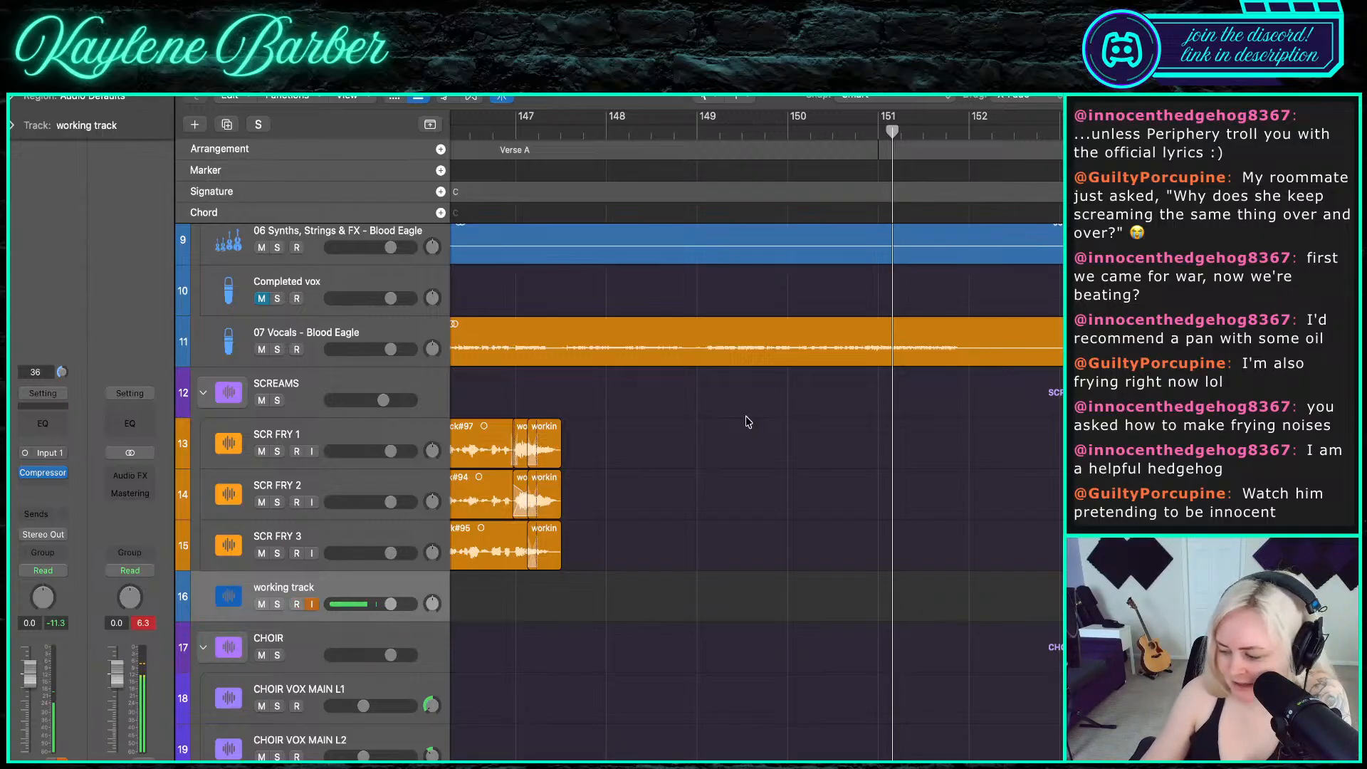
- Listen from about bar 146.7 on into the unrecorded vocals, and return to about bar 147.7
scroll(657, 347, left, 3)
click(545, 133)
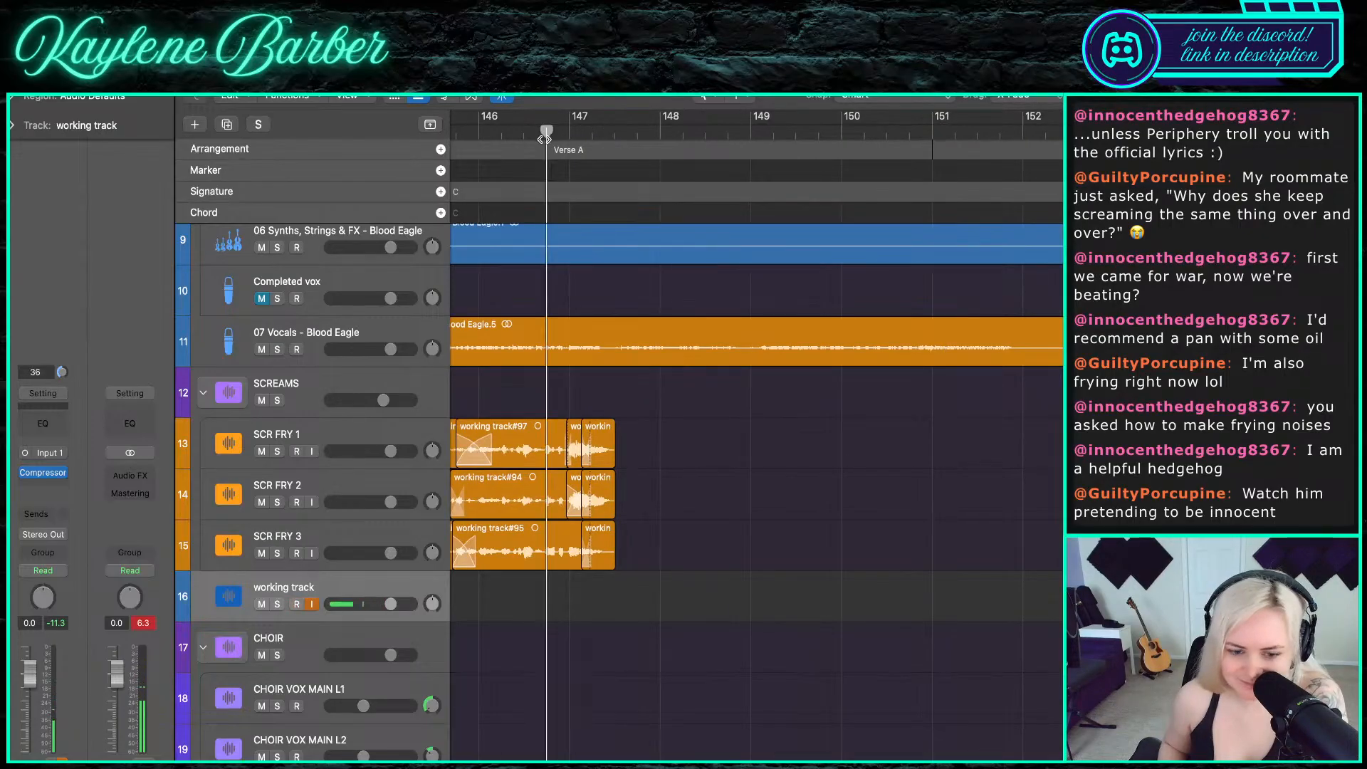
key(space)
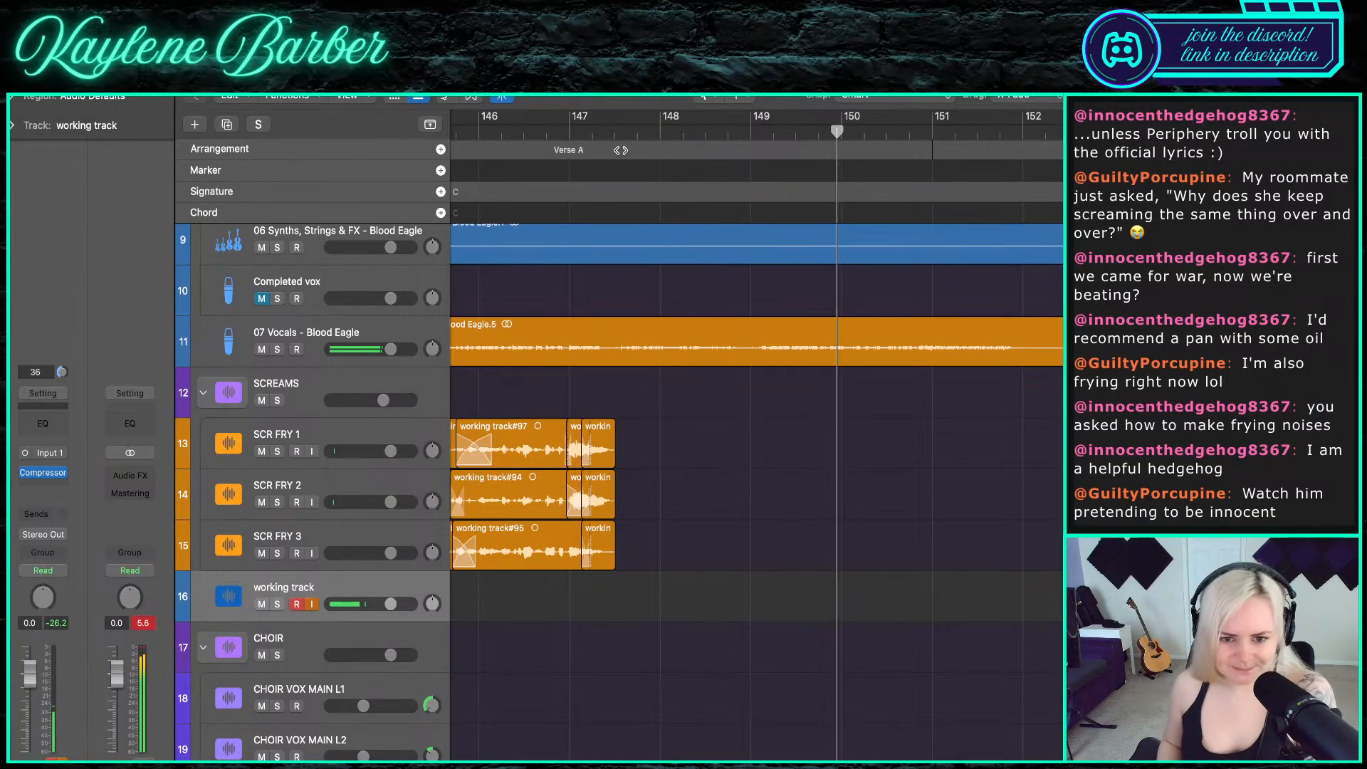
click(638, 131)
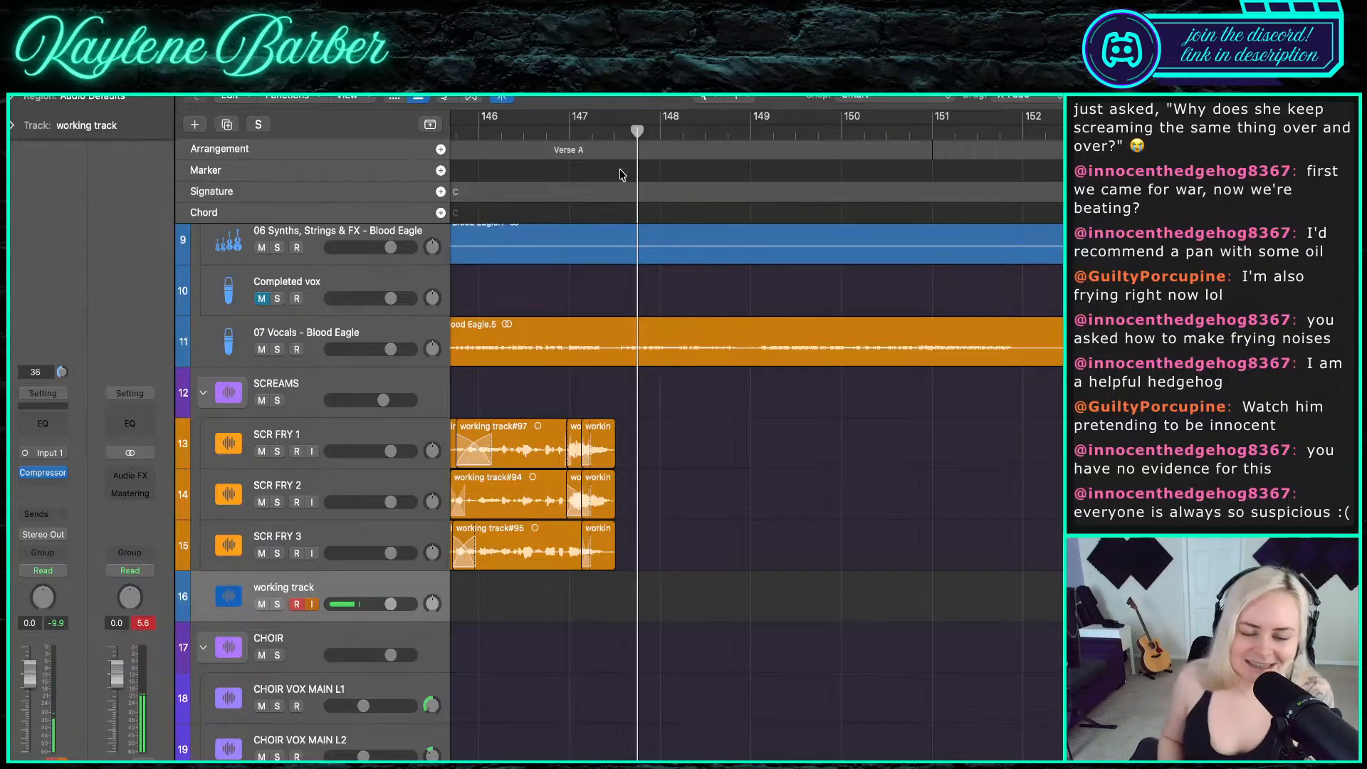
- Play back the screams from about bar 146 on past bar 151, and replay the guide vocals from about bar 149
scroll(598, 178, left, 5)
scroll(588, 179, left, 3)
scroll(588, 179, down, 5)
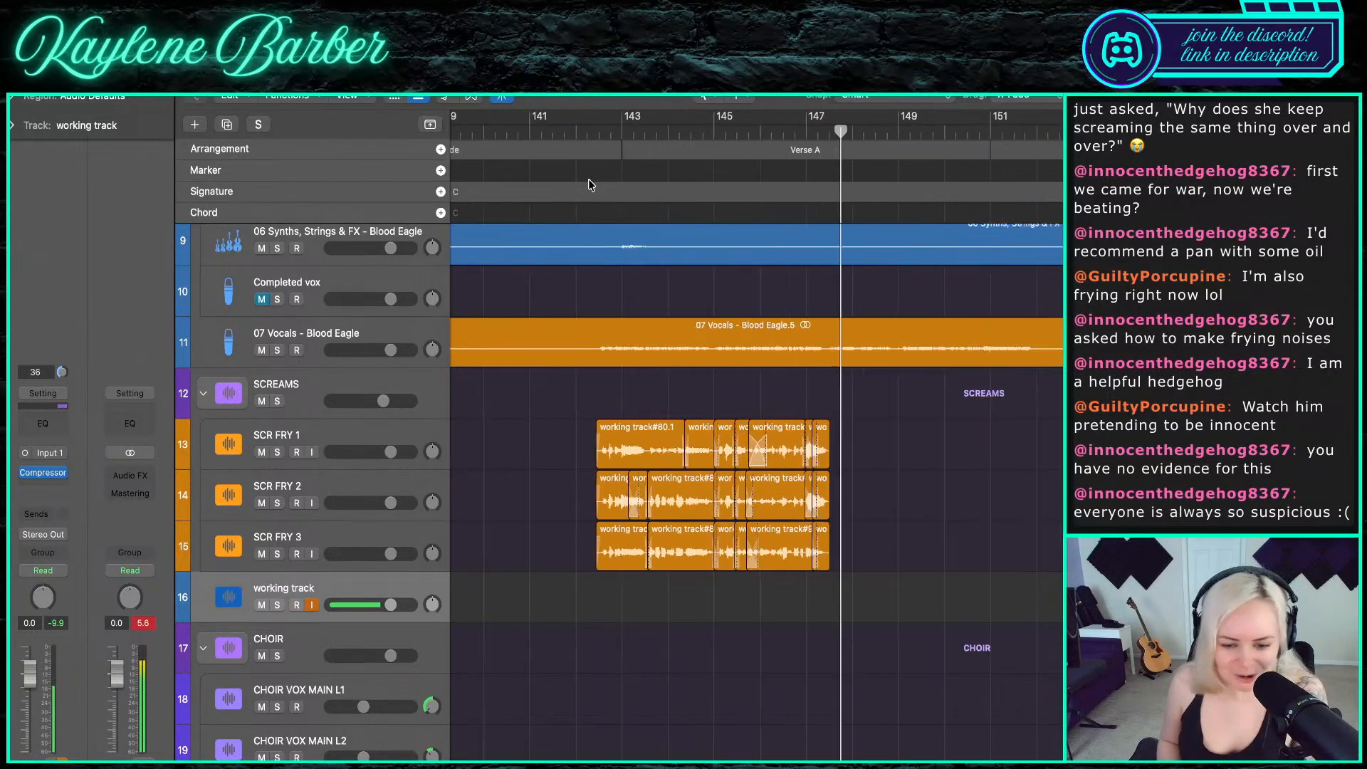
click(757, 131)
key(space)
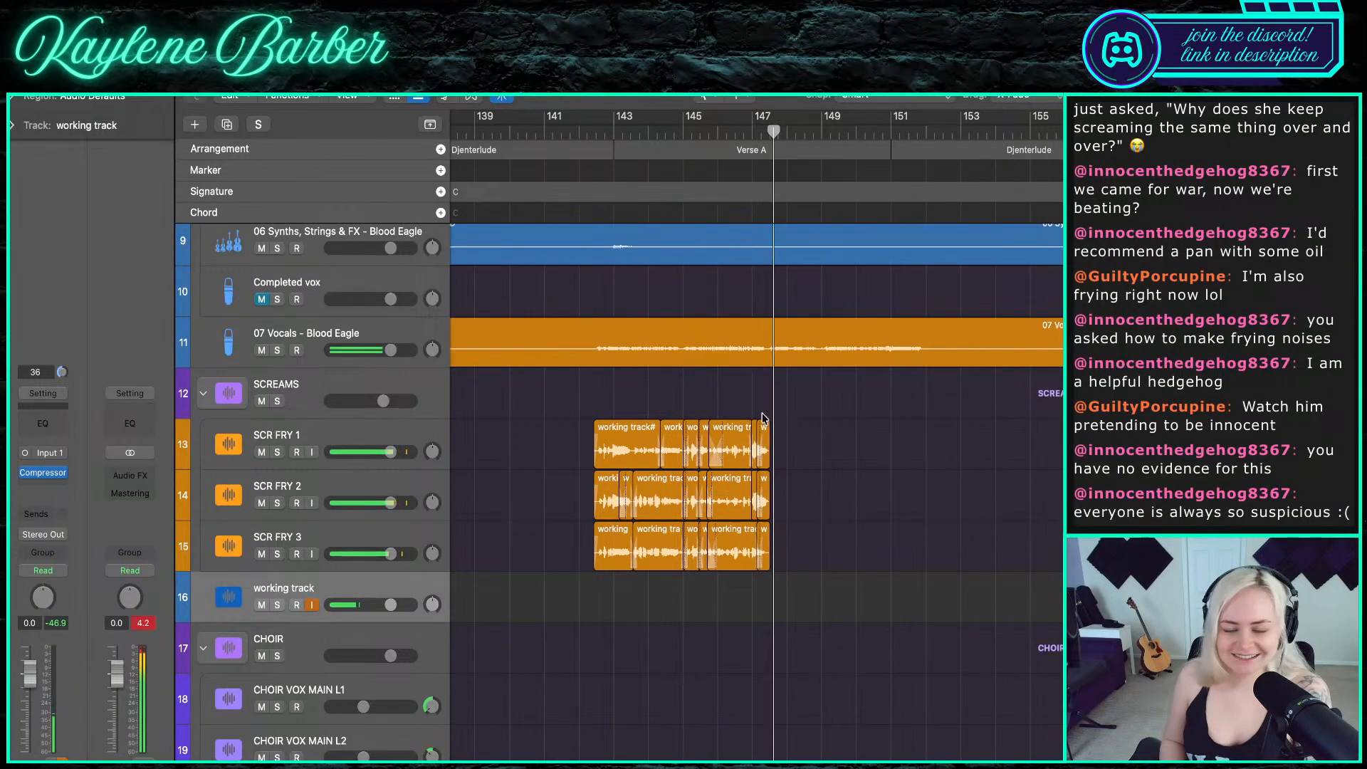
scroll(762, 417, up, 3)
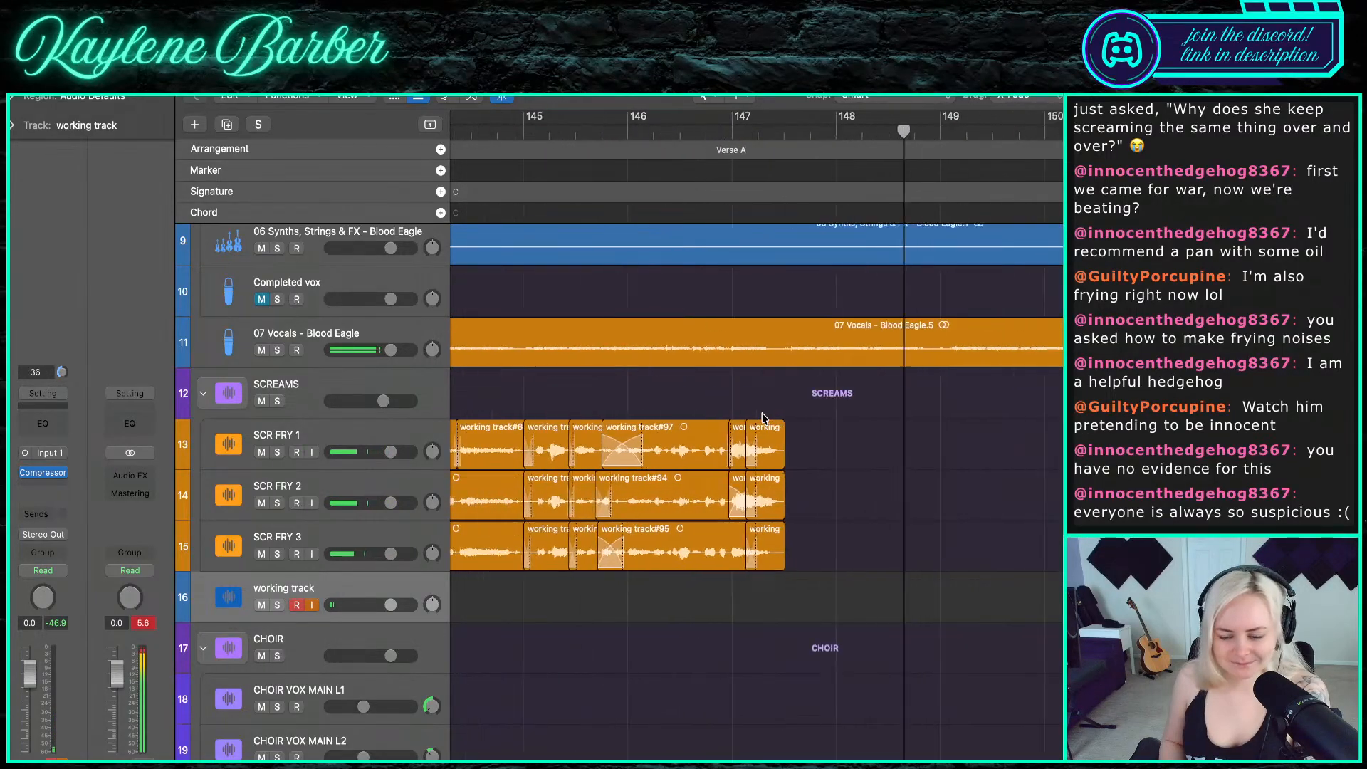
scroll(762, 418, down, 10)
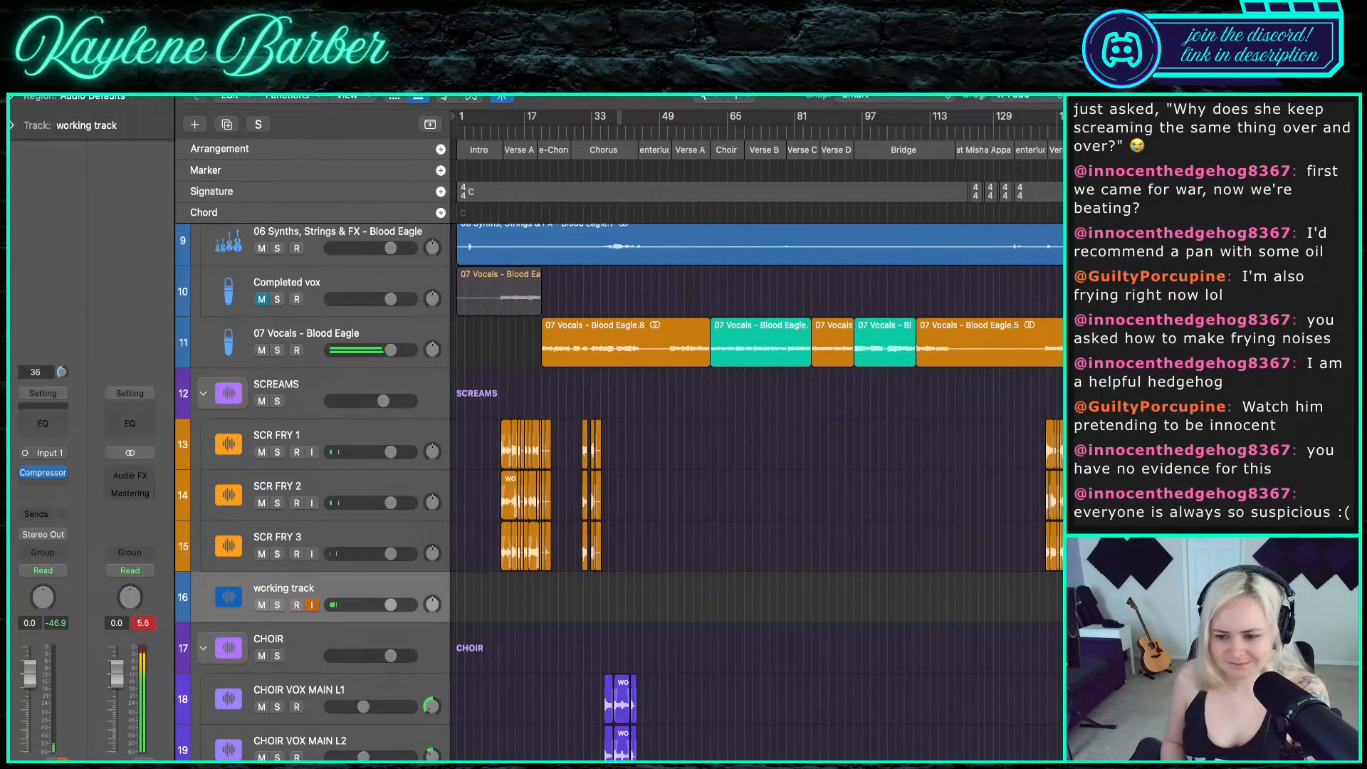
scroll(1032, 455, up, 10)
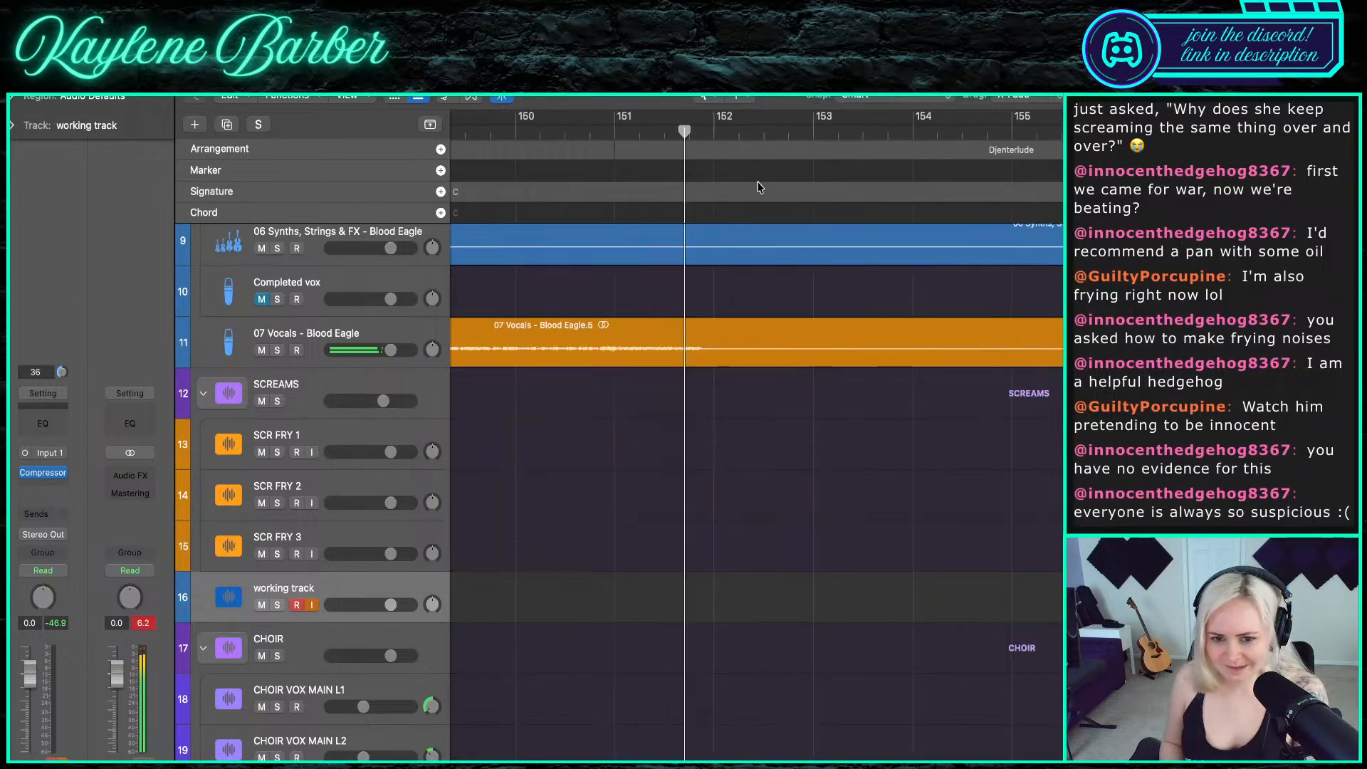
scroll(759, 186, left, 6)
click(804, 134)
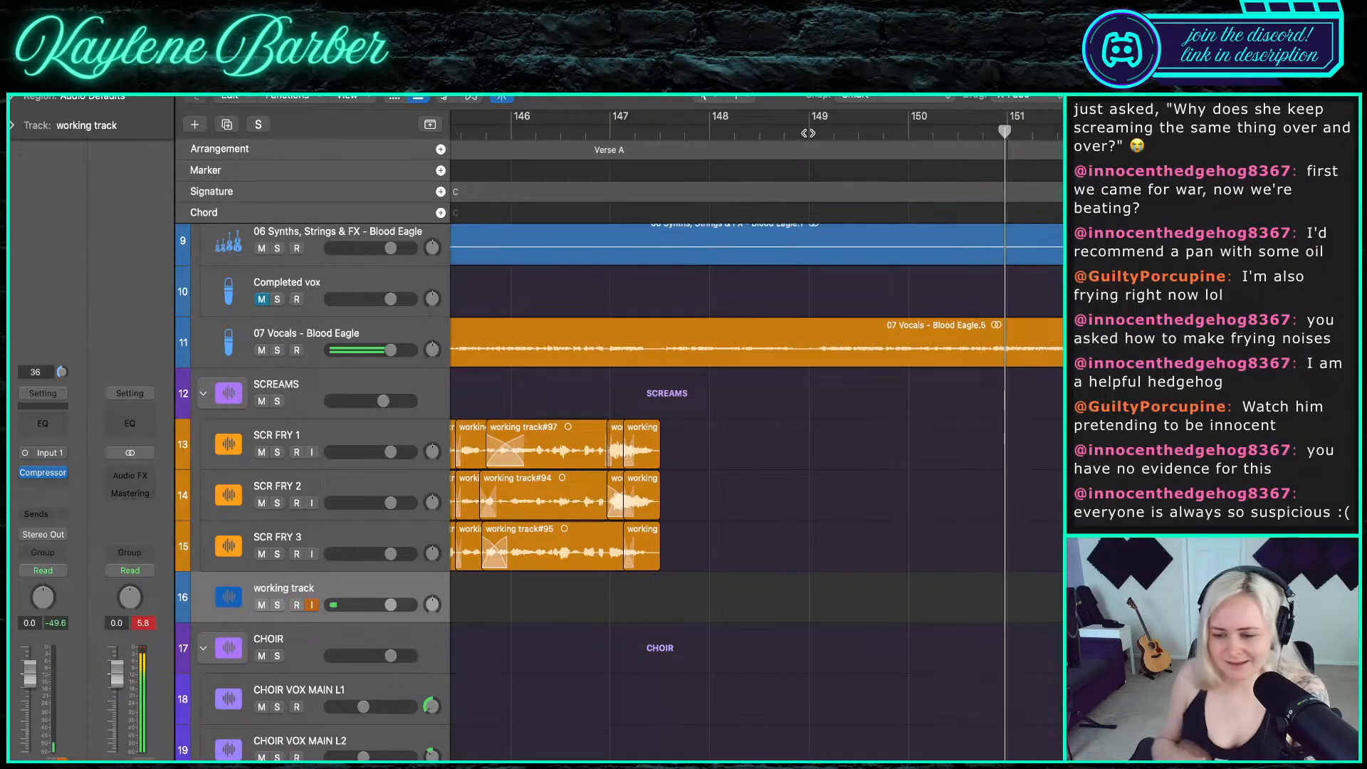
key(r)
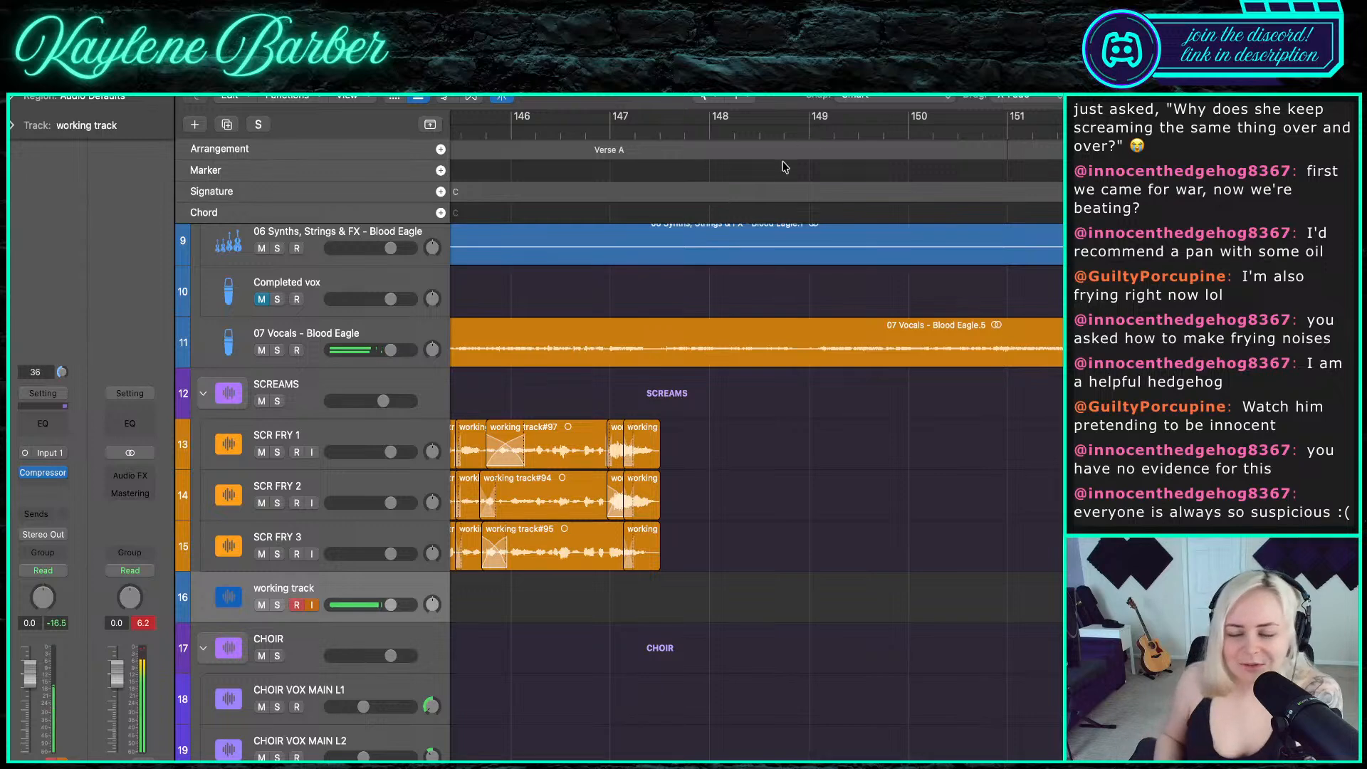
- Listen to the next vocal line from about bars 147.3 and 147.5
click(653, 129)
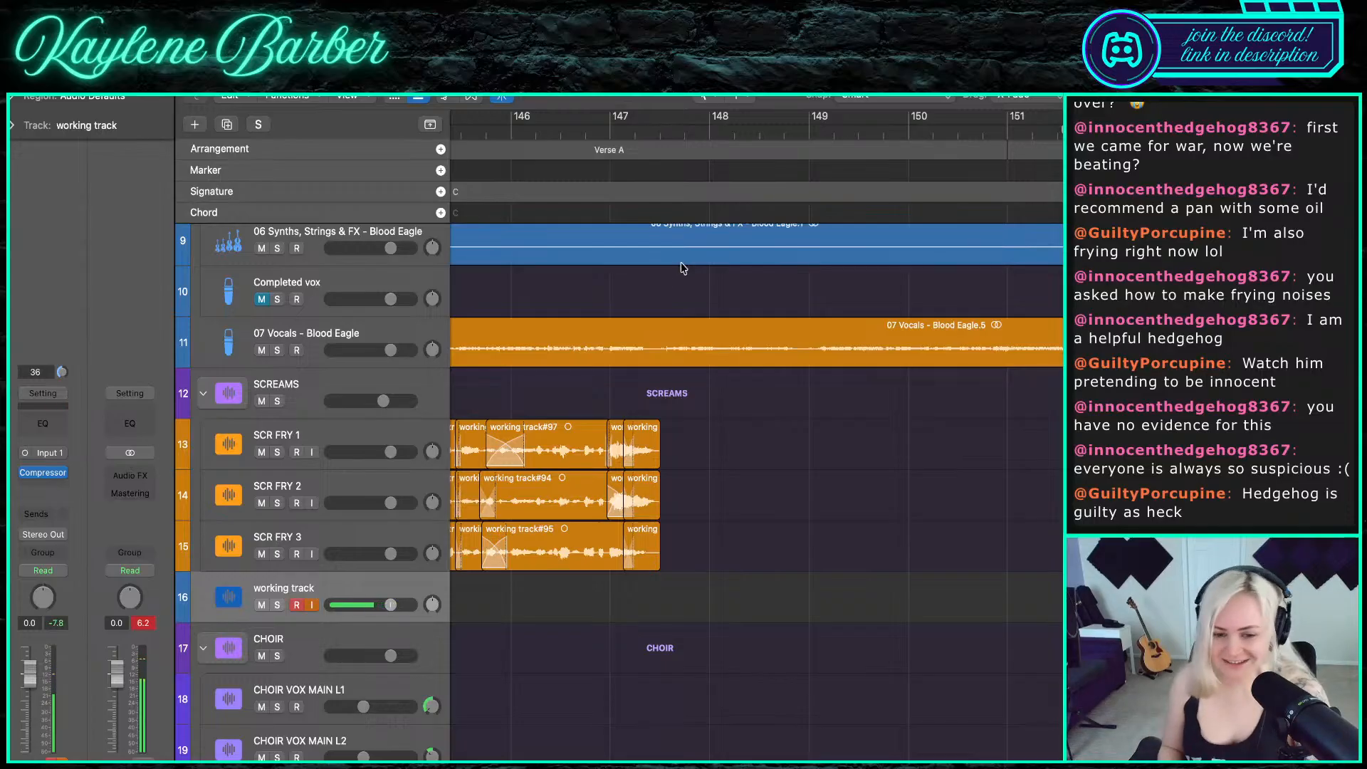
click(622, 128)
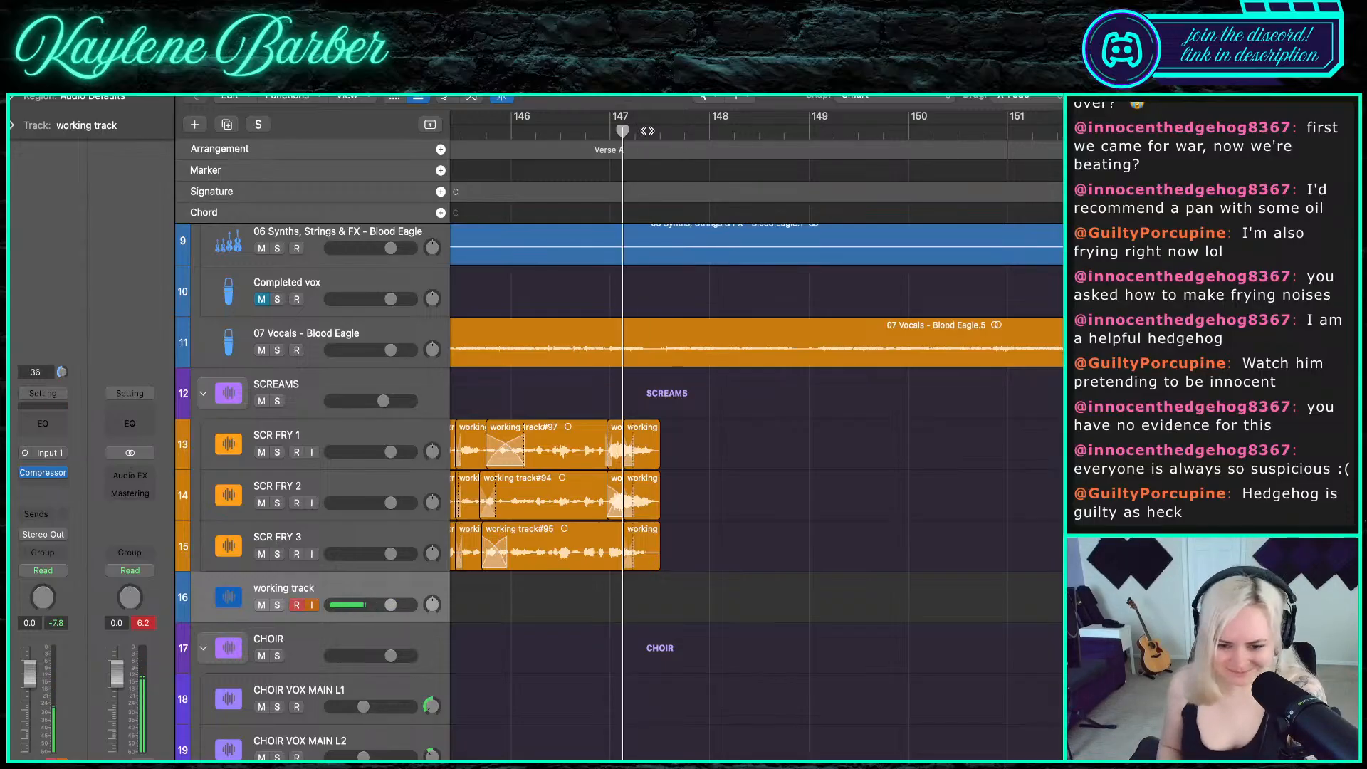
click(646, 129)
key(space)
scroll(630, 371, up, 5)
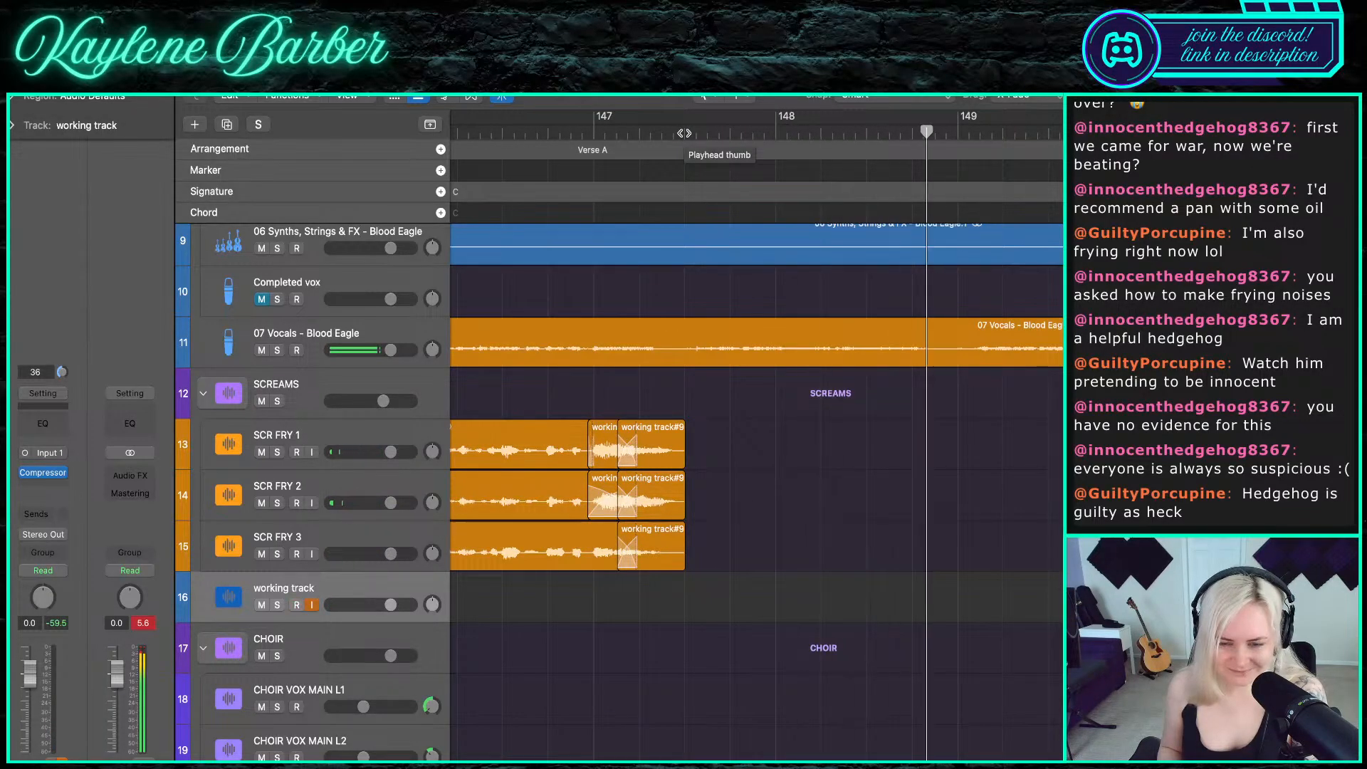
click(683, 134)
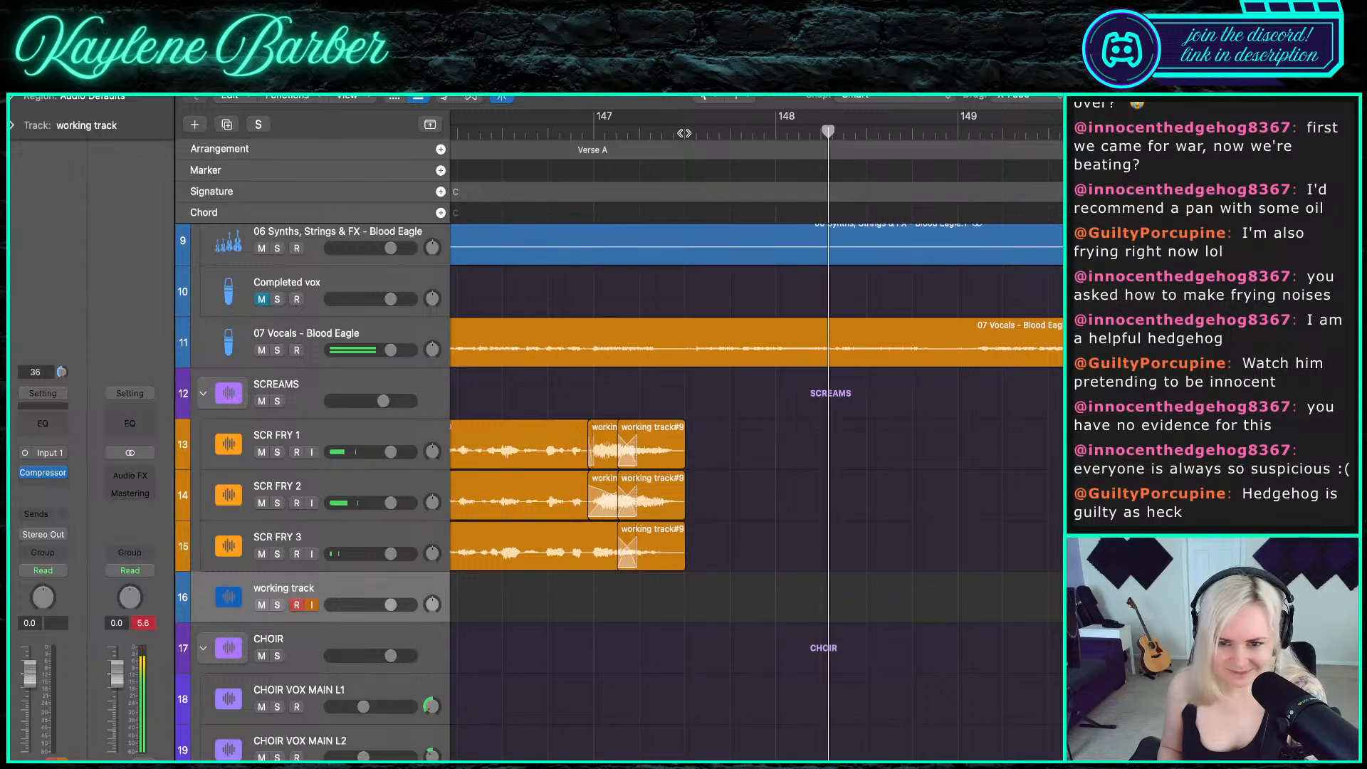
key(space)
- Record a scream take on the working track from about bar 147.5 and delete it
click(685, 133)
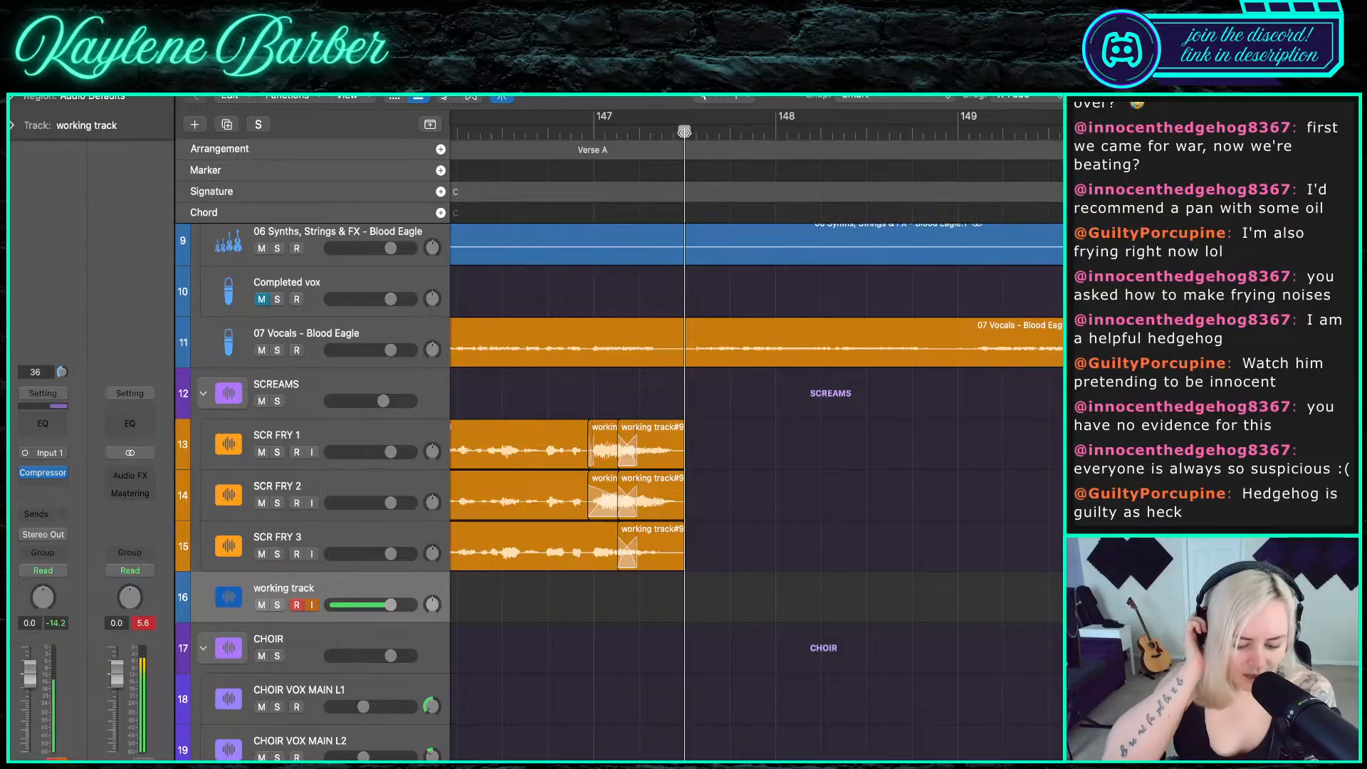
key(r)
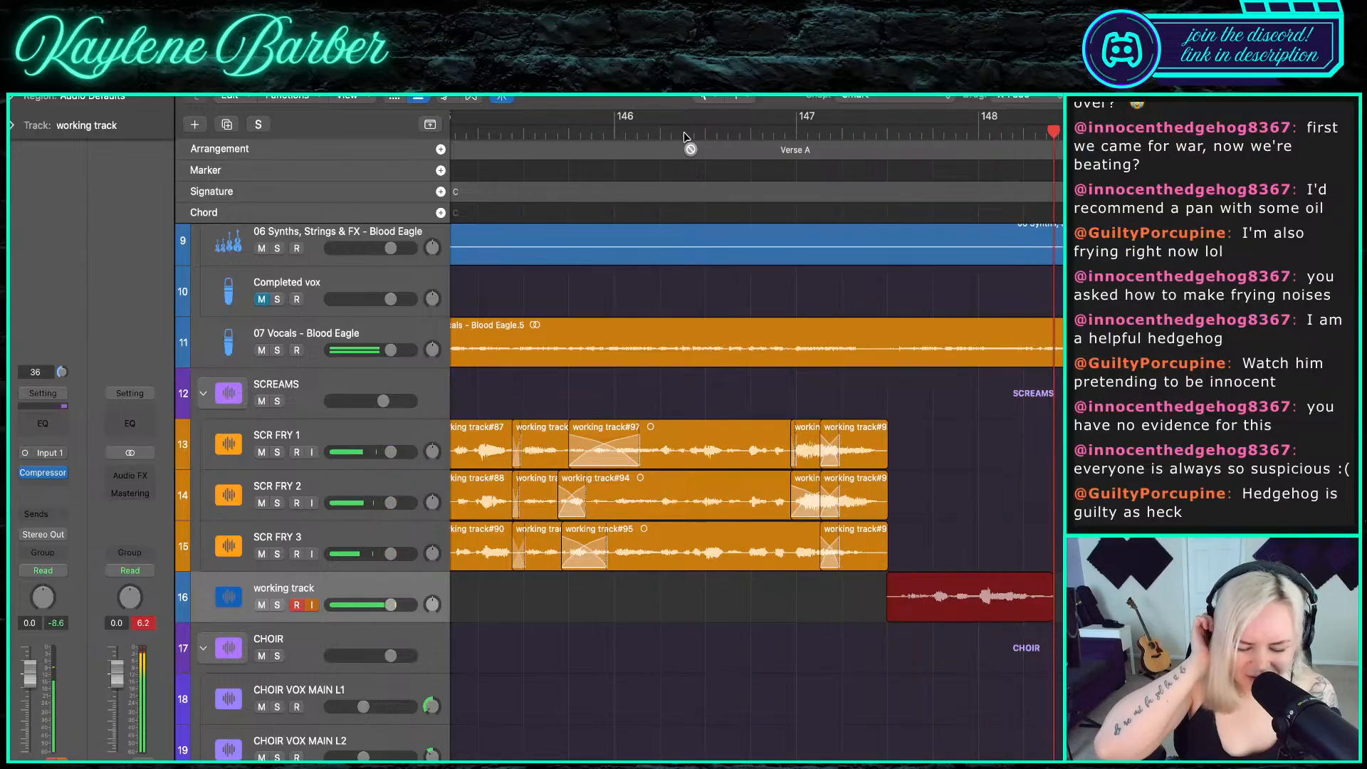
key(space)
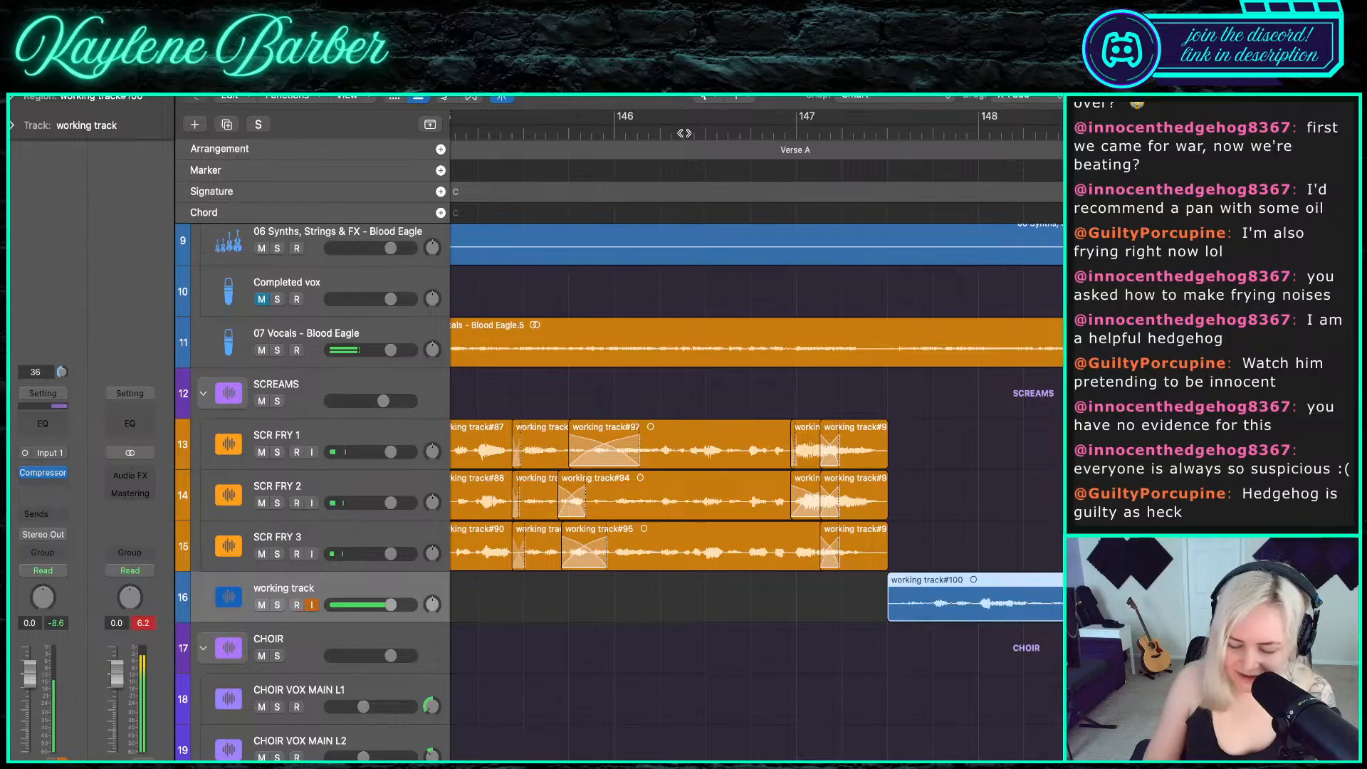
key(Delete)
- Record a scream take on the working track from about bar 147.5 to 149.1 and move it up to SCR FRY 1
click(886, 131)
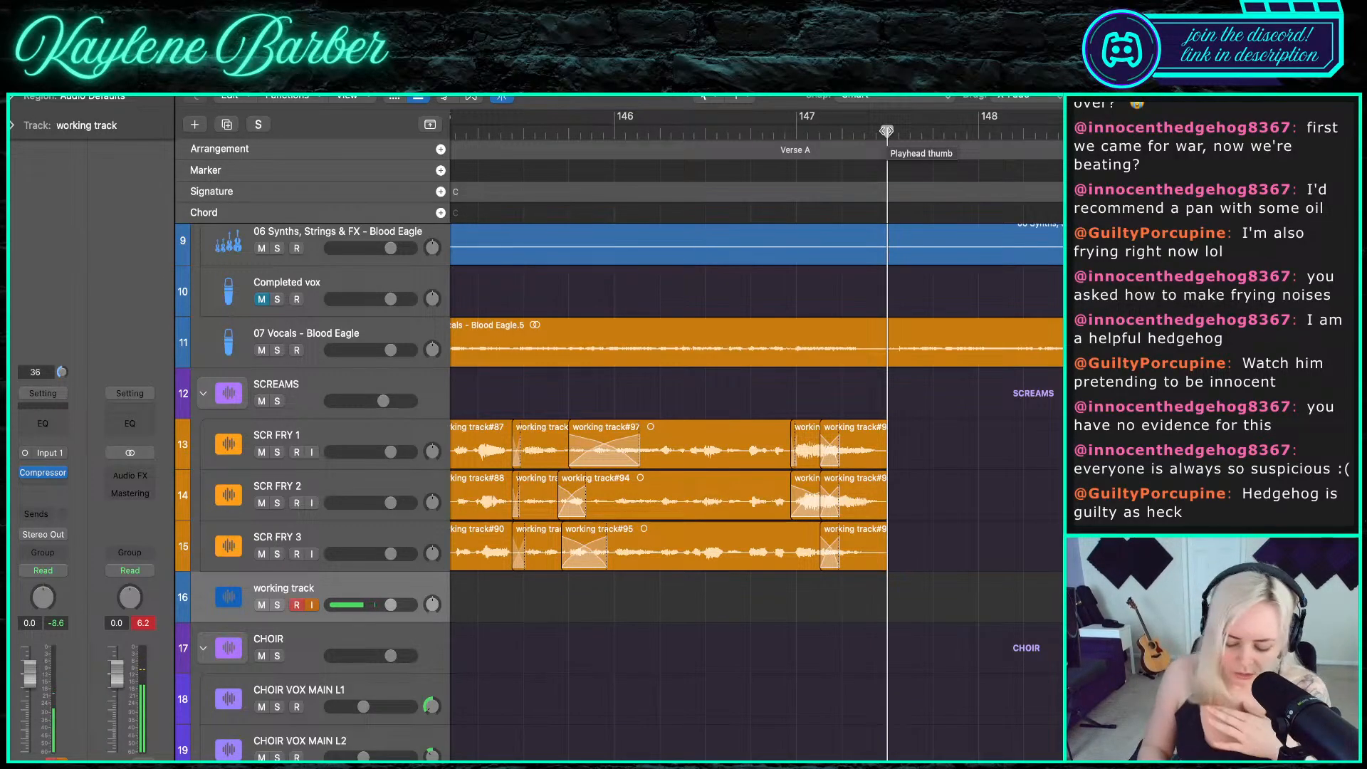
key(r)
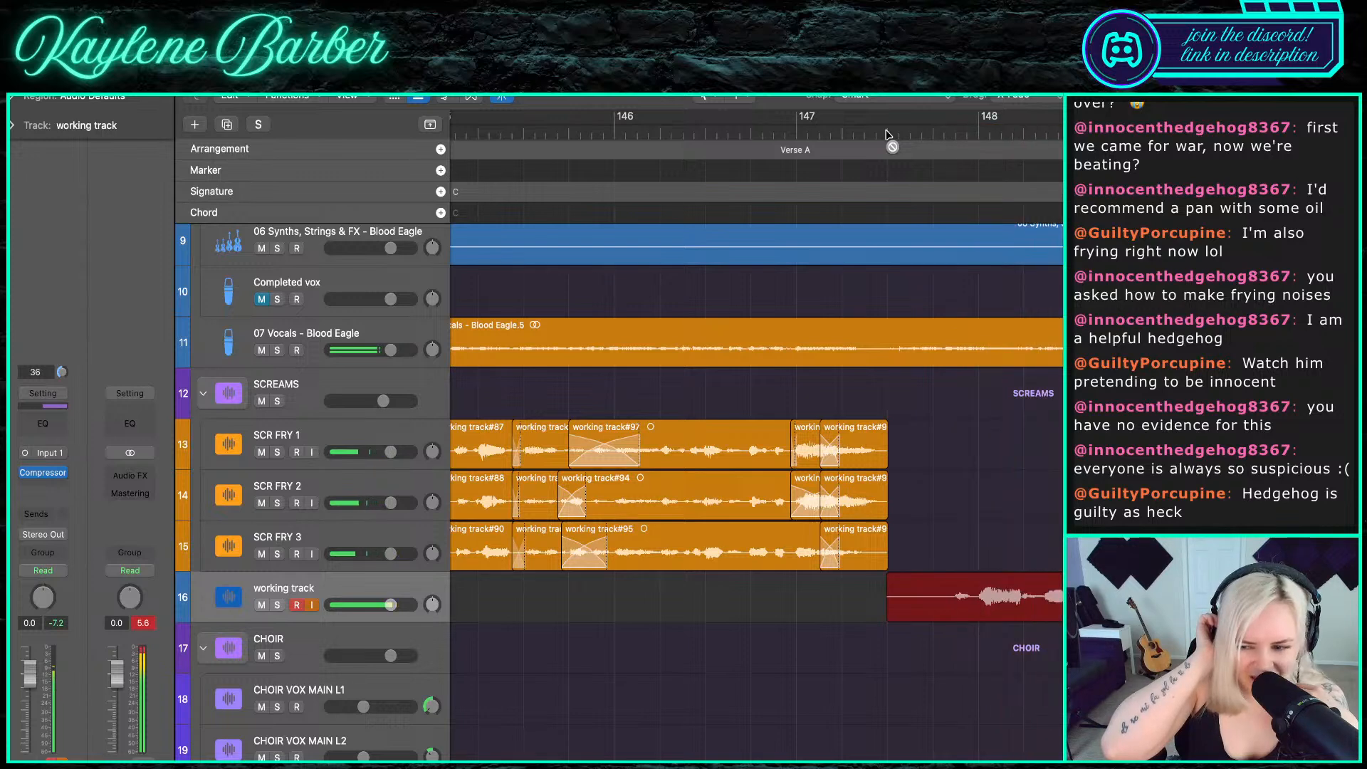
key(space)
scroll(904, 537, left, 5)
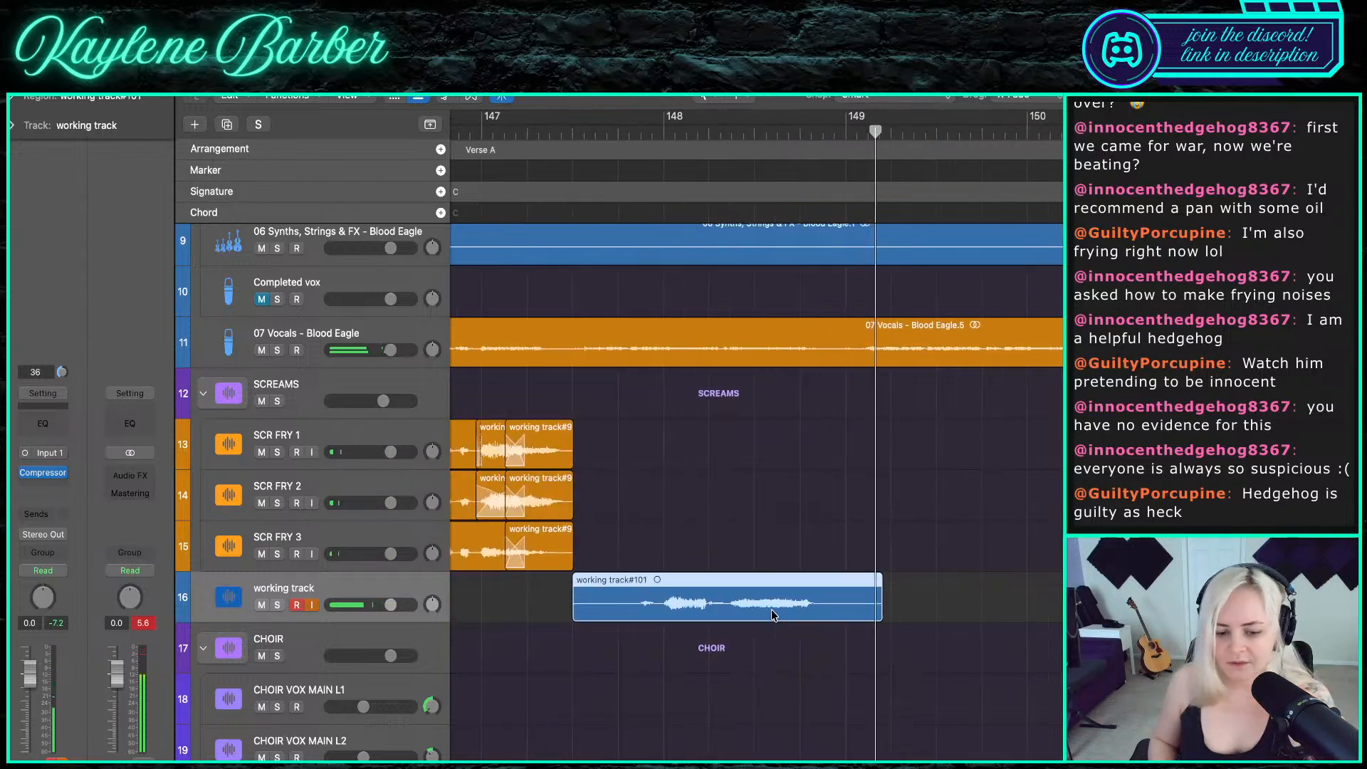
drag(683, 605, 682, 436)
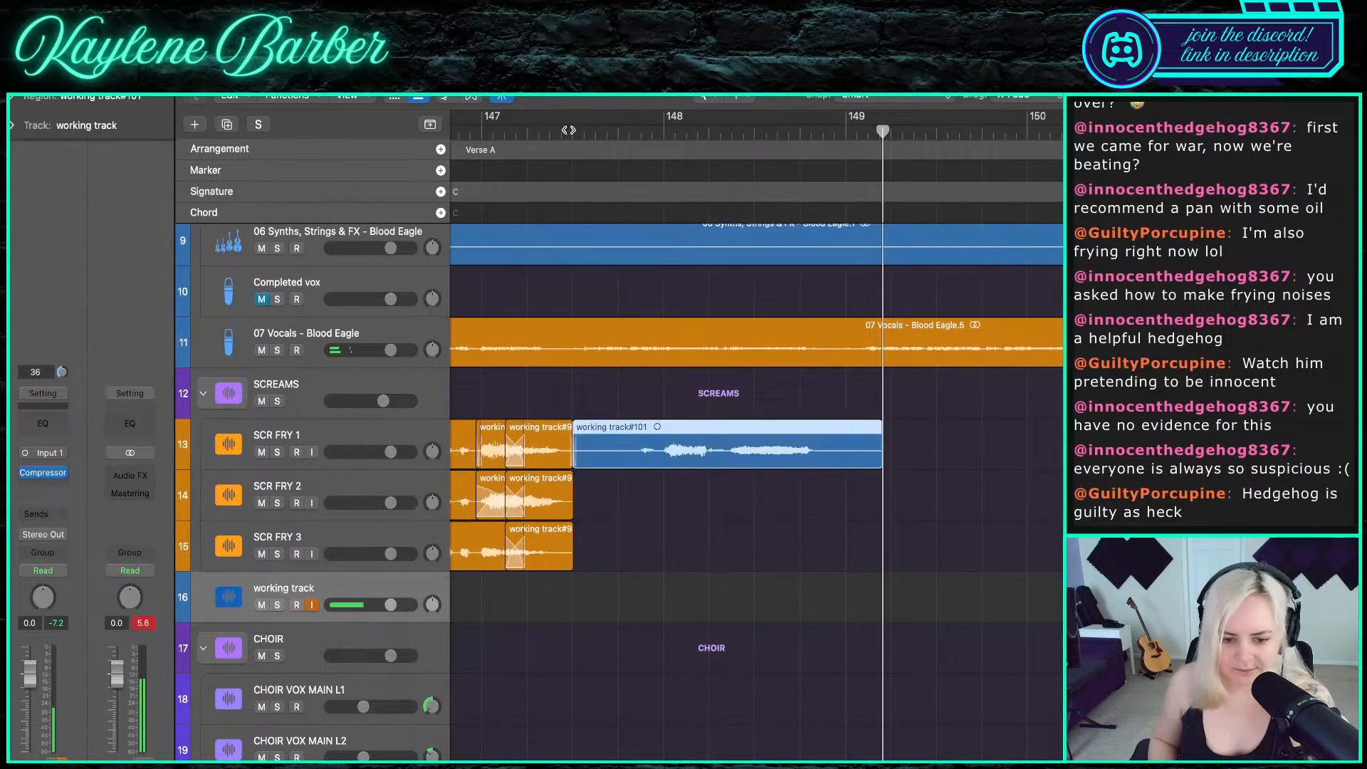
- Record a scream take on the working track from about bar 147.5 and move it up to SCR FRY 2
click(572, 133)
key(r)
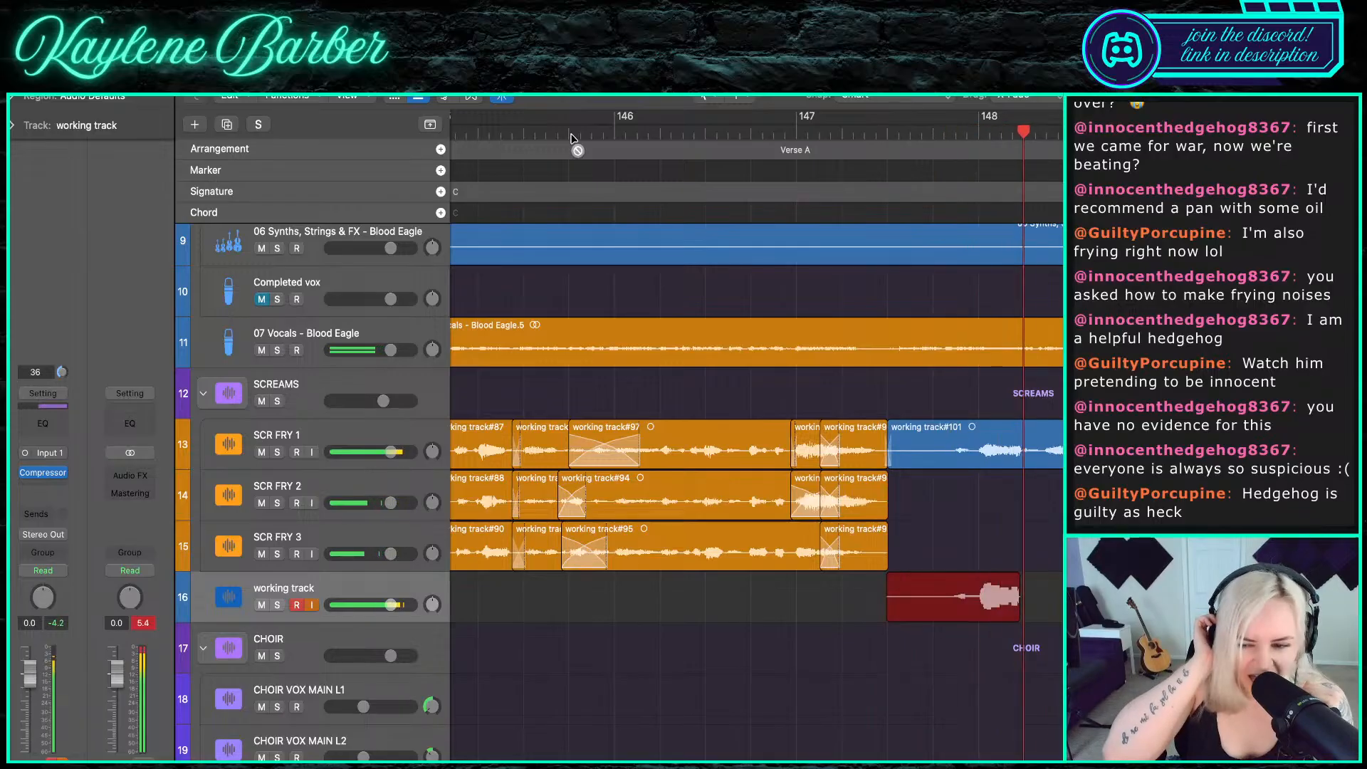
key(space)
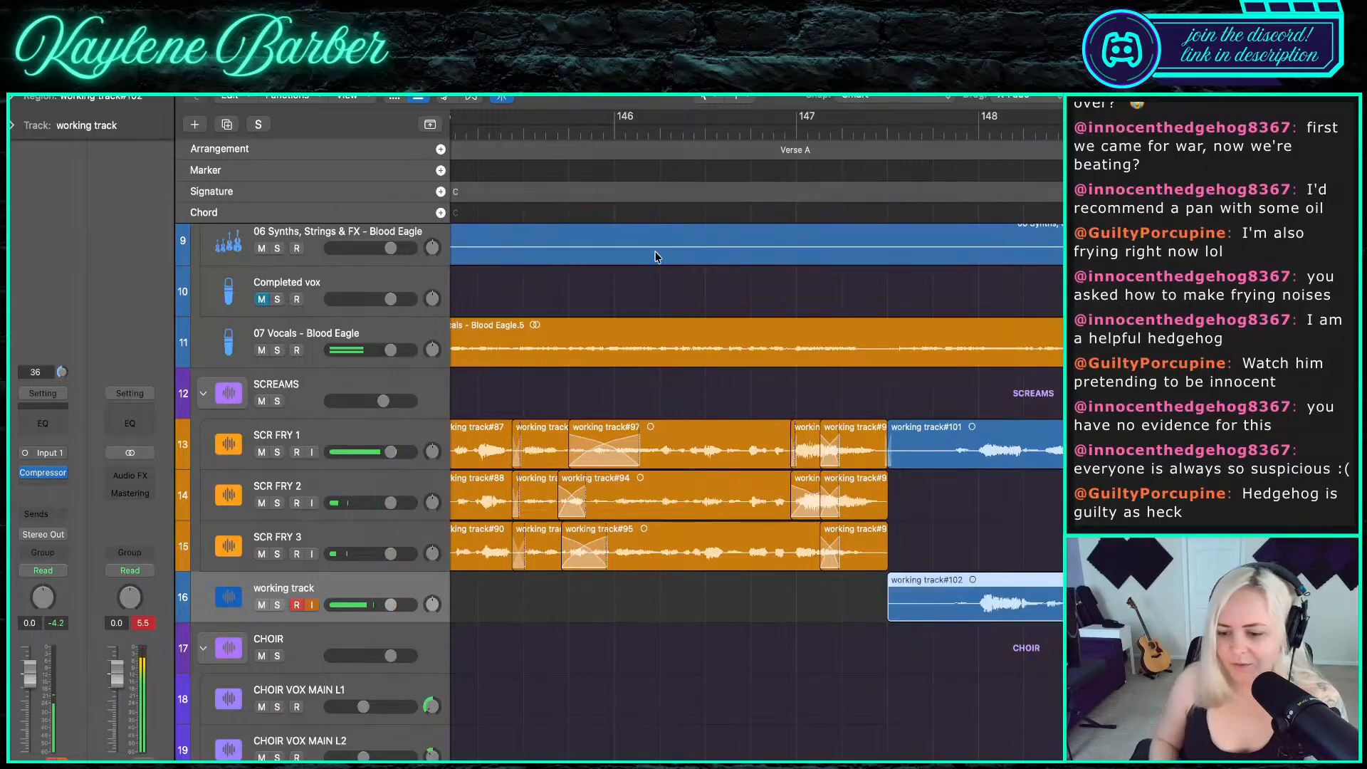
drag(1090, 614, 991, 498)
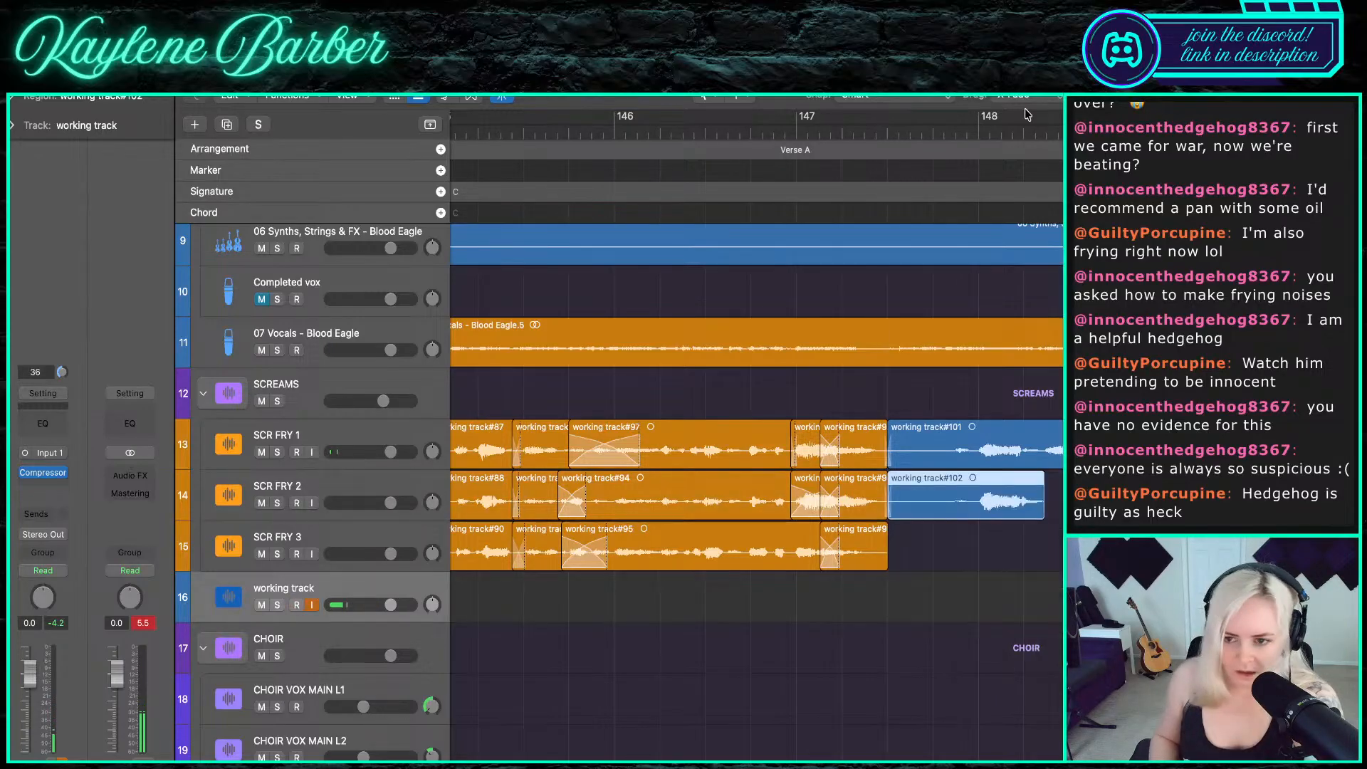
- Record another scream take on the working track from about bar 147.5 and move it up to SCR FRY 3
click(976, 133)
click(886, 131)
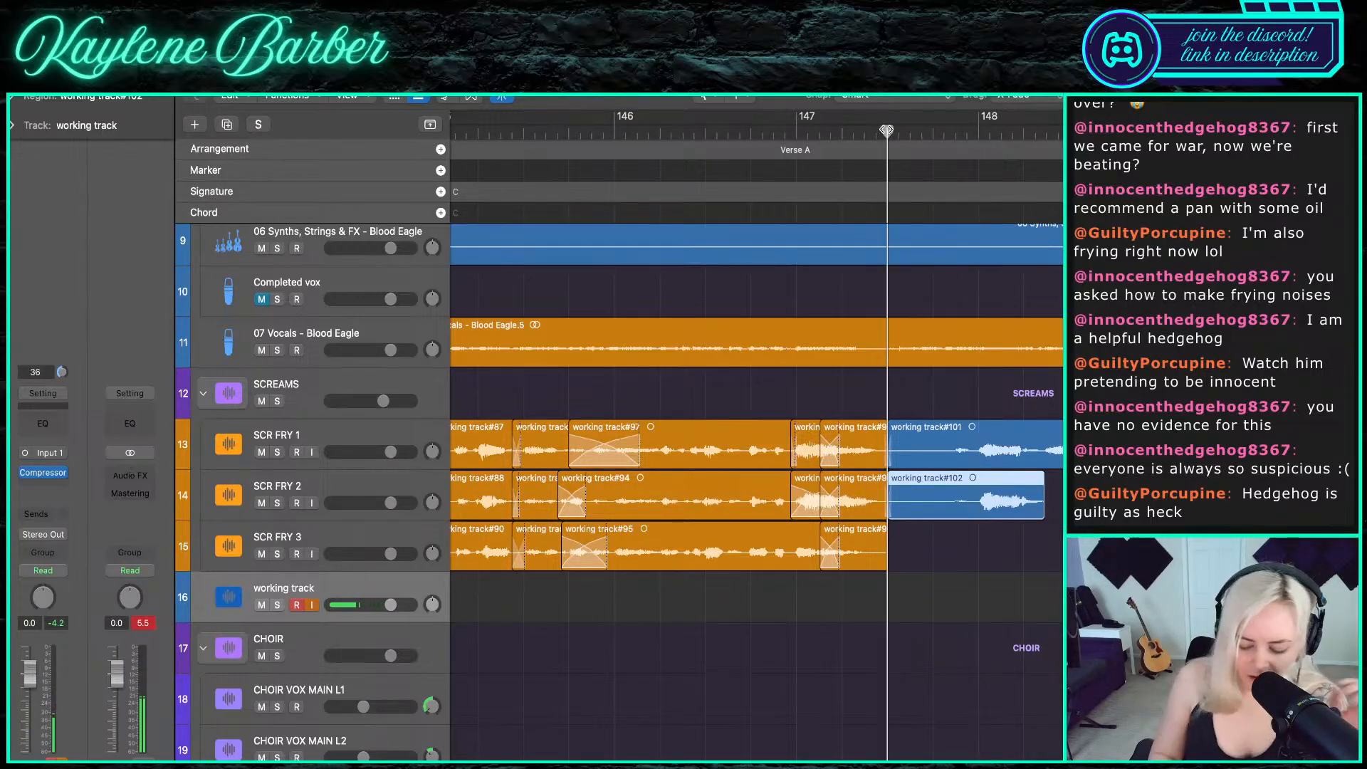
key(space)
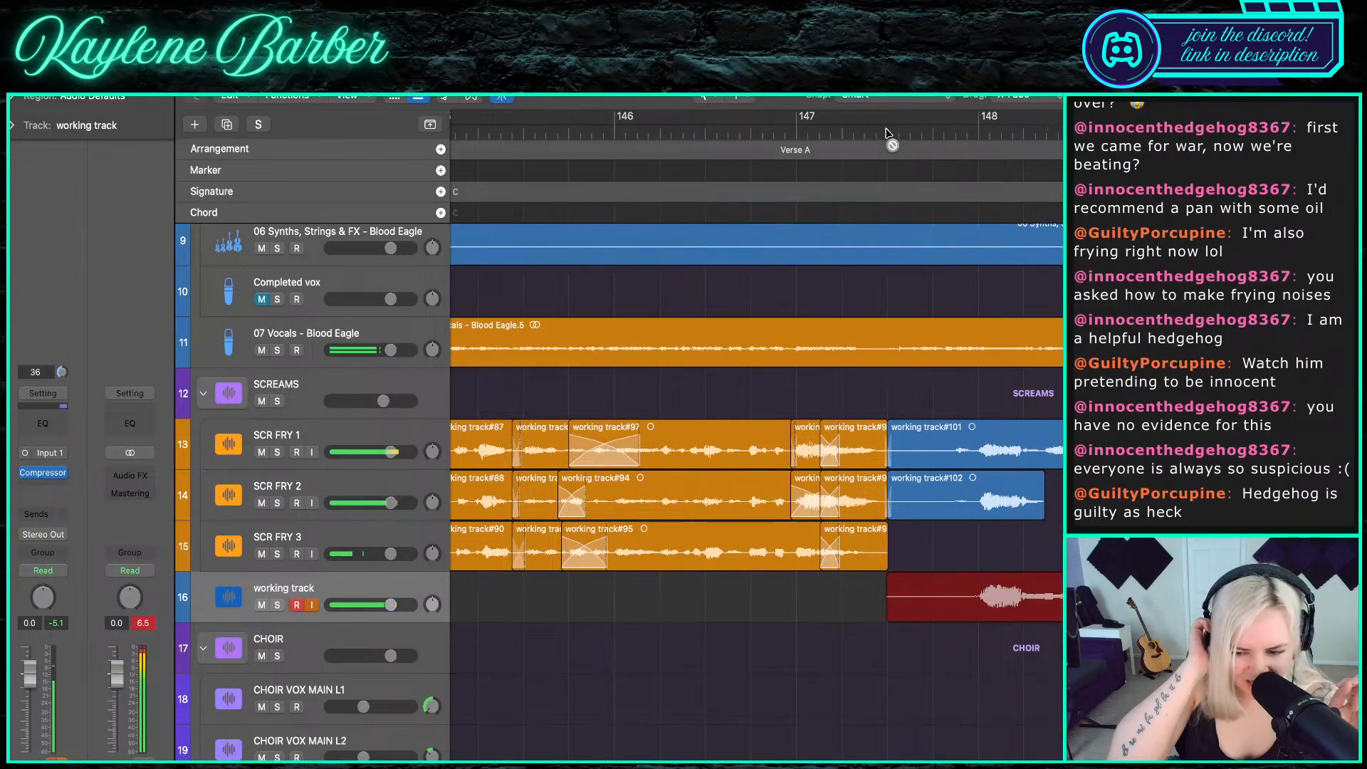
key(space)
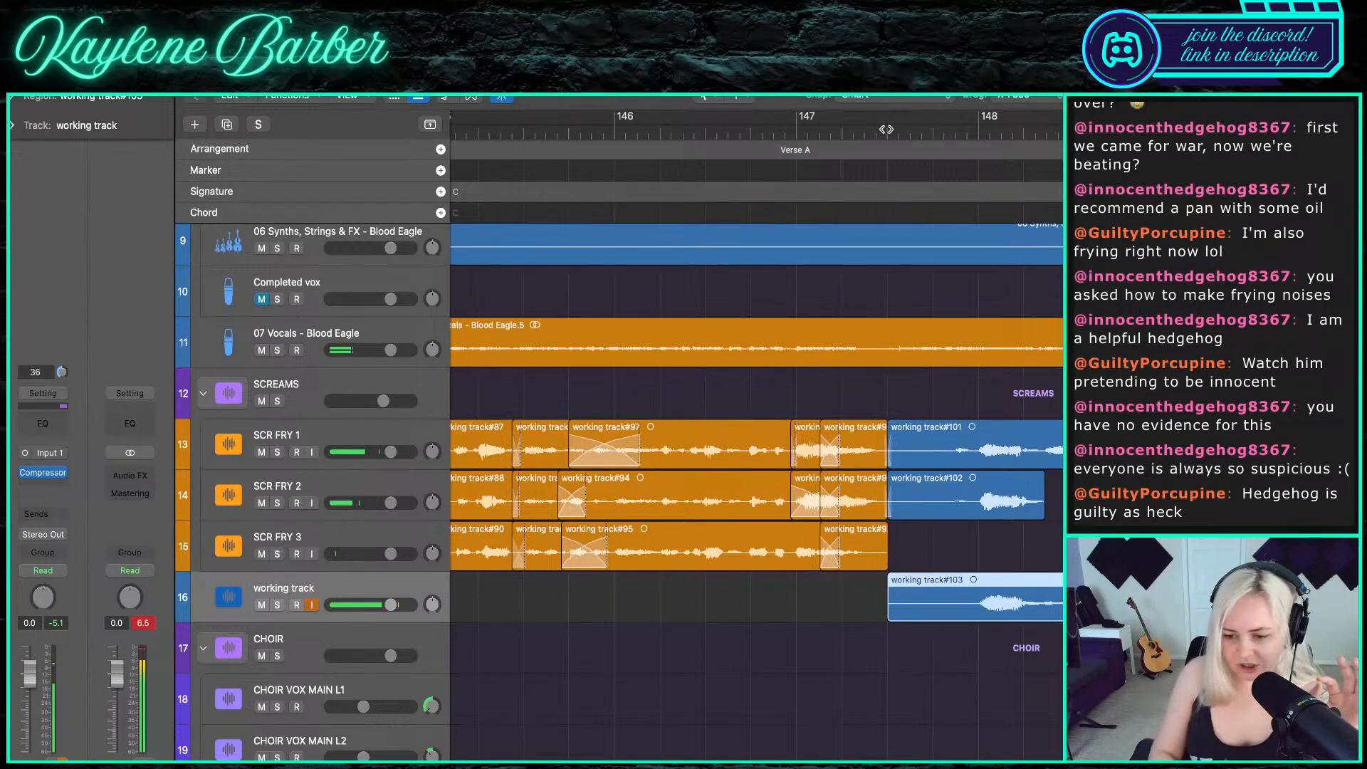
drag(962, 592, 961, 541)
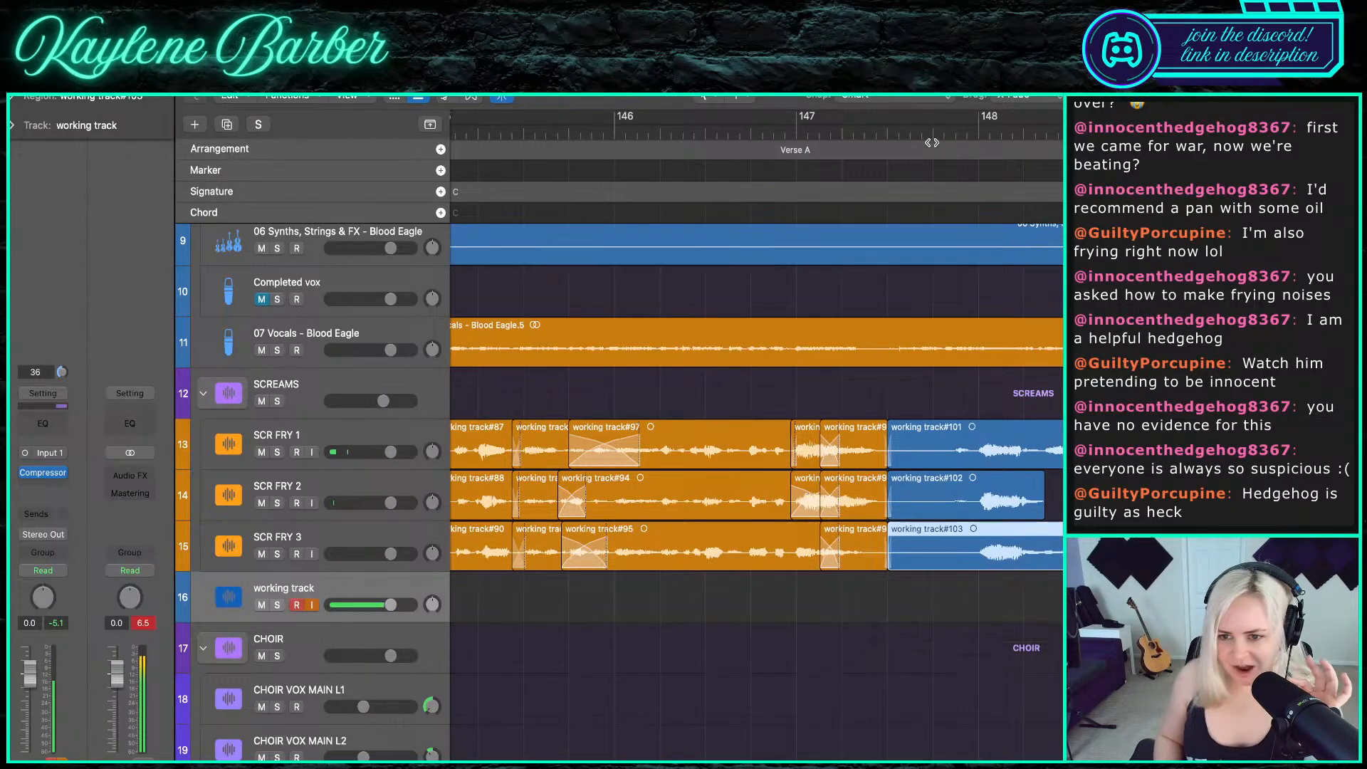
- Record a further scream take, trim off its beginning and place the rest on SCR FRY 3 from about bar 148.3
click(932, 139)
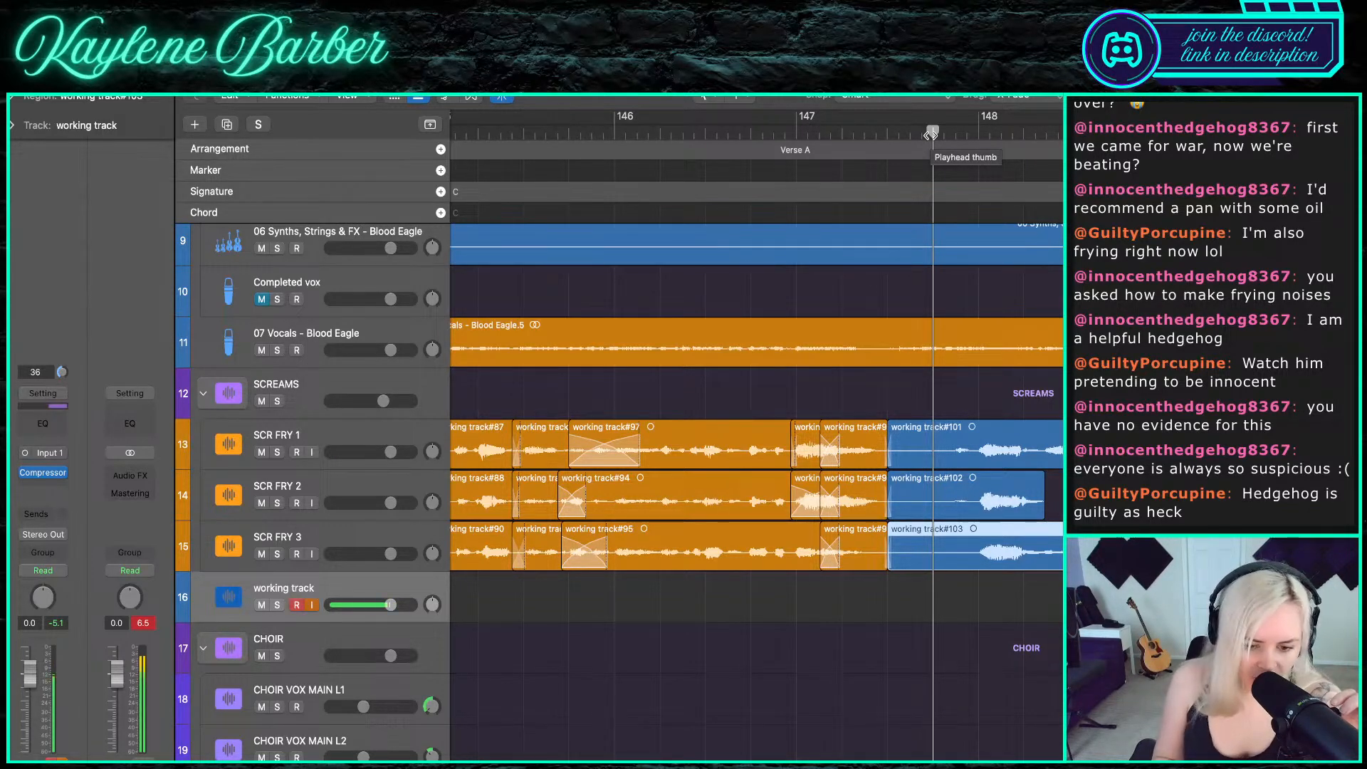
key(r)
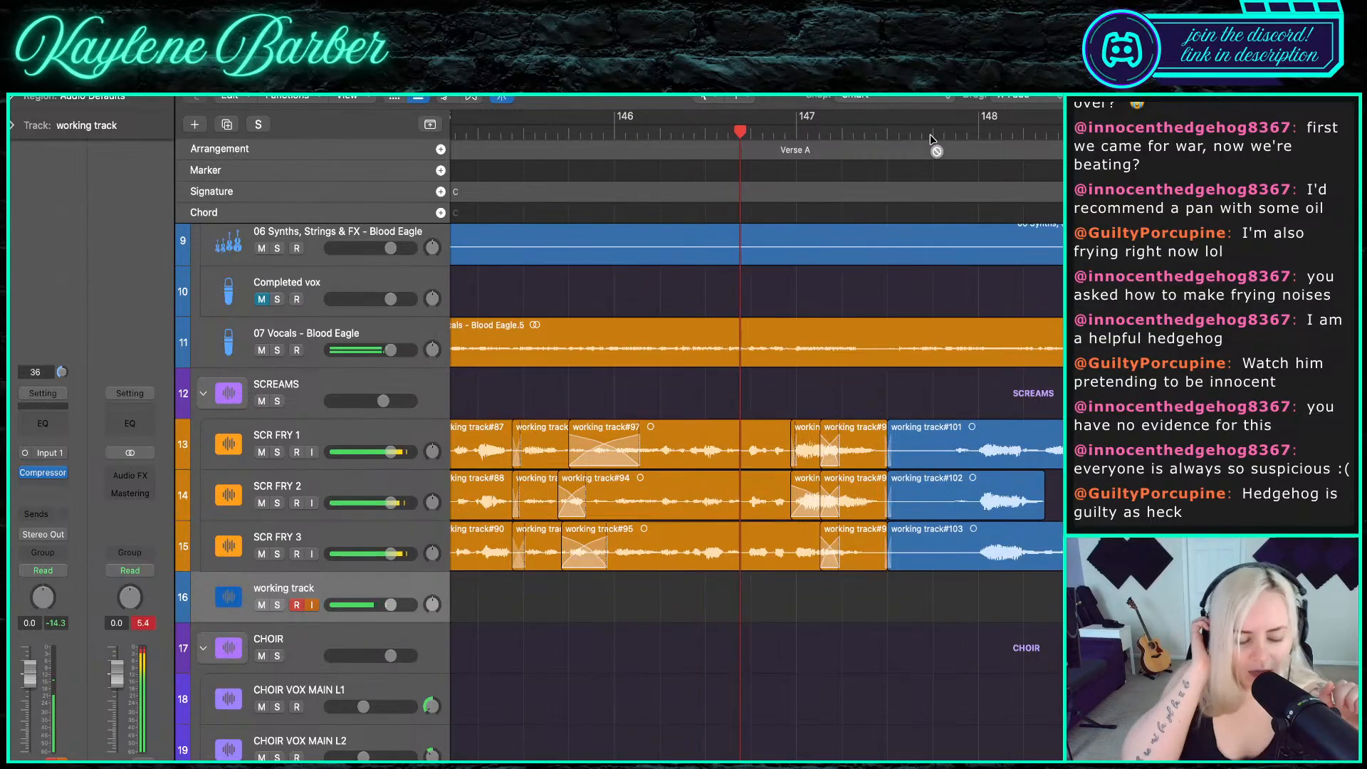
key(space)
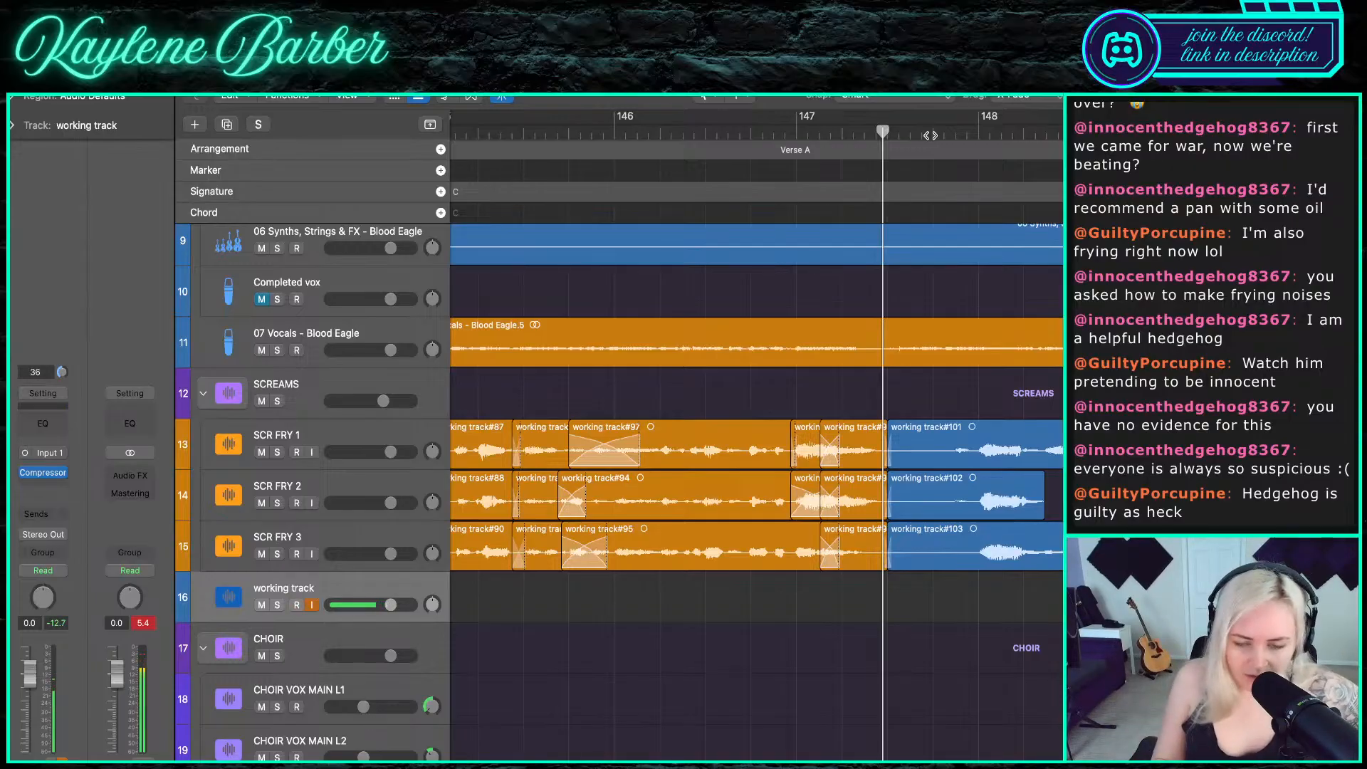
key(r)
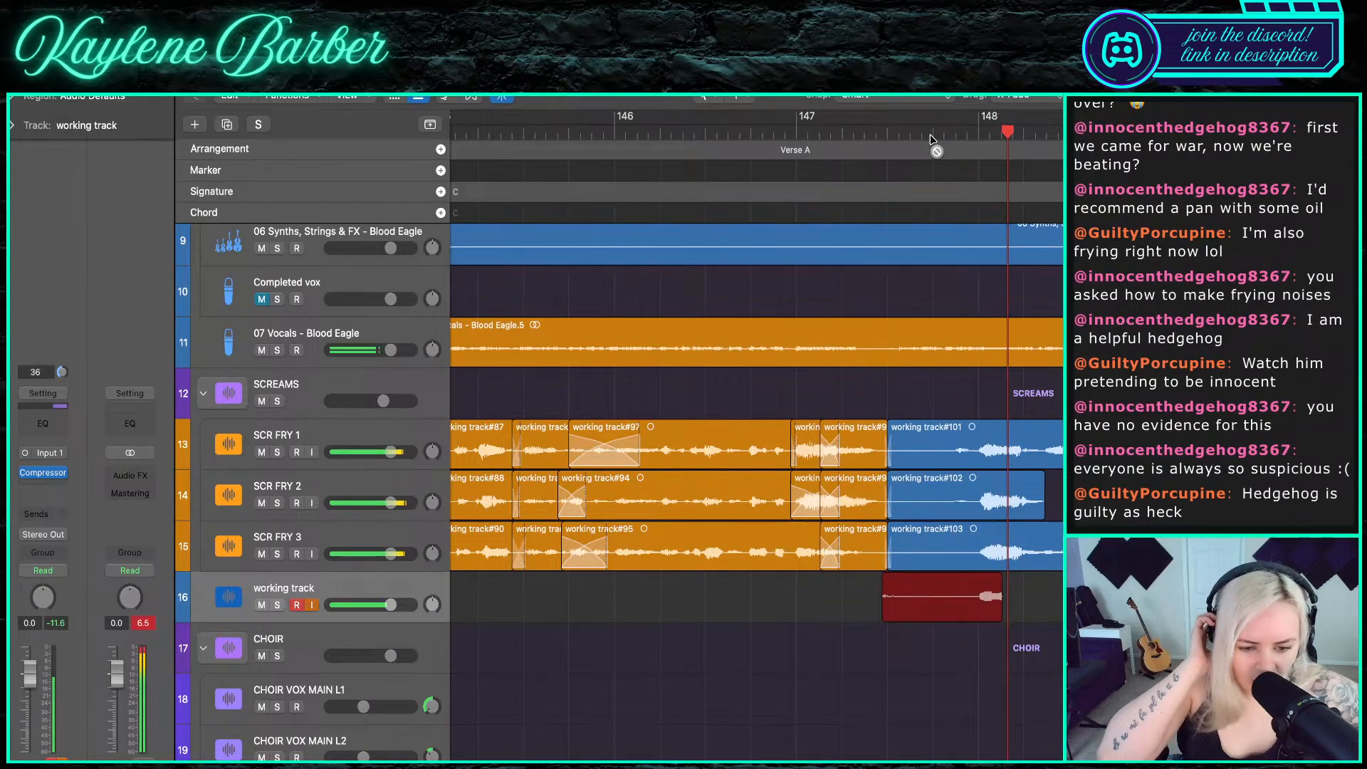
key(space)
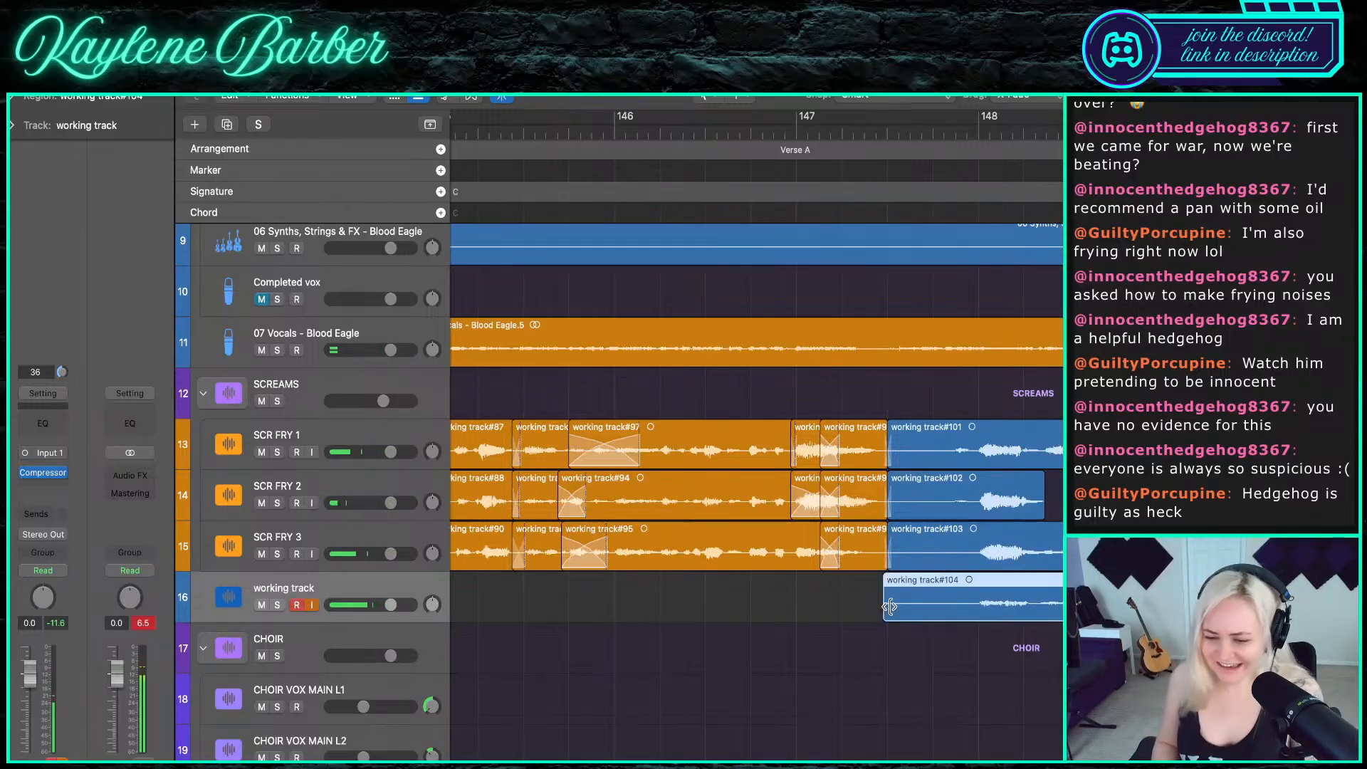
drag(889, 607, 1039, 613)
drag(1061, 561, 1031, 560)
click(1044, 558)
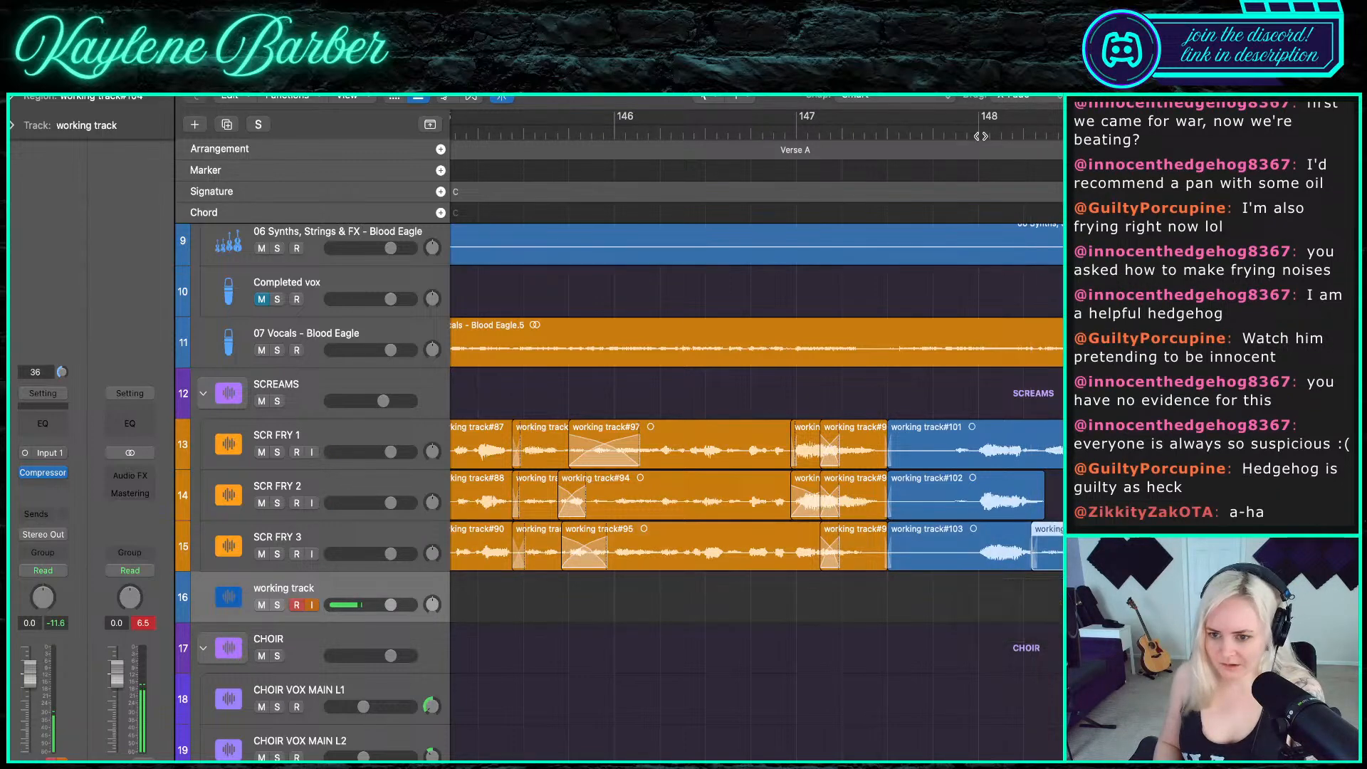
- Look over the whole song's arrangement, including the scream and choir tracks, and return to Verse A near bar 147
double_click(961, 128)
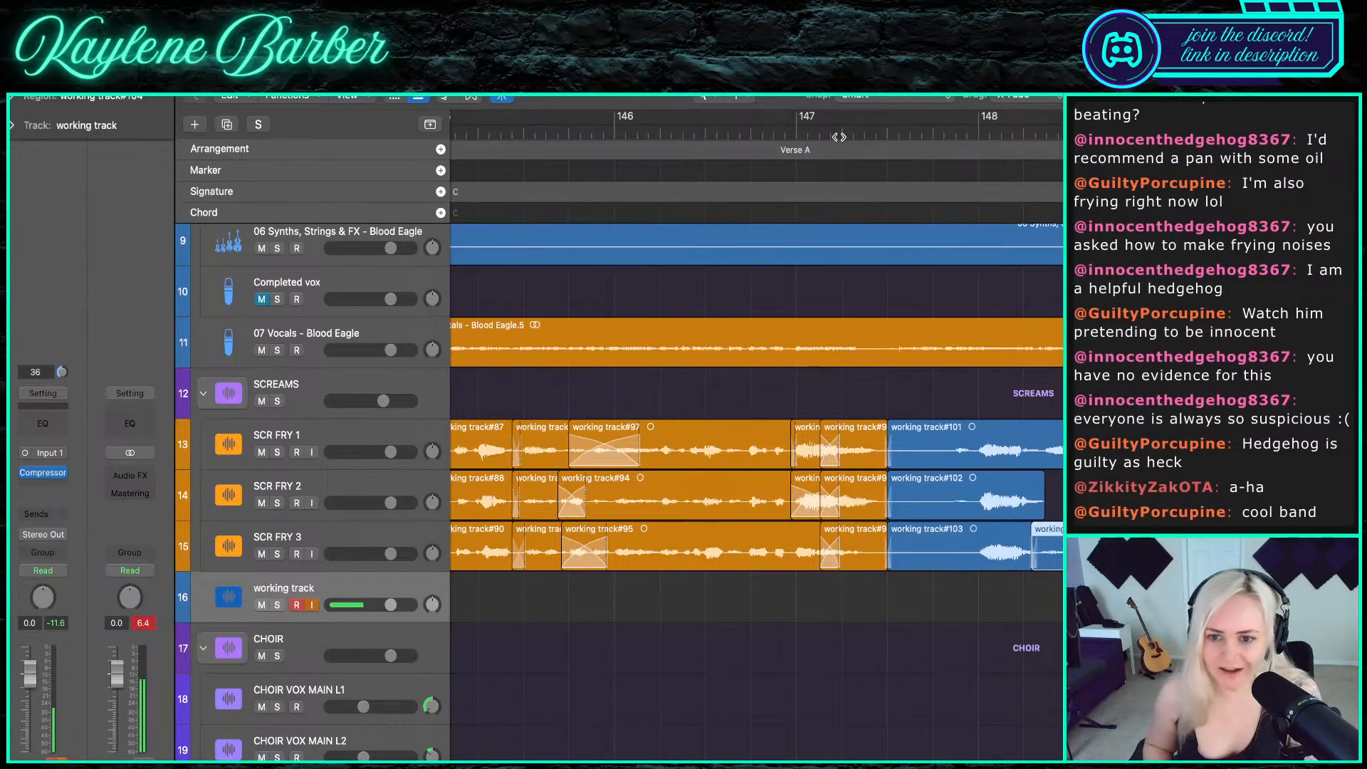
scroll(799, 382, down, 5)
scroll(799, 382, down, 4)
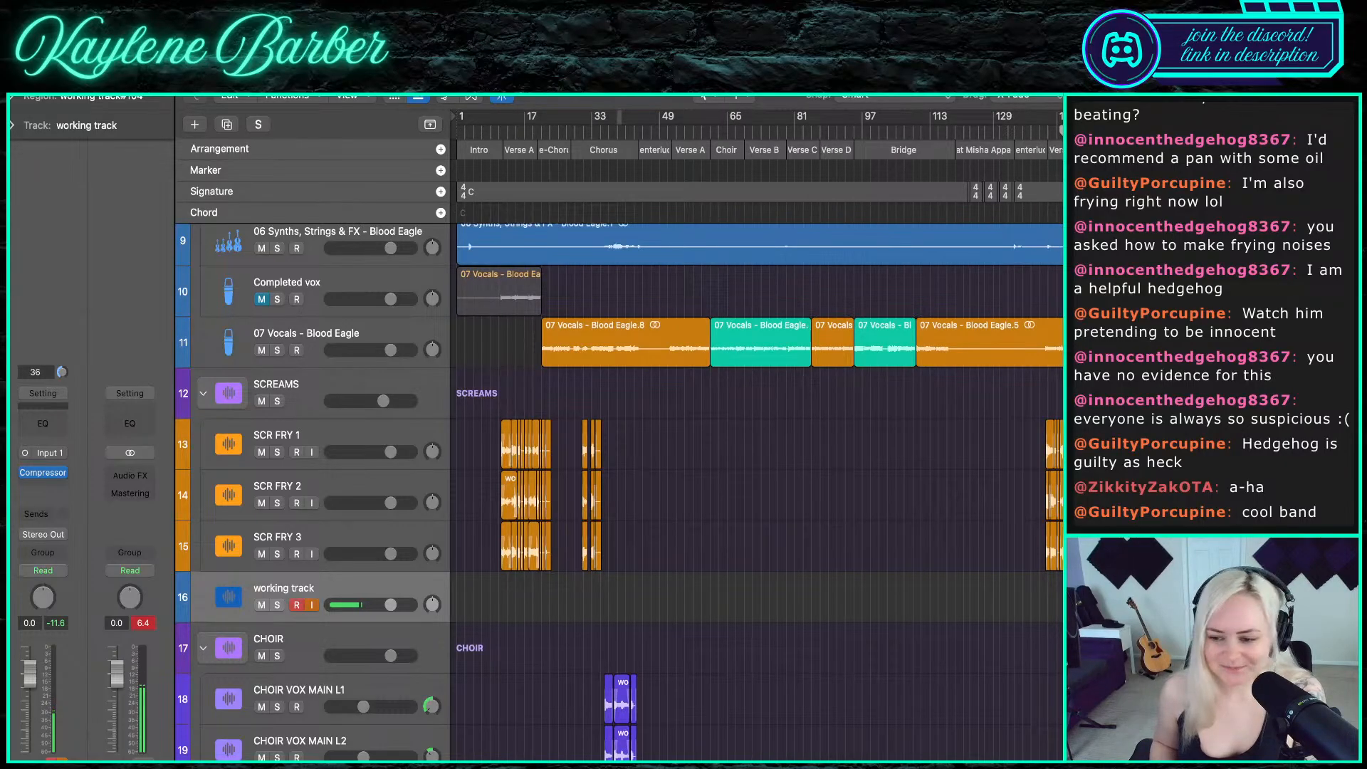
scroll(925, 541, down, 5)
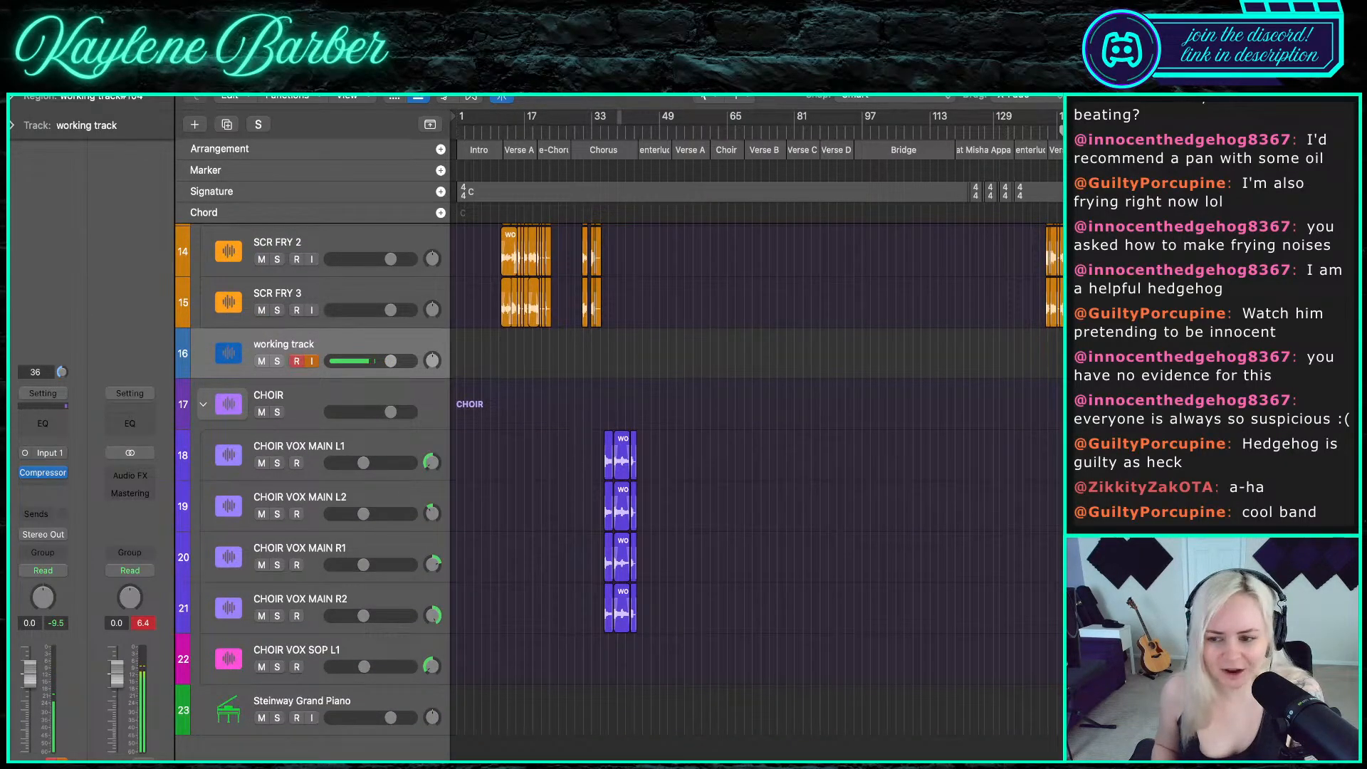
scroll(991, 324, up, 5)
scroll(991, 324, up, 4)
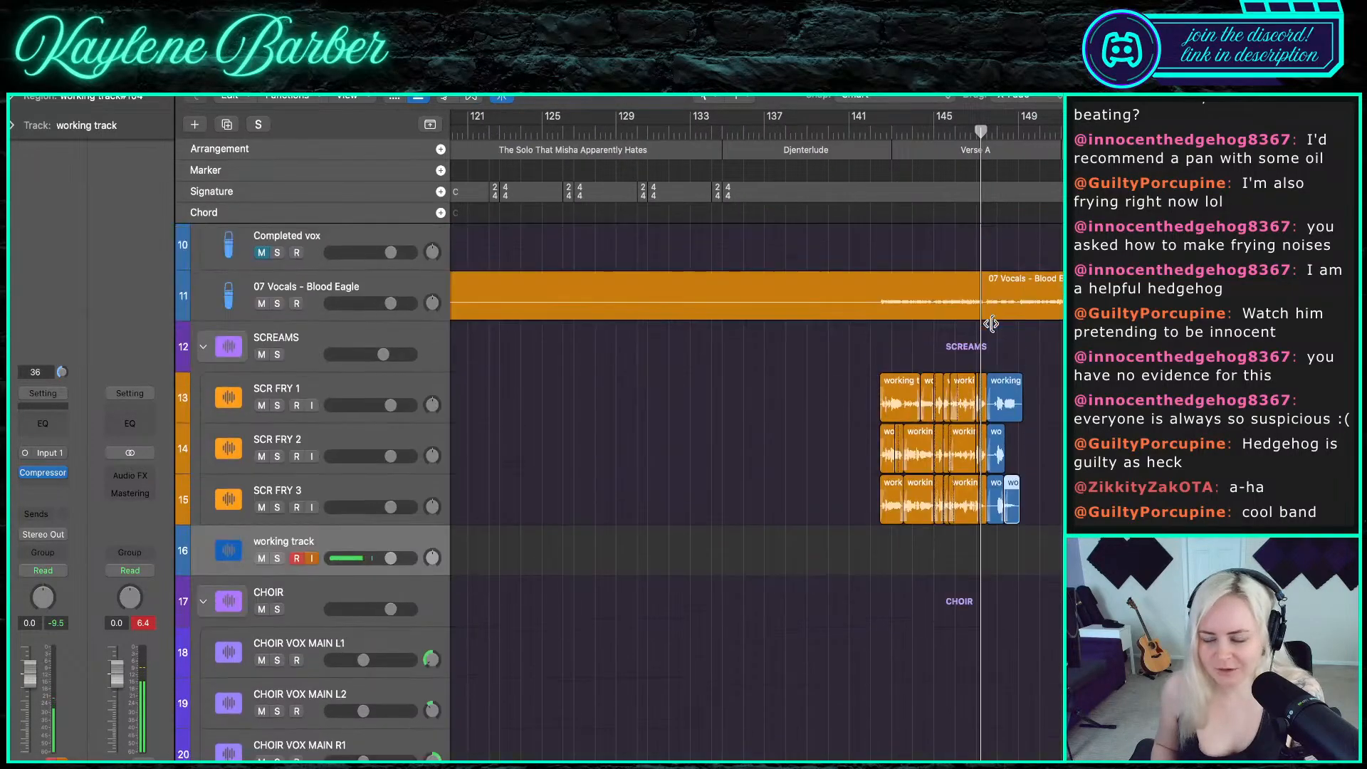
scroll(991, 323, up, 3)
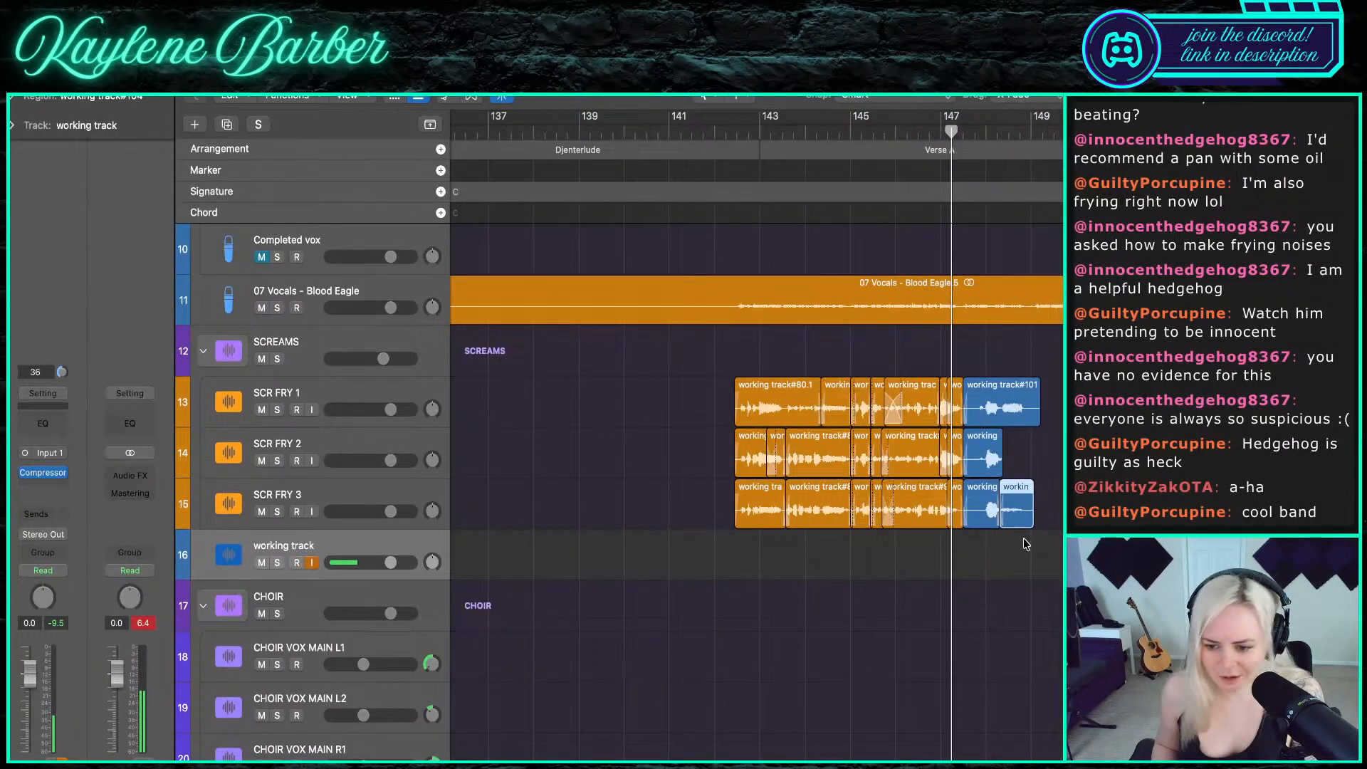
- Play back the new screams, split the last takes on SCR FRY 1 and SCR FRY 3 at about bar 148.9 and delete their tails
scroll(1056, 554, up, 4)
key(space)
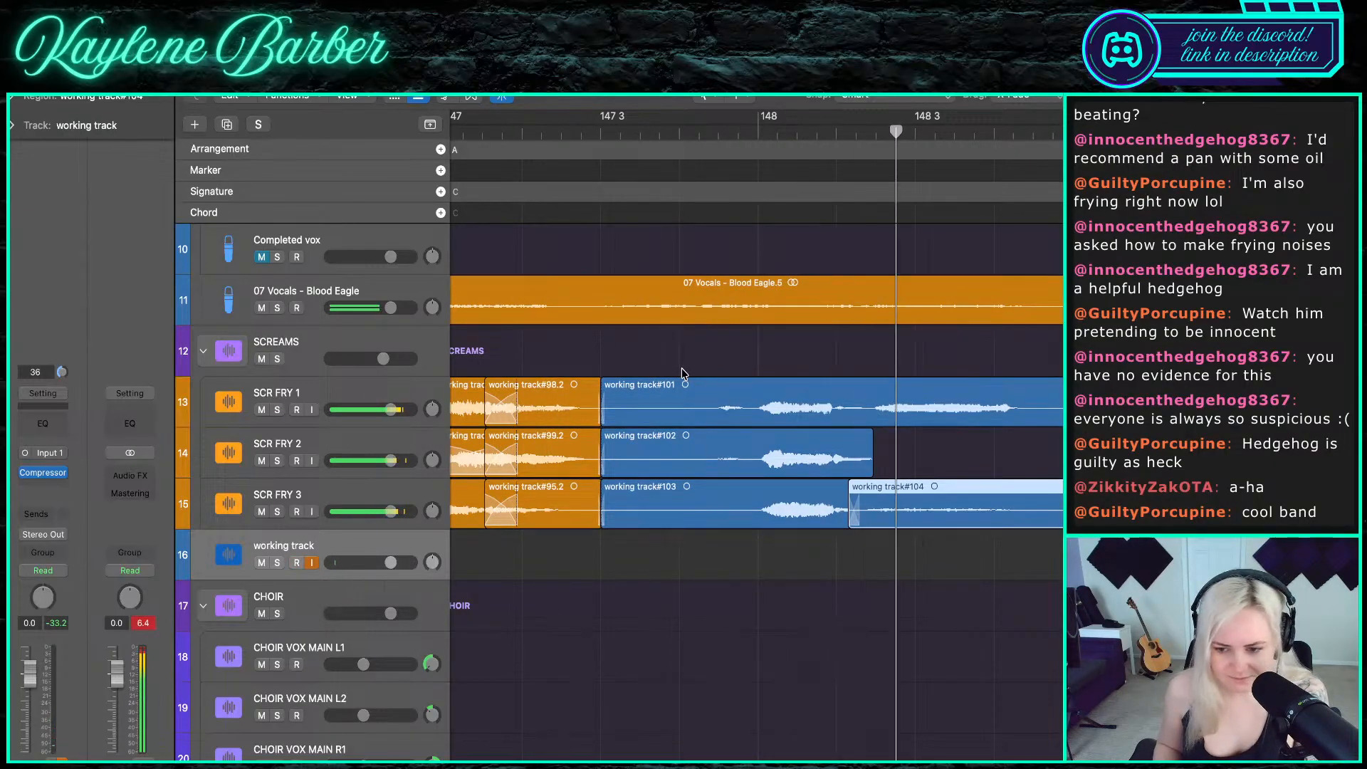
drag(1058, 554, 1058, 406)
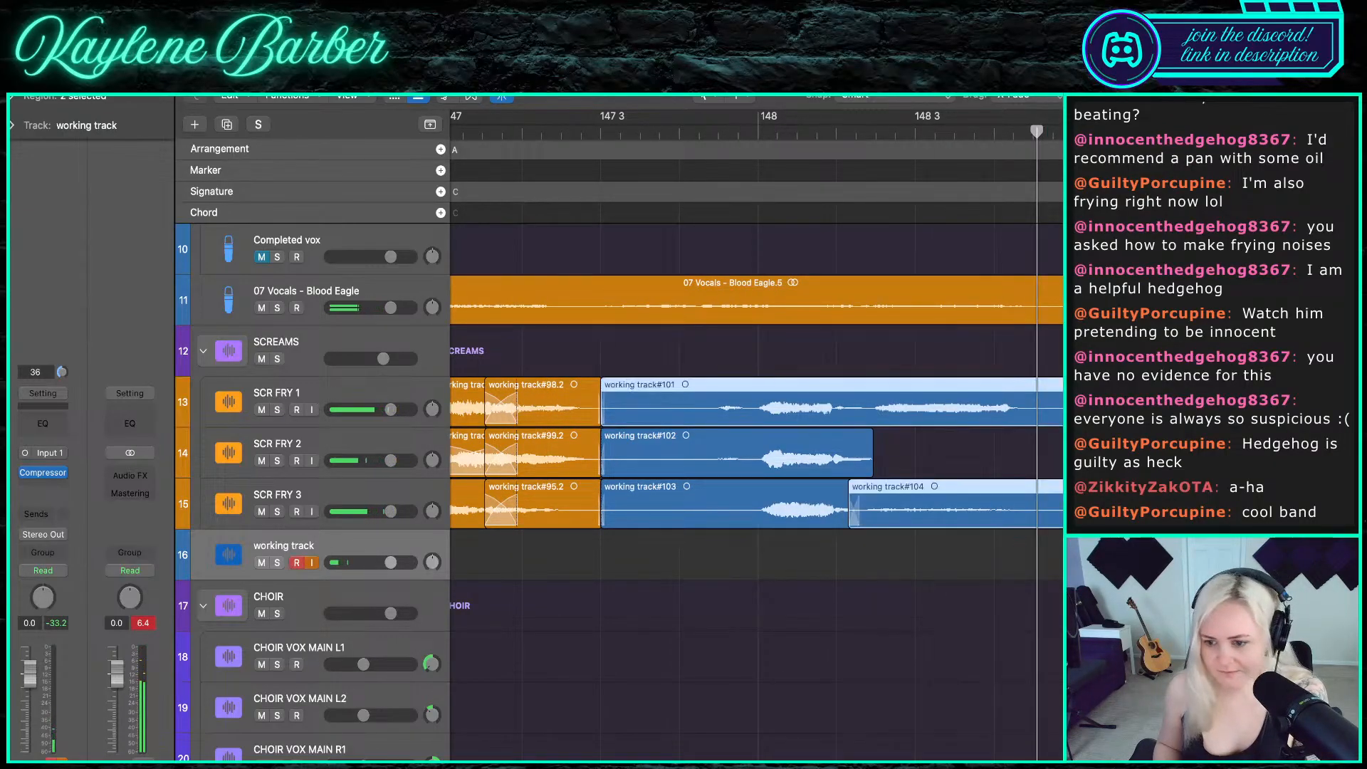
key(super+t)
key(Delete)
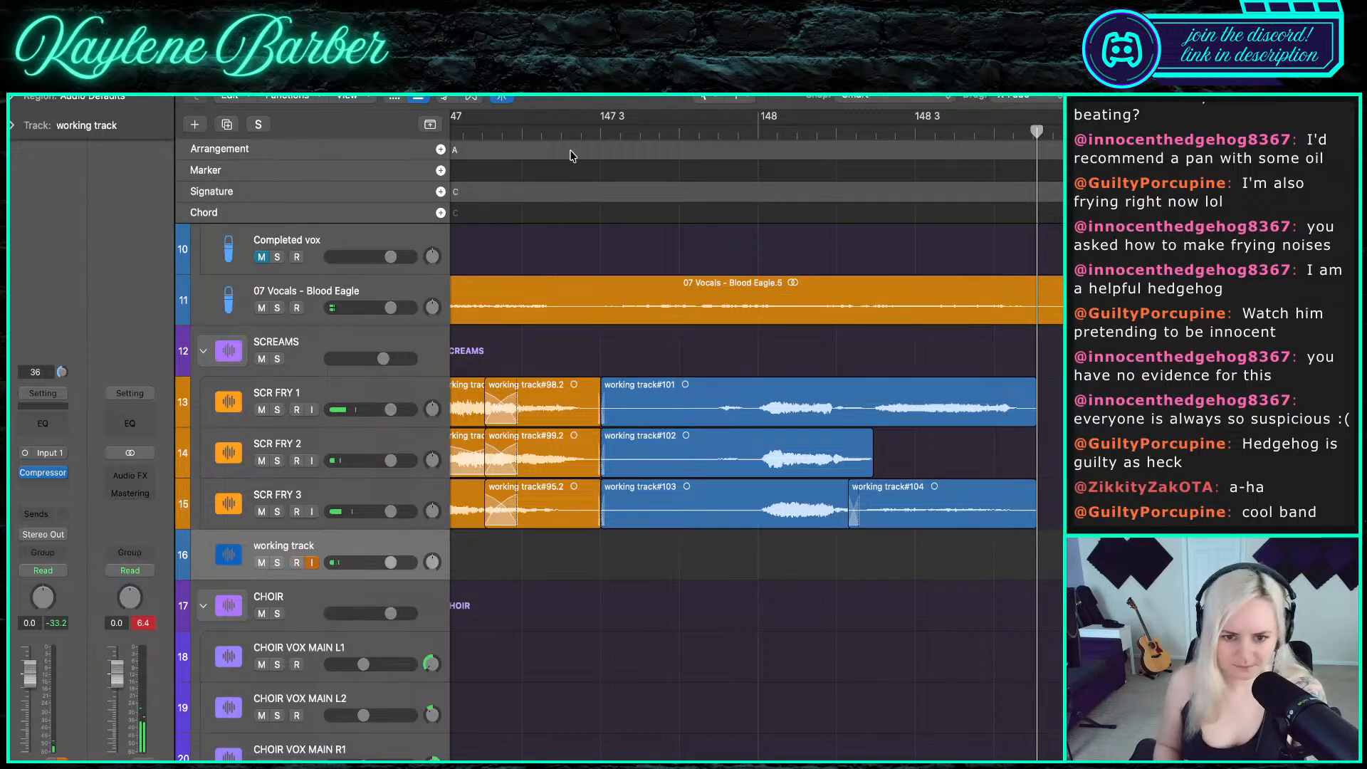
- Listen to the layered screams from about bar 147.5 to just before bar 149
click(601, 130)
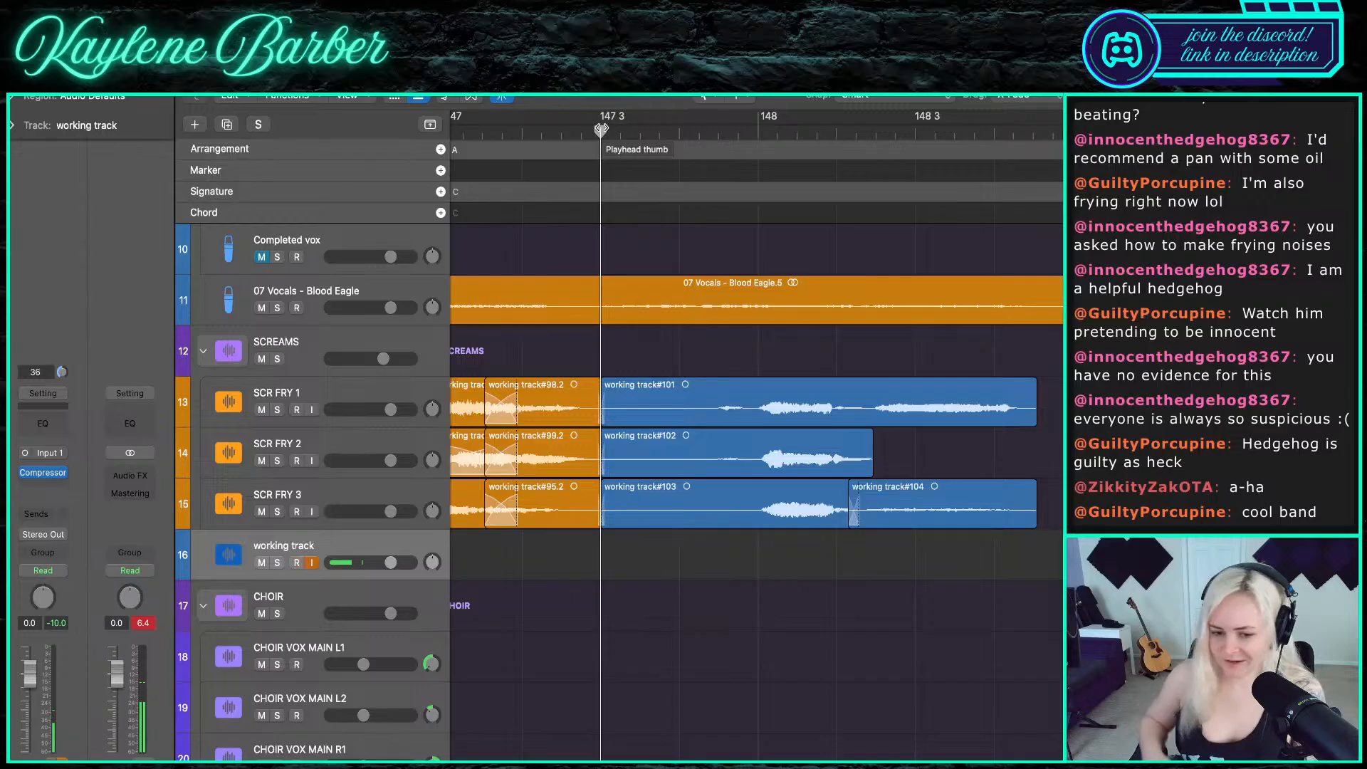
key(space)
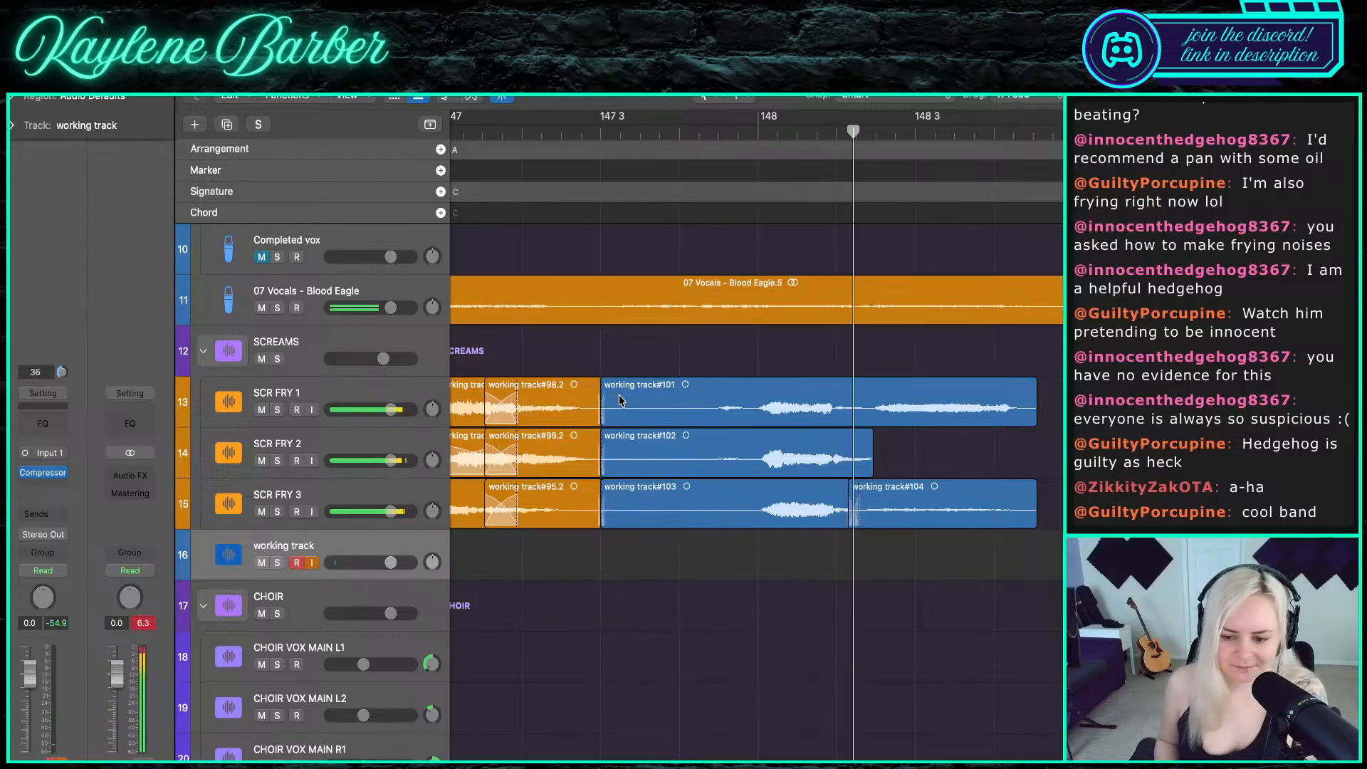
scroll(619, 401, down, 5)
scroll(619, 401, up, 3)
key(space)
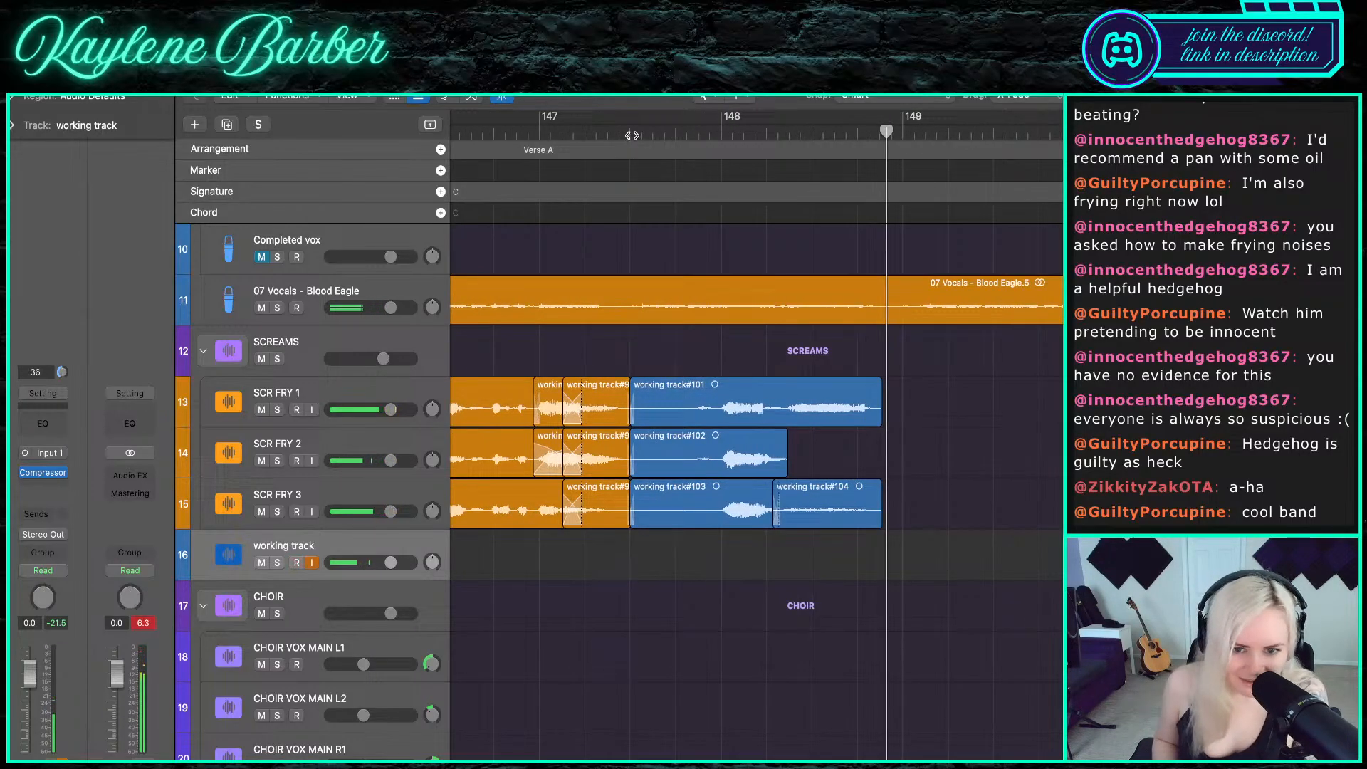
- Record a replacement scream take on the working track from about bar 147.5, covering the full line
click(631, 134)
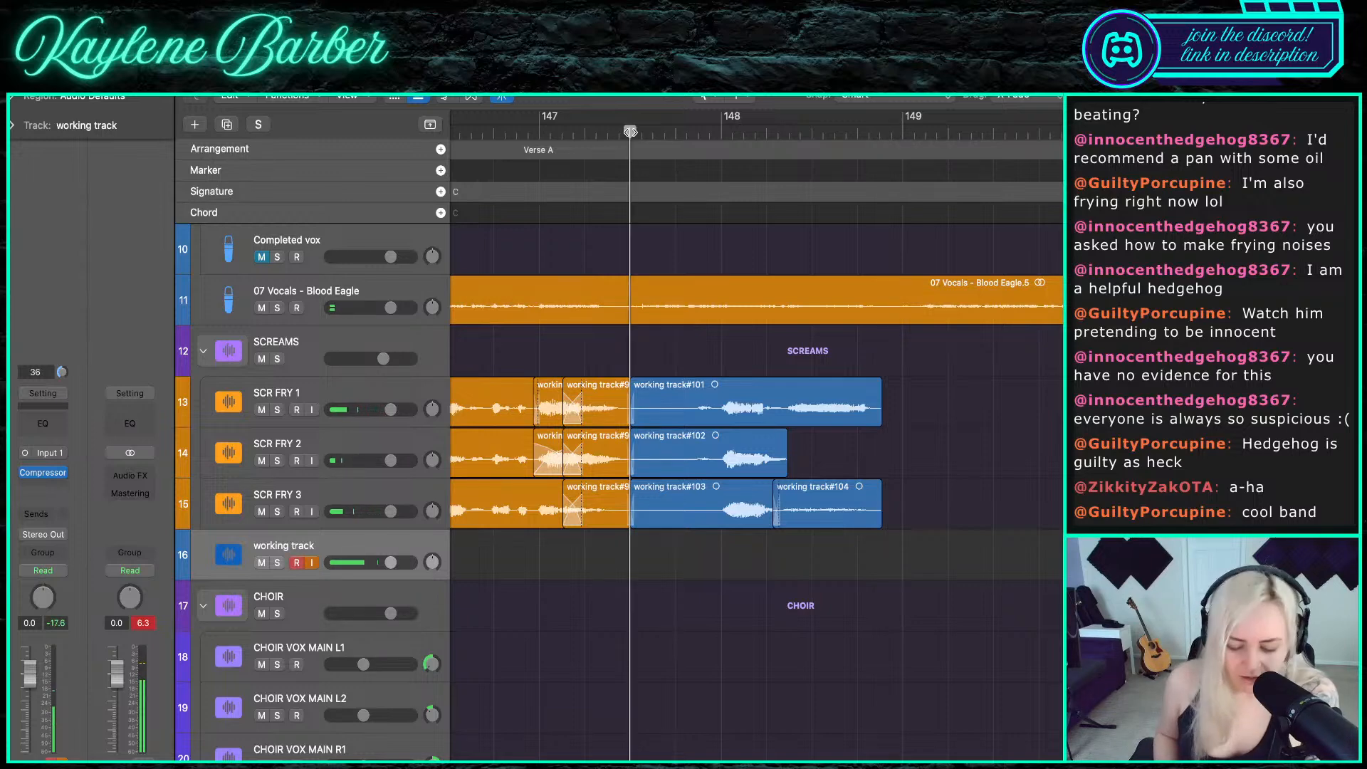
key(r)
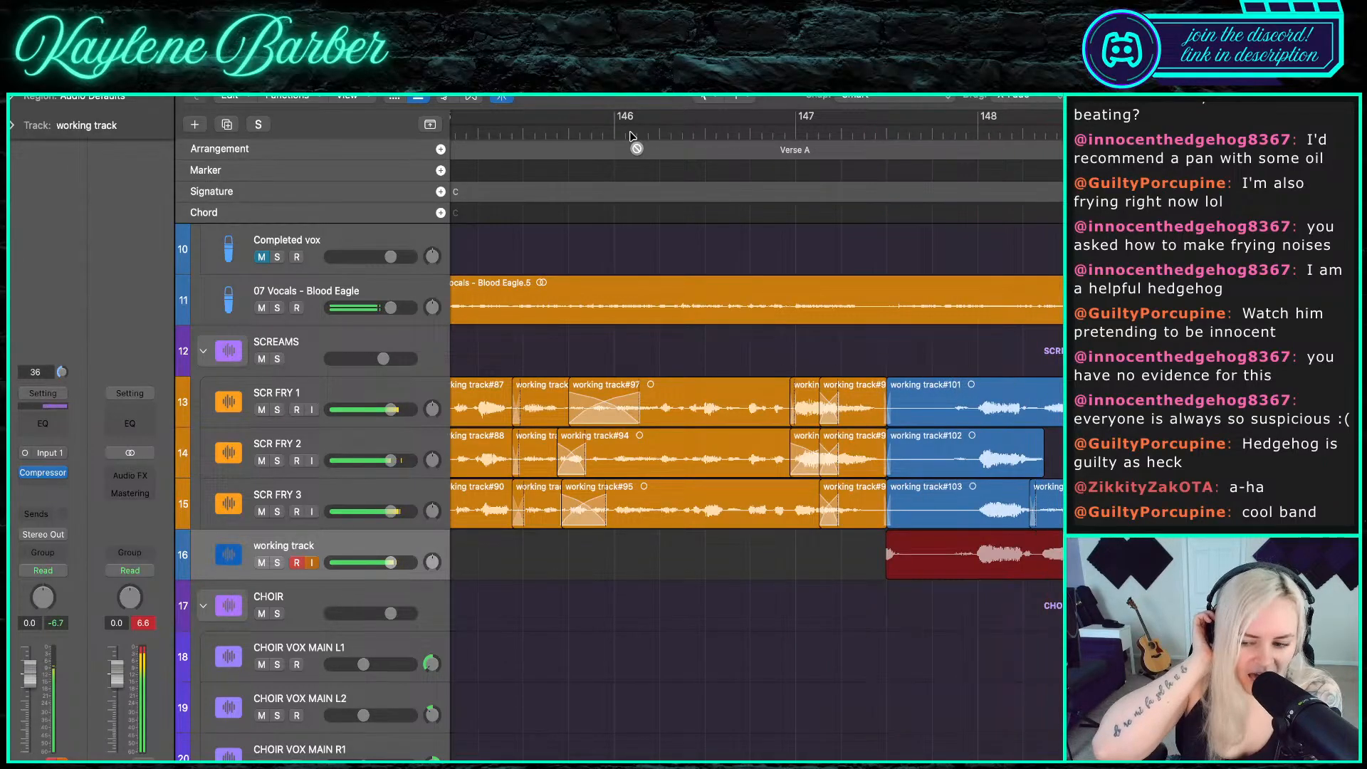
key(space)
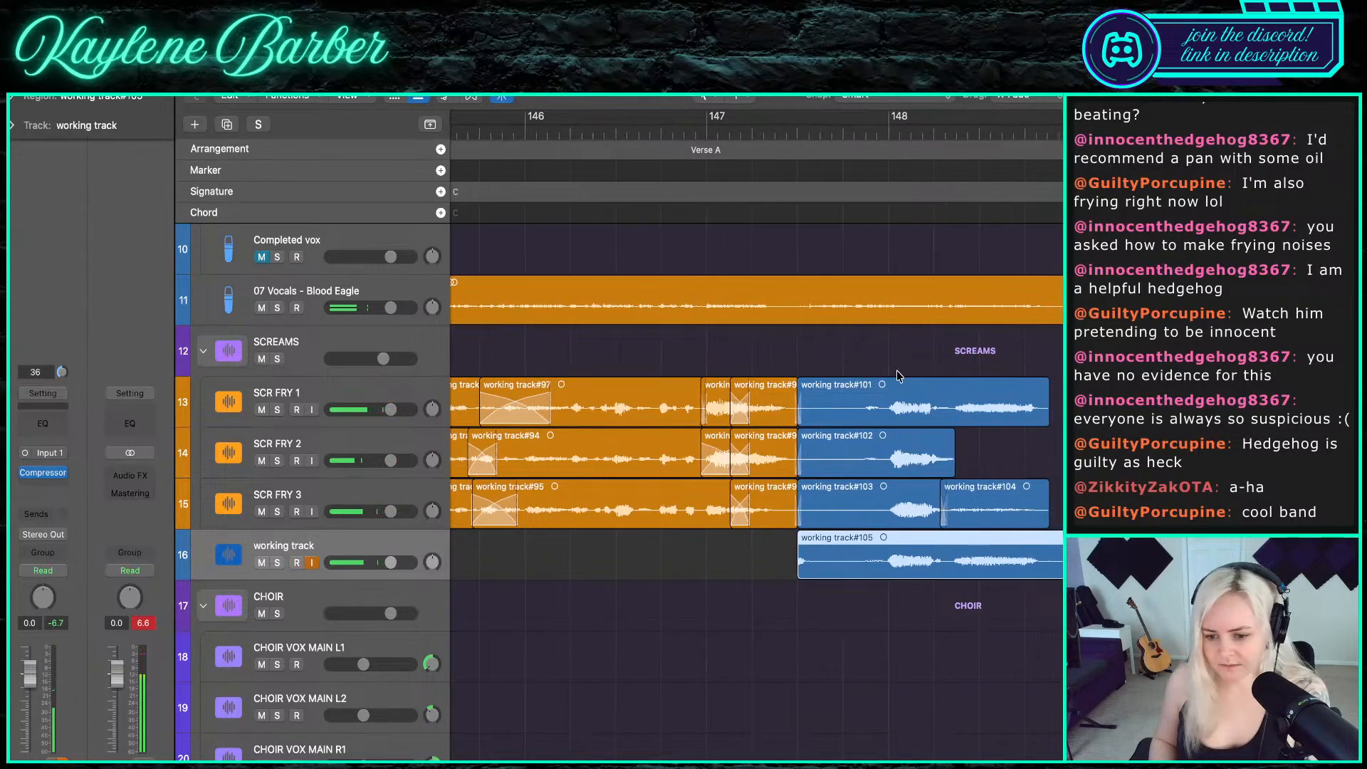
- Delete the two SCR FRY 3 takes between about bars 147.5 and 148.9
click(913, 514)
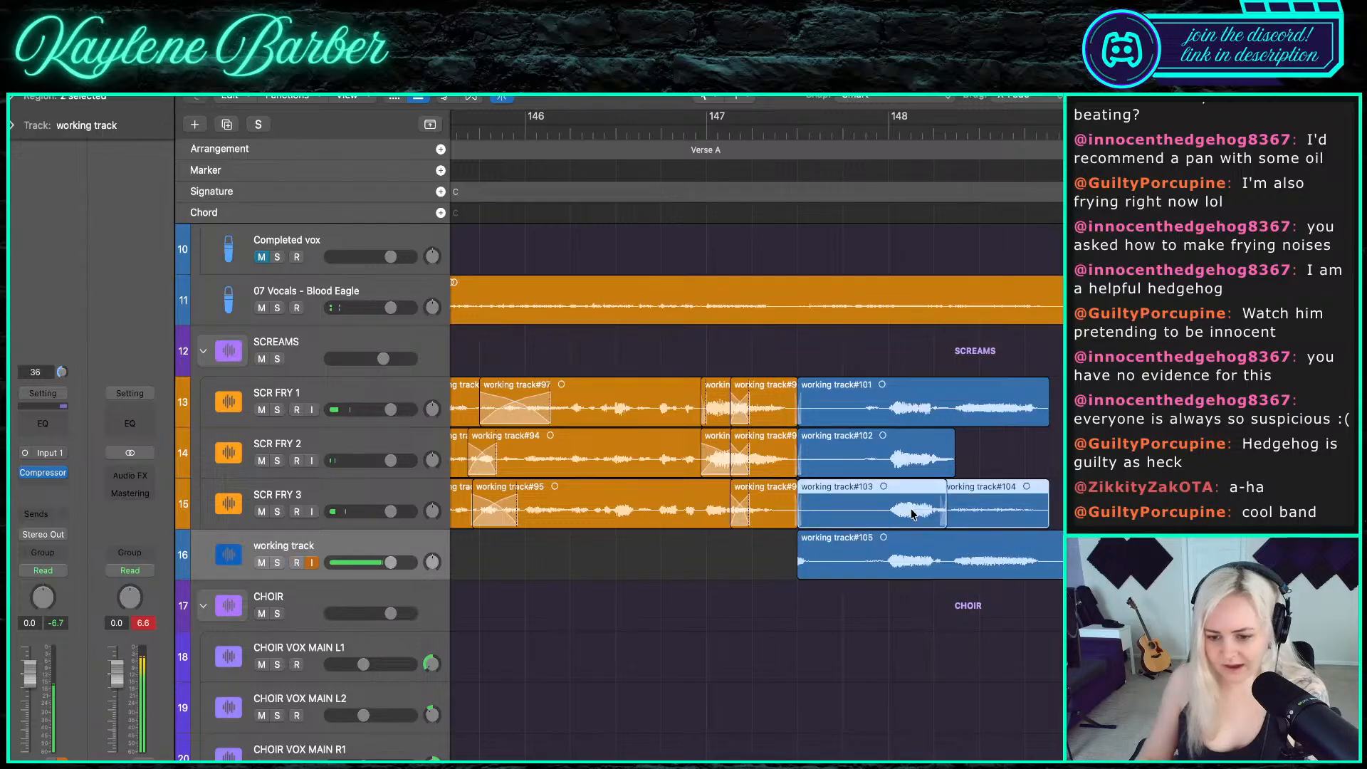
key(Delete)
key(Return)
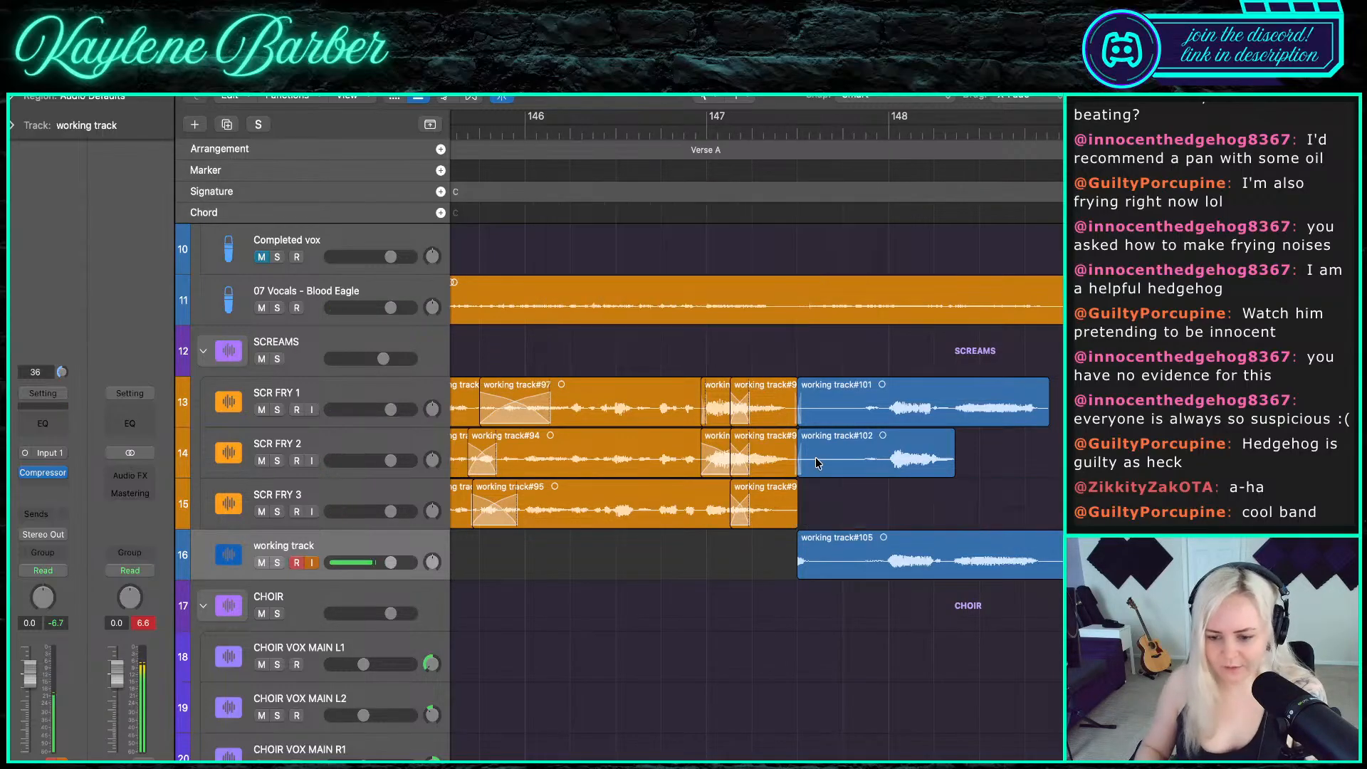
- Cut the starts of the new take and the SCR FRY 1 and 2 takes to about bar 147.8, and move the new take to SCR FRY 3
click(802, 569)
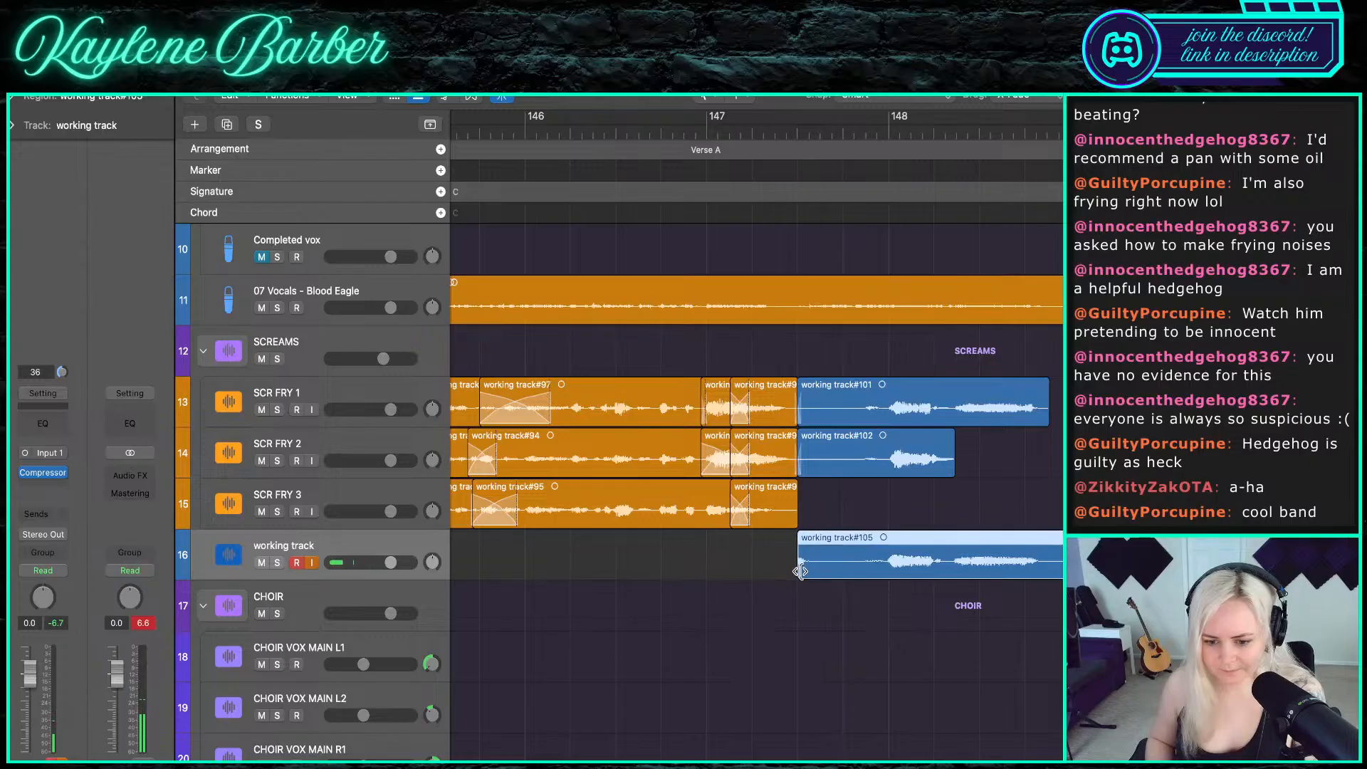
drag(803, 570, 855, 569)
click(853, 134)
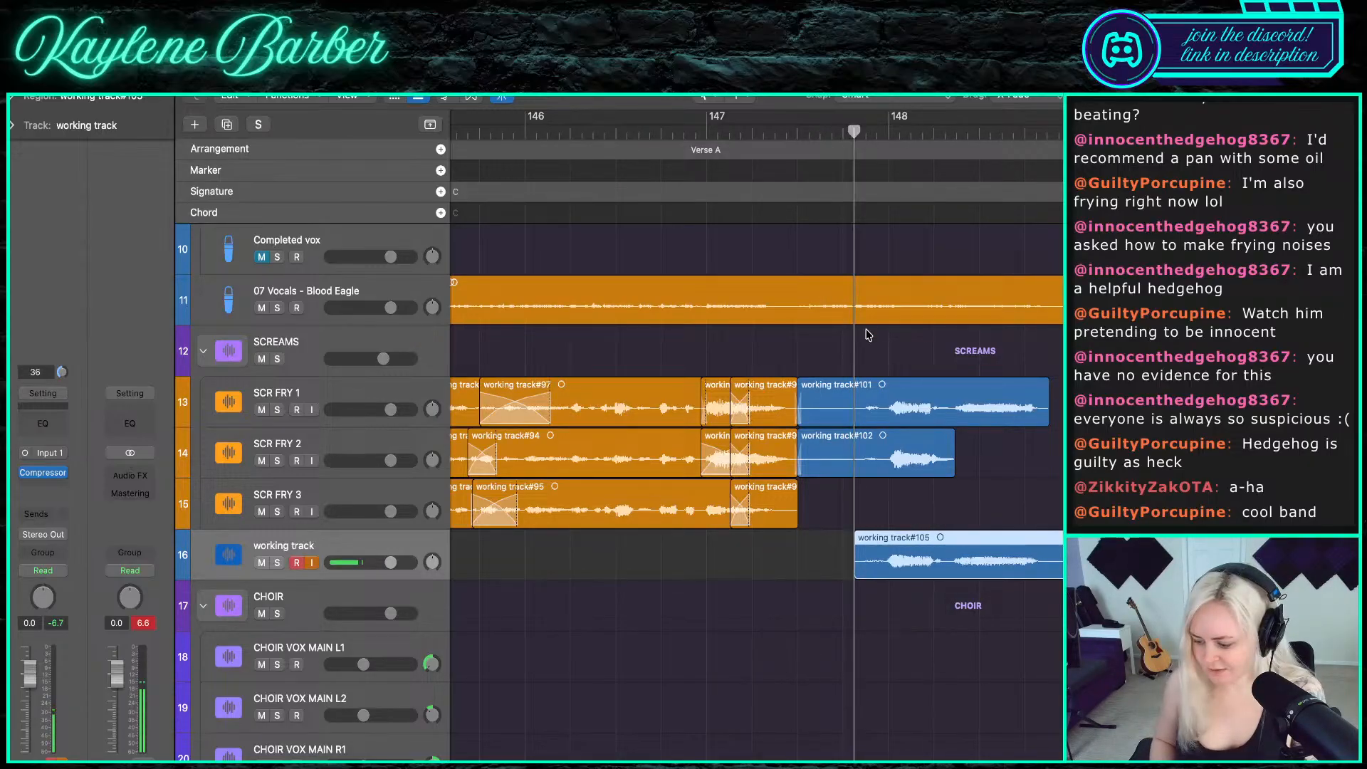
mouse_move(841, 369)
mouse_down()
mouse_move(841, 490)
mouse_move(827, 360)
mouse_up()
key(super+t)
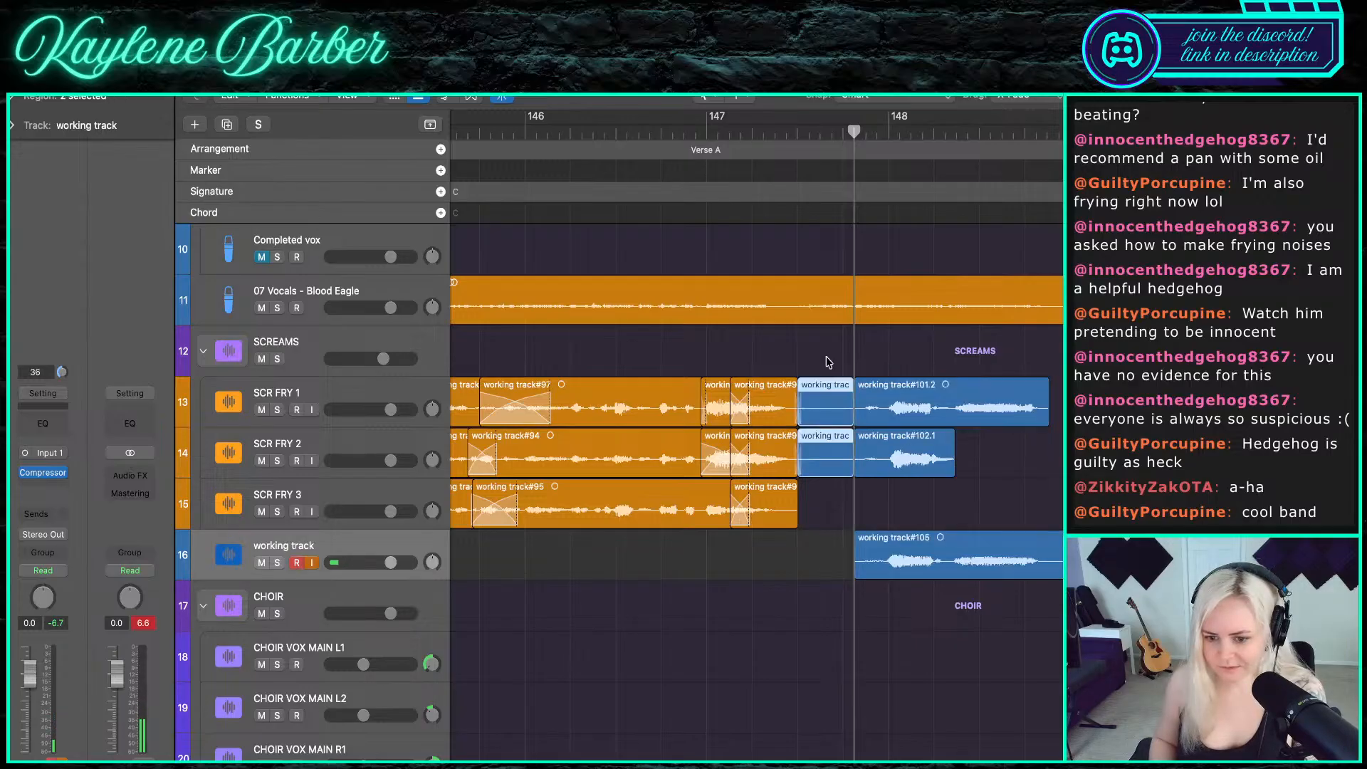
key(Delete)
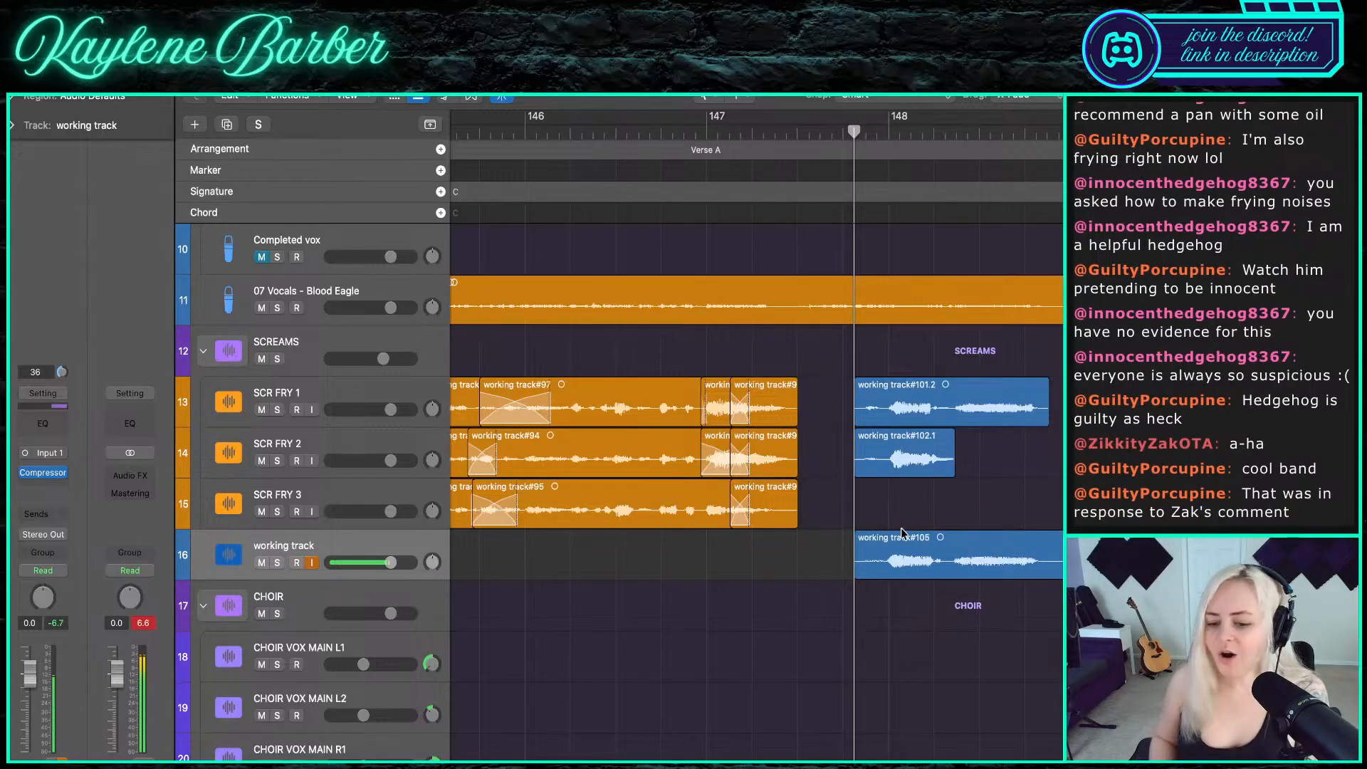
drag(913, 555, 914, 517)
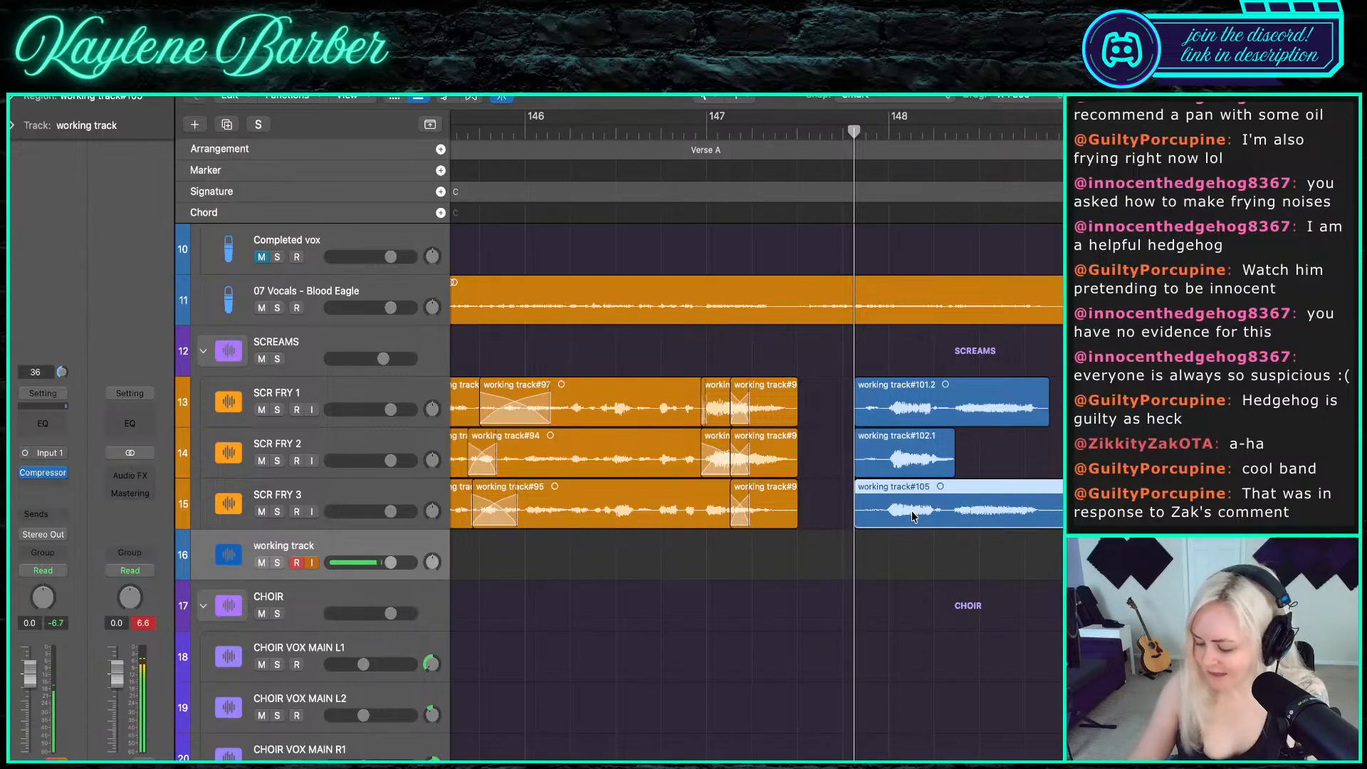
key(space)
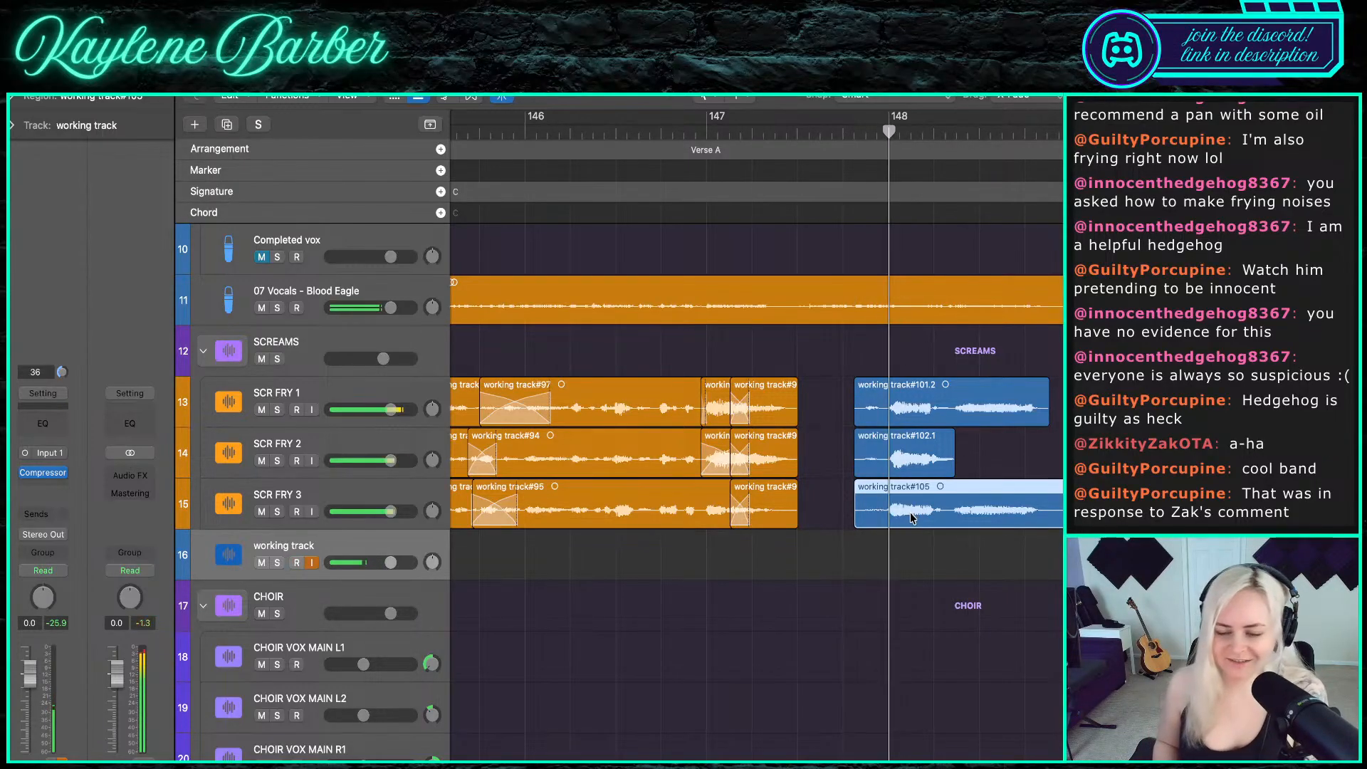
- Record a short scream on the working track from about bar 147.5, trimmed to just before bar 148, and move it to SCR FRY 1
click(797, 131)
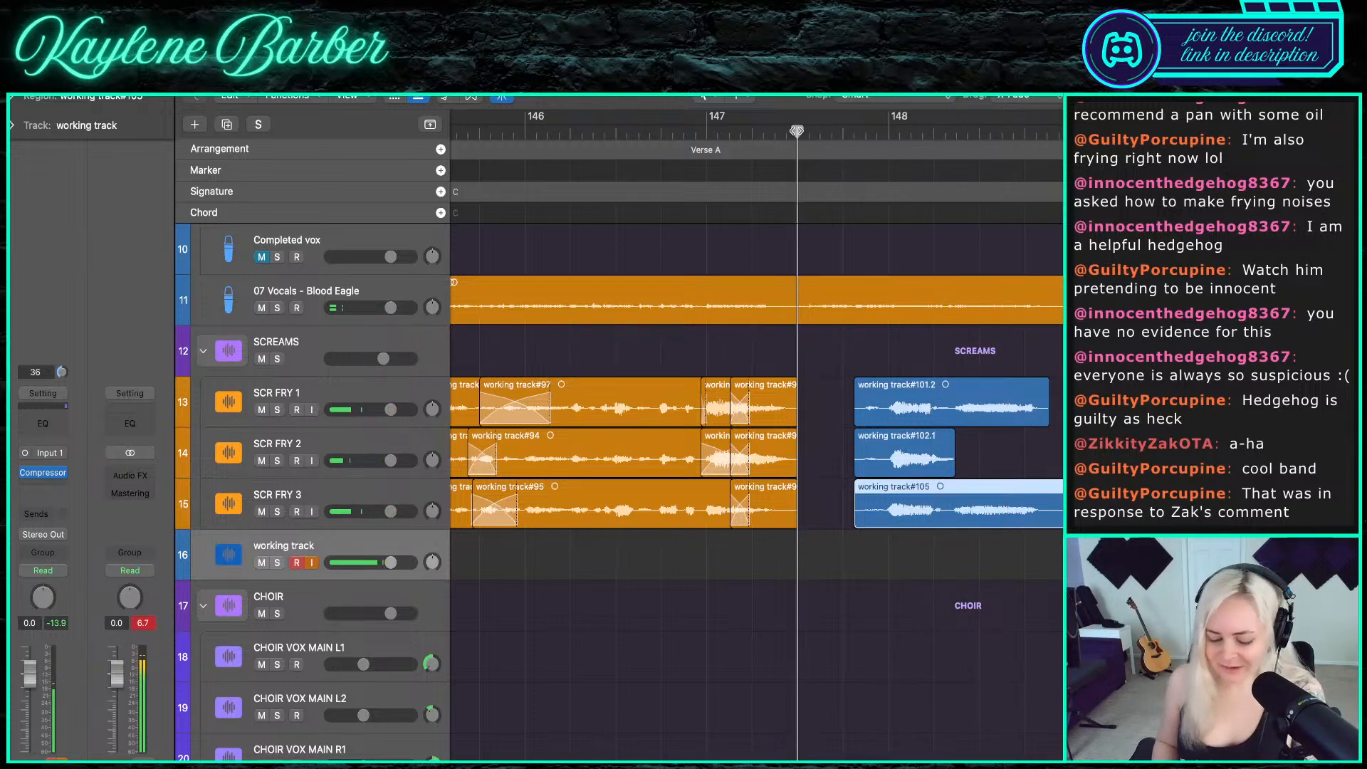
key(r)
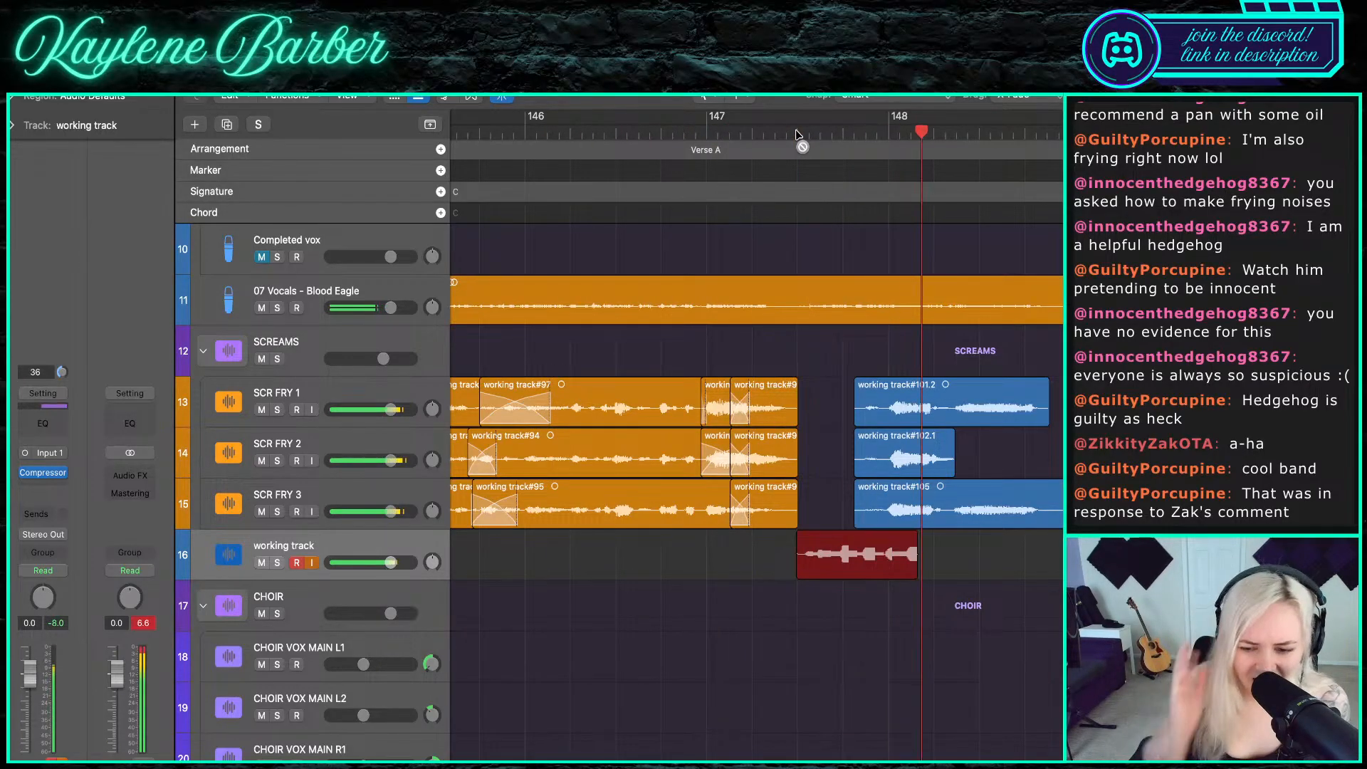
key(space)
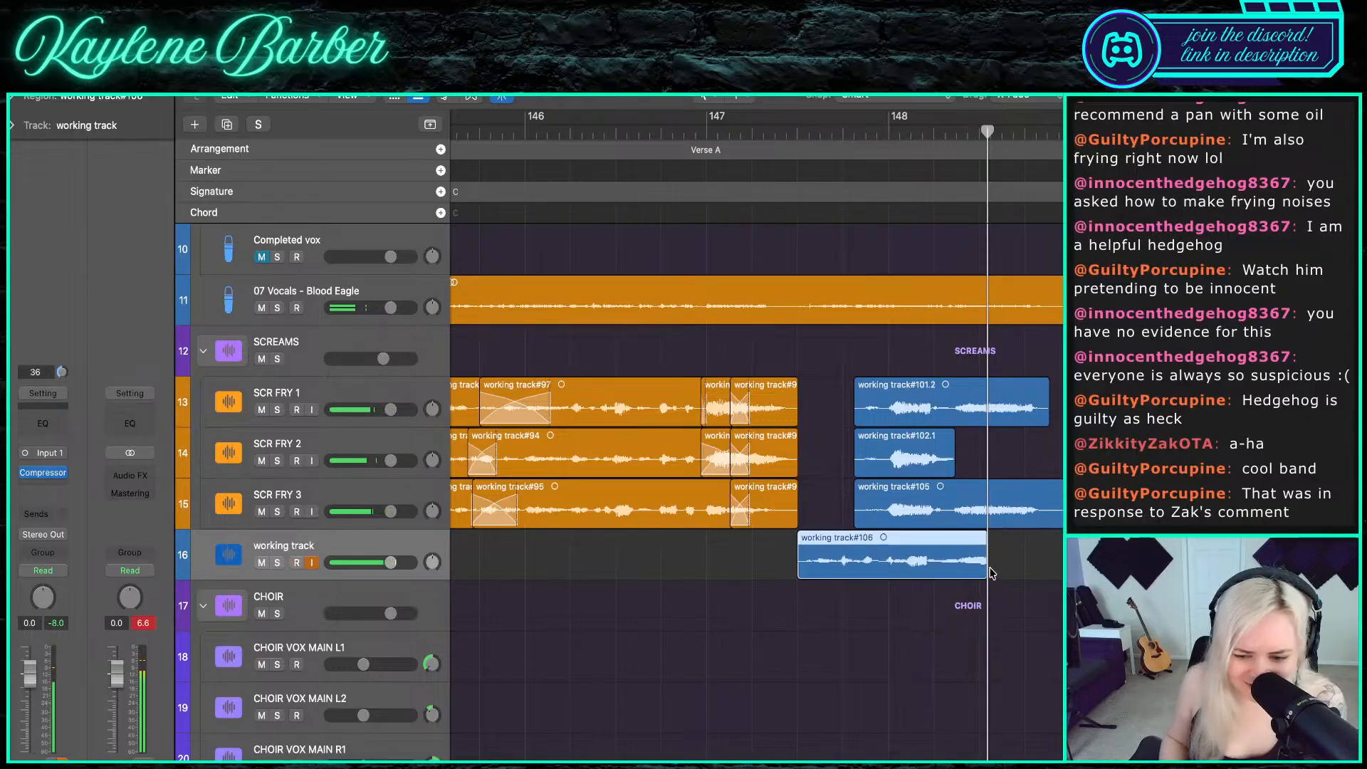
drag(986, 568, 885, 567)
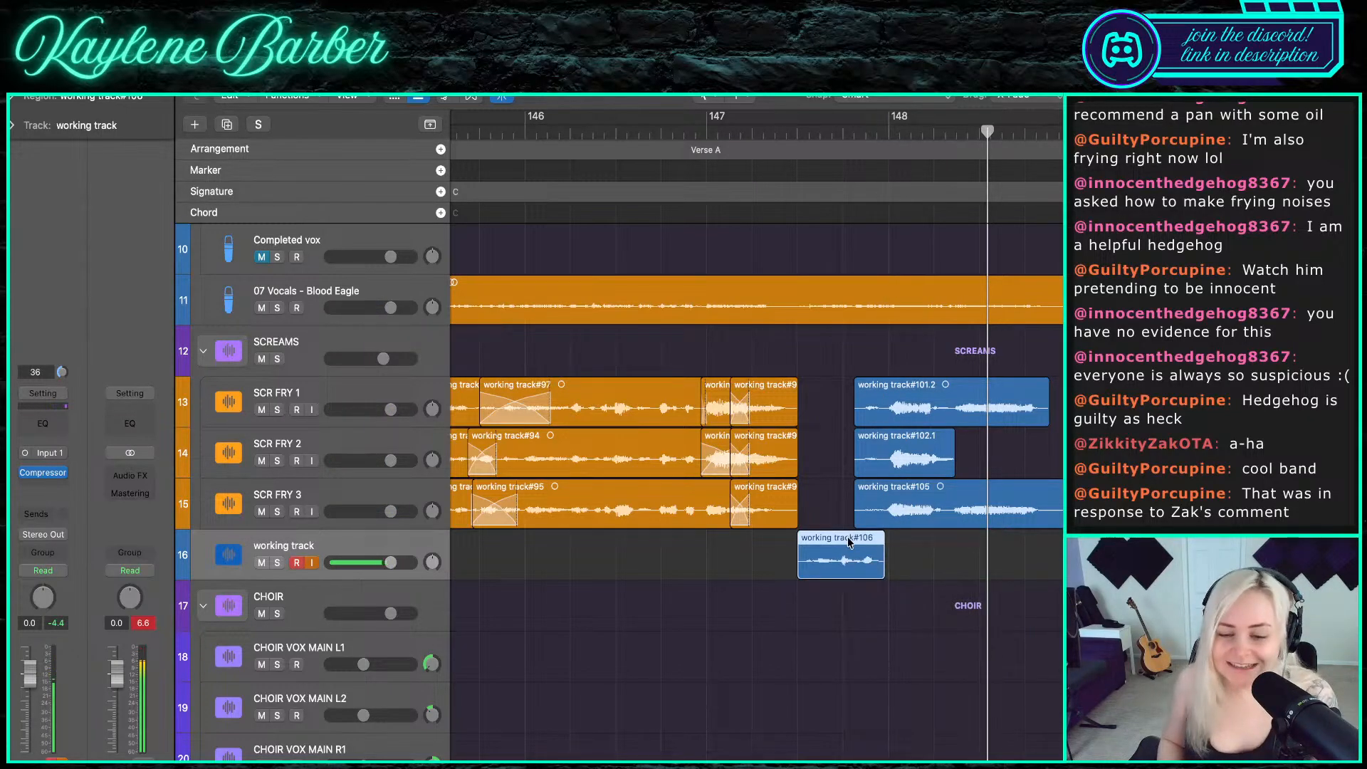
drag(848, 543, 877, 421)
- Play back the SCR FRY 1 insert, and record a second take from about bar 147.5 for SCR FRY 2, trimmed to just before bar 148
click(795, 136)
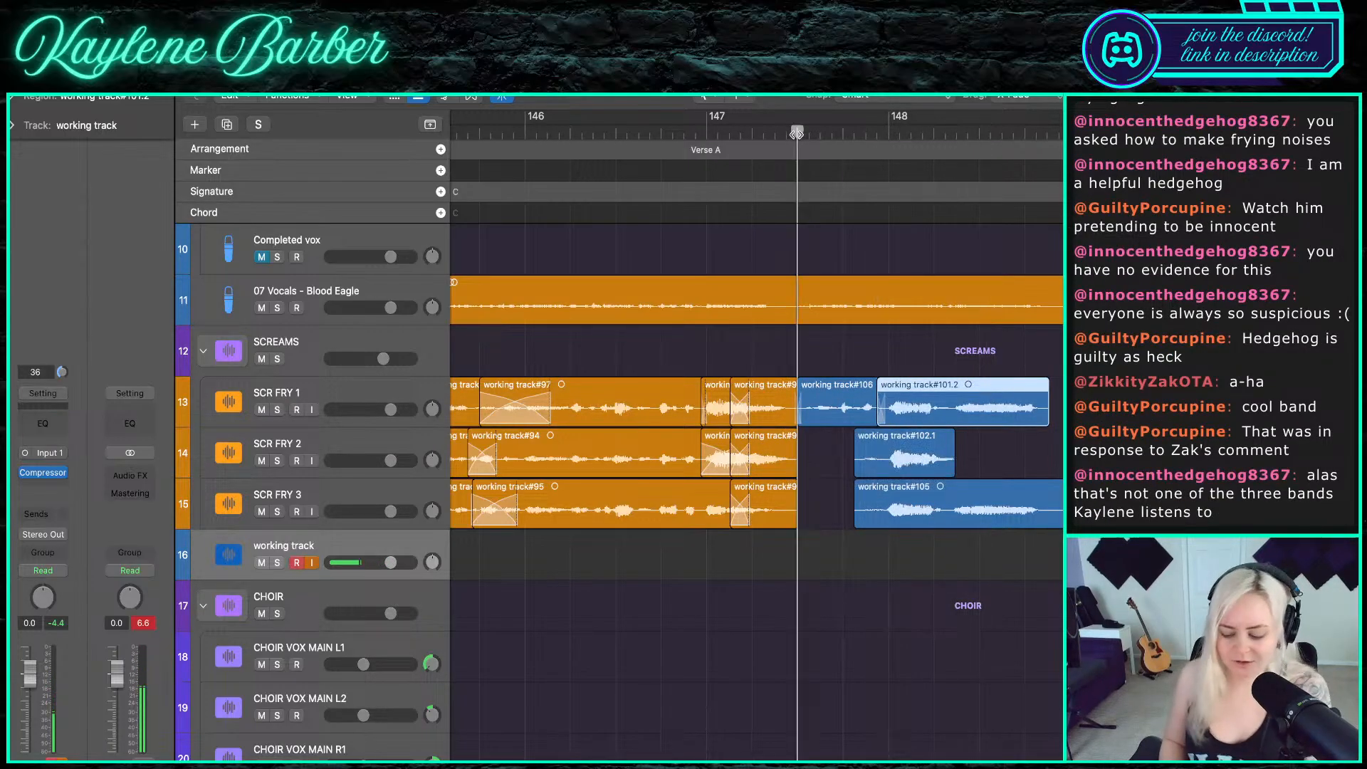
key(space)
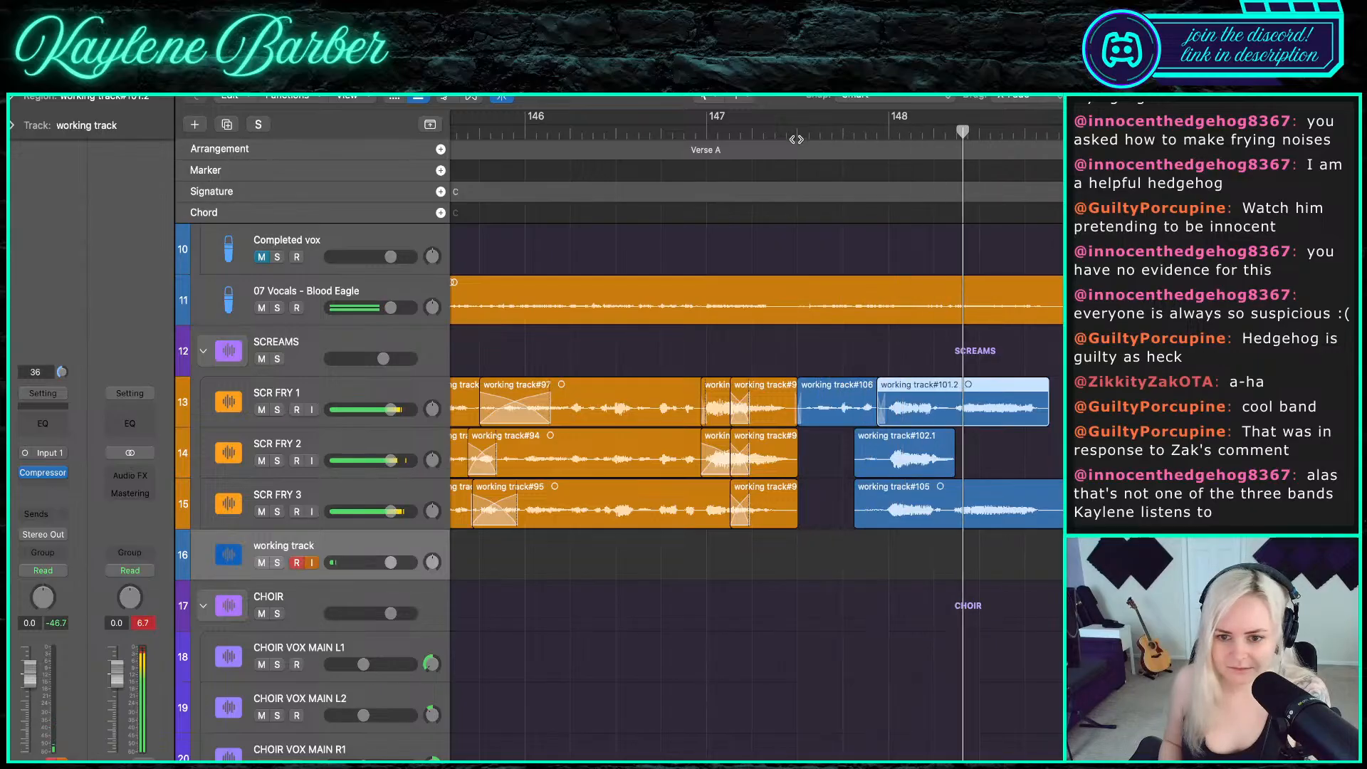
key(space)
key(r)
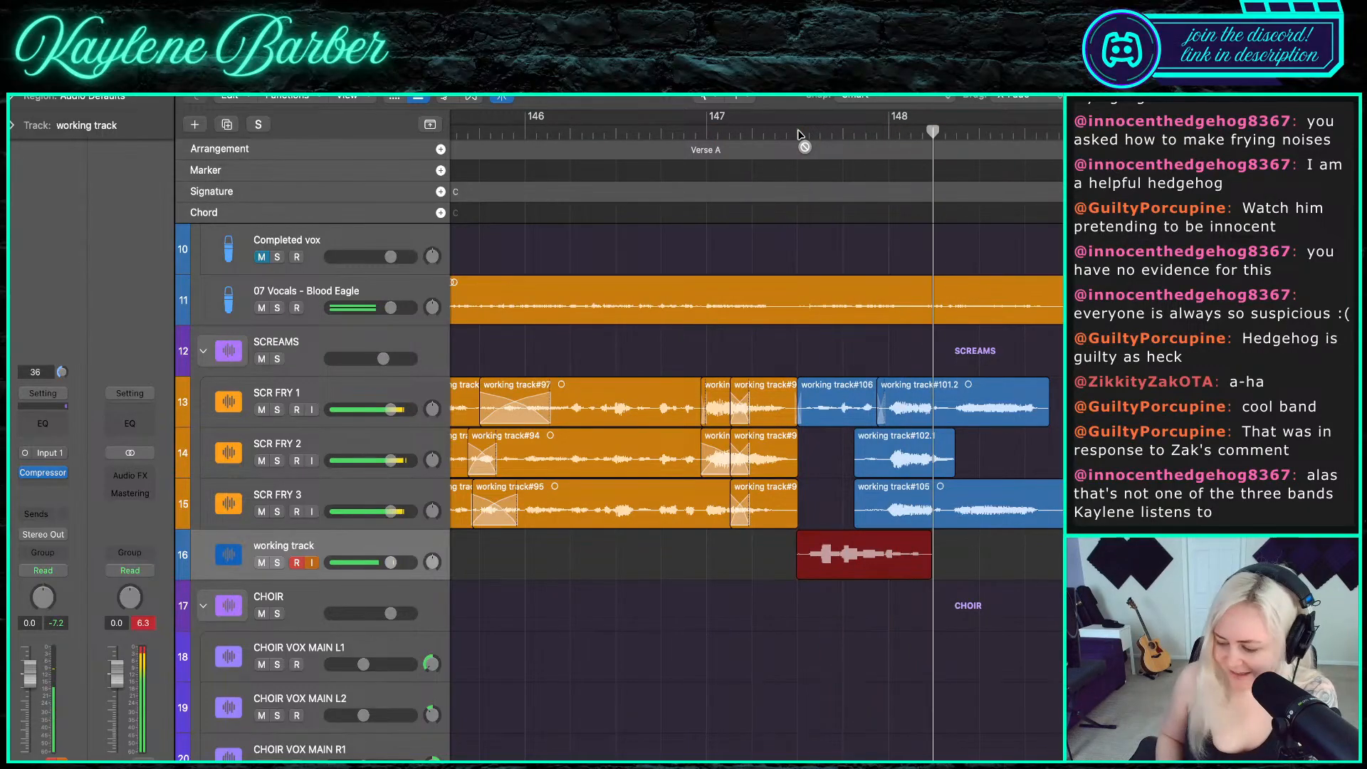
key(space)
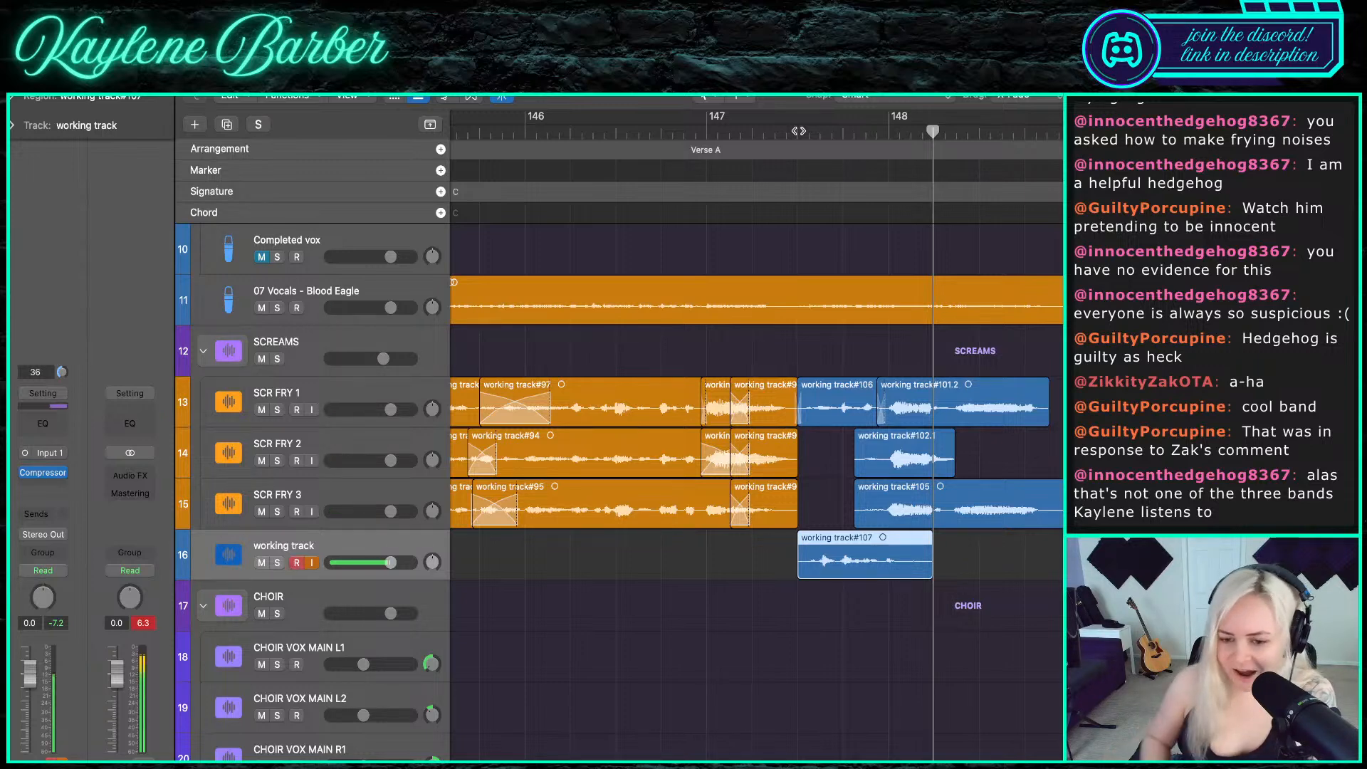
drag(930, 575, 824, 461)
- Adjust the take boundaries before bar 148 on SCR FRY 1 and 2 so both crossfades start shortly after bar 147 beat 4
scroll(874, 569, up, 5)
click(891, 458)
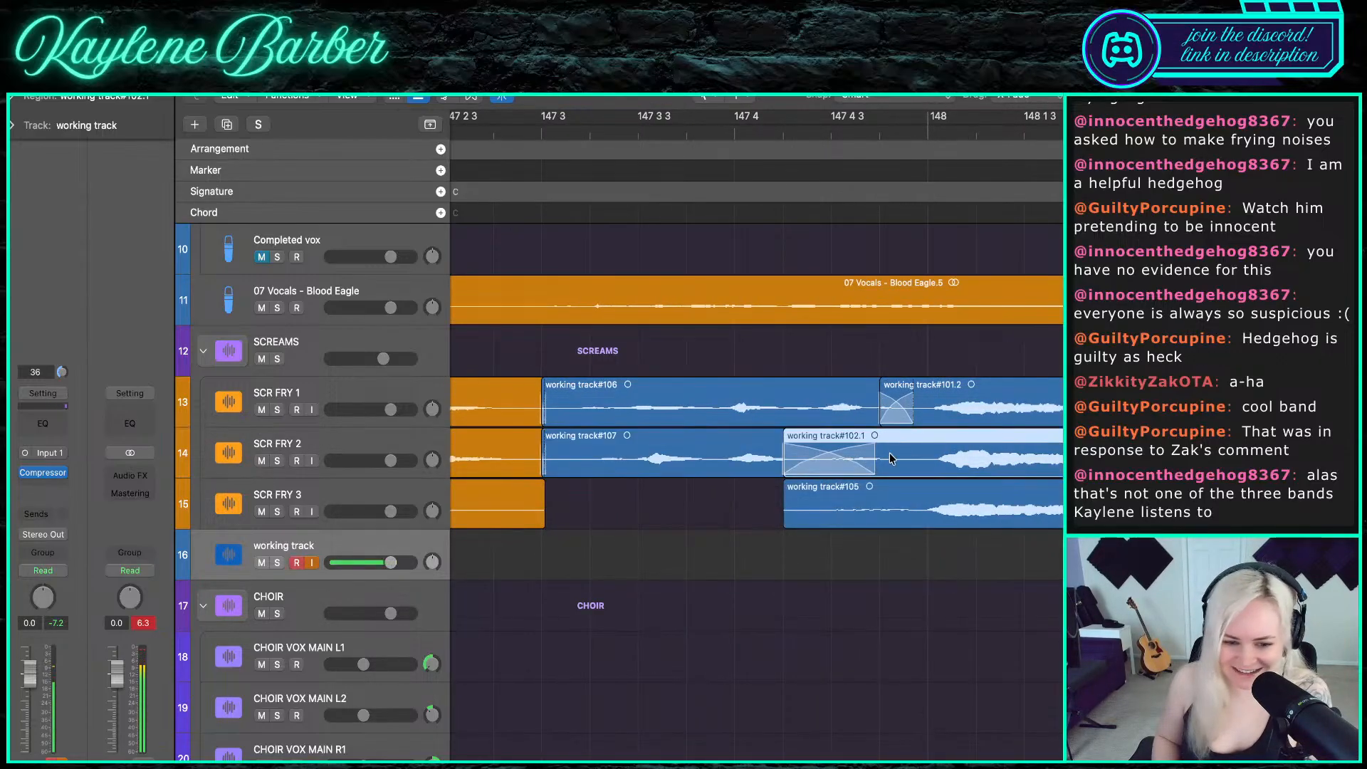
click(541, 135)
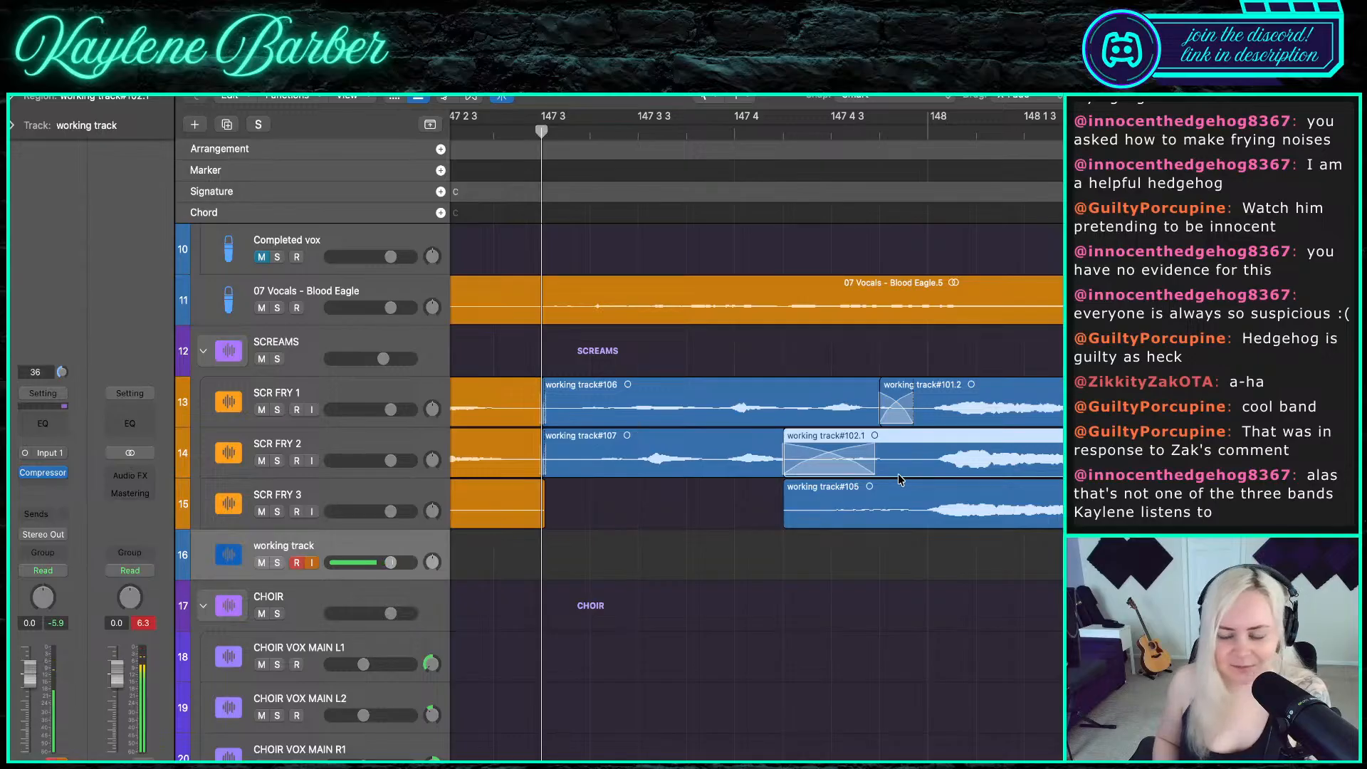
click(802, 468)
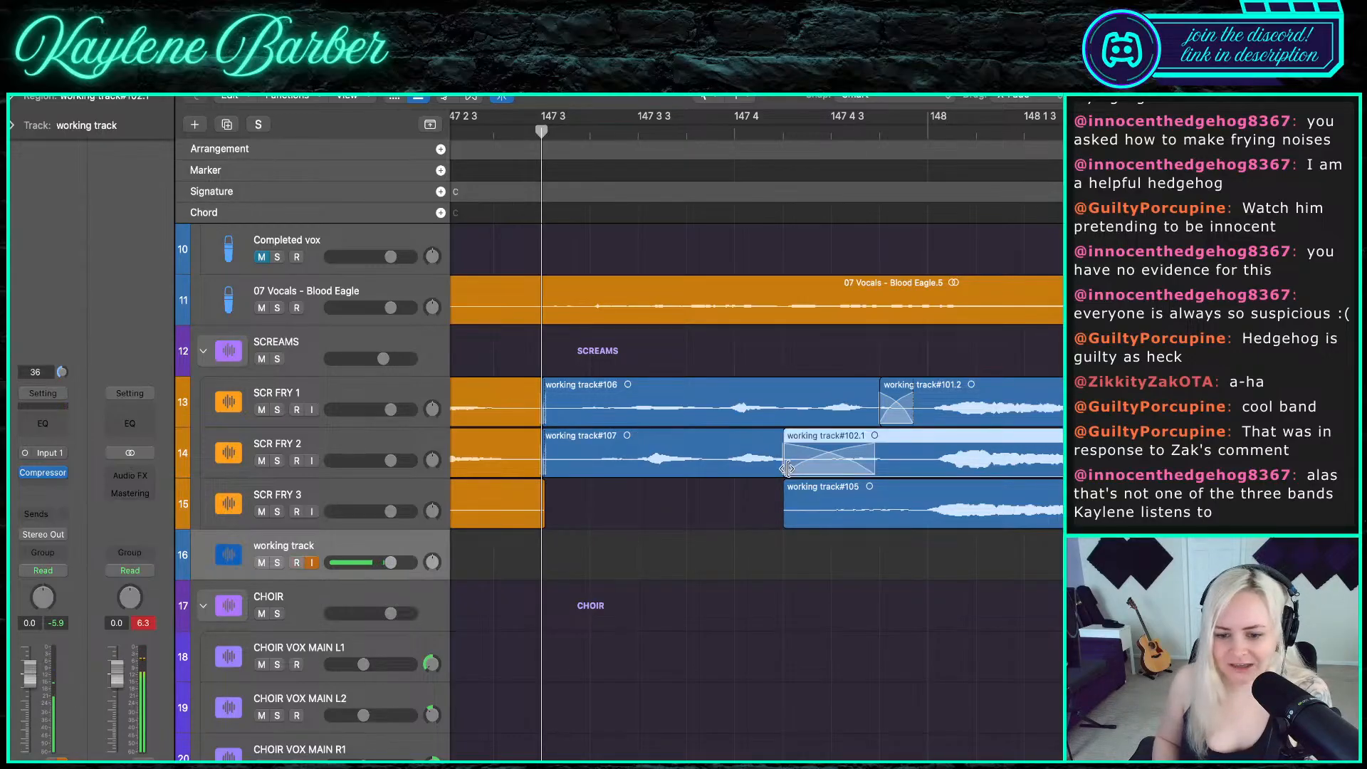
drag(787, 468, 820, 468)
click(900, 419)
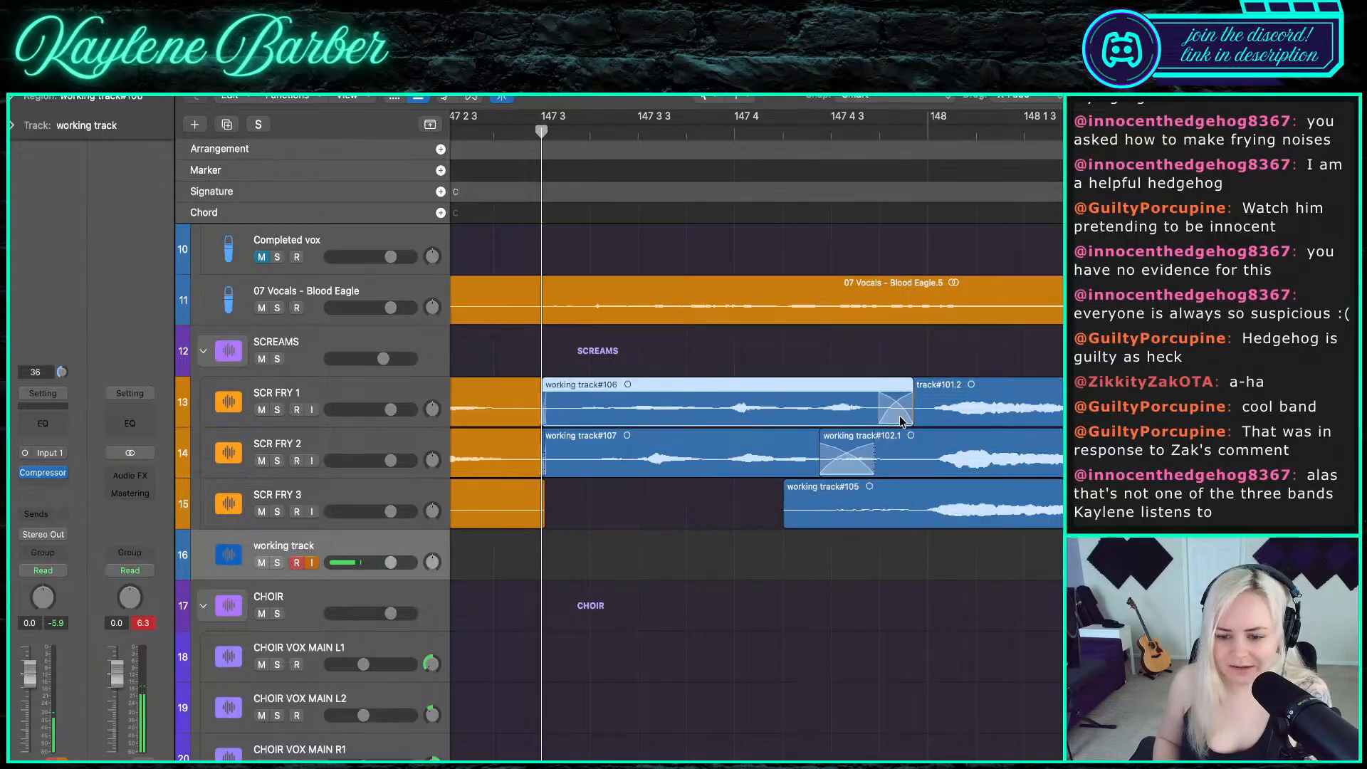
click(889, 410)
drag(882, 420, 815, 420)
- Trim the start of the SCR FRY 3 take to about bar 147.85 and play the layered line from around bar 147.5
click(512, 131)
key(space)
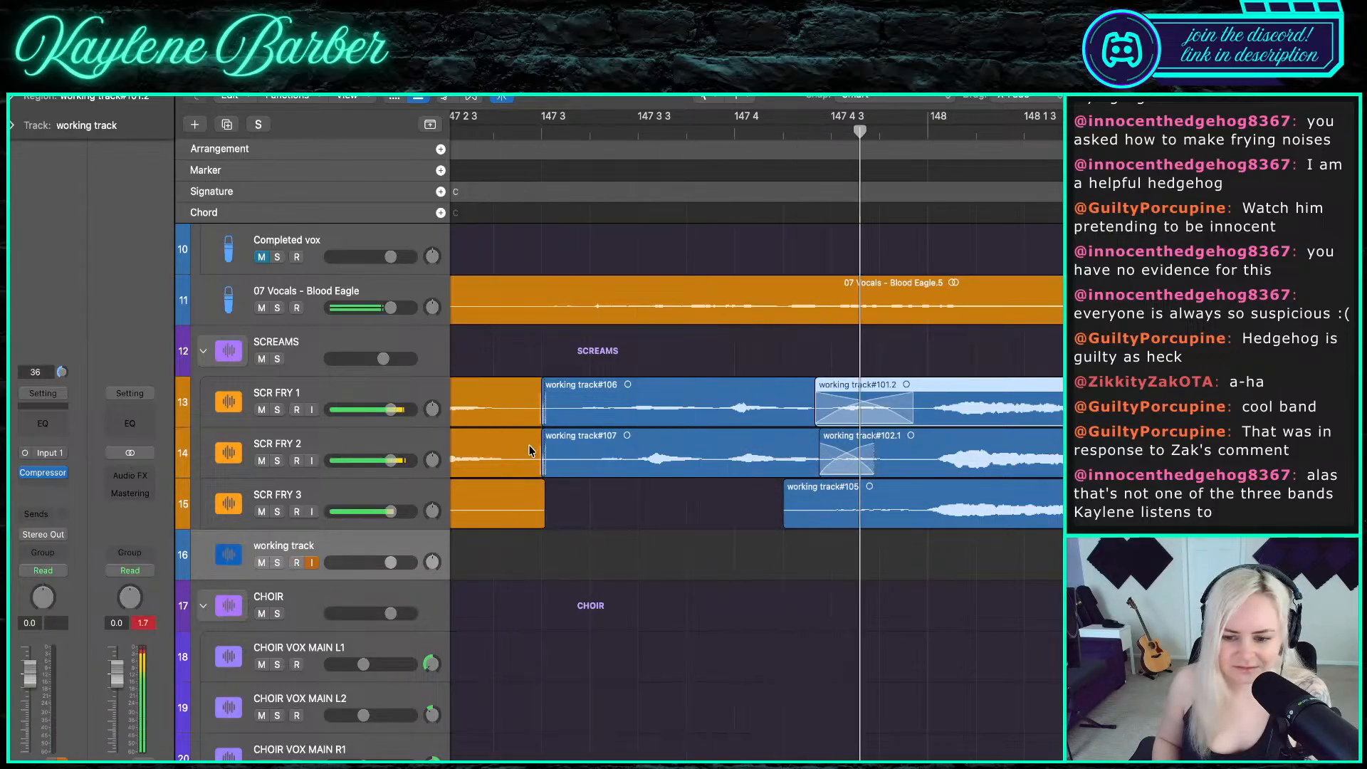
drag(664, 523, 672, 523)
click(544, 132)
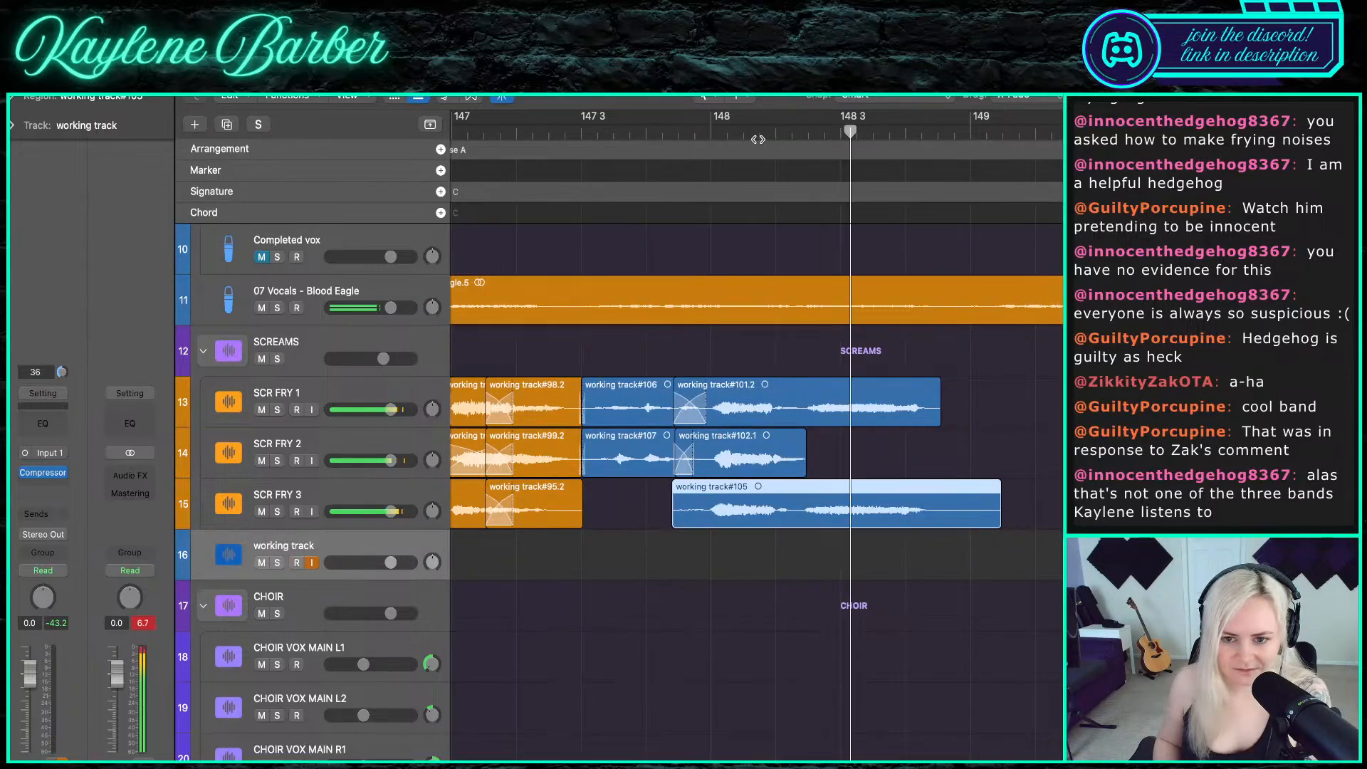
- Record another scream take from bar 148, cut its start to about bar 148.25, and layer it on SCR FRY 2 with a playback check
click(712, 133)
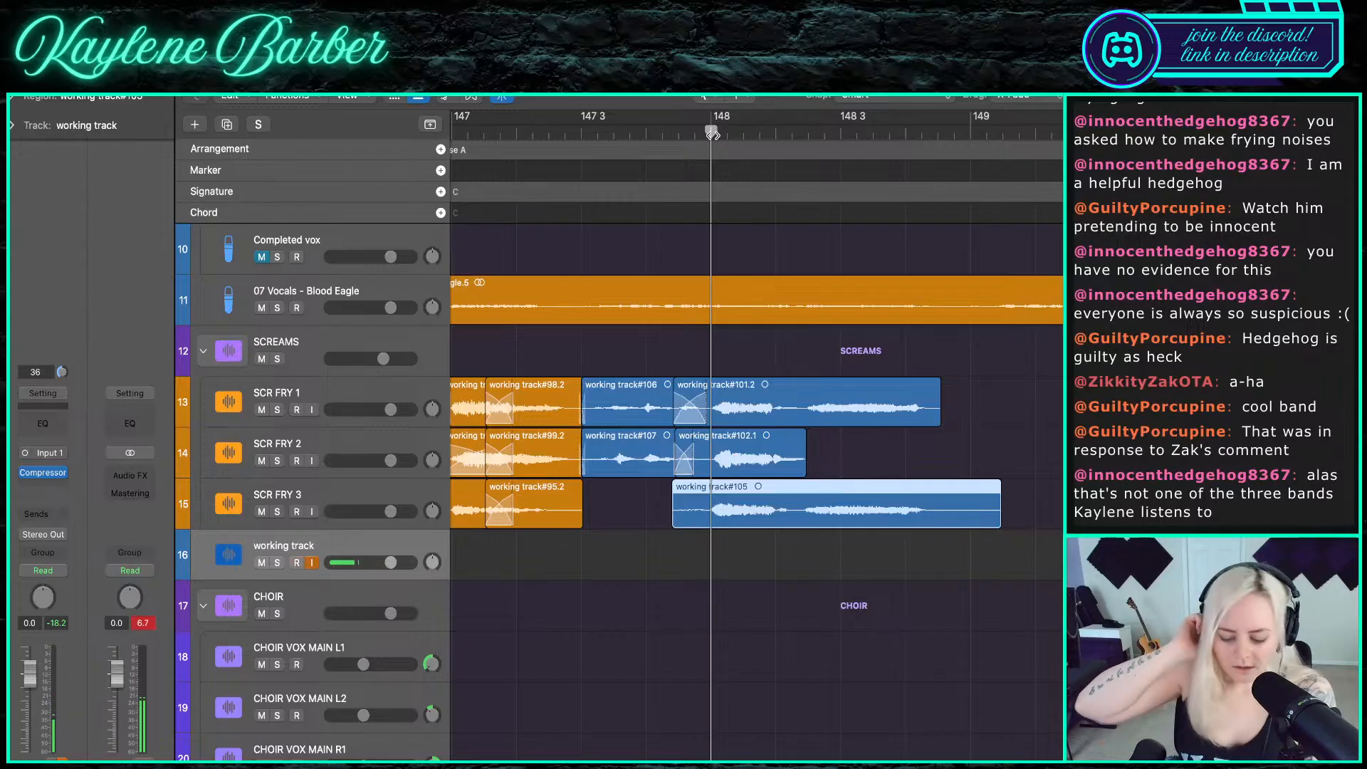
key(r)
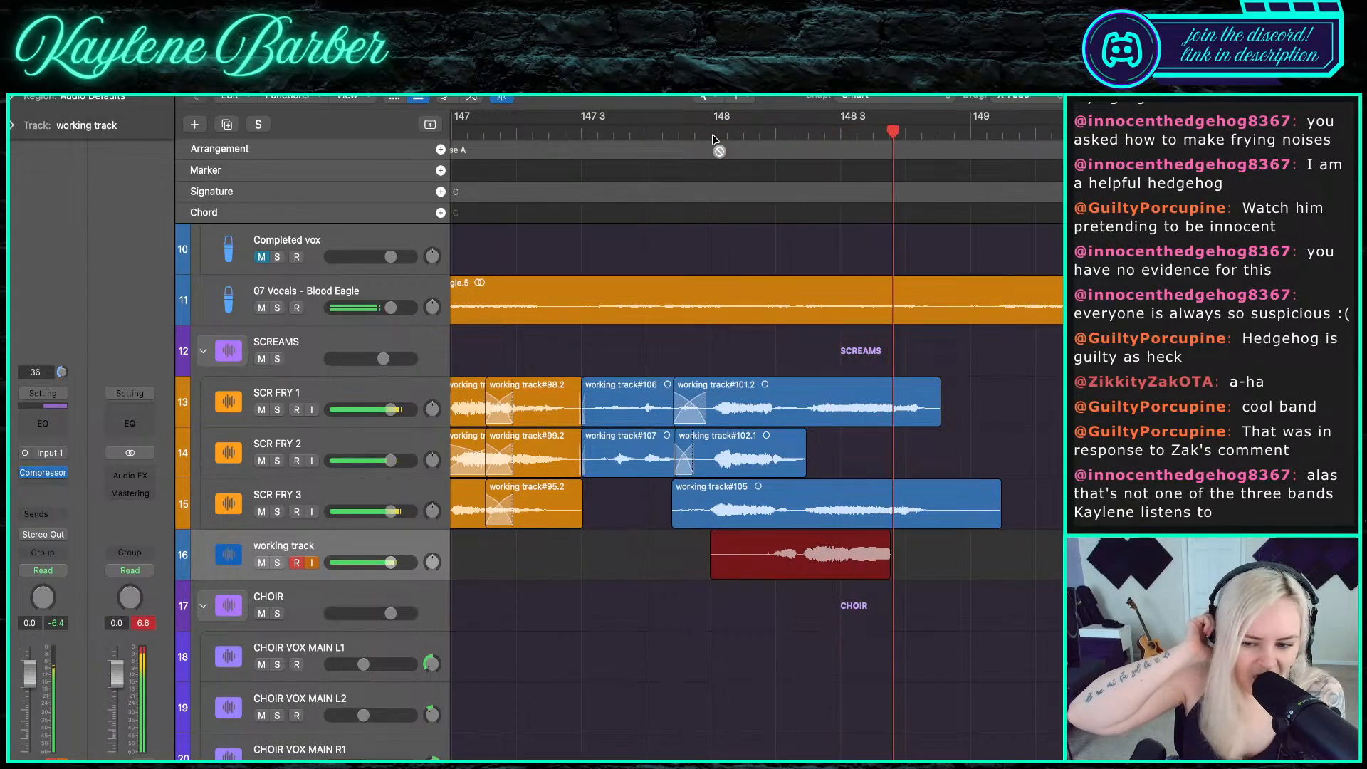
key(space)
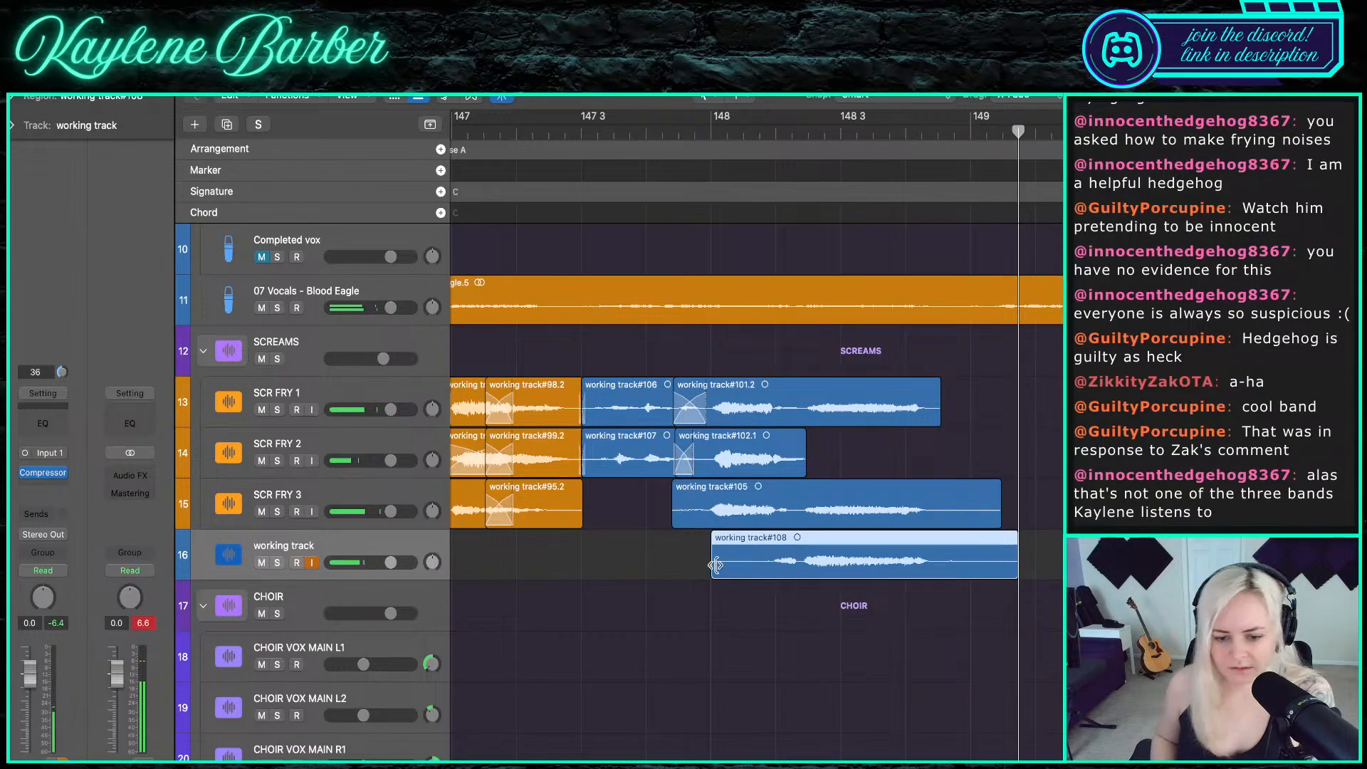
drag(715, 565, 831, 467)
click(745, 133)
key(space)
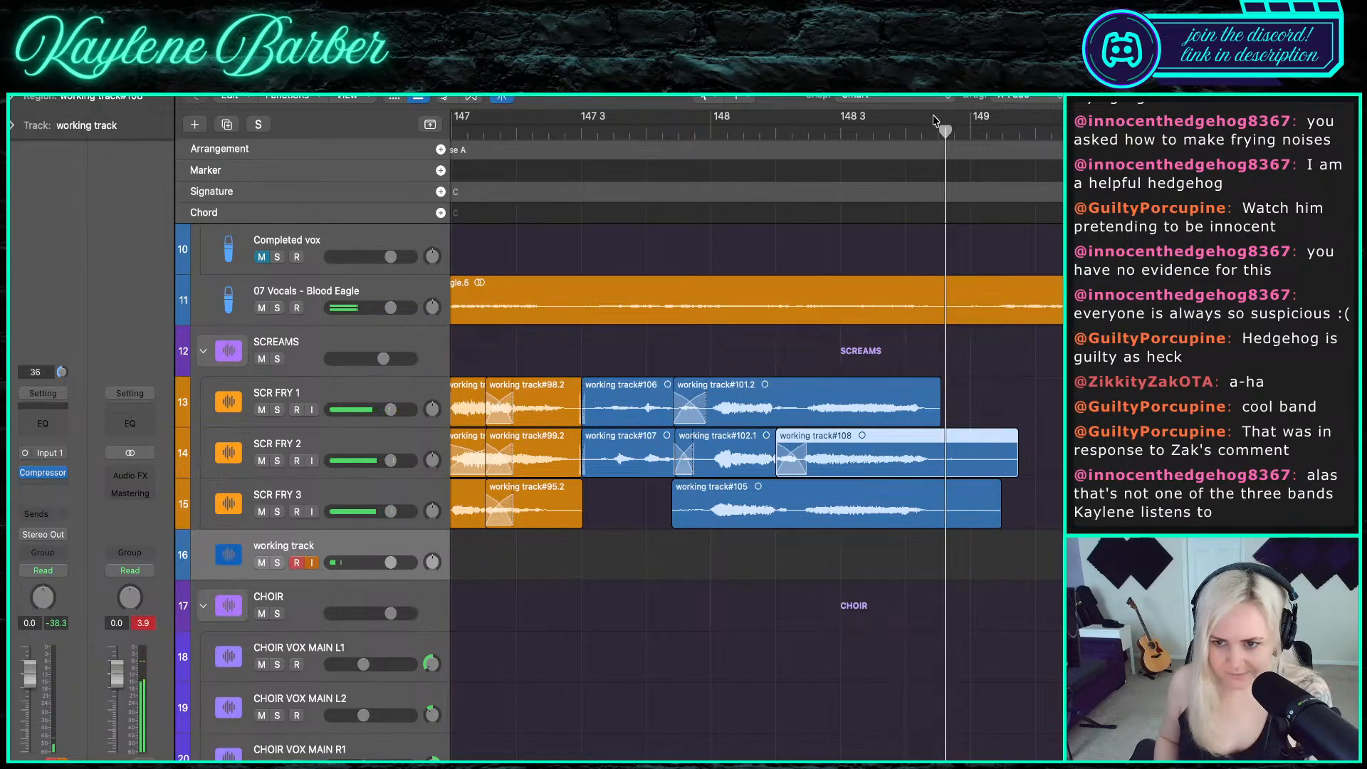
- Split the final takes on SCR FRY 1, 2 and 3 at about bar 148.9 and delete the leftover tails
drag(944, 133, 942, 134)
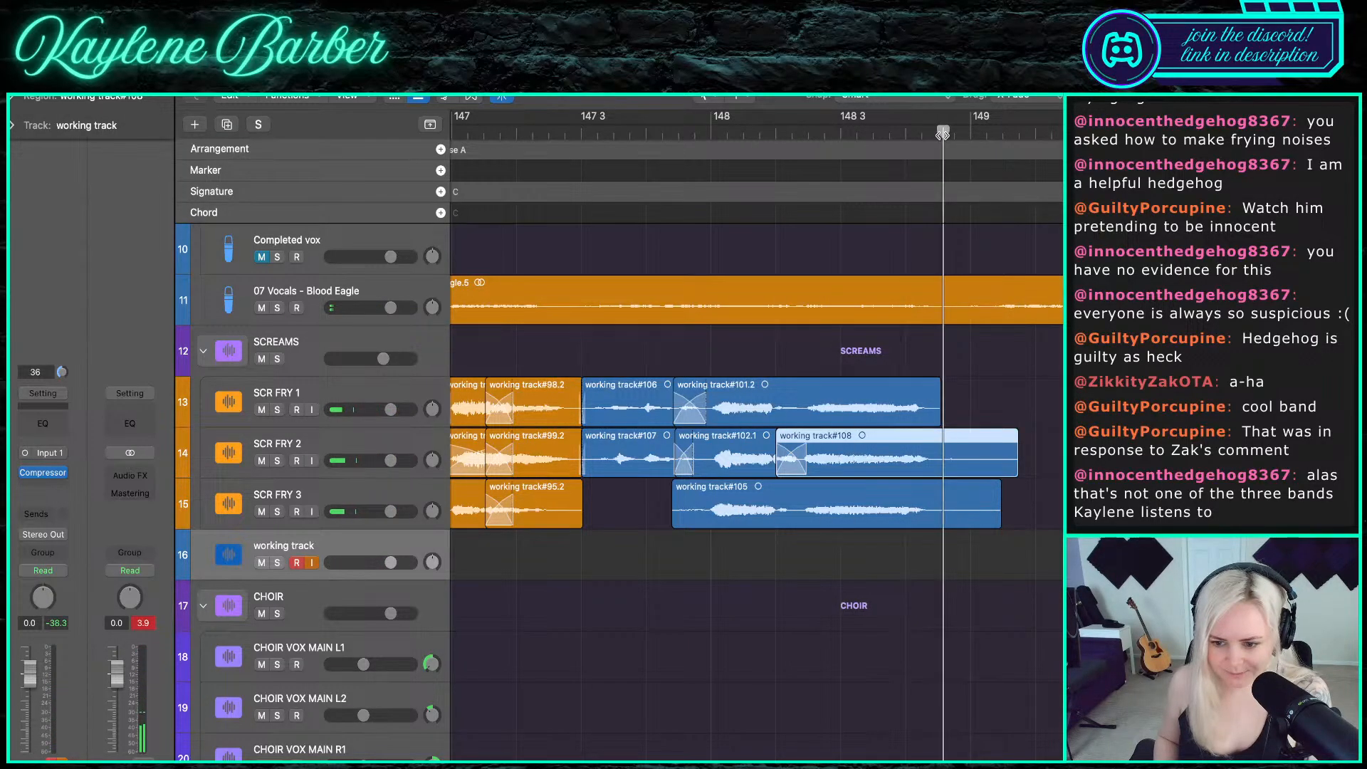
drag(935, 422, 970, 402)
key(super+t)
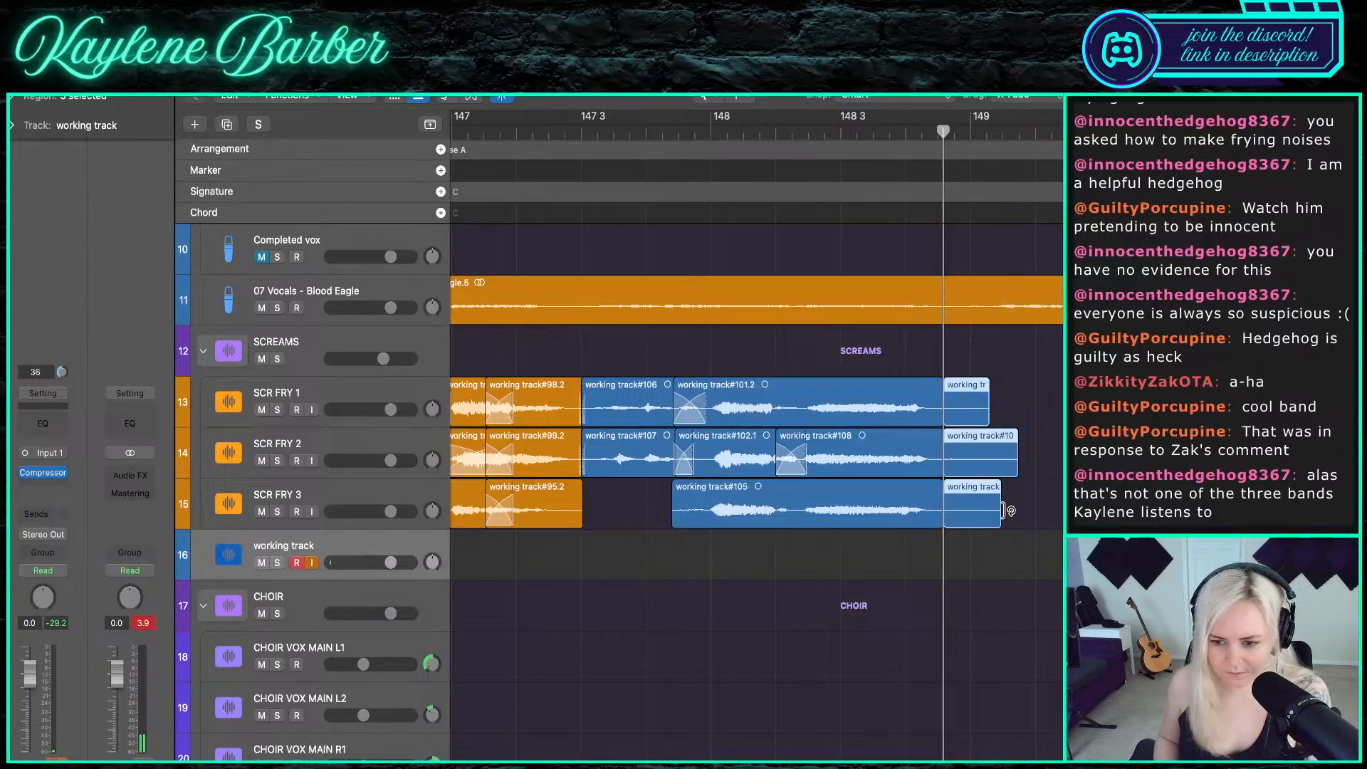
drag(1025, 572, 923, 521)
key(Delete)
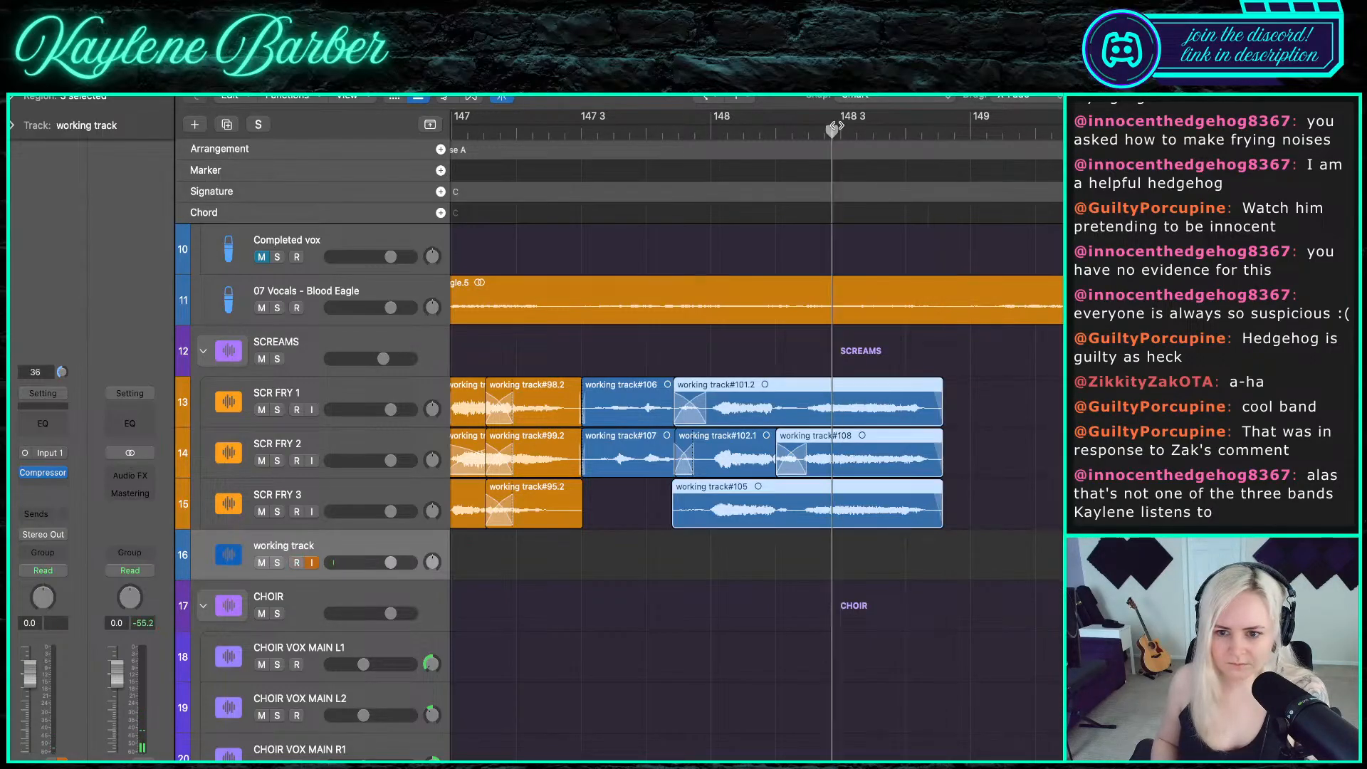
- Play the line ending and add short fade-outs to the ends of the three SCR FRY takes at about bar 148.9
key(space)
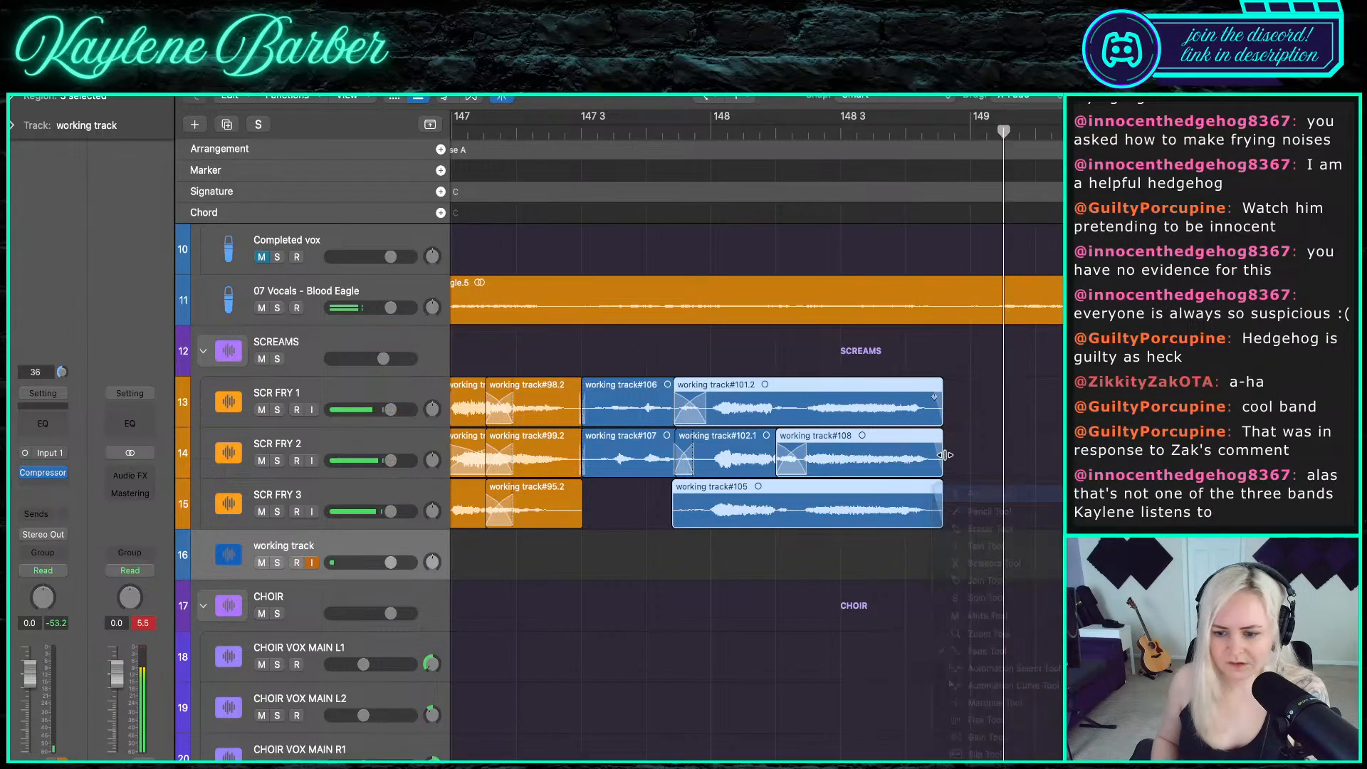
scroll(941, 503, up, 3)
drag(937, 518, 972, 517)
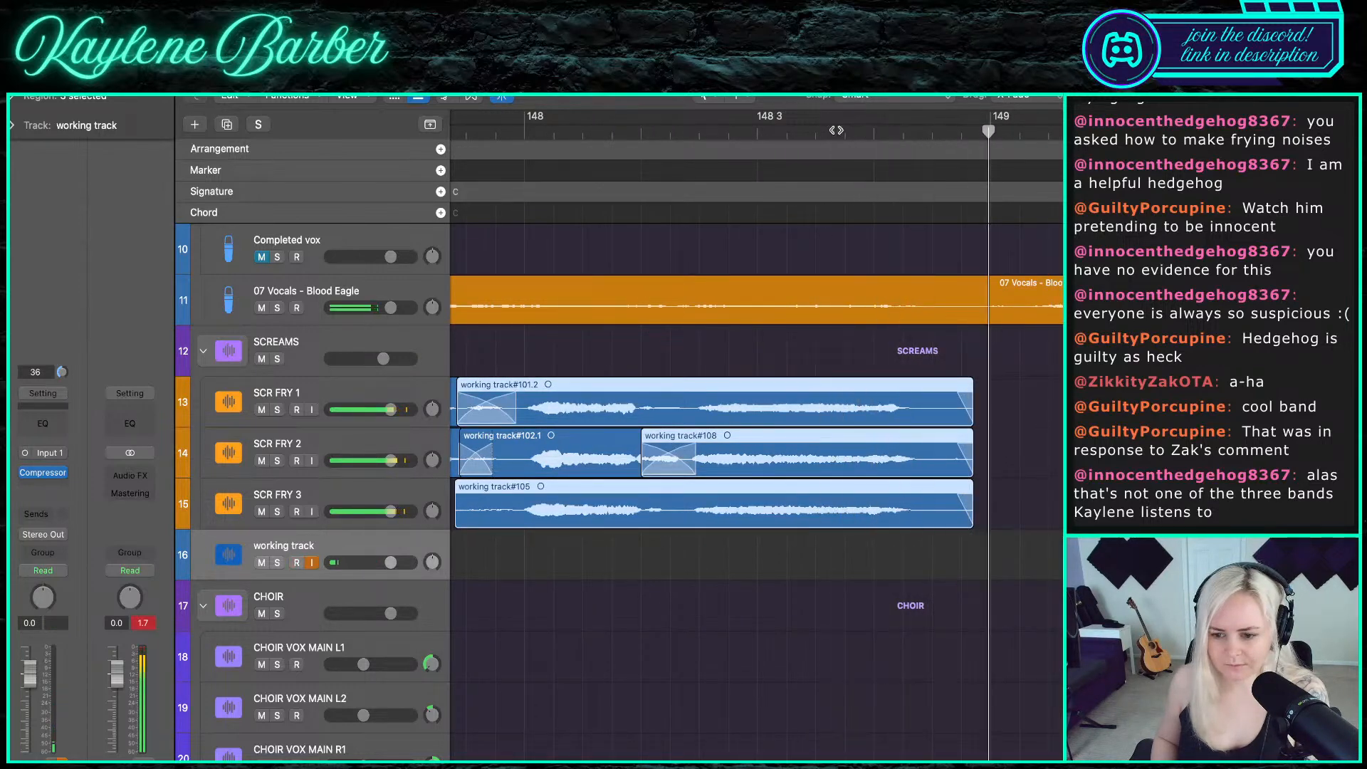
- Listen to the line ending around bar 149 with SCR FRY 2 soloed, and again with all tracks playing
scroll(956, 363, down, 5)
scroll(956, 364, down, 3)
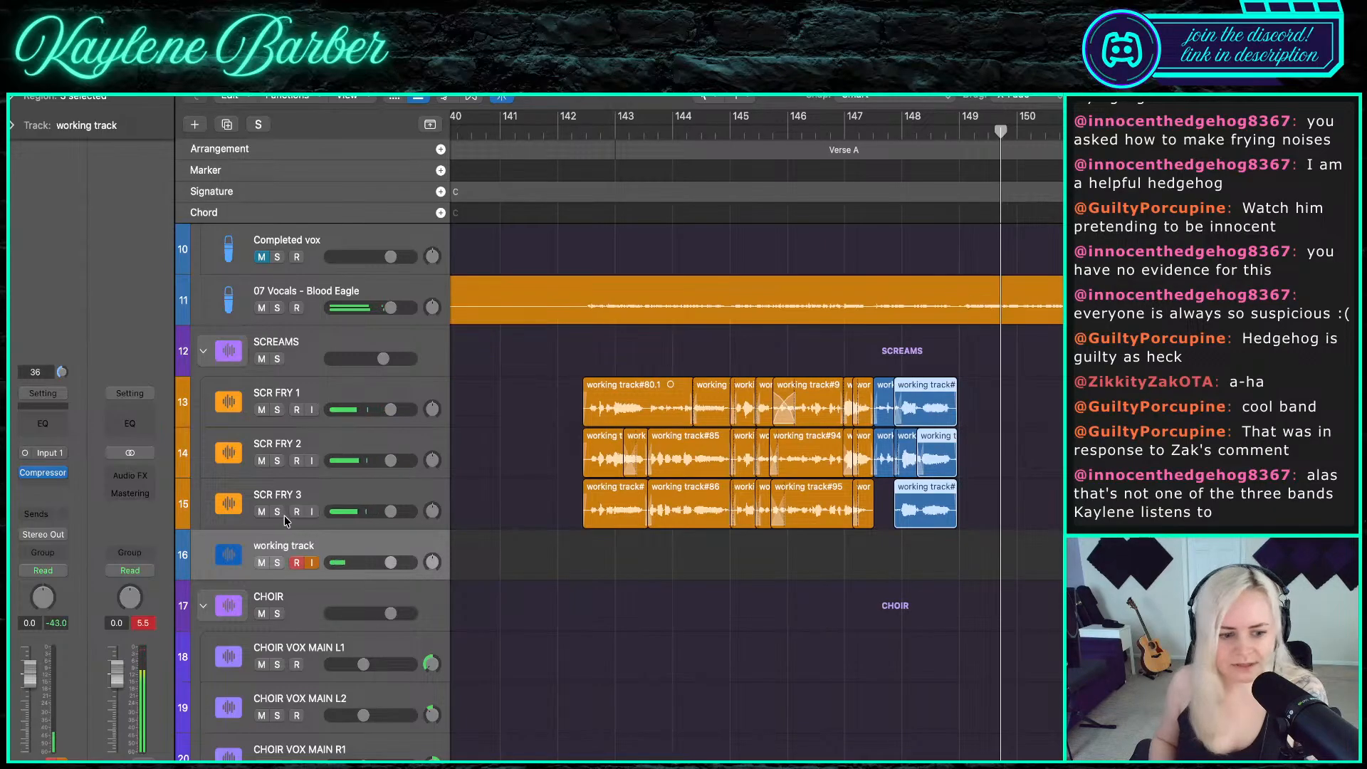
click(277, 461)
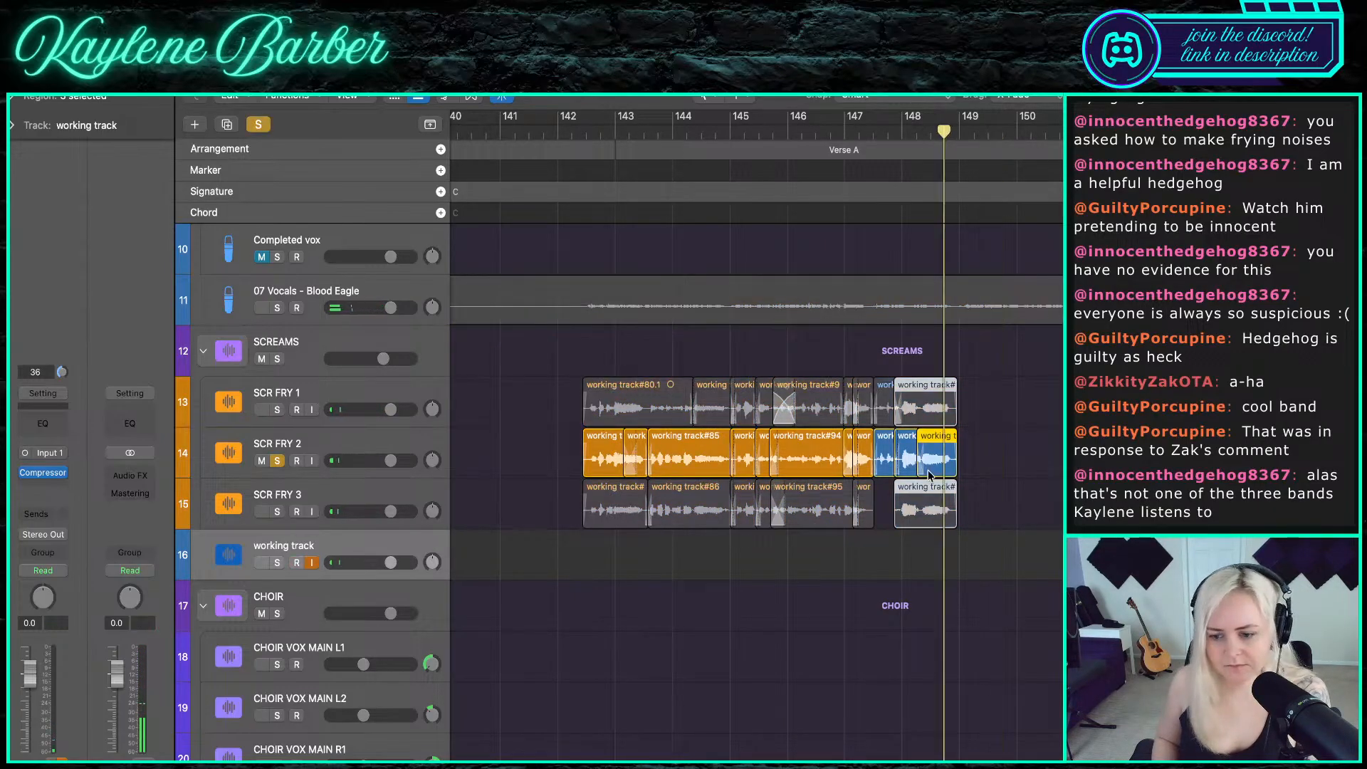
scroll(598, 327, up, 8)
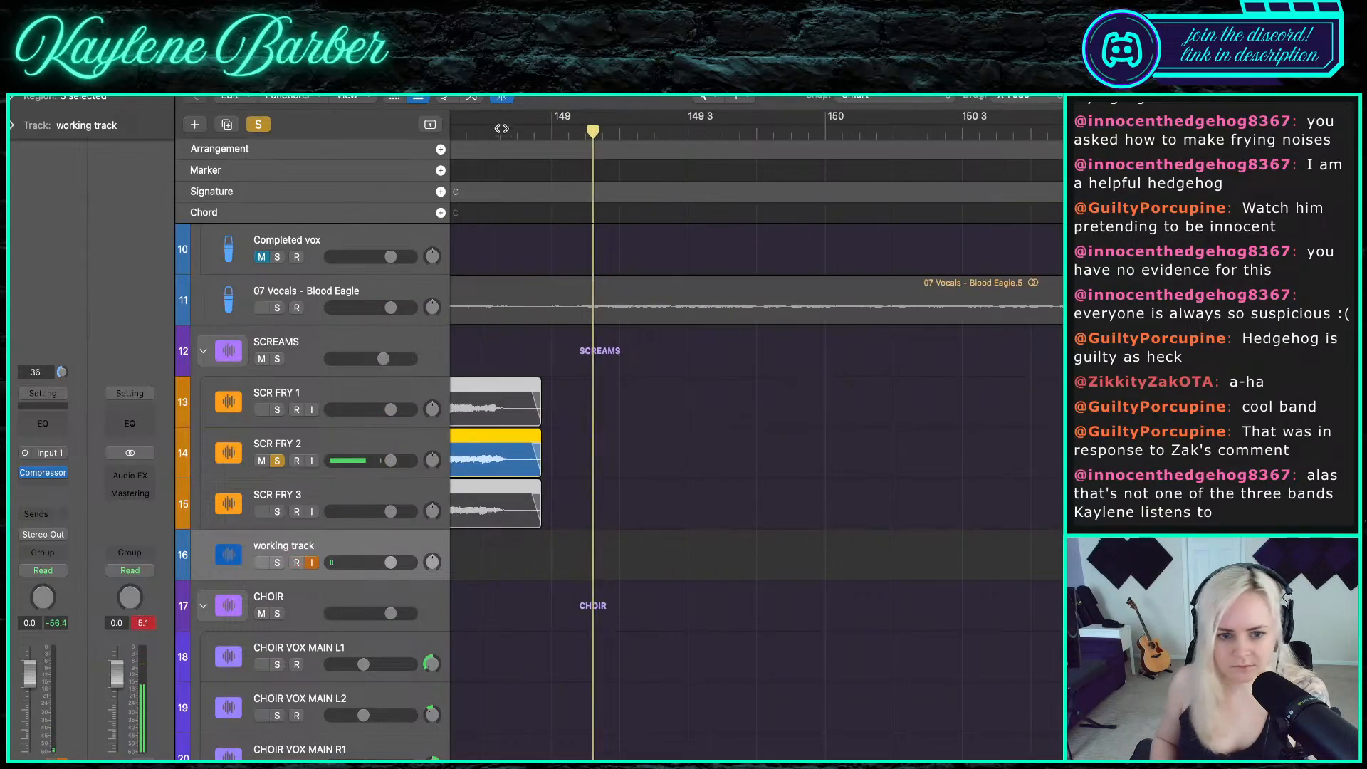
click(529, 135)
key(space)
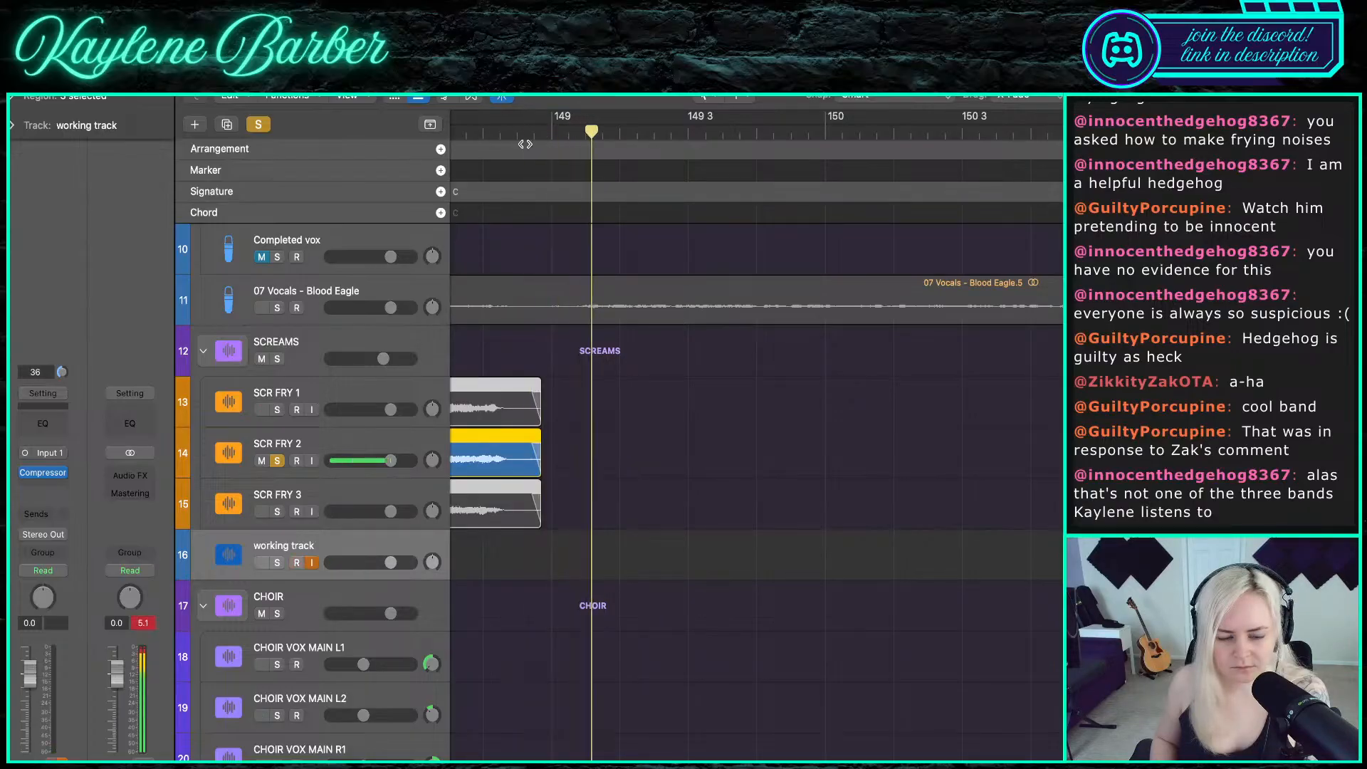
key(space)
click(277, 461)
scroll(559, 476, left, 5)
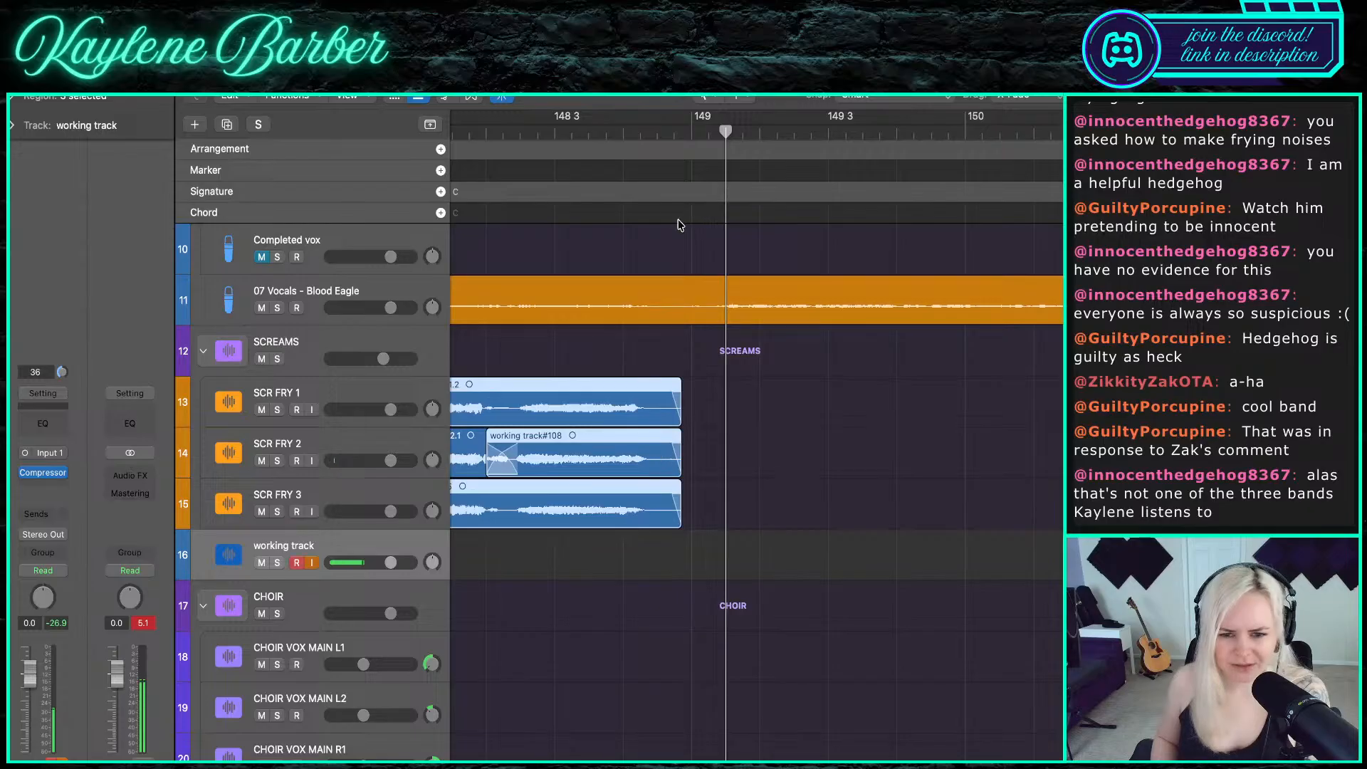
click(645, 133)
key(space)
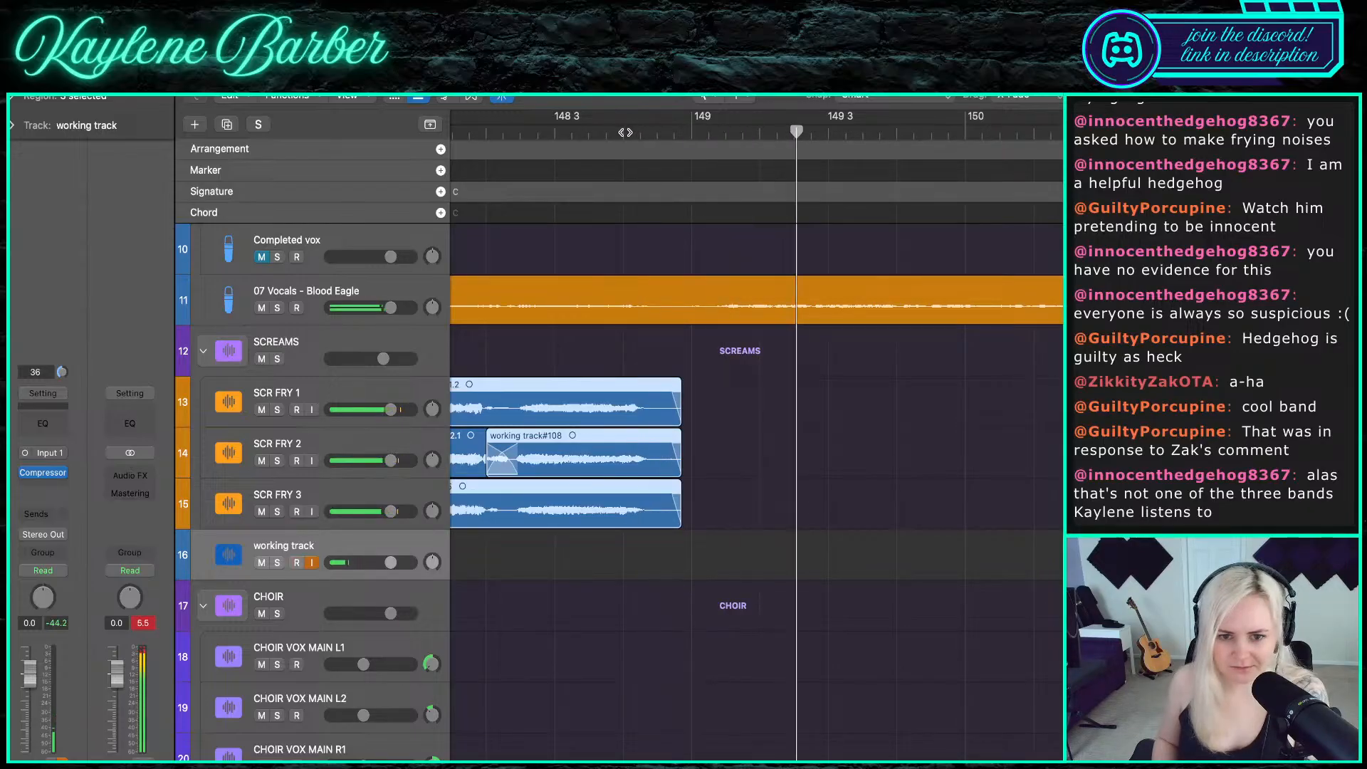
click(606, 133)
- Select the scream takes from about bar 145.5 to 149 on the three SCR FRY tracks and color them orange
scroll(631, 282, down, 6)
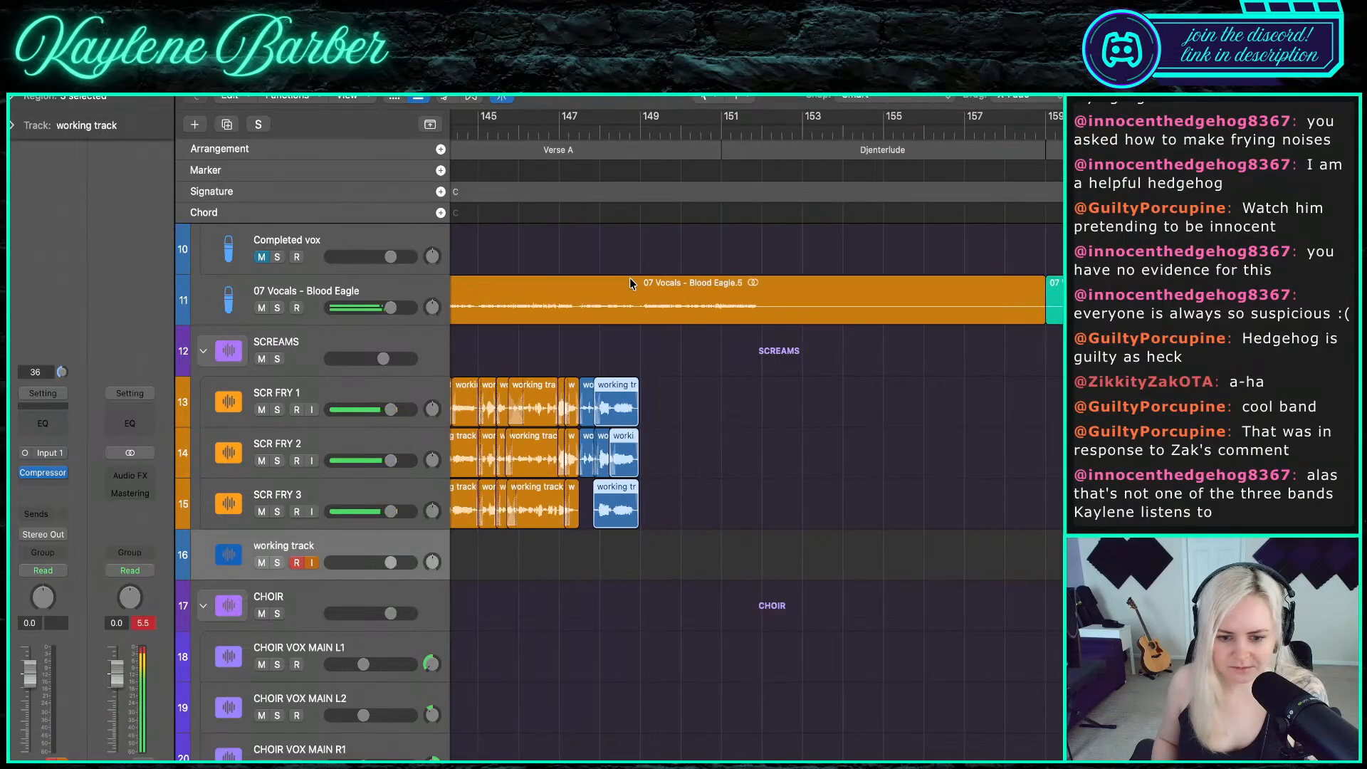
drag(684, 561, 560, 355)
key(alt+shift+c)
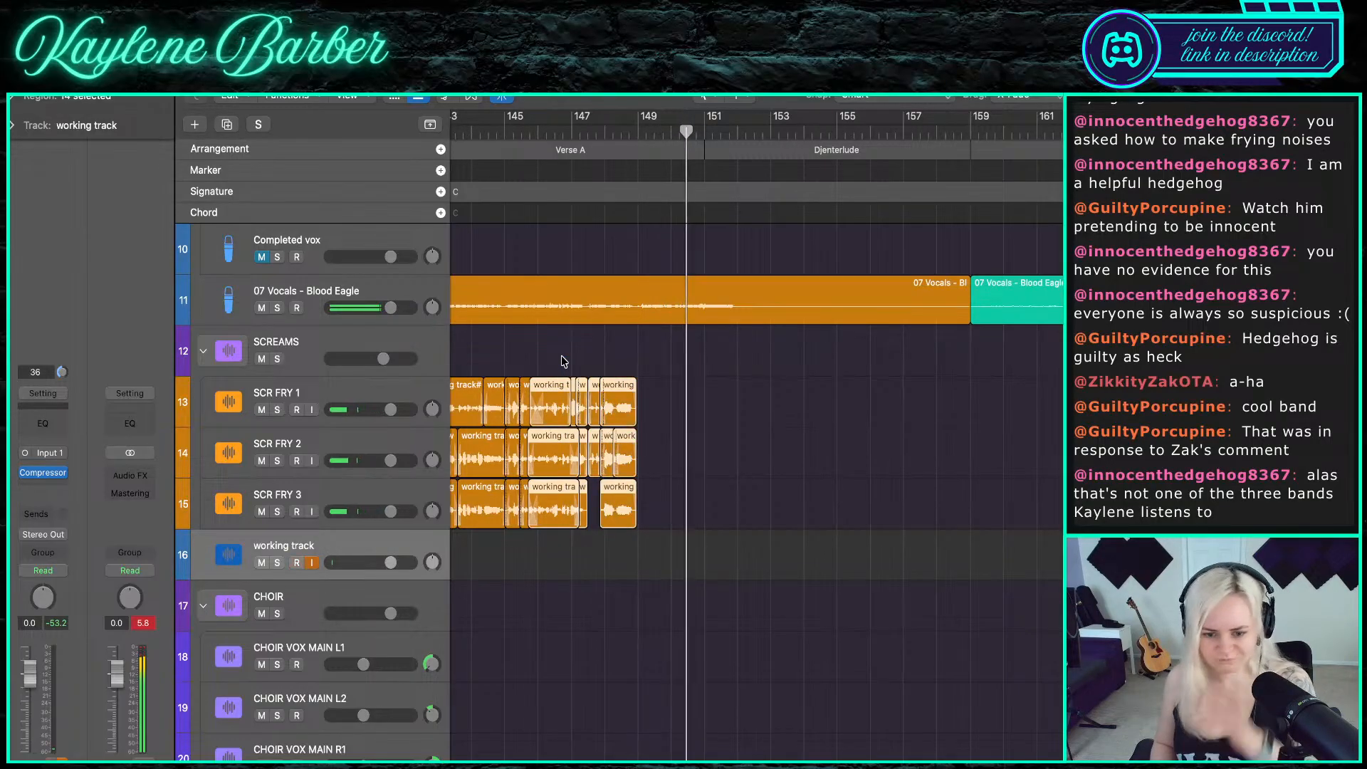
- Go back to the Bridge and listen to the reference vocal from about bar 109.5, where the Blood Eagle.5 region begins
scroll(605, 345, left, 1)
scroll(605, 349, left, 10)
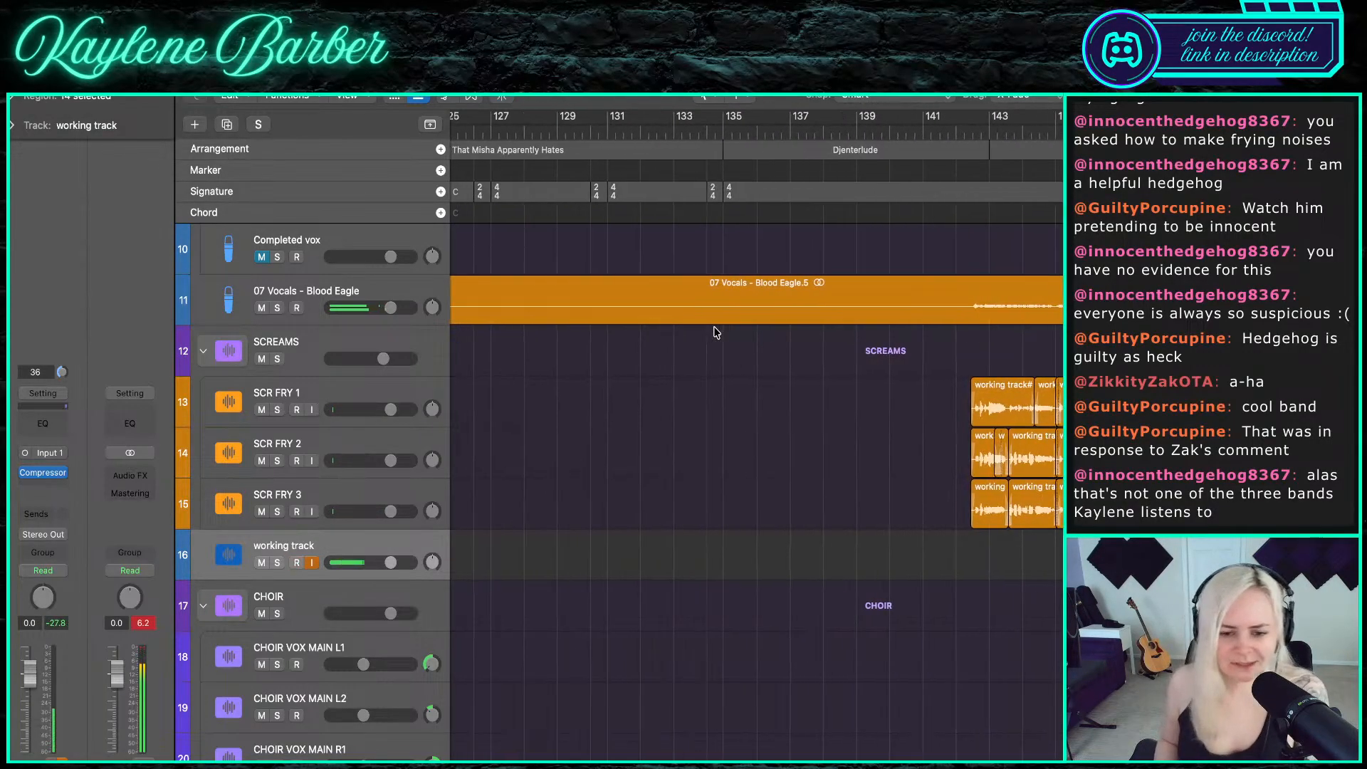
scroll(715, 331, down, 4)
click(662, 133)
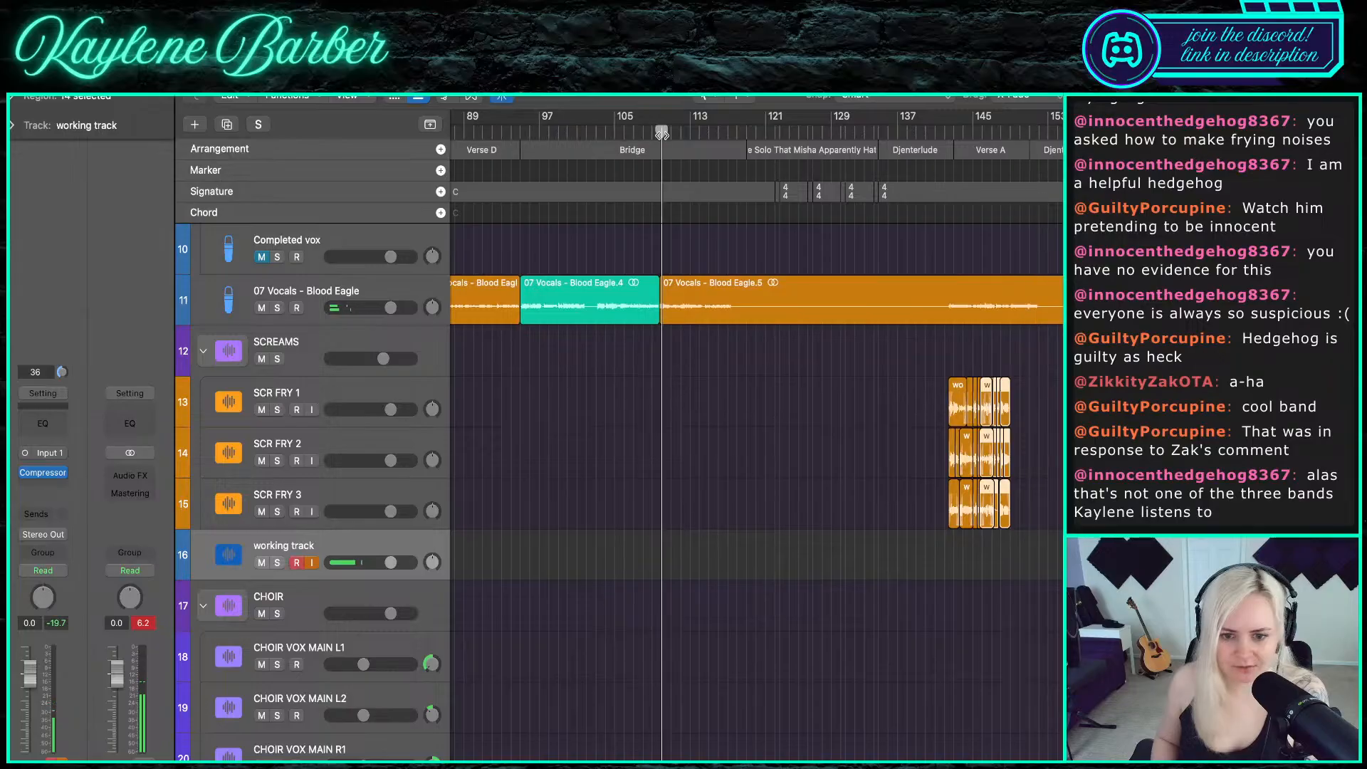
scroll(662, 358, up, 3)
click(679, 350)
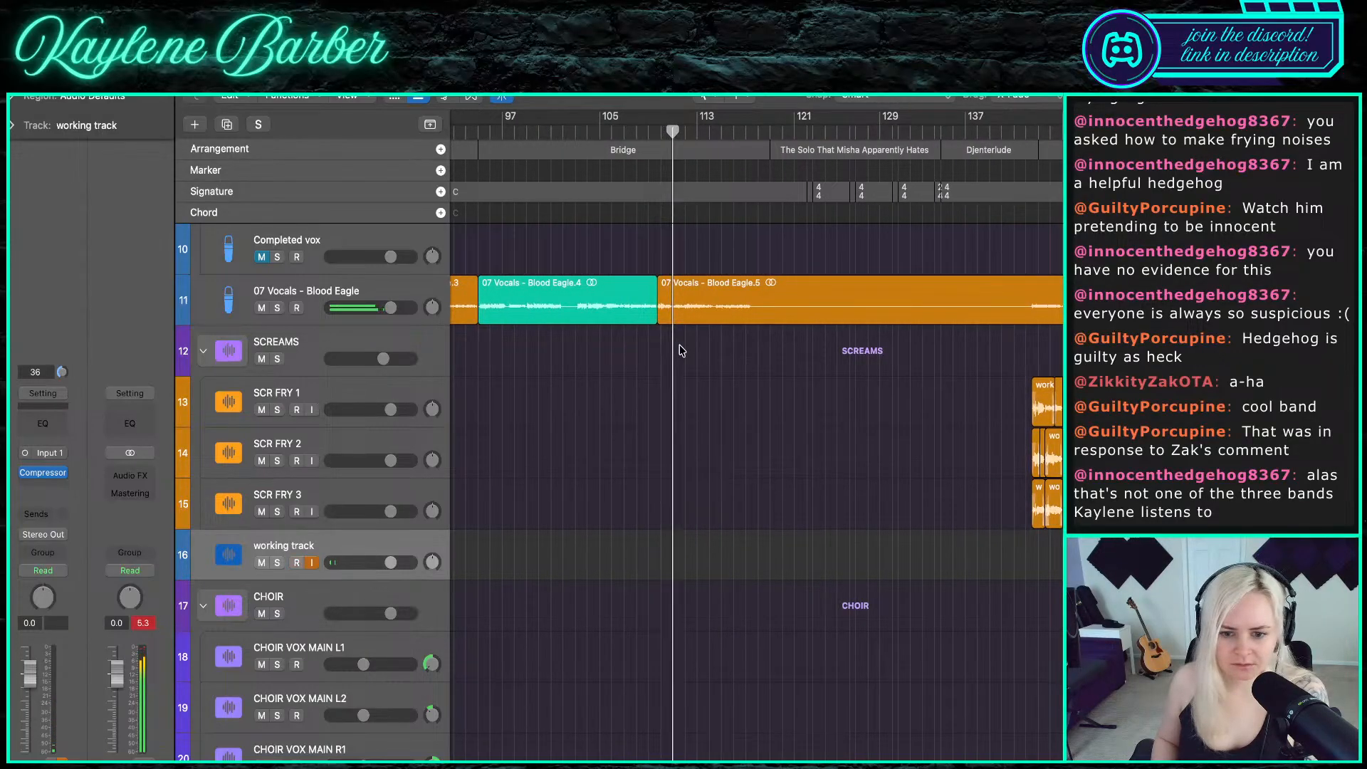
scroll(655, 348, up, 3)
scroll(655, 348, up, 1)
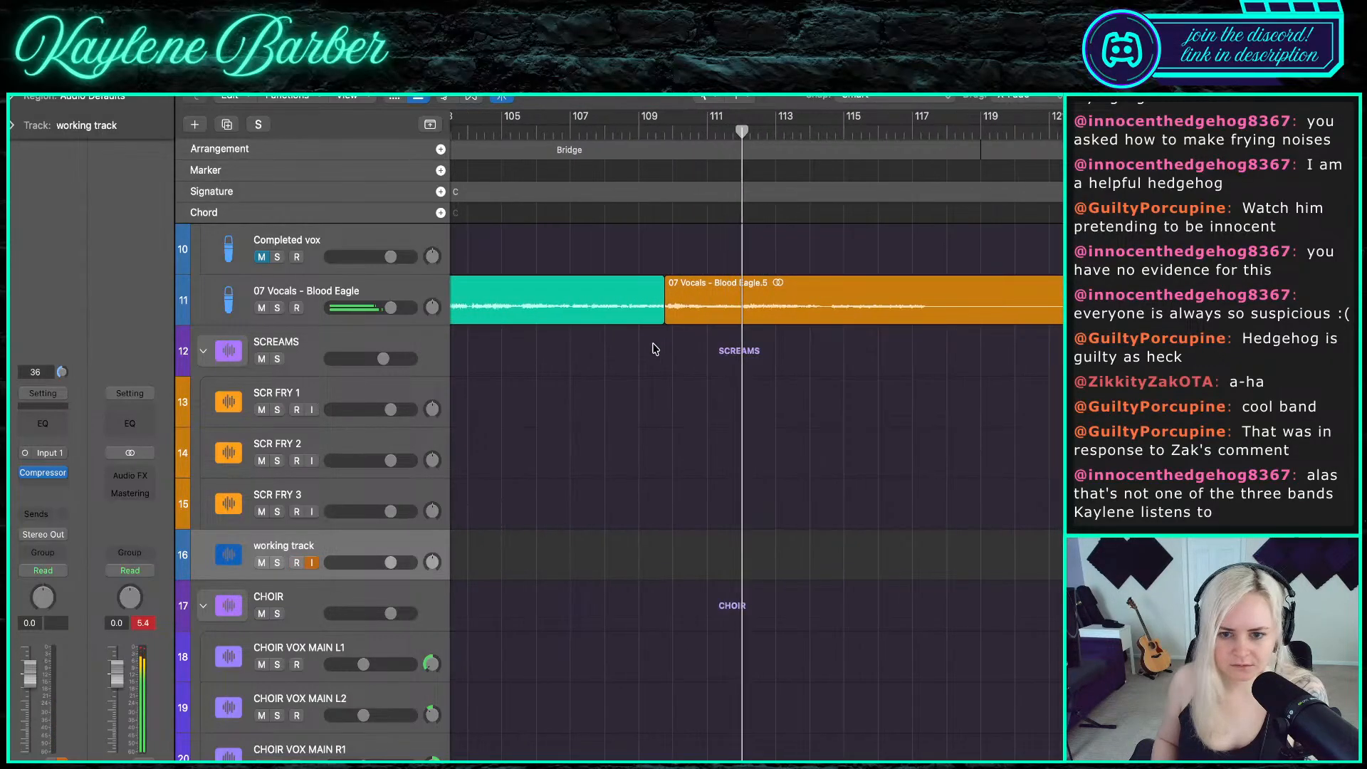
- Replay the Bridge from about bar 109.5, comparing the full mix with the reference vocal soloed
click(642, 136)
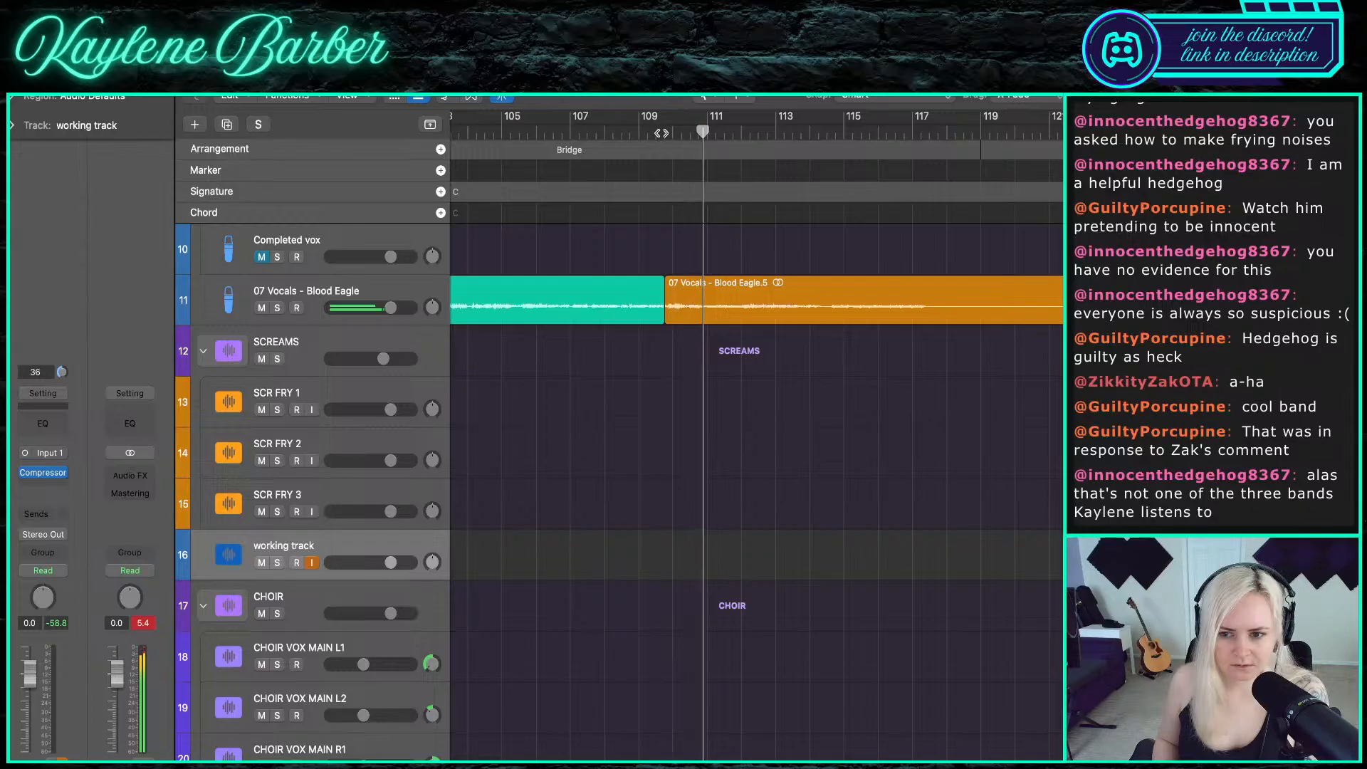
click(660, 131)
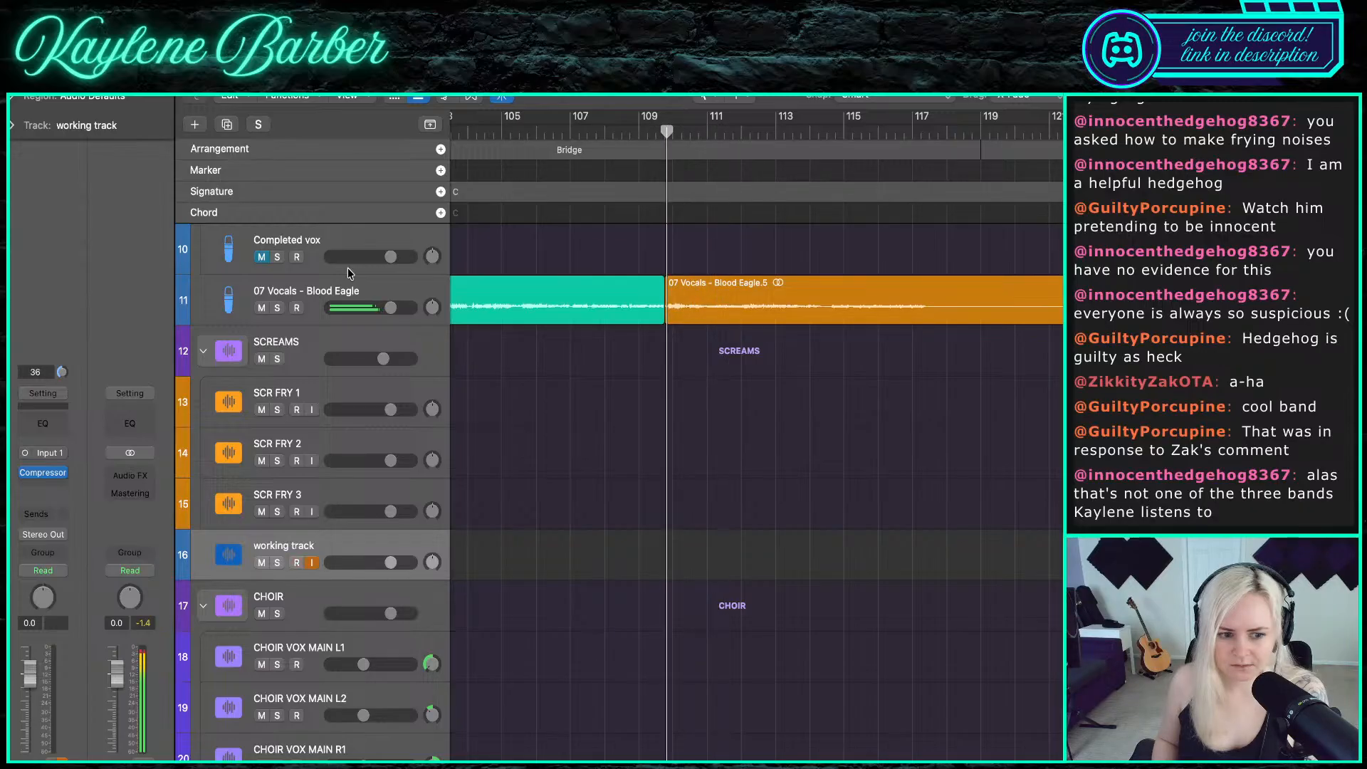
click(277, 308)
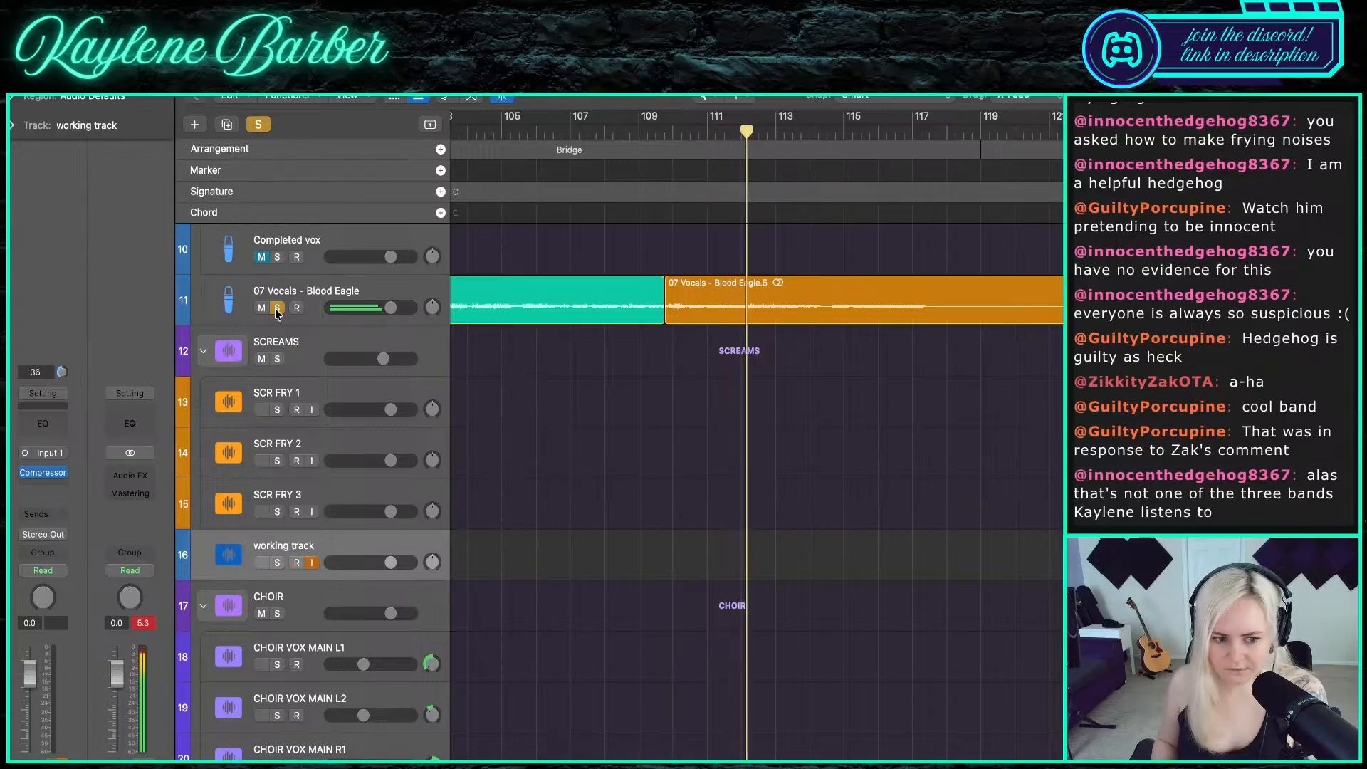
click(277, 309)
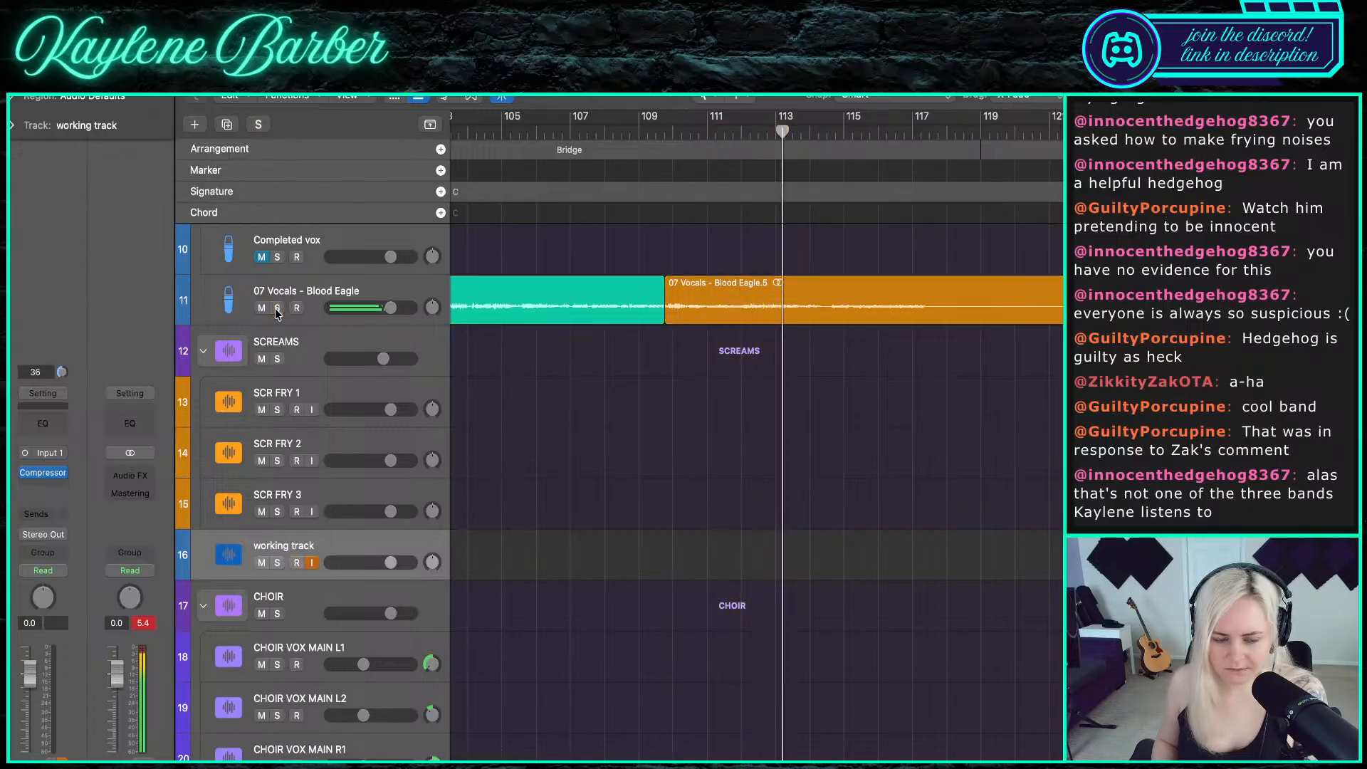
click(277, 308)
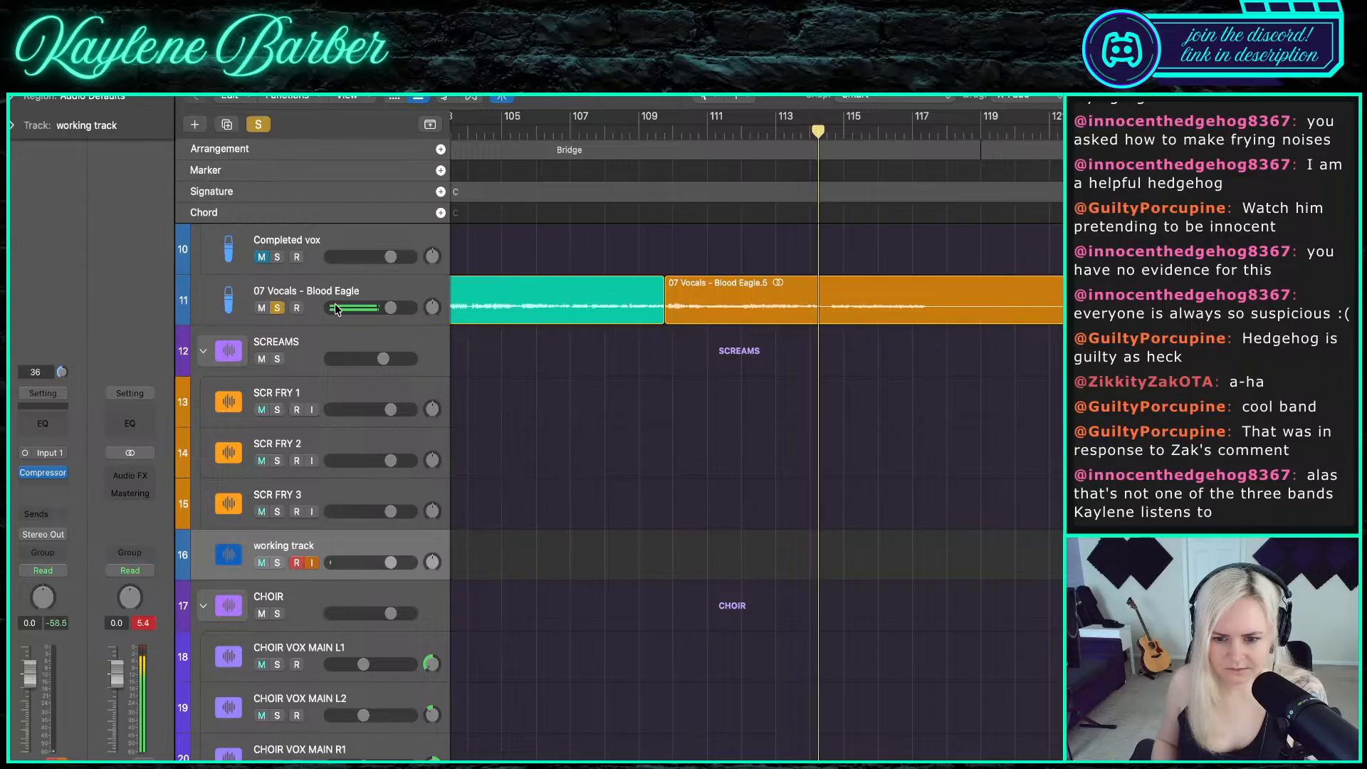
- Audition the soloed reference vocal around bar 112, split the Blood Eagle.5 region at that bar, and turn the solo off
click(731, 126)
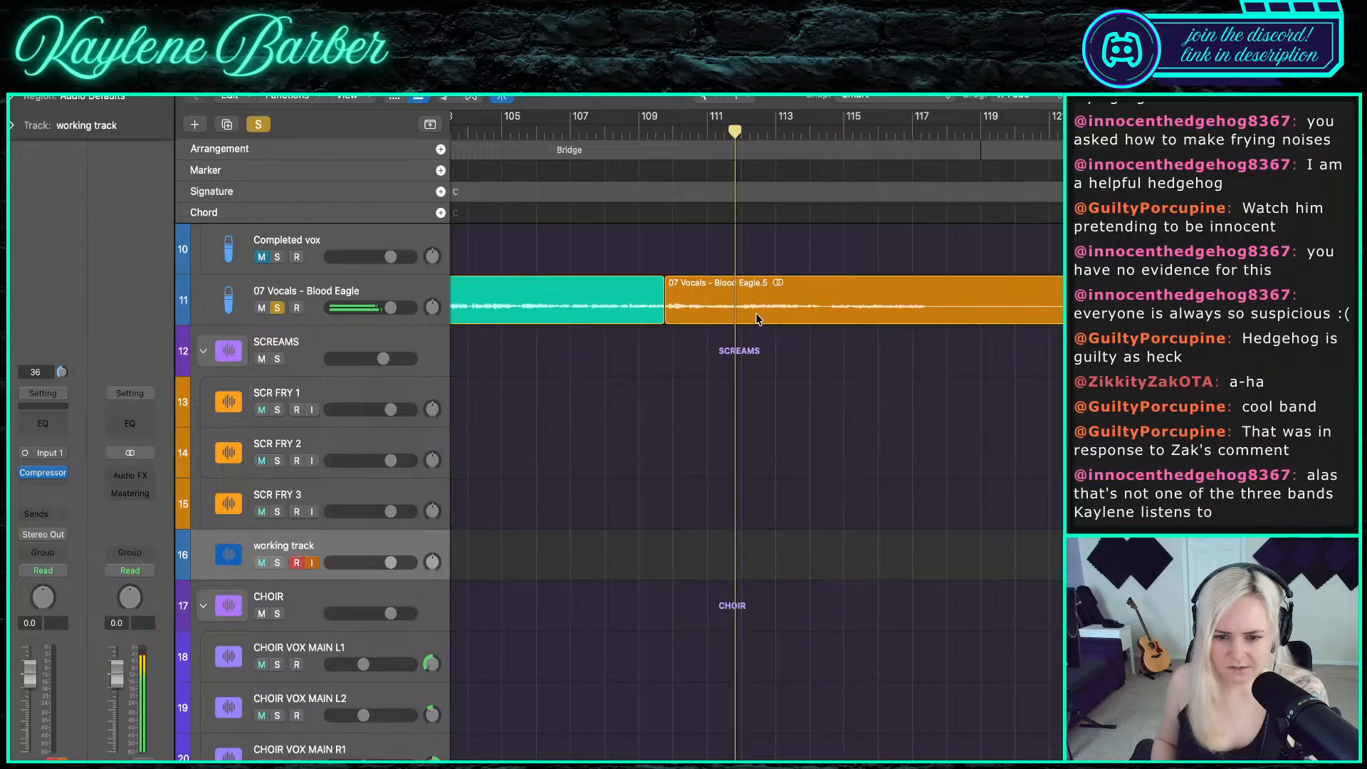
scroll(756, 318, up, 5)
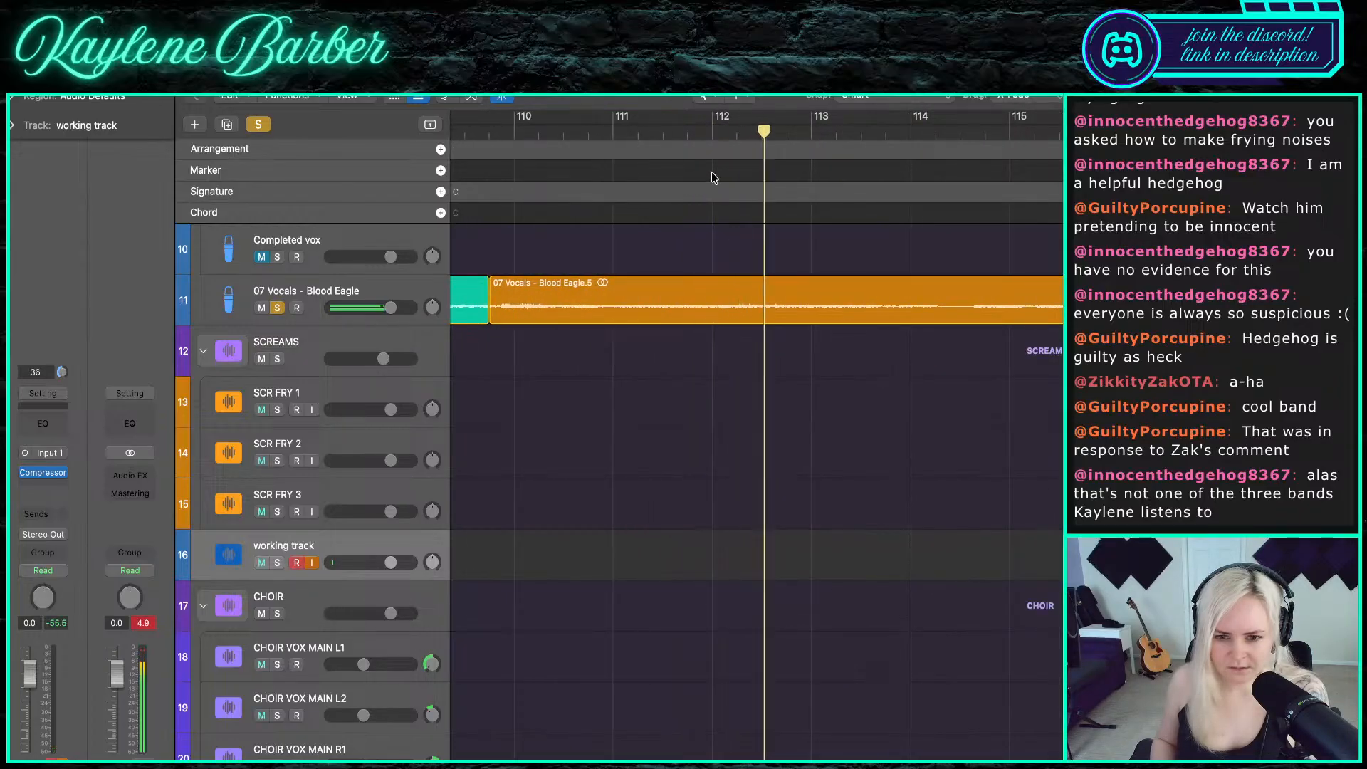
click(714, 128)
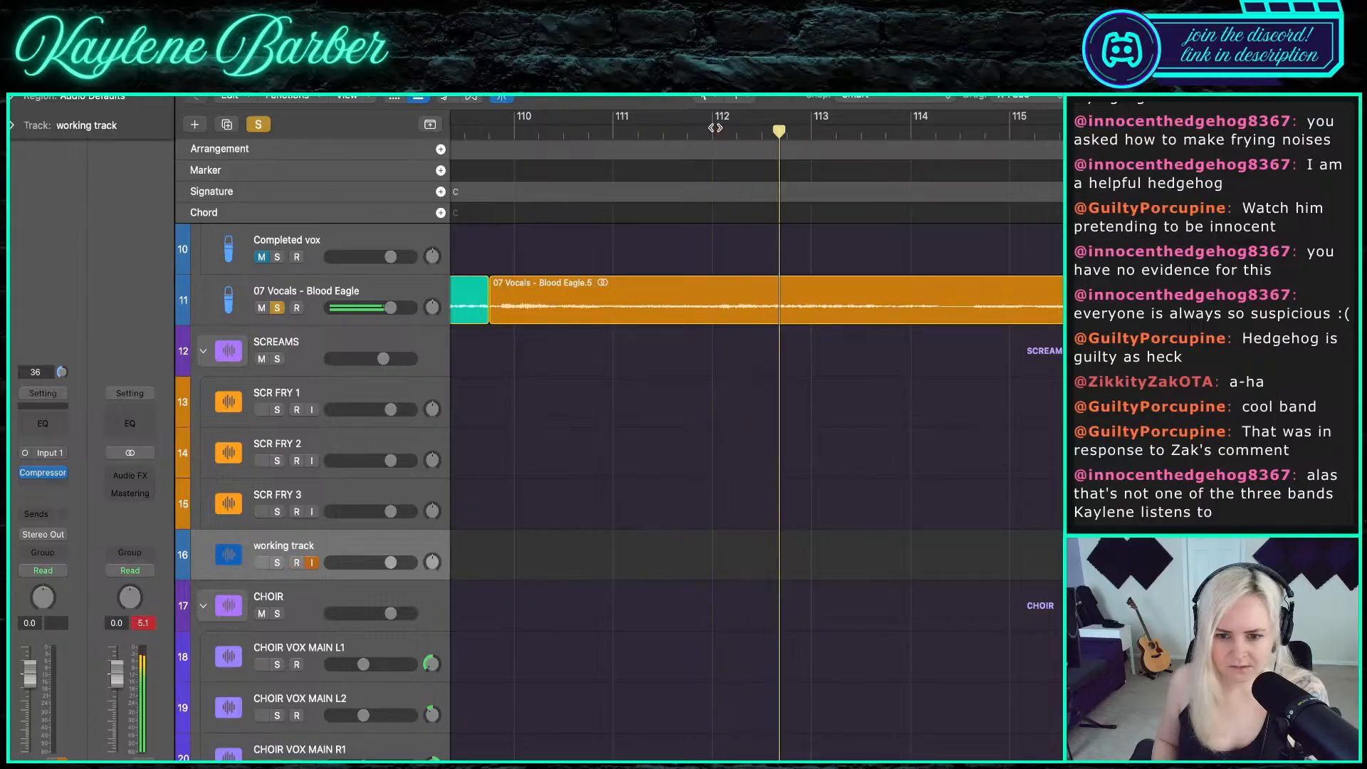
click(714, 128)
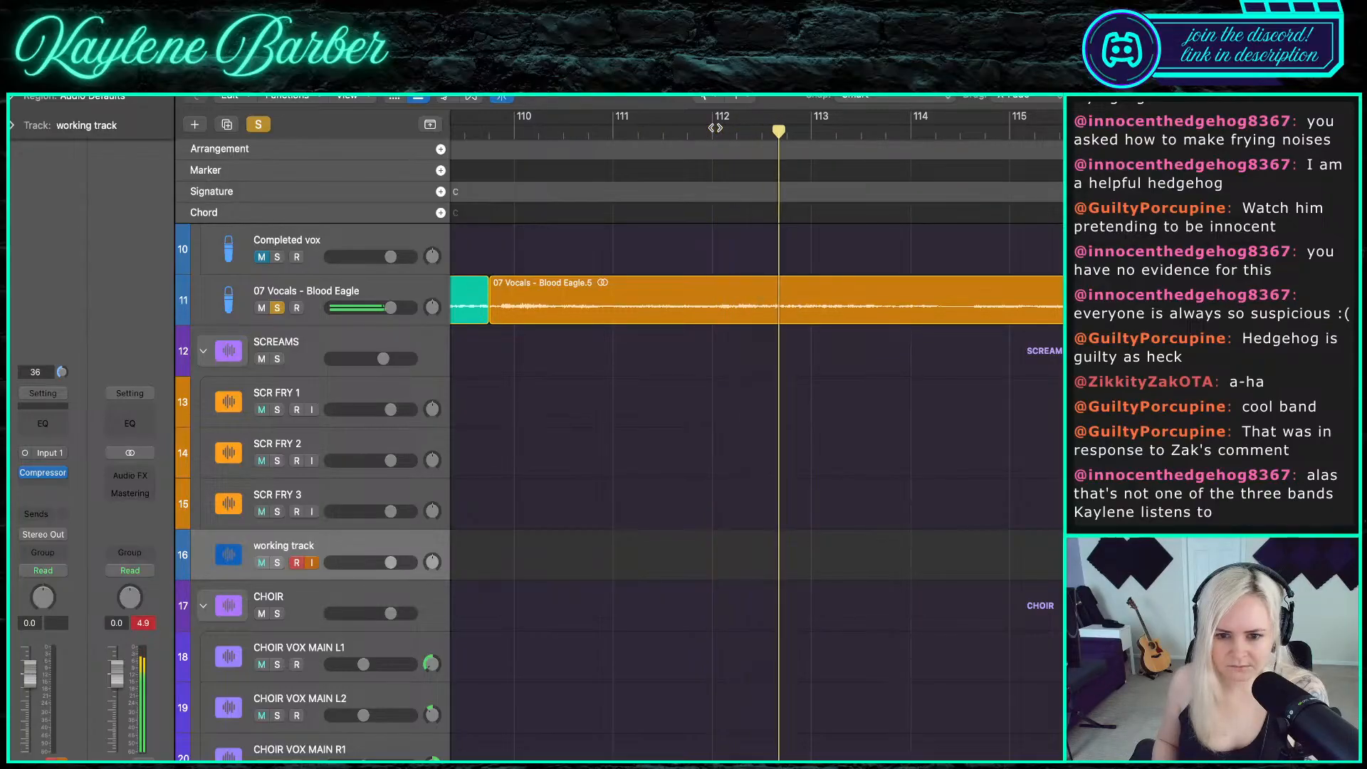
click(714, 128)
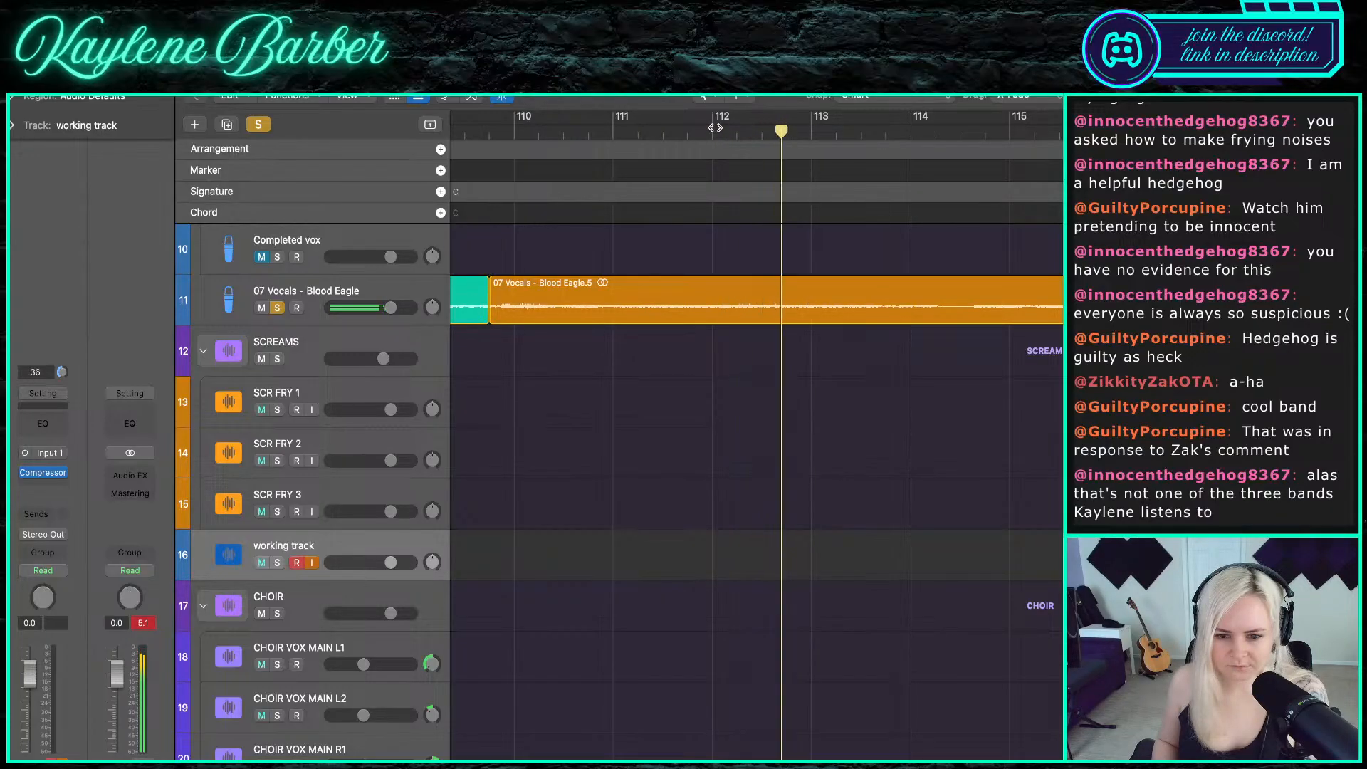
click(715, 129)
key(space)
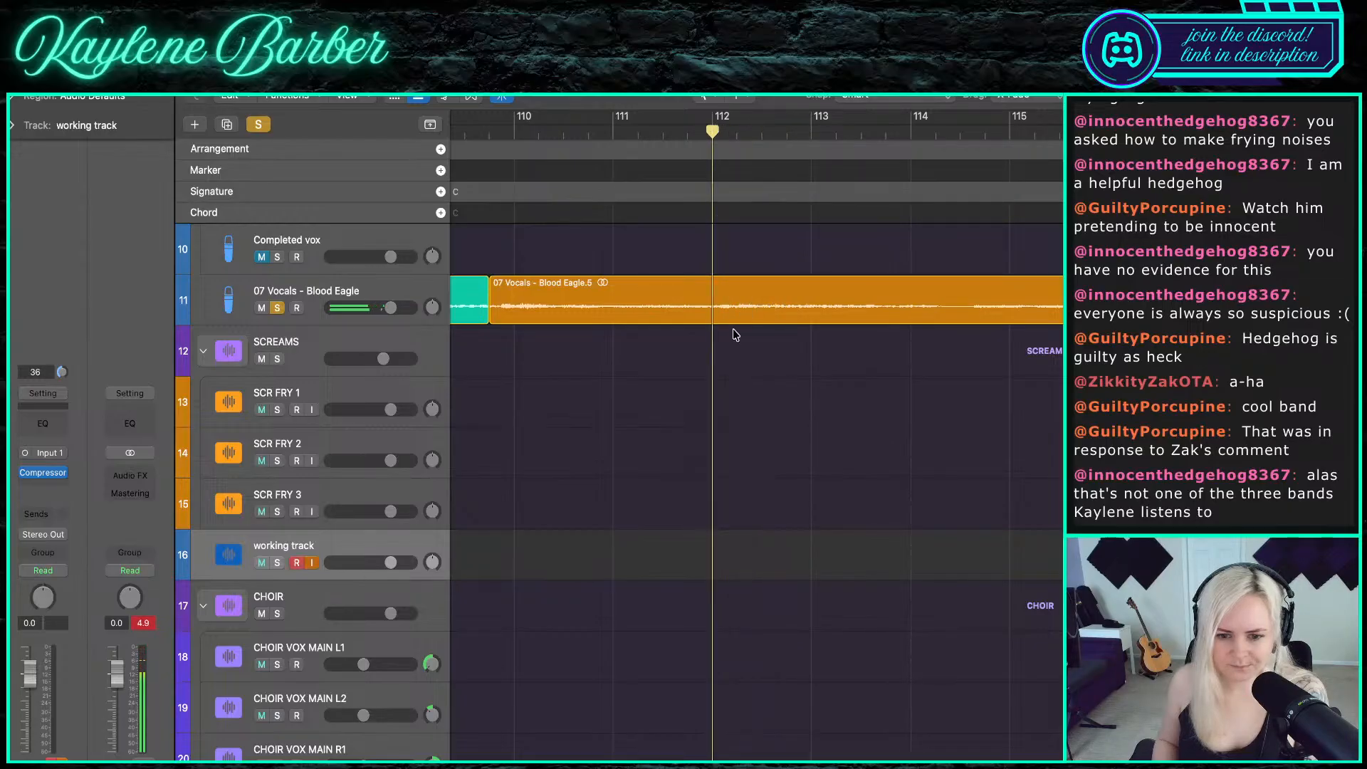
click(734, 305)
key(super+t)
click(281, 308)
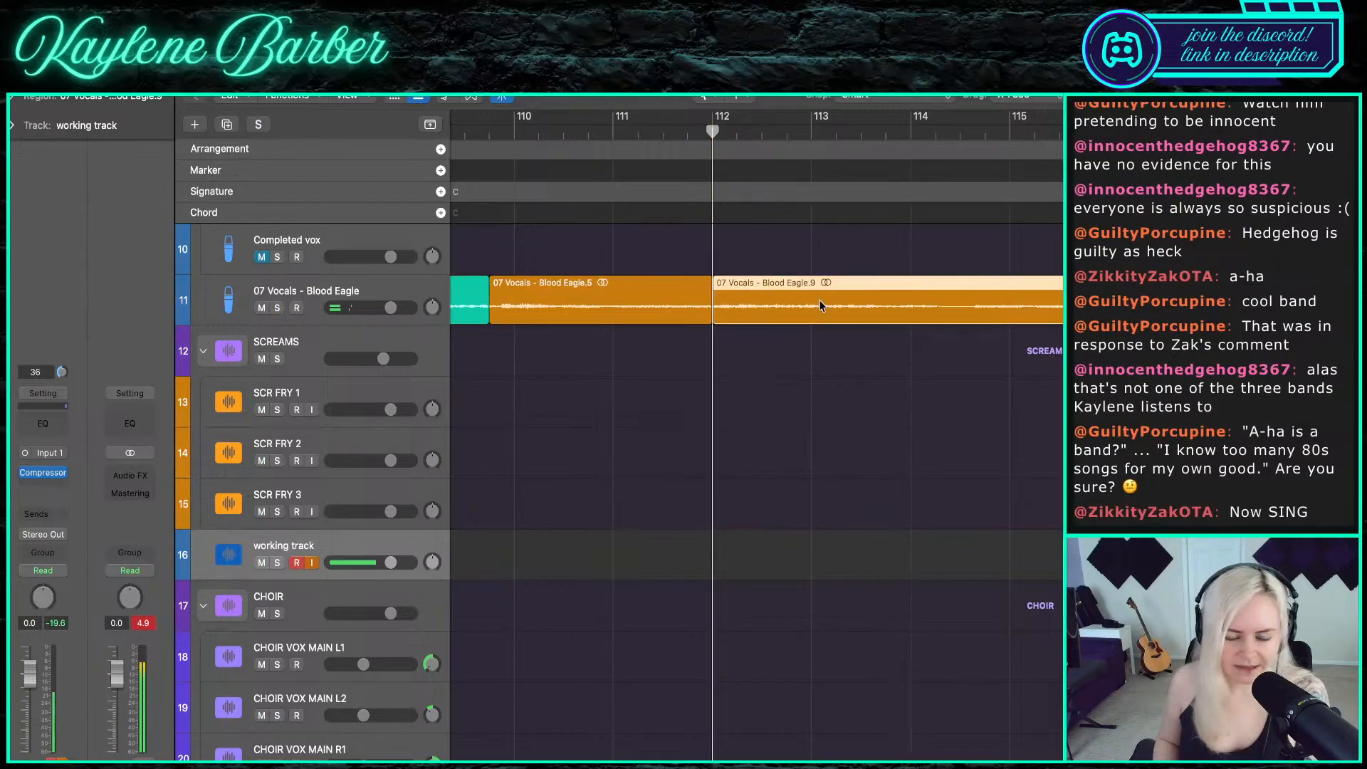
- Split the reference vocal region again at about bar 114.5, in the gap after the phrase
click(914, 132)
key(r)
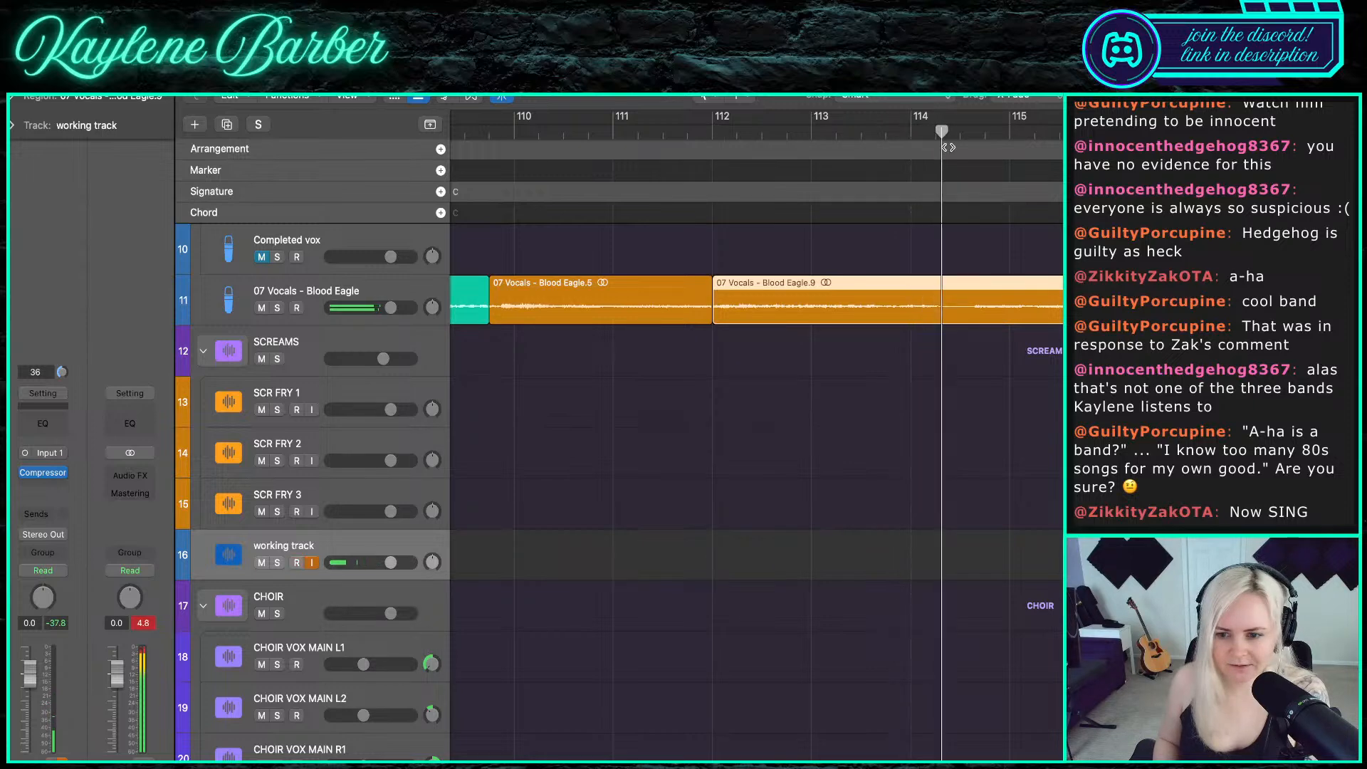
click(964, 136)
key(space)
key(super+t)
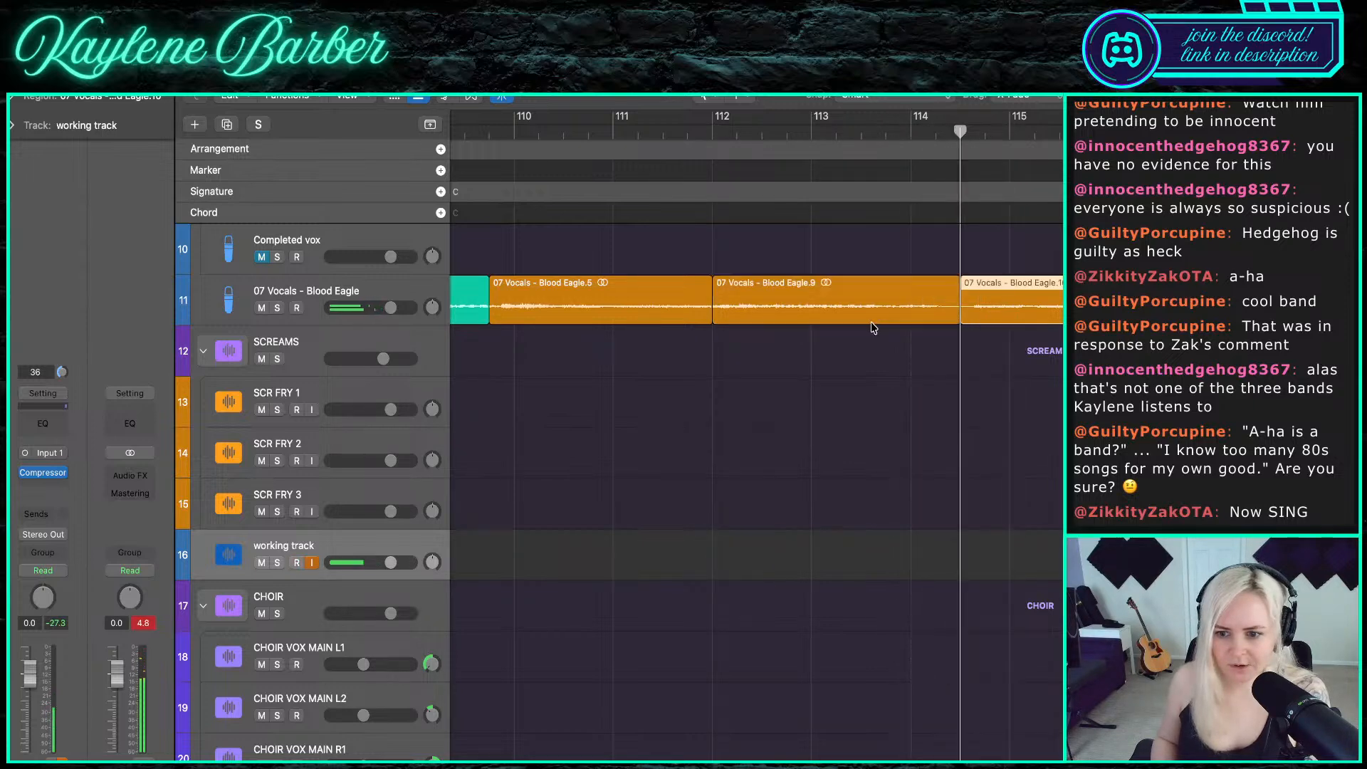
- Color the reference vocal region between bars 112 and 114.5 teal green
click(818, 305)
right_click(823, 301)
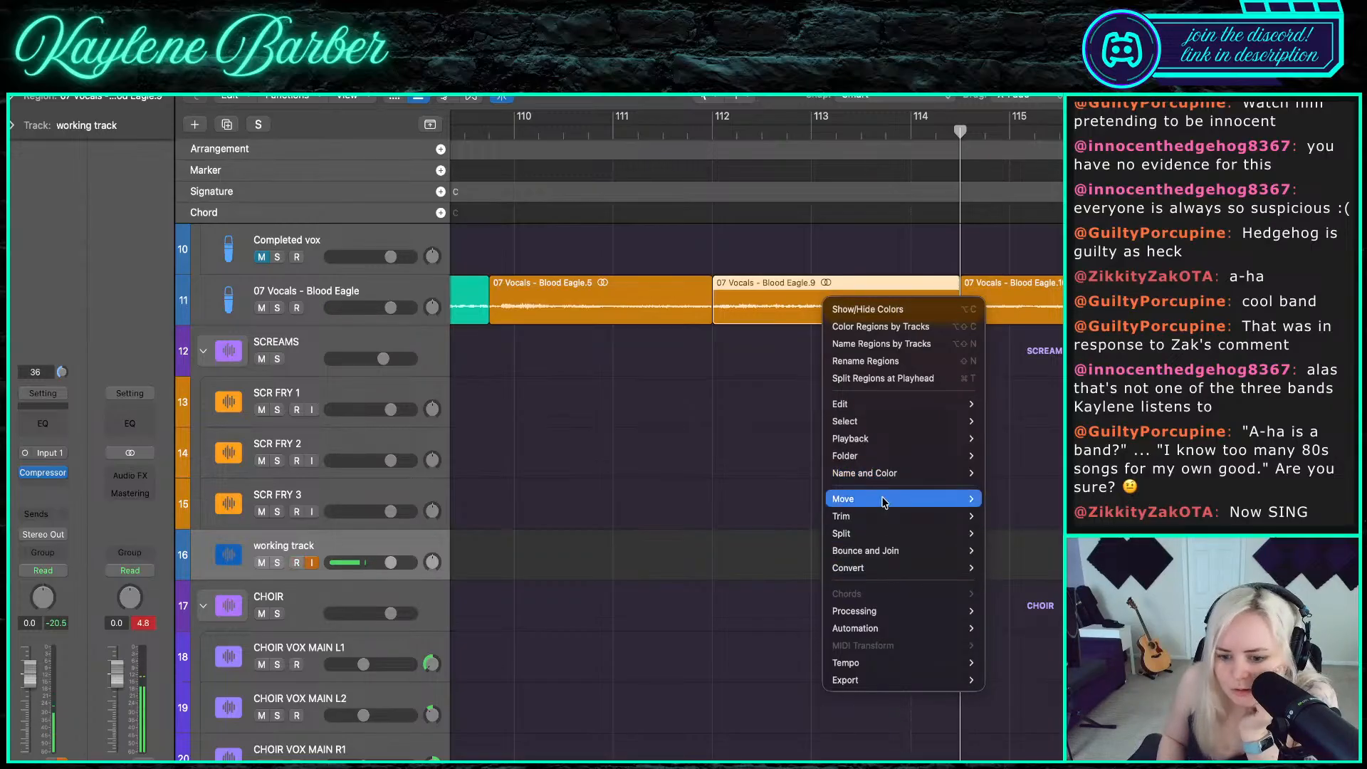
mouse_move(954, 477)
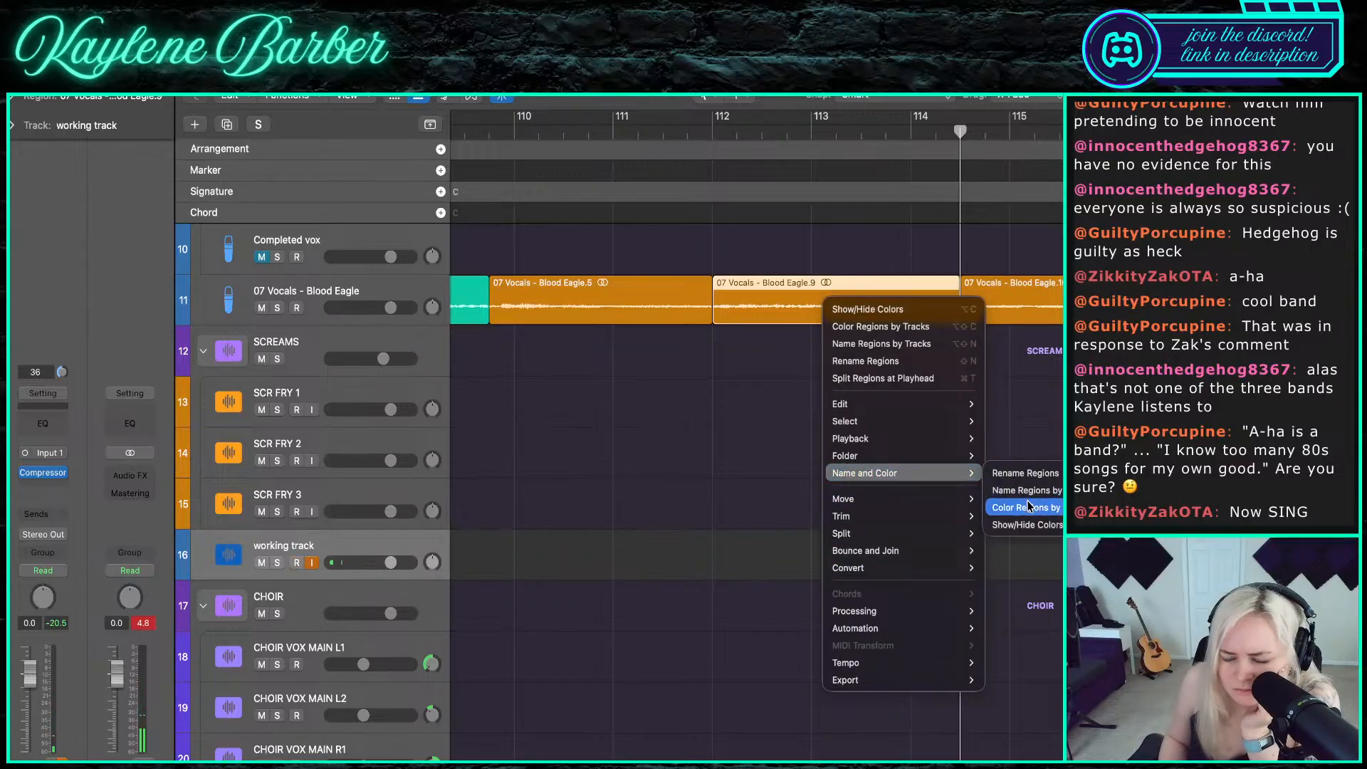
click(1023, 527)
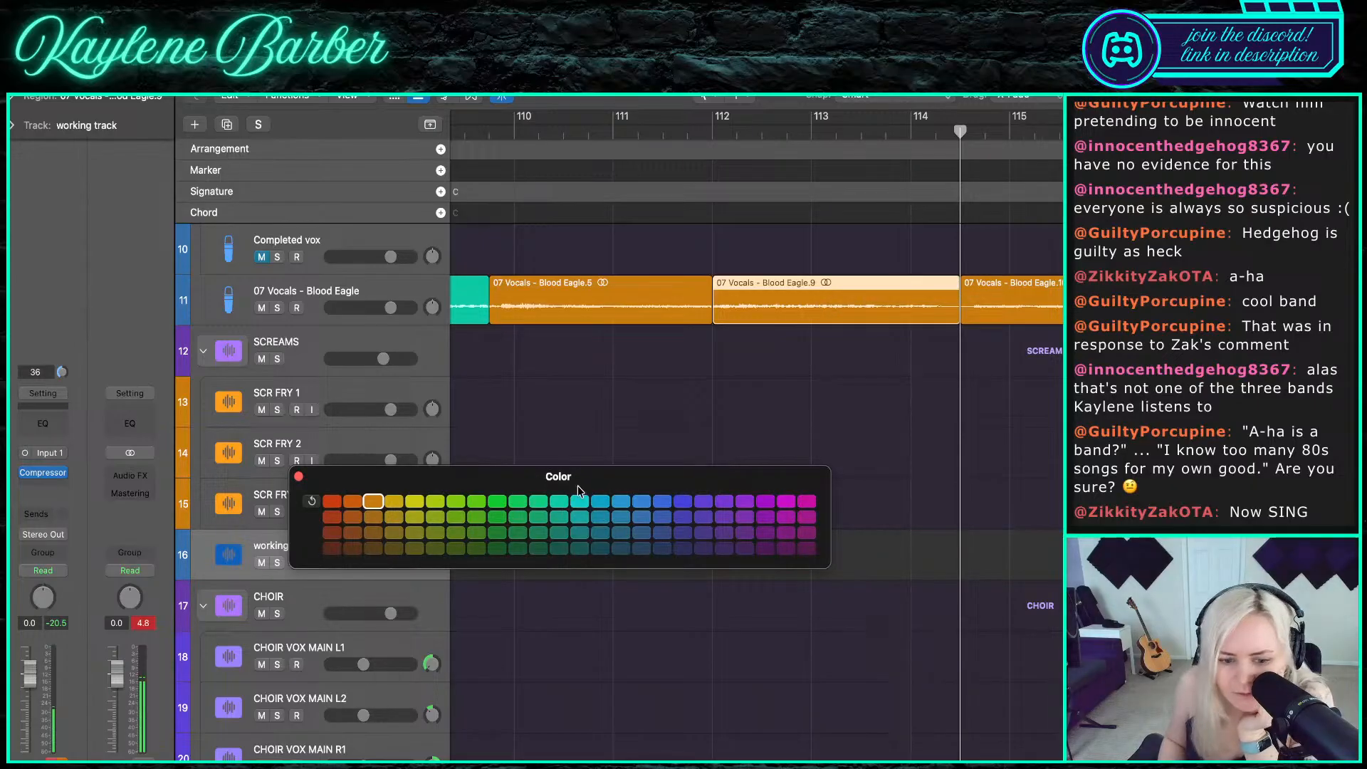
click(559, 501)
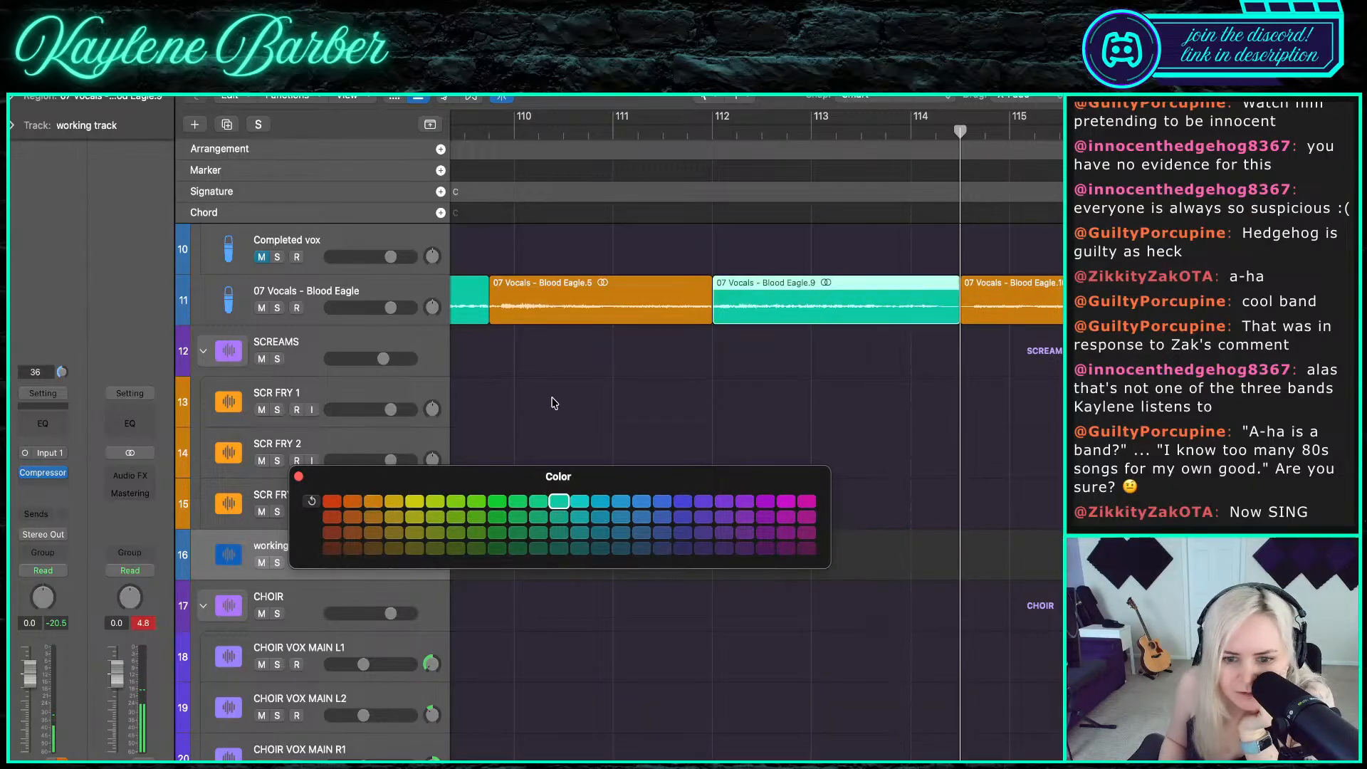
scroll(554, 403, down, 5)
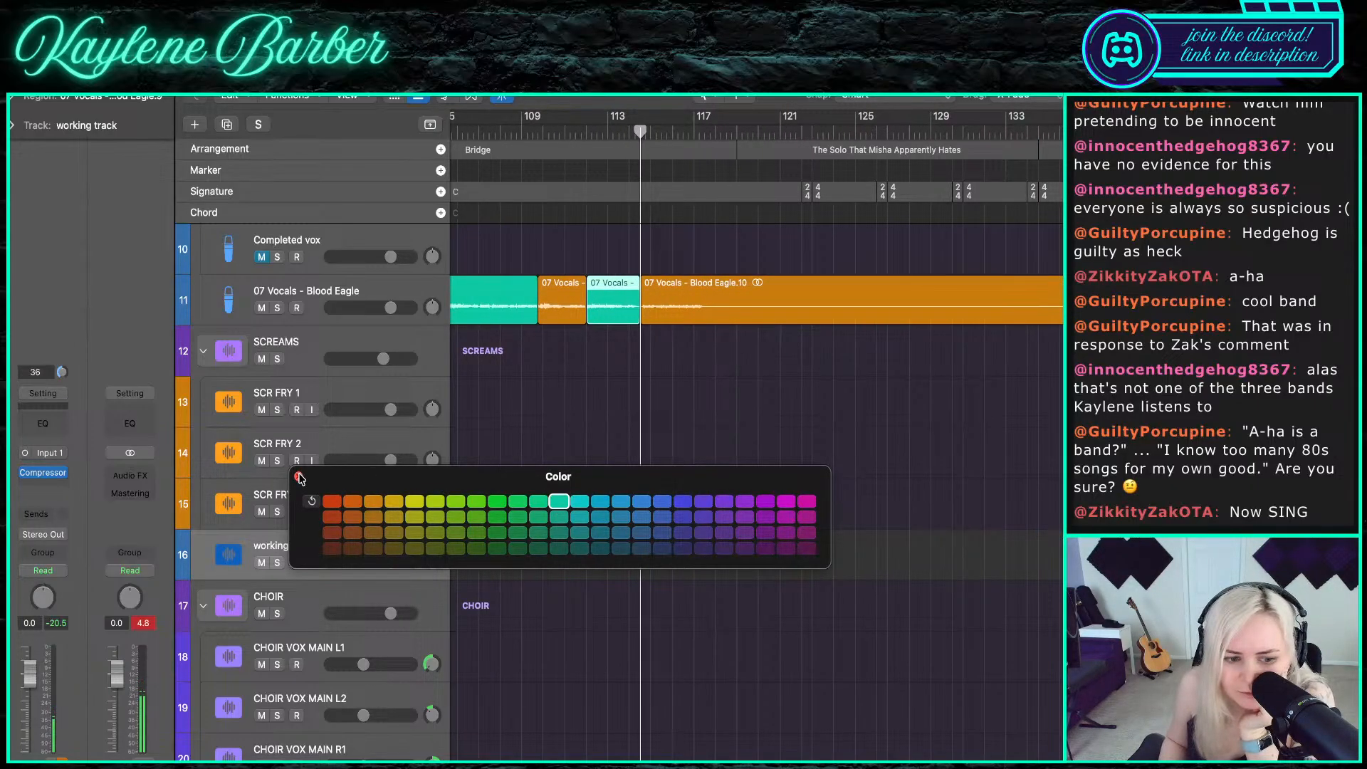
click(299, 478)
- Go back to the start of the Bridge at about bar 95 and play through the section
key(space)
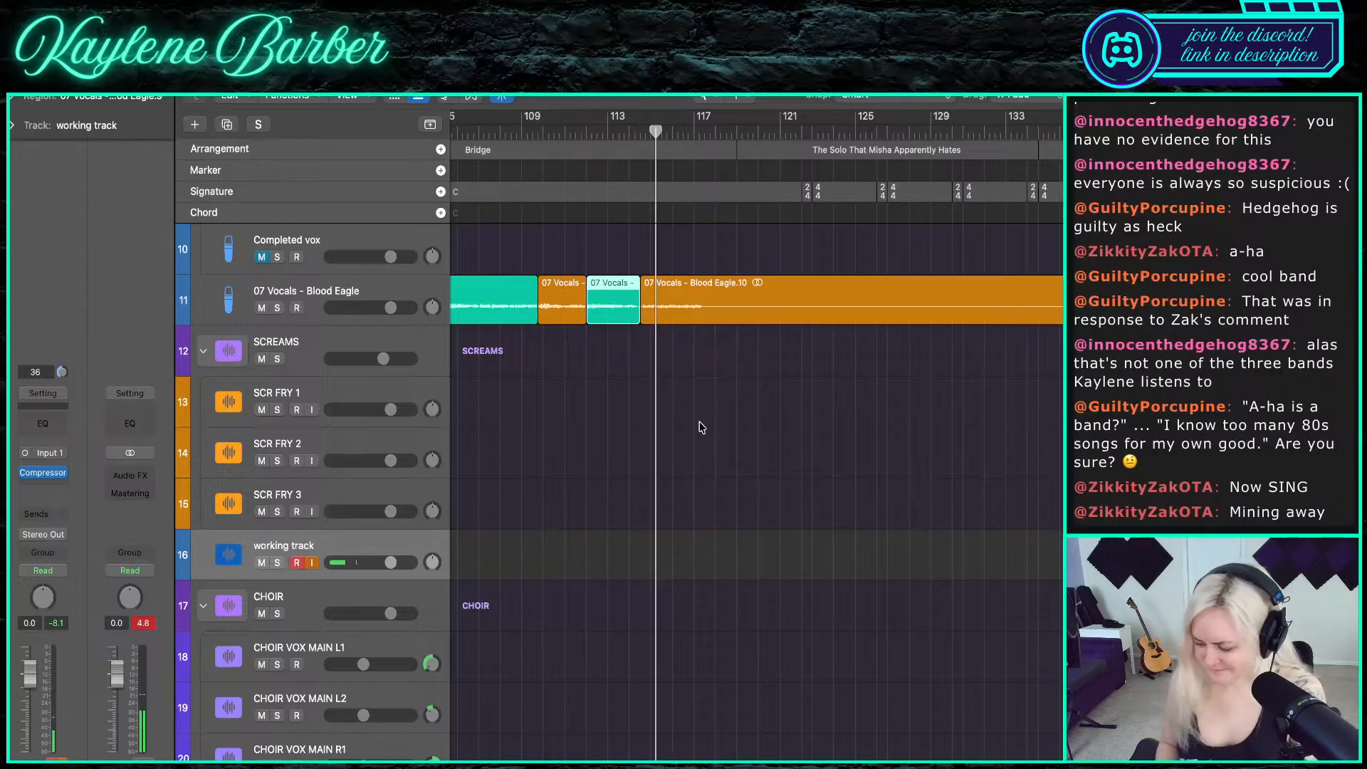
scroll(690, 355, left, 8)
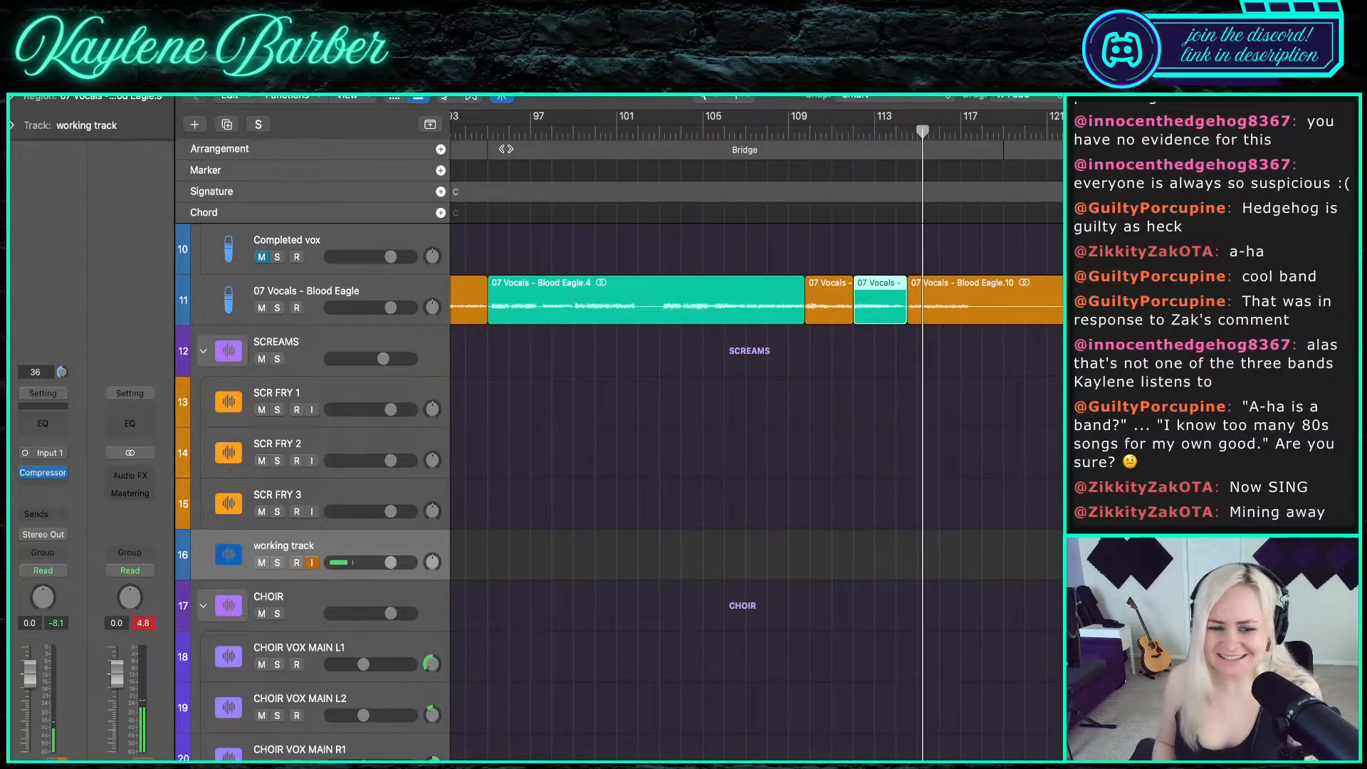
click(756, 130)
click(487, 133)
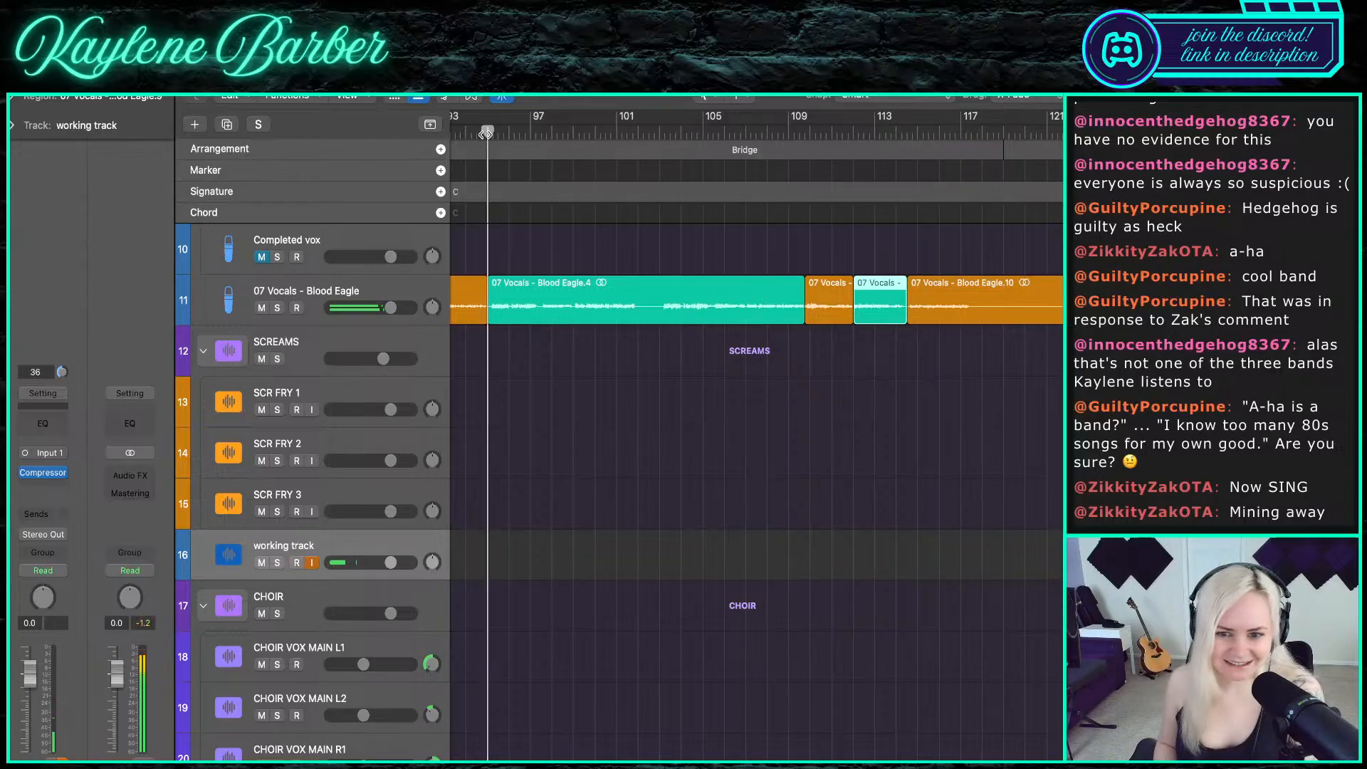
scroll(528, 297, left, 5)
scroll(645, 368, down, 4)
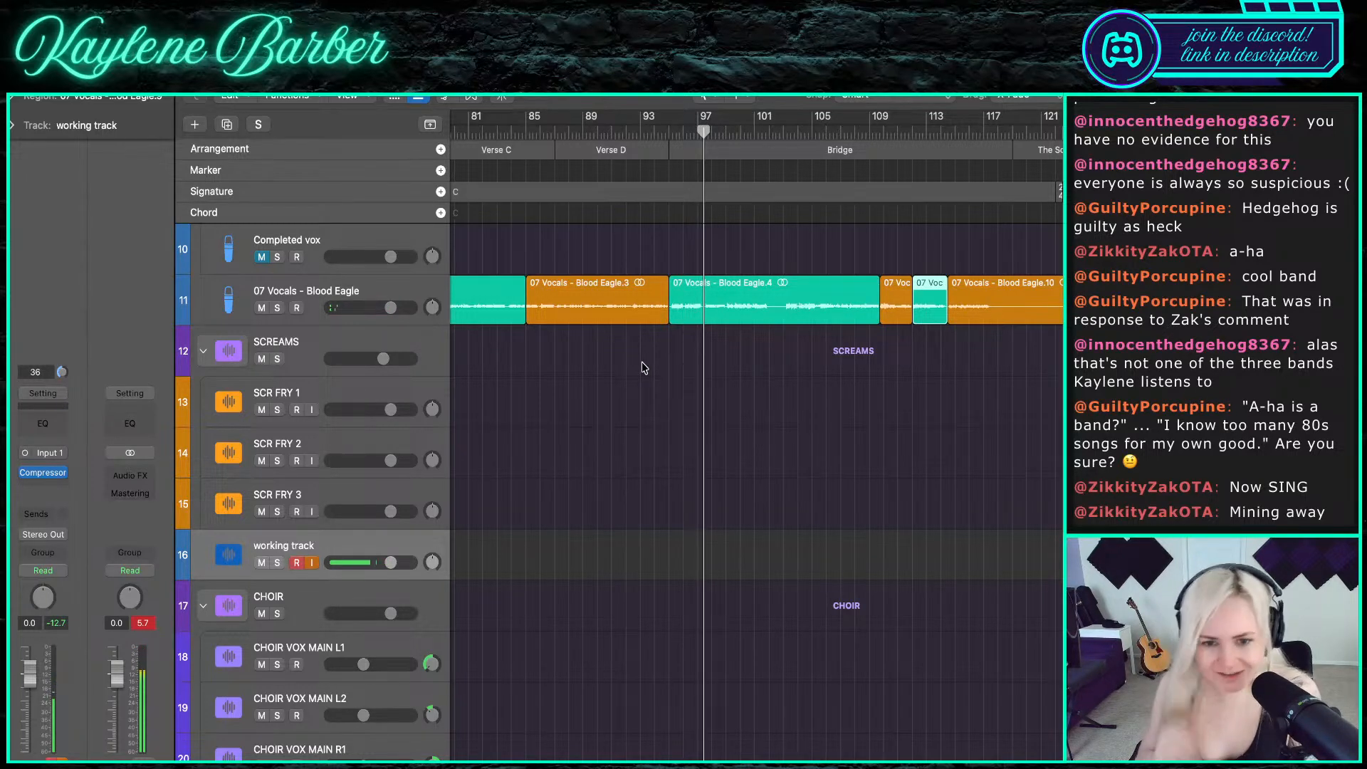
click(669, 132)
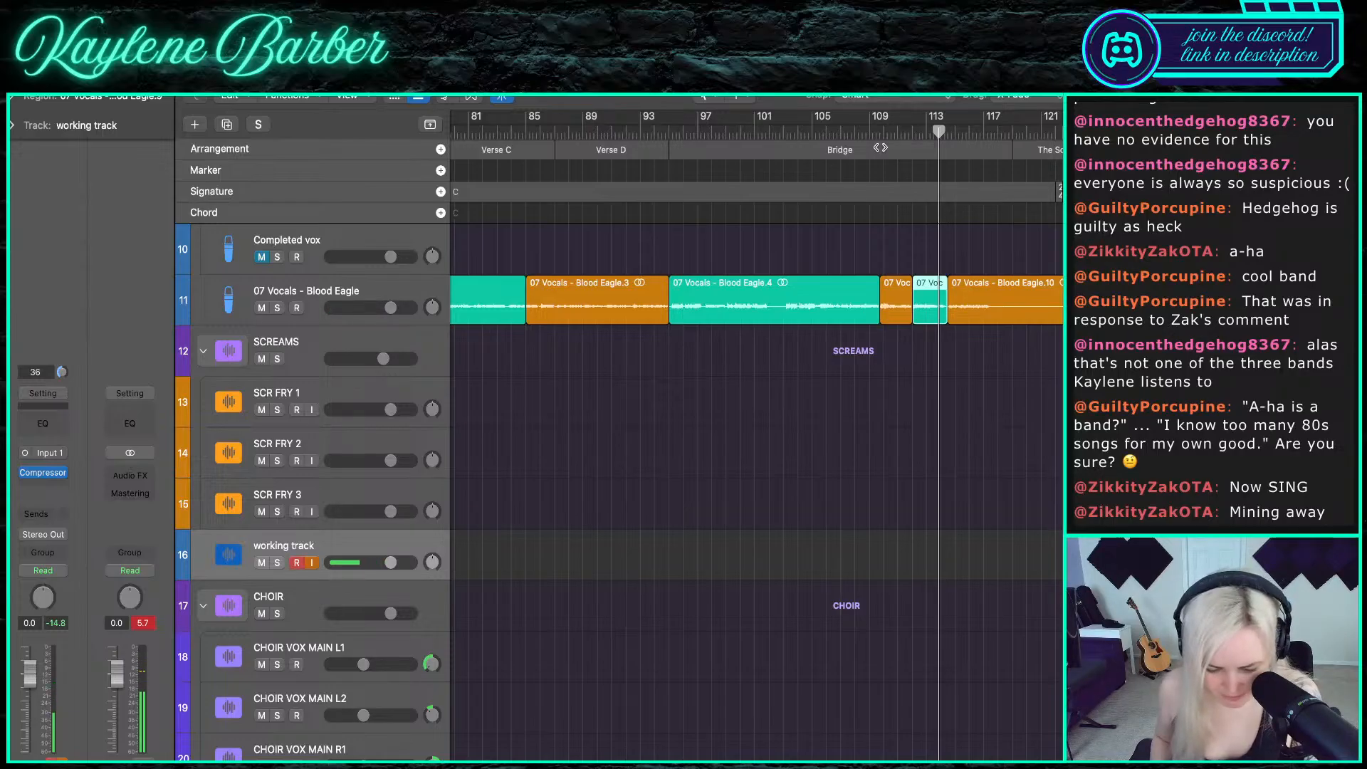
- Replay the passage from about bar 108.5 and solo the reference vocal to hear the Blood Eagle.5 line
click(861, 131)
key(space)
scroll(916, 420, up, 8)
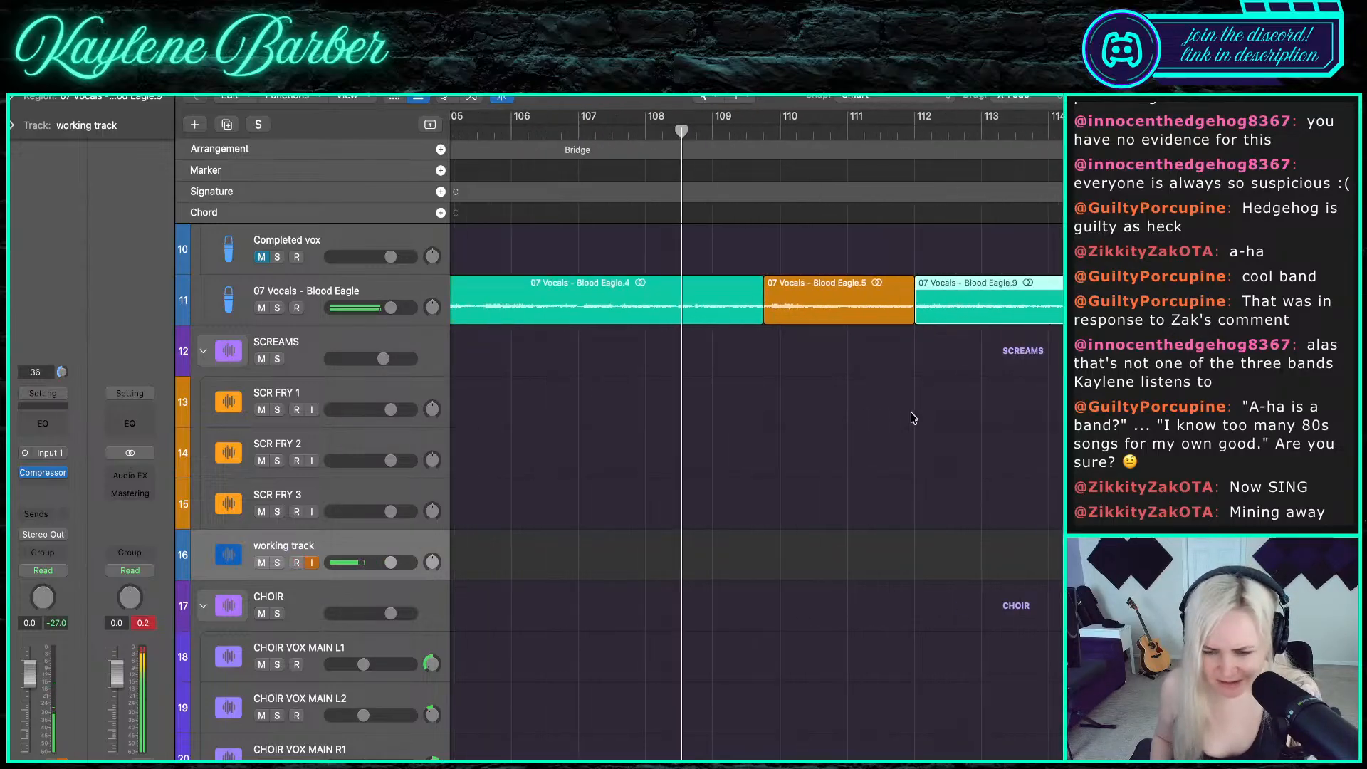
click(278, 308)
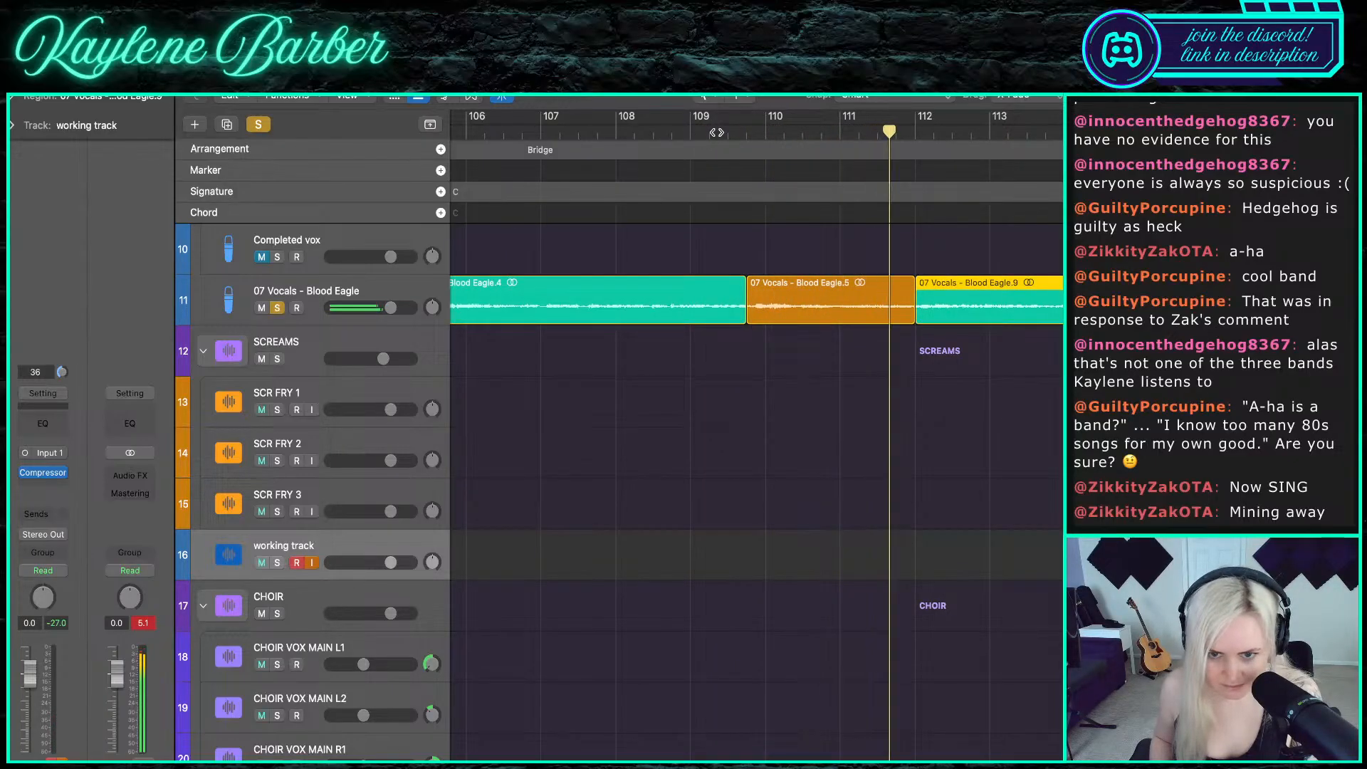
click(277, 308)
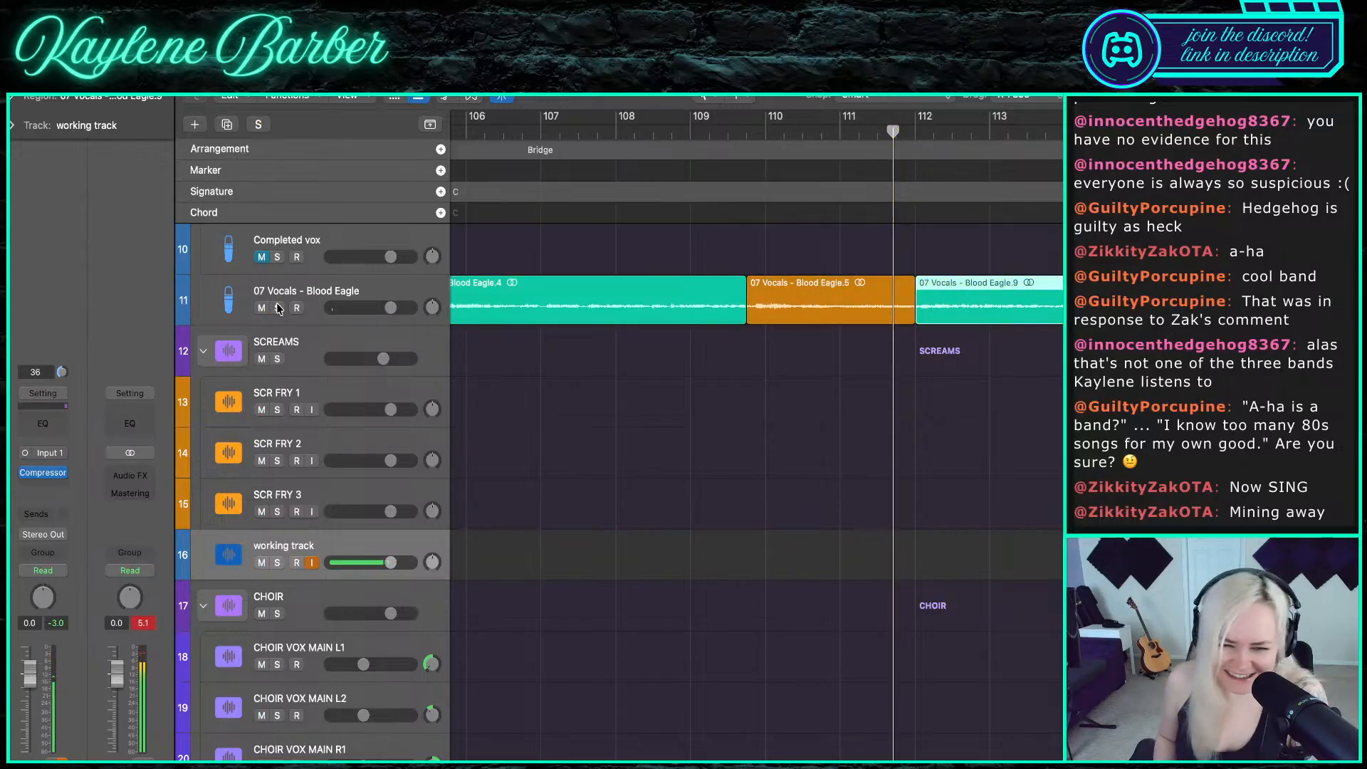
- Listen repeatedly to the soloed reference vocal from about bar 109, and turn the solo off
click(278, 308)
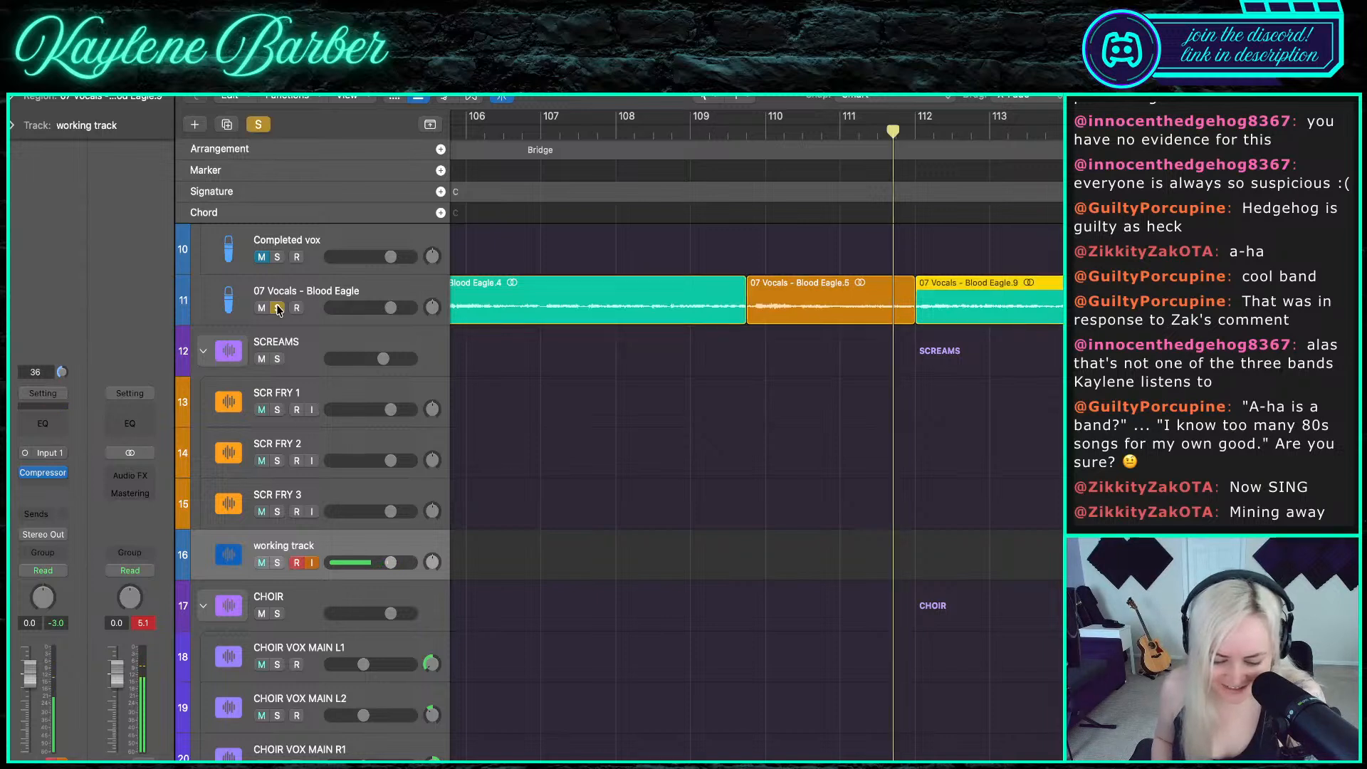
click(694, 128)
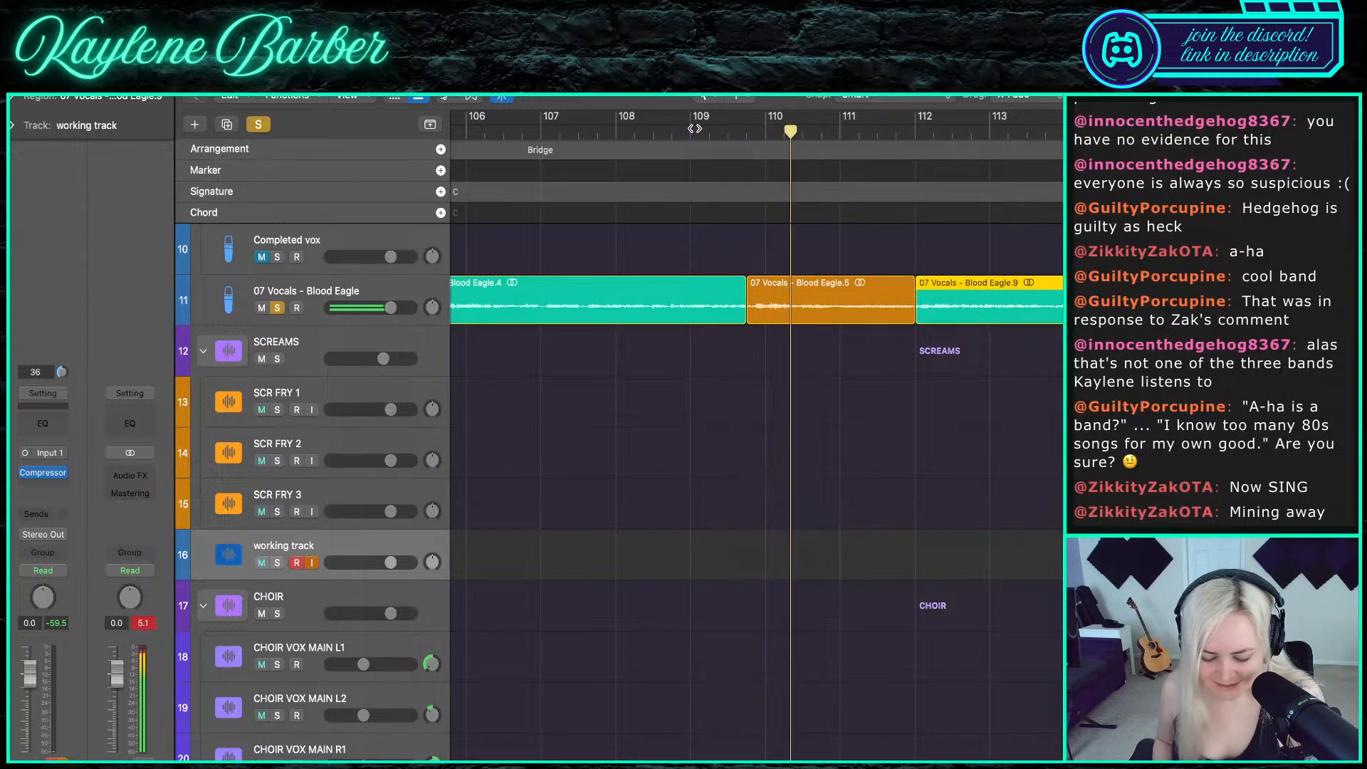
click(694, 128)
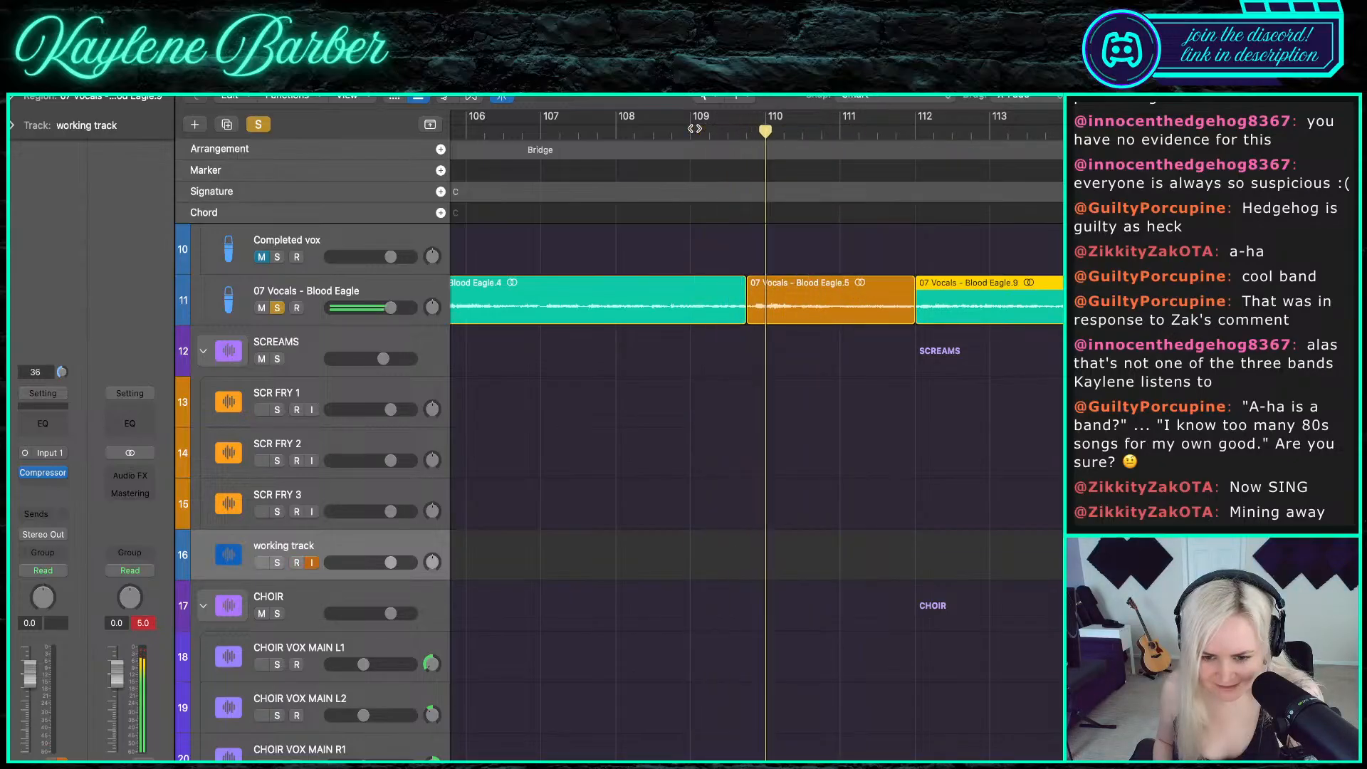
click(277, 308)
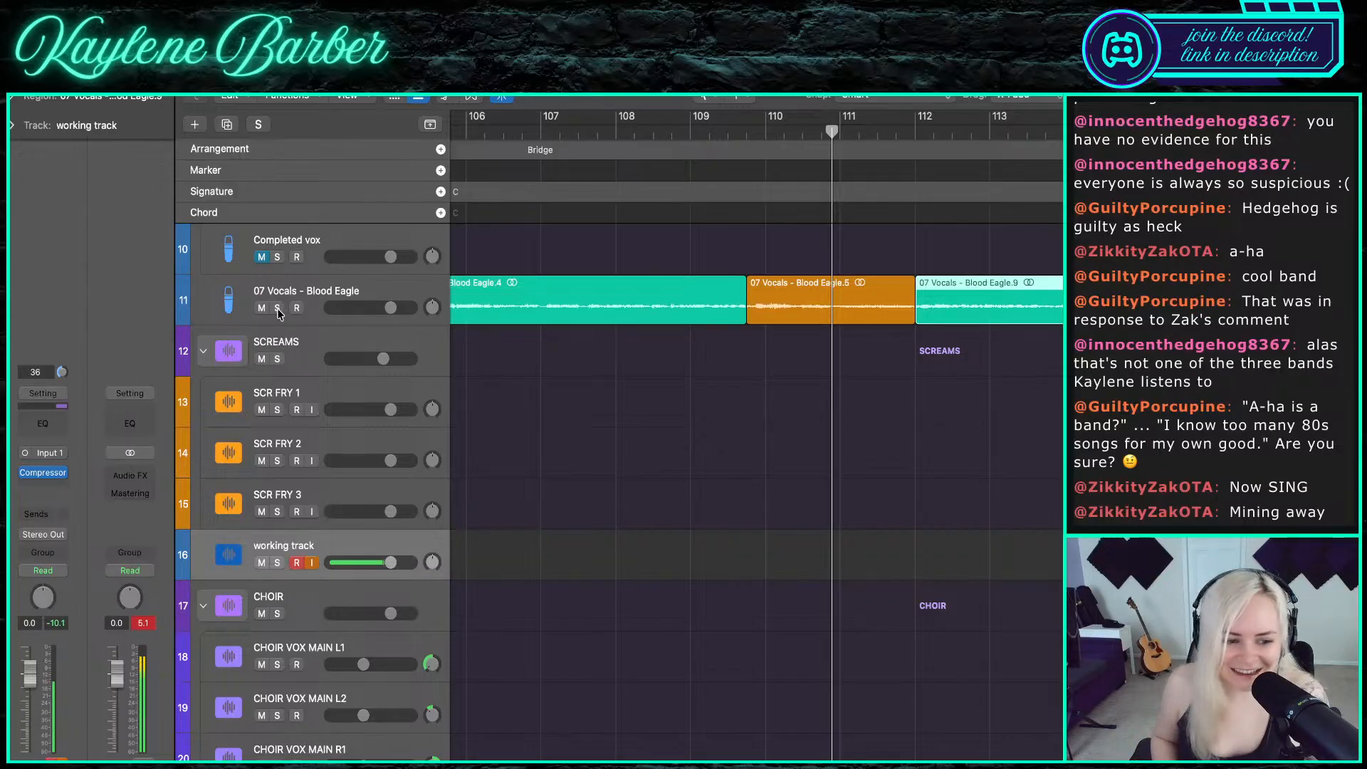
click(277, 307)
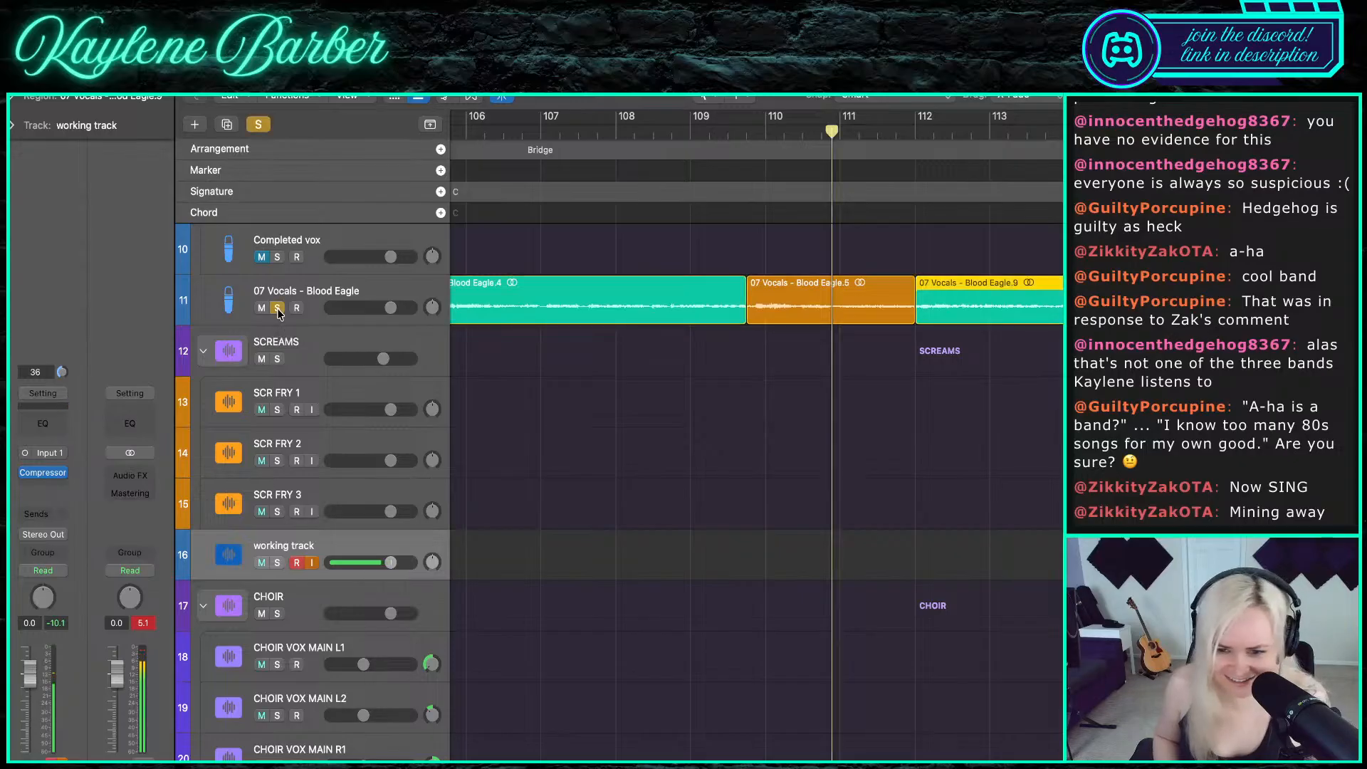
click(680, 129)
key(space)
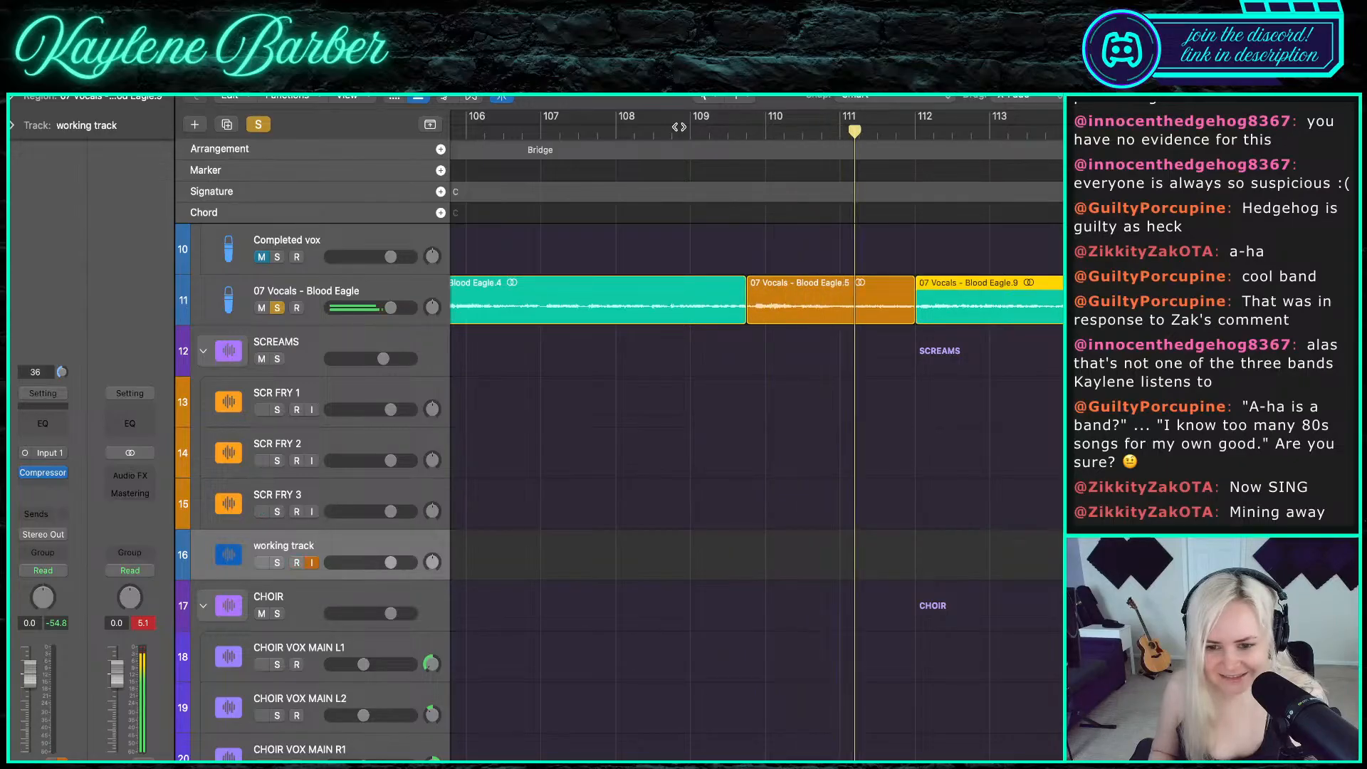
key(space)
click(277, 307)
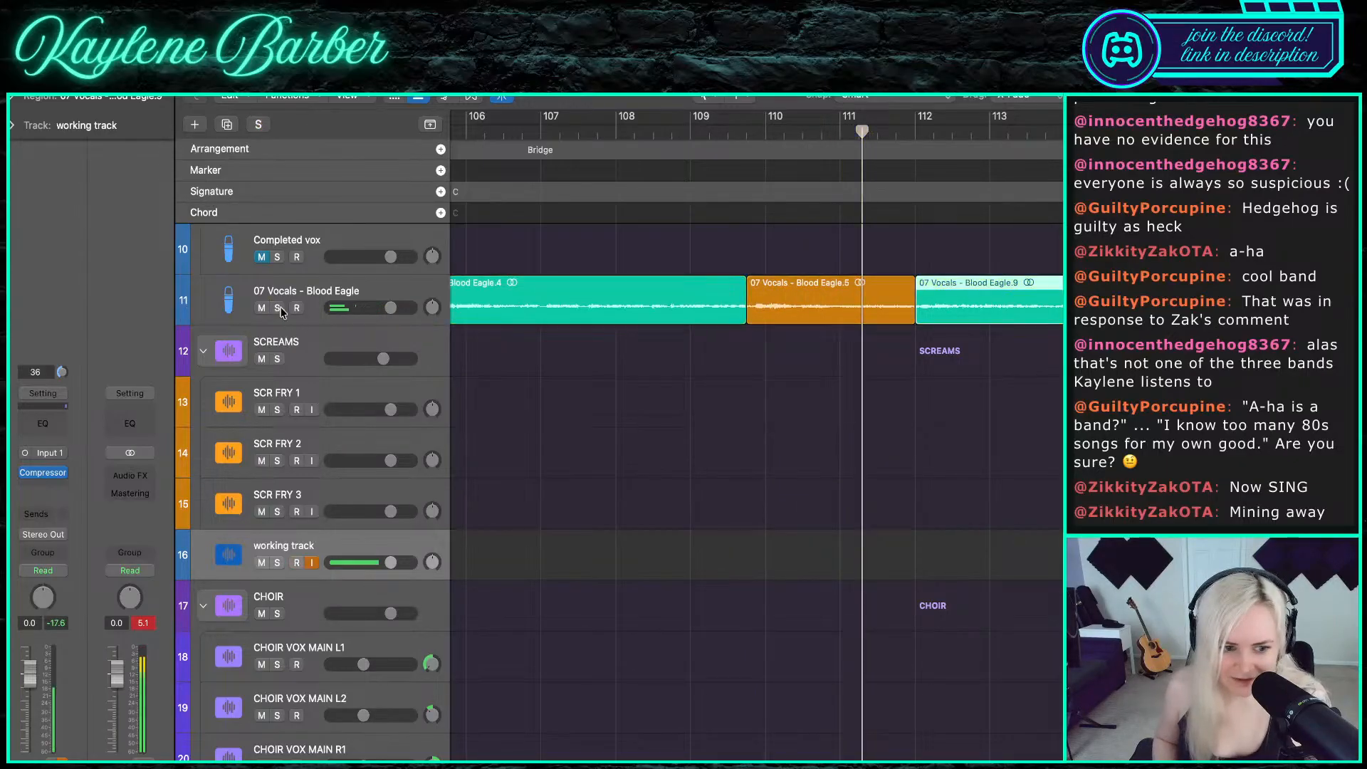
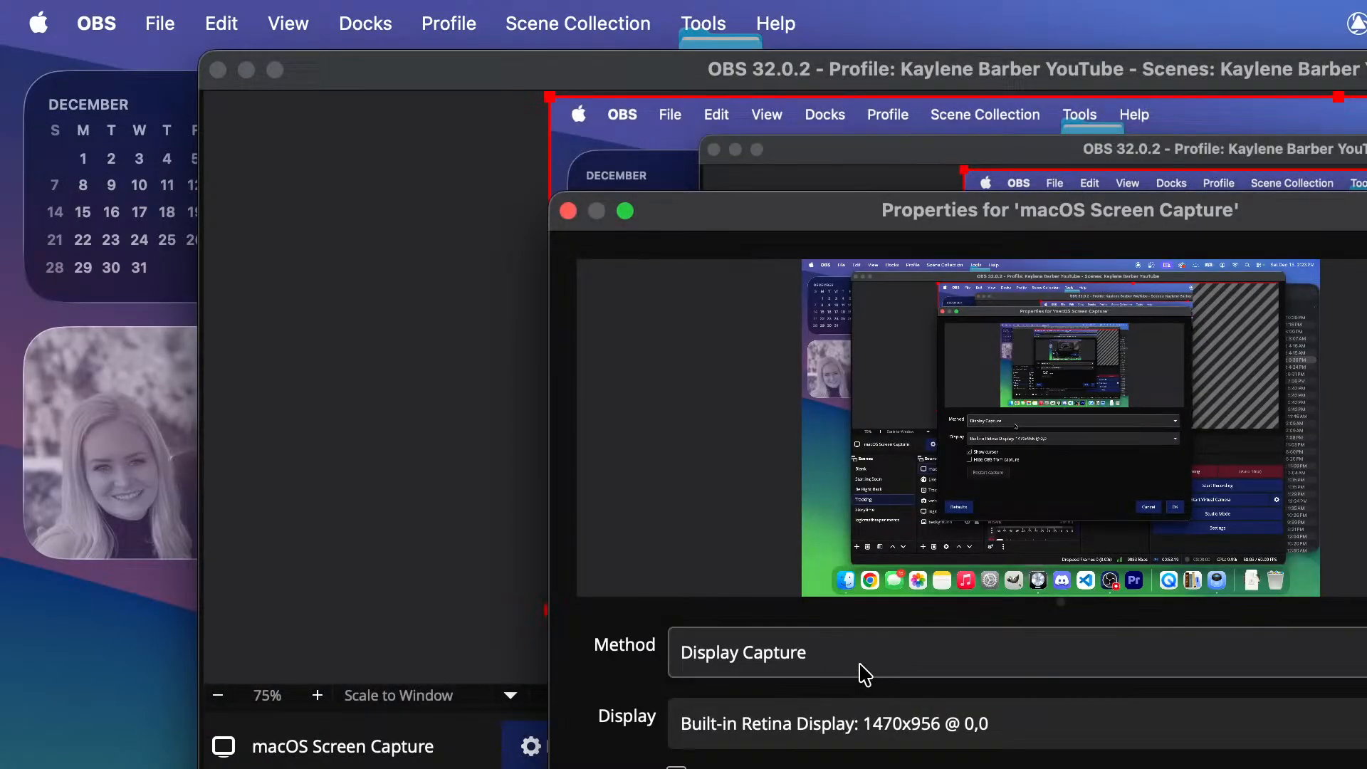
- Reselect Display Capture as the method for the macOS Screen Capture source in OBS
click(863, 671)
click(847, 687)
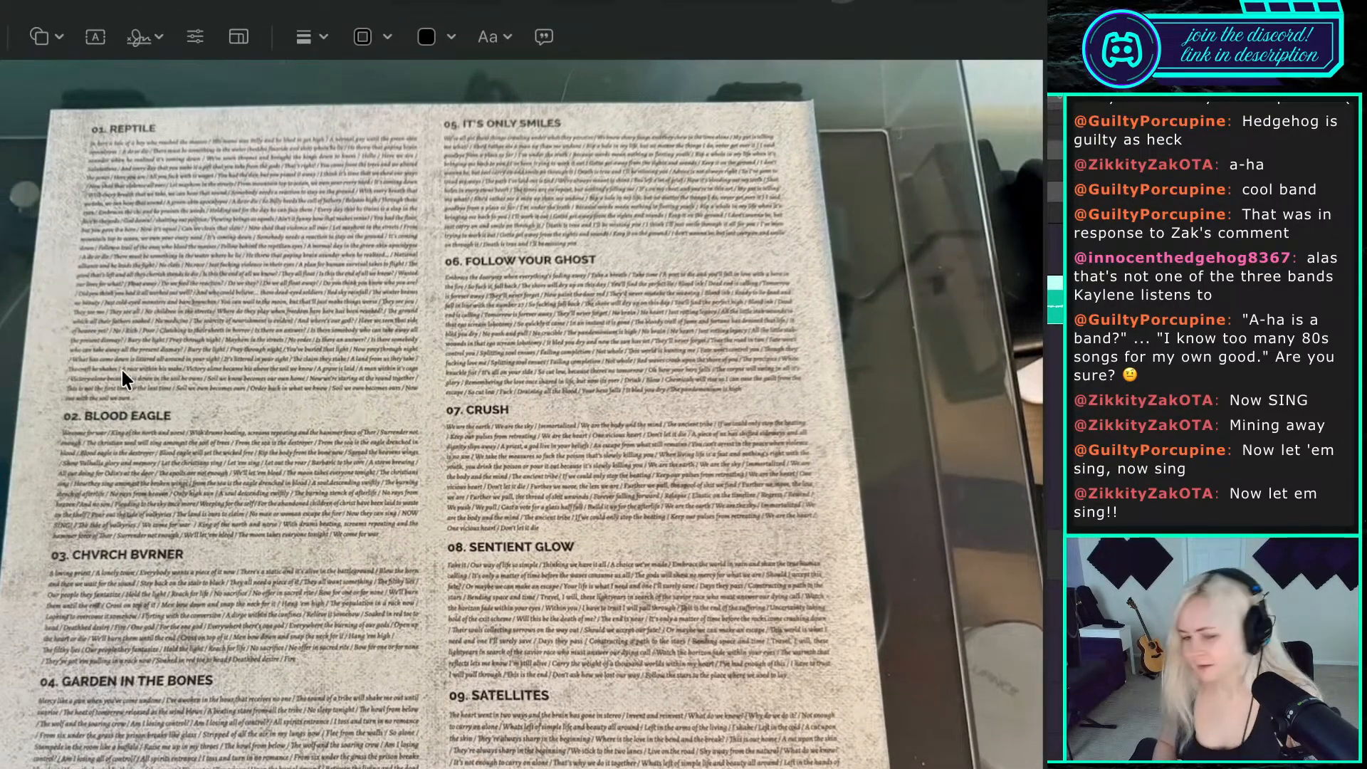
- Read the 02. Blood Eagle lyrics in the photographed lyric sheet, framing the words "Now they can sing / NOW SING!"
scroll(143, 408, up, 5)
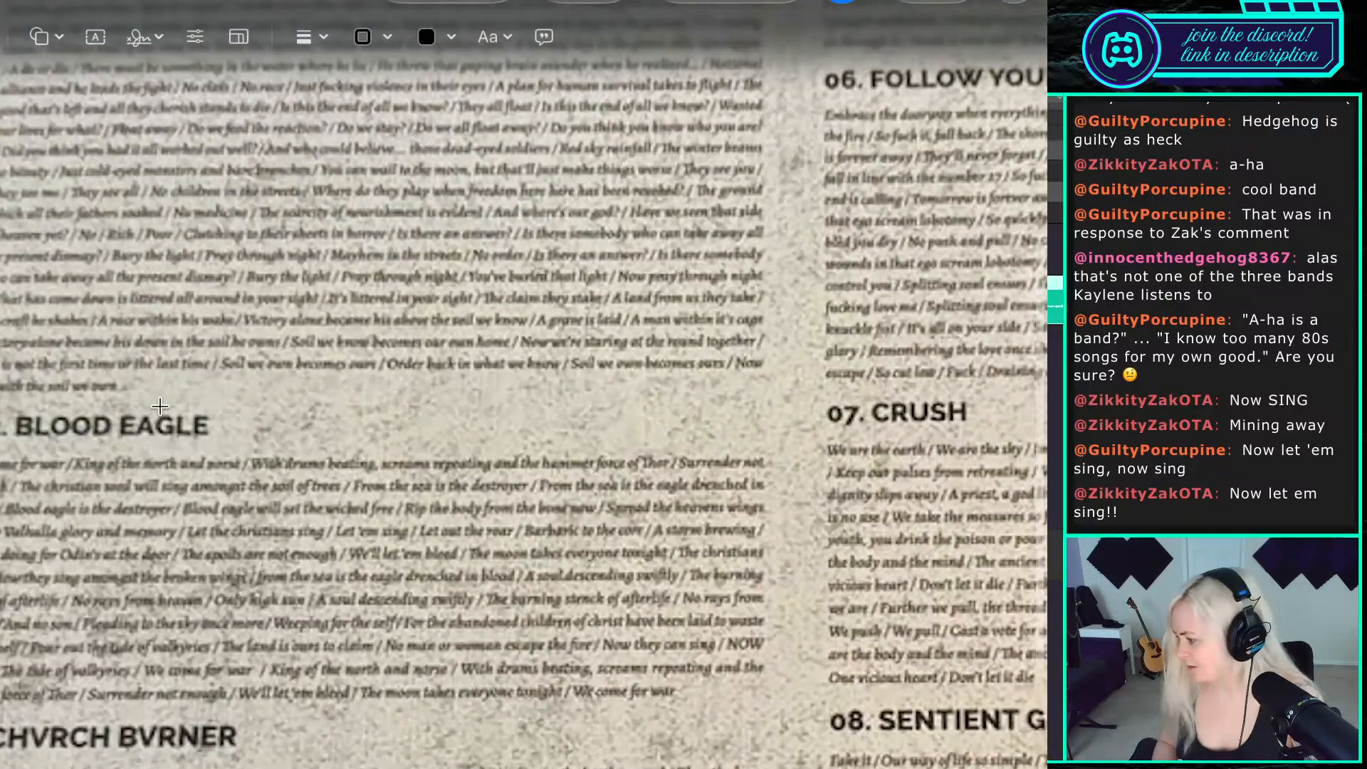
scroll(160, 406, up, 3)
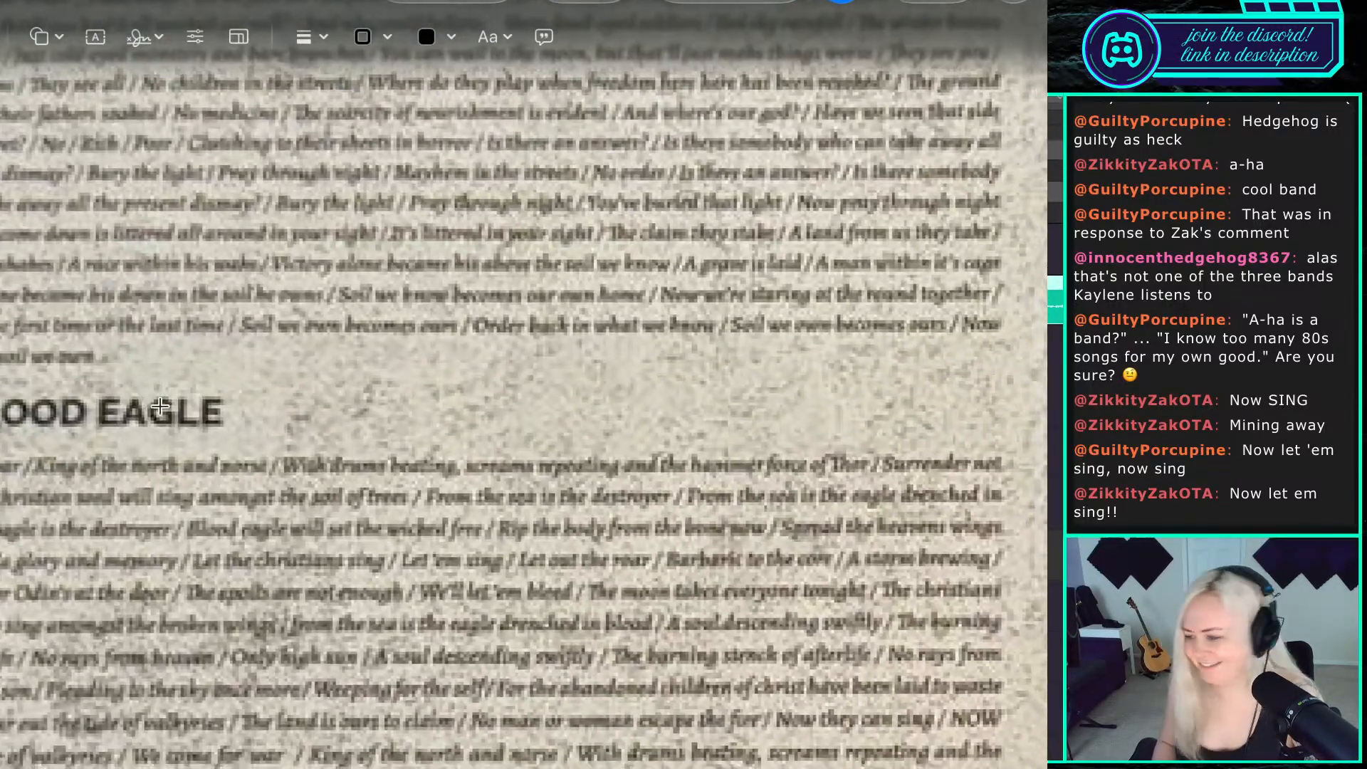
scroll(159, 406, down, 2)
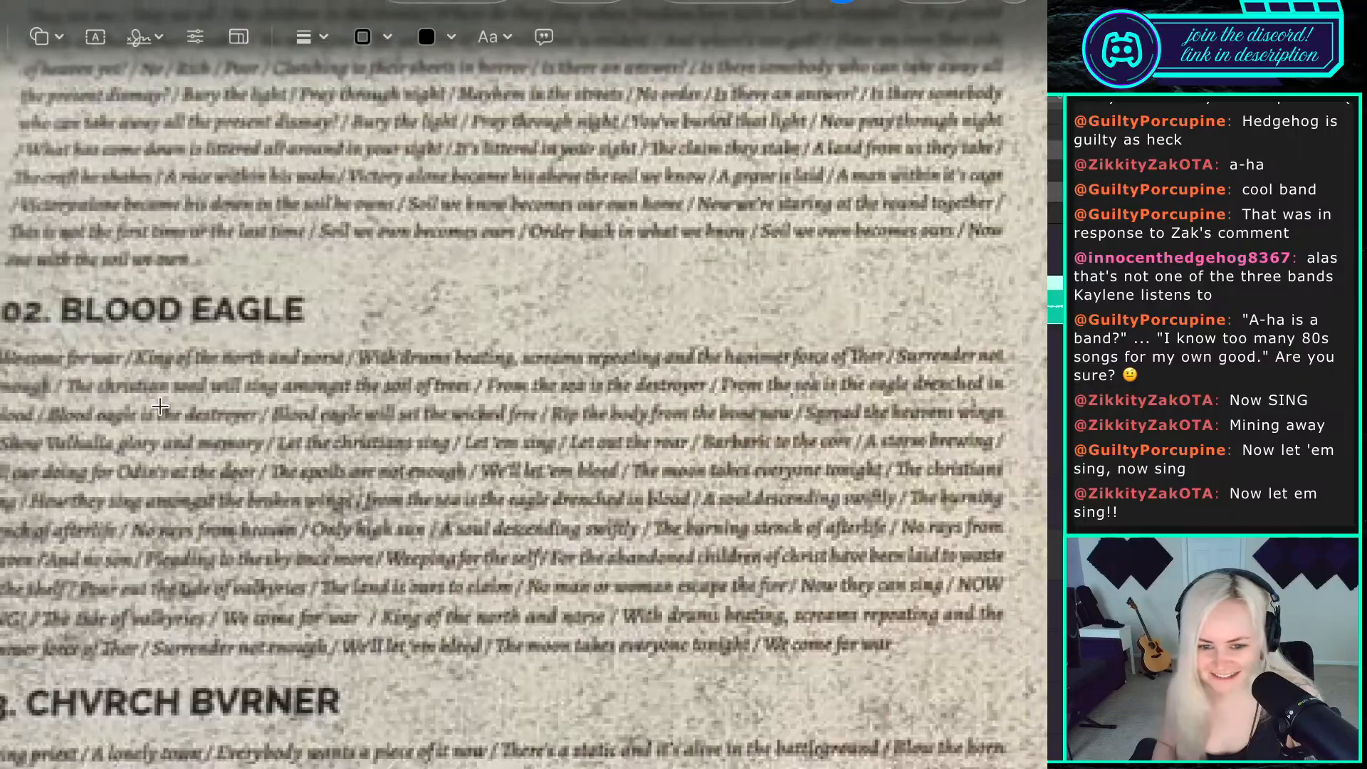
scroll(159, 406, down, 2)
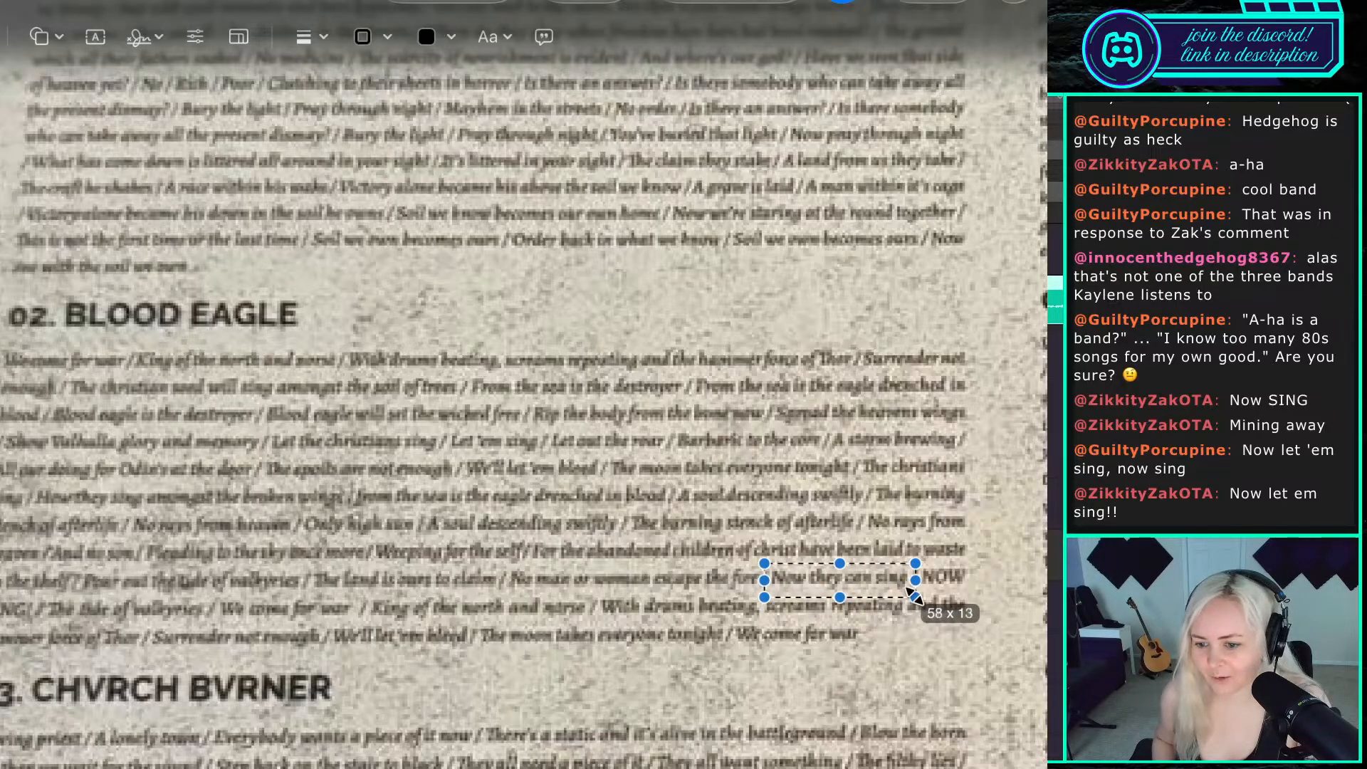
drag(915, 596, 918, 592)
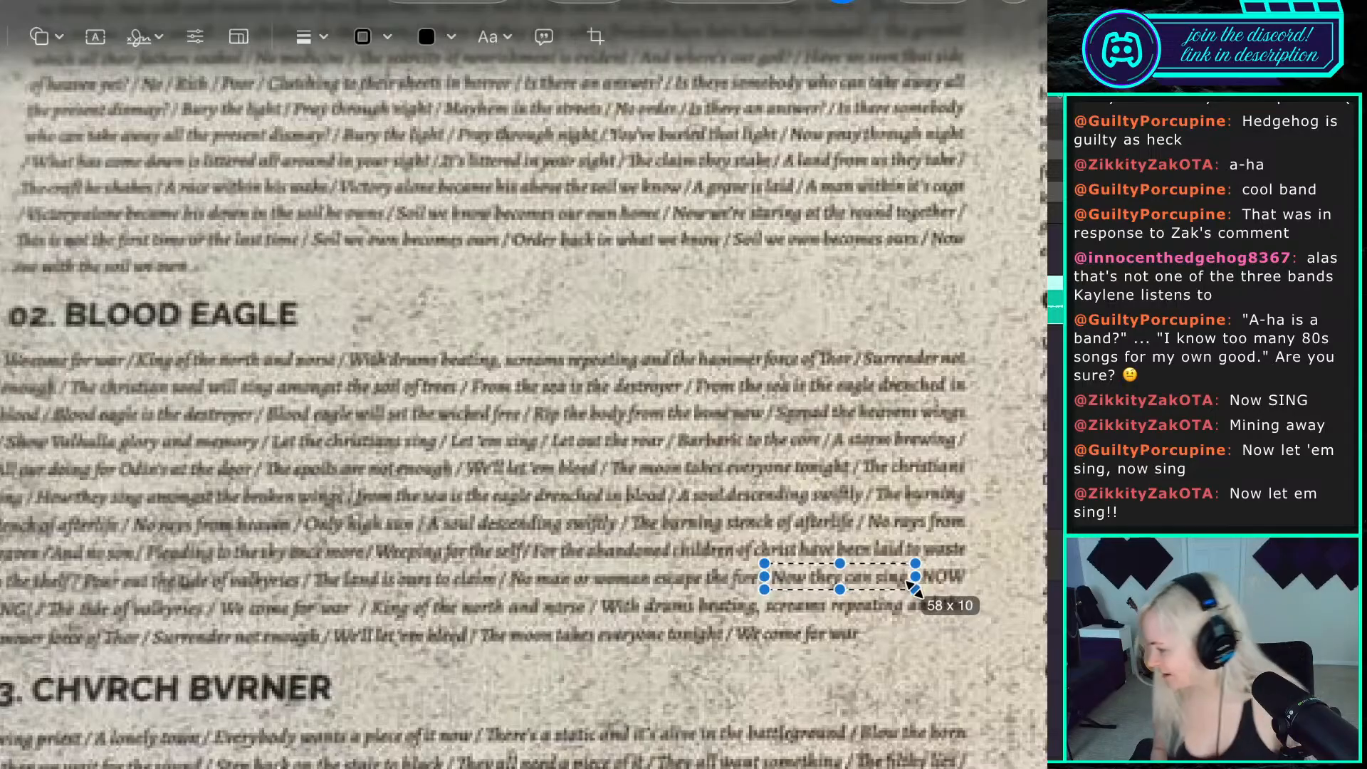
drag(909, 583, 915, 591)
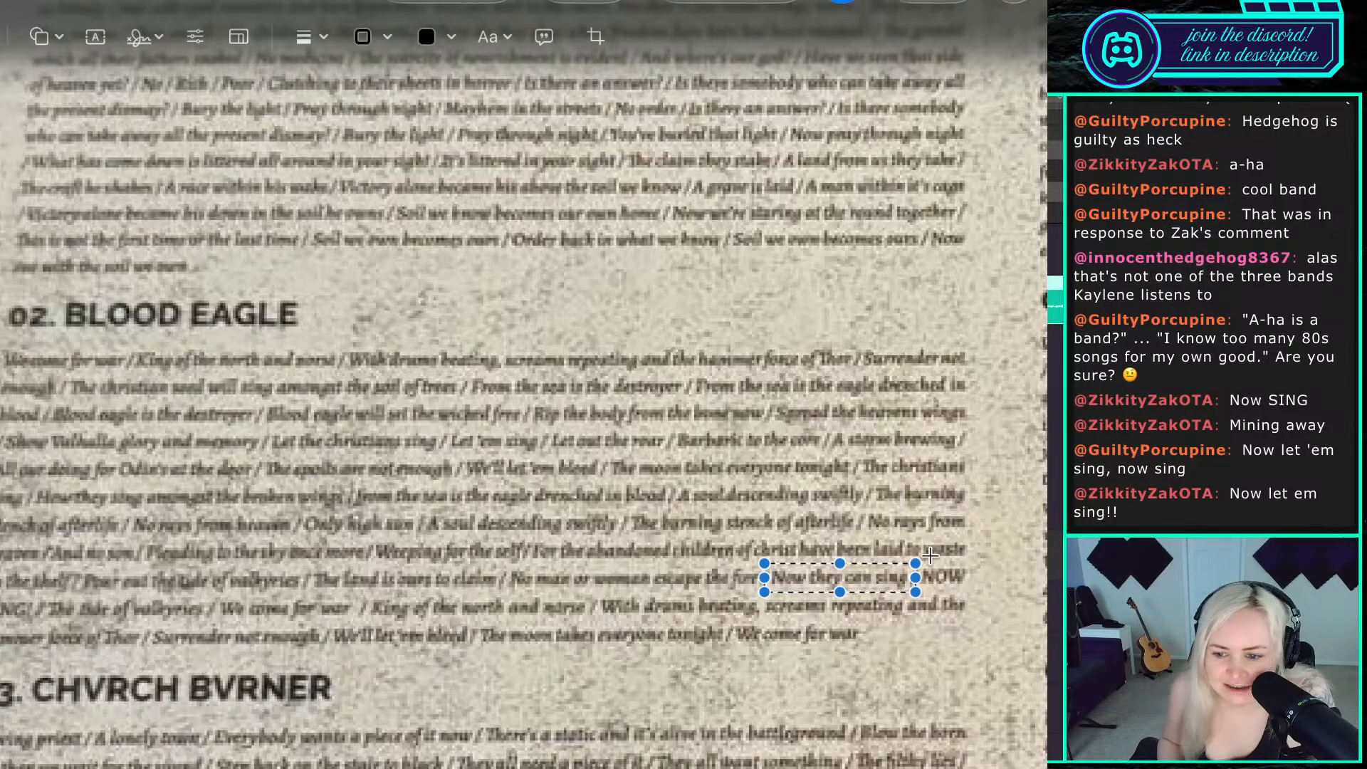
drag(916, 577, 965, 577)
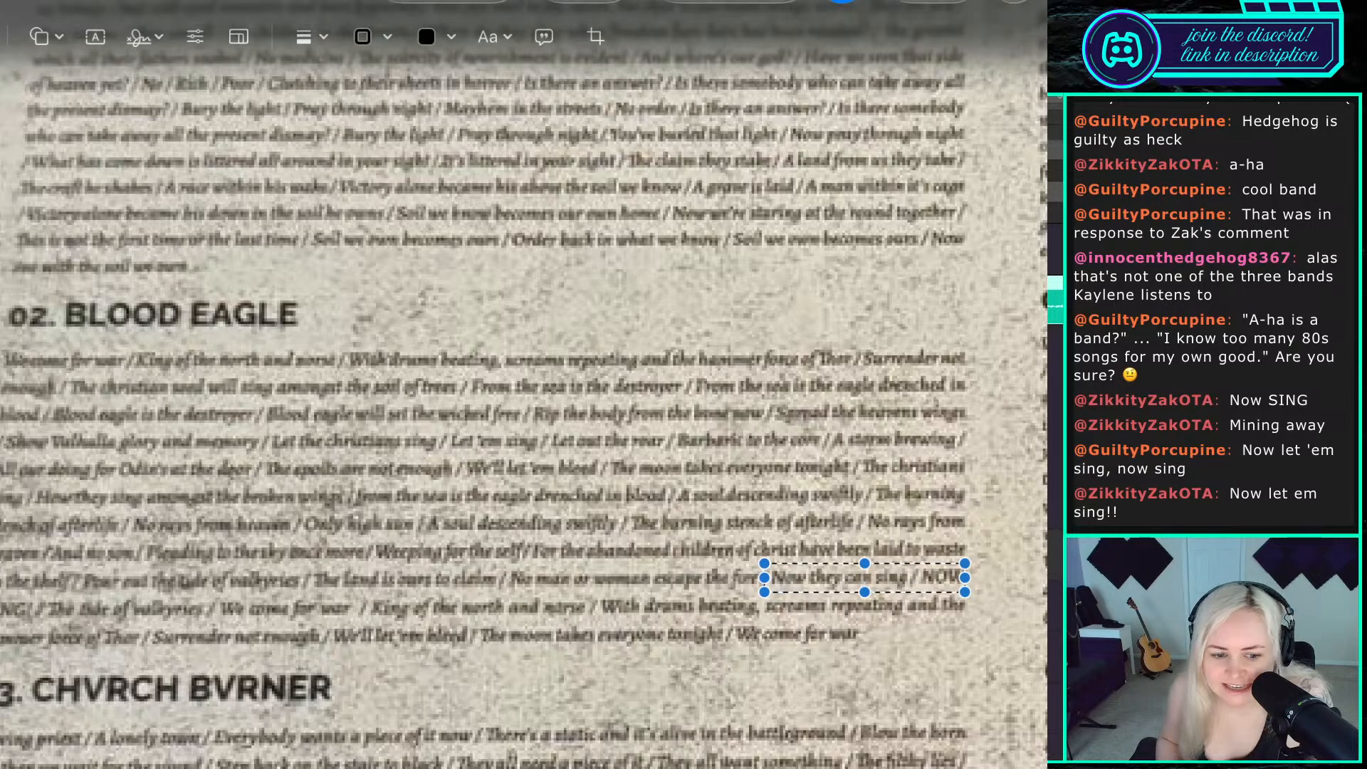
drag(12, 597, 40, 627)
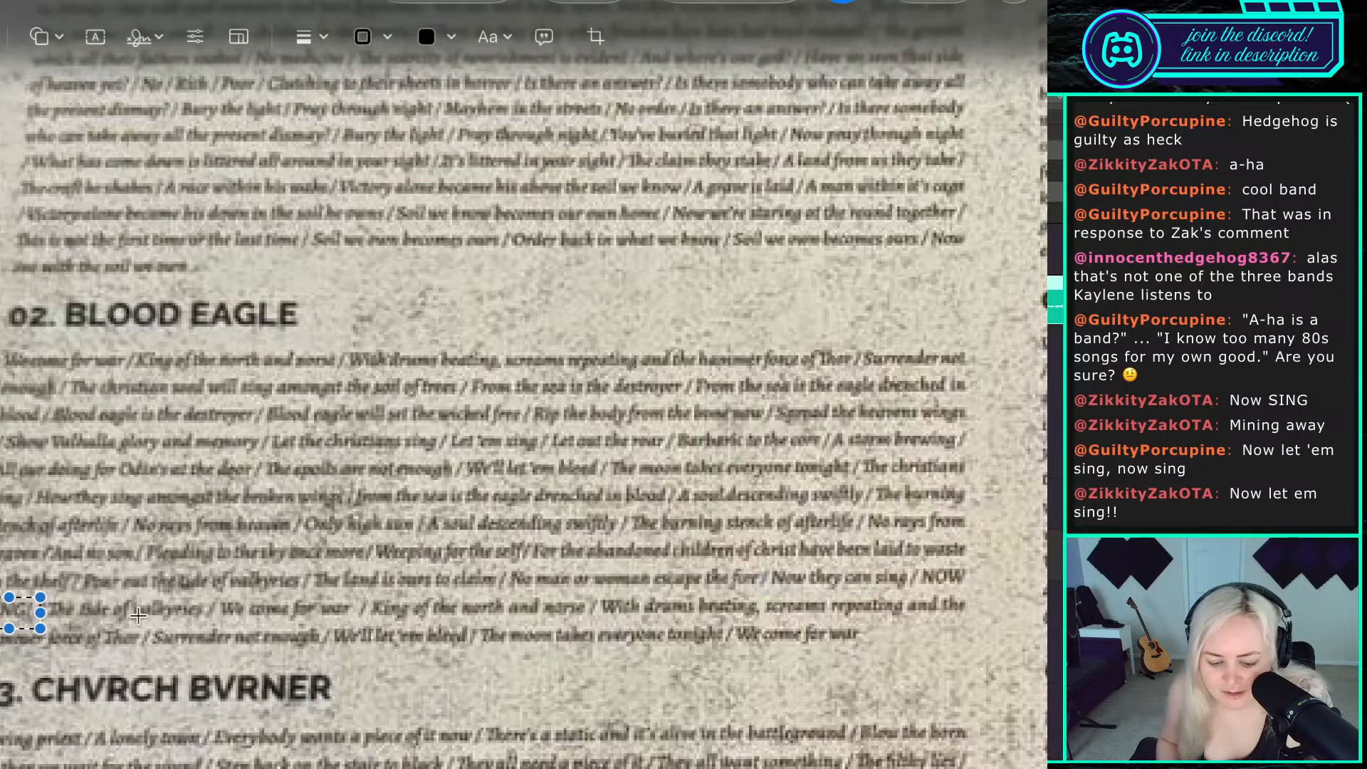
click(166, 612)
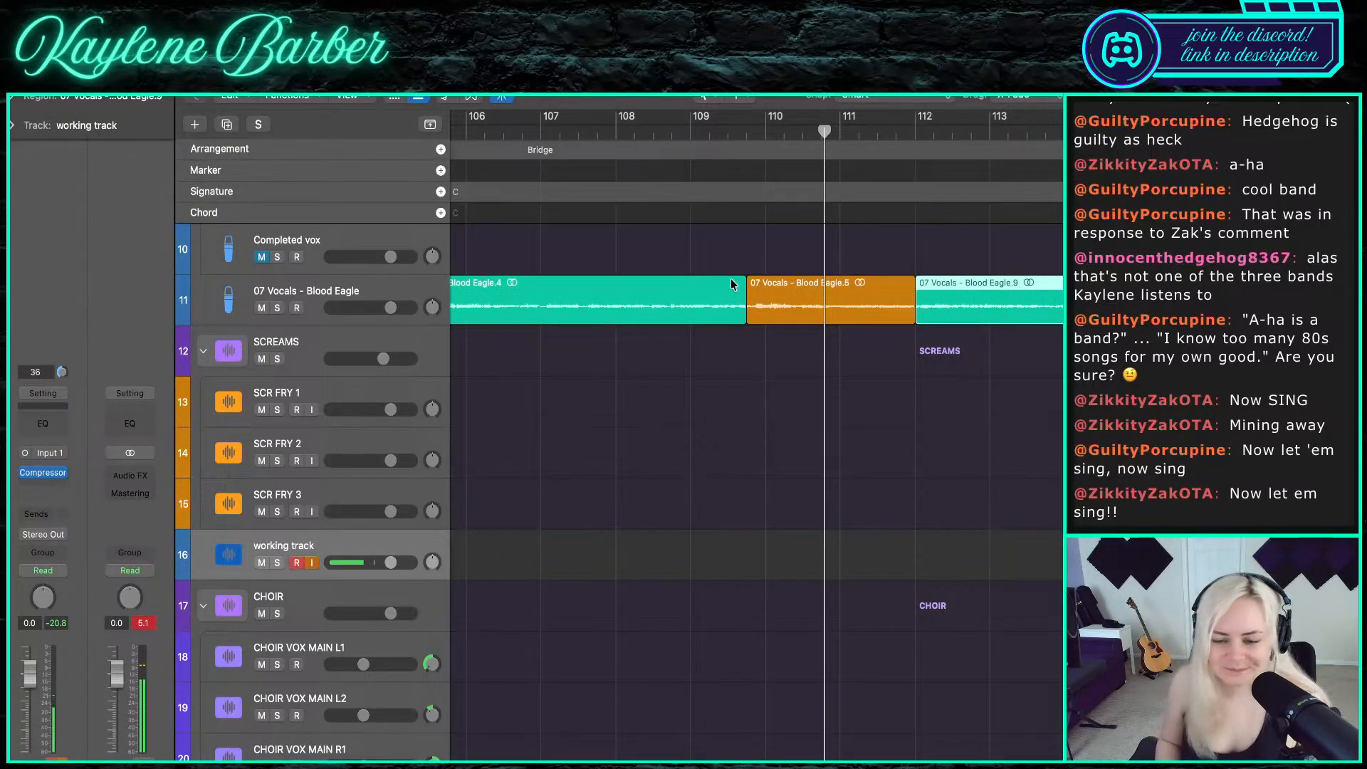
- In Logic Pro, try a scream take on the working track from bar 109, listen back to it and delete it
click(783, 395)
click(710, 132)
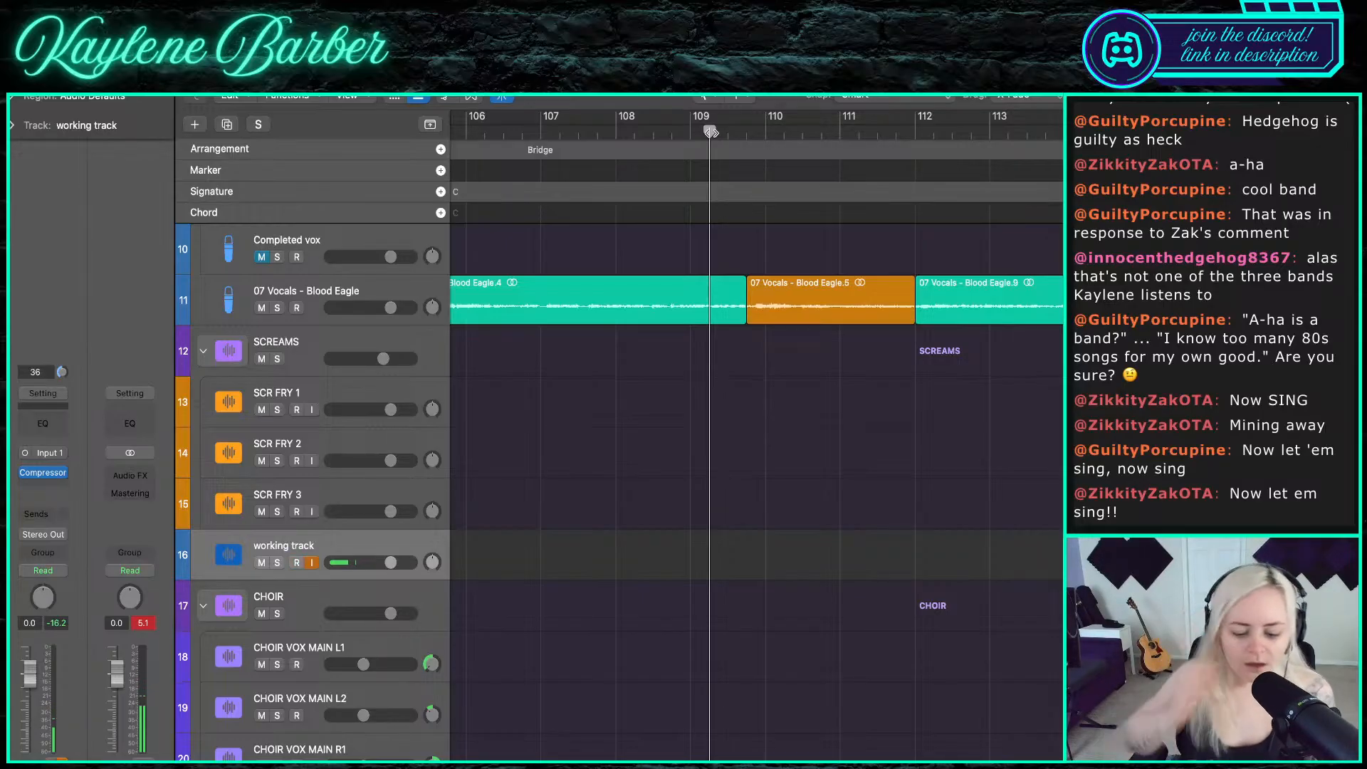
key(r)
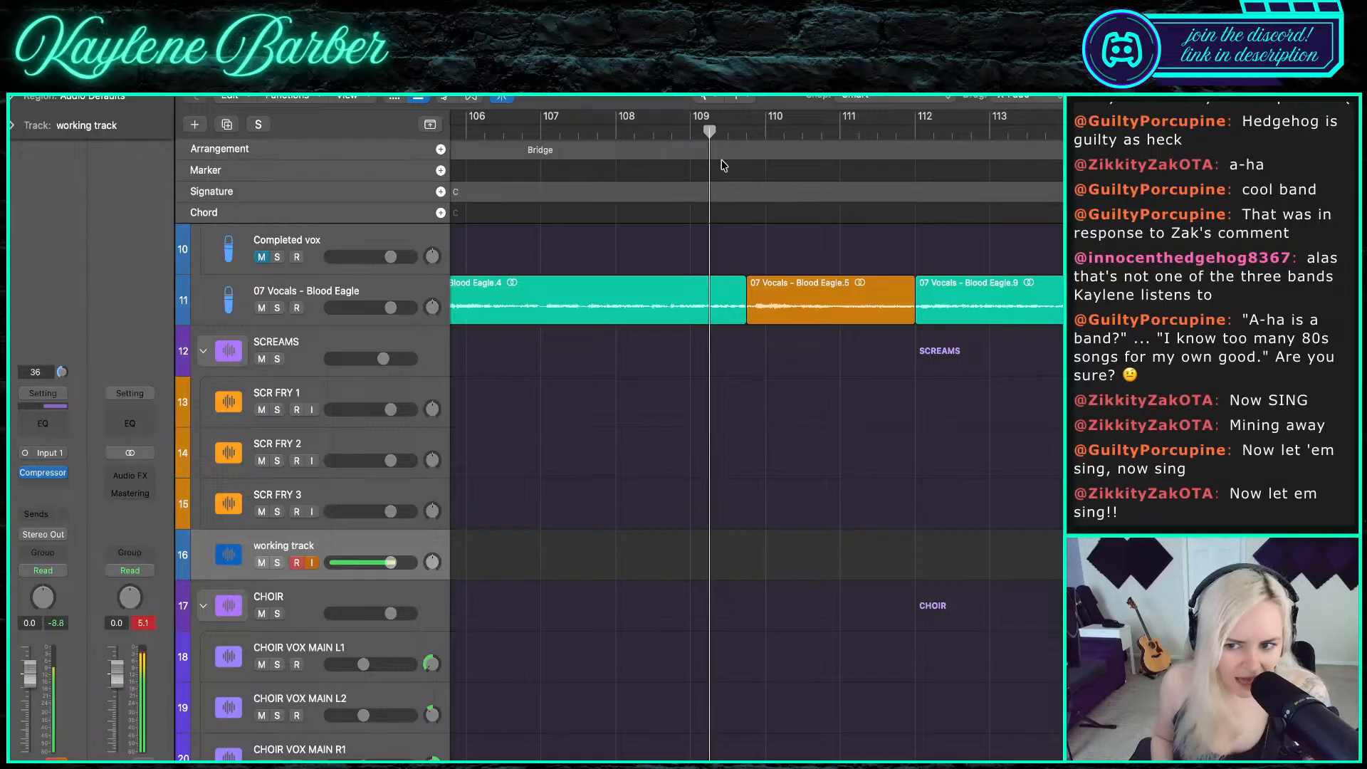
click(689, 135)
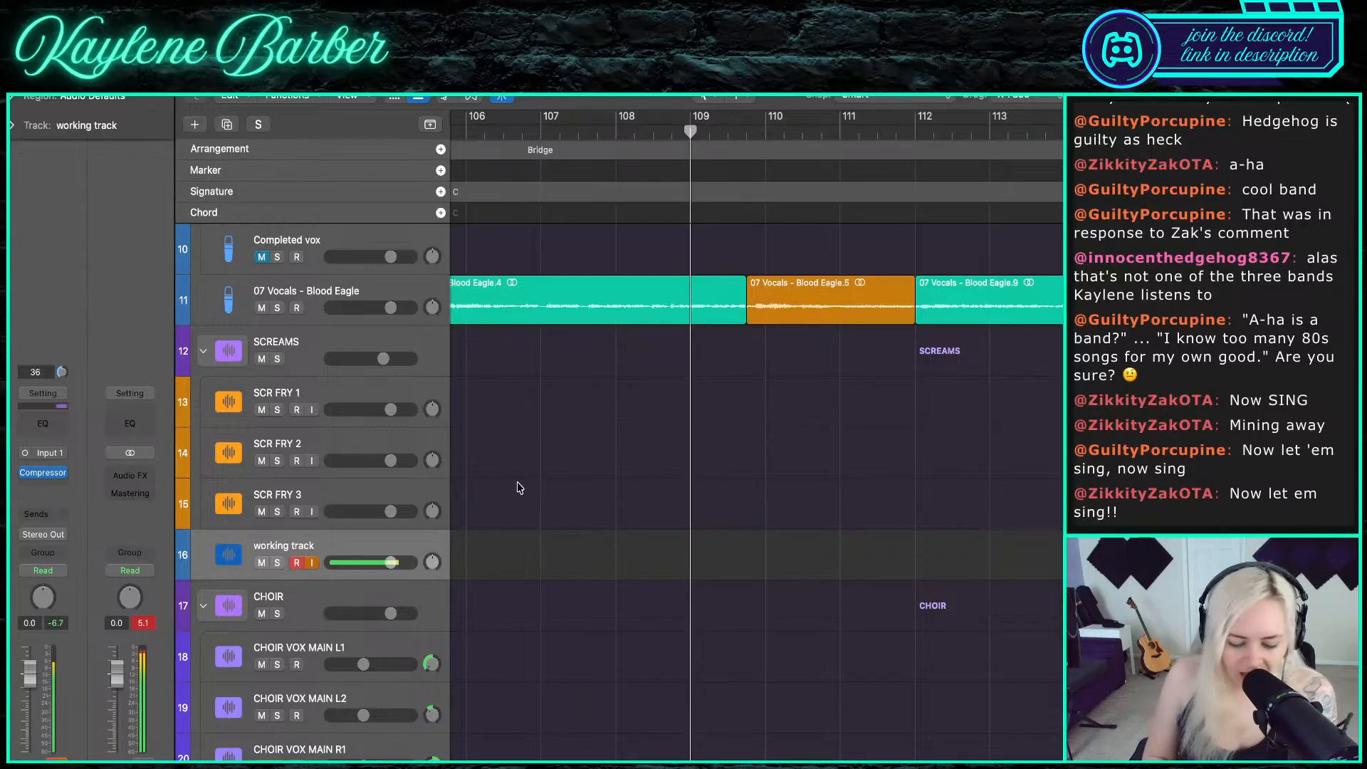
key(r)
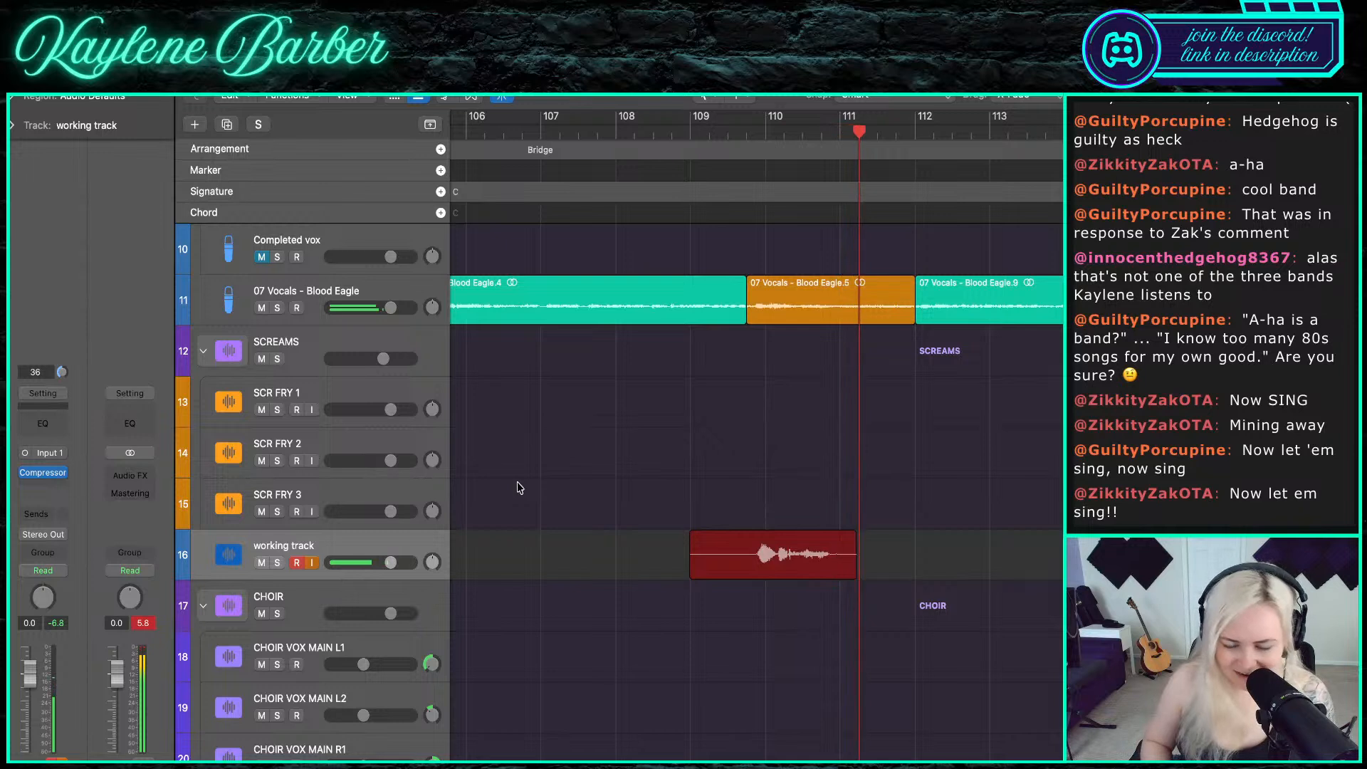
key(space)
double_click(750, 135)
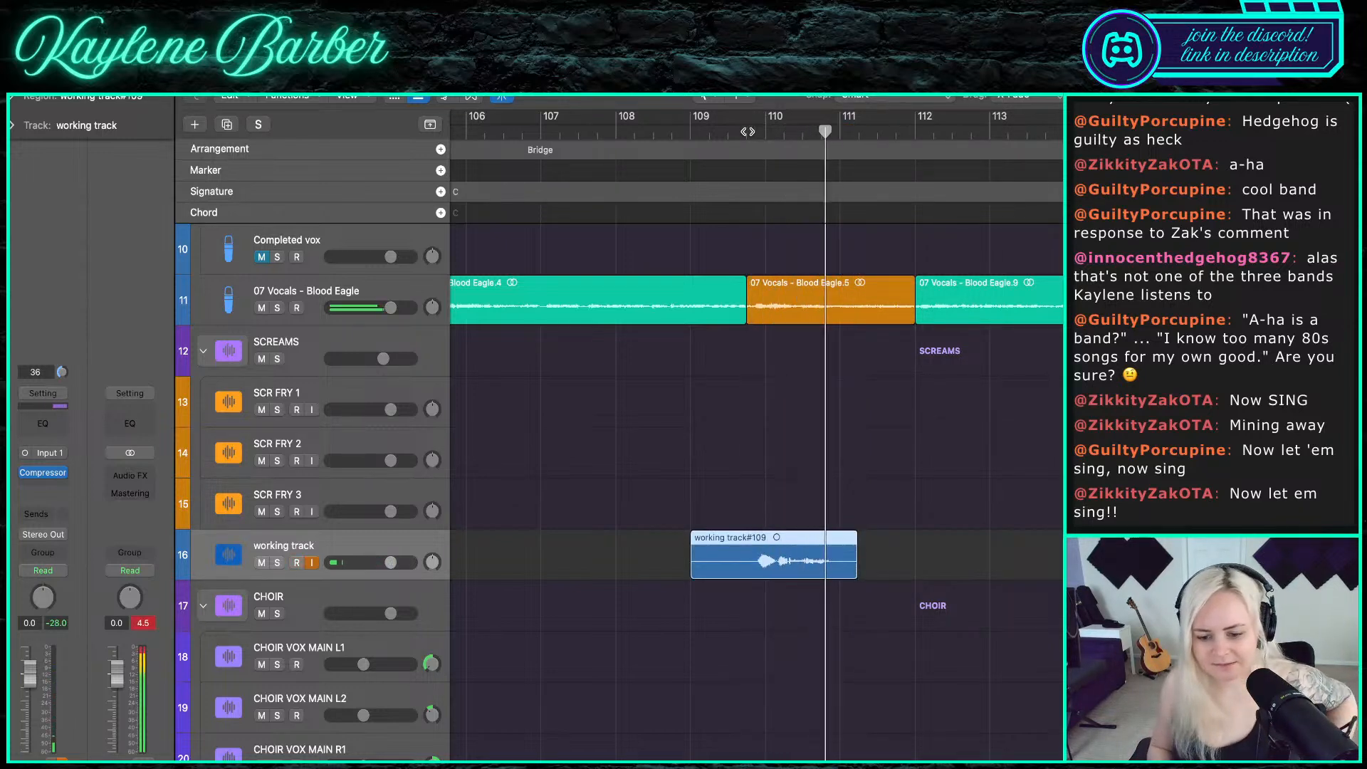
key(space)
key(Delete)
- Loop bars 109 to 111 to rehearse the reference line, and turn the cycle range off
key(r)
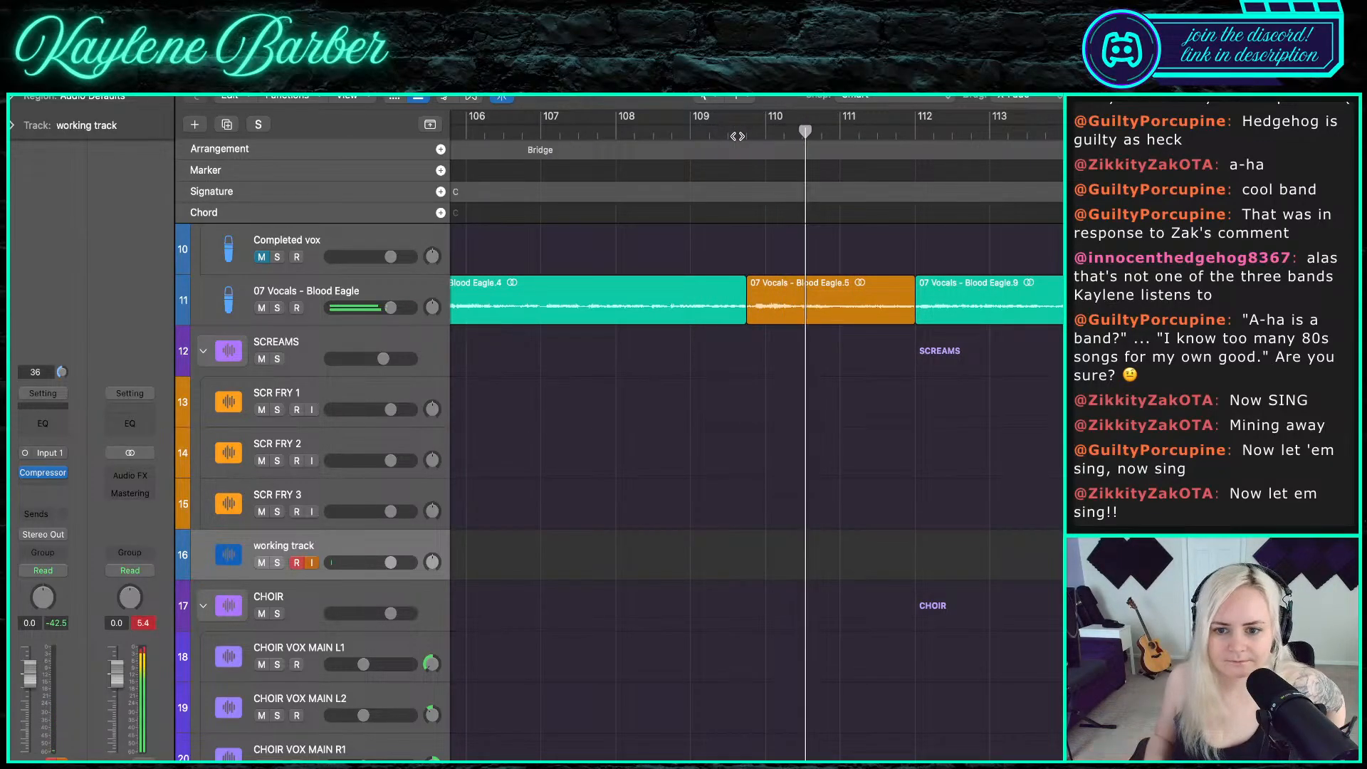
drag(692, 125, 843, 122)
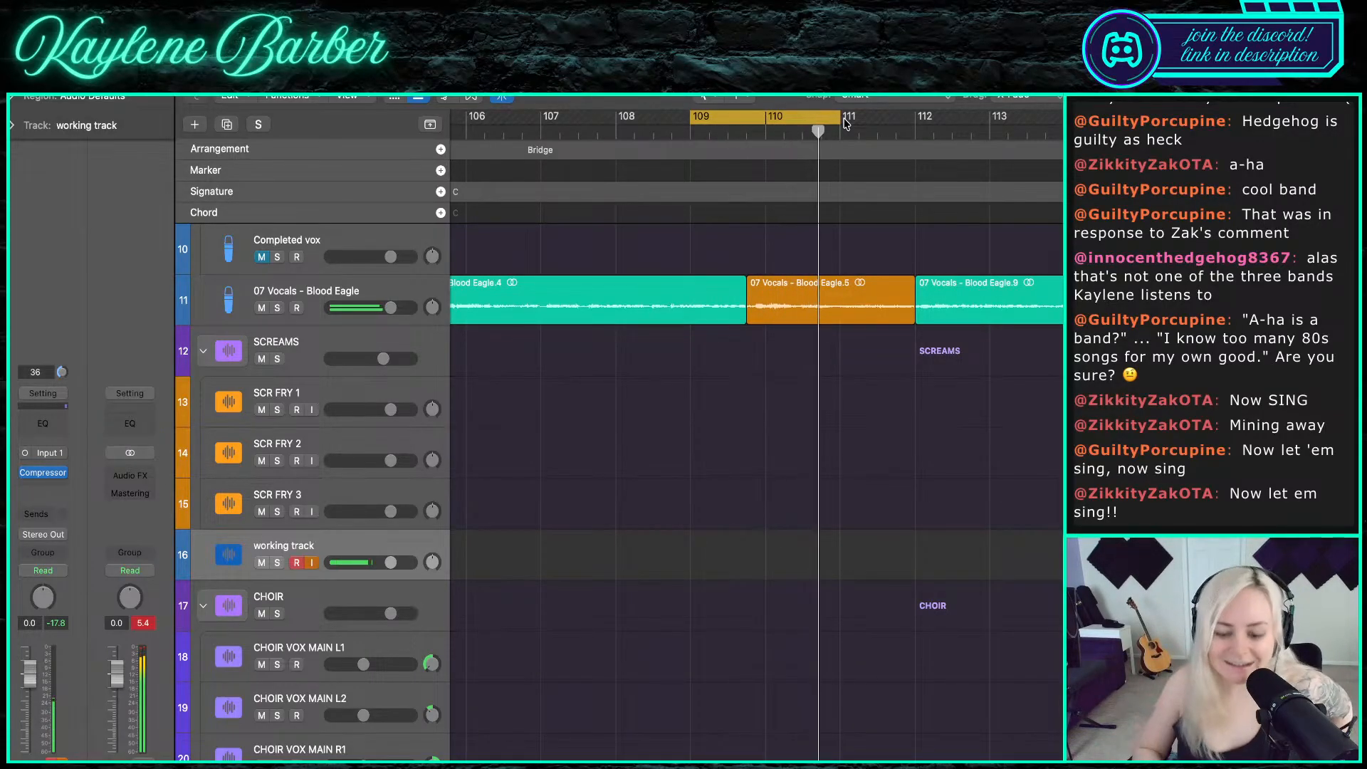
click(845, 122)
- Record a scream on the working track from bar 109, trim its start to about 109.75 and move it to SCR FRY 1
click(694, 129)
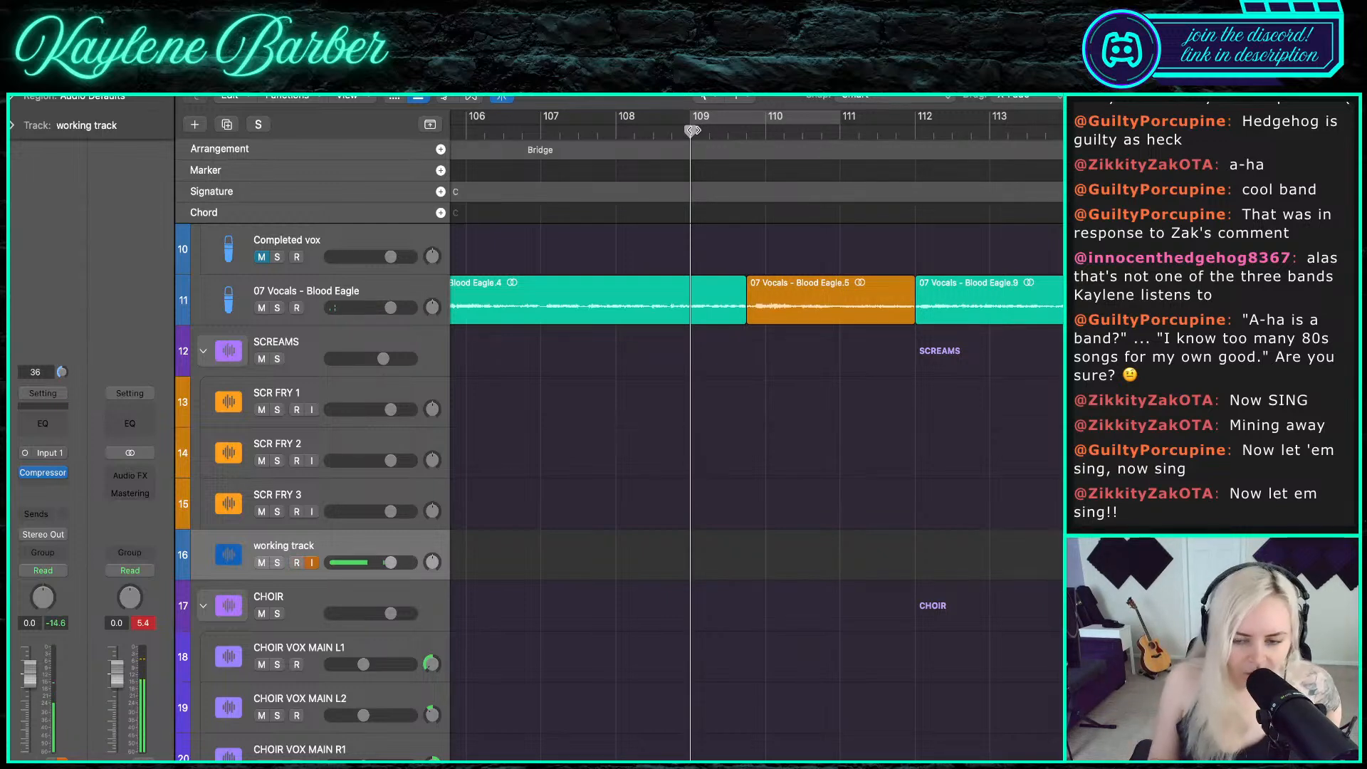
key(space)
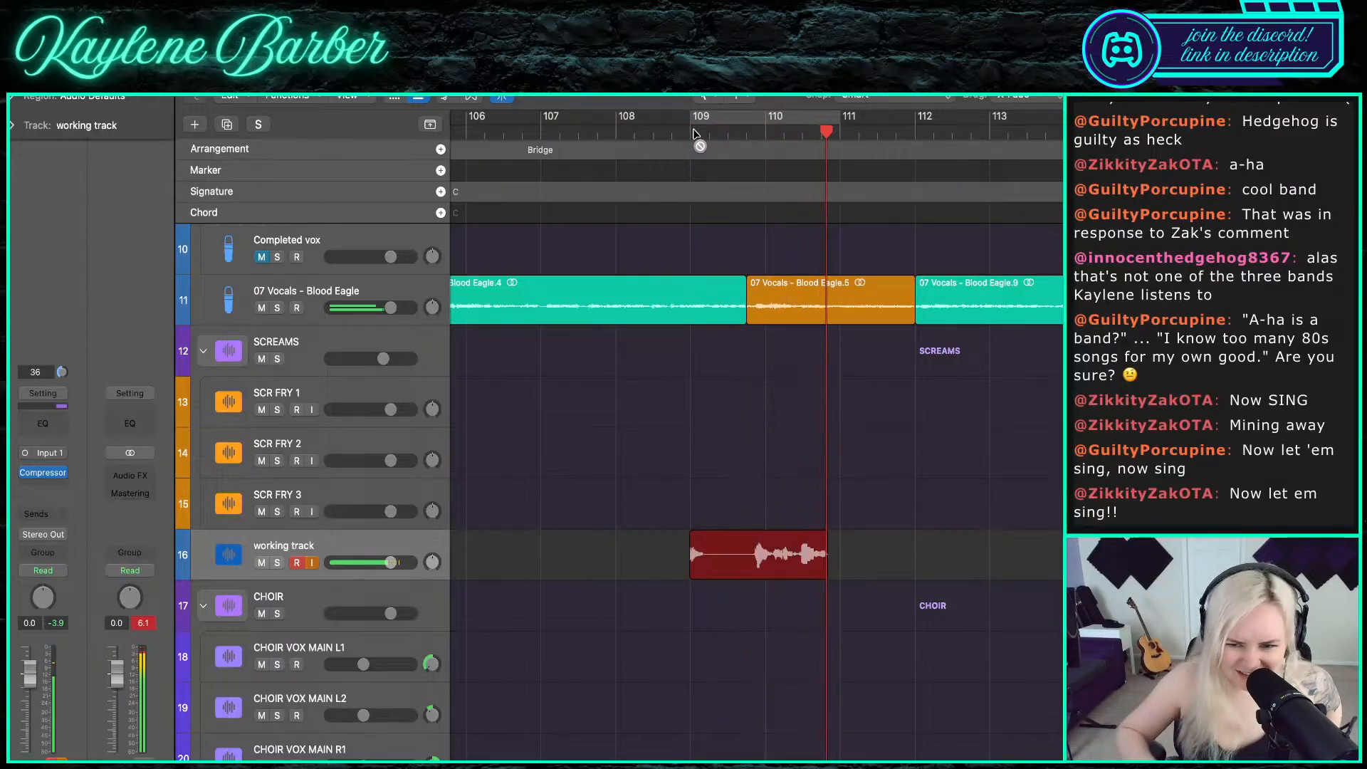
key(space)
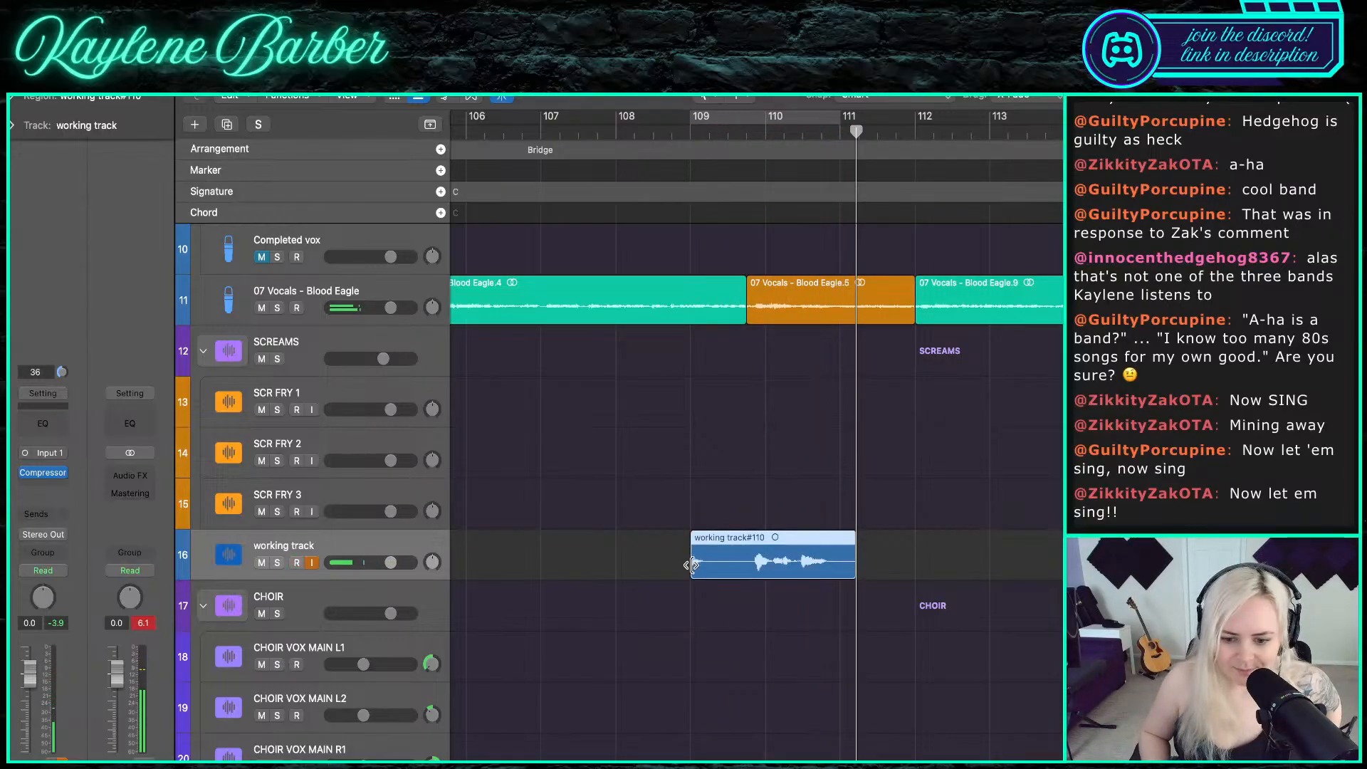
drag(691, 564, 784, 408)
- Record a second scream layer on the working track from about bar 109.5 and move it to SCR FRY 2
click(690, 133)
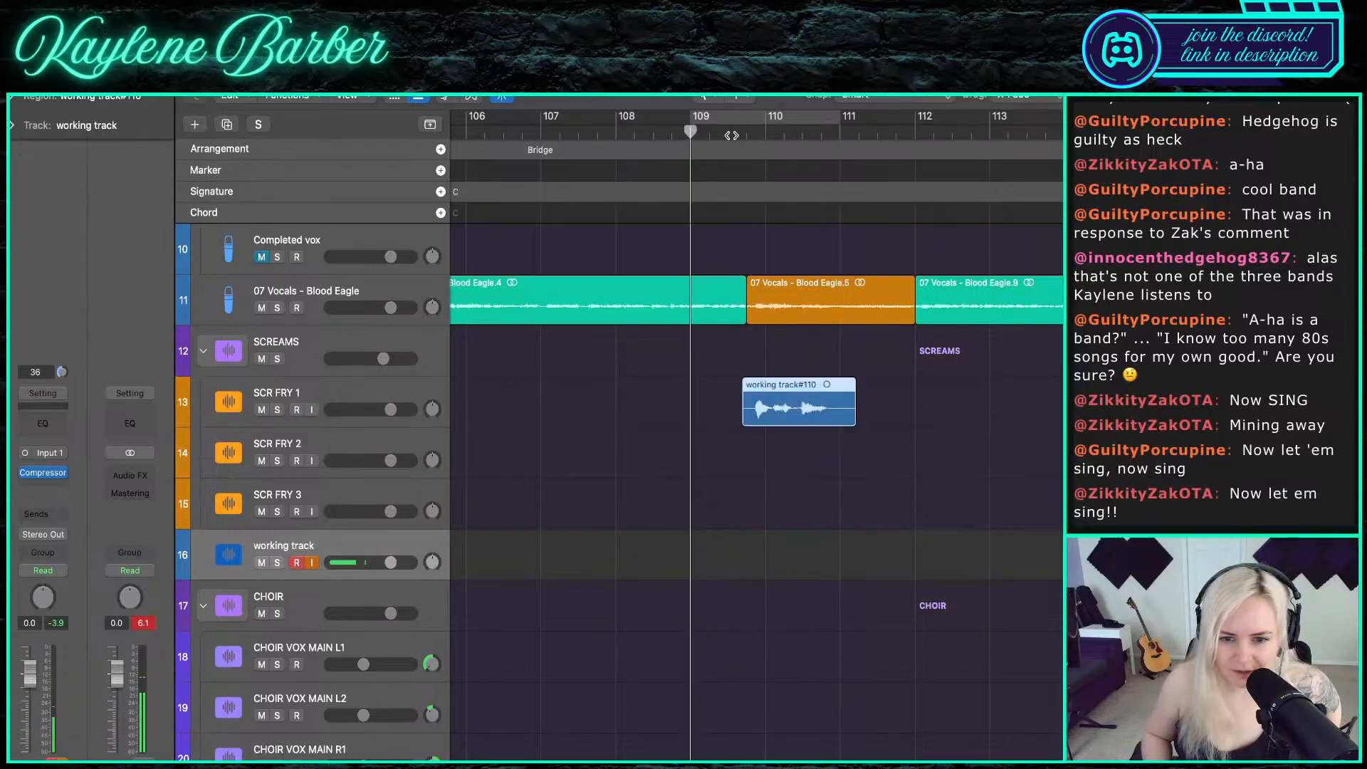
click(726, 134)
key(r)
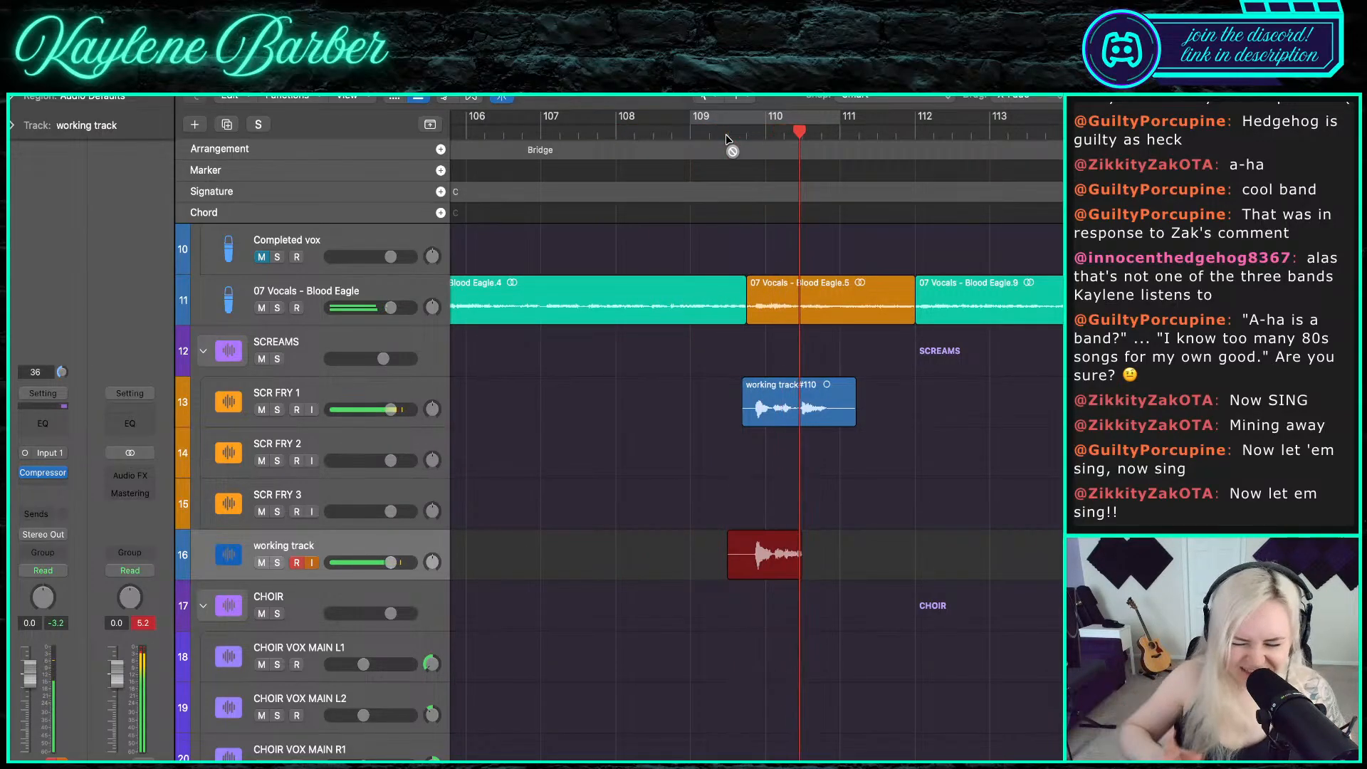
key(space)
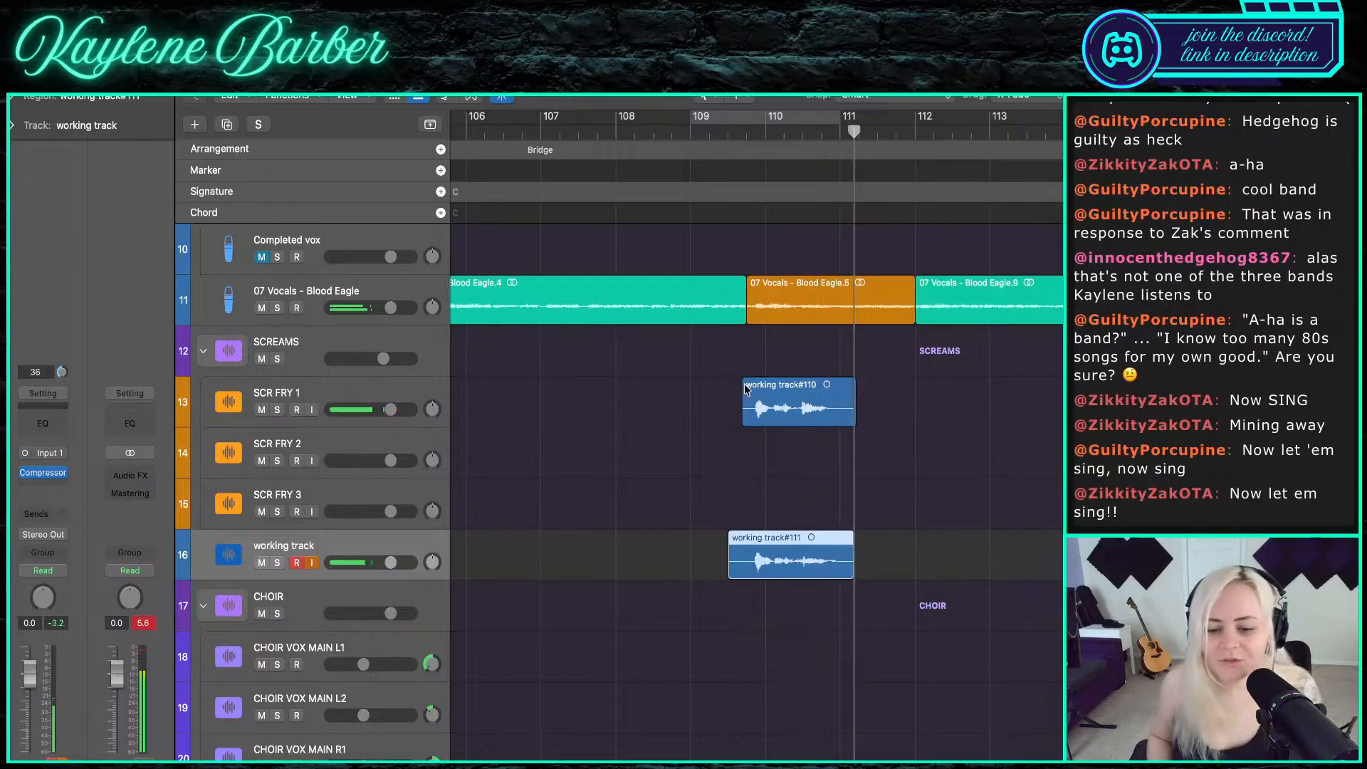
drag(771, 534, 770, 432)
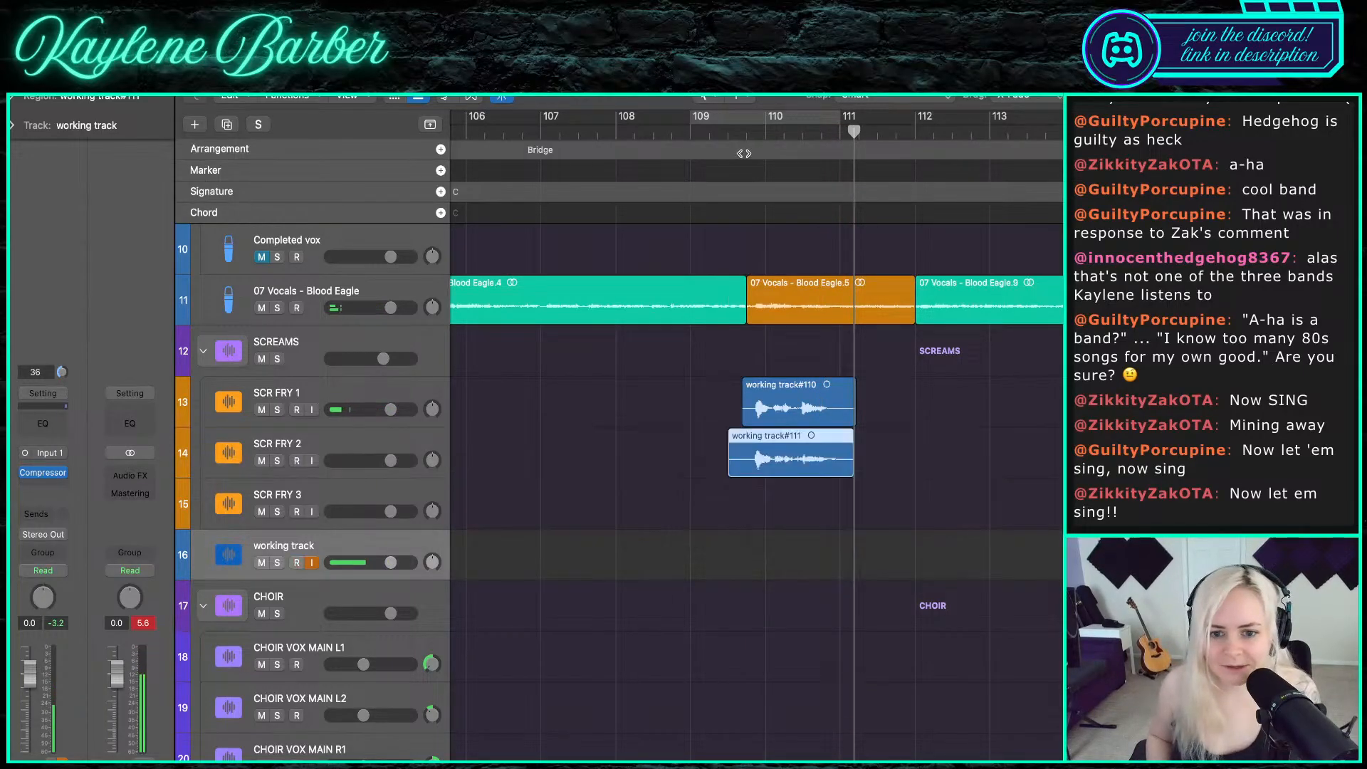
- Record a third scream layer from about bar 109.5 on the working track and move it to SCR FRY 3
click(728, 132)
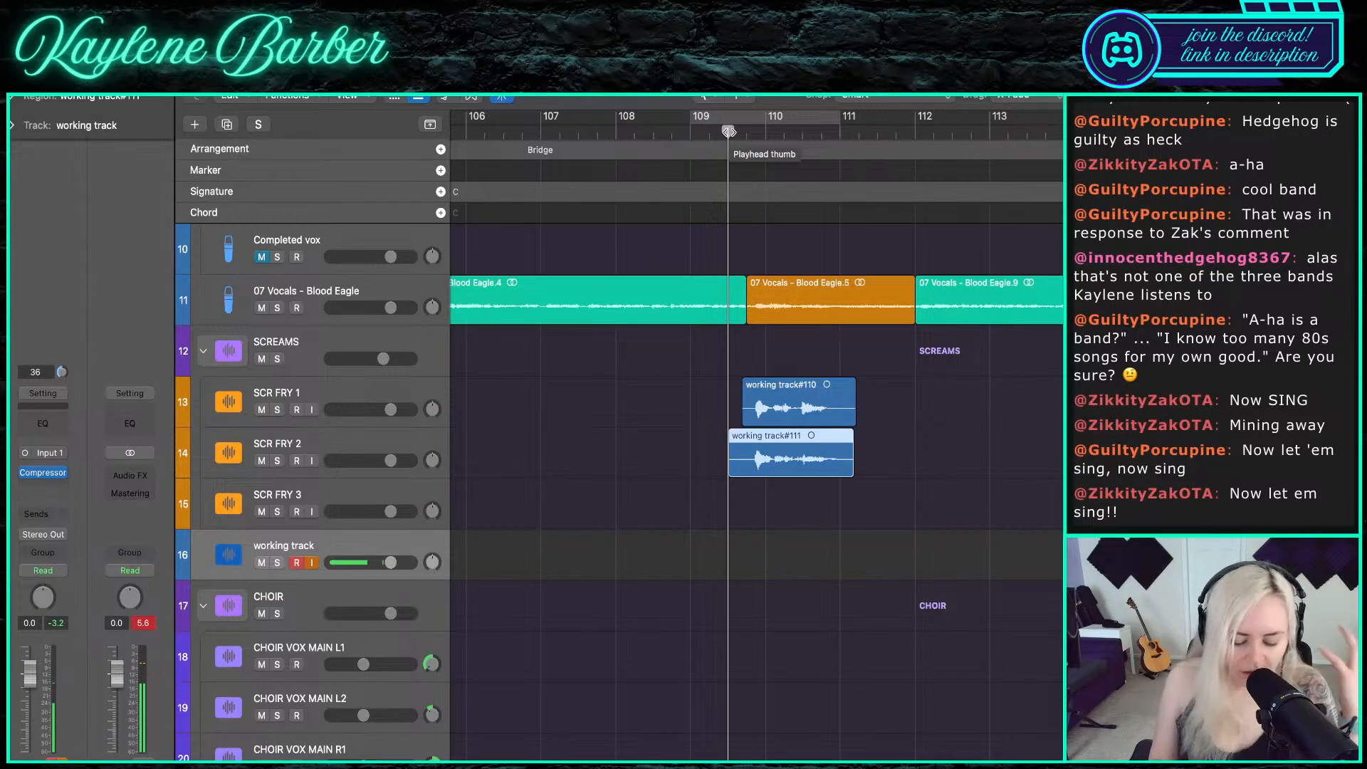
key(r)
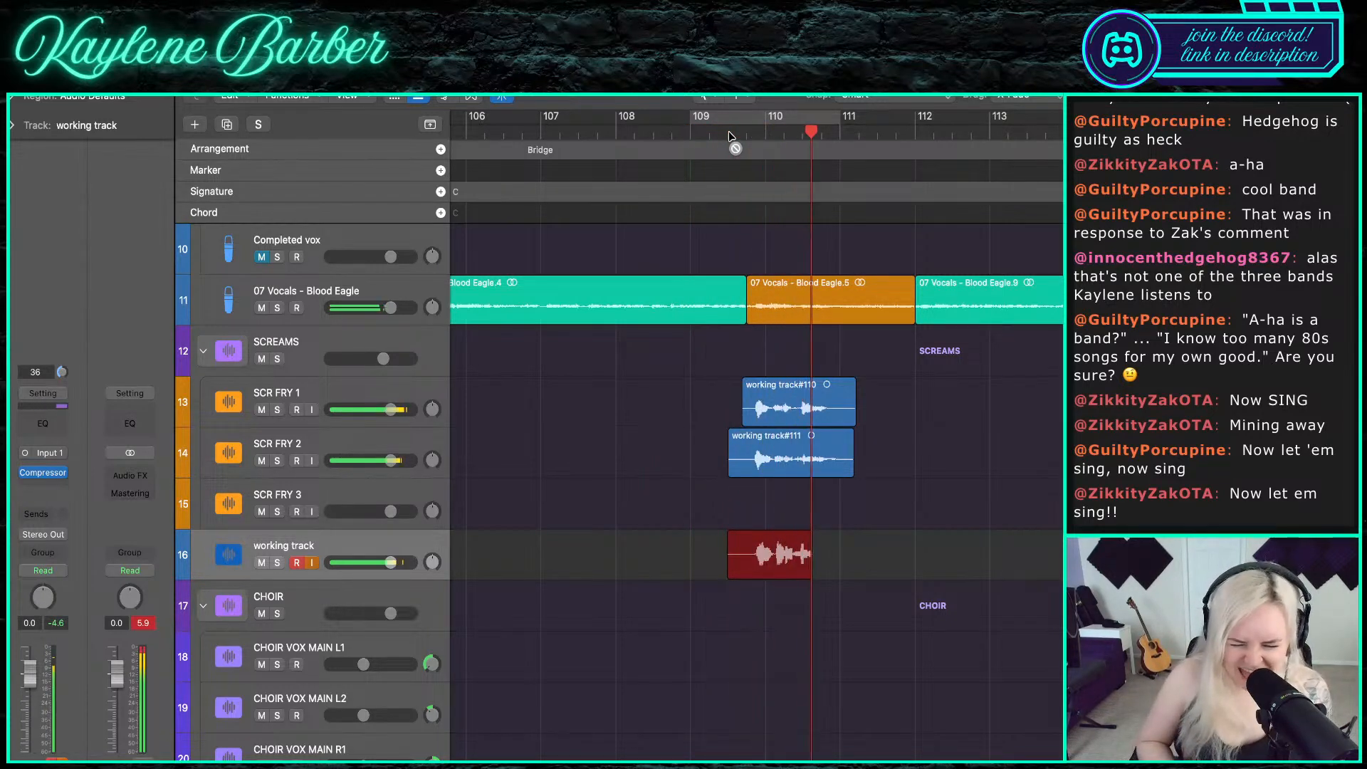
key(space)
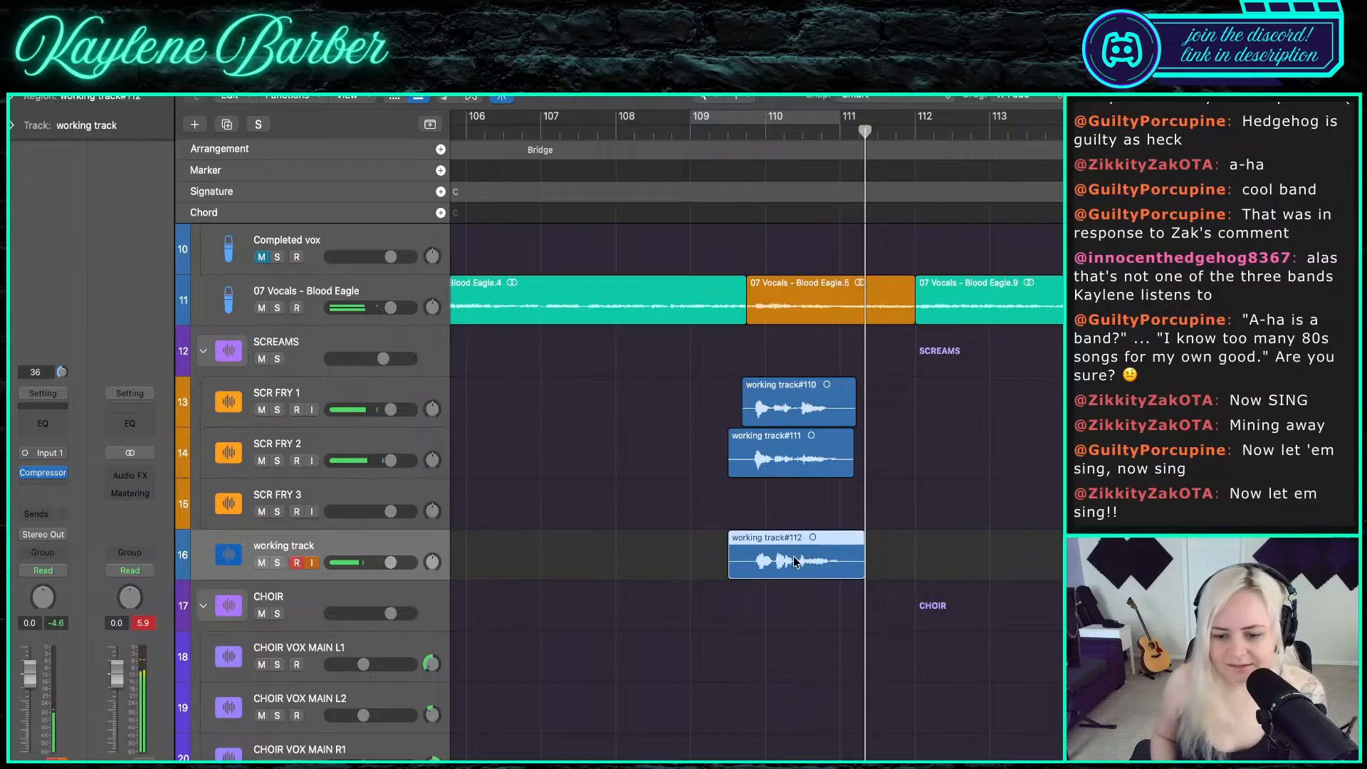
drag(796, 561, 796, 510)
- Play back the three layered screams, split all of them at about bar 111 and delete the tails
click(737, 133)
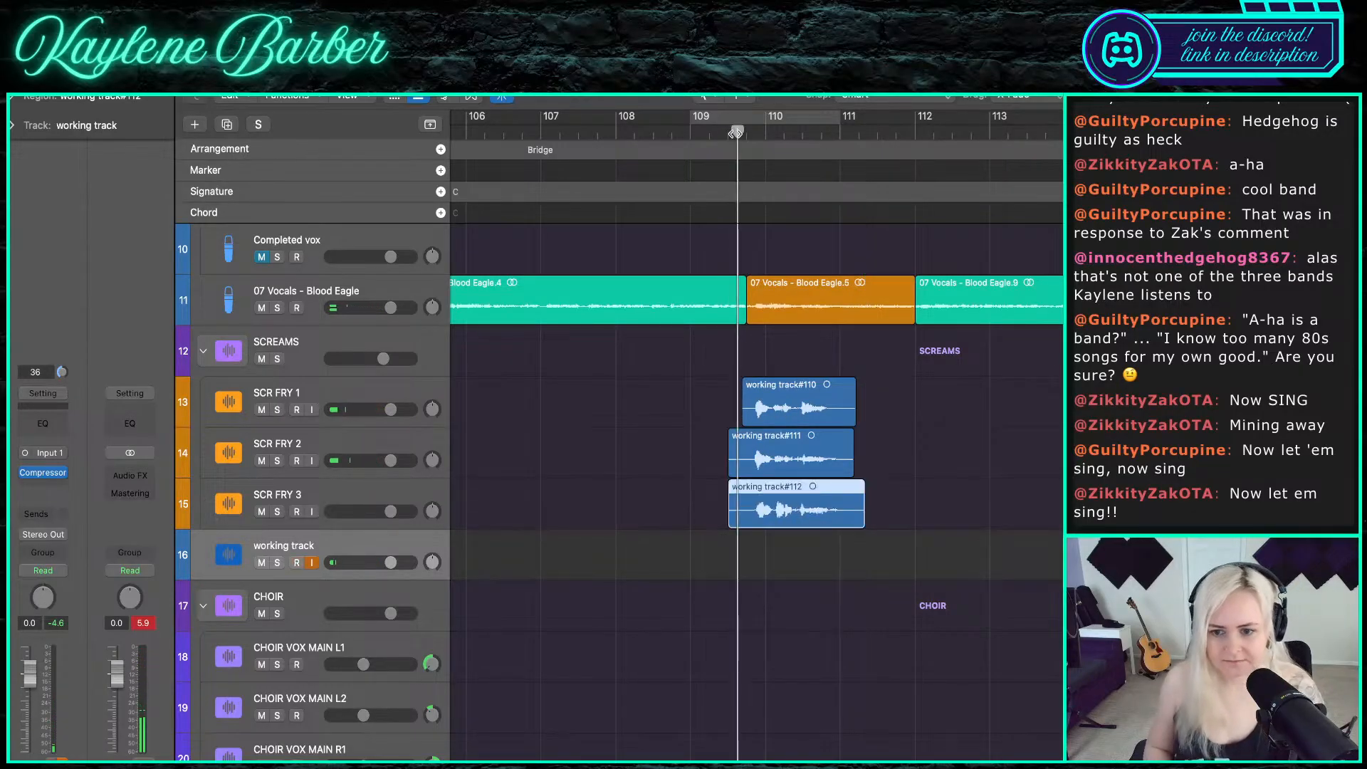
key(space)
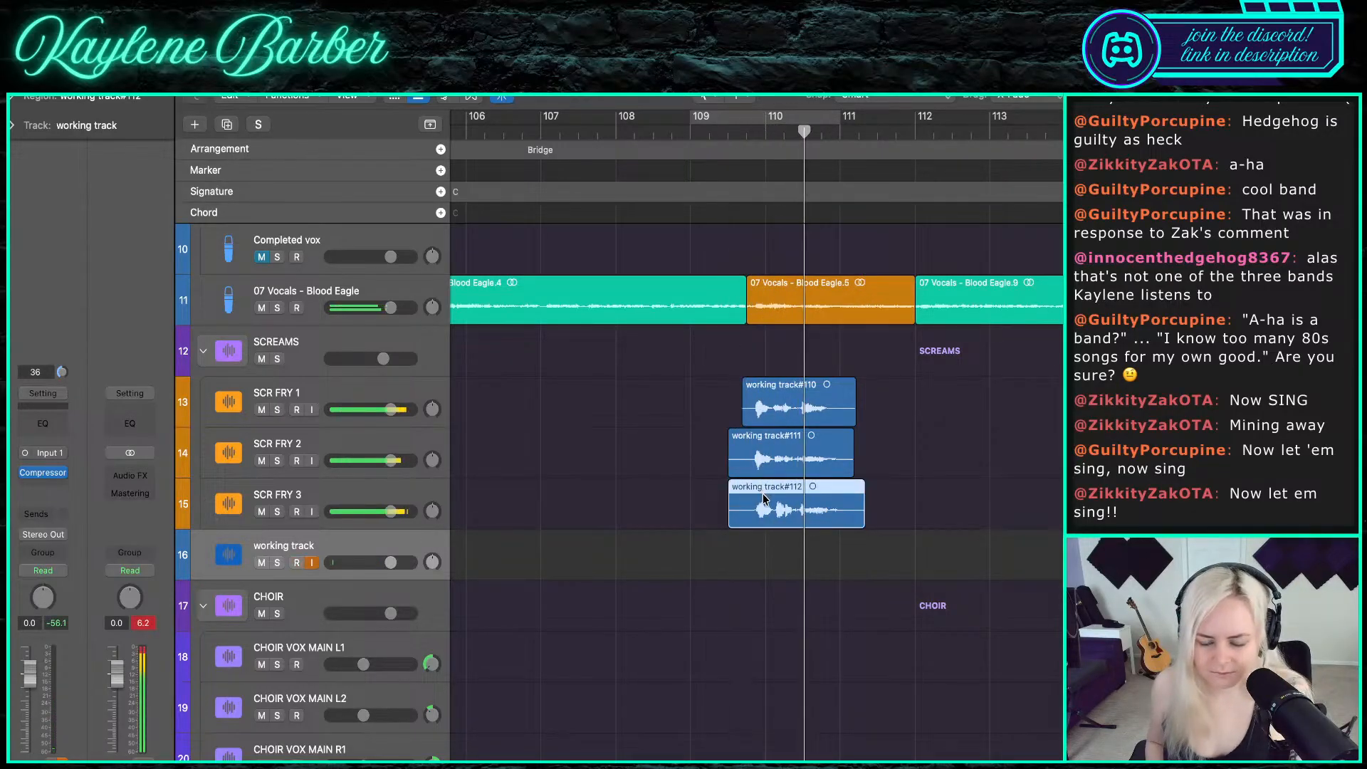
drag(911, 539, 807, 366)
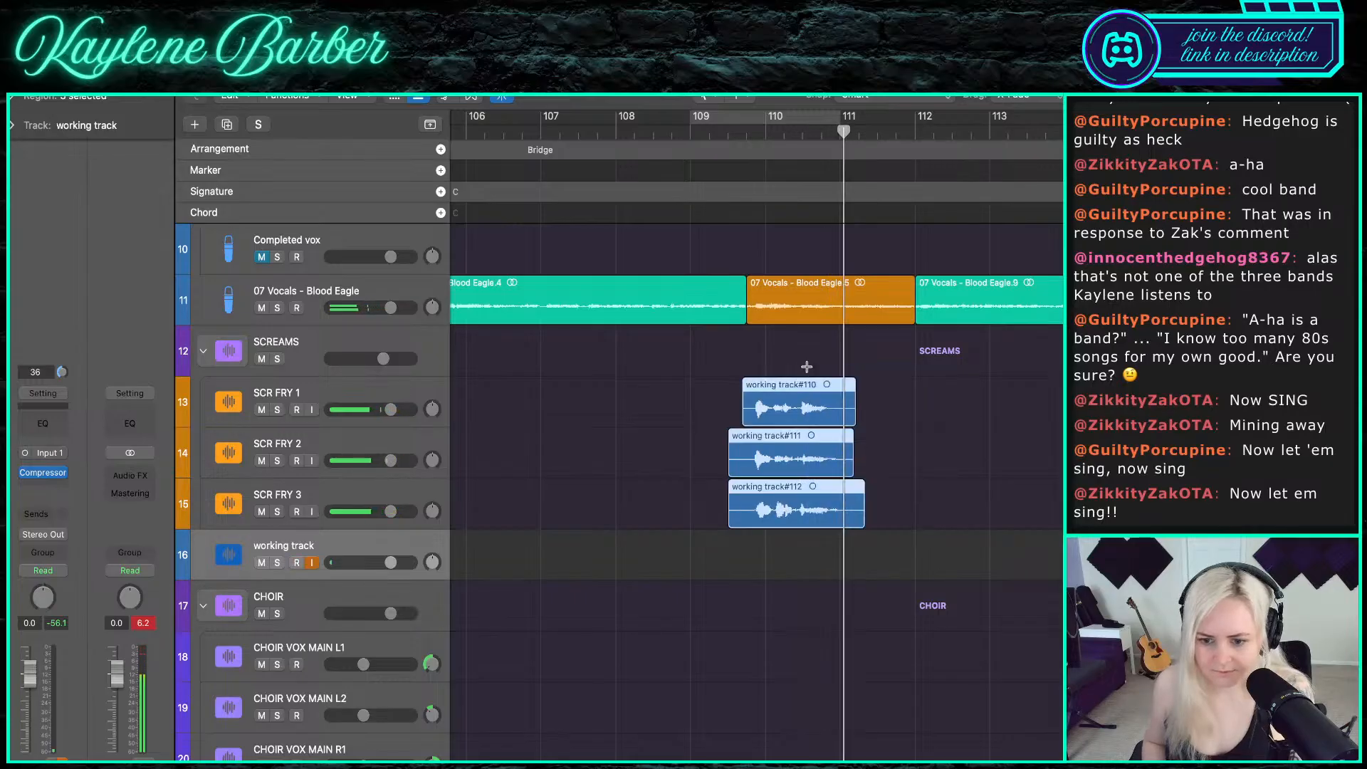
key(super+t)
key(Delete)
key(space)
key(space)
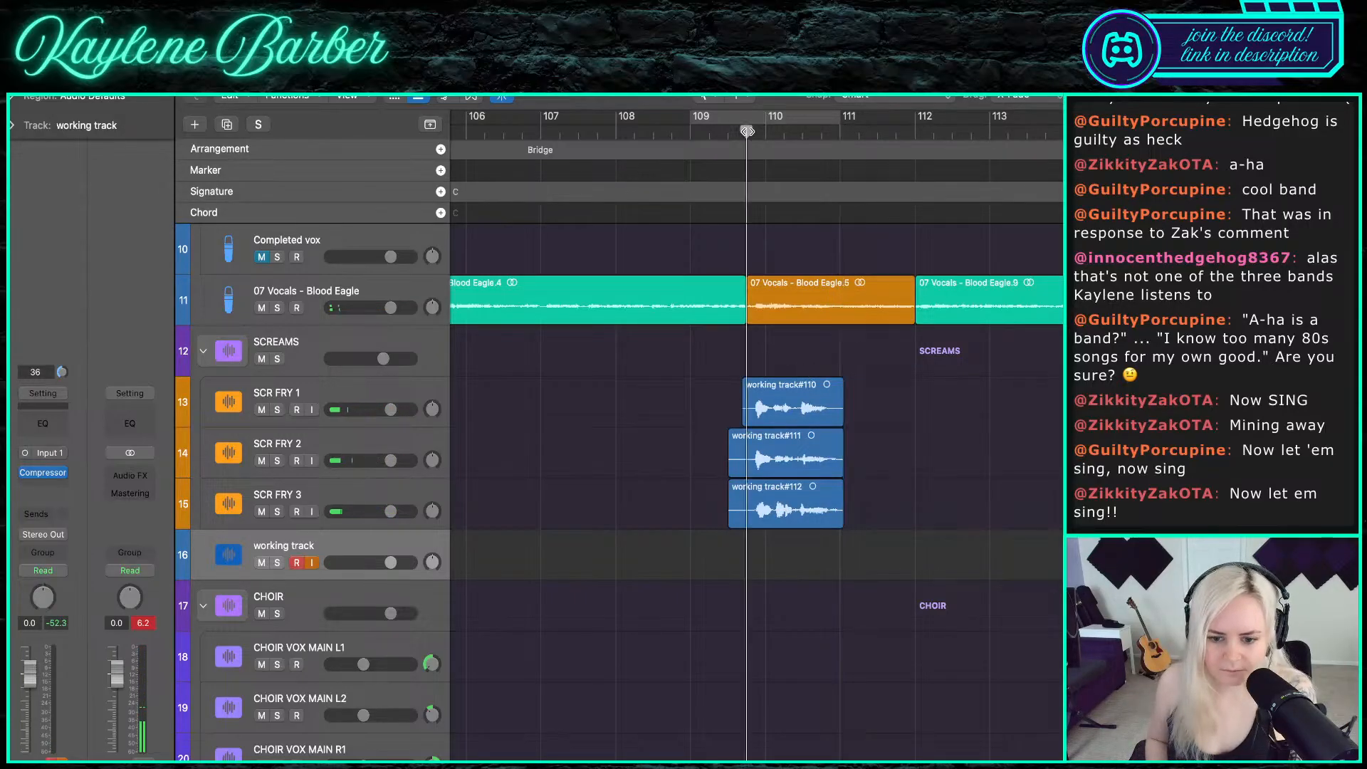
- Split the three scream regions at the start of the orange reference region, delete the lead-ins and play the result
key(space)
key(space)
drag(698, 364, 881, 566)
key(super+t)
key(Delete)
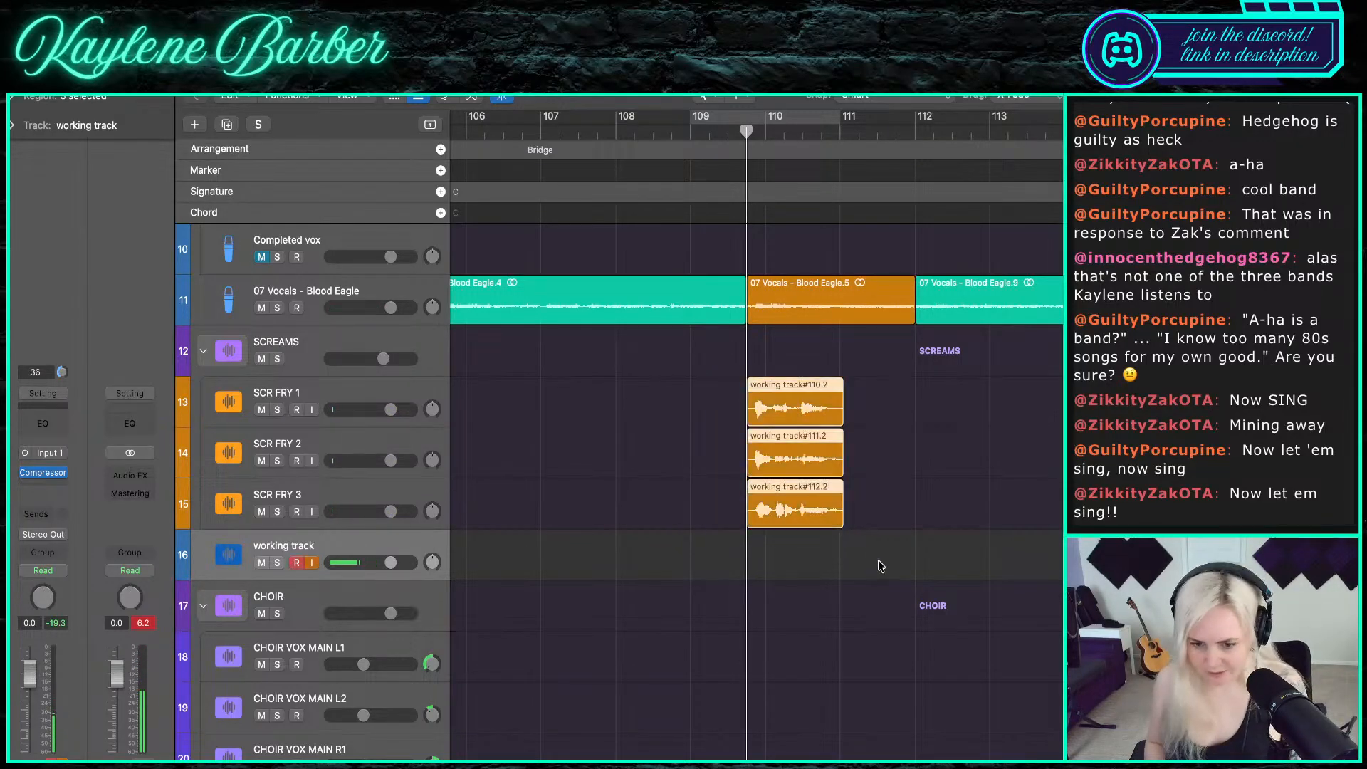
key(space)
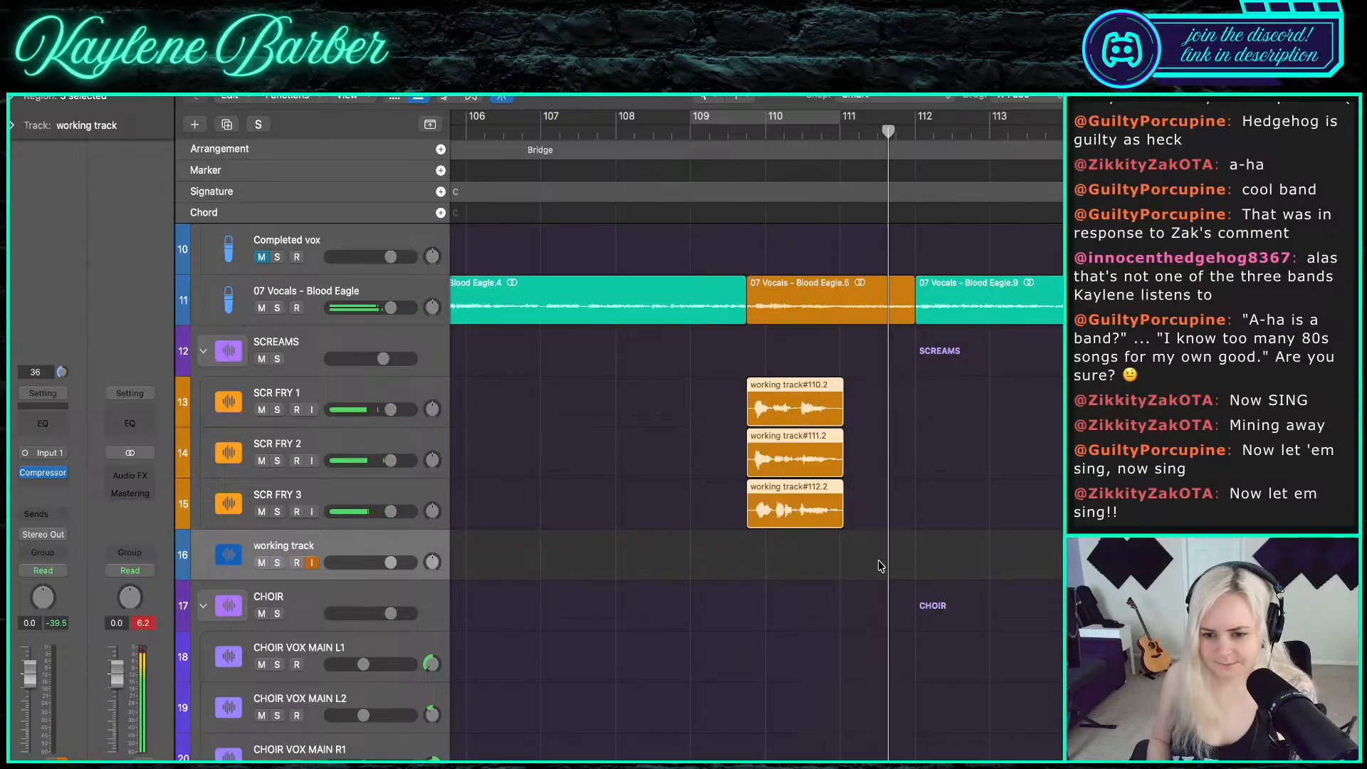
- Add a new track below SCR FRY 3 with duplicate settings
click(358, 494)
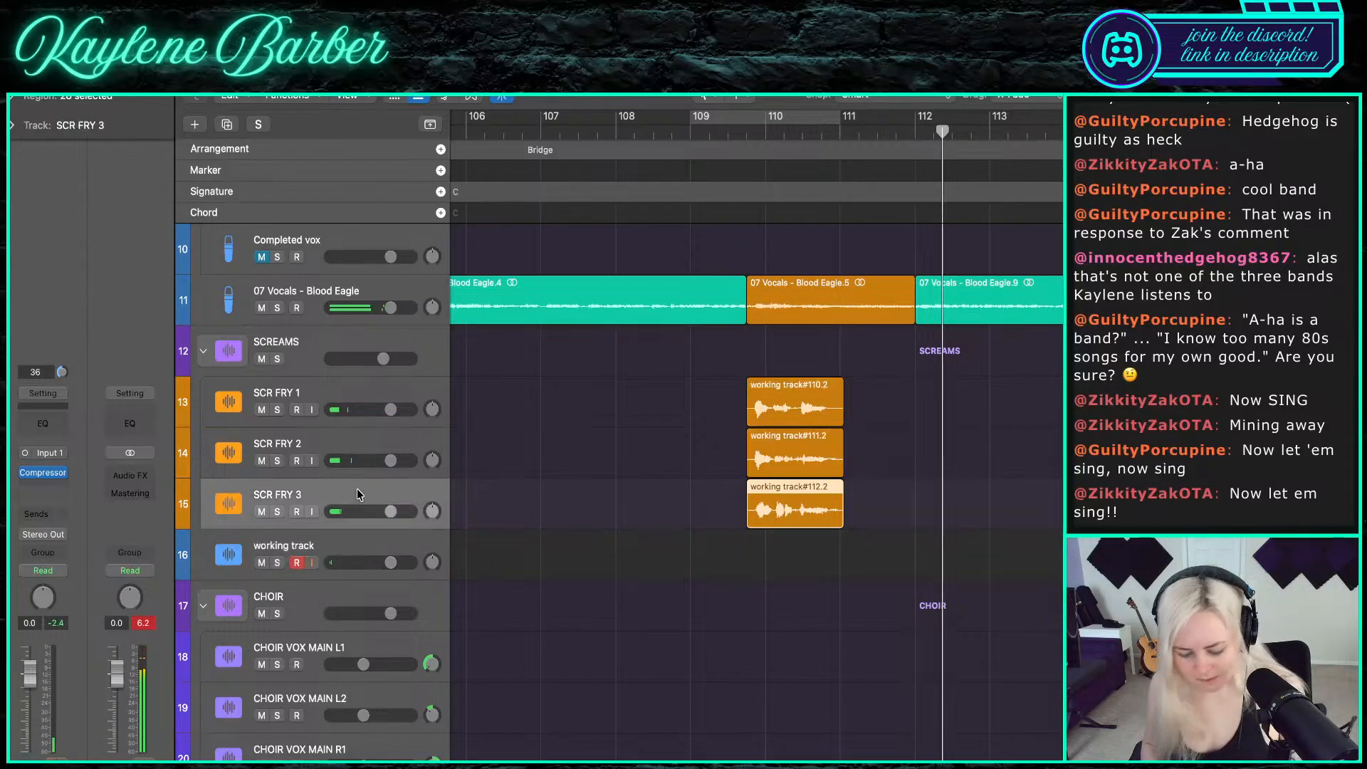
key(super+d)
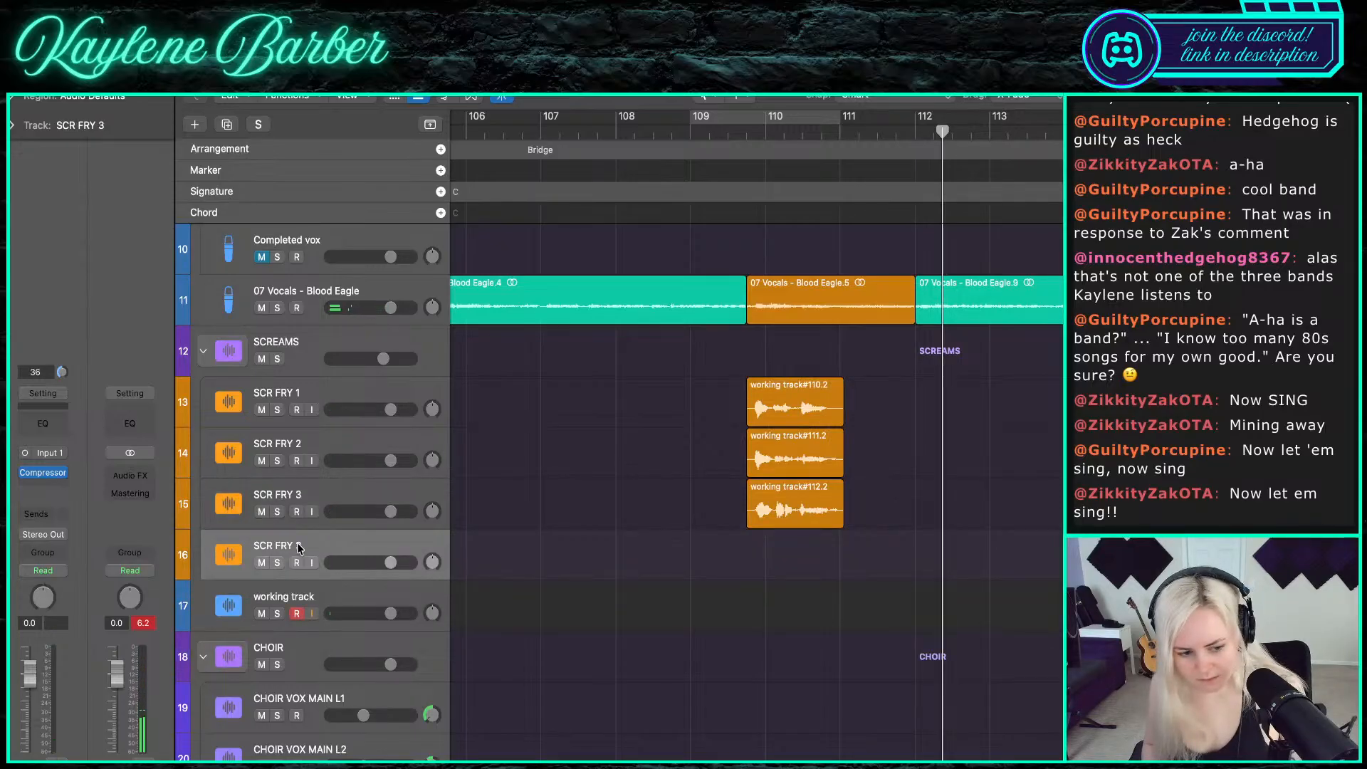
- Add two more duplicate tracks below the new scream track and rename the first of the three SCR FRY 4
key(super+d)
key(super+d)
double_click(299, 547)
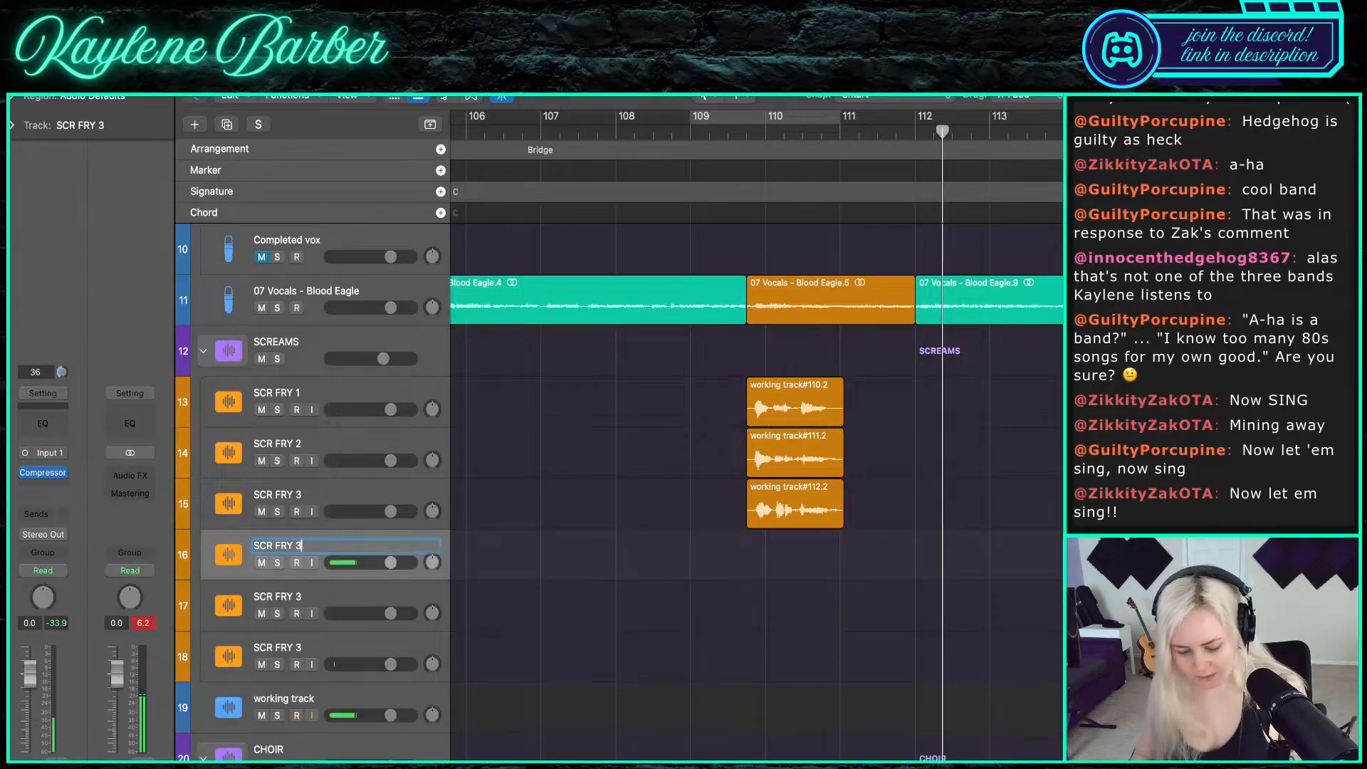
key(BackSpace)
text(4)
key(Return)
- Rename the remaining two duplicate scream tracks SCR FRY 5 and SCR FRY 6
click(299, 598)
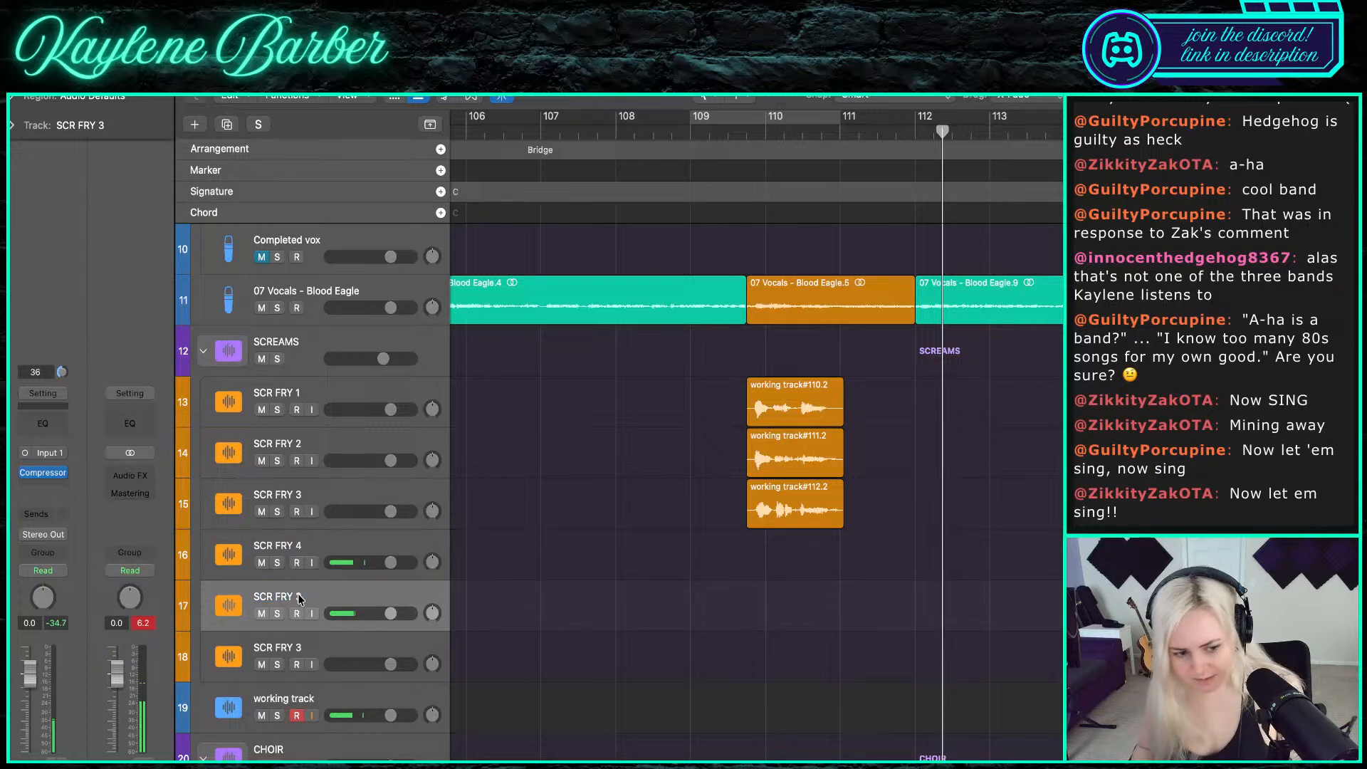
double_click(298, 595)
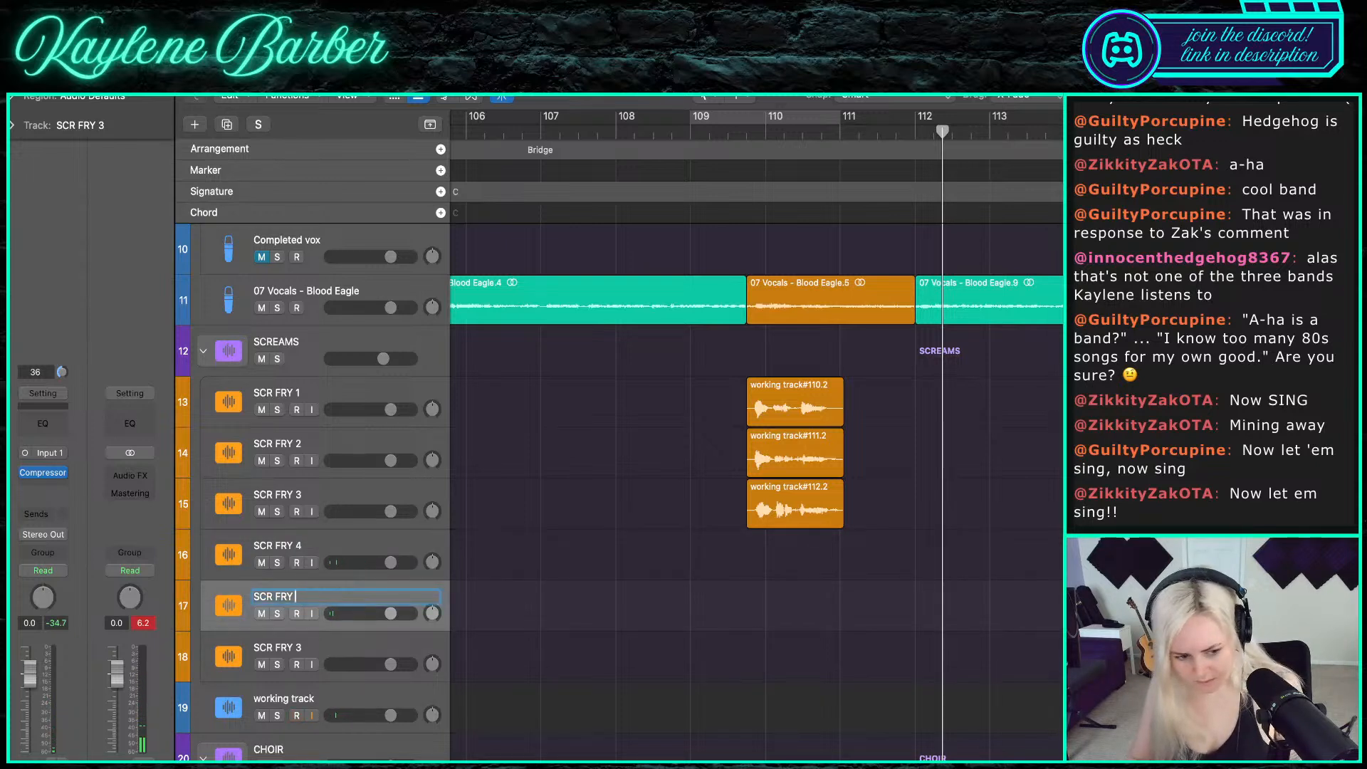
text(5)
key(Return)
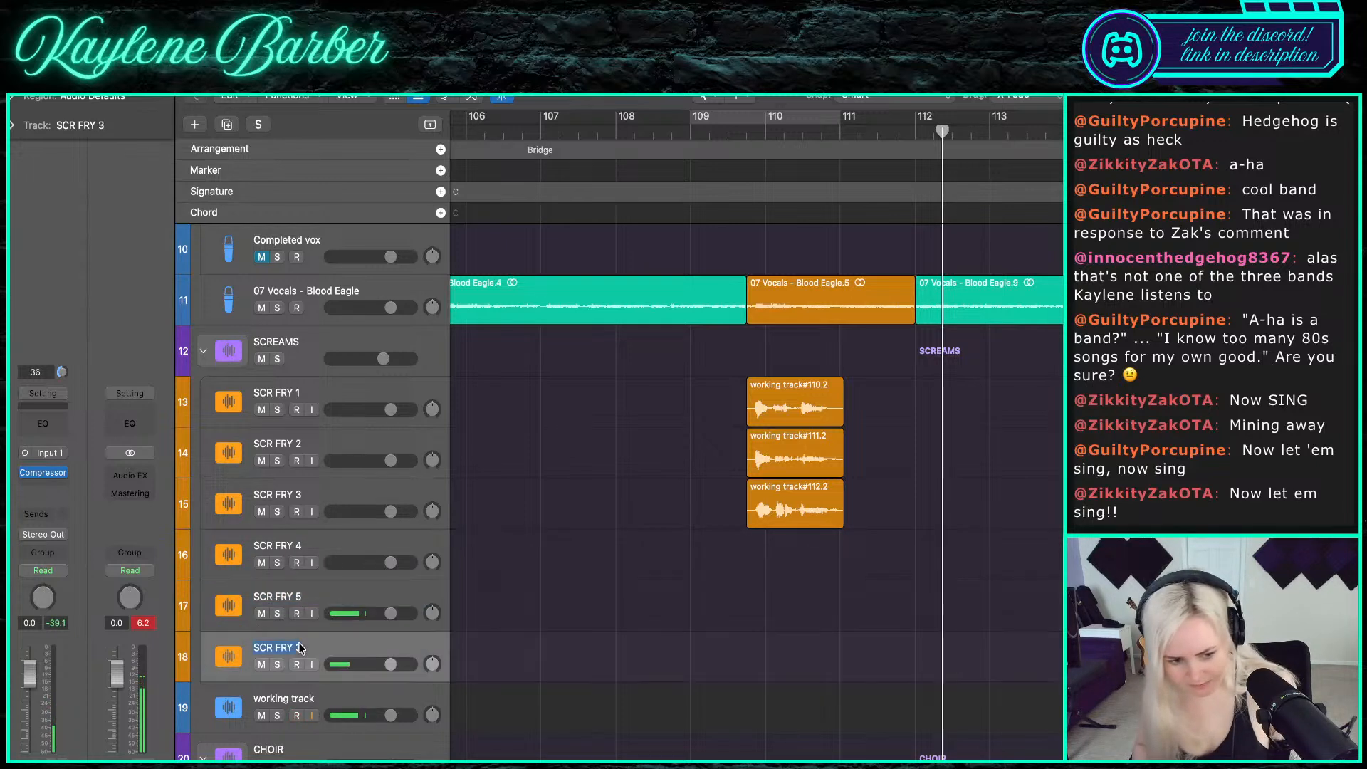
double_click(298, 644)
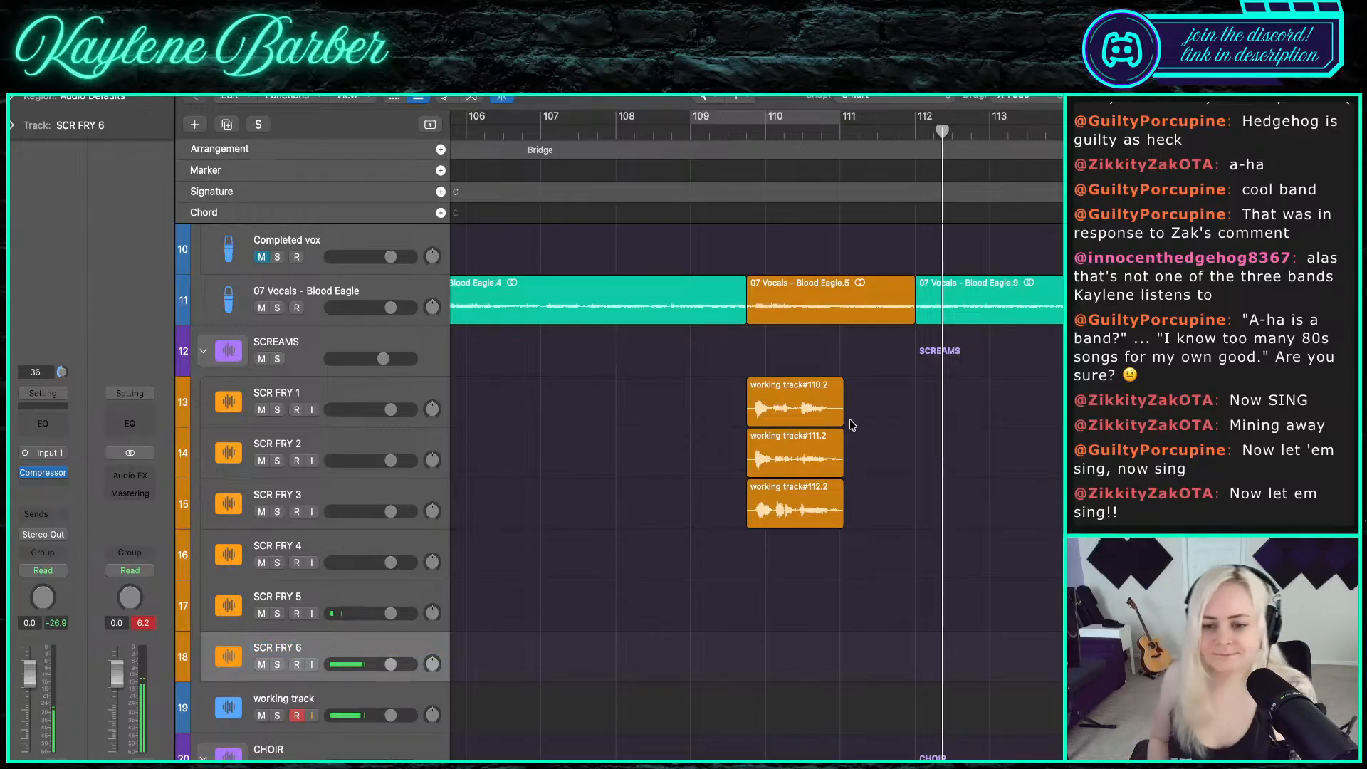
- Play the layered screams, select the working track, and listen to the reference vocal around bar 110 with the SCREAMS stack temporarily muted
double_click(783, 130)
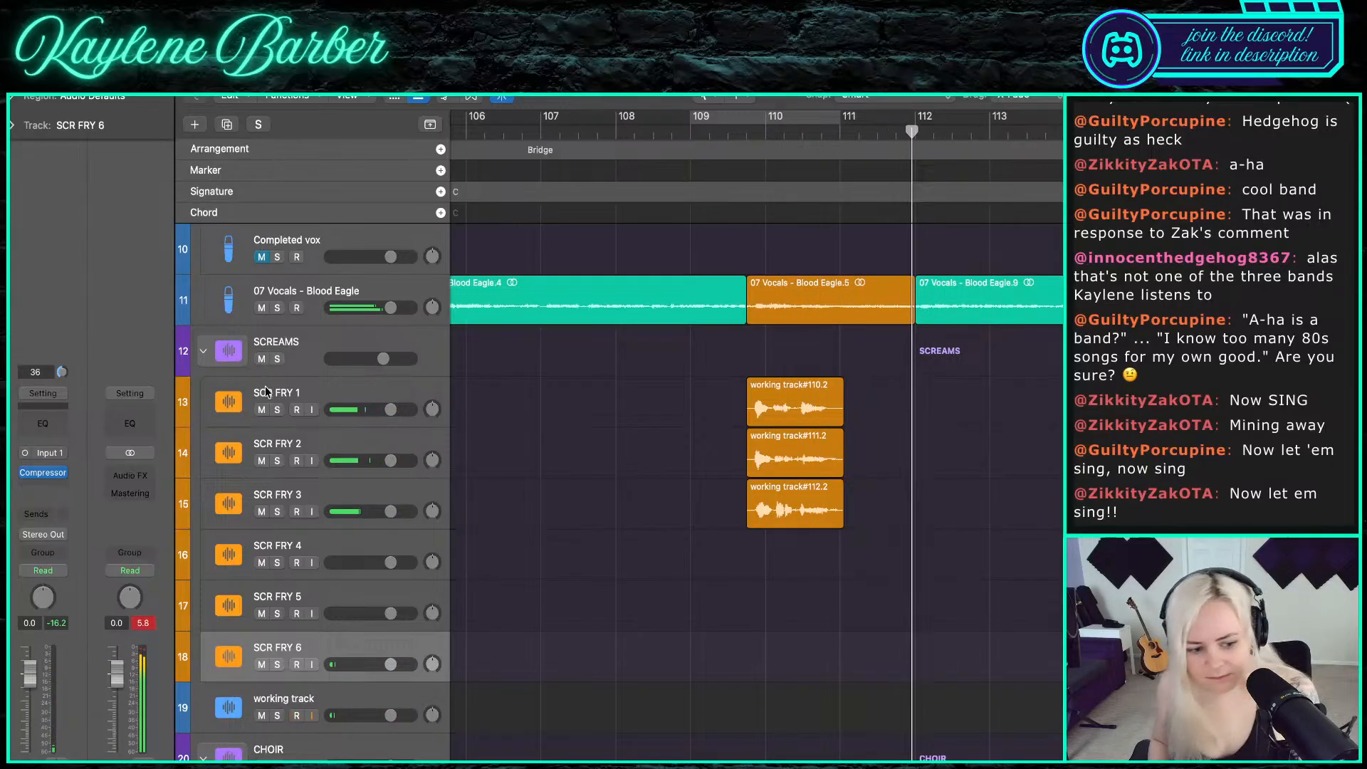
click(317, 708)
click(264, 359)
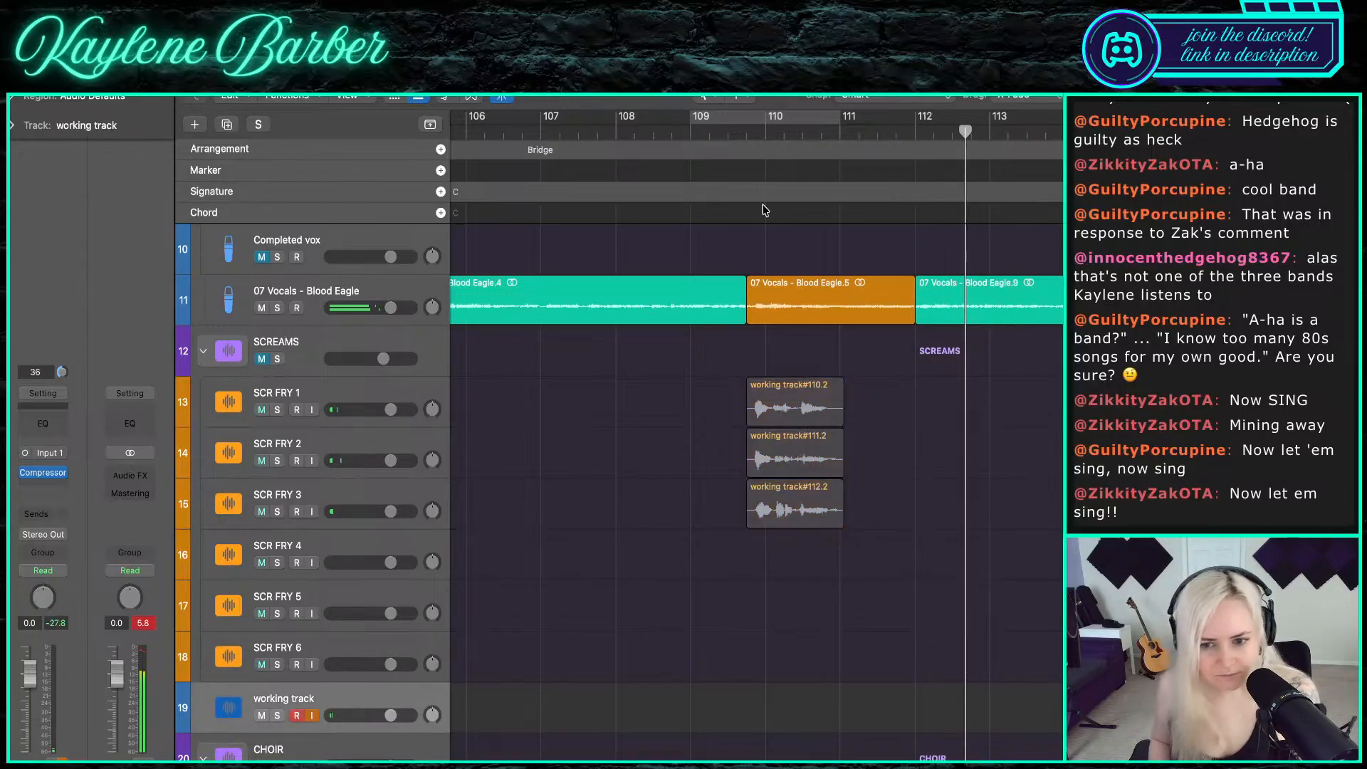
click(784, 129)
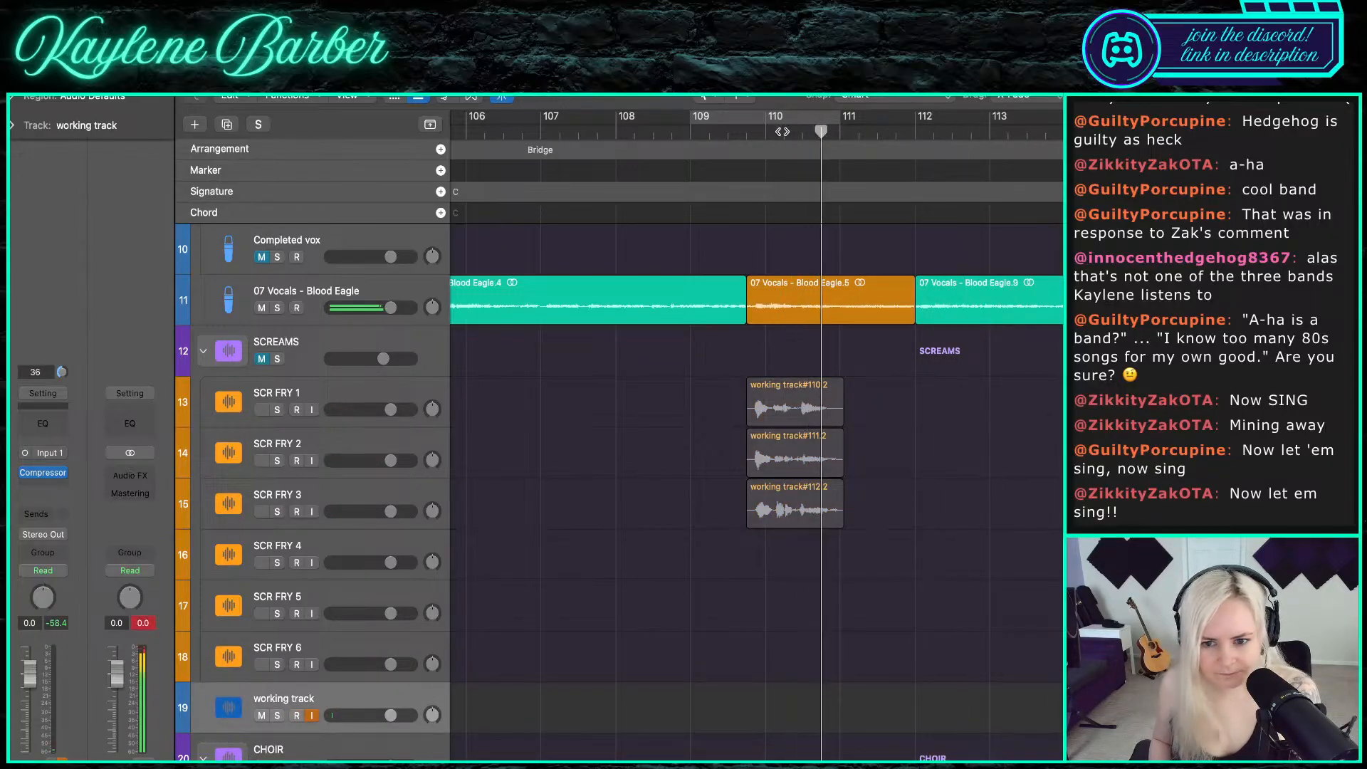
click(782, 132)
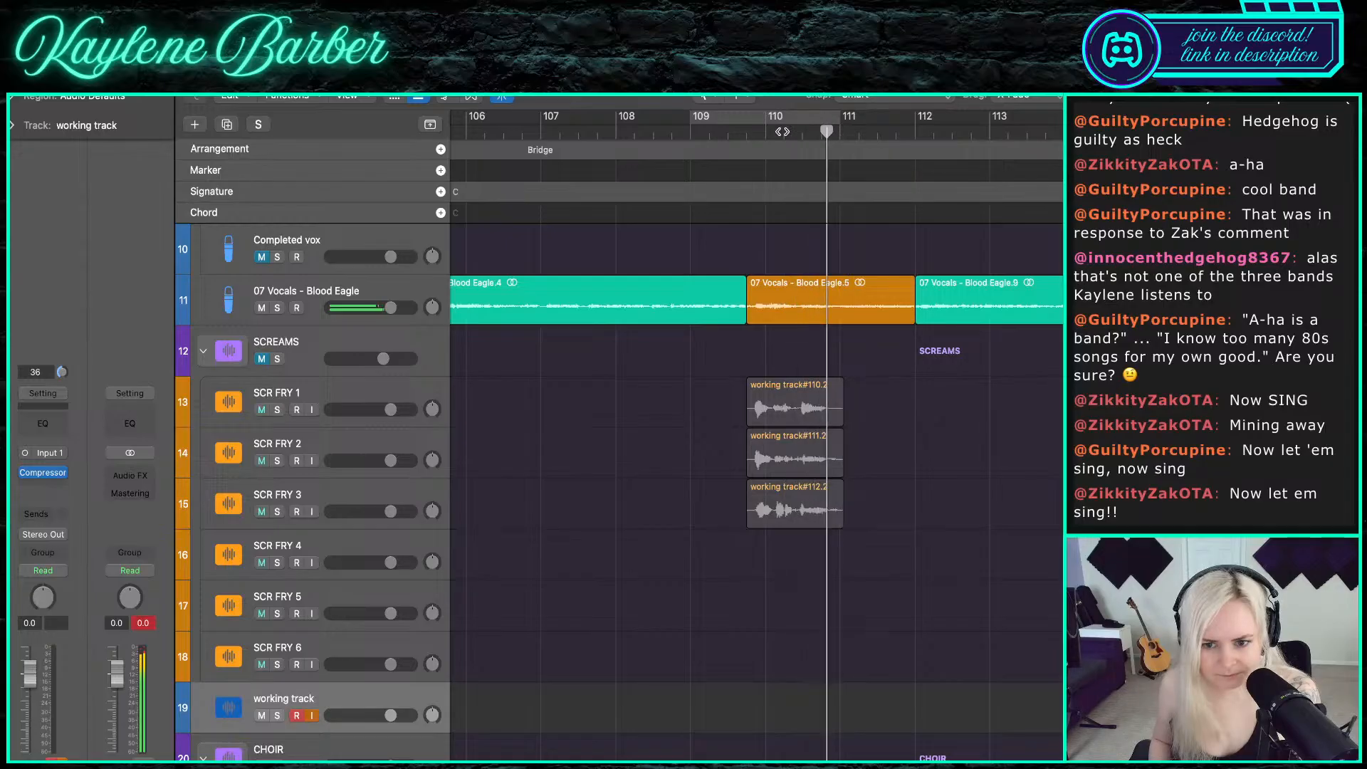
click(782, 132)
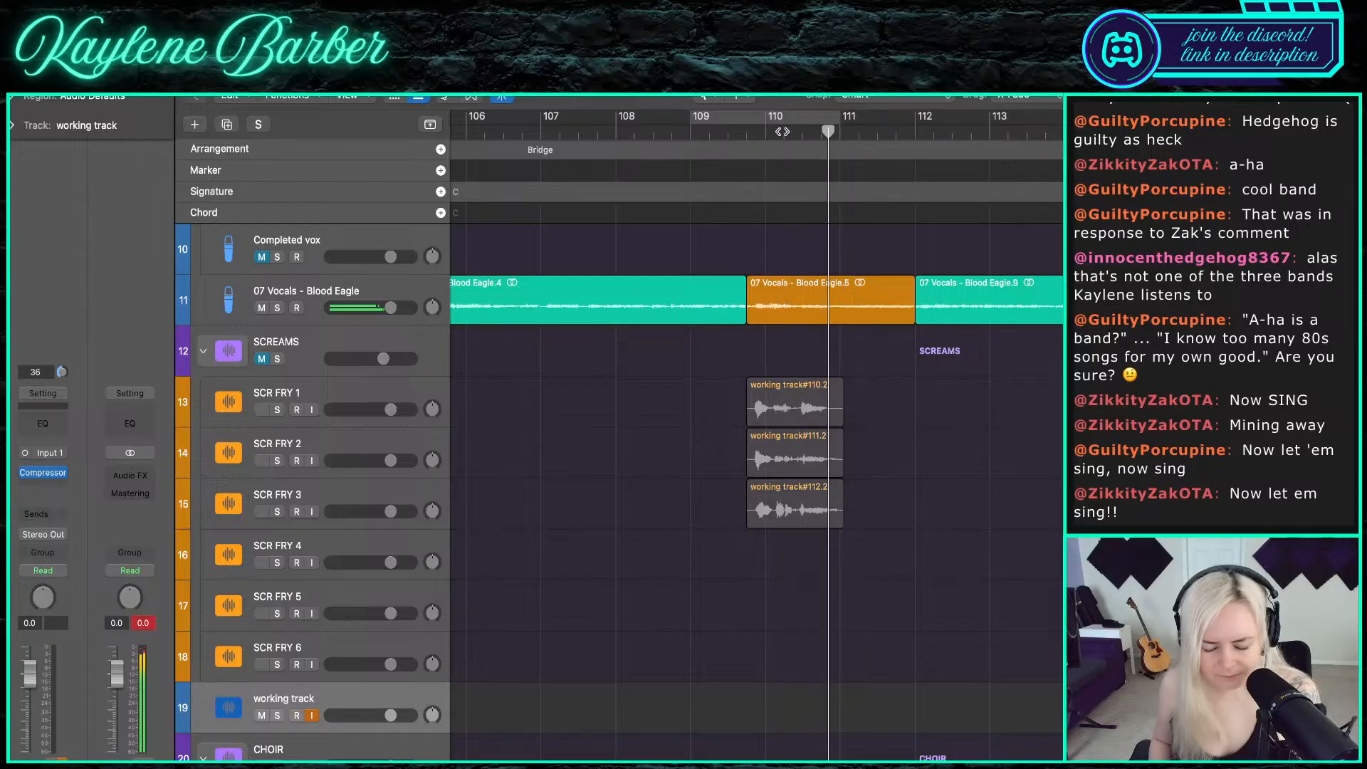
click(820, 132)
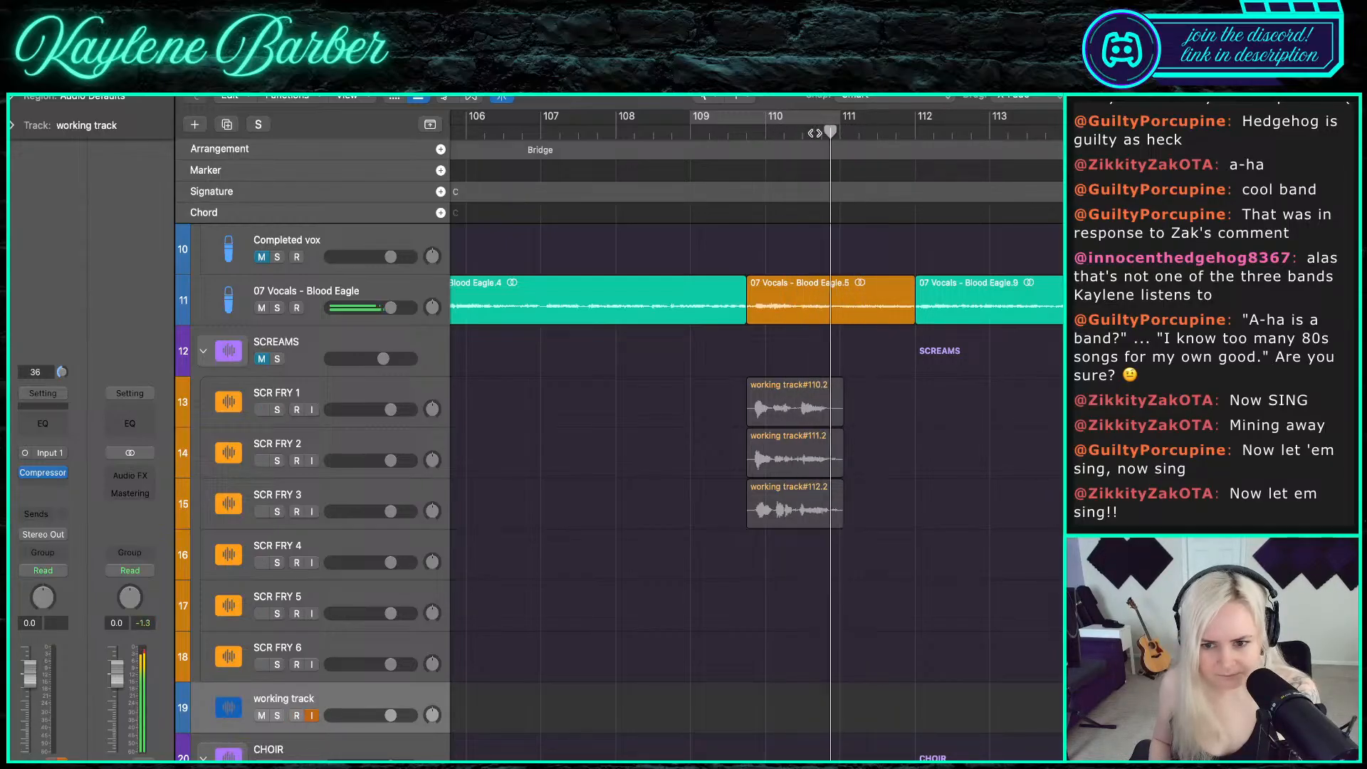
click(764, 134)
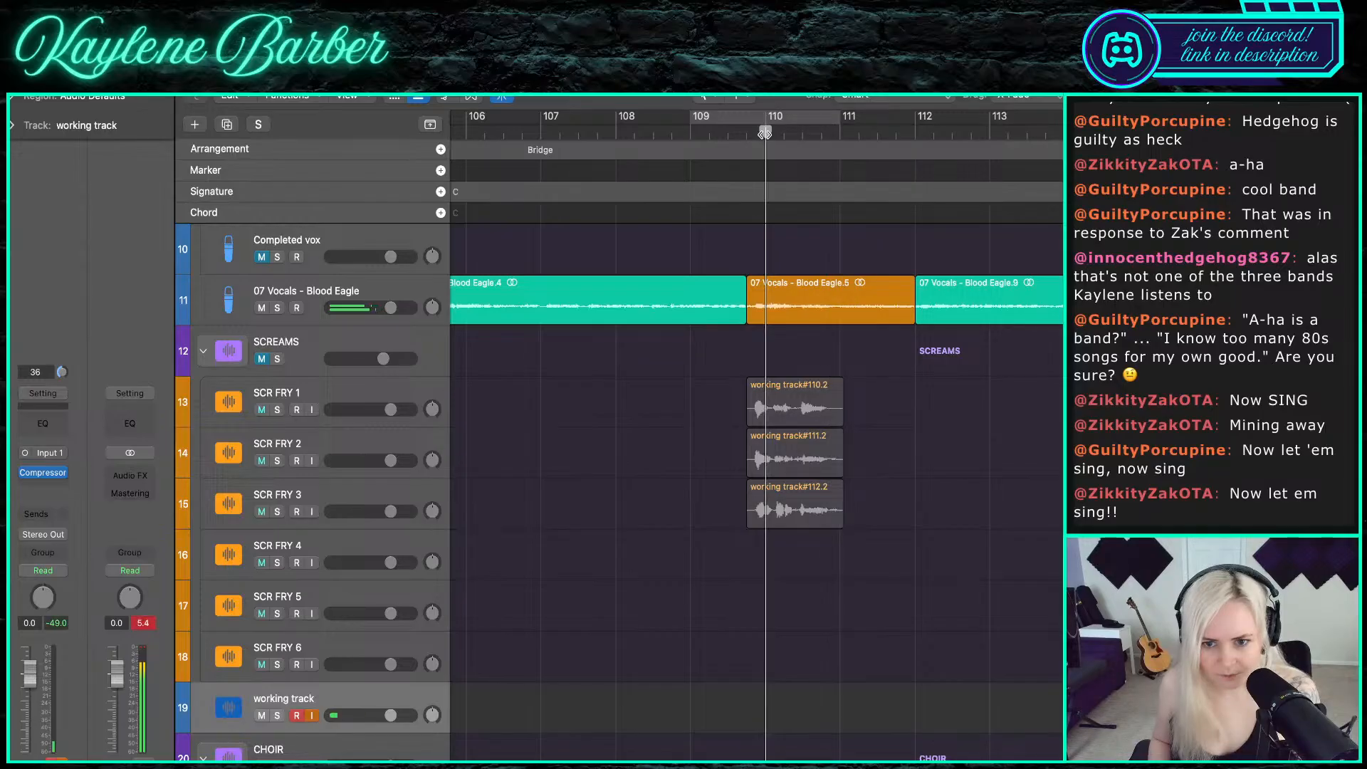
click(261, 360)
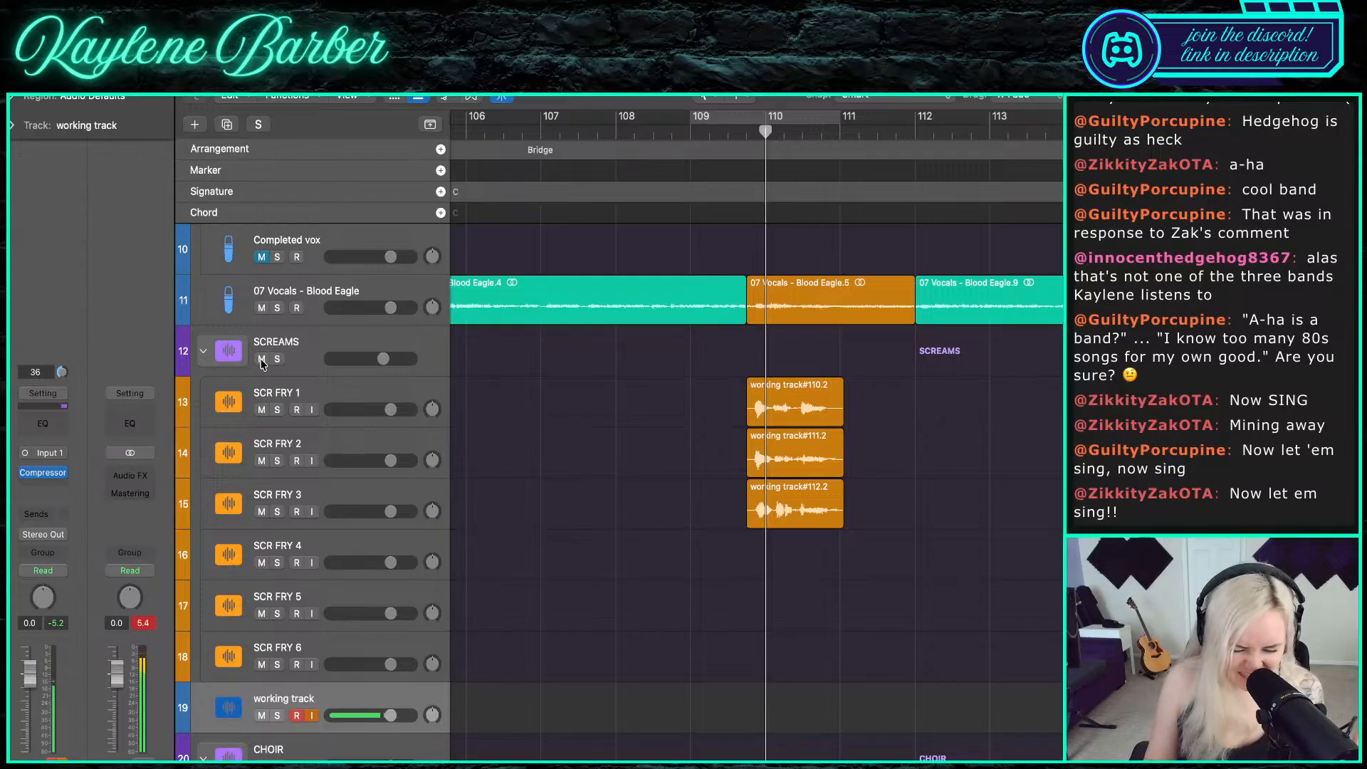
- Record a sustained scream take from about bar 110 on the working track, discarding a first attempt
key(space)
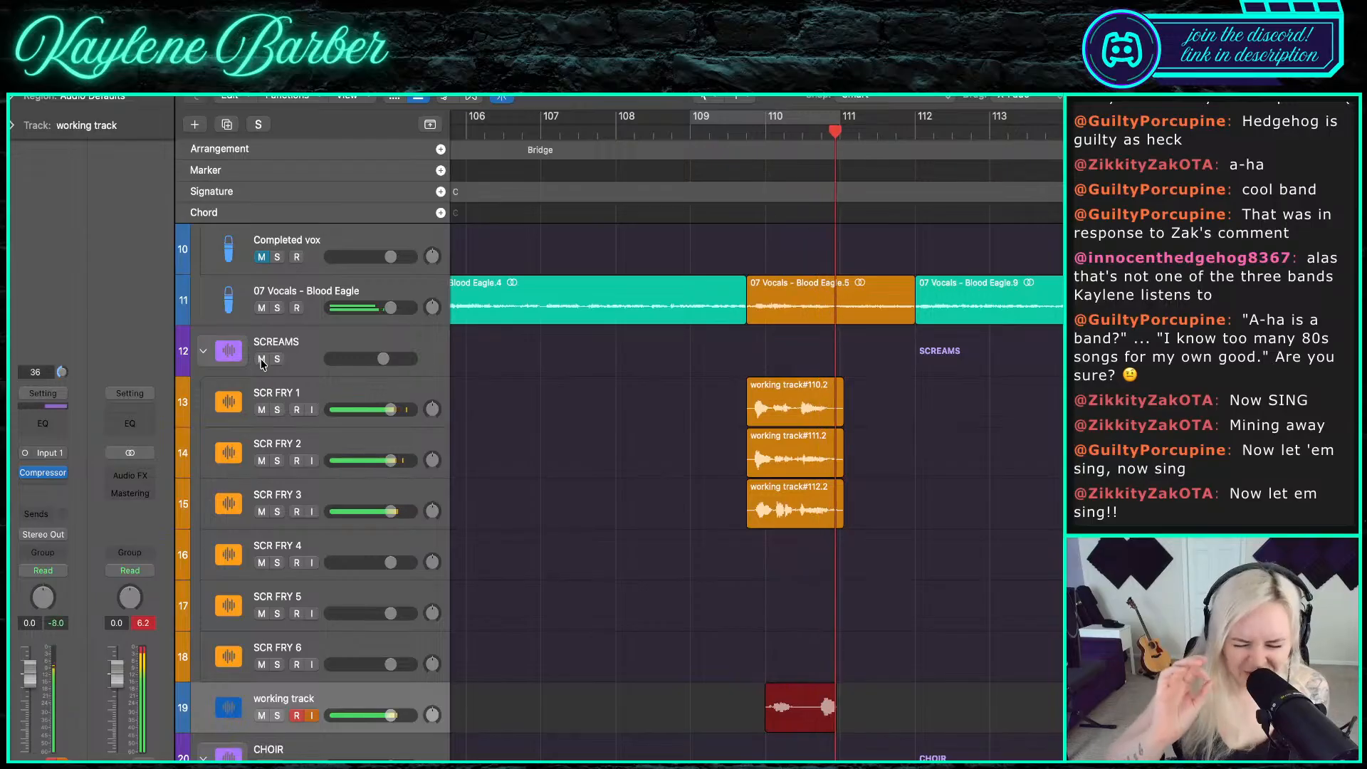
key(space)
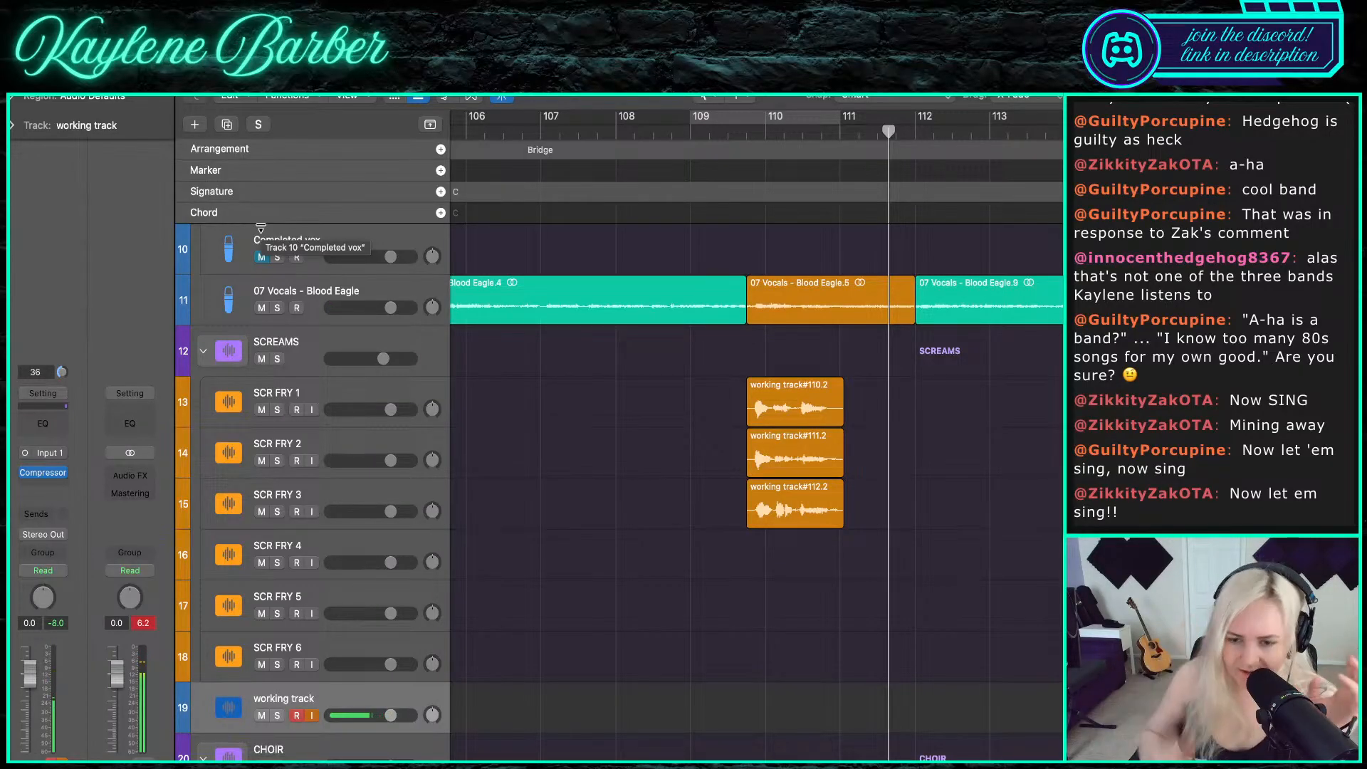
click(765, 132)
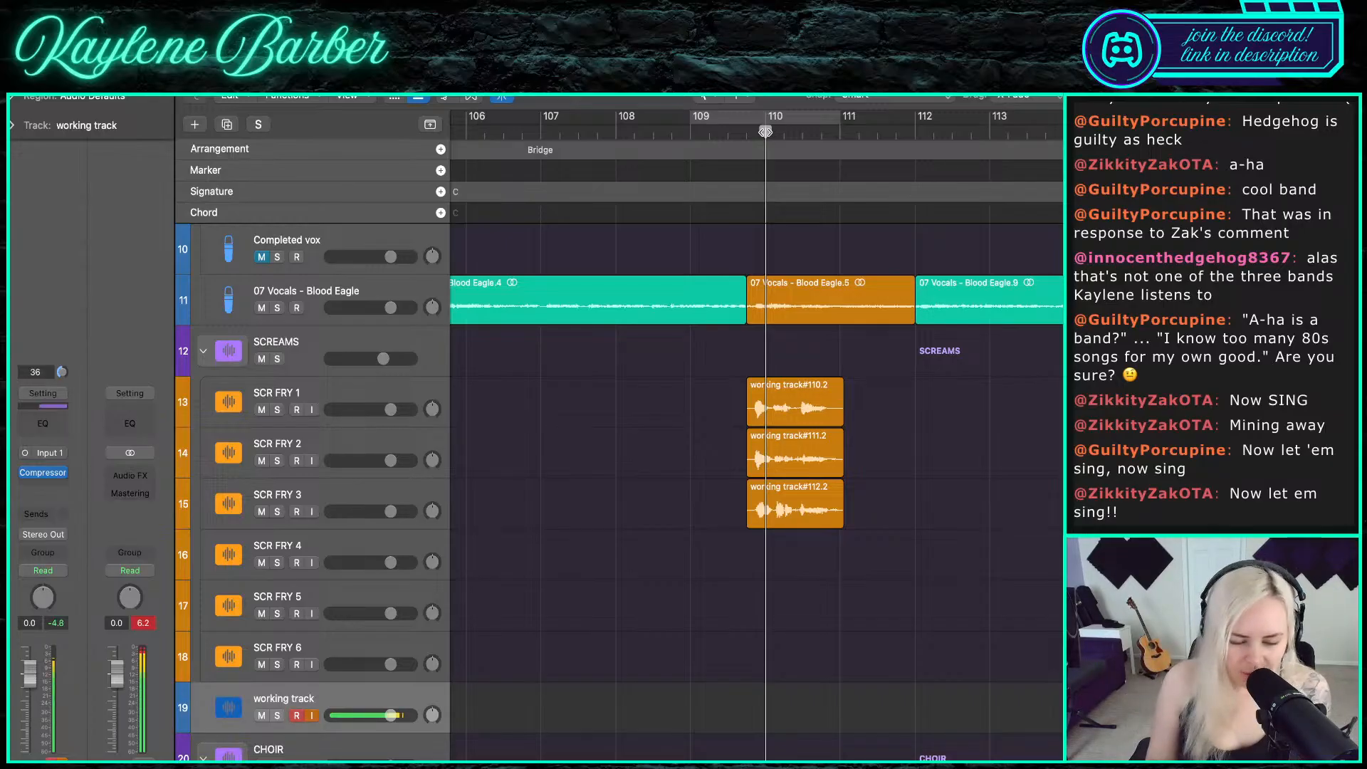
key(r)
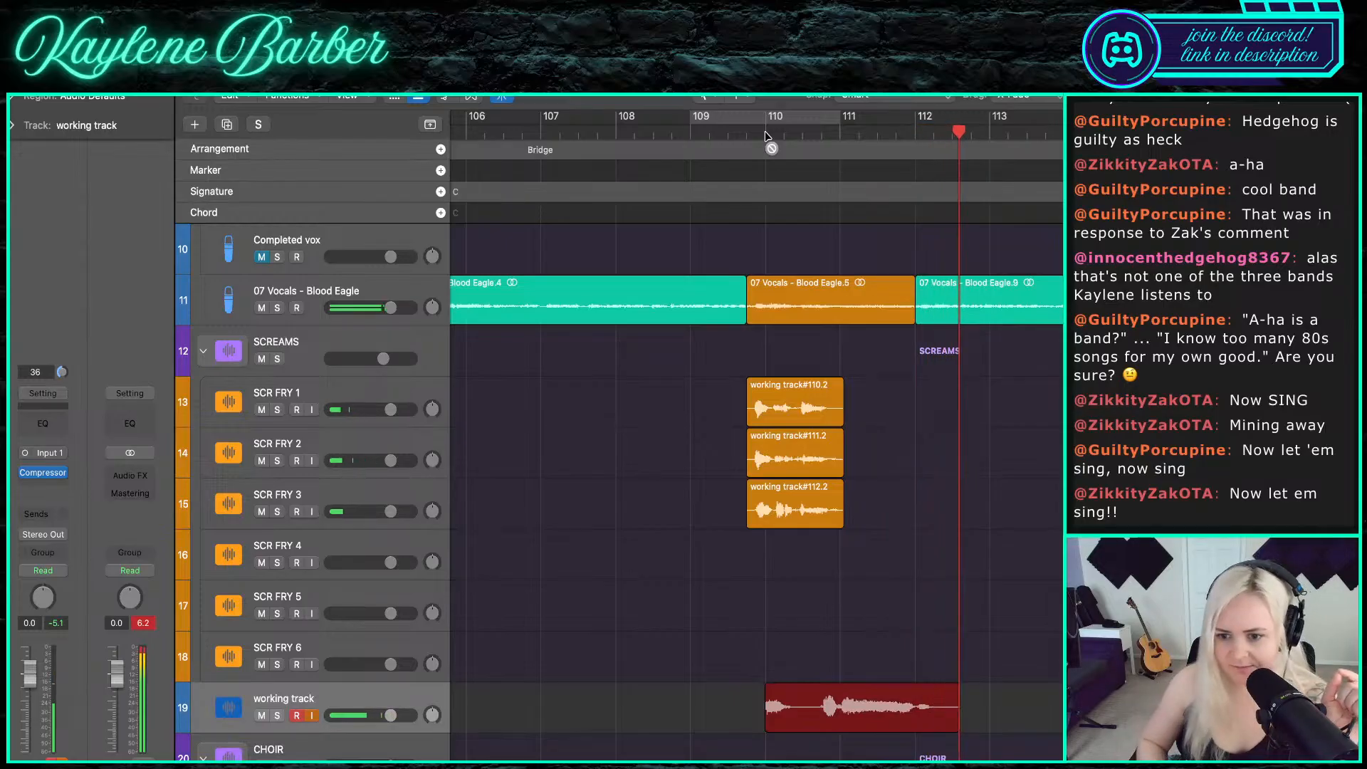
key(space)
- Play back from about bar 111.7 and check the reference vocal with the 07 Vocals - Blood Eagle track temporarily soloed
click(899, 129)
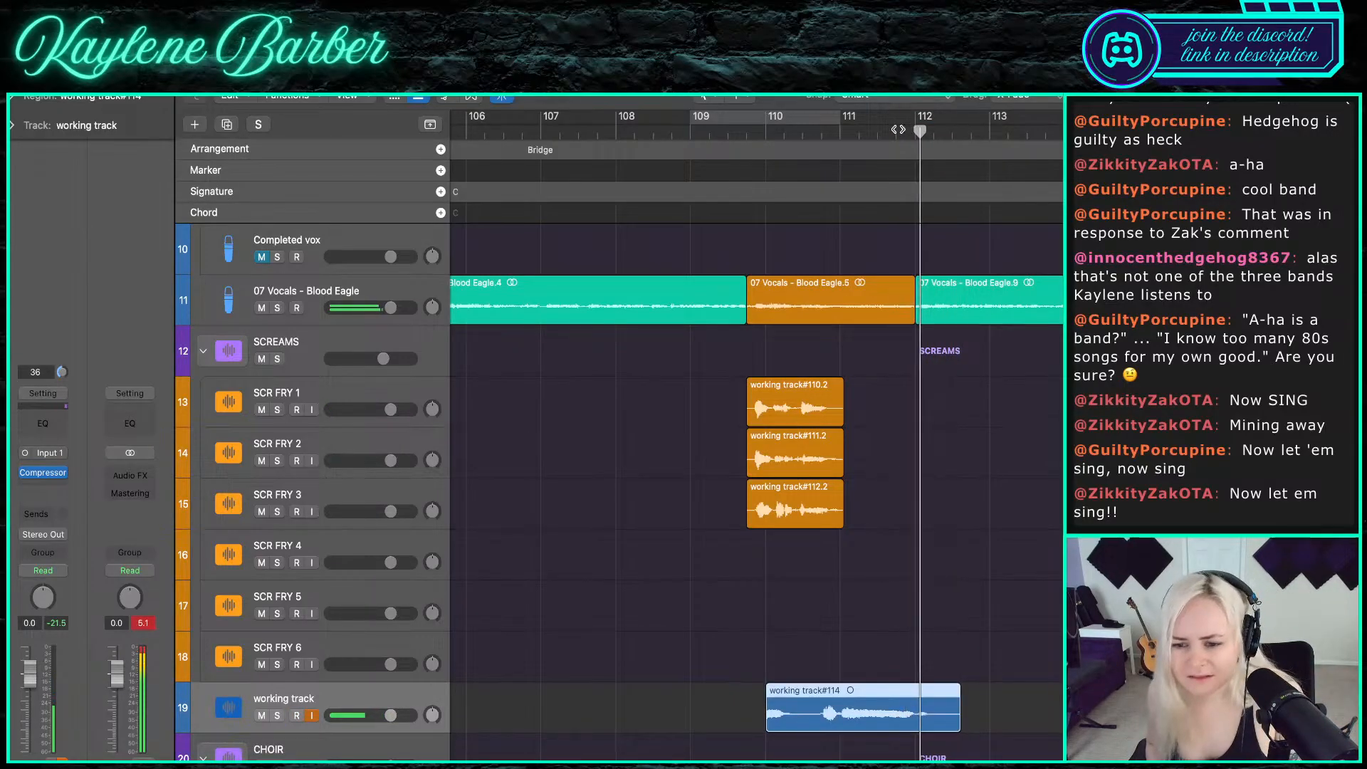
click(277, 308)
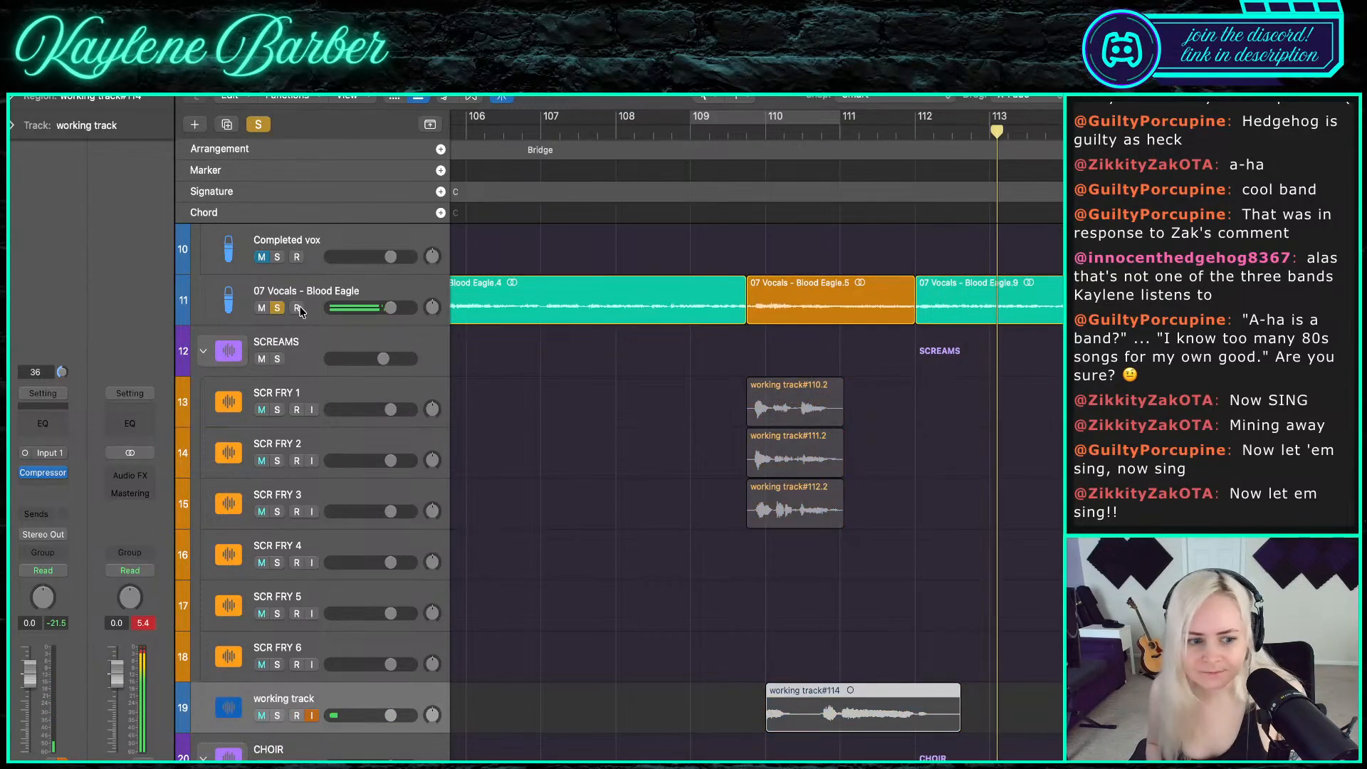
click(895, 135)
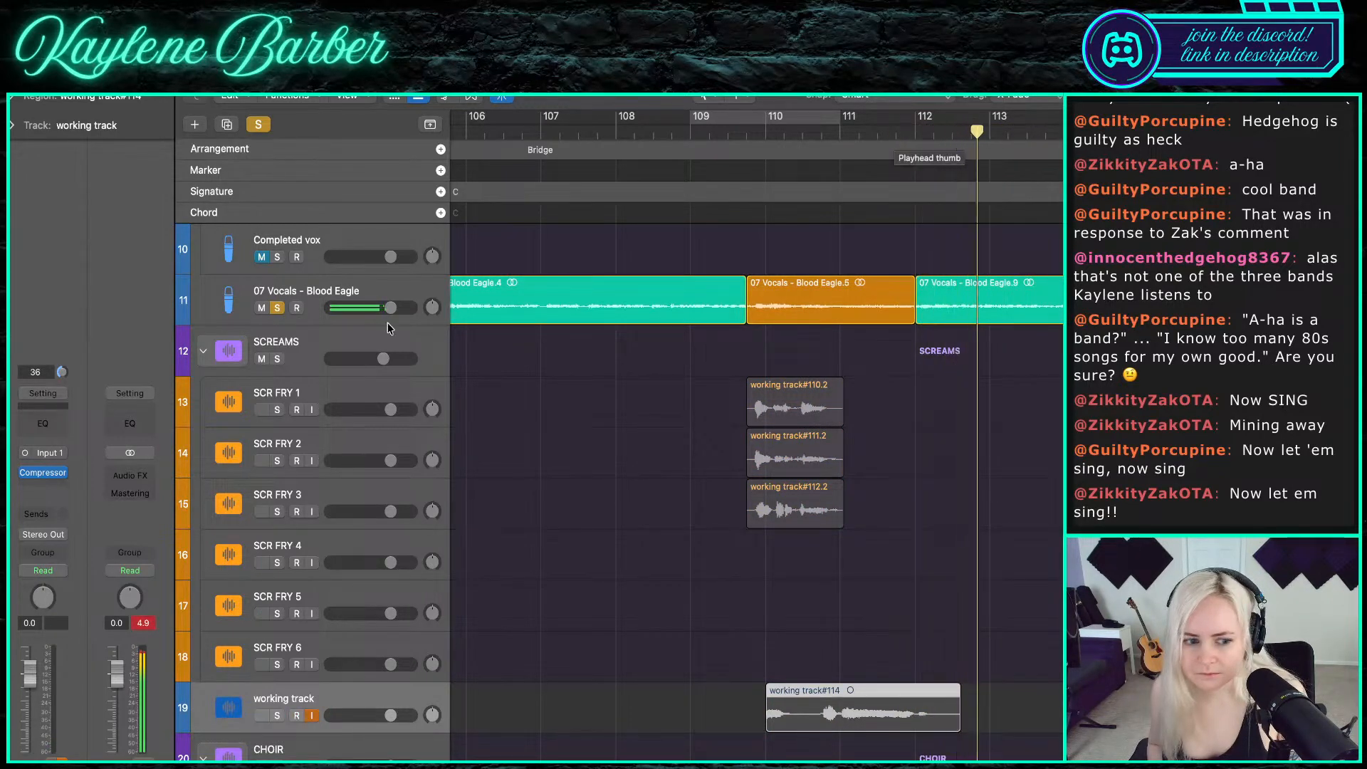
click(282, 307)
- Trim the new take's start to about bar 110.7 and move it to SCR FRY 4
click(851, 706)
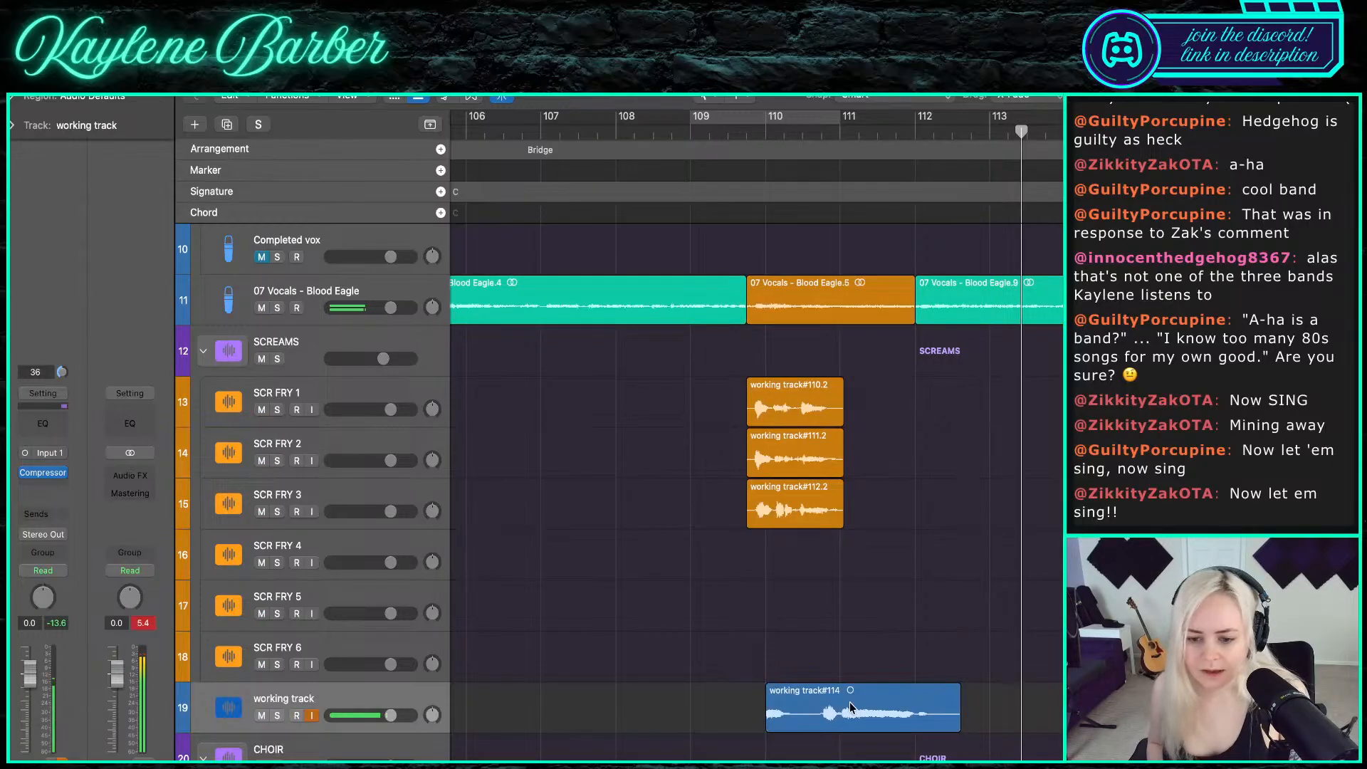
drag(768, 725, 816, 725)
drag(840, 423, 824, 420)
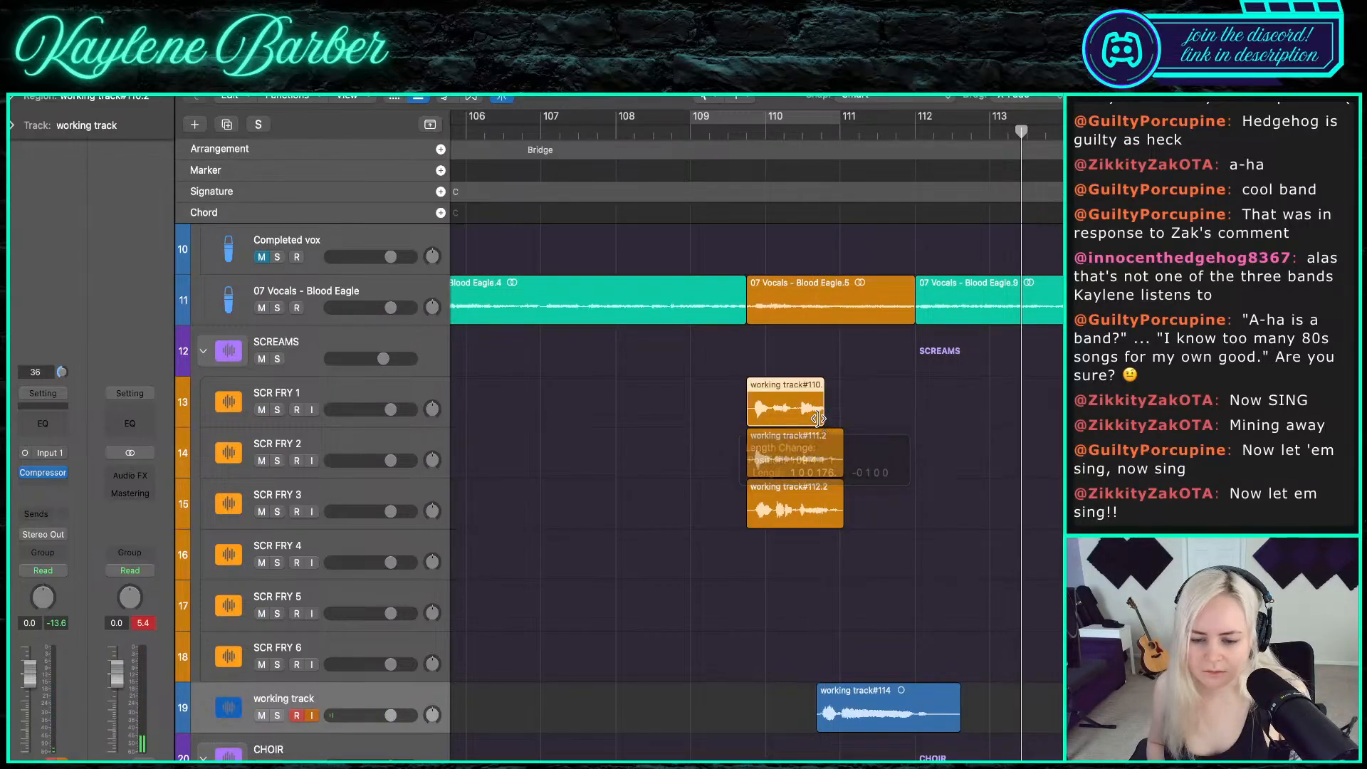
key(super+z)
drag(866, 701, 866, 549)
- Record a second sustained scream from about bar 110.5 on the working track and move it to SCR FRY 5
click(821, 131)
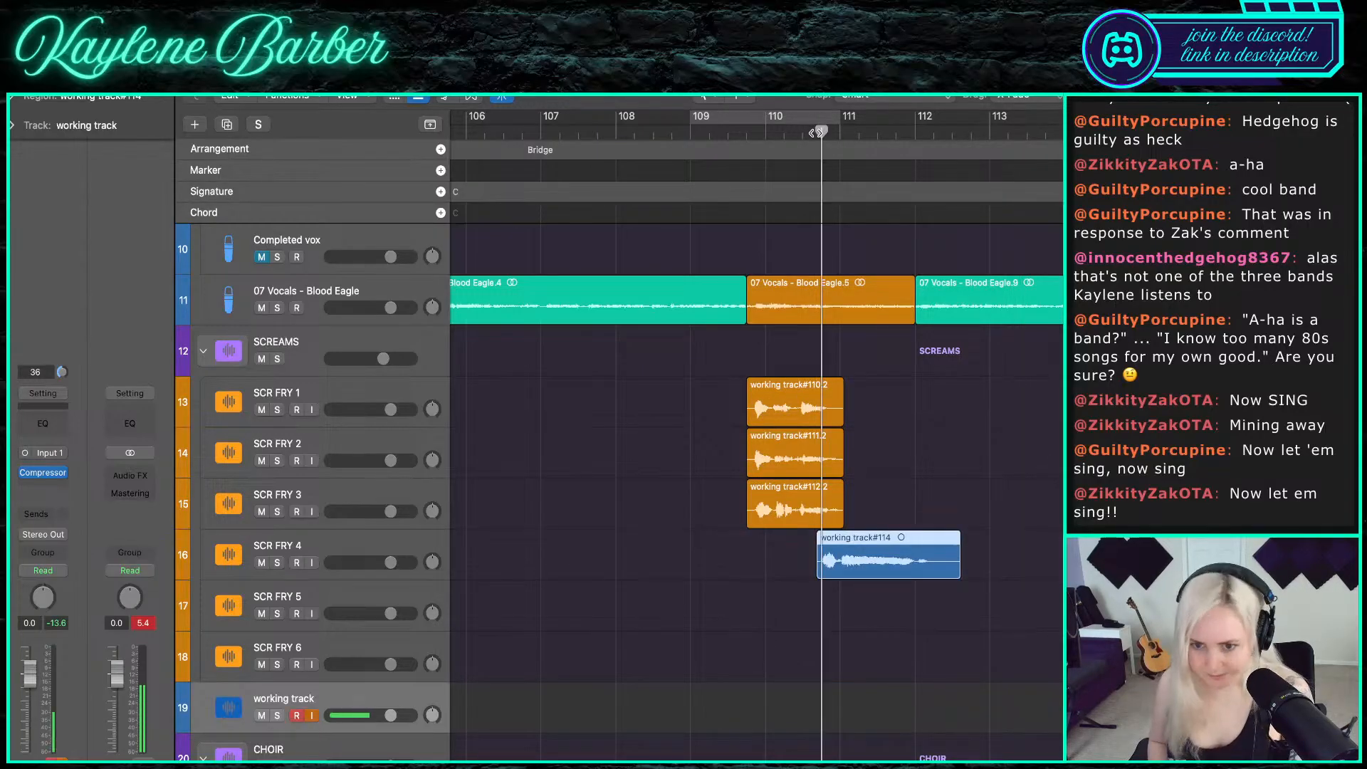
click(802, 133)
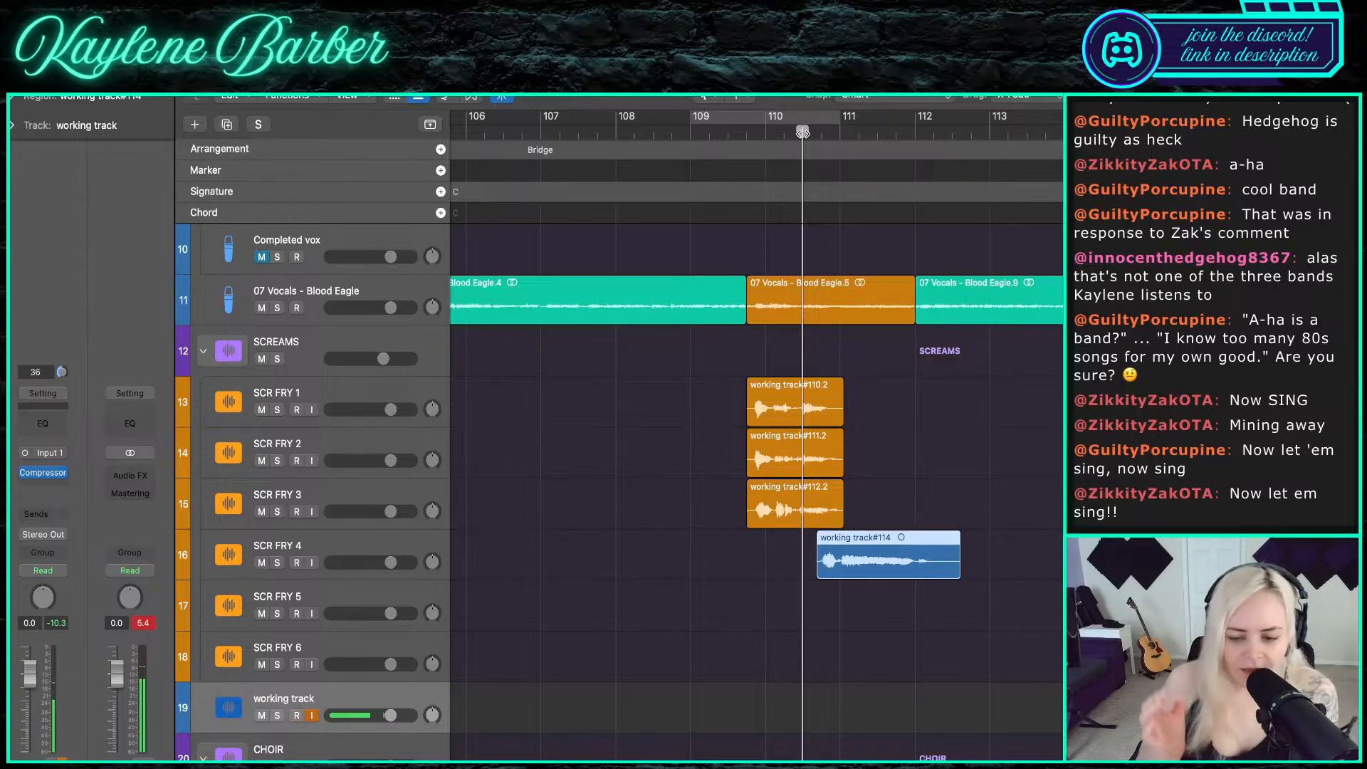
key(r)
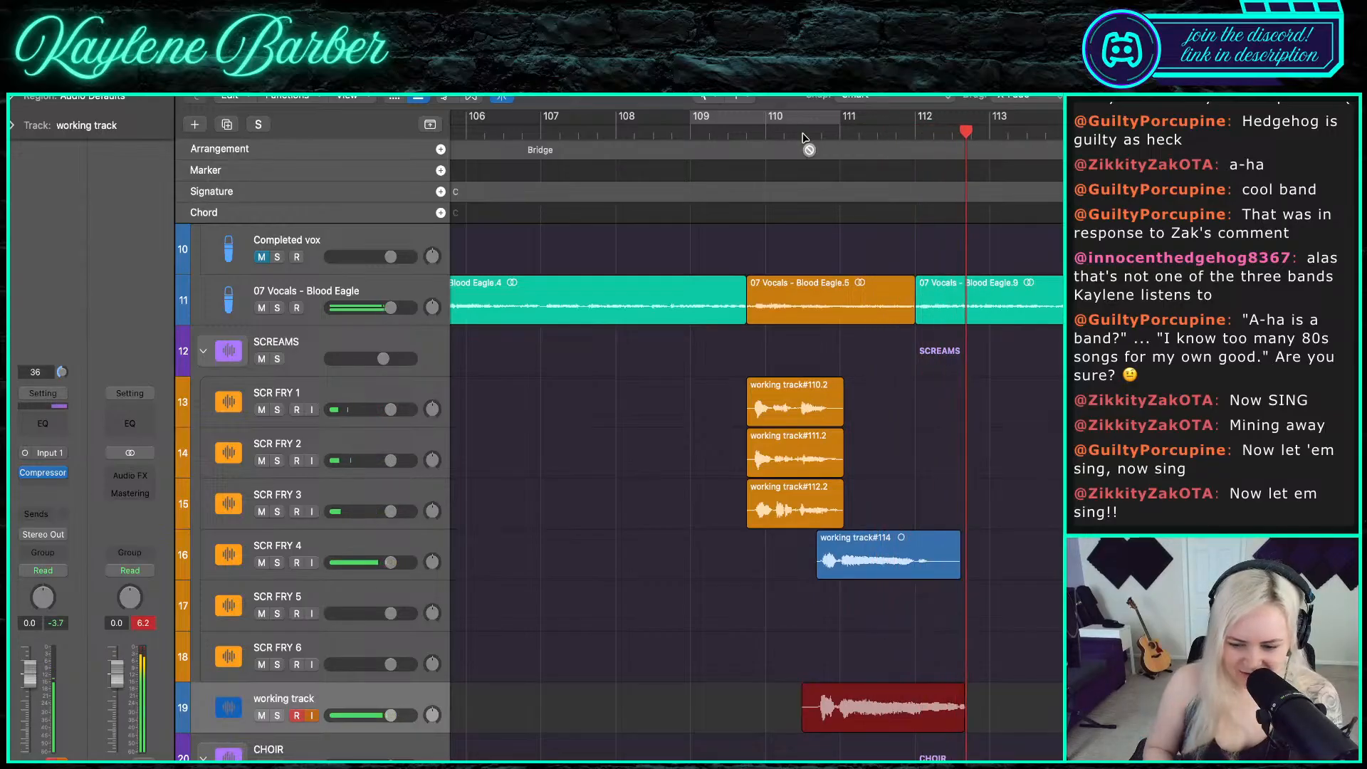
key(space)
drag(842, 719, 842, 617)
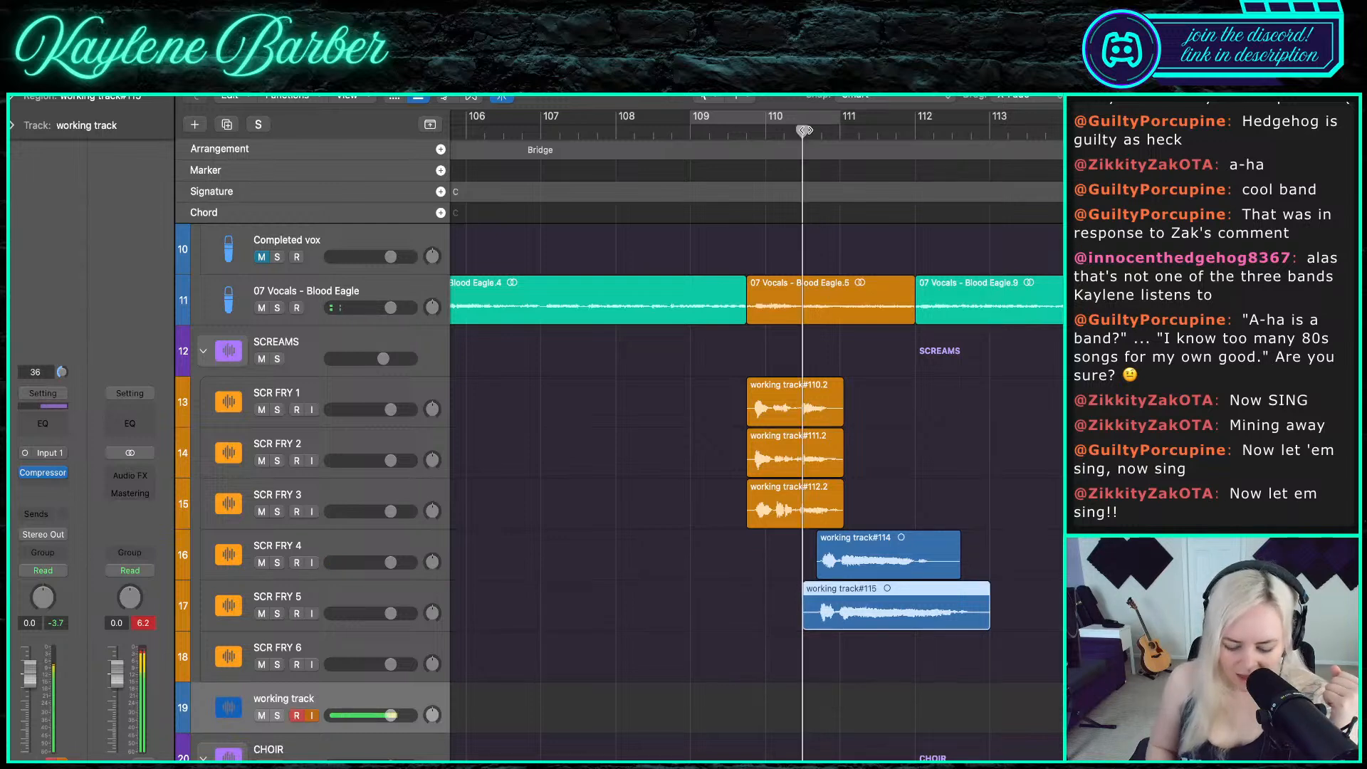
- Record a third sustained scream from about bar 110.5 and move it to SCR FRY 6
key(r)
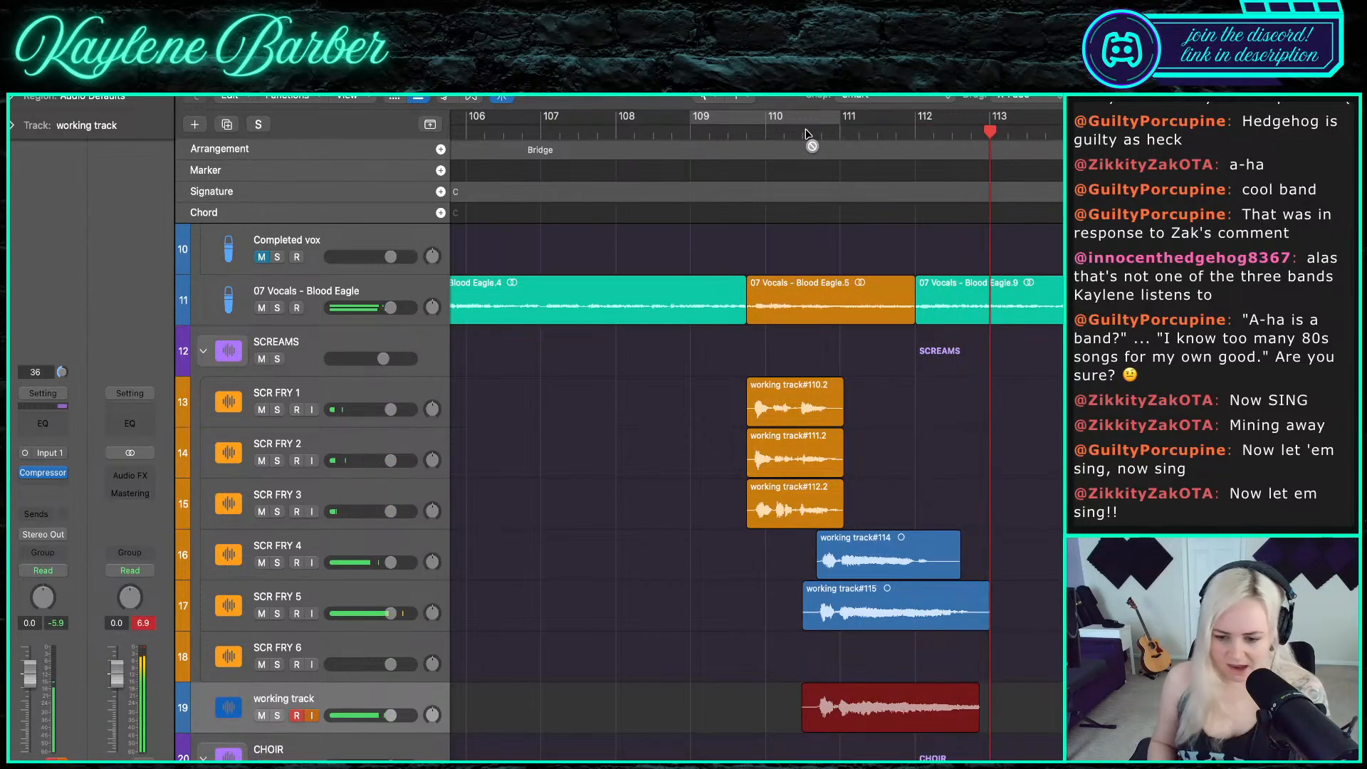
key(space)
drag(869, 703, 857, 635)
- Record another scream from about bar 110.5 and replace the take on SCR FRY 4 with it
click(800, 132)
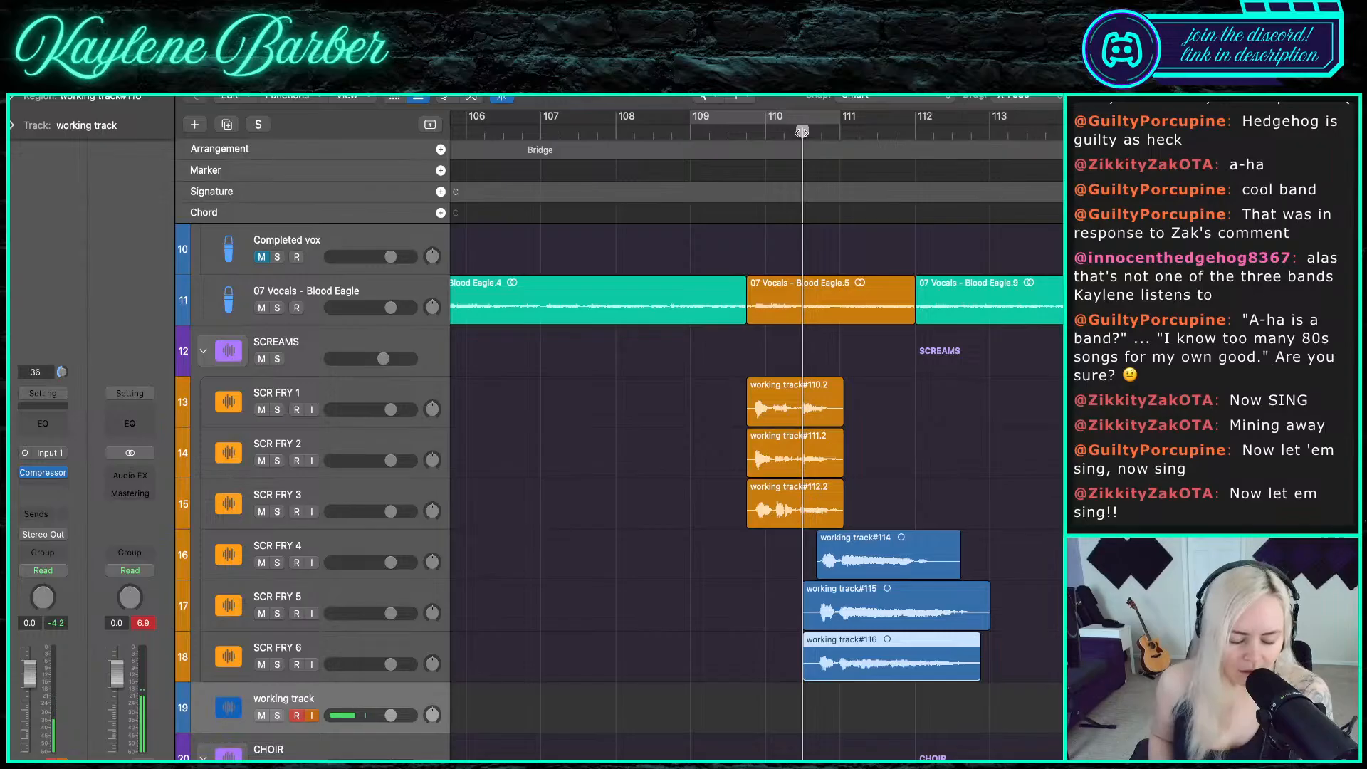
key(r)
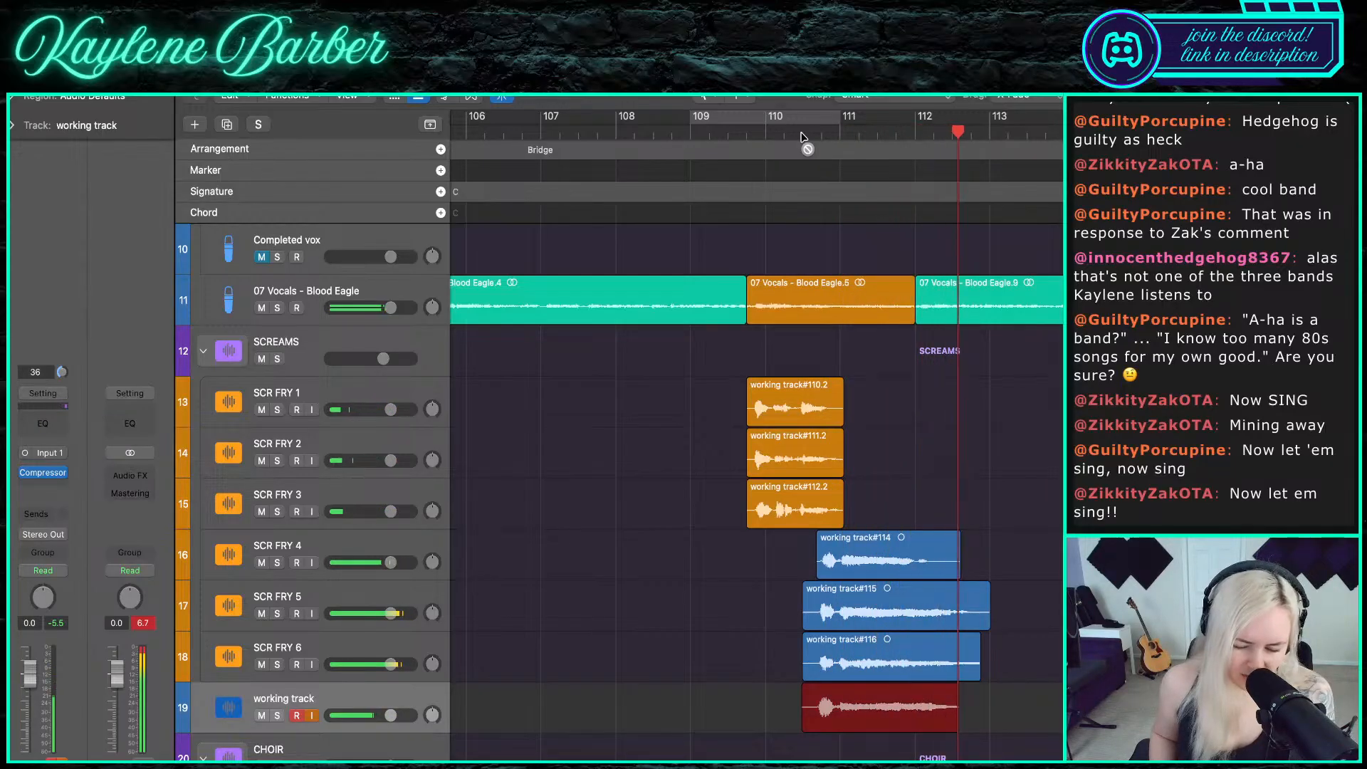
key(space)
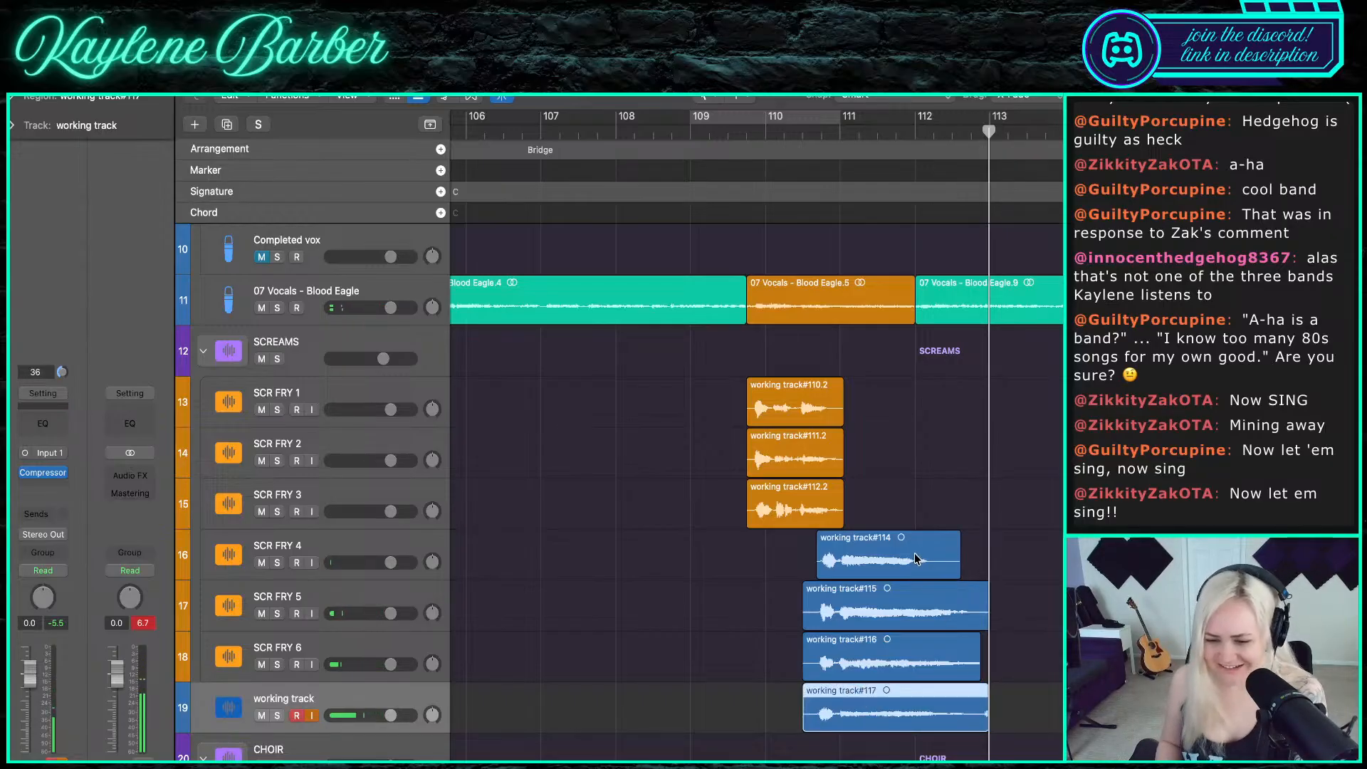
key(Delete)
key(Return)
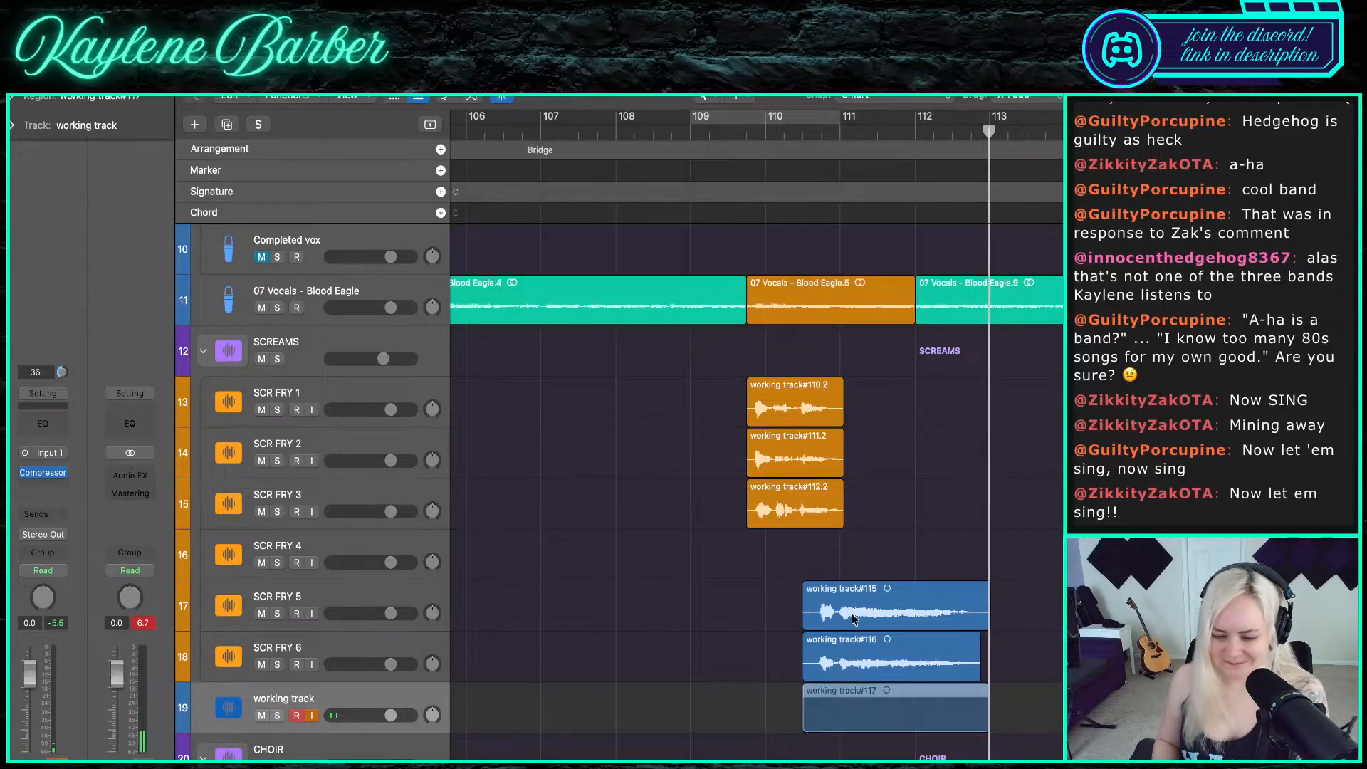
drag(852, 617, 852, 572)
- Record one more scream from about bar 110.5, delete the take on SCR FRY 4 and move the new take to SCR FRY 5
click(803, 138)
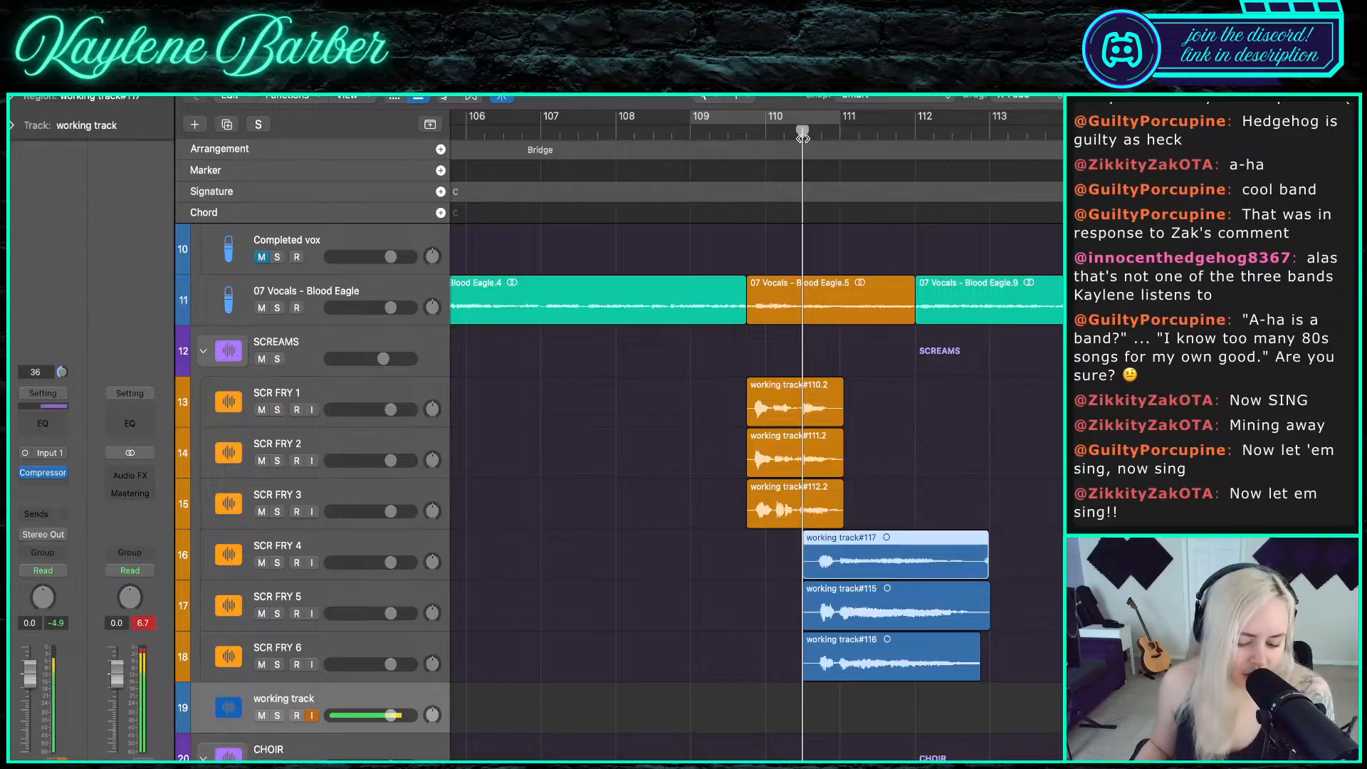
key(space)
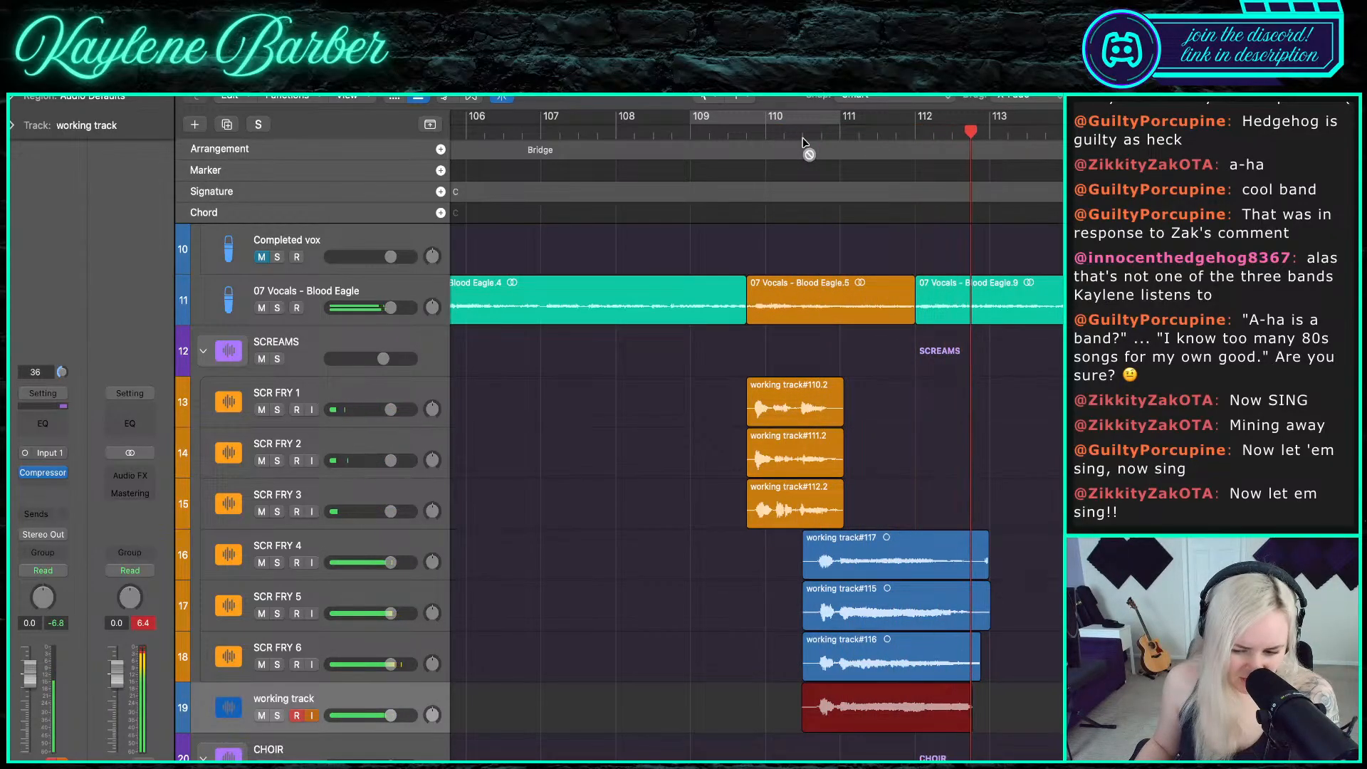
key(space)
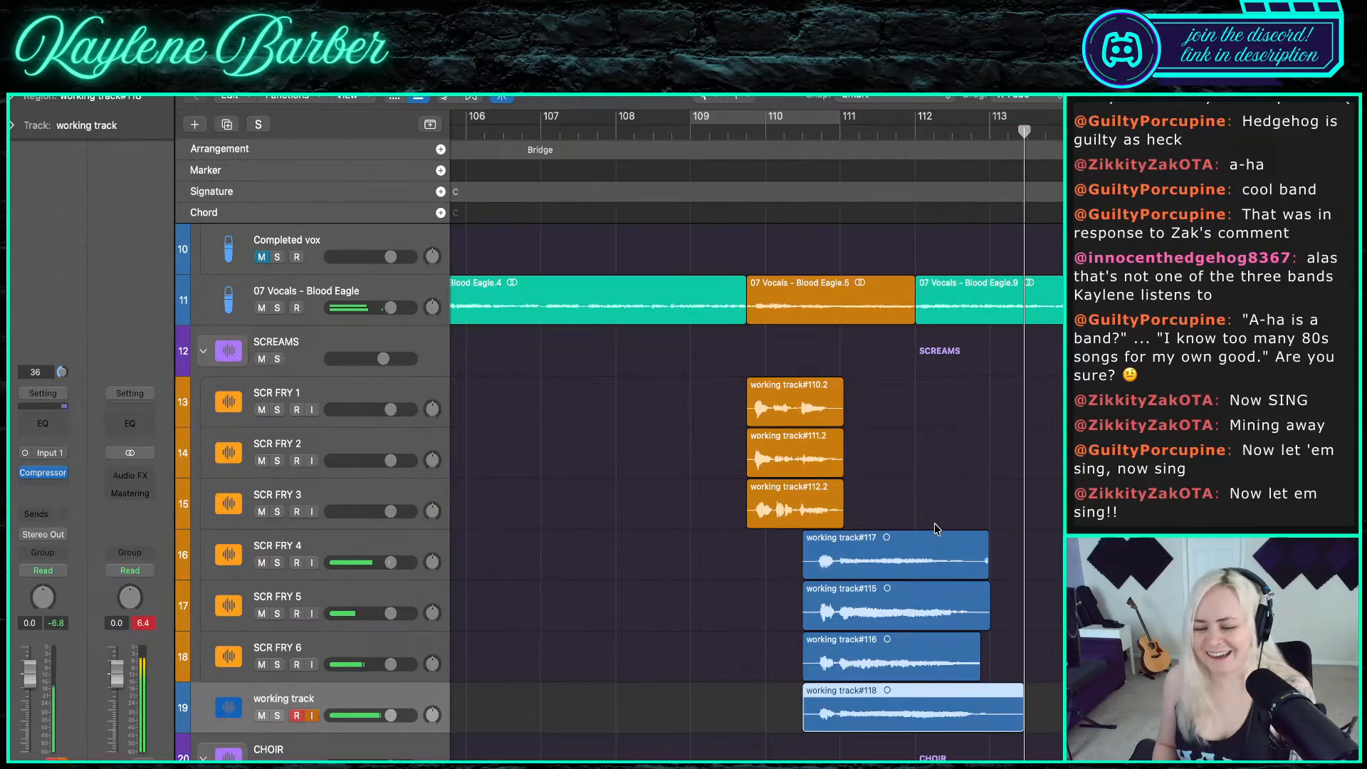
click(915, 552)
key(Delete)
key(Return)
drag(863, 688, 862, 583)
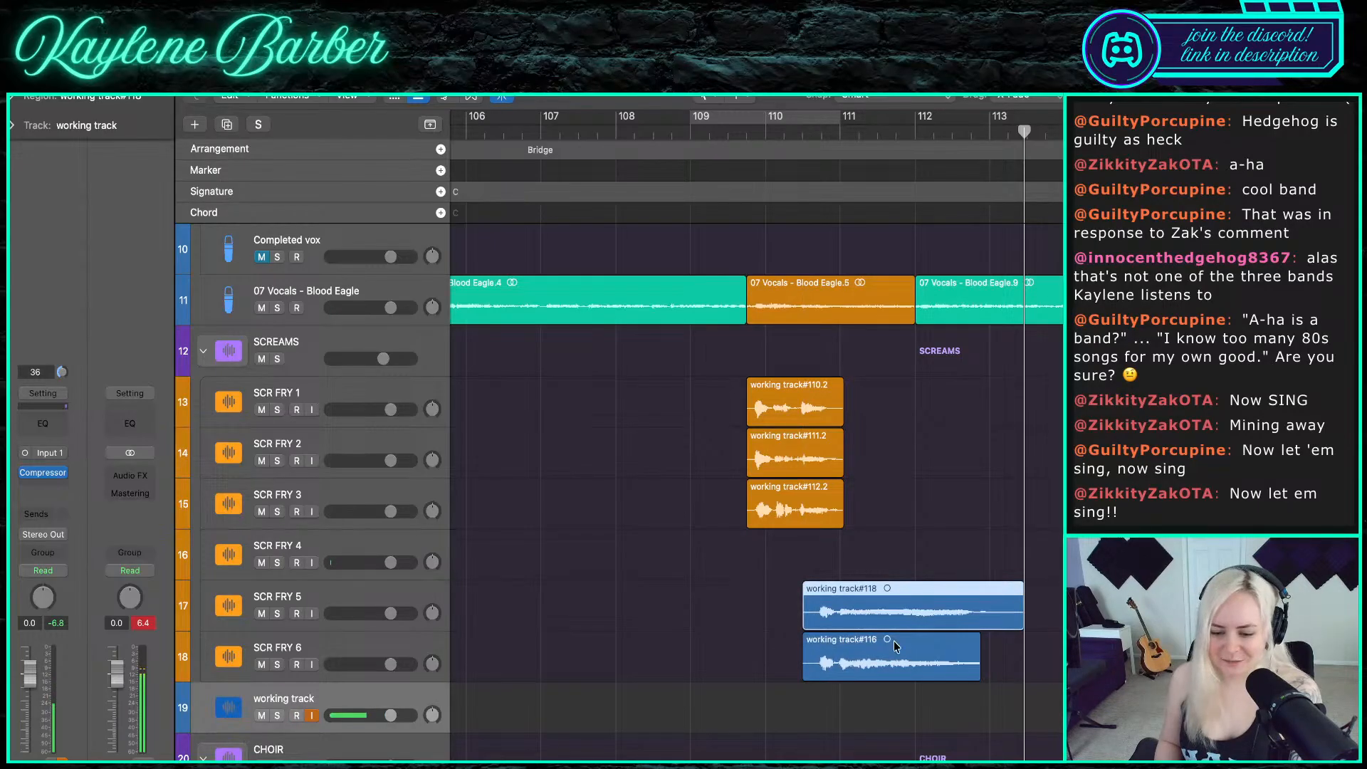
- Undo the last take replacement, move the newest scream to SCR FRY 4 and play back the layers from about bar 110
key(super+z)
drag(903, 705, 903, 554)
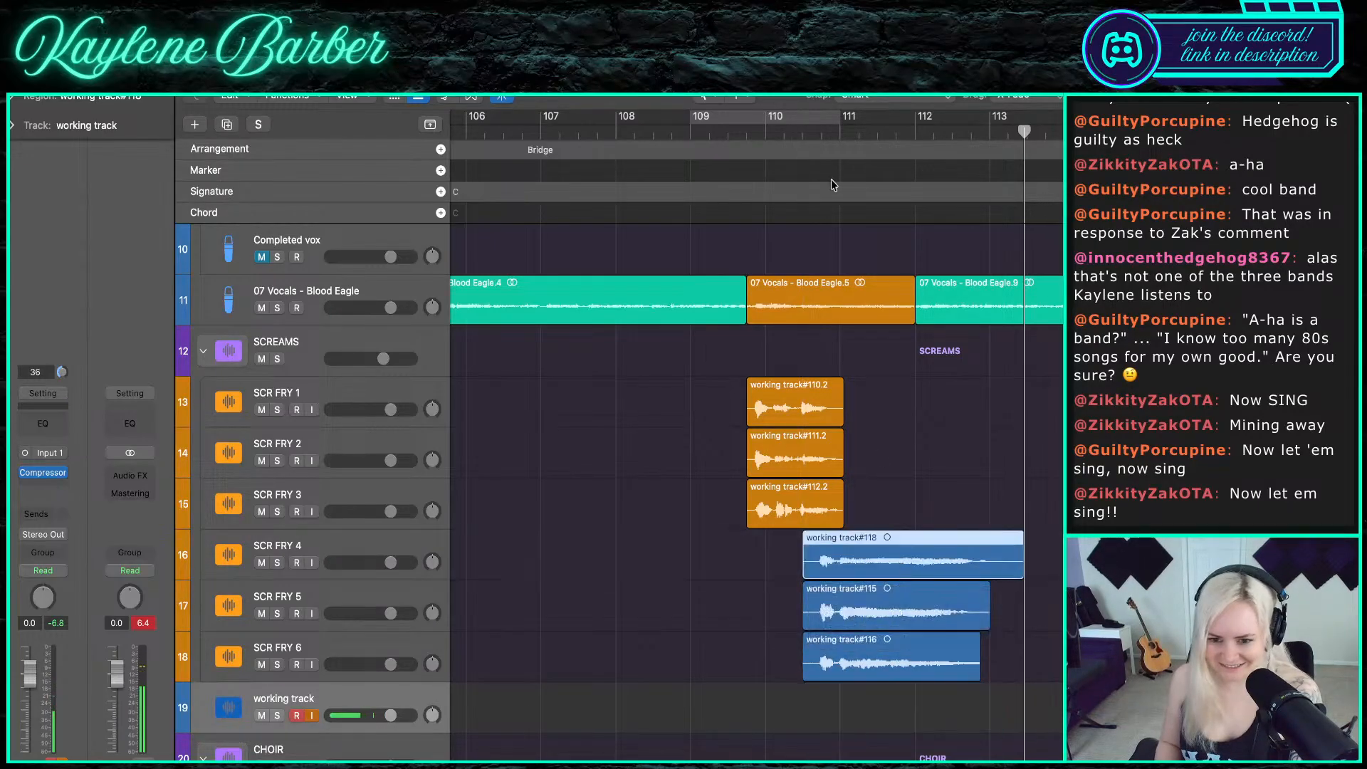
click(791, 135)
key(space)
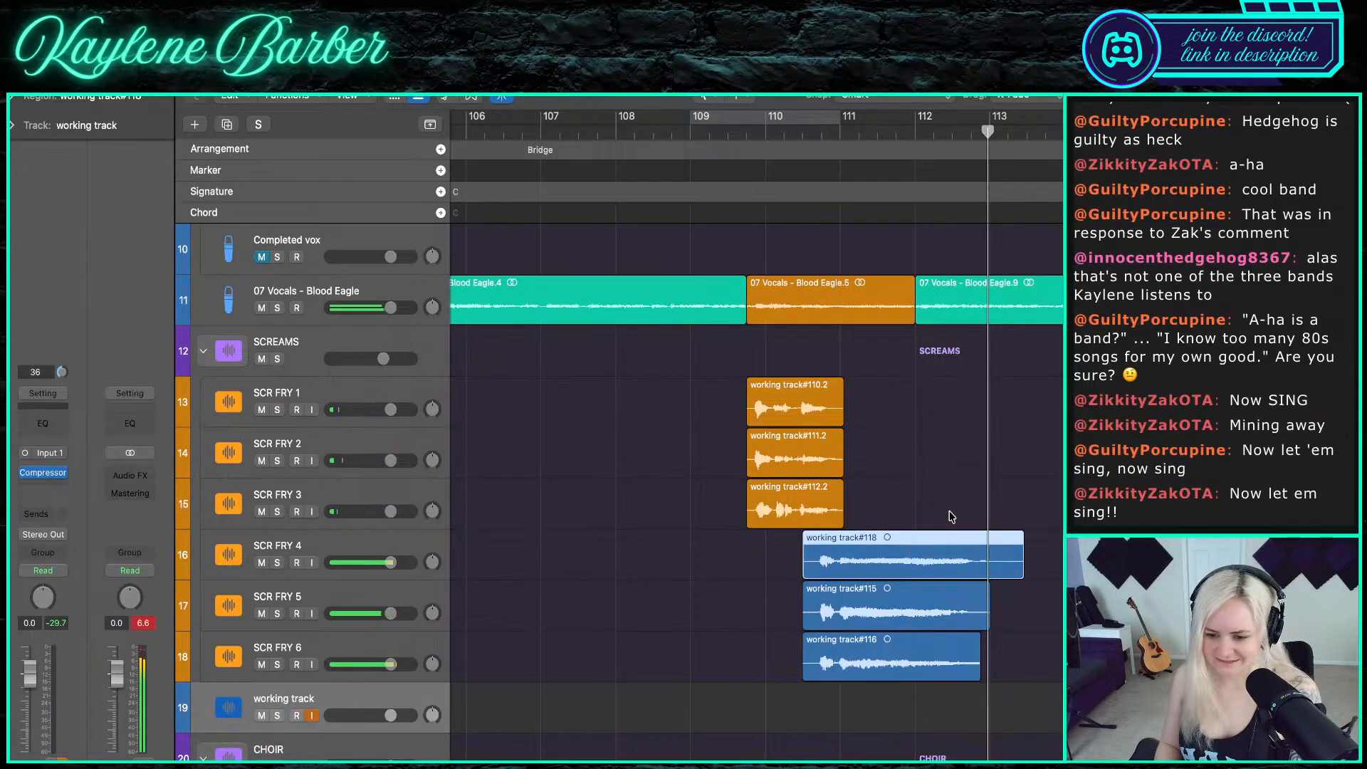
- Try to extend the end of the scream take on SCR FRY 6
click(973, 662)
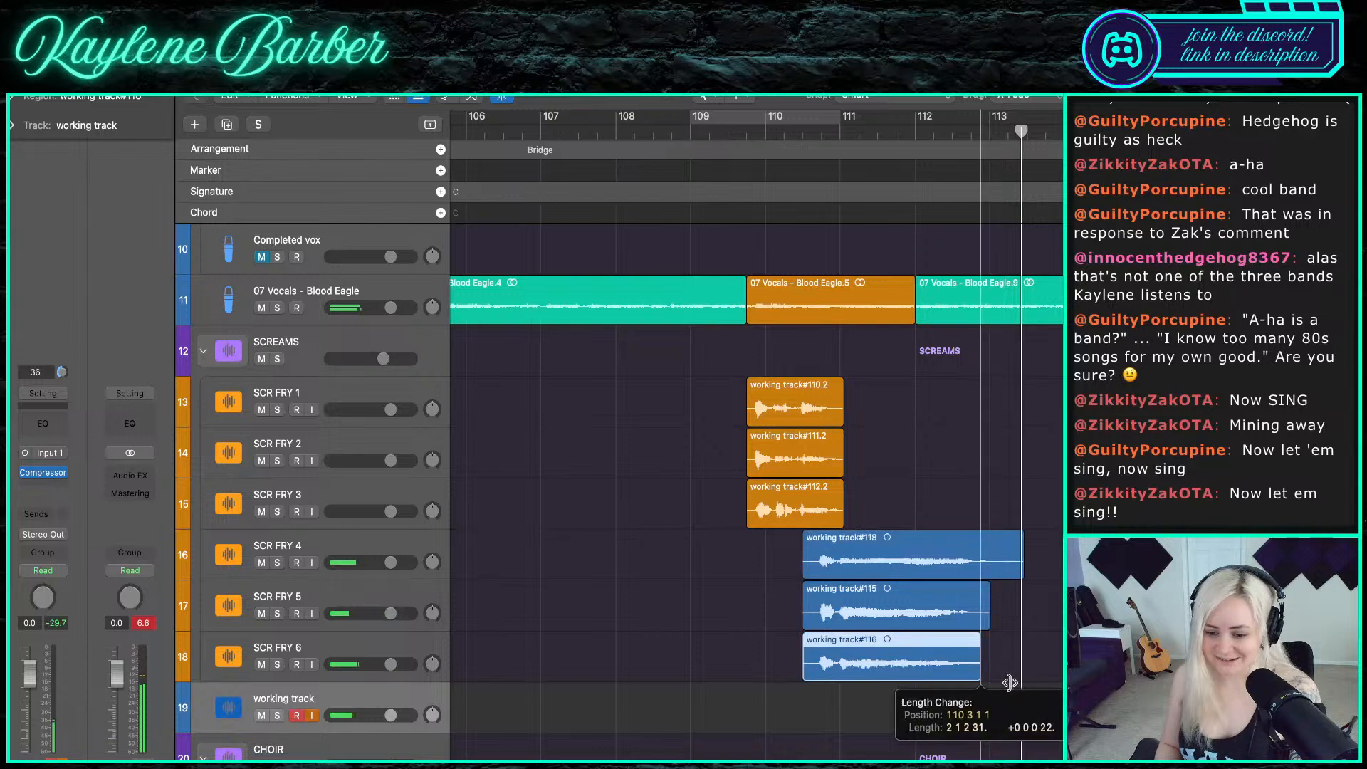
click(790, 136)
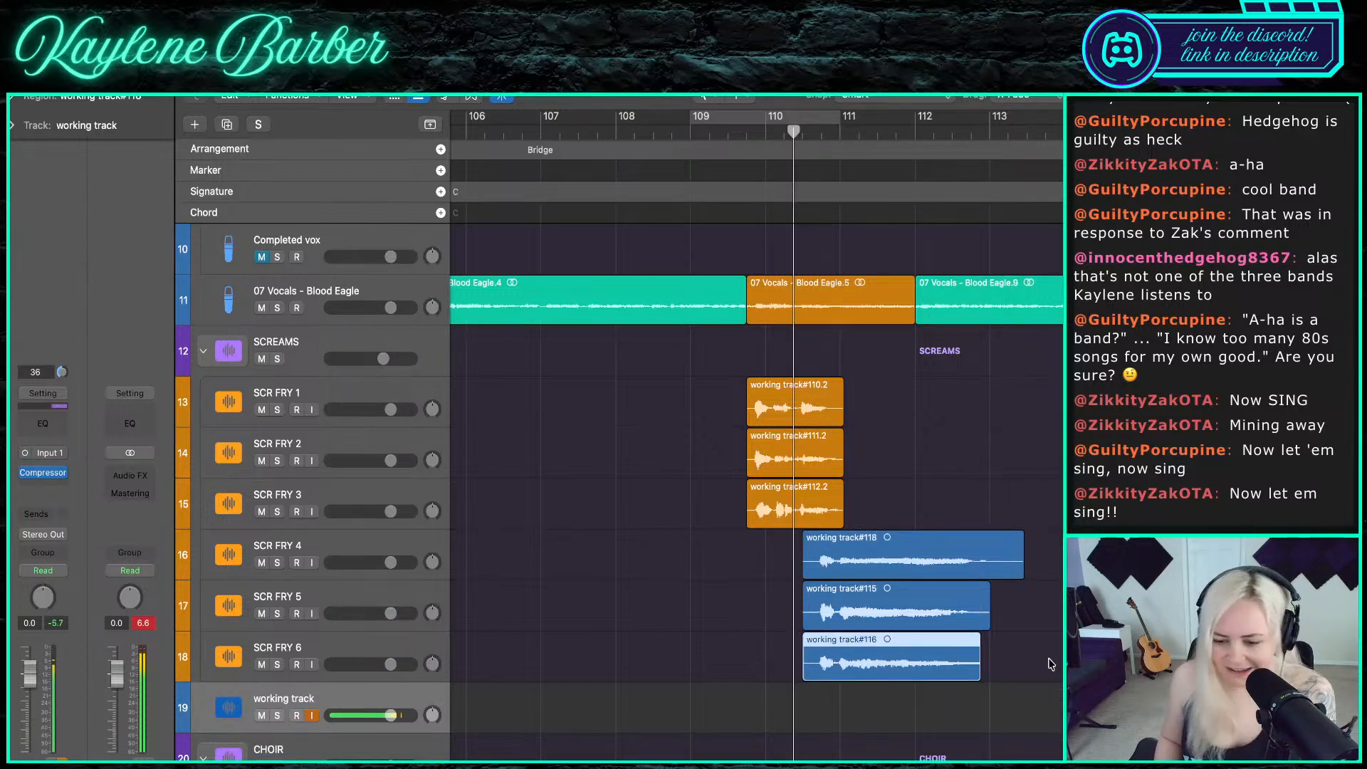
click(989, 675)
drag(976, 667, 981, 667)
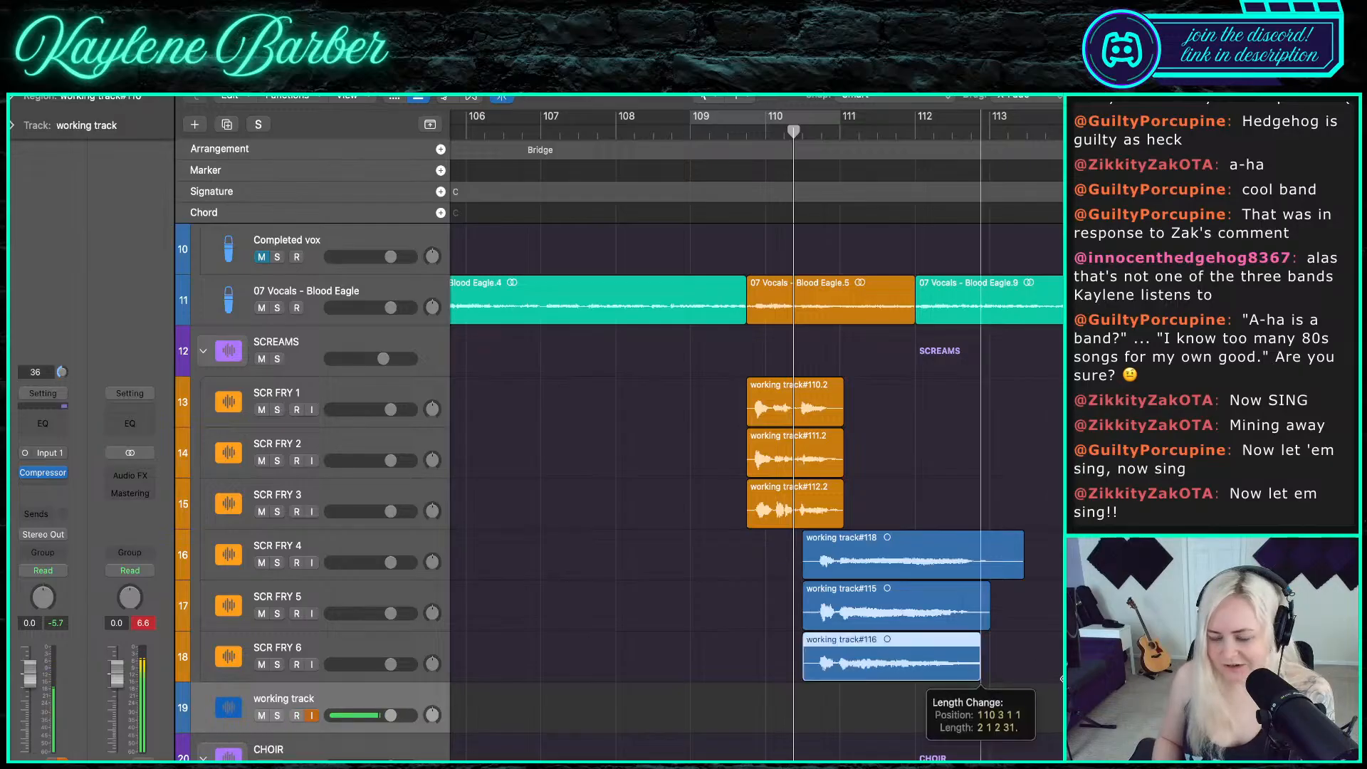
click(766, 656)
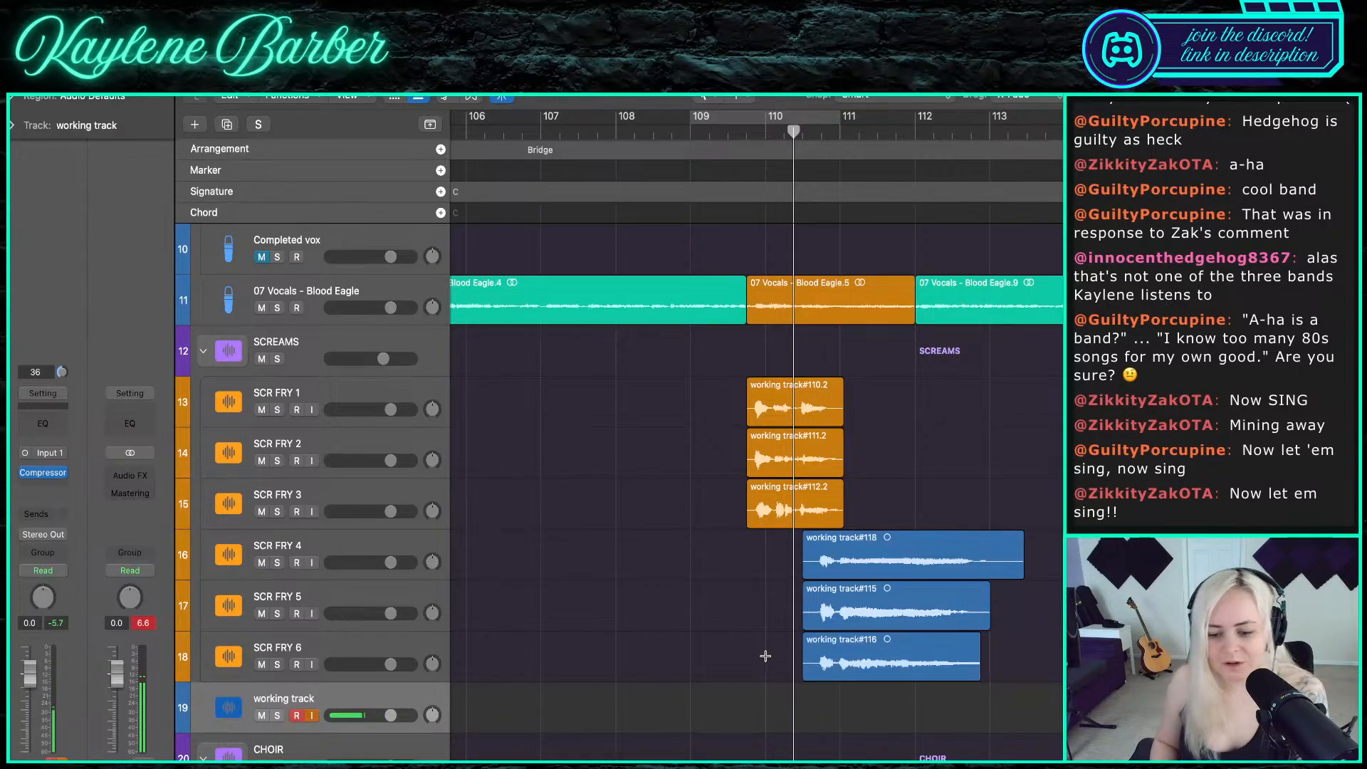
- Record another scream from about bar 110.5, trim its start and move it over the take on SCR FRY 6
click(801, 129)
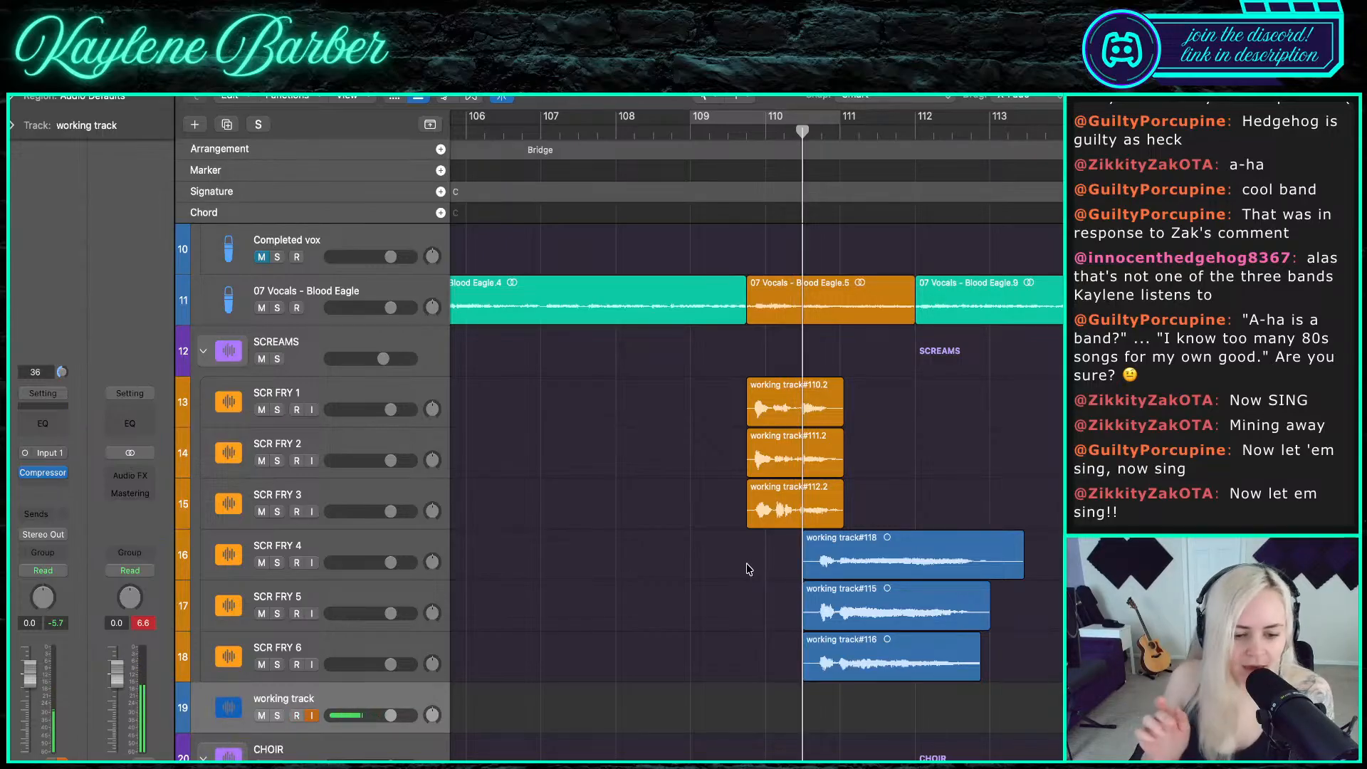
key(r)
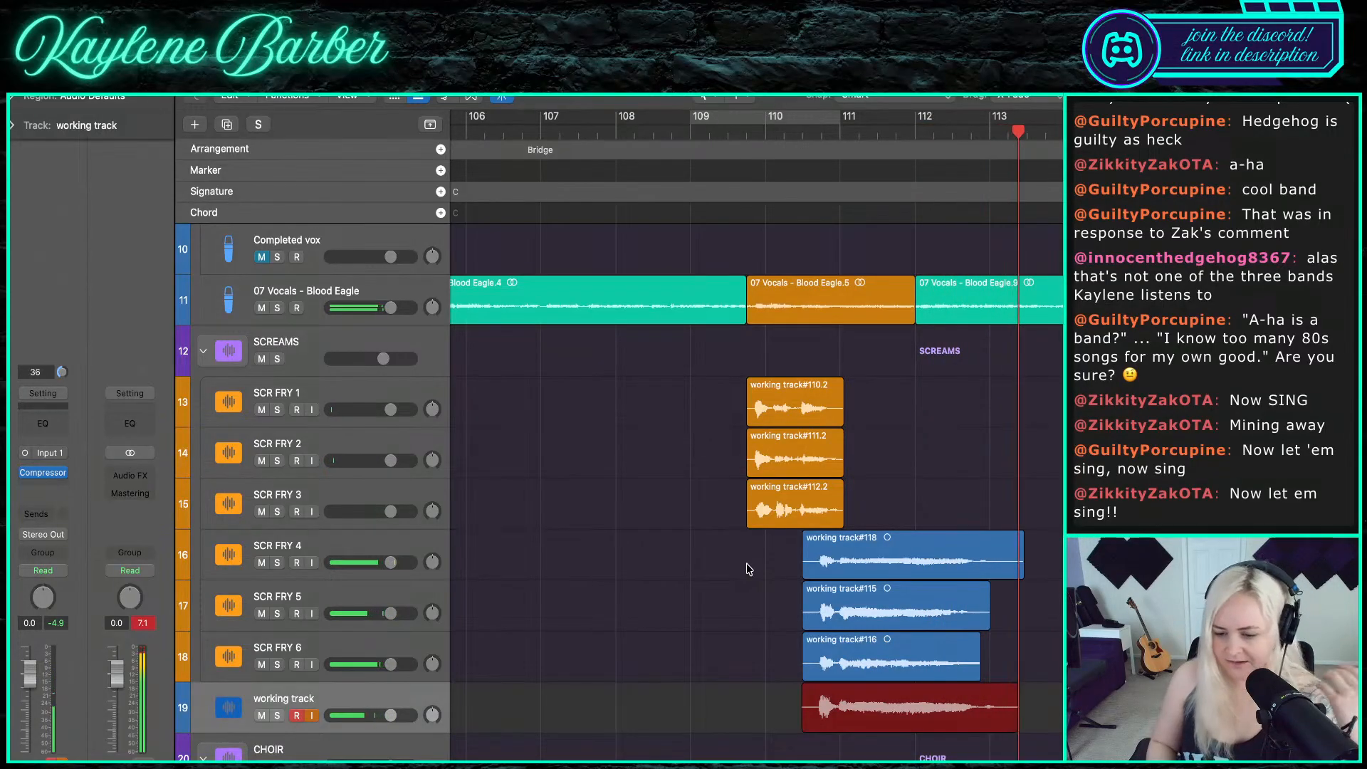
key(space)
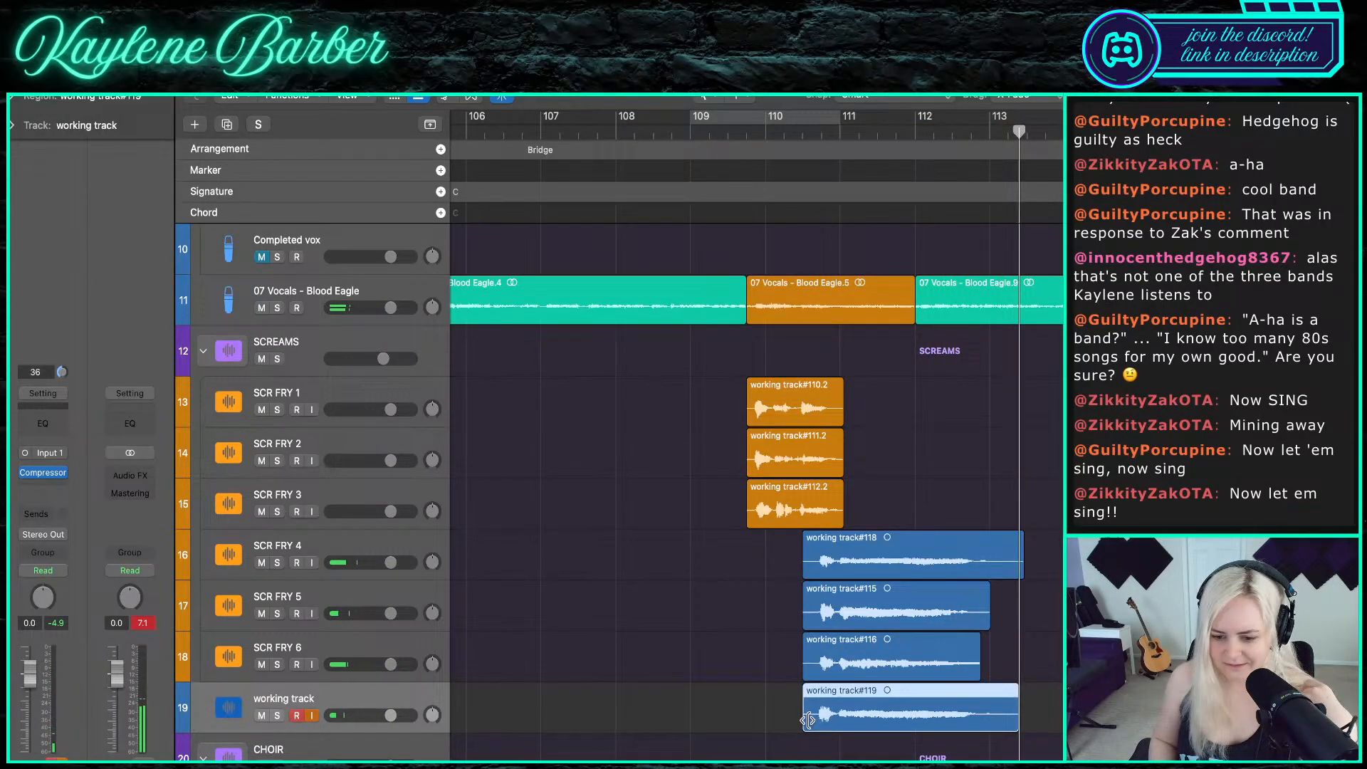
drag(810, 719, 829, 719)
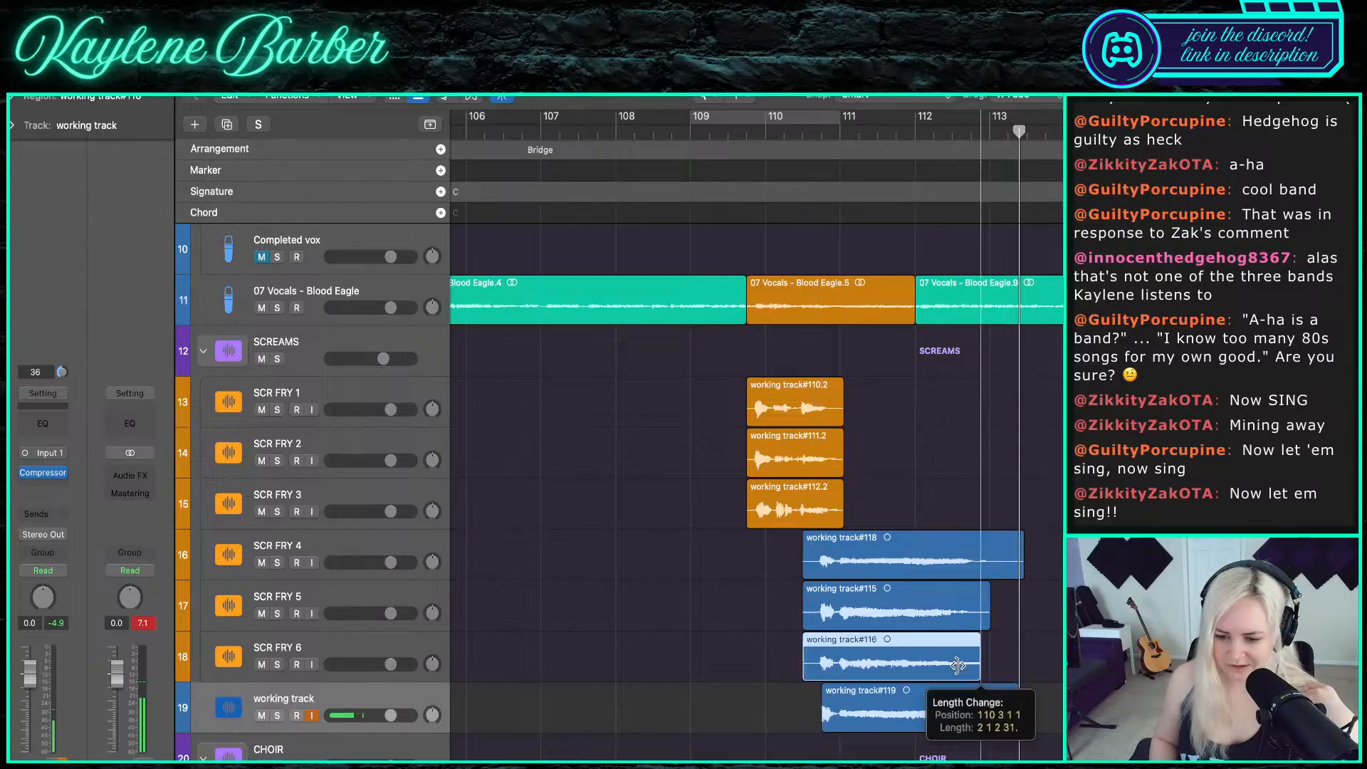
drag(938, 713, 938, 662)
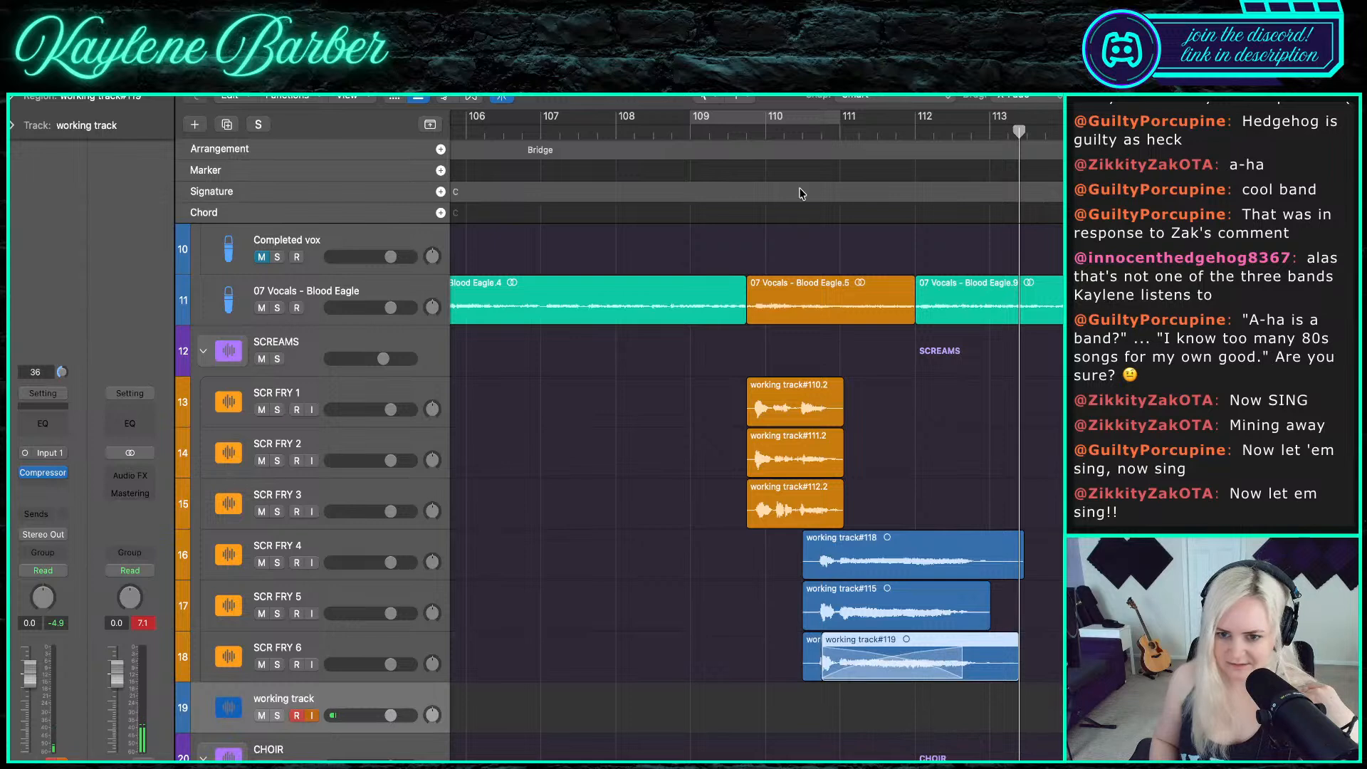
click(792, 133)
key(space)
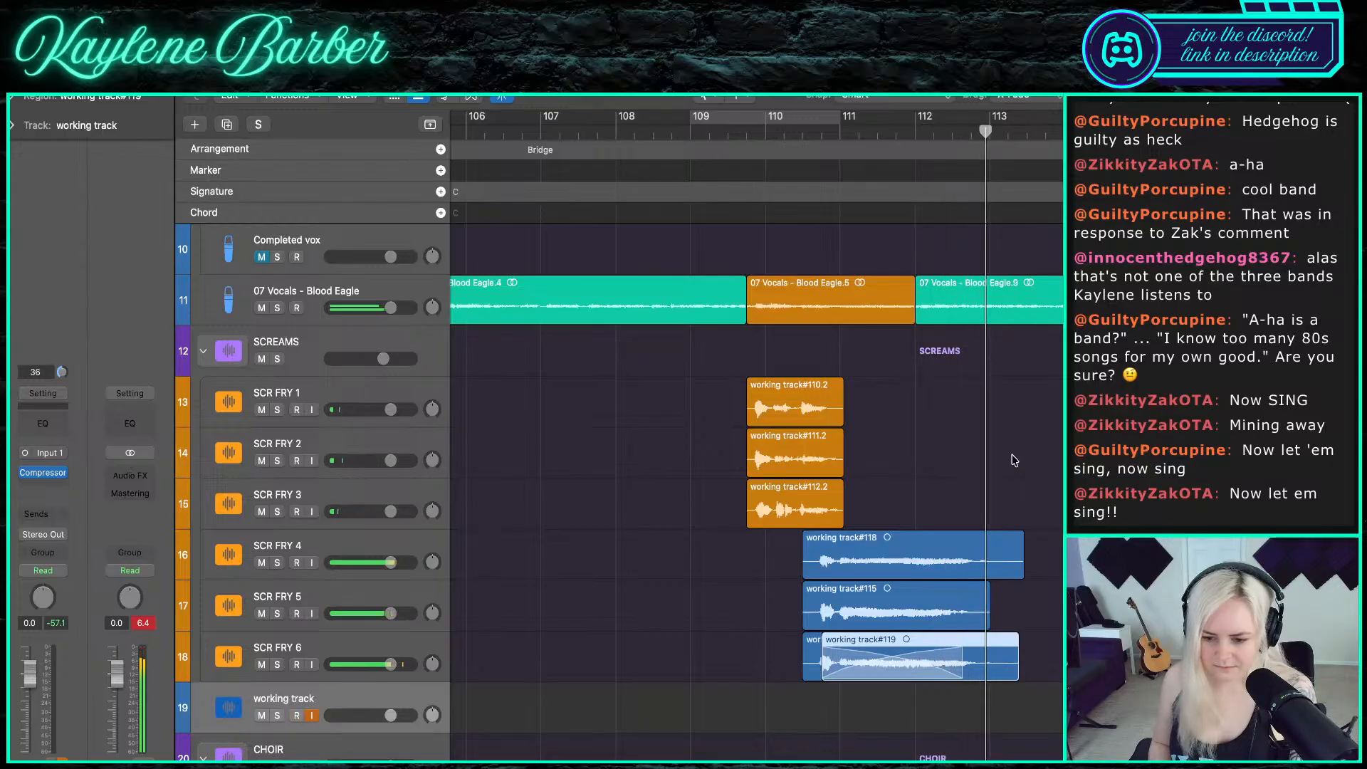
key(space)
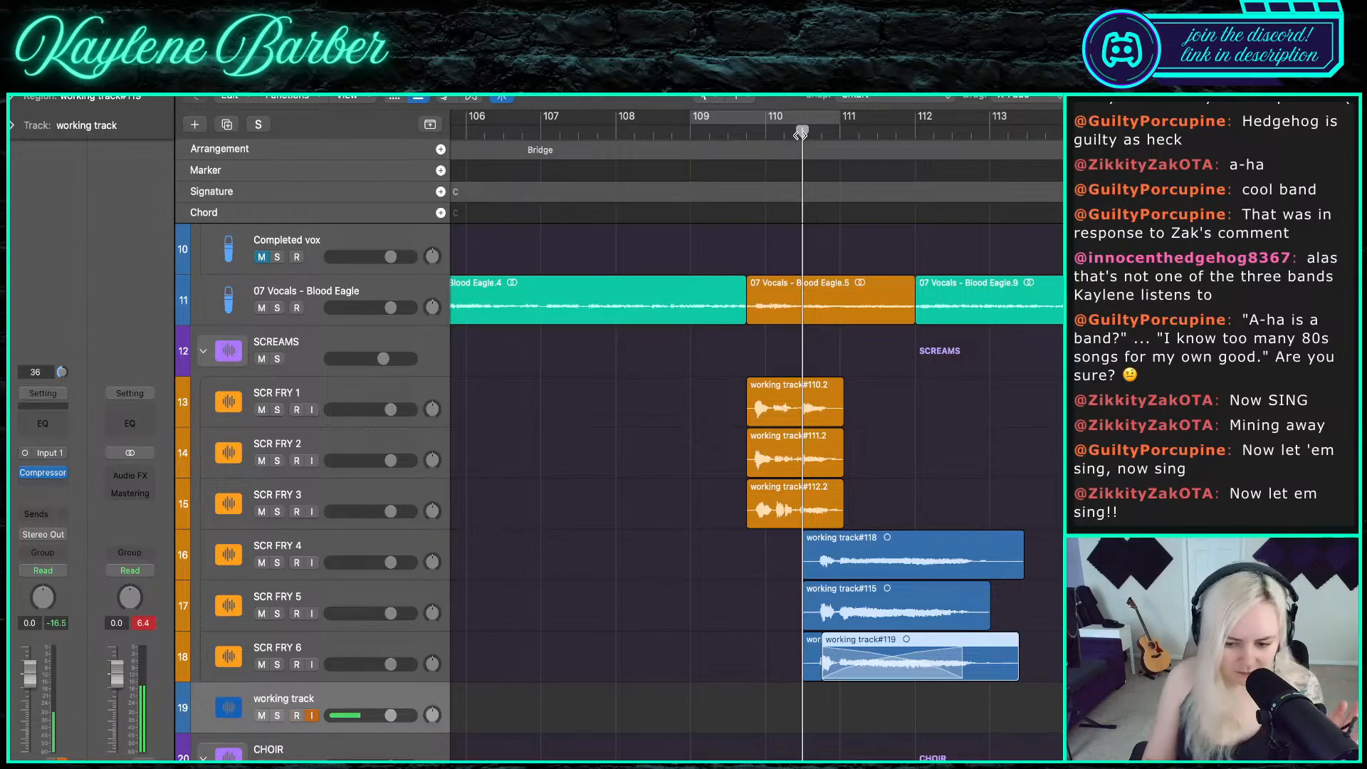
- Record one more scream from about bar 110.5, trim its start and move it over the take on SCR FRY 5
key(r)
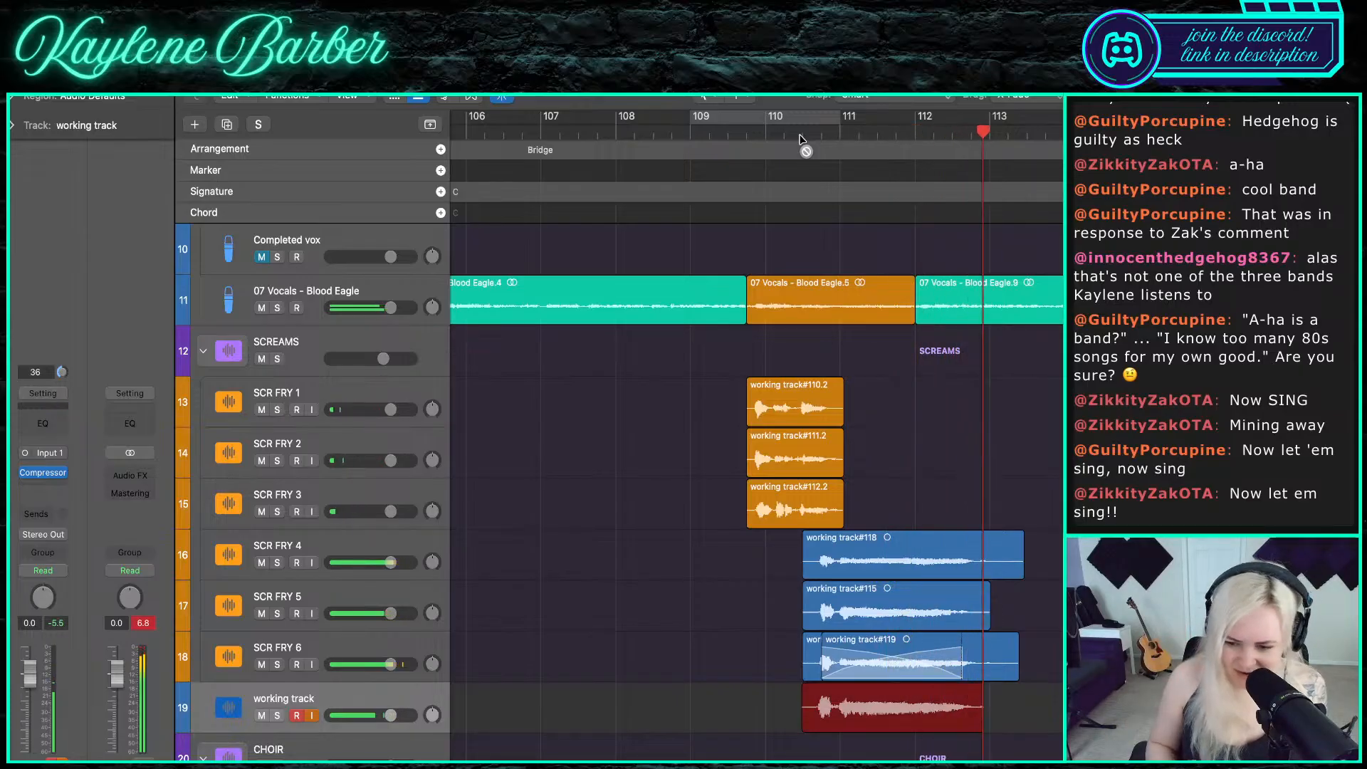
key(space)
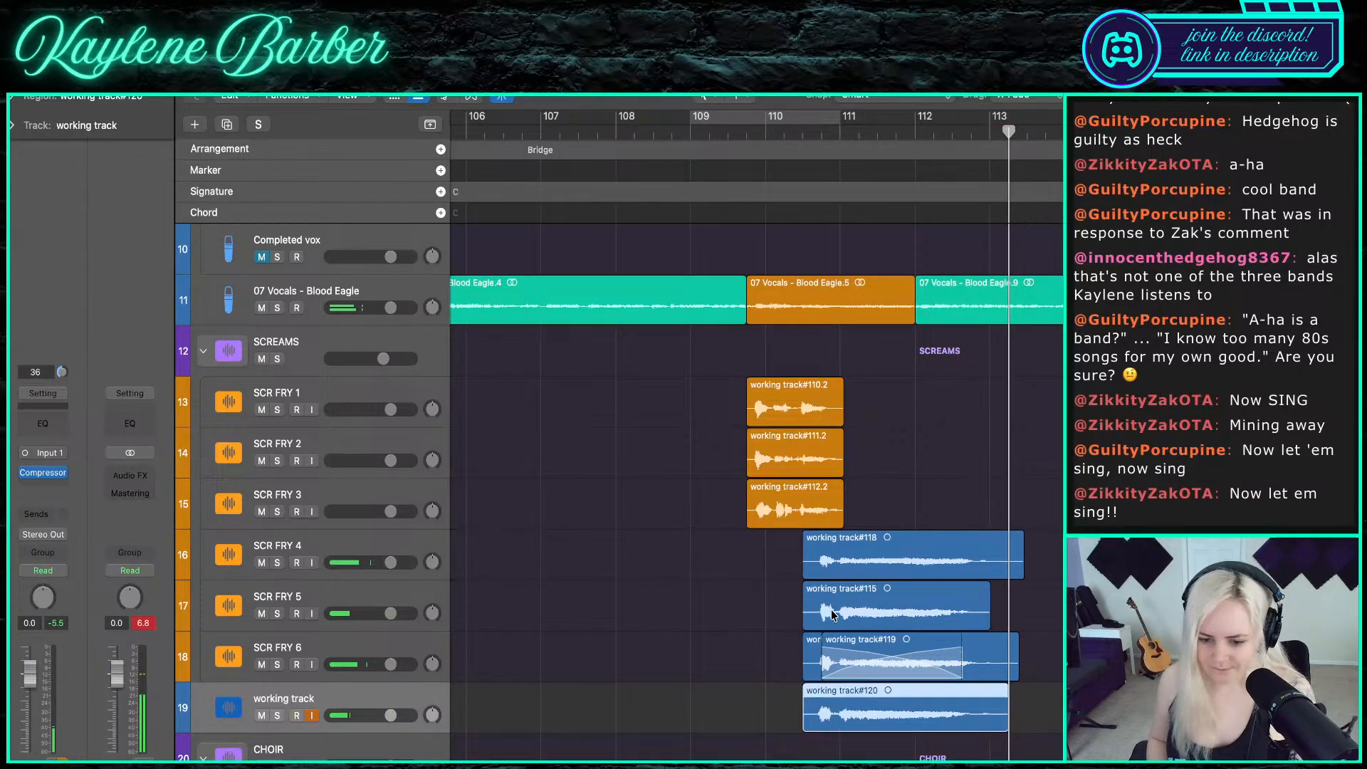
drag(805, 724, 822, 727)
drag(877, 719, 939, 619)
click(790, 133)
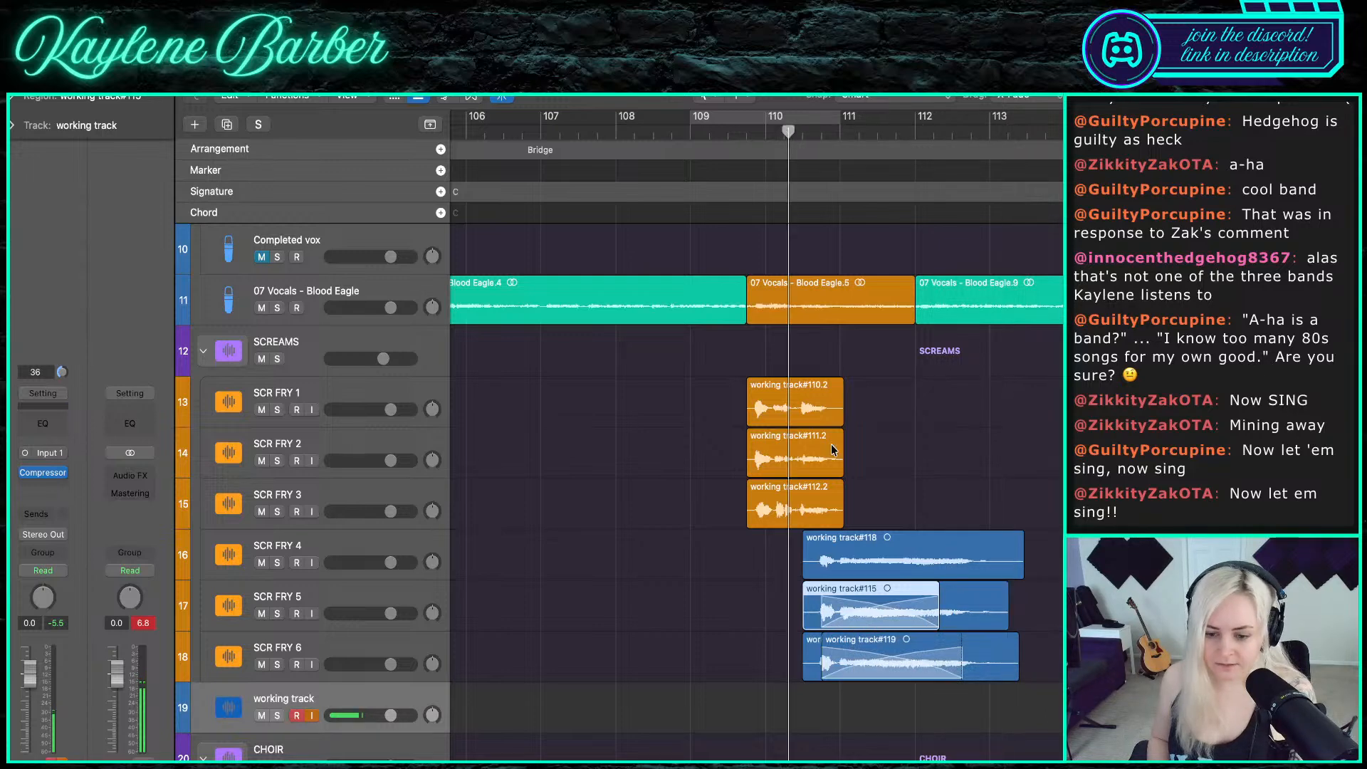
key(space)
- Trim the ends of the sustained screams on SCR FRY 4–6 to the same point just after bar 113
scroll(799, 561, up, 5)
scroll(798, 561, down, 5)
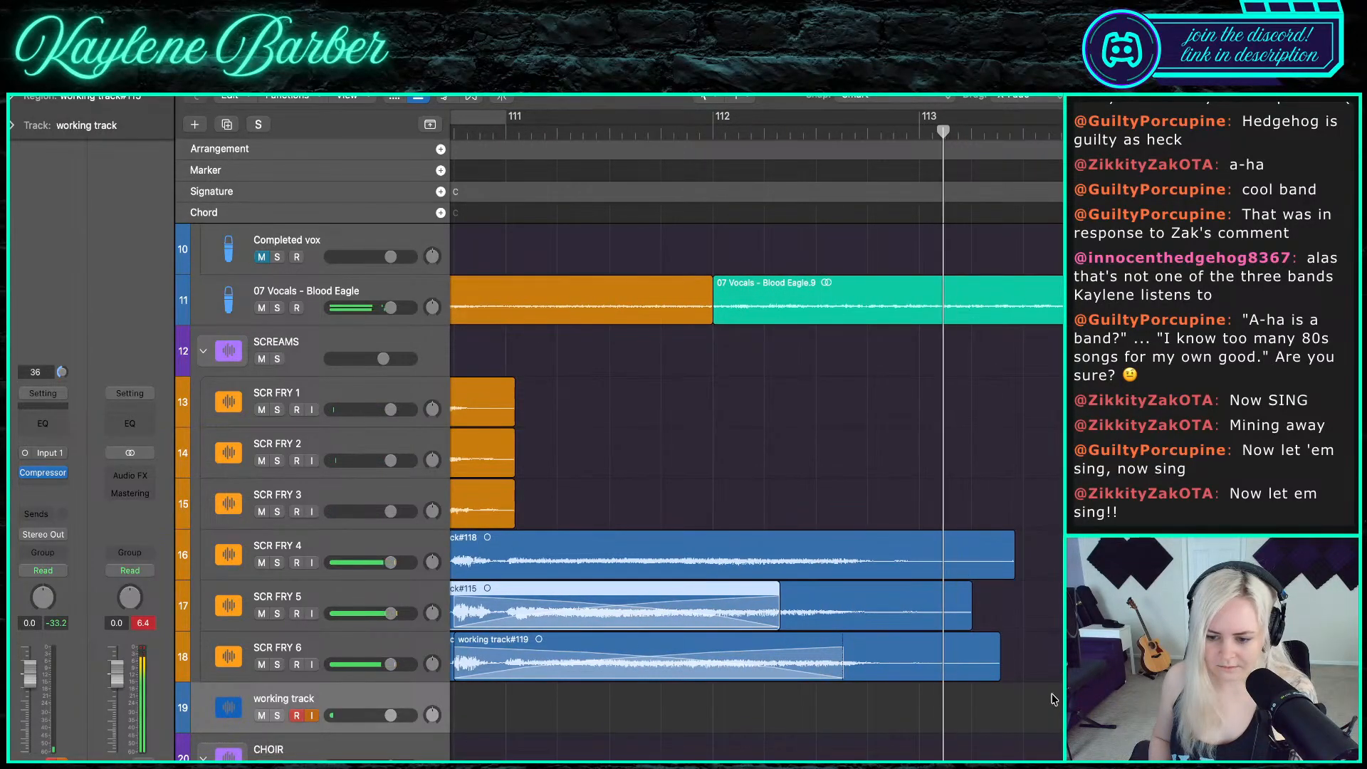
key(space)
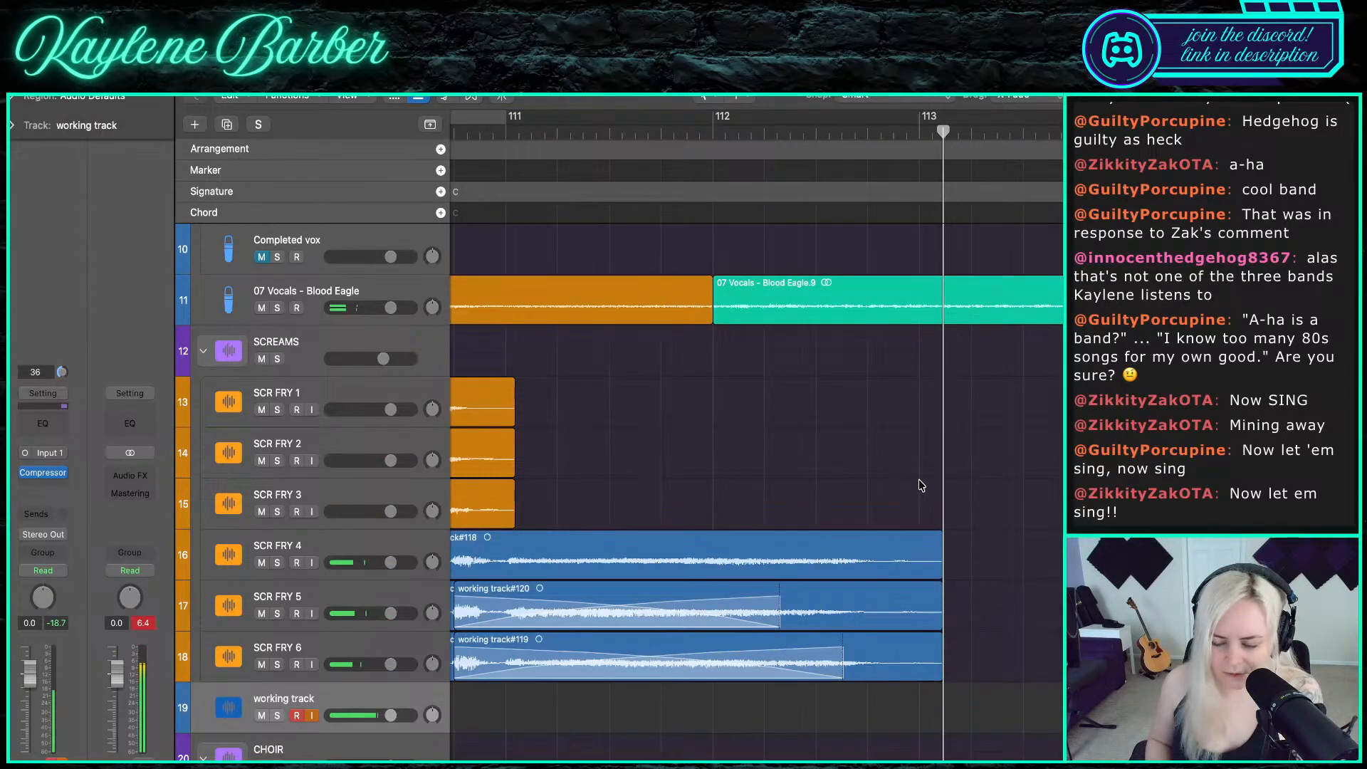
key(t)
key(t)
key(a)
click(925, 509)
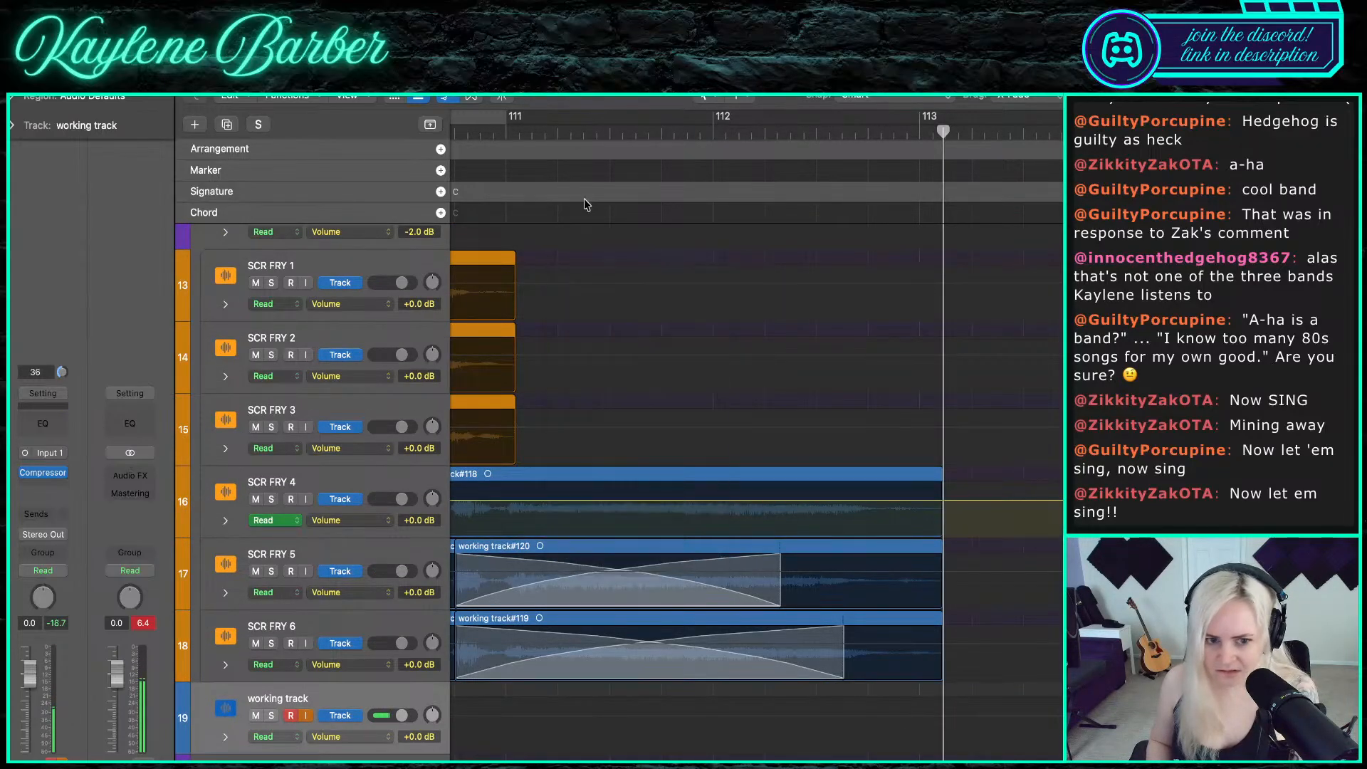
click(450, 98)
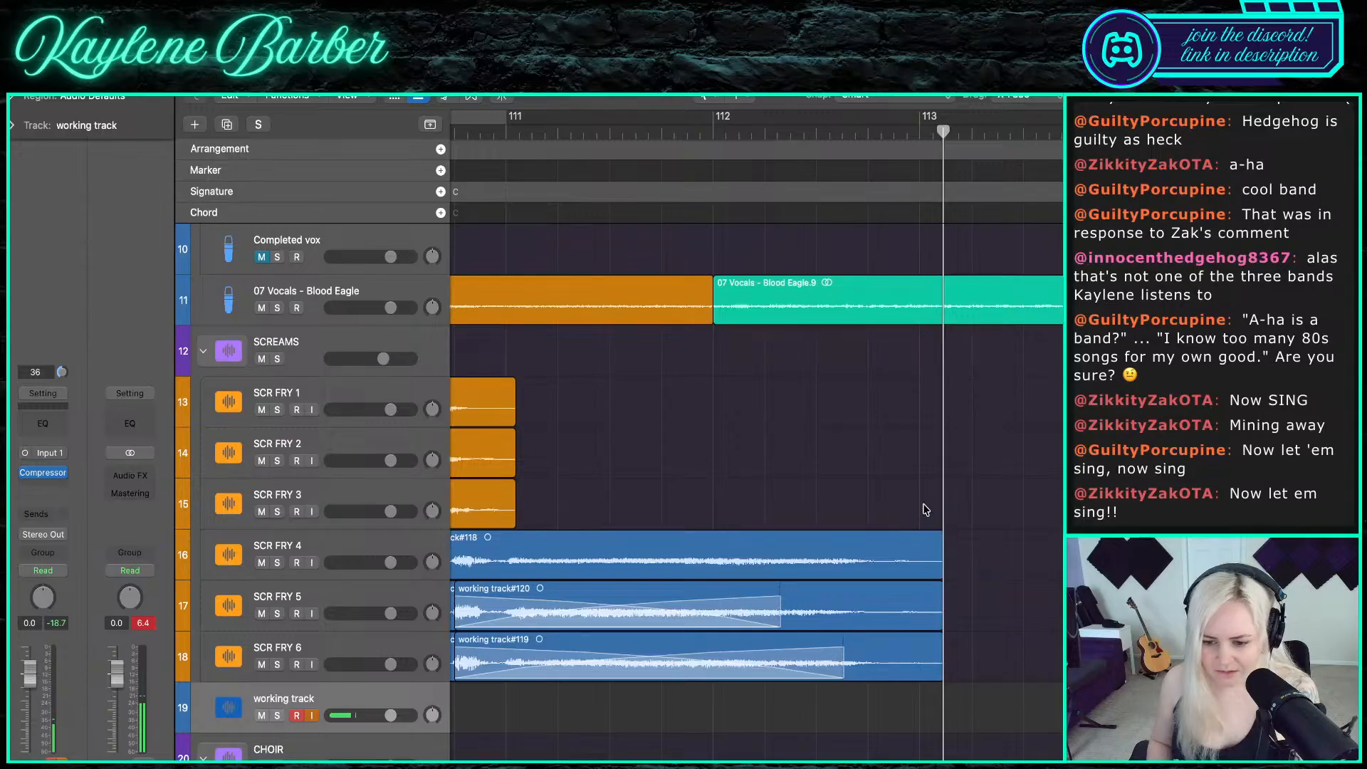
- Add short fade-ins to the starts of the sustained screams on SCR FRY 4–6
drag(924, 502, 923, 705)
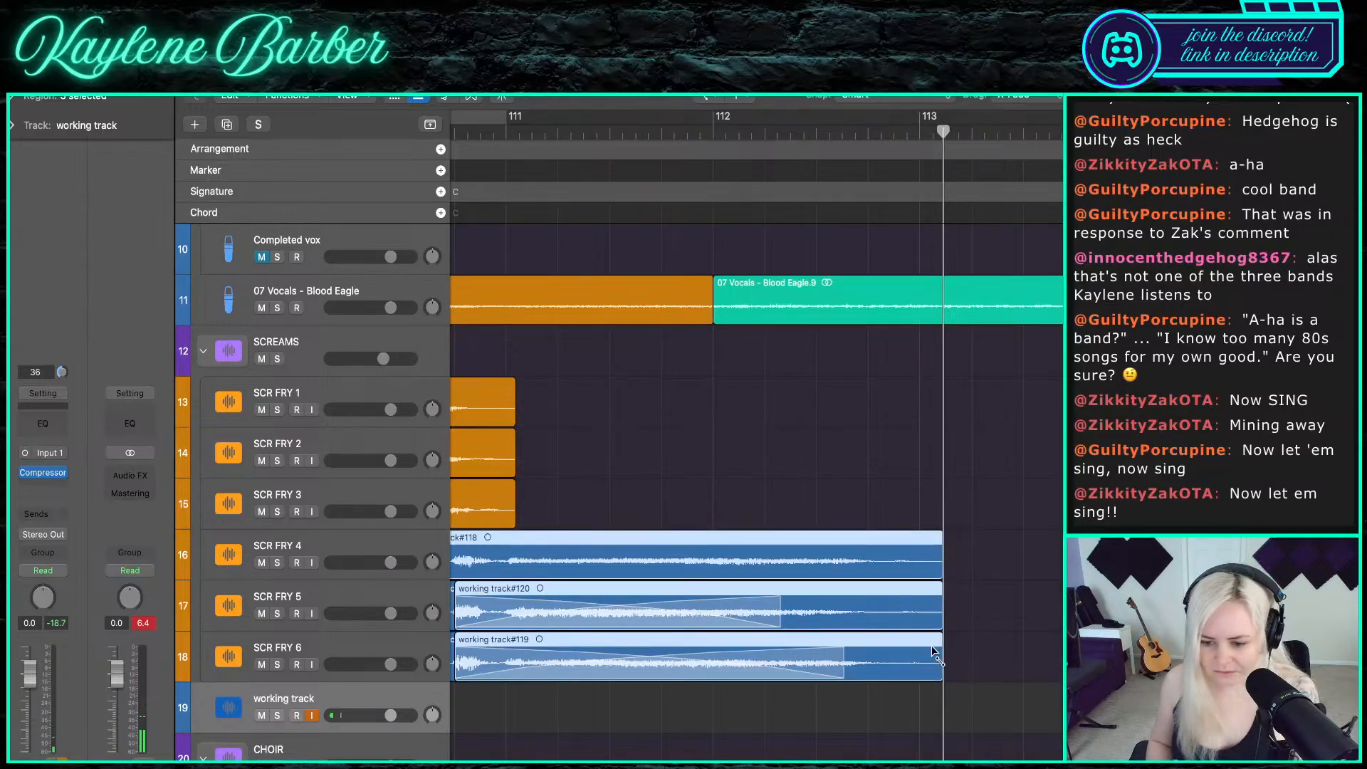
scroll(995, 662, left, 6)
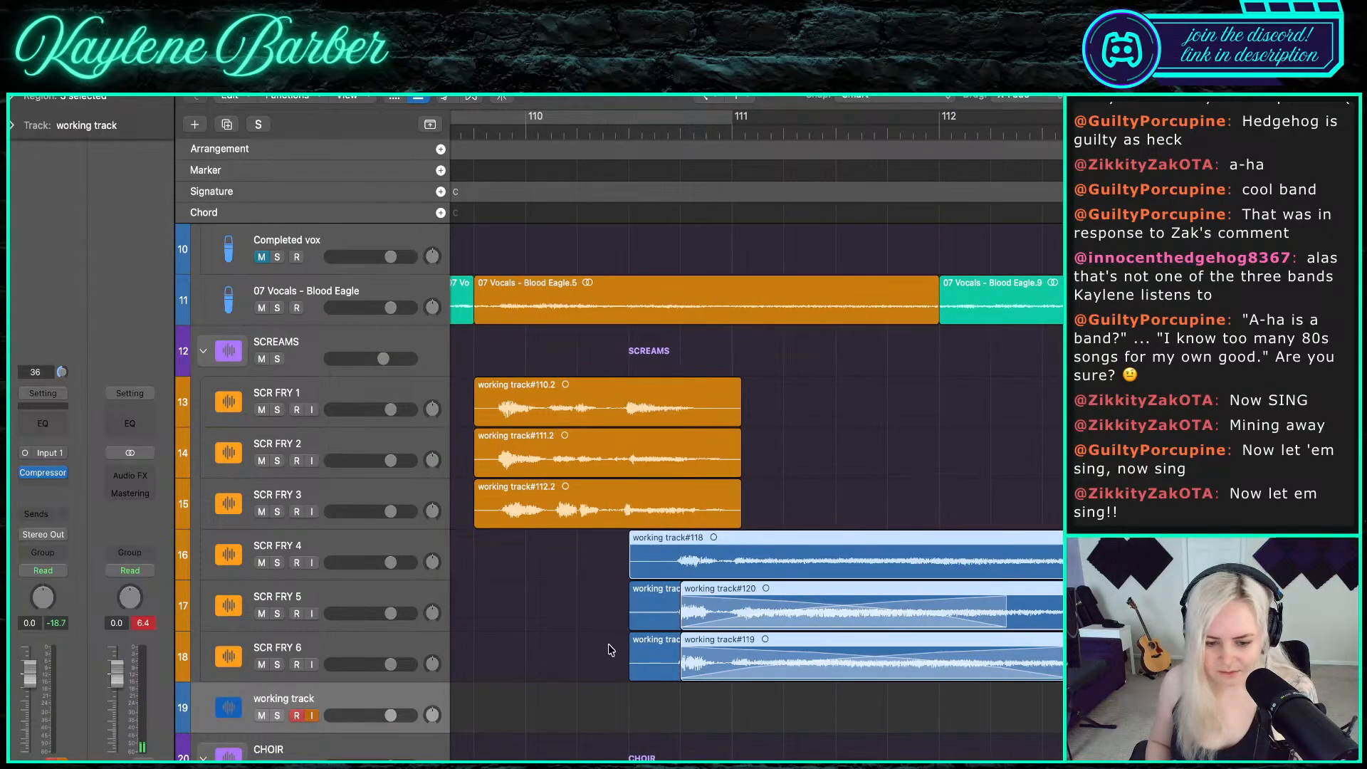
key(super+z)
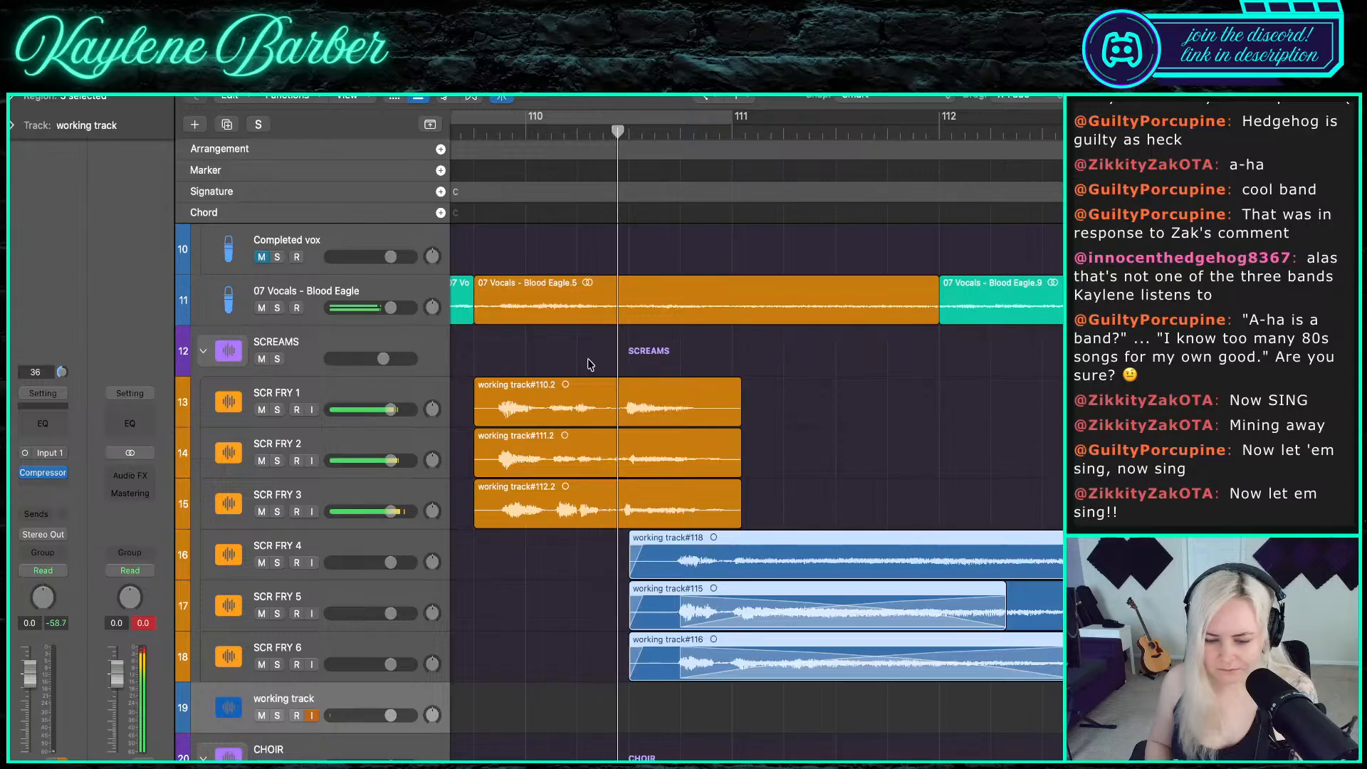
right_click(640, 484)
click(539, 572)
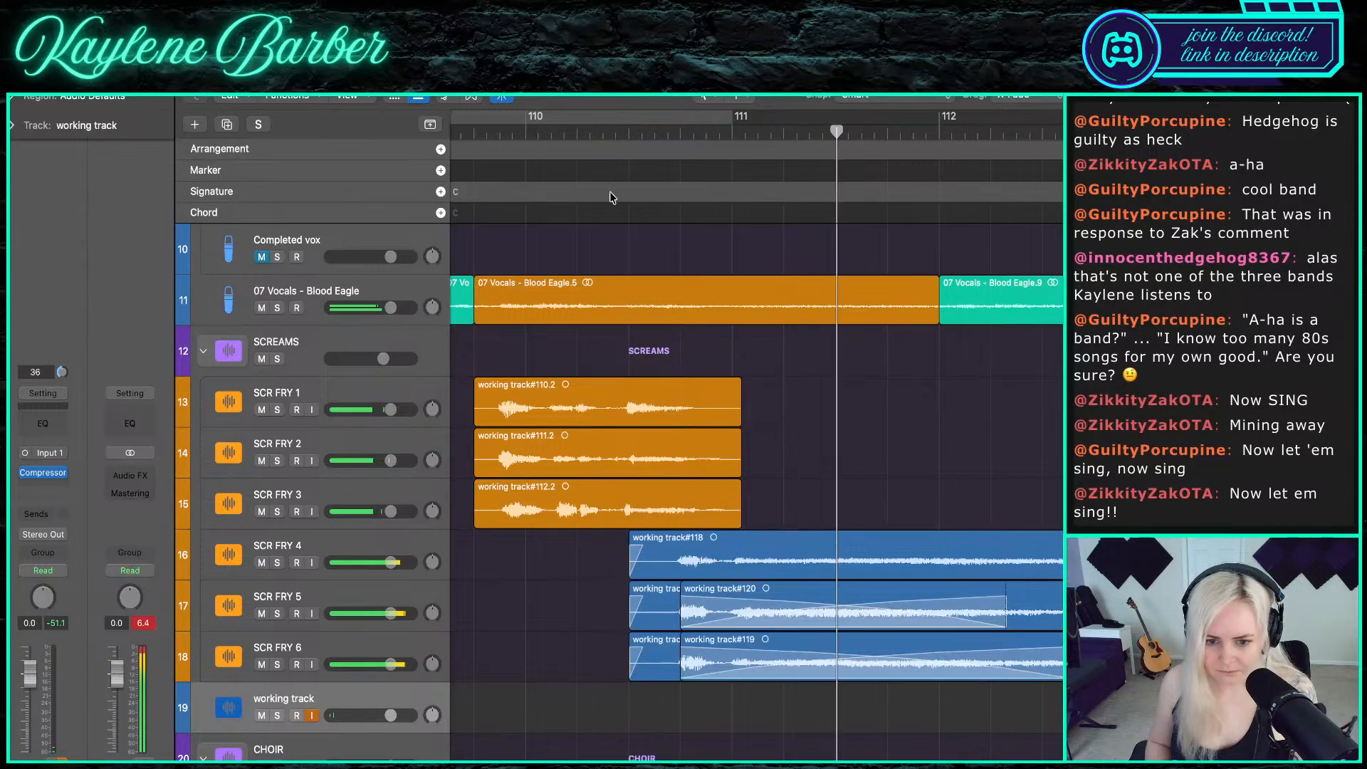
- Audition the start of the sustained screams from about bar 110 and remove the fade-ins on SCR FRY 4–6
click(590, 132)
scroll(575, 372, up, 3)
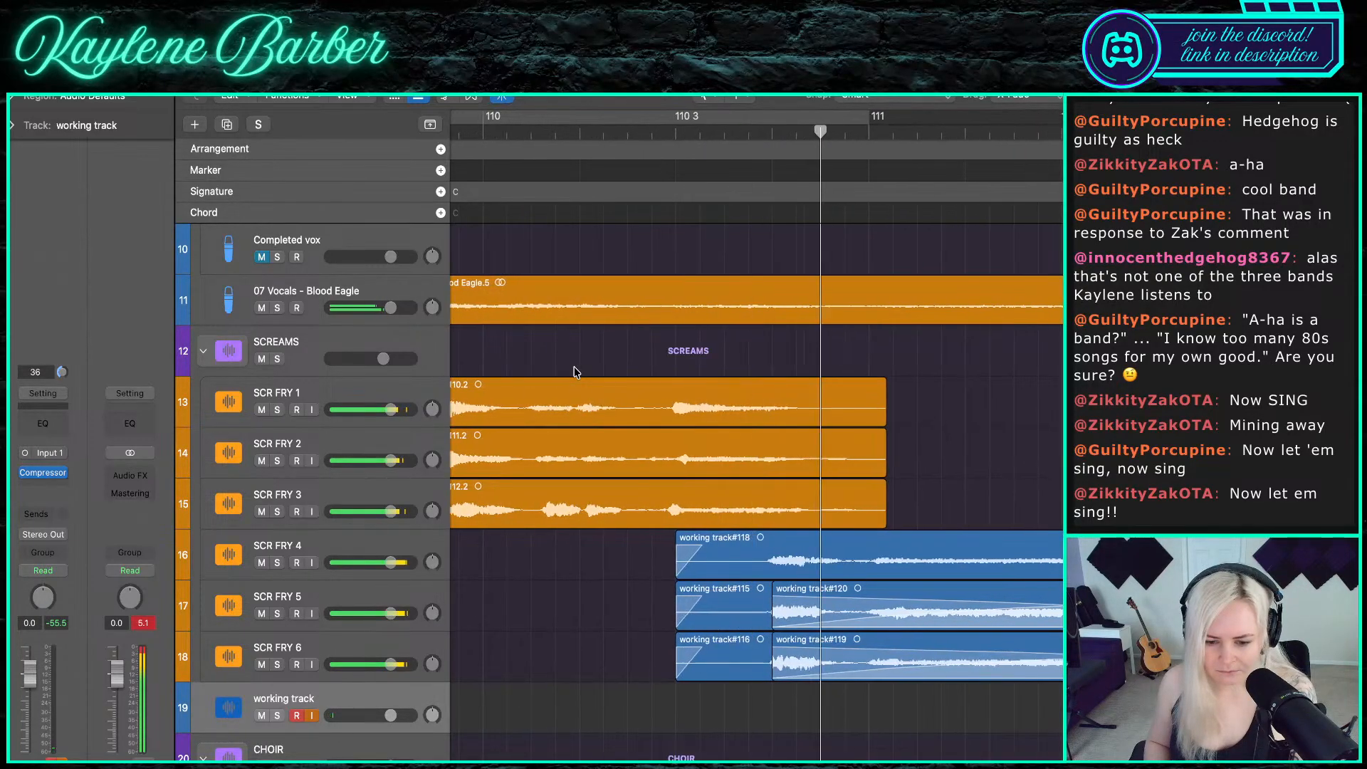
click(701, 680)
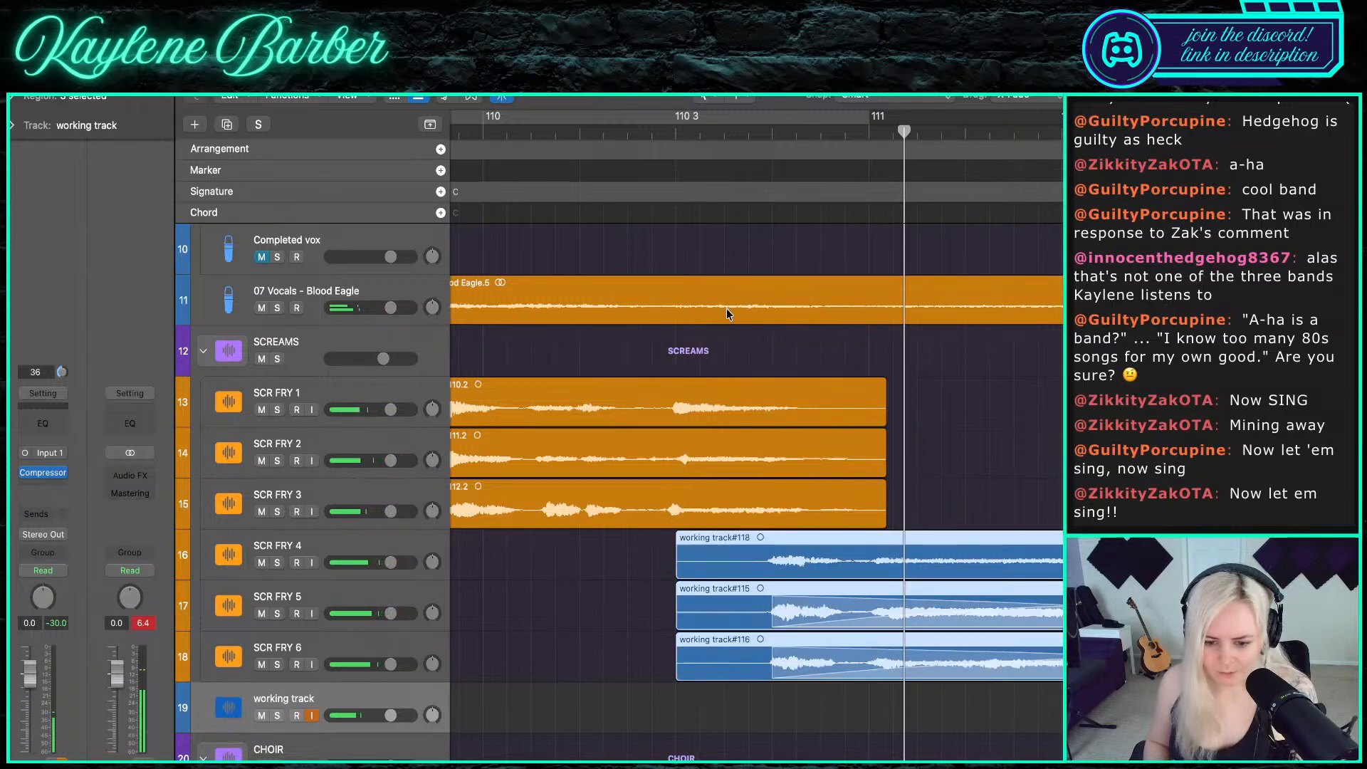
- Split the takes on SCR FRY 4–6 just before beat 4 of bar 110 and delete the leading pieces with their automation
click(752, 131)
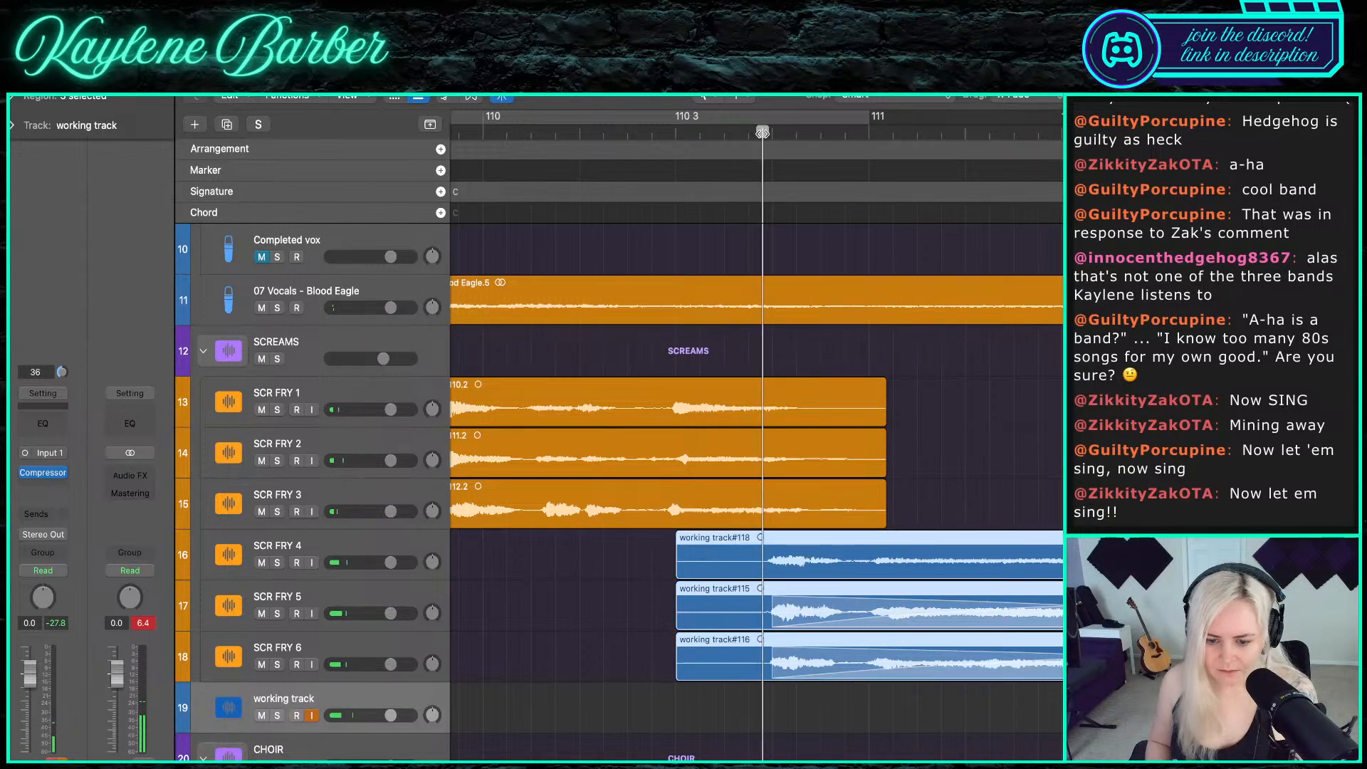
key(super+t)
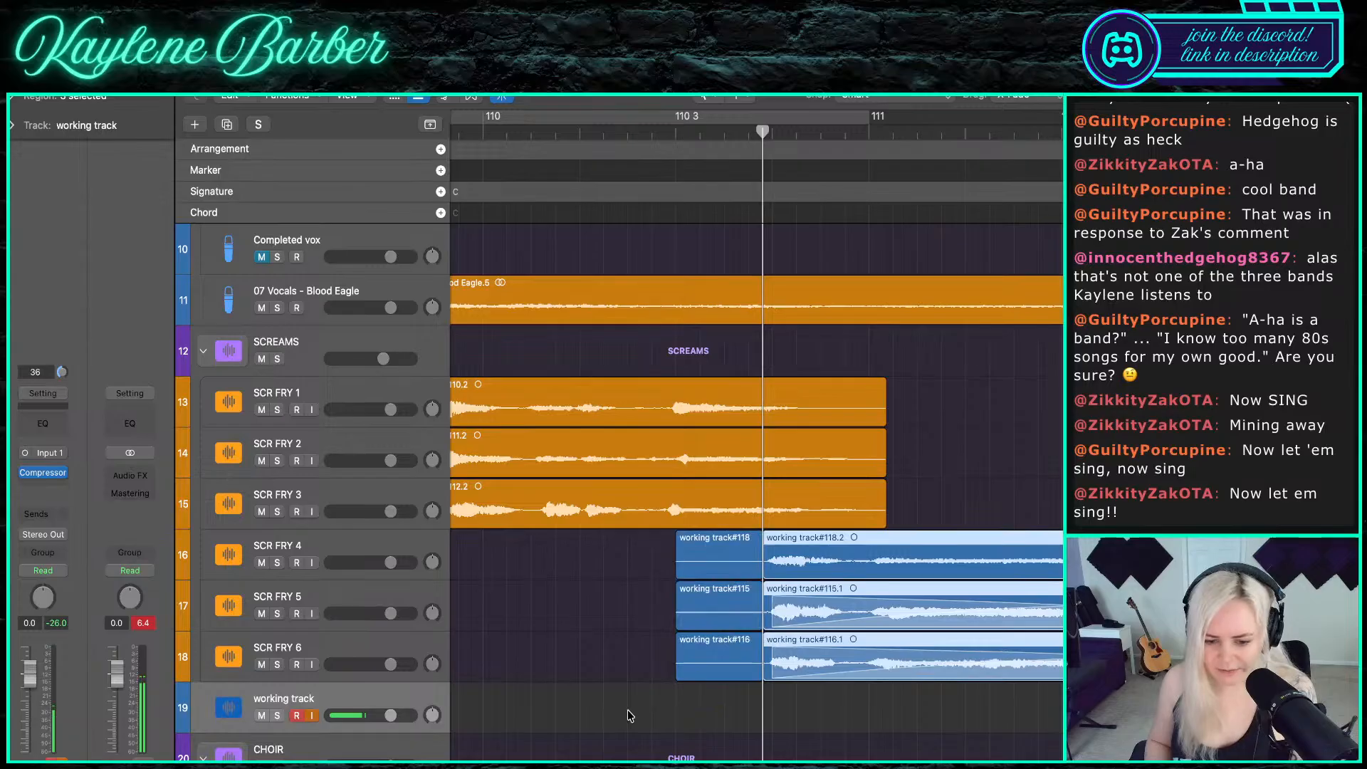
drag(628, 710, 722, 570)
key(Delete)
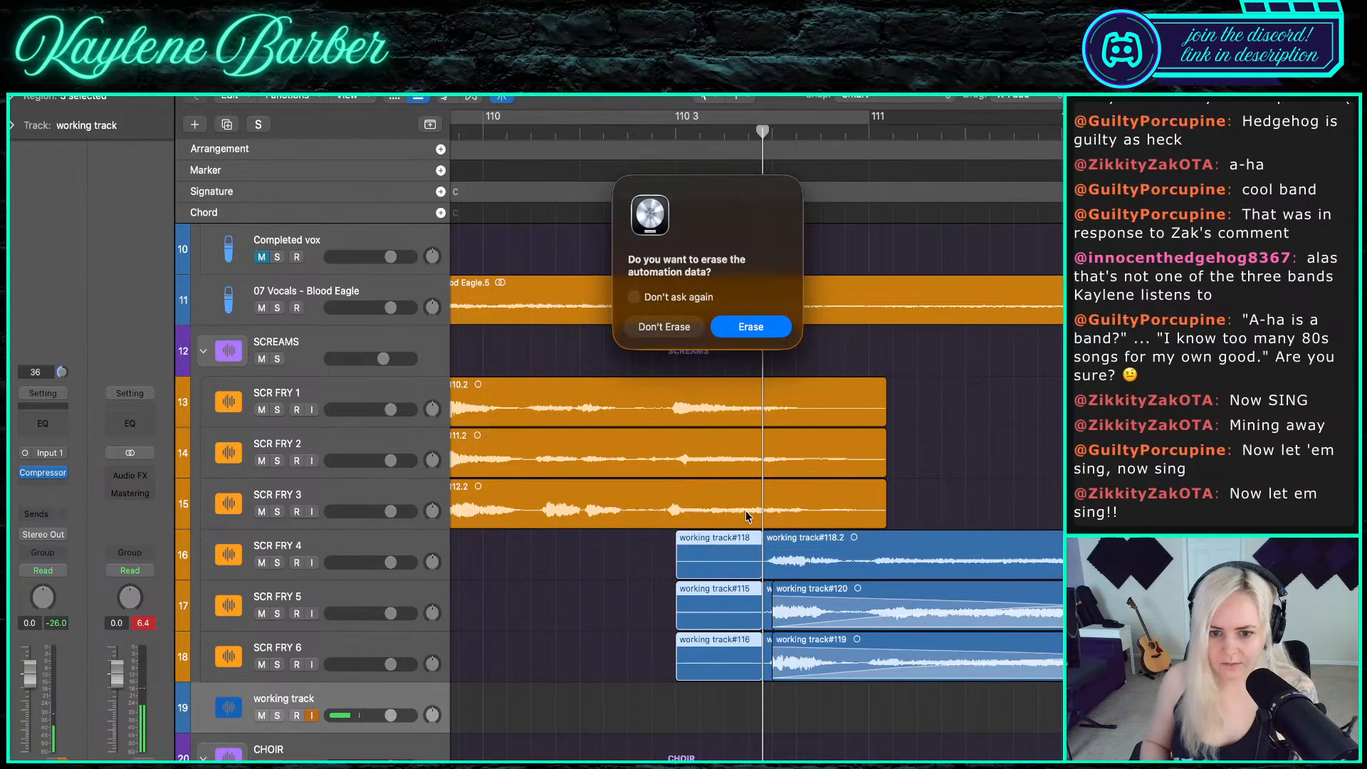
key(Return)
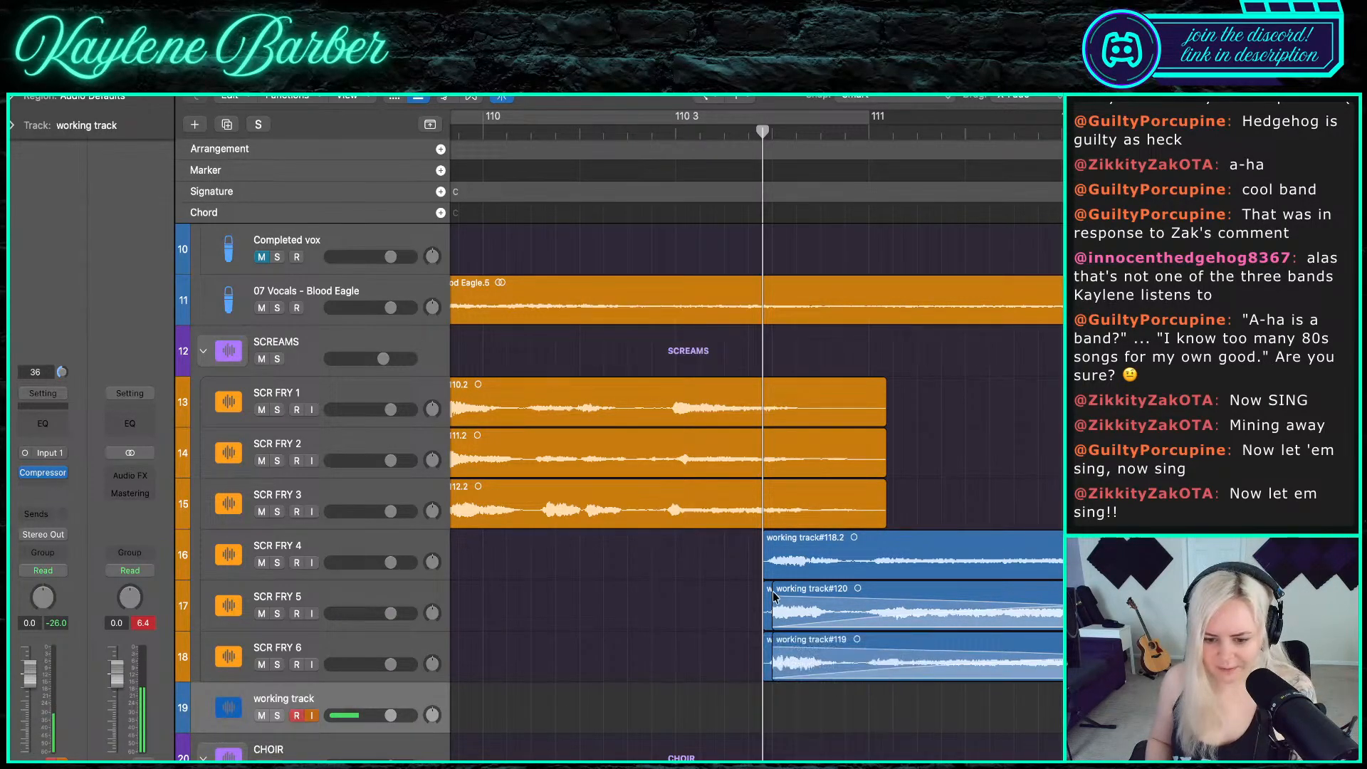
- Select the trimmed takes on SCR FRY 4–6 and audition the transition into the sustained scream around bars 110–111
drag(740, 551, 773, 655)
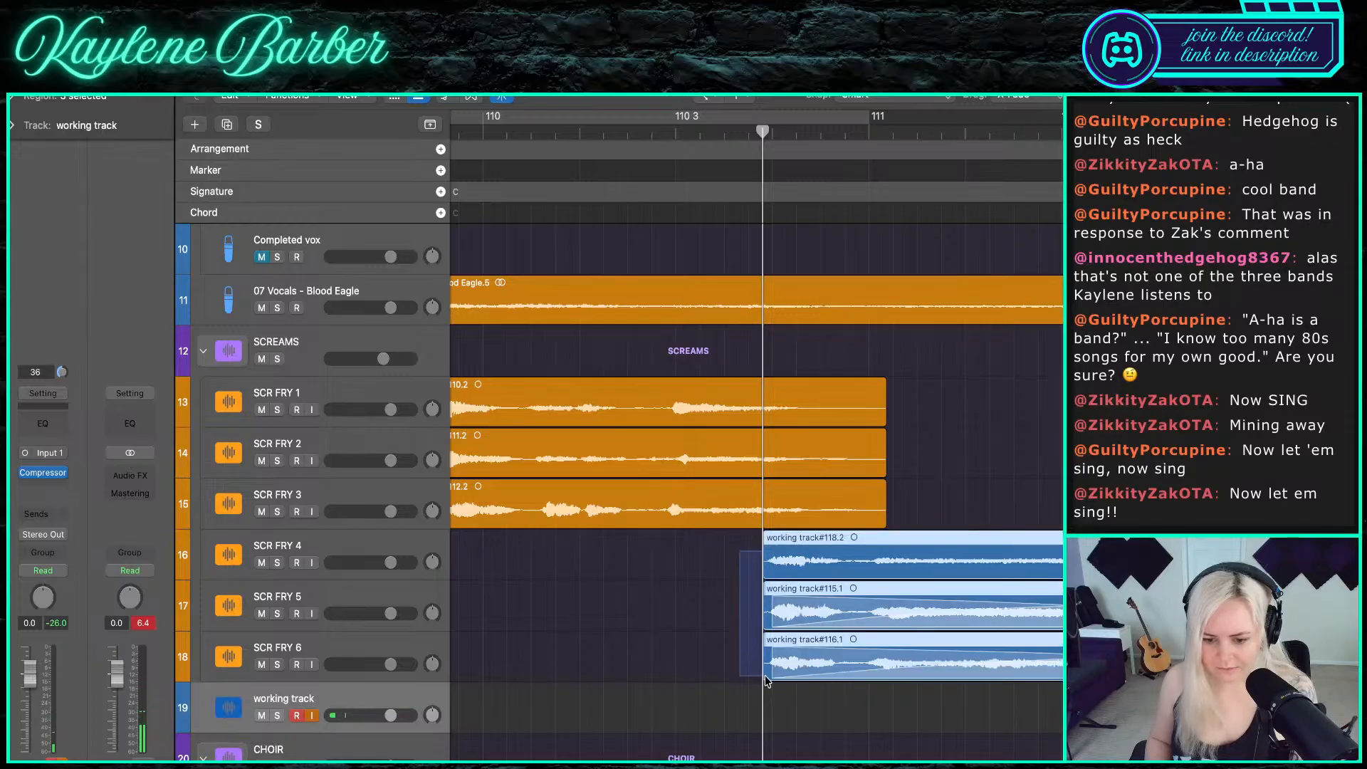
scroll(765, 680, up, 5)
scroll(789, 664, down, 8)
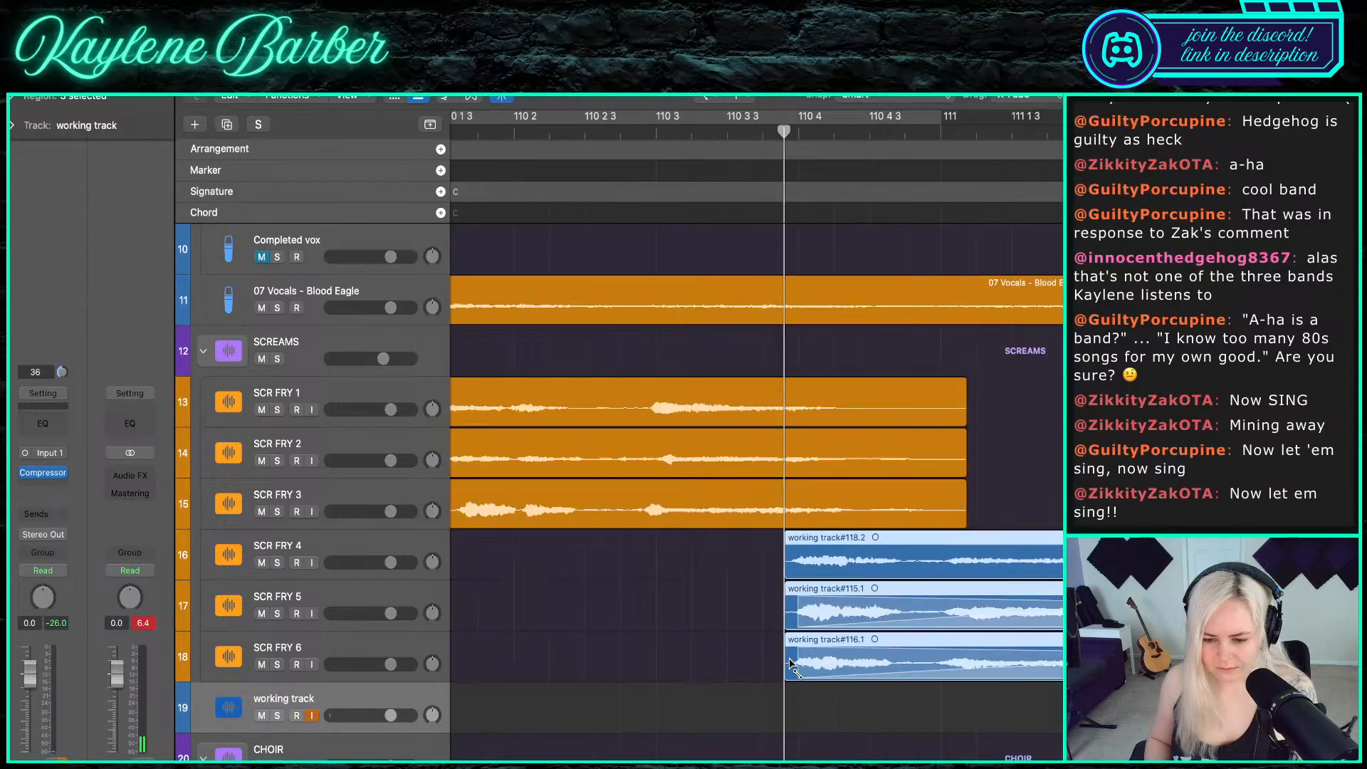
scroll(790, 663, up, 8)
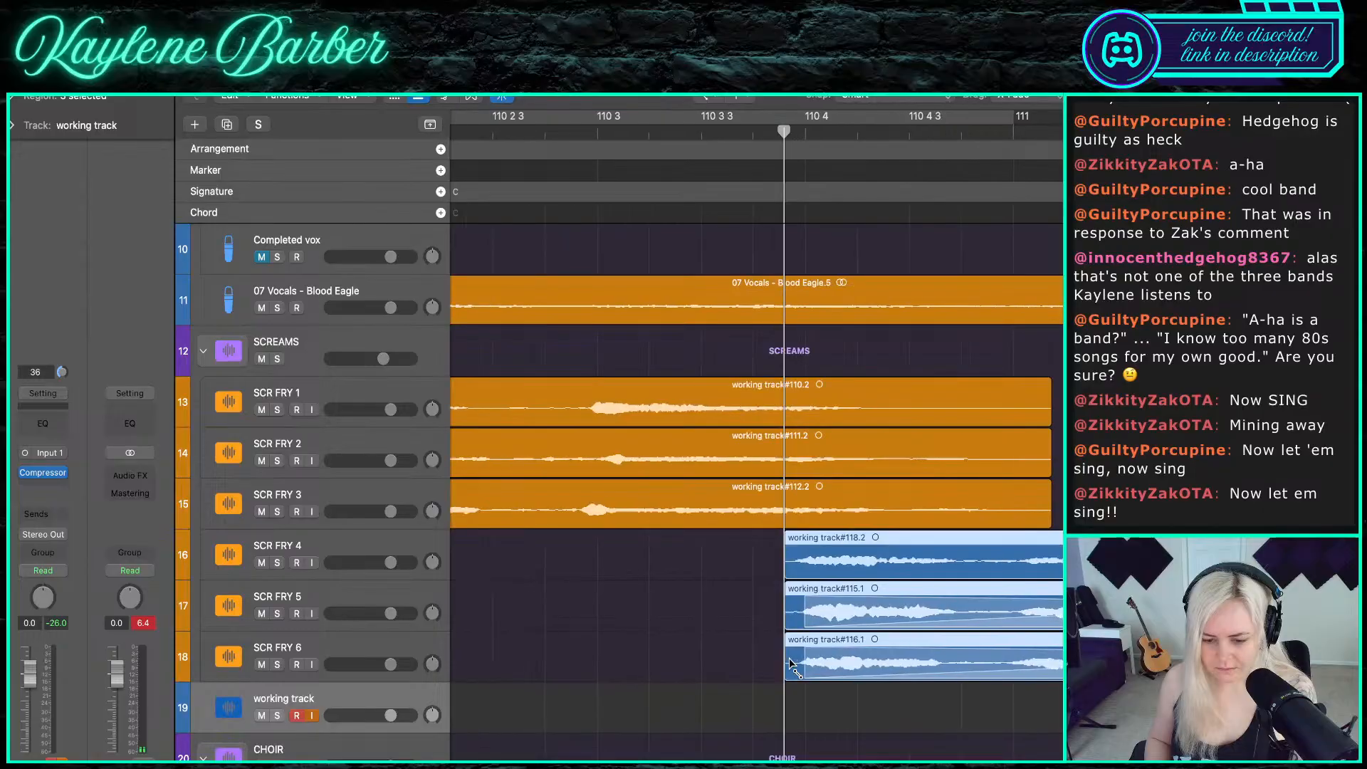
scroll(724, 653, down, 9)
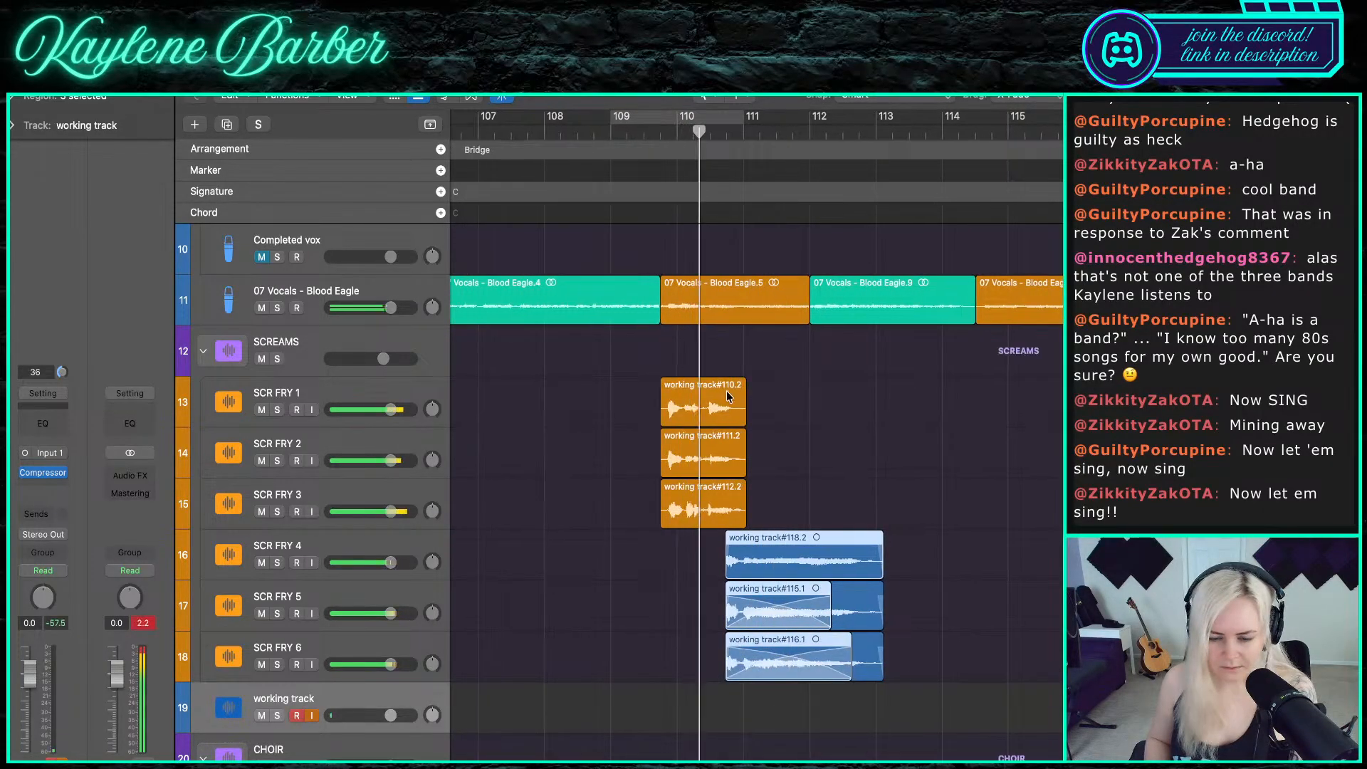
scroll(727, 393, up, 8)
scroll(676, 320, left, 3)
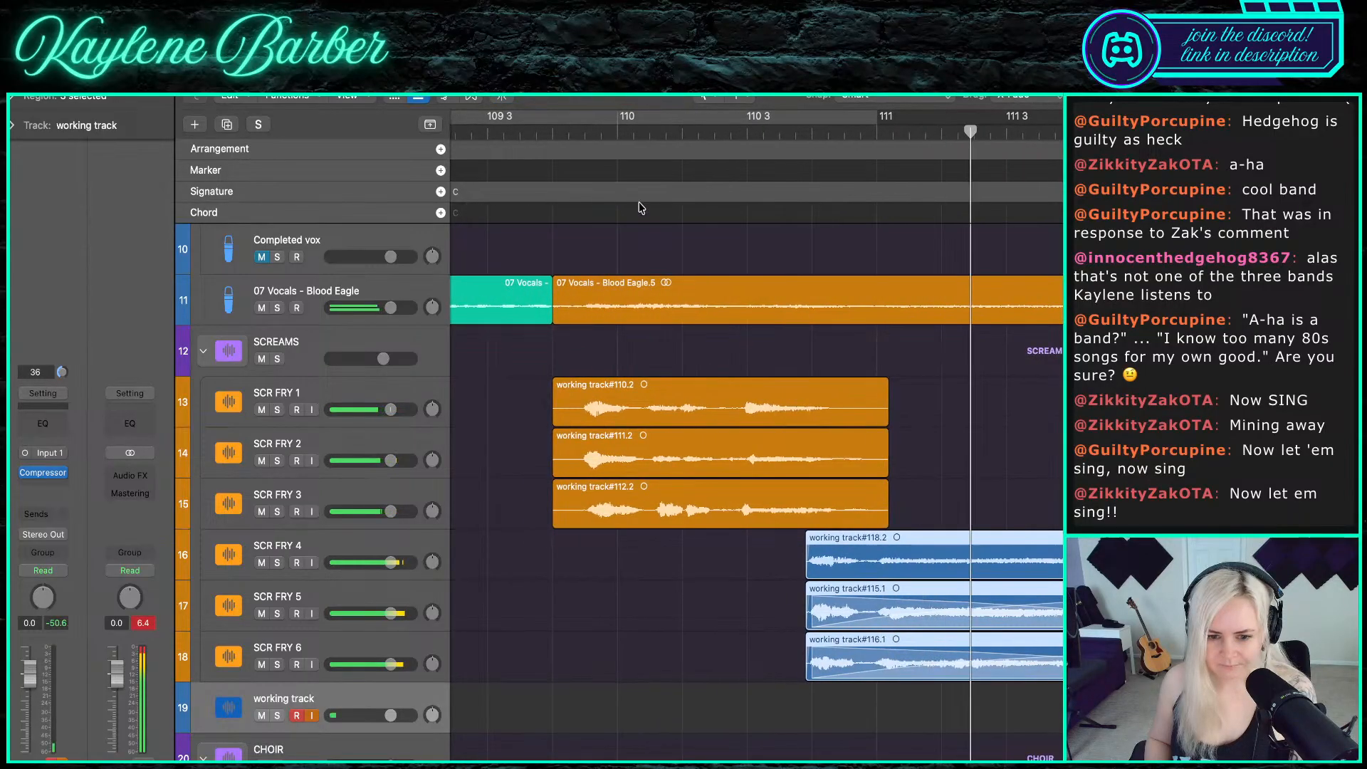
- Audition the screams from the last beat of bar 109 and shift the SCR FRY 3 take about 50 ticks earlier
click(555, 135)
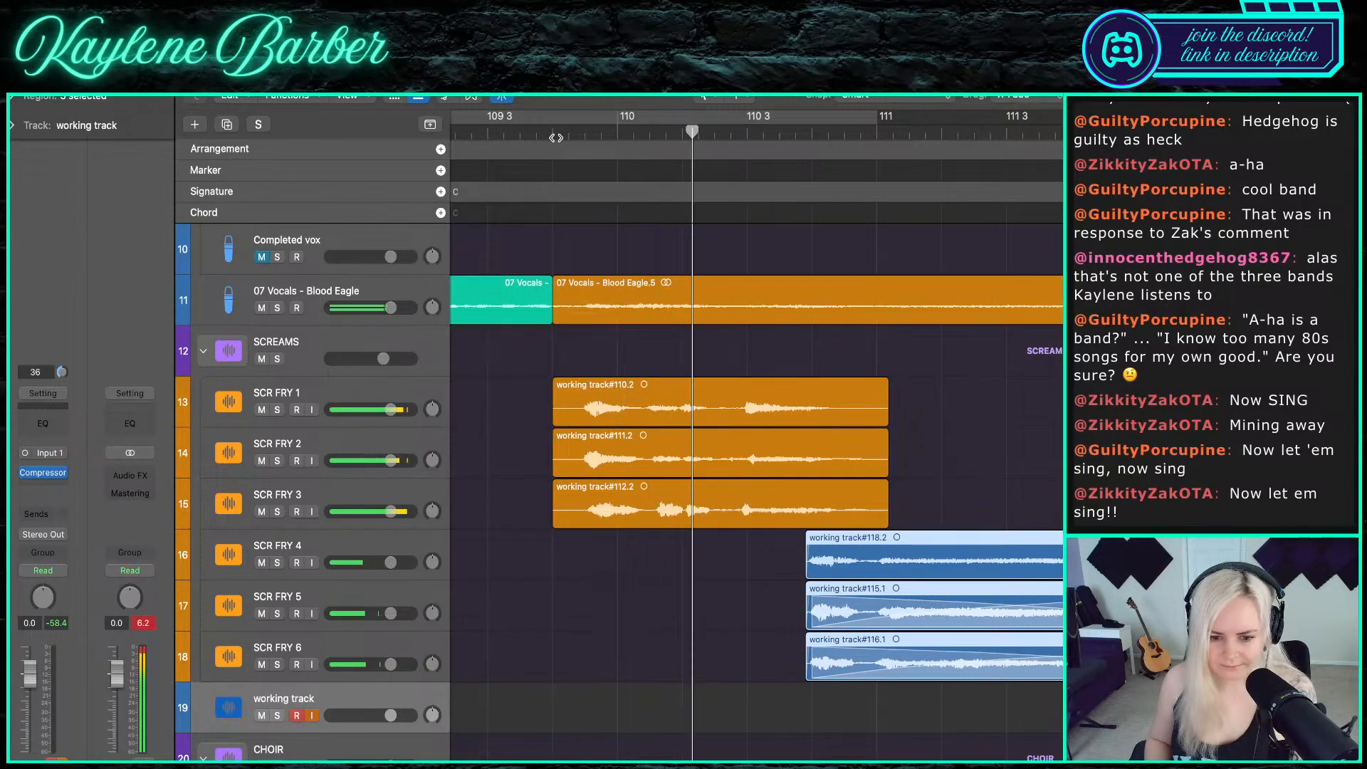
scroll(570, 301, up, 5)
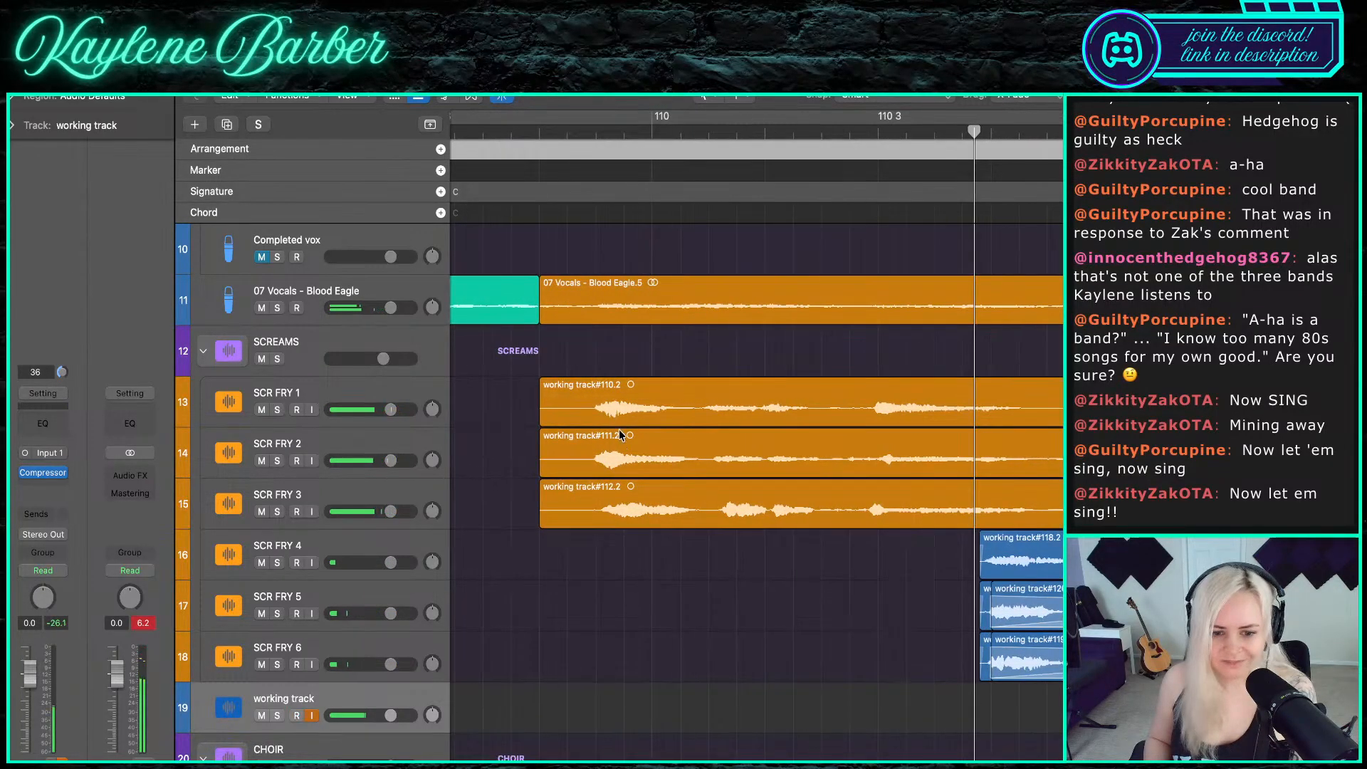
click(710, 505)
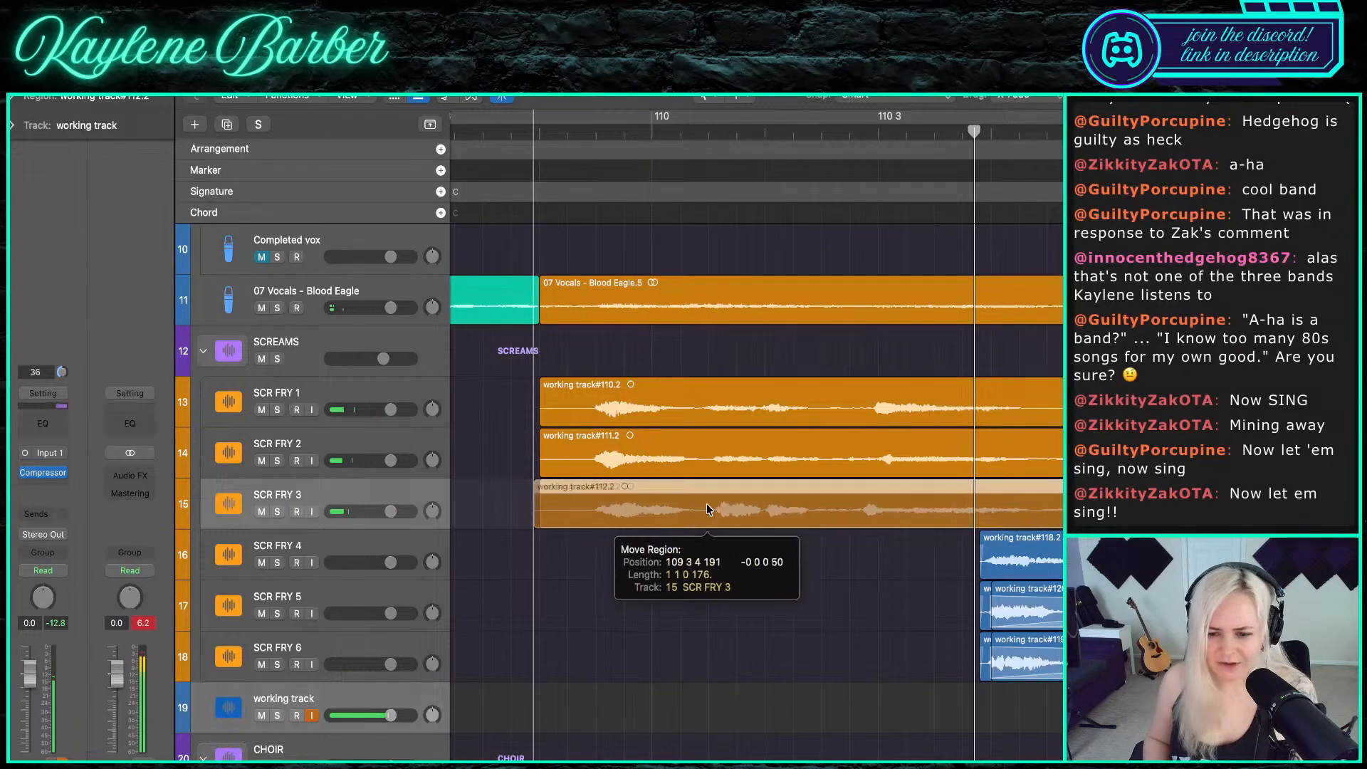
- Set the playhead to the last beat of bar 109 and recolour the sustained takes on SCR FRY 4–6 orange
scroll(708, 506, down, 3)
scroll(707, 507, down, 3)
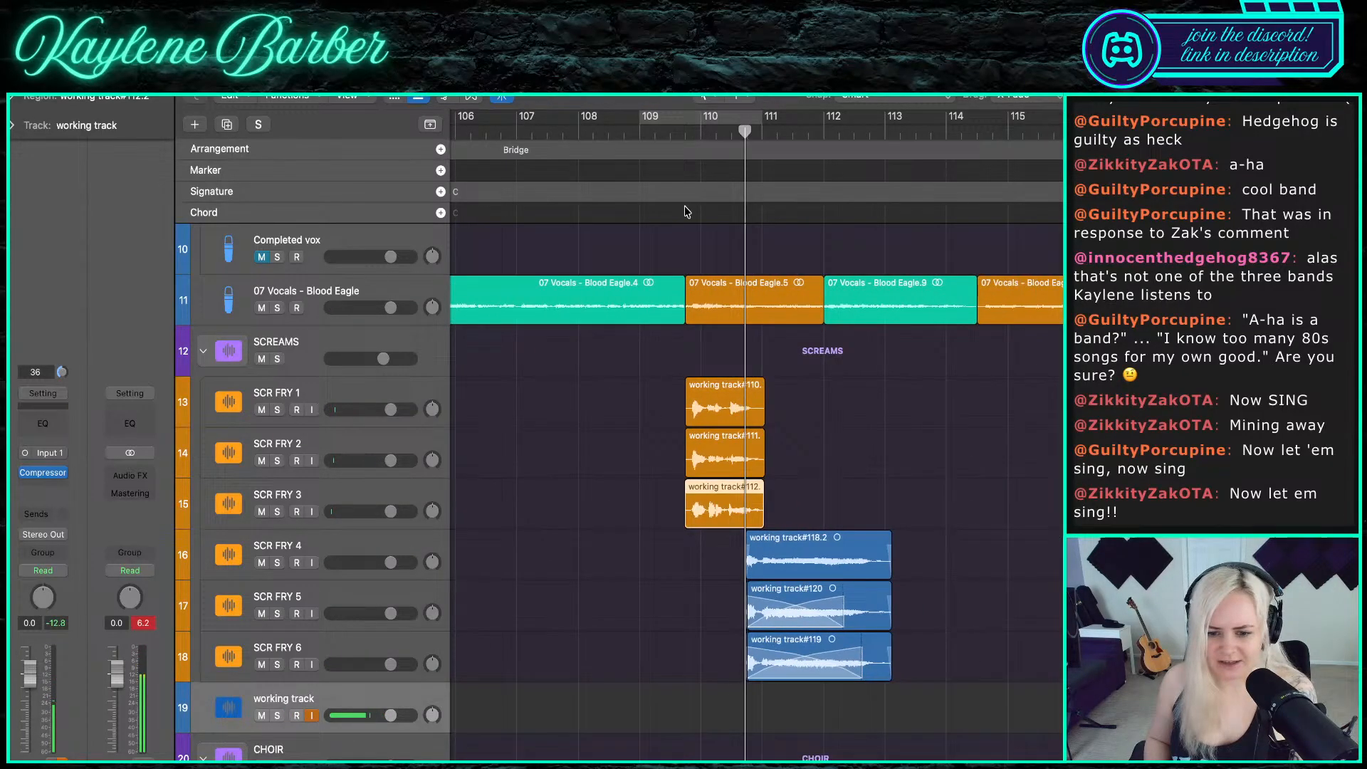
click(681, 139)
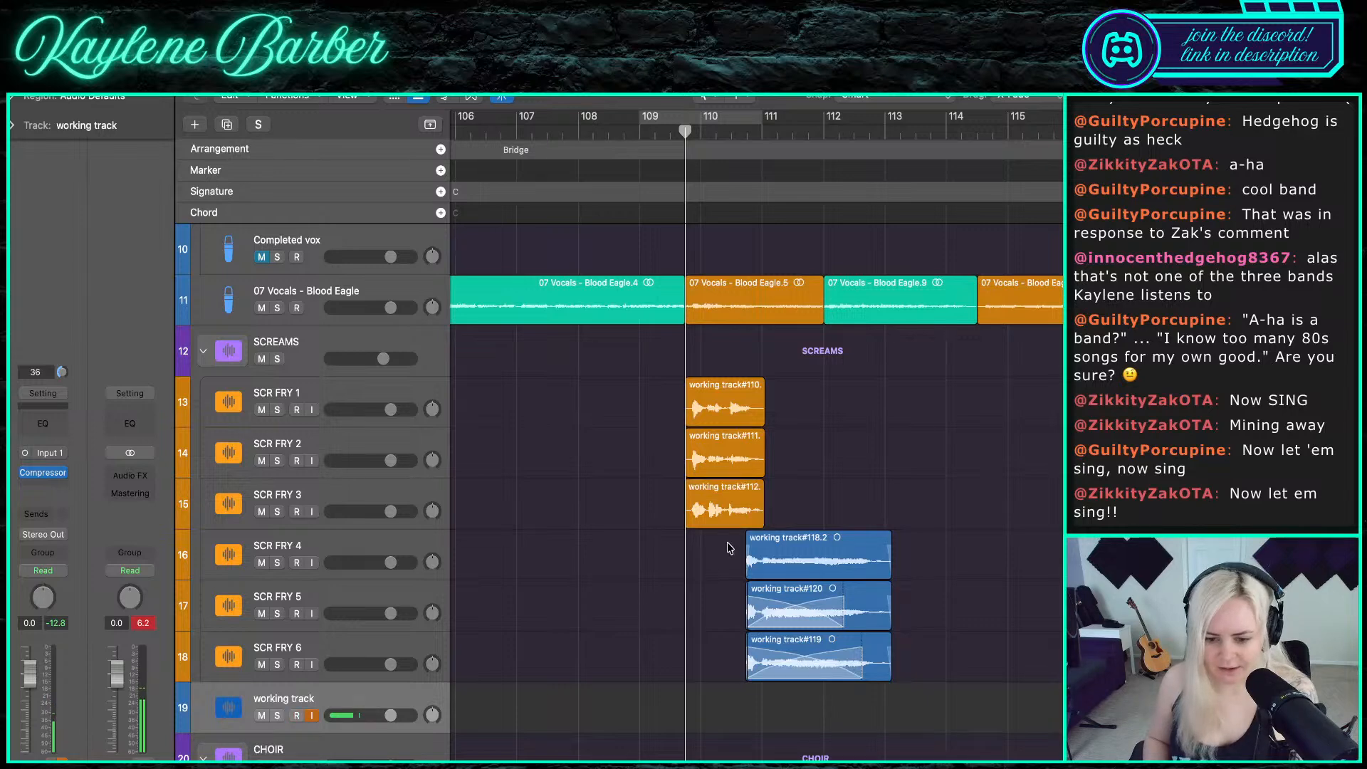
drag(727, 547, 964, 677)
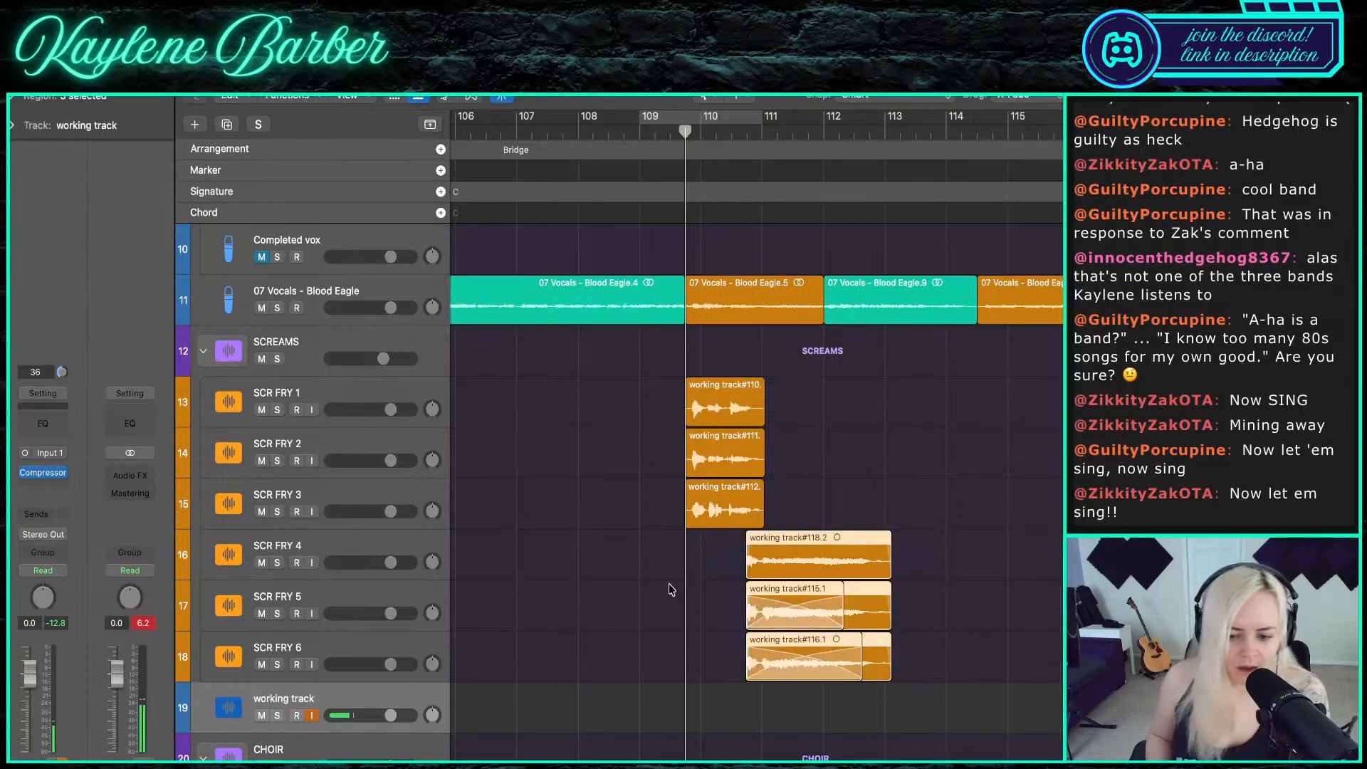
click(672, 639)
- Record a scream take on the working track from the last beat of bar 109 and delete it
scroll(666, 670, up, 3)
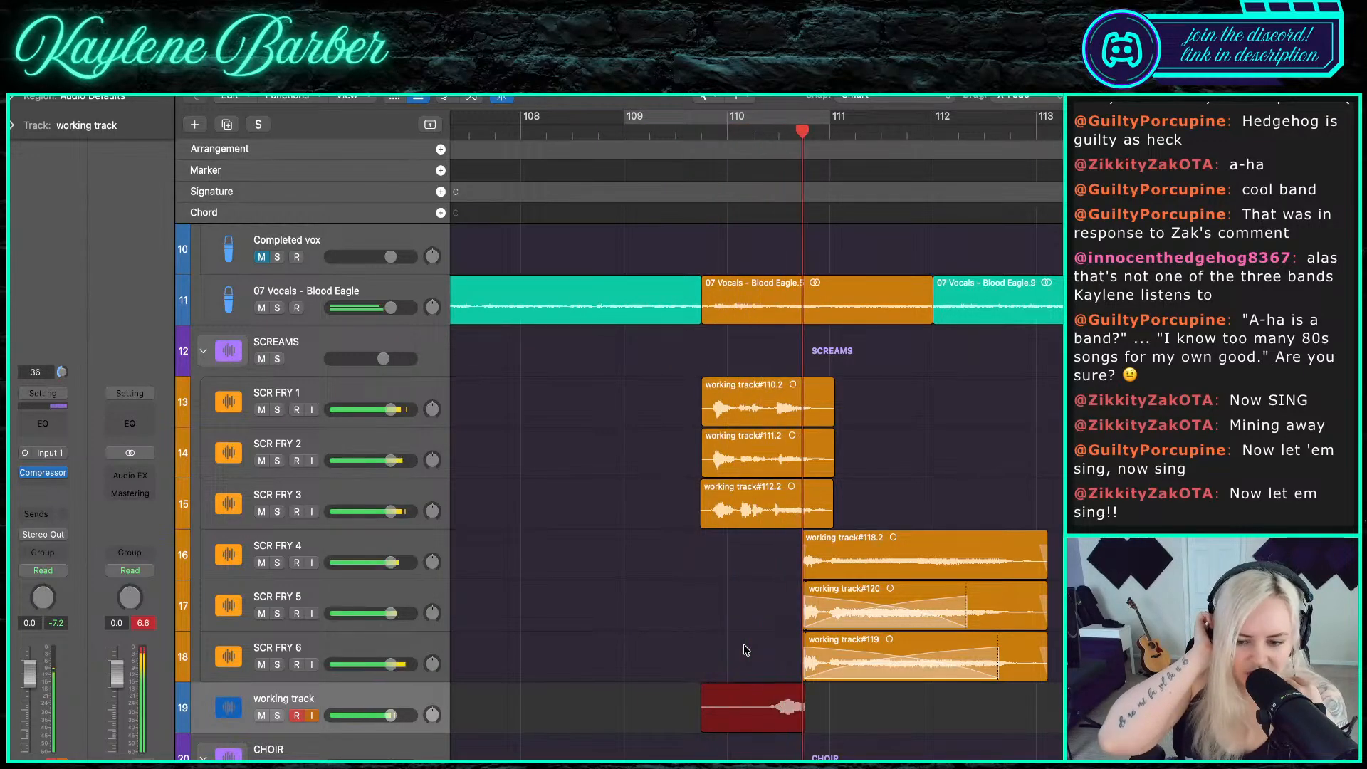
key(space)
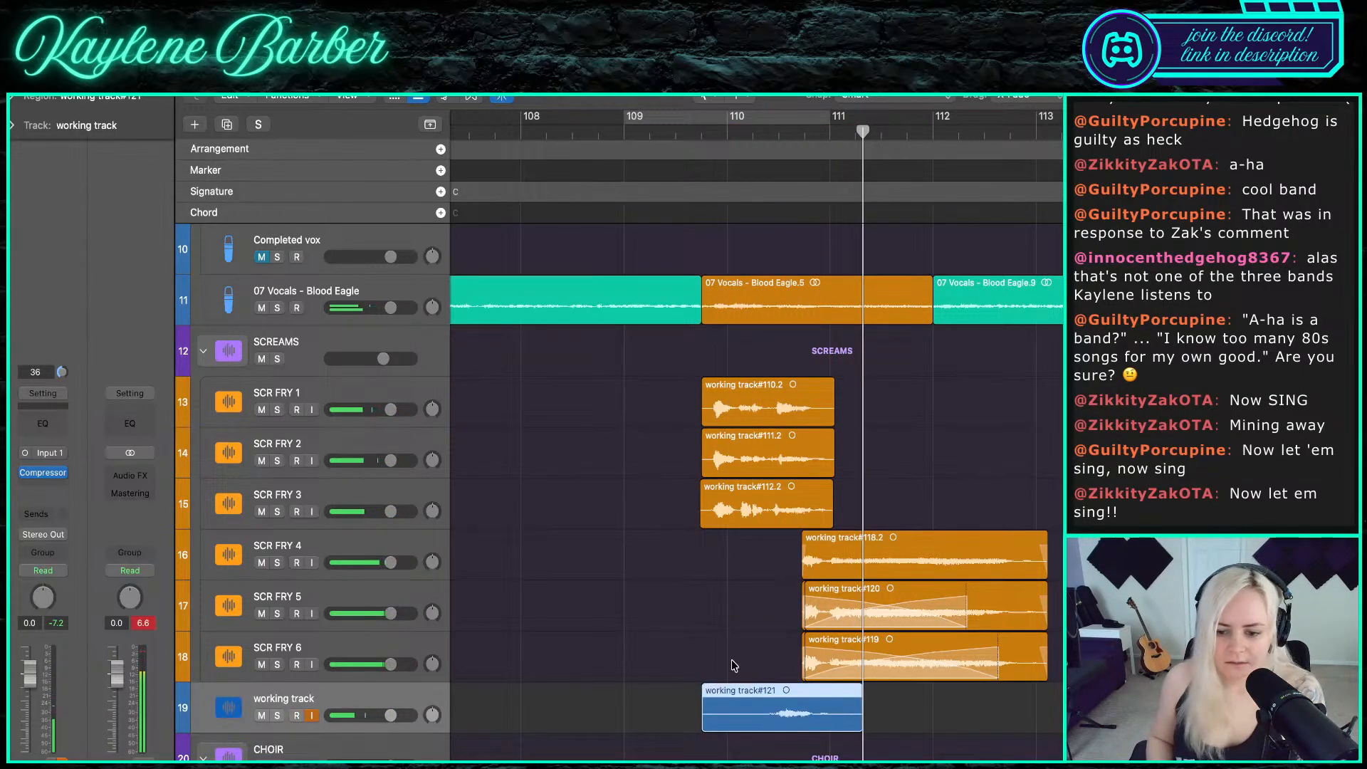
key(Delete)
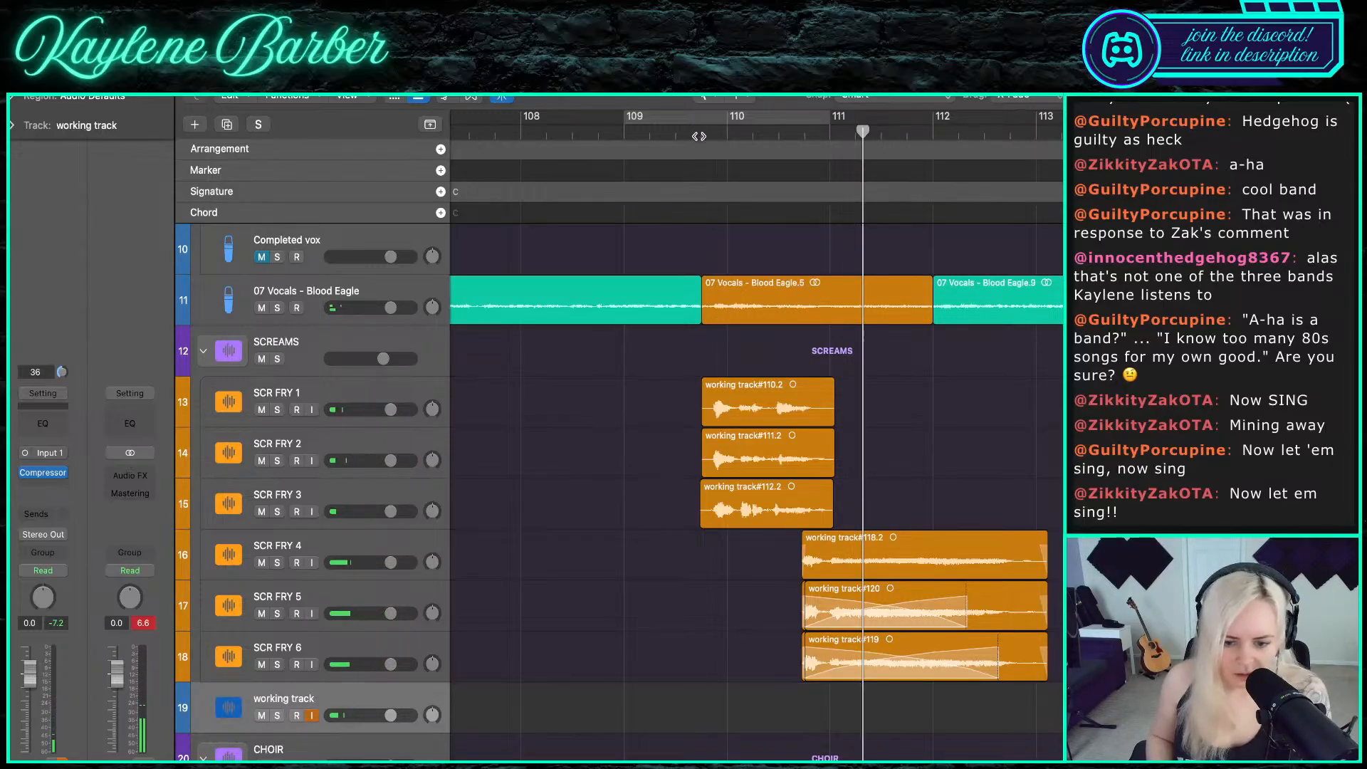
- Record another scream take on the working track from the last beat of bar 109, then stop and undo it
click(698, 136)
key(r)
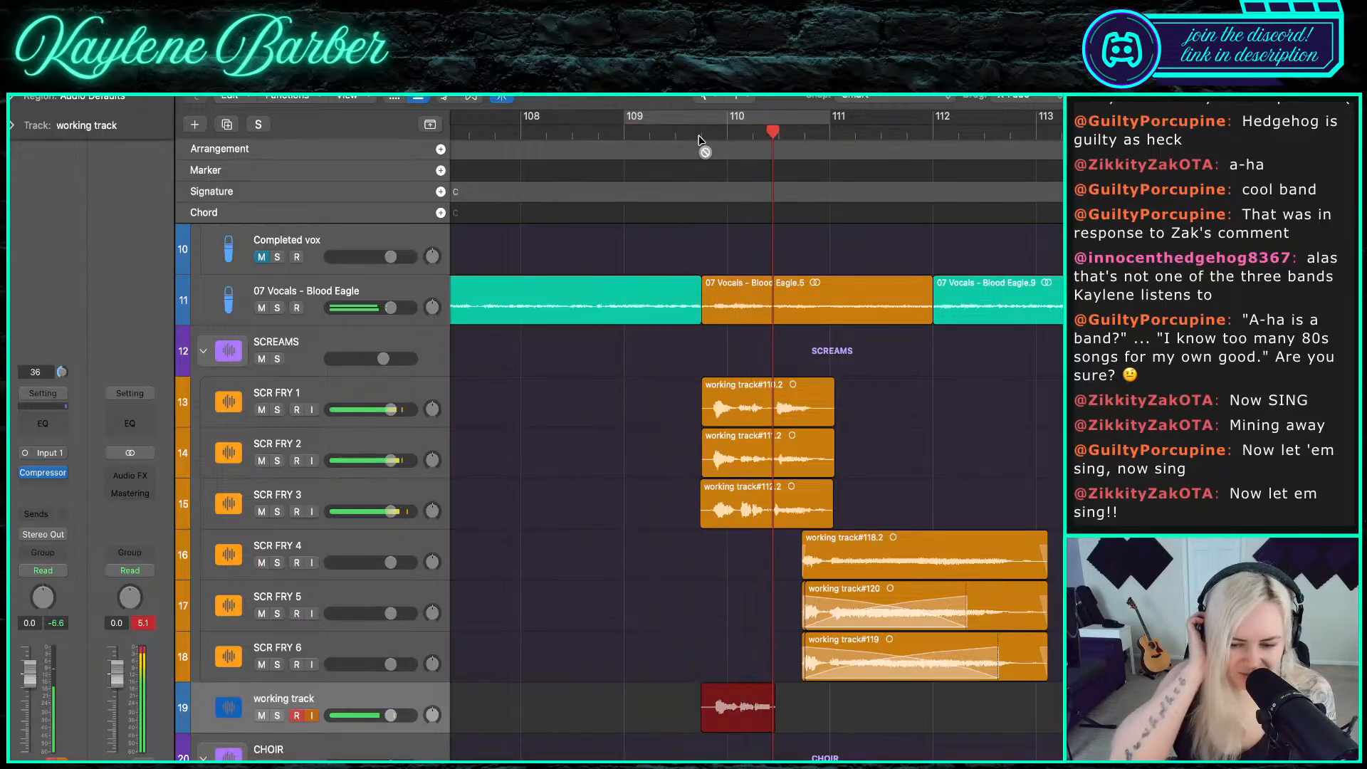
key(super+z)
key(space)
key(super+z)
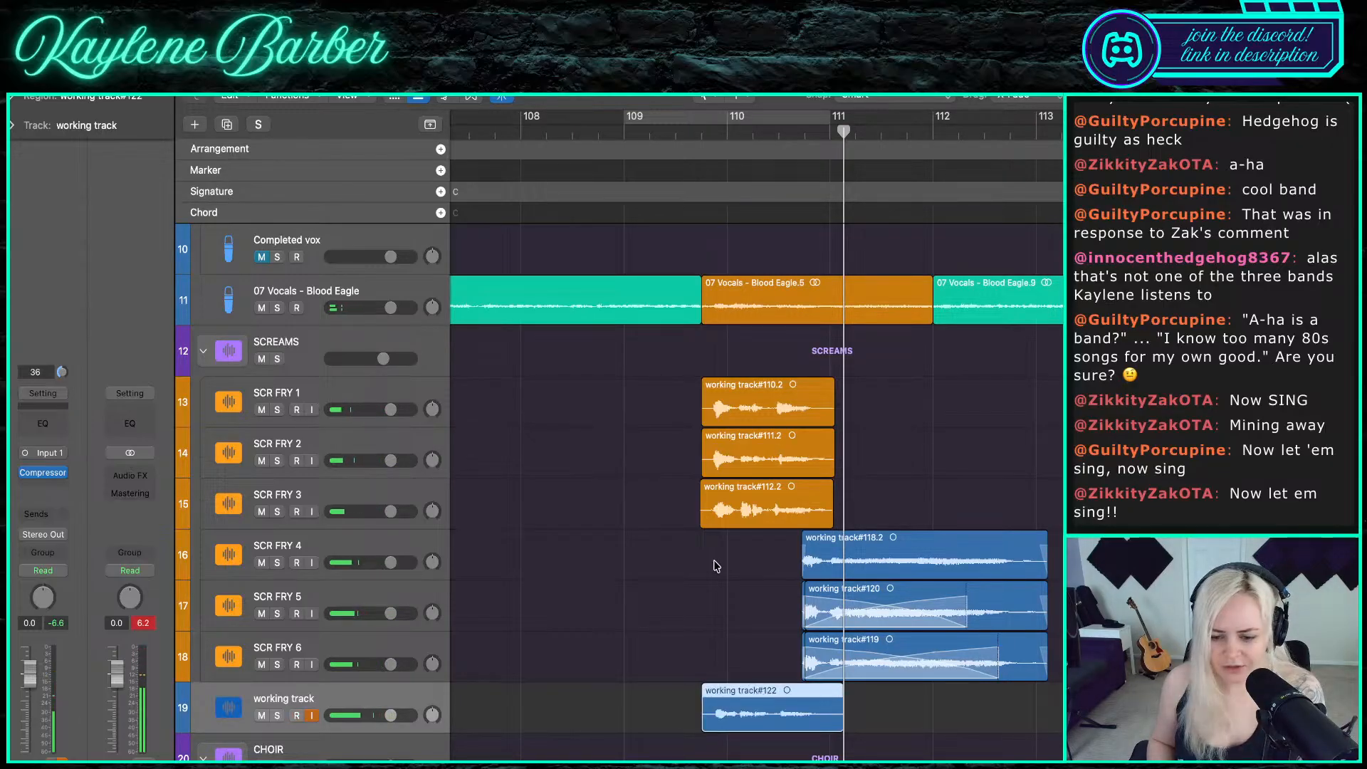
key(super+z)
- Select the sustained scream takes on SCR FRY 4–6 again and colour them orange like the takes above
drag(733, 747, 823, 567)
scroll(788, 654, up, 10)
scroll(788, 653, up, 2)
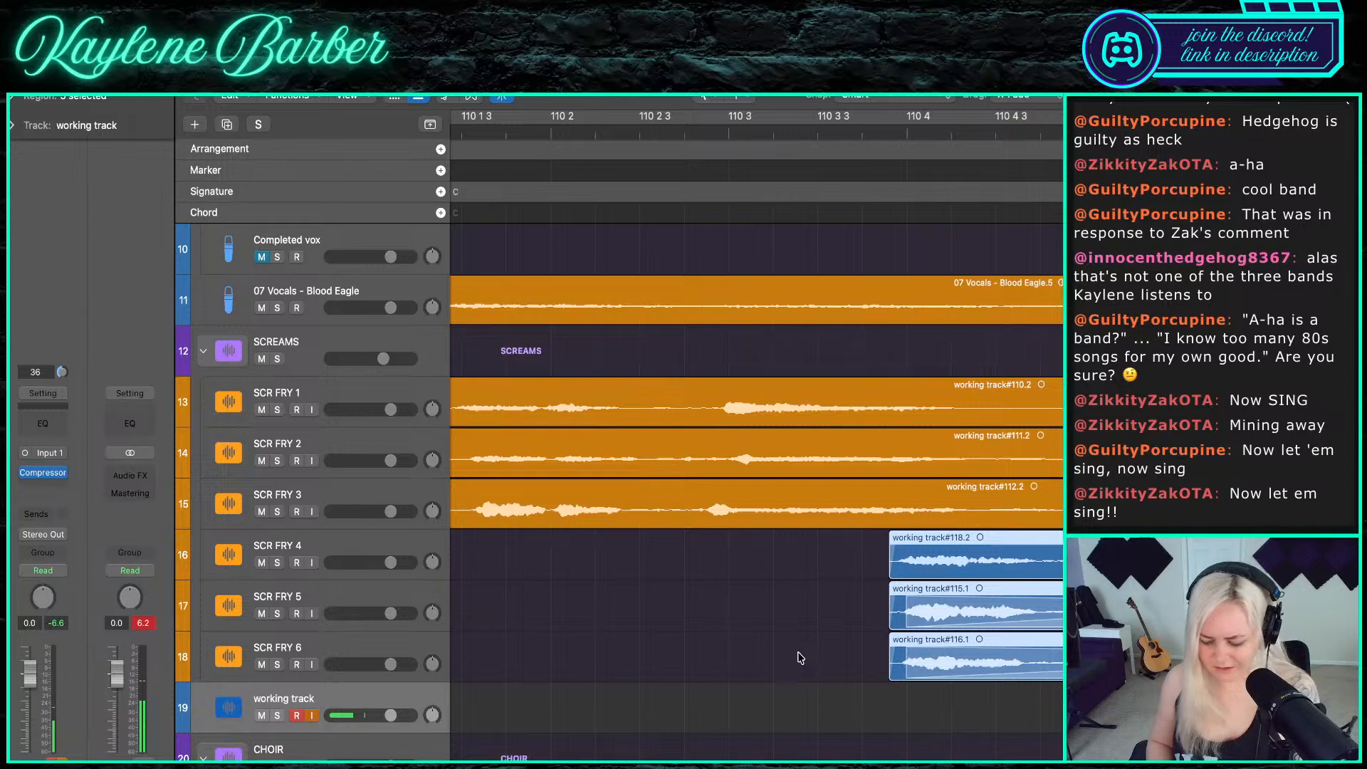
click(800, 658)
- Audition the screams around bar 110 and record a new scream take on the working track from the end of bar 109
scroll(818, 641, down, 5)
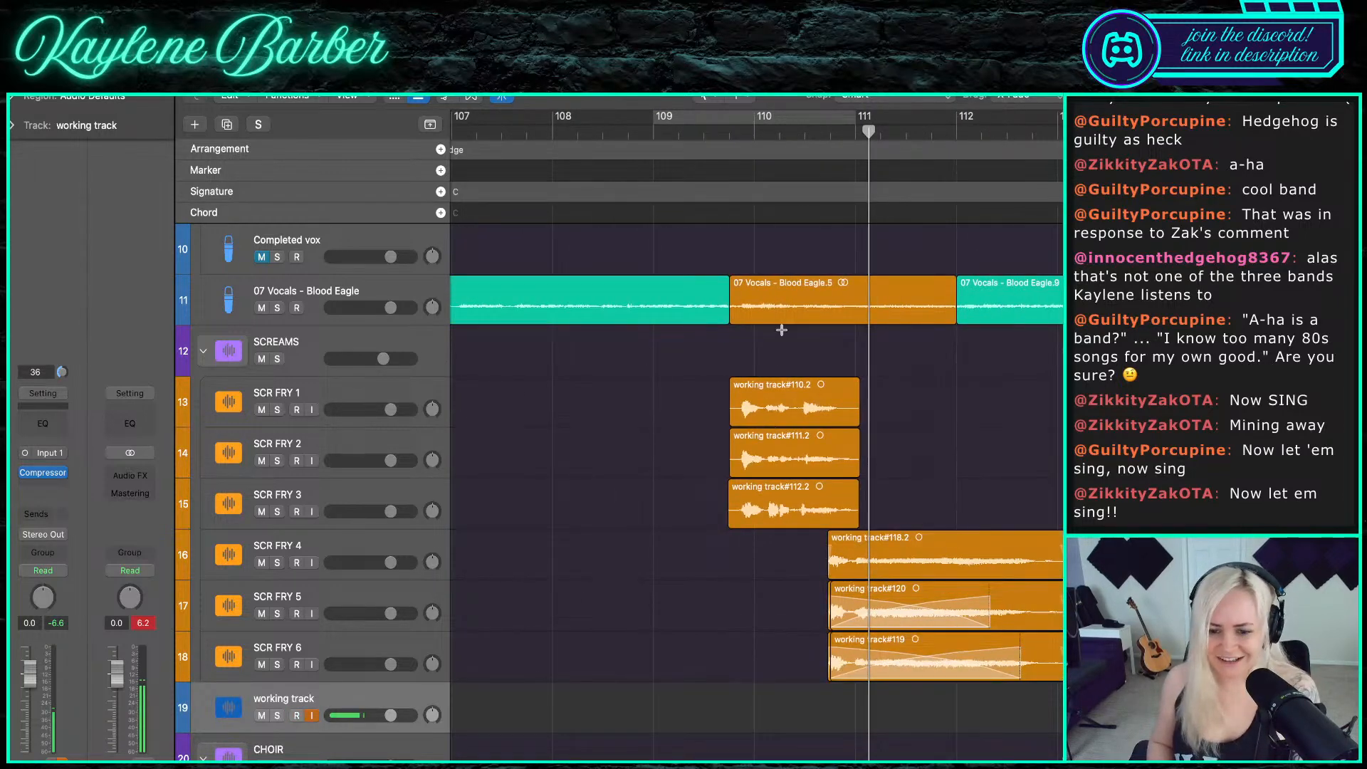
click(760, 127)
key(space)
scroll(763, 493, up, 5)
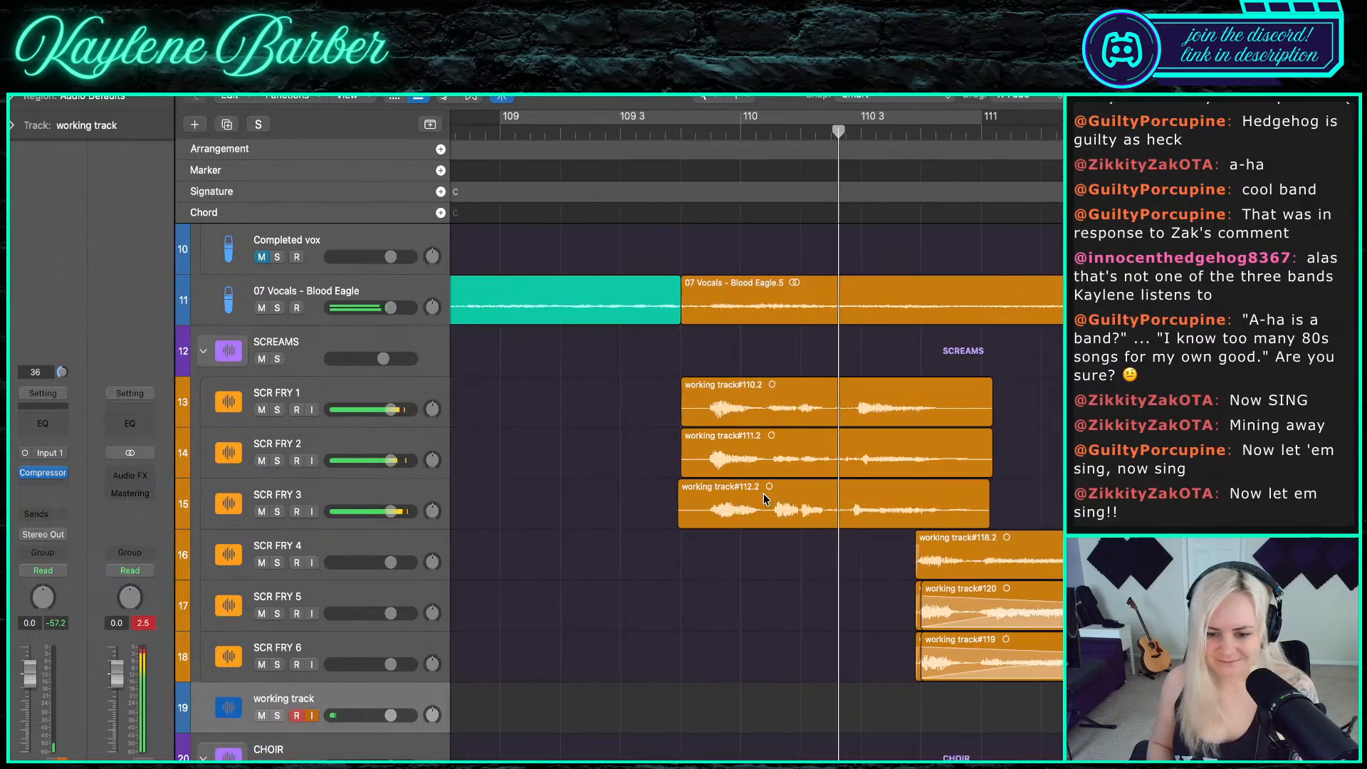
click(678, 129)
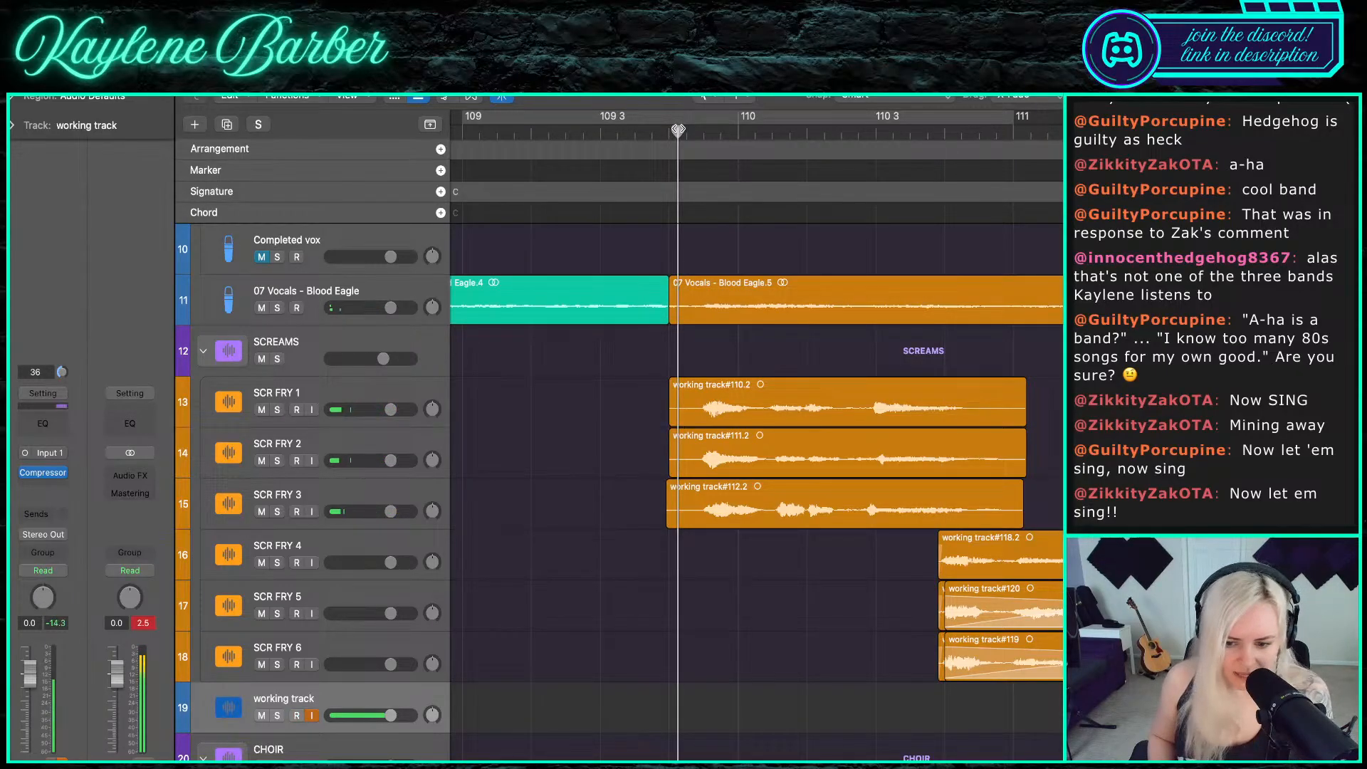
key(r)
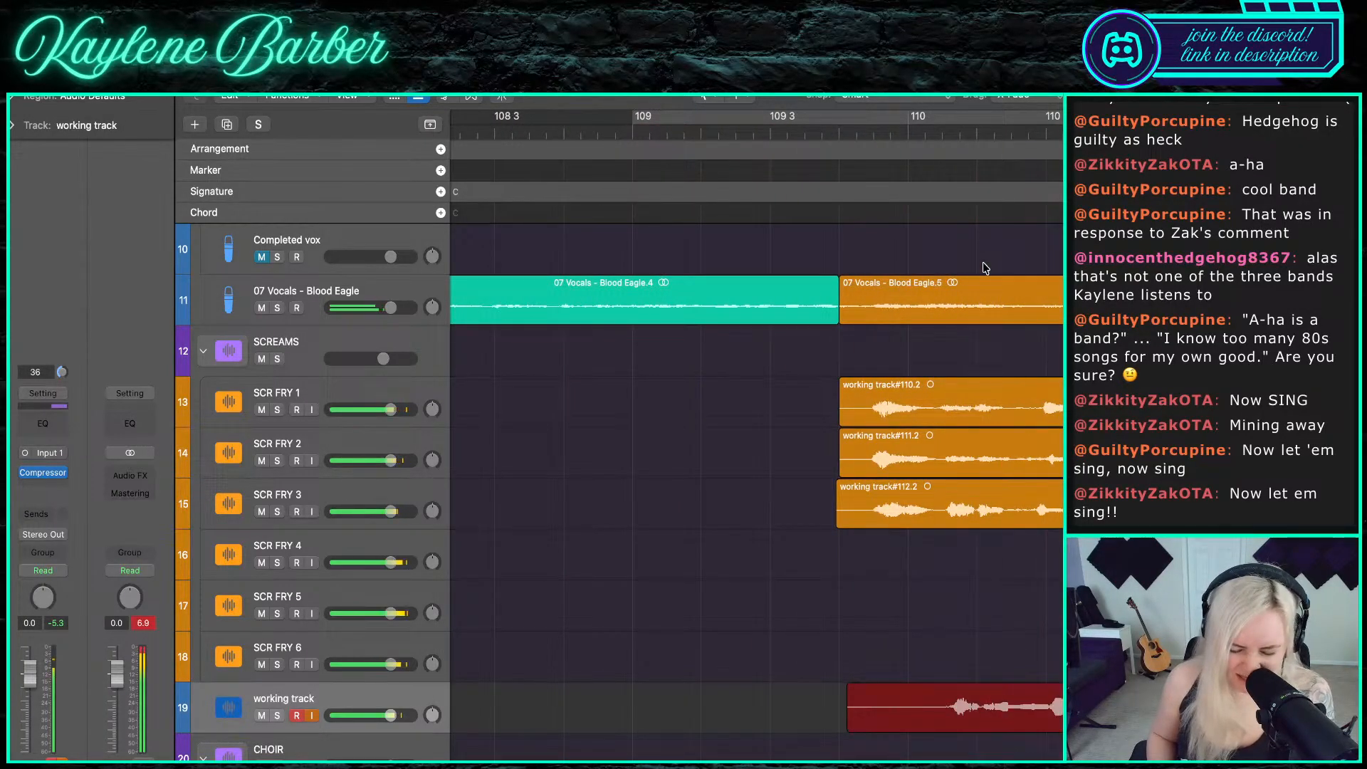
key(space)
scroll(529, 483, right, 3)
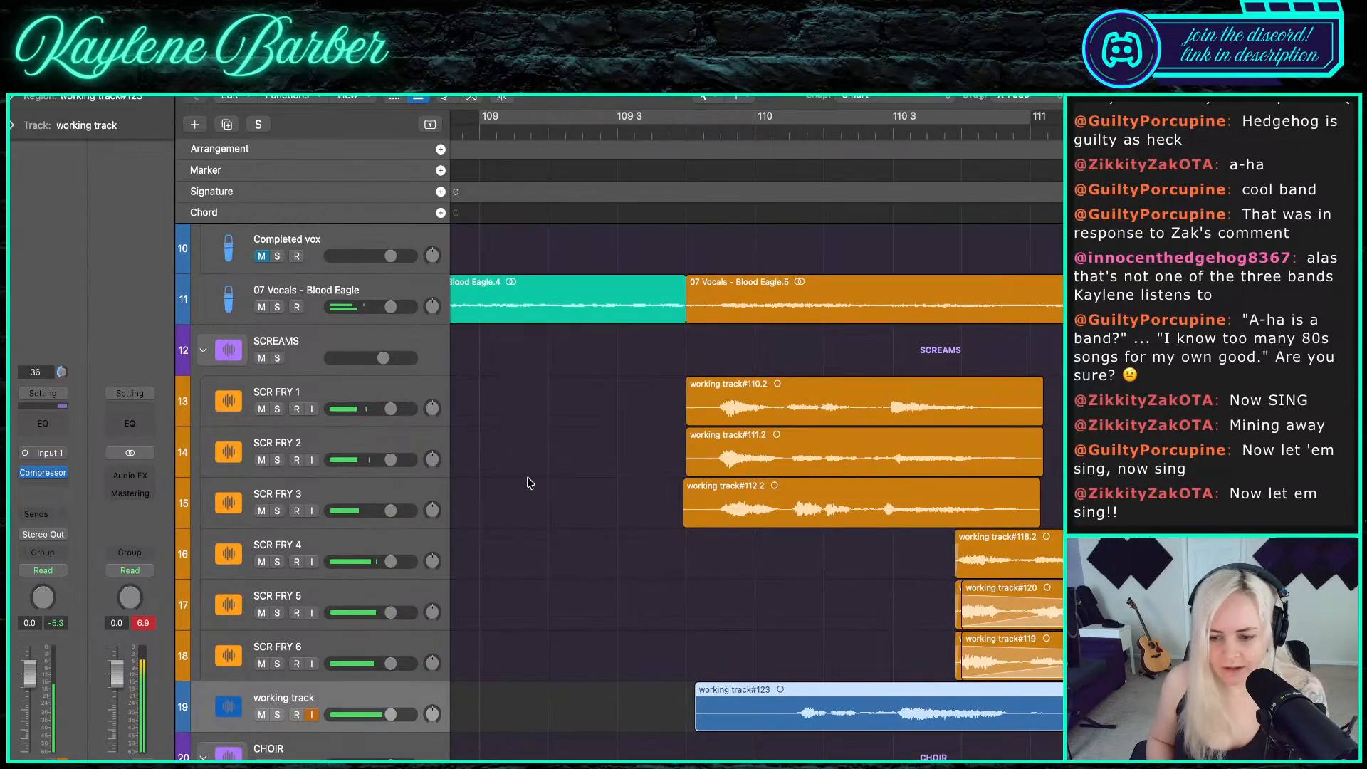
- Solo SCR FRY 1, 2 and 3 one at a time and audition each take from the last beat of bar 109
click(278, 408)
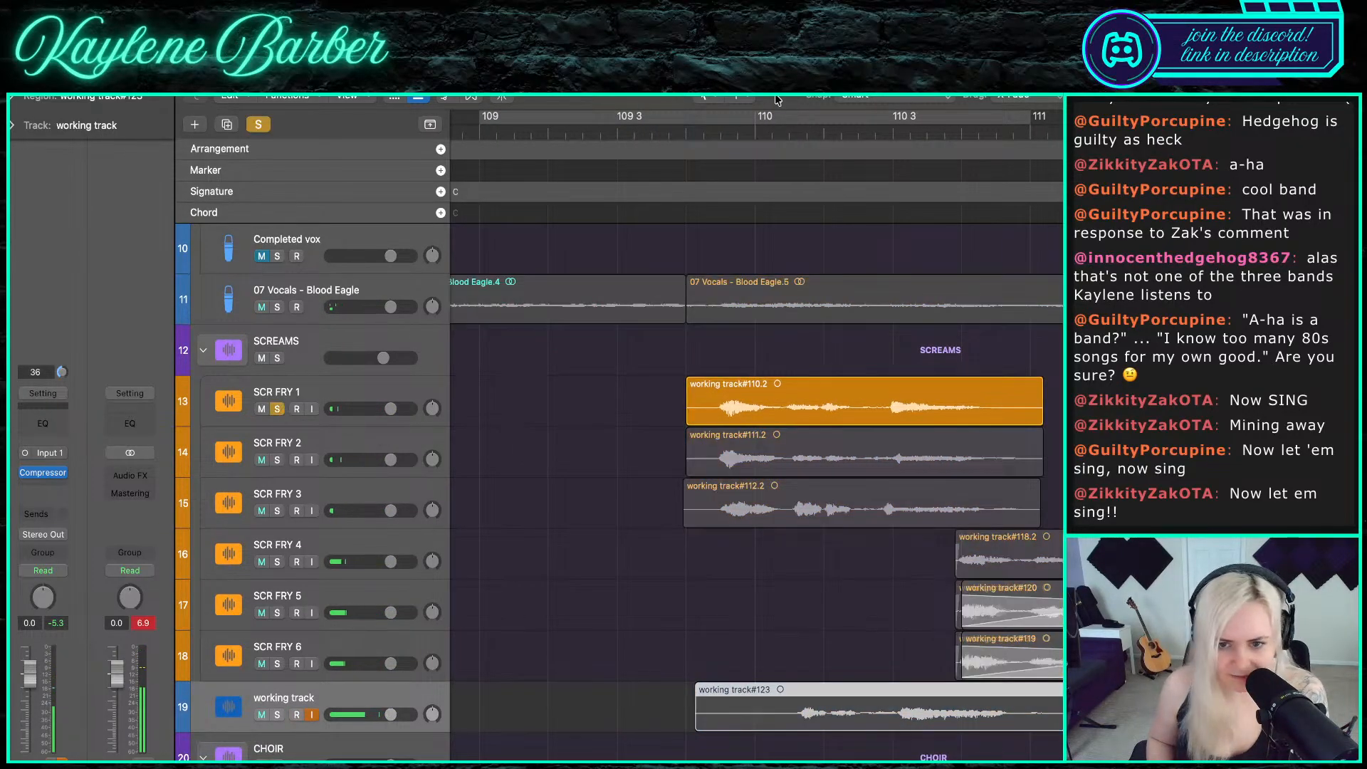
double_click(702, 134)
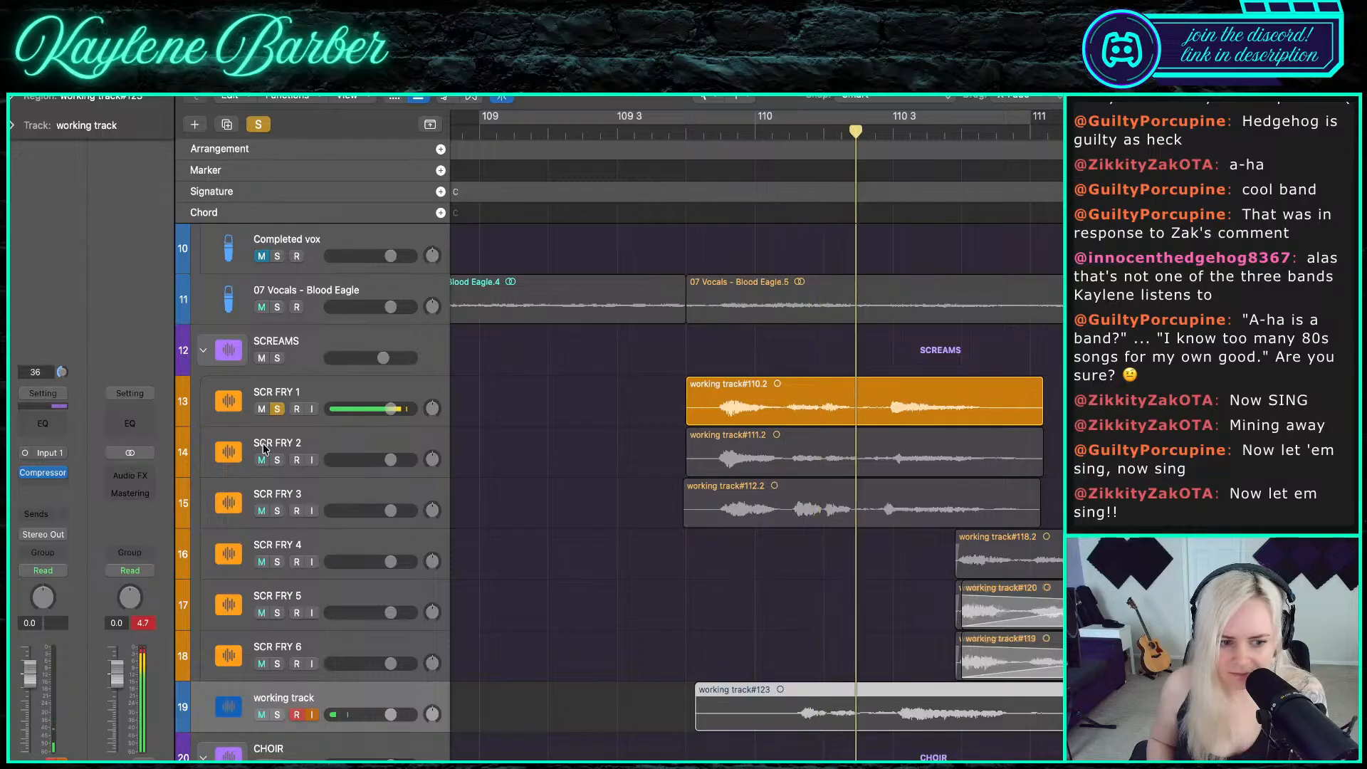
click(277, 410)
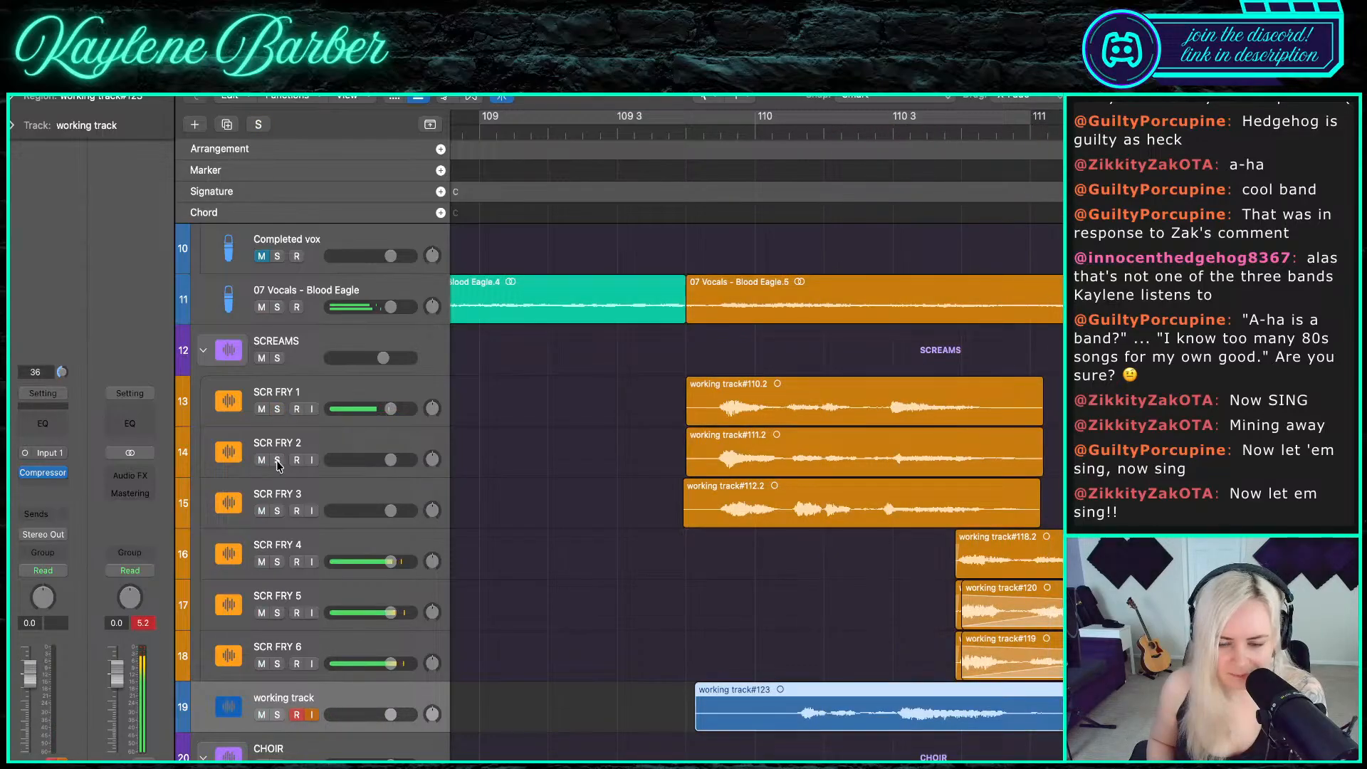
click(278, 460)
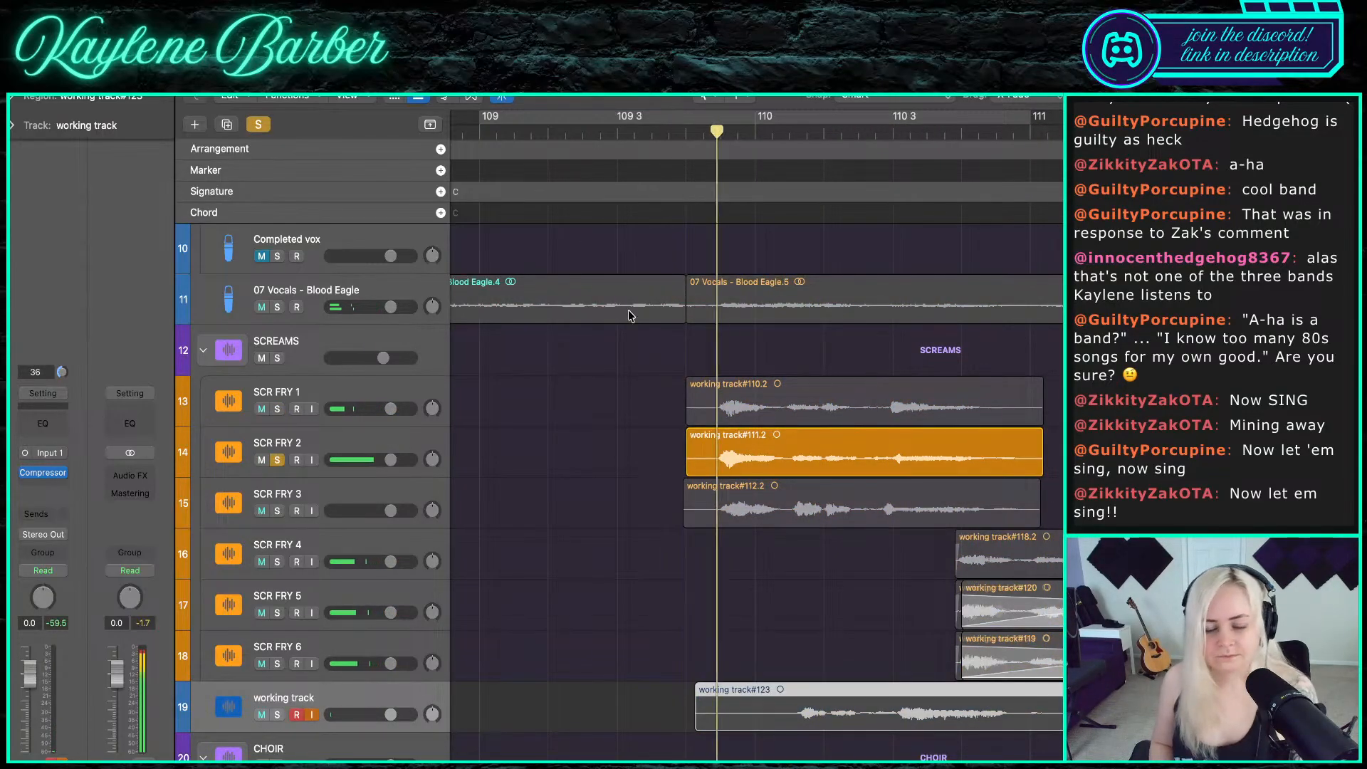
click(278, 460)
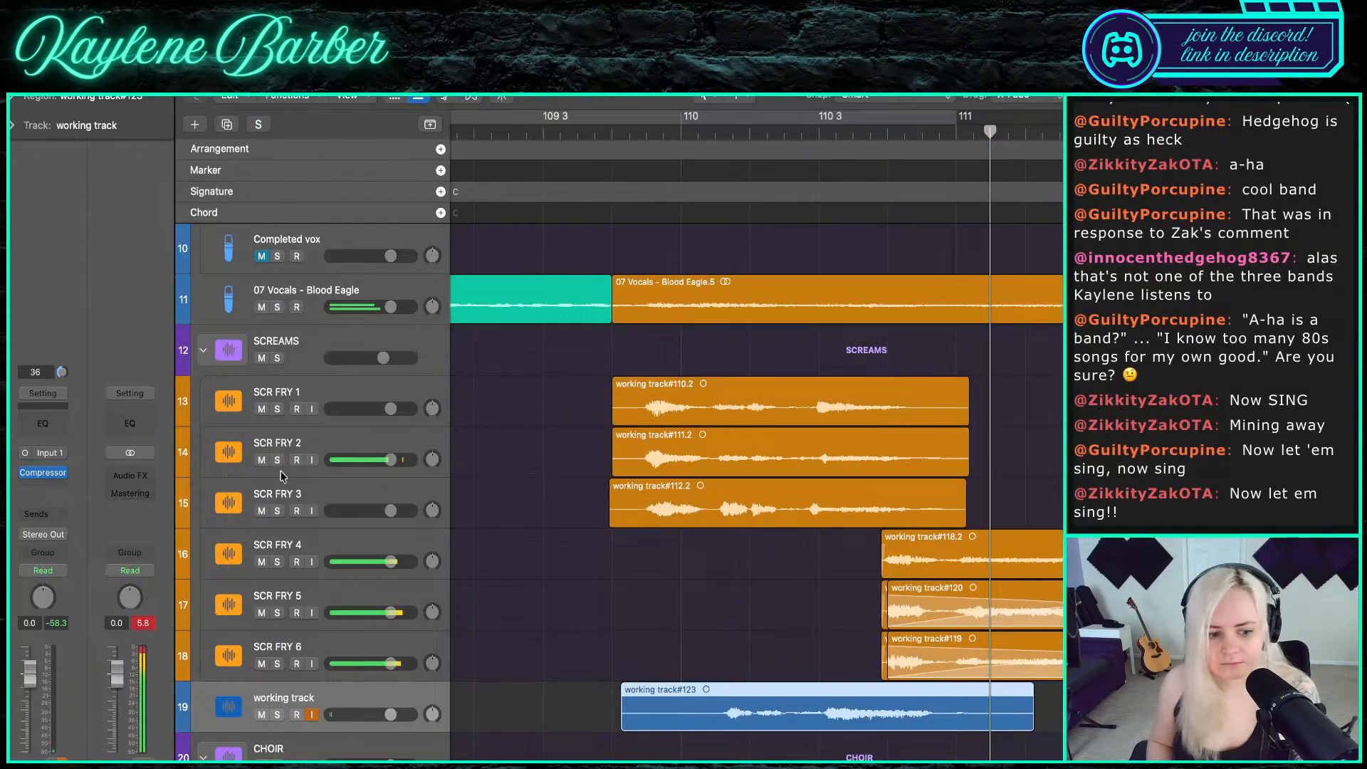
click(277, 511)
click(601, 129)
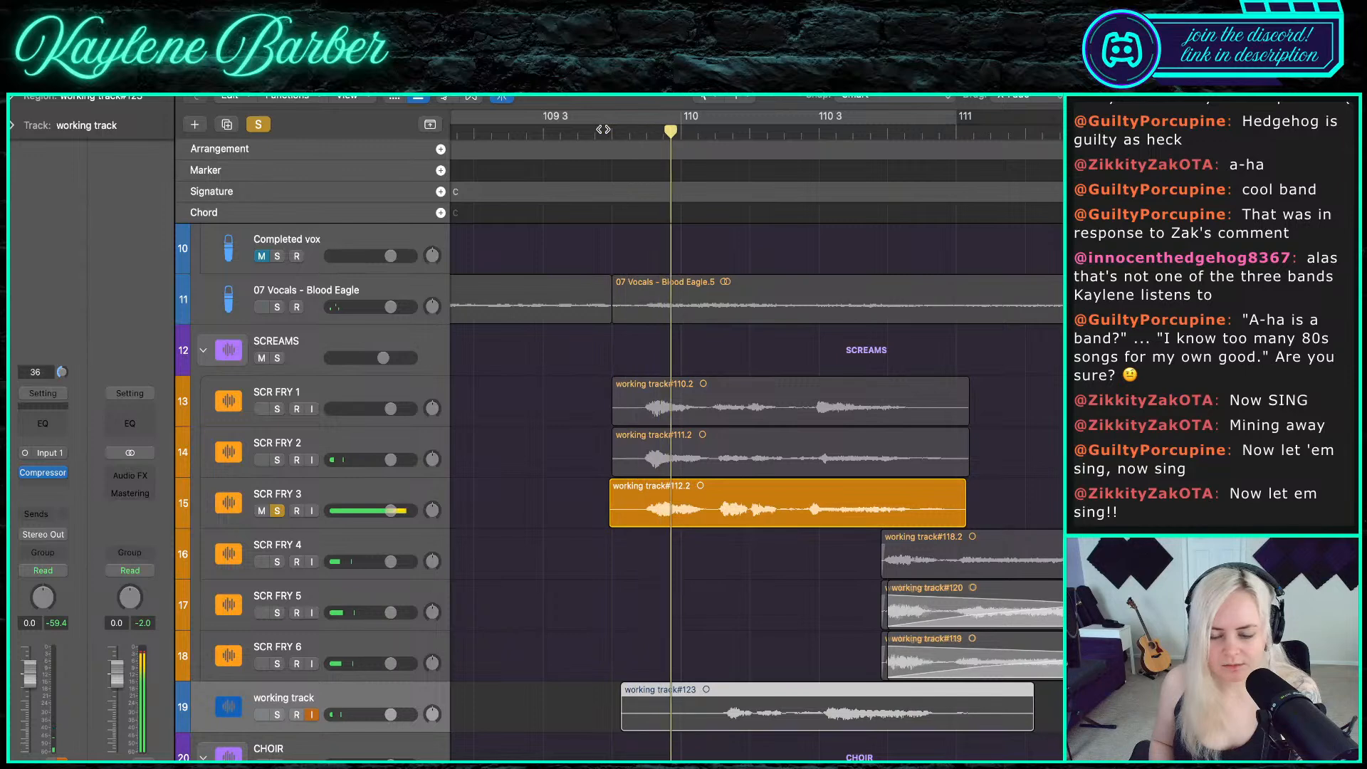
click(278, 511)
key(space)
- Trim the start of the new take, move it onto SCR FRY 2, and shorten the existing take to end where it begins
click(682, 450)
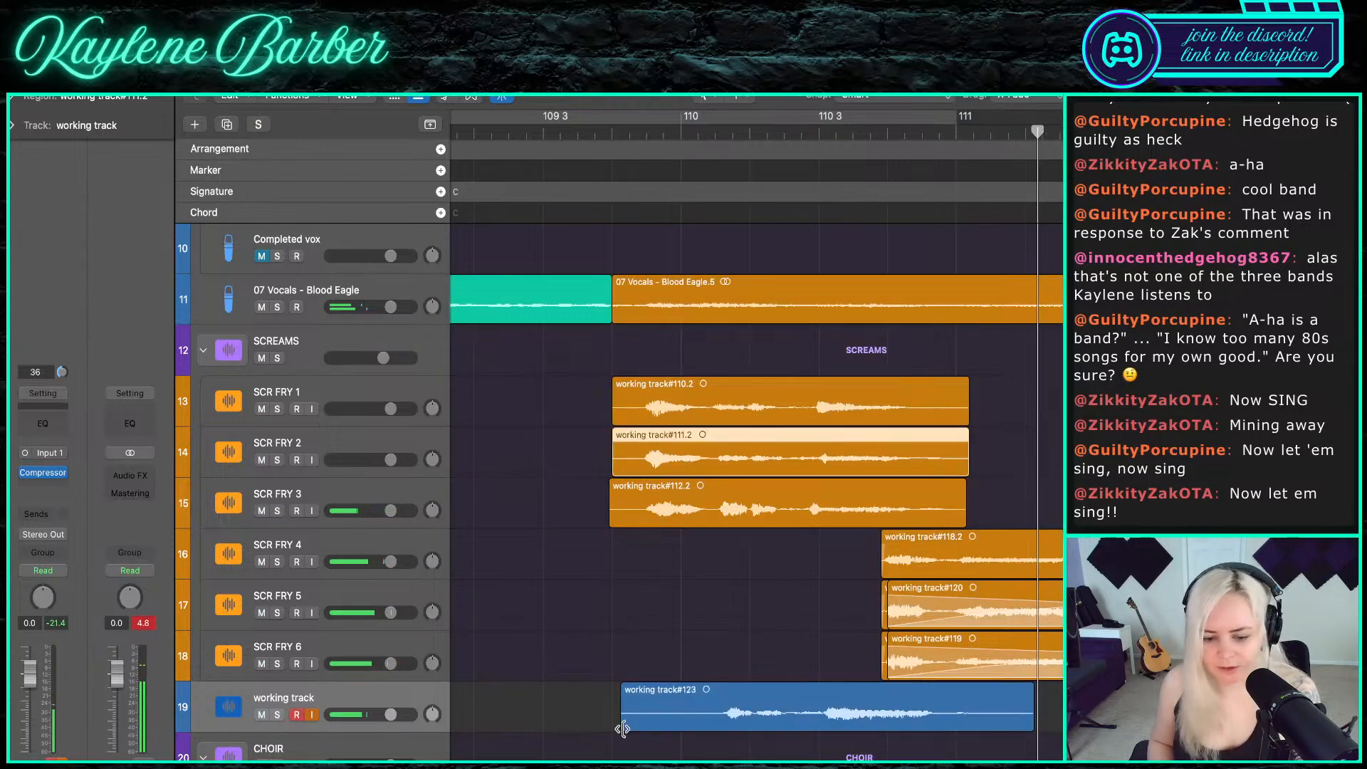
drag(622, 728, 788, 455)
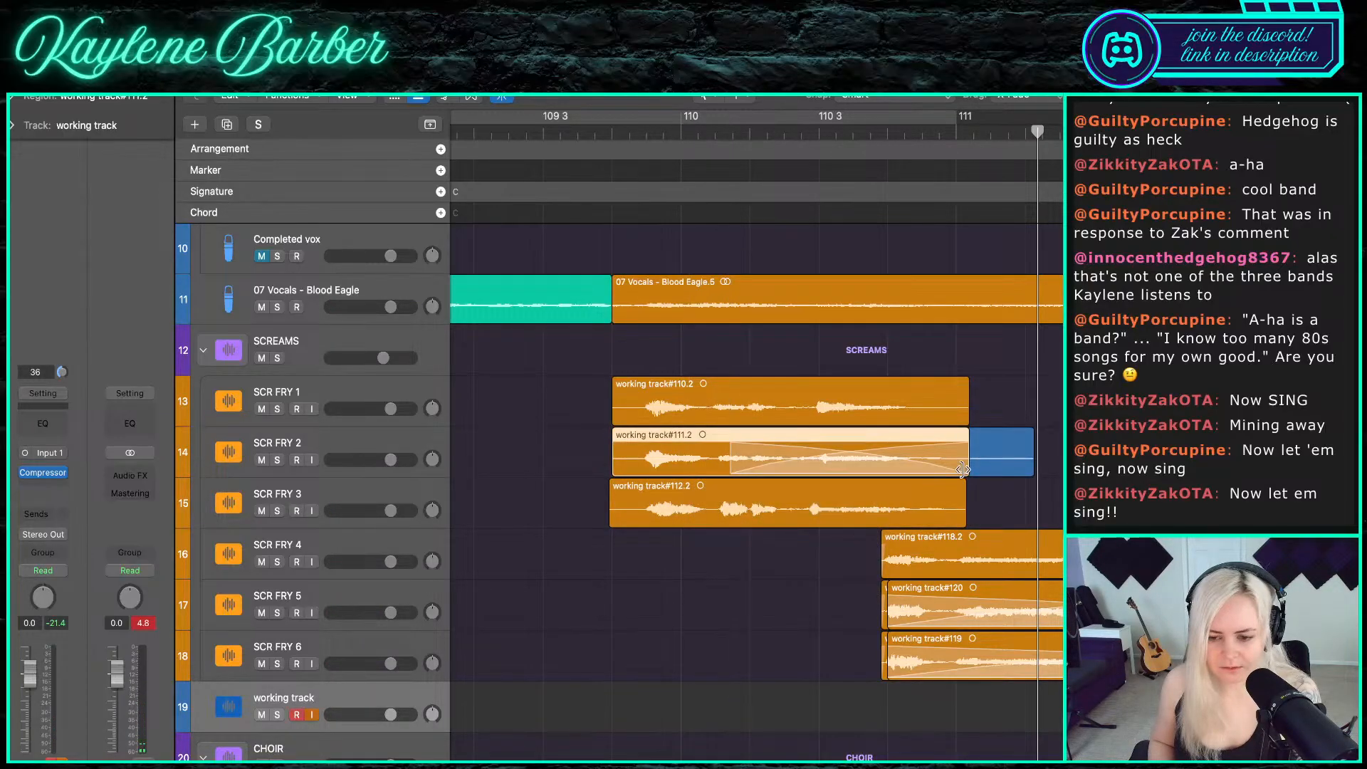
drag(960, 470, 732, 471)
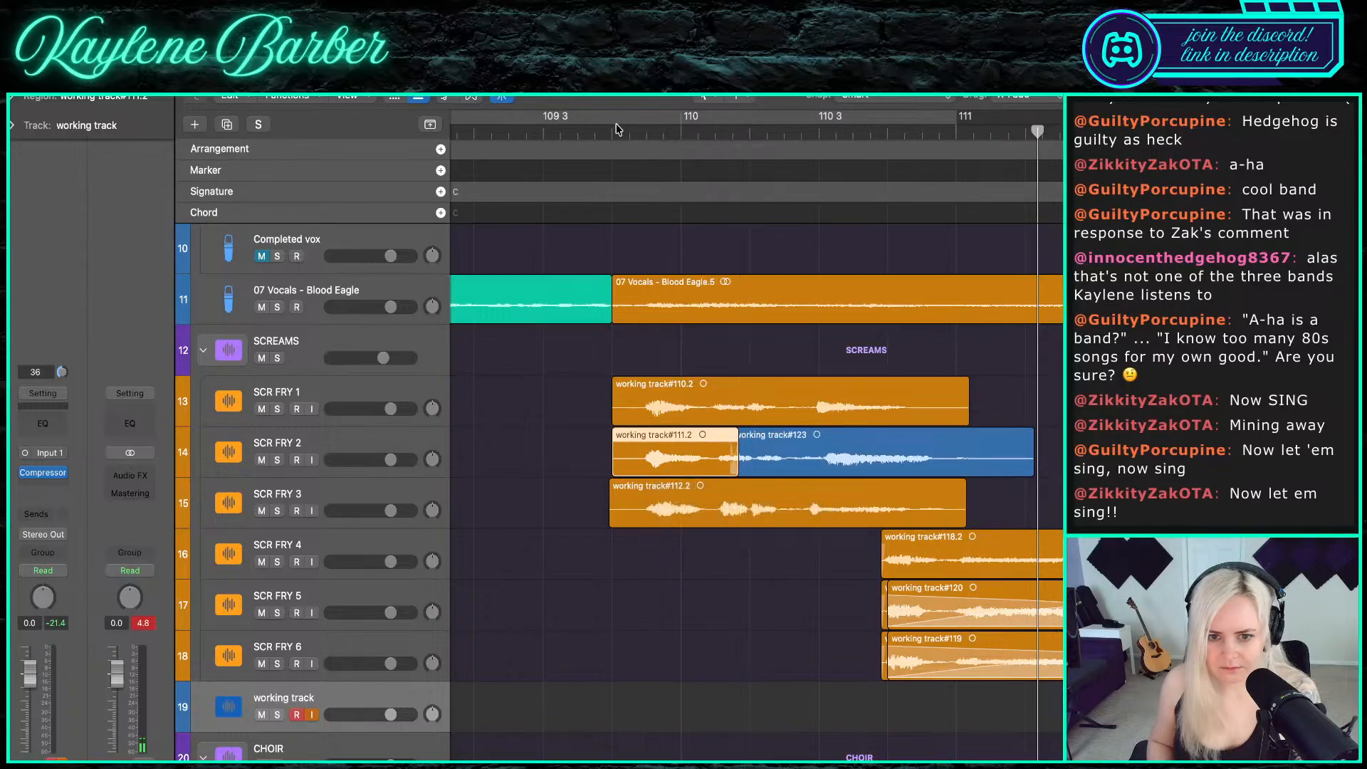
- Audition the join between the old and new takes on SCR FRY 2 from the last beat of bar 109
click(610, 131)
key(space)
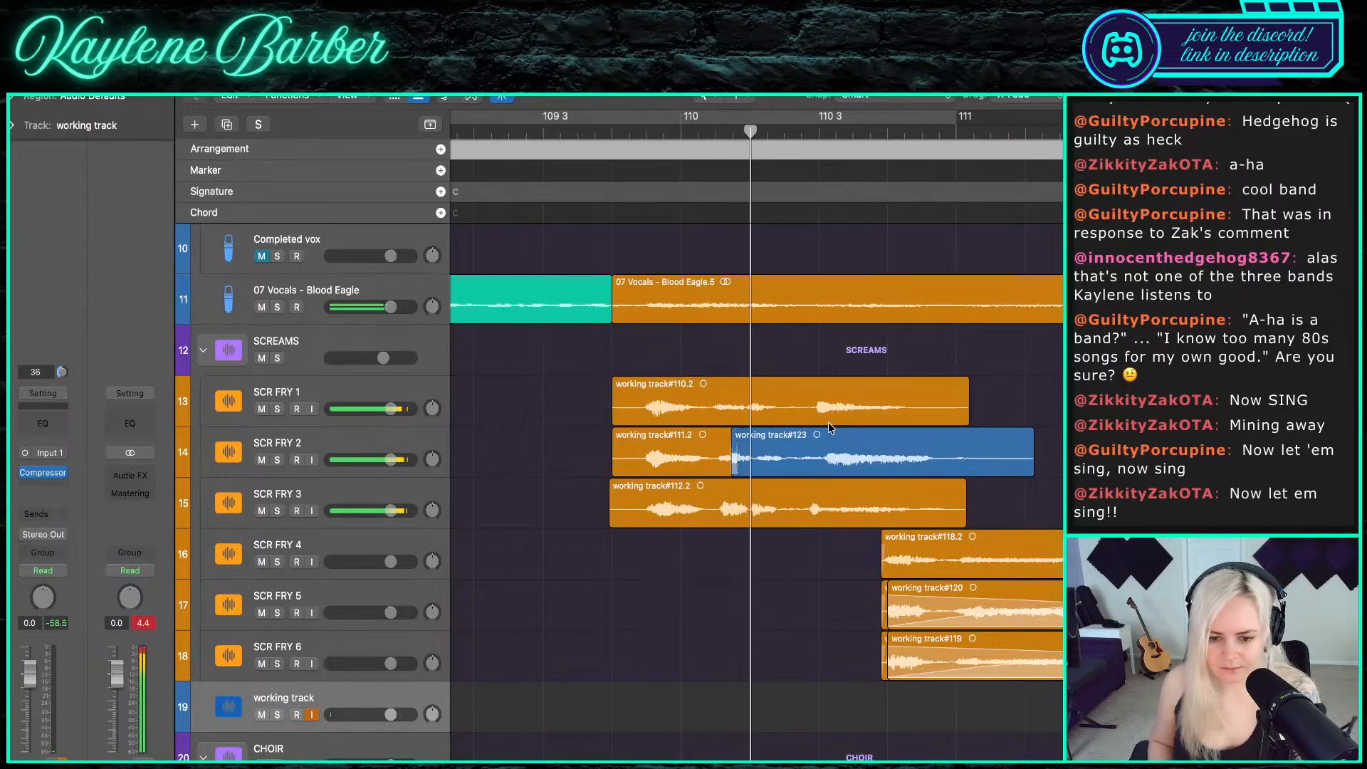
scroll(823, 472, up, 4)
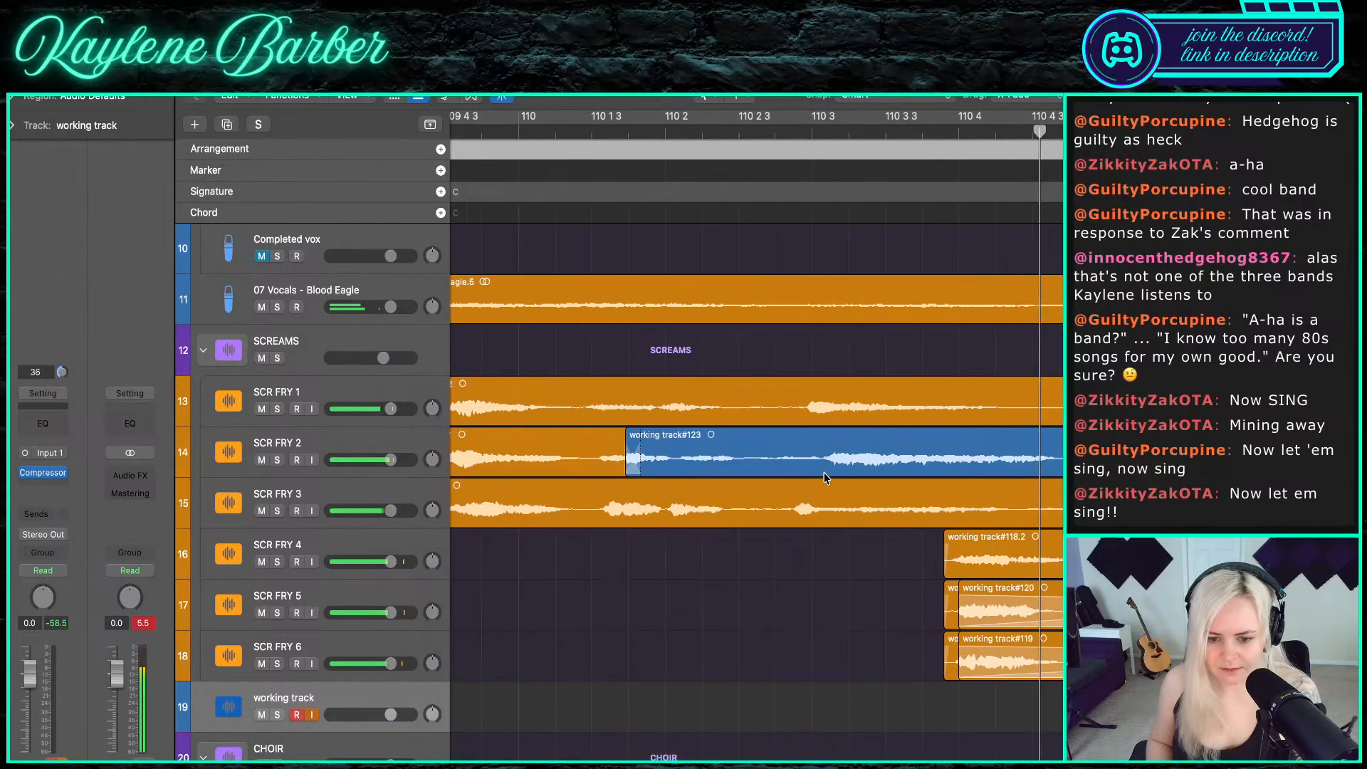
- Split the SCR FRY 3 region at about 110 1 2 and nudge the part after the cut slightly earlier
scroll(587, 147, left, 2)
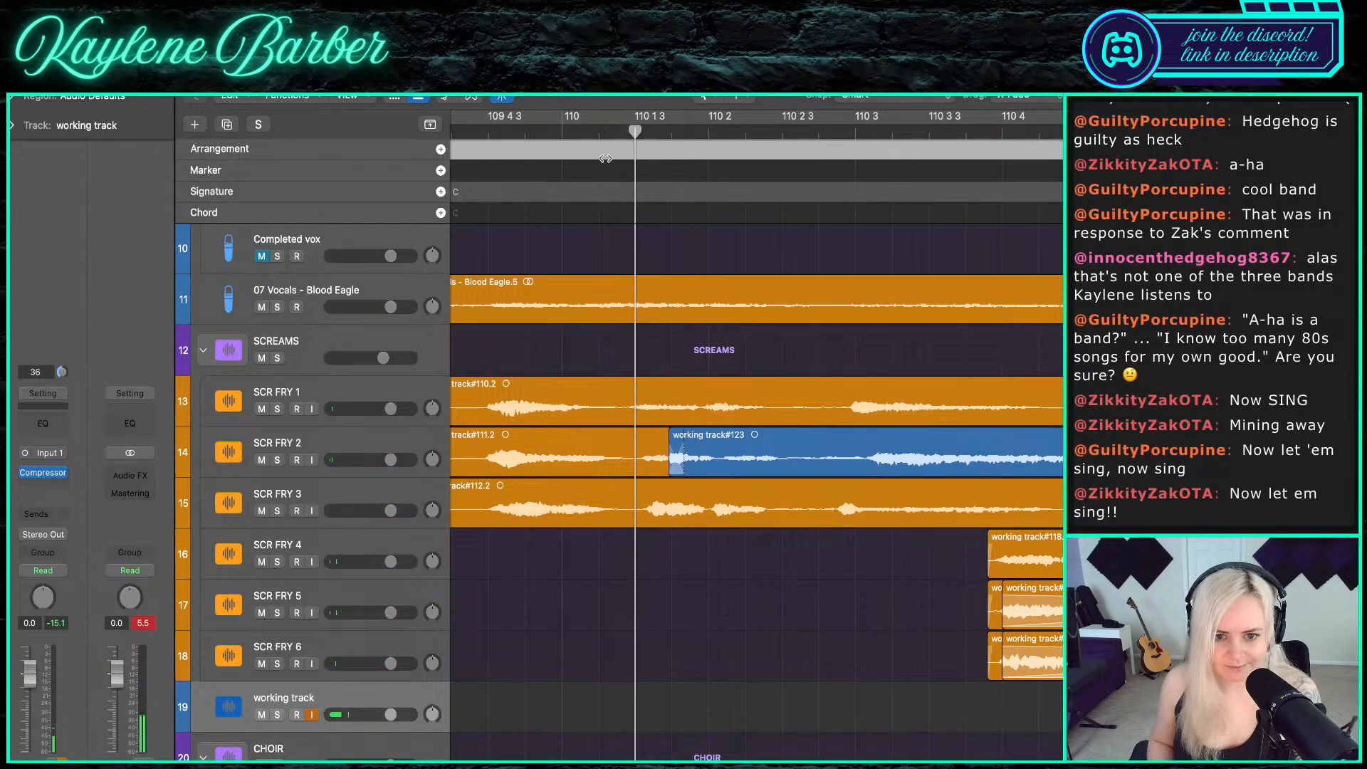
click(616, 130)
click(661, 506)
scroll(650, 508, up, 4)
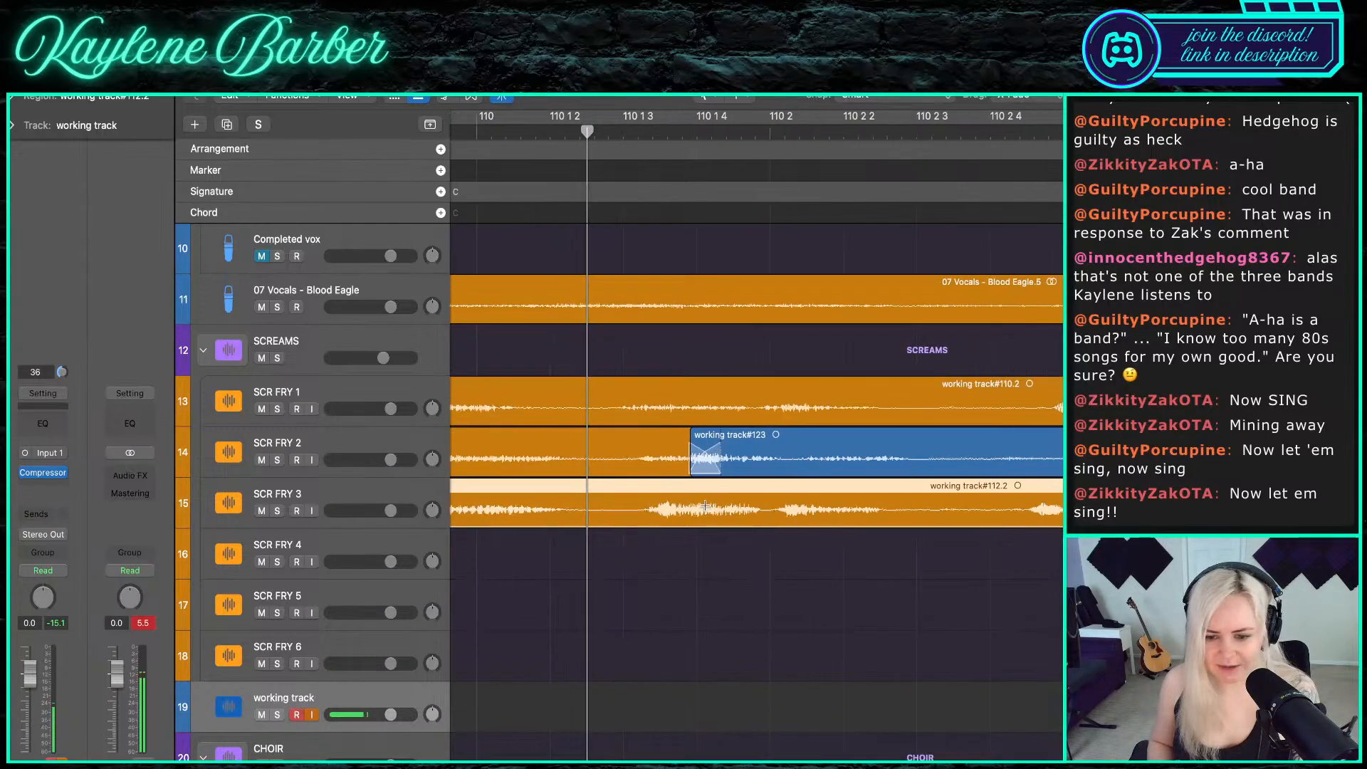
key(super+t)
drag(753, 502, 727, 503)
scroll(728, 503, down, 3)
scroll(918, 456, right, 3)
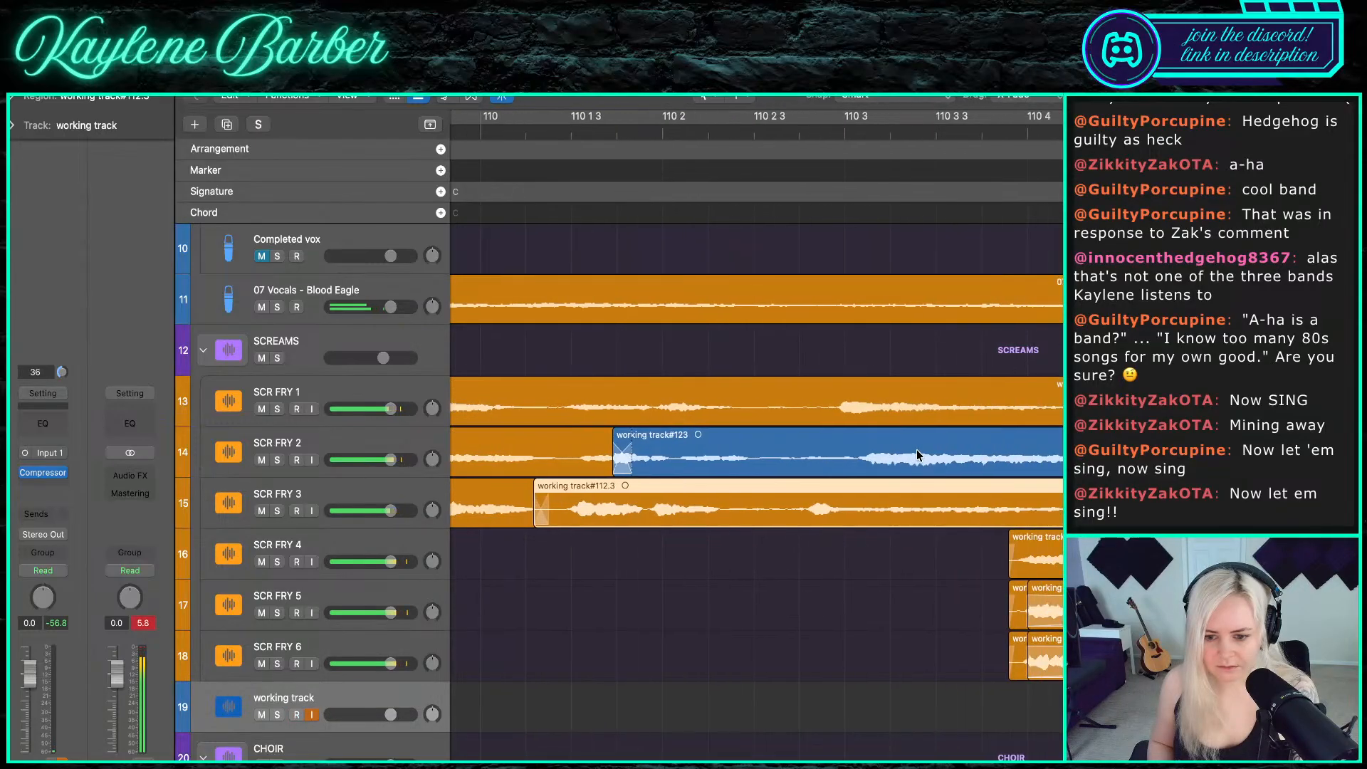
- Split SCR FRY 3 and SCR FRY 2 just before 110 2 3, moving the SCR FRY 3 tail later and the SCR FRY 2 tail earlier
key(super+t)
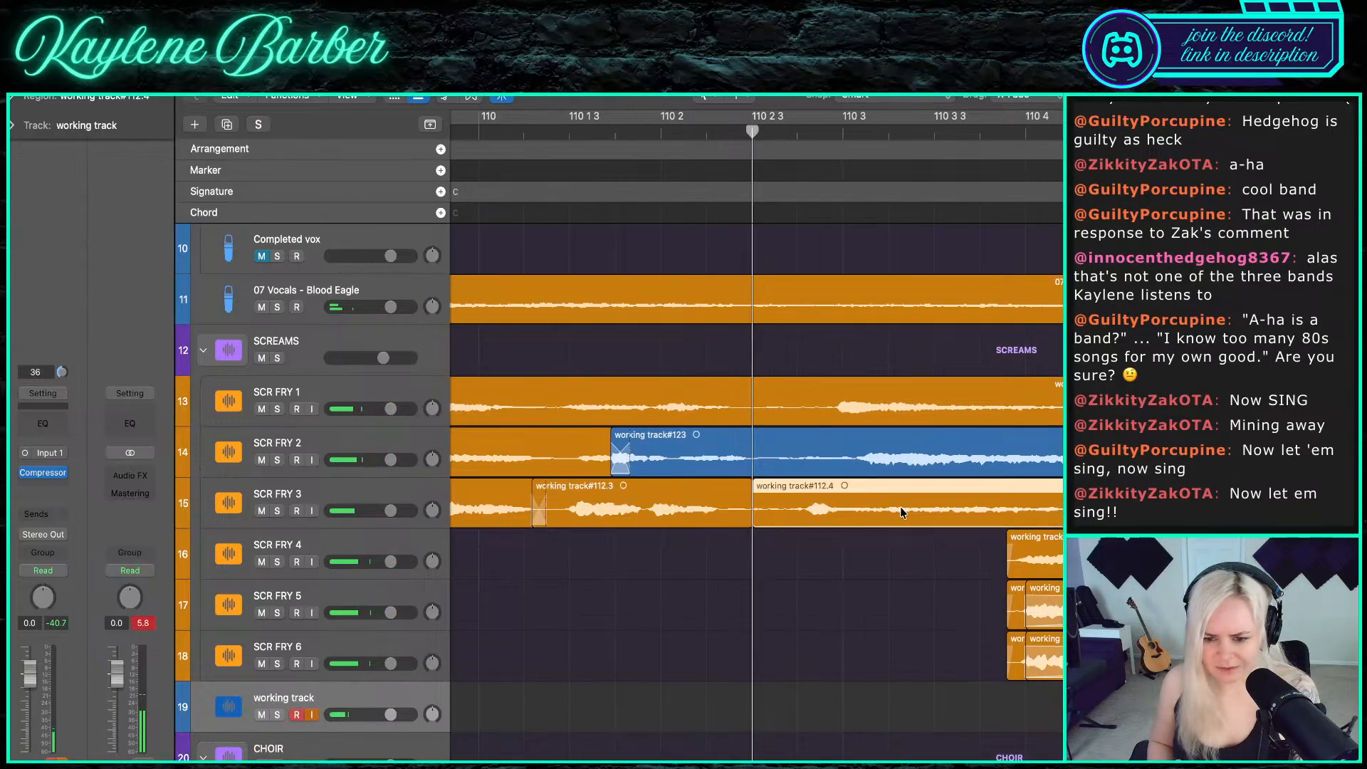
drag(900, 511, 925, 507)
click(918, 444)
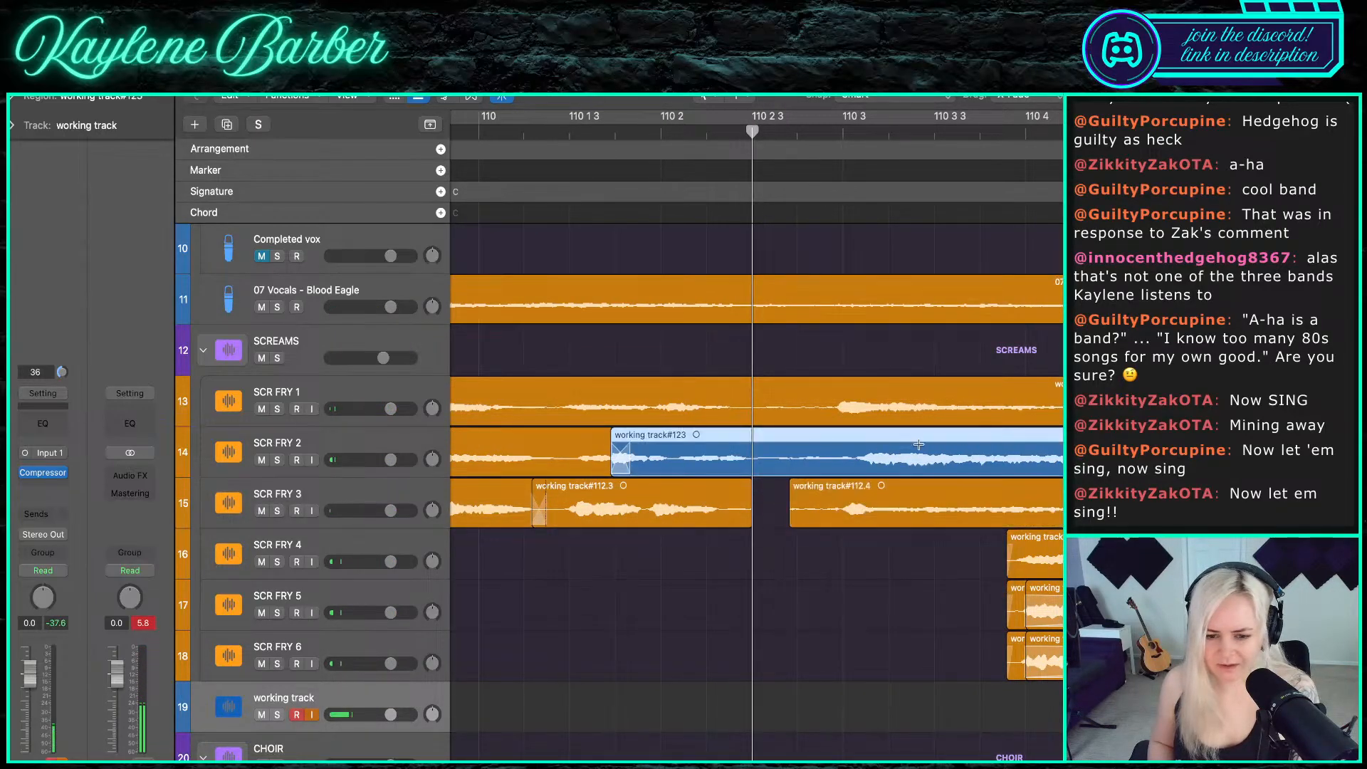
key(super+t)
drag(952, 445, 934, 442)
key(space)
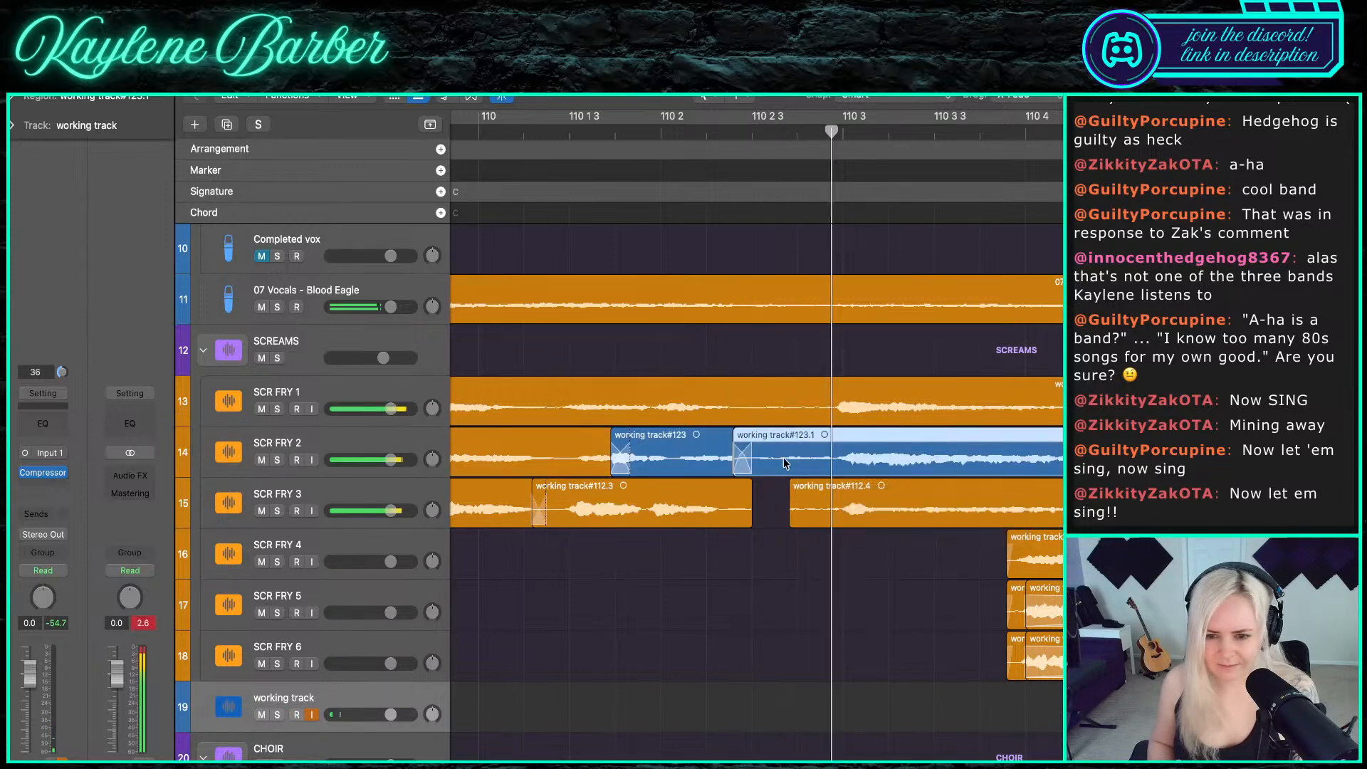
- Audition the edits, split the first SCR FRY 2 region just before 110 1 3, and nudge the cut piece slightly earlier
key(super+Left)
click(602, 135)
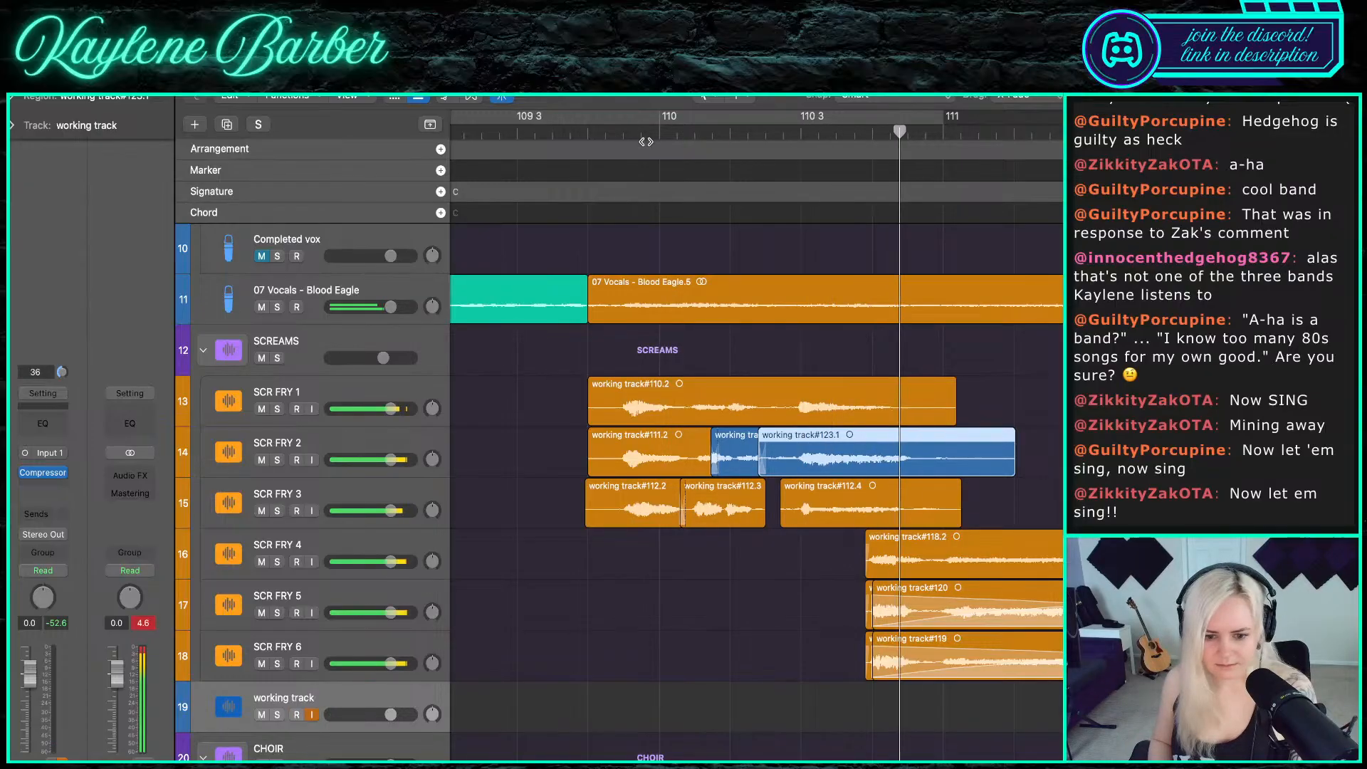
click(594, 134)
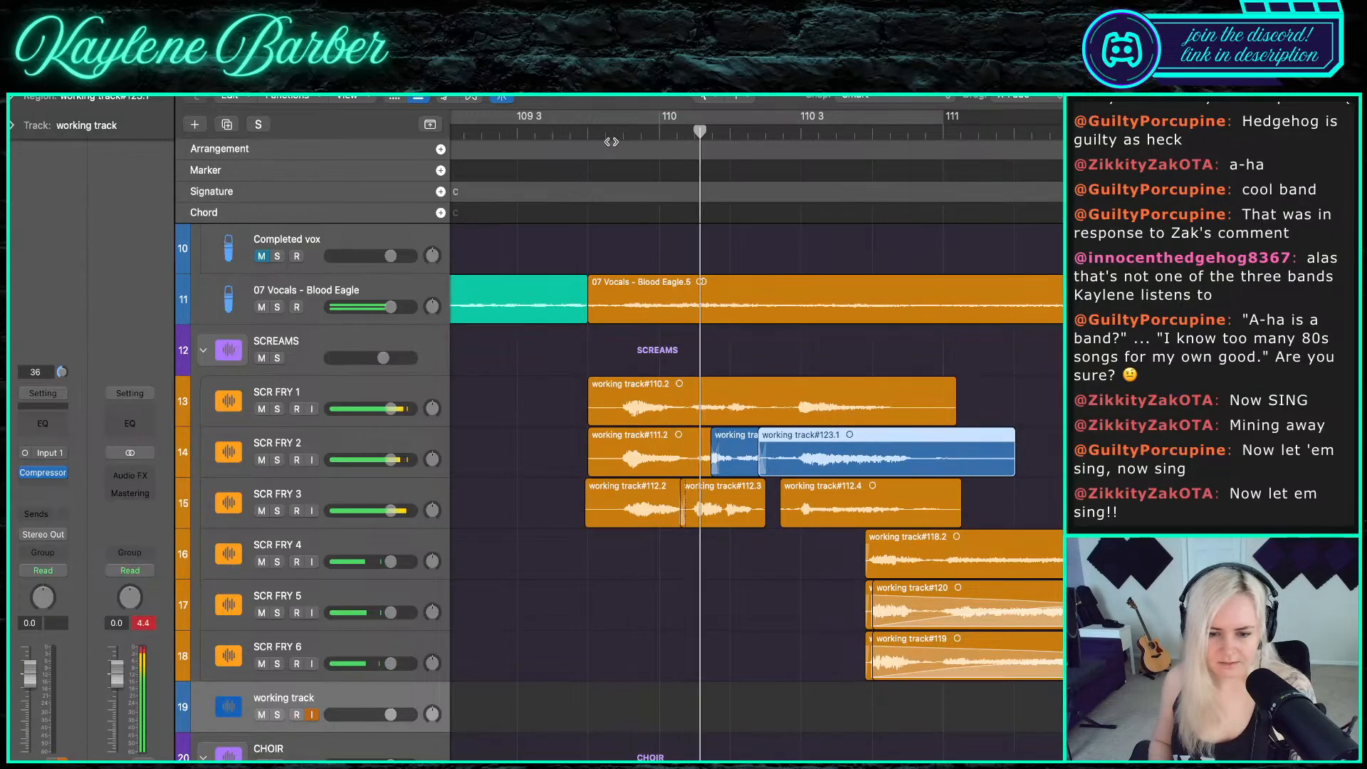
key(space)
click(728, 133)
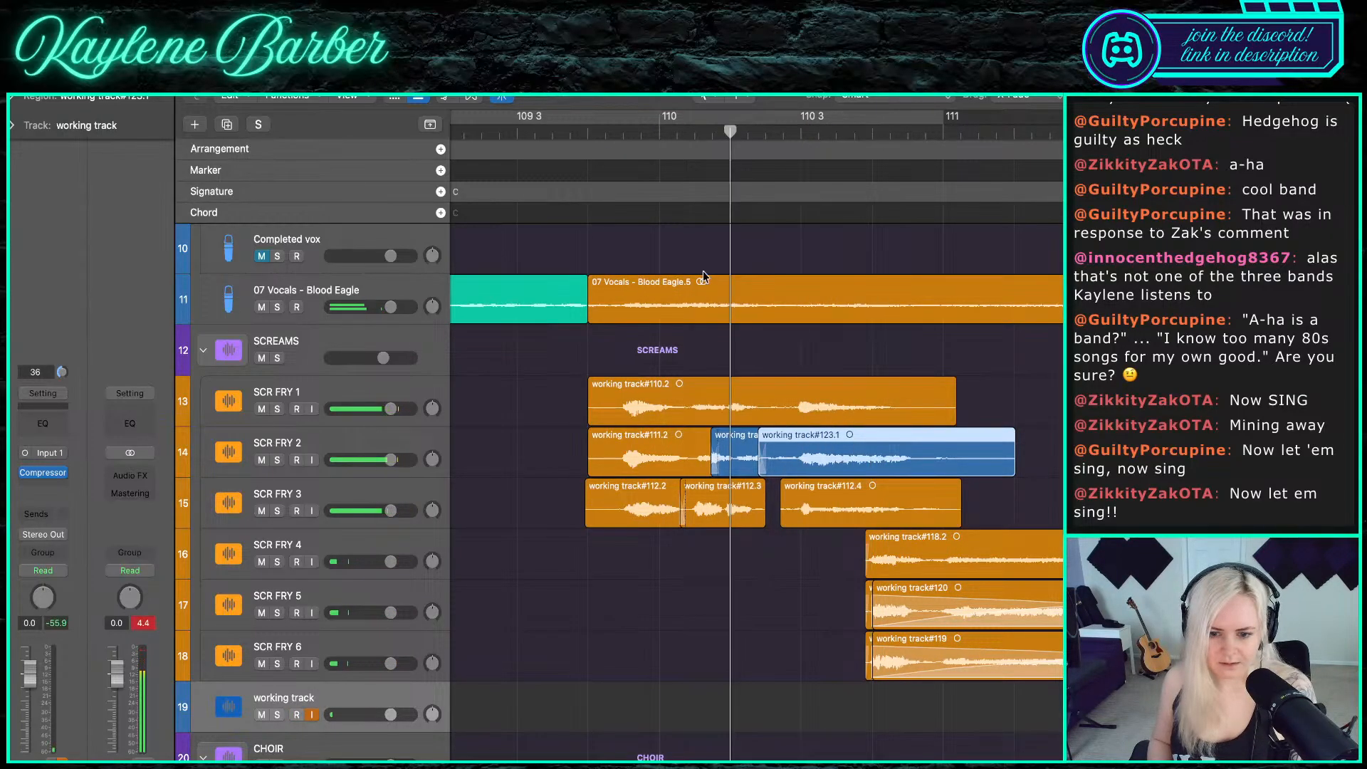
scroll(697, 284, up, 3)
click(710, 466)
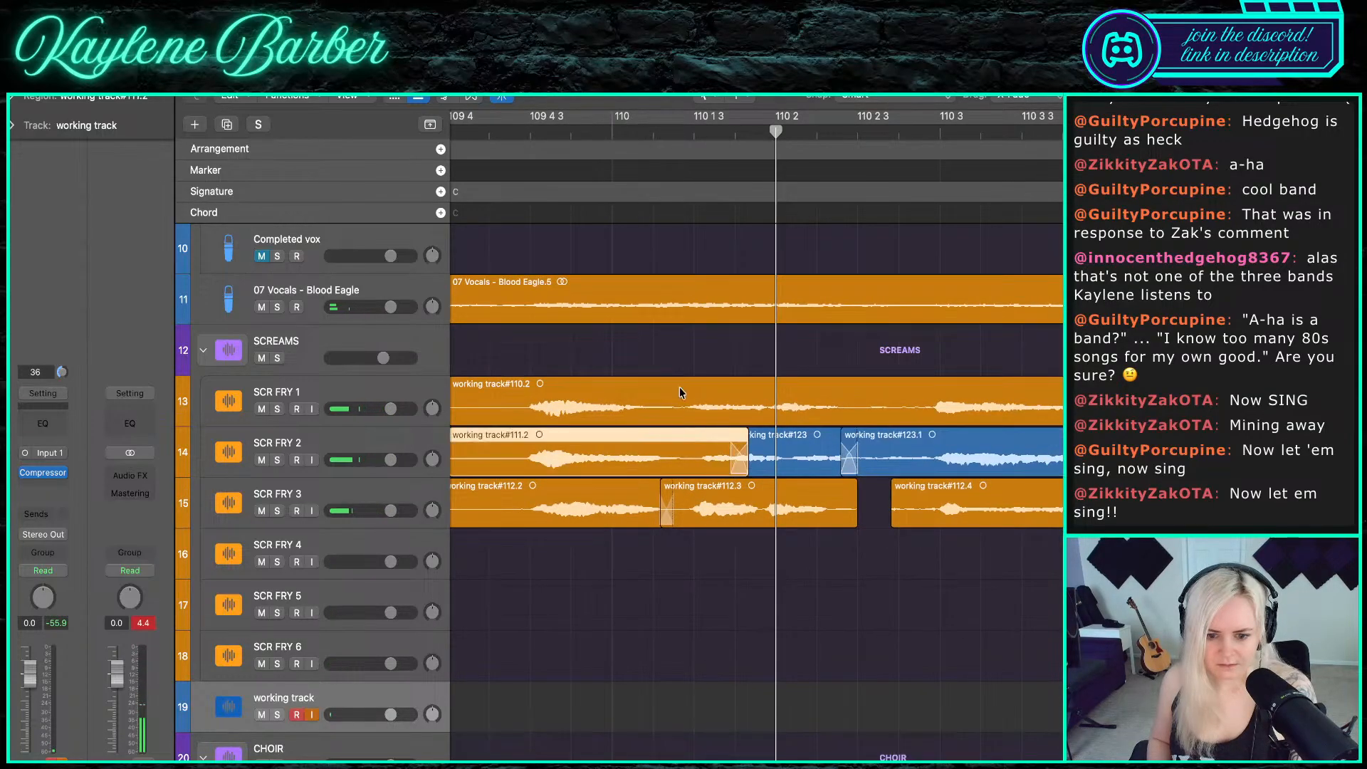
click(530, 133)
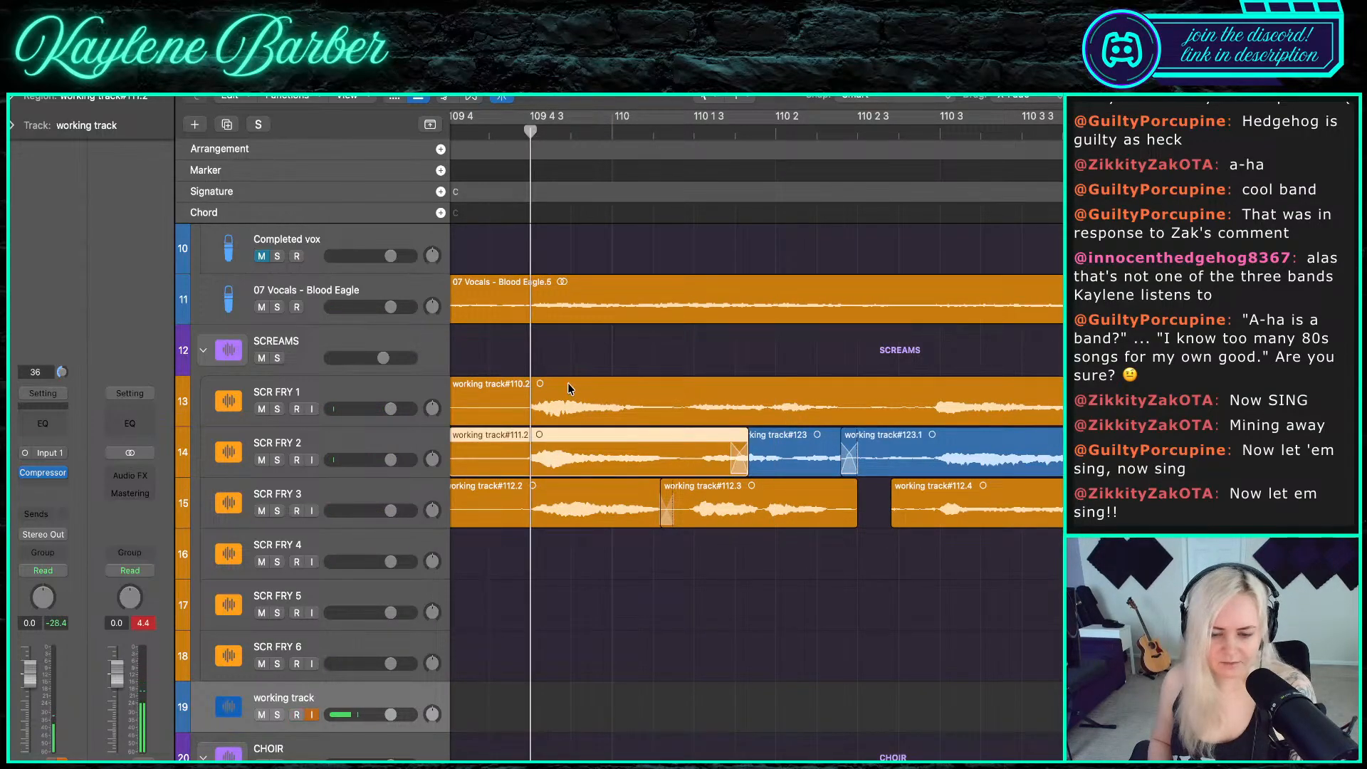
click(687, 132)
key(super+t)
drag(725, 470, 714, 471)
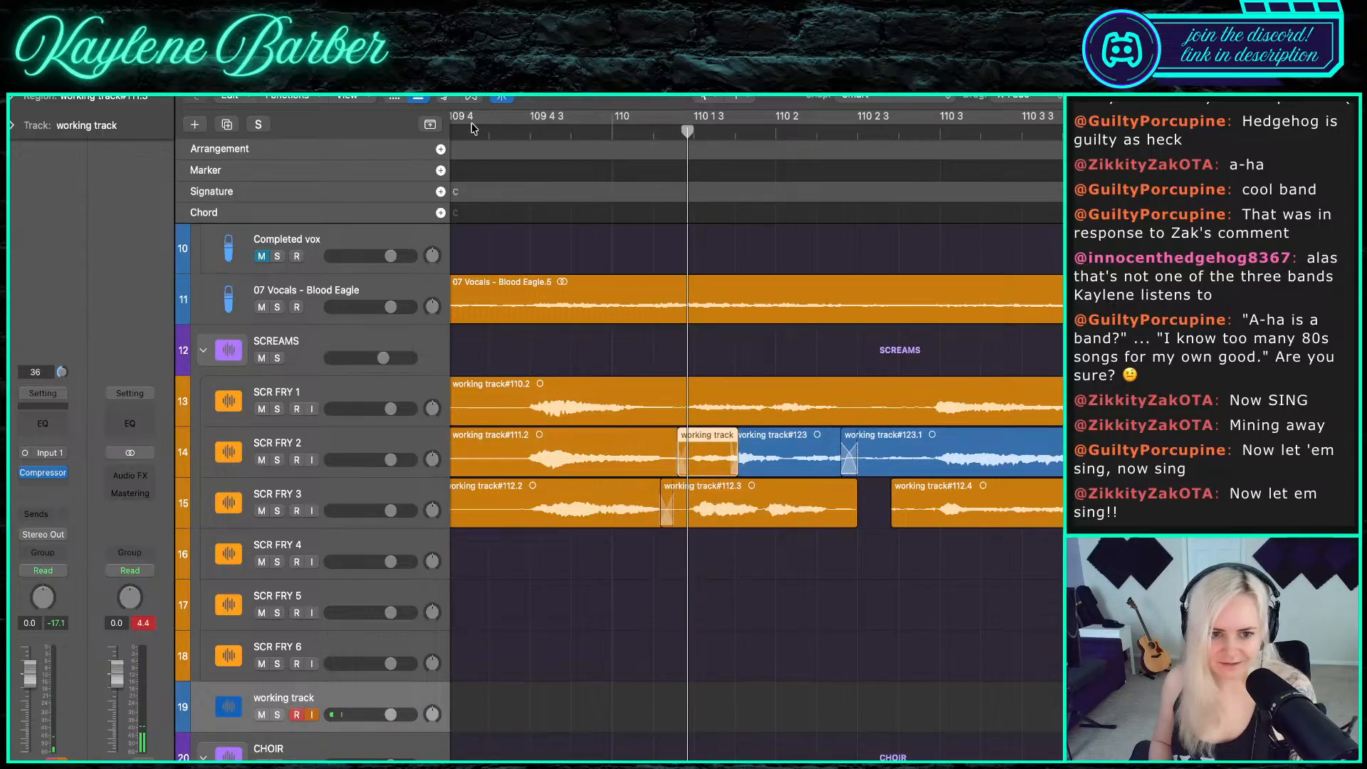
- Replay the phrase, then split the SCR FRY 1, 2 and 3 regions at bar 111 and delete their tails
double_click(471, 130)
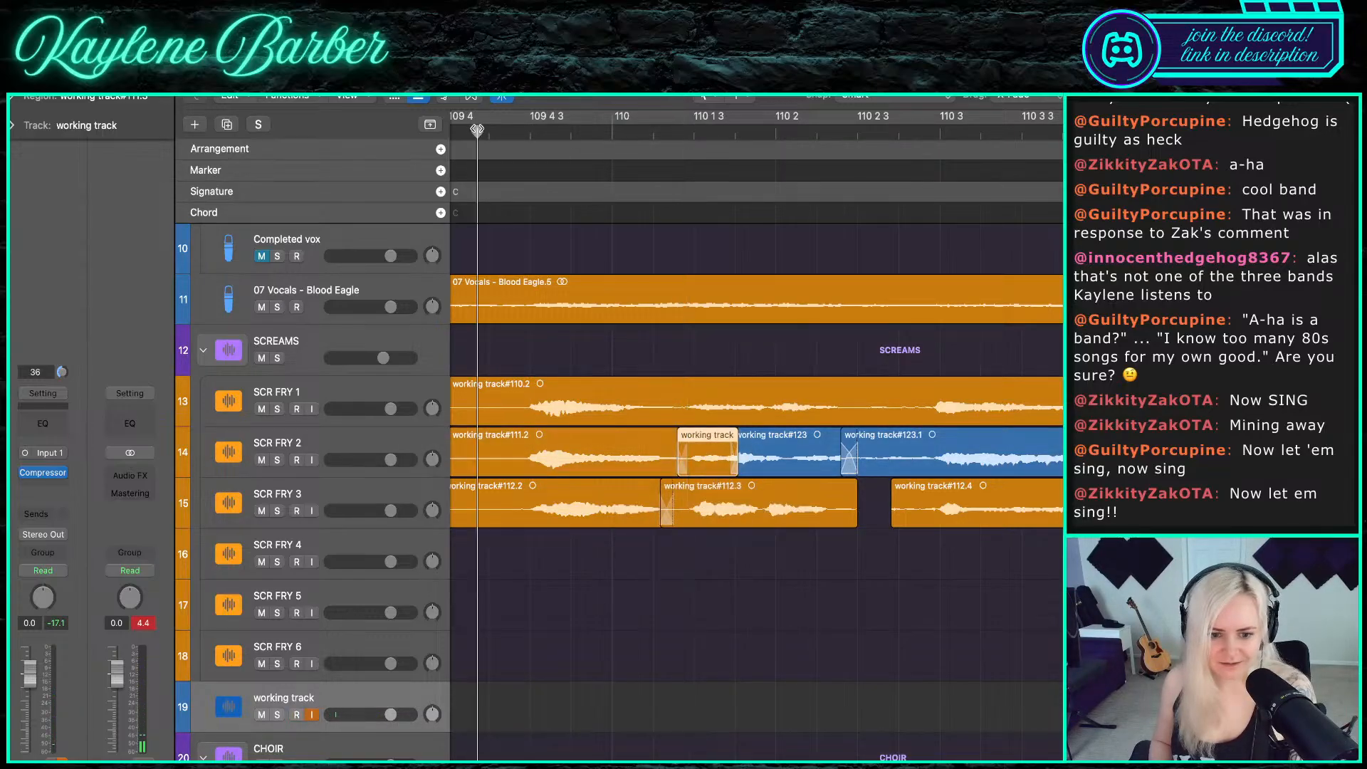
scroll(702, 298, down, 5)
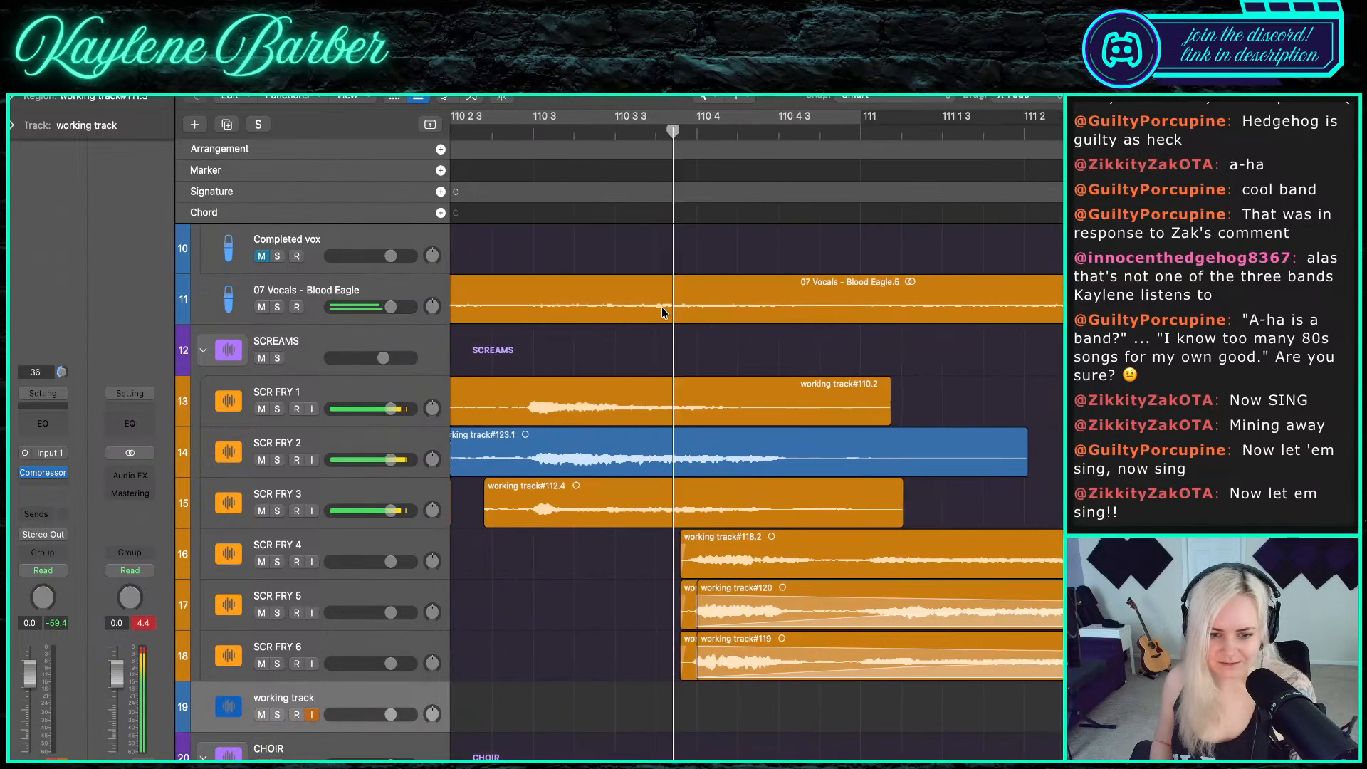
click(595, 133)
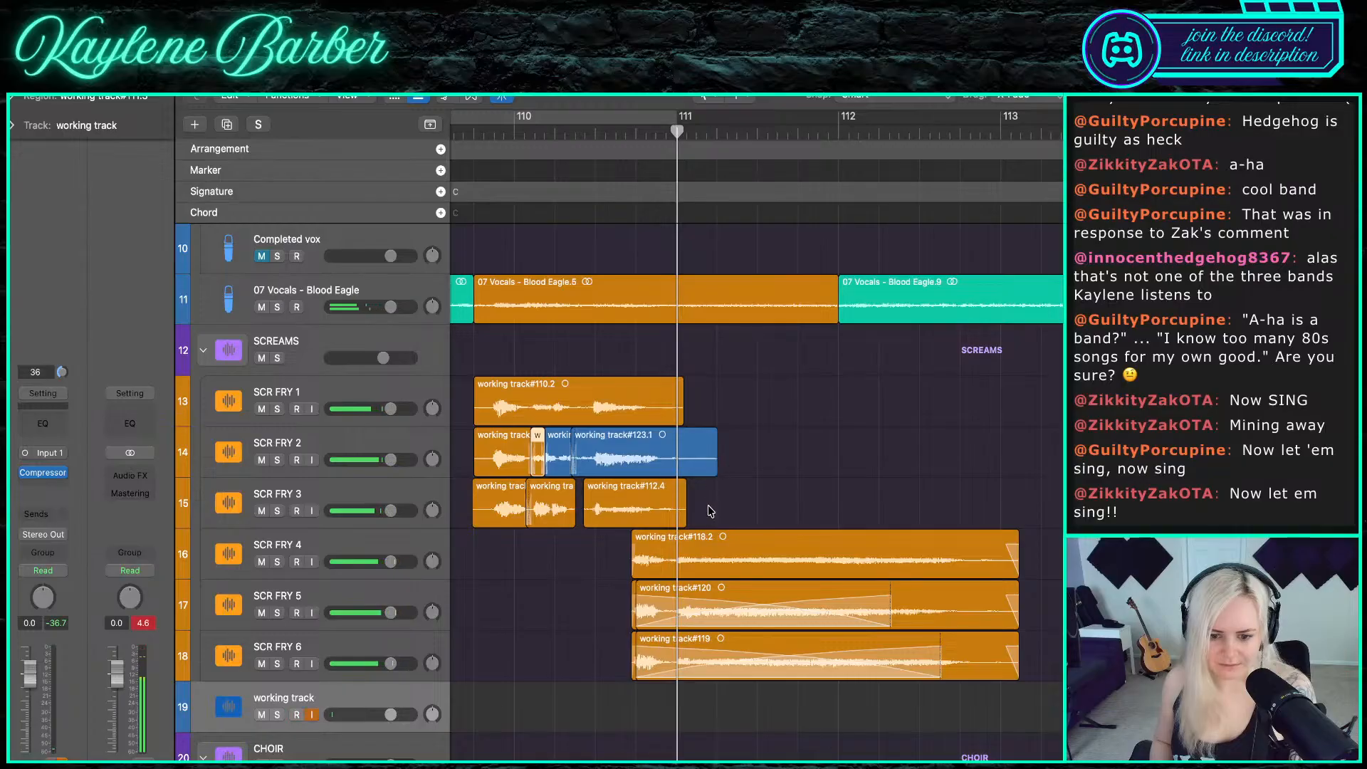
drag(710, 511, 671, 370)
key(super+t)
key(BackSpace)
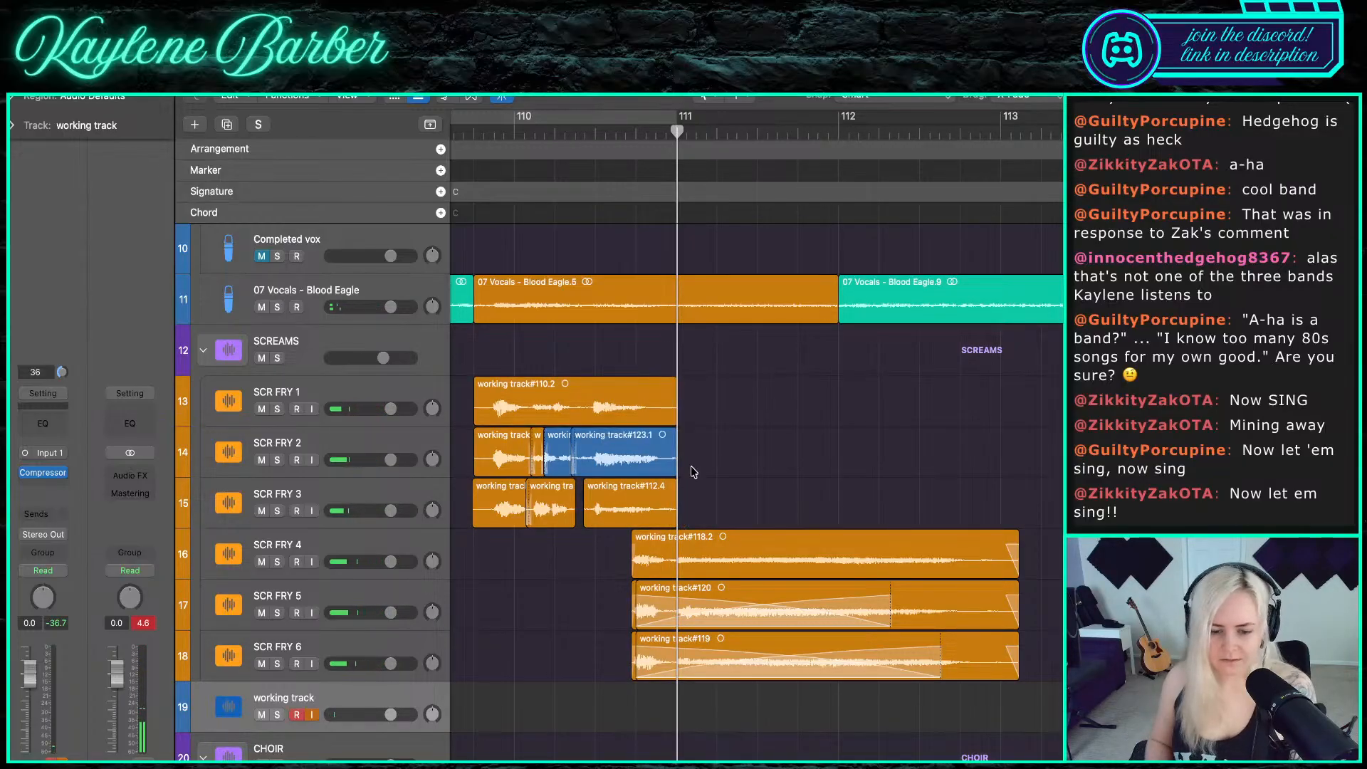
- Recolor the blue SCR FRY 2 regions orange to match the surrounding scream regions
drag(697, 502, 509, 352)
key(alt+shift+c)
scroll(568, 333, up, 5)
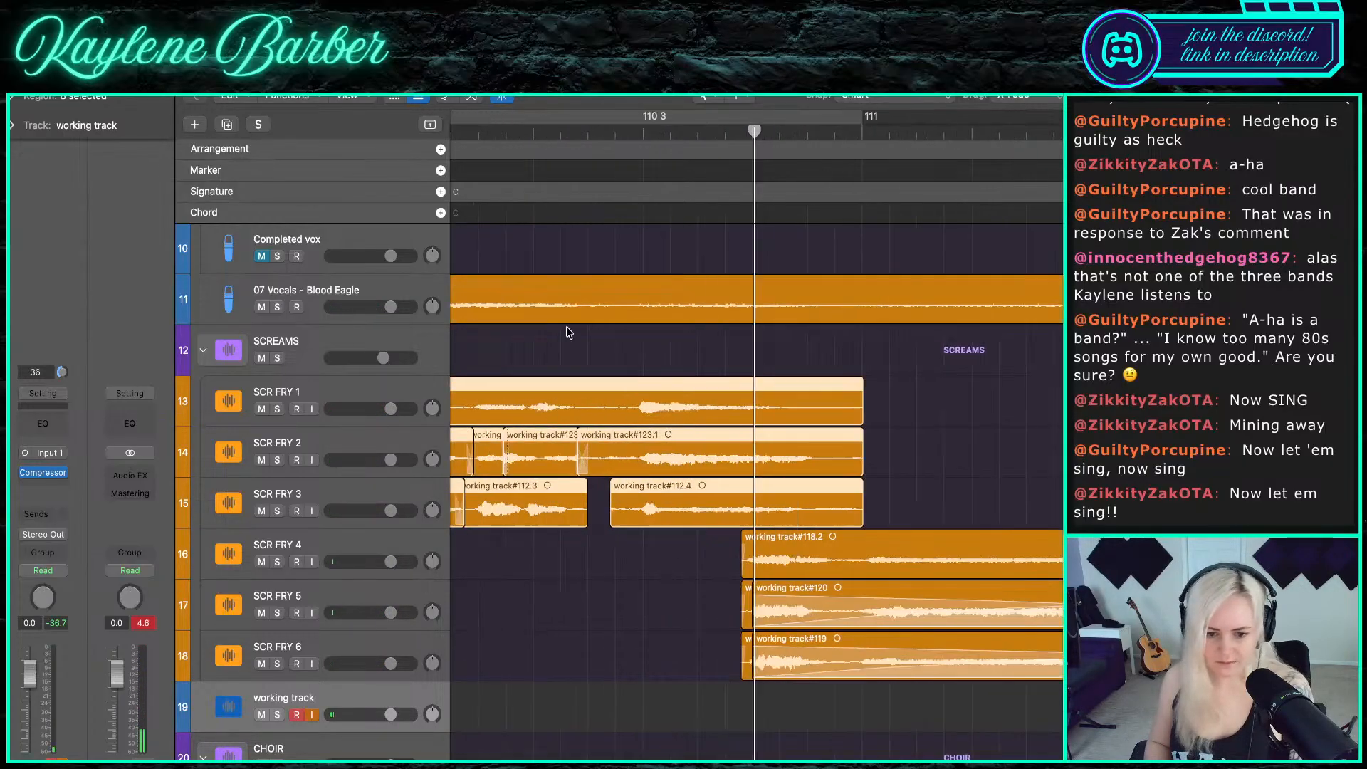
- Add short fade-outs to the ends of the SCR FRY 1, 2 and 3 regions at bar 111
key(t)
key(a)
drag(857, 355, 857, 522)
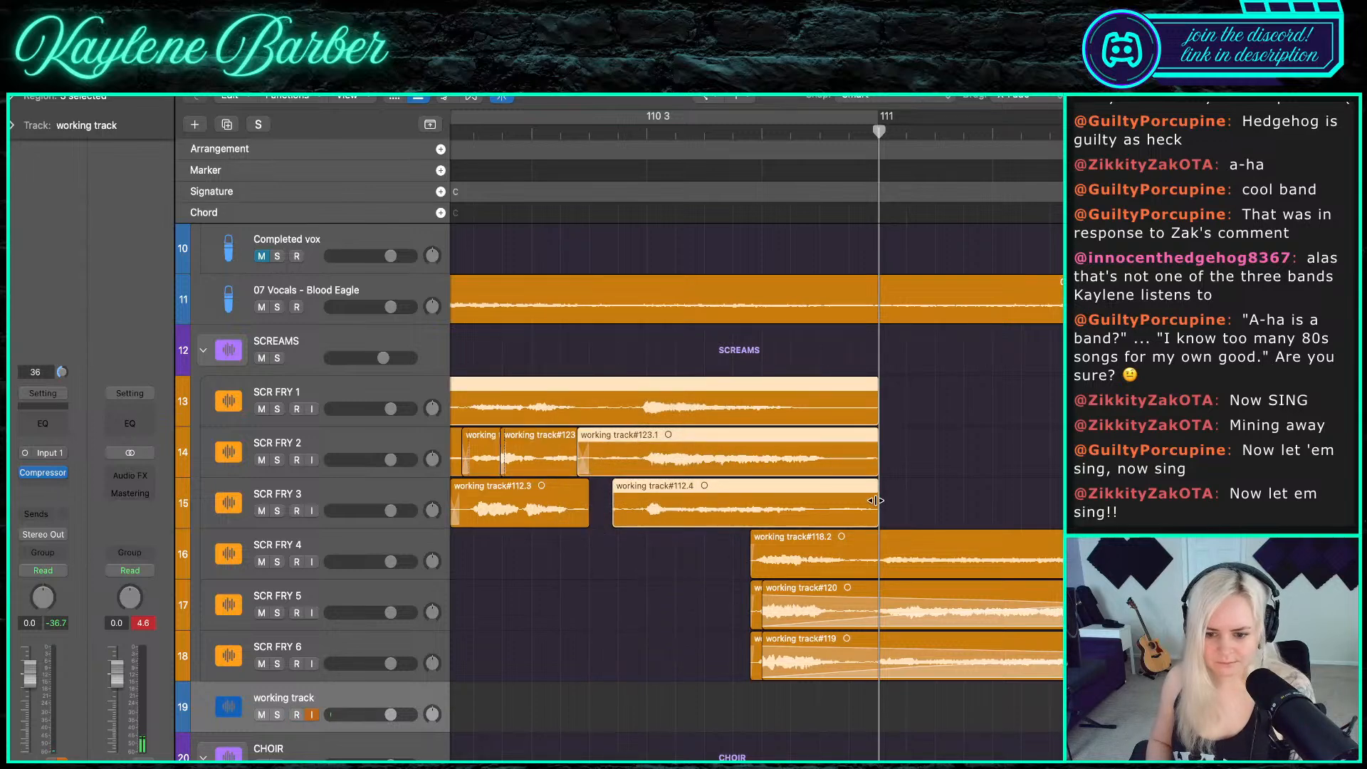
key(super+j)
scroll(877, 504, up, 3)
- Open the SCR FRY 1 scream region in the audio editor and place the playhead just before the scream's onset, between 109 4 2 and 109 4 3
scroll(941, 502, left, 10)
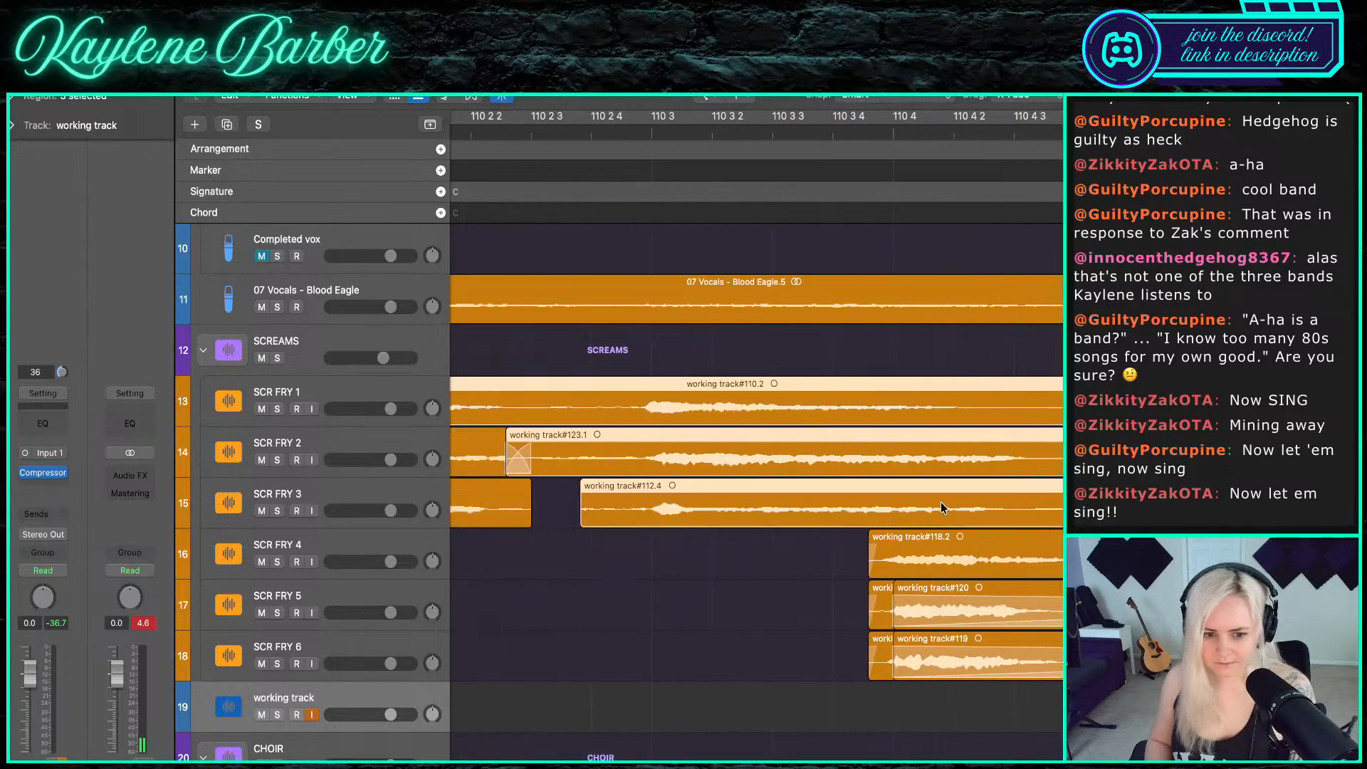
scroll(958, 507, left, 8)
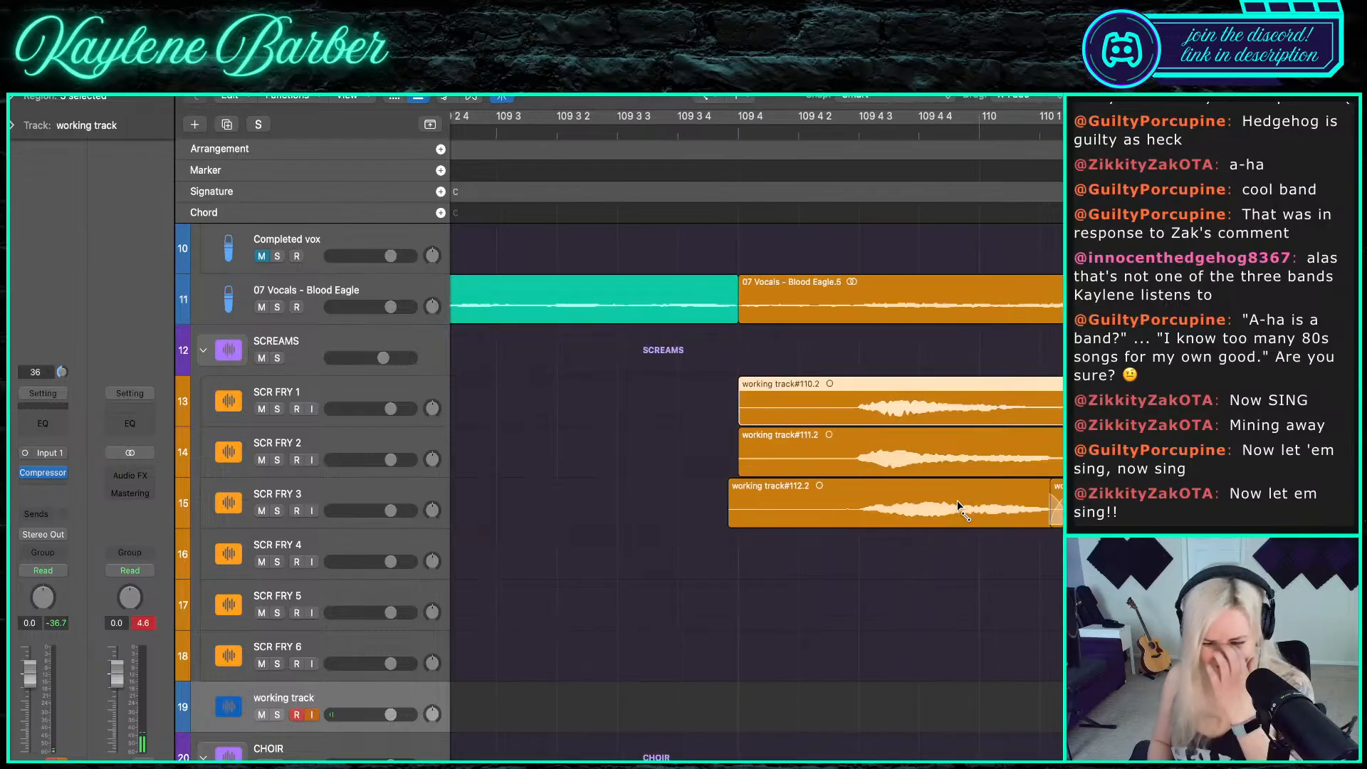
key(space)
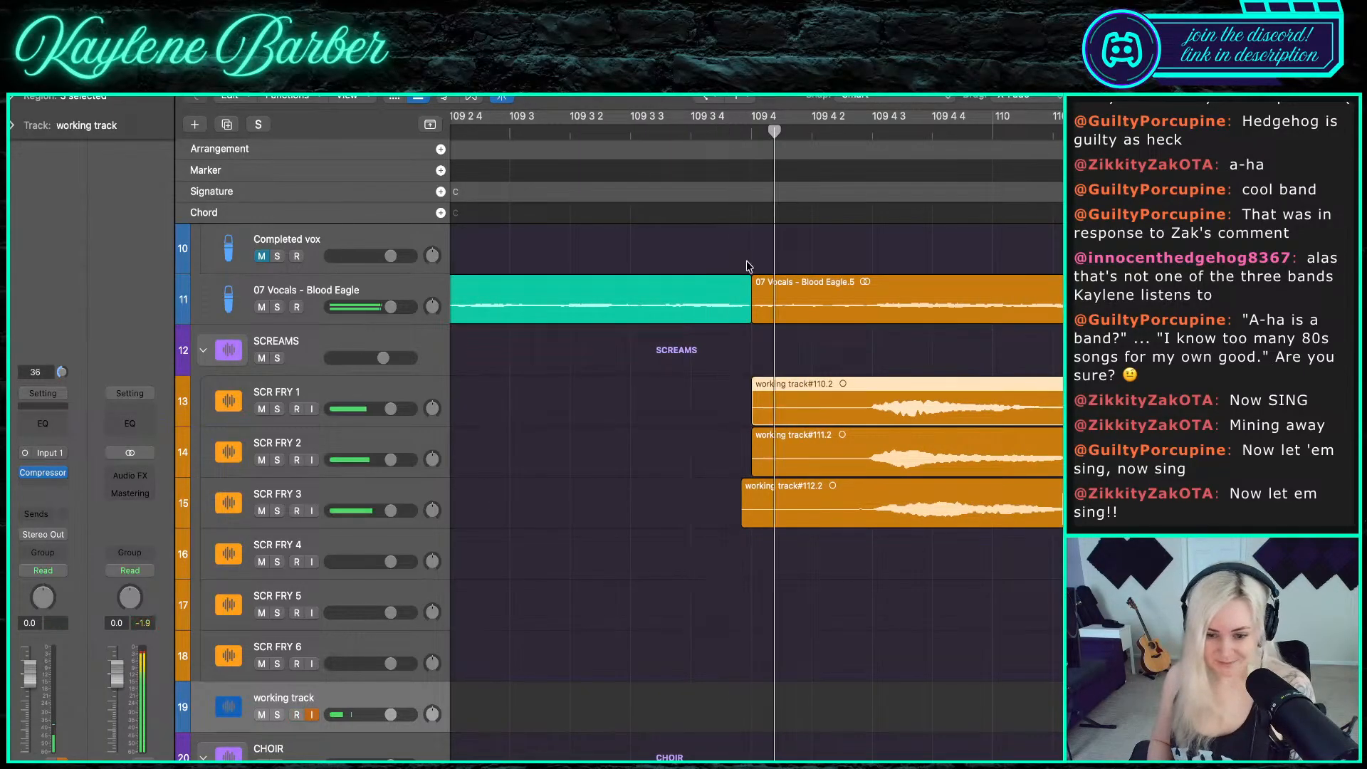
scroll(748, 266, down, 4)
click(788, 135)
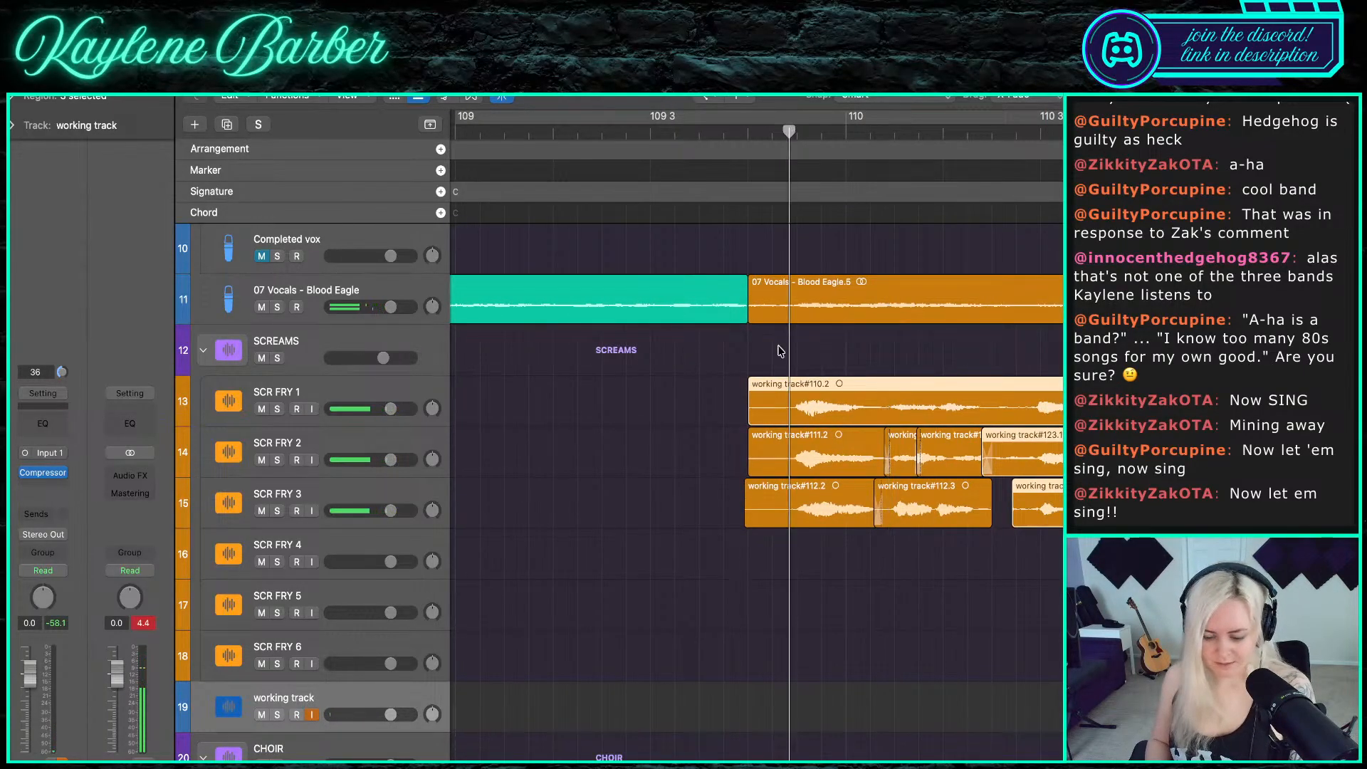
key(t)
key(t)
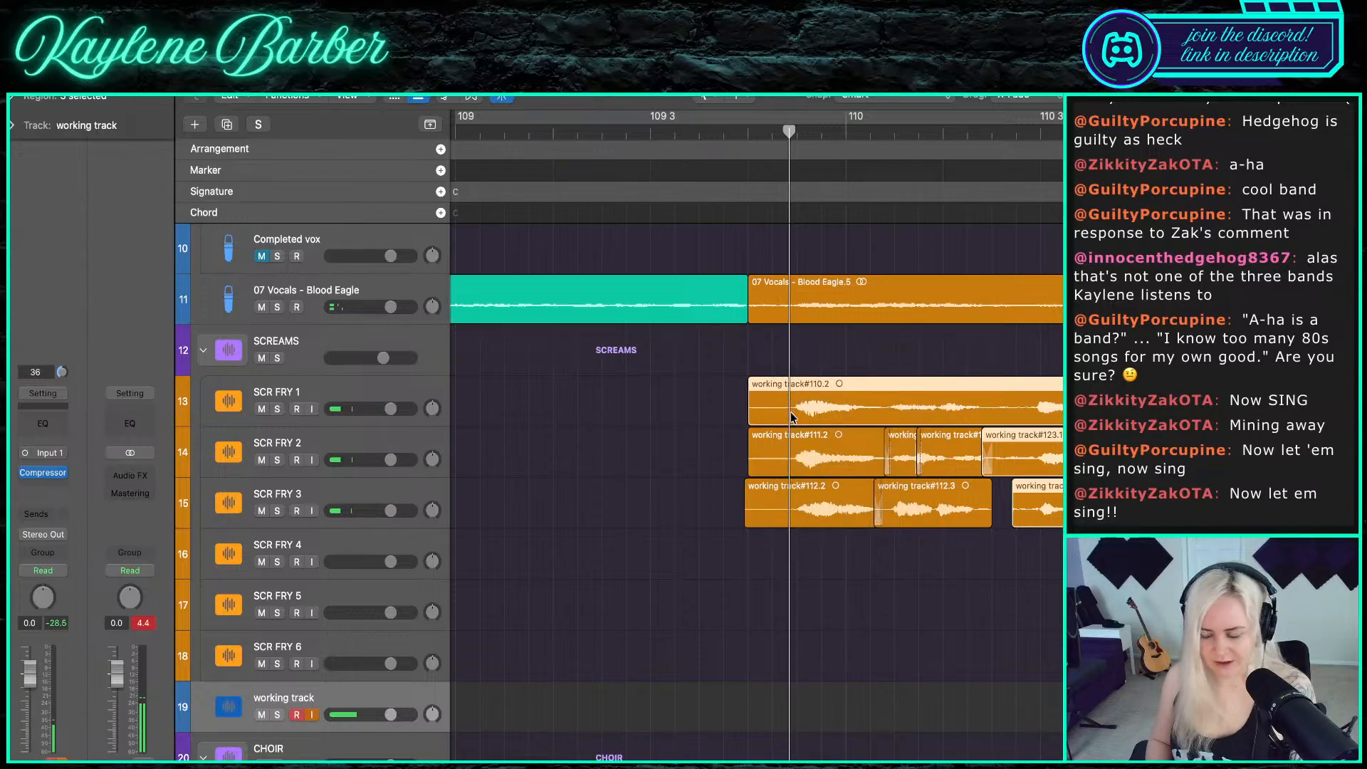
double_click(792, 417)
scroll(619, 625, left, 3)
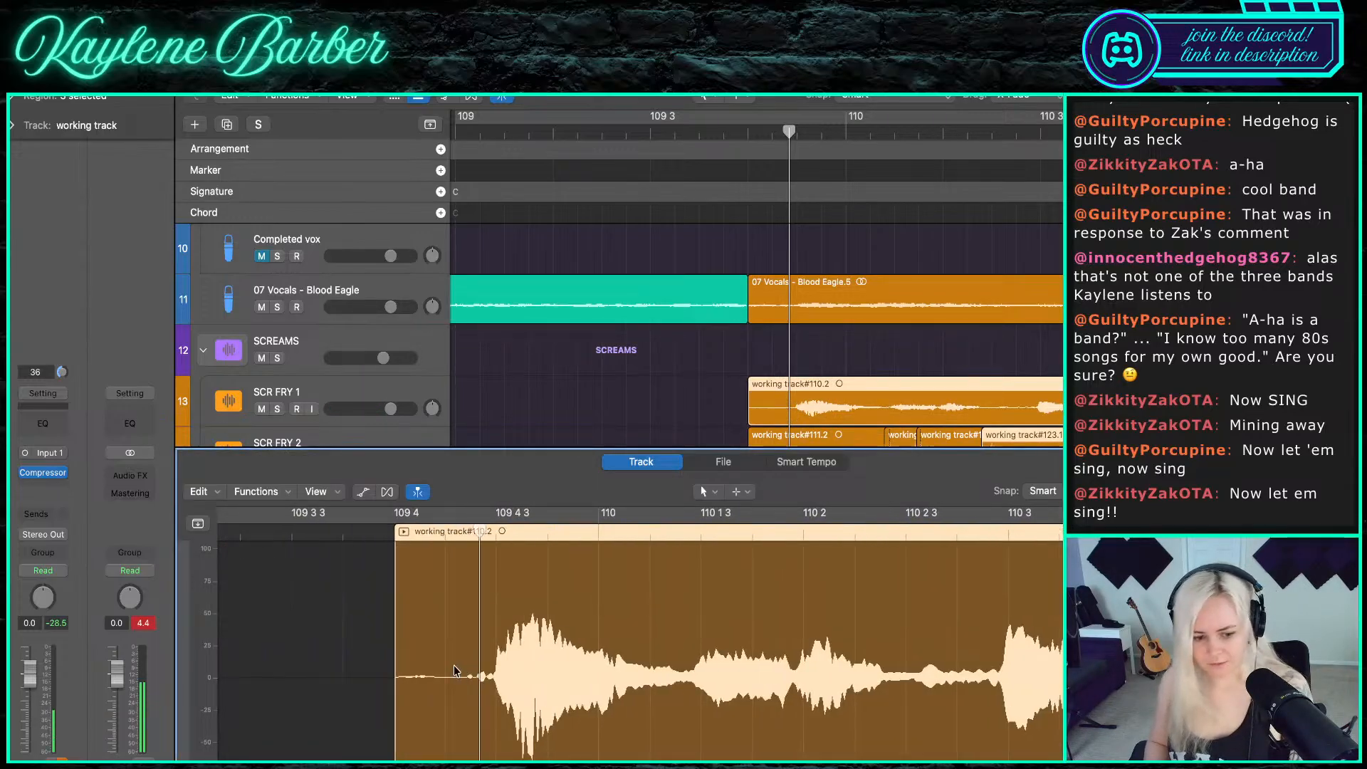
scroll(454, 671, up, 4)
drag(504, 531, 492, 529)
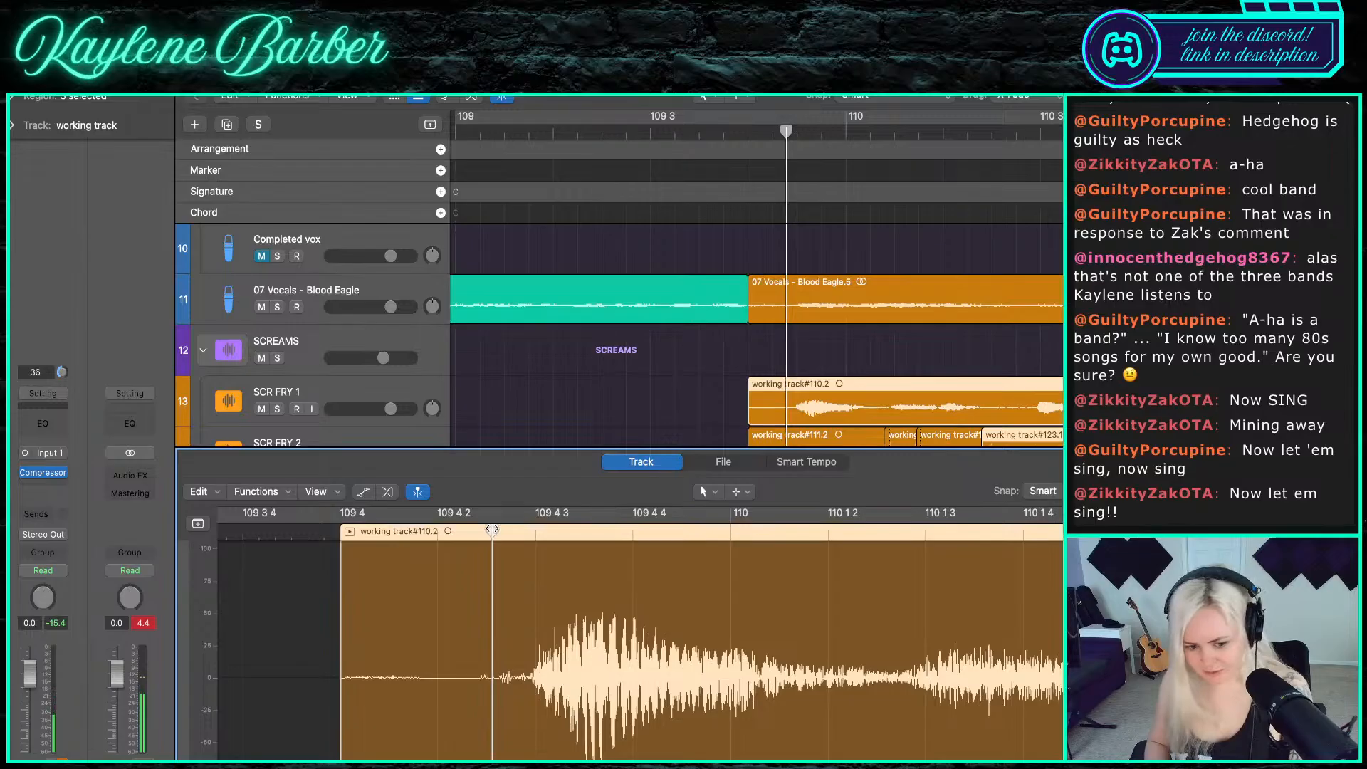
- Split the first SCR FRY 1, 2 and 3 regions at the playhead and delete the near-silent pieces before it
scroll(712, 356, down, 3)
click(776, 376)
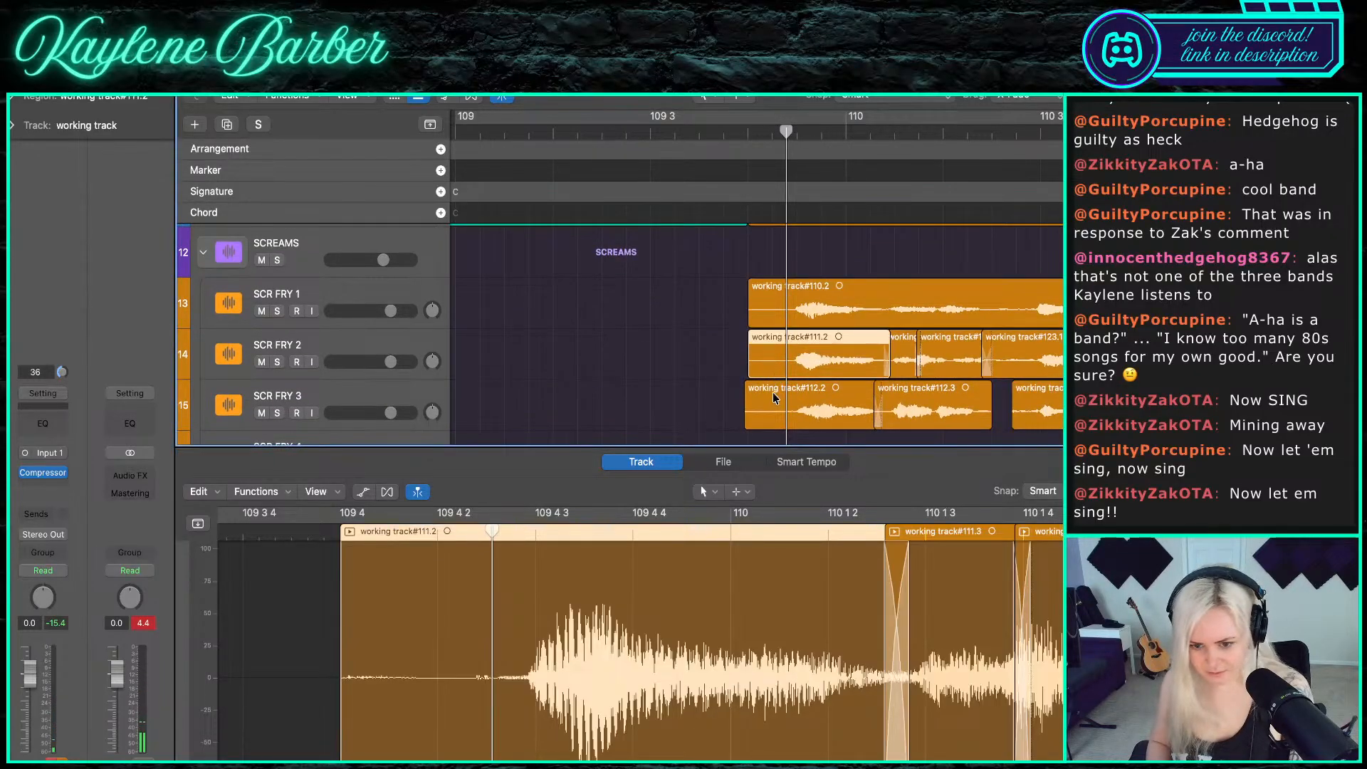
click(773, 401)
drag(709, 414, 775, 436)
key(super+t)
key(t)
key(Escape)
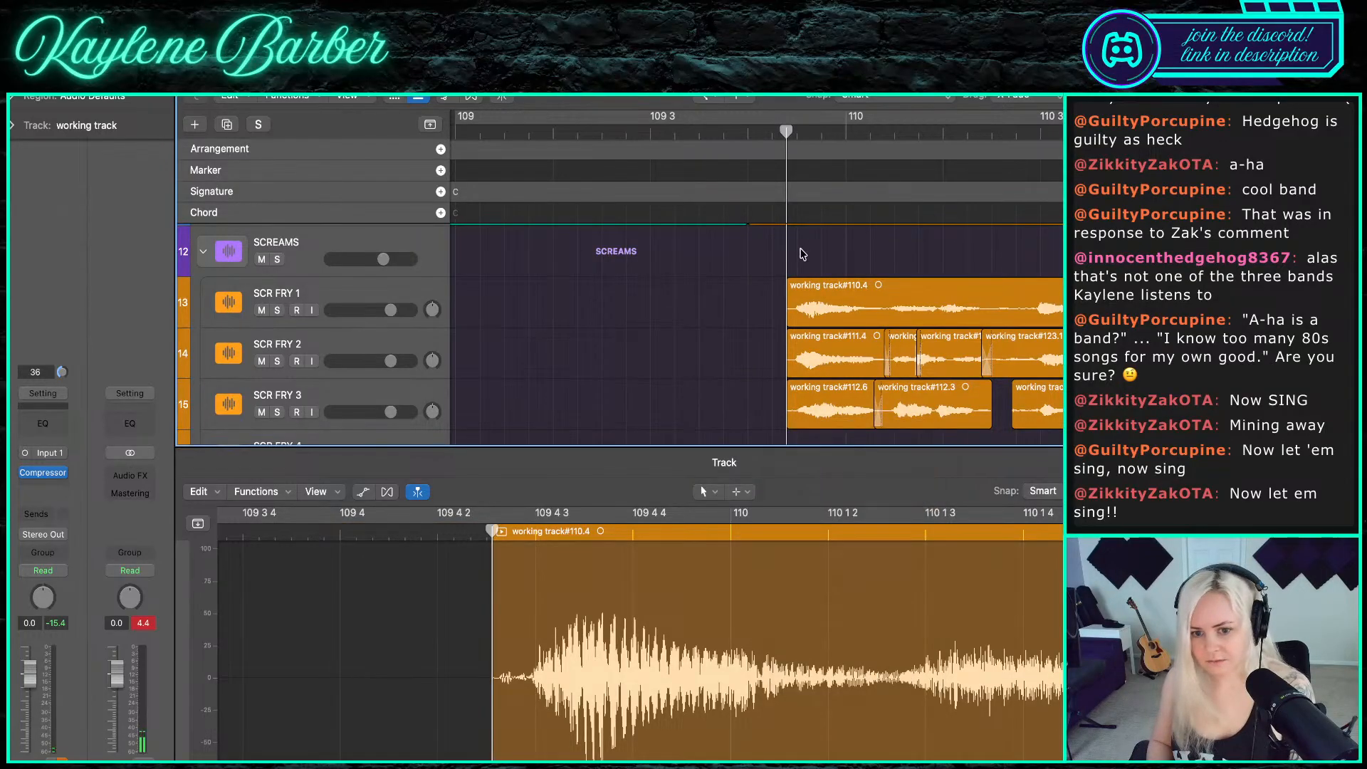
key(Delete)
- Add short fade-ins to the starts of the trimmed SCR FRY 1, 2 and 3 regions and close the audio editor
key(super+Right)
scroll(790, 395, up, 2)
scroll(793, 405, up, 4)
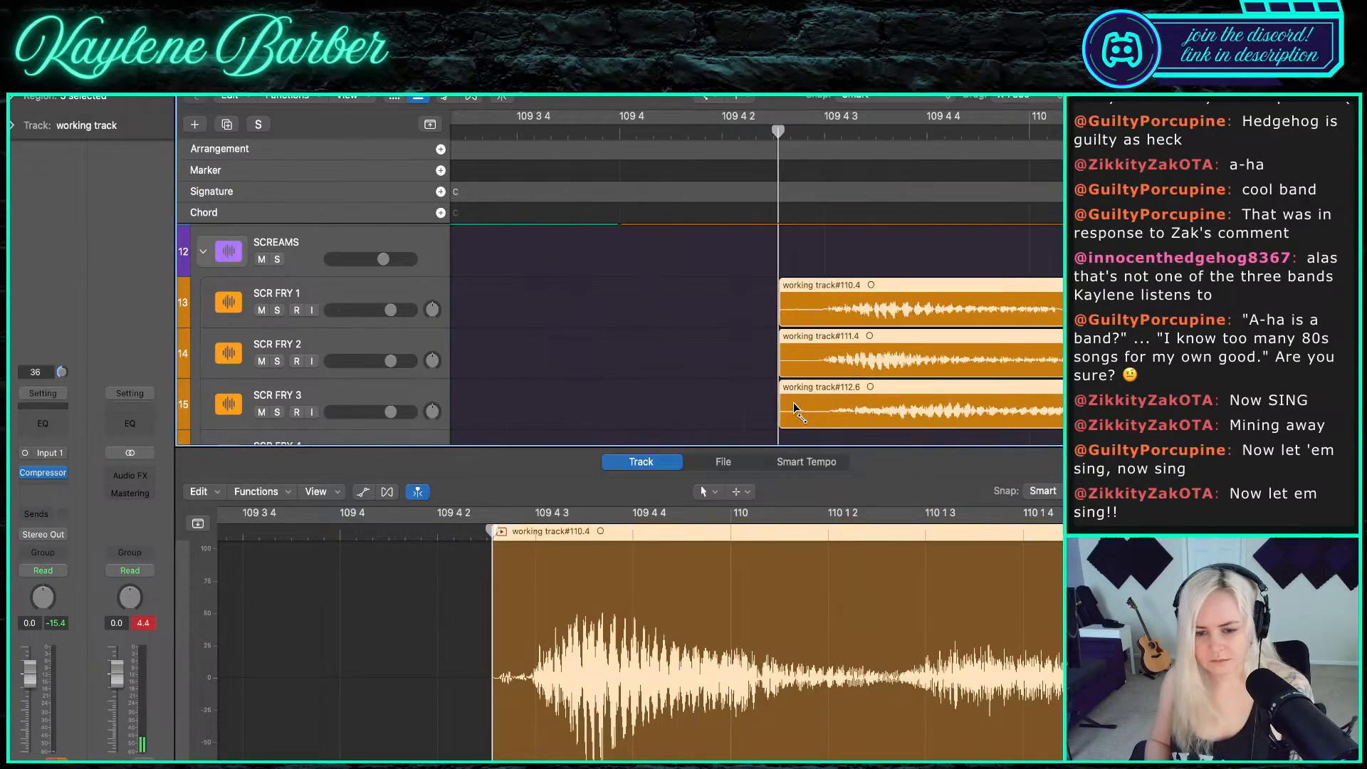
drag(793, 404, 768, 406)
key(space)
scroll(680, 361, down, 5)
scroll(680, 361, down, 3)
key(t)
key(t)
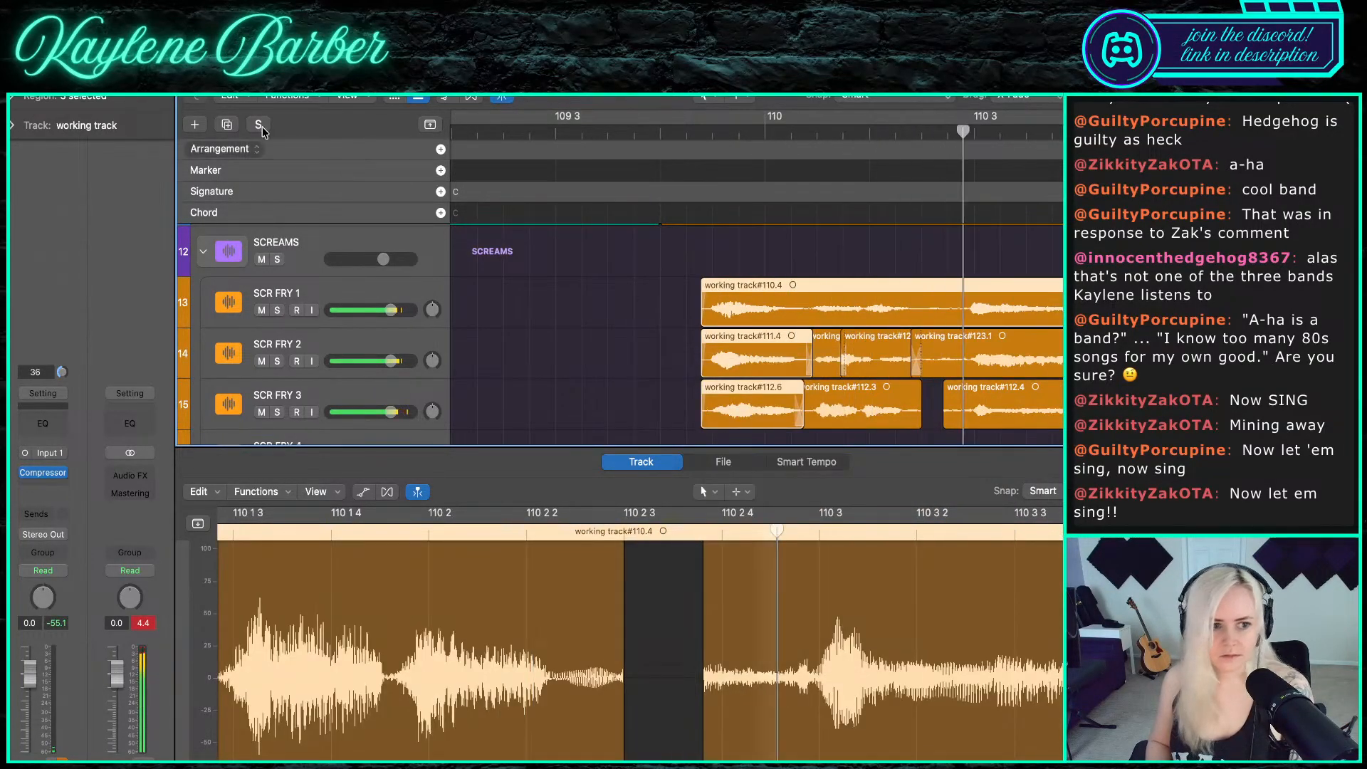
key(e)
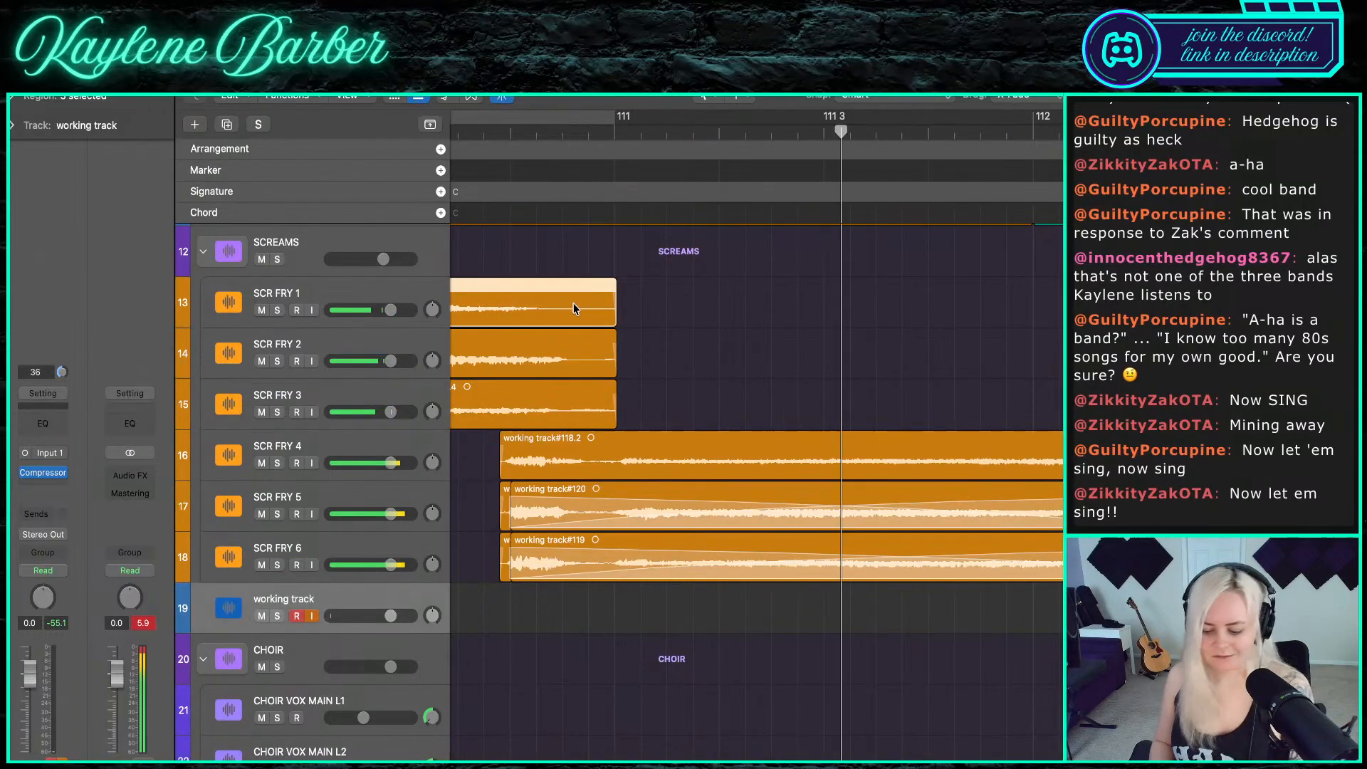
- Play on through the bridge and review where the scream regions sit across the whole arrangement
scroll(690, 390, down, 5)
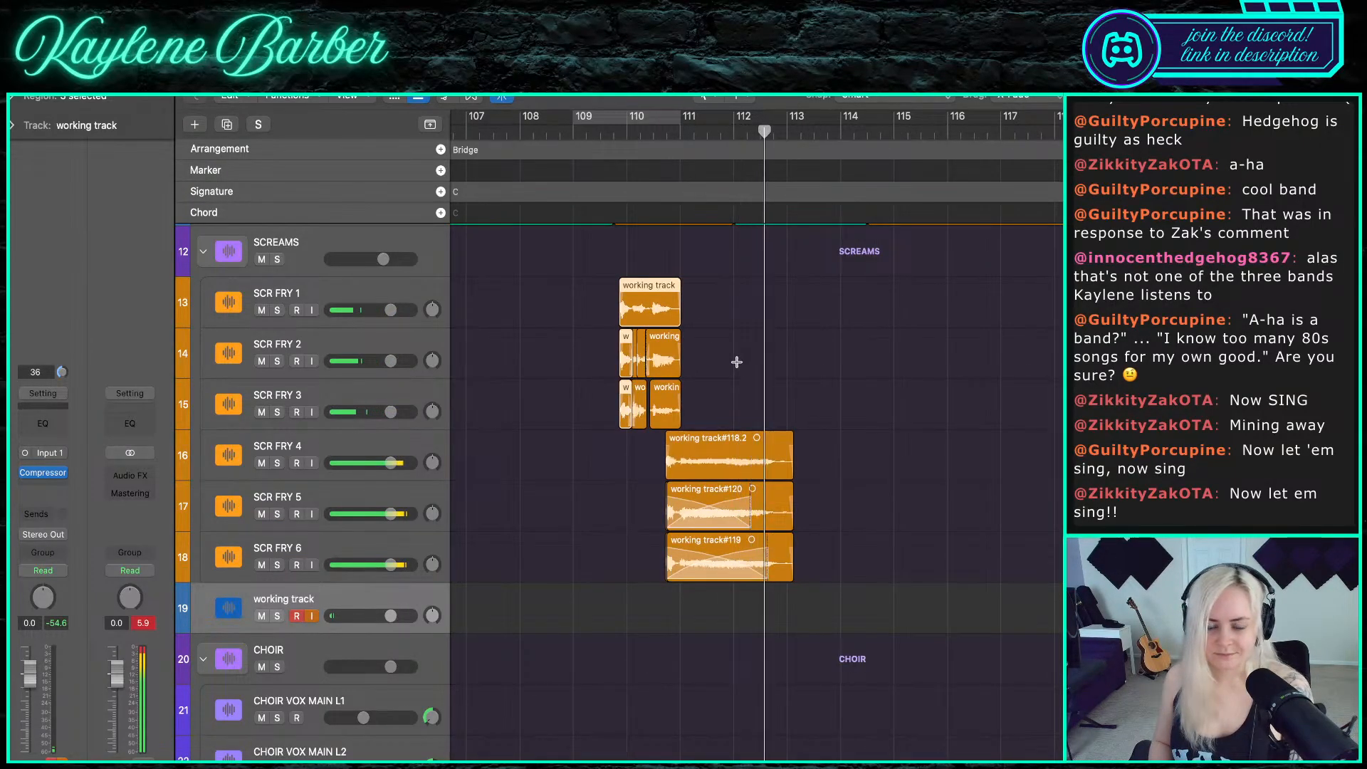
click(763, 377)
scroll(727, 358, up, 2)
scroll(747, 363, down, 5)
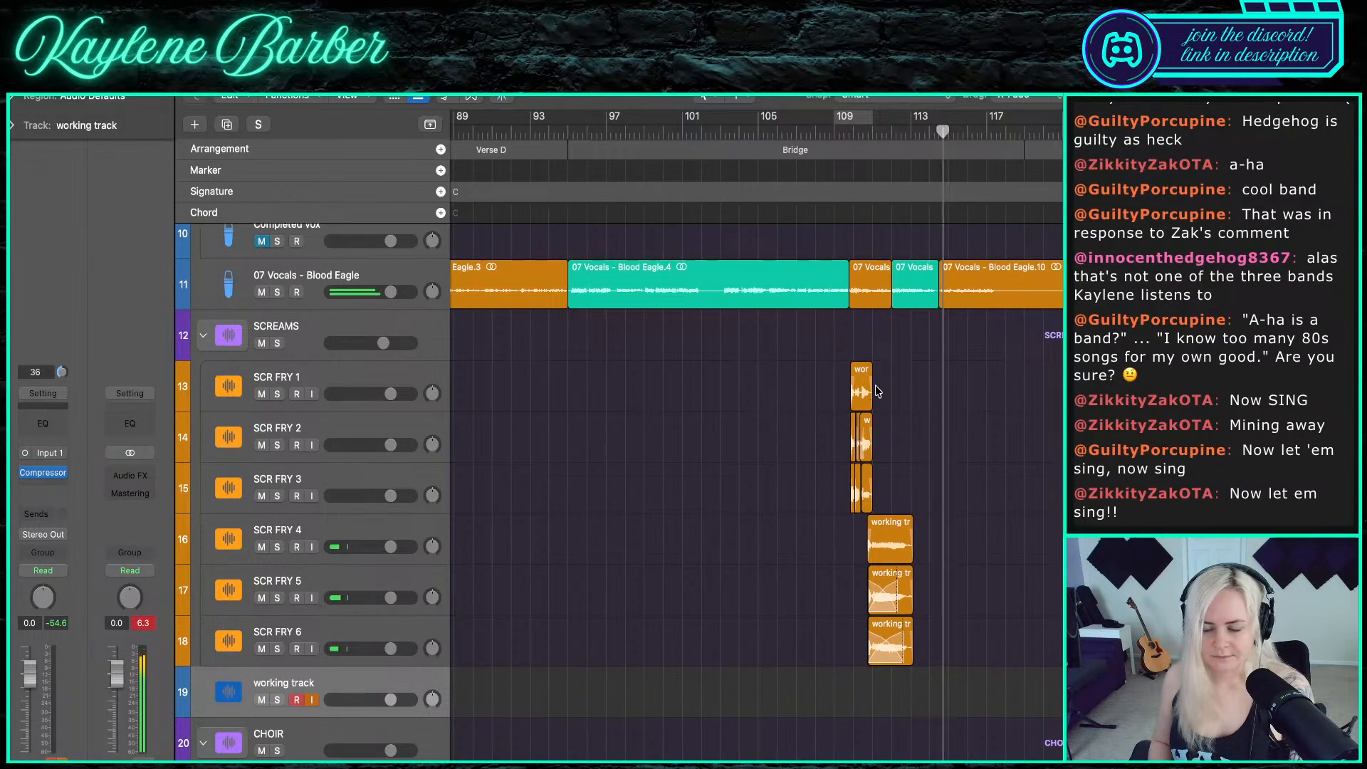
scroll(875, 390, right, 4)
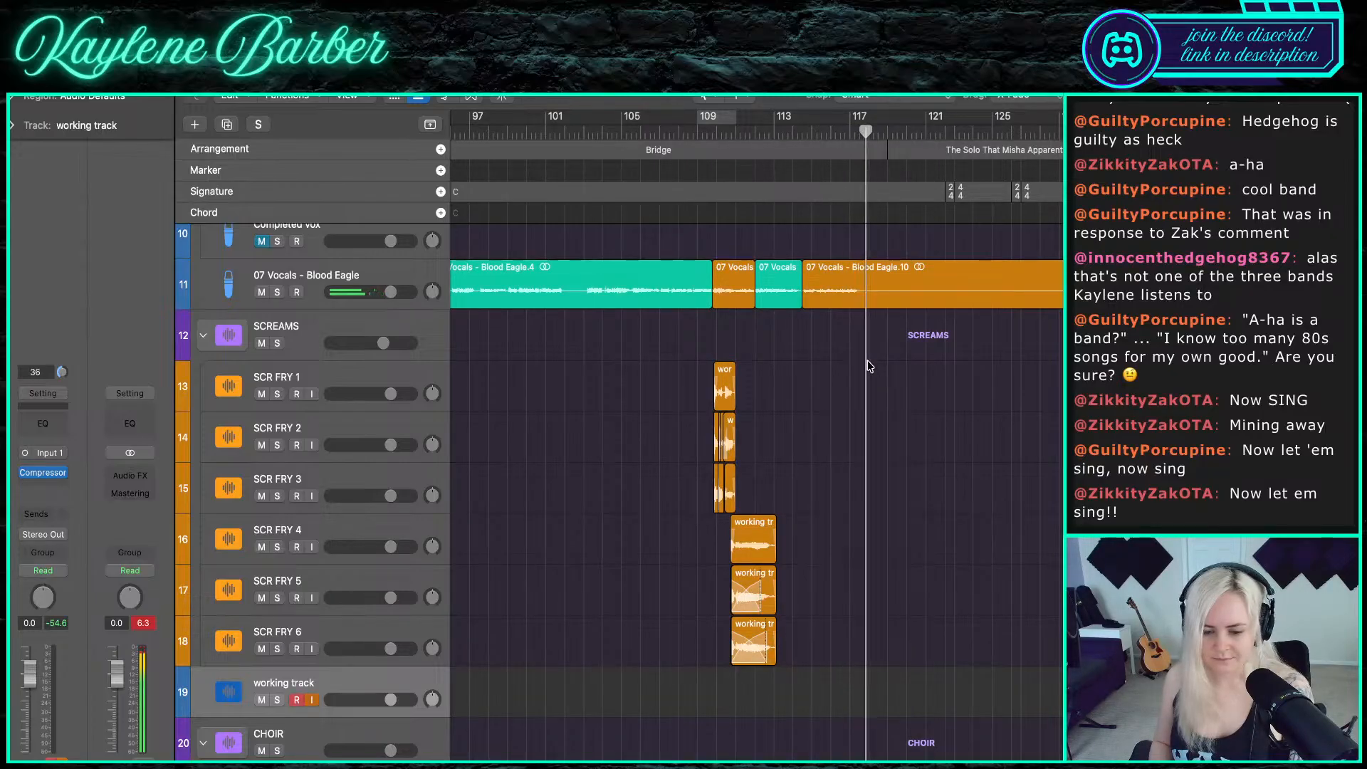
scroll(864, 361, left, 5)
scroll(859, 358, down, 5)
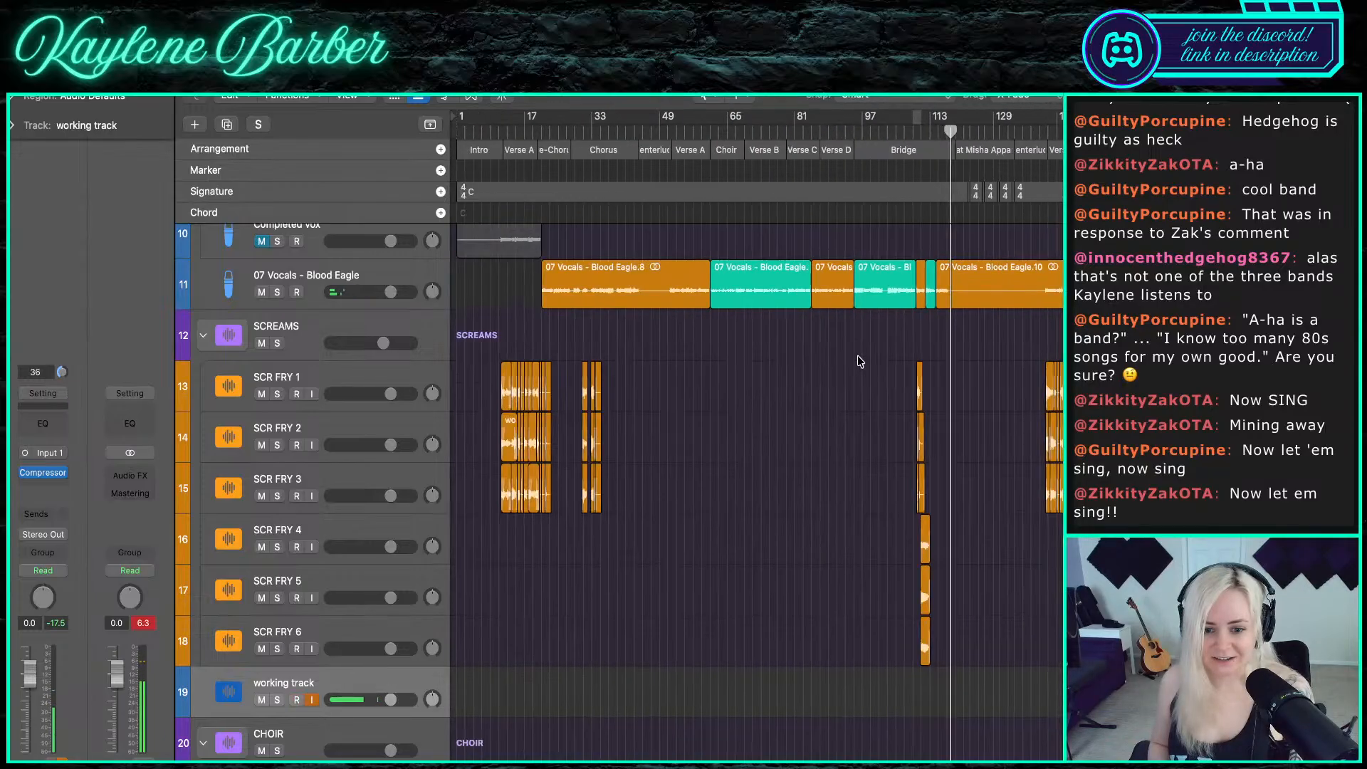
scroll(932, 391, up, 8)
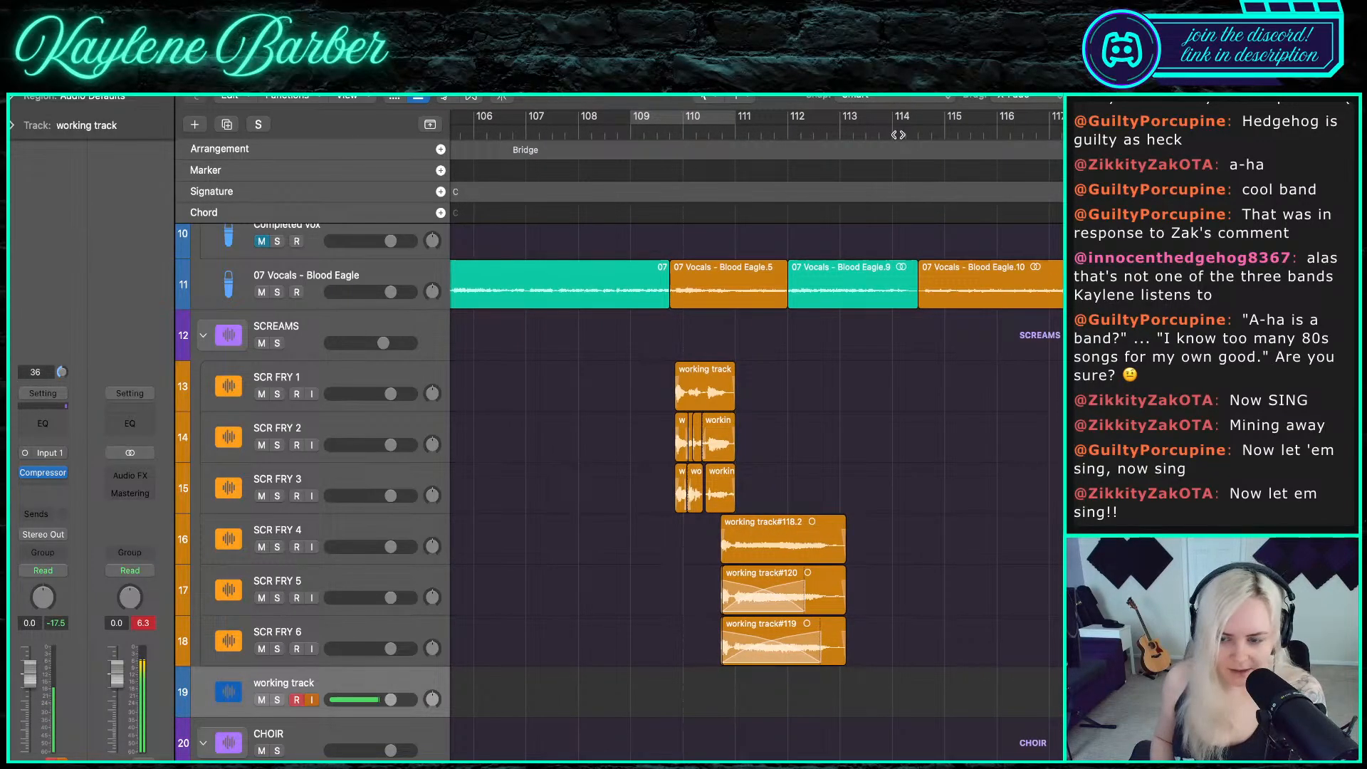
- Try recording a new scream take on the working track from bar 114
drag(892, 134, 842, 133)
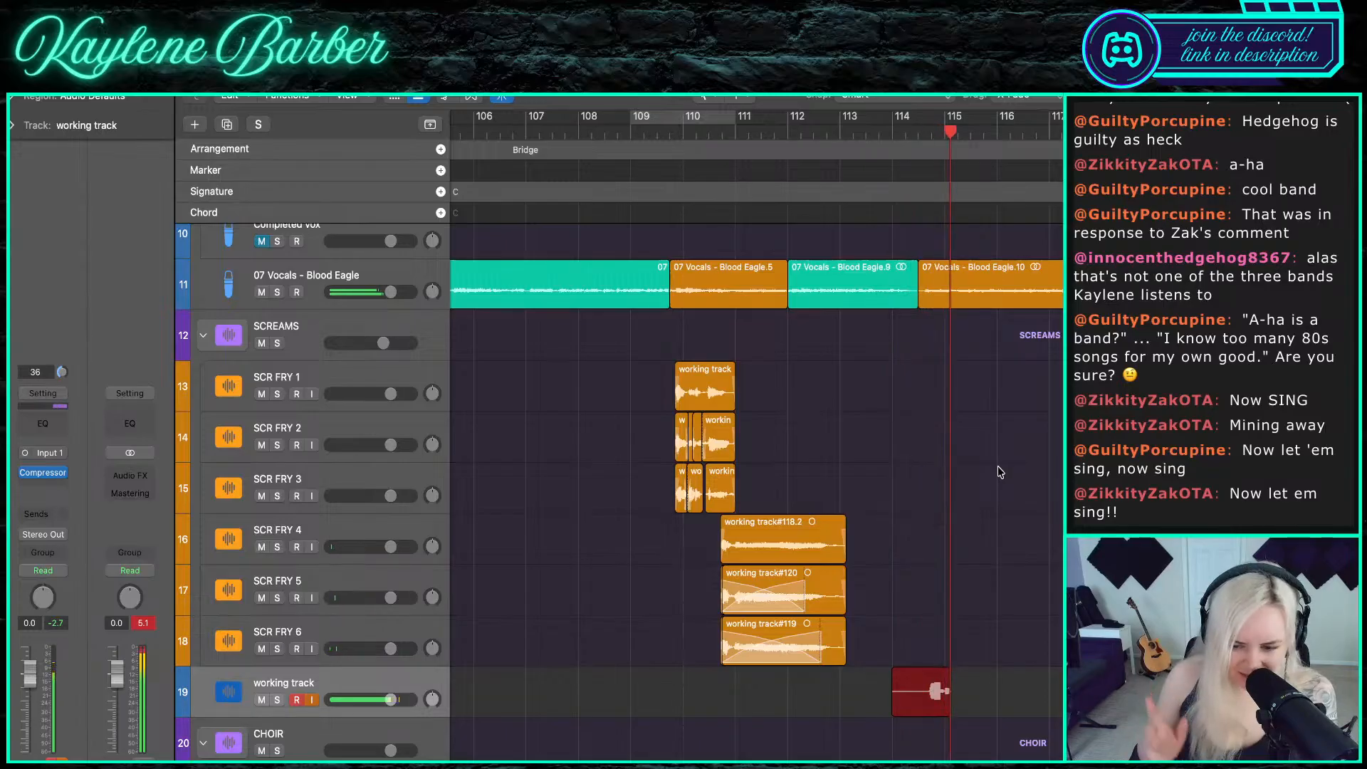
key(super+period)
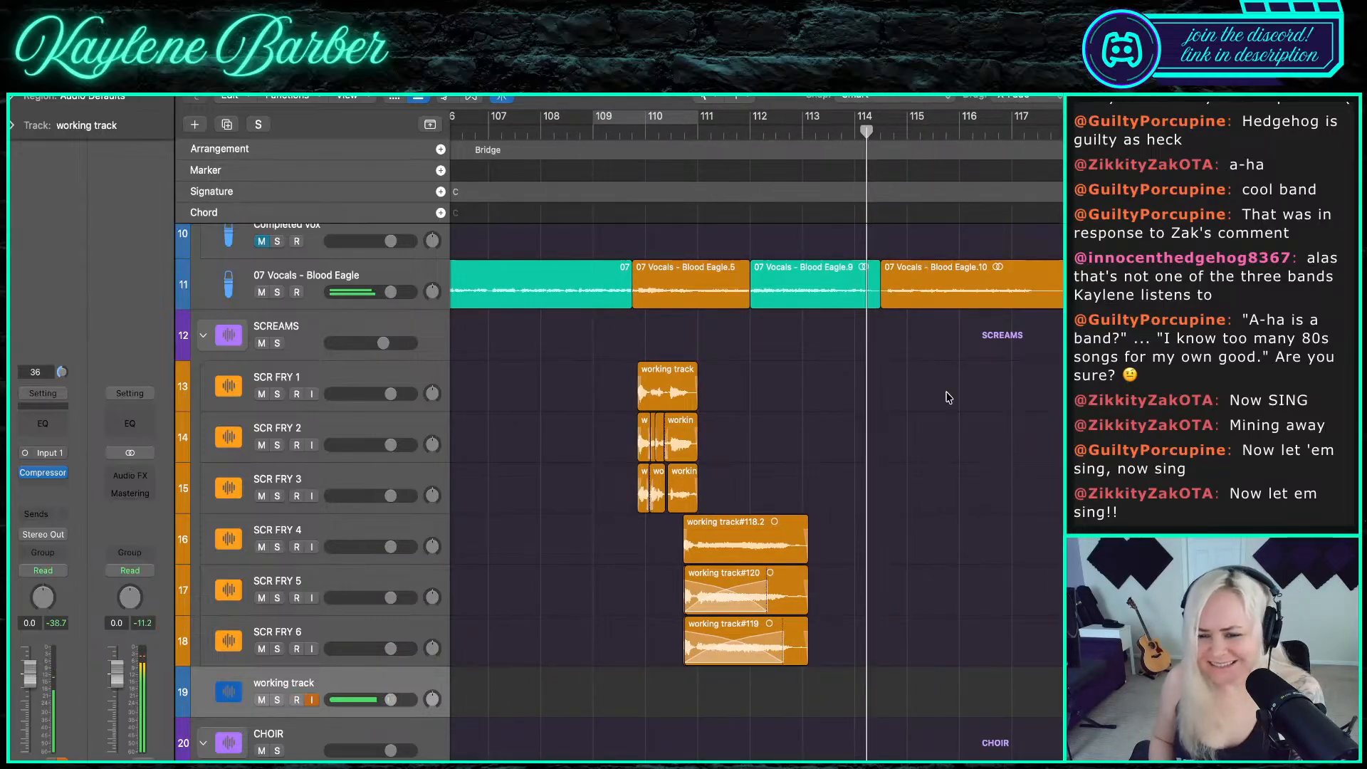
- Play the bridge repeatedly from around bars 114 to 115 to hear where the next scream should enter
key(super+Right)
key(r)
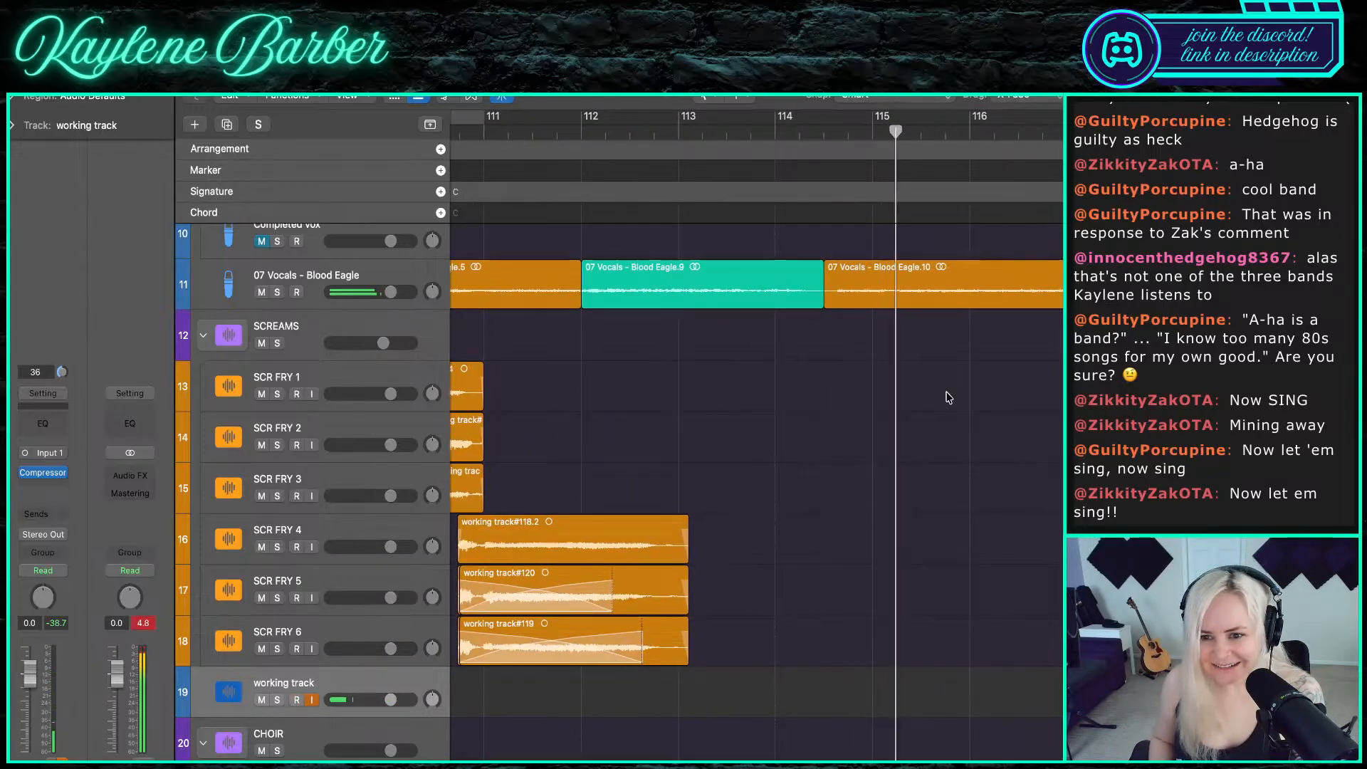
click(885, 129)
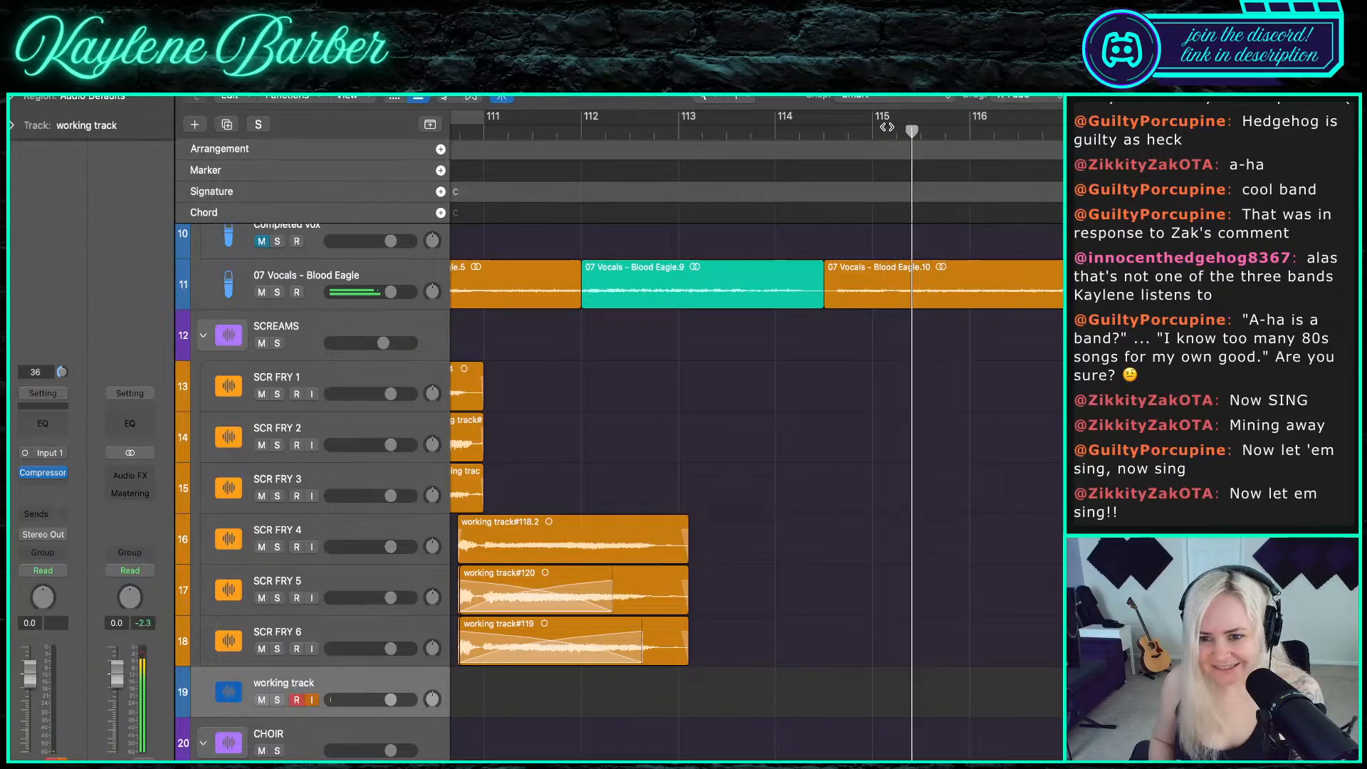
click(844, 129)
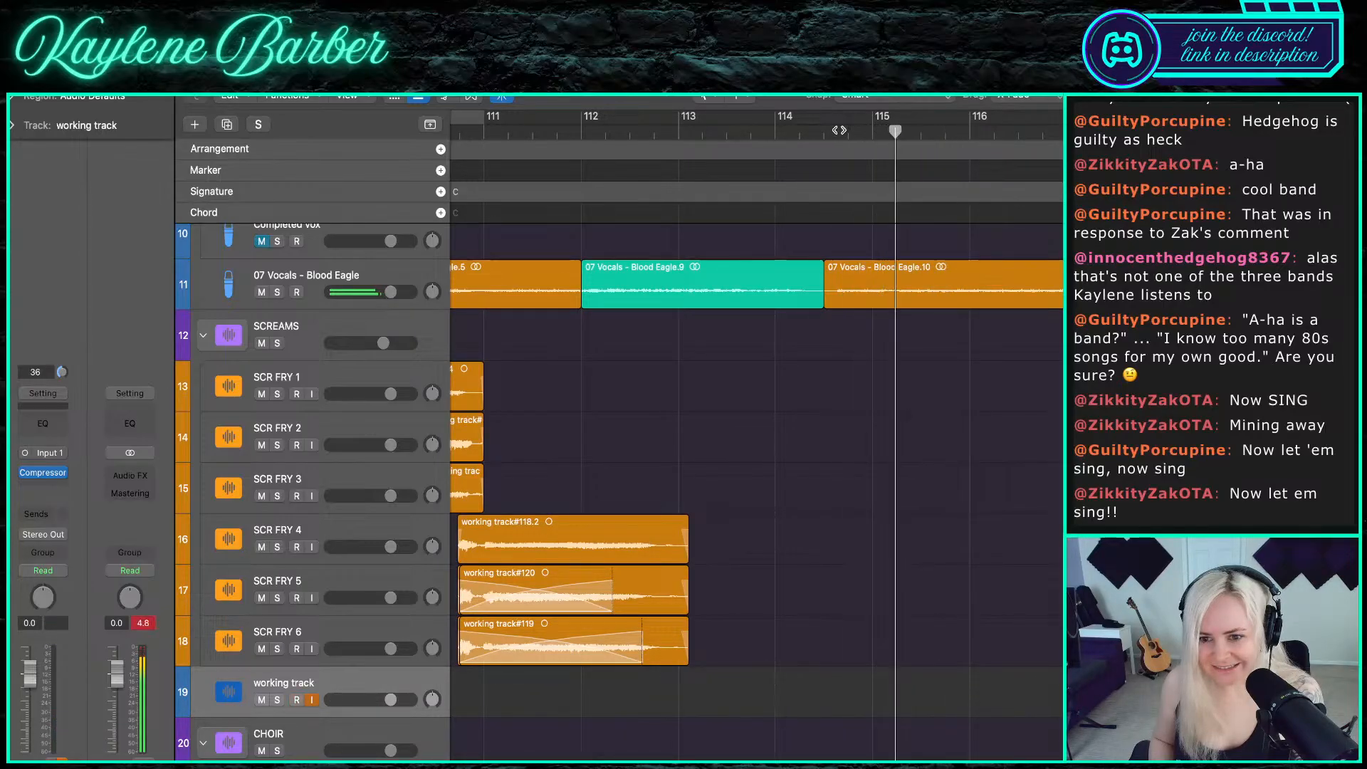
click(826, 133)
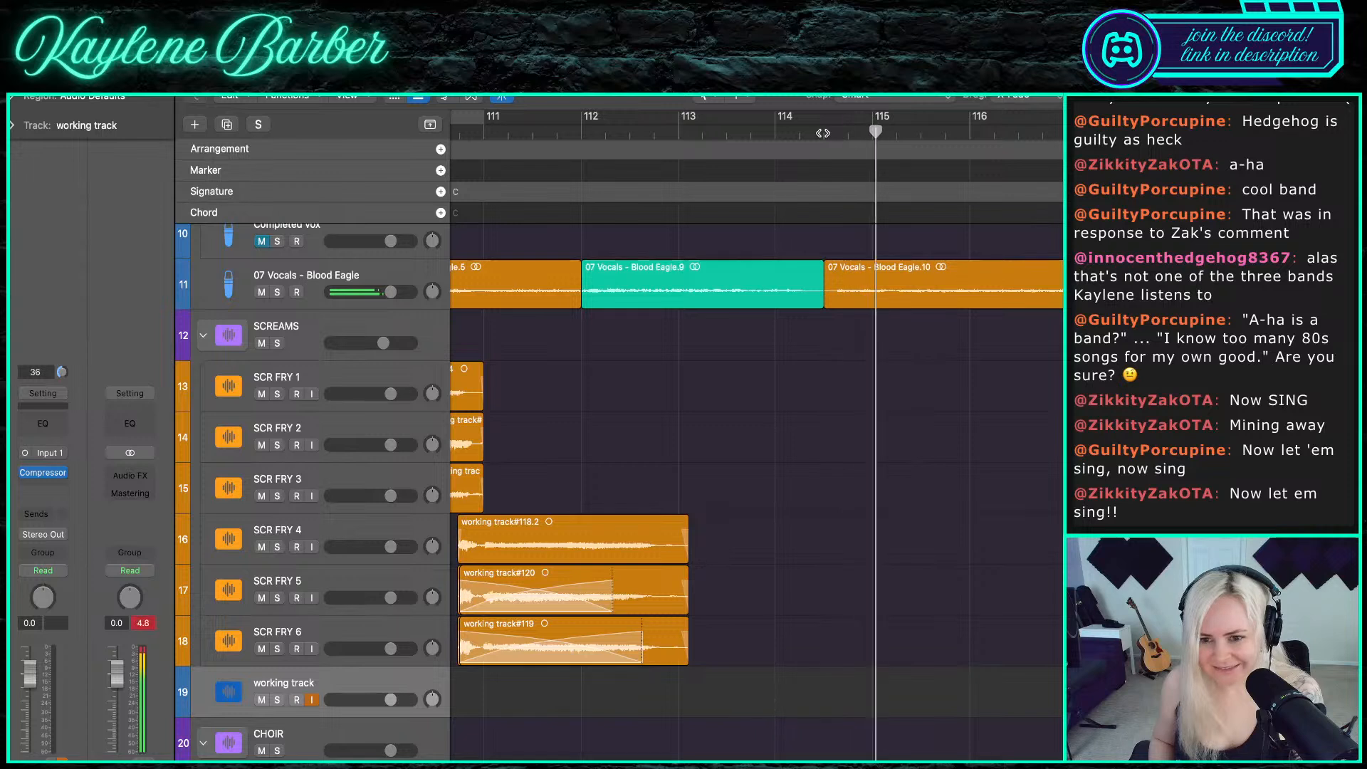
click(822, 133)
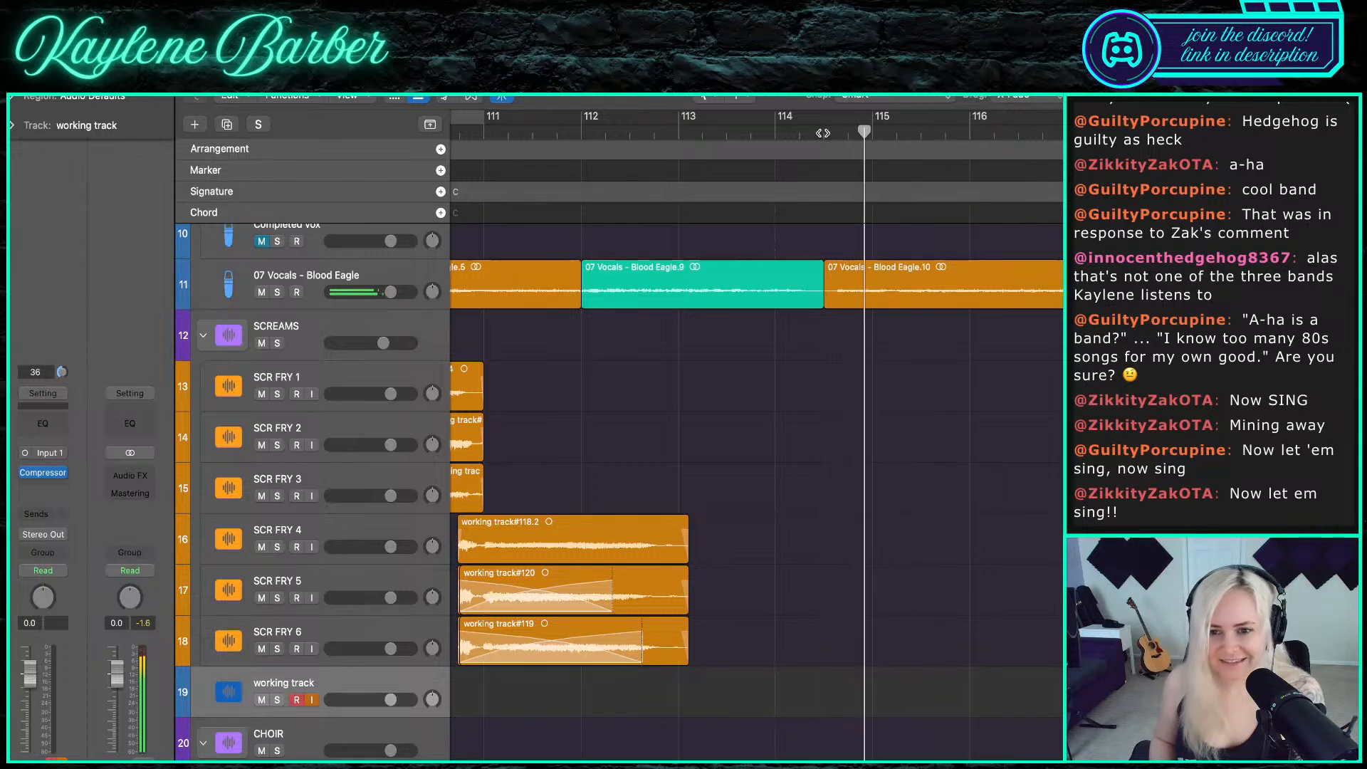
click(823, 133)
click(779, 133)
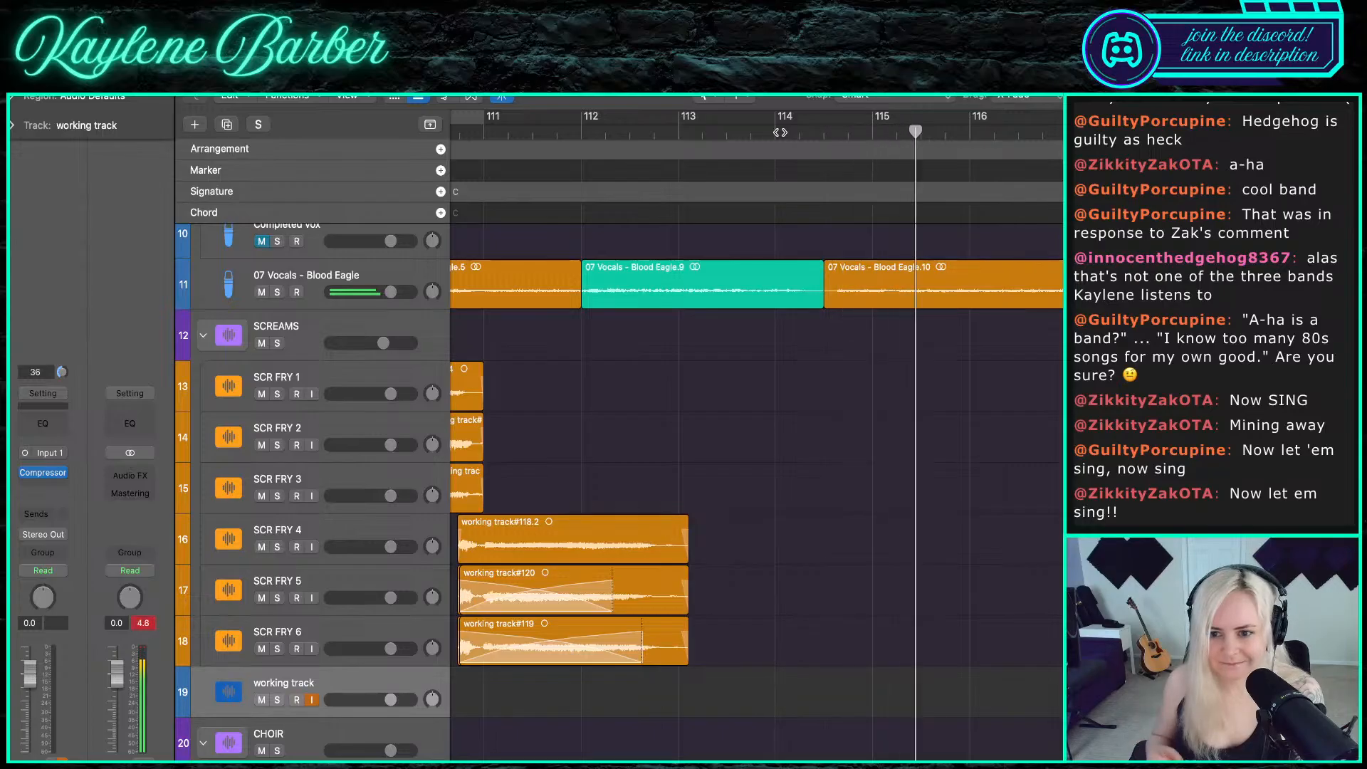
click(780, 133)
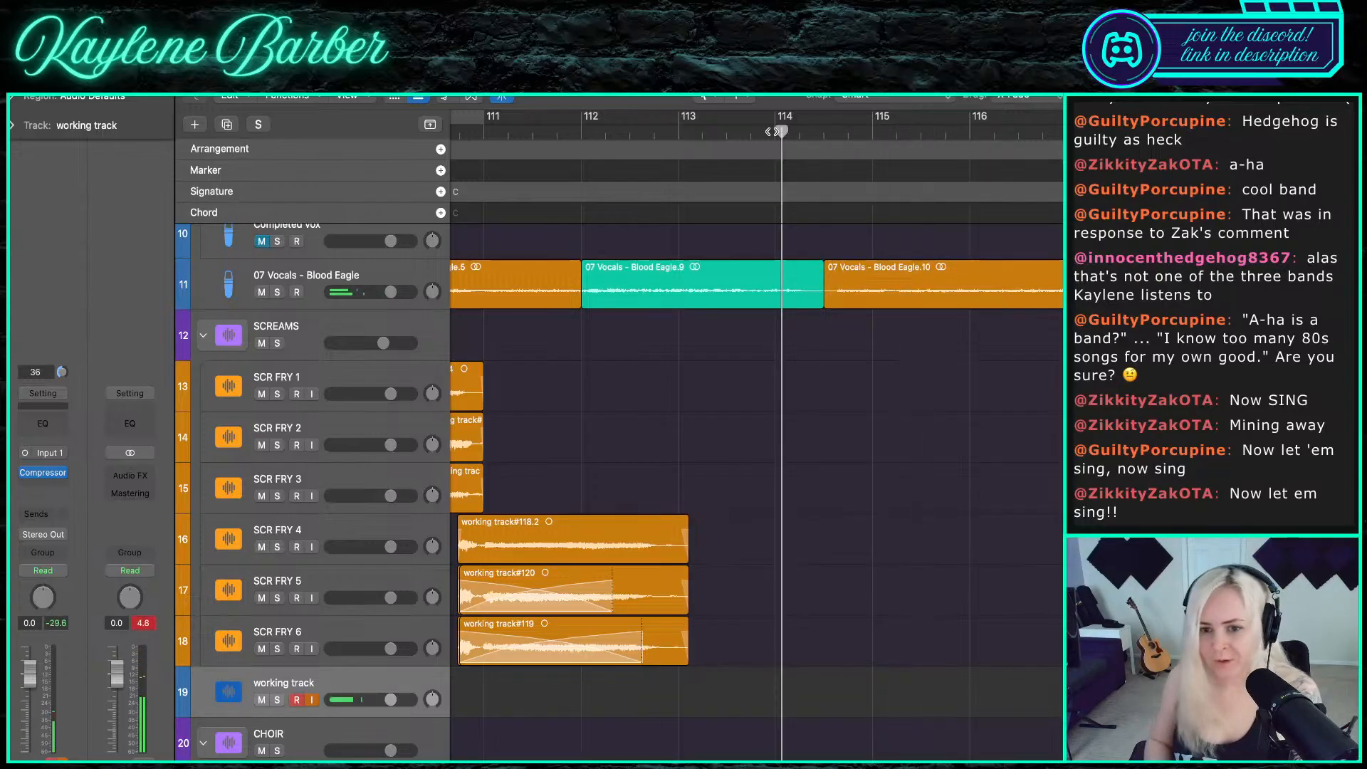
click(773, 133)
key(r)
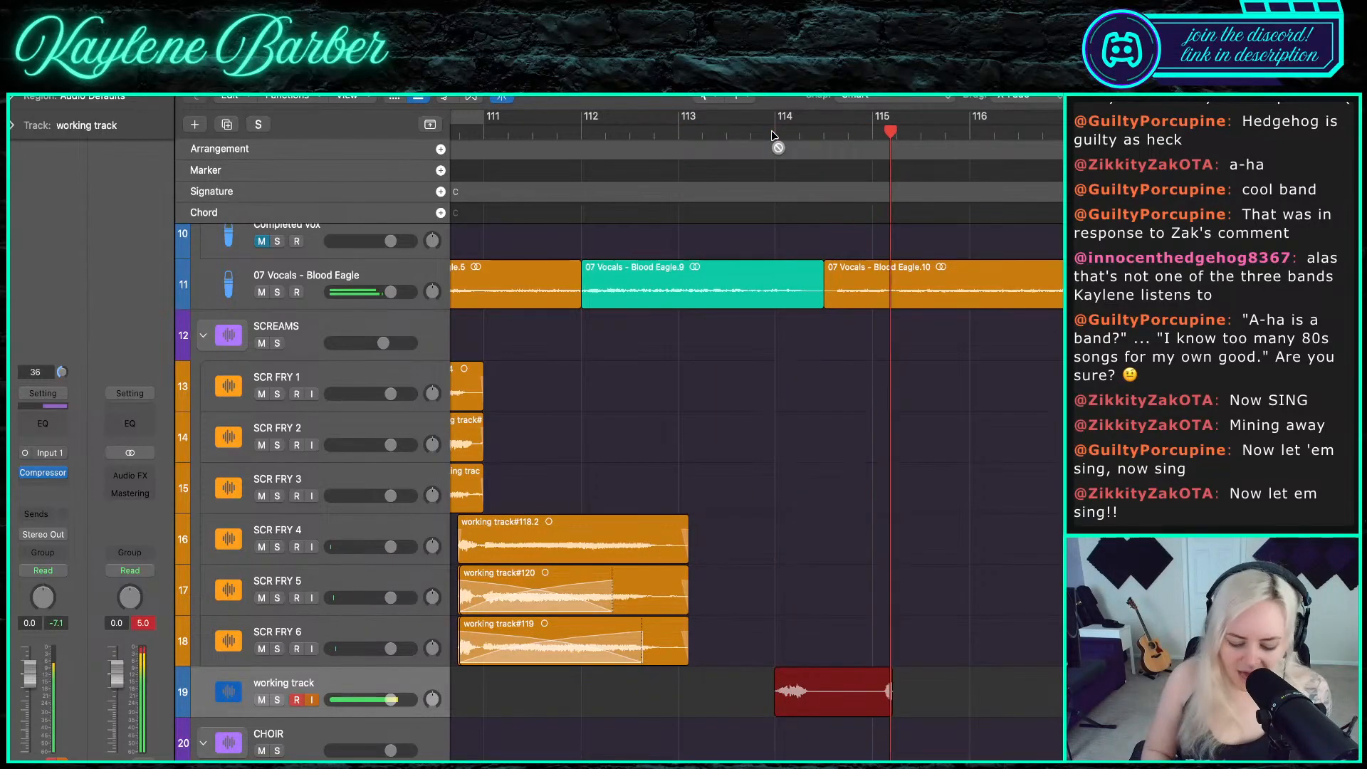
key(super+period)
key(t)
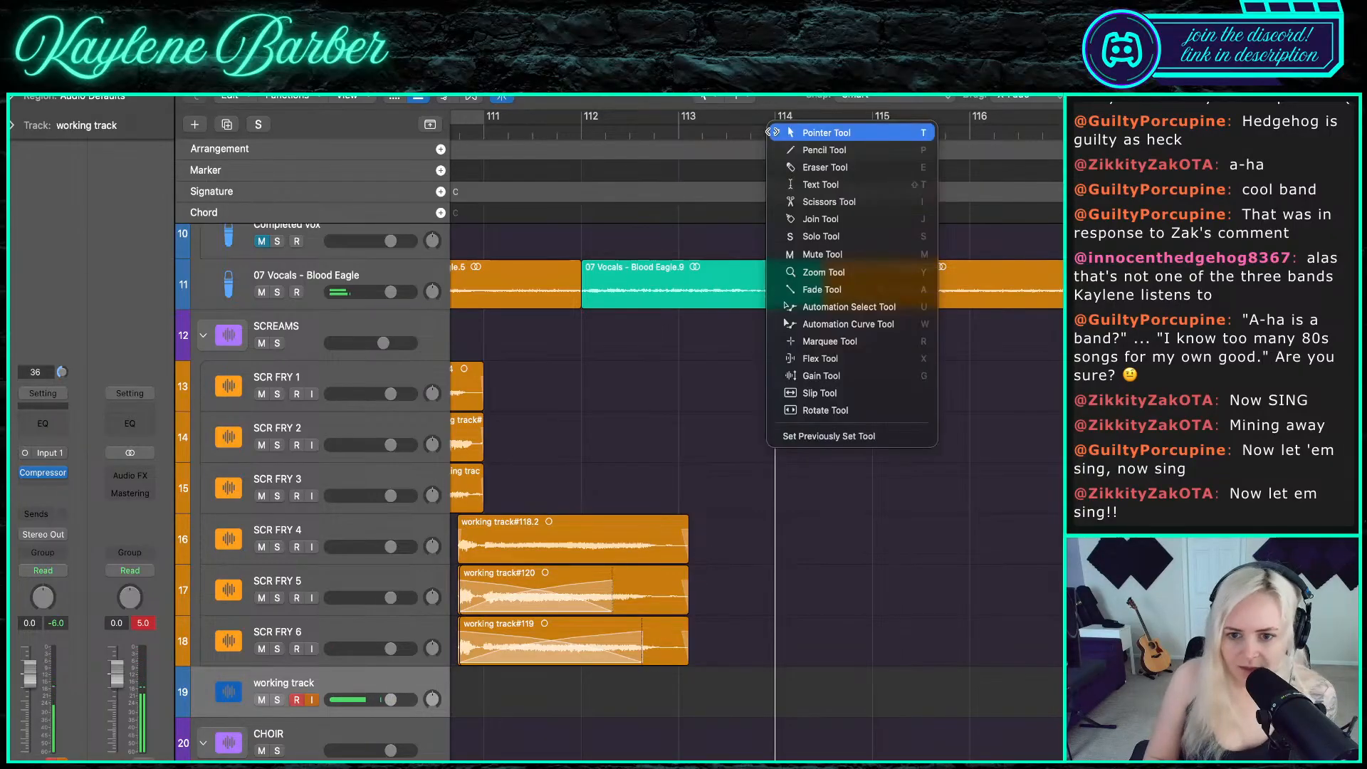
key(Escape)
- Record a scream take on the working track from bar 114 to about bar 116 and move it onto SCR FRY 1
key(r)
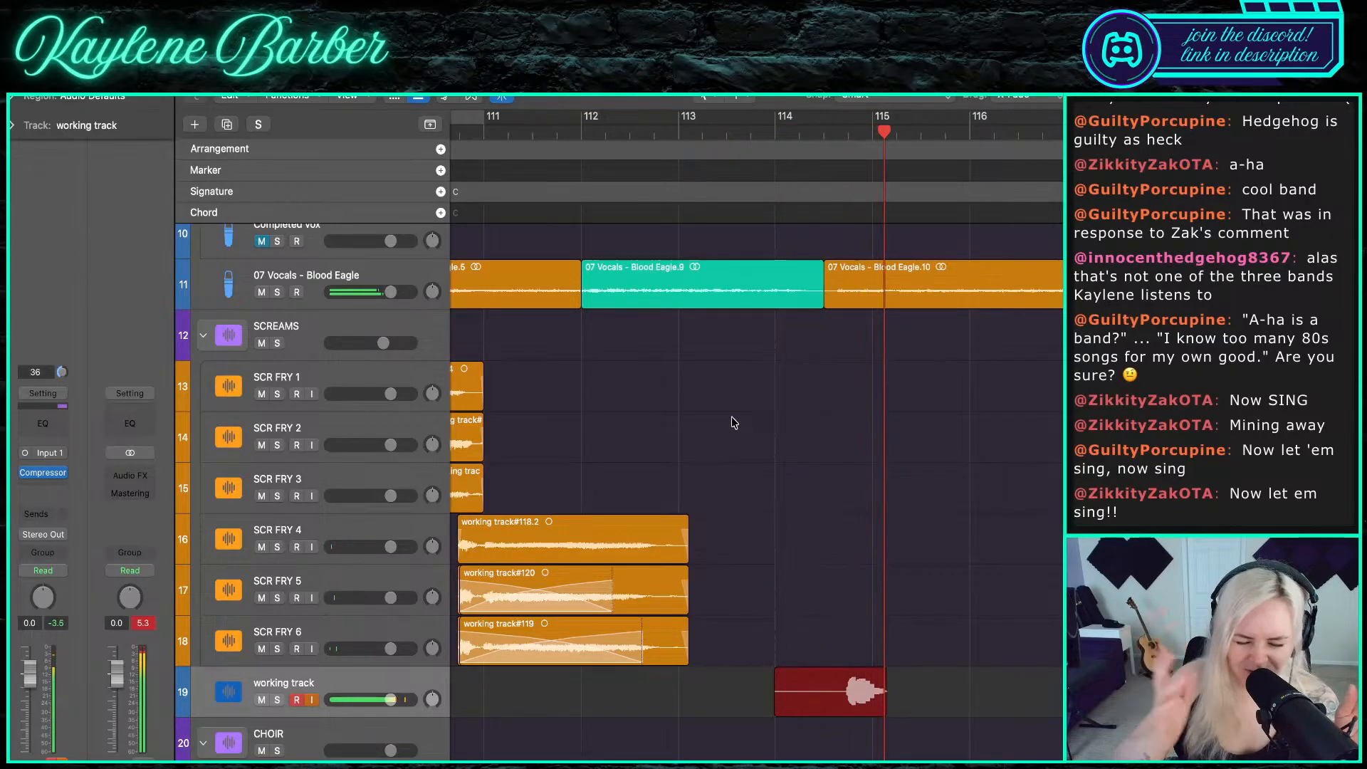
key(space)
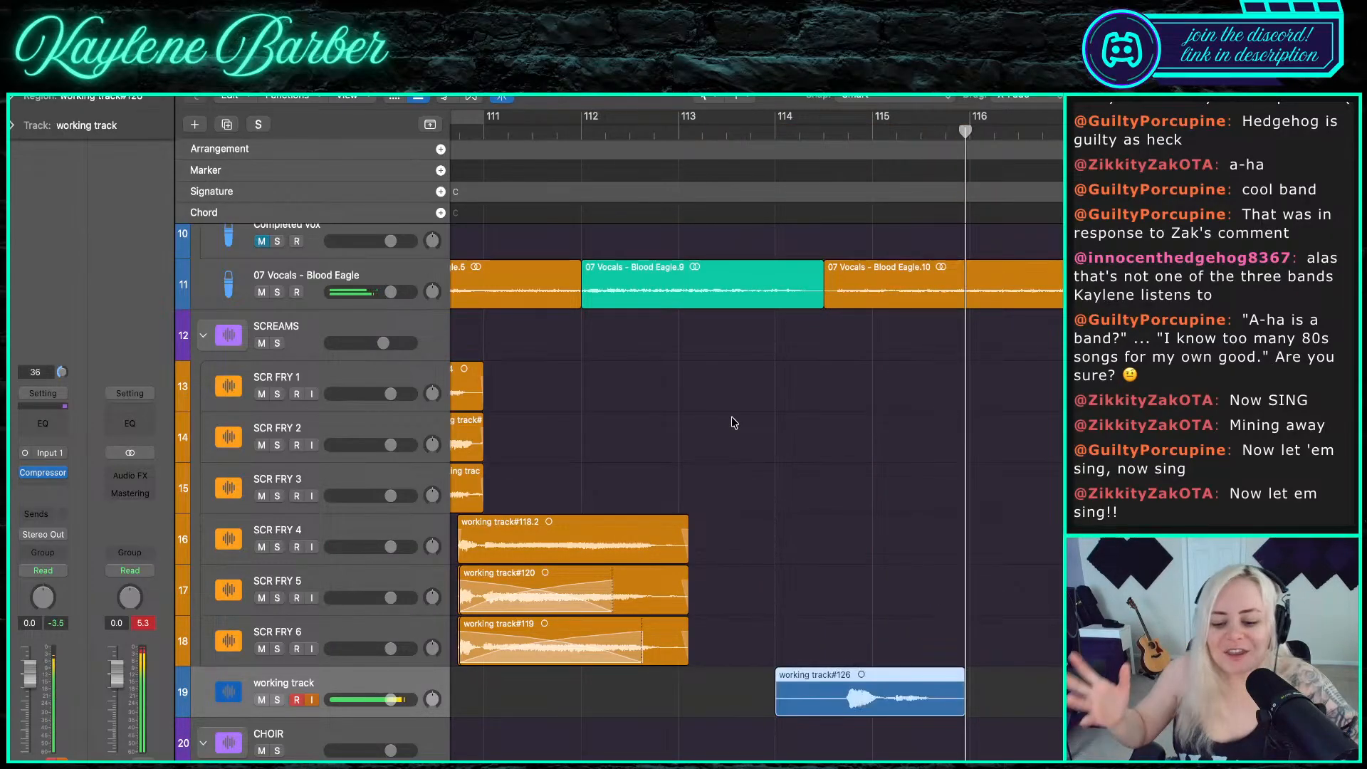
click(778, 573)
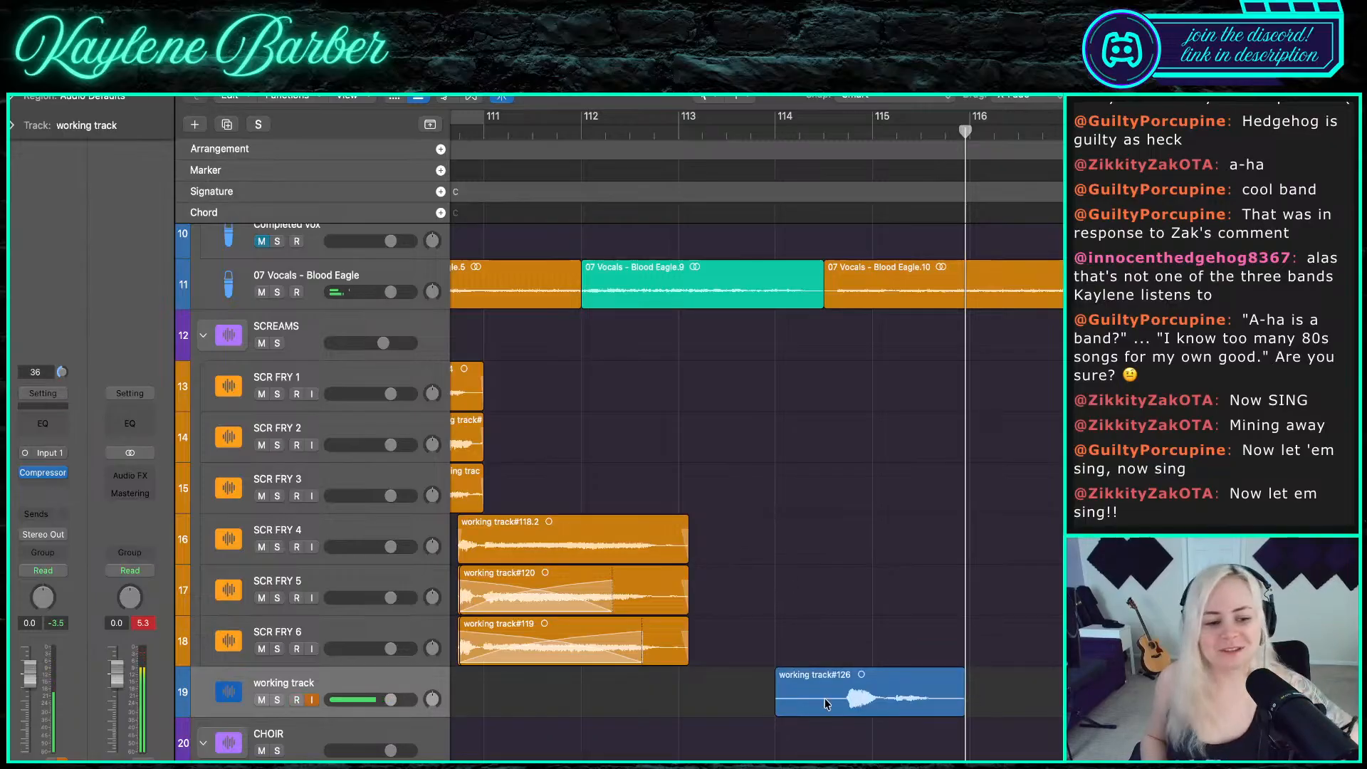
drag(825, 703, 825, 373)
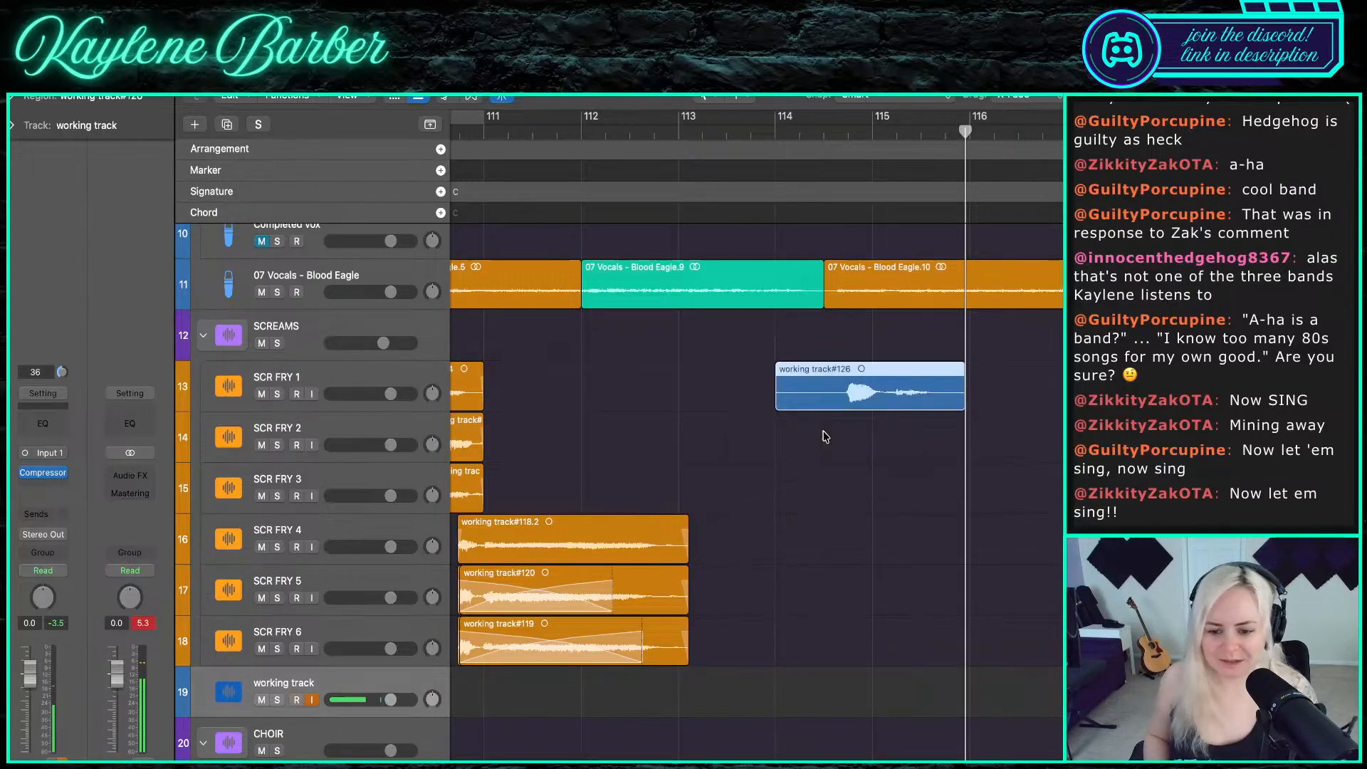
- Try several takes of a second scream layer on the working track from bar 114
click(777, 133)
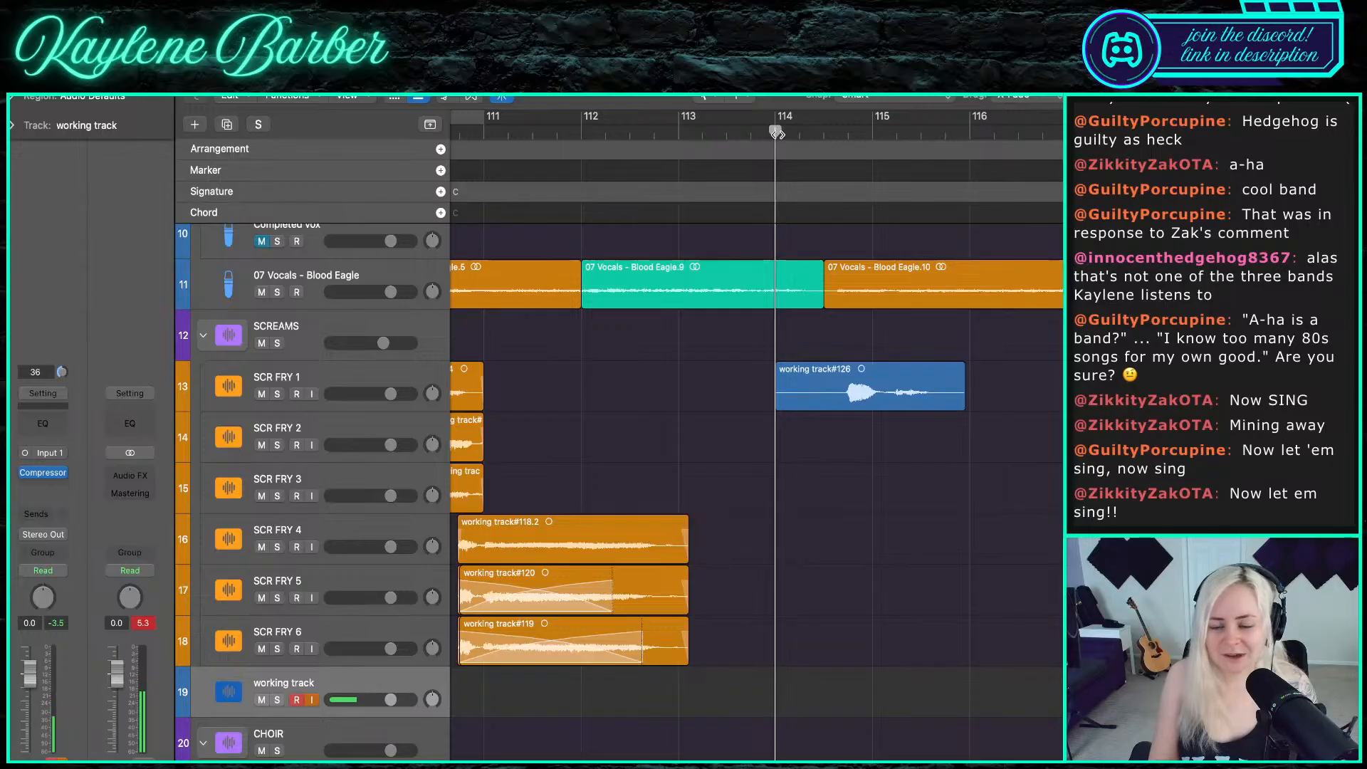
key(r)
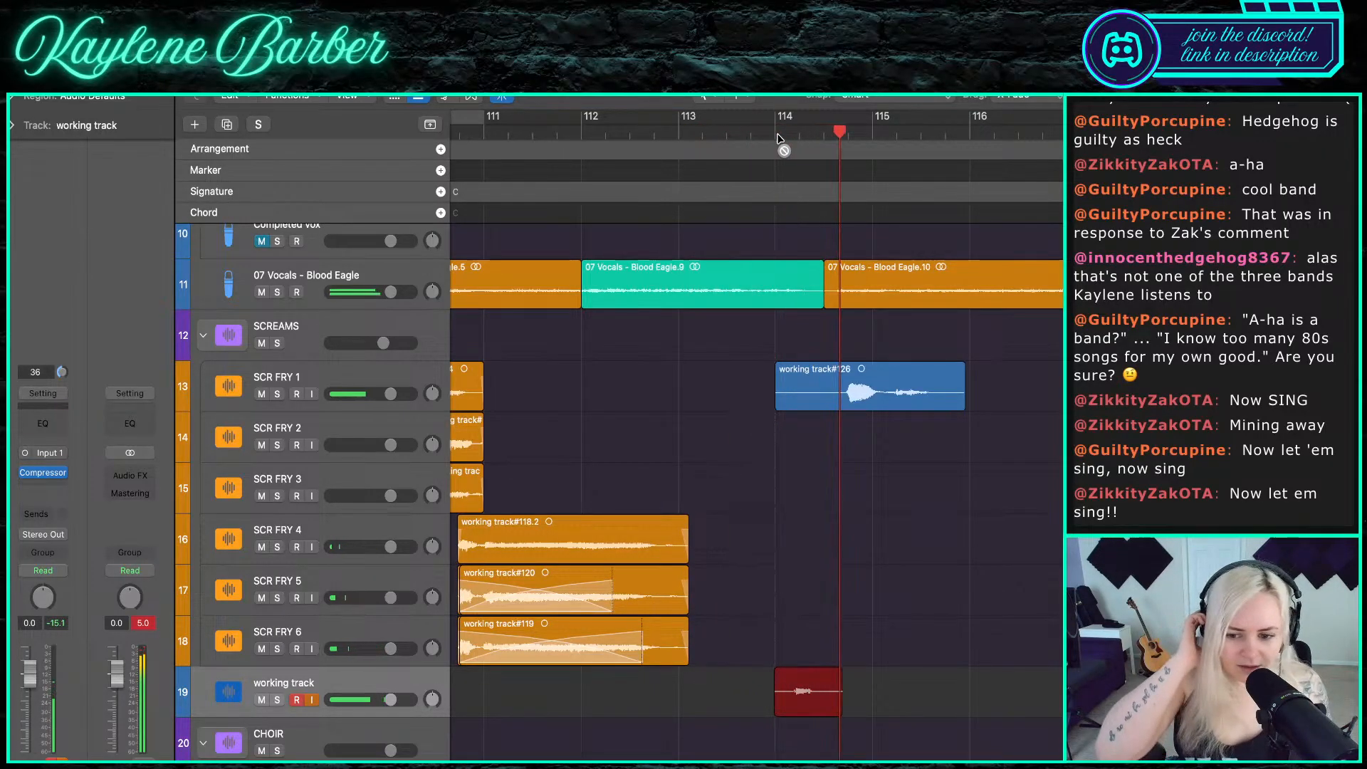
key(space)
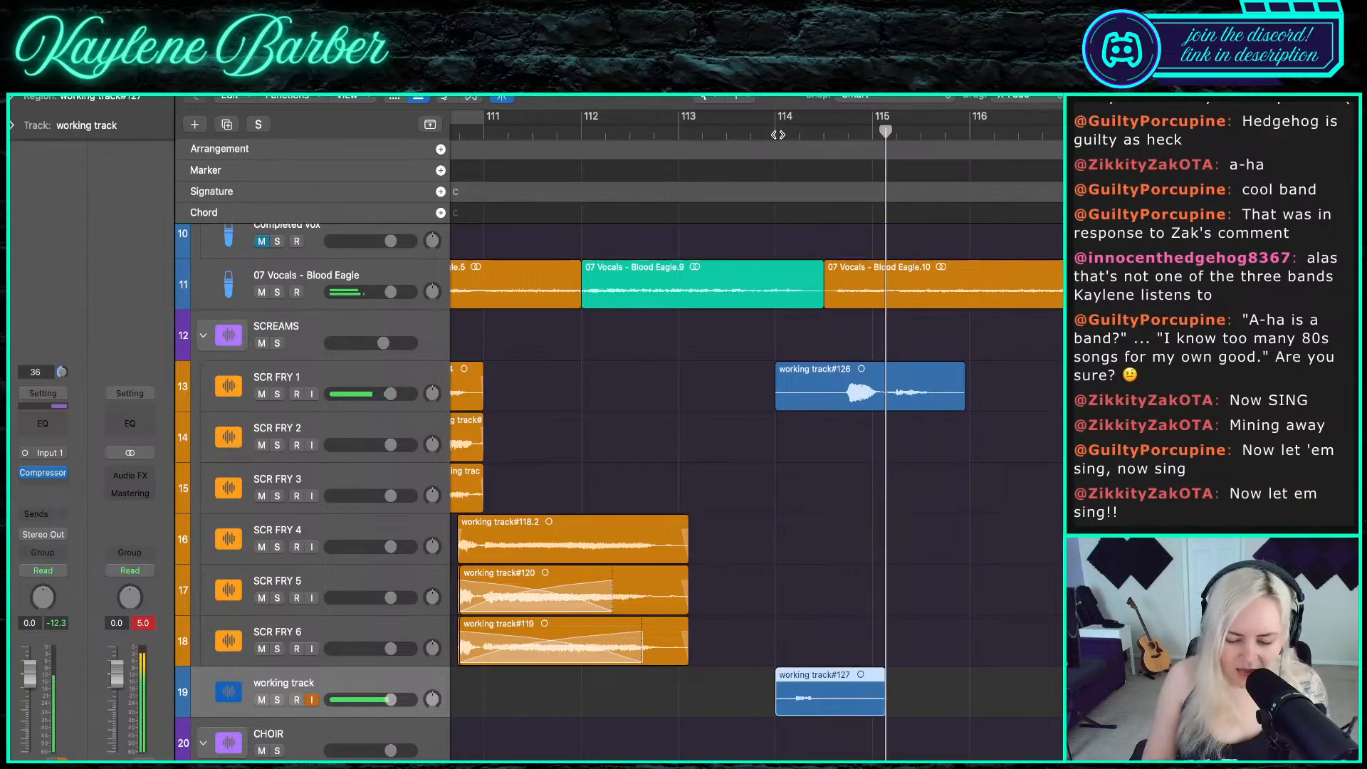
key(Delete)
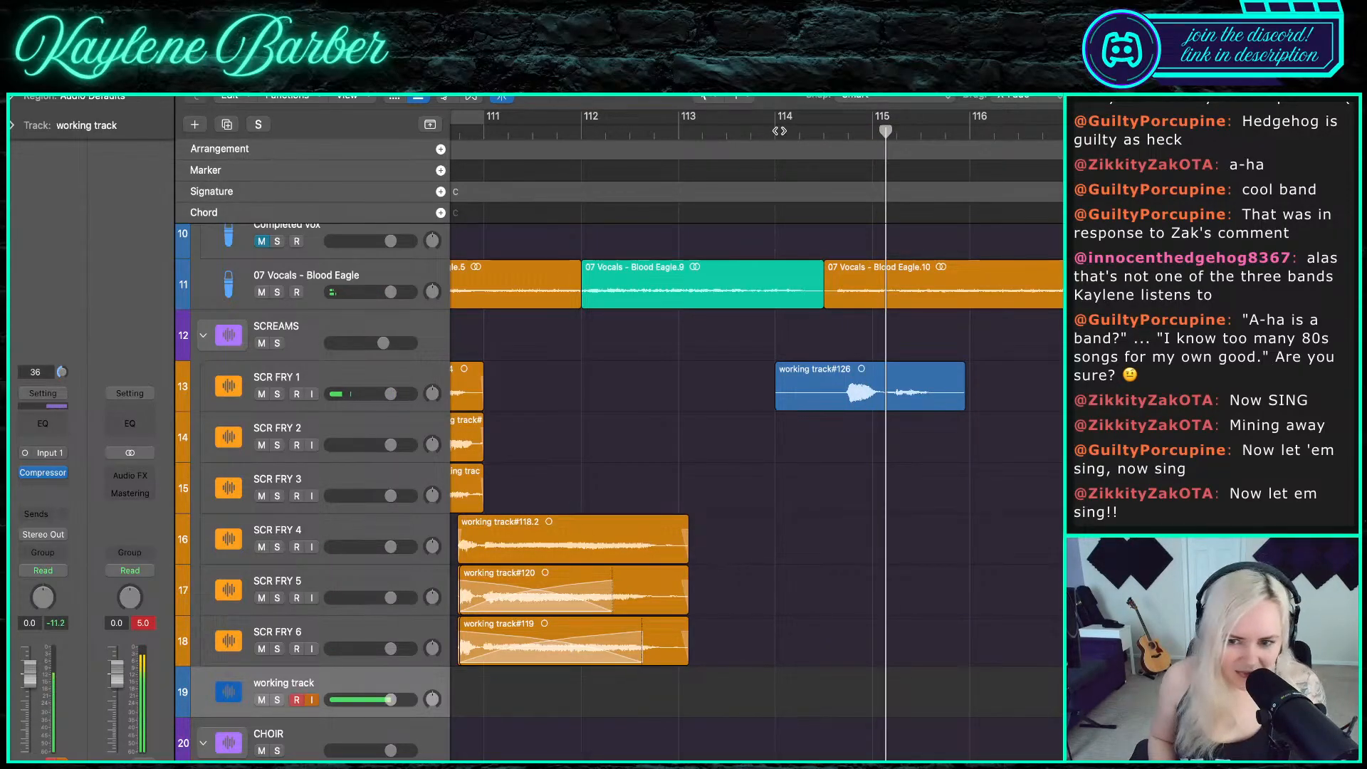
click(779, 131)
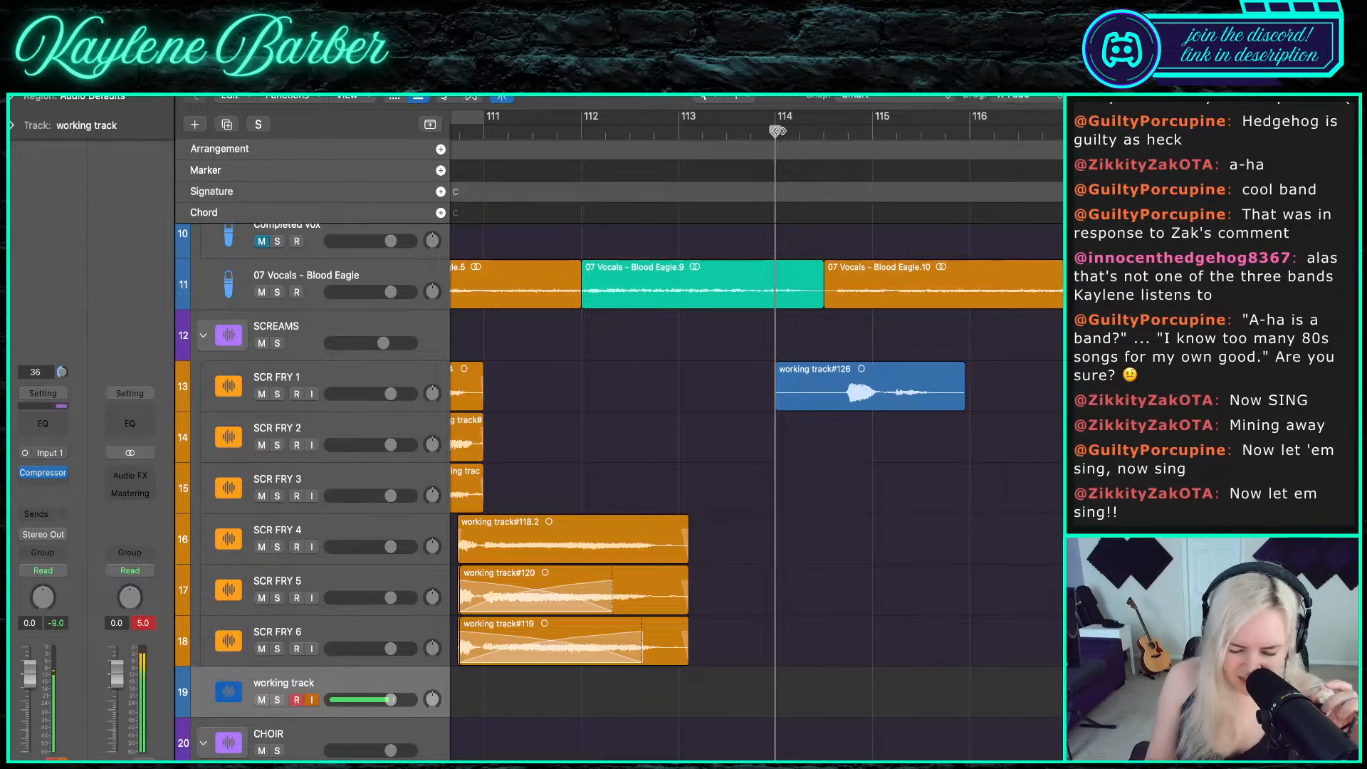
key(space)
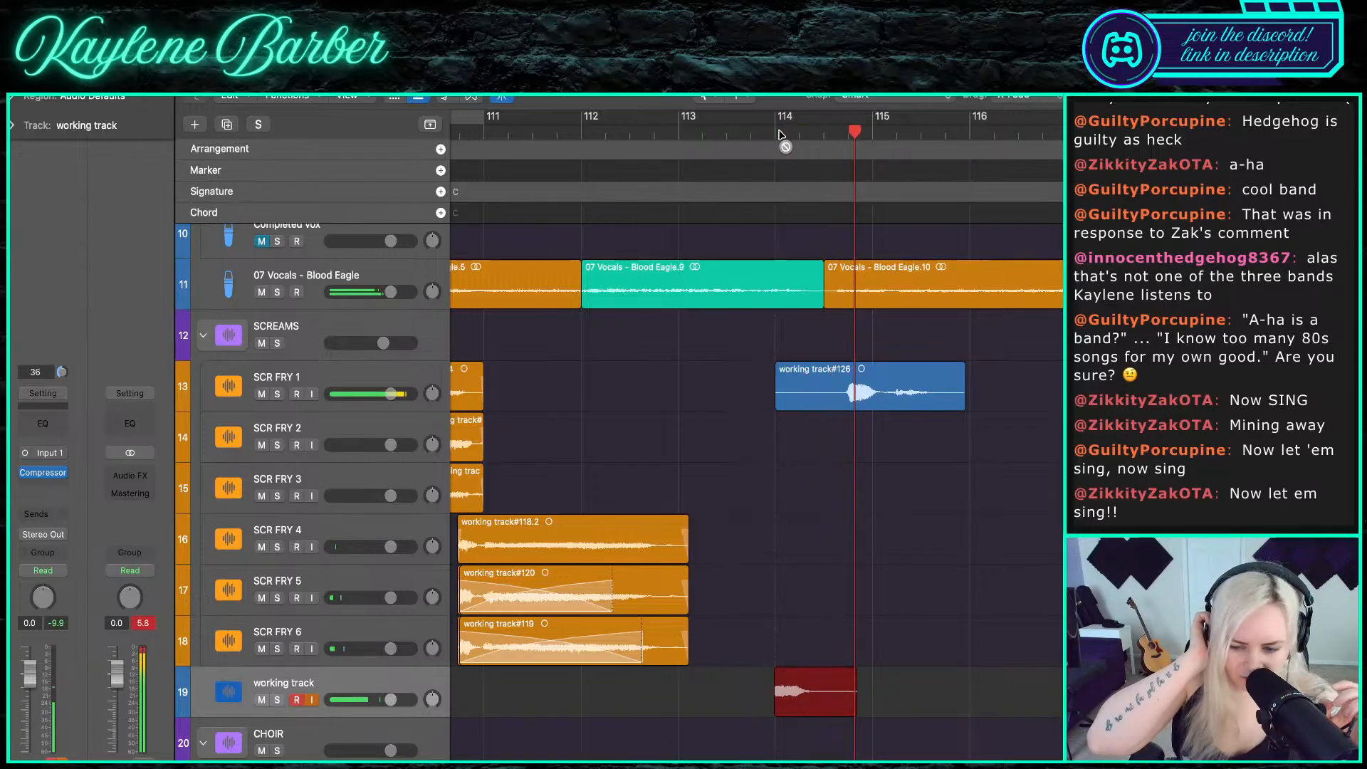
key(space)
key(super+z)
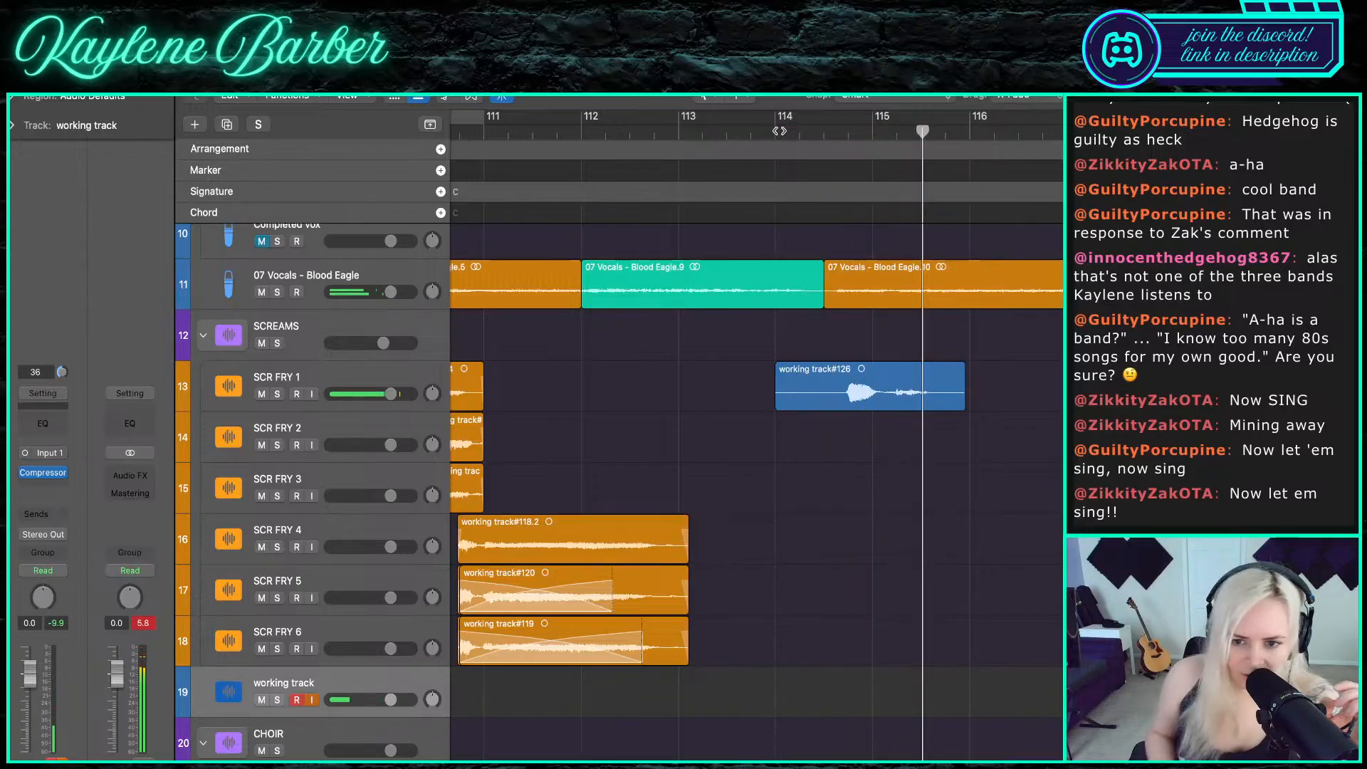
click(780, 131)
key(r)
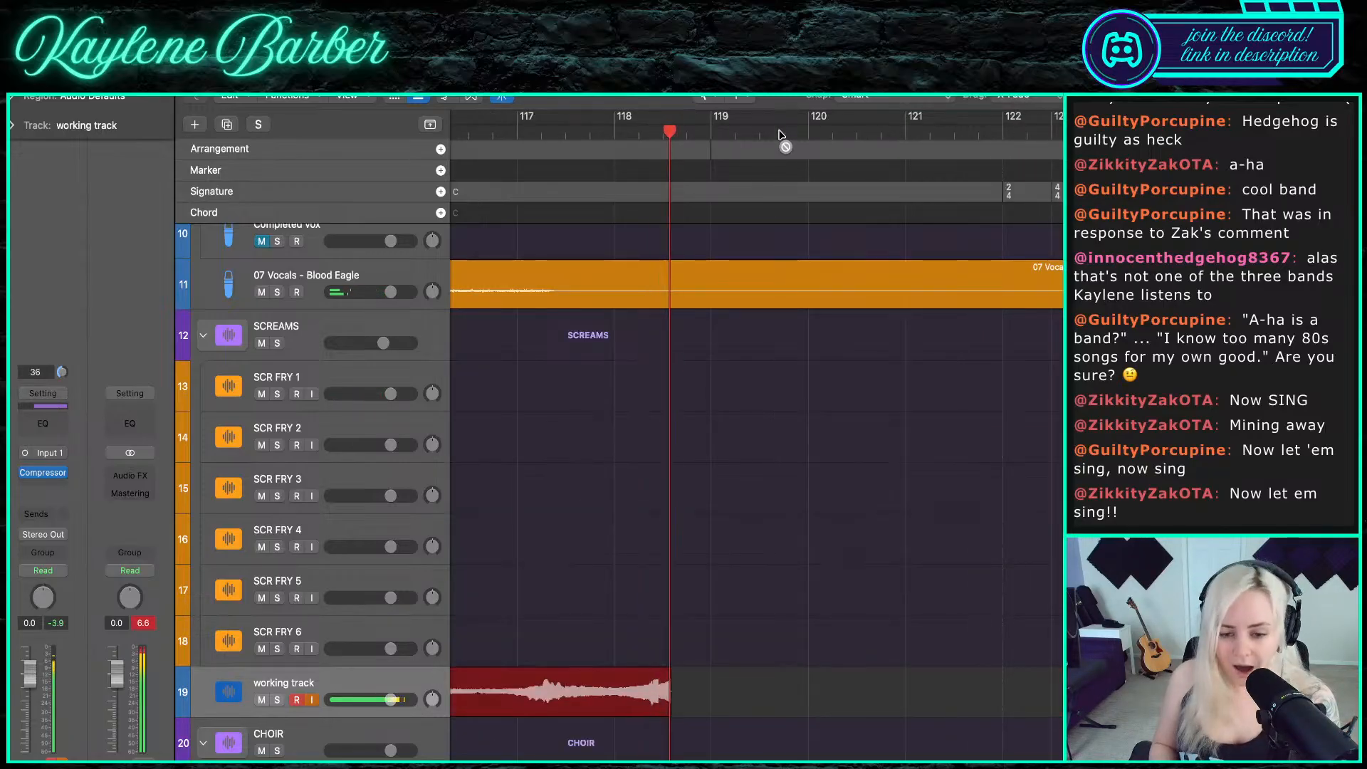
key(space)
key(Delete)
- Record a longer second scream layer on the working track from bar 114 to past bar 117
scroll(780, 131, left, 7)
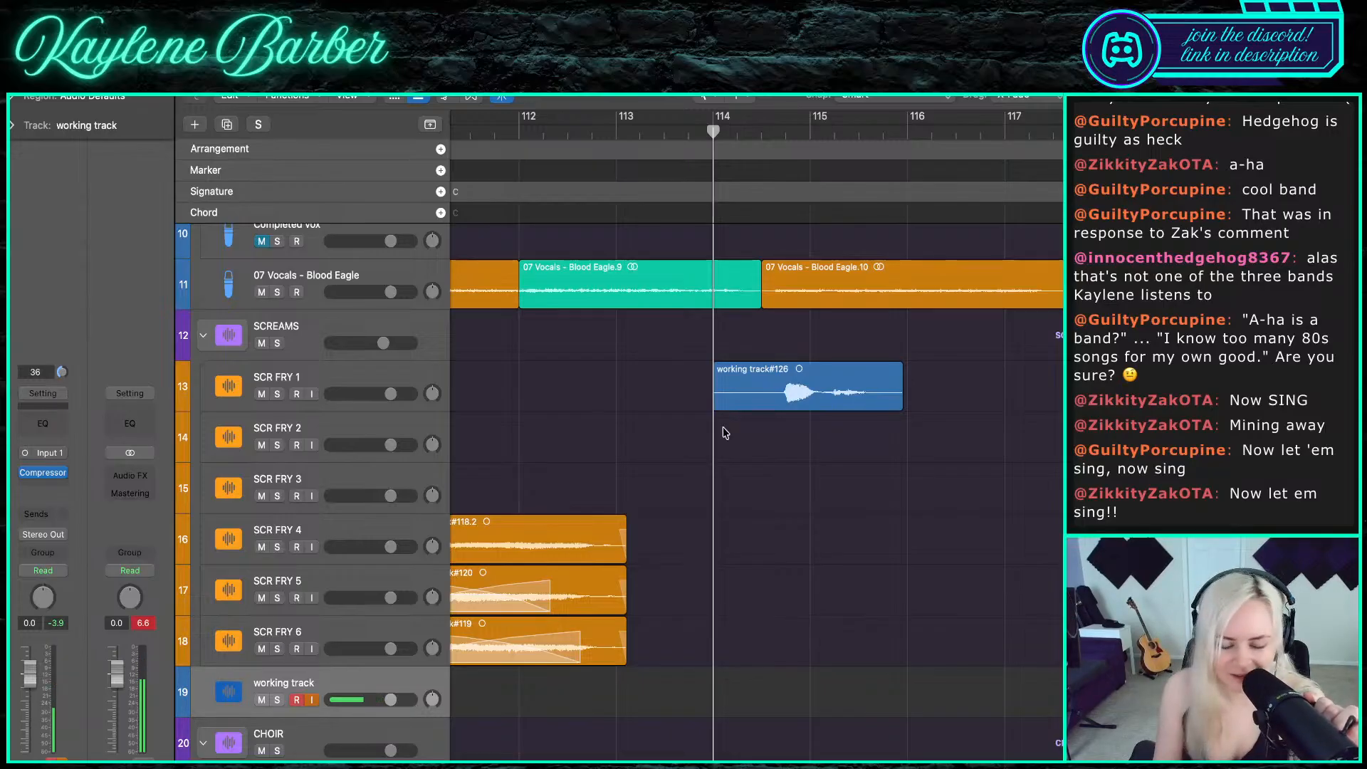
key(space)
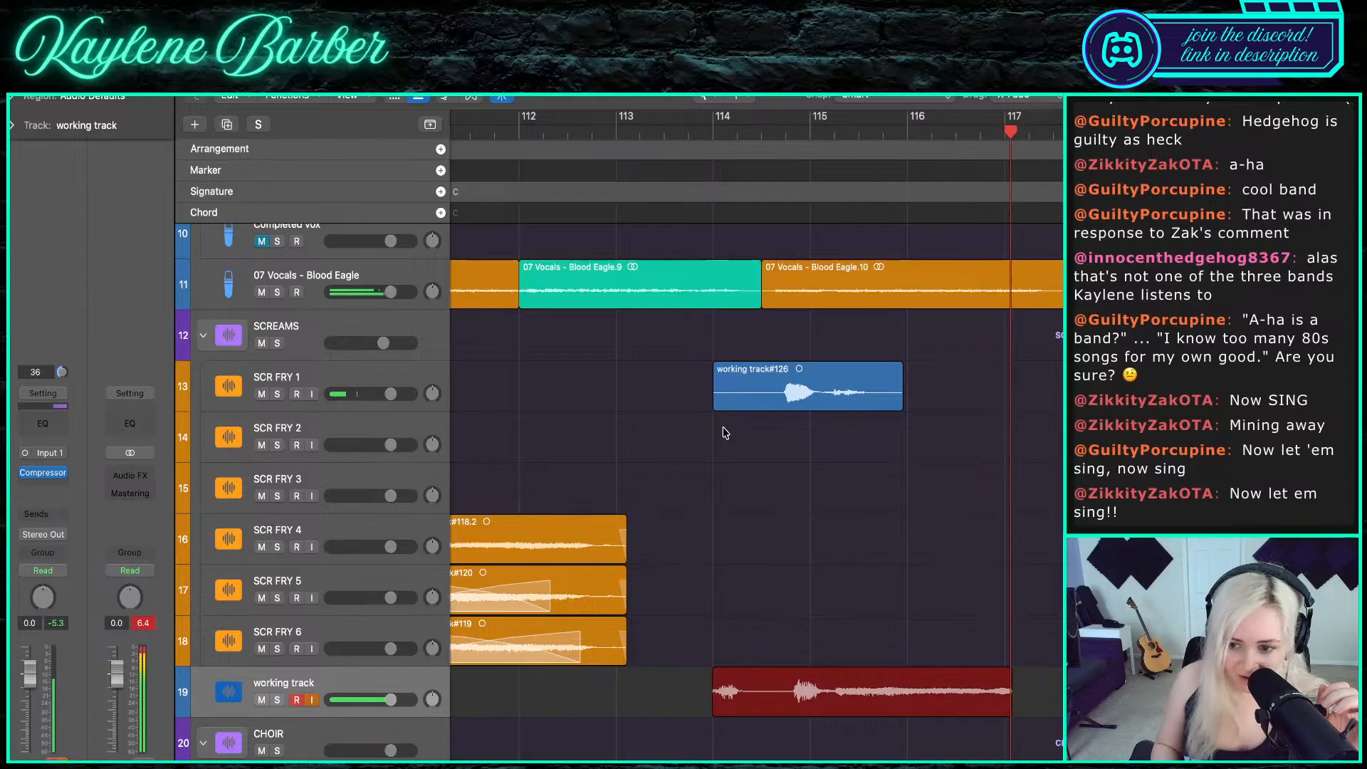
key(space)
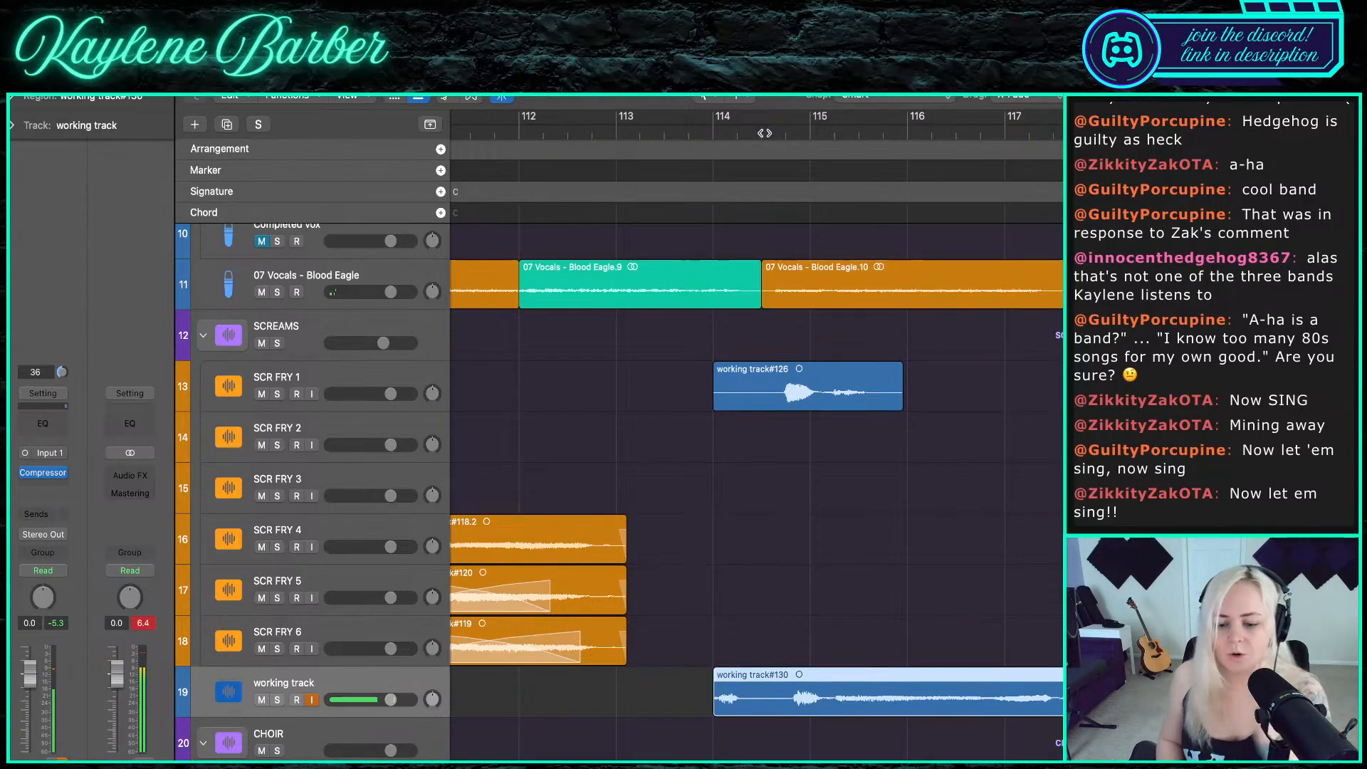
- Shift the new working track take slightly earlier so its scream onset lines up with the SCR FRY 1 take, and audition both together
key(space)
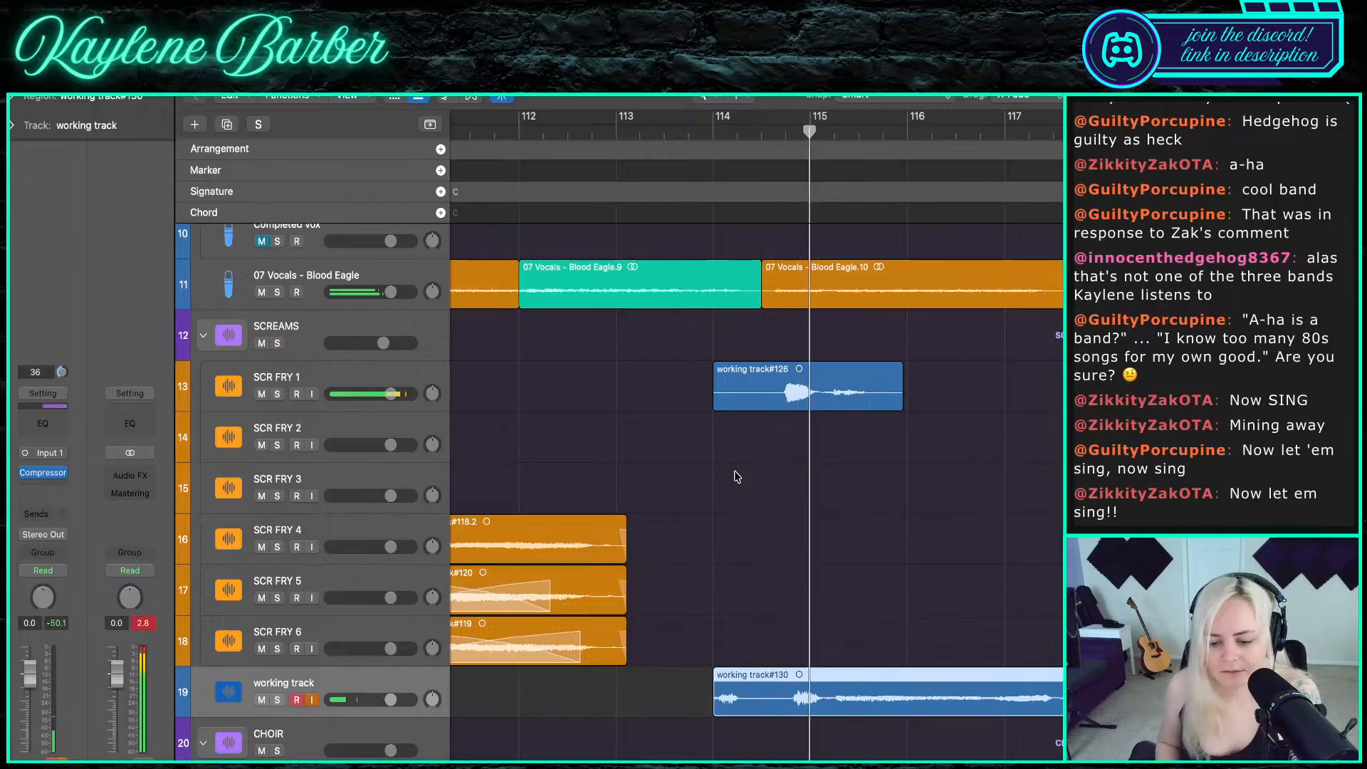
scroll(816, 658, up, 5)
key(space)
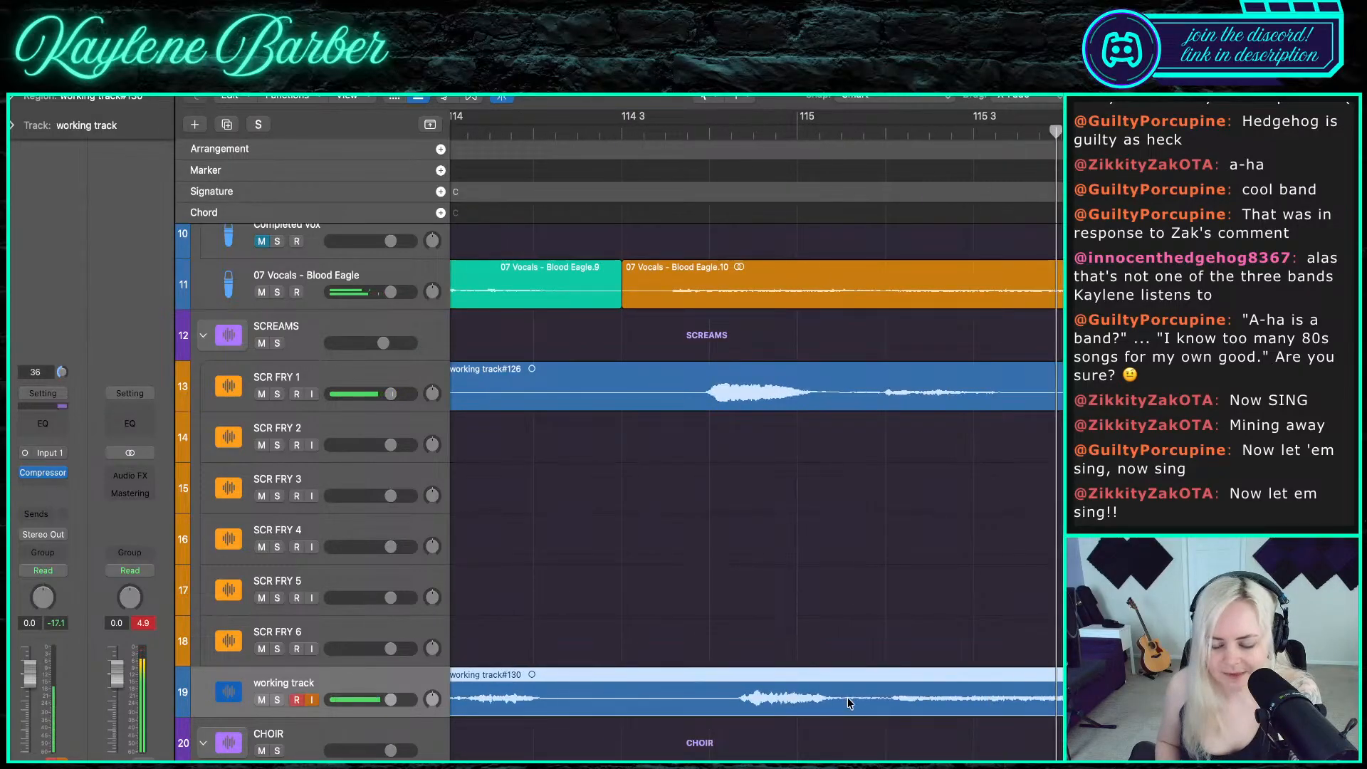
drag(847, 699, 810, 703)
key(space)
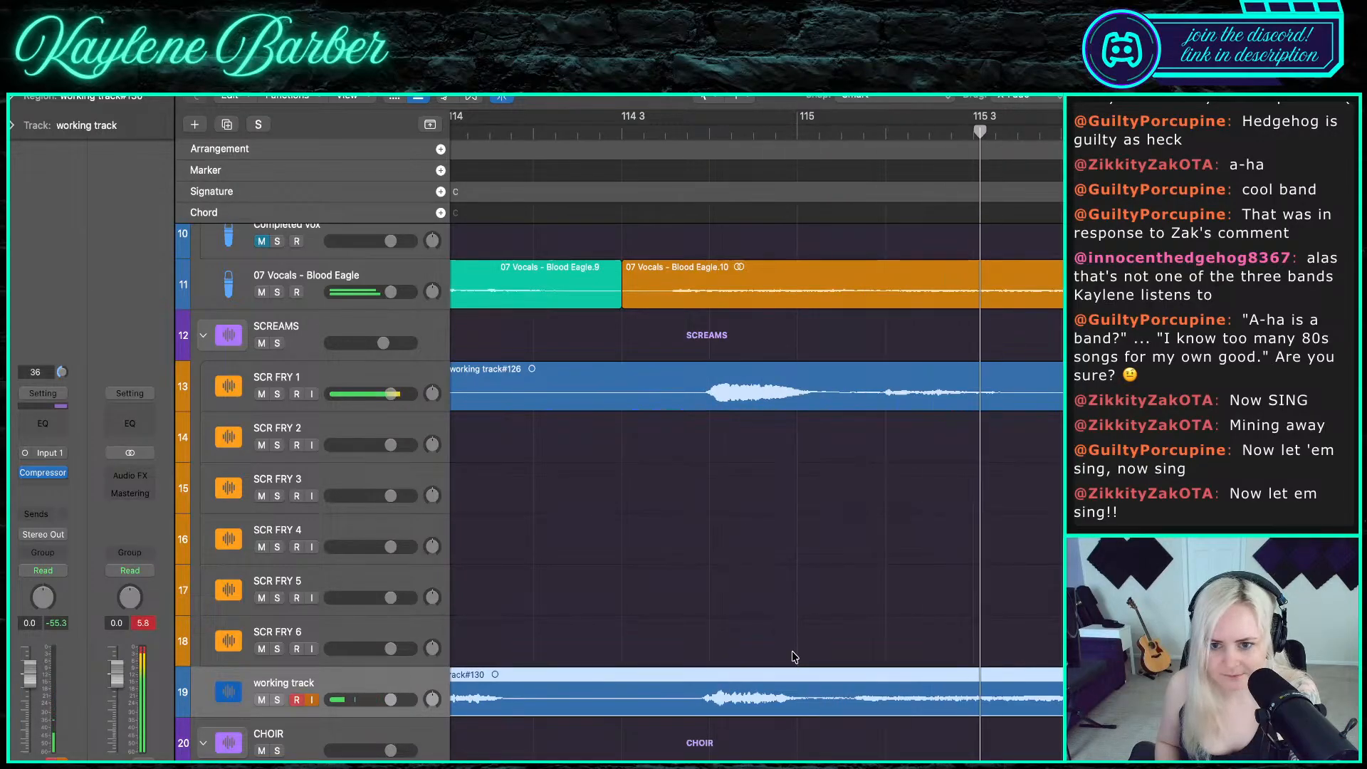
key(space)
- Move the aligned take onto SCR FRY 2 and trim its start to about 114 3
scroll(783, 664, down, 5)
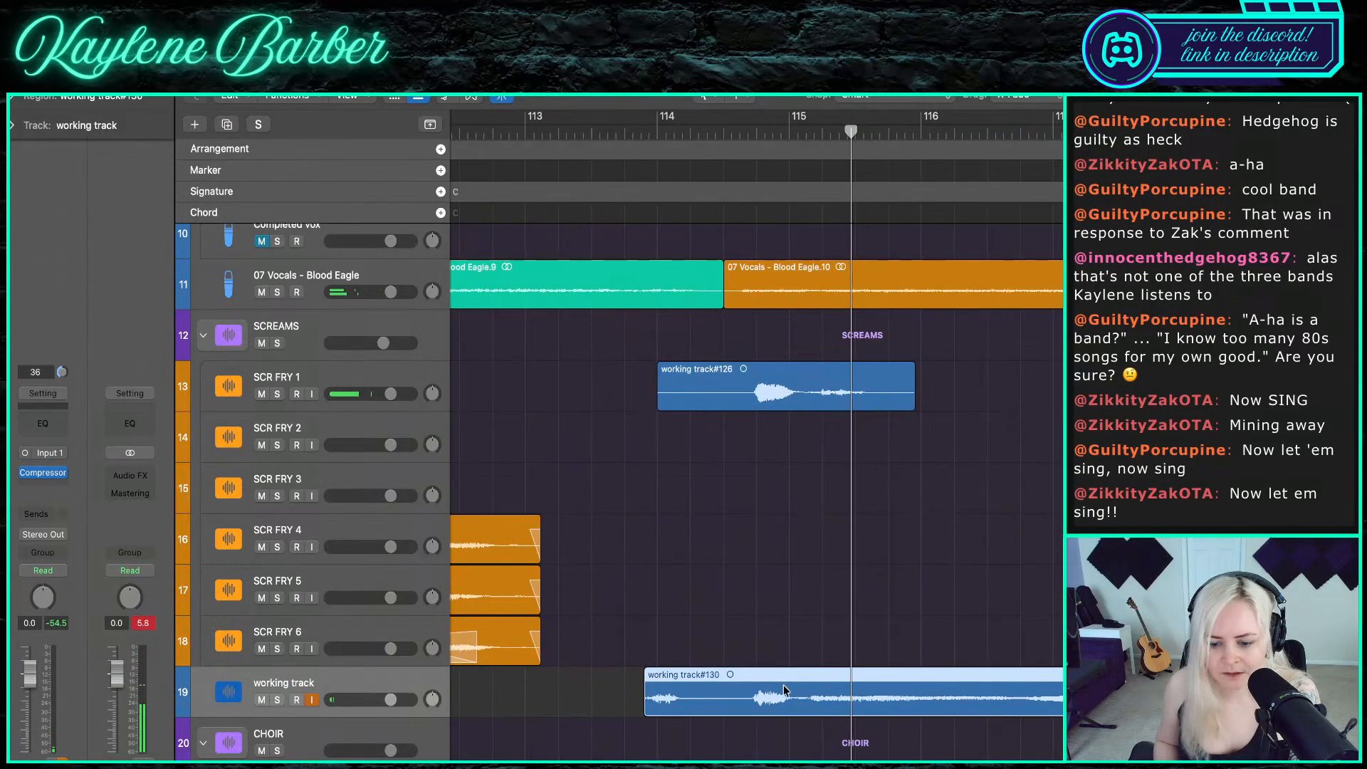
drag(786, 687, 756, 471)
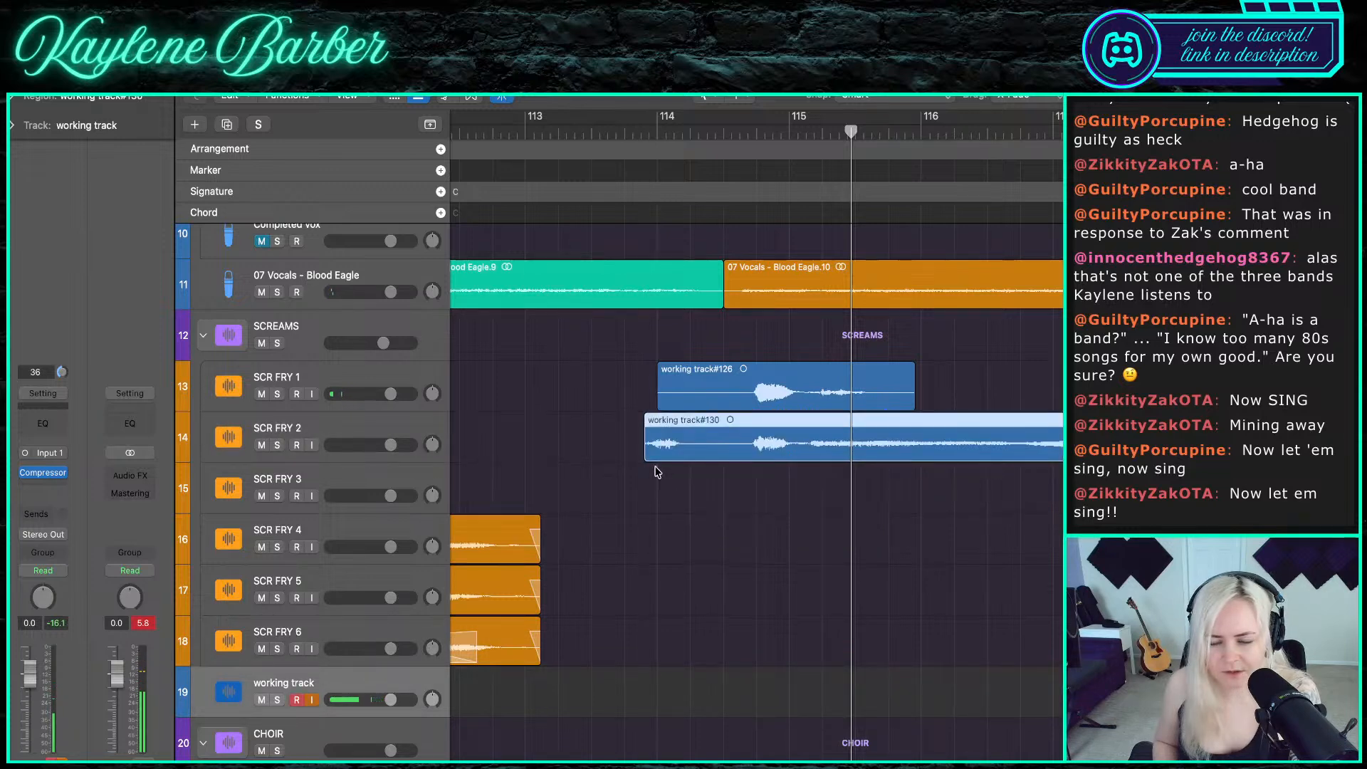
drag(645, 451, 723, 465)
- Split the new SCR FRY 1 and SCR FRY 2 regions at 114 3 and delete the pieces before it
scroll(724, 464, up, 5)
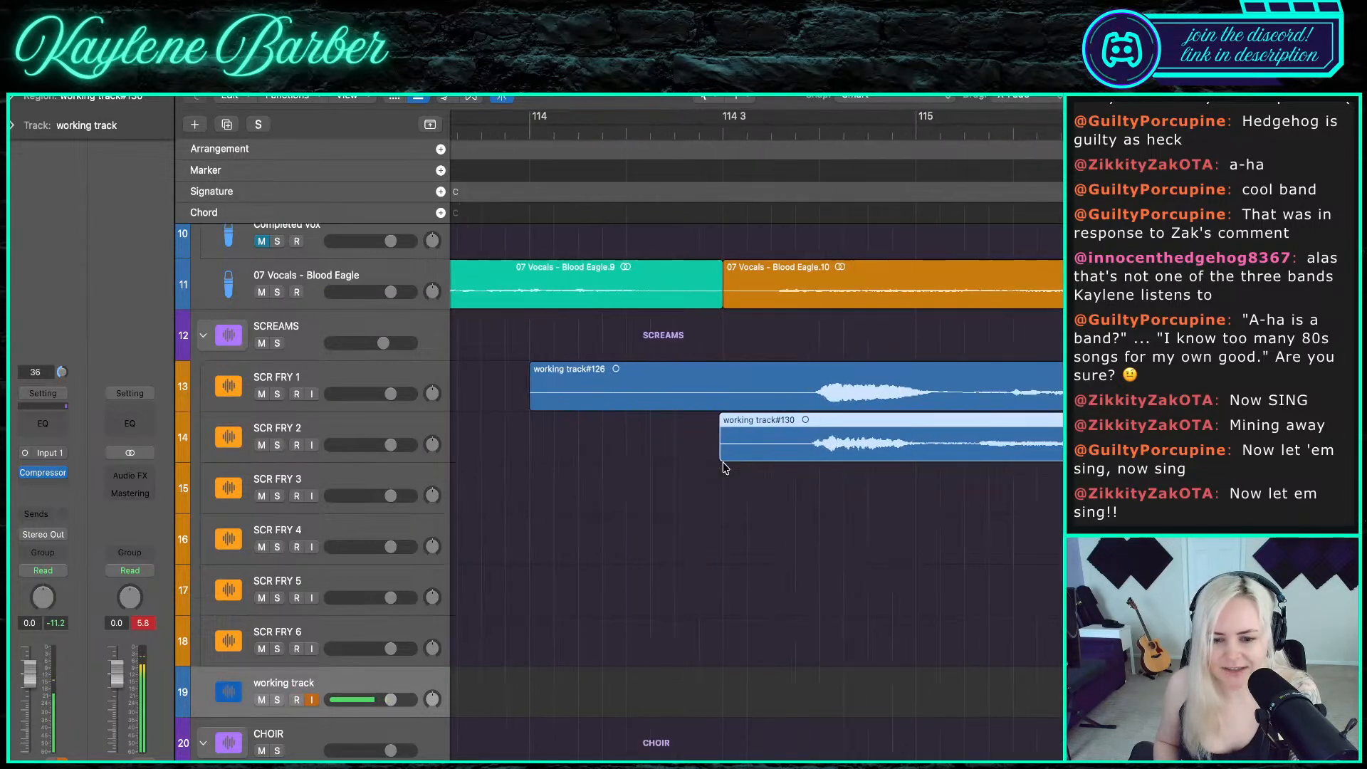
click(723, 131)
drag(672, 504, 729, 400)
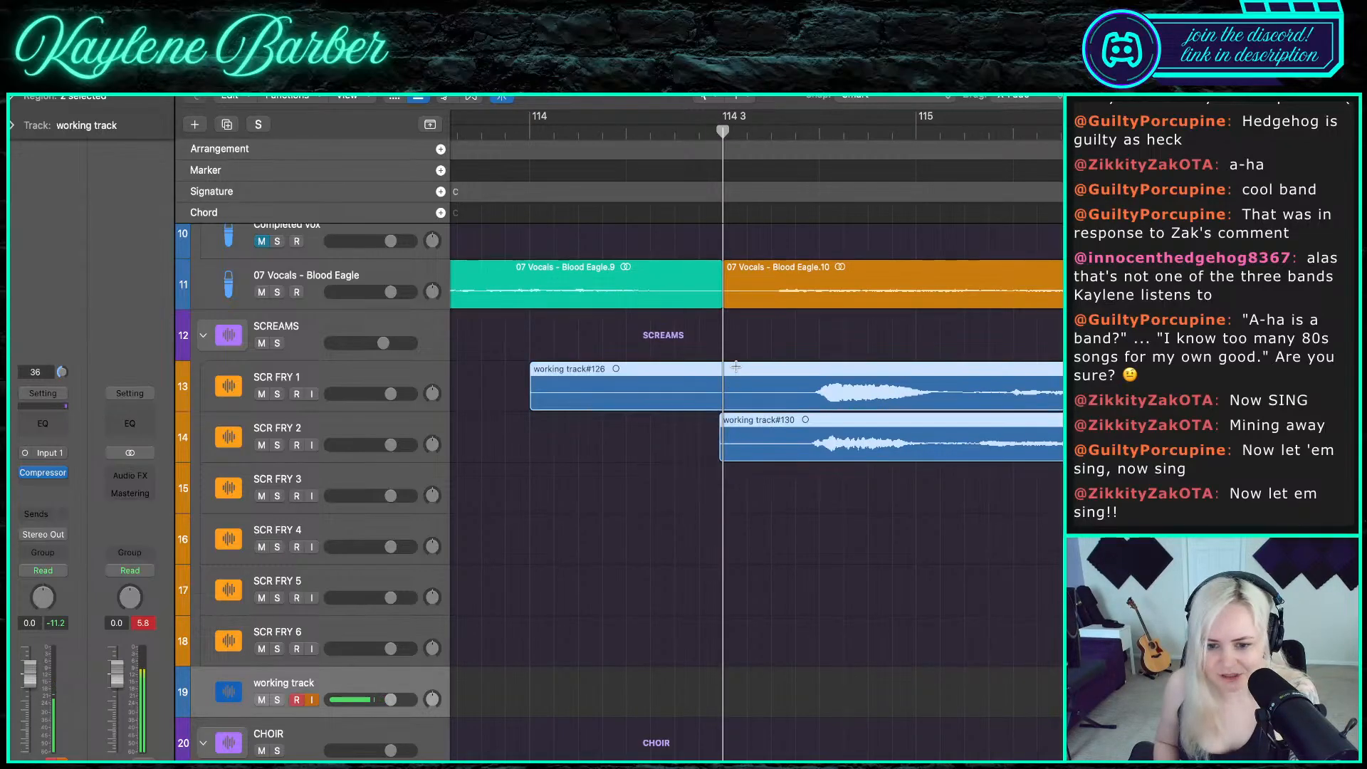
key(super+t)
drag(647, 340, 722, 460)
key(Delete)
- Split the SCR FRY 2 scream just before bar 115, shift the second piece slightly later and extend its start back over the gap
key(space)
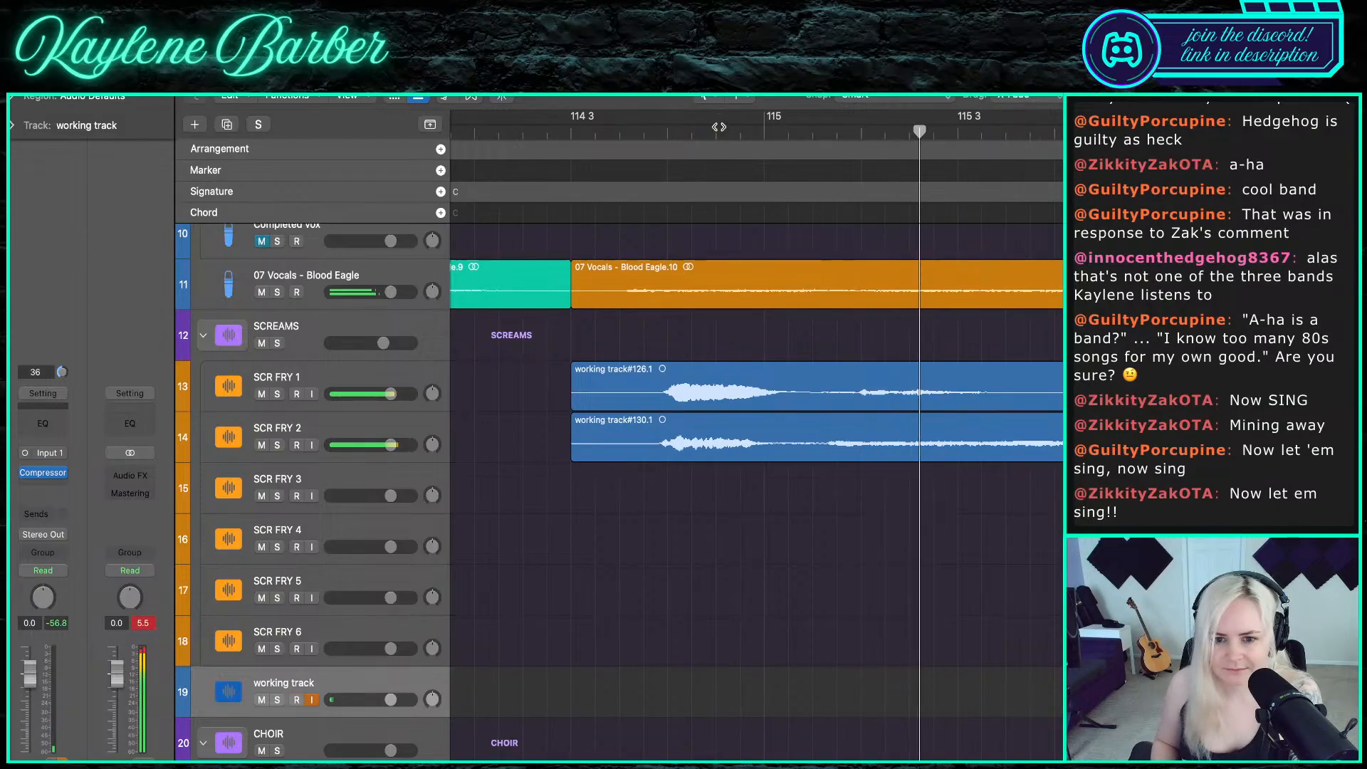
key(space)
click(809, 453)
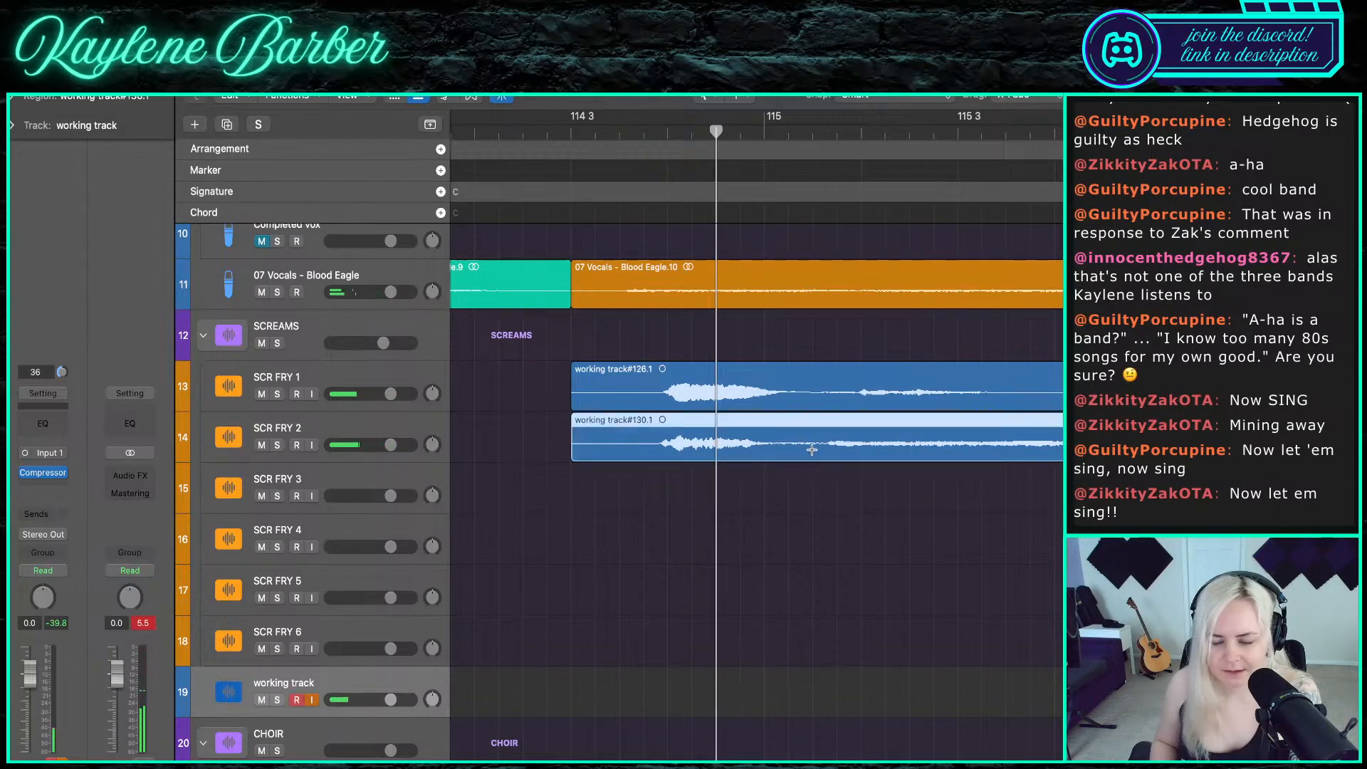
key(super+t)
drag(835, 454, 854, 454)
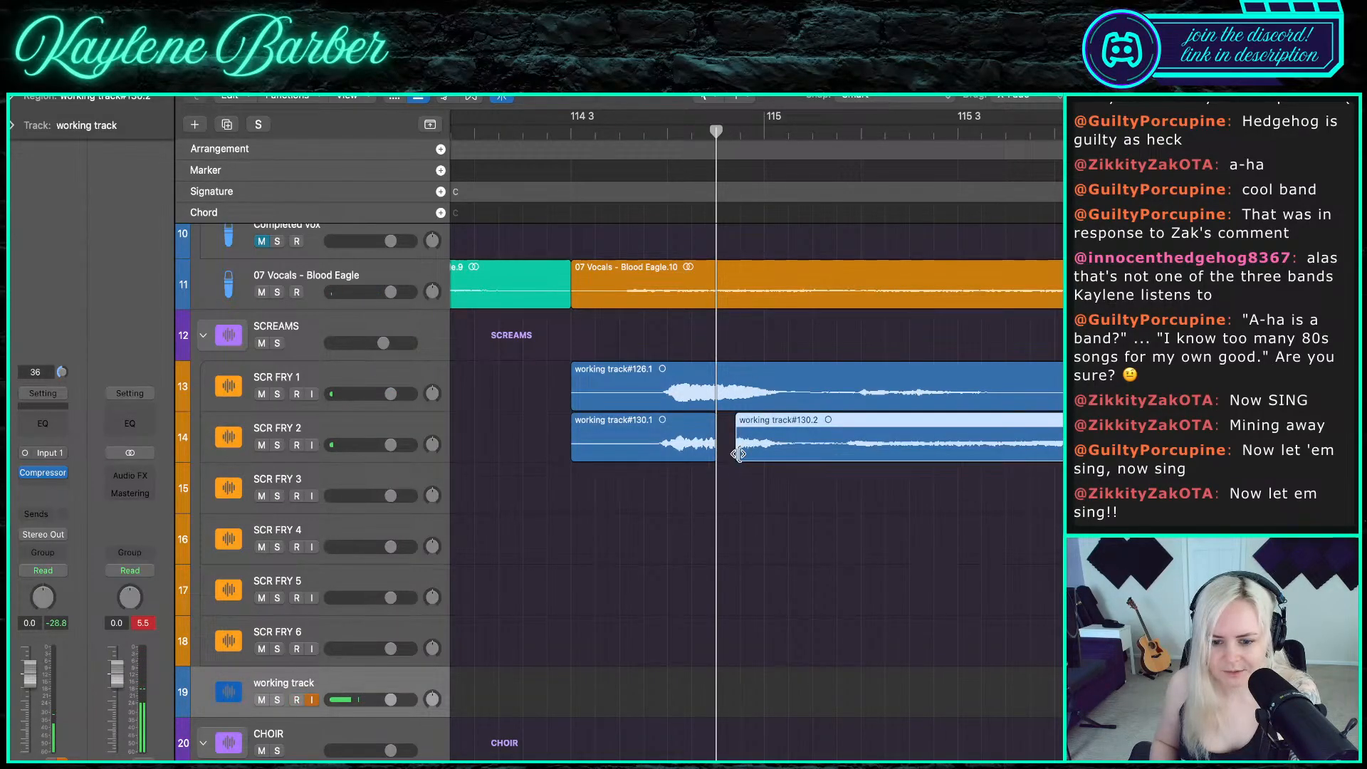
drag(739, 455, 714, 454)
click(644, 131)
key(space)
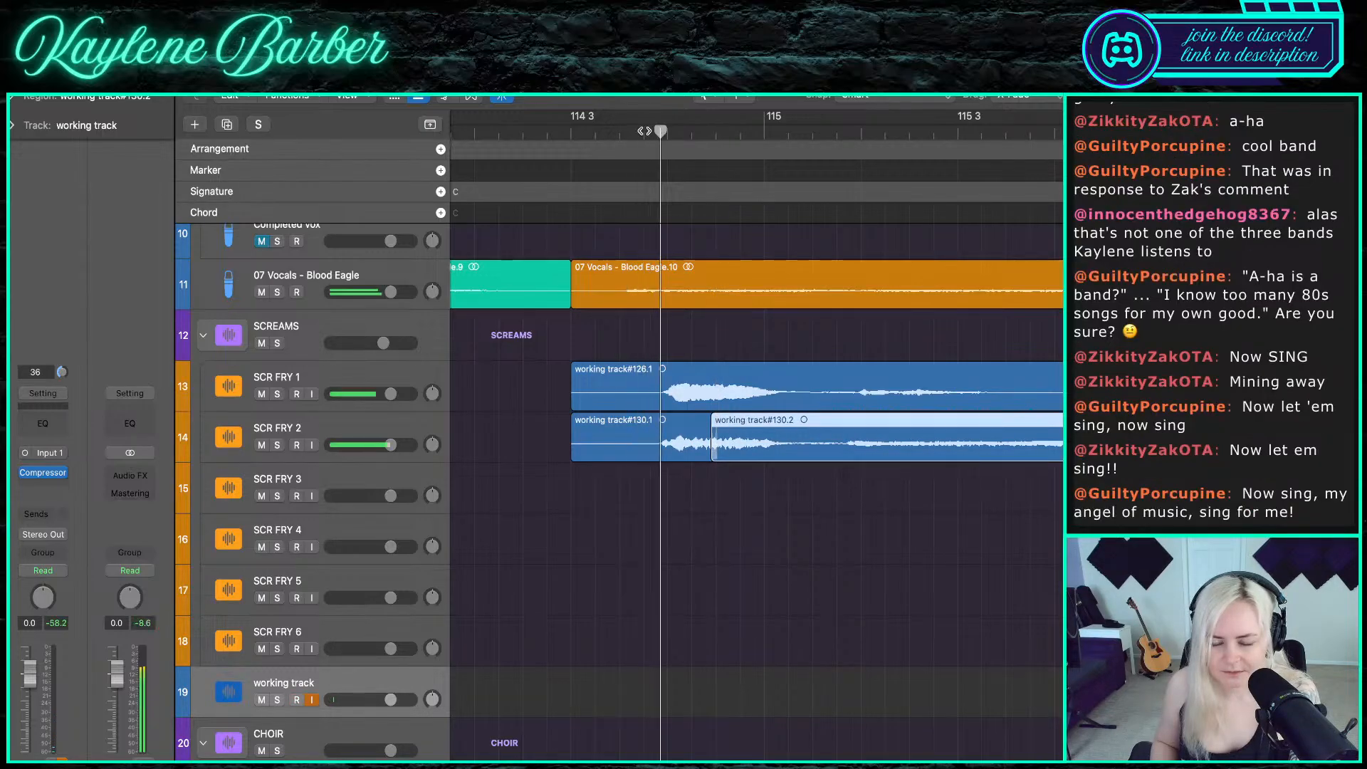
- Trim the ends of the SCR FRY 1 and SCR FRY 2 regions to the same point shortly after bar 115 and return to 114 3
scroll(855, 393, down, 5)
drag(897, 487, 875, 399)
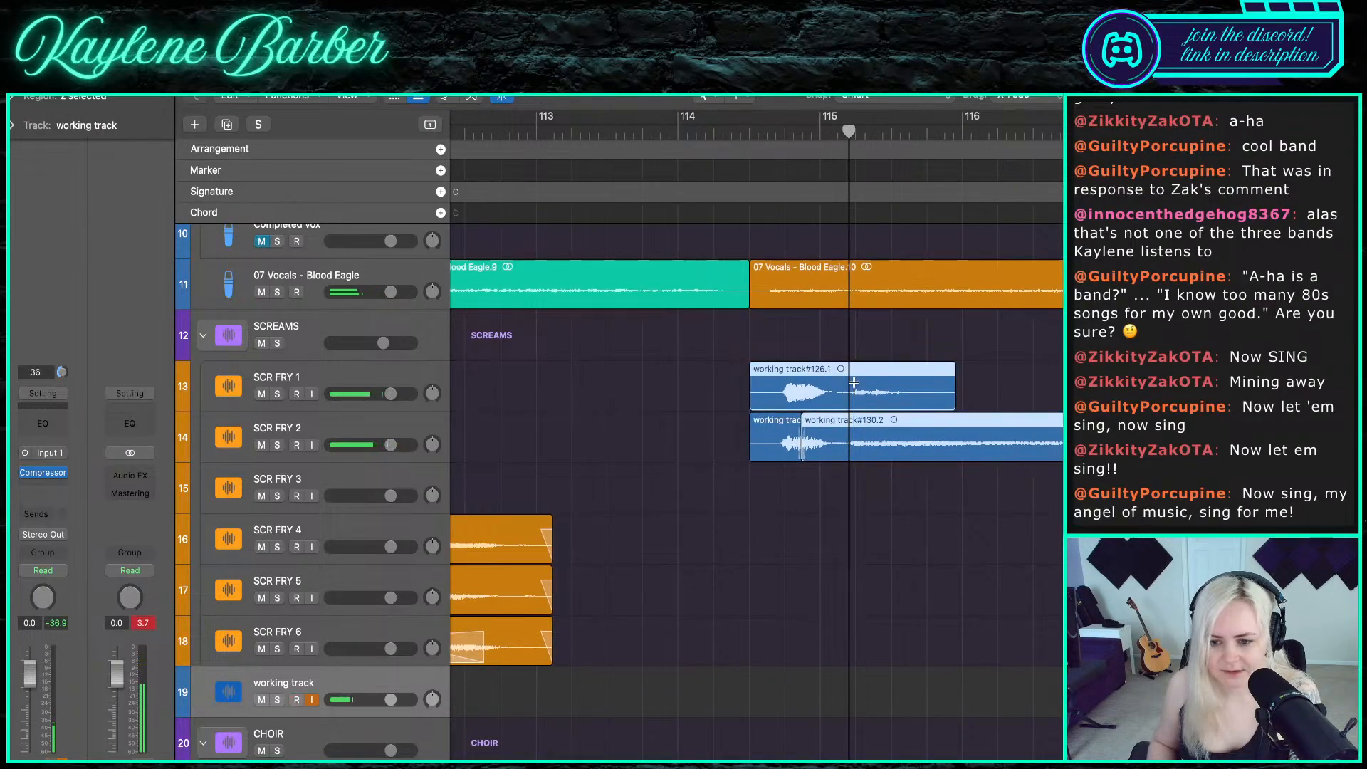
key(alt+])
click(746, 133)
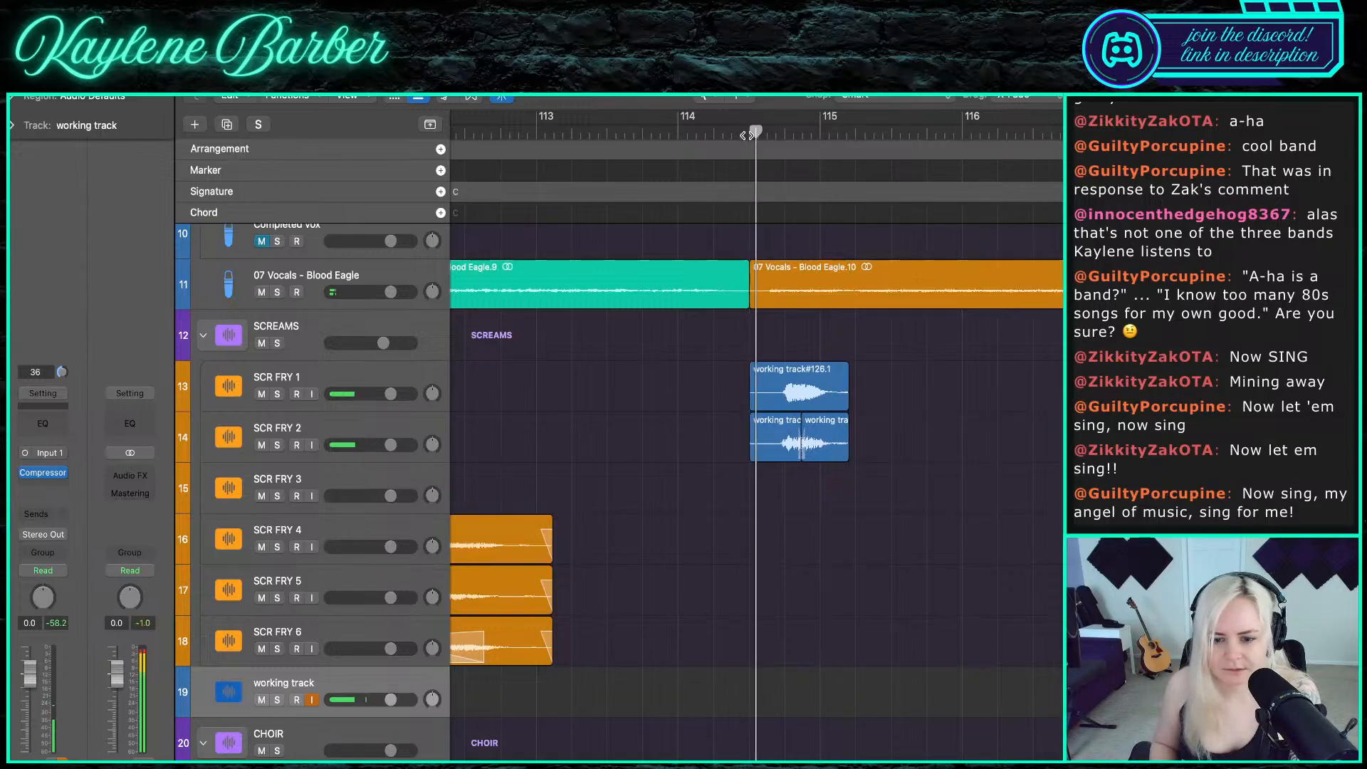
click(748, 134)
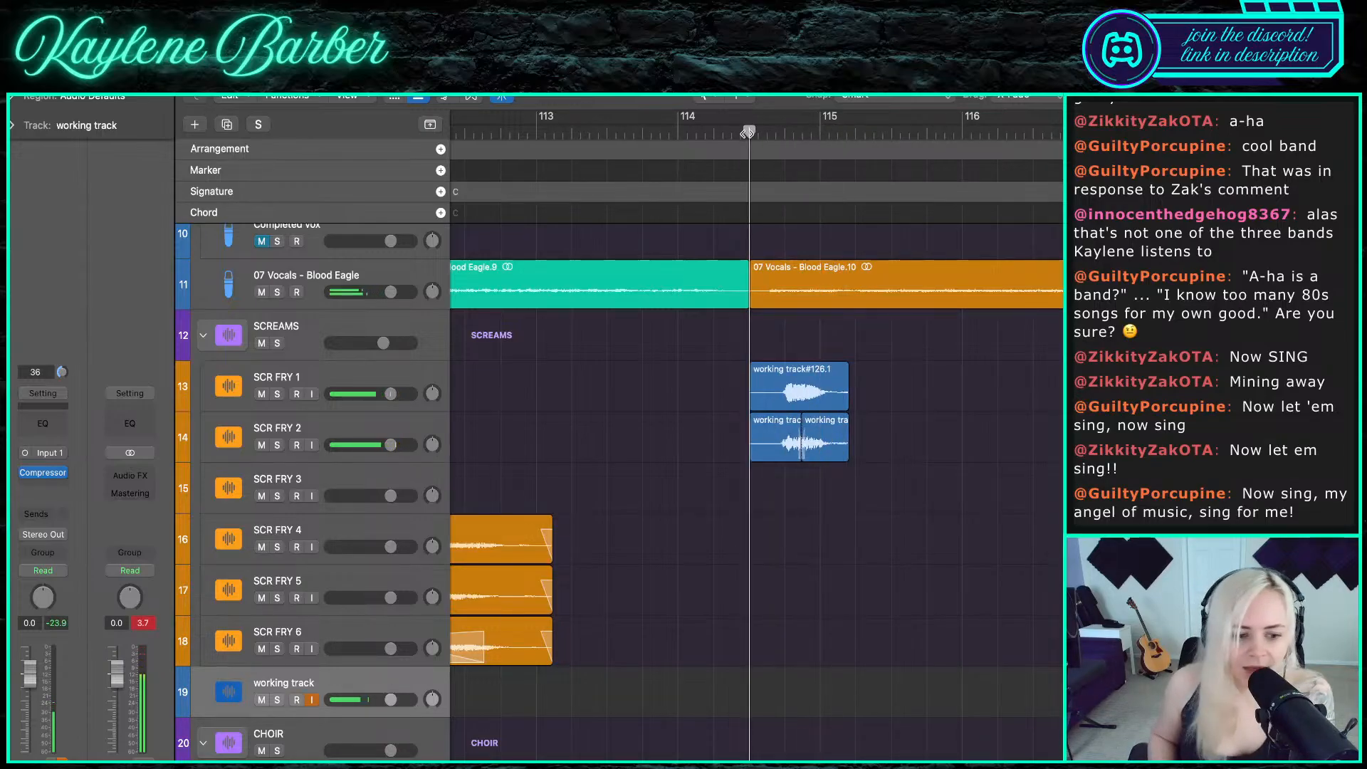
key(r)
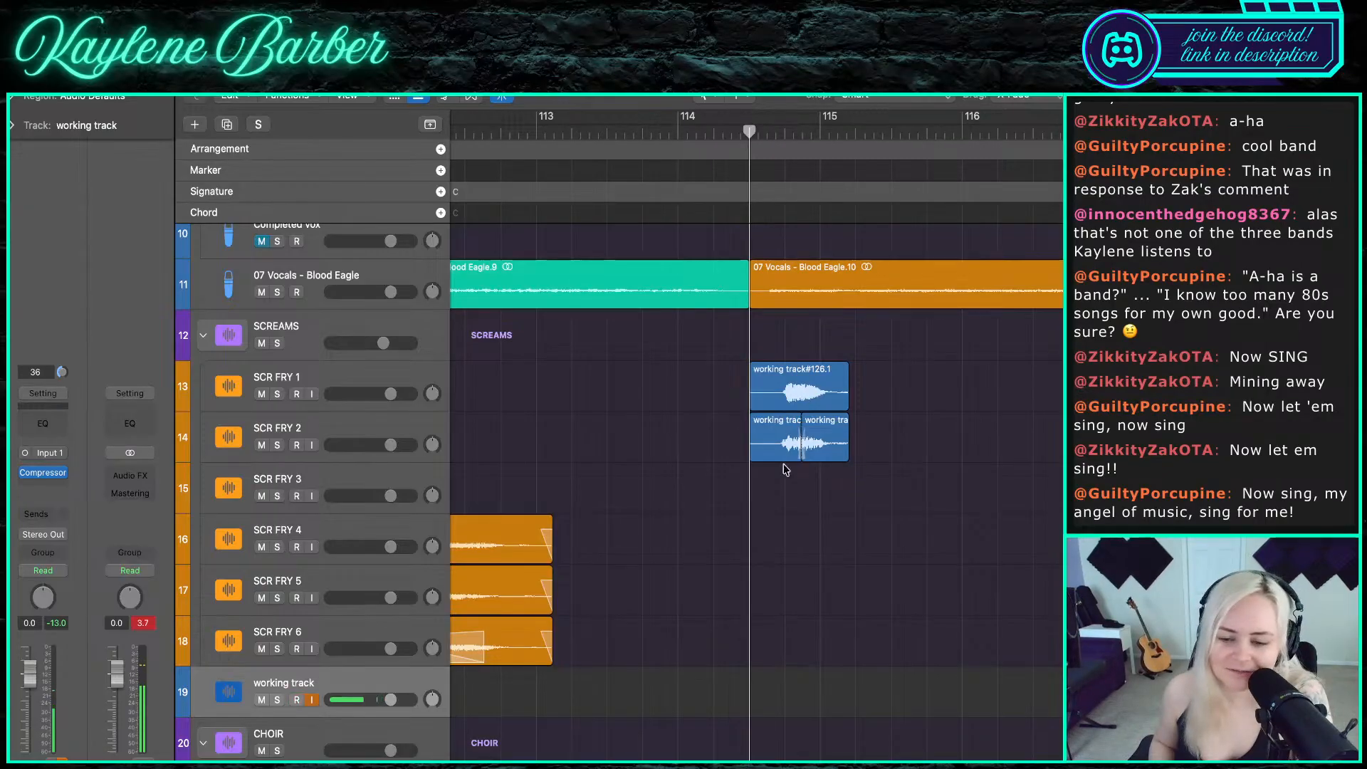
- Colour the trimmed SCR FRY 1 and SCR FRY 2 regions orange to match their tracks
drag(707, 353, 903, 503)
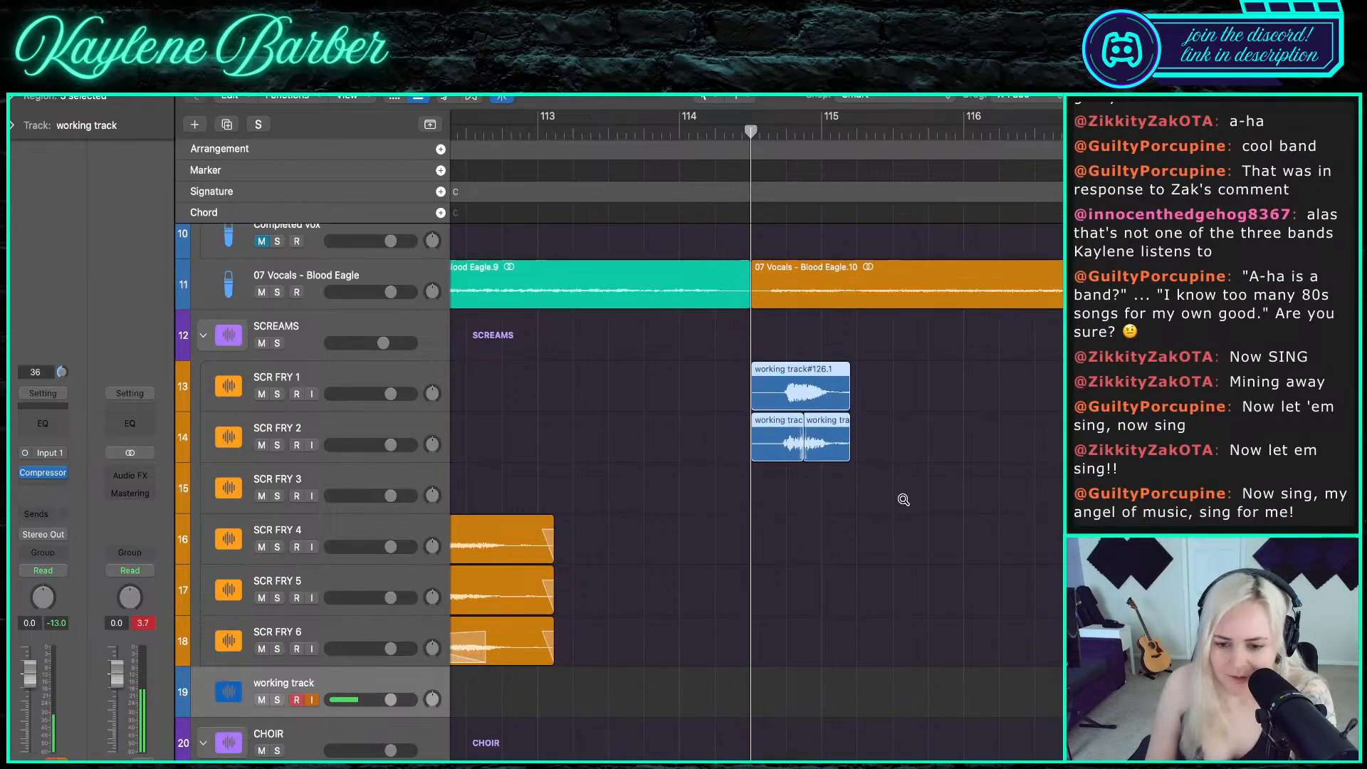
key(alt+shift+c)
click(796, 504)
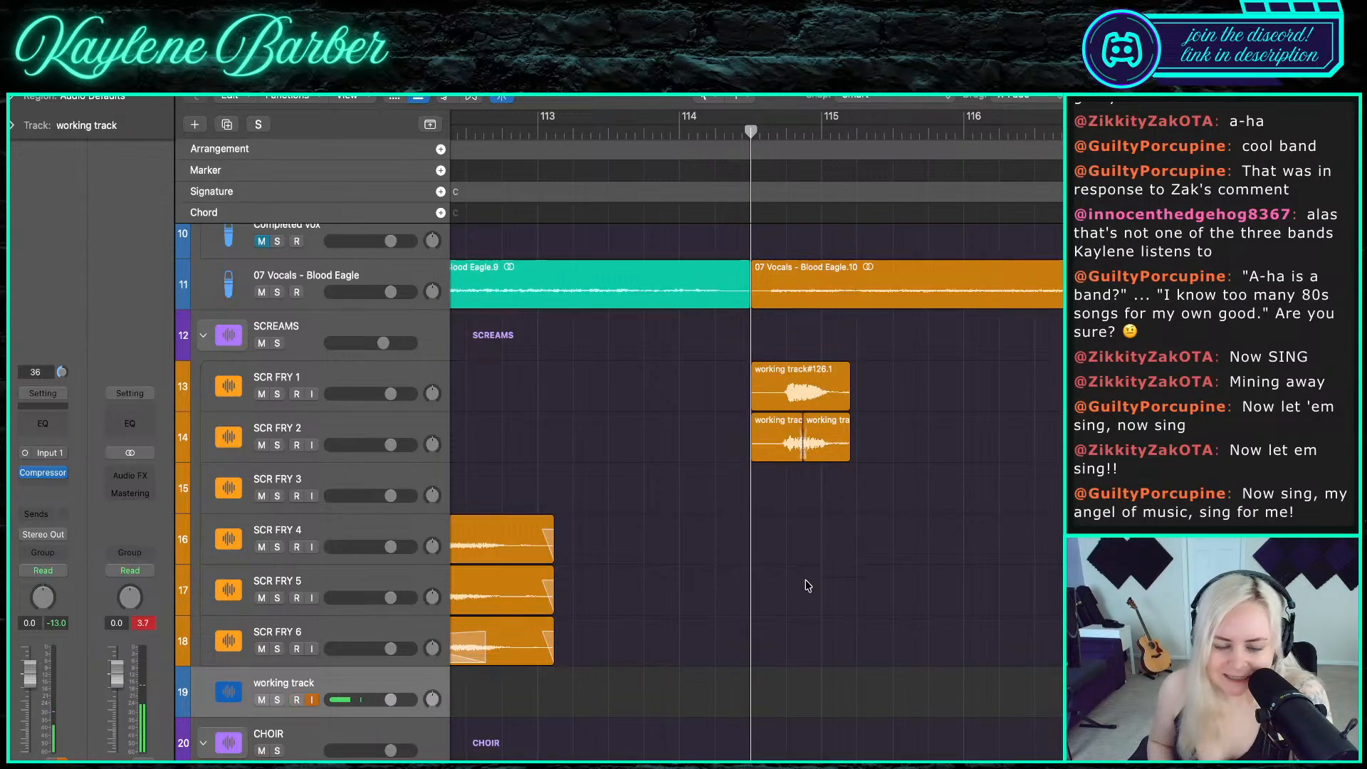
scroll(812, 481, up, 1)
scroll(669, 519, up, 5)
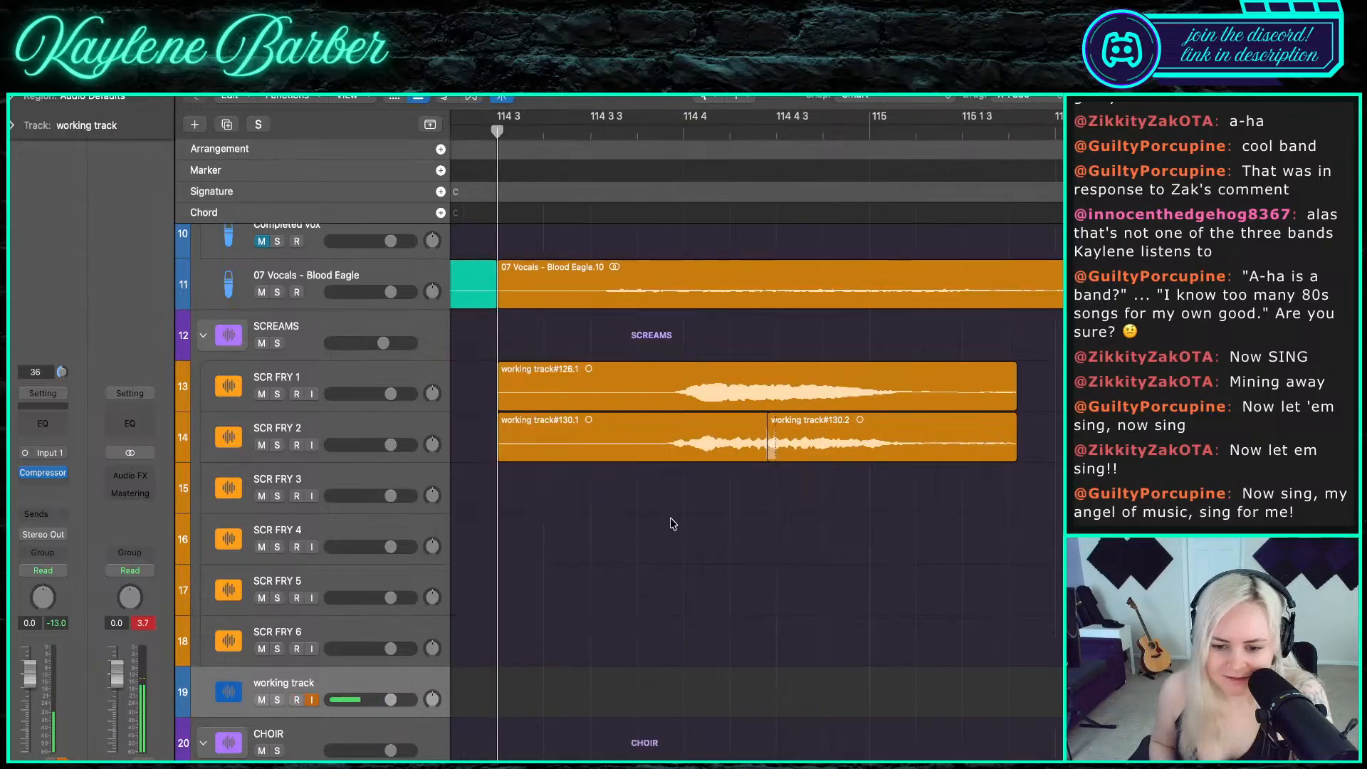
- Record a scream take on the working track from 114 3 to past bar 118 and move it onto SCR FRY 3
scroll(669, 518, down, 3)
scroll(644, 507, down, 1)
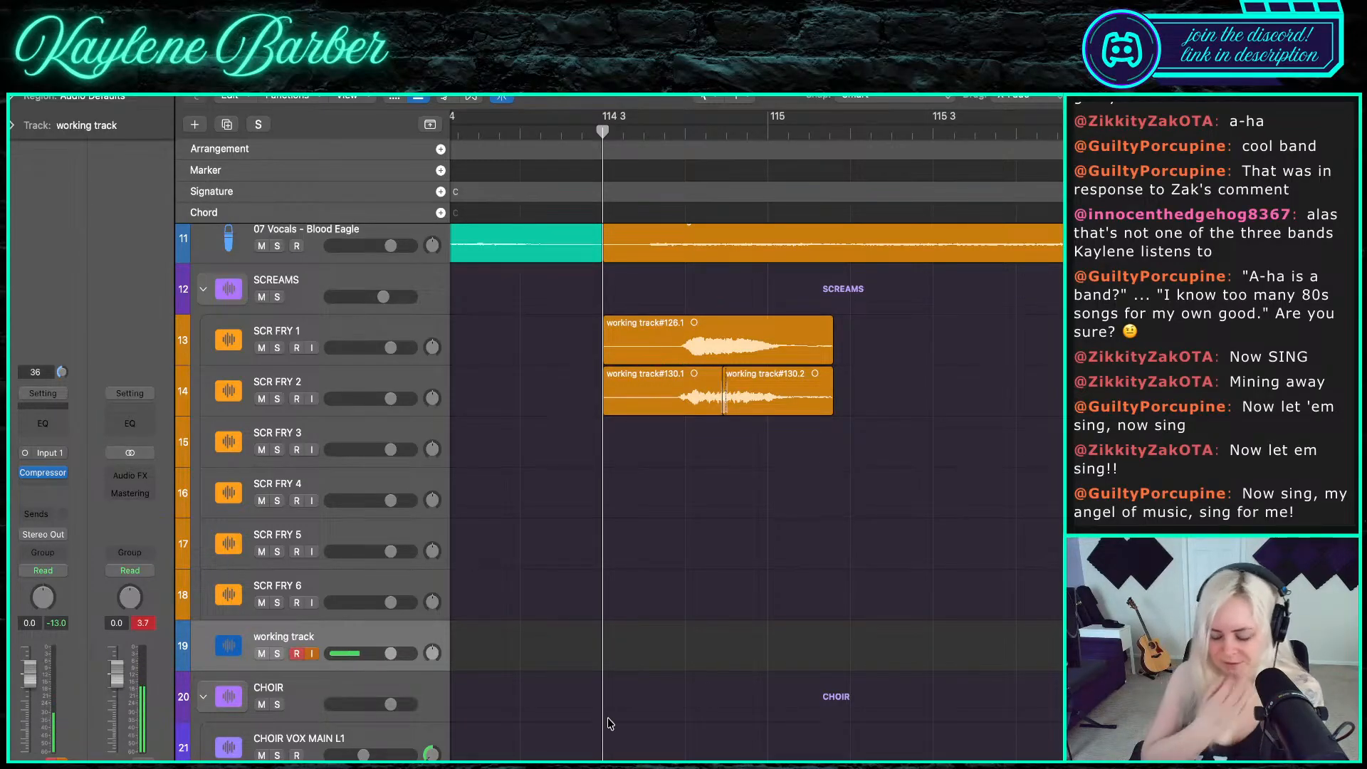
scroll(736, 595, down, 1)
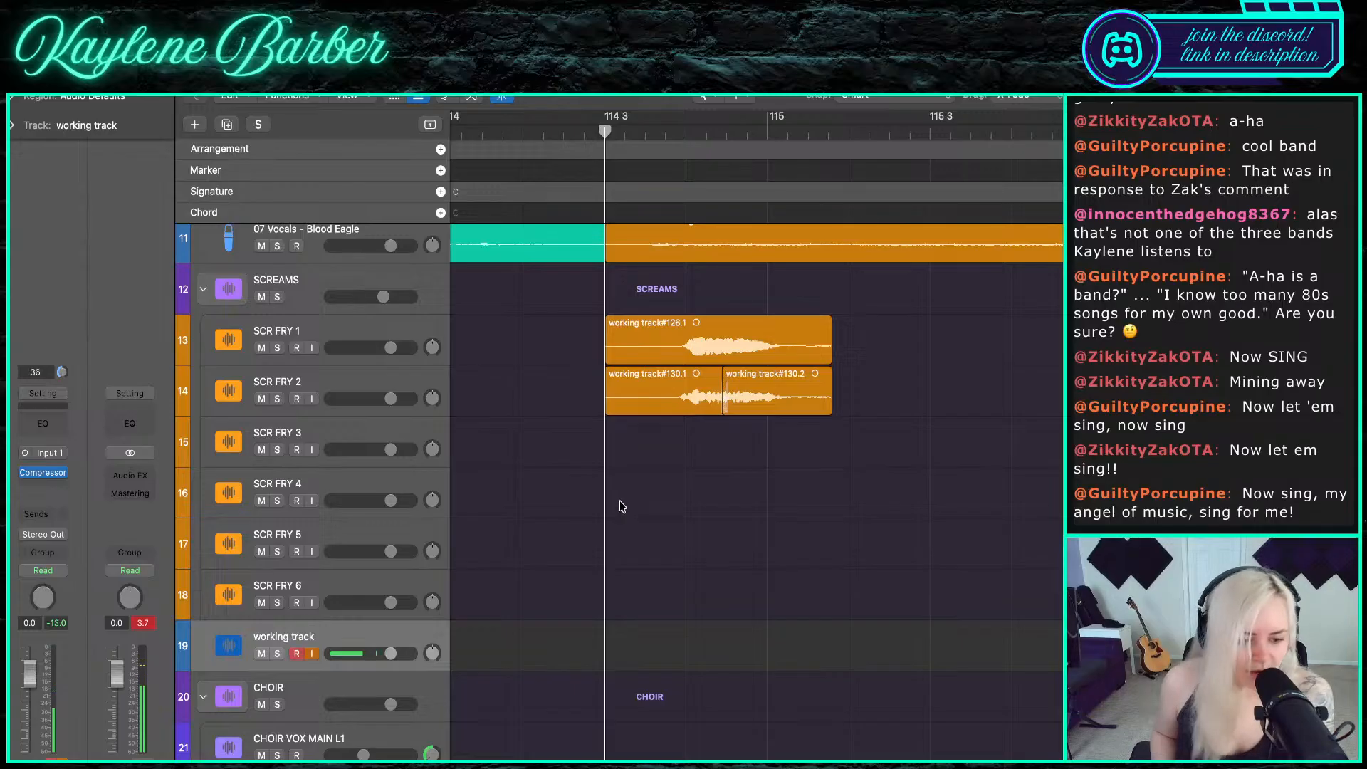
scroll(617, 514, down, 4)
key(r)
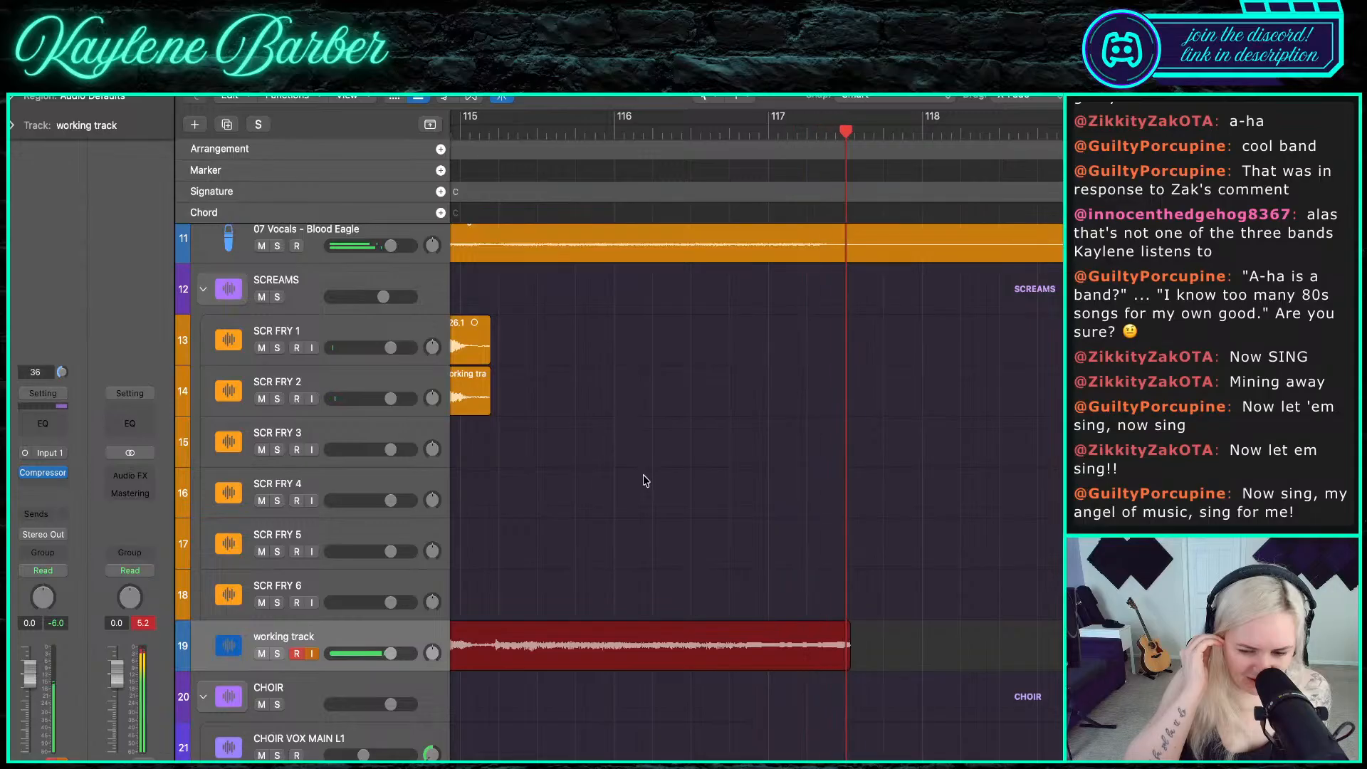
key(space)
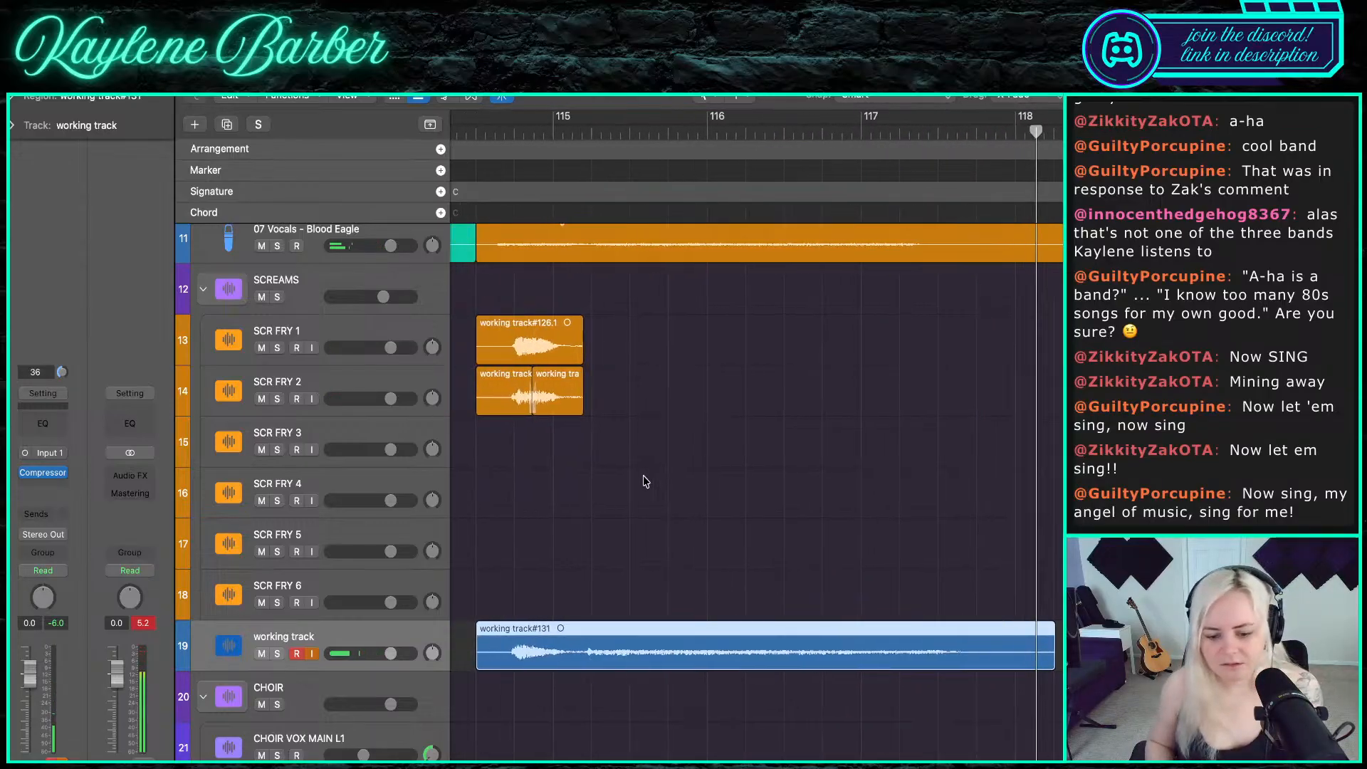
drag(617, 644, 625, 451)
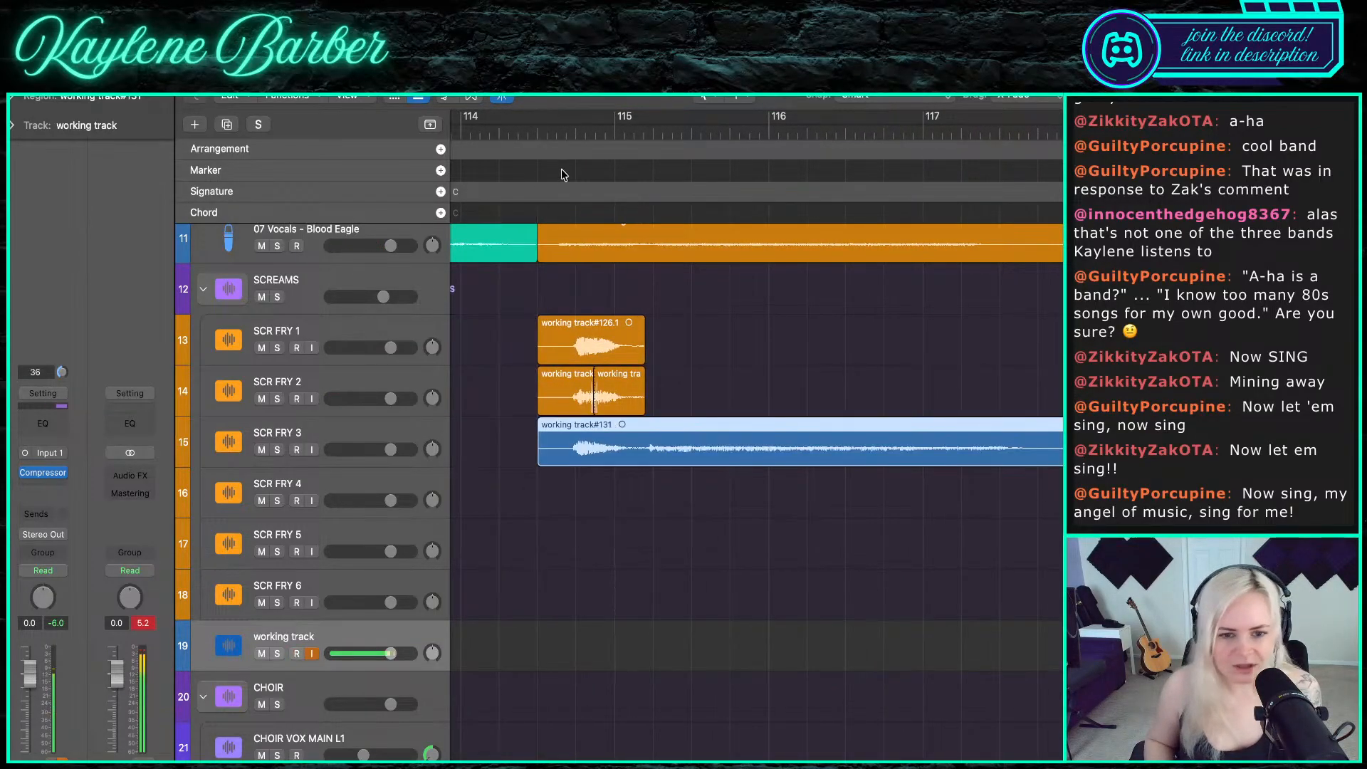
- Record another take from just before bar 115 to about bar 118 and place it on SCR FRY 1, starting where the orange region ends
click(582, 134)
key(r)
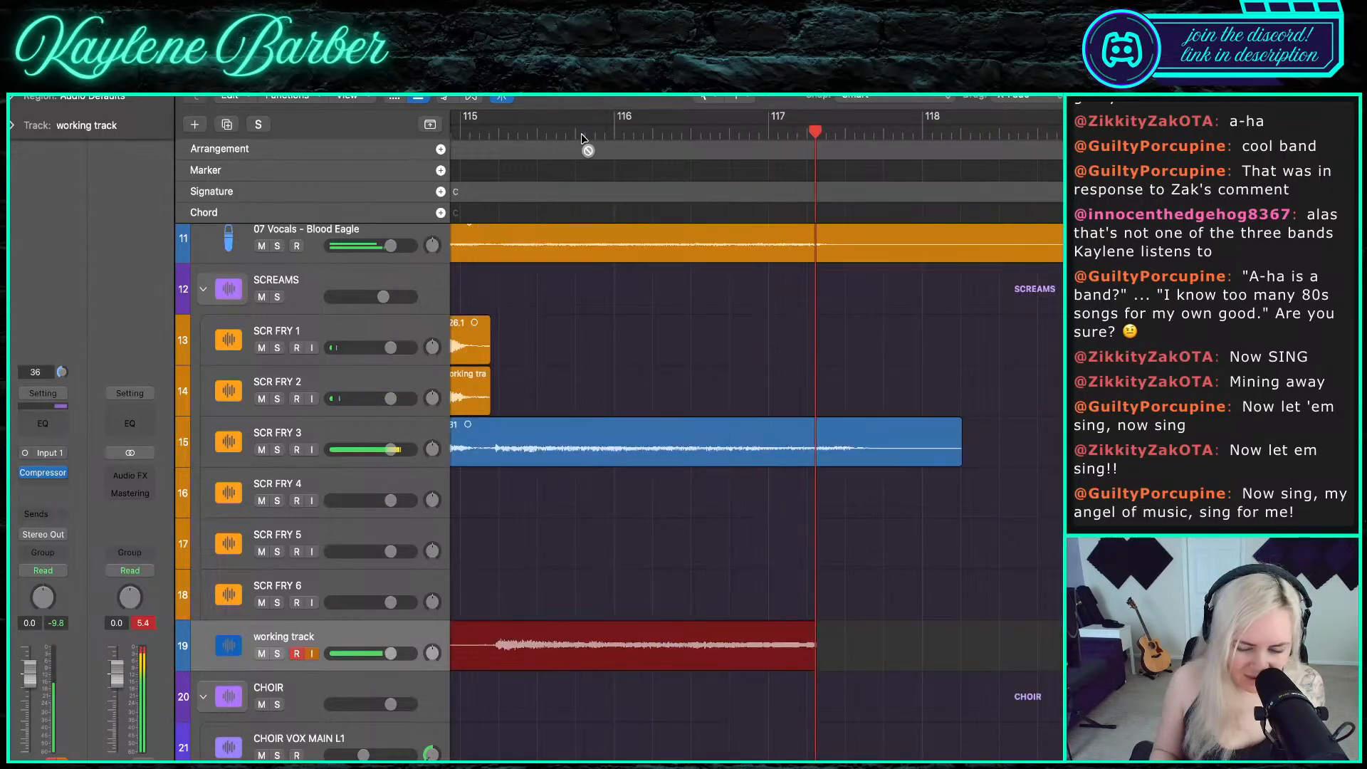
key(space)
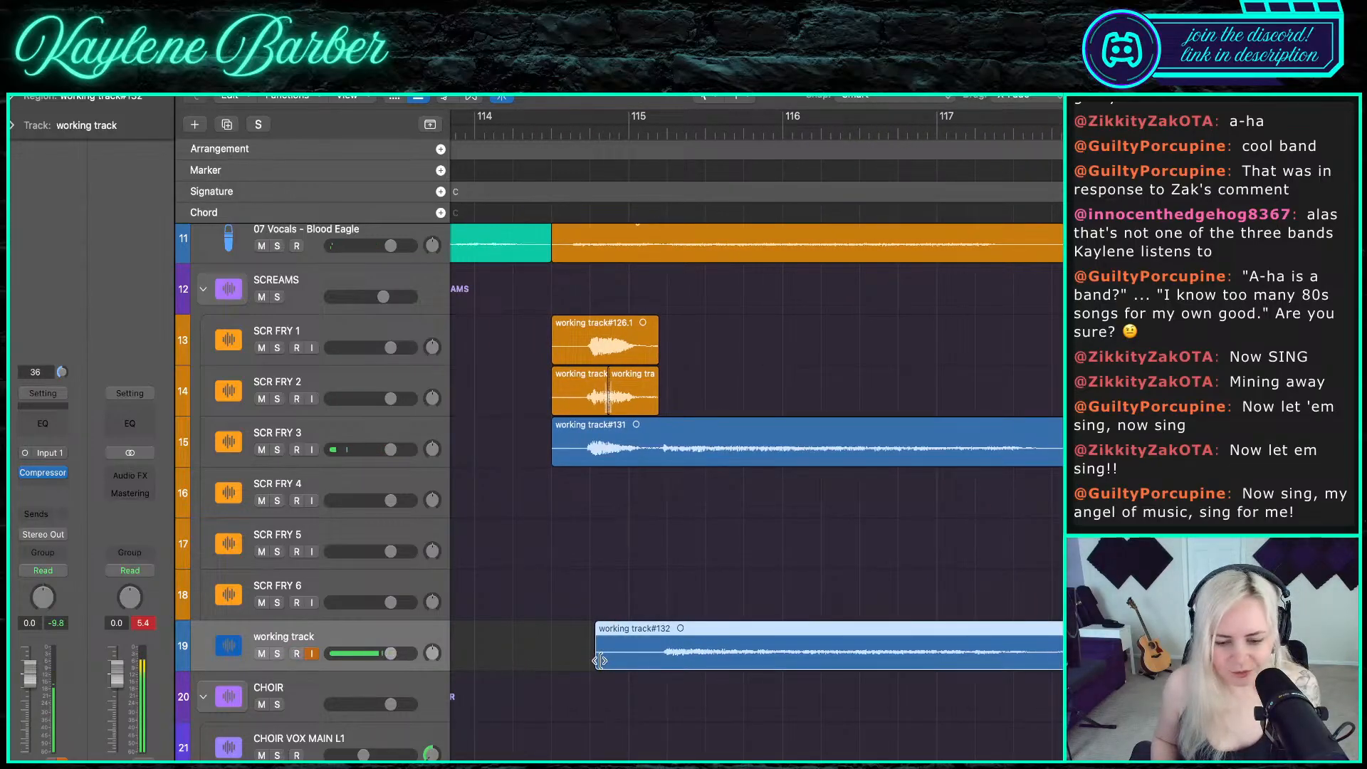
drag(601, 662, 718, 343)
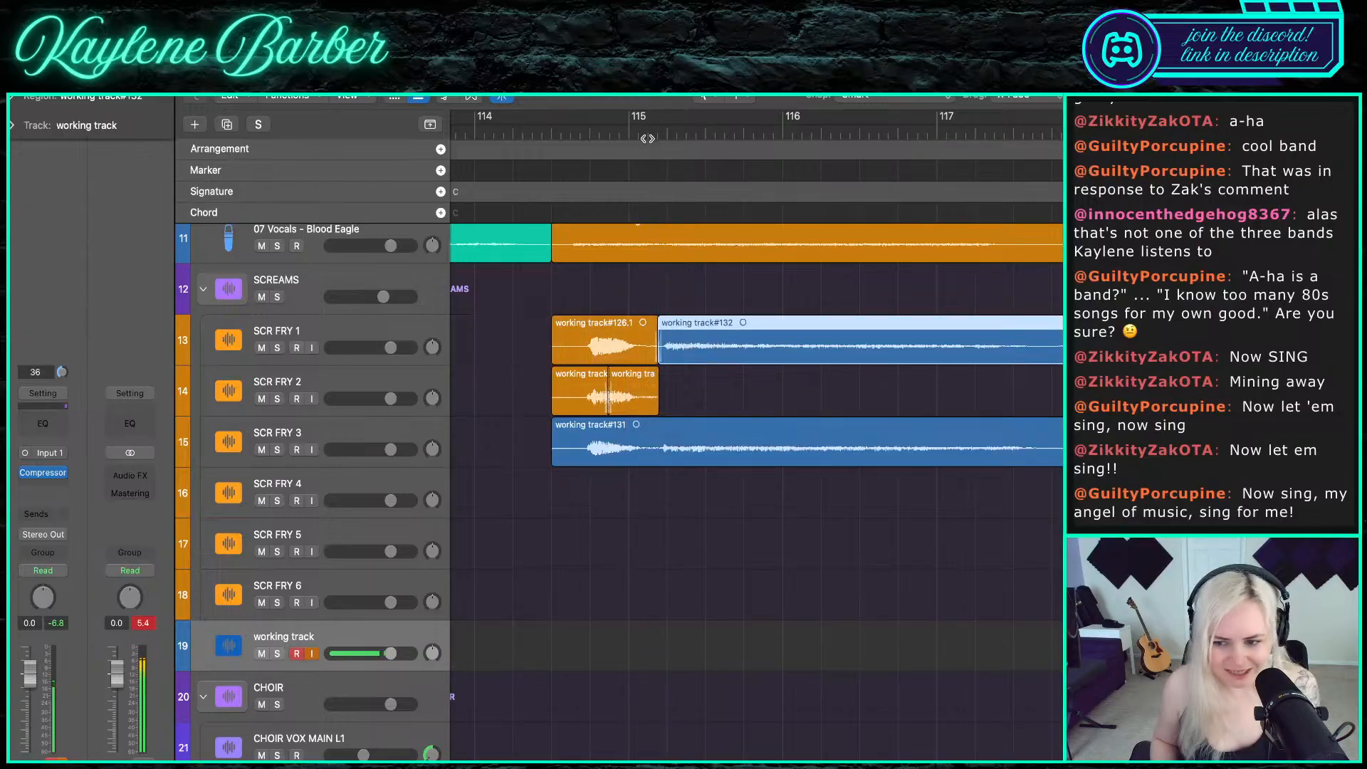
- Record a further scream layer on the working track to past bar 118 and extend its start back to 114 3
click(570, 134)
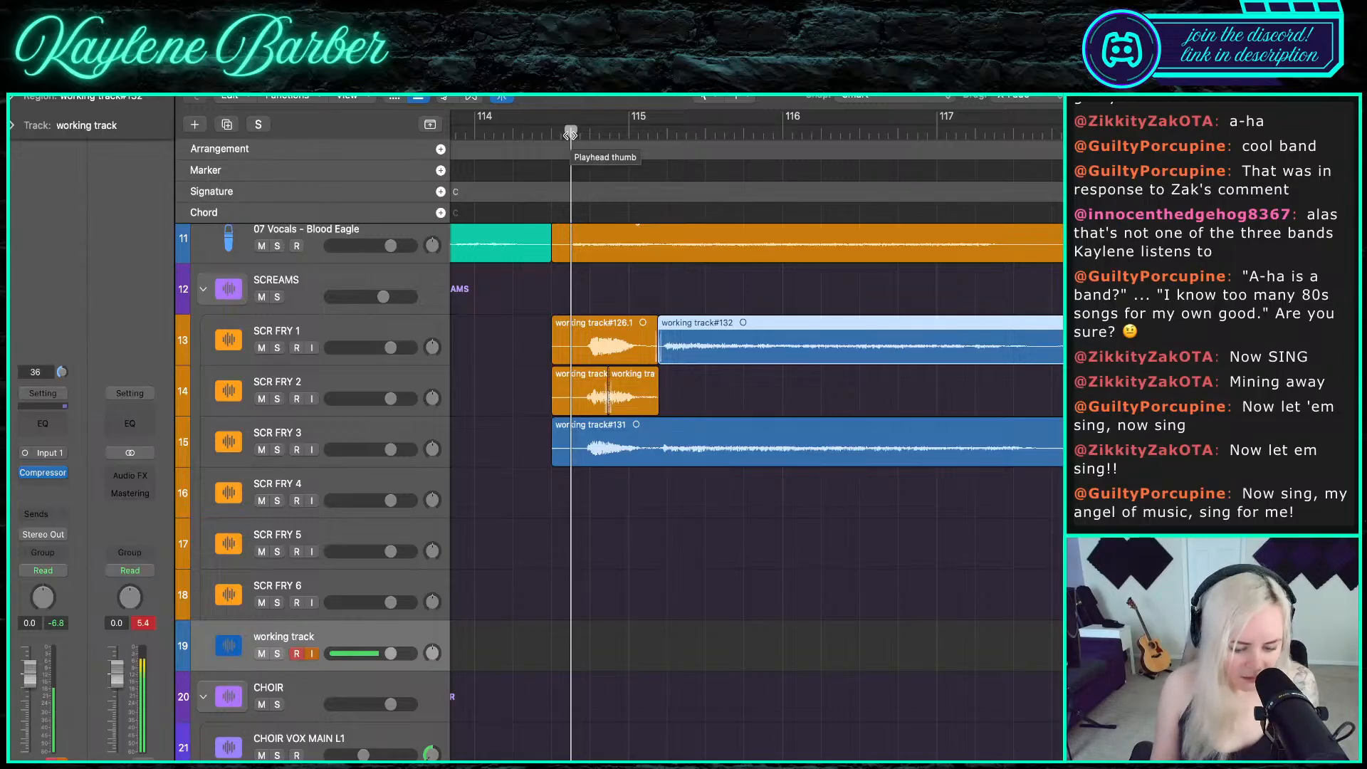
key(r)
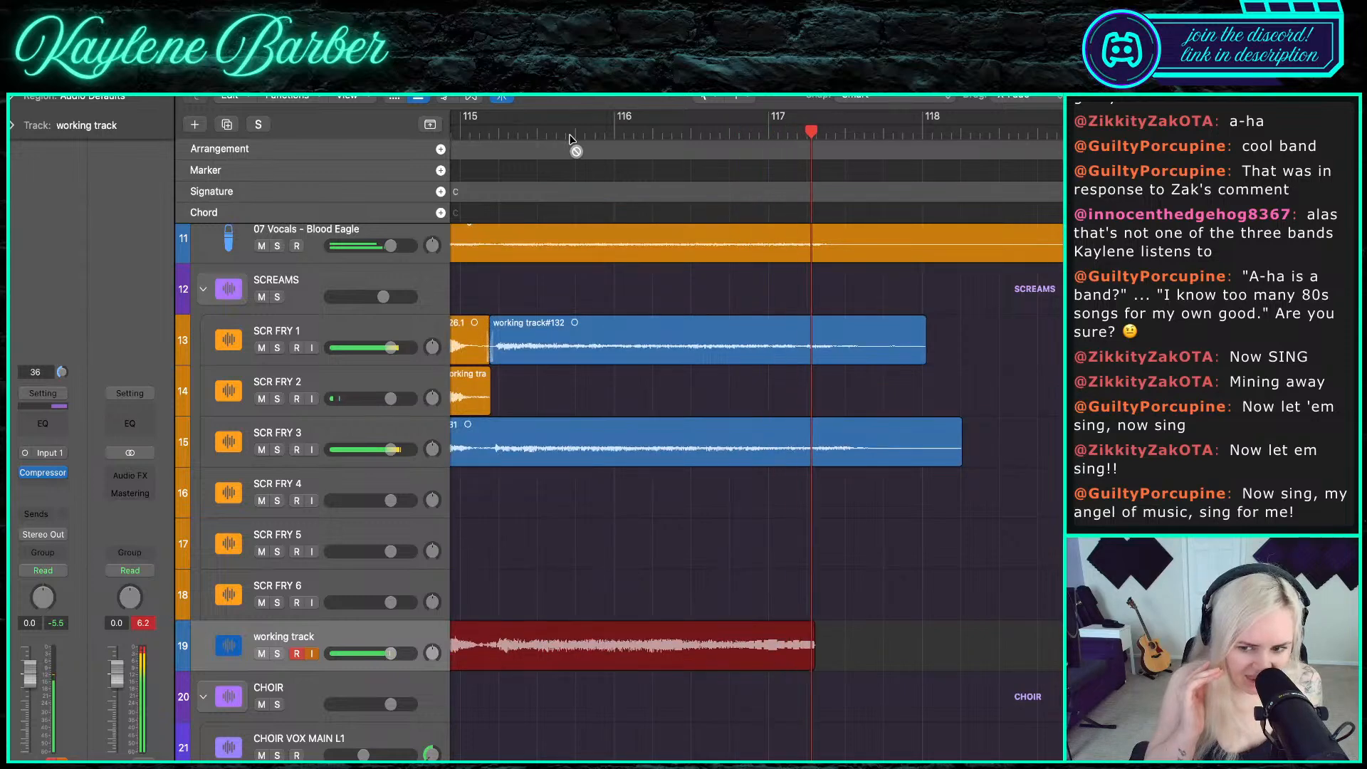
key(space)
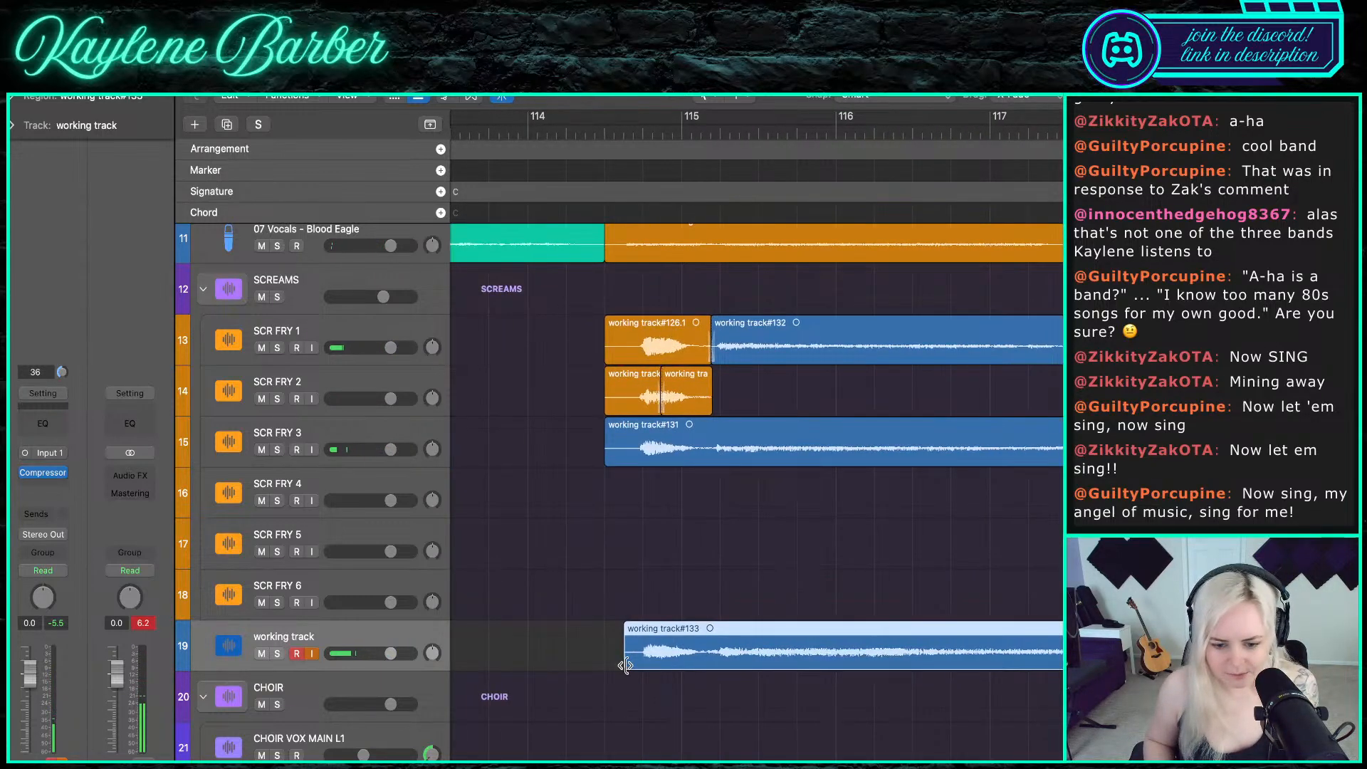
mouse_move(625, 666)
mouse_down()
mouse_move(609, 665)
mouse_move(637, 665)
mouse_move(605, 667)
mouse_up()
- Replace the two short SCR FRY 2 regions with the new working track take and audition the layers from 114 3
drag(589, 393, 690, 392)
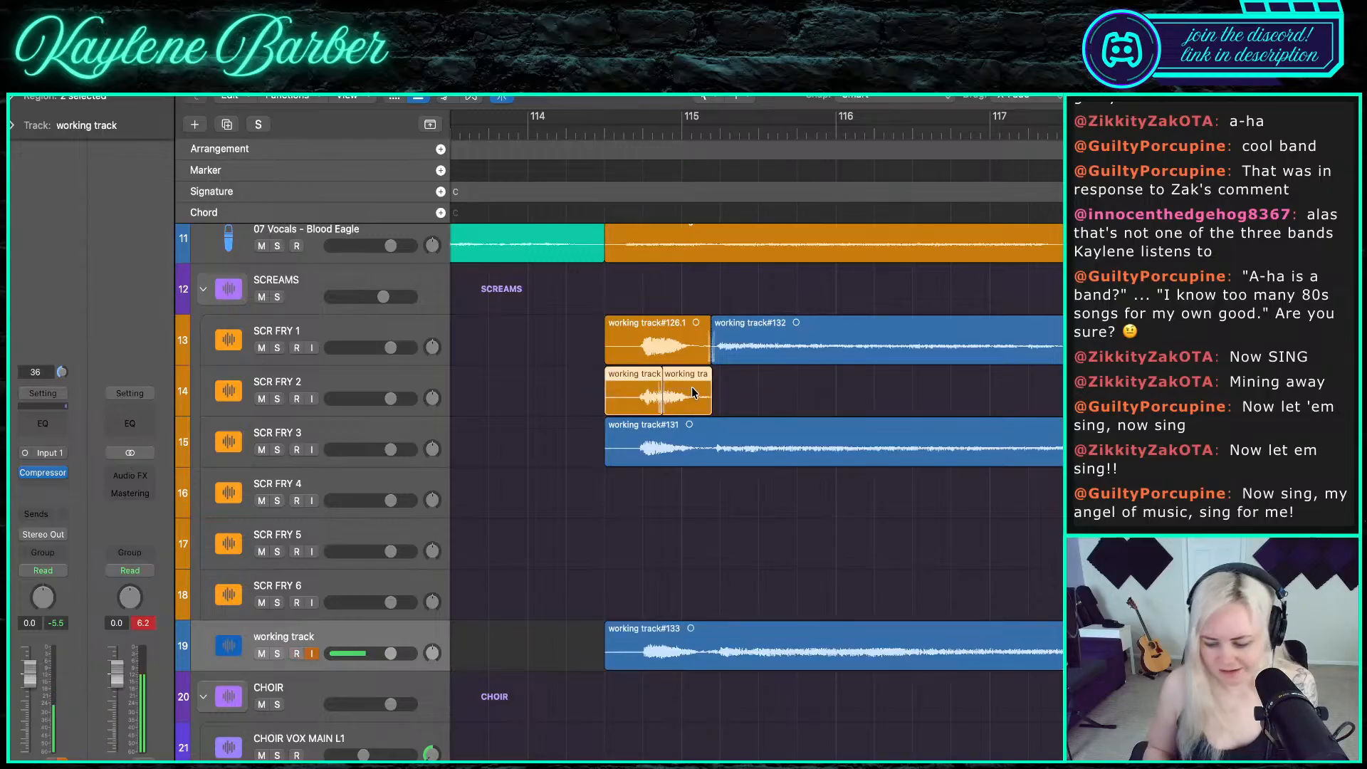
key(Delete)
key(Return)
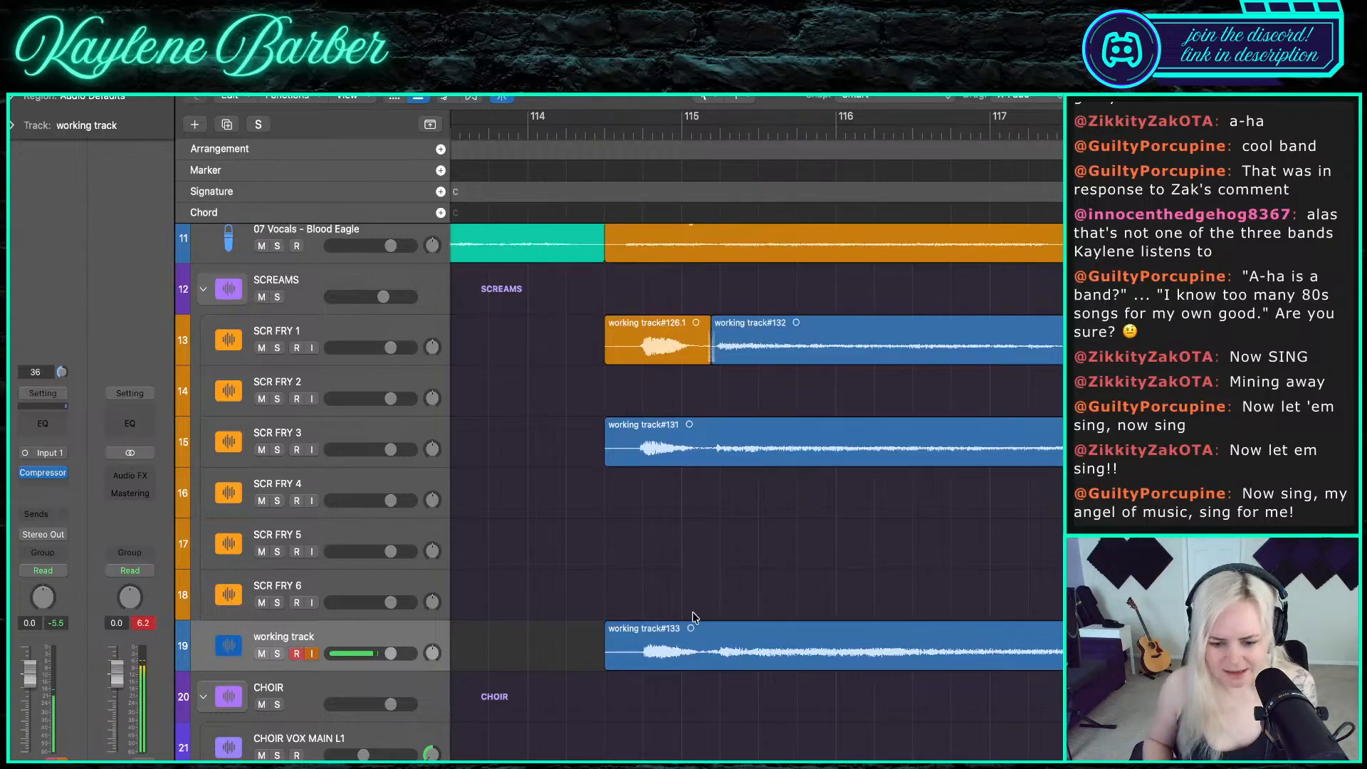
drag(694, 627, 691, 396)
click(604, 135)
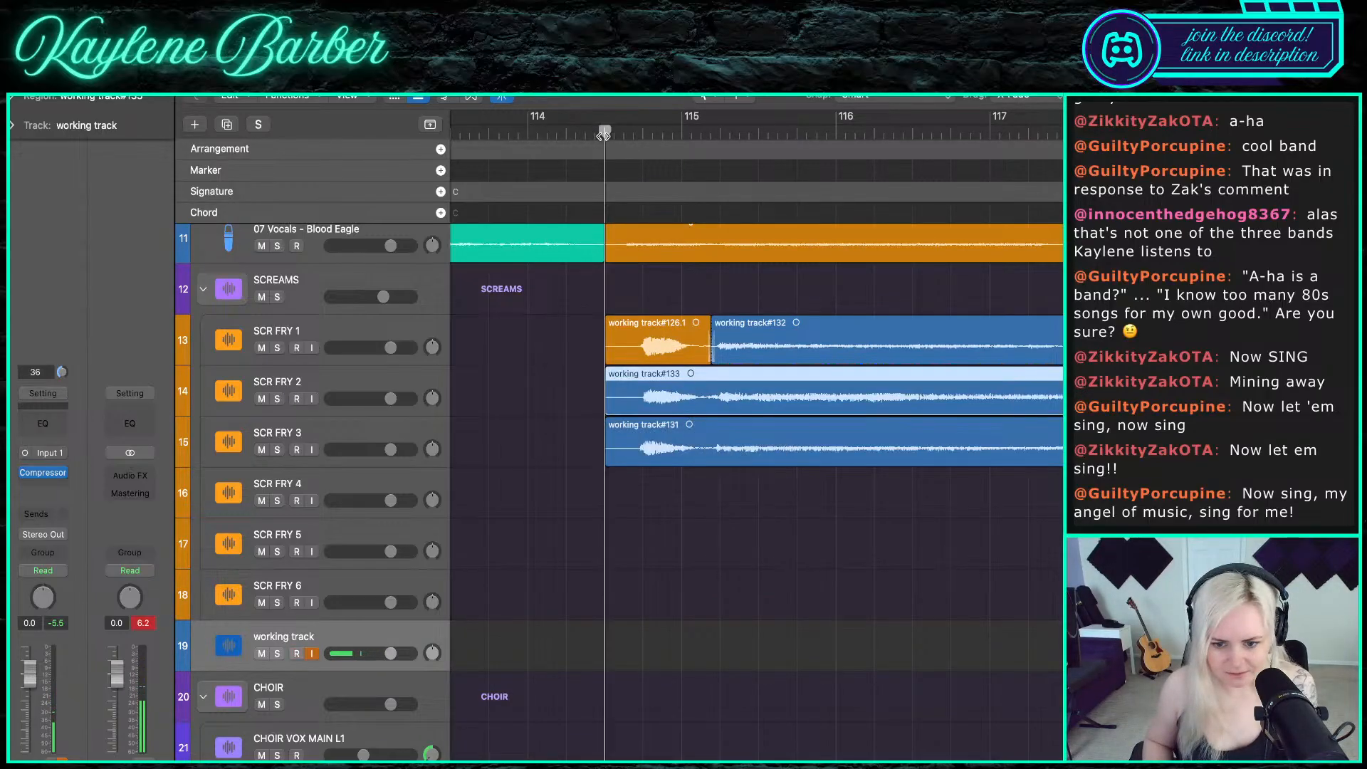
key(space)
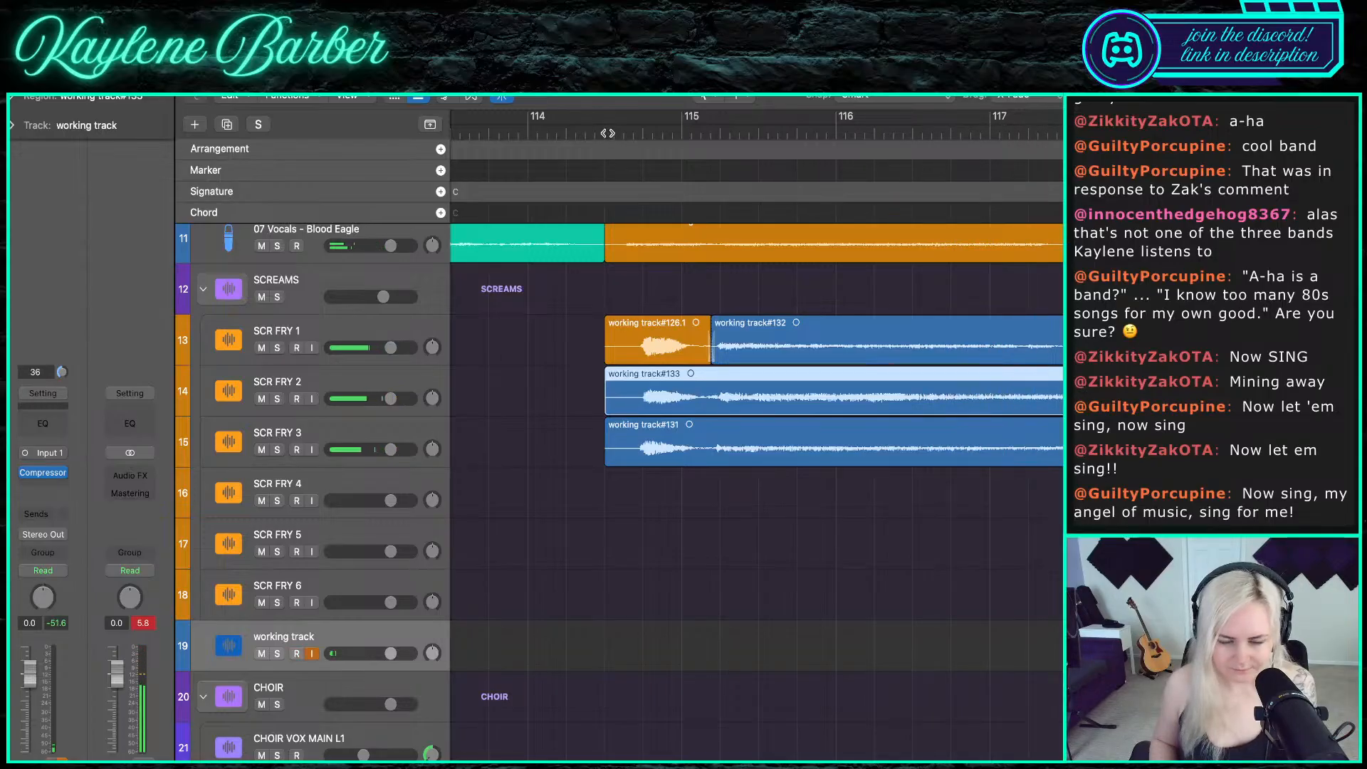
click(605, 133)
key(r)
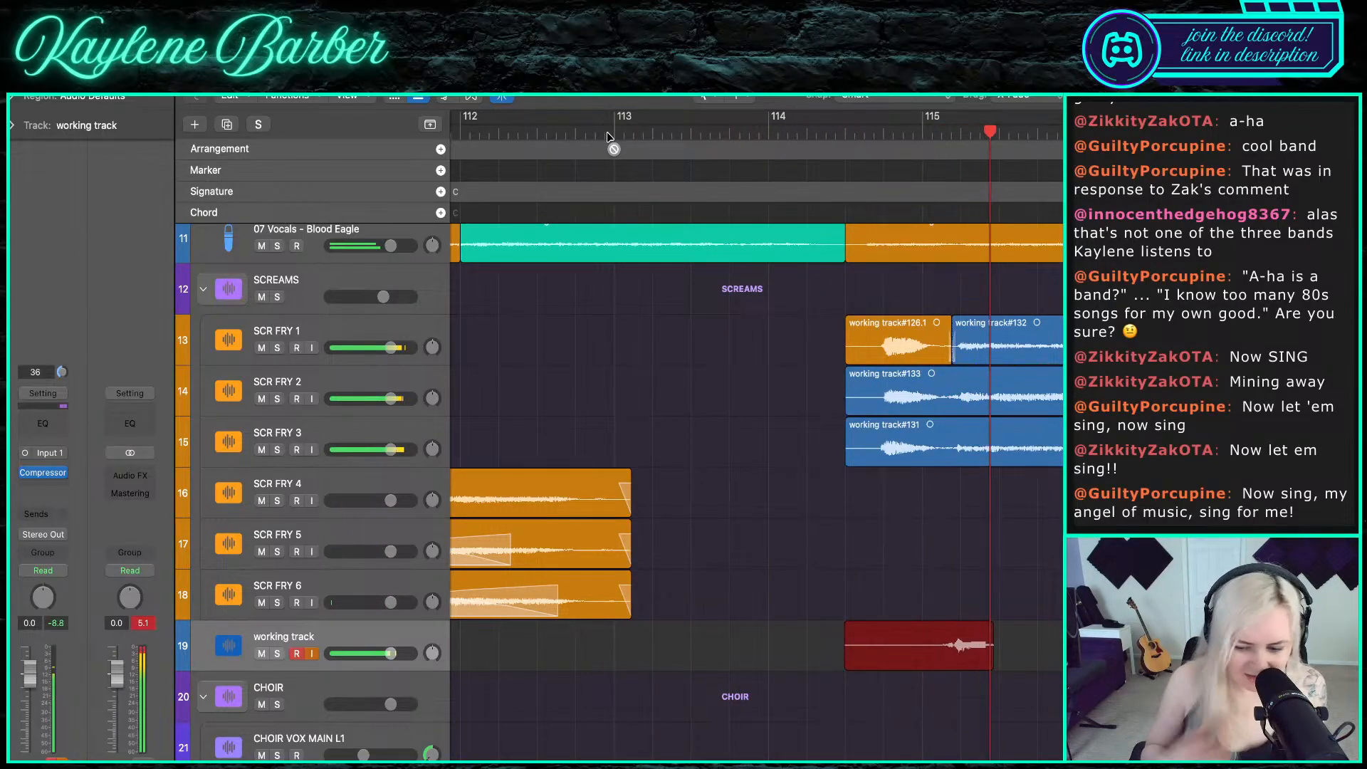
key(space)
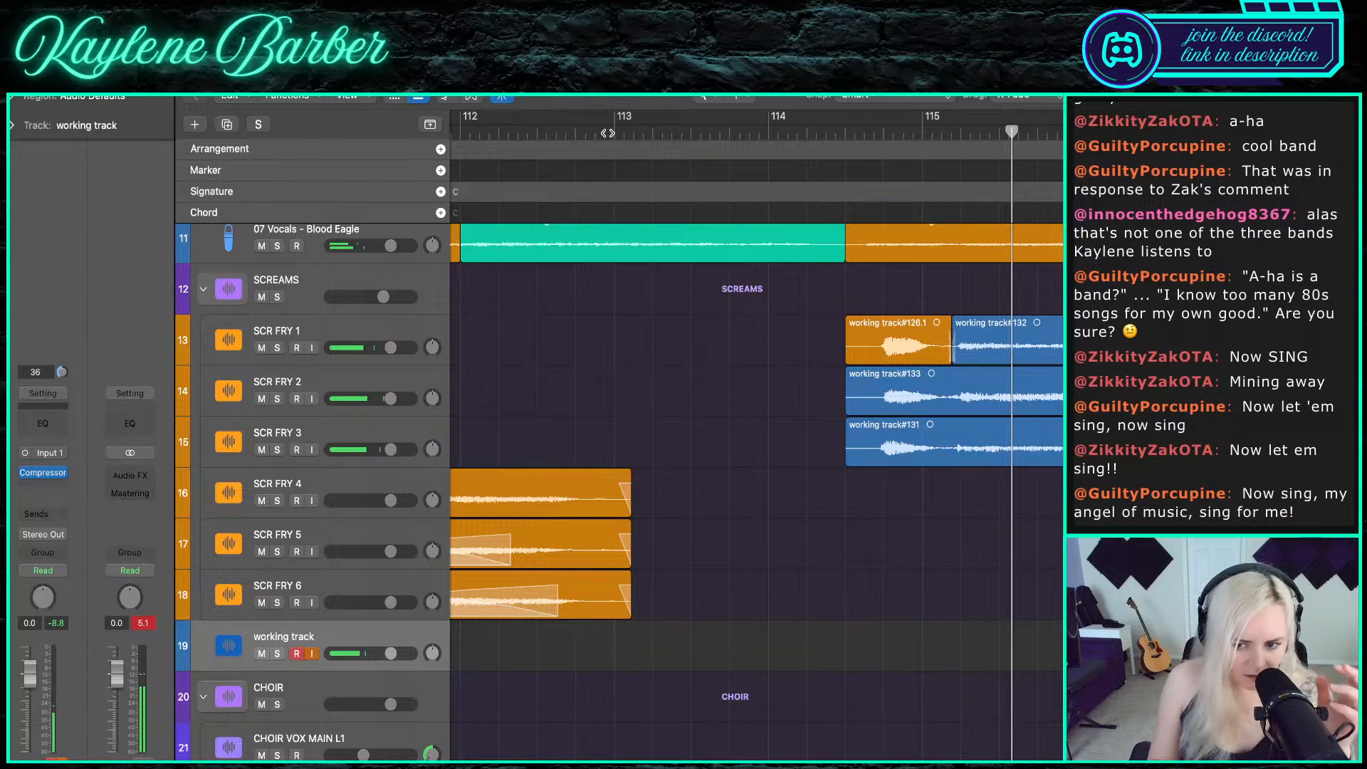
- Record a fresh scream layer on the working track from 114 3 to just past bar 118
click(845, 132)
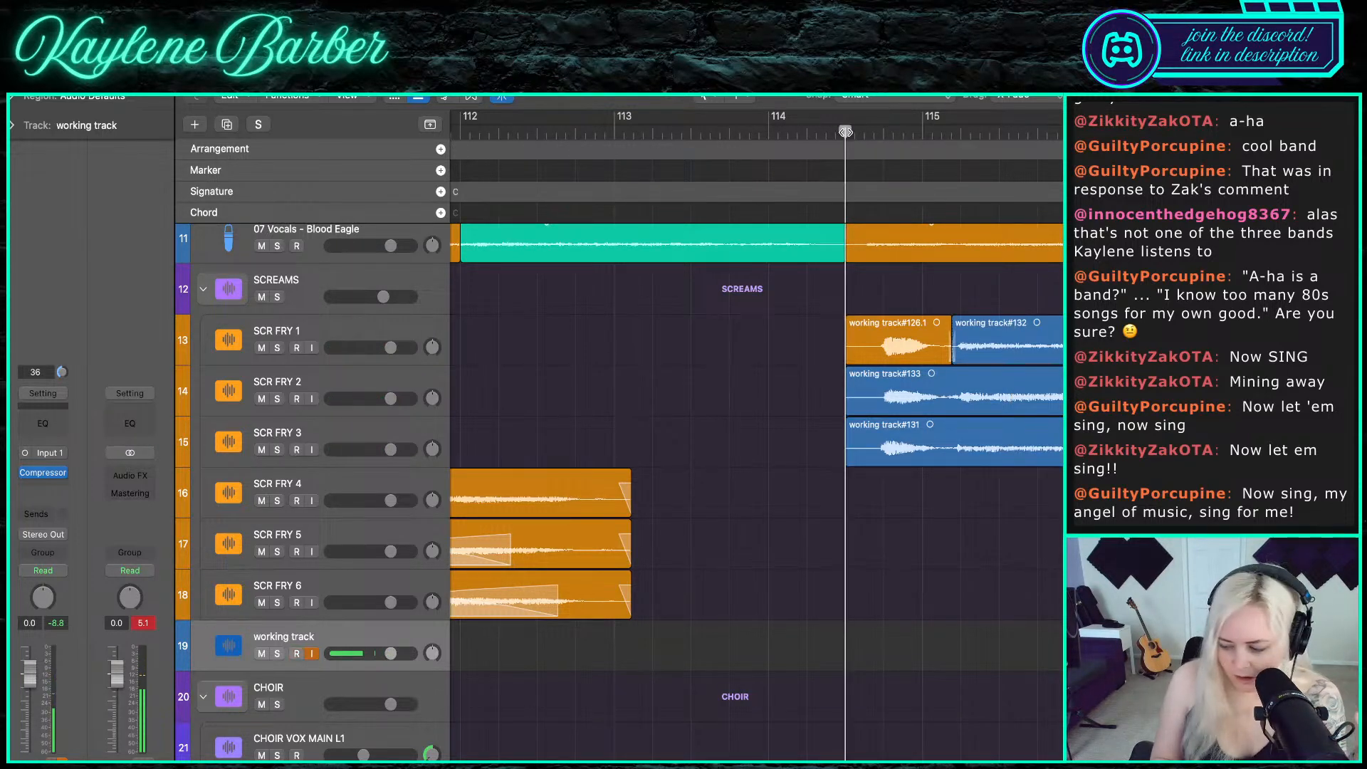
key(r)
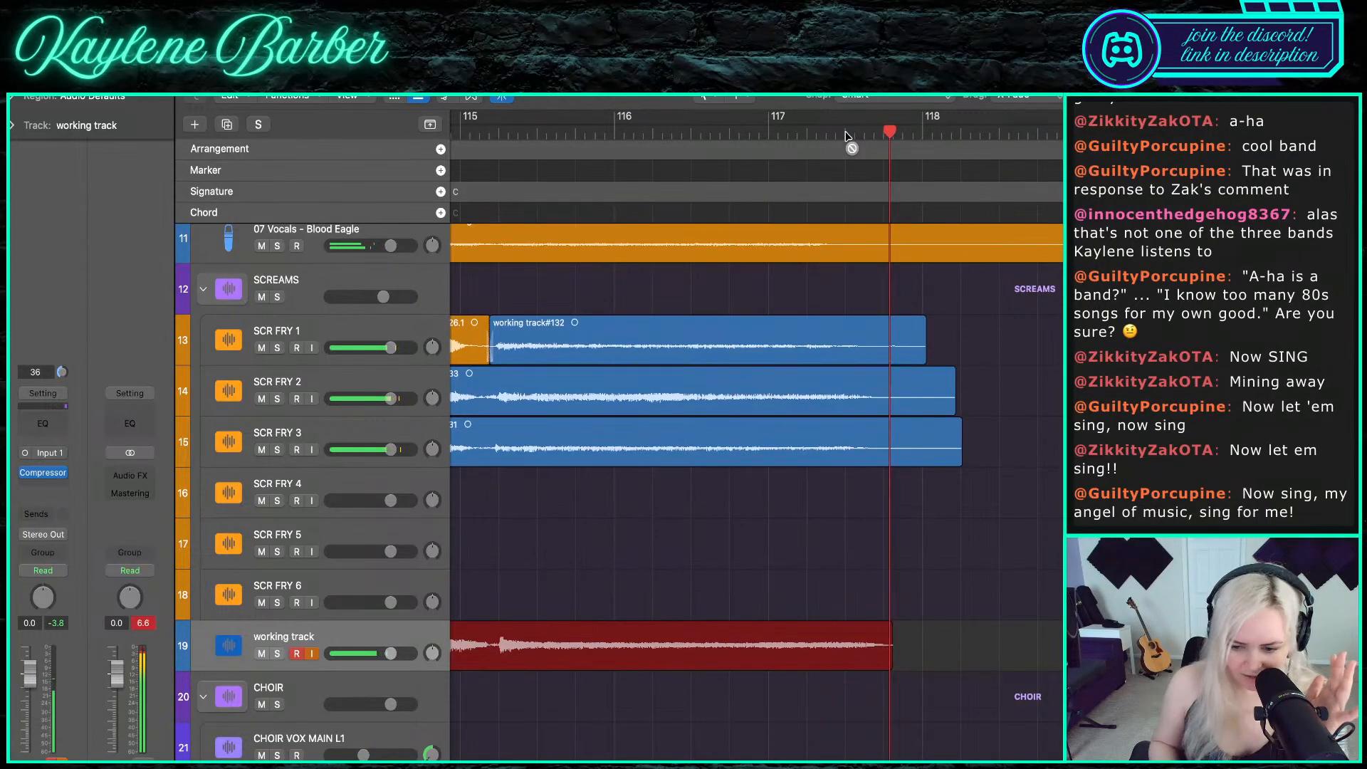
key(space)
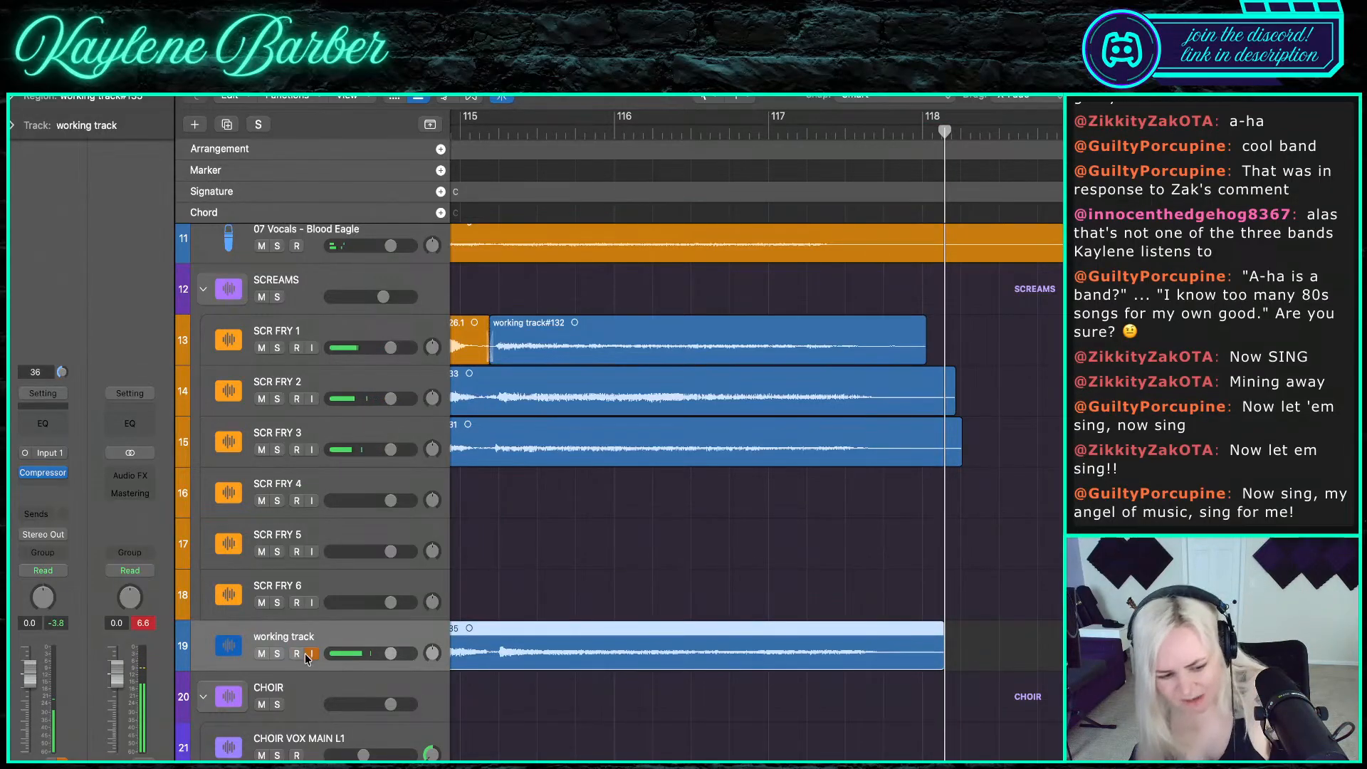
- Audition the new working track take in solo from just past bar 115
click(278, 654)
click(479, 136)
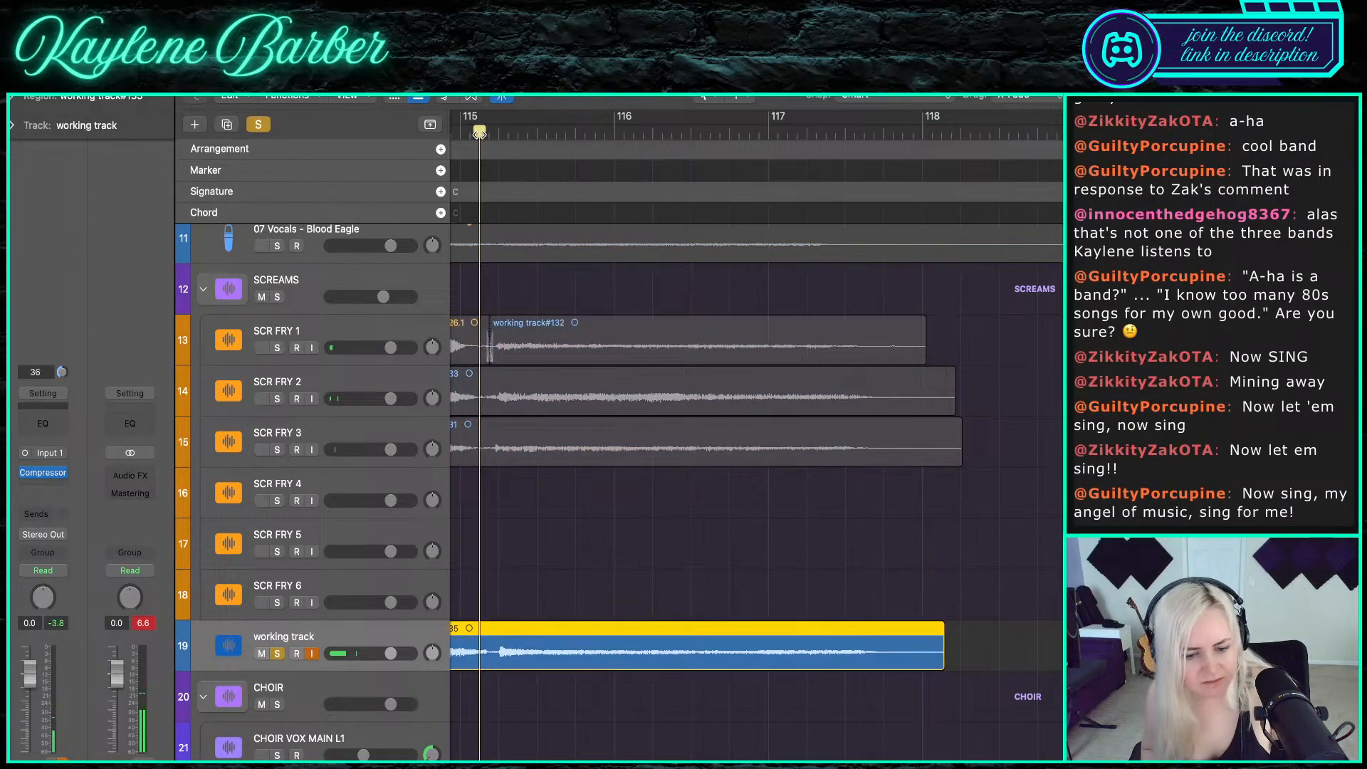
scroll(498, 399, left, 5)
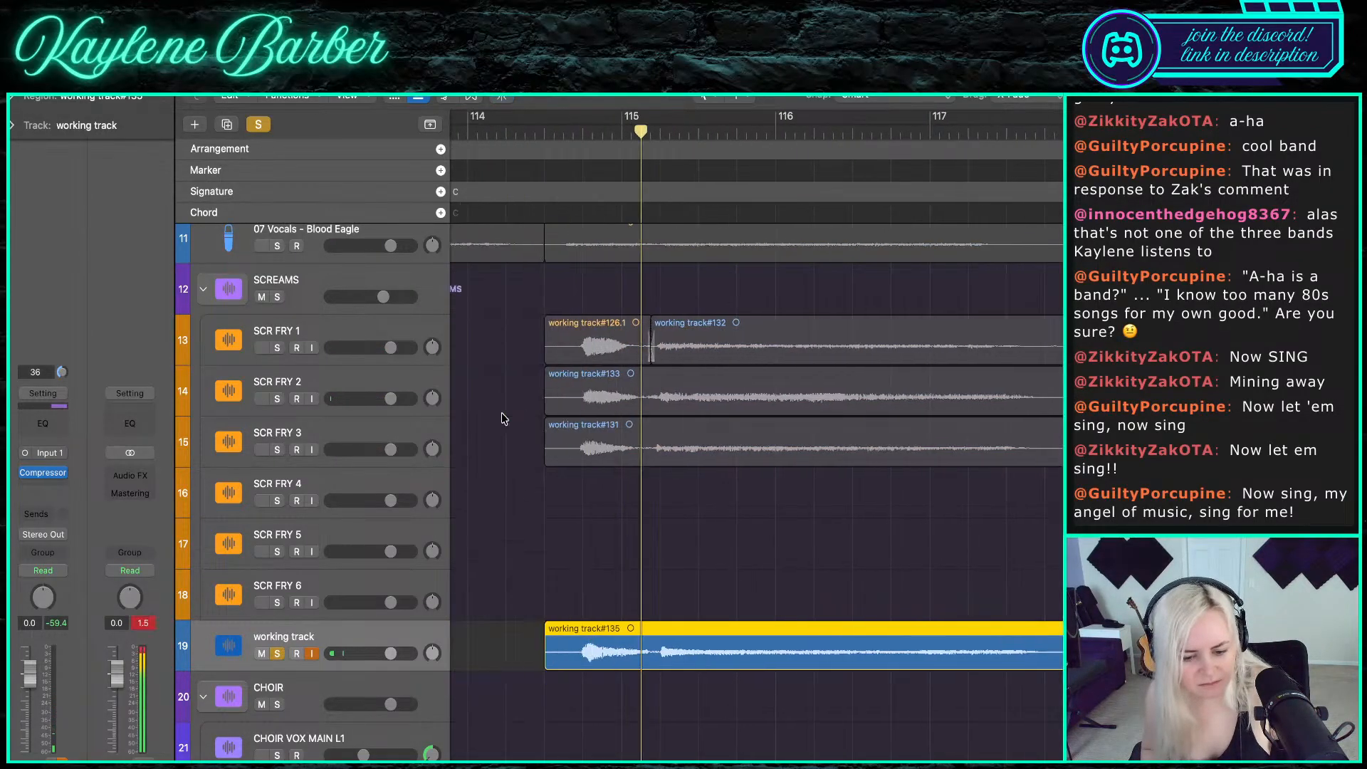
click(278, 653)
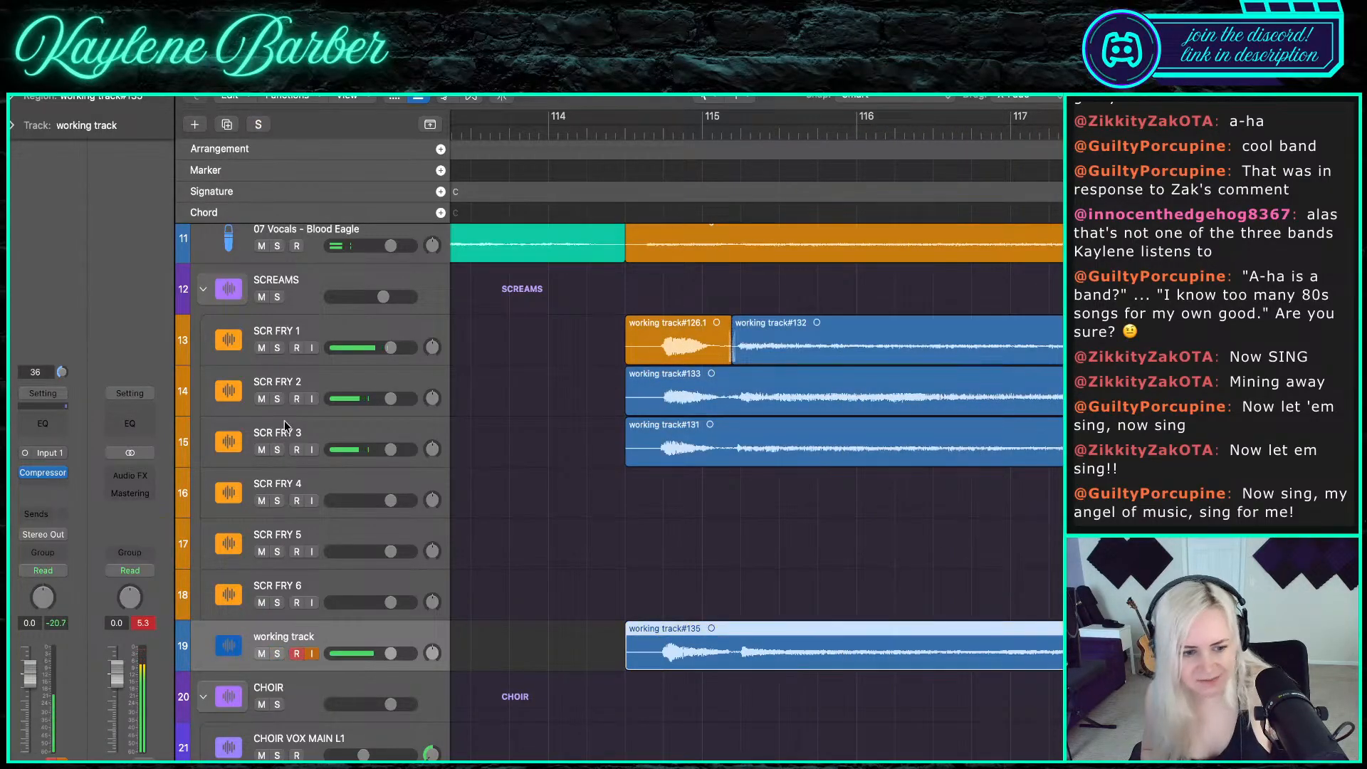
- Solo SCR FRY 2, SCR FRY 3 and SCR FRY 1 in turn to compare their screams just past bar 115
click(277, 399)
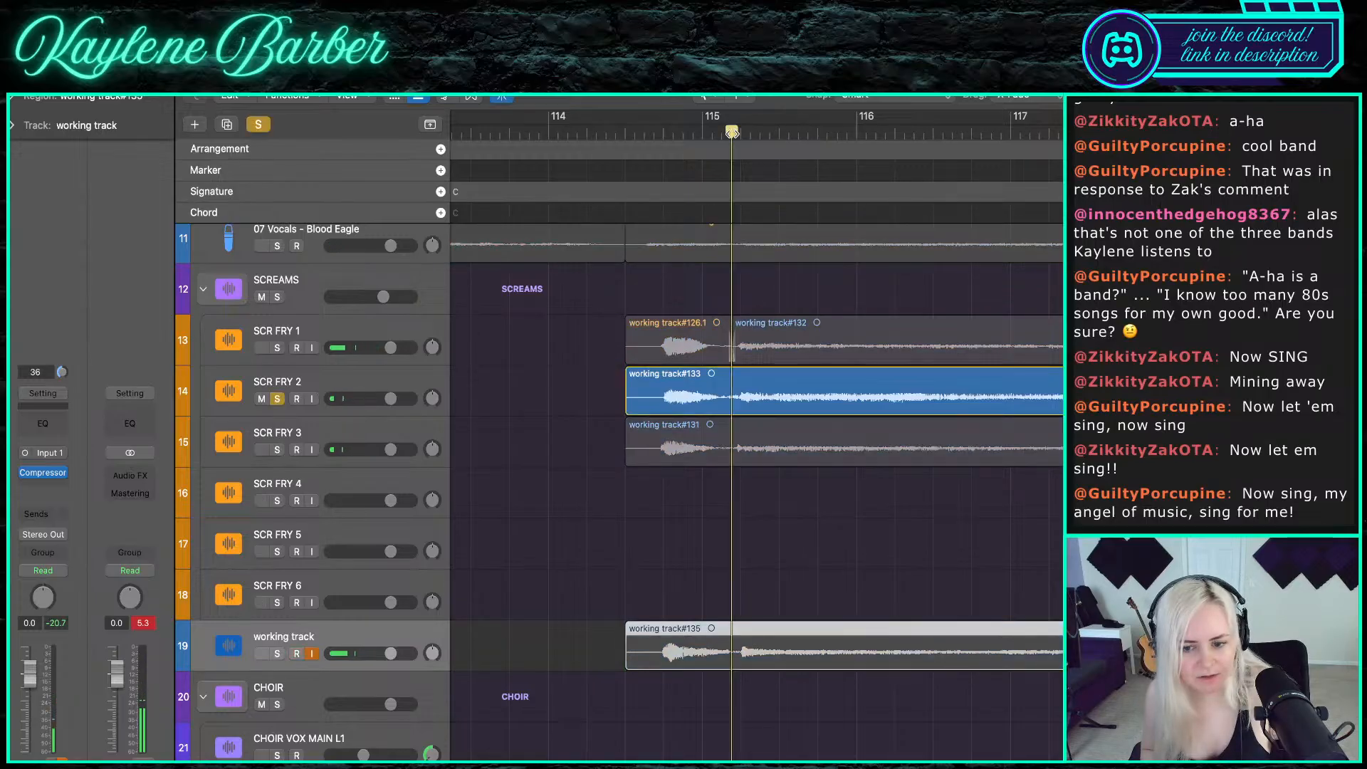
key(space)
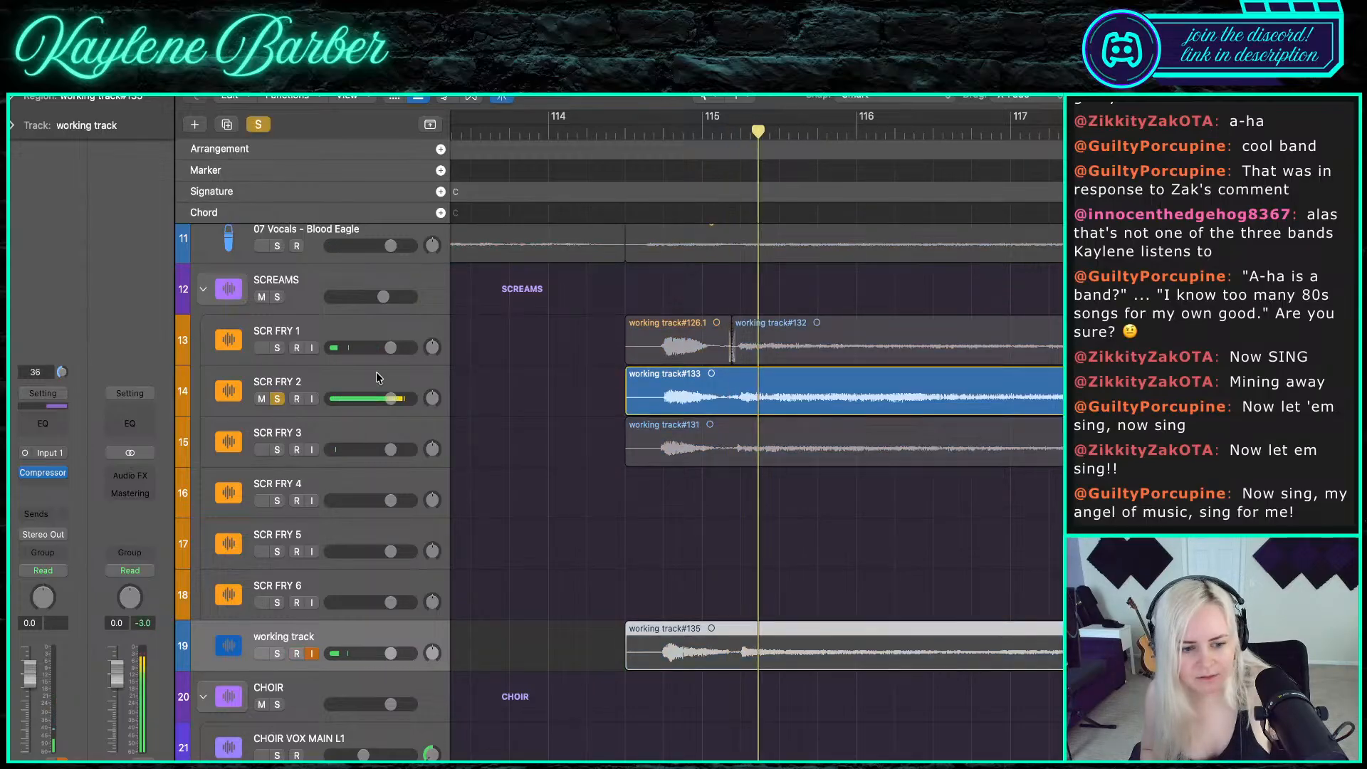
click(278, 399)
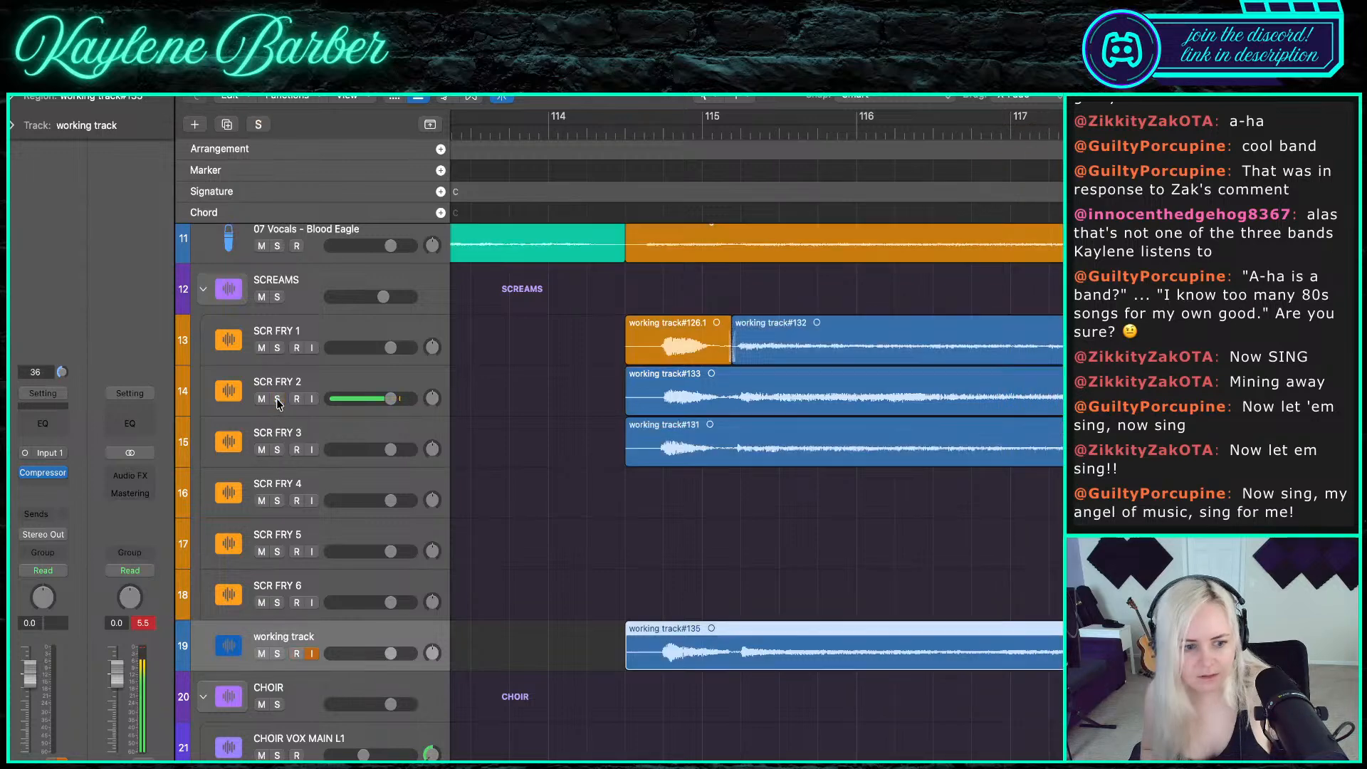
click(278, 450)
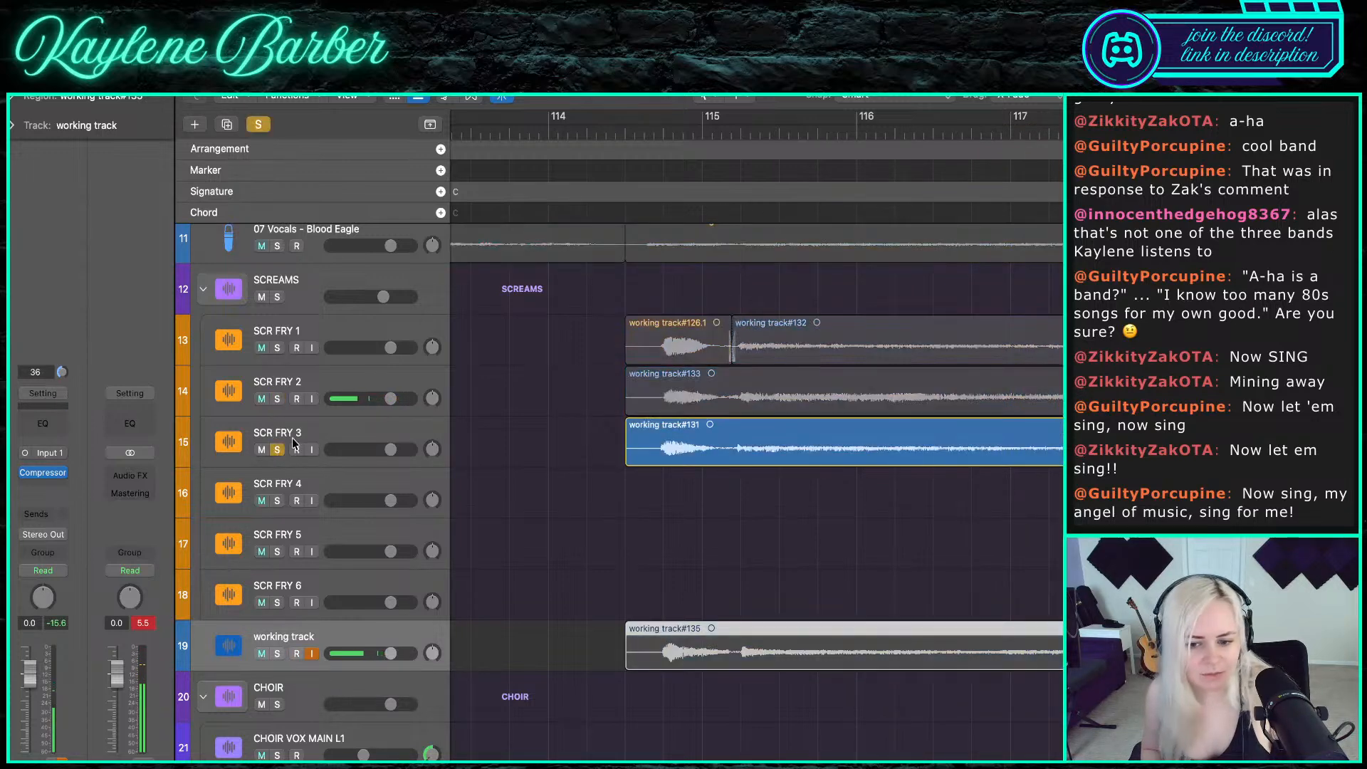
click(727, 127)
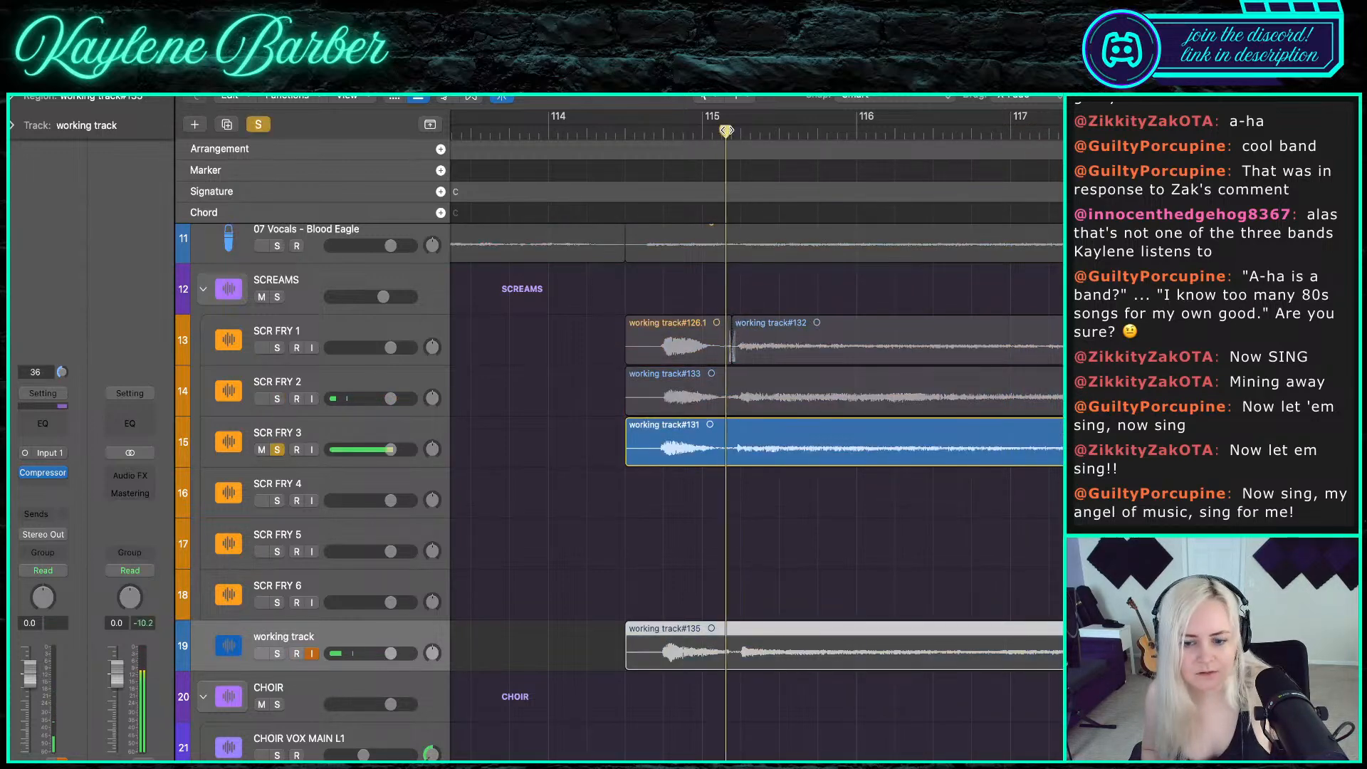
click(277, 449)
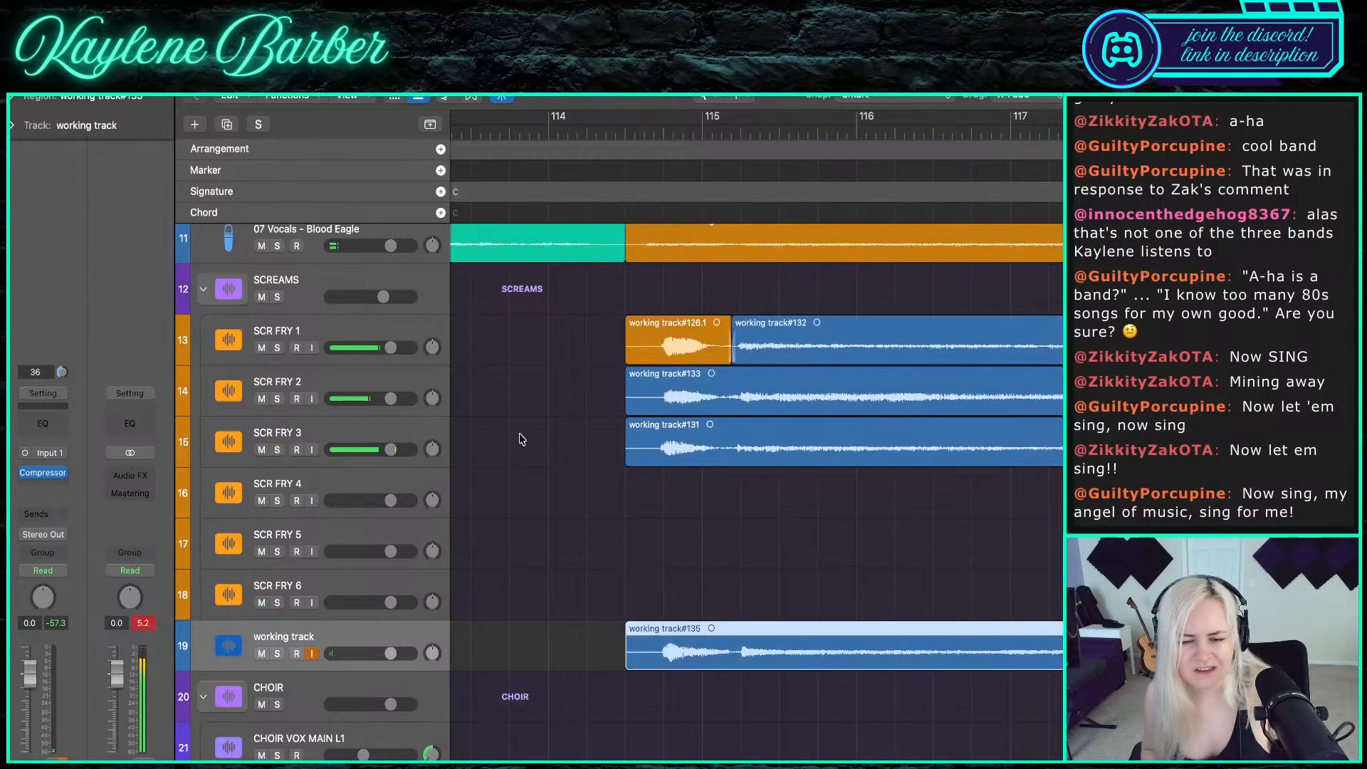
click(277, 347)
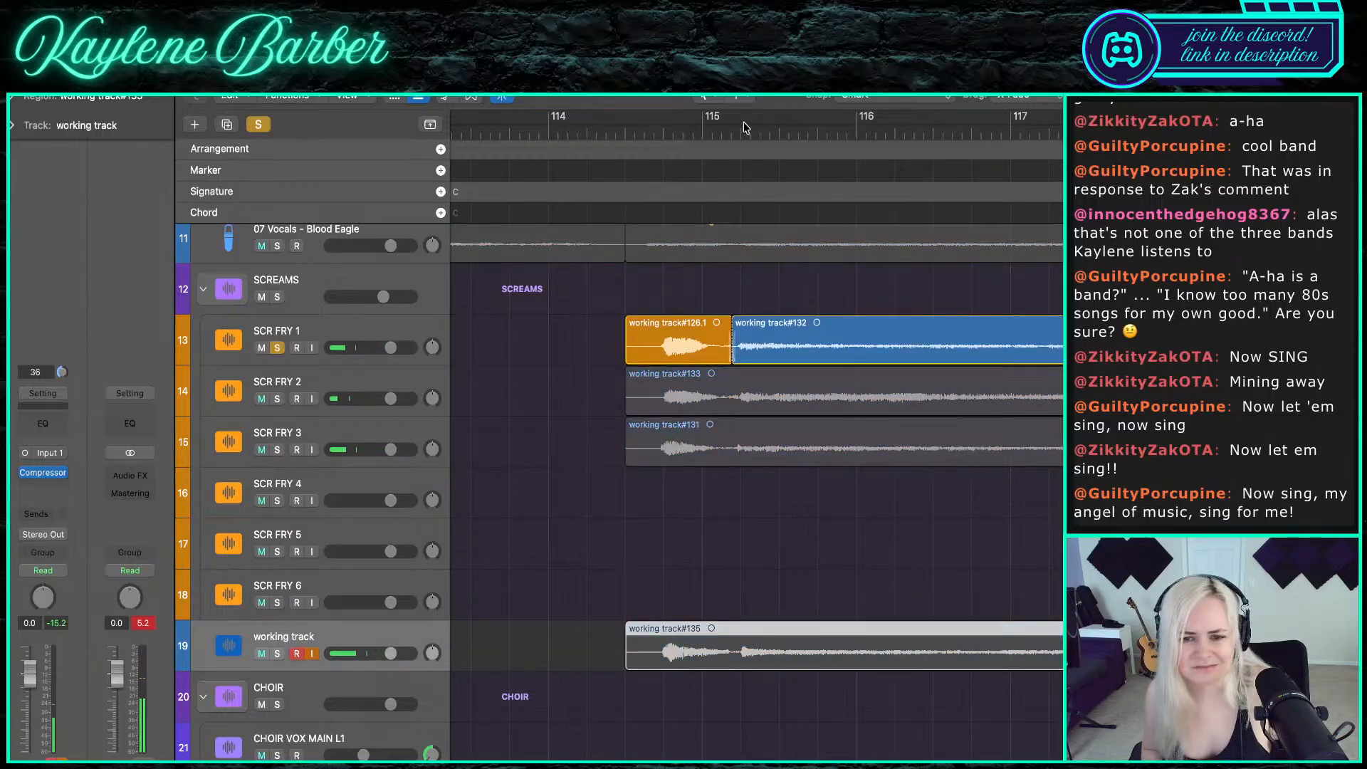
click(277, 347)
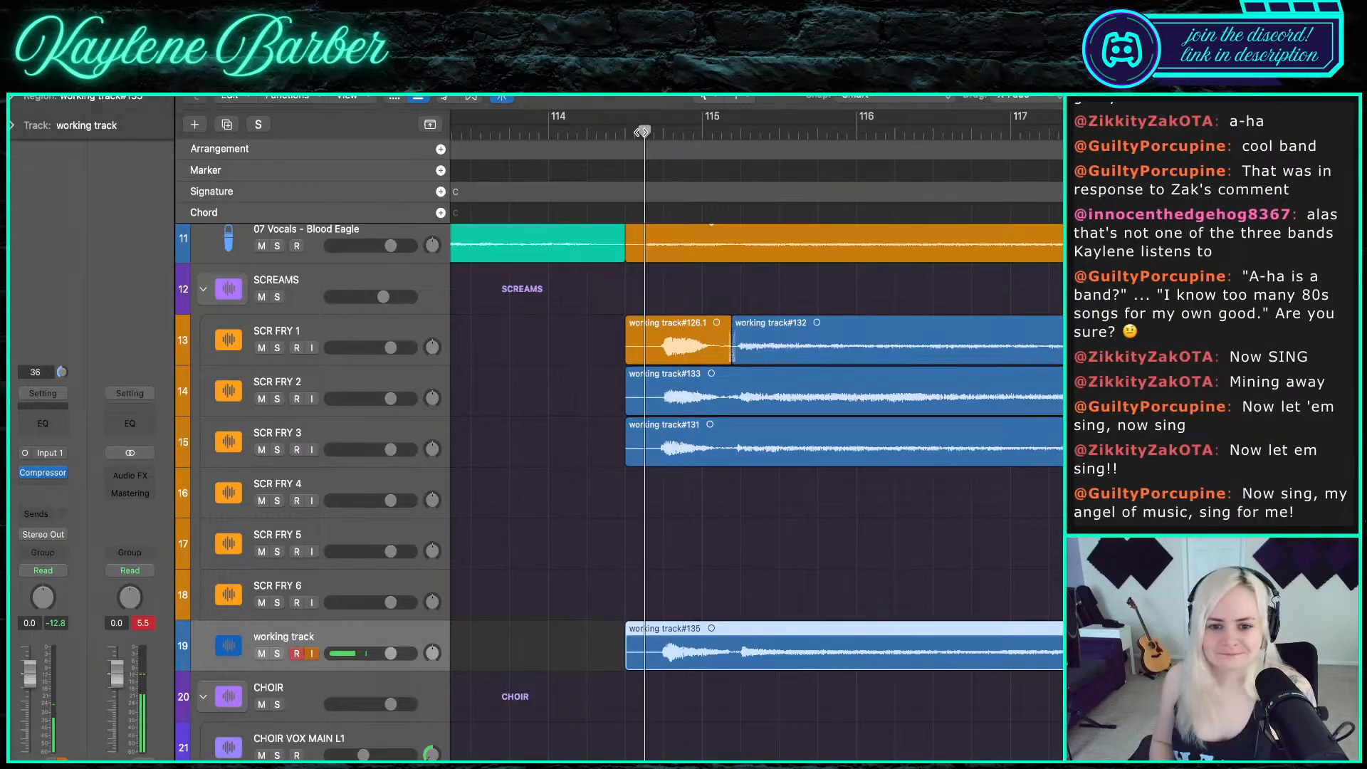
- Listen to all scream layers together and recheck the working track take in solo from around bar 115
click(687, 607)
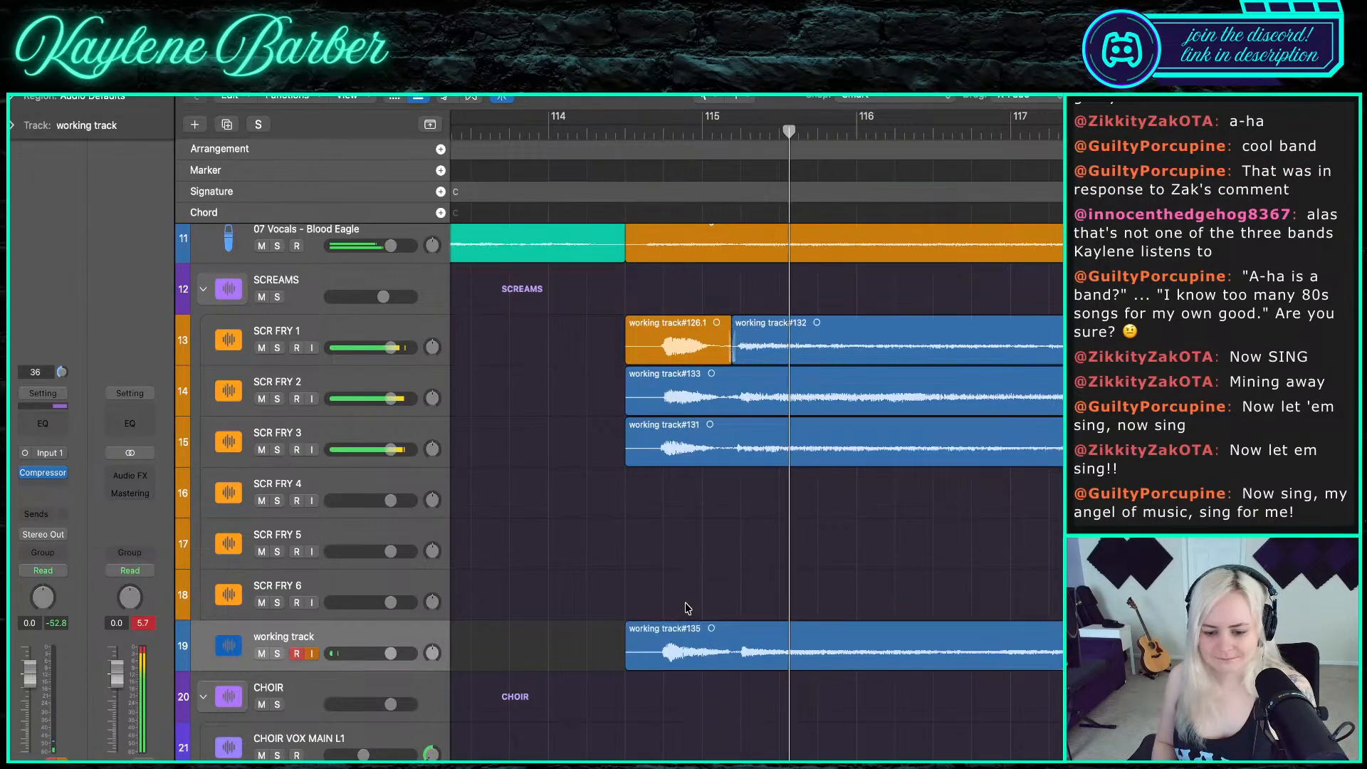
key(s)
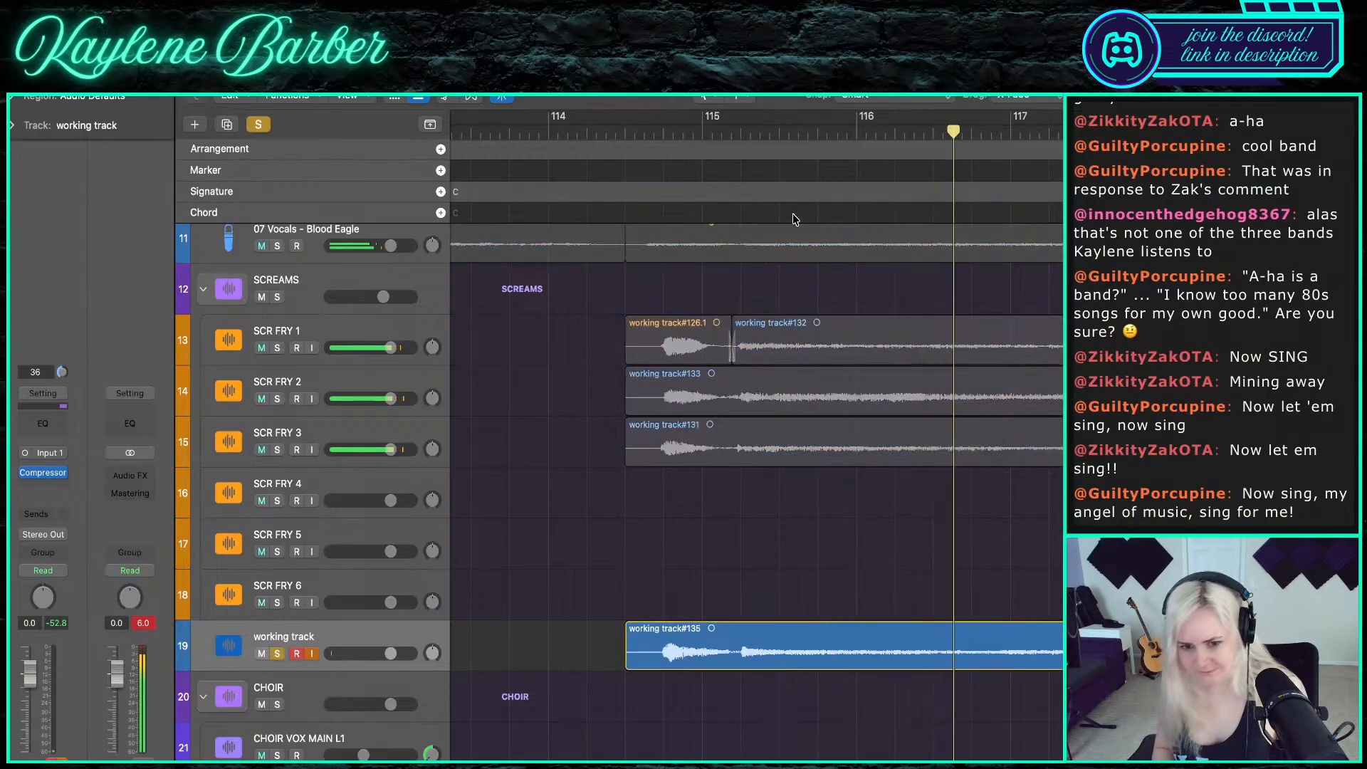
click(724, 136)
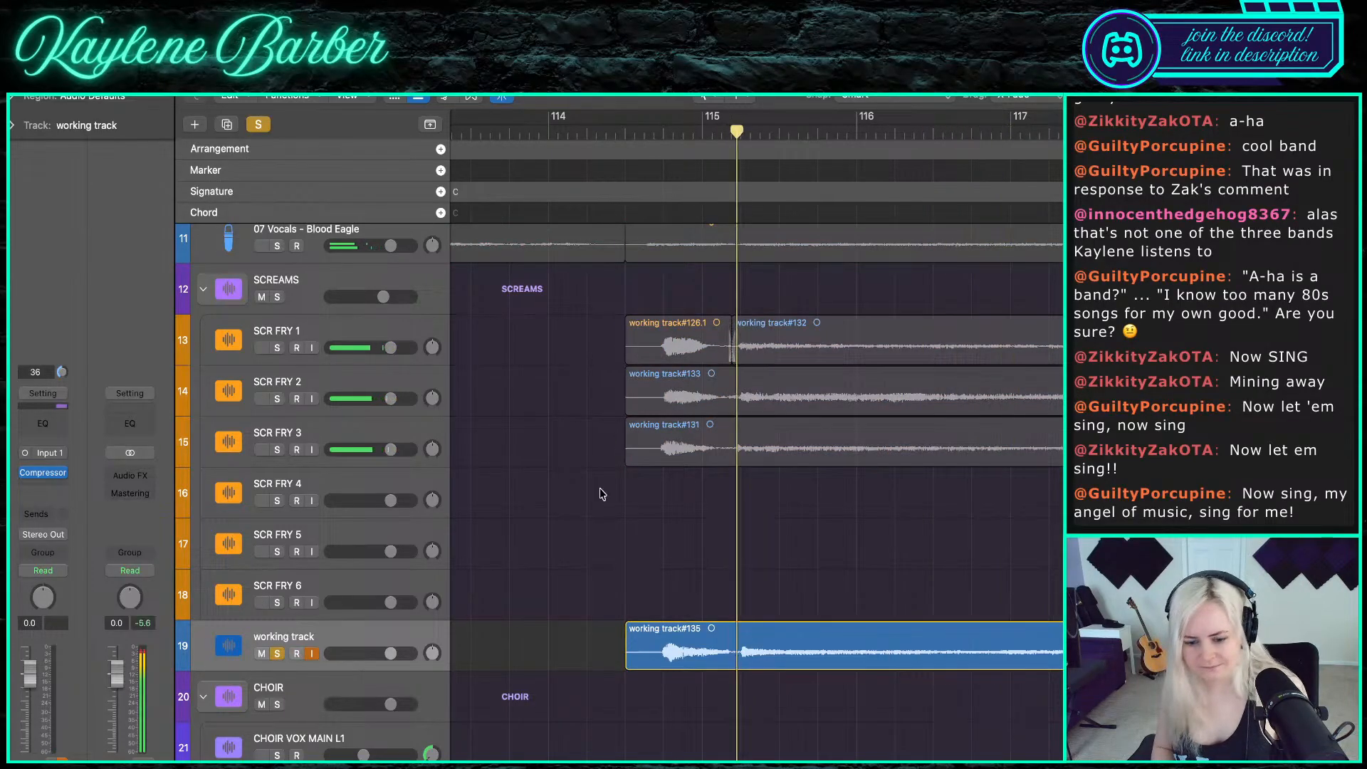
click(278, 654)
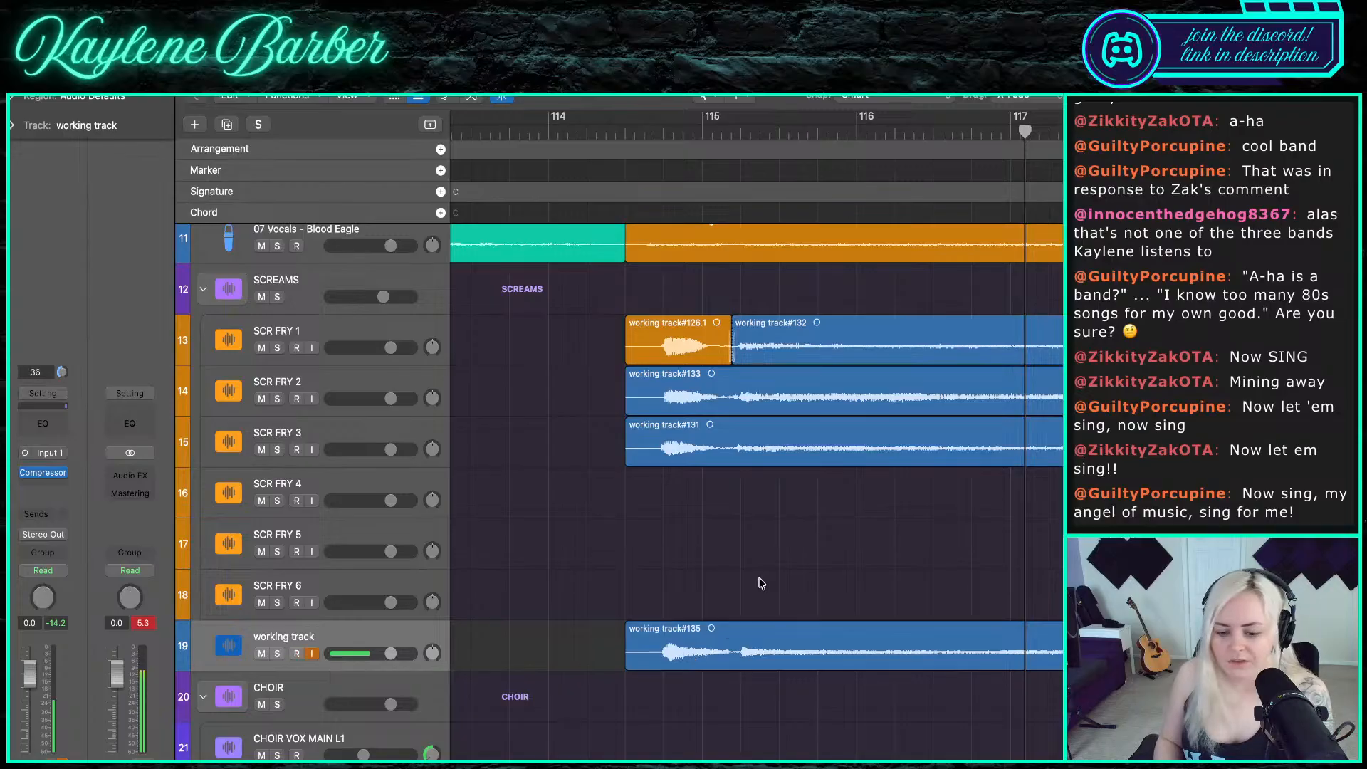
- Delete the scream take starting at 114 3 from the working track
click(743, 655)
key(Delete)
key(Return)
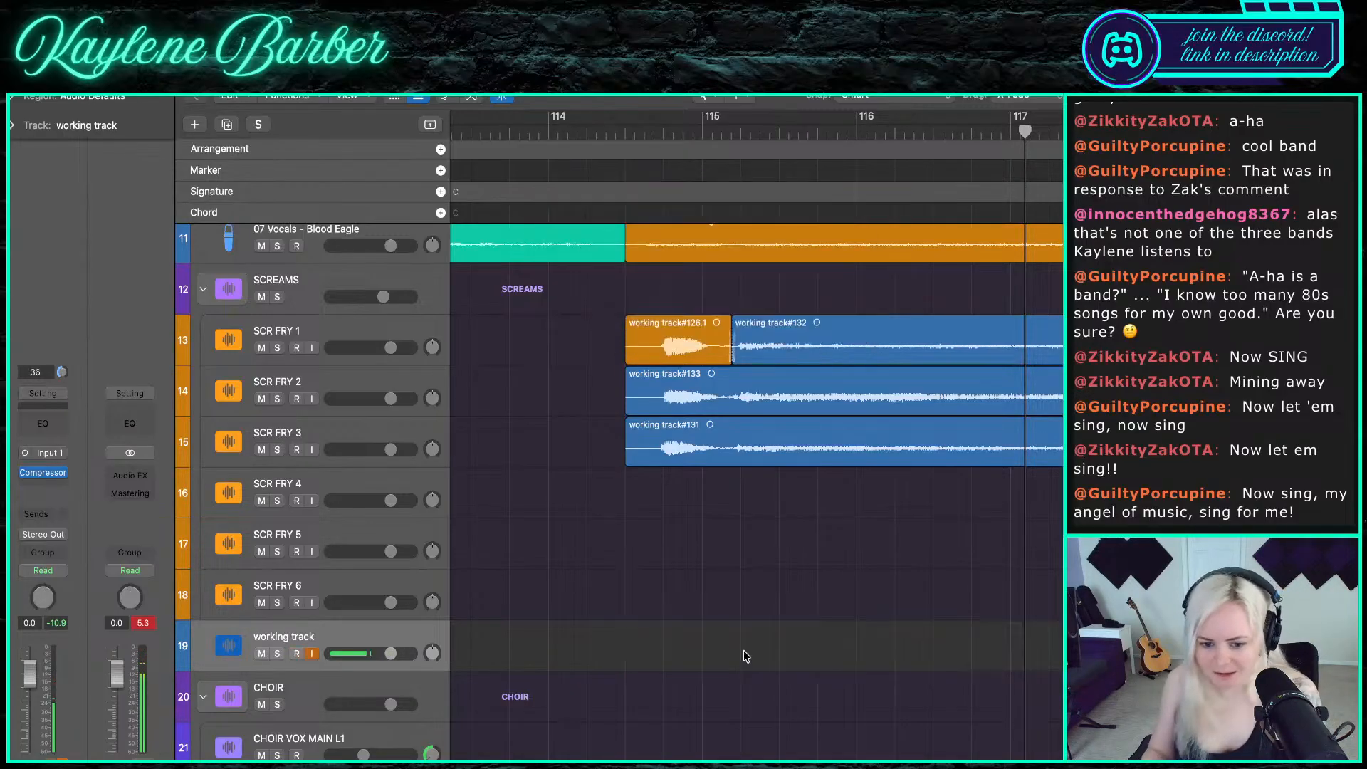
- Record another scream take on the working track from 114 3 to just past bar 118 and audition it in solo
click(626, 131)
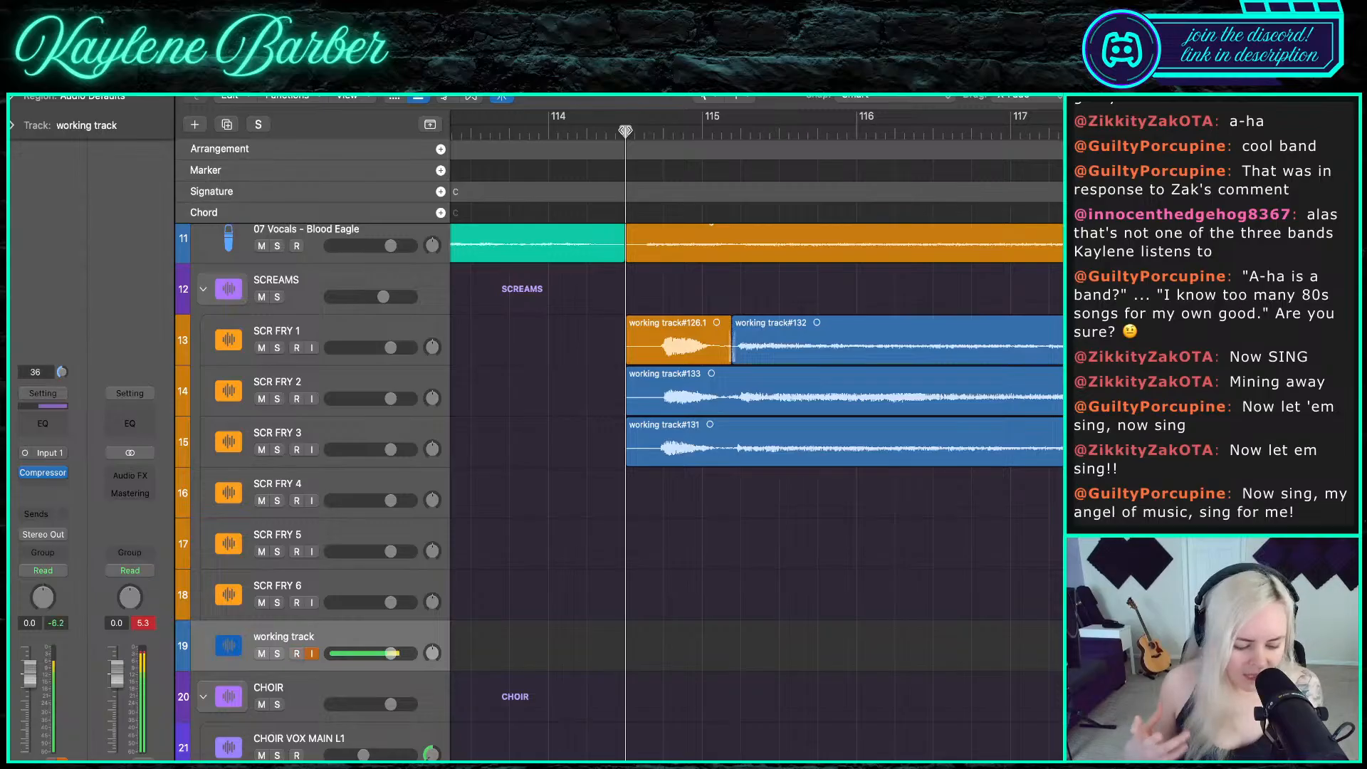
key(r)
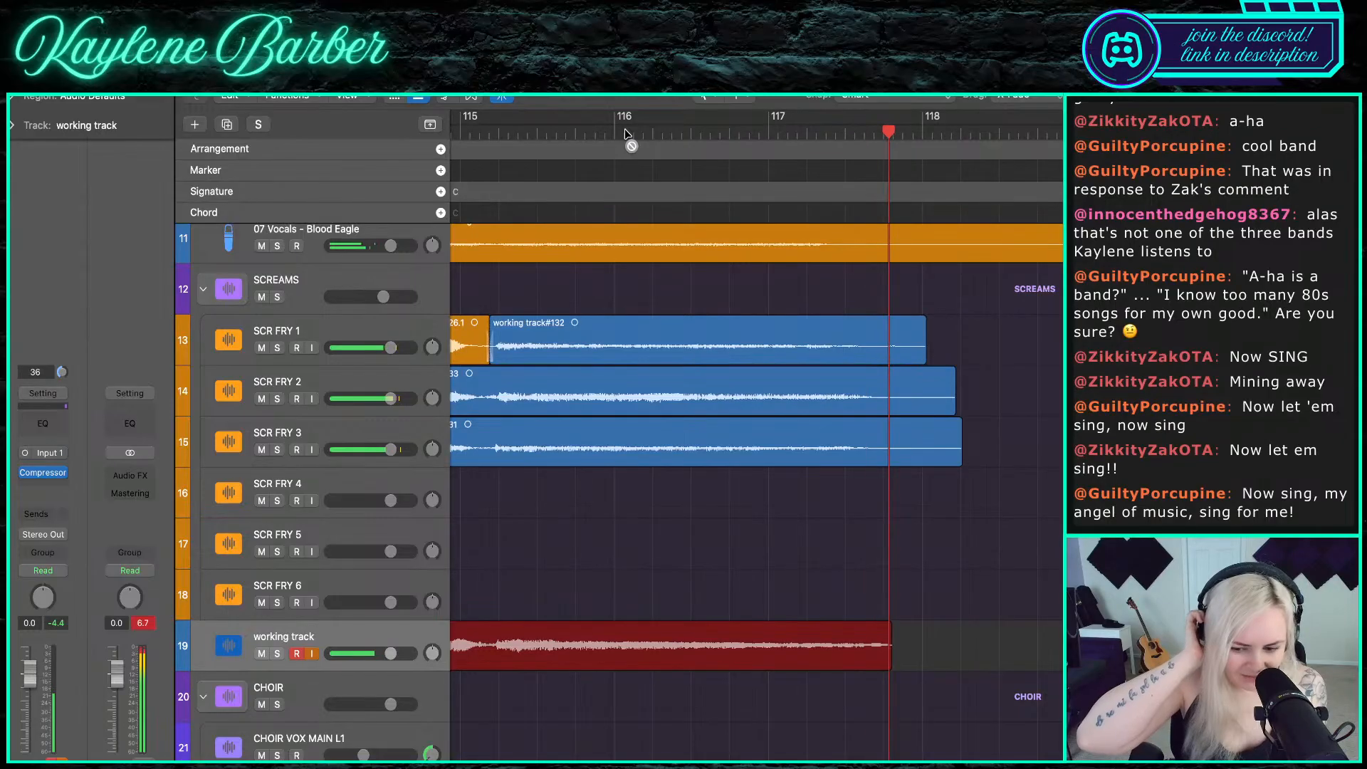
key(space)
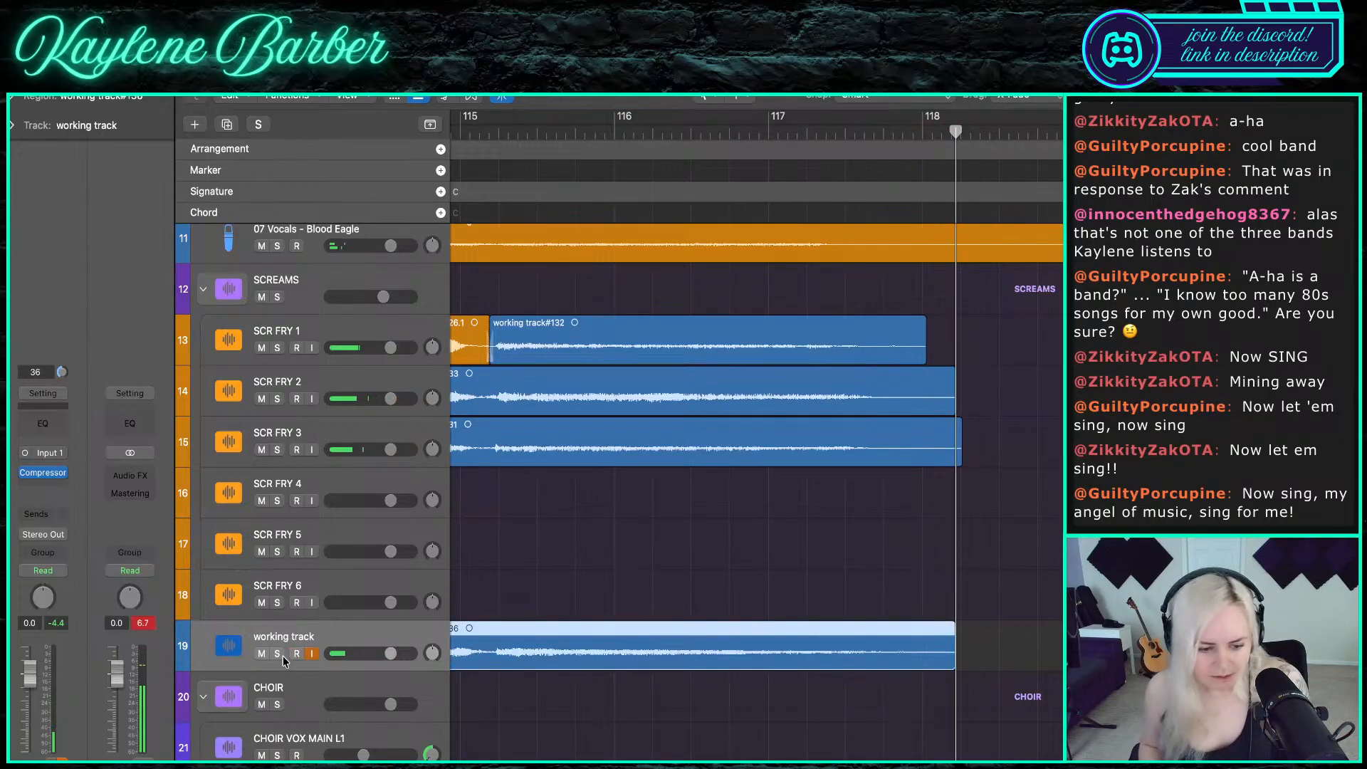
click(278, 653)
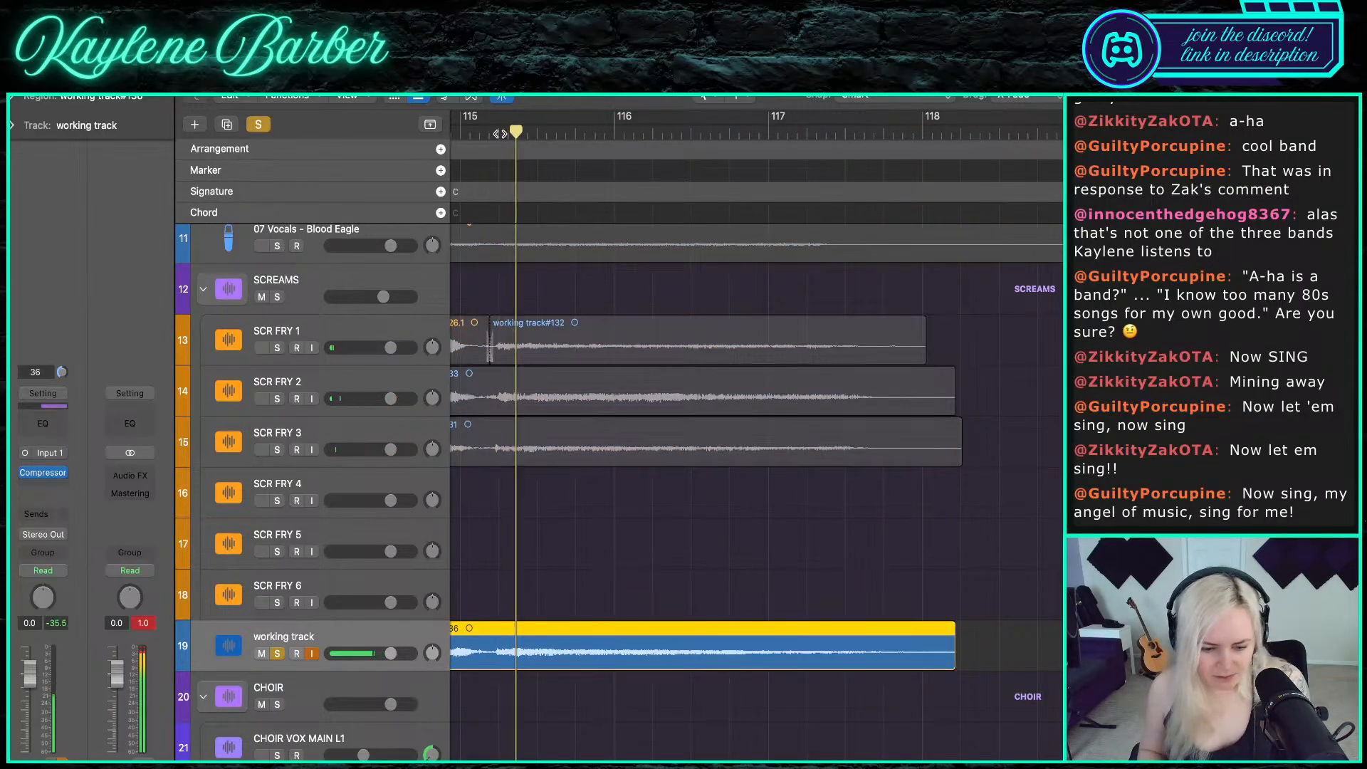
click(277, 653)
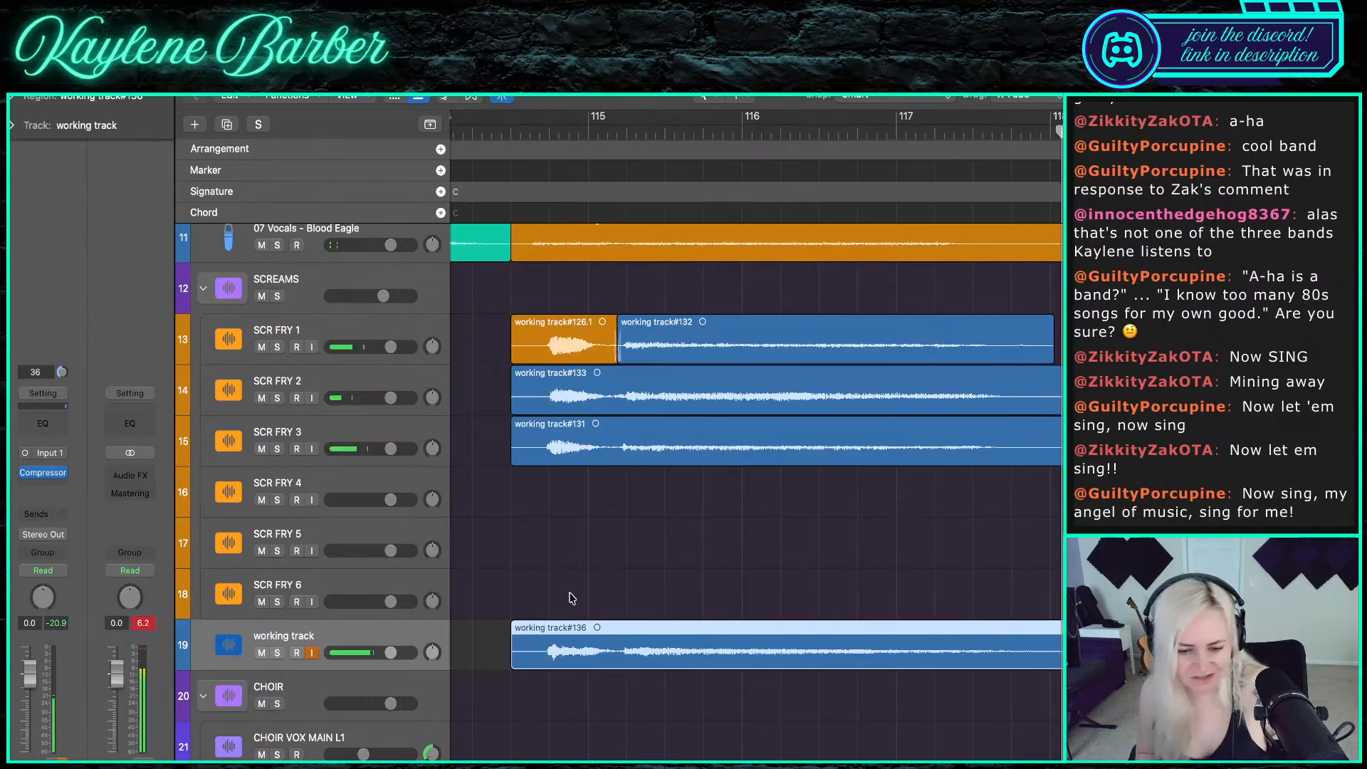
- Discard the newly recorded replacement take from the working track
click(578, 638)
key(Delete)
key(Return)
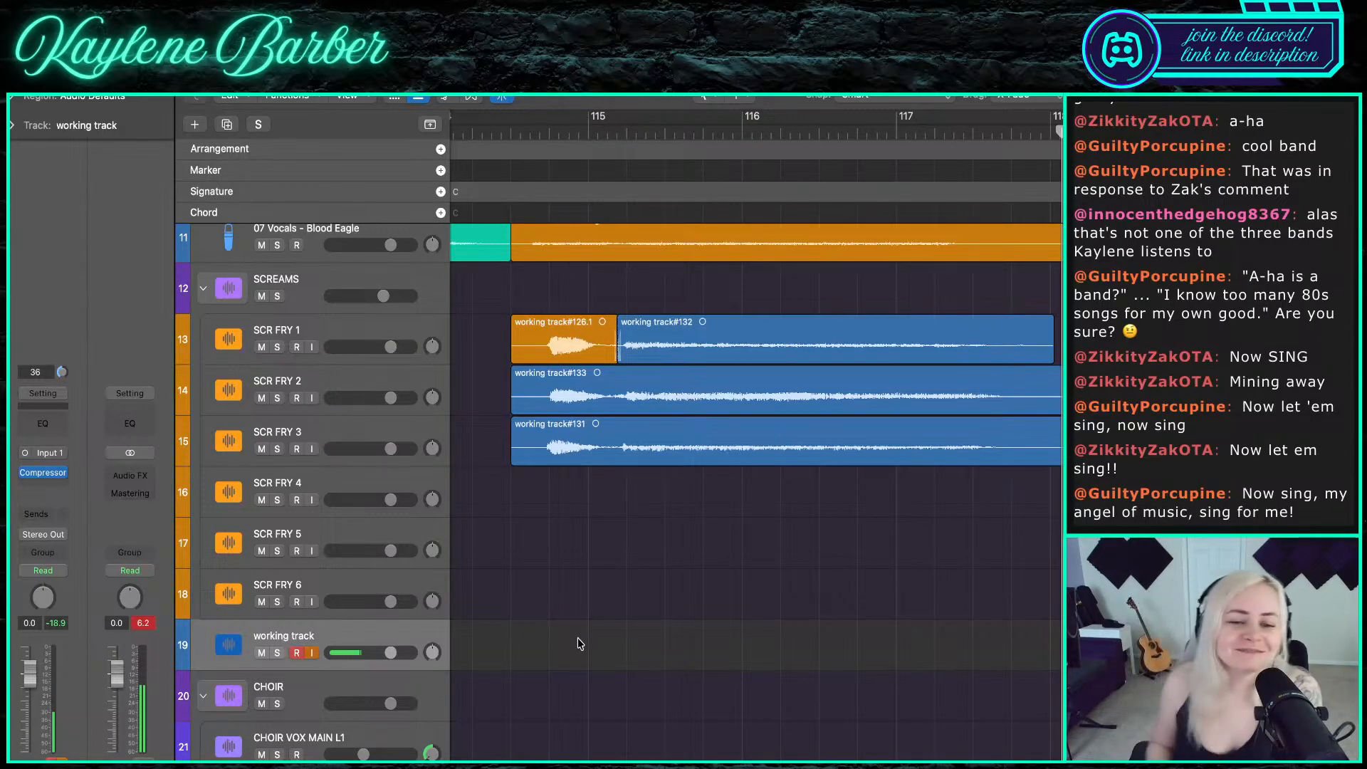
- Play SCR FRY 1–3 from 114 3, split their regions just before bar 118 and delete the tails
click(512, 130)
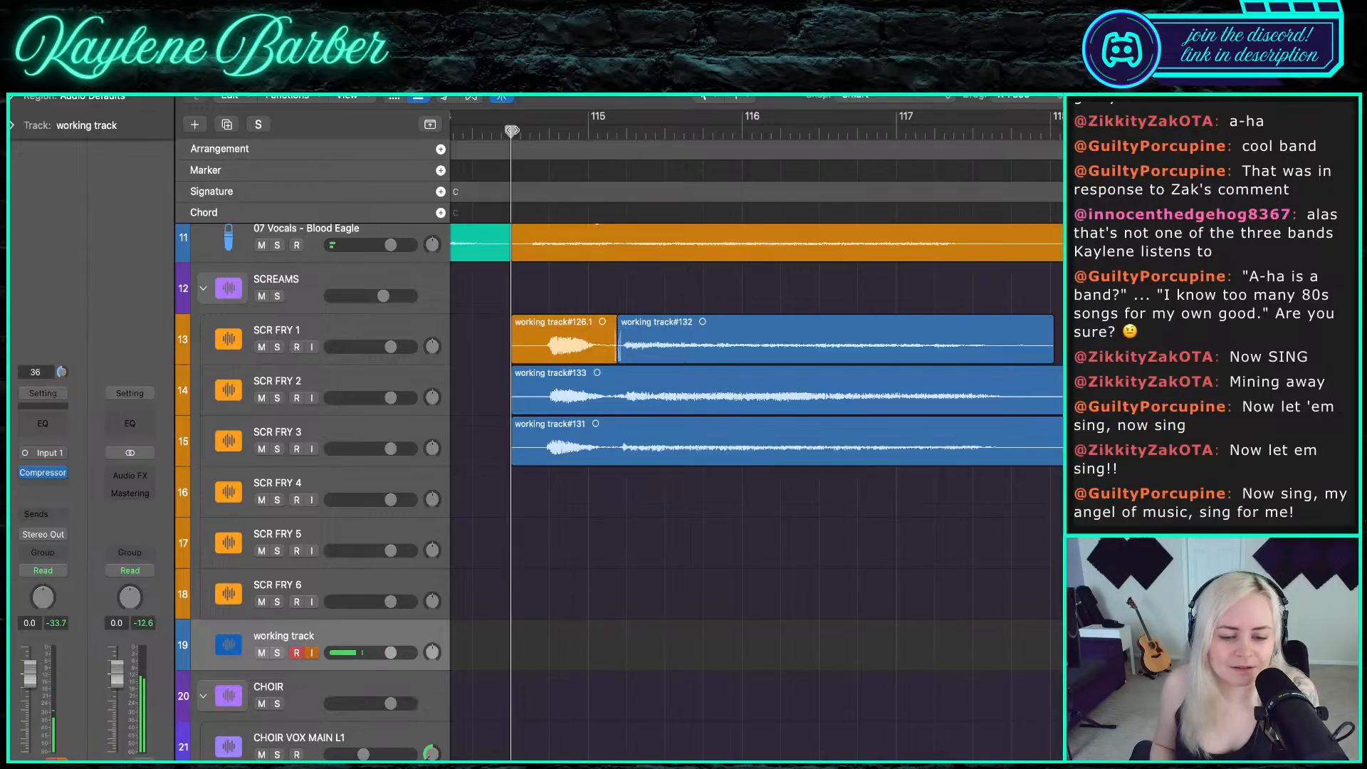
key(space)
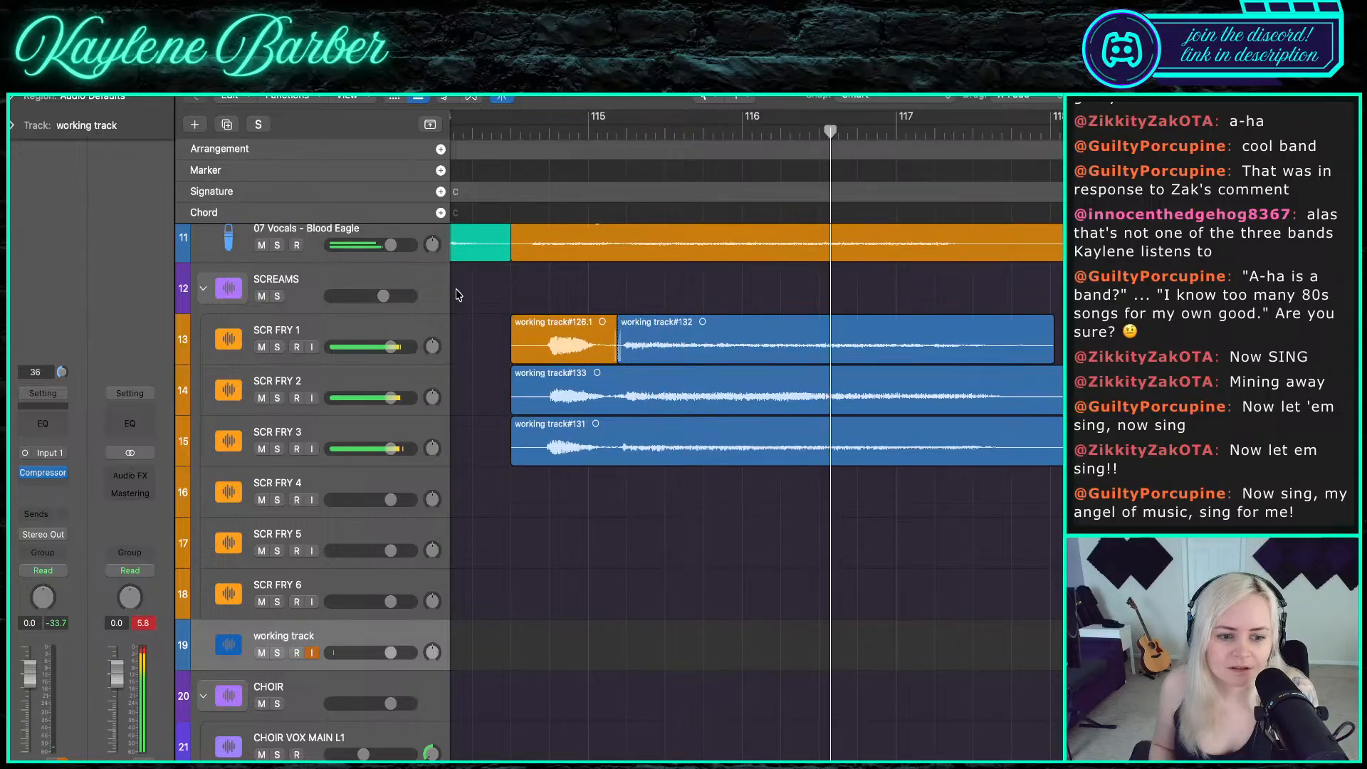
scroll(566, 295, down, 5)
scroll(565, 295, up, 3)
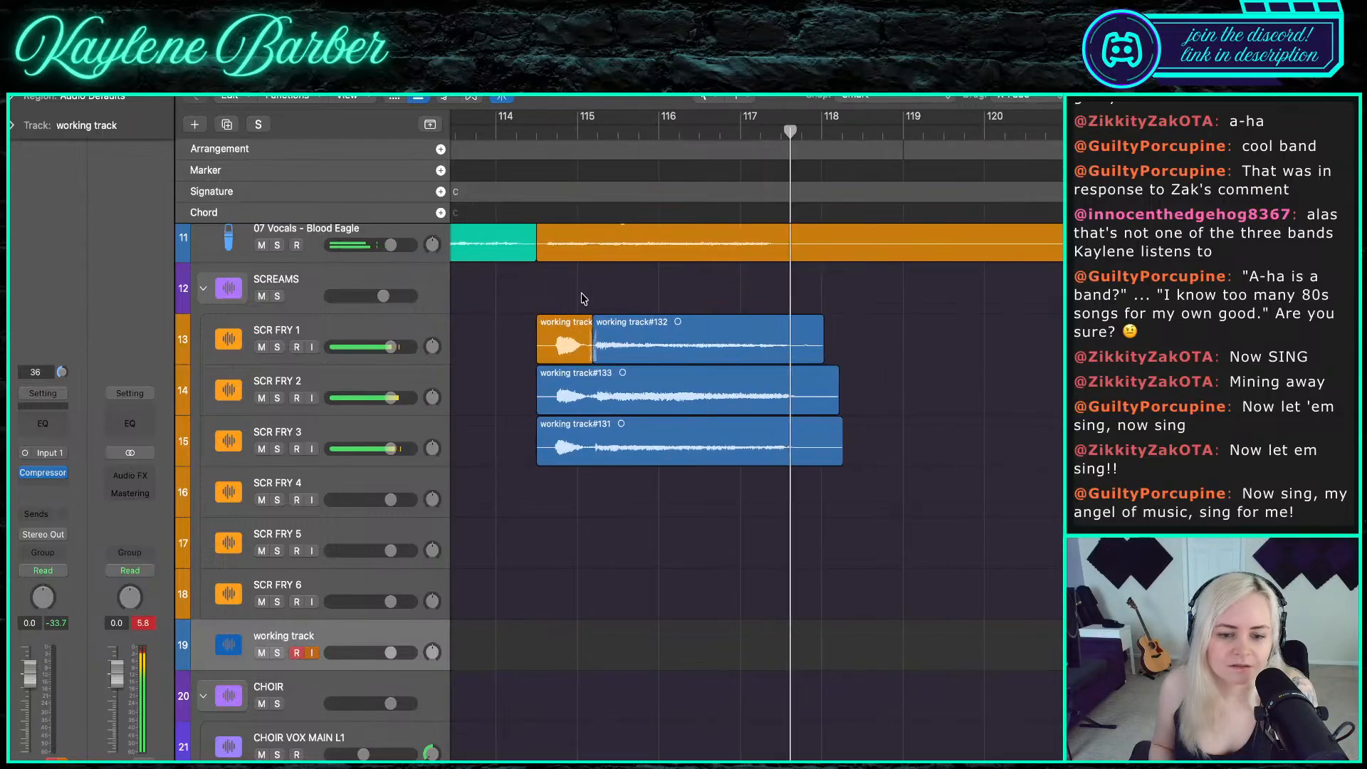
key(space)
drag(865, 478, 803, 323)
key(super+t)
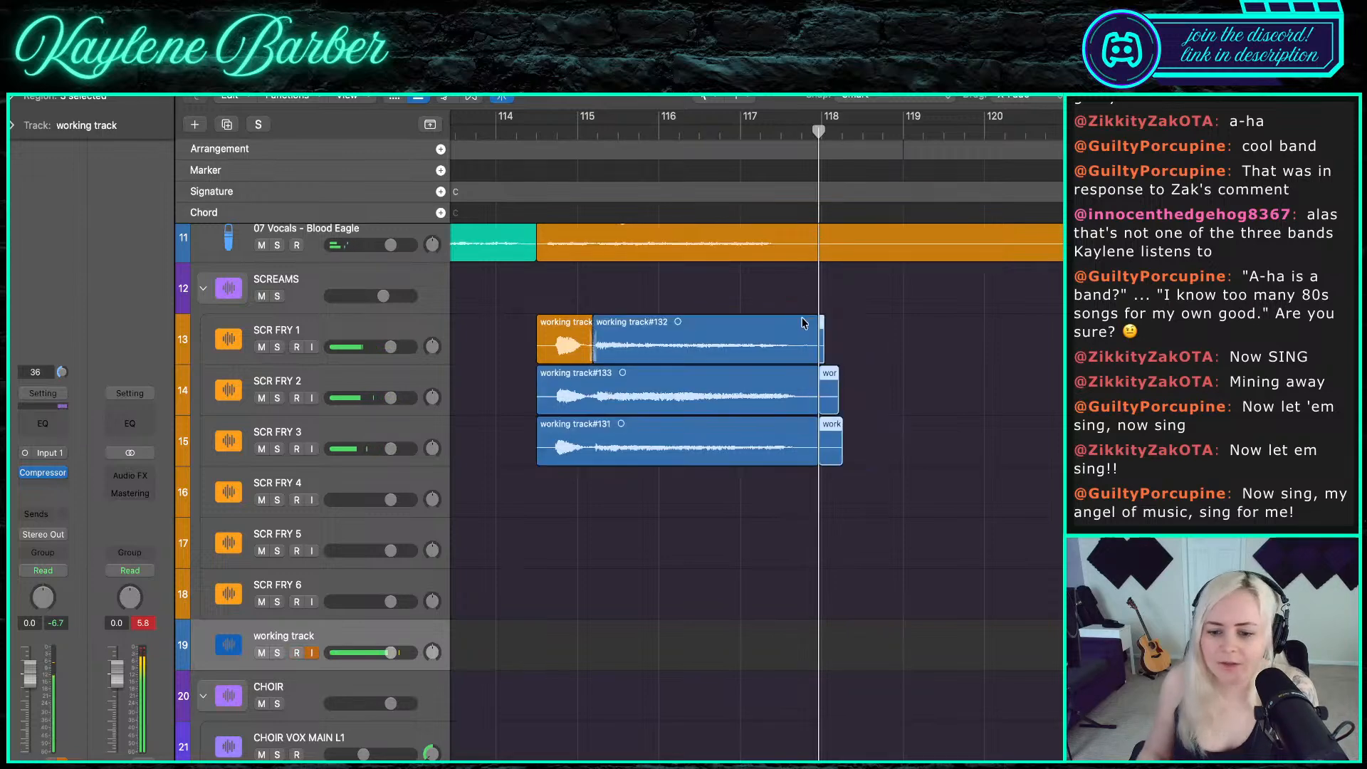
key(Delete)
- Recolour the four SCR FRY 1–3 regions between 114 3 and bar 118 to match their orange tracks
drag(535, 480, 778, 313)
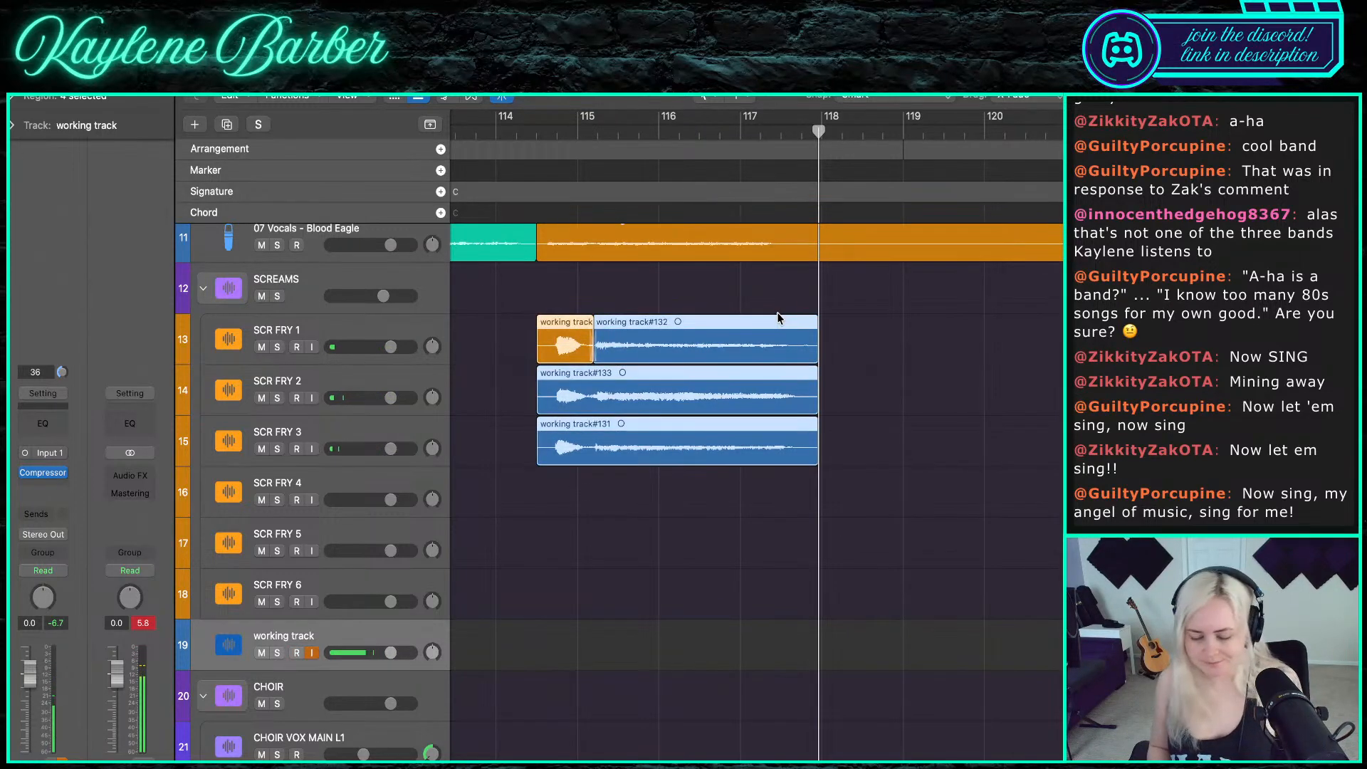
key(alt+shift+c)
click(617, 537)
- Review the scream regions across the whole song arrangement, from the intro to past the bridge
key(super+Left)
key(super+Left)
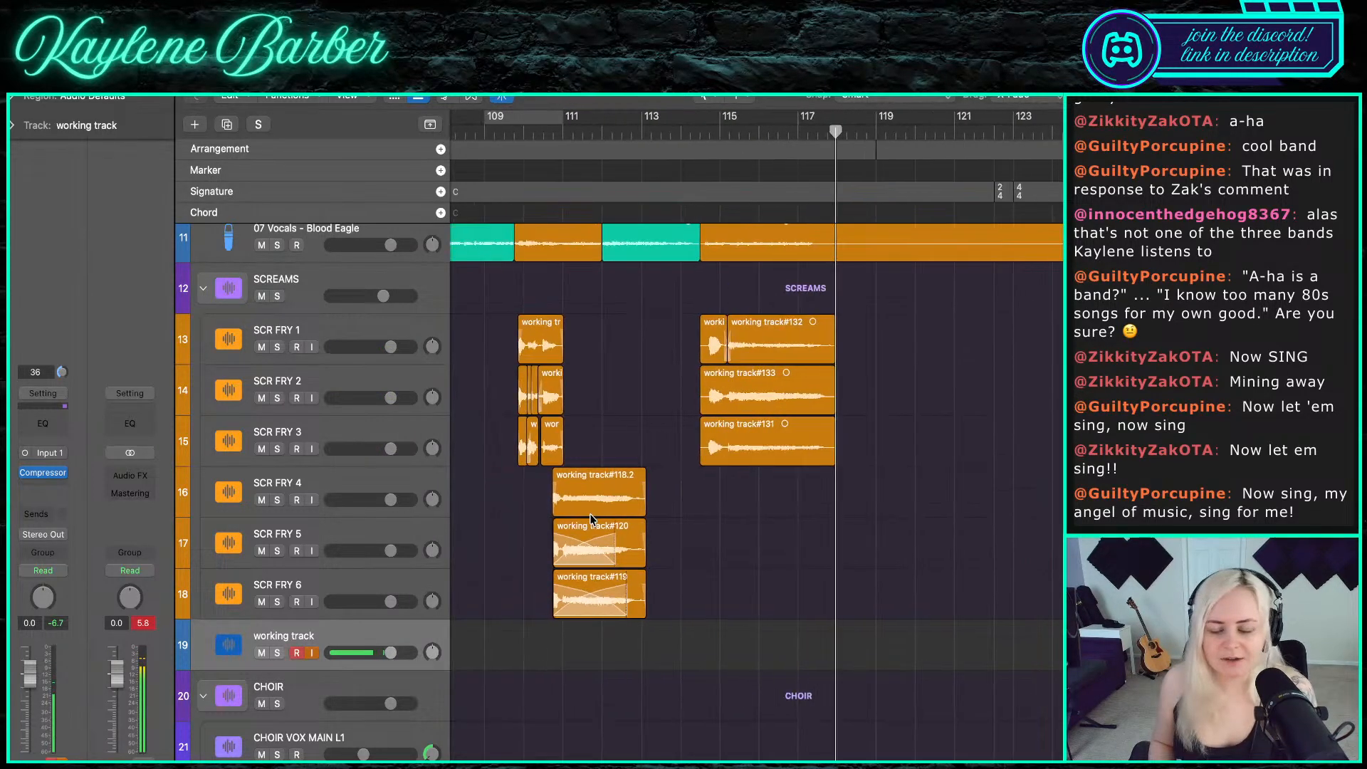
key(super+Left)
key(super+Left)
scroll(862, 385, up, 3)
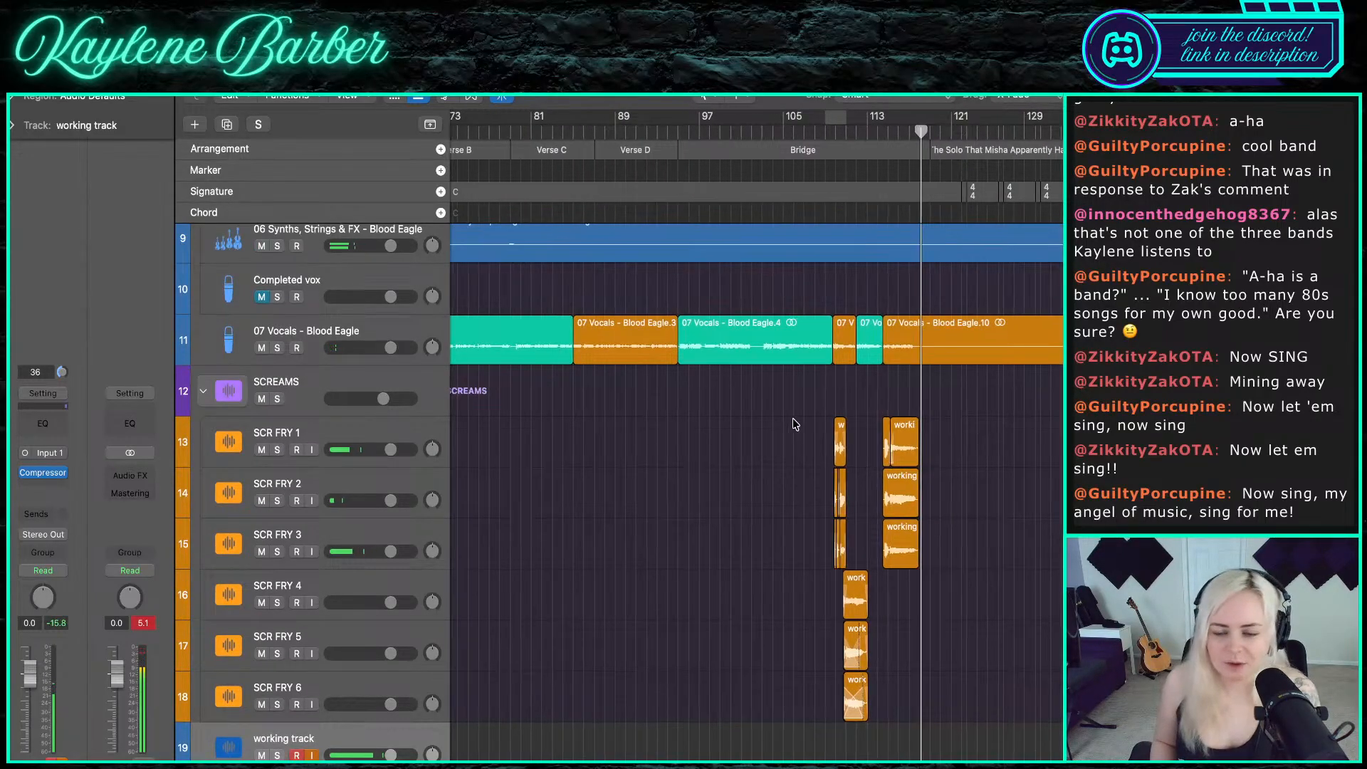
scroll(794, 421, down, 2)
scroll(792, 417, up, 2)
scroll(793, 417, down, 4)
scroll(792, 418, up, 4)
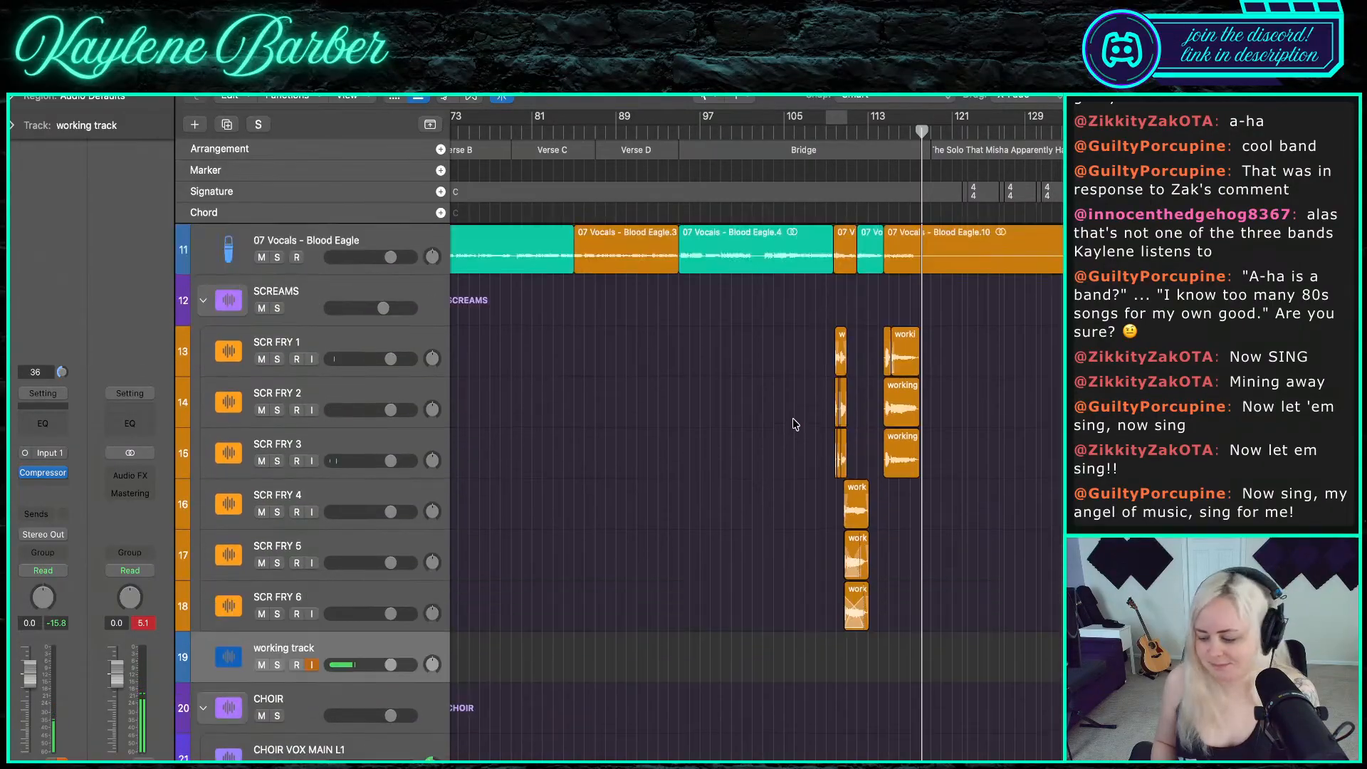
scroll(793, 417, left, 3)
scroll(792, 417, left, 10)
key(super+Left)
key(super+Left)
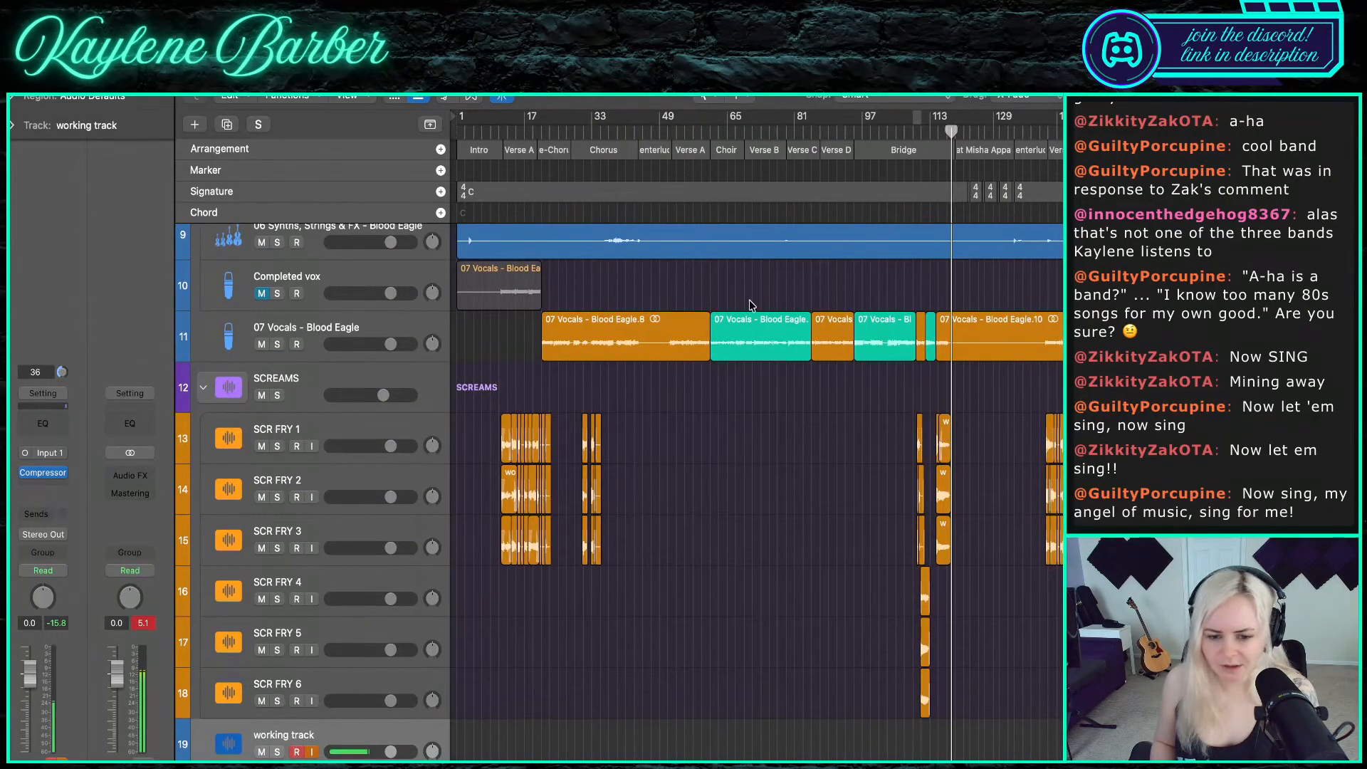
- Listen to the reference vocals from about bar 84 in Verse C through Verse D to check for scream parts
click(809, 130)
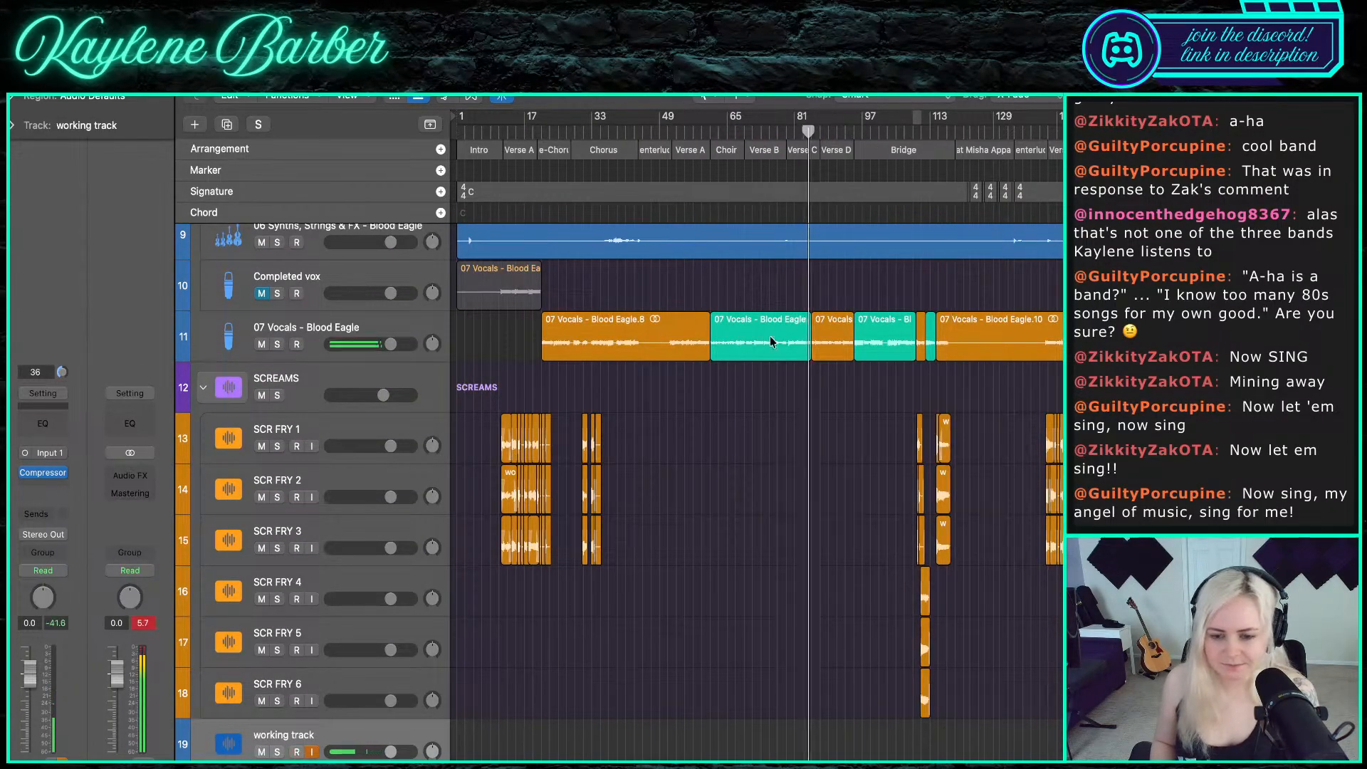
key(super+Right)
key(super+Right)
key(super+Right)
key(super+Right)
key(super+Right)
key(super+Right)
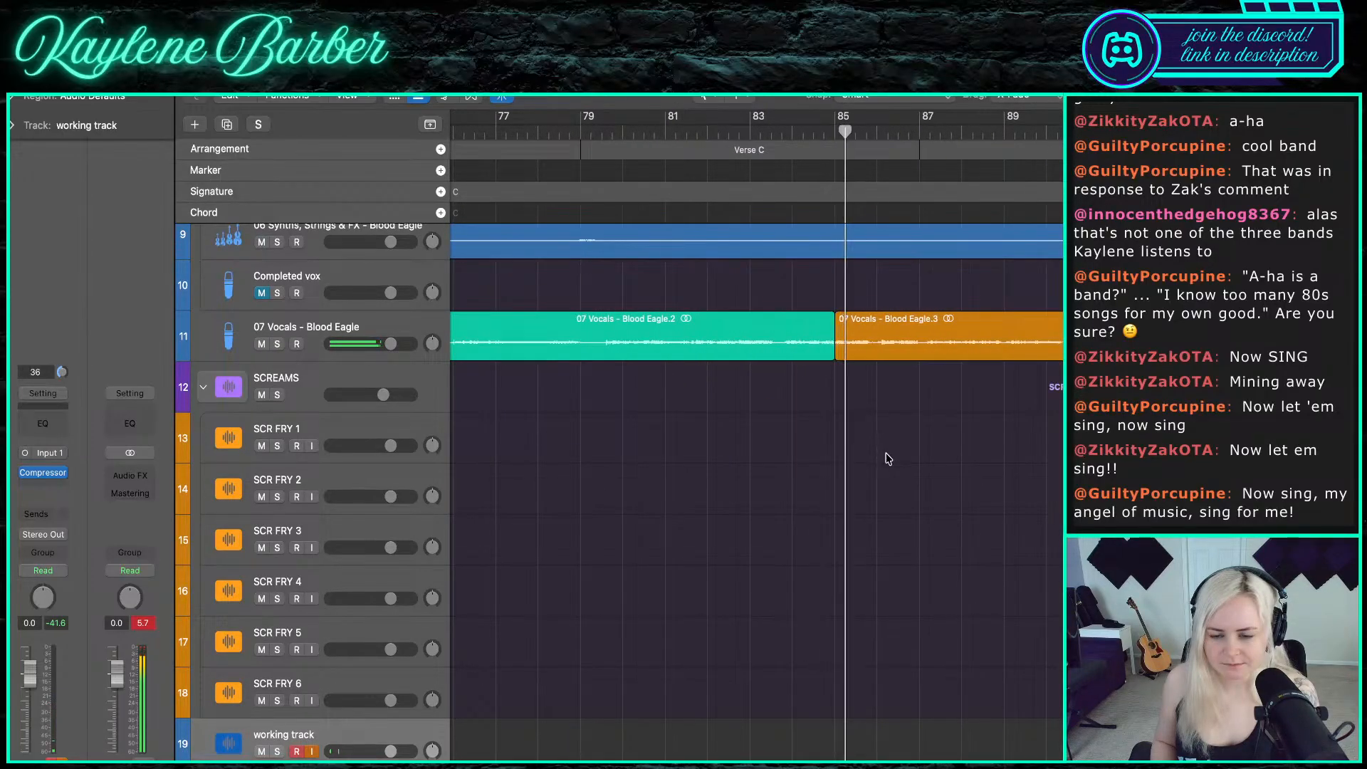
scroll(884, 497, right, 5)
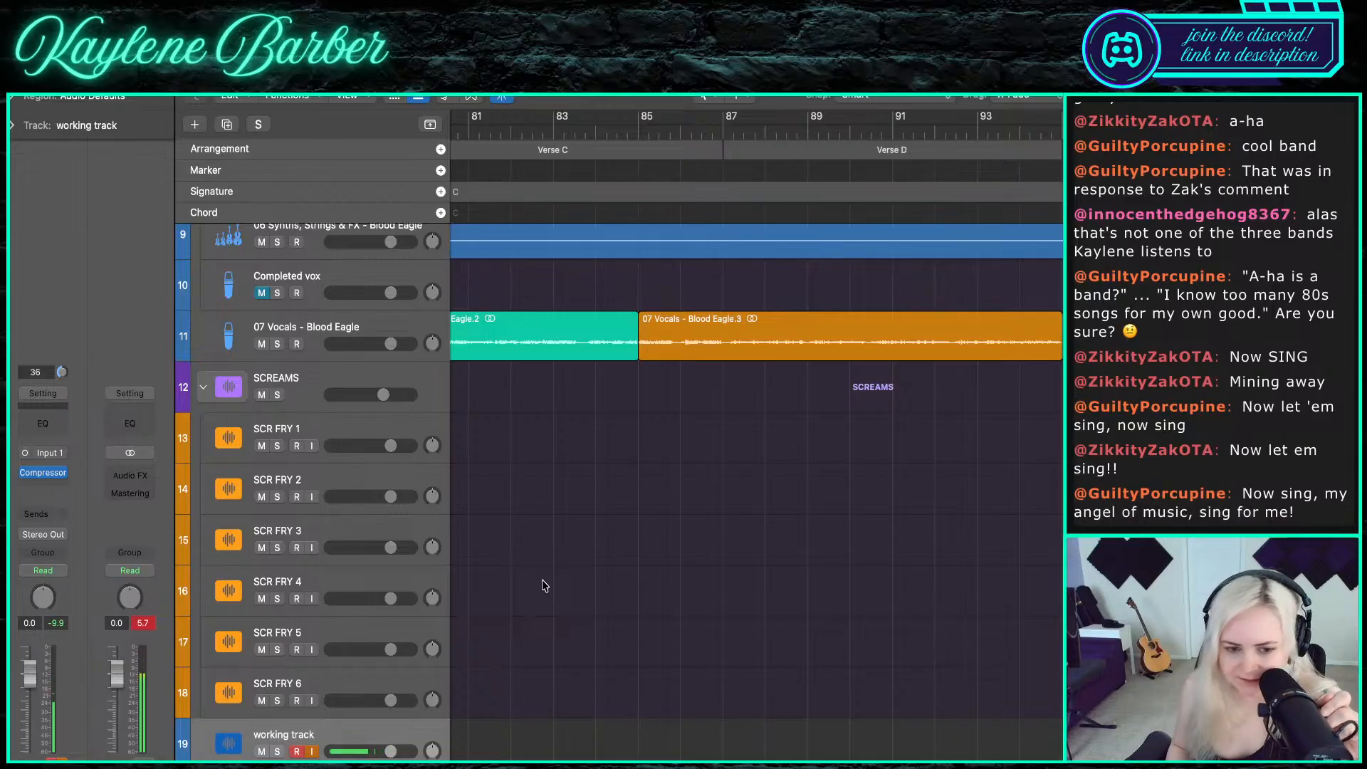
key(z)
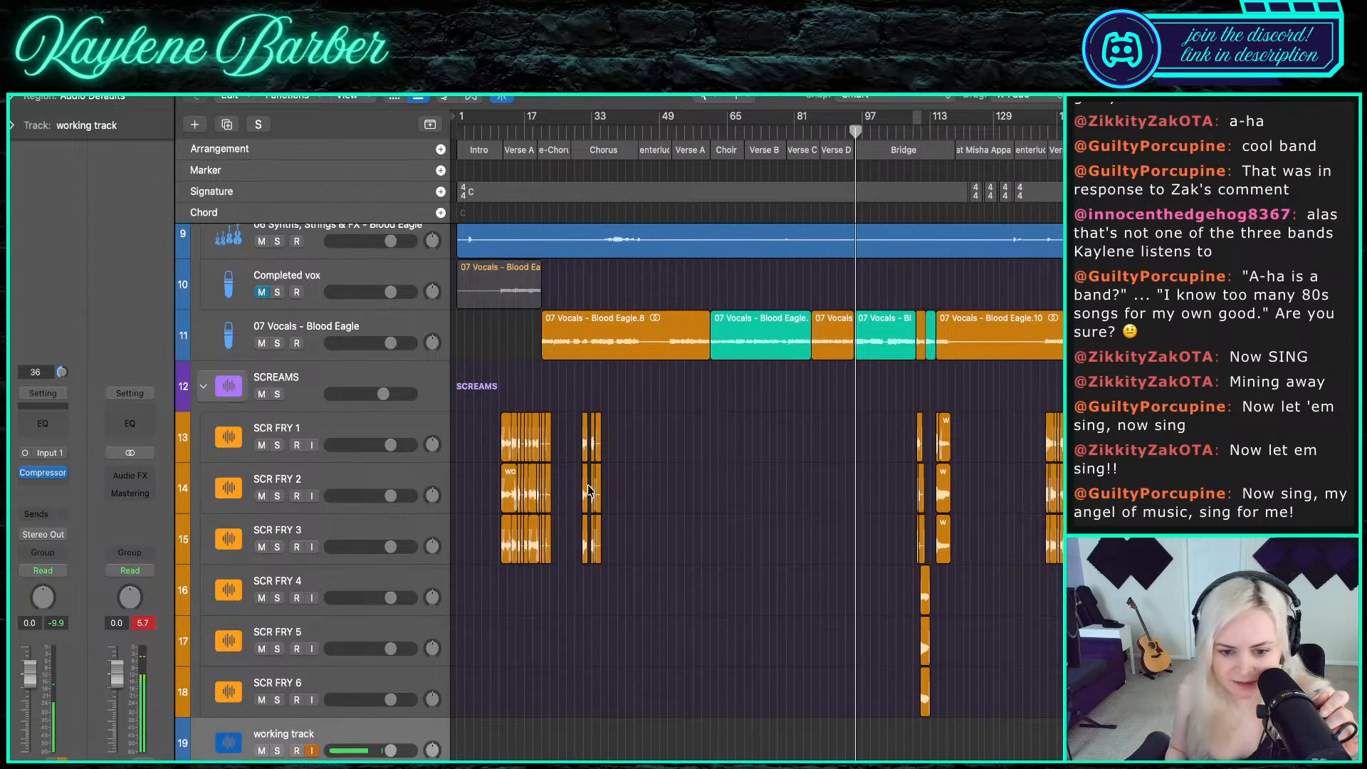
- Look through the SCREAMS and CHOIR tracks and play the Chorus from about bar 36, where the choir regions start
scroll(613, 348, down, 10)
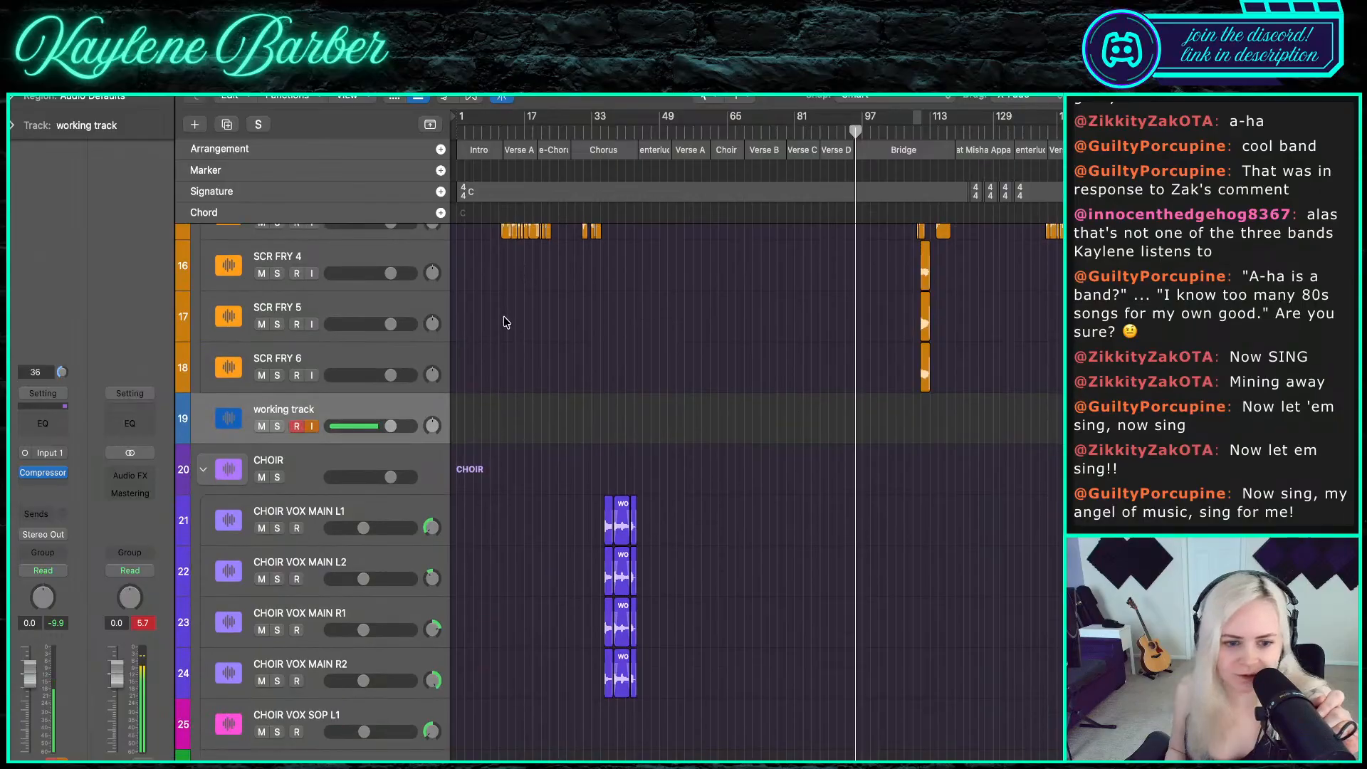
scroll(503, 322, up, 9)
scroll(503, 321, up, 1)
scroll(649, 369, down, 3)
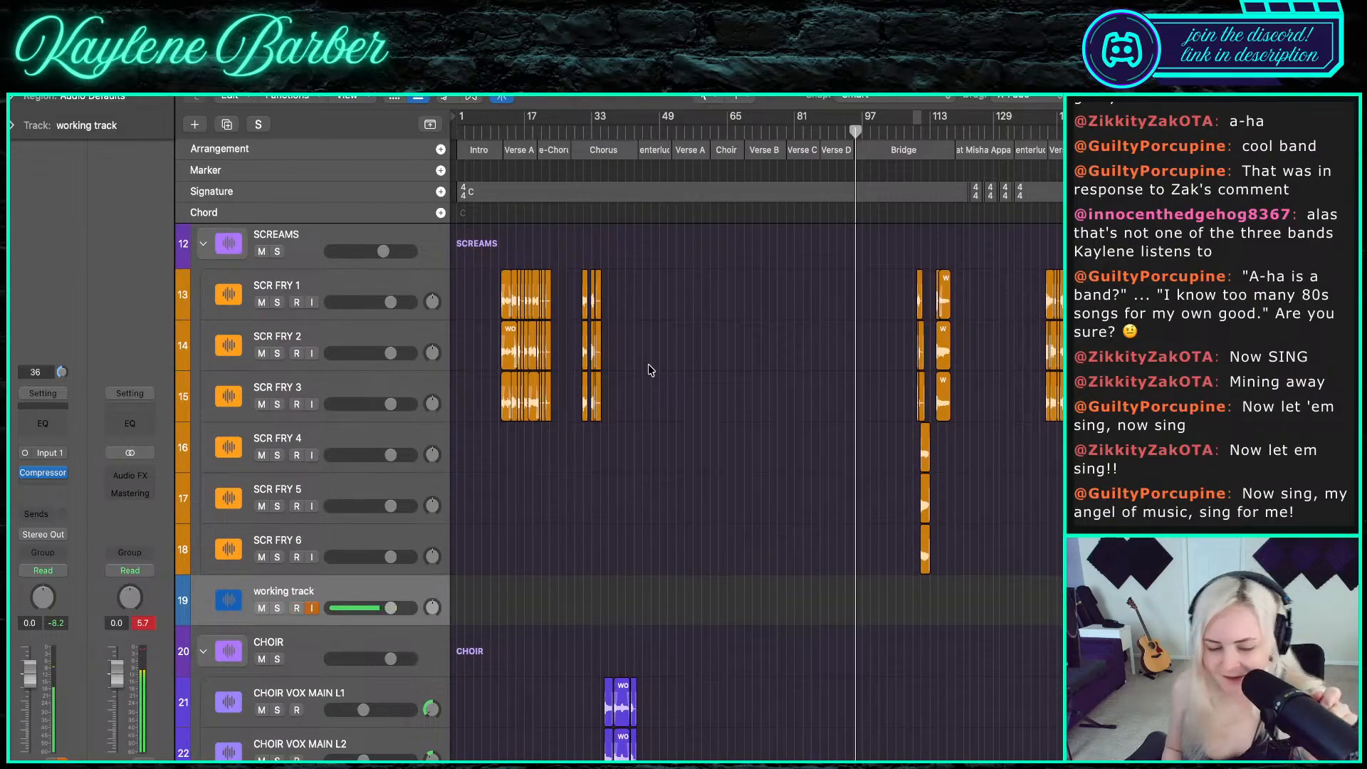
scroll(565, 476, down, 6)
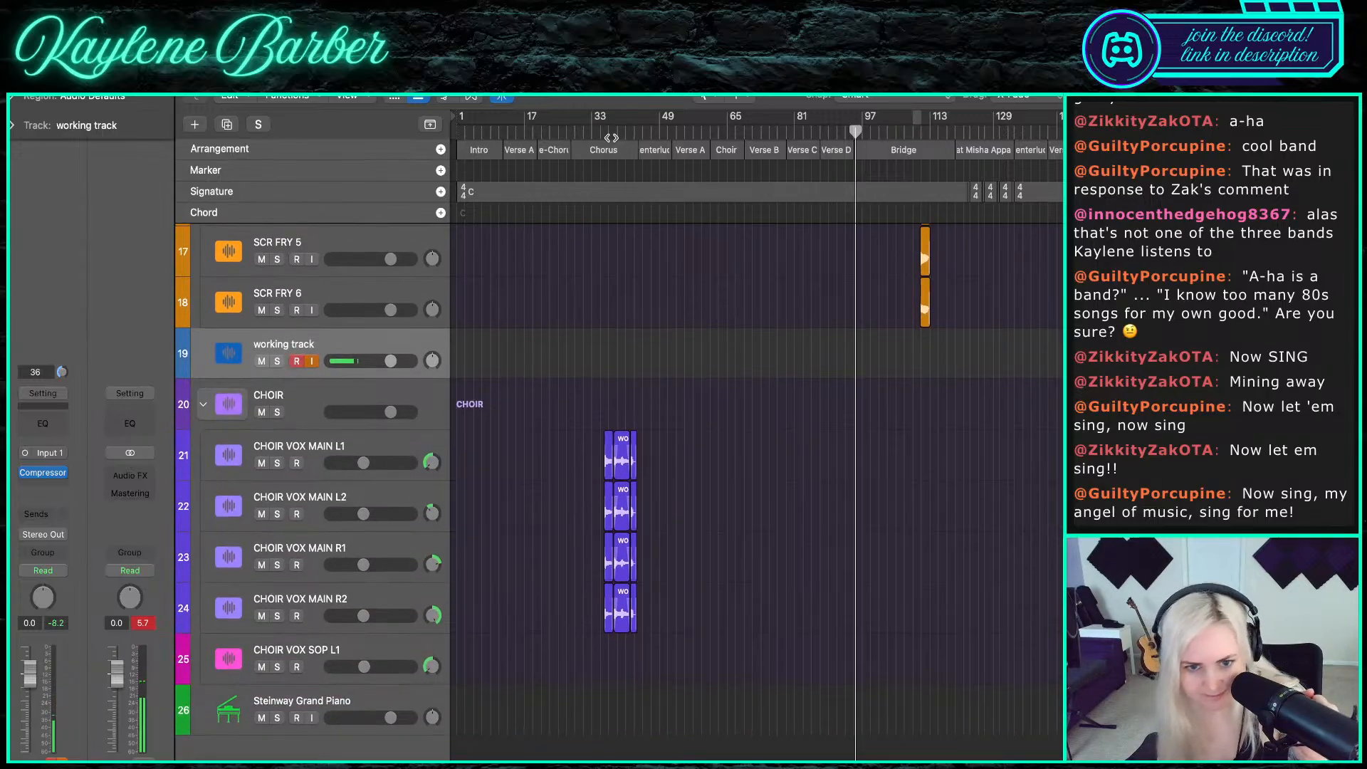
click(610, 133)
scroll(523, 455, up, 7)
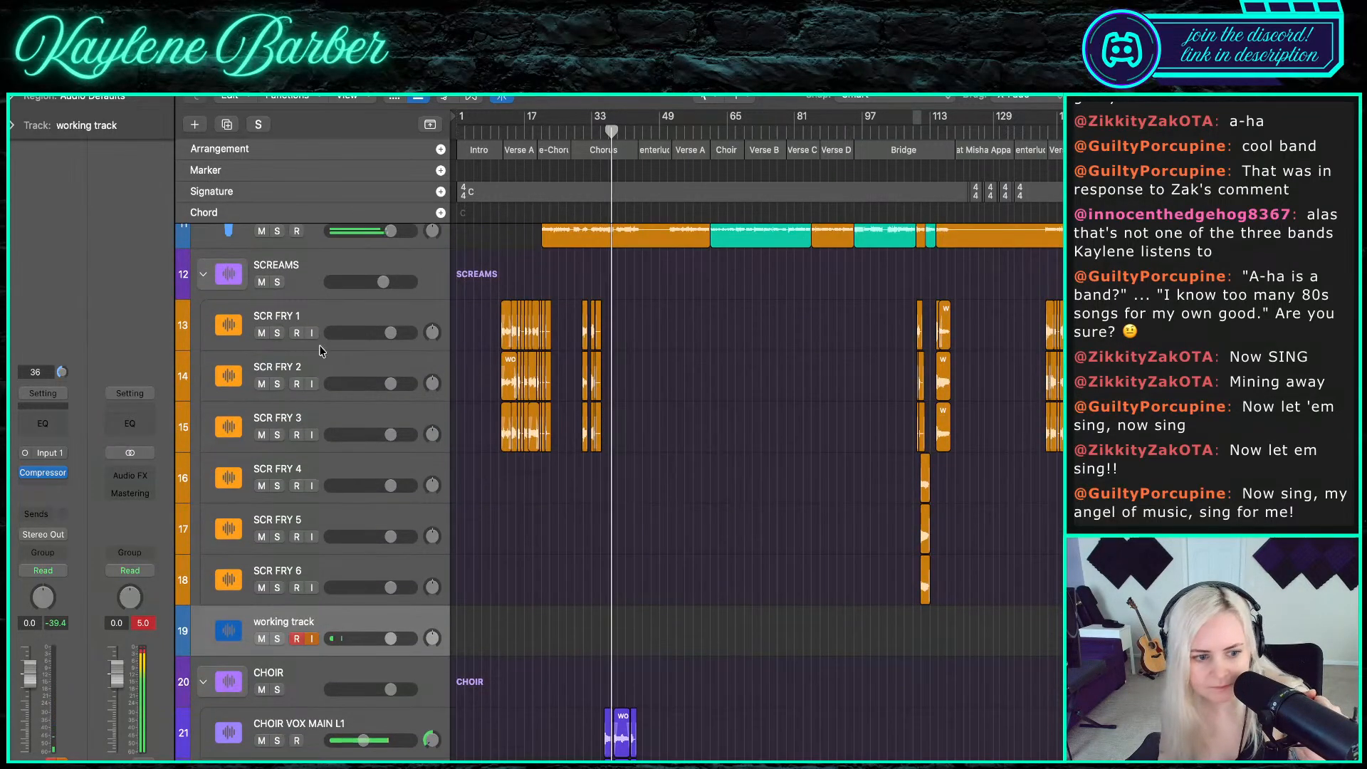
- Collapse the SCREAMS track stack so its SCR FRY tracks are hidden above the CHOIR tracks
click(207, 276)
scroll(501, 348, up, 2)
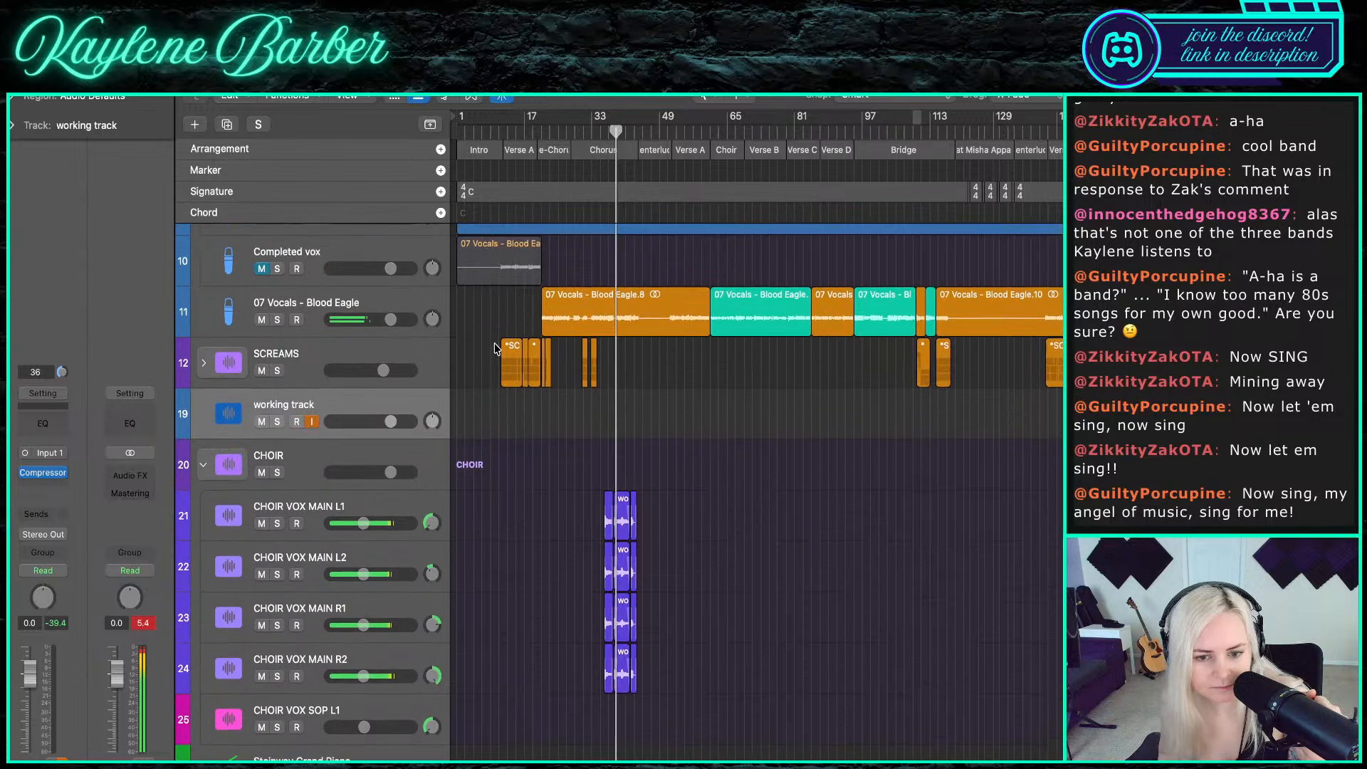
scroll(589, 372, up, 5)
scroll(538, 343, up, 2)
scroll(538, 343, up, 1)
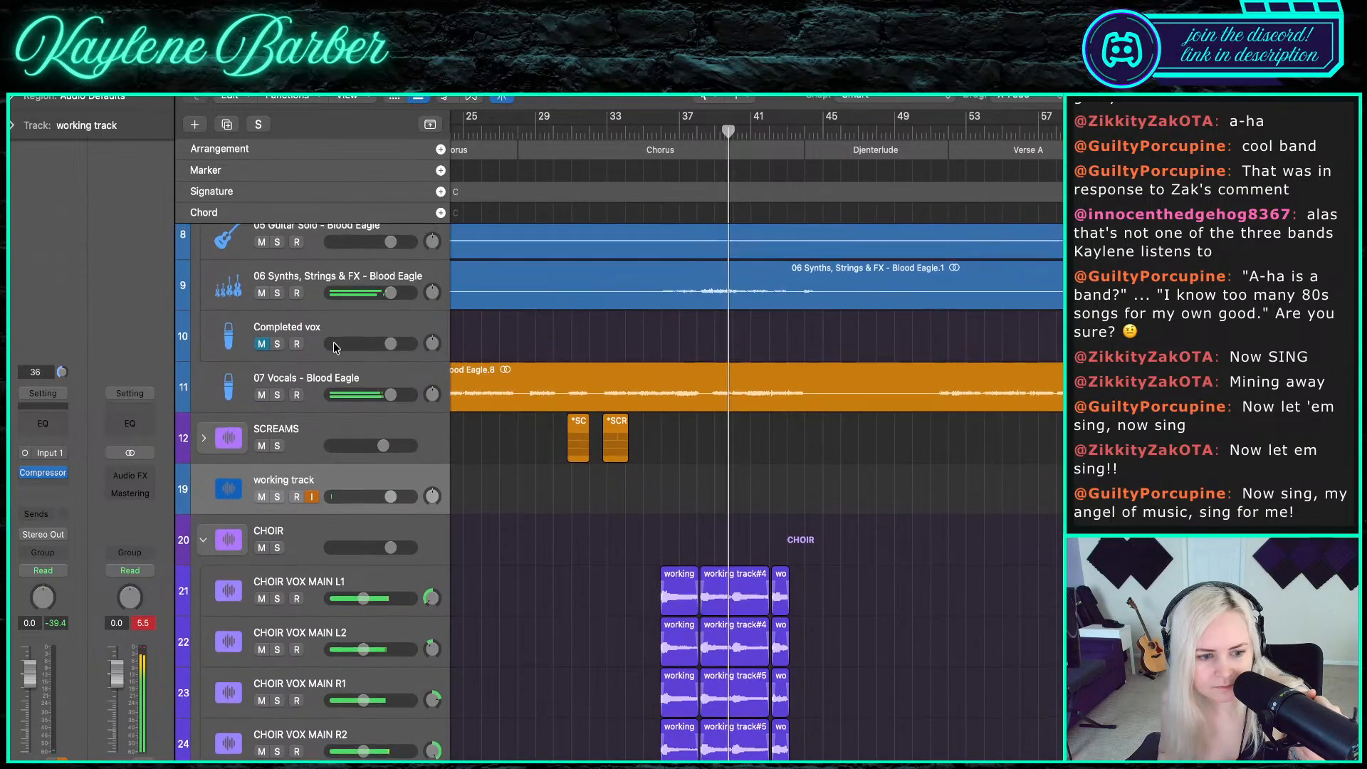
- Solo 07 Vocals - Blood Eagle, replay the choir passage from about bar 36, and take the track out of solo
click(276, 395)
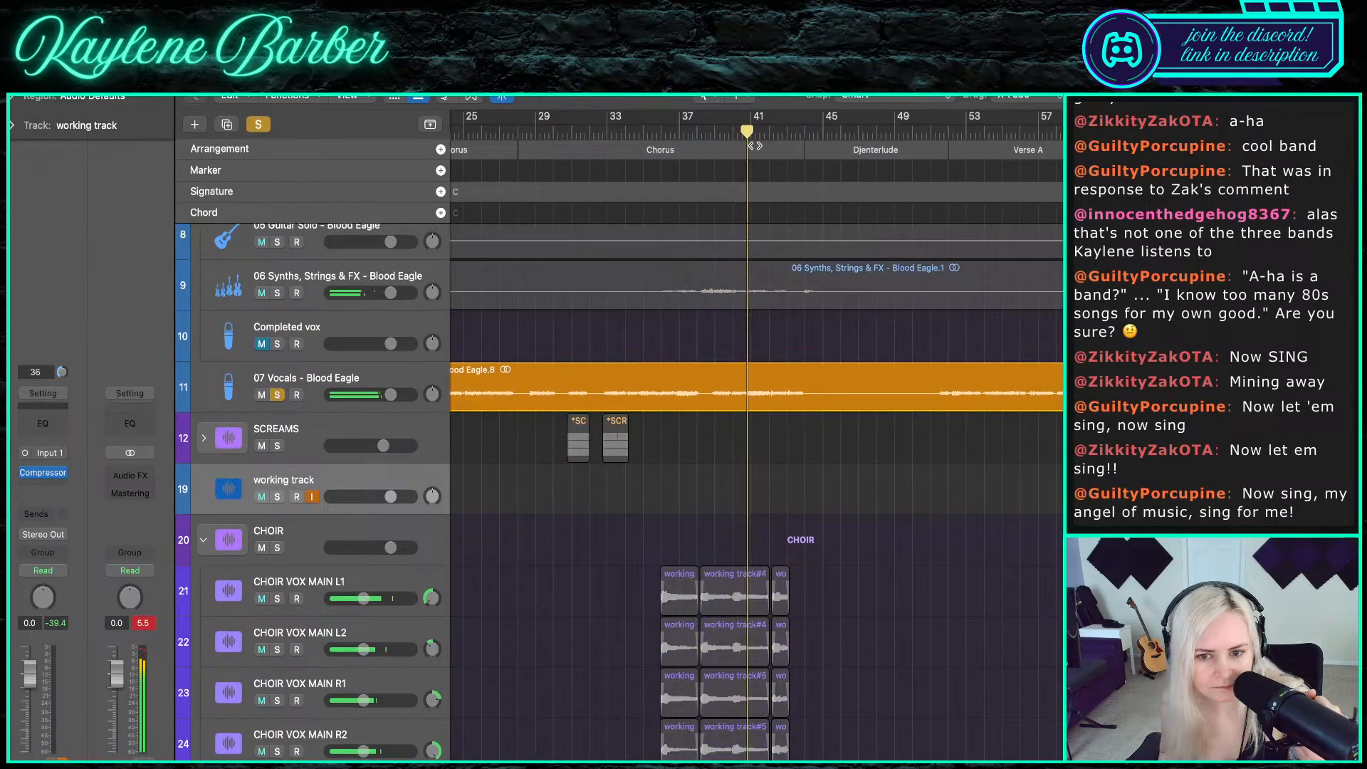
click(669, 132)
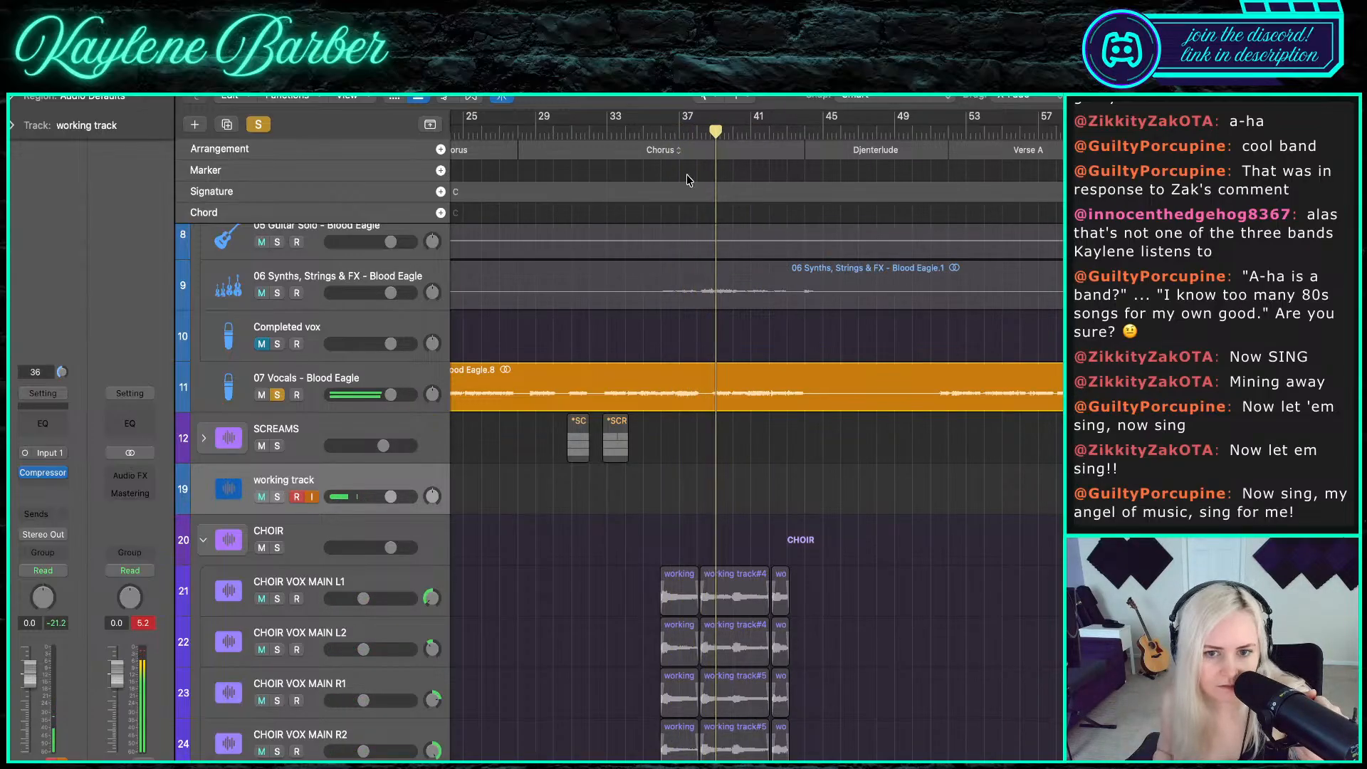
click(649, 132)
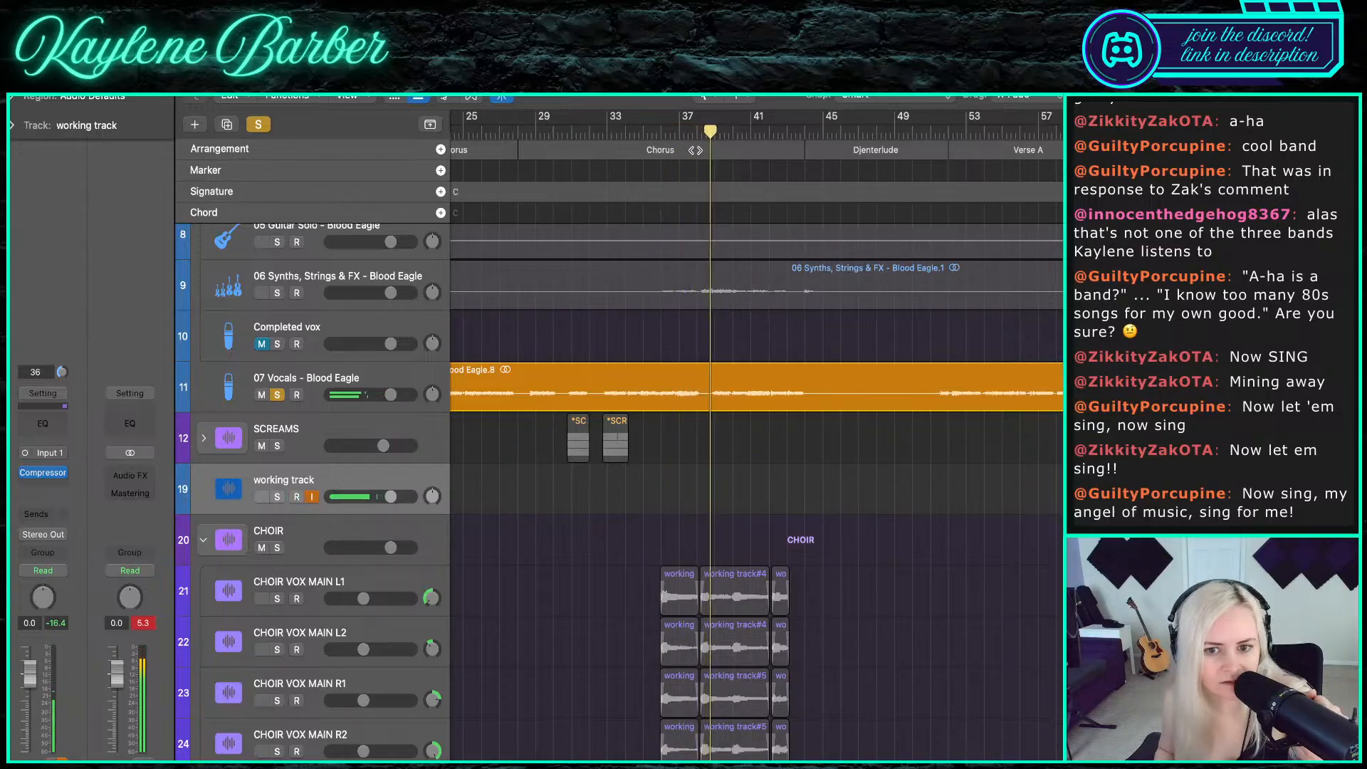
click(661, 133)
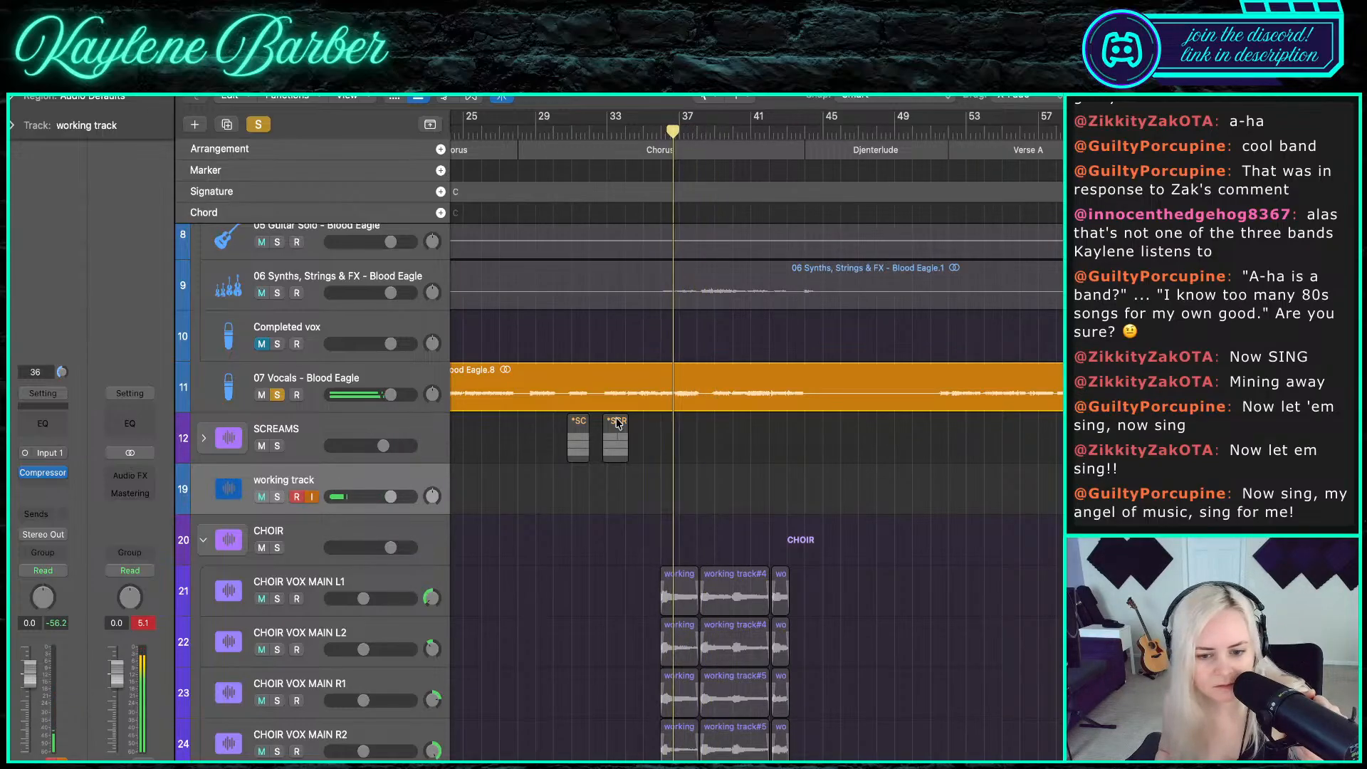
click(660, 130)
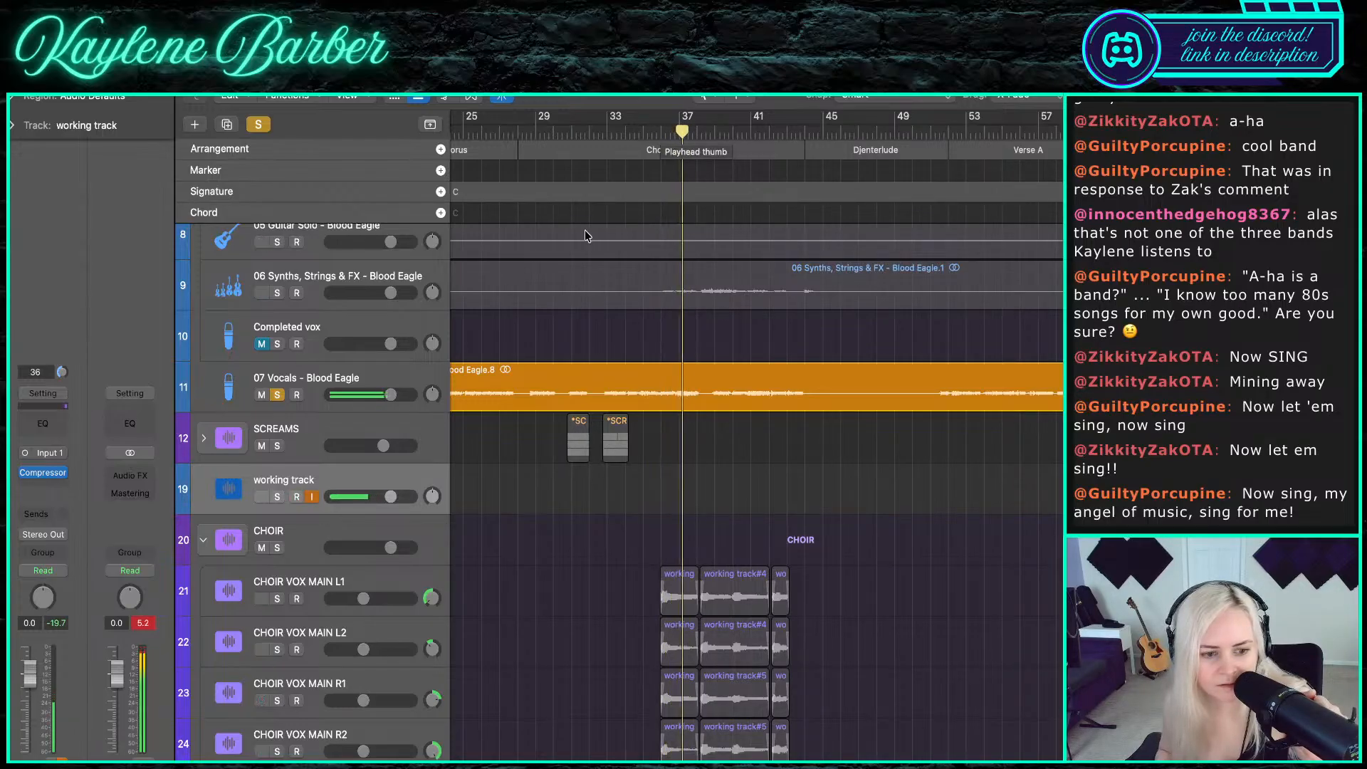
click(278, 395)
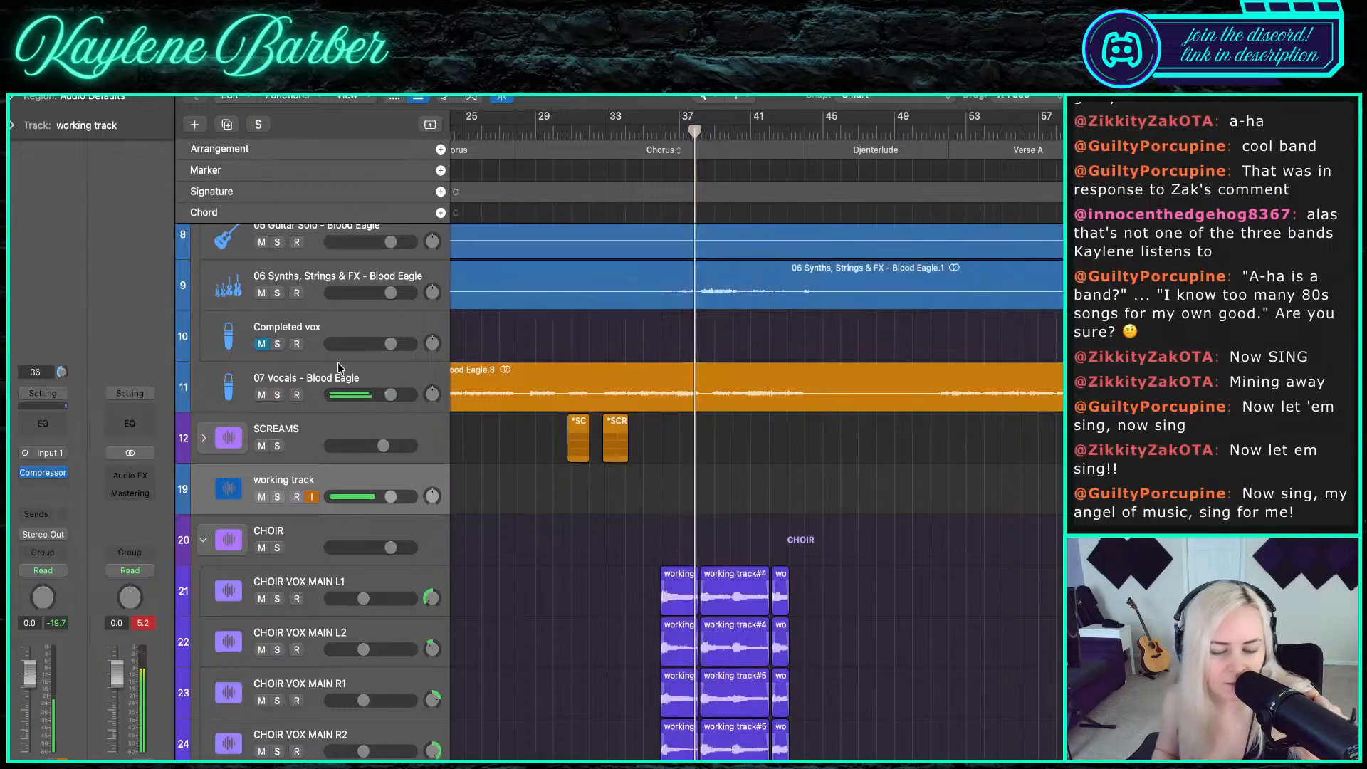
- Study the opening choir phrase at about bar 36 by repeating it with the reference vocals soloed, ending with the solo off
scroll(673, 427, down, 2)
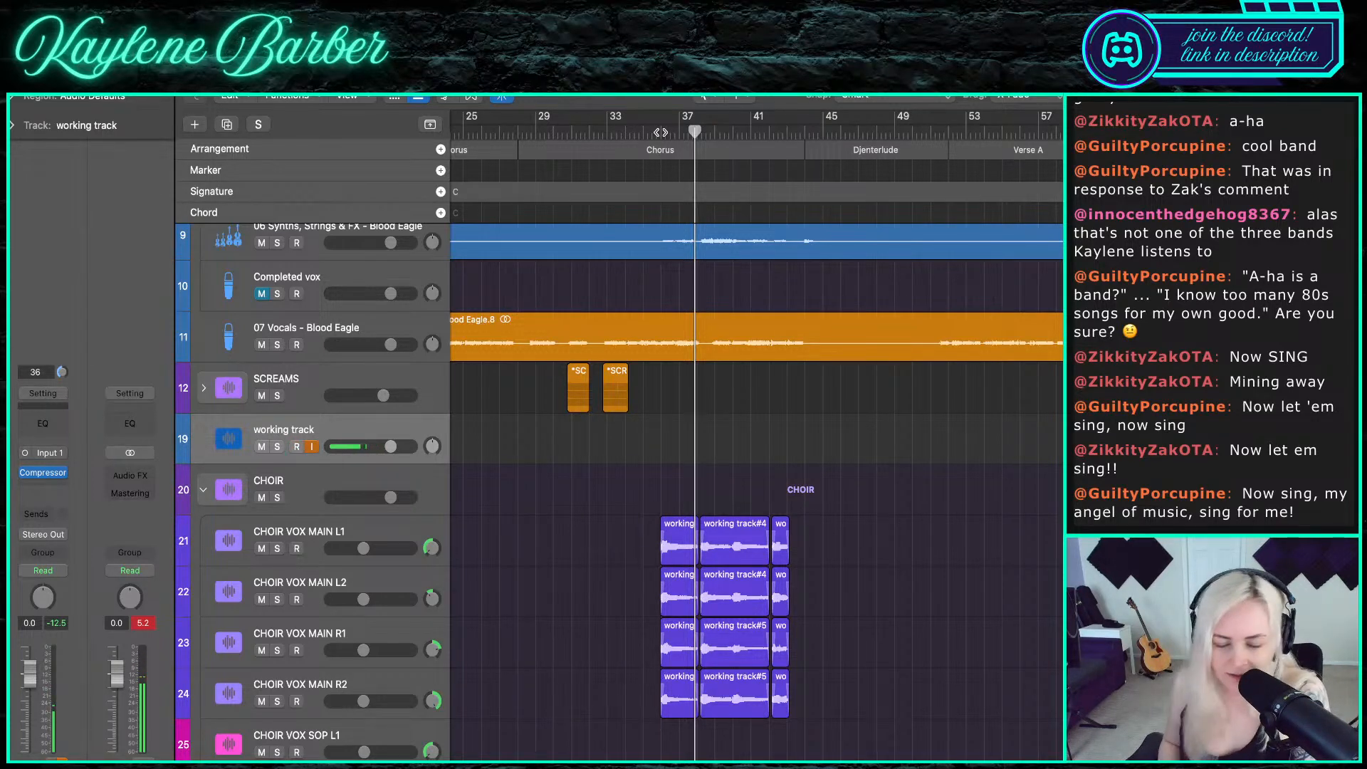
click(277, 344)
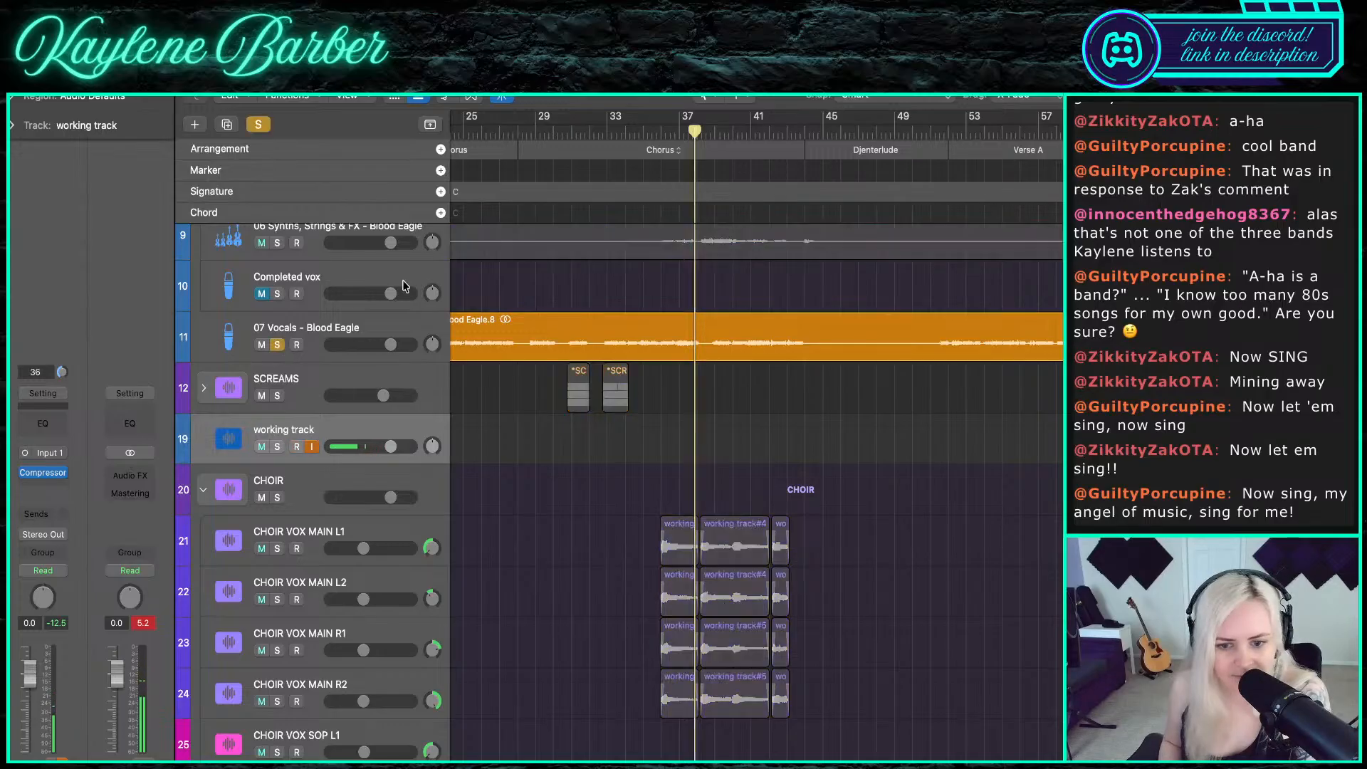
key(space)
scroll(666, 364, up, 3)
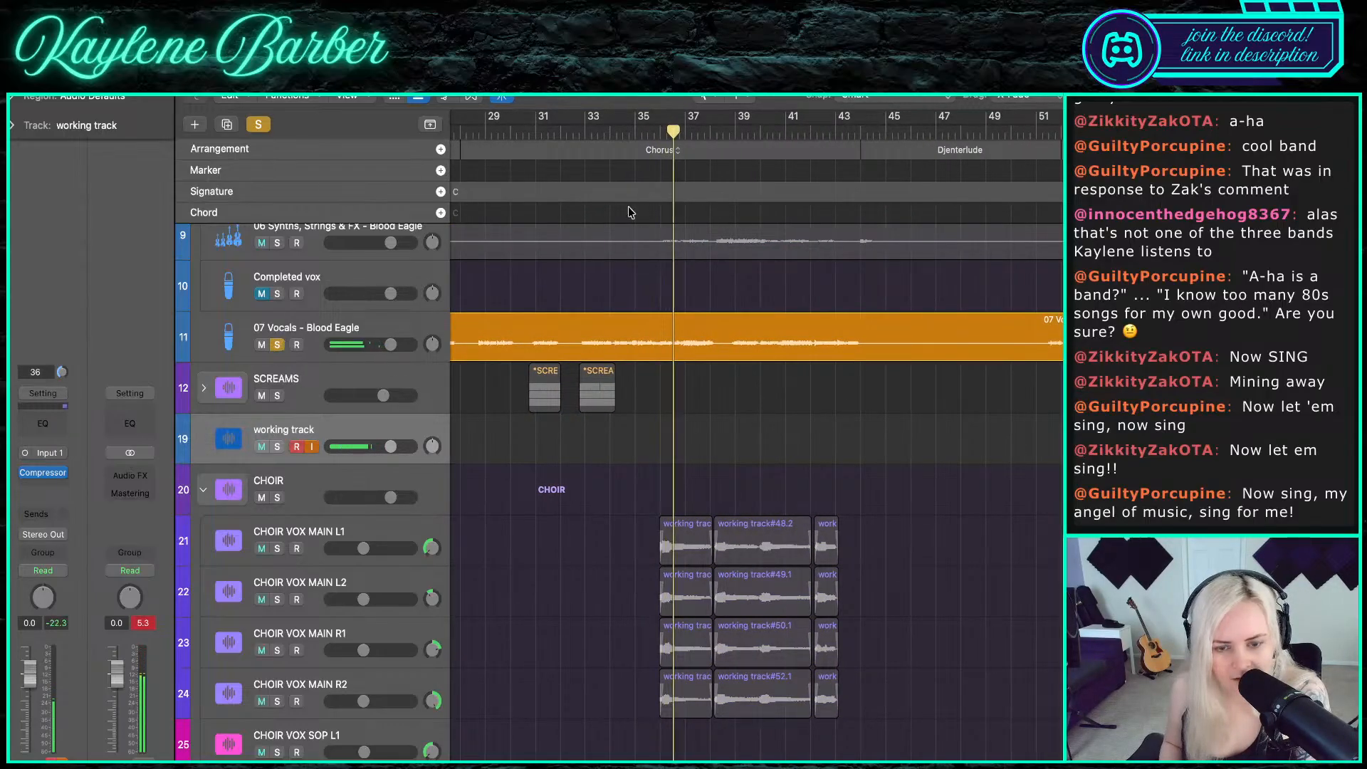
drag(671, 128, 662, 127)
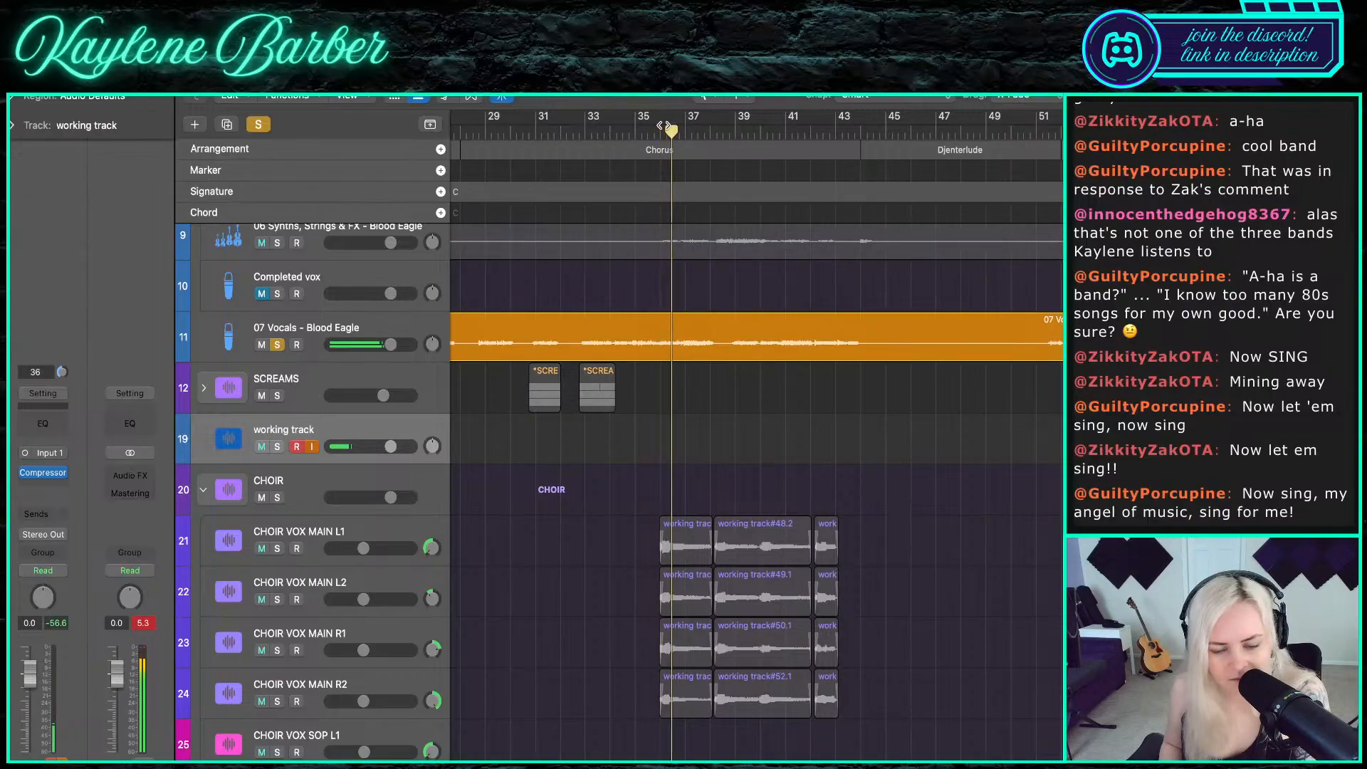
click(659, 128)
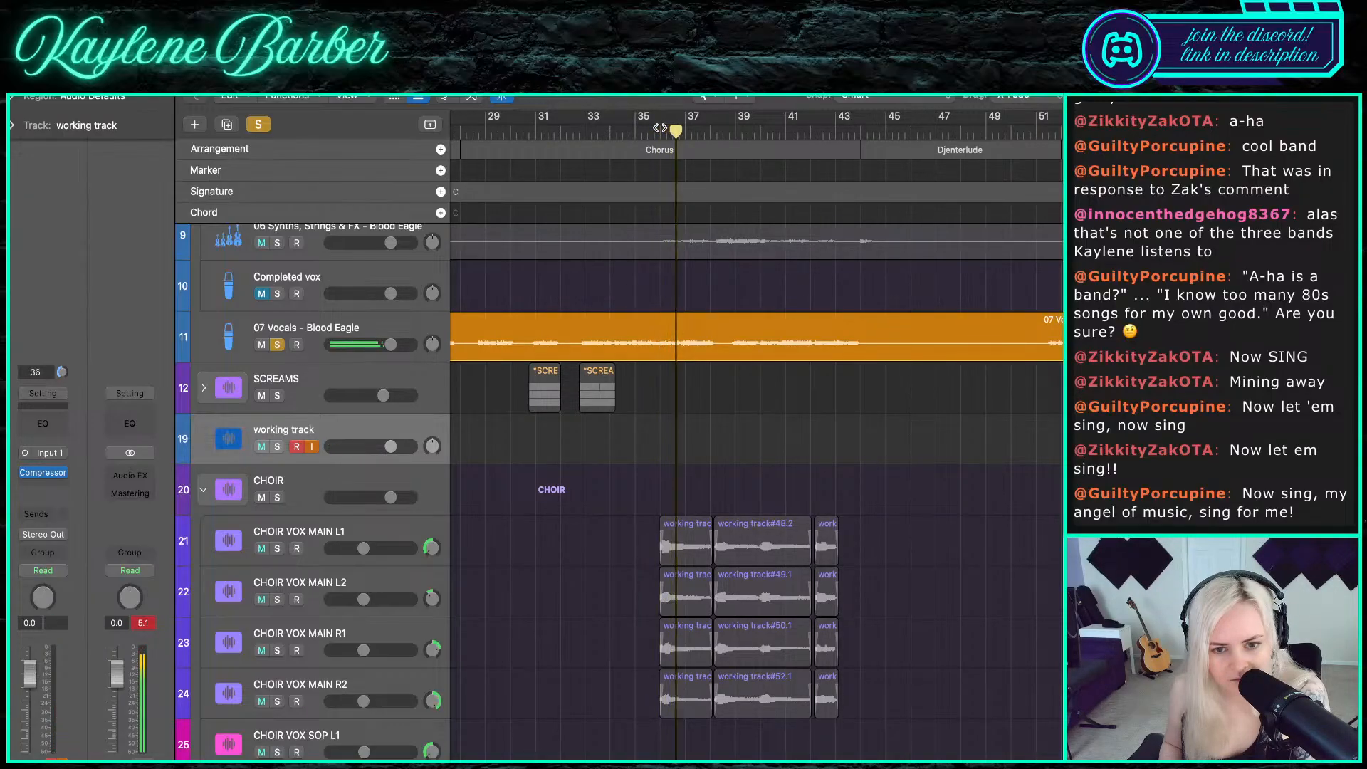
click(661, 128)
click(660, 128)
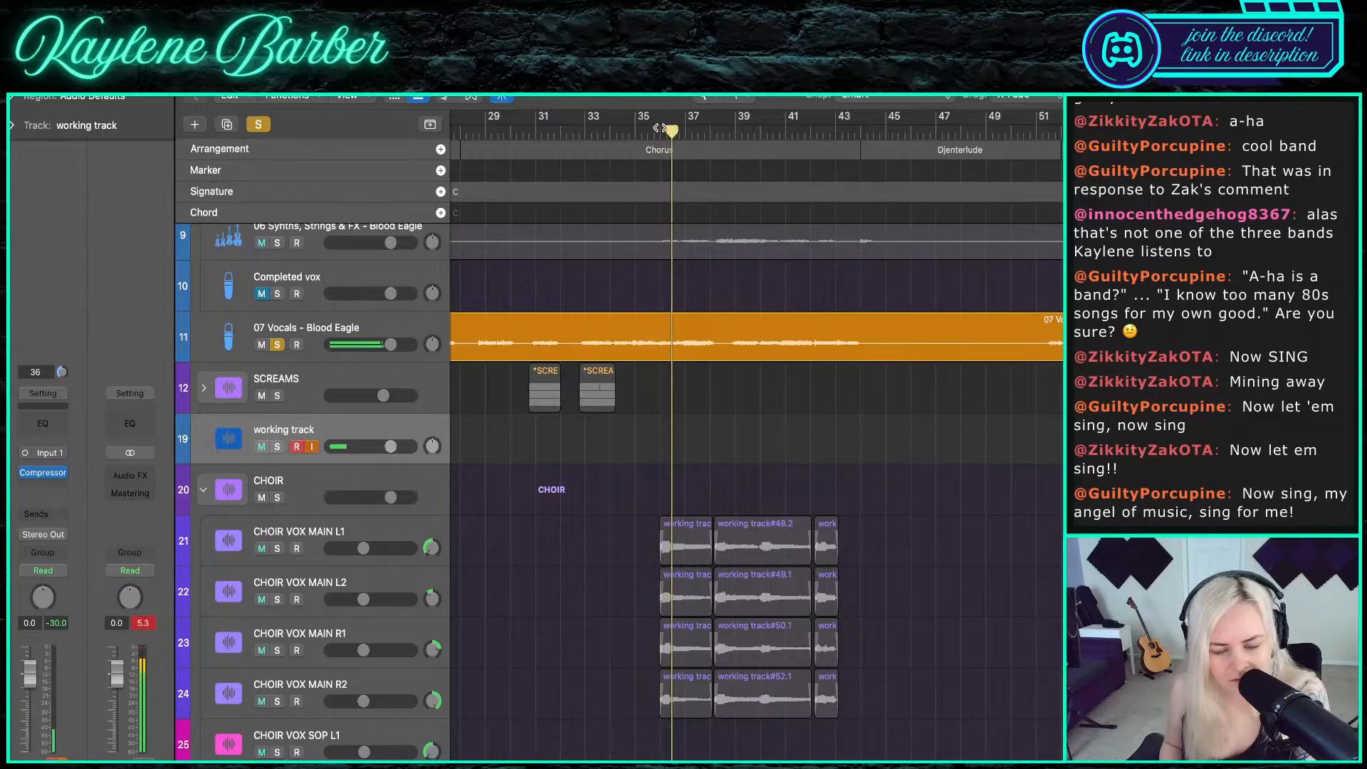
click(660, 129)
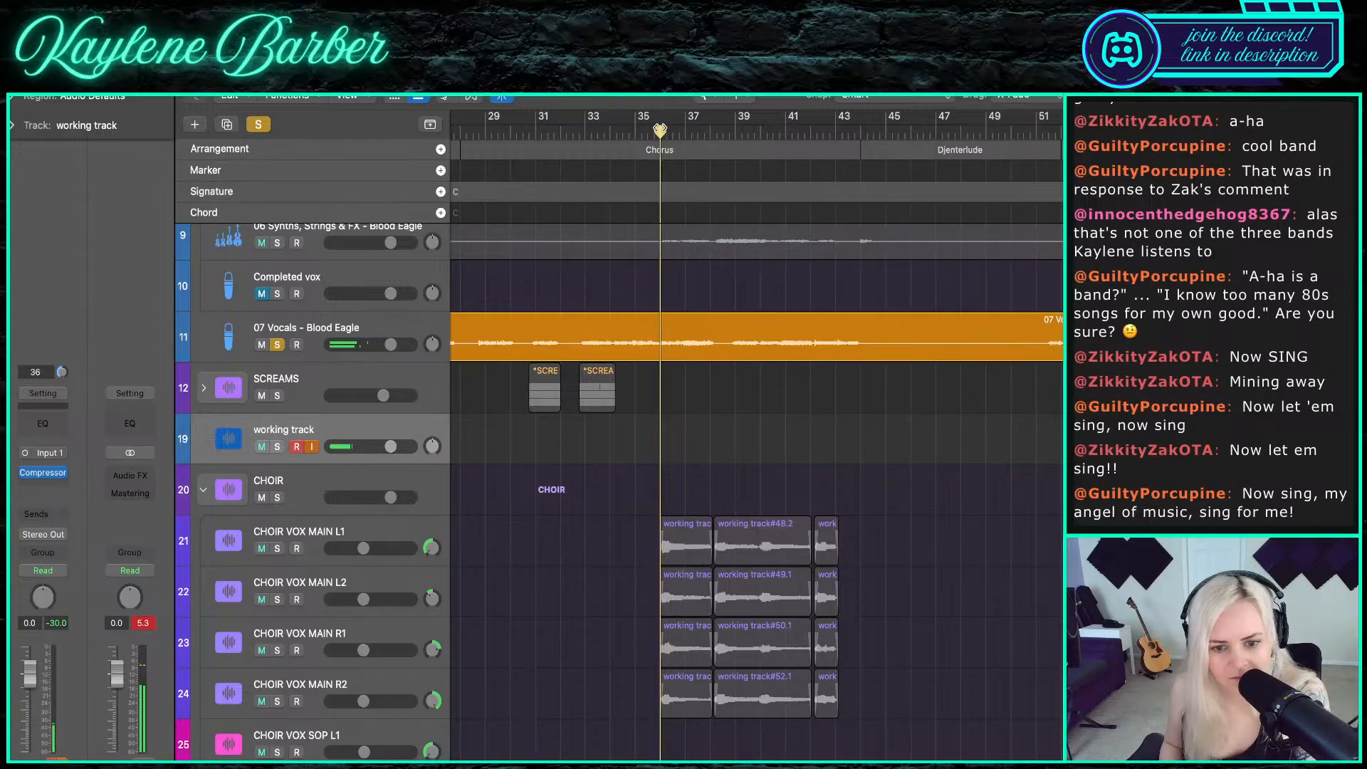
click(276, 344)
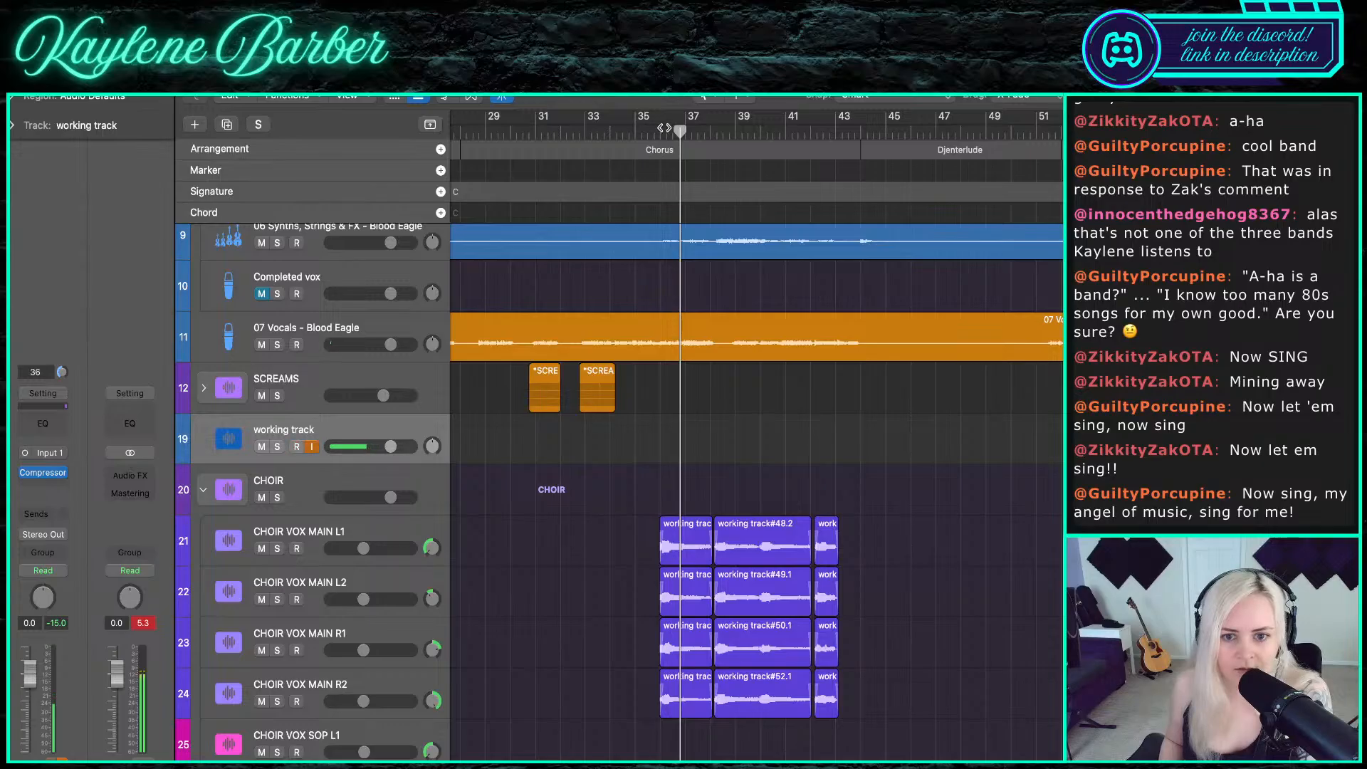
- Compare the full mix with the soloed reference vocals in the Chorus from about bar 36 to bar 42
click(663, 128)
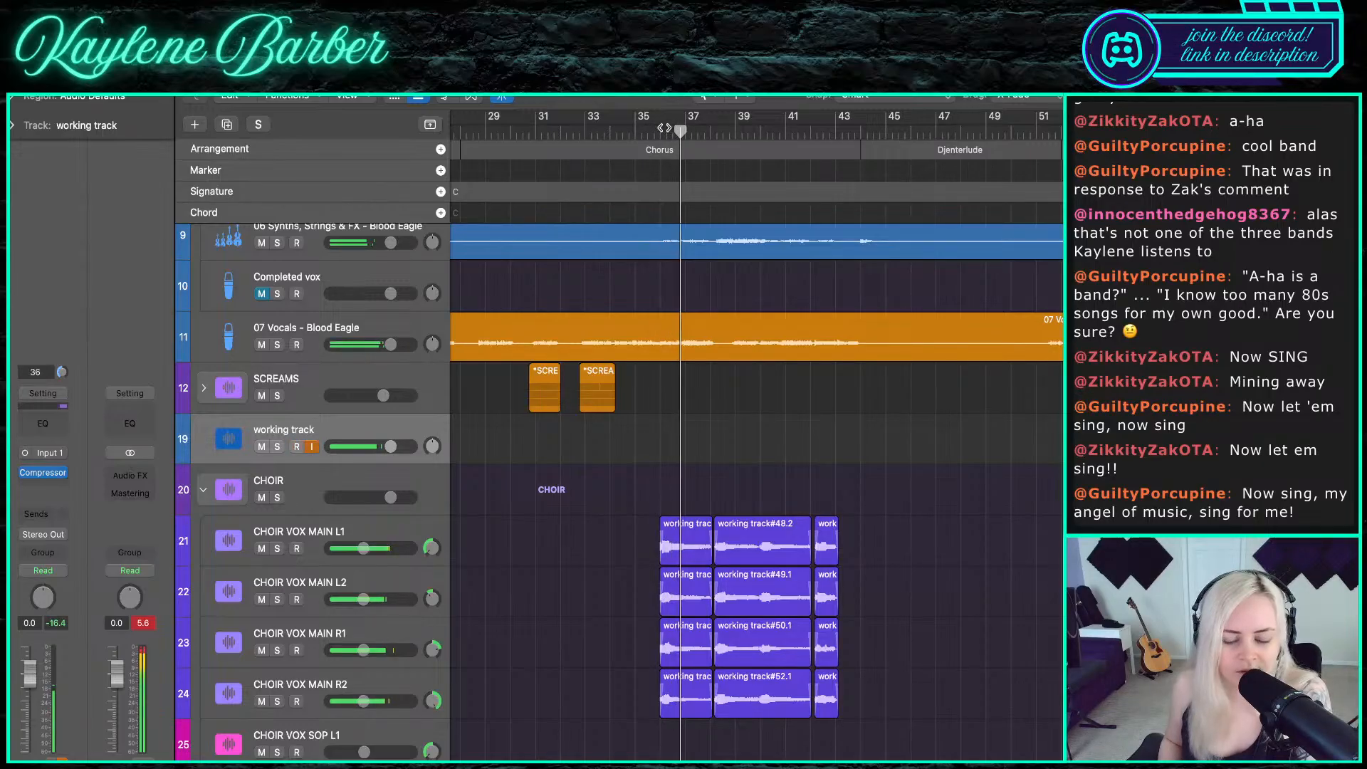
scroll(647, 426, down, 2)
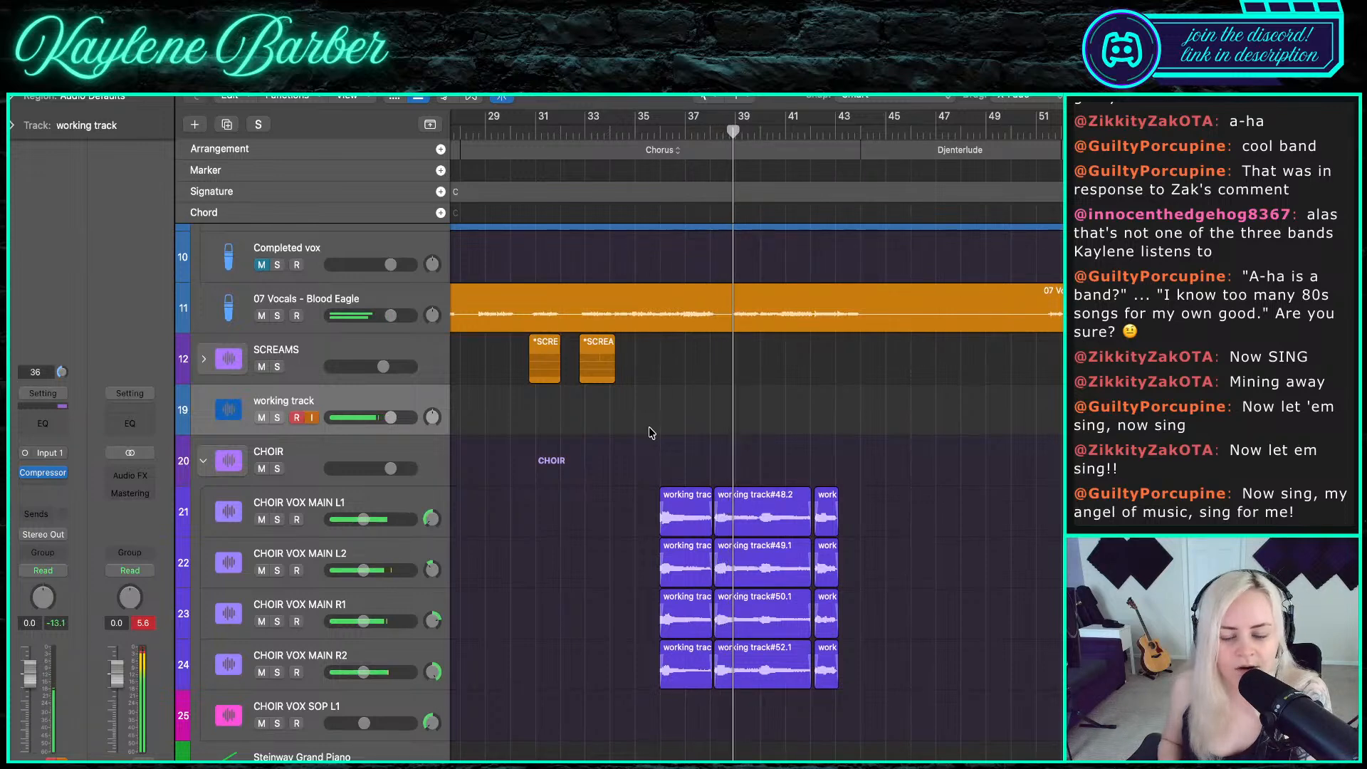
click(277, 315)
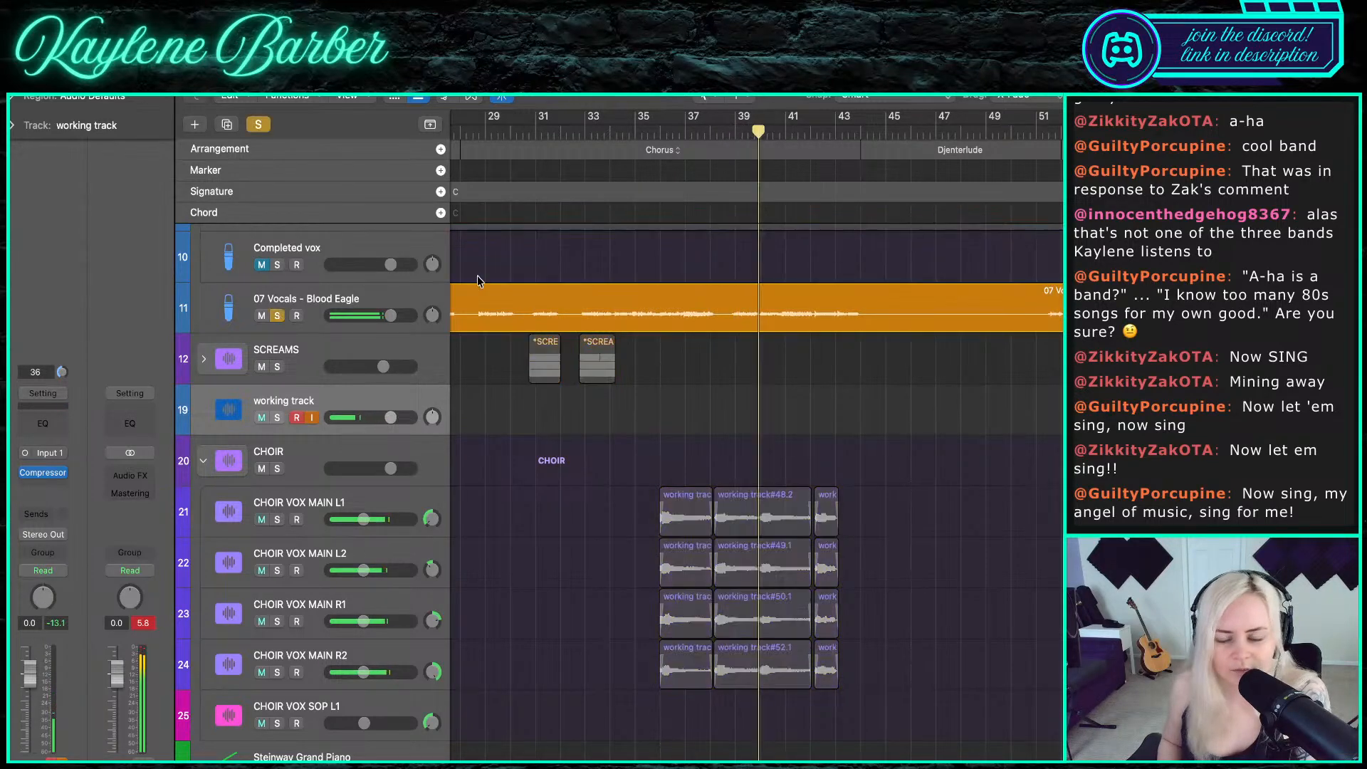
click(696, 128)
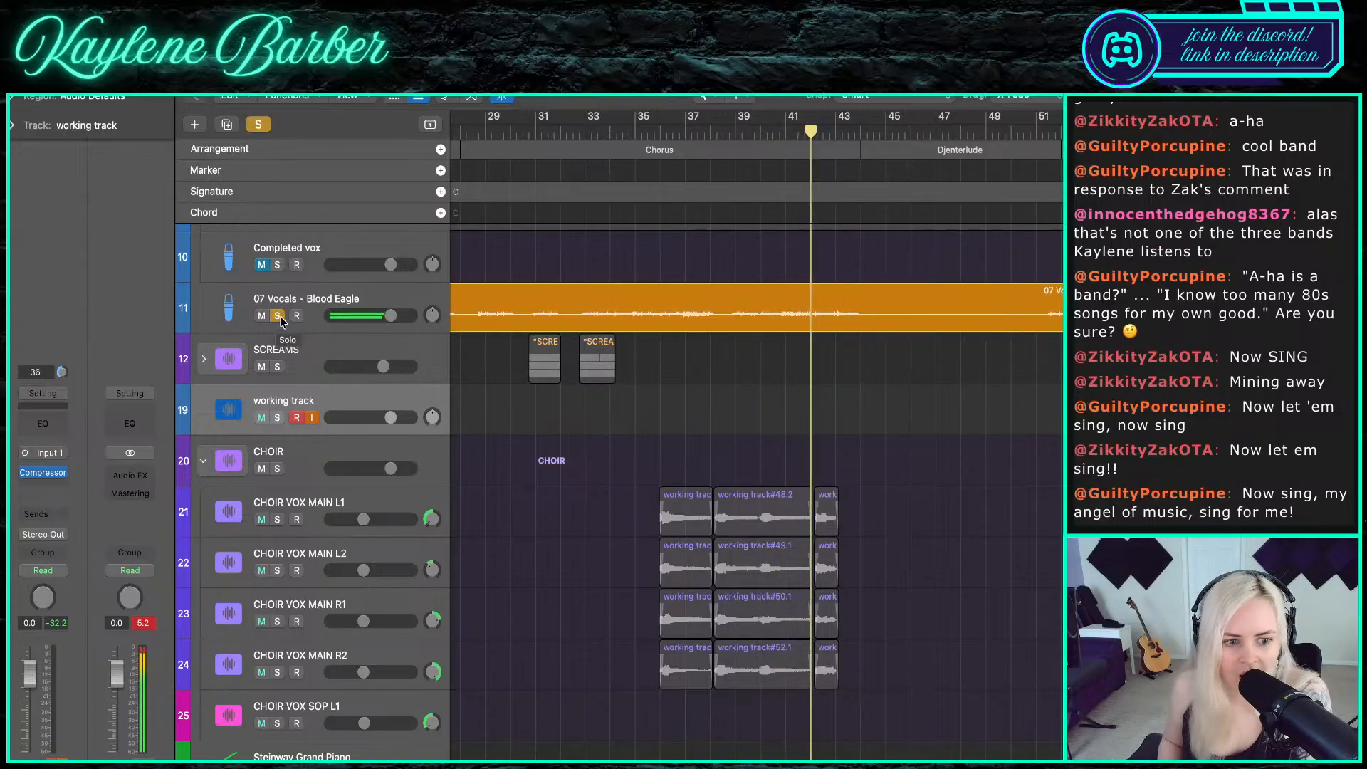
click(280, 318)
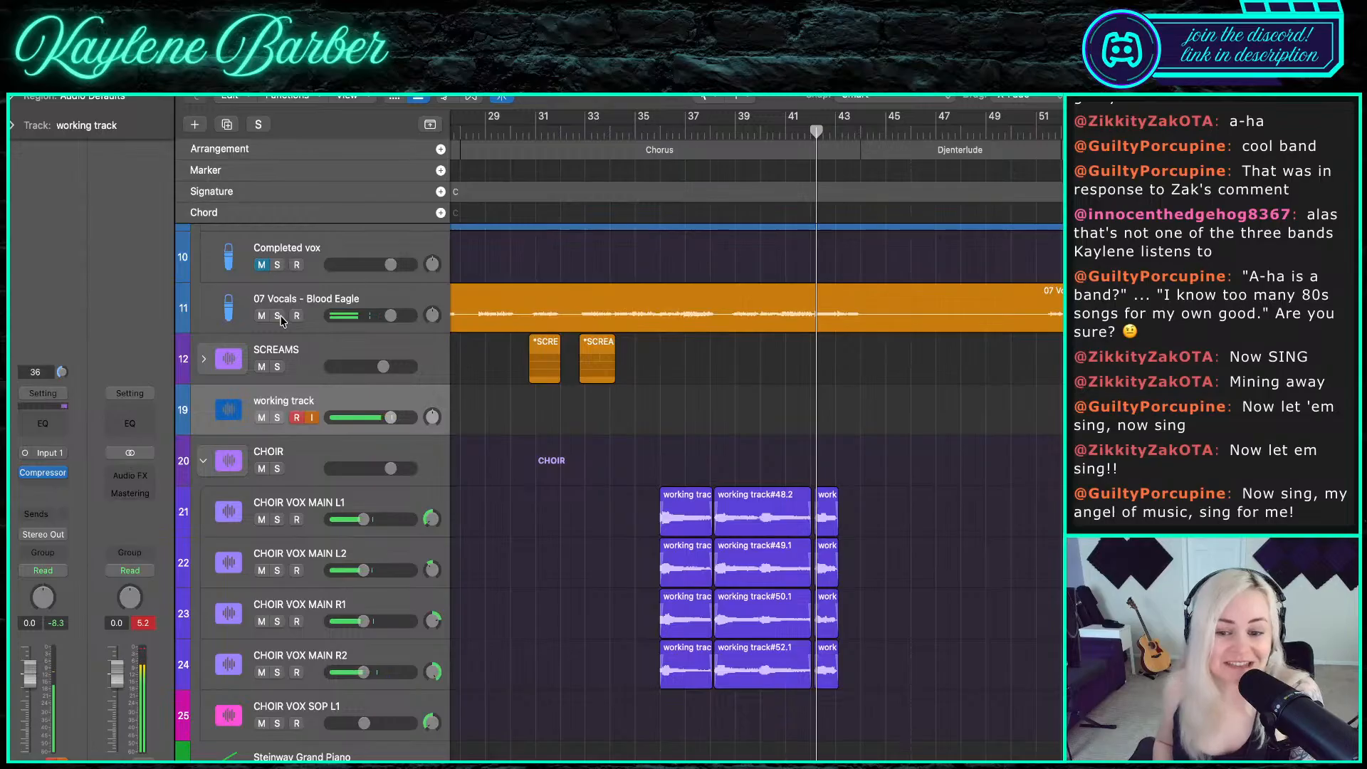
- Replay the Chorus from about bar 39 past bar 42, switching the reference vocals' solo on and off to compare
click(279, 317)
click(734, 133)
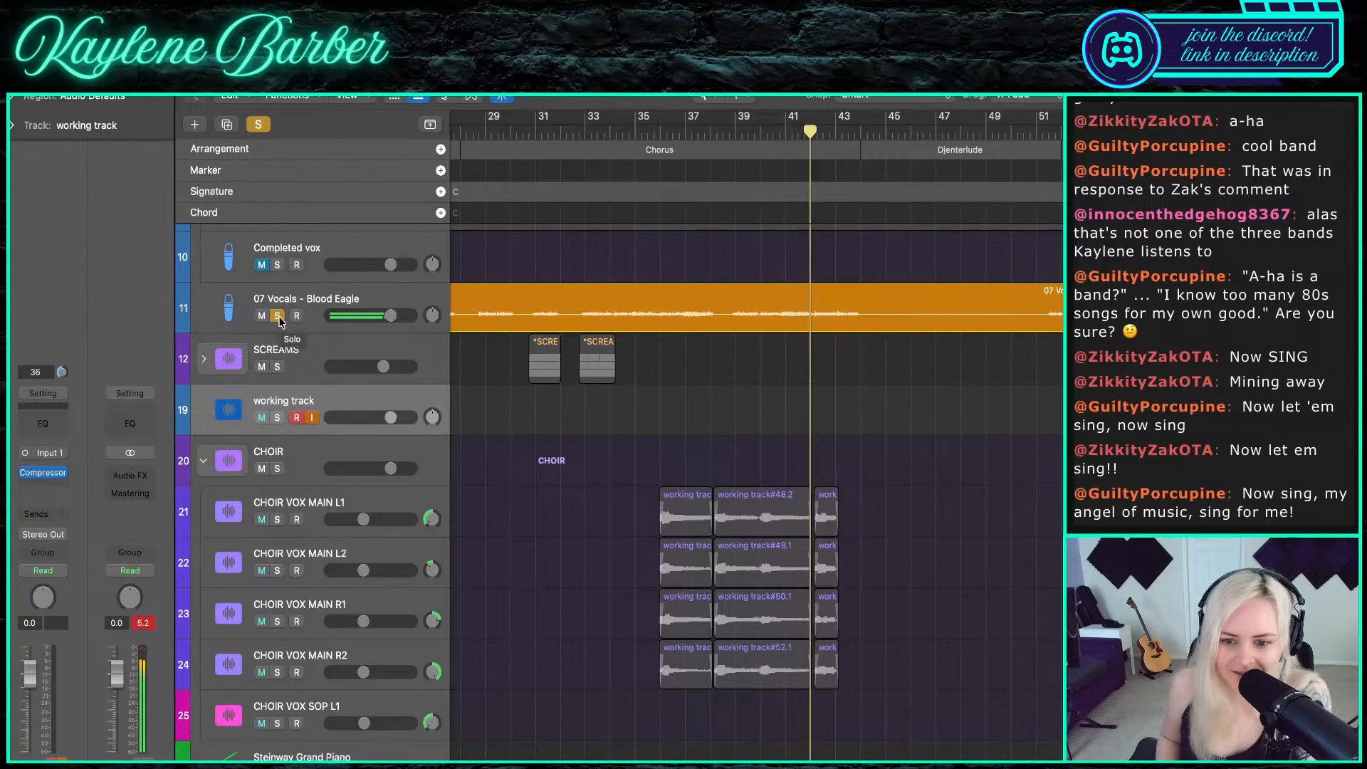
click(278, 317)
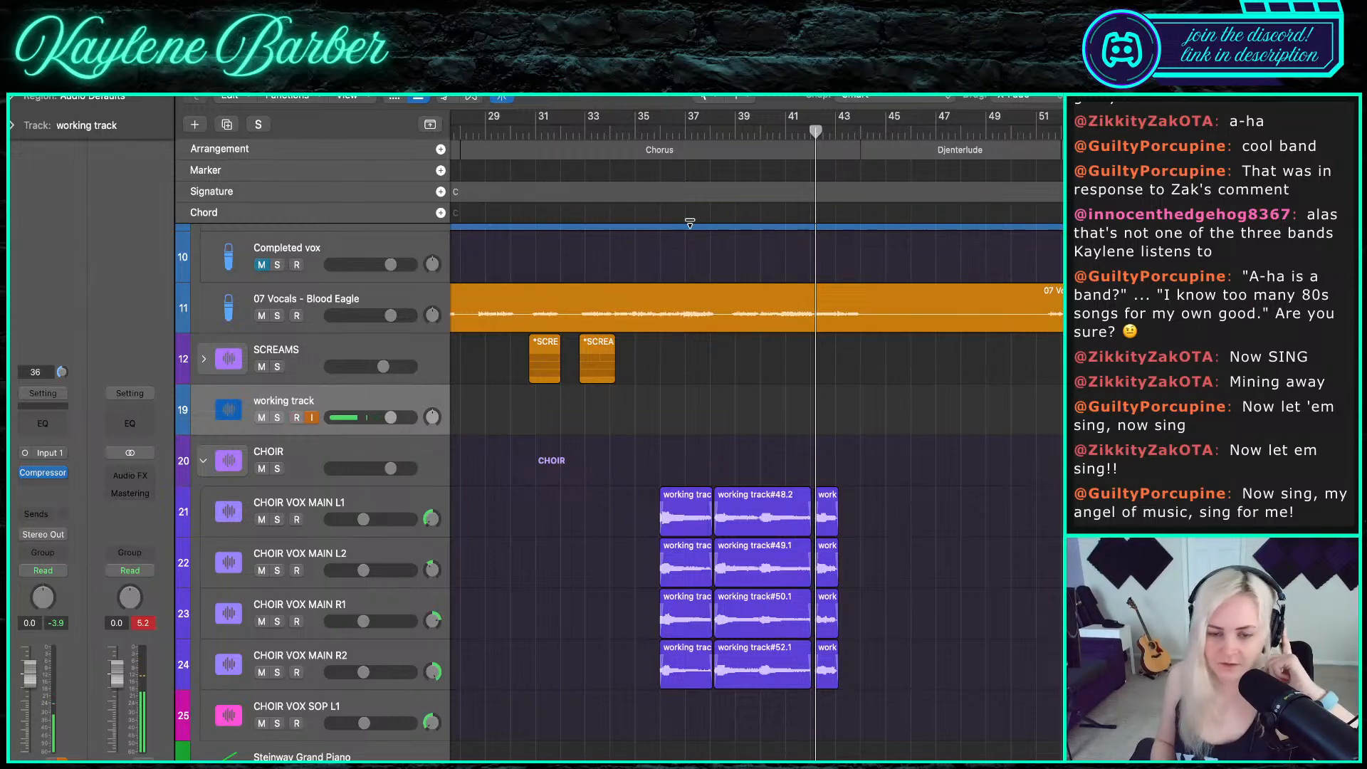
click(732, 131)
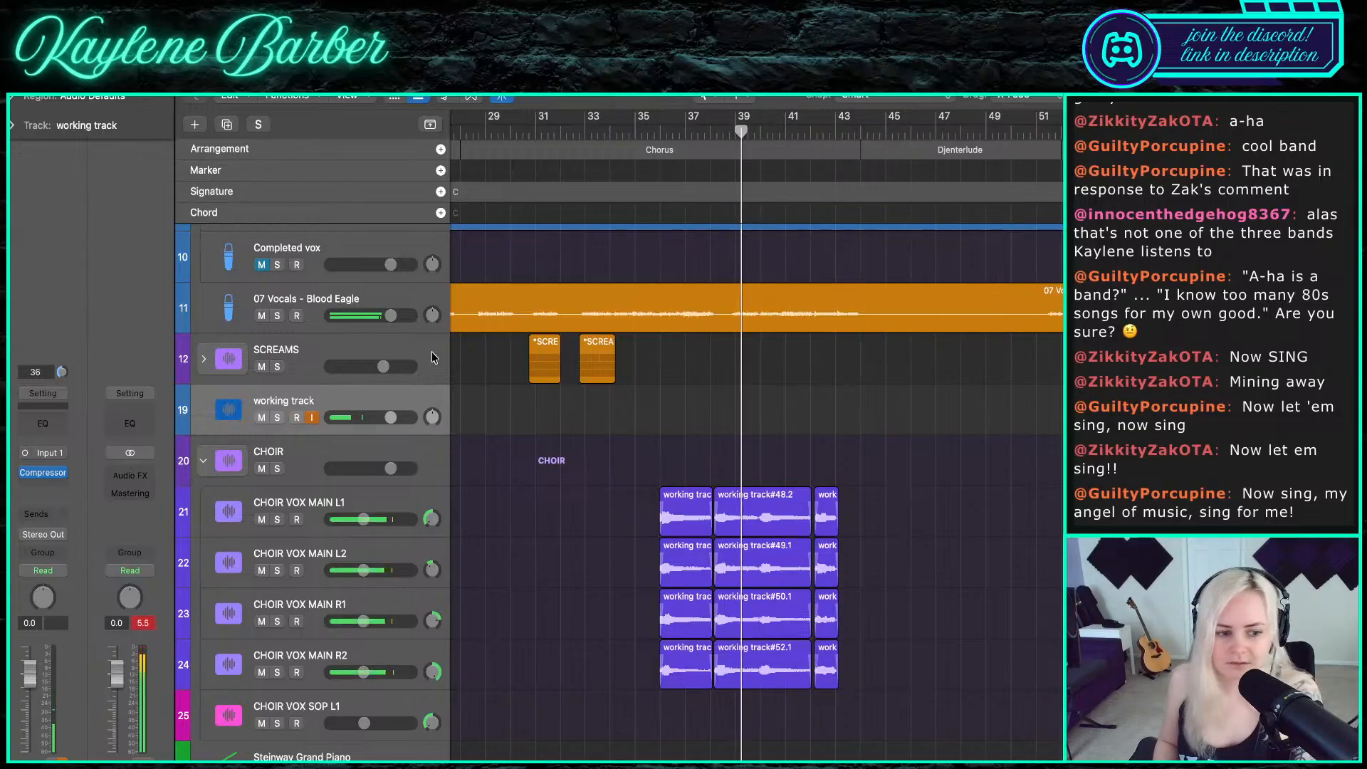
click(278, 315)
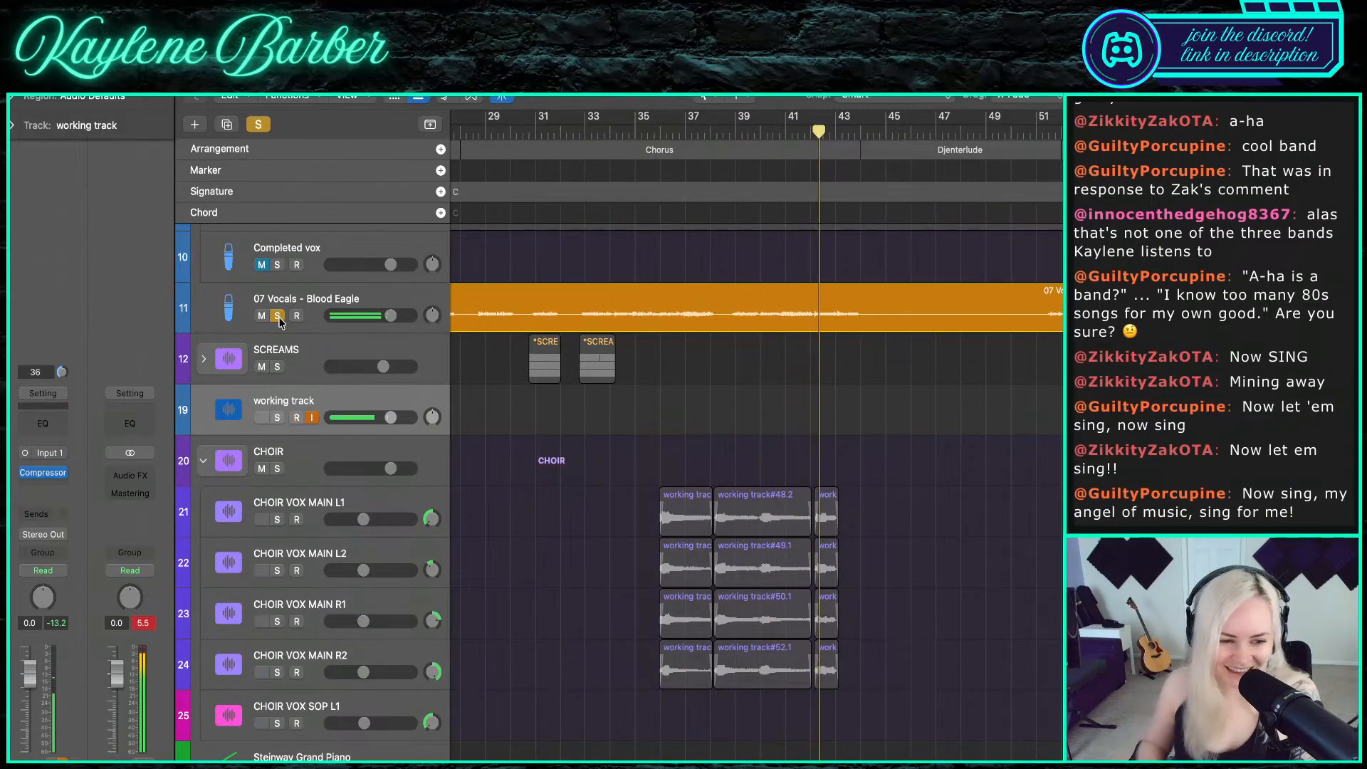
click(278, 316)
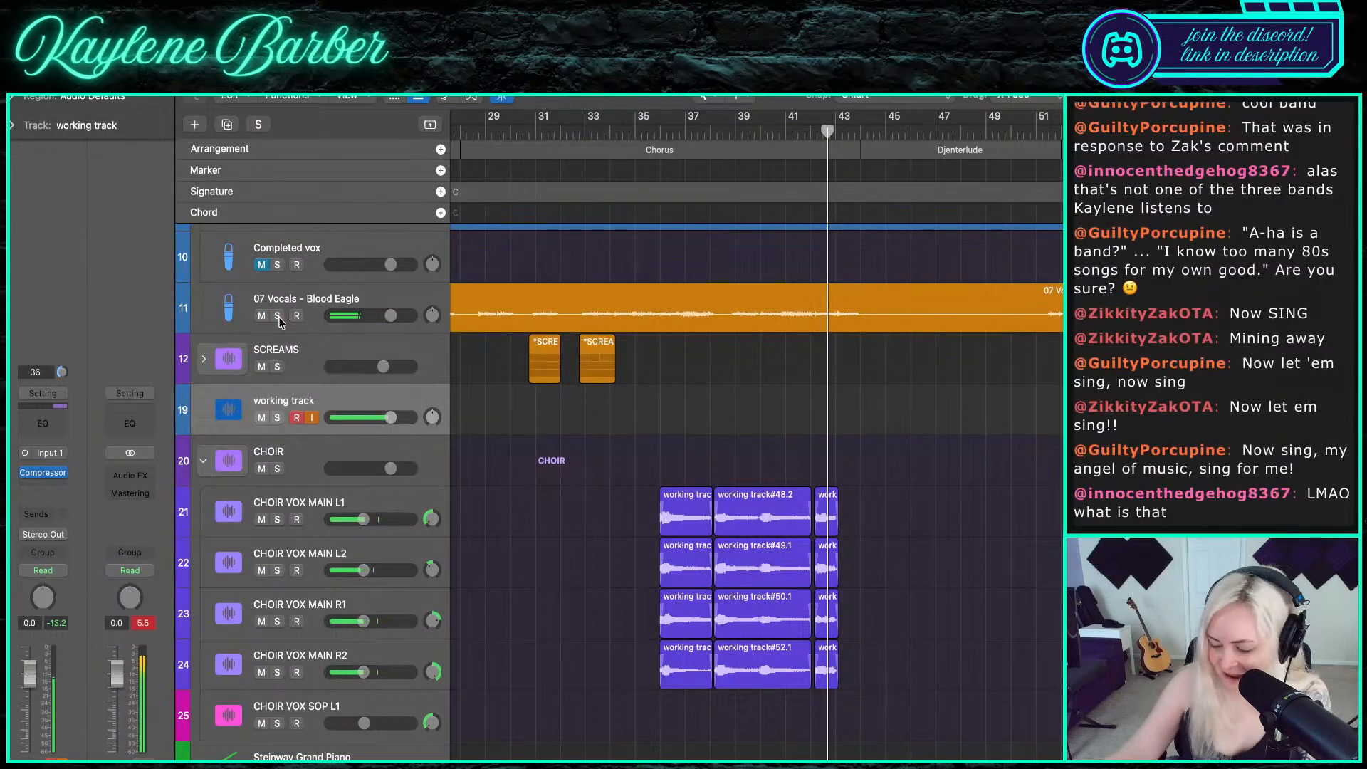
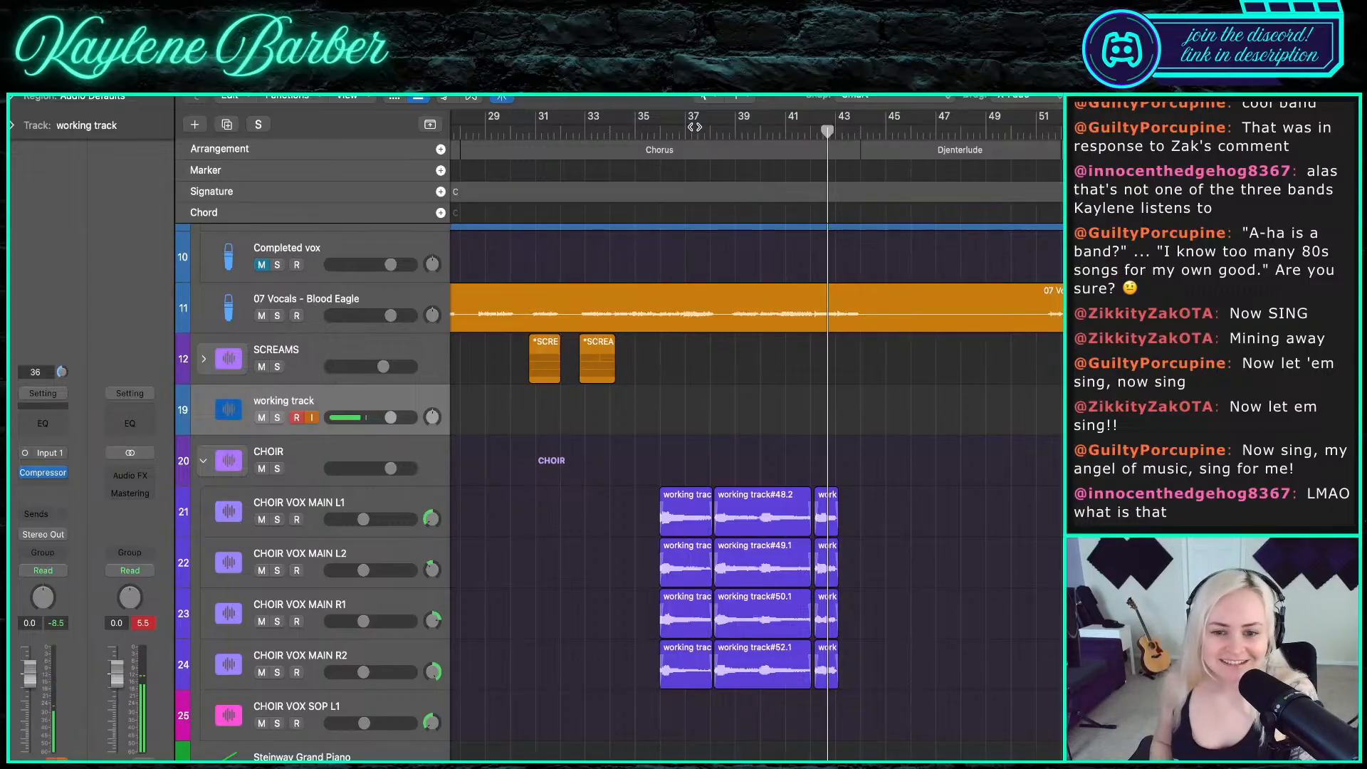
- Listen to the CHOIR VOX MAIN layers in the full mix from about bar 36, and stop playback past bar 38
click(661, 130)
key(space)
scroll(611, 431, down, 3)
scroll(611, 431, left, 3)
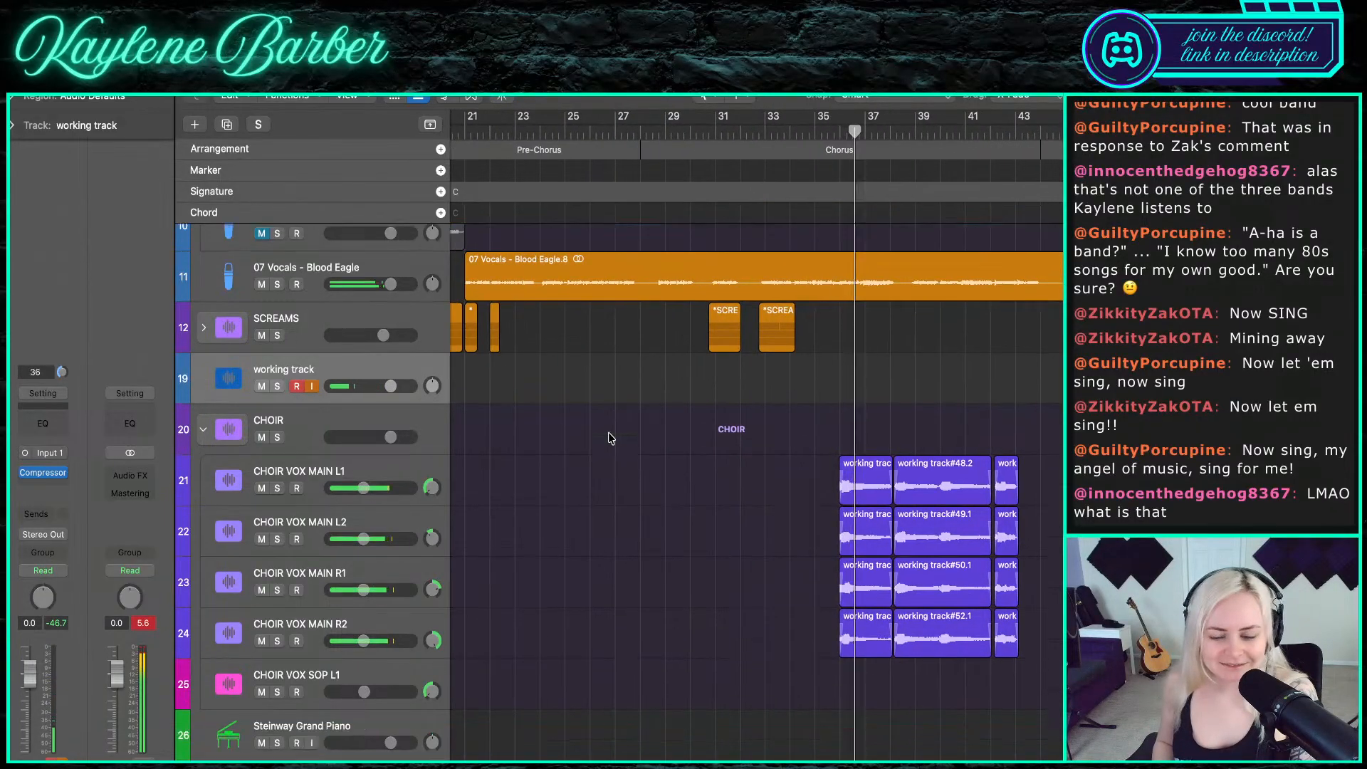
scroll(610, 436, down, 5)
scroll(681, 276, up, 4)
scroll(678, 277, up, 2)
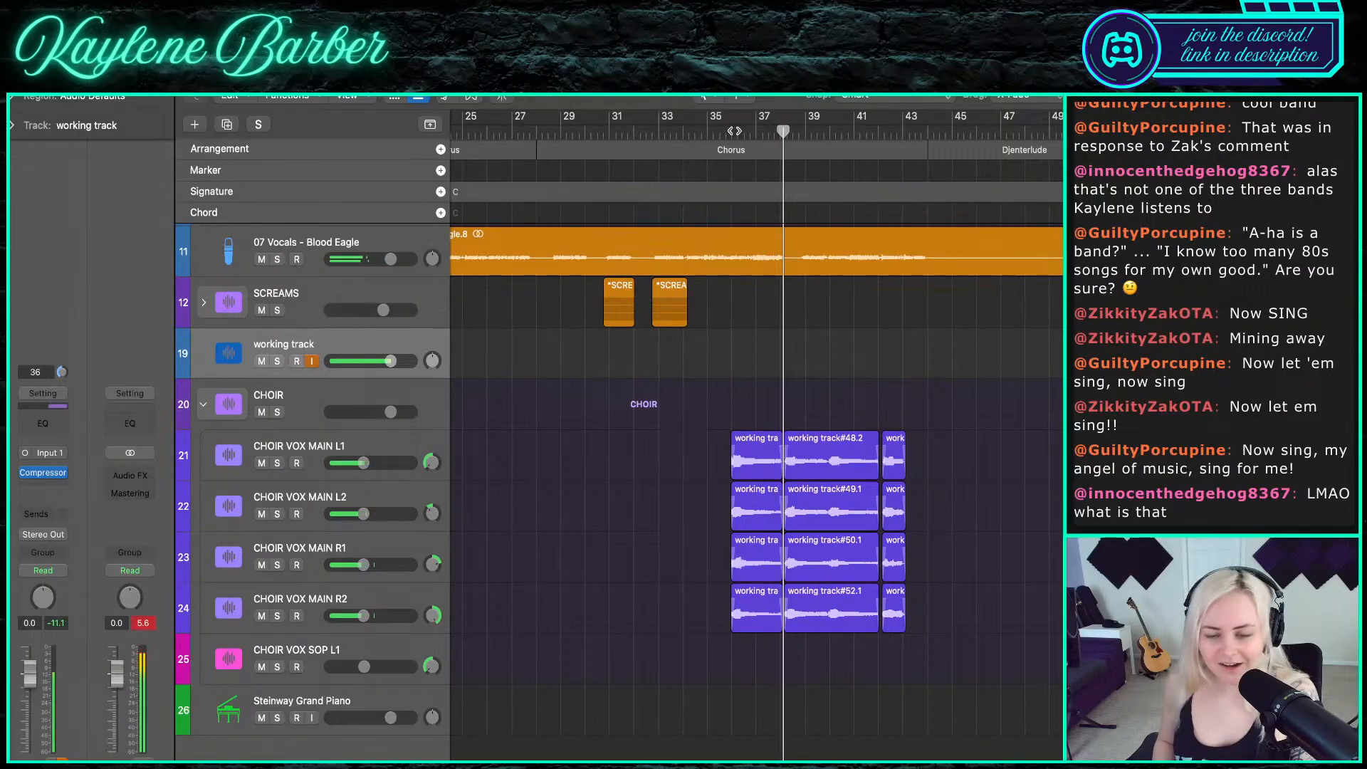
click(297, 361)
click(715, 132)
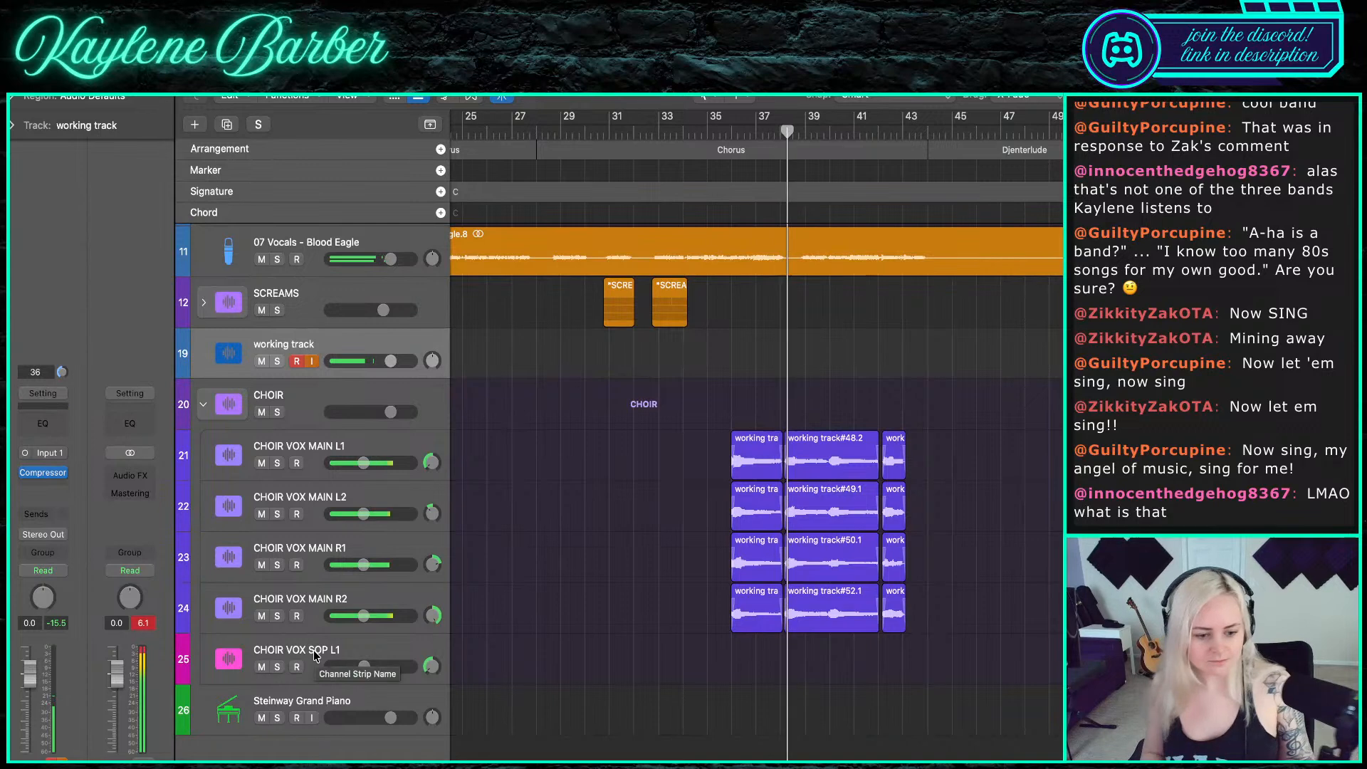
key(space)
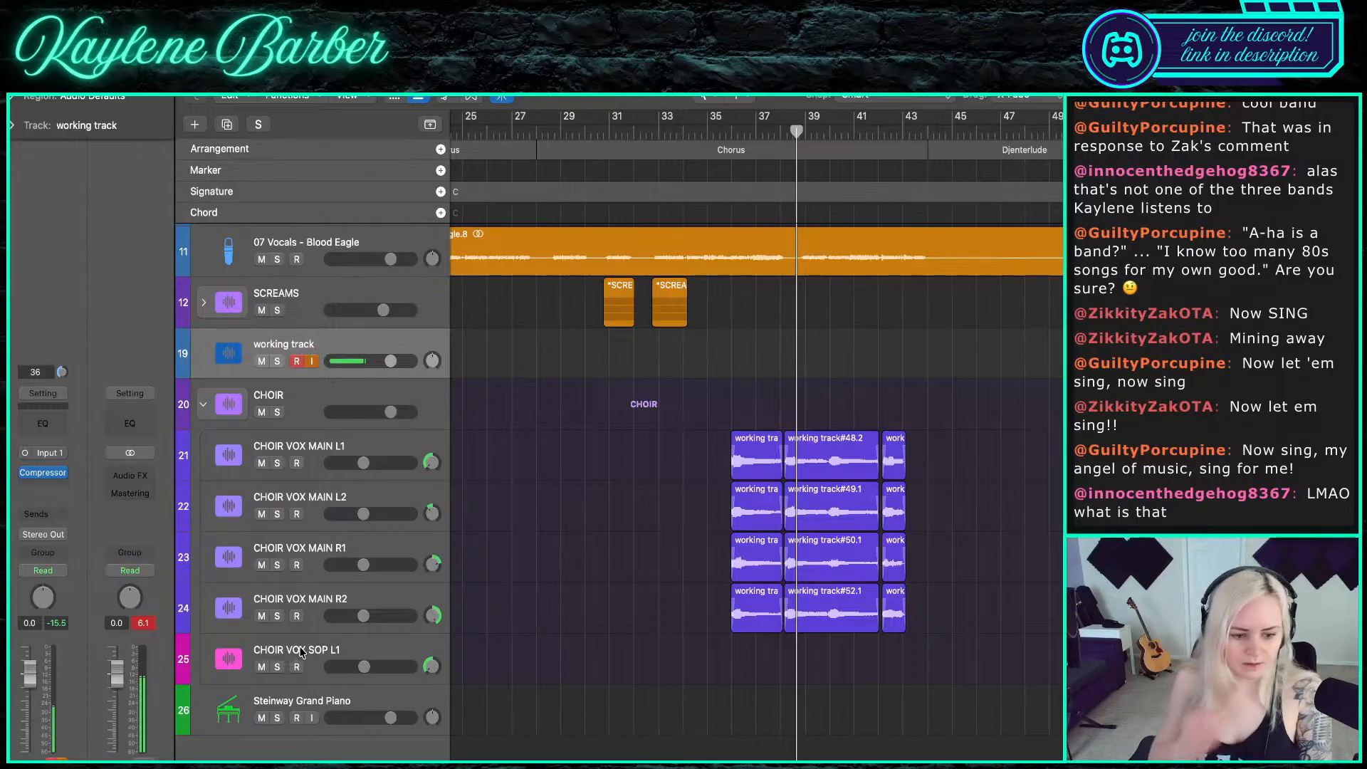
- Rename the CHOIR VOX SOP L1 track to CHOIR VOX ALTO 2 L1
click(301, 652)
click(307, 653)
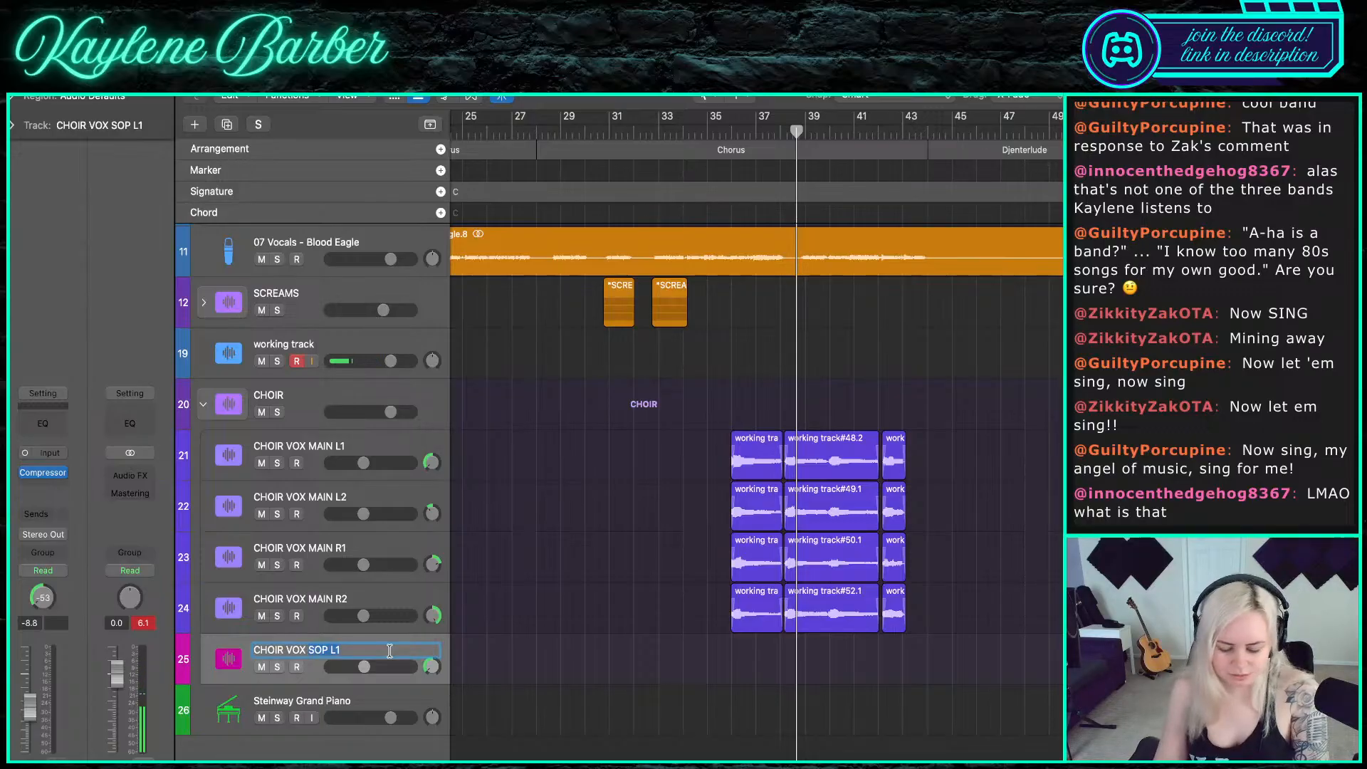
key(BackSpace)
key(BackSpace)
key(BackSpace)
key(BackSpace)
key(BackSpace)
key(BackSpace)
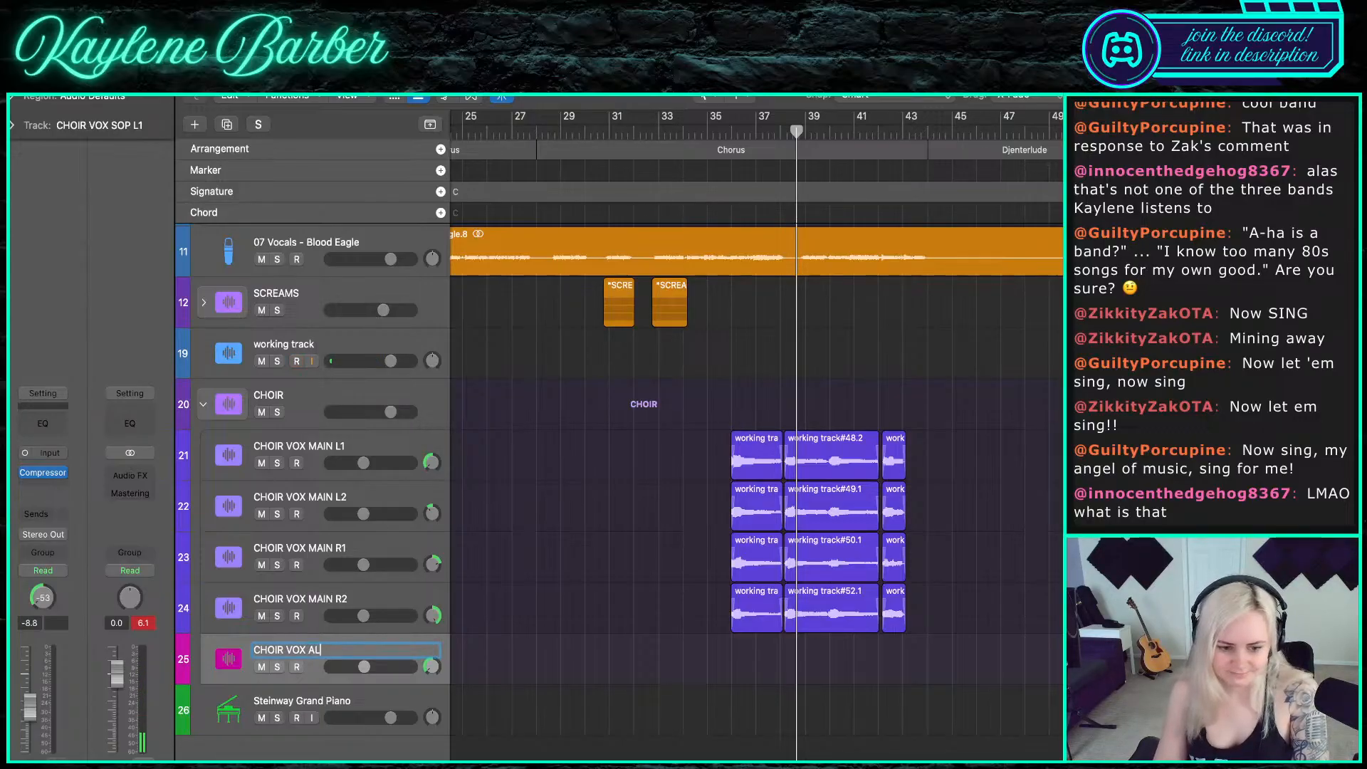
text(ALTO 2 L1)
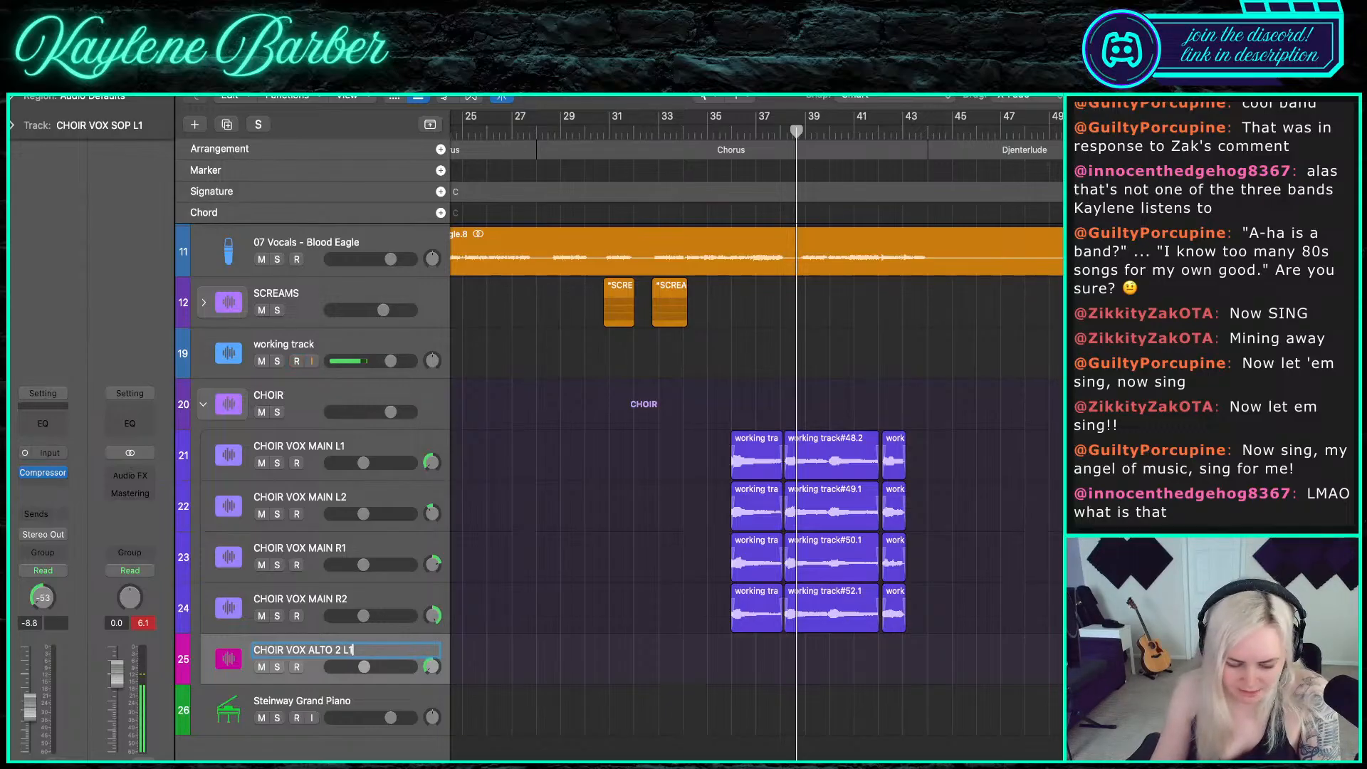
key(Return)
- Duplicate the CHOIR VOX ALTO 2 L1 track and name the copy CHOIR VOX ALTO 2 L2
key(super+d)
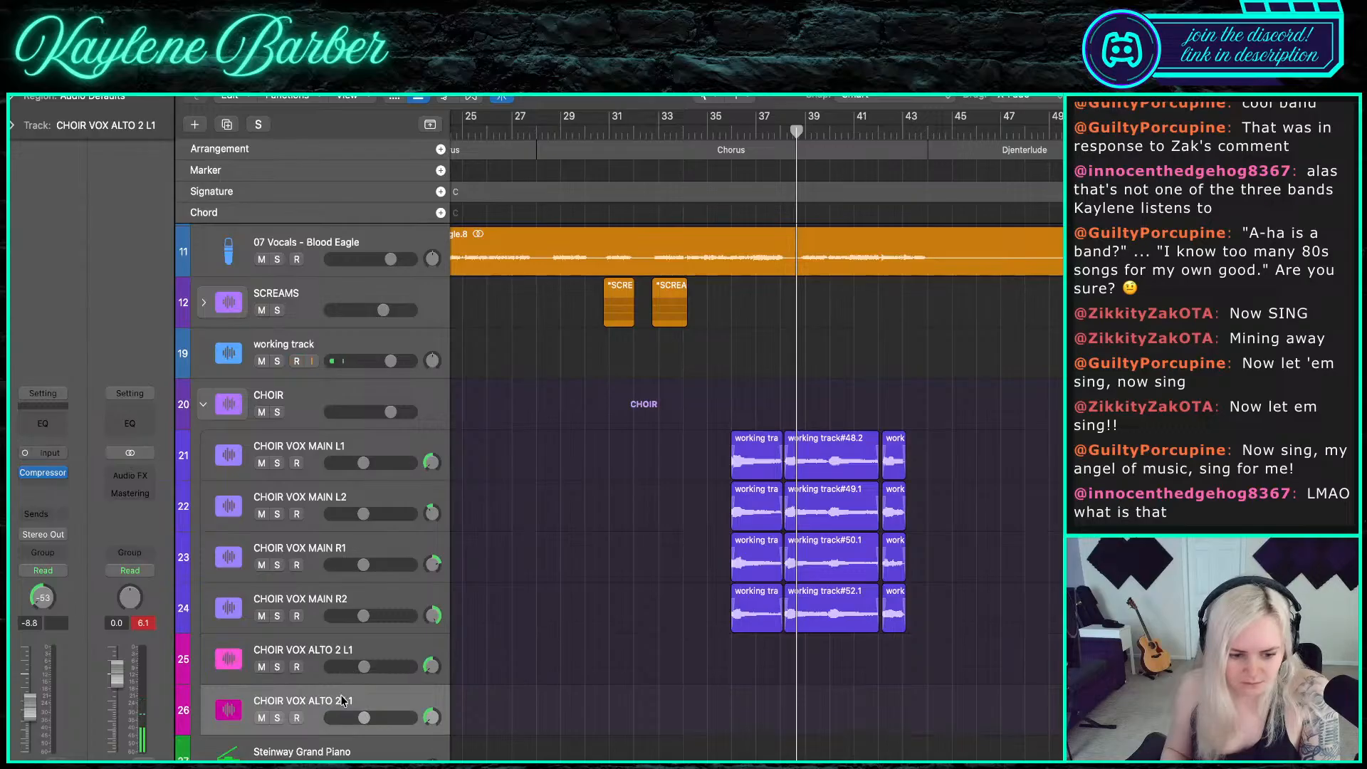
double_click(342, 700)
key(Right)
key(BackSpace)
text(2)
key(Return)
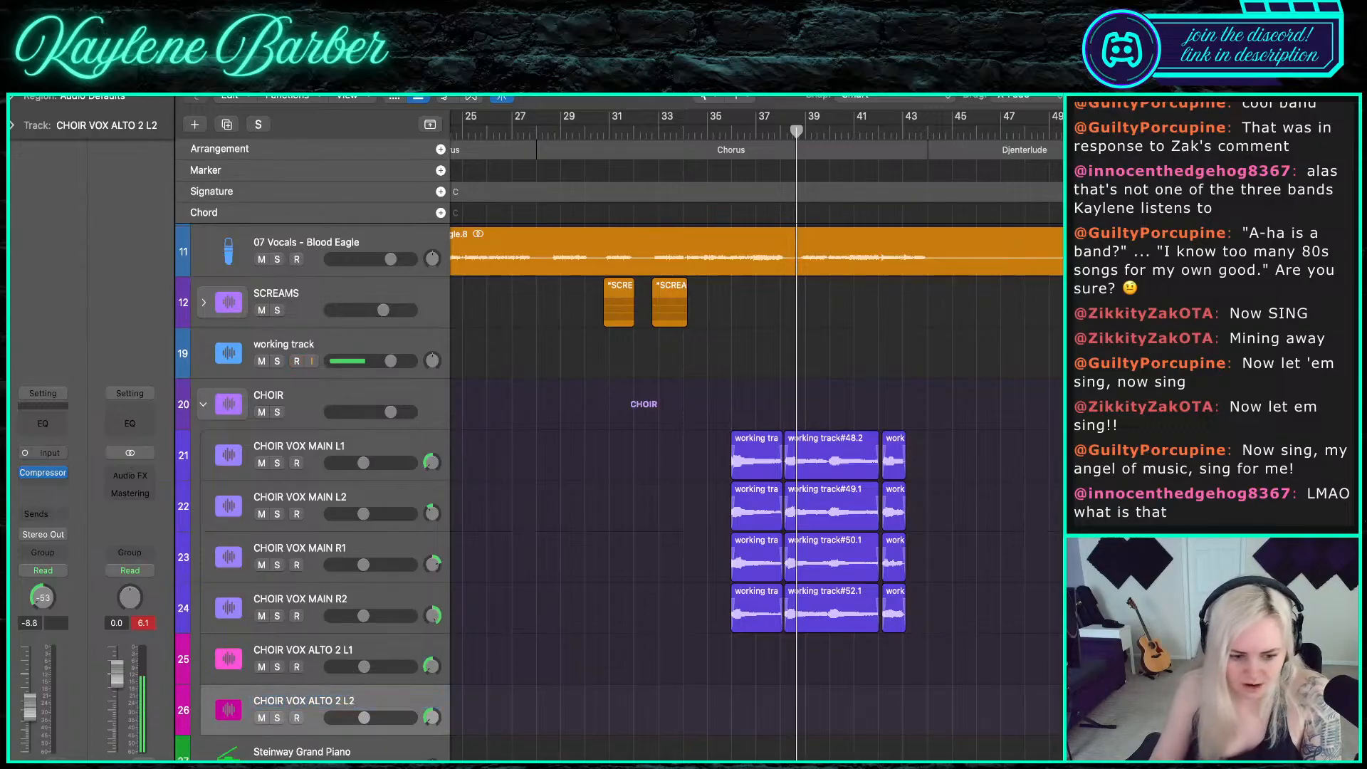
- Add two more duplicate choir tracks below it, named CHOIR VOX ALTO 2 R1 and CHOIR VOX ALTO 2 R2
key(super+d)
double_click(342, 751)
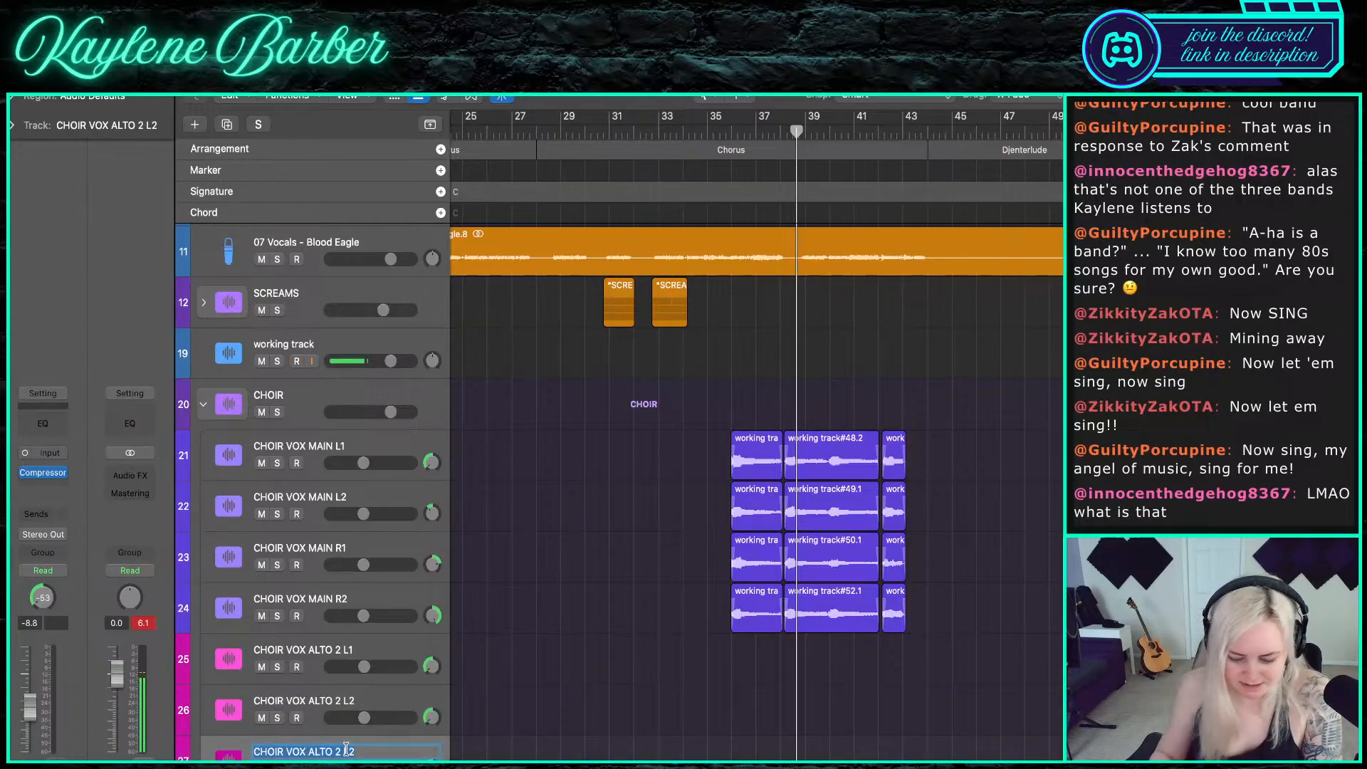
key(Right)
key(BackSpace)
text(3)
key(Return)
scroll(669, 491, down, 1)
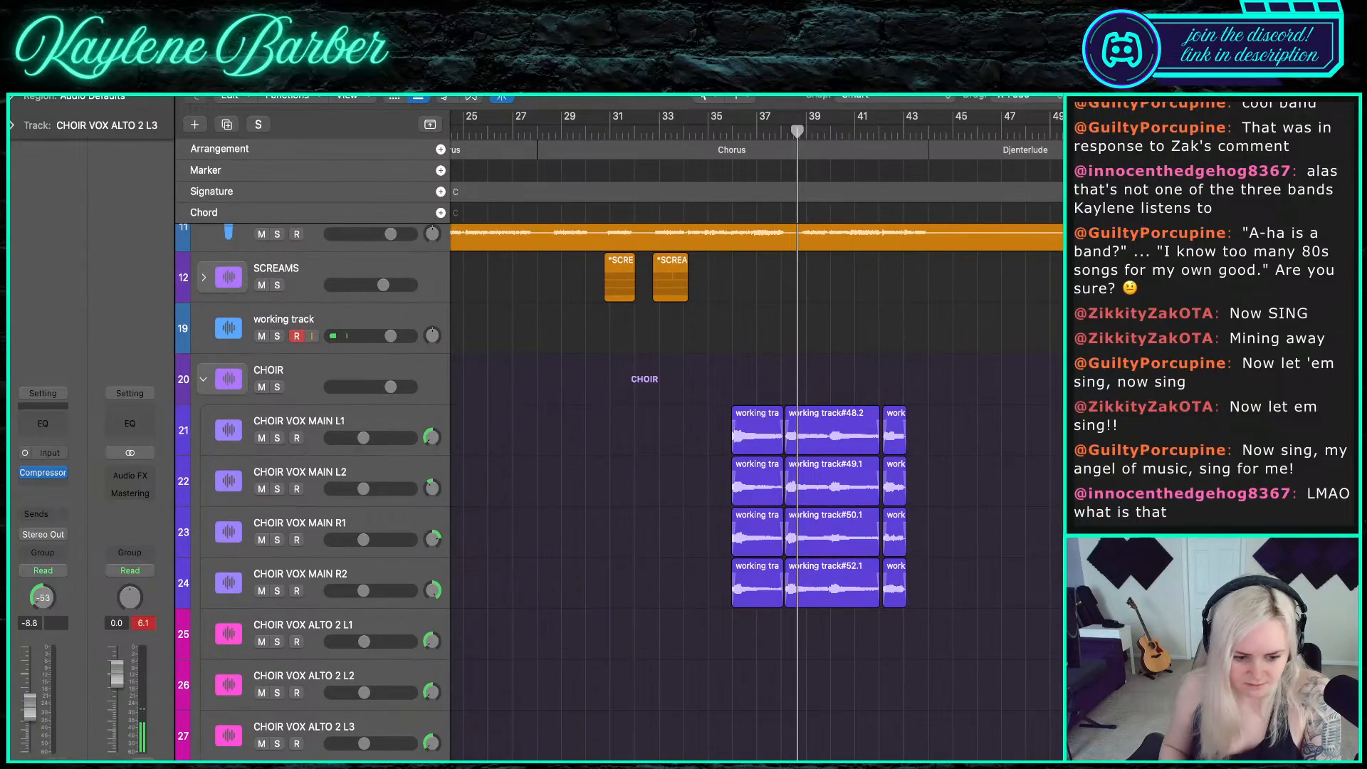
double_click(348, 726)
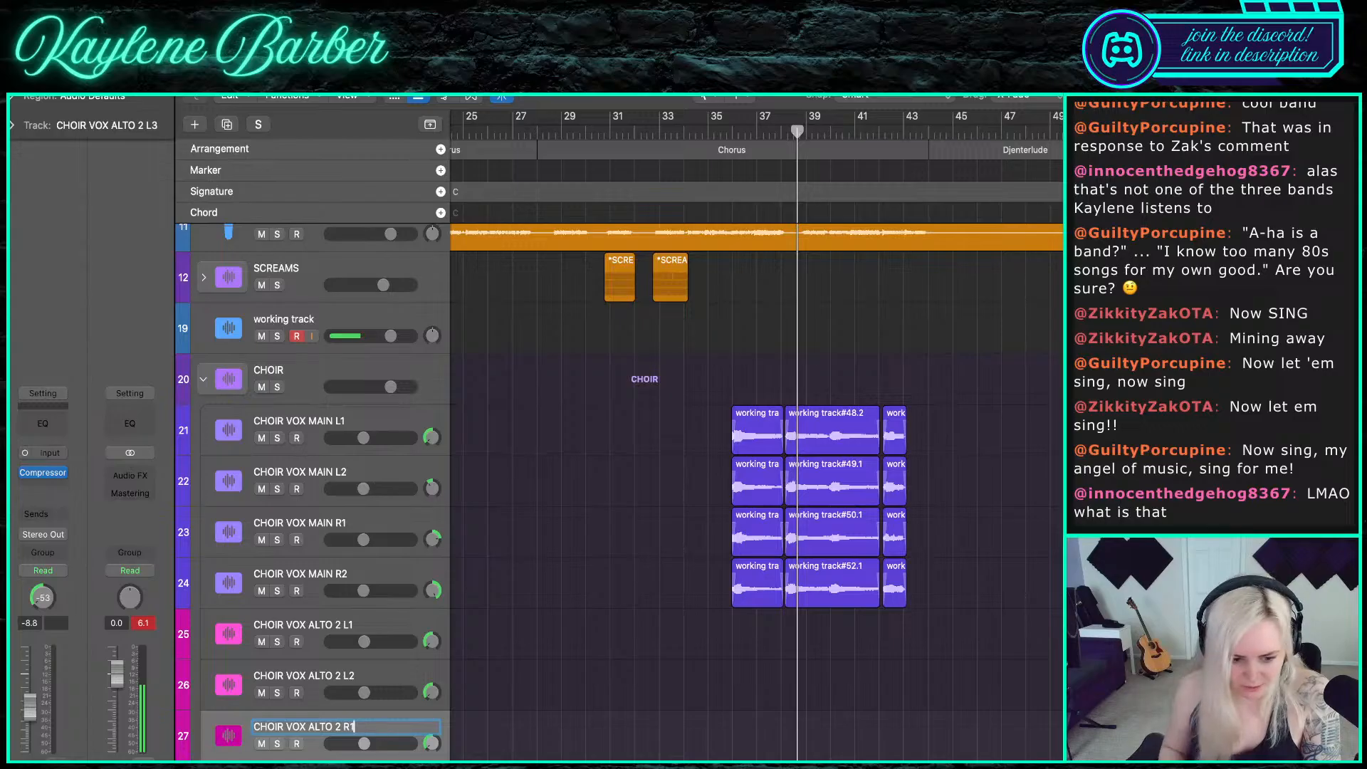
key(Return)
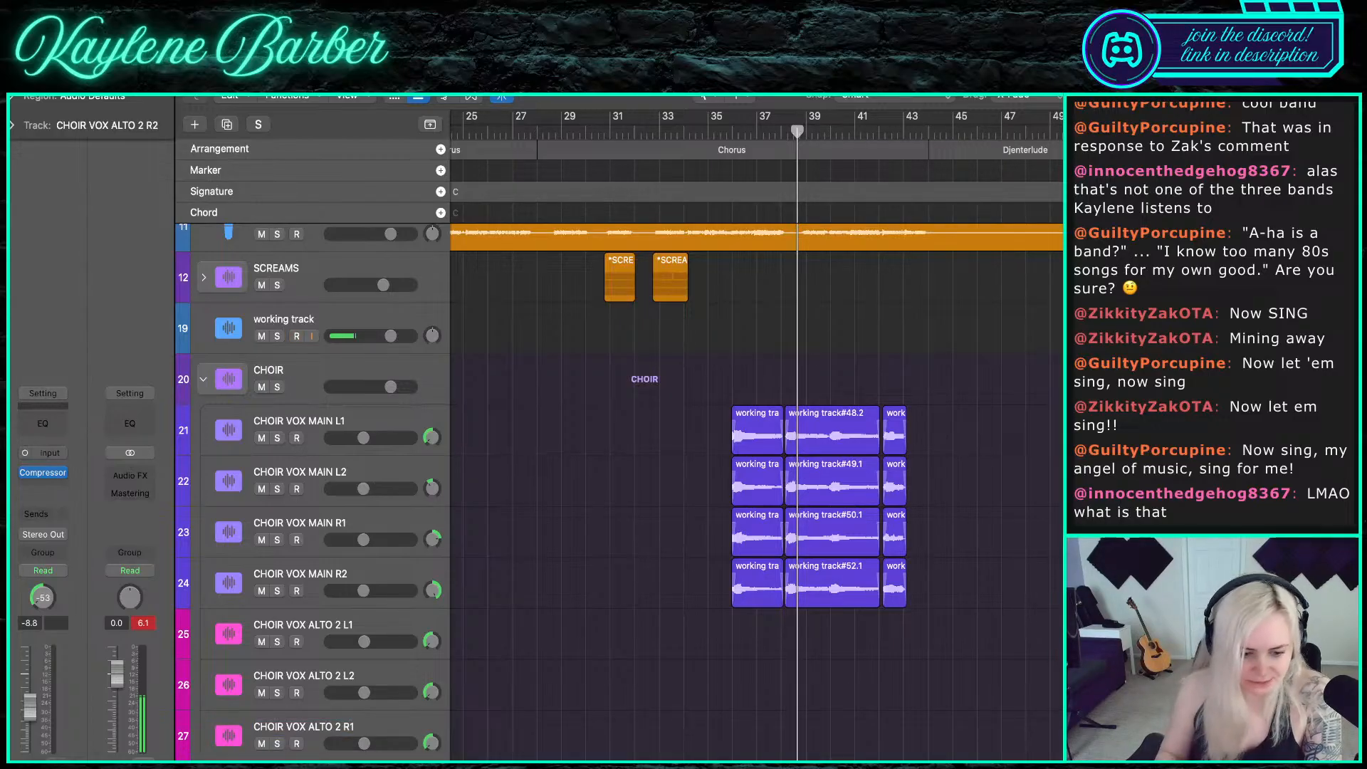
- Move the working track below the CHOIR VOX ALTO 2 tracks and set its input to Input 2
click(722, 131)
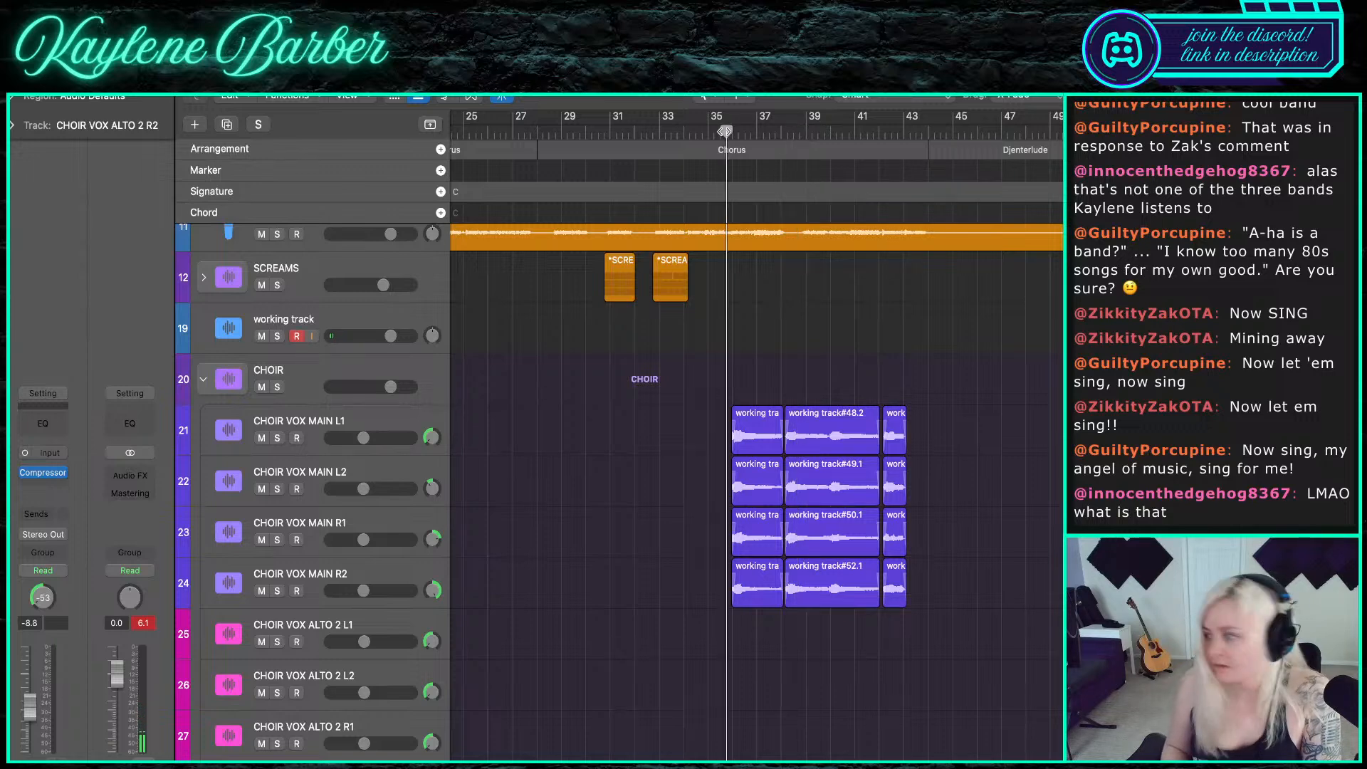
key(space)
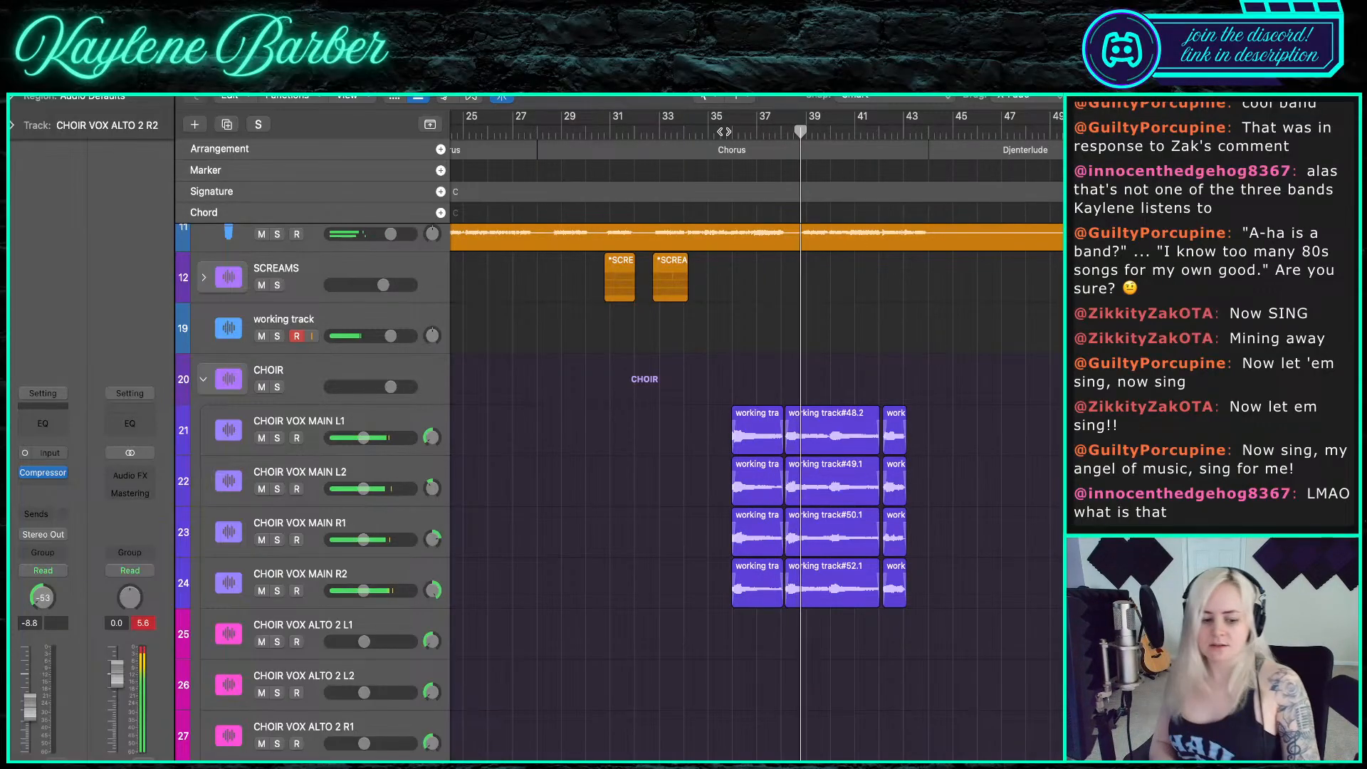
scroll(334, 294, down, 2)
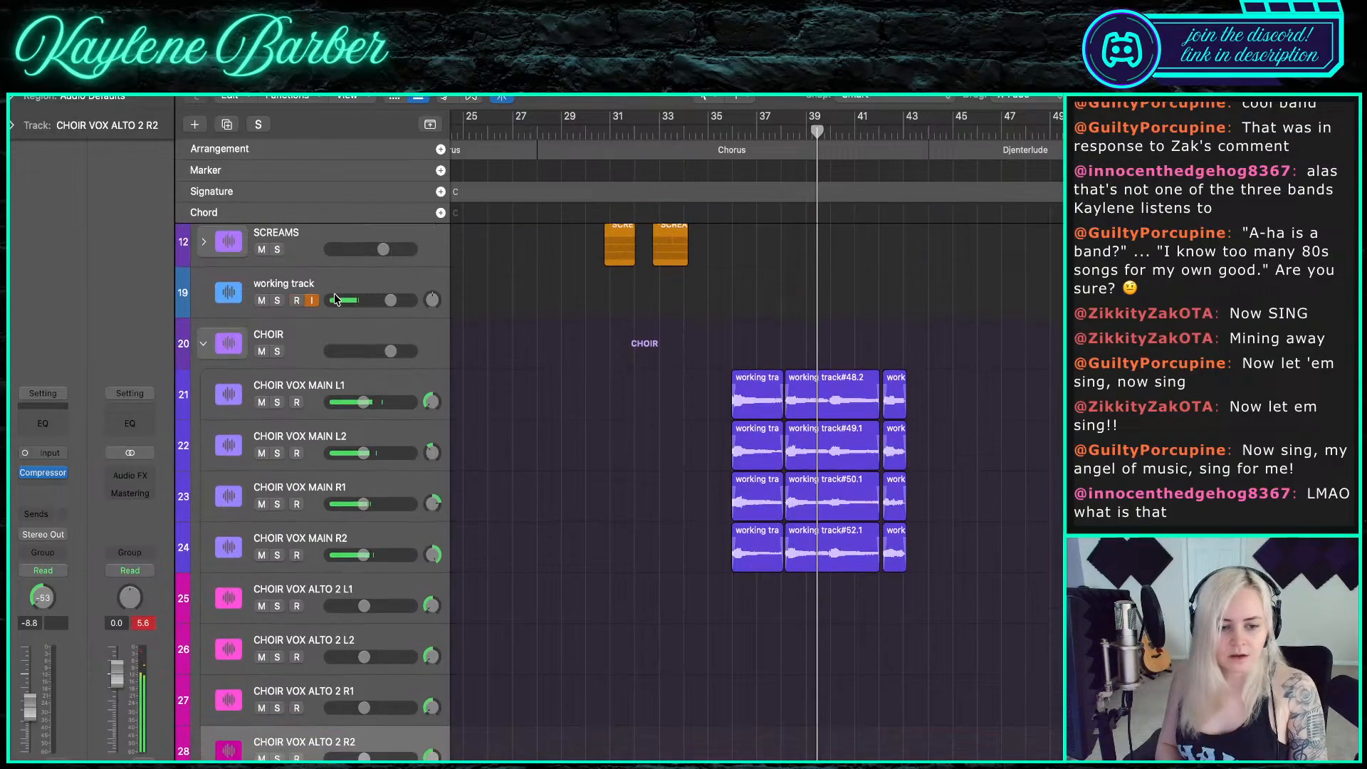
click(325, 269)
drag(339, 277, 318, 753)
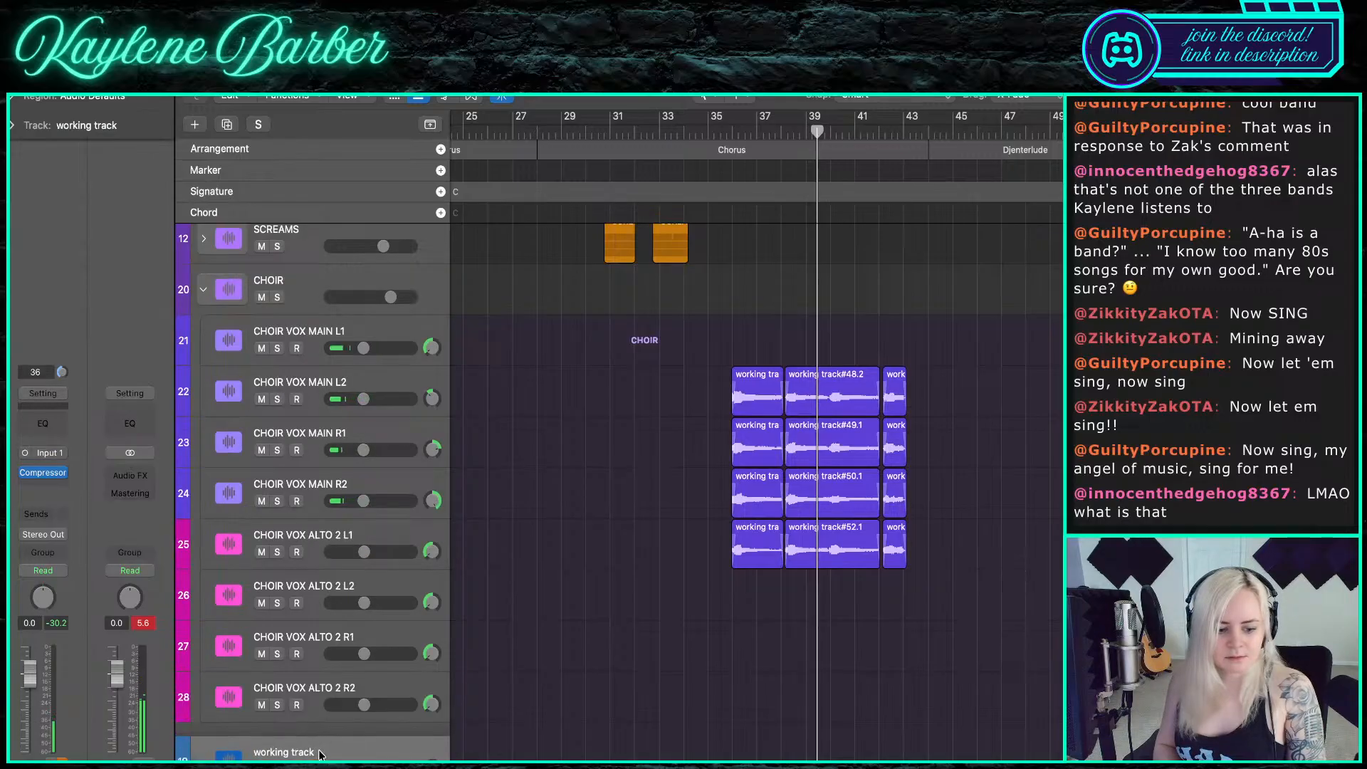
scroll(370, 712, down, 3)
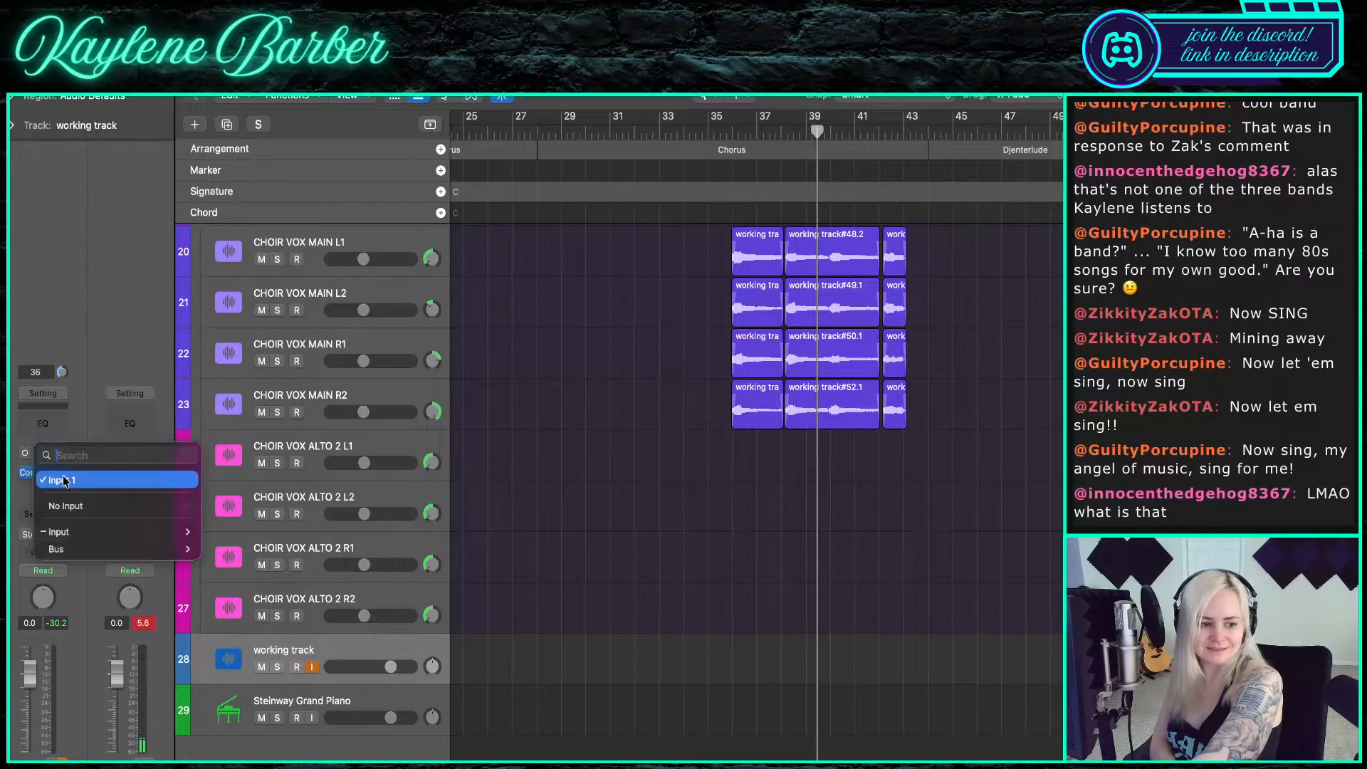
mouse_move(153, 530)
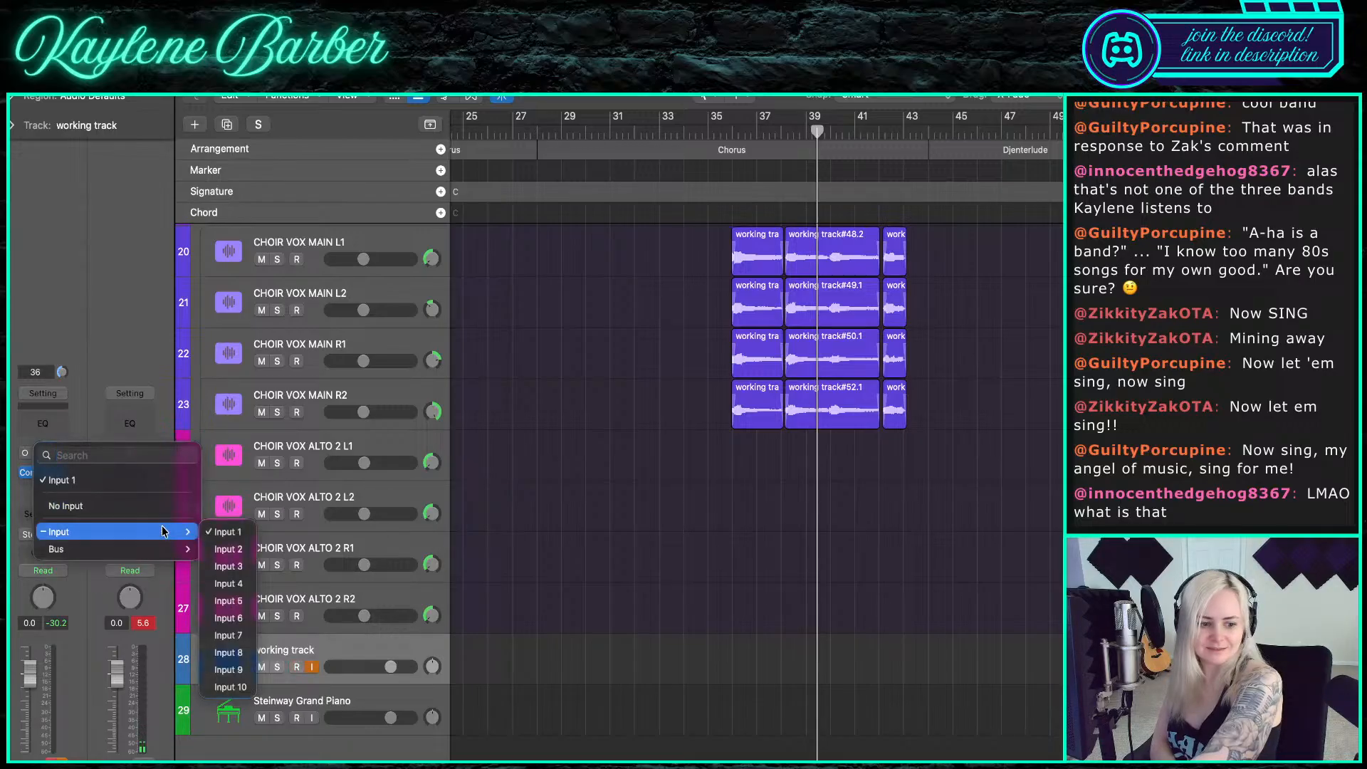
click(217, 549)
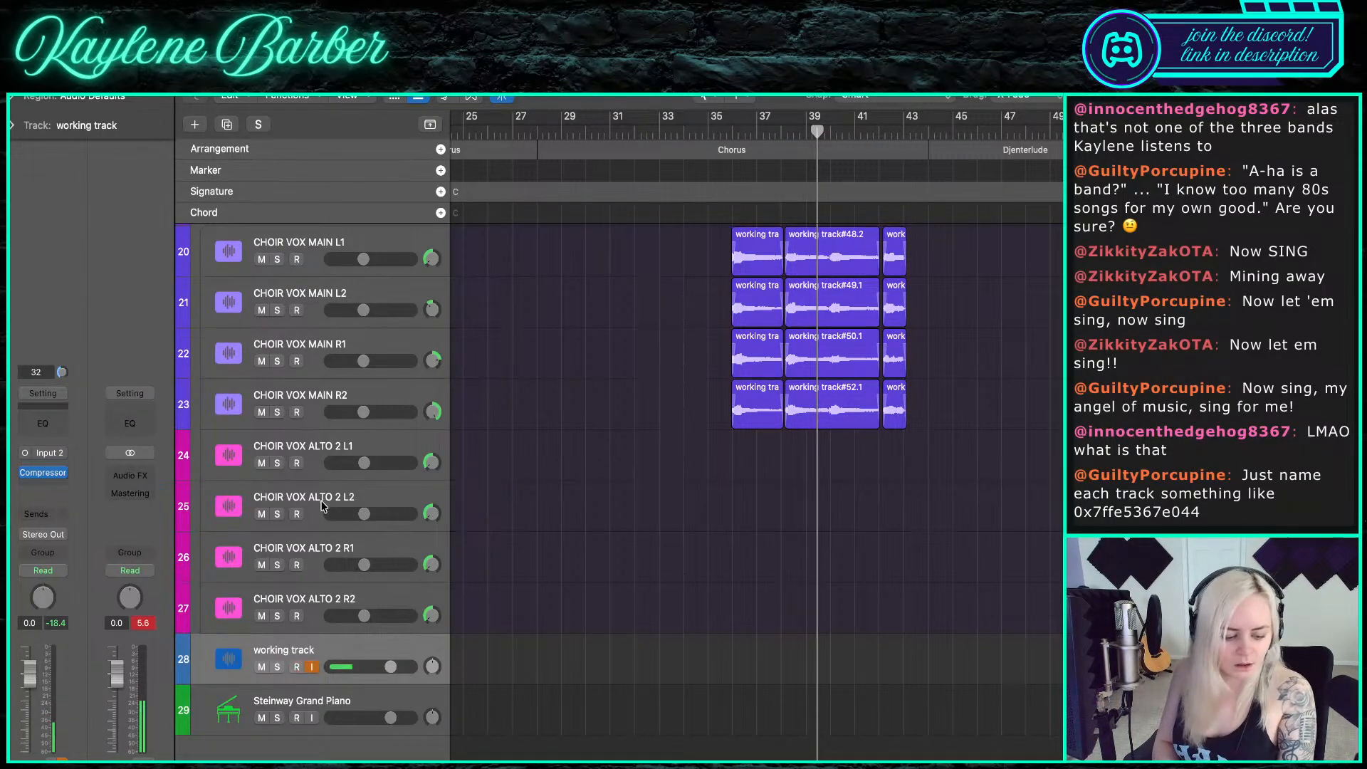
- Listen to the opening choir phrase at about bar 36 with the reference vocals soloed, ending with the solo off
click(730, 134)
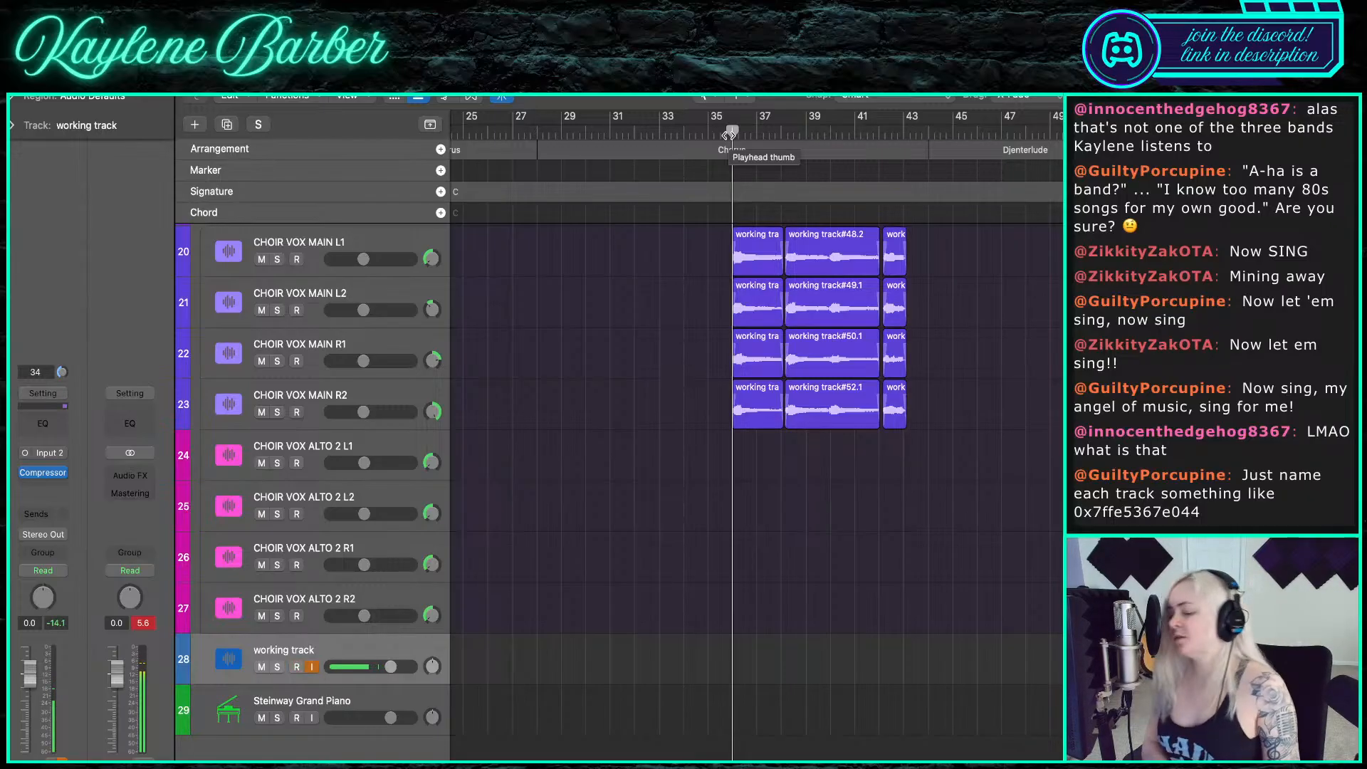
scroll(622, 344, up, 5)
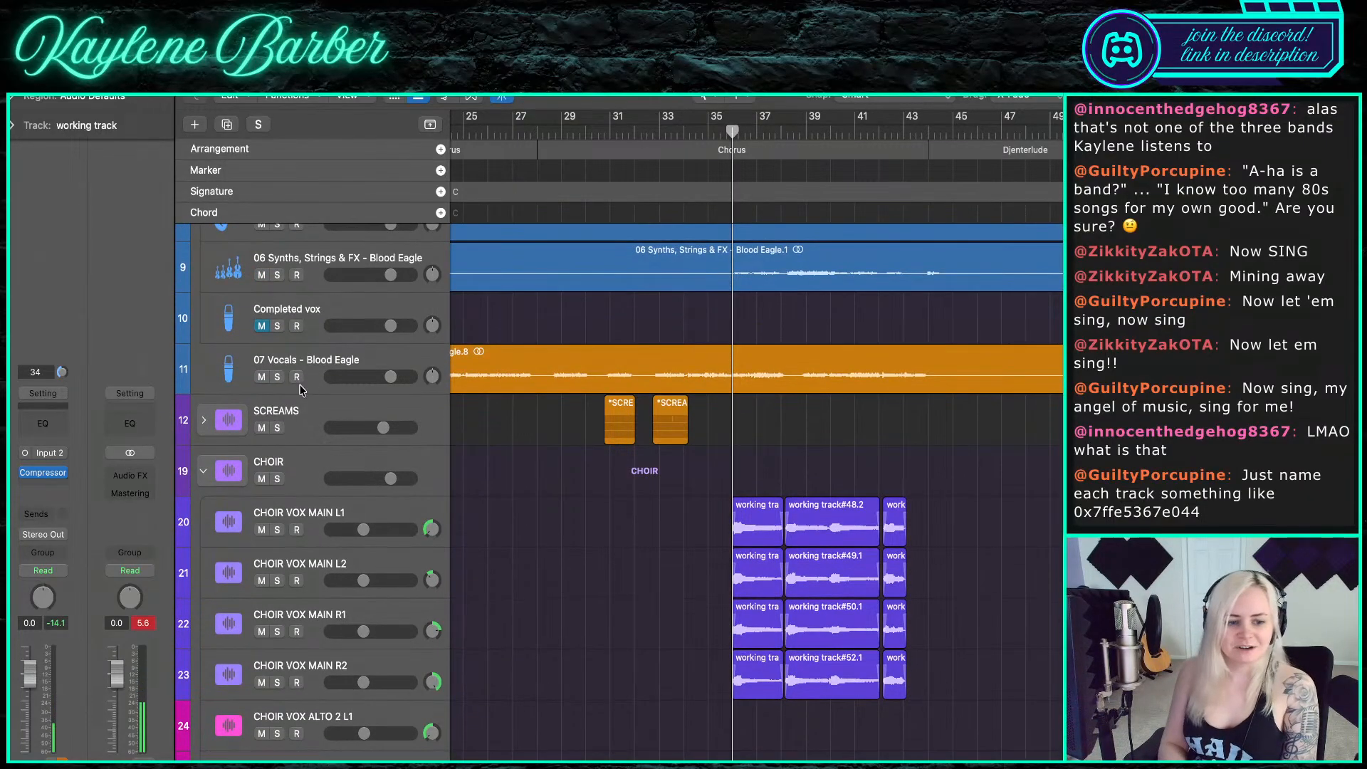
key(s)
key(space)
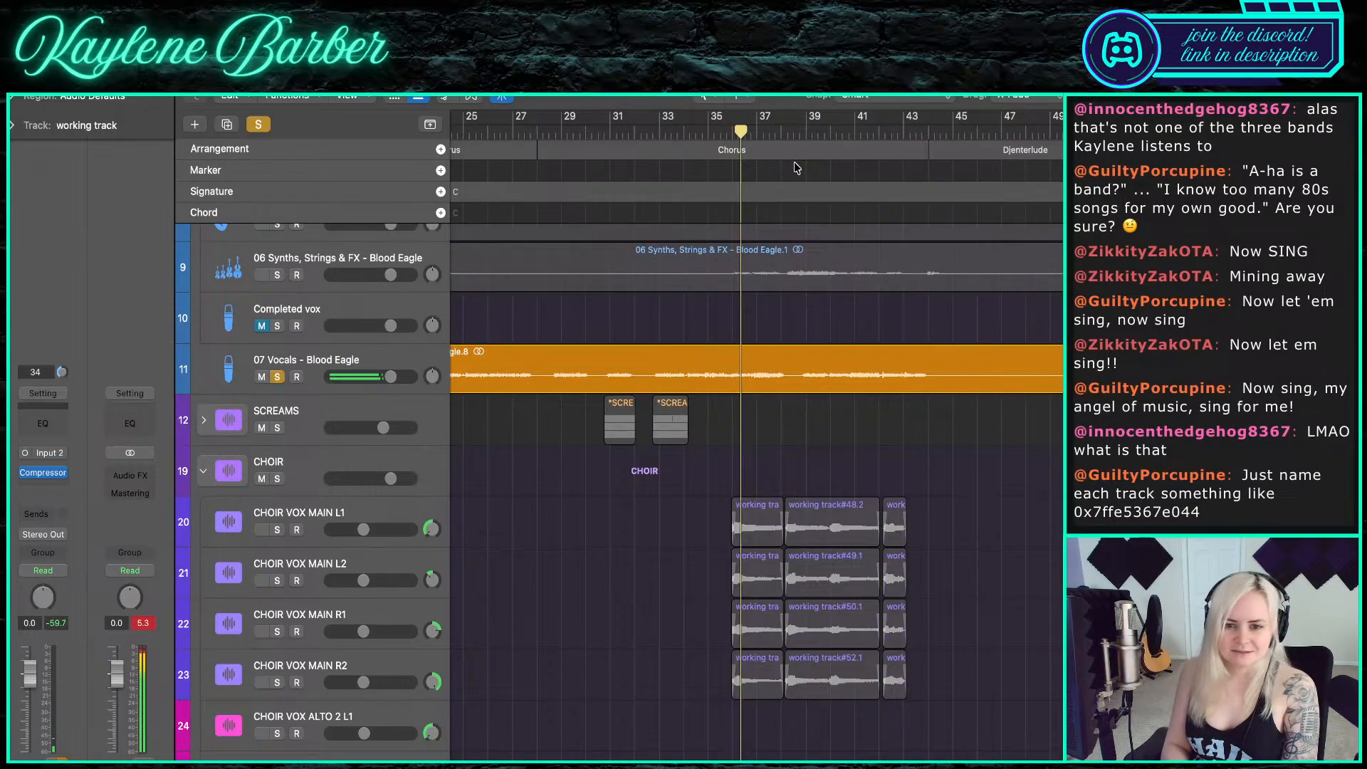
click(732, 131)
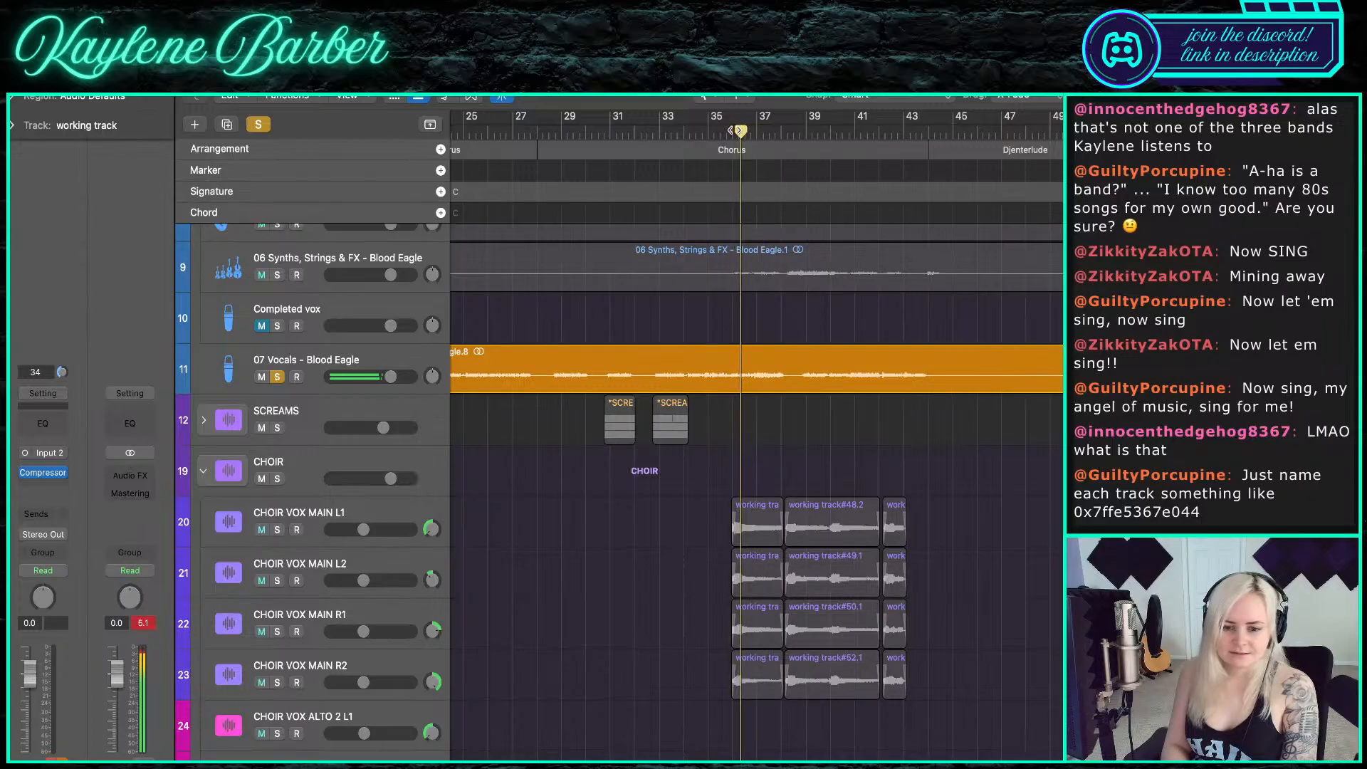
click(276, 377)
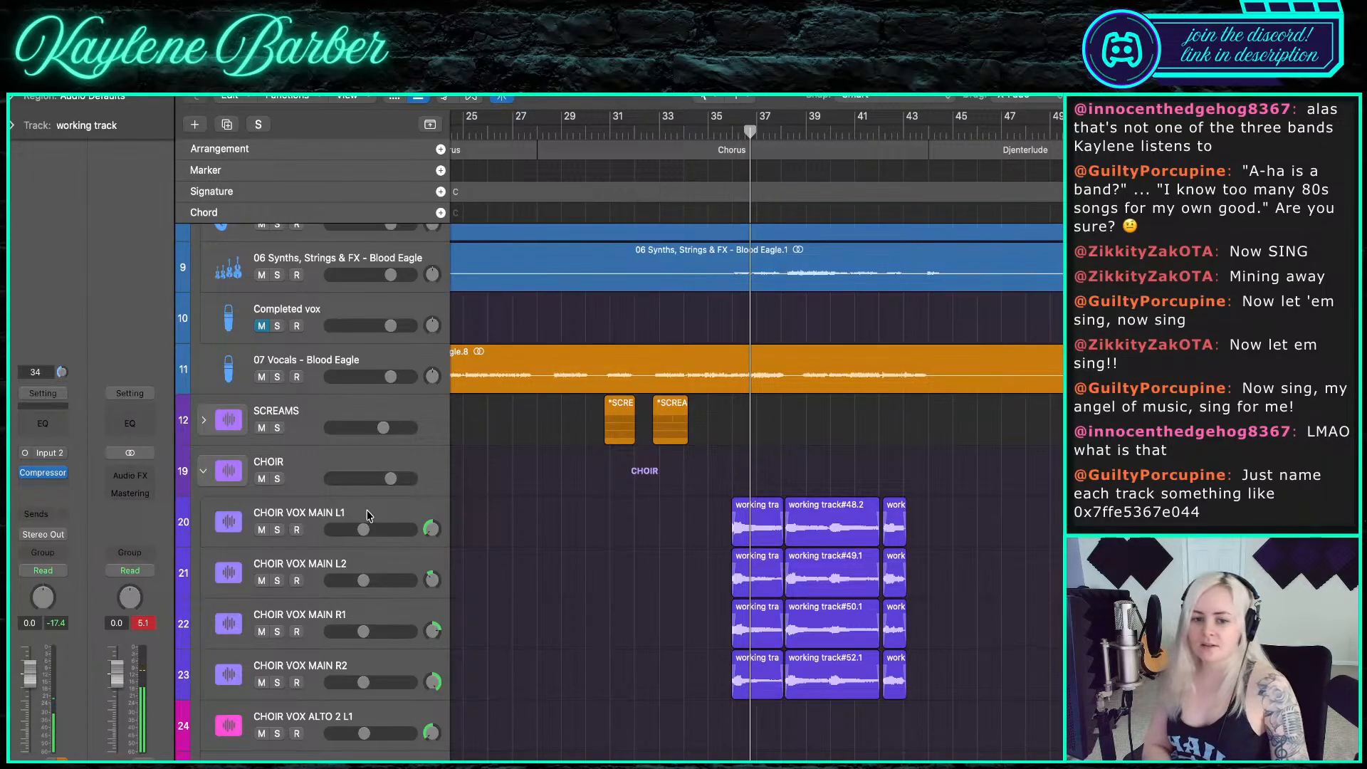
- Try recording the second alto part on the working track from about bar 35 to bar 38, and delete the take
scroll(669, 509, down, 5)
click(707, 131)
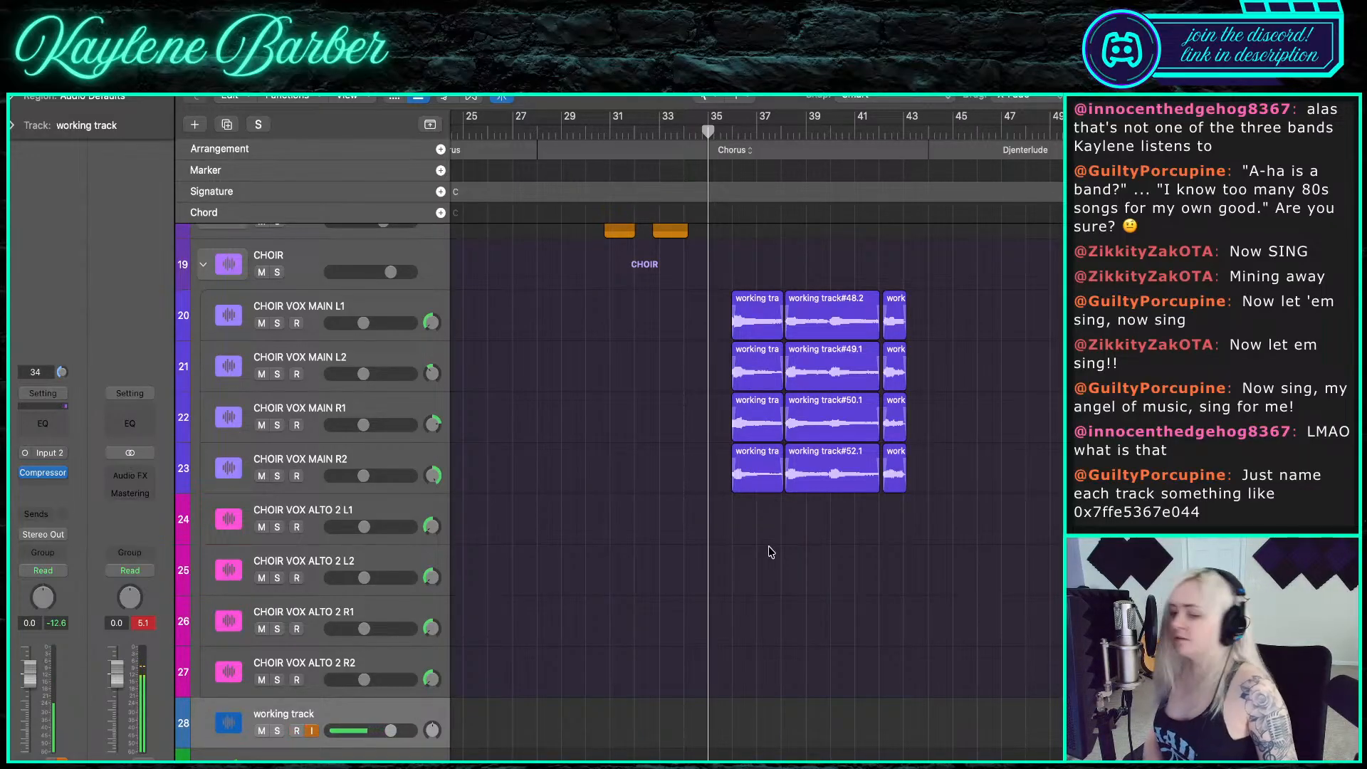
key(r)
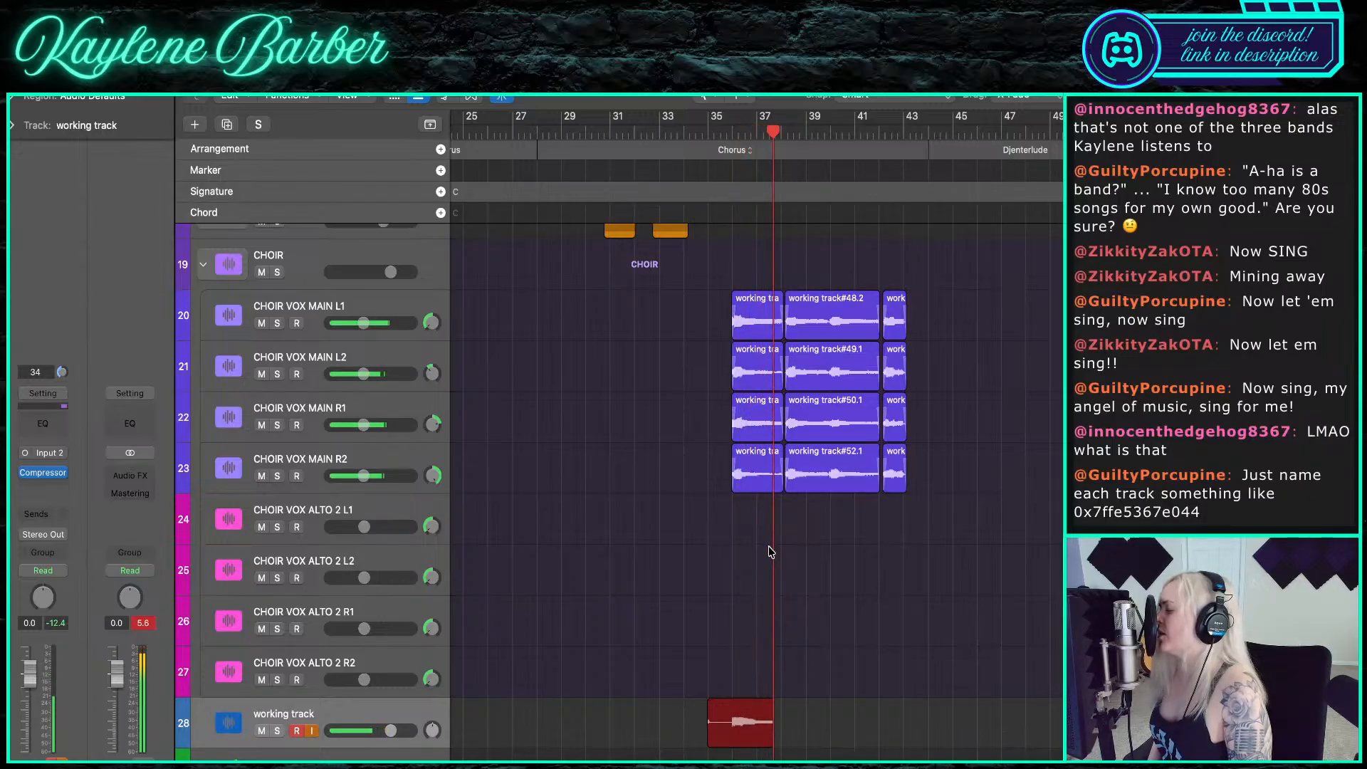
key(space)
scroll(763, 561, up, 5)
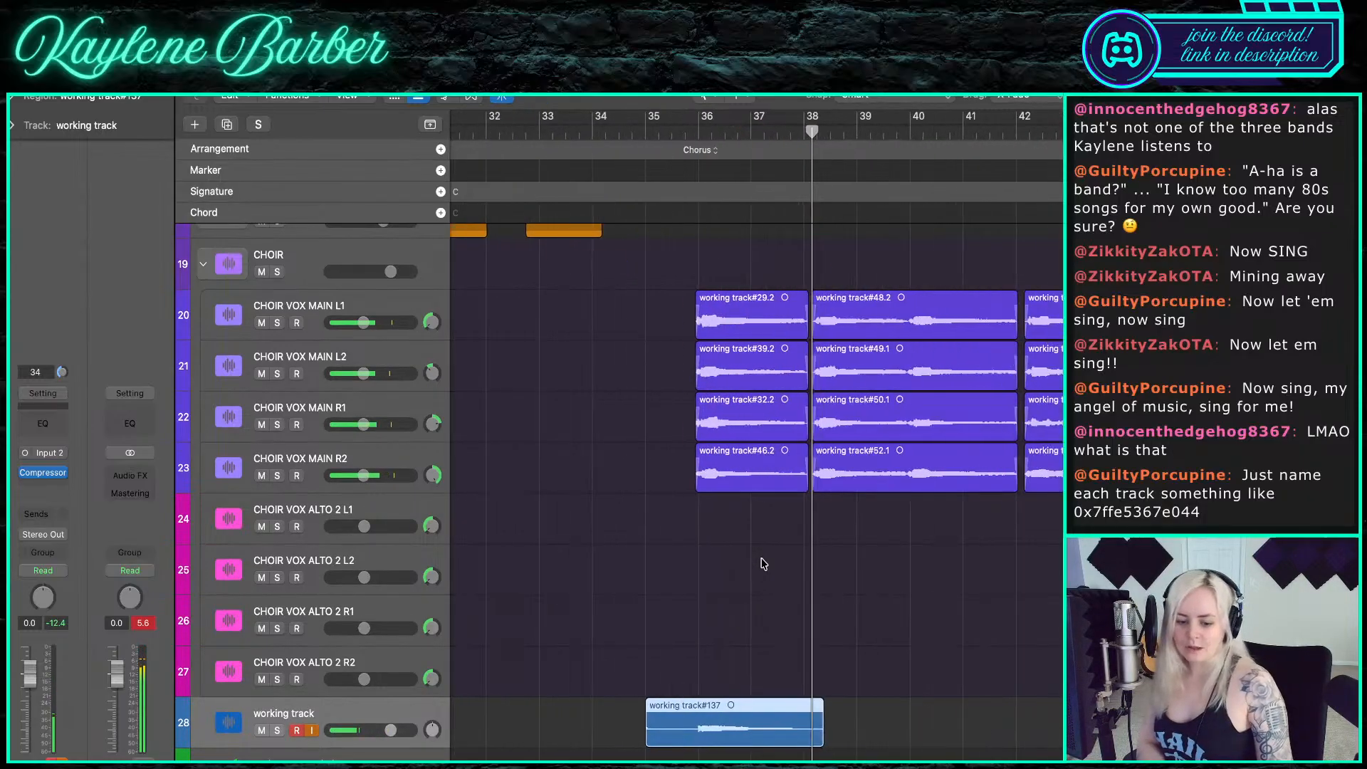
key(BackSpace)
- Record an alto take from about bar 35 past bar 38, and move it with its start trimmed to CHOIR VOX ALTO 2 L1
click(619, 134)
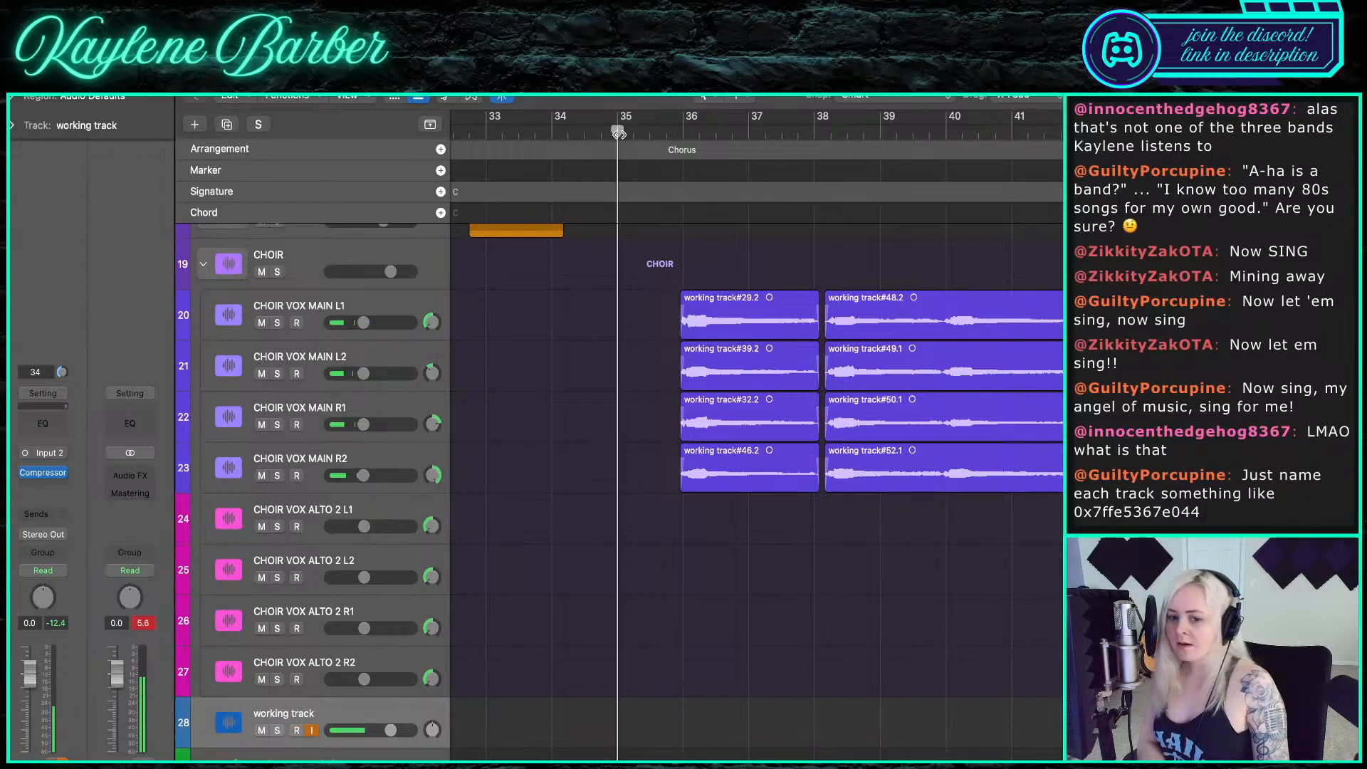
key(r)
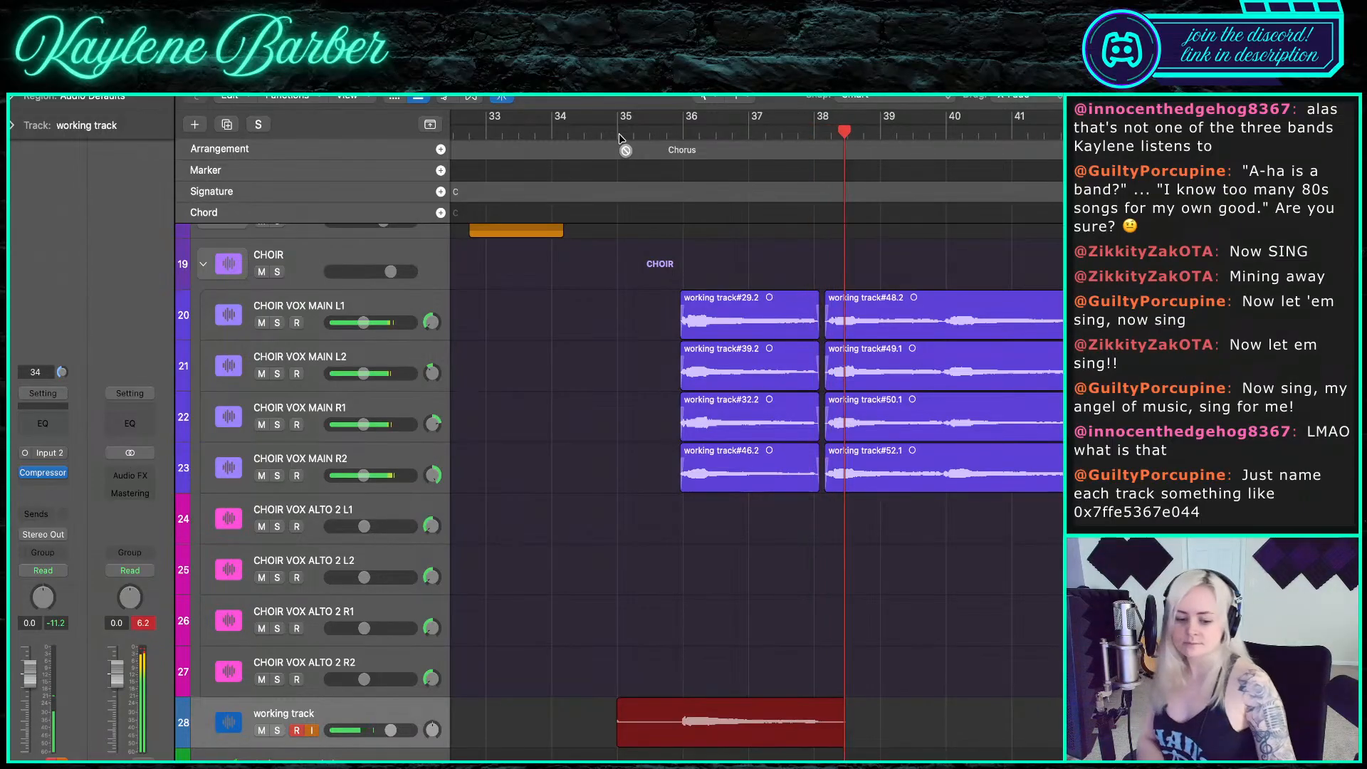
key(space)
drag(642, 741, 679, 741)
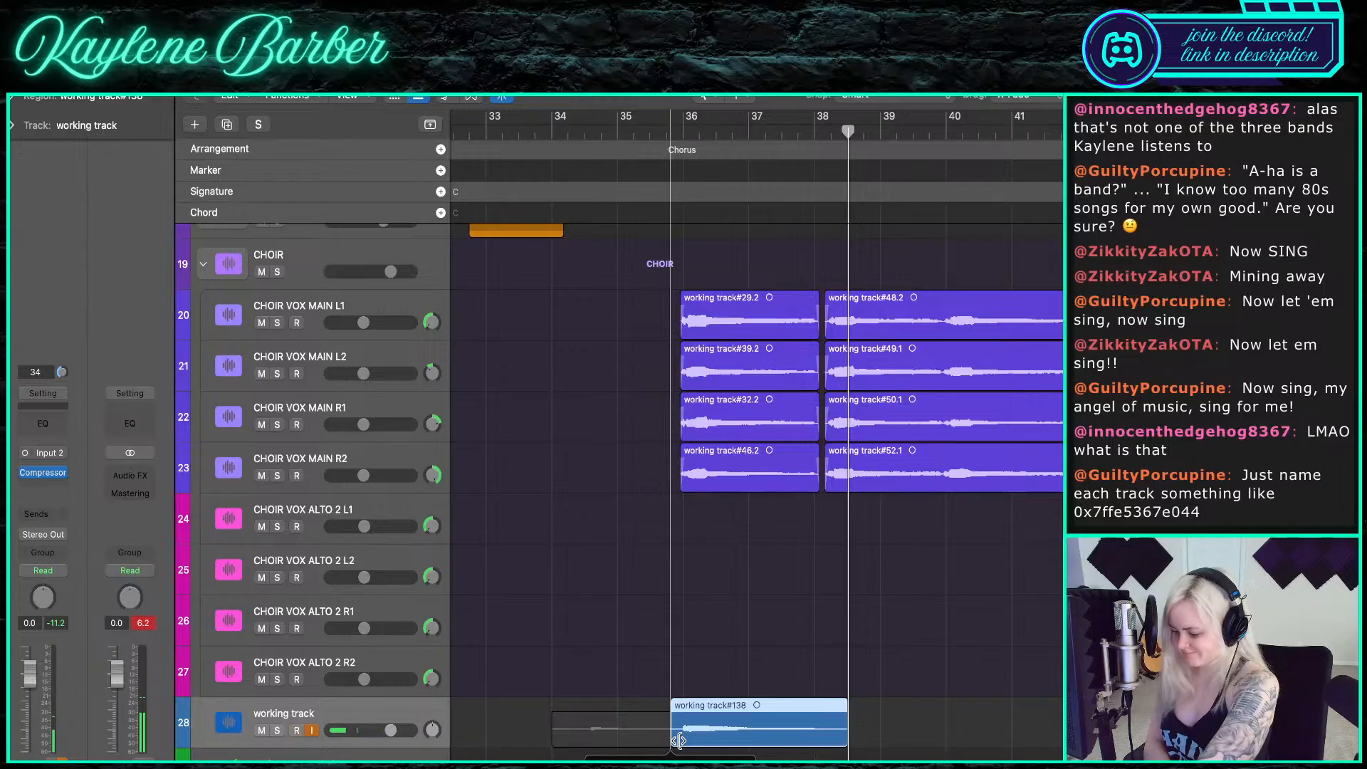
drag(678, 741, 717, 547)
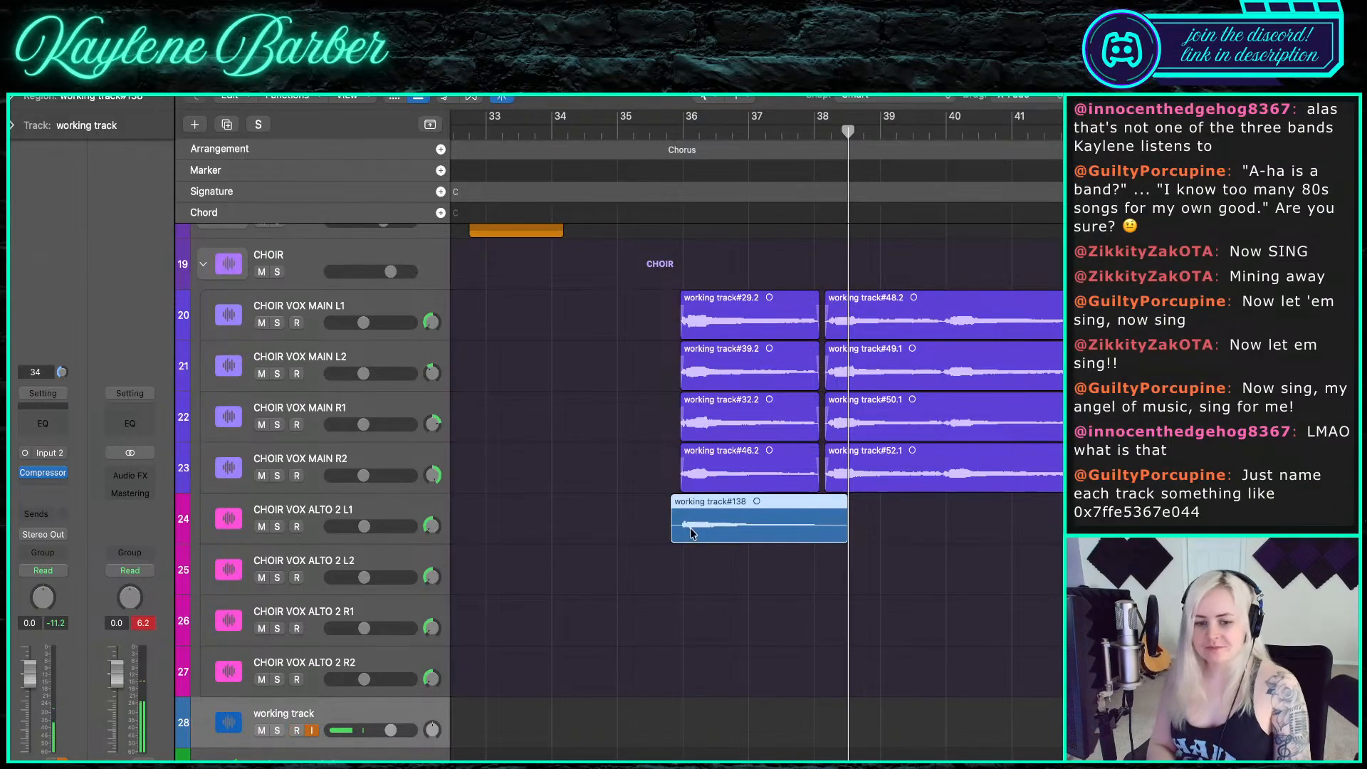
- Record a second alto take from just before bar 36 past bar 38, and move it to CHOIR VOX ALTO 2 L2
click(667, 134)
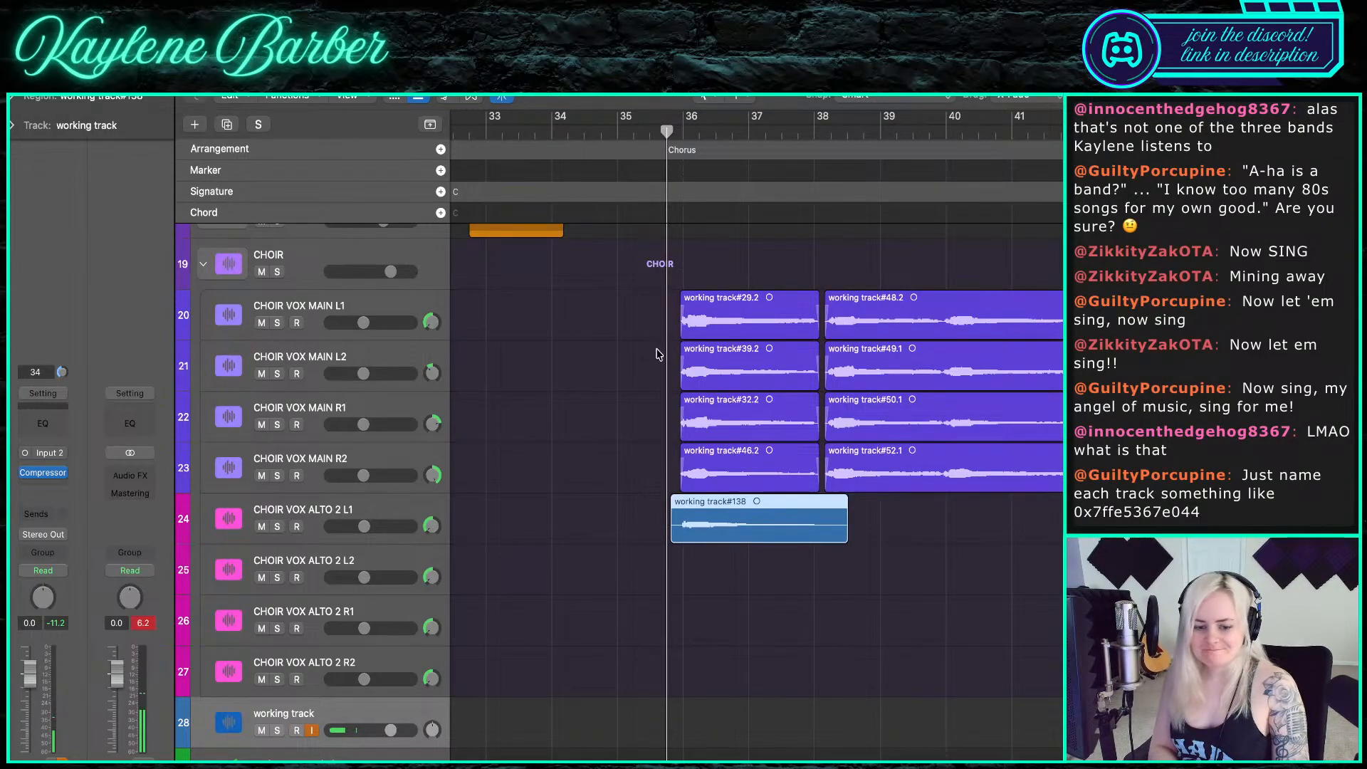
scroll(657, 350, up, 3)
drag(677, 530, 673, 530)
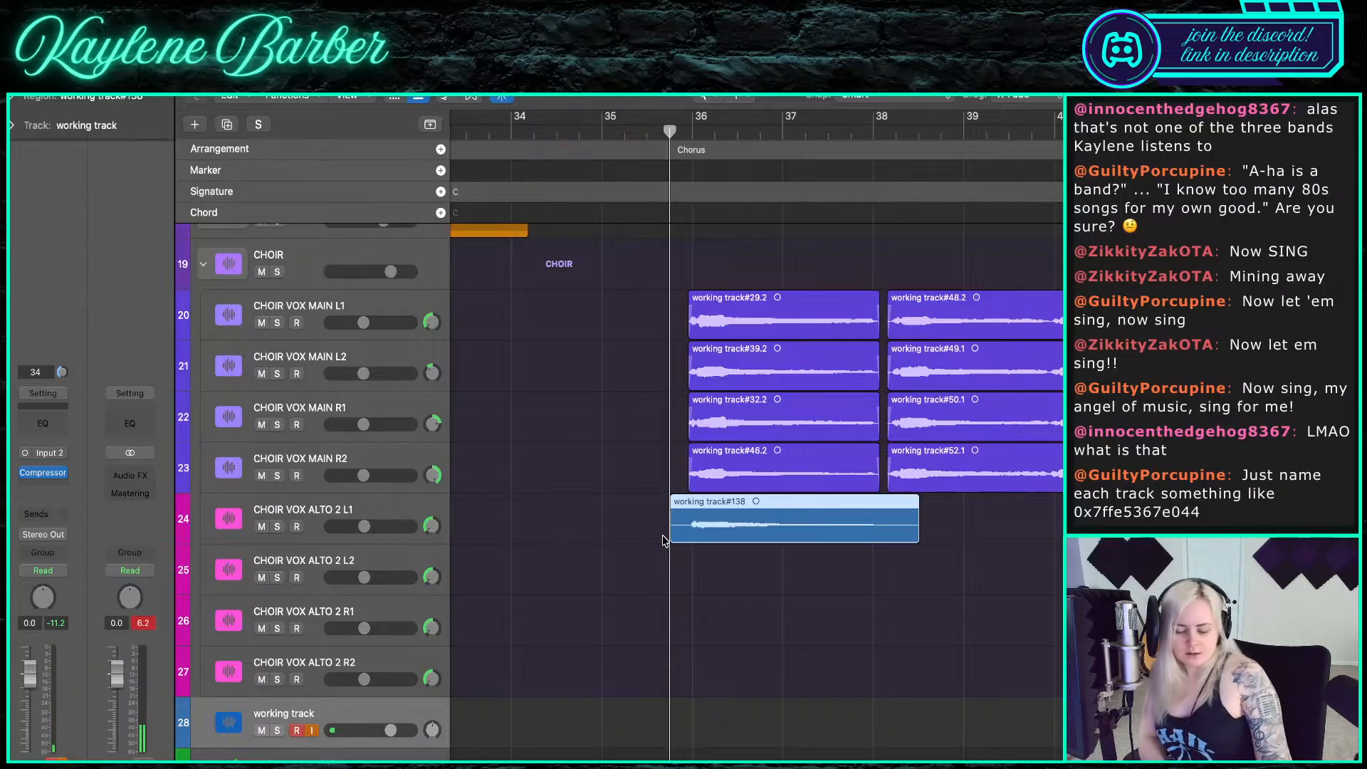
key(r)
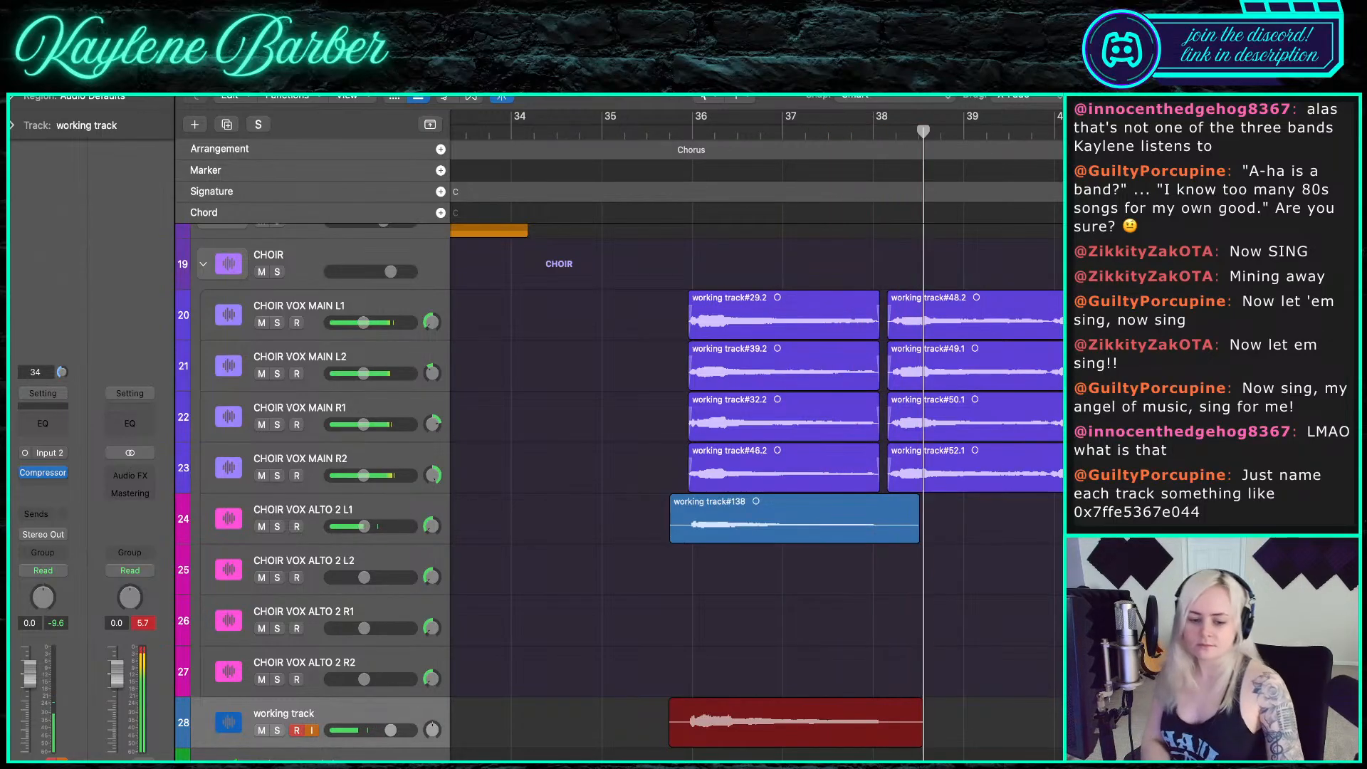
key(space)
drag(760, 729, 759, 577)
- Change the colour of the four CHOIR VOX ALTO 2 tracks to indigo blue
click(363, 506)
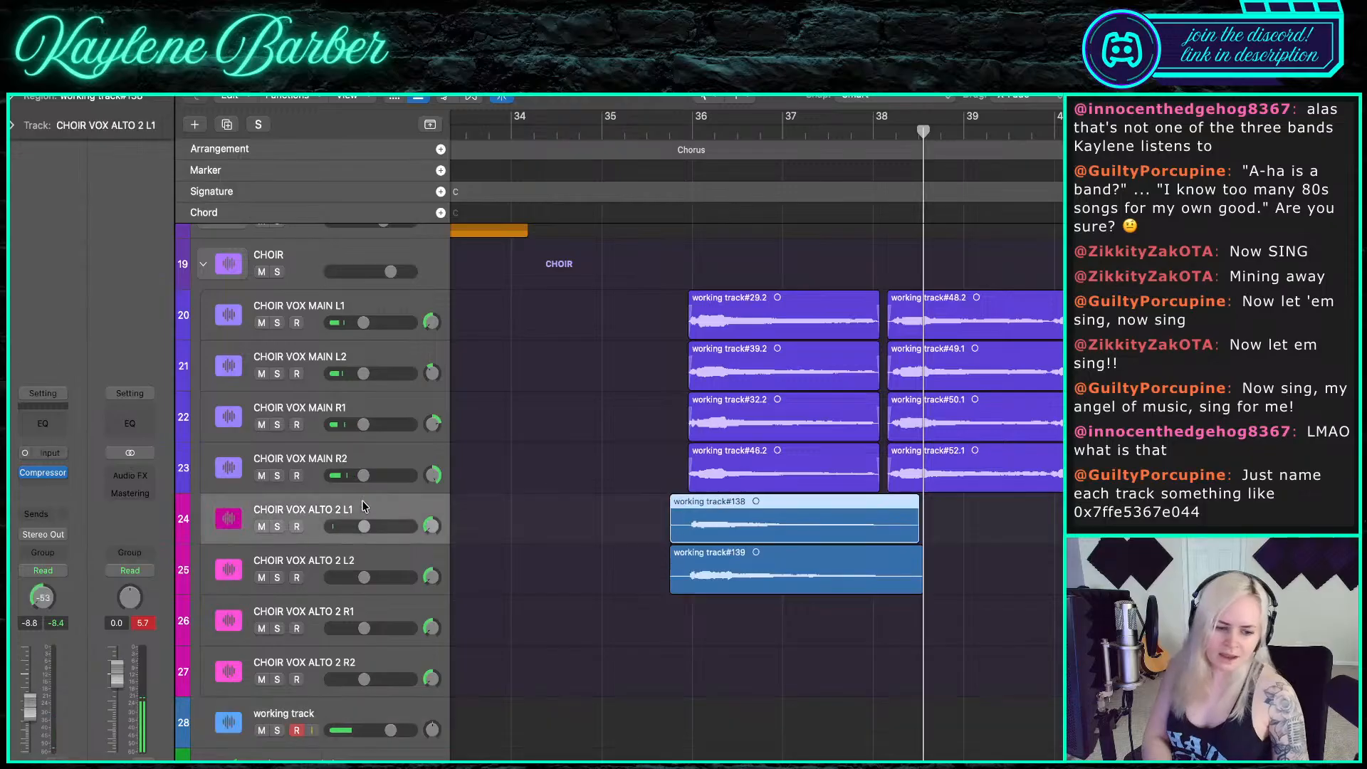
shift+click(380, 671)
right_click(379, 664)
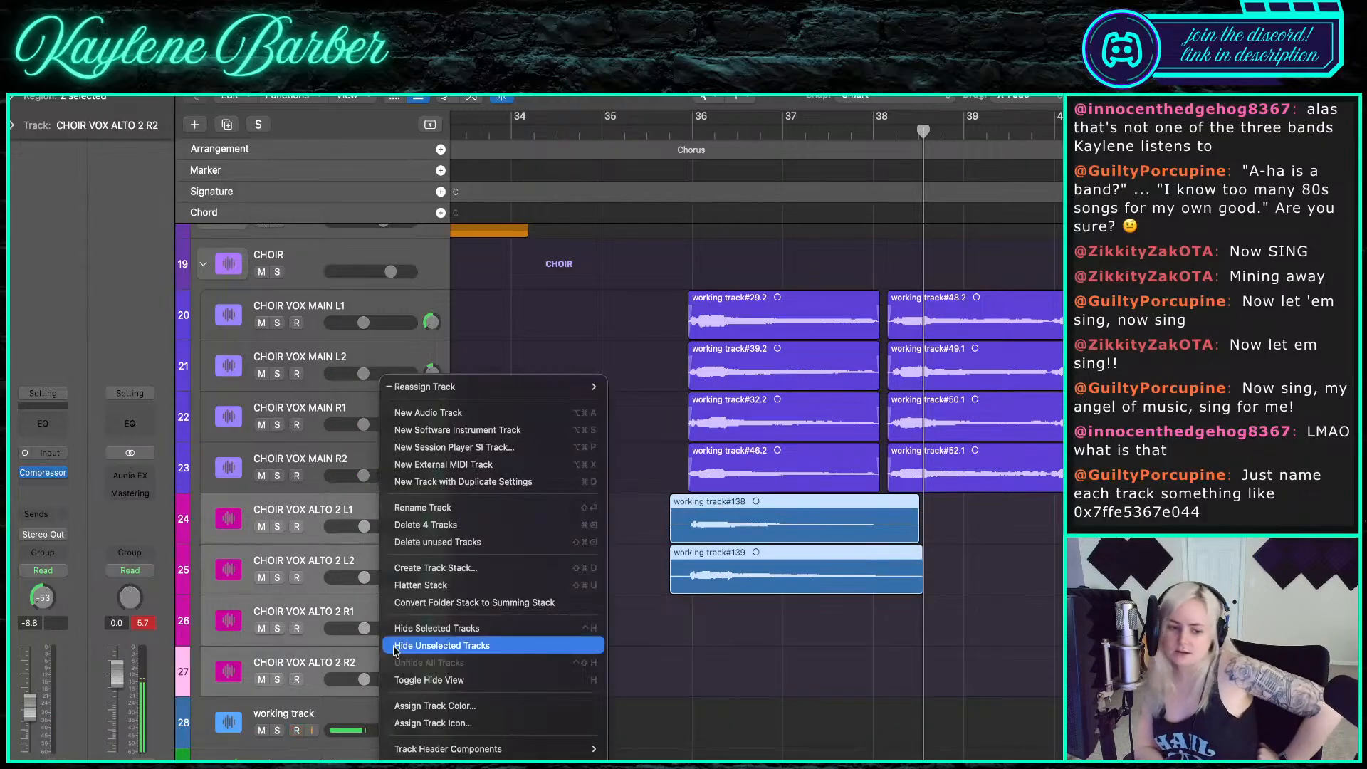
click(439, 706)
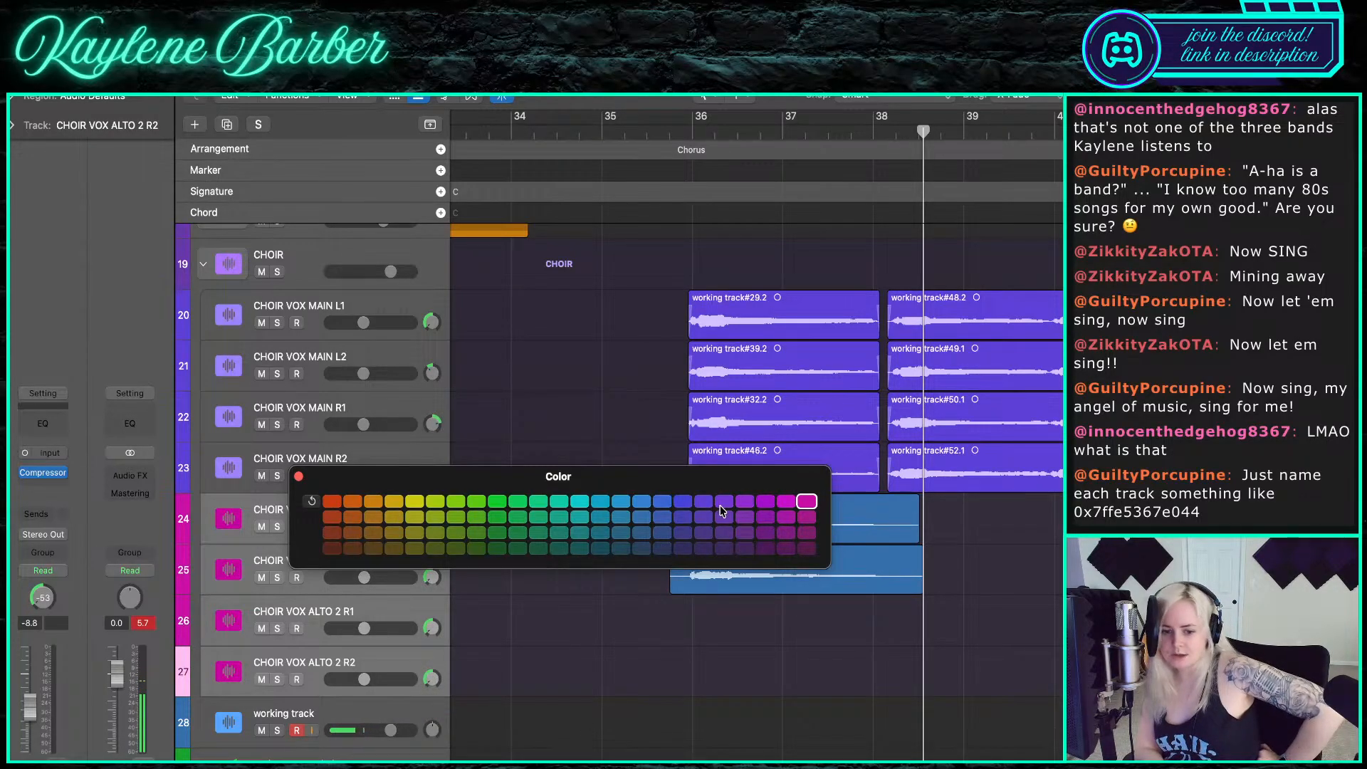
click(682, 501)
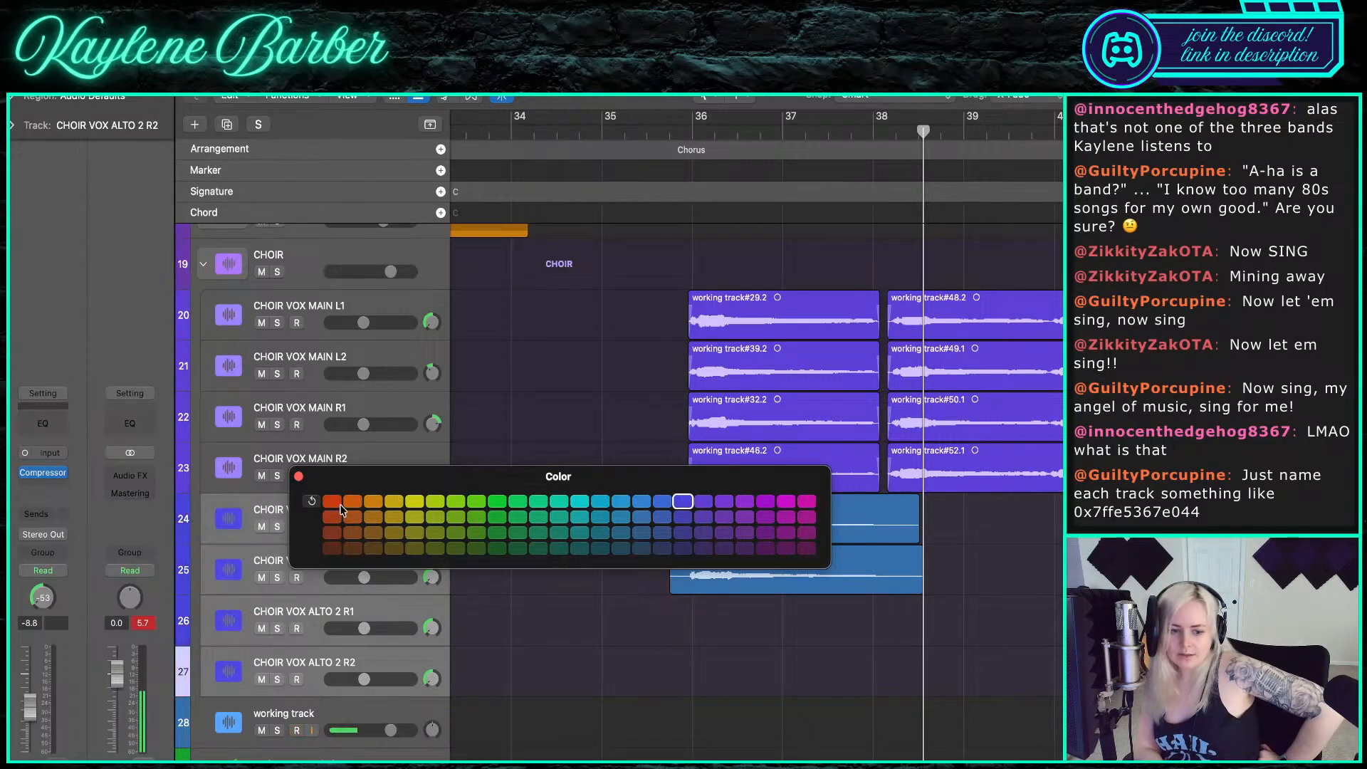
- Recolour the two takes on CHOIR VOX ALTO 2 L1 and L2 to match their tracks' indigo blue
click(299, 476)
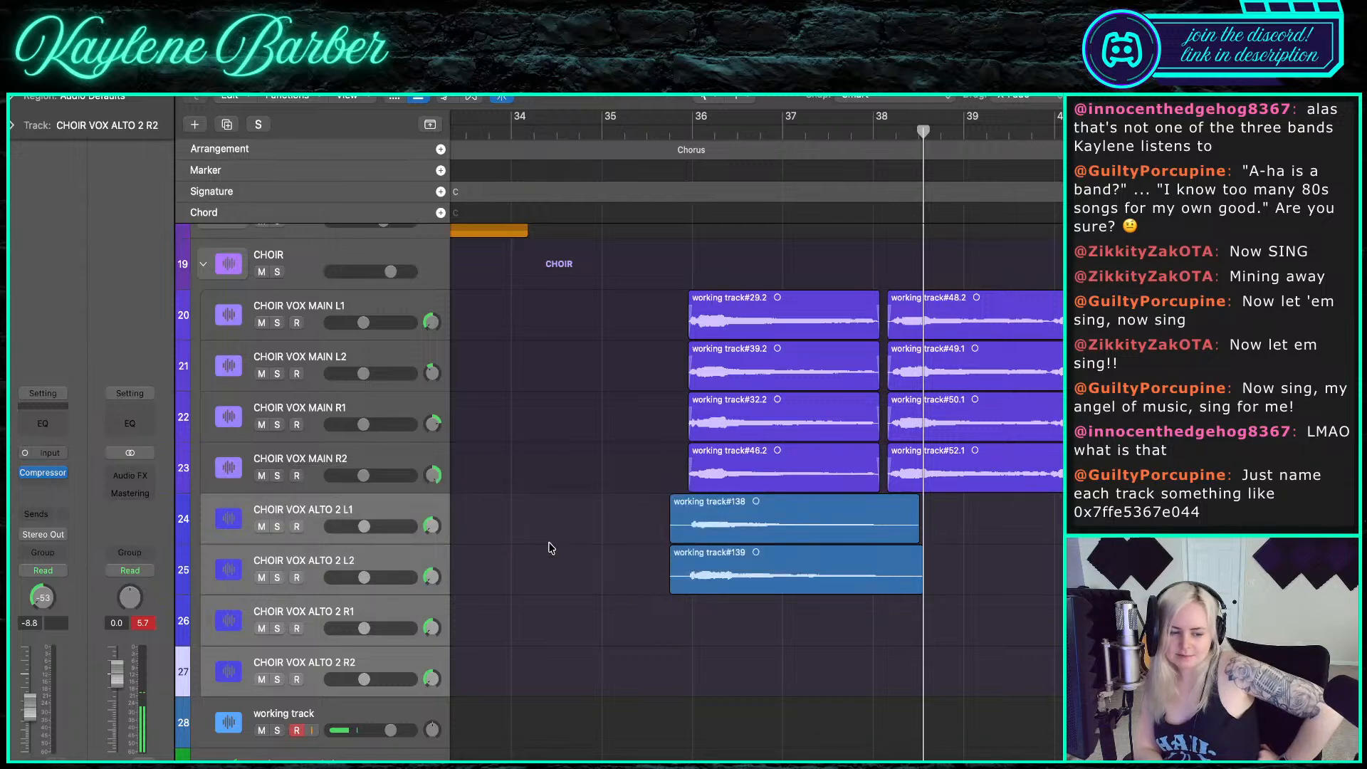
drag(645, 498, 763, 607)
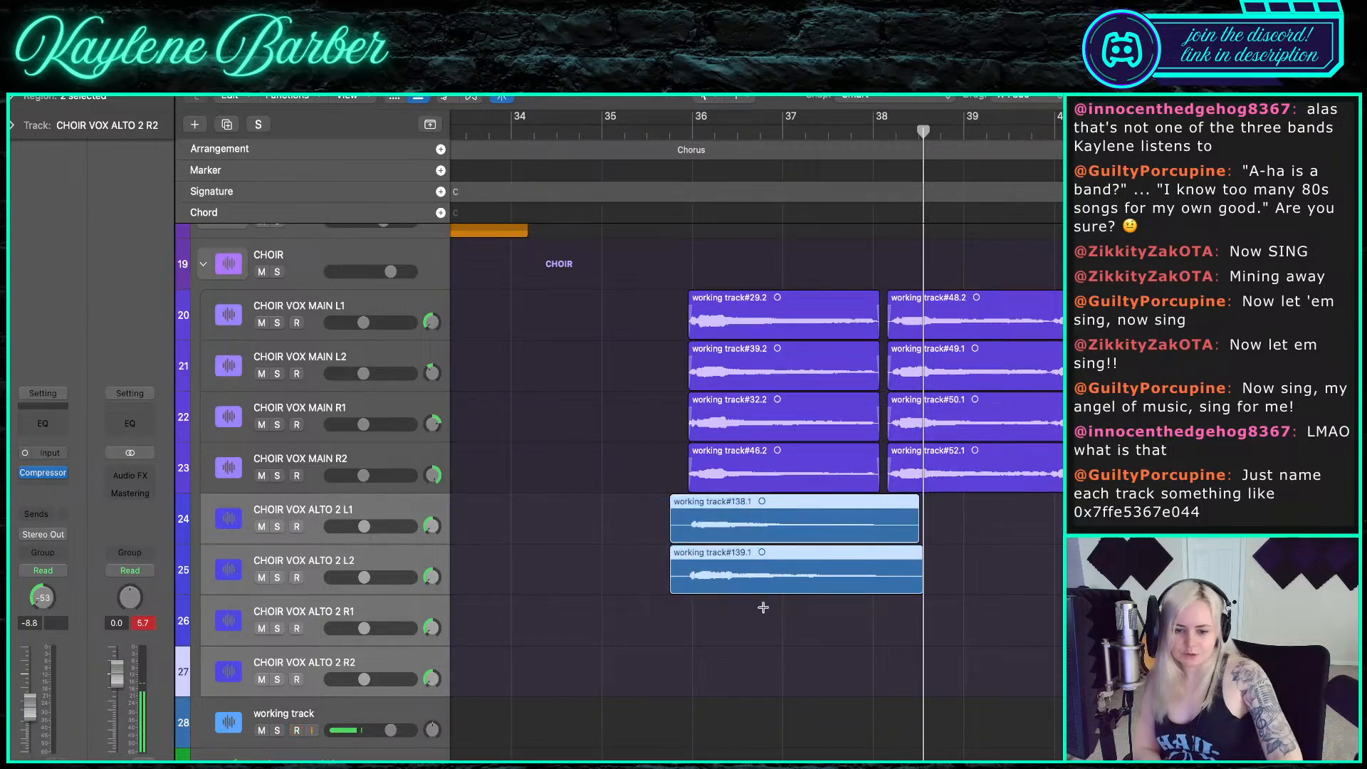
click(726, 636)
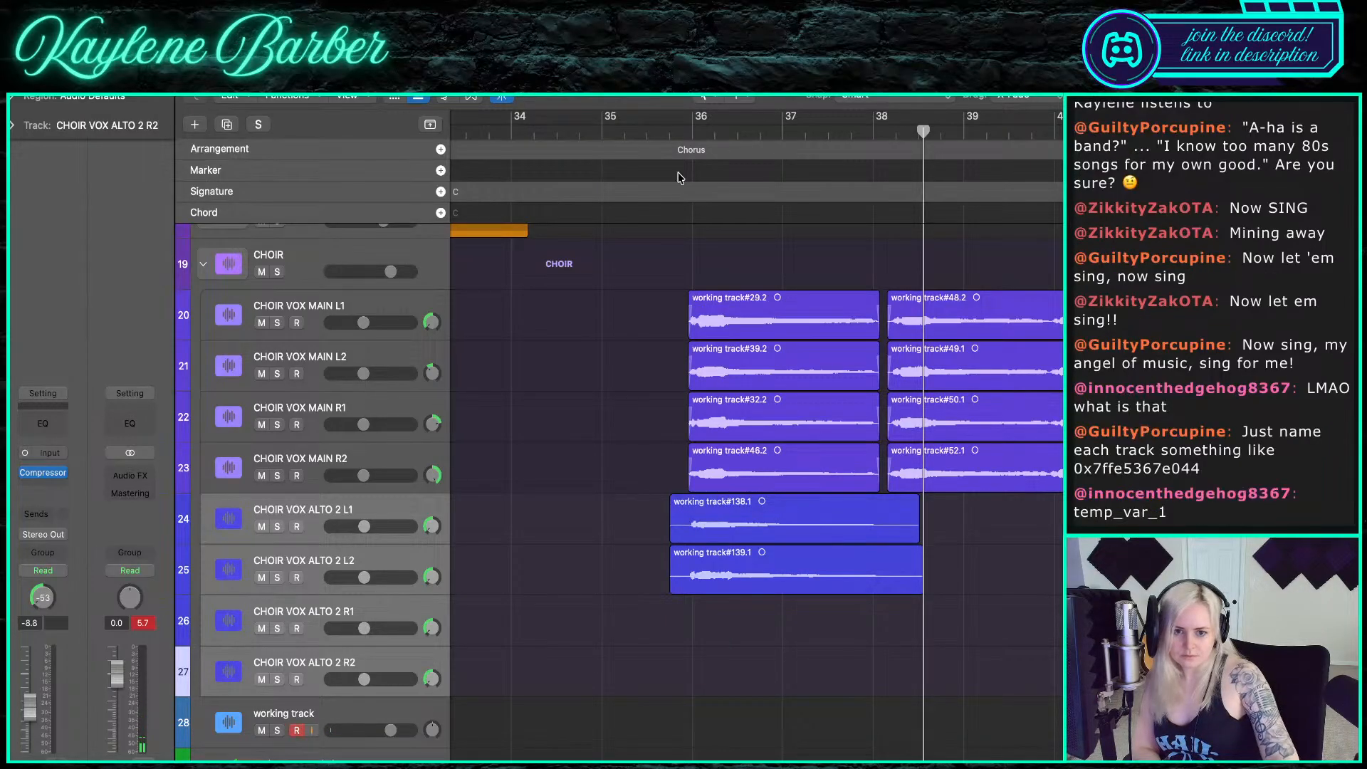
- Record an alto take on the working track from just before bar 36 past bar 38, and move it to CHOIR VOX ALTO 2 R1
click(668, 129)
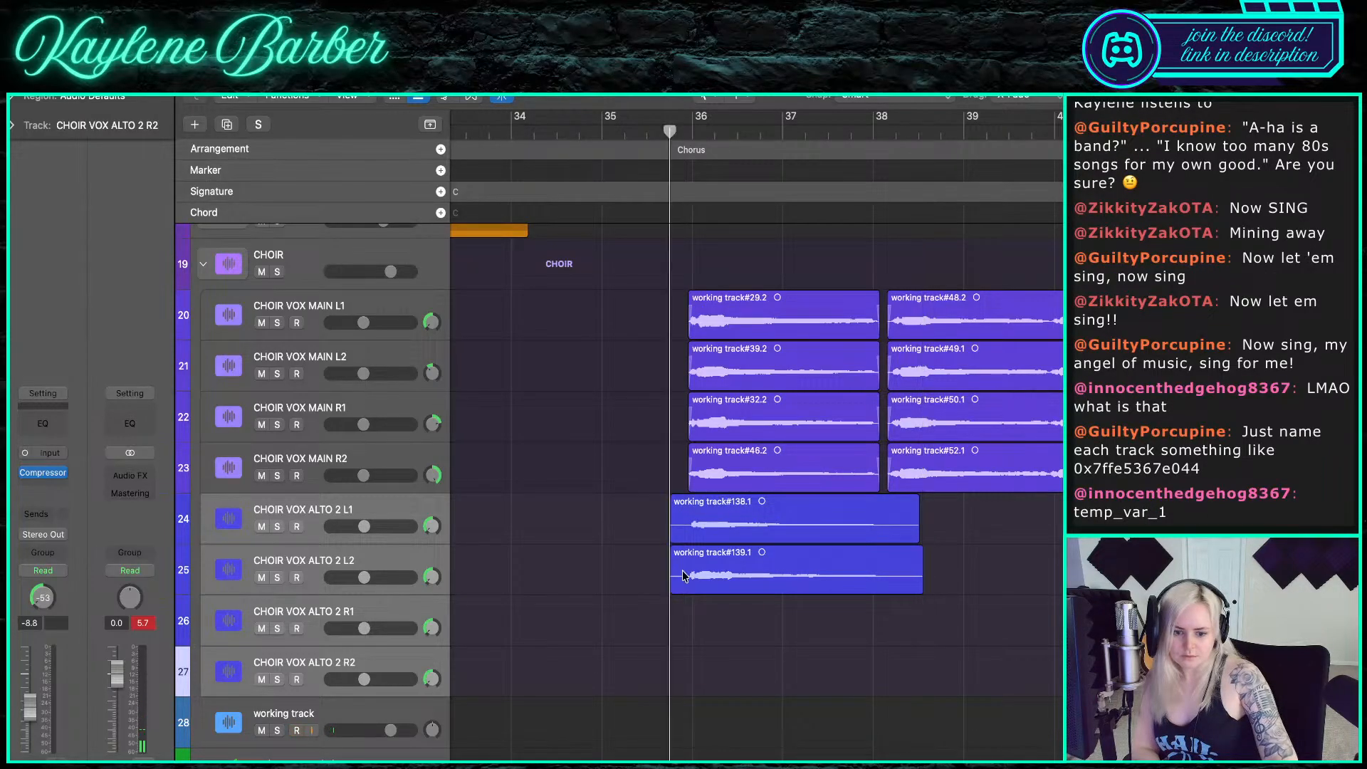
click(391, 711)
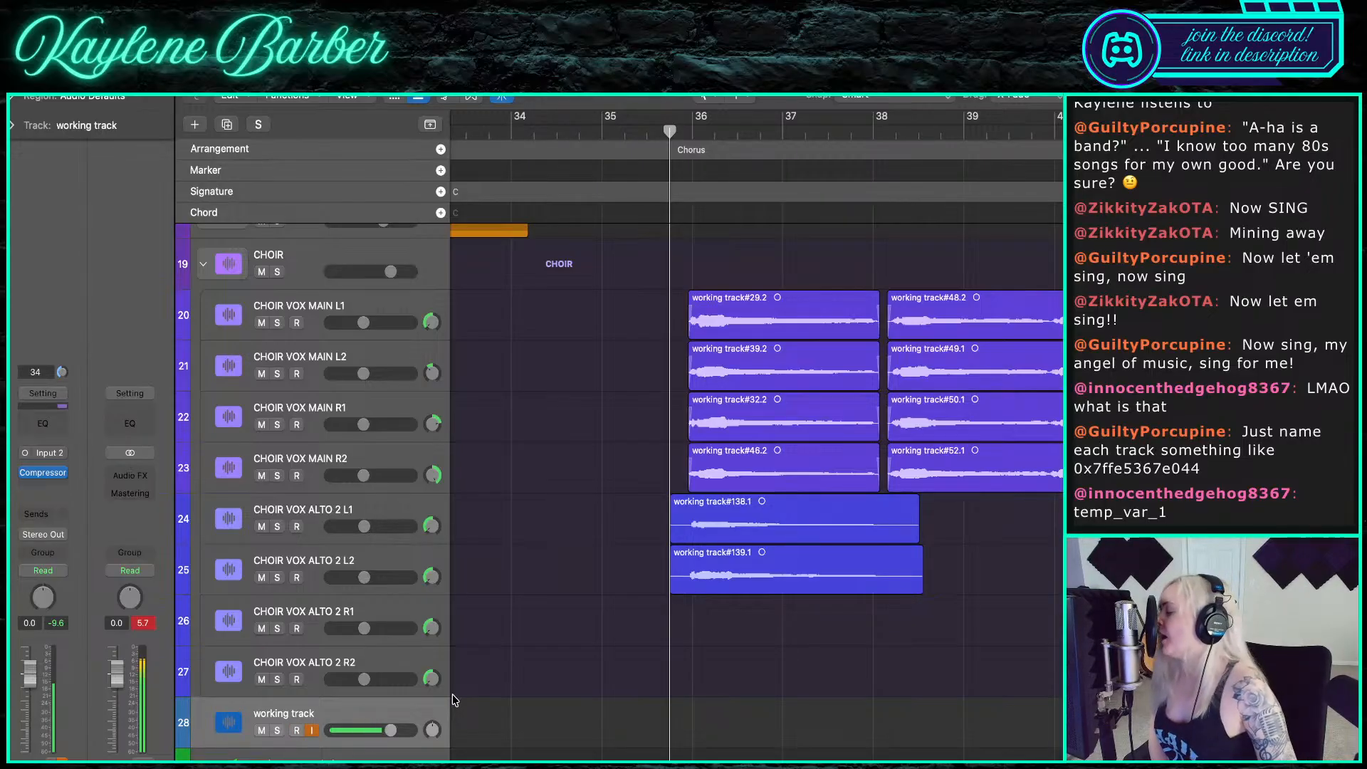
key(r)
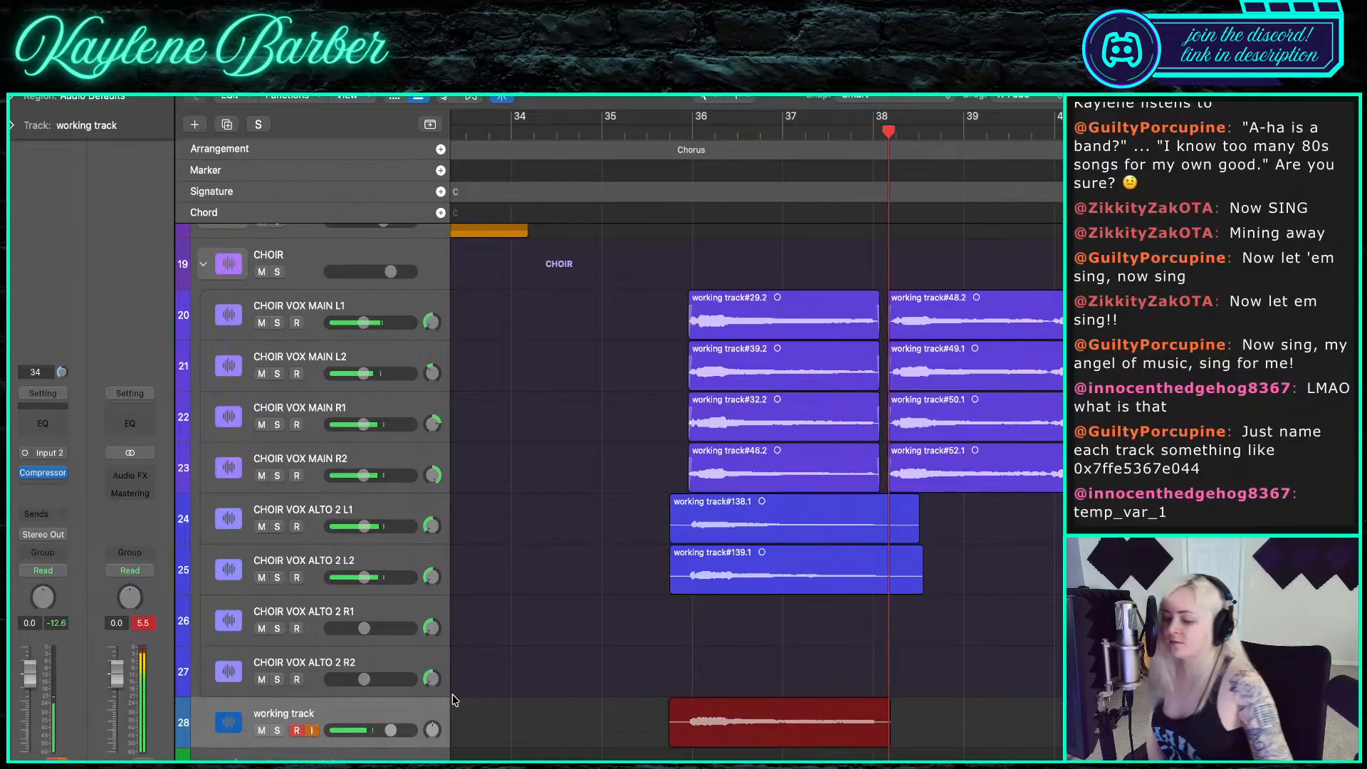
key(space)
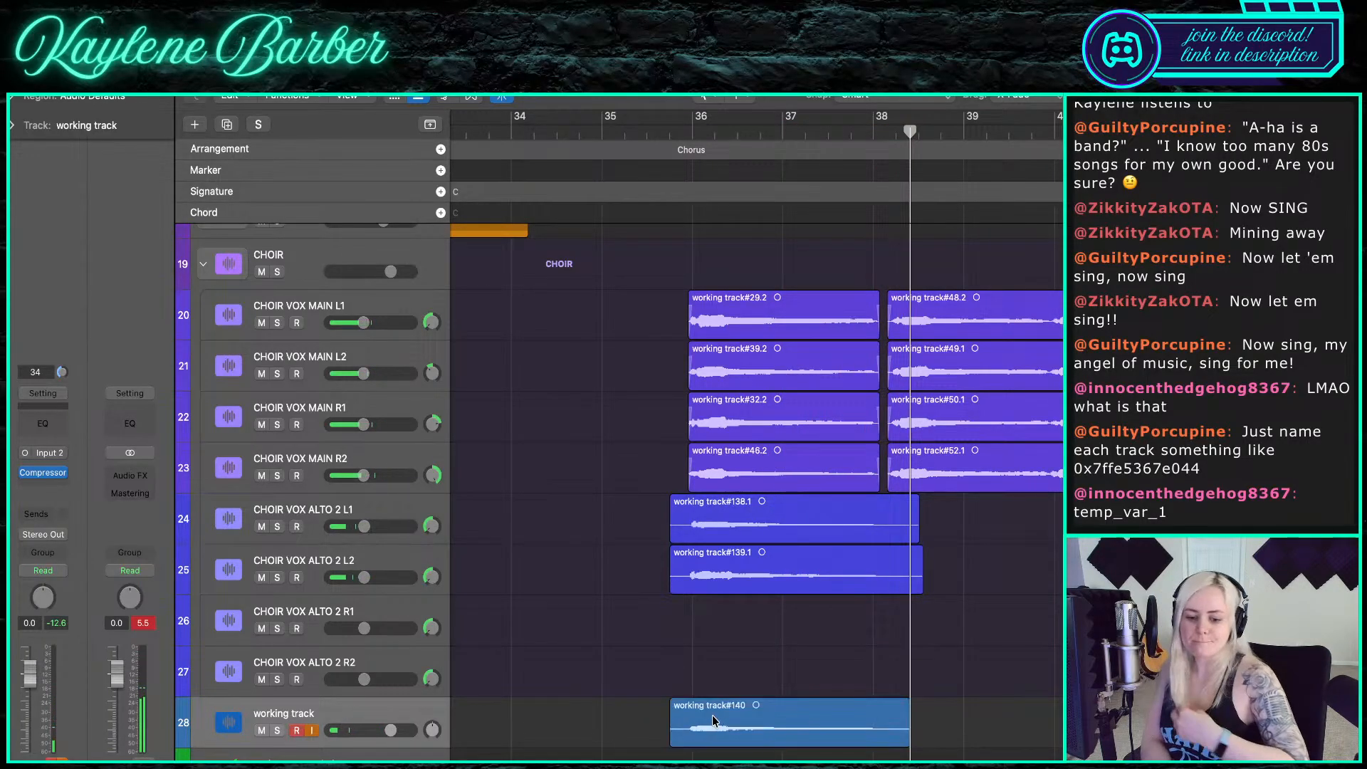
drag(712, 719, 712, 620)
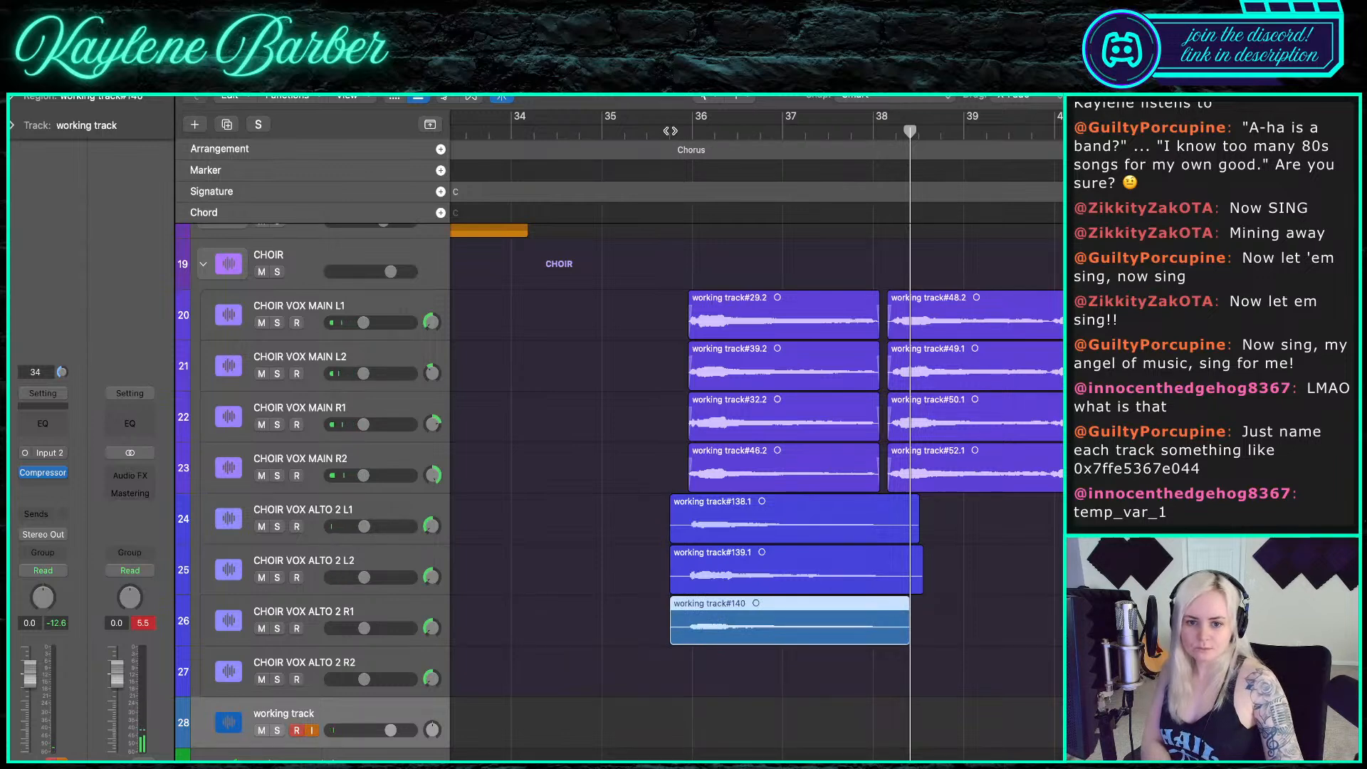
- Record another alto take over the same bars, move it to CHOIR VOX ALTO 2 R2, and recolour both R takes to match their tracks
click(670, 130)
key(r)
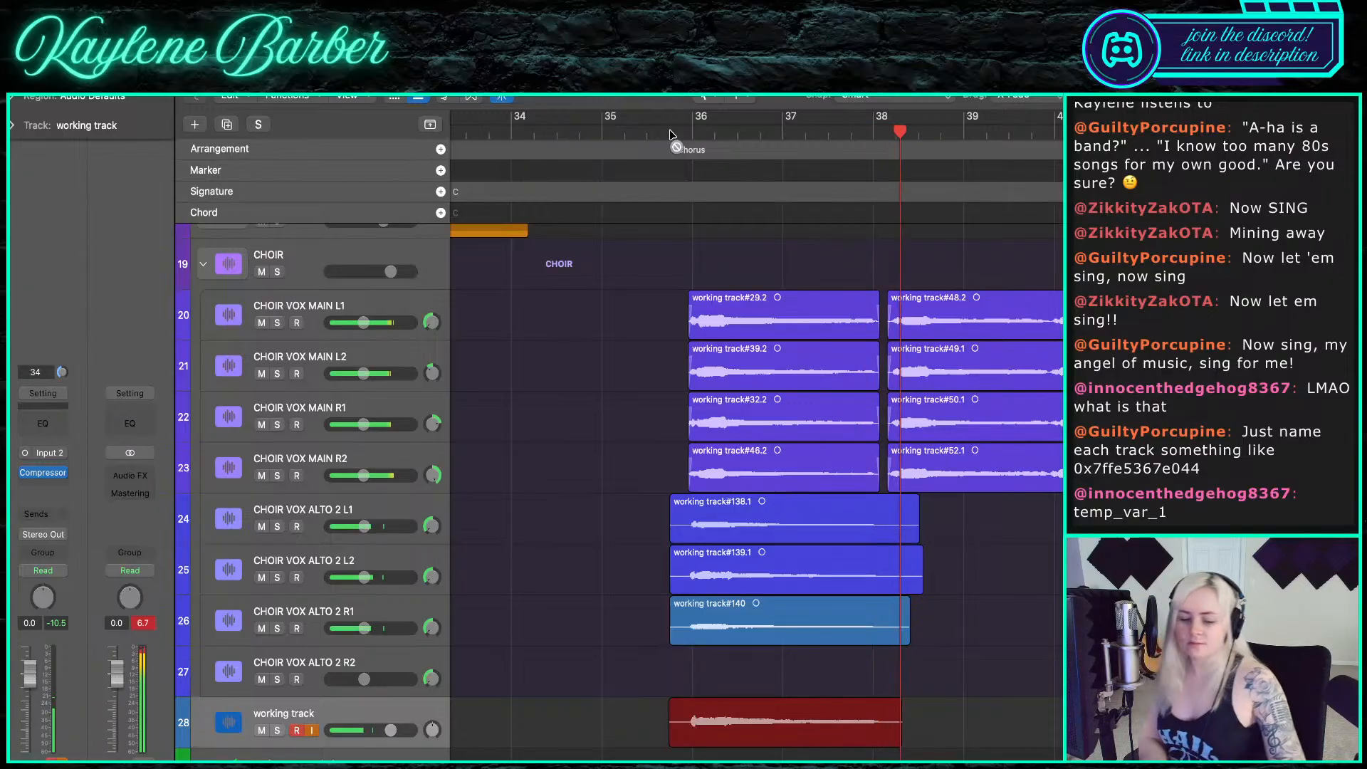
key(space)
drag(716, 735, 717, 683)
shift+click(746, 617)
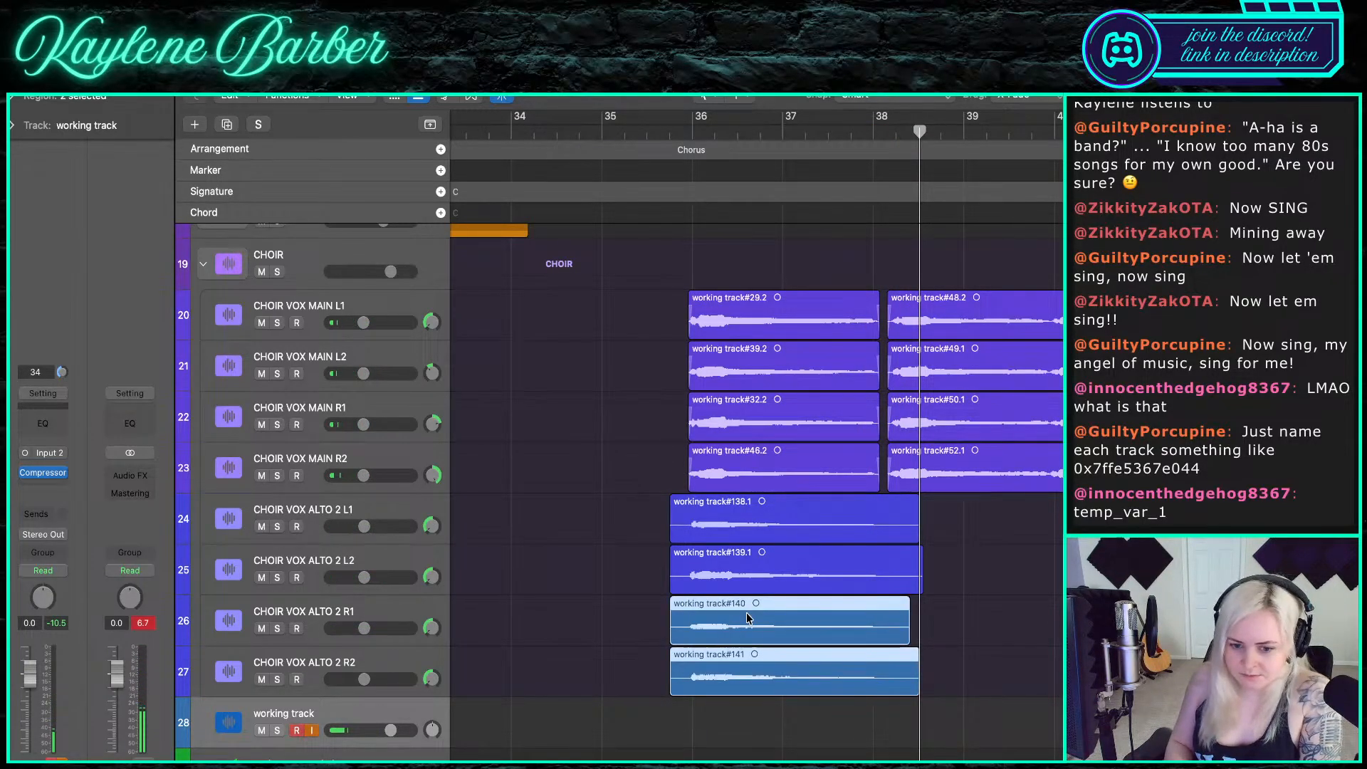
click(607, 150)
- Split the four CHOIR VOX ALTO 2 regions where the MAIN regions begin just before bar 36, and delete the leading parts
scroll(662, 395, up, 5)
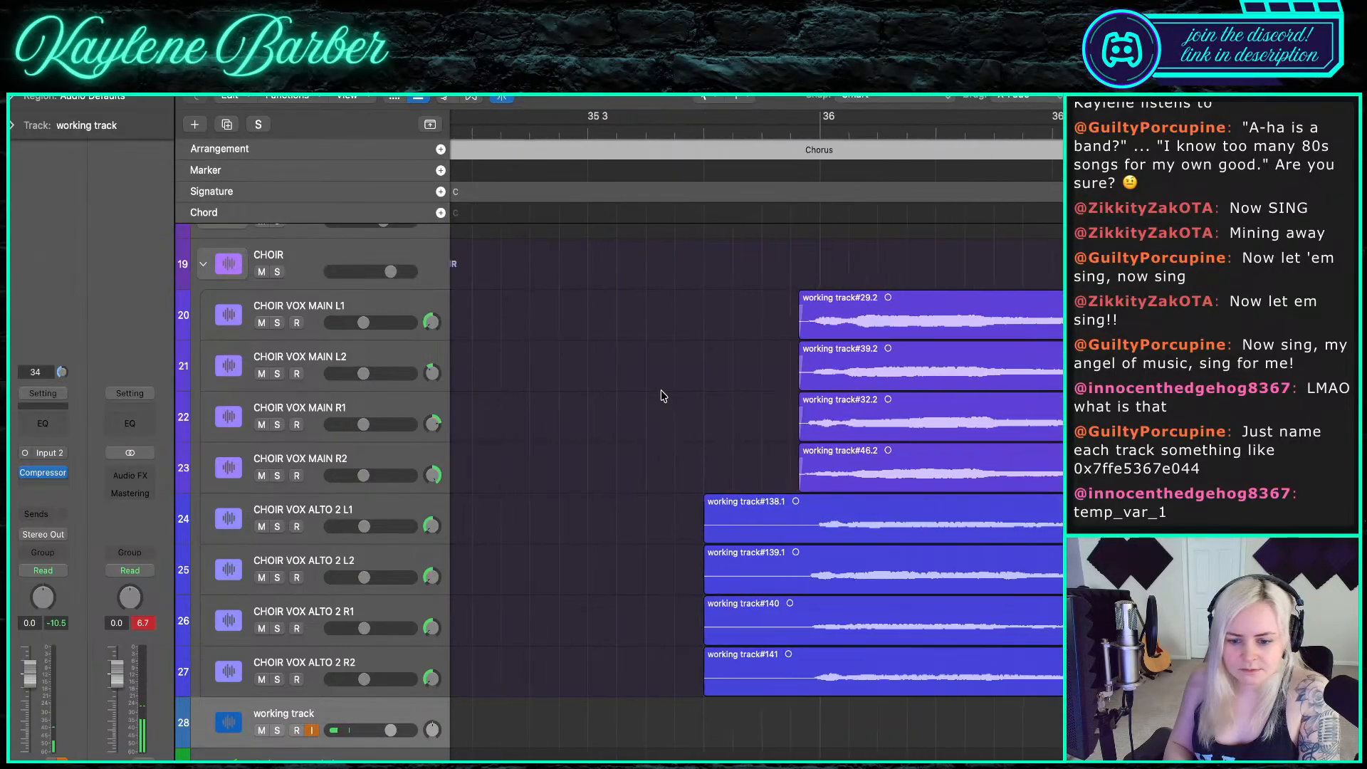
click(809, 127)
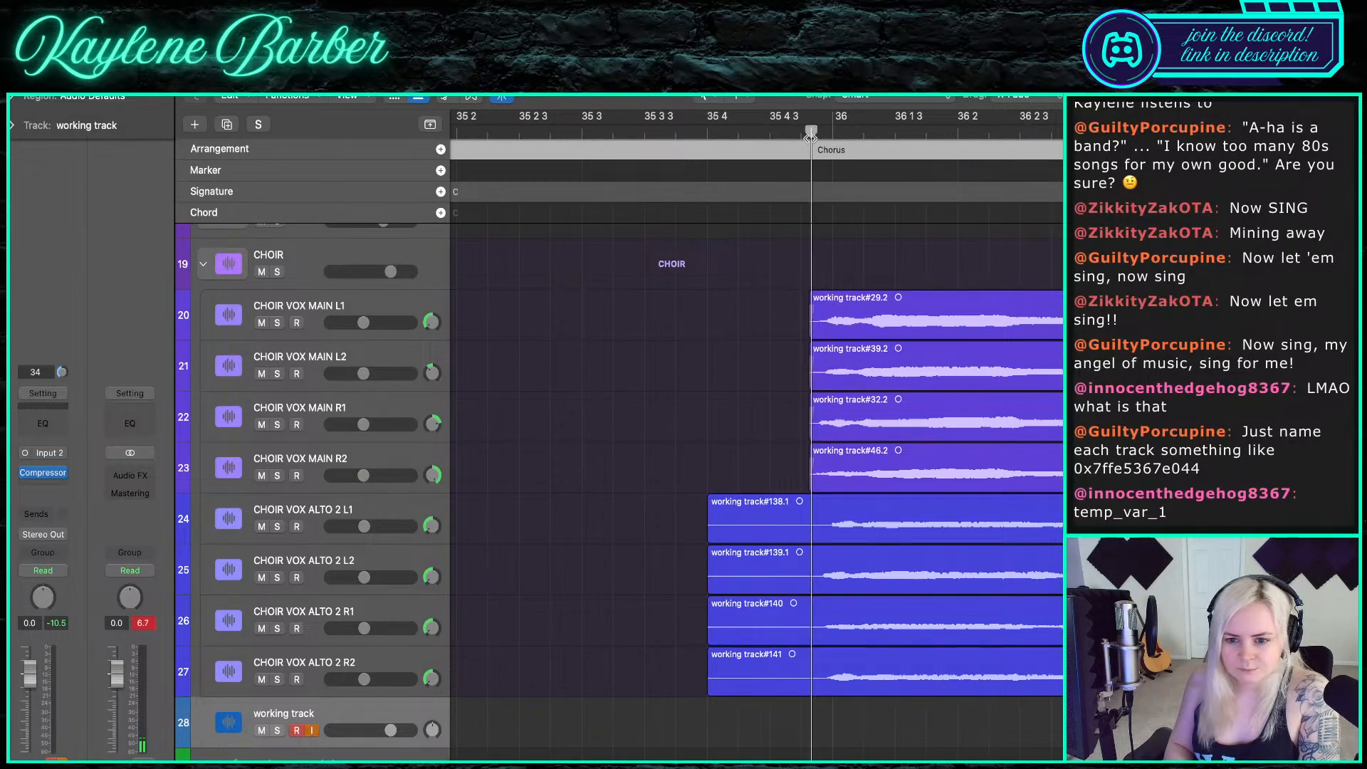
drag(810, 137, 809, 132)
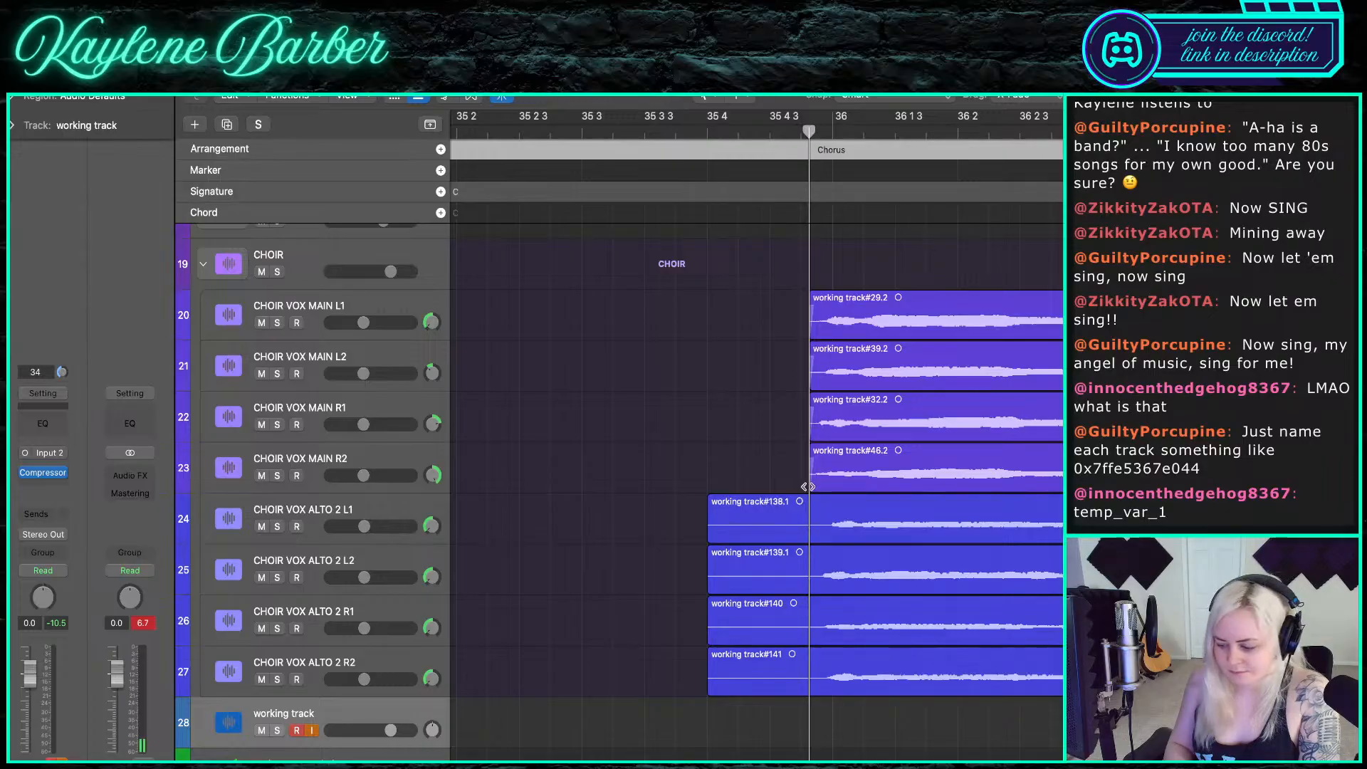
scroll(807, 486, up, 5)
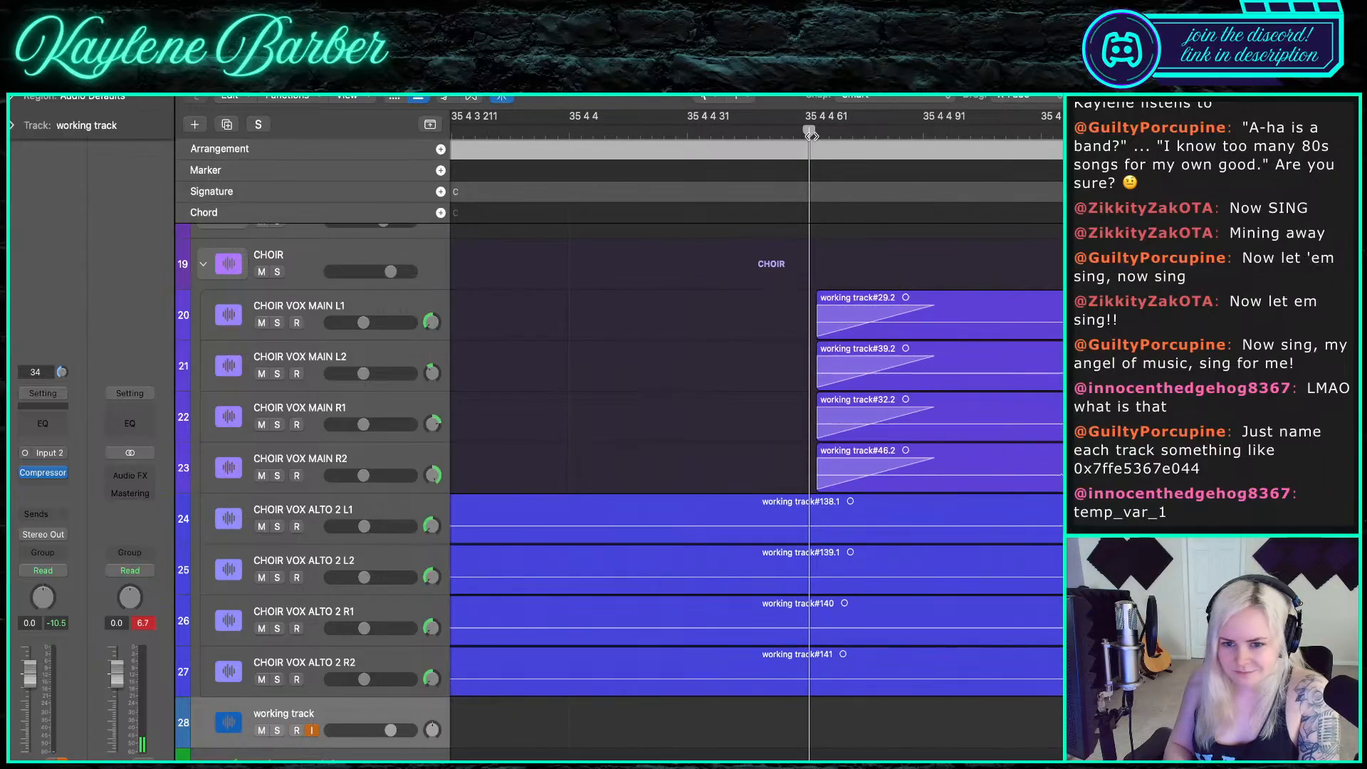
drag(809, 134, 817, 131)
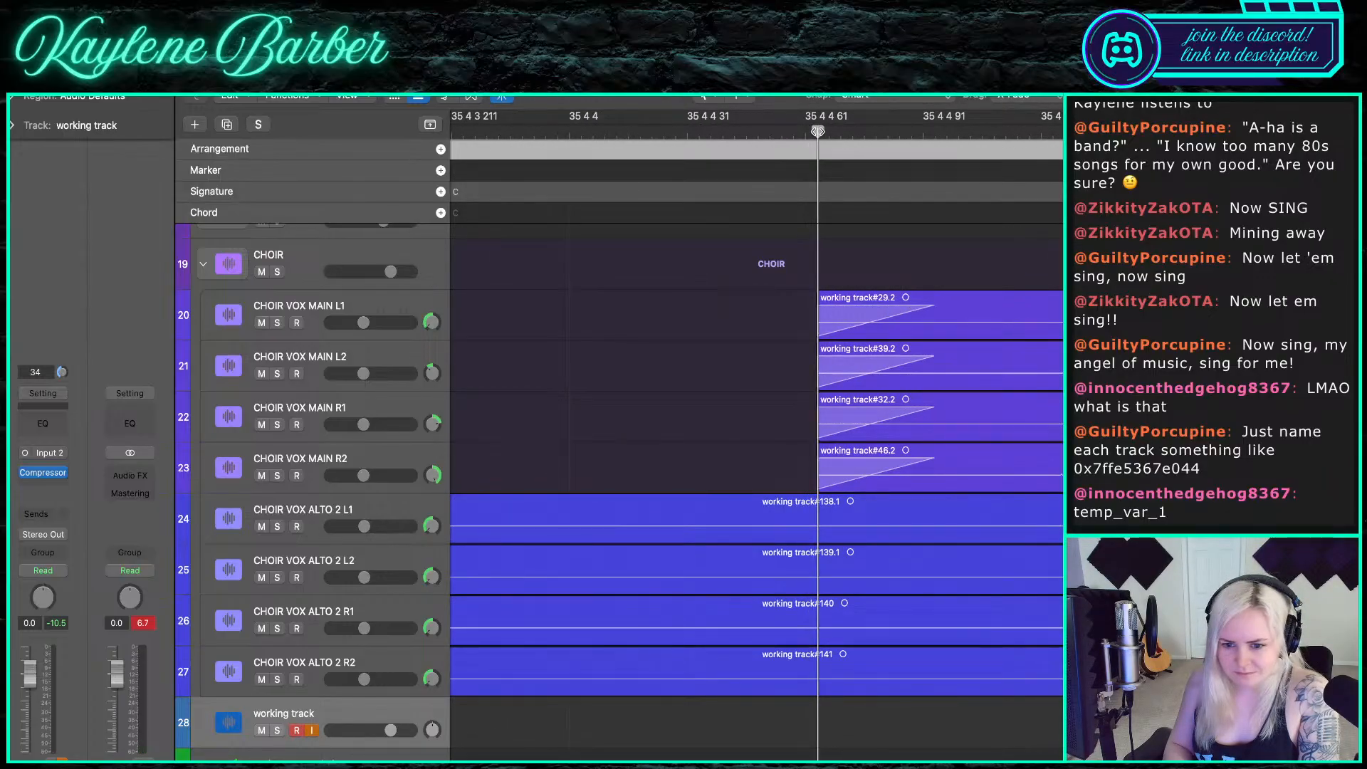
mouse_move(739, 461)
mouse_down()
mouse_move(752, 737)
mouse_move(739, 483)
mouse_up()
key(super+t)
key(Delete)
scroll(786, 518, down, 3)
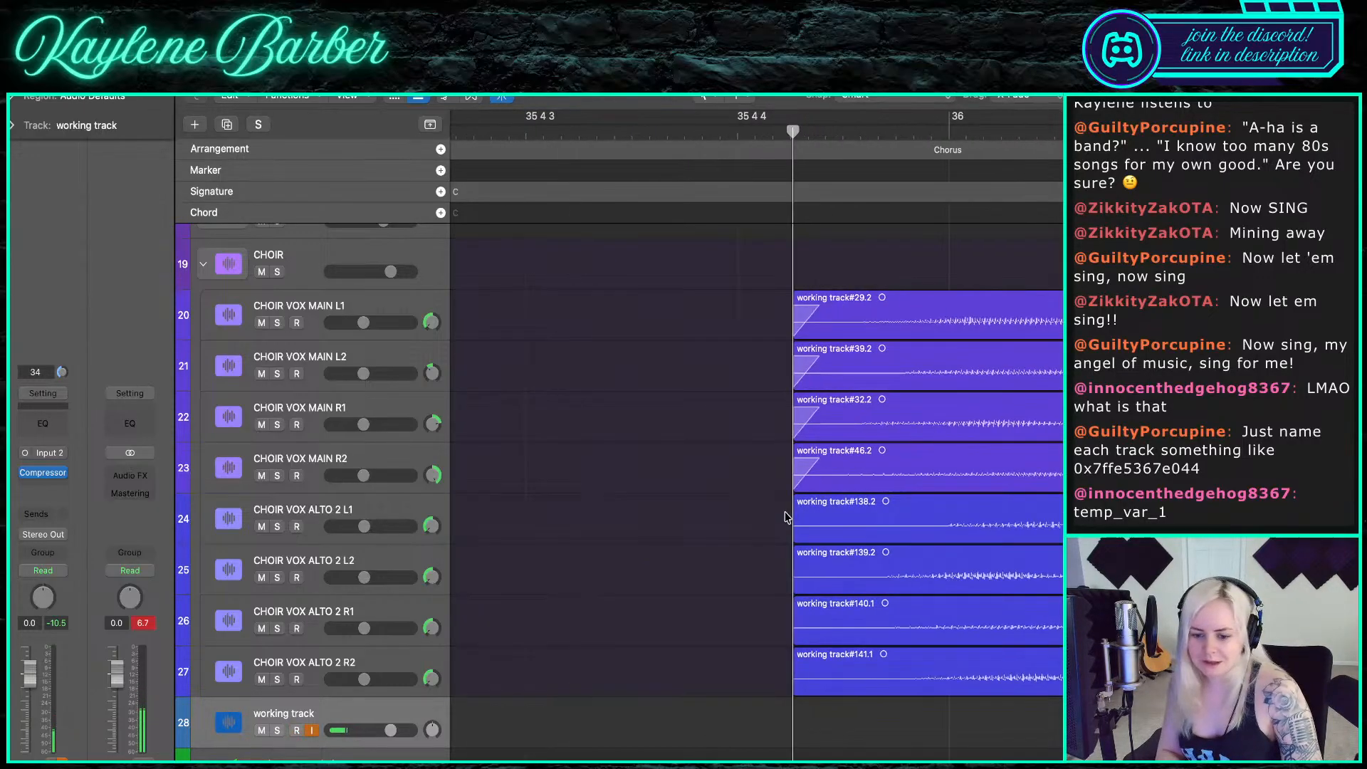
- Add a short fade-in to the starts of all four CHOIR VOX ALTO 2 regions and play them back
drag(809, 738, 813, 534)
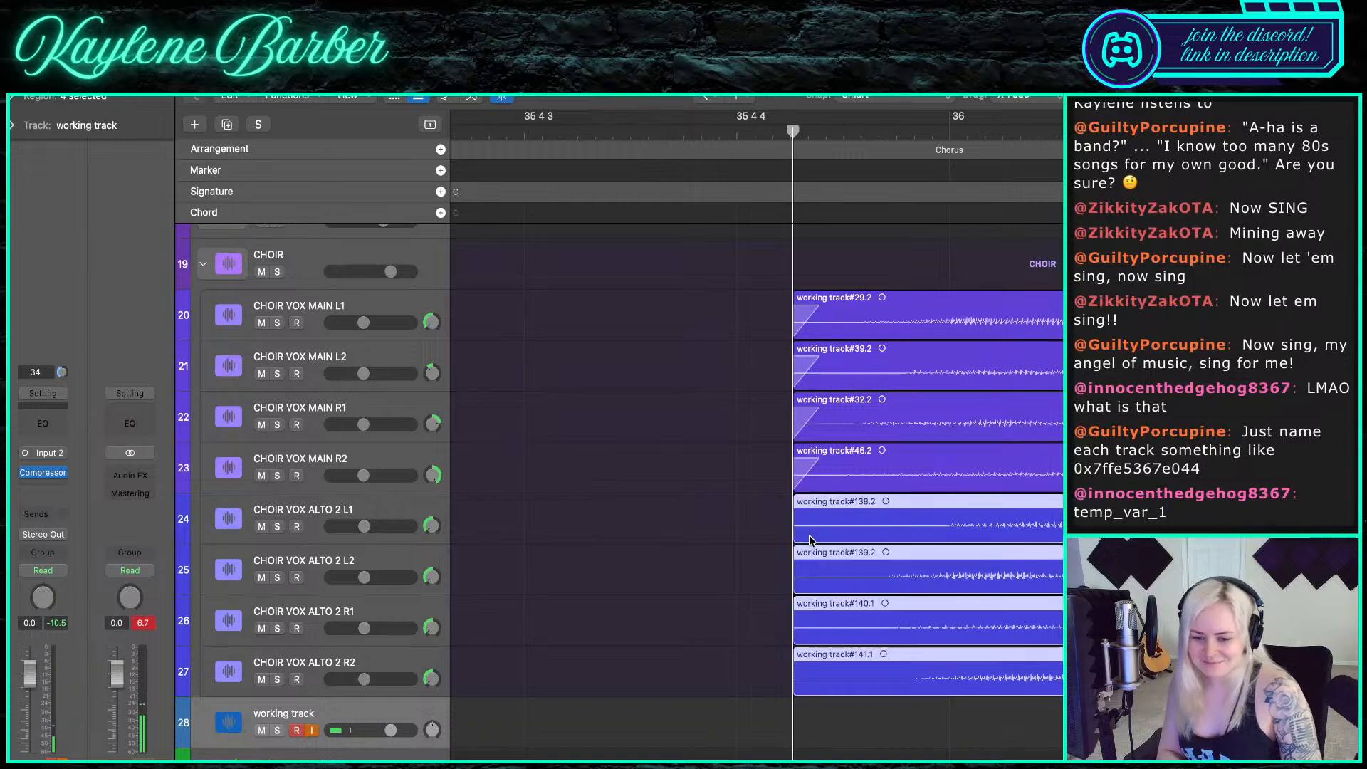
scroll(681, 538, down, 2)
scroll(684, 540, down, 2)
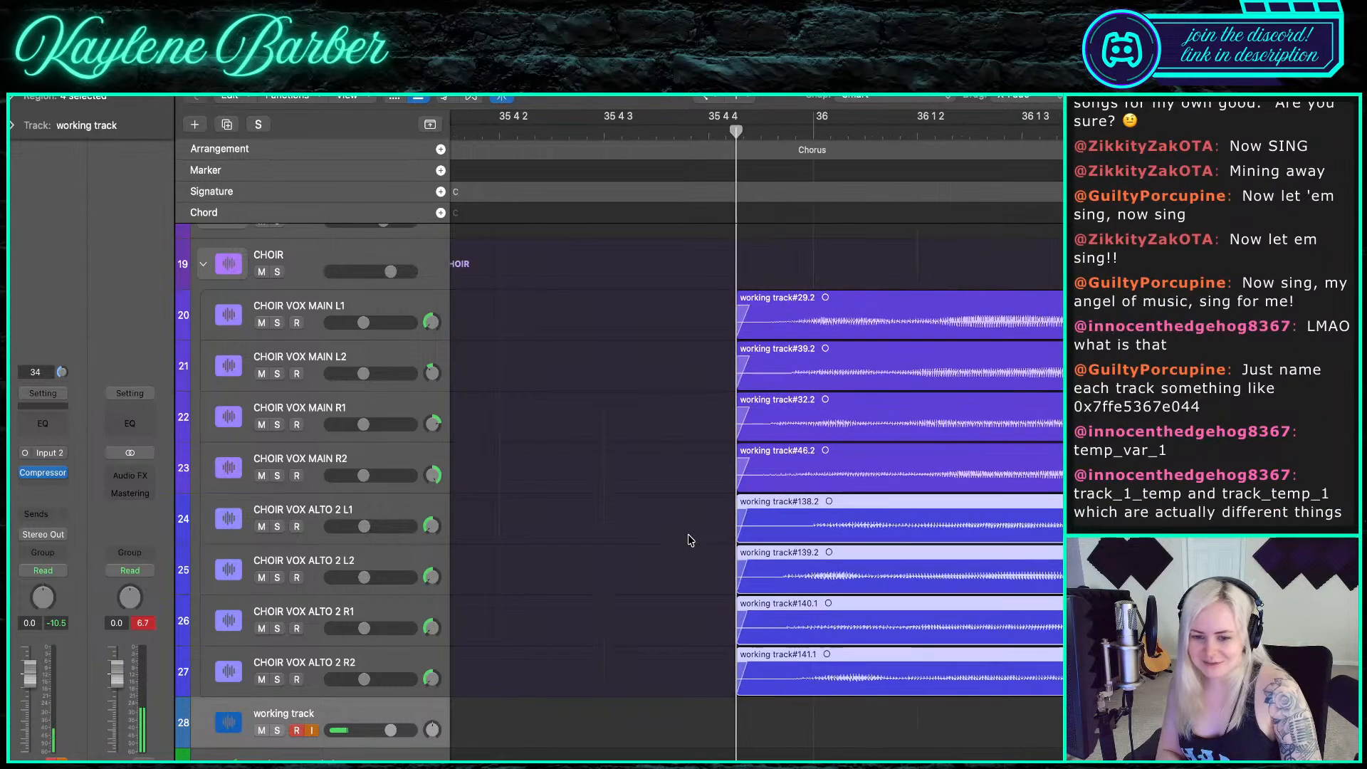
key(space)
scroll(835, 514, right, 3)
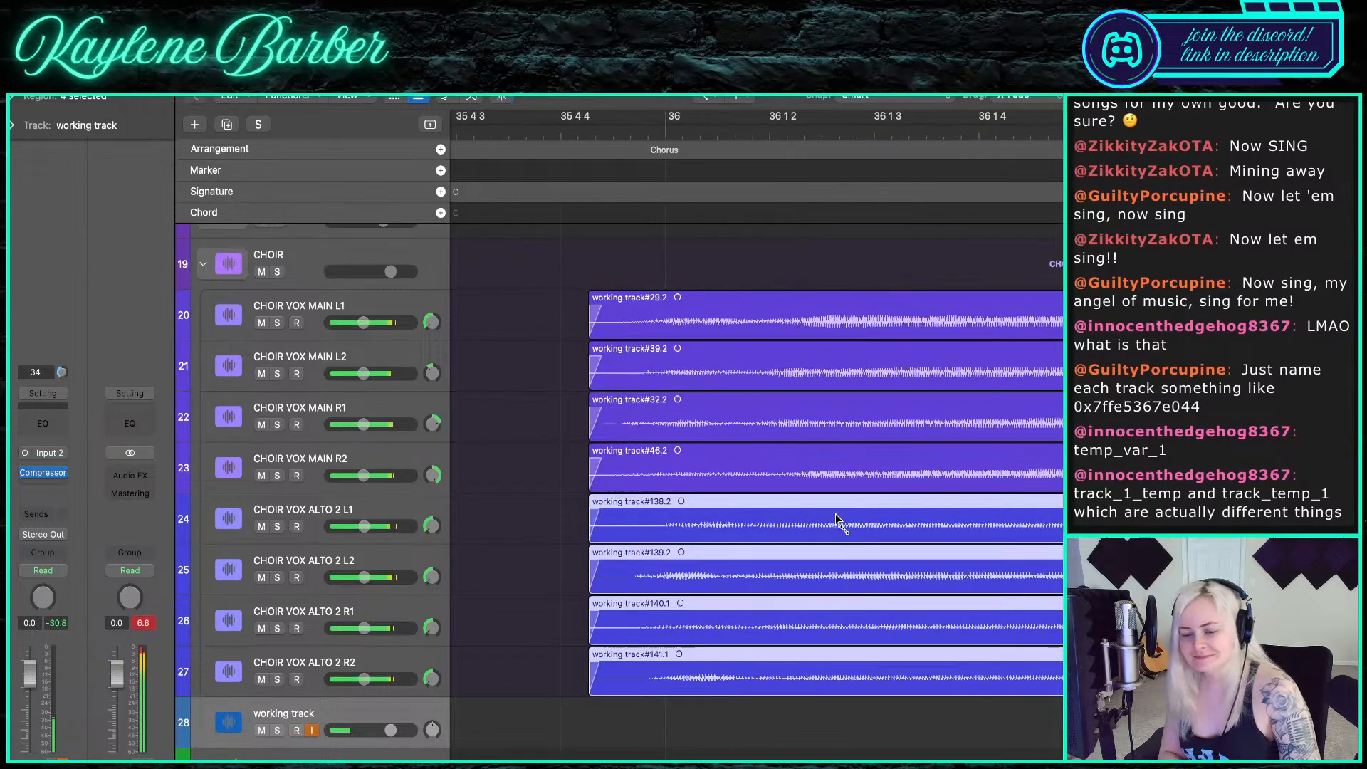
scroll(835, 514, down, 4)
key(t)
key(t)
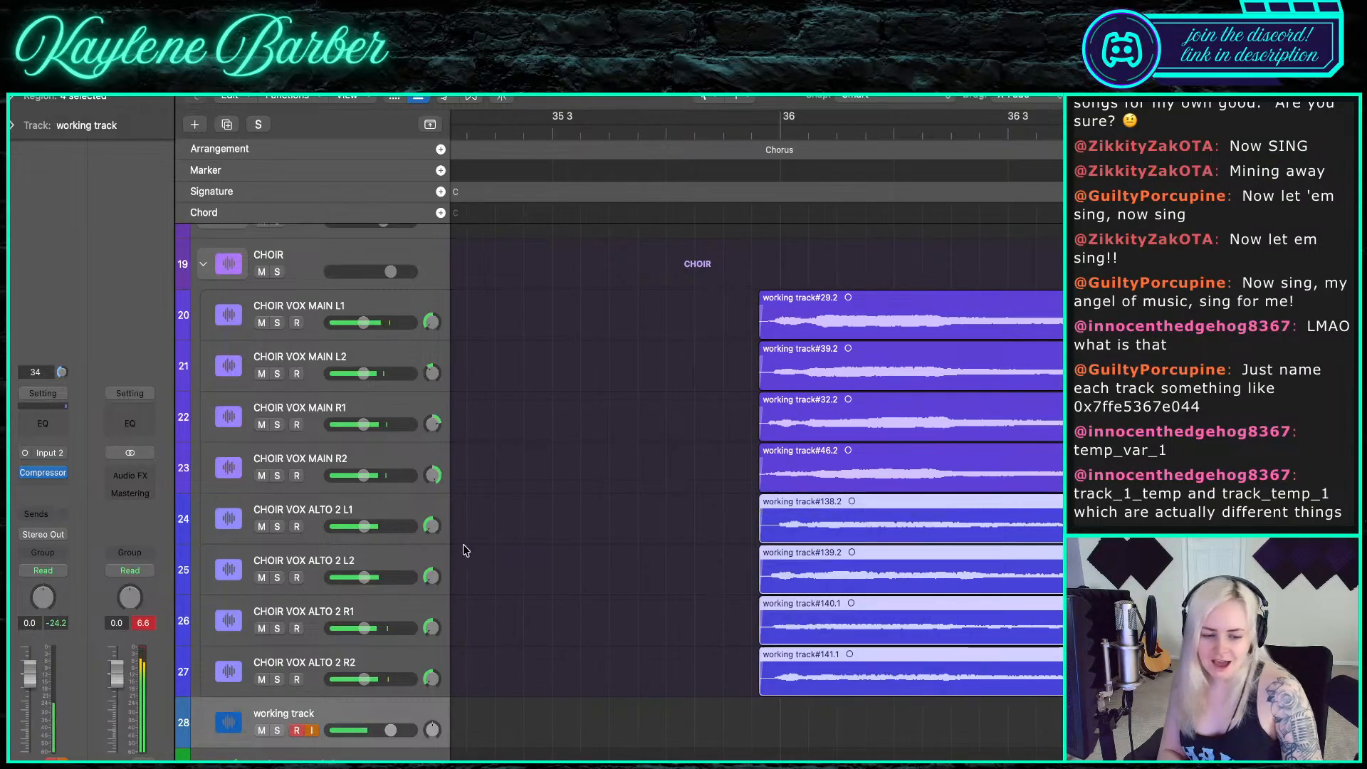
- Pan CHOIR VOX ALTO 2 L2 slightly left, R1 further right and R2 slightly right, and play back from just before bar 36
drag(434, 578, 434, 575)
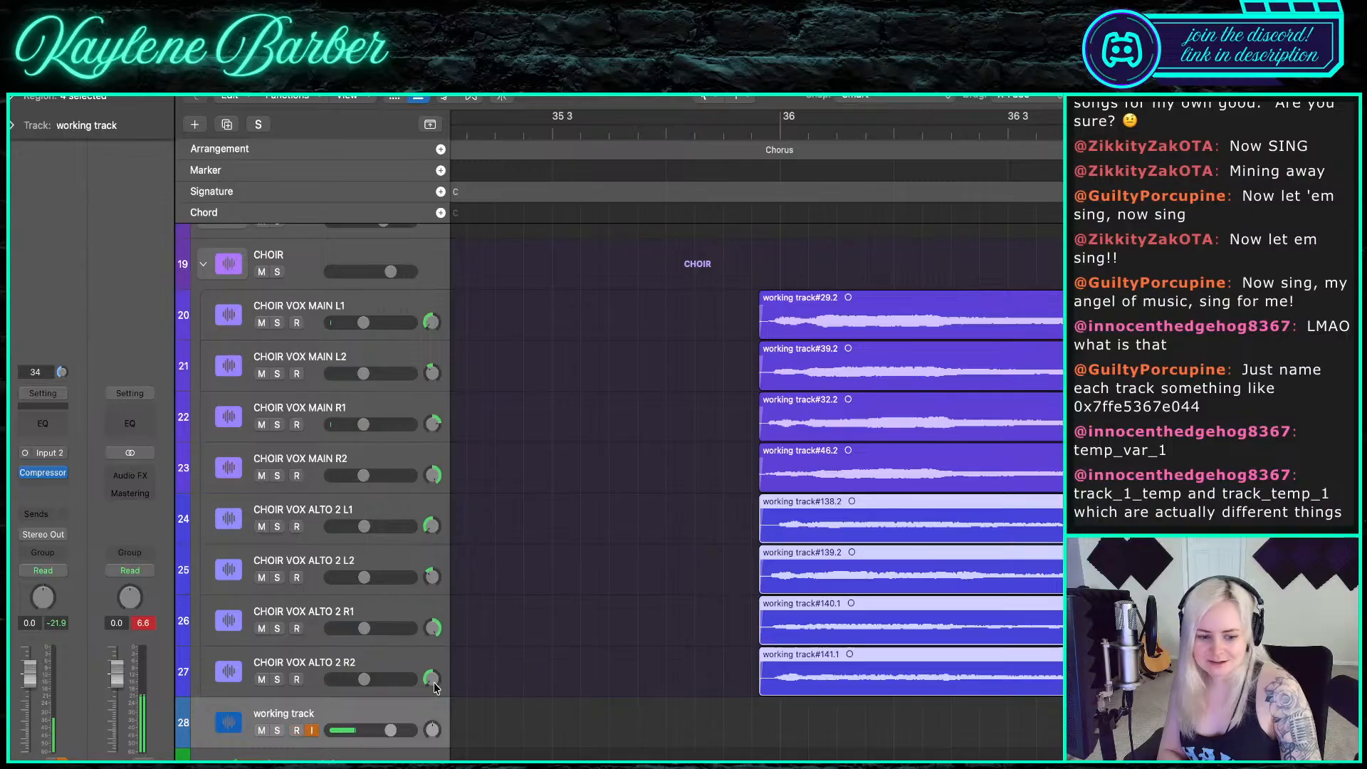
click(743, 131)
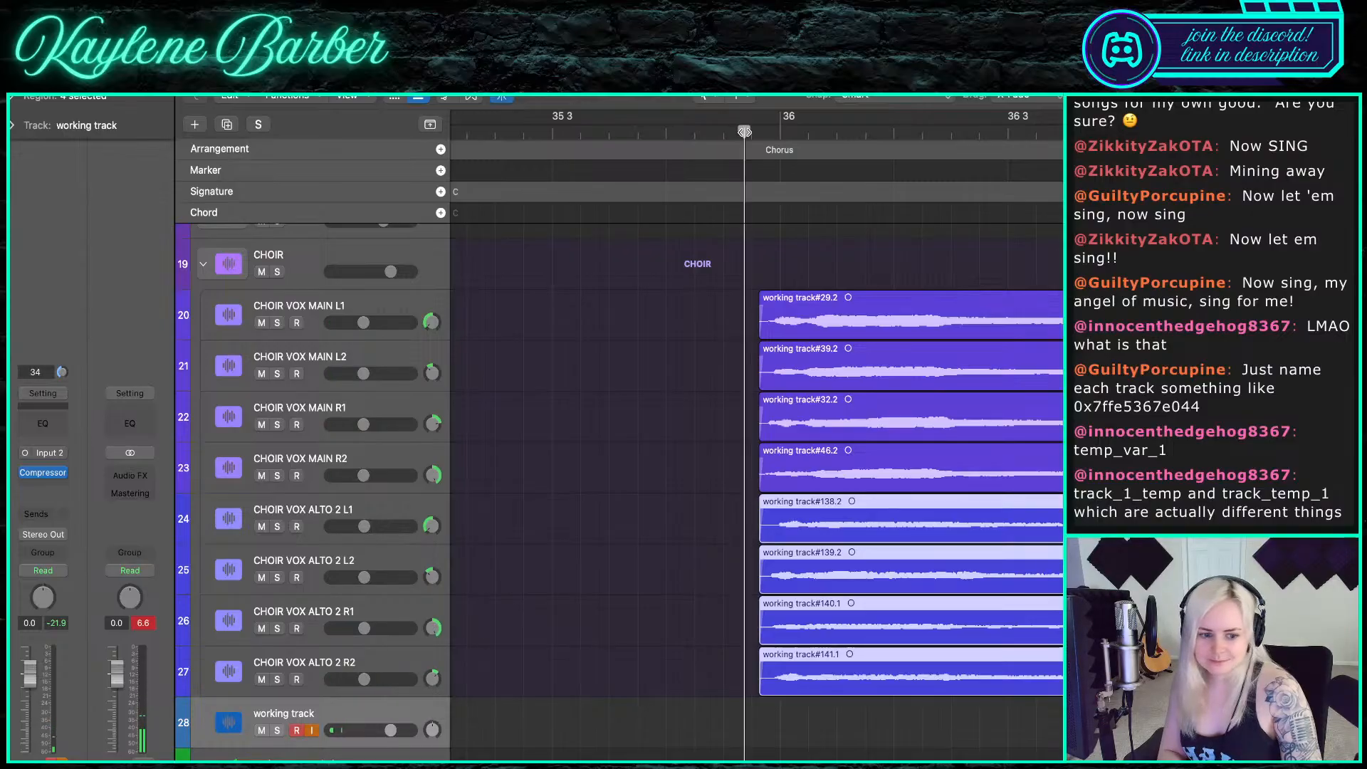
key(space)
- Split the four CHOIR VOX ALTO 2 regions just after bar 38, near the end of the MAIN regions, and delete the trailing parts
scroll(699, 371, right, 5)
scroll(699, 370, down, 5)
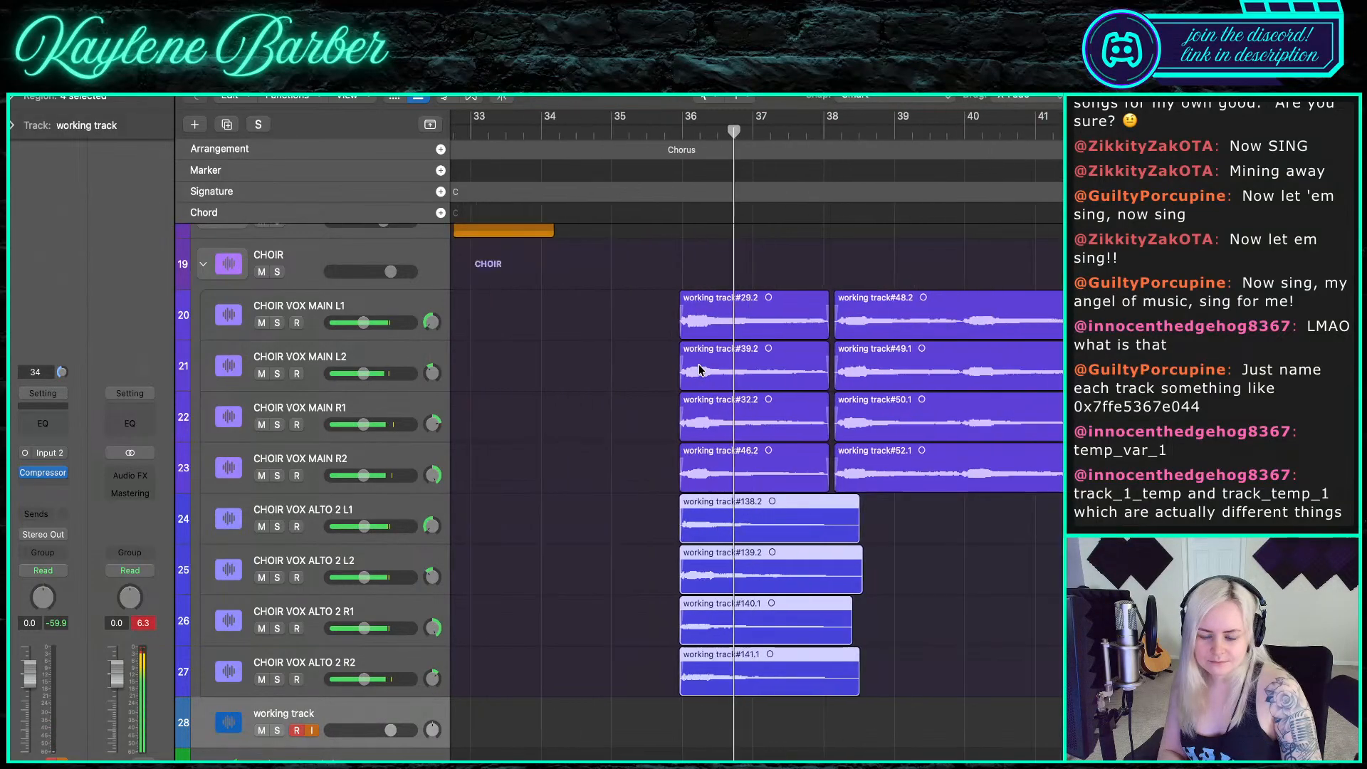
scroll(818, 437, up, 3)
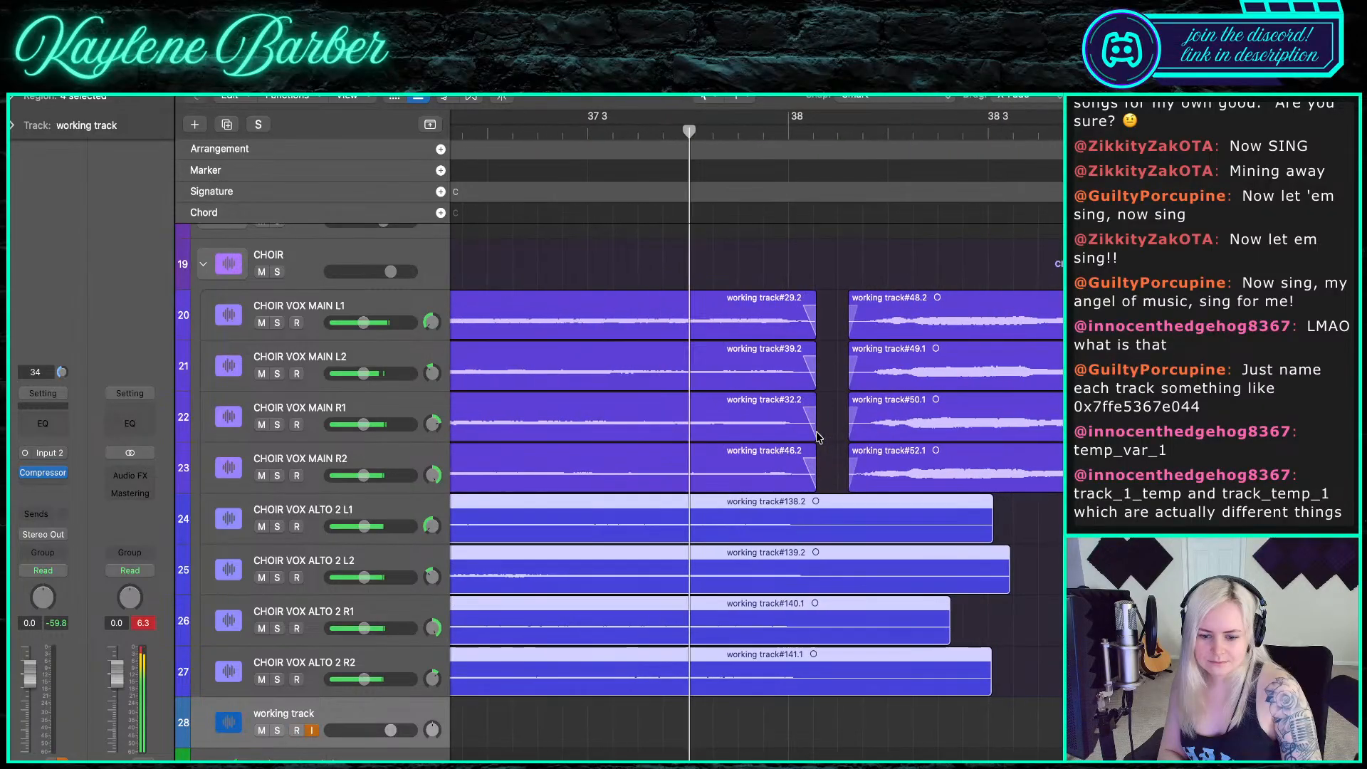
scroll(817, 437, up, 2)
click(808, 131)
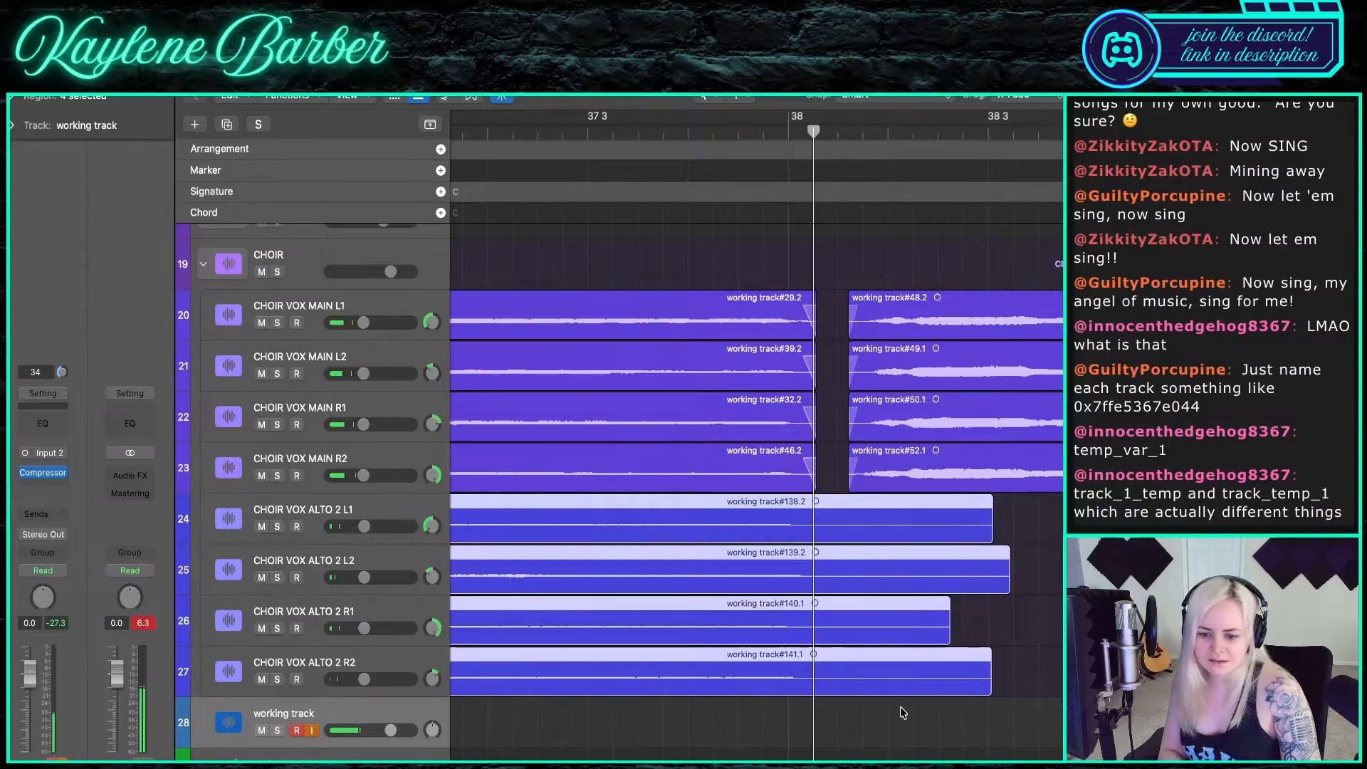
drag(901, 708, 867, 522)
key(super+t)
key(Delete)
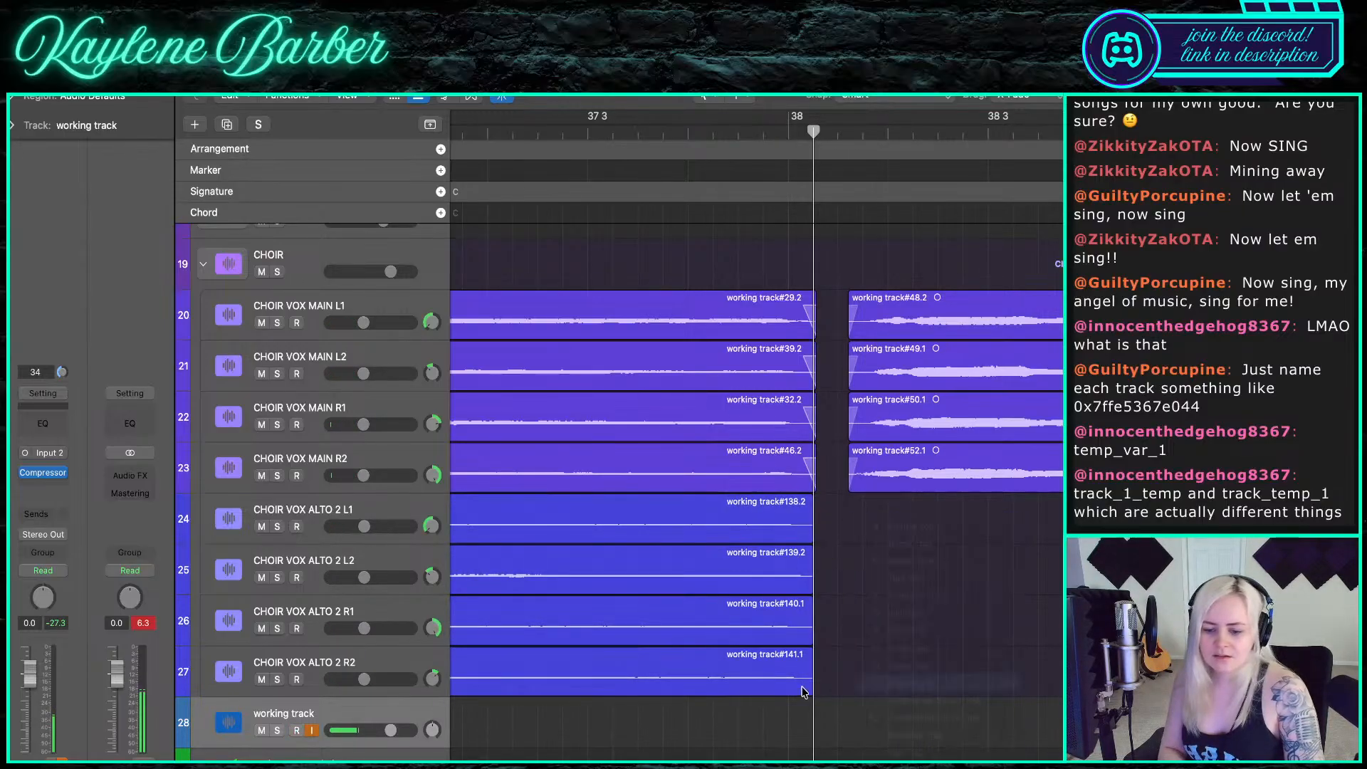
- Add a short fade-out to the four CHOIR VOX ALTO 2 regions and extend their ends to line up with the MAIN regions
drag(803, 708, 792, 520)
scroll(794, 523, up, 3)
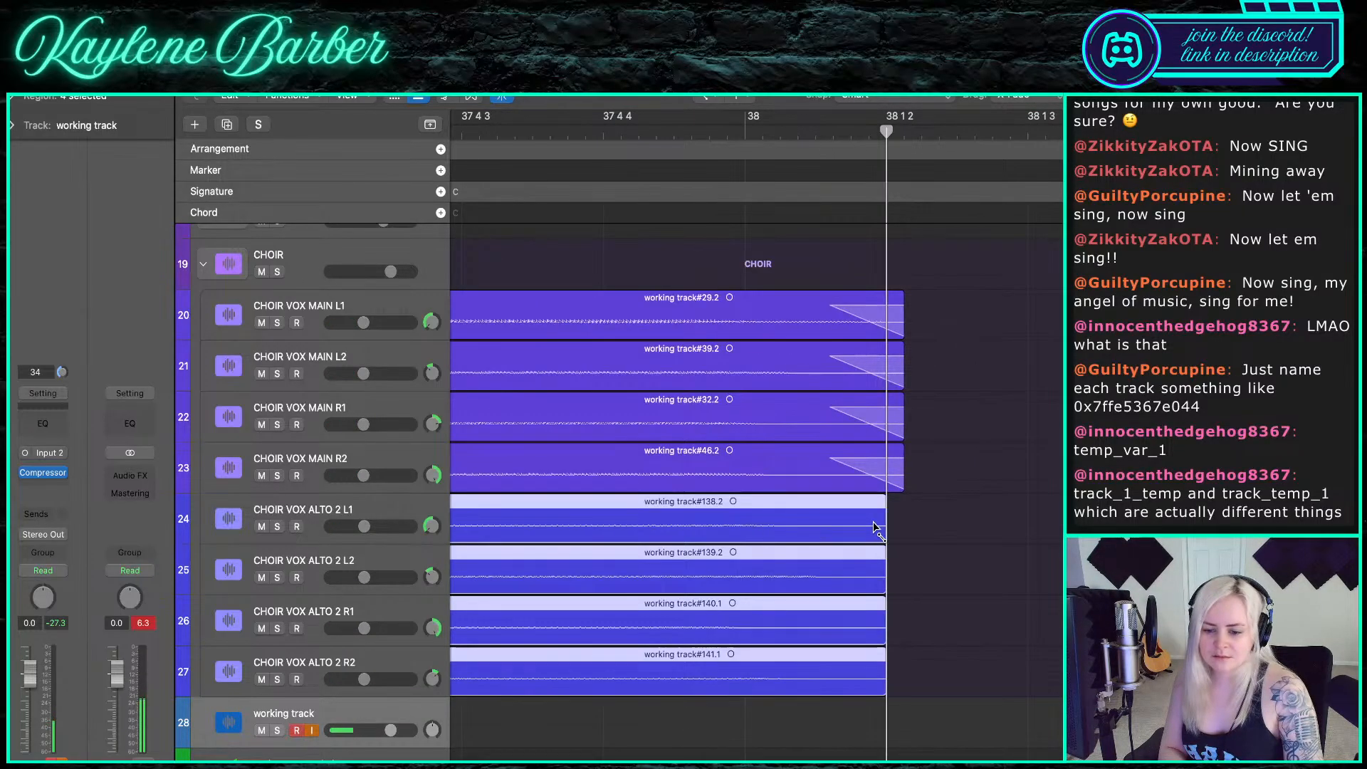
key(t)
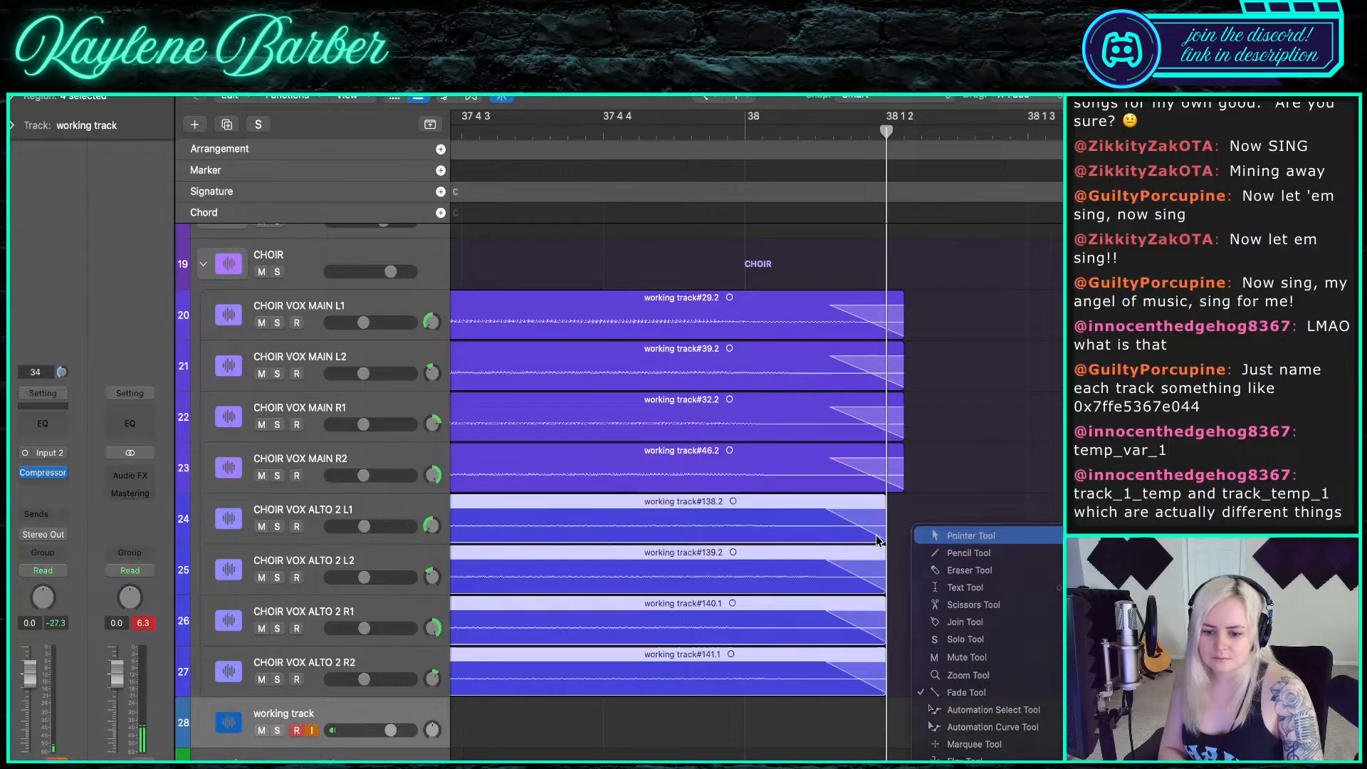
key(Escape)
drag(885, 532, 900, 531)
scroll(900, 532, down, 3)
scroll(899, 532, down, 3)
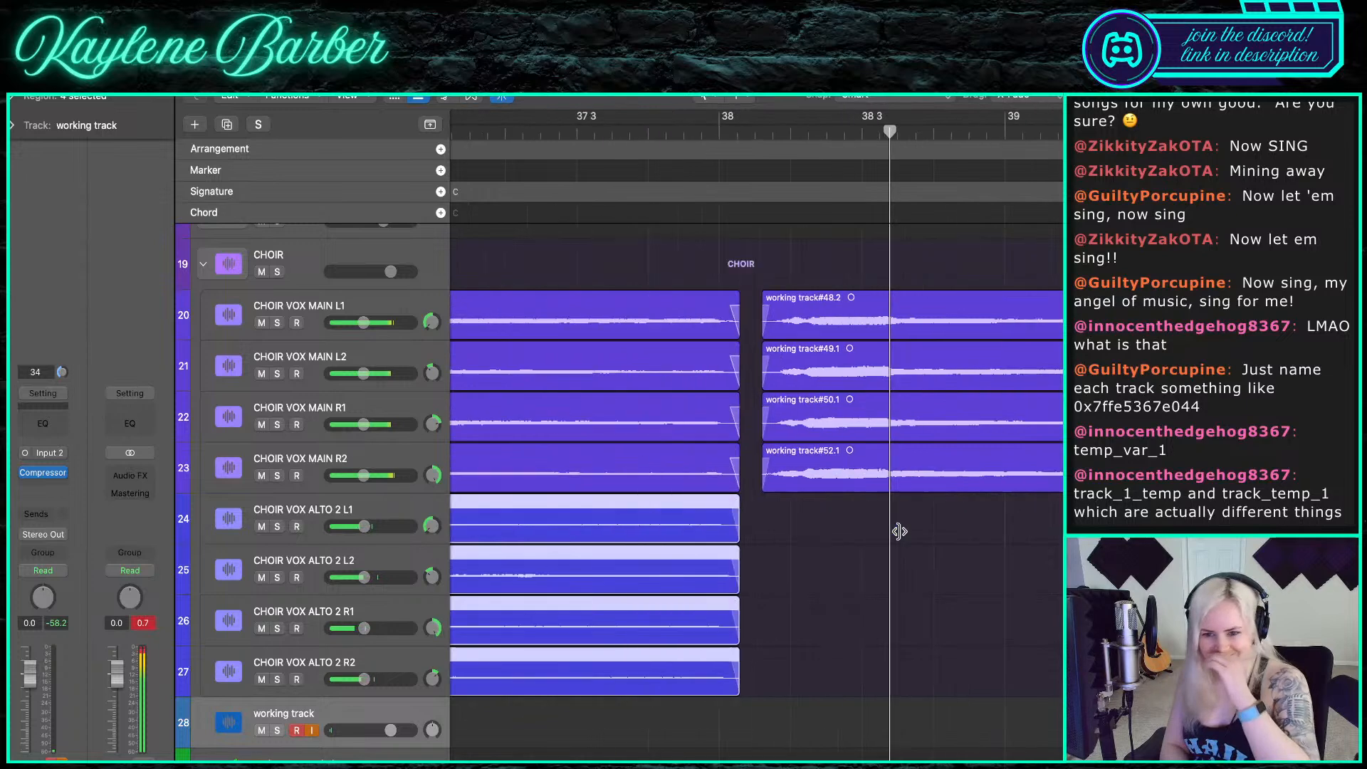
- Solo the 06 Synths, Strings & FX track and listen to it repeatedly from about bar 38
scroll(899, 532, up, 4)
scroll(899, 532, up, 2)
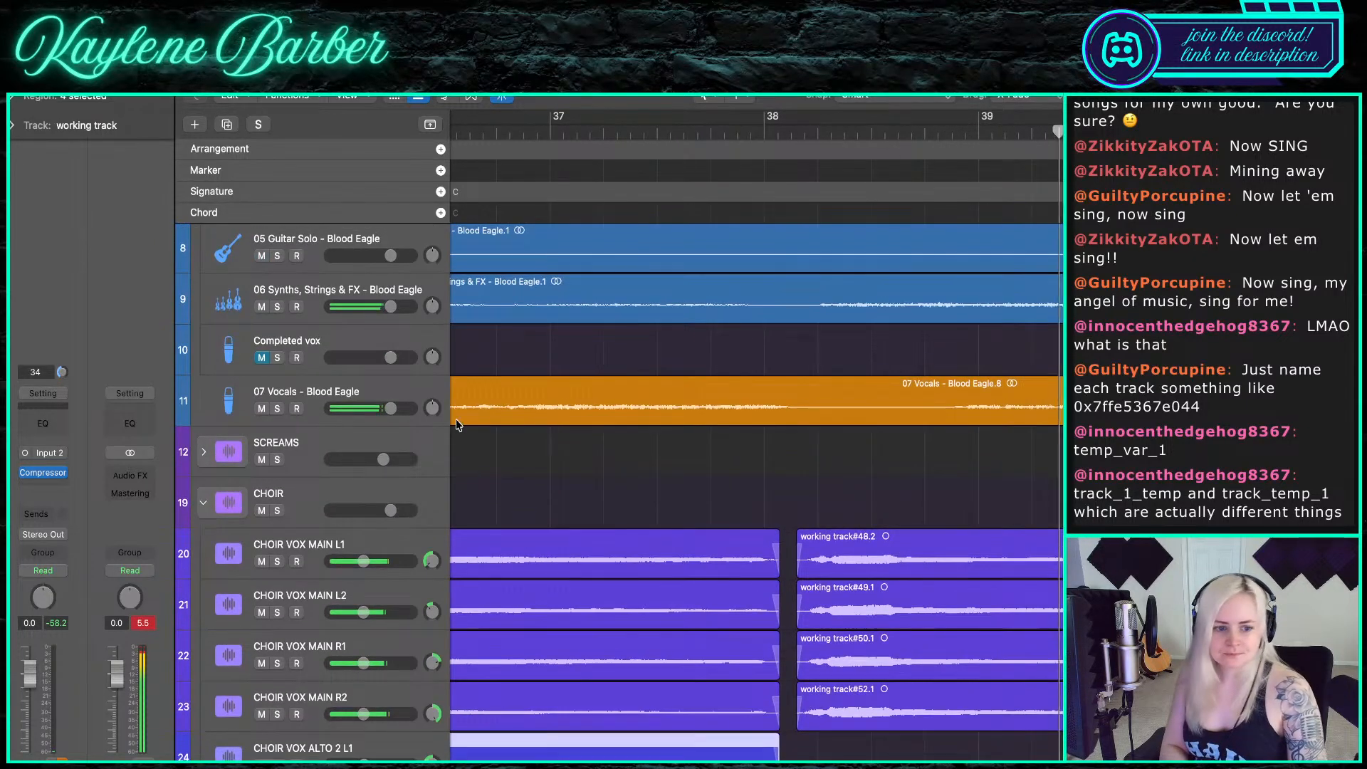
click(277, 307)
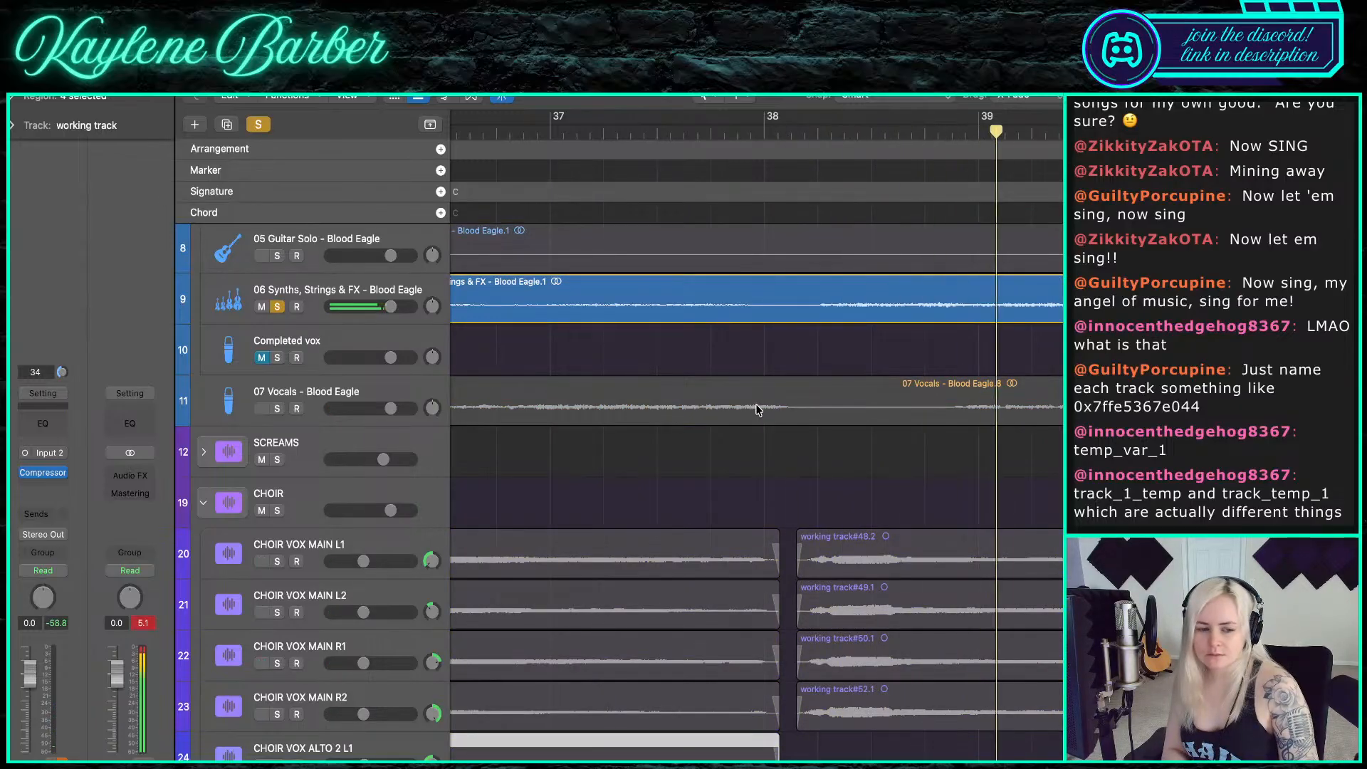
scroll(754, 418, down, 3)
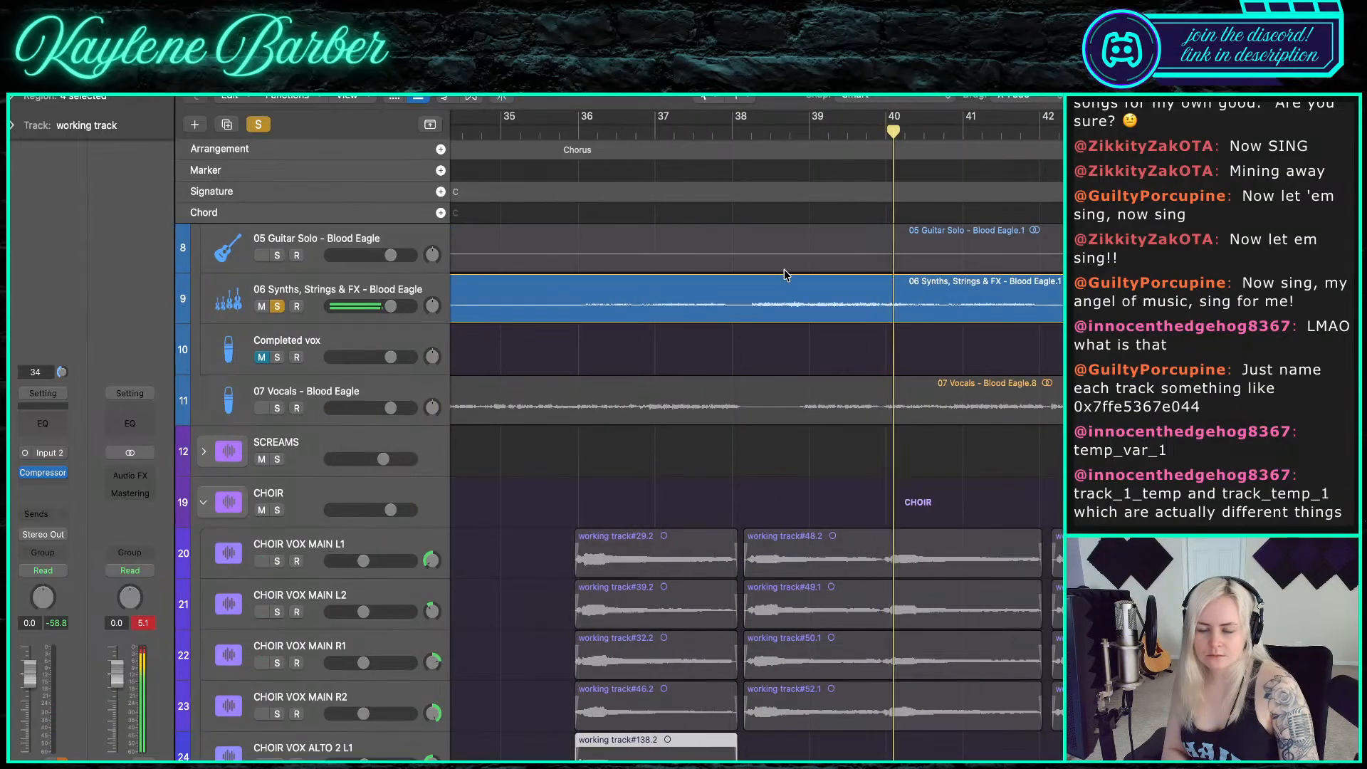
click(731, 132)
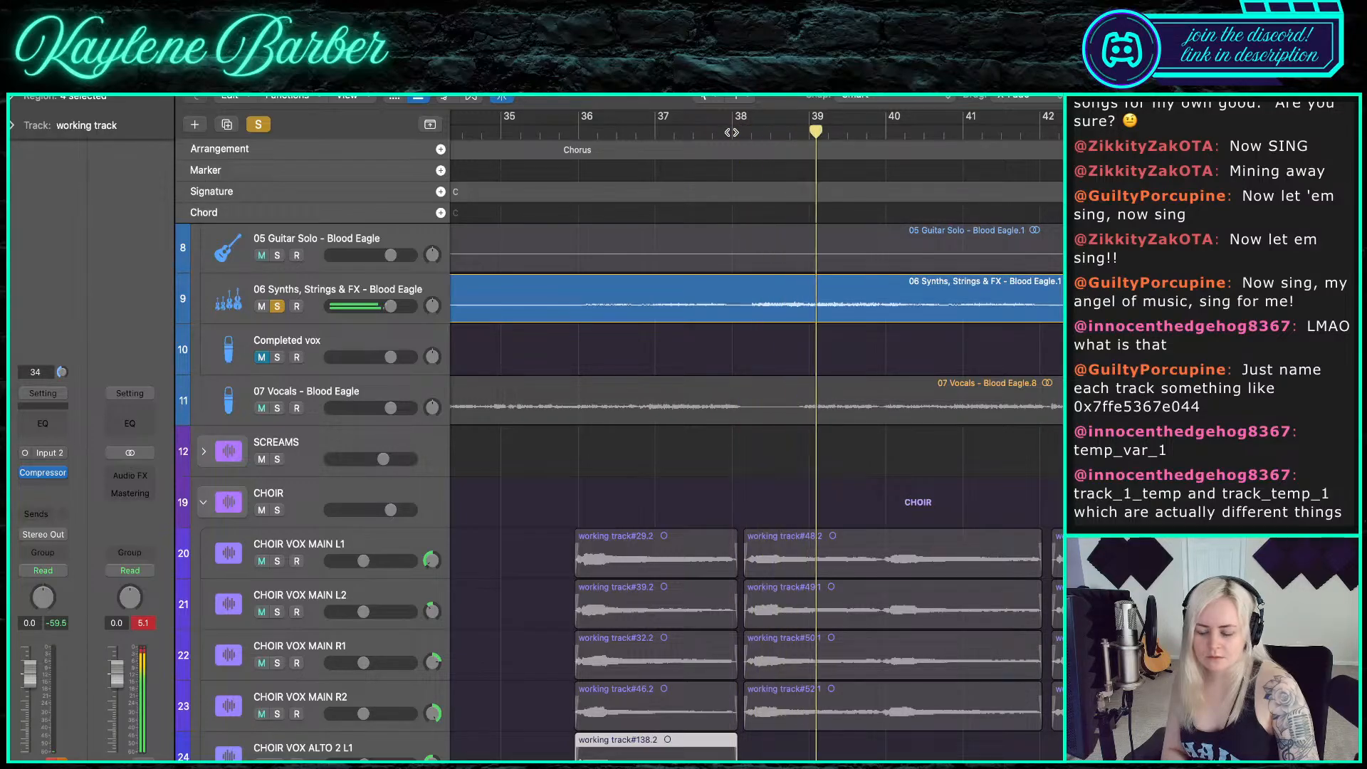
click(741, 132)
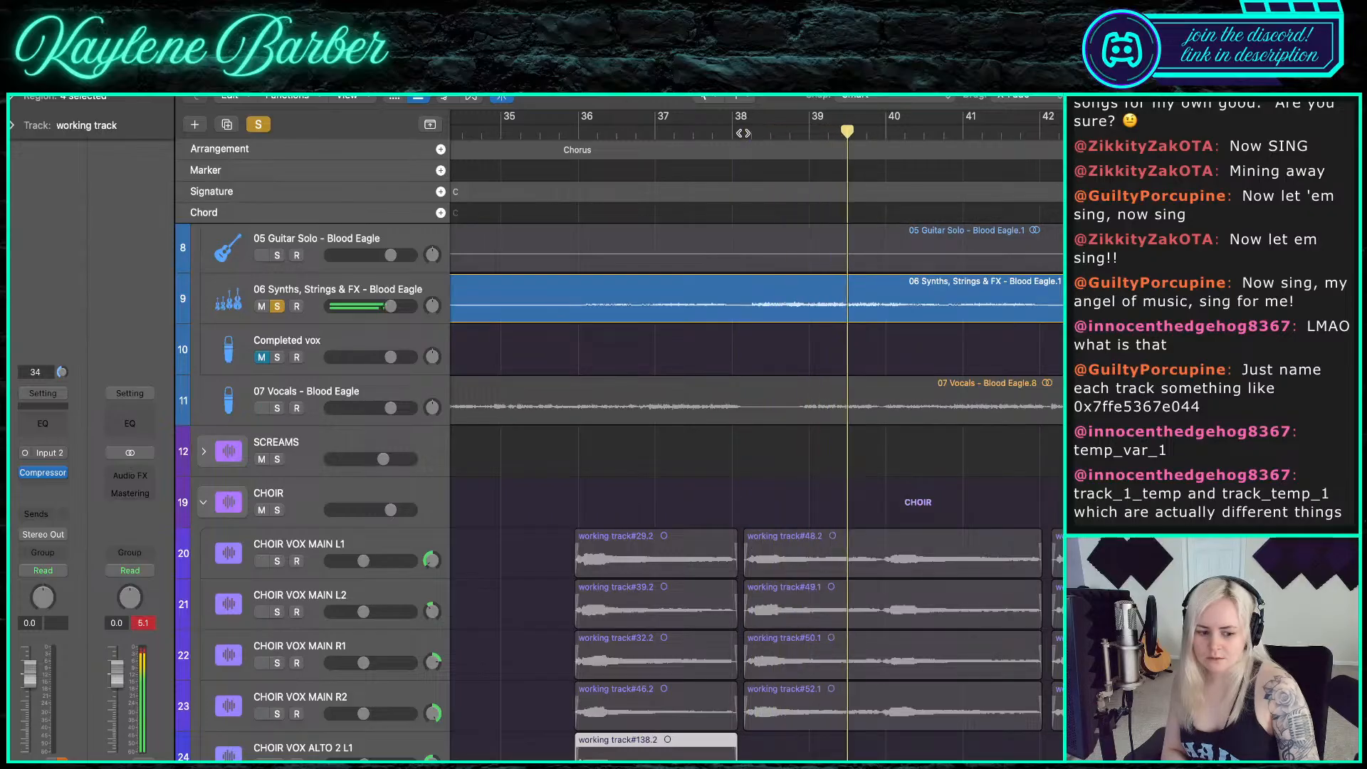
click(742, 132)
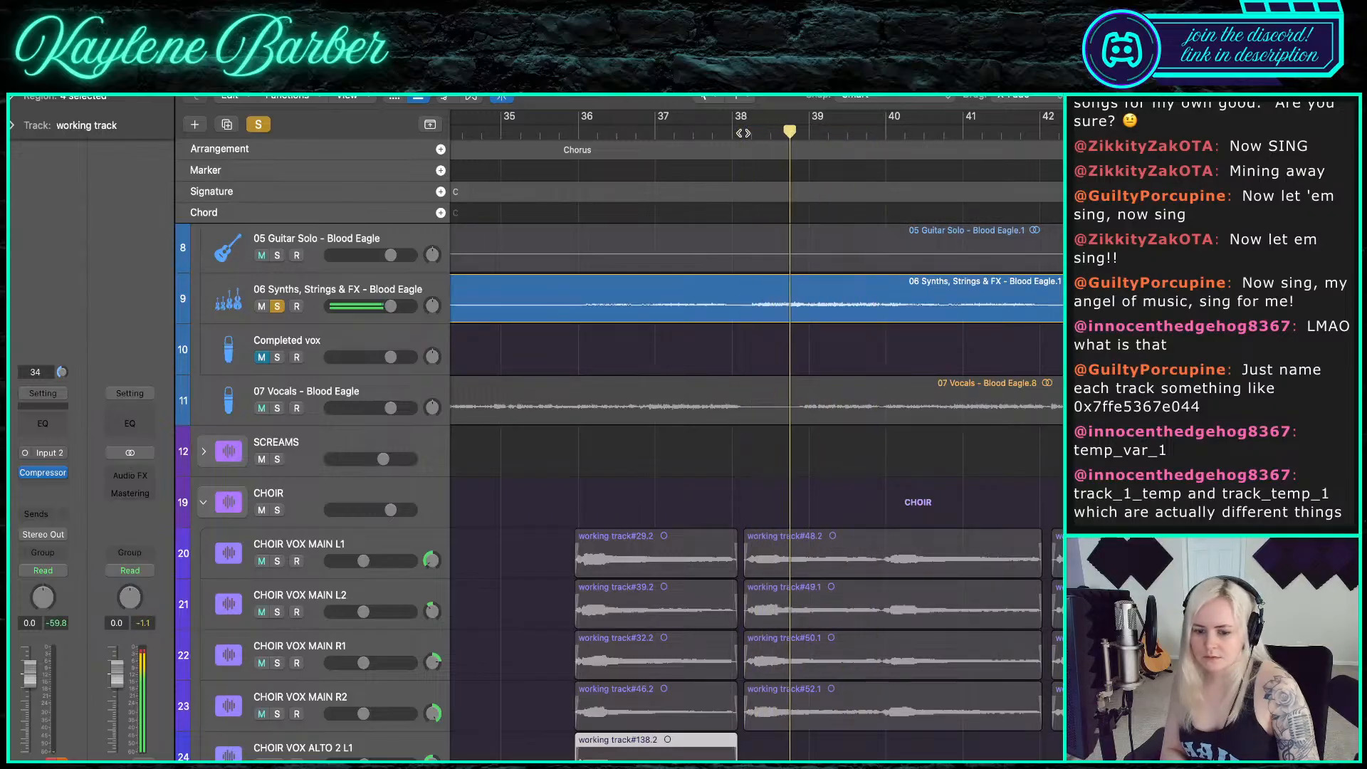
- Replay the soloed 06 Synths, Strings & FX track from just after bar 38, and turn its solo off
click(746, 132)
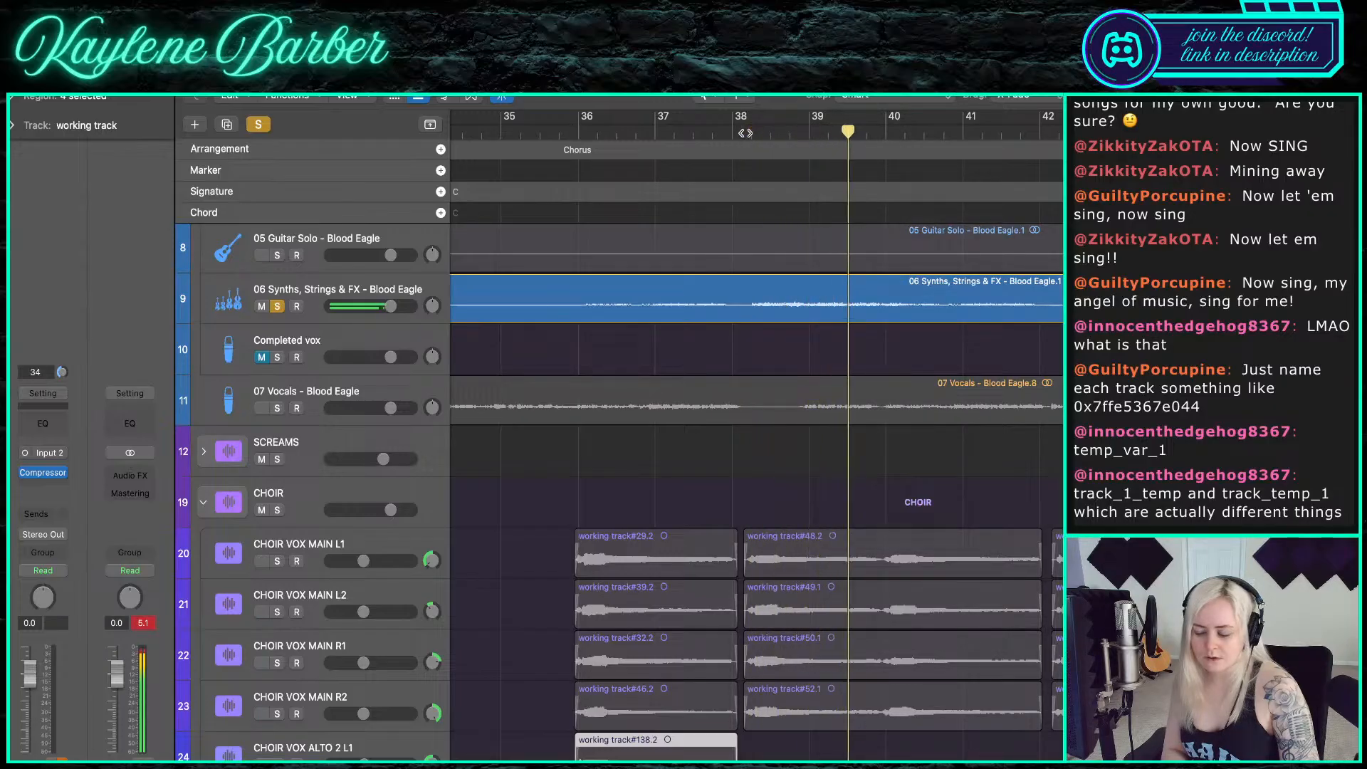
click(746, 132)
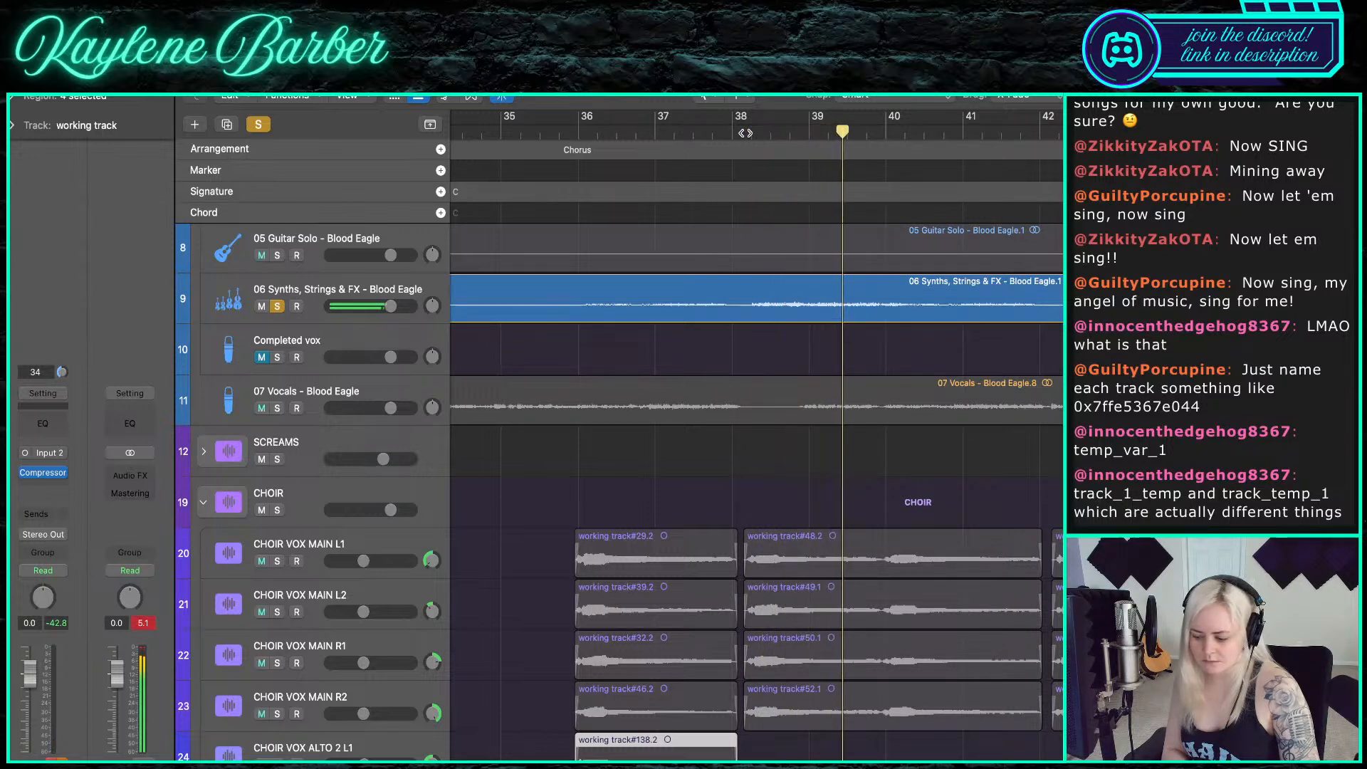
click(277, 307)
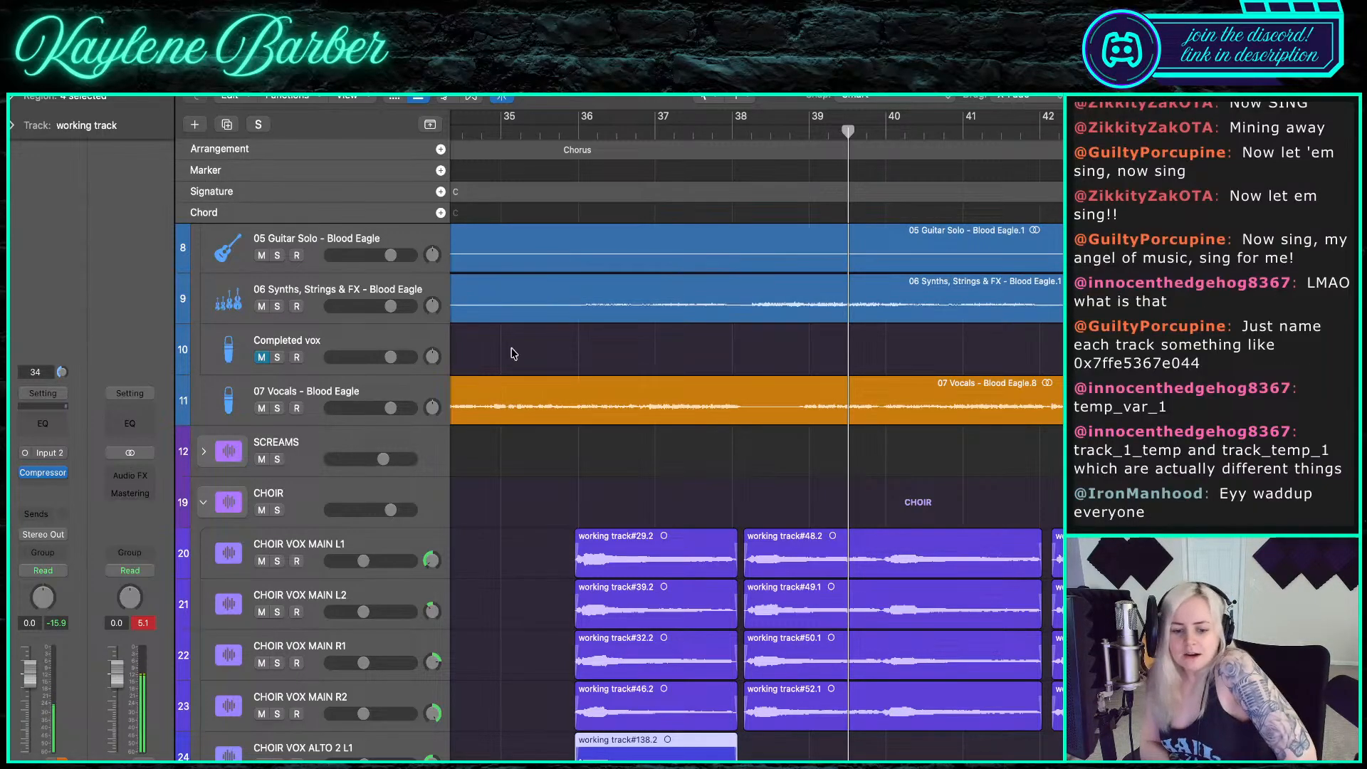
- Play the full mix from about bar 38 of the Chorus with all stems and choir tracks audible
scroll(767, 506, down, 5)
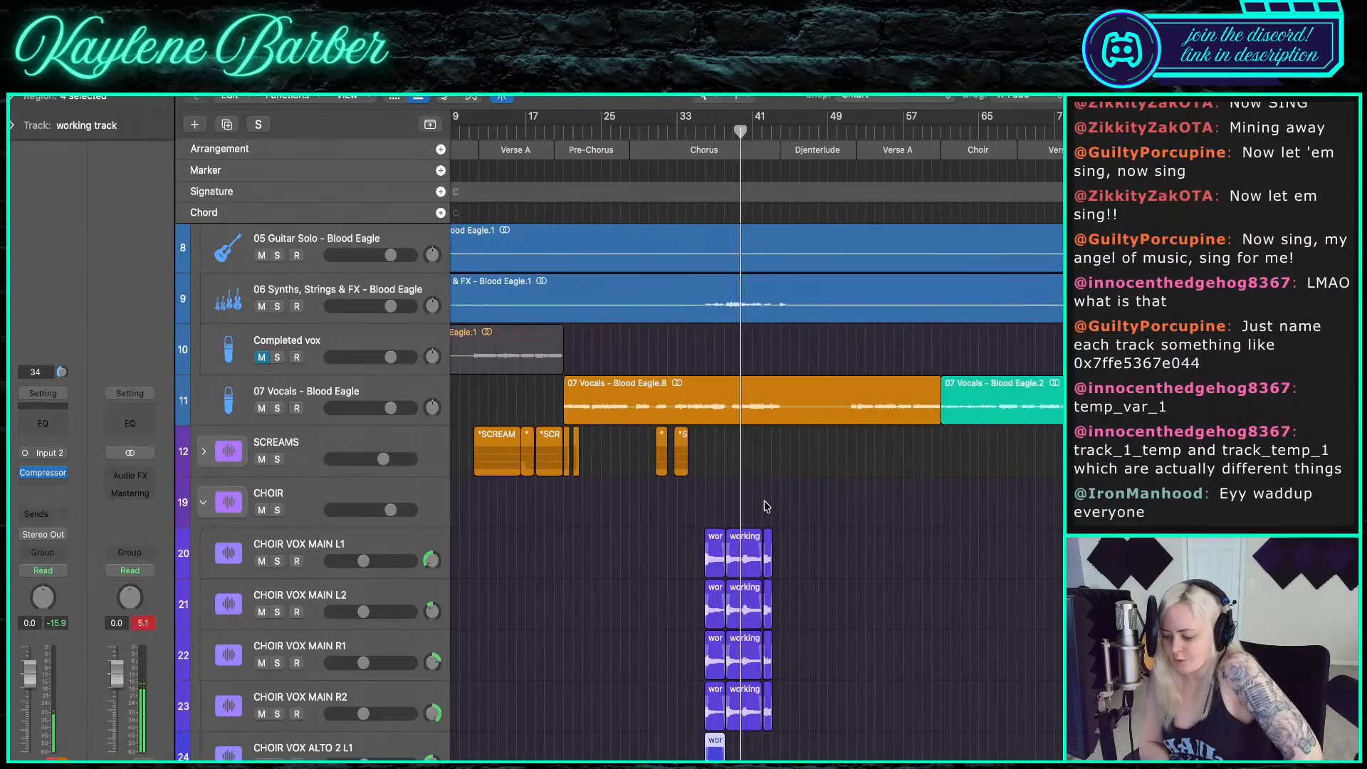
scroll(767, 506, up, 2)
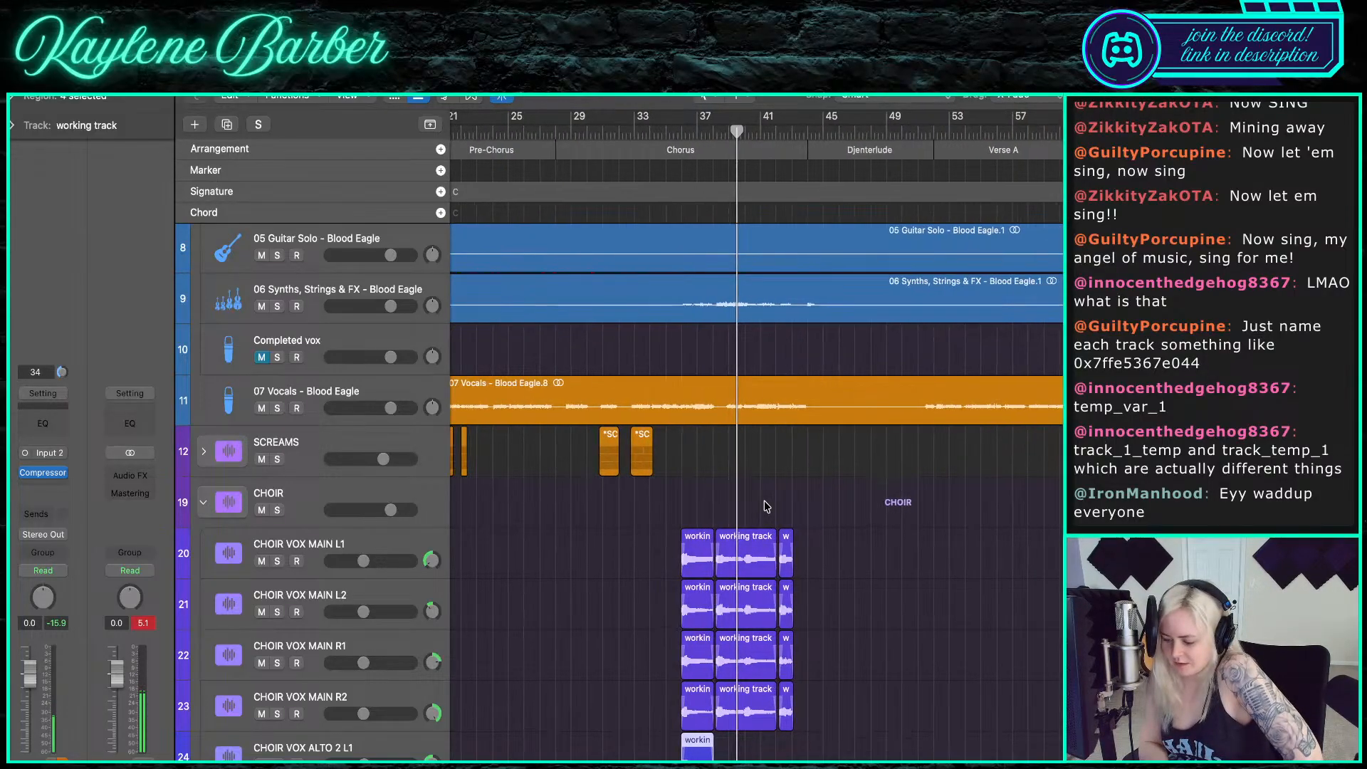
scroll(767, 506, down, 2)
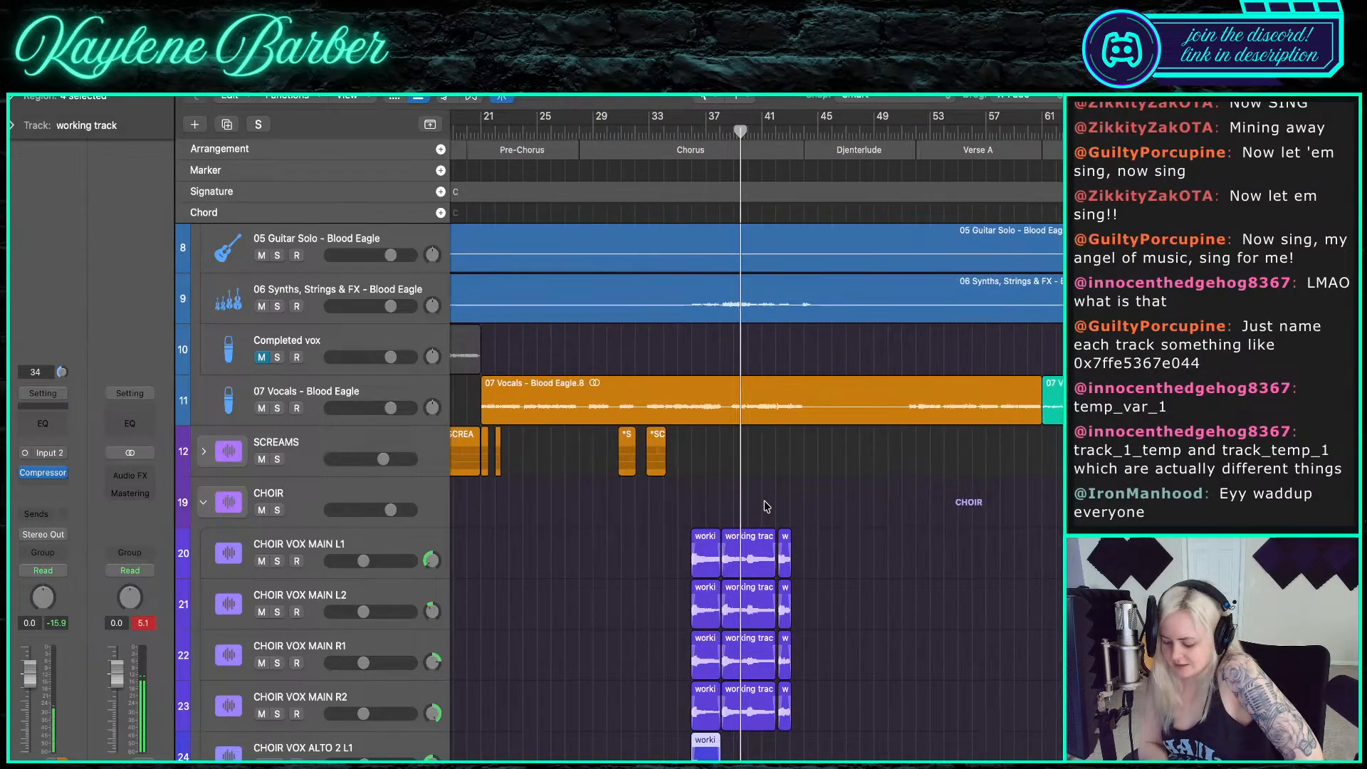
scroll(767, 506, down, 2)
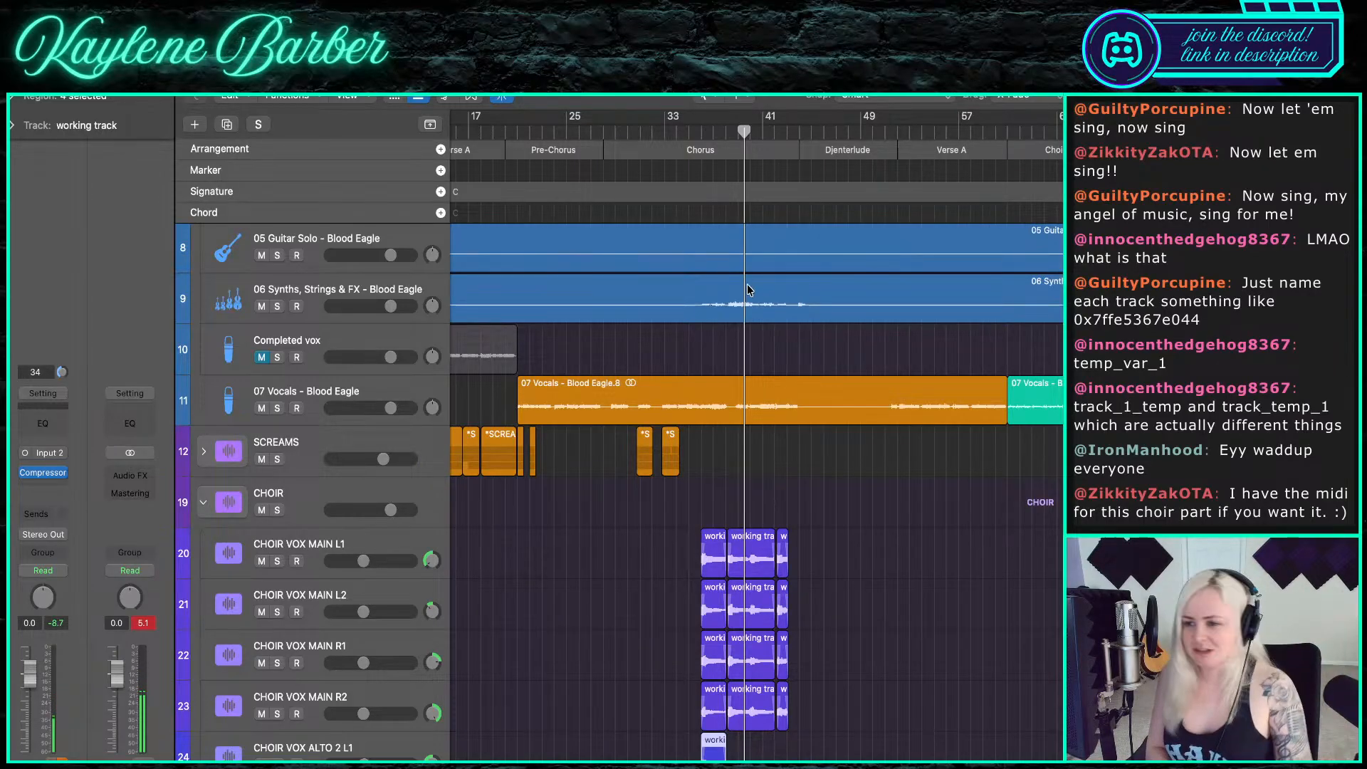
drag(743, 133, 726, 133)
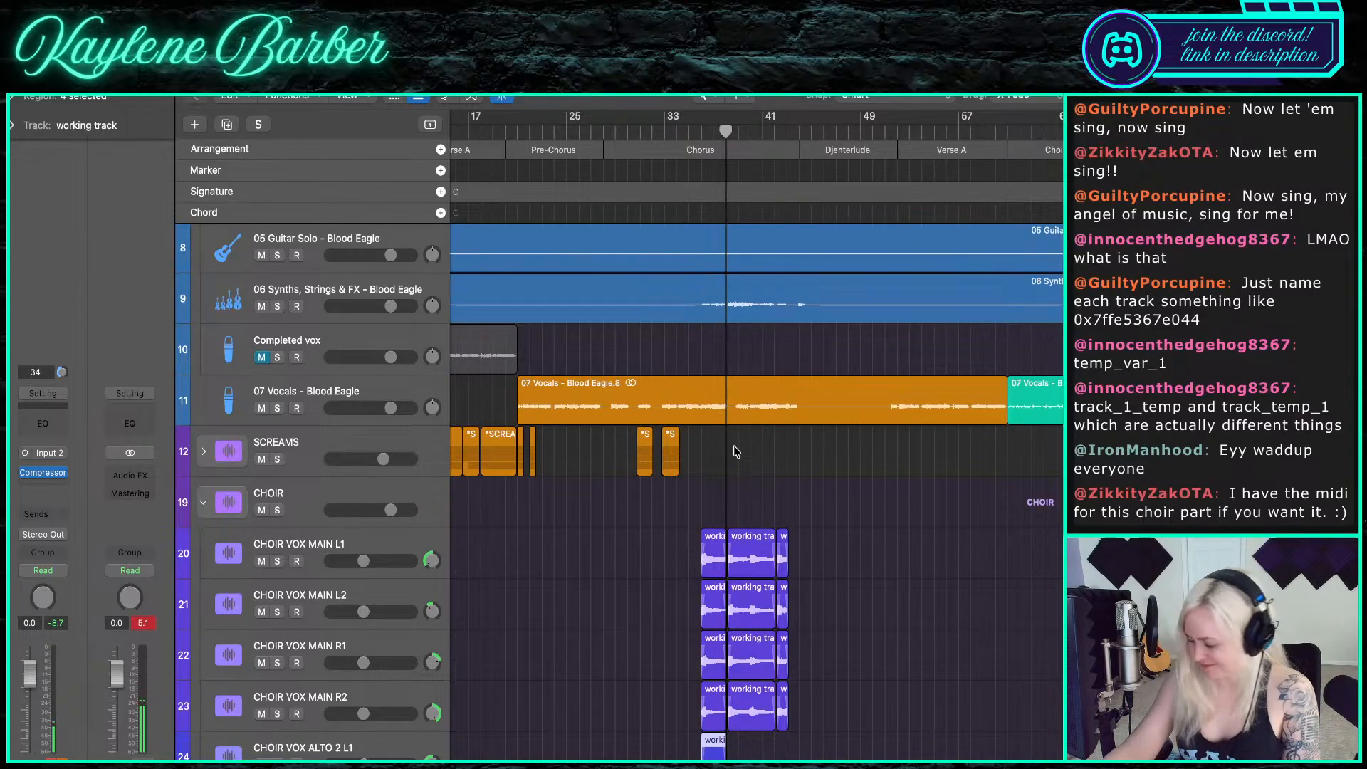
key(space)
scroll(738, 471, up, 10)
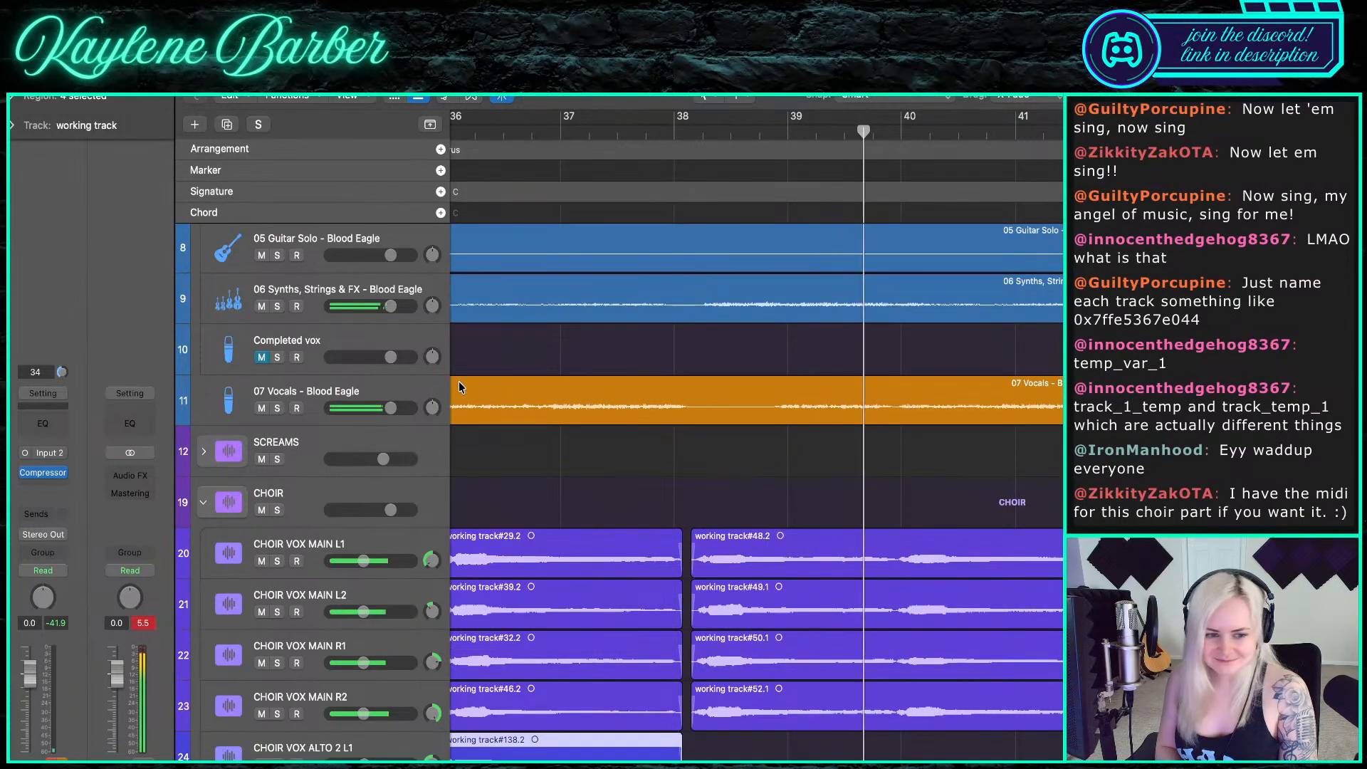
scroll(461, 388, down, 8)
- Solo the 06 Synths, Strings & FX track, loop bars 38 to 40 with a cycle range, listen, and turn the solo off
click(277, 306)
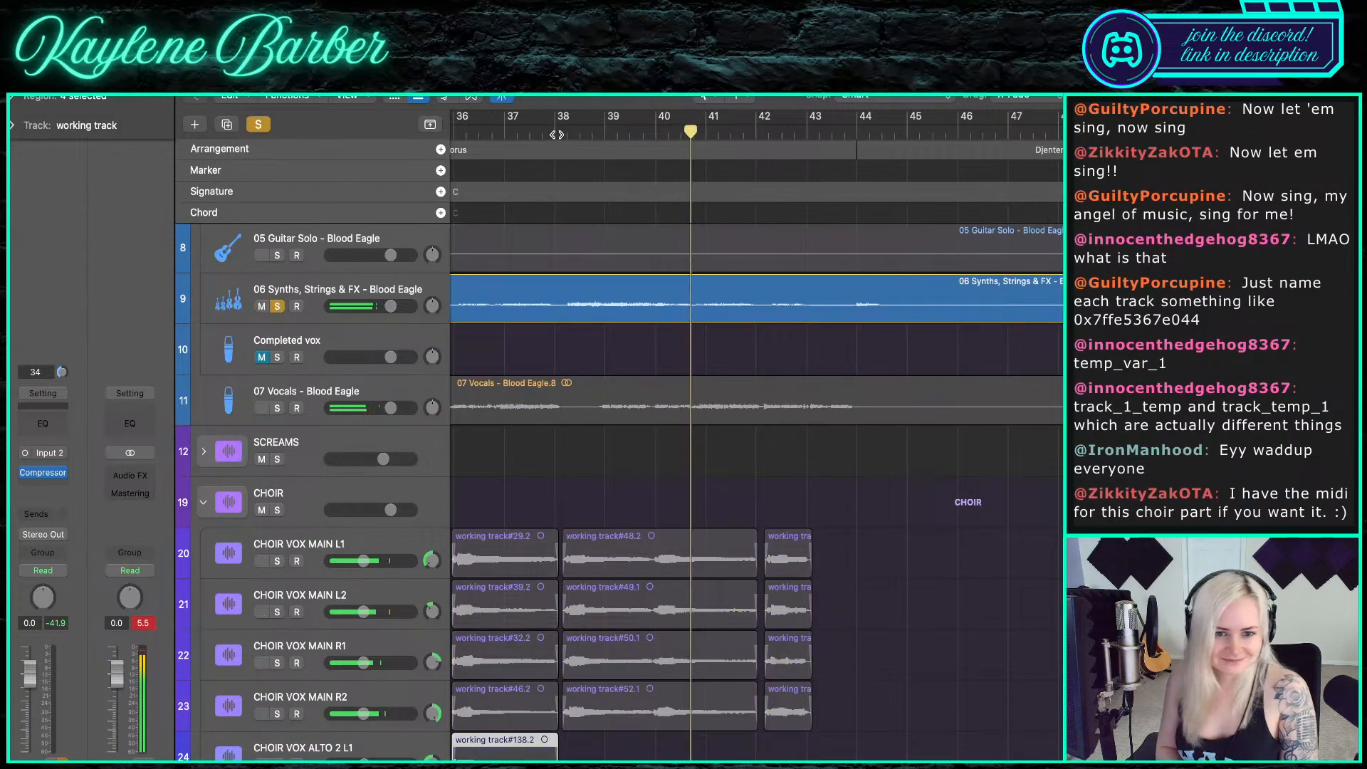
click(561, 121)
drag(562, 121, 663, 121)
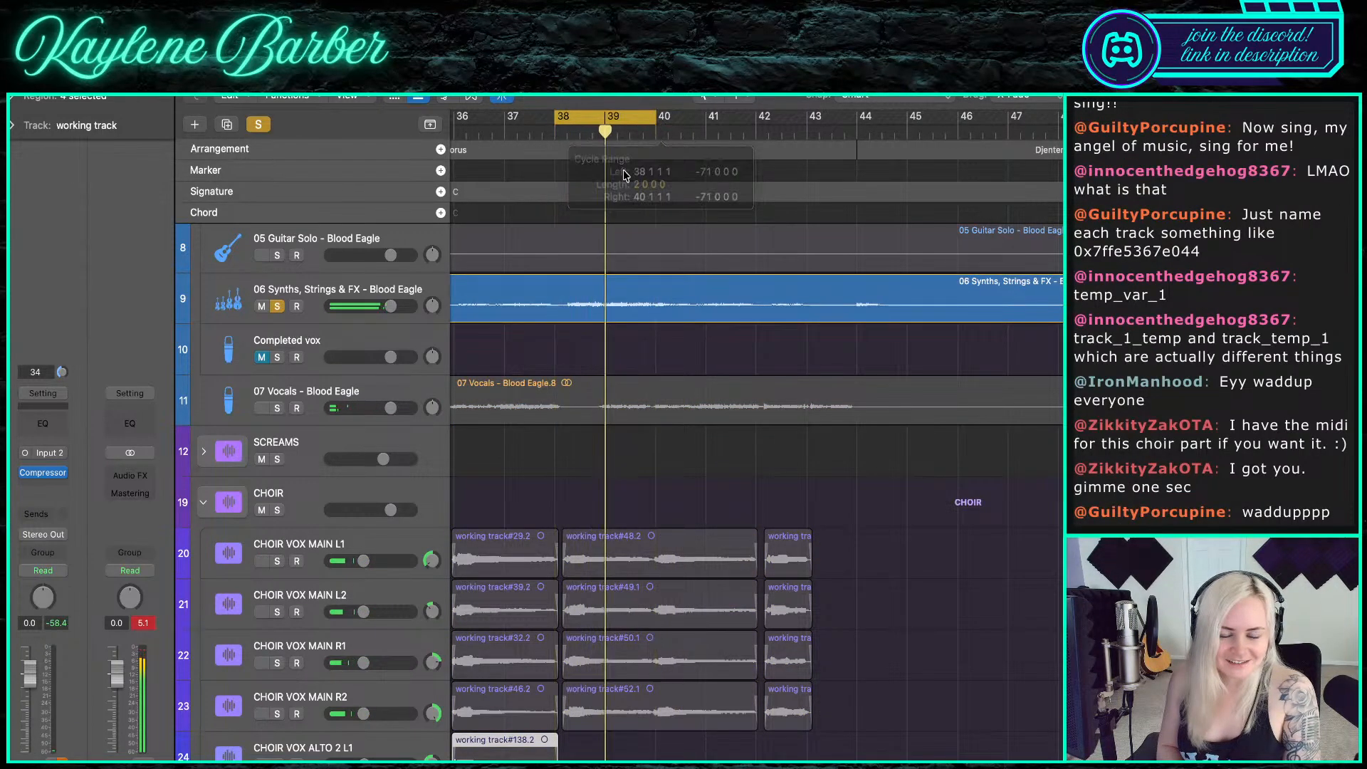
scroll(622, 169, up, 4)
scroll(617, 188, up, 1)
scroll(623, 191, left, 4)
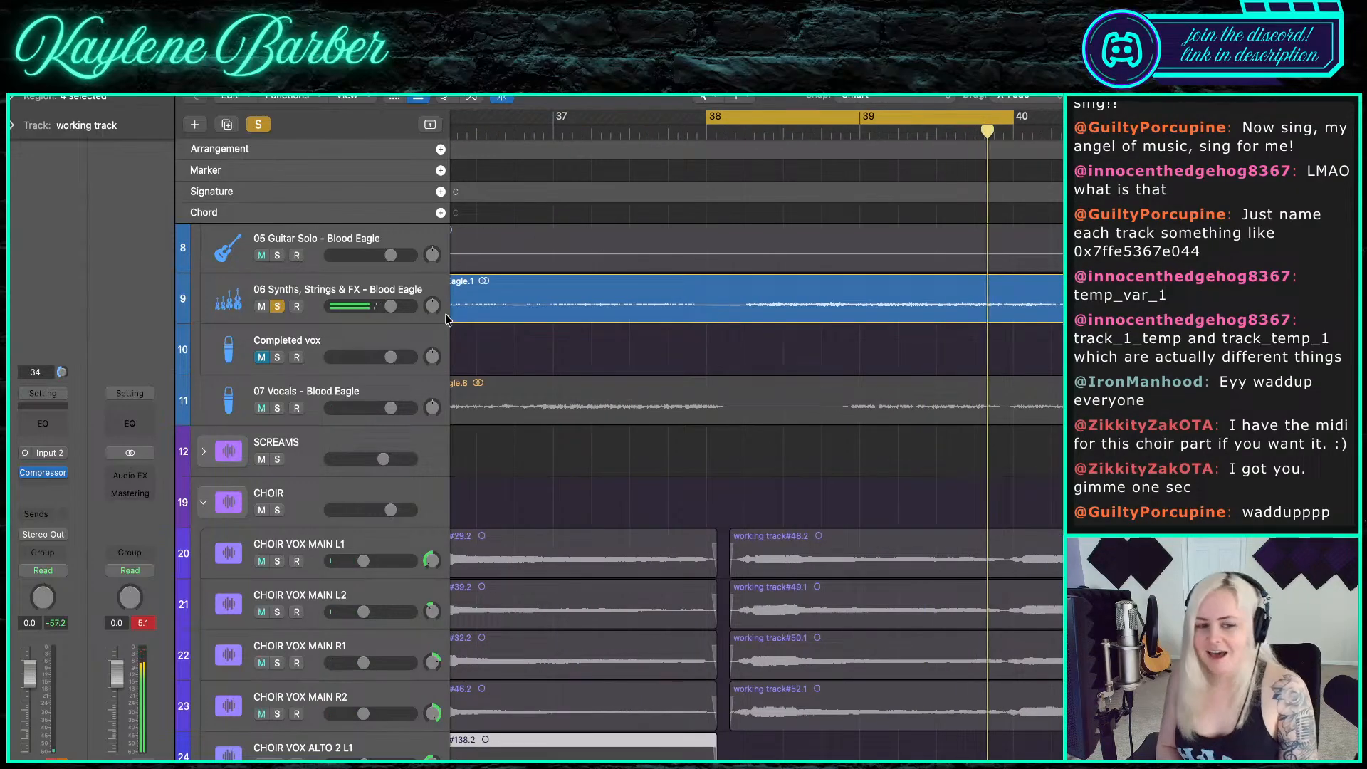
click(277, 306)
- Listen to the soloed 07 Vocals stem within the bar 38 to 40 cycle, and turn its solo off
scroll(270, 528, down, 5)
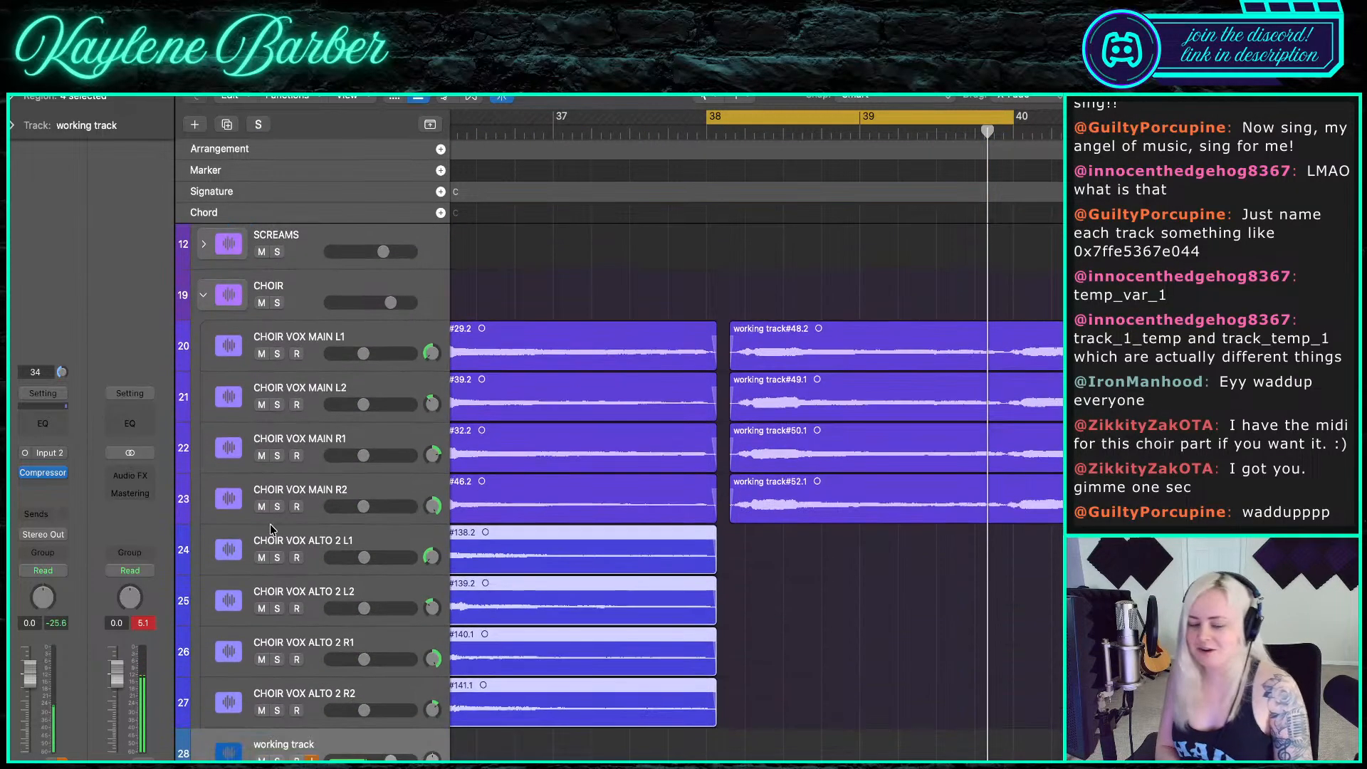
scroll(294, 557, up, 8)
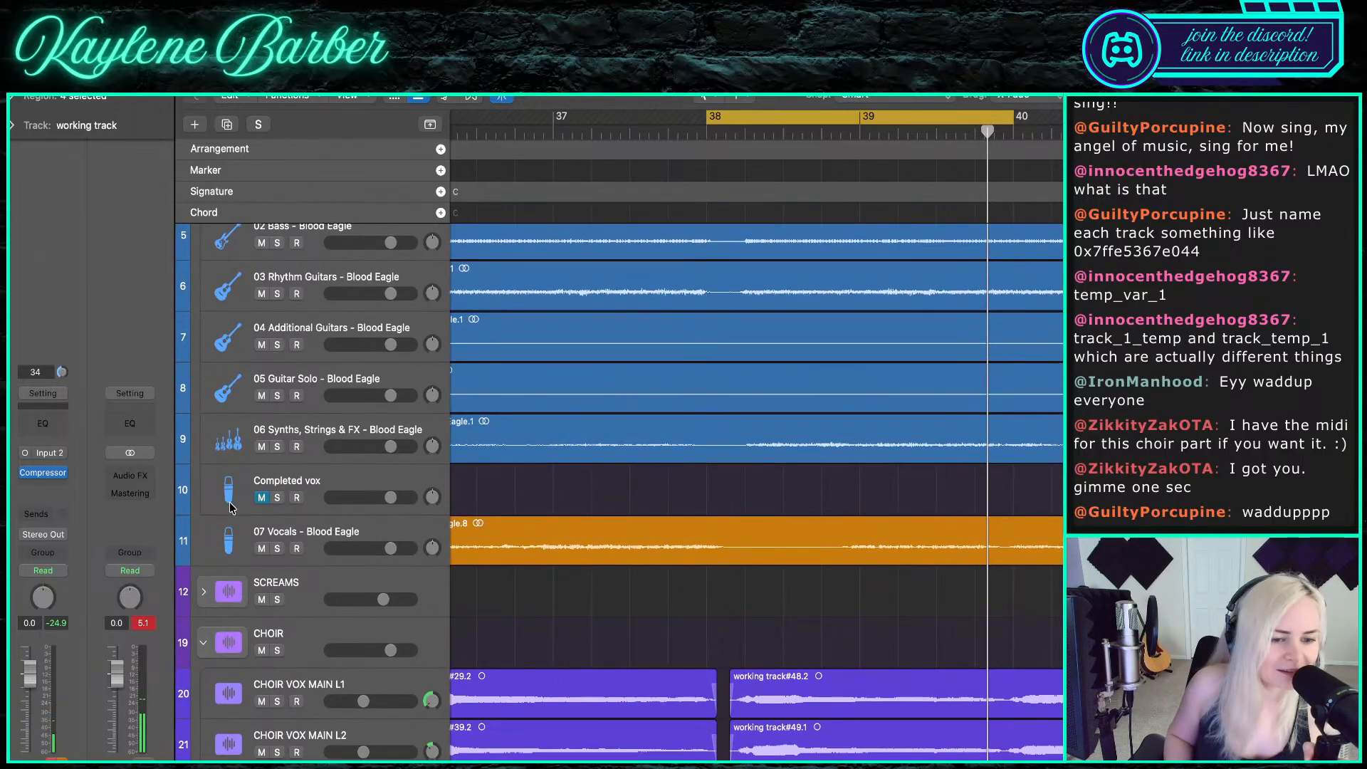
scroll(237, 497, down, 1)
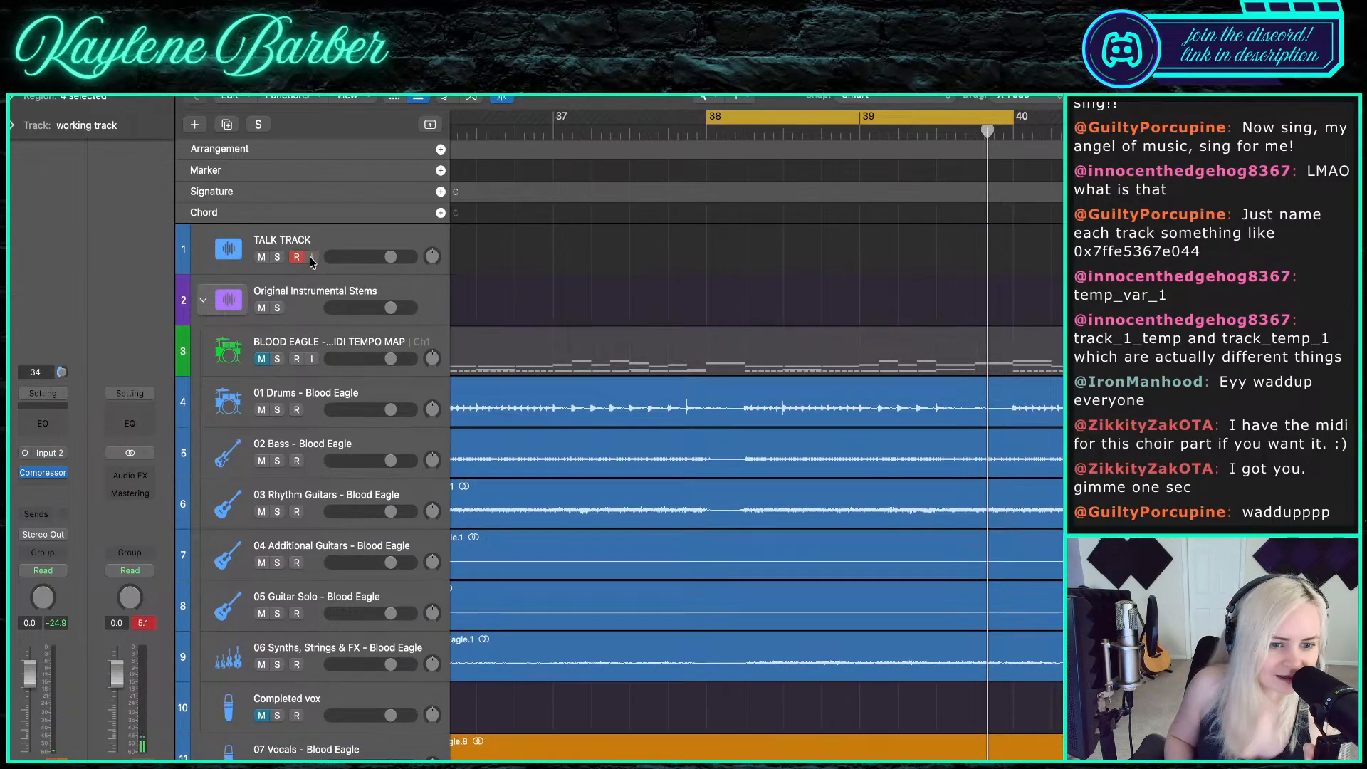
scroll(585, 344, down, 3)
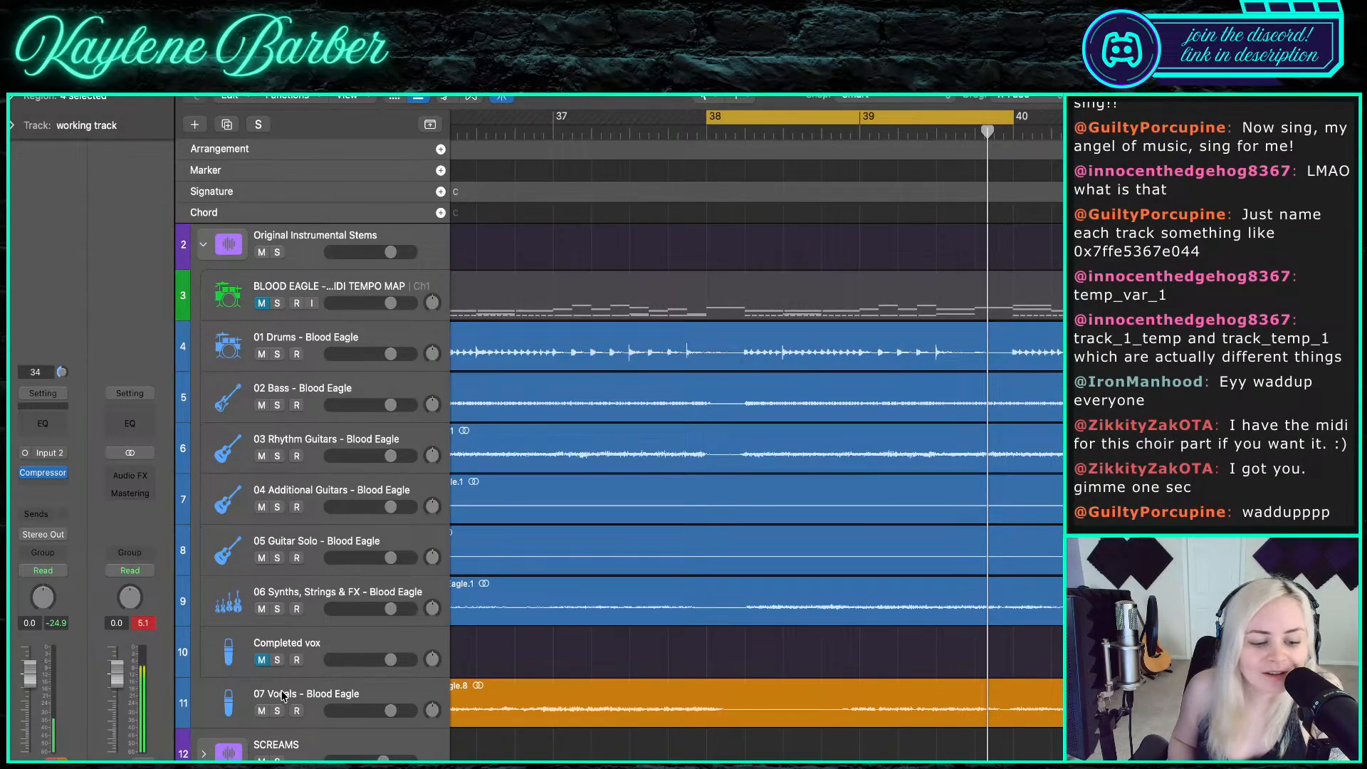
scroll(836, 432, down, 2)
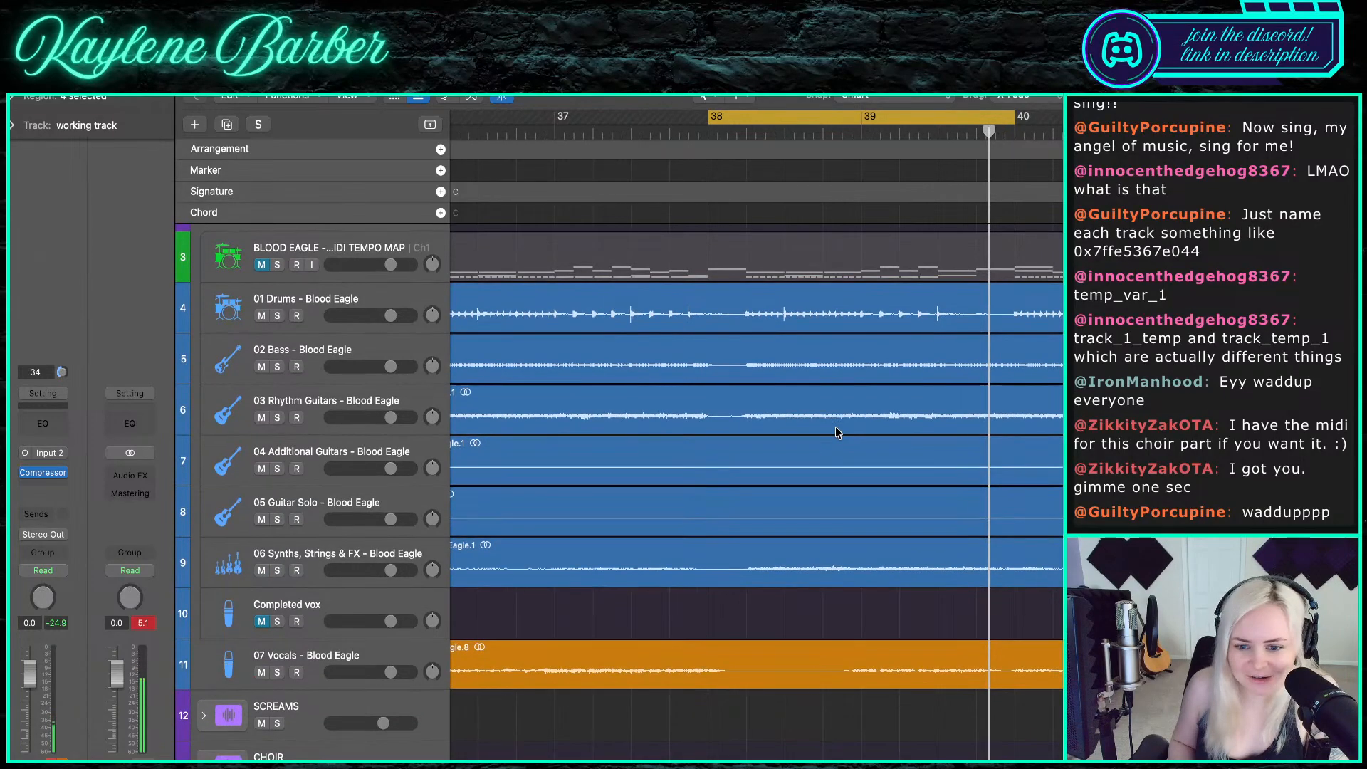
click(277, 673)
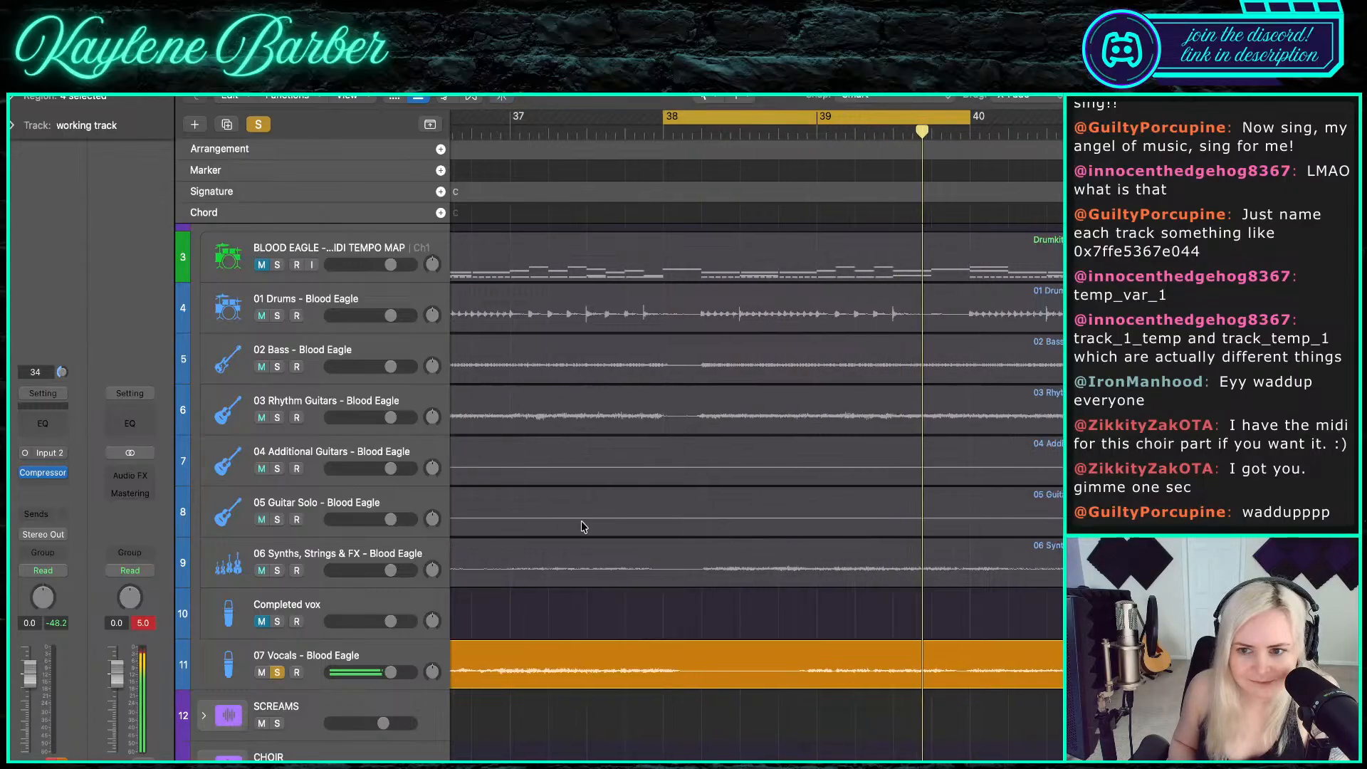
scroll(581, 525, down, 3)
scroll(581, 526, down, 1)
click(277, 672)
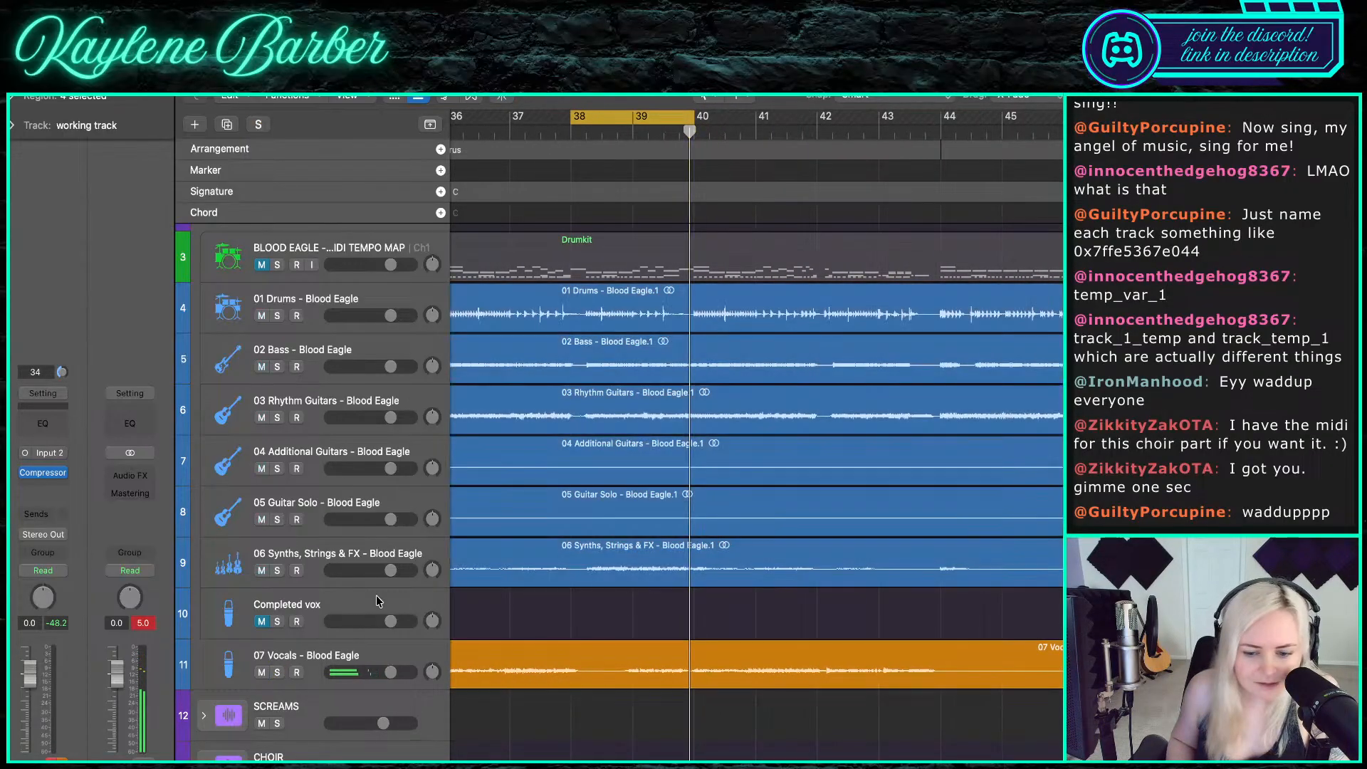
- Listen to the looped choir phrase on the 06 Synths, Strings & FX track repeatedly, soloing it for each pass and unsoloing it between passes
scroll(630, 210, down, 6)
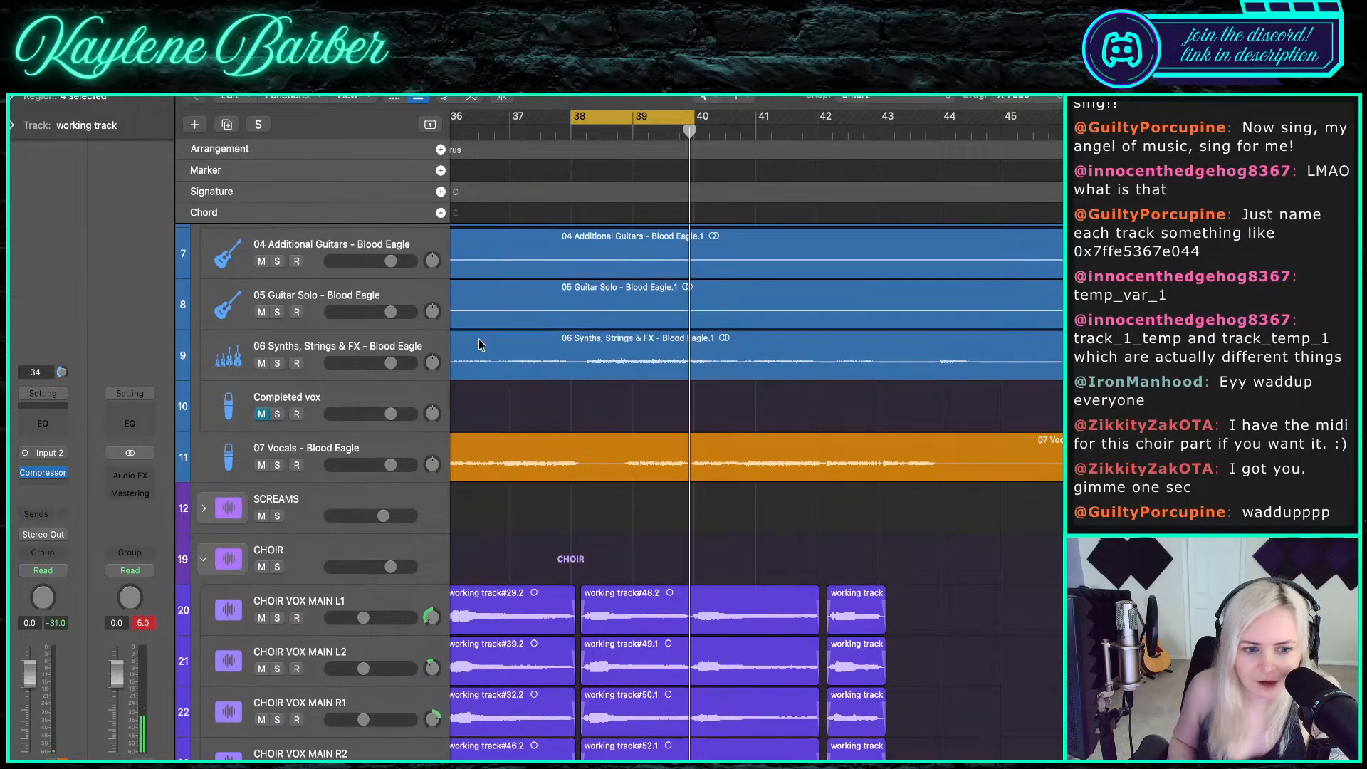
click(278, 364)
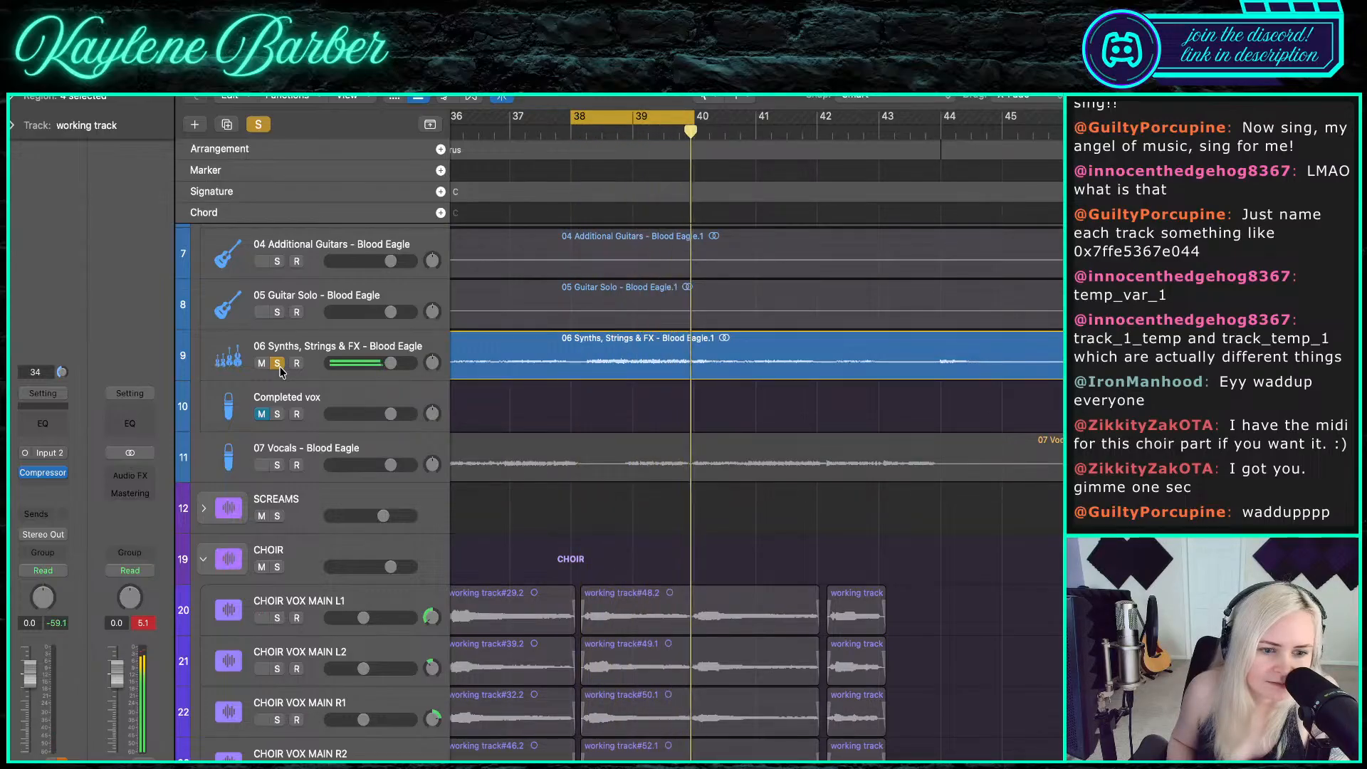
click(278, 364)
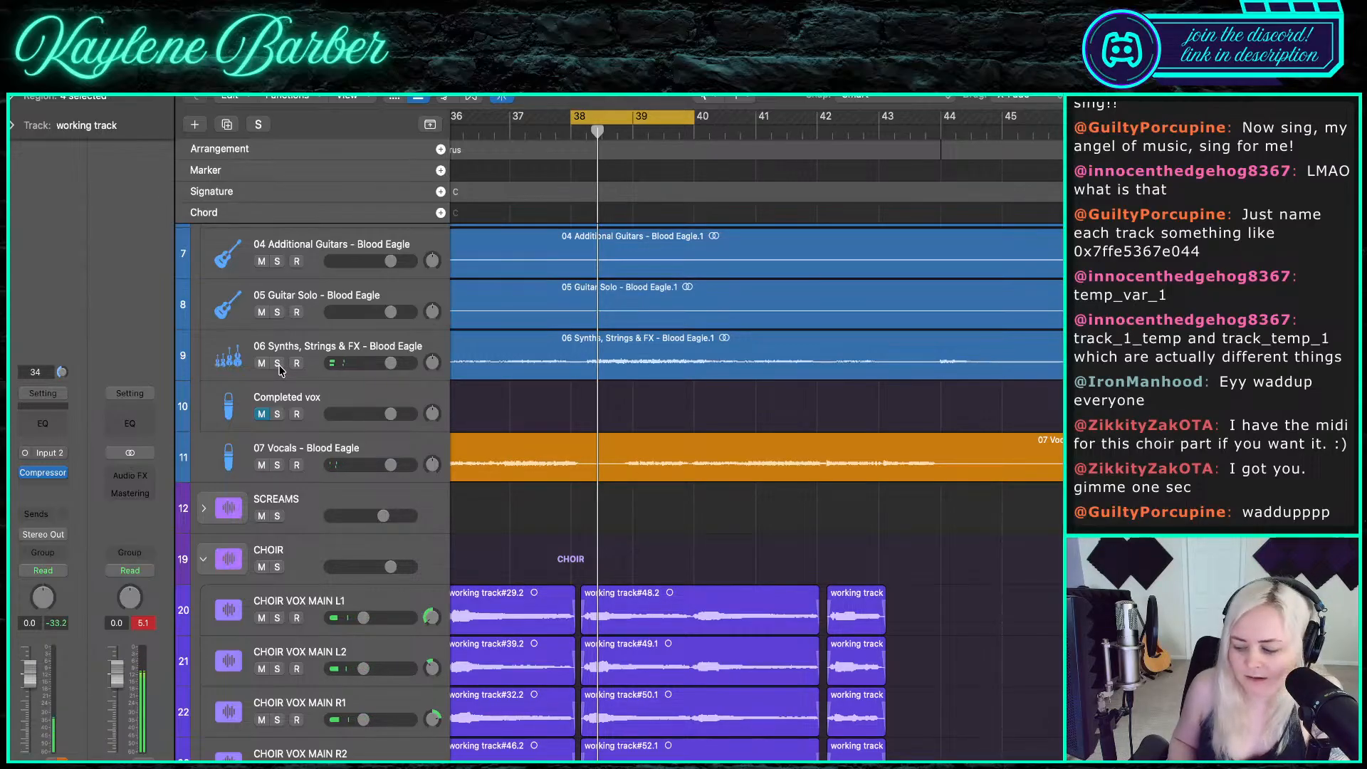
click(278, 364)
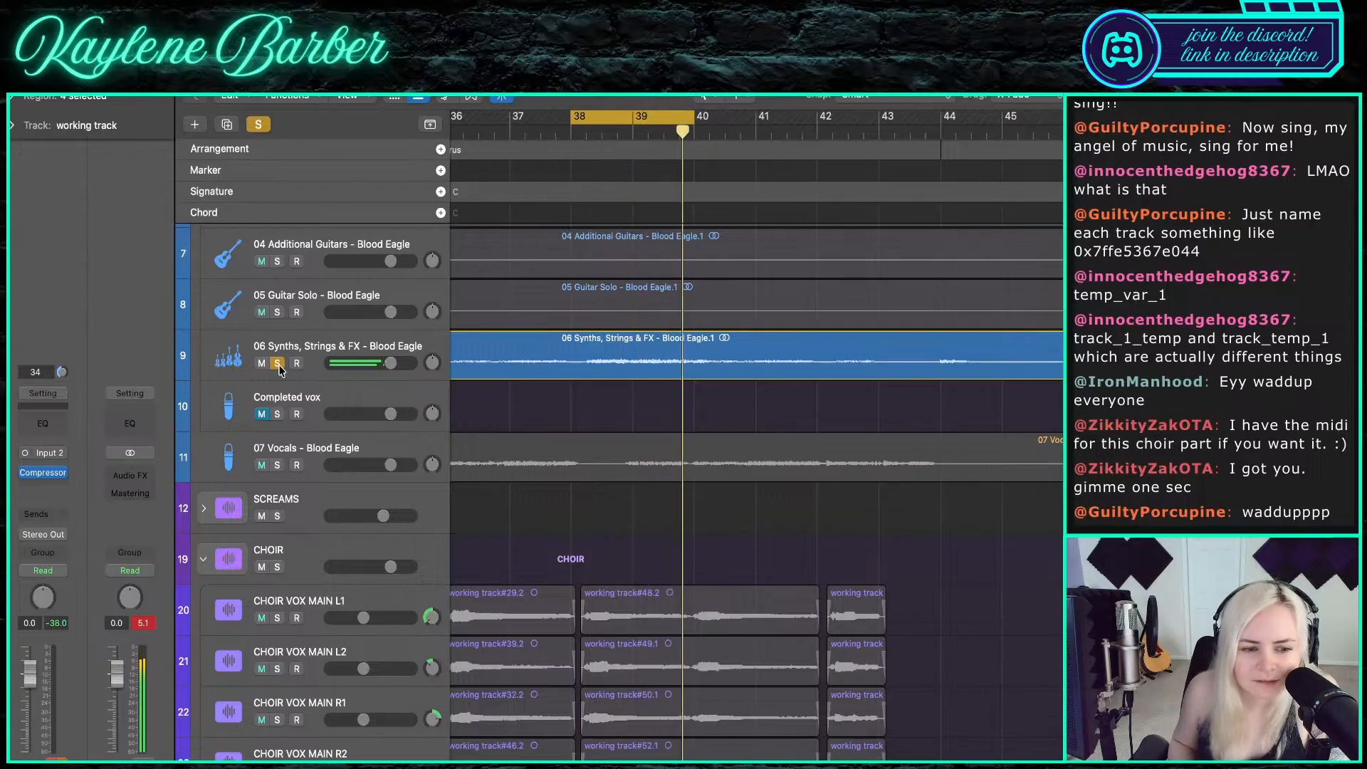
click(277, 364)
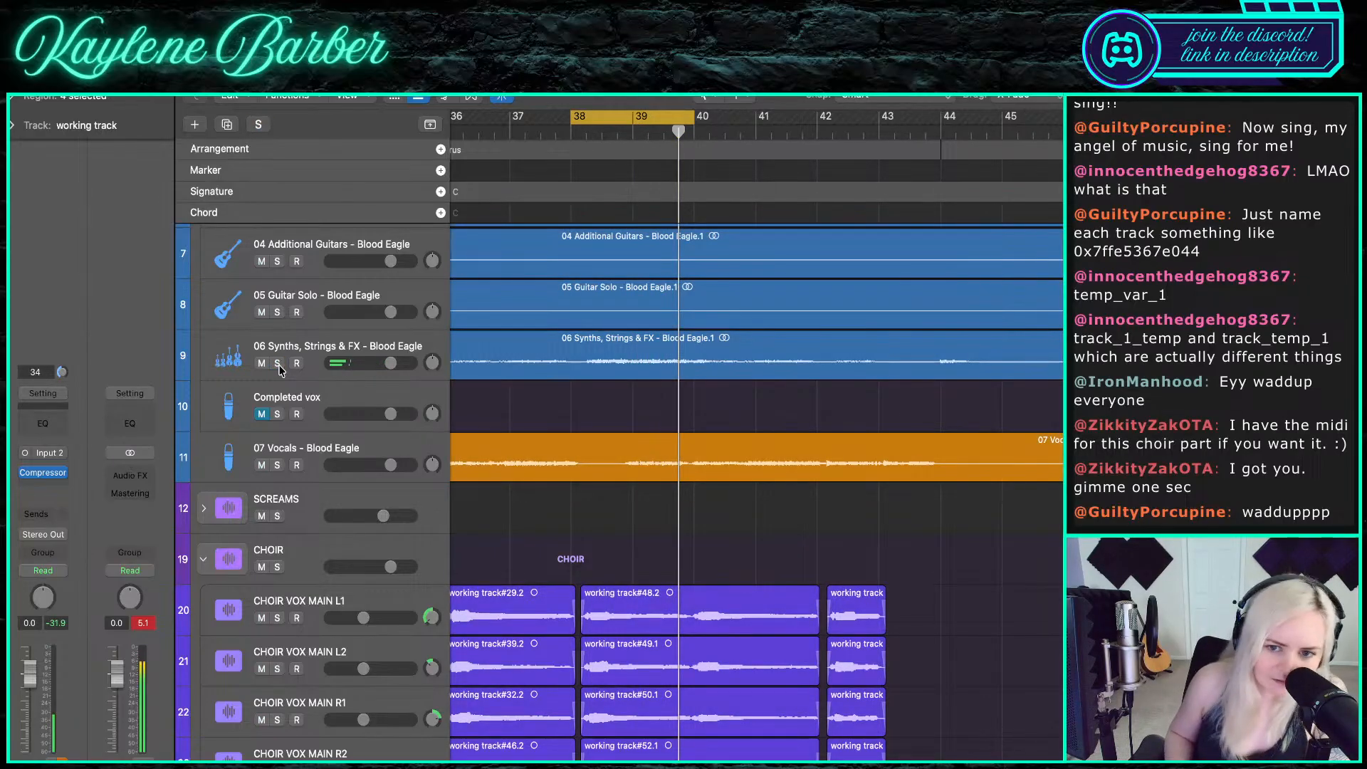
click(277, 364)
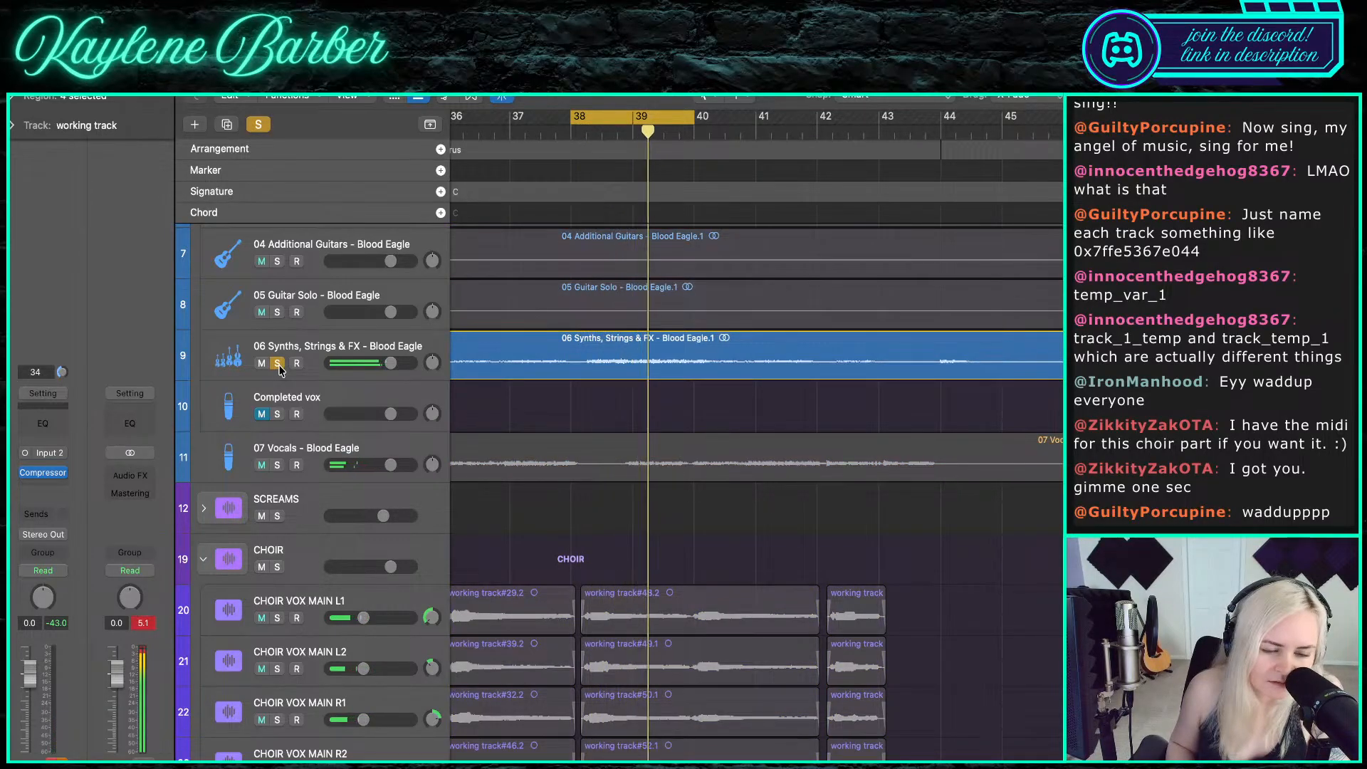
click(278, 364)
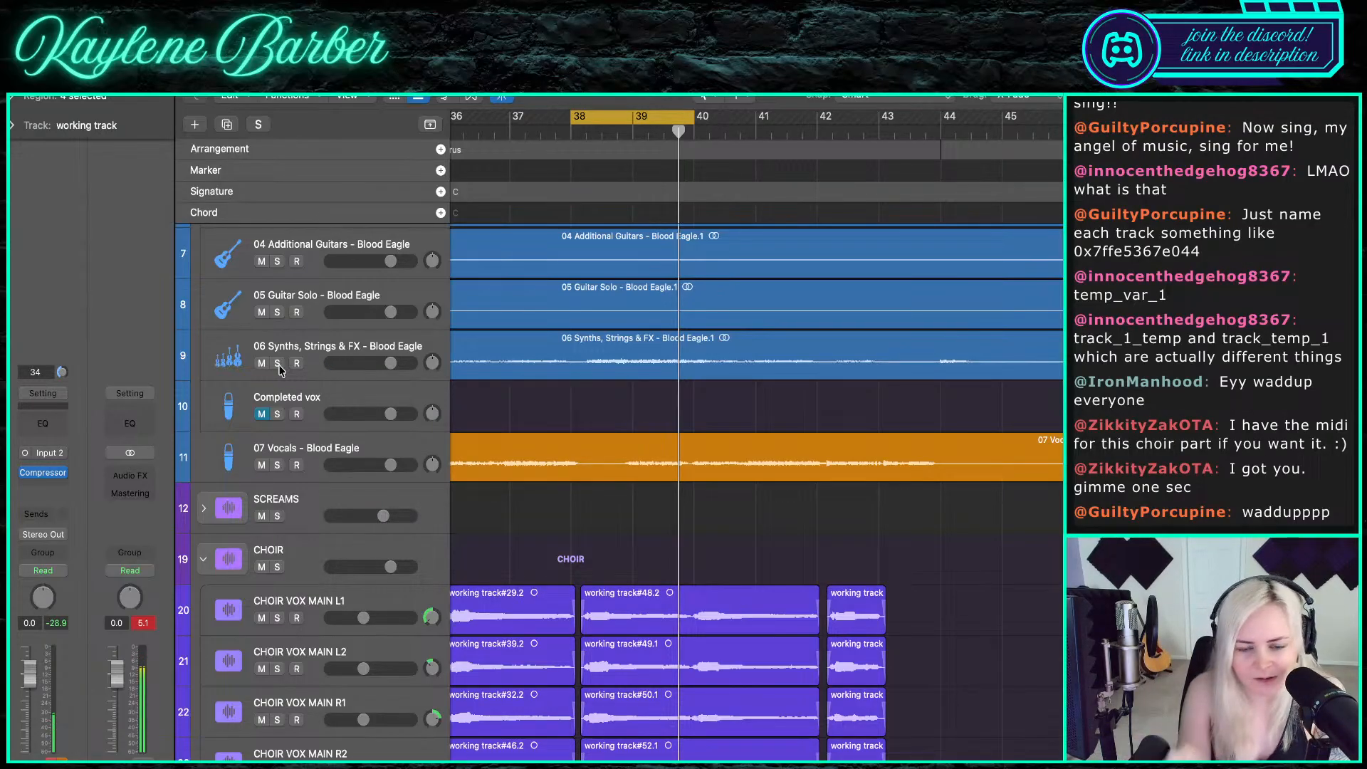
click(278, 363)
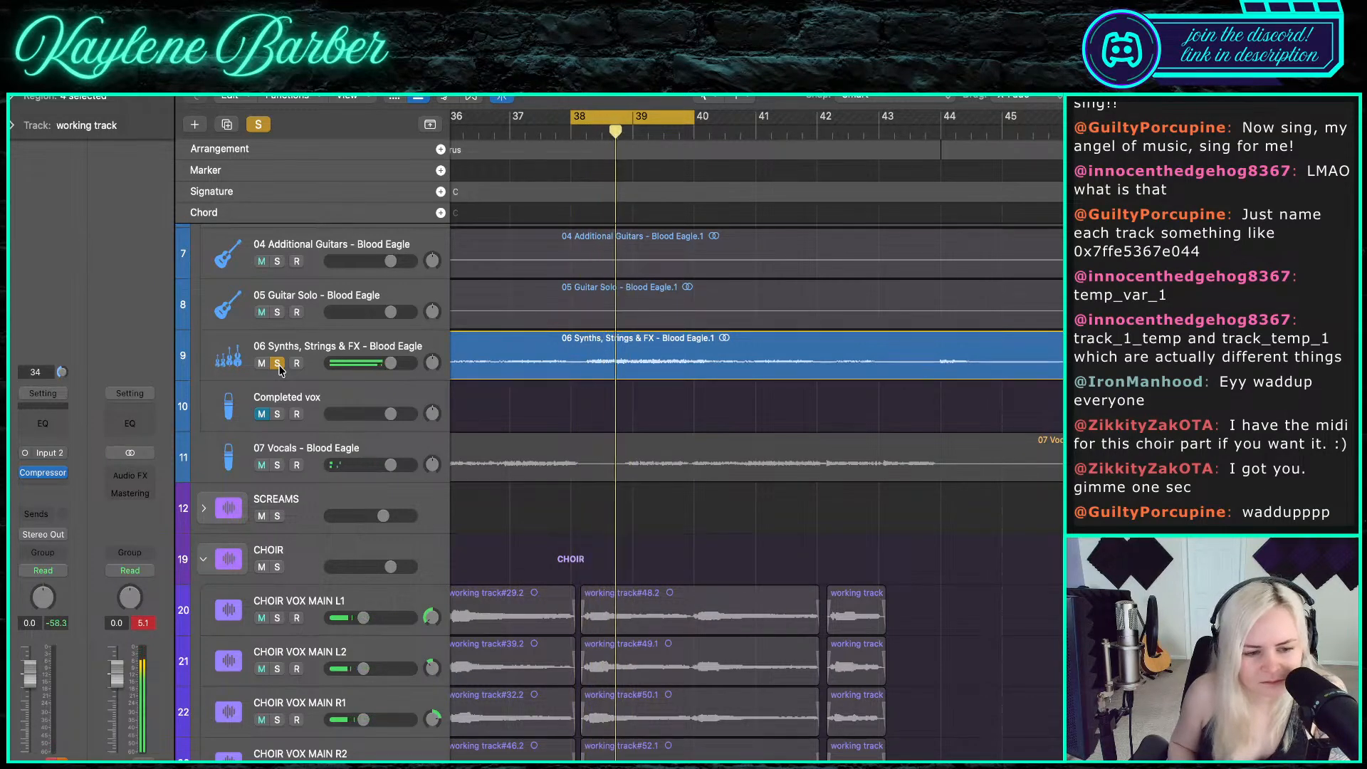
click(278, 363)
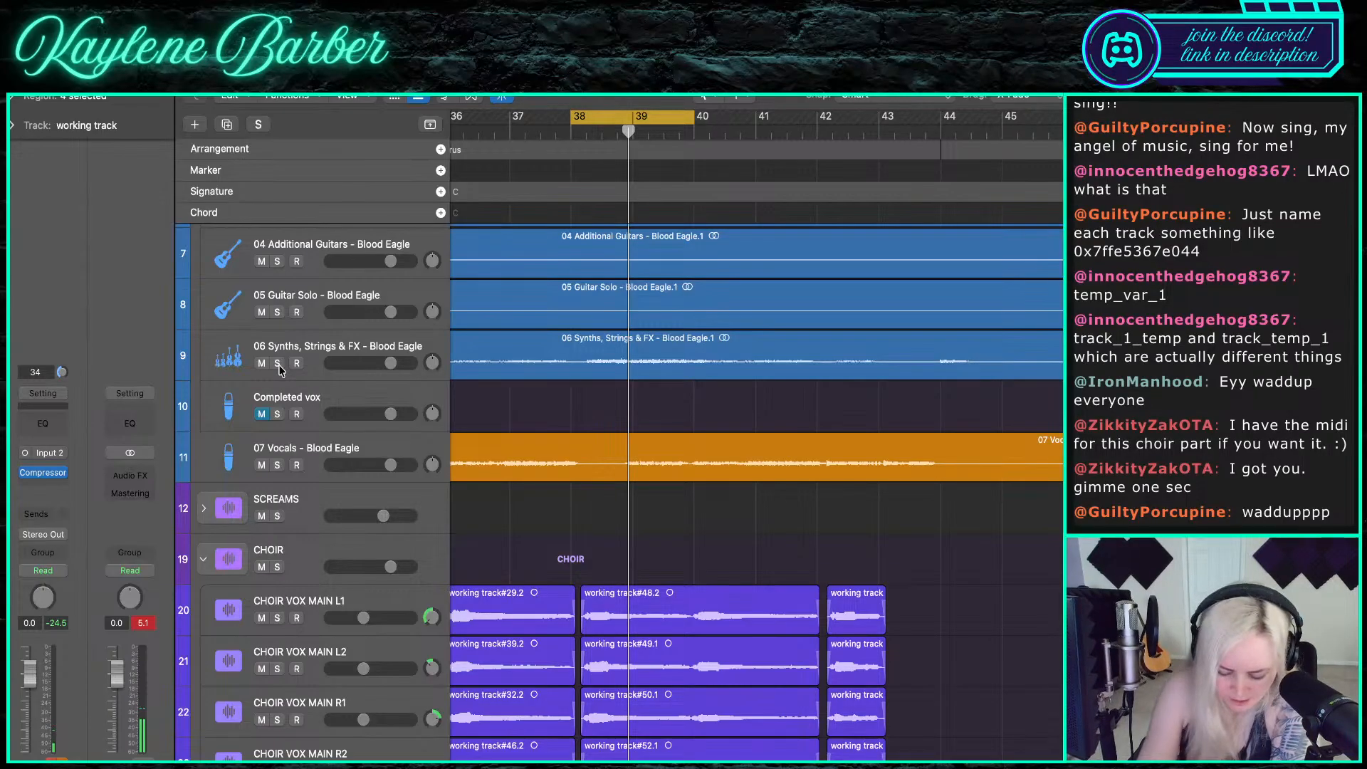
- Compare the full mix with the soloed 06 Synths, Strings & FX track over bars 38 to 40, finishing with the full mix
key(space)
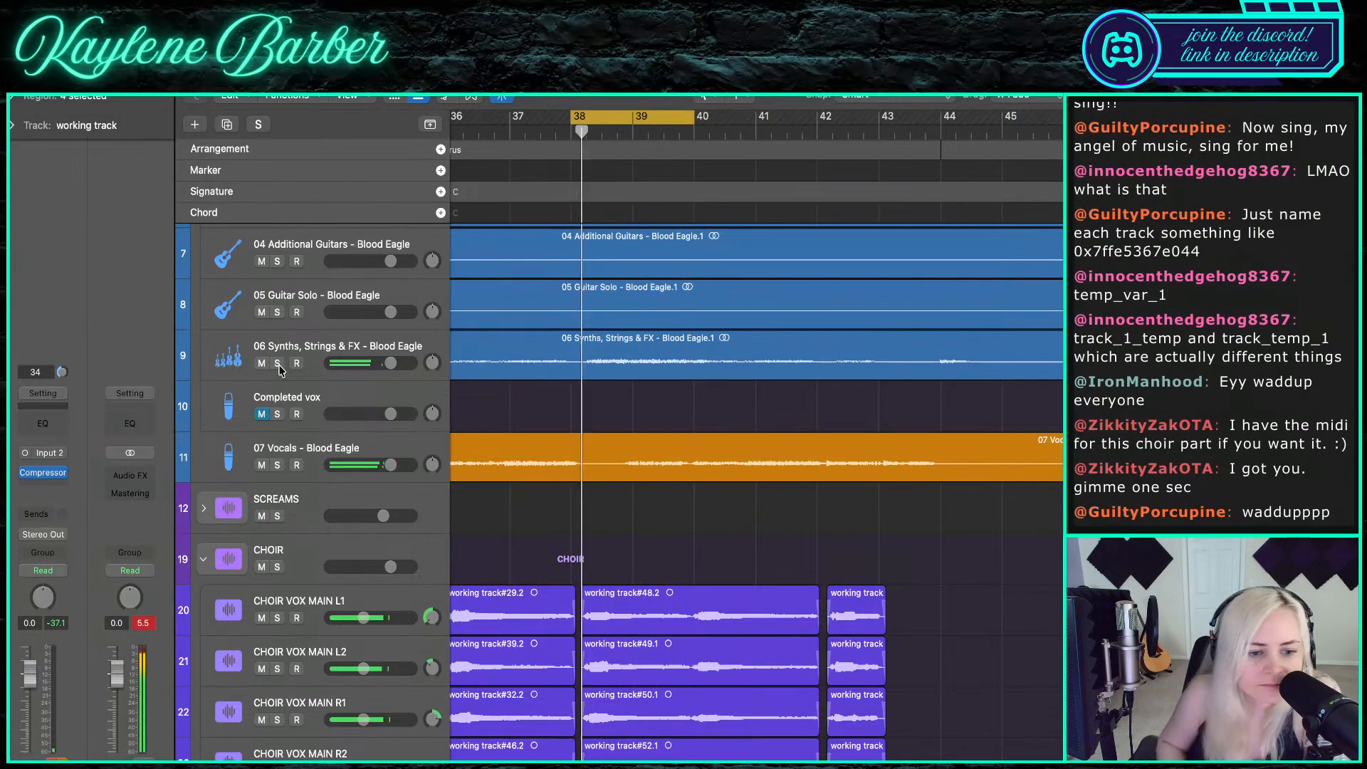
click(278, 363)
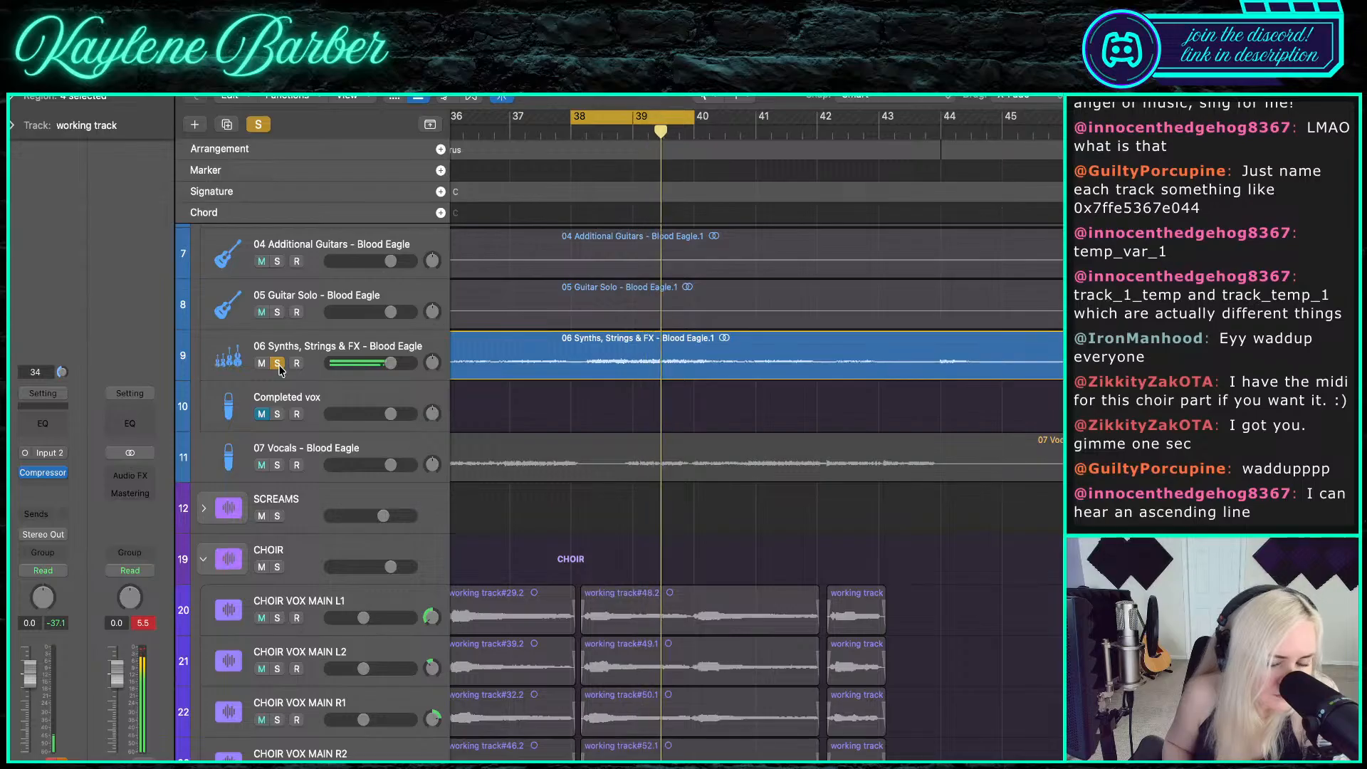
click(278, 364)
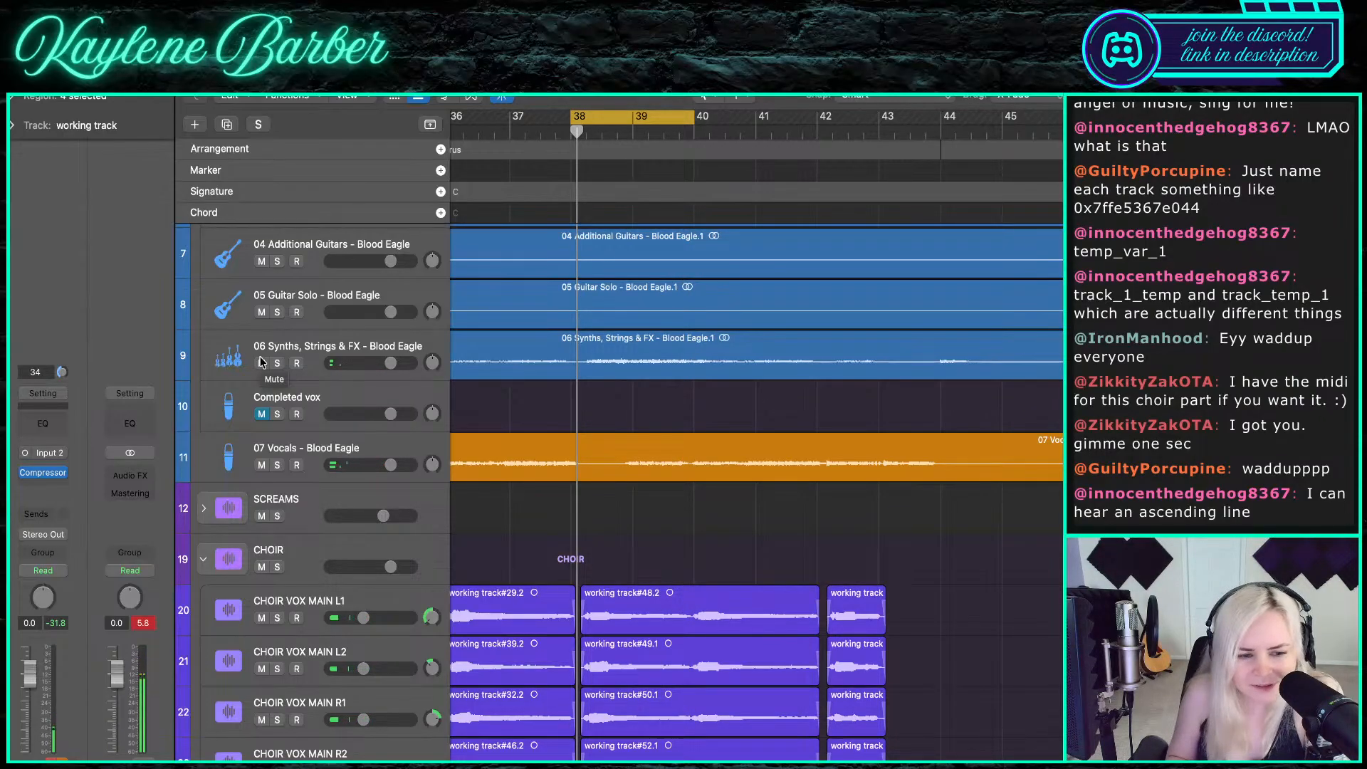
click(277, 363)
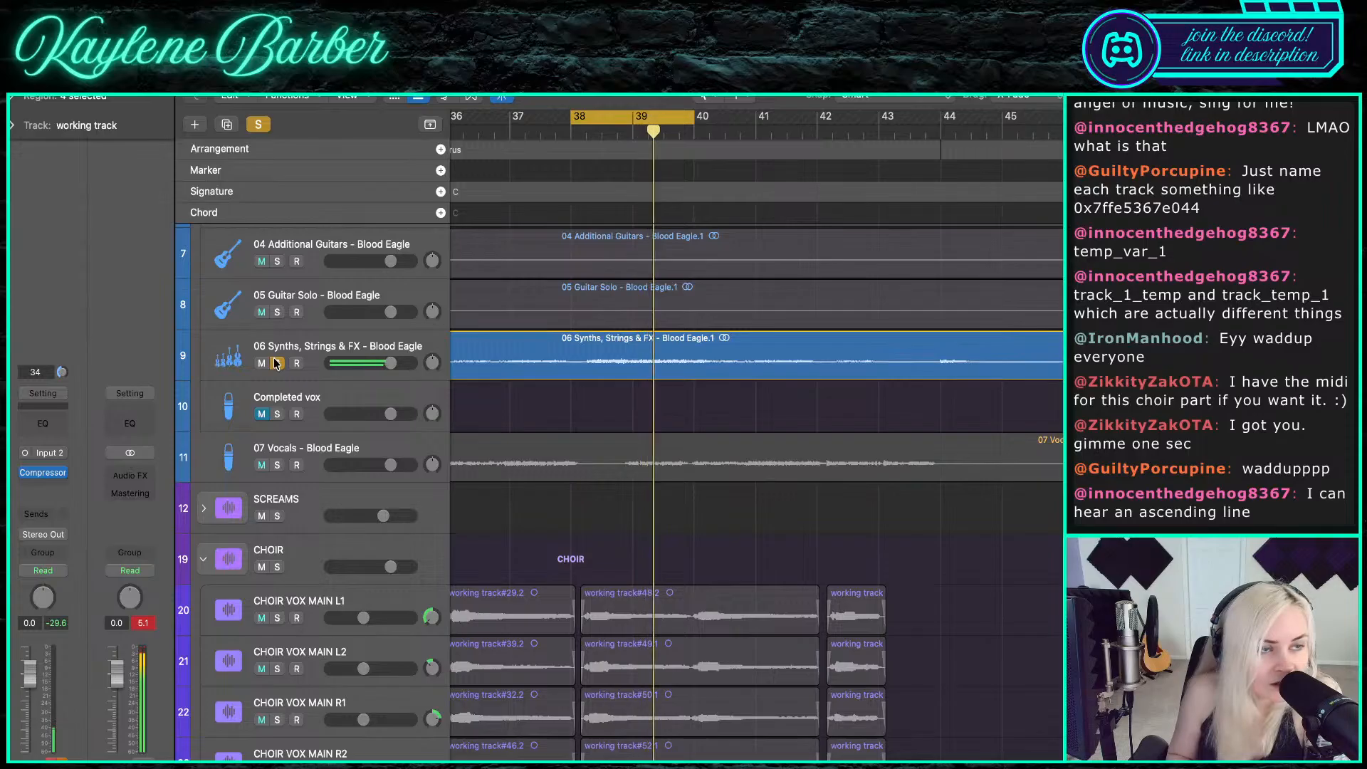
click(276, 363)
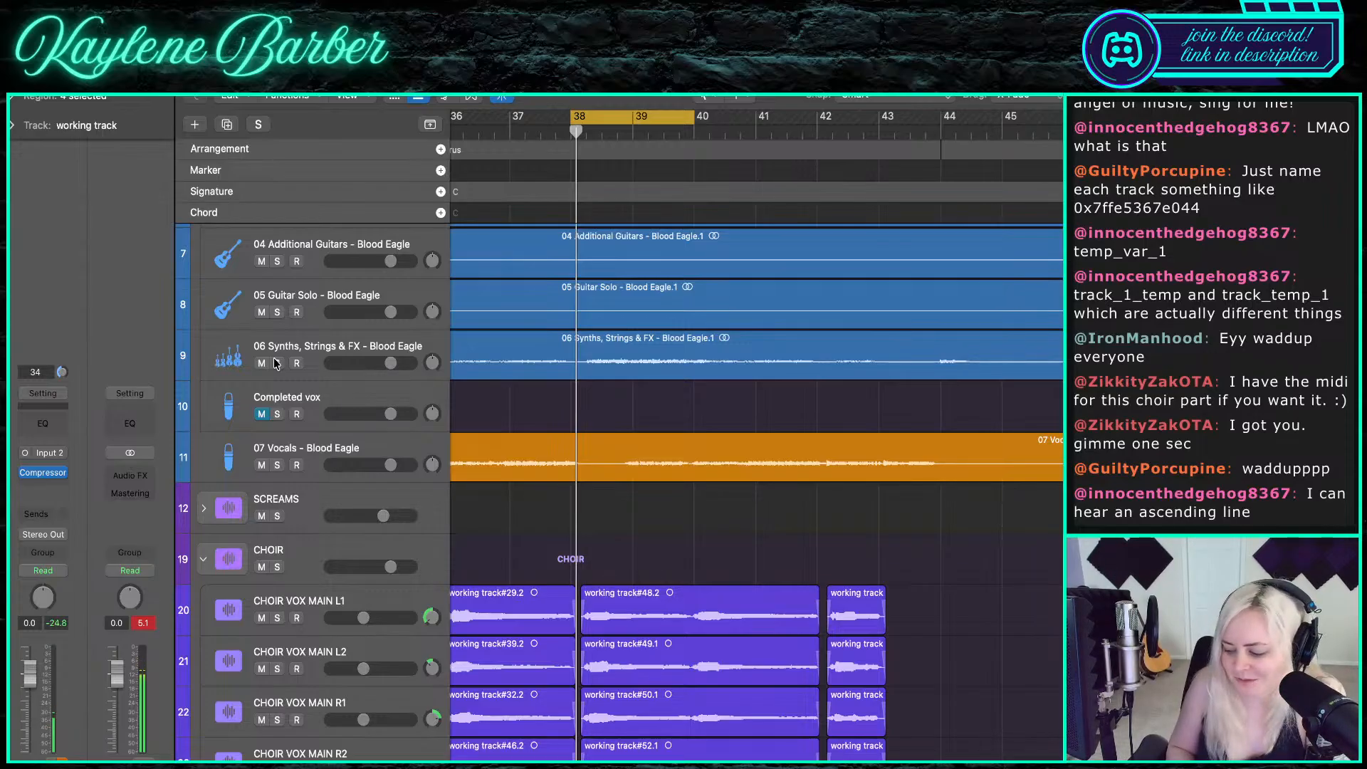
key(space)
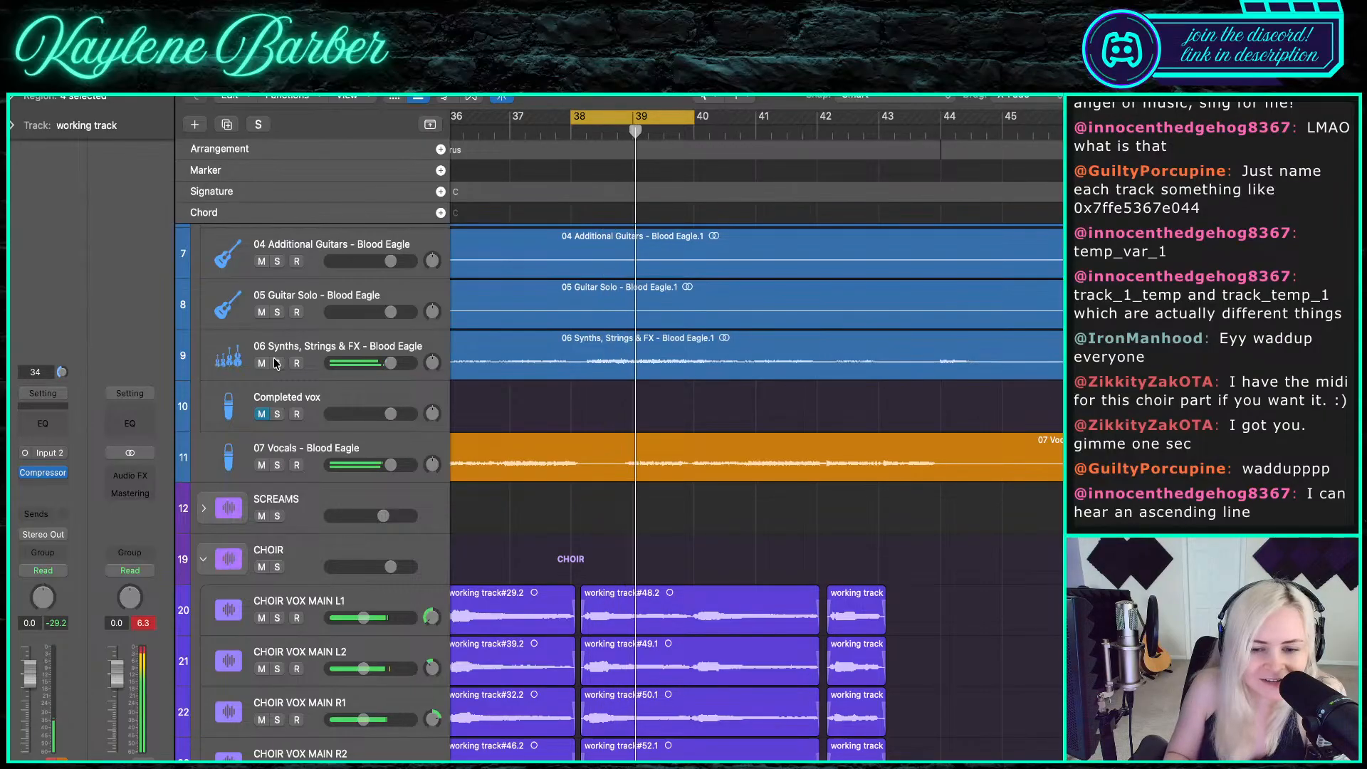
key(space)
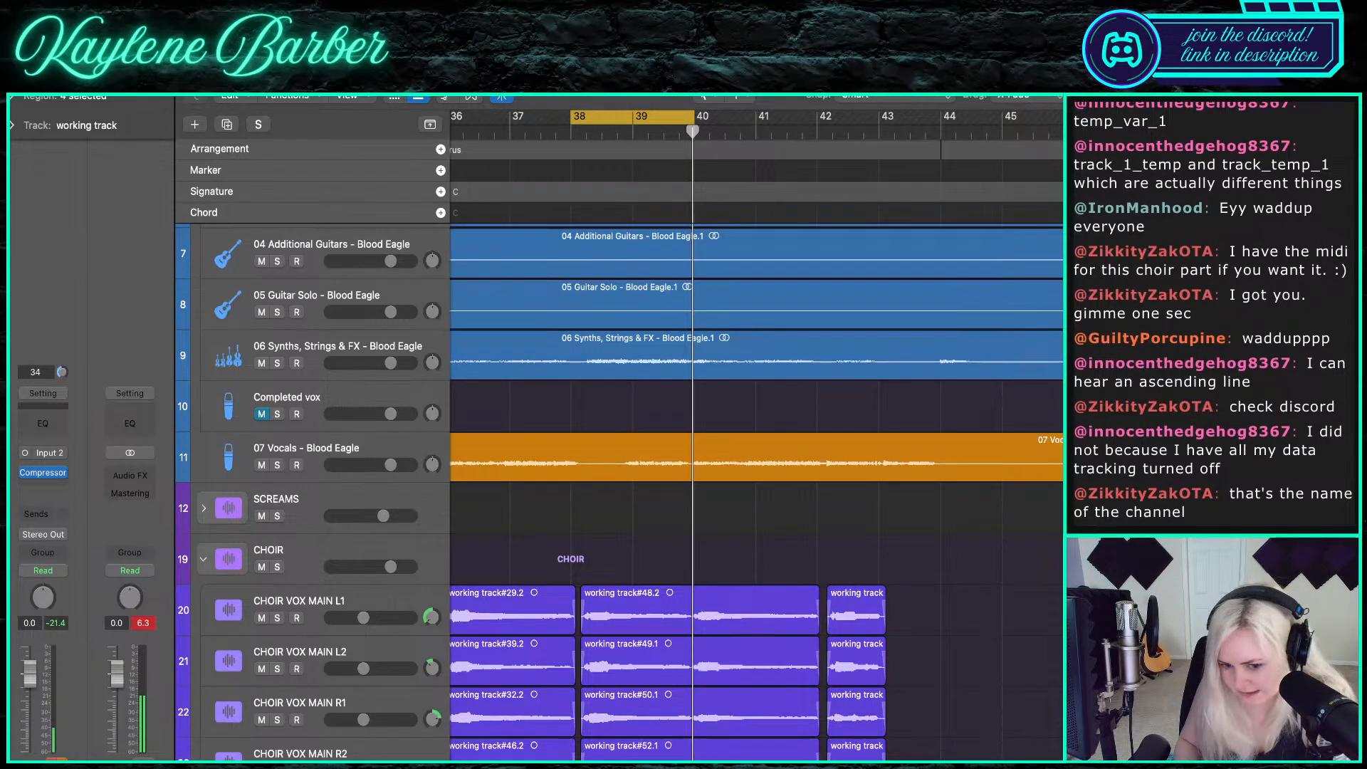
- Import the choir MIDI file onto new tracks below the Steinway Grand Piano track, including its tempo information
click(641, 457)
key(z)
scroll(624, 504, down, 10)
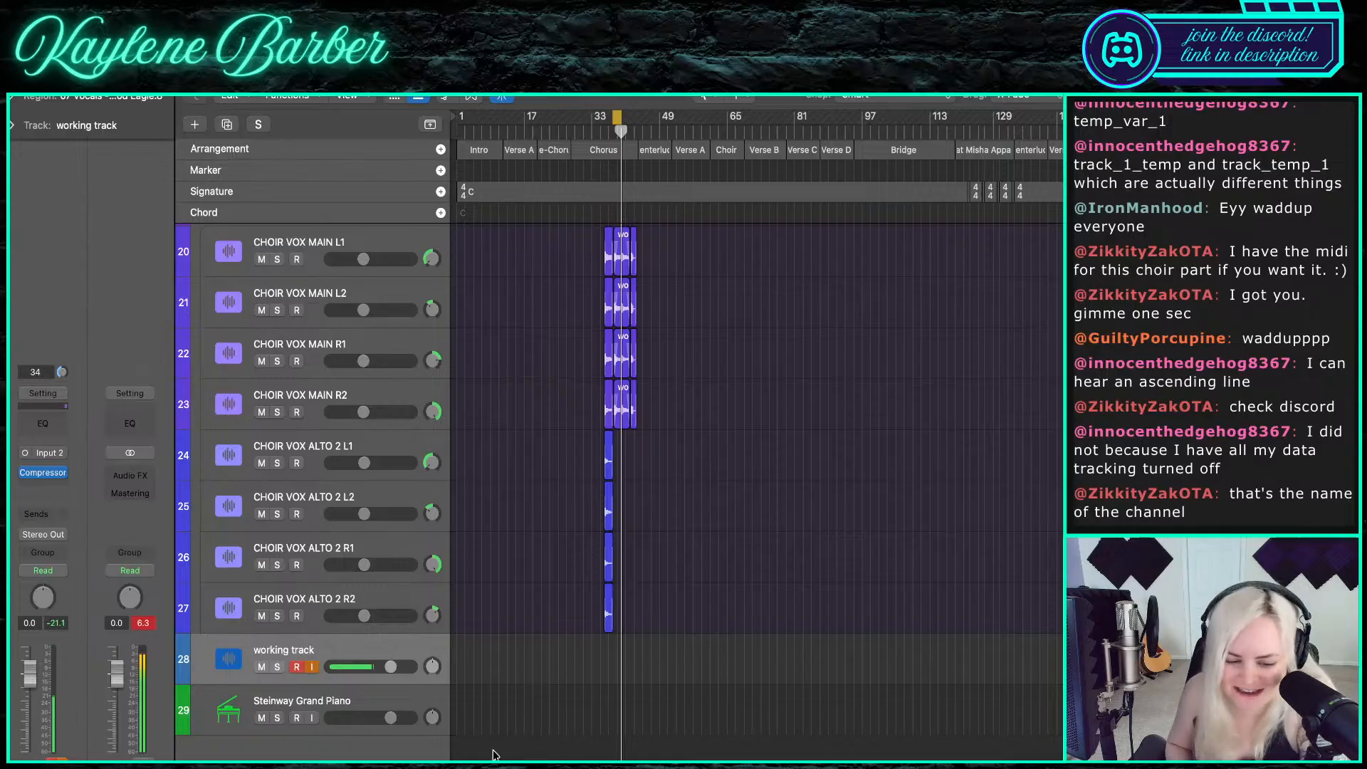
drag(1058, 699, 838, 658)
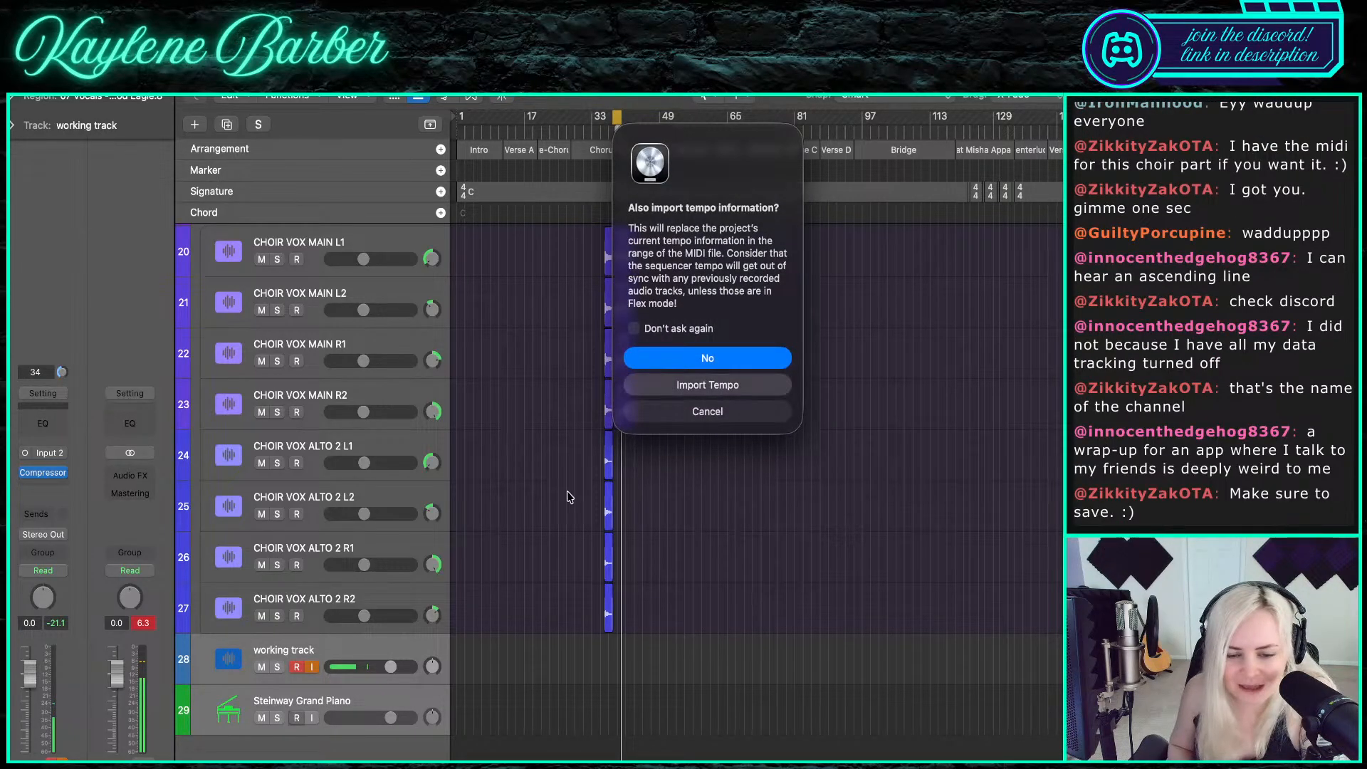
click(692, 384)
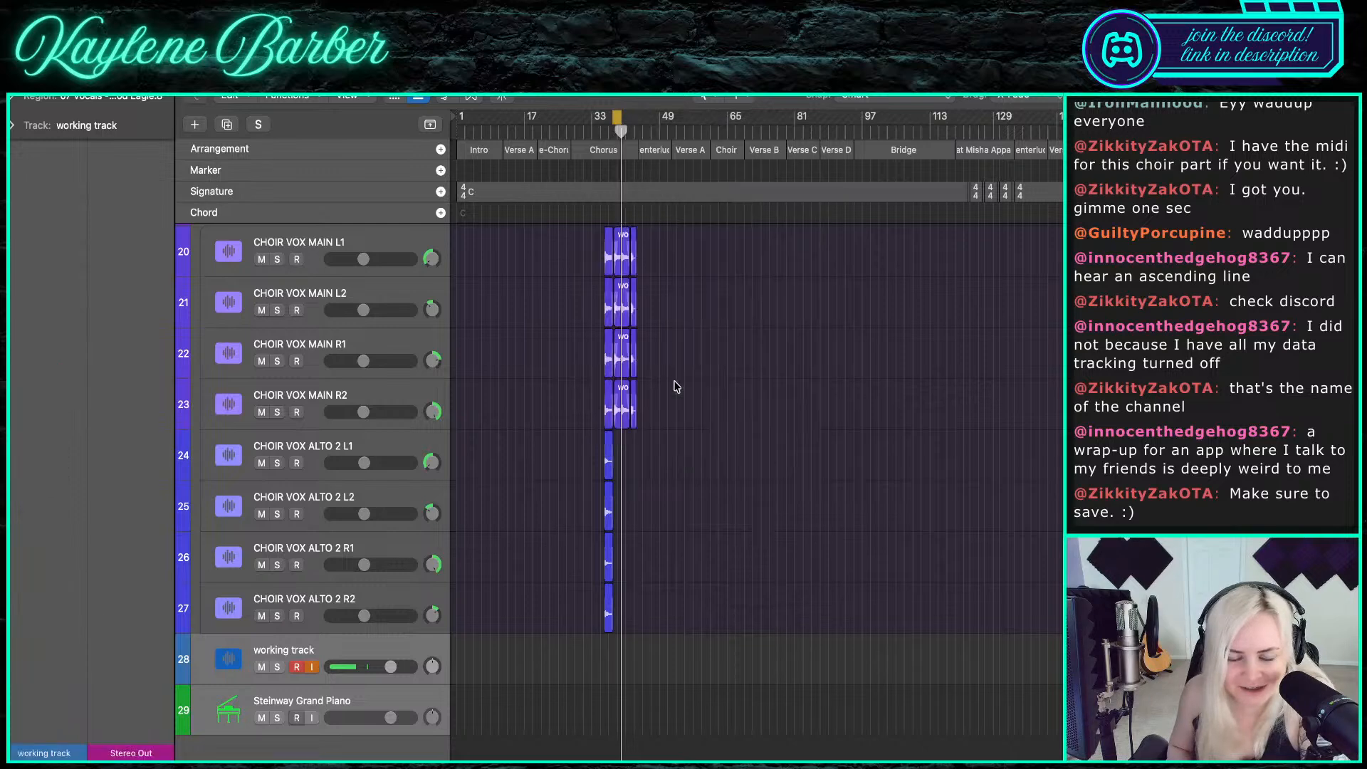
scroll(548, 534, down, 5)
scroll(549, 541, down, 3)
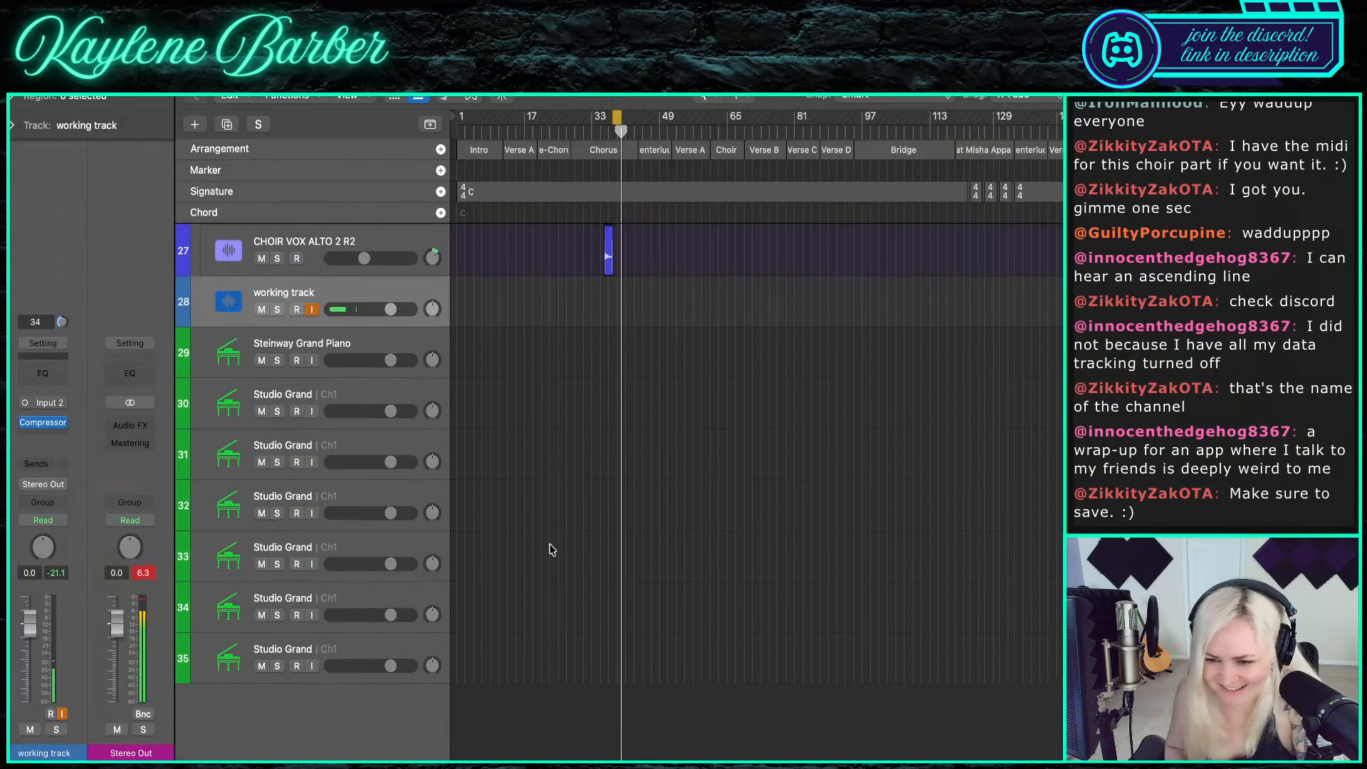
- Solo the Studio Grand track holding the Venus Ah Natural region and set the cycle range to bars 36 to 38 for listening
key(super+Left)
drag(756, 406, 1062, 660)
drag(1011, 466, 536, 467)
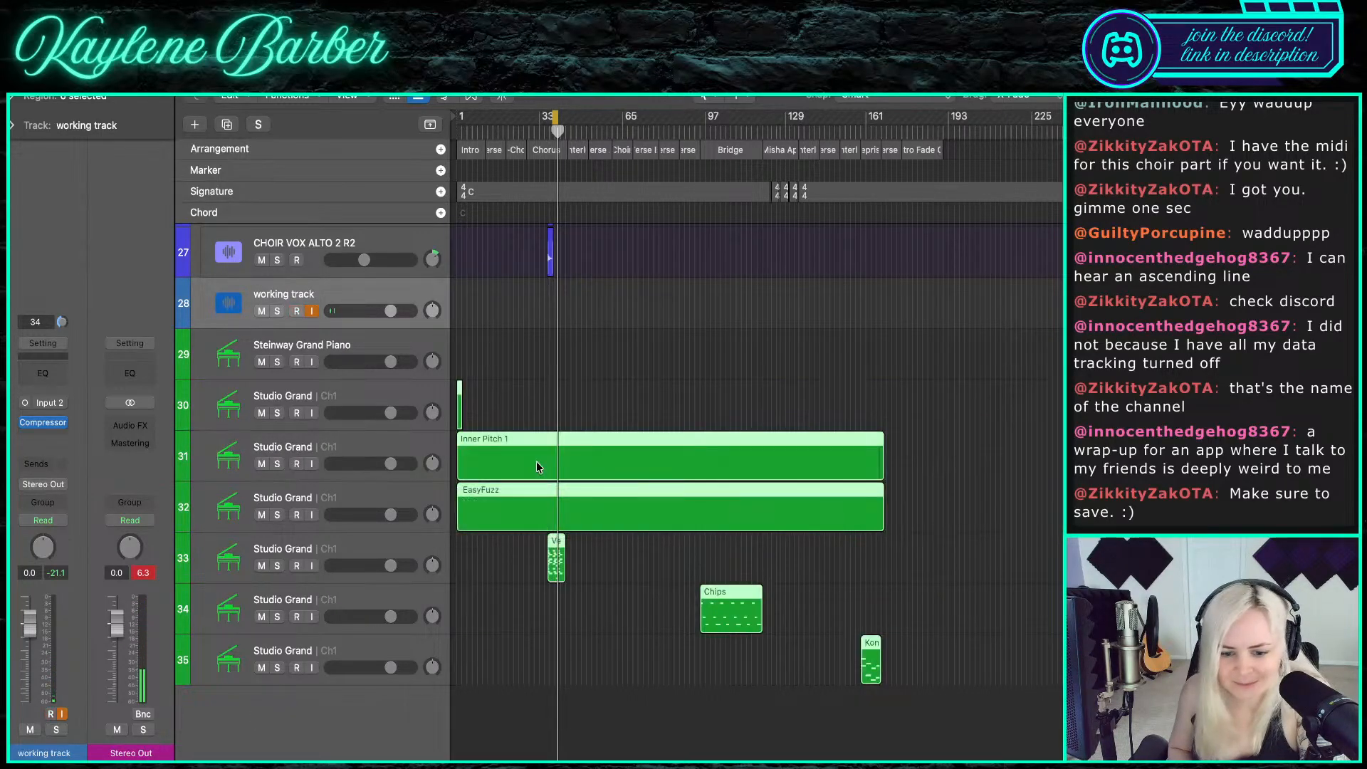
scroll(506, 497, up, 8)
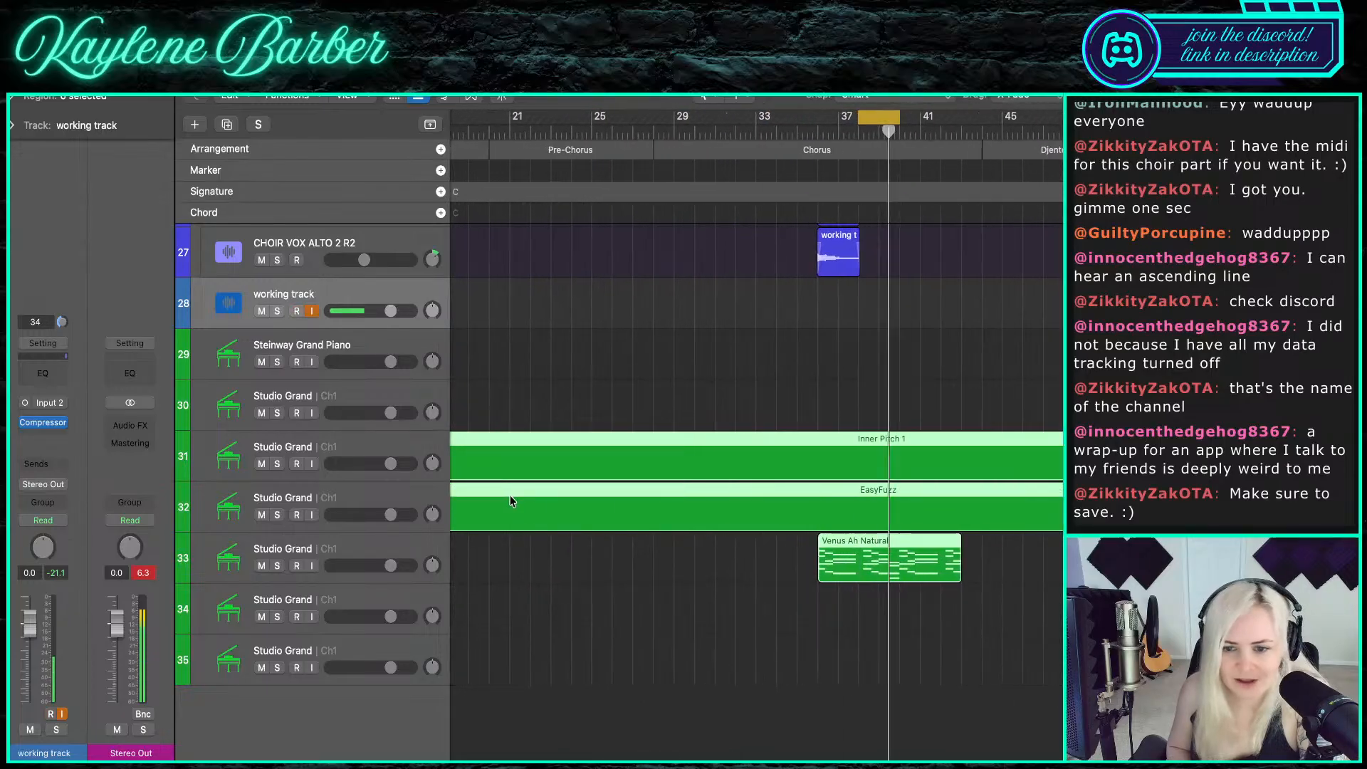
scroll(824, 447, right, 1)
scroll(819, 441, right, 1)
scroll(845, 520, up, 1)
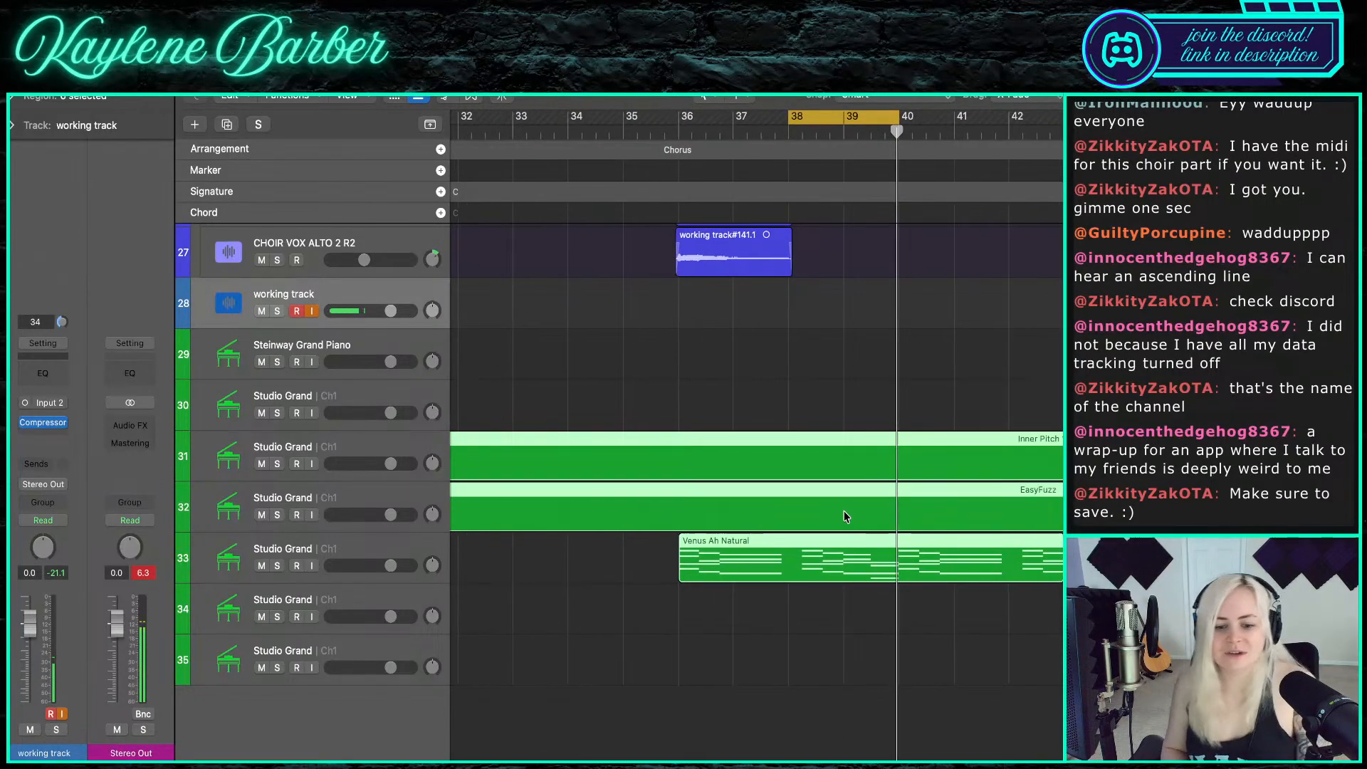
click(276, 566)
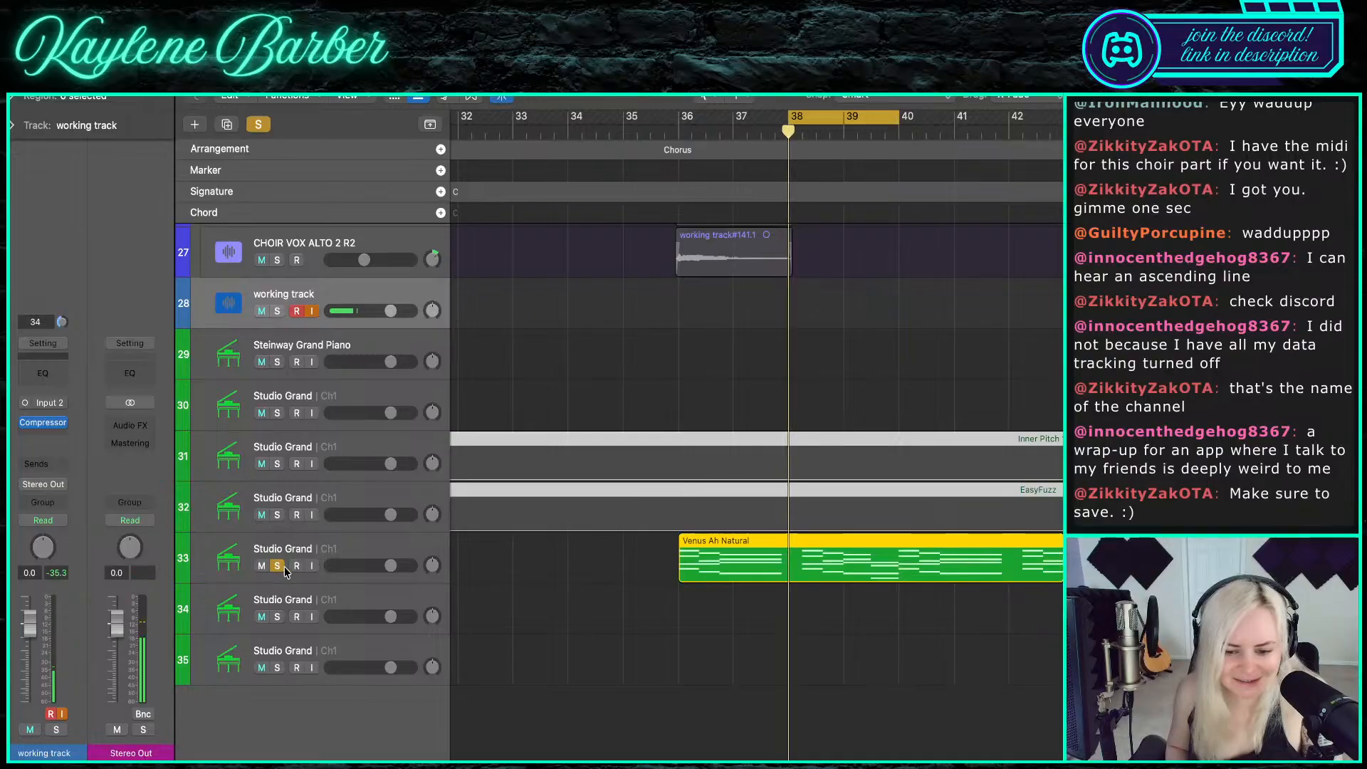
drag(672, 135, 806, 136)
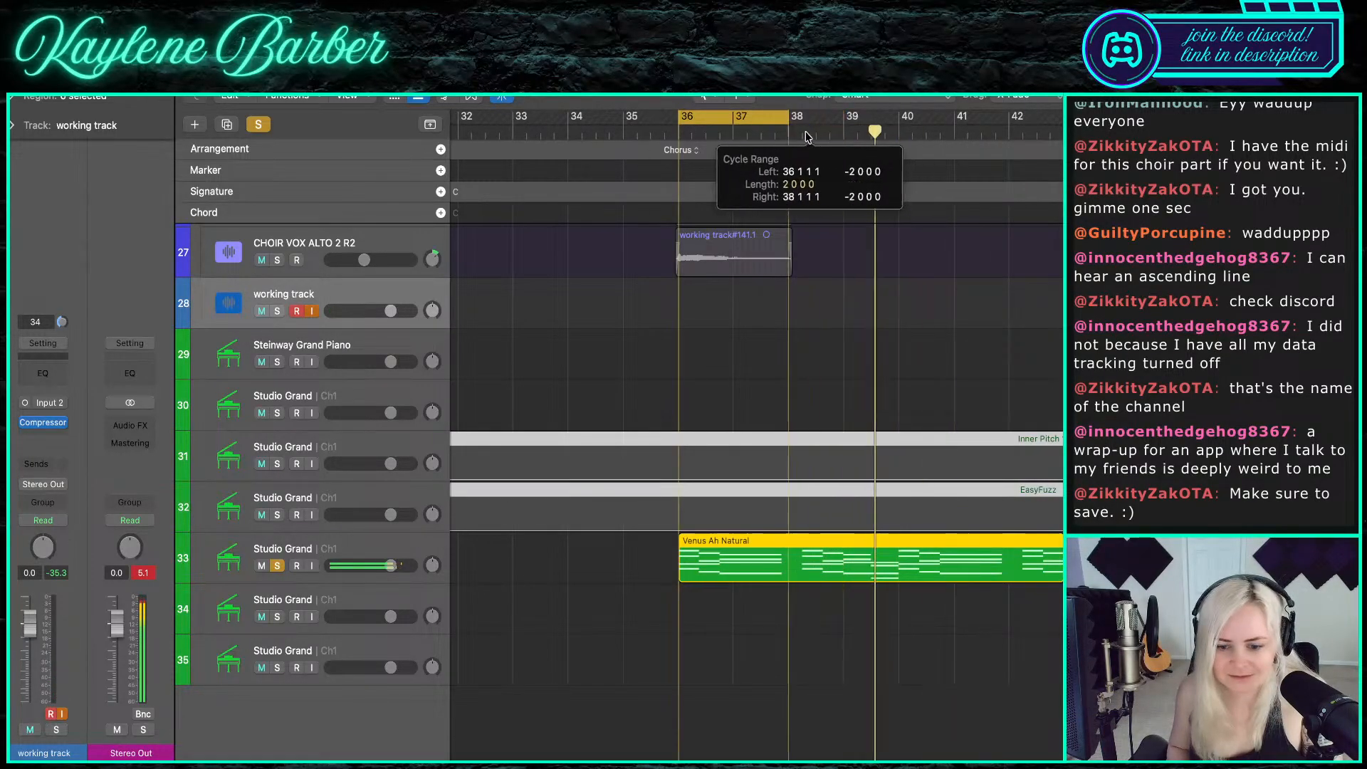
- View the Venus Ah Natural notes in the Piano Roll, close the editor, and turn off the track's solo
double_click(715, 567)
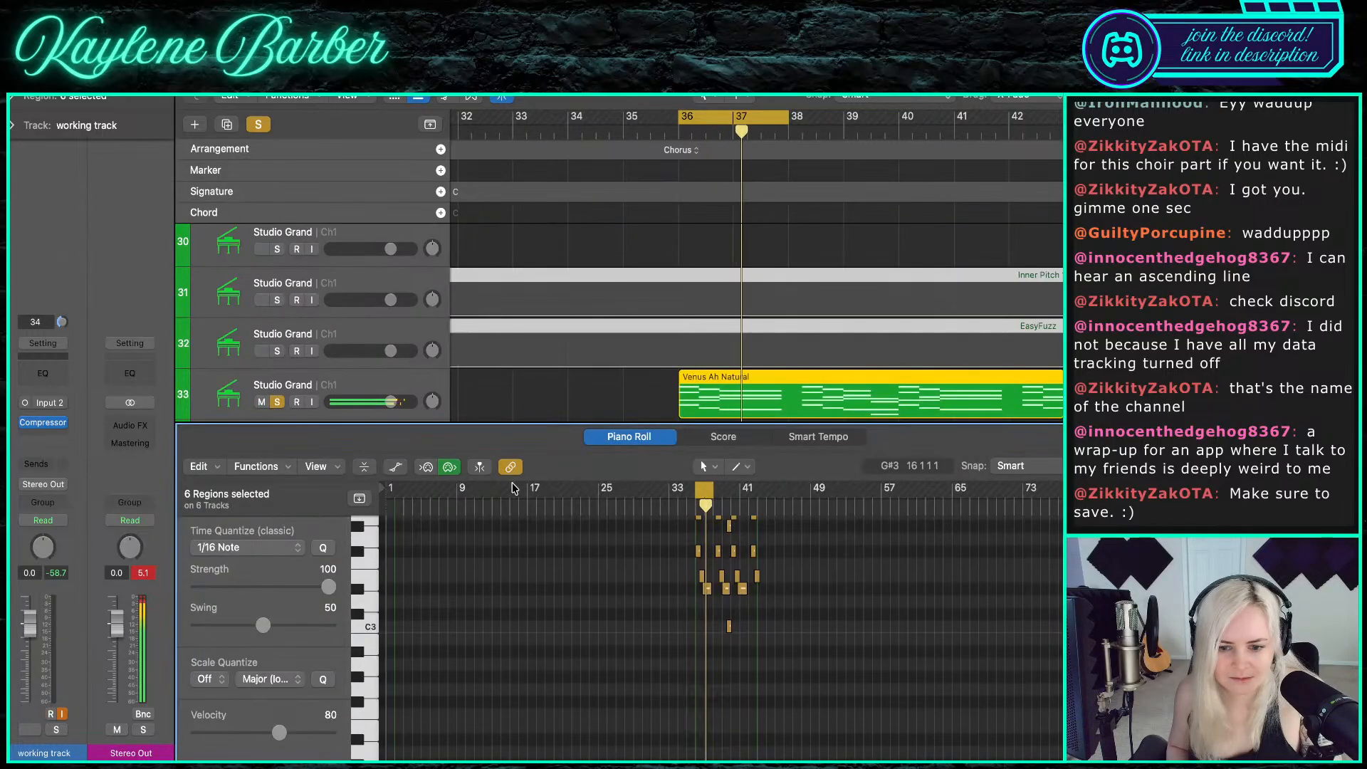
key(e)
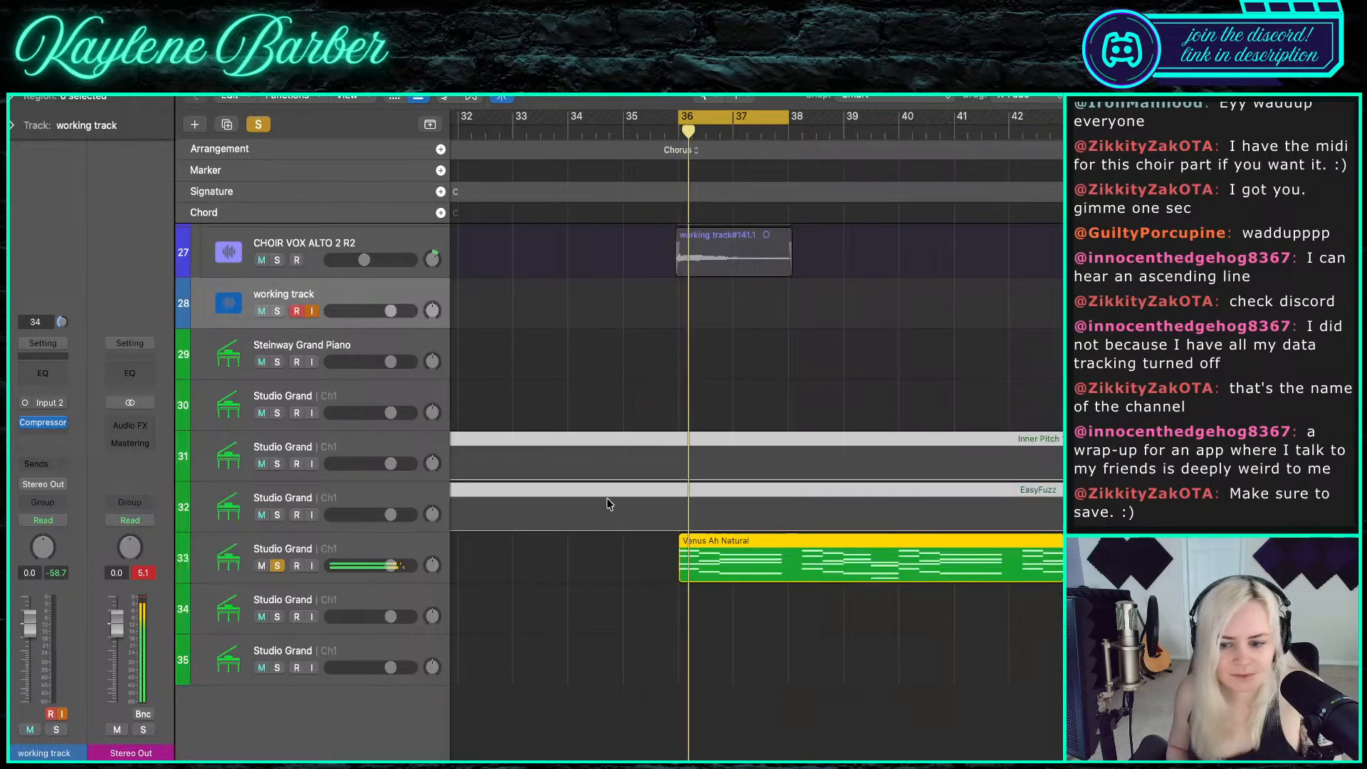
click(613, 620)
key(space)
click(280, 564)
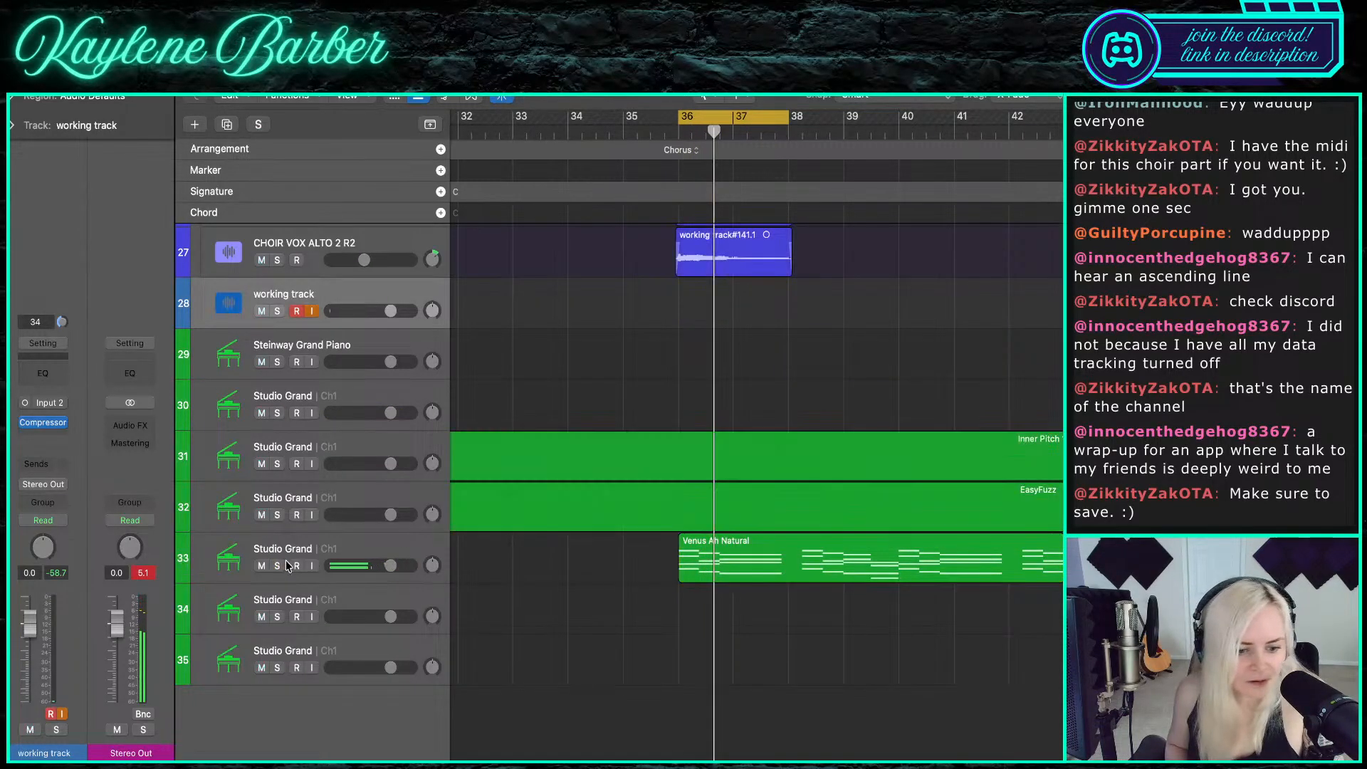
- Delete the three imported Studio Grand tracks holding Inner Pitch 1, EasyFuzz and the short bar 1 region, along with their regions
scroll(538, 525, down, 5)
scroll(538, 527, down, 5)
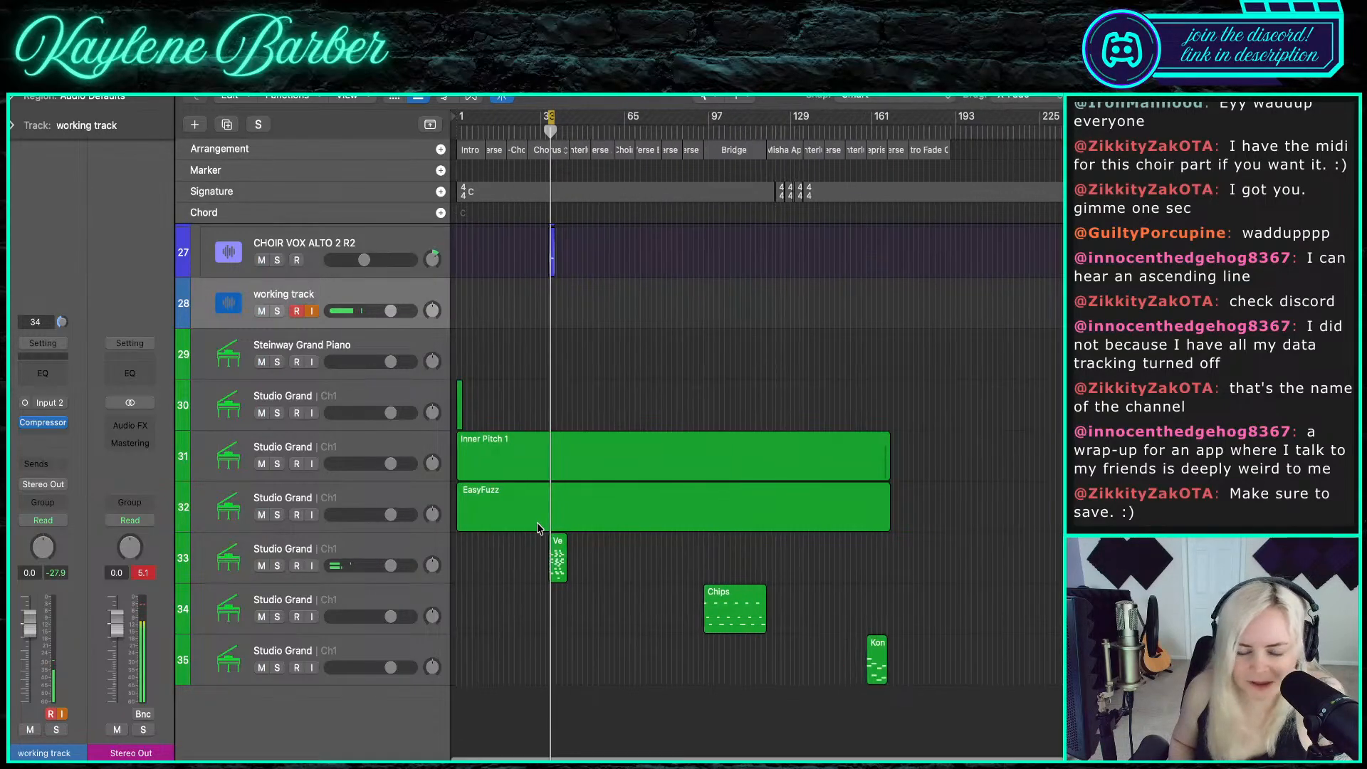
click(390, 498)
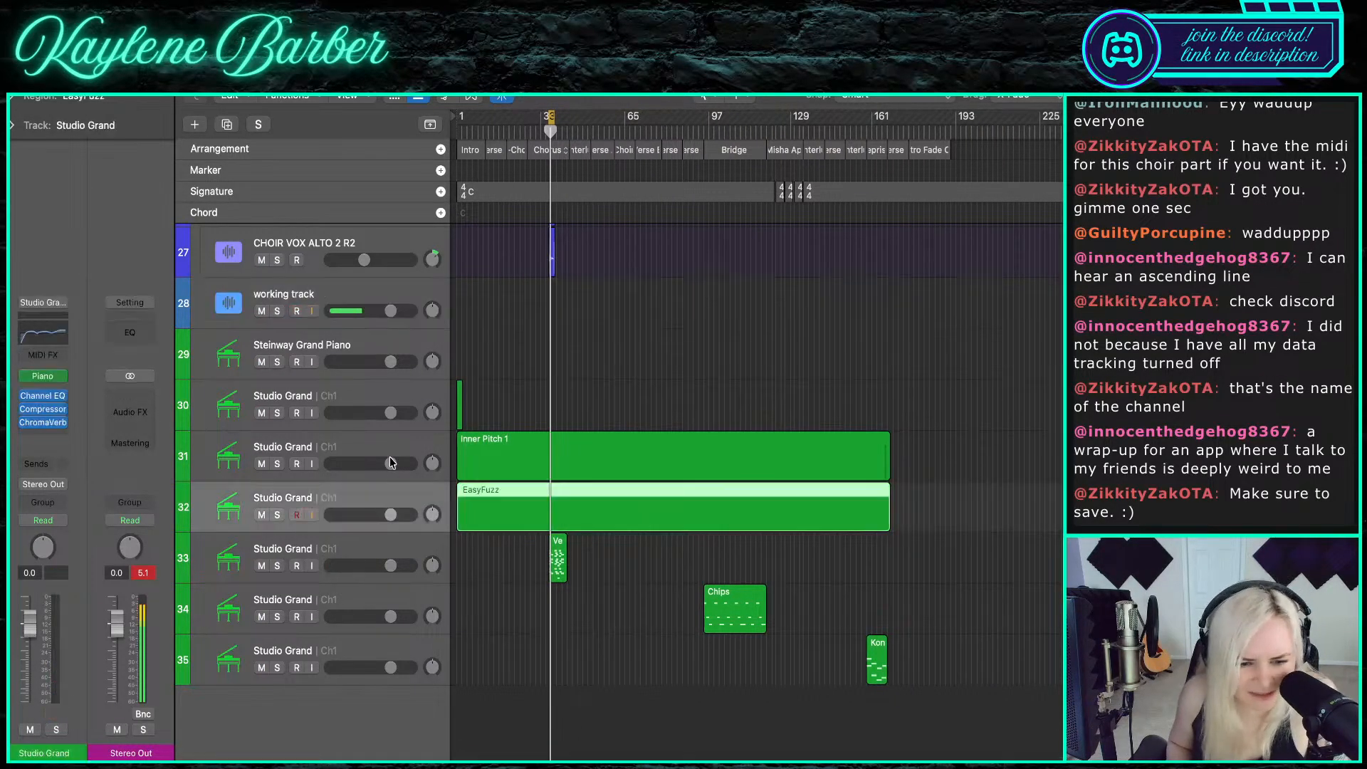
shift+click(387, 450)
shift+click(355, 400)
scroll(492, 512, up, 10)
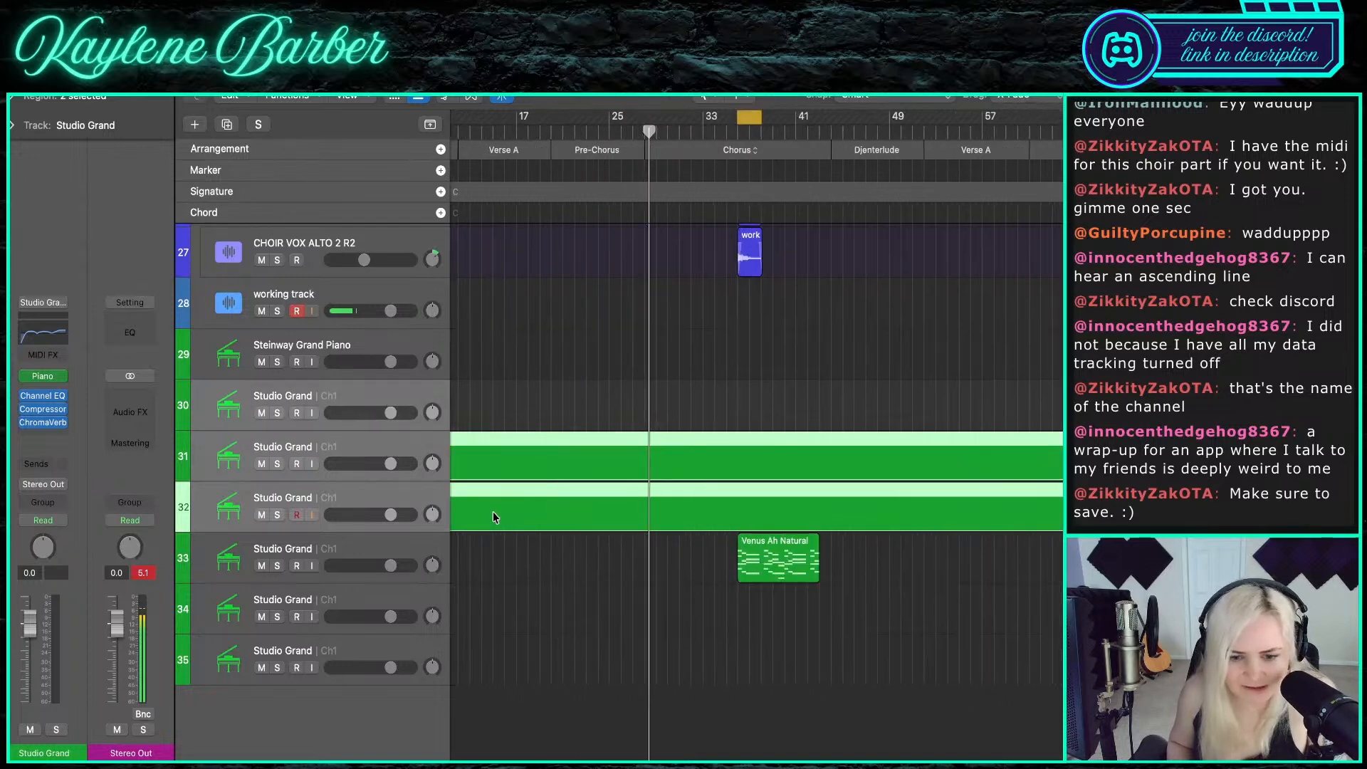
scroll(492, 511, left, 15)
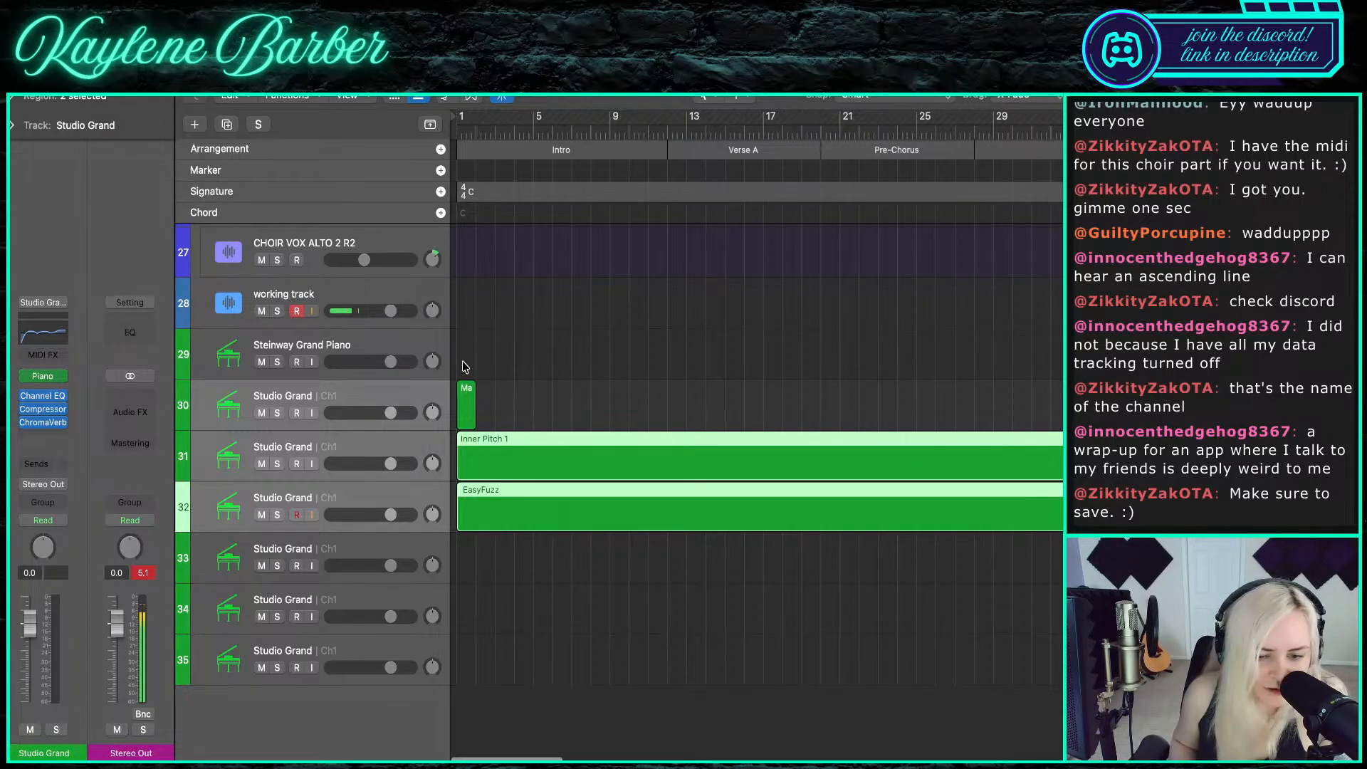
drag(462, 366, 544, 499)
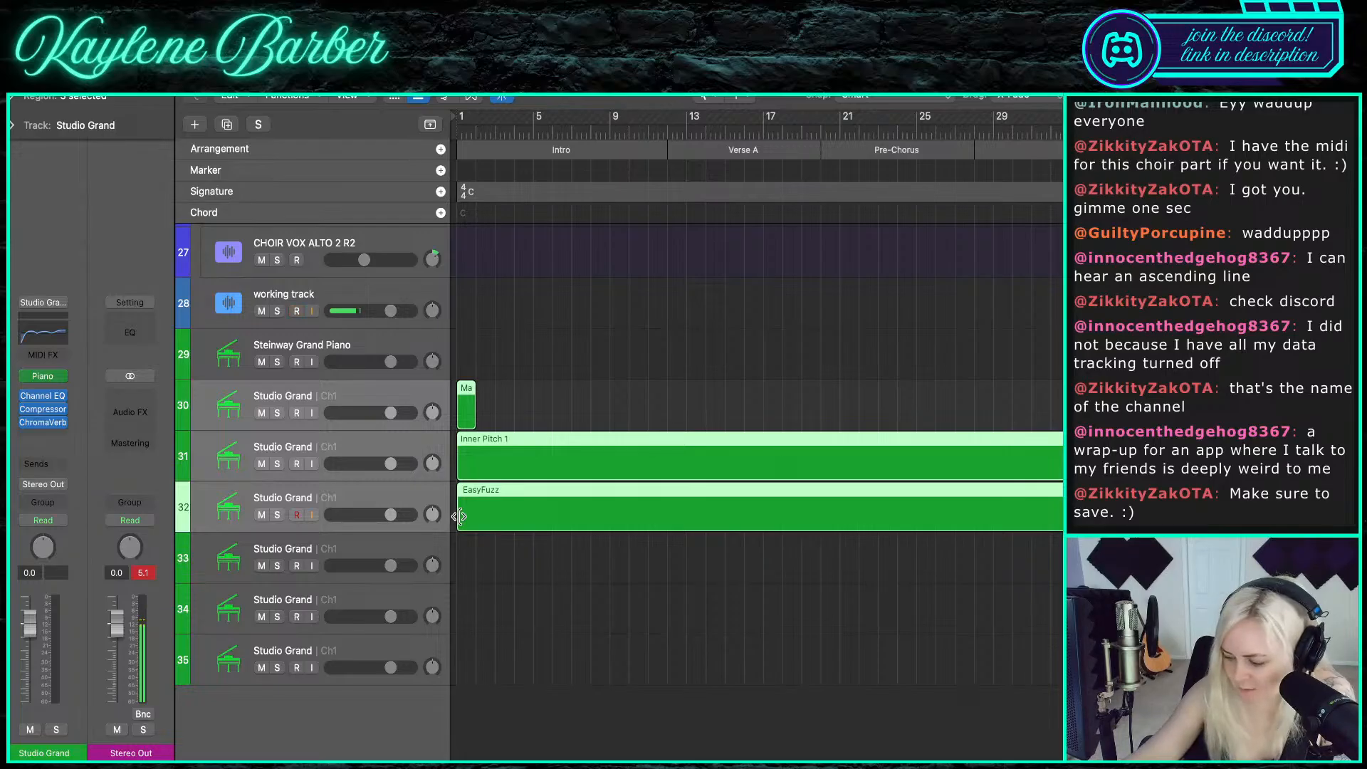
key(z)
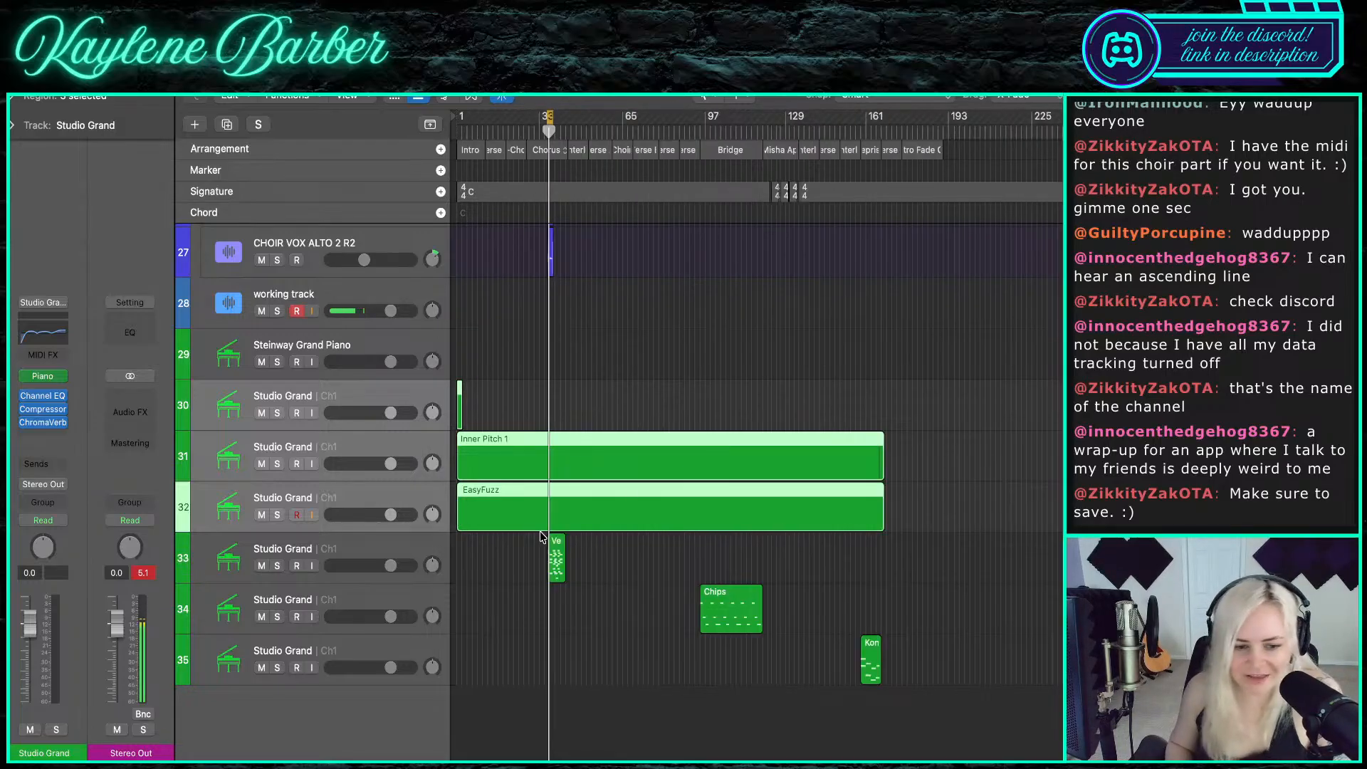
right_click(407, 493)
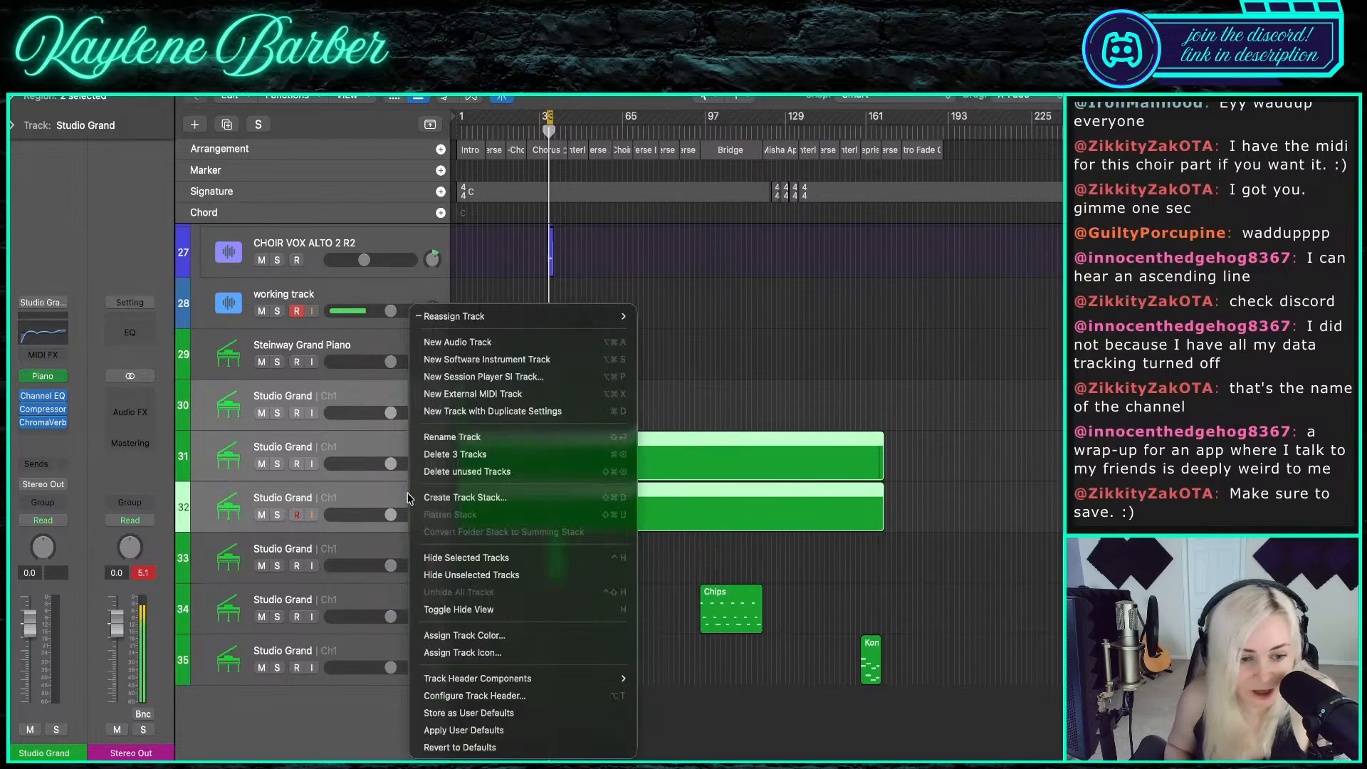
key(Escape)
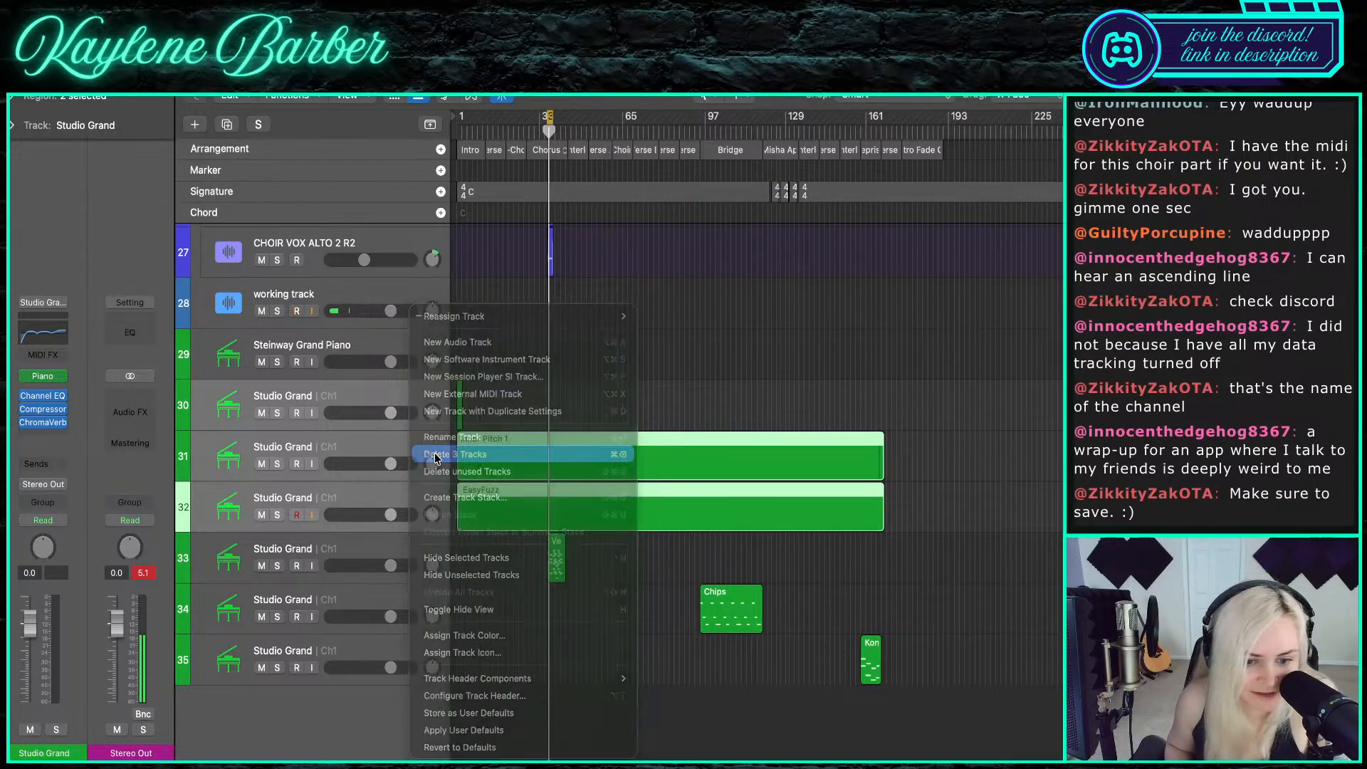
key(super+BackSpace)
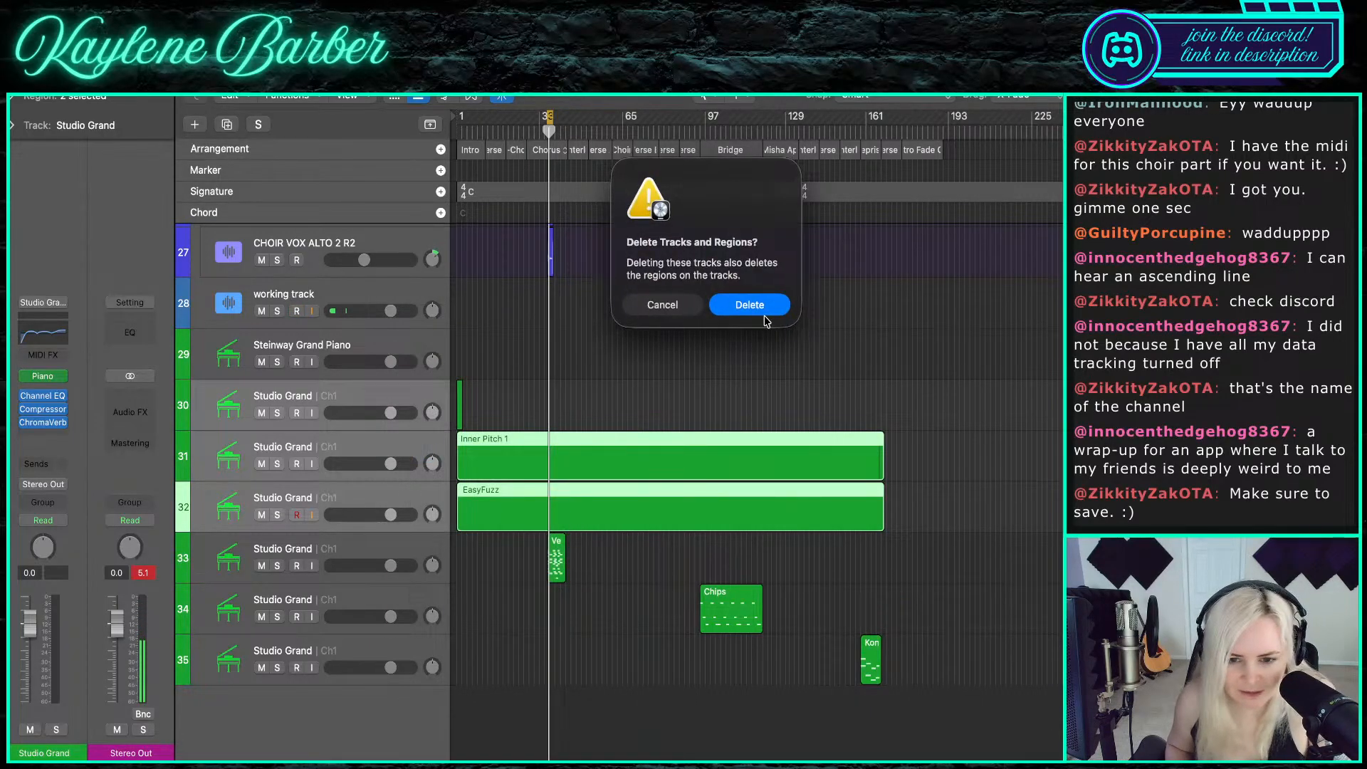
click(748, 305)
- Open the Venus Ah Natural region in the Piano Roll for a close view of its notes from bar 36
scroll(502, 533, up, 5)
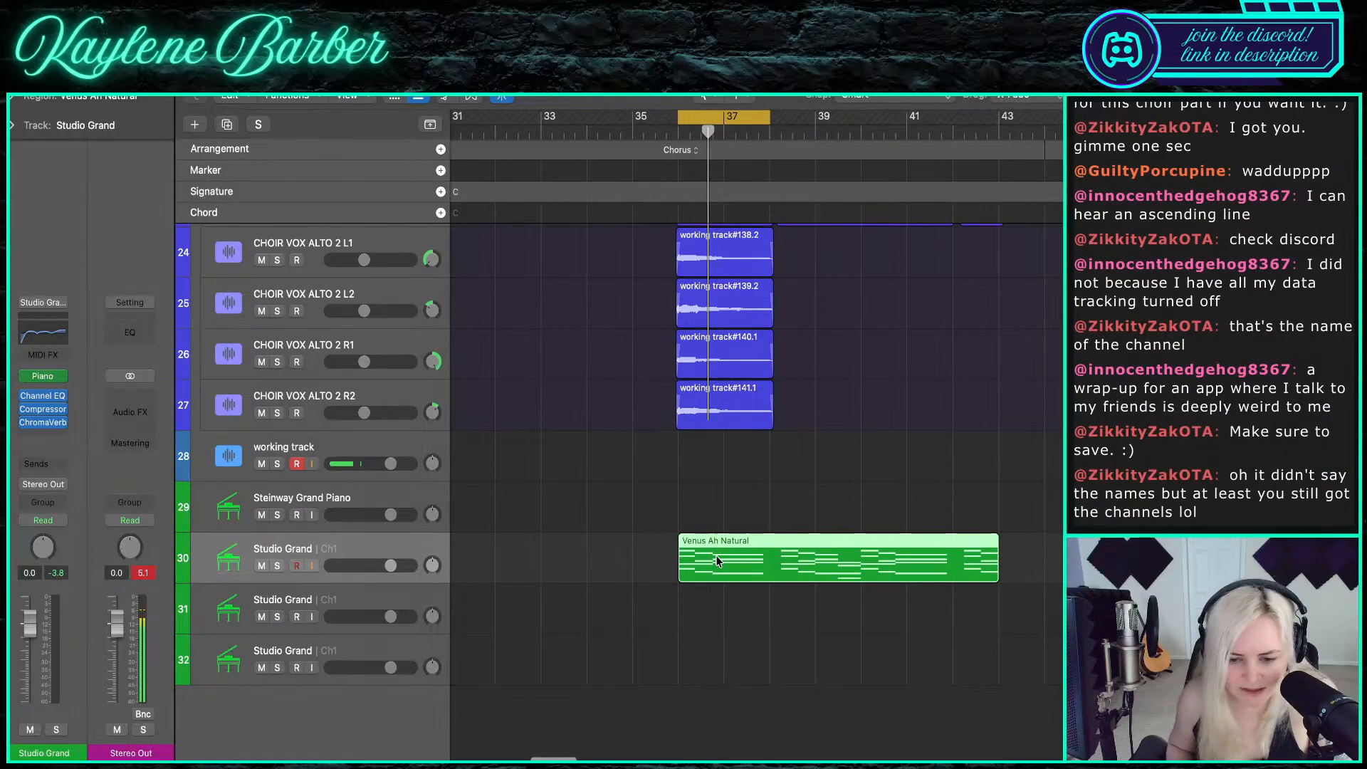
double_click(716, 559)
scroll(675, 583, down, 5)
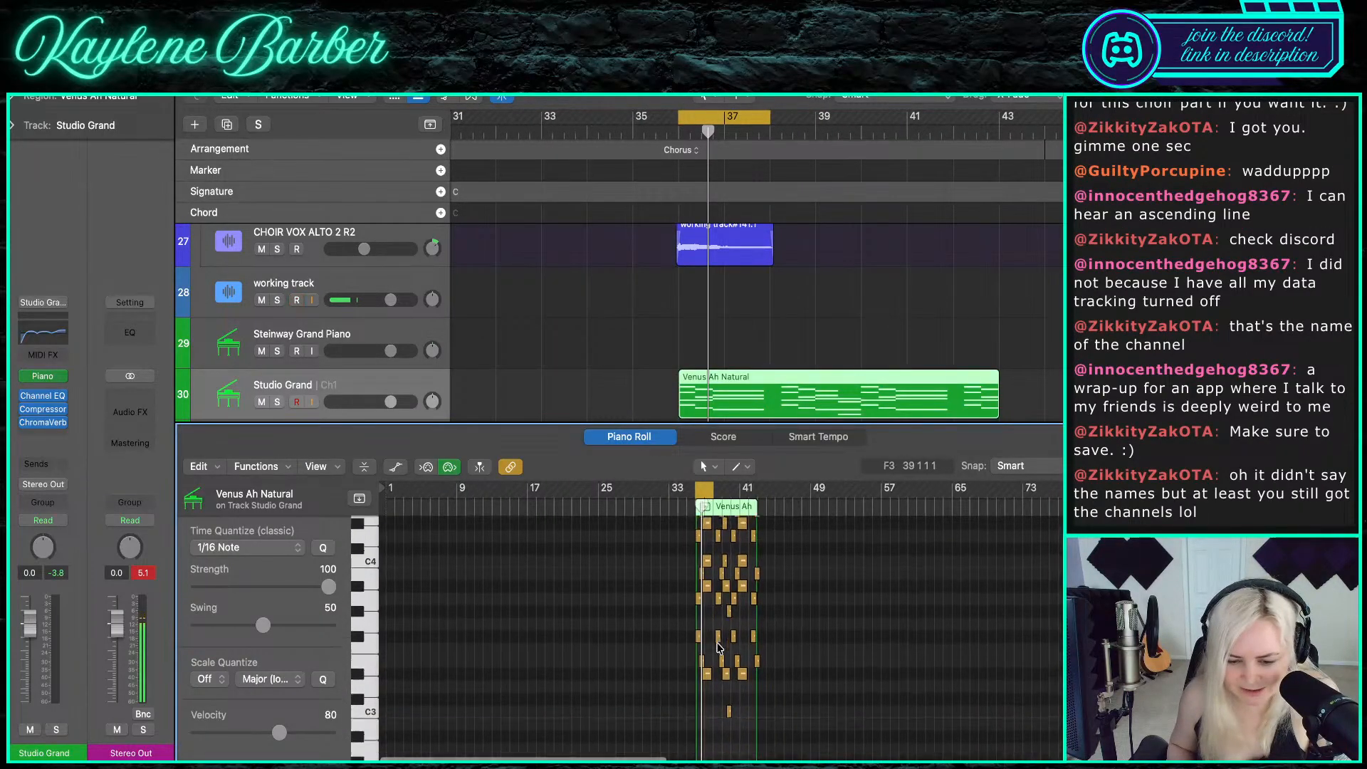
scroll(626, 619, up, 5)
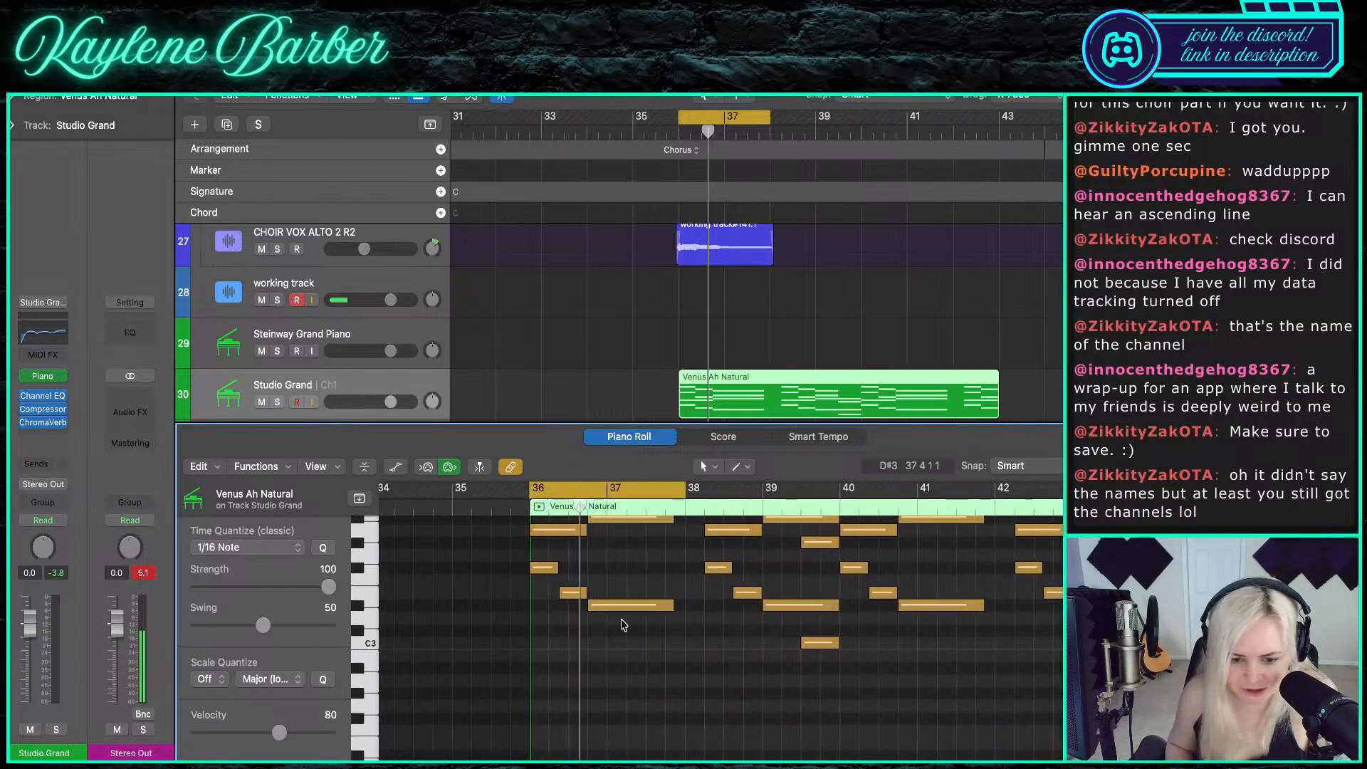
- Audition the lowest choir line in the Venus Ah Natural region note by note from bar 36 to bar 40
click(544, 600)
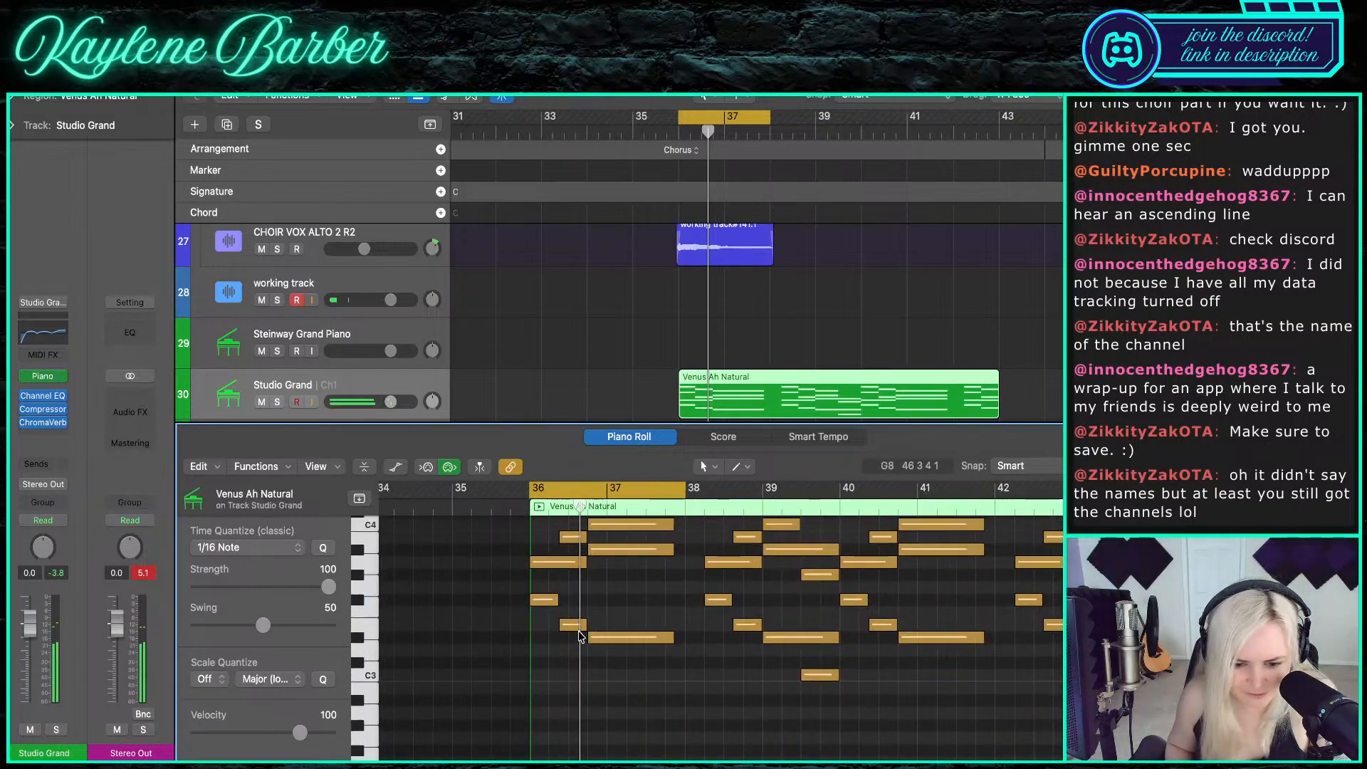
click(578, 627)
scroll(697, 363, down, 2)
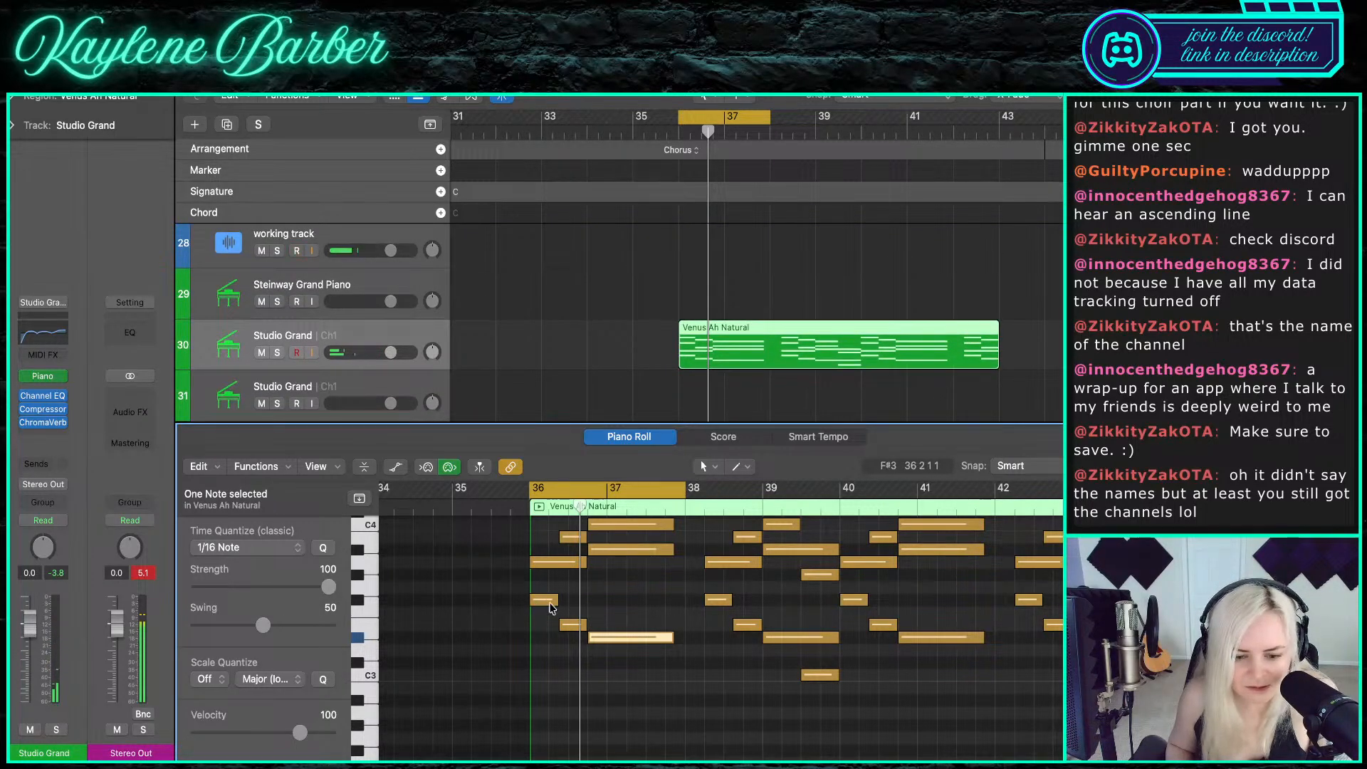
click(605, 637)
scroll(605, 645, up, 1)
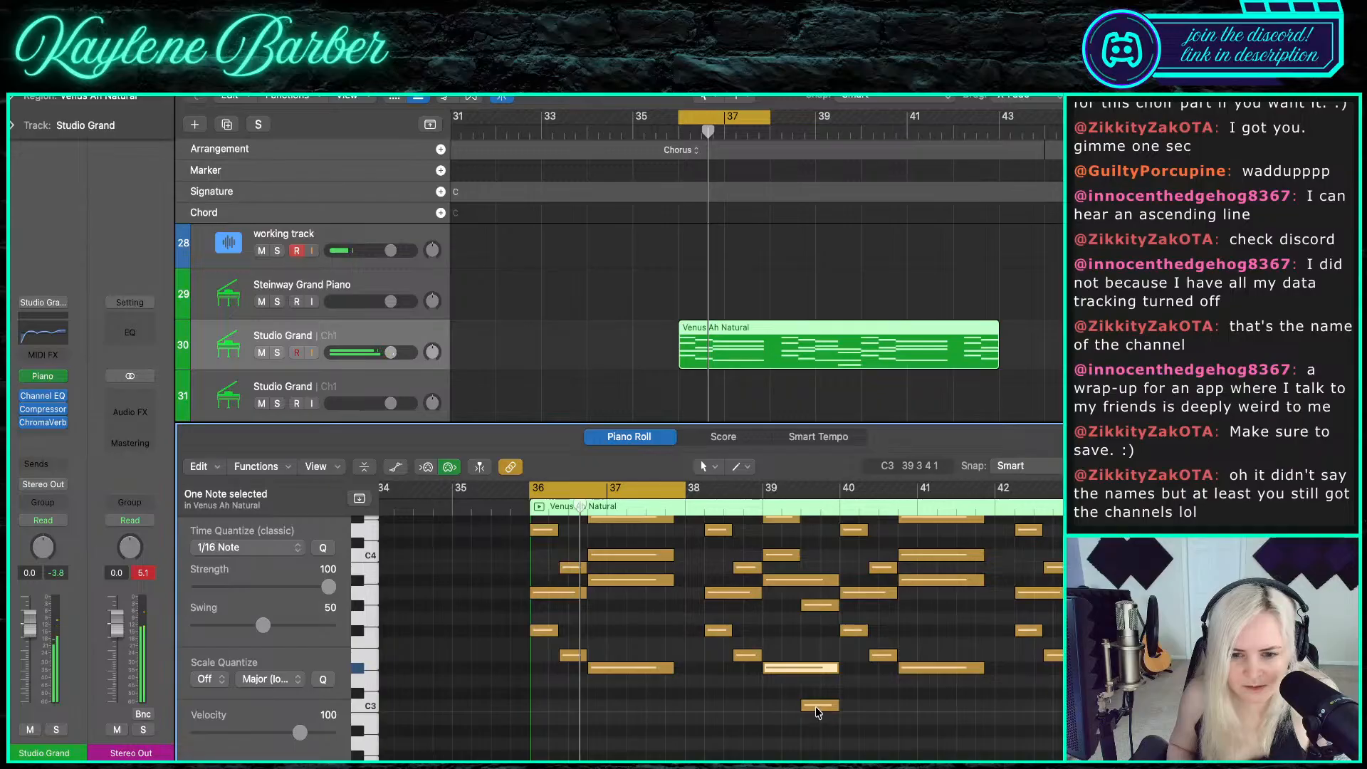
scroll(662, 650, right, 1)
scroll(662, 649, down, 1)
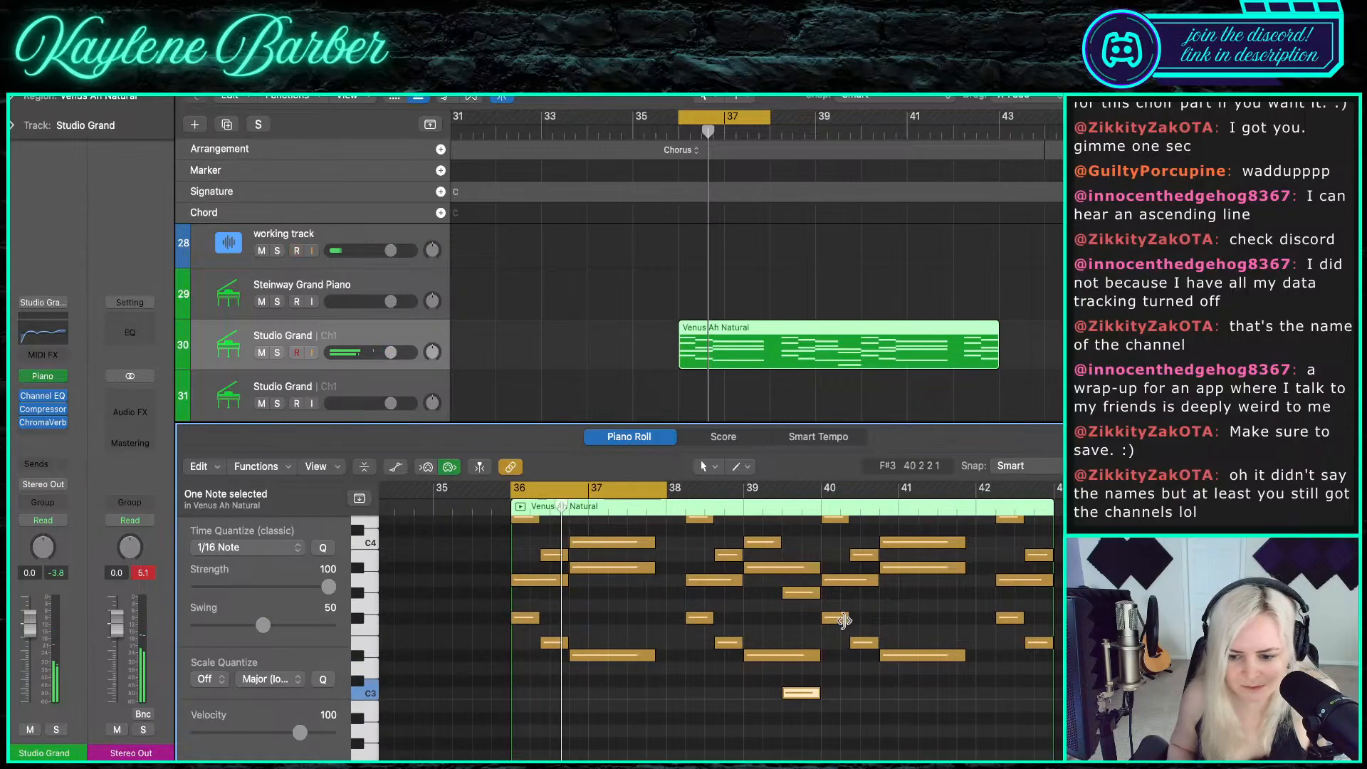
click(877, 660)
- Solo the four CHOIR VOX ALTO 2 tracks and play them within the bar 36 to 38 cycle
scroll(635, 276, up, 3)
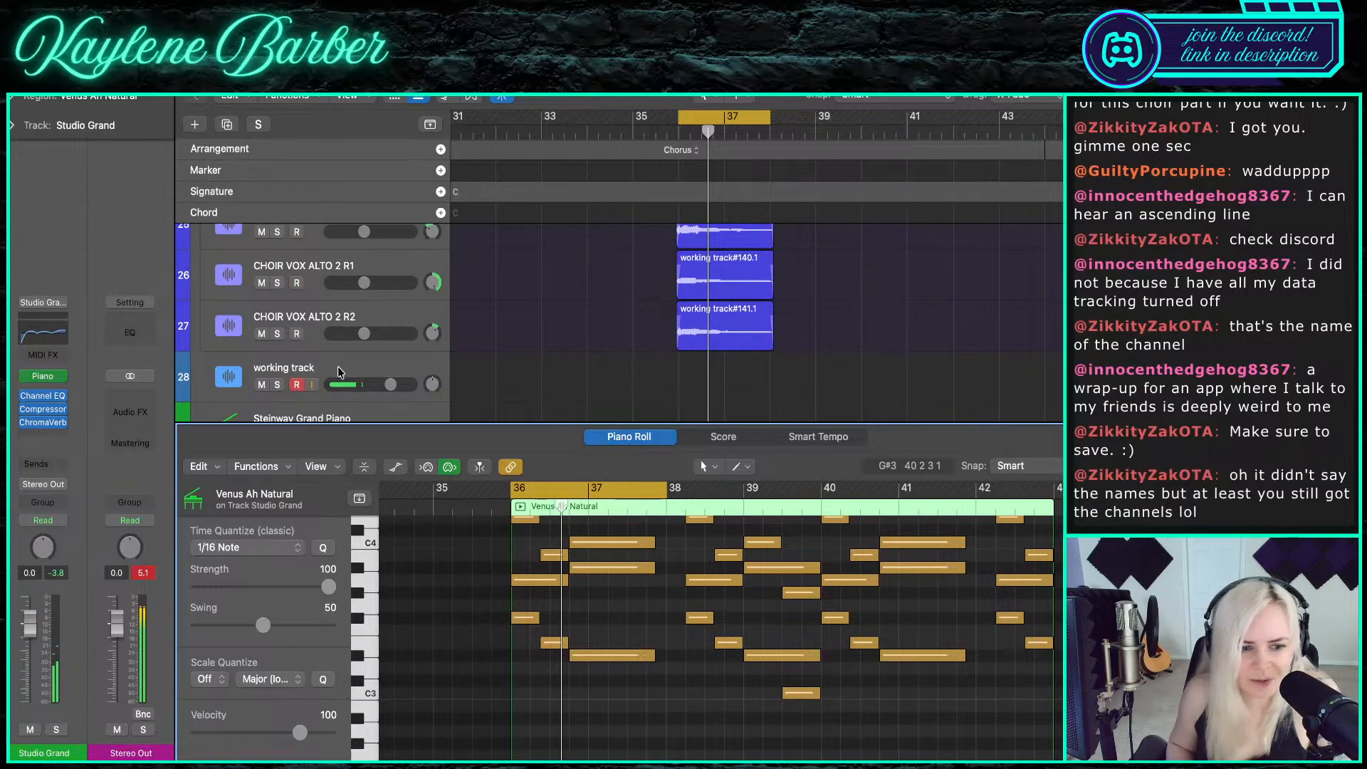
scroll(338, 372, up, 1)
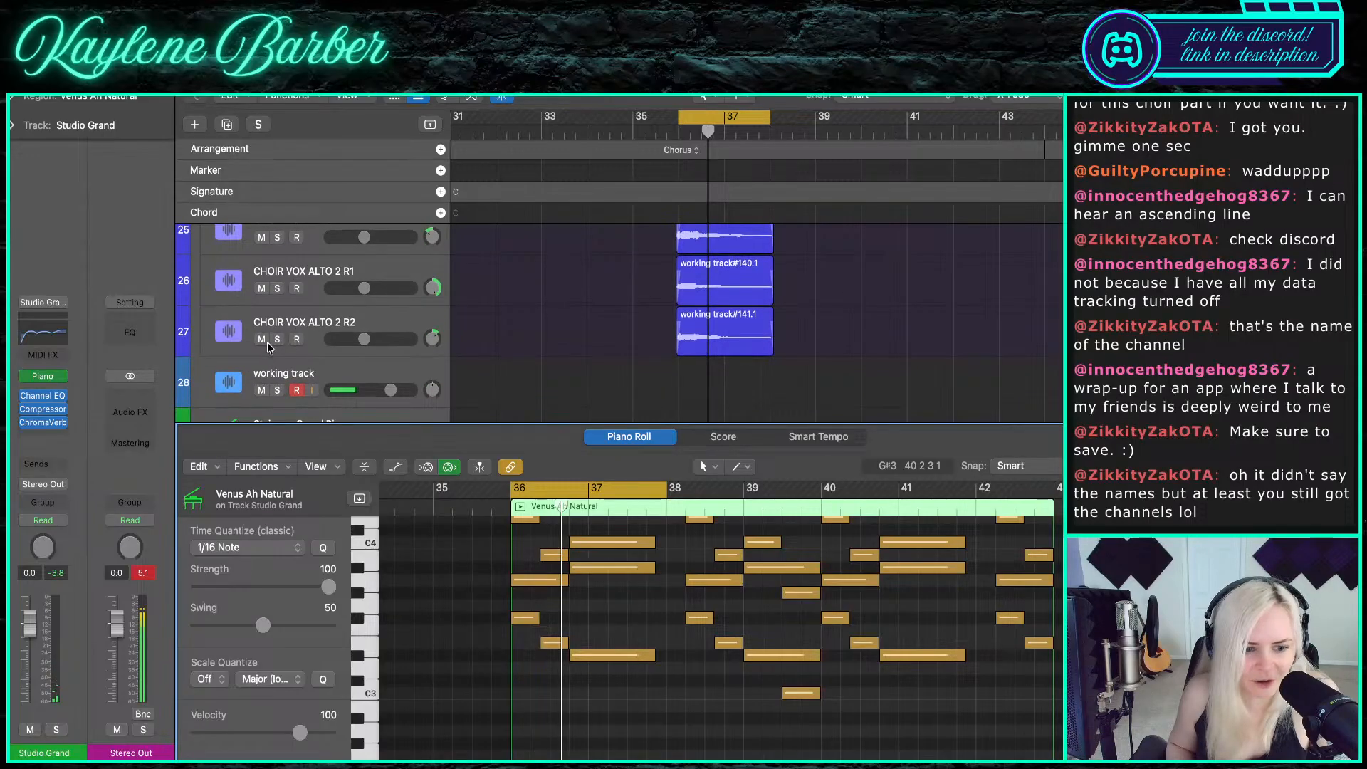
click(277, 339)
click(278, 288)
click(278, 236)
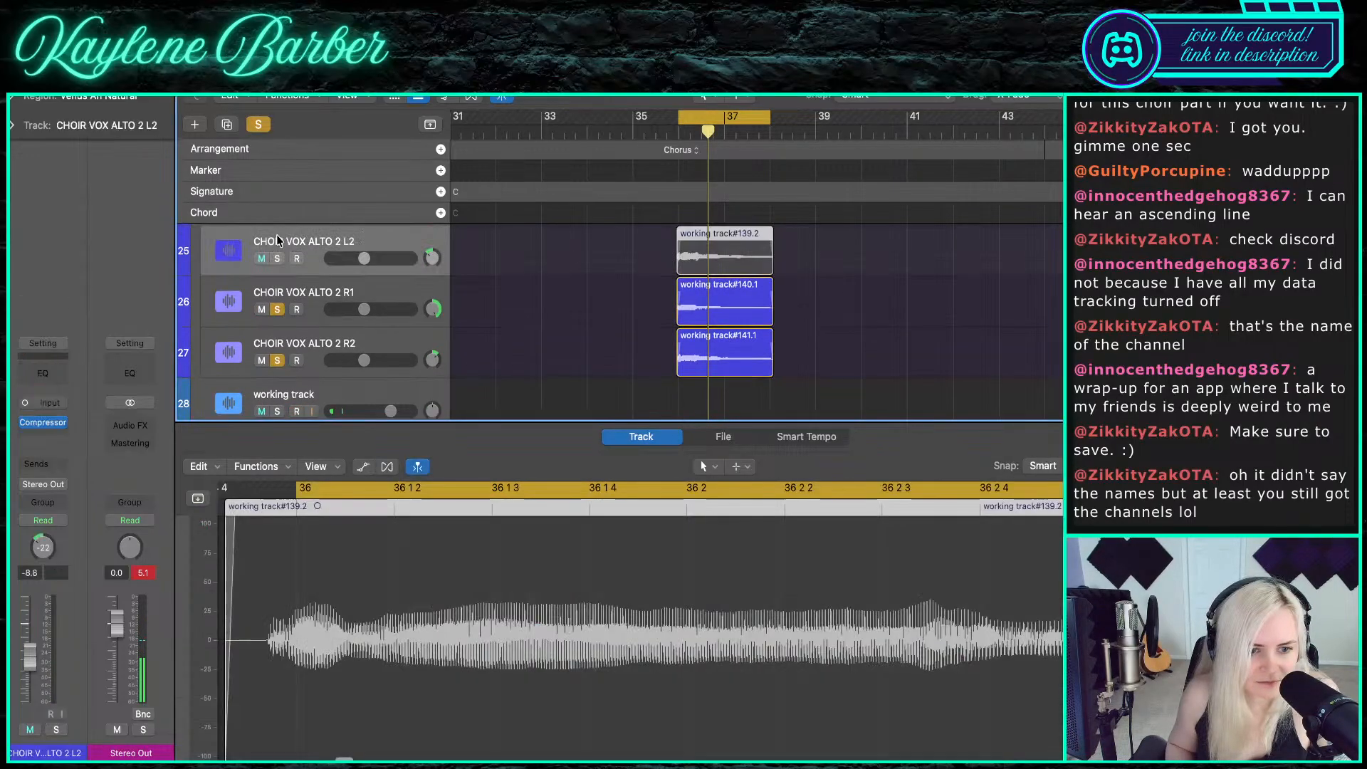
scroll(278, 263, up, 1)
click(277, 246)
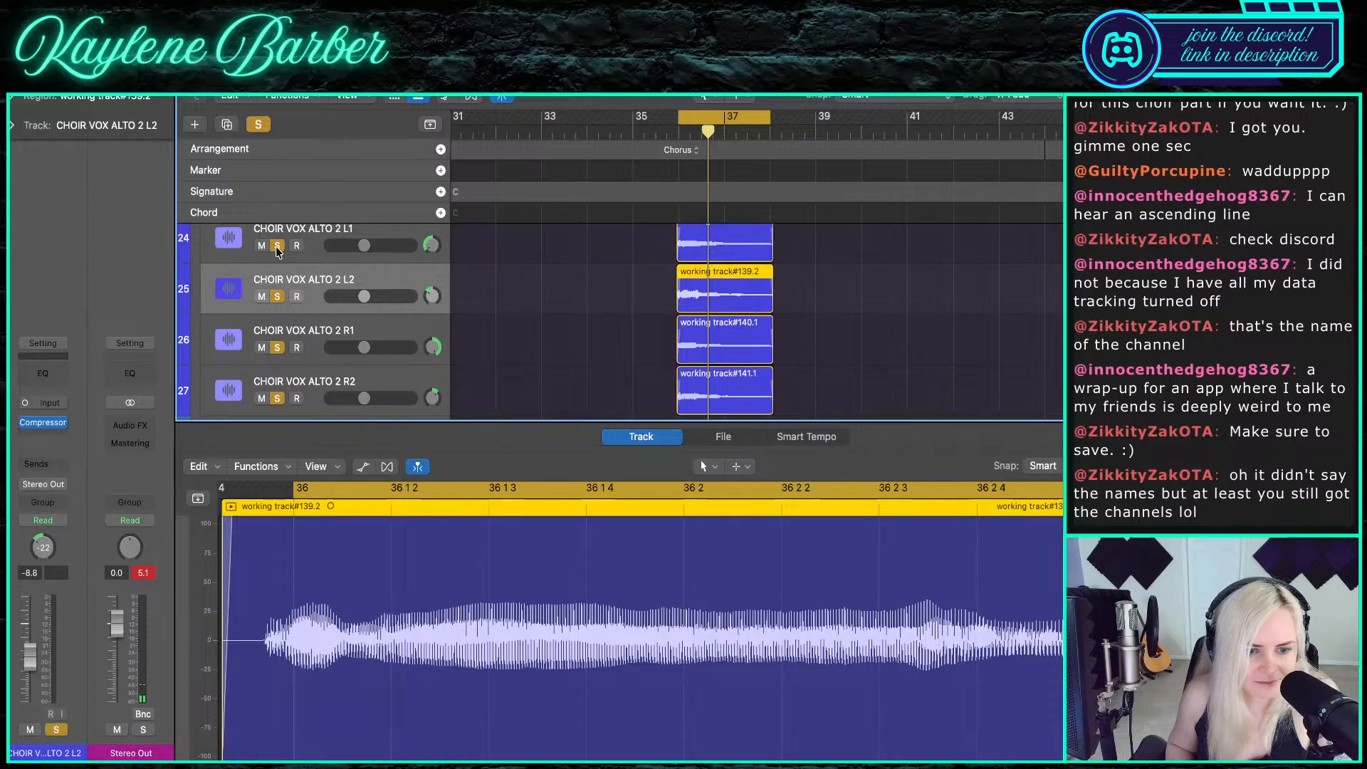
key(space)
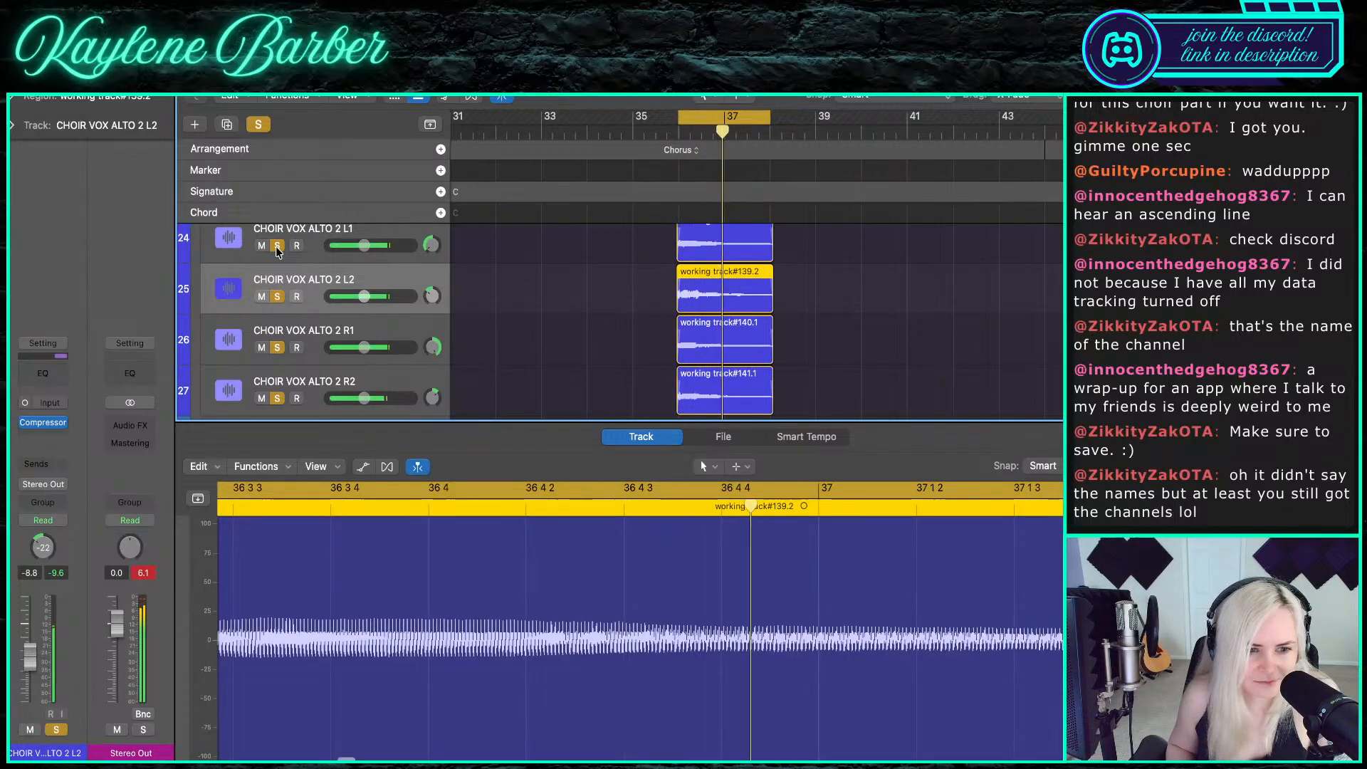
- Turn off the solo on all four CHOIR VOX ALTO 2 tracks to hear them in the full mix
click(277, 246)
click(277, 296)
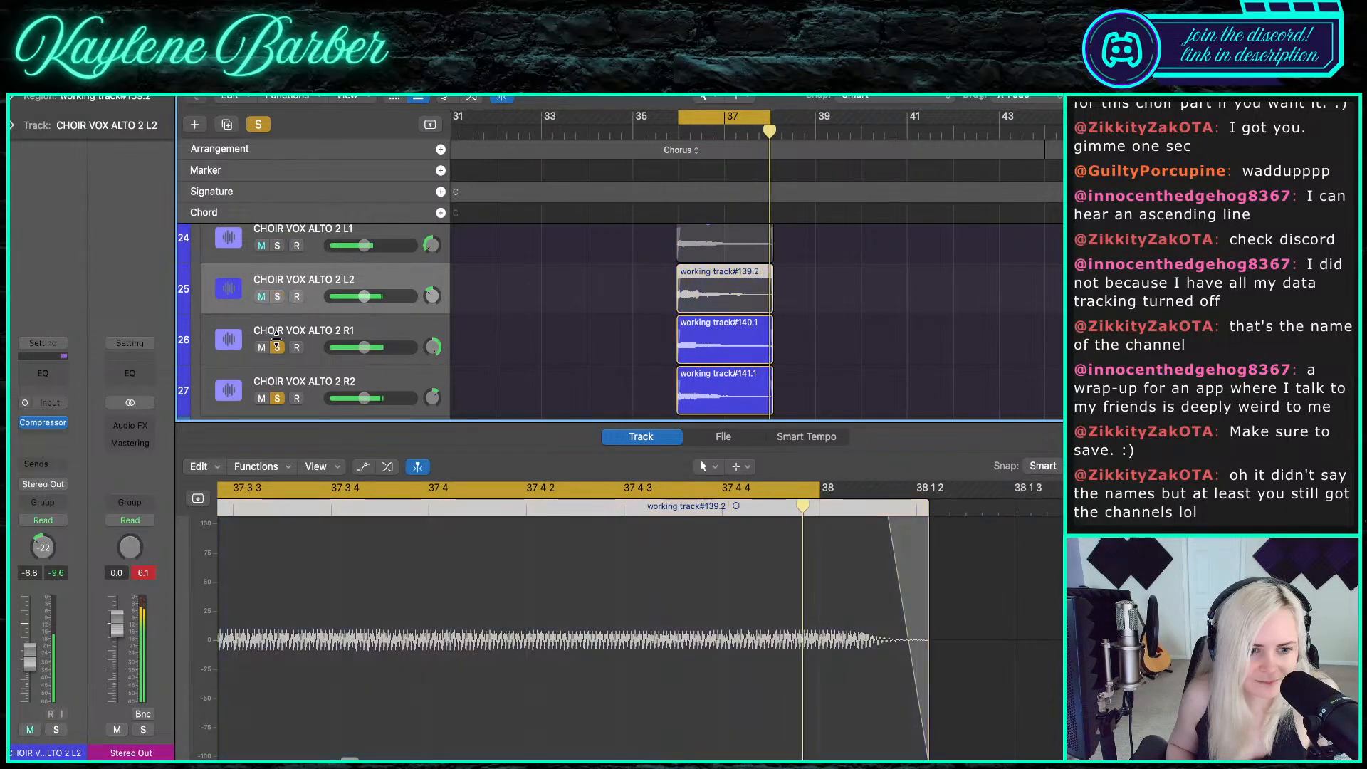
click(277, 346)
click(277, 398)
scroll(487, 370, up, 4)
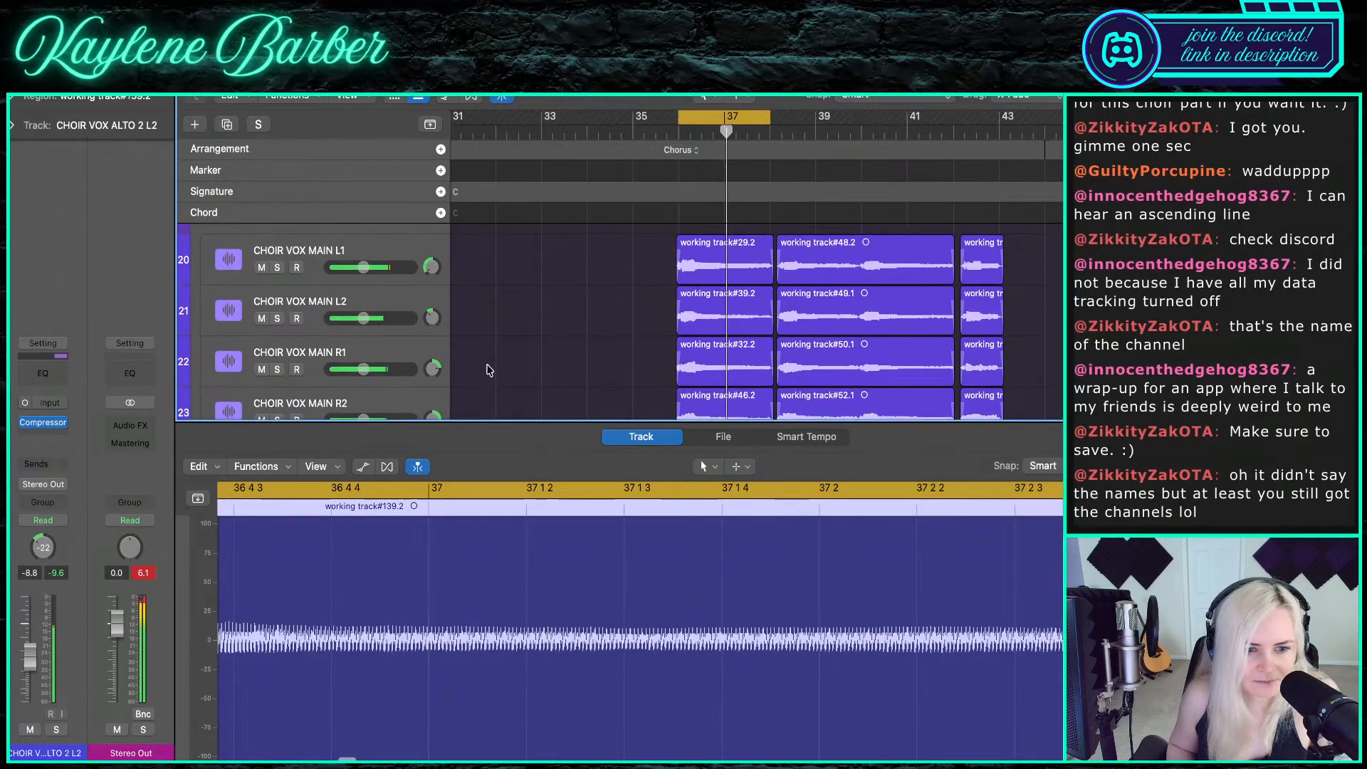
- Solo the 07 Vocals - Blood Eagle track to hear it alone within the cycle, and turn its solo off again
scroll(487, 369, down, 8)
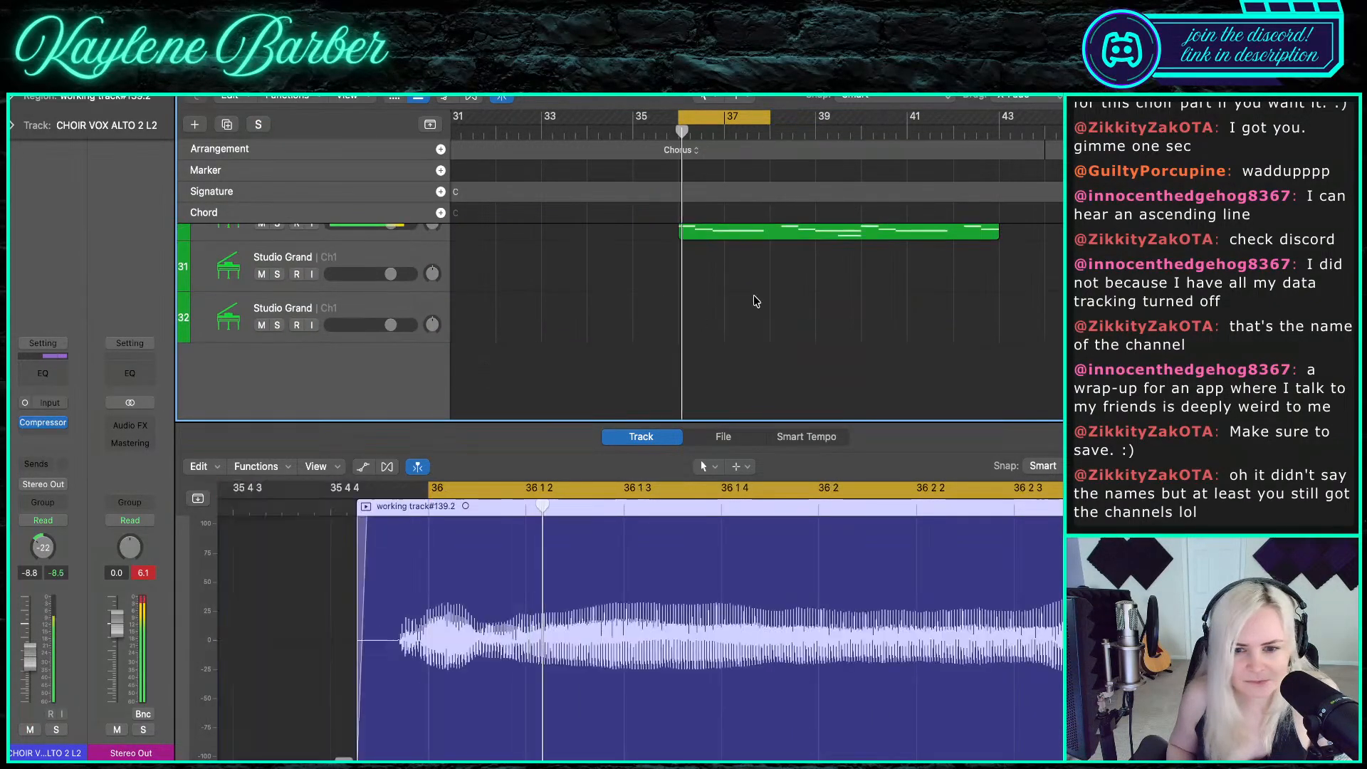
scroll(735, 263, up, 2)
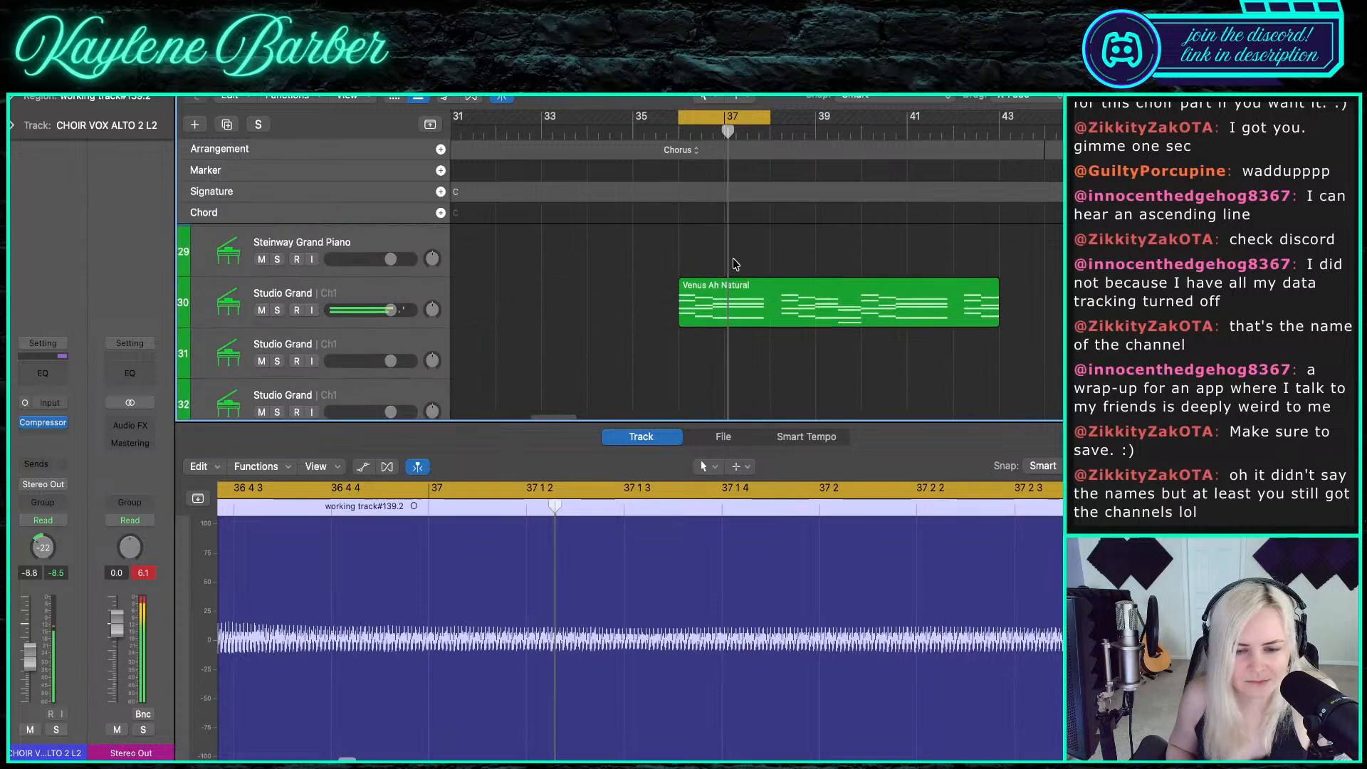
scroll(735, 264, up, 3)
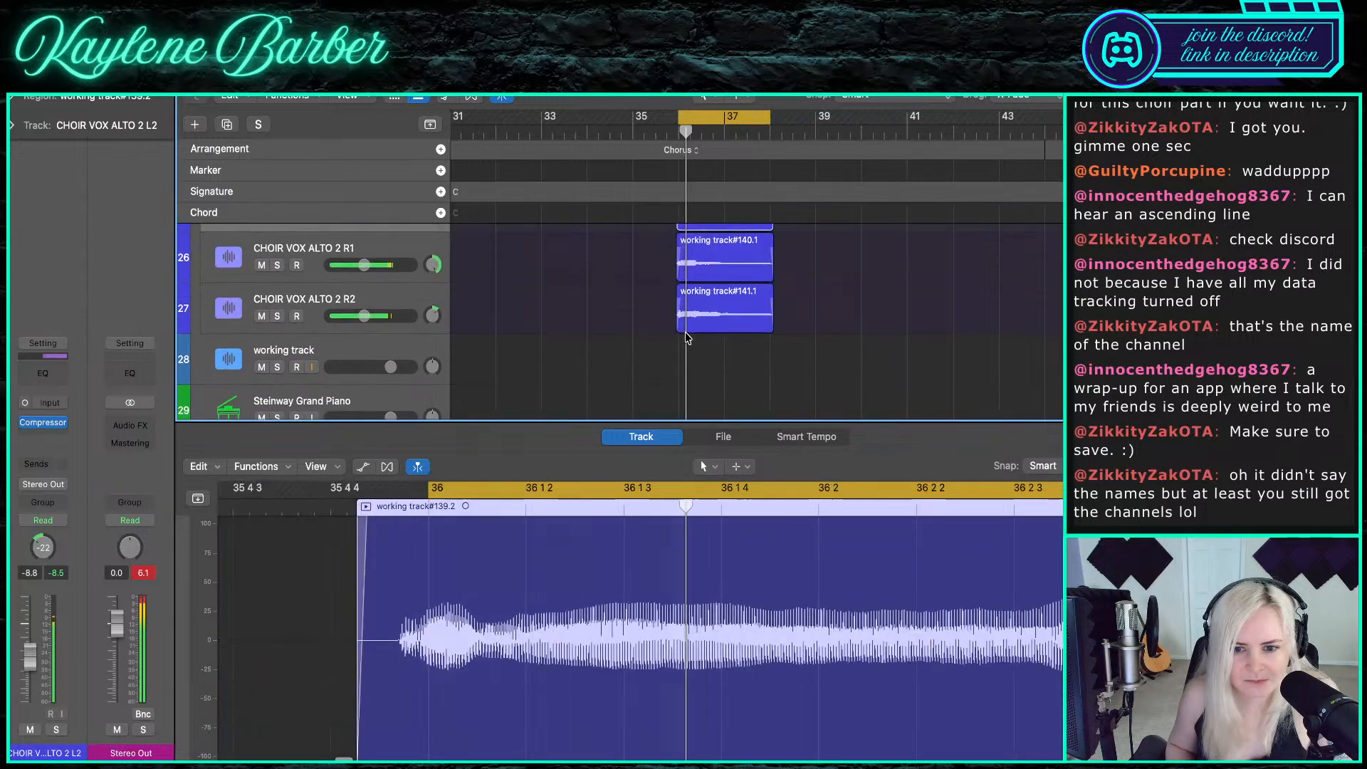
scroll(687, 335, up, 15)
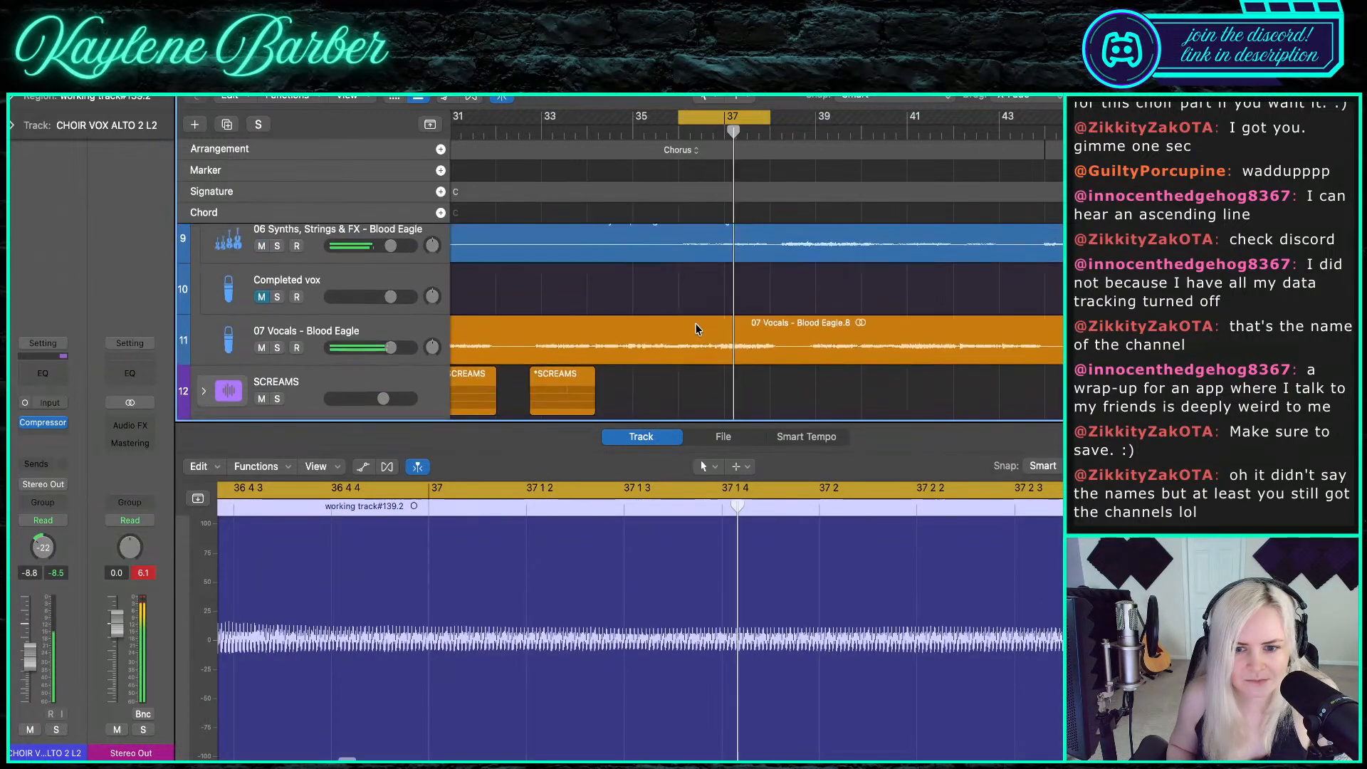
click(275, 349)
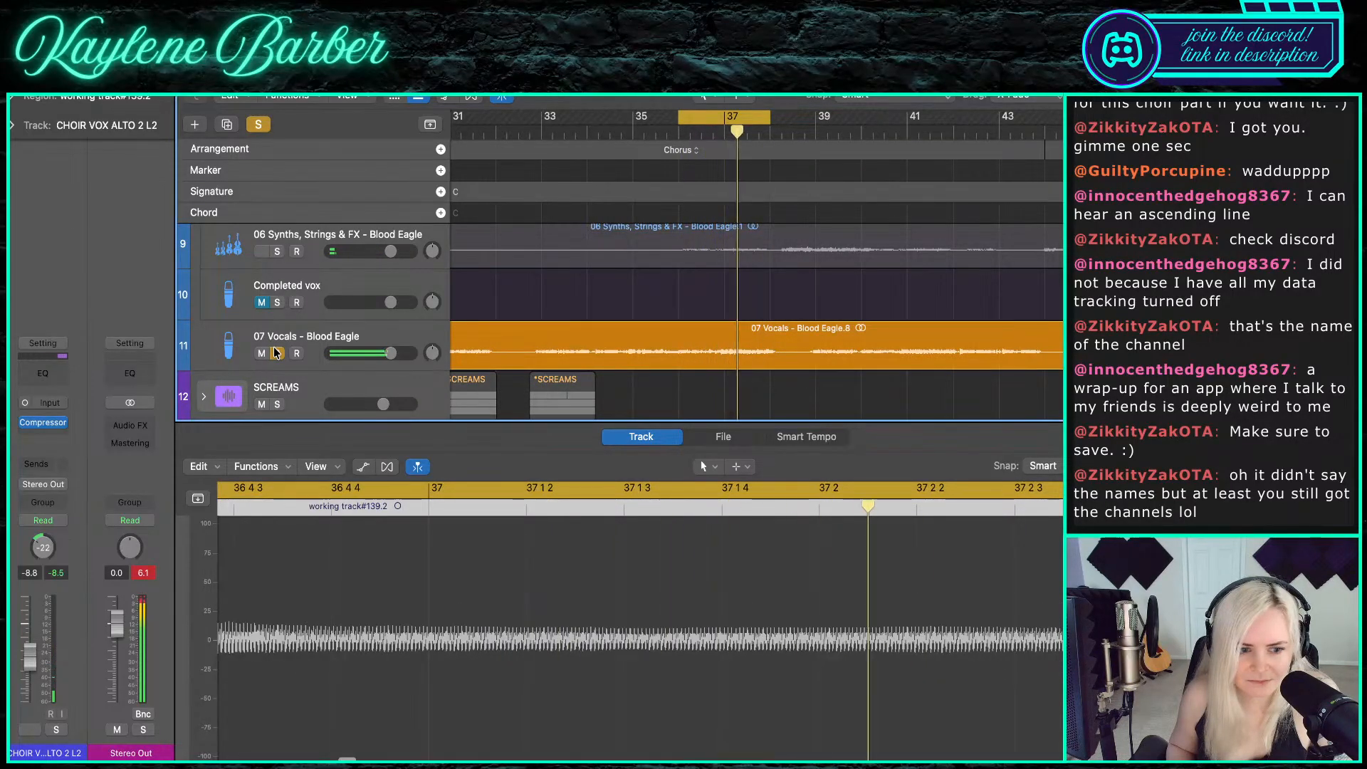
click(275, 353)
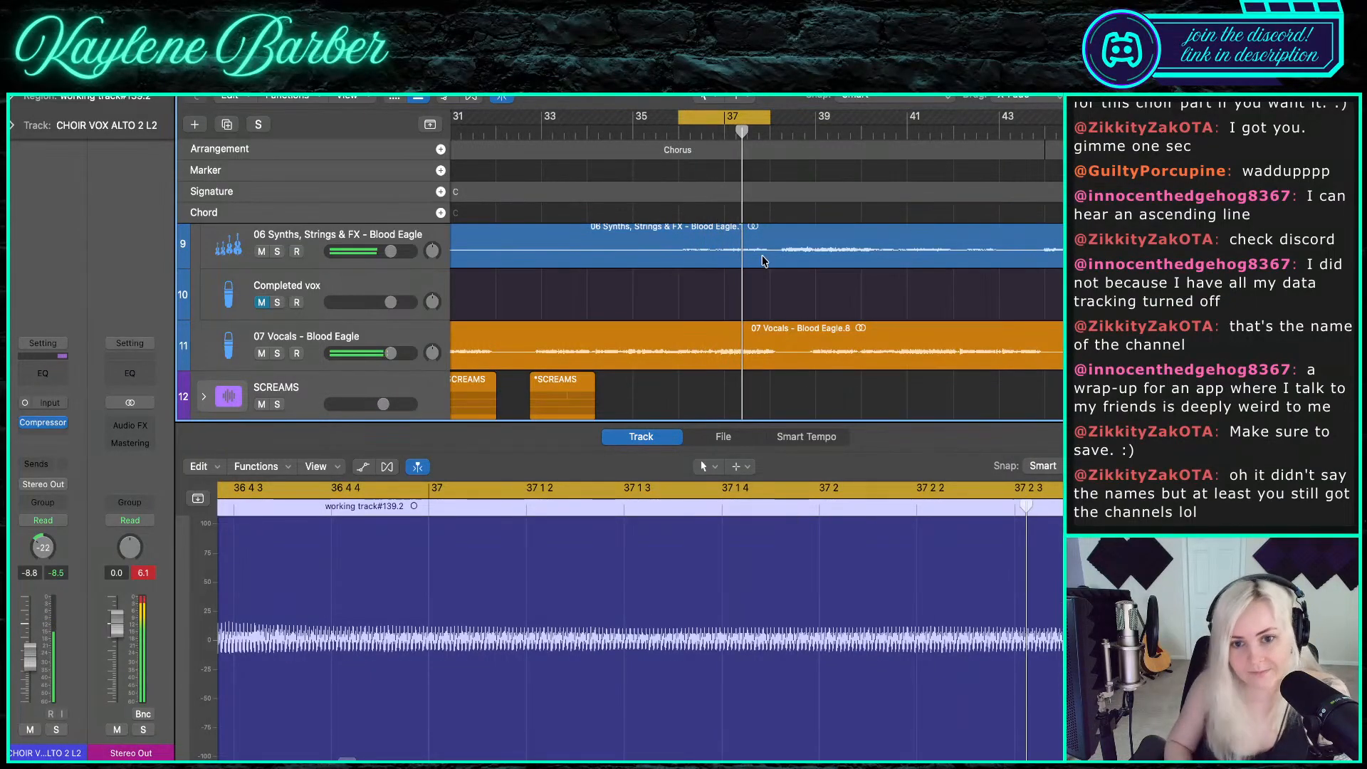
- Open the Venus Ah Natural region in the Piano Roll and audition notes of its lowest line from bar 38 to bar 40
scroll(762, 255, down, 15)
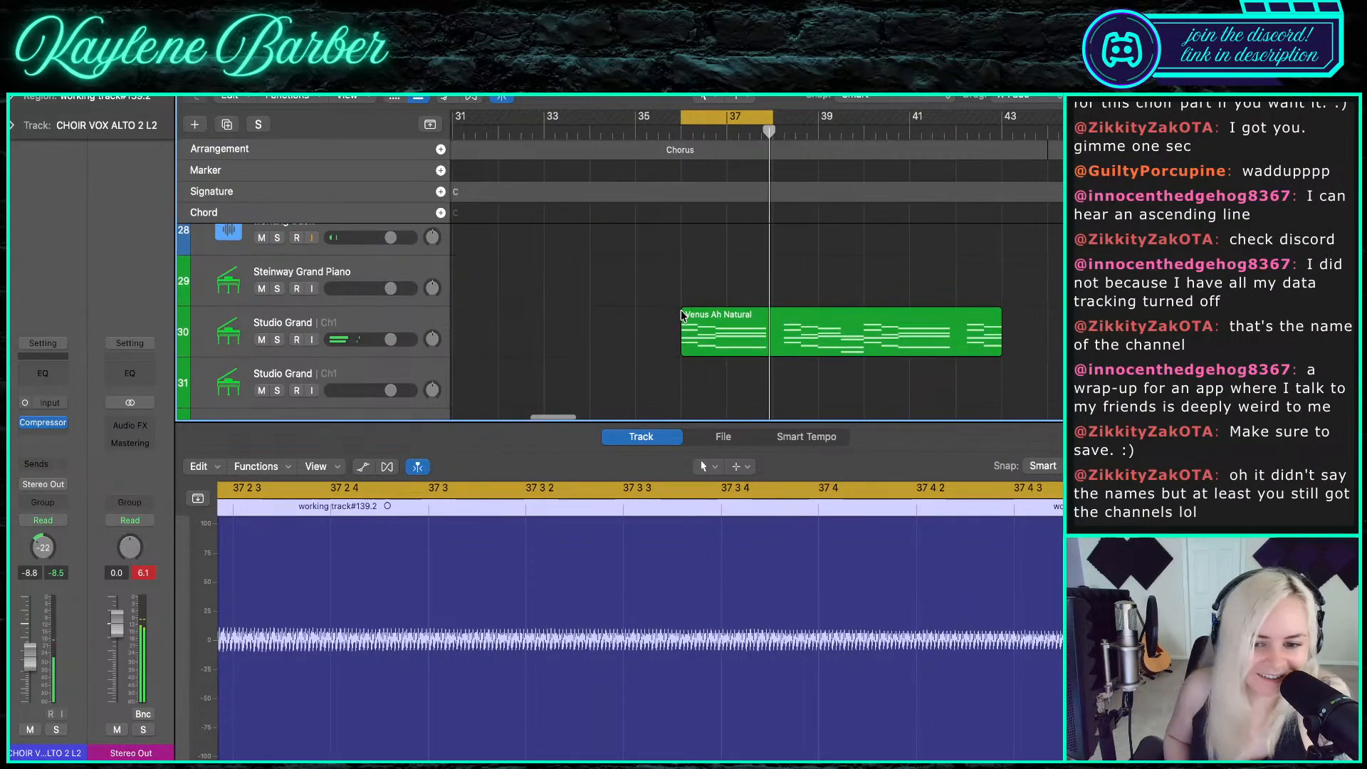
click(730, 331)
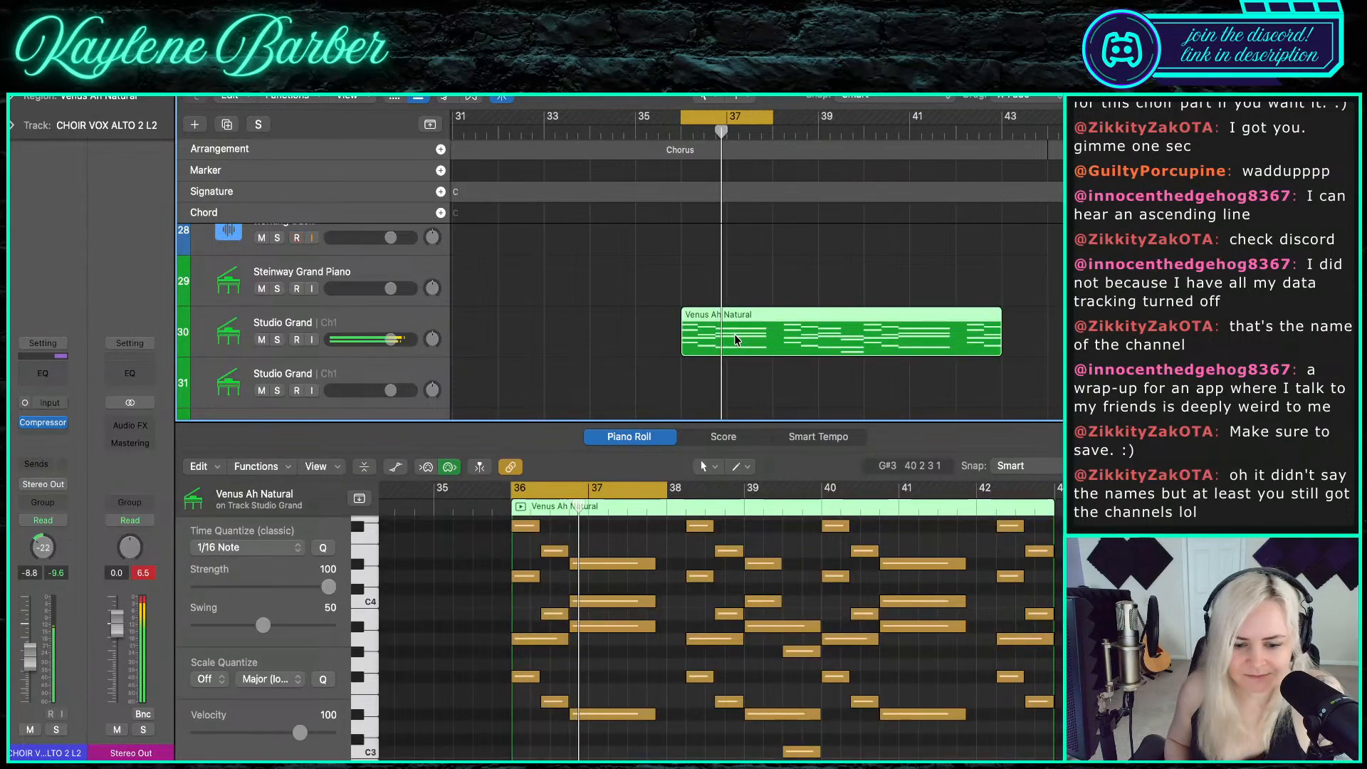
click(701, 677)
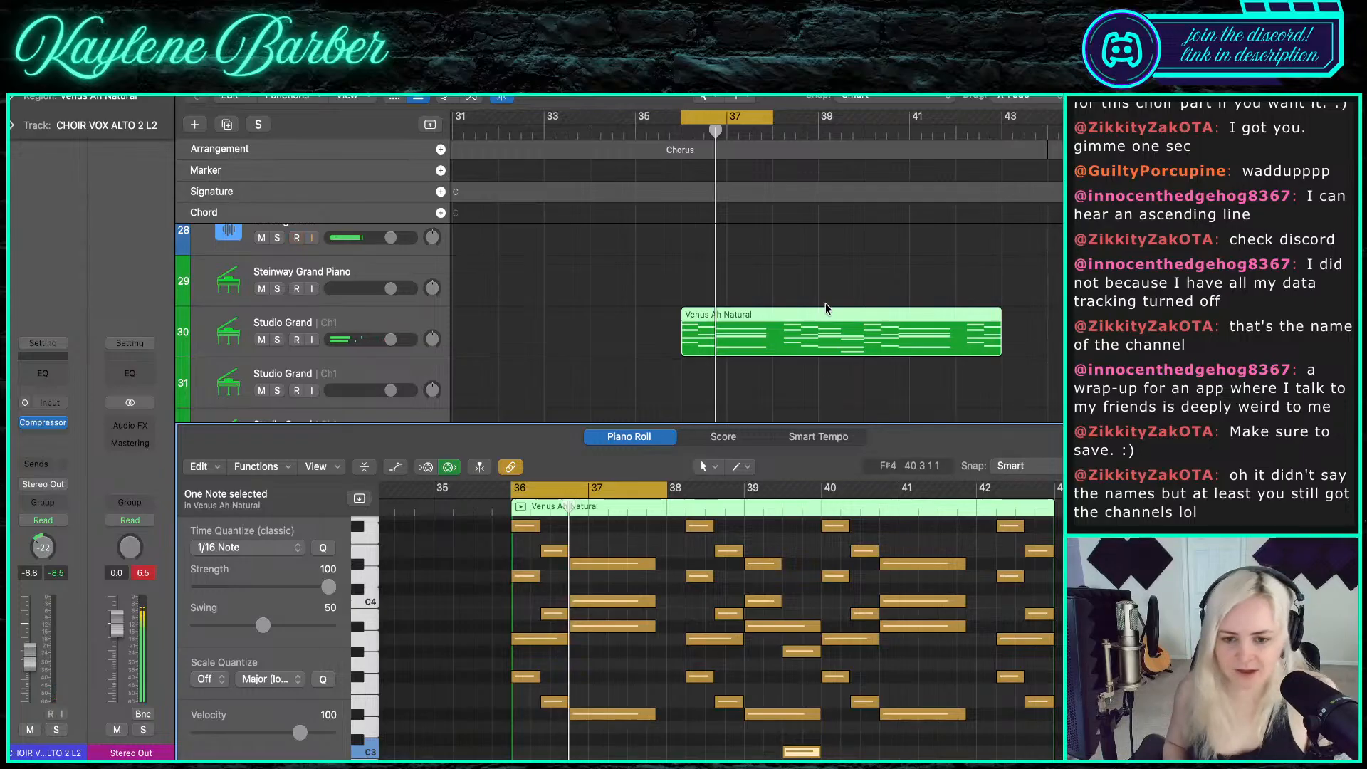
- Turn off the bar 36 to 38 cycle and mute the Studio Grand track holding the Venus Ah Natural region
scroll(825, 308, up, 2)
scroll(659, 336, right, 3)
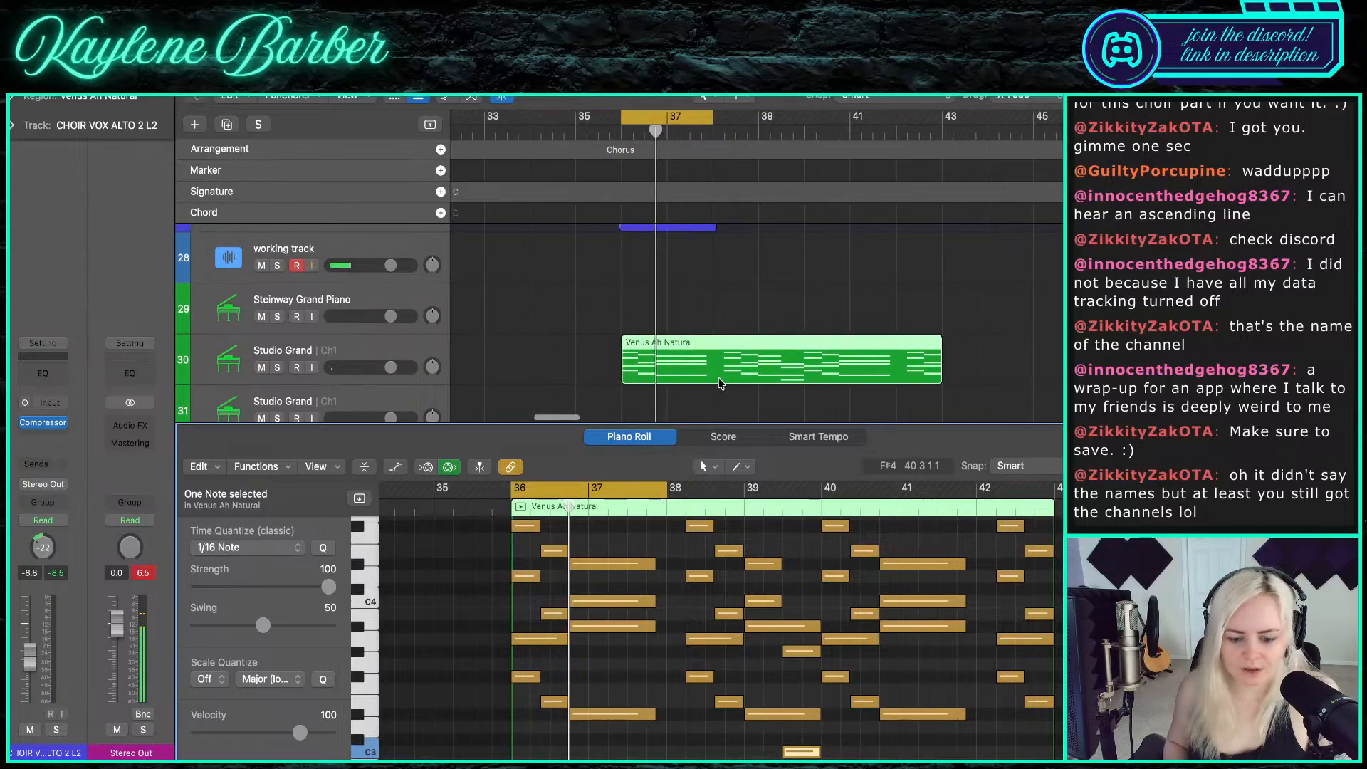
key(c)
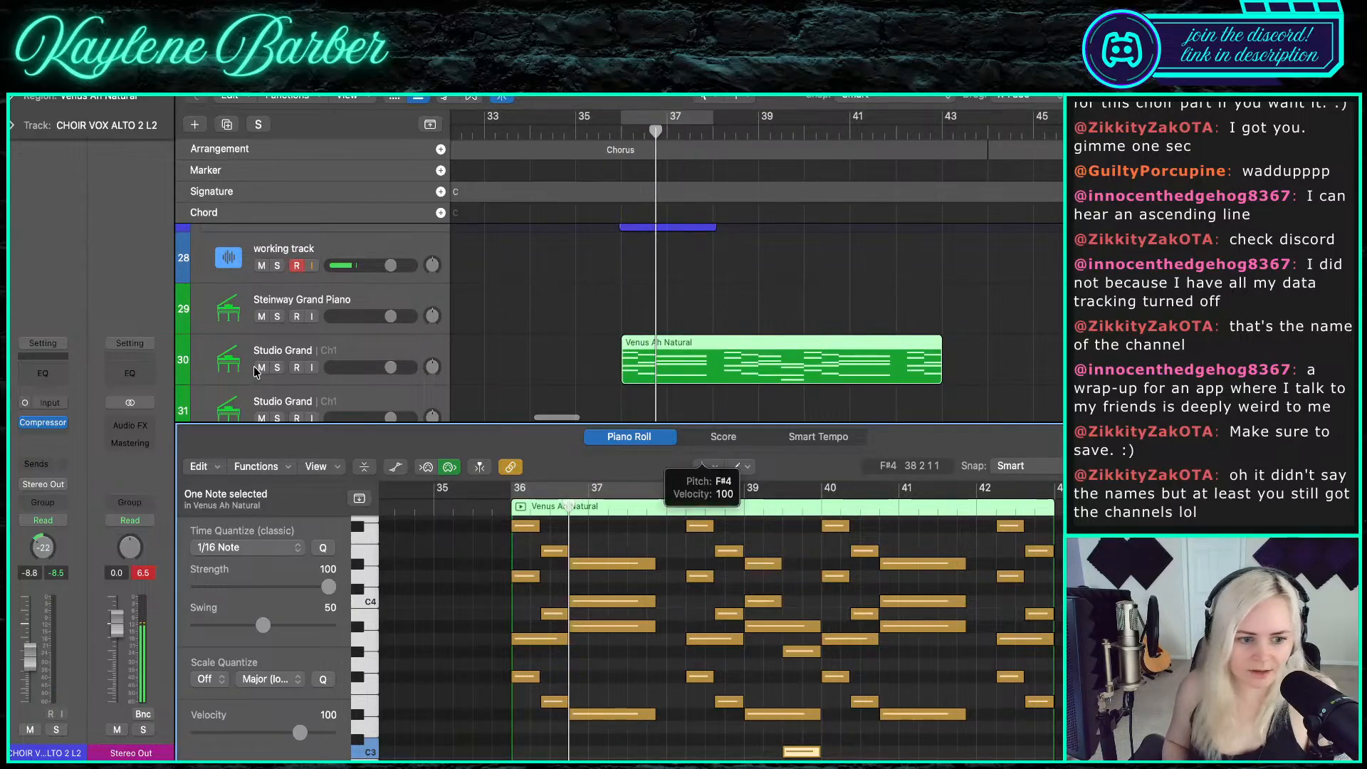
key(ctrl+m)
scroll(805, 342, up, 1)
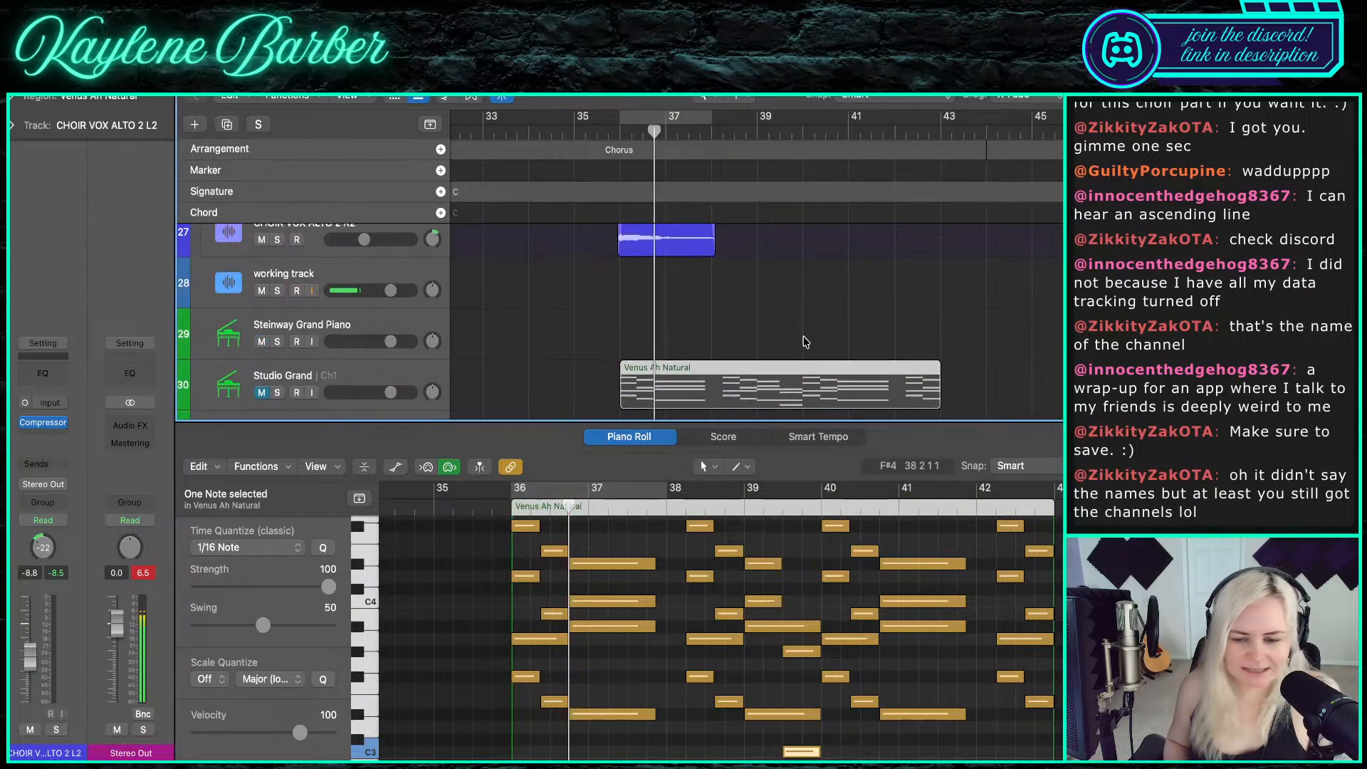
- Close the editor and play the CHOIR VOX MAIN parts from bar 38 to bar 40 to check the existing phrase
click(713, 128)
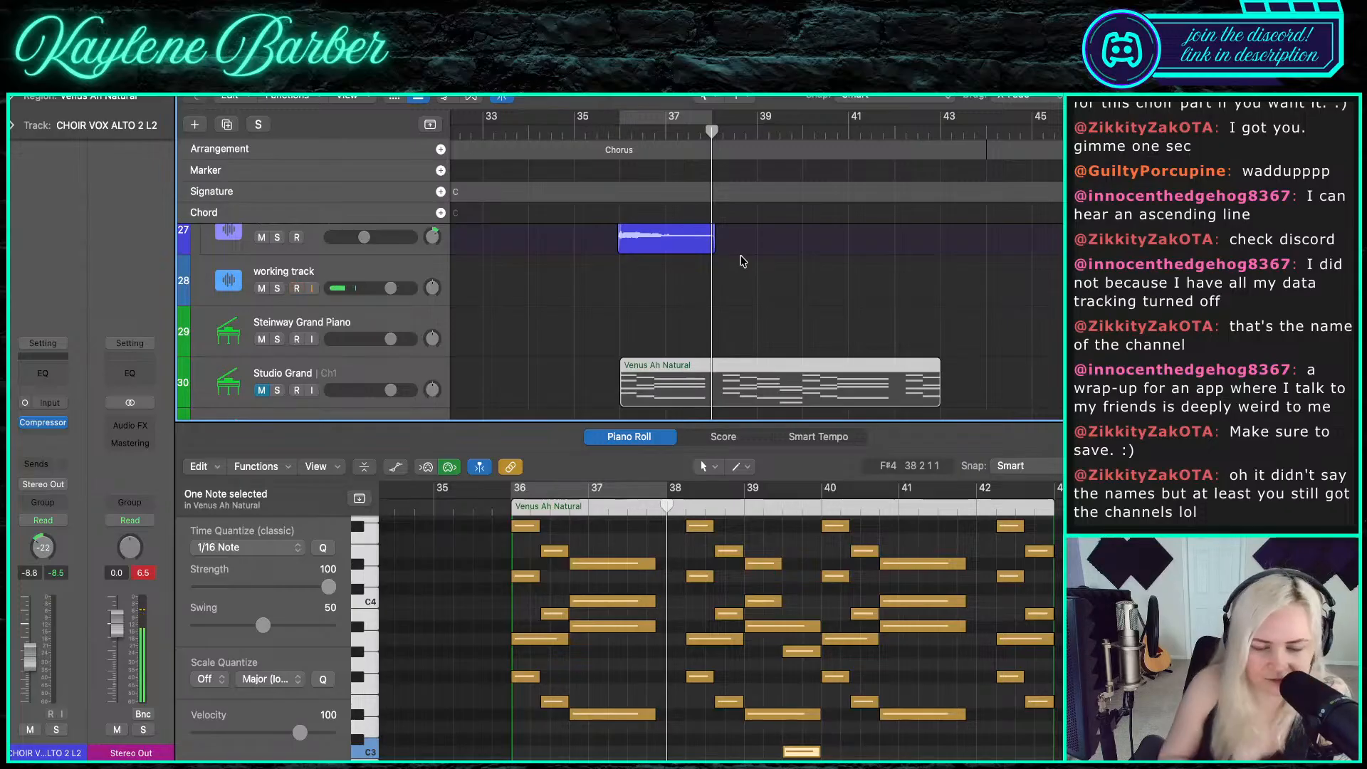
click(695, 297)
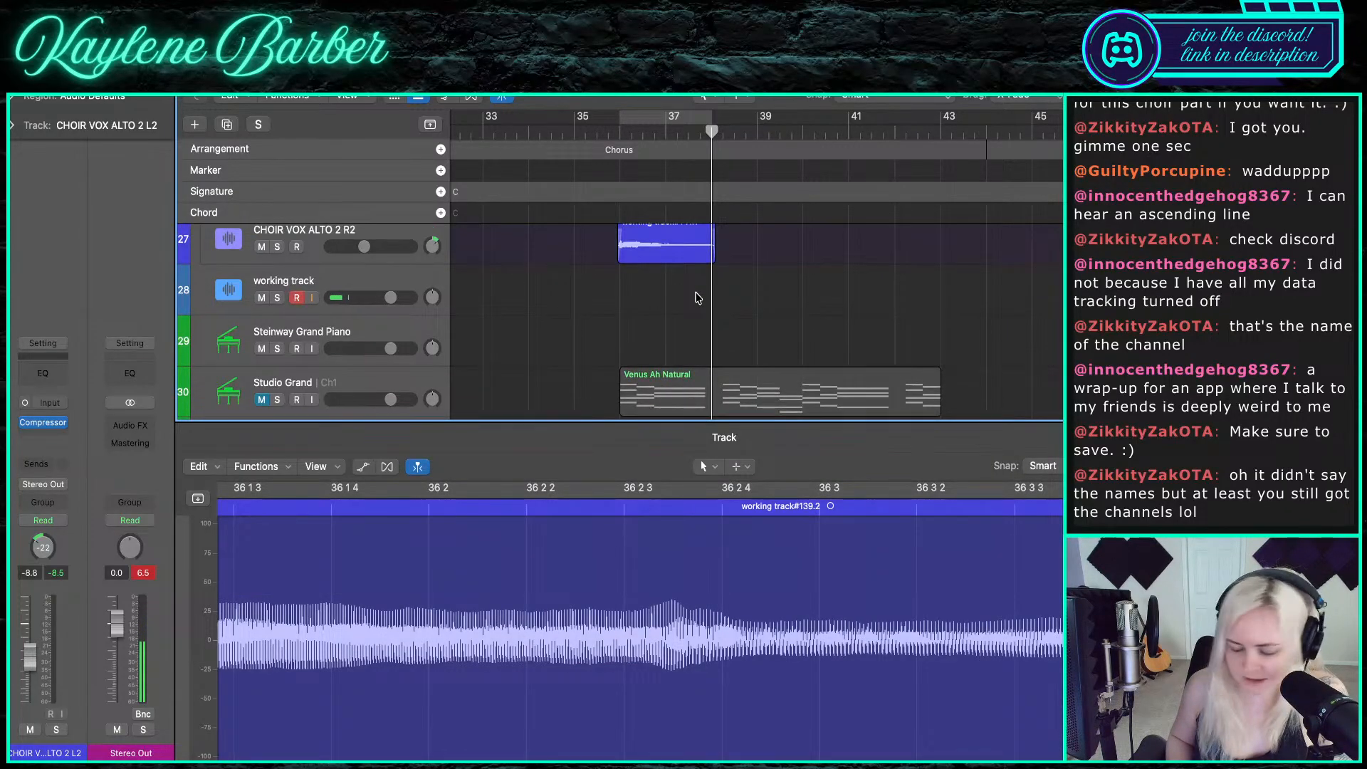
scroll(669, 305, up, 3)
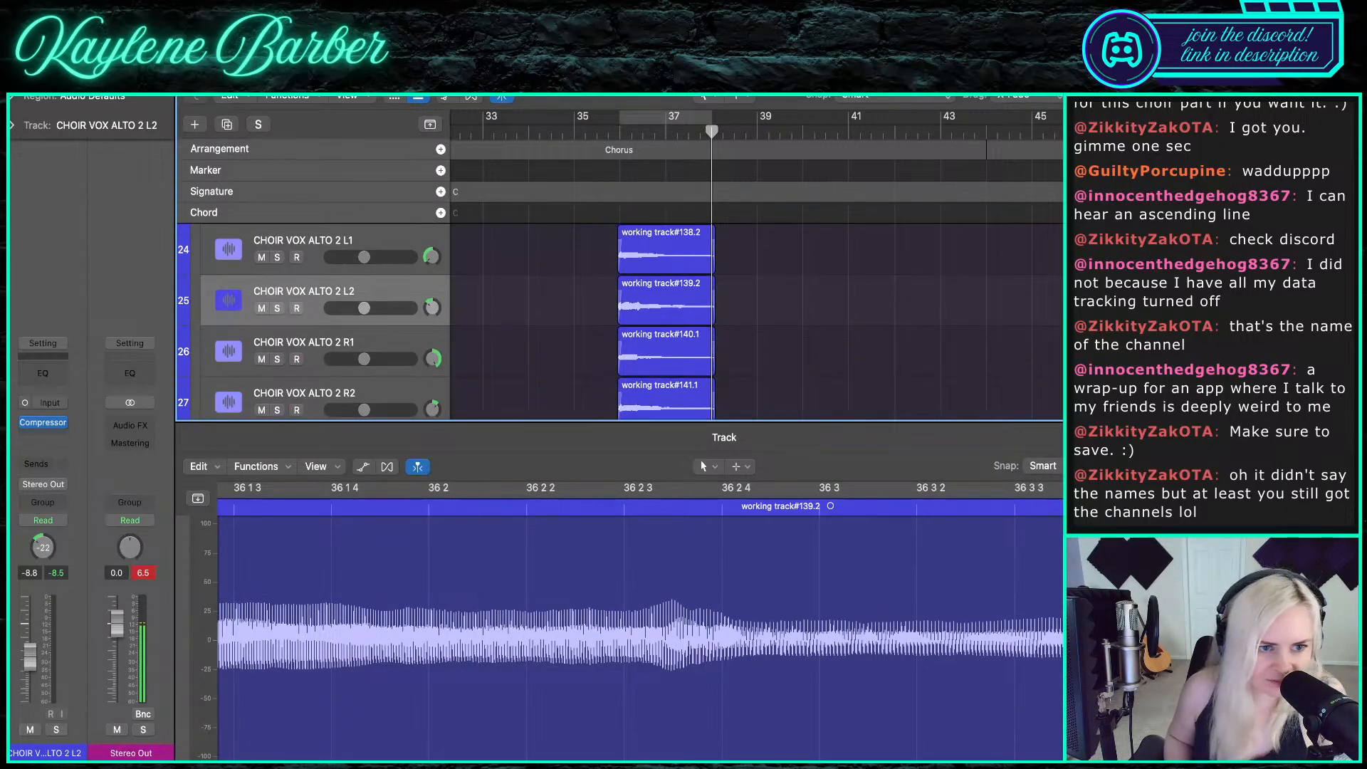
key(e)
scroll(717, 483, up, 5)
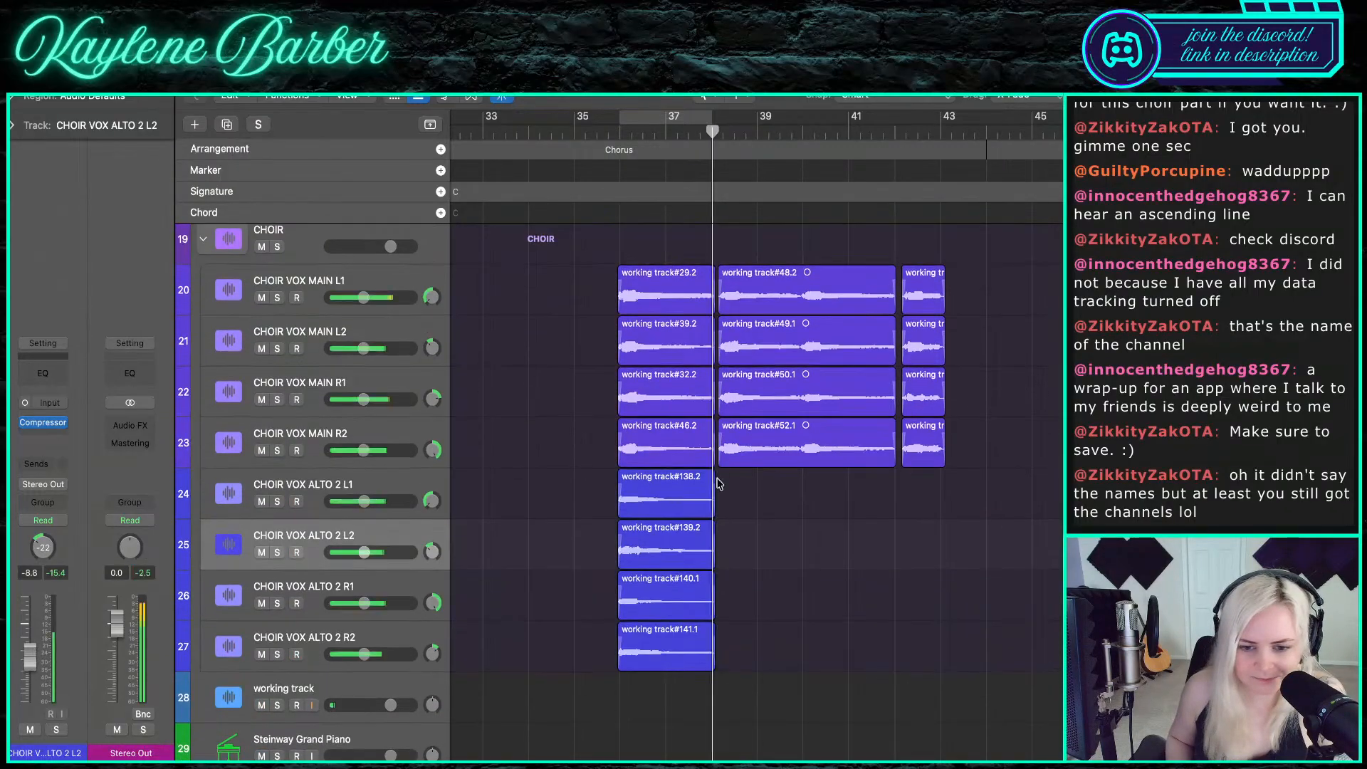
scroll(752, 482, up, 1)
scroll(779, 476, up, 5)
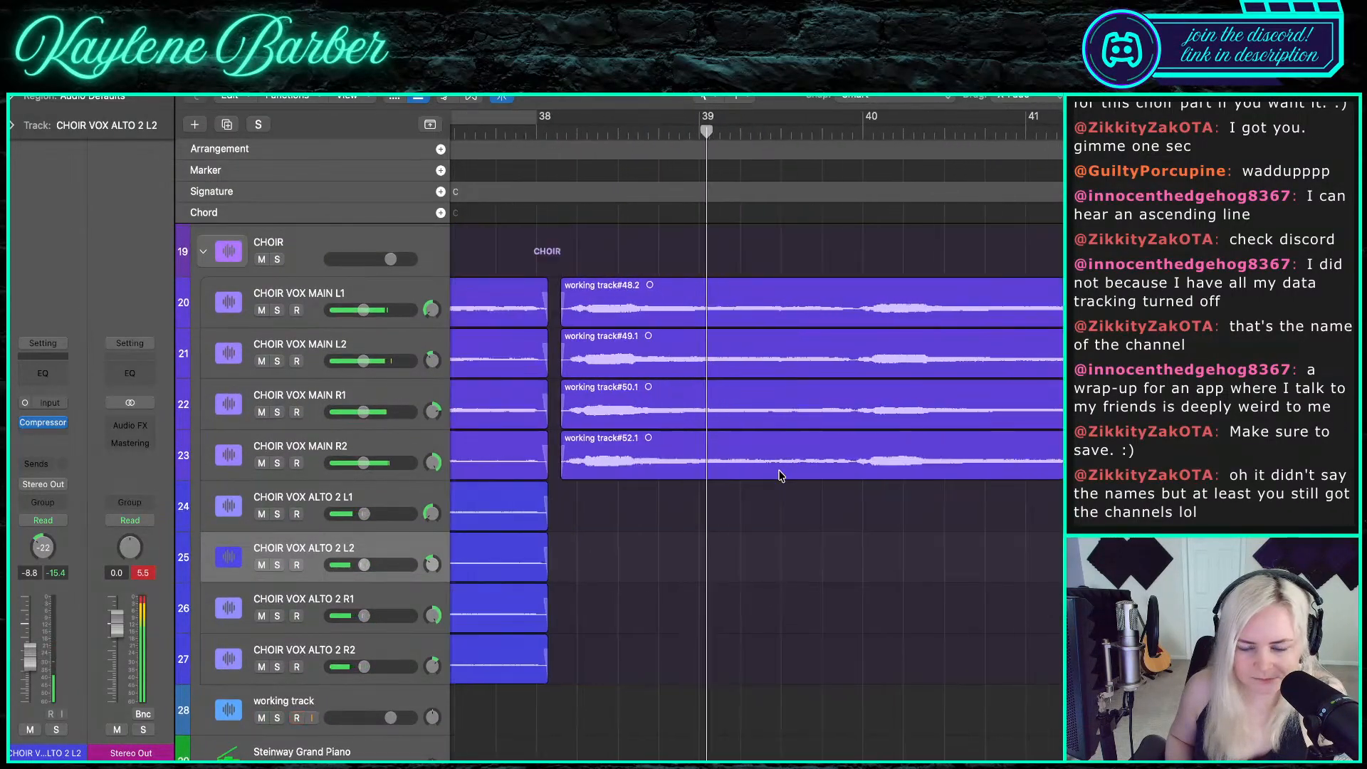
scroll(779, 475, up, 2)
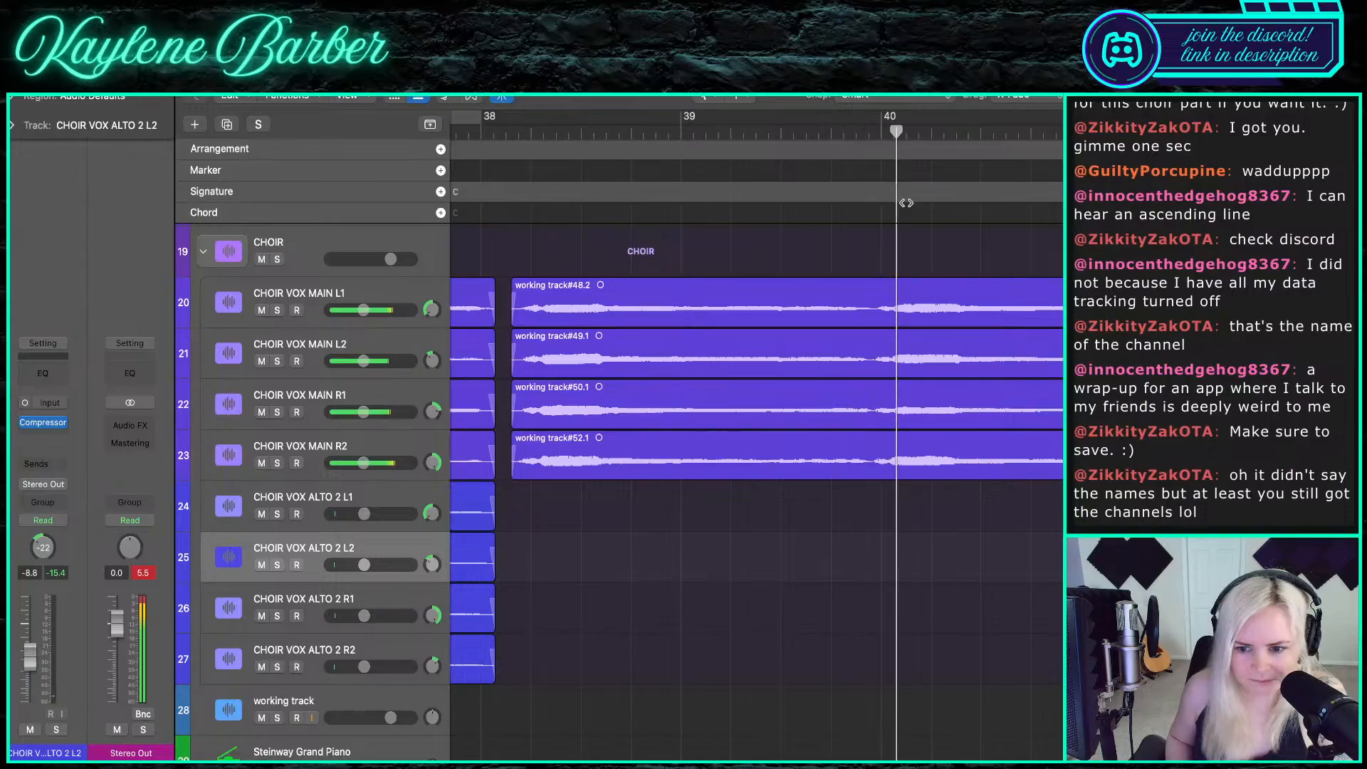
key(space)
- Split the four CHOIR VOX MAIN regions just before bar 40 and delete their portions between bars 38 and 40
click(868, 133)
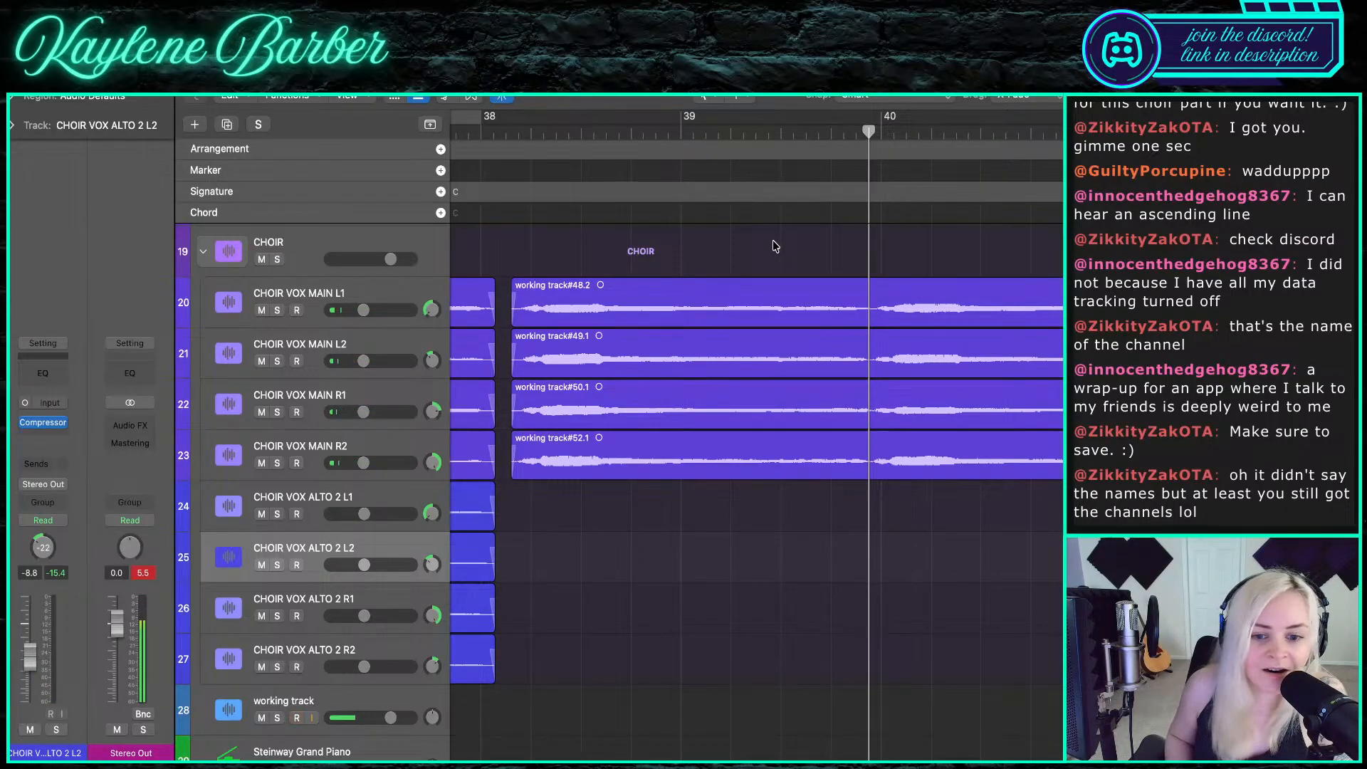
drag(775, 246, 750, 271)
key(super+t)
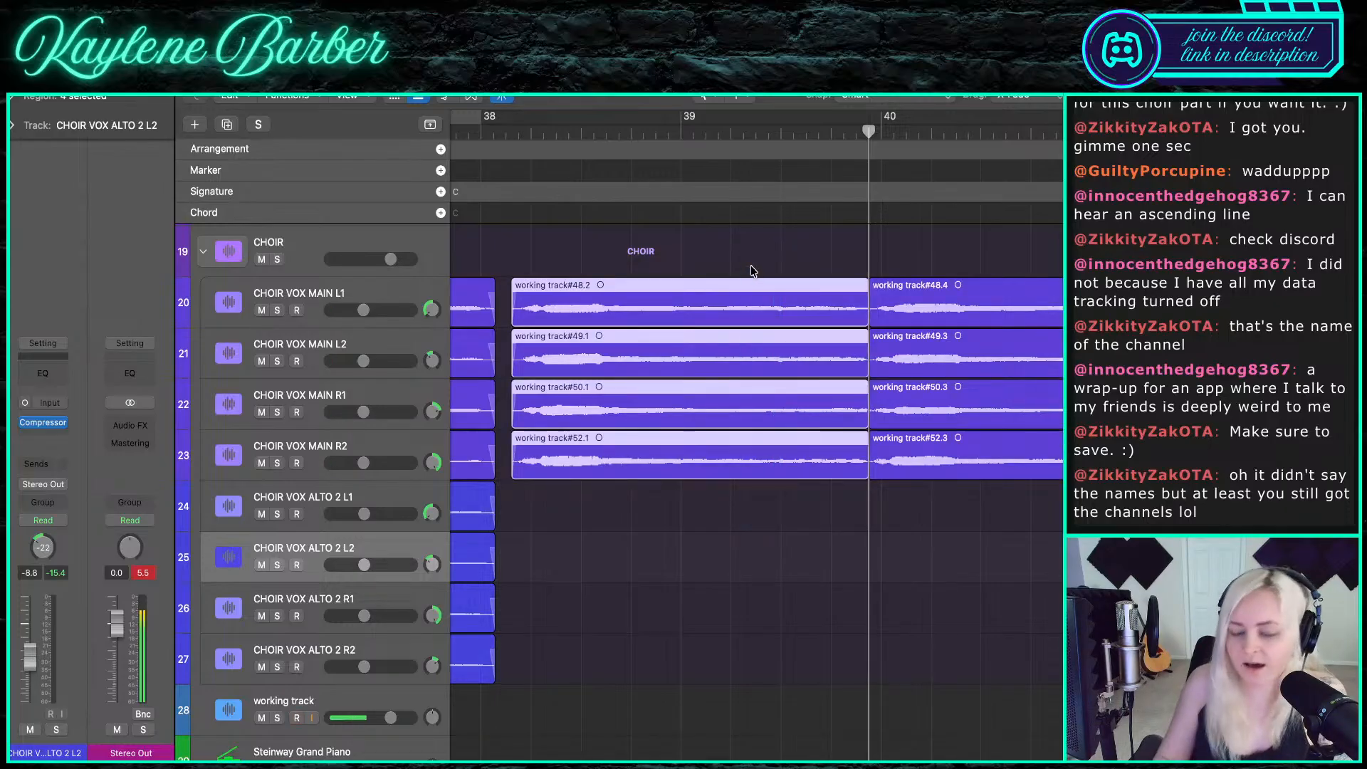
key(Delete)
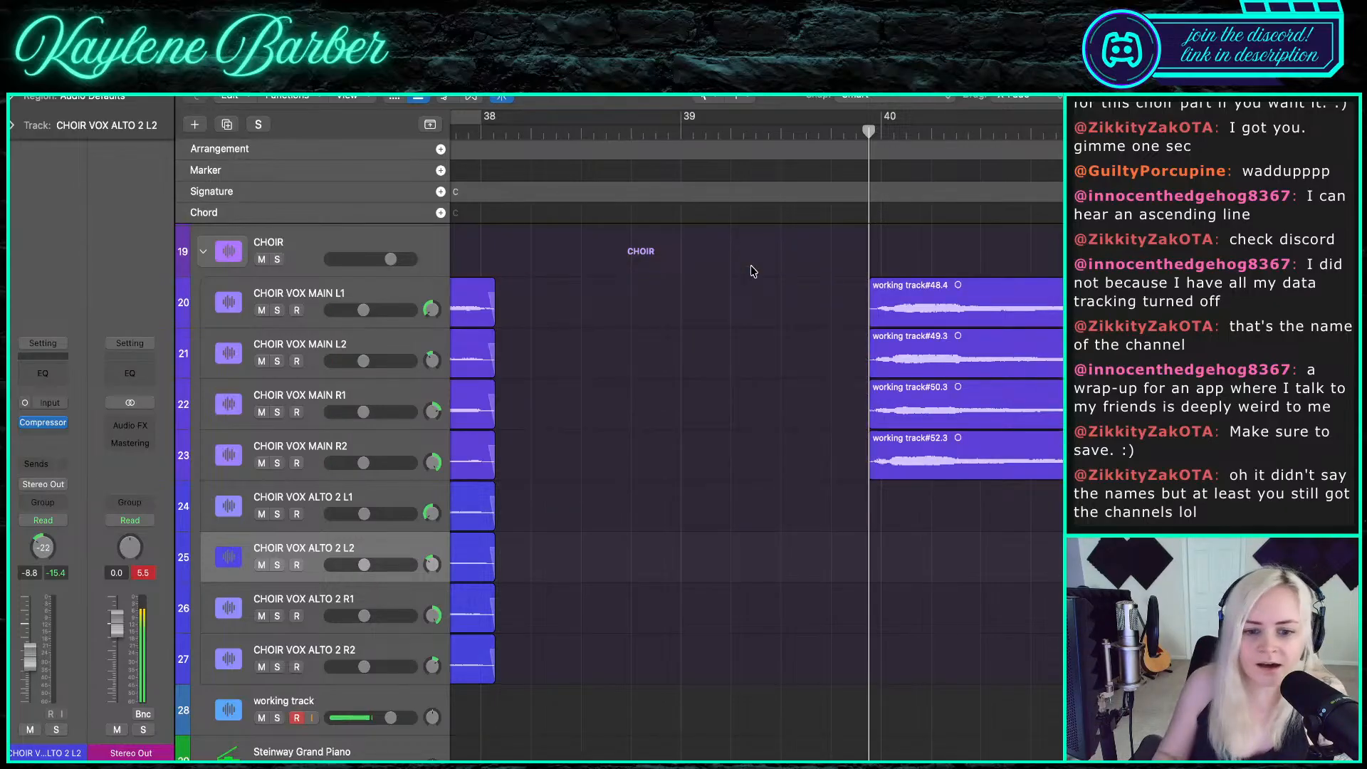
- Turn on input monitoring for the working track with the playhead placed just before bar 38
click(484, 131)
scroll(320, 569, down, 3)
click(313, 646)
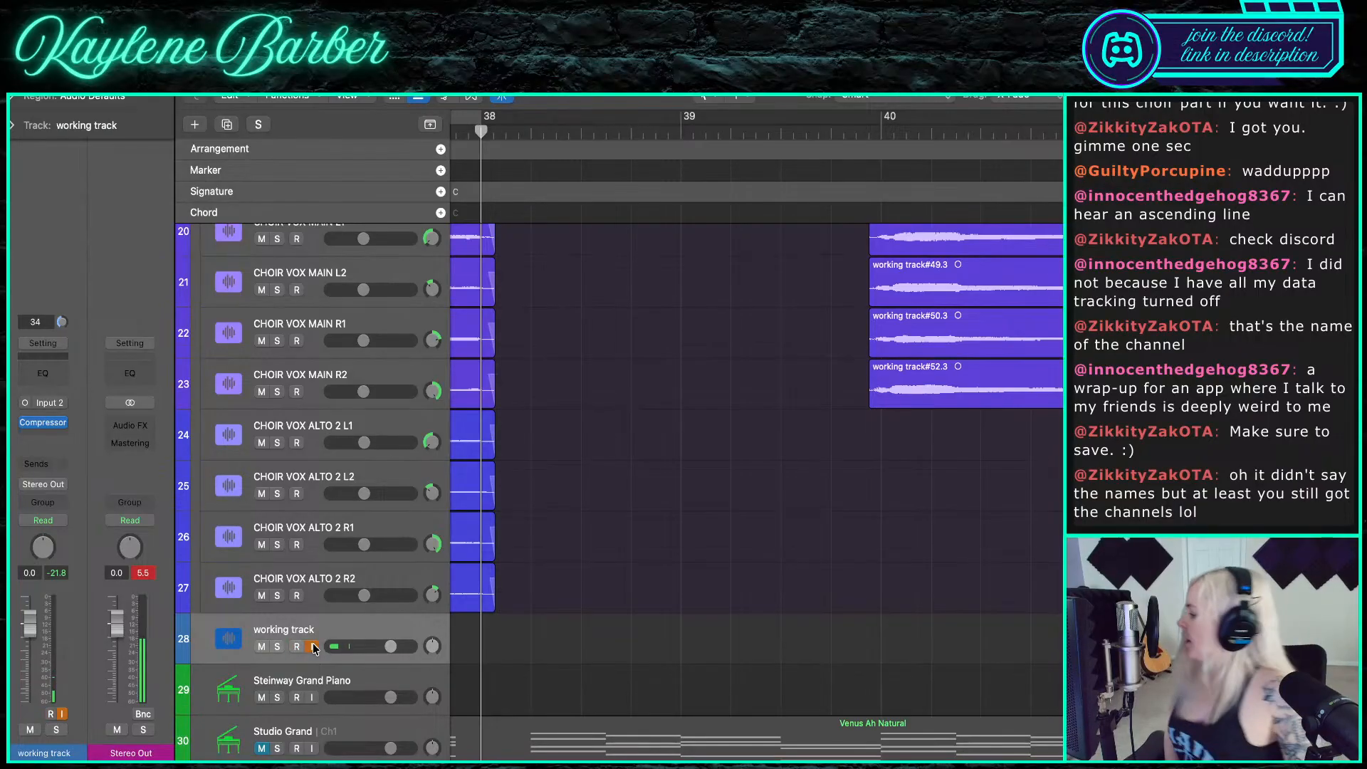
- Try recording the choir main phrase on the working track from bar 38 in two takes, discarding each one
key(r)
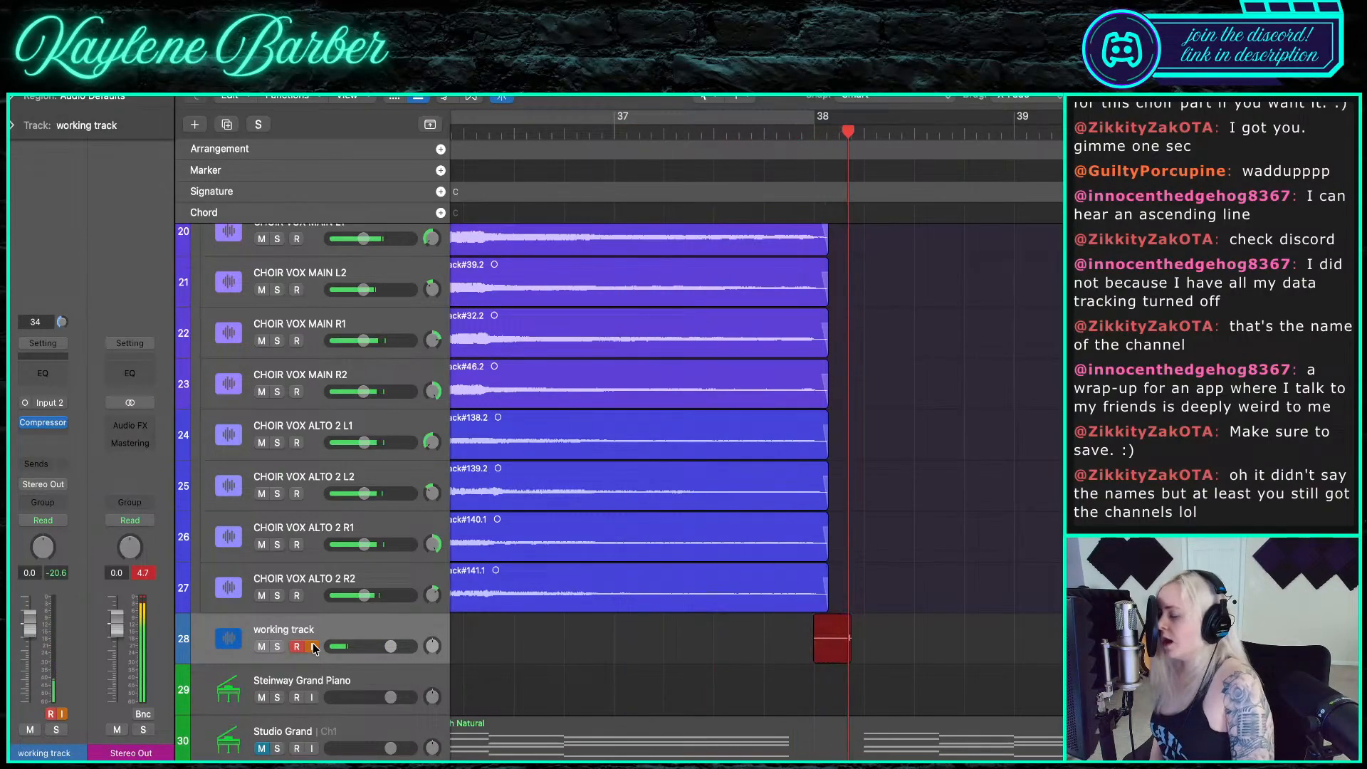
key(space)
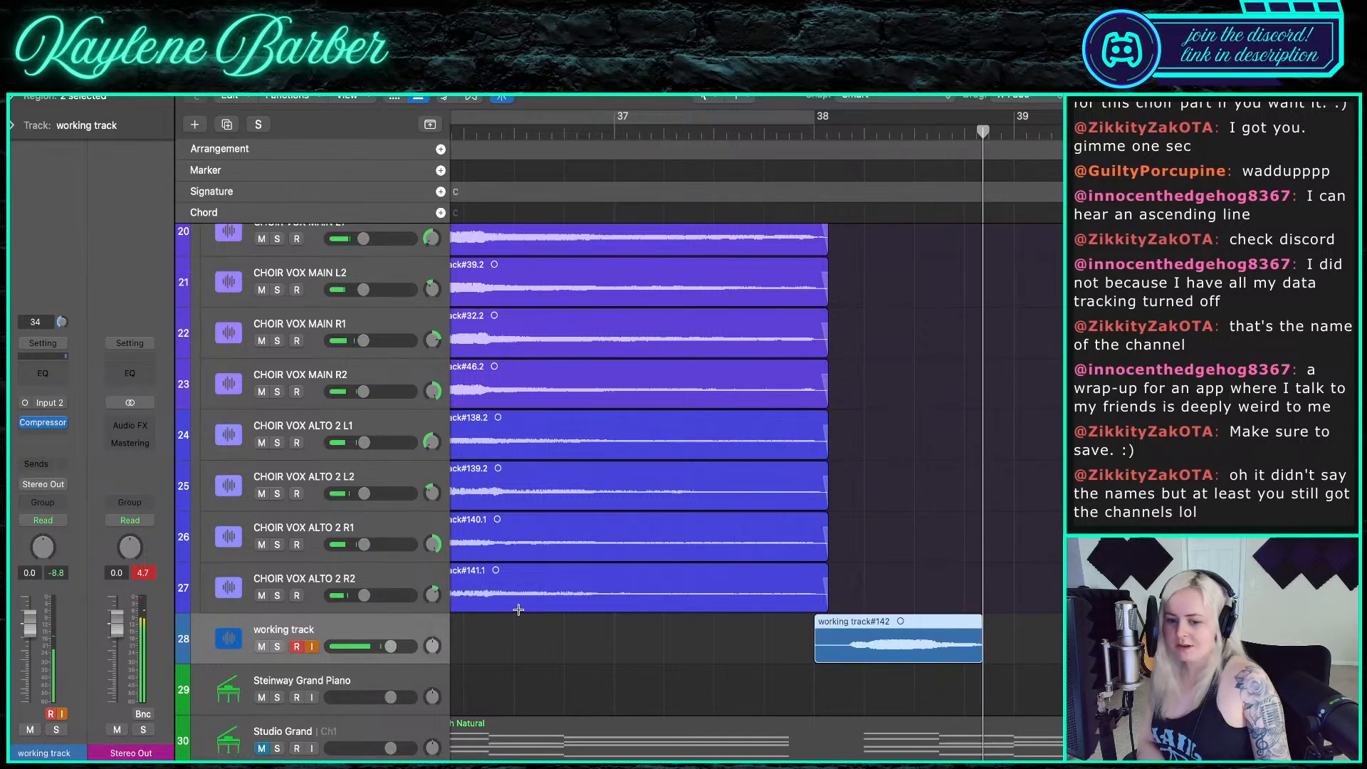
click(818, 132)
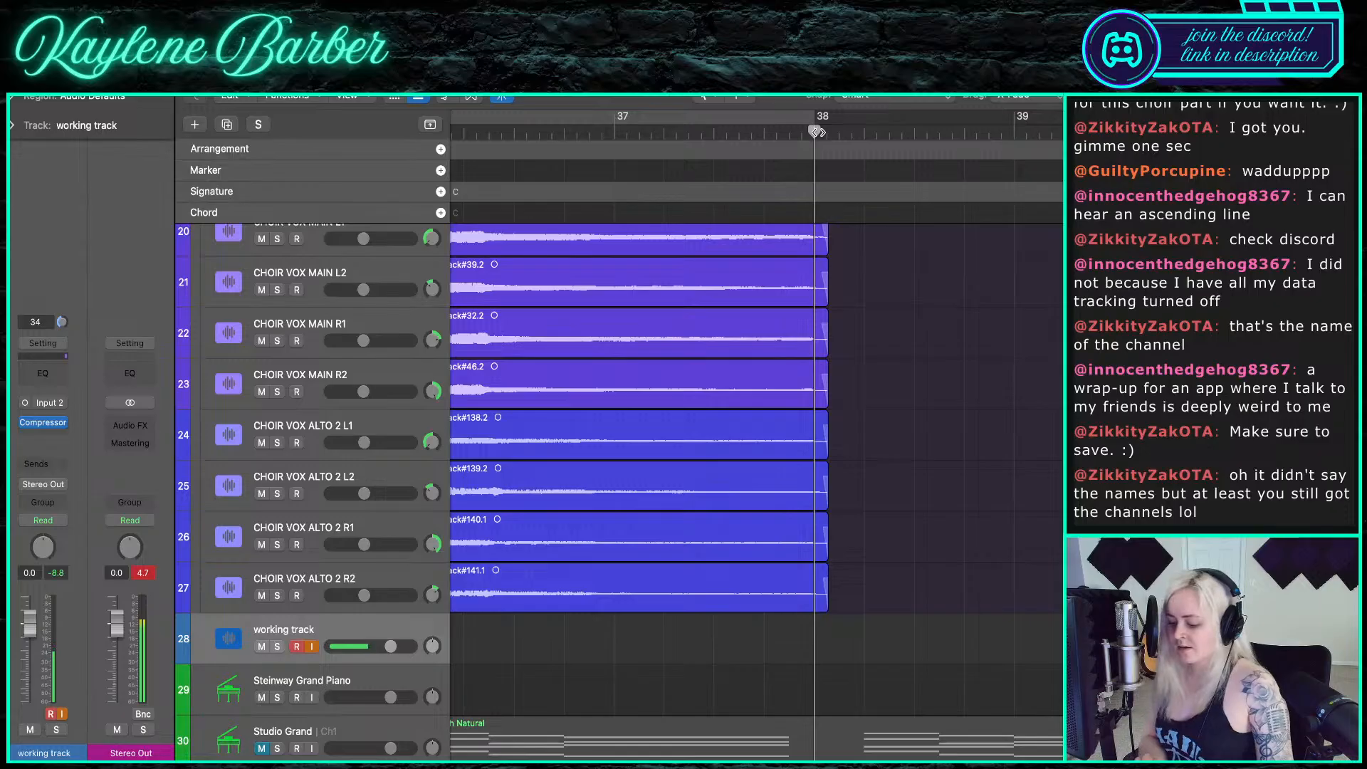
key(r)
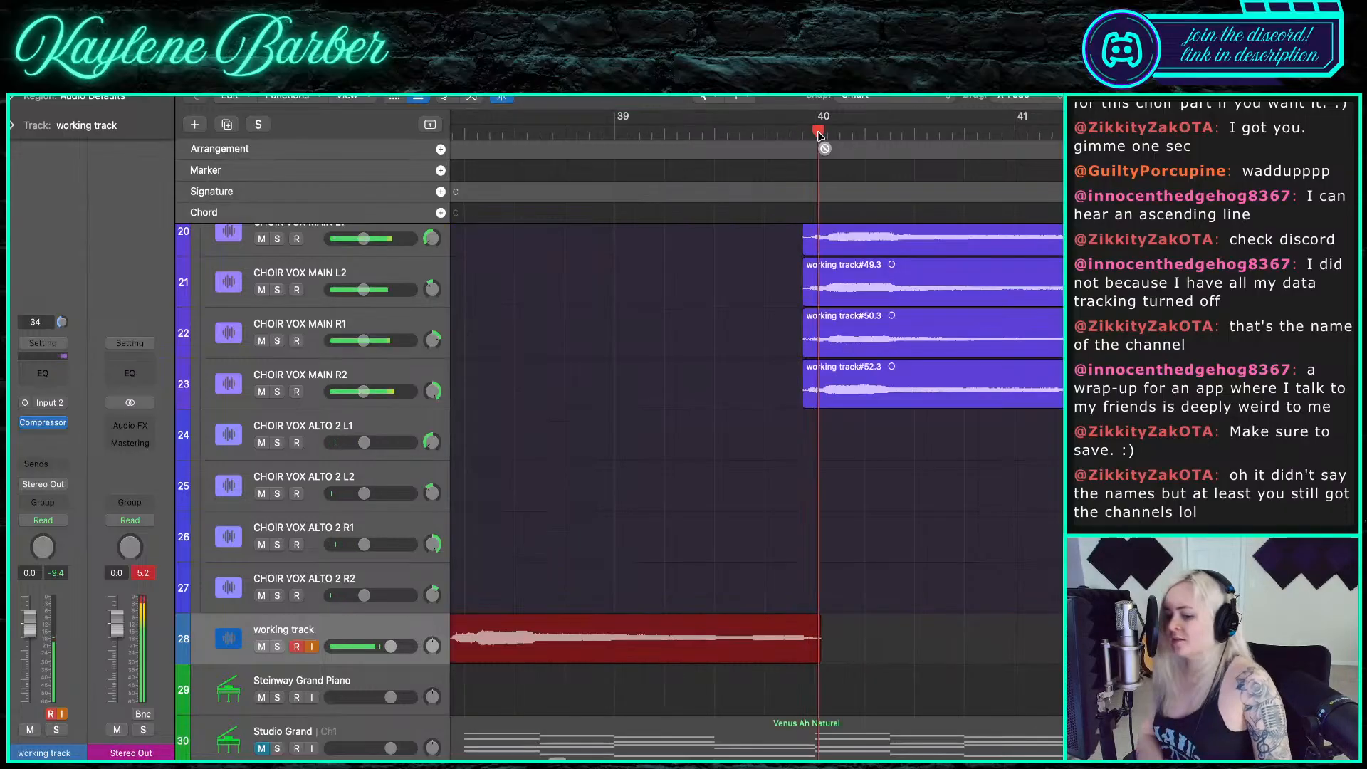
key(space)
key(super+z)
double_click(795, 133)
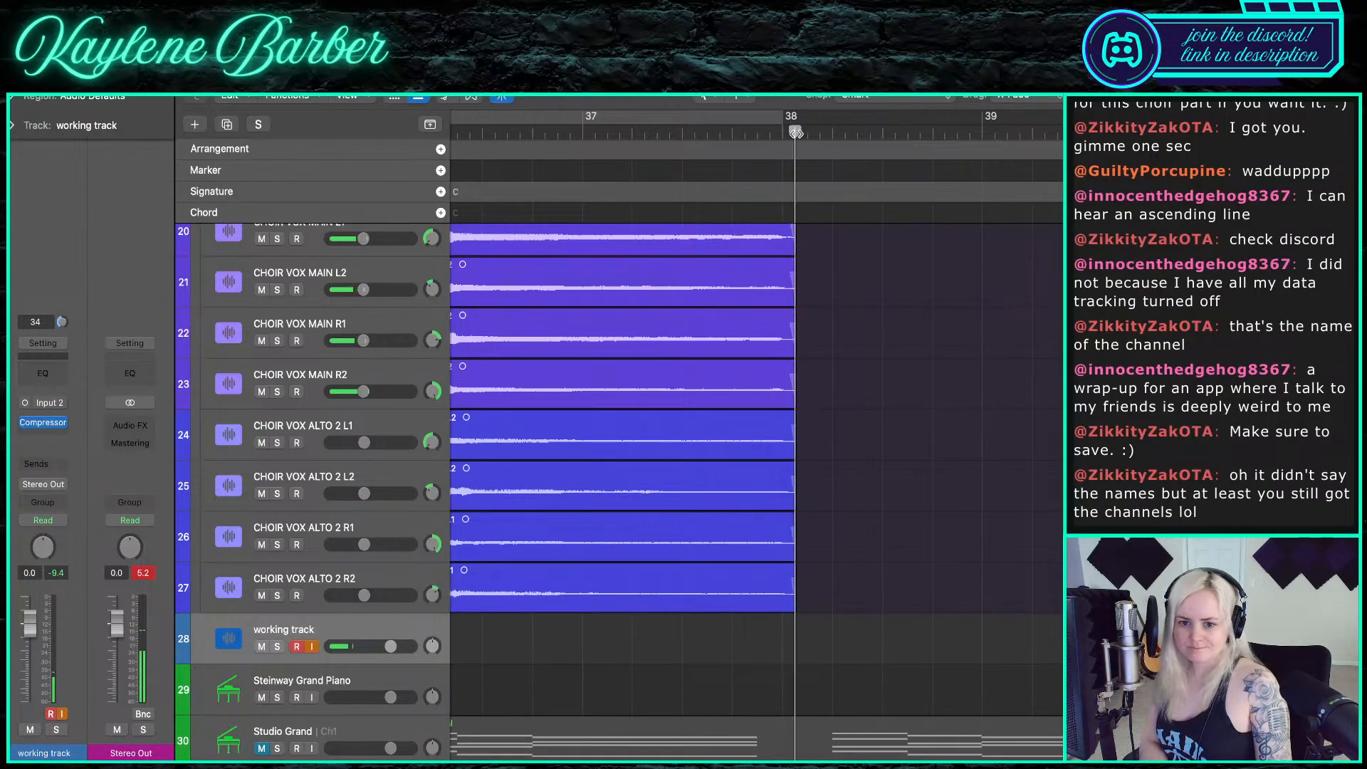
- Record a new choir main take on the working track from bar 38 to just past bar 40
scroll(819, 276, right, 2)
scroll(814, 274, down, 3)
scroll(813, 274, down, 2)
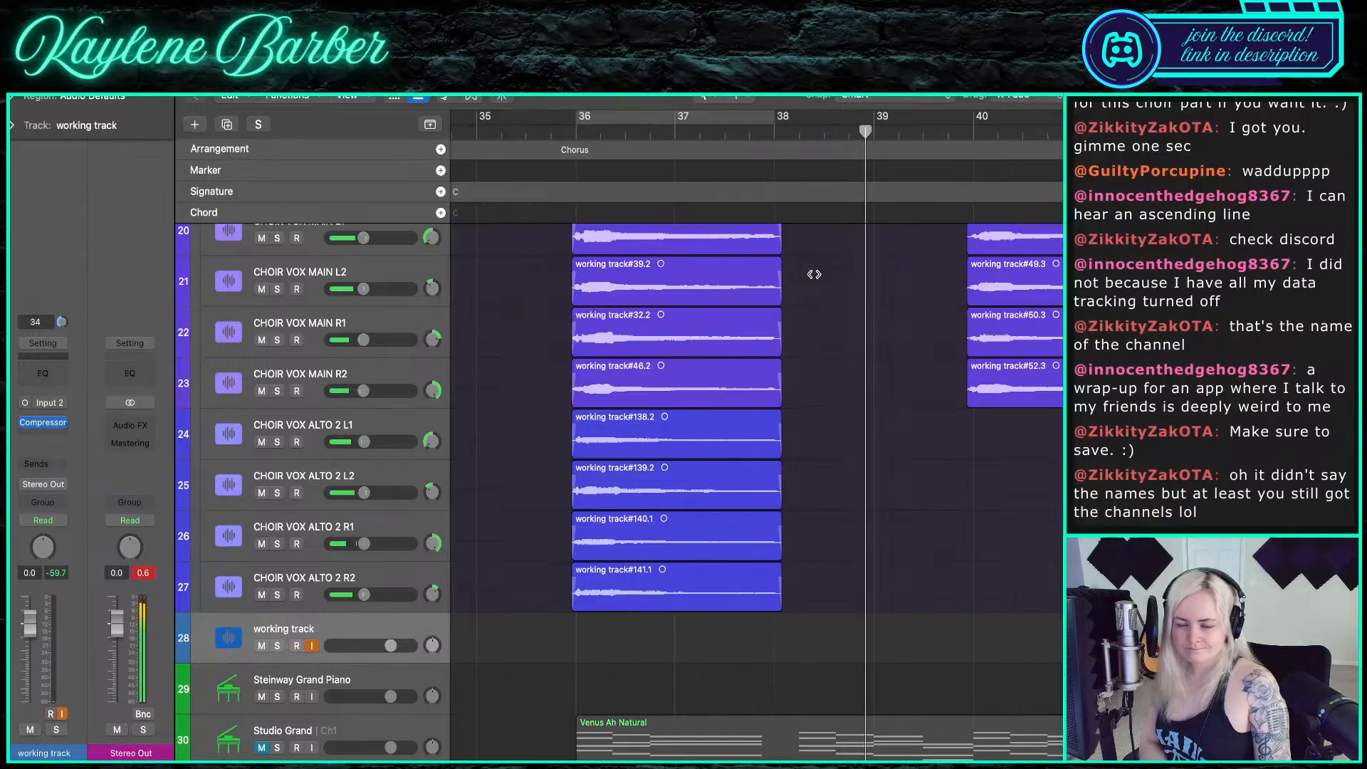
click(757, 137)
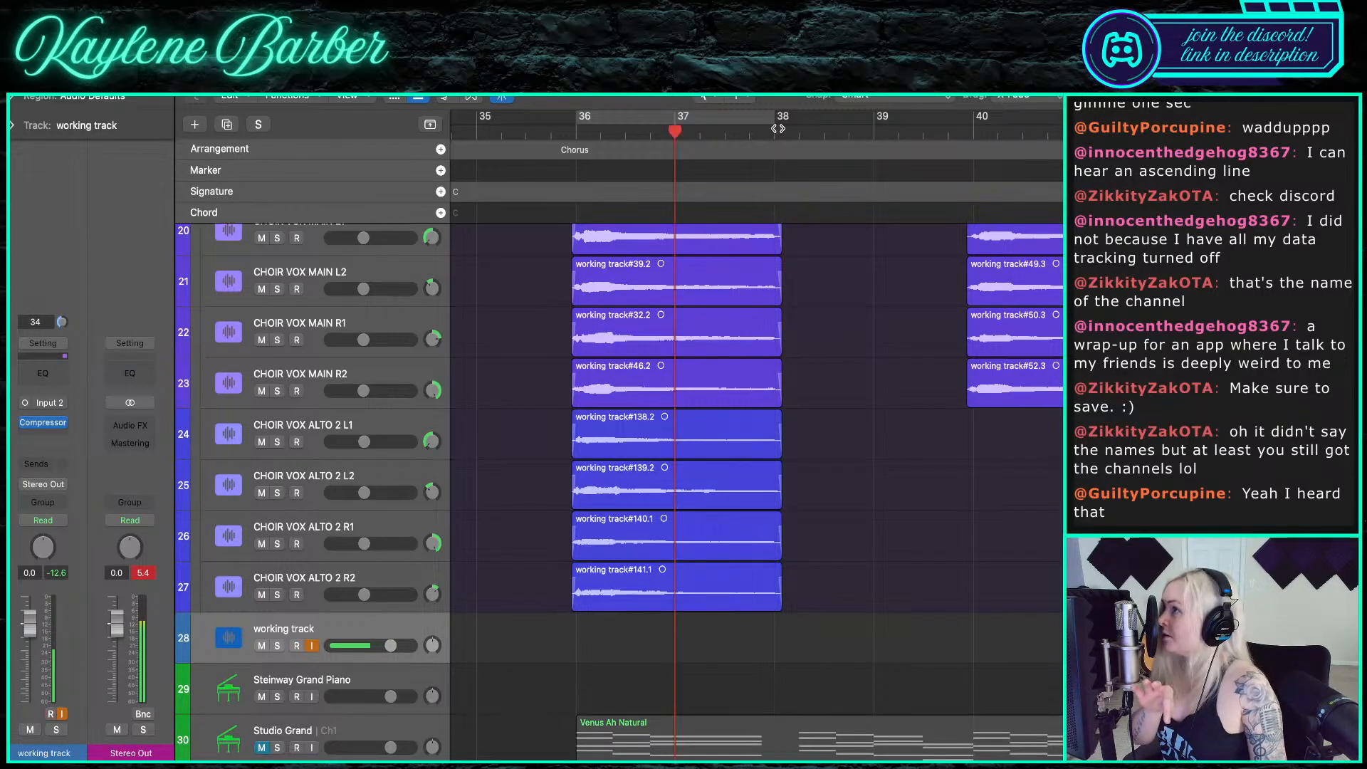
key(space)
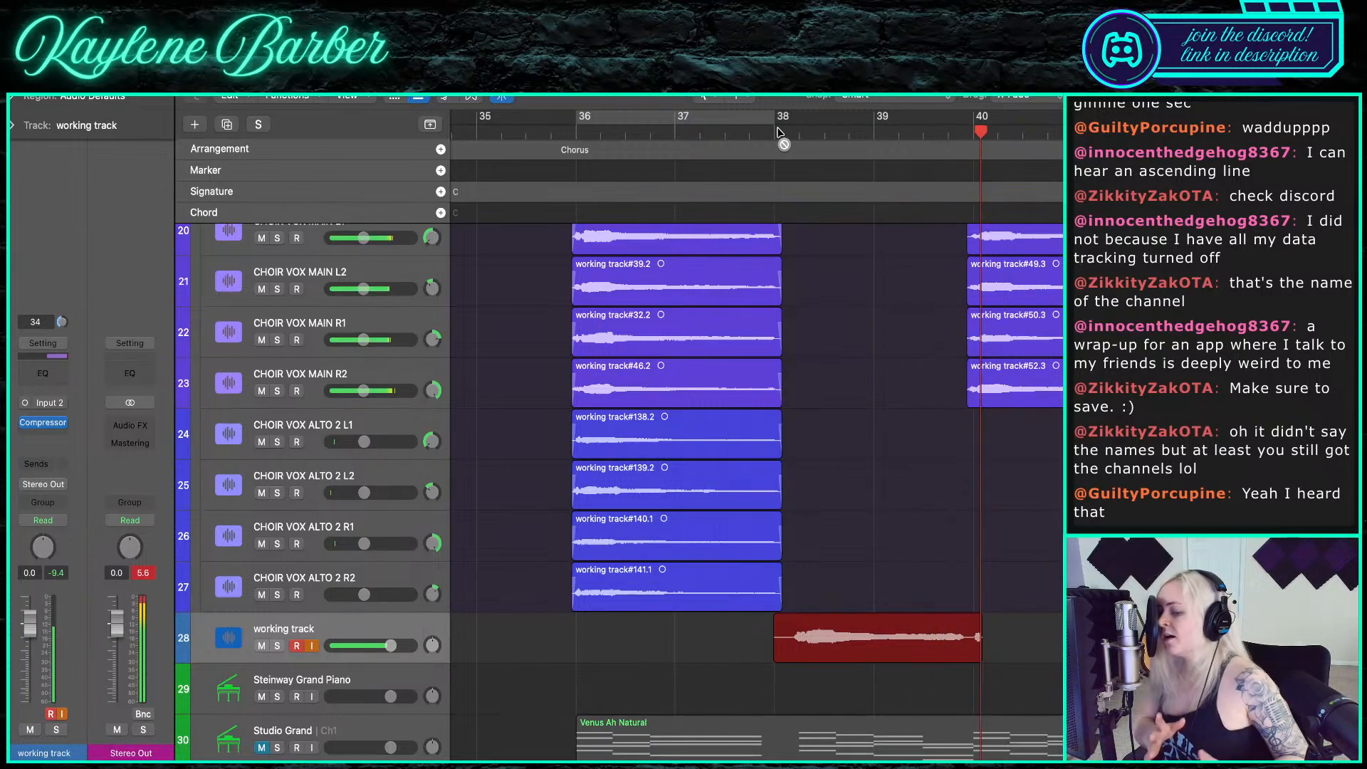
key(space)
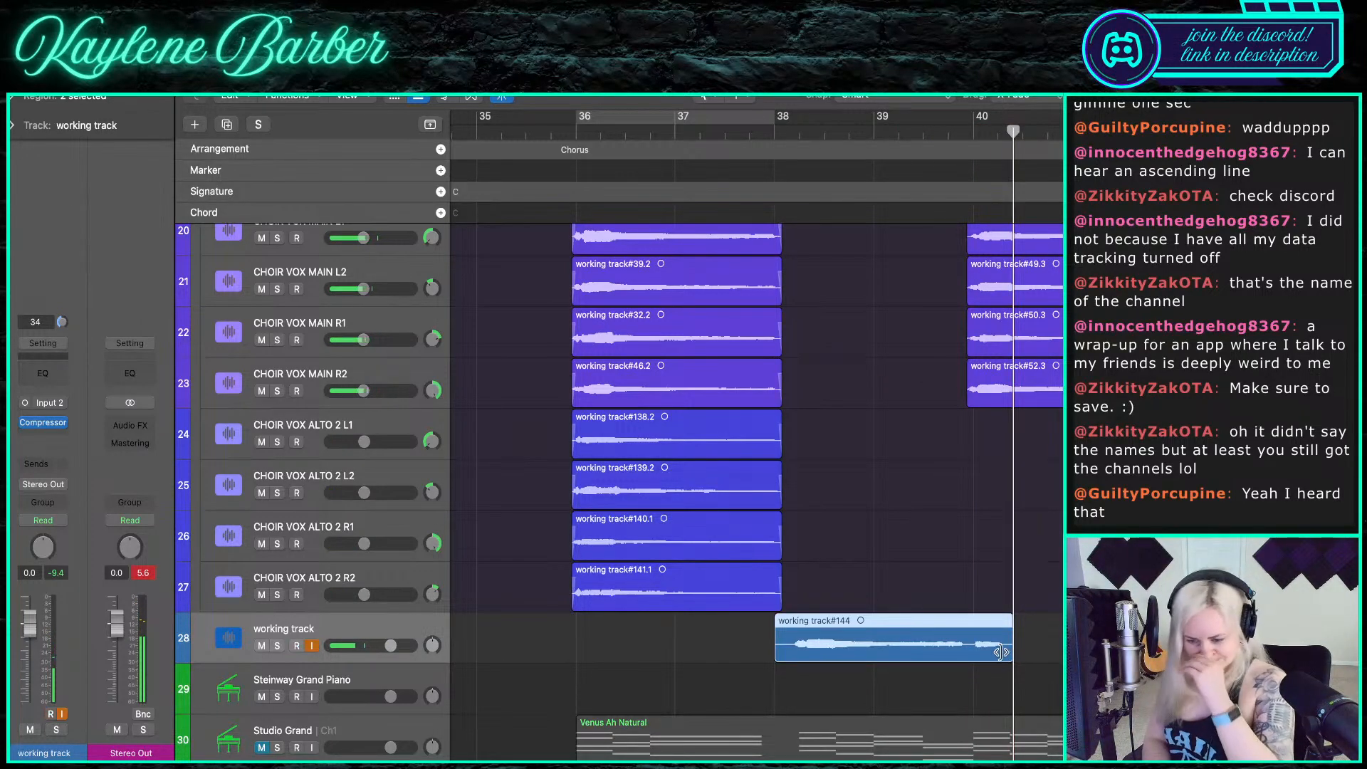
- Trim the new take to run from 38 1 4 1 to just before bar 40, and move it onto CHOIR VOX MAIN L1
drag(1000, 652, 969, 652)
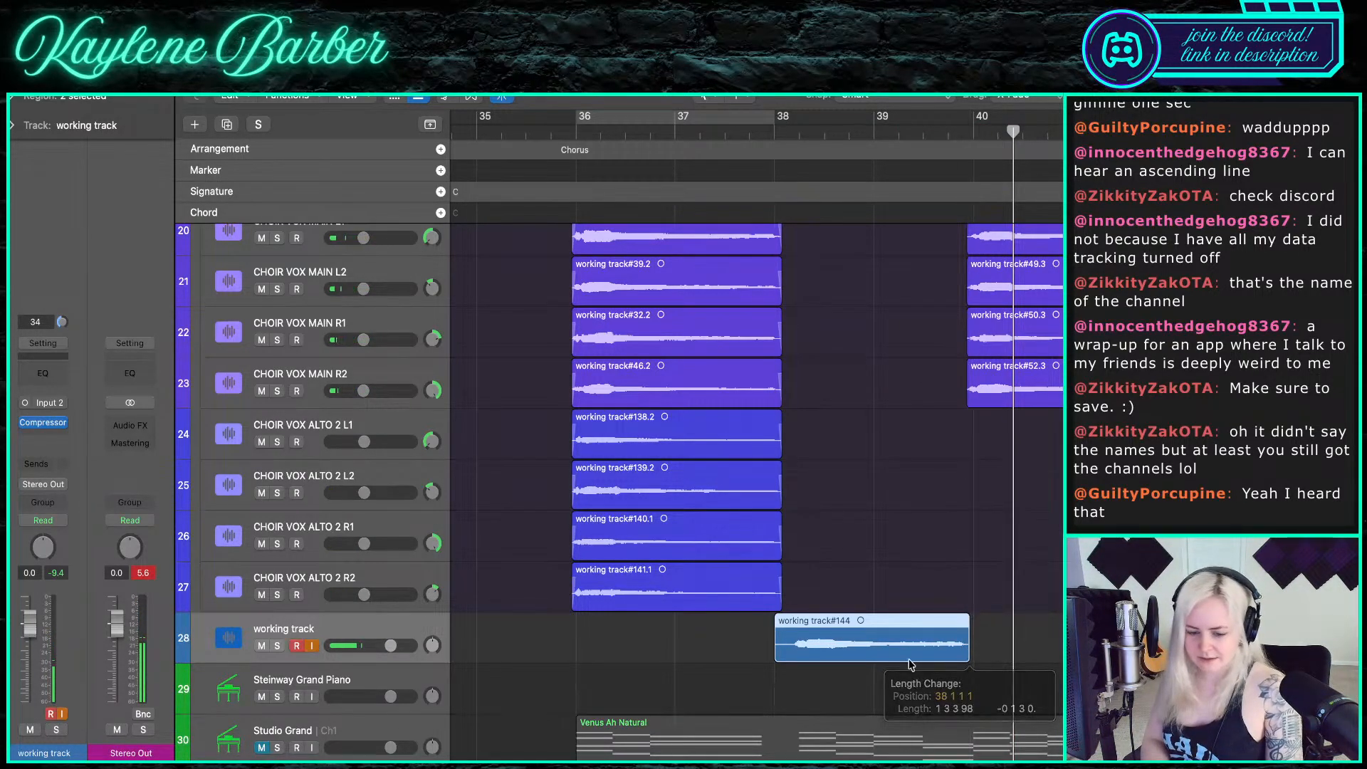
drag(778, 652, 796, 652)
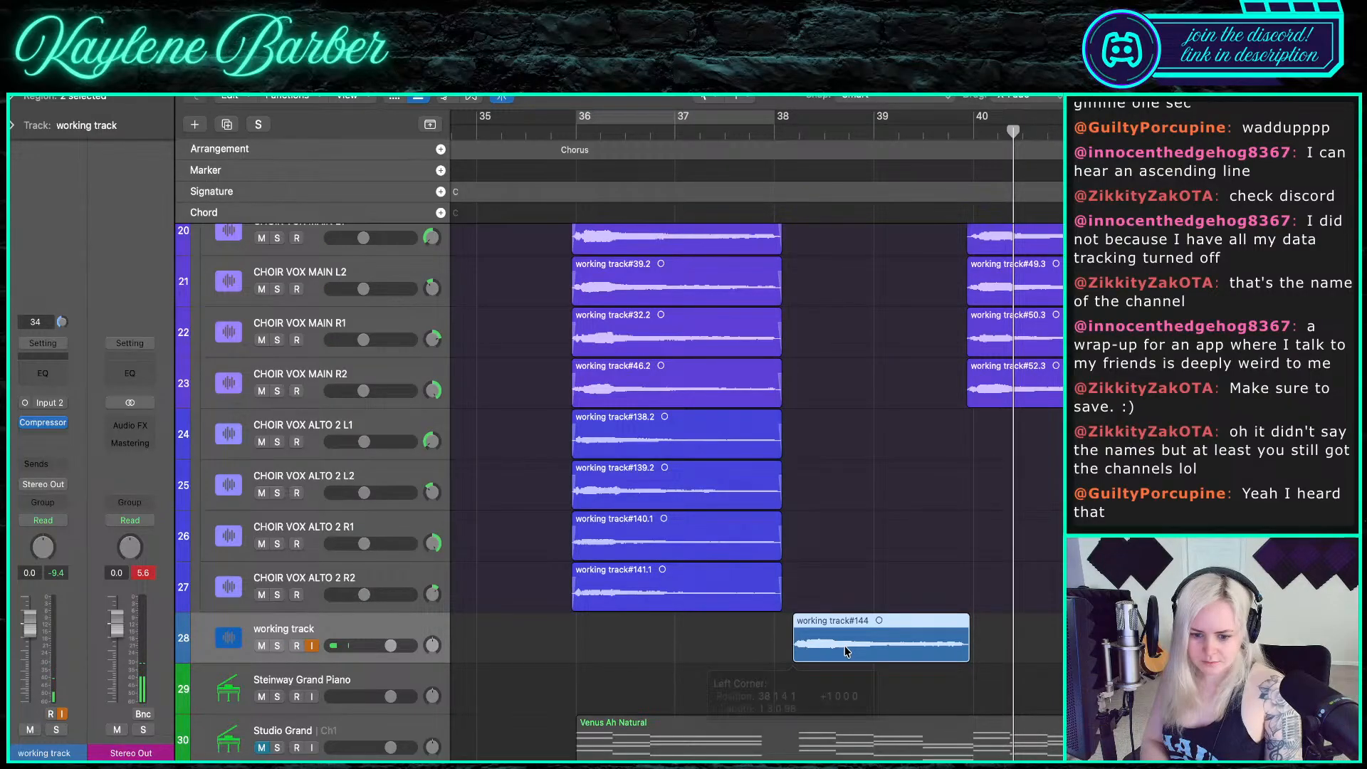
click(844, 314)
scroll(858, 607, up, 2)
drag(853, 663, 853, 237)
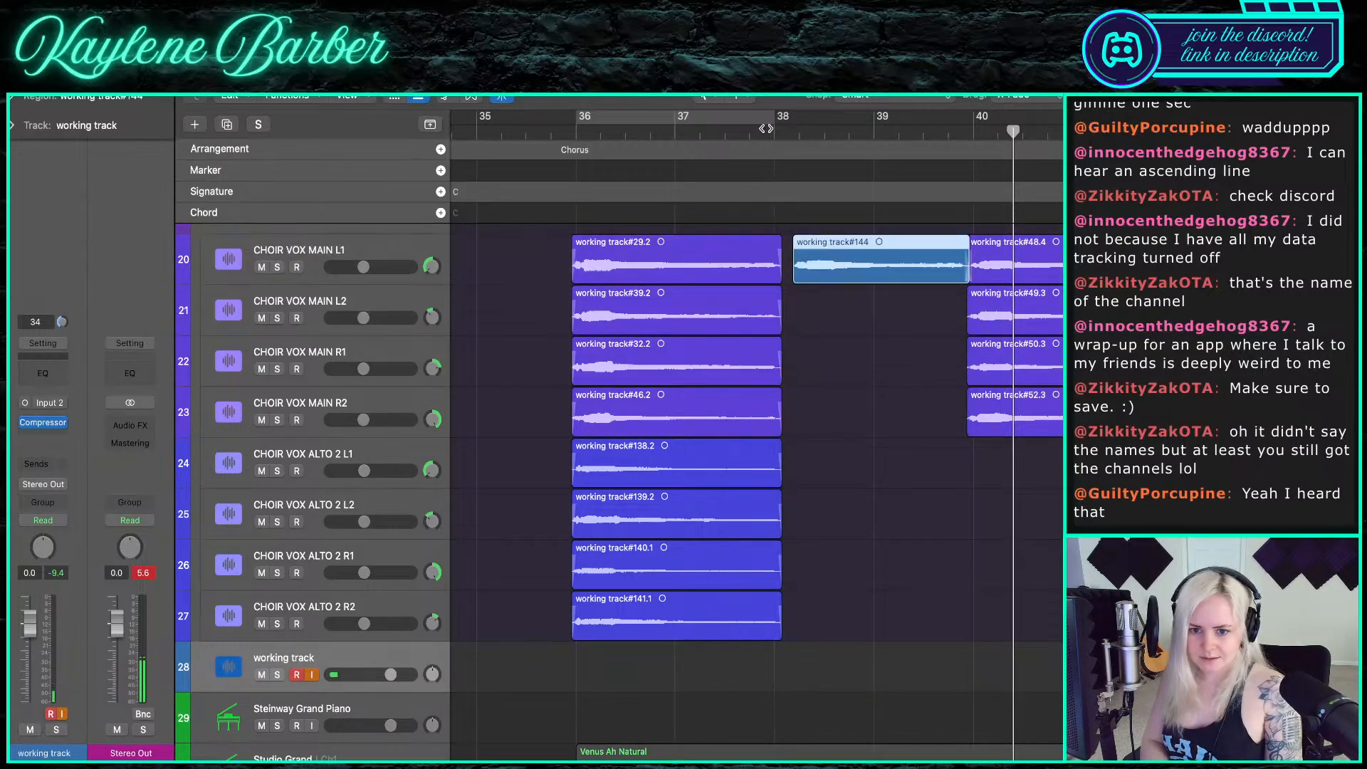
click(775, 133)
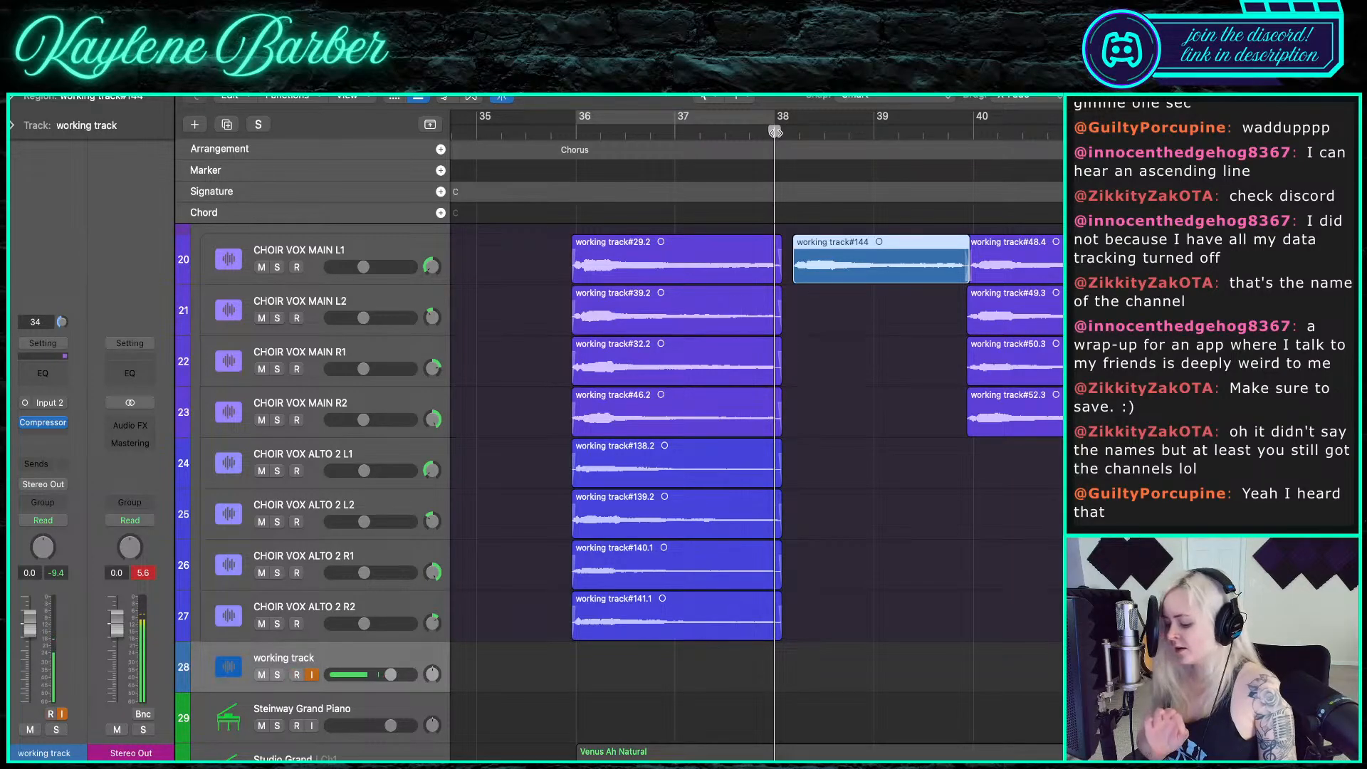
- Record a vocal take on the working track from bar 38, trim its start and end, and move it to CHOIR VOX MAIN L2
key(space)
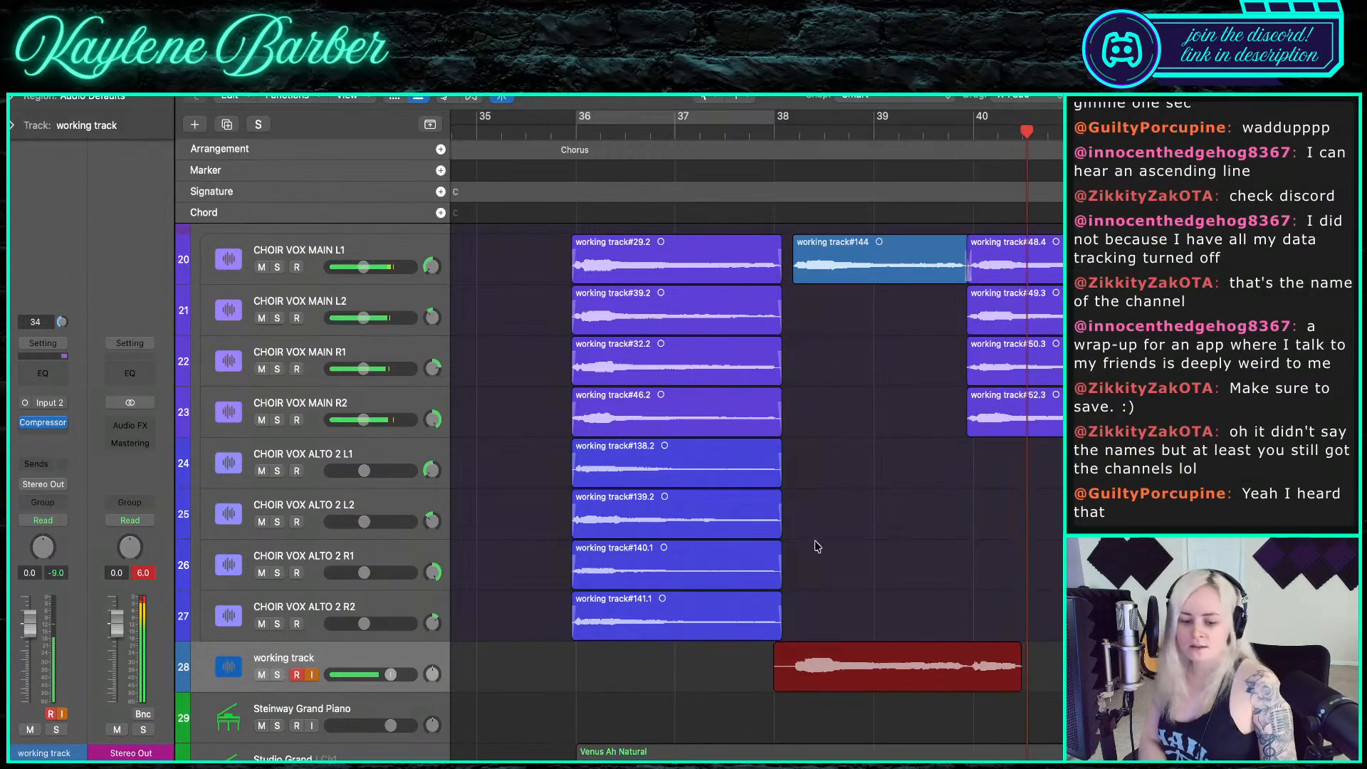
key(space)
drag(775, 682, 793, 687)
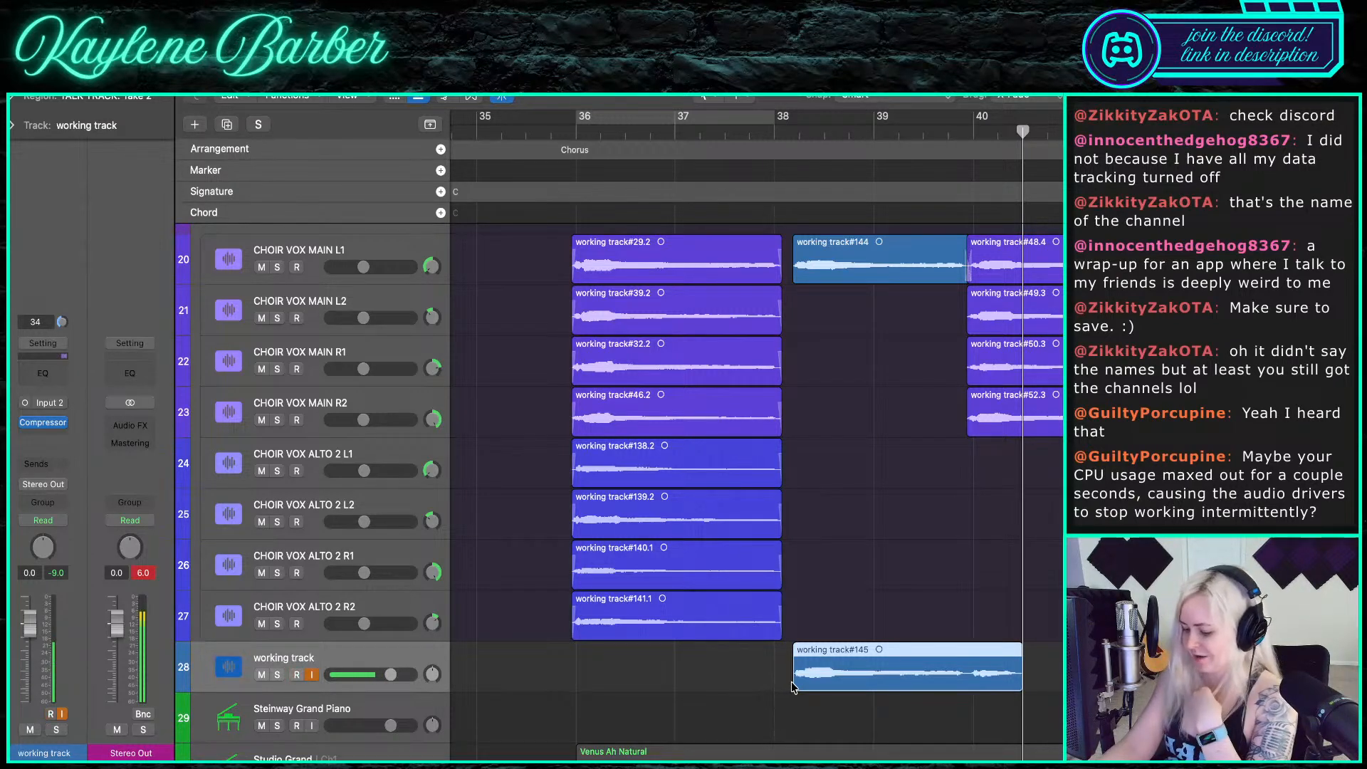
drag(1020, 682, 916, 318)
- Record another take on the working track from bar 38, trim both ends, and move it to CHOIR VOX MAIN R1
click(774, 130)
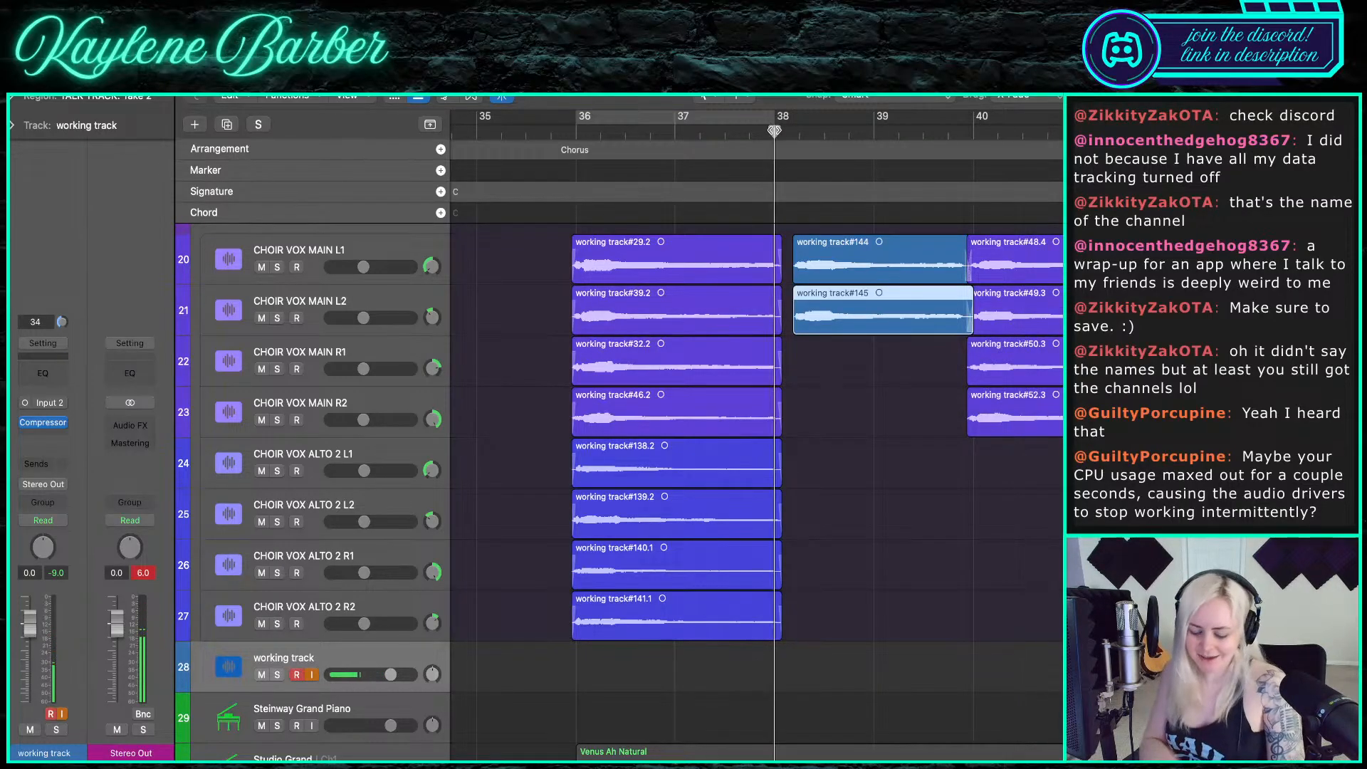
key(r)
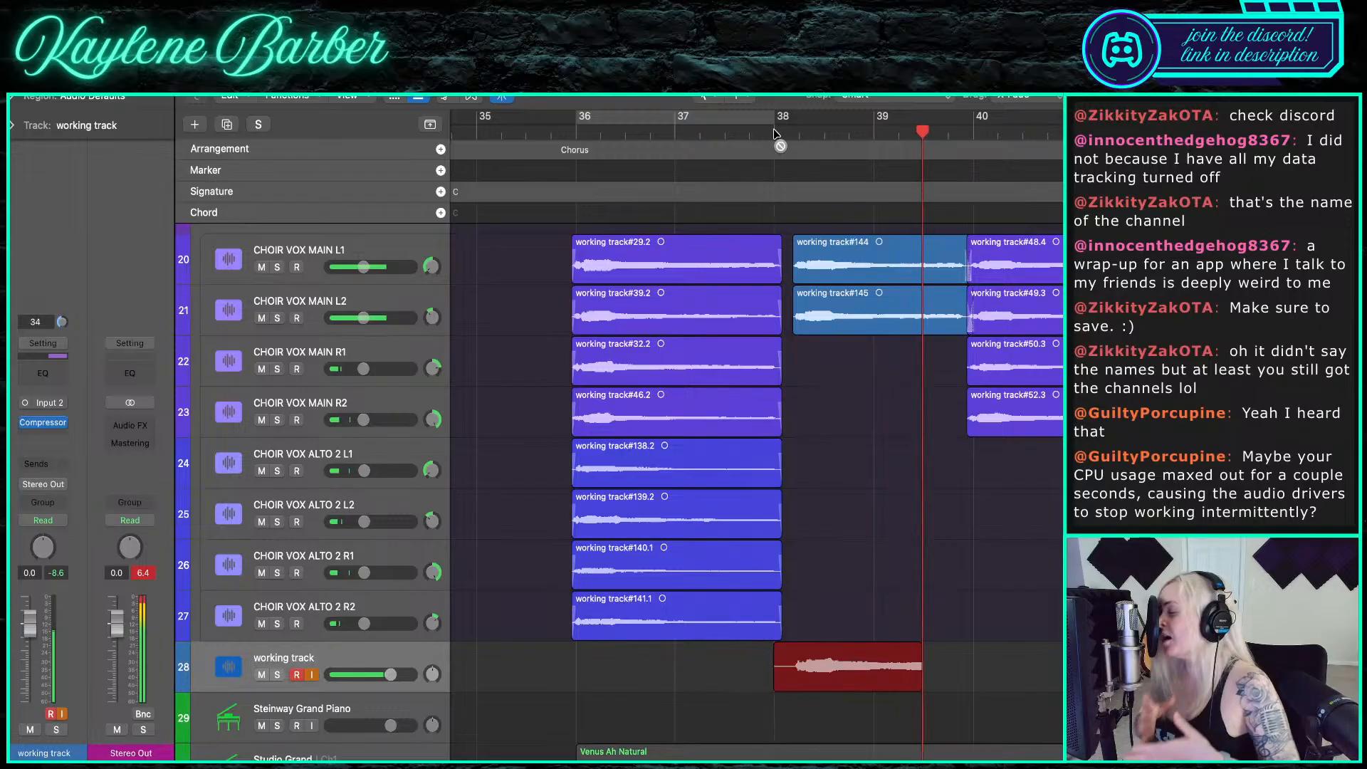
key(space)
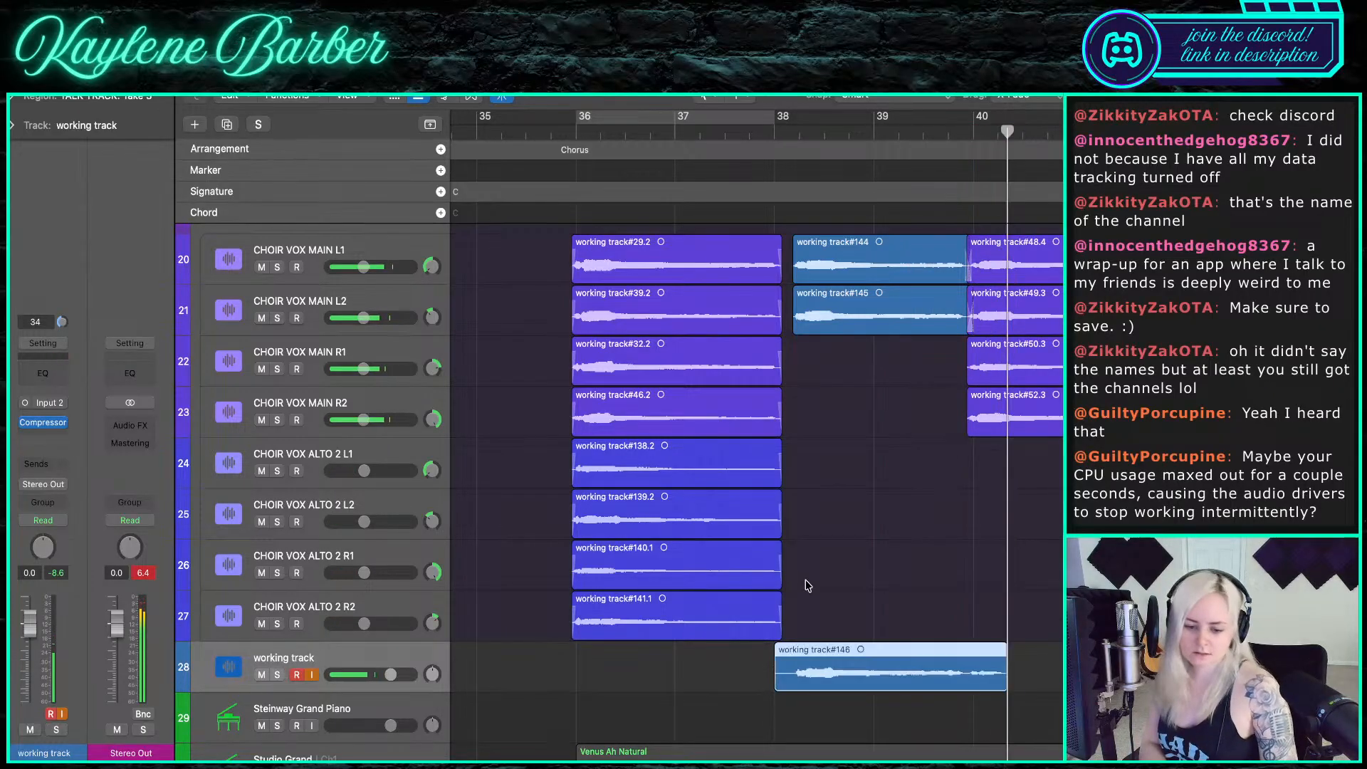
drag(776, 677, 793, 679)
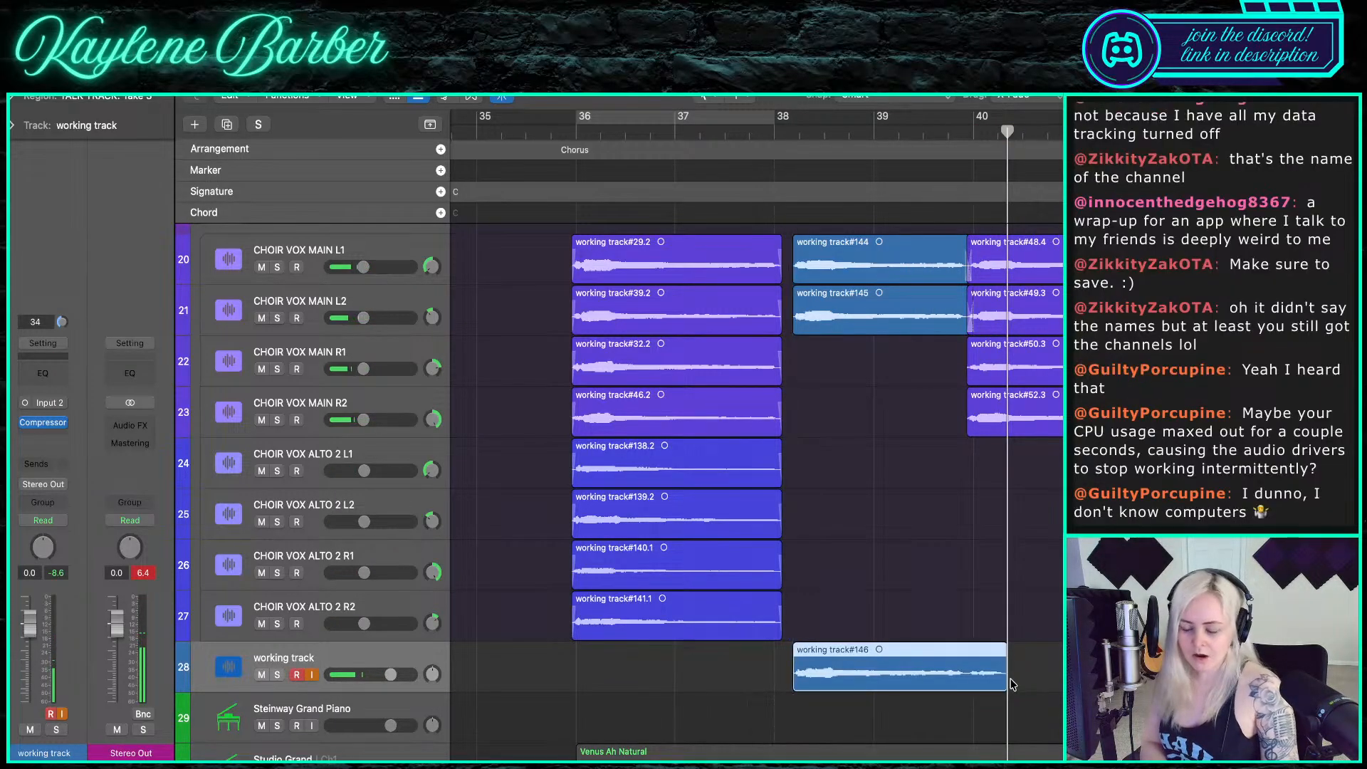
drag(1006, 677, 939, 361)
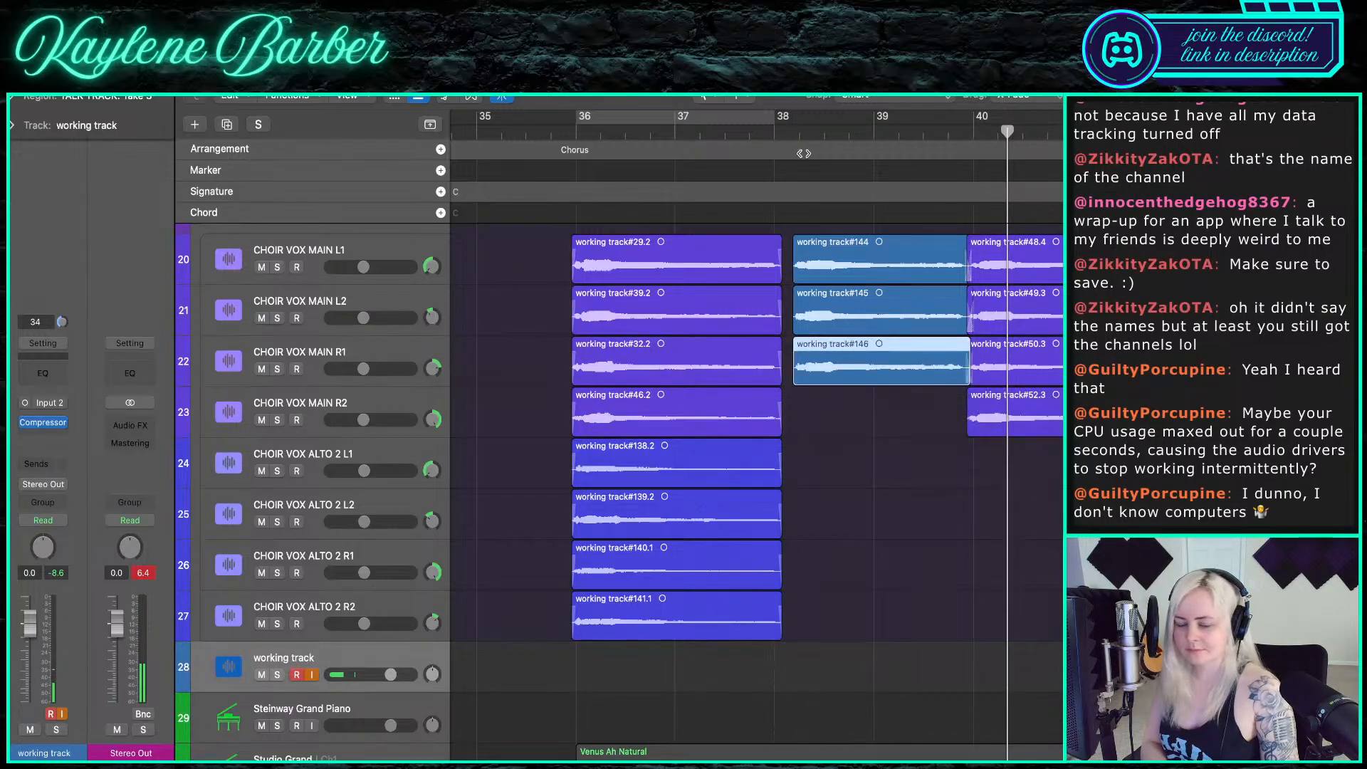
click(775, 131)
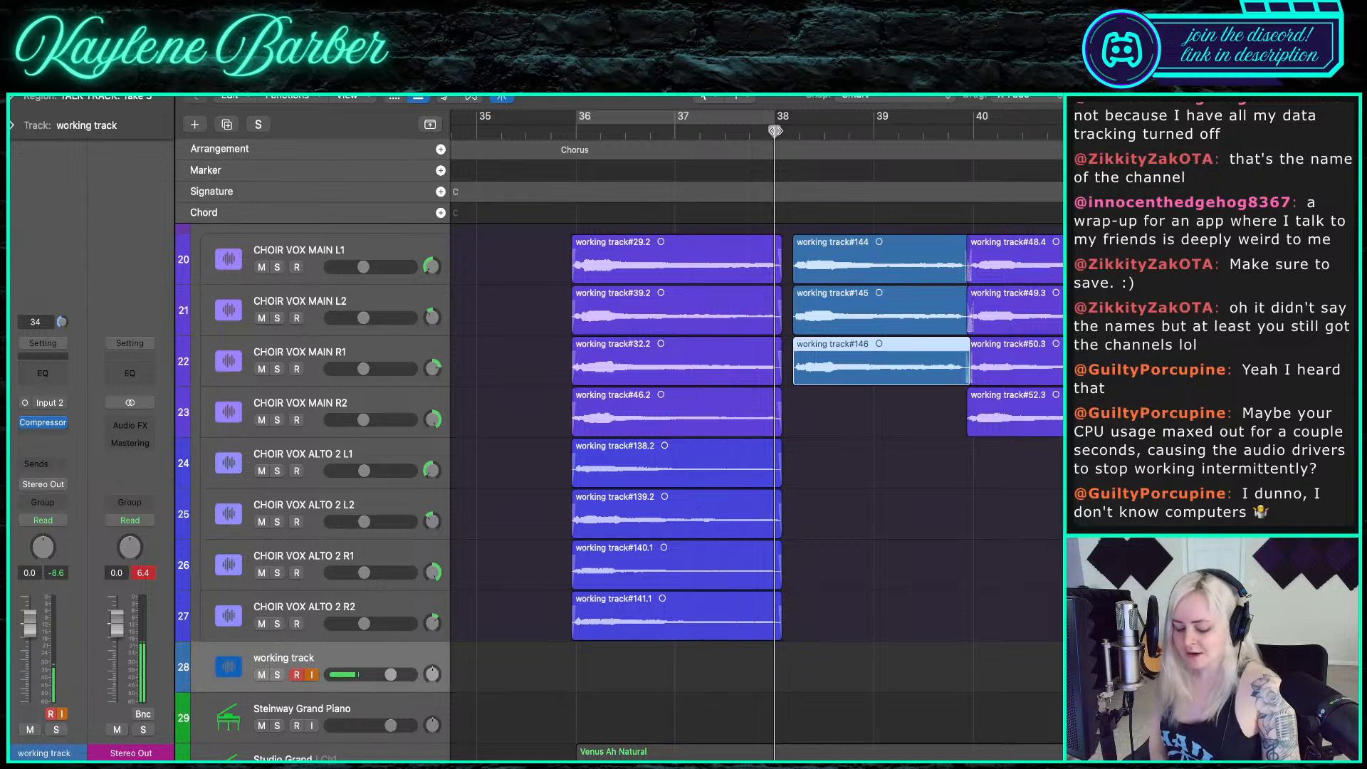
key(r)
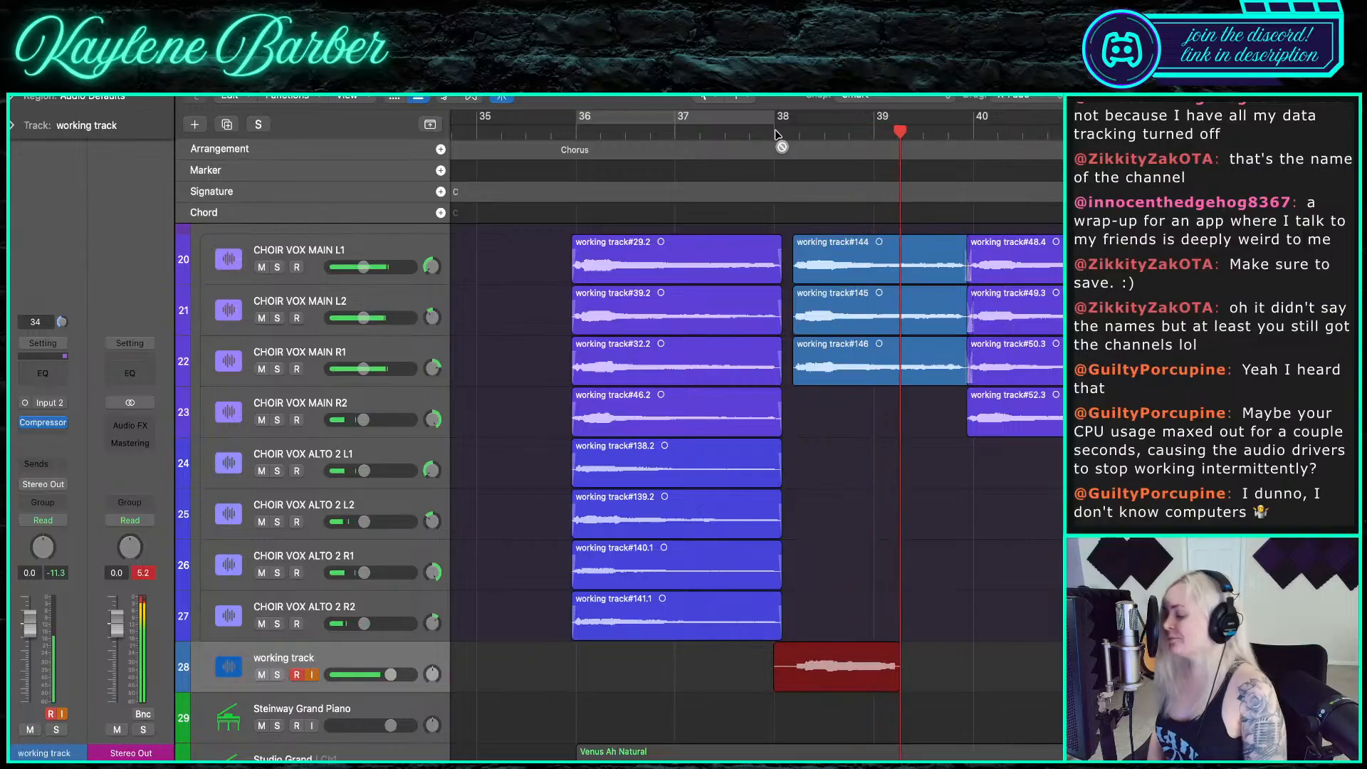
key(space)
key(Delete)
- Record a take on the working track from bar 38, trim it to match the other new regions, and move it to CHOIR VOX MAIN R2
click(772, 131)
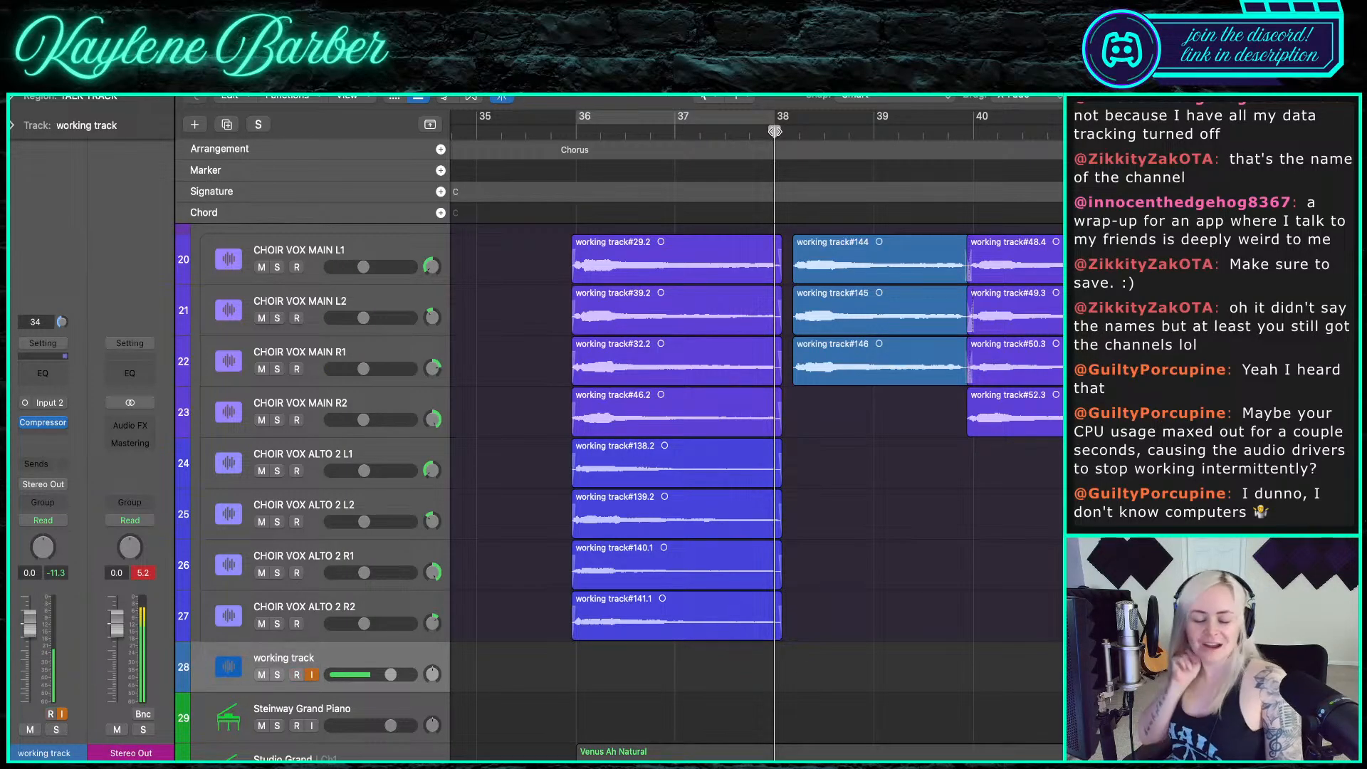
key(r)
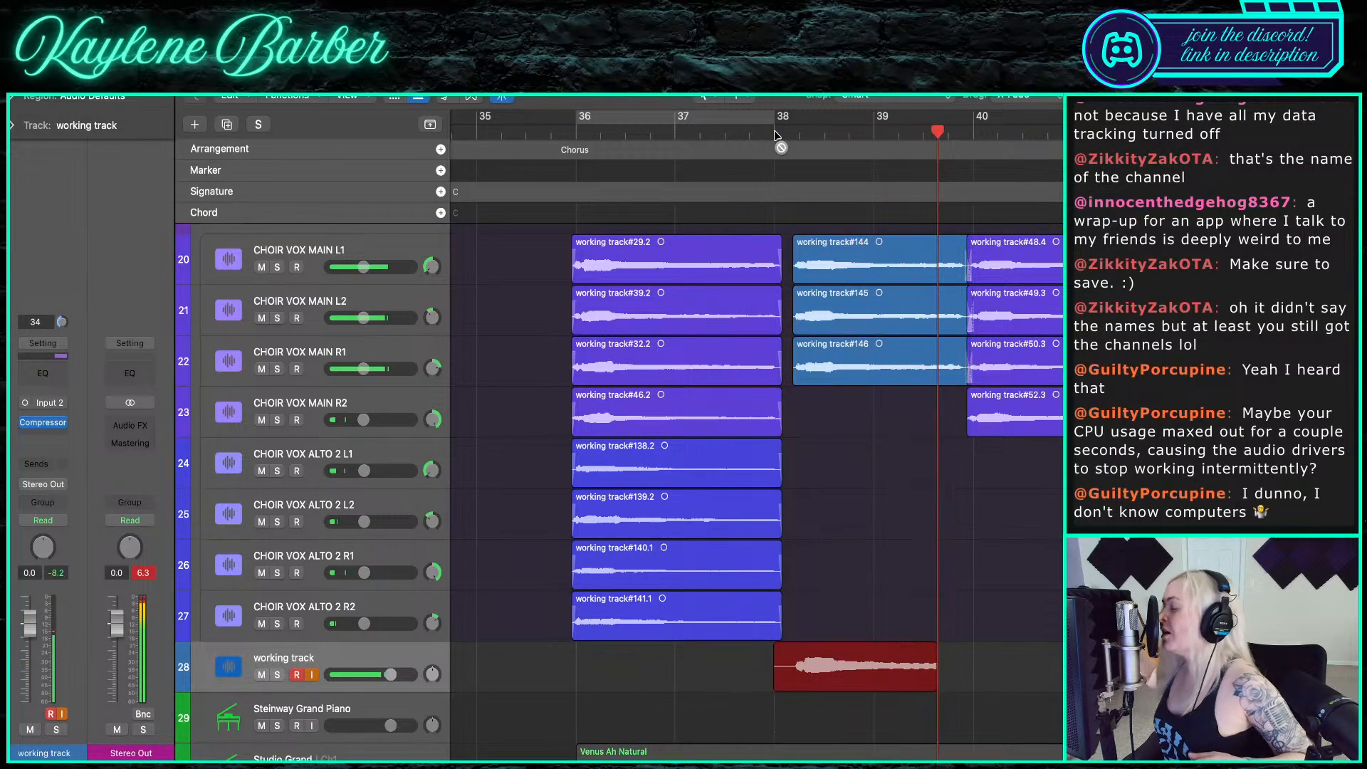
key(space)
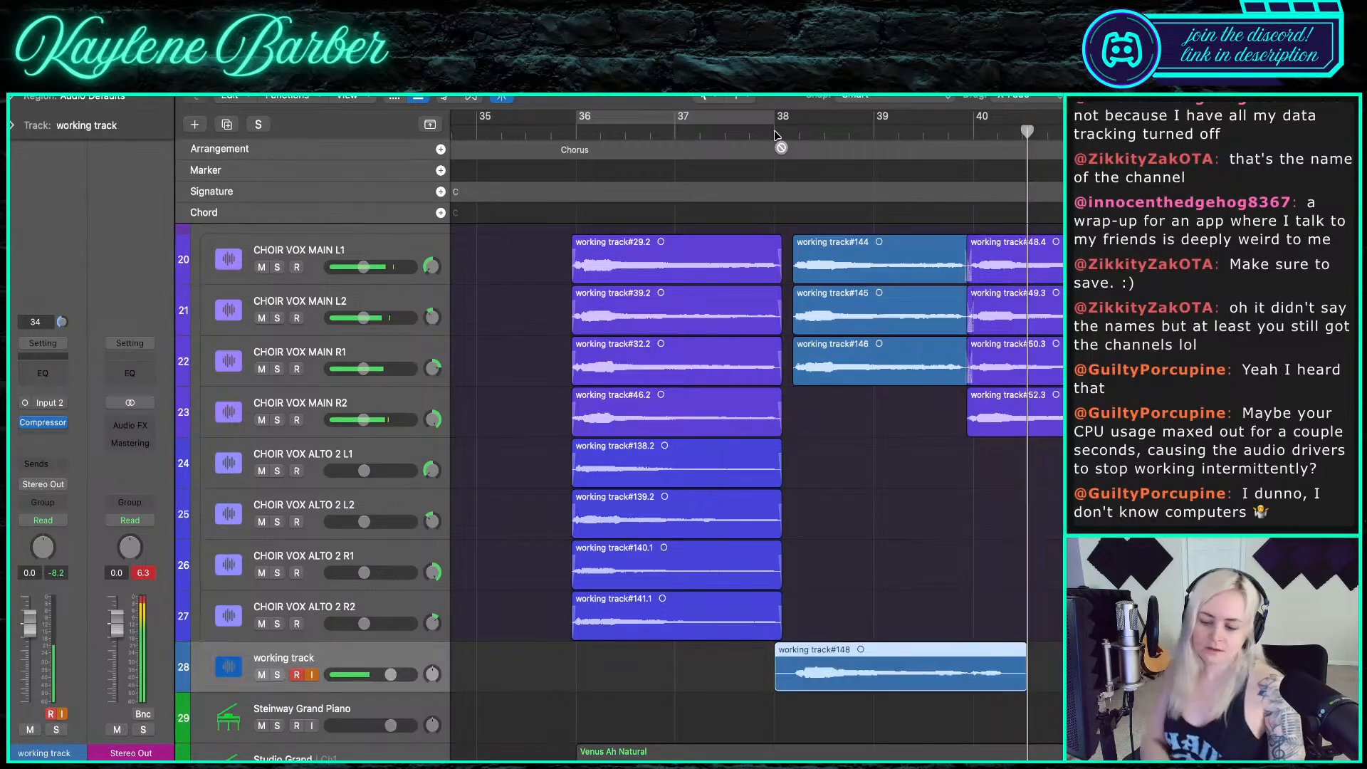
drag(775, 673, 793, 673)
drag(1025, 684, 968, 683)
drag(869, 680, 868, 420)
- Play back the four new main choir takes from bar 38
click(782, 134)
key(space)
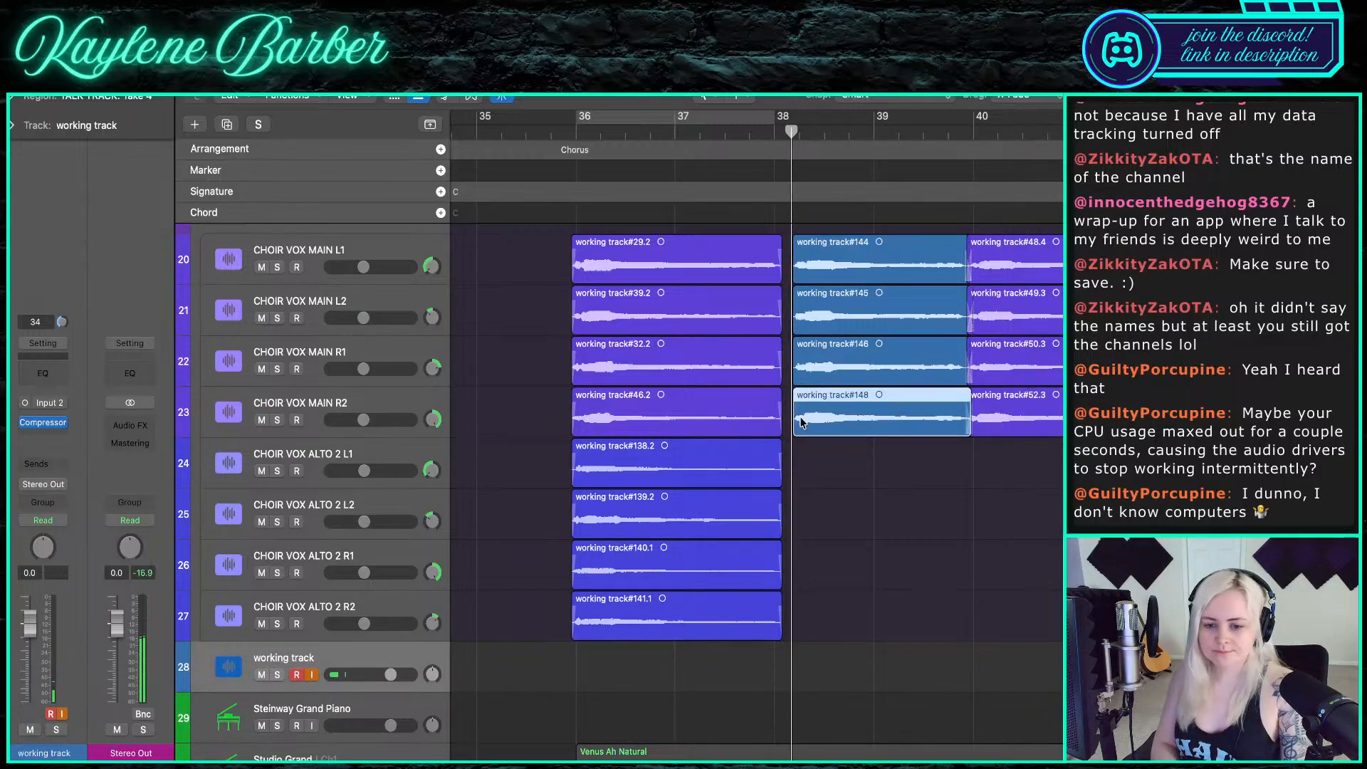
key(space)
- Add fade-ins to the starts of the four new main choir regions just after bar 38 and return to the Pointer tool
scroll(803, 421, up, 5)
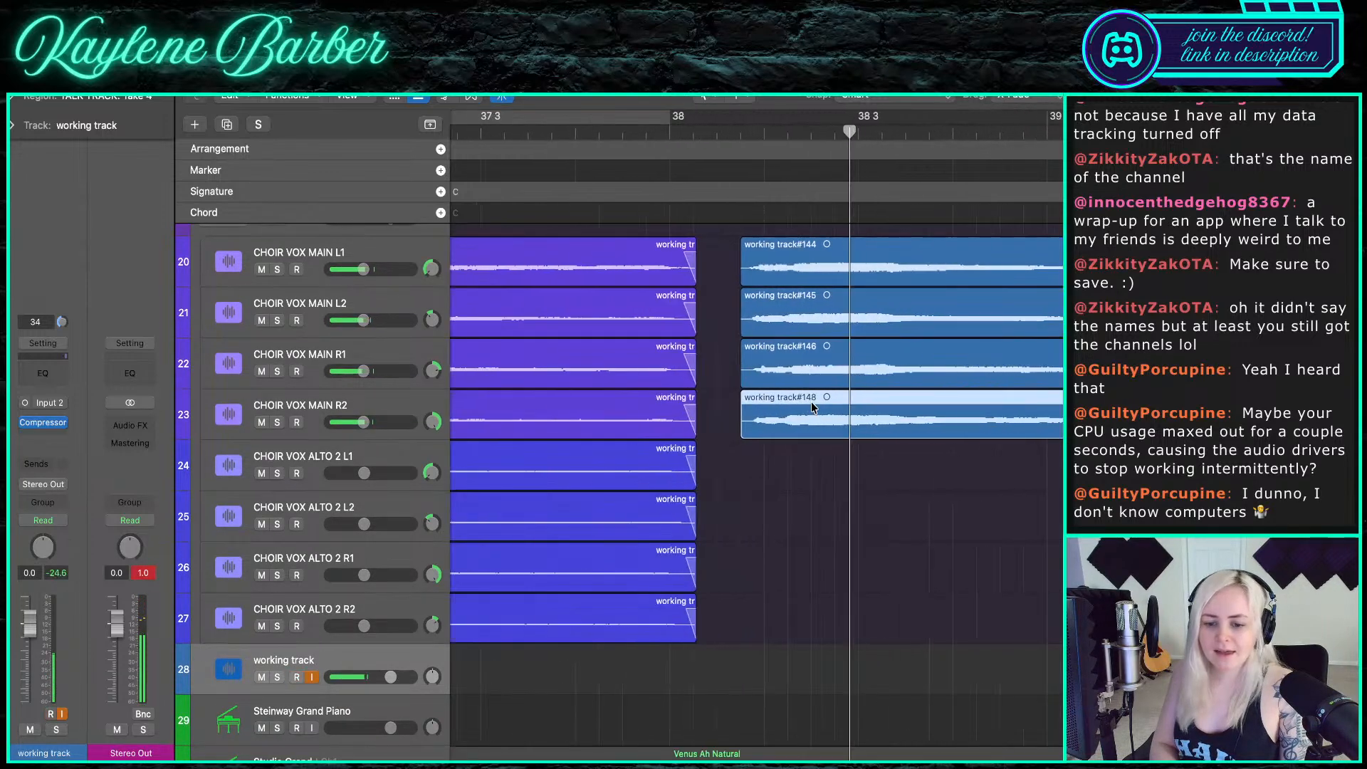
scroll(768, 425, up, 2)
drag(742, 581, 718, 351)
key(space)
key(t)
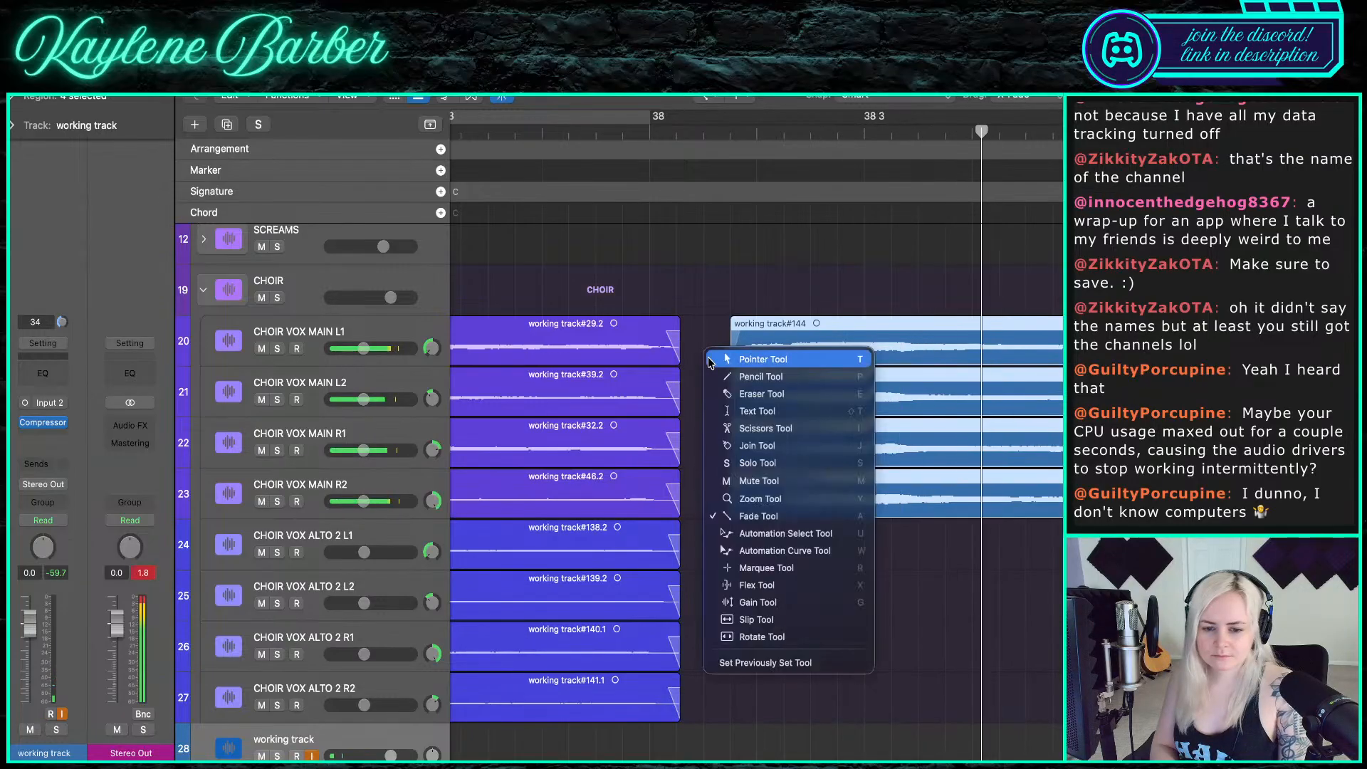
key(t)
scroll(694, 363, down, 5)
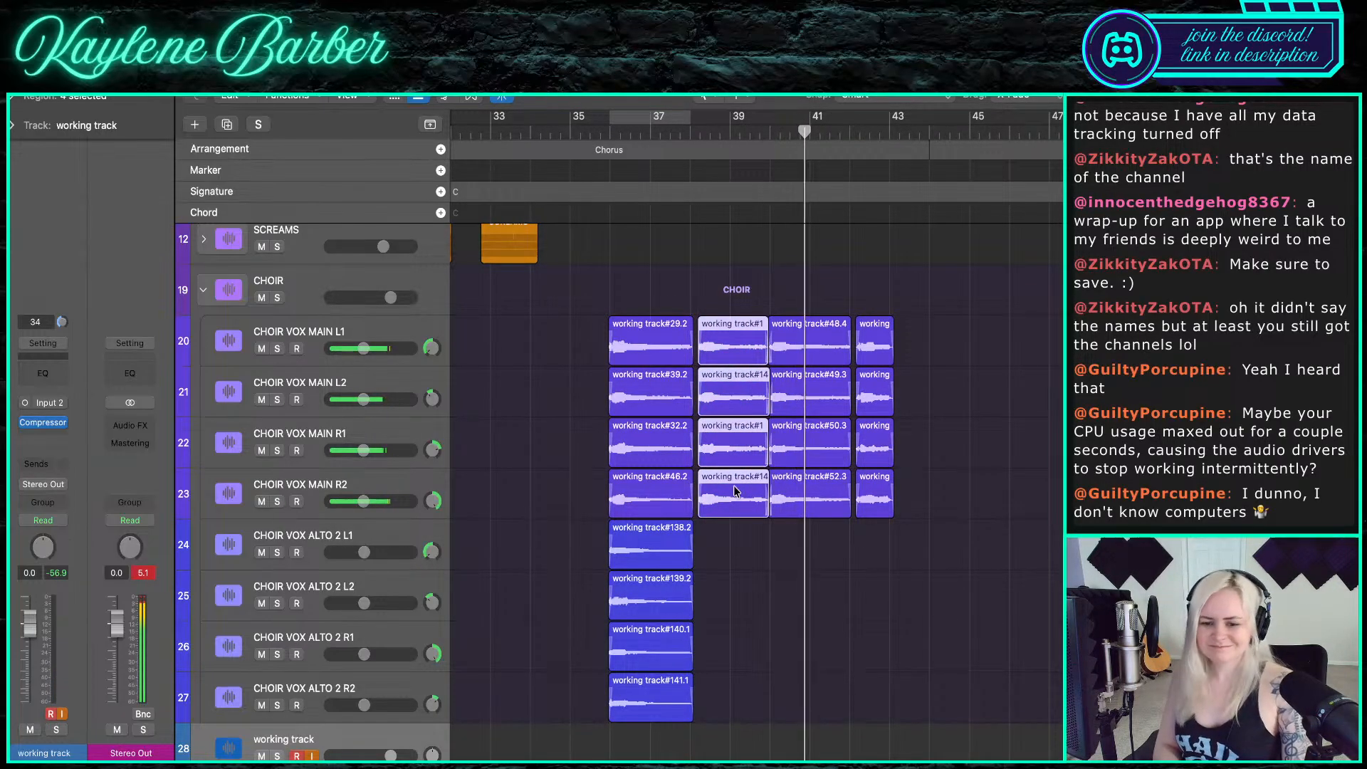
- Solo the Studio Grand track holding the Venus Ah Natural region briefly to hear its part, and turn solo off
scroll(709, 473, down, 4)
scroll(709, 473, down, 3)
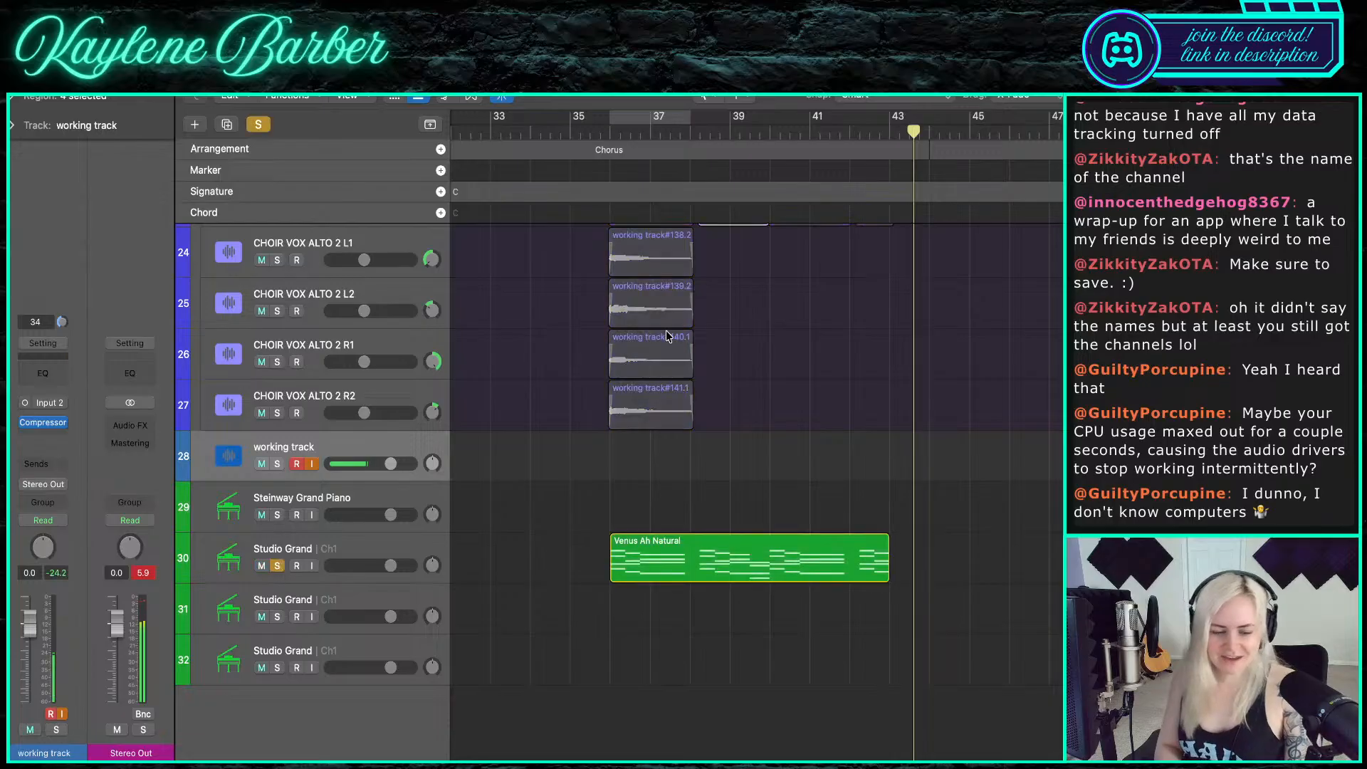
click(276, 565)
click(277, 566)
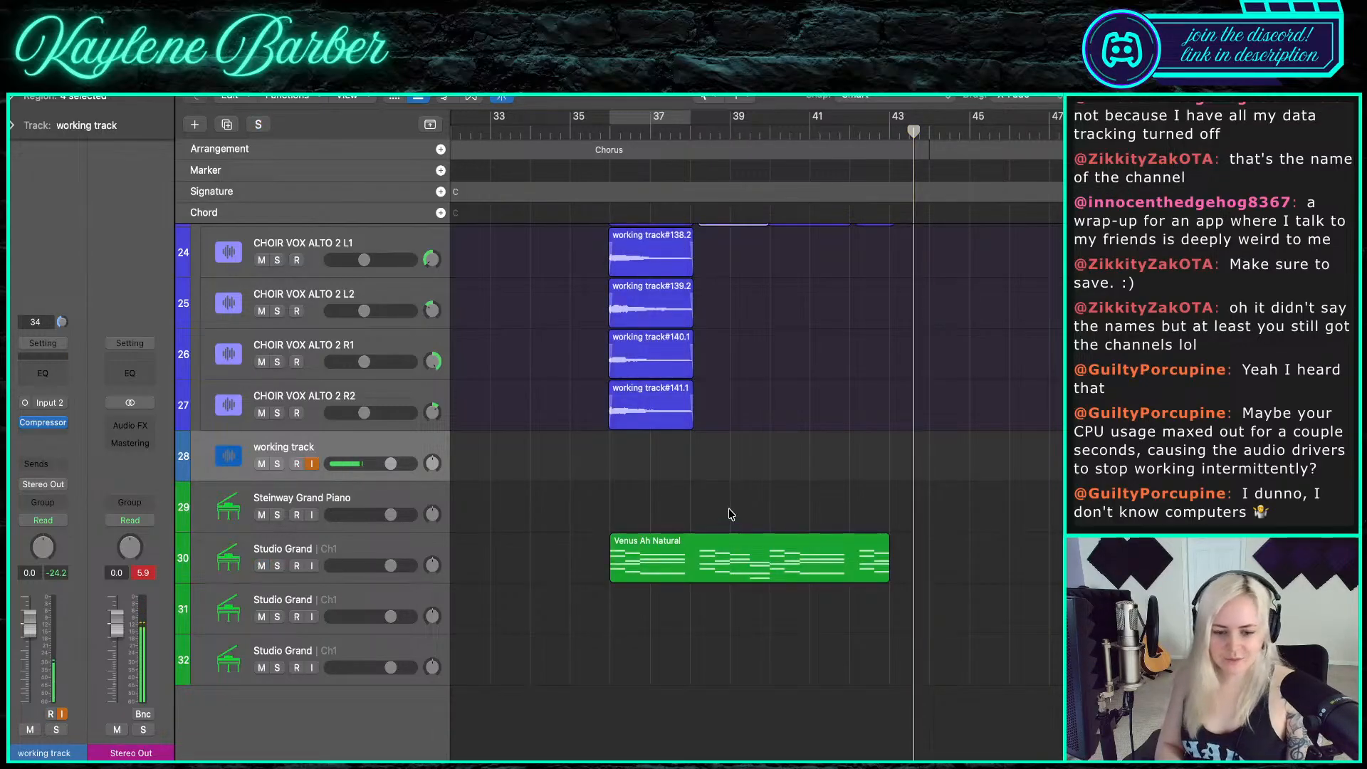
- Select the Venus Ah Natural region and enable the cycle area, extending it to span bars 36 to 43
click(712, 546)
click(685, 114)
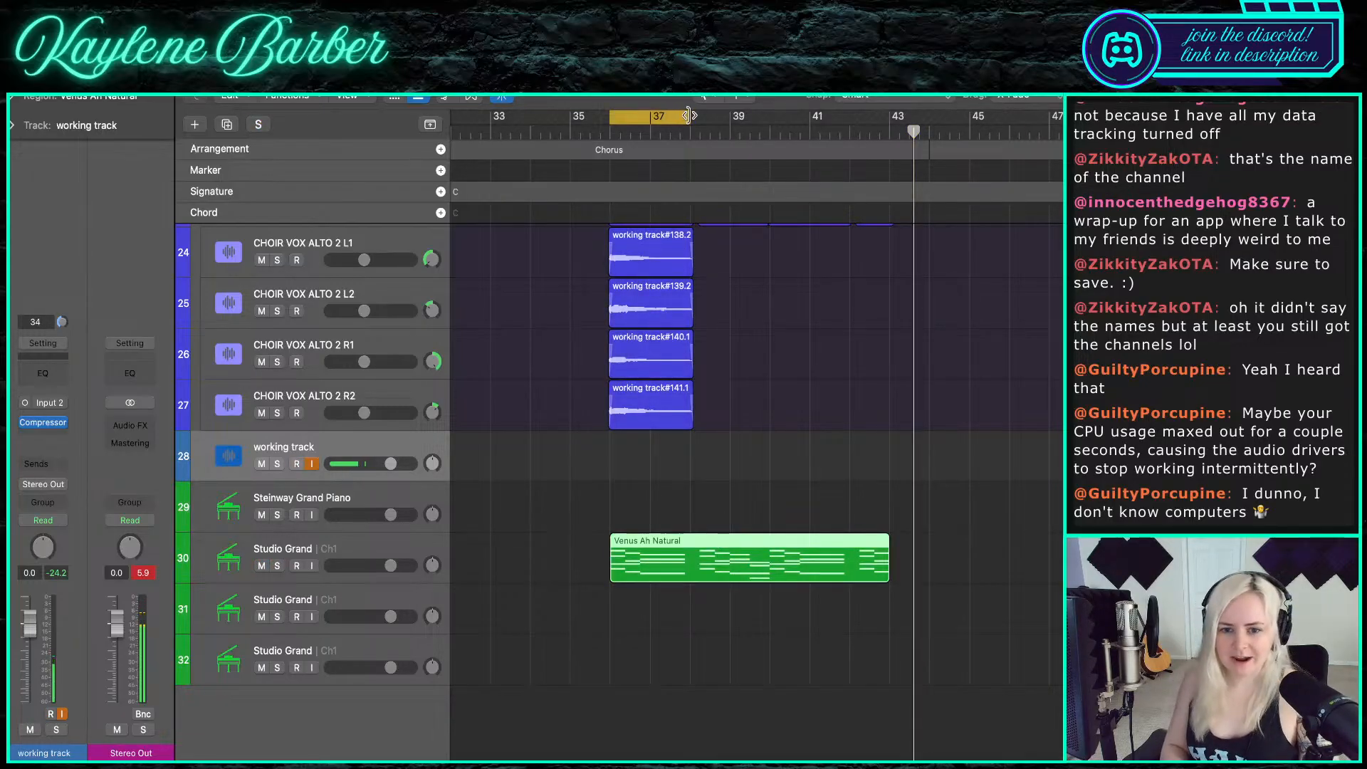
drag(688, 115, 890, 115)
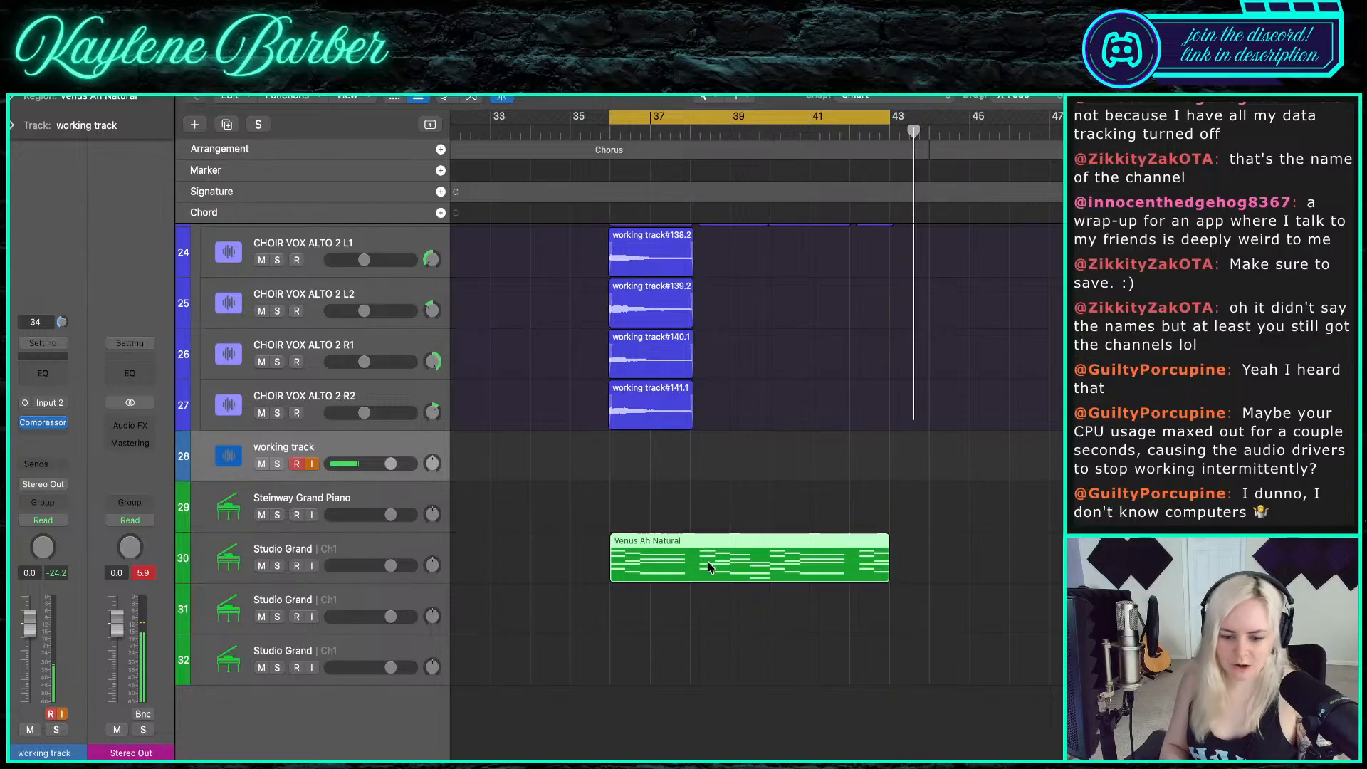
- Open the Venus Ah Natural region in the Piano Roll and audition its low notes from bar 40 onward
double_click(707, 565)
click(835, 602)
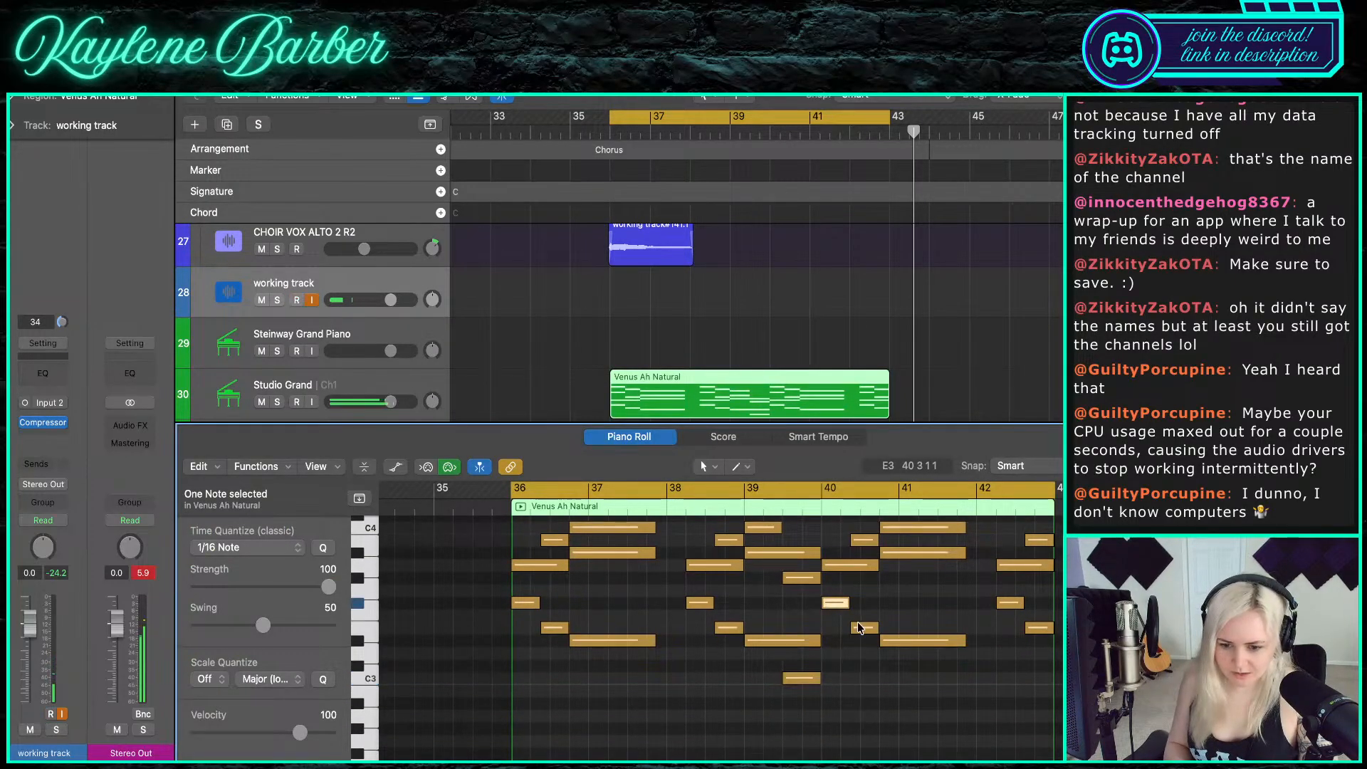
key(Right)
key(Right)
key(Right)
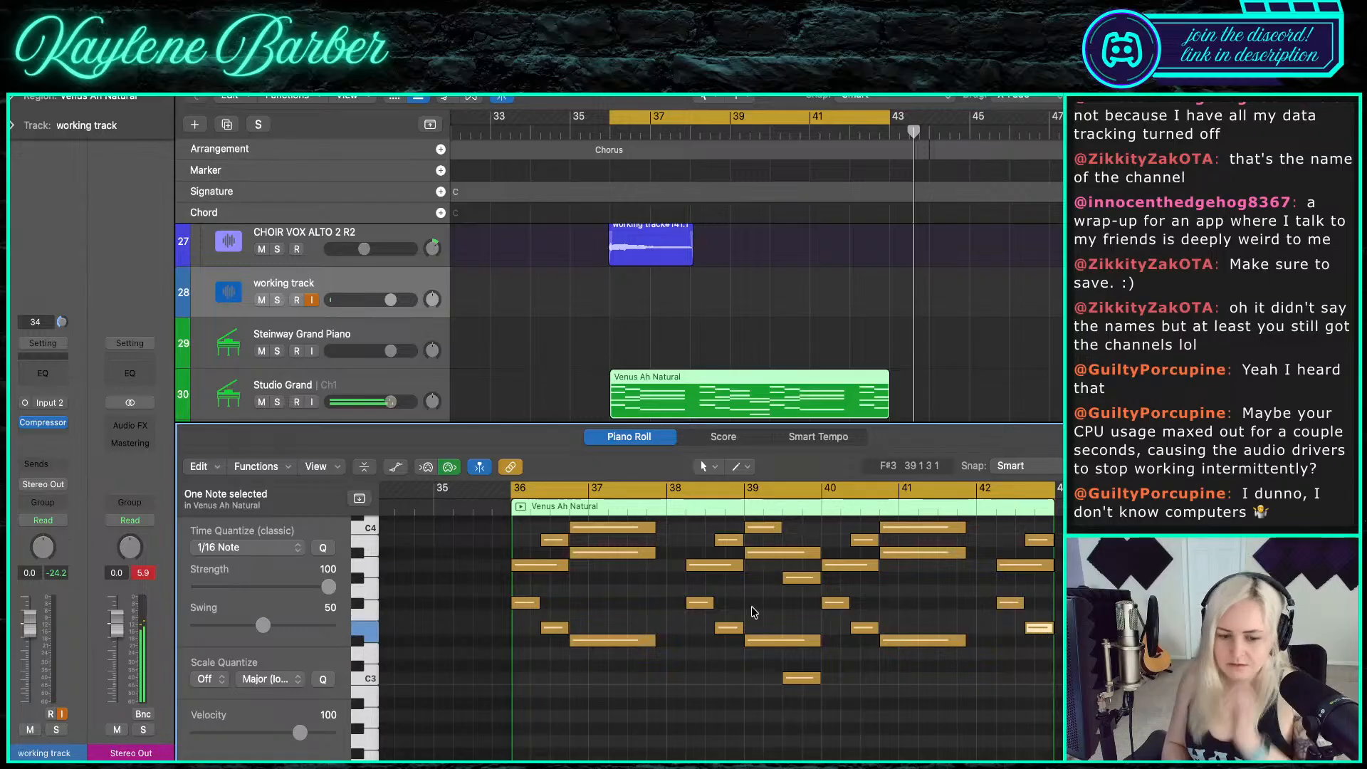
- Audition individual notes of the opening chords in bars 36 and 37, working from the highest voice down to A3
scroll(753, 612, up, 2)
scroll(543, 655, up, 2)
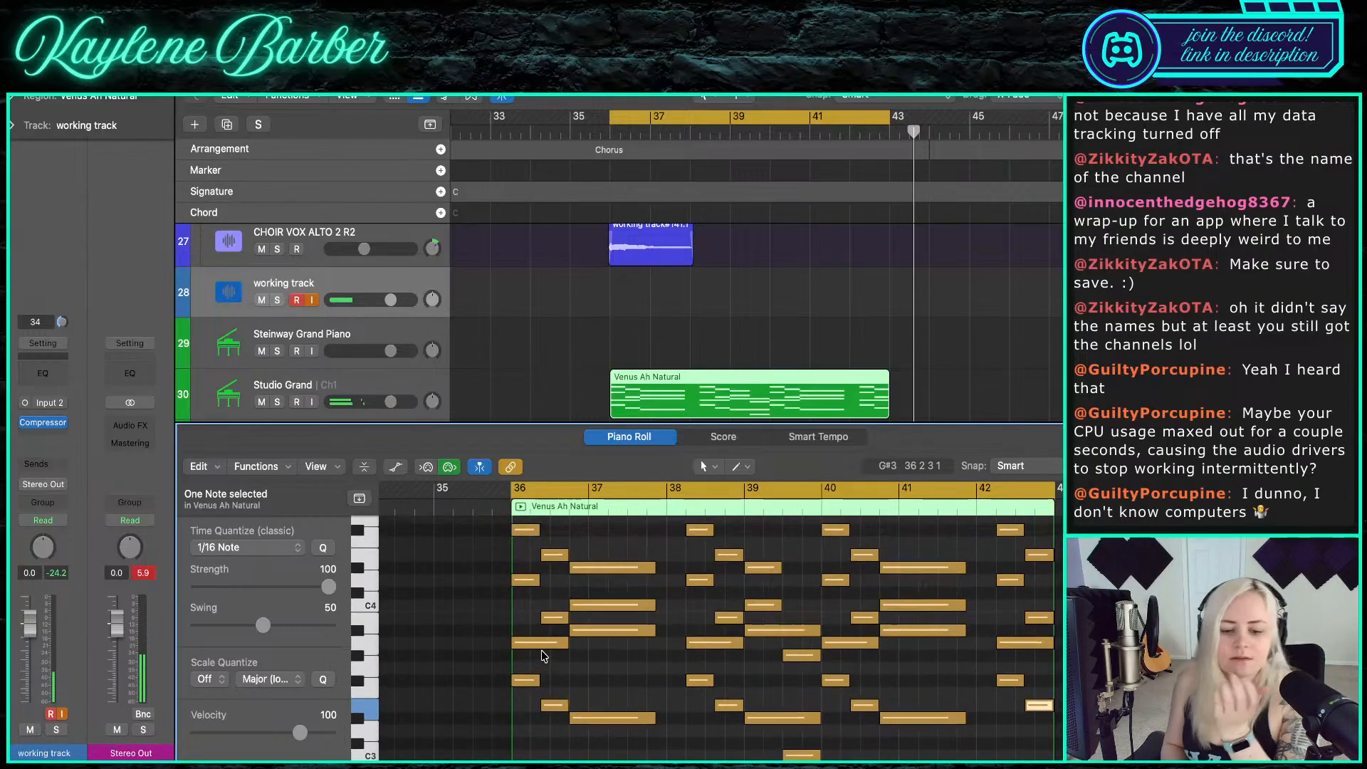
scroll(544, 657, up, 2)
scroll(544, 657, down, 2)
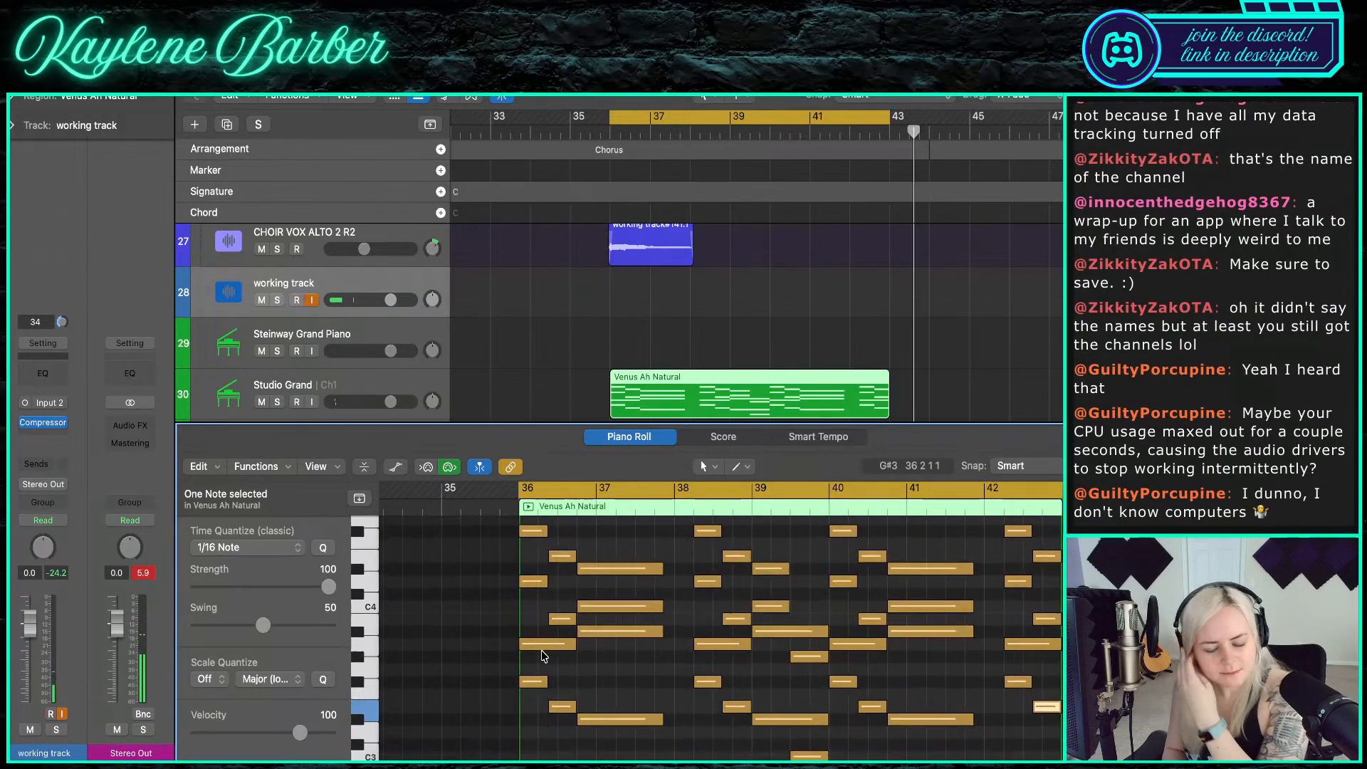
scroll(543, 656, up, 2)
click(534, 555)
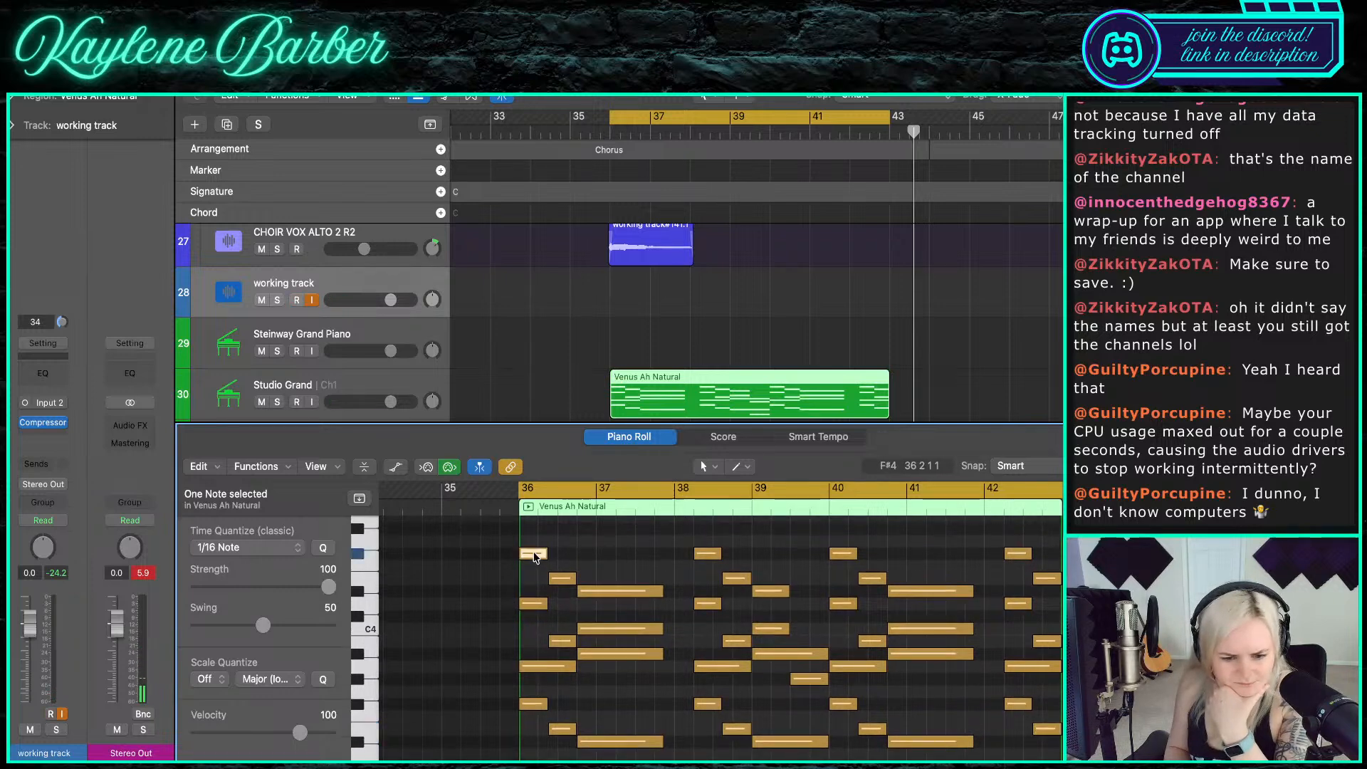
click(582, 591)
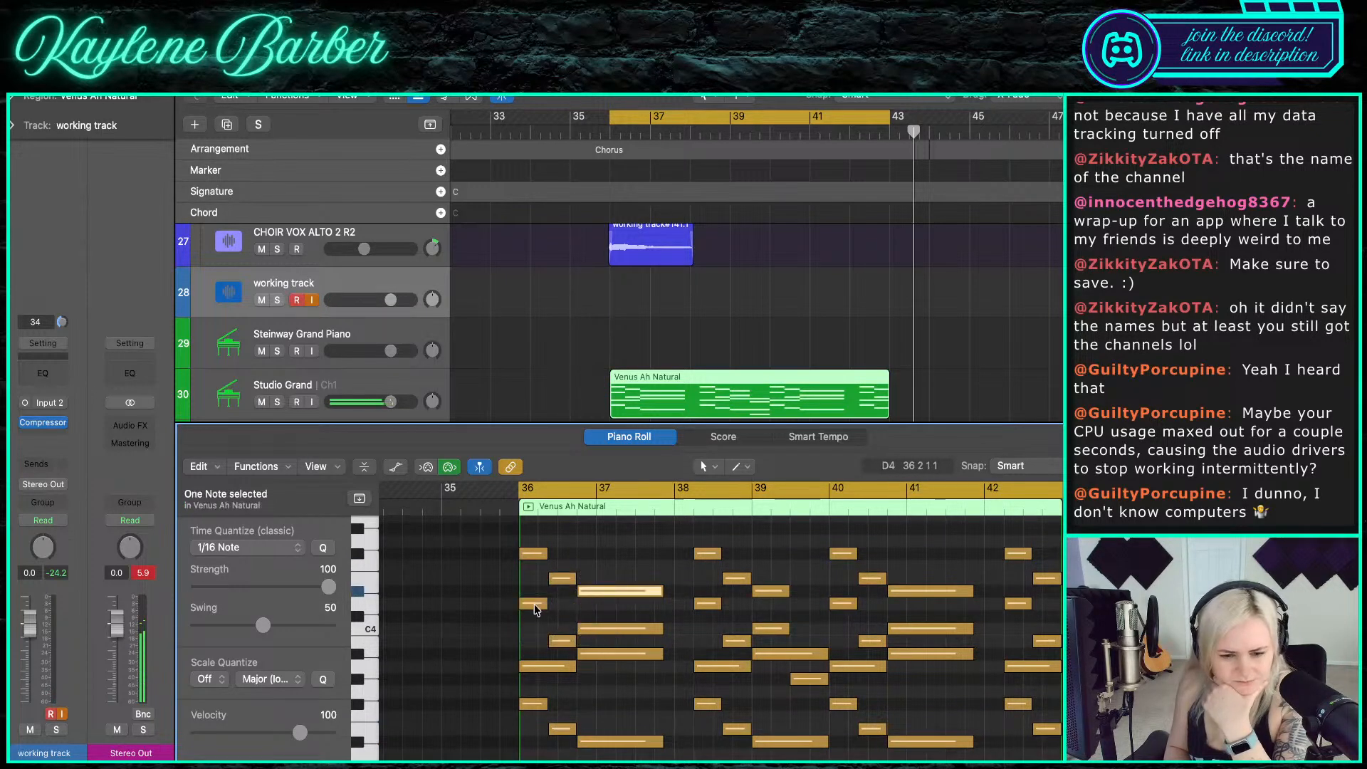
click(591, 629)
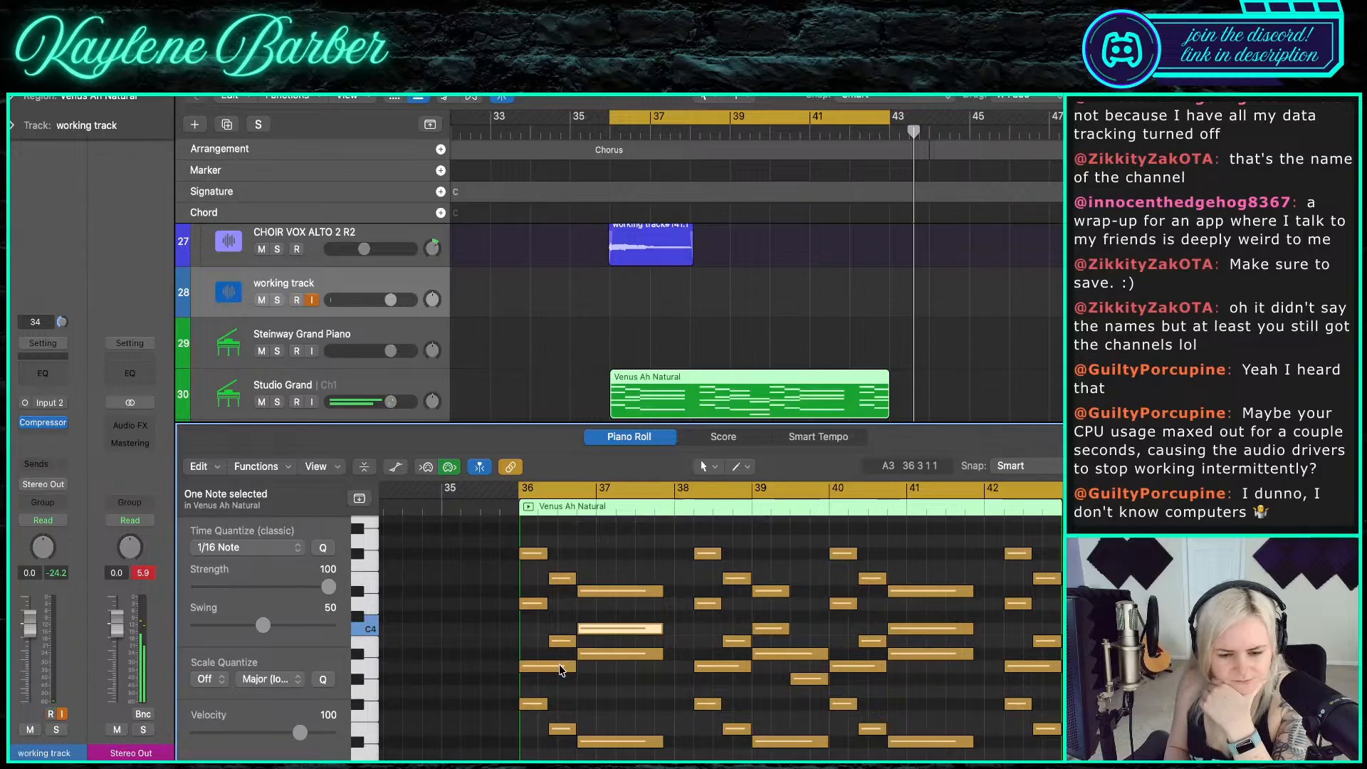
click(598, 654)
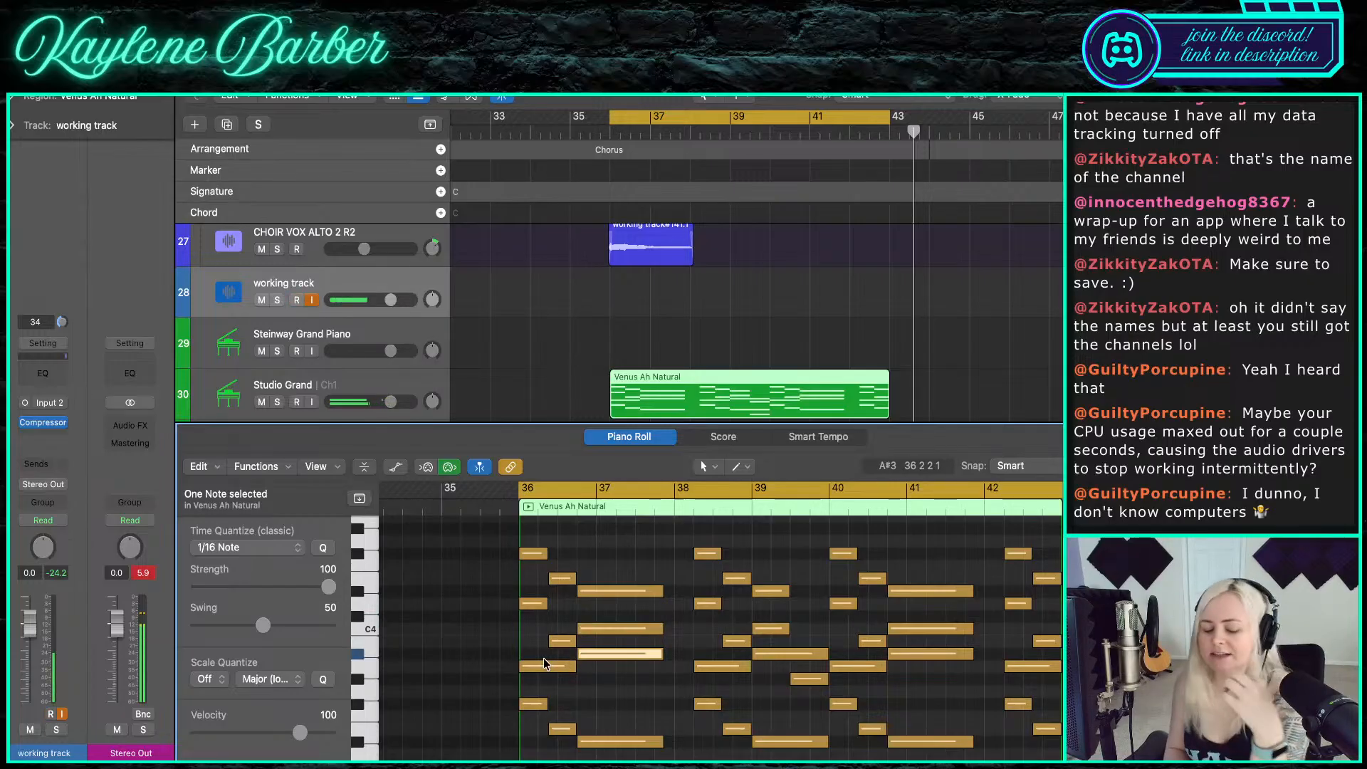
click(564, 668)
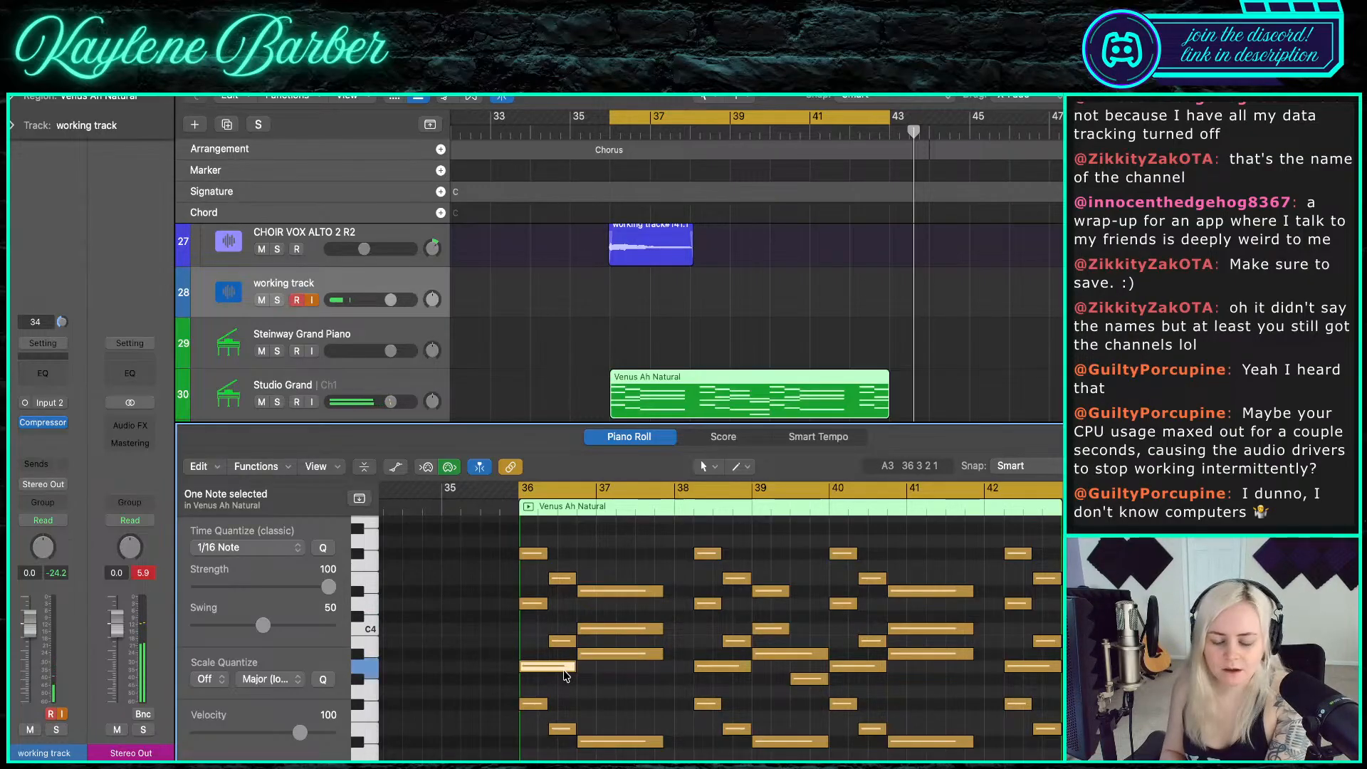
- Audition the line of A3 and A#3 notes from bar 37 through bar 42, replay its first note, and close the Piano Roll
click(602, 653)
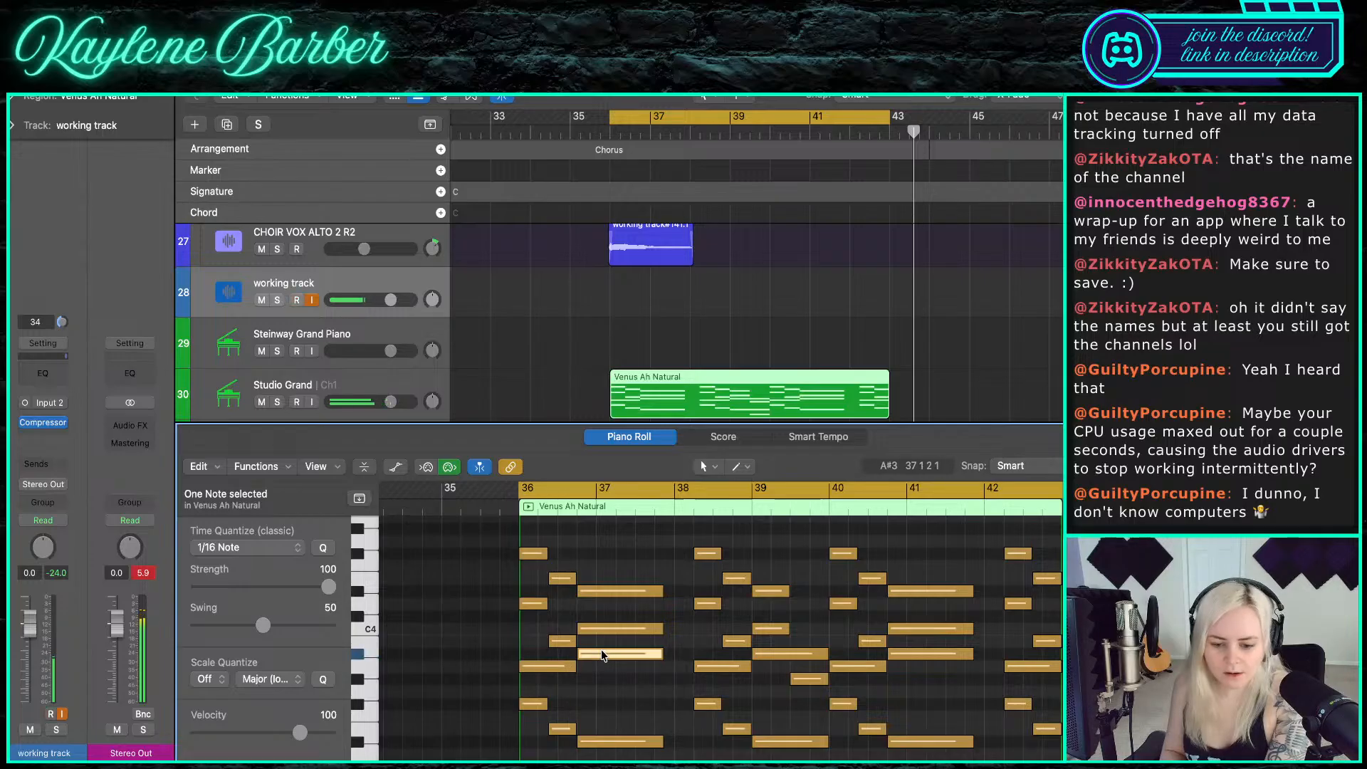
click(729, 666)
click(792, 653)
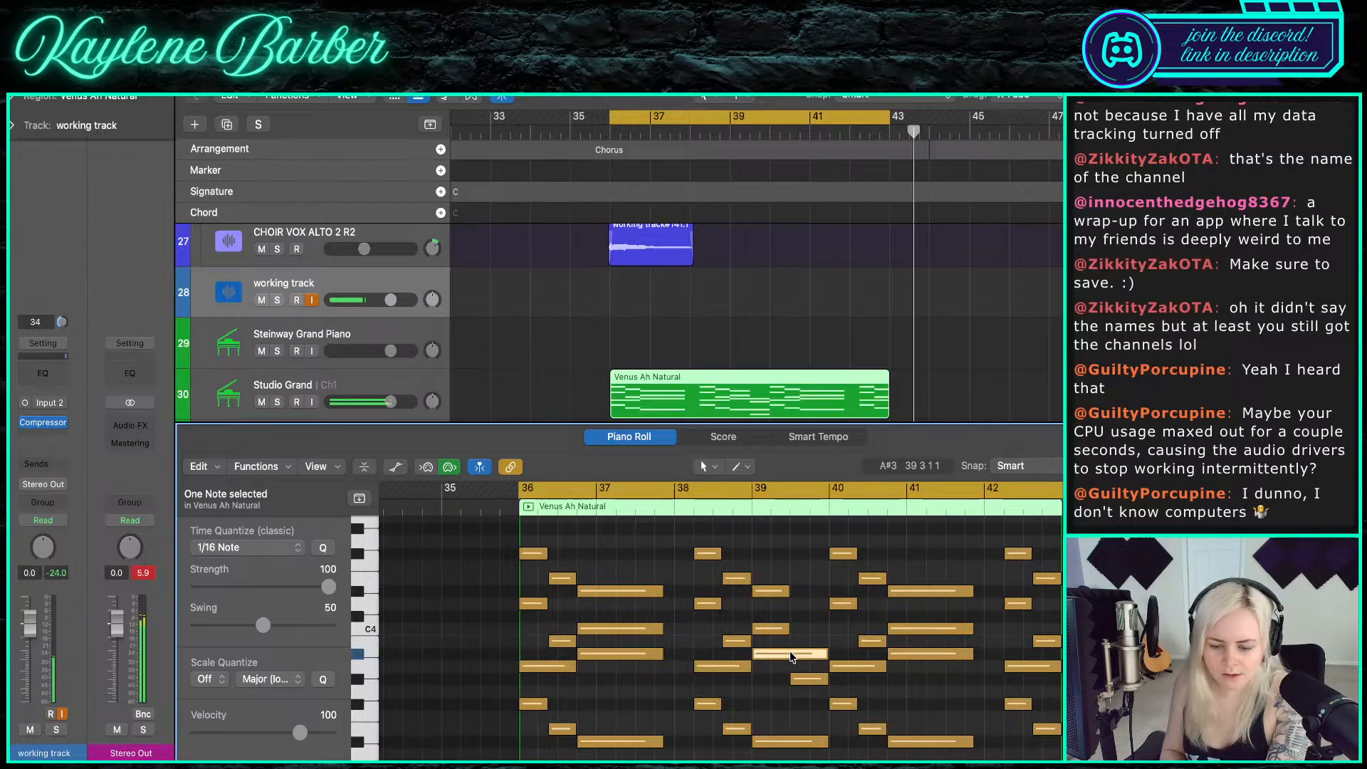
click(865, 666)
click(914, 653)
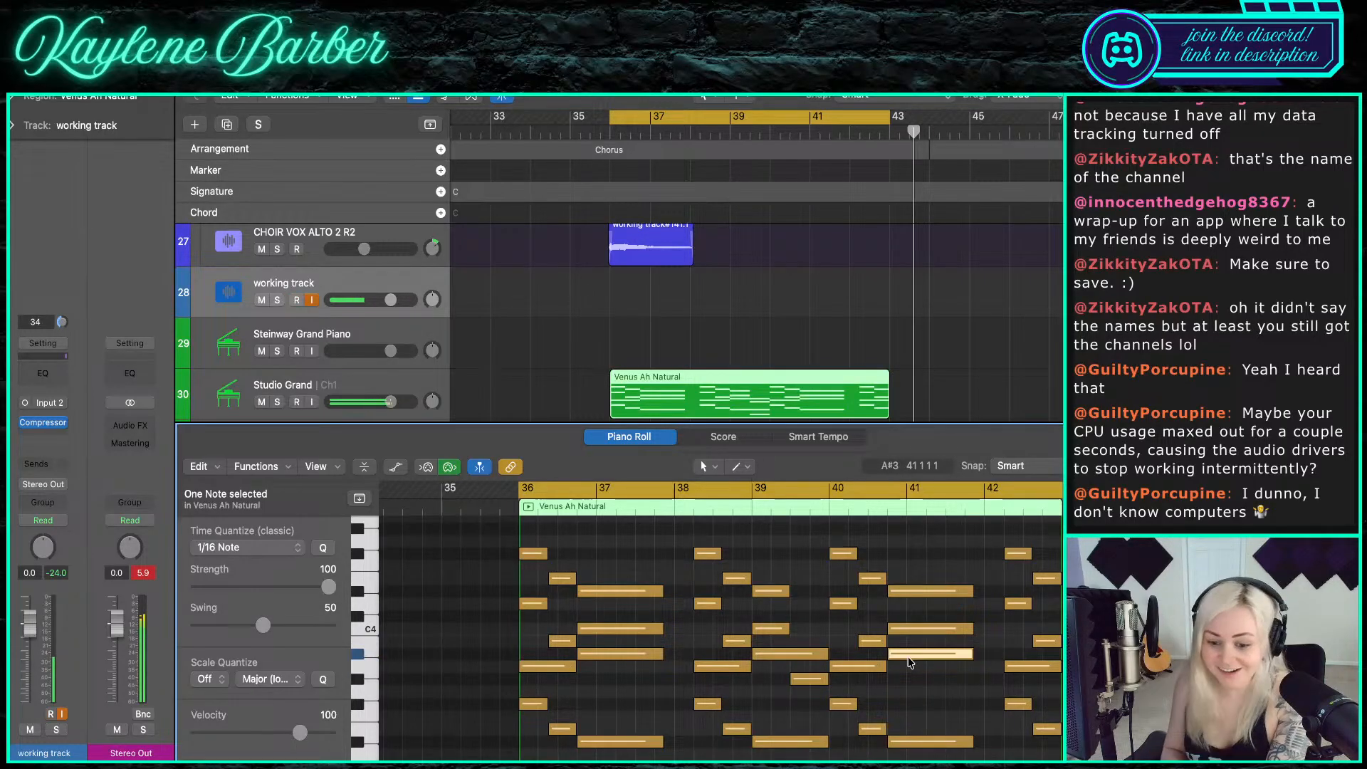
click(1036, 667)
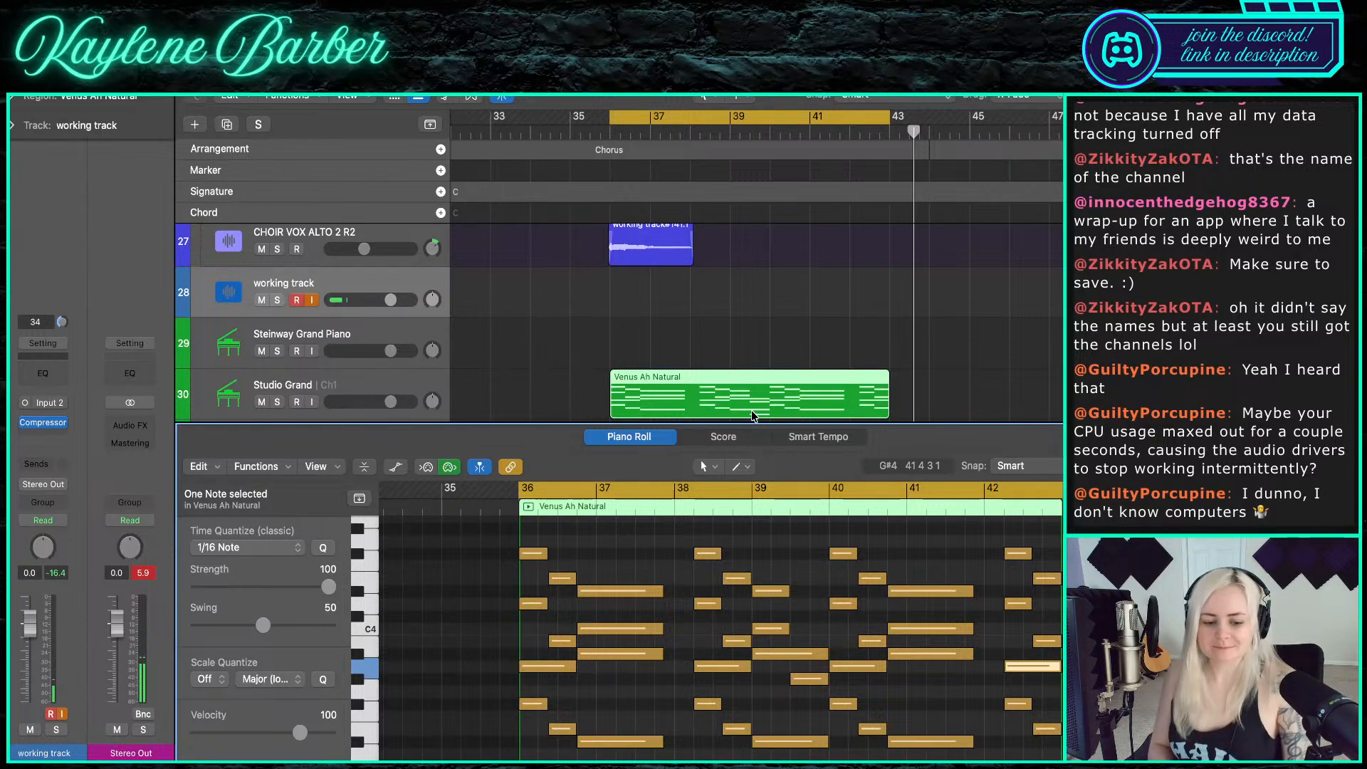
click(543, 667)
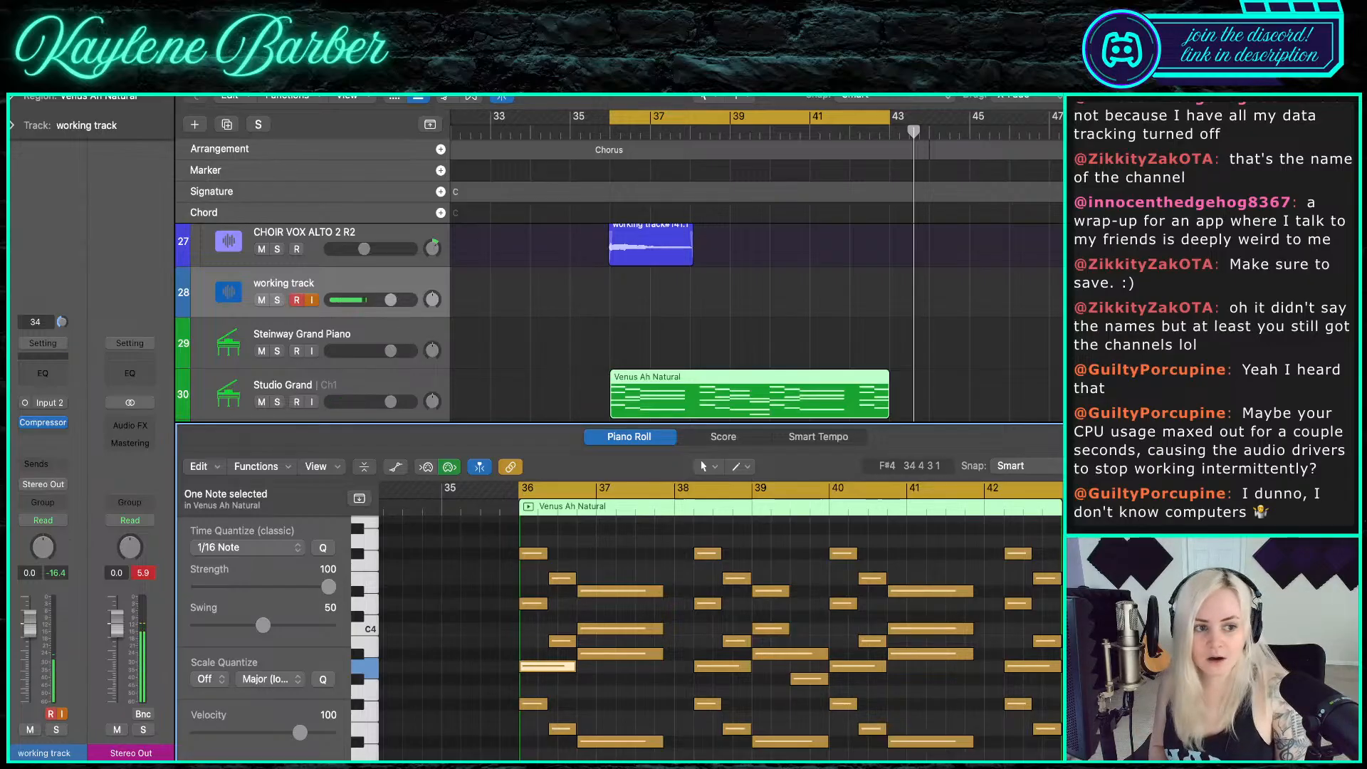
key(p)
scroll(578, 447, up, 4)
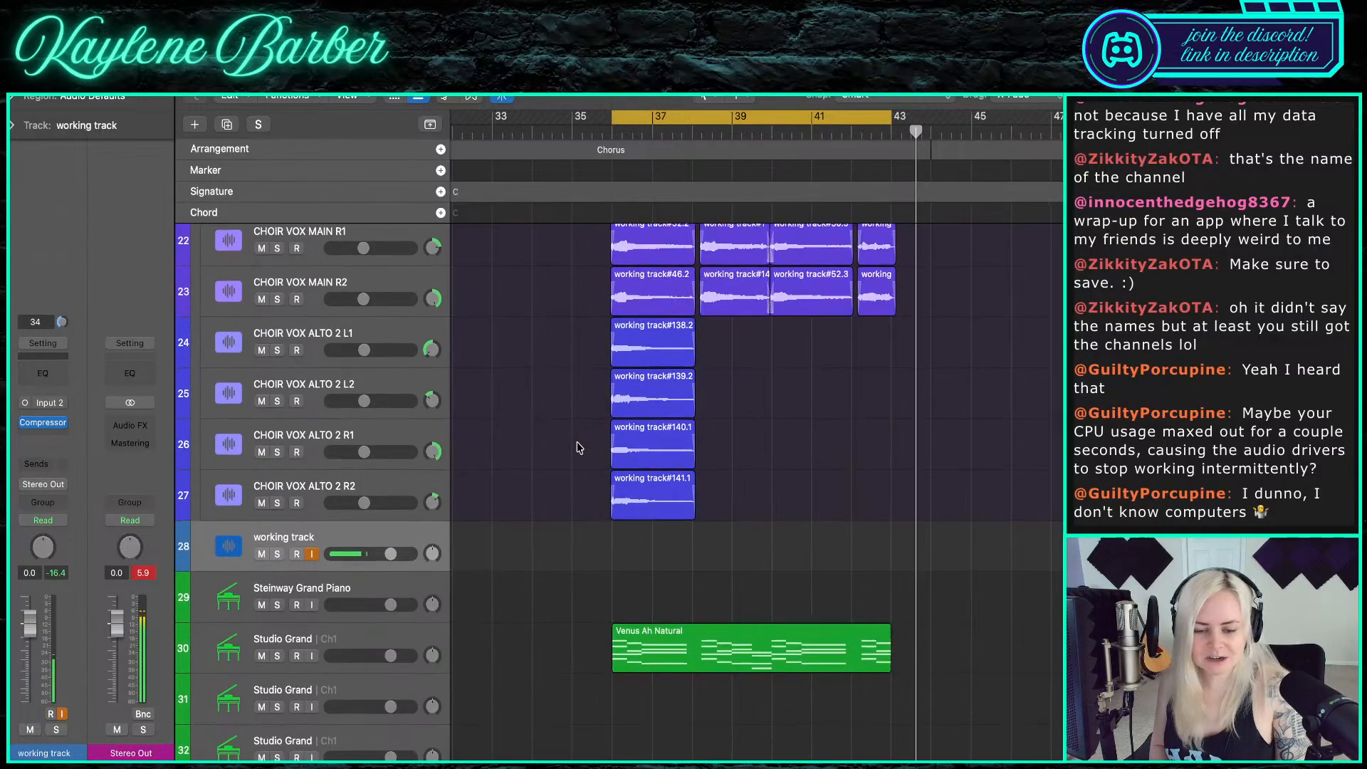
- Play the choir stack from just before bar 36 with the cycle area off, and mute the Studio Grand track holding Venus Ah Natural
scroll(578, 447, up, 2)
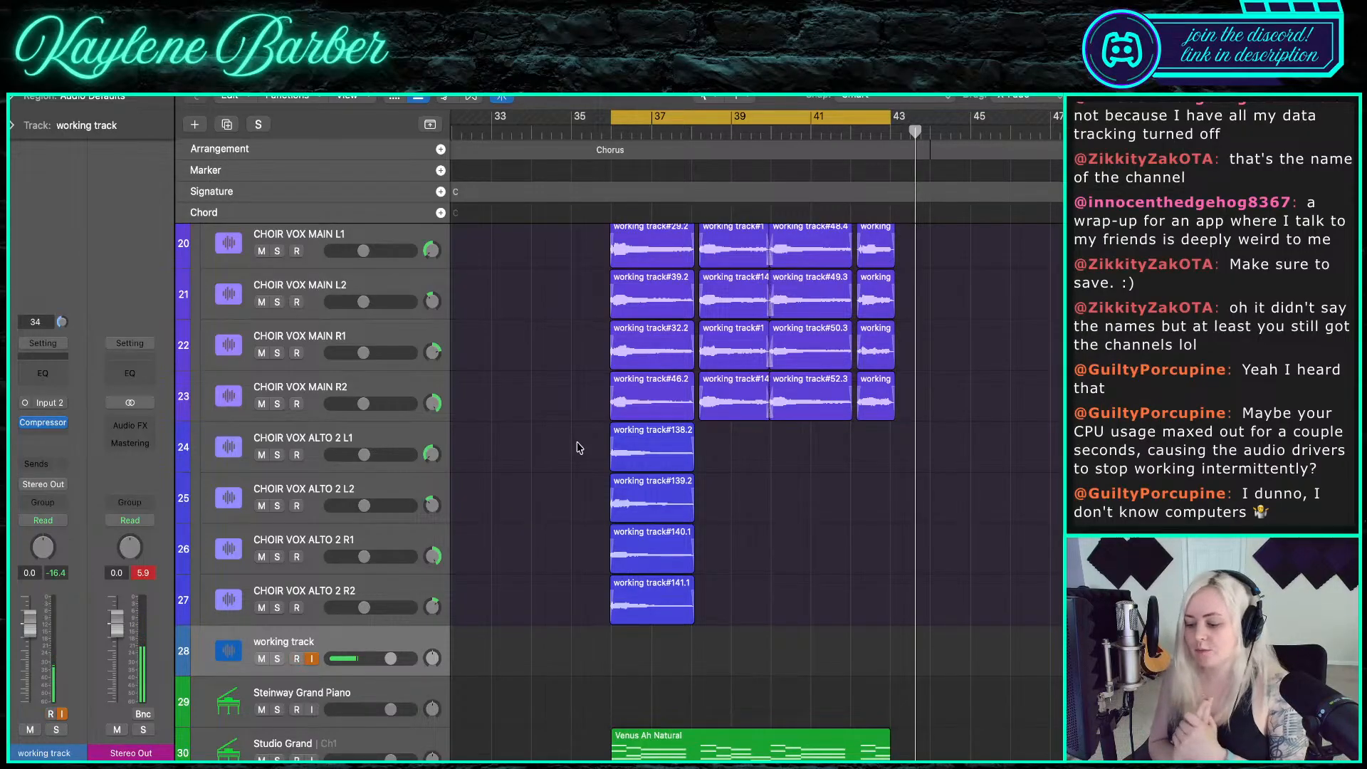
scroll(567, 464, up, 2)
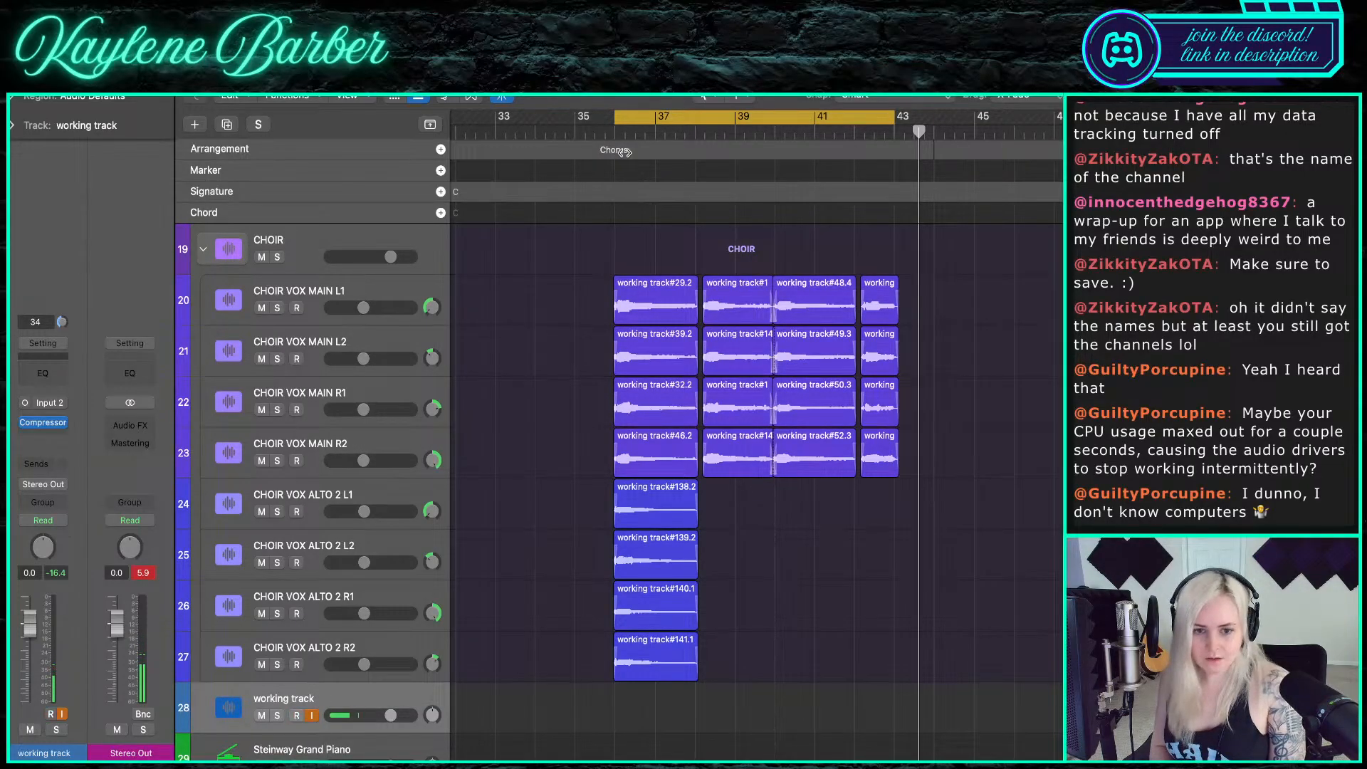
key(c)
click(606, 132)
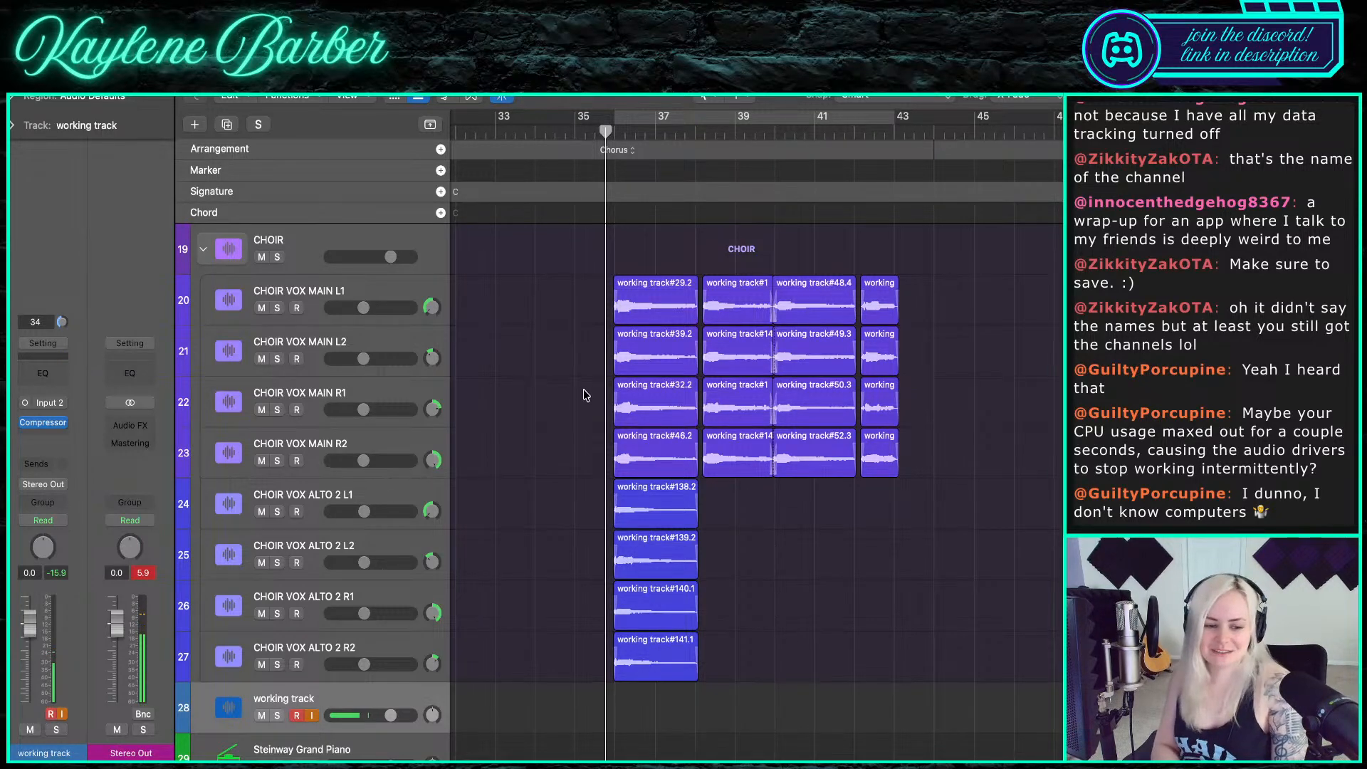
key(space)
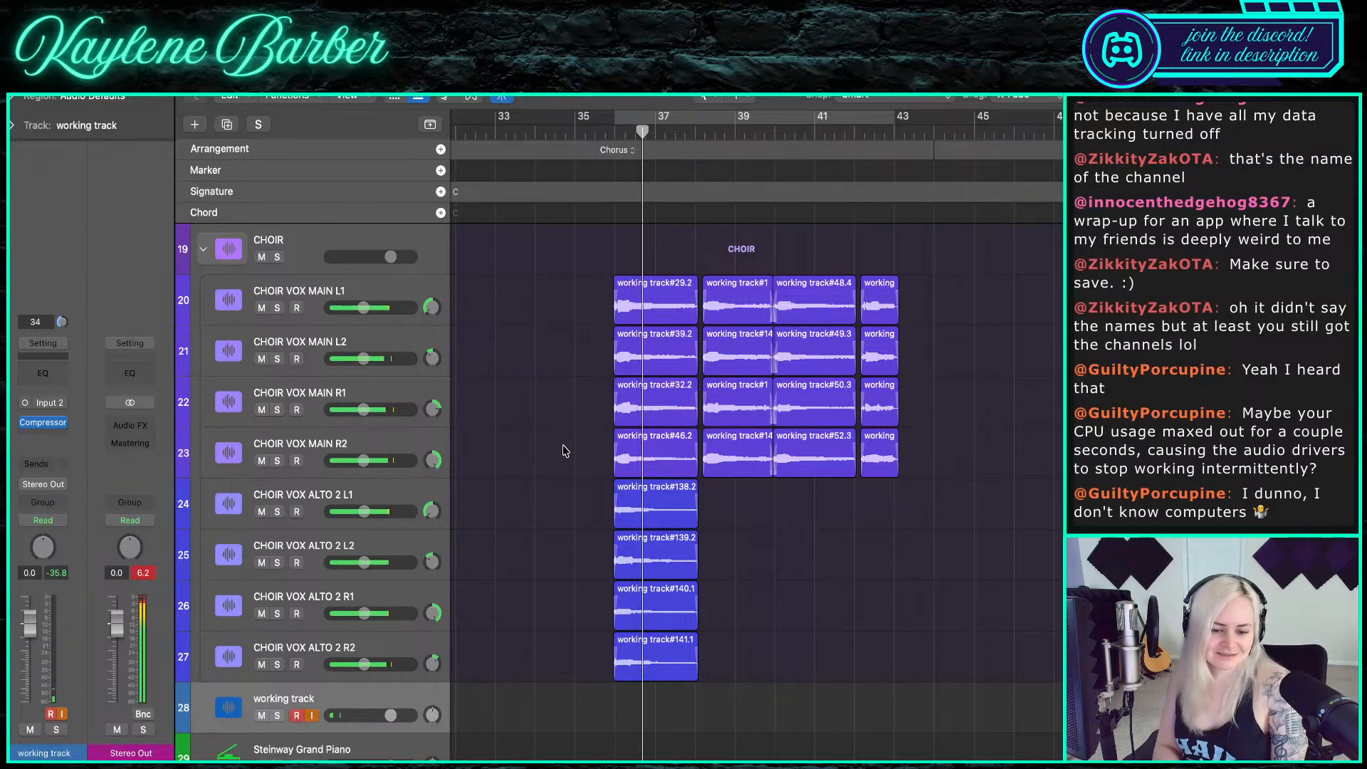
scroll(569, 447, down, 5)
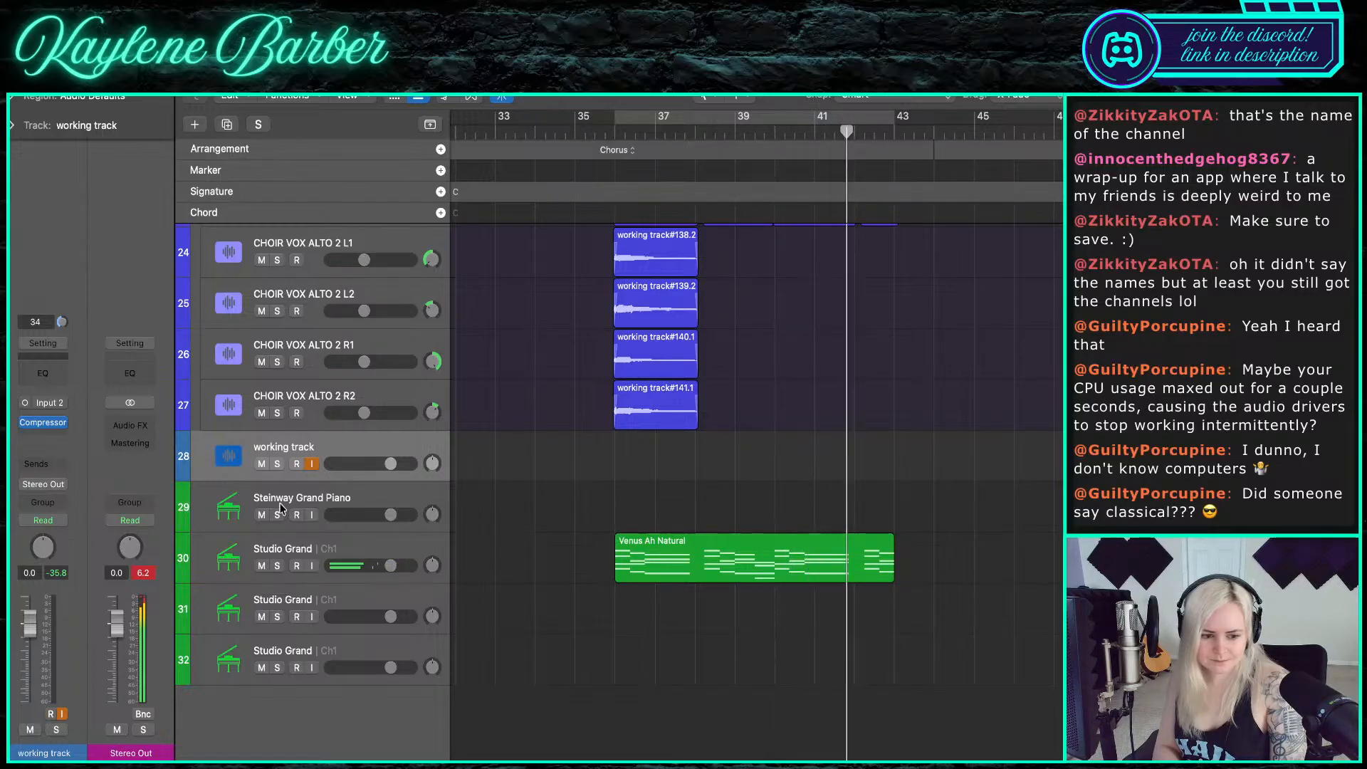
click(262, 566)
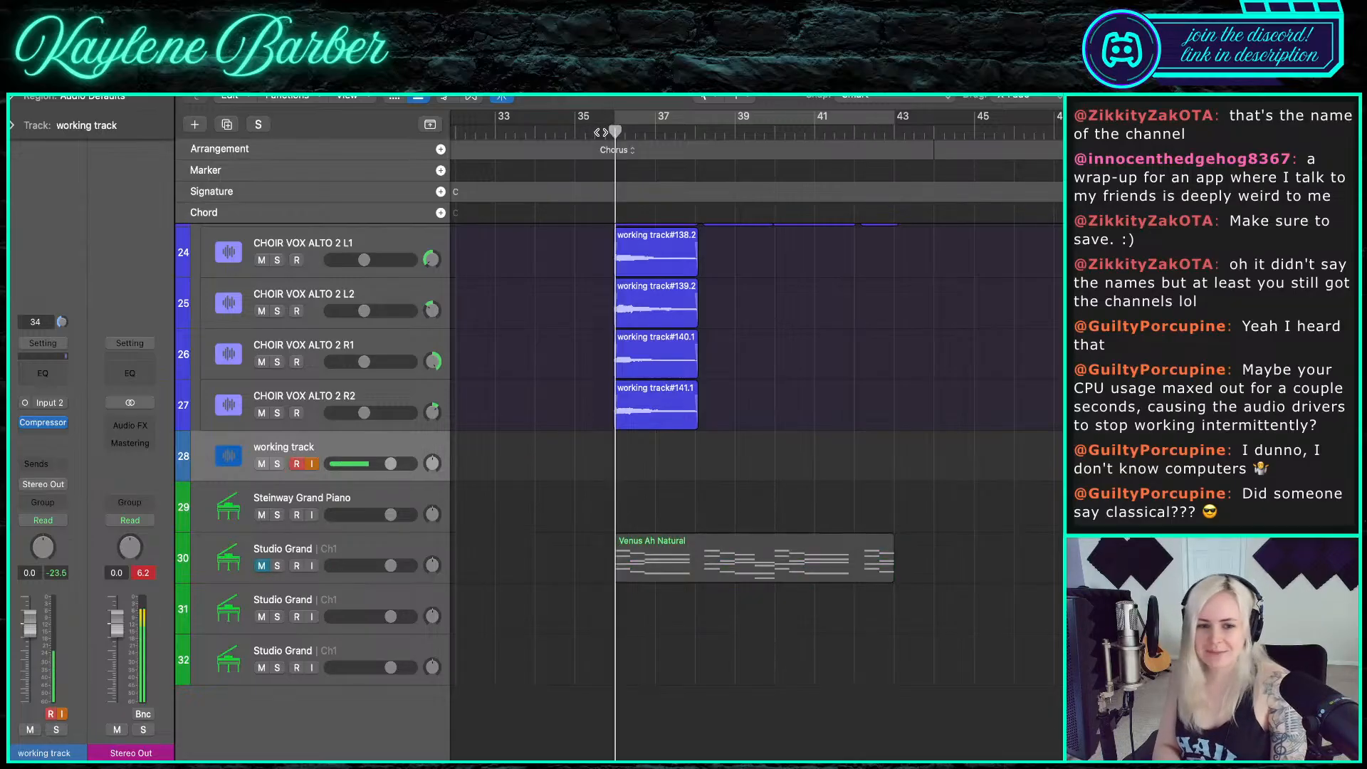
- Try two vocal takes on the working track, recording from bar 35 and undoing each one
click(574, 131)
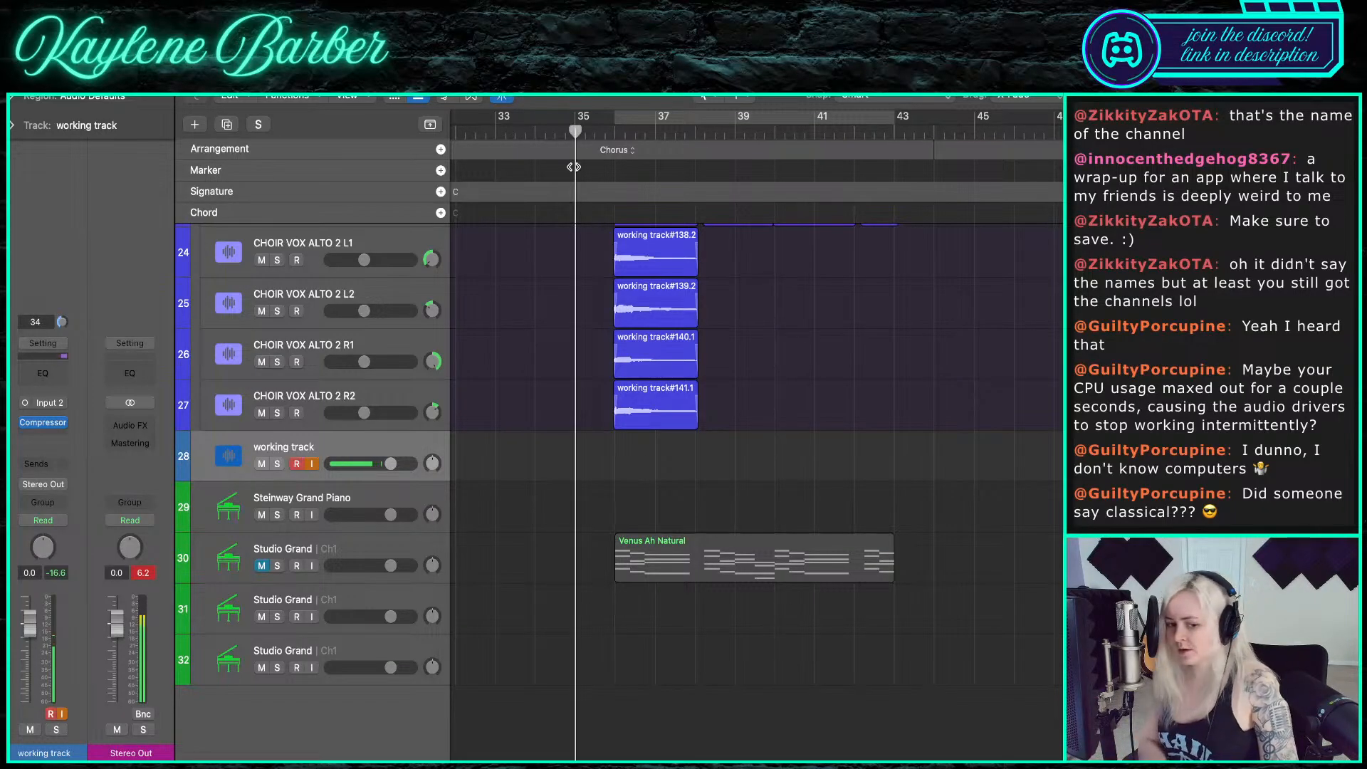
scroll(636, 357, up, 3)
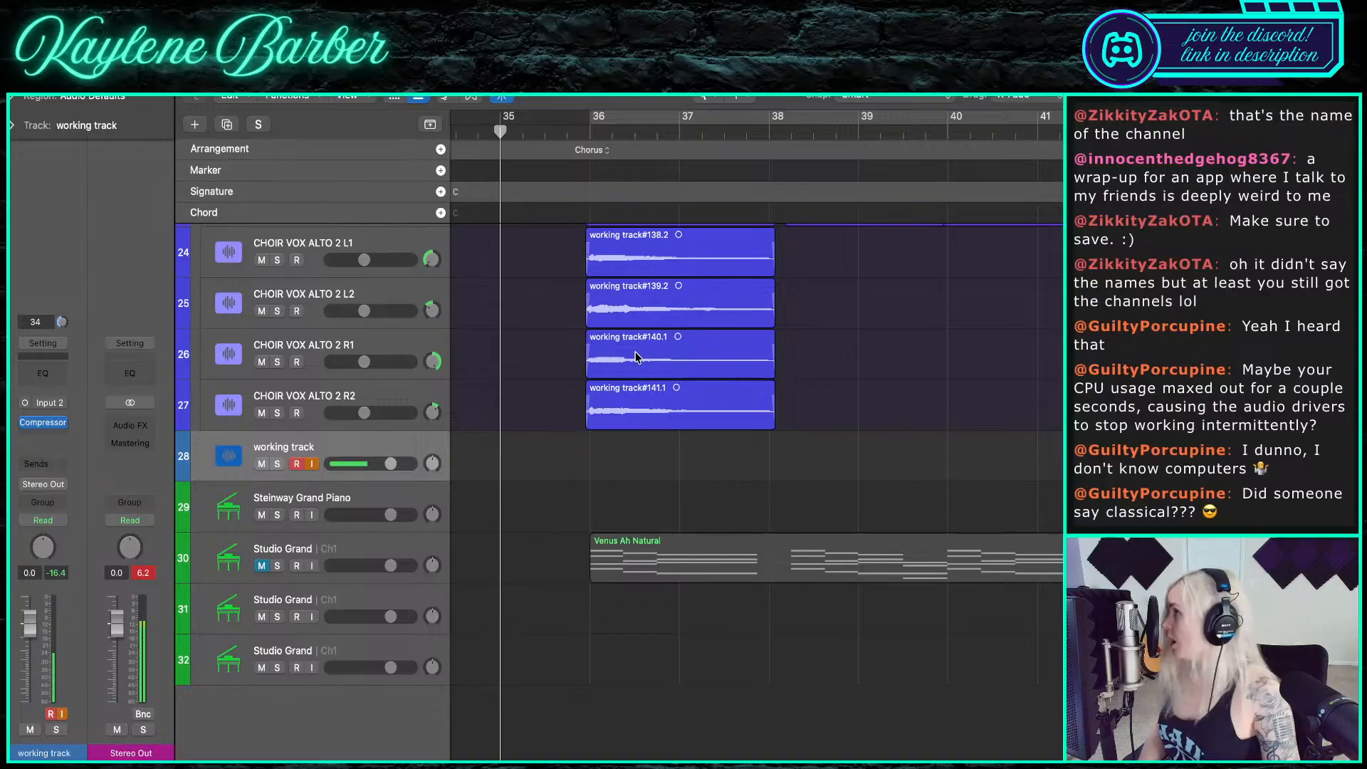
key(r)
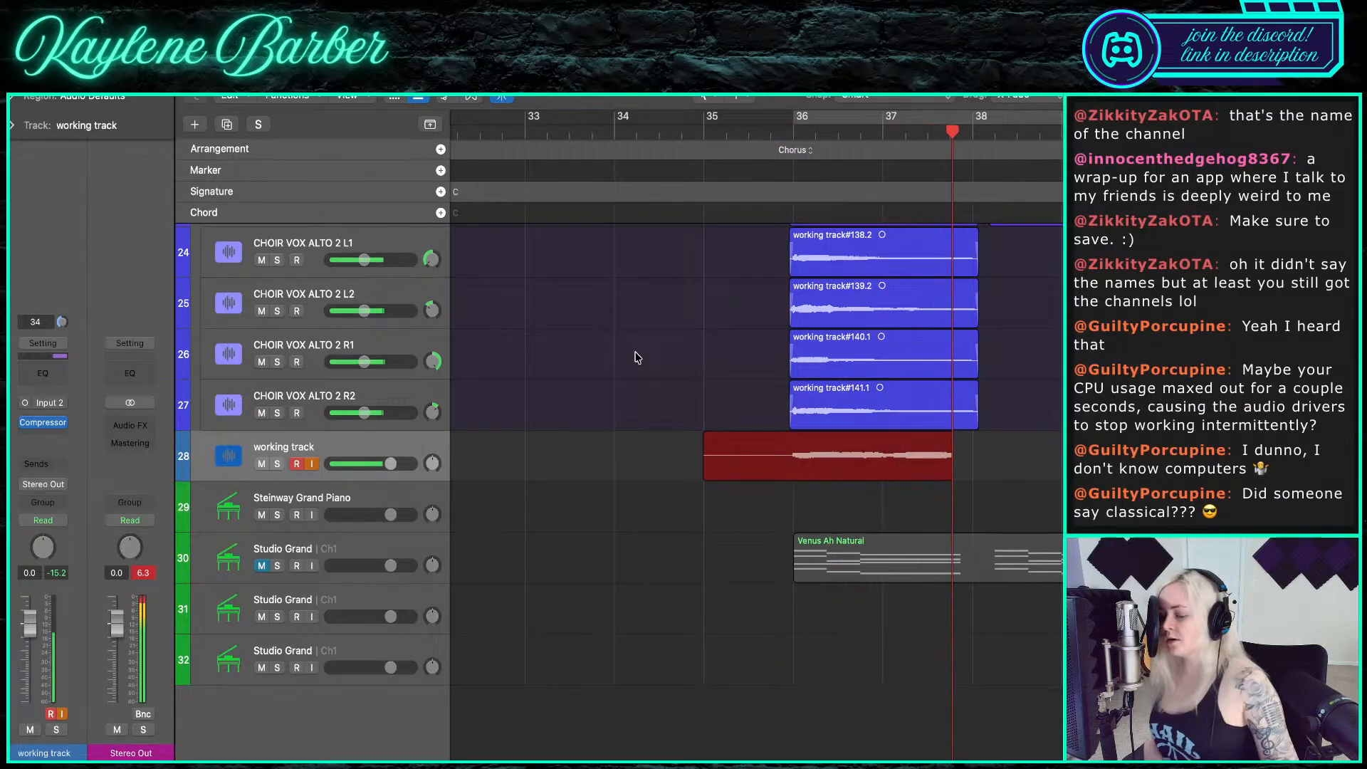
key(space)
key(super+z)
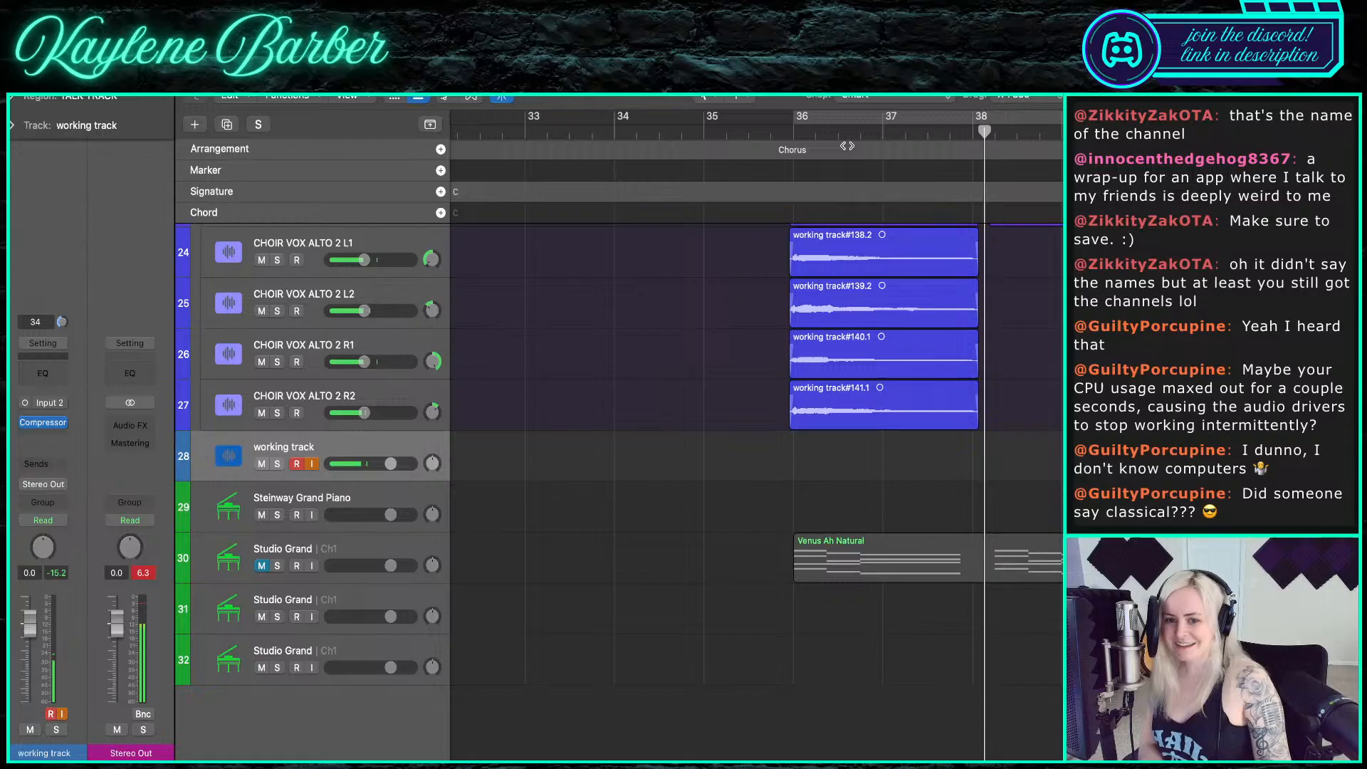
click(705, 131)
key(r)
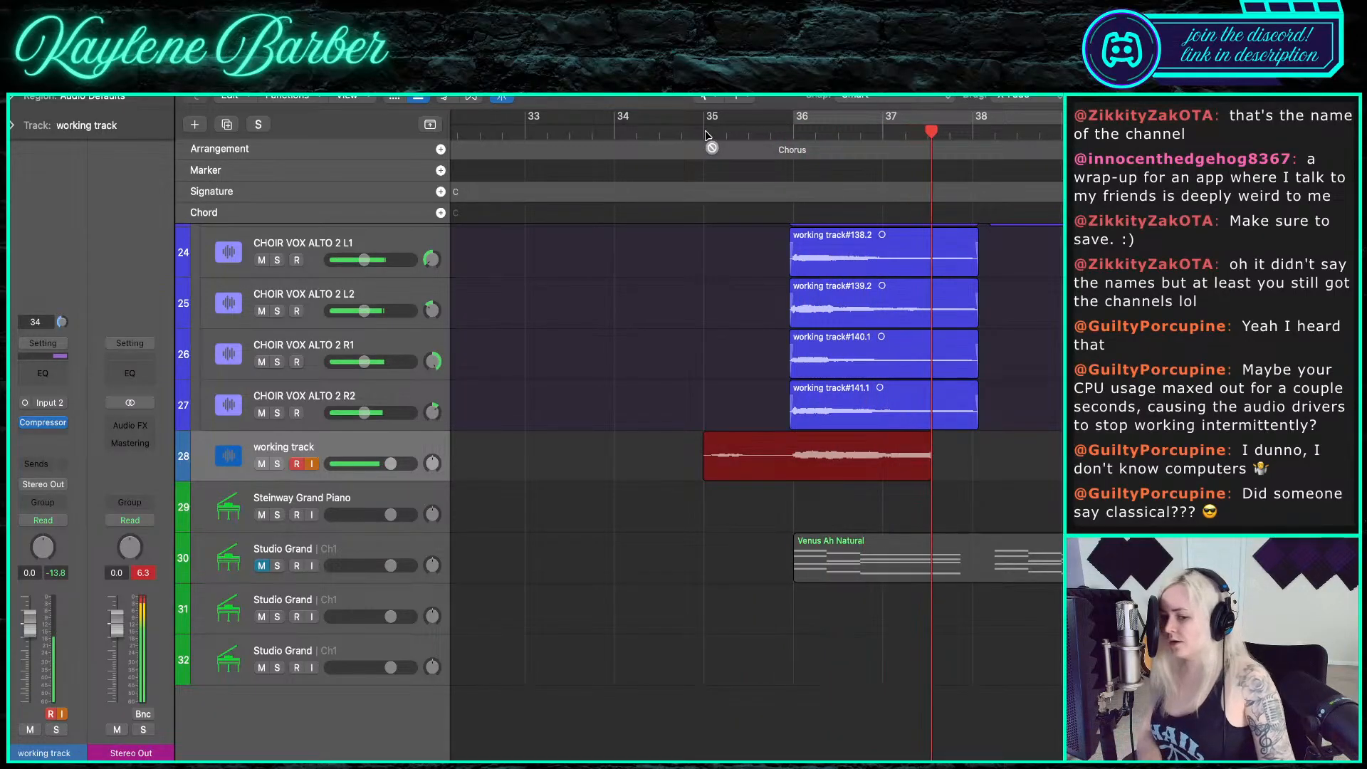
key(space)
key(super+z)
- Return the playhead to bar 35 and solo the CHOIR stack together with the working track
click(704, 128)
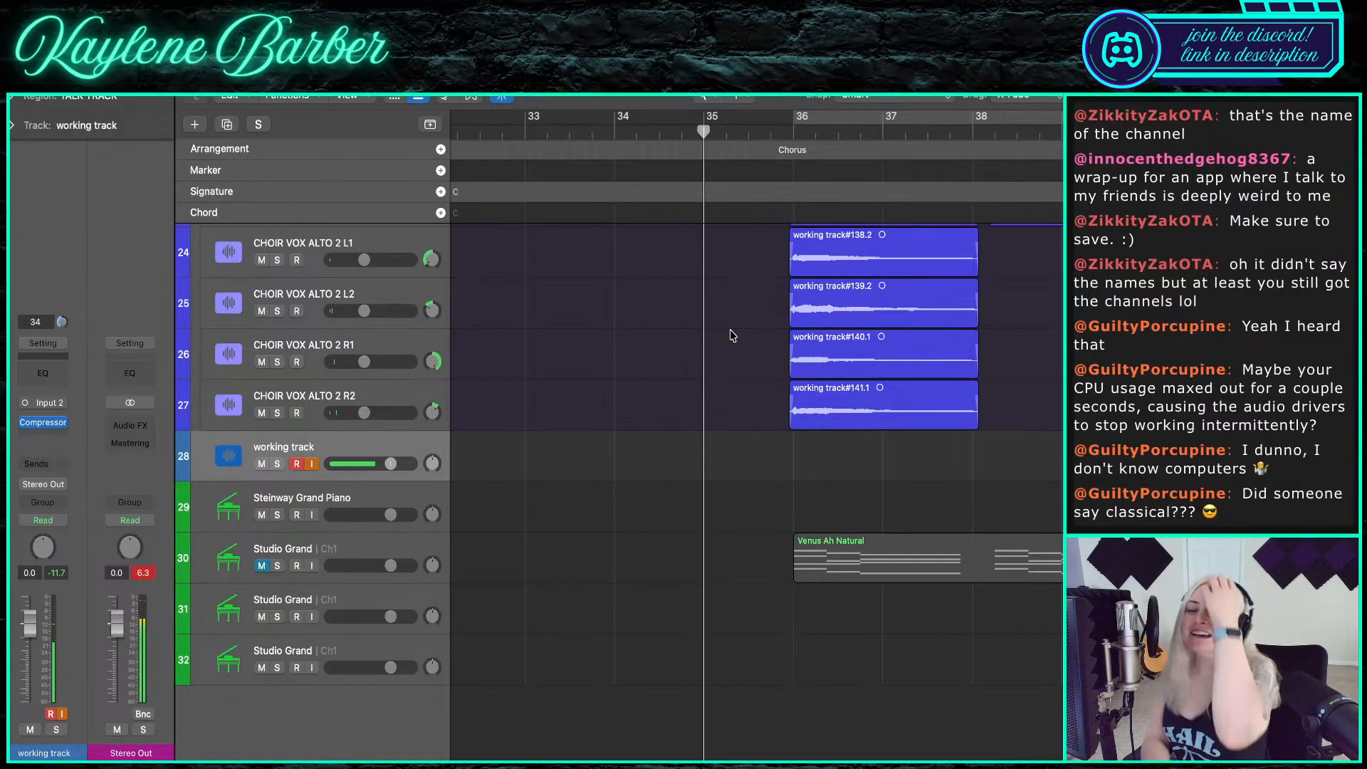
scroll(683, 356, up, 10)
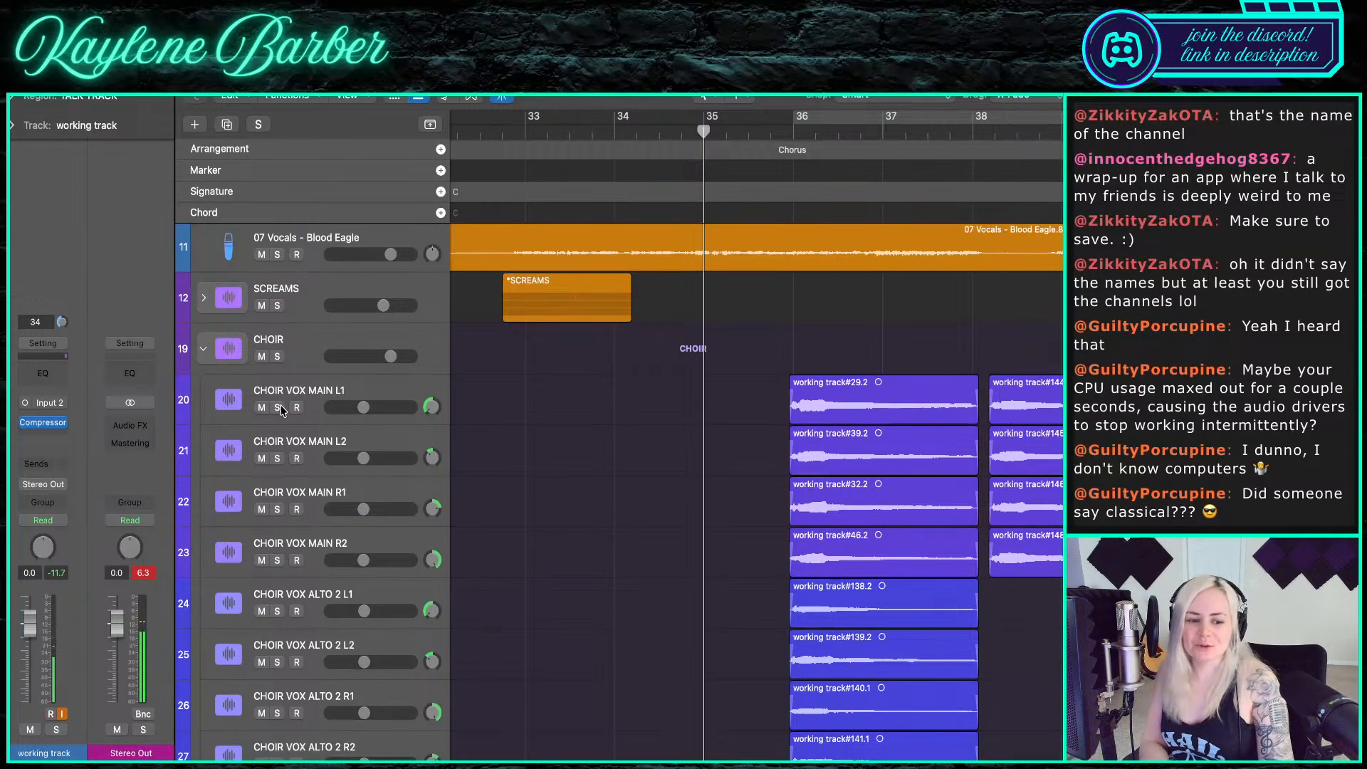
click(277, 356)
scroll(281, 499, down, 5)
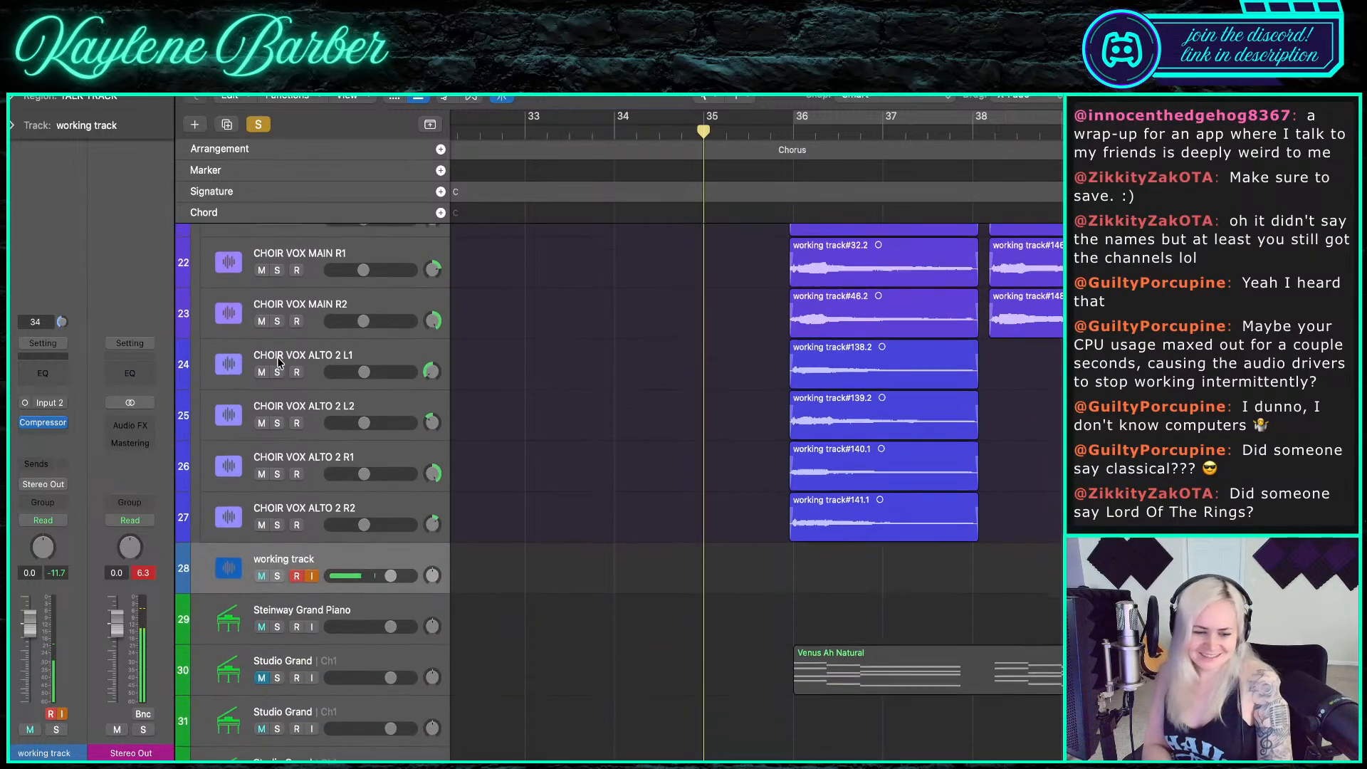
click(277, 569)
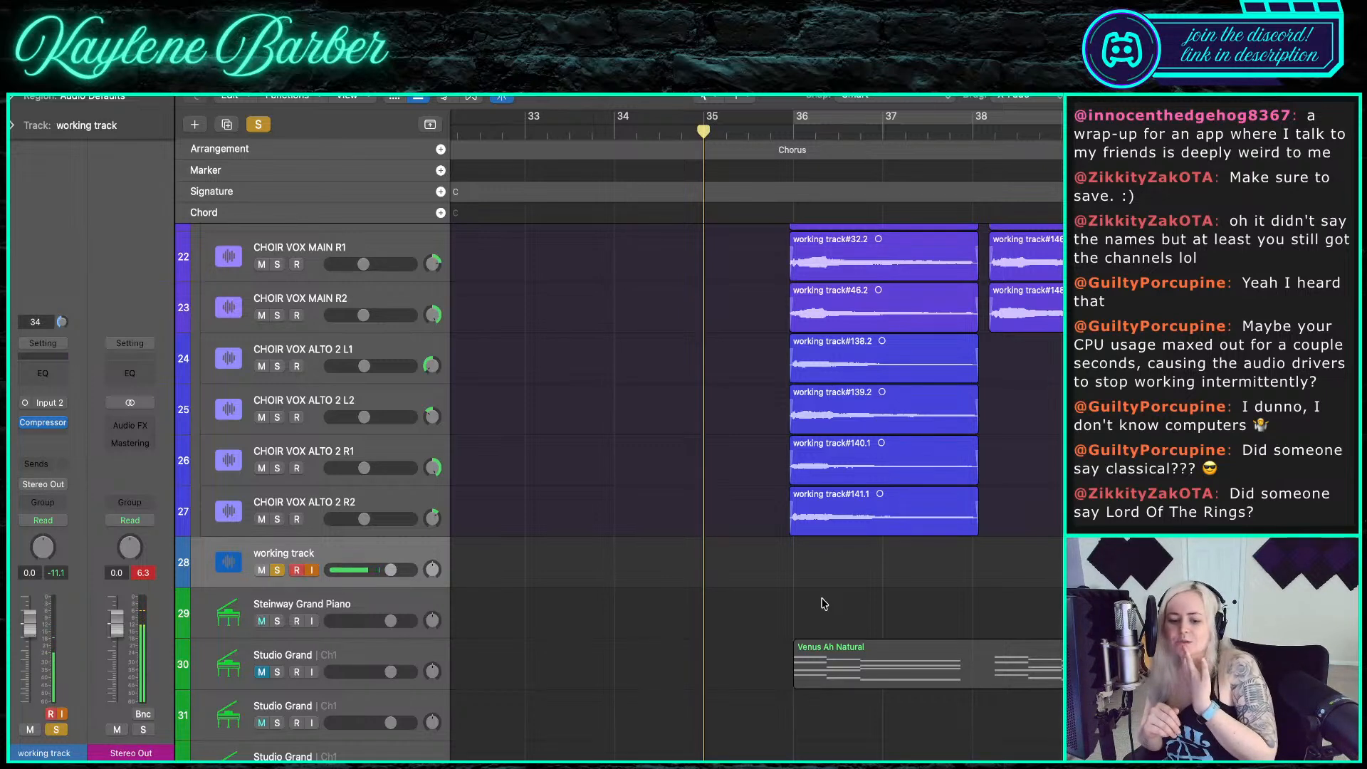
- Try two more vocal takes from bar 35 against the soloed choir, undoing each recording
key(r)
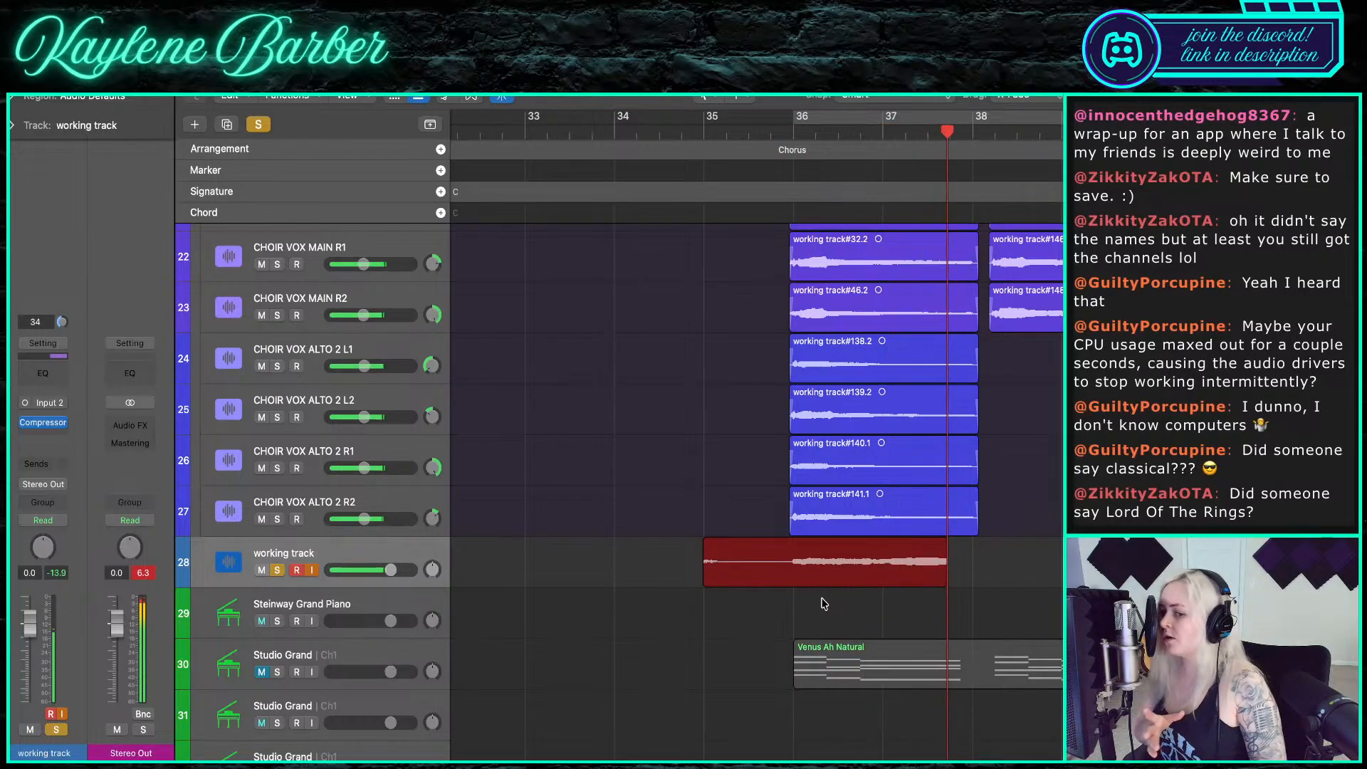
key(space)
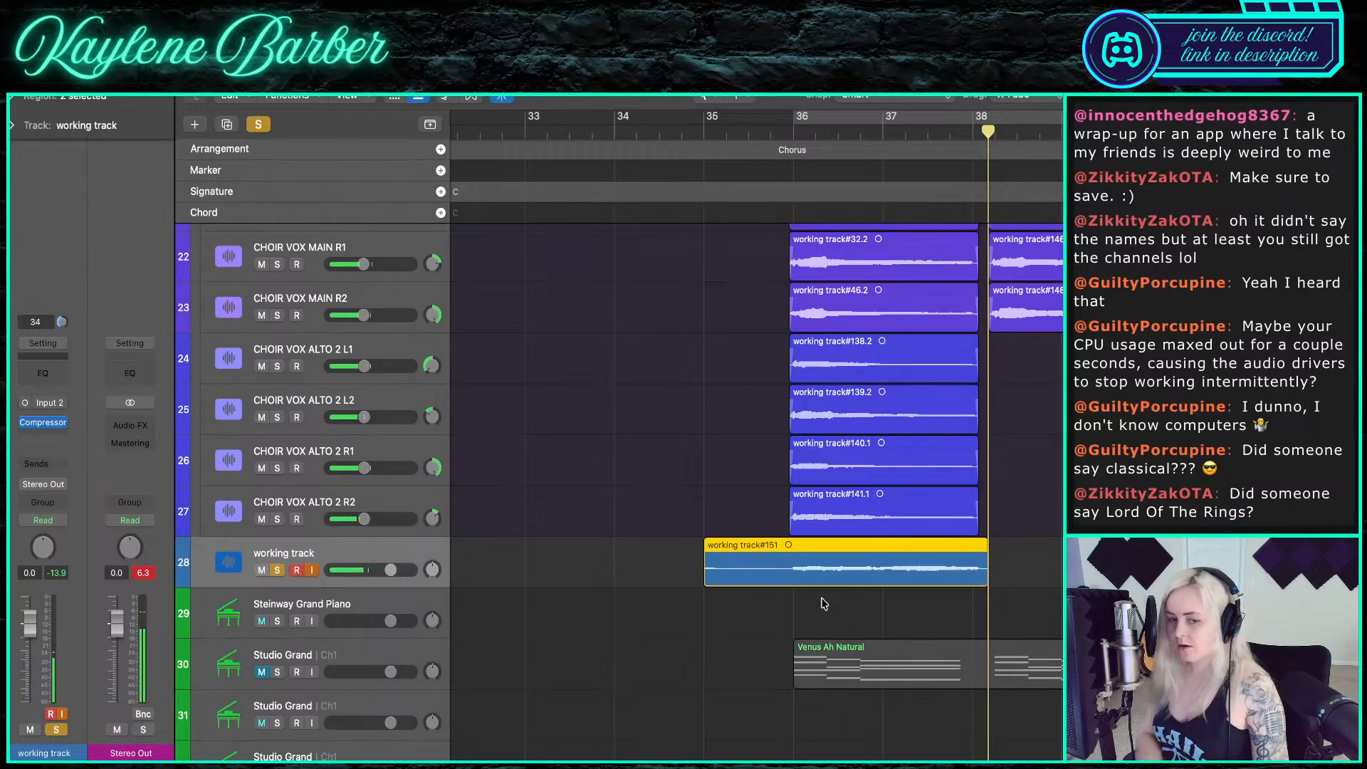
key(super+z)
click(702, 133)
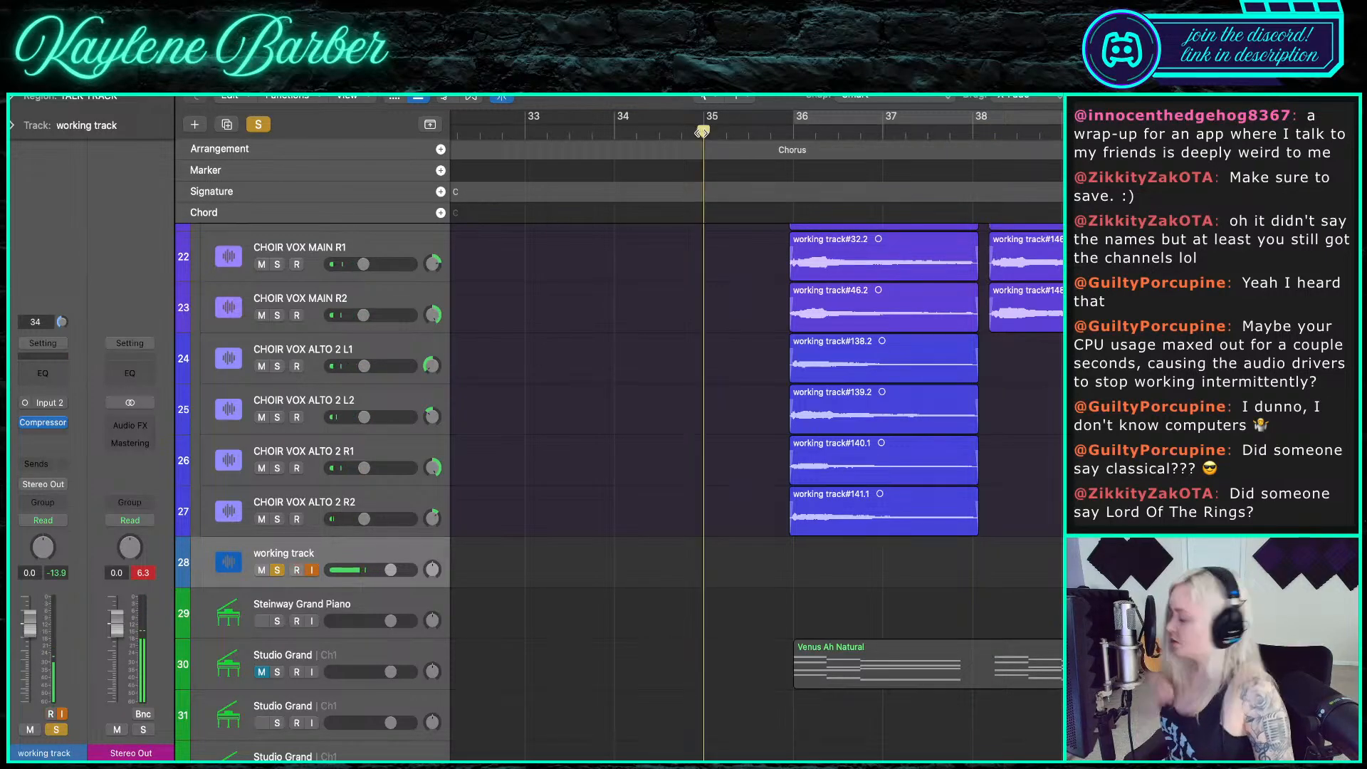
key(r)
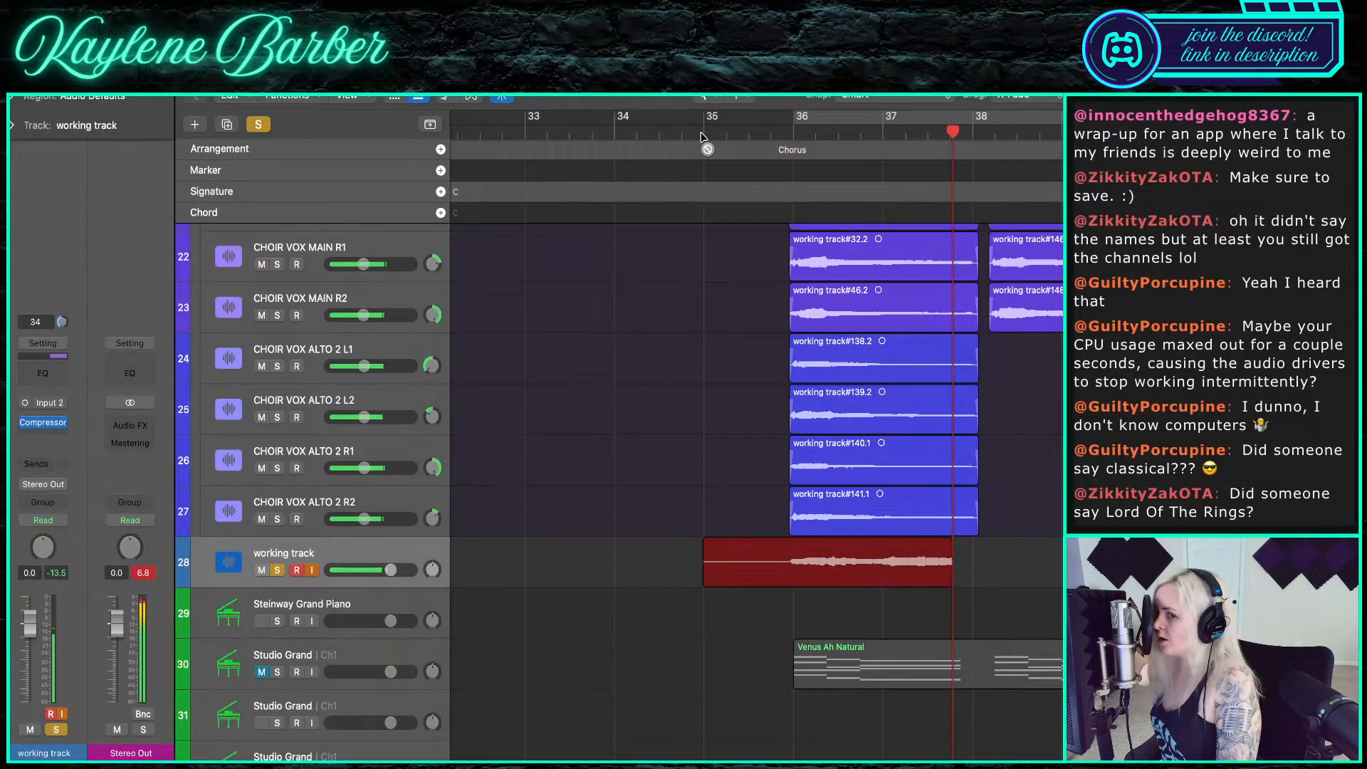
key(space)
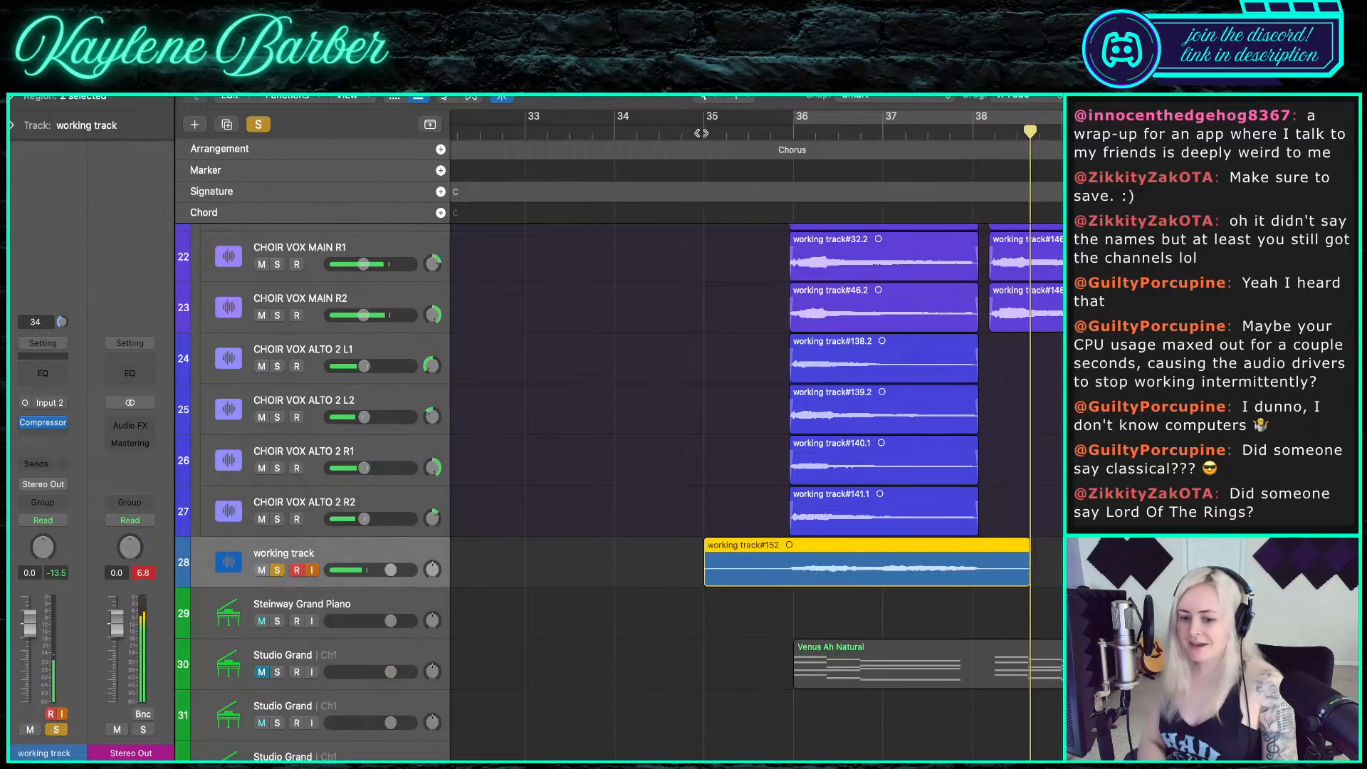
key(super+z)
- Record another vocal take from bar 35, play it back from bar 36 and delete it
click(703, 128)
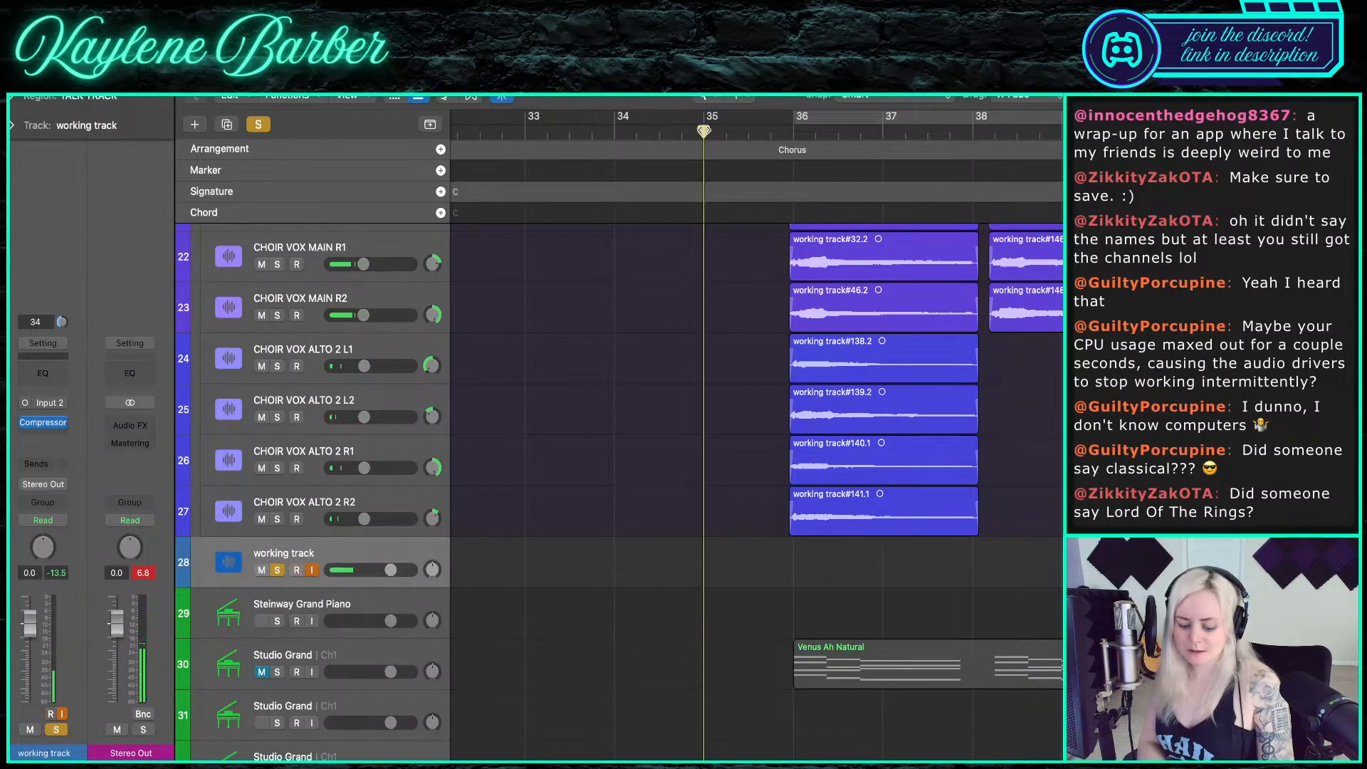
key(r)
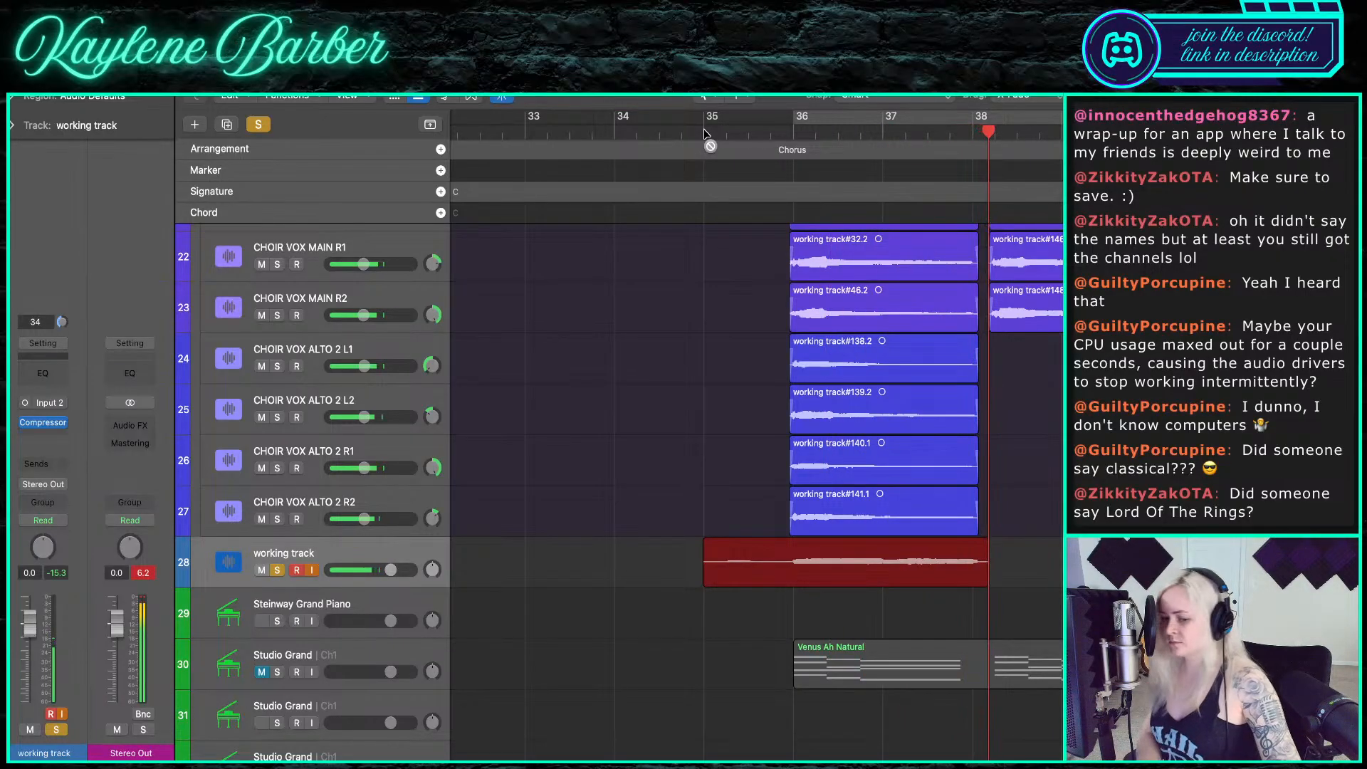
key(space)
click(790, 130)
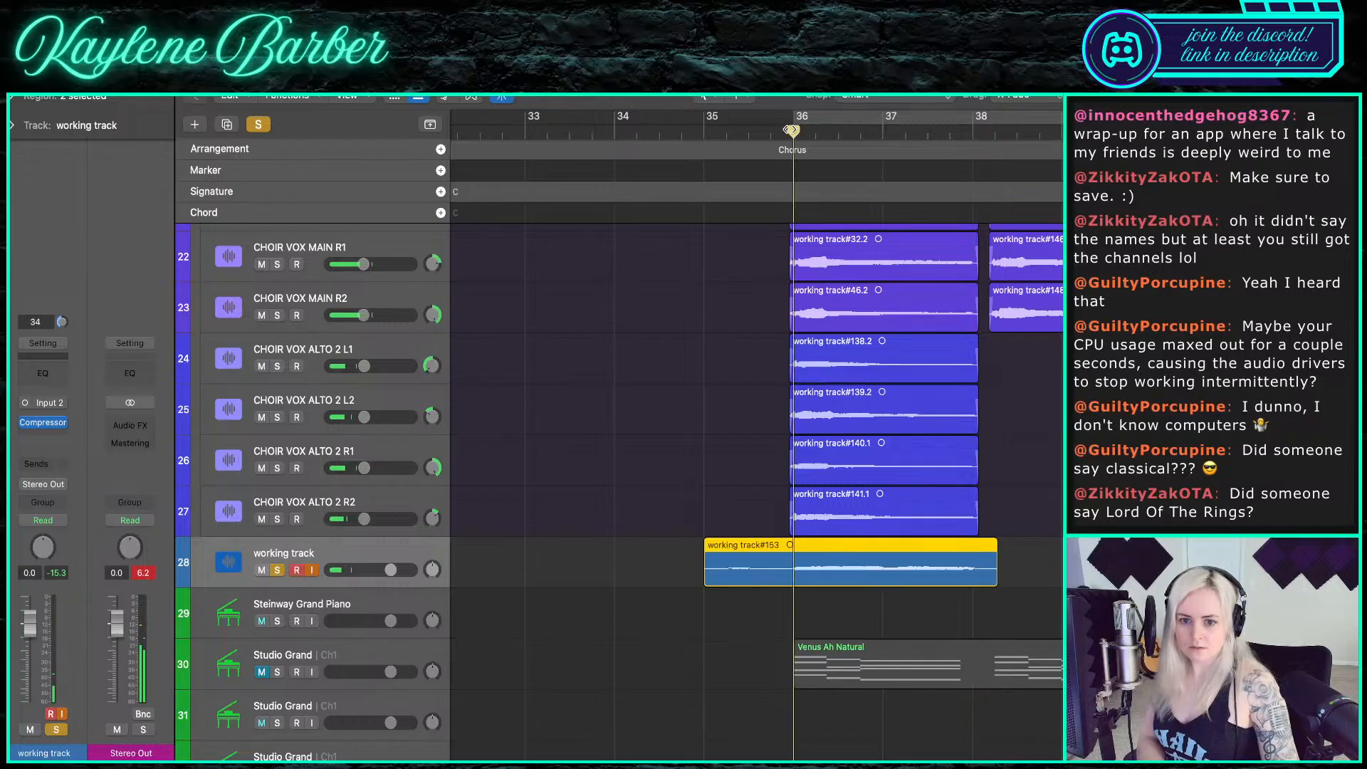
key(space)
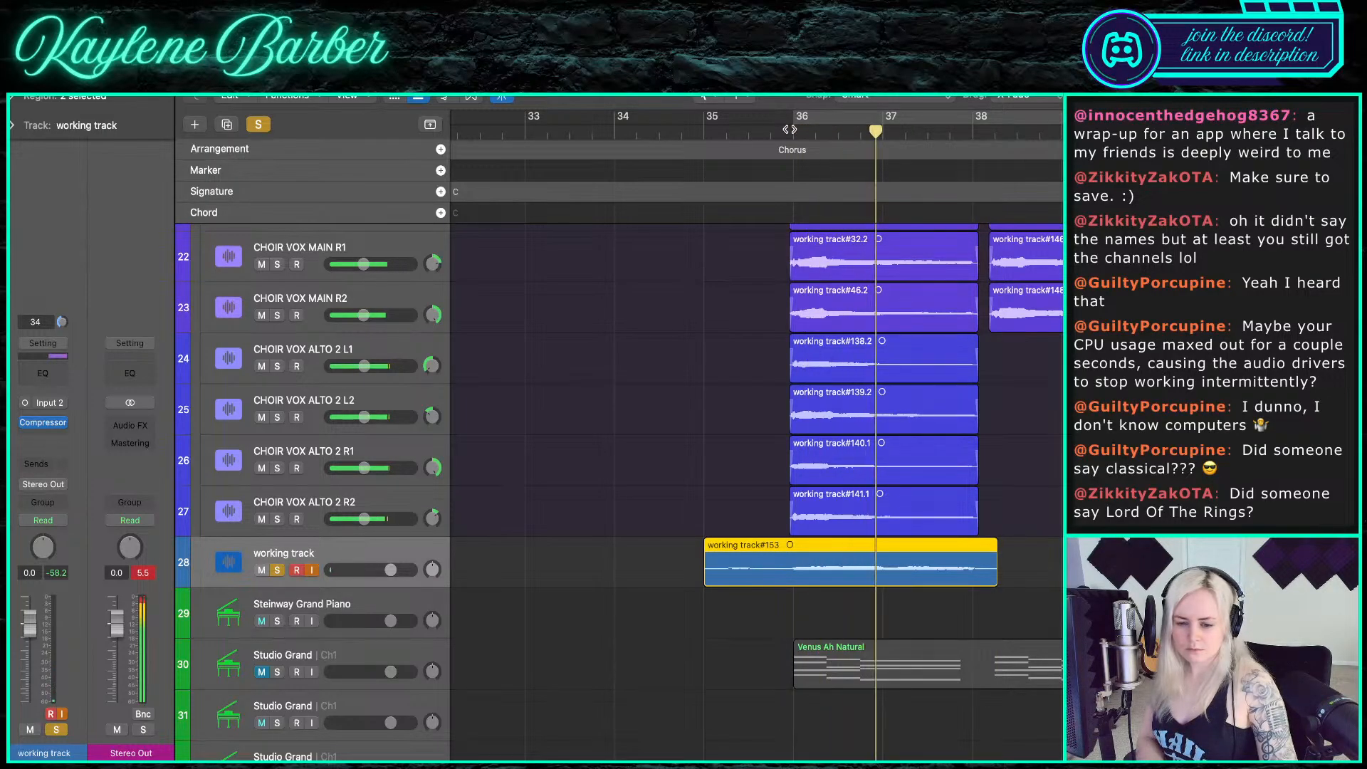
key(Delete)
- Record a vocal take from bar 35 and trim both ends to match the choir regions above, spanning about bars 36 to 38
click(704, 132)
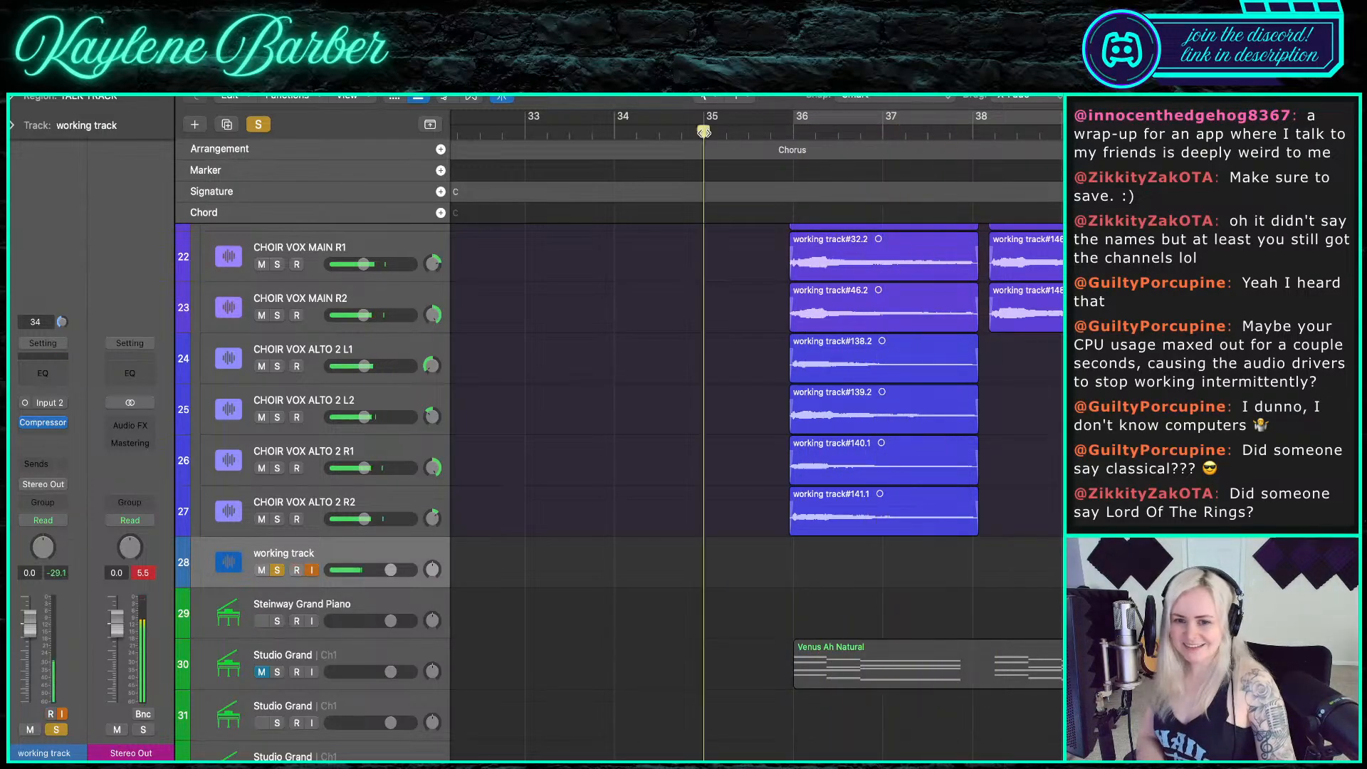
key(r)
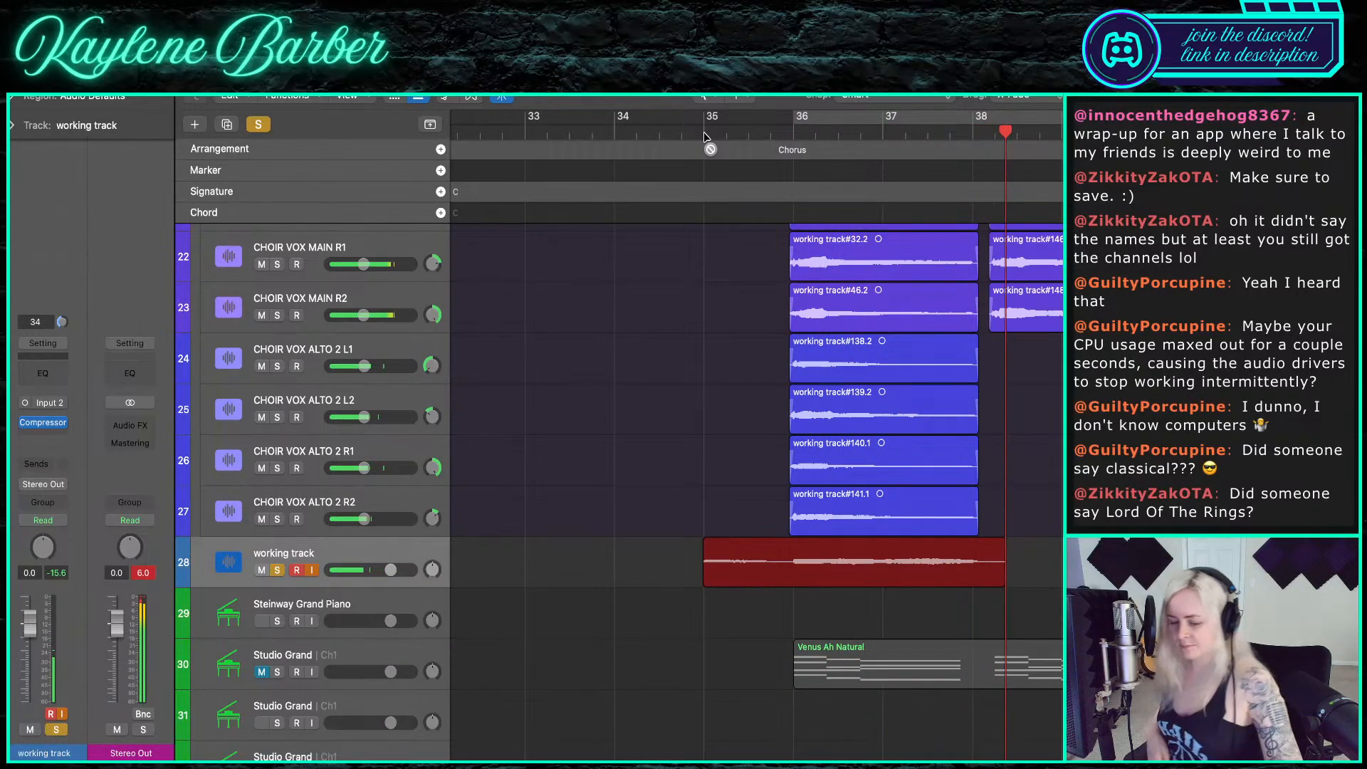
key(space)
click(782, 131)
key(space)
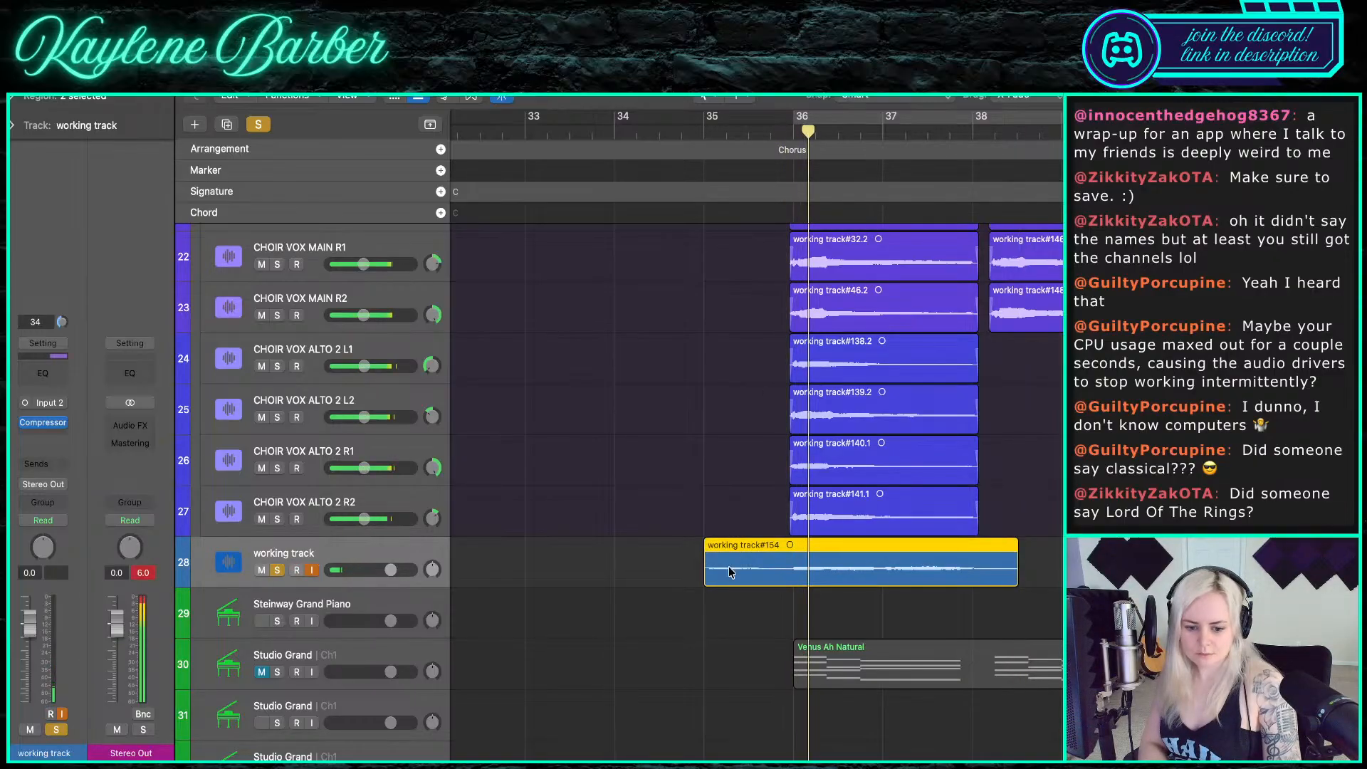
drag(706, 580, 788, 582)
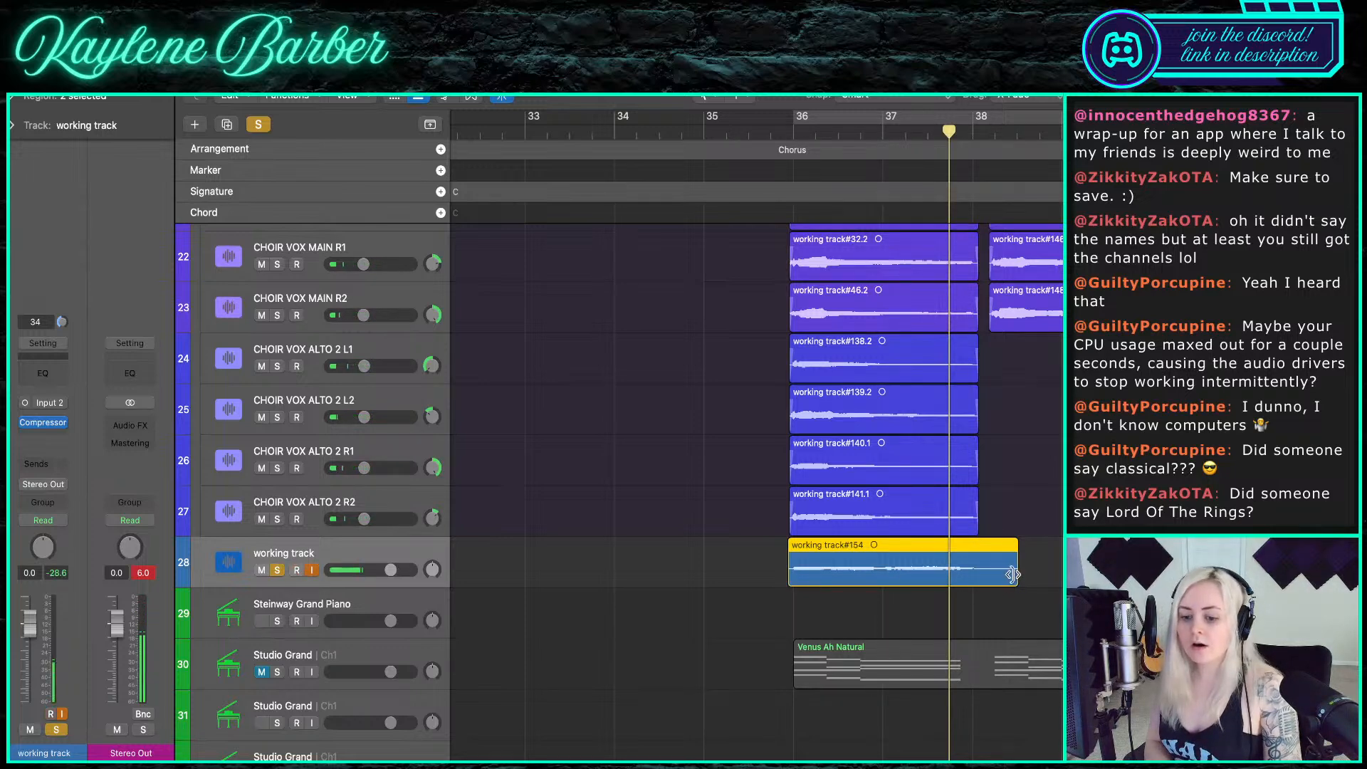
drag(1014, 578, 975, 575)
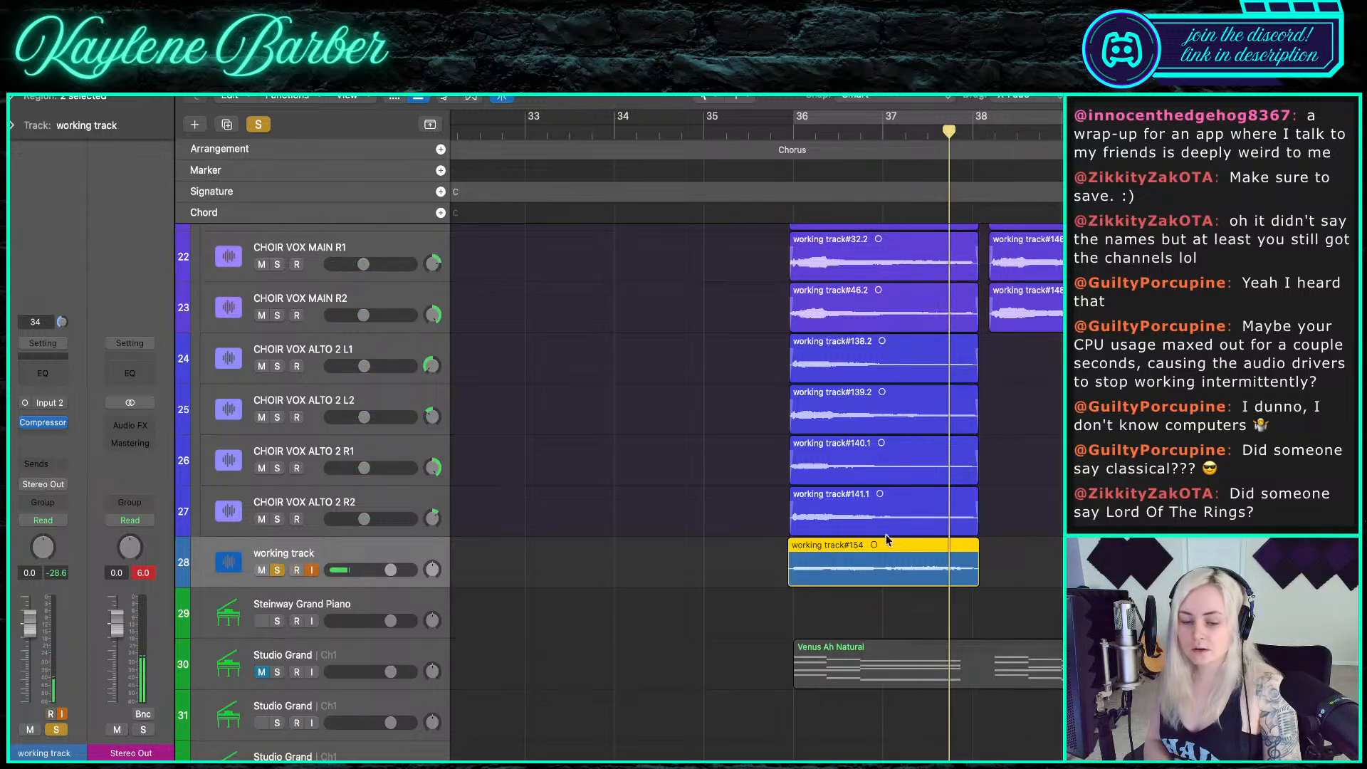
- Duplicate the CHOIR VOX MAIN L1 track and move the empty copy above it, first in the CHOIR stack
scroll(886, 541, up, 3)
scroll(886, 541, up, 2)
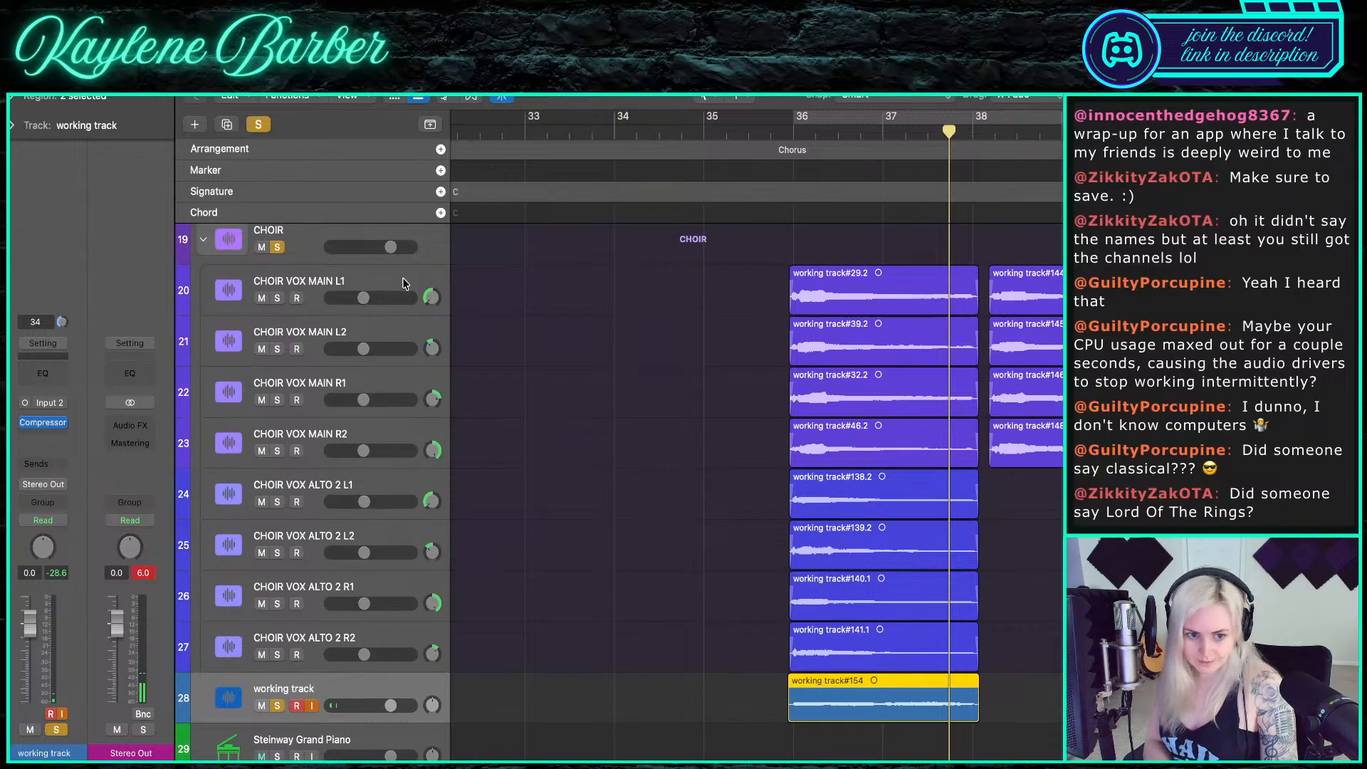
click(403, 283)
key(super+d)
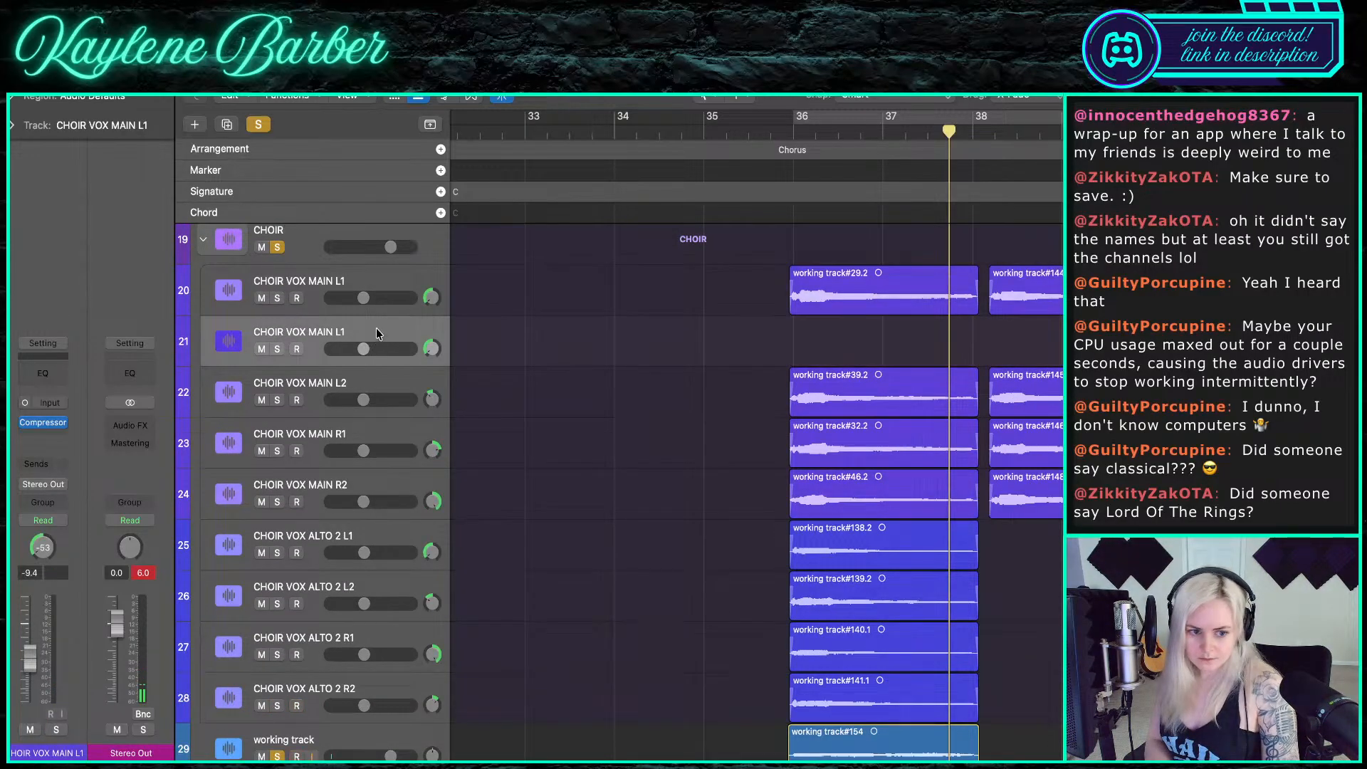
drag(377, 331, 338, 286)
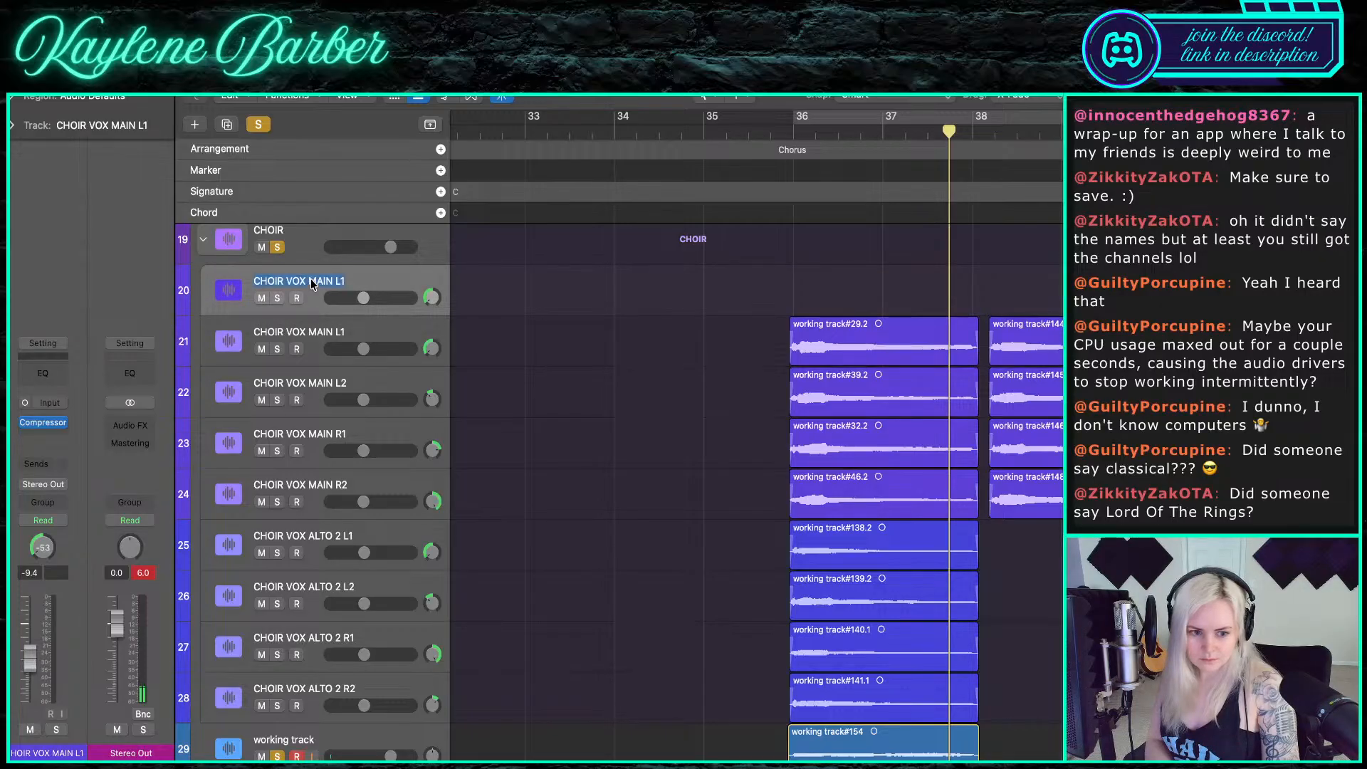
- Rename the copied track CHOIR VOX ALTO 1 L1
double_click(311, 282)
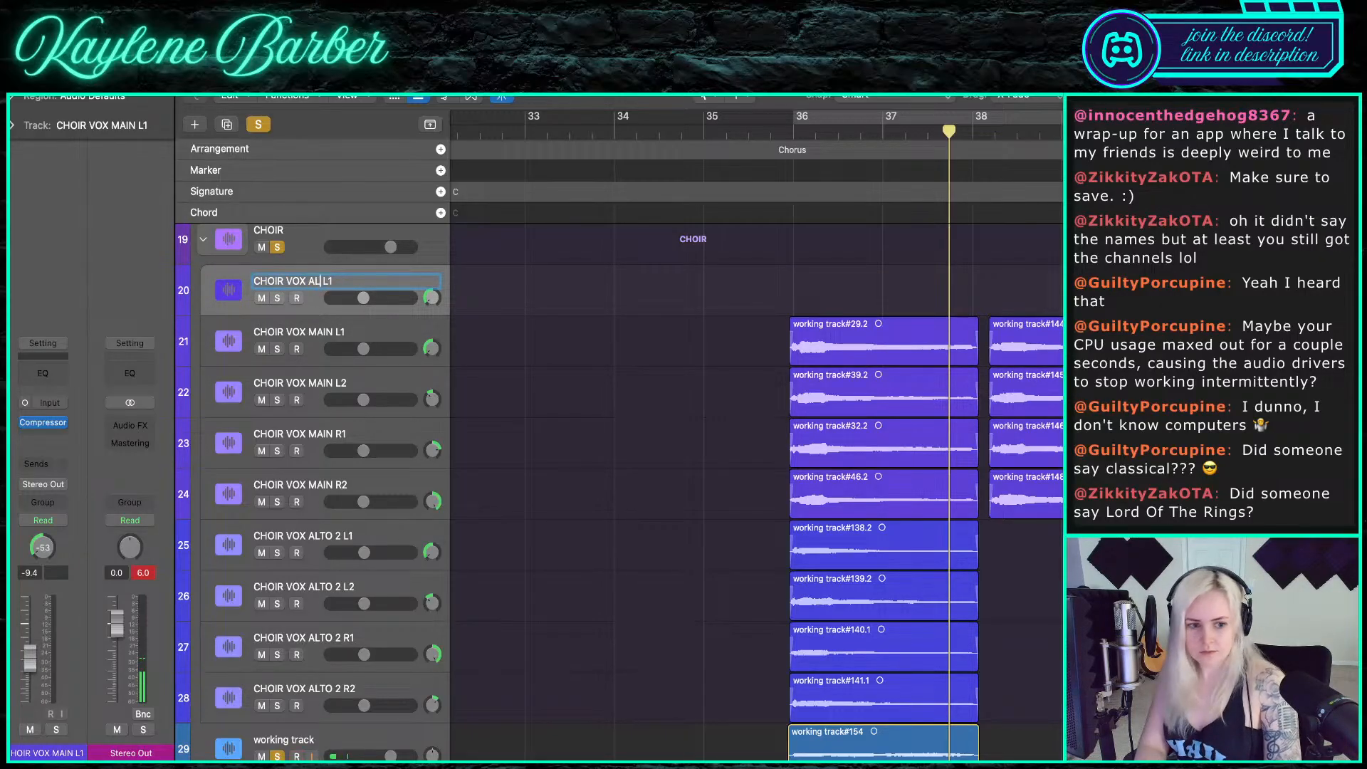
text(ALTO 1)
key(Return)
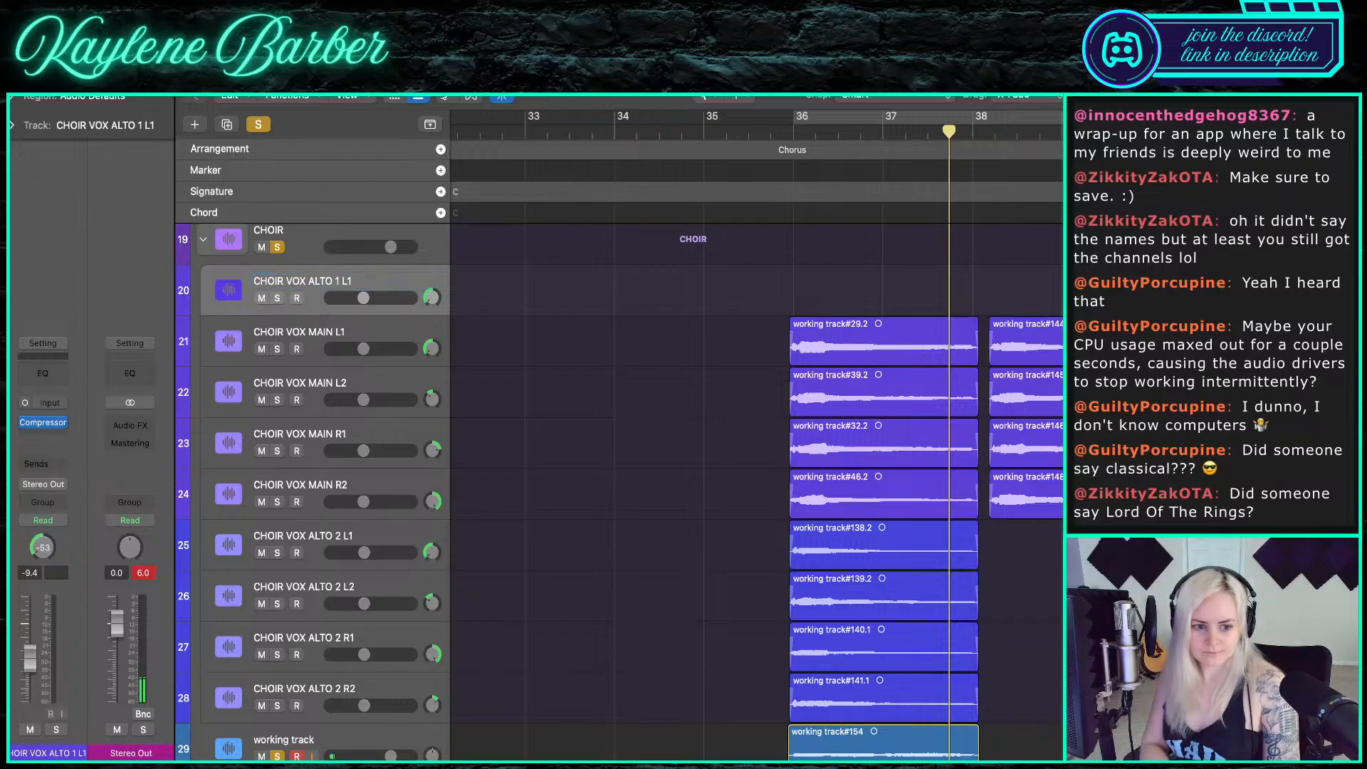
- Duplicate the CHOIR VOX ALTO 1 L1 track and rename the copy CHOIR VOX ALTO 1 L2
key(super+d)
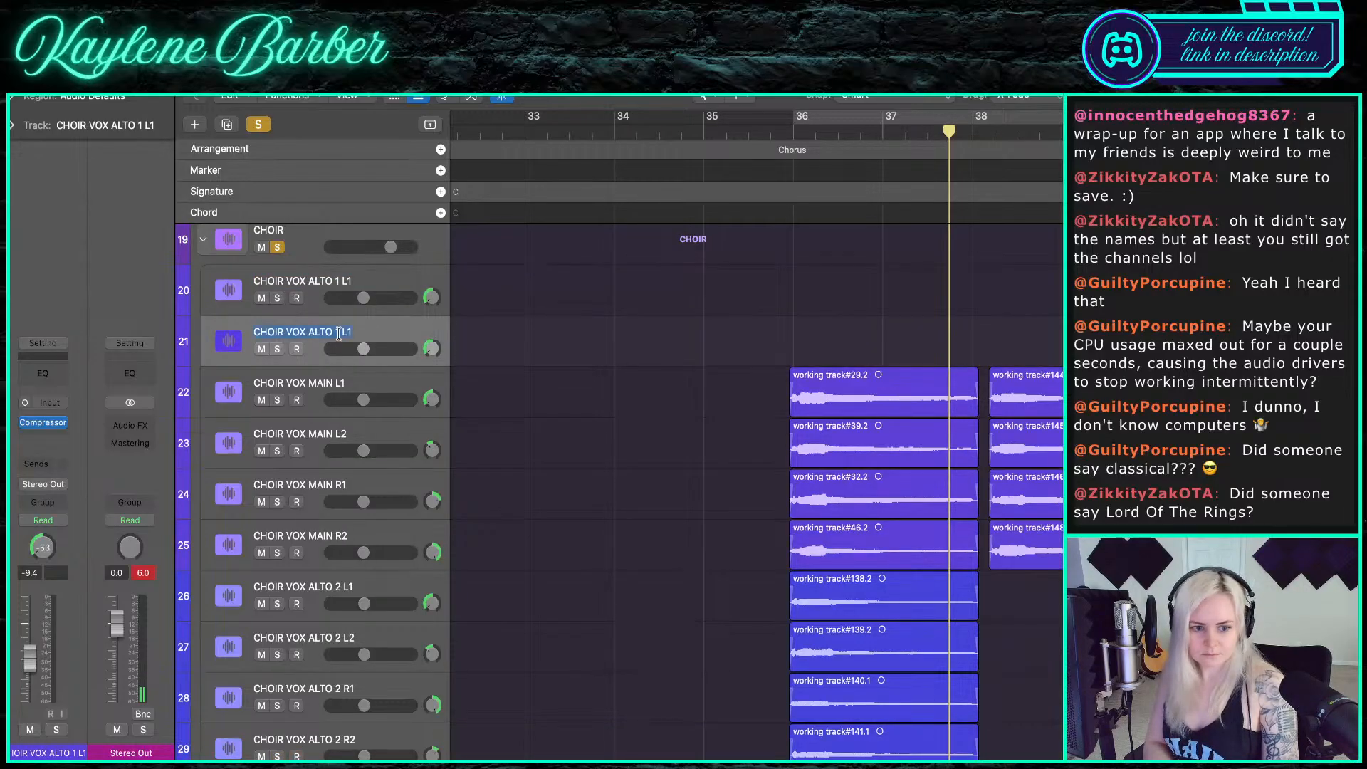
double_click(335, 333)
text(2)
key(Return)
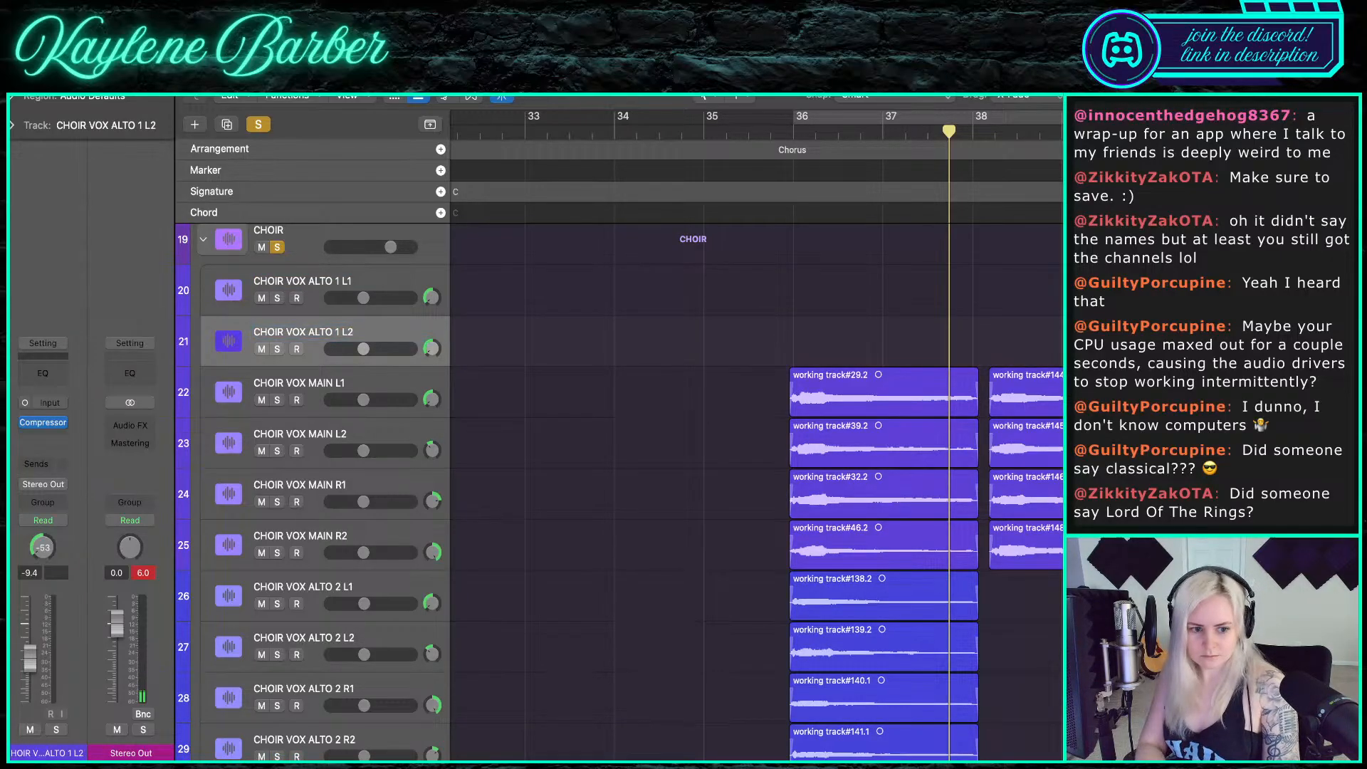
- Duplicate the CHOIR VOX ALTO 1 L2 track and rename the copy CHOIR VOX ALTO 1 R2
key(super+d)
click(348, 385)
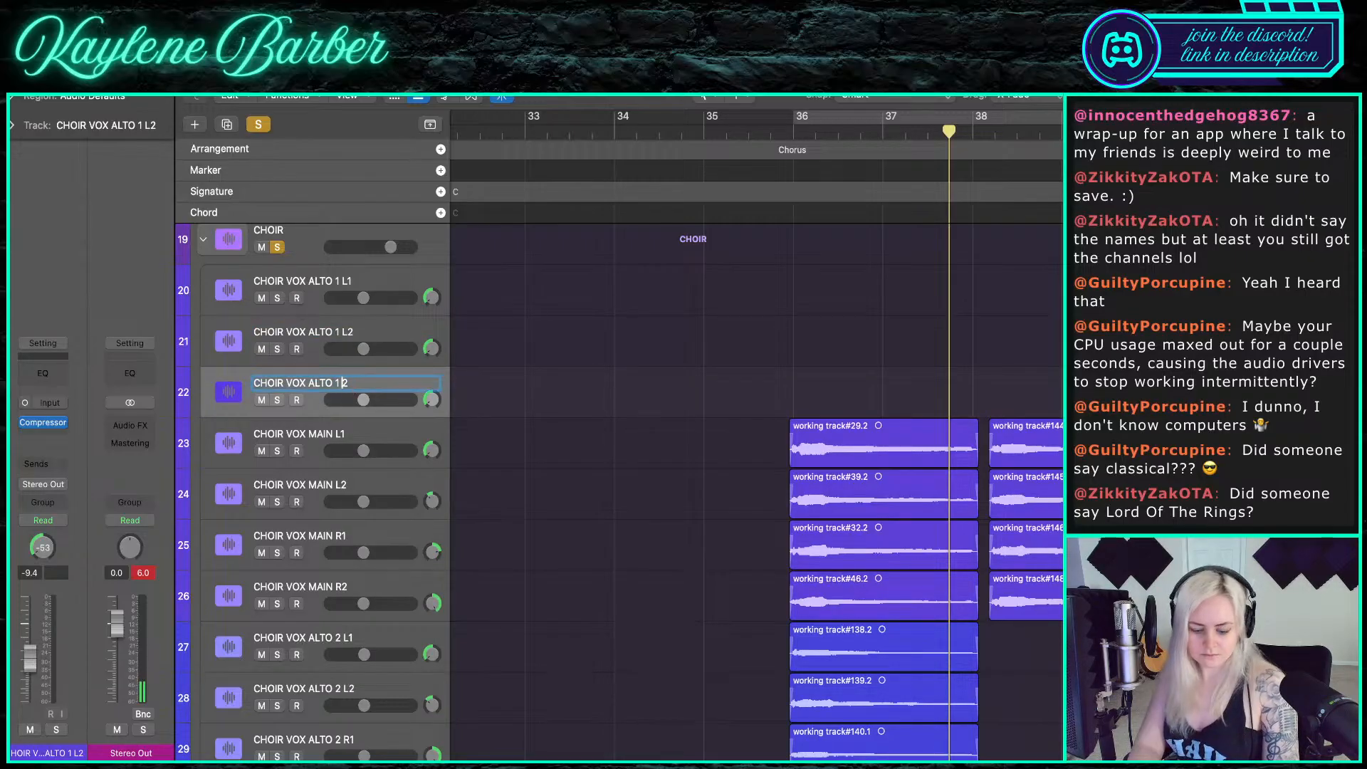
text(R)
key(Return)
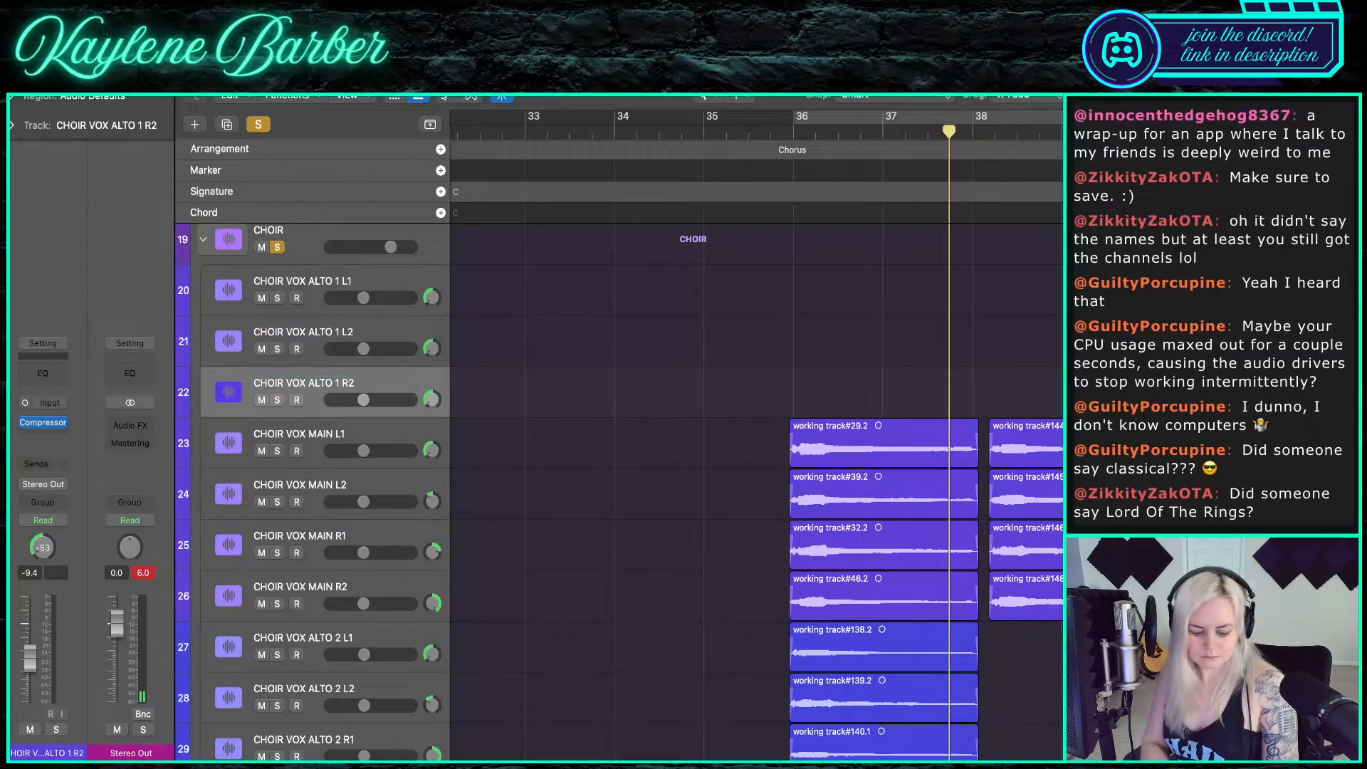
- Add another Alto 1 track by duplication and name it CHOIR VOX ALTO 1 R1, placed above CHOIR VOX ALTO 1 R2
key(super+d)
click(353, 383)
click(354, 383)
key(BackSpace)
text(1)
key(Return)
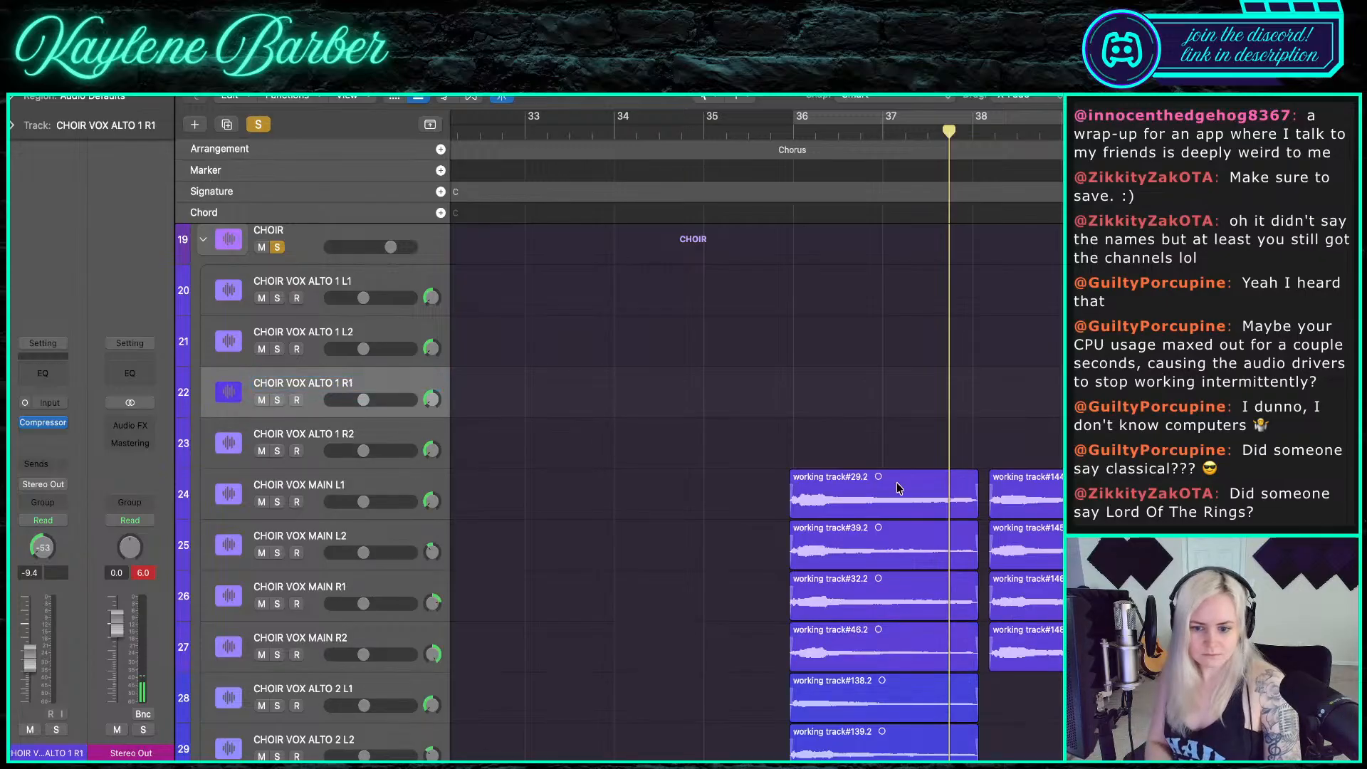
scroll(898, 489, down, 5)
scroll(826, 598, up, 1)
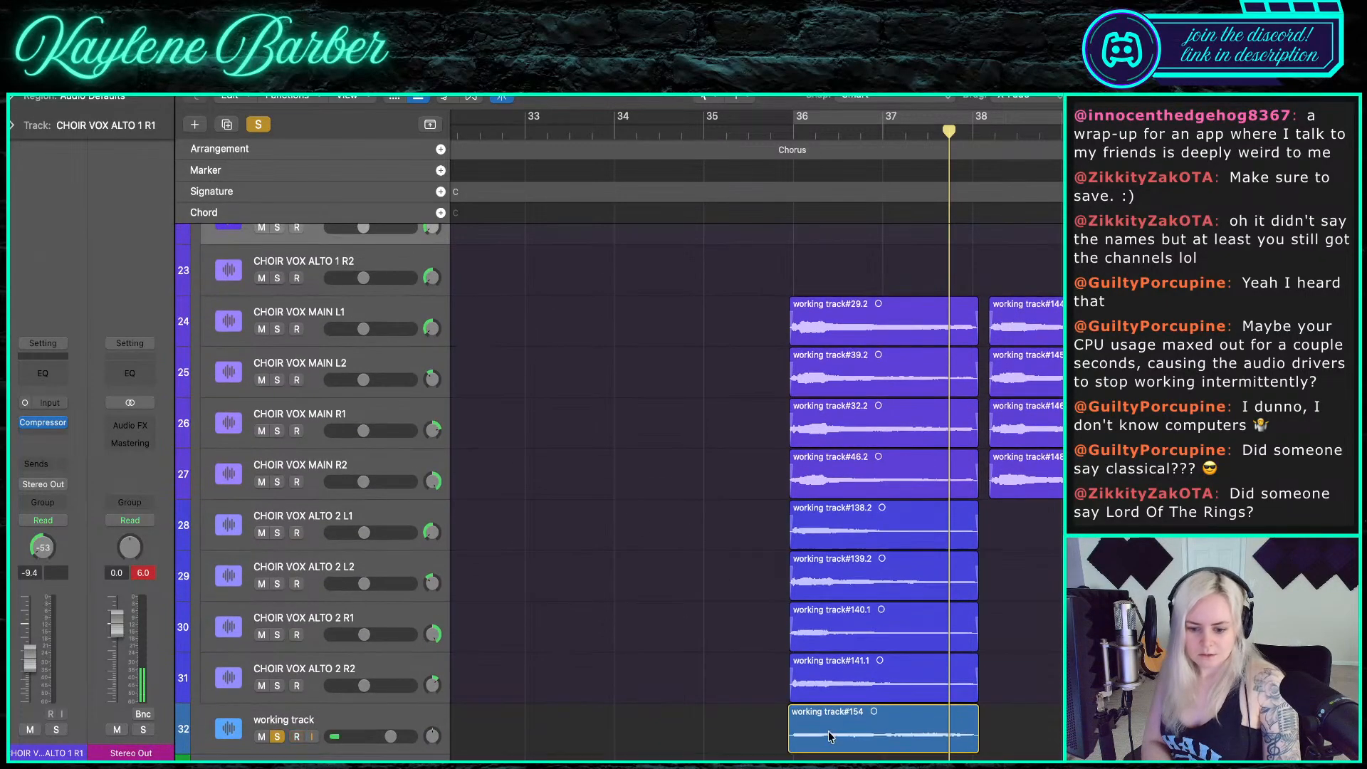
drag(828, 735, 830, 289)
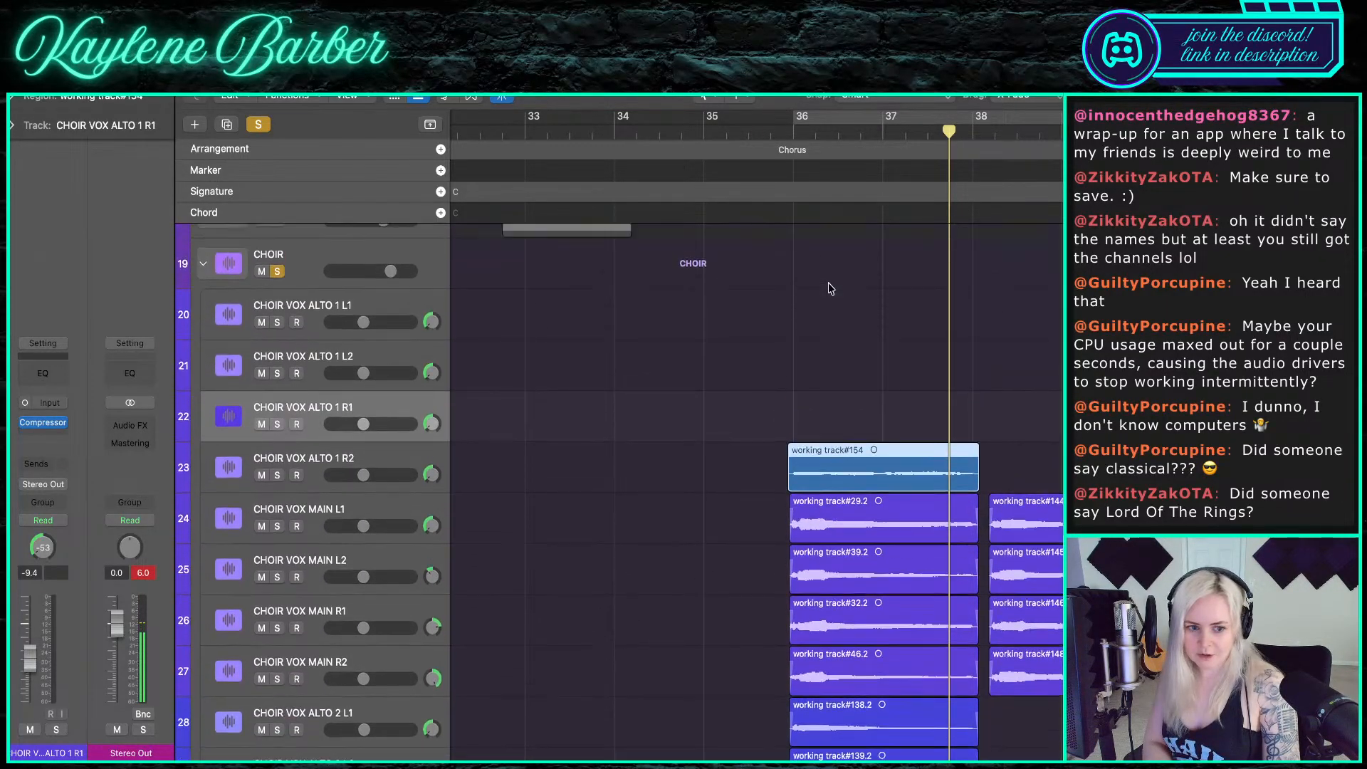
drag(836, 481, 834, 356)
scroll(817, 385, down, 5)
key(super+z)
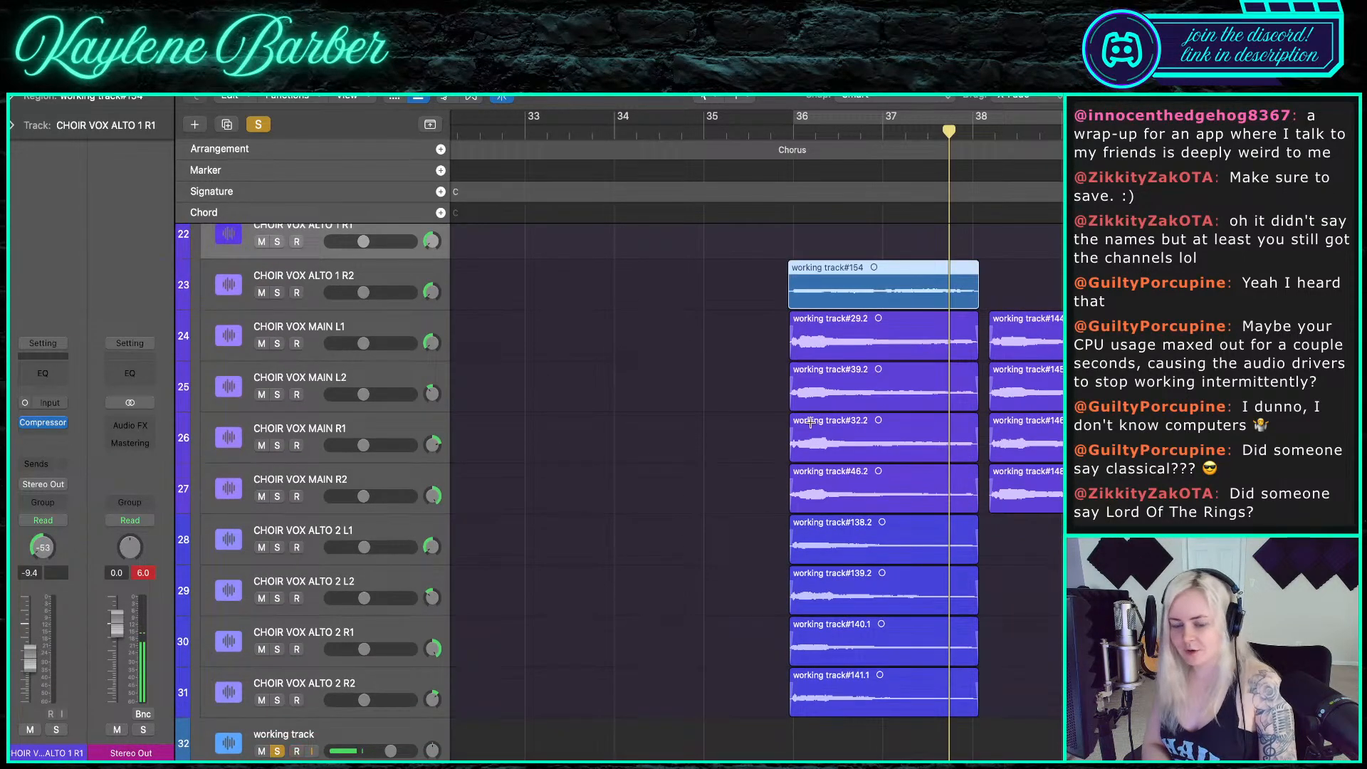
key(super+z)
- Move the recorded take at bar 36 from the working track up to the CHOIR VOX ALTO 1 L1 track
scroll(812, 428, down, 3)
scroll(824, 626, up, 2)
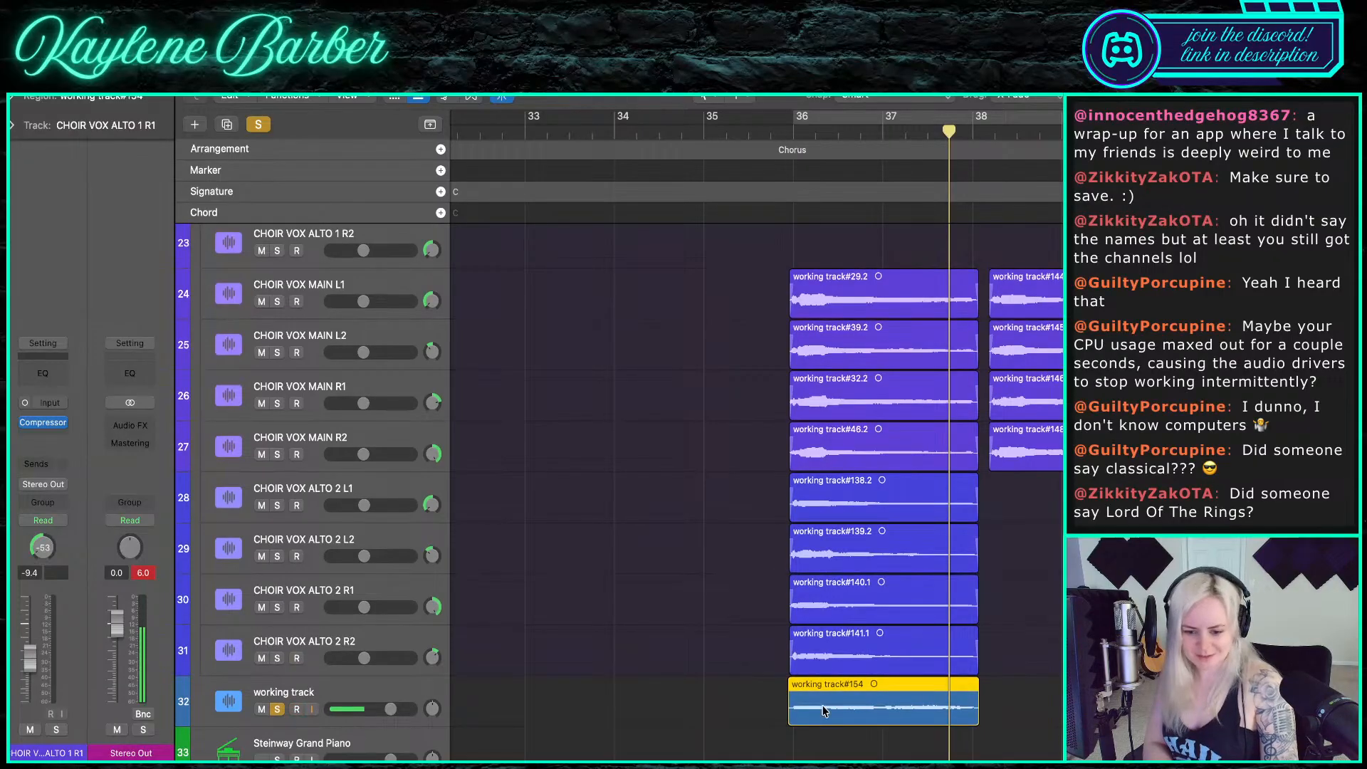
drag(822, 710, 822, 267)
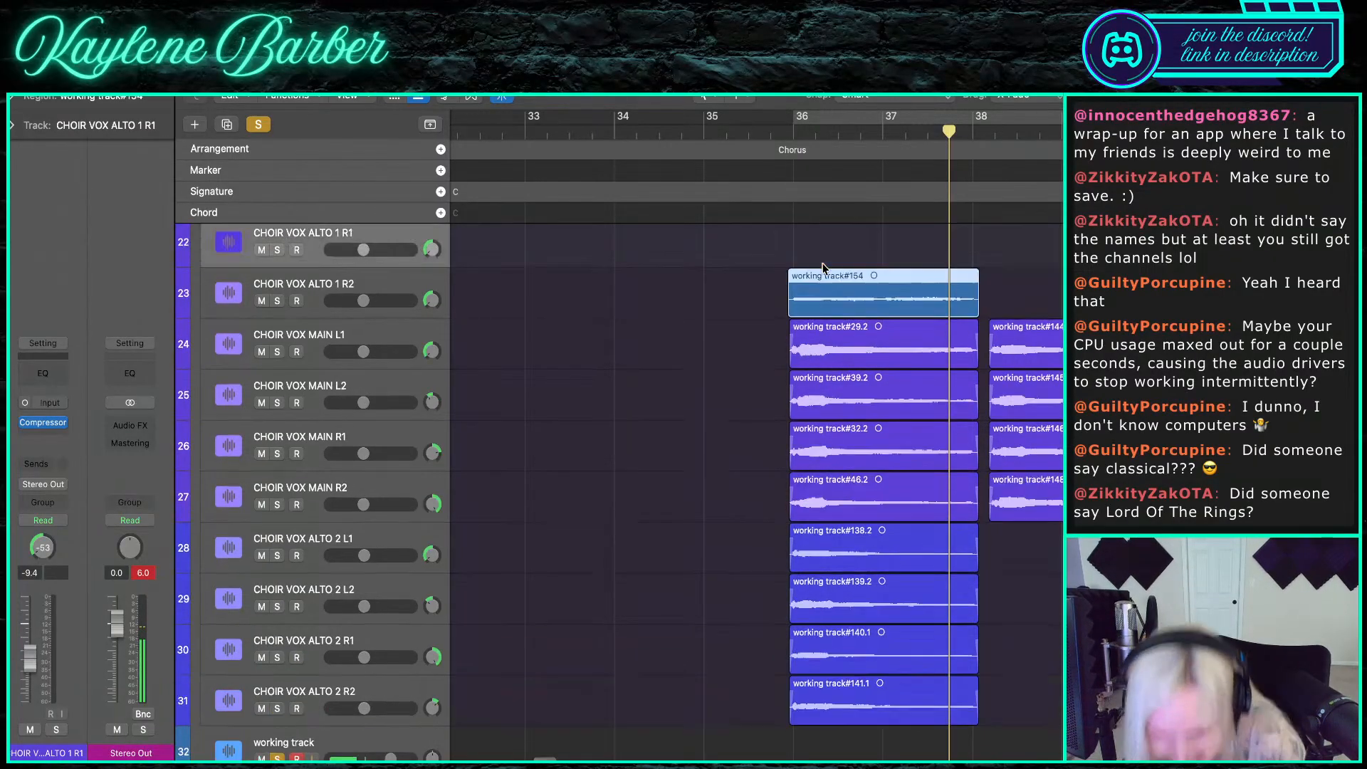
scroll(824, 271, up, 4)
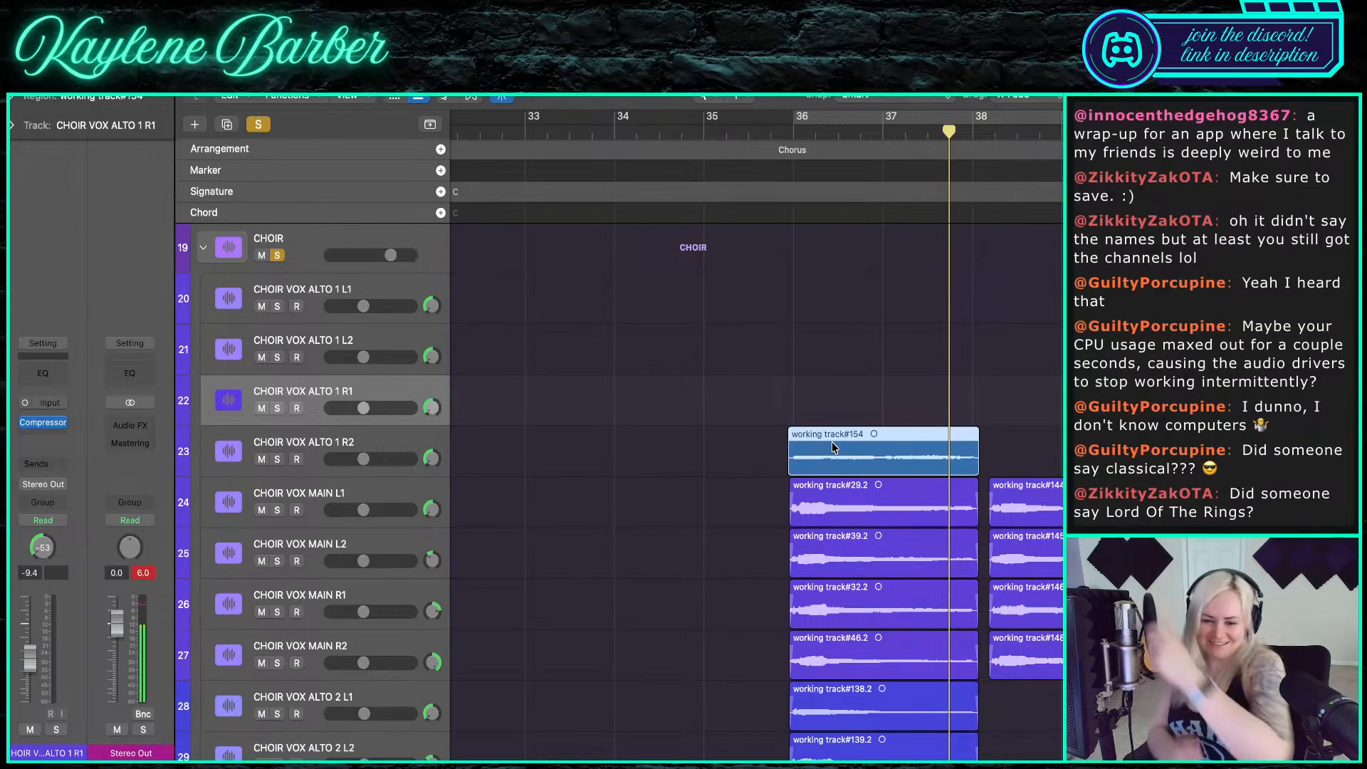
drag(836, 447, 839, 317)
- Trim the start of the take on CHOIR VOX ALTO 1 L1 to 35 4 4 58, in line with the choir regions below
scroll(788, 347, up, 5)
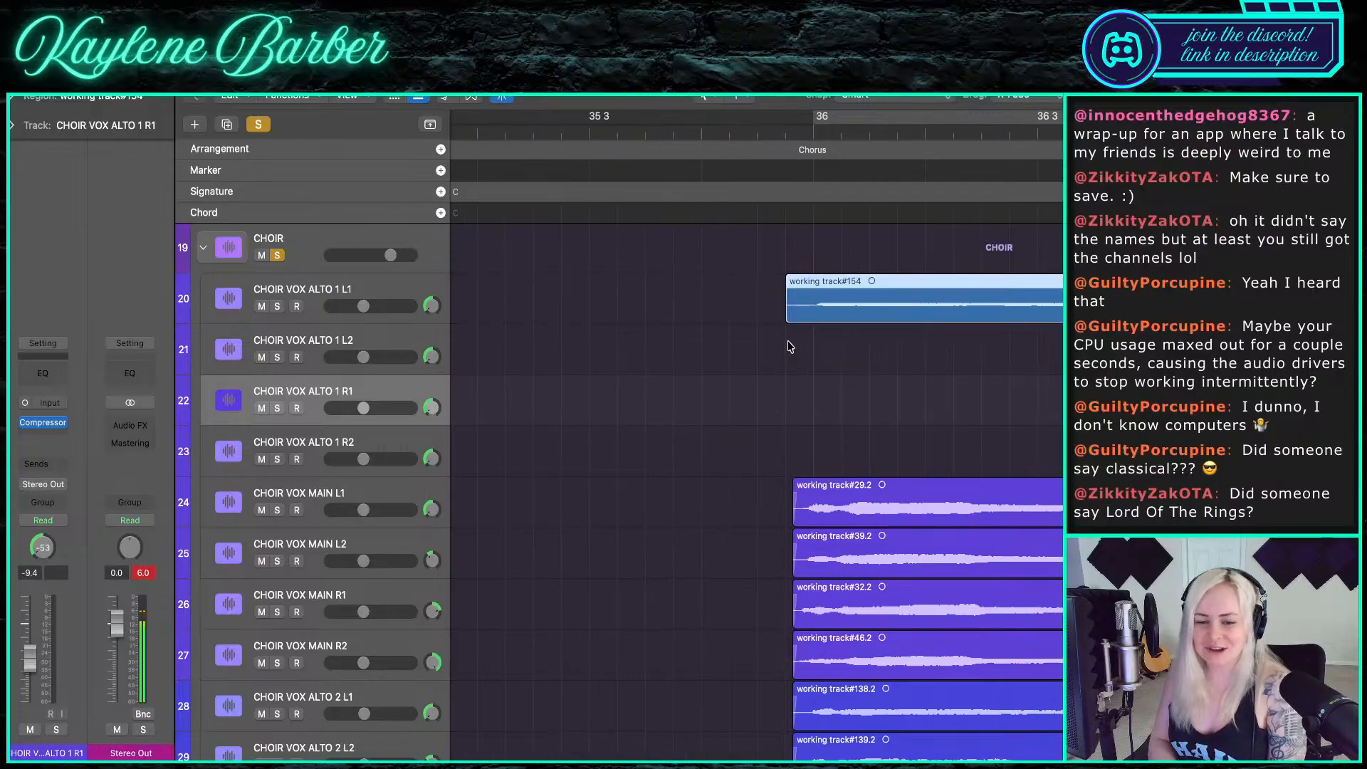
scroll(788, 347, down, 1)
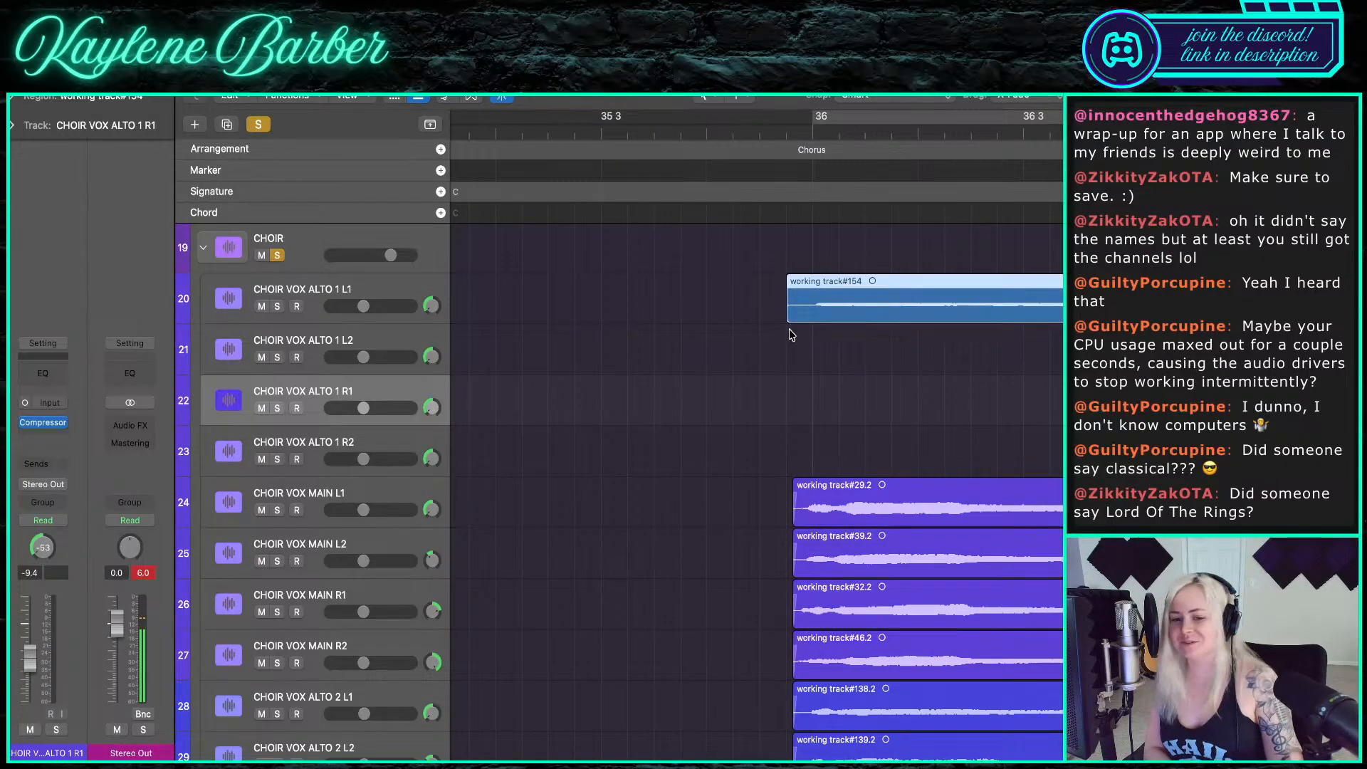
scroll(808, 352, down, 1)
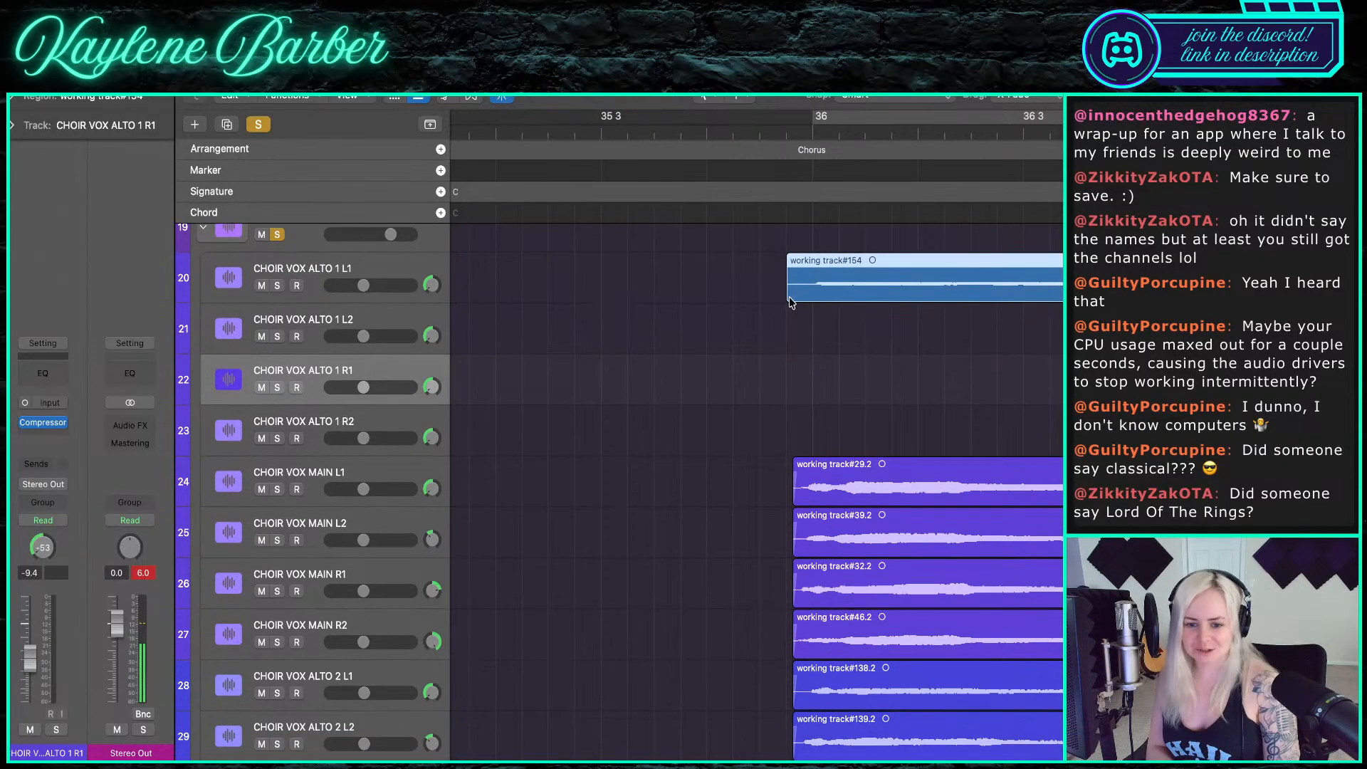
scroll(766, 320, up, 5)
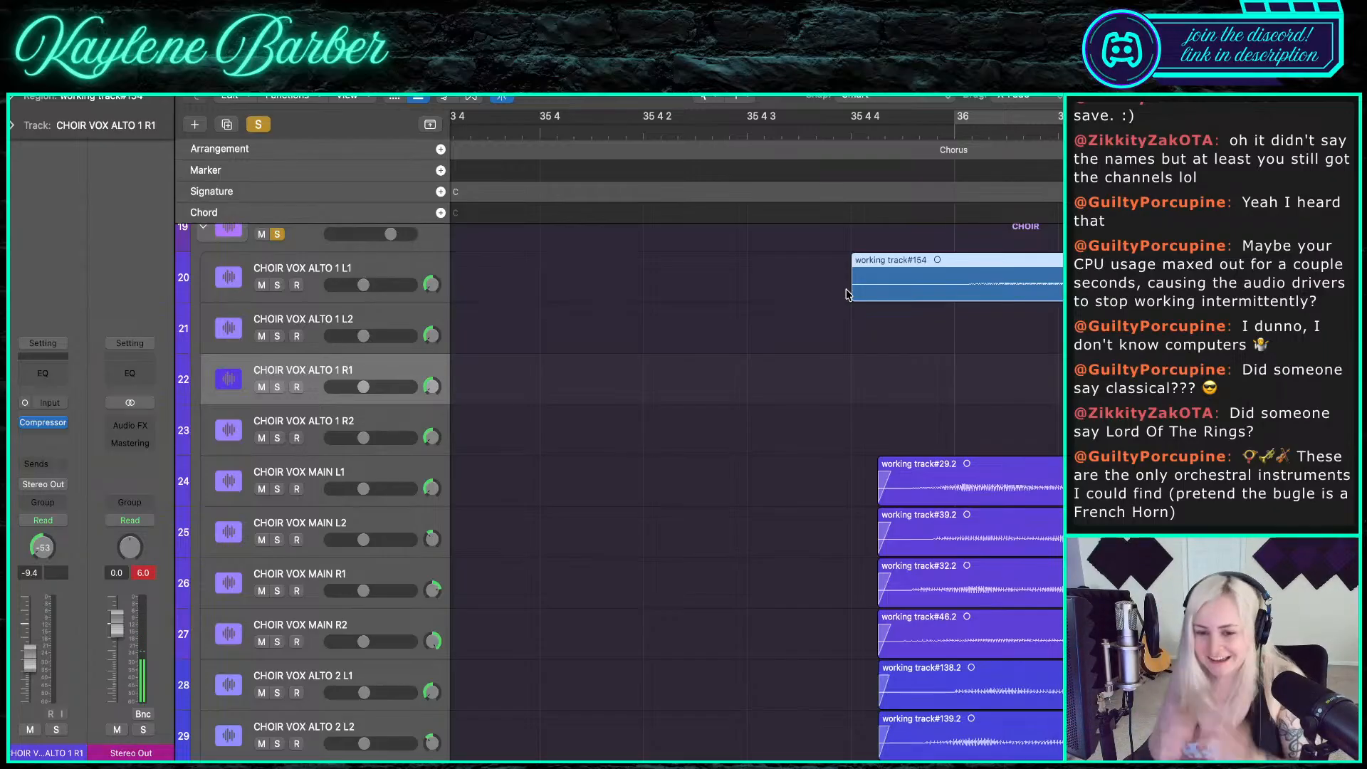
drag(856, 297, 879, 296)
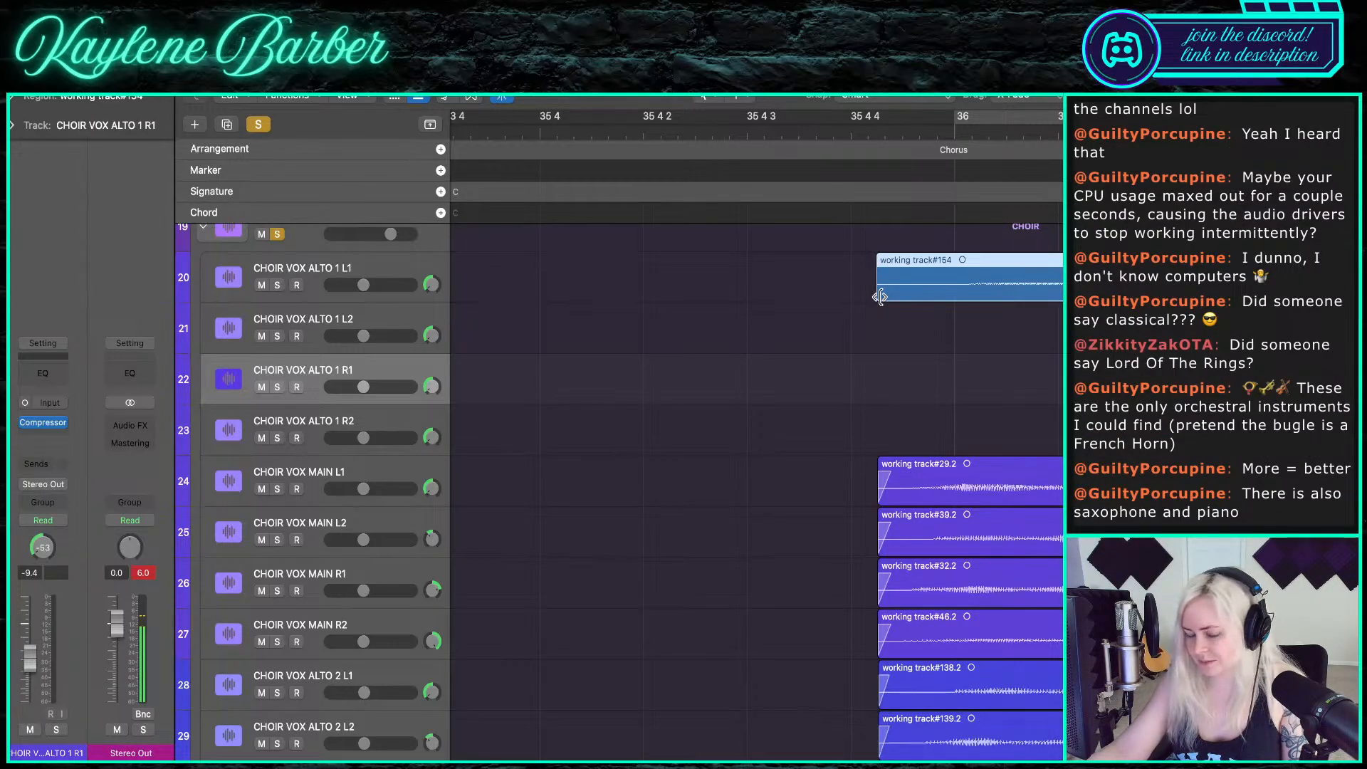
click(879, 296)
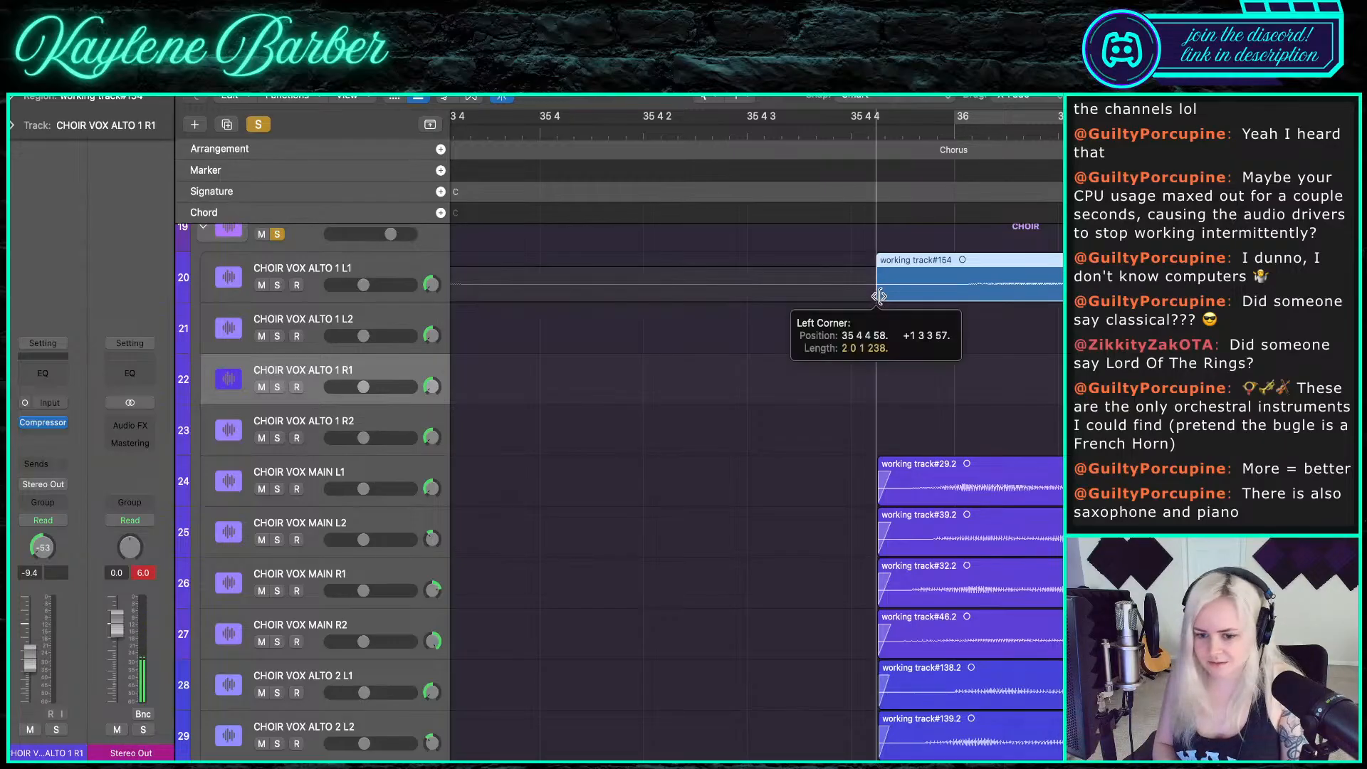
scroll(890, 284, right, 3)
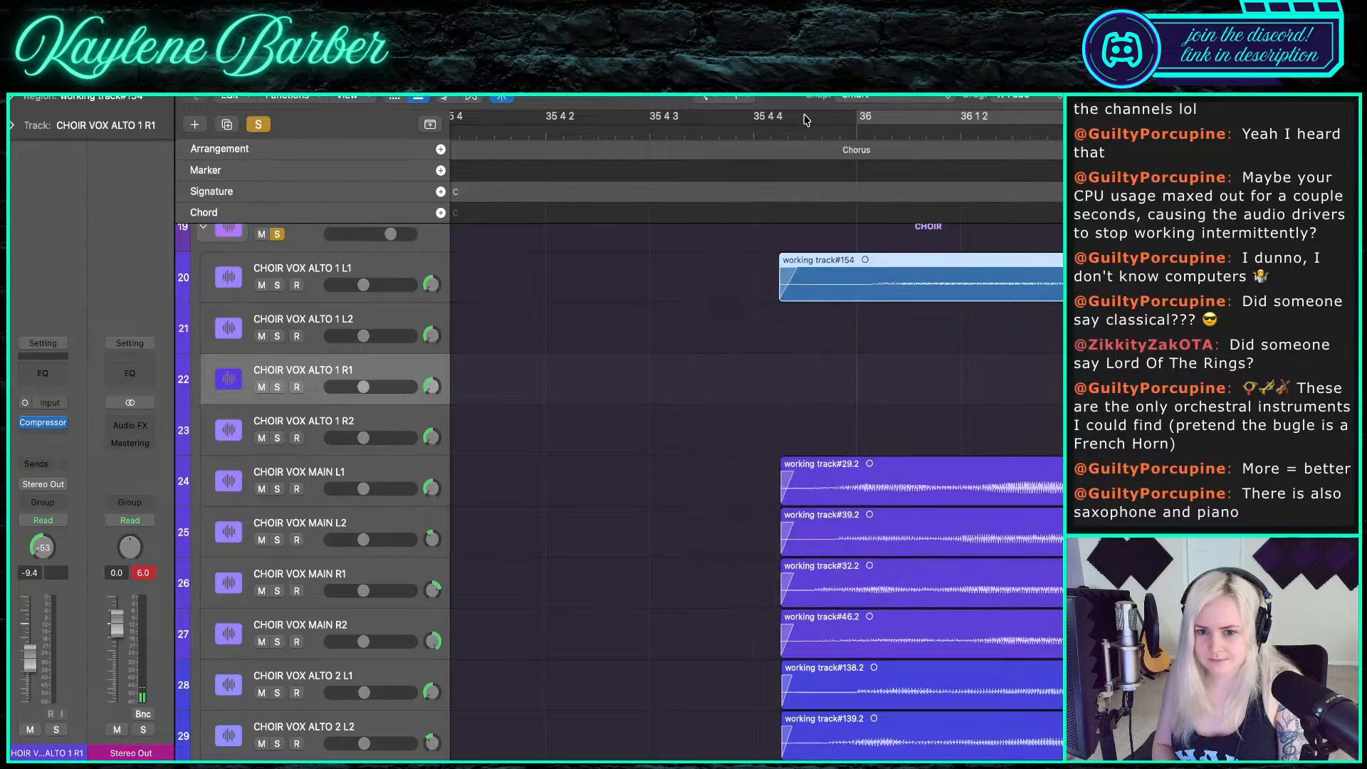
- Play the choir stack from just before bar 36, check the take's end against the regions below, and return the playhead to the start
click(780, 131)
key(space)
scroll(751, 261, down, 5)
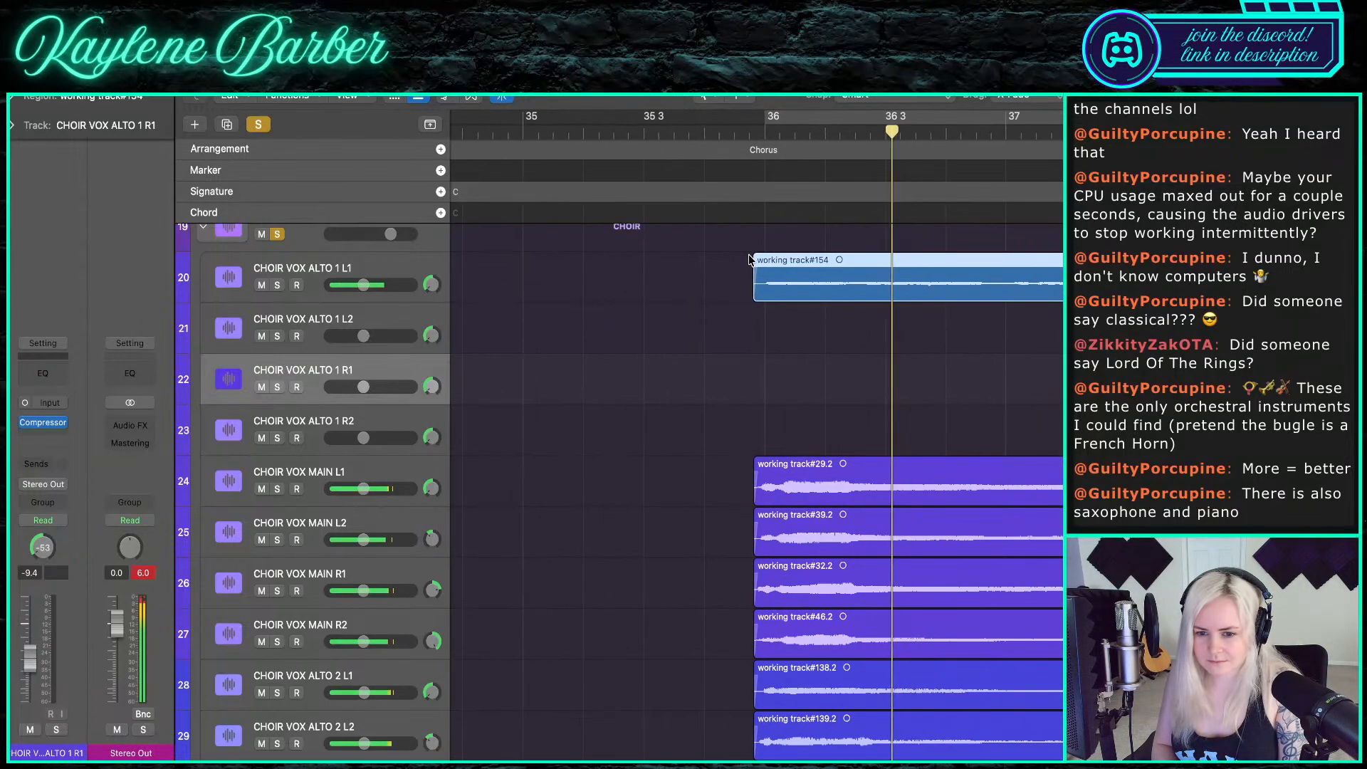
scroll(751, 261, down, 5)
scroll(935, 306, right, 2)
scroll(920, 295, up, 6)
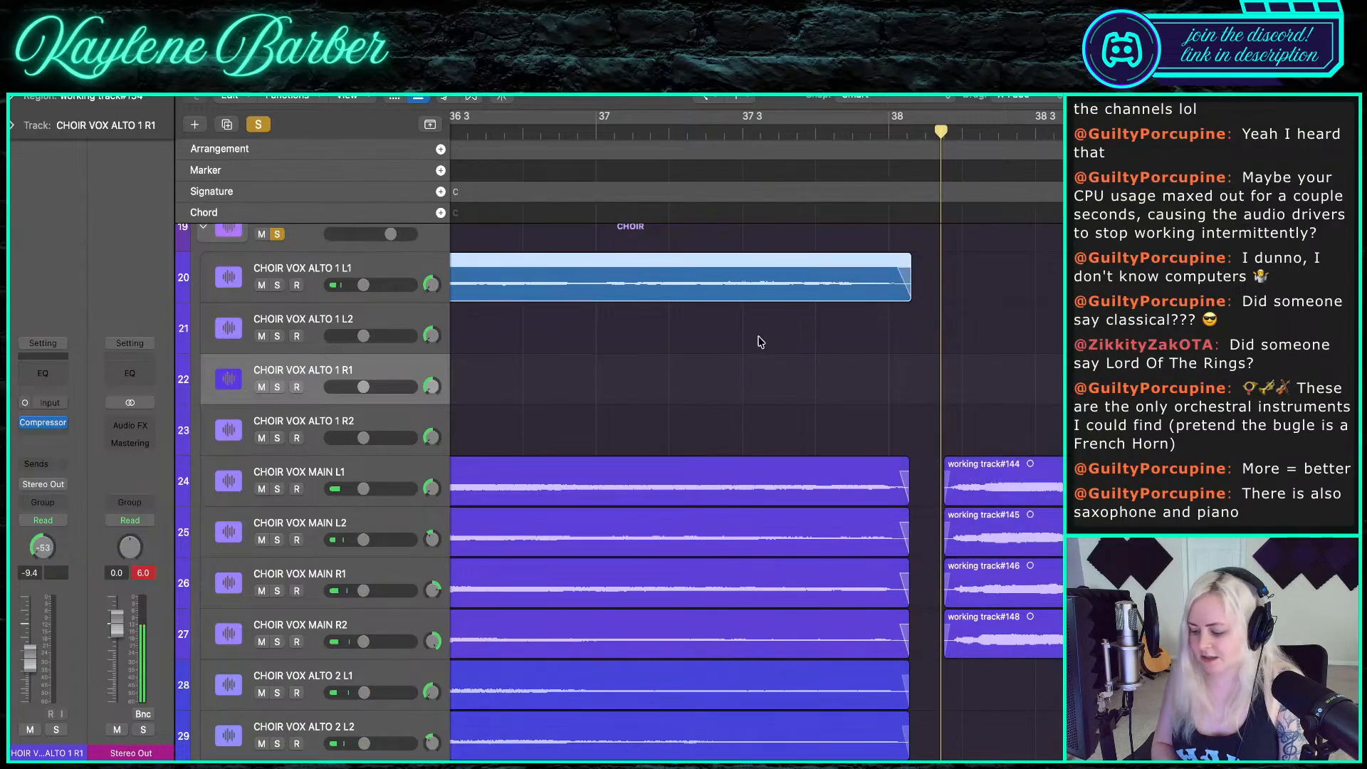
scroll(760, 342, down, 3)
scroll(760, 342, left, 3)
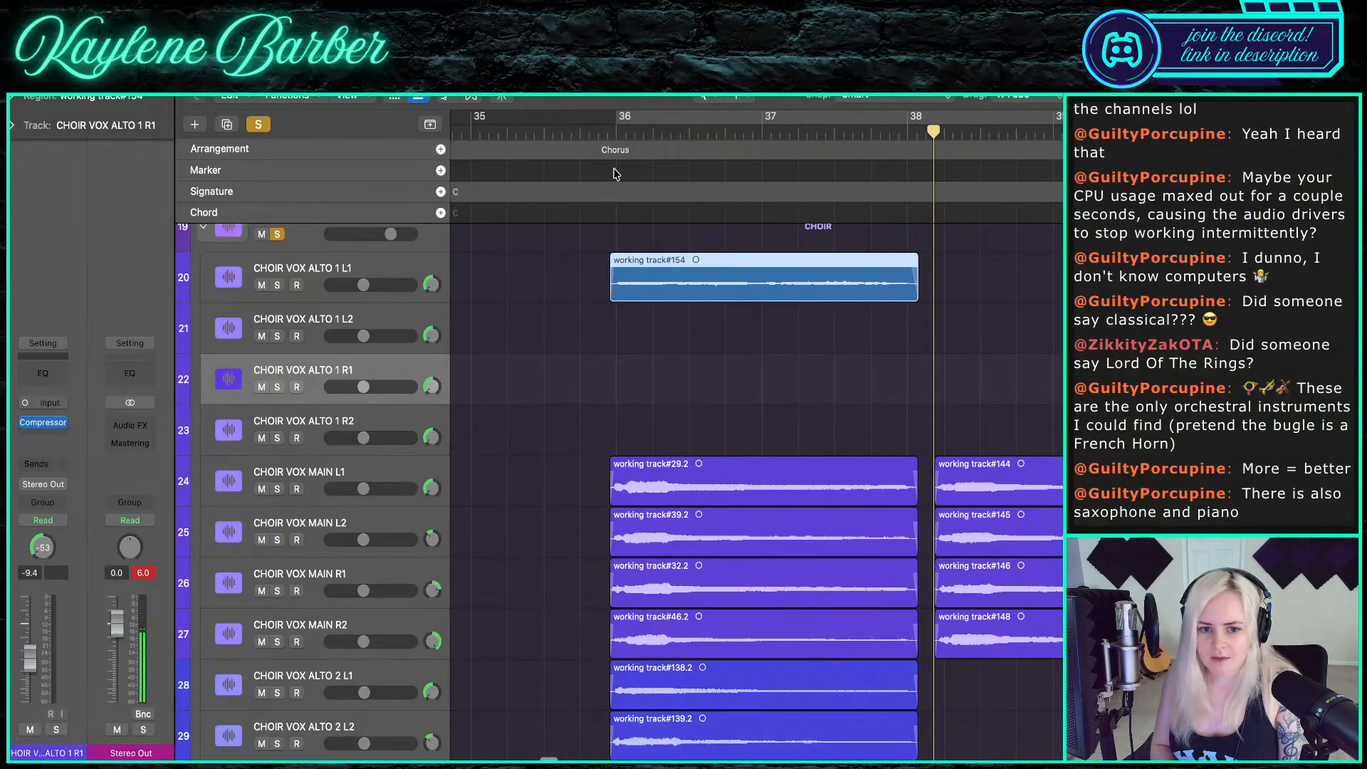
click(602, 137)
scroll(548, 284, down, 5)
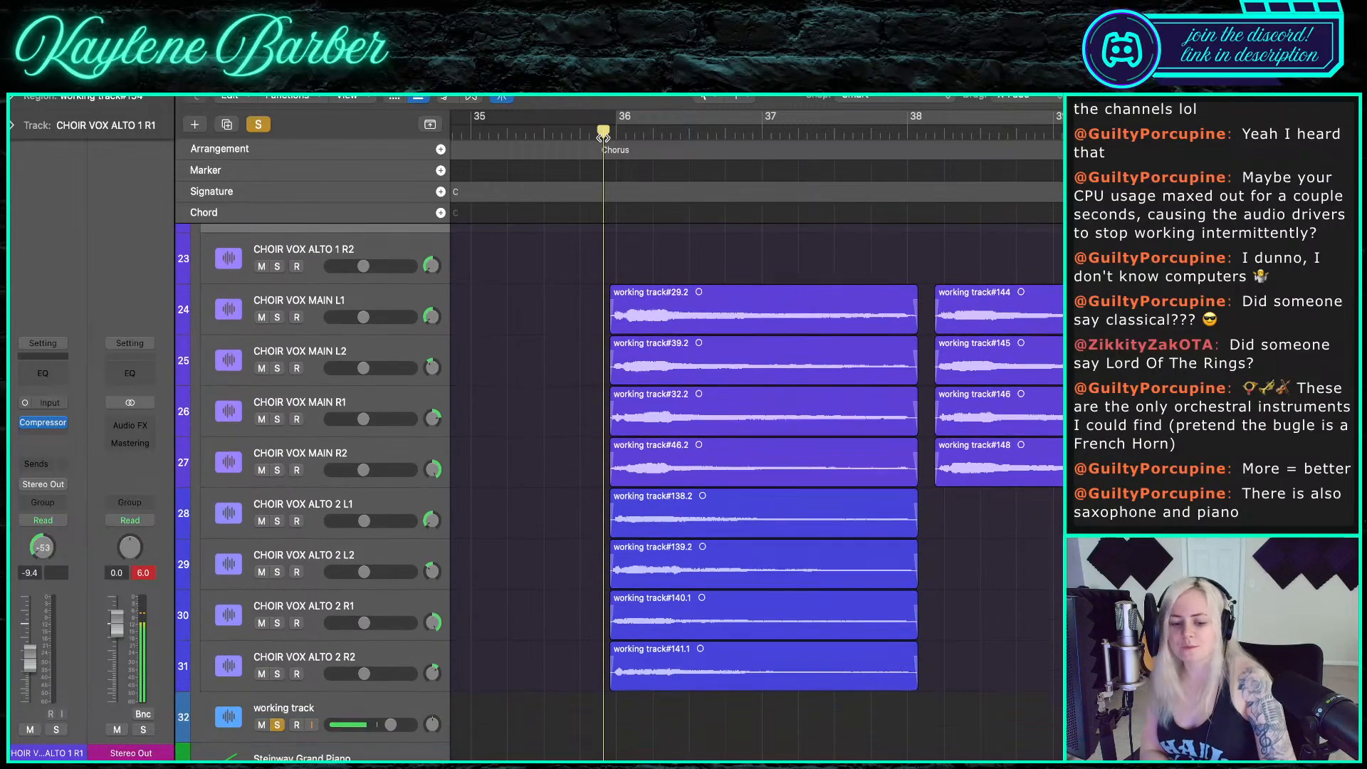
- Show track automation and open the CHOIR VOX ALTO 2 R2 region at bar 36 in the audio track editor
click(392, 588)
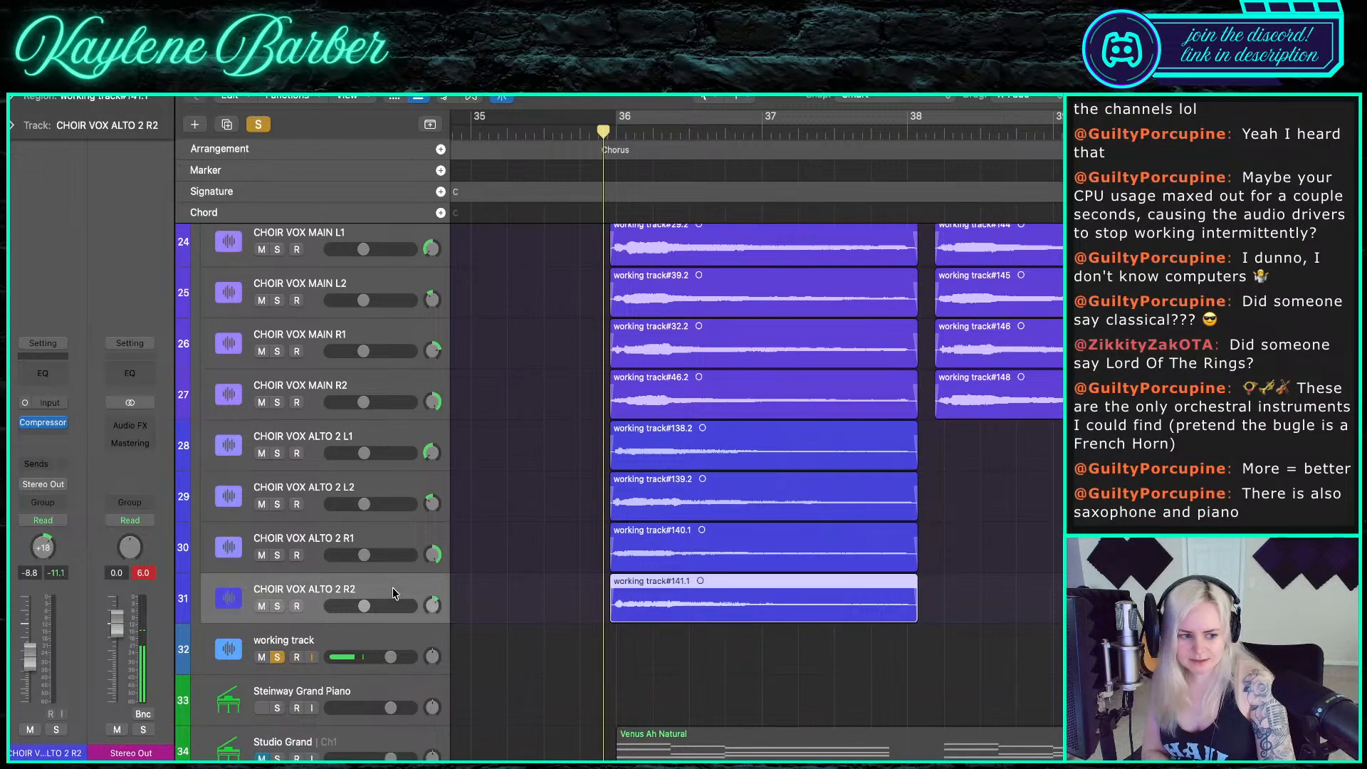
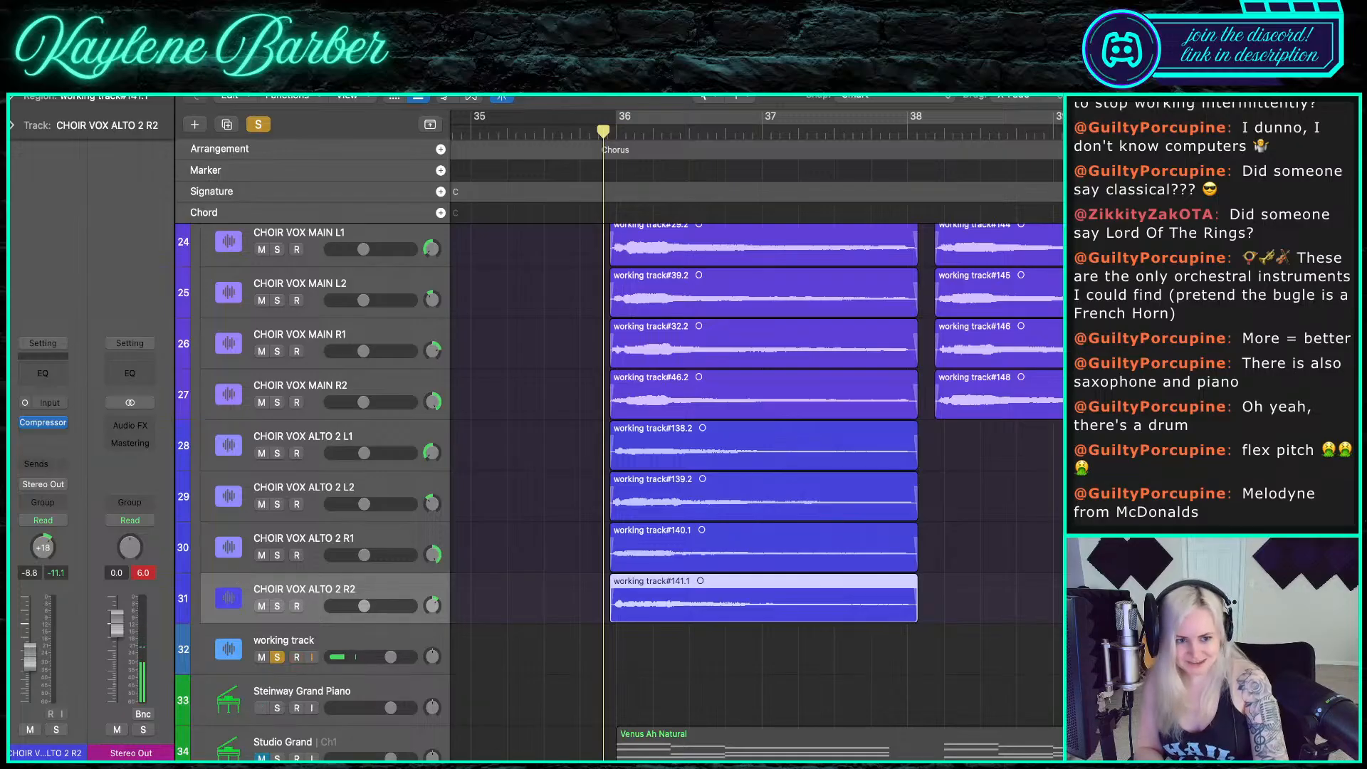
click(445, 98)
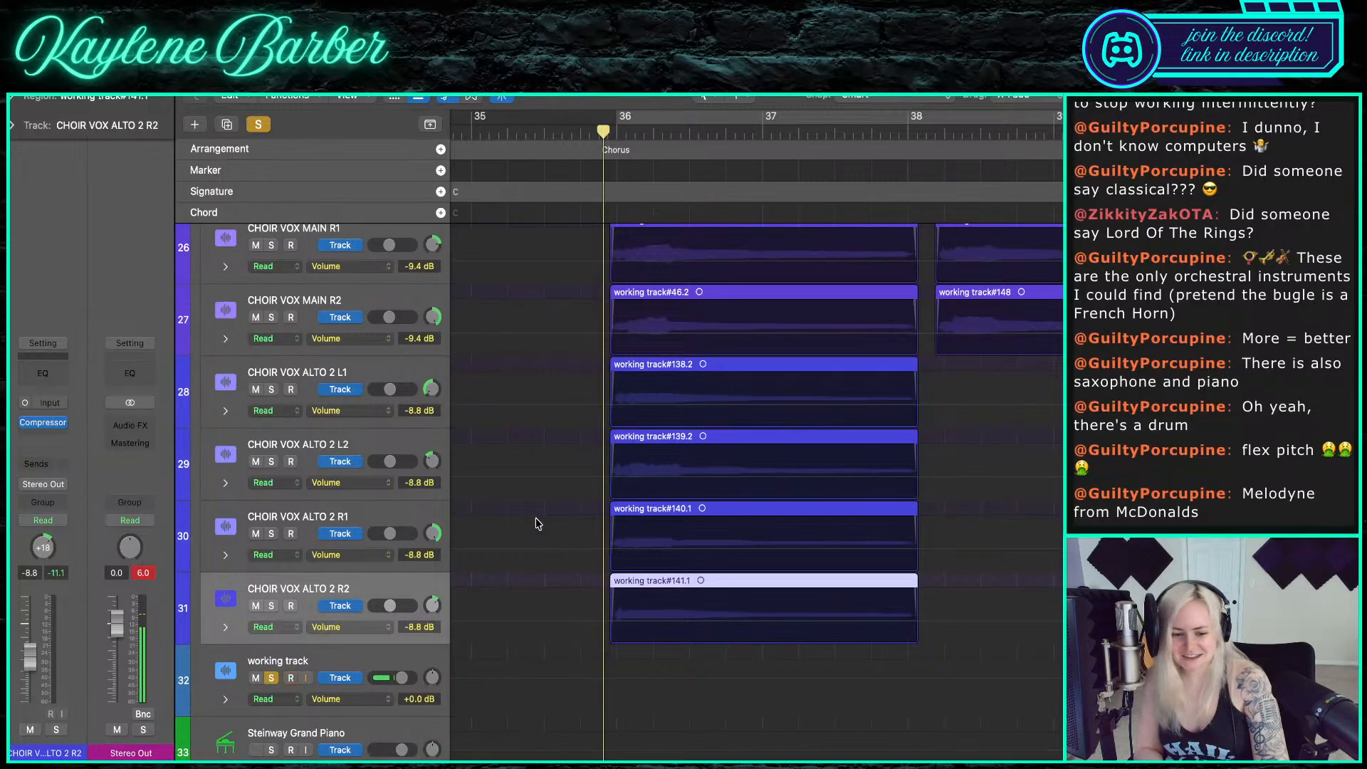
double_click(683, 586)
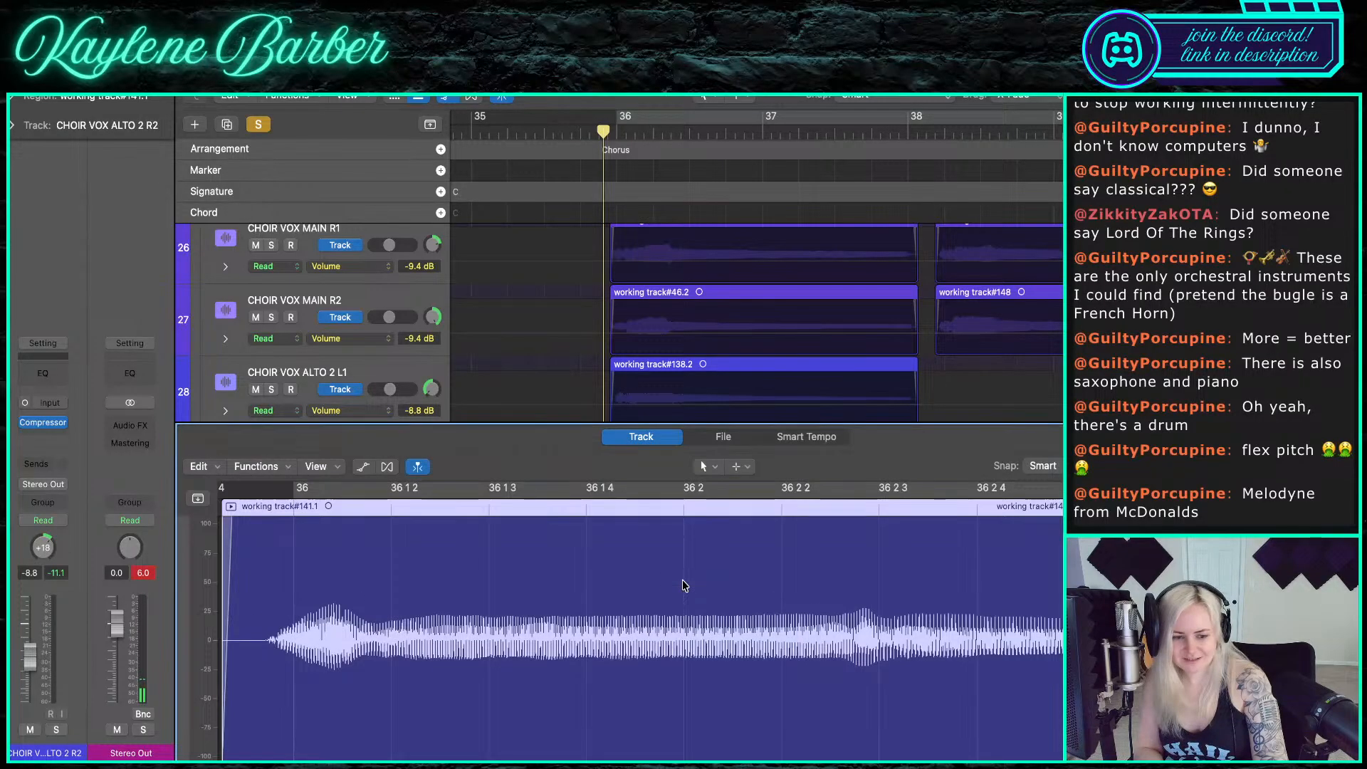
- Turn on Flex for the CHOIR VOX ALTO 2 R2 track and set its mode to Flex Pitch
click(387, 466)
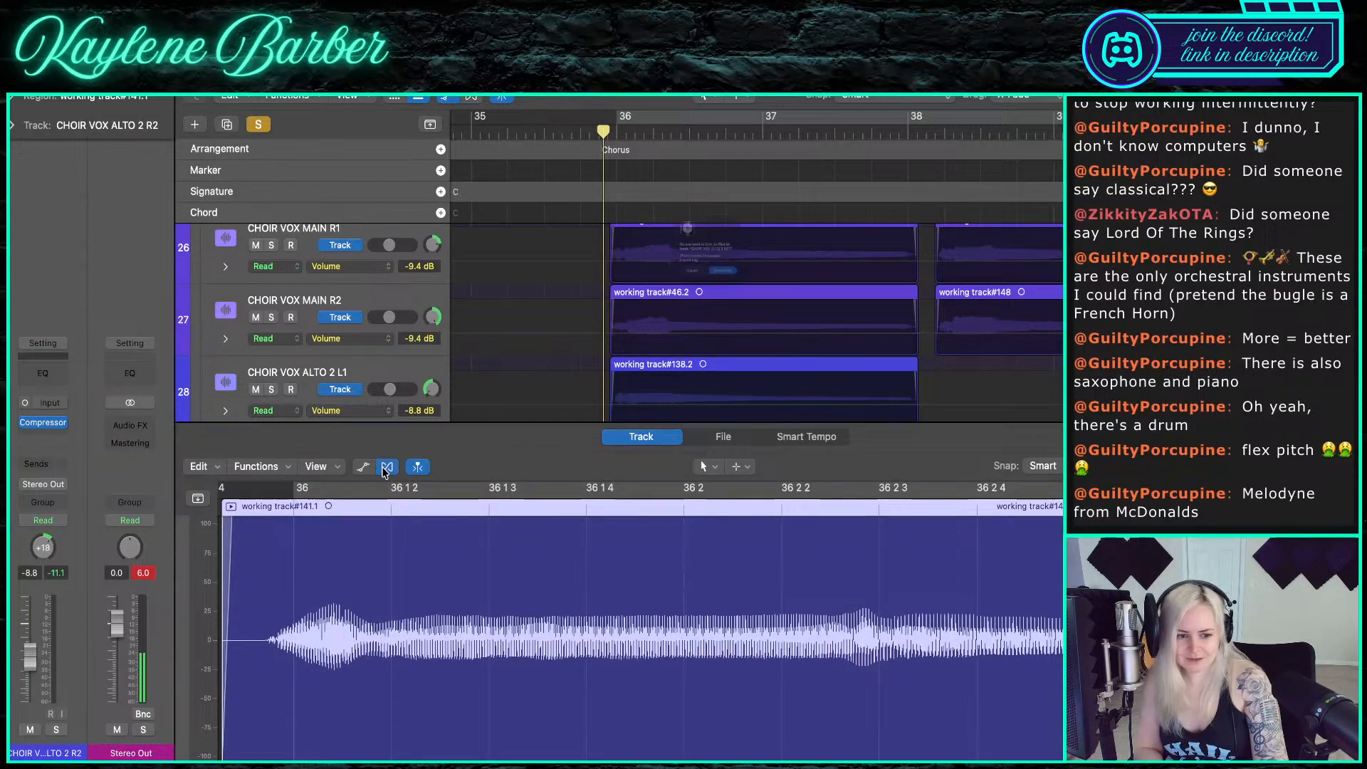
click(744, 315)
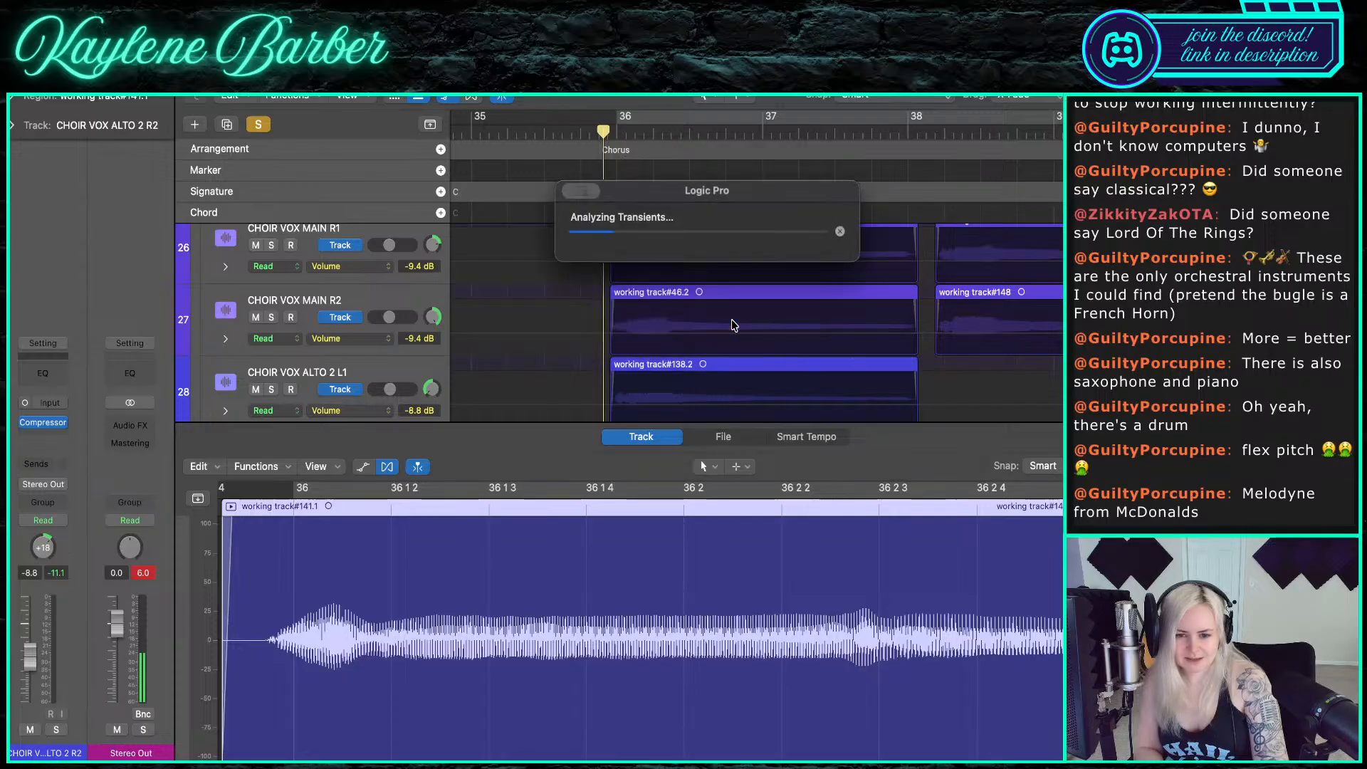
scroll(592, 349, down, 3)
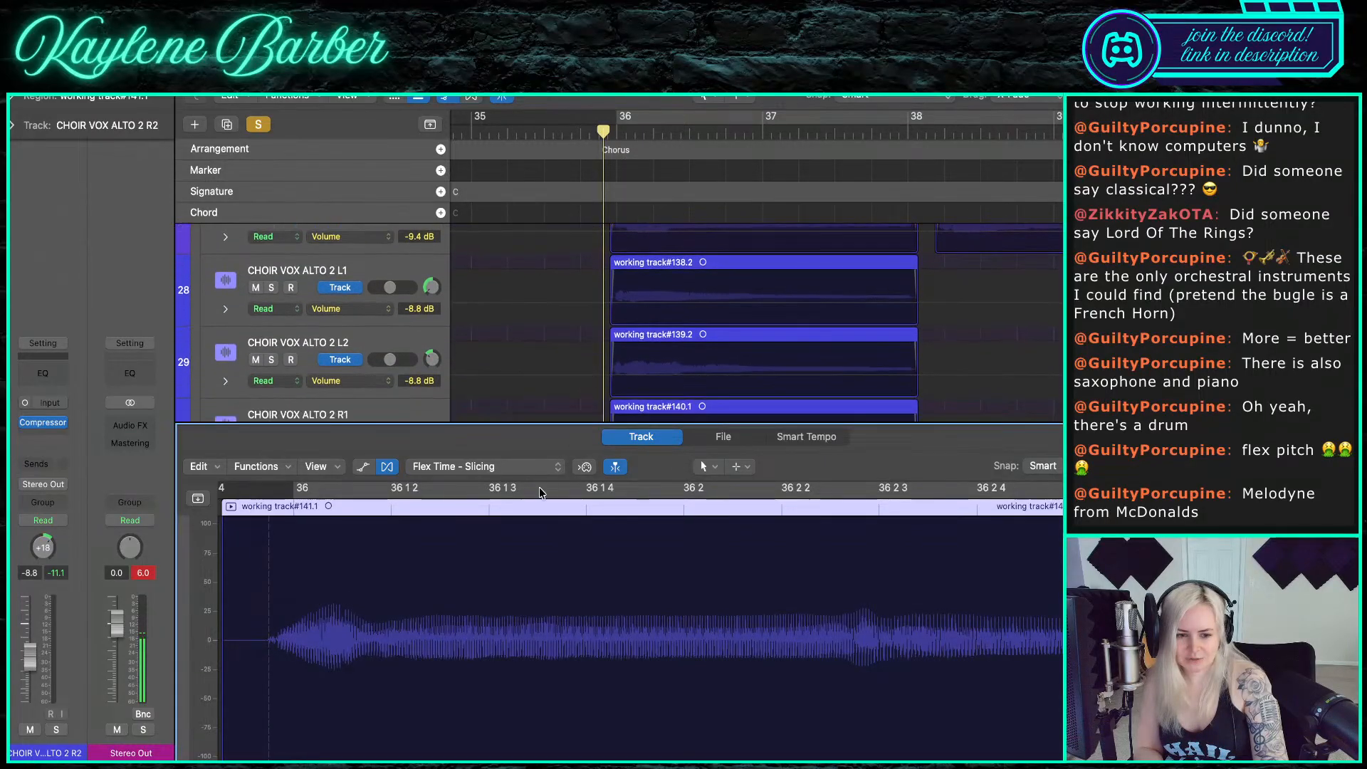
click(489, 467)
click(456, 400)
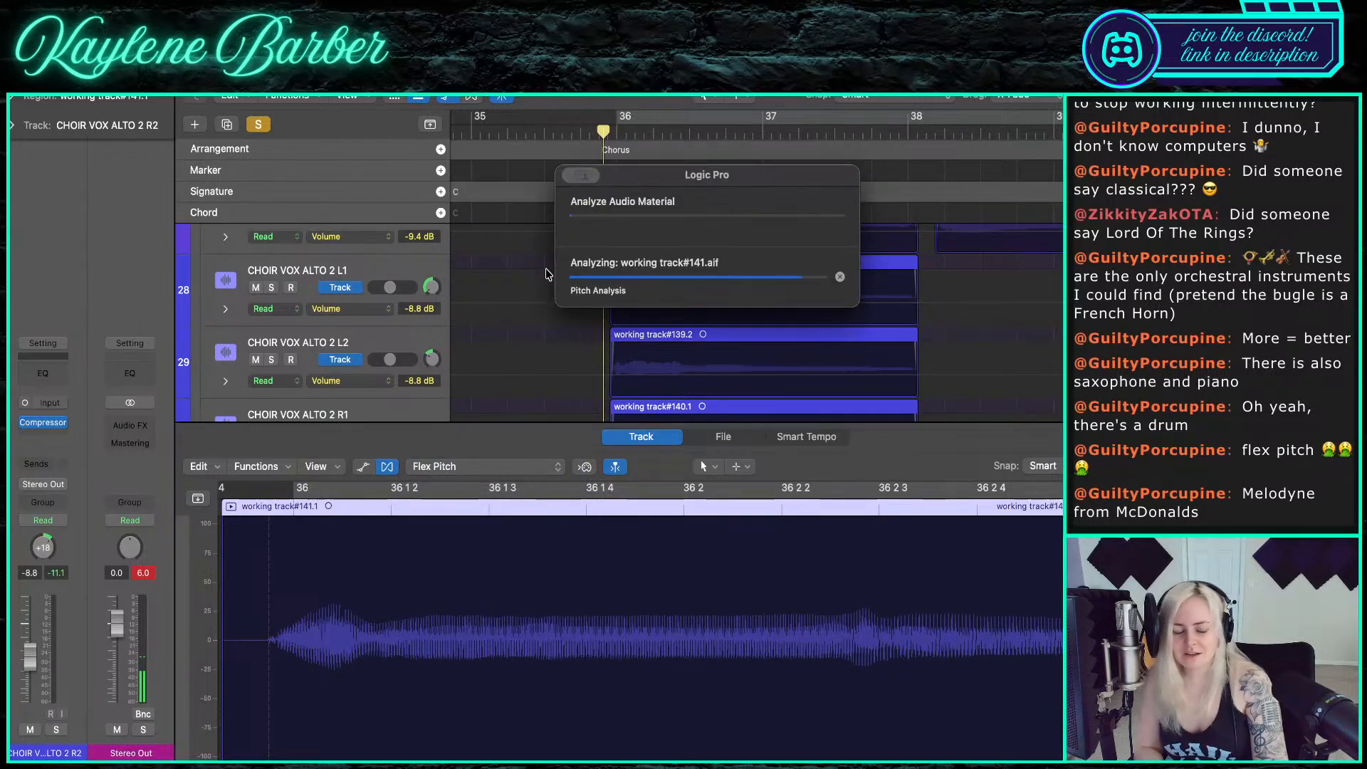
- Split the high note near the start of the CHOIR VOX ALTO 2 R2 region just before its middle with the Scissors tool
scroll(541, 299, down, 2)
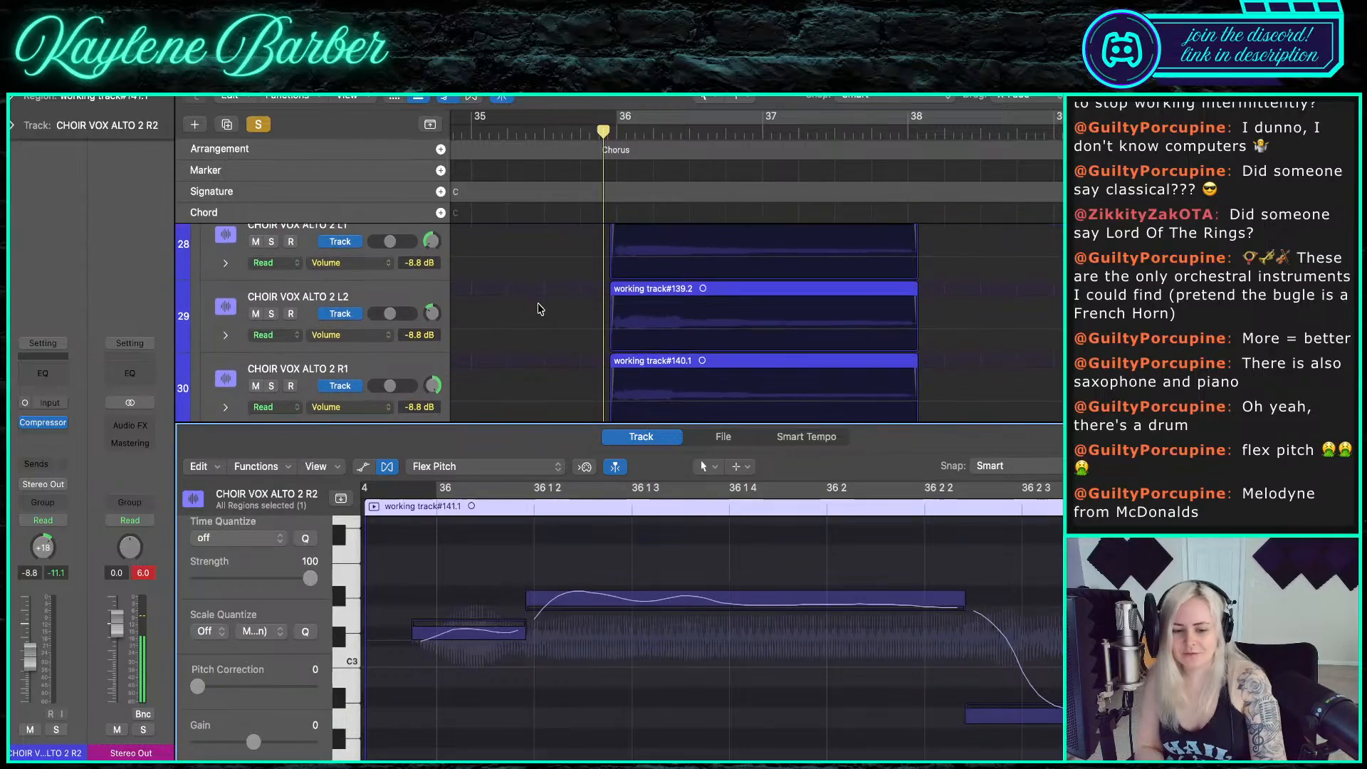
scroll(529, 618, down, 10)
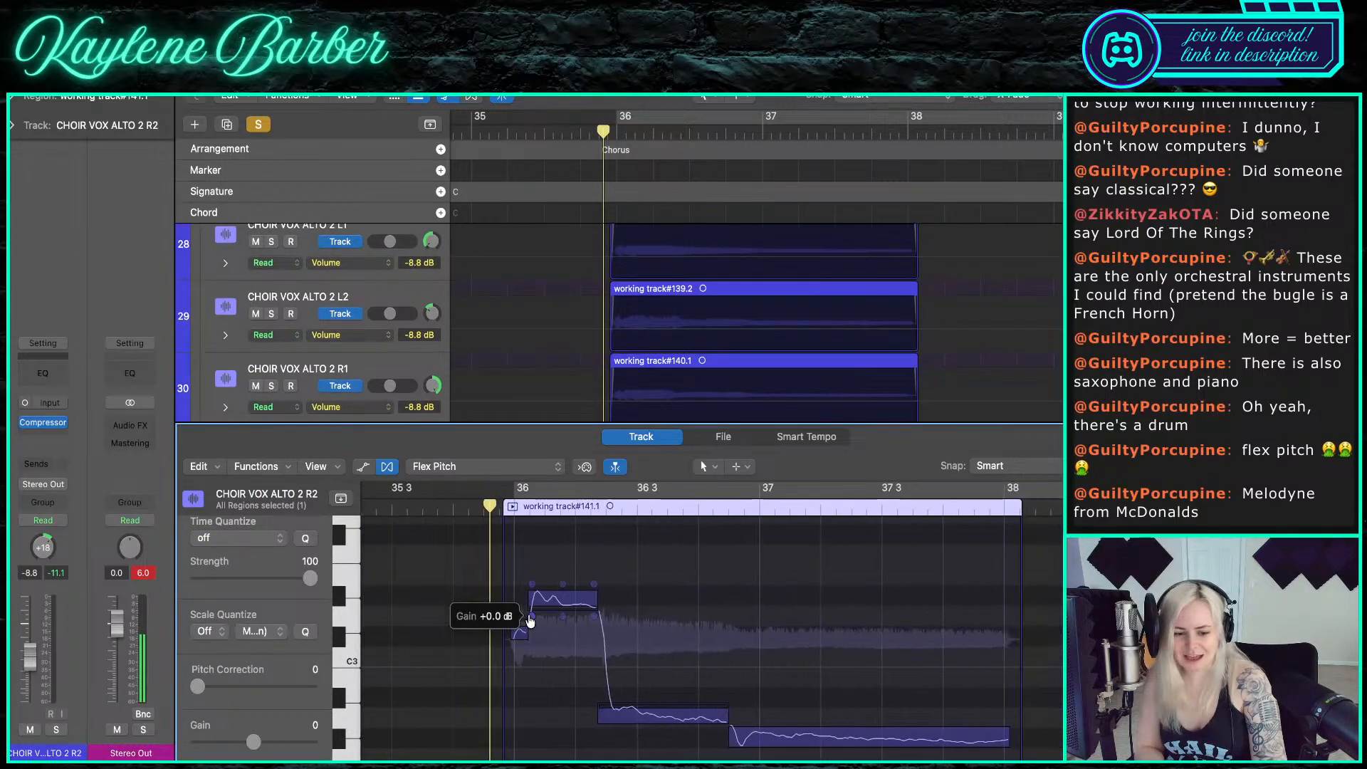
scroll(527, 618, up, 5)
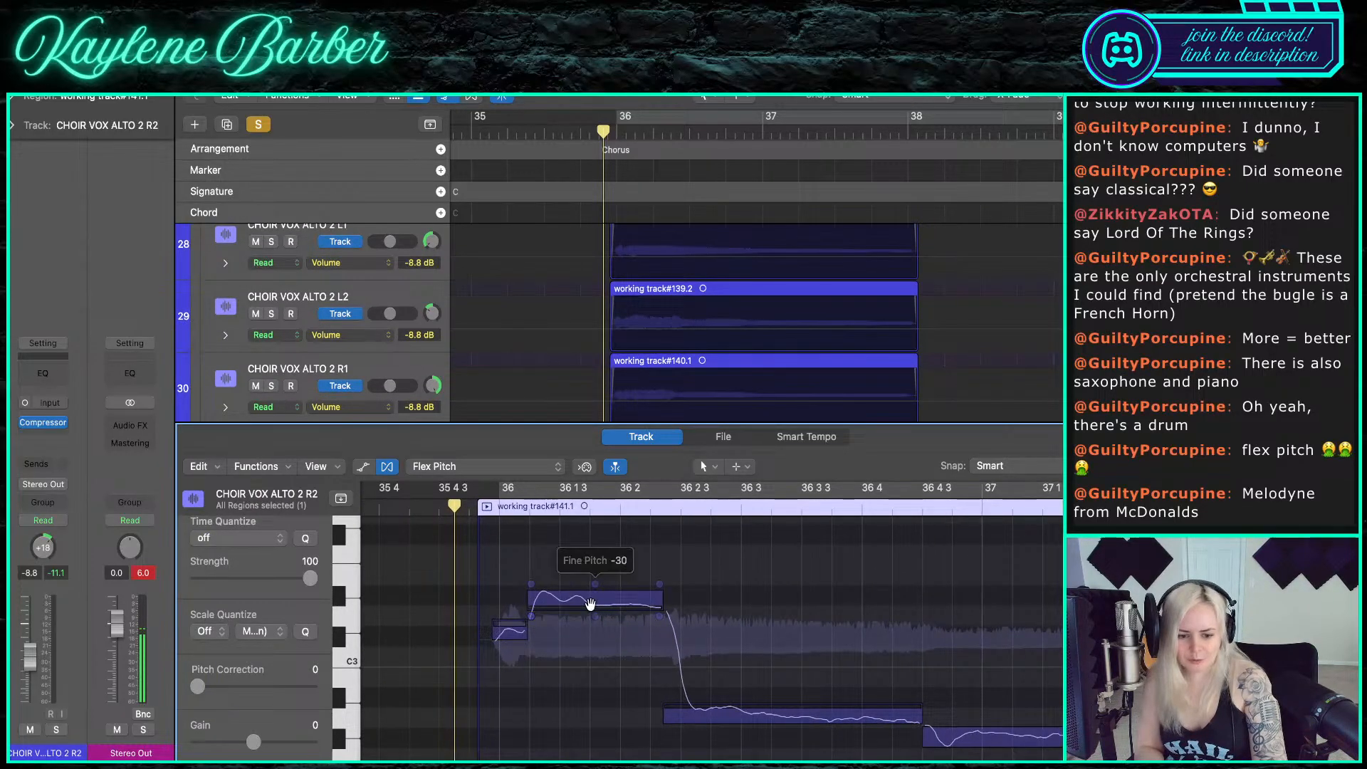
key(t)
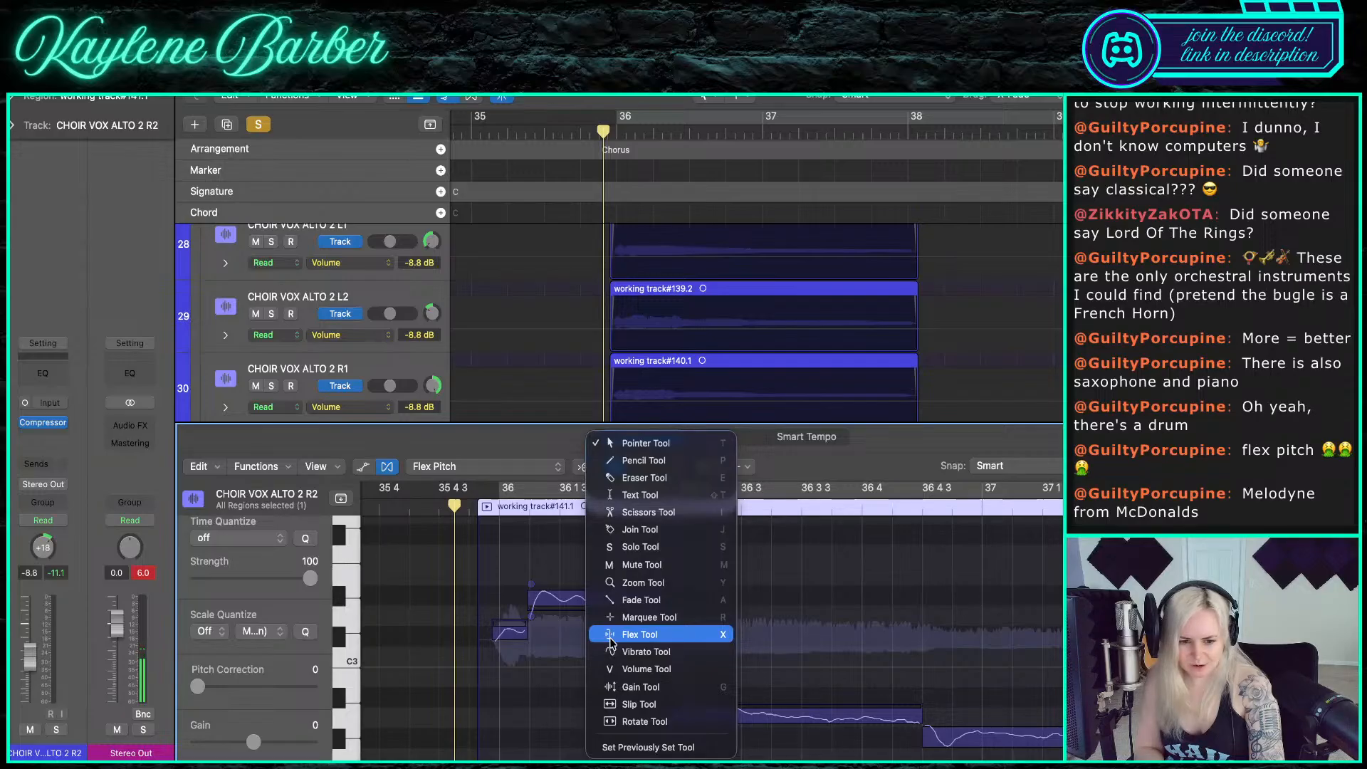
click(610, 512)
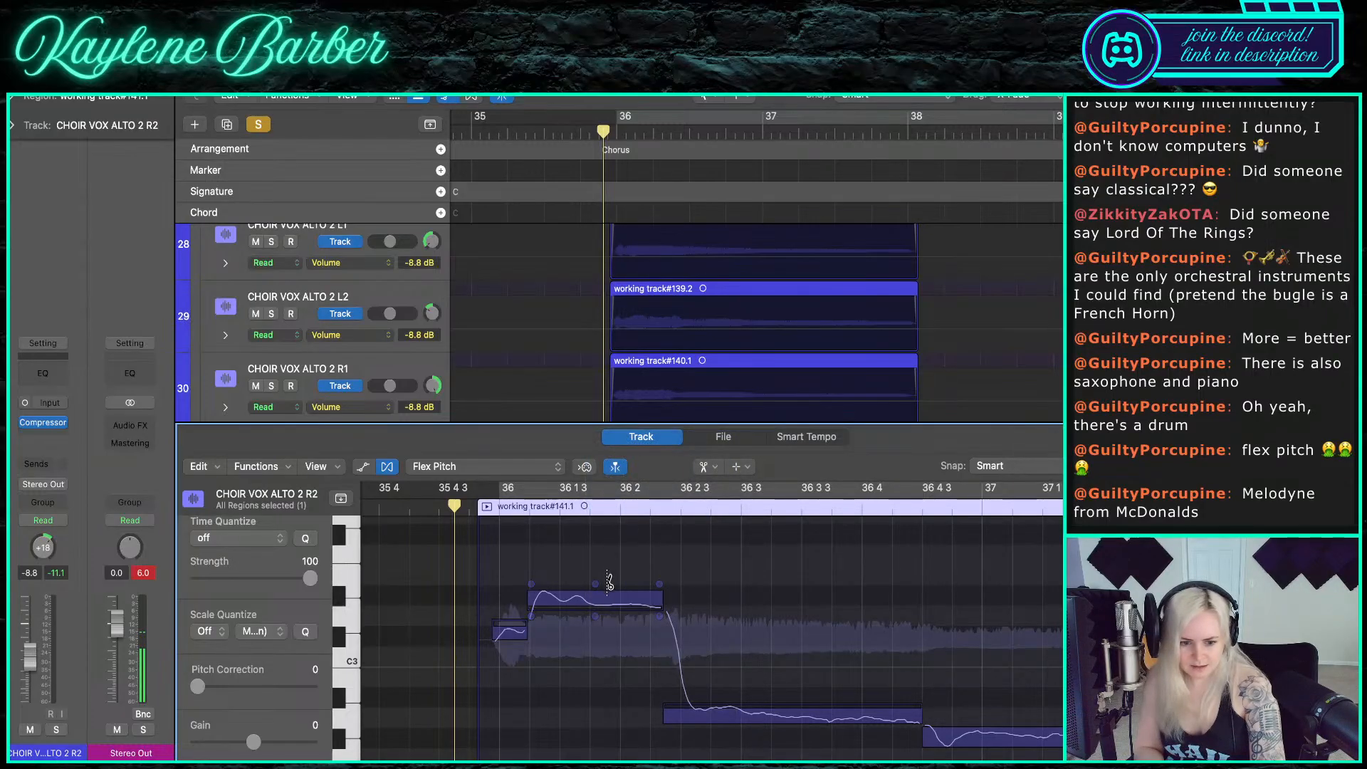
click(589, 590)
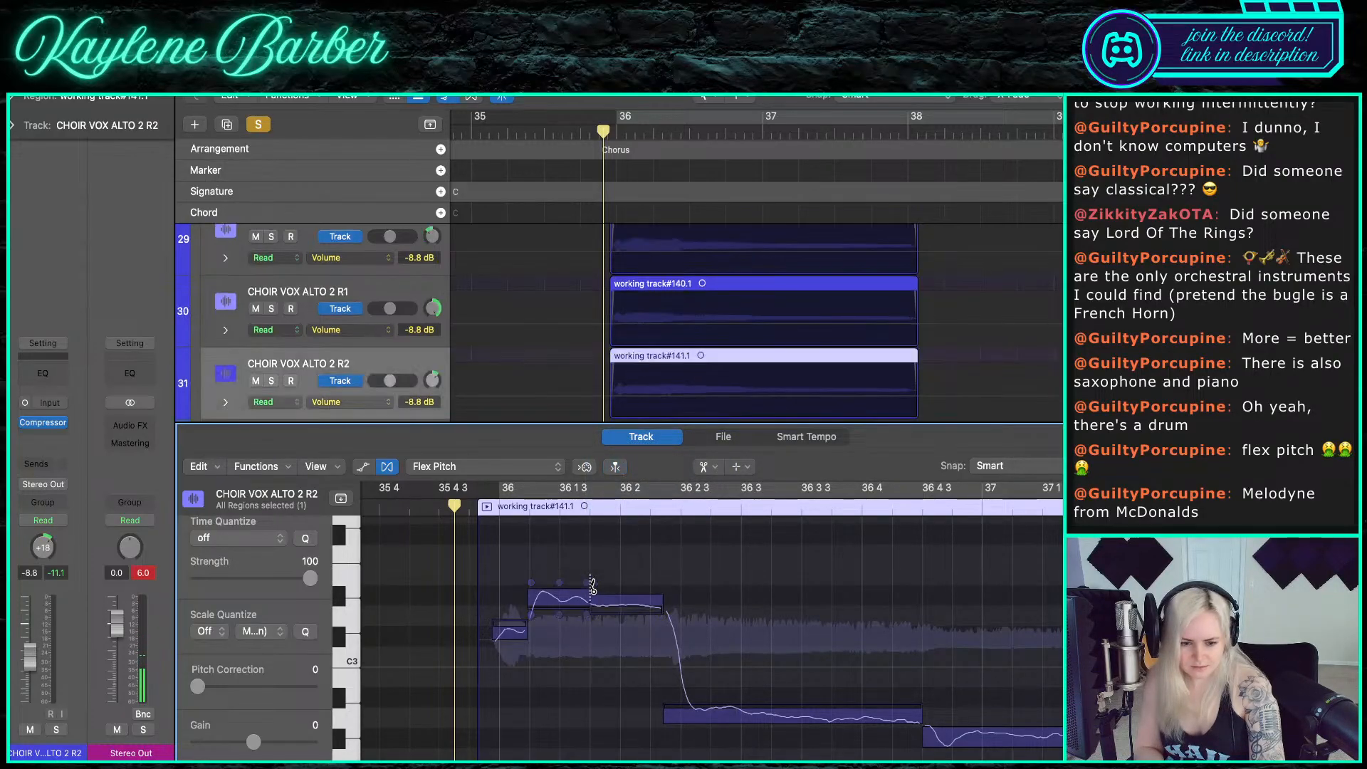
- Split the low note starting around 36 2 3 at two points, and cut off the short pitch glide at its start
click(744, 703)
click(831, 709)
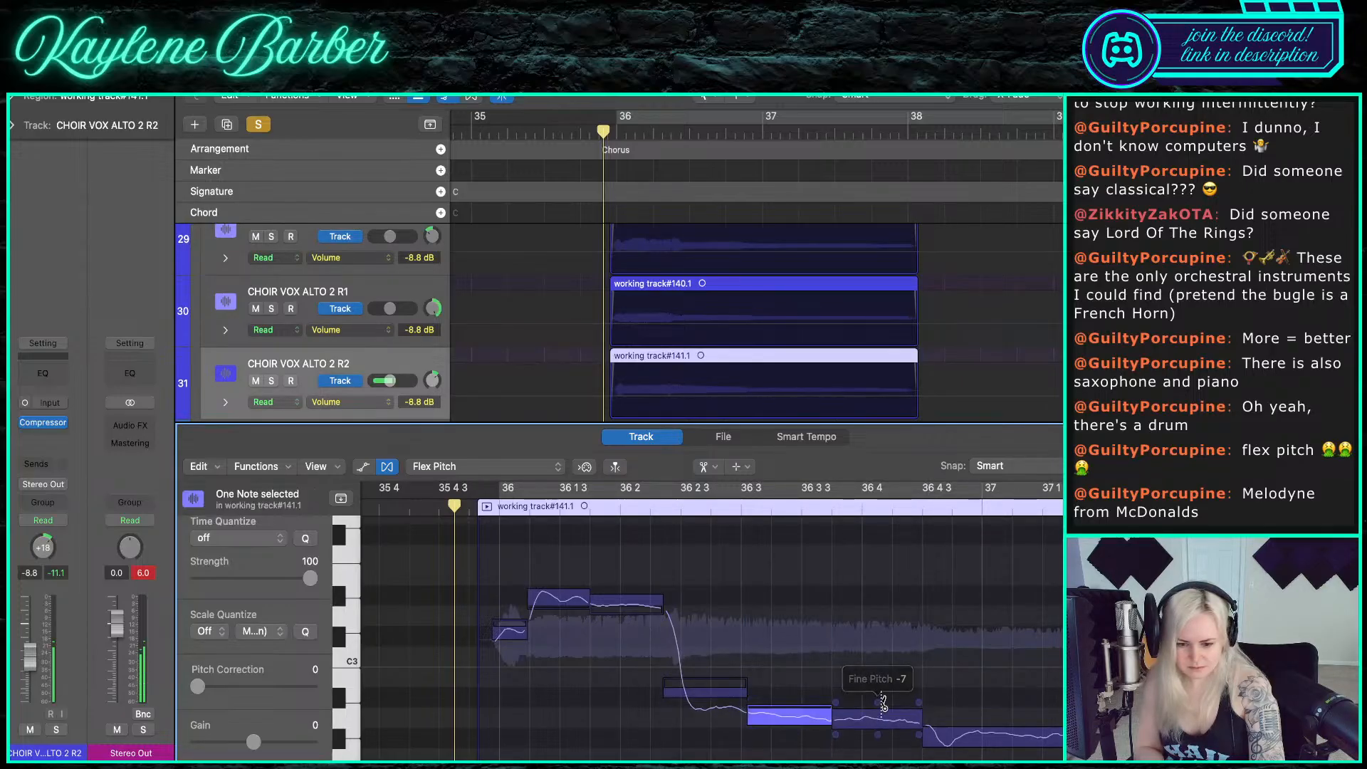
scroll(882, 705, right, 2)
click(671, 685)
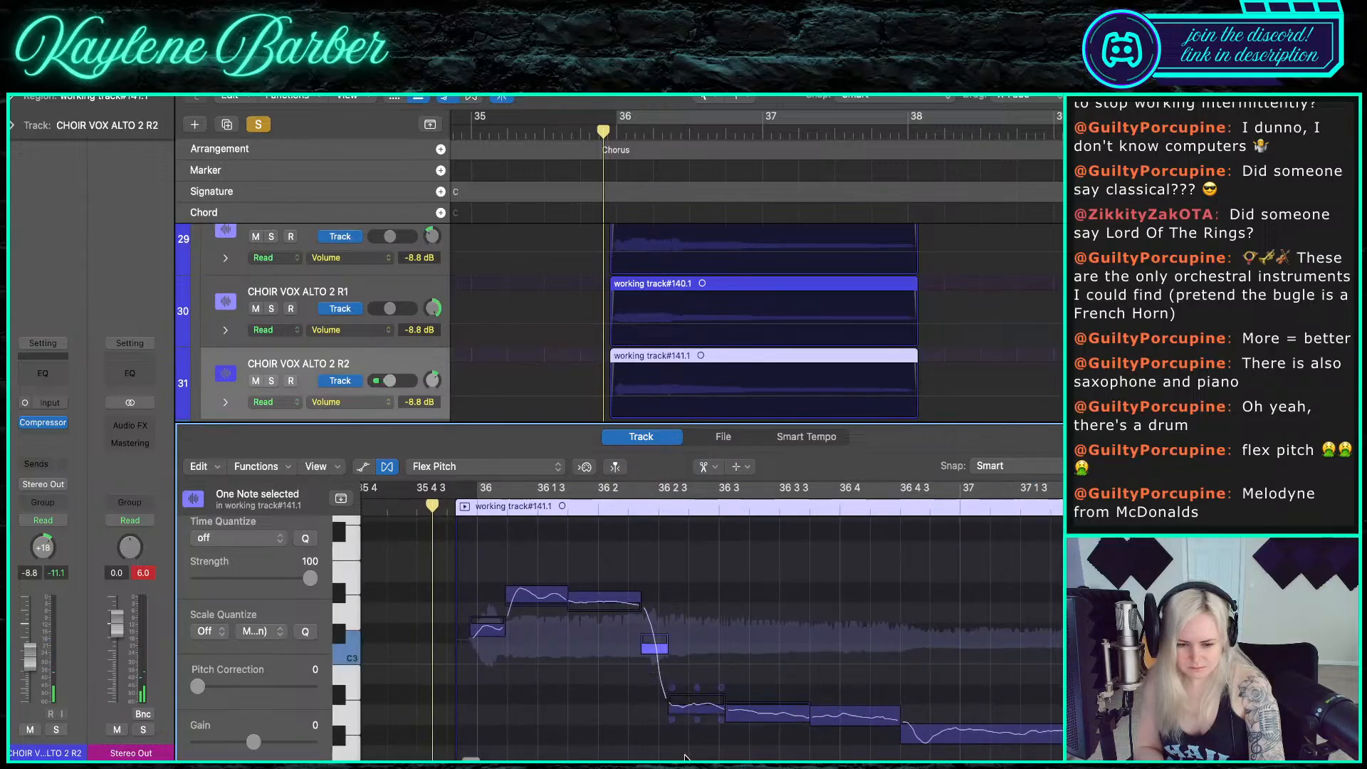
scroll(818, 691, right, 2)
scroll(818, 690, down, 1)
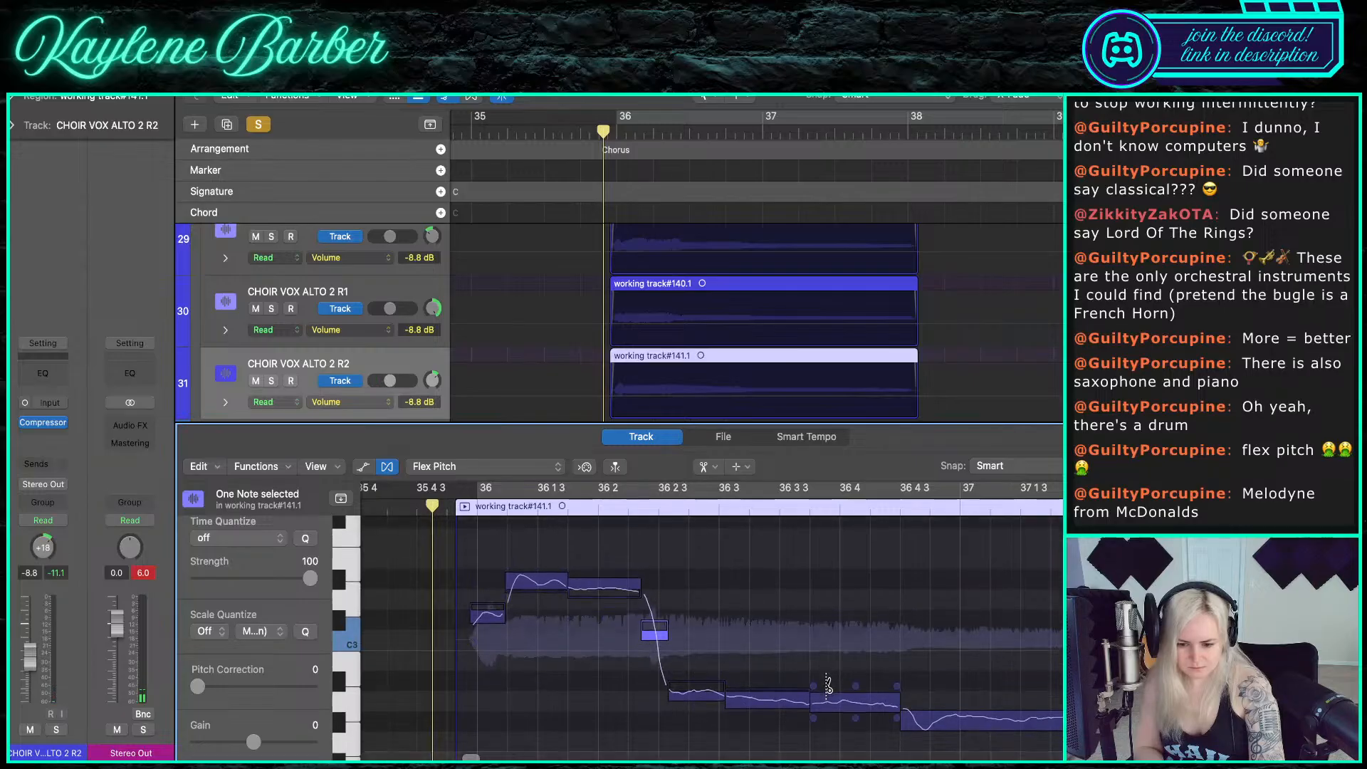
- Cut off the short dip at 36 4 3 from the last low note and split the remaining long note near 37 2
click(898, 705)
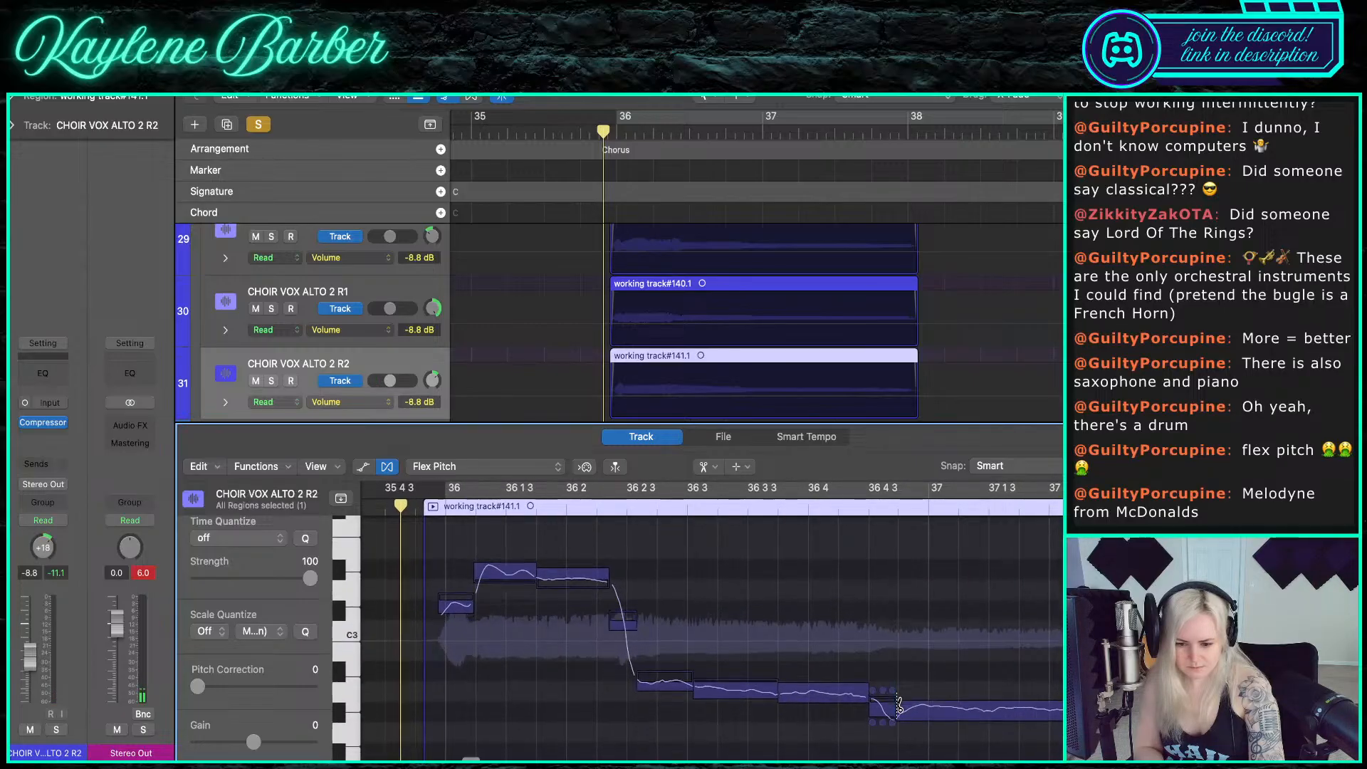
scroll(898, 704, right, 5)
scroll(882, 704, right, 3)
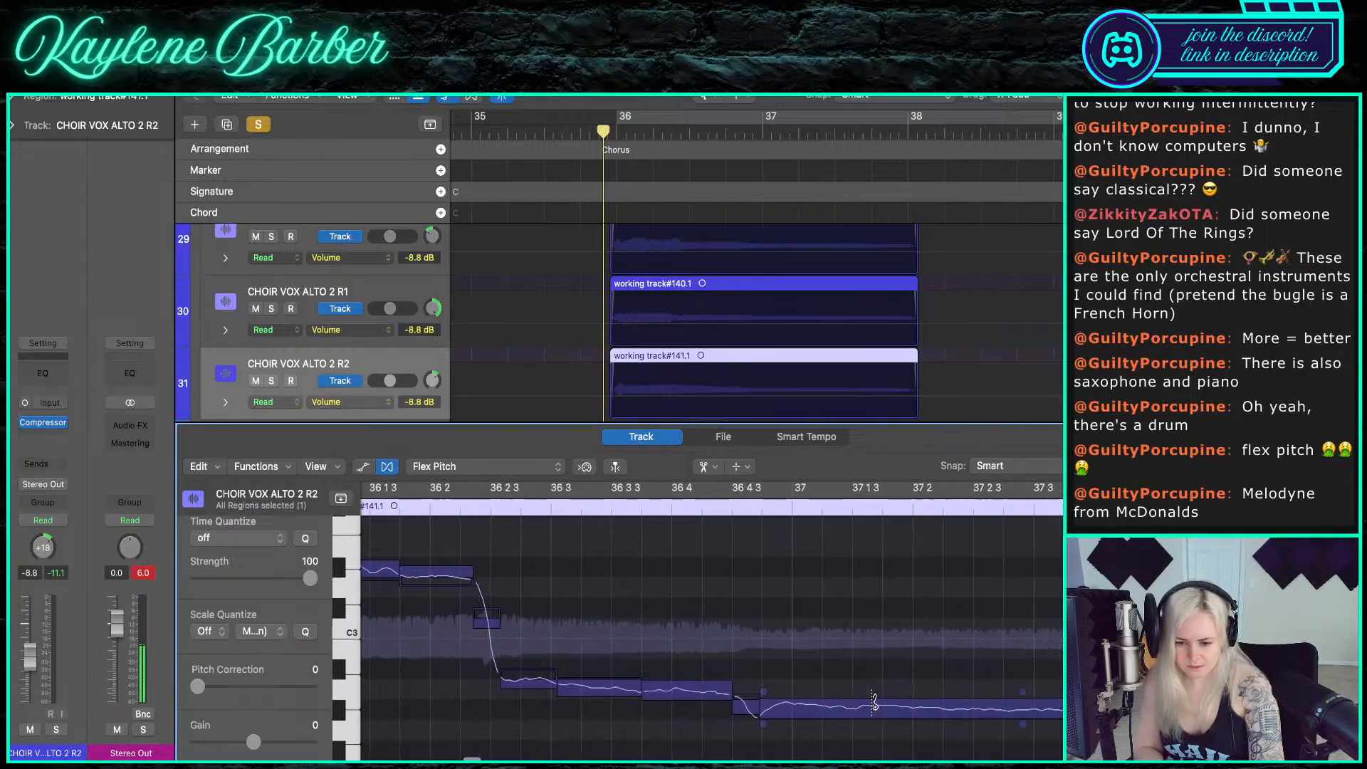
click(908, 707)
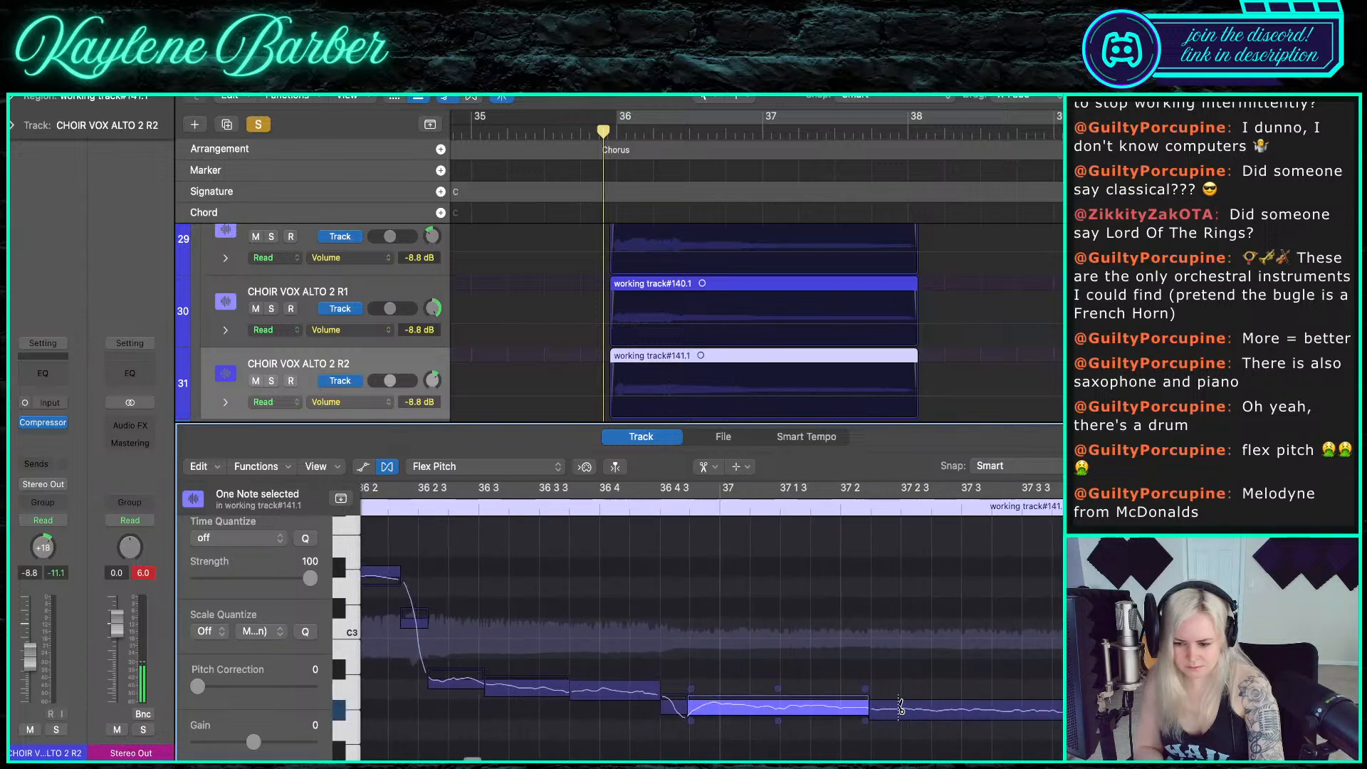
scroll(909, 707, right, 3)
scroll(908, 707, down, 3)
scroll(735, 651, left, 3)
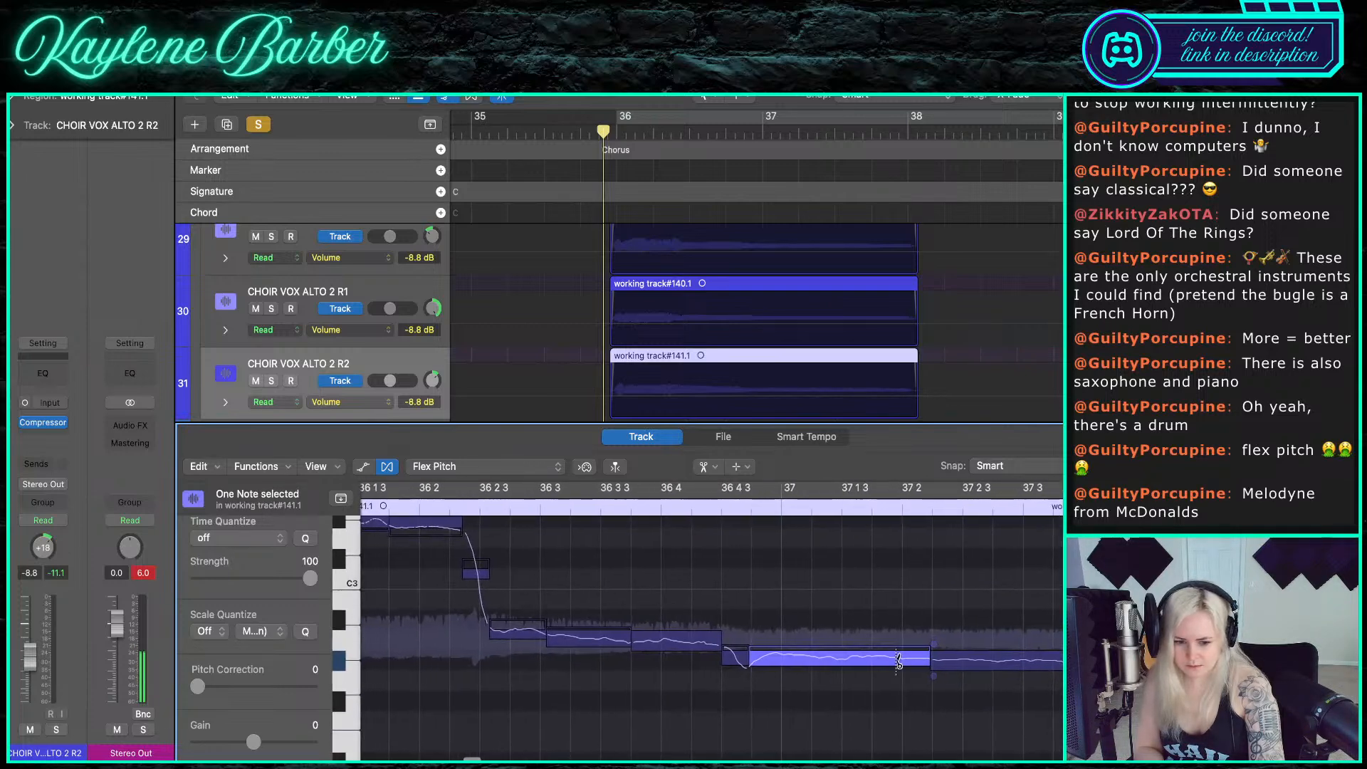
scroll(735, 651, left, 2)
- Switch to the Pointer tool and snap the region's three opening notes to perfect pitch with full pitch correction
key(t)
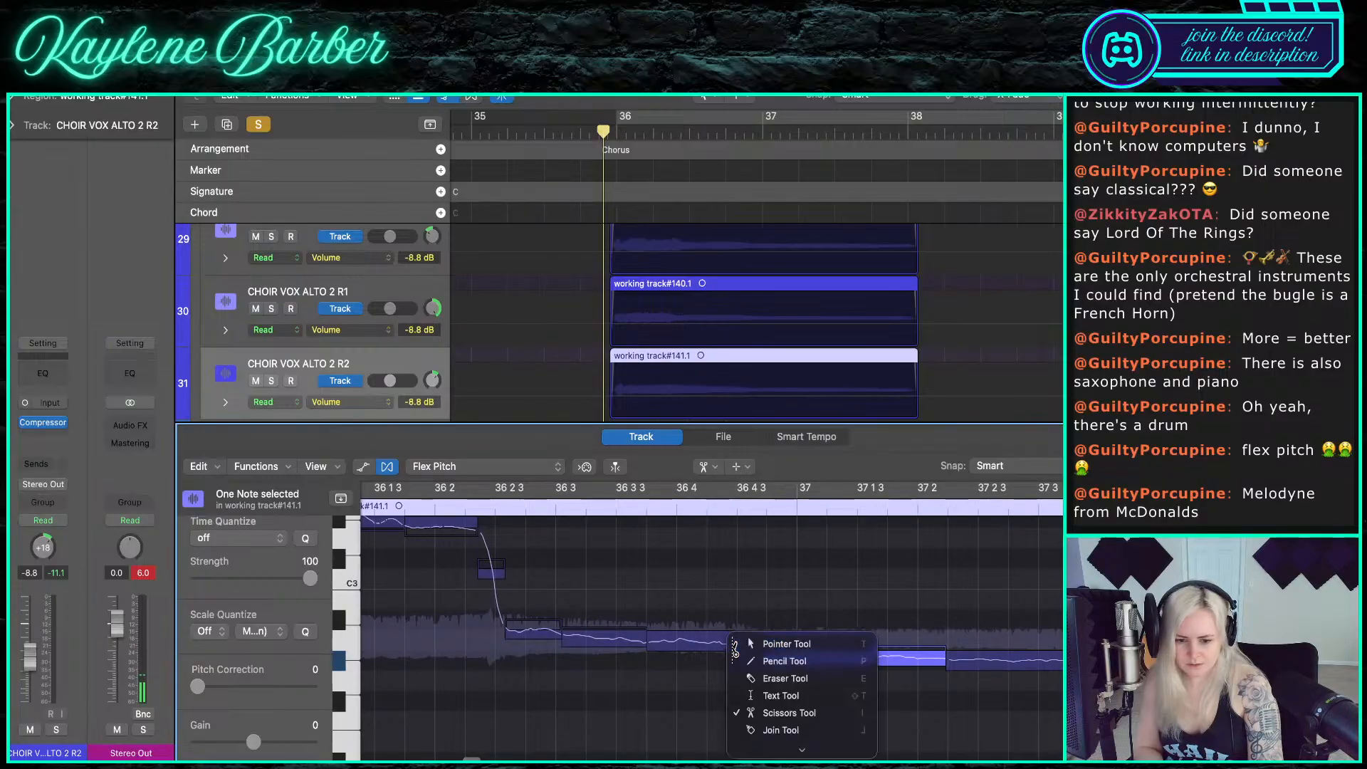
click(767, 644)
scroll(769, 630, down, 5)
scroll(768, 629, up, 2)
scroll(768, 629, left, 1)
scroll(686, 595, up, 5)
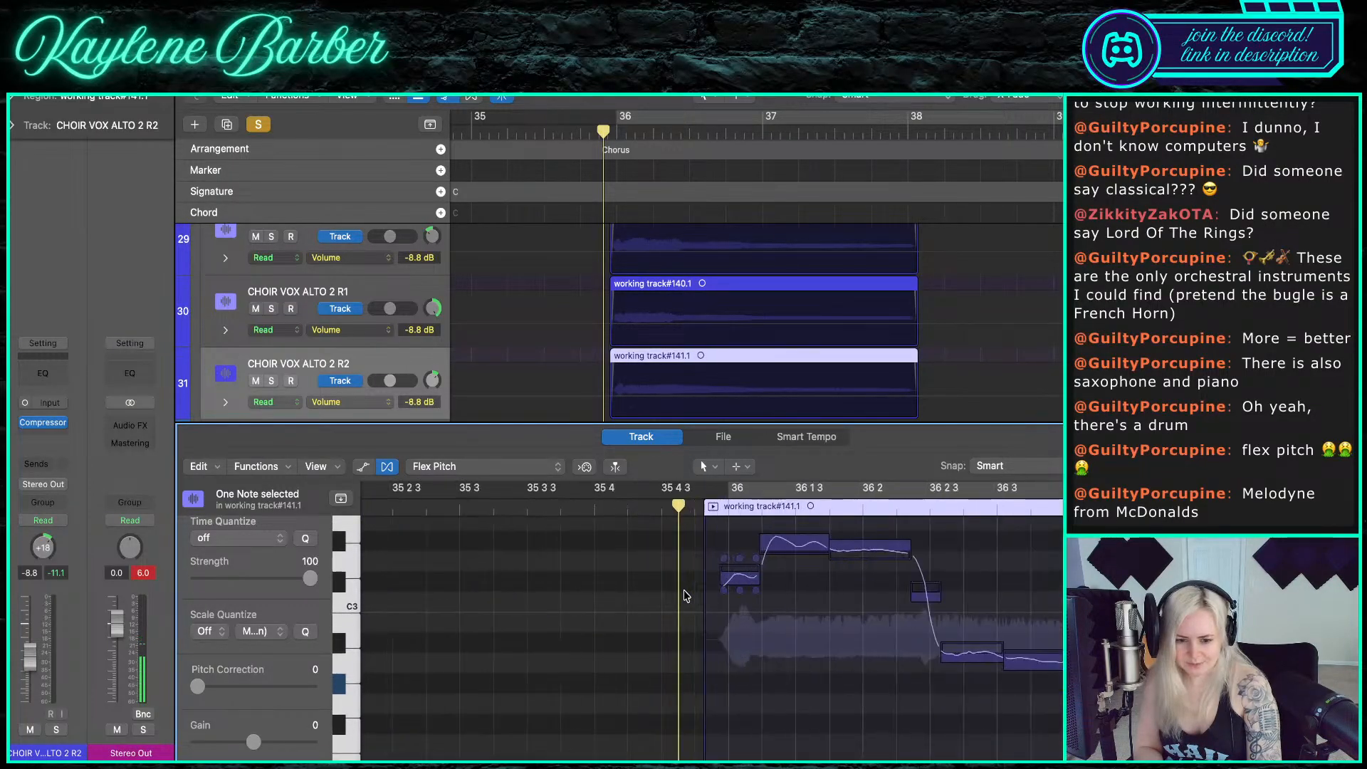
scroll(686, 595, down, 1)
scroll(686, 595, up, 2)
double_click(844, 593)
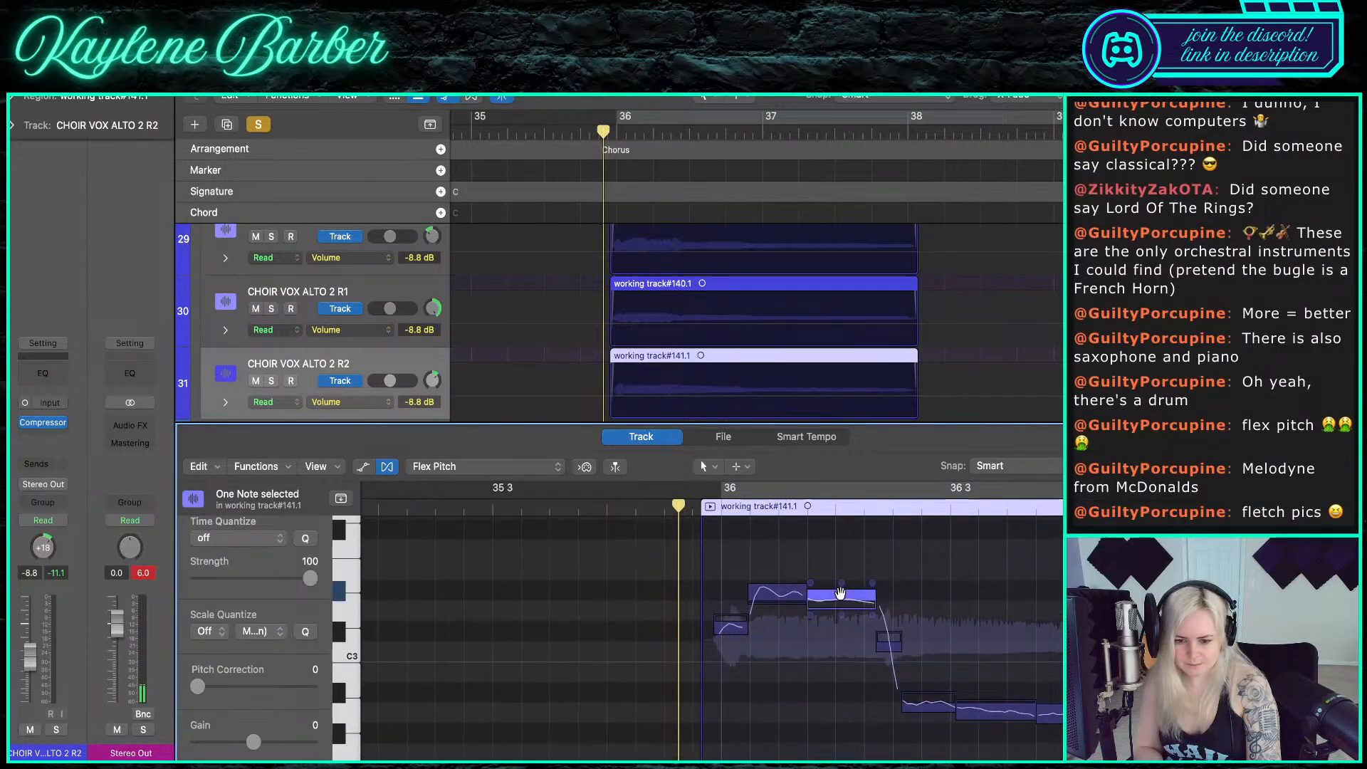
double_click(772, 591)
drag(751, 573, 751, 574)
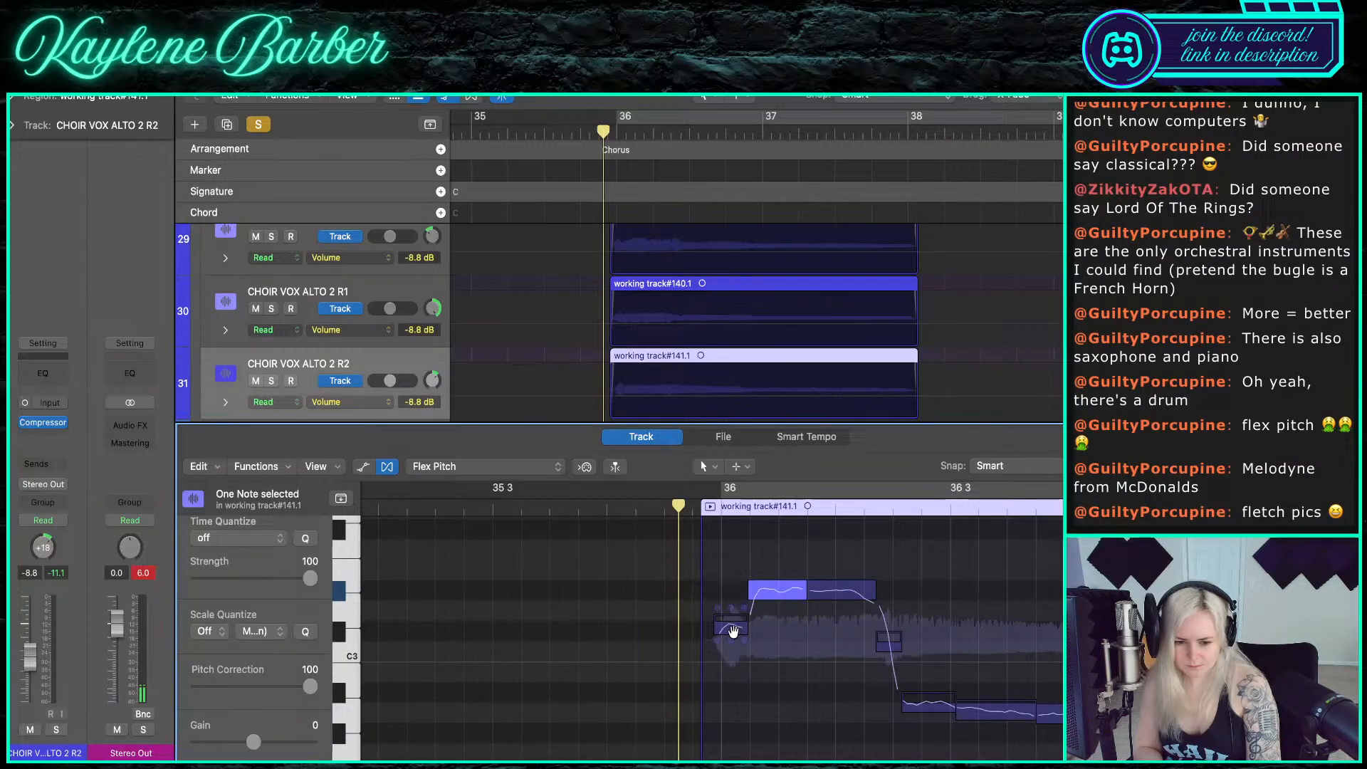
click(730, 623)
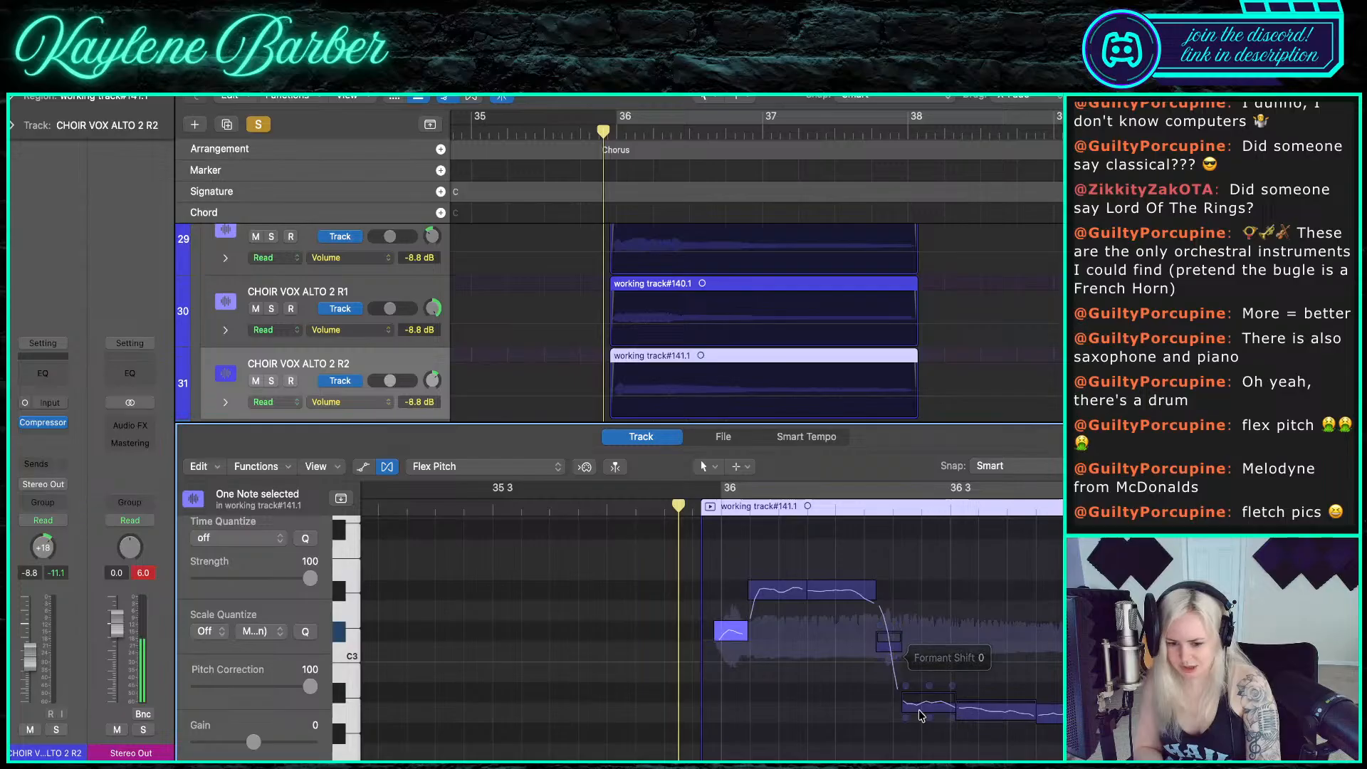
- Audition the corrected notes, lower the three opening notes by a semitone, and play from just before bar 36
key(space)
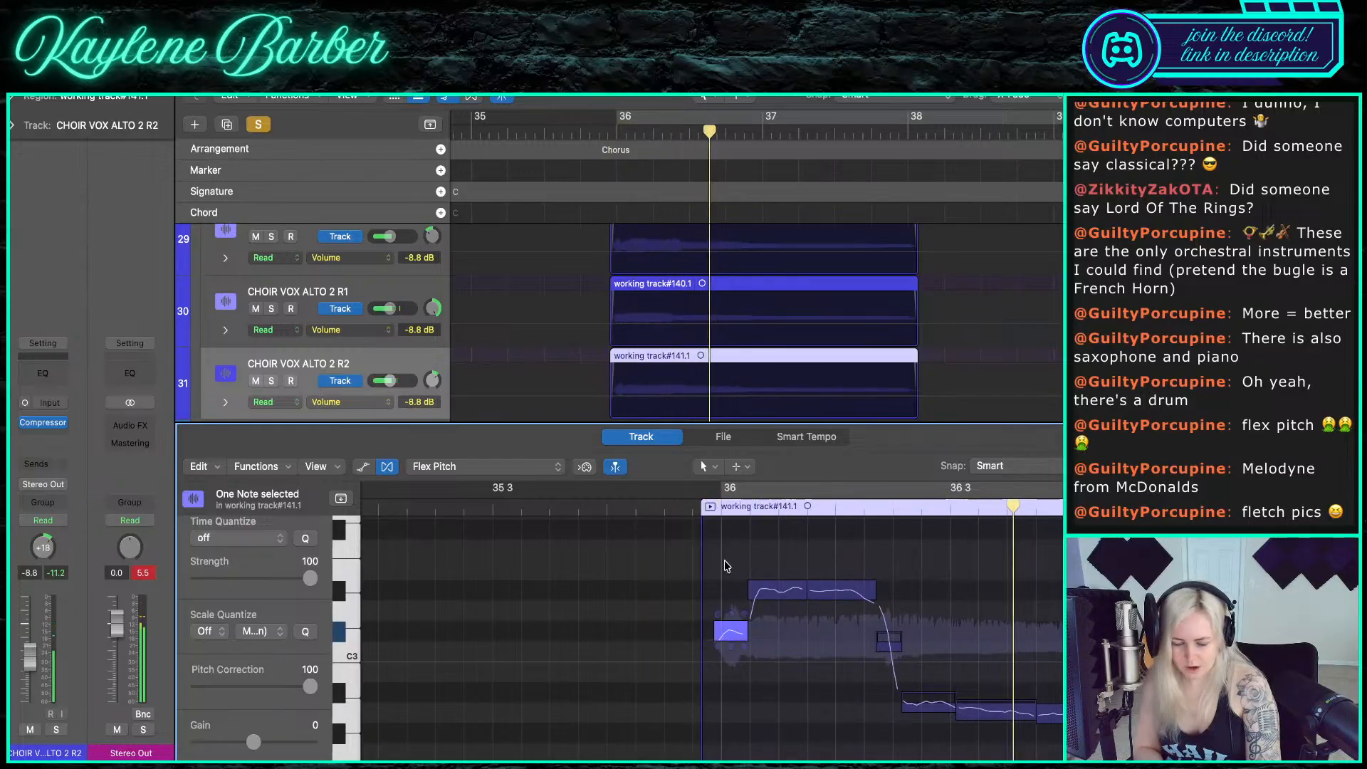
drag(722, 558, 866, 598)
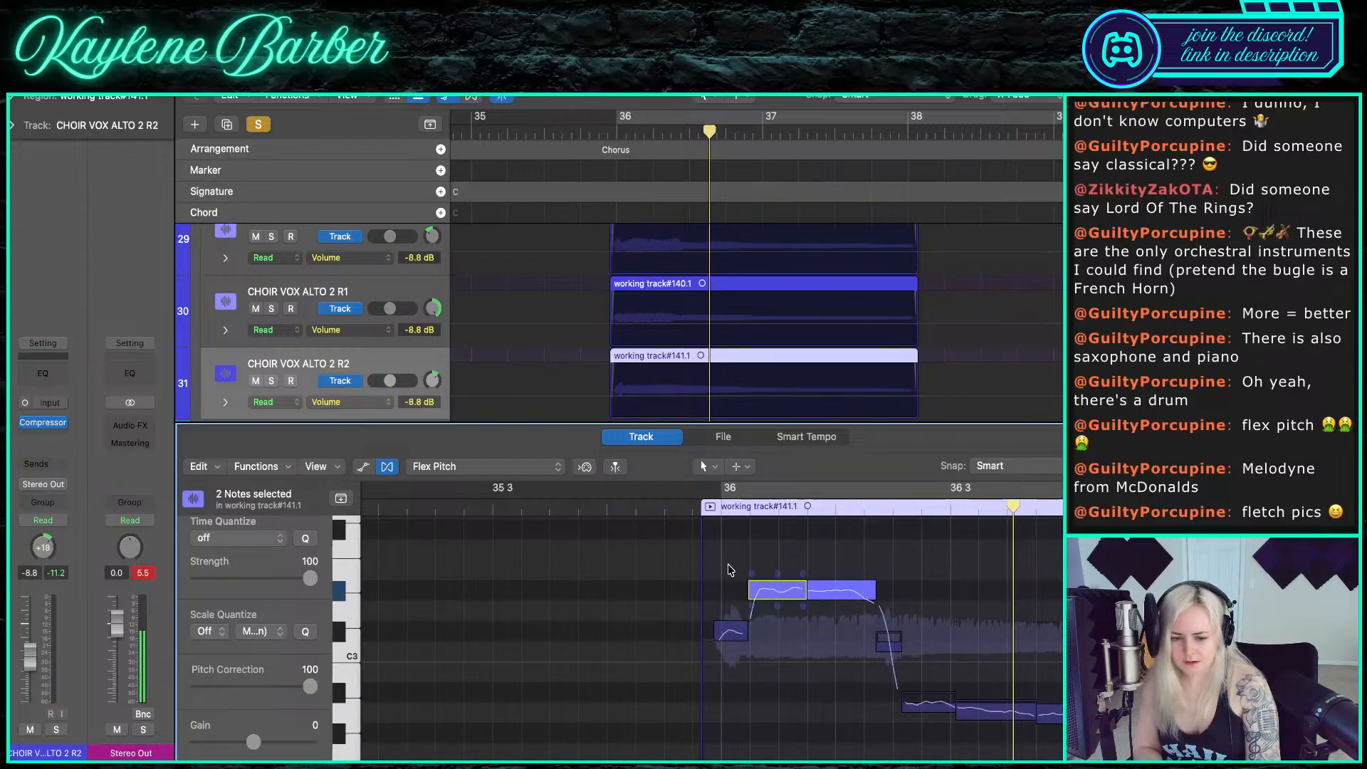
drag(720, 557, 908, 661)
mouse_move(840, 593)
mouse_down()
mouse_move(841, 611)
mouse_move(861, 609)
mouse_up()
click(907, 608)
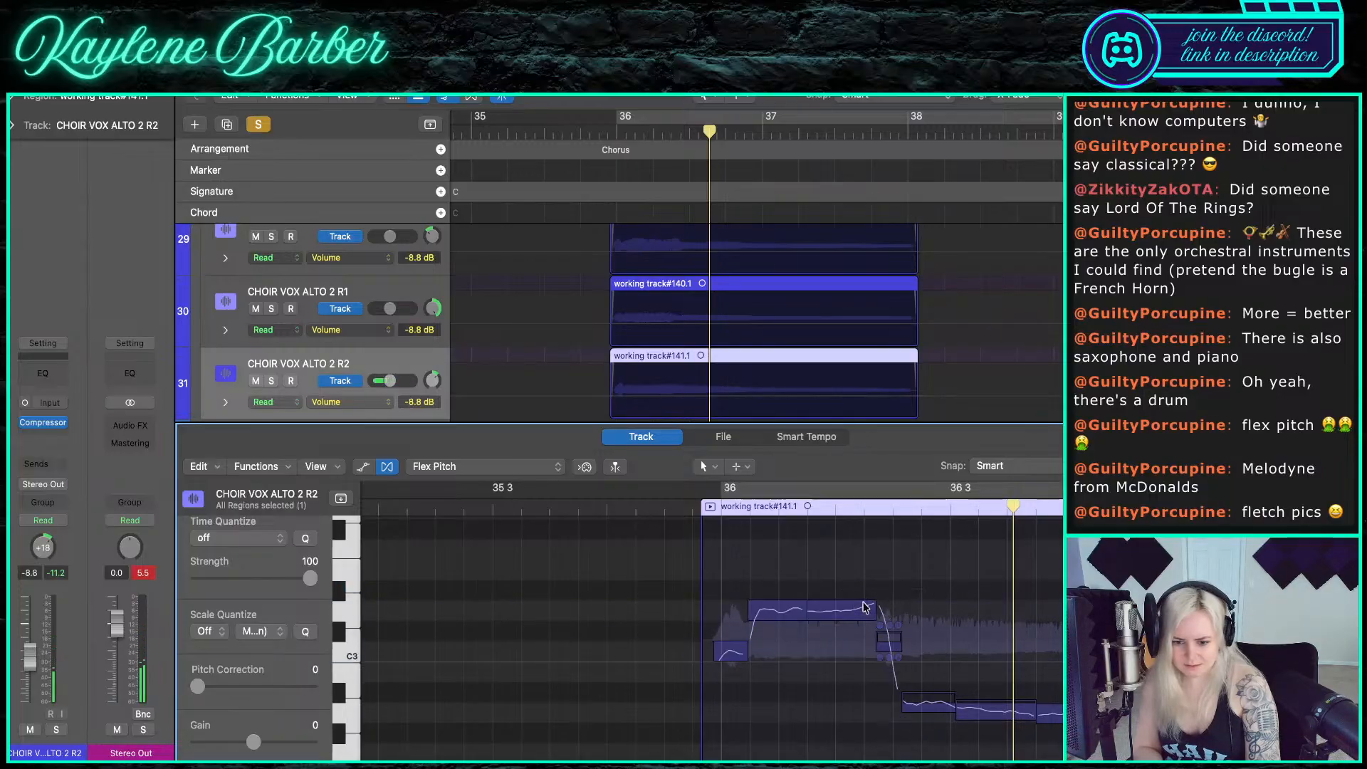
click(603, 135)
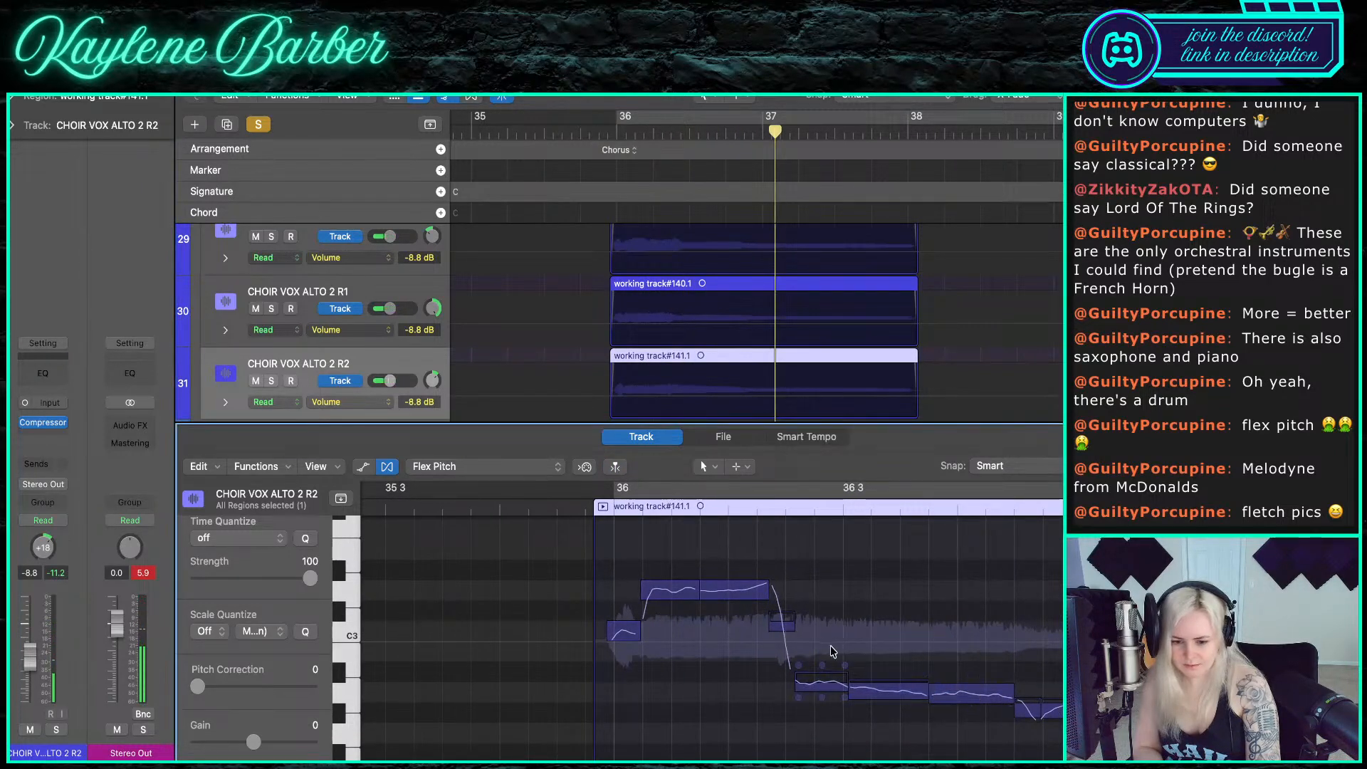
- Snap the three low notes between 36 2 3 and 36 4 3 to perfect pitch, and set the middle one's ending Pitch Drift to 0.19
drag(729, 687, 991, 686)
key(q)
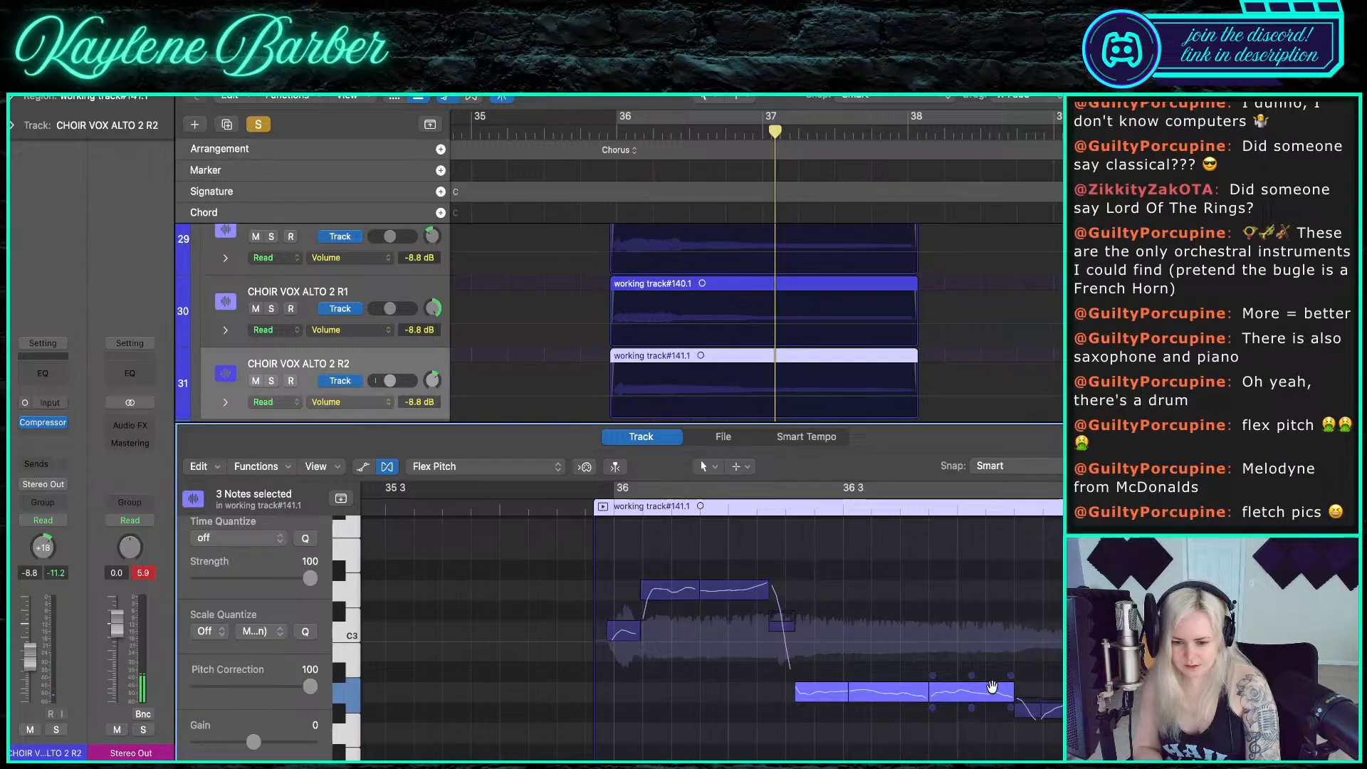
scroll(1004, 651, right, 3)
click(911, 654)
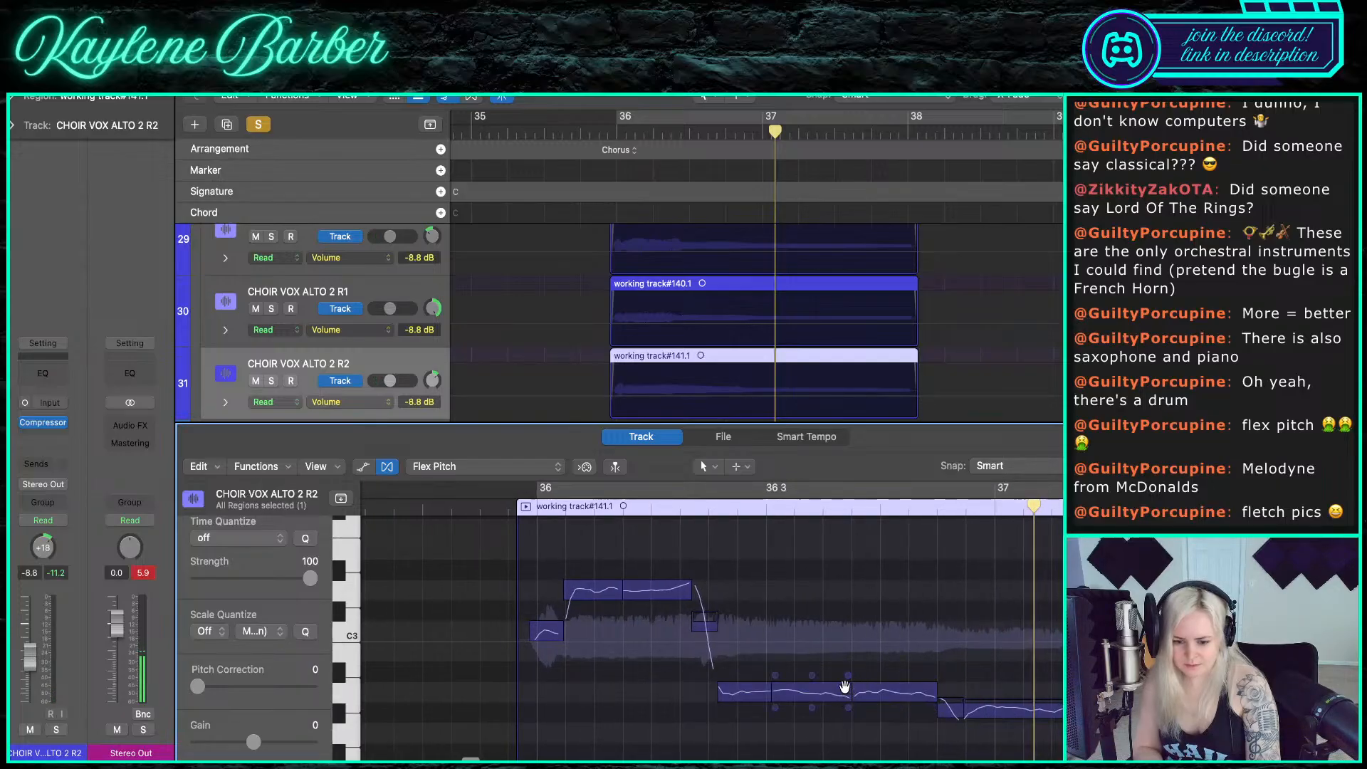
click(847, 674)
drag(847, 675, 848, 672)
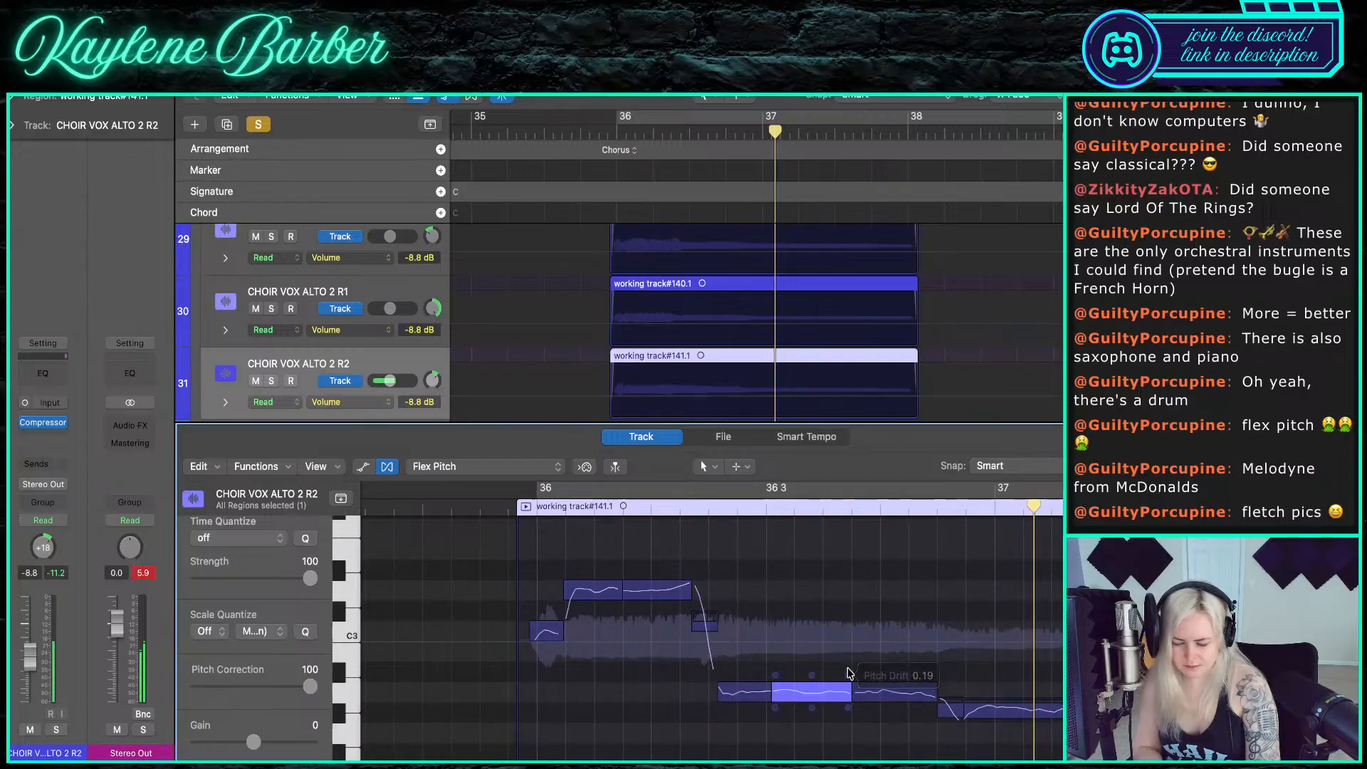
- Set the ending Pitch Drift of the short note at 36 4 3 to 2.01
scroll(848, 671, down, 2)
scroll(848, 672, right, 1)
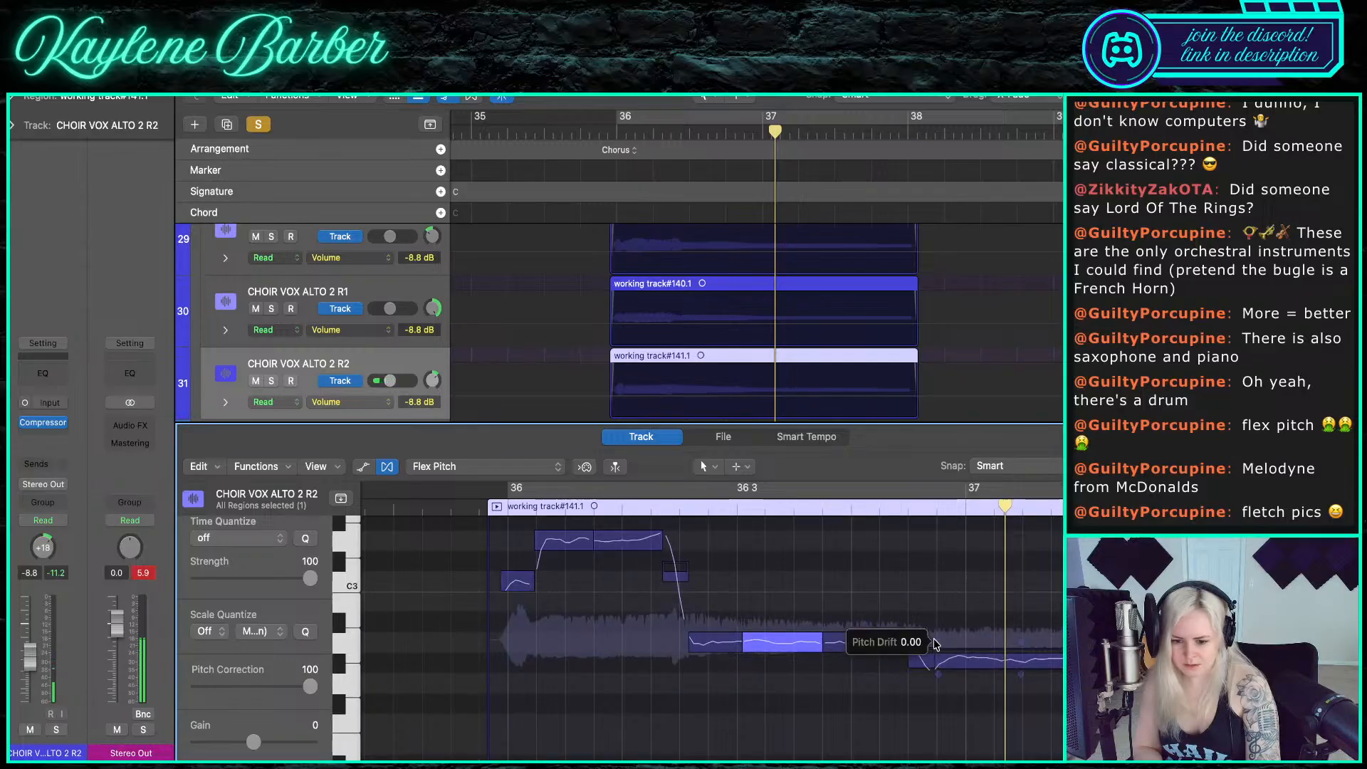
scroll(934, 672, up, 10)
scroll(950, 661, down, 4)
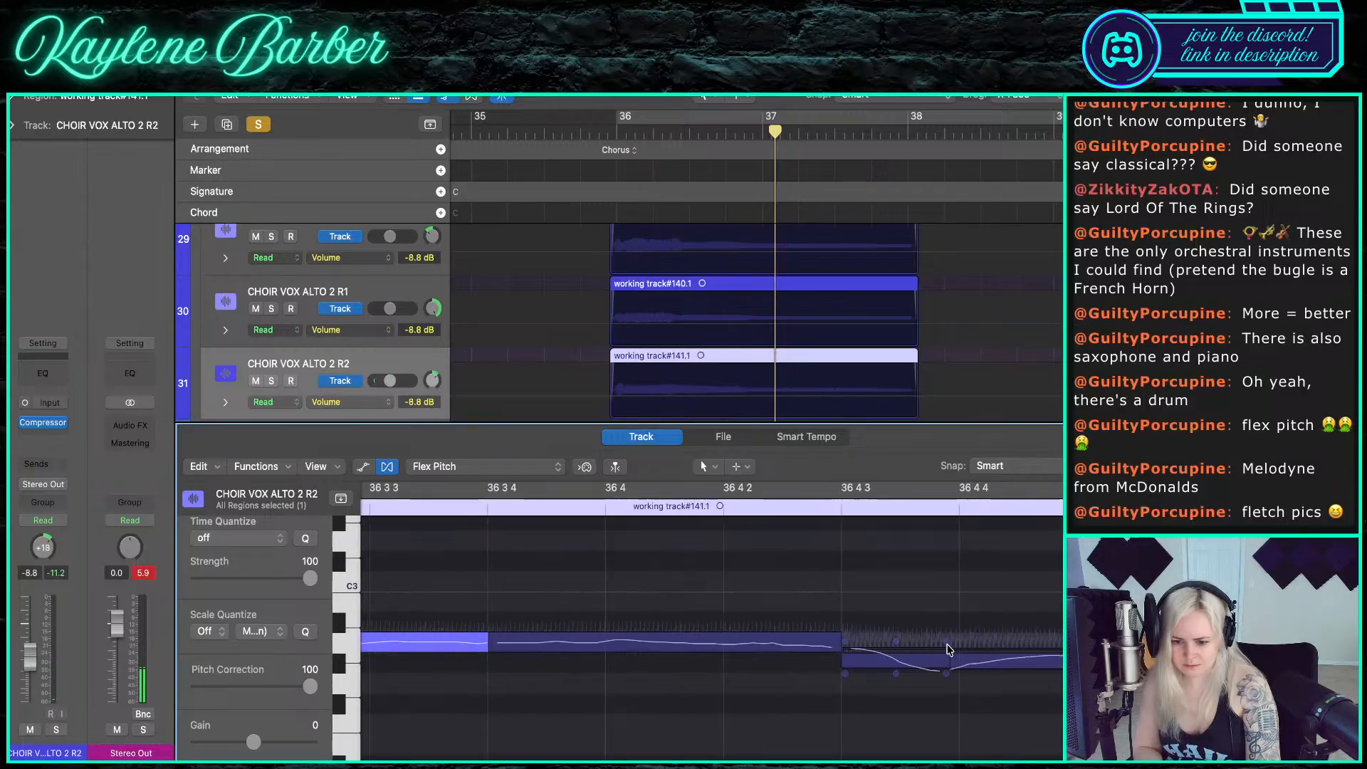
click(946, 641)
drag(946, 593, 946, 593)
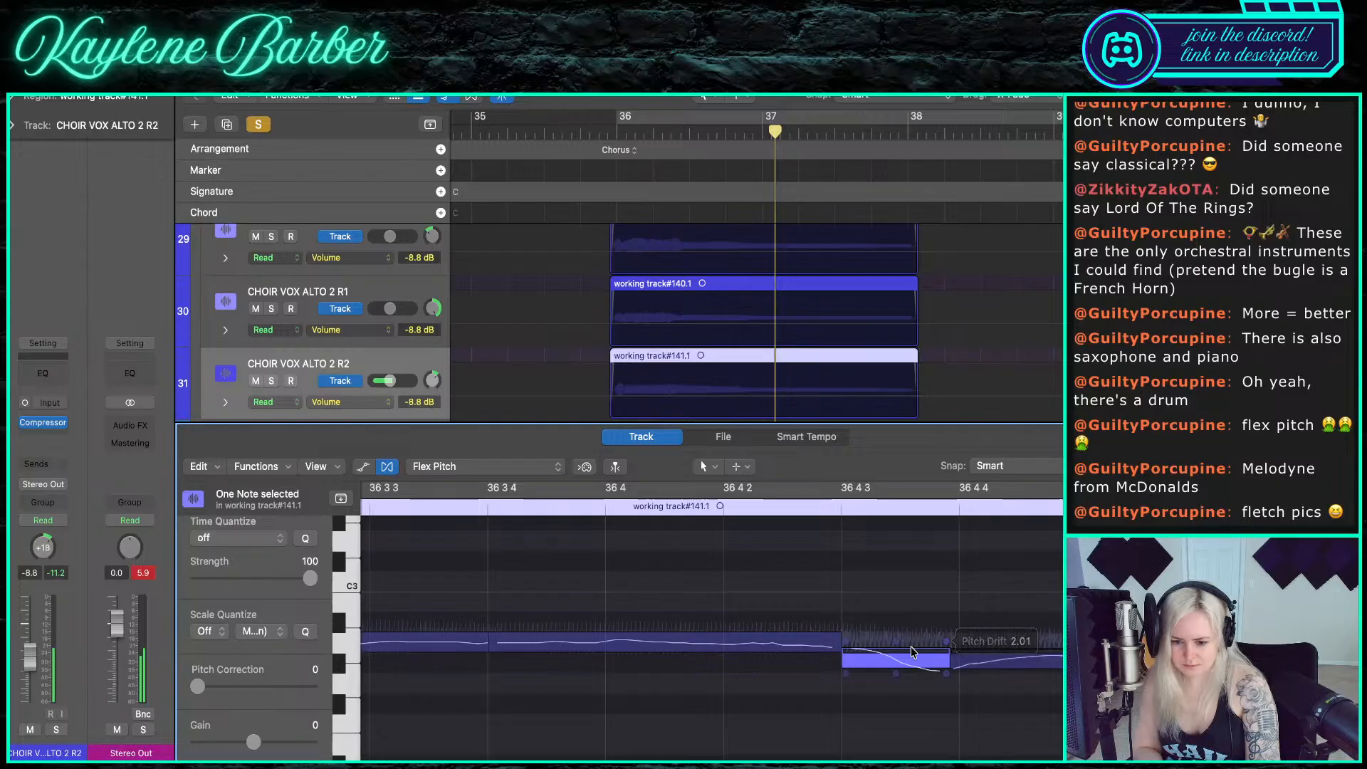
- Snap the last three notes from 36 4 3 onward to perfect pitch and play the choir from just before bar 36
scroll(913, 651, down, 10)
drag(879, 694, 1053, 665)
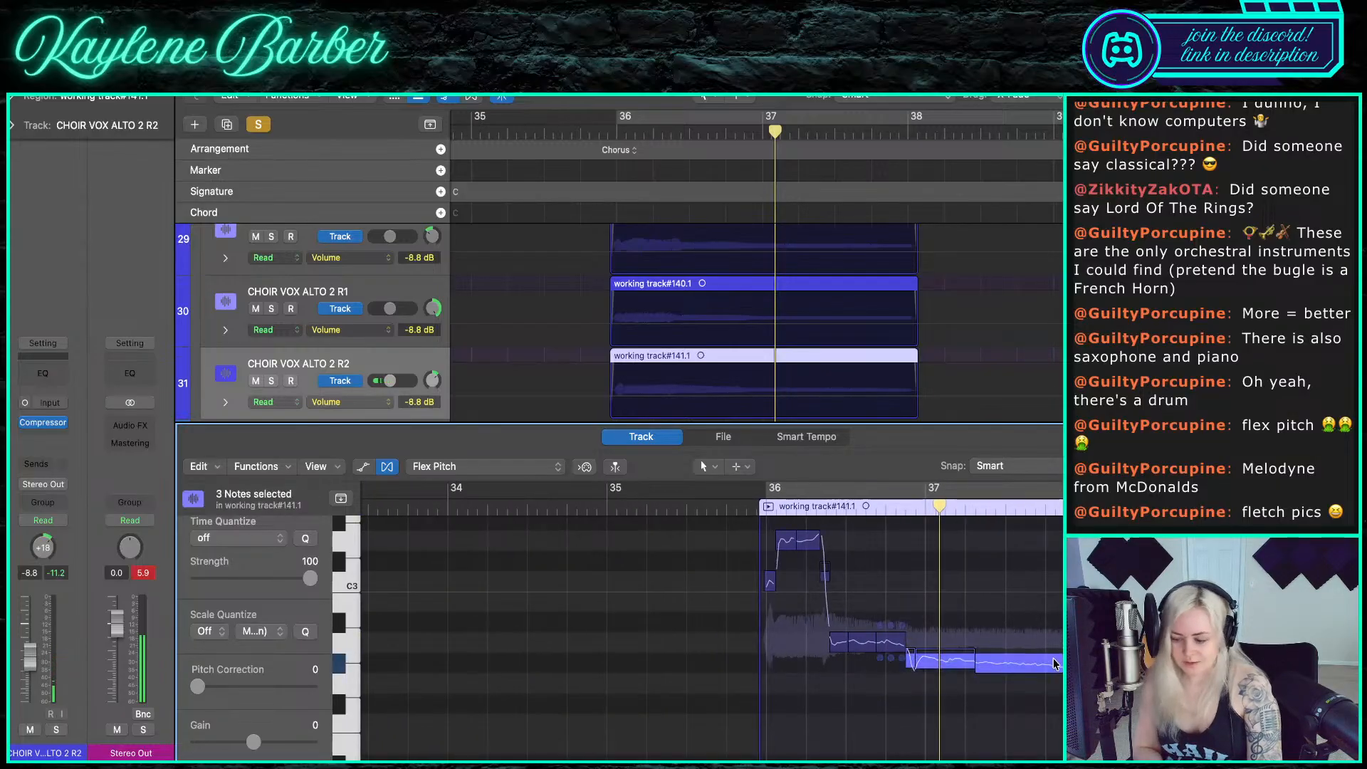
click(1054, 665)
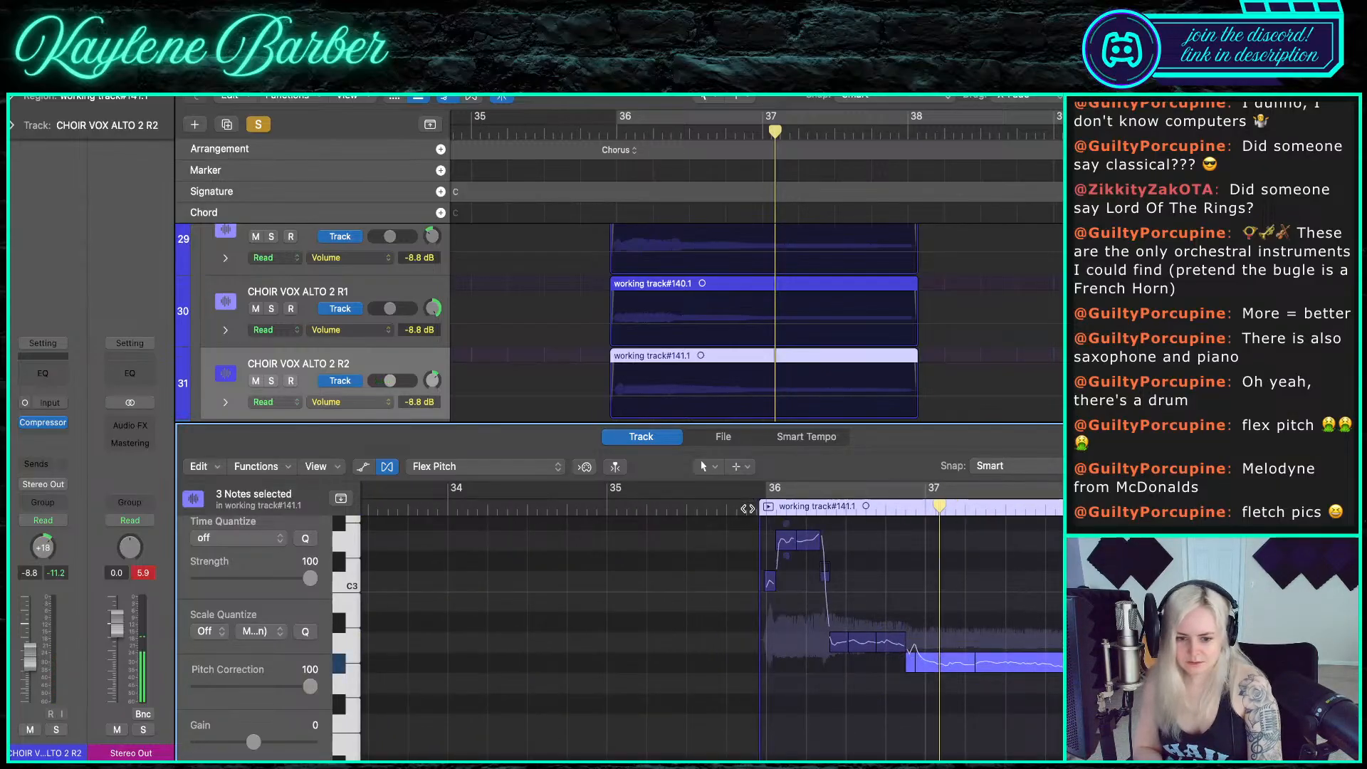
double_click(749, 507)
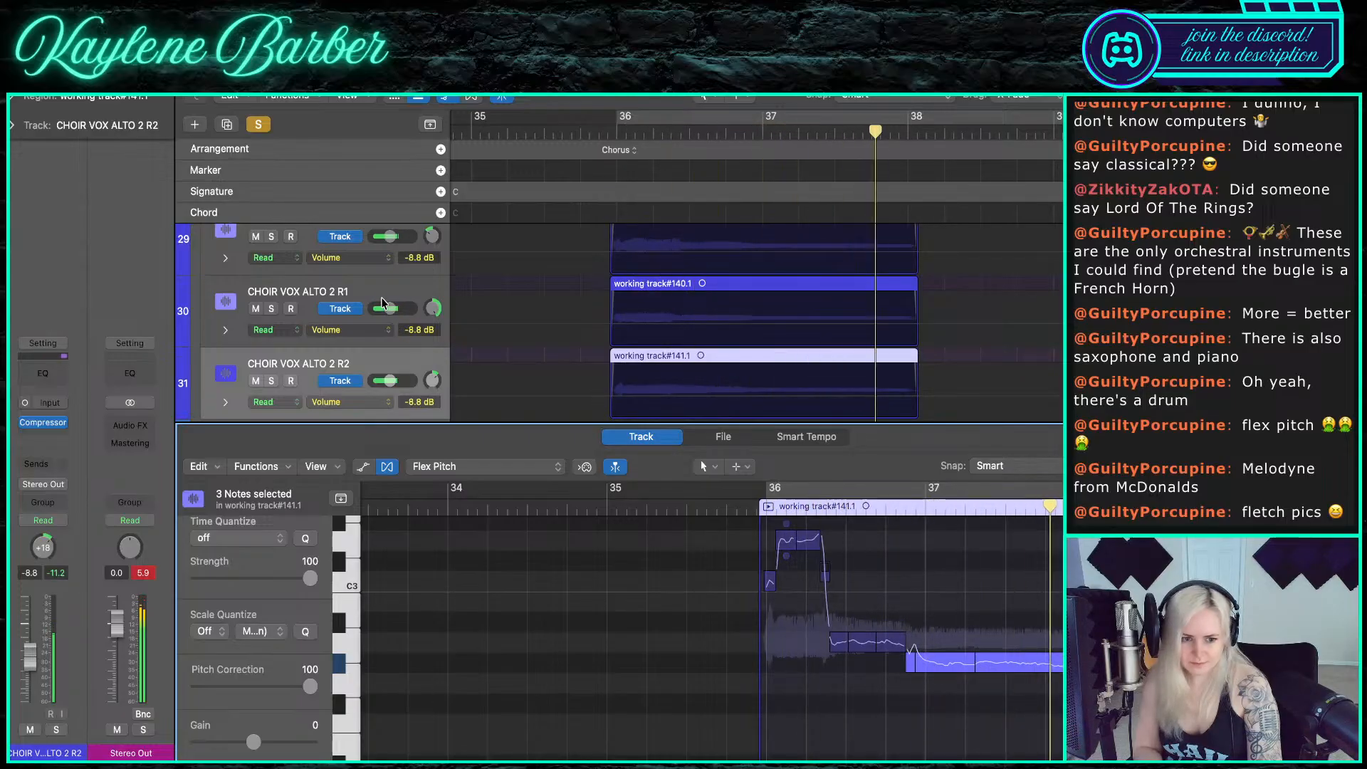
- Select the CHOIR VOX ALTO 2 R1 track, turn on Flex for it, and set its mode to Flex Pitch
click(520, 335)
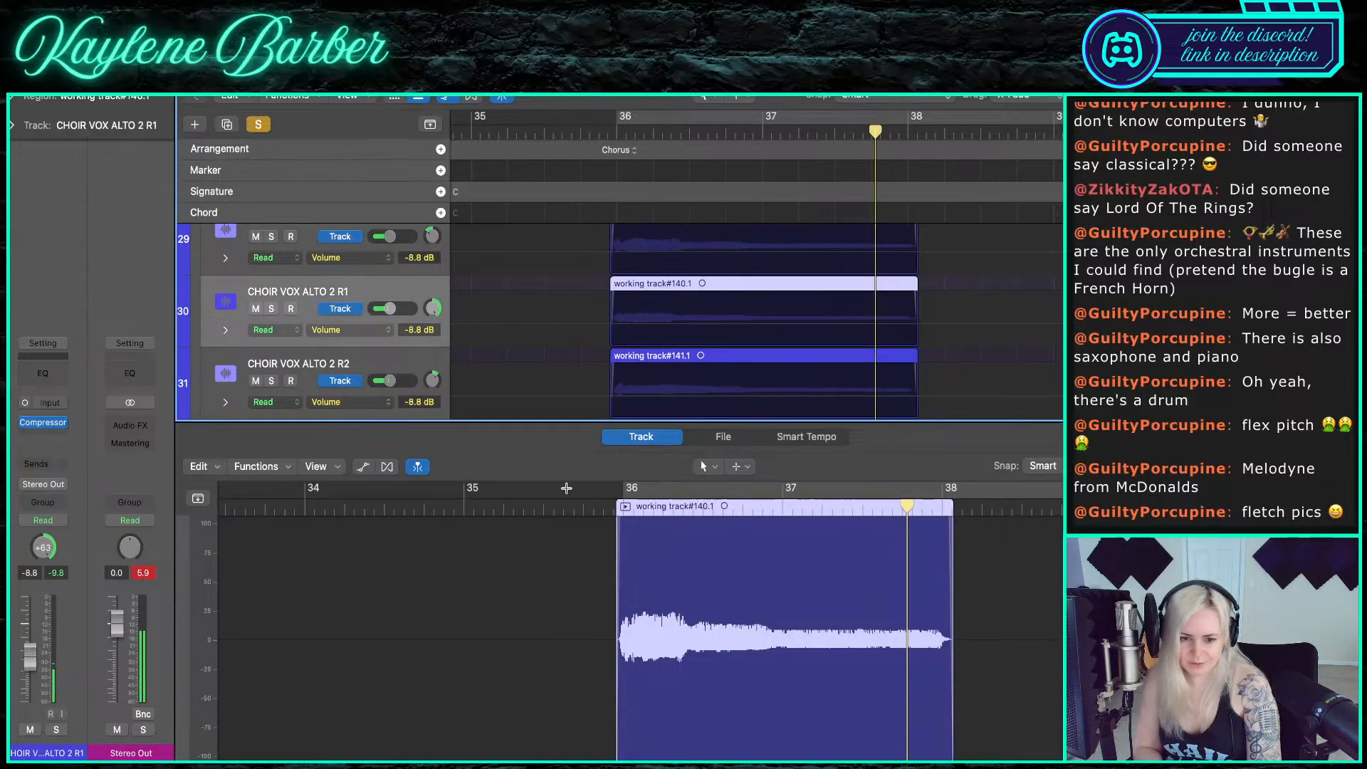
click(387, 466)
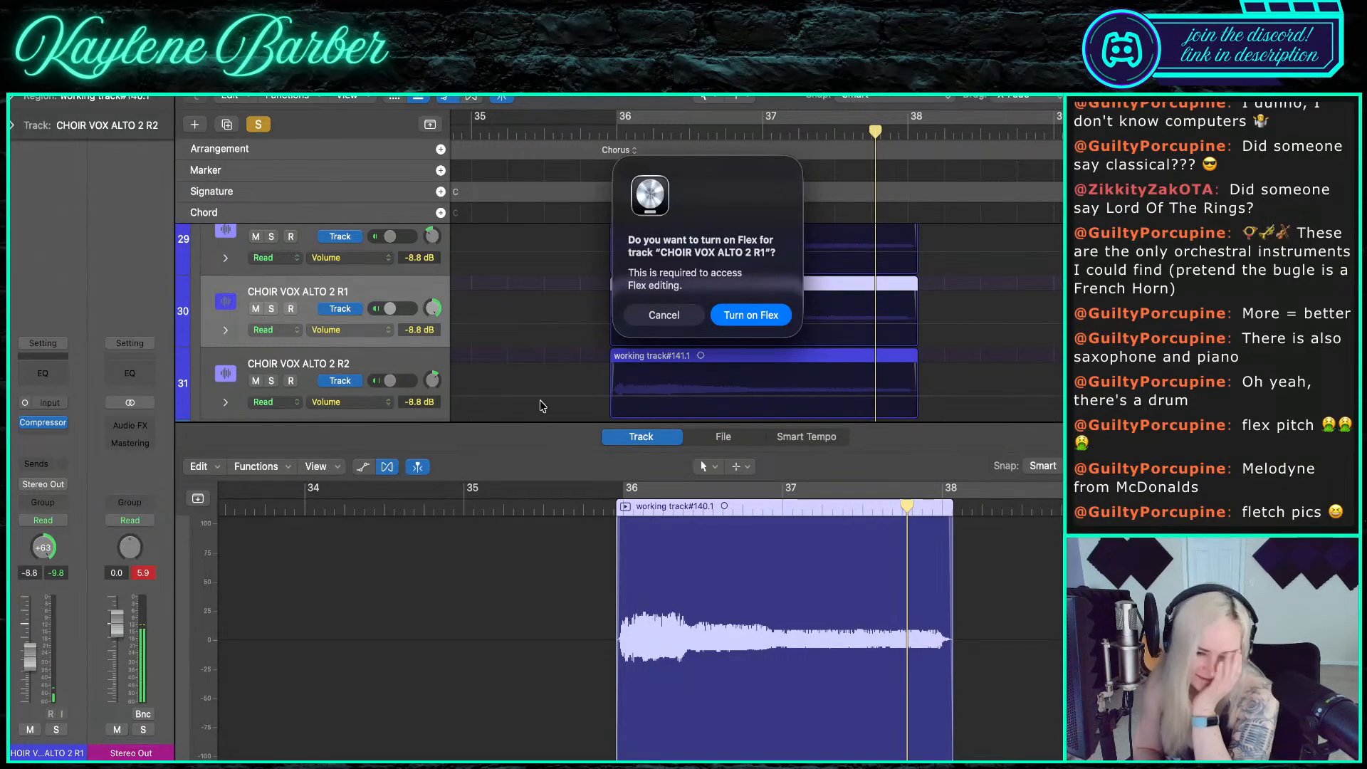
click(768, 313)
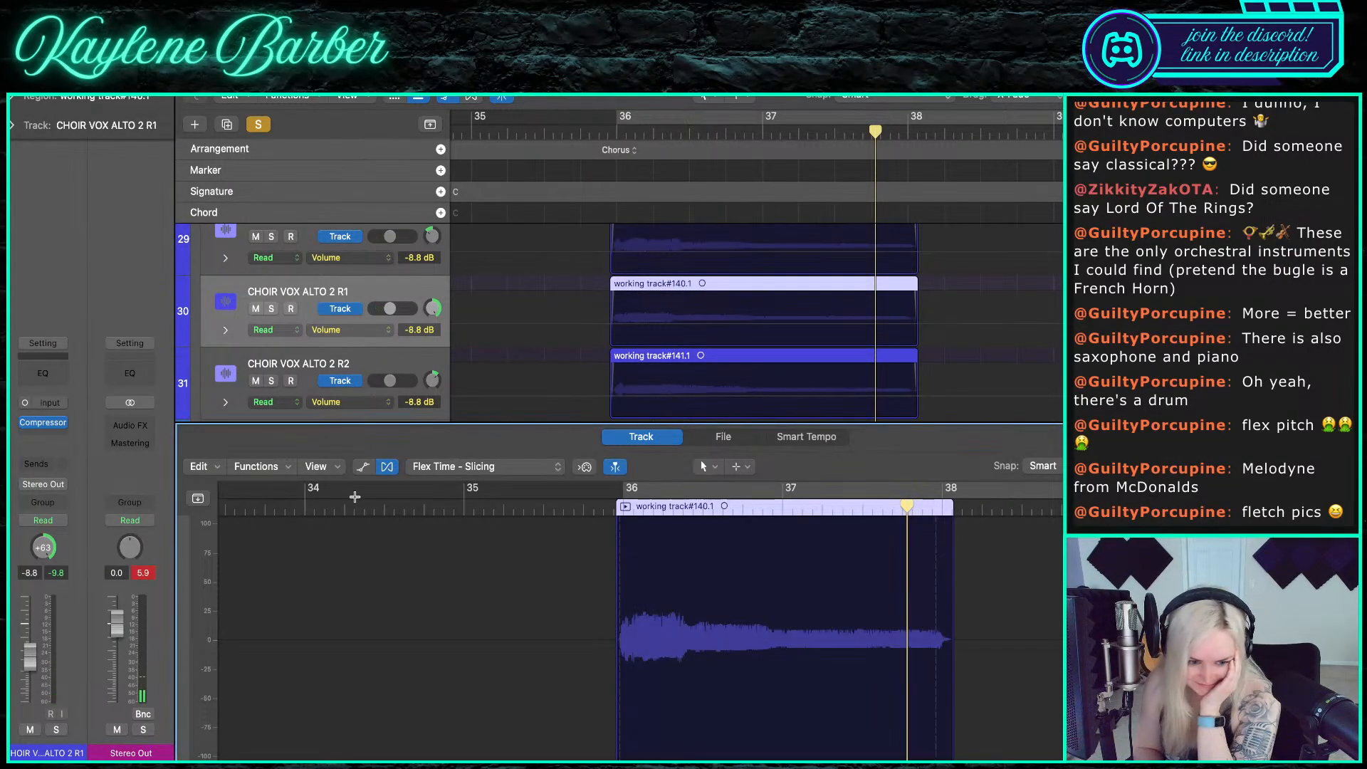
click(448, 472)
click(438, 400)
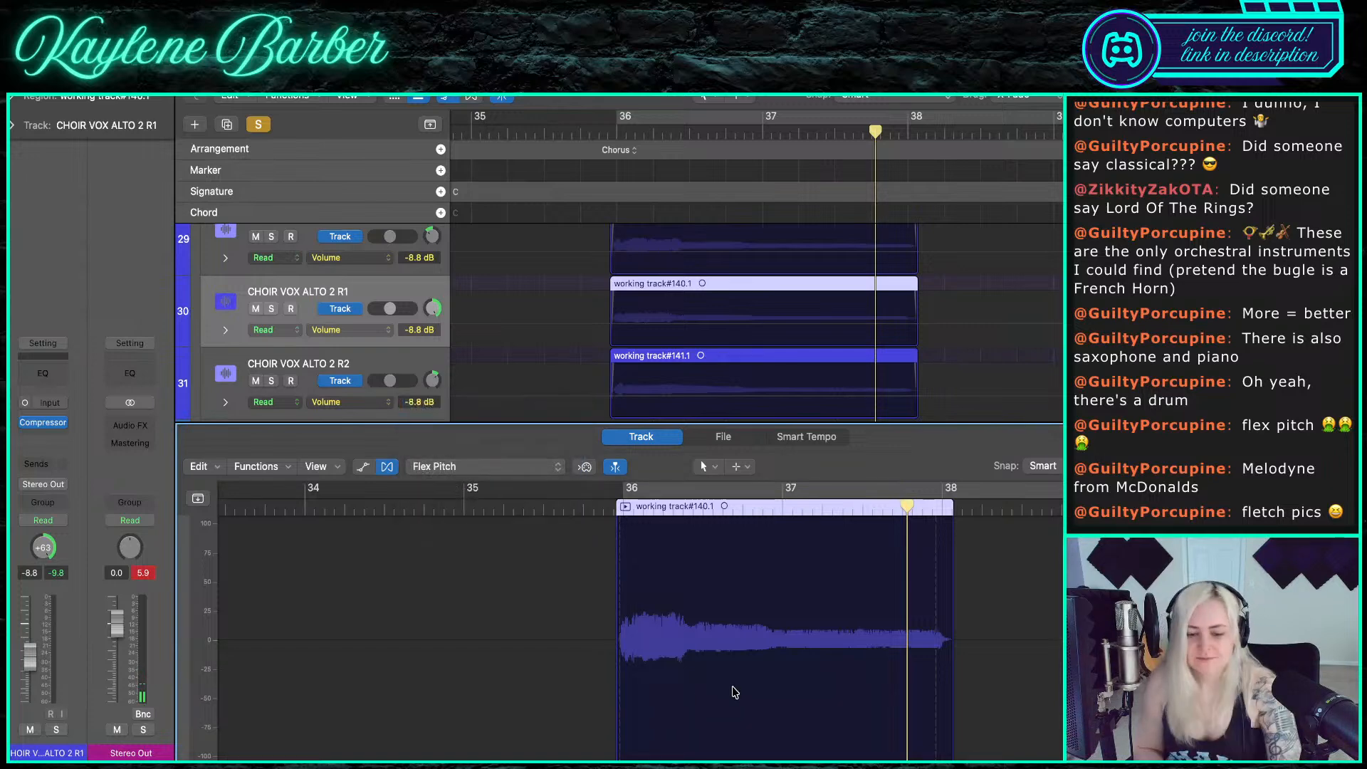
- Look through the track list from TALK TRACK down to the CHOIR VOX ALTO 2 takes around the chorus
scroll(870, 596, up, 3)
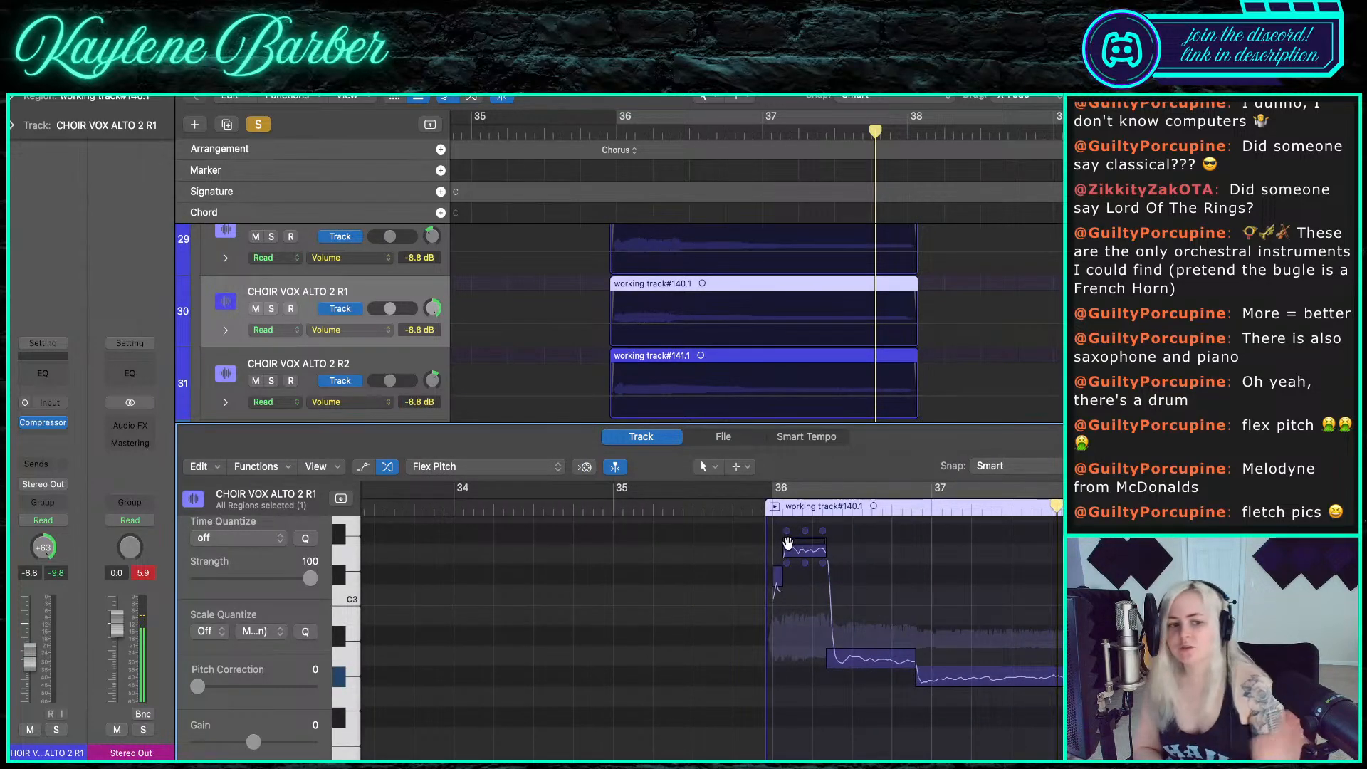
scroll(648, 288, up, 10)
scroll(648, 288, up, 8)
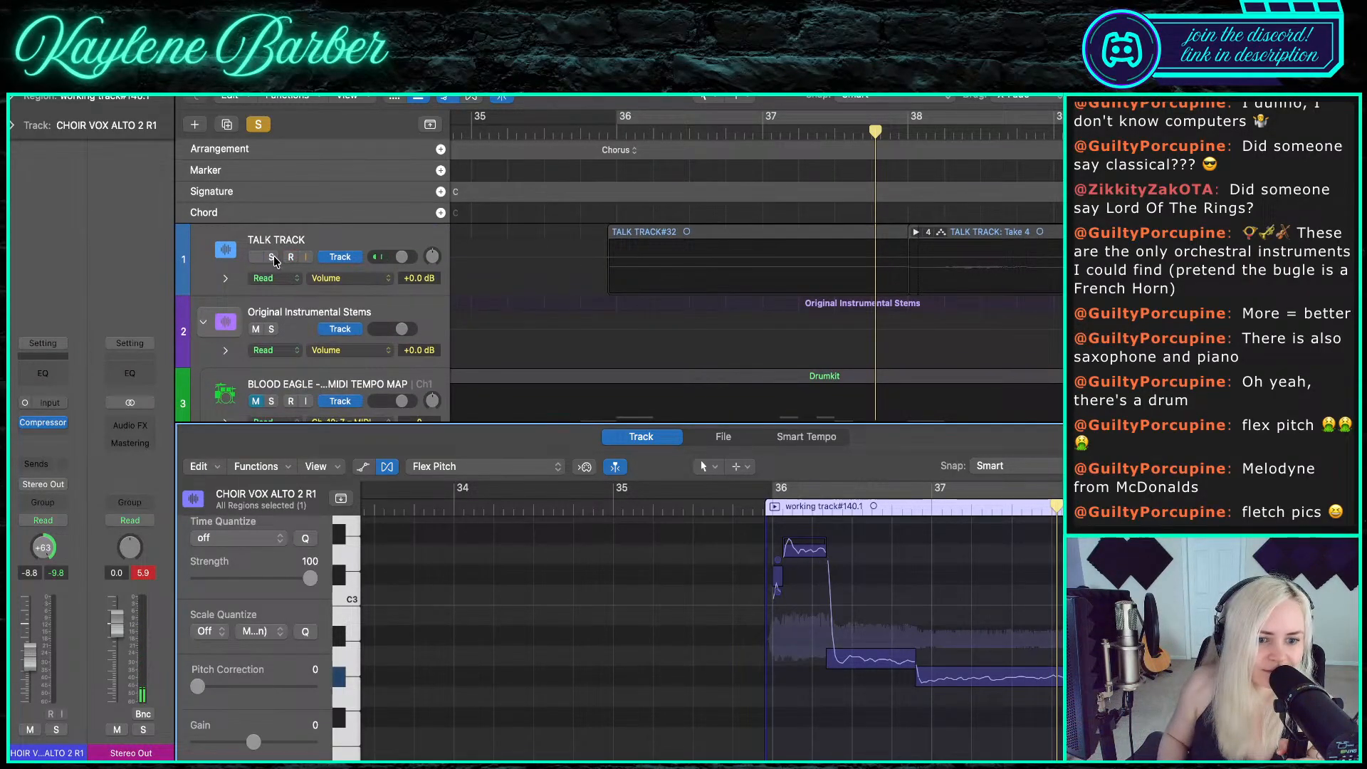
scroll(617, 327, down, 12)
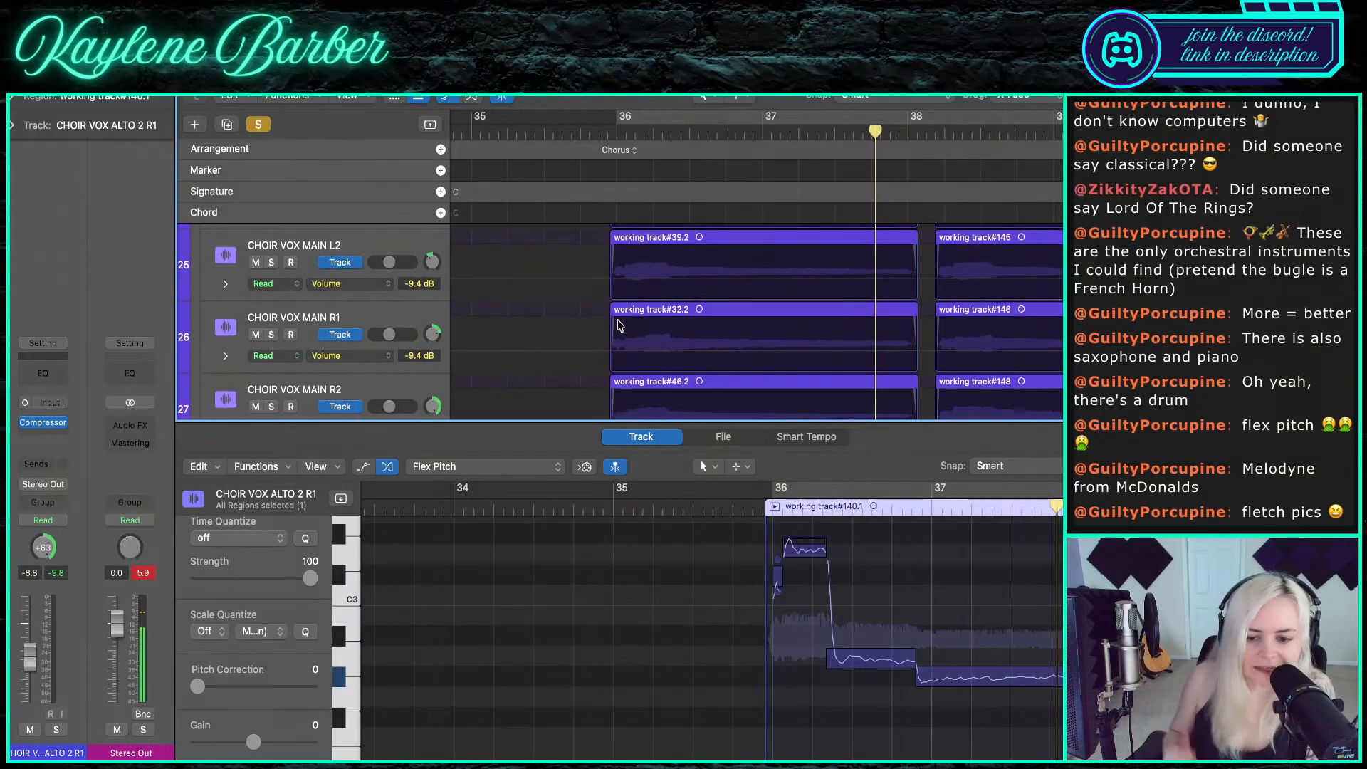
scroll(793, 609, down, 1)
scroll(793, 609, up, 2)
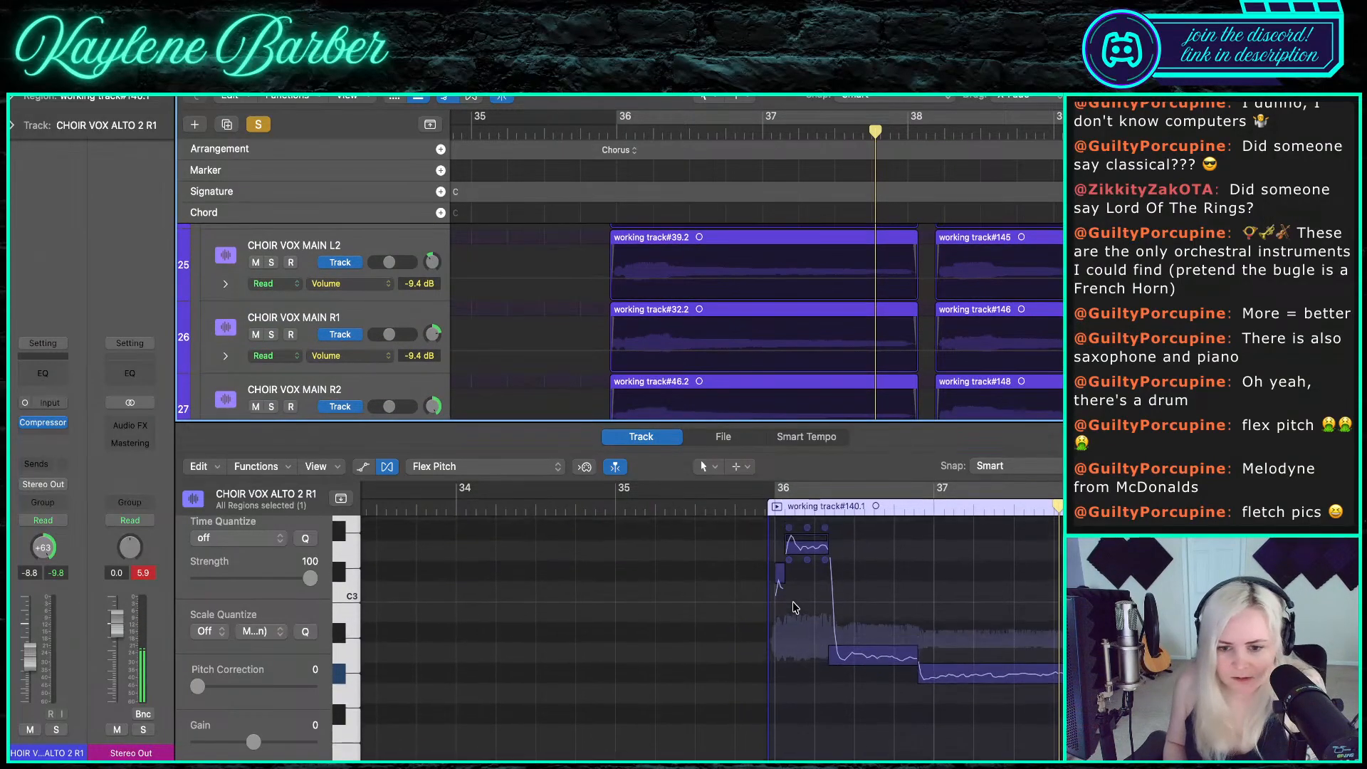
scroll(741, 384, down, 7)
scroll(741, 383, up, 5)
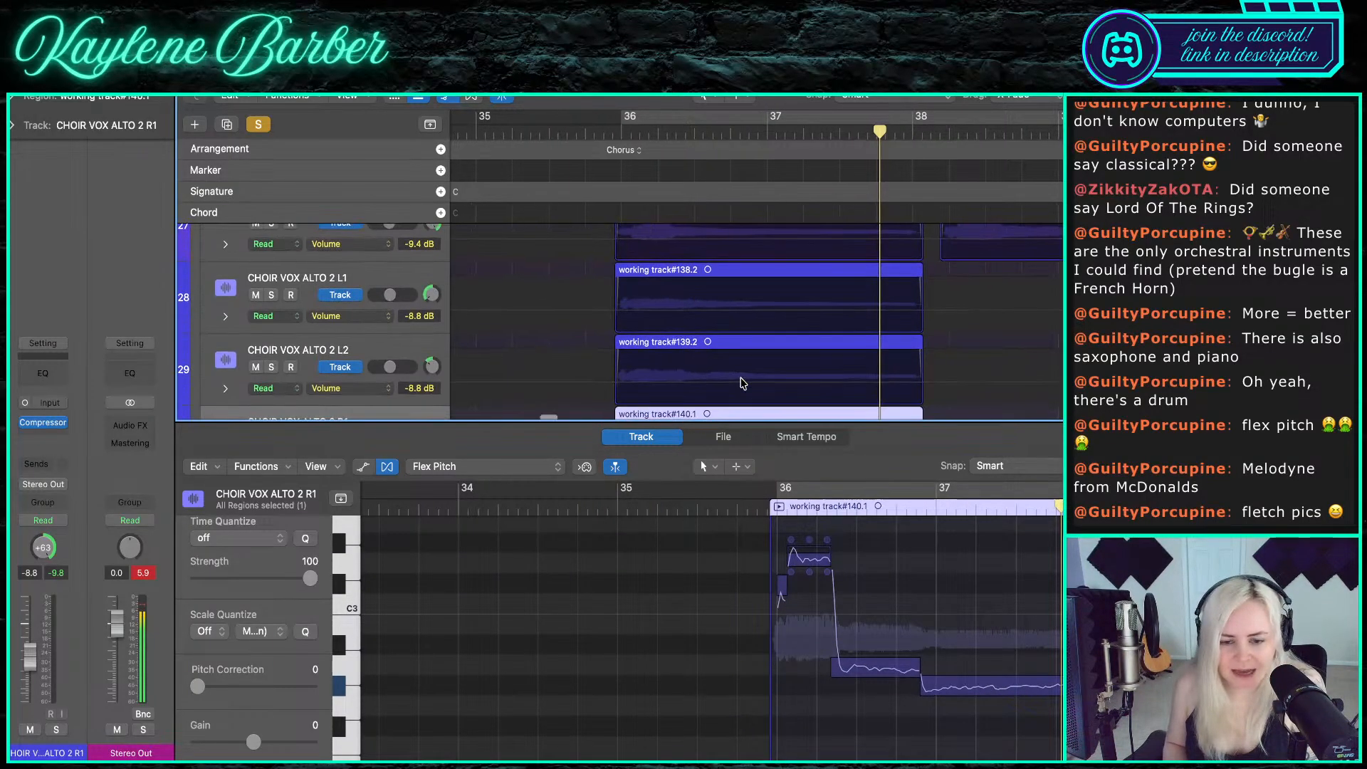
scroll(741, 383, down, 5)
scroll(741, 384, up, 1)
scroll(855, 594, right, 1)
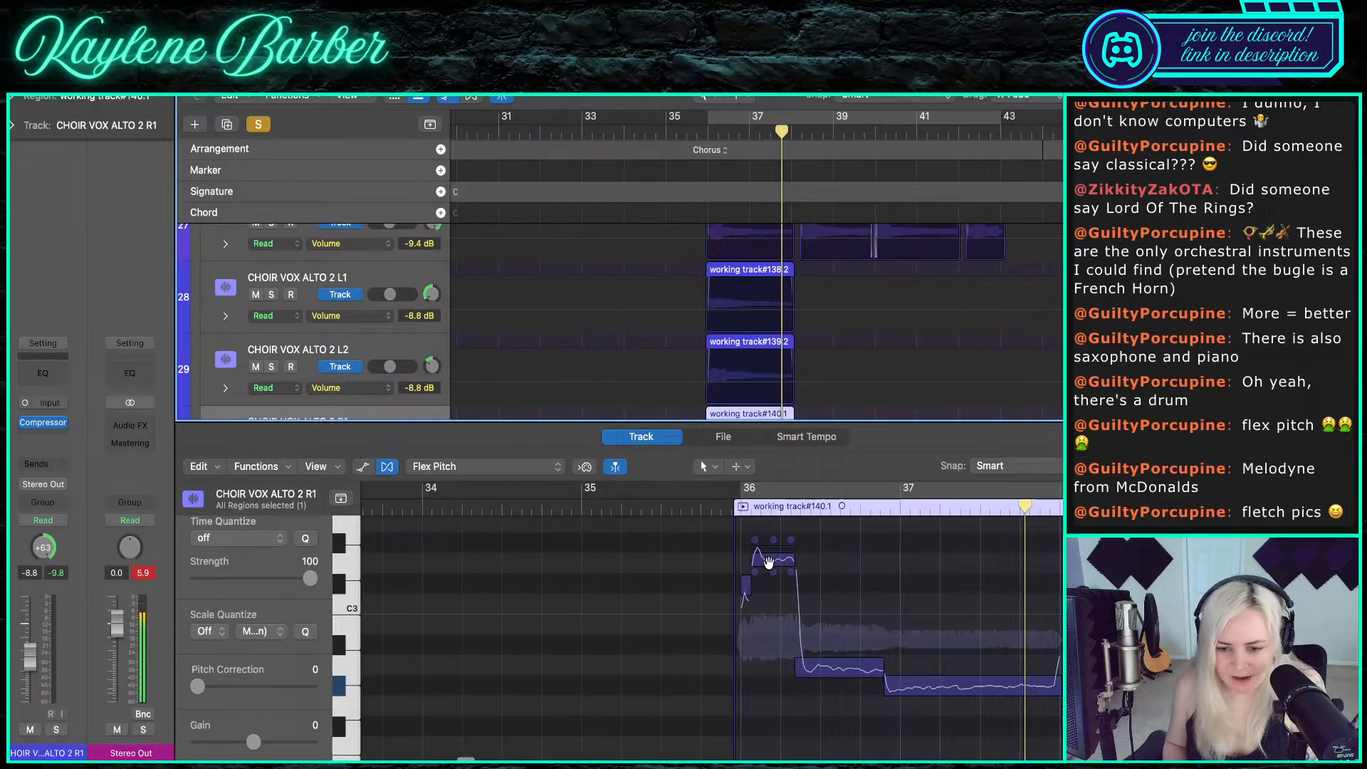
- Split the long last low note of the CHOIR VOX ALTO 2 R1 take shortly after bar 37
click(775, 561)
double_click(834, 666)
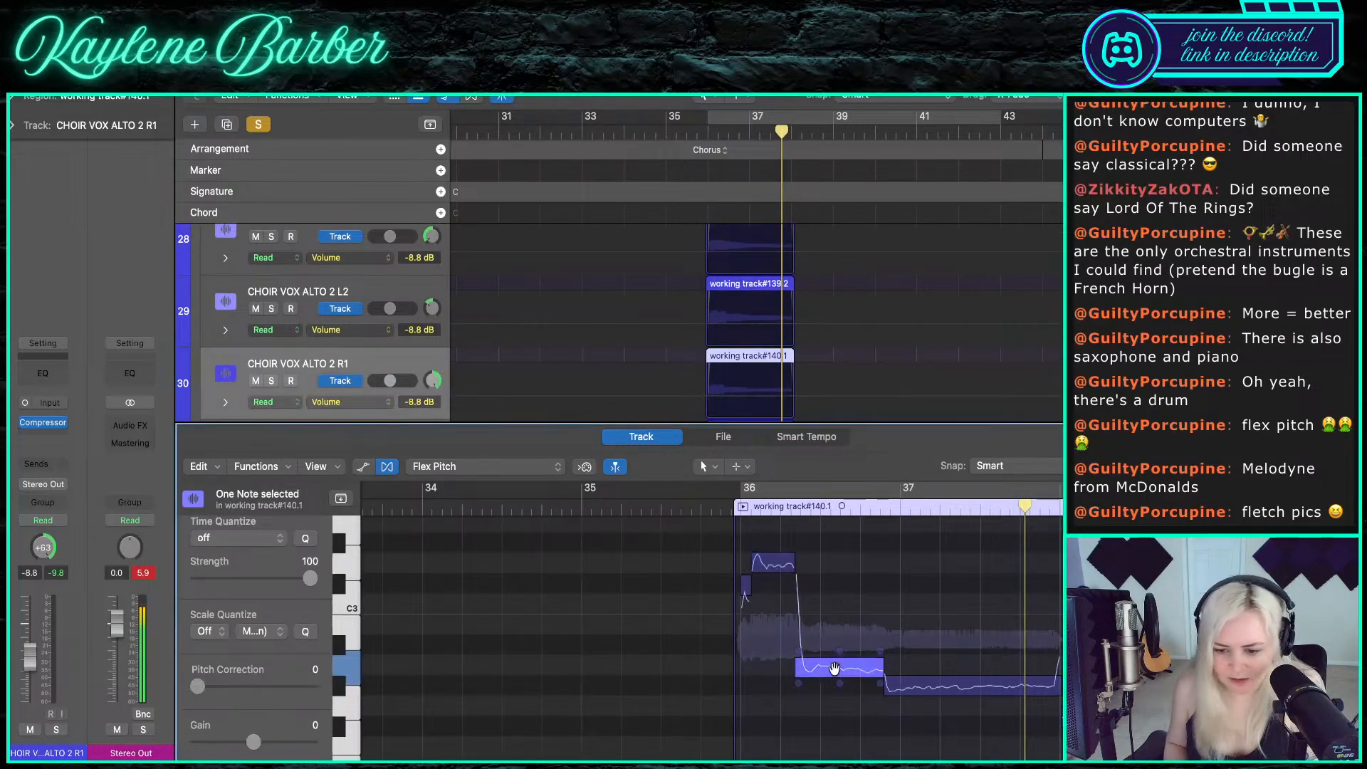
key(t)
key(i)
click(957, 684)
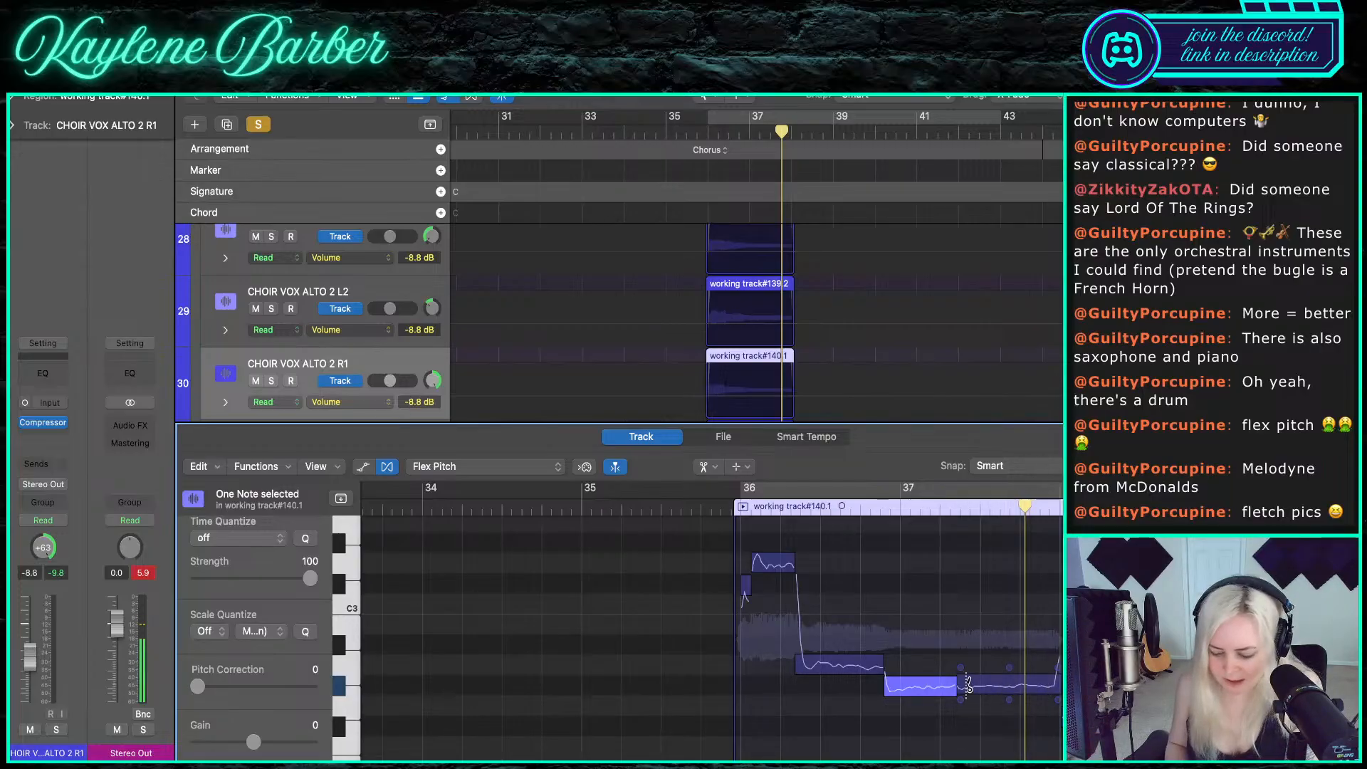
- Snap the low notes to perfect pitch and set the ending Pitch Drift of the note before the new cut to -0.11
key(t)
key(t)
drag(868, 709, 952, 669)
click(941, 650)
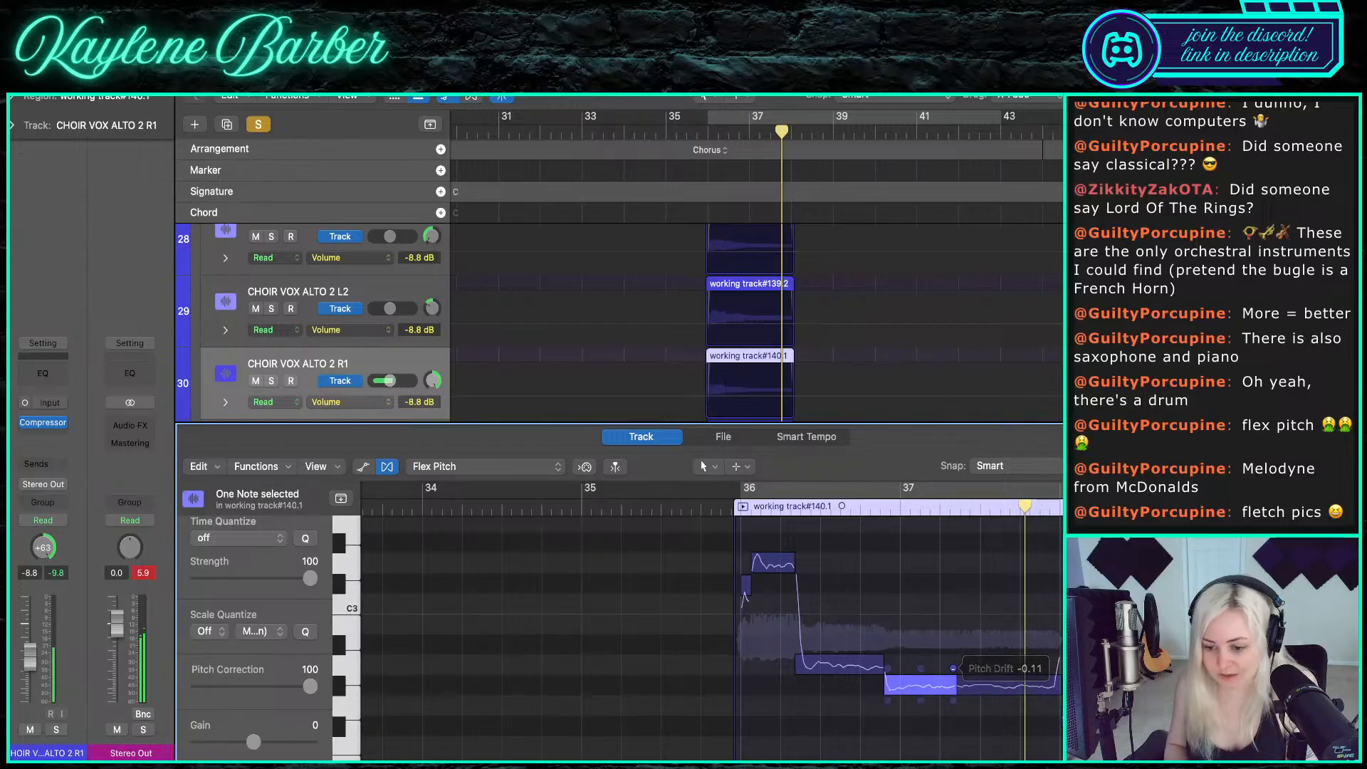
click(999, 643)
- Split the first low note near its start and set the longer part's starting Pitch Drift to -0.14
click(871, 663)
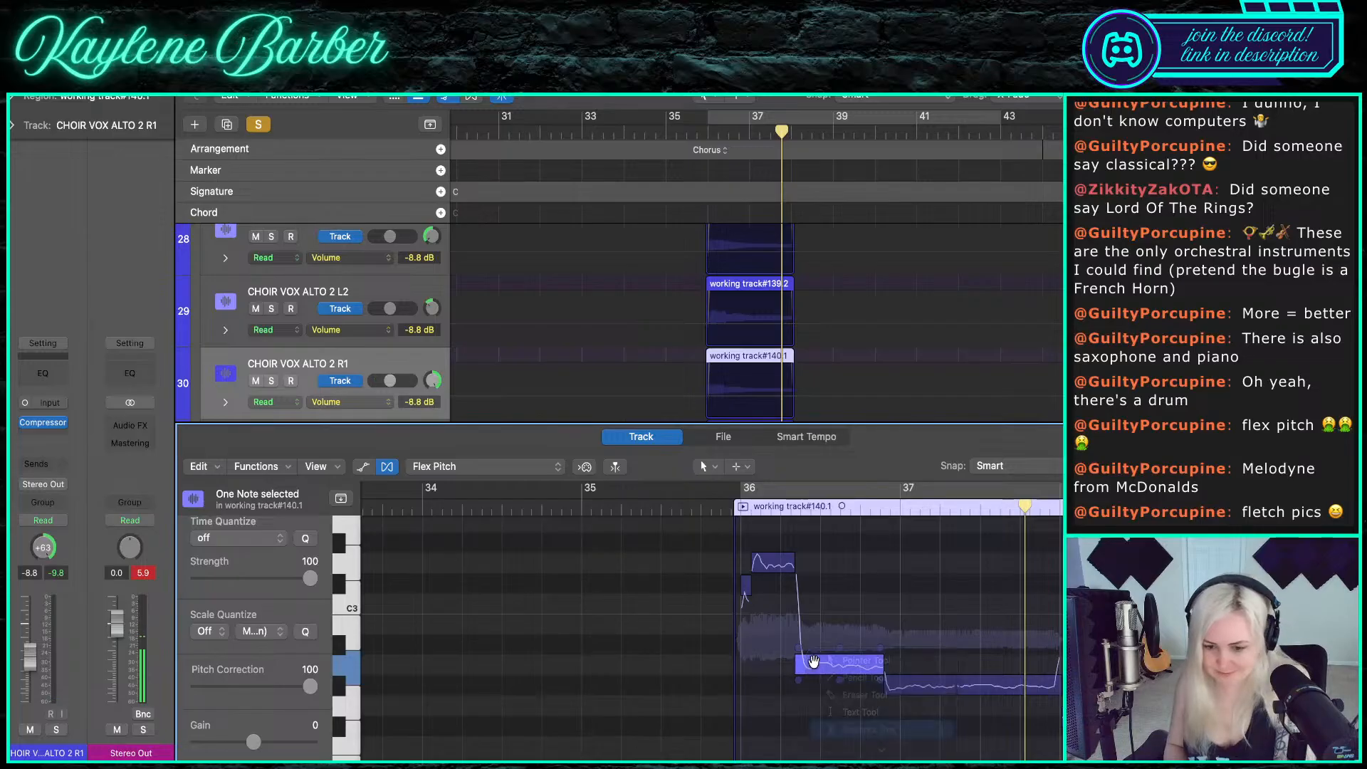
key(i)
click(639, 661)
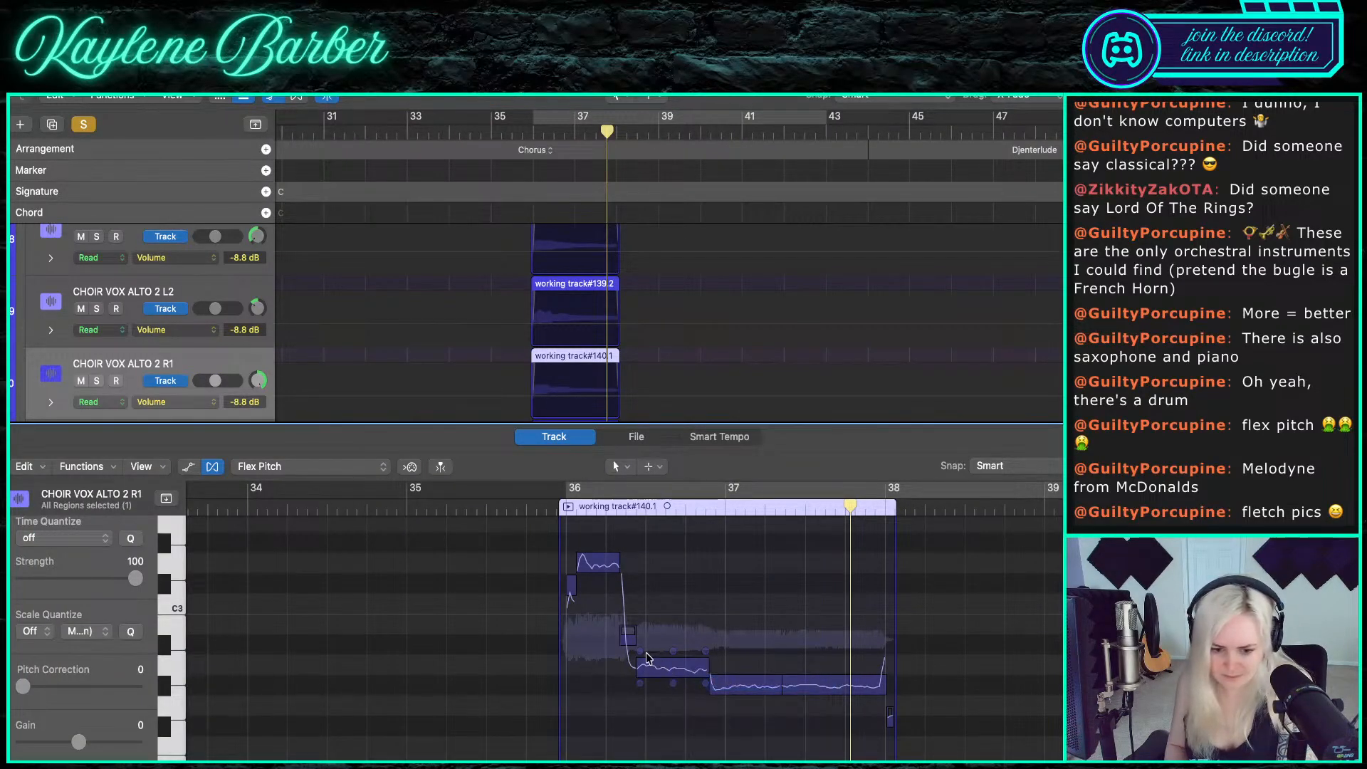
drag(640, 651, 639, 653)
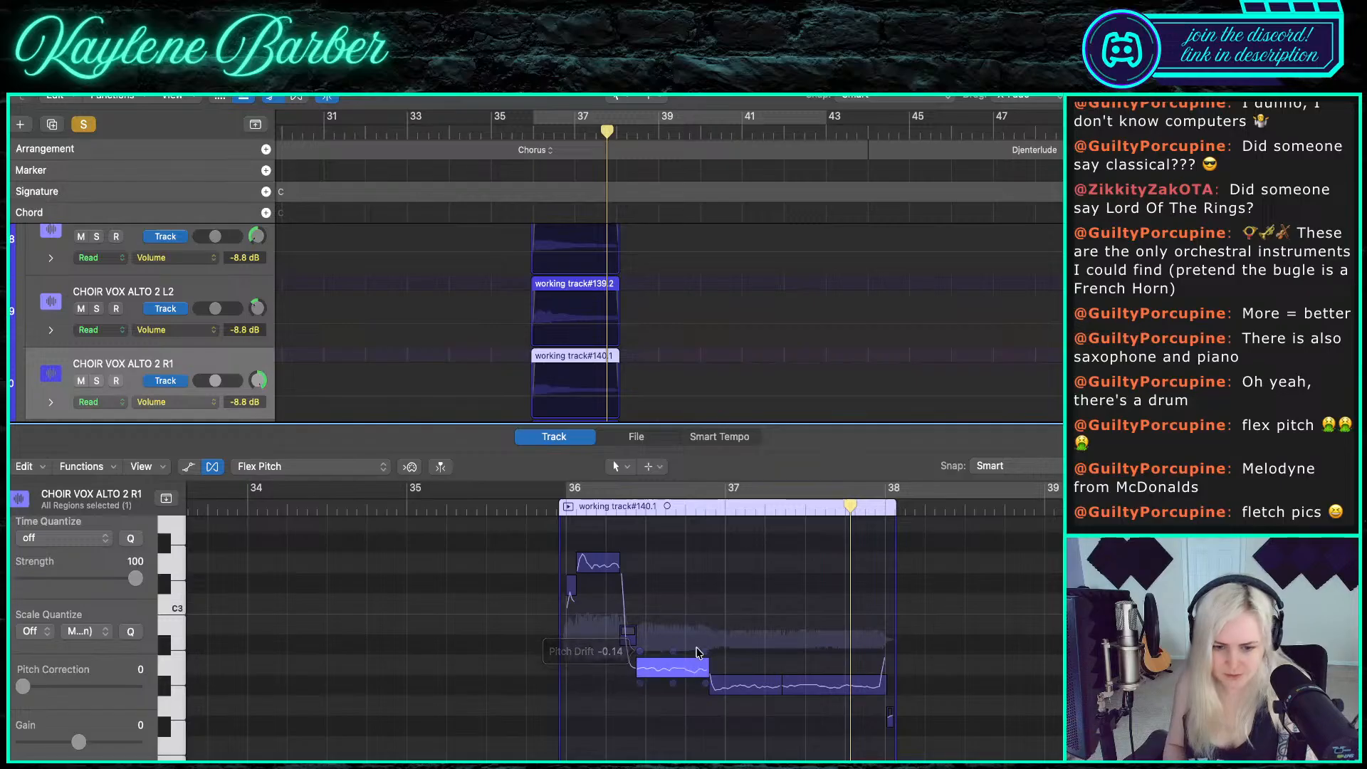
- Split the high note at the beginning of the R1 take near its start
key(t)
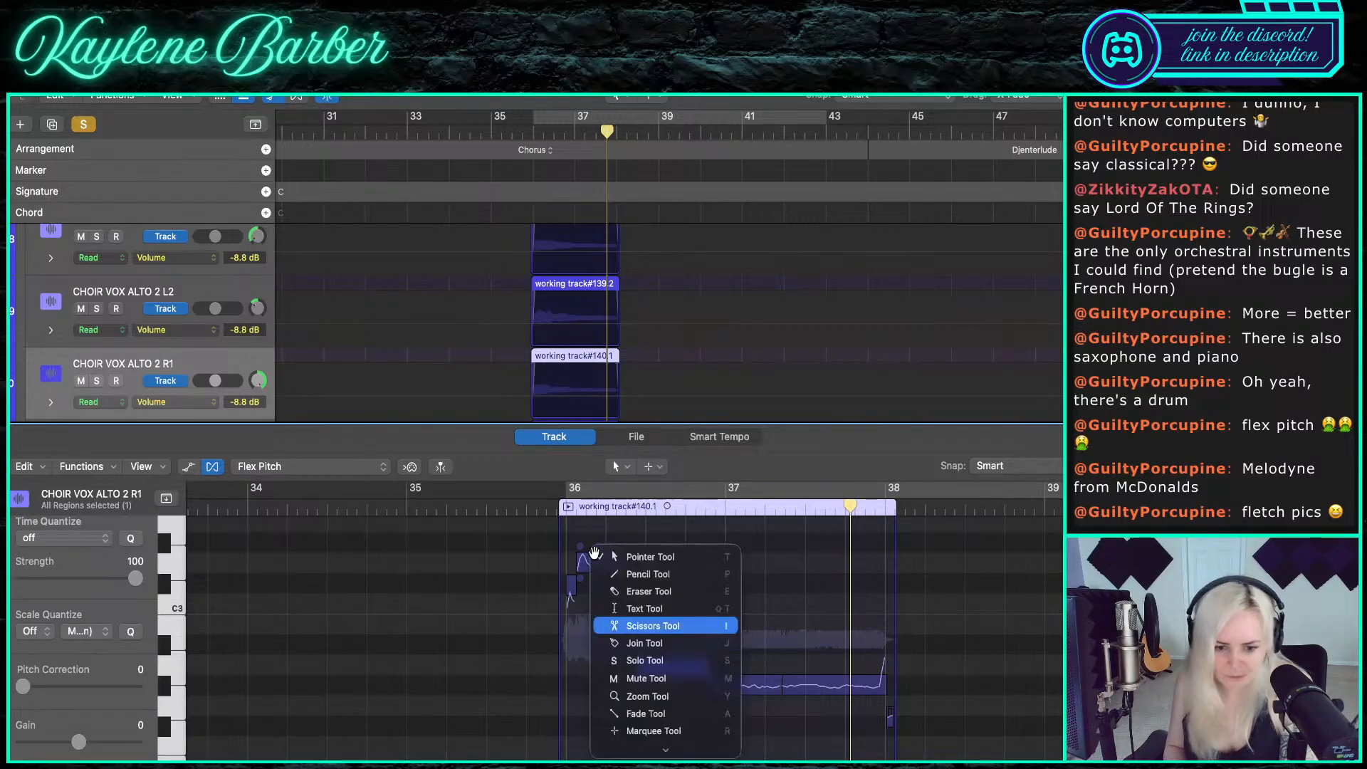
key(i)
click(592, 559)
key(i)
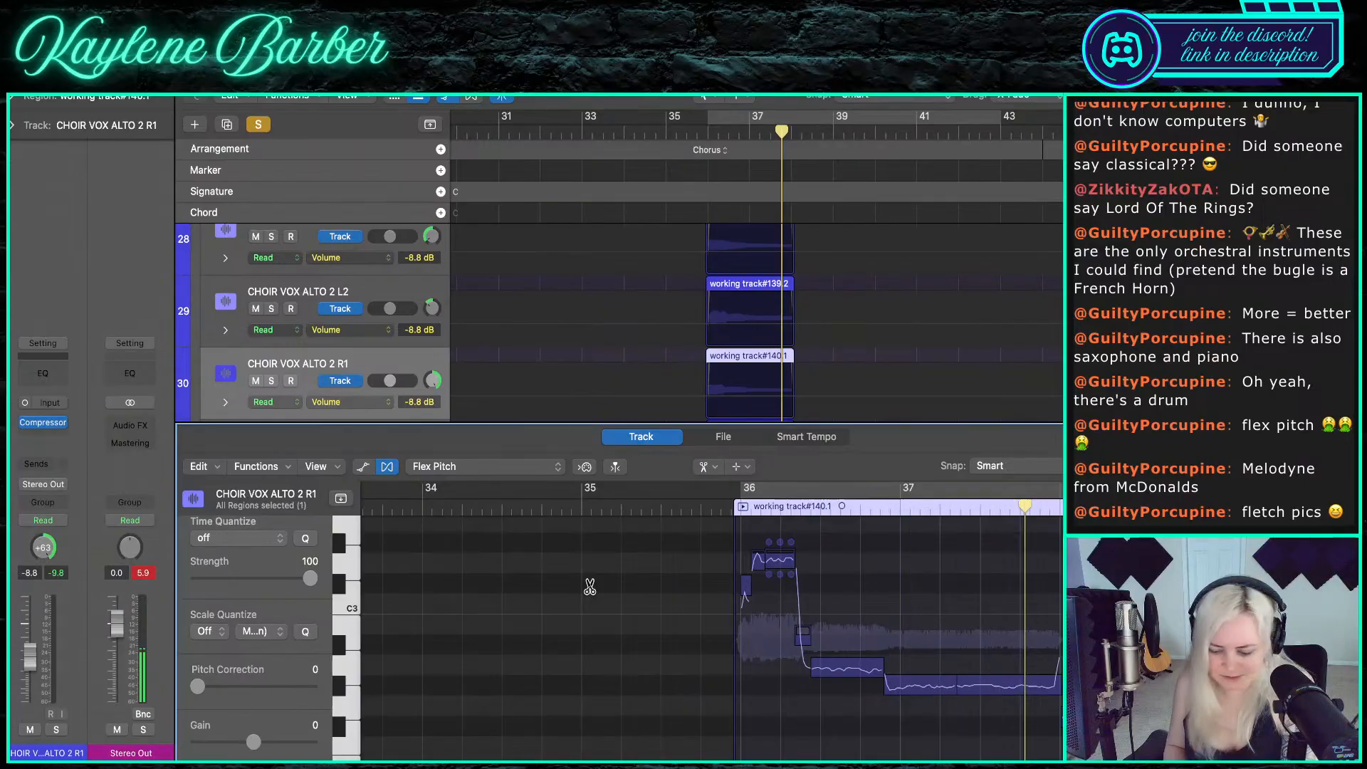
- Snap both parts of the high note to perfect pitch and play the choir from bar 36
key(t)
key(i)
key(t)
key(t)
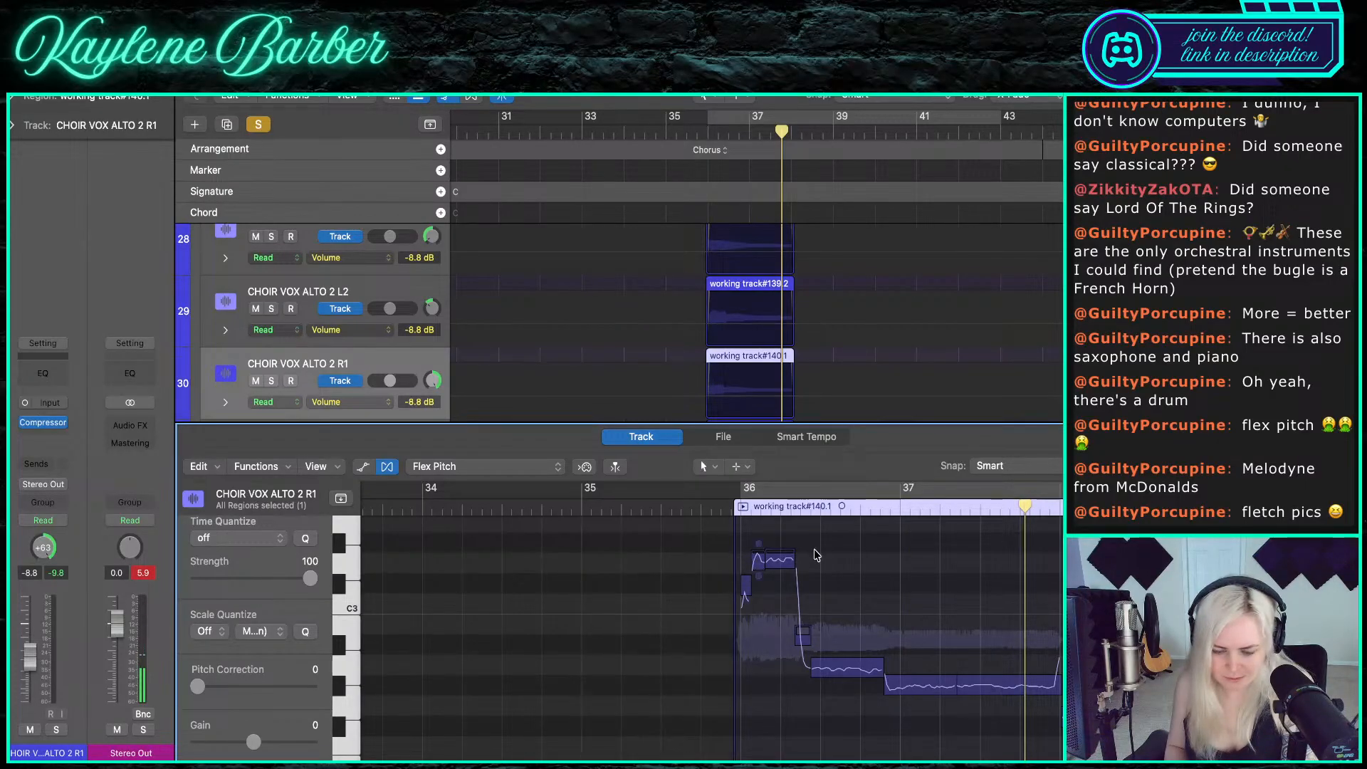
drag(777, 547, 752, 573)
double_click(781, 562)
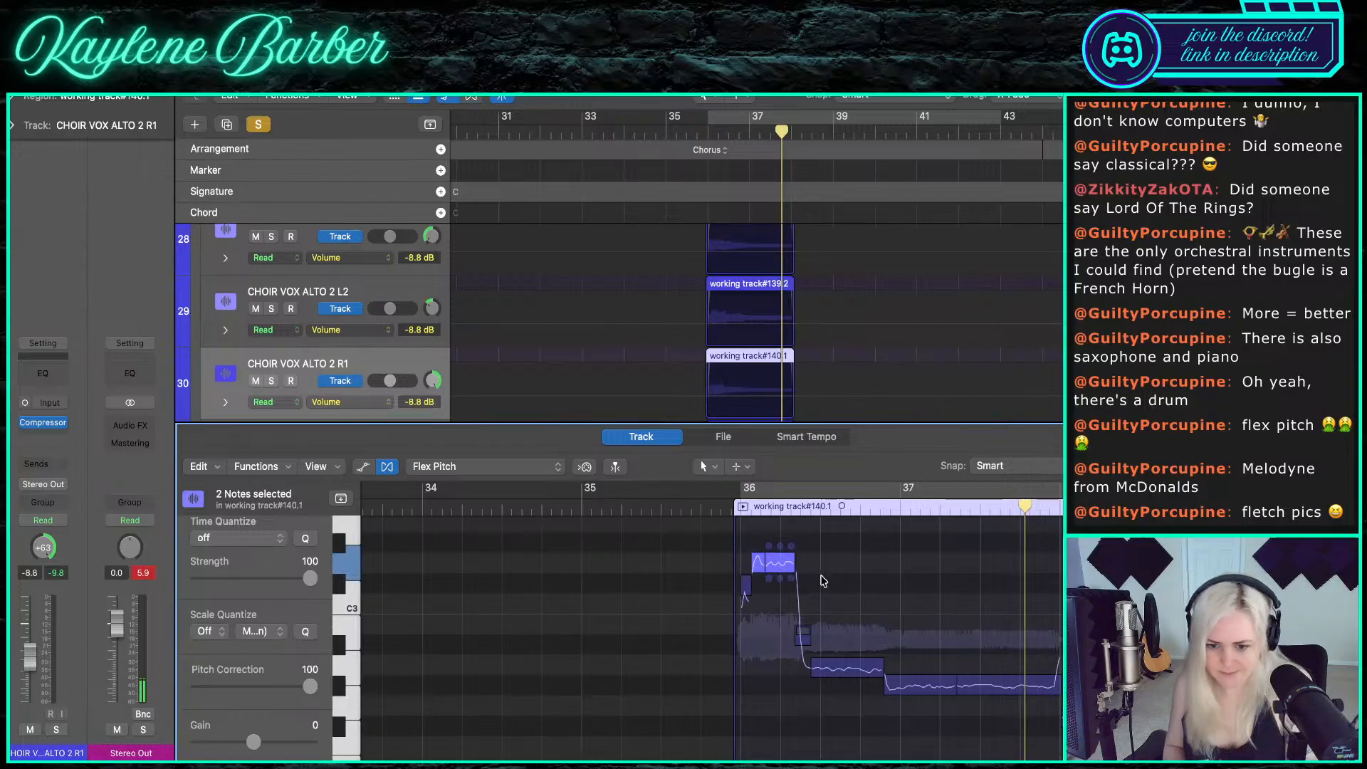
click(822, 580)
key(space)
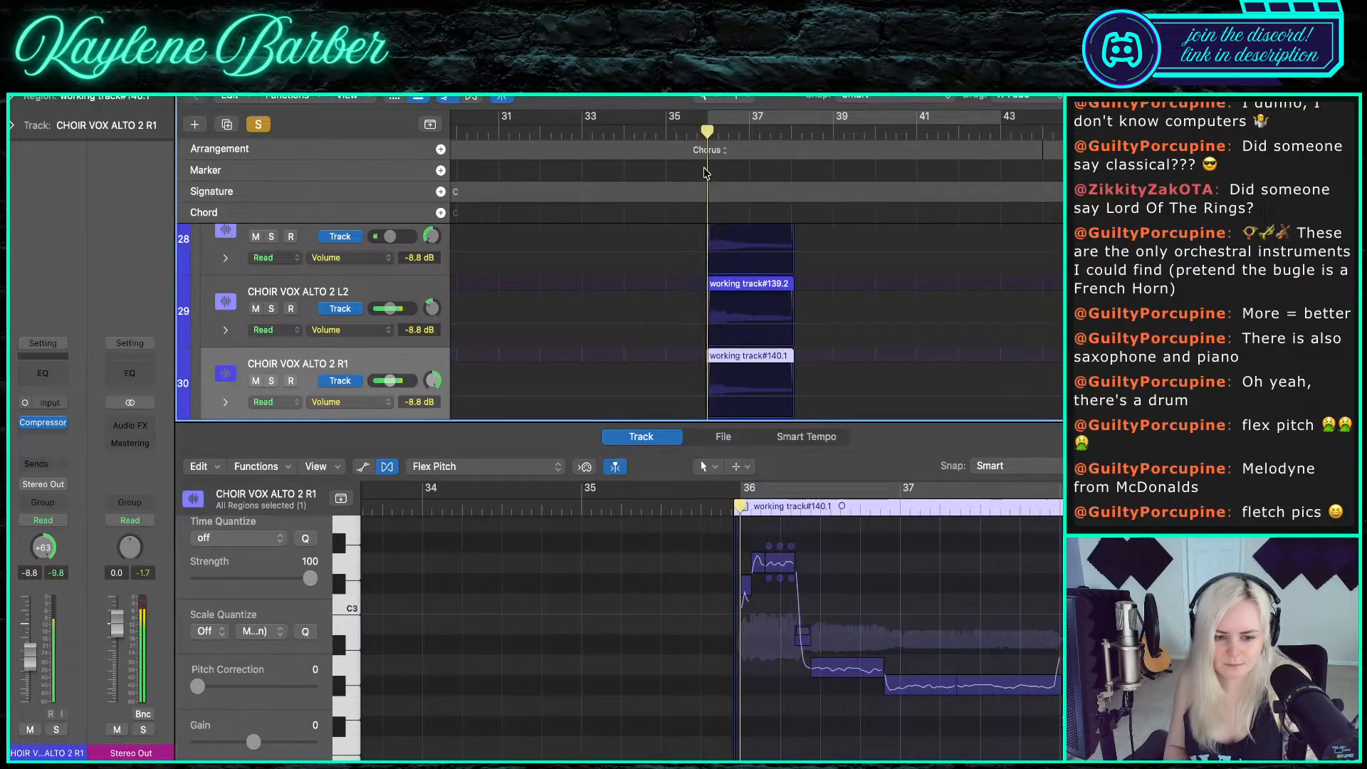
- Select the CHOIR VOX ALTO 2 L2 track, turn on Flex for it, and set its mode to Flex Pitch
scroll(596, 403, up, 1)
scroll(396, 356, up, 1)
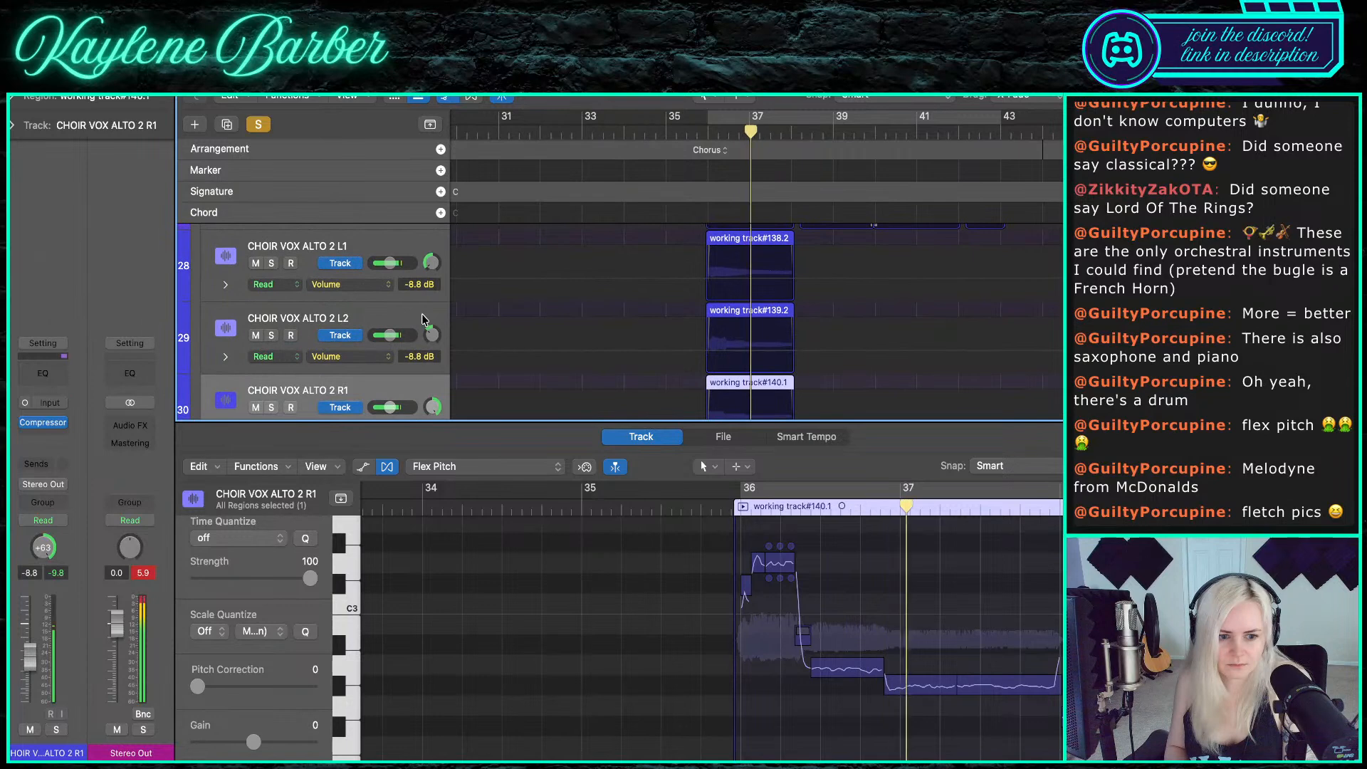
click(400, 319)
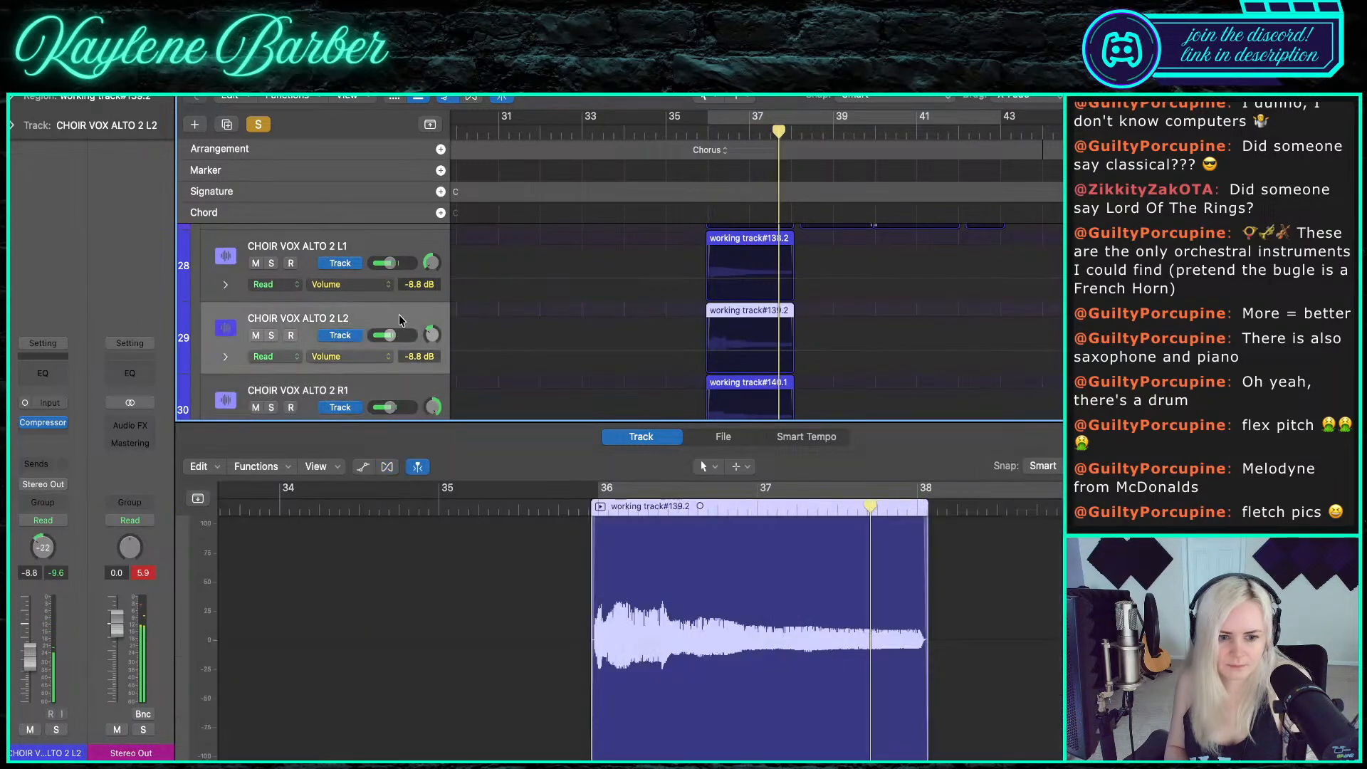
click(389, 466)
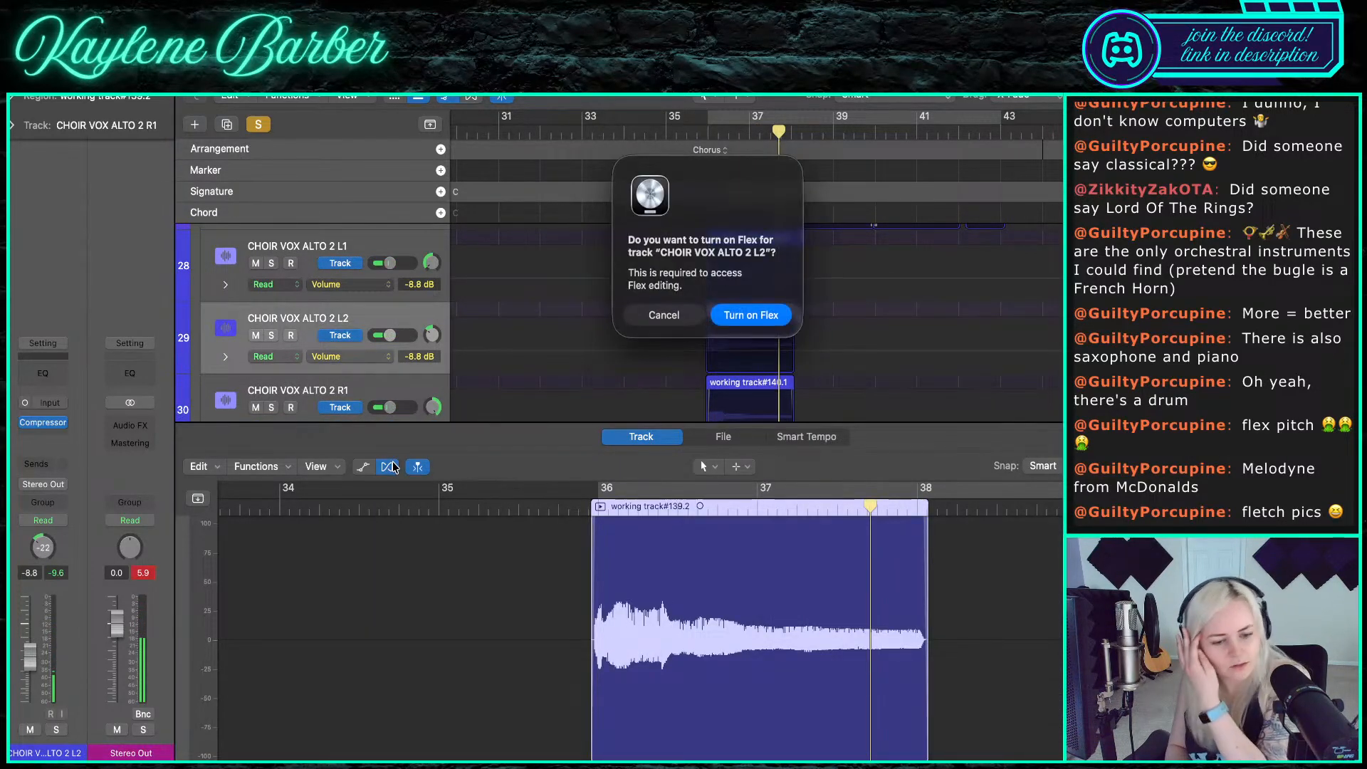
click(729, 317)
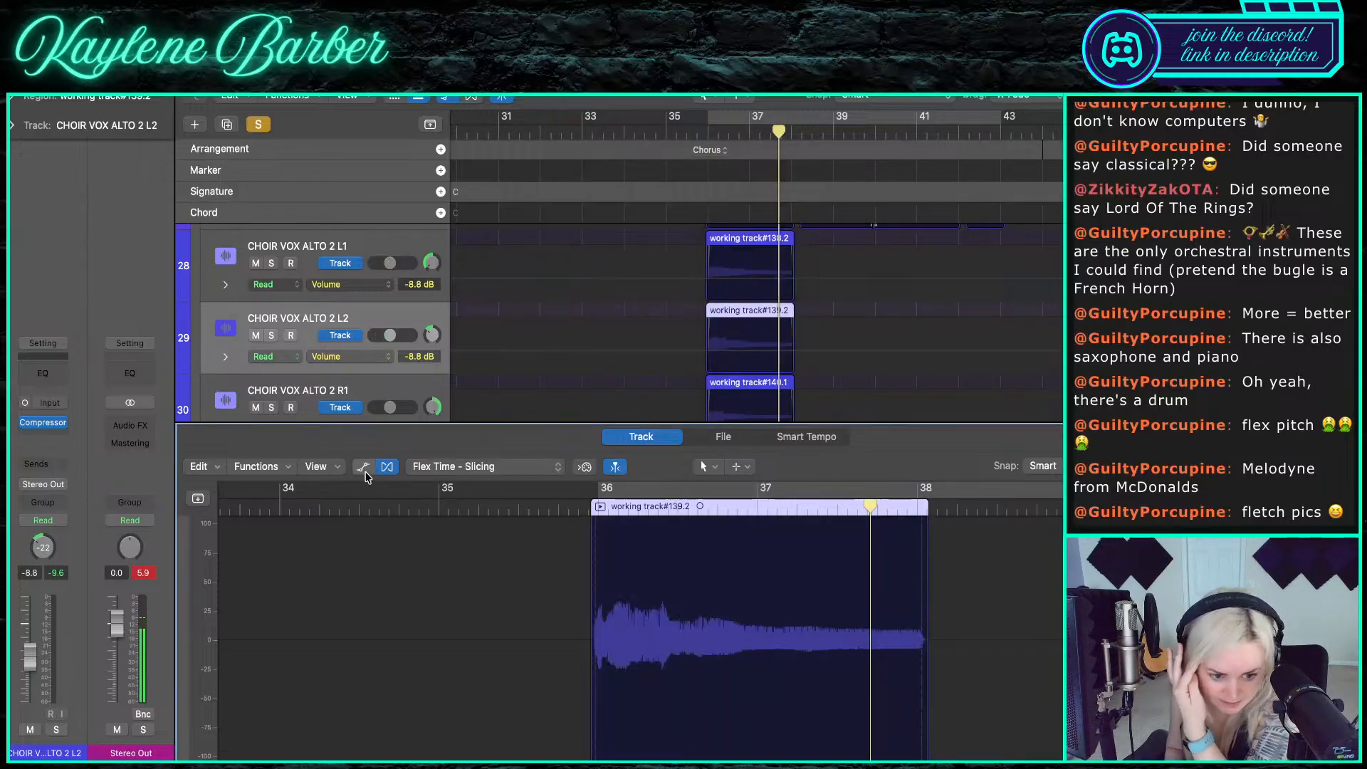
click(364, 471)
click(366, 472)
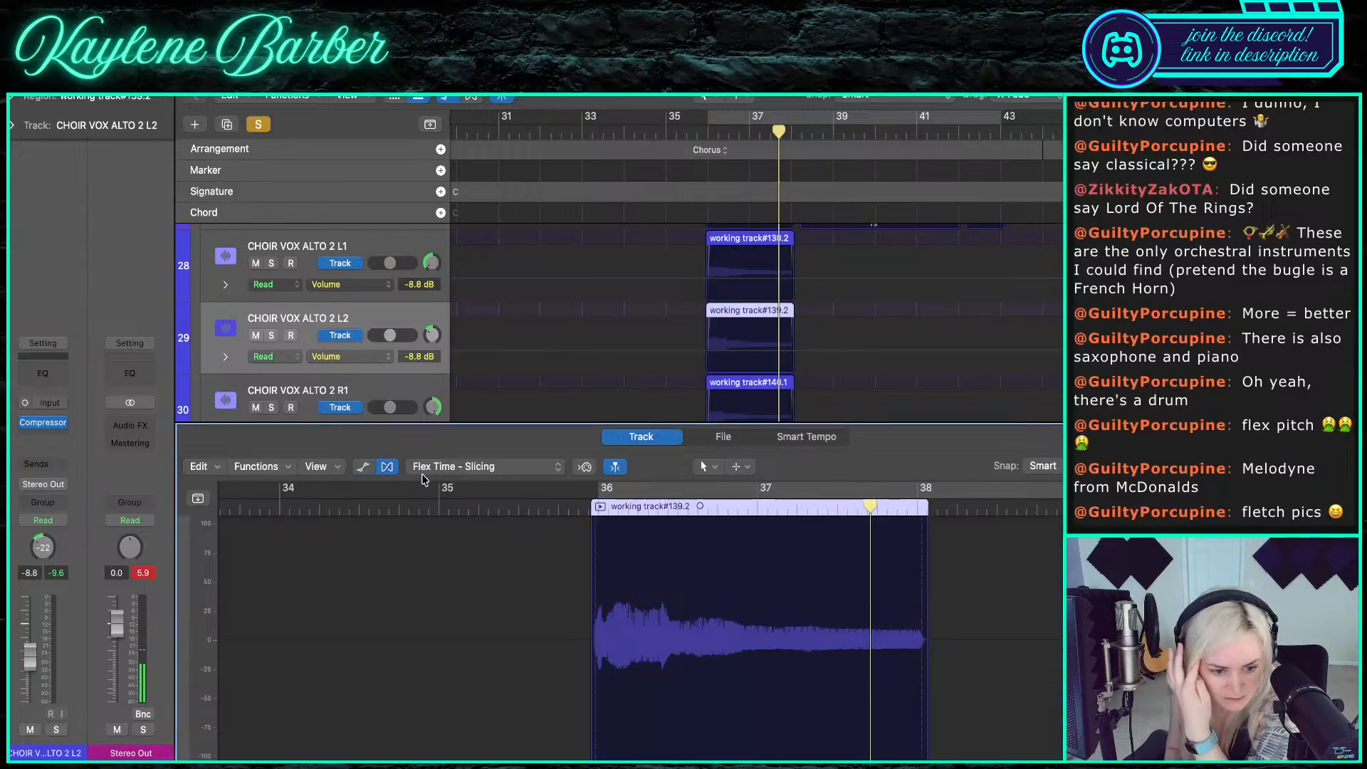
click(473, 466)
click(566, 400)
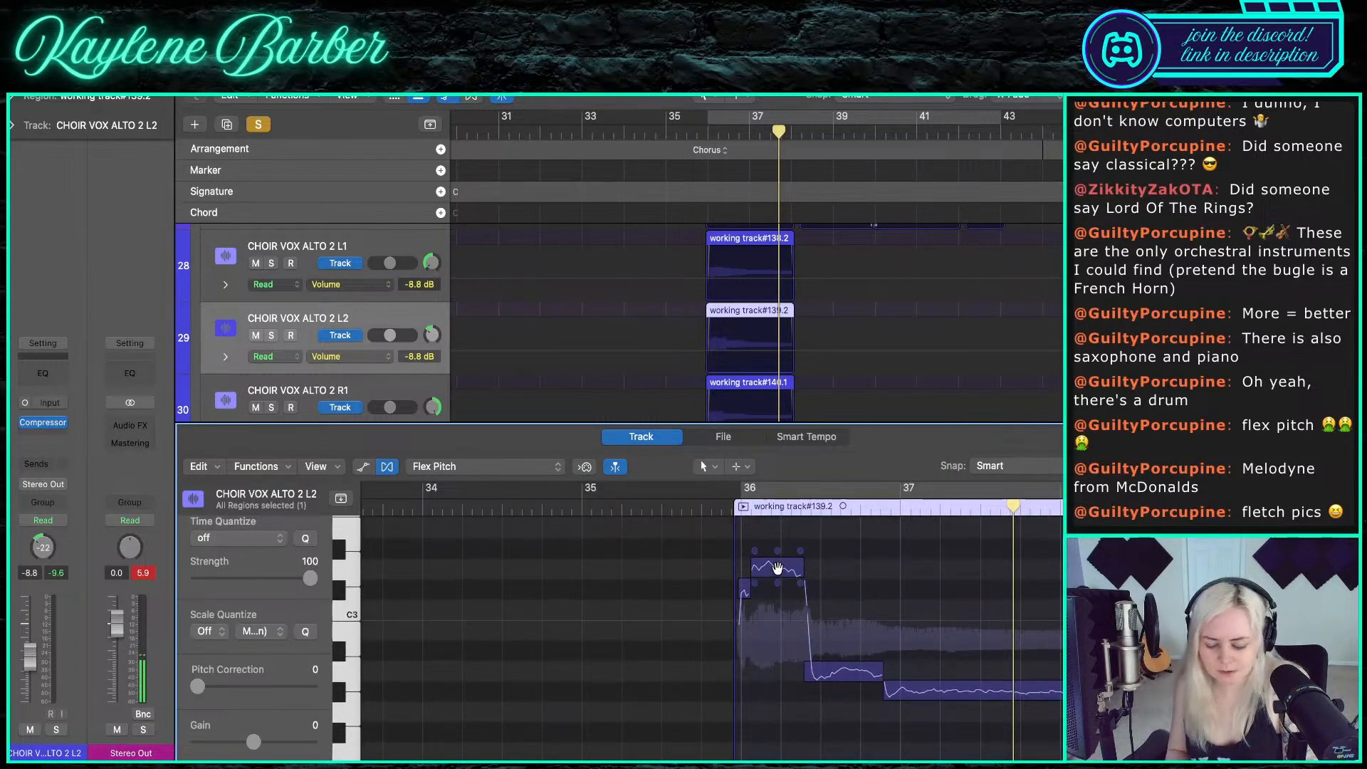
- Cut the L2 take's high note in the middle, the first low note in two places, and the long last note near its start
click(780, 567)
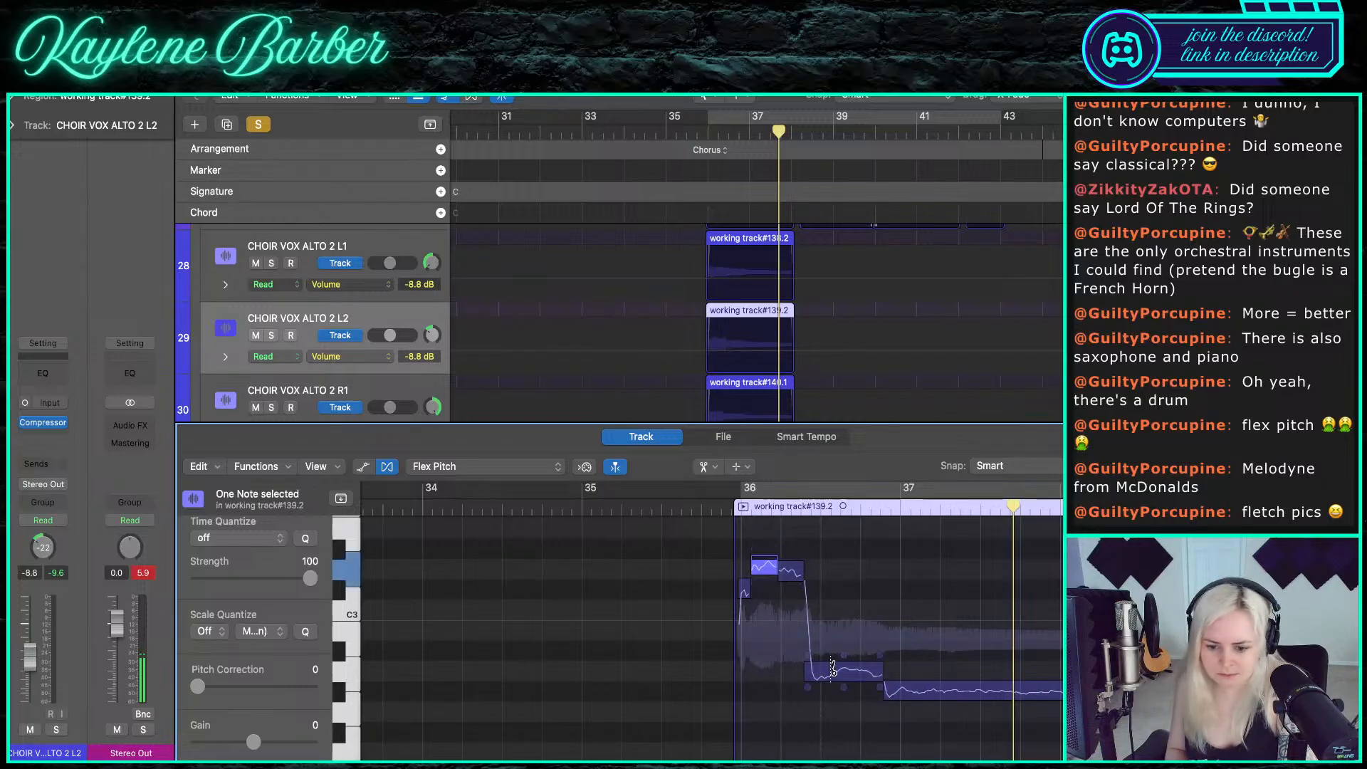
click(833, 670)
click(875, 676)
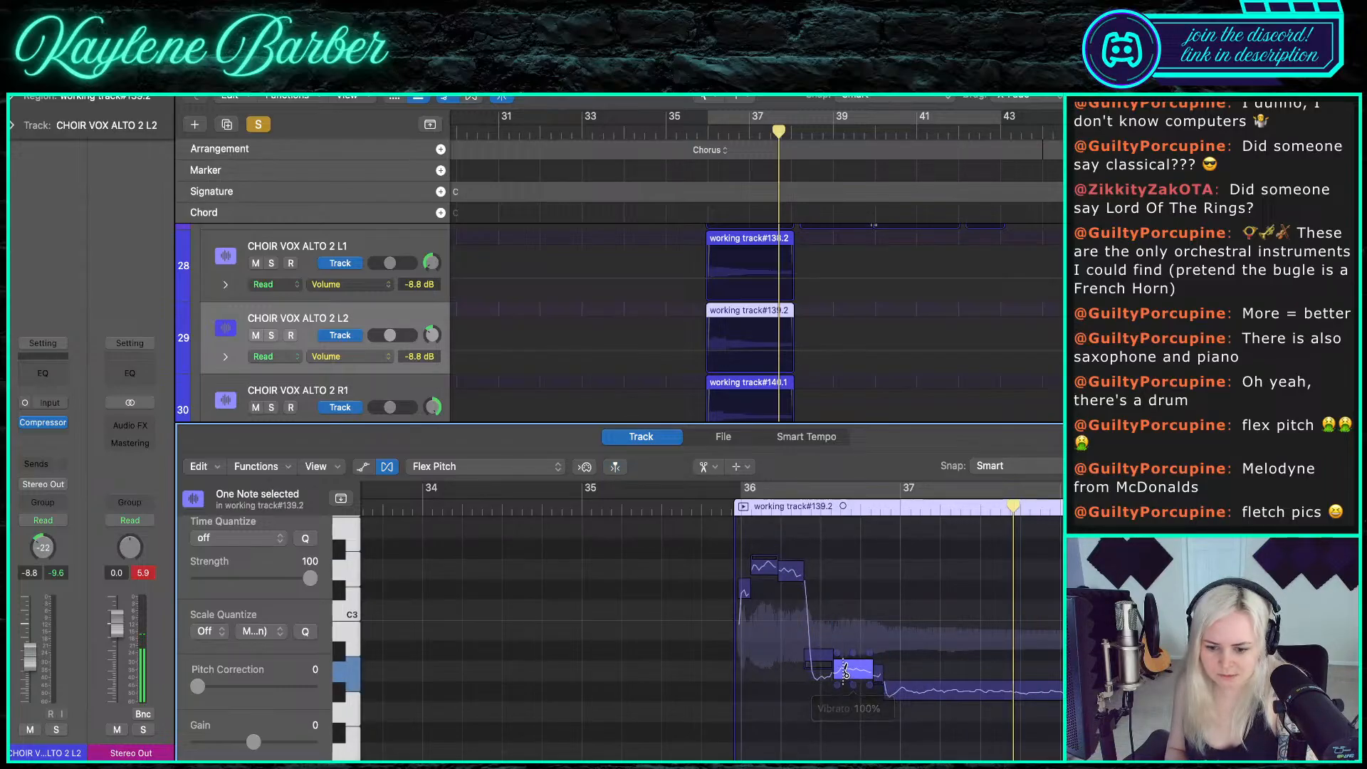
click(900, 689)
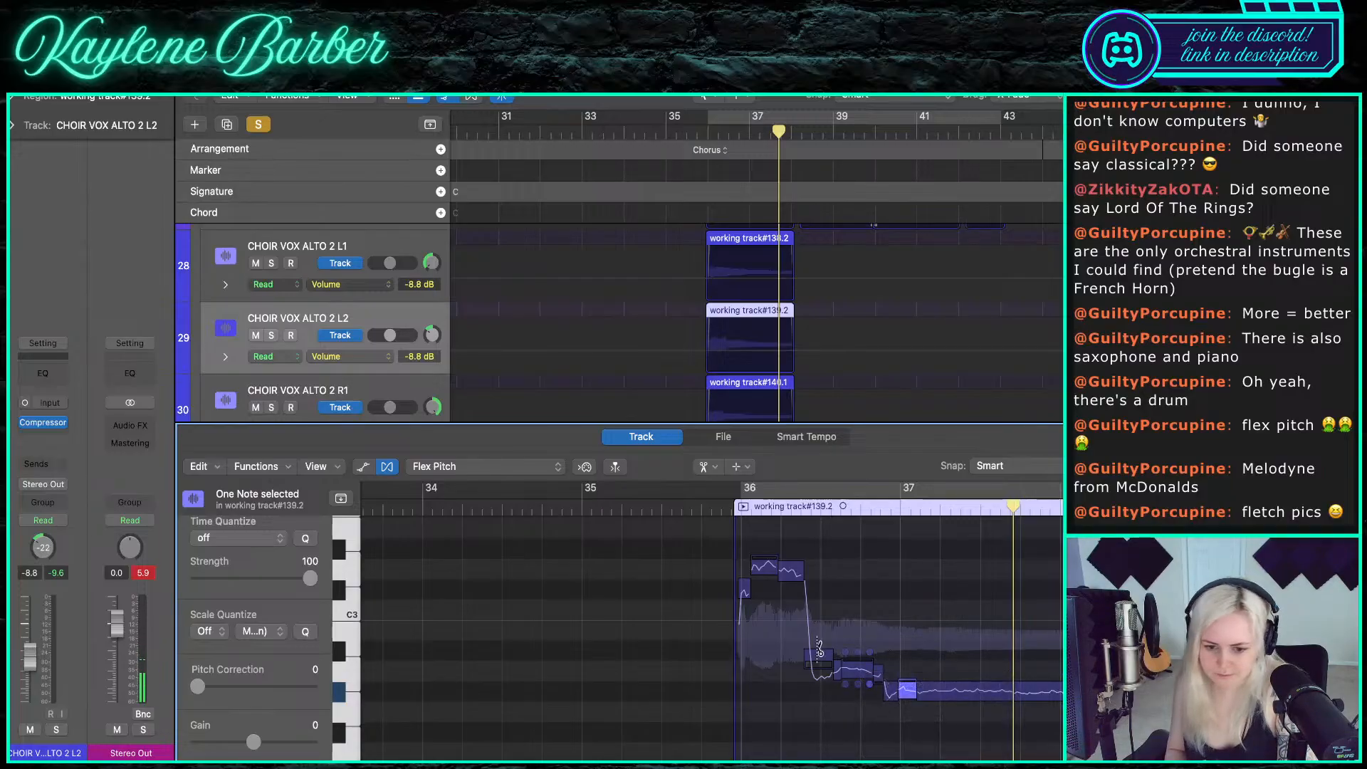
- Snap both parts of the L2 take's high note to perfect pitch
key(Escape)
click(790, 576)
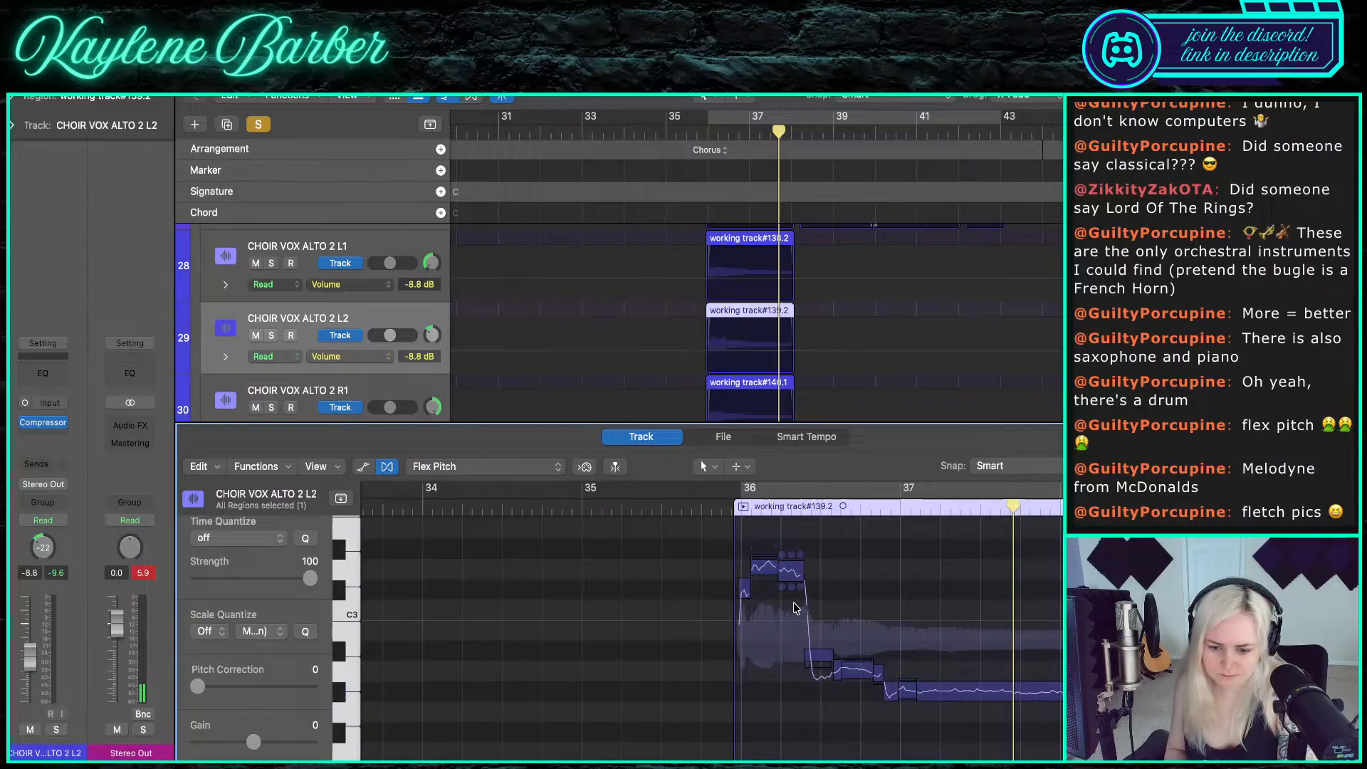
drag(795, 607, 755, 549)
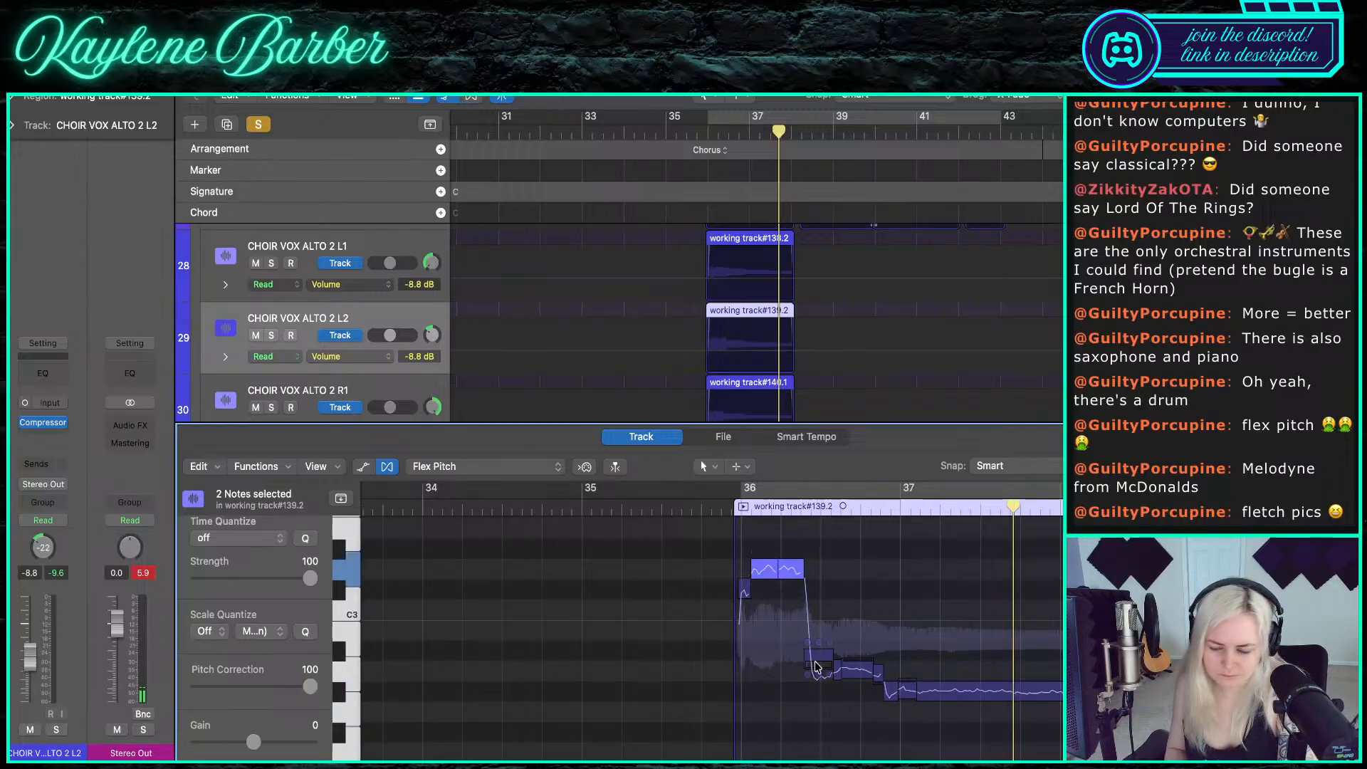
- Cut the short falling transition off the first low note and snap all the low notes after it to perfect pitch
key(t)
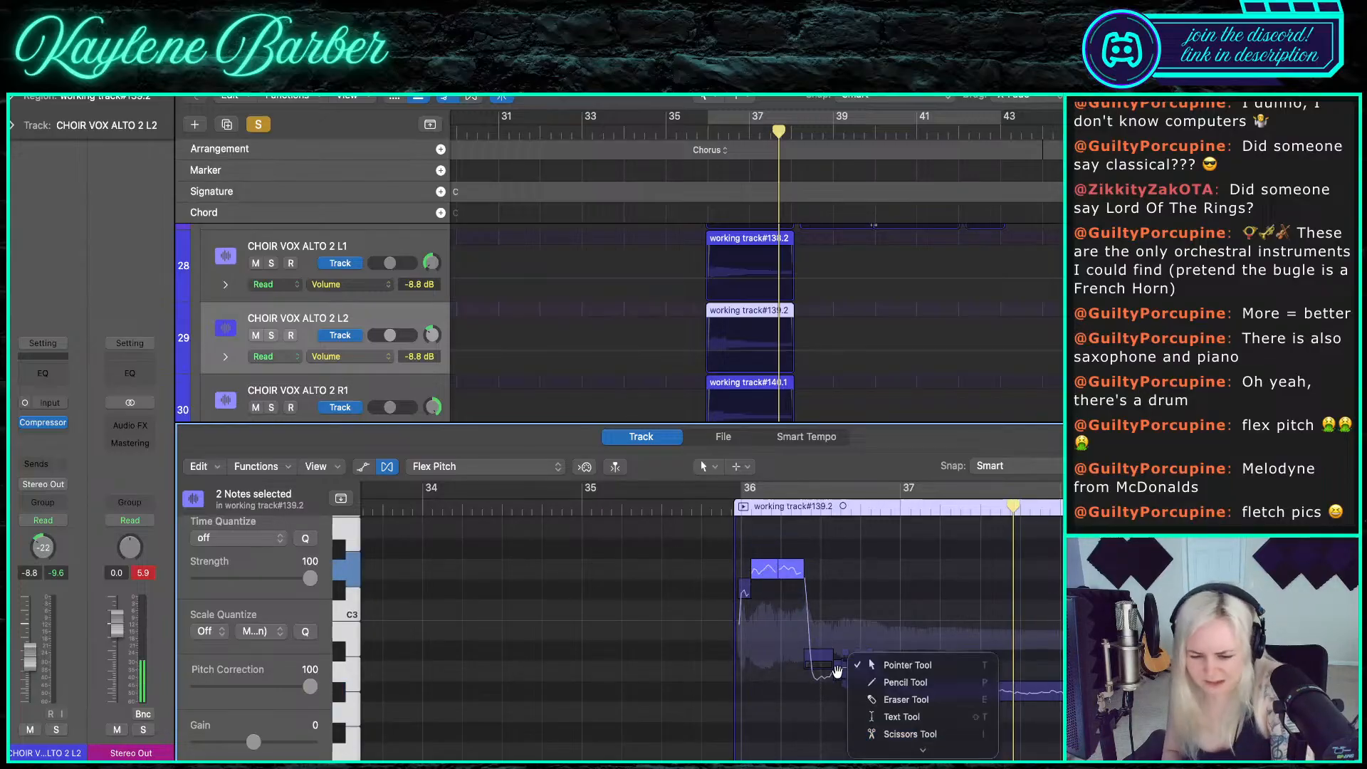
key(c)
click(813, 663)
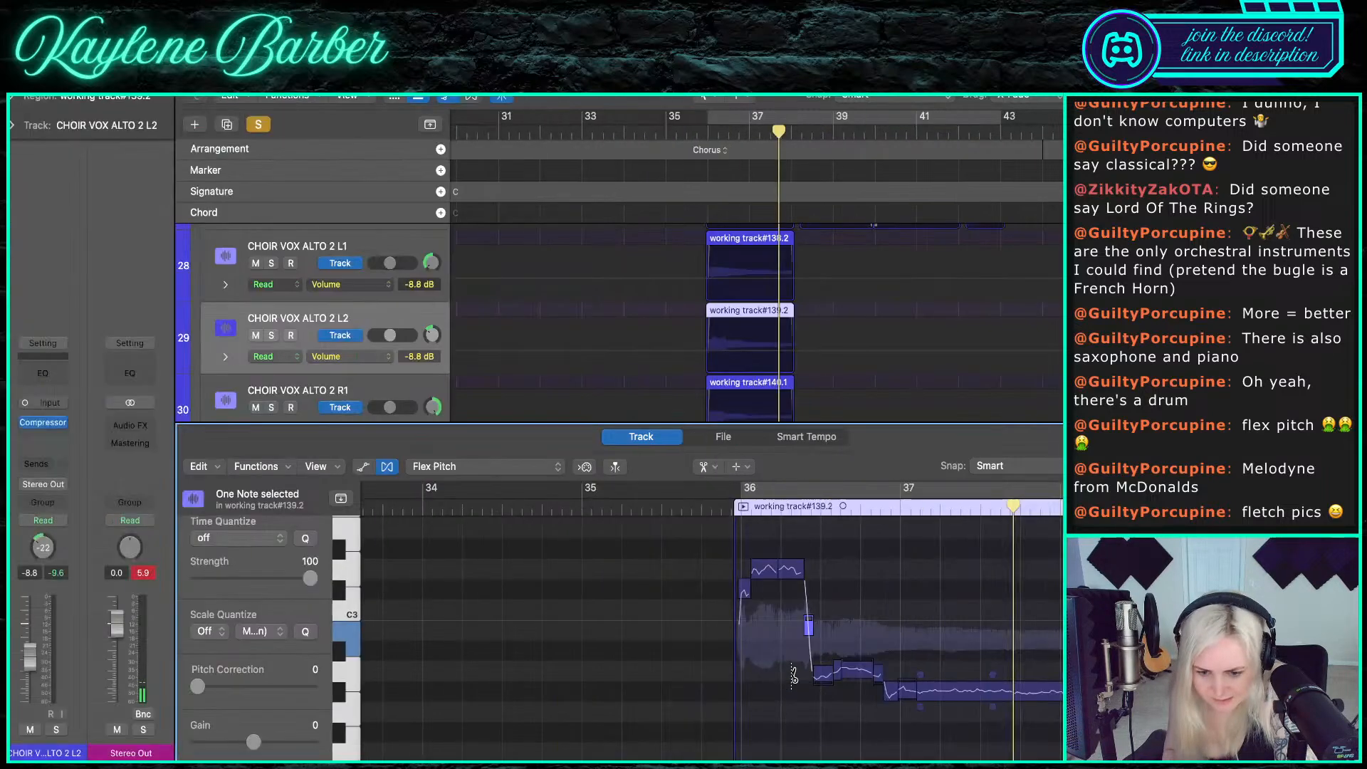
key(t)
key(t)
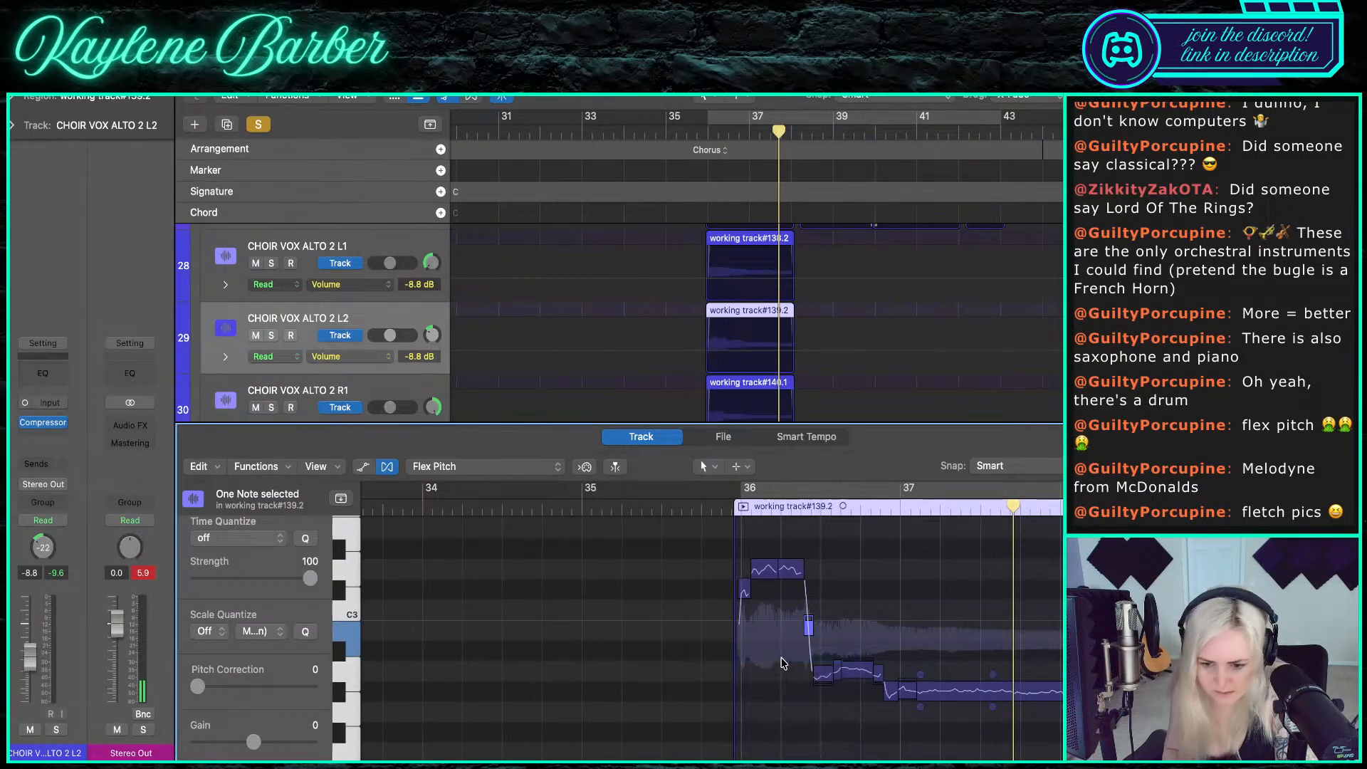
drag(781, 658, 978, 706)
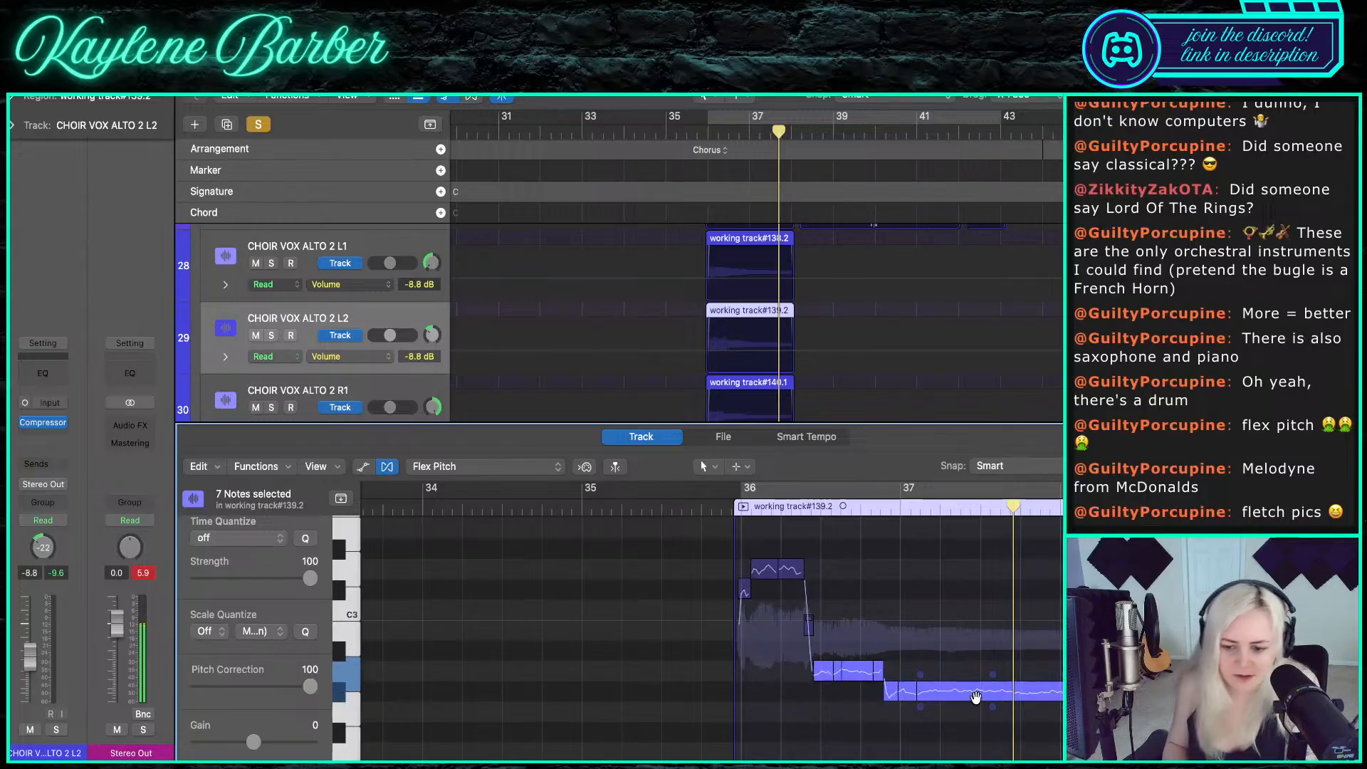
click(899, 656)
- Set the Fine Pitch of the short low note at 36 4 3 to 3
scroll(900, 658, up, 6)
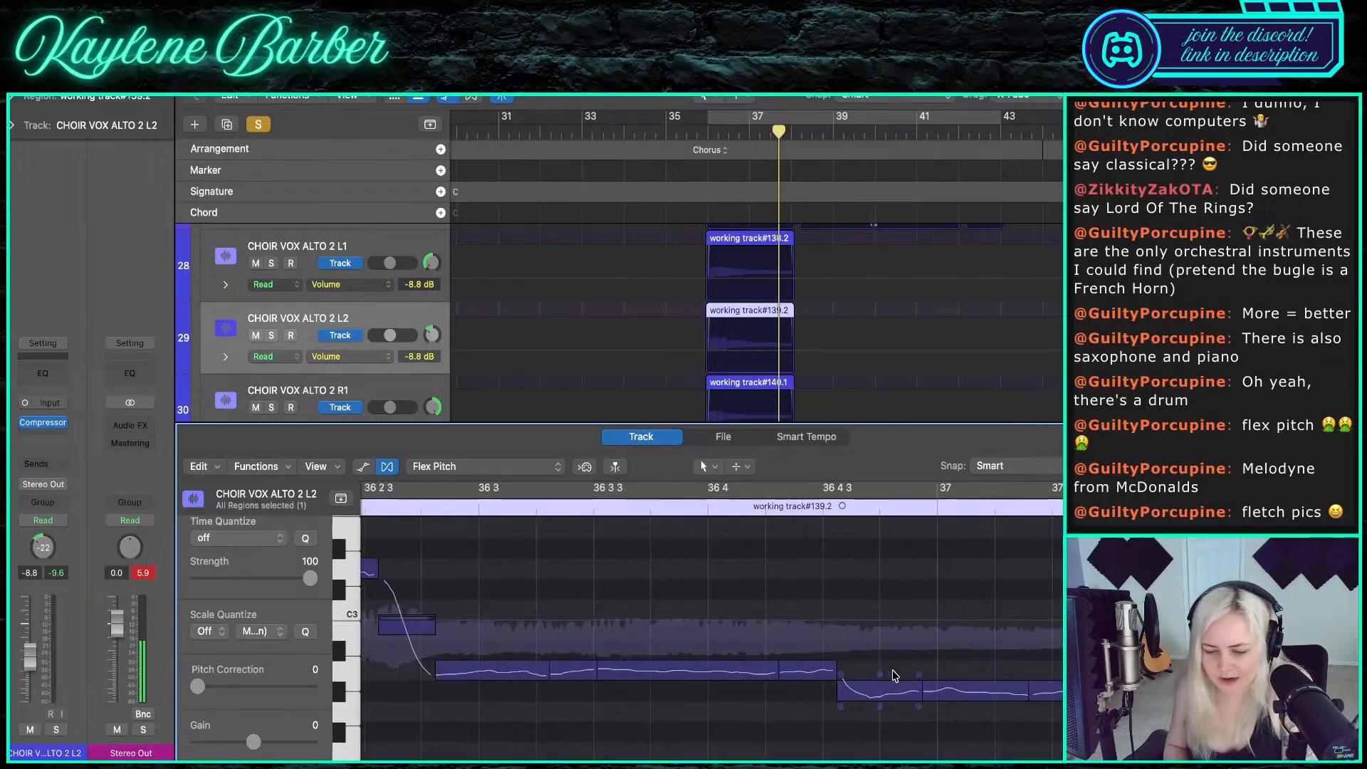
click(921, 681)
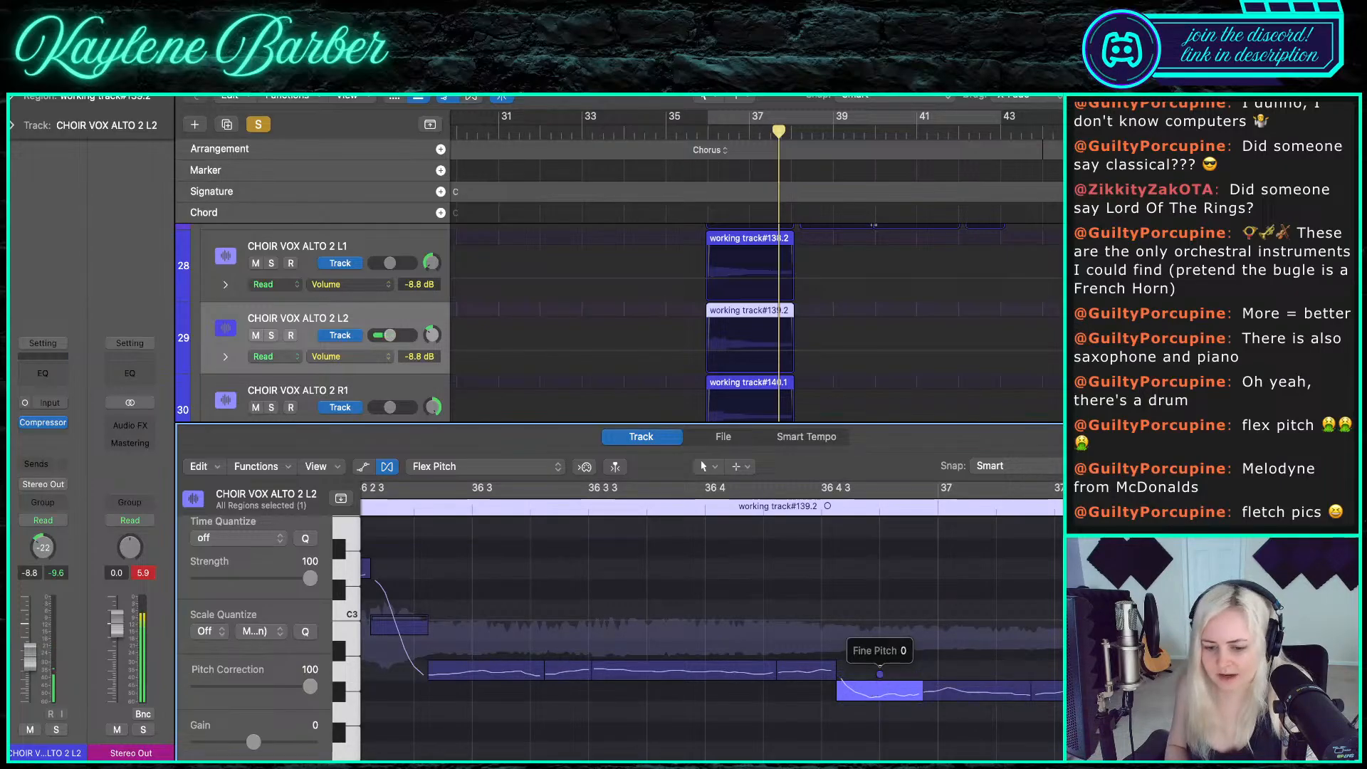
drag(879, 674, 881, 667)
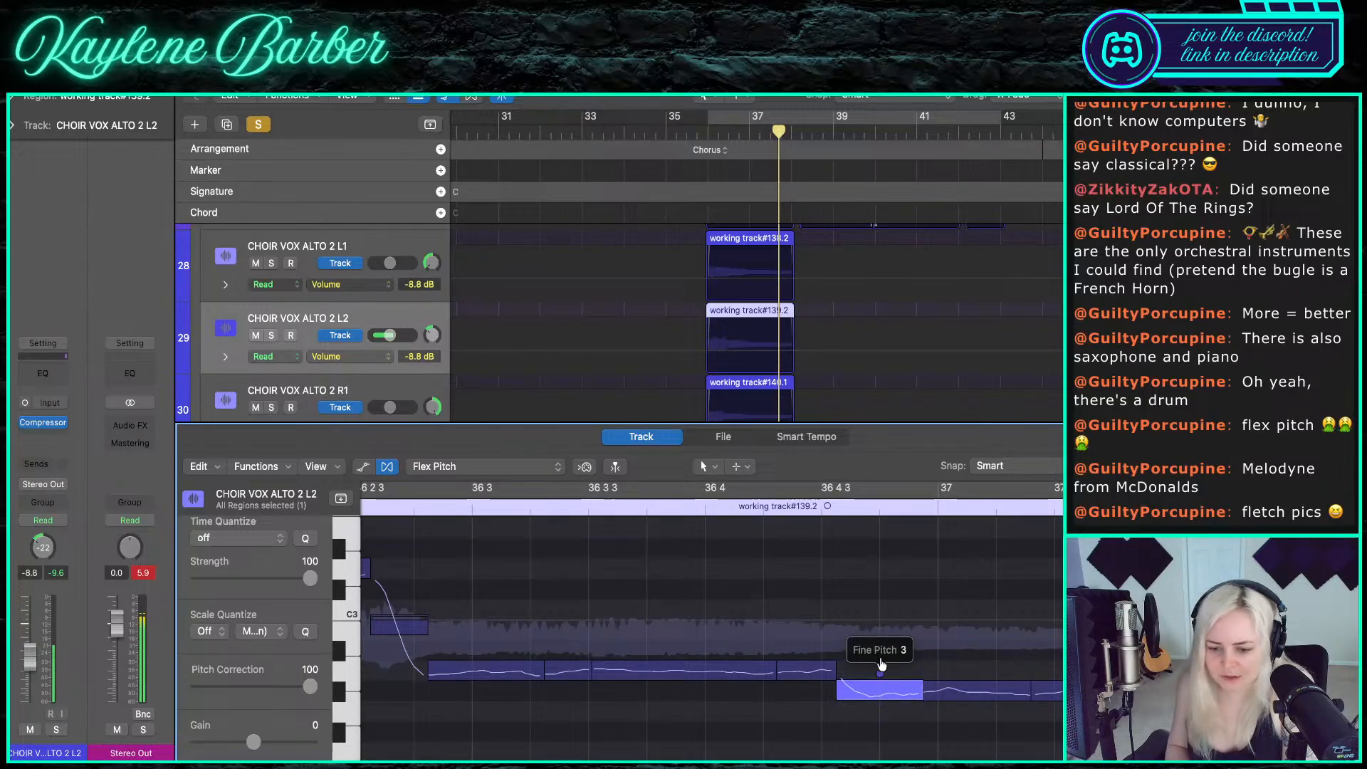
- Play back the tuned Alto 2 L2 take from the start of its region to check the pitch
click(926, 673)
scroll(927, 683, down, 10)
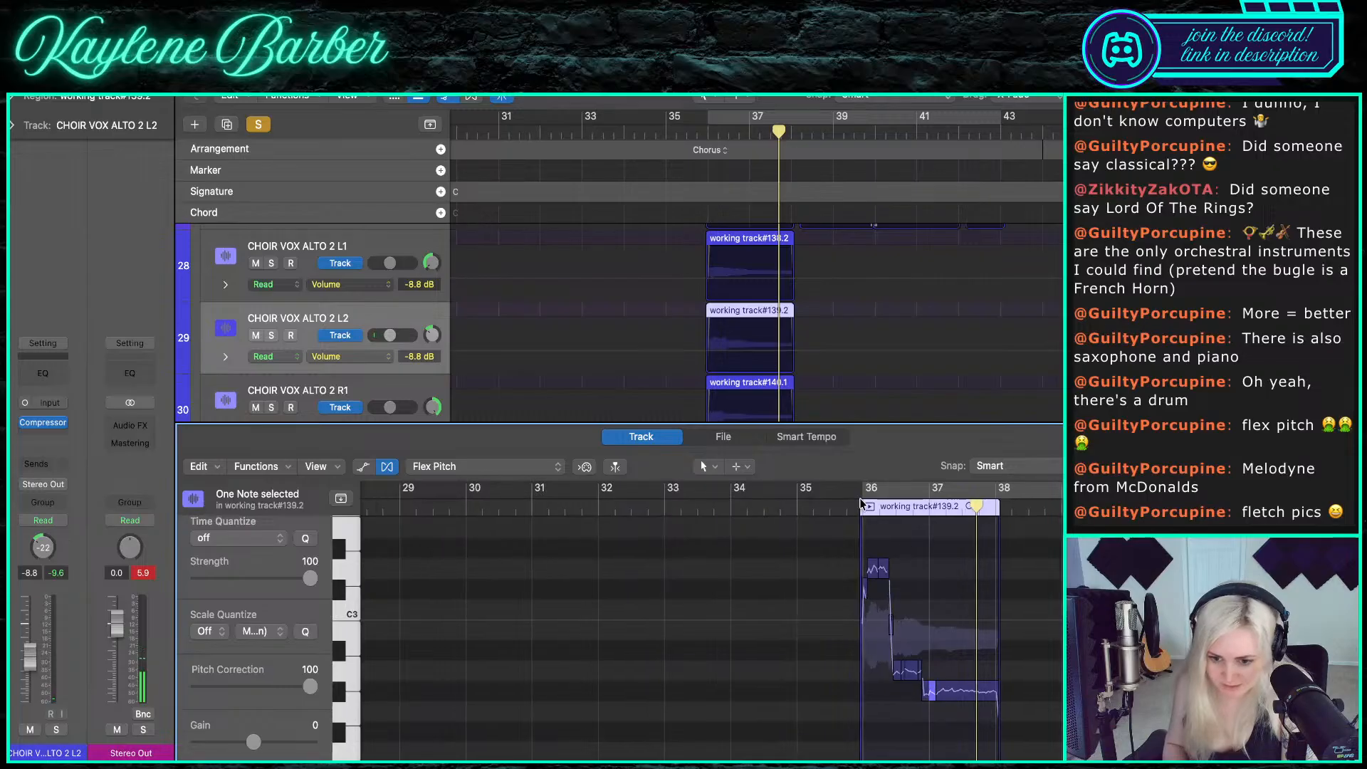
click(847, 506)
key(space)
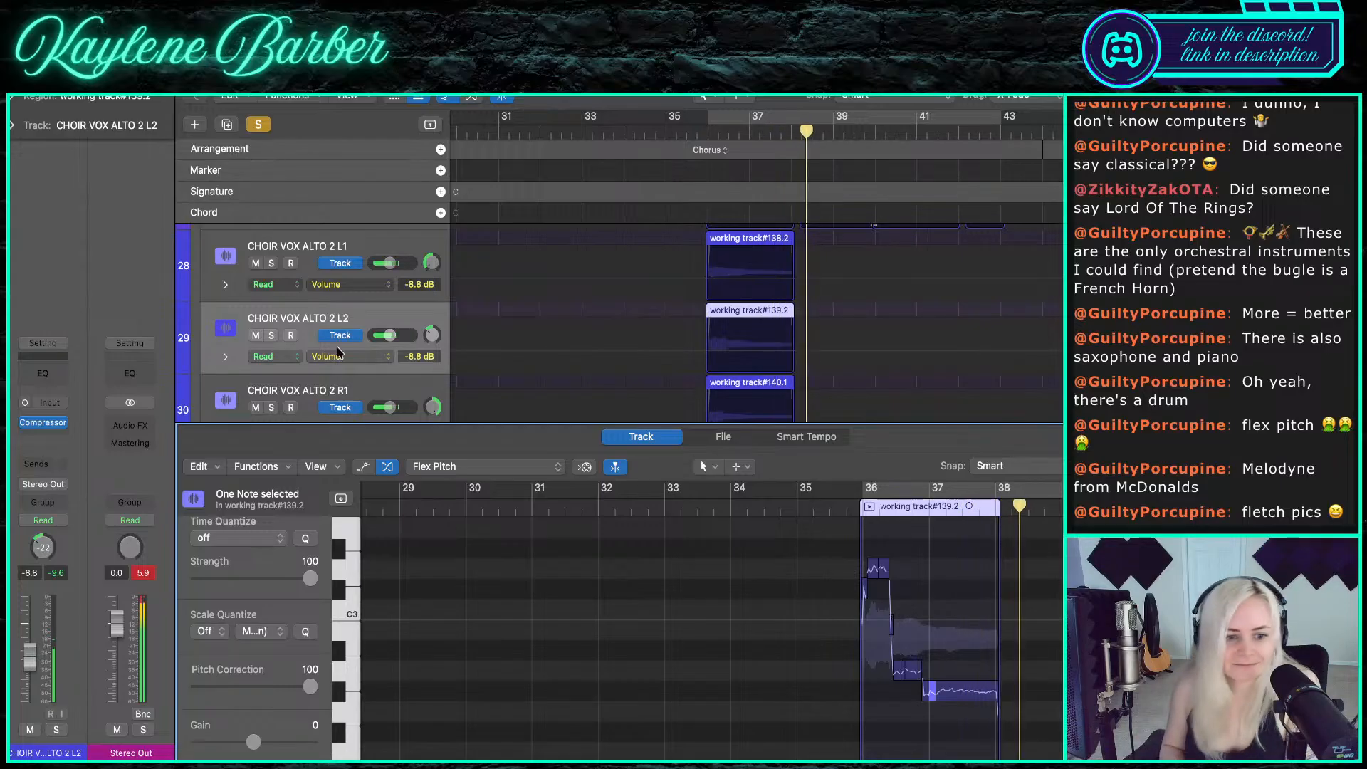
key(space)
- Turn on Flex for the CHOIR VOX ALTO 2 L1 track and set its mode to Flex Pitch
click(317, 247)
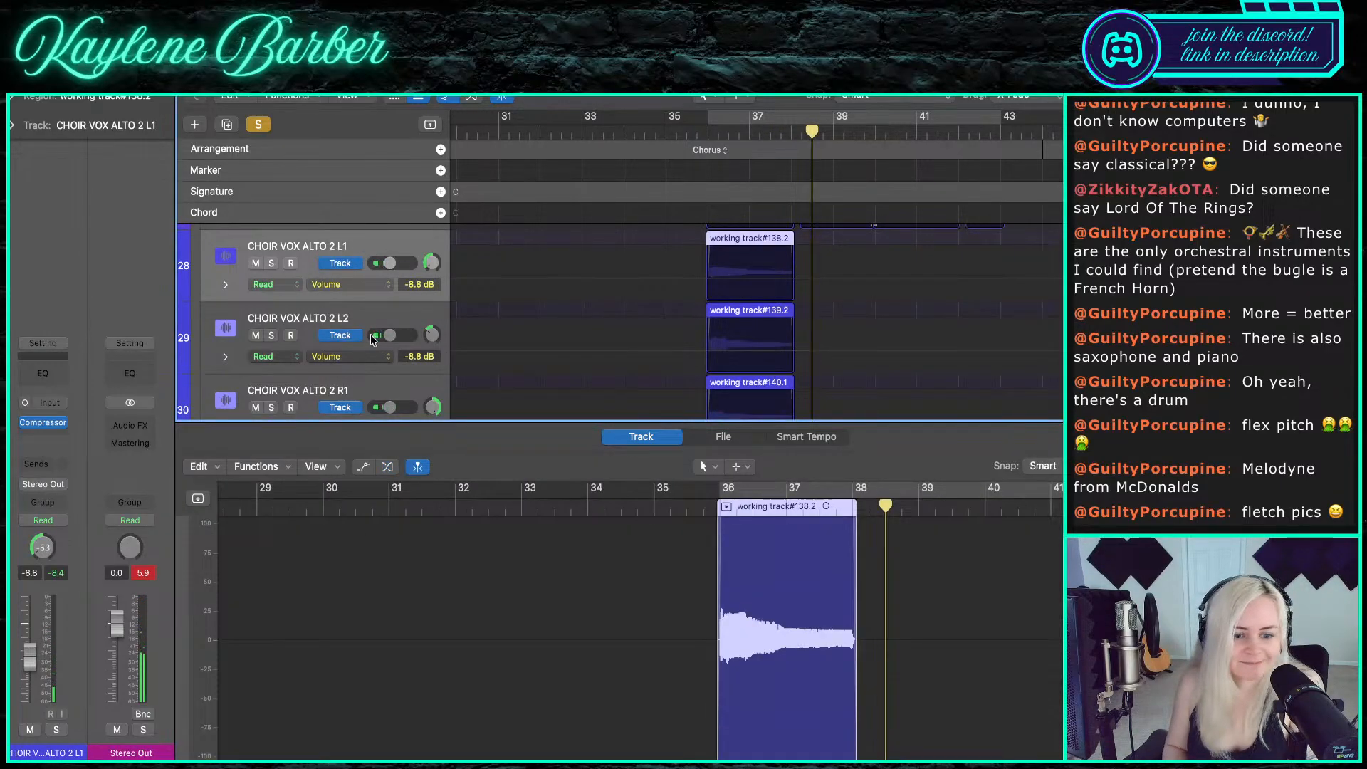
click(387, 467)
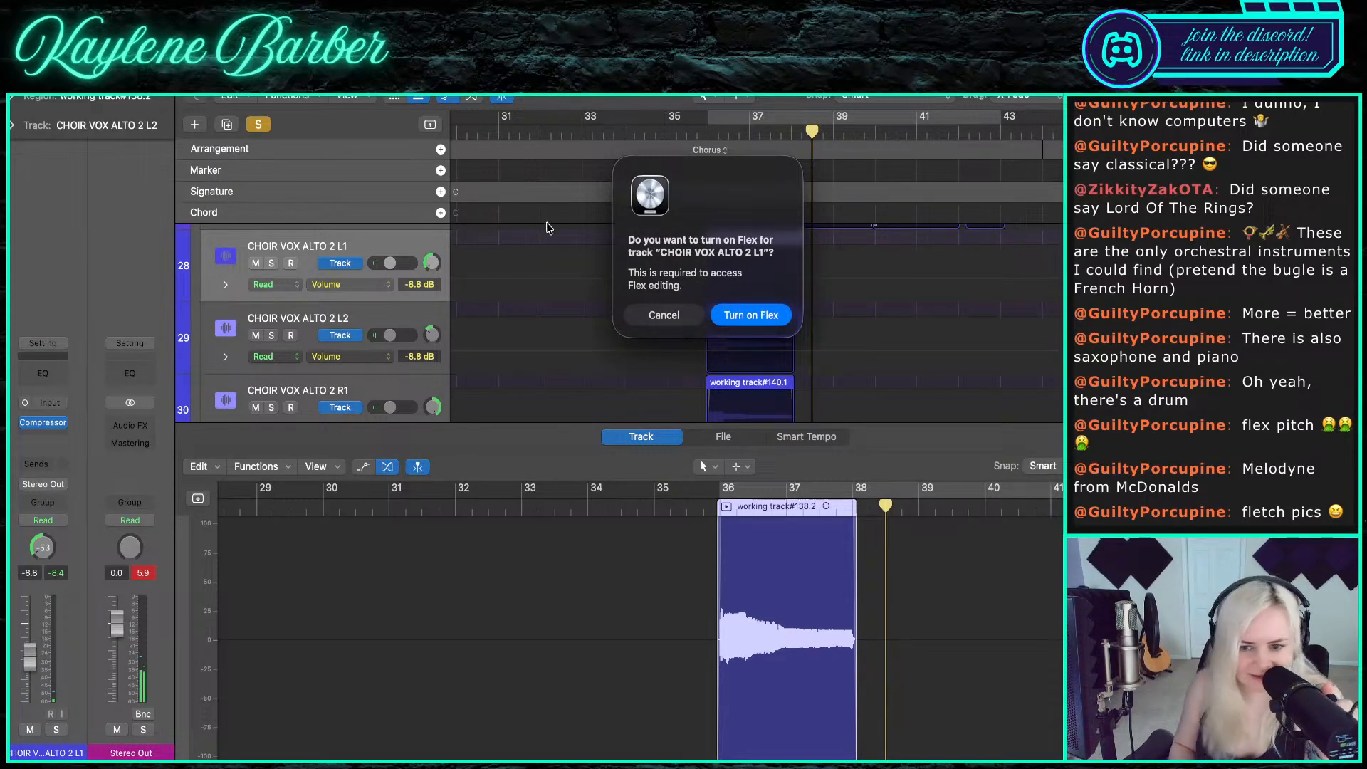
click(746, 319)
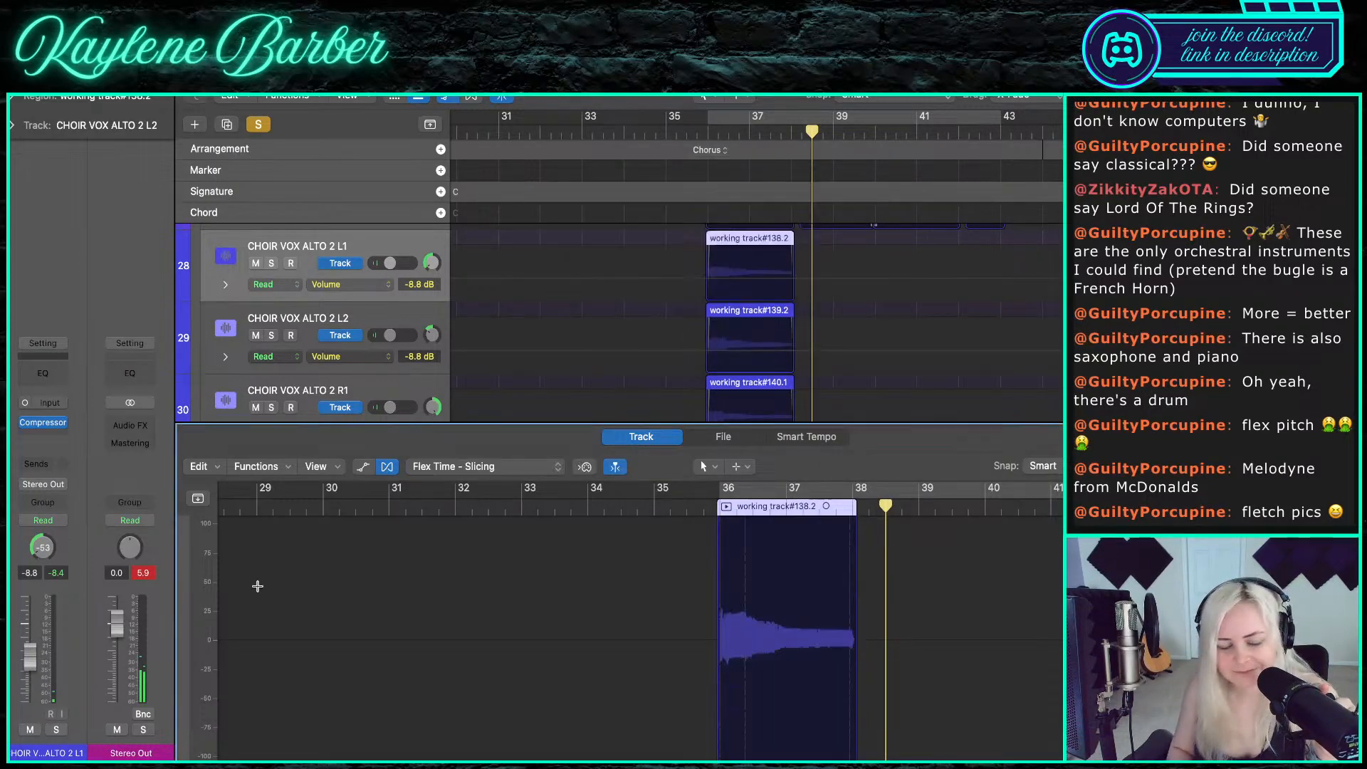
click(435, 466)
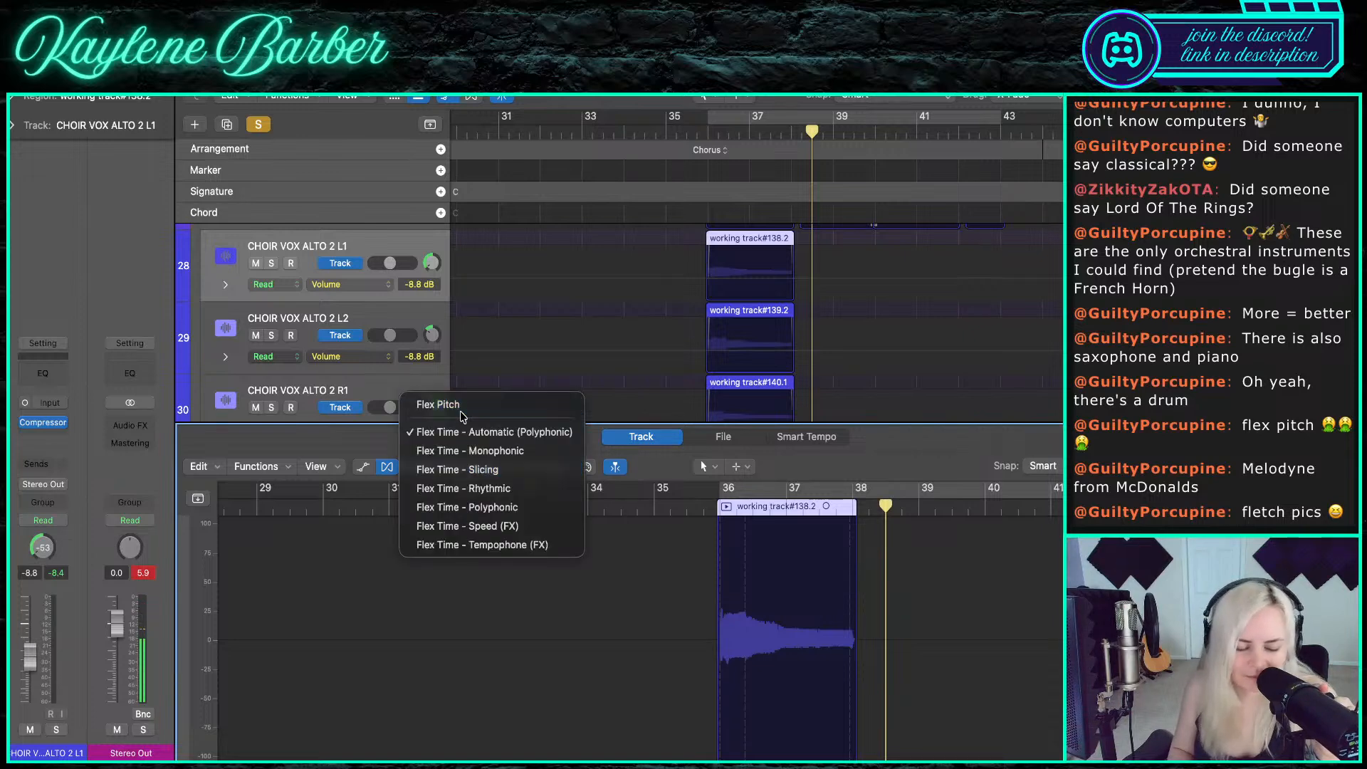
click(435, 400)
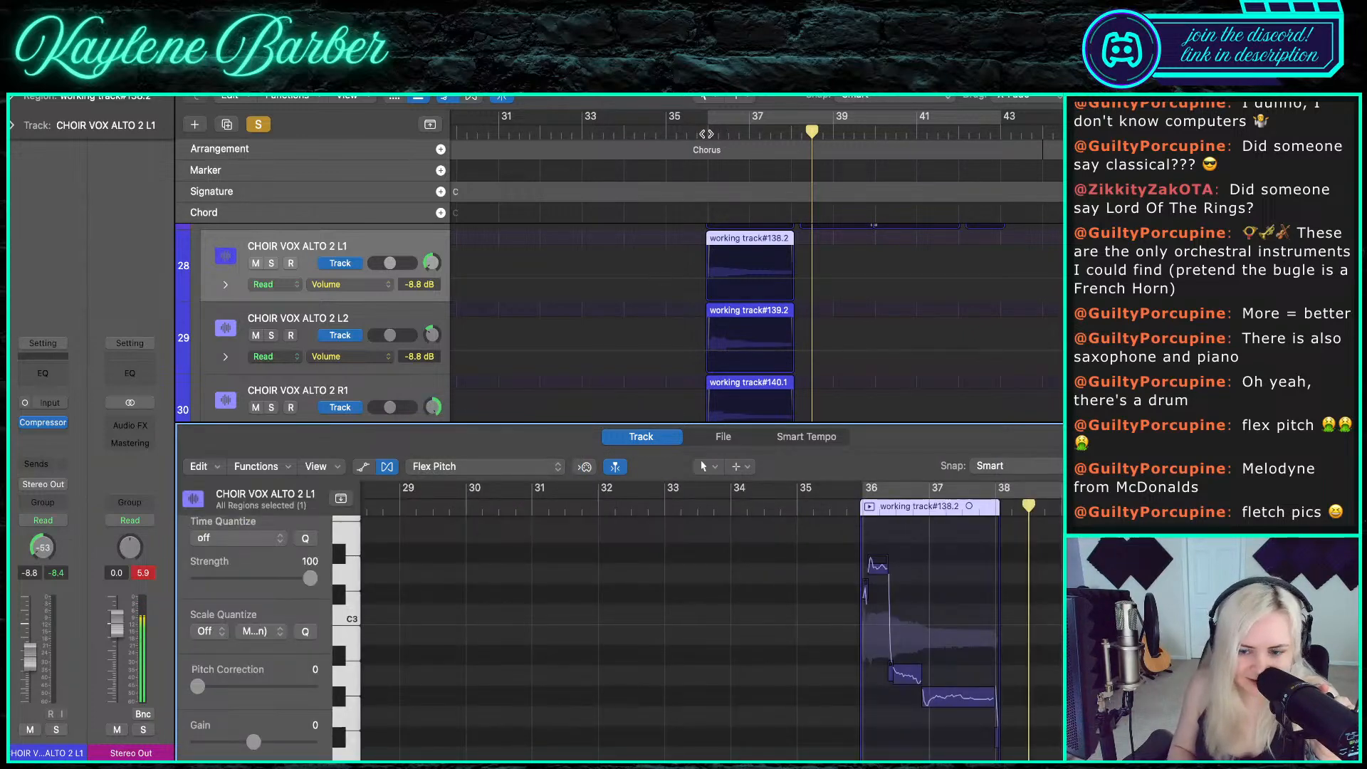
- Snap the L1 take's high note to pitch and cut it near its start, the first low note twice and the long last note twice
click(706, 134)
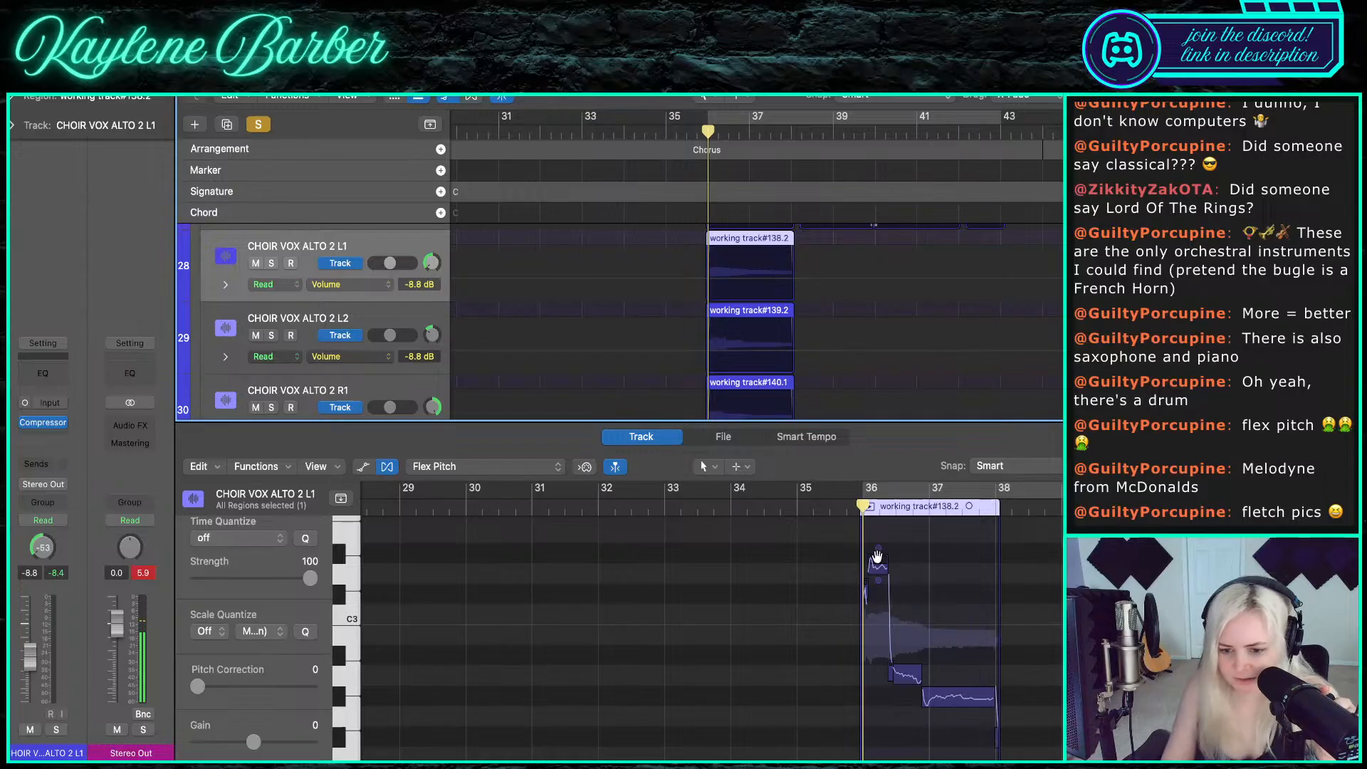
drag(877, 564, 879, 574)
key(t)
key(i)
key(c)
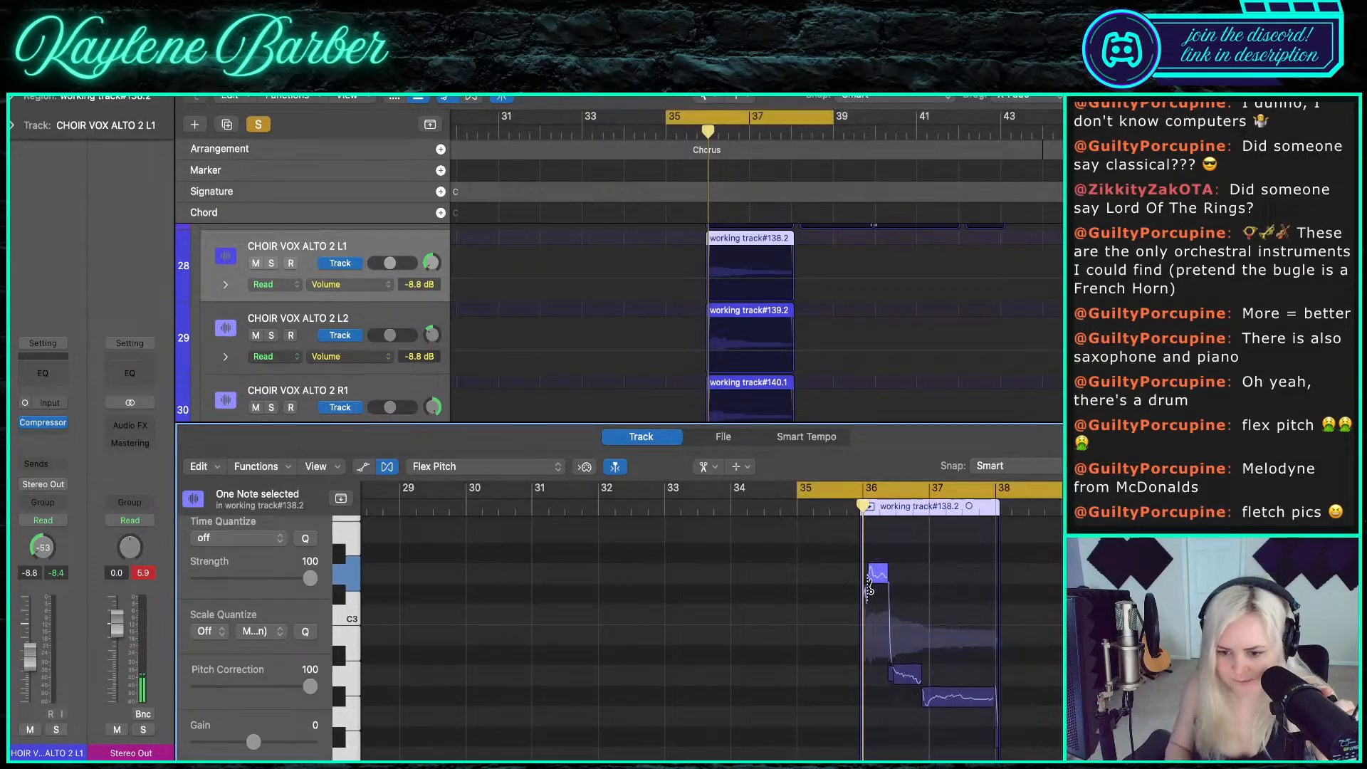
click(906, 674)
click(906, 677)
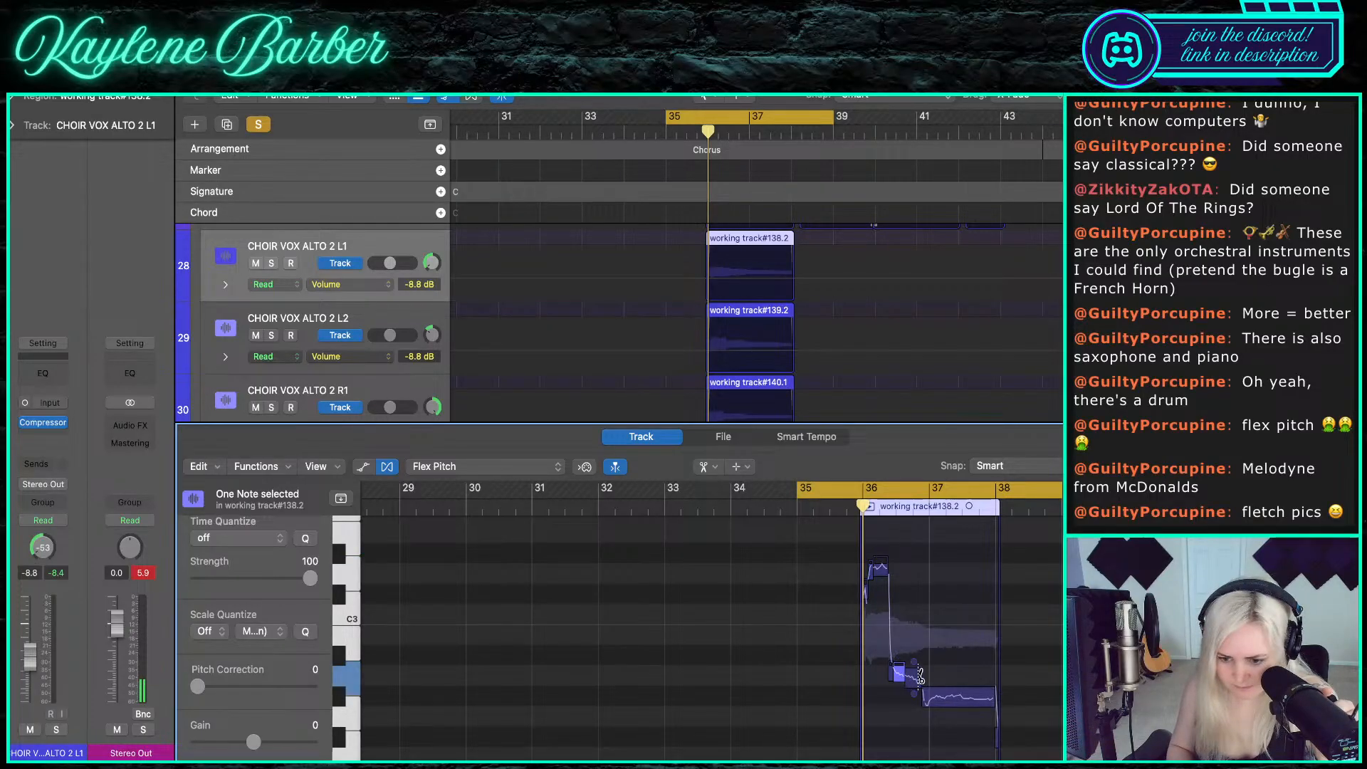
click(920, 675)
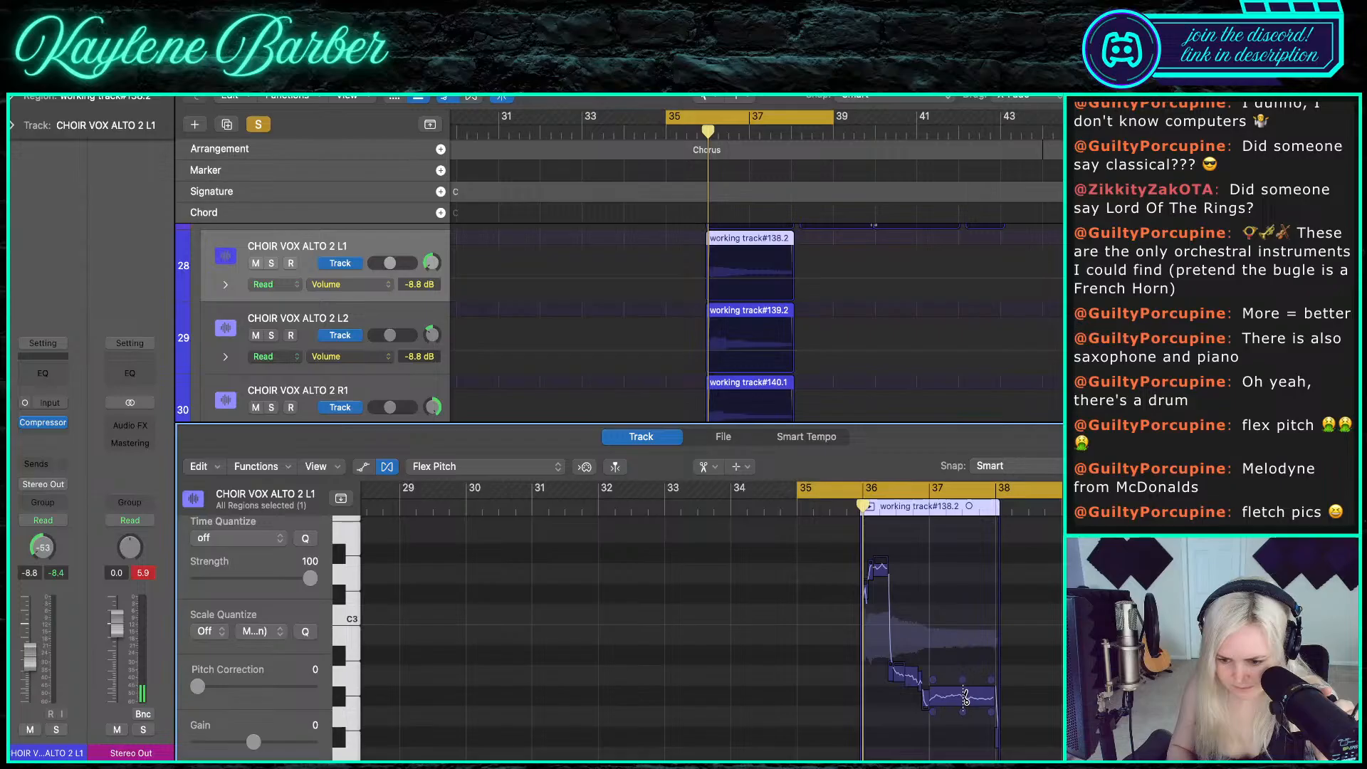
click(964, 697)
key(t)
key(t)
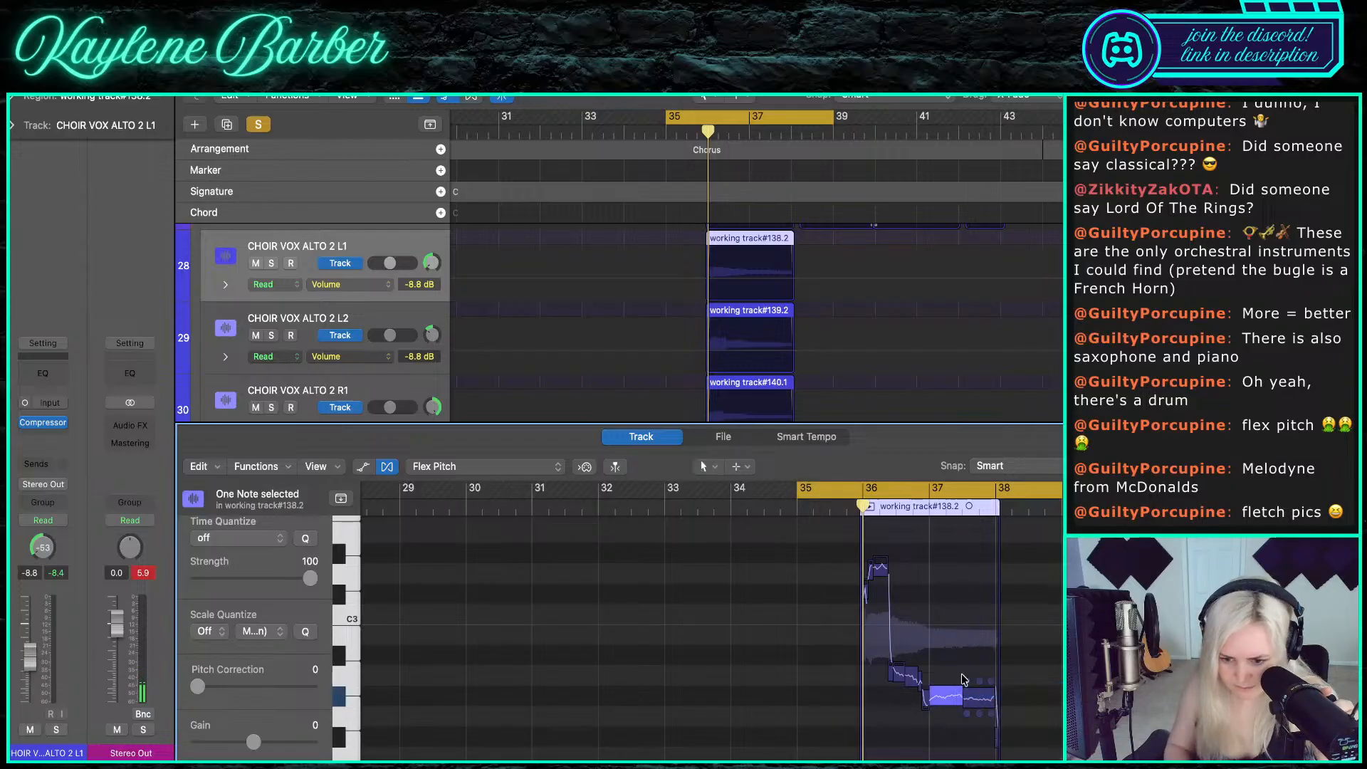
- Snap all the L1 take's notes to perfect pitch, lowering the high note's short first part a semitone to match the rest of it
click(865, 538)
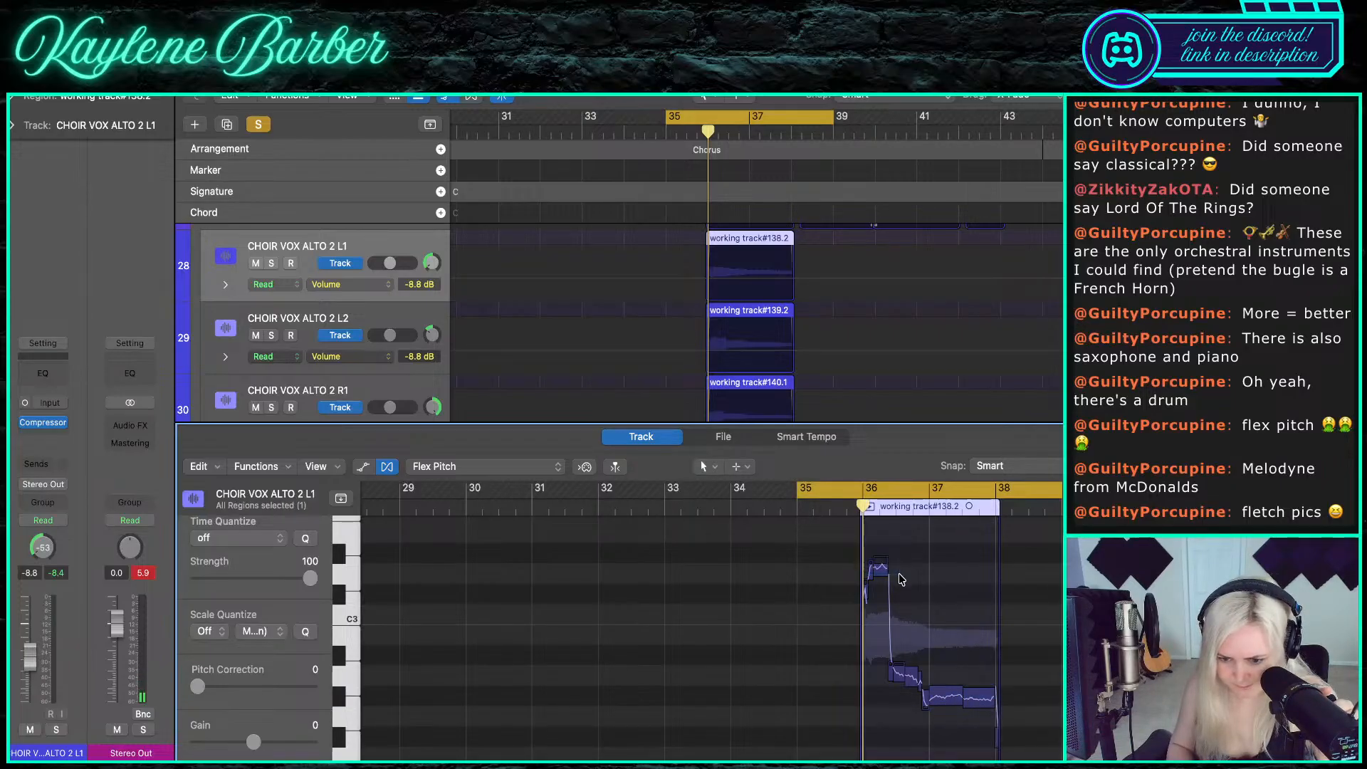
drag(916, 605, 872, 574)
double_click(879, 567)
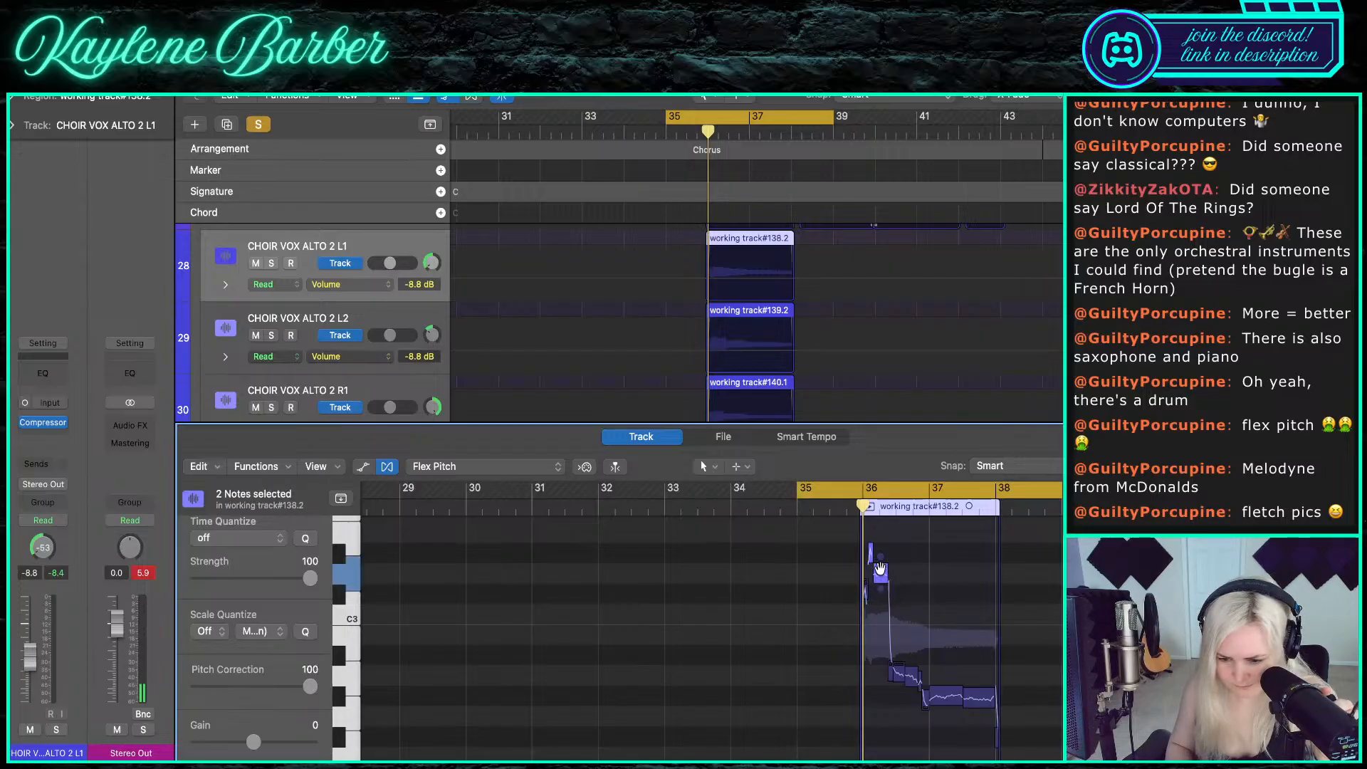
scroll(895, 697, up, 5)
click(815, 559)
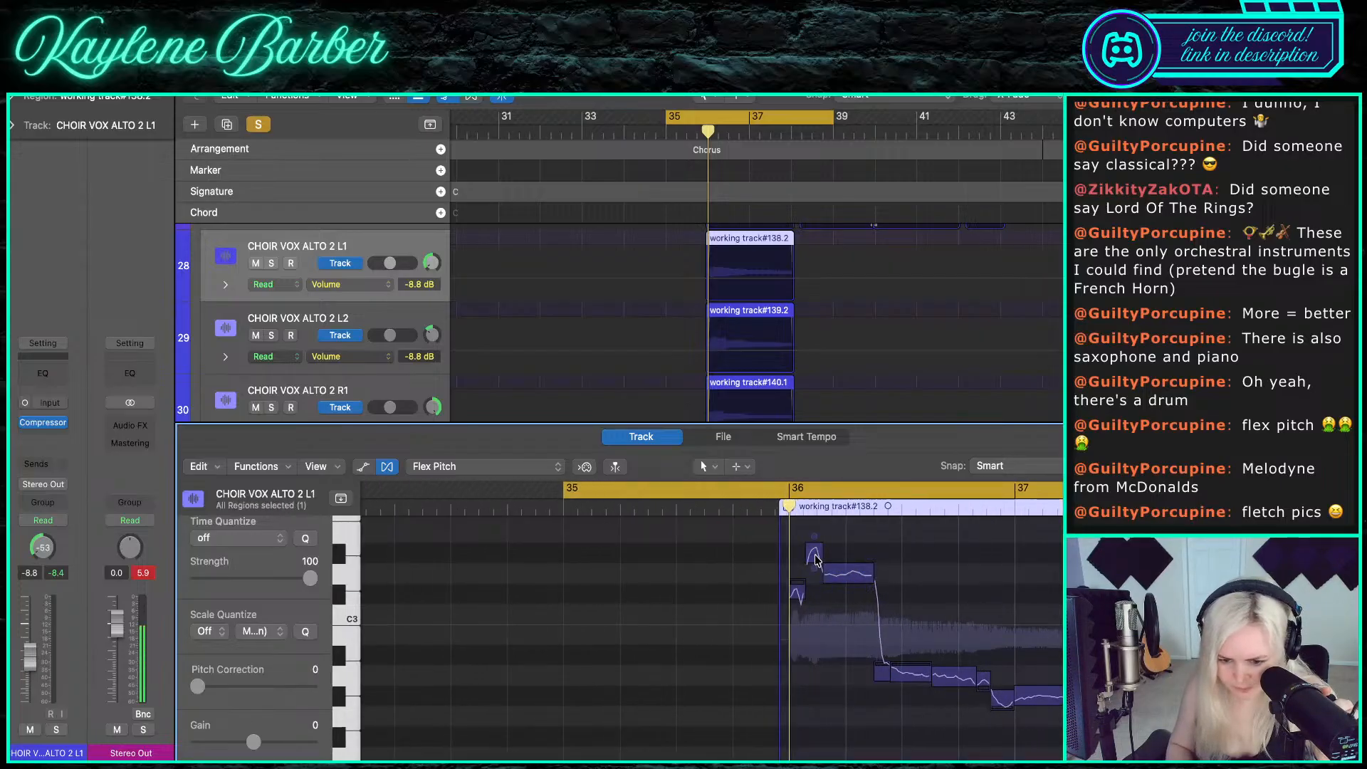
drag(813, 554, 810, 573)
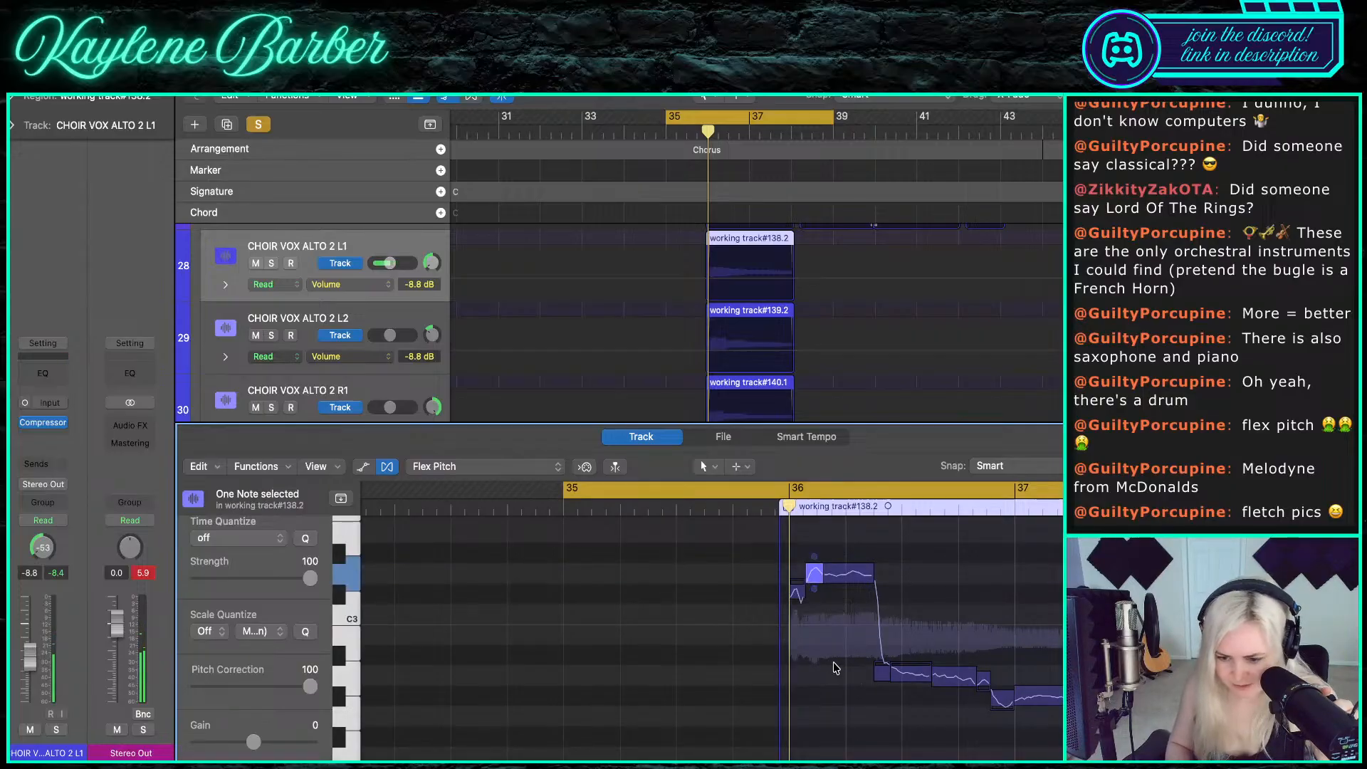
drag(830, 661, 1067, 719)
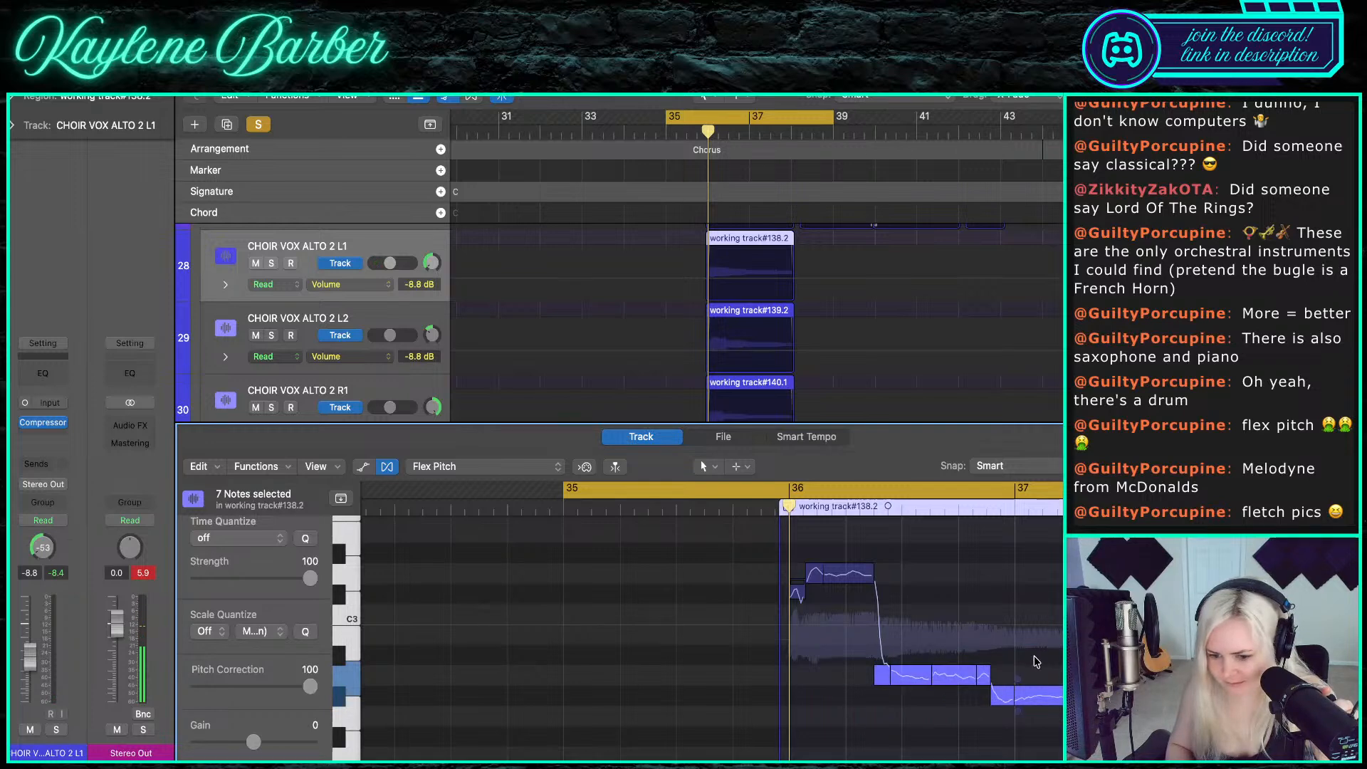
click(971, 651)
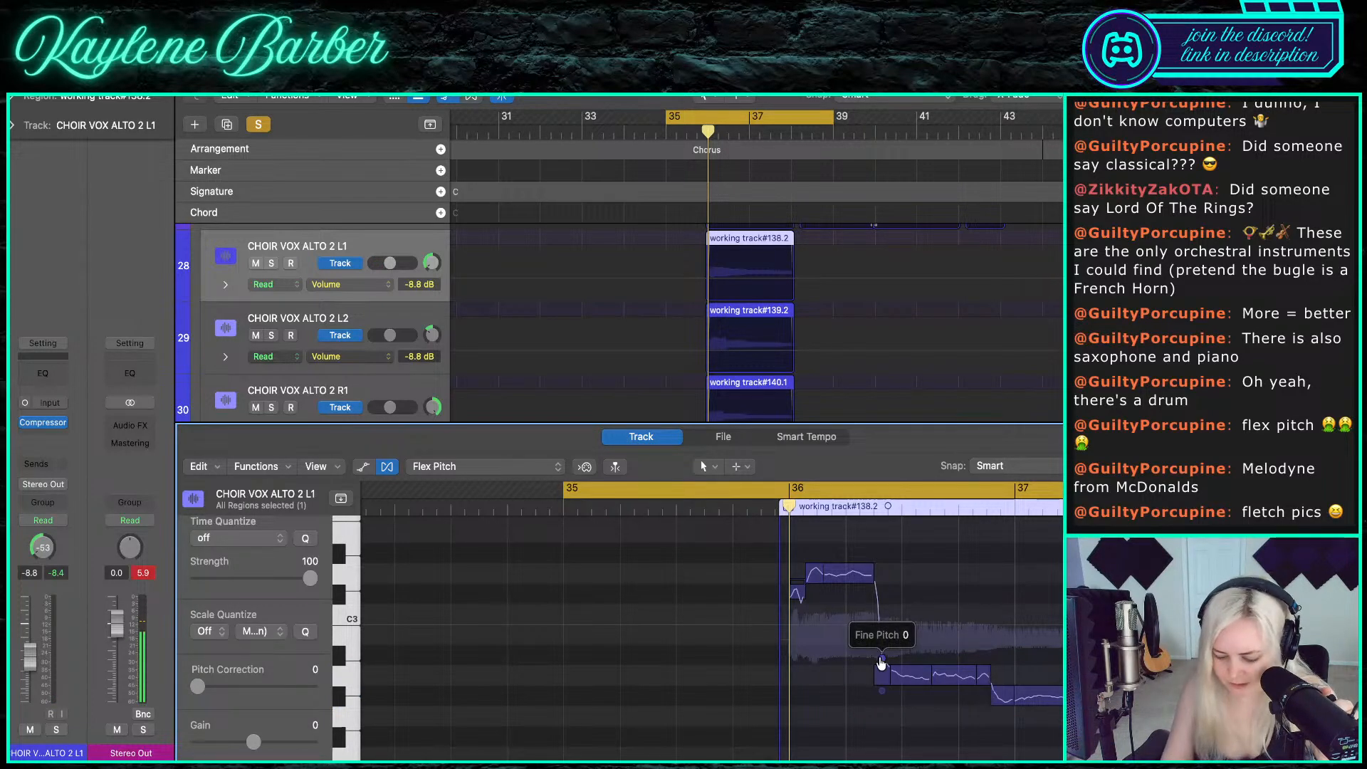
- Cut the short falling transition off the first low note and lower the short piece after it onto the low note's pitch
key(t)
key(i)
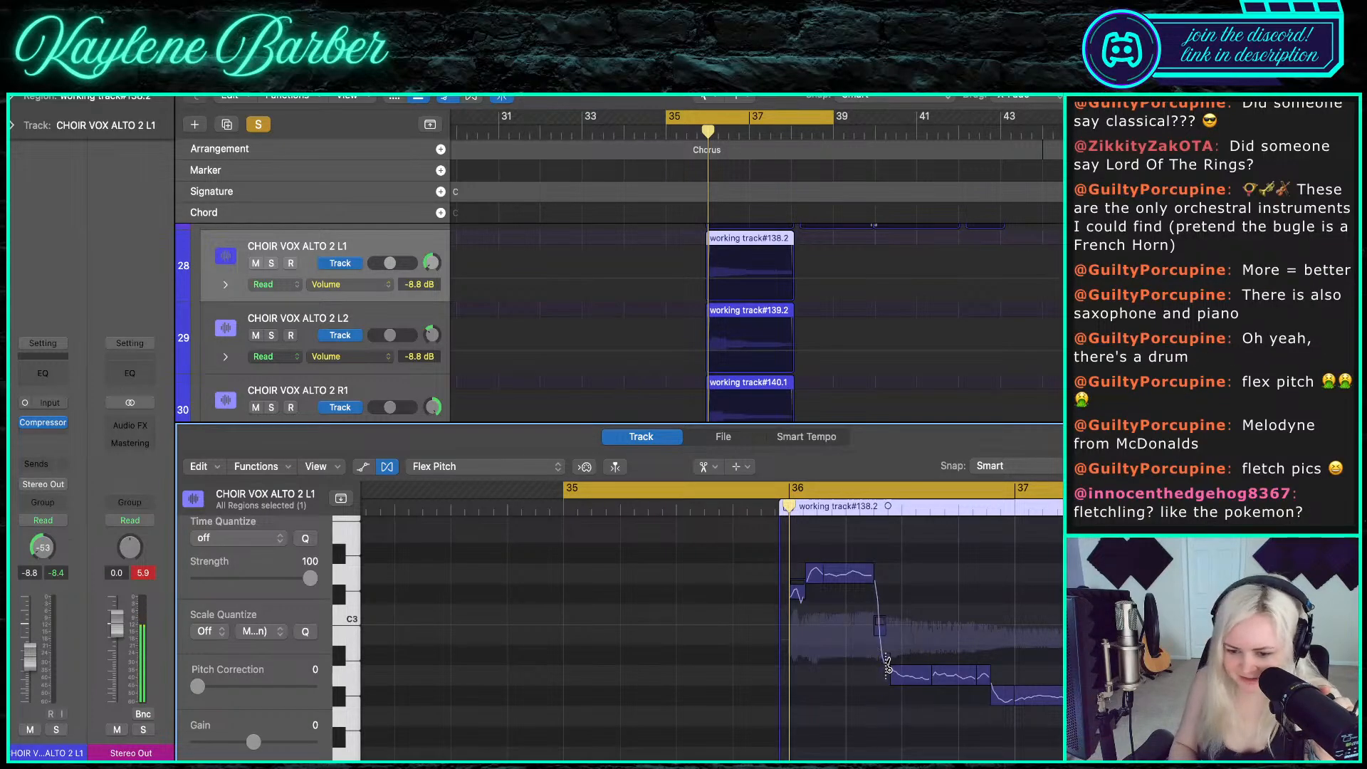
key(t)
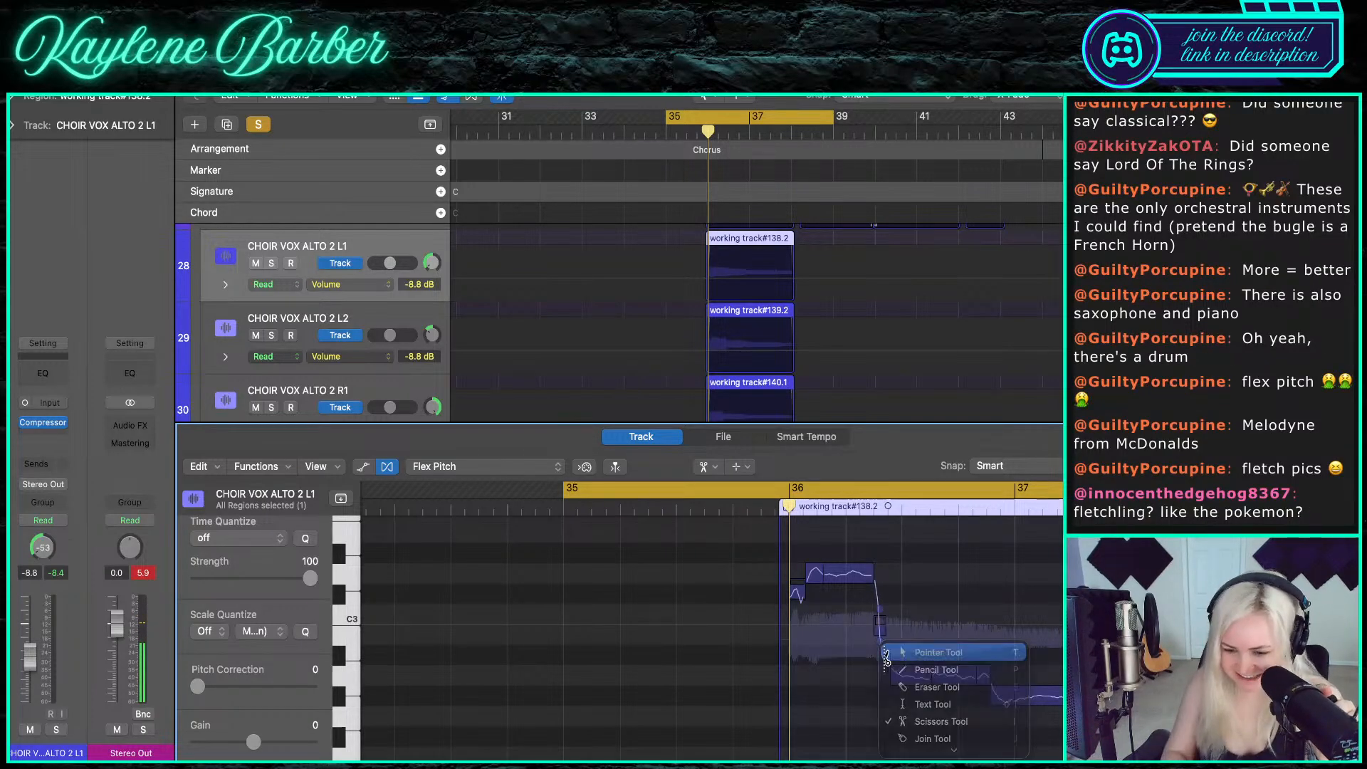
key(t)
scroll(886, 665, up, 5)
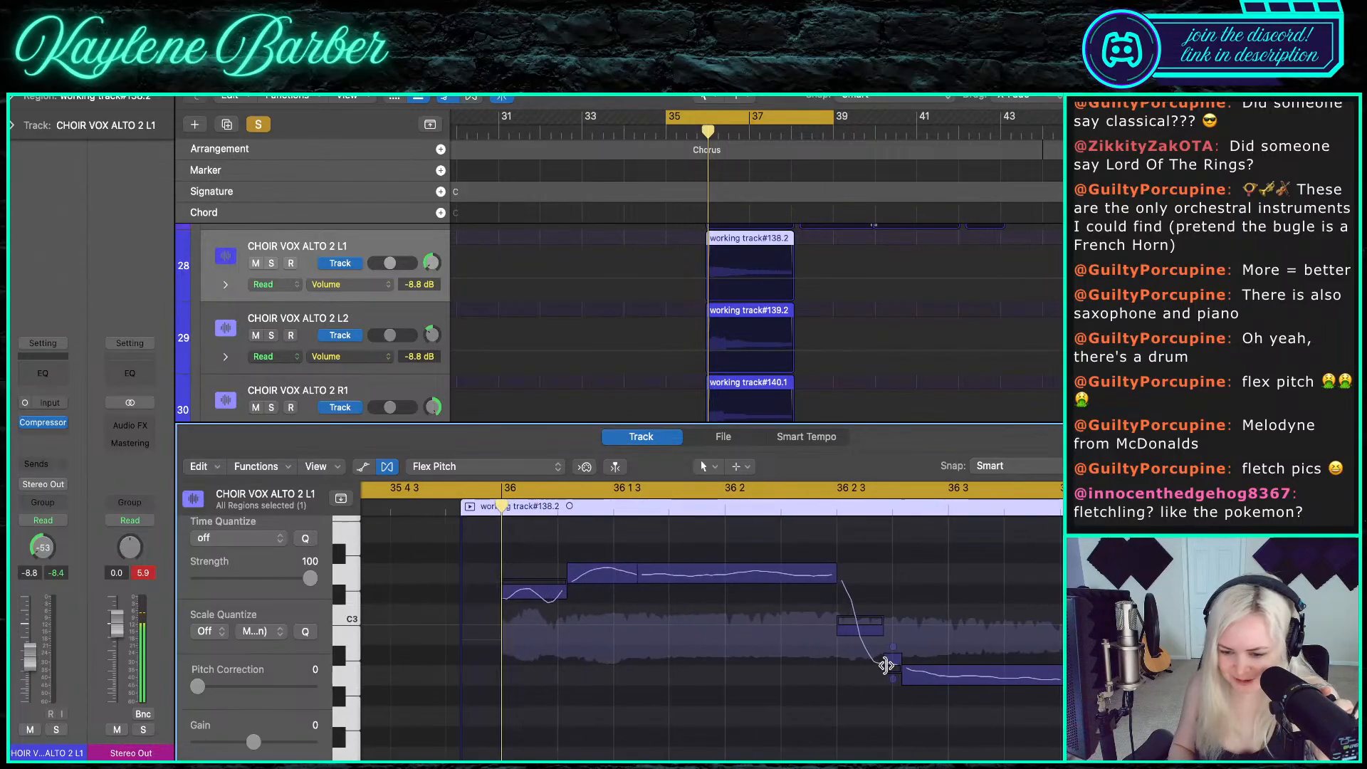
drag(892, 662, 893, 674)
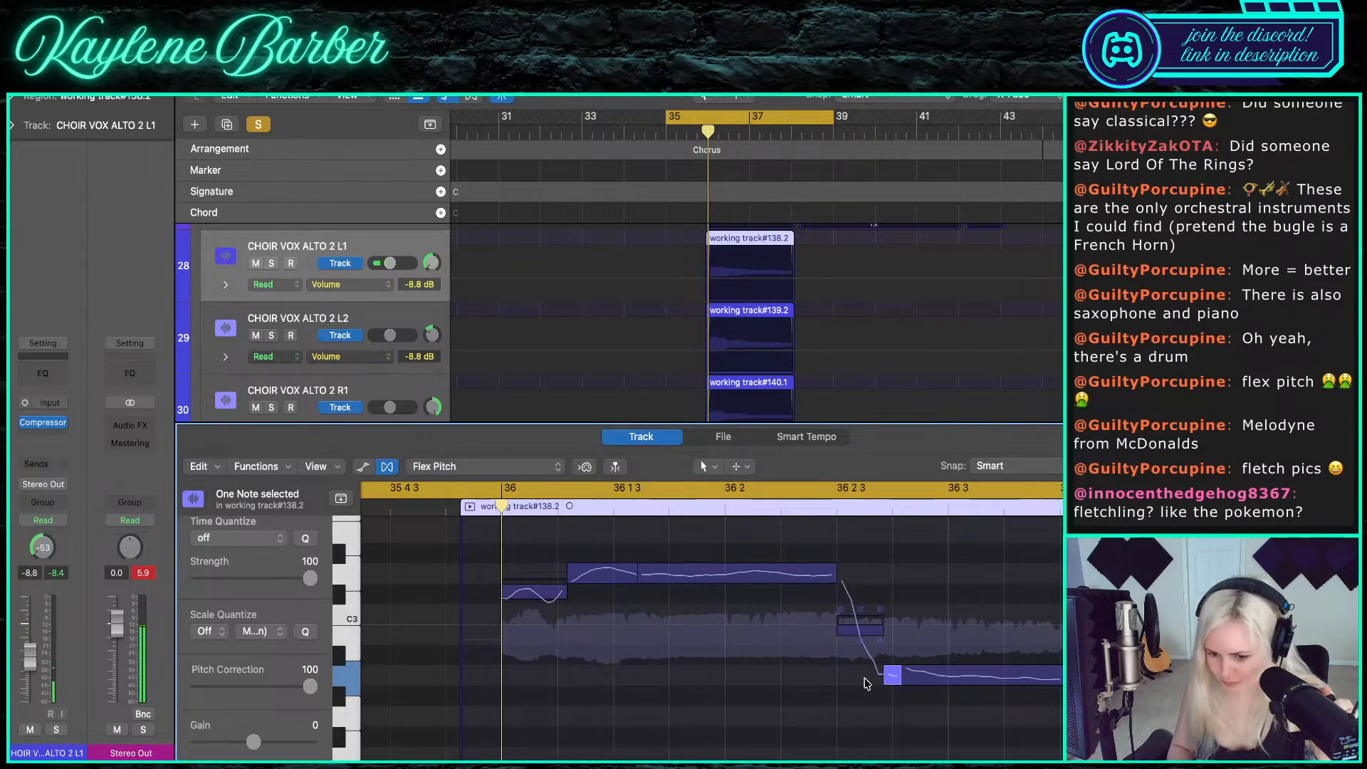
- Adjust the Pitch Drift where the two middle parts of the first low note meet
scroll(867, 683, down, 8)
click(924, 639)
scroll(901, 683, up, 5)
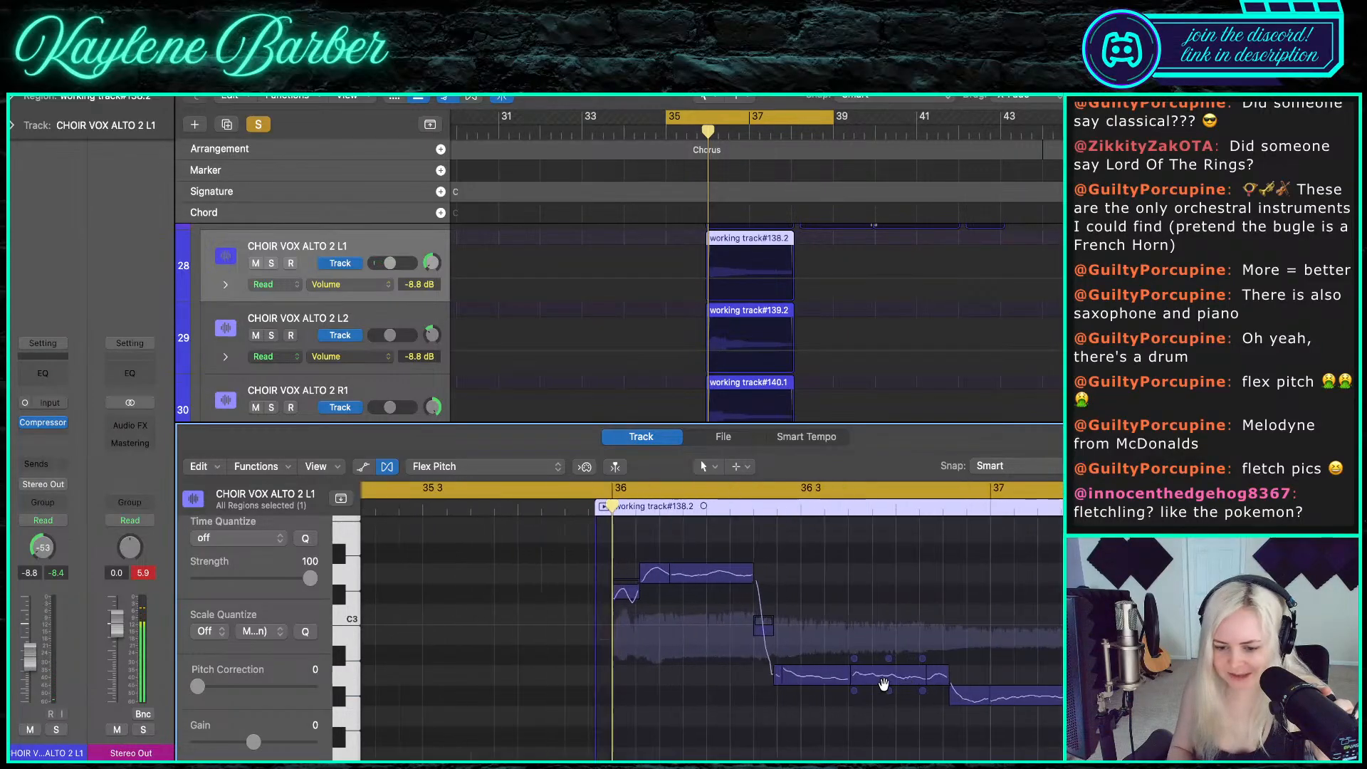
drag(854, 659, 852, 667)
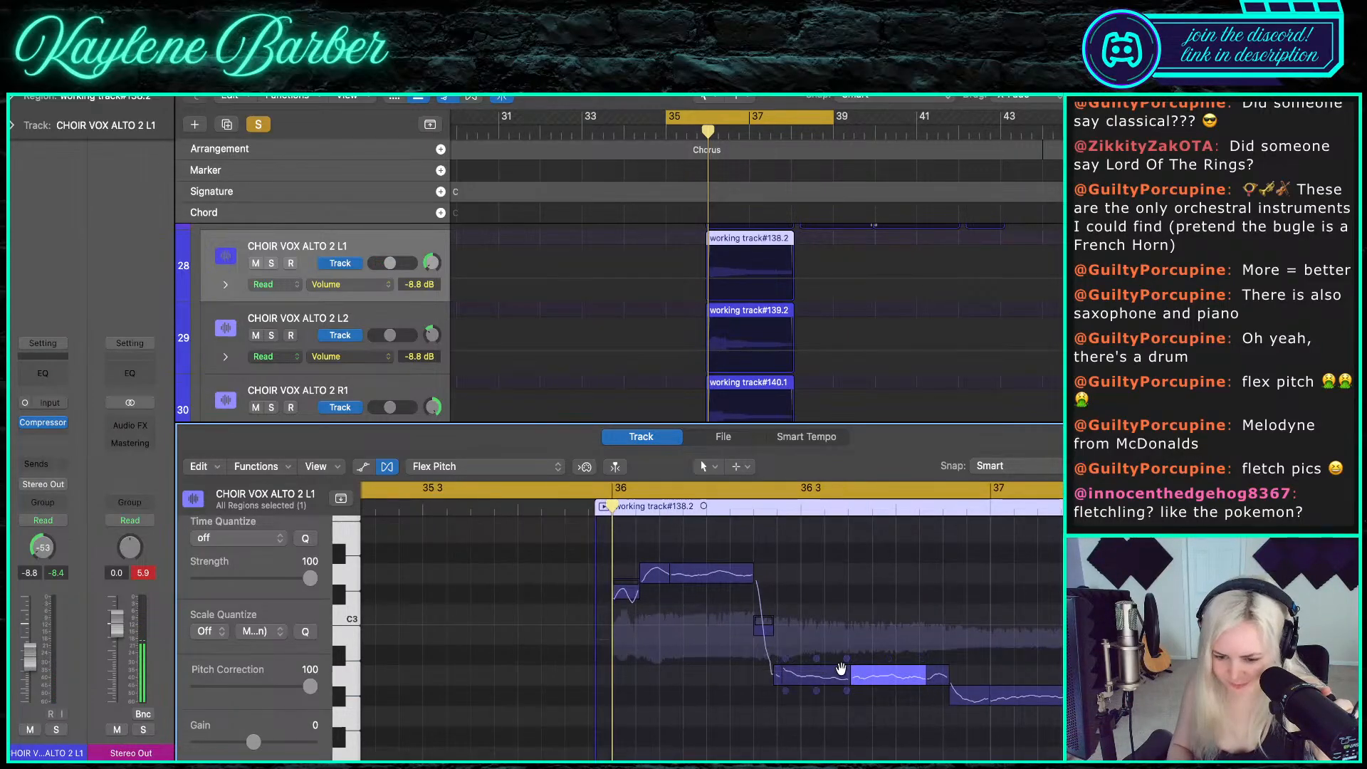
click(844, 664)
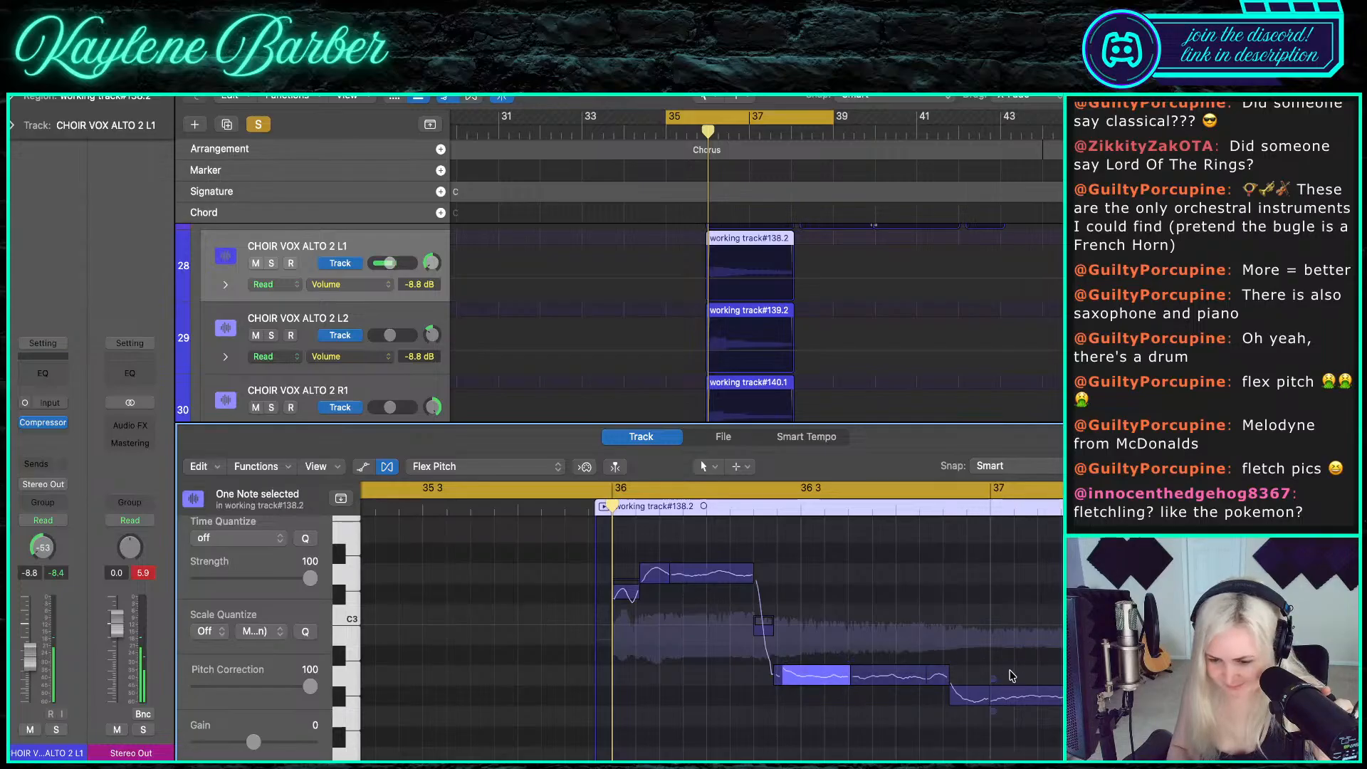
- Set the Pitch Drift at the end of the short note before bar 37 to 0.22 and adjust the drift at the next note's start
scroll(951, 669, down, 5)
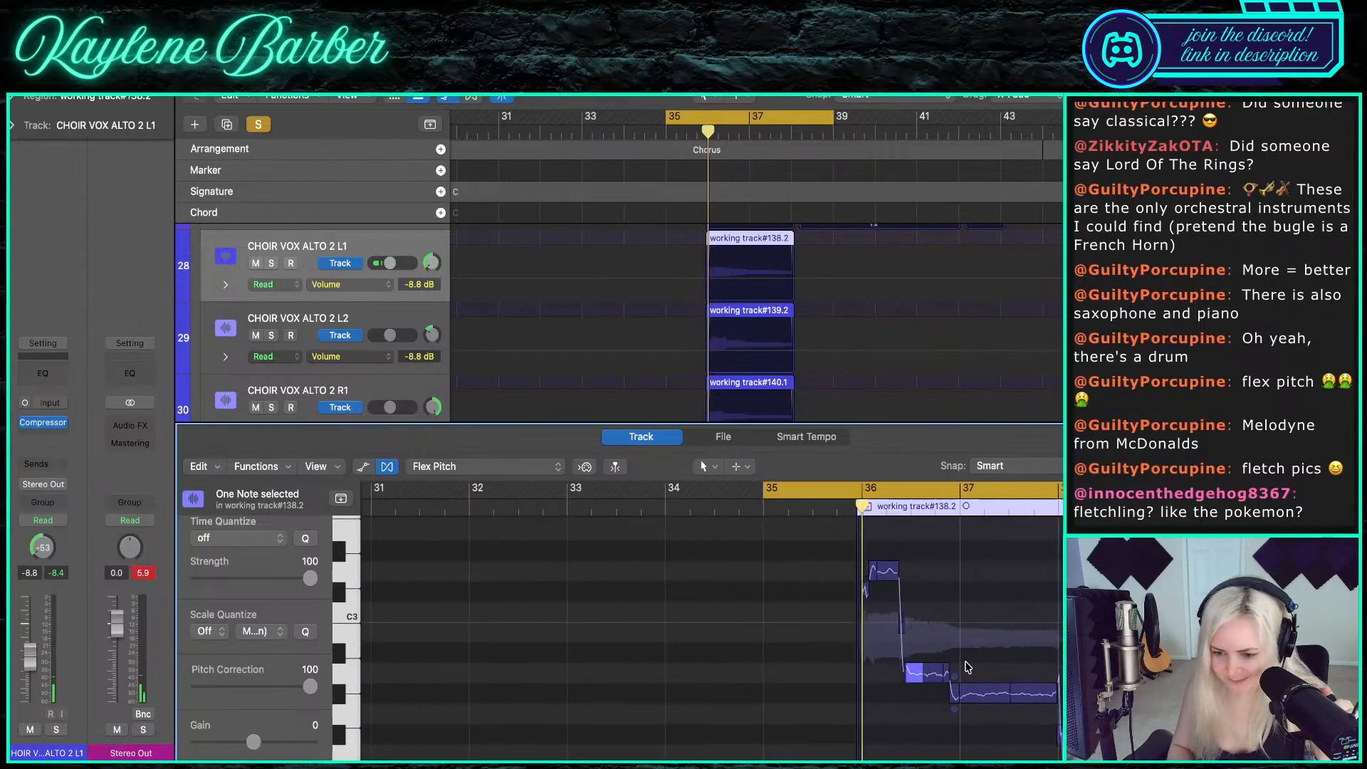
scroll(957, 682, up, 5)
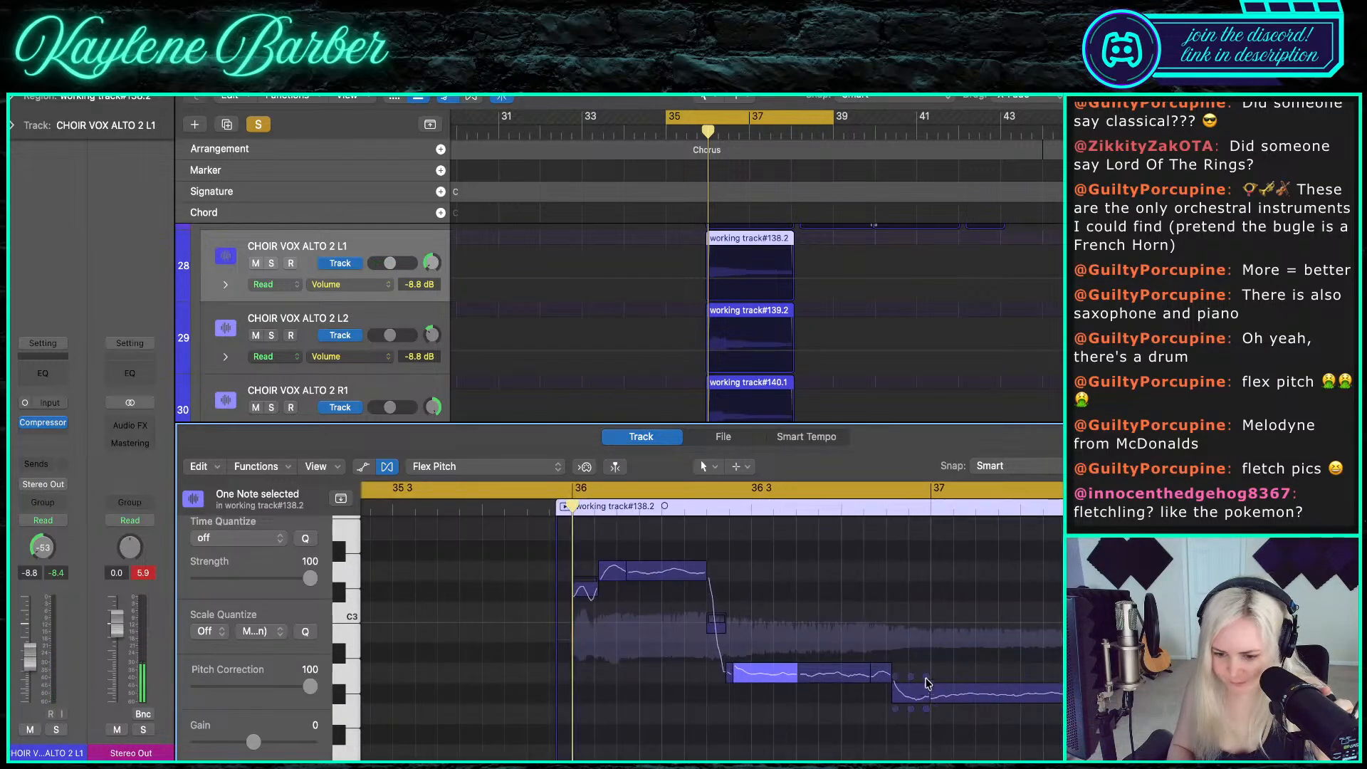
drag(927, 681, 925, 674)
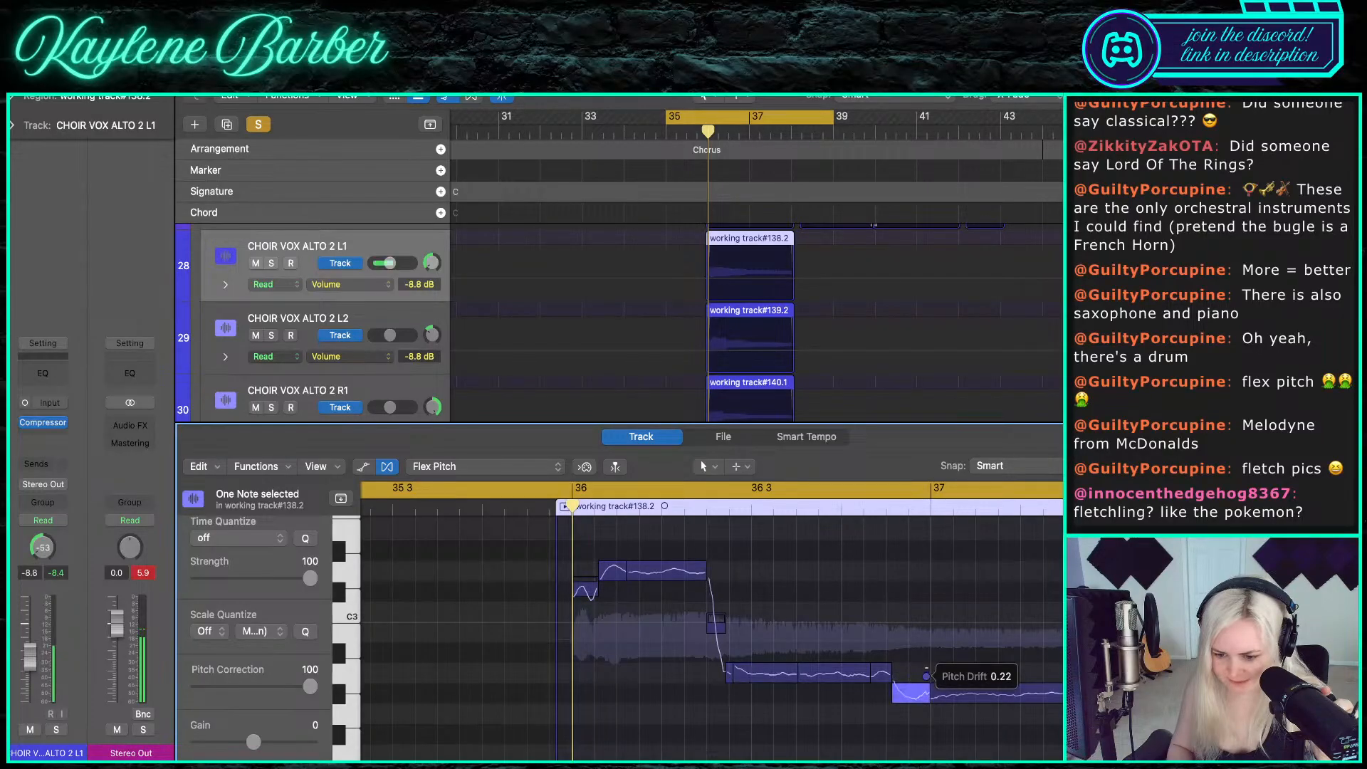
click(934, 676)
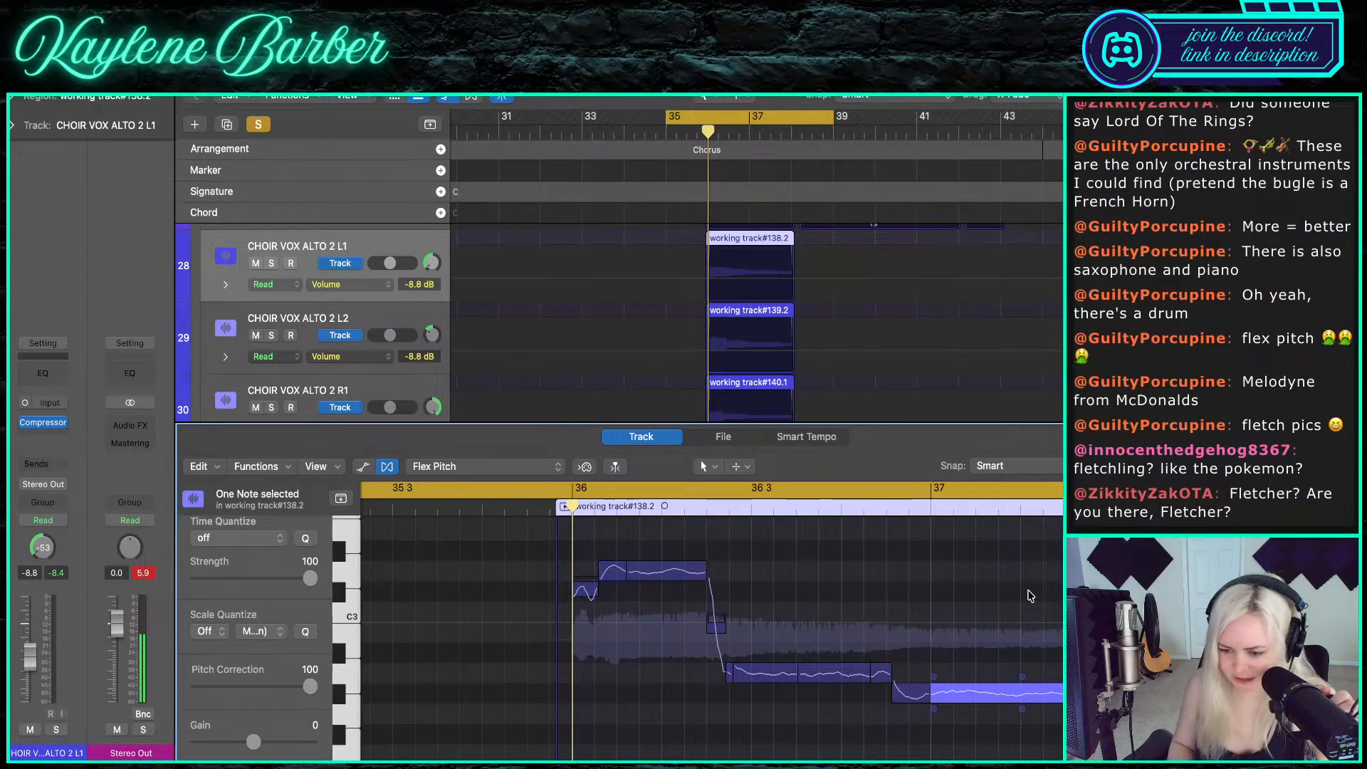
scroll(1027, 595, right, 5)
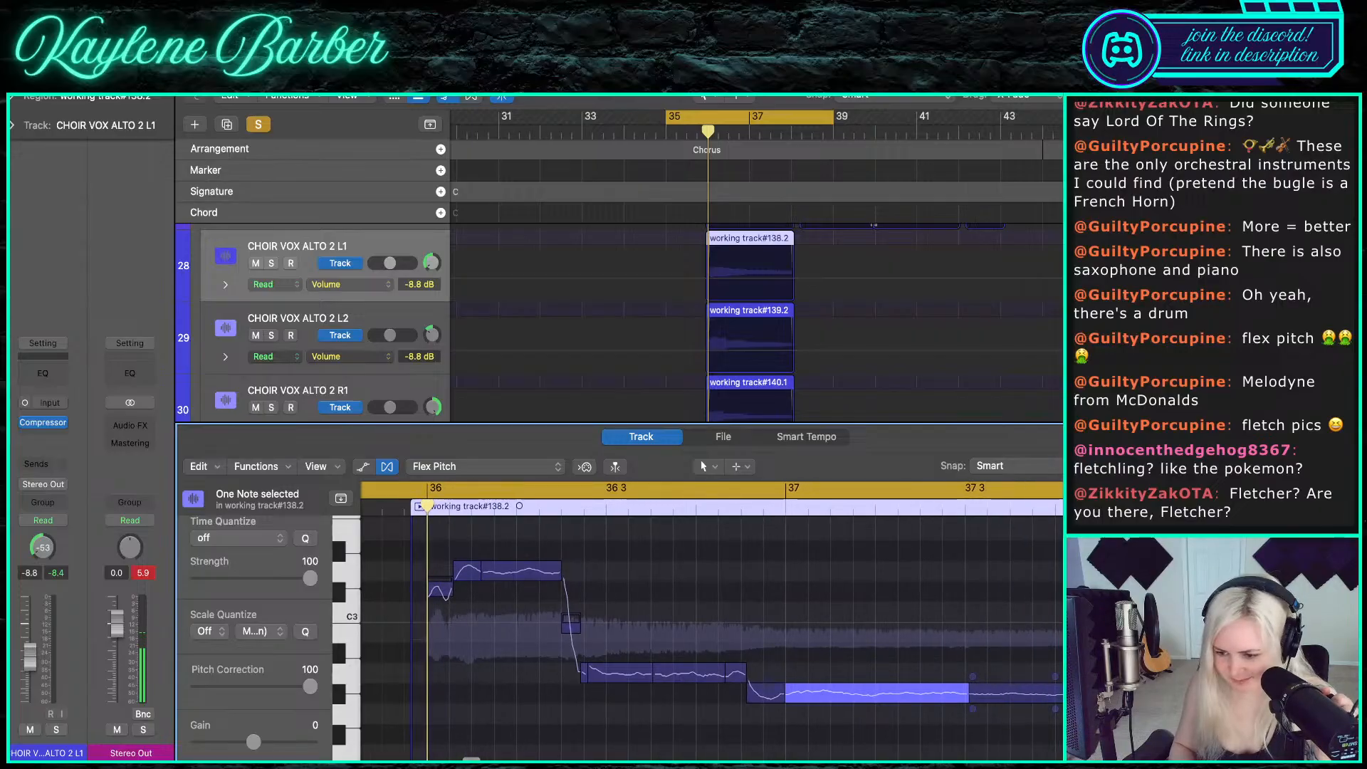
click(1014, 692)
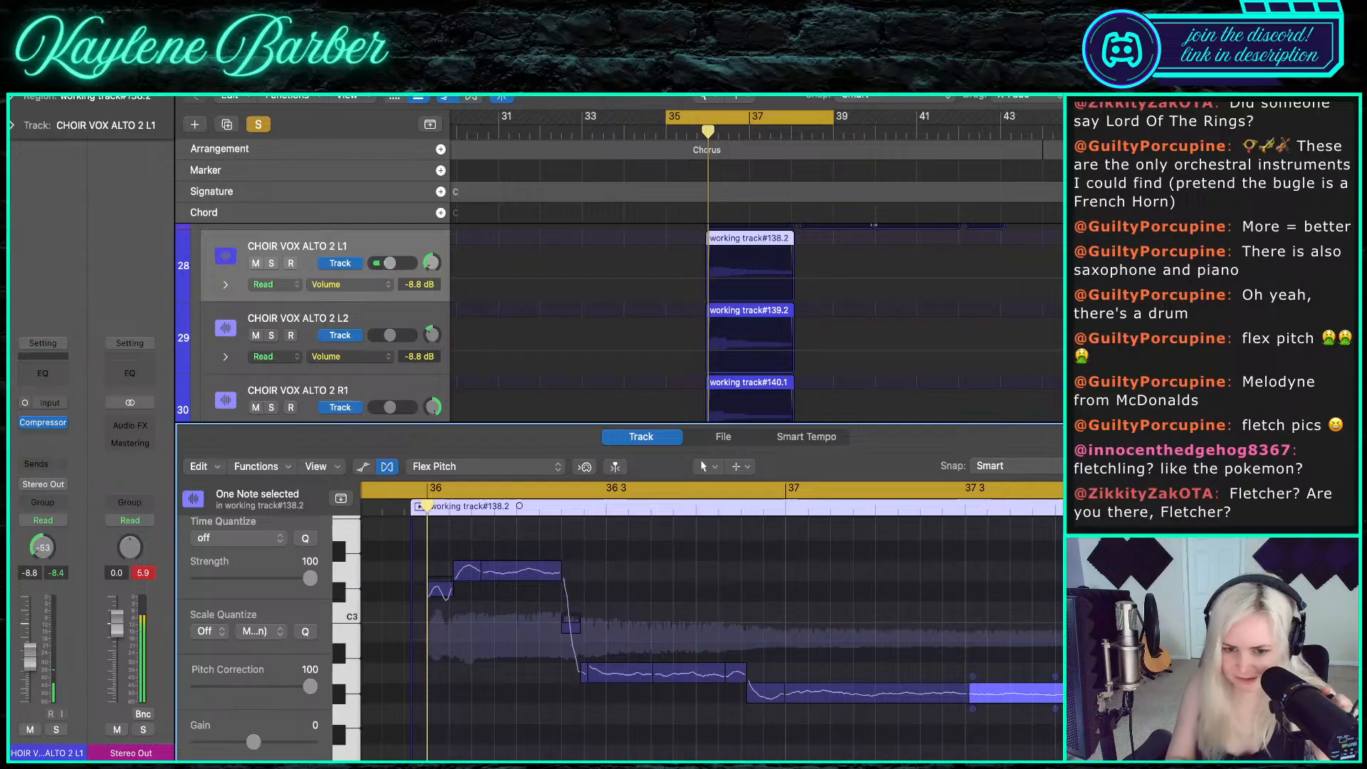
- Turn on Flex for the CHOIR VOX MAIN R2 track, set its mode to Flex Pitch and display the pitch editing view
scroll(621, 339, up, 3)
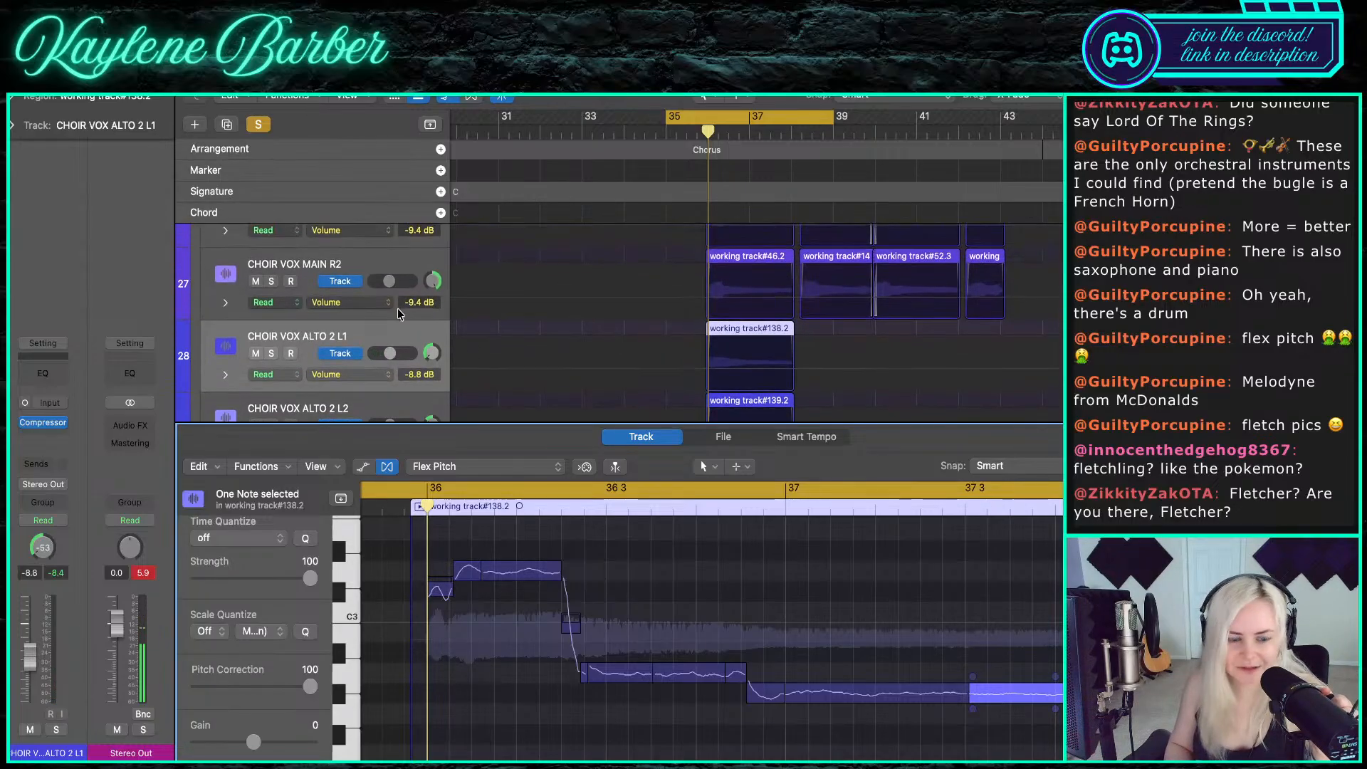
click(390, 266)
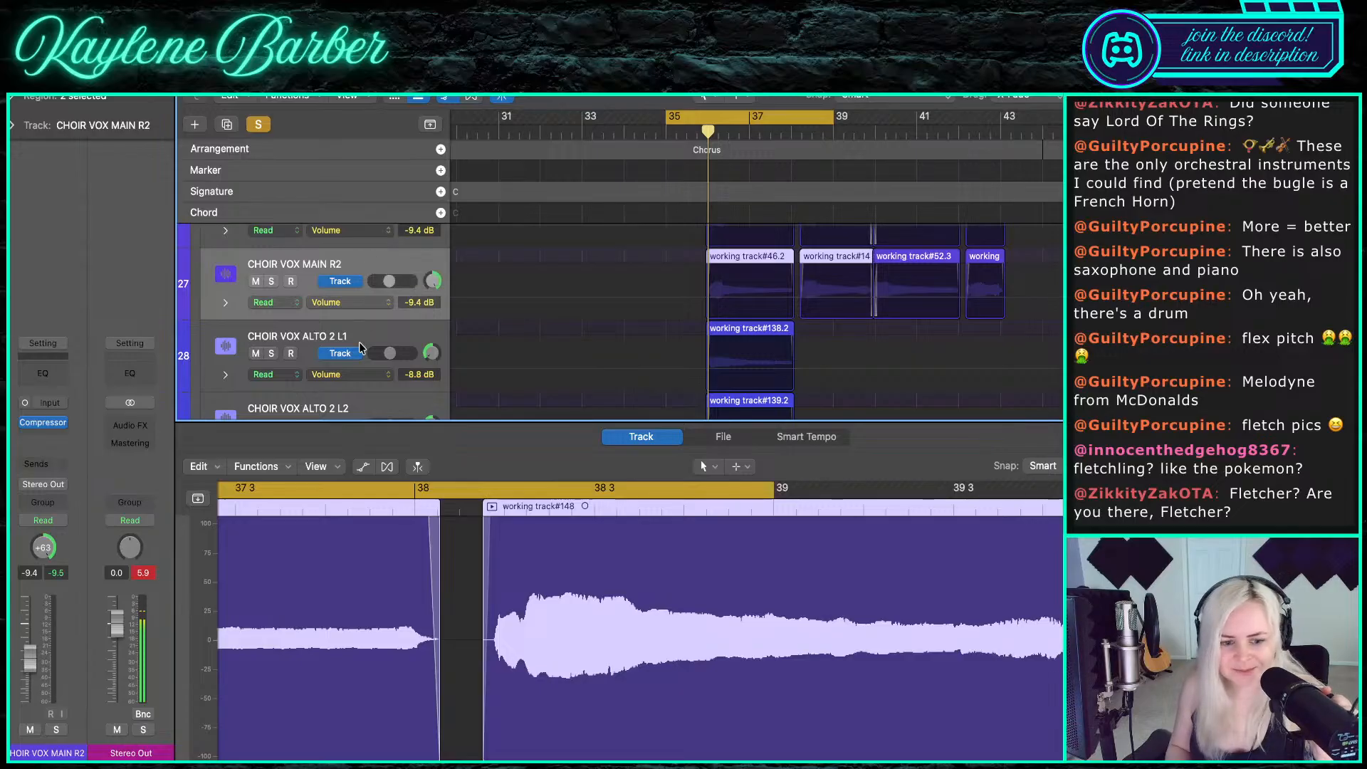
click(387, 466)
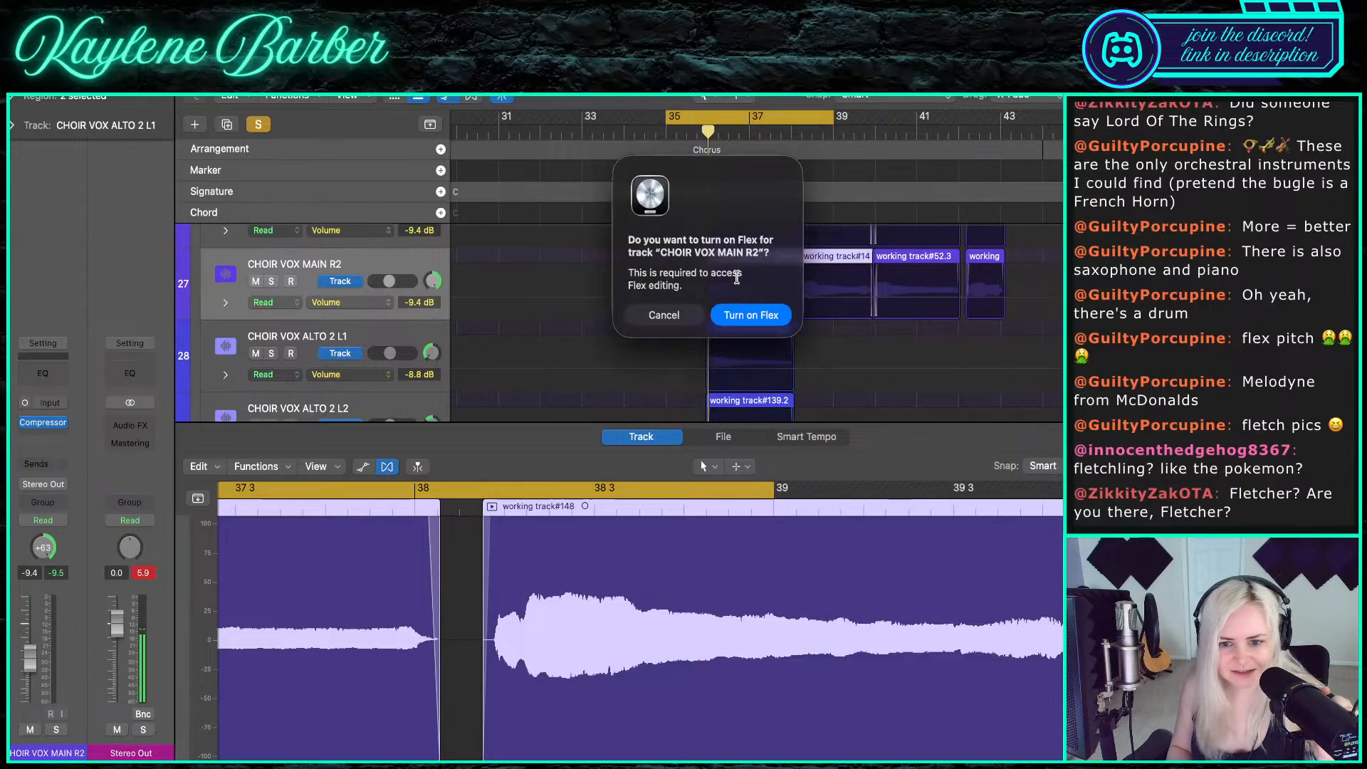
click(735, 316)
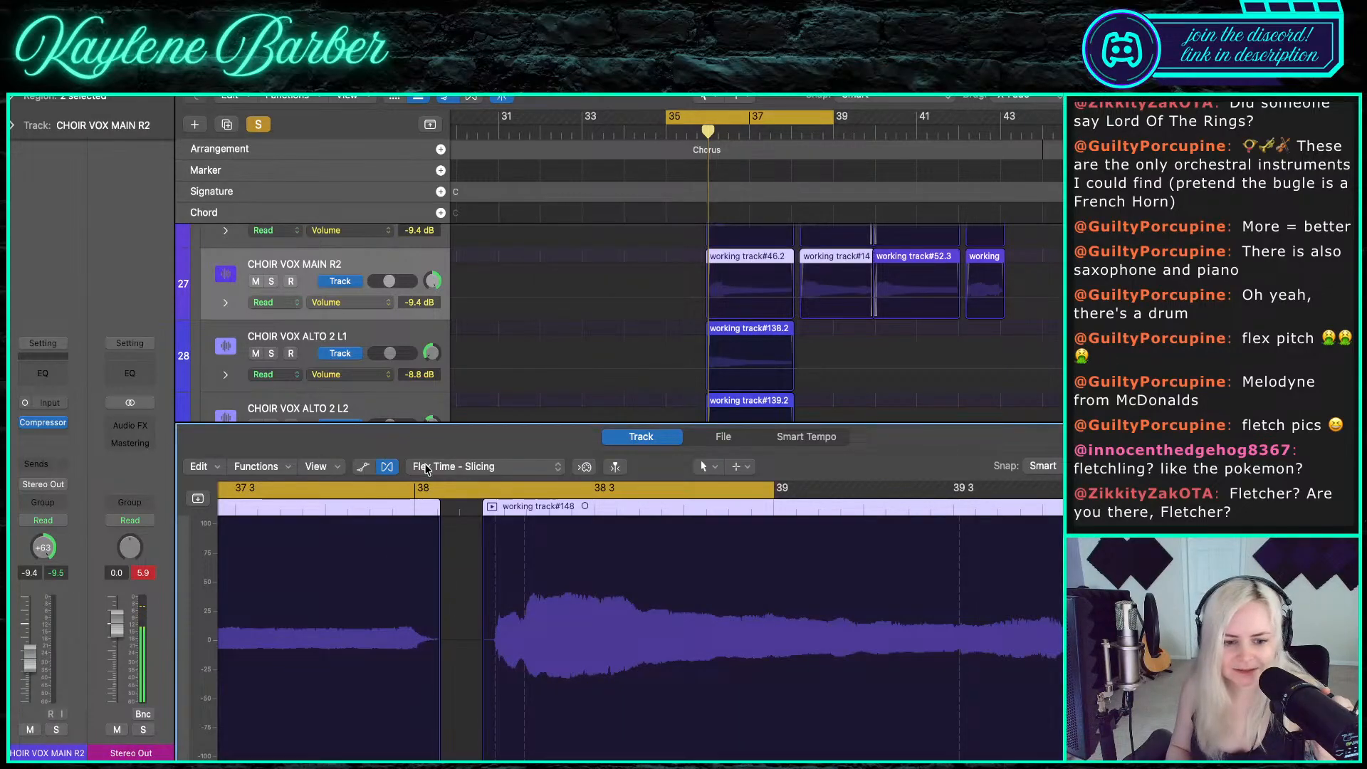
click(441, 467)
click(441, 405)
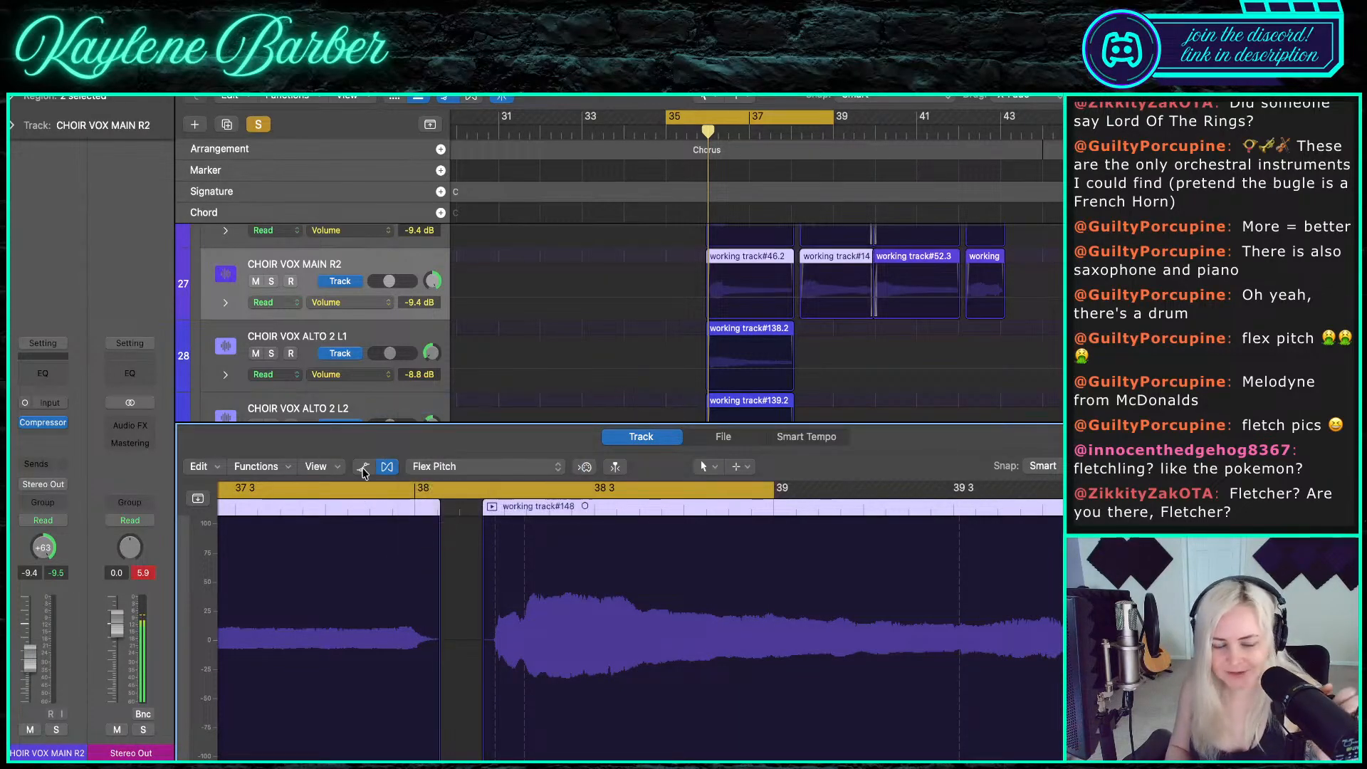
click(363, 467)
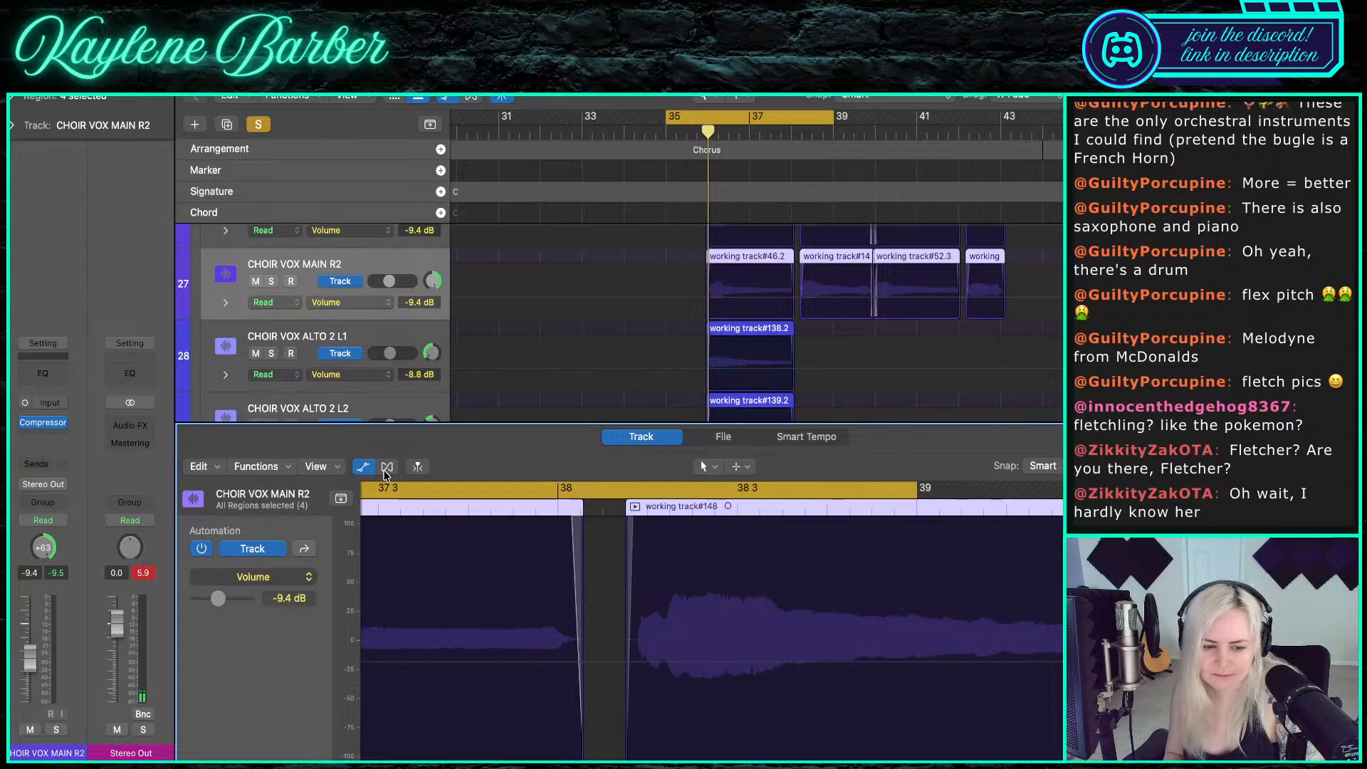
click(387, 468)
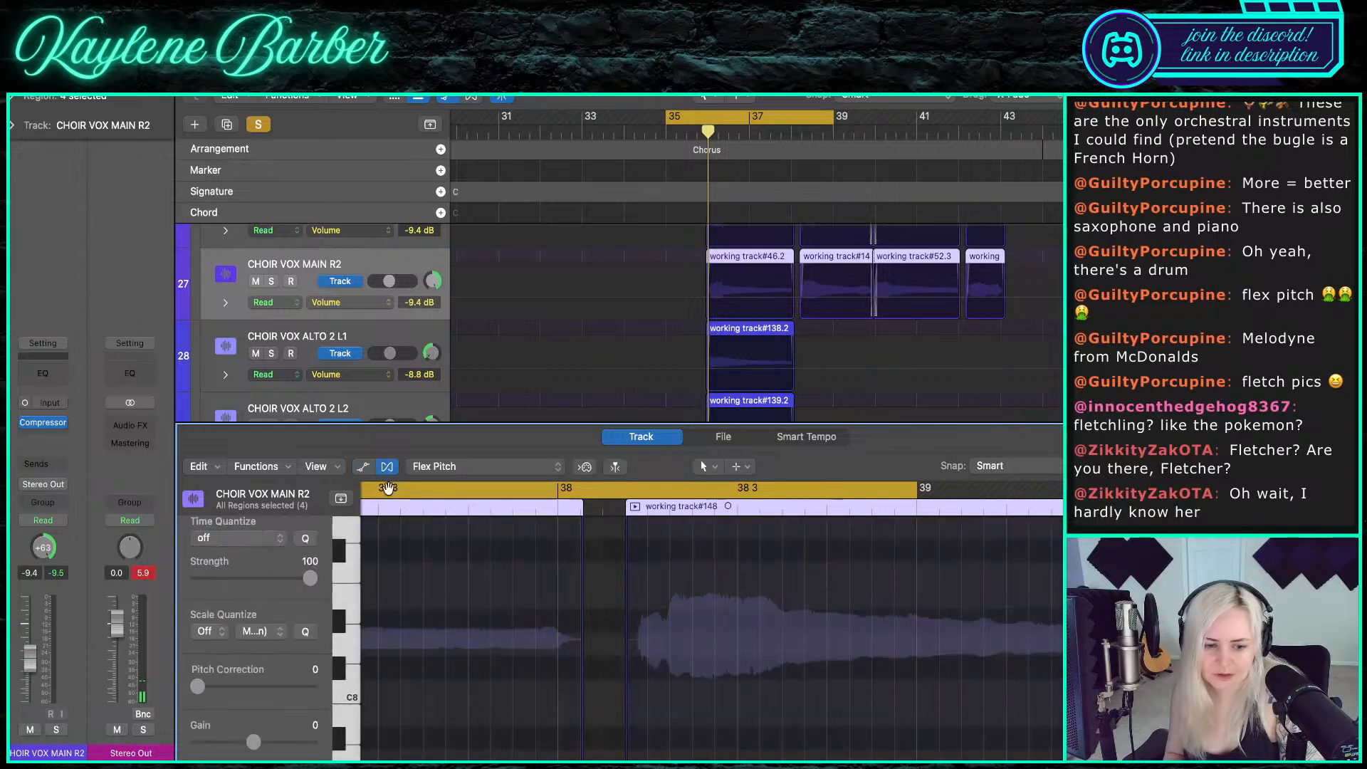
- Snap the high note at the start of the track's first region, just after bar 36, to perfect pitch
scroll(591, 575, down, 8)
scroll(527, 610, left, 2)
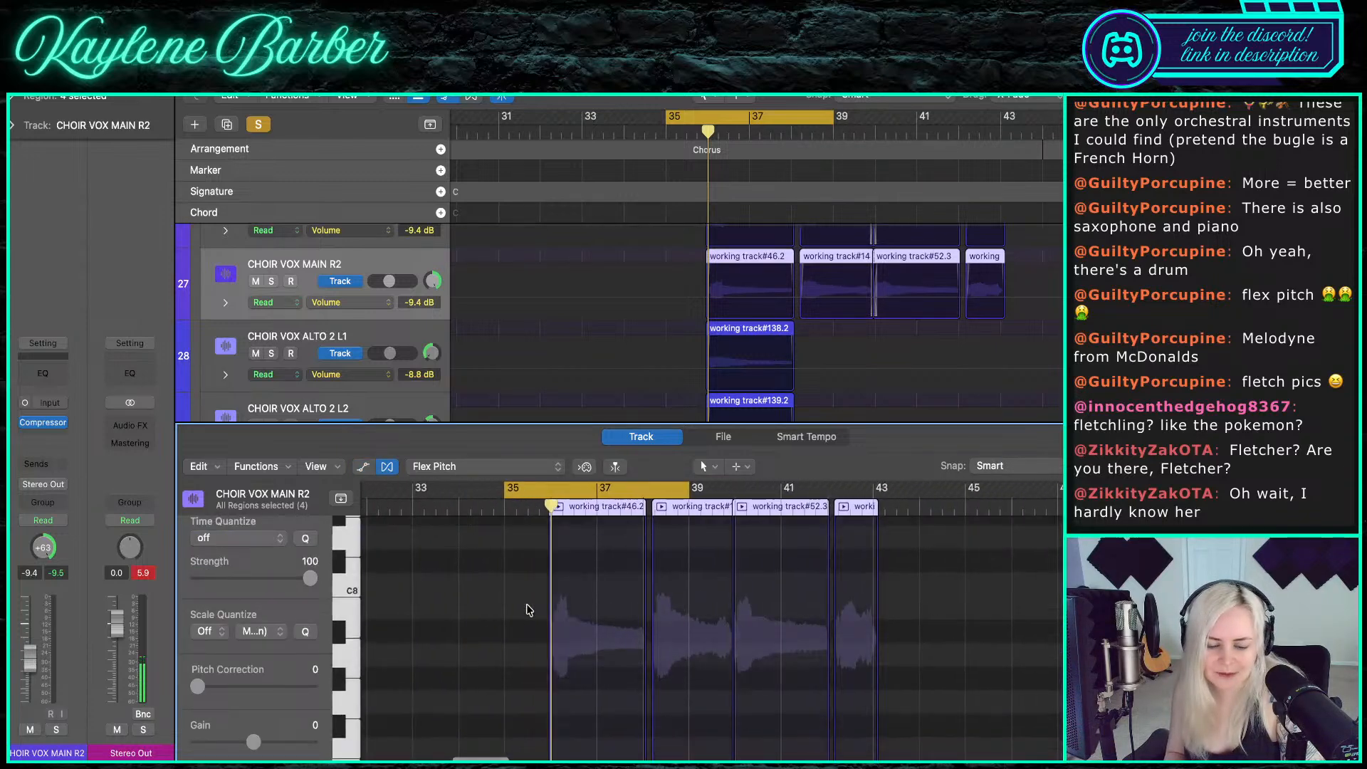
scroll(529, 610, down, 8)
scroll(529, 613, up, 8)
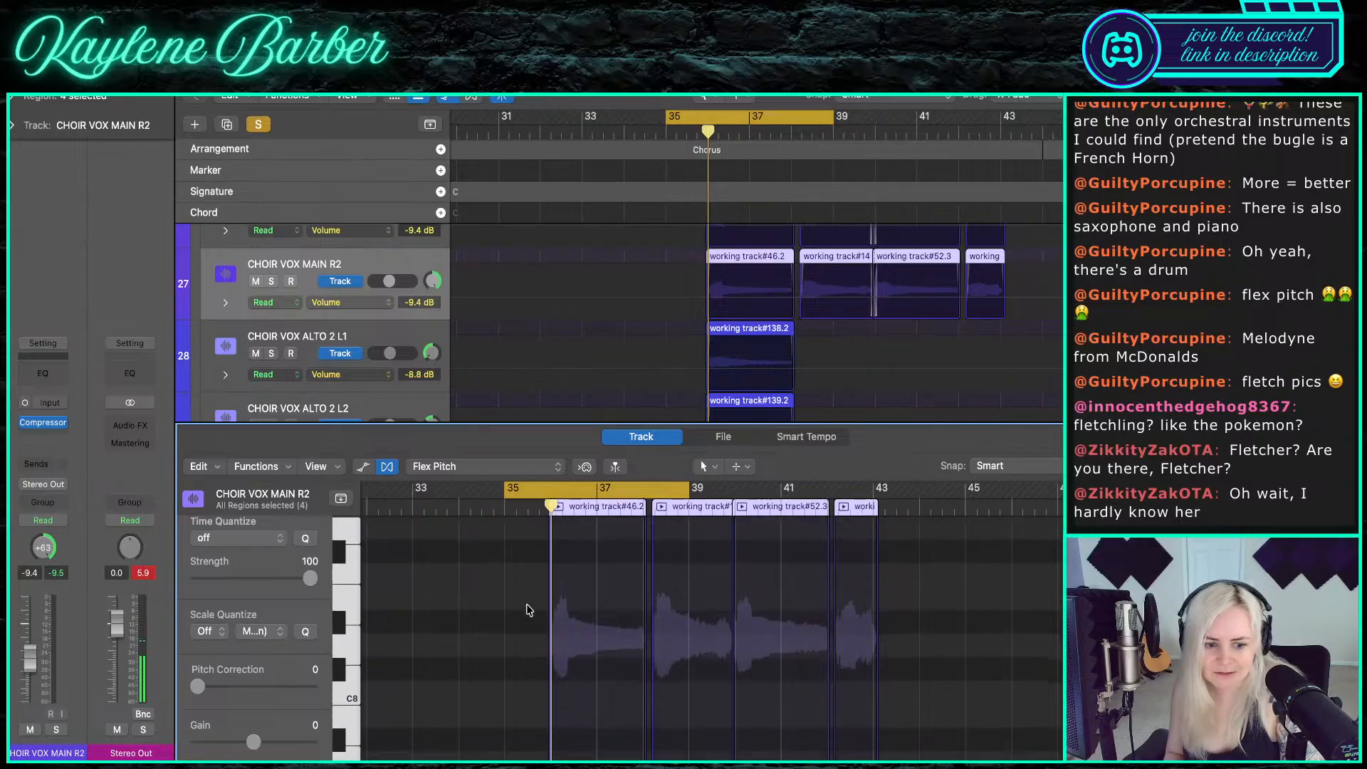
scroll(538, 622, up, 4)
scroll(540, 630, down, 20)
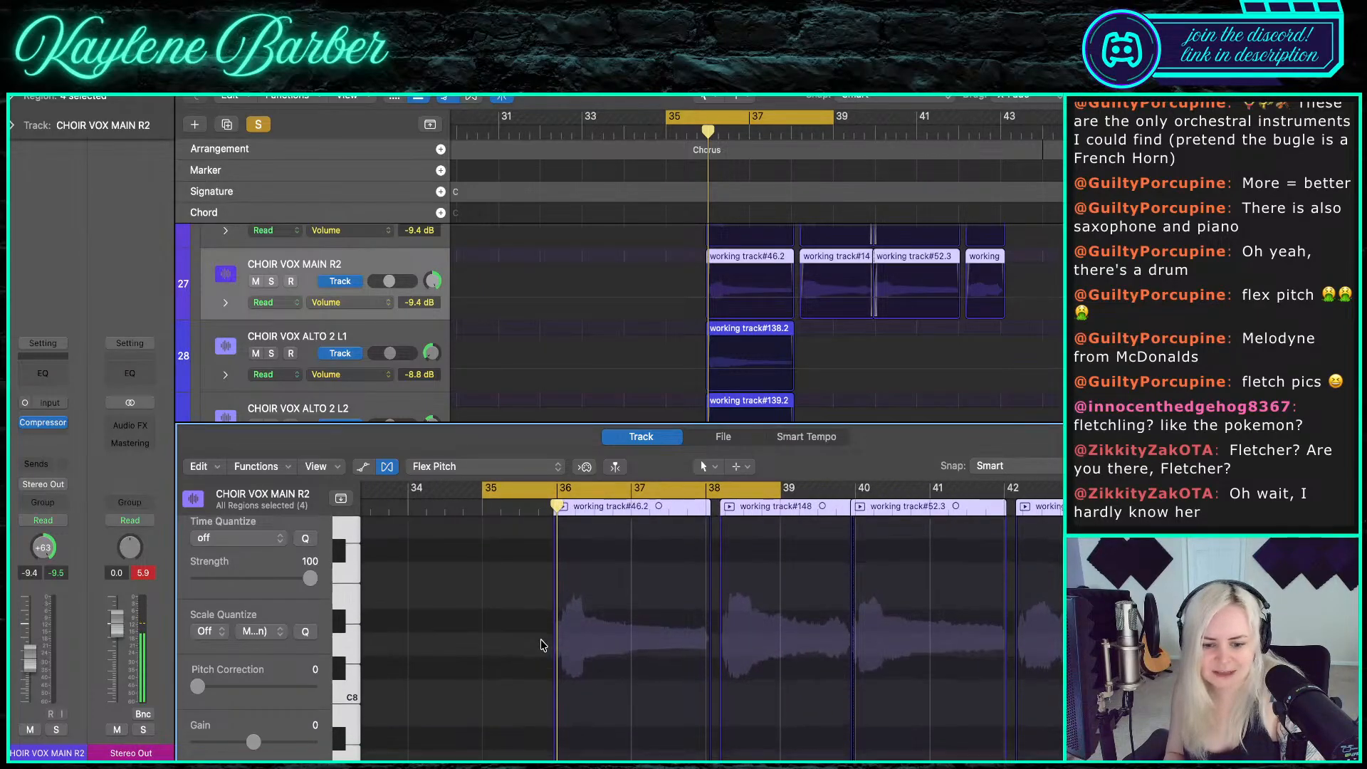
scroll(541, 644, up, 10)
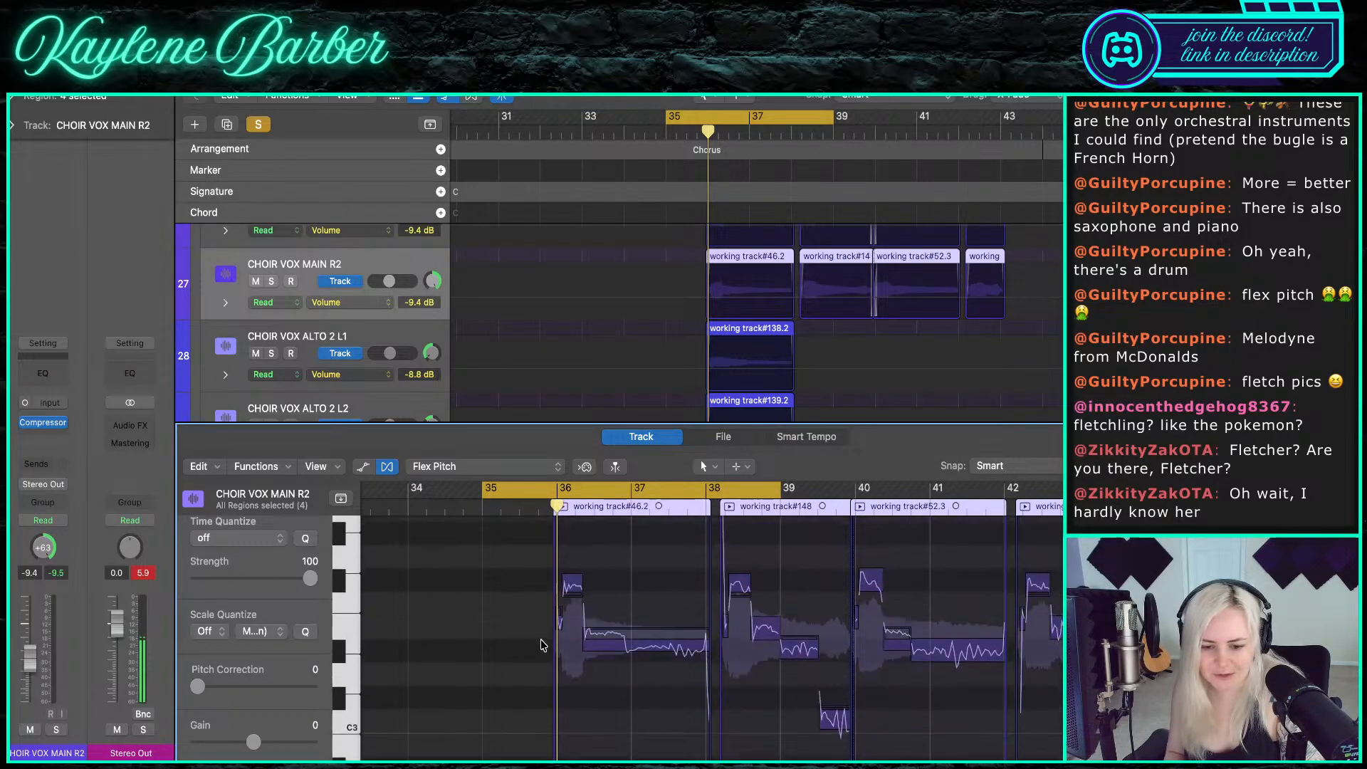
key(super+Right)
key(super+Right)
key(super+Right)
key(super+Right)
double_click(613, 591)
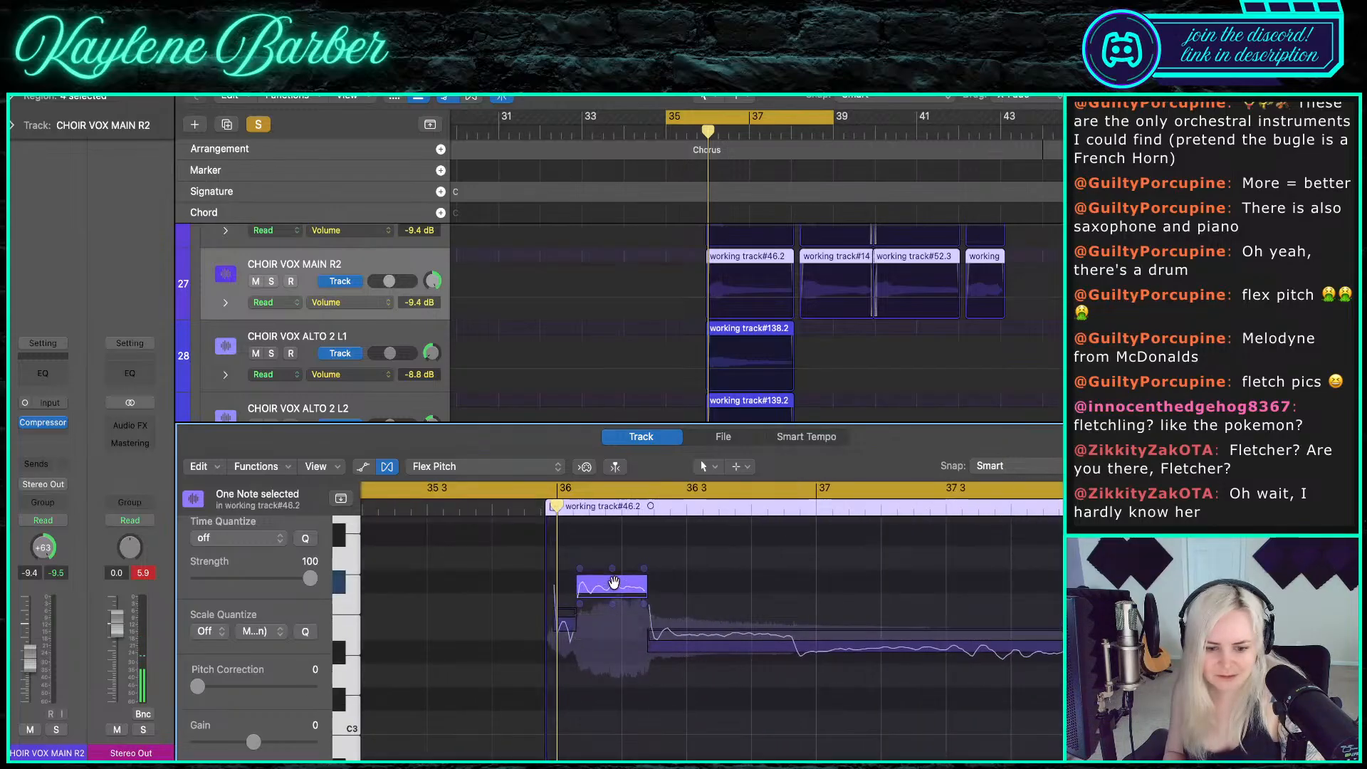
- Cut the first region's middle and low notes at their pitch transitions and snap all five resulting pieces to perfect pitch
click(799, 633)
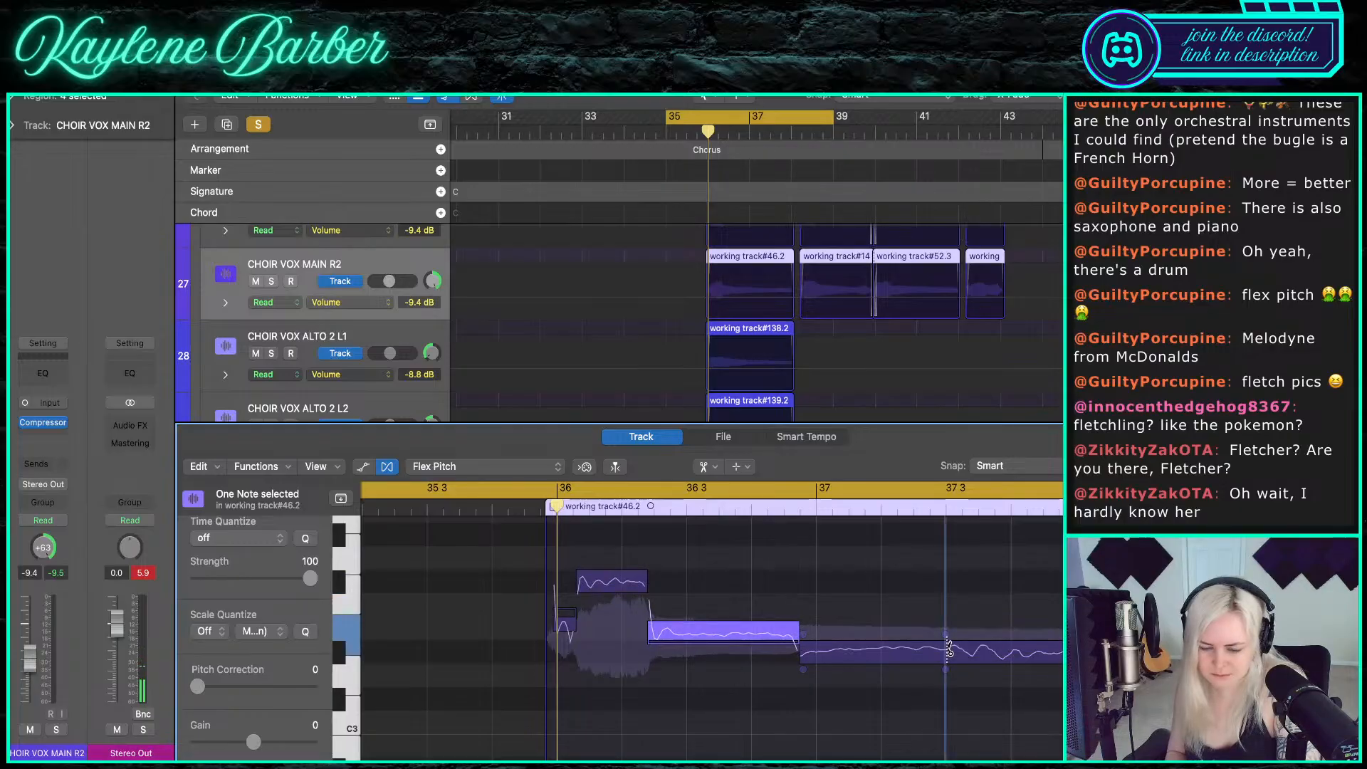
click(947, 649)
click(662, 633)
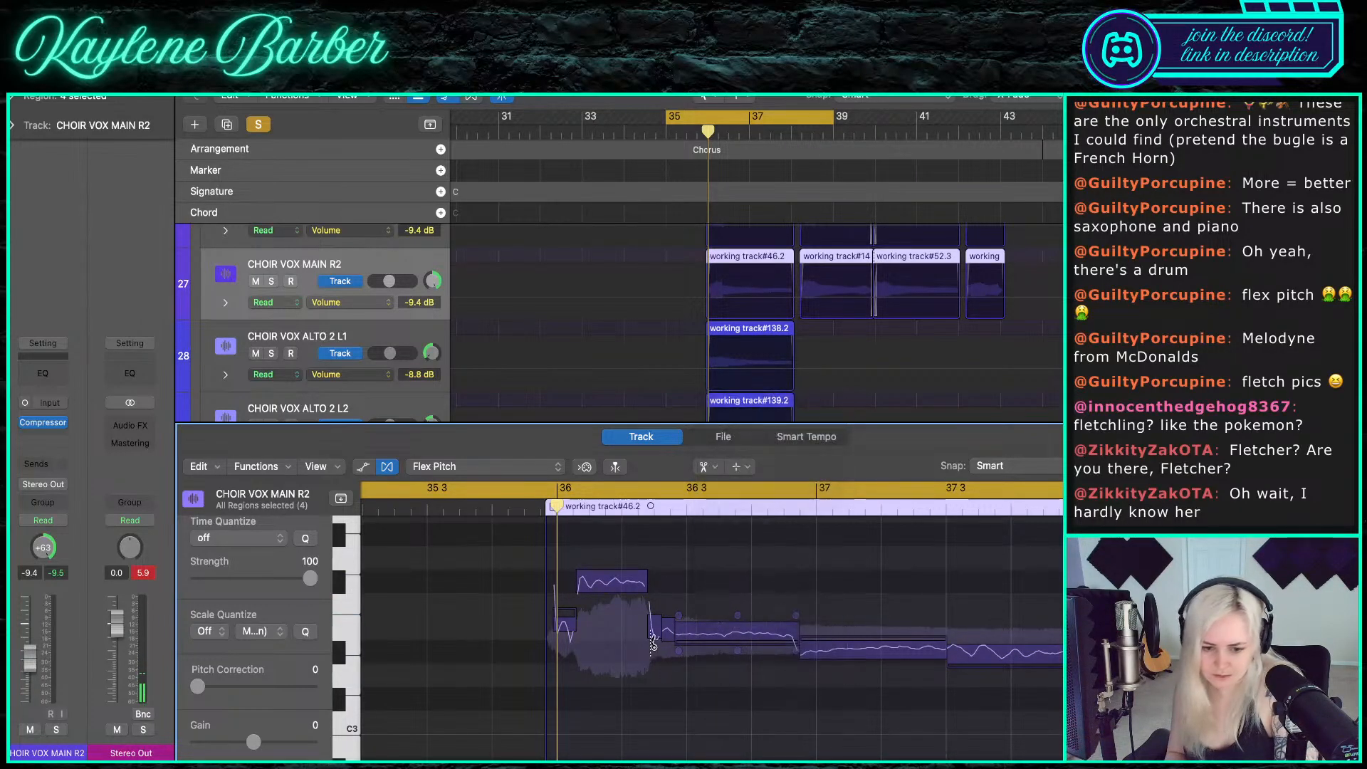
drag(614, 624, 1017, 657)
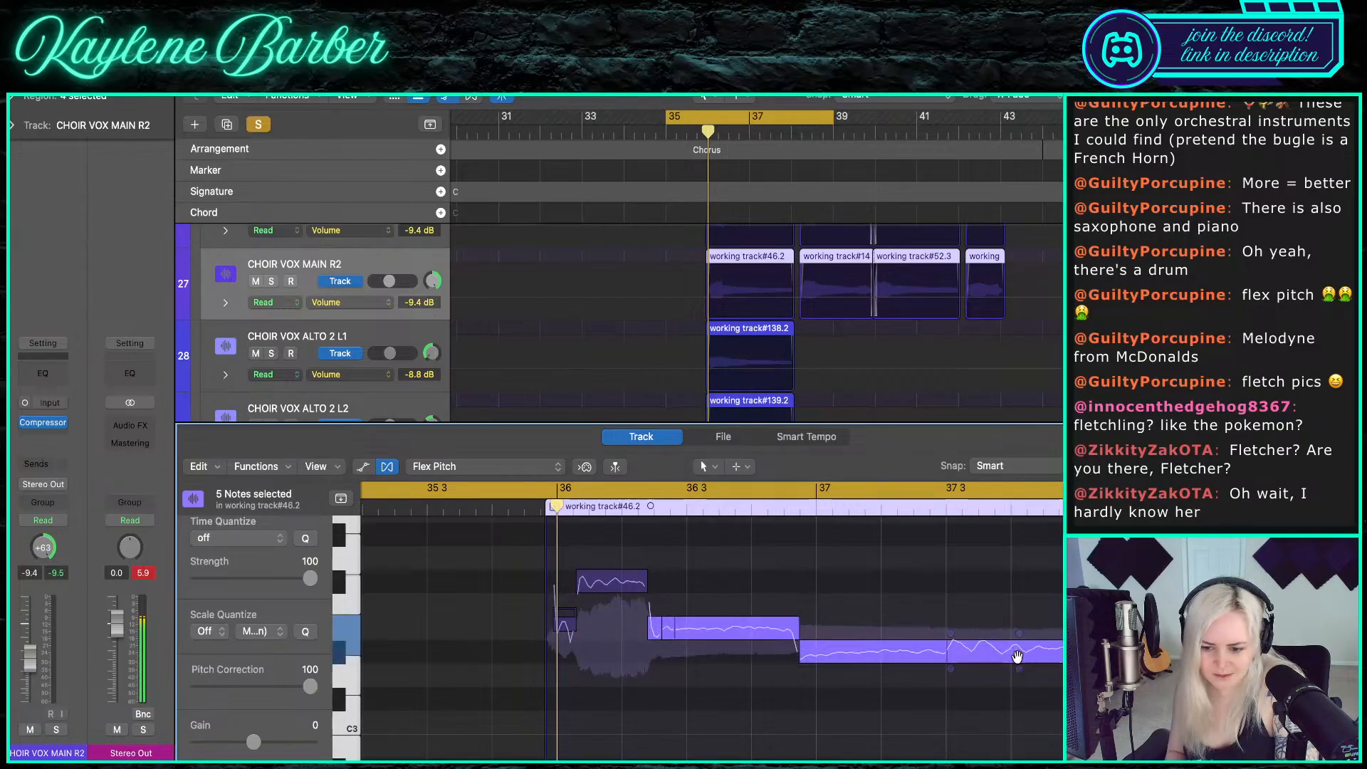
click(898, 611)
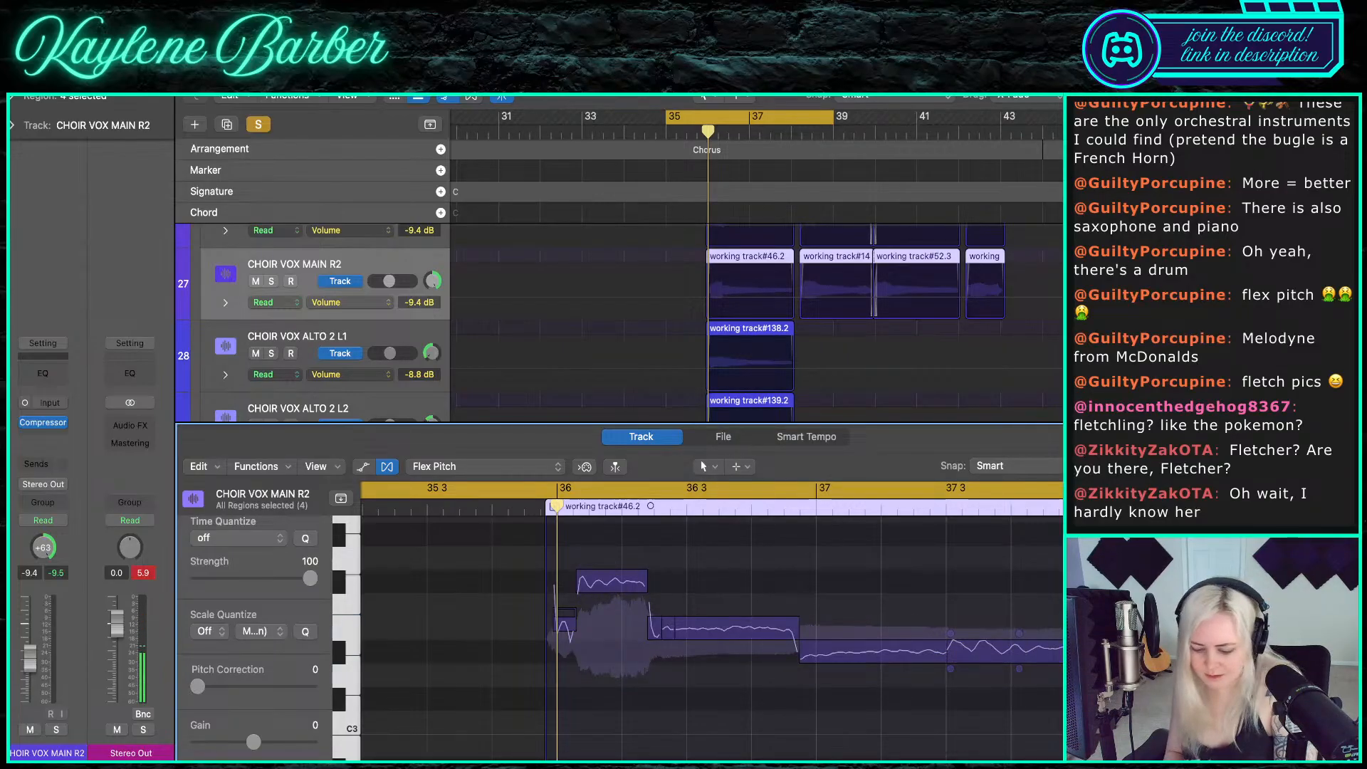
- Cut the falling tail off the first region's last low note near bar 38 and snap the piece before it to perfect pitch
key(i)
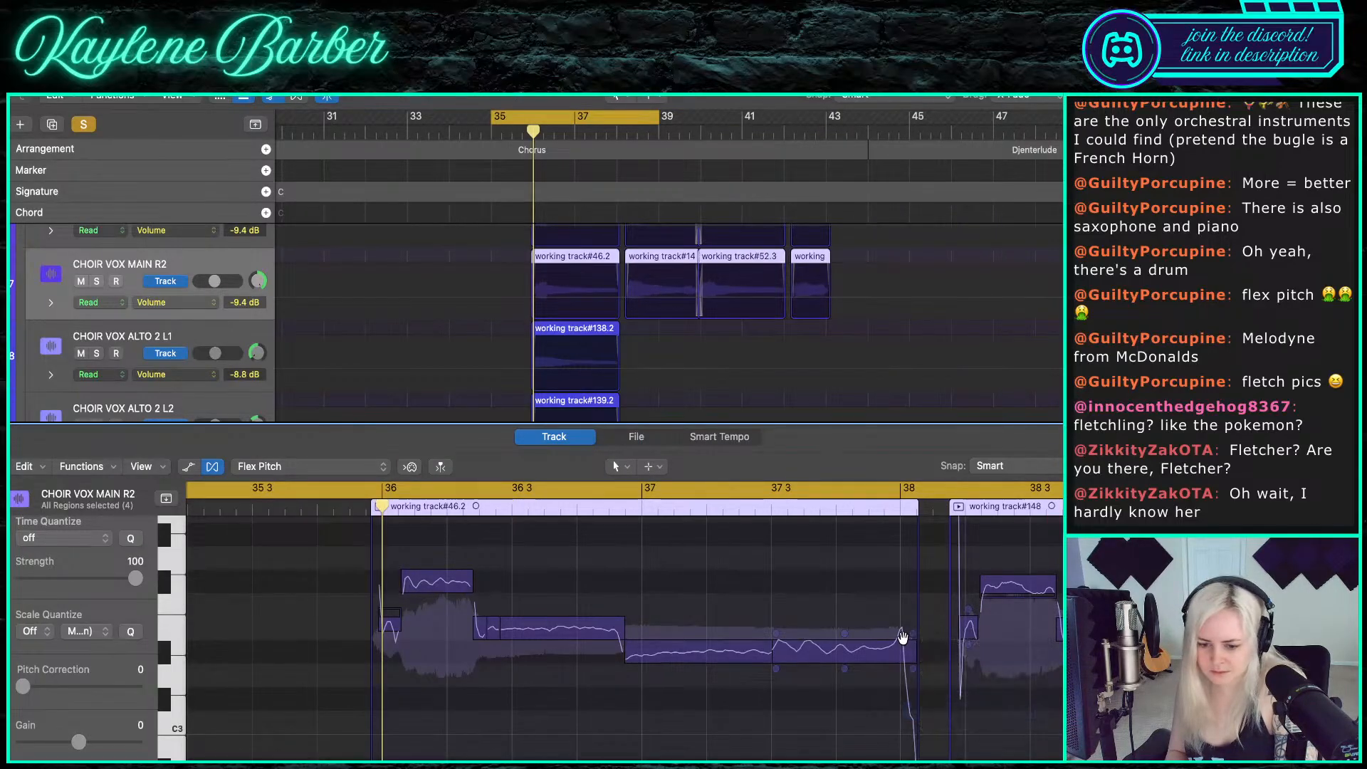
drag(899, 650, 902, 680)
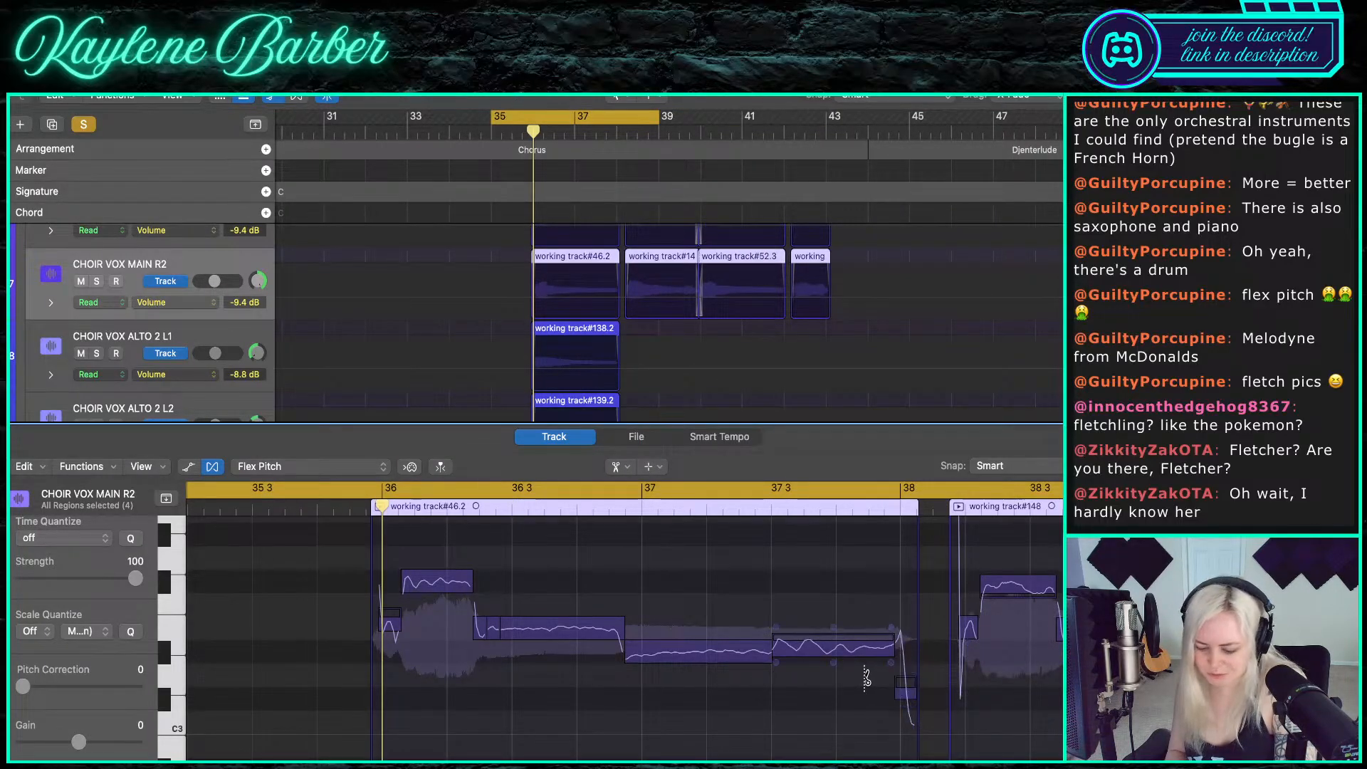
right_click(866, 678)
click(883, 660)
click(838, 645)
key(alt+Down)
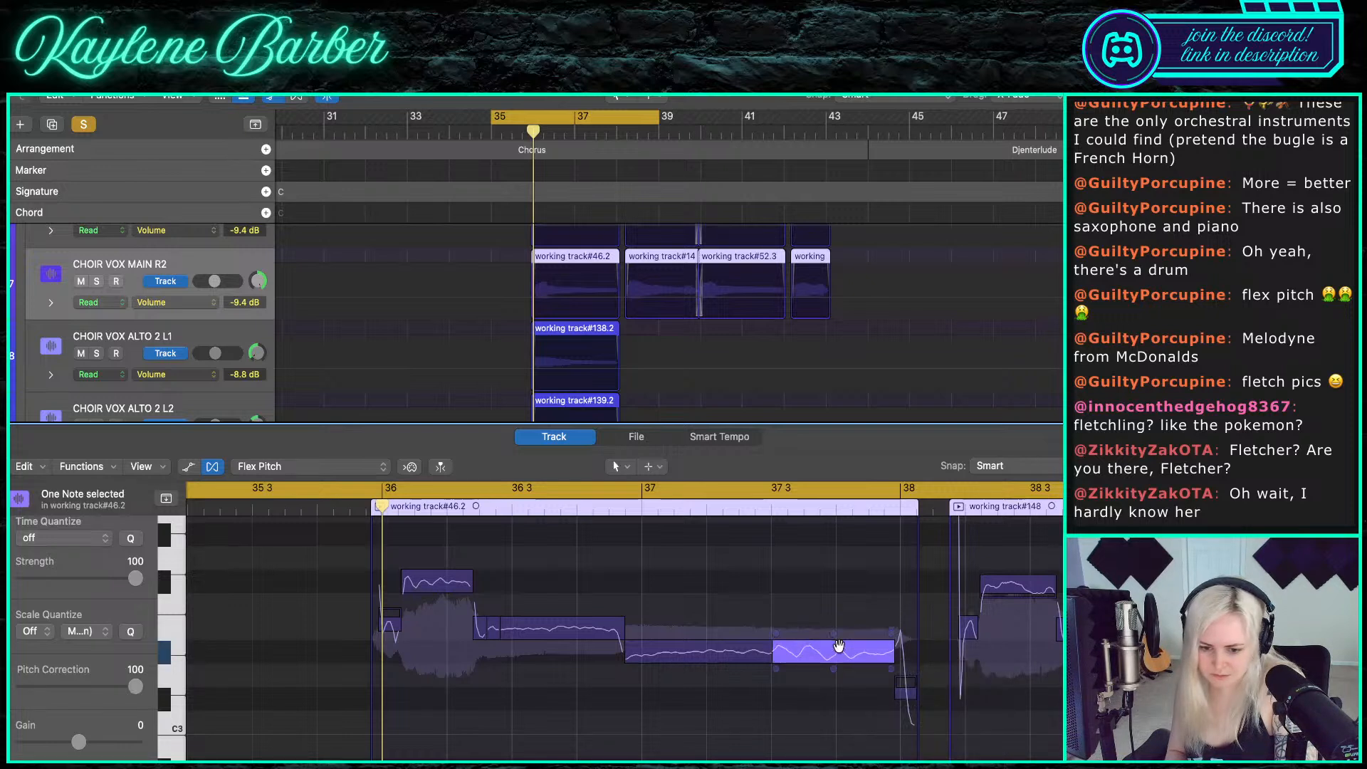
click(905, 692)
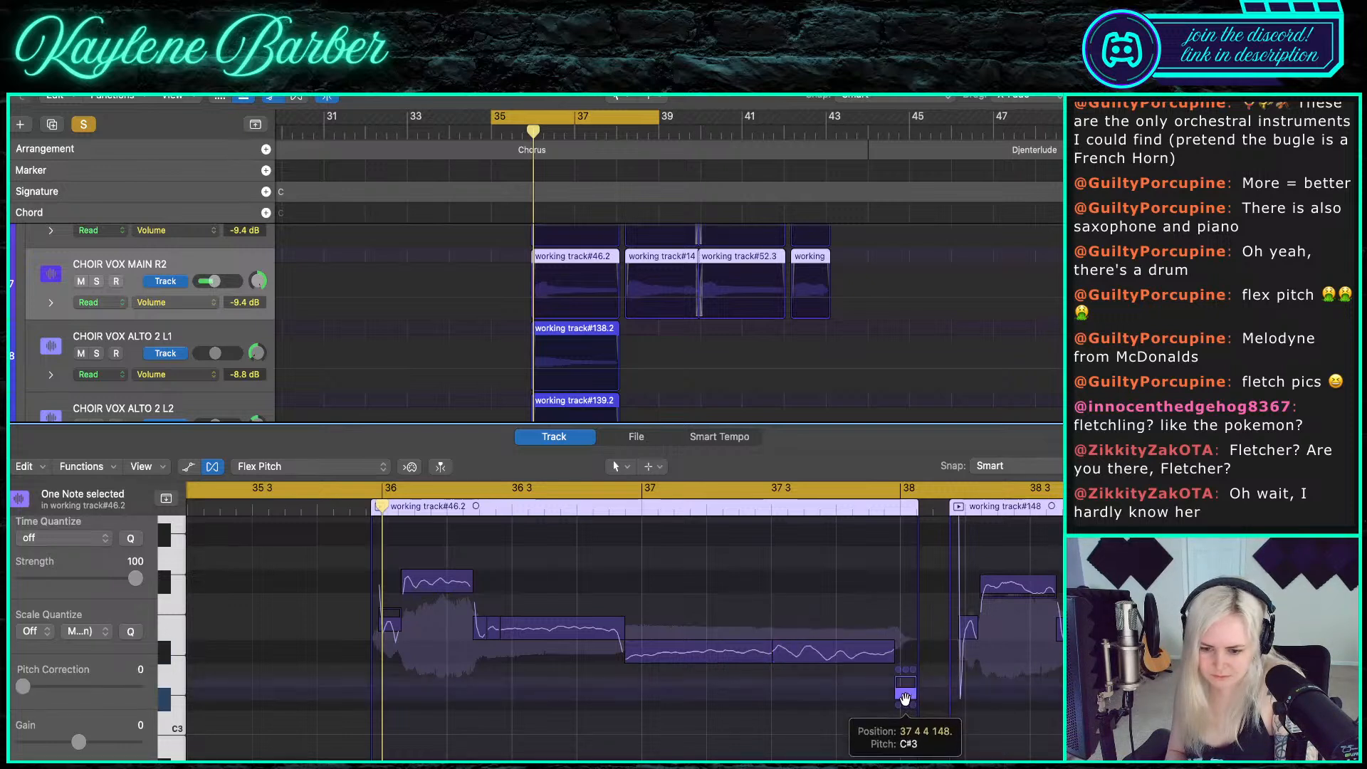
- Cut the second region's high note after bar 38 into three parts and split the middle note that follows it
click(1026, 583)
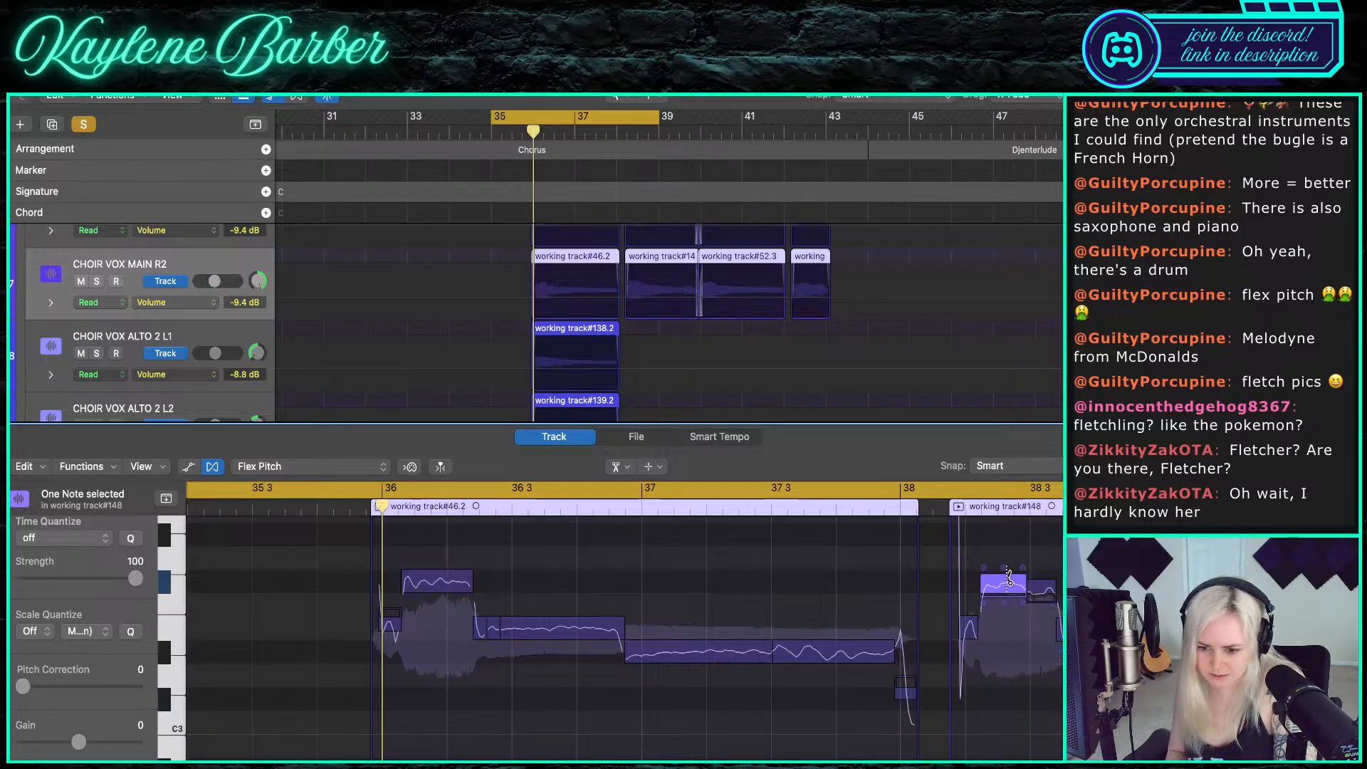
click(998, 584)
scroll(624, 621, right, 3)
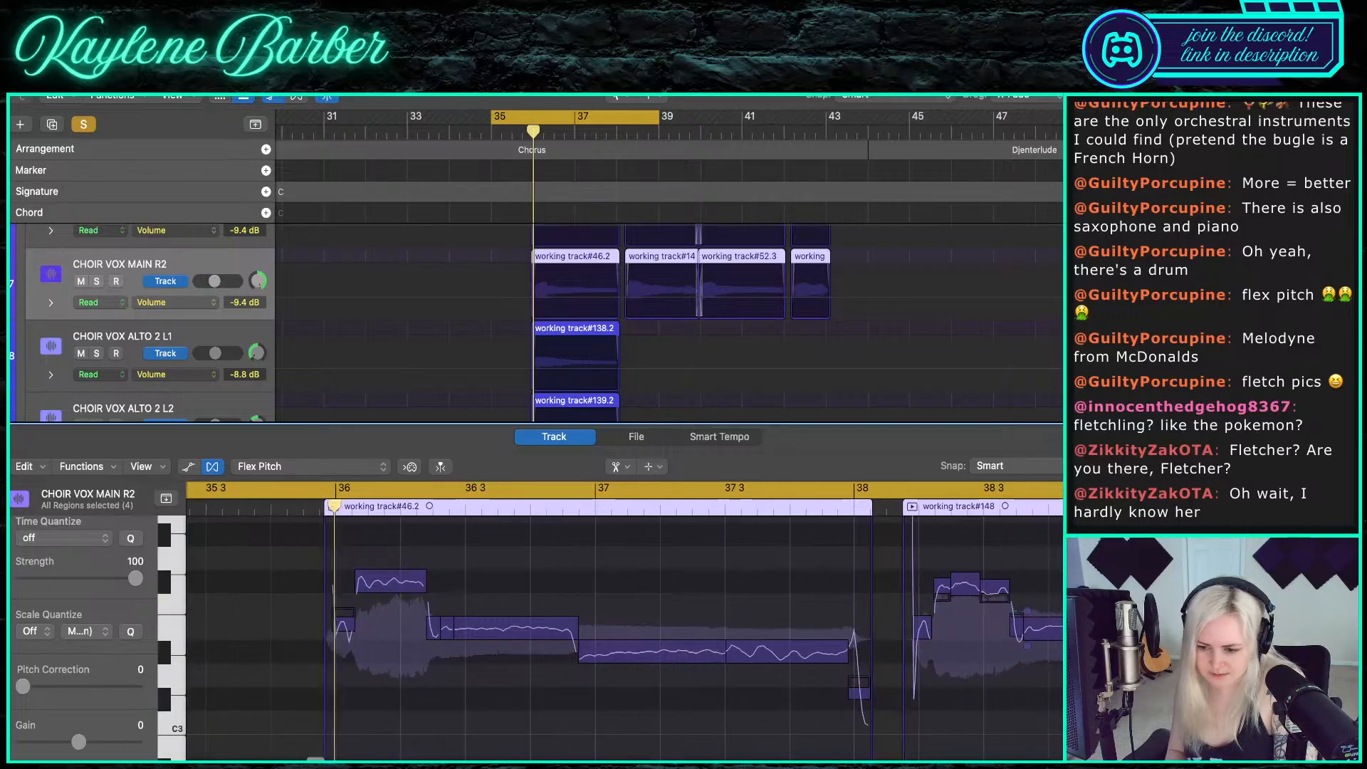
scroll(624, 621, right, 8)
scroll(624, 622, down, 1)
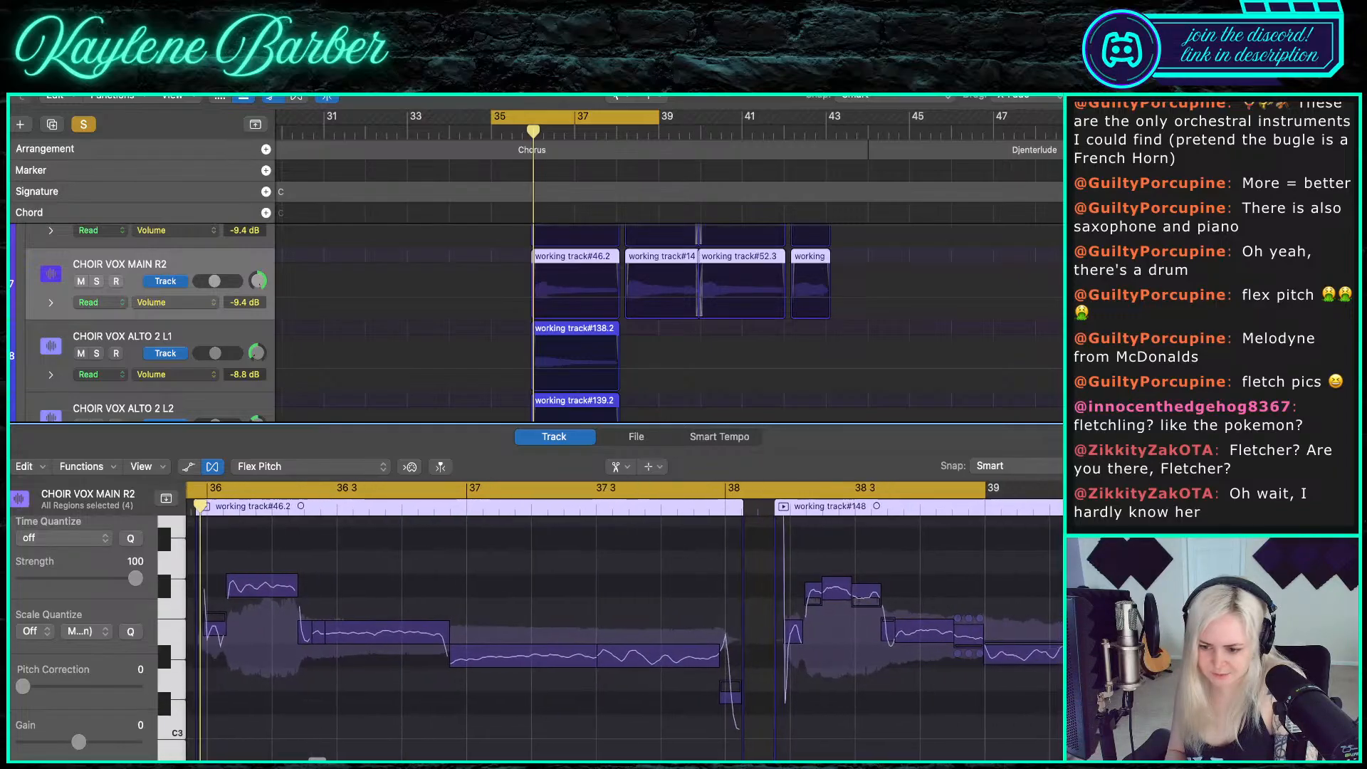
- Correct the pitch of the second region's low notes after bar 39, including the lowest one at C3
click(1057, 700)
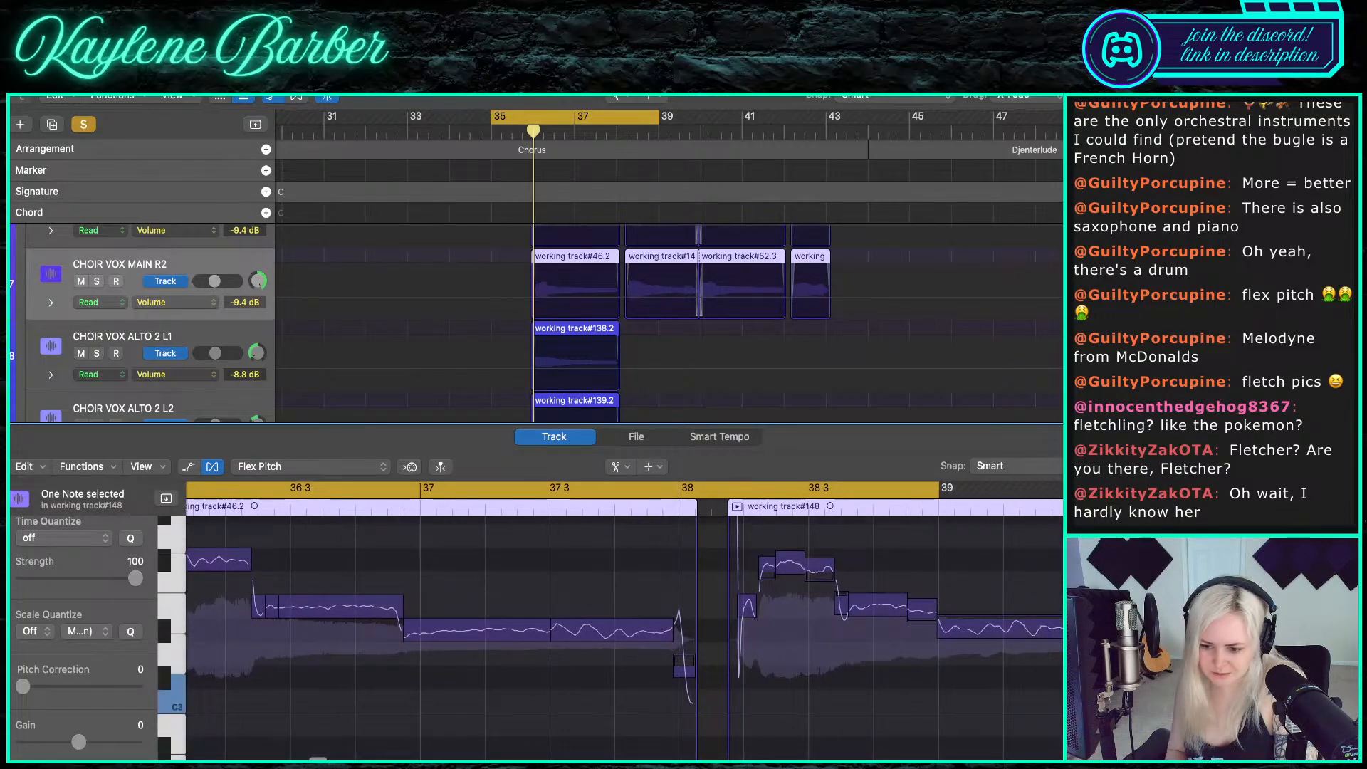
drag(1056, 701, 1056, 677)
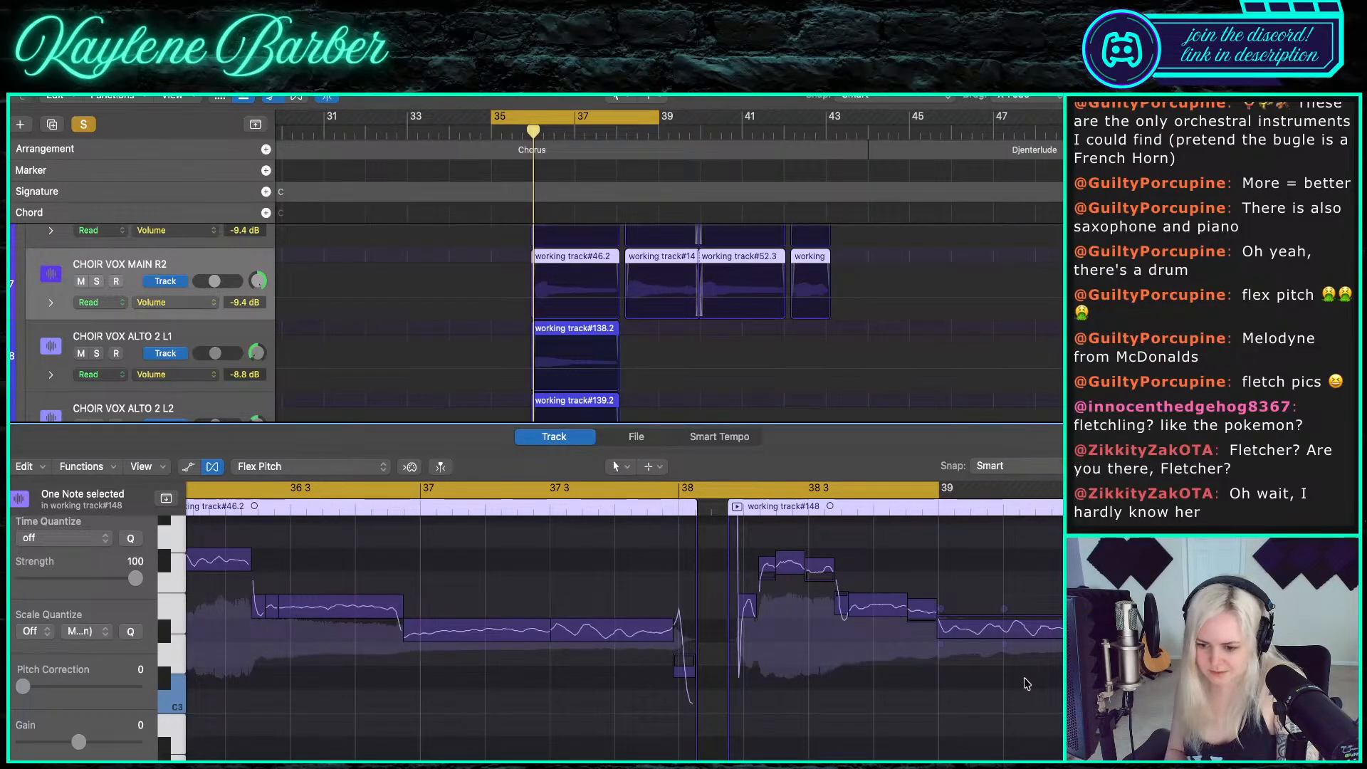
key(super+a)
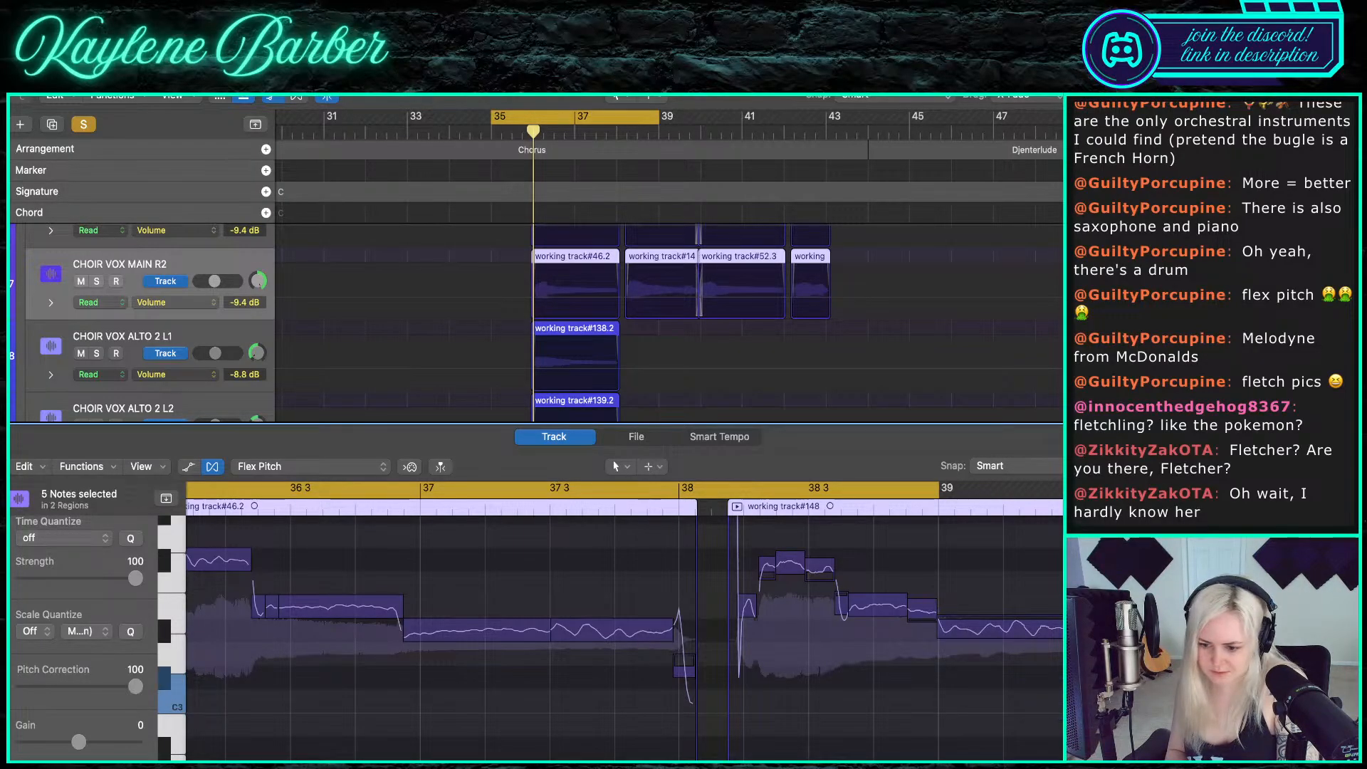
click(1059, 628)
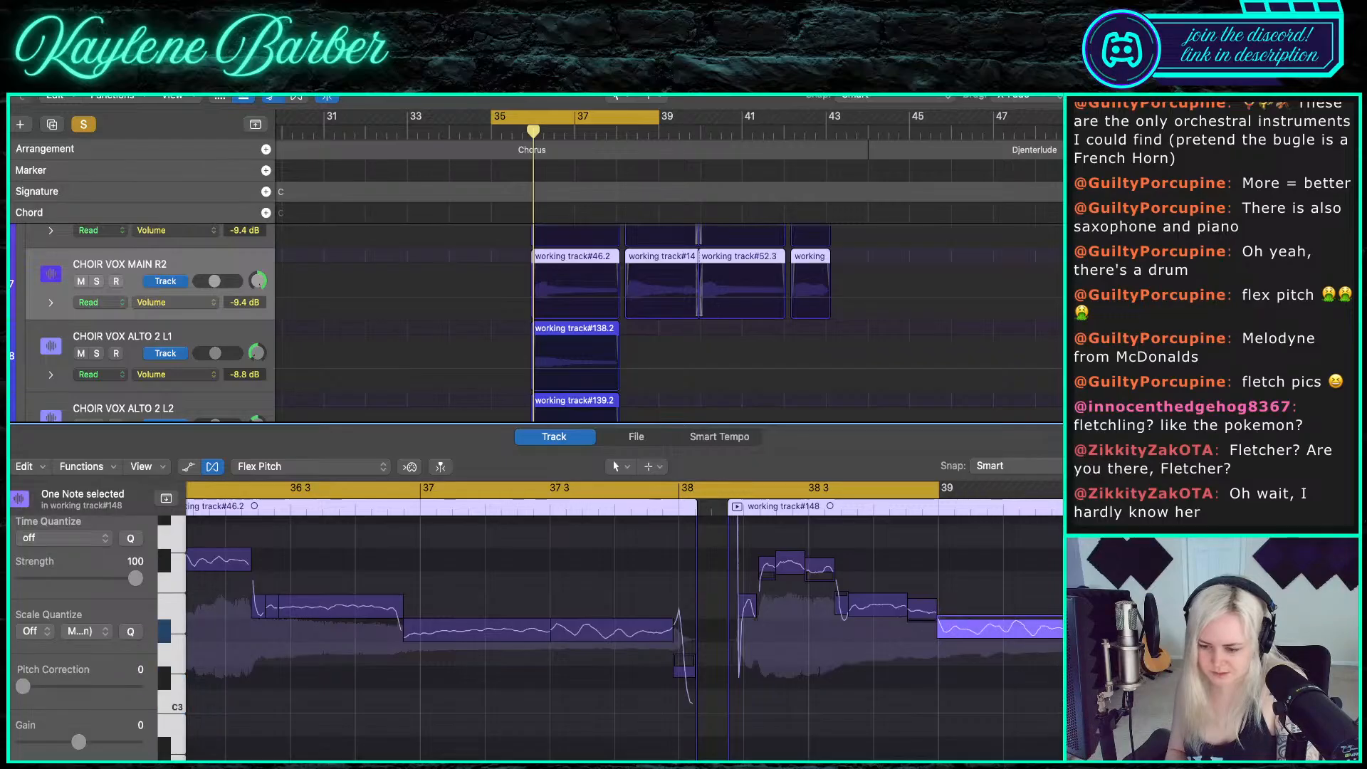
drag(1062, 699, 1063, 679)
scroll(1062, 688, up, 3)
scroll(1063, 688, up, 5)
scroll(852, 608, down, 5)
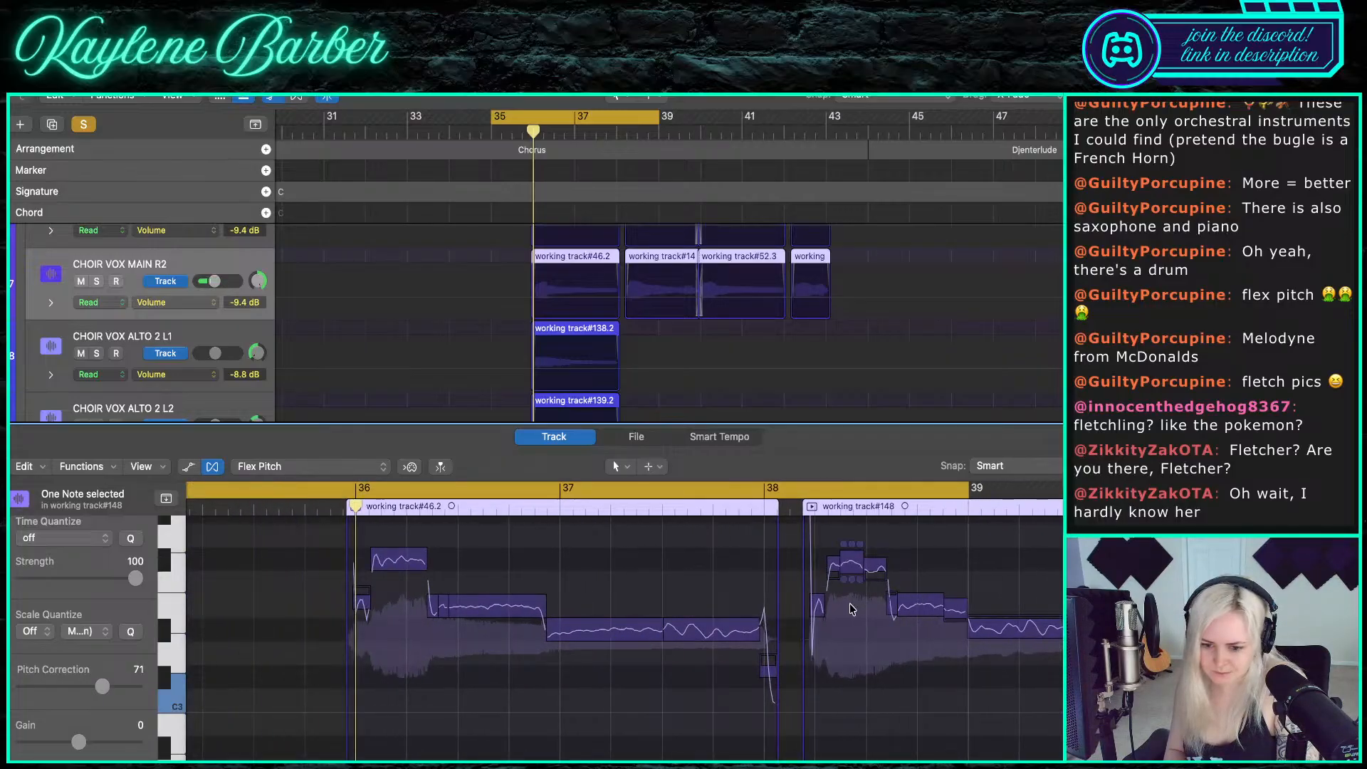
- Snap the second region's middle-note pieces before bar 39 and its three high-note pieces to perfect pitch
drag(851, 609, 968, 673)
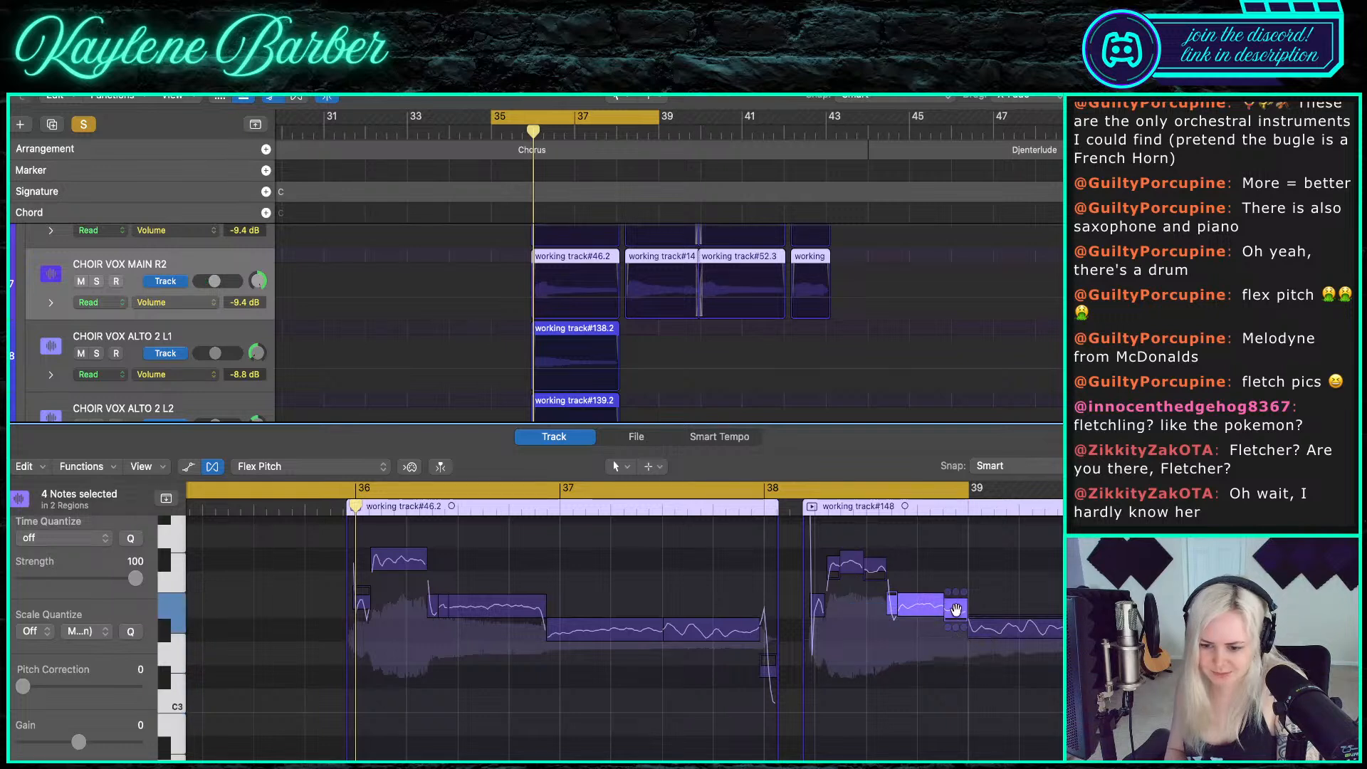
click(956, 609)
drag(903, 548, 826, 575)
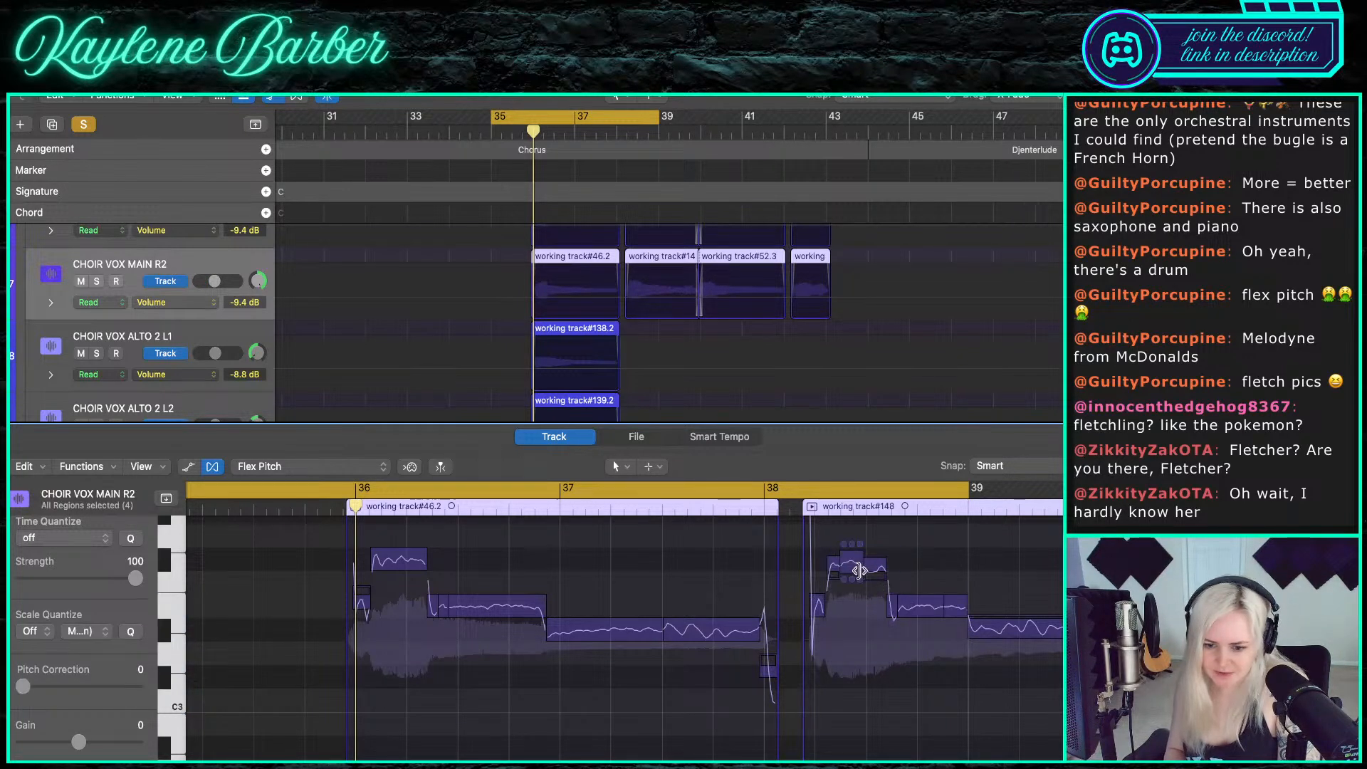
drag(823, 528, 906, 604)
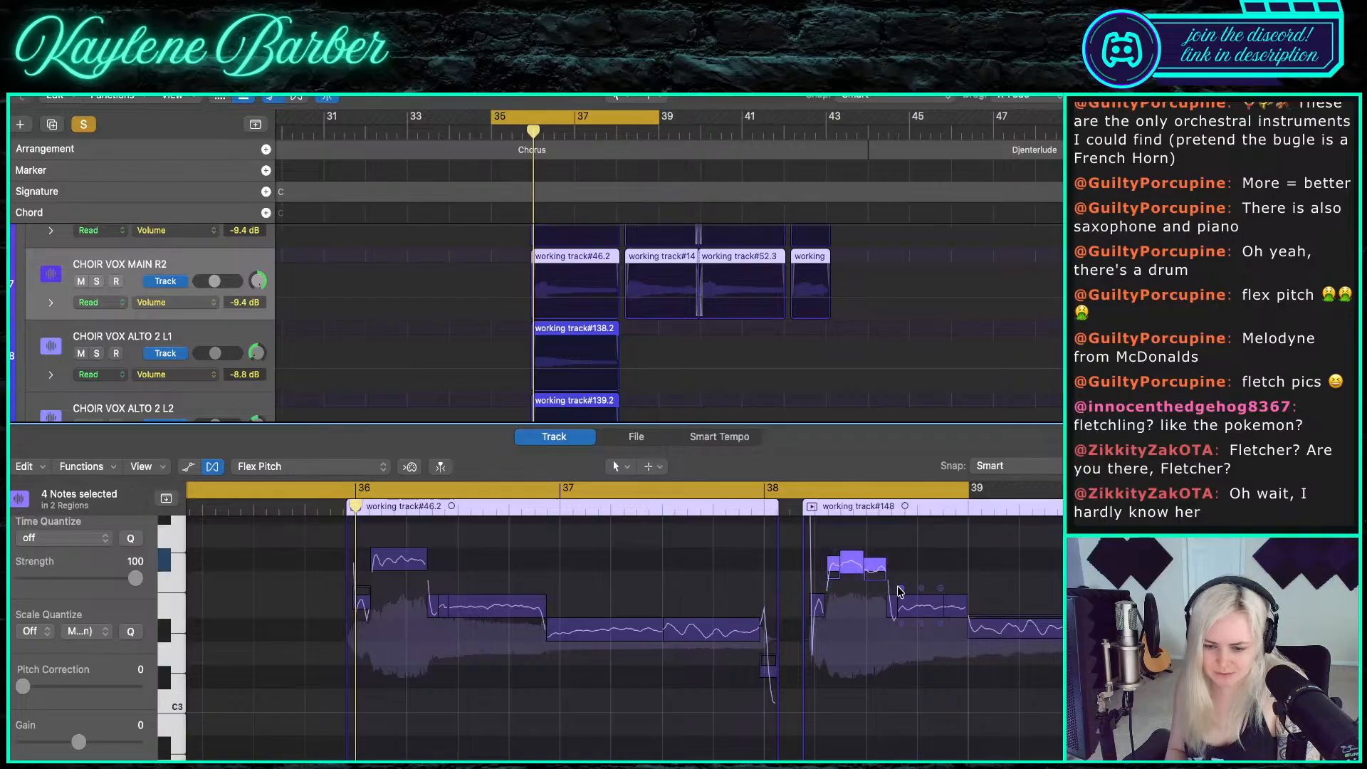
double_click(852, 560)
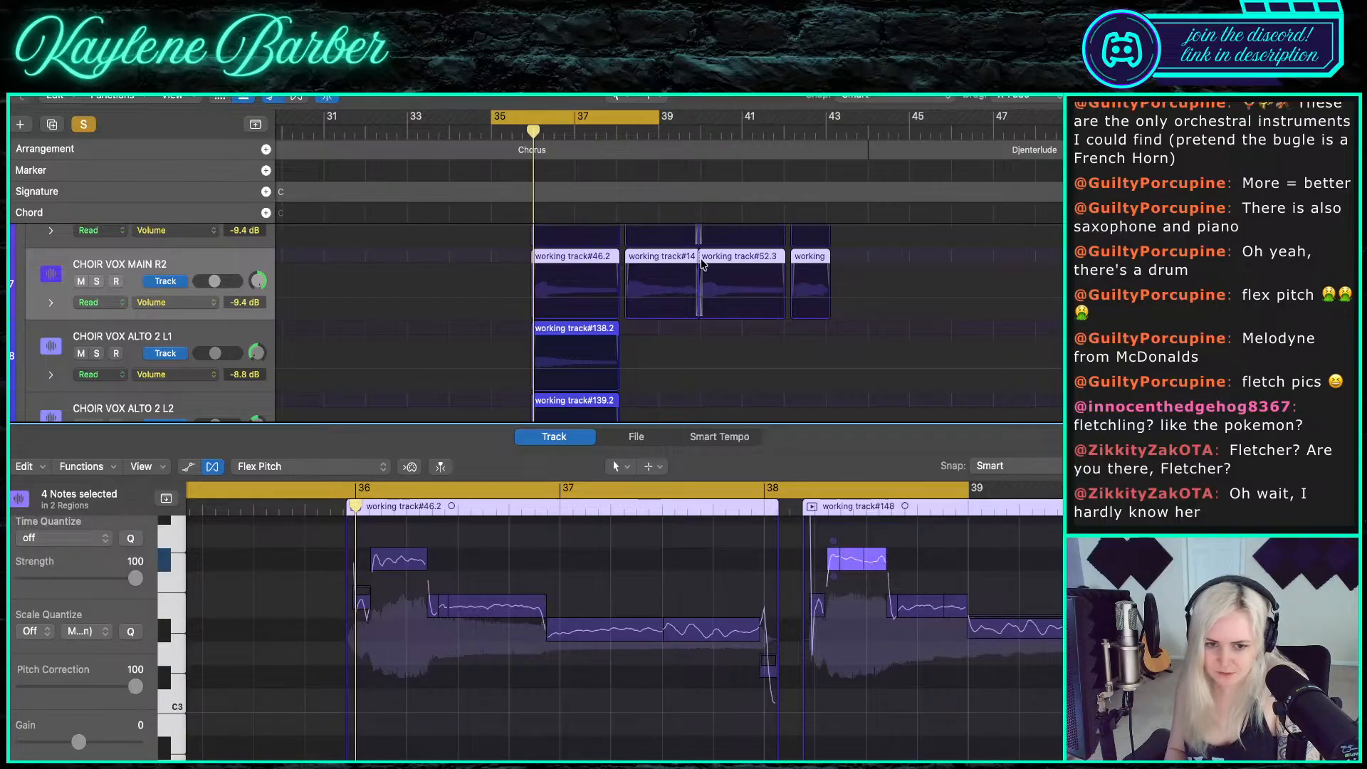
- Play the chorus from before bar 36 to check the tuned Main R2 notes against the other choir tracks
key(space)
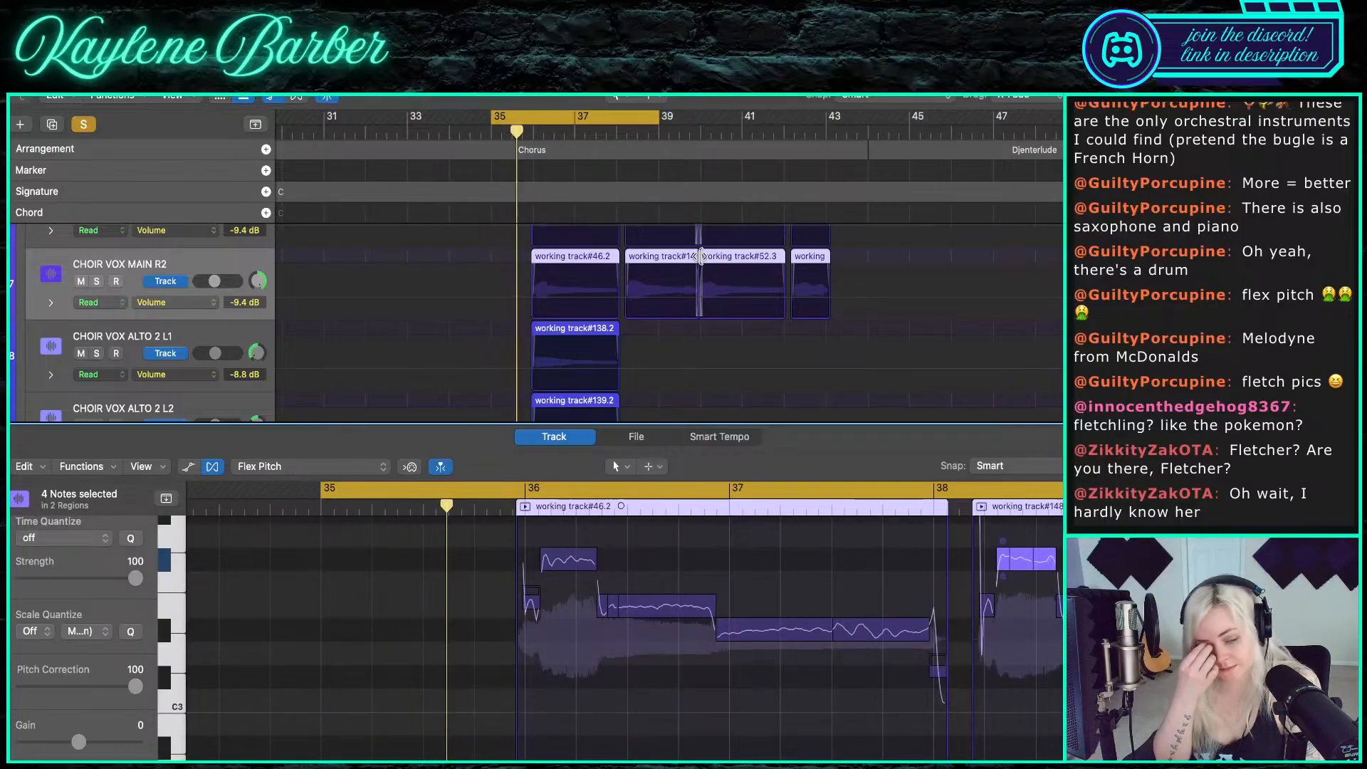
scroll(712, 555, right, 3)
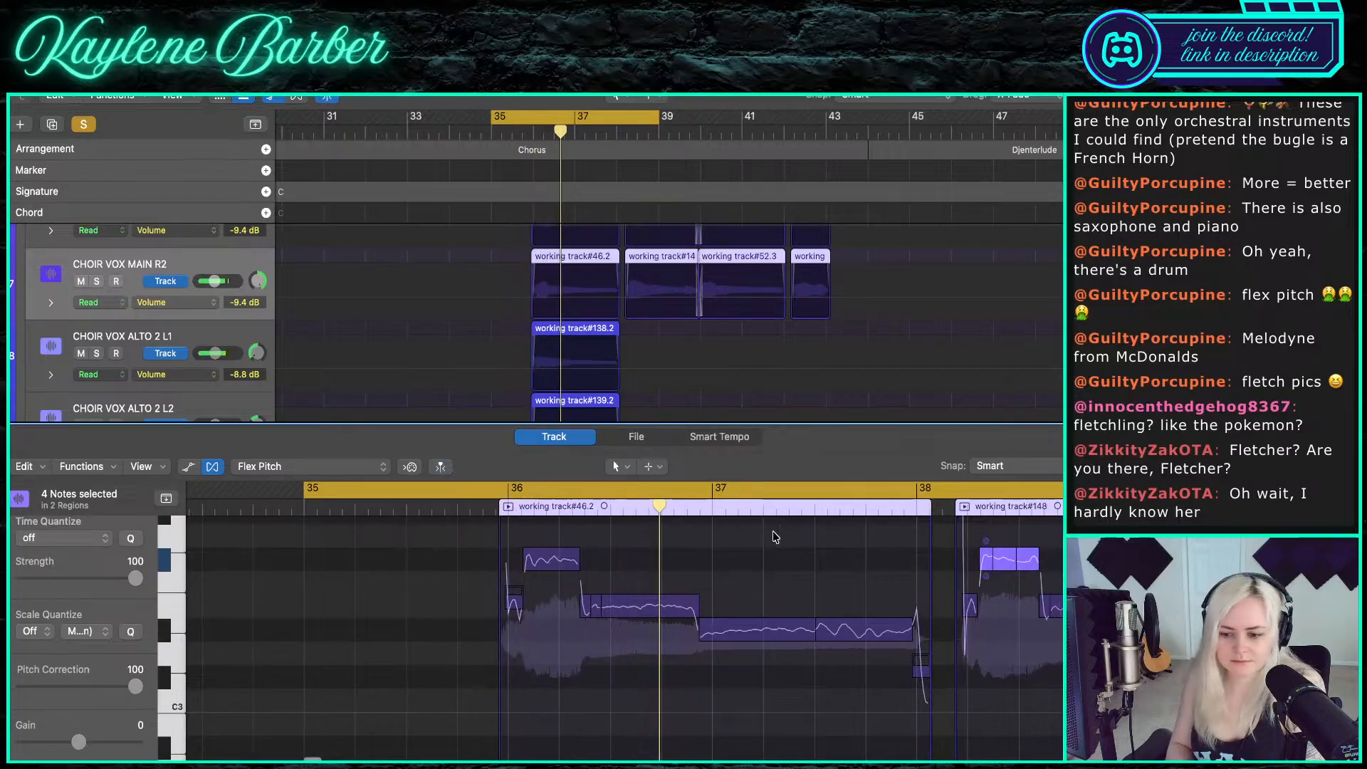
scroll(837, 589, right, 3)
key(super+Left)
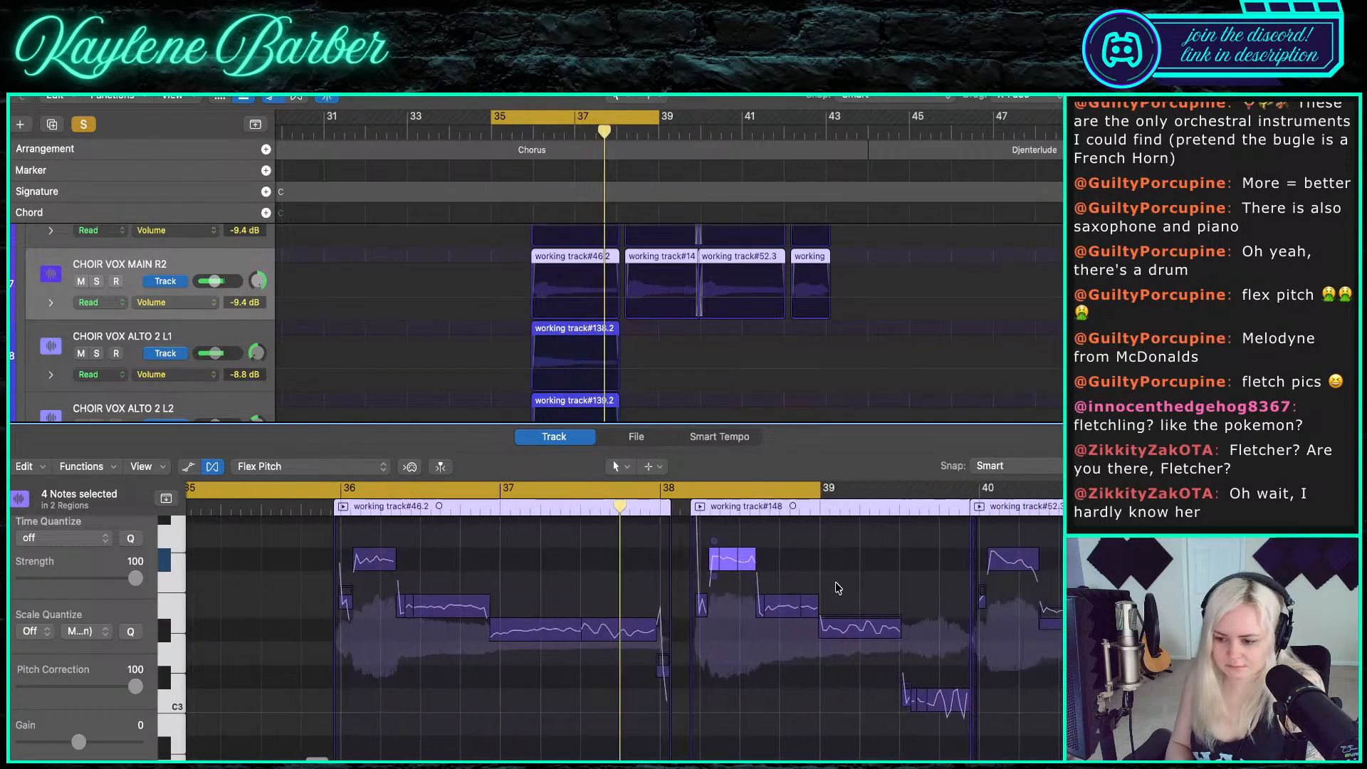
- Set the cycle range to run from just before bar 36 to just past bar 43
scroll(943, 598, right, 2)
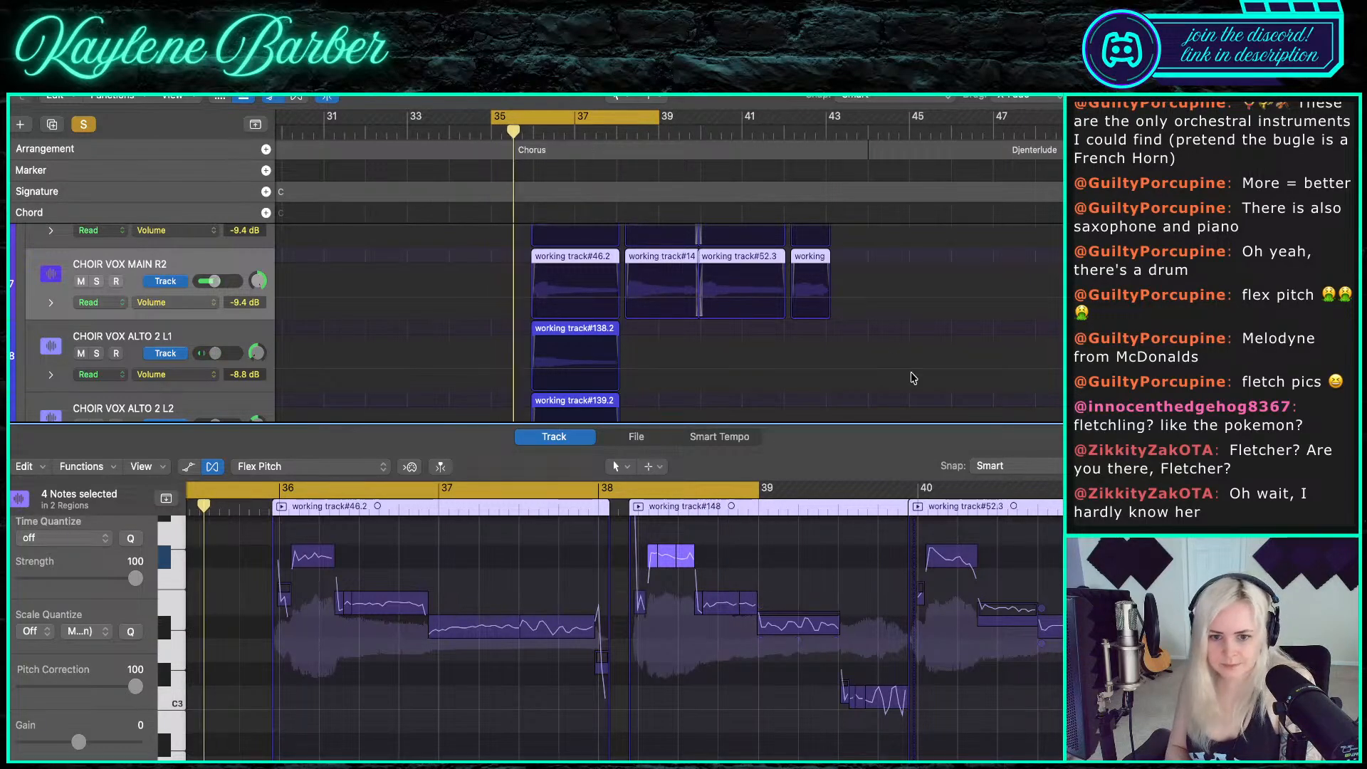
drag(655, 120, 846, 120)
drag(493, 122, 527, 119)
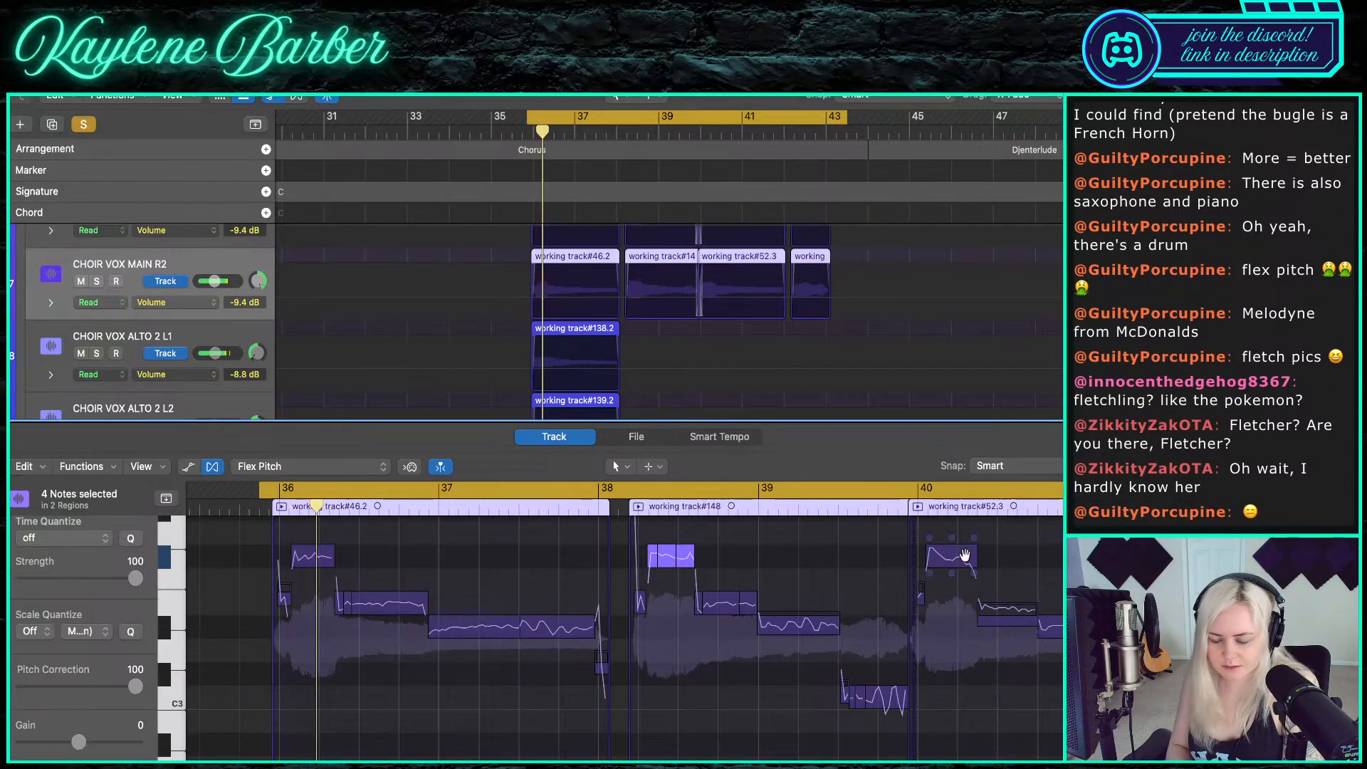
- Split the third Main R2 region's high note after bar 40 and its long low note after bar 41
key(t)
key(i)
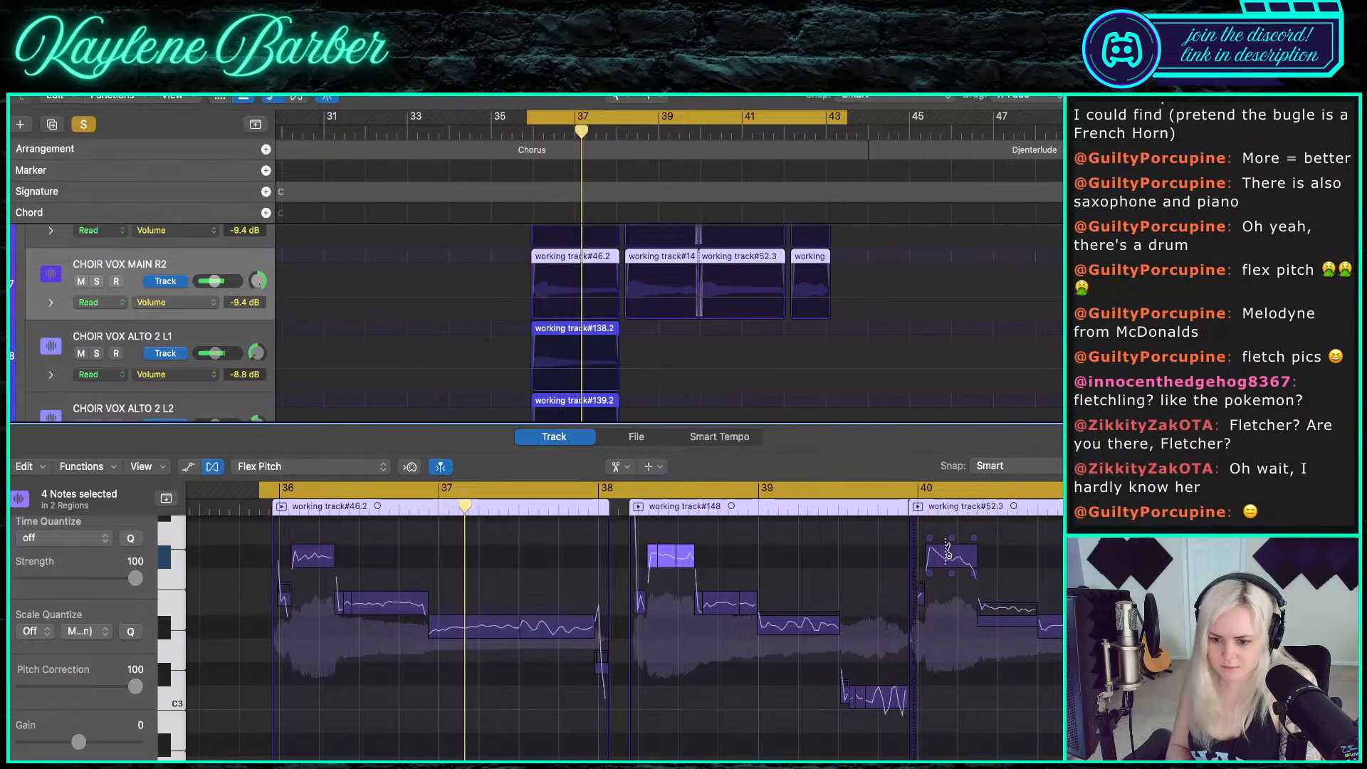
click(945, 556)
click(1050, 626)
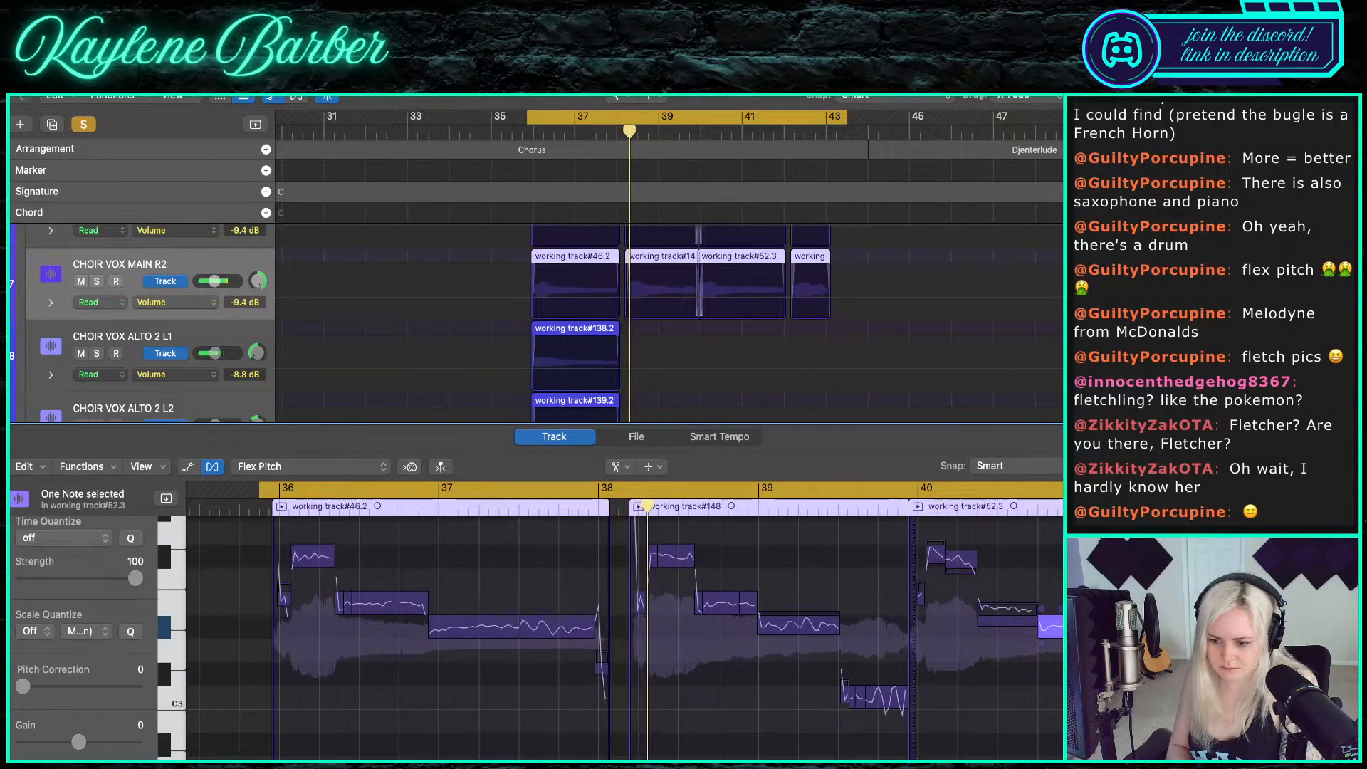
scroll(1050, 627, down, 5)
scroll(1050, 626, up, 10)
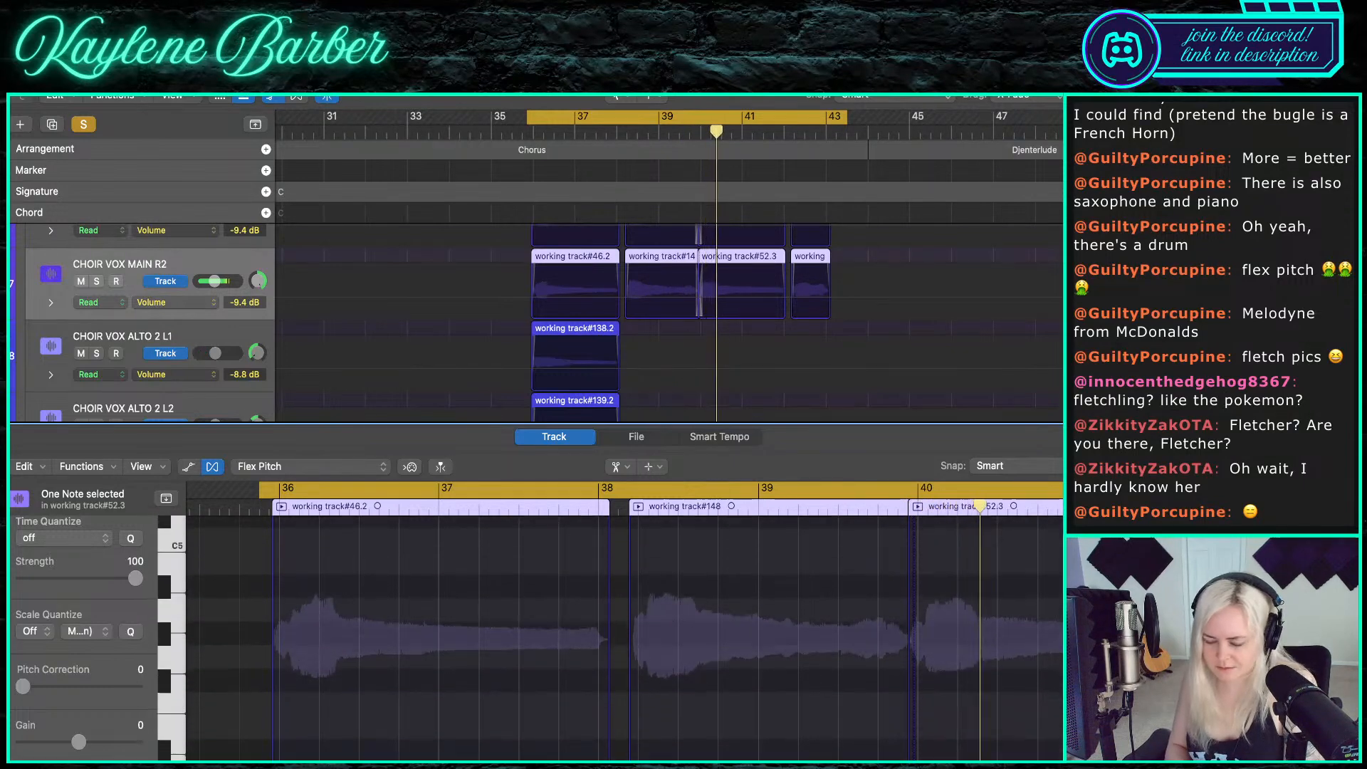
scroll(1050, 626, down, 8)
click(1050, 619)
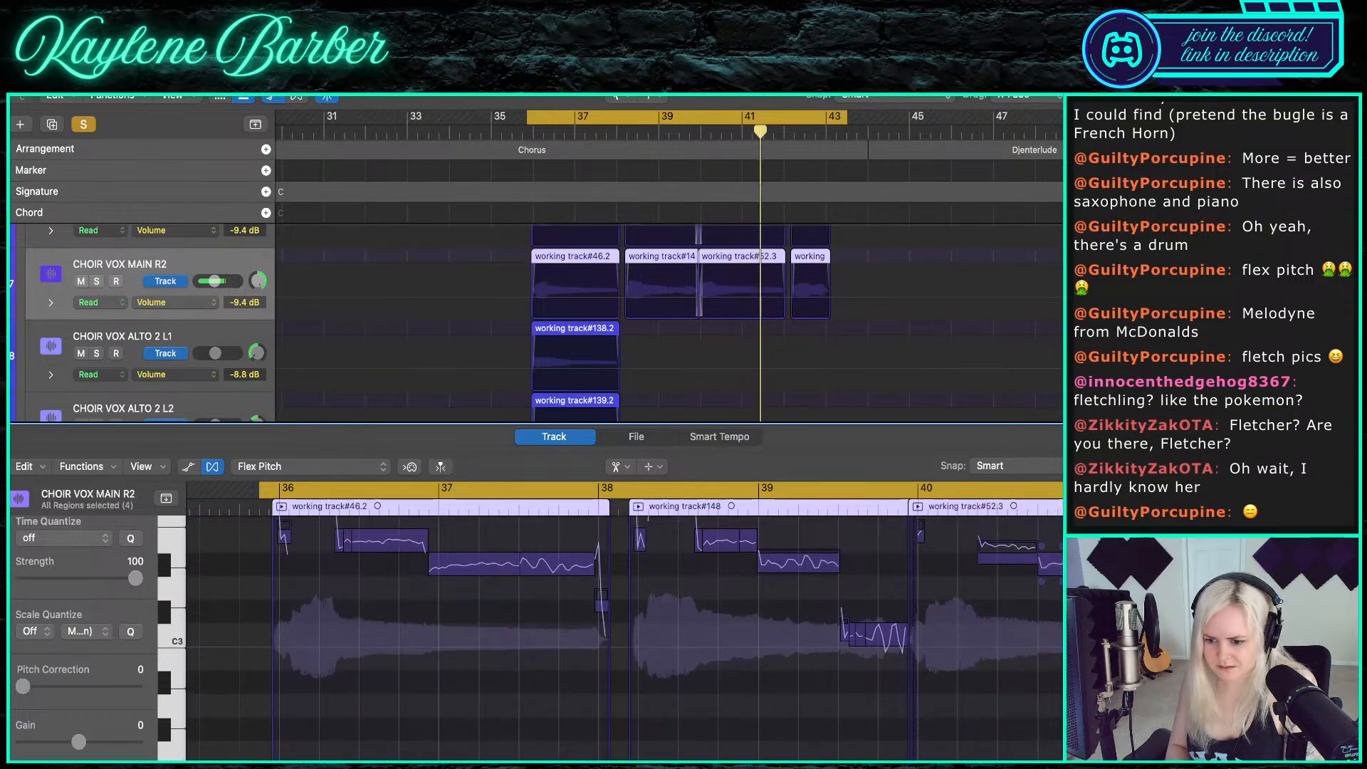
scroll(1017, 563, right, 3)
scroll(1019, 534, right, 3)
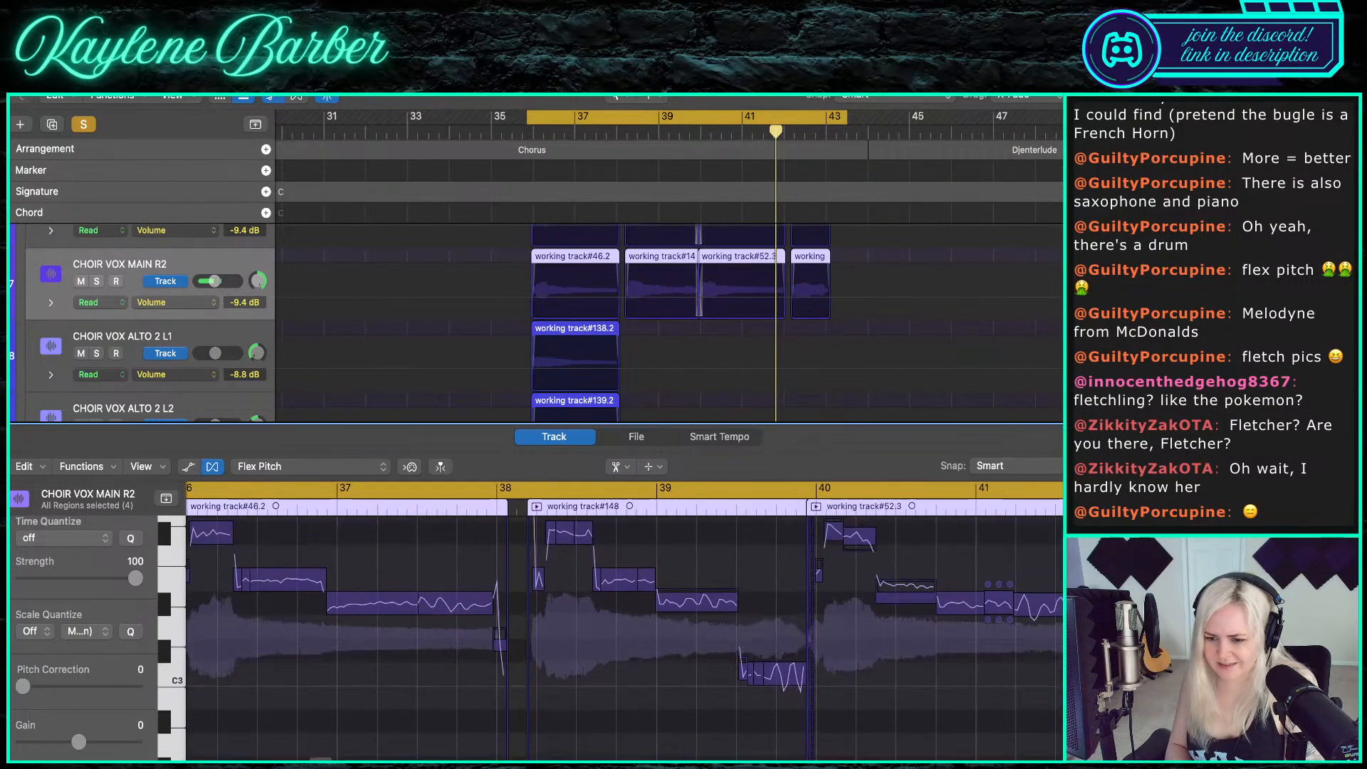
scroll(952, 580, up, 3)
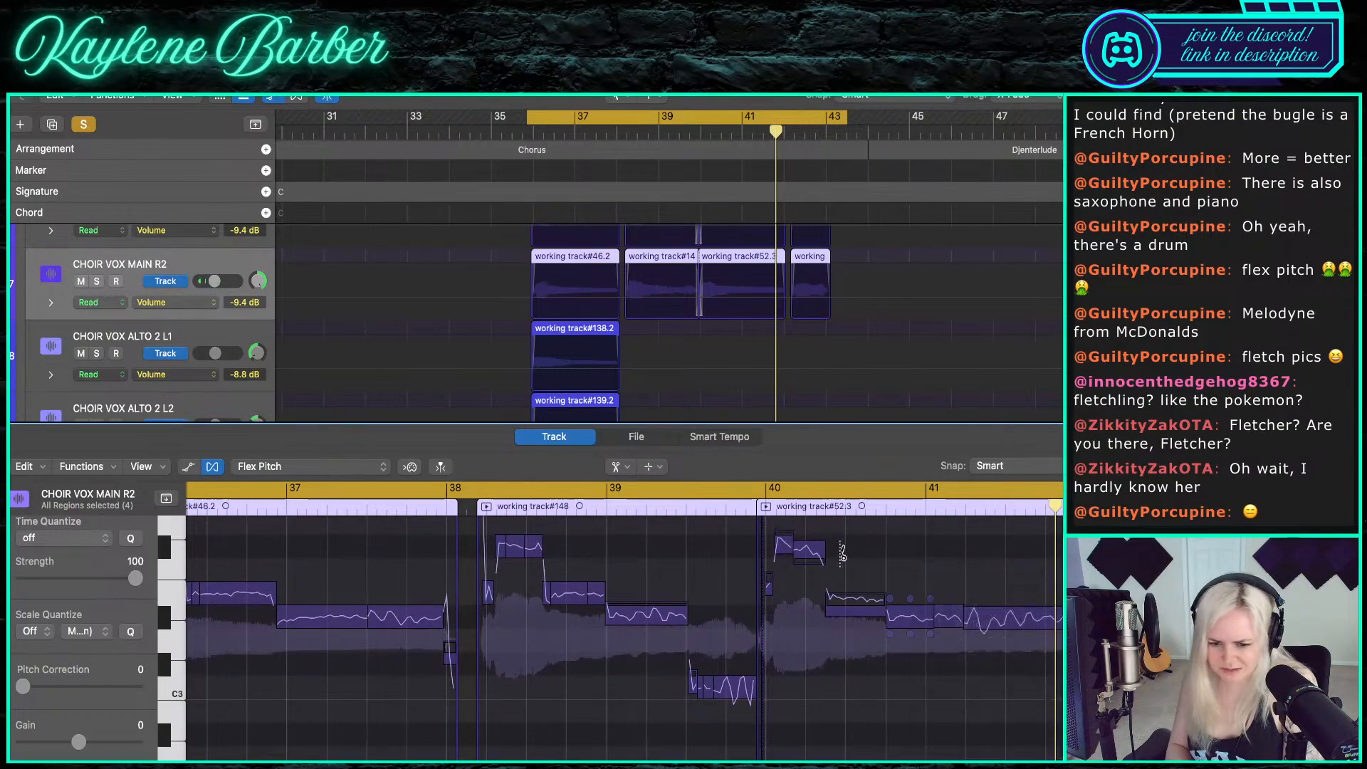
- Snap the third region's high-note pieces after bar 40 to perfect pitch
key(t)
key(t)
scroll(842, 558, up, 1)
mouse_move(847, 585)
mouse_down()
mouse_move(770, 541)
mouse_move(842, 605)
mouse_up()
double_click(807, 568)
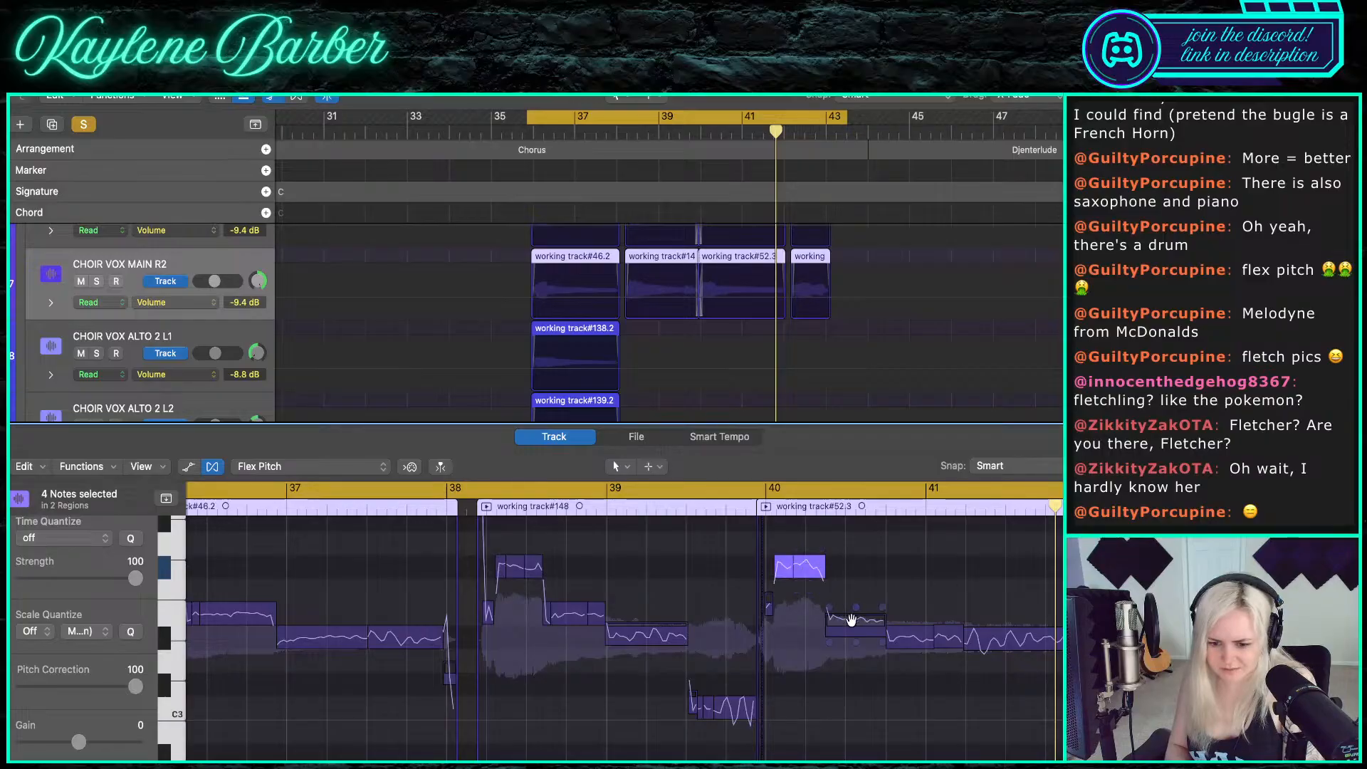
- Correct the pitch of the third region's middle note and adjust the pitch drift of its low note after bar 41
double_click(855, 624)
drag(856, 636, 1052, 634)
click(1000, 598)
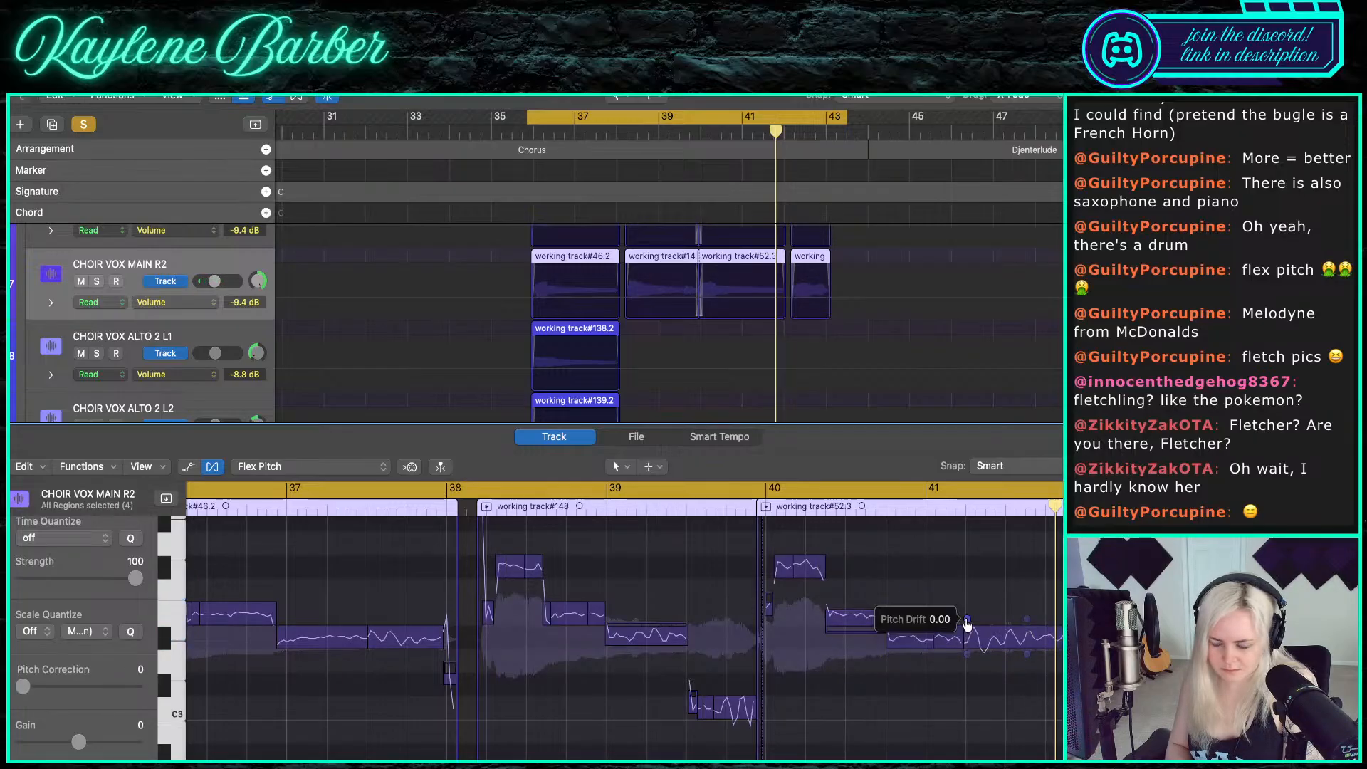
mouse_move(966, 621)
mouse_down()
mouse_move(965, 605)
mouse_move(967, 619)
mouse_up()
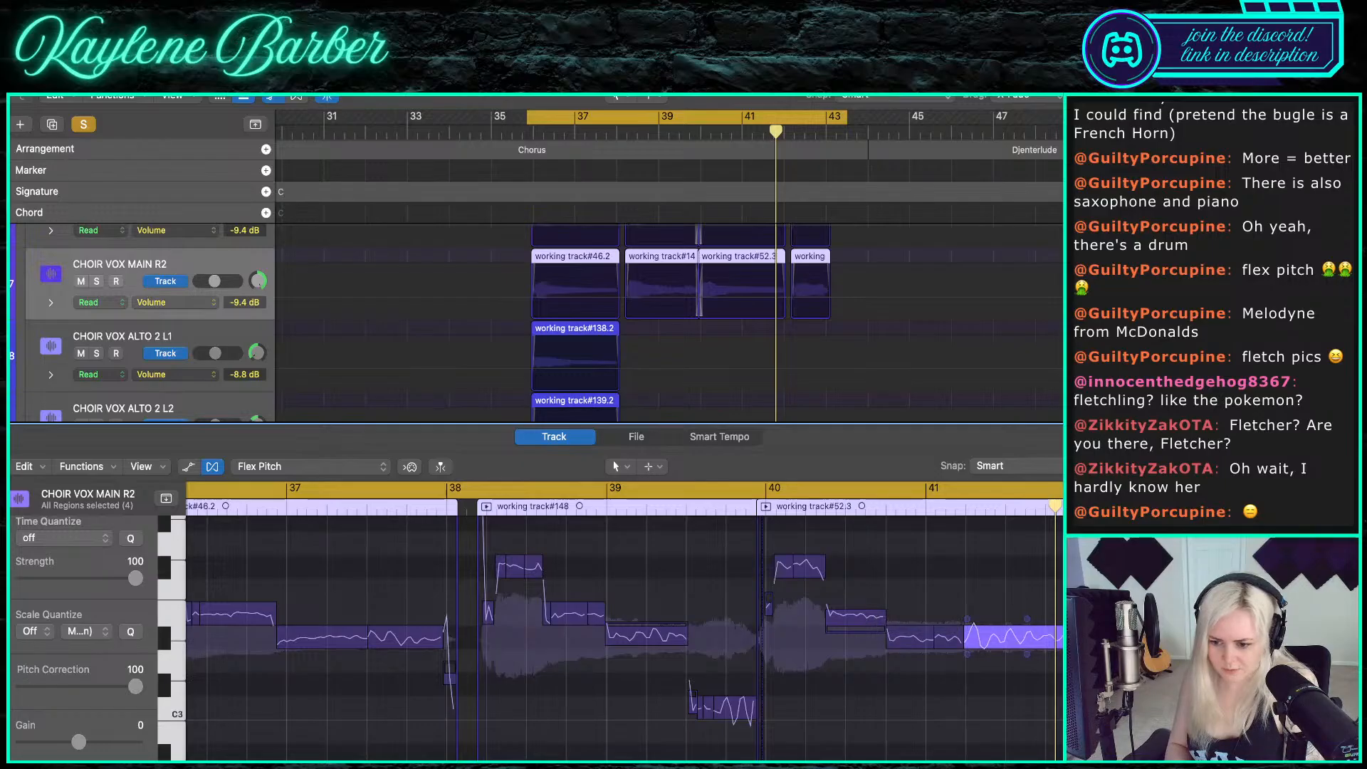
- Split the fourth region's high note after bar 42 and set the pitch correction of the region's notes to 100
scroll(624, 633, right, 3)
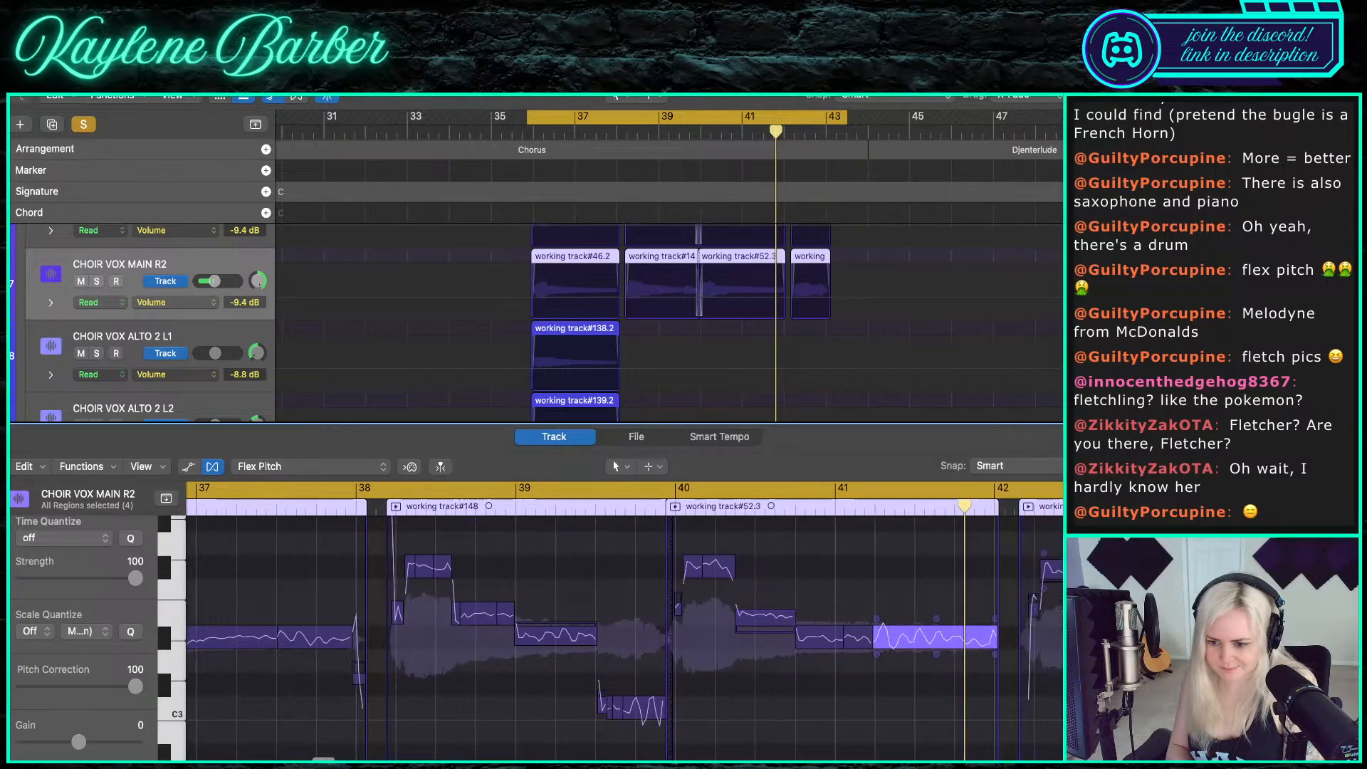
click(1053, 569)
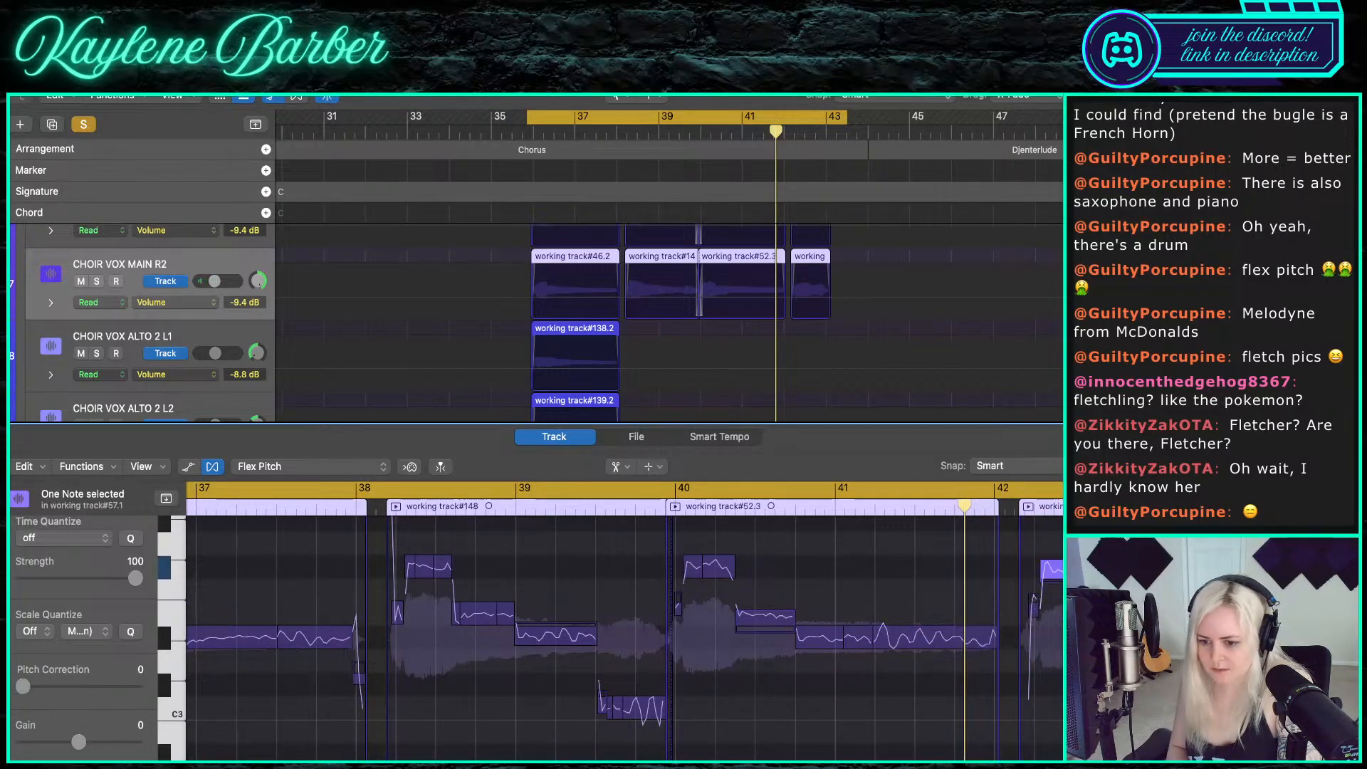
click(1051, 545)
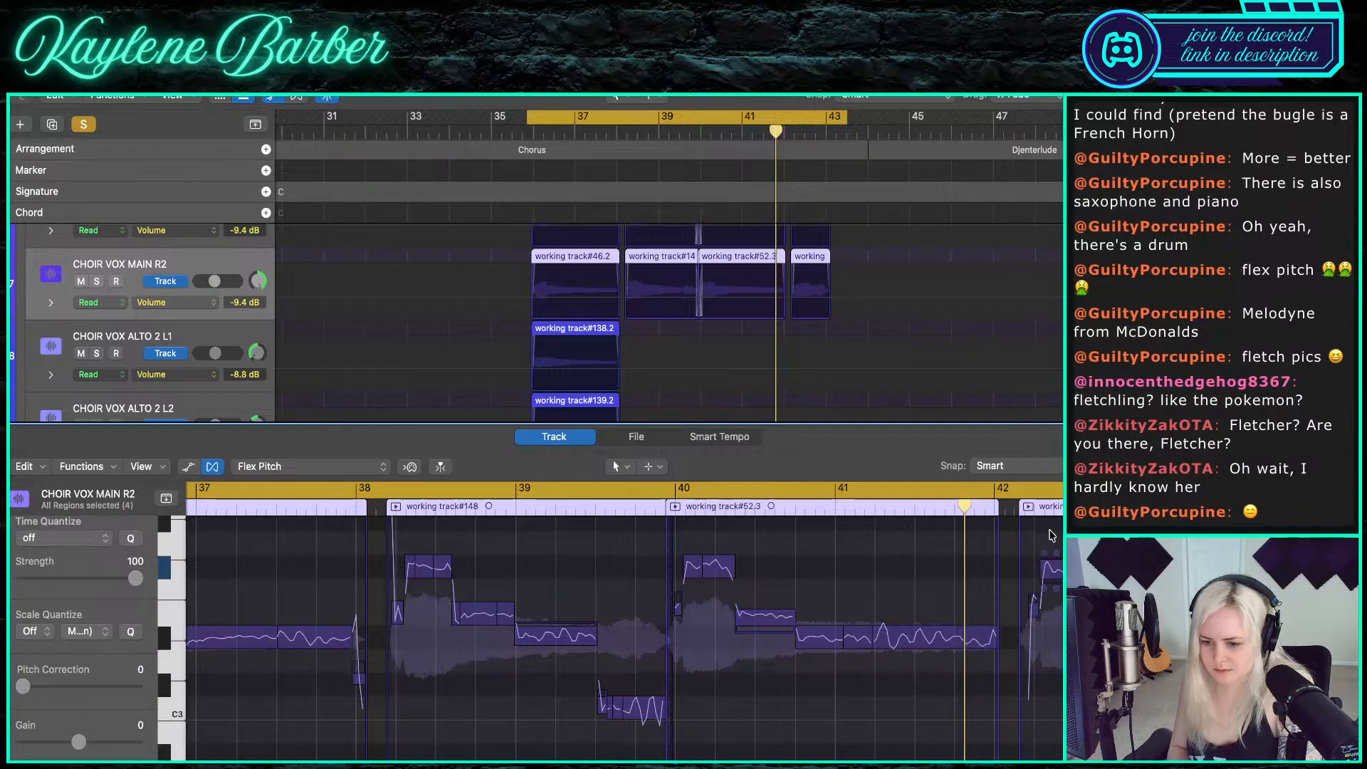
drag(1046, 530, 1062, 662)
drag(22, 686, 135, 686)
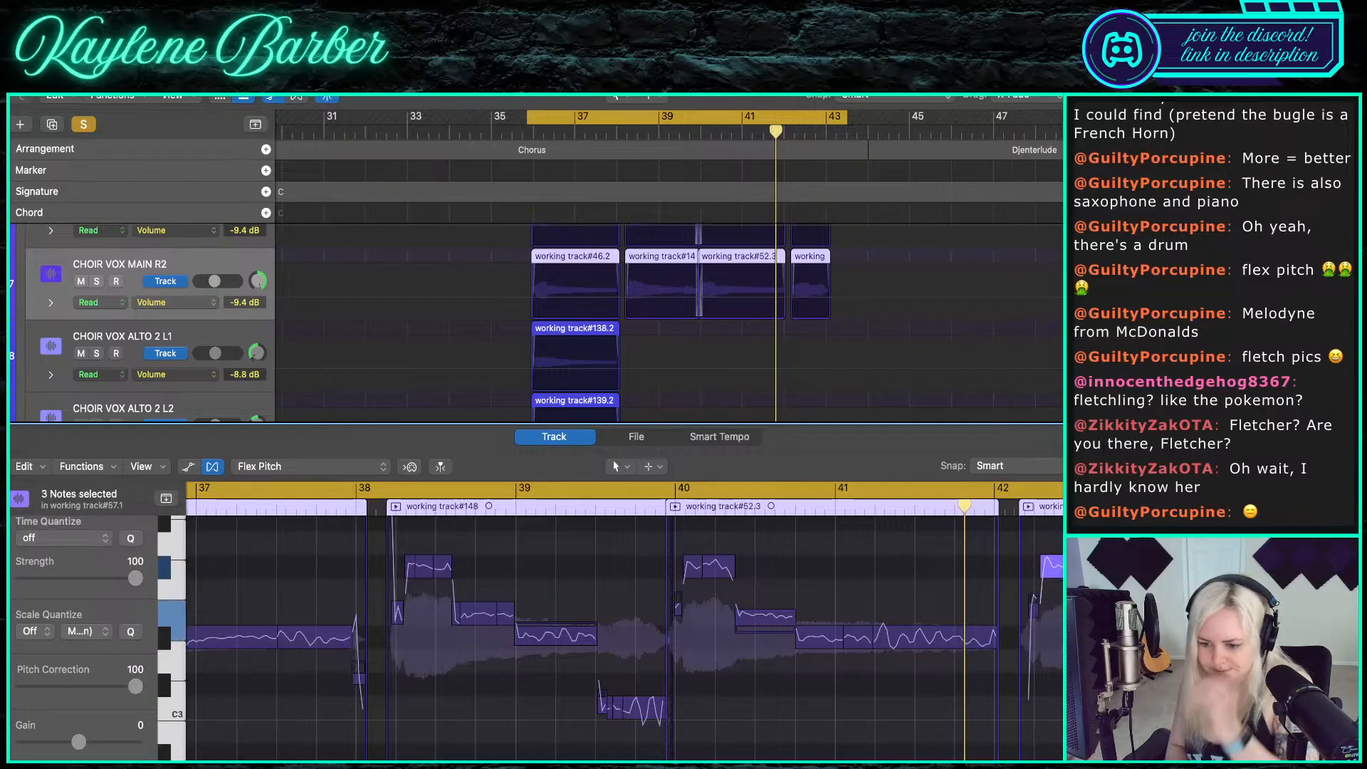
- Play the chorus from the start of the cycle range and show the CHOIR VOX MAIN R1 track for editing
scroll(624, 637, up, 3)
key(space)
scroll(451, 296, up, 2)
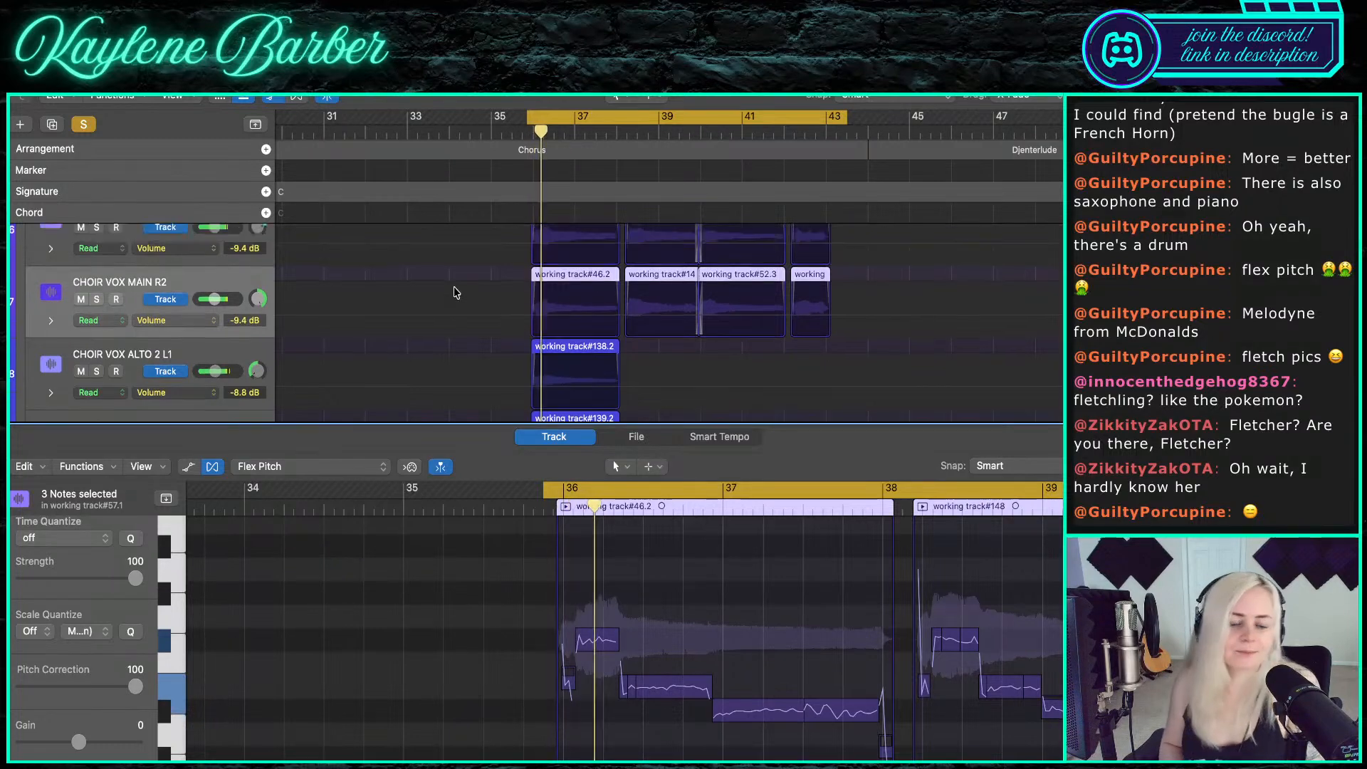
scroll(158, 244, up, 1)
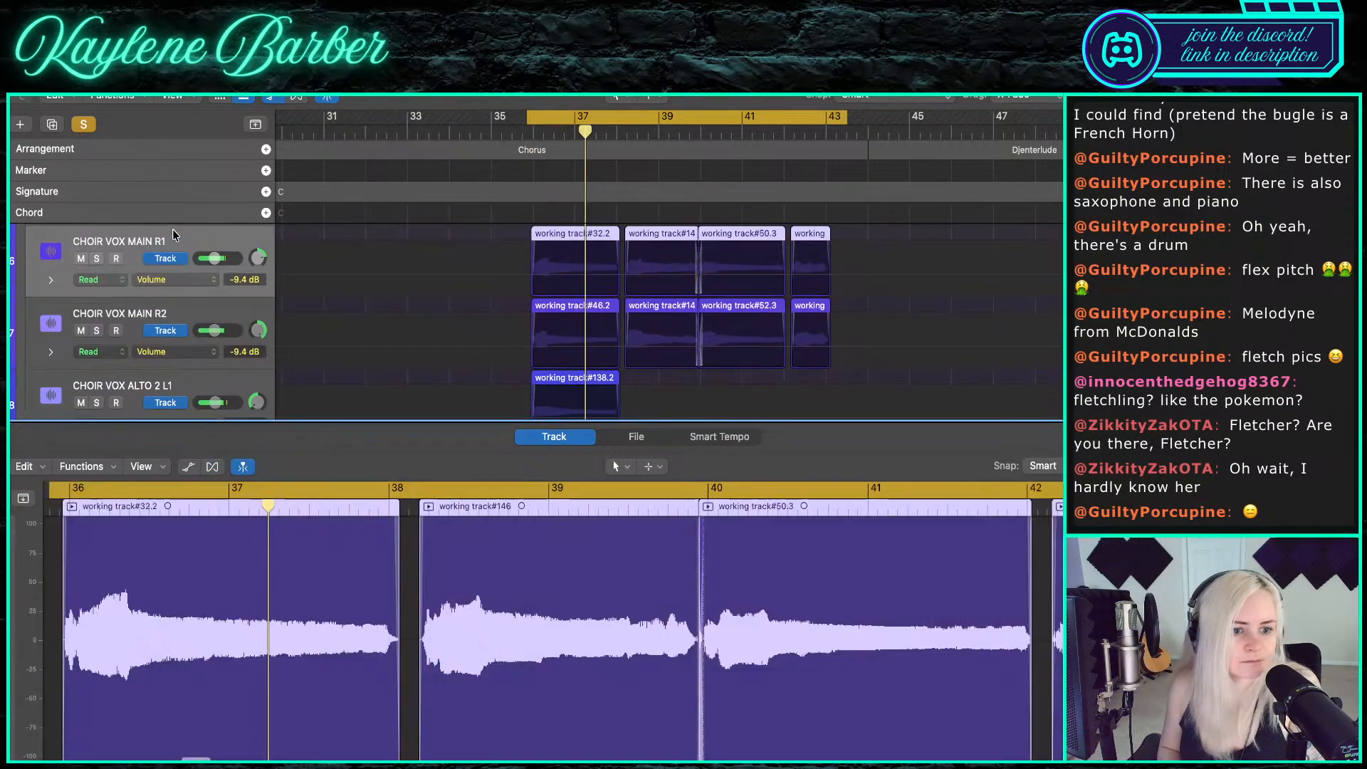
- Turn on Flex for the CHOIR VOX MAIN R1 track and set its mode to Flex Pitch
click(212, 467)
click(212, 467)
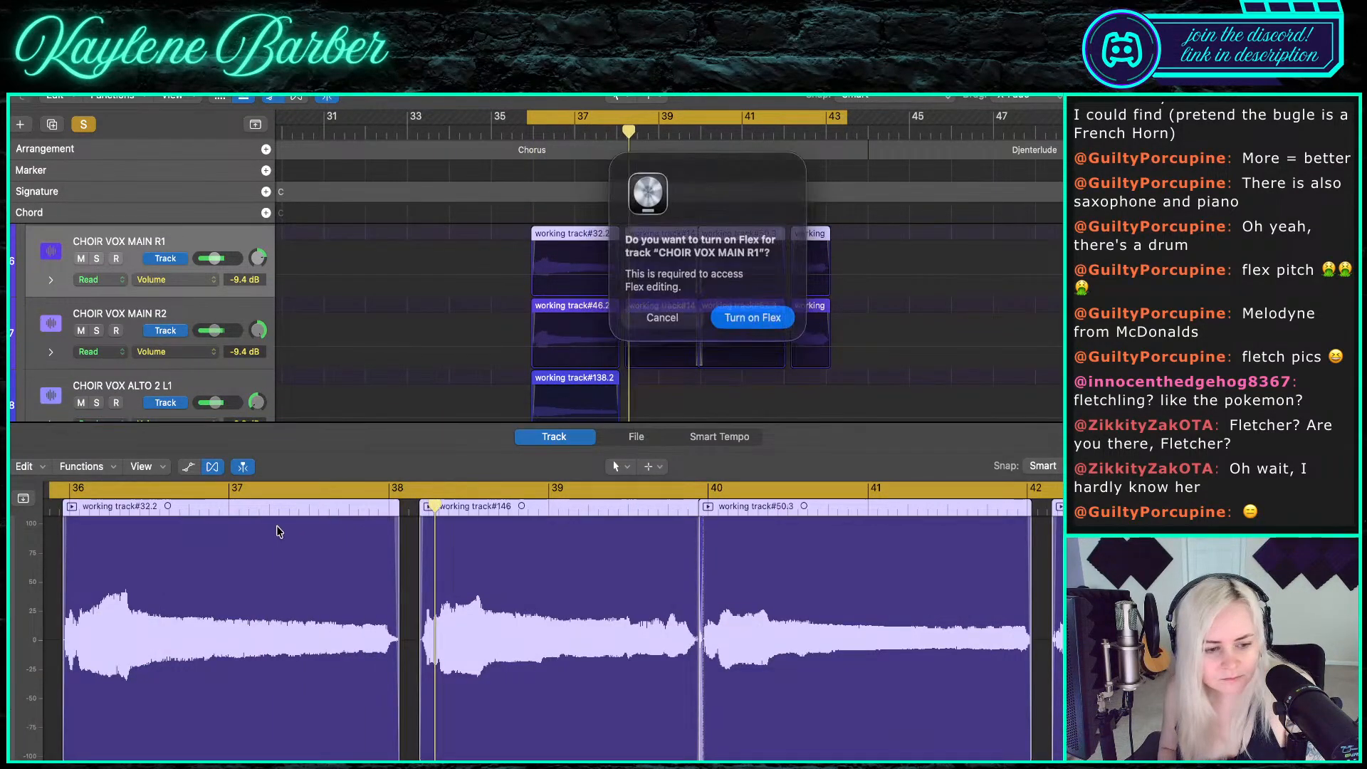
click(768, 318)
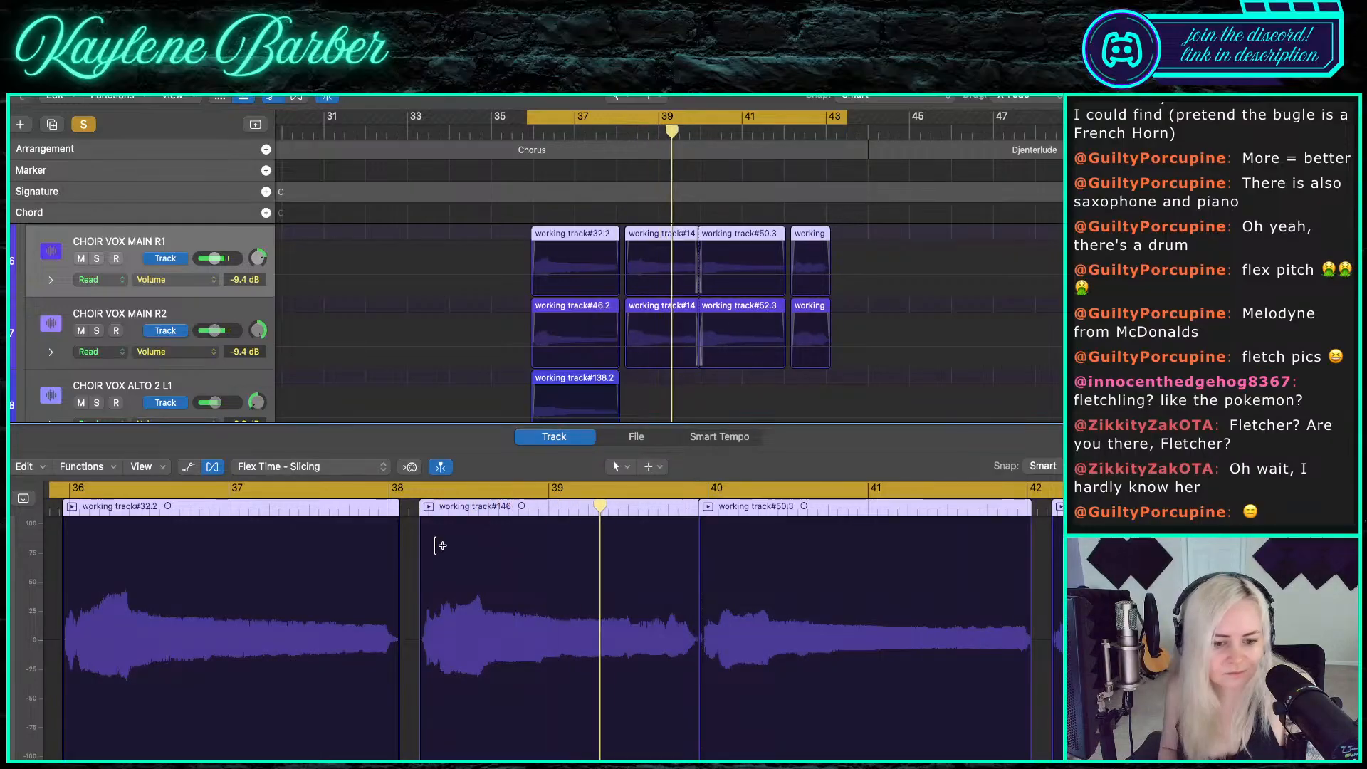
click(356, 467)
click(284, 404)
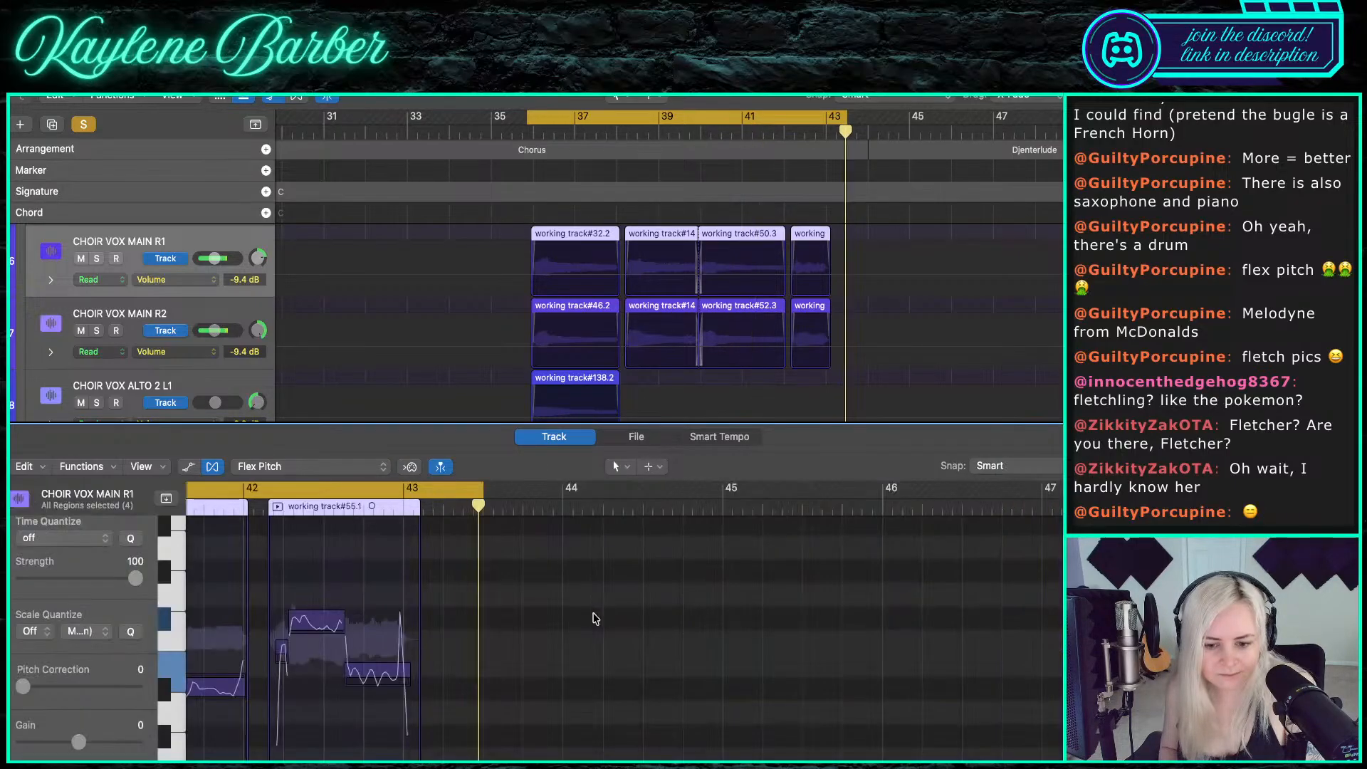
- Even out the pitch drift and raise the fine pitch of the first Main R1 region's high and middle notes after bar 36
scroll(595, 617, down, 10)
scroll(331, 645, up, 10)
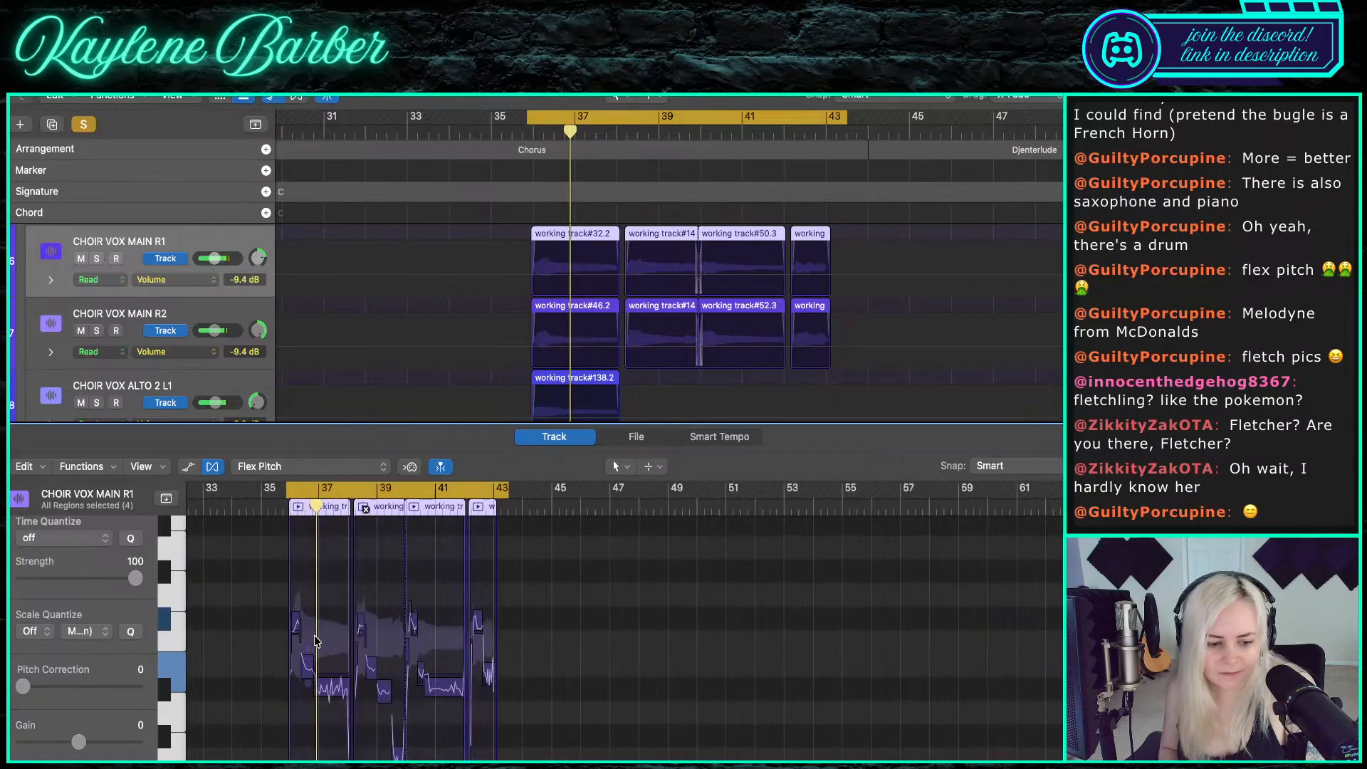
scroll(311, 645, up, 3)
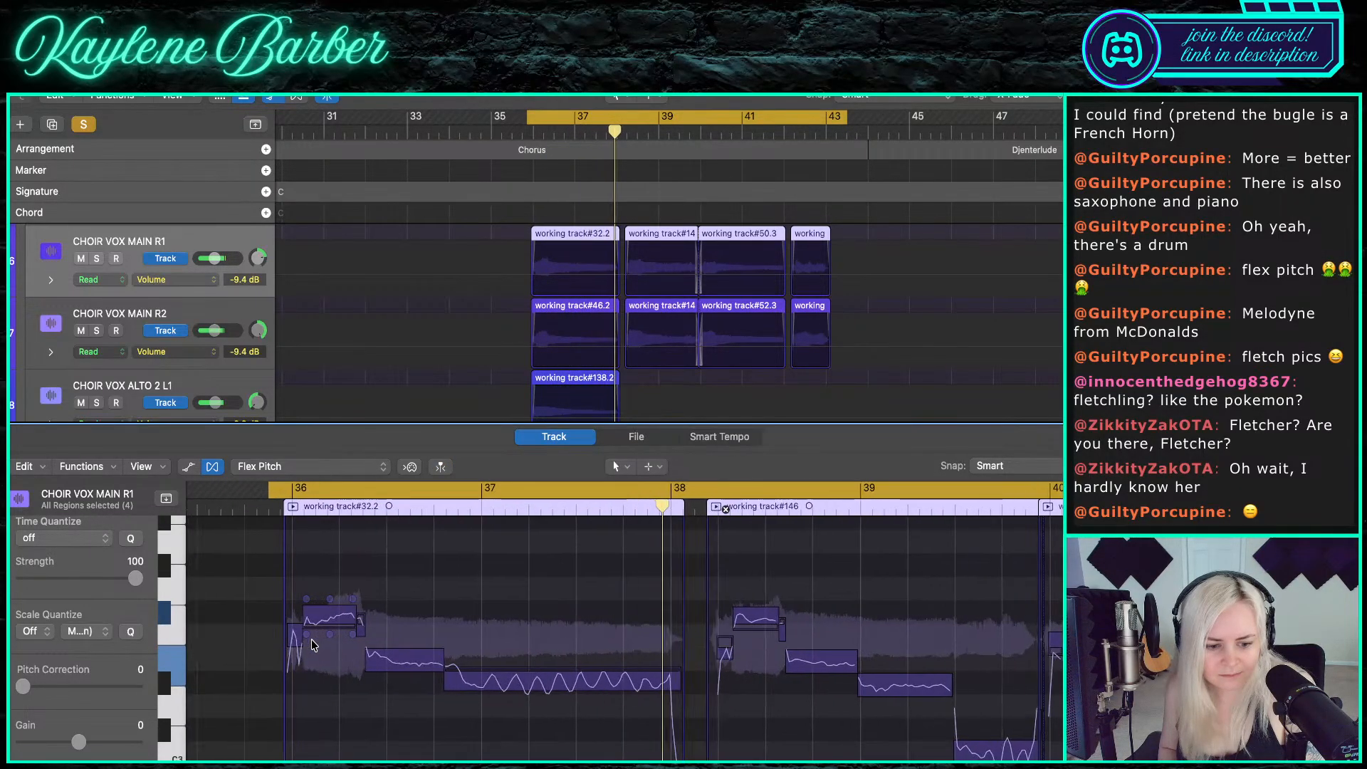
mouse_move(308, 606)
mouse_down()
mouse_move(307, 574)
mouse_move(303, 589)
mouse_up()
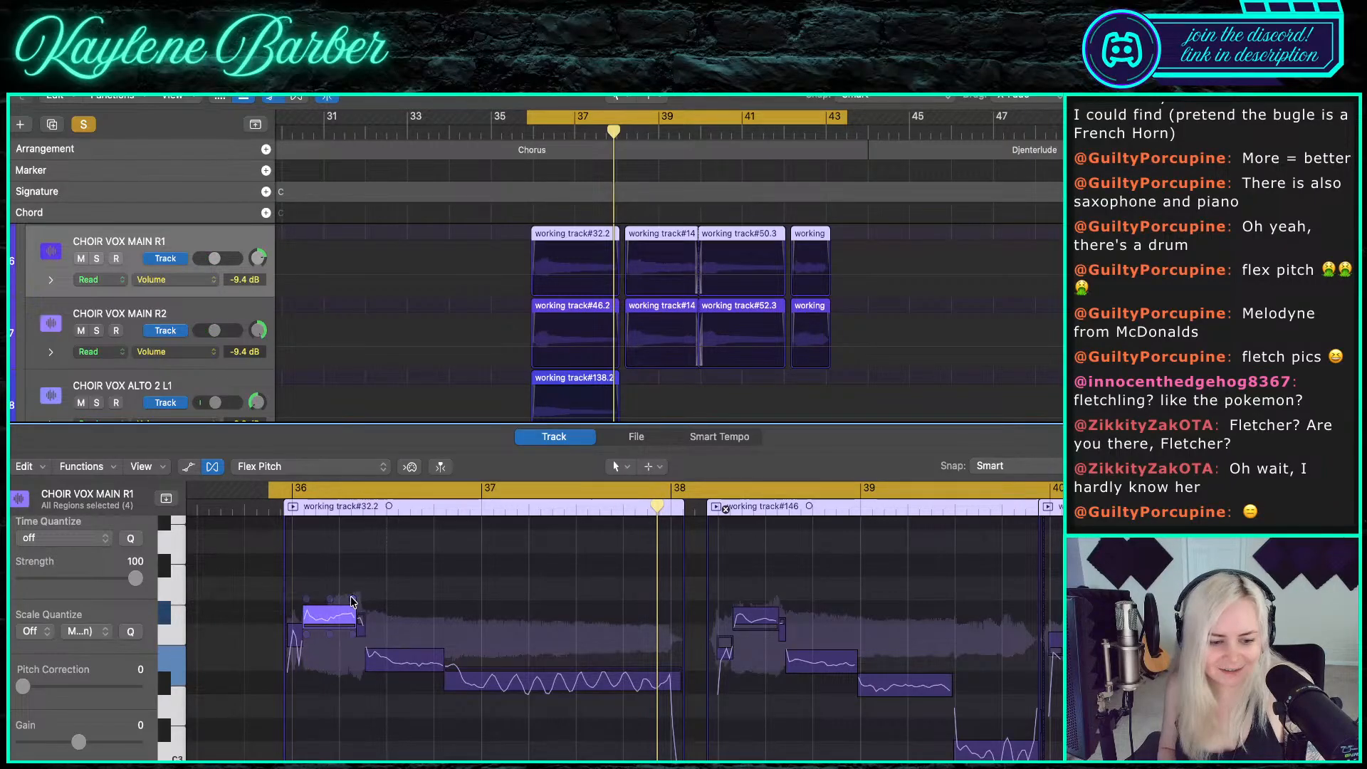
mouse_move(352, 602)
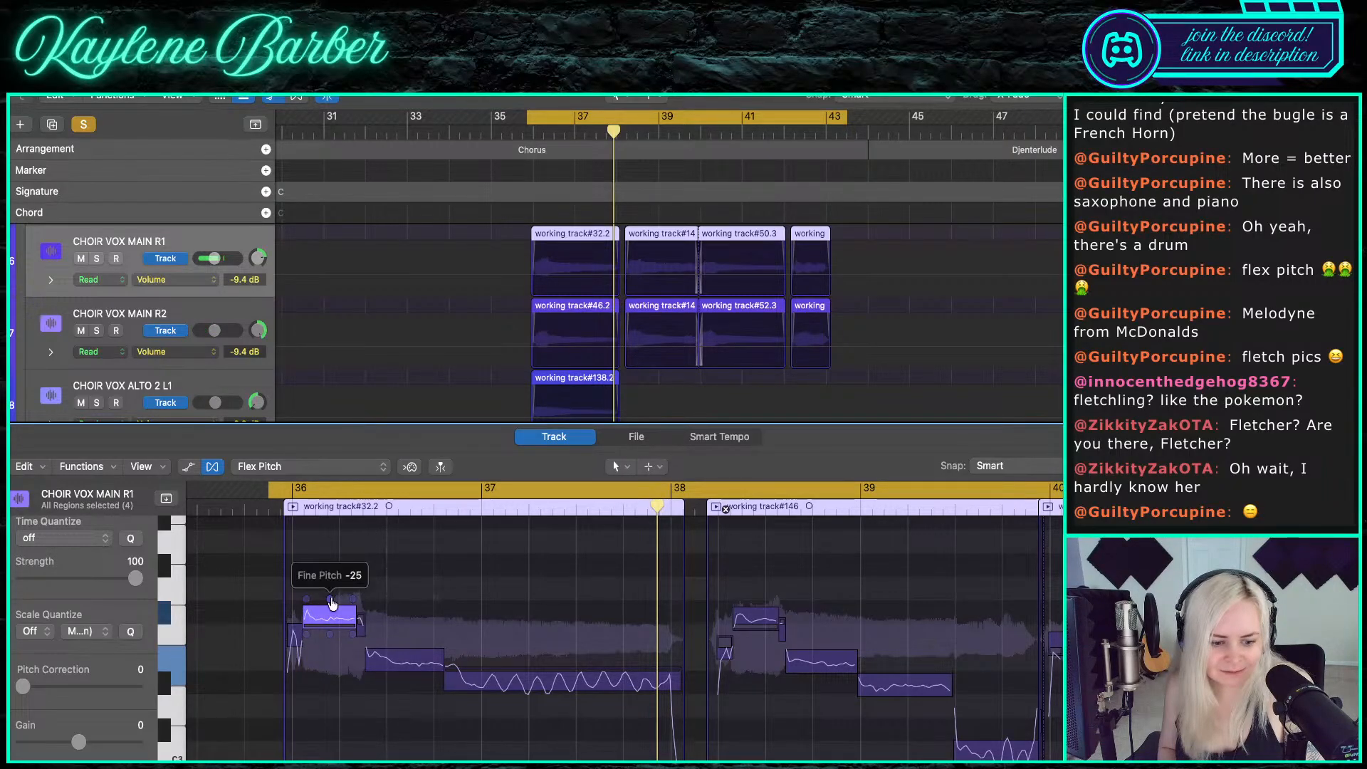
drag(329, 600, 330, 593)
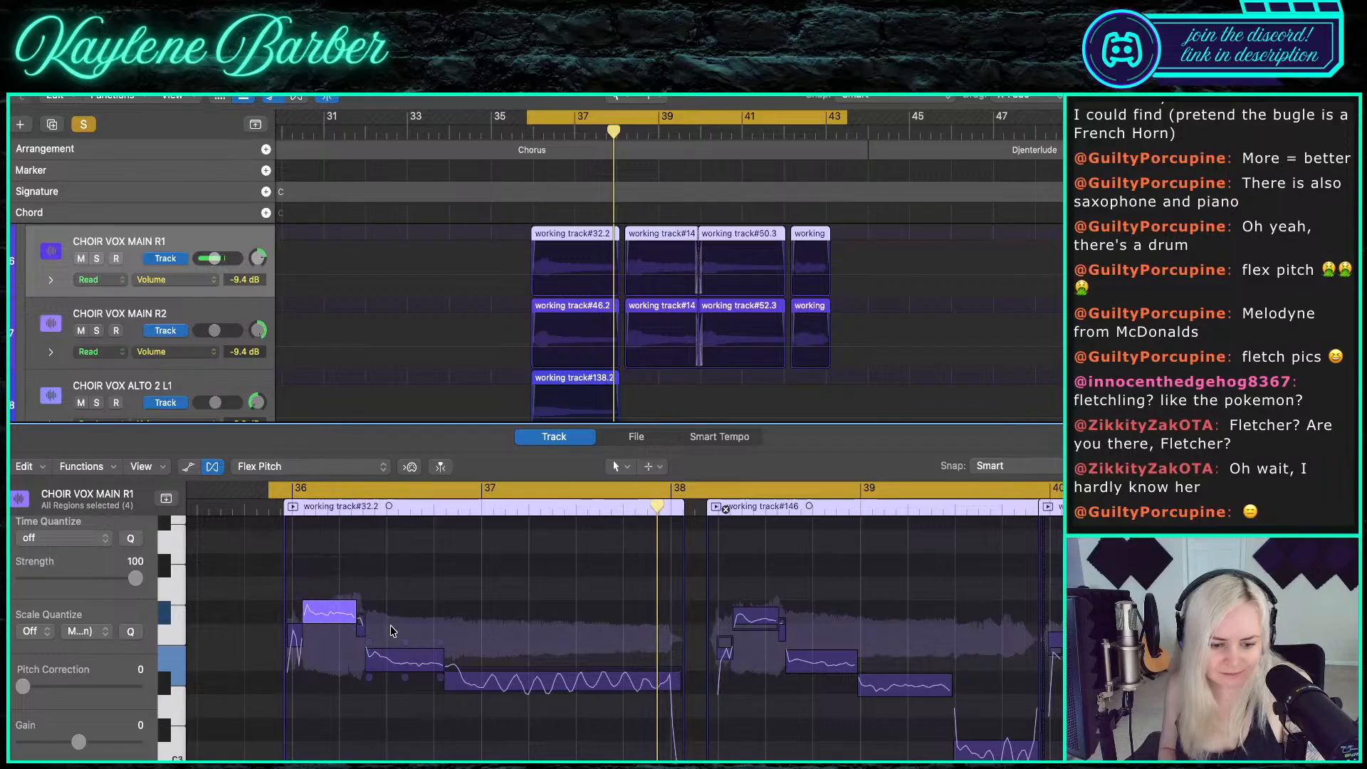
click(368, 642)
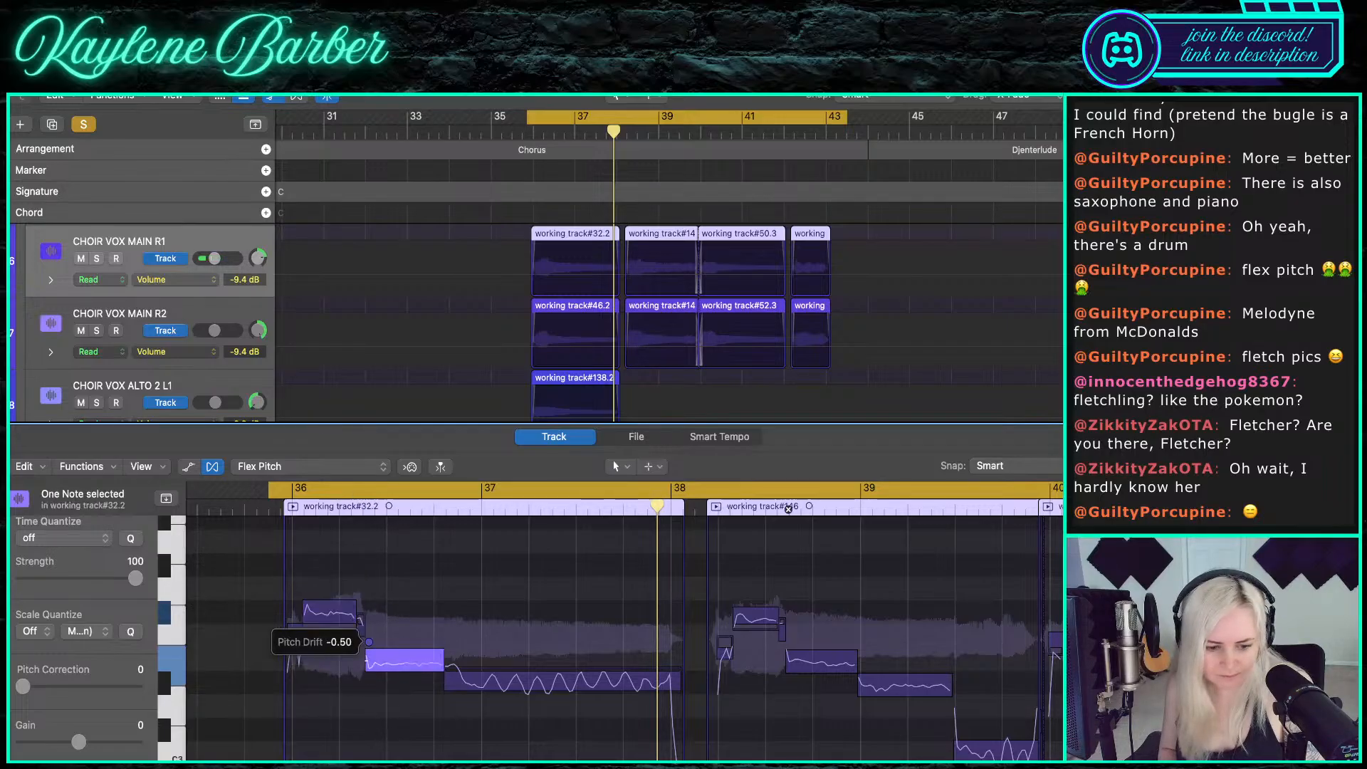
drag(405, 644, 409, 615)
- Cut off the start of the first region's long low note before bar 37 and raise that piece to the middle note's pitch
key(t)
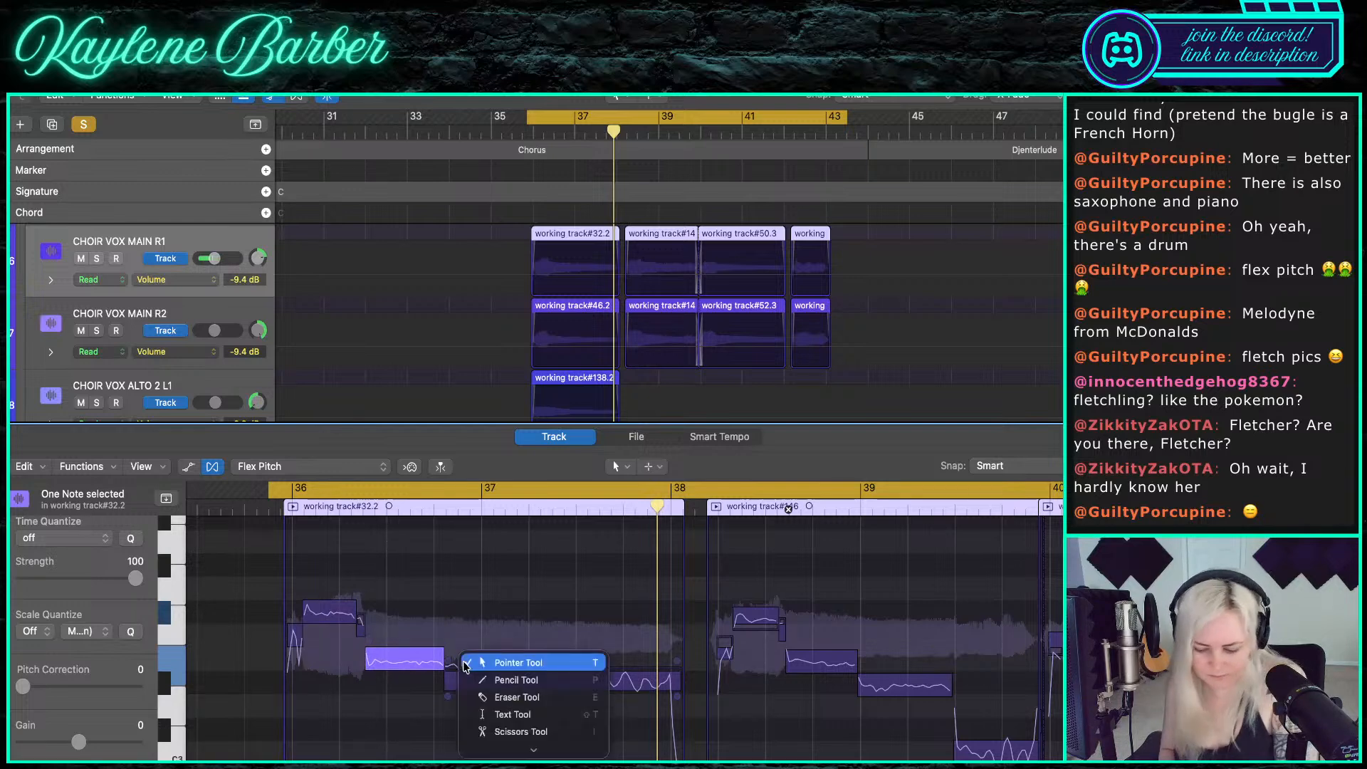
key(i)
click(464, 676)
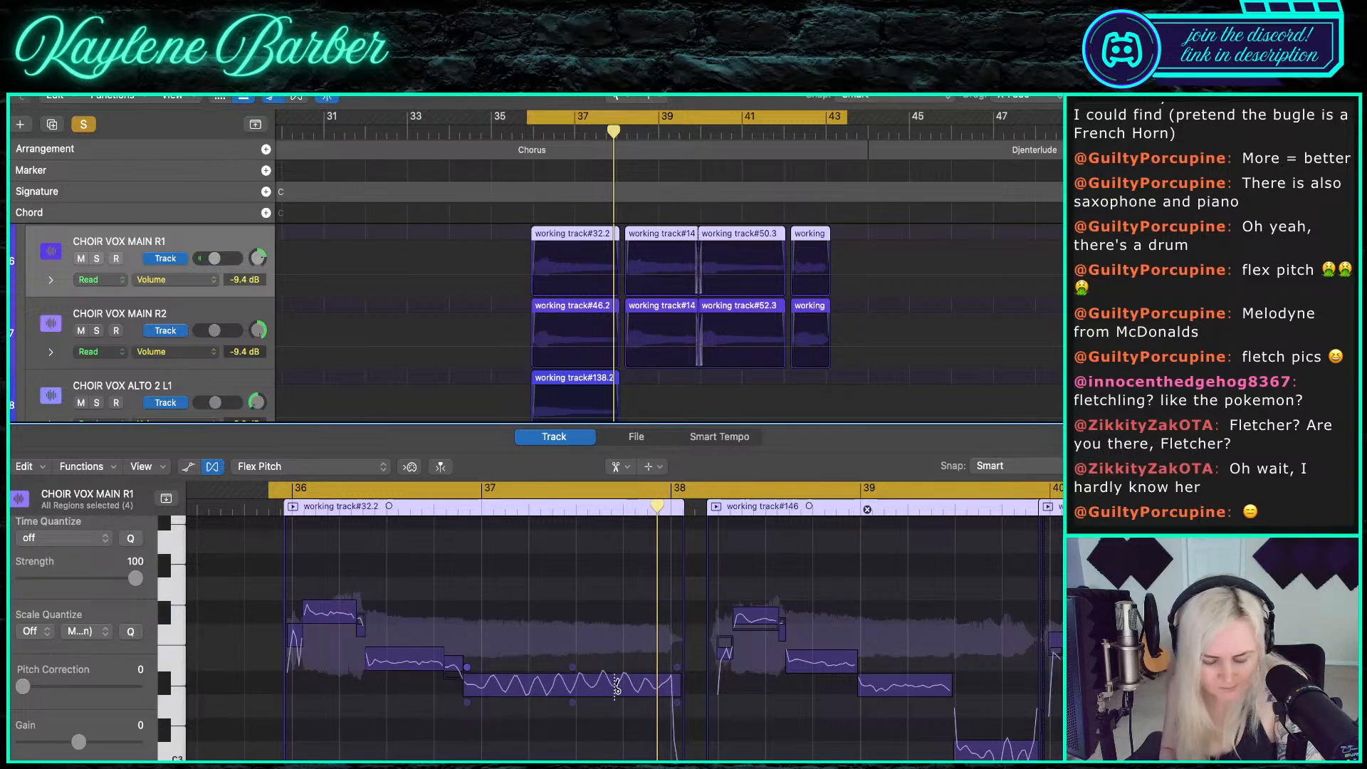
key(space)
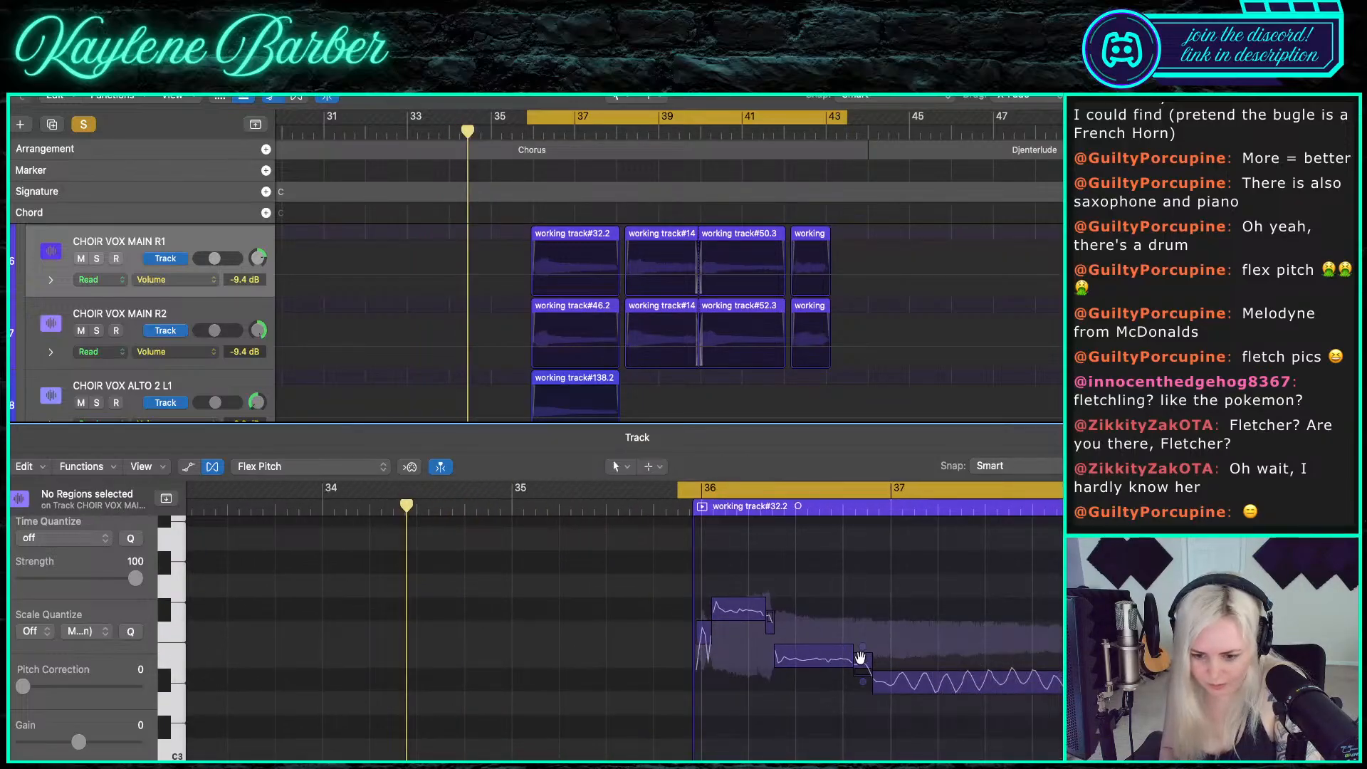
drag(860, 656, 879, 657)
- Raise the fine pitch of the second region's high note after bar 38 and tune its middle note and following low note
scroll(925, 647, right, 5)
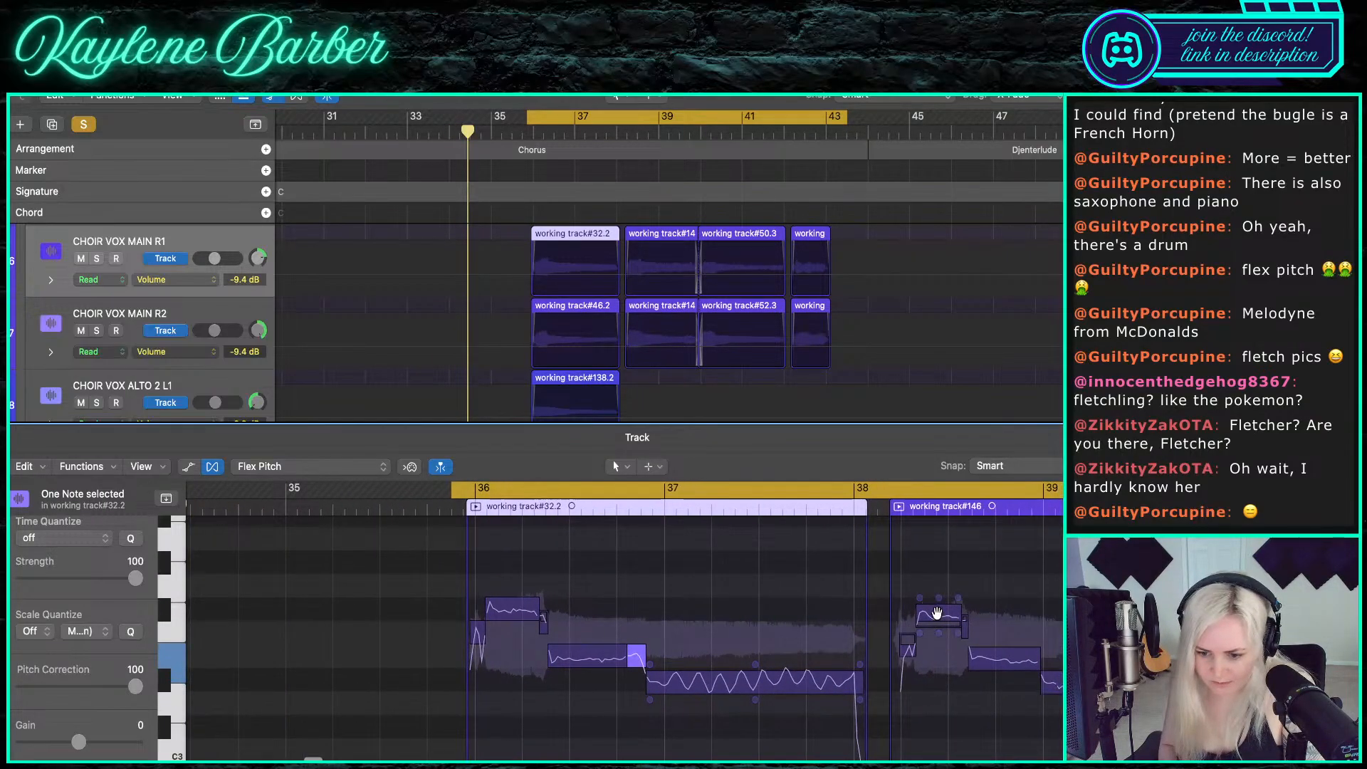
click(936, 613)
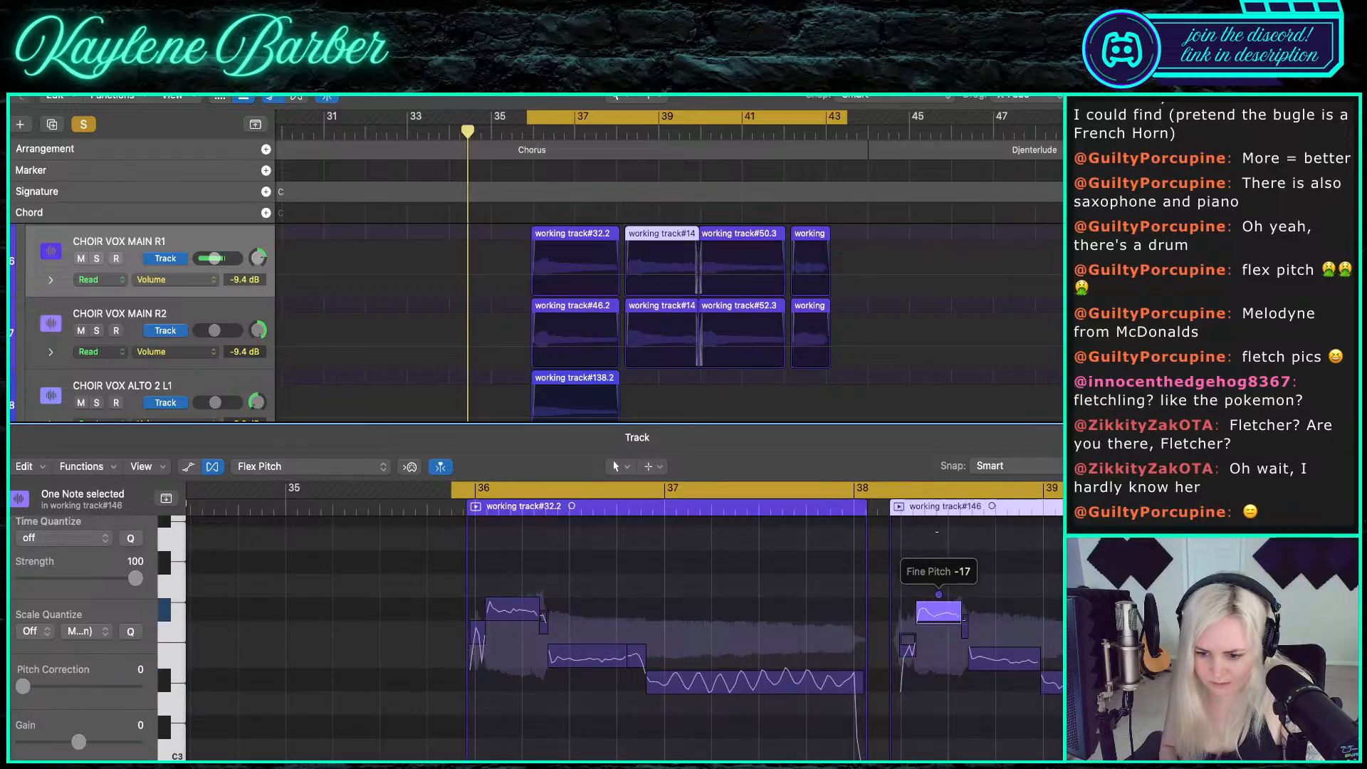
click(1000, 656)
click(1050, 682)
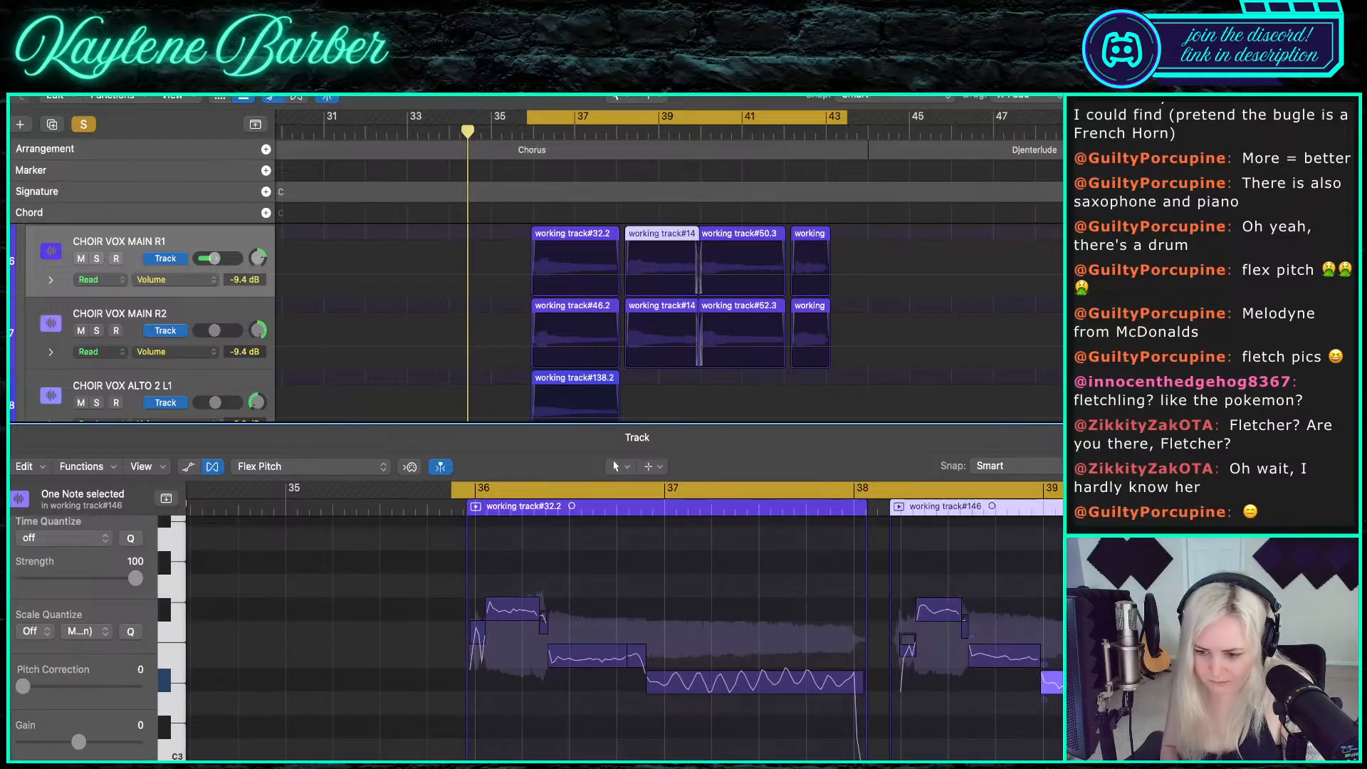
drag(22, 685, 136, 685)
- Adjust the pitch drift of the second region's lowest note before bar 40, split the note in half and tune its first piece
scroll(611, 619, right, 5)
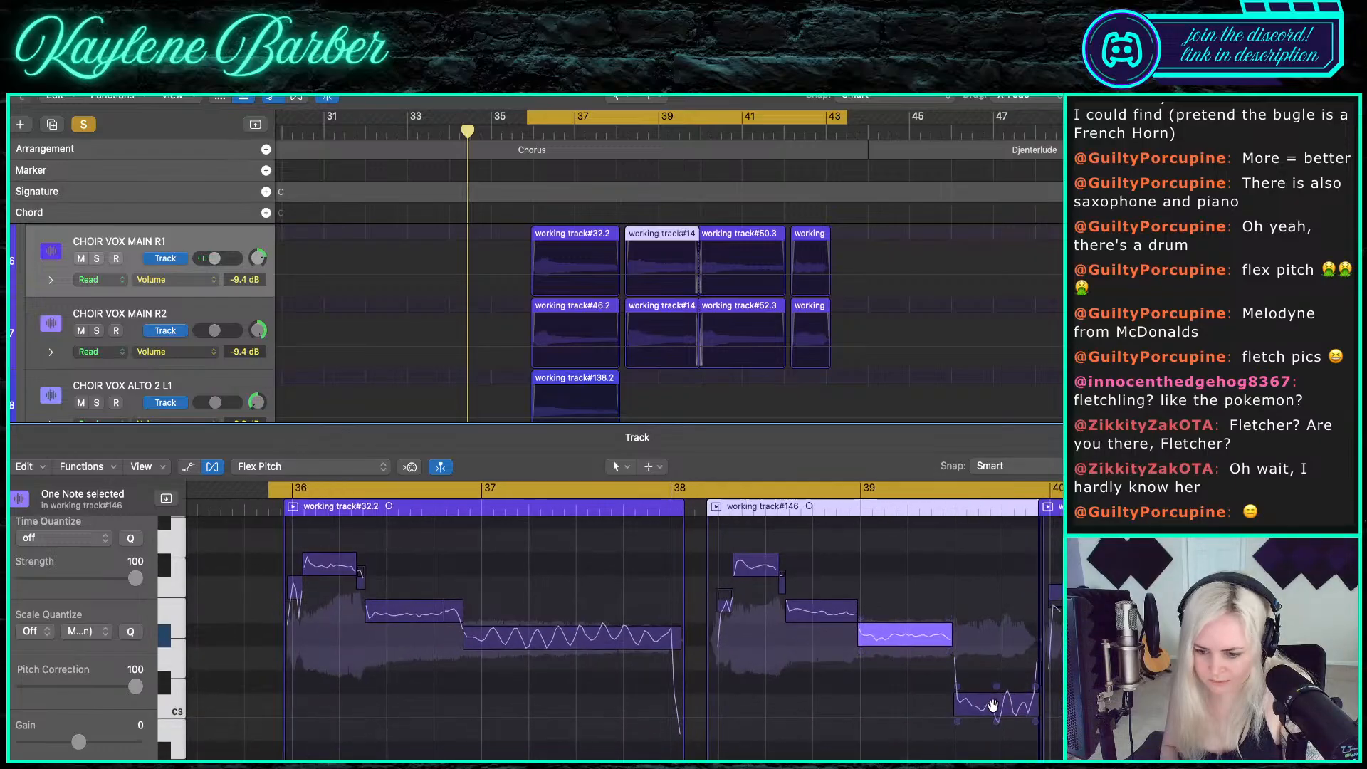
click(957, 687)
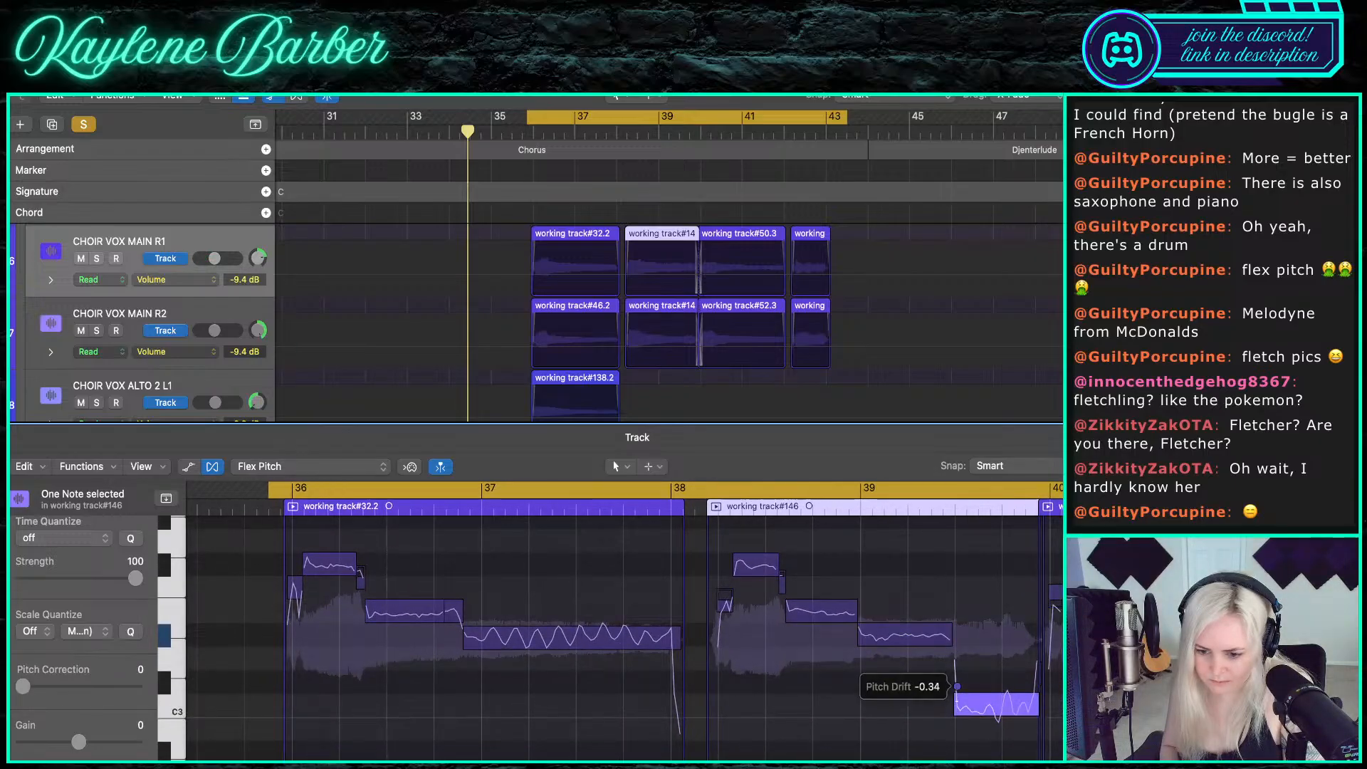
key(t)
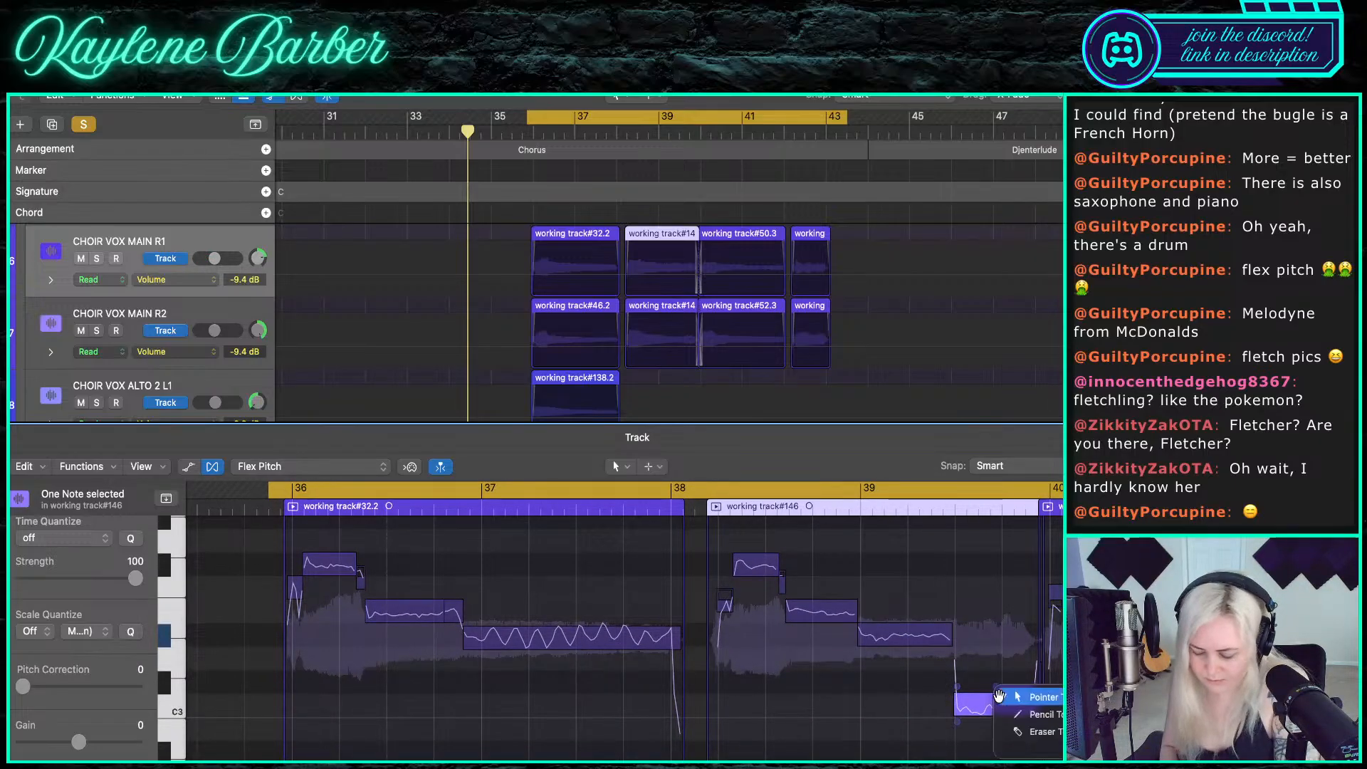
key(i)
click(994, 706)
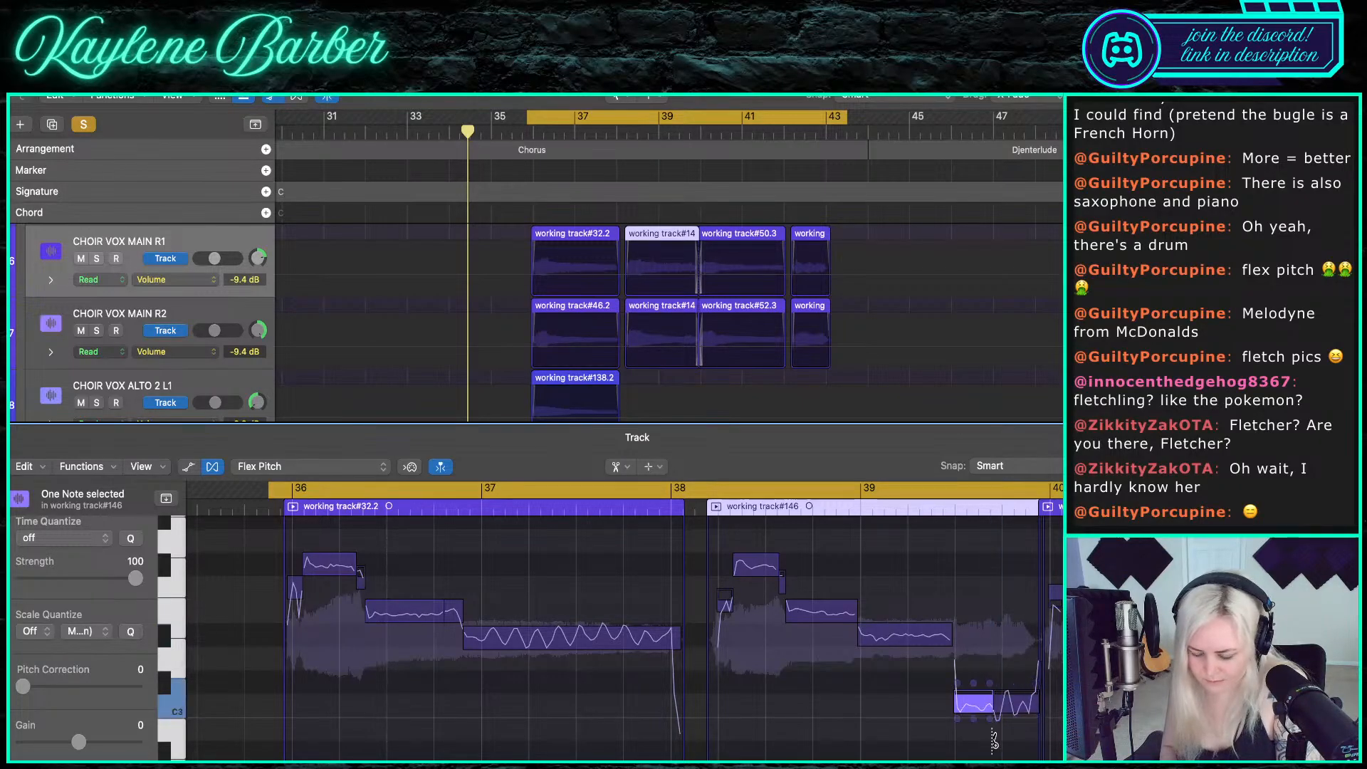
click(974, 703)
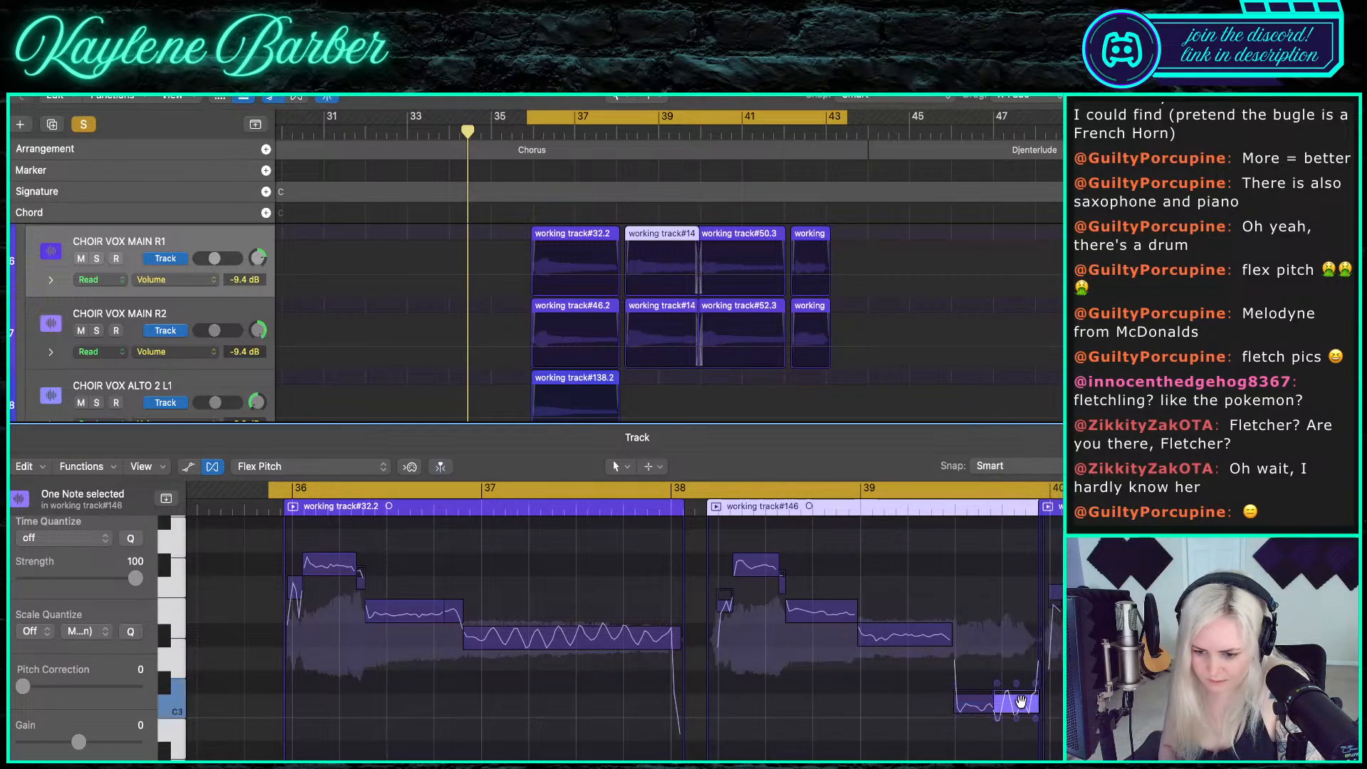
scroll(979, 684, right, 3)
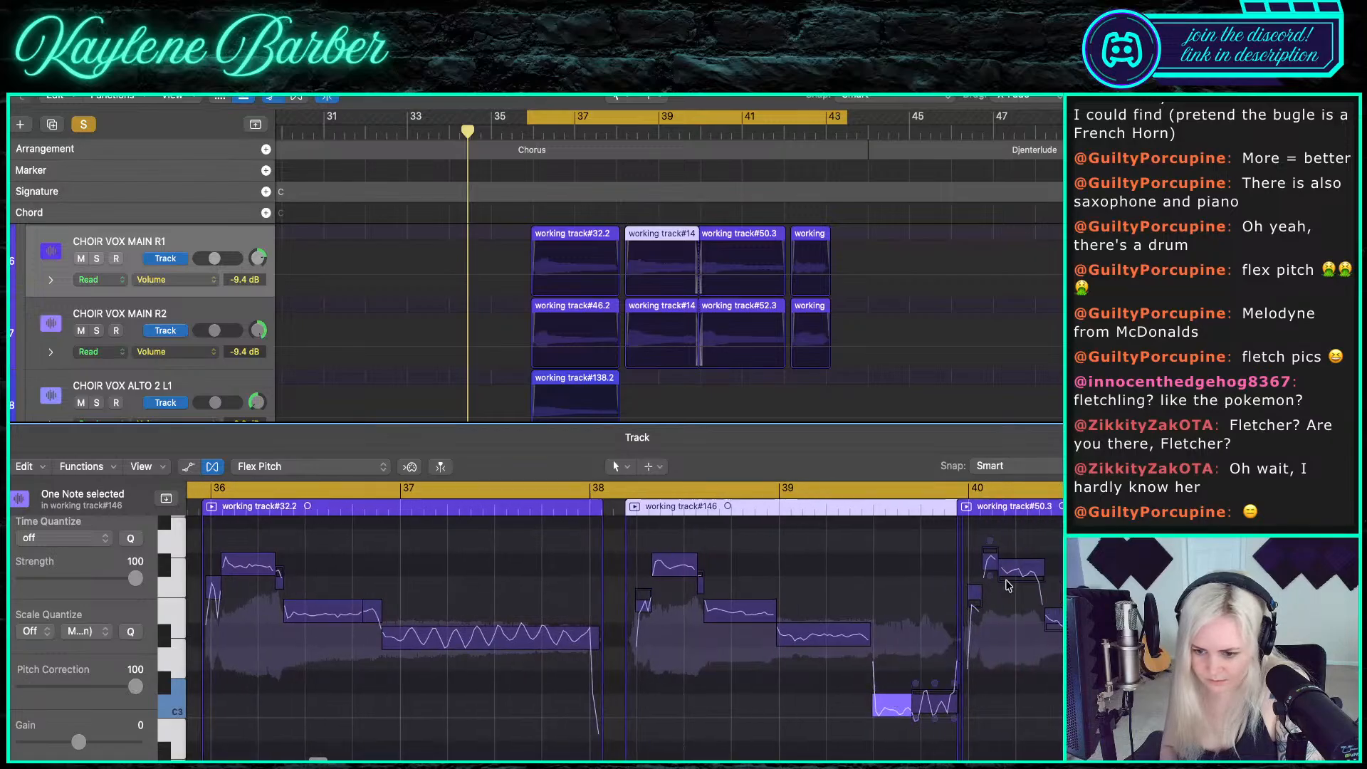
- Tune the third region's high note just after bar 40 and adjust the pitch drift of the following middle note
click(1025, 567)
drag(994, 567, 994, 562)
drag(996, 635, 996, 638)
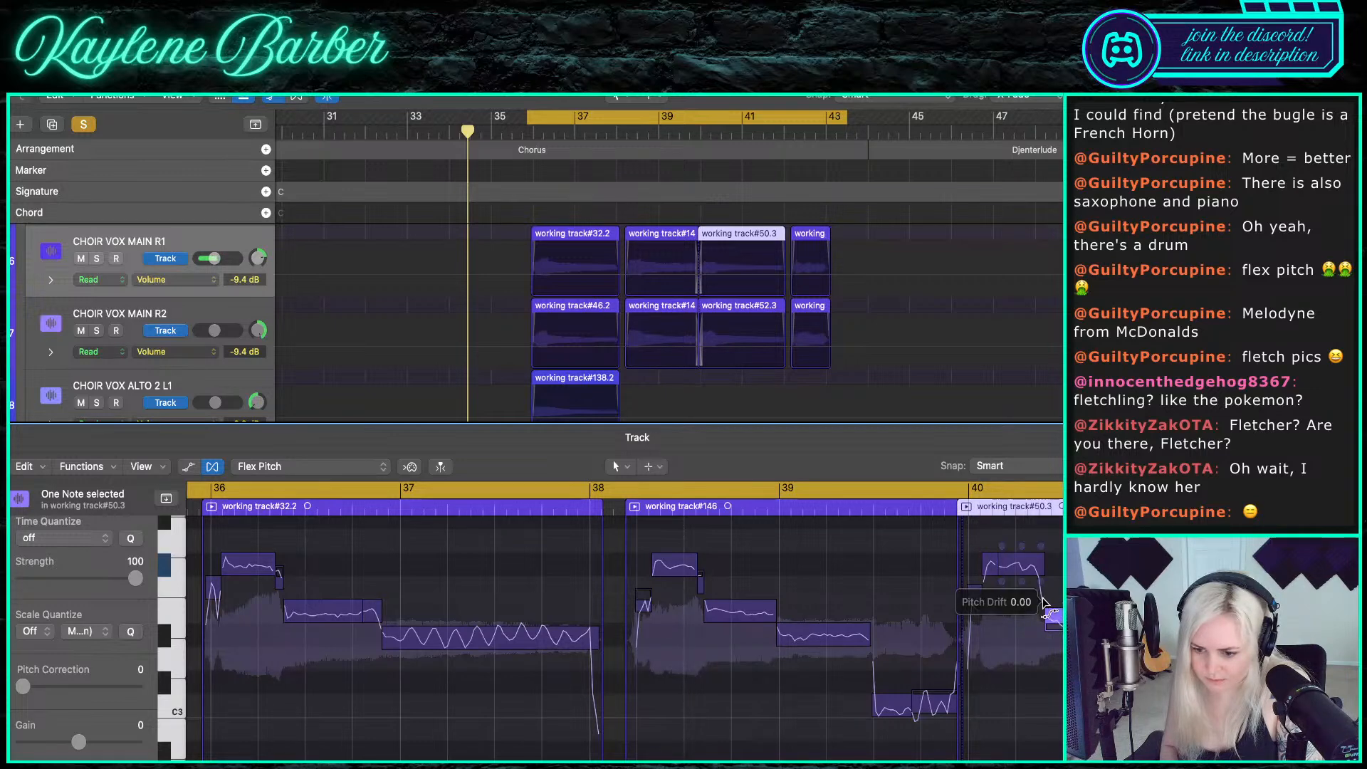
drag(1050, 606, 1050, 610)
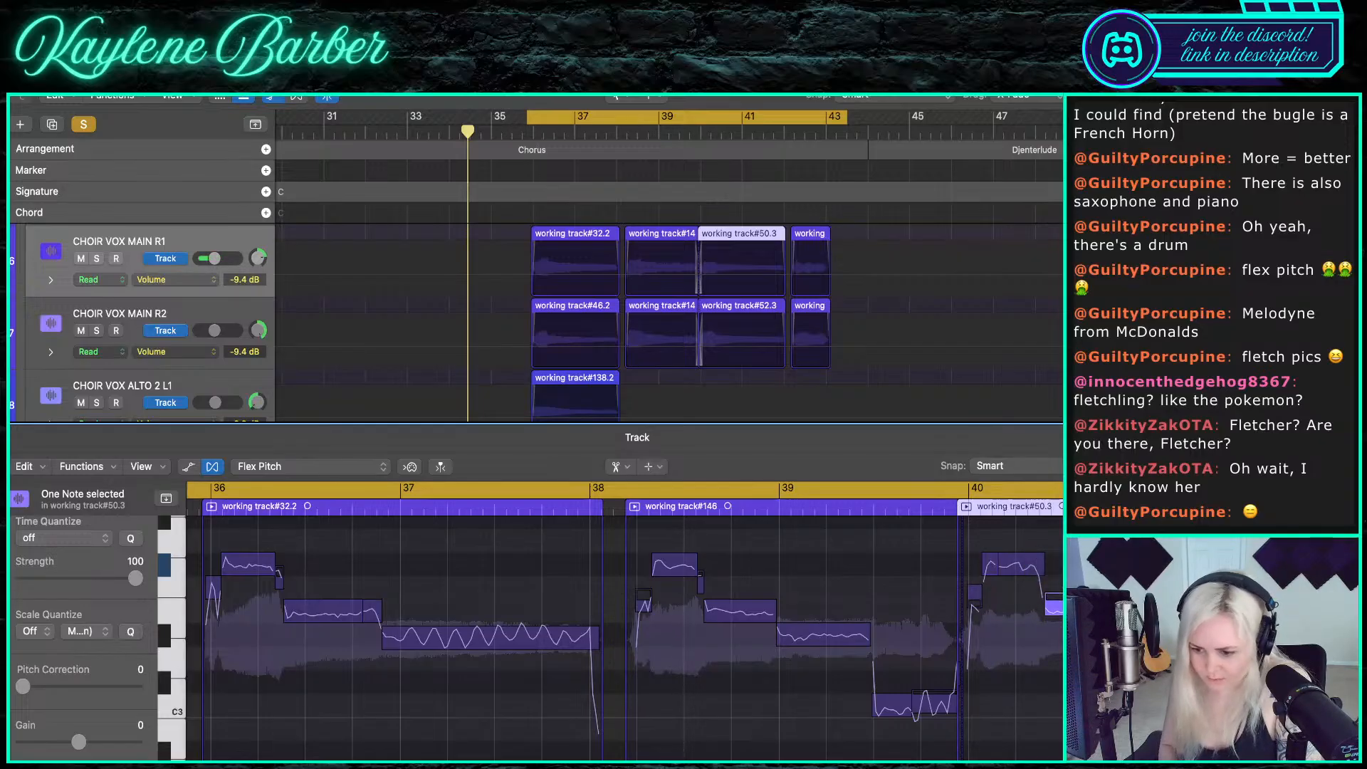
- Split the third region's middle note before bar 41 and tune its second piece to the first piece's pitch
click(1015, 646)
scroll(1014, 646, right, 8)
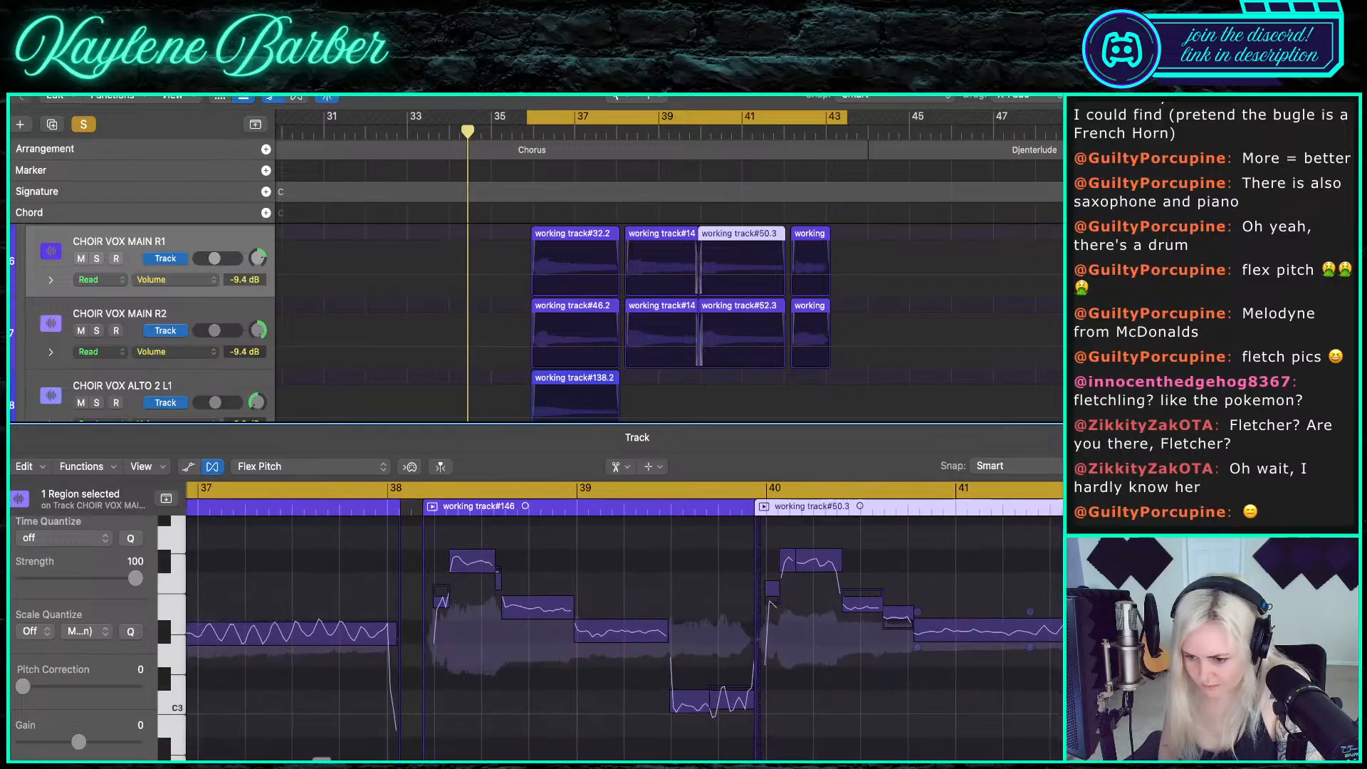
scroll(758, 654, right, 2)
key(i)
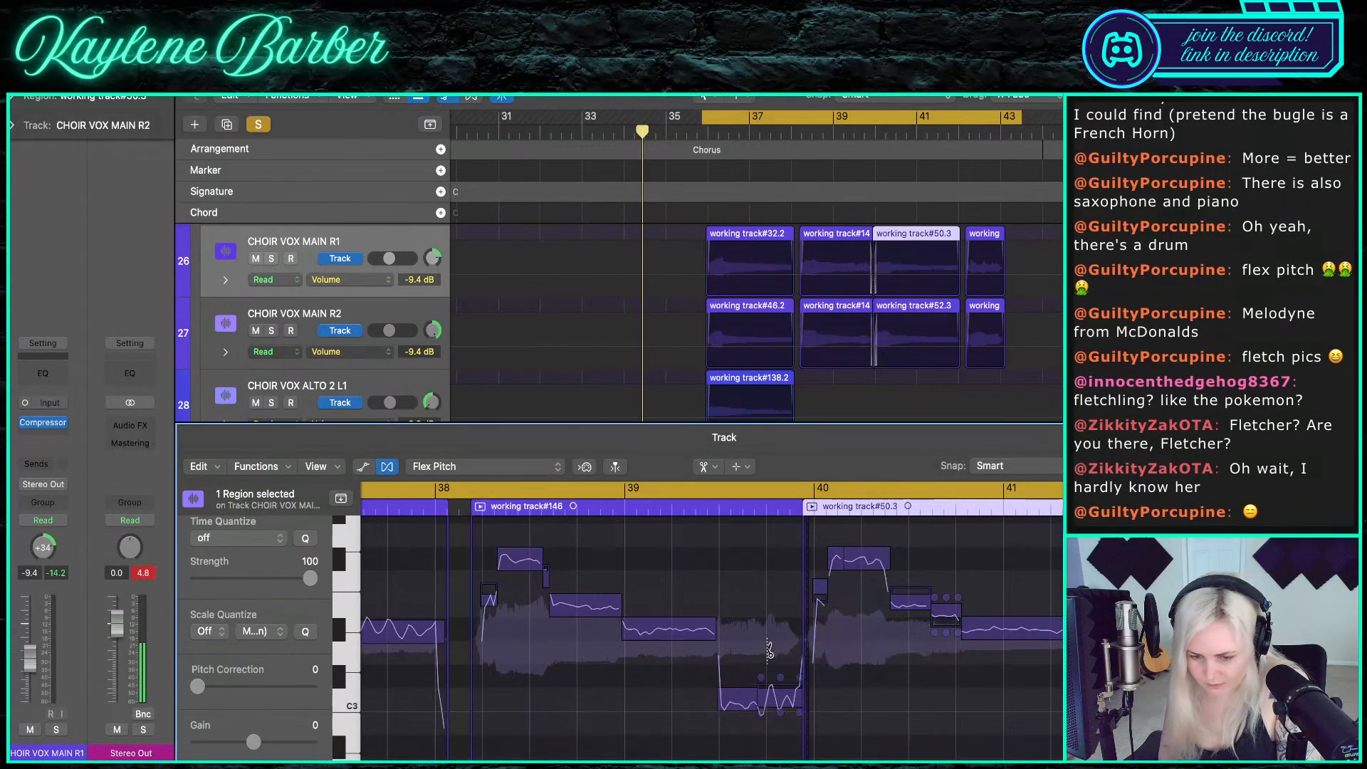
right_click(817, 600)
click(947, 658)
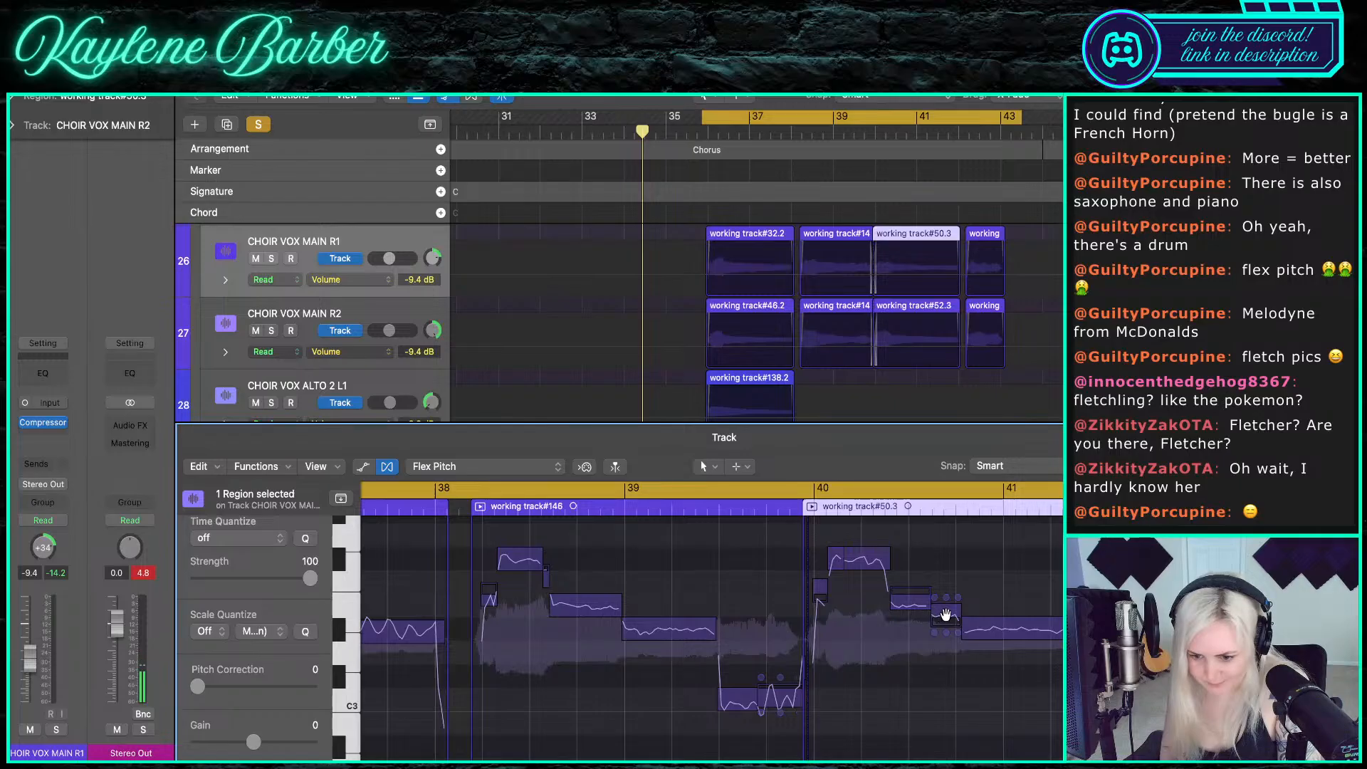
double_click(945, 613)
scroll(997, 605, right, 6)
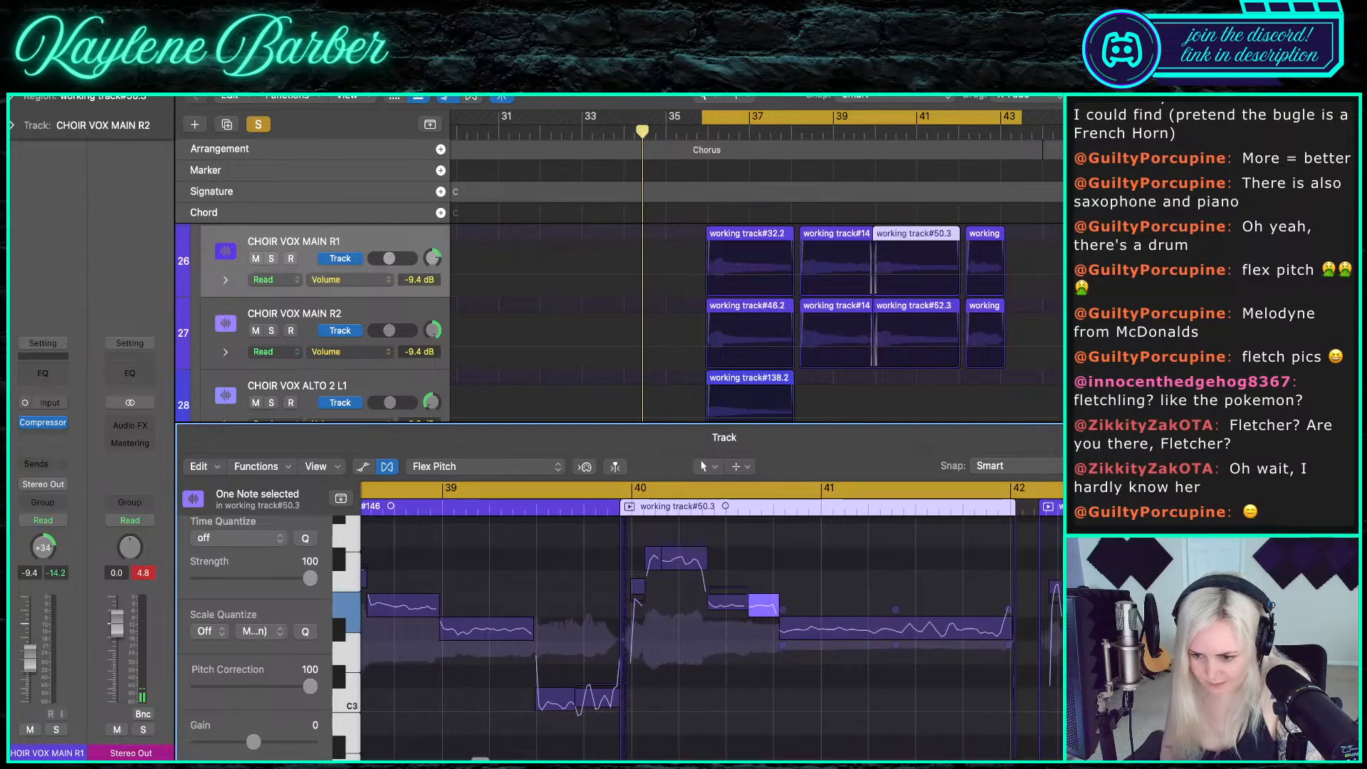
click(1082, 559)
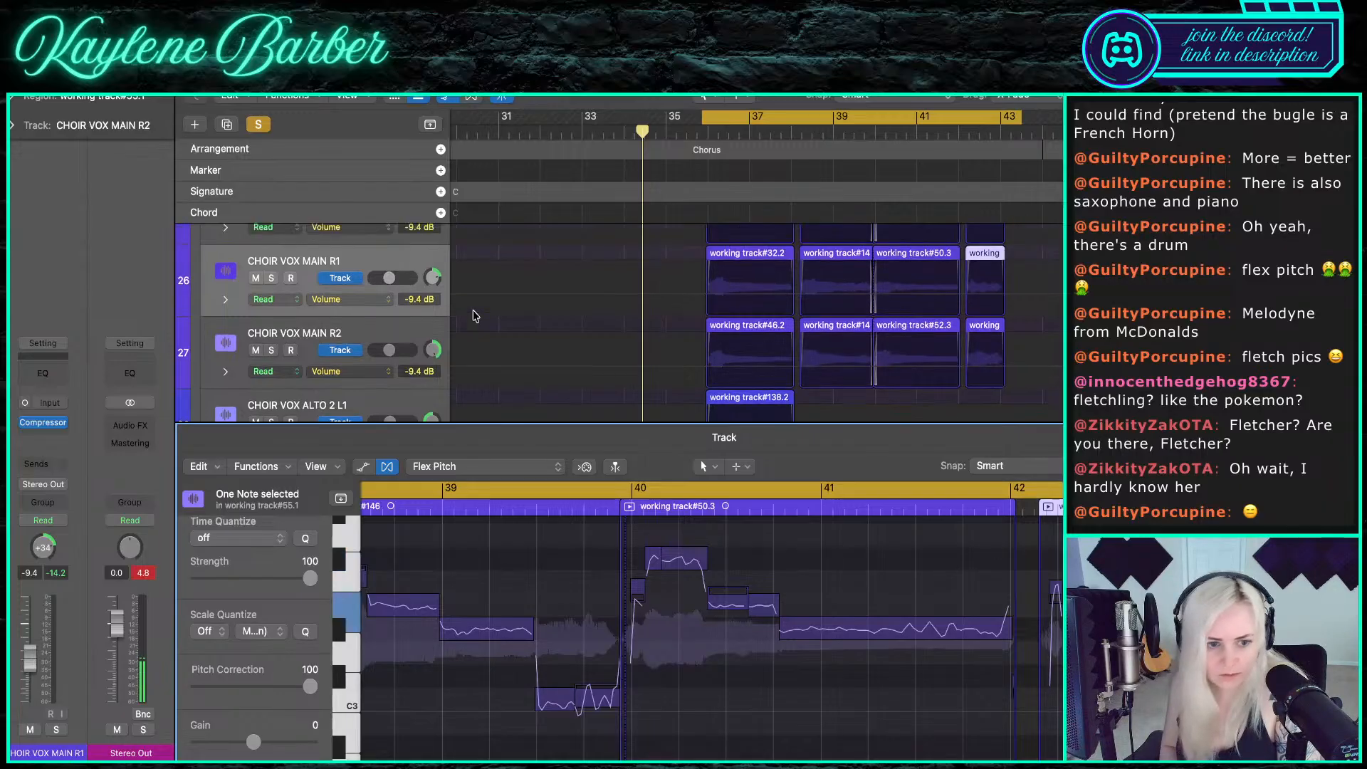
- Play back the chorus and turn on Flex for the CHOIR VOX MAIN L2 track, setting its mode to Flex Pitch
scroll(352, 277, up, 3)
key(space)
click(352, 281)
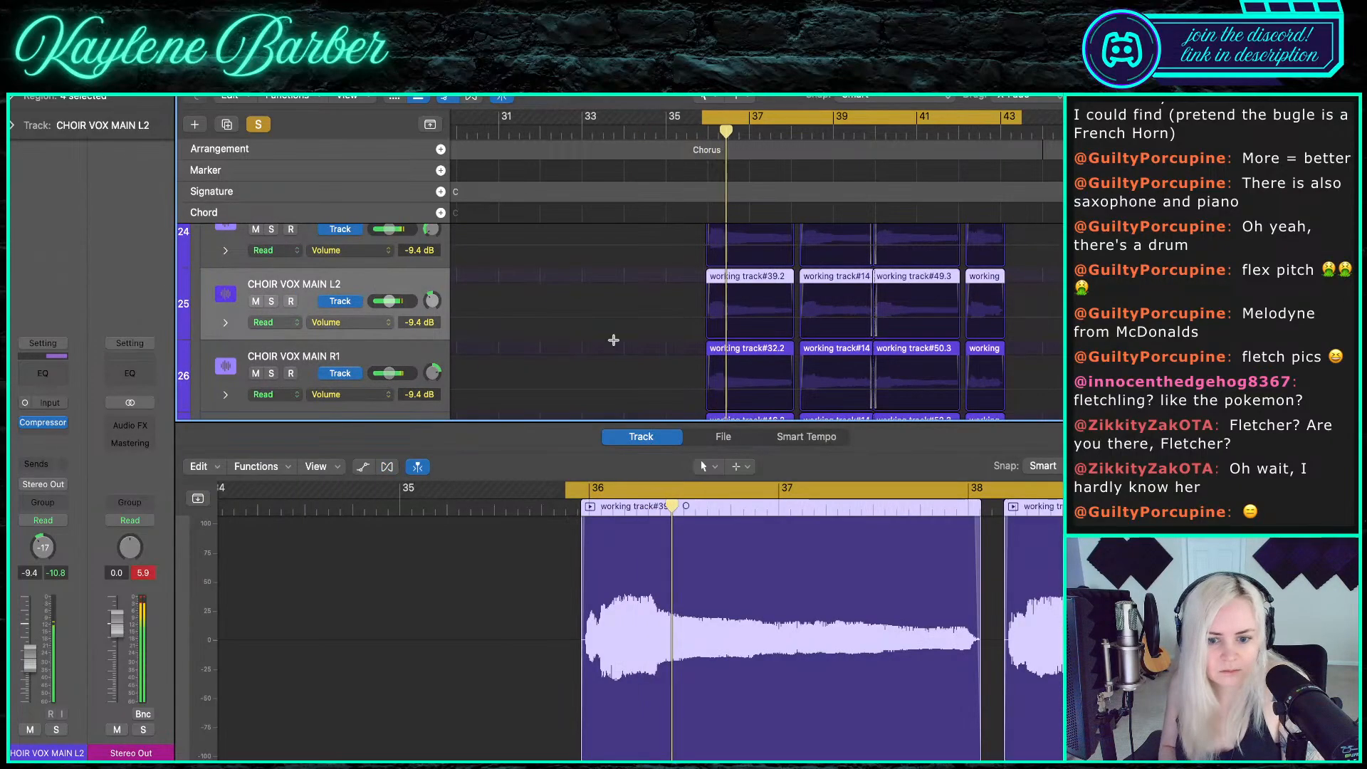
click(386, 466)
click(744, 312)
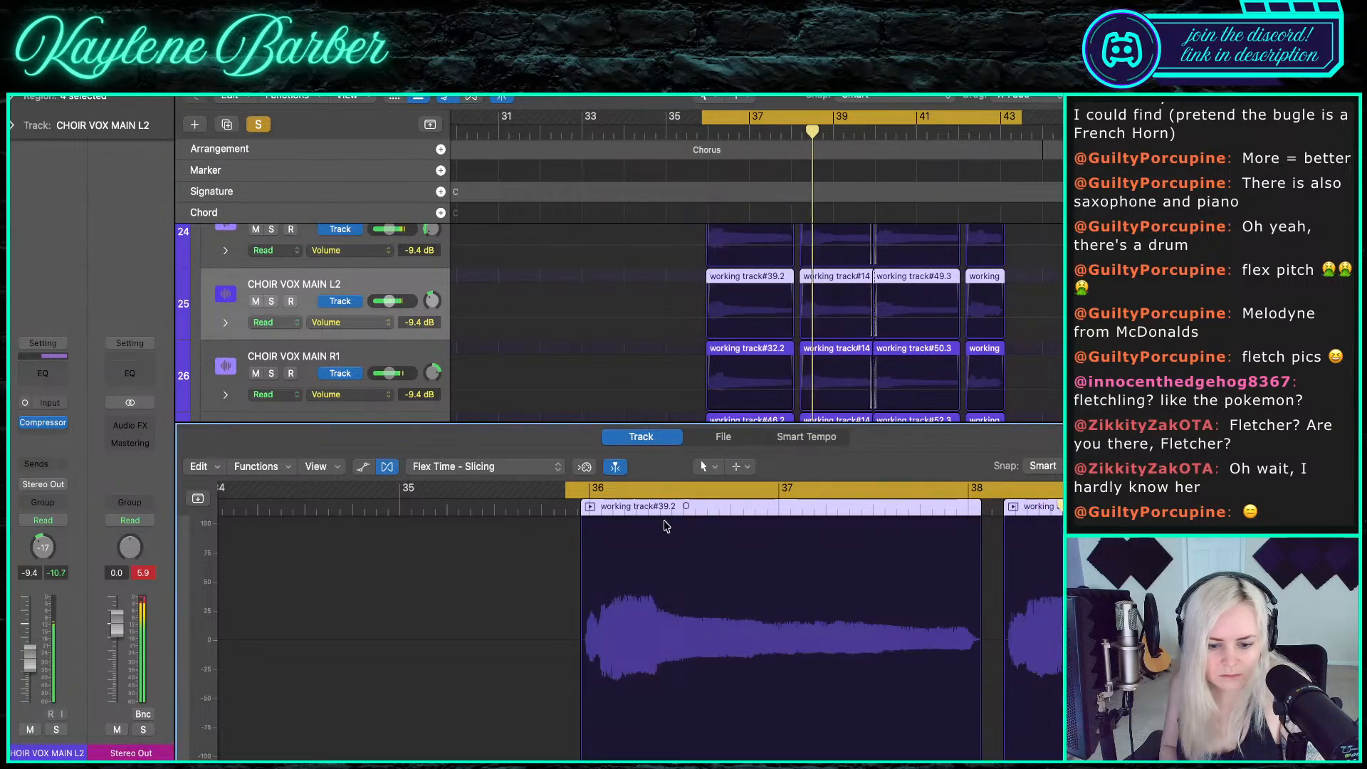
key(z)
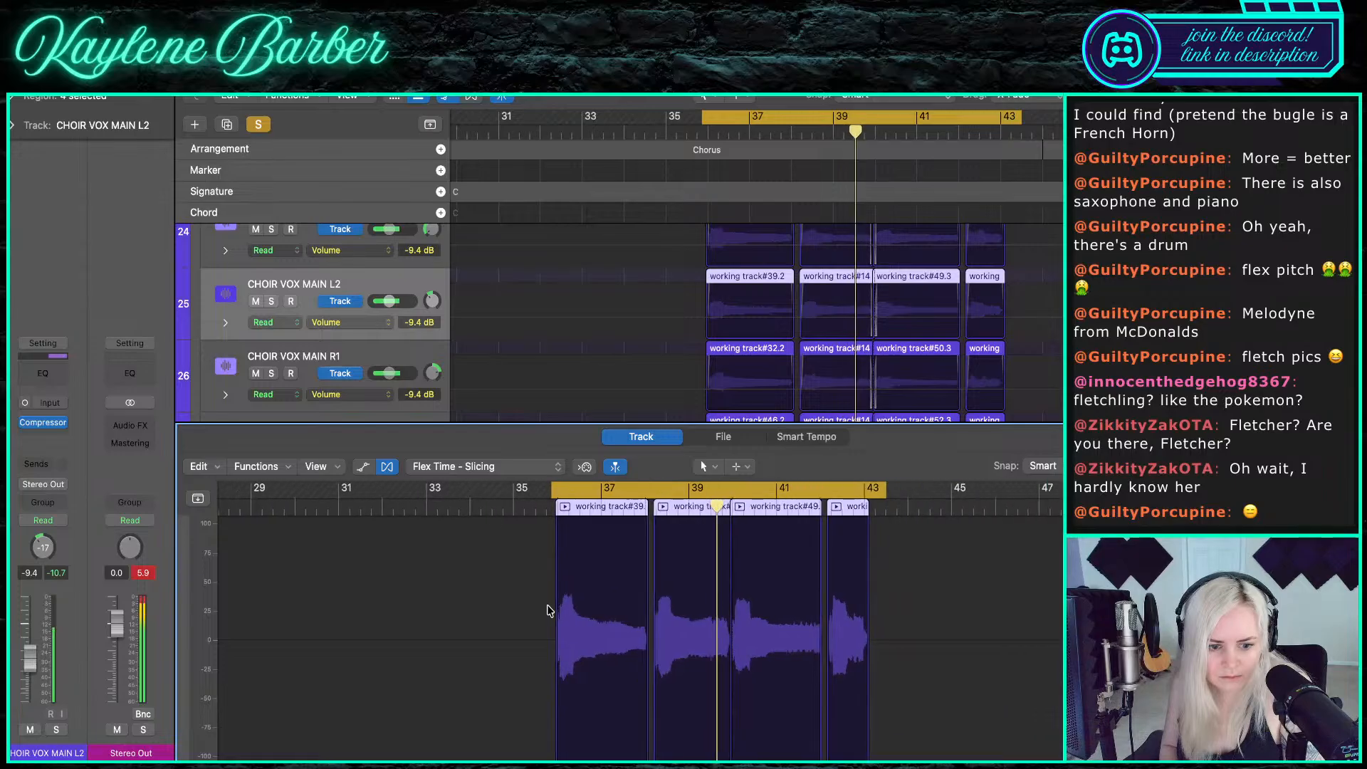
click(470, 466)
click(469, 403)
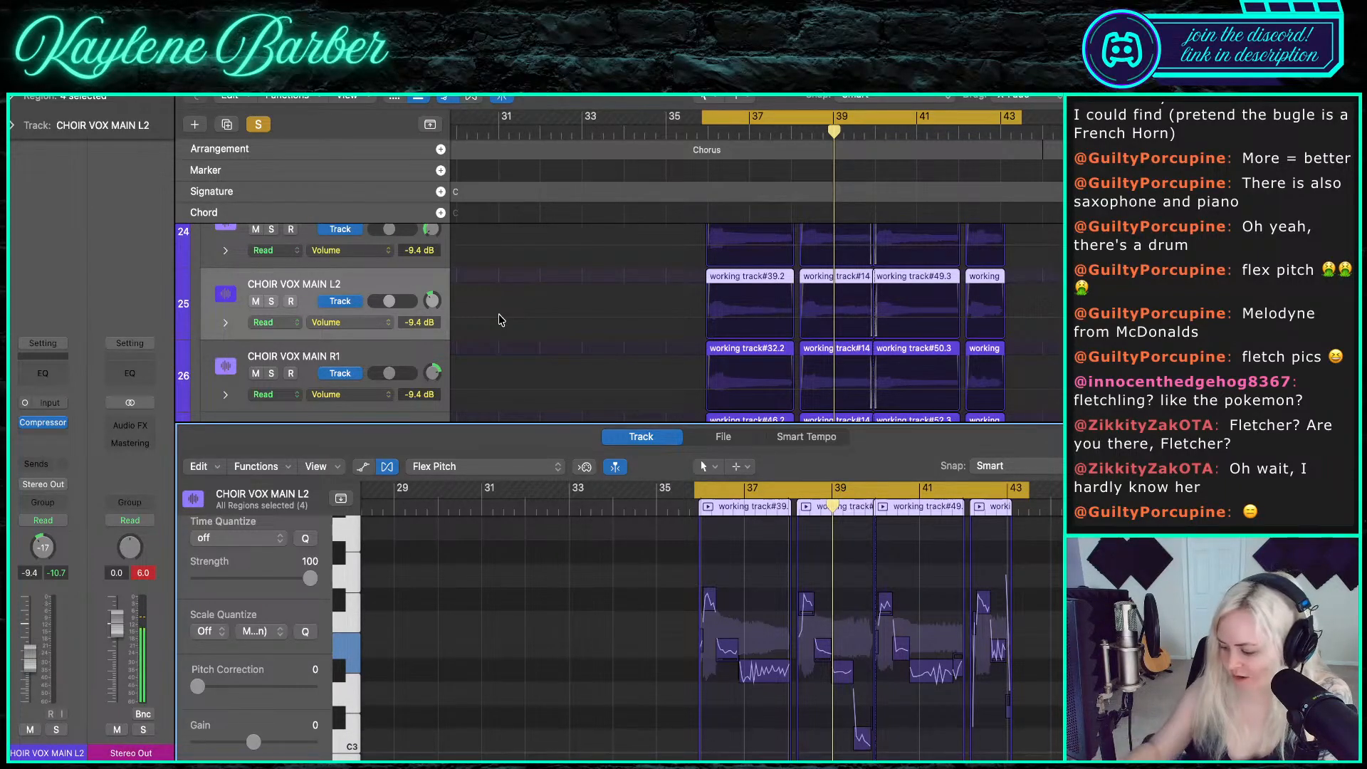
- Split the high, middle and long low notes of the first Main L2 region between bars 36 and 38
scroll(710, 601, up, 6)
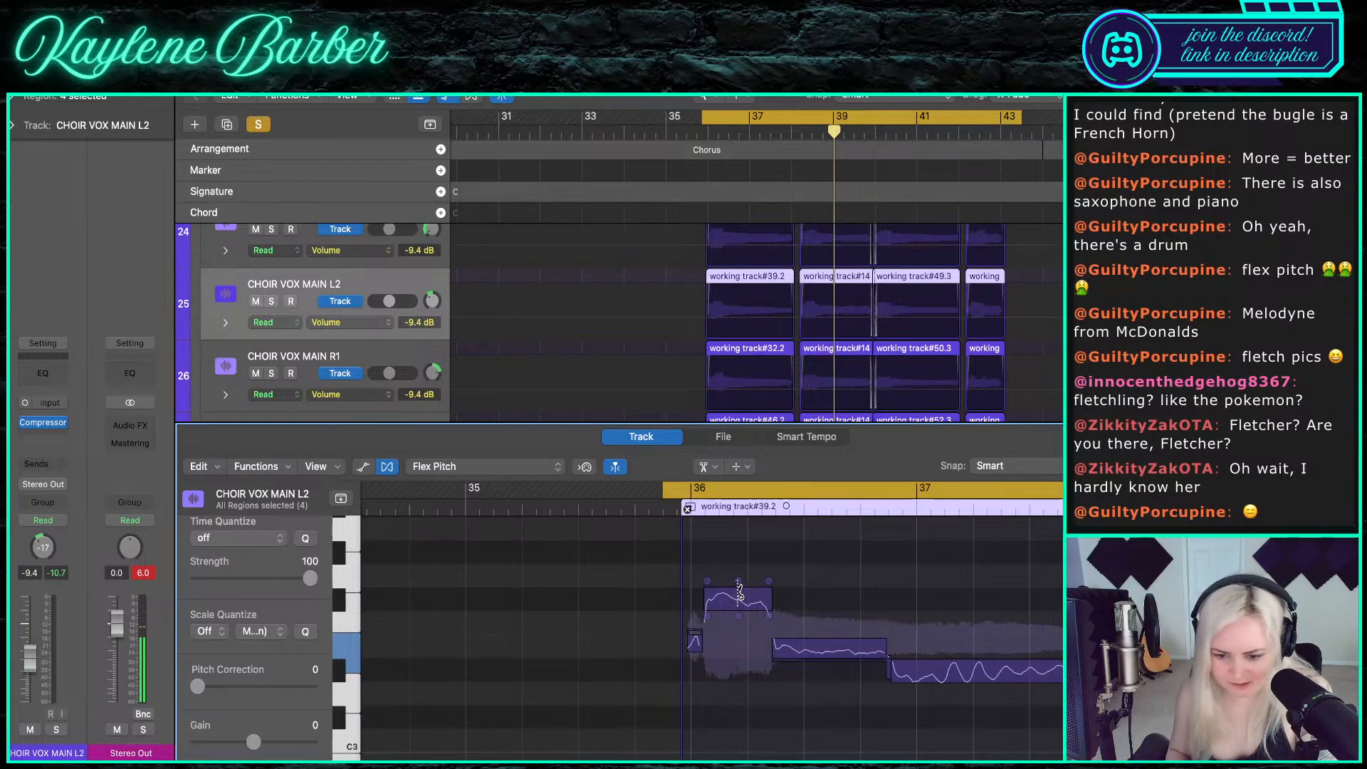
click(739, 592)
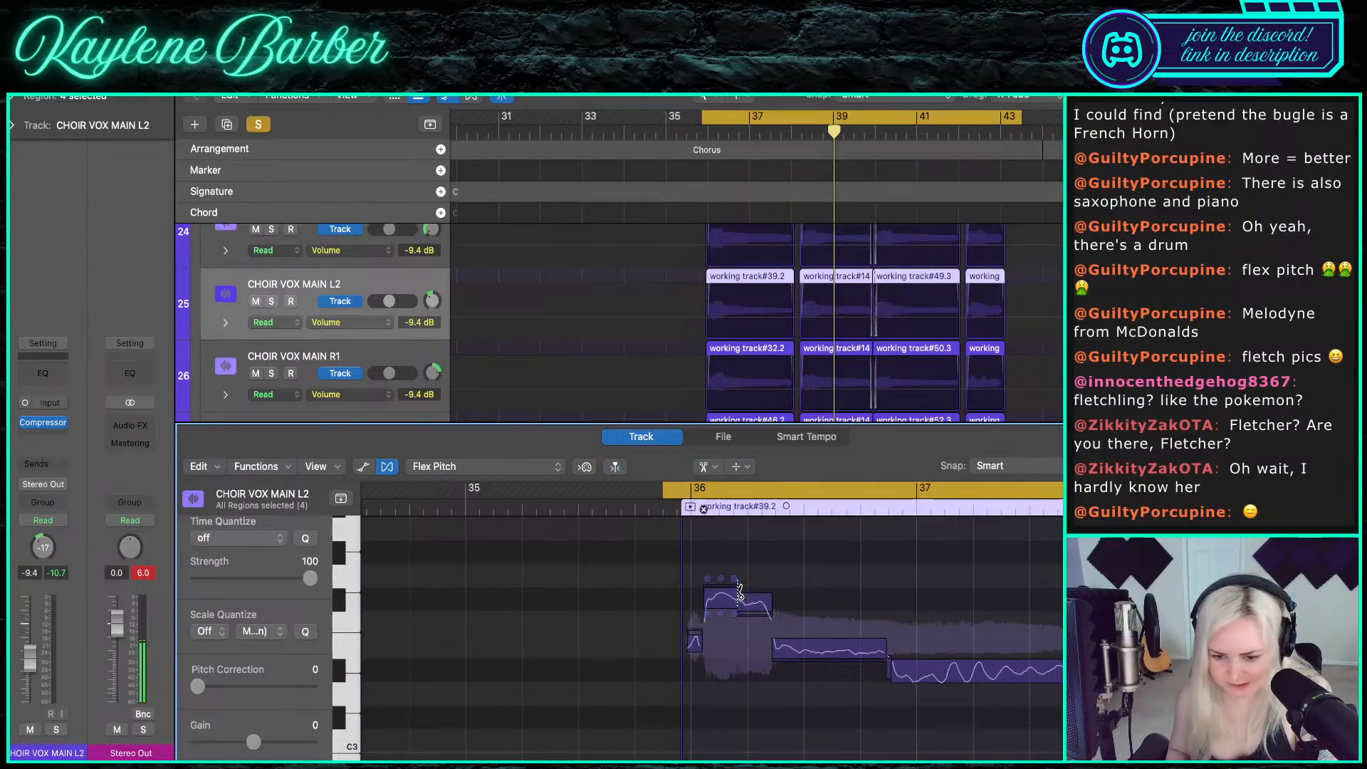
click(802, 647)
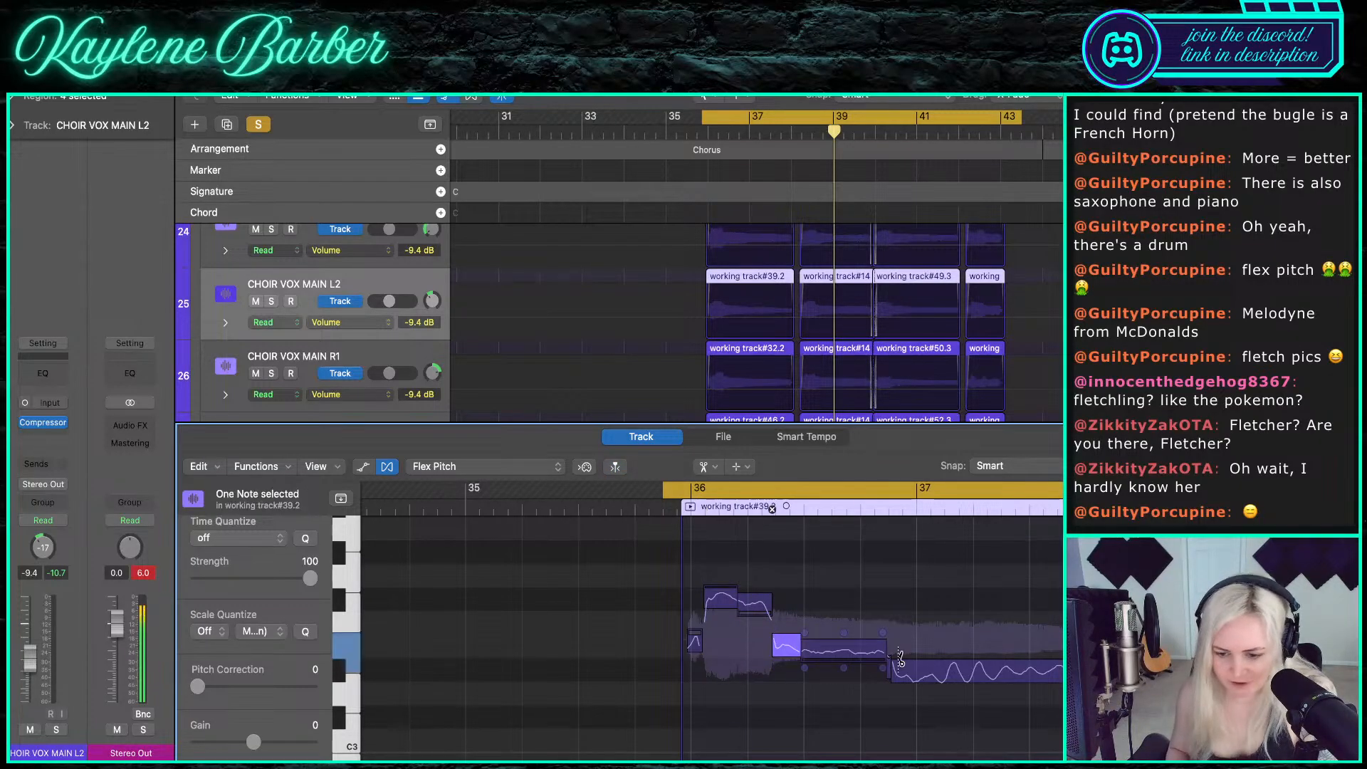
click(947, 659)
scroll(982, 662, right, 3)
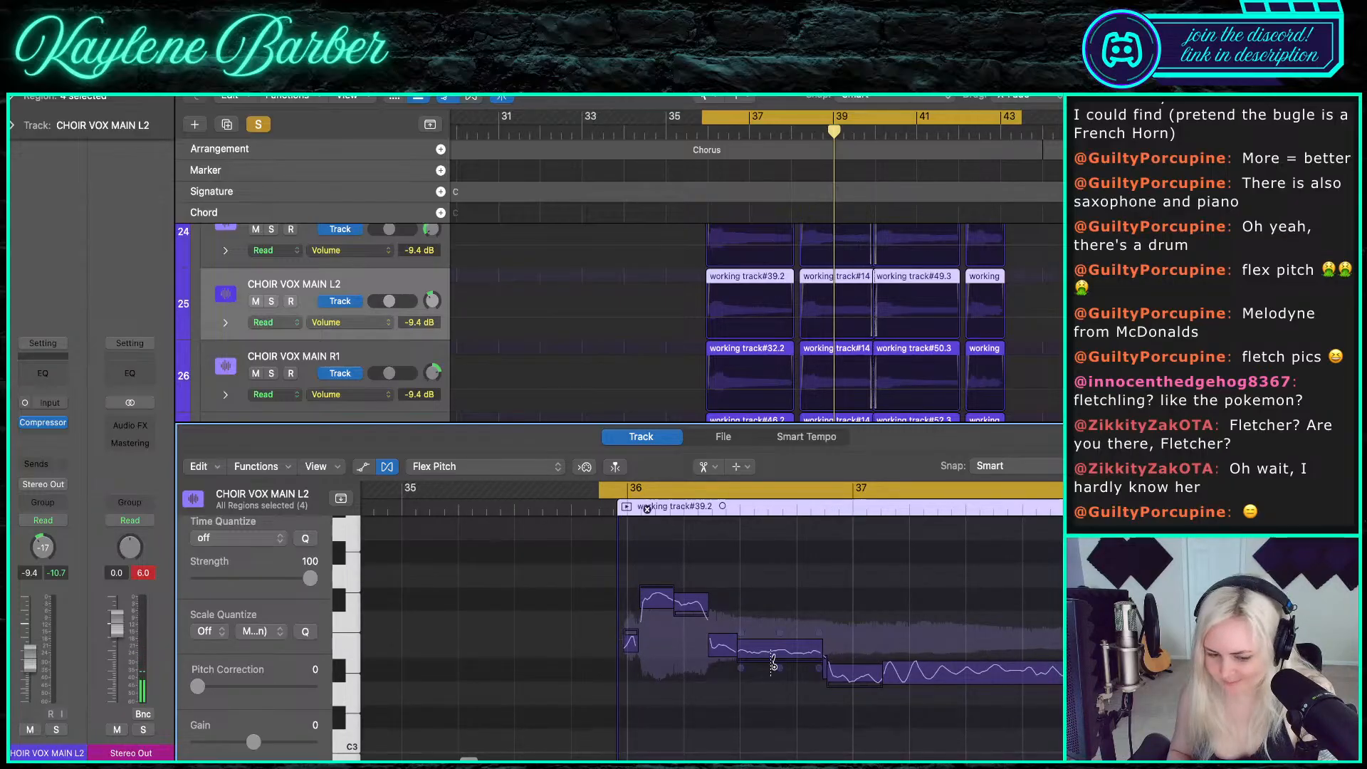
- Tune the split pieces of the first Main L2 region's high, middle and low notes to exact pitch
drag(646, 557, 705, 630)
click(723, 646)
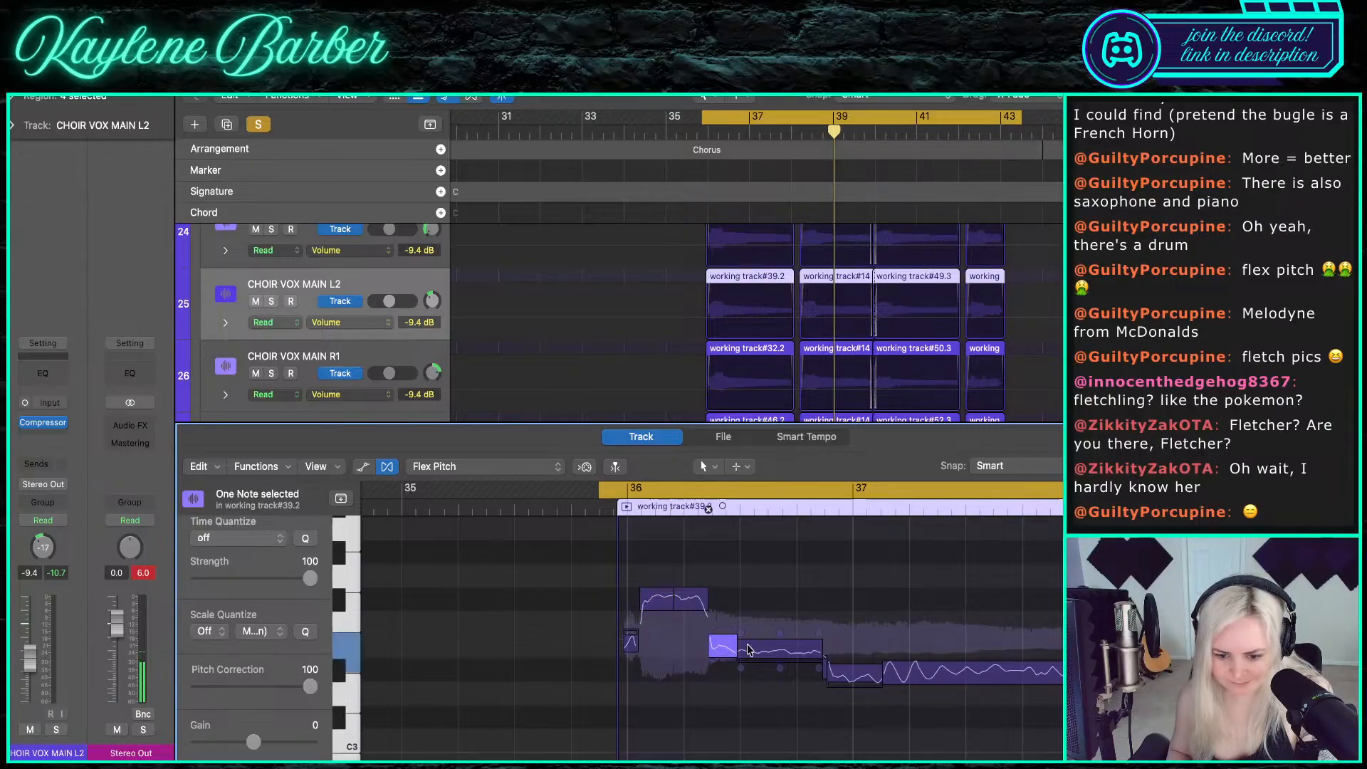
click(764, 651)
click(844, 670)
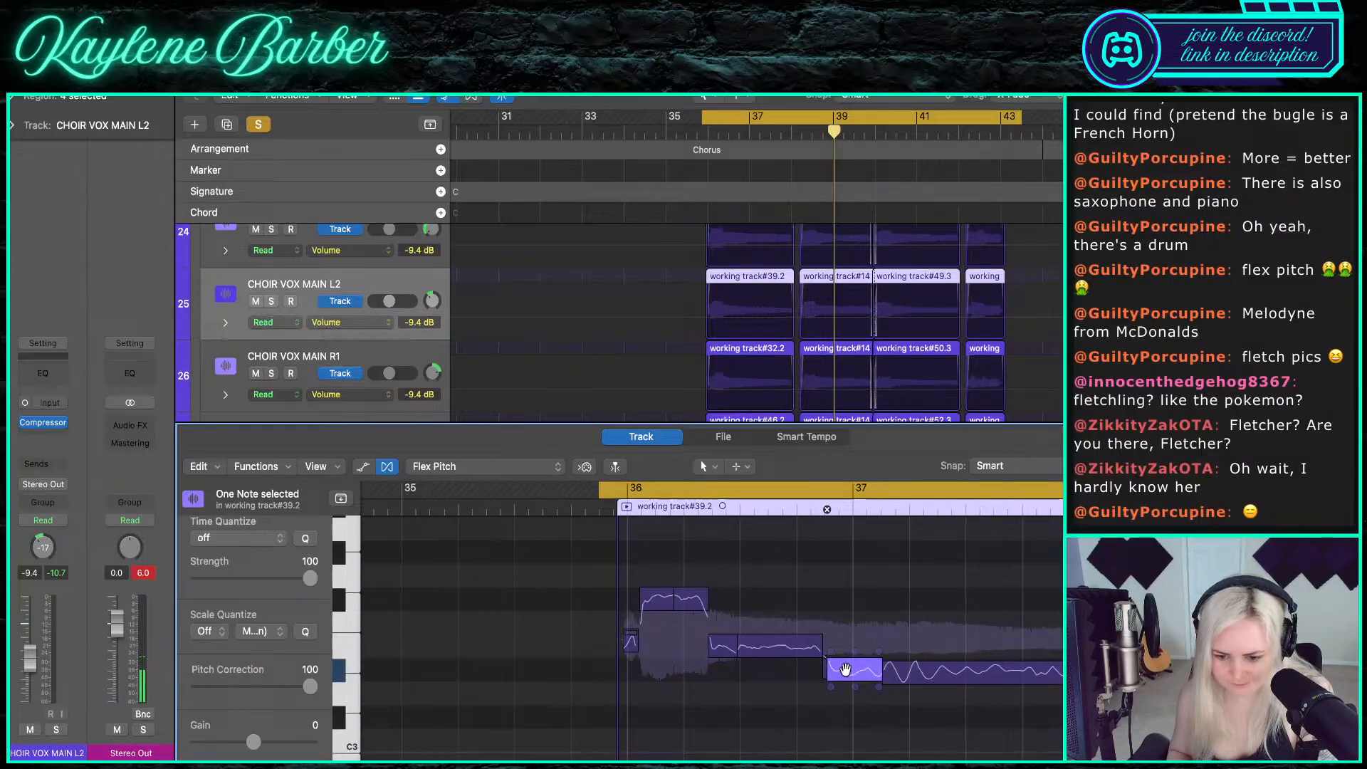
click(933, 679)
- Tune the high note pieces of the second Main L2 region after bar 38, plus its middle note and following low note
scroll(932, 676, right, 5)
drag(951, 555, 1015, 618)
drag(1022, 546, 960, 625)
click(1049, 655)
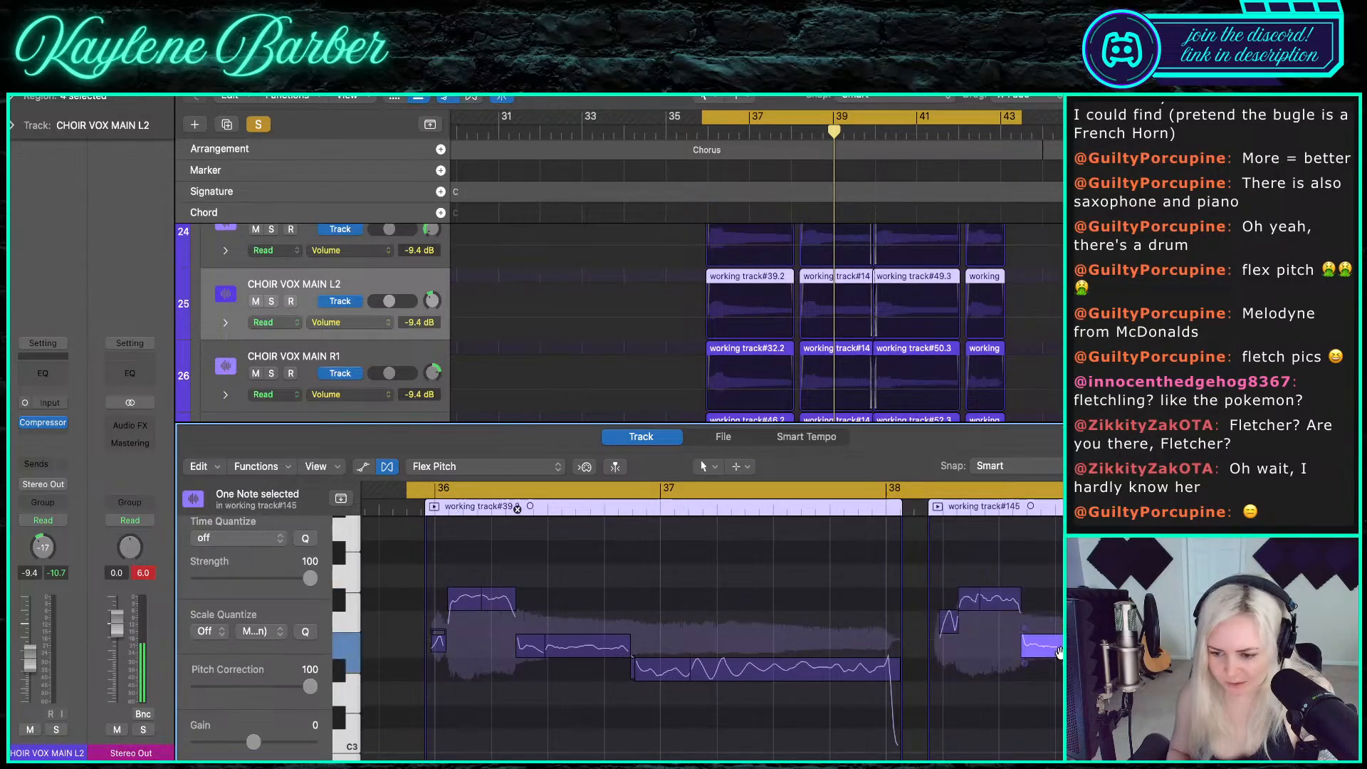
key(Right)
- Adjust the pitch drift of the second region's middle note before bar 39 and of the note starting at bar 39
scroll(527, 509, right, 2)
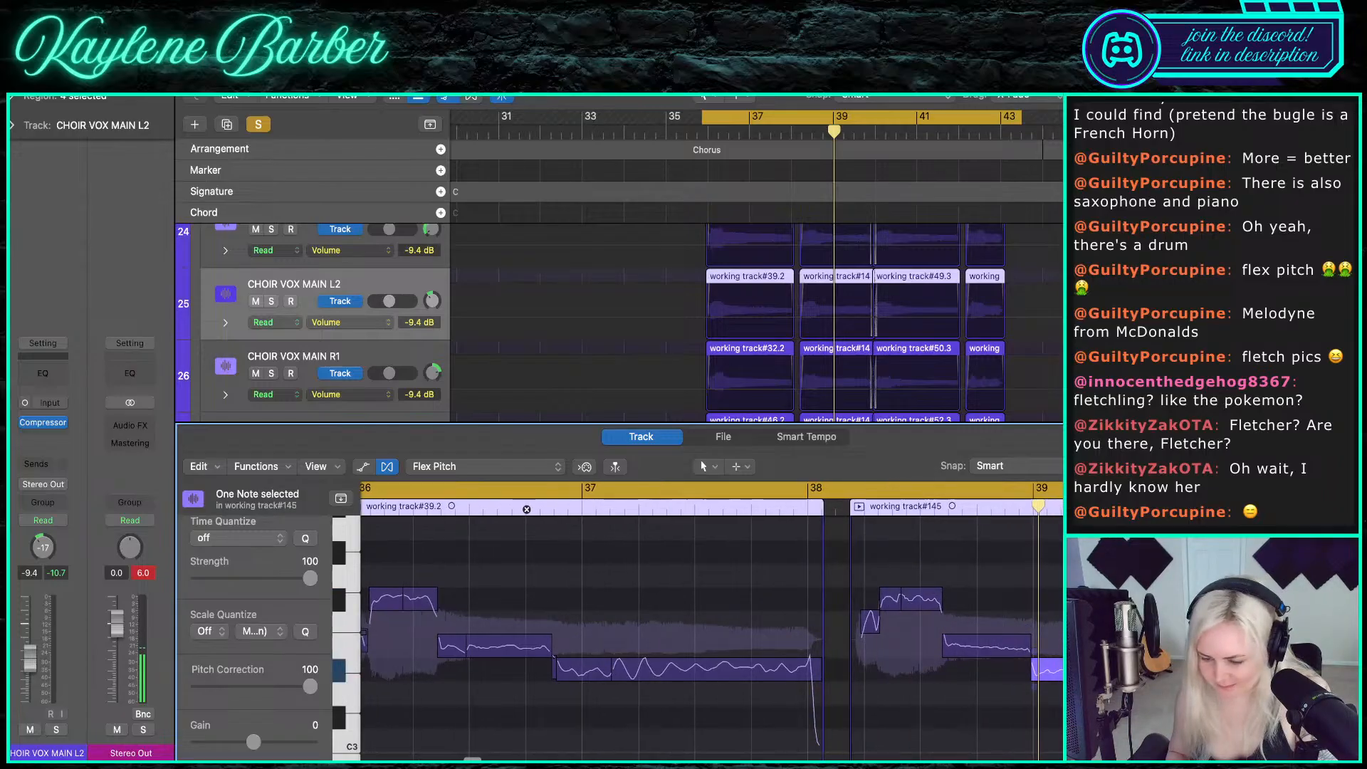
click(1027, 628)
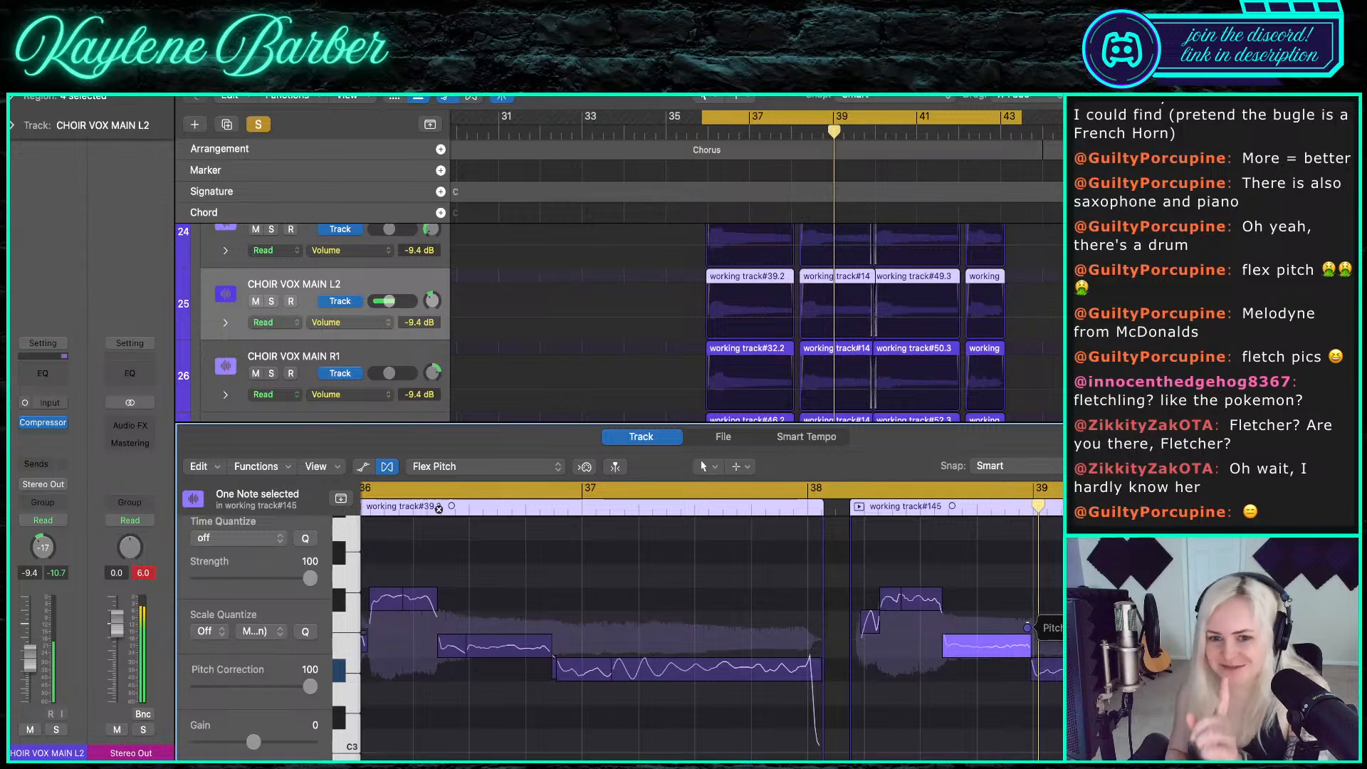
scroll(711, 626, right, 5)
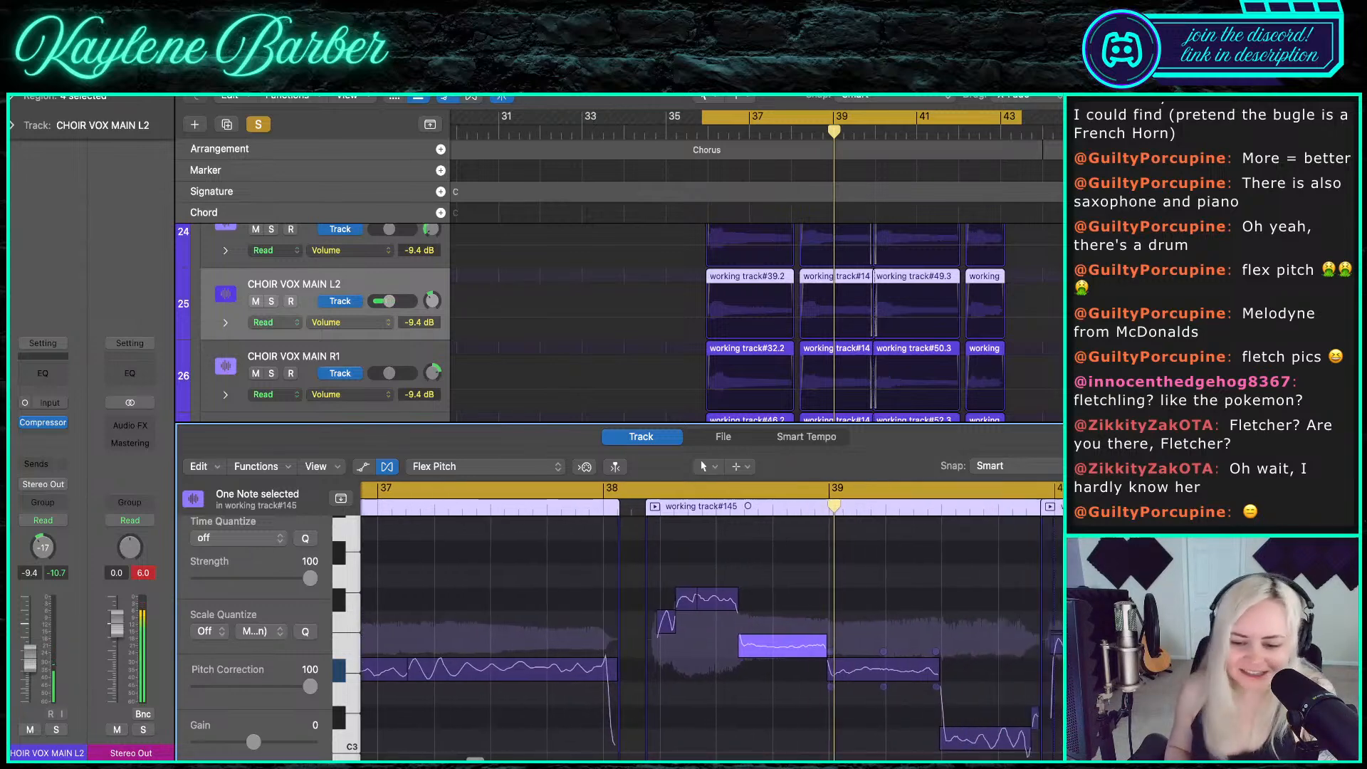
scroll(852, 614, down, 2)
click(823, 604)
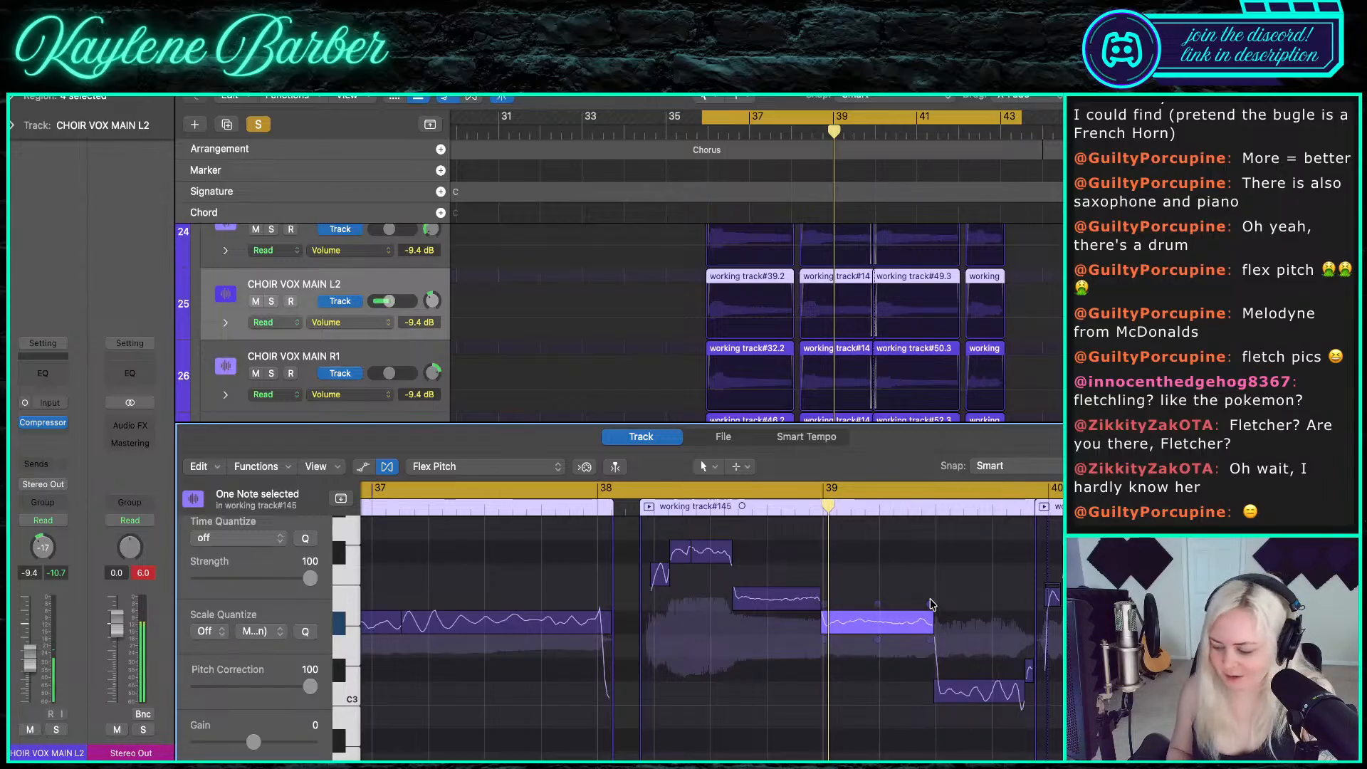
scroll(931, 604, right, 3)
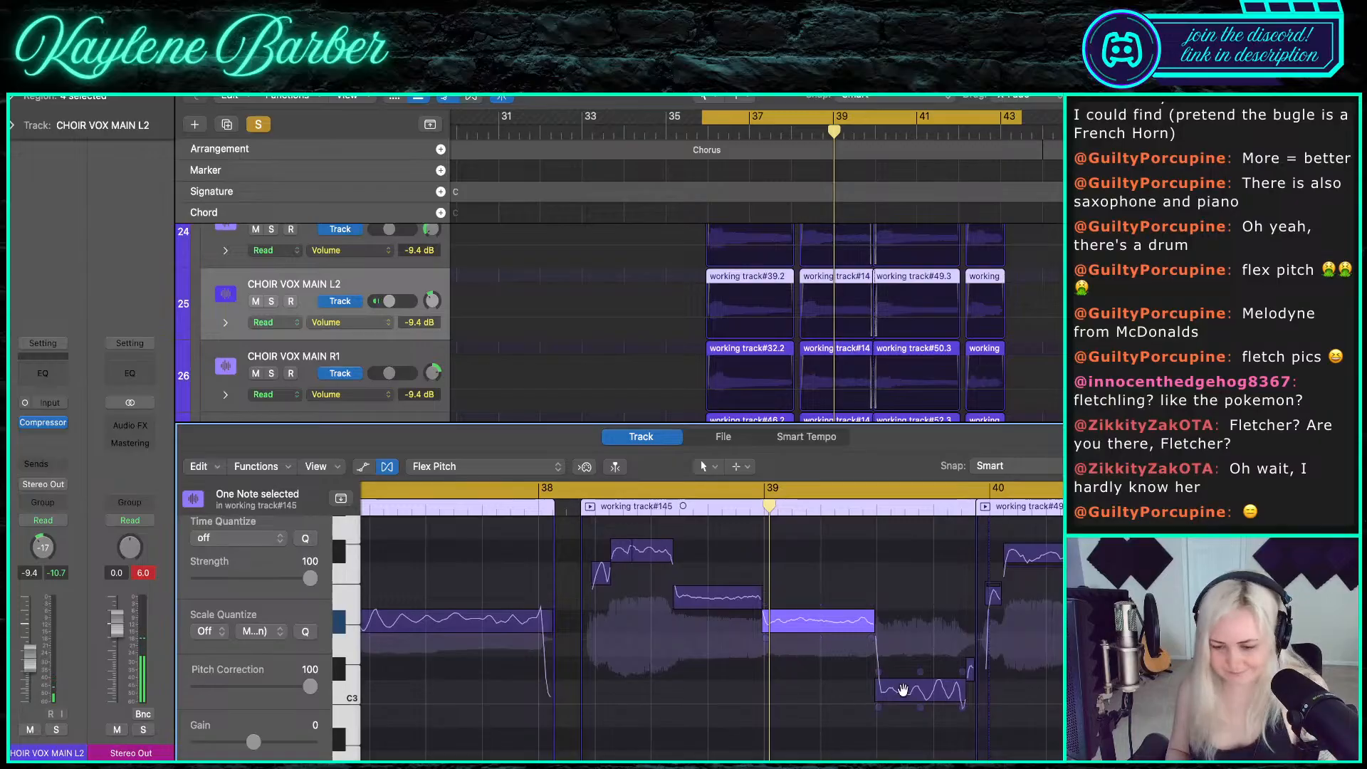
- Split the third Main L2 region's high note after bar 40 into four pieces and tune them all to exact pitch
scroll(961, 553, right, 5)
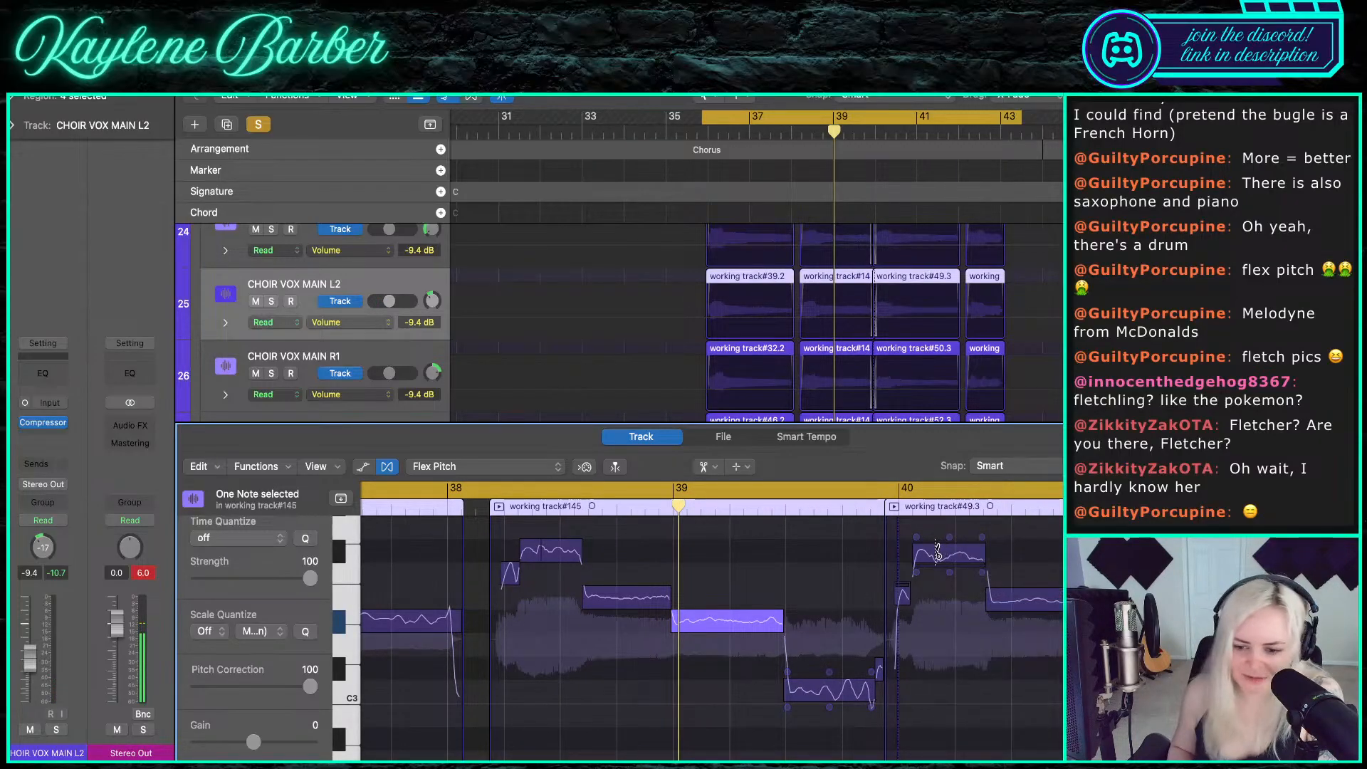
click(949, 552)
click(971, 552)
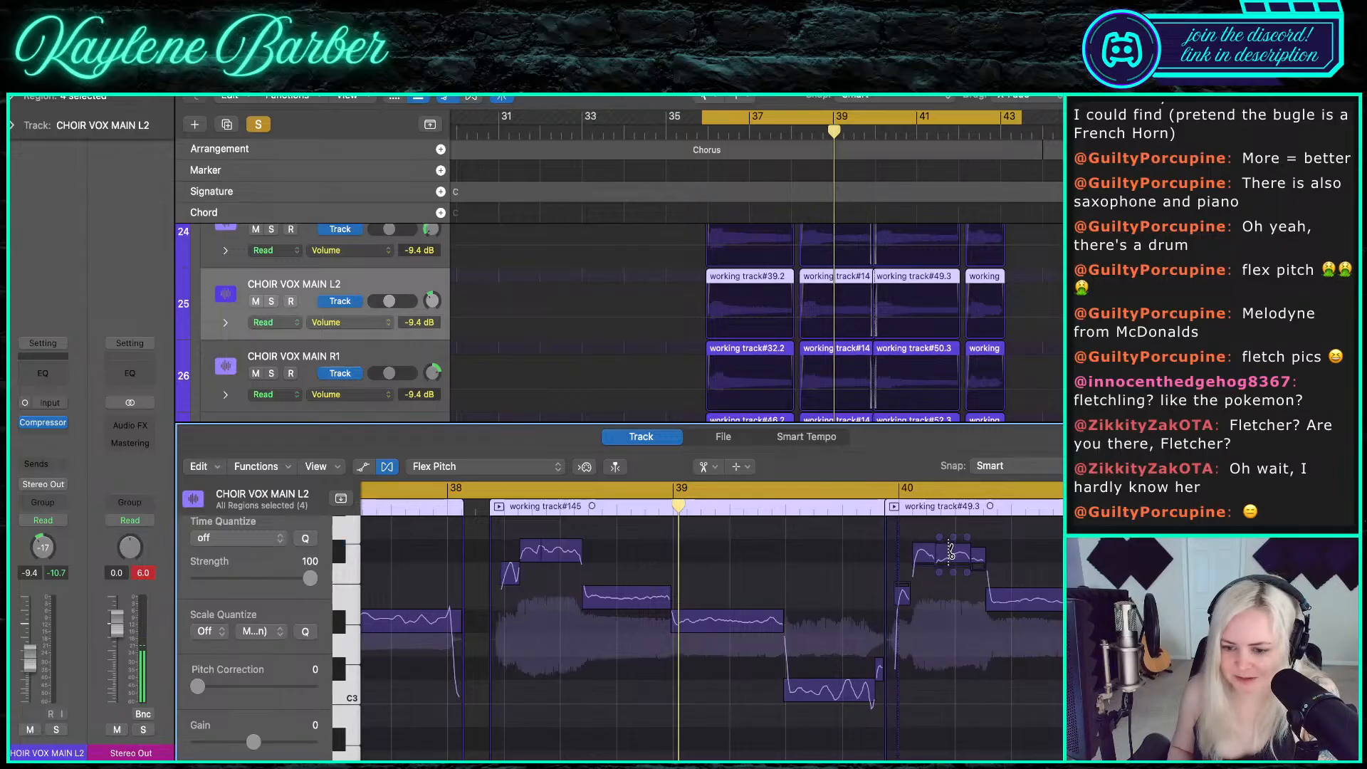
click(950, 552)
key(t)
key(t)
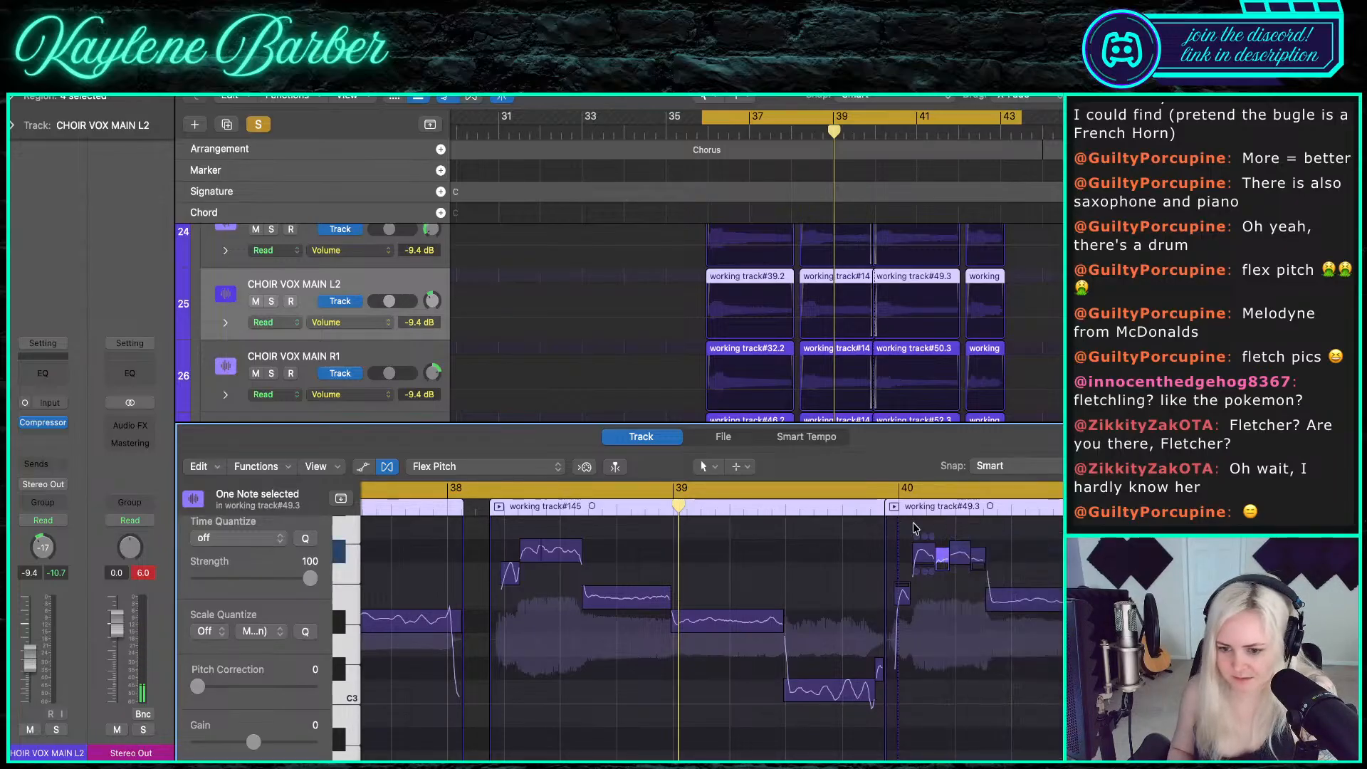
drag(911, 527, 1012, 595)
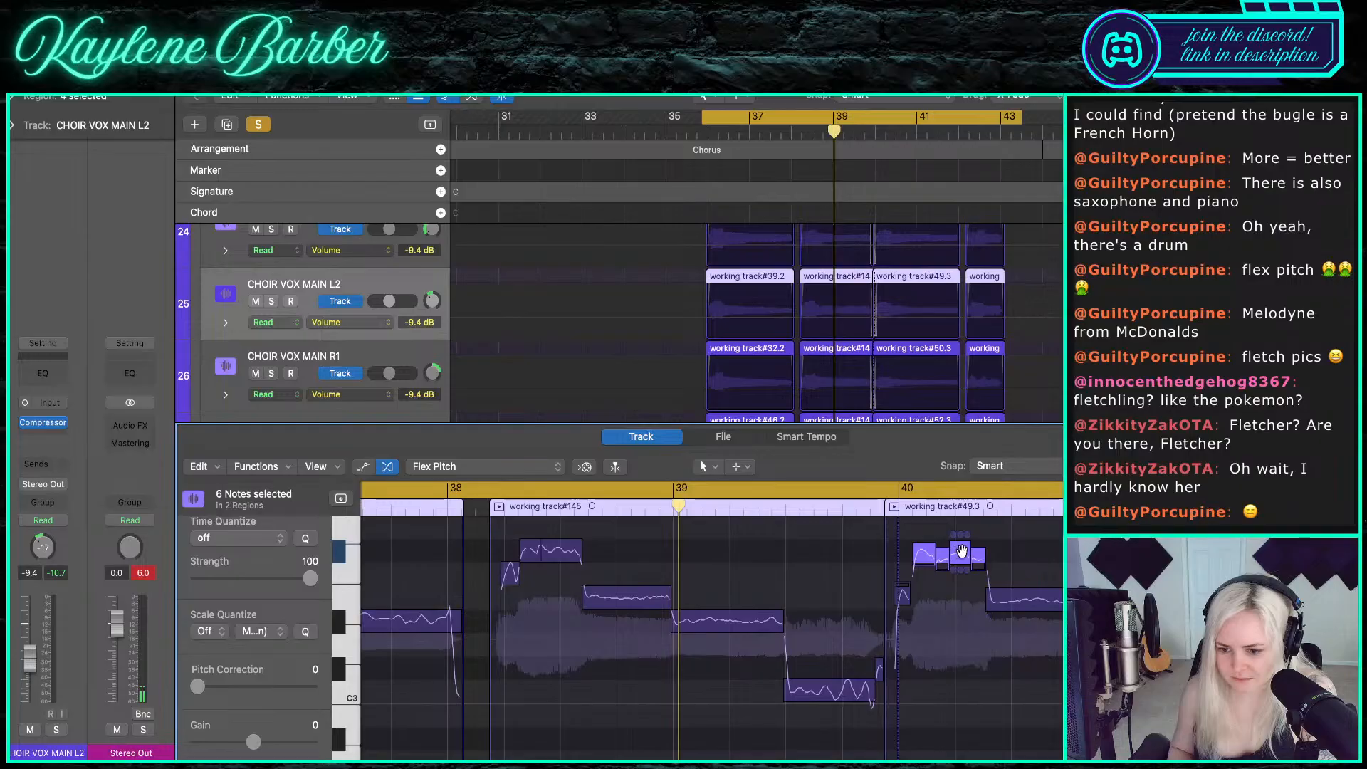
double_click(961, 550)
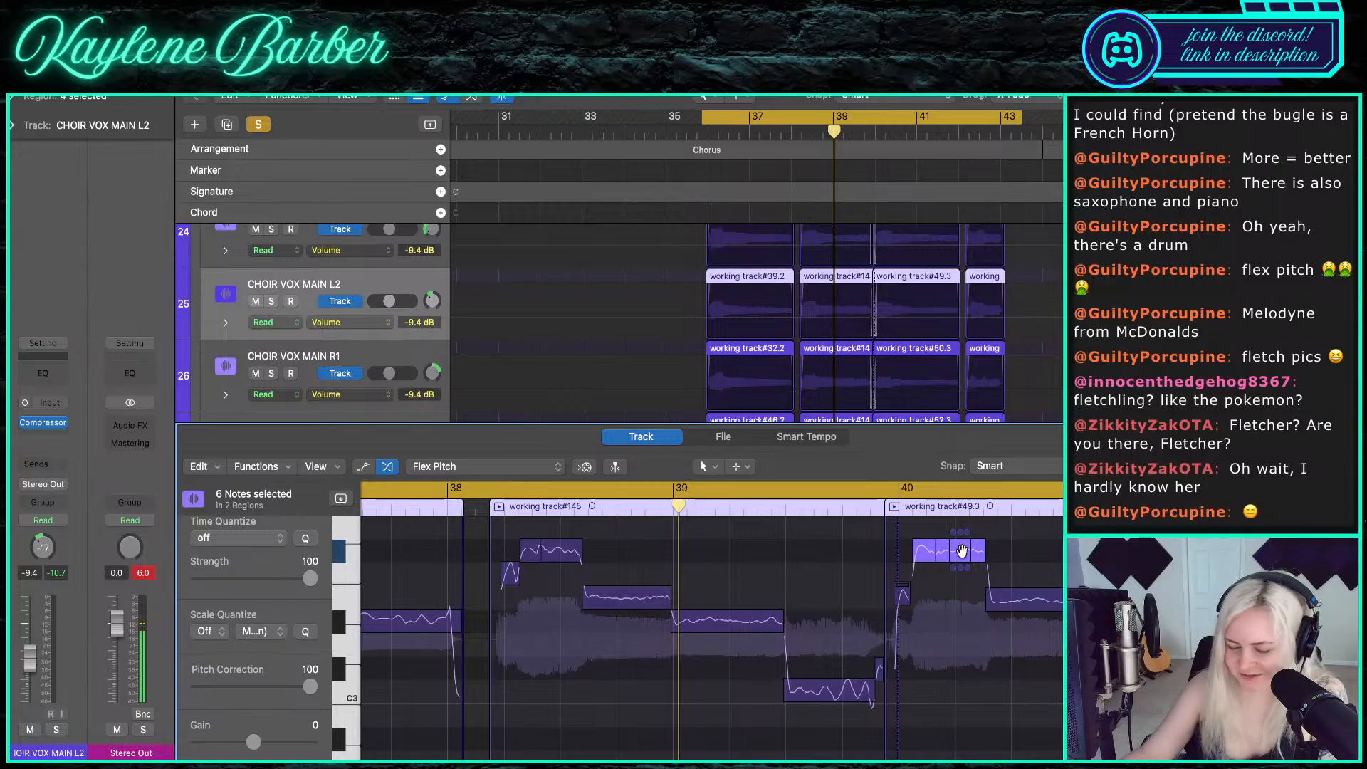
- Tune the third region's middle note after bar 40 and the second region's lowest note before bar 40
click(1016, 606)
click(850, 689)
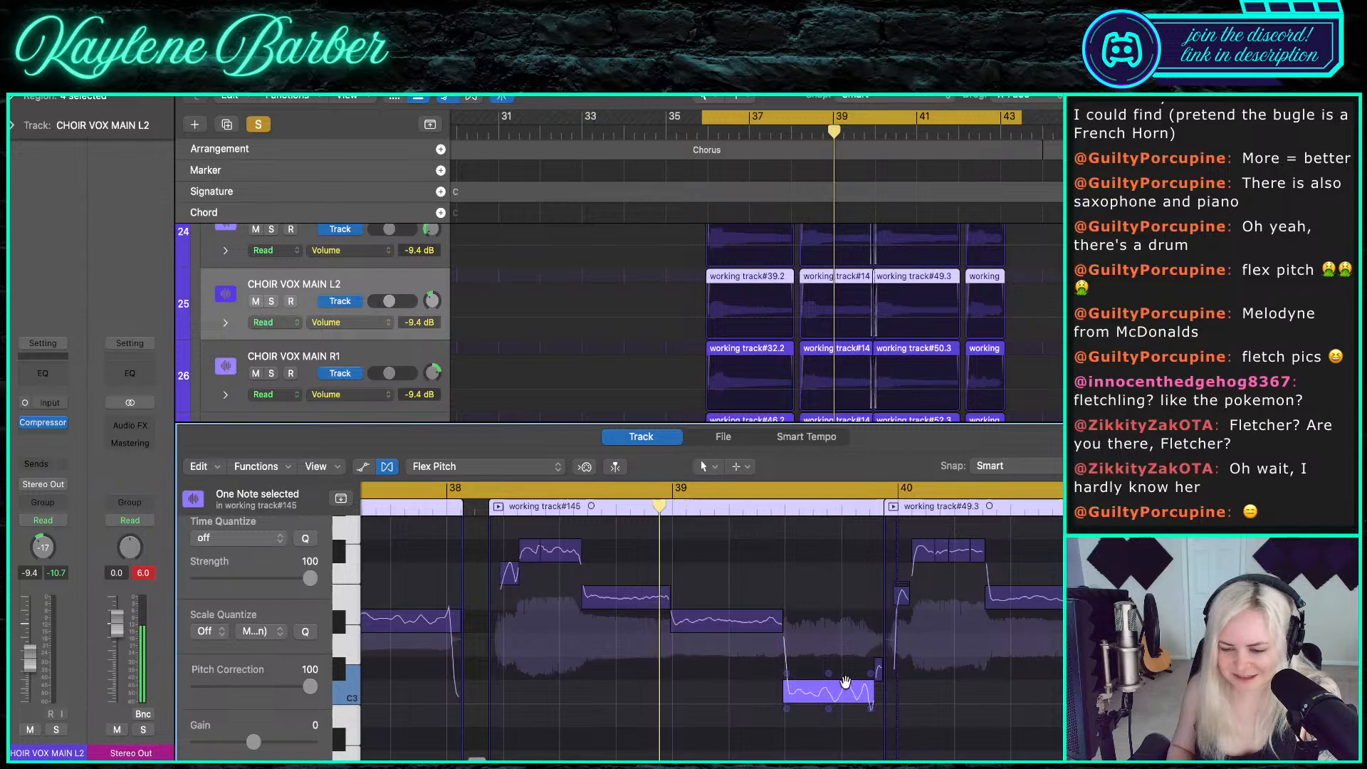
- Split the third Main L2 region's long low note in two just after bar 41
scroll(847, 685, right, 5)
scroll(845, 682, right, 2)
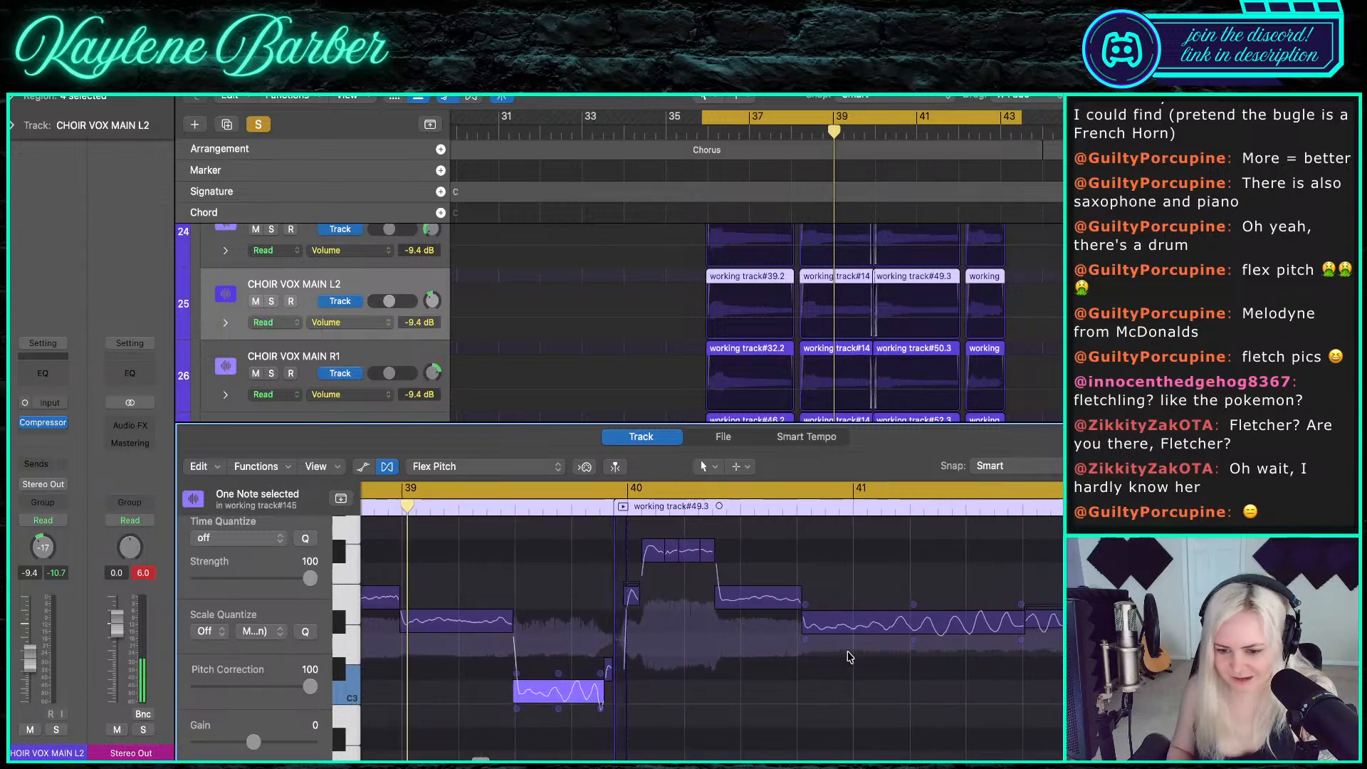
key(t)
click(881, 600)
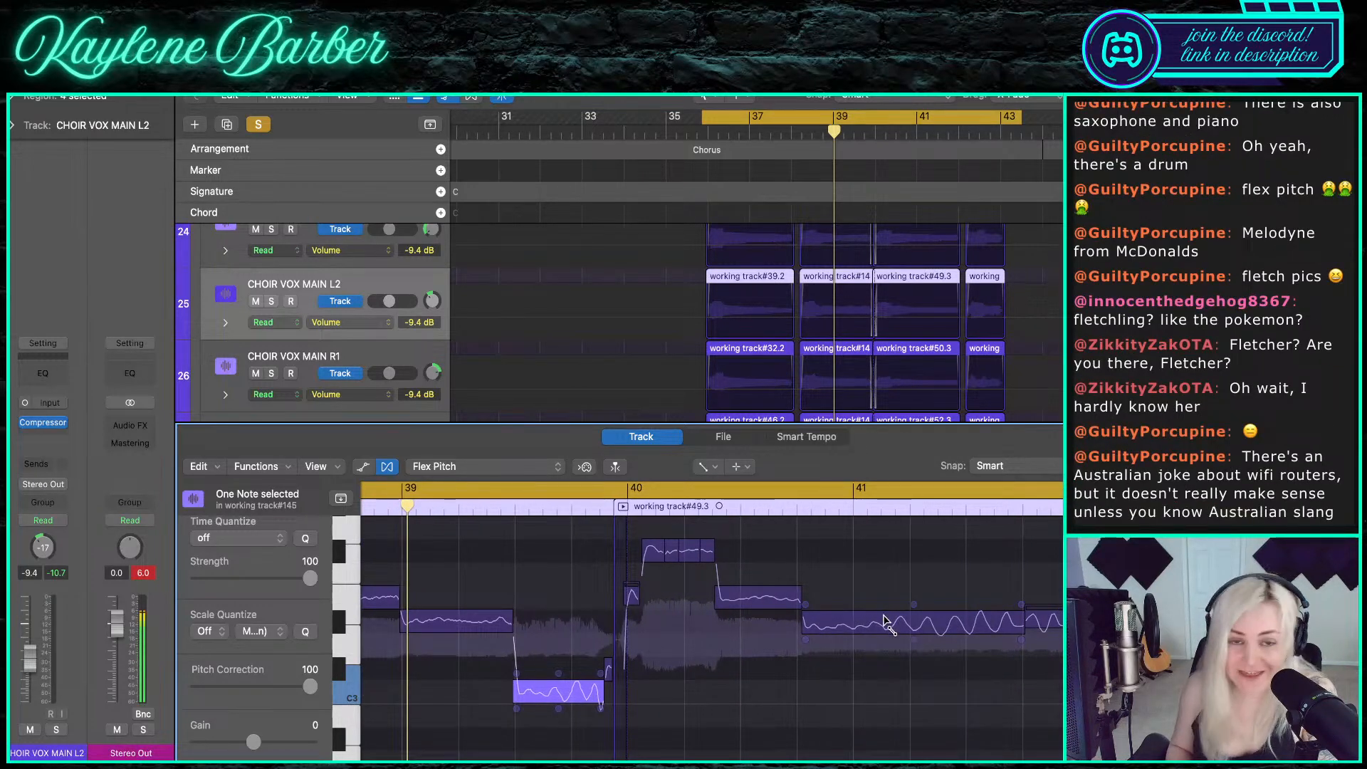
key(t)
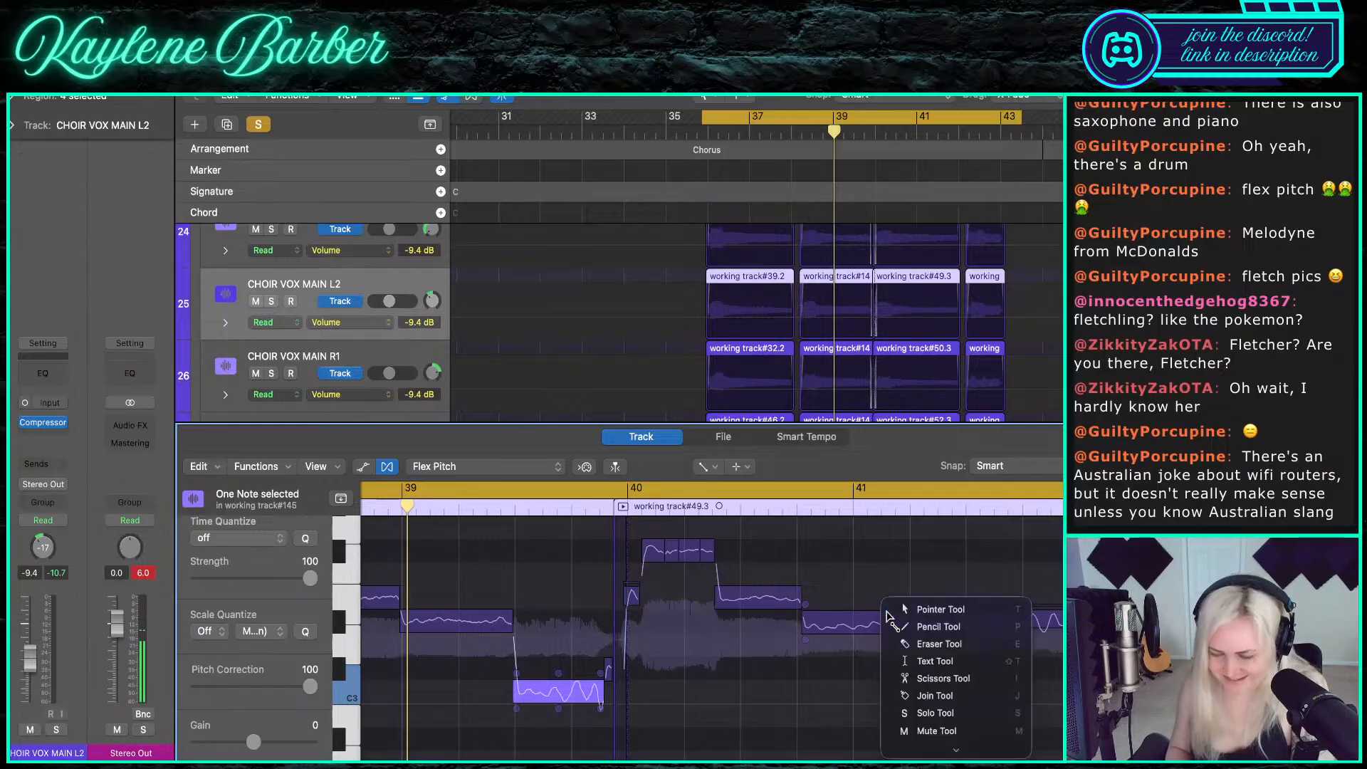
key(c)
click(887, 613)
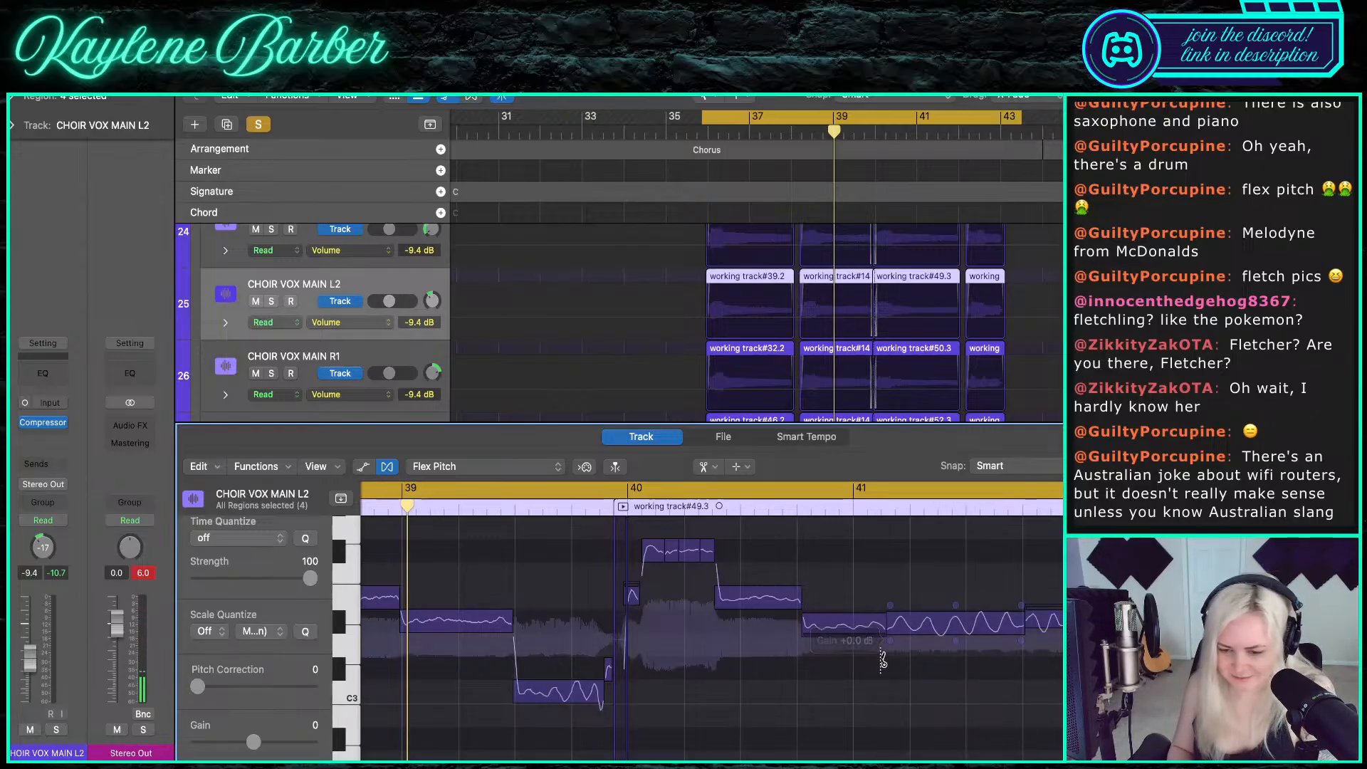
- Tune both pieces of the third region's long low note around bar 41 to exact pitch and play back the chorus
key(t)
key(t)
drag(828, 563, 988, 664)
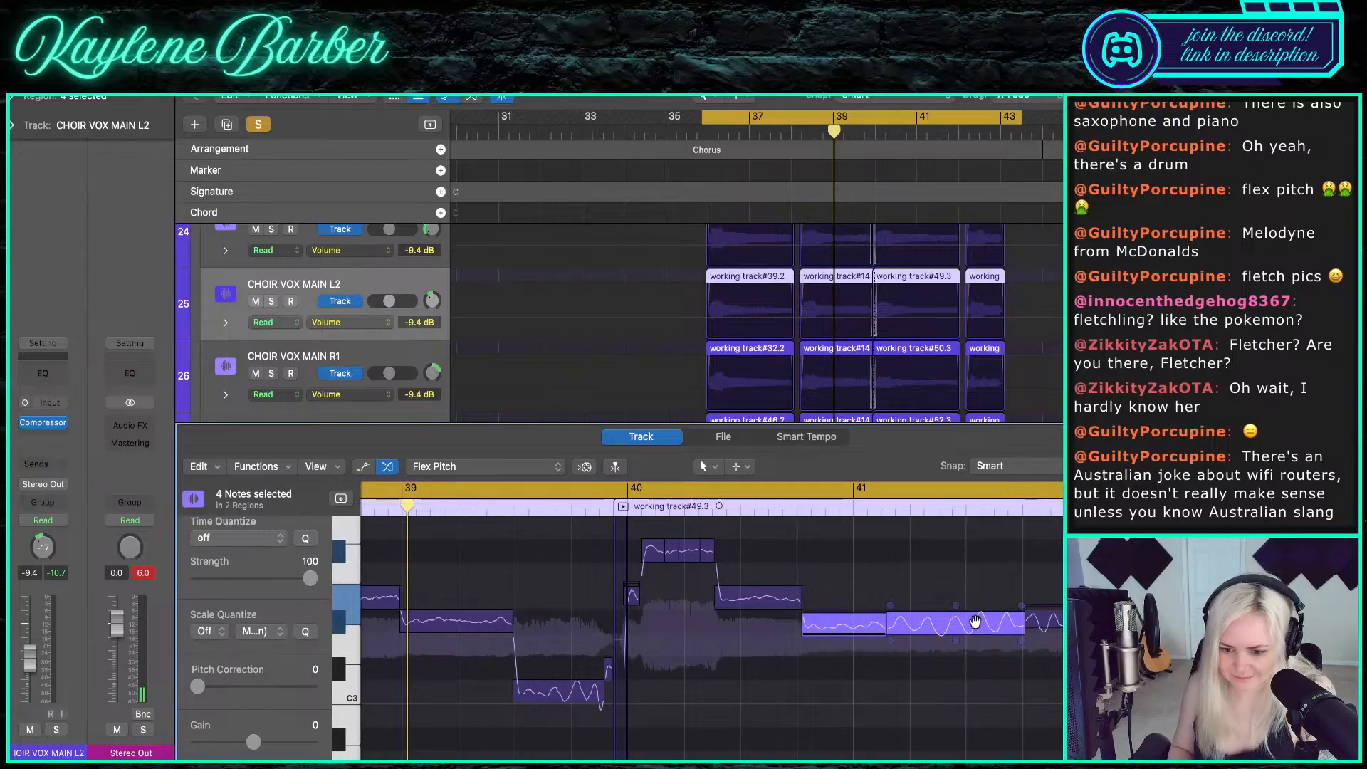
double_click(975, 622)
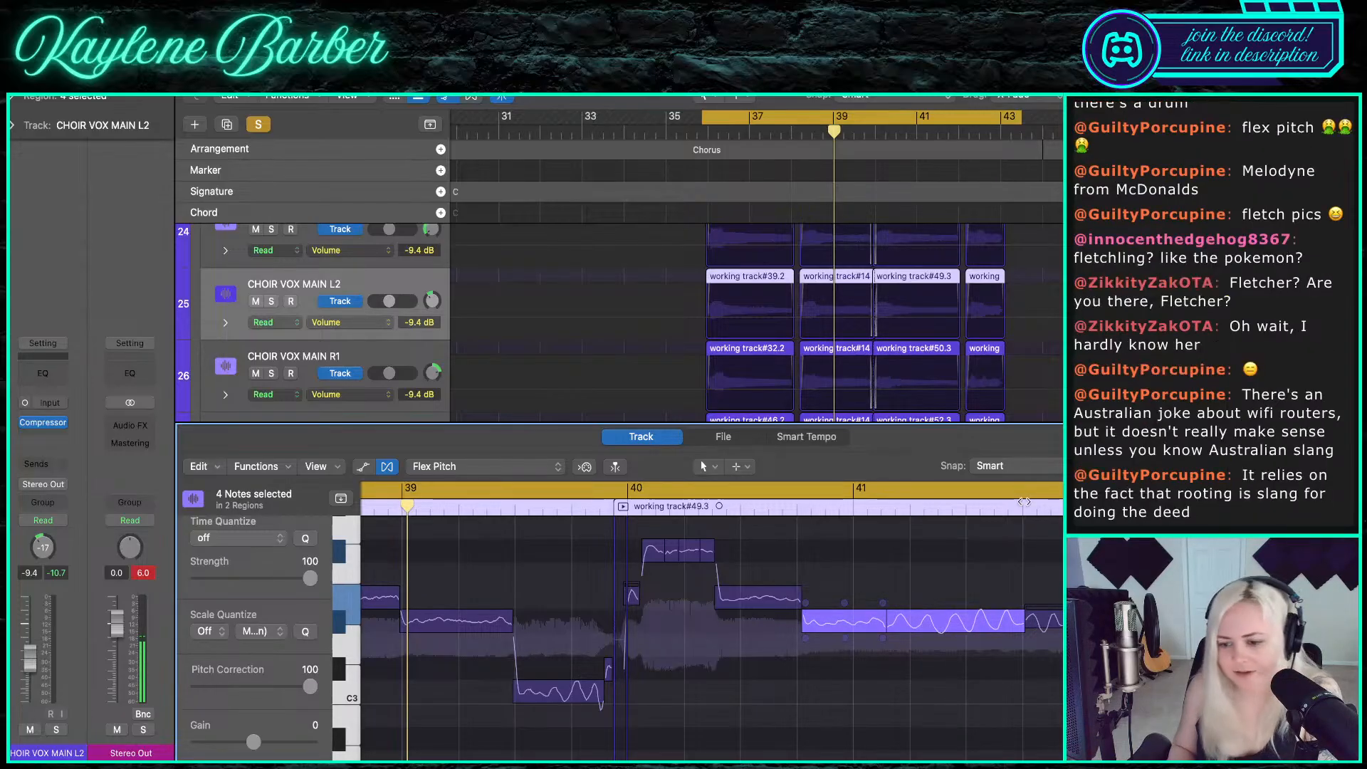
key(space)
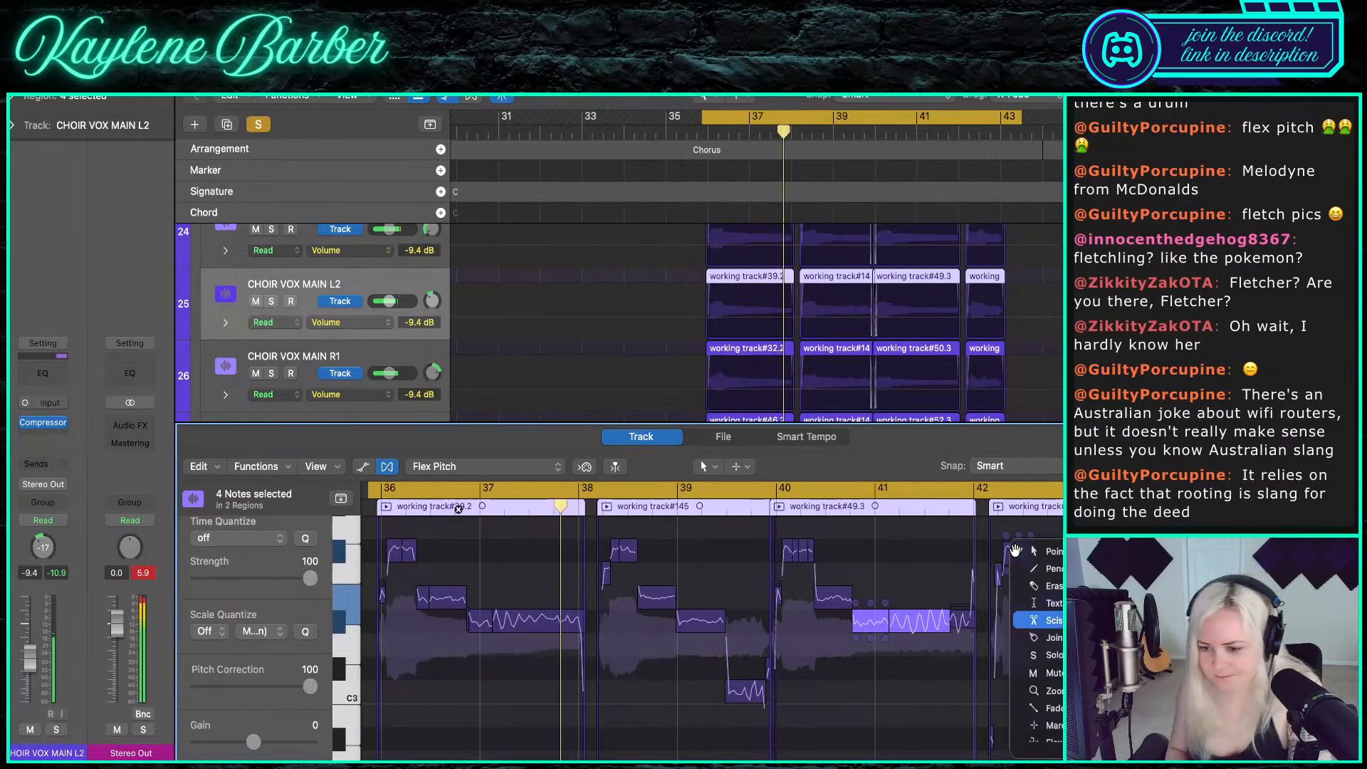
- Split the fourth Main L2 region's high and middle notes after bar 42 and tune the high pieces to exact pitch
click(1016, 551)
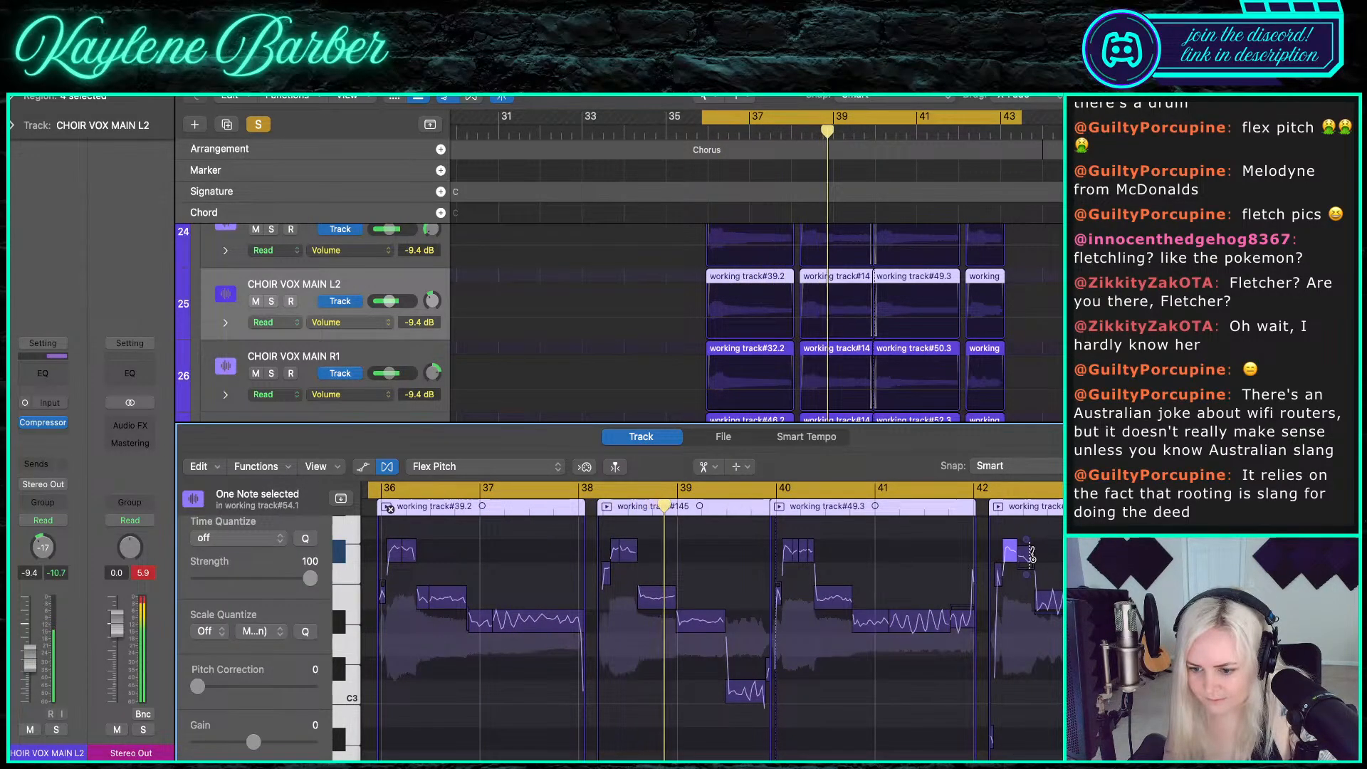
click(1044, 600)
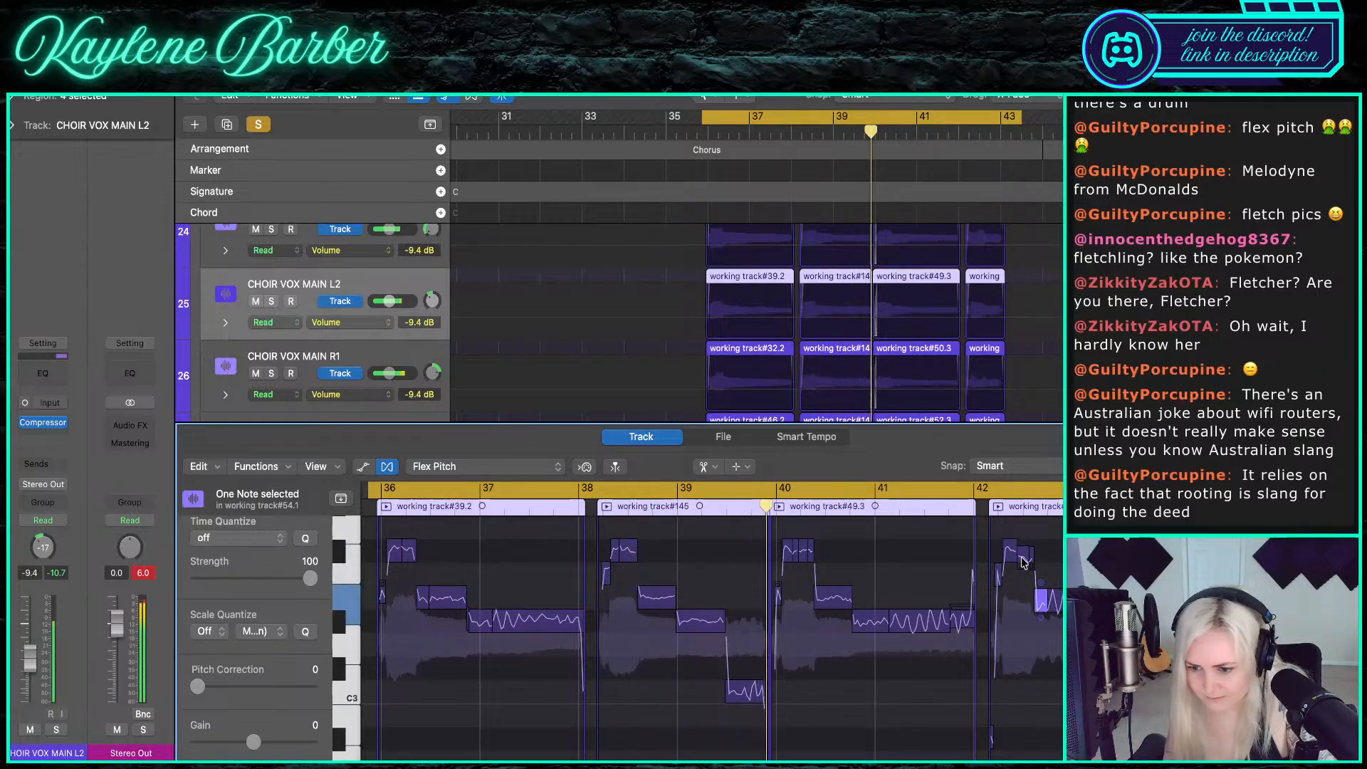
key(t)
key(t)
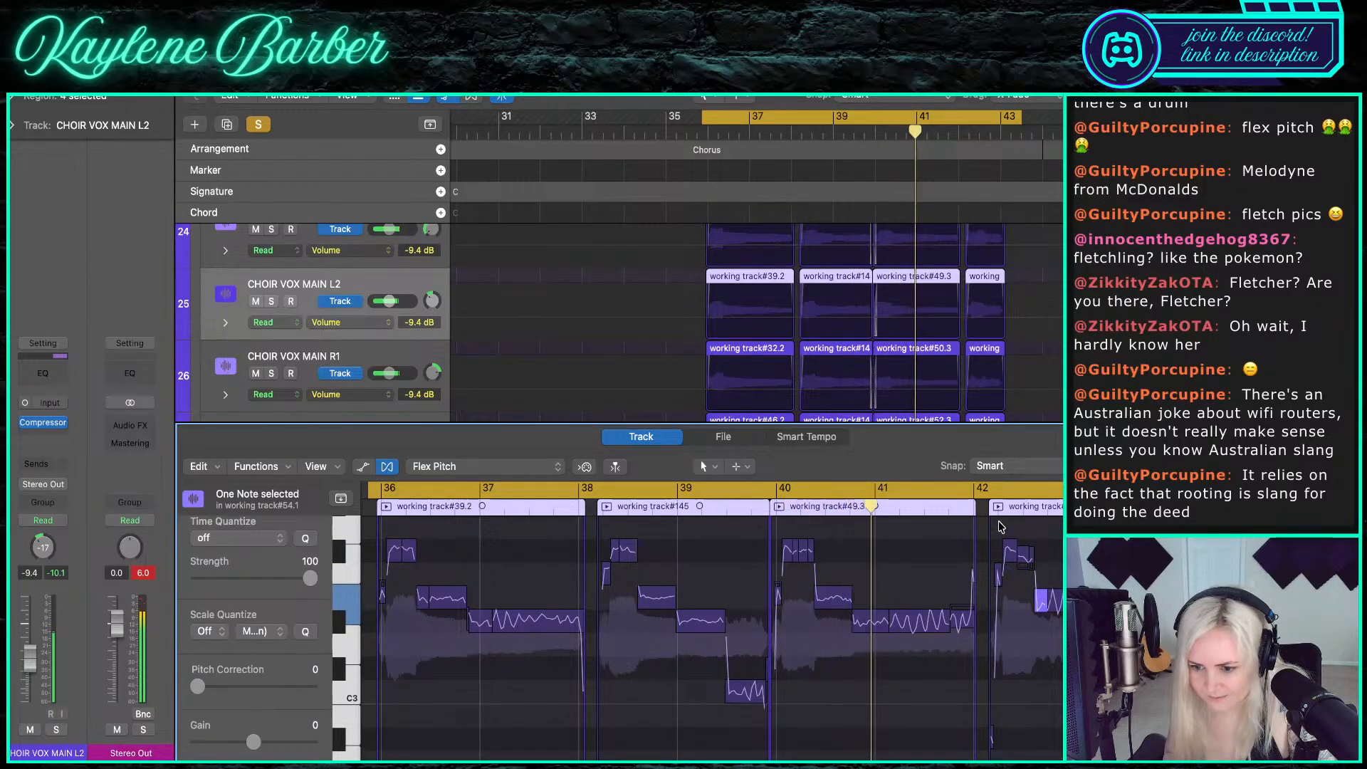
drag(1011, 524, 1021, 563)
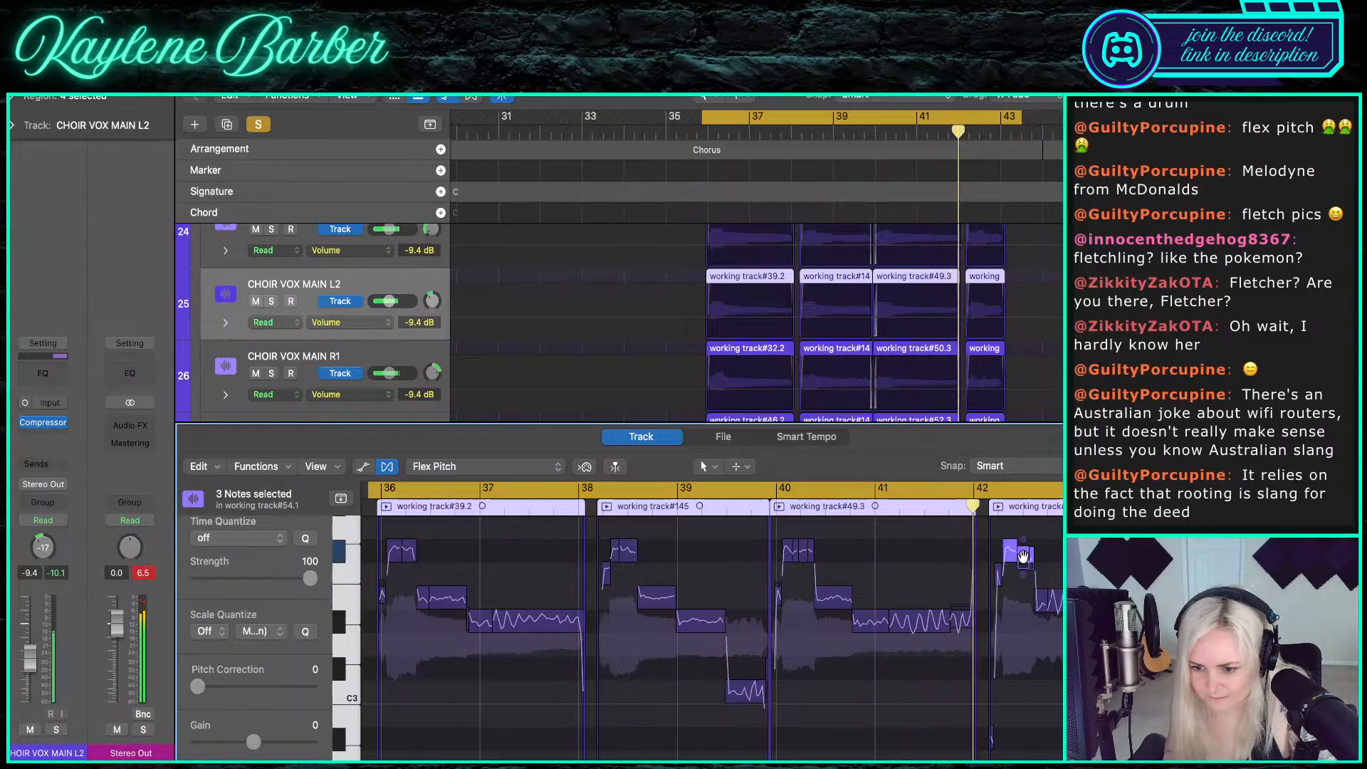
click(1023, 557)
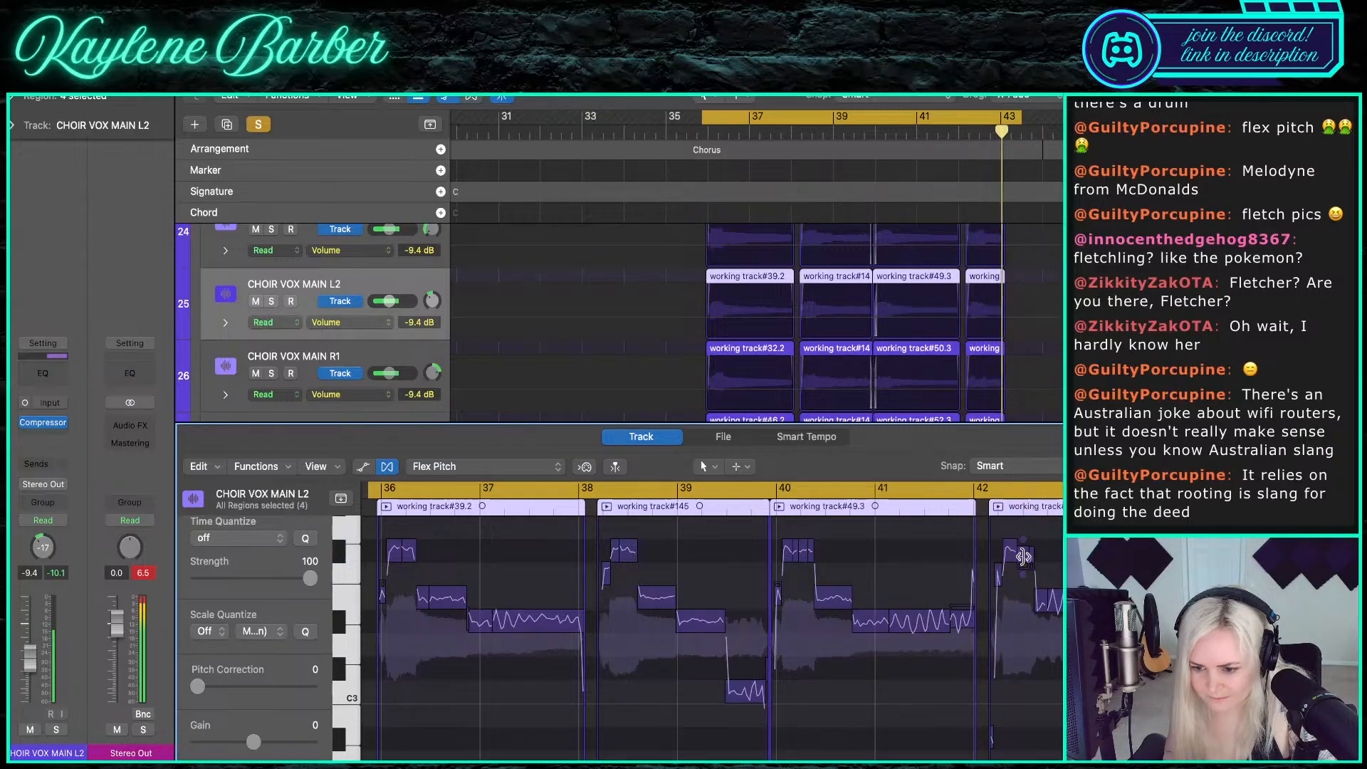
scroll(1049, 591, up, 6)
drag(985, 528, 904, 548)
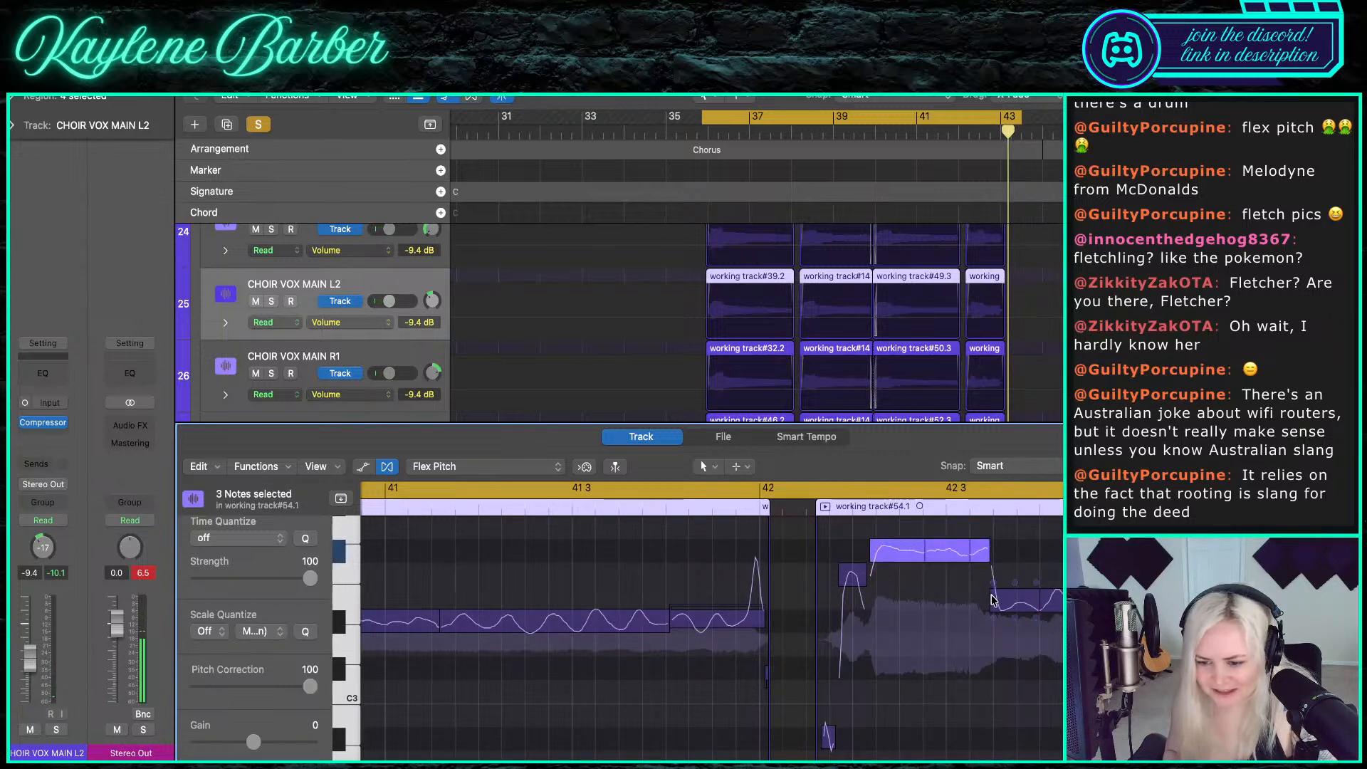
- Tune the fourth region's middle note pieces, set the first piece's pitch drift to about 0.32 and play back the chorus
drag(953, 613, 989, 673)
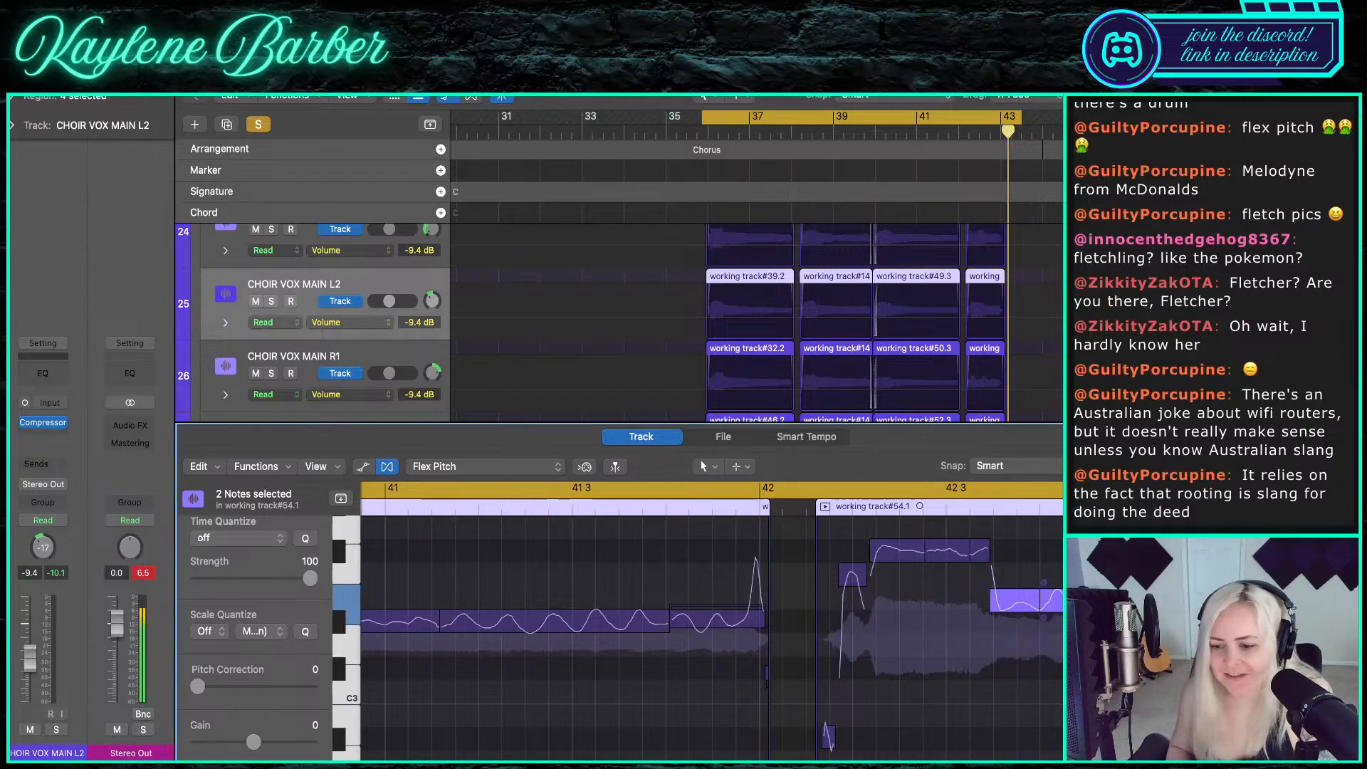
click(1058, 600)
click(1023, 562)
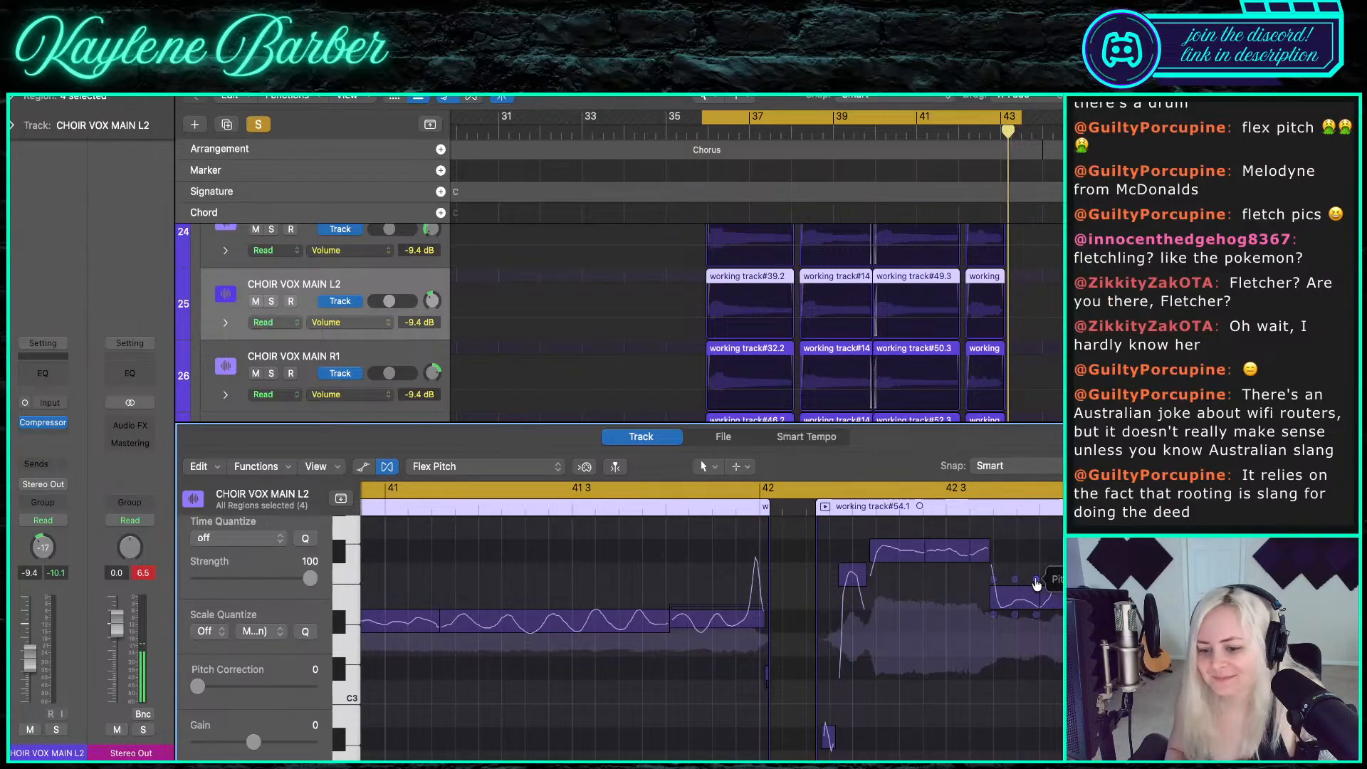
mouse_move(1036, 581)
mouse_down()
mouse_move(1036, 560)
mouse_move(1036, 579)
mouse_up()
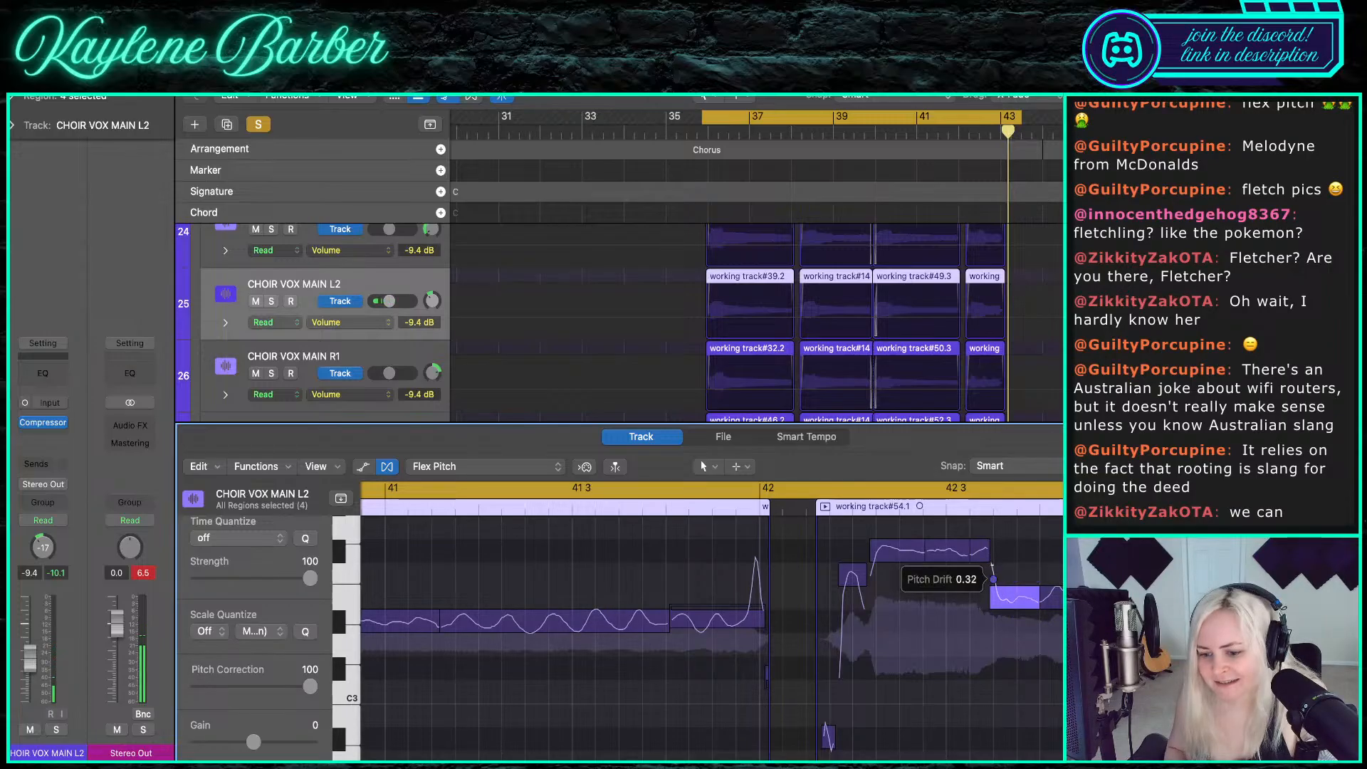
key(space)
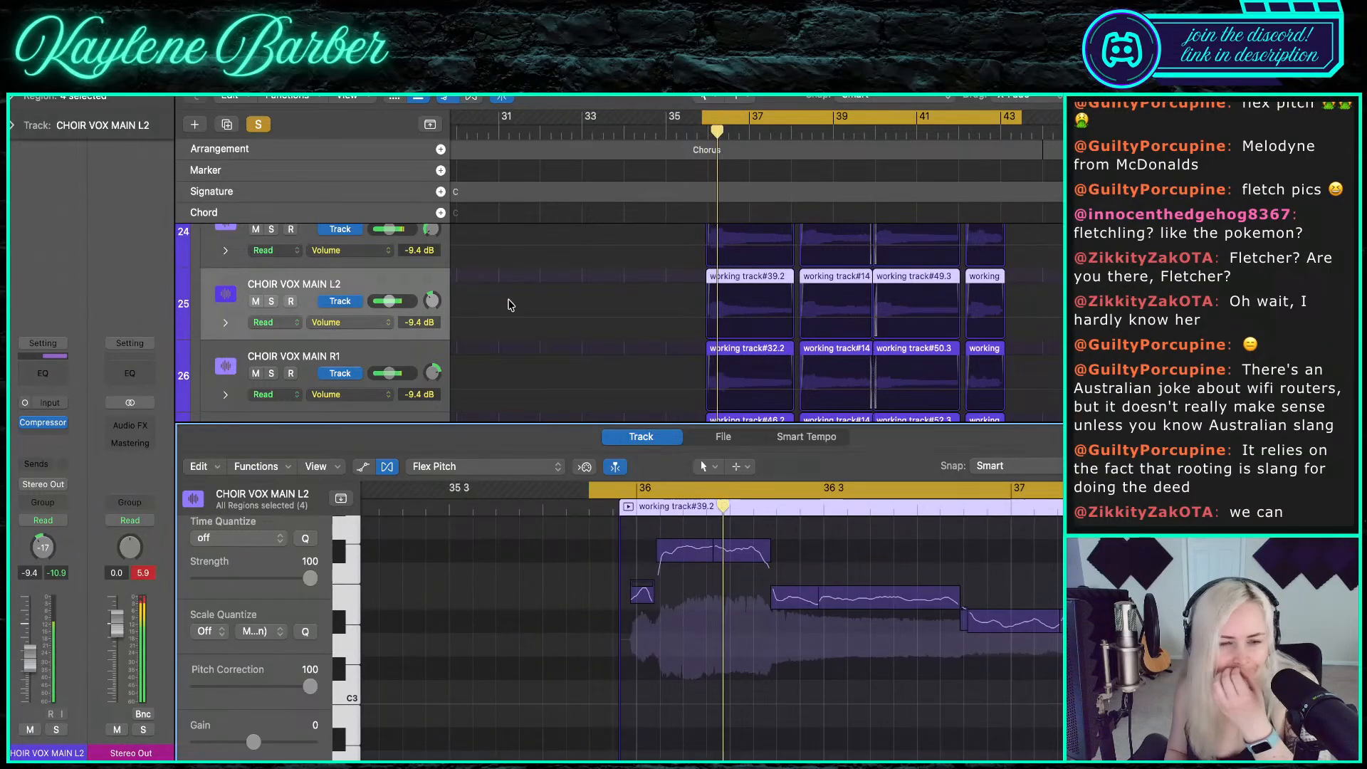
- Turn on Flex for the CHOIR VOX MAIN L1 track and set its mode to Flex Pitch
scroll(501, 308, up, 1)
click(406, 264)
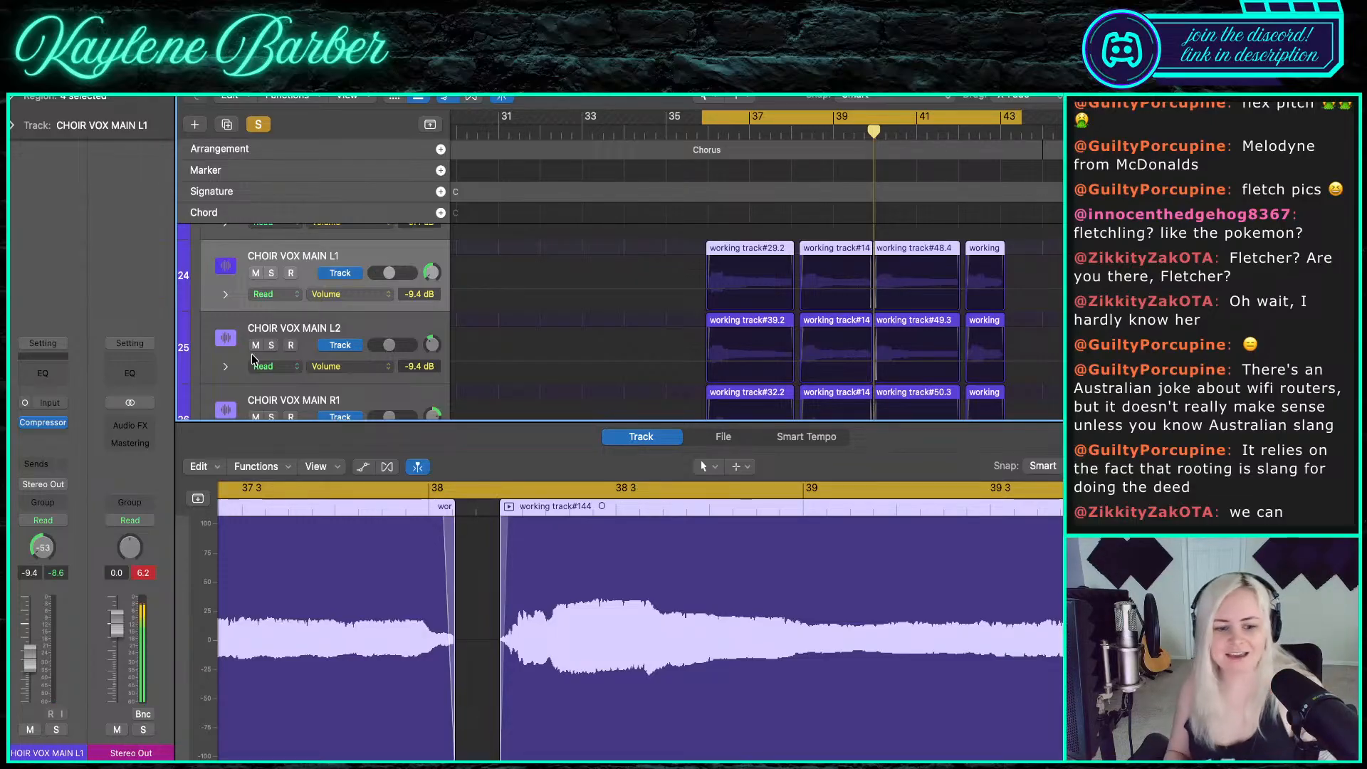
click(386, 467)
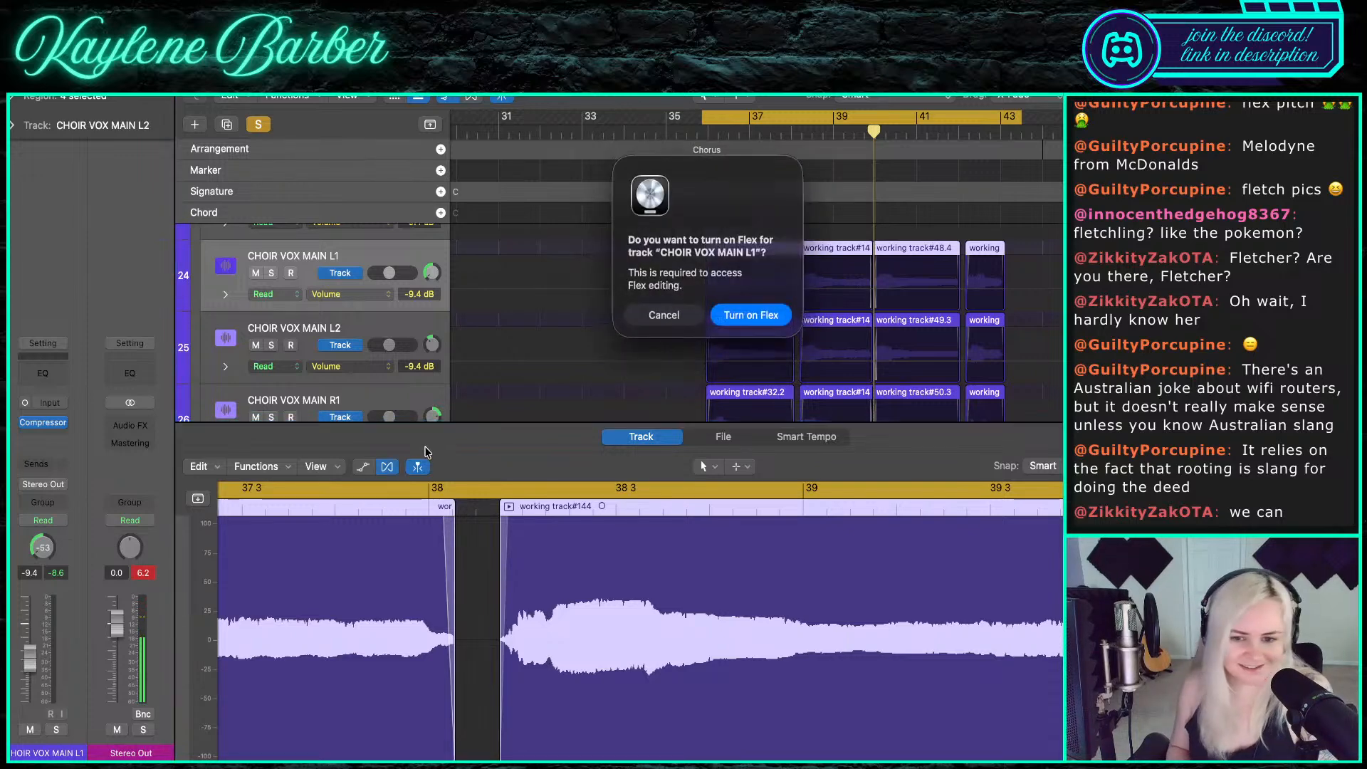
key(Return)
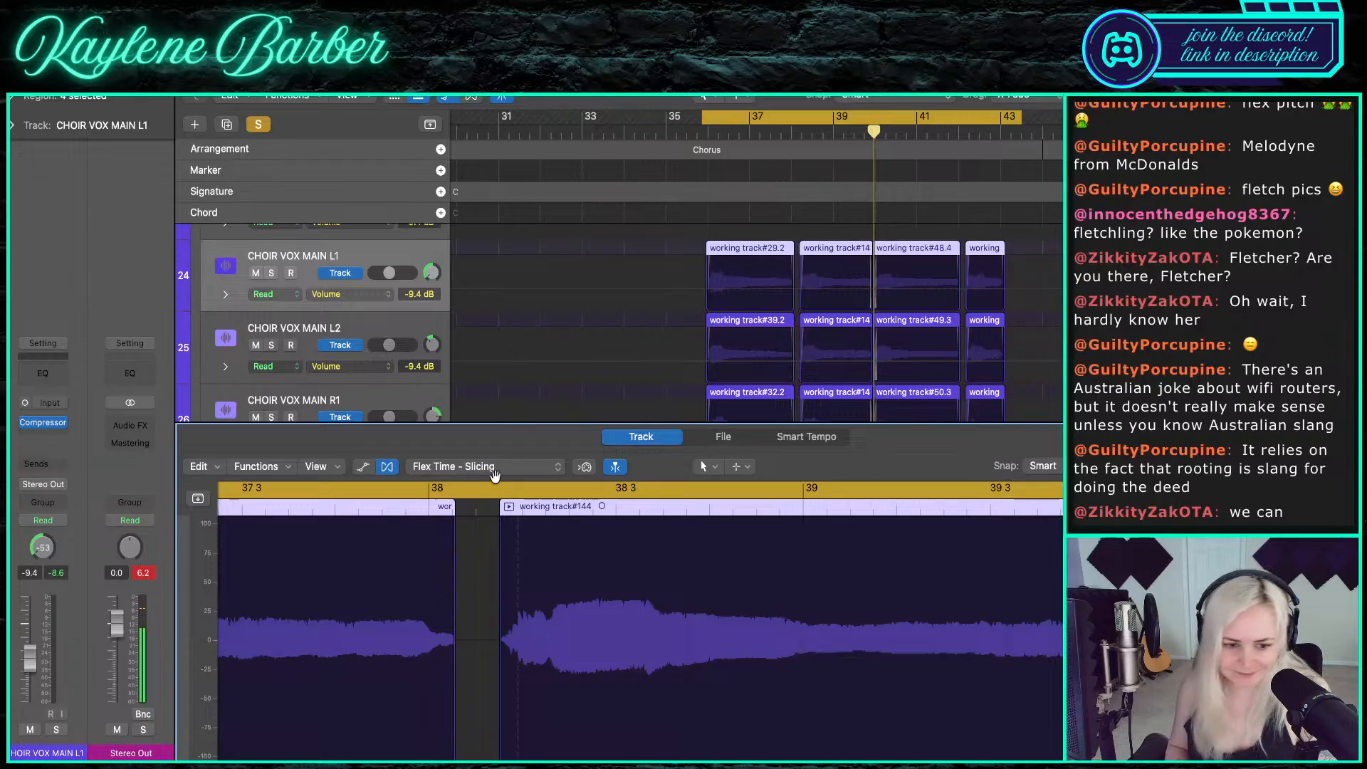
click(478, 466)
click(473, 401)
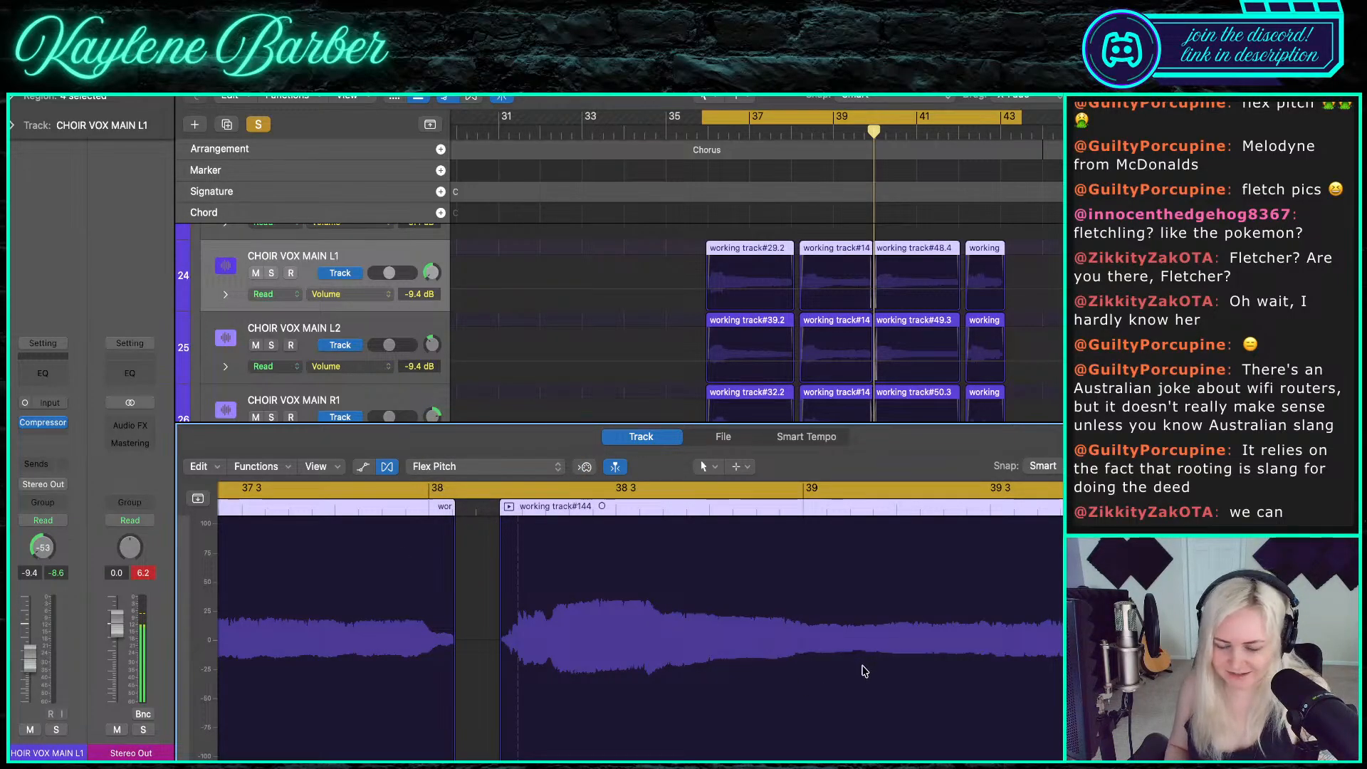
- Tune the high note and the following middle note of the first Main L1 region after bar 36
scroll(947, 632, right, 10)
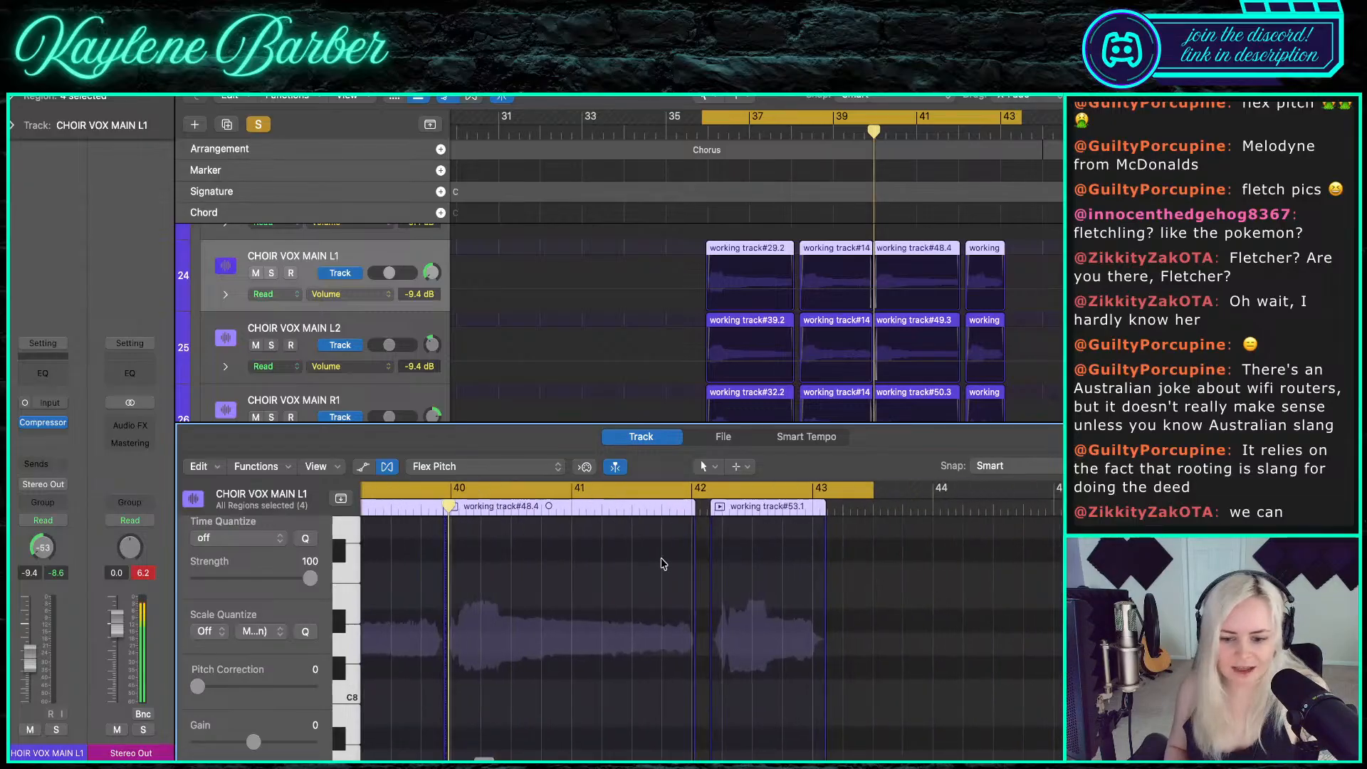
scroll(588, 580, left, 5)
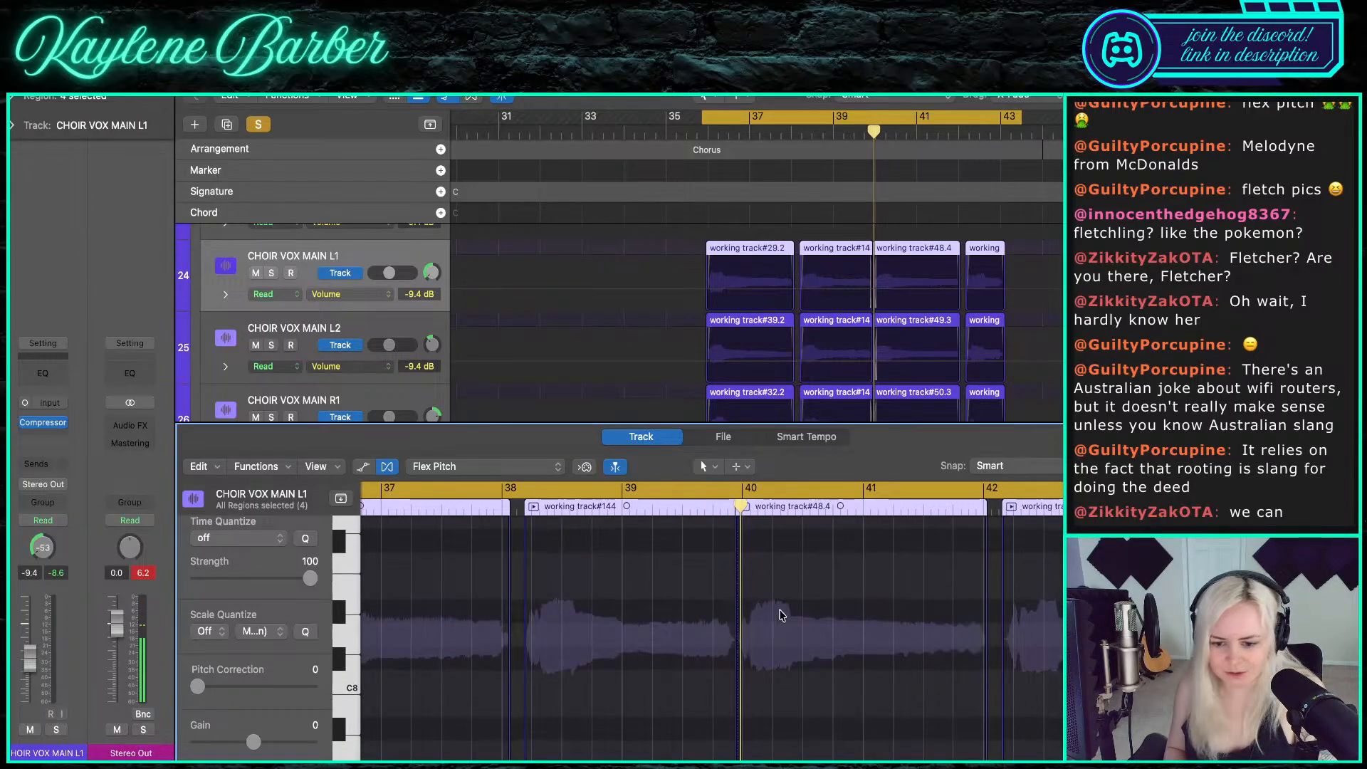
scroll(781, 614, up, 1)
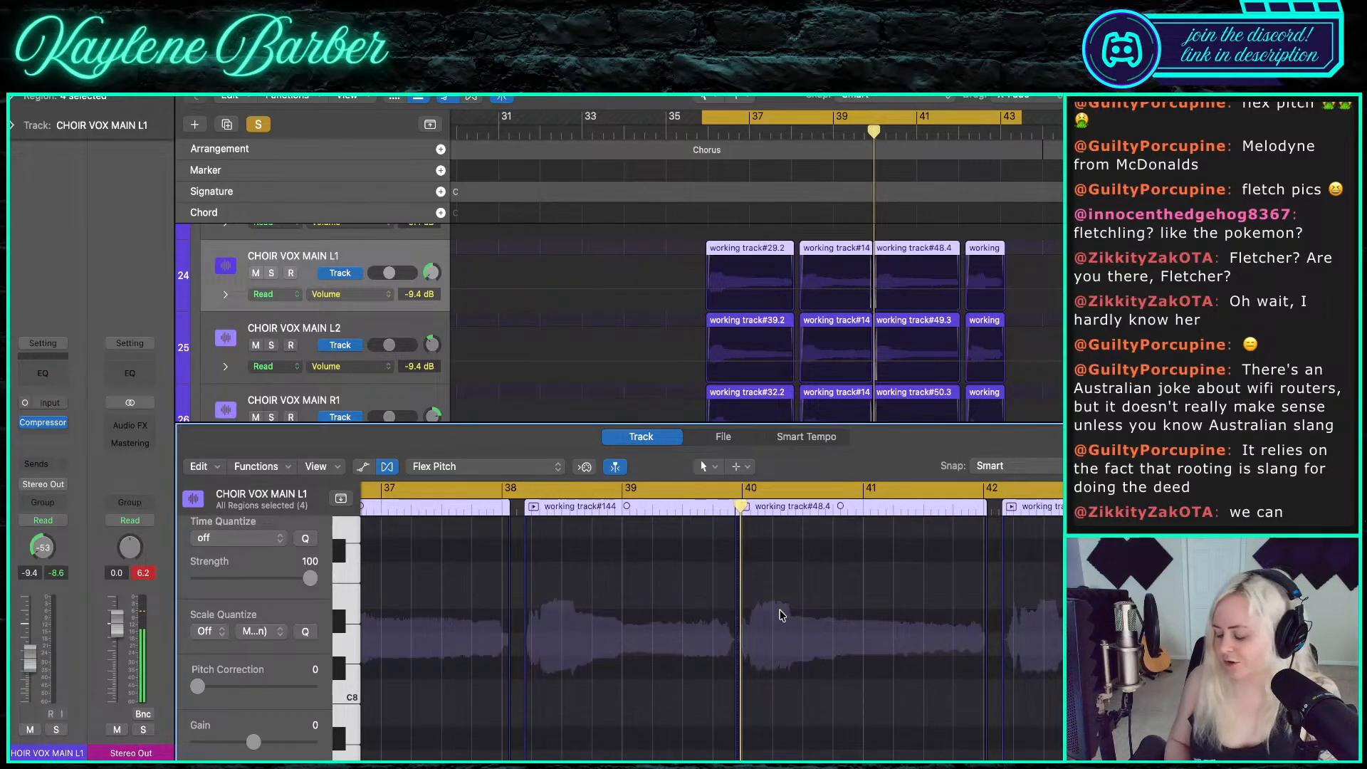
scroll(781, 614, down, 4)
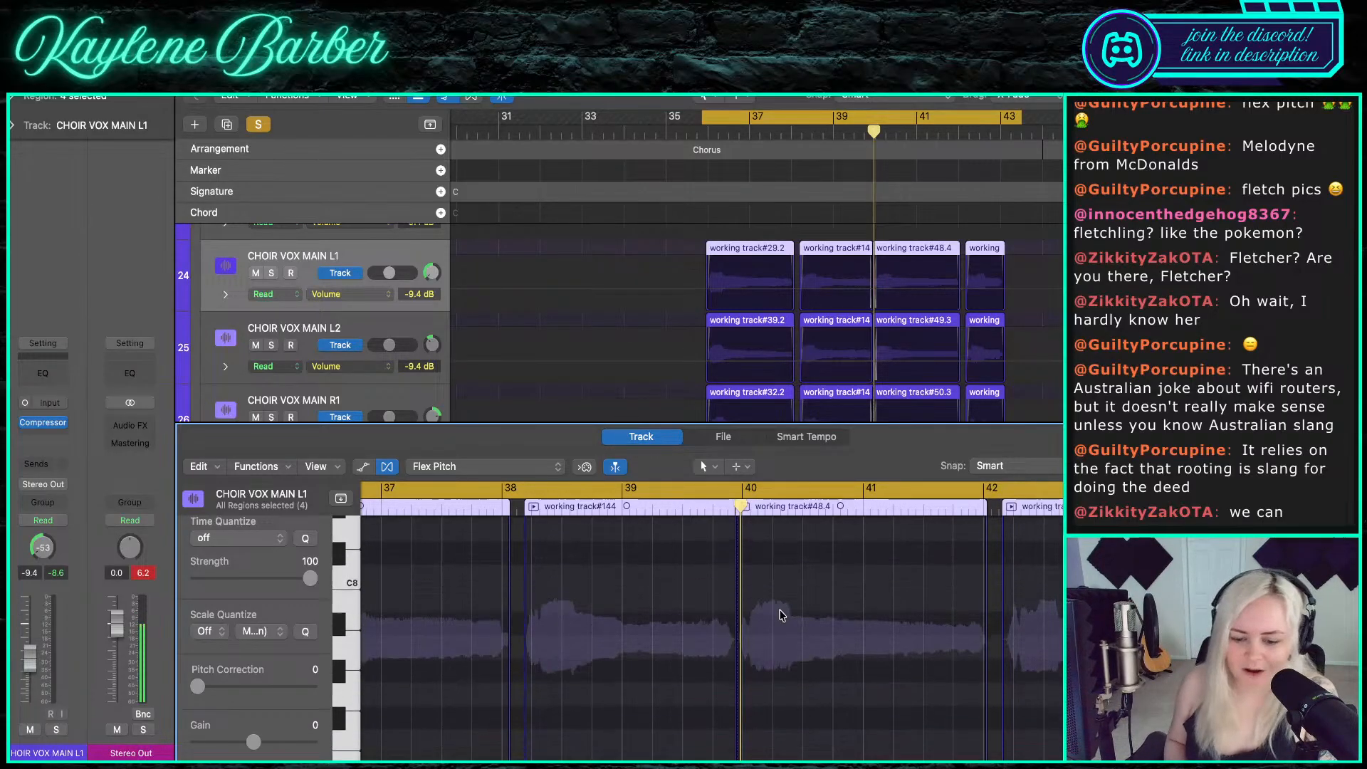
scroll(780, 614, down, 10)
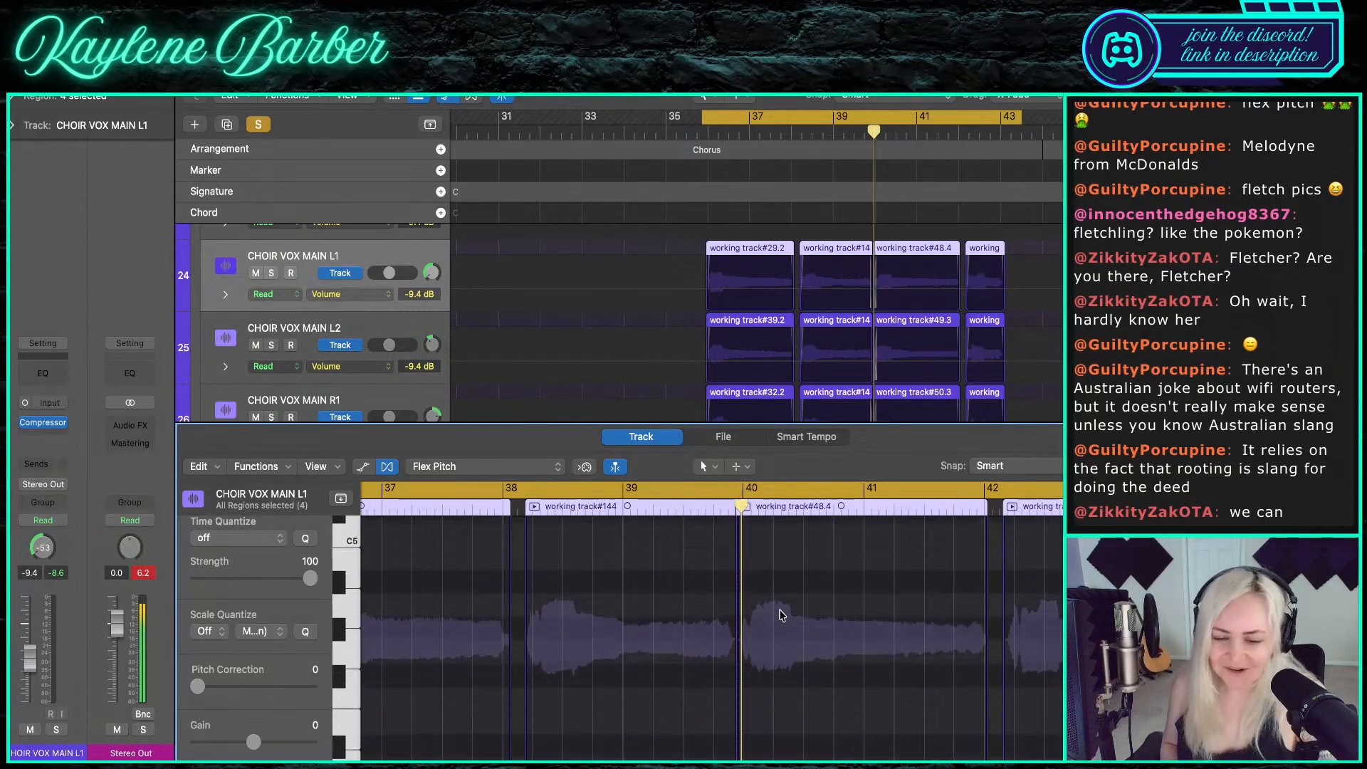
scroll(781, 614, up, 5)
scroll(640, 623, left, 4)
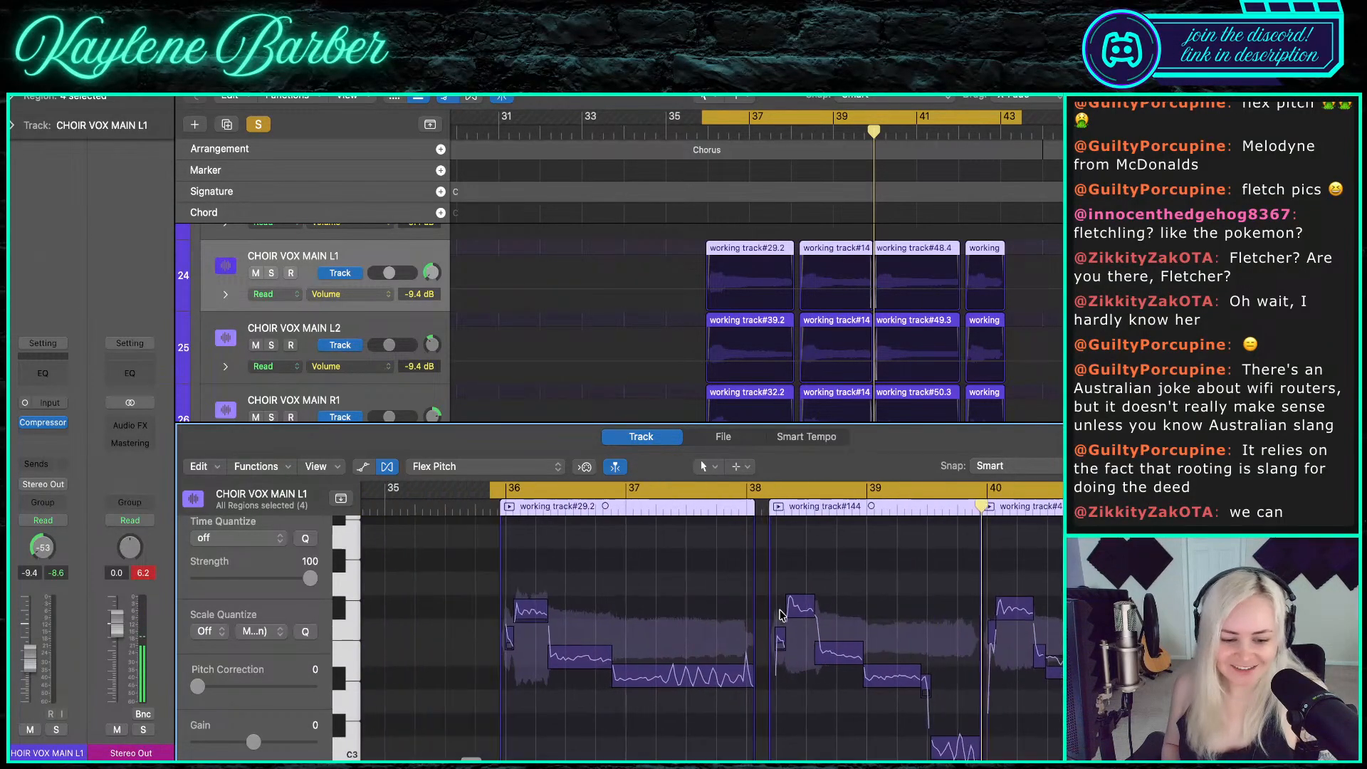
click(530, 605)
click(568, 653)
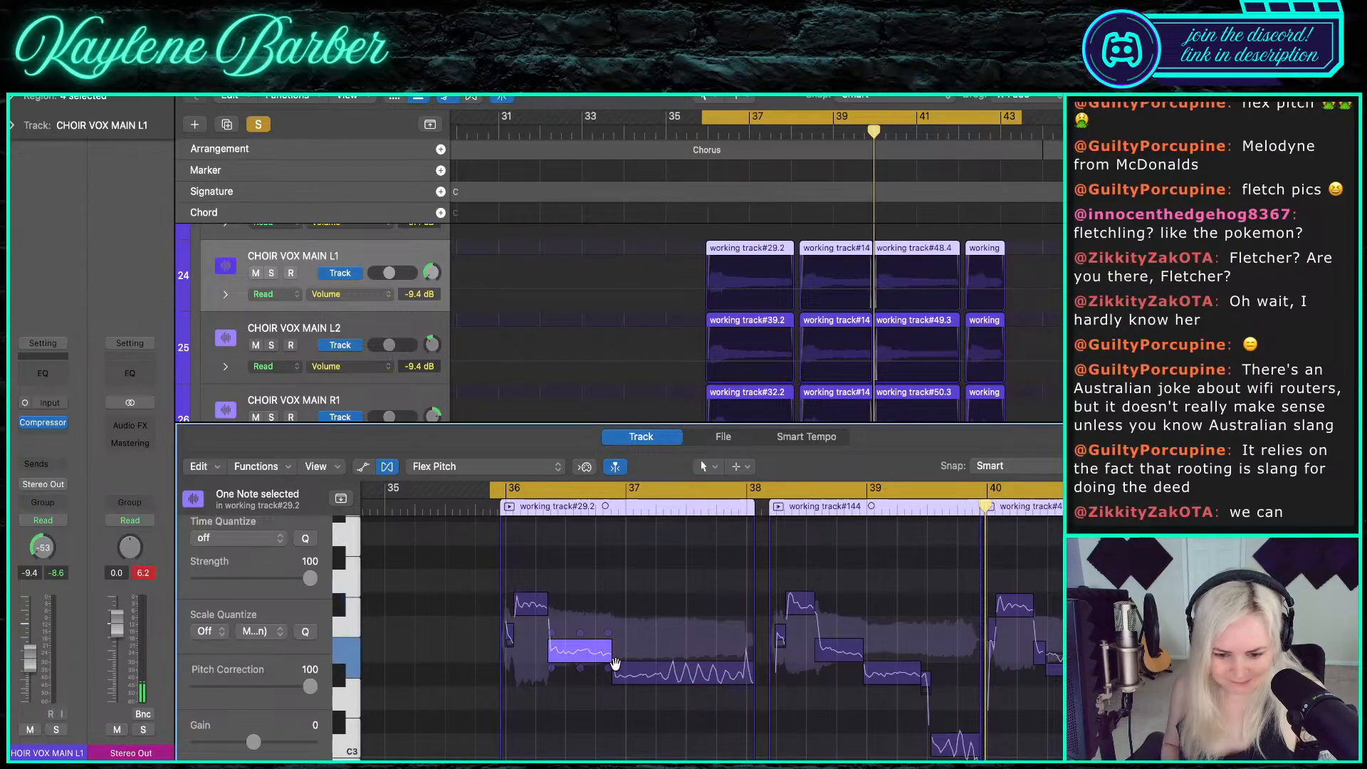
- Split the second Main L1 region's high note and middle note after bar 38 in two each
key(t)
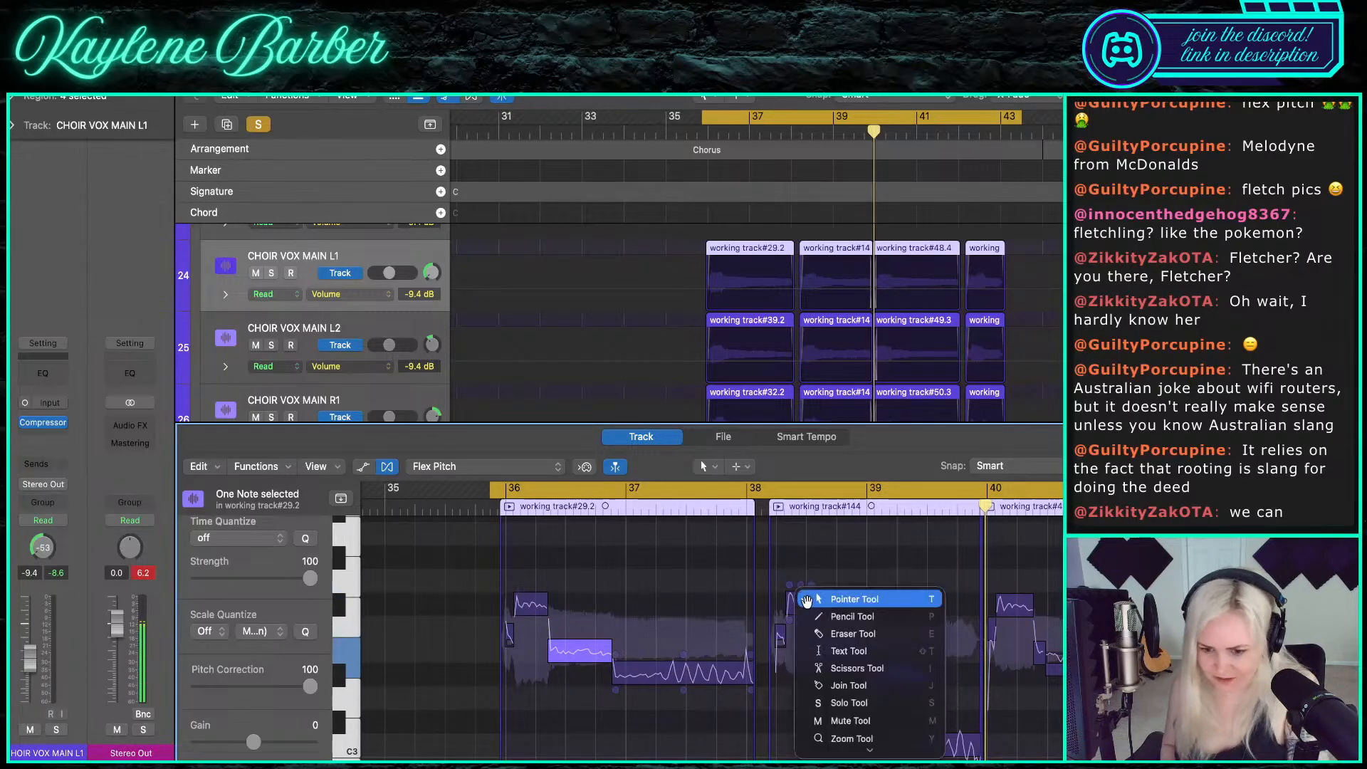
key(i)
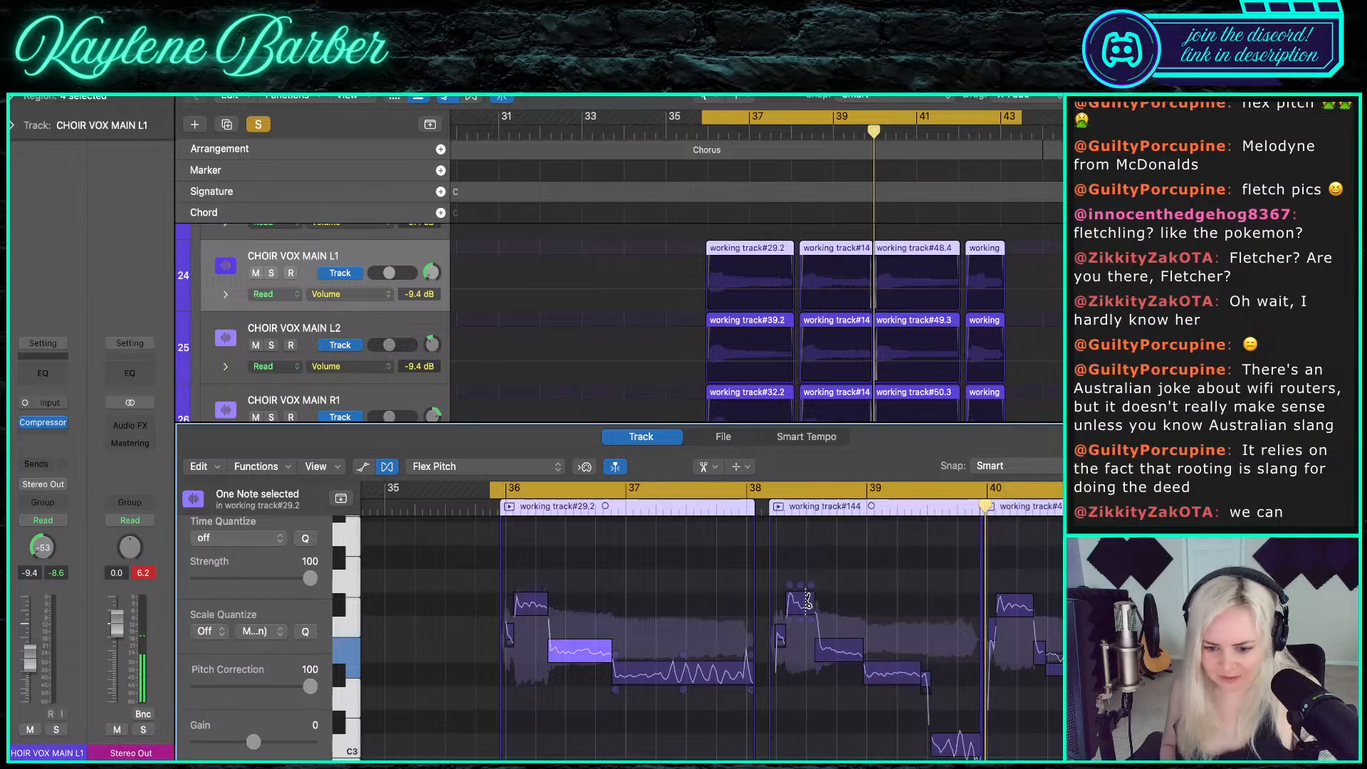
click(803, 597)
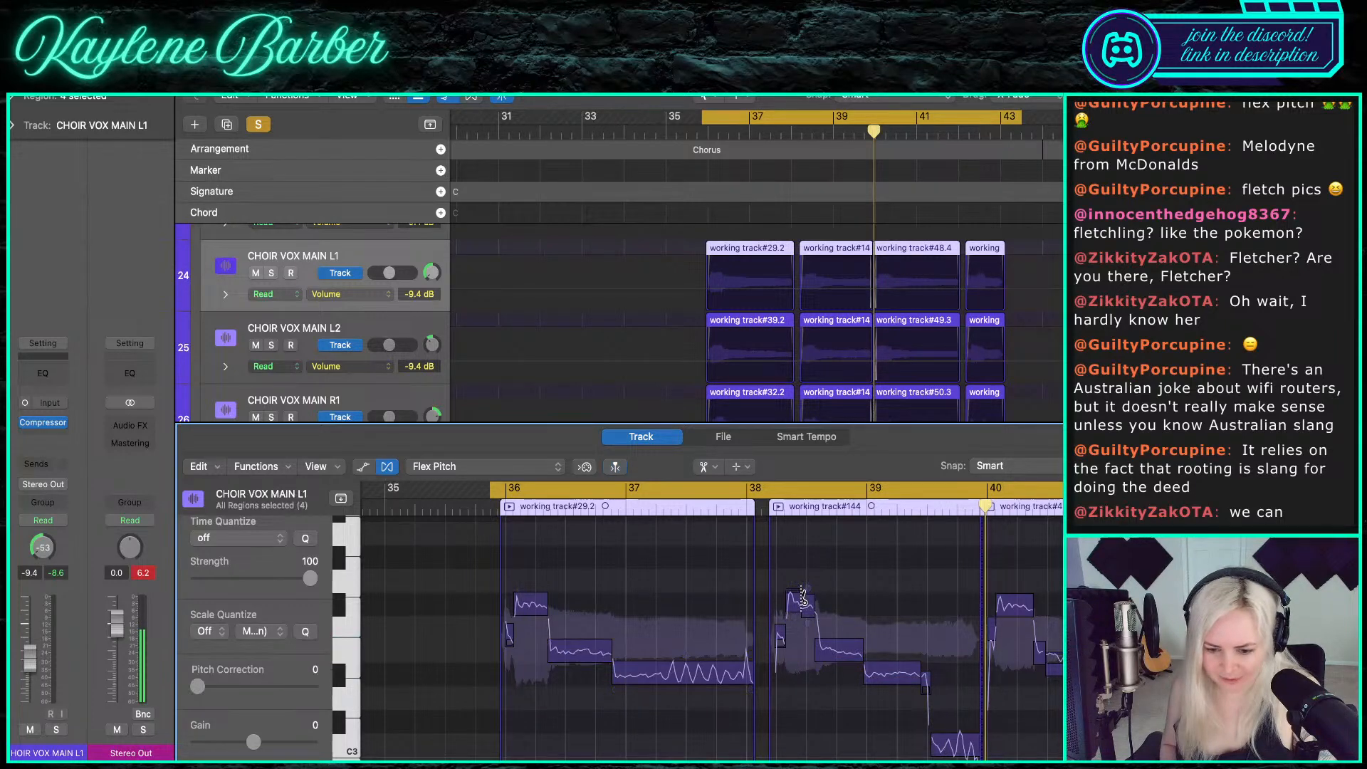
click(841, 647)
- Try to tune the second Main L1 region's split high and middle notes together, and undo the change
key(t)
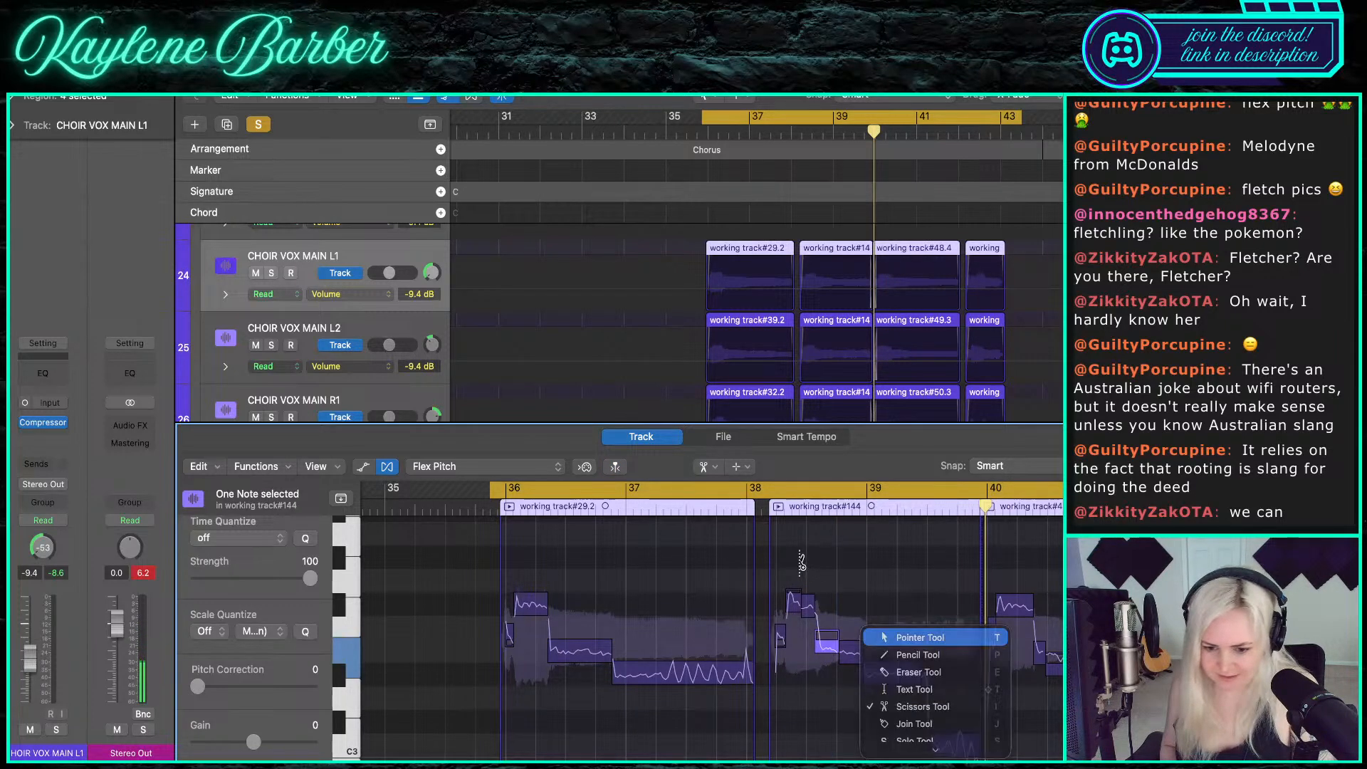
key(t)
drag(794, 555, 895, 703)
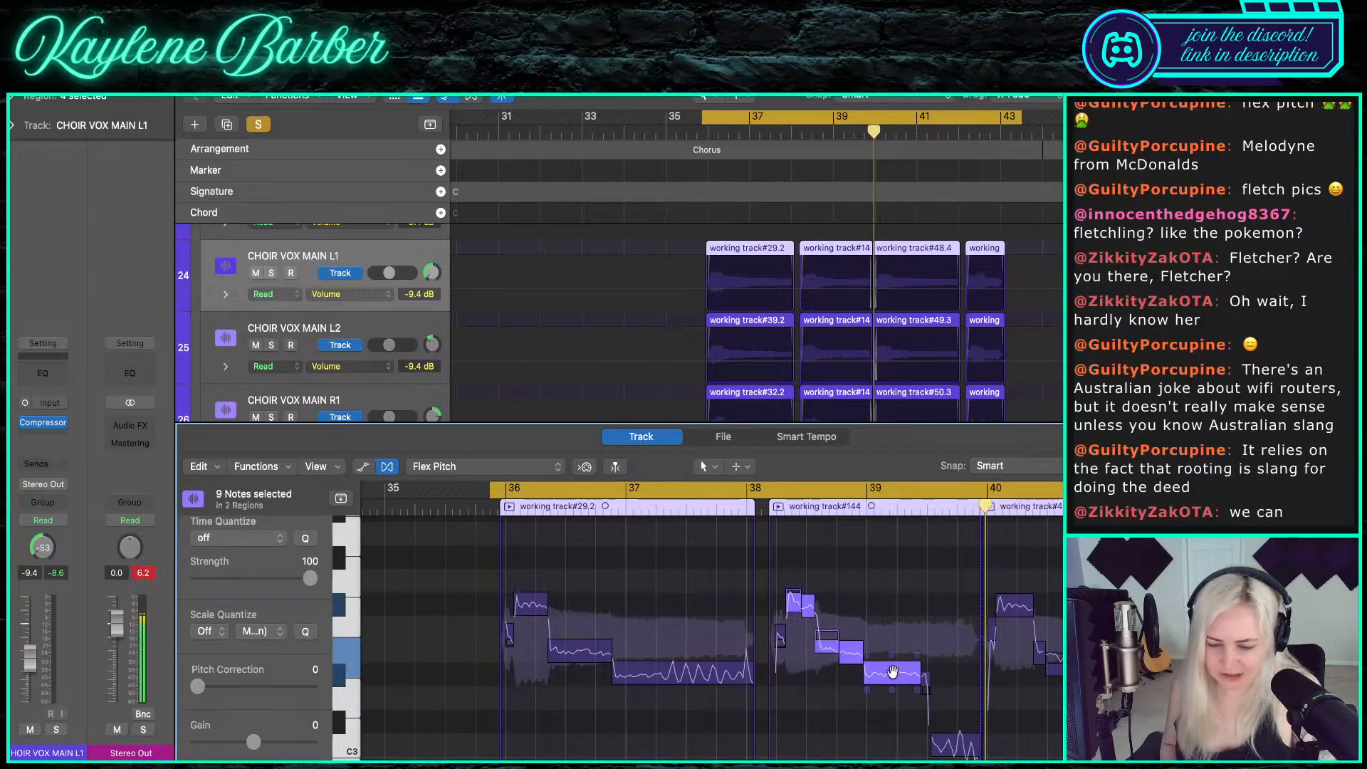
click(851, 687)
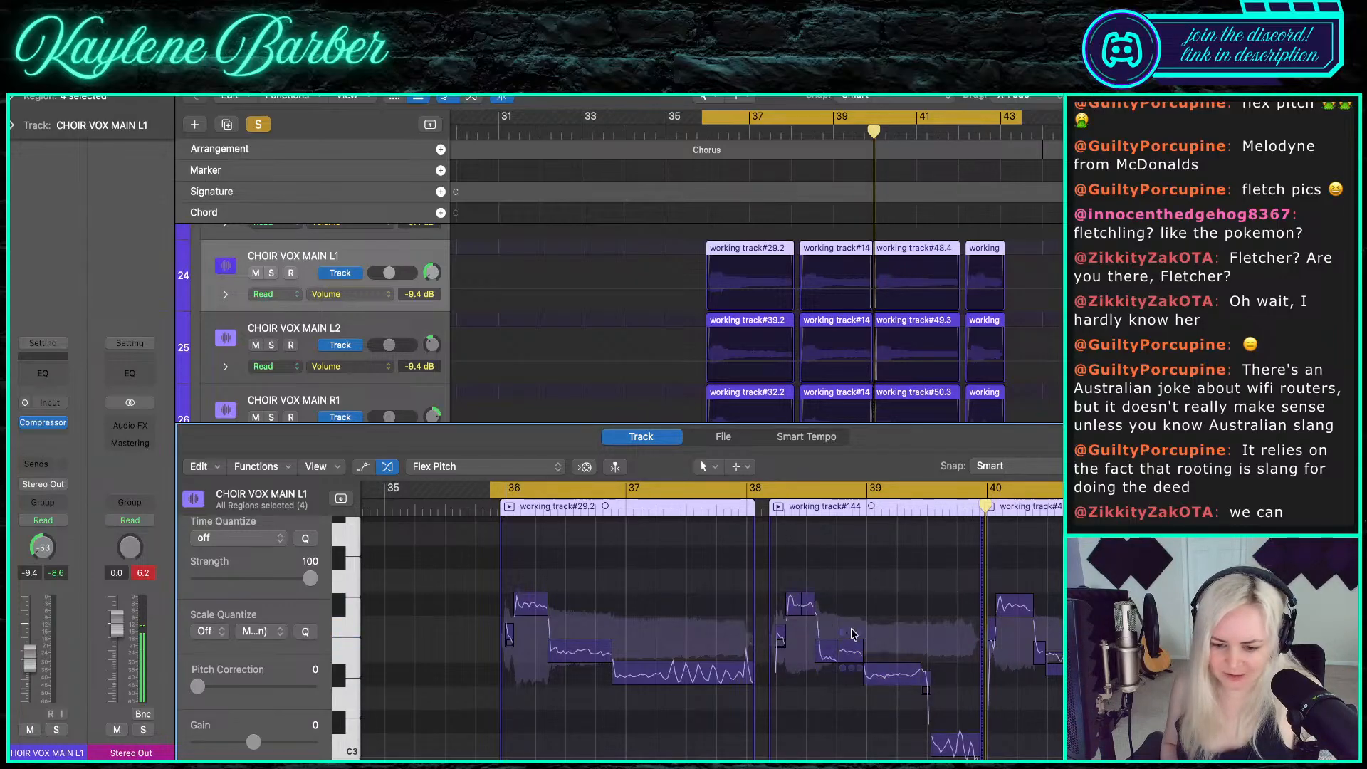
scroll(791, 679, up, 5)
key(super+z)
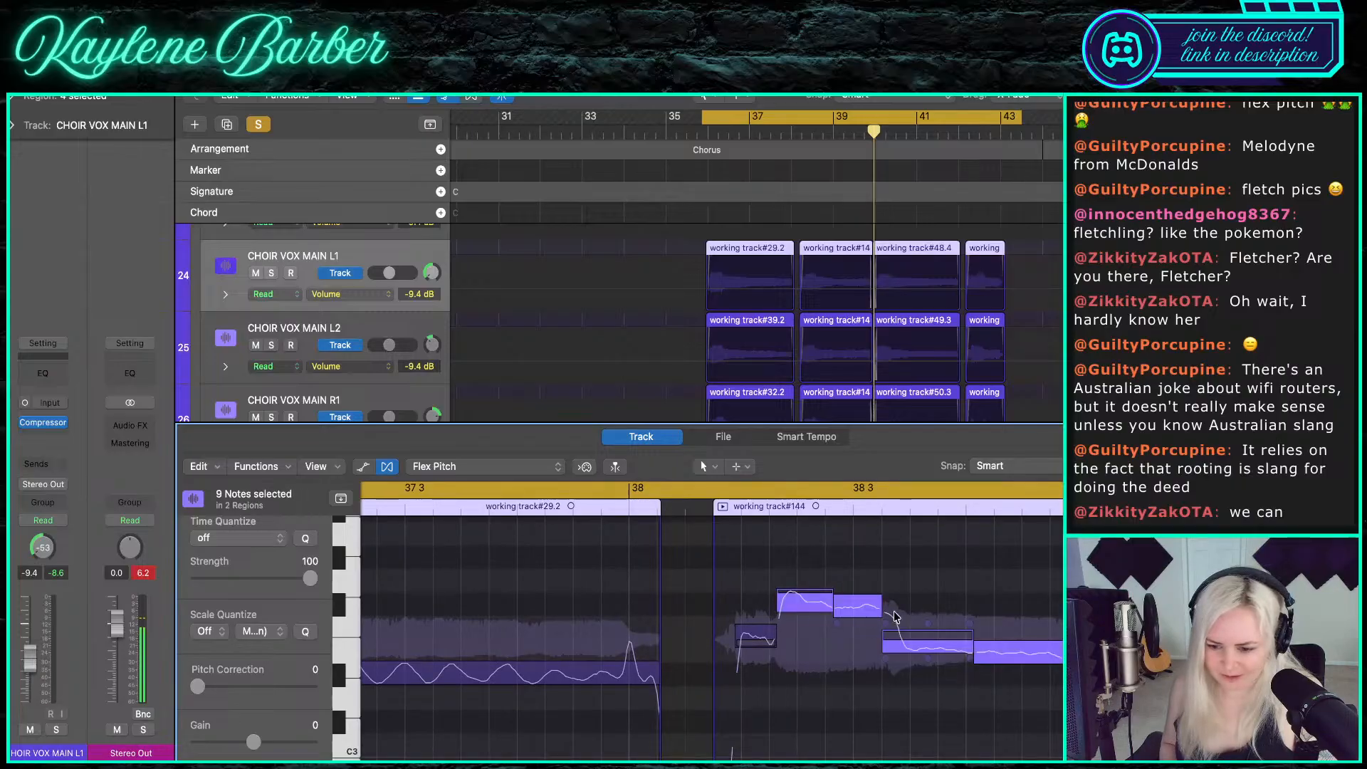
- Tune the second Main L1 region's two high notes, and set the long note around bar 39 to full Pitch Correction of 100
click(927, 612)
drag(794, 558, 858, 600)
scroll(890, 613, down, 5)
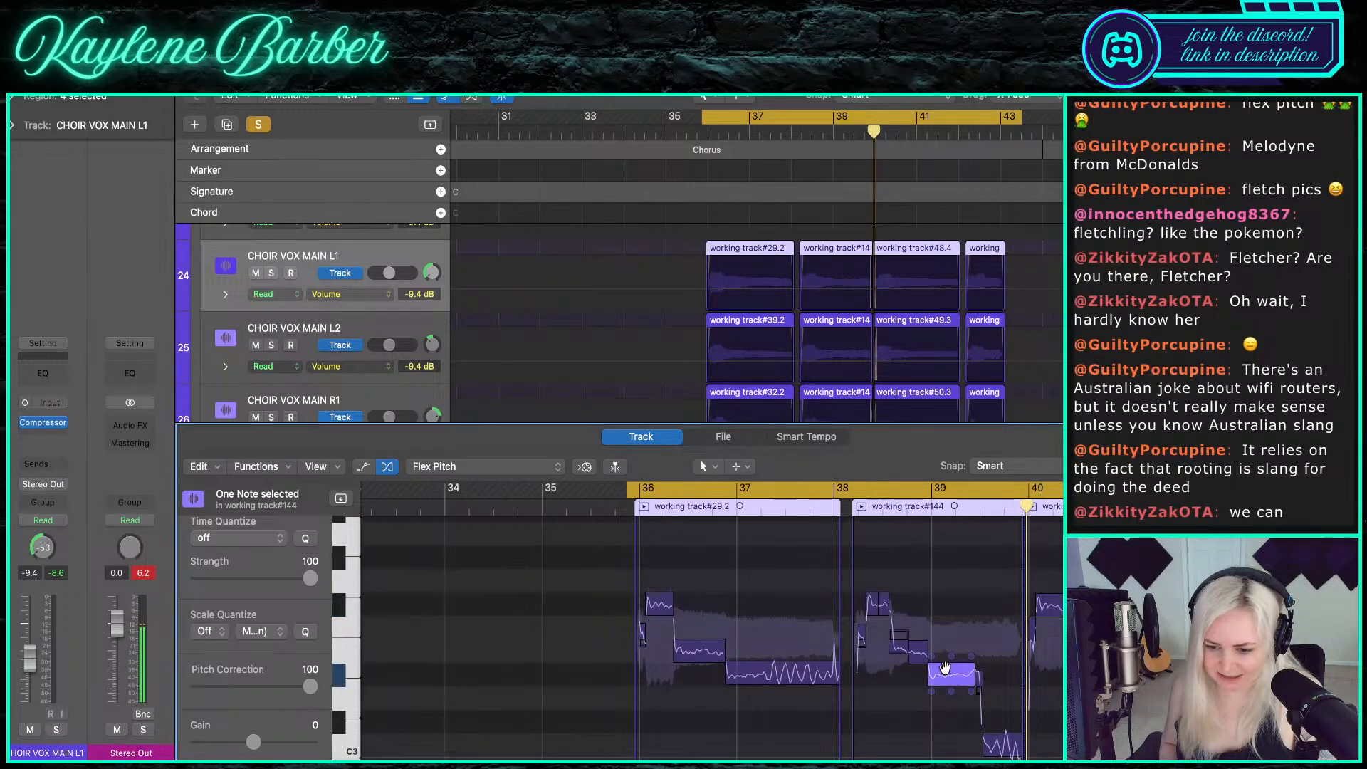
click(945, 665)
- Select the low last note of the second Main L1 region, just before bar 40
scroll(946, 669, down, 3)
scroll(957, 674, right, 2)
scroll(961, 678, up, 4)
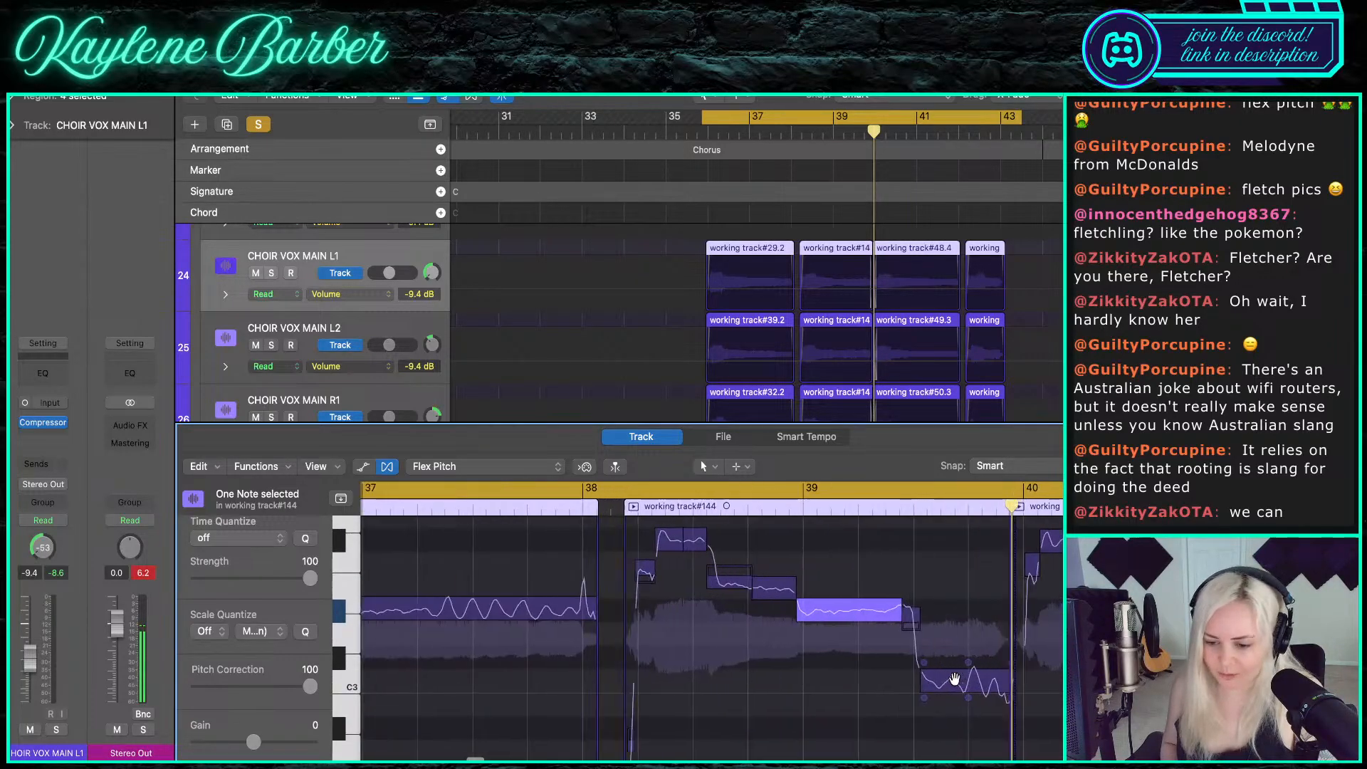
click(1011, 649)
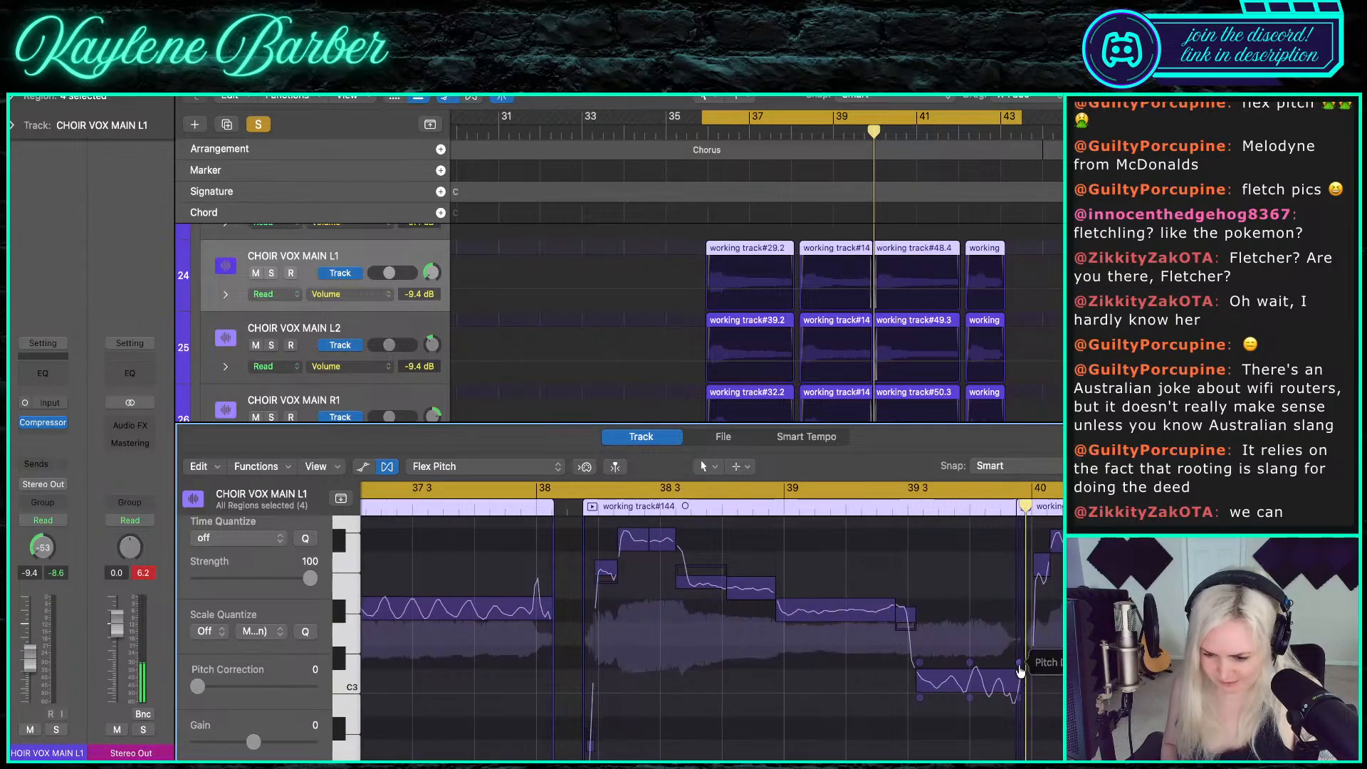
click(1016, 670)
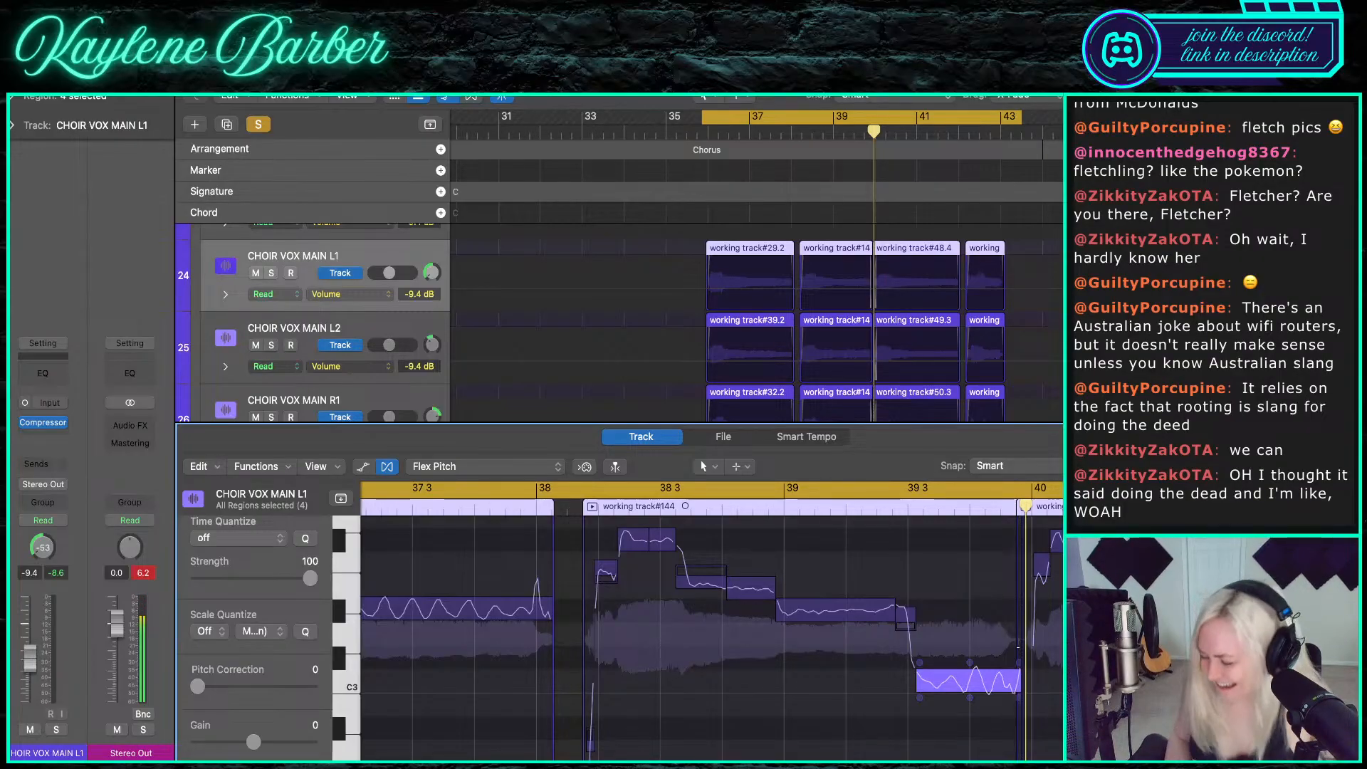
click(1011, 682)
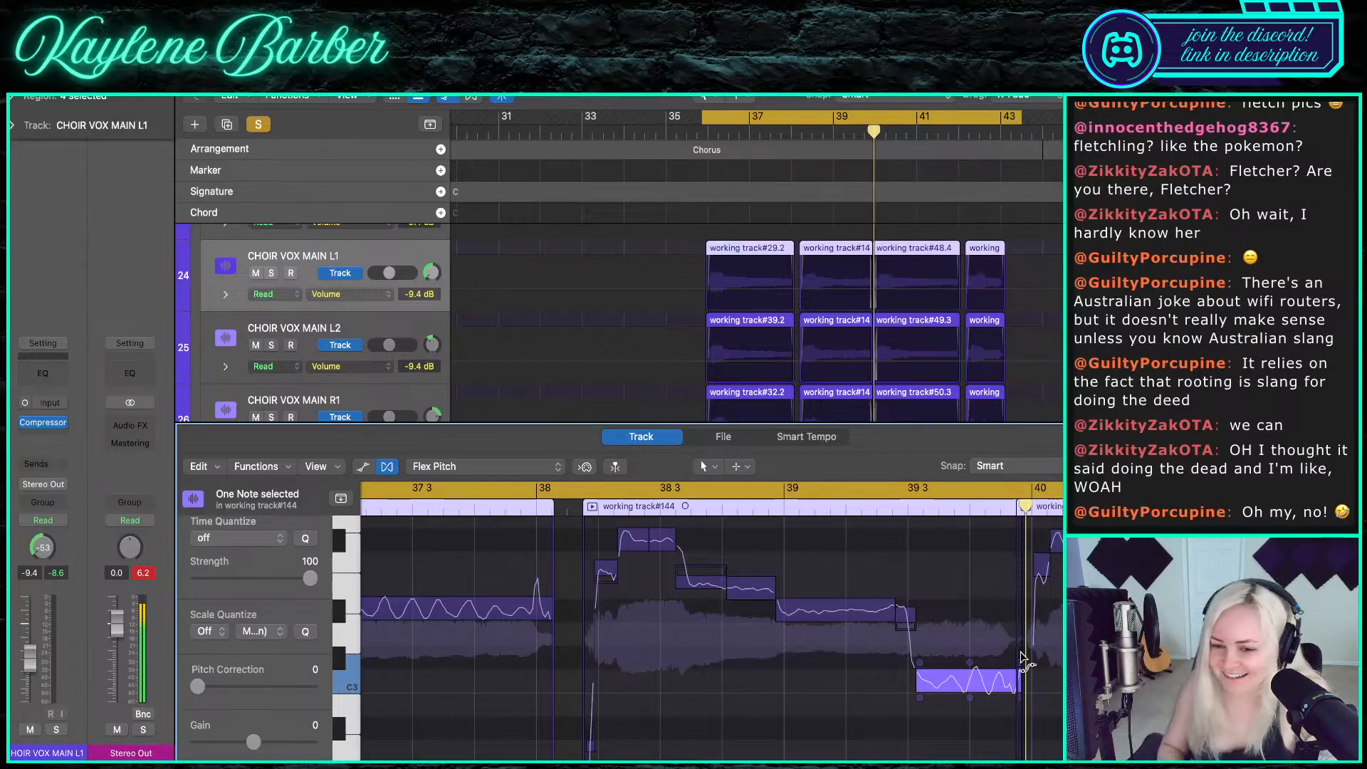
scroll(980, 605, right, 3)
scroll(980, 605, right, 3)
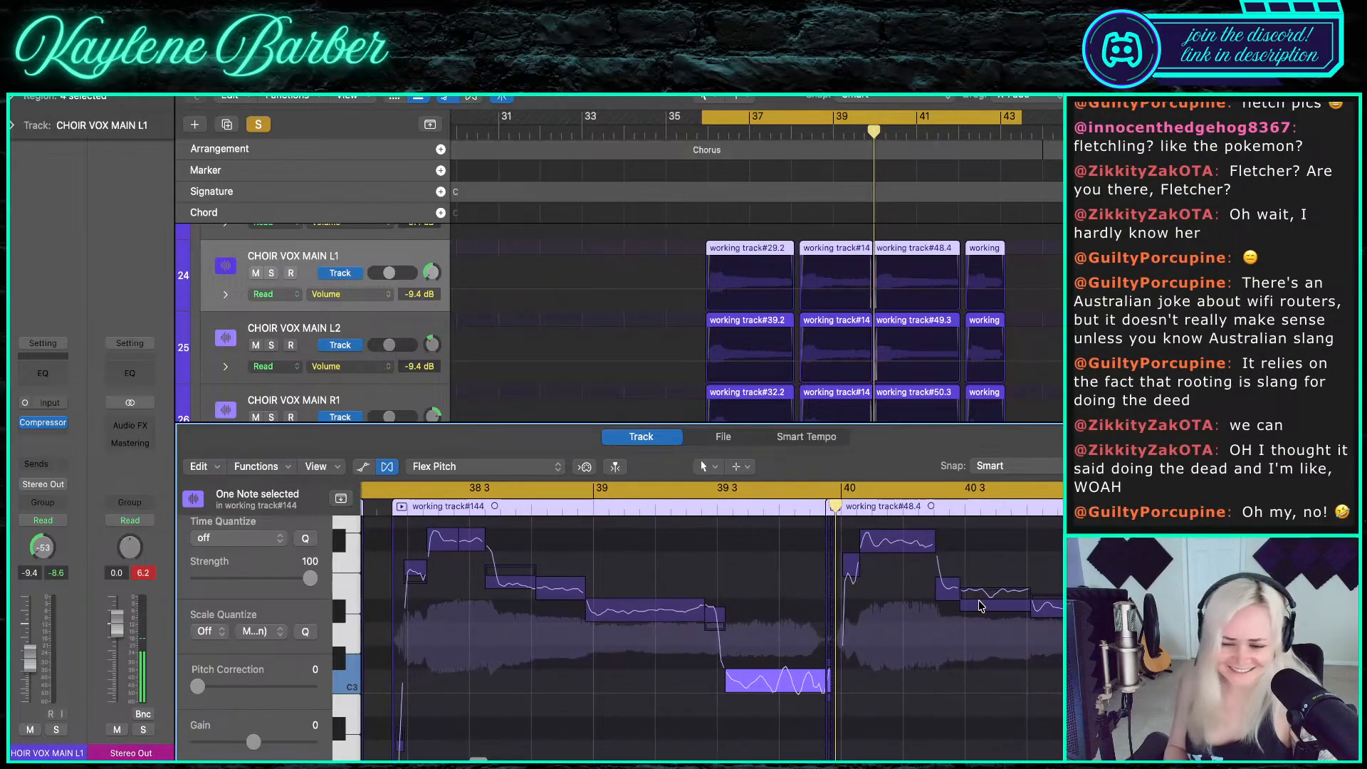
- Set the pitch correction to 100 for the long note ending at bar 42 in the working track#48.4 region
scroll(892, 590, right, 3)
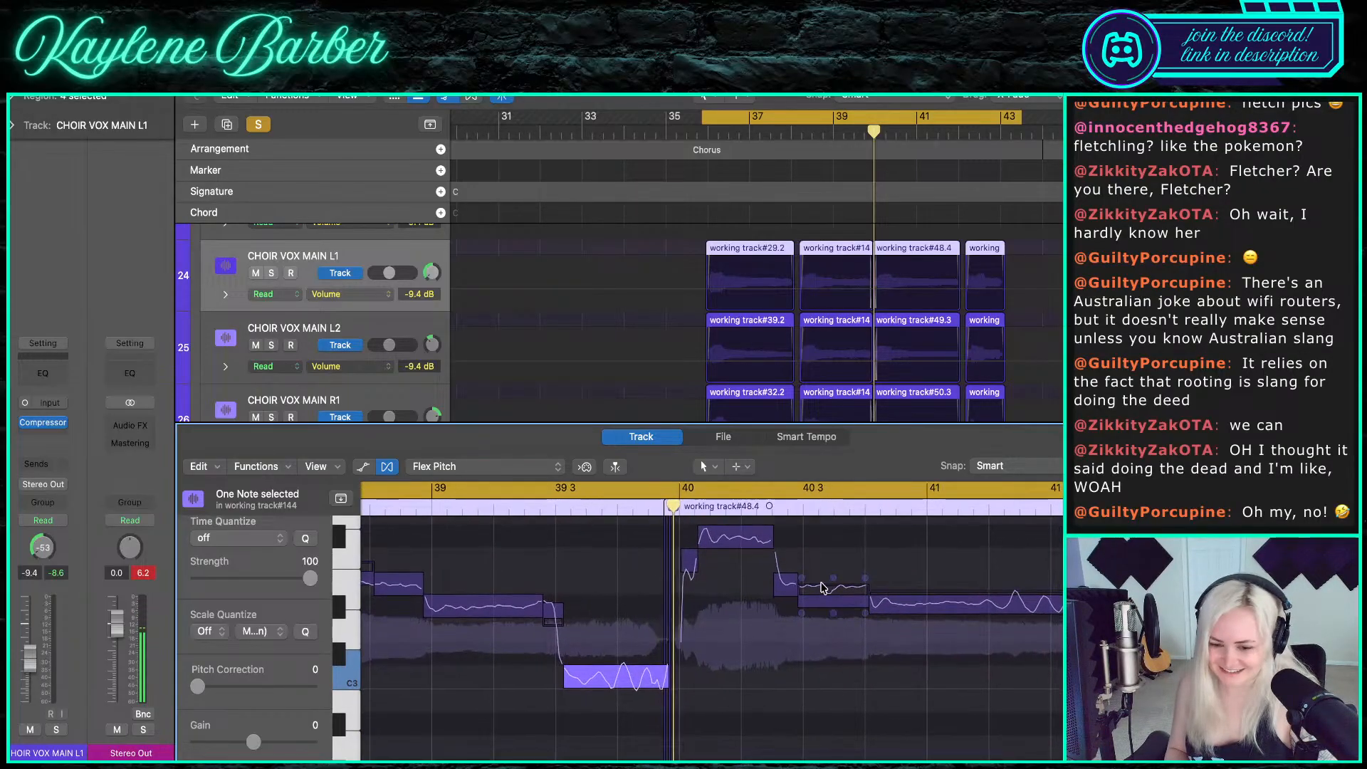
click(945, 610)
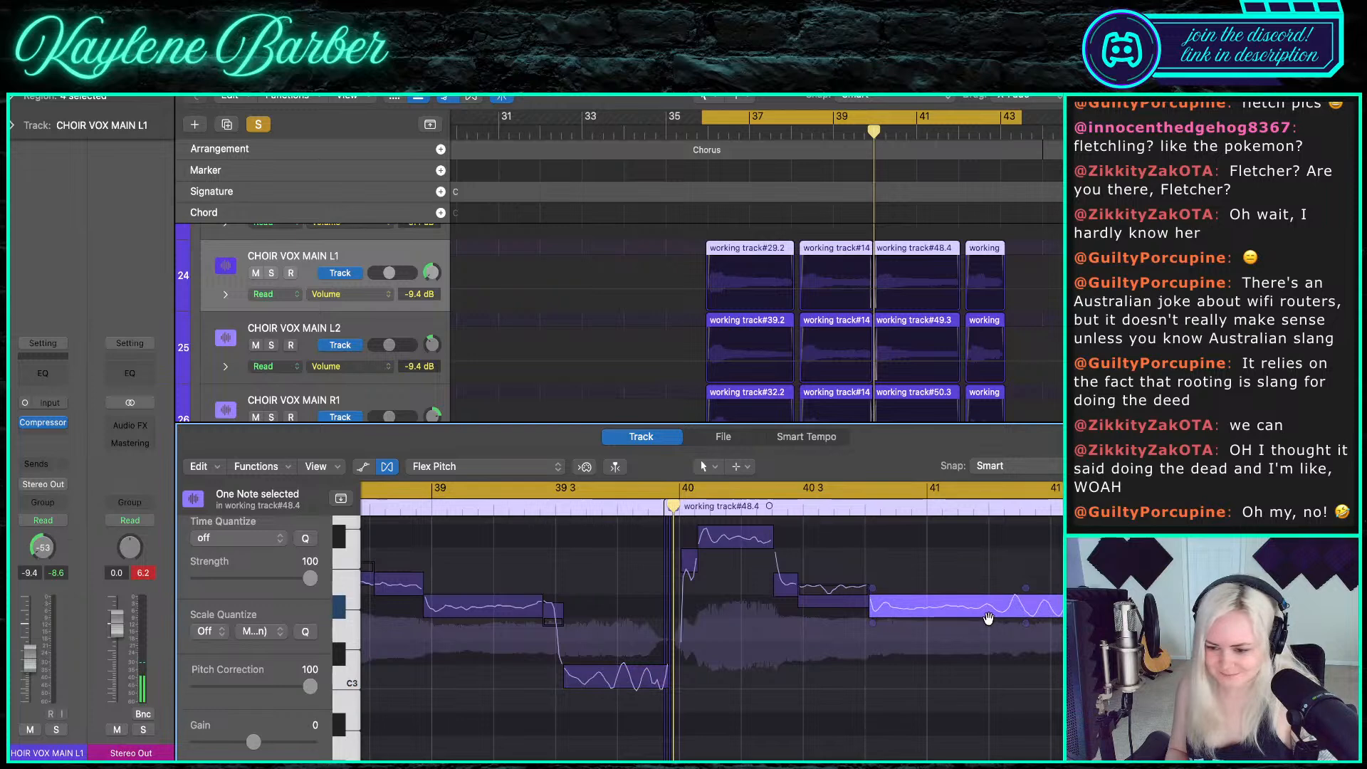
scroll(989, 584, right, 6)
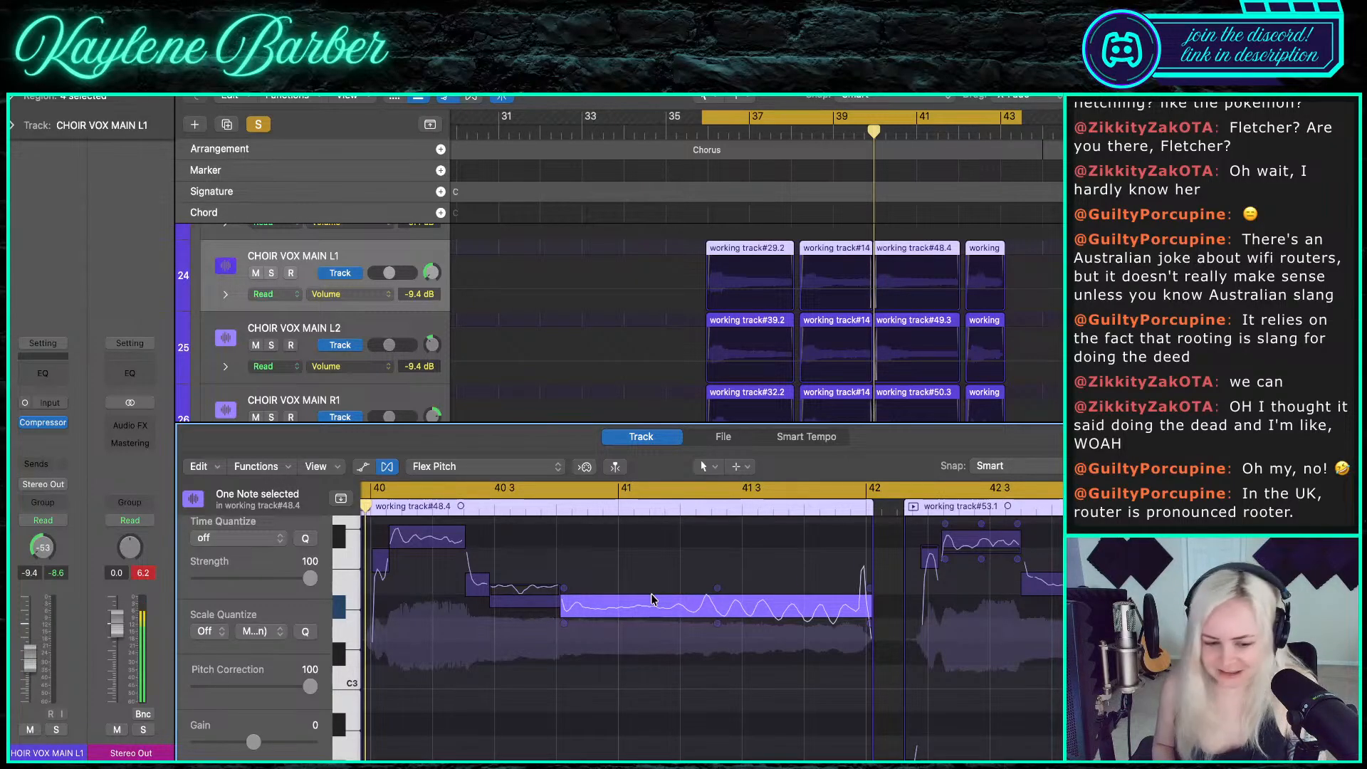
- Split the short note at bar 40 3 in two with the Scissors tool and adjust the first half's pitch
key(t)
key(i)
click(523, 588)
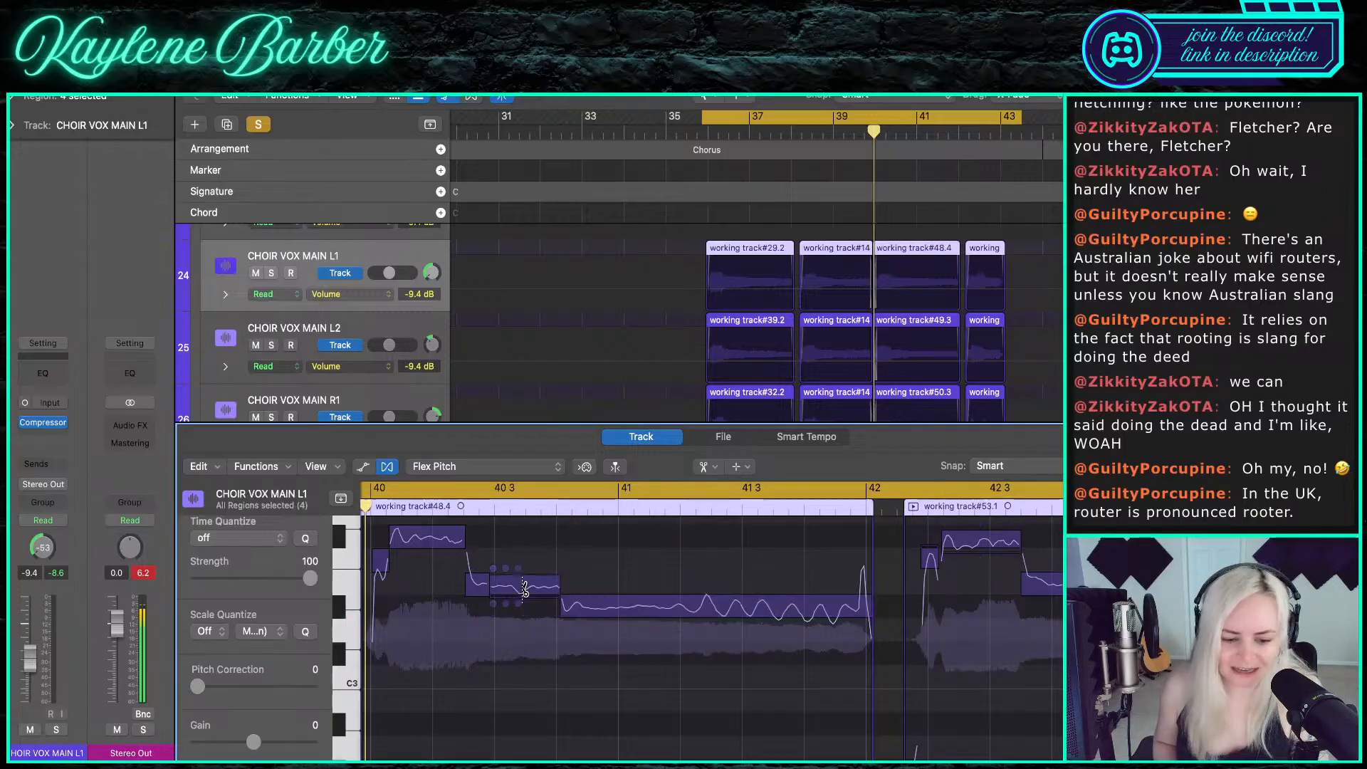
key(t)
key(t)
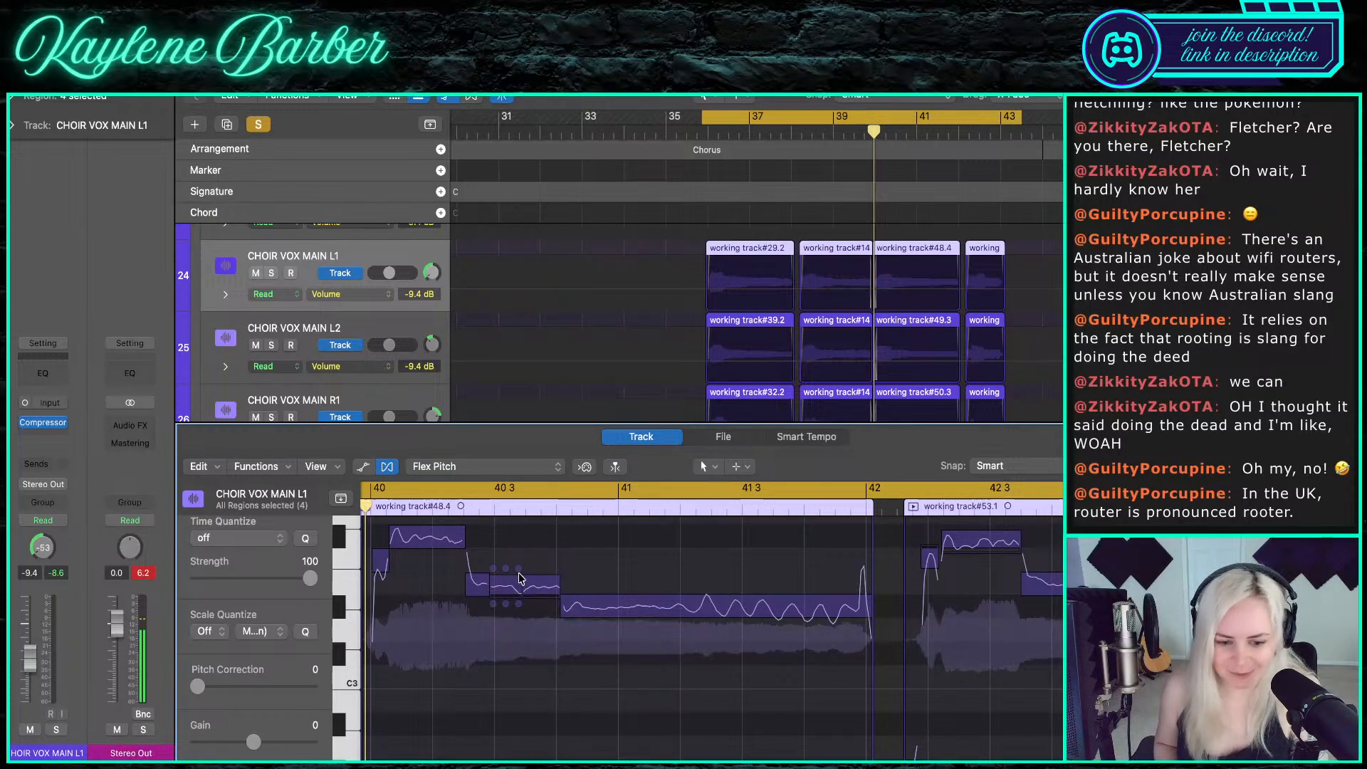
drag(520, 570, 519, 568)
- Set the pitch correction to 100 for the high note at the start of bar 40
scroll(455, 566, up, 2)
scroll(456, 566, left, 1)
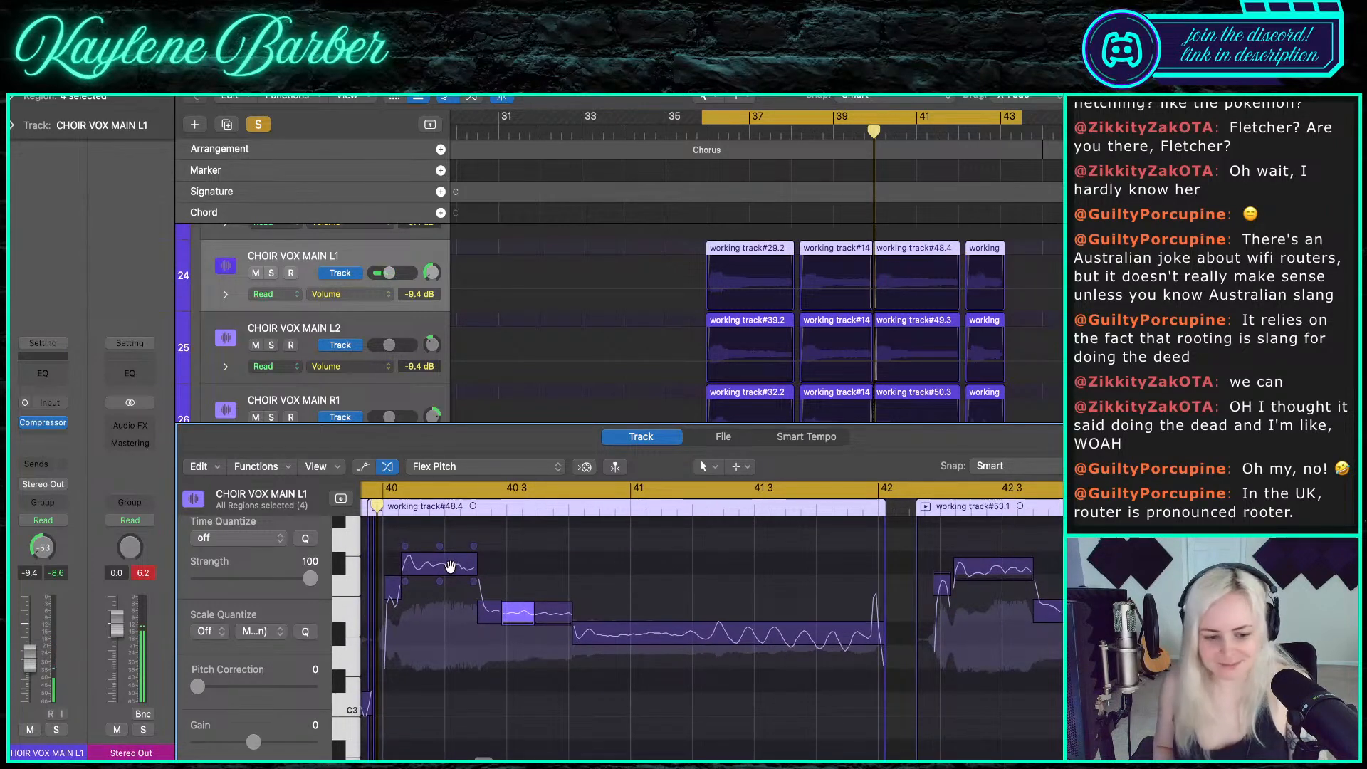
click(450, 566)
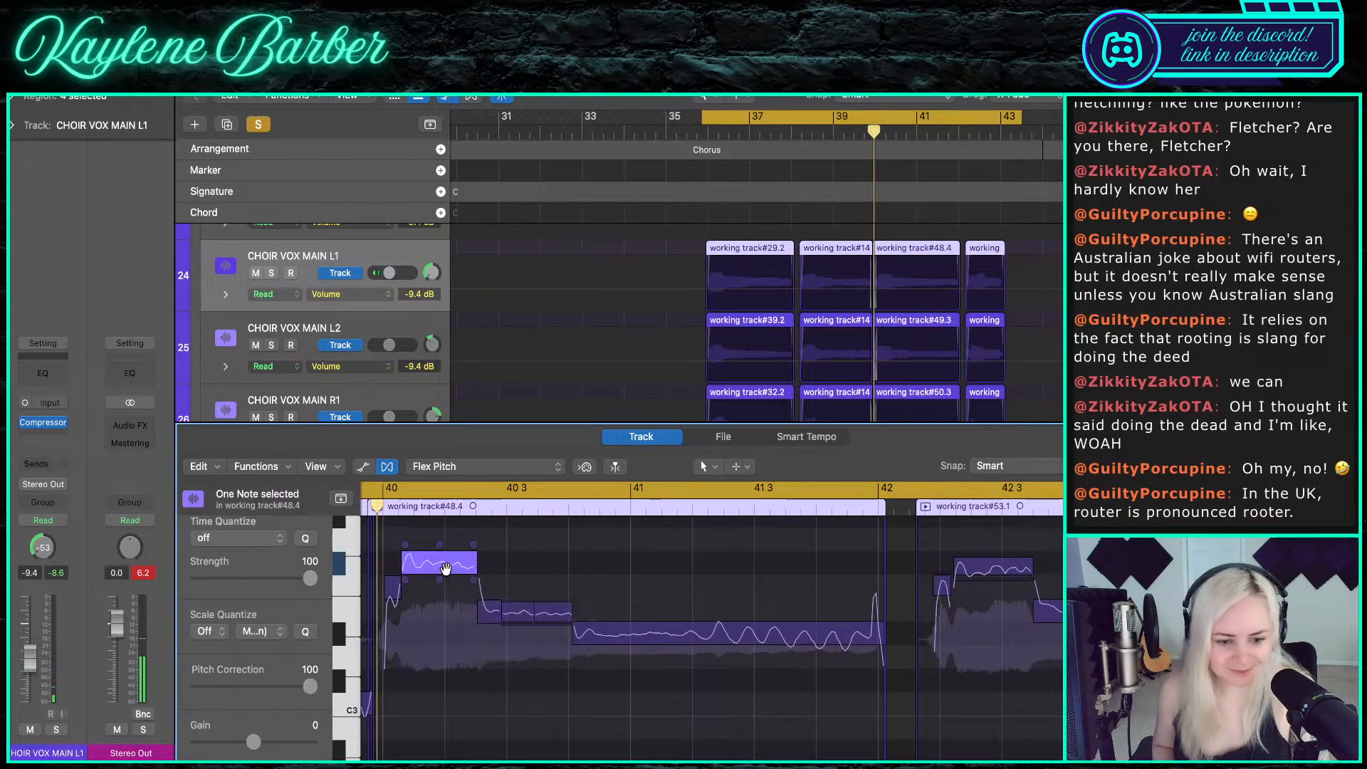
- Try to split the long note ending at bar 42 shortly before bar 41 3, and undo the split
click(682, 631)
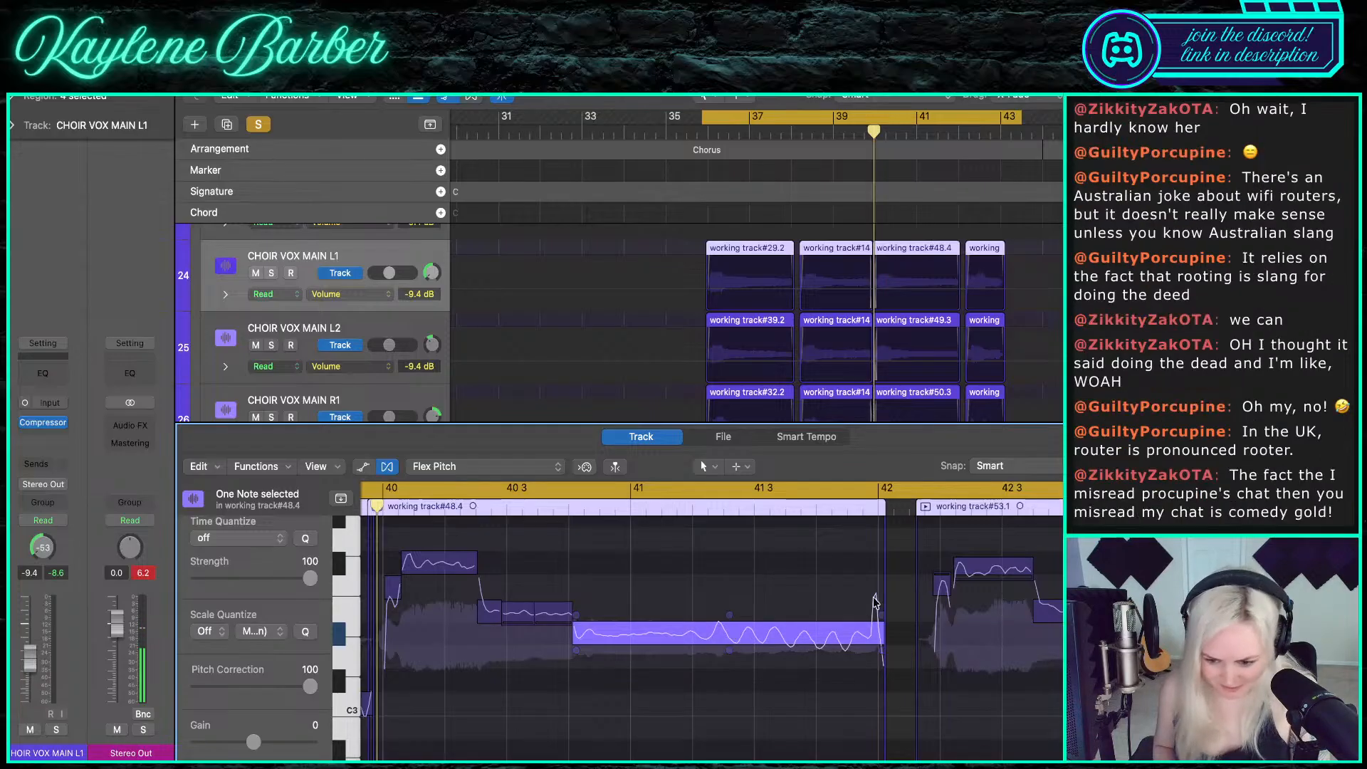
key(t)
key(i)
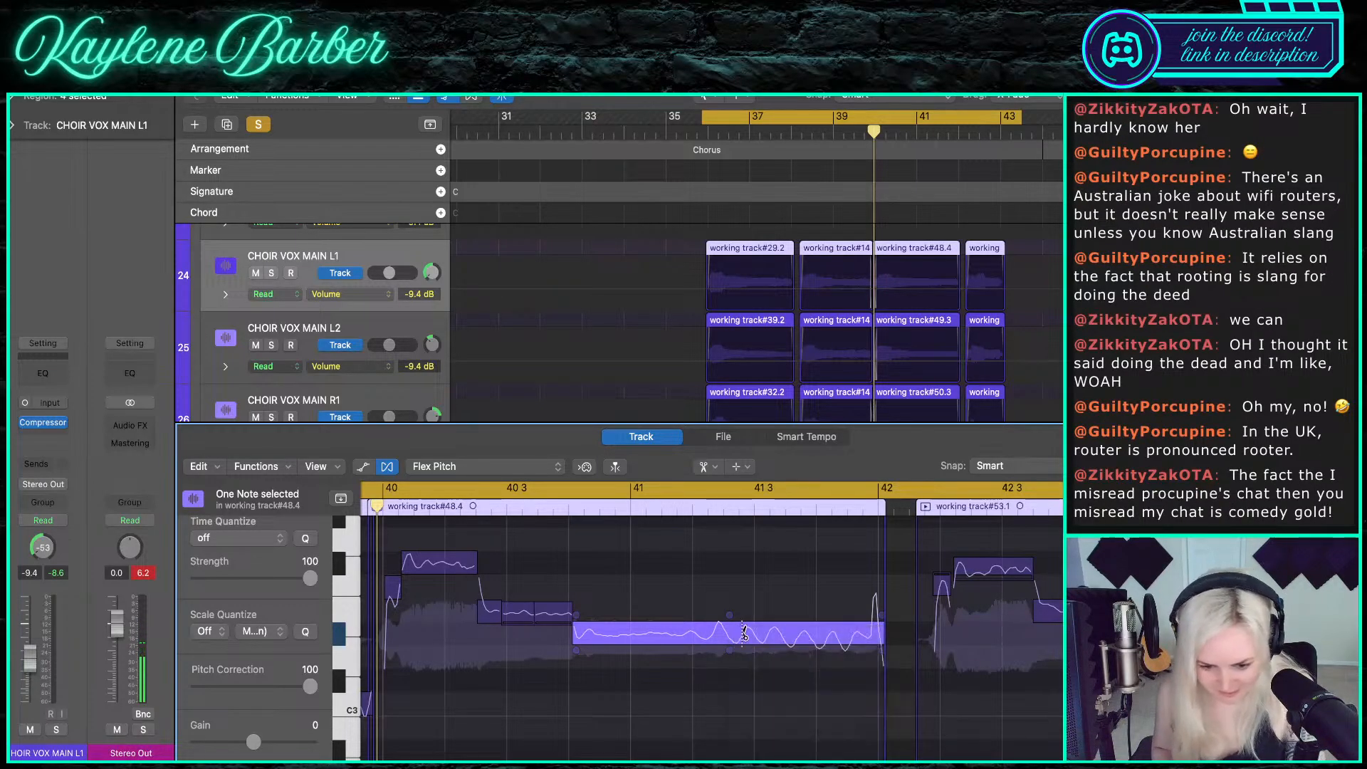
click(740, 633)
scroll(845, 643, down, 5)
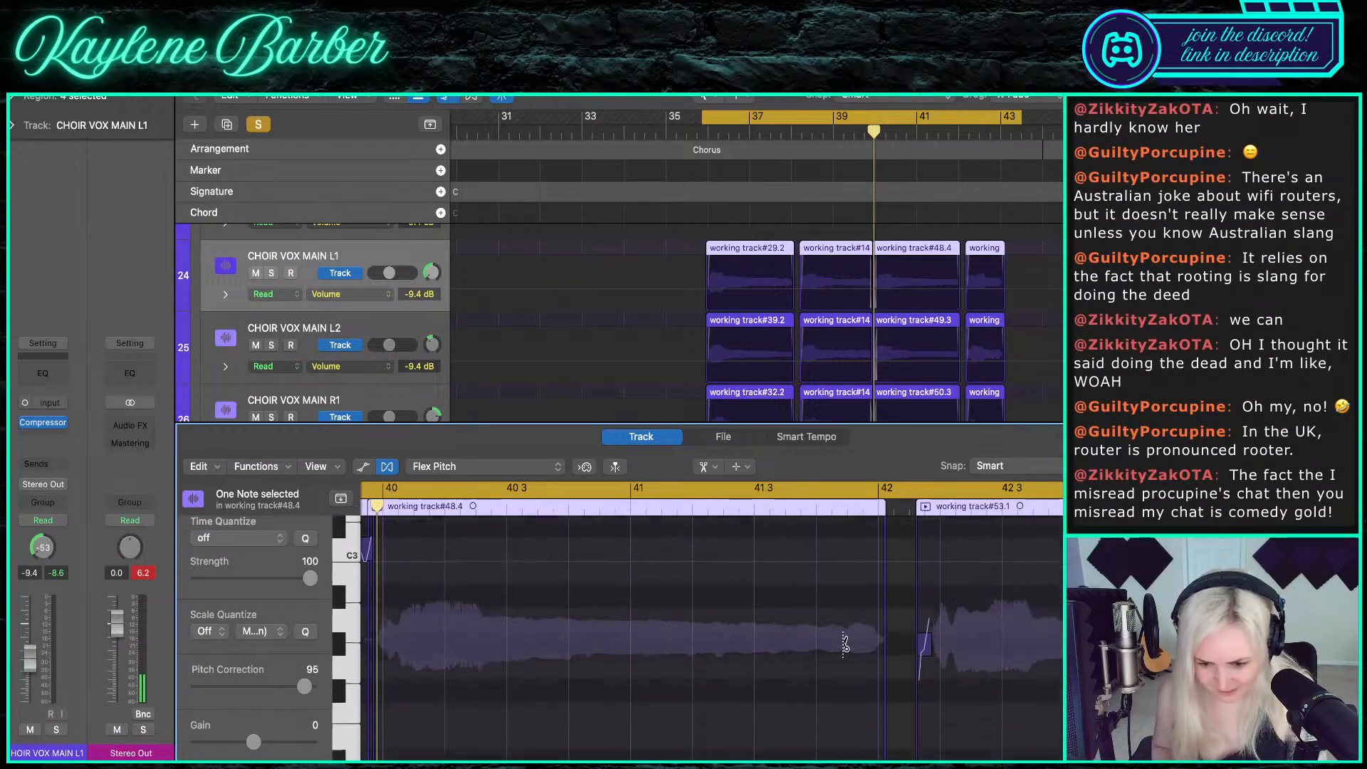
scroll(845, 643, up, 5)
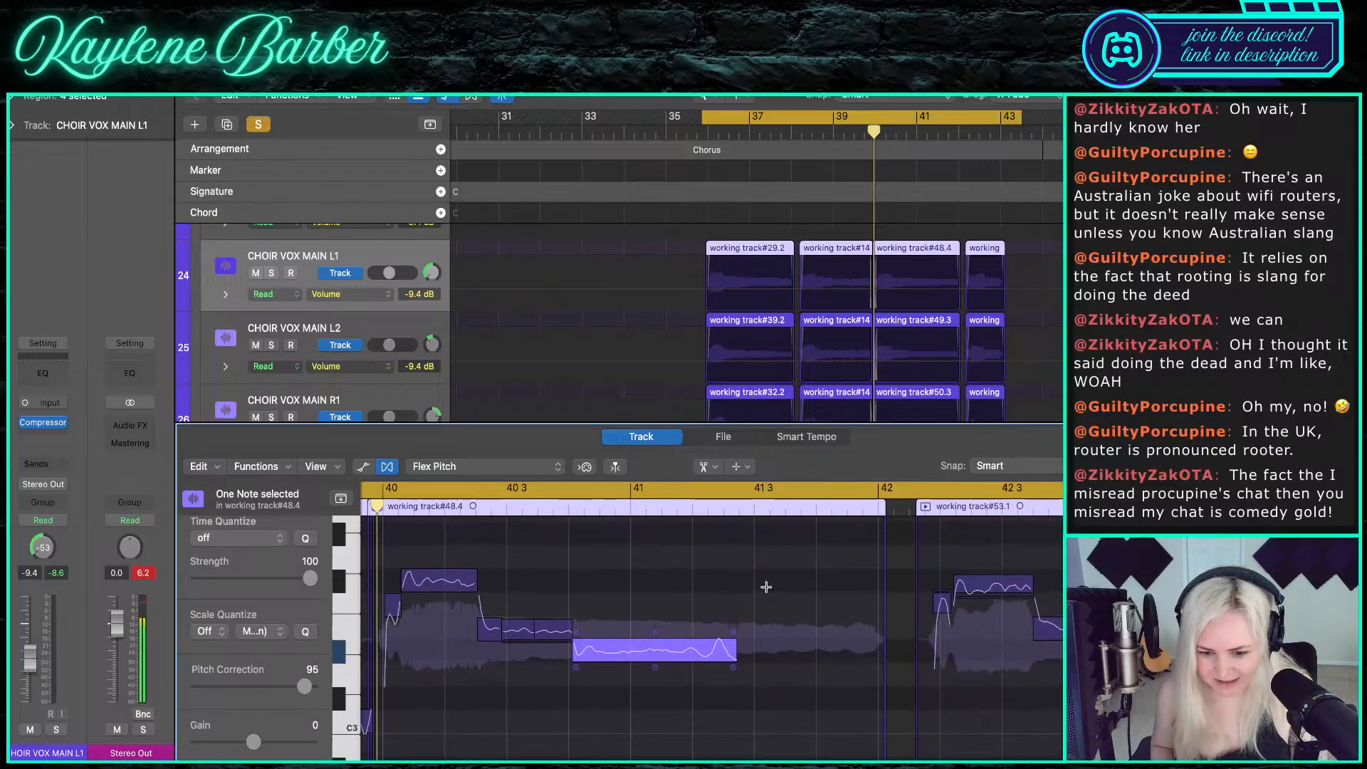
key(super+z)
- Retry the long note's split shortly before bar 41 3 and at a slightly earlier point, undoing each attempt
click(741, 642)
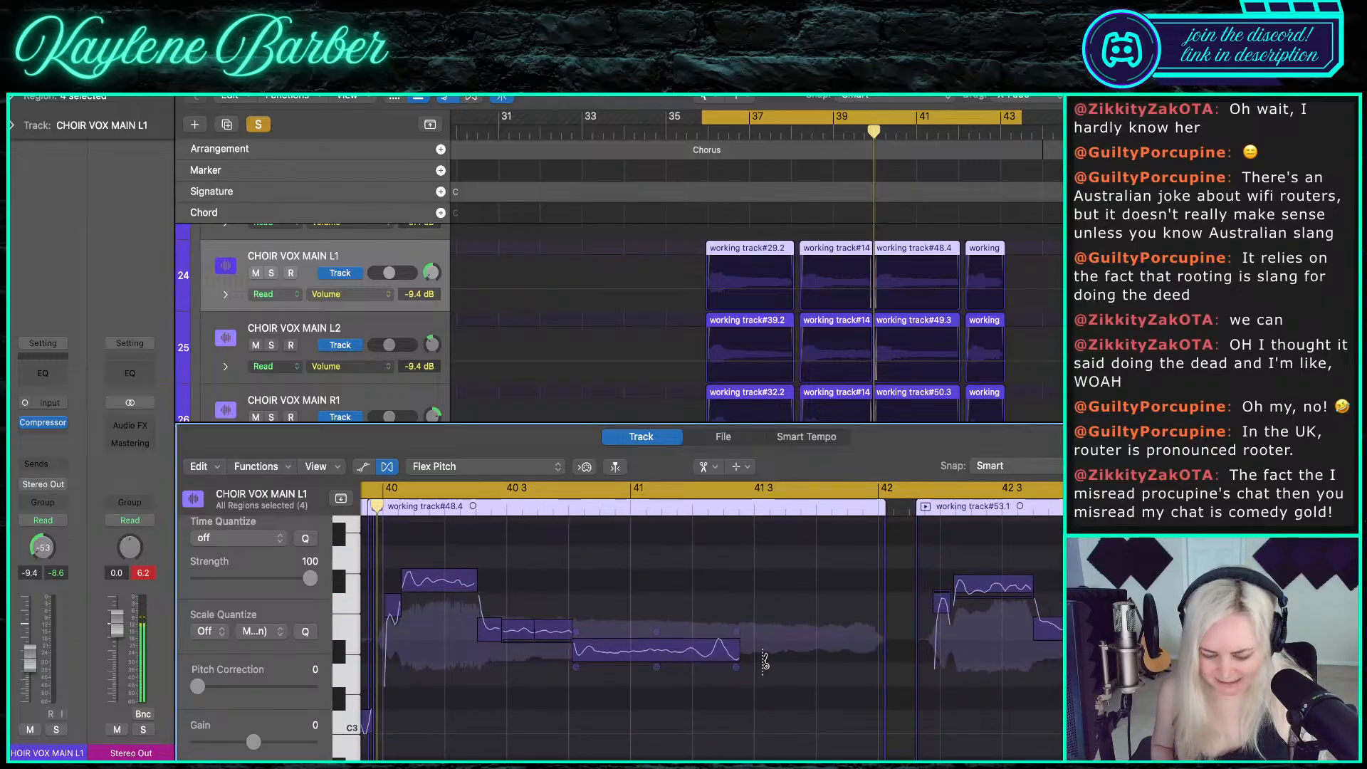
key(super+z)
scroll(754, 651, up, 1)
click(717, 657)
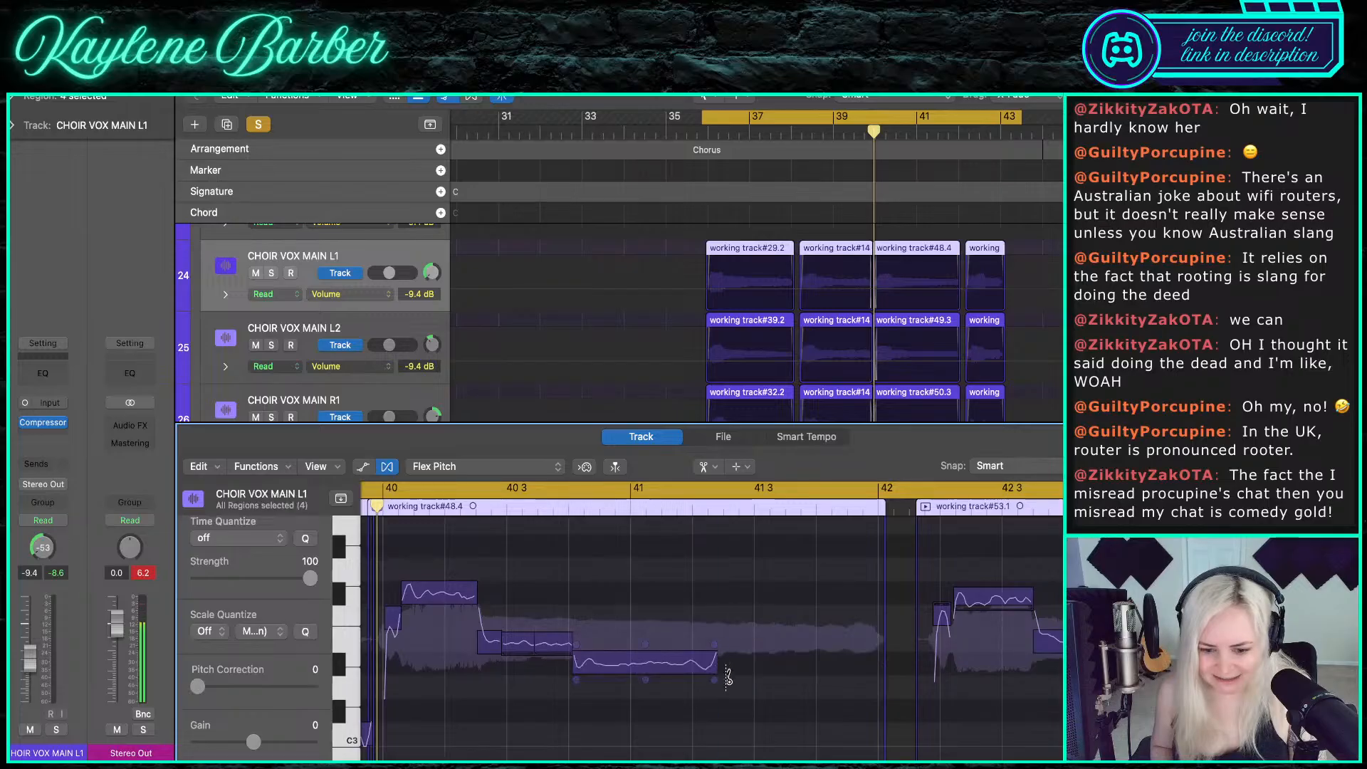
key(super+z)
- Try splitting the long note just after bar 41 3, restore it as one note and return to the Pointer tool
click(784, 661)
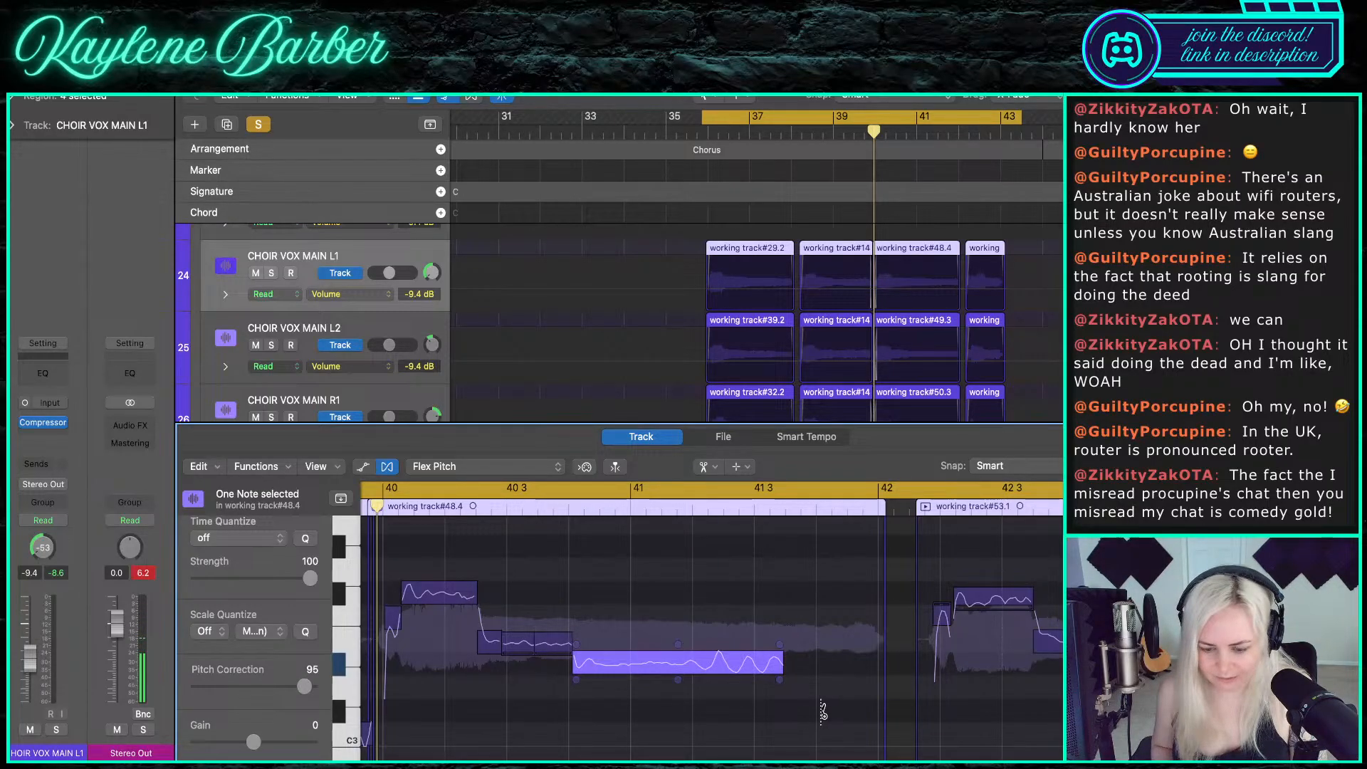
scroll(811, 690, down, 15)
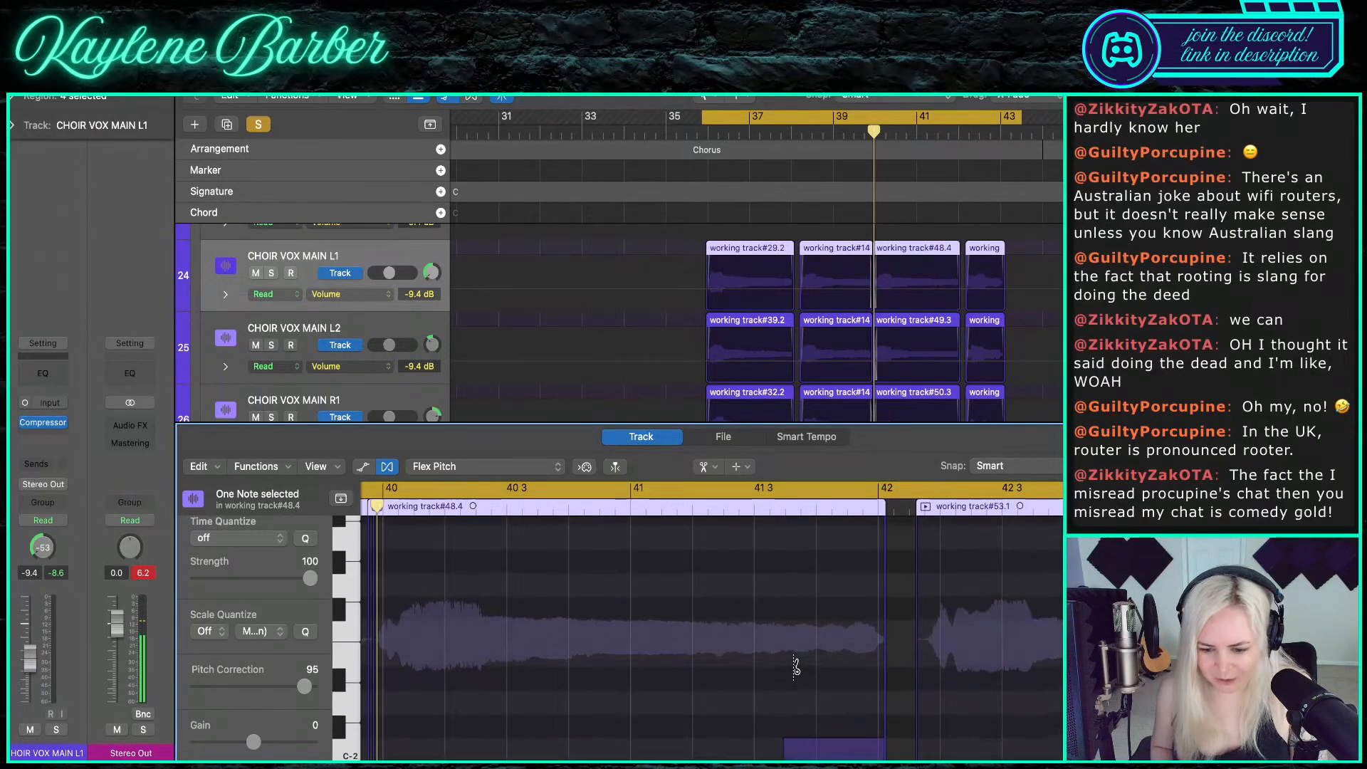
scroll(797, 663, up, 4)
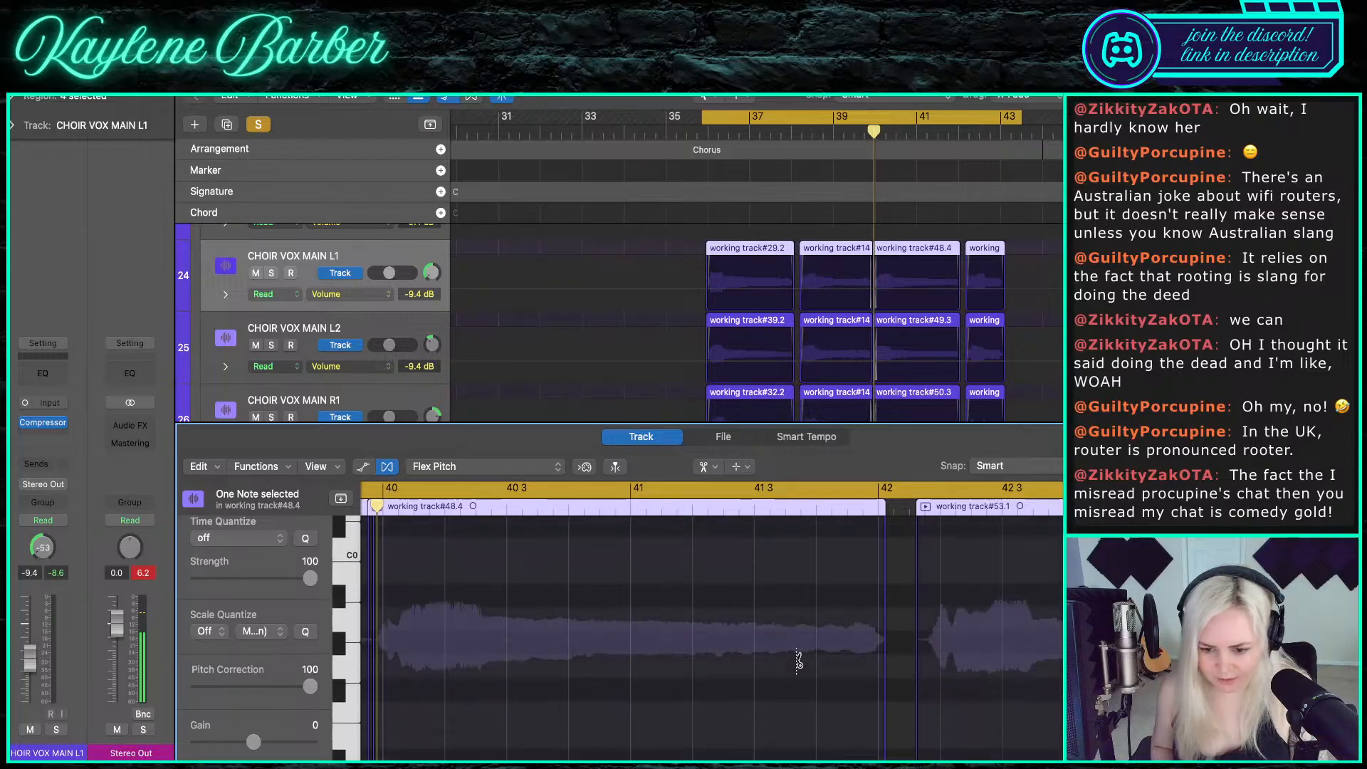
scroll(798, 660, up, 9)
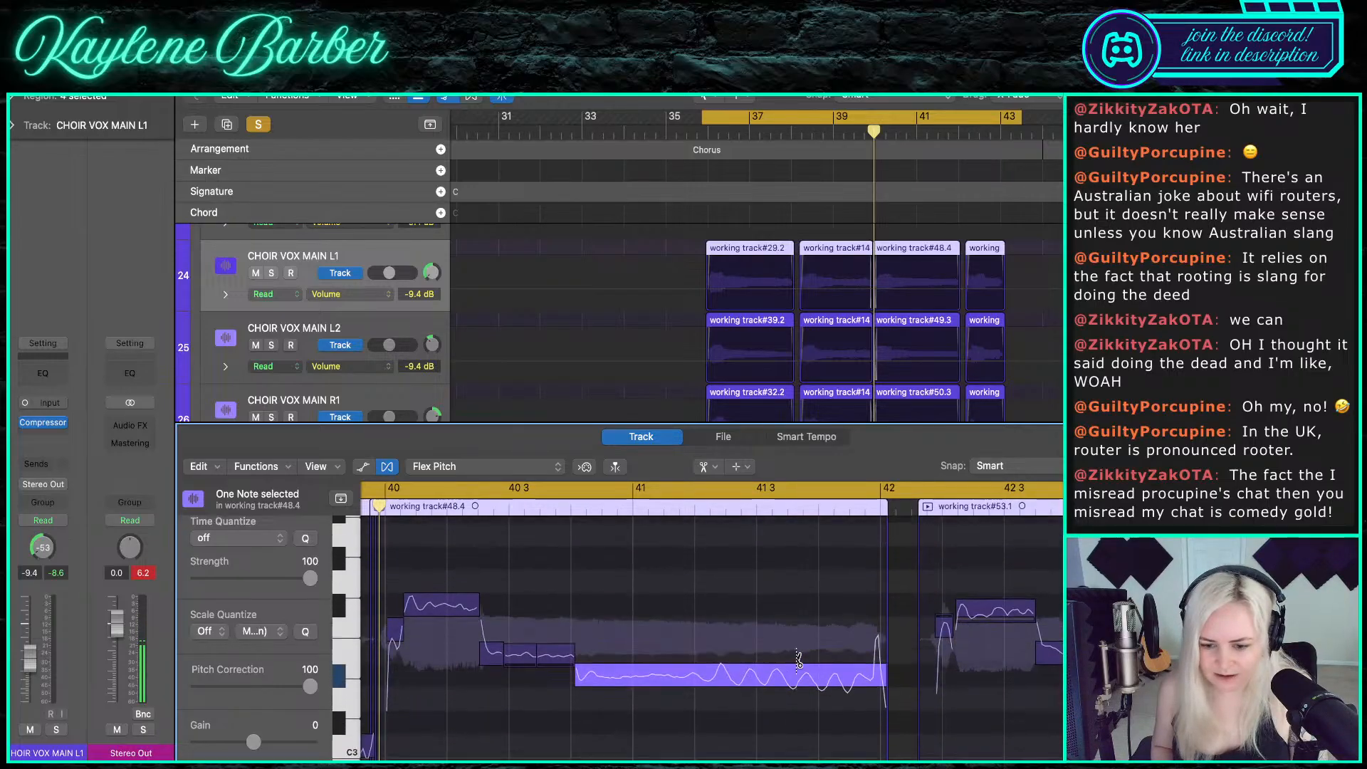
key(t)
key(t)
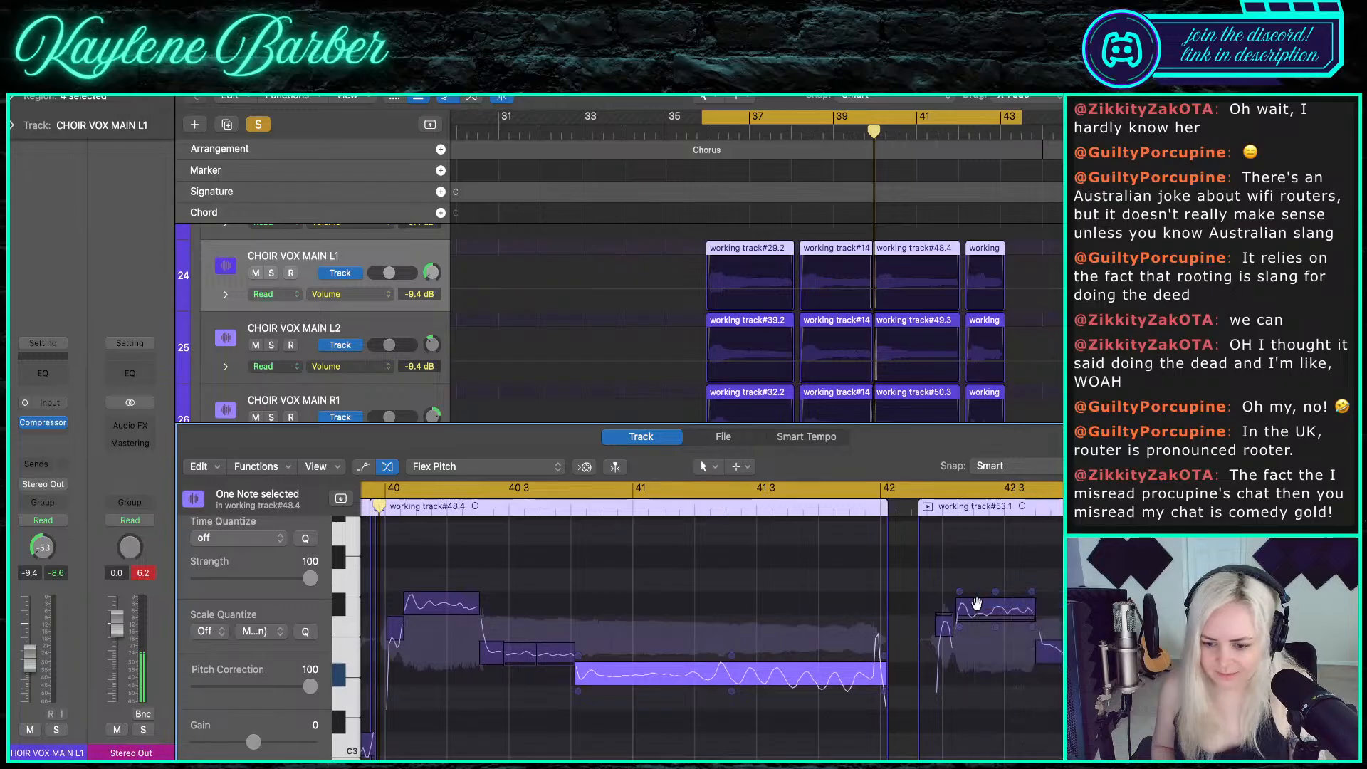
- Set the pitch correction to 100 for the high note in working track#53.1 and split the lower note following it with the Scissors tool
click(976, 603)
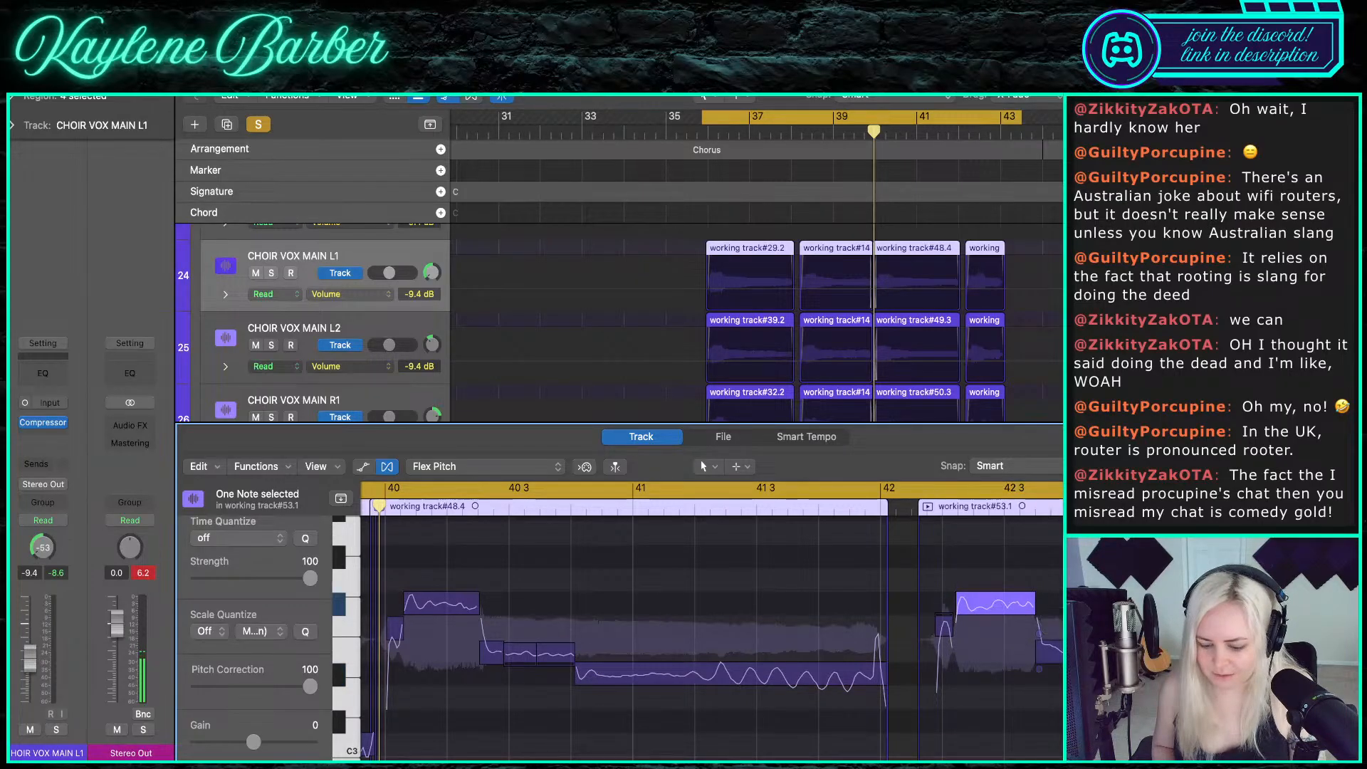
key(t)
key(i)
click(1060, 649)
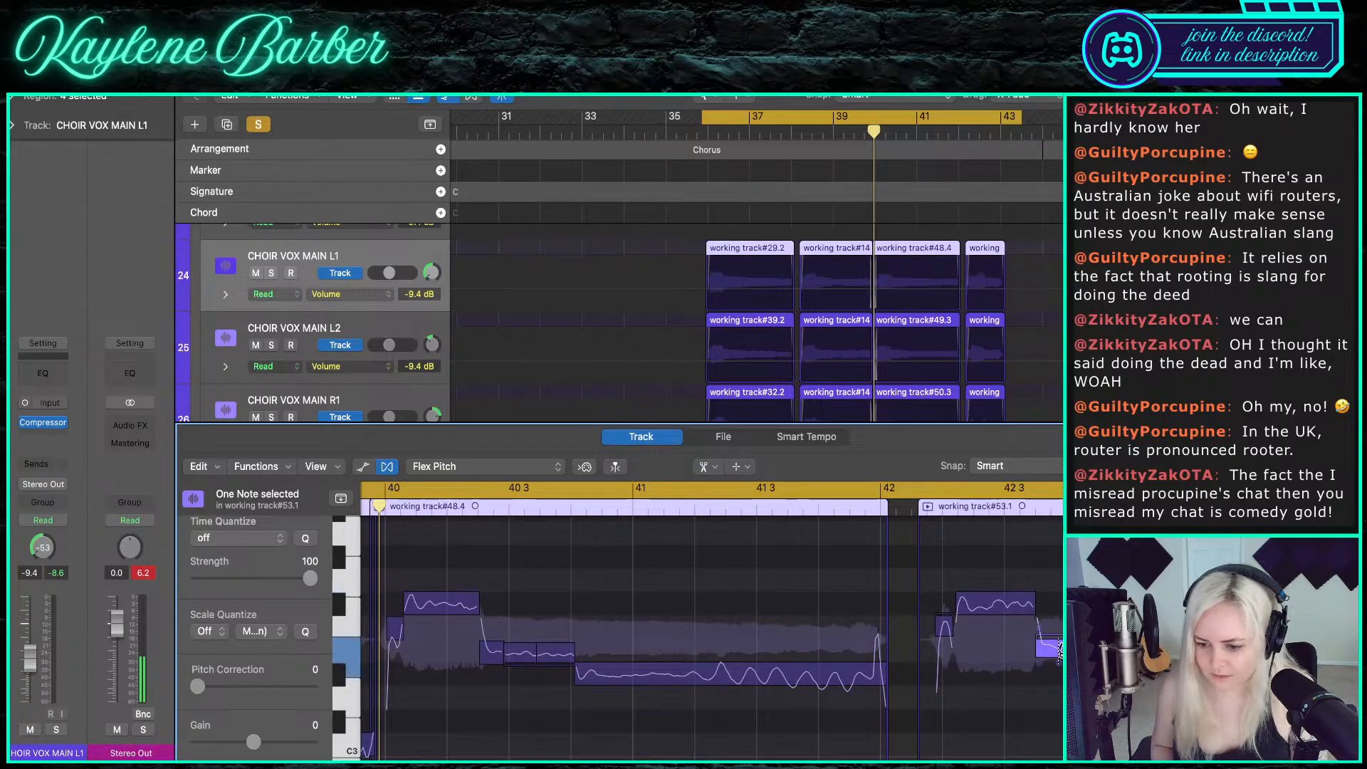
click(1092, 650)
key(y)
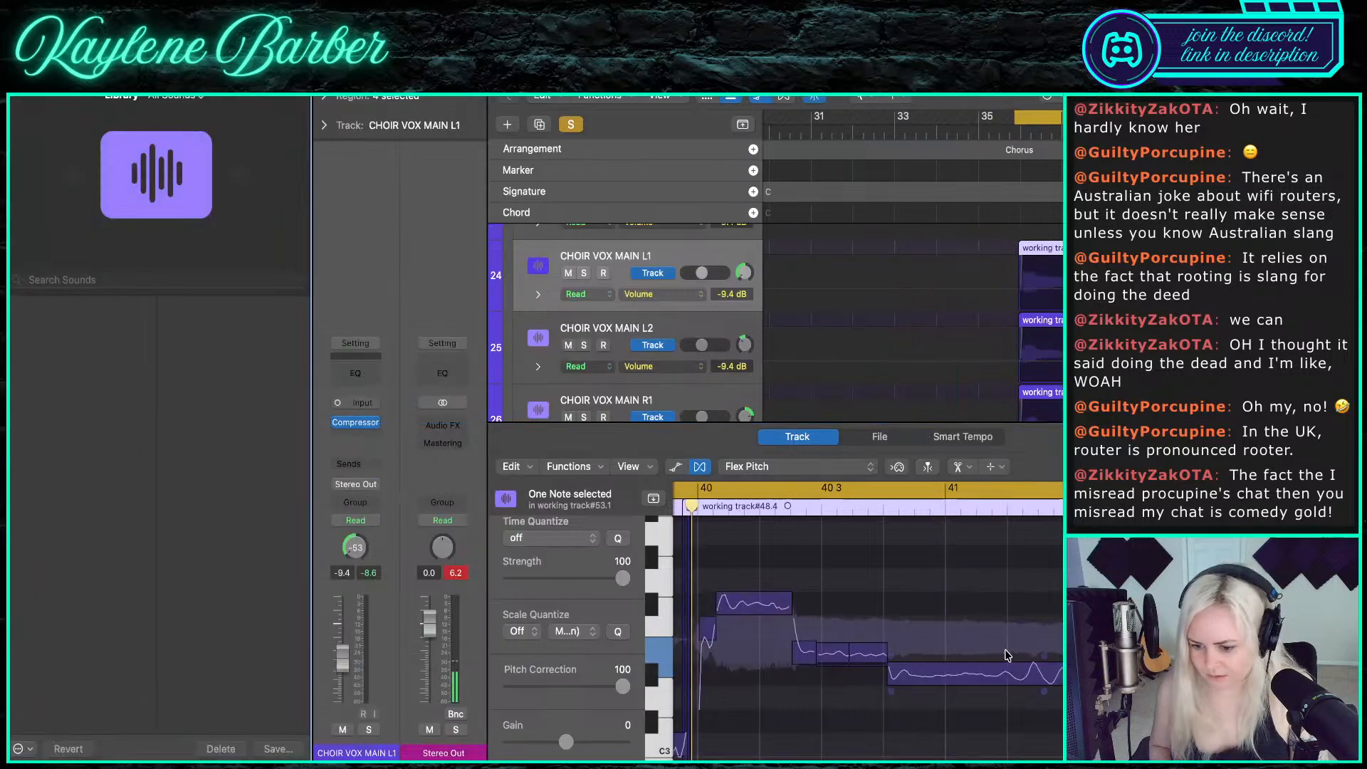
key(t)
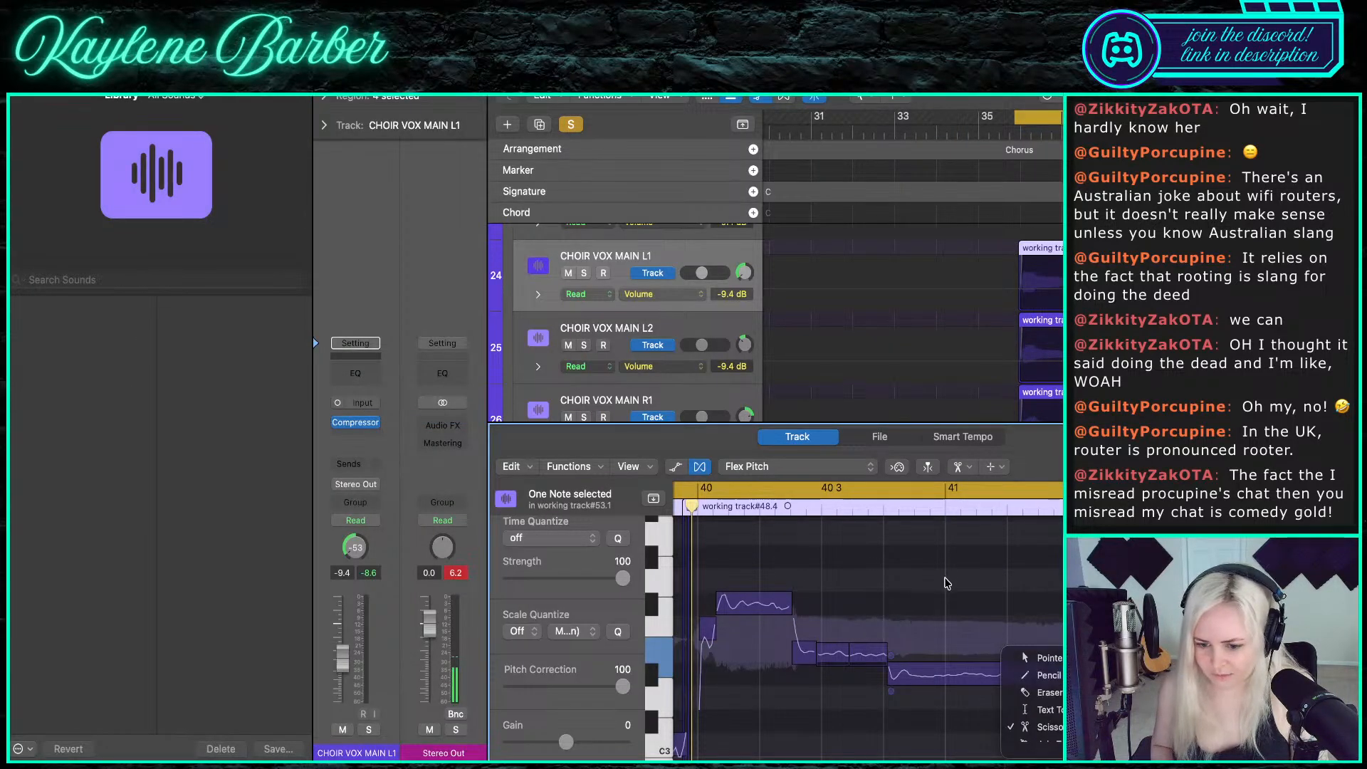
key(t)
- Select the three lower notes before bar 43 in working track#53.1 and set their pitch correction to 100
scroll(1037, 600, right, 8)
scroll(1011, 612, right, 5)
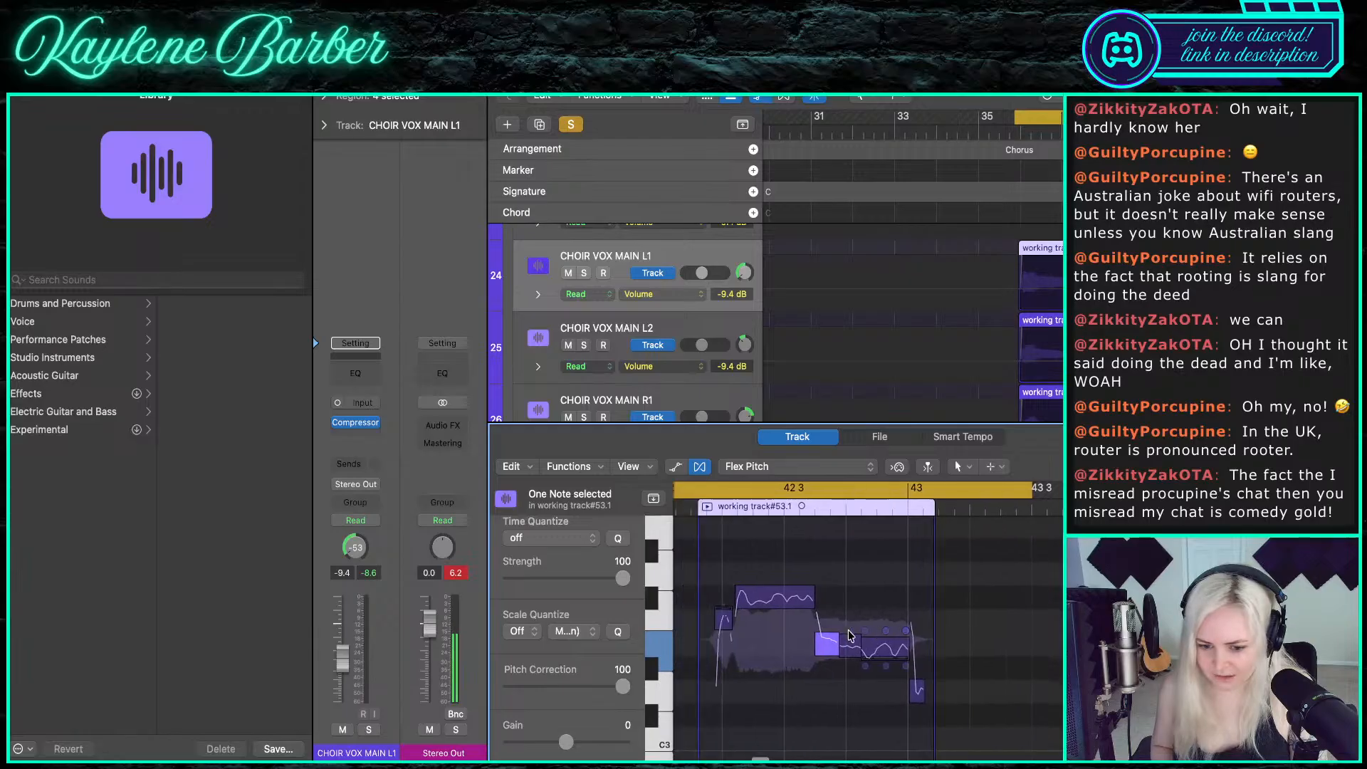
click(956, 667)
drag(957, 667, 961, 665)
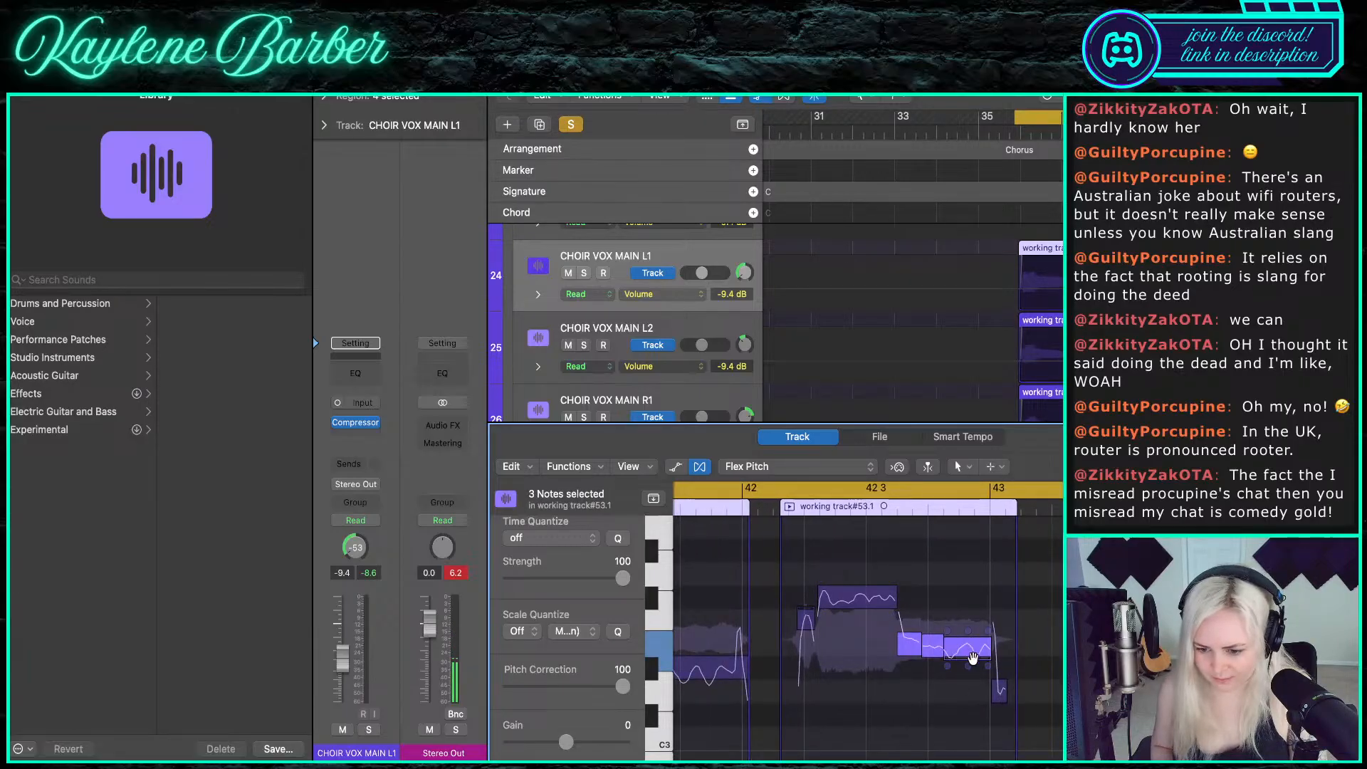
- Try a fine pitch of -20 on the first of the three lower notes, and readjust that note's pitch
click(918, 618)
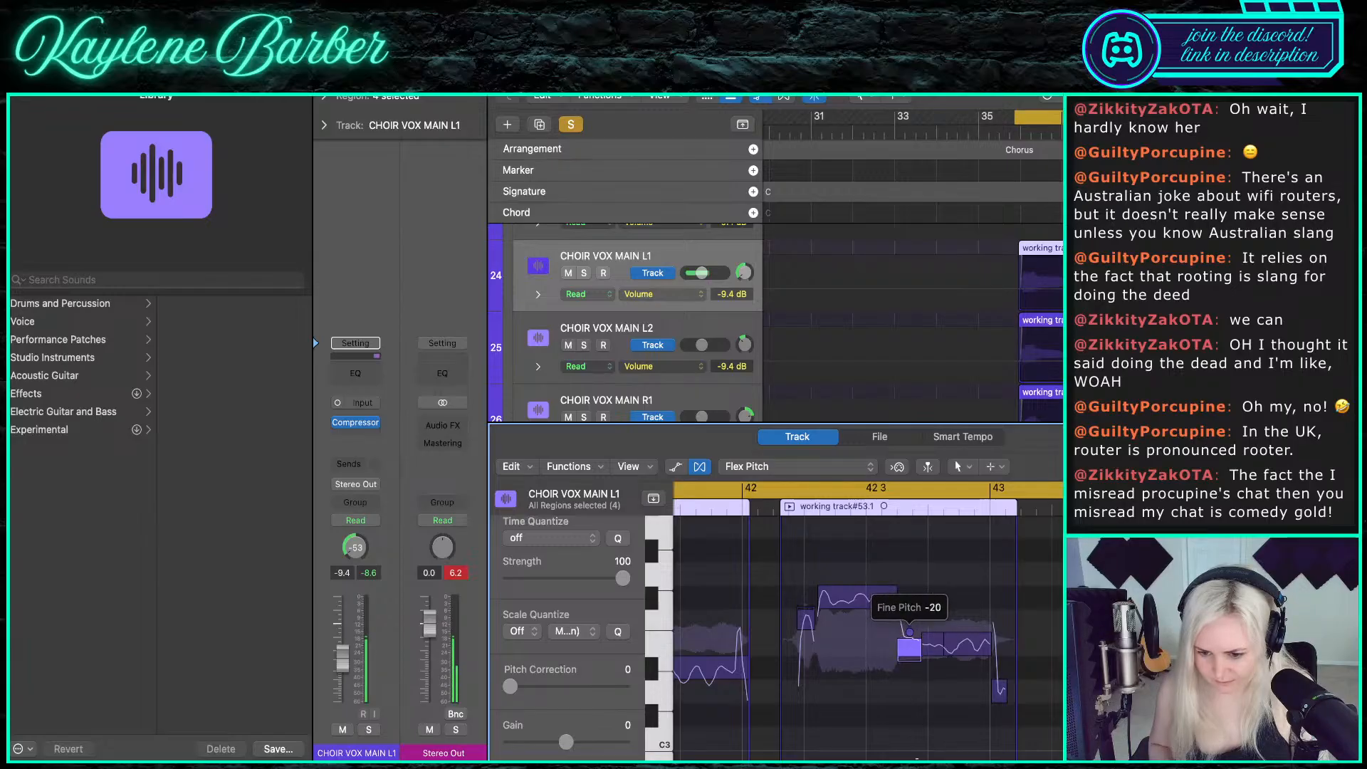
click(911, 659)
scroll(911, 672, up, 4)
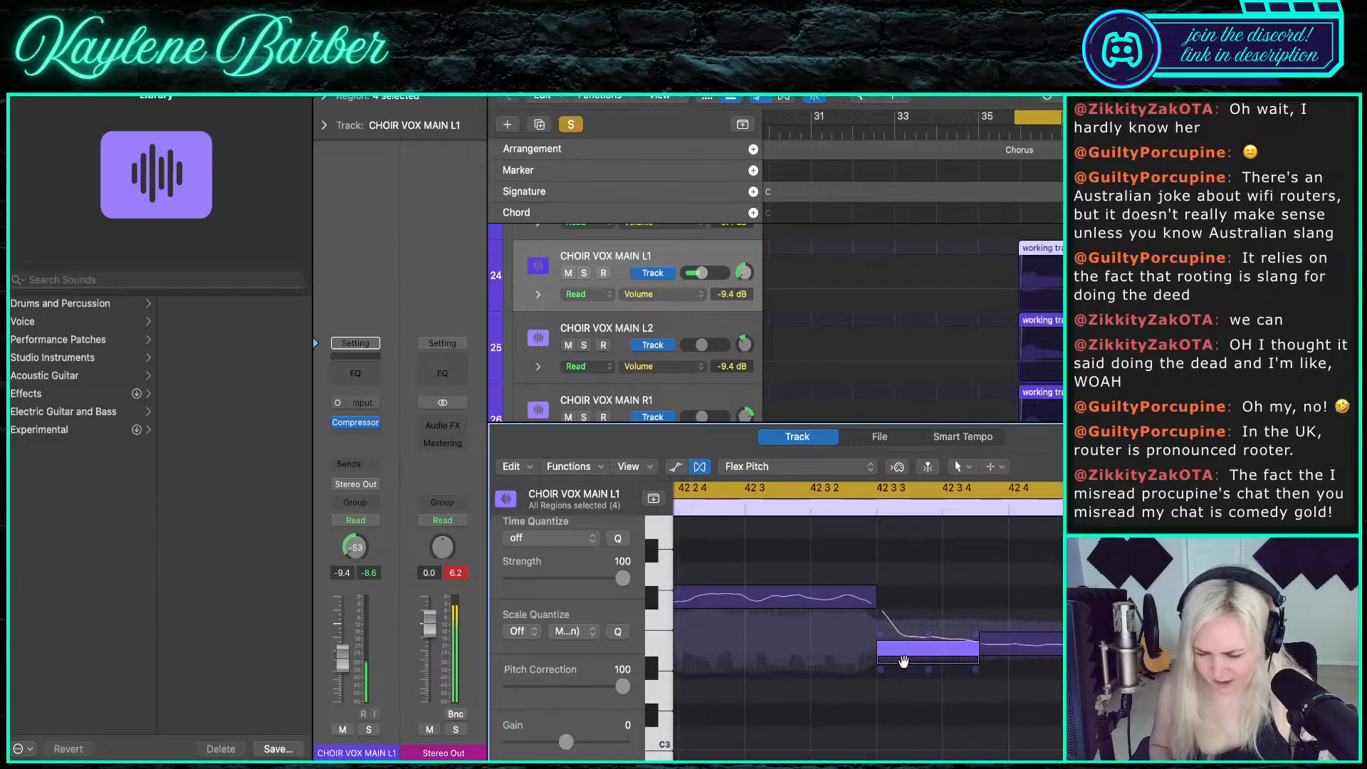
drag(925, 636, 926, 651)
scroll(928, 676, down, 3)
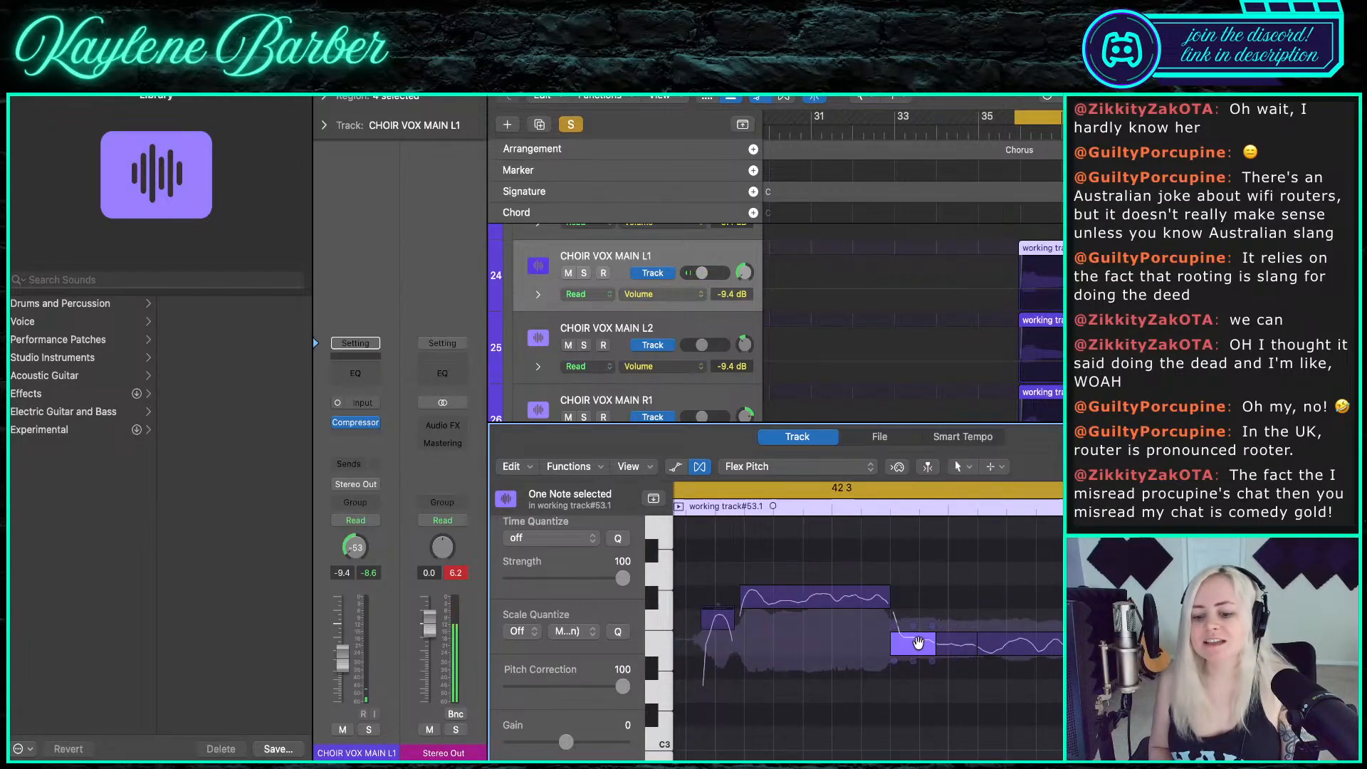
- Try moving the first of the three lower notes down in pitch, and undo the move
click(917, 662)
mouse_move(918, 662)
mouse_down()
mouse_move(916, 685)
mouse_move(914, 661)
mouse_up()
scroll(917, 702, up, 3)
key(super+z)
key(super+z)
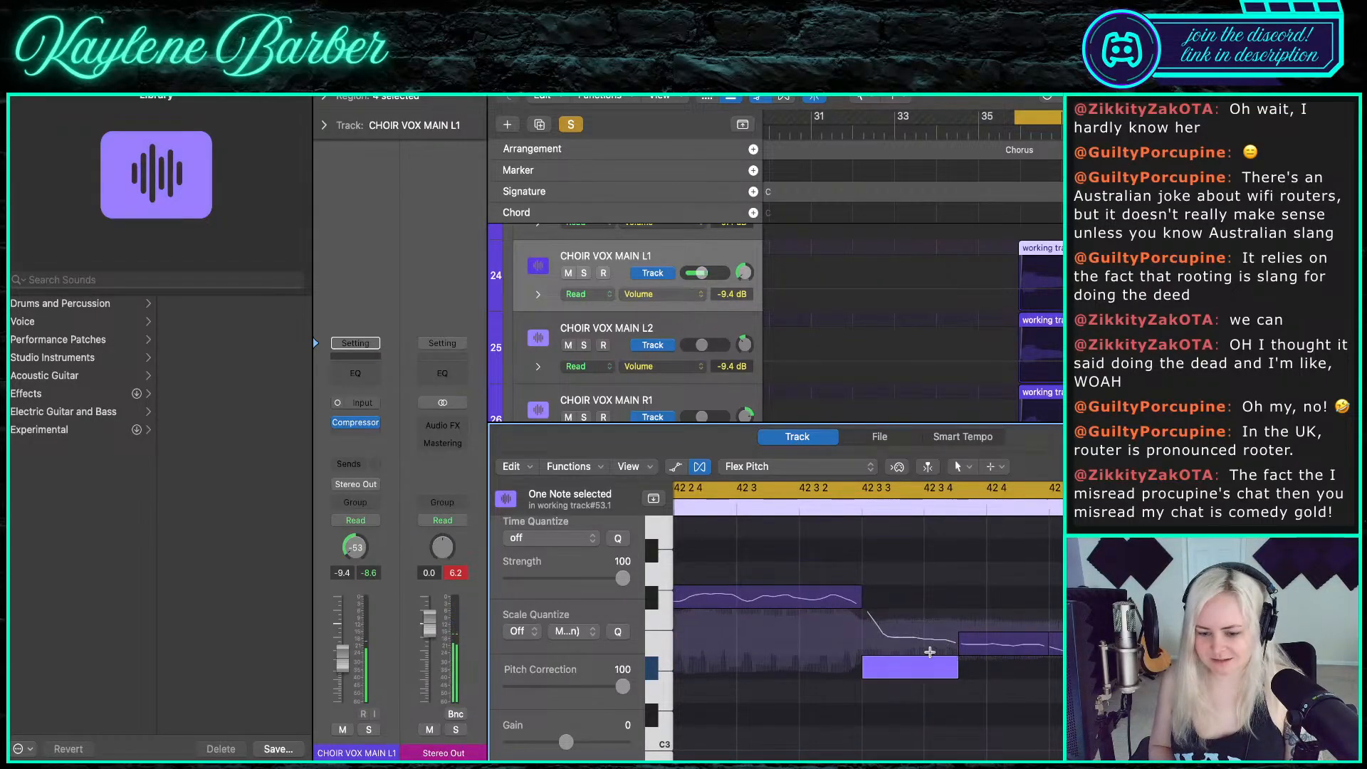
- Adjust the pitch drift at the start of the last lower note, just after bar 42 4
scroll(902, 633, down, 4)
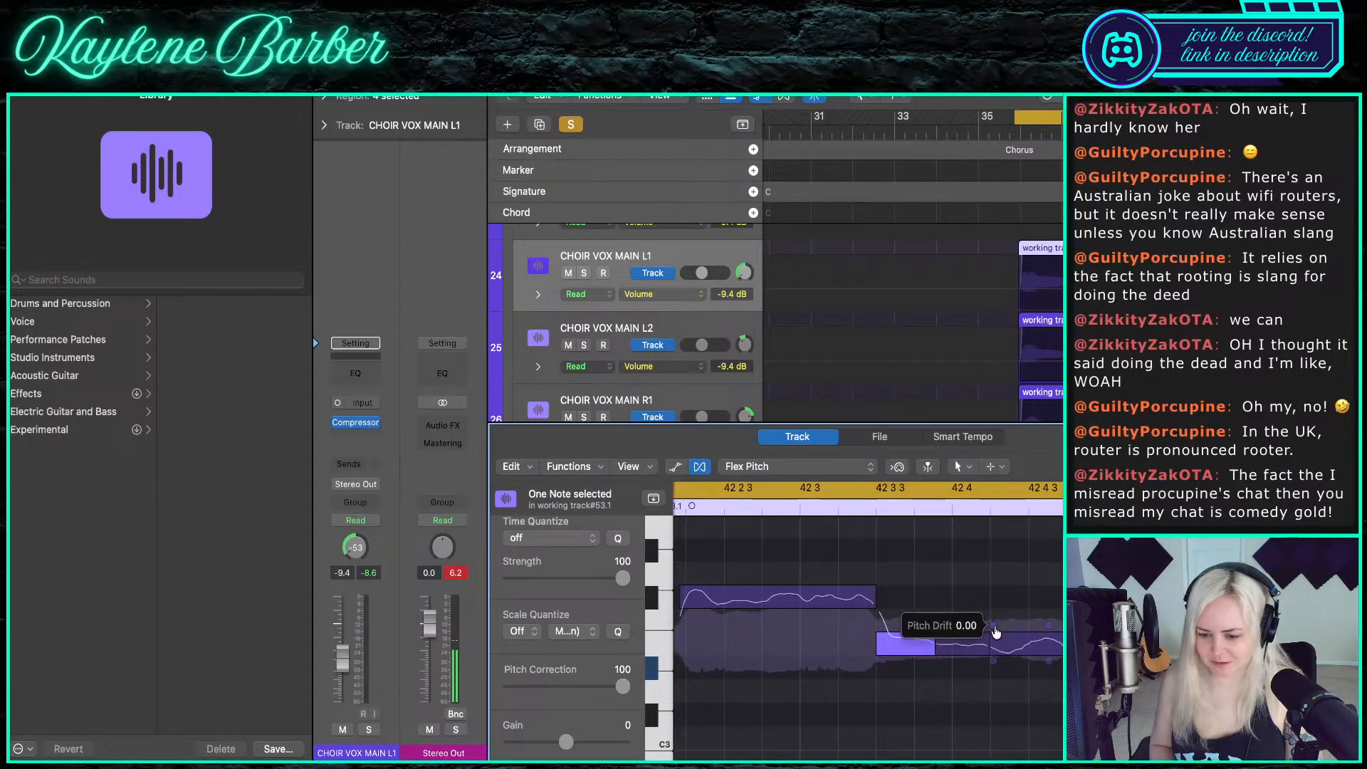
click(994, 626)
scroll(882, 662, down, 6)
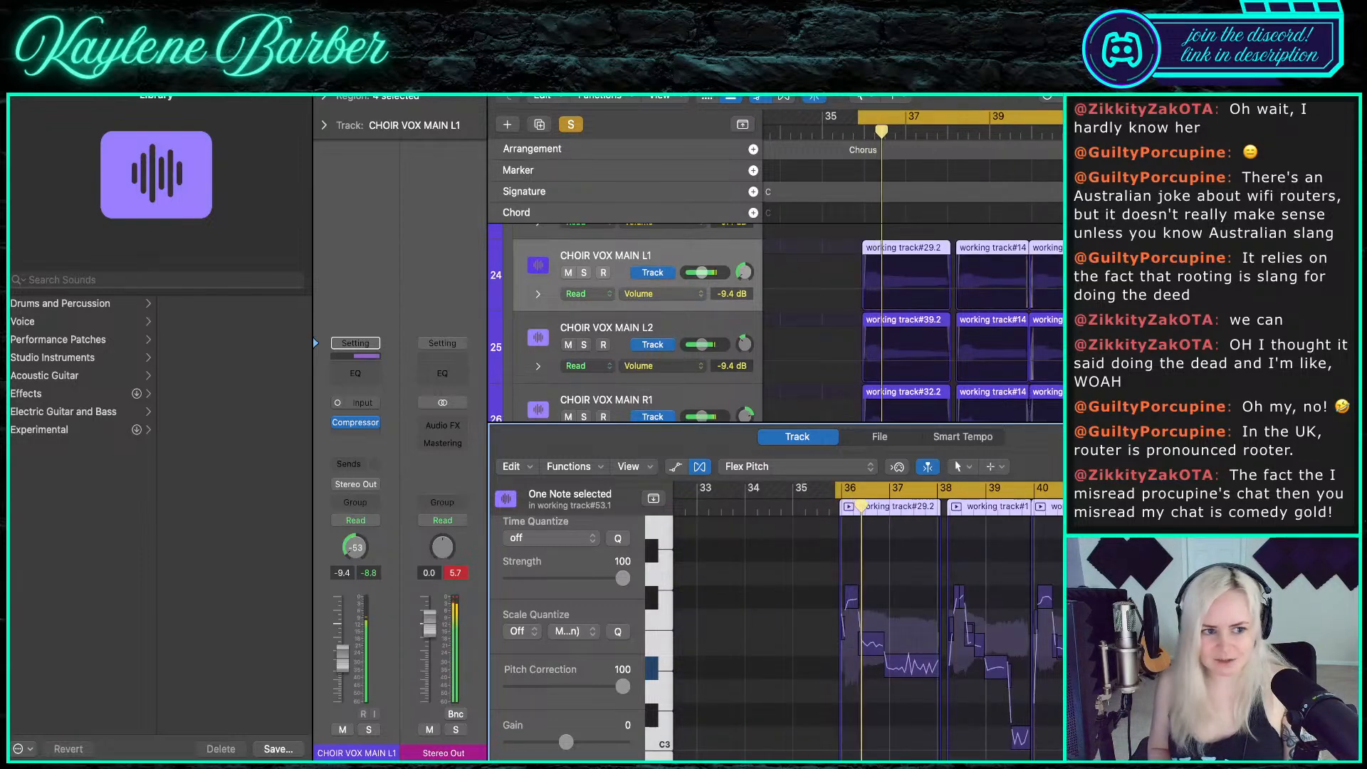
- Hide the audio track editor and the inspector, and play the chorus cycle with the CHOIR VOX ALTO 1 tracks in view
key(e)
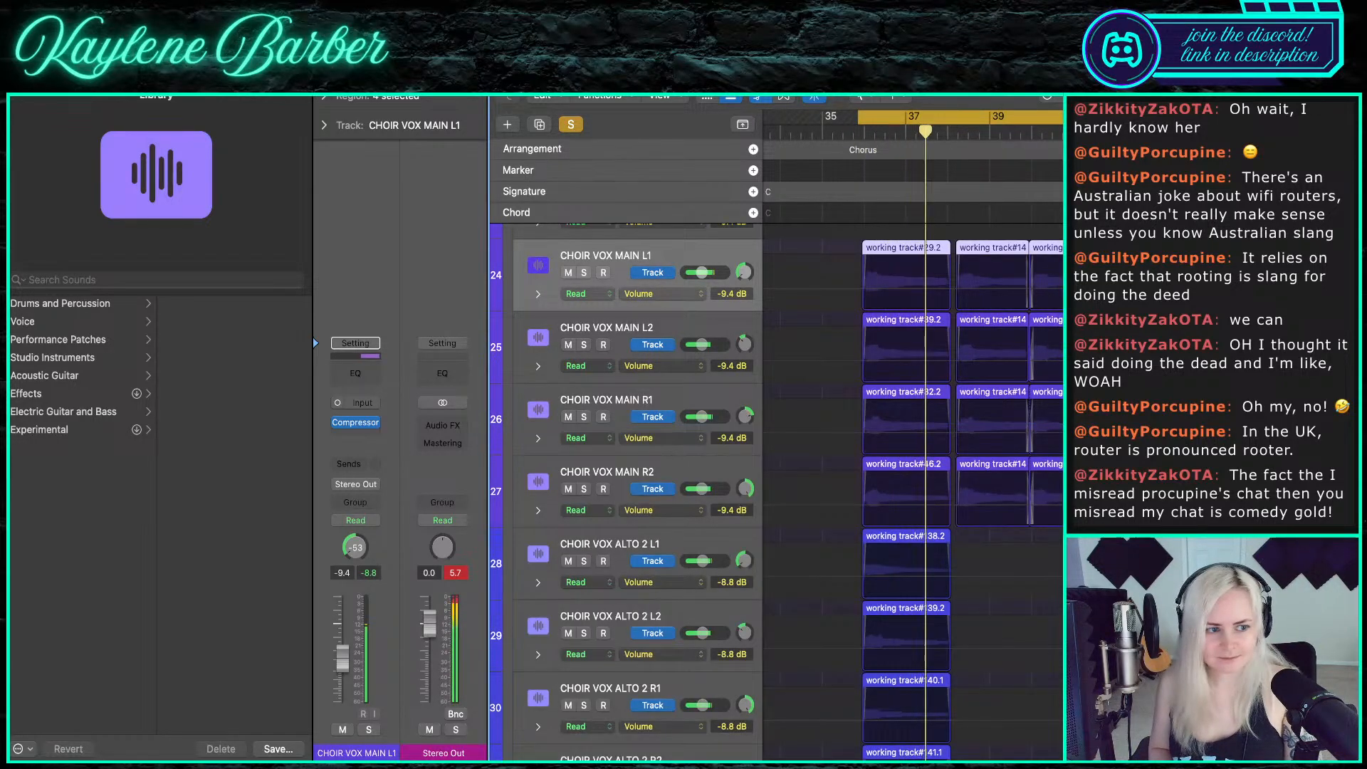
key(i)
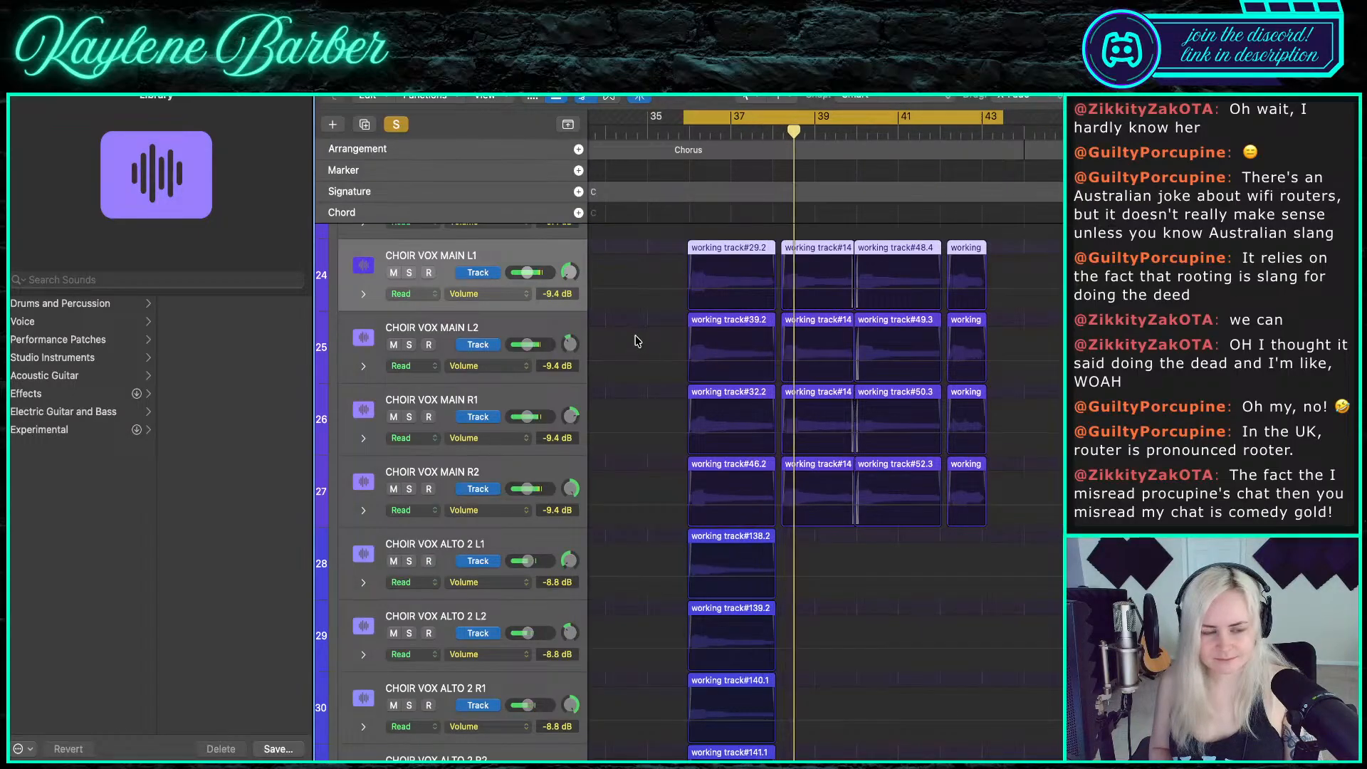
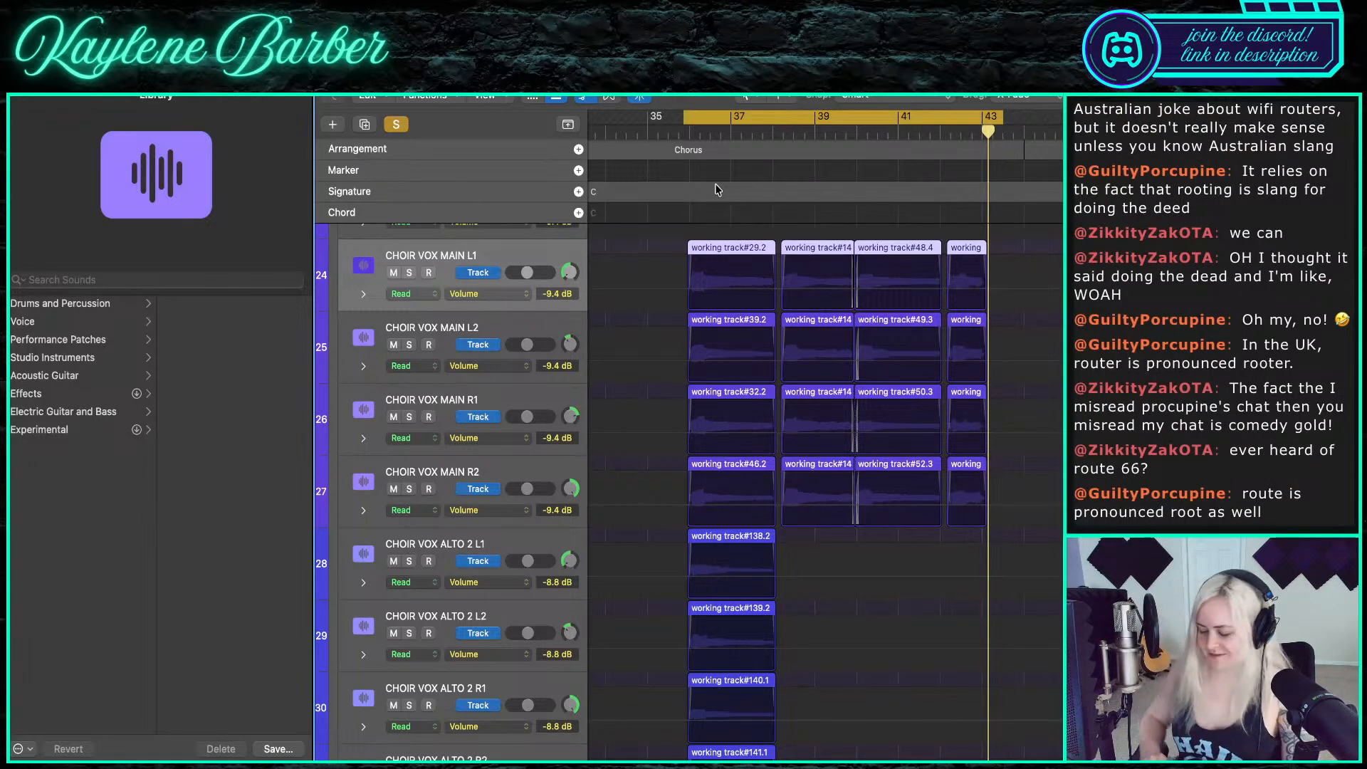
key(space)
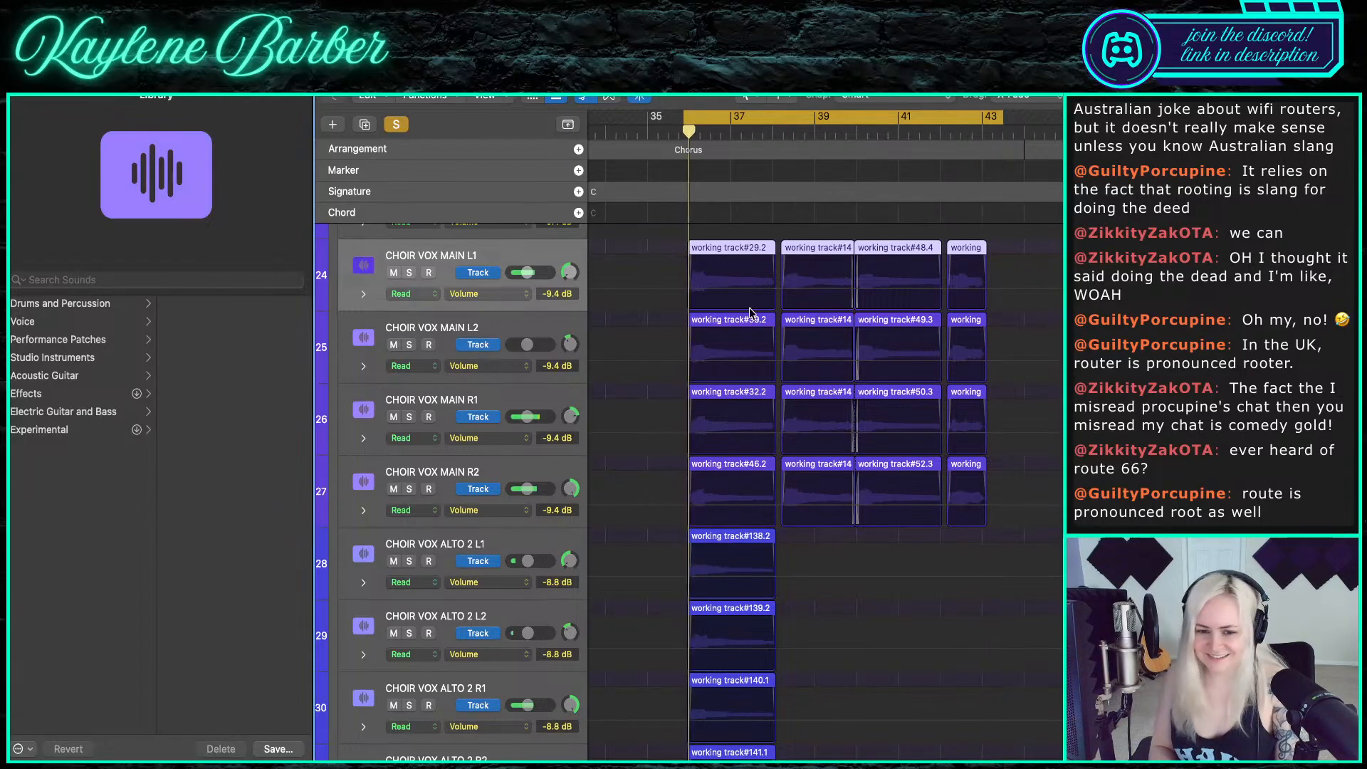
scroll(701, 406, up, 3)
scroll(700, 406, up, 3)
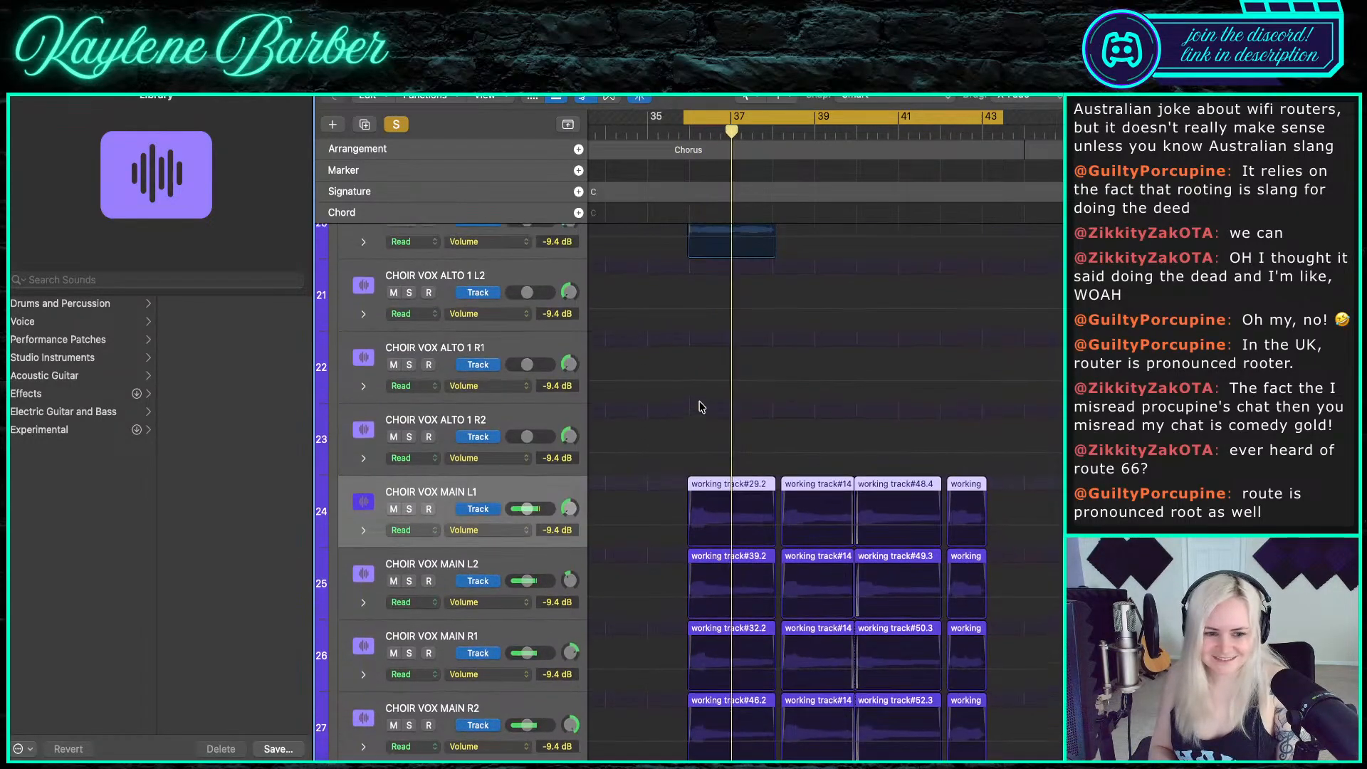
- Hide the track automation and the library, and stop the chorus playback
key(a)
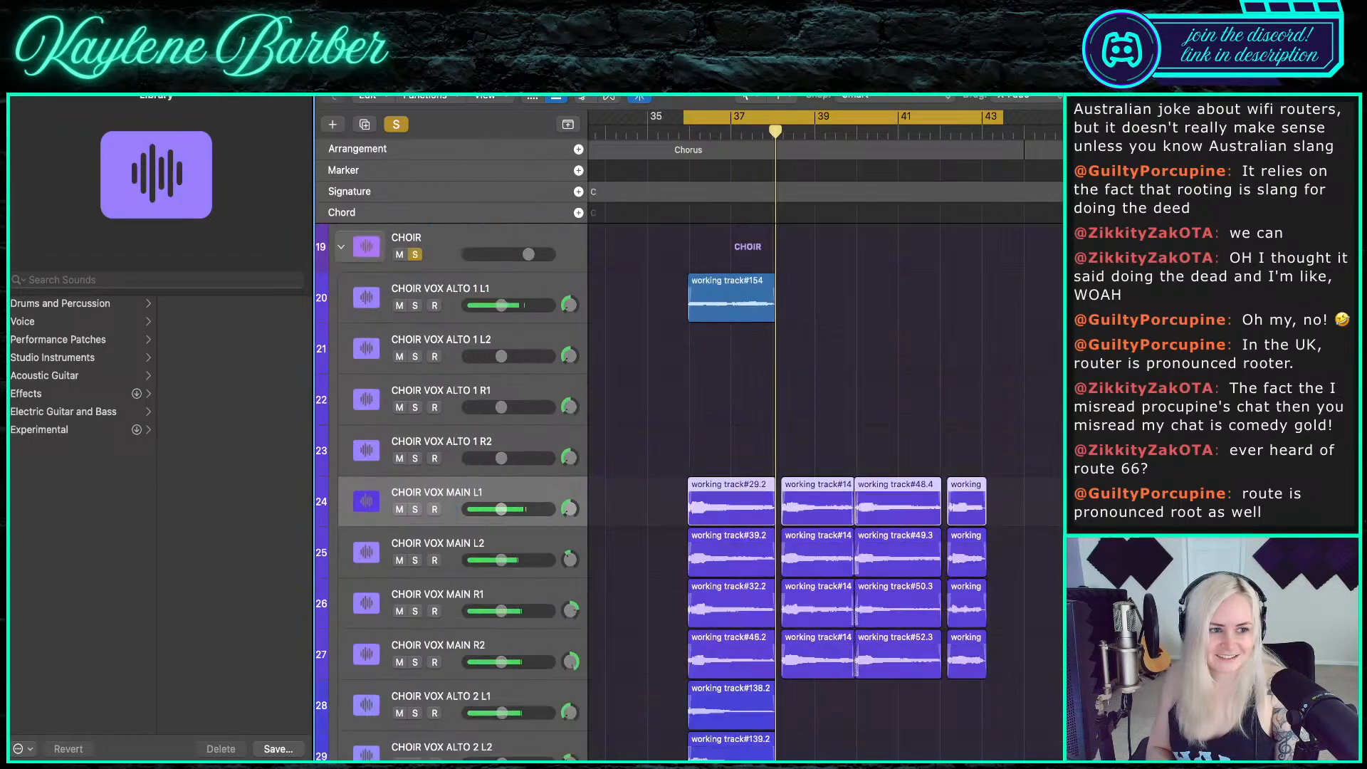
key(y)
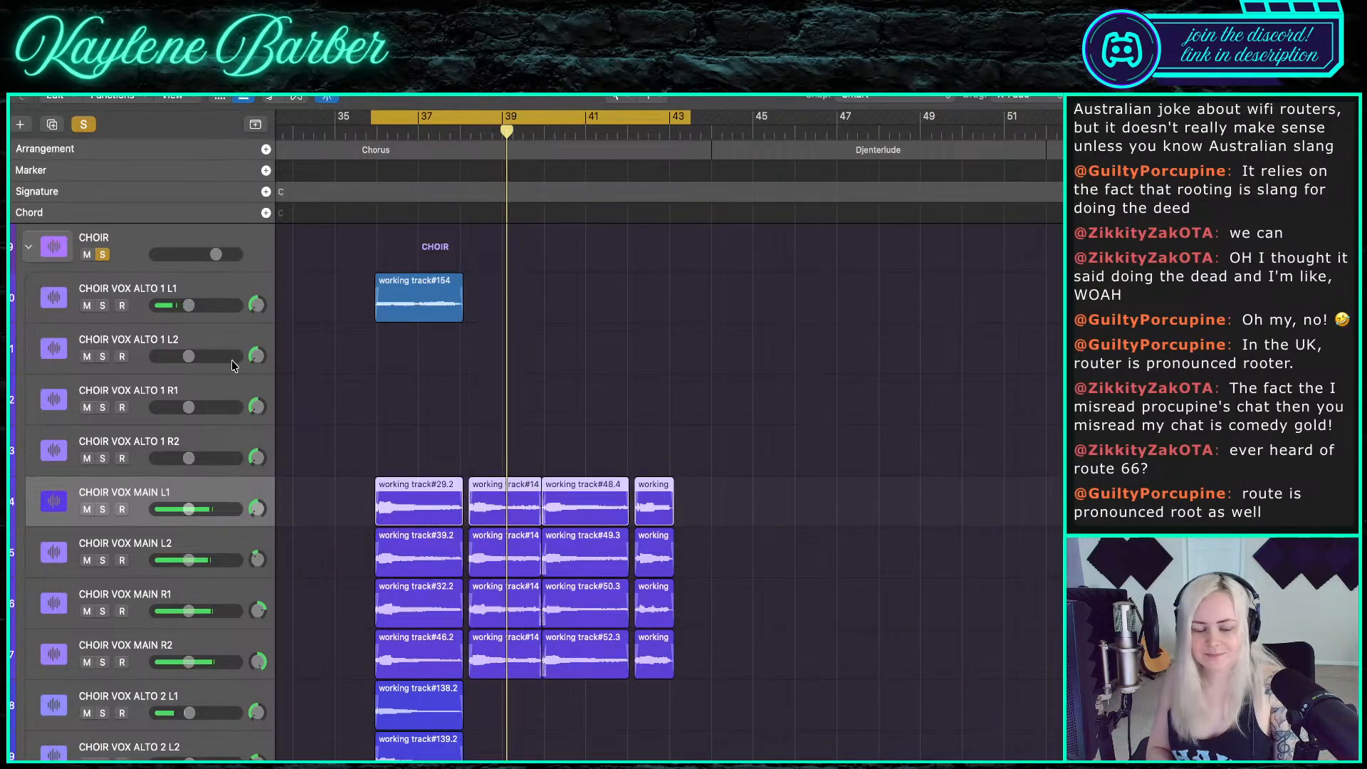
key(space)
- Turn off the chorus cycle range, with the CHOIR VOX ALTO 2 tracks and the working track in view
scroll(326, 369, up, 4)
scroll(327, 373, up, 1)
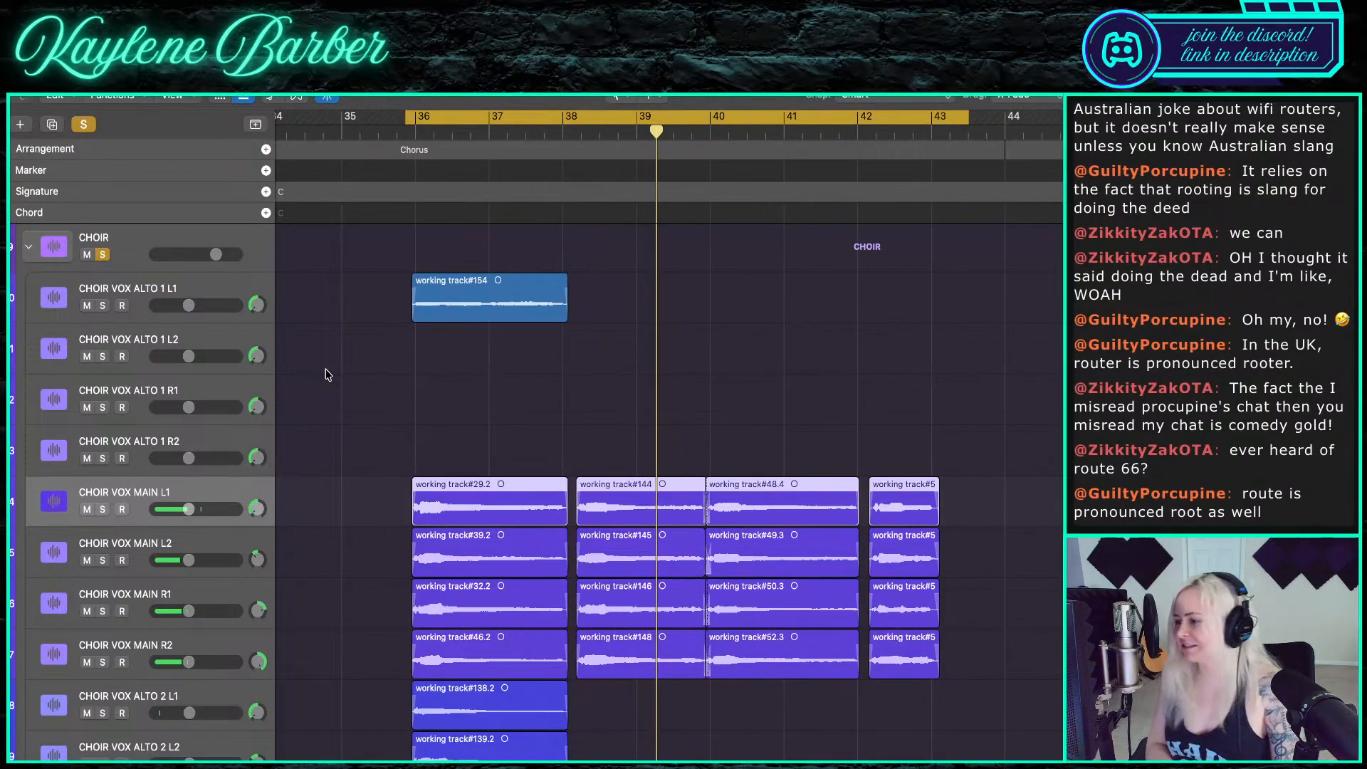
scroll(375, 366, down, 10)
scroll(375, 366, left, 1)
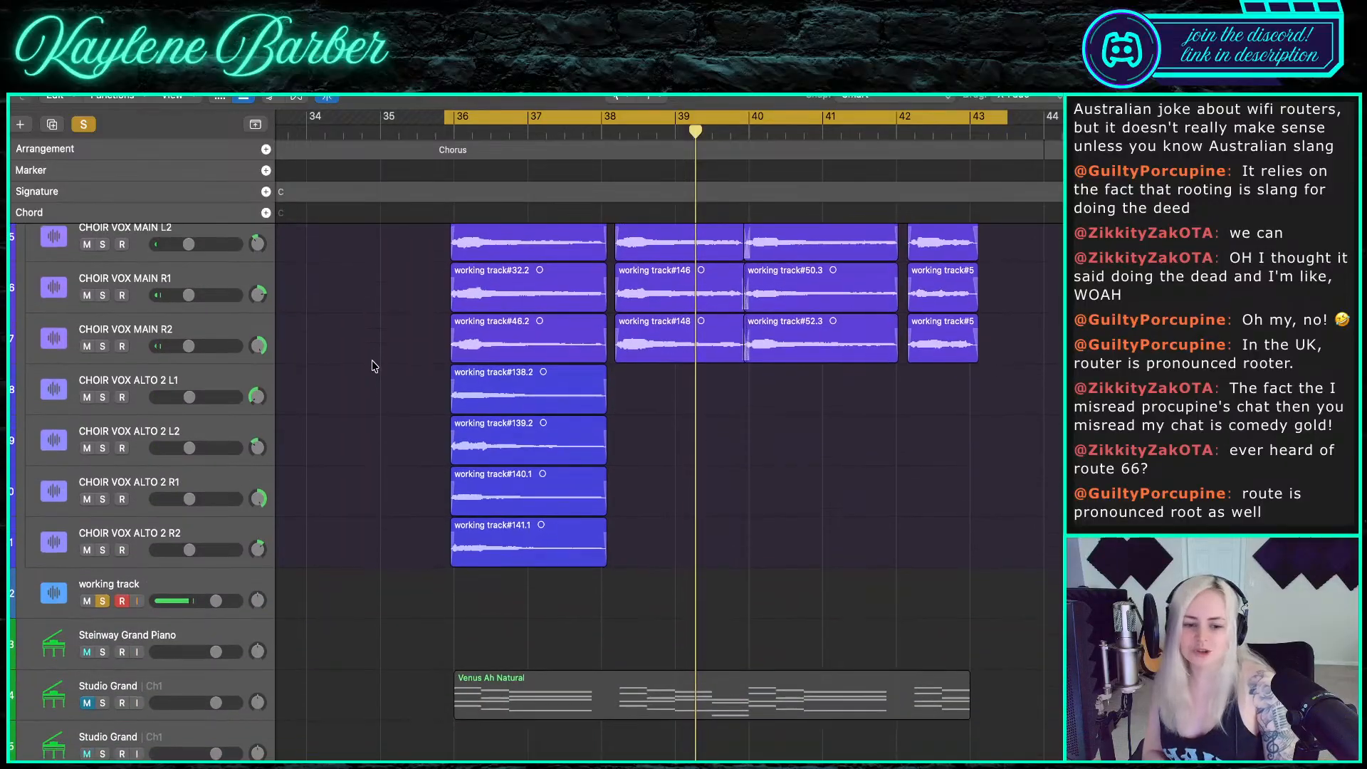
key(c)
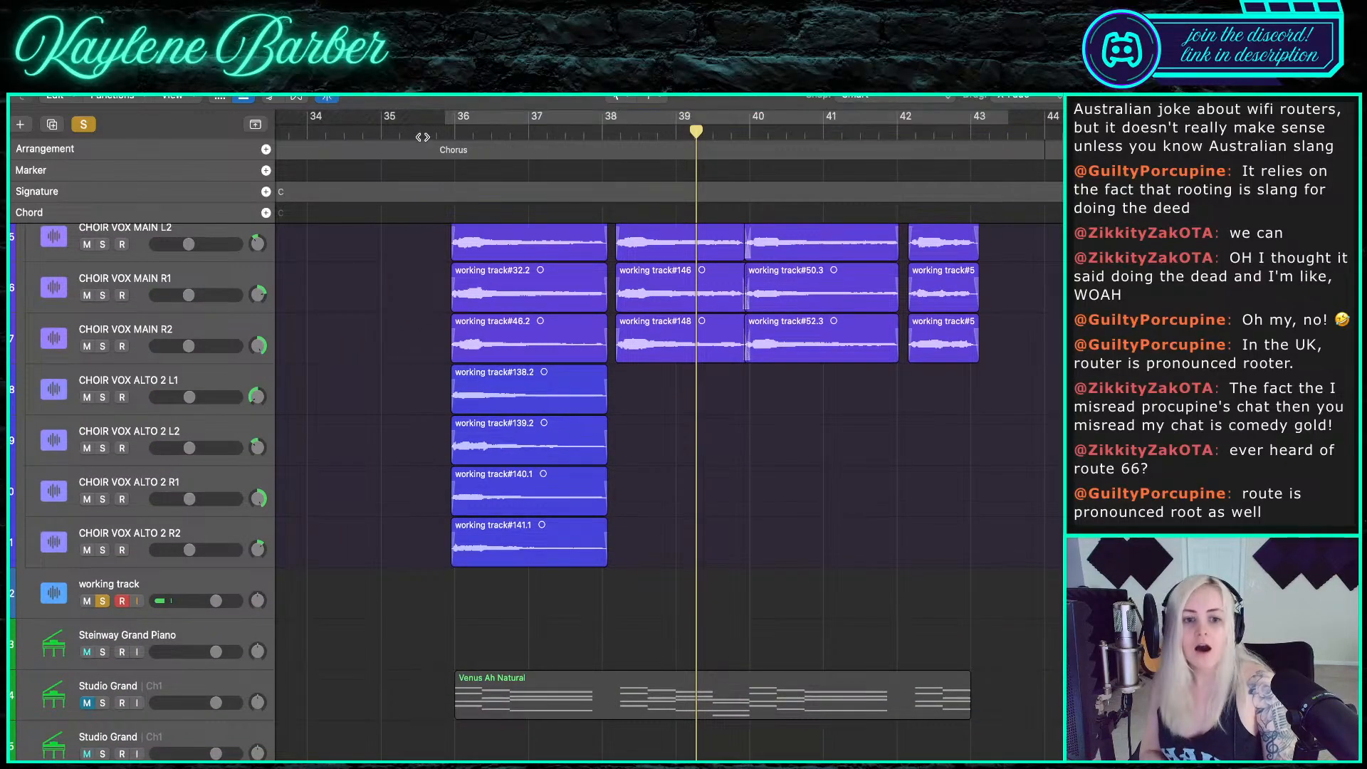
- Try recording a vocal take on the working track from bar 35, and delete the take
click(383, 131)
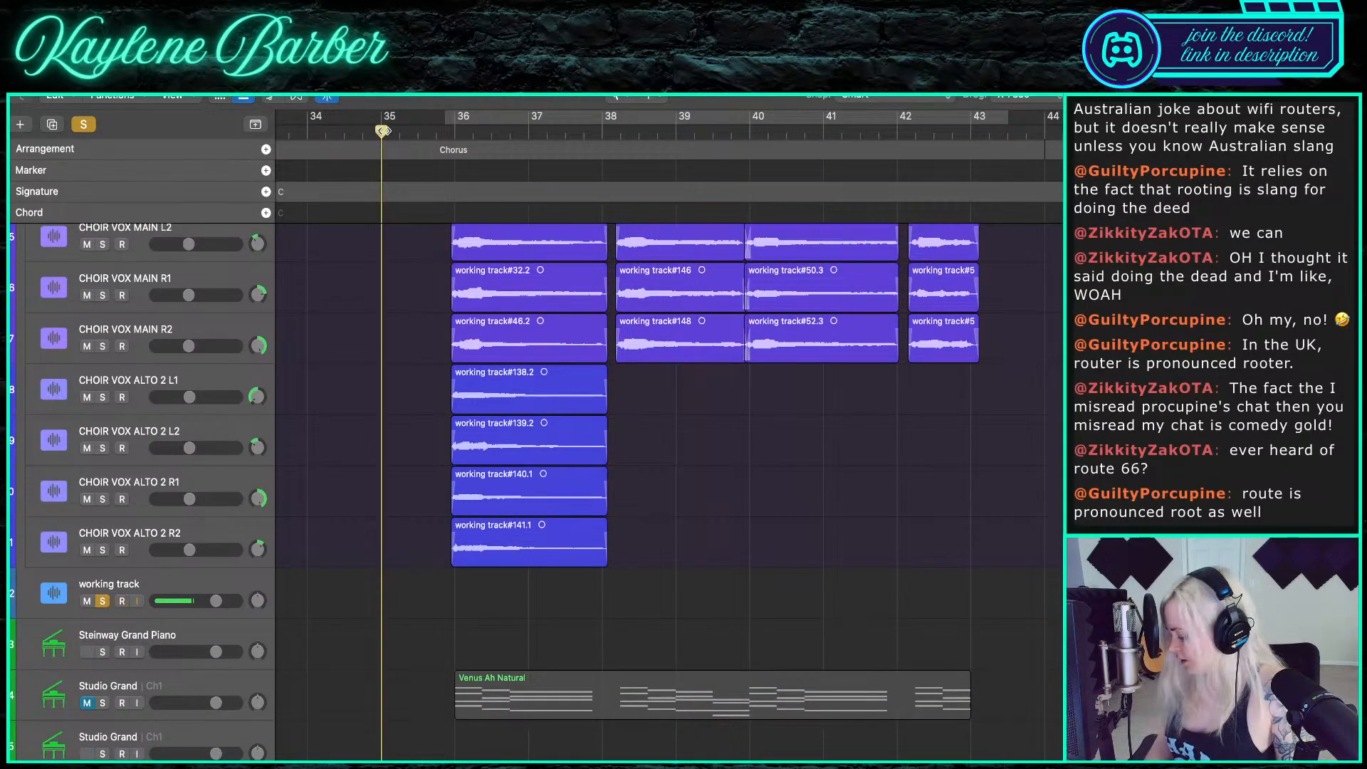
key(r)
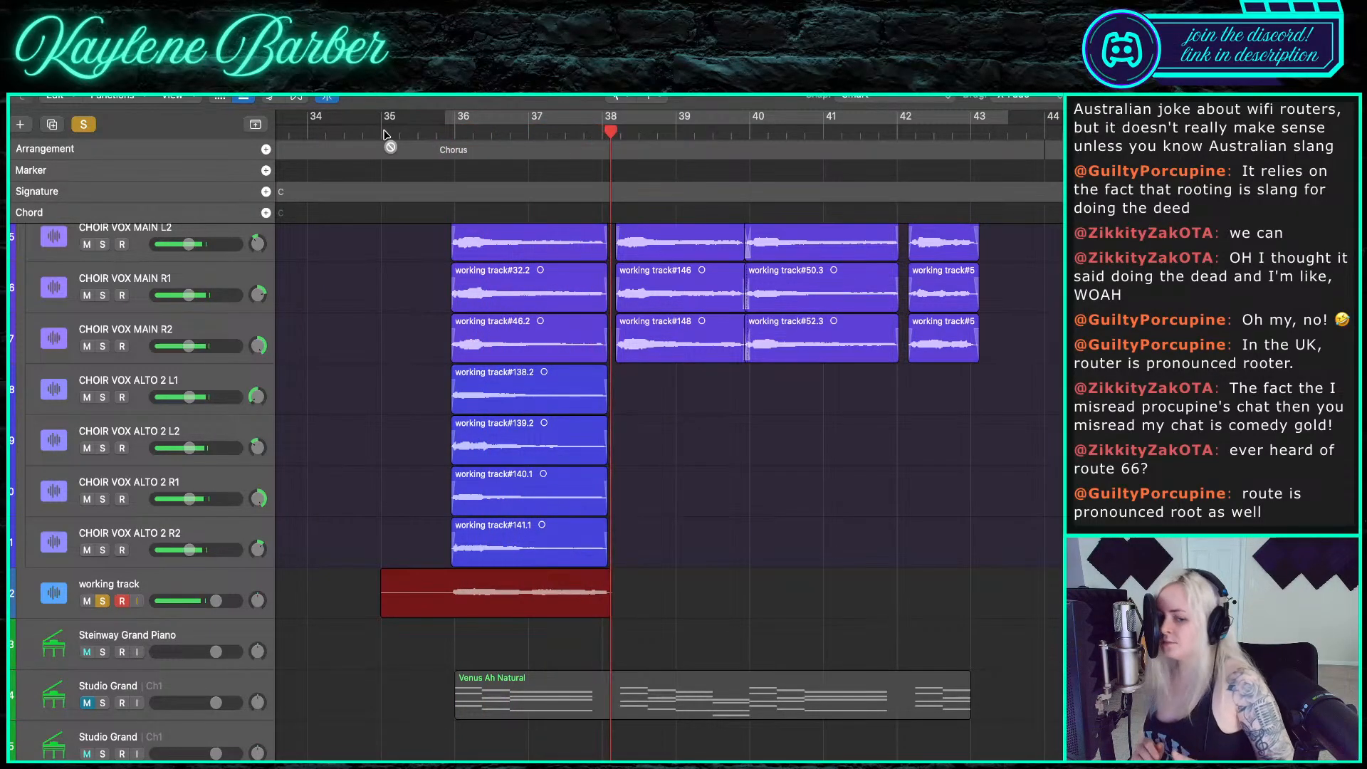
key(space)
key(Delete)
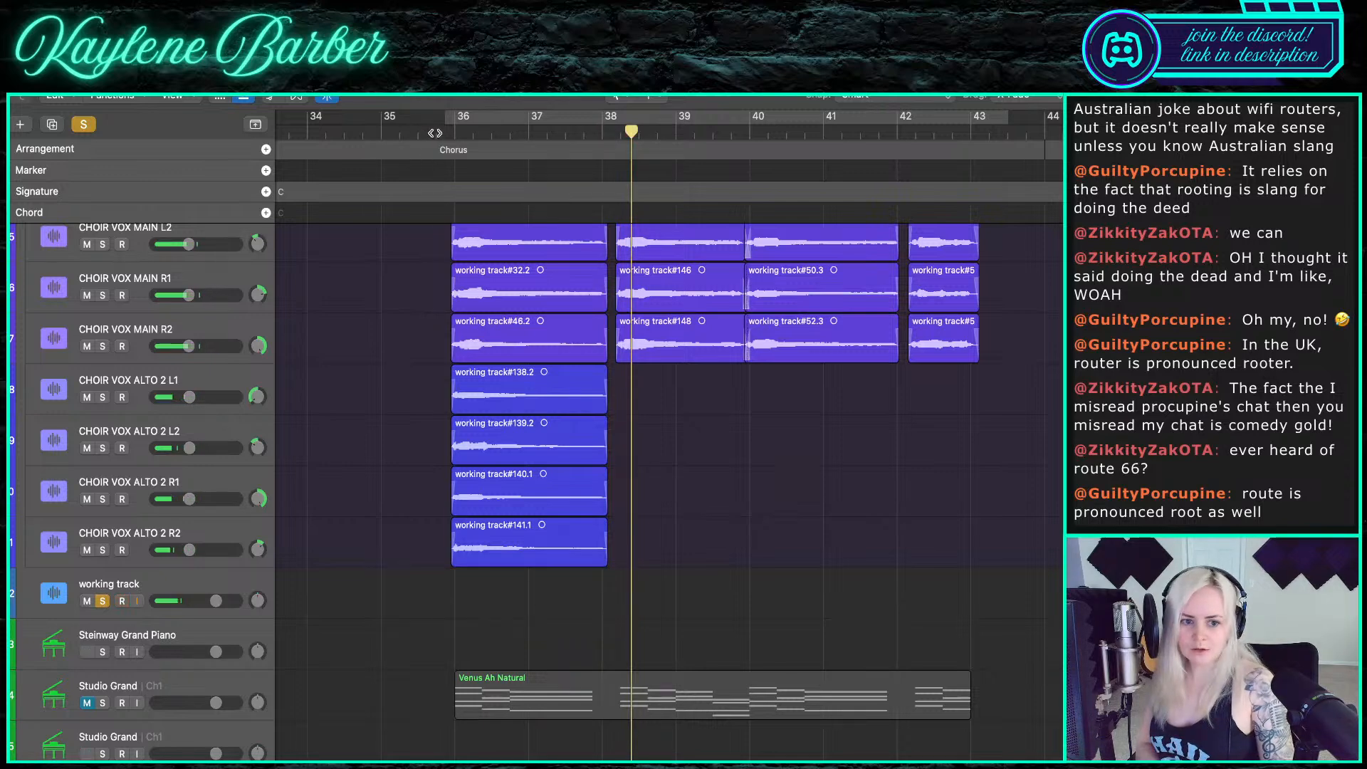
- Record a vocal take on the working track from just before bar 36 and move it to the CHOIR VOX ALTO 1 L2 track
click(435, 132)
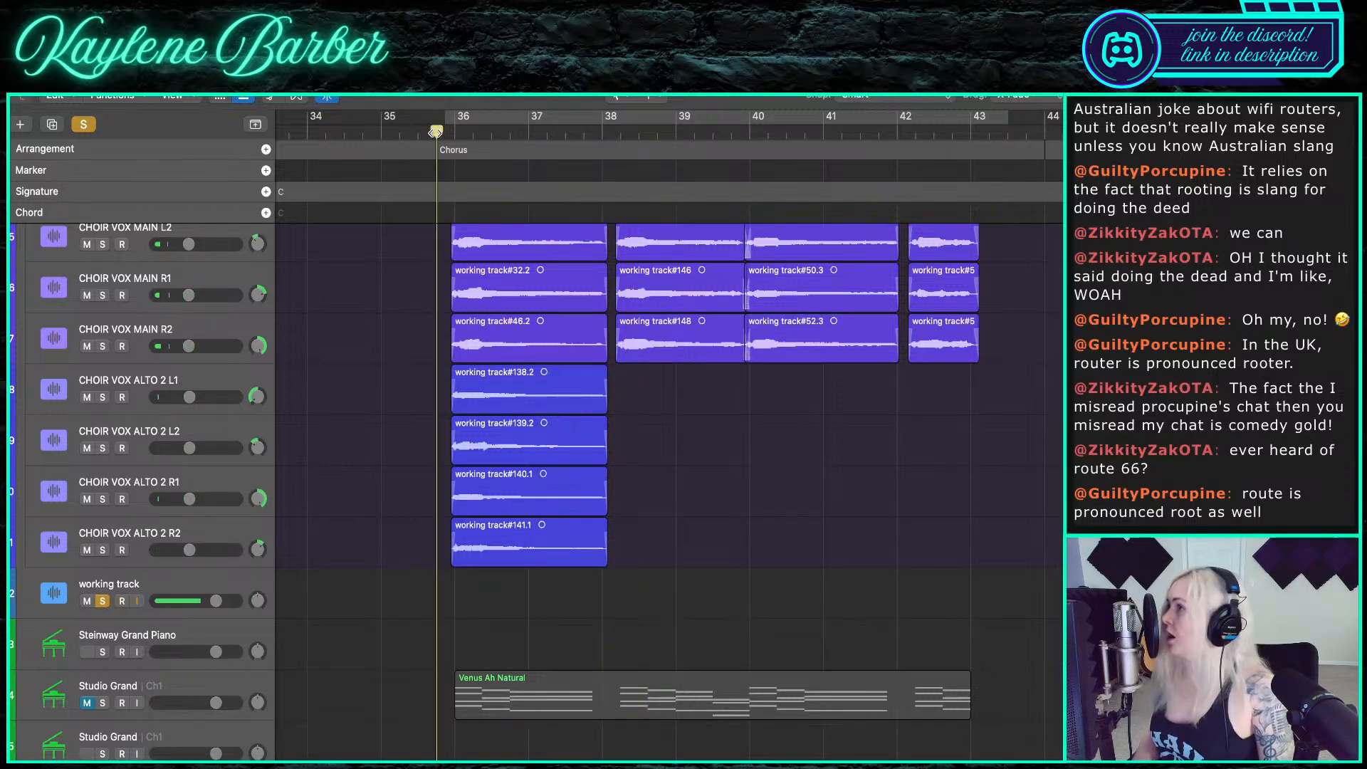
key(r)
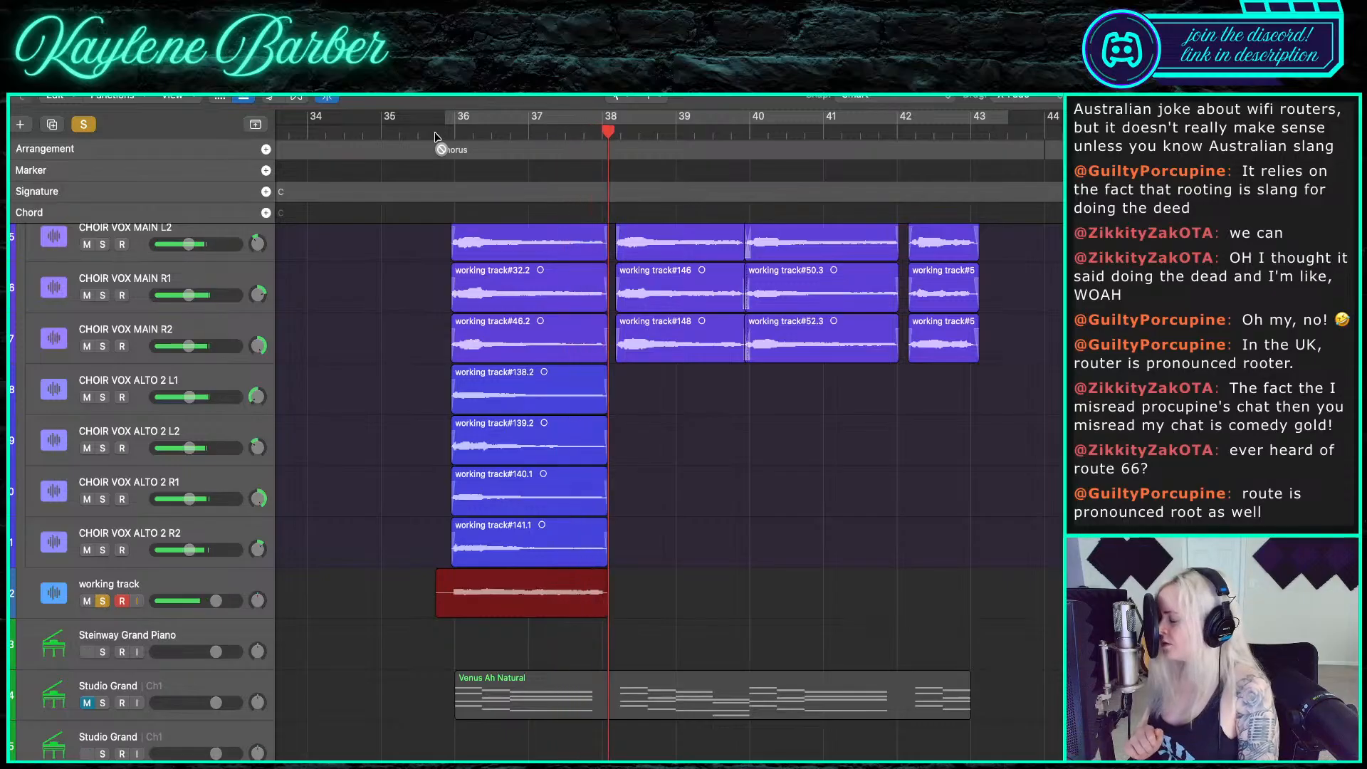
key(space)
scroll(440, 571, up, 3)
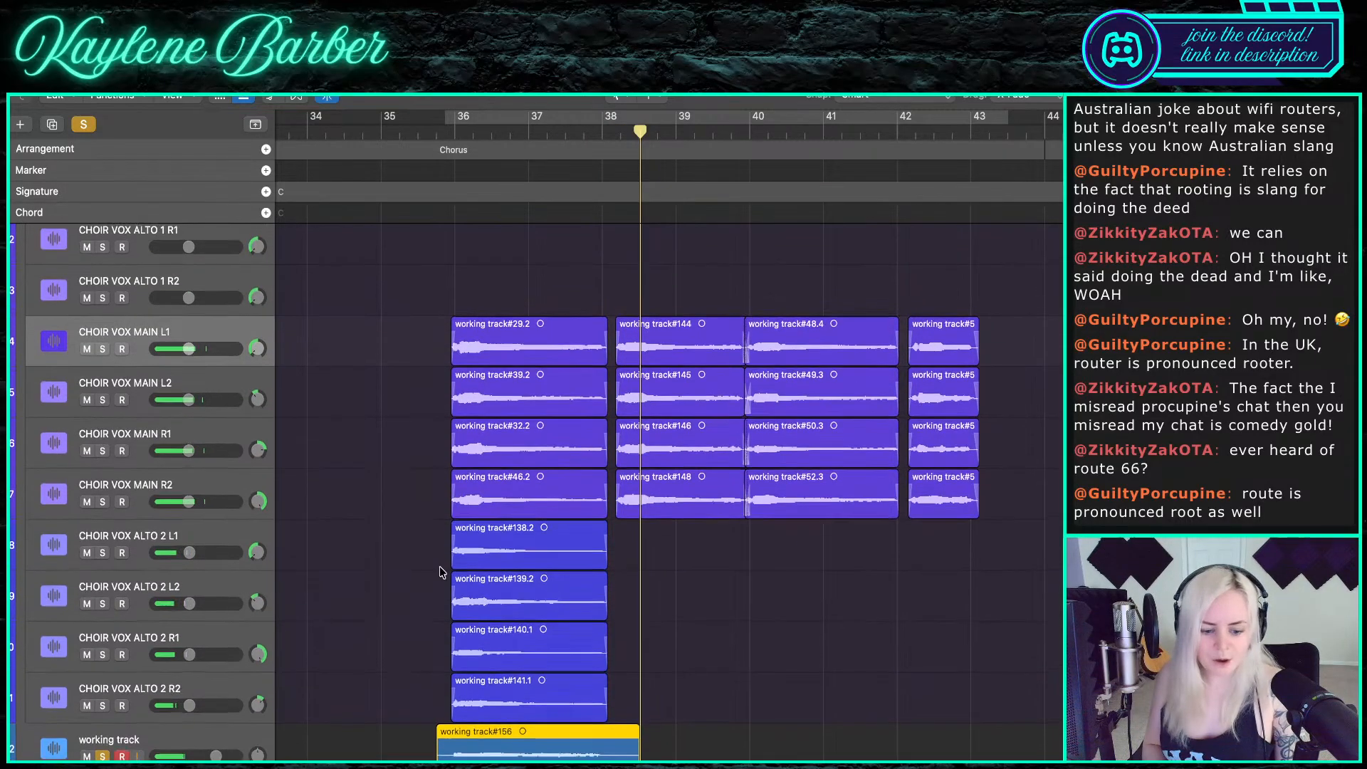
drag(483, 744, 488, 284)
- Try recording another working track take from just before bar 36, and undo the recording
click(437, 131)
scroll(460, 306, down, 6)
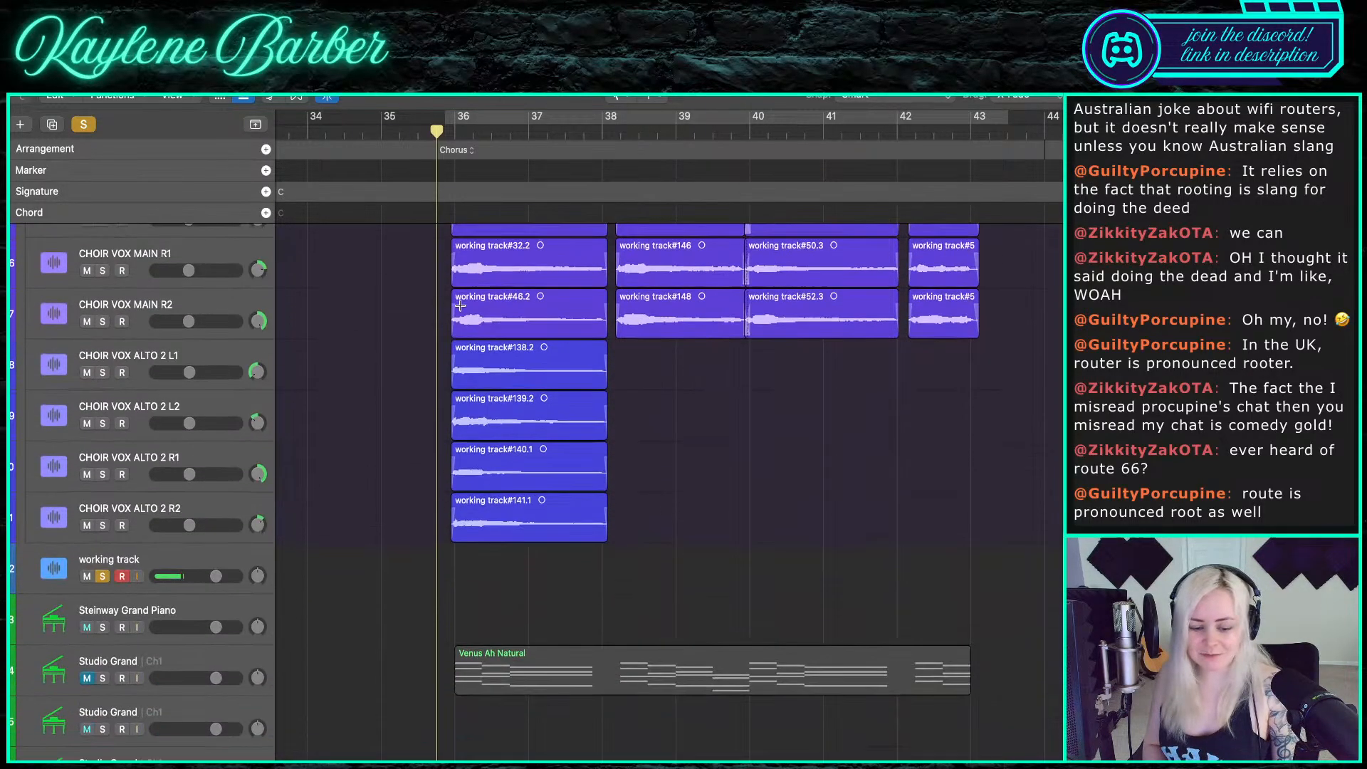
scroll(460, 307, down, 1)
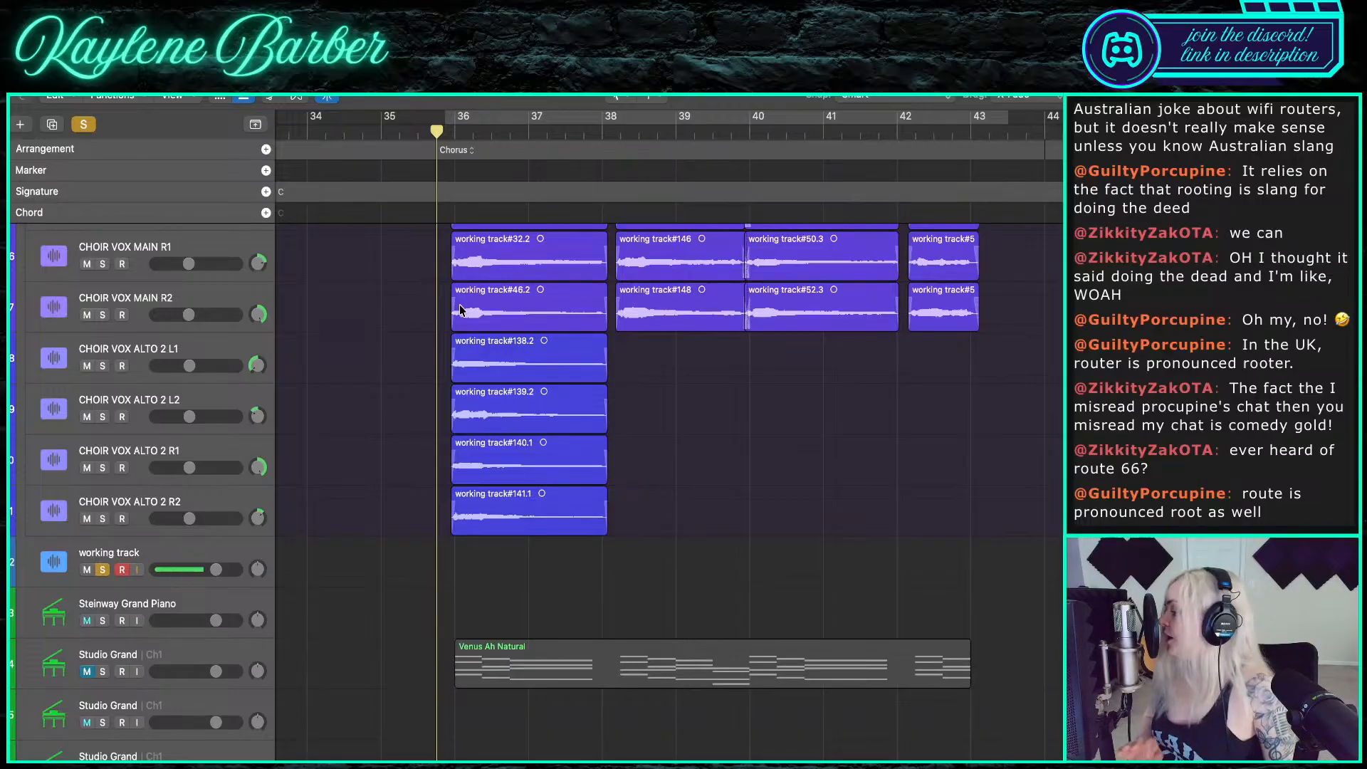
key(space)
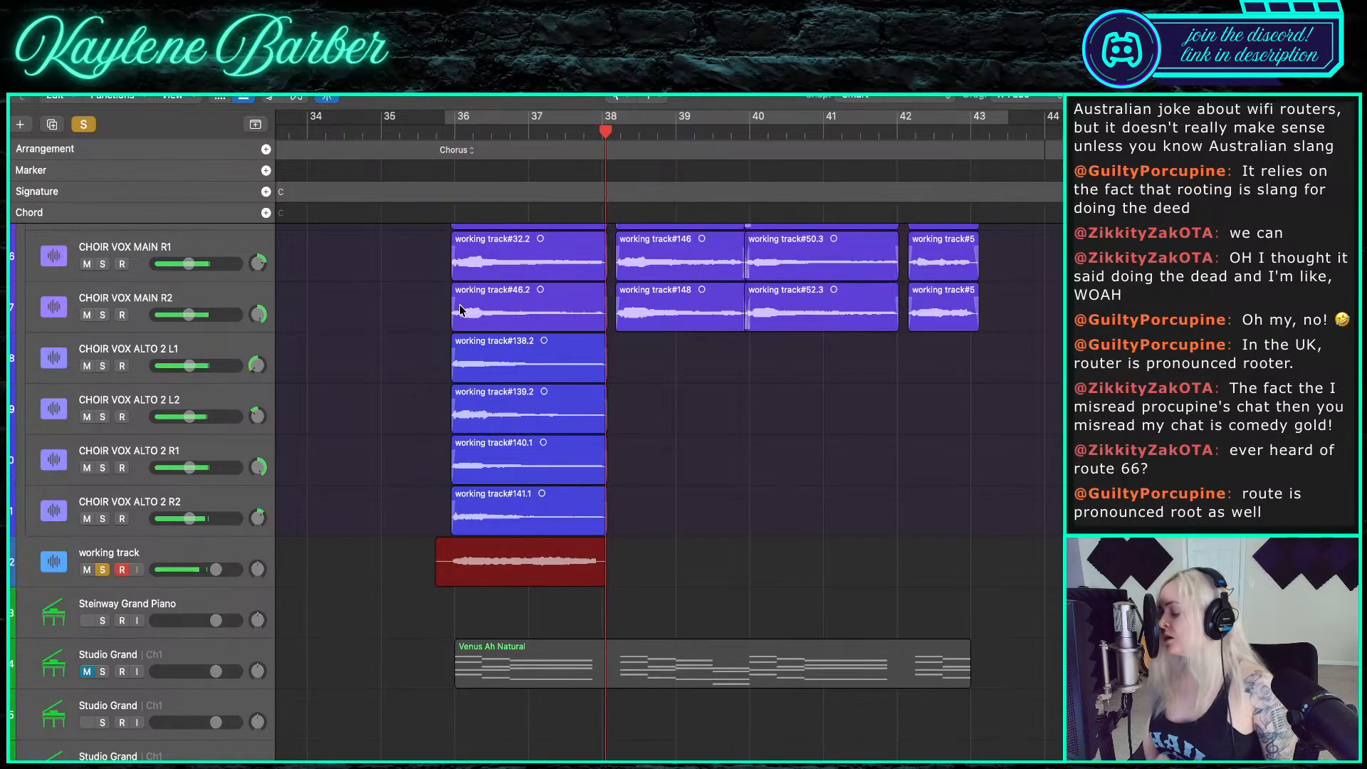
key(space)
key(super+z)
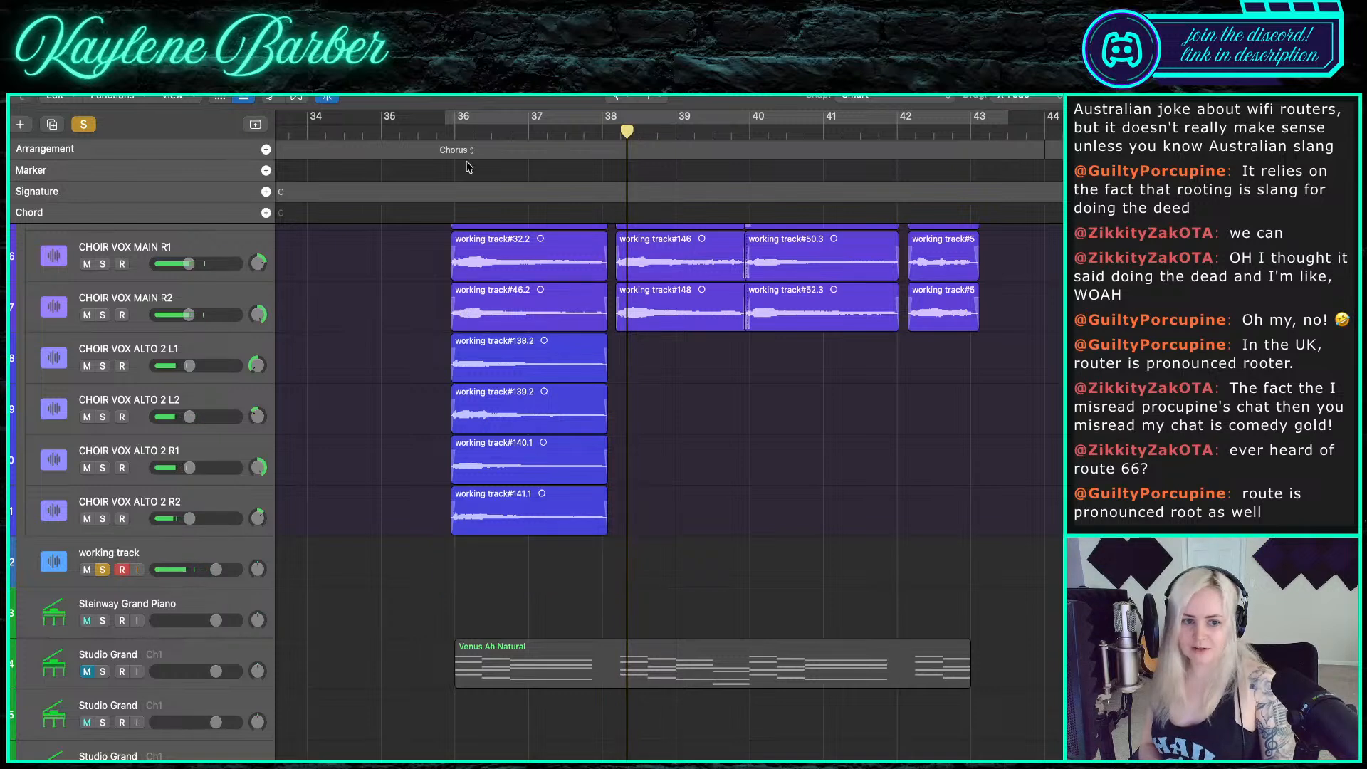
- Record a new take from just before bar 36 on the working track and move it to the CHOIR VOX ALTO 1 R1 track
click(440, 129)
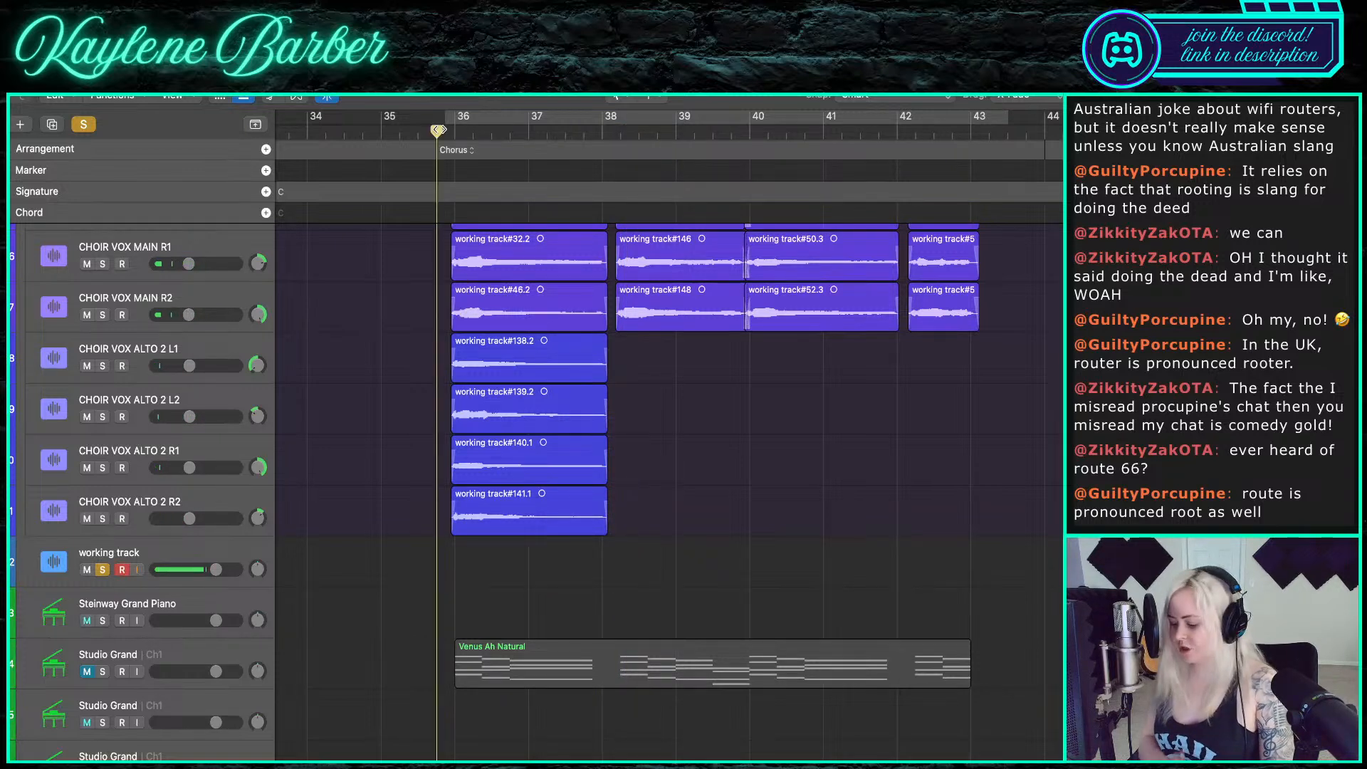
key(r)
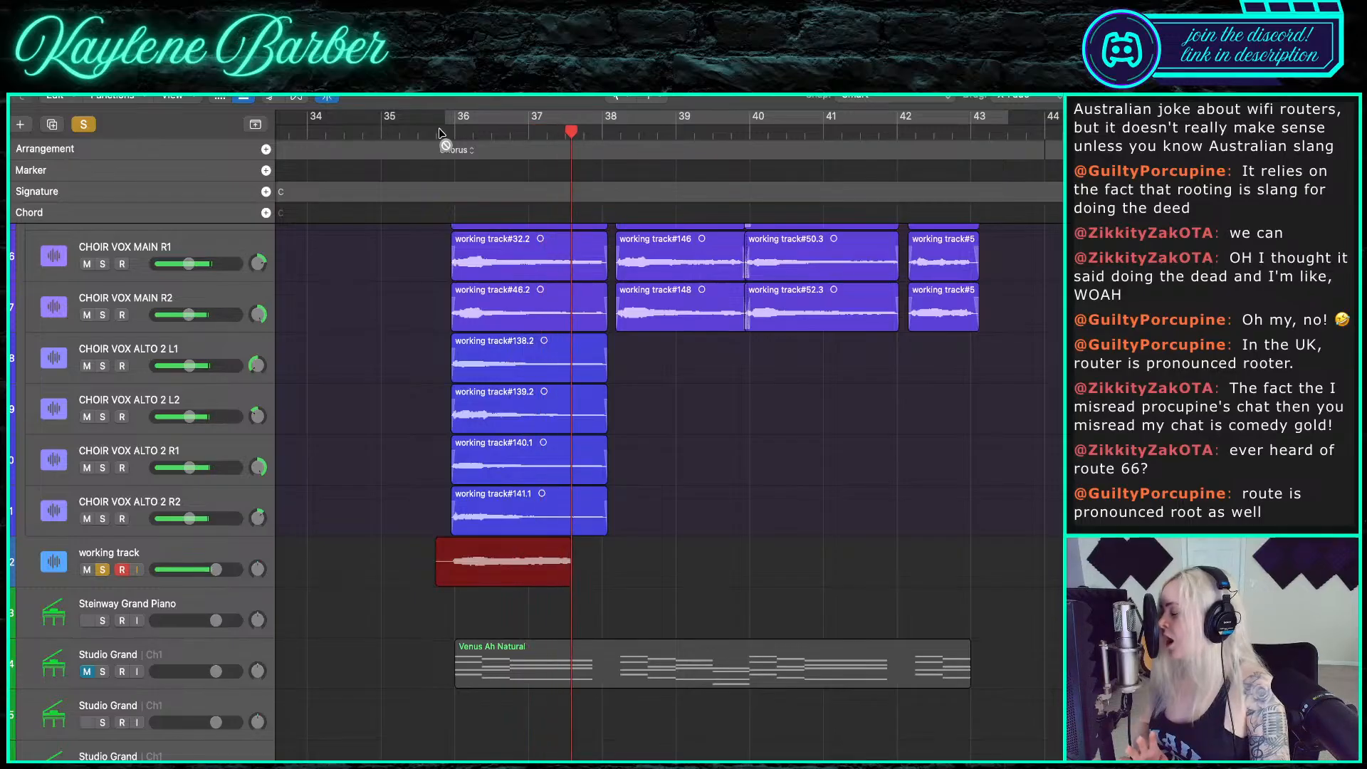
key(space)
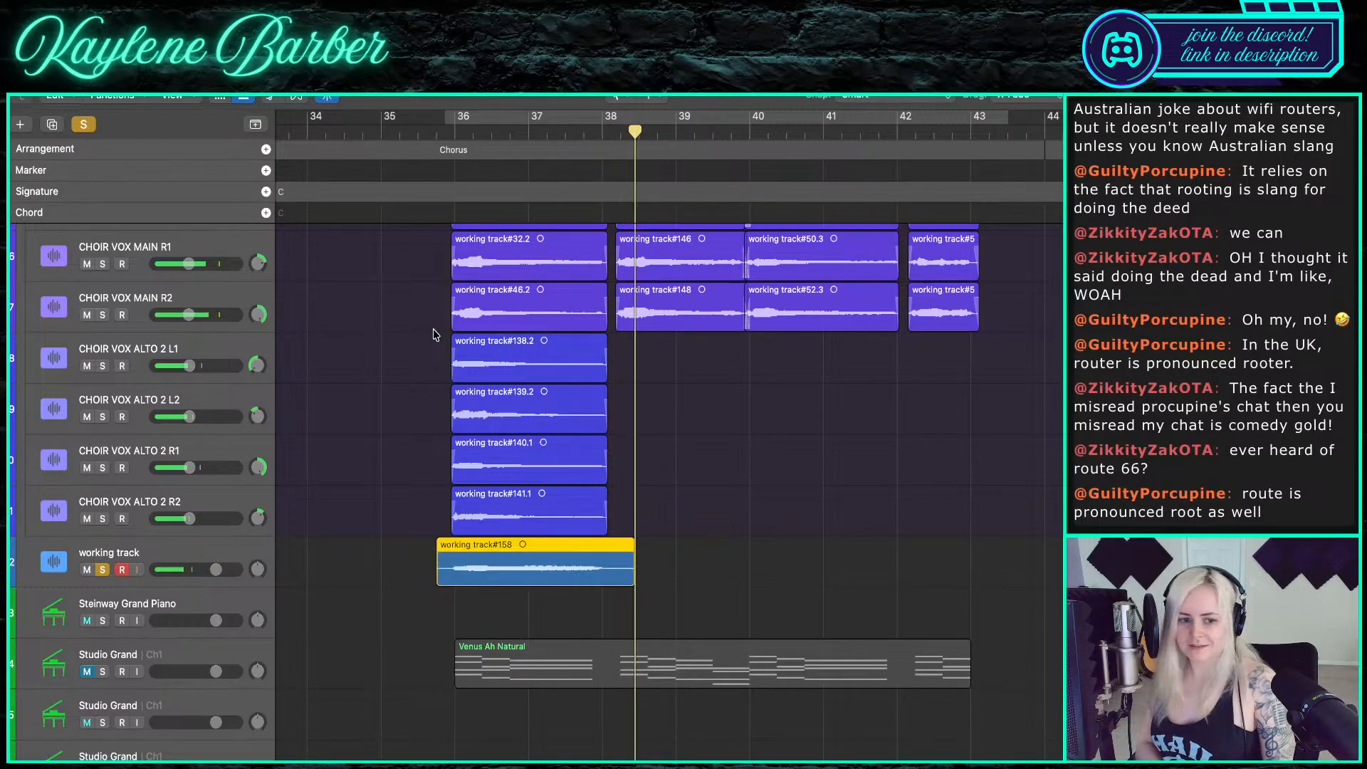
scroll(438, 419, up, 3)
drag(471, 705, 469, 344)
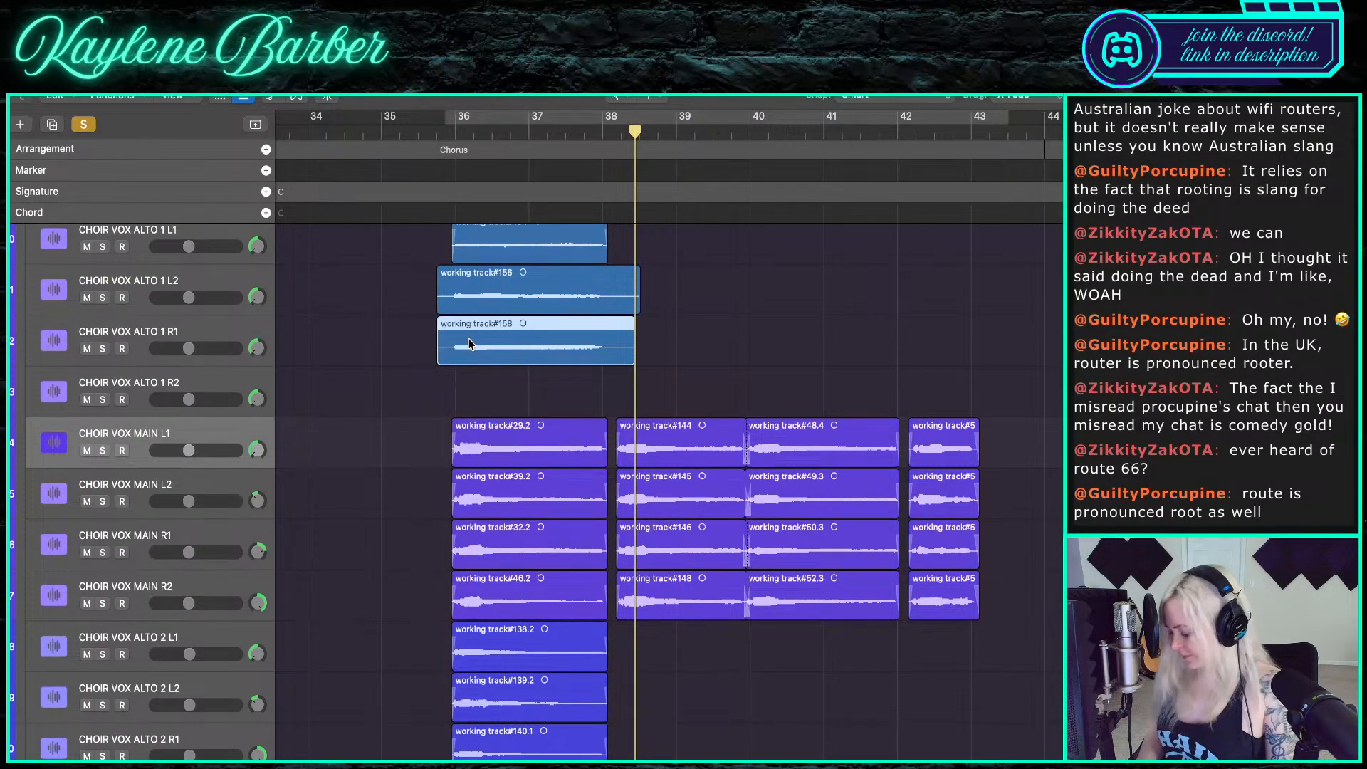
- Record one more take from just before bar 36 on the working track and move it to the CHOIR VOX ALTO 1 R2 track
click(431, 138)
scroll(415, 324, down, 5)
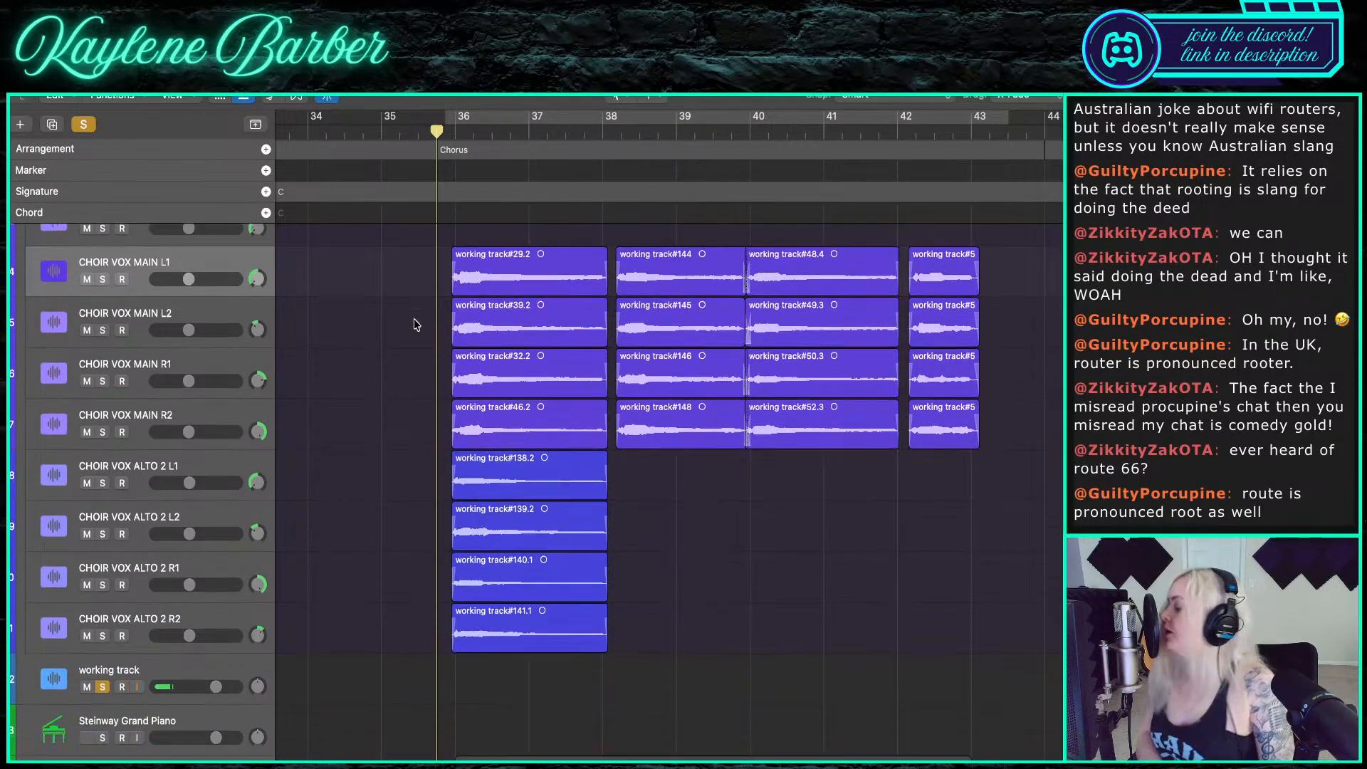
key(r)
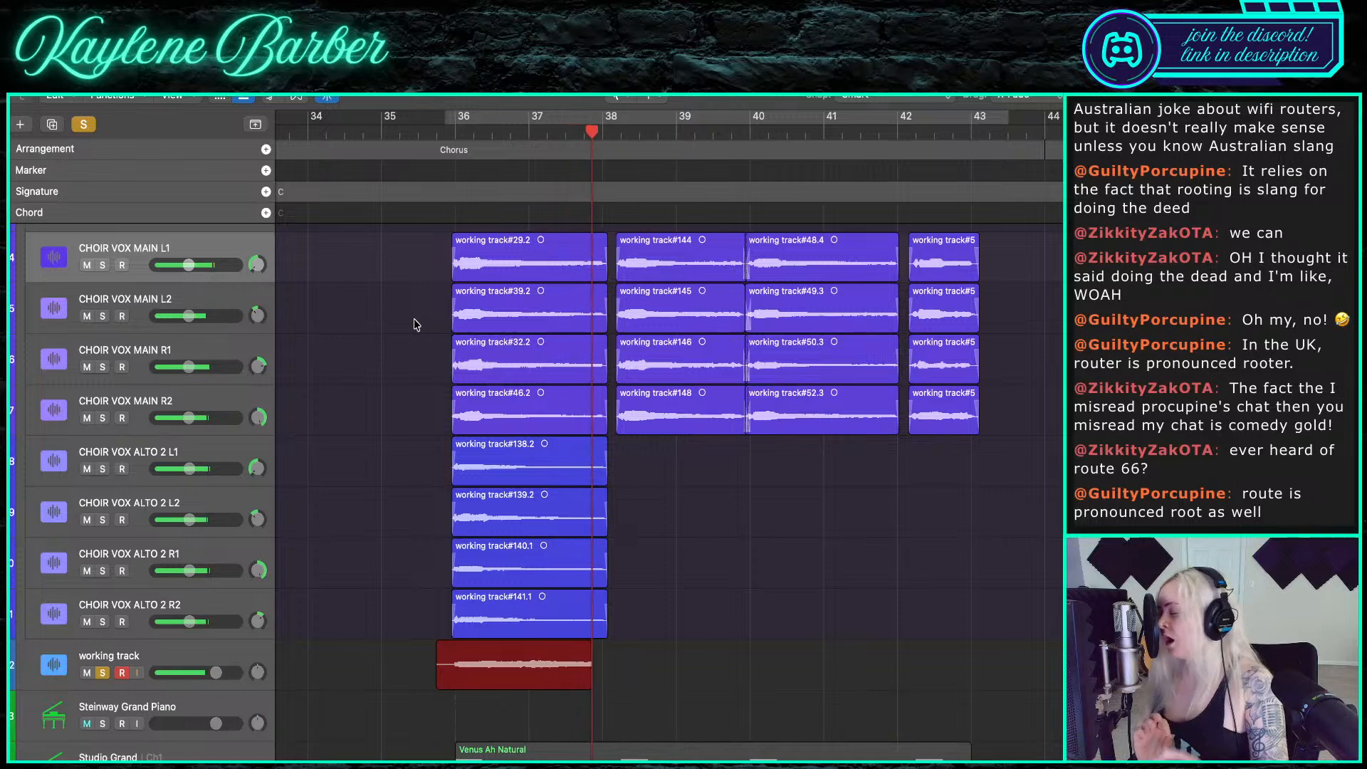
key(space)
scroll(454, 688, up, 2)
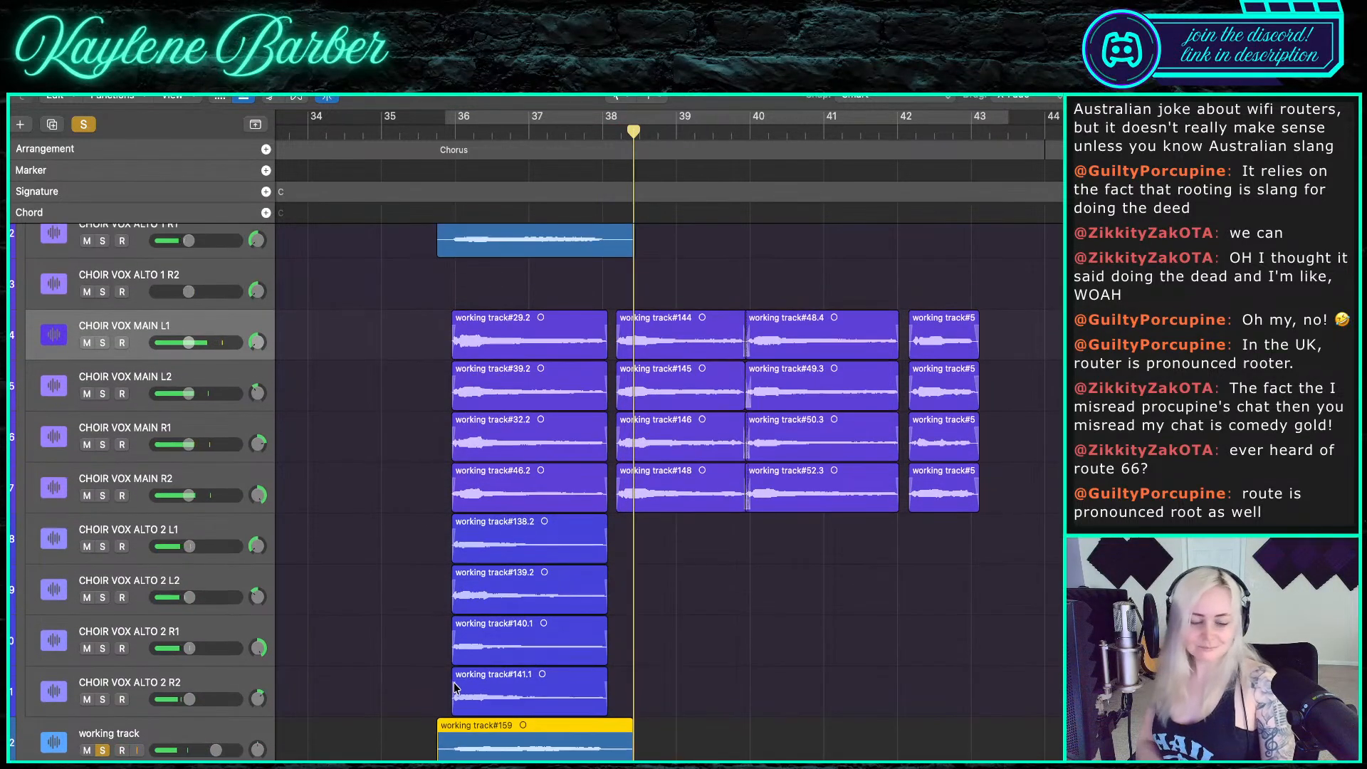
drag(466, 747, 466, 298)
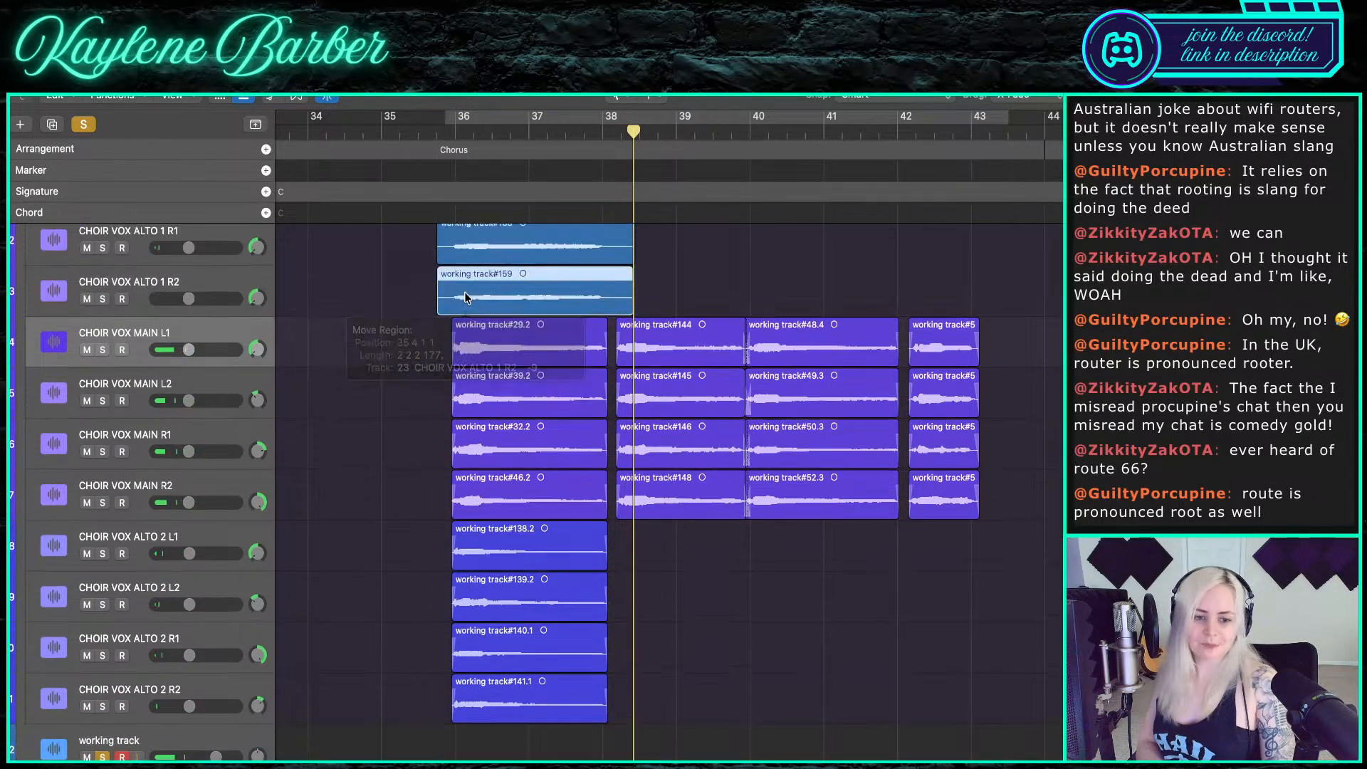
- Play the start of the chorus to check the entry of the new CHOIR VOX ALTO 1 takes against the other layers
scroll(466, 297, up, 2)
click(437, 133)
key(space)
scroll(375, 299, up, 5)
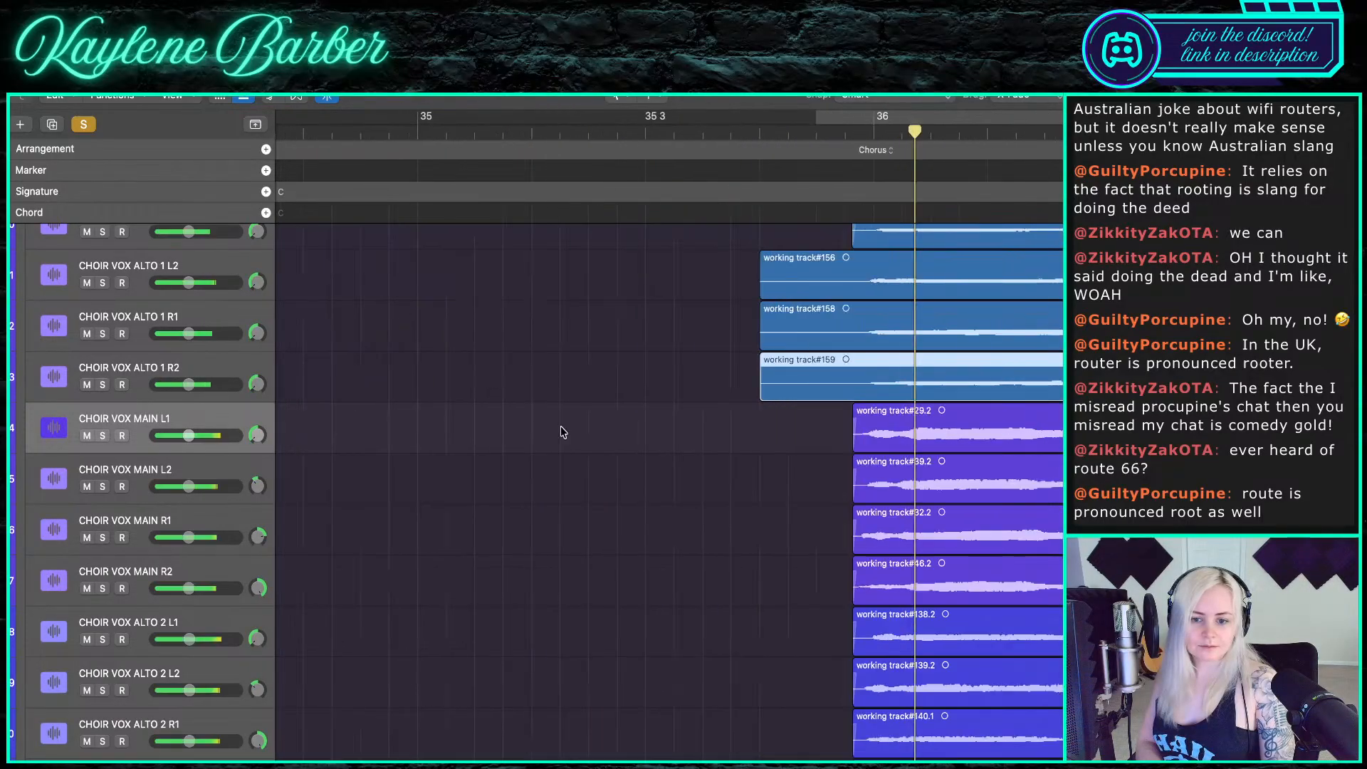
key(space)
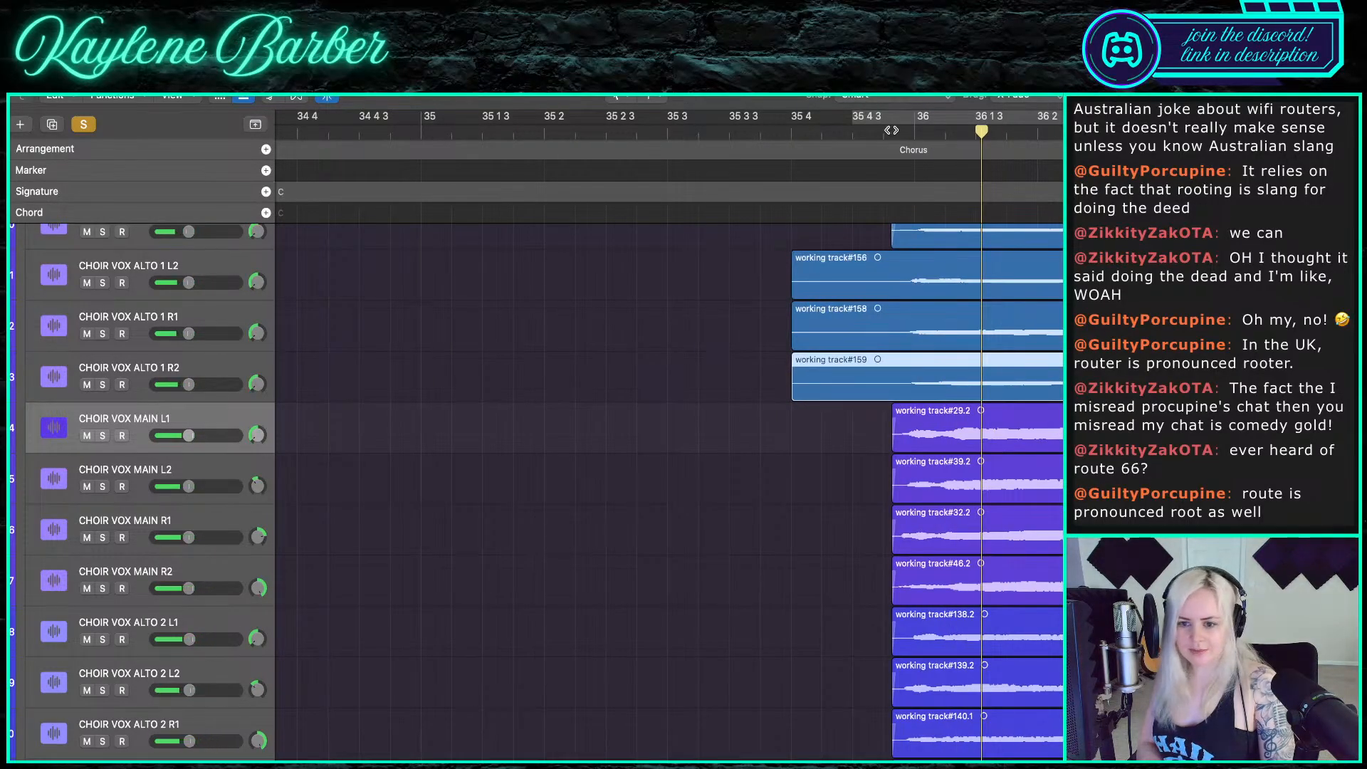
- Split the ALTO 1 L2, R1 and R2 regions where the other choir regions start, just before bar 36, and delete the leading parts
drag(902, 133, 891, 131)
drag(761, 241, 836, 431)
key(super+t)
drag(741, 446, 830, 280)
key(Delete)
- Add a short fade-in to the starts of the ALTO 1 L2, R1 and R2 regions with the Fade tool
key(t)
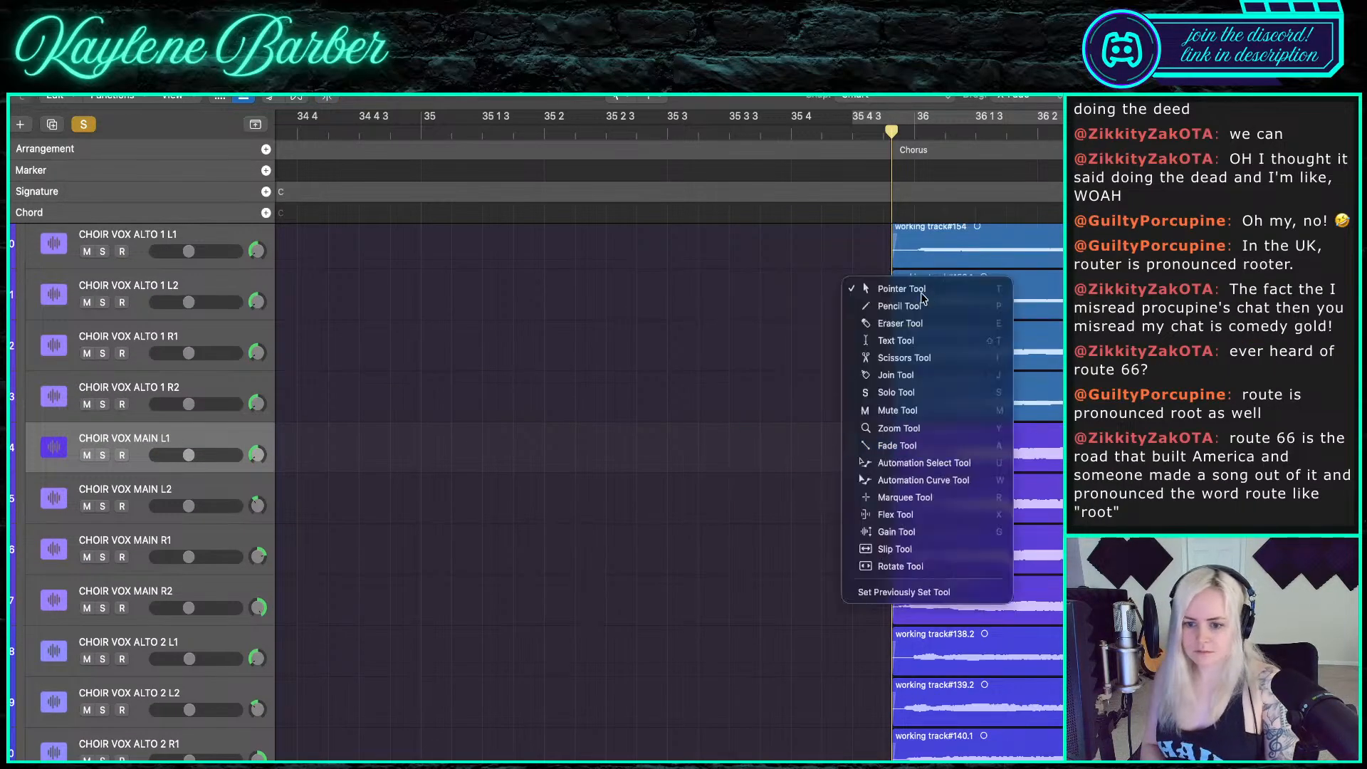
key(a)
click(935, 299)
shift+click(938, 343)
shift+click(908, 399)
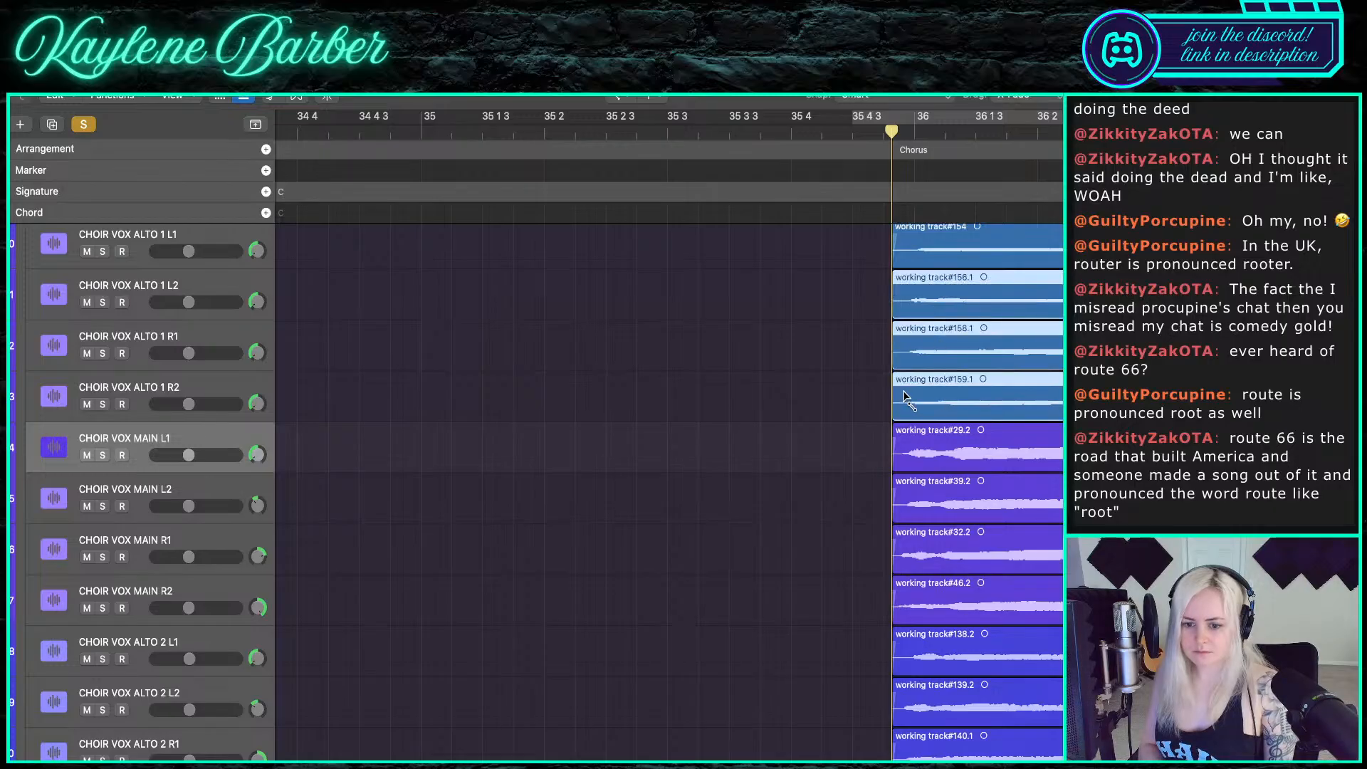
- Play the trimmed ALTO 1 takes with the choir up to the region ends after bar 38, and return to the Pointer tool
key(space)
scroll(825, 399, down, 3)
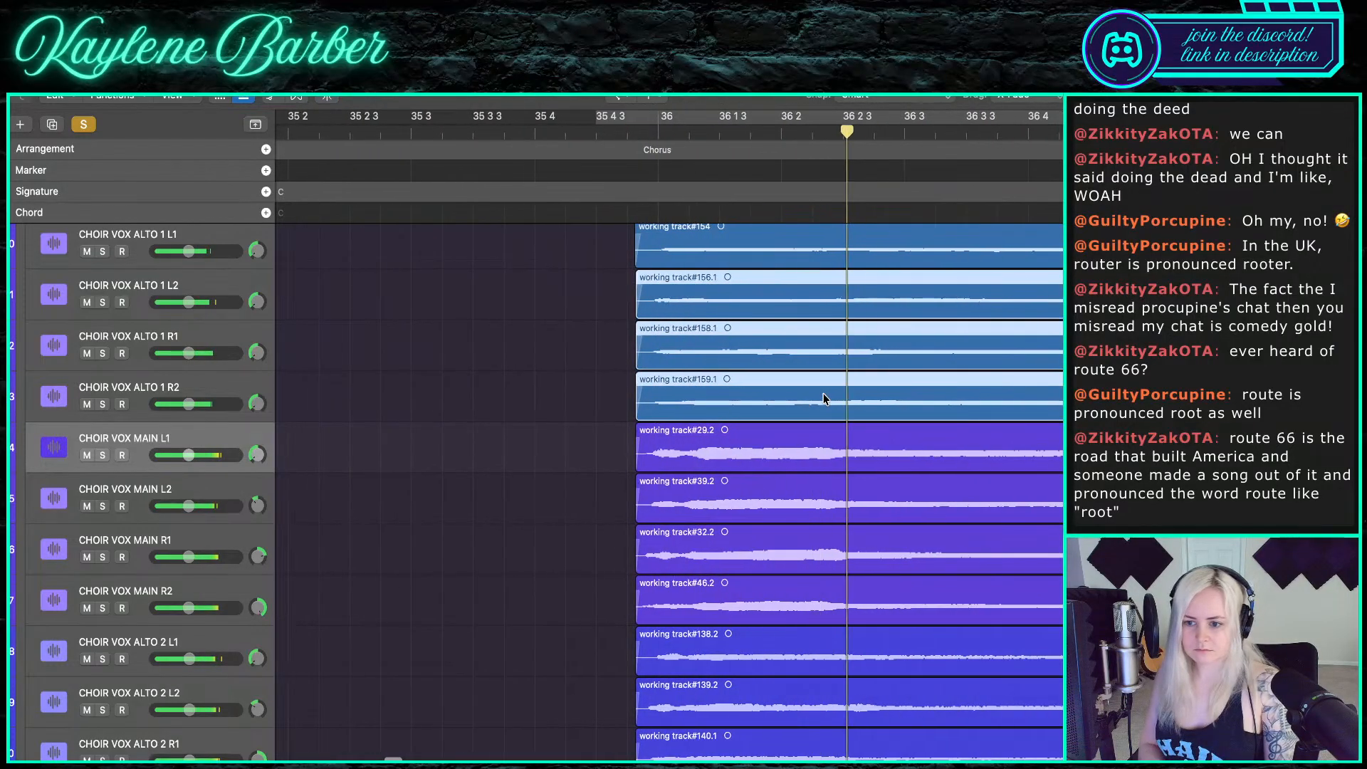
scroll(824, 399, down, 3)
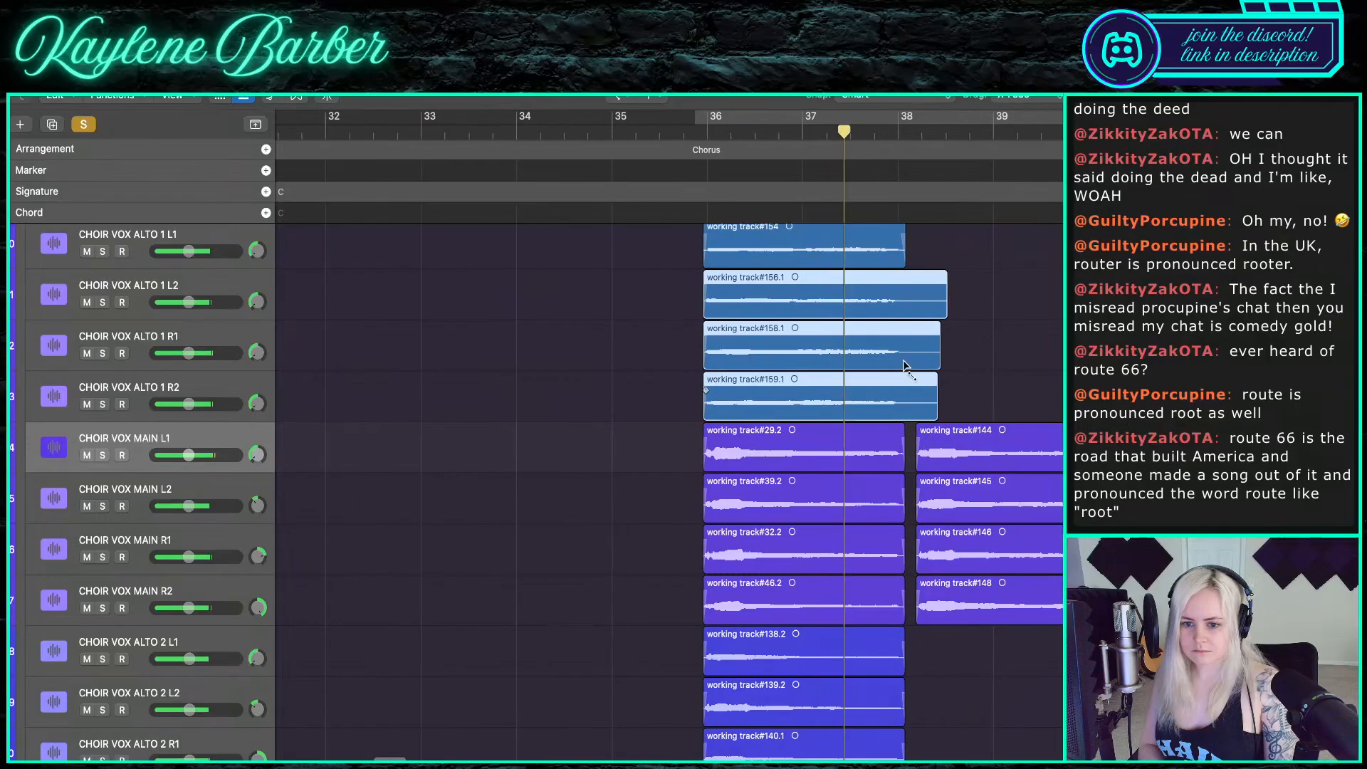
key(t)
key(t)
scroll(903, 307, up, 5)
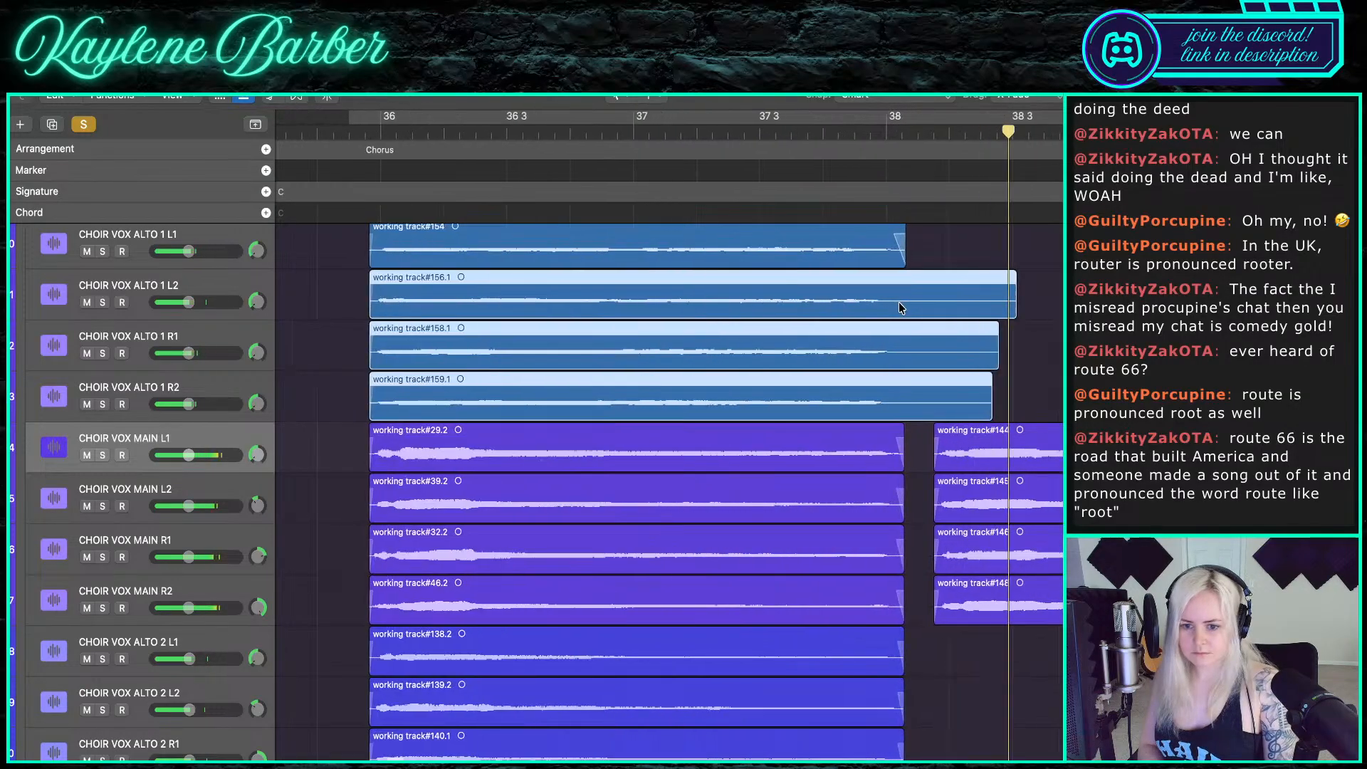
- Split the ALTO 1 L2, R1 and R2 regions where the first MAIN regions end, just after bar 38, and delete the tails
click(896, 138)
key(space)
scroll(717, 317, left, 8)
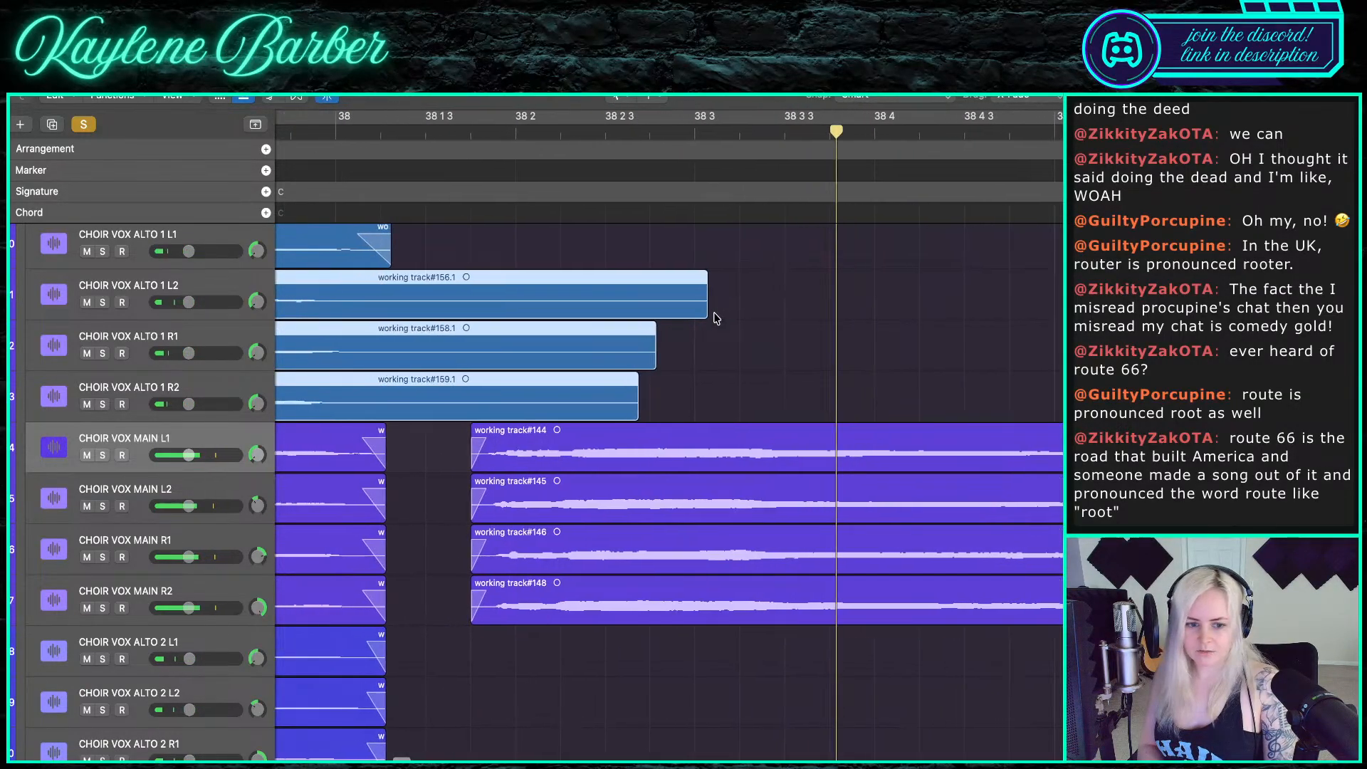
drag(700, 140, 763, 140)
key(super+t)
key(Delete)
- Add a short fade-out to the ends of the ALTO 1 L2, R1 and R2 regions with the Fade tool
key(t)
key(a)
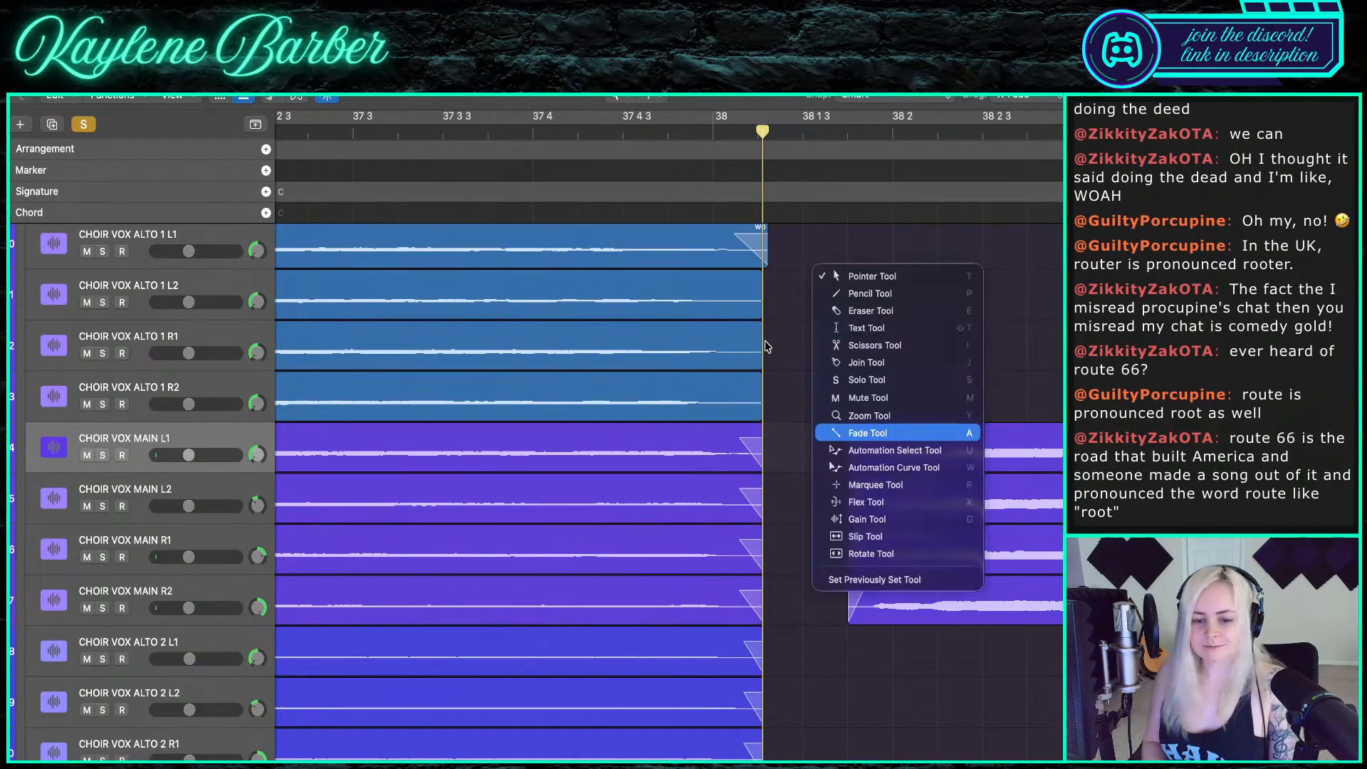
click(737, 299)
shift+click(731, 342)
shift+click(733, 393)
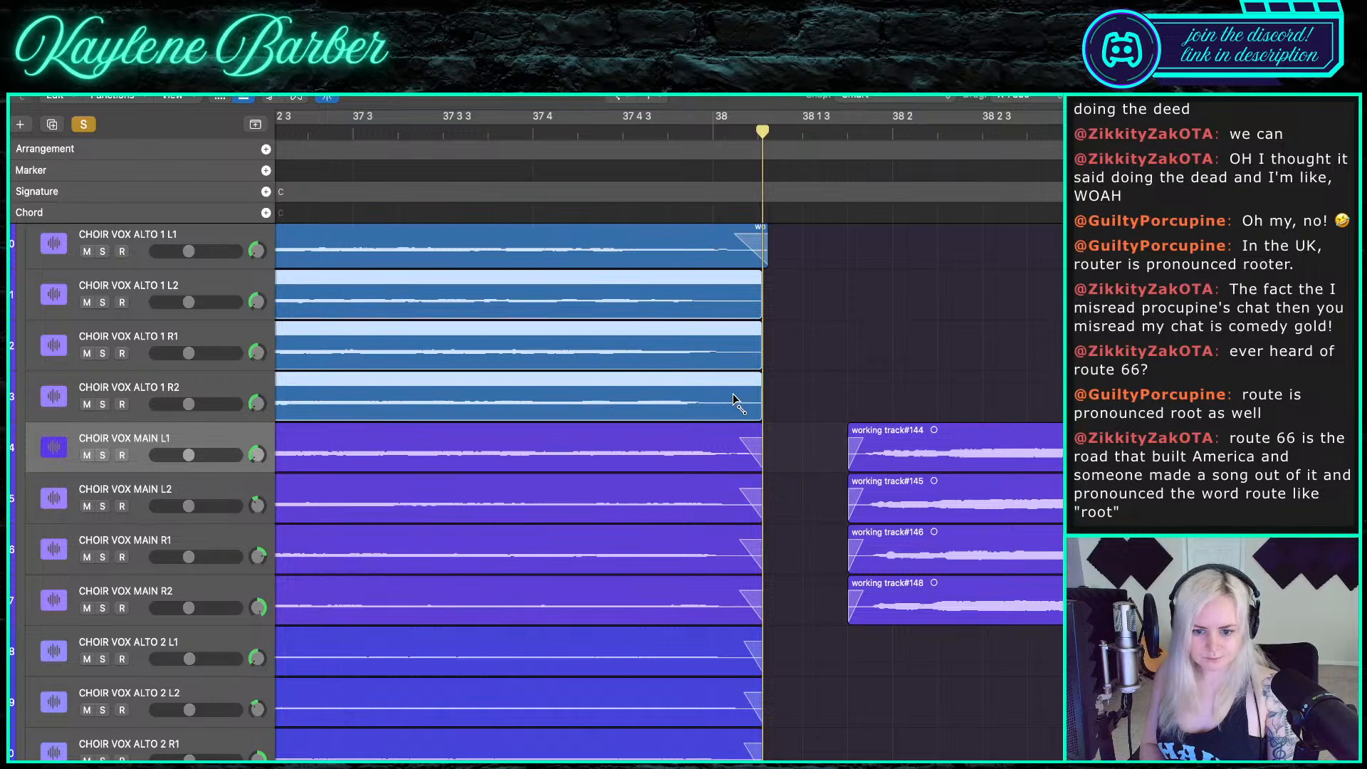
drag(737, 394, 821, 395)
- Play the choir from just before bar 38 to check the faded region ends
click(655, 135)
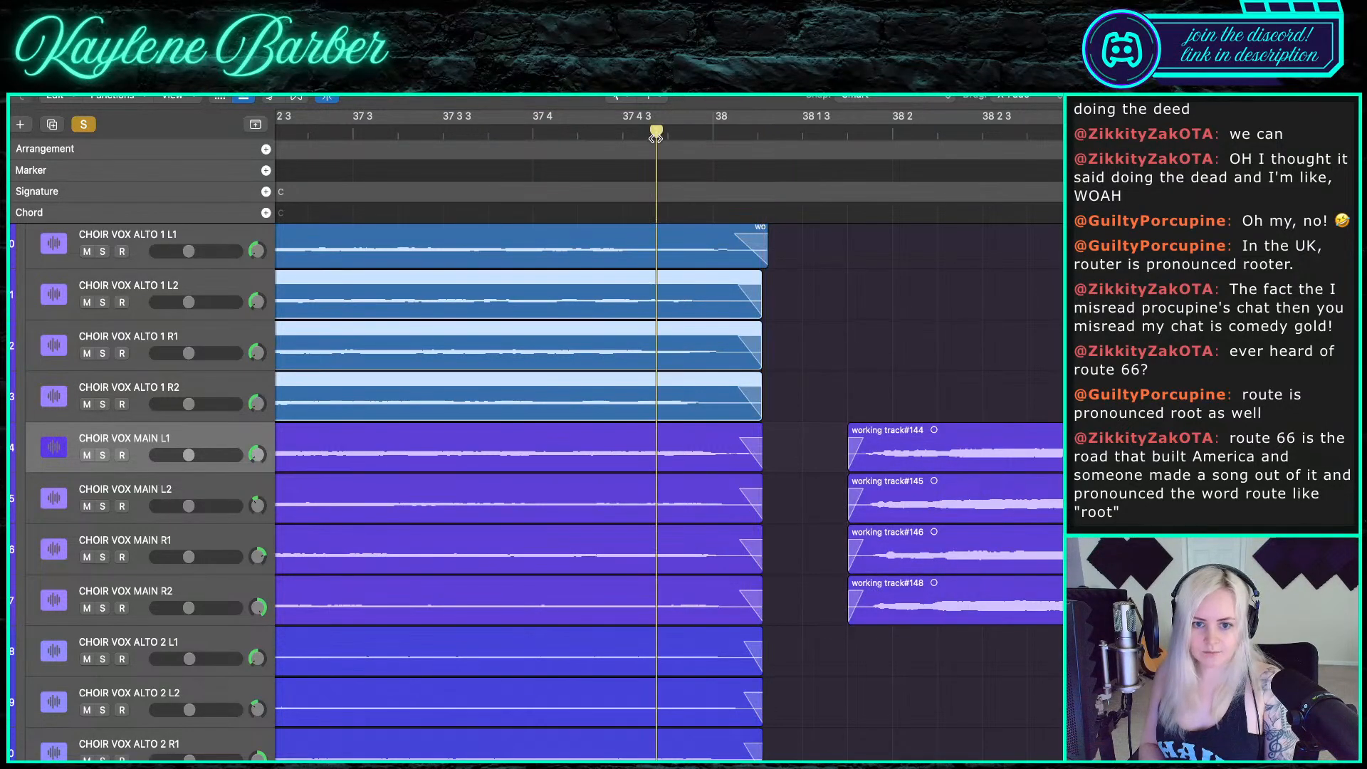
key(space)
scroll(702, 306, down, 6)
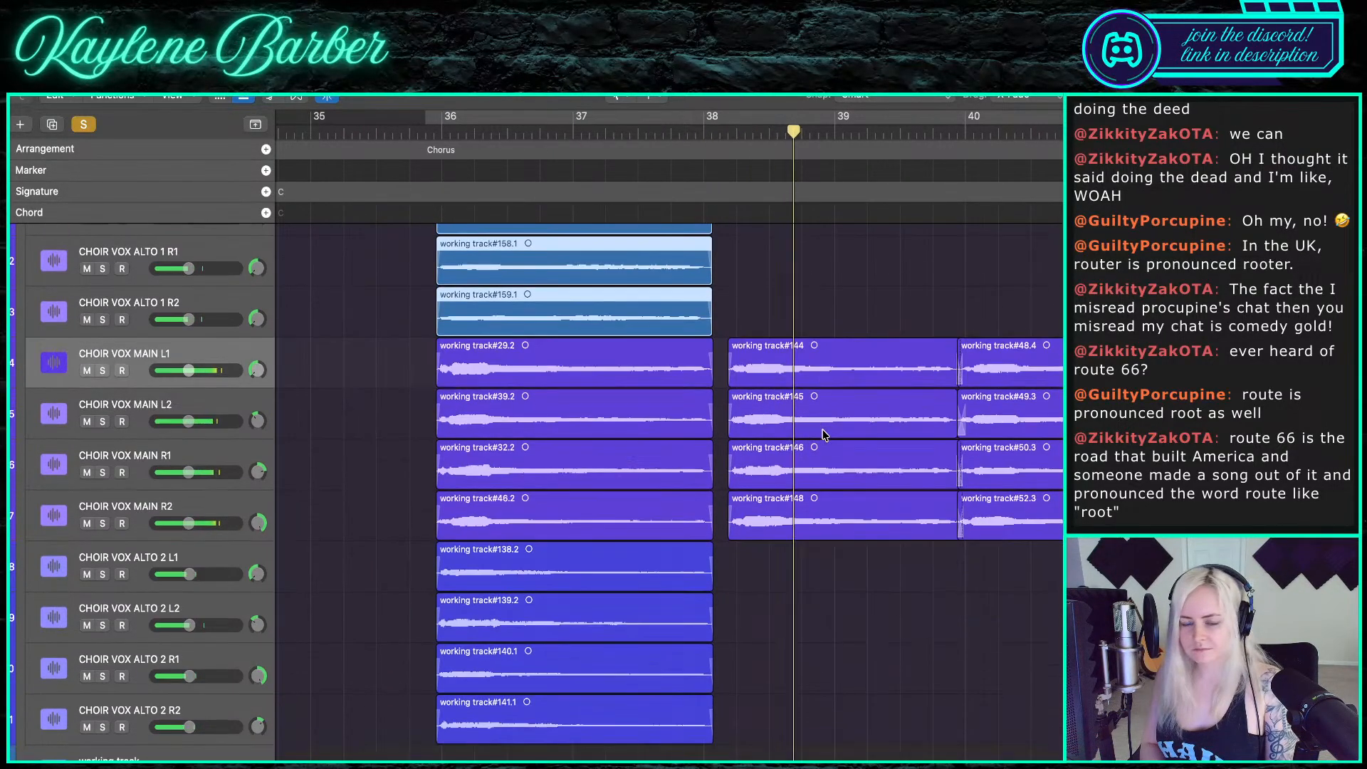
- Play the choir from just before the chorus at bar 36 through the transition past bar 38
scroll(823, 435, down, 5)
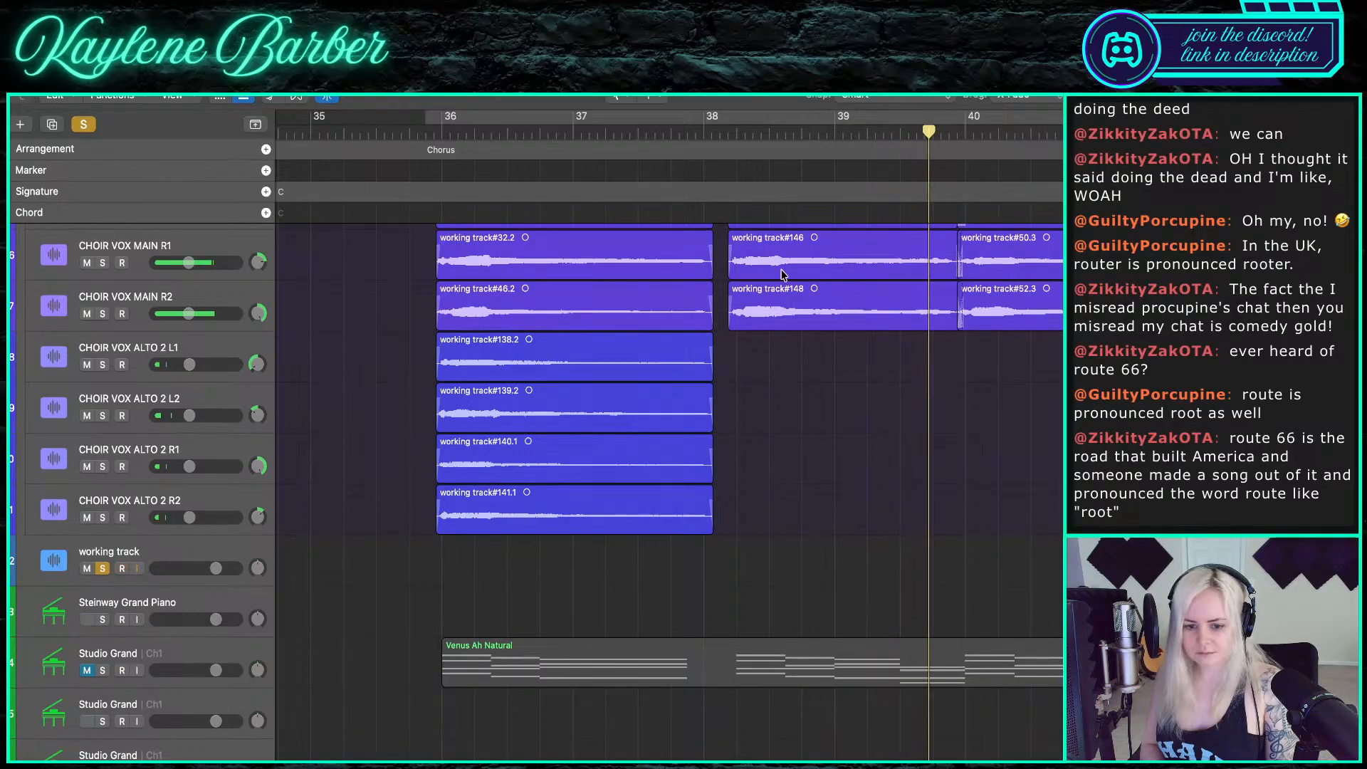
click(701, 141)
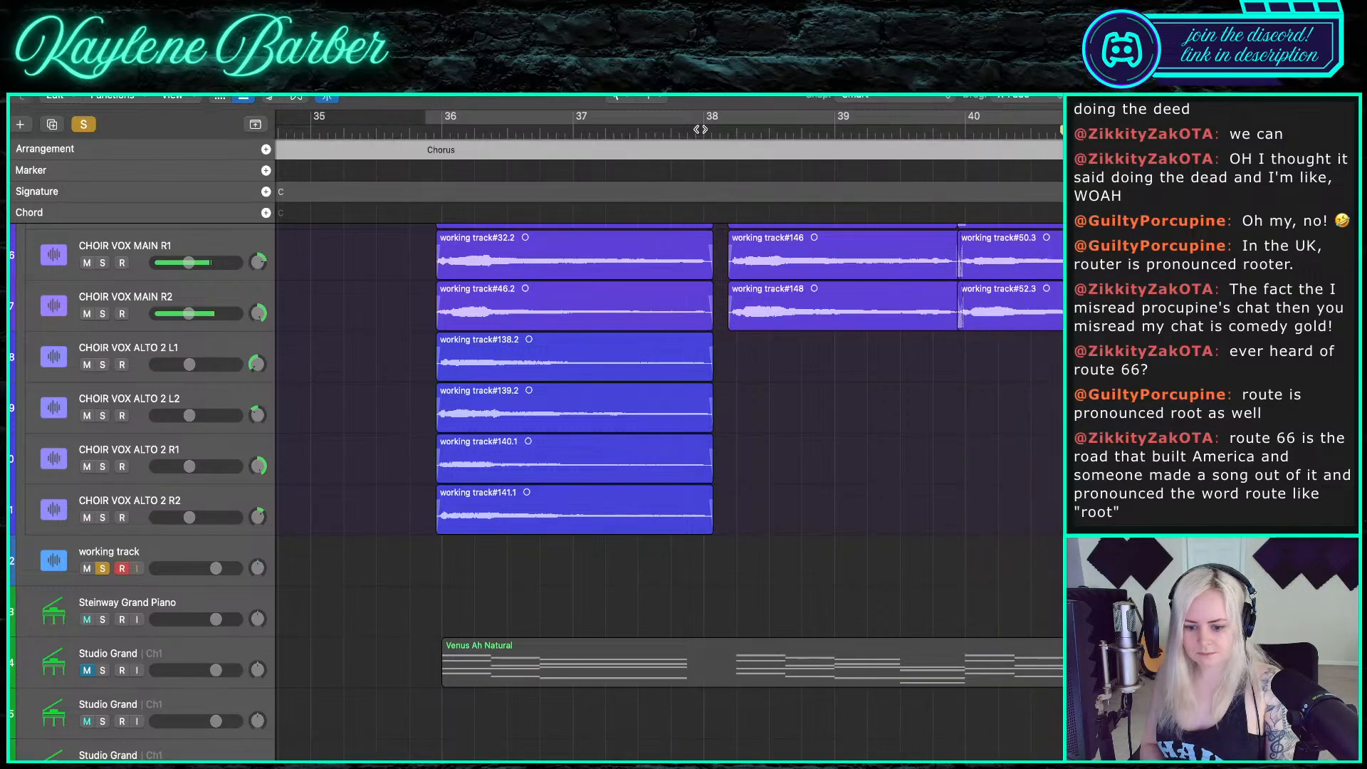
click(700, 130)
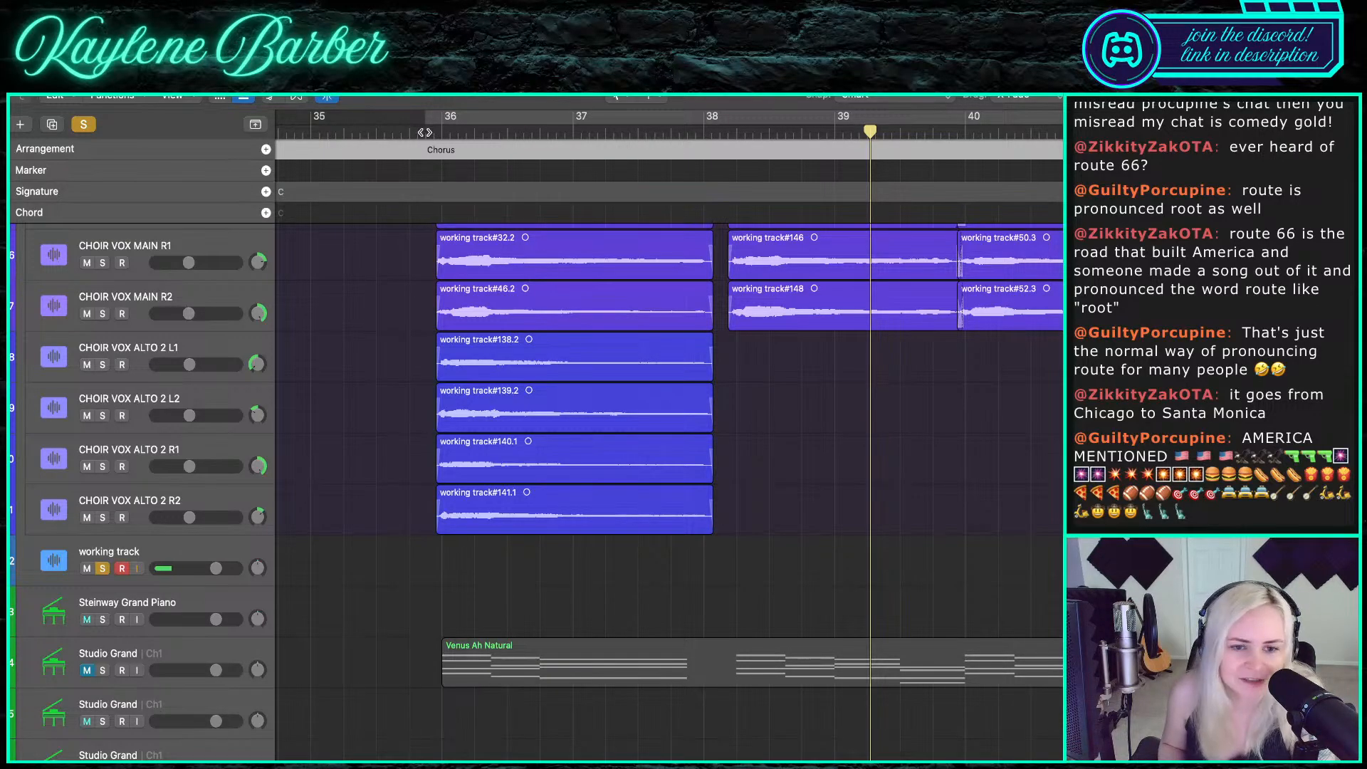
key(space)
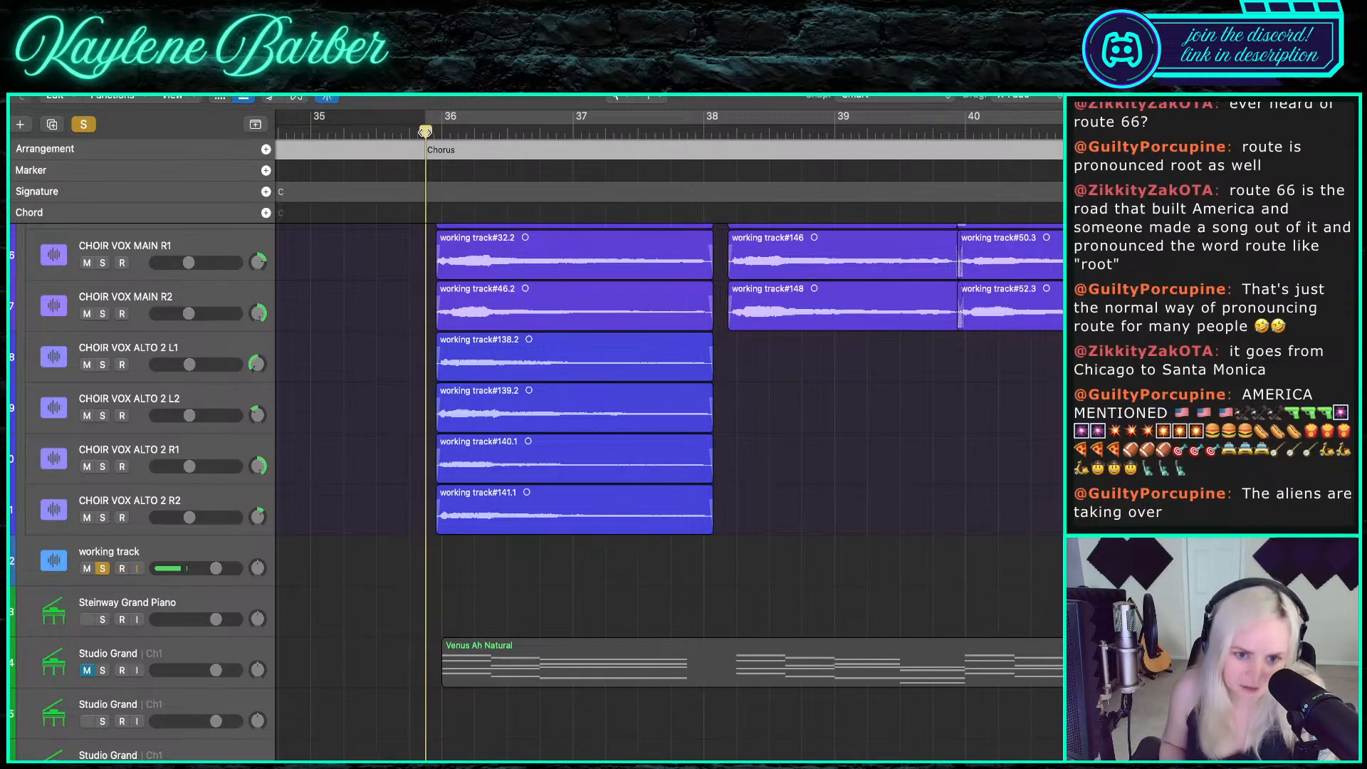
key(space)
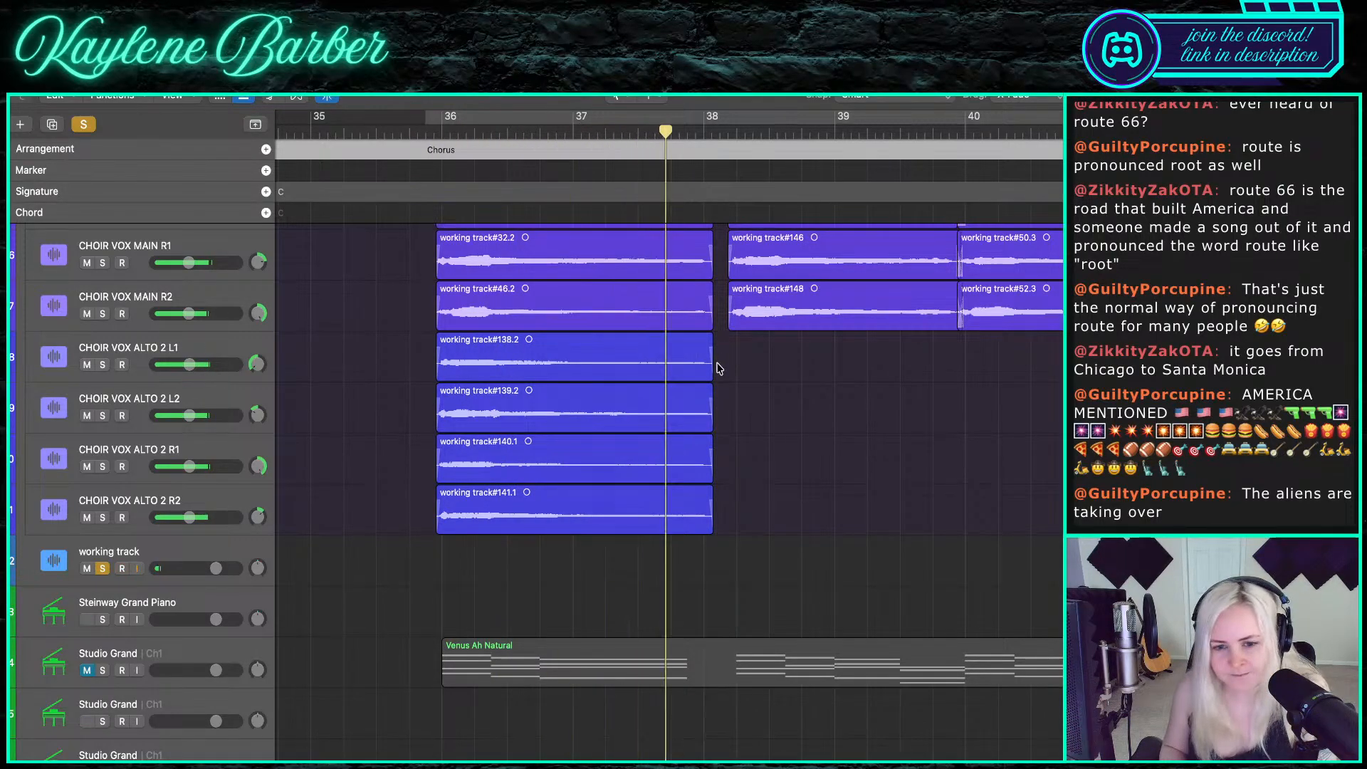
scroll(731, 387, right, 3)
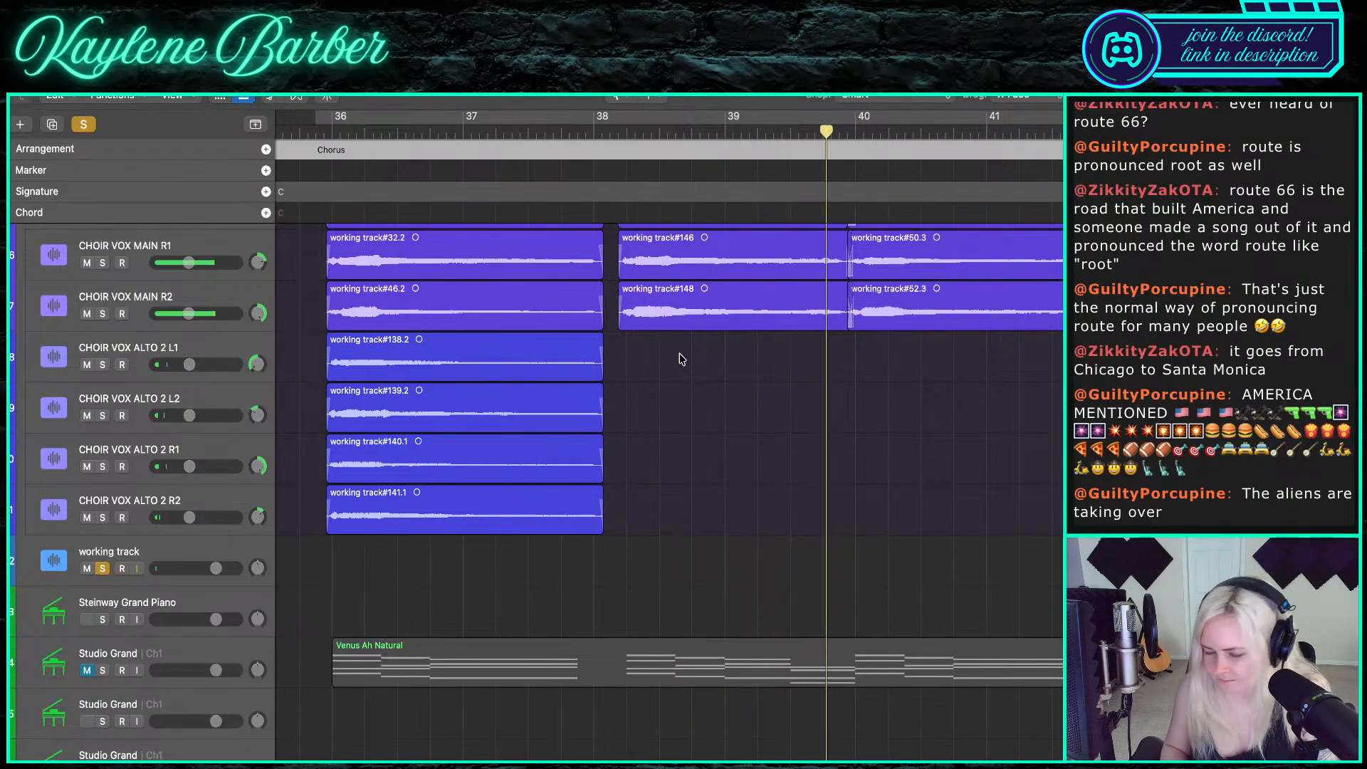
- Record two trial takes of the next alto phrase on the working track from bar 38, and delete both
click(595, 128)
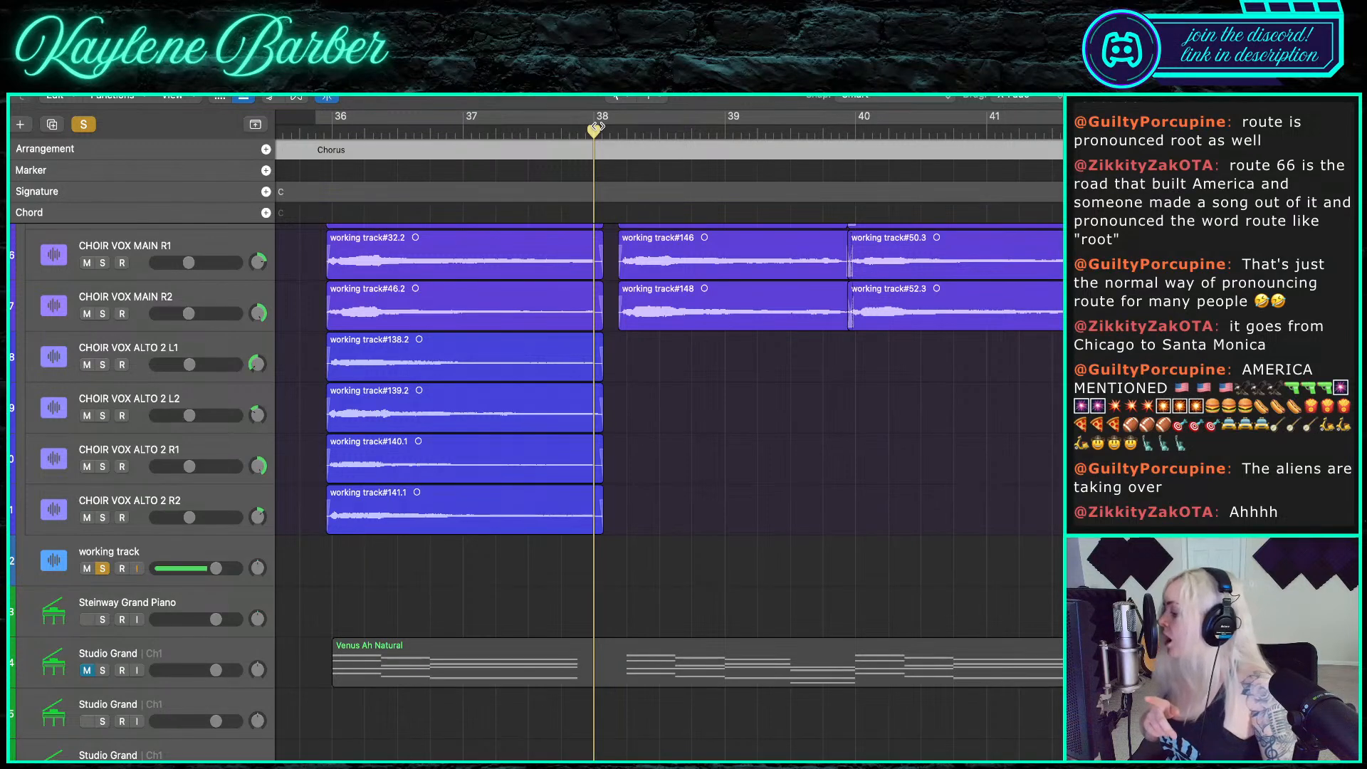
key(space)
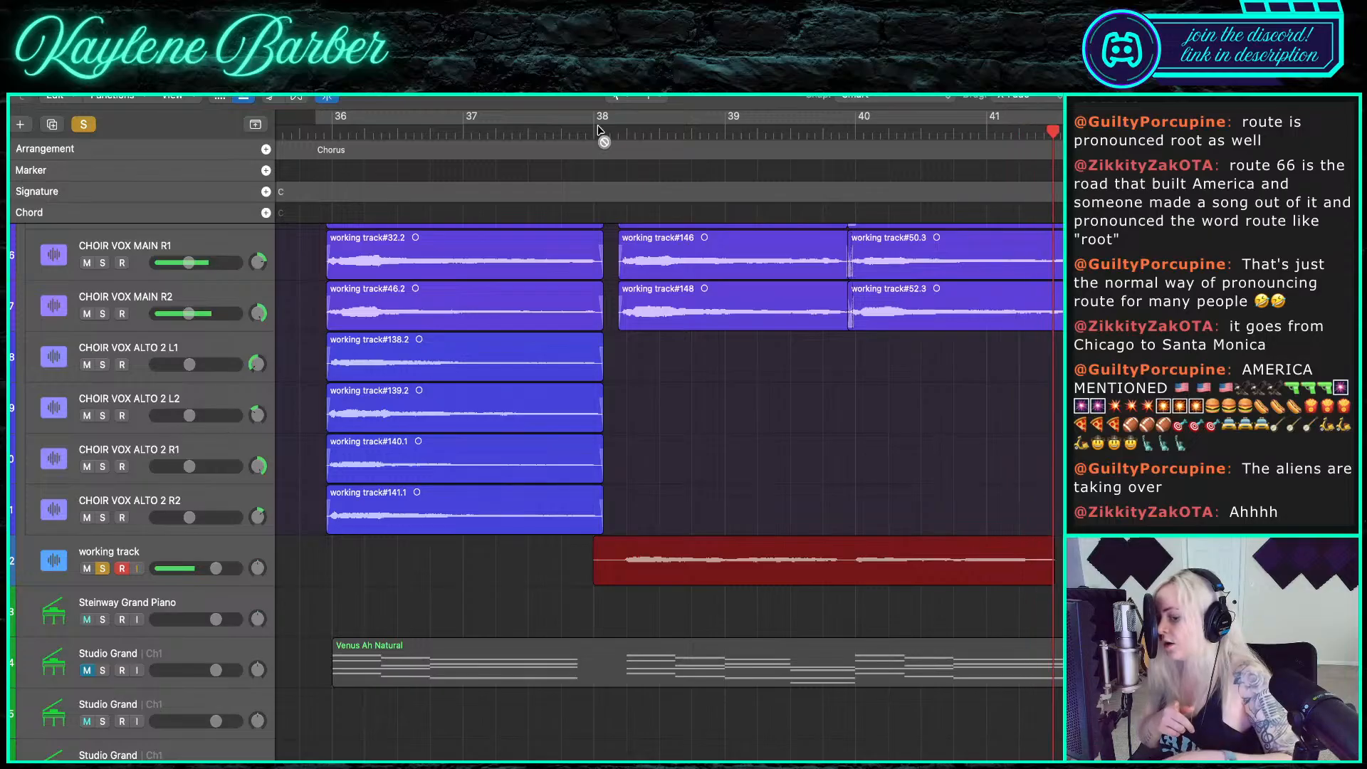
key(space)
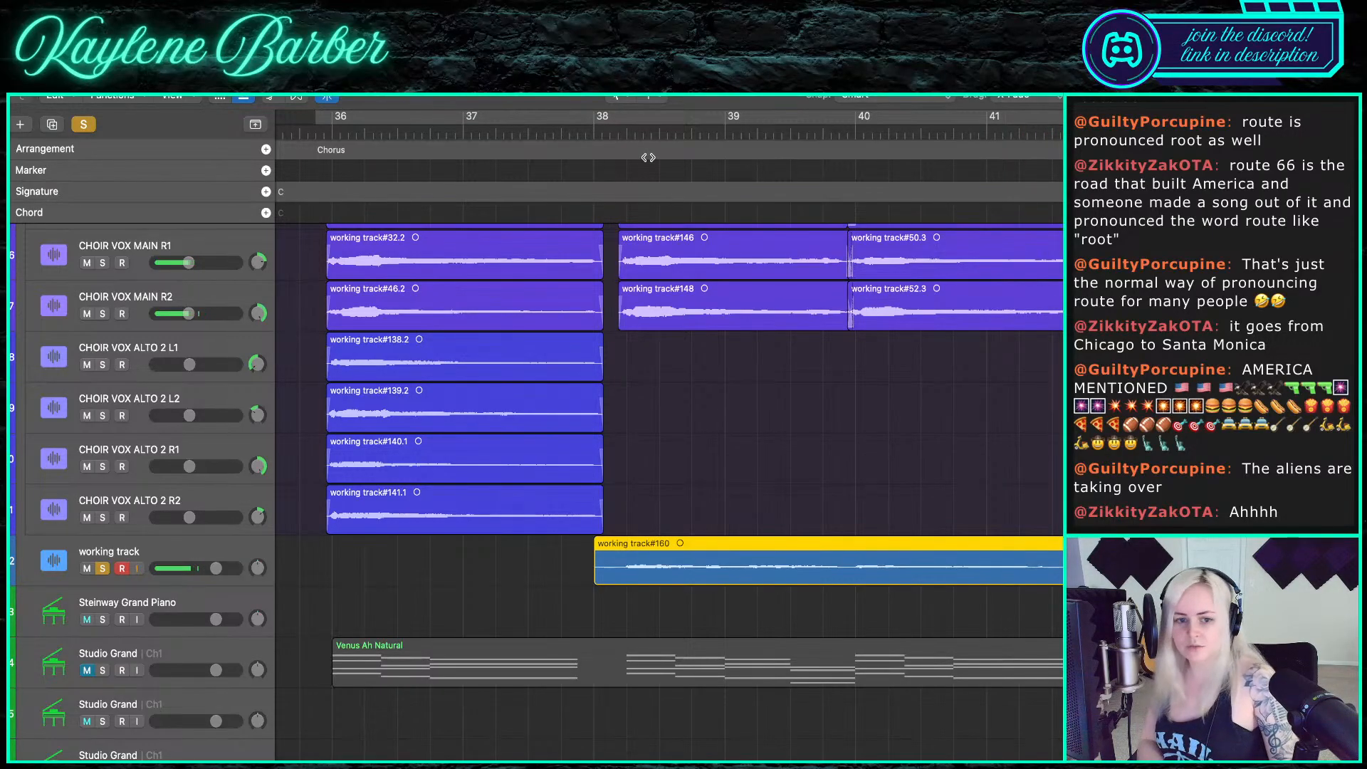
key(Delete)
click(597, 128)
key(r)
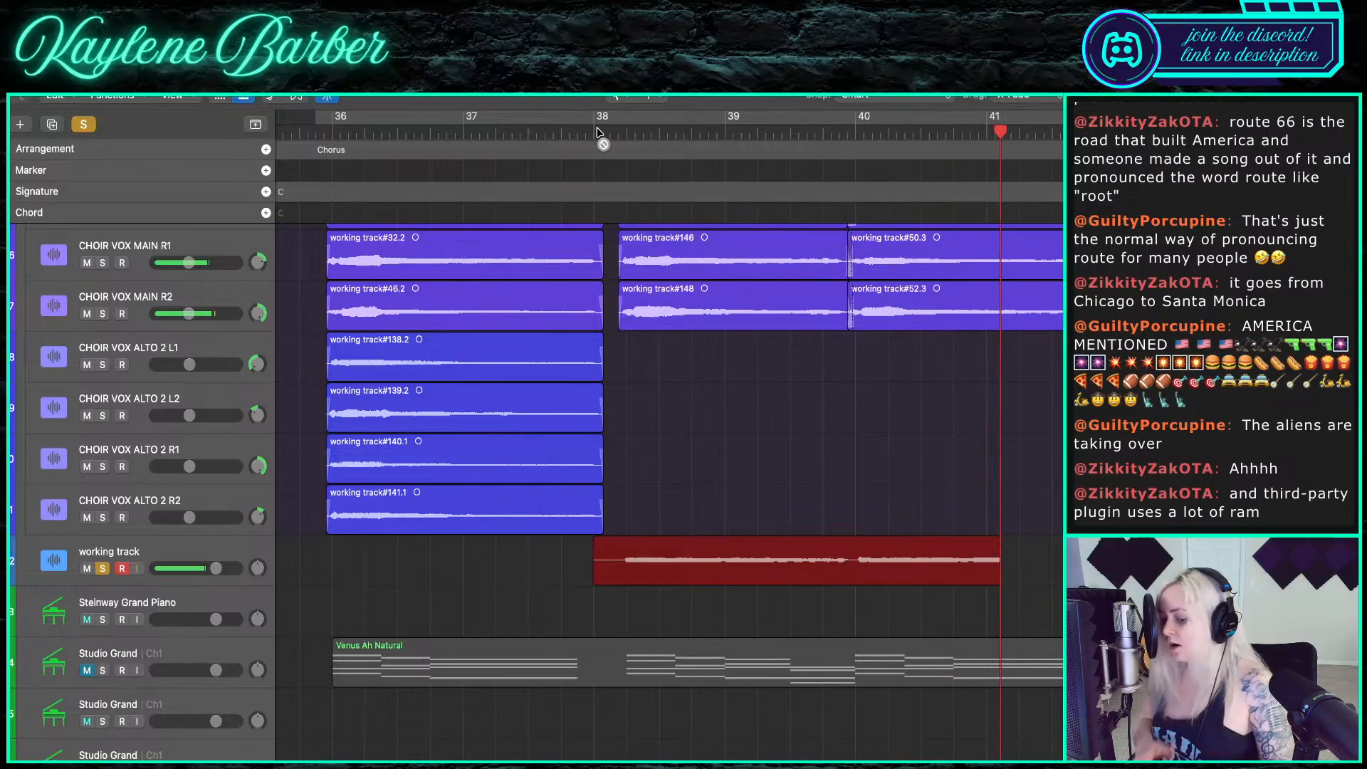
key(space)
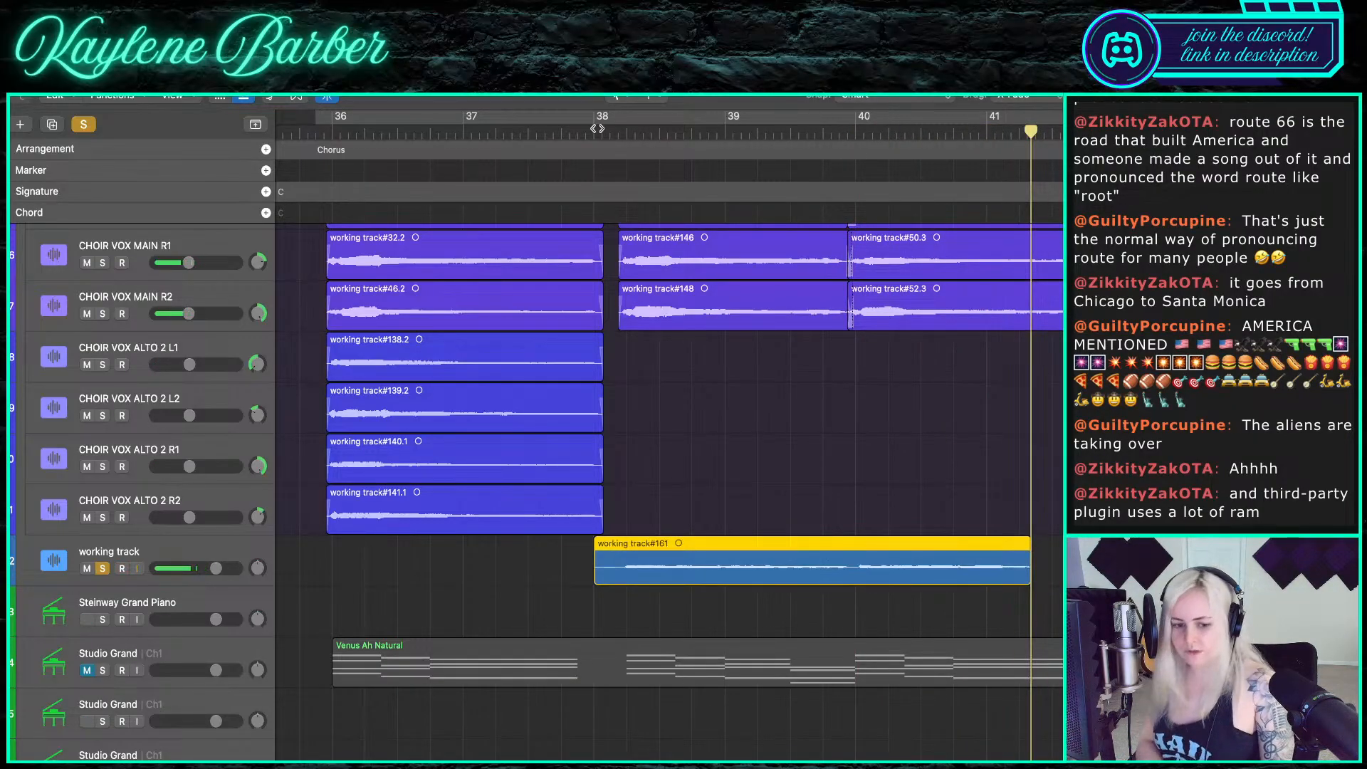
key(Delete)
- Record an alto take on the working track from bar 38, trim its start, and move it to CHOIR VOX ALTO 1 L1 at 38 1 3 1
click(593, 130)
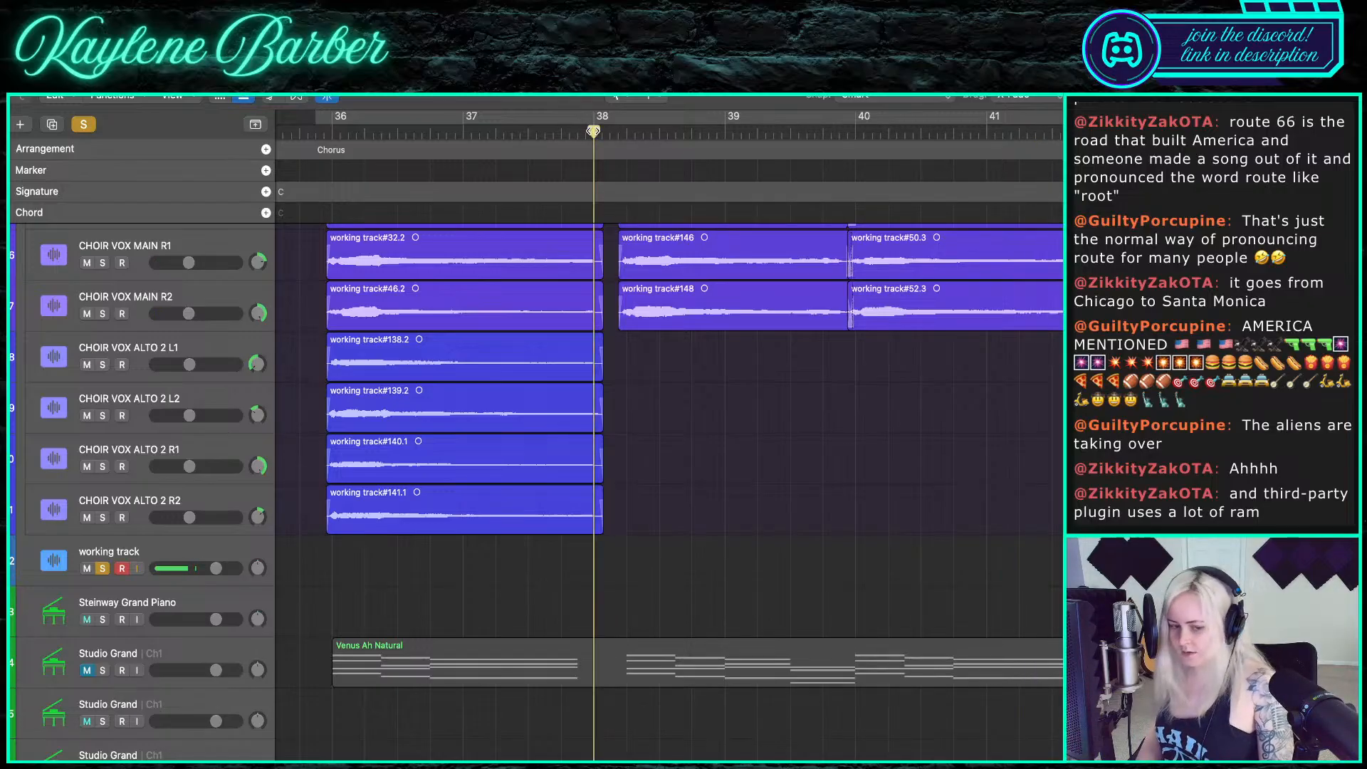
key(r)
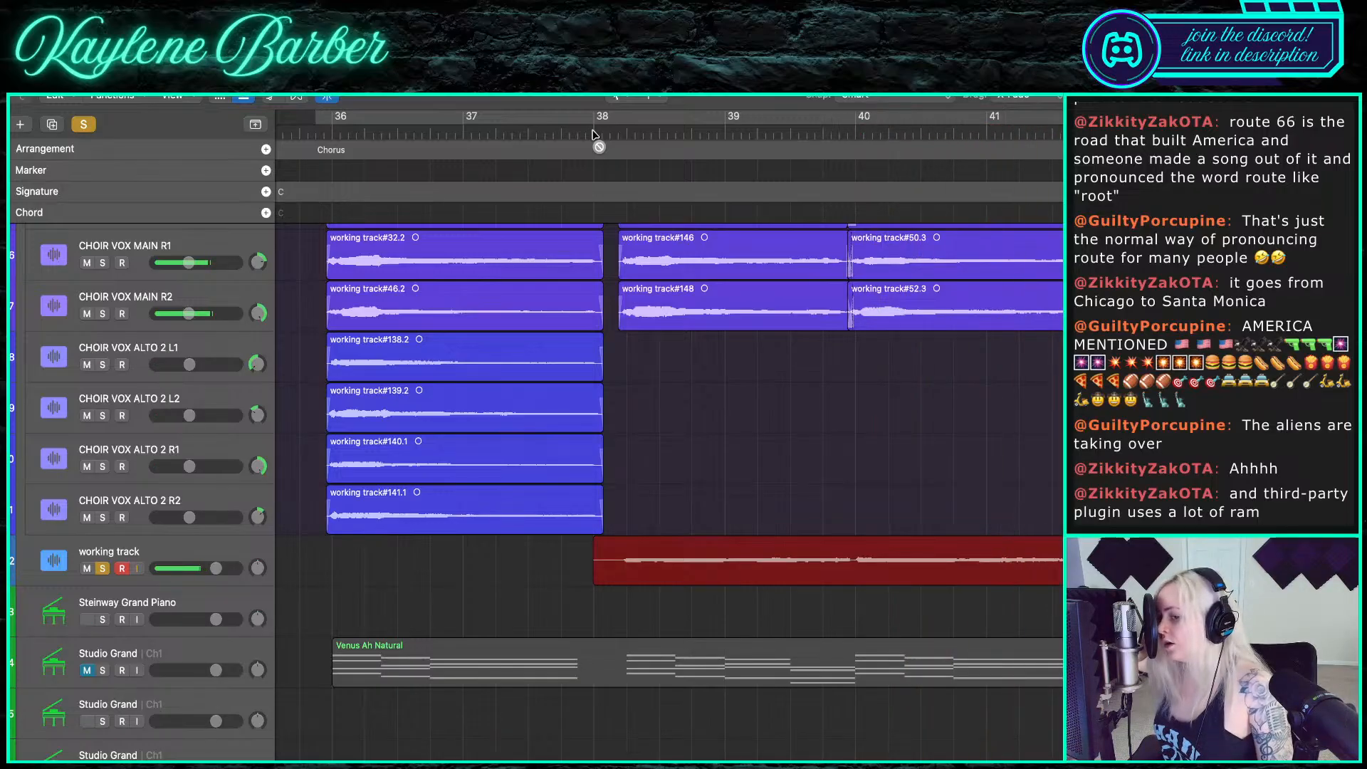
key(space)
scroll(591, 474, up, 3)
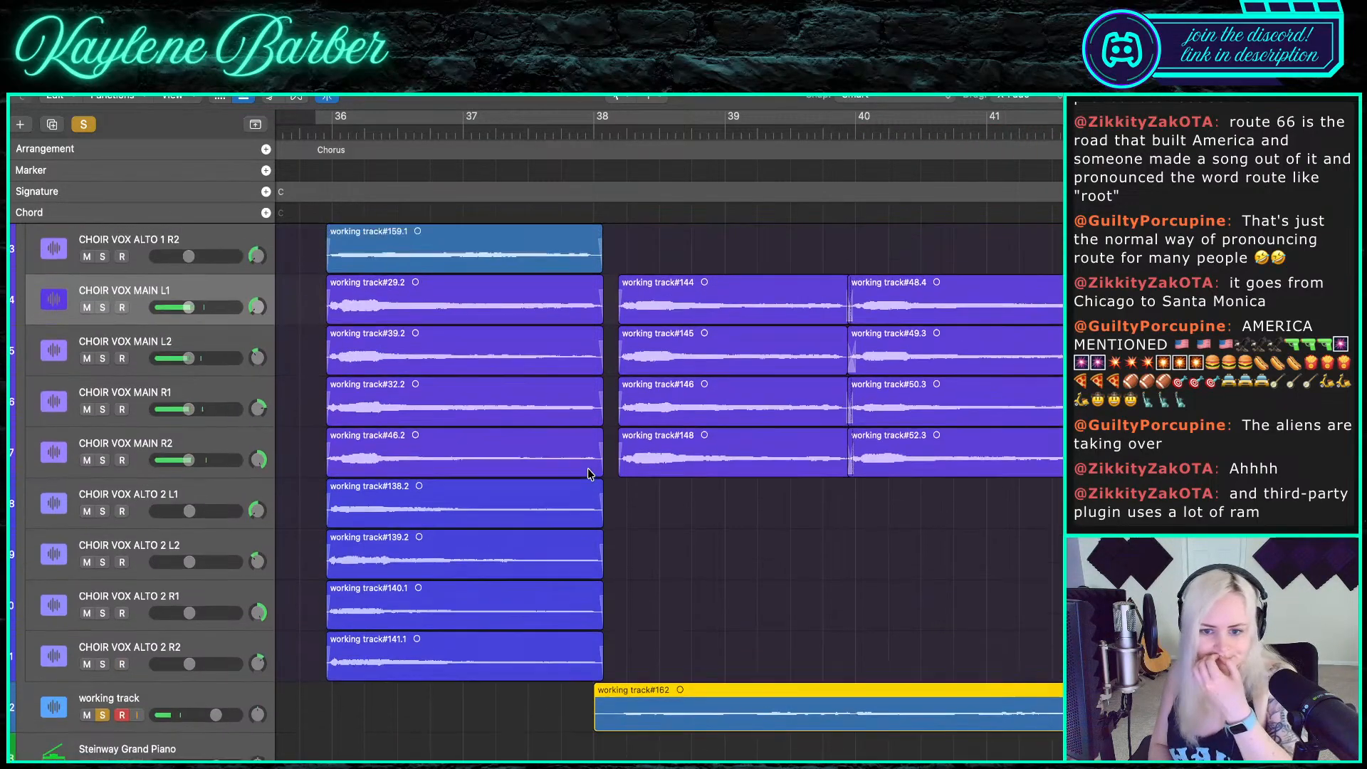
drag(600, 726, 665, 268)
scroll(663, 299, up, 5)
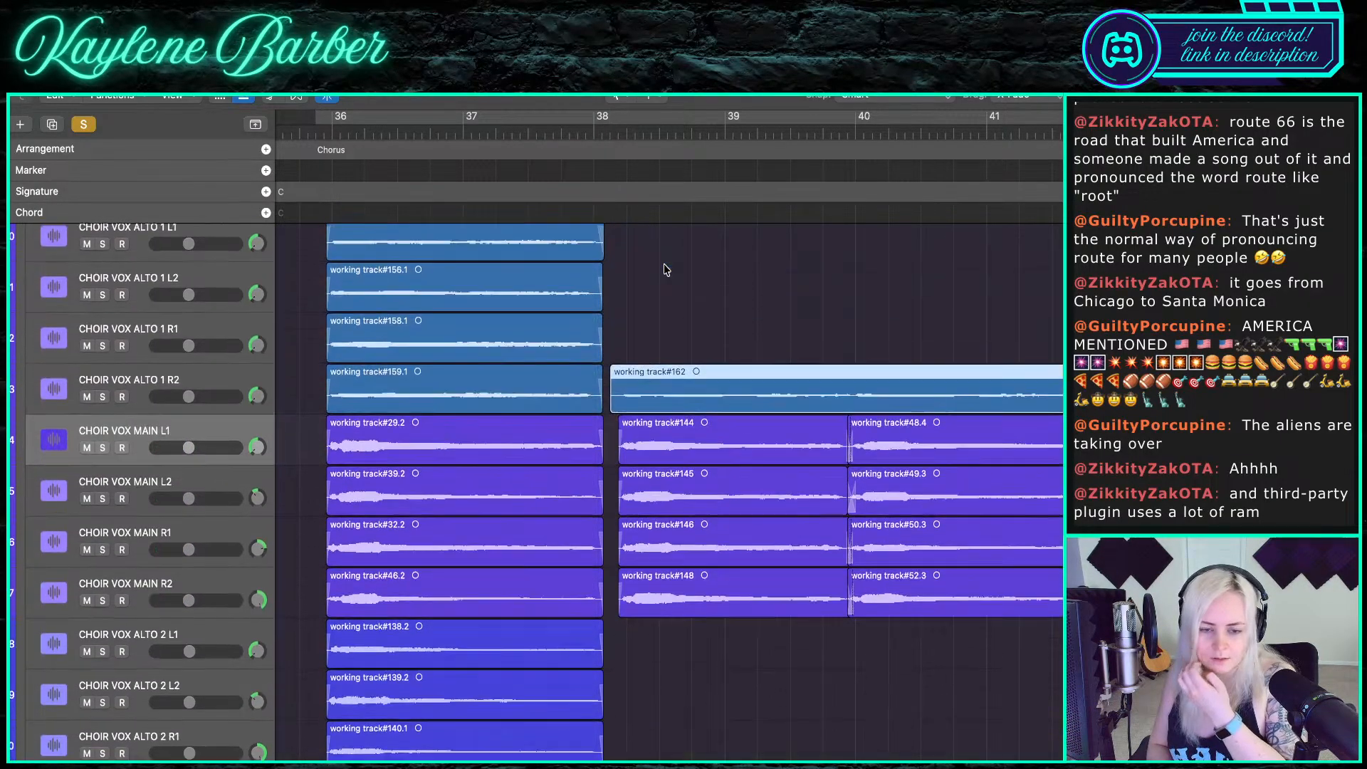
drag(661, 491, 661, 339)
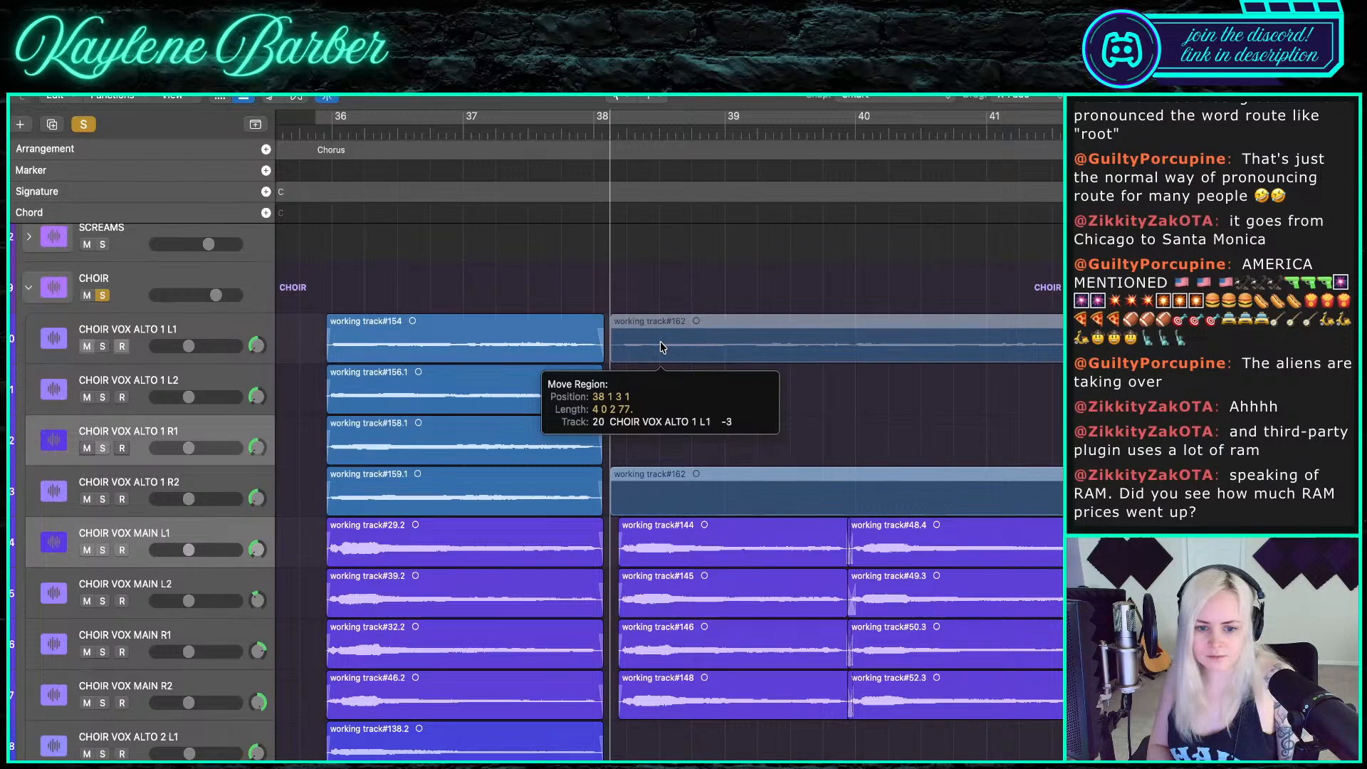
- Record a second alto take from just after bar 38, play it back with the choir, and remove it
click(610, 134)
scroll(615, 341, down, 7)
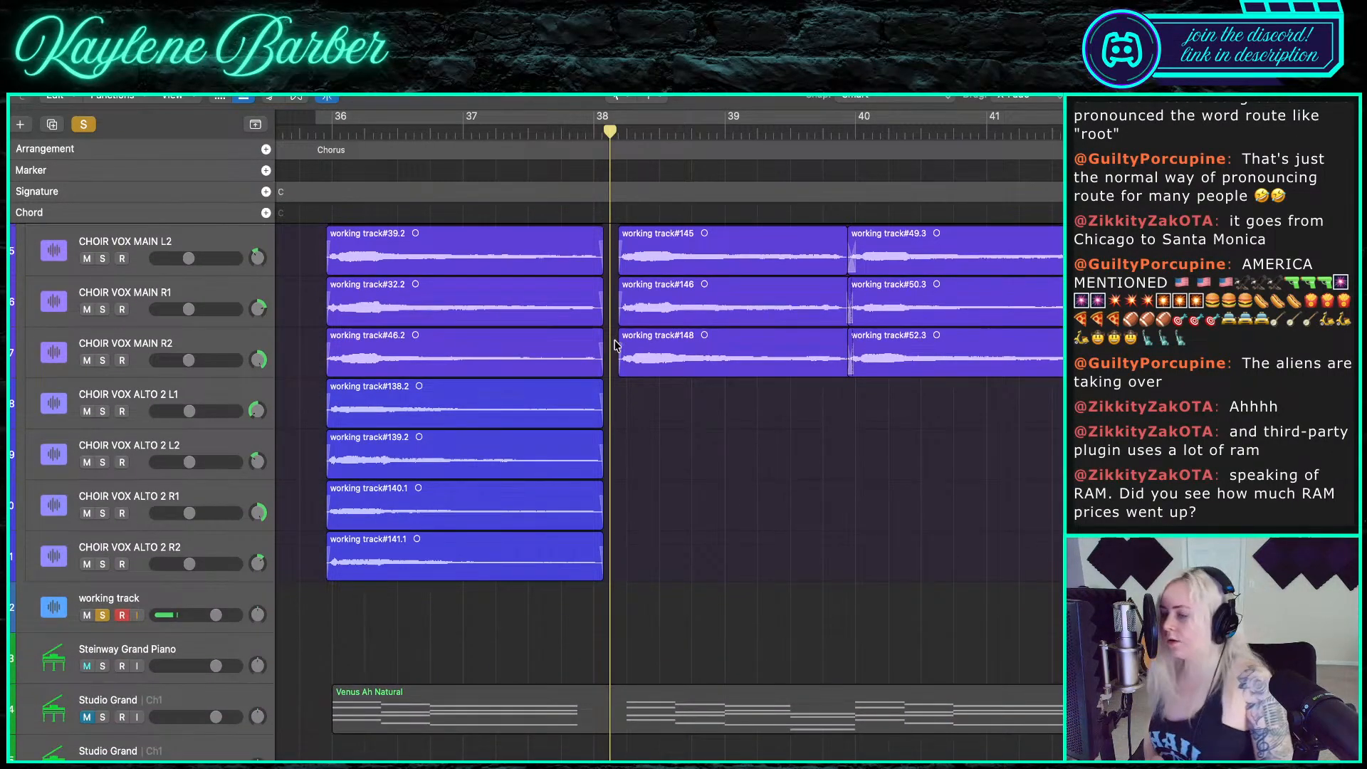
key(r)
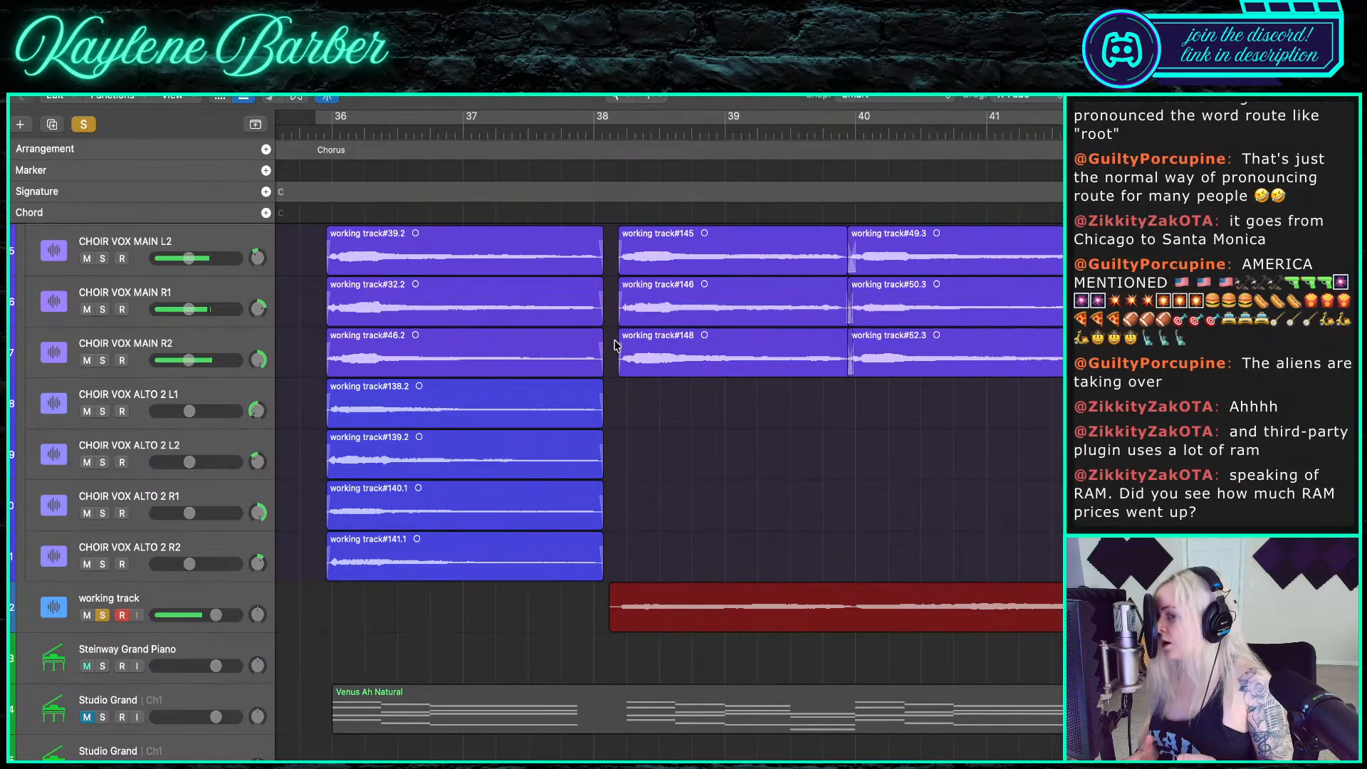
key(space)
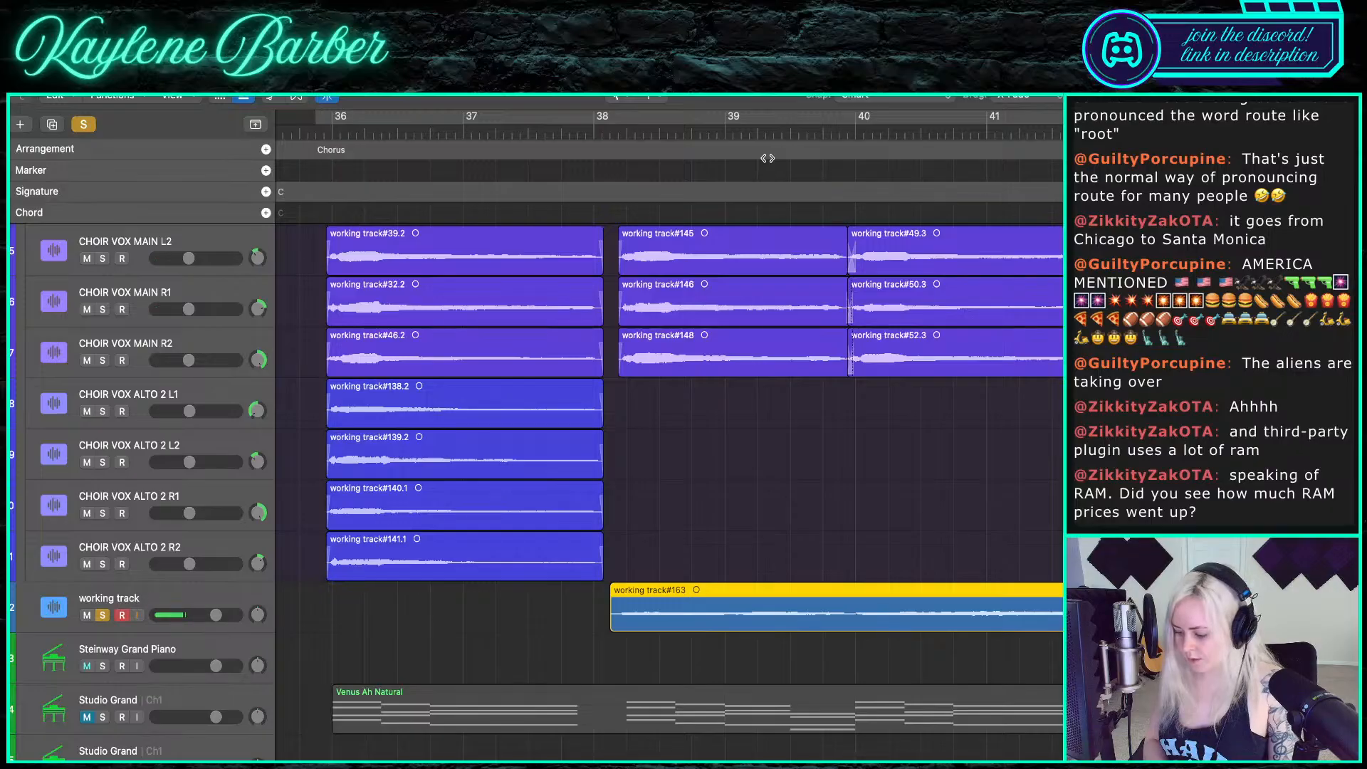
double_click(604, 133)
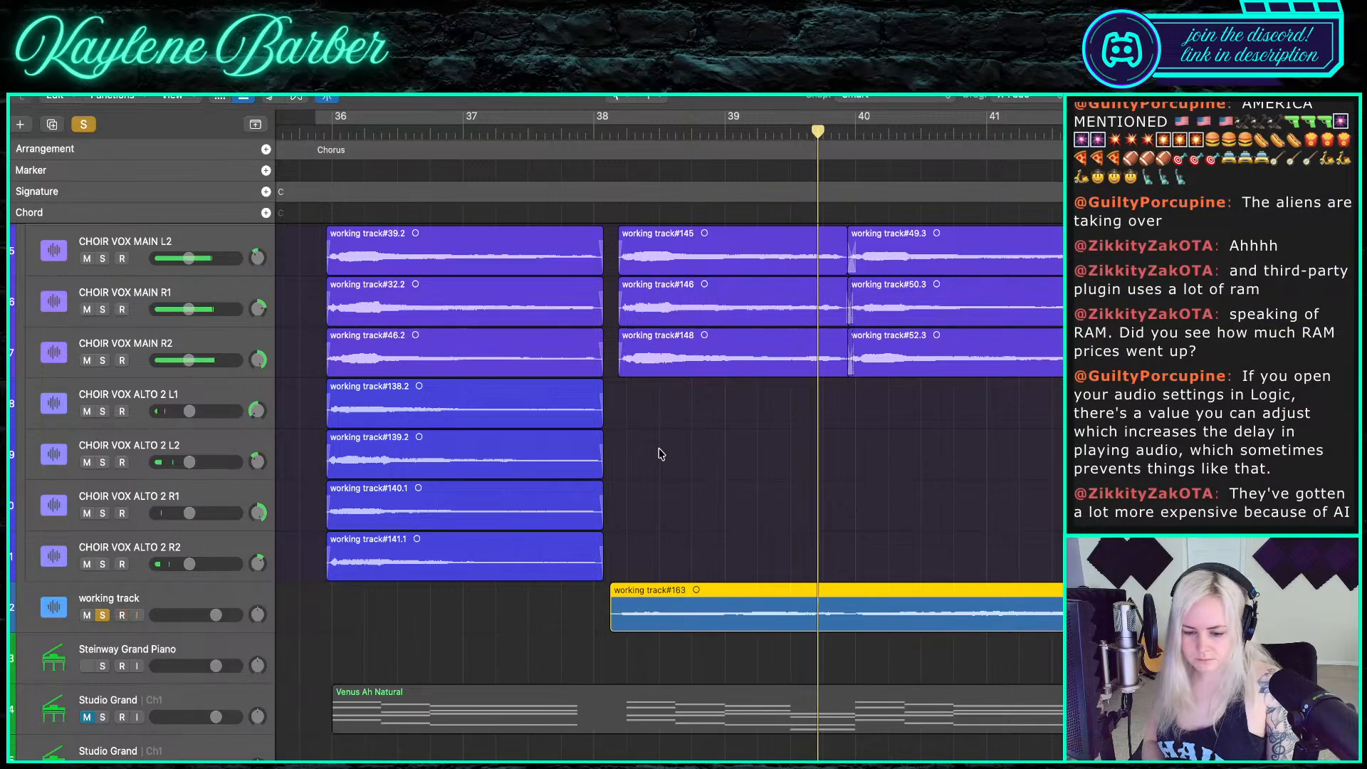
key(super+z)
key(space)
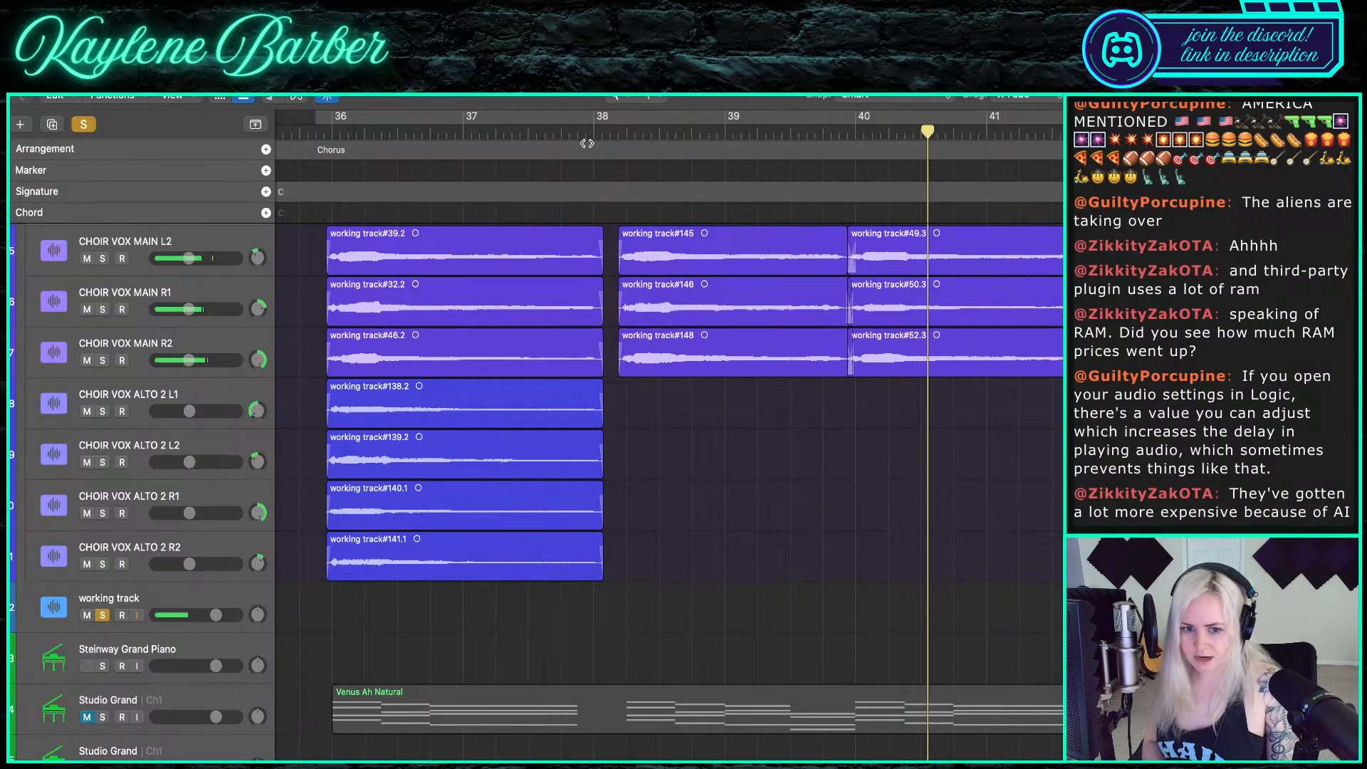
- Record a new alto take from bar 38, trim its start to match the L1 region, and move it to CHOIR VOX ALTO 1 L2
key(r)
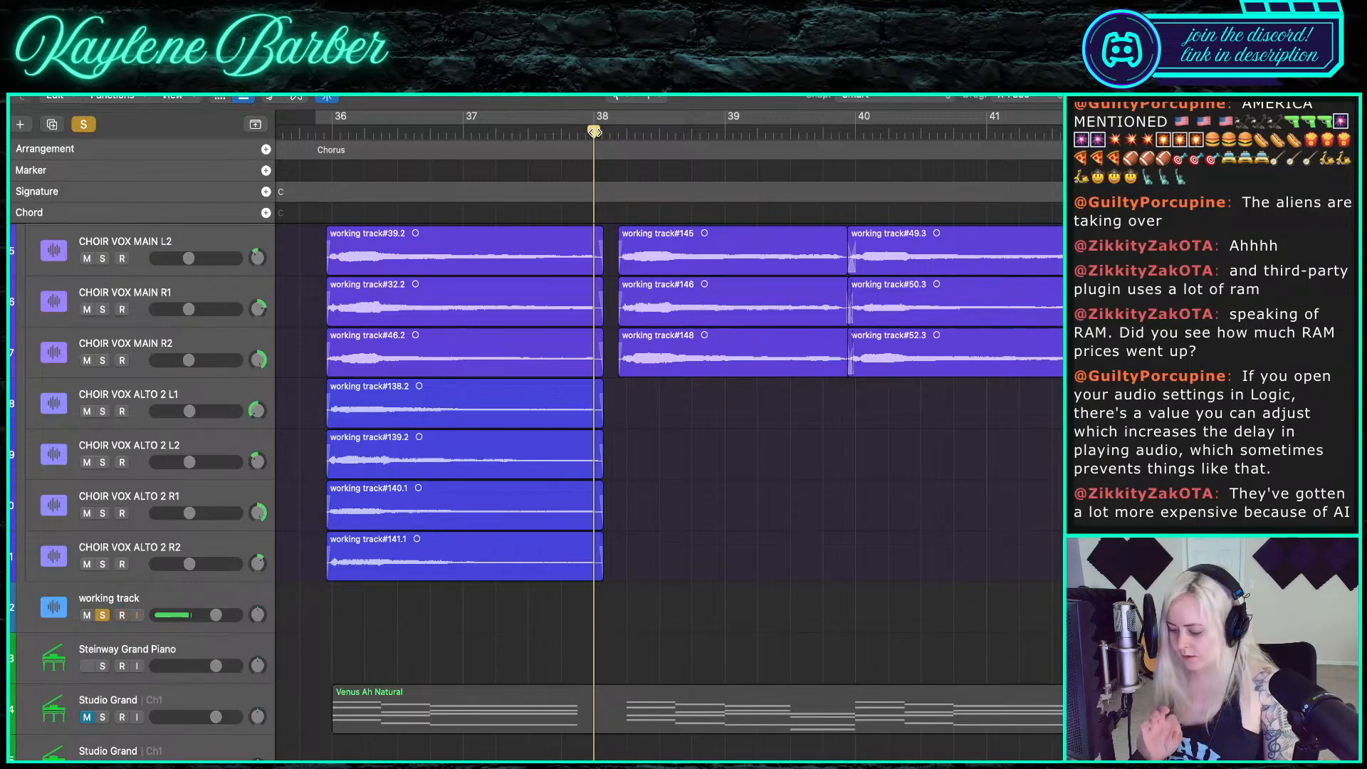
key(r)
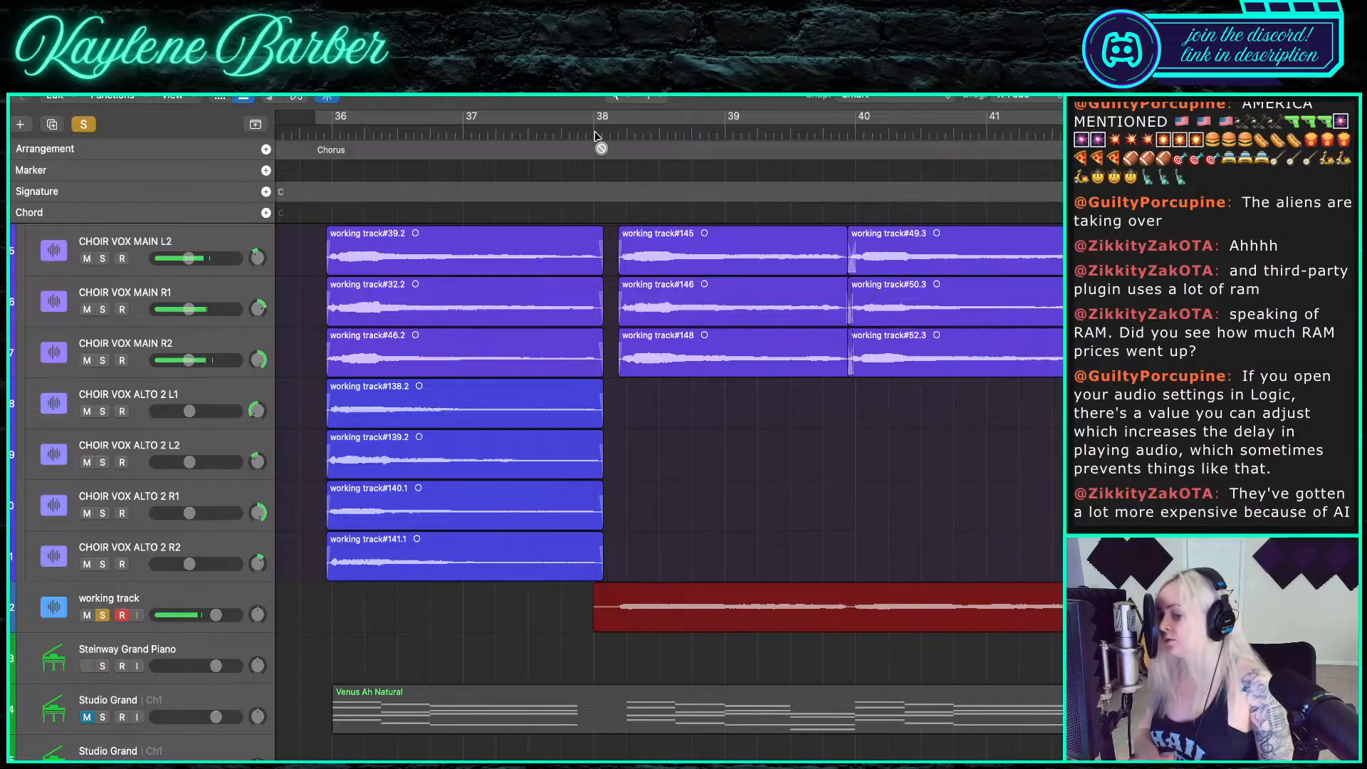
key(space)
scroll(585, 399, up, 3)
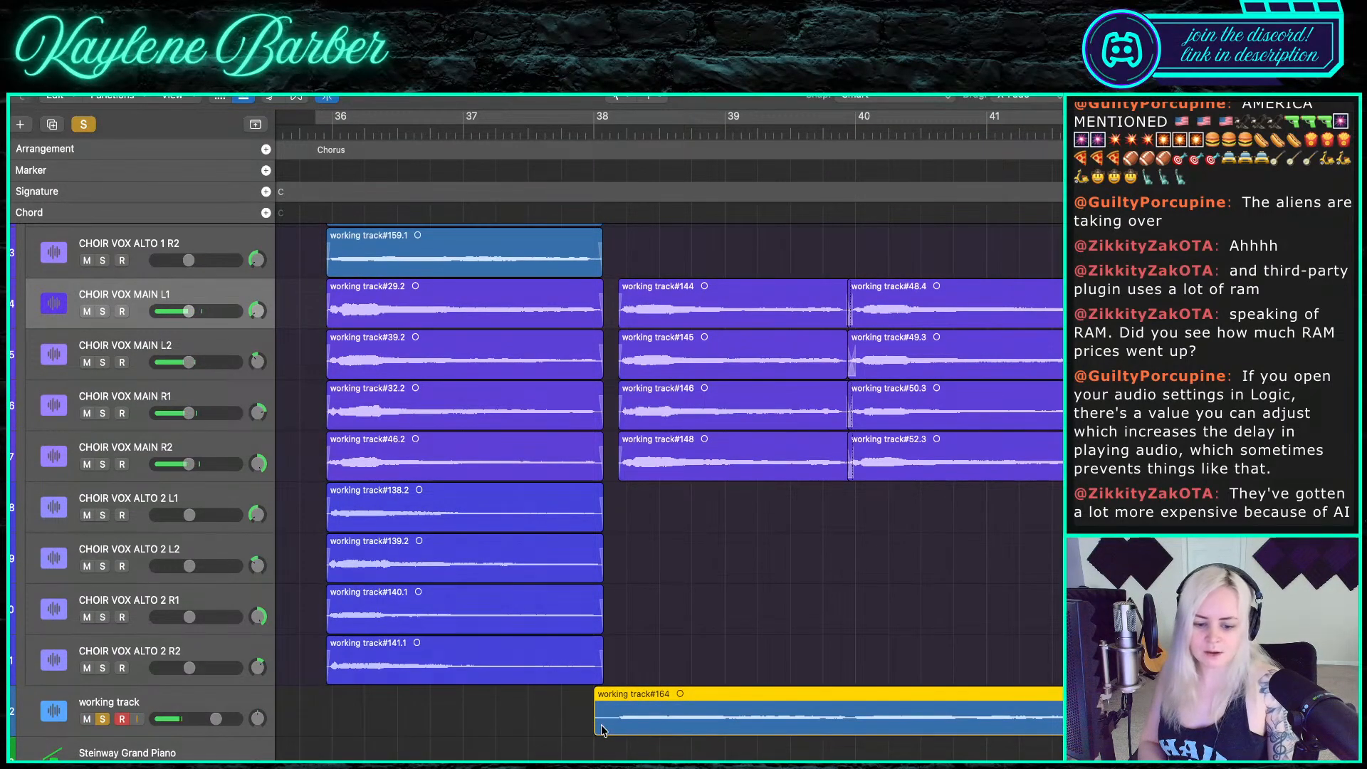
drag(602, 729, 666, 253)
click(686, 609)
scroll(665, 441, up, 6)
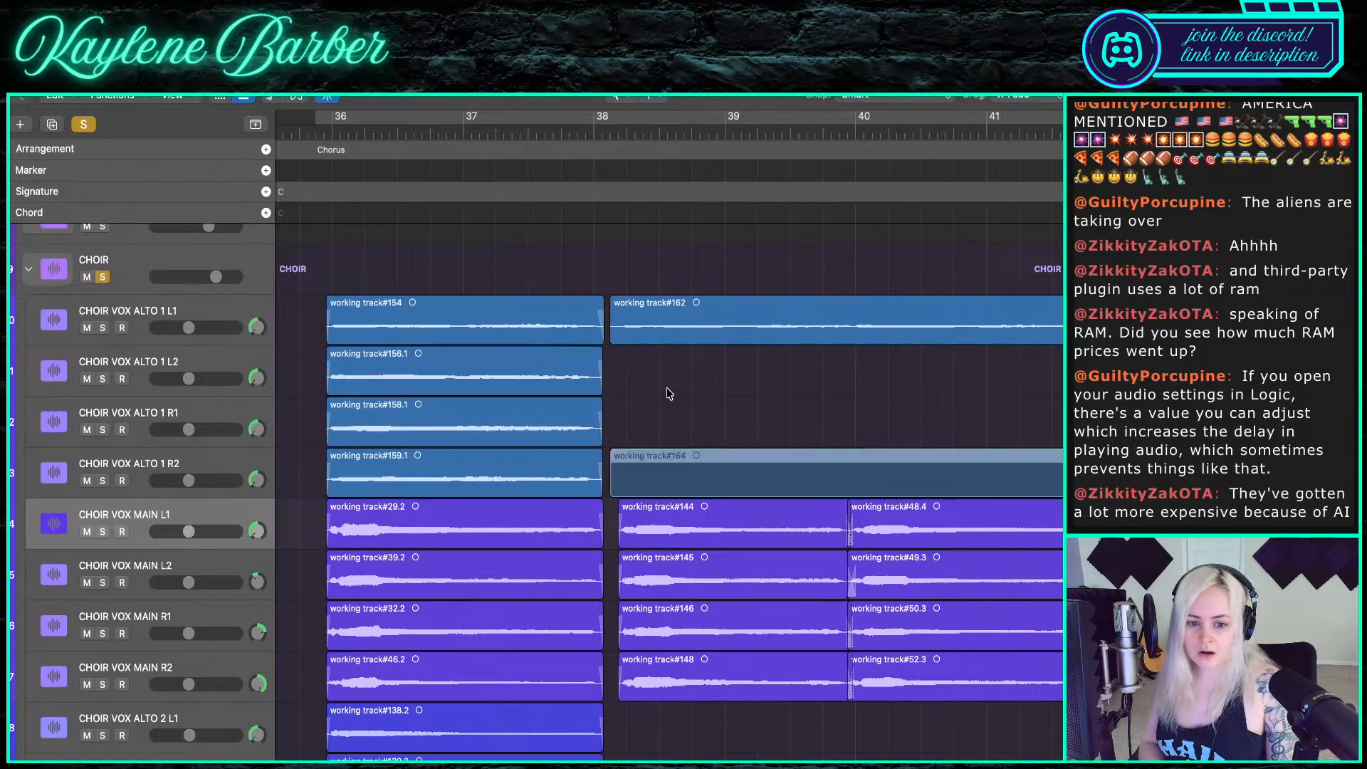
drag(666, 393, 666, 390)
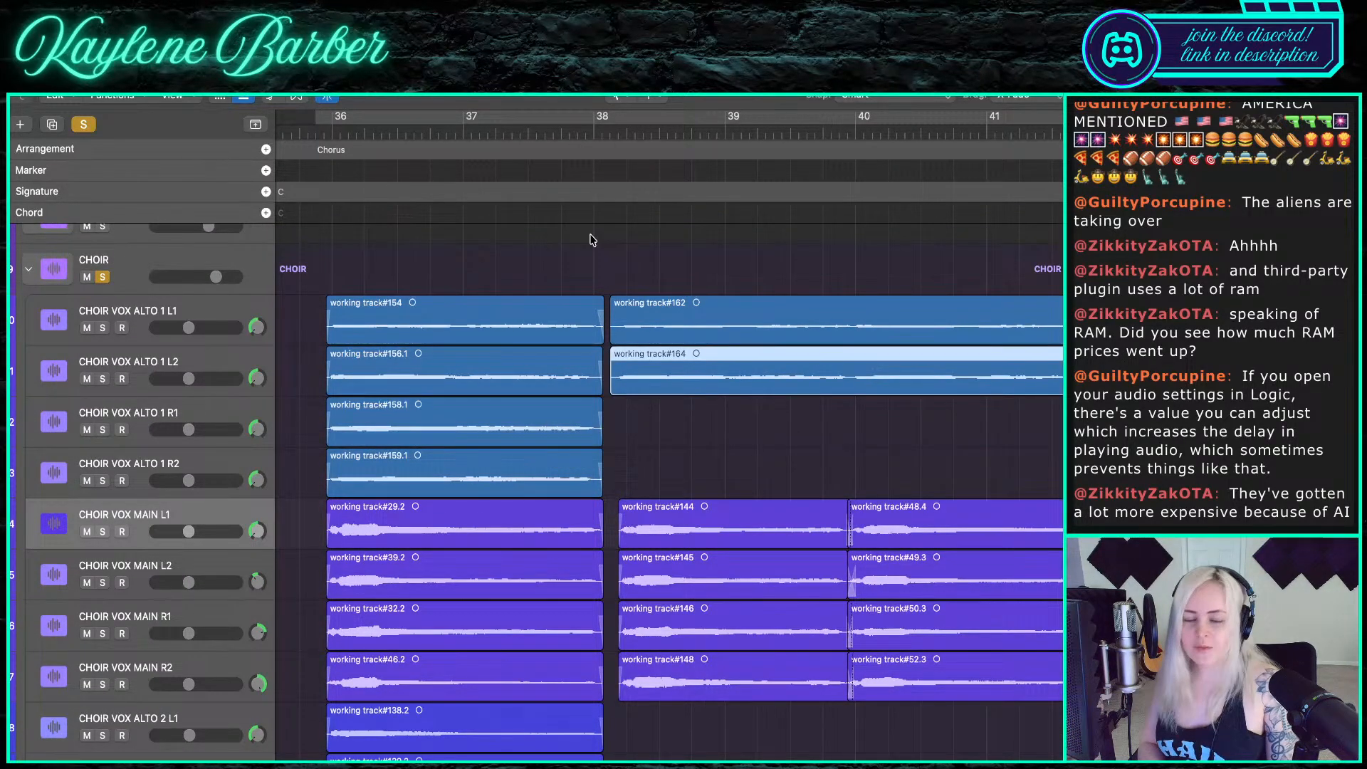
- Record the next alto take on the working track from just after bar 38, and move it to CHOIR VOX ALTO 1 R1
click(590, 129)
scroll(634, 325, down, 4)
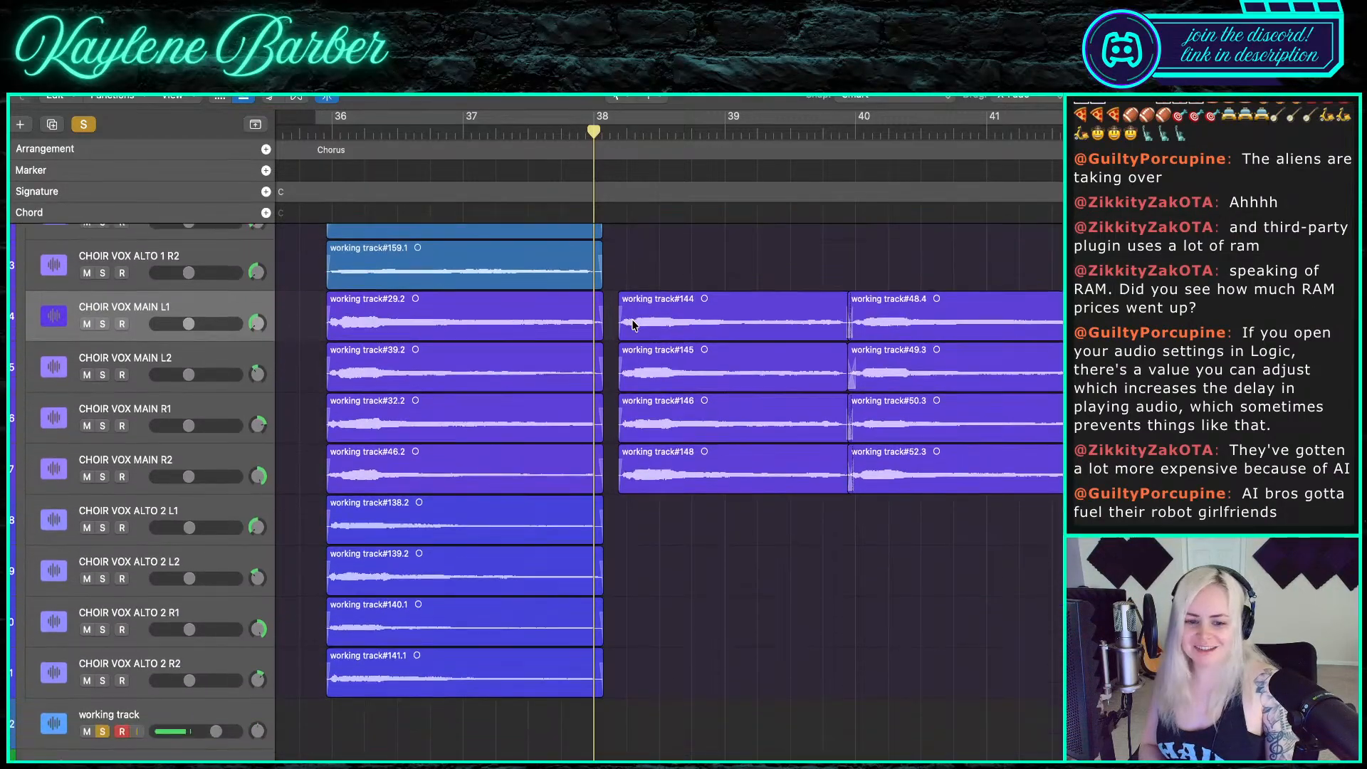
scroll(634, 325, up, 5)
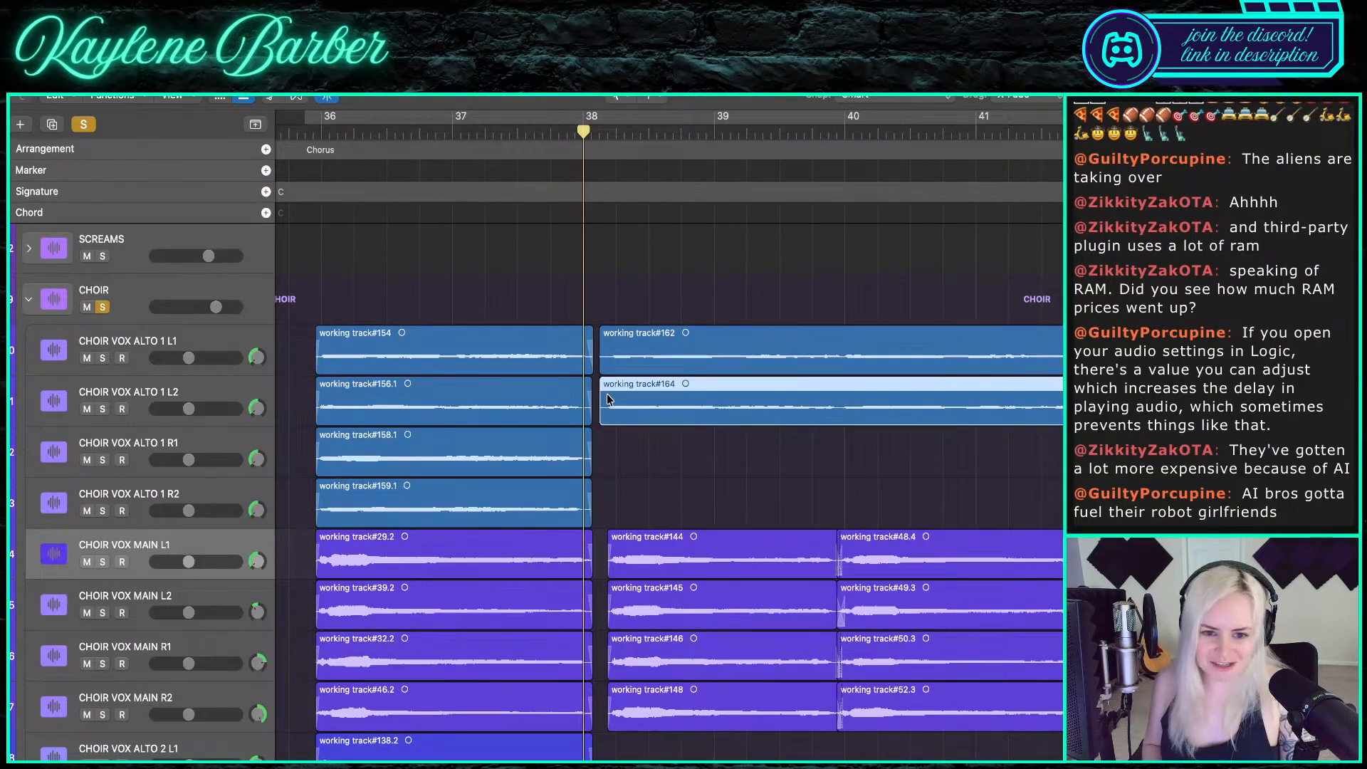
scroll(632, 324, down, 4)
click(600, 129)
scroll(608, 366, down, 10)
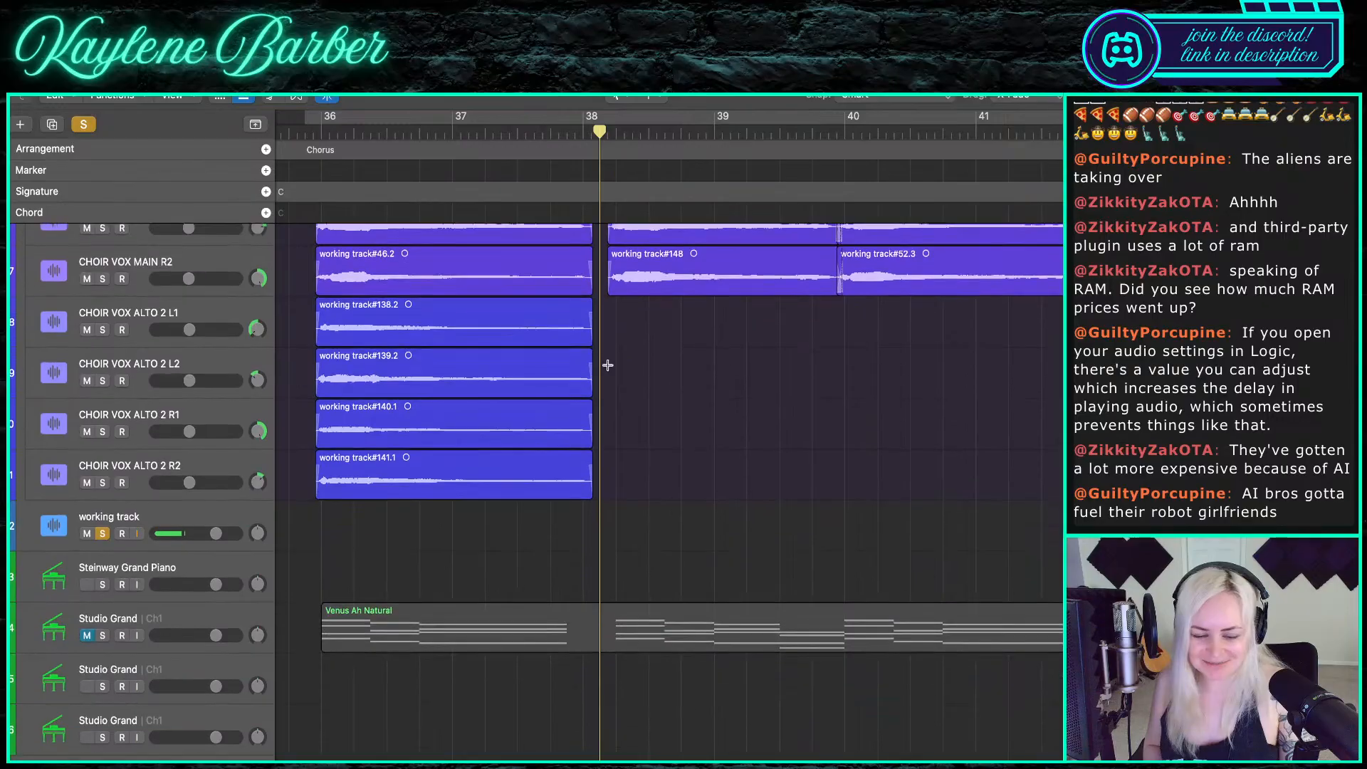
key(super+s)
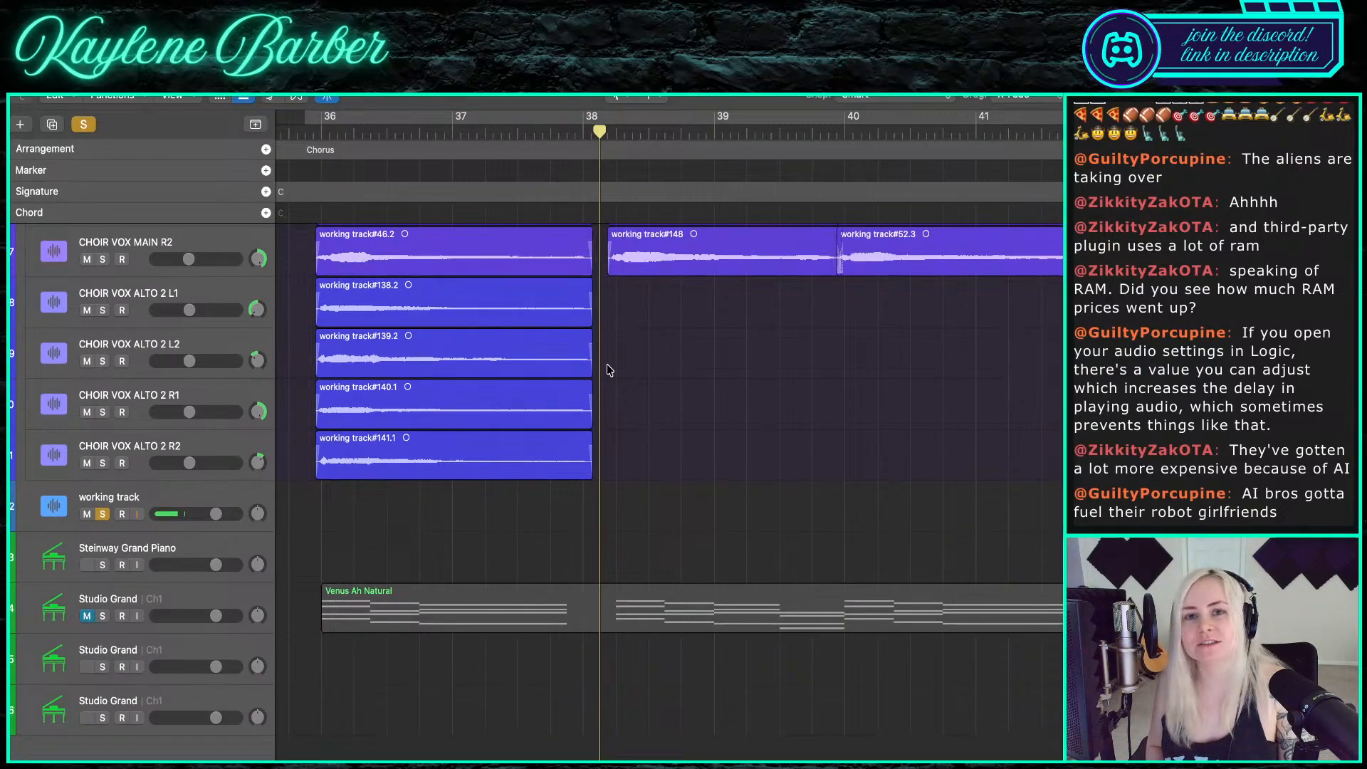
key(r)
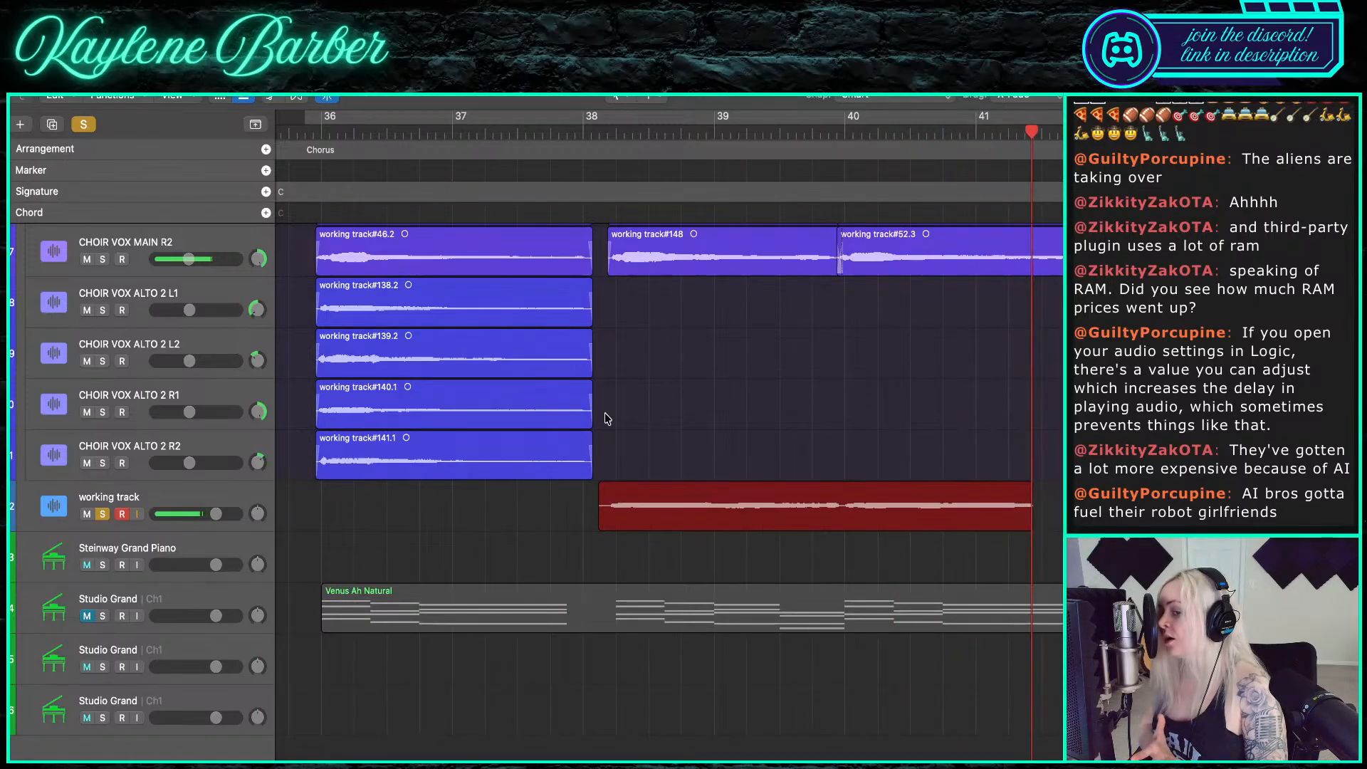
key(space)
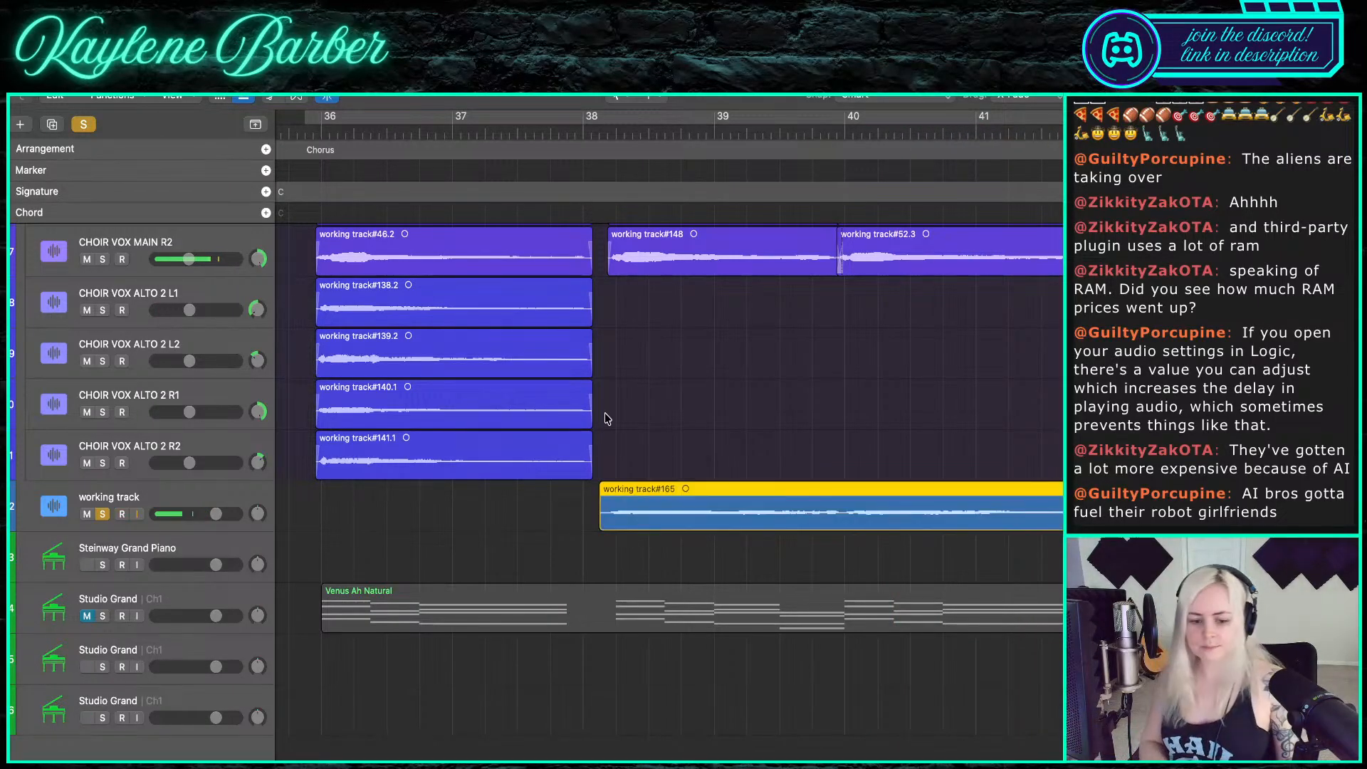
scroll(606, 427, up, 5)
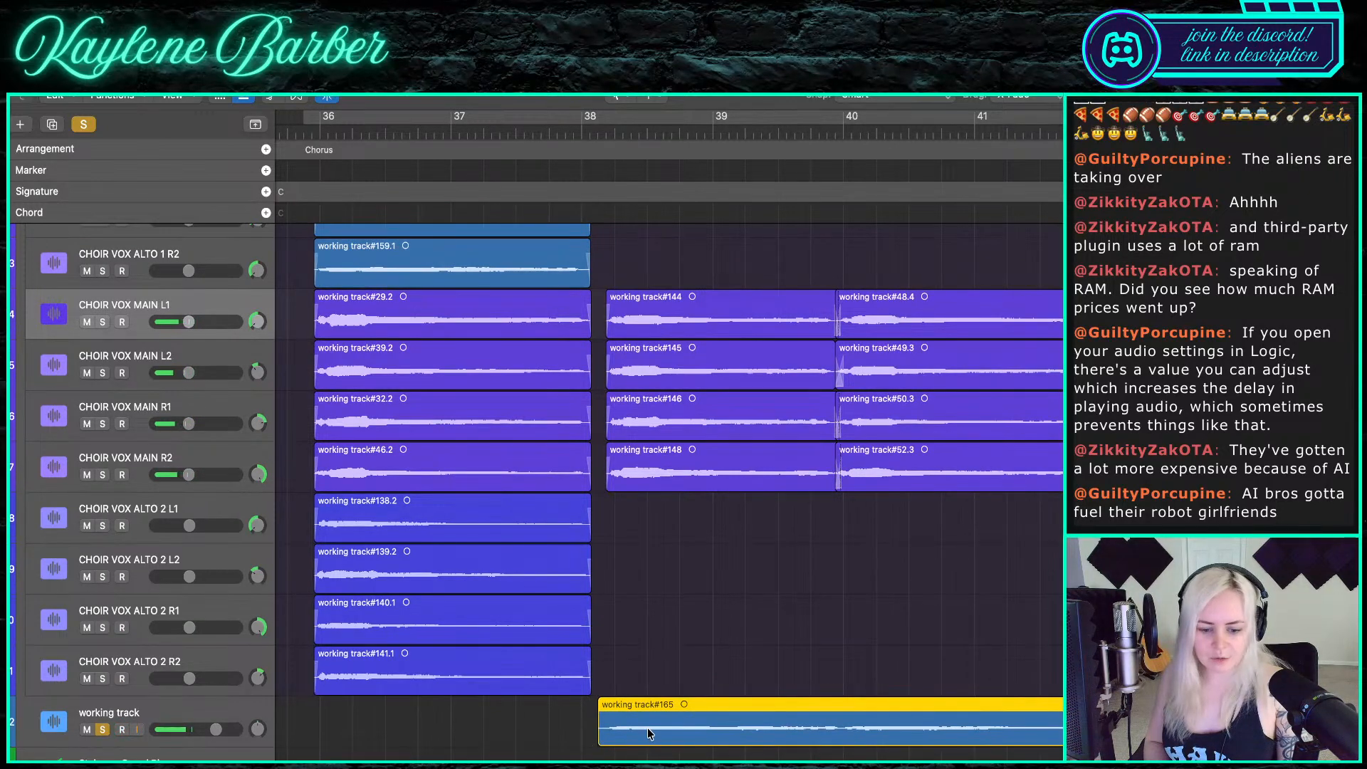
drag(650, 733, 649, 235)
- Record another alto take on the working track from just before bar 38, trim its start, and move it to CHOIR VOX ALTO 1 R2
click(582, 132)
key(r)
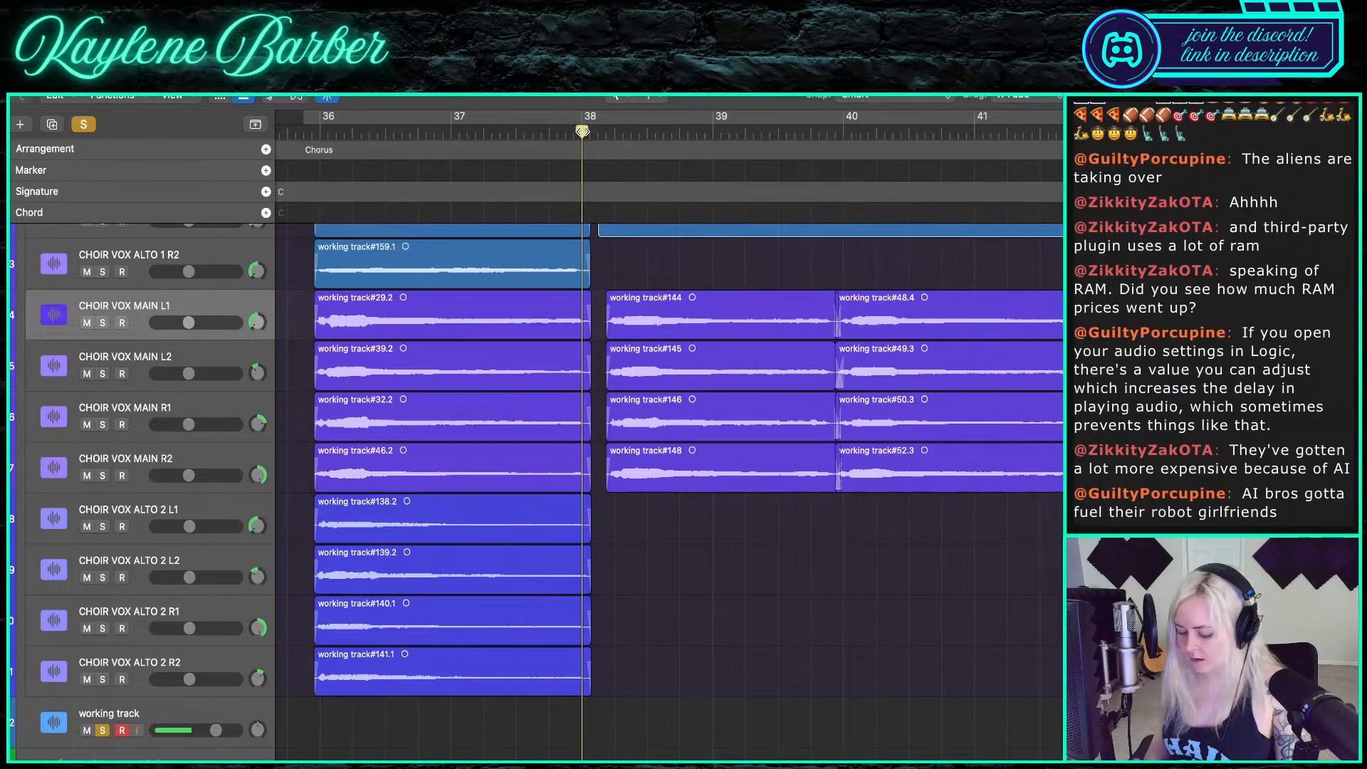
key(space)
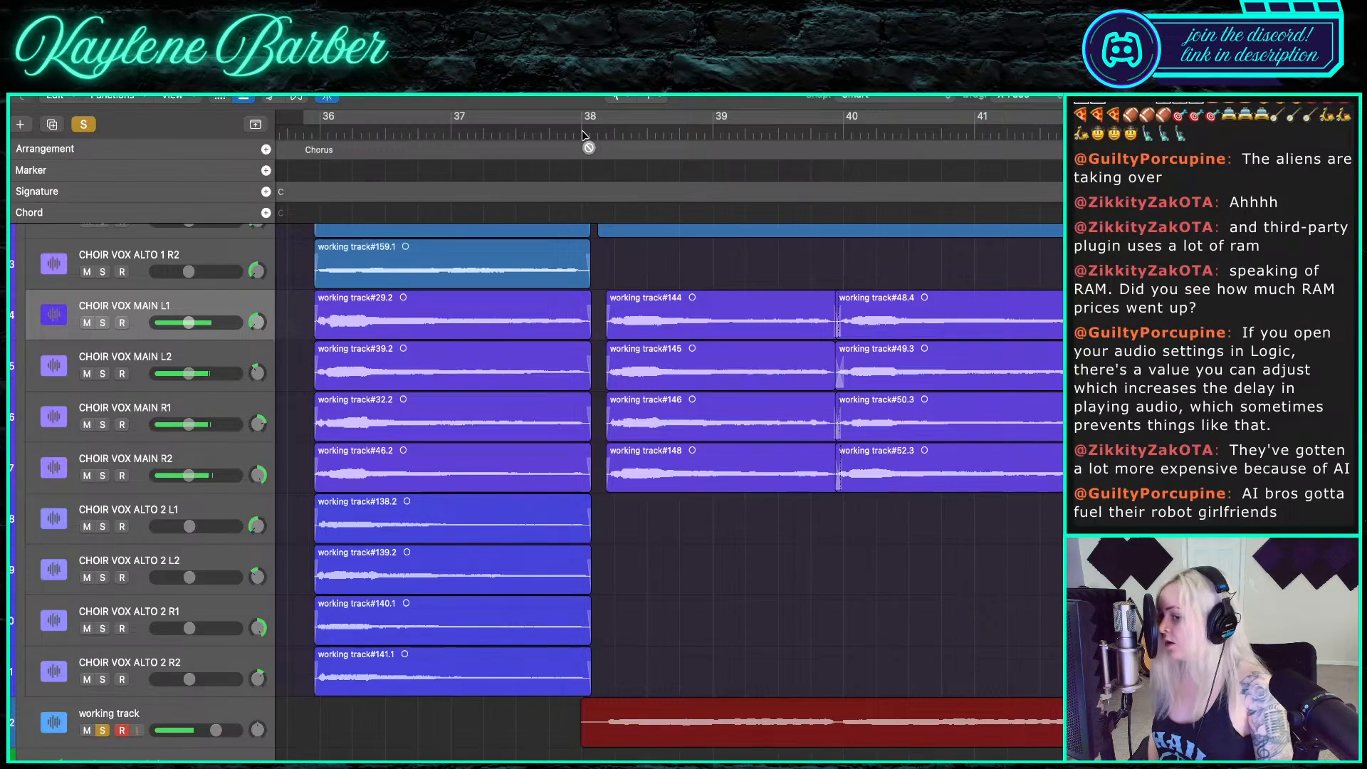
key(space)
drag(583, 734, 598, 734)
drag(646, 341, 647, 277)
- Play back the new phrase from bar 38 and add short fade-ins to the four CHOIR VOX ALTO 1 regions
click(599, 133)
key(space)
scroll(585, 375, up, 5)
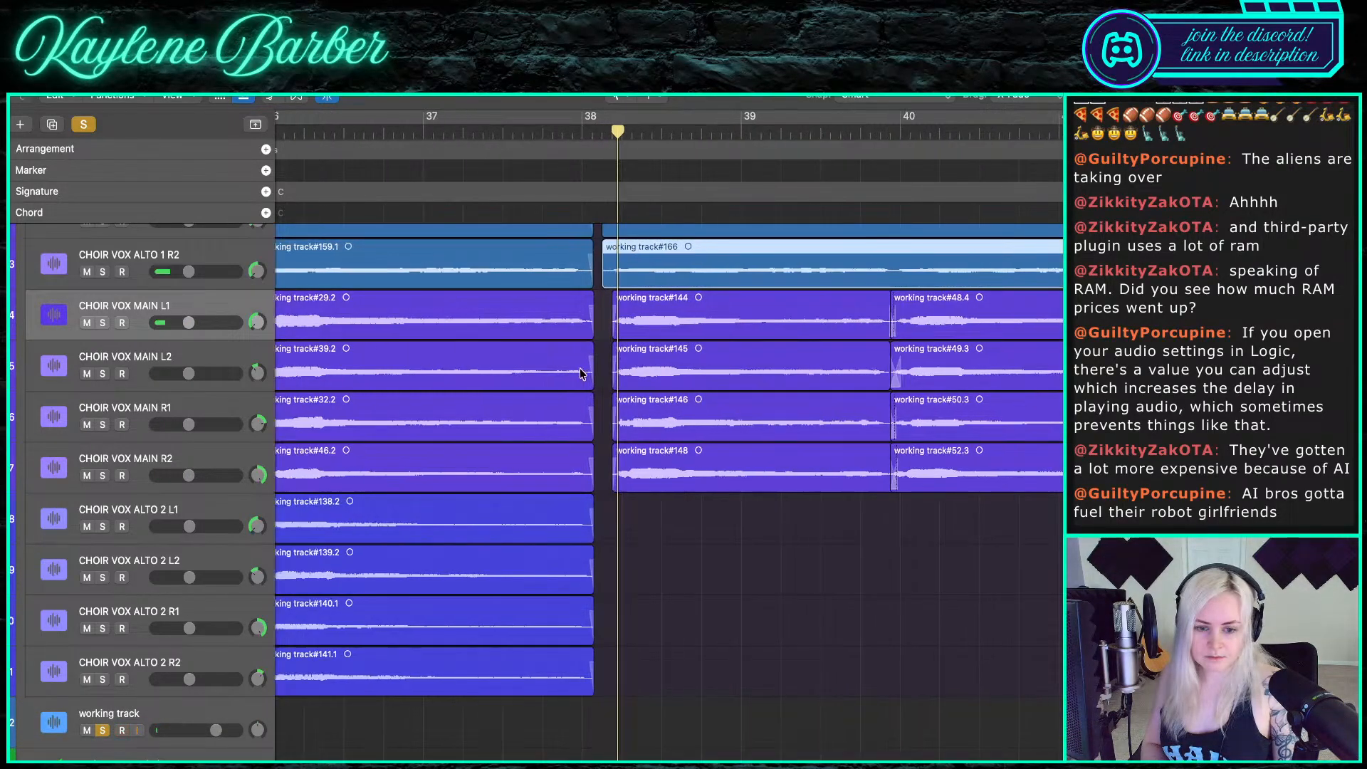
scroll(585, 375, up, 5)
key(space)
drag(621, 304, 679, 507)
scroll(636, 512, up, 5)
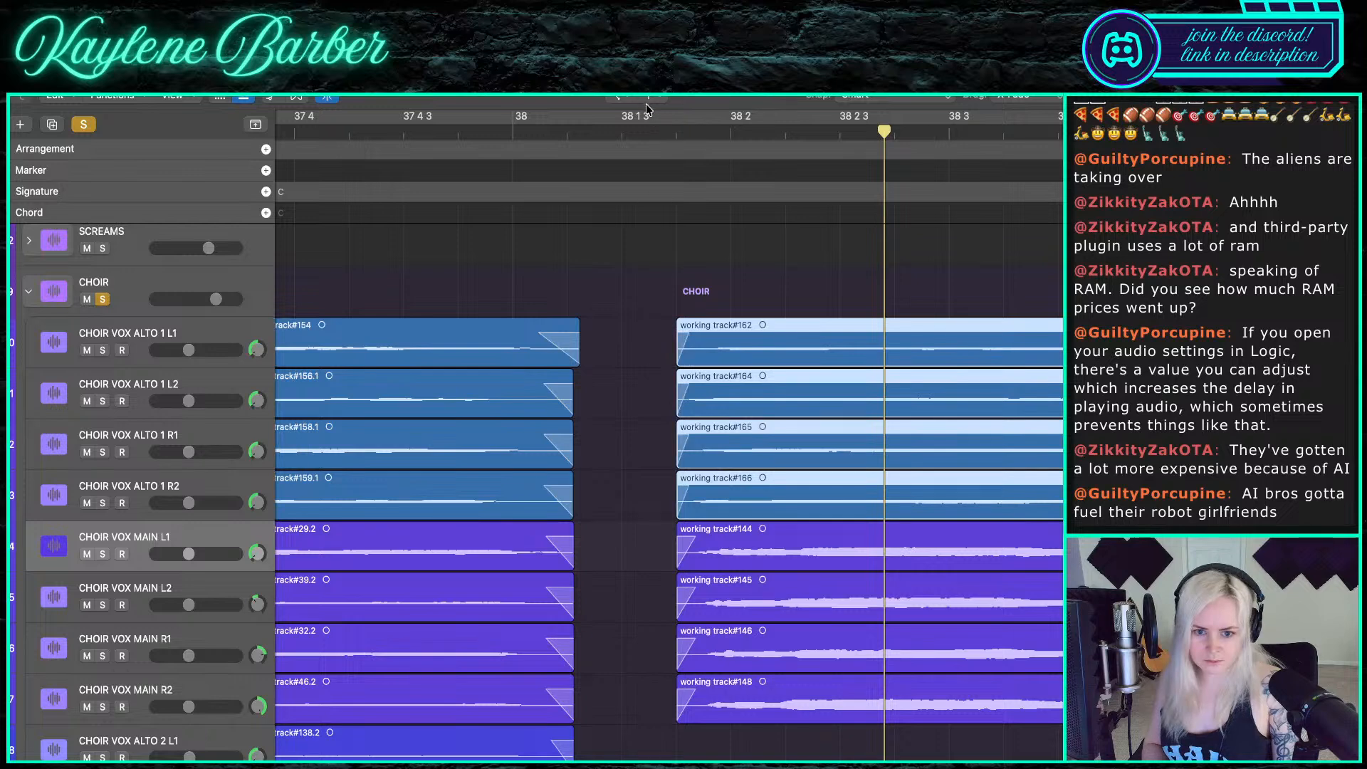
- Play the phrase through to bar 42, split the four alto regions where the MAIN regions end, and delete the leftover tails
click(645, 133)
key(space)
scroll(756, 305, down, 5)
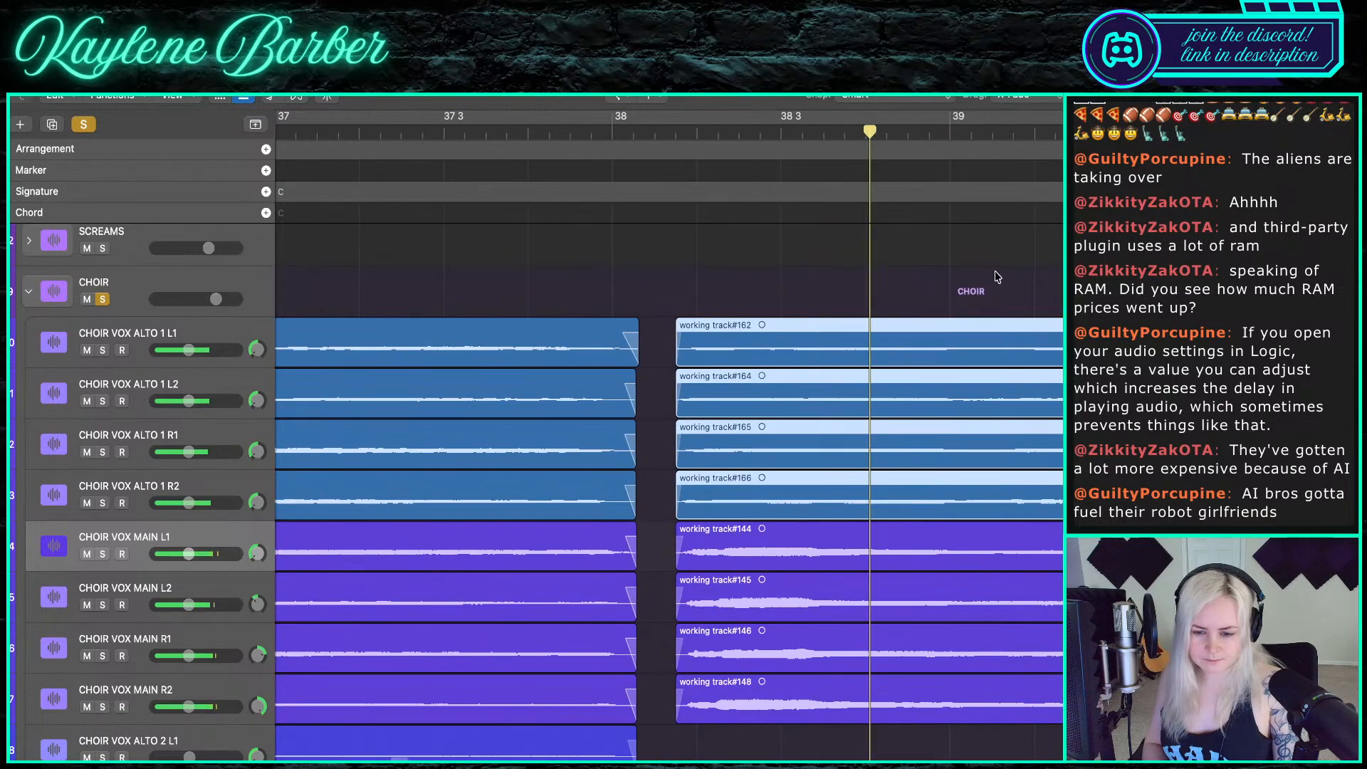
scroll(997, 278, right, 4)
scroll(997, 278, down, 5)
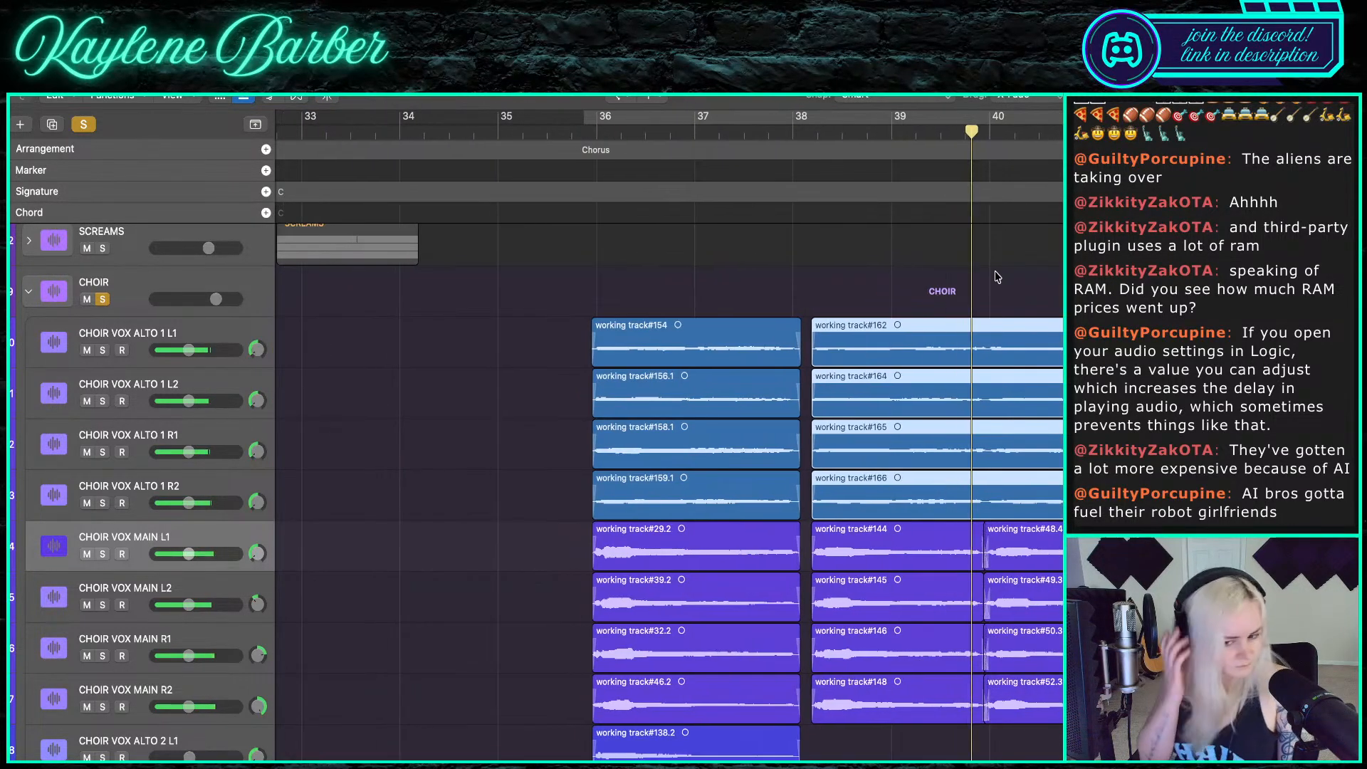
scroll(997, 399, right, 4)
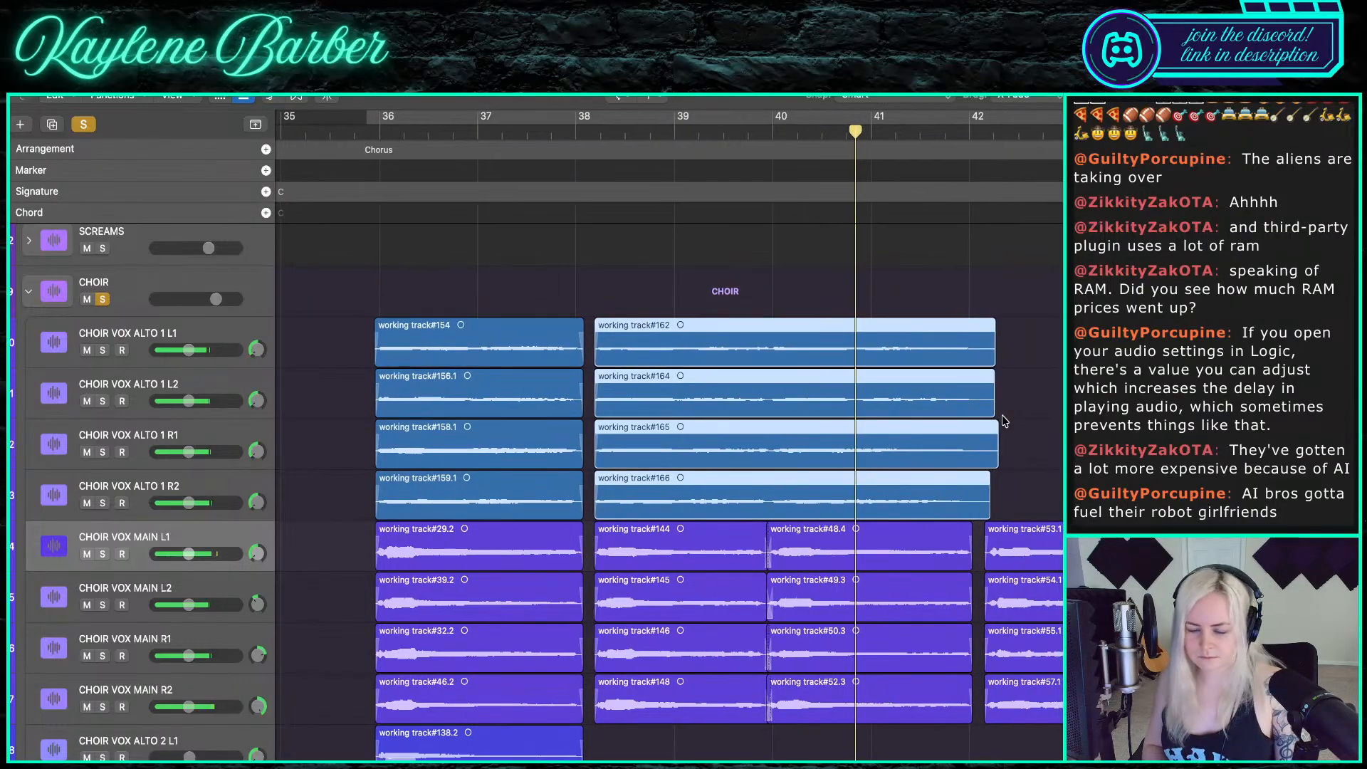
scroll(973, 416, up, 6)
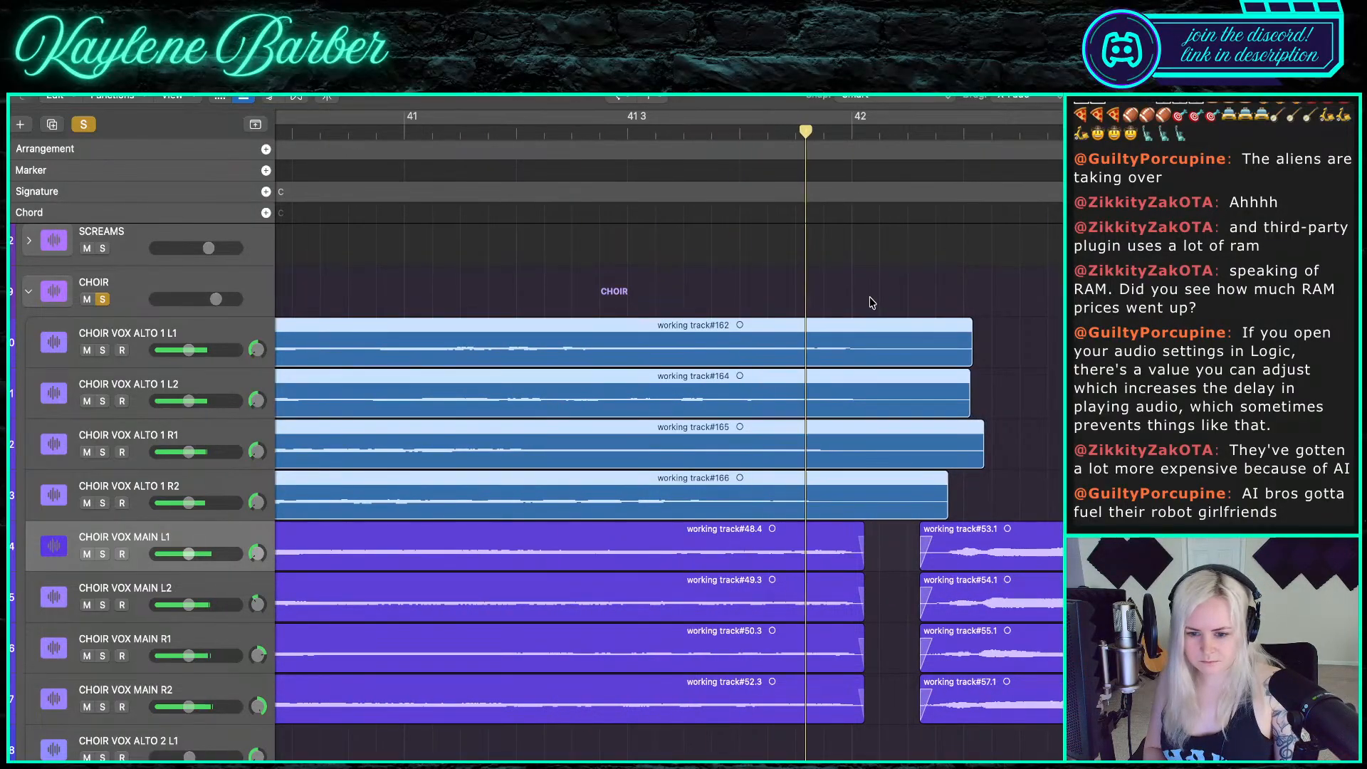
drag(876, 133, 865, 133)
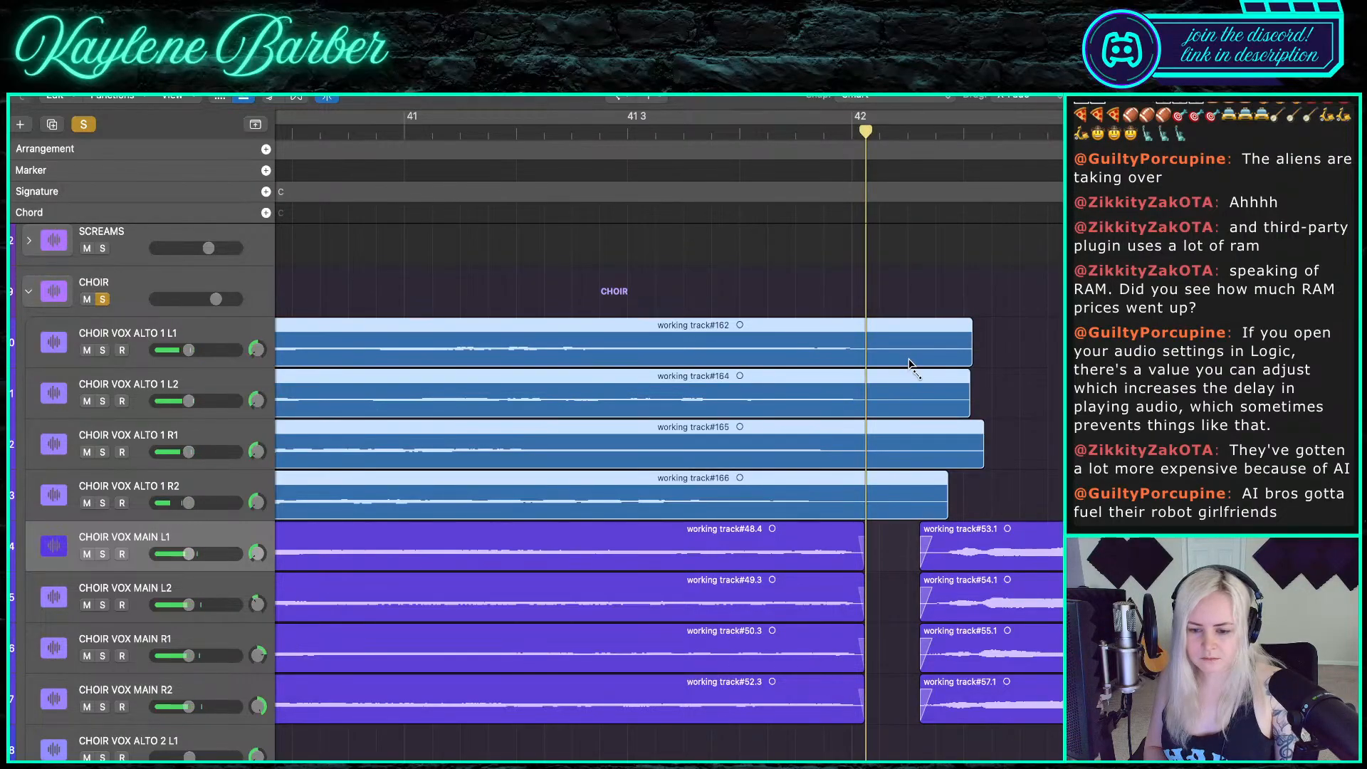
key(super+t)
key(Delete)
- Add short fade-outs at the bar 42 ends of the four CHOIR VOX ALTO 1 regions and play the transition back
key(space)
key(space)
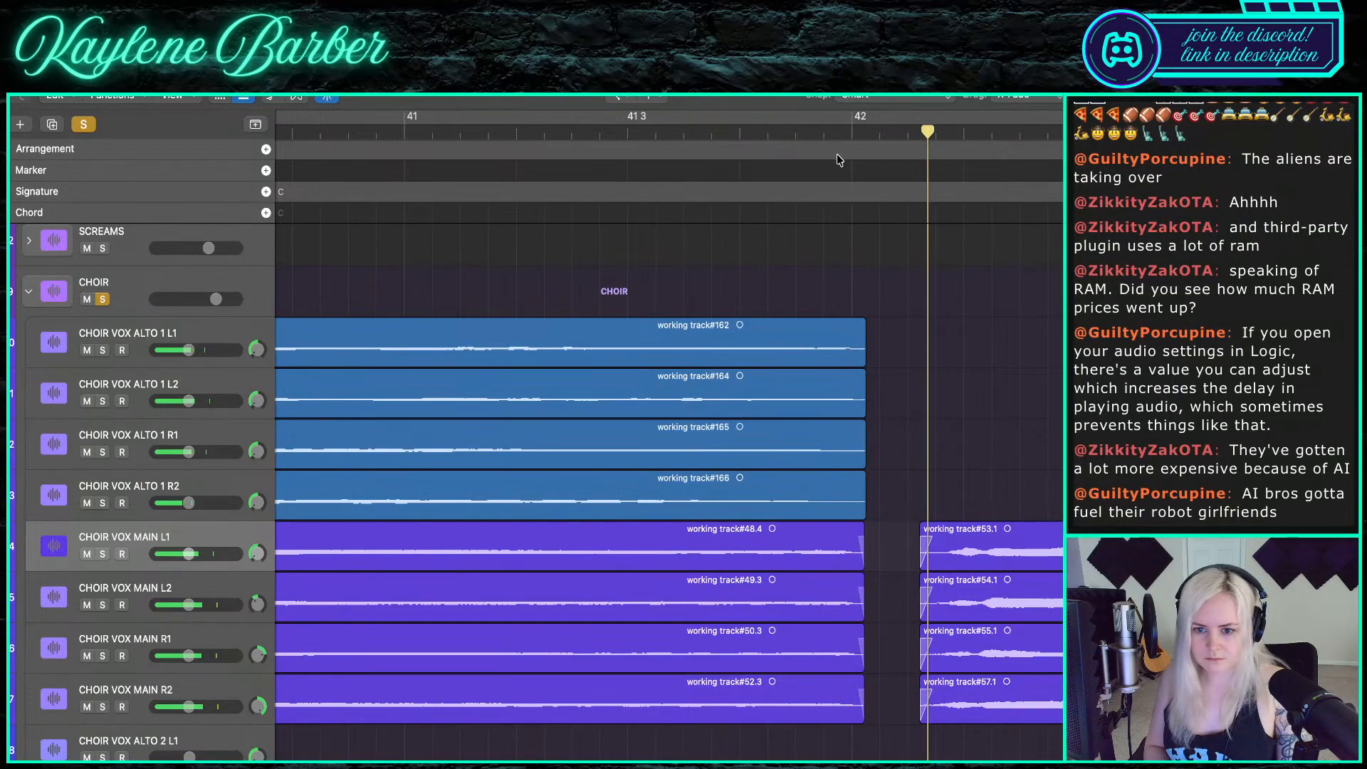
click(850, 134)
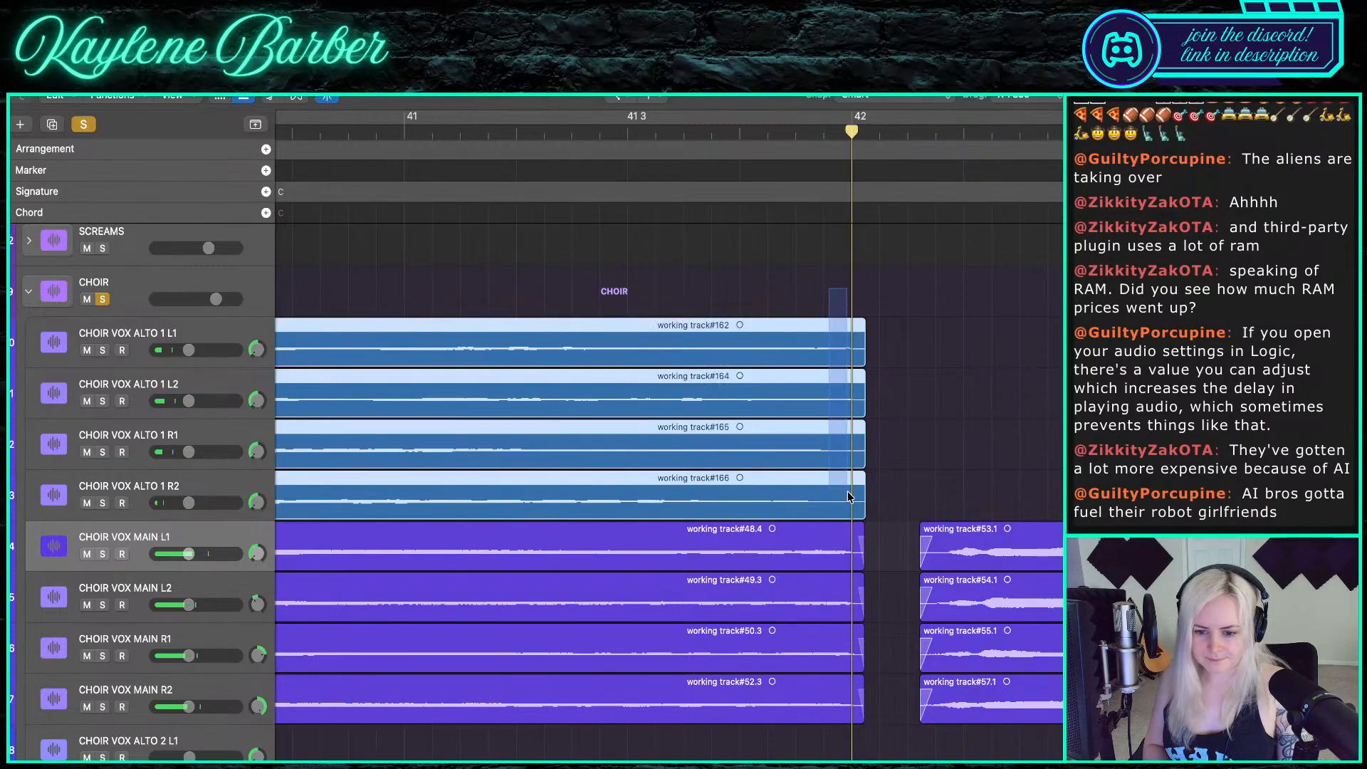
drag(832, 294, 850, 496)
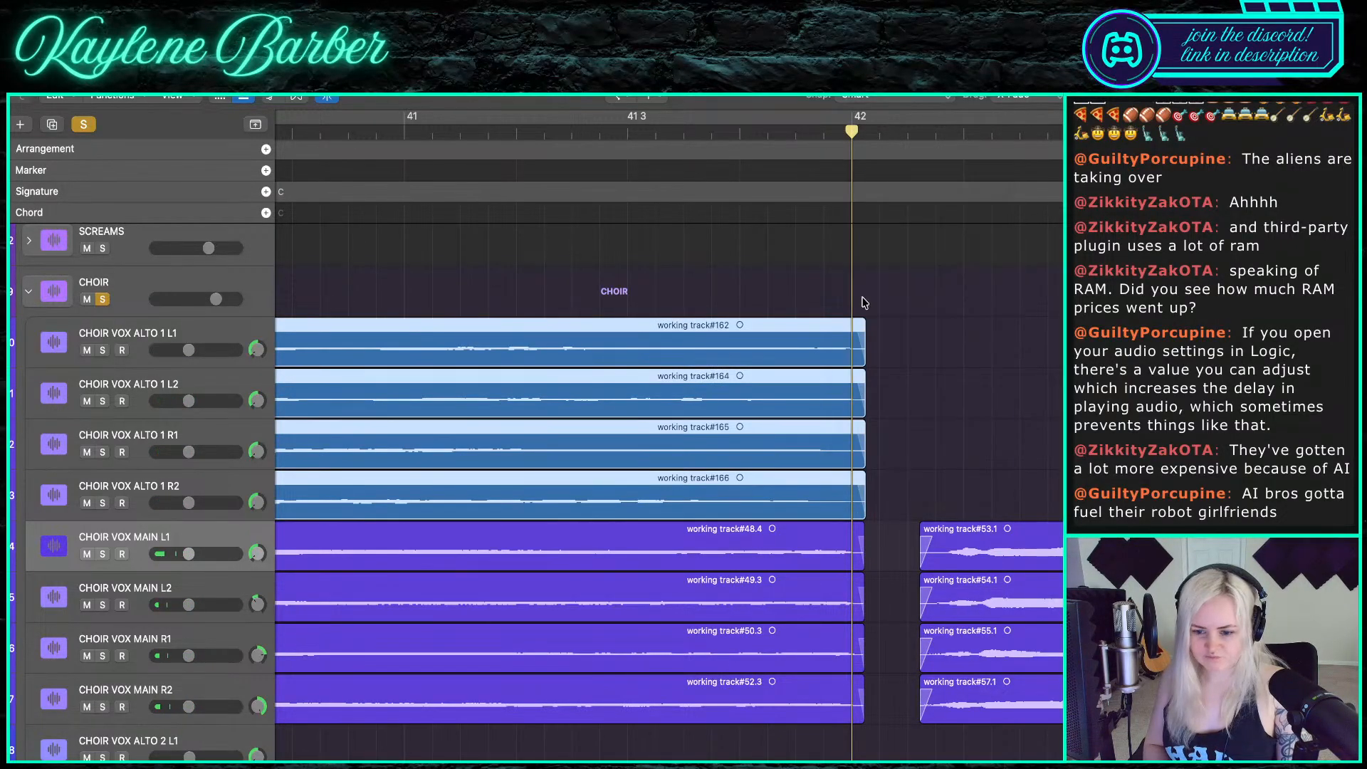
key(space)
- Save the project and record an alto take on the working track from just before bar 42
key(super+Left)
scroll(951, 400, down, 10)
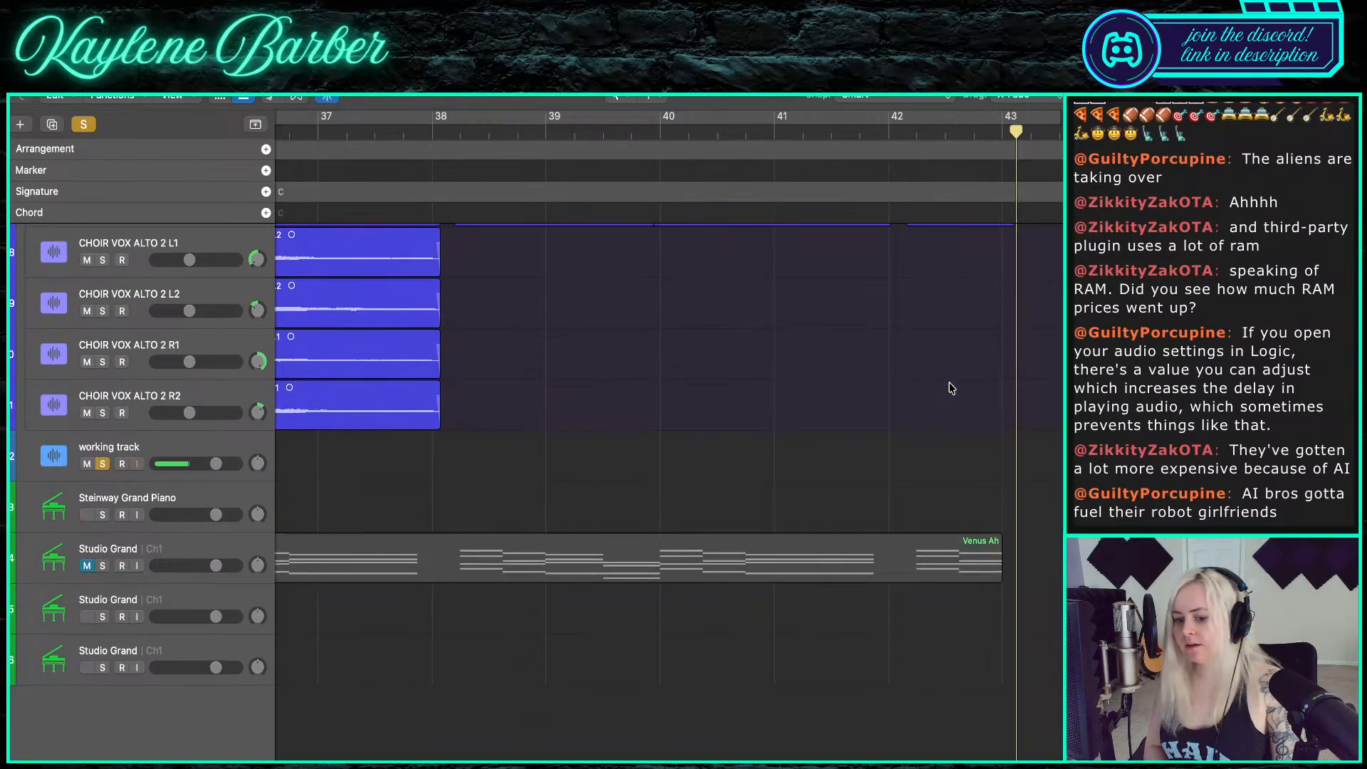
scroll(951, 388, up, 4)
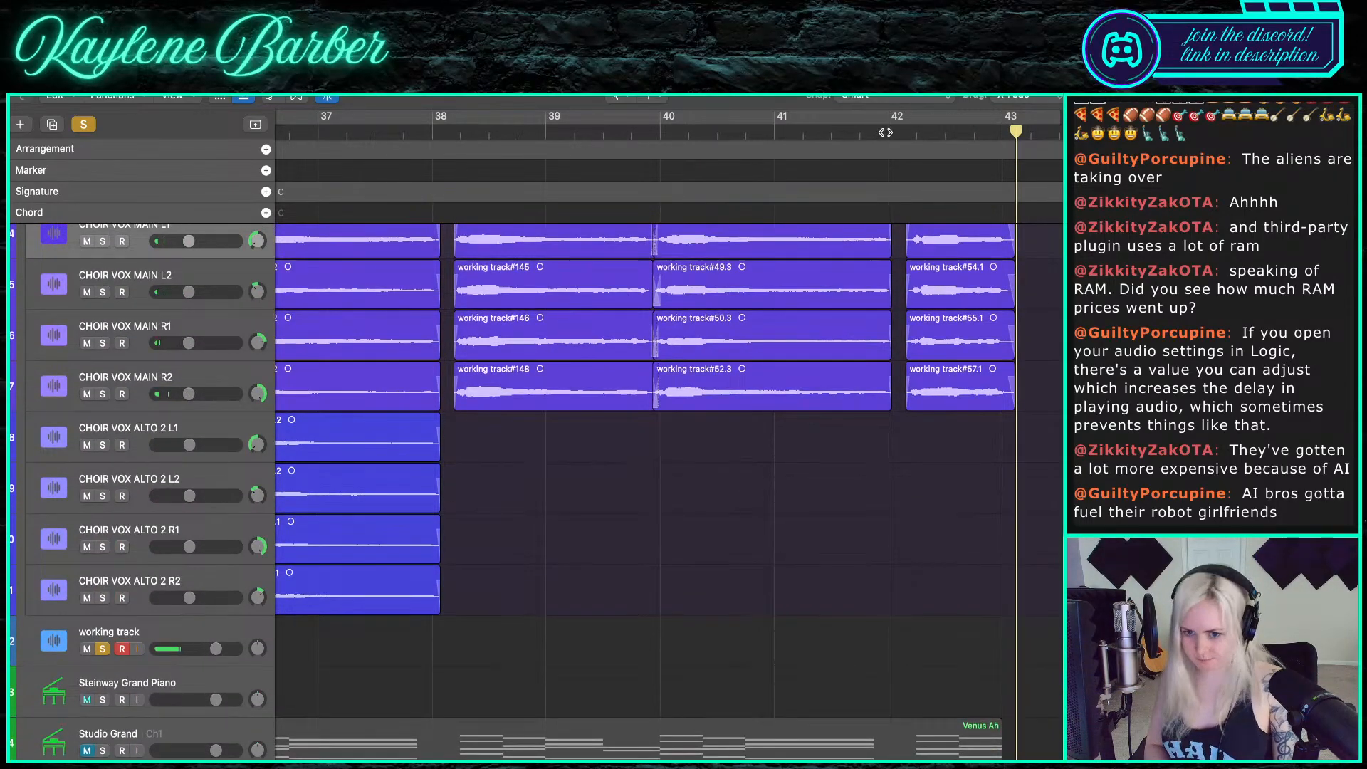
click(888, 133)
key(super+s)
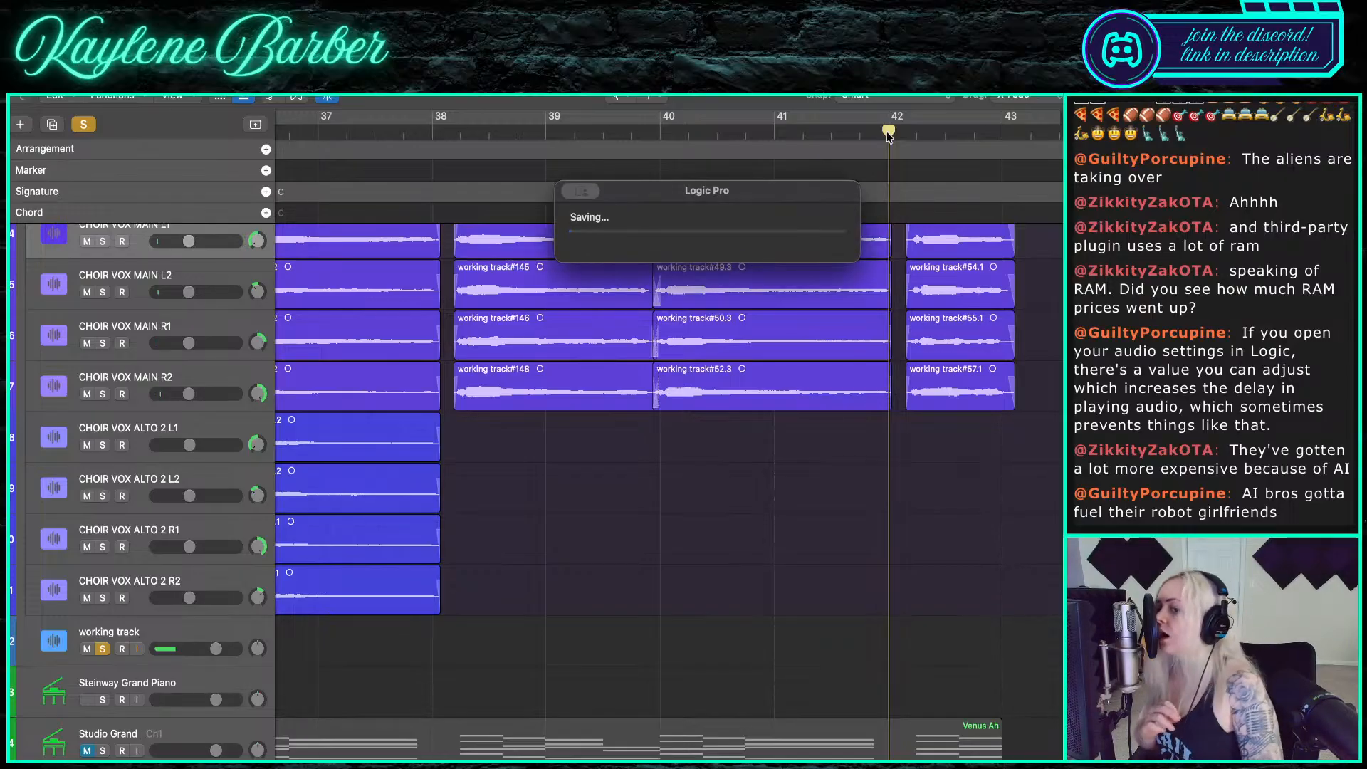
key(r)
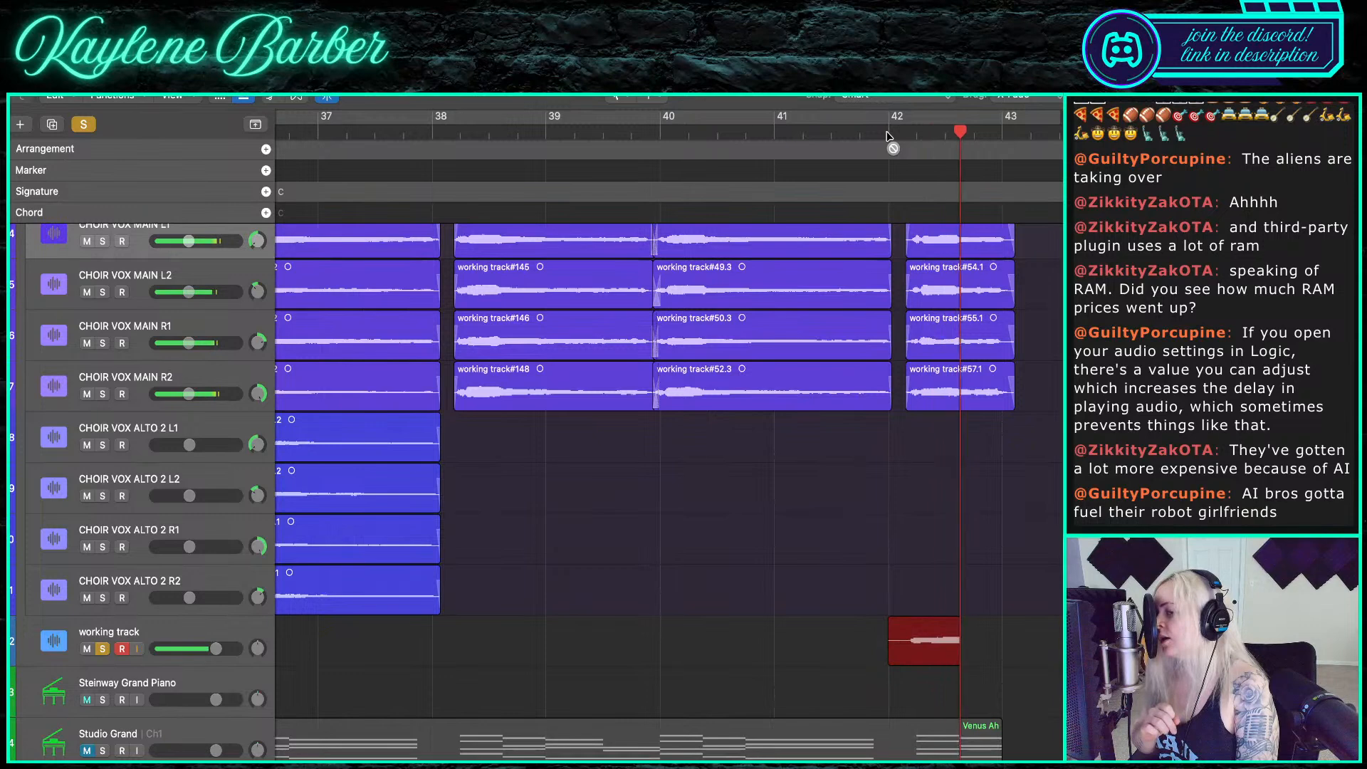
key(space)
- Trim the start of the new take to just before the bar 42 MAIN regions and move it to CHOIR VOX ALTO 1 L1
scroll(925, 275, up, 3)
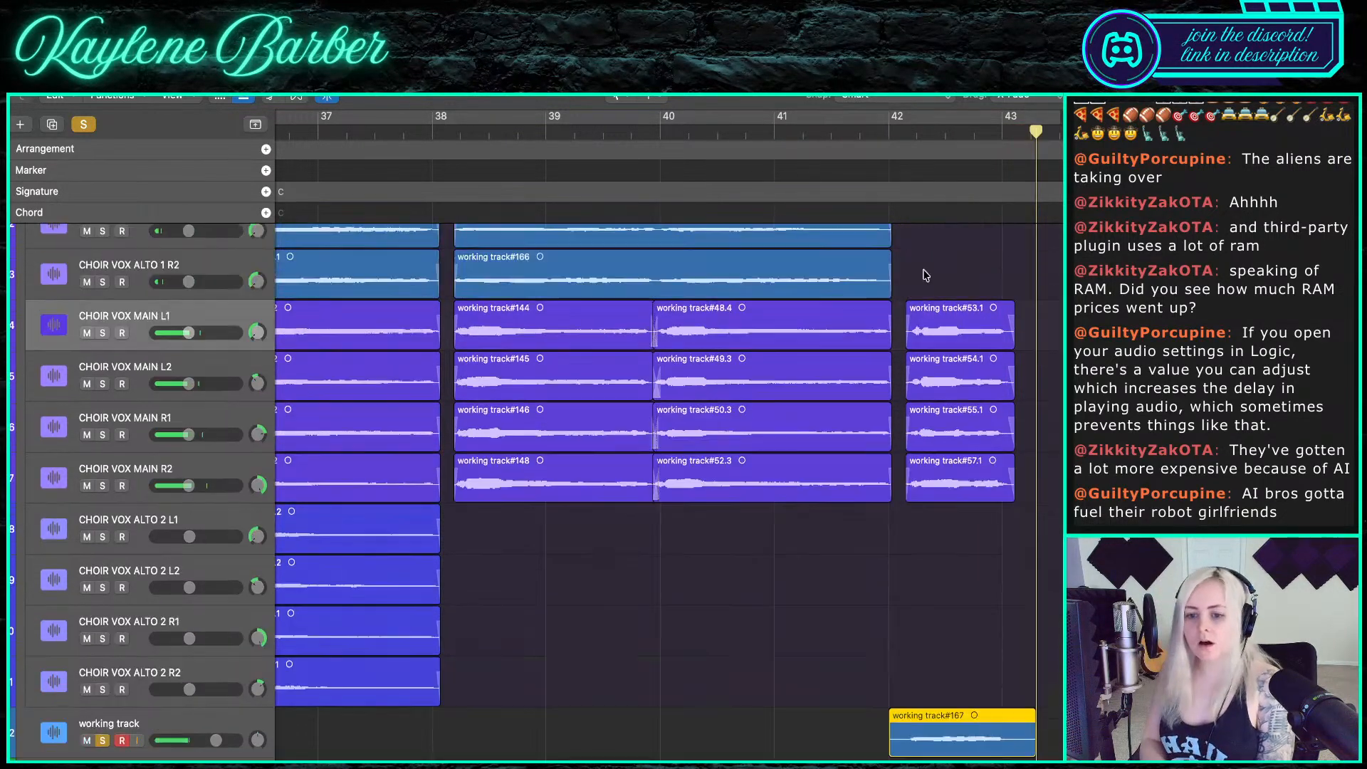
scroll(937, 491, down, 3)
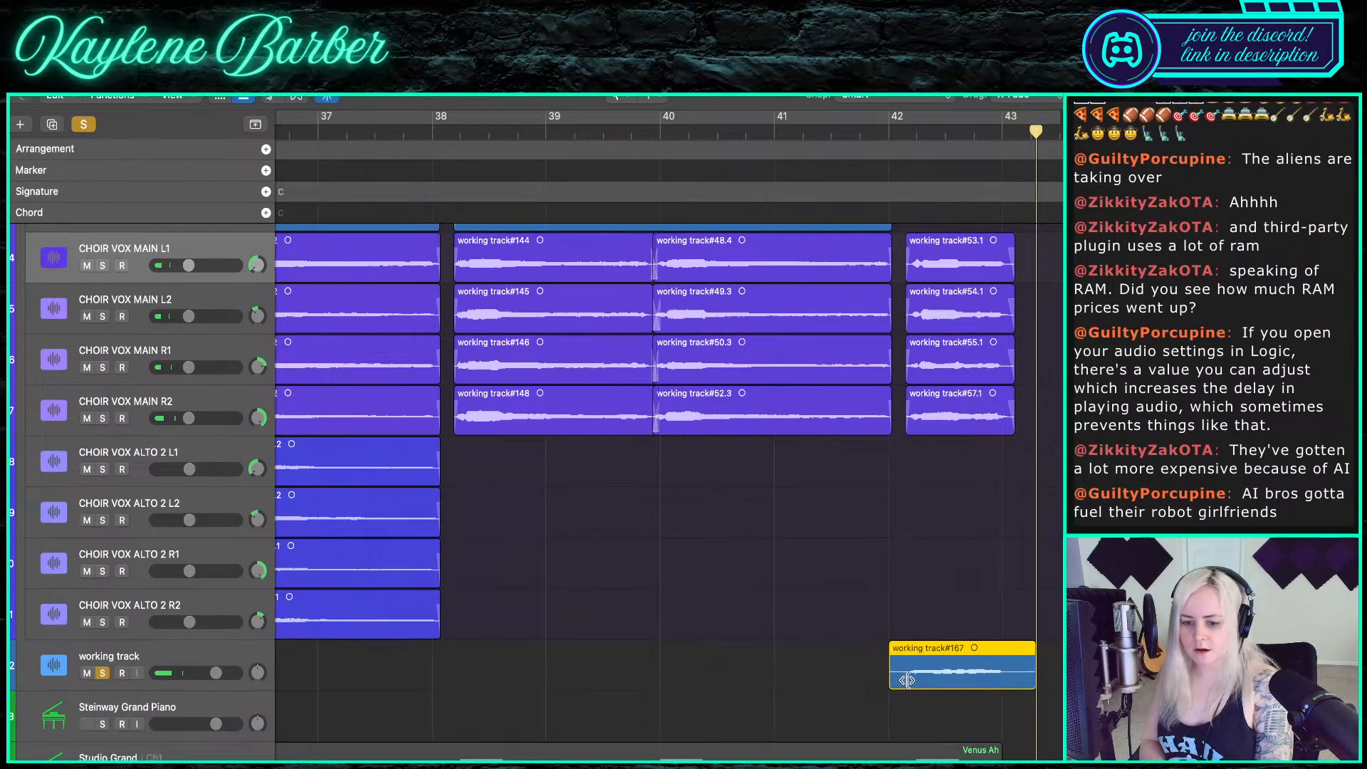
drag(892, 681, 931, 258)
scroll(936, 694, up, 1)
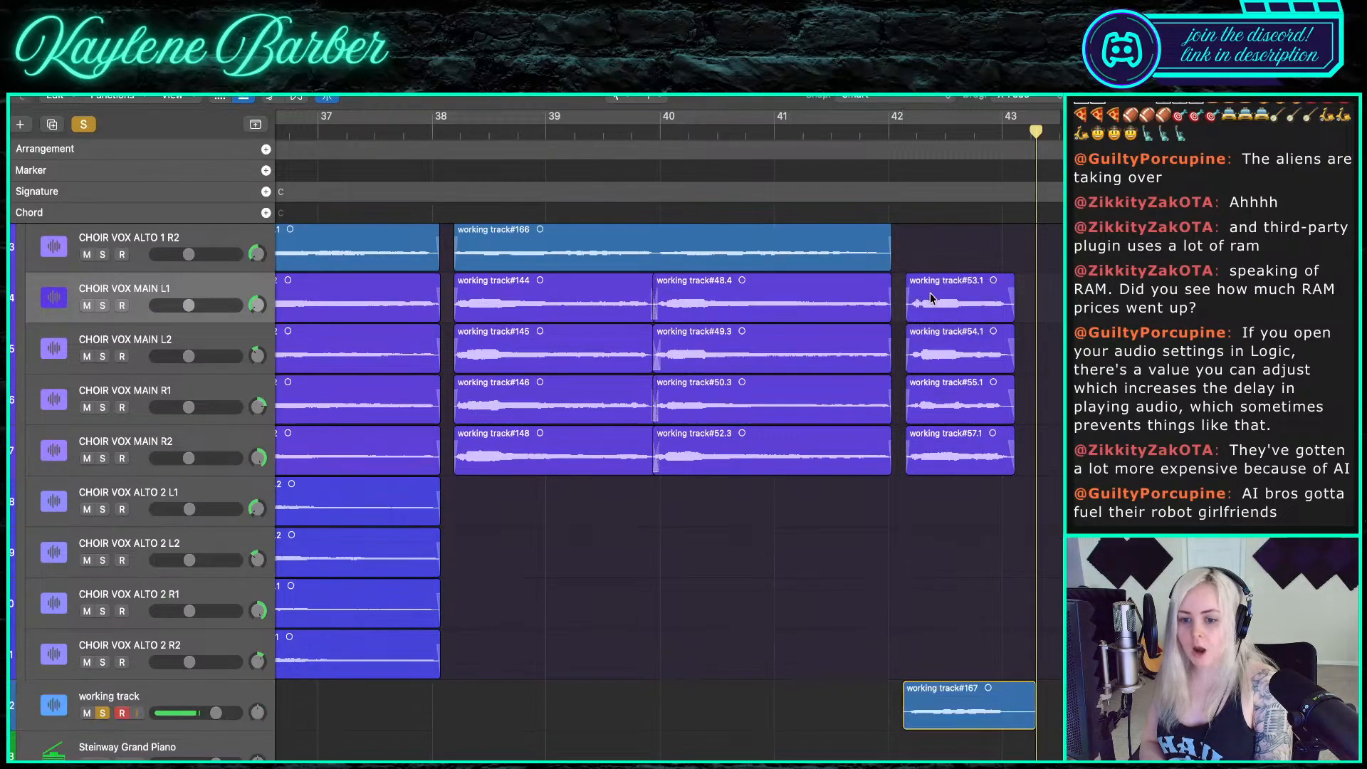
drag(945, 709, 934, 246)
scroll(939, 387, up, 4)
drag(951, 433, 948, 279)
- Save the project, record a second alto take from just before bar 42, and remove it
click(894, 129)
scroll(955, 335, down, 5)
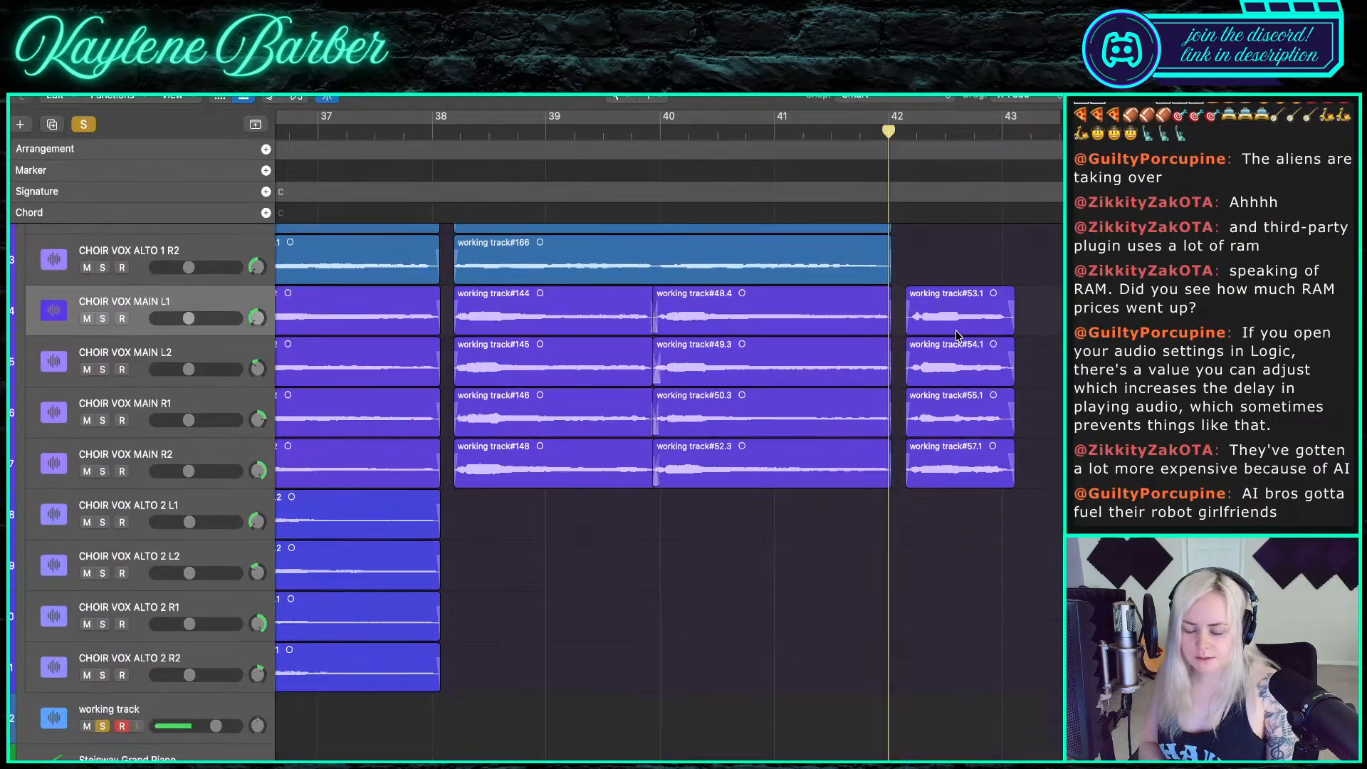
key(super+s)
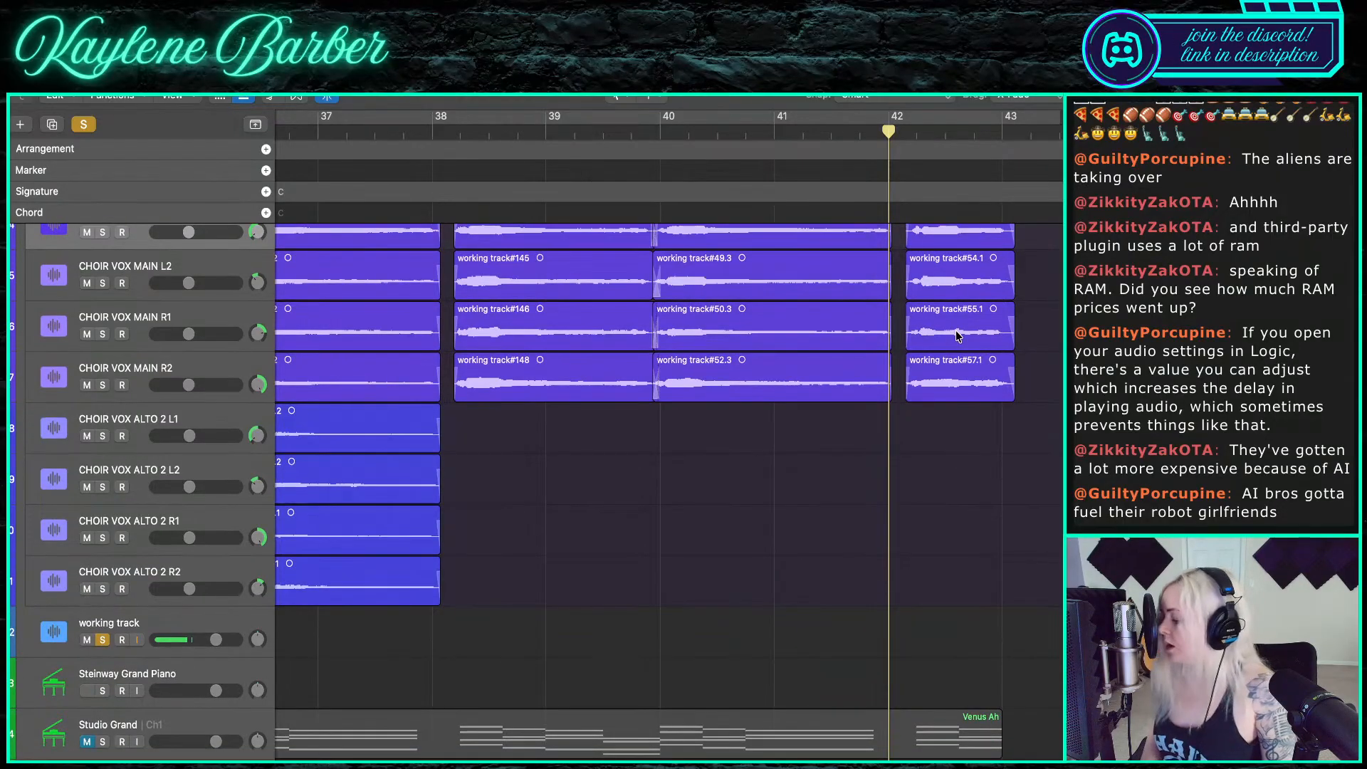
key(r)
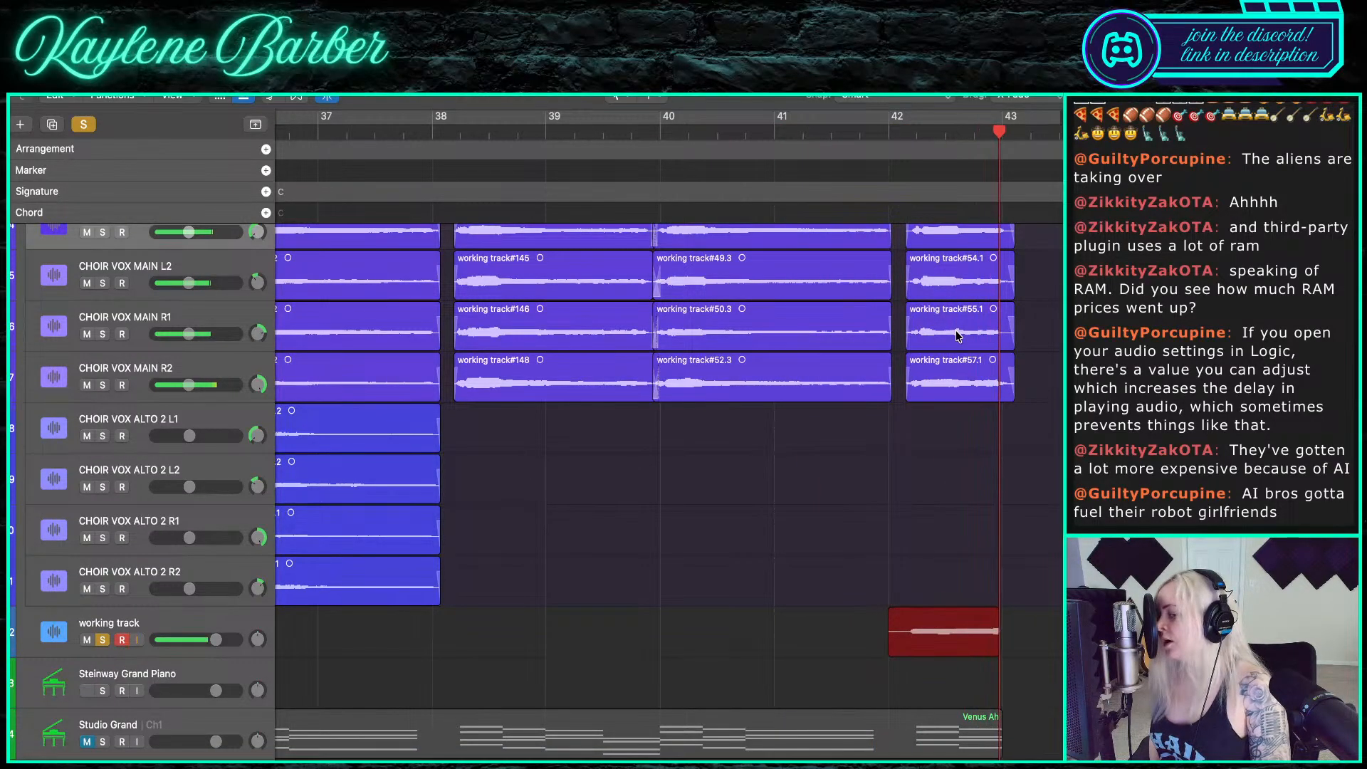
key(space)
key(Delete)
- Record a new alto take from just before bar 42, trim its start to 42 1 3 1, and move it to CHOIR VOX ALTO 1 L2
click(890, 133)
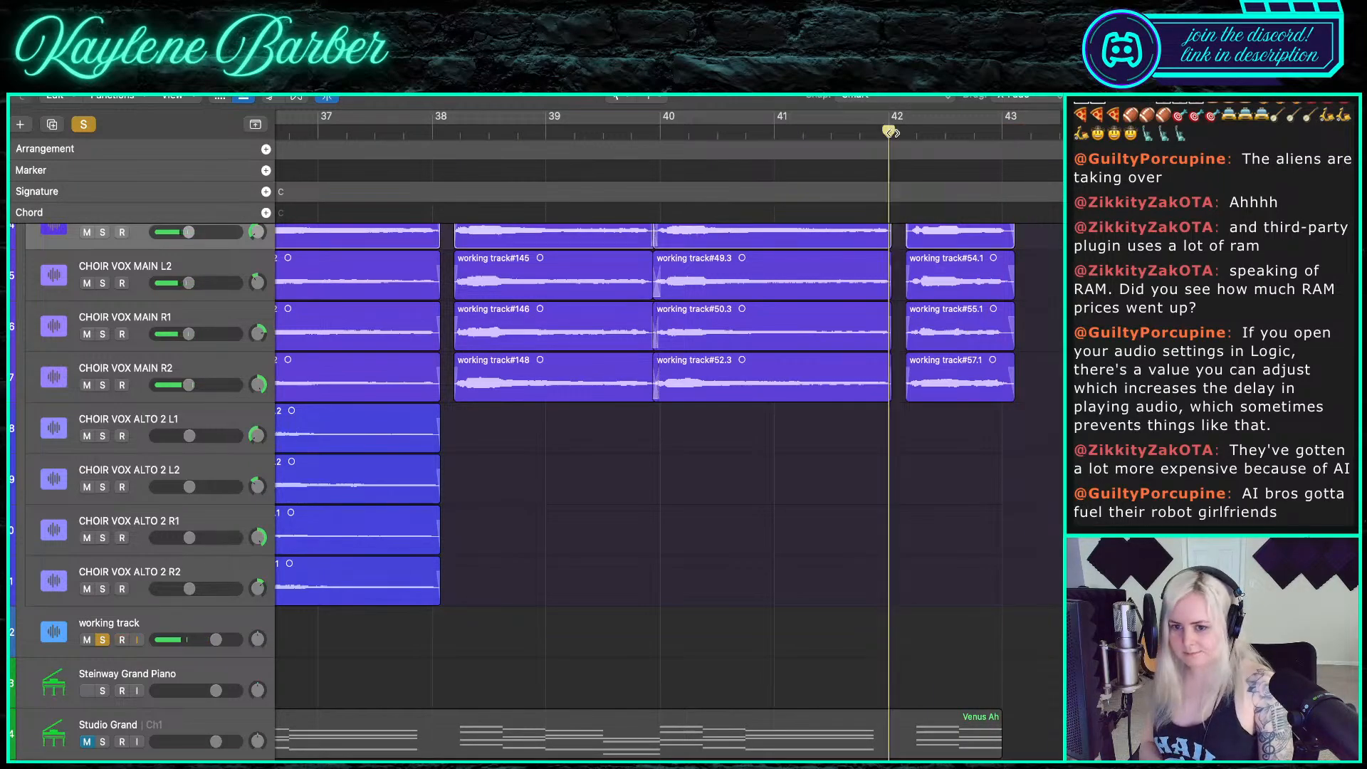
key(r)
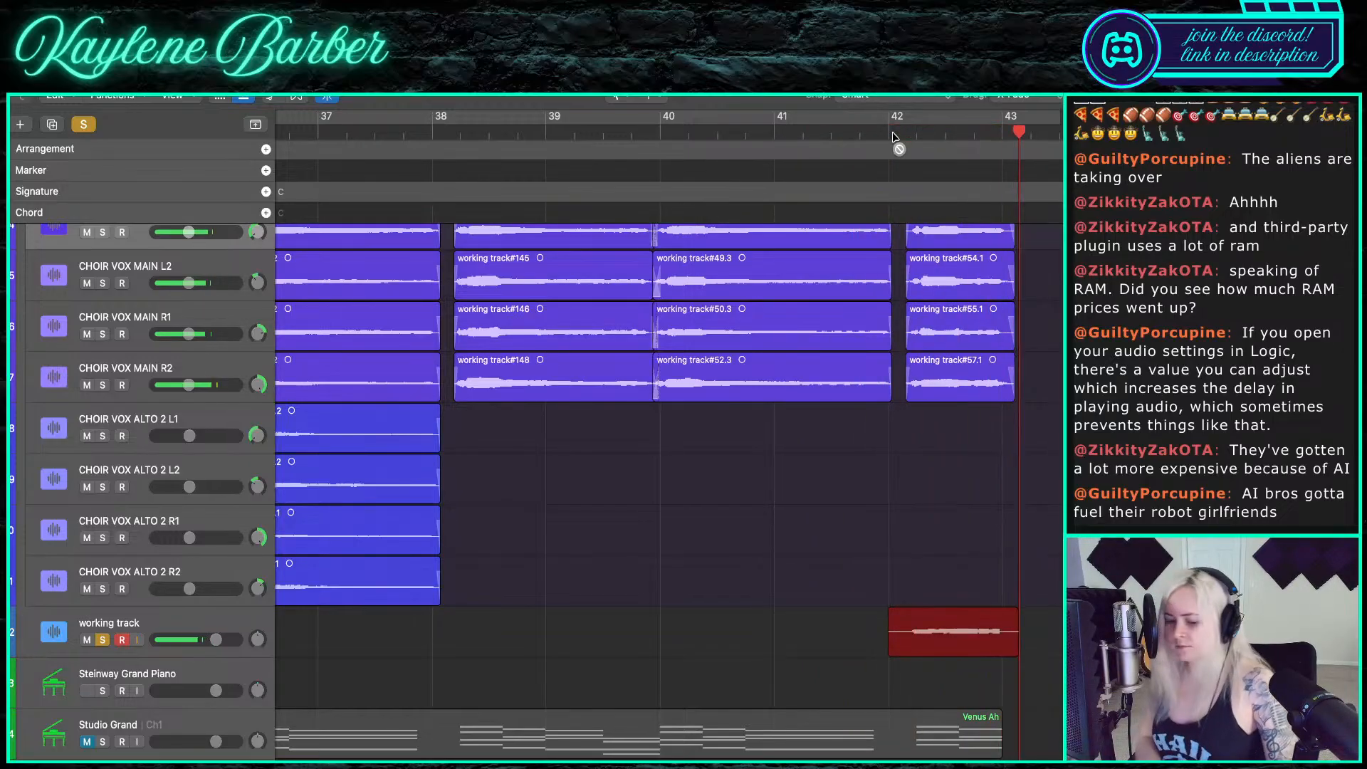
key(space)
scroll(919, 498, up, 2)
scroll(916, 620, up, 2)
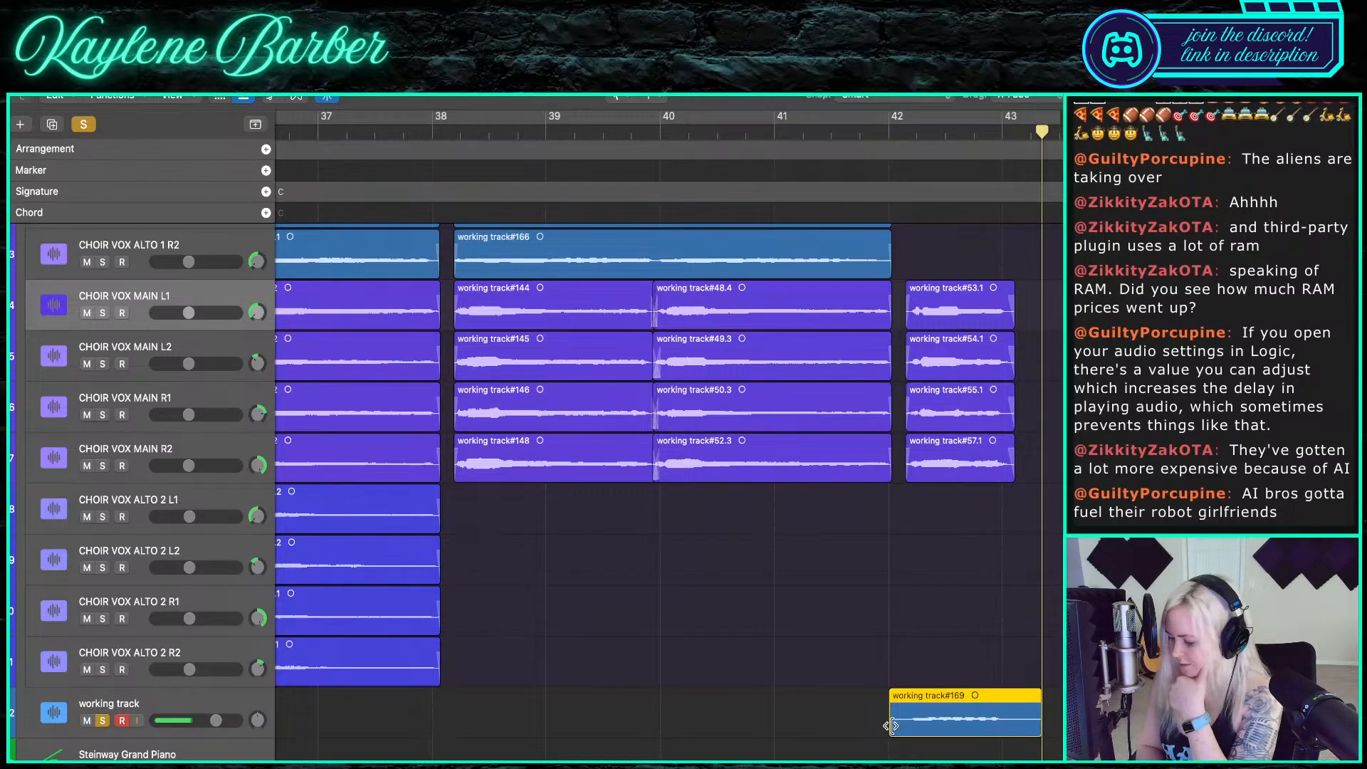
drag(892, 733, 907, 729)
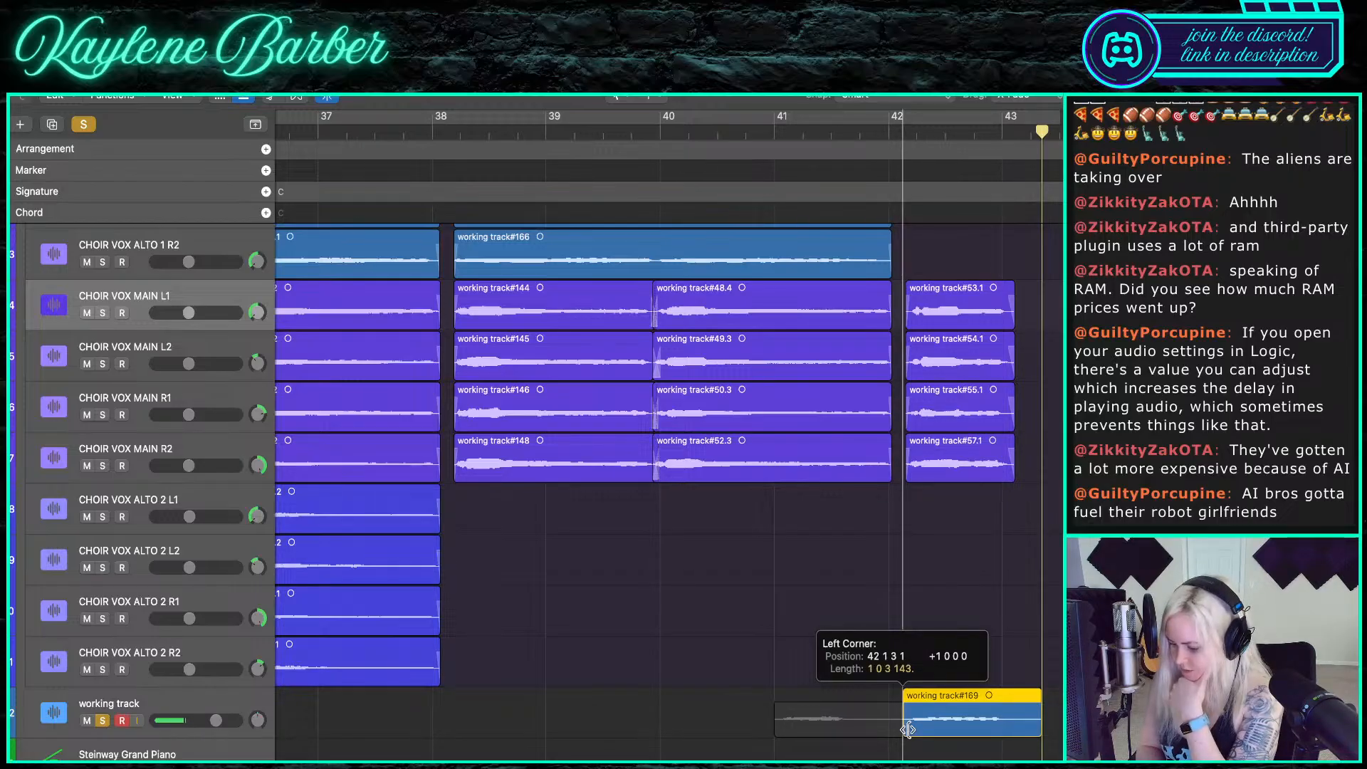
drag(908, 729, 907, 728)
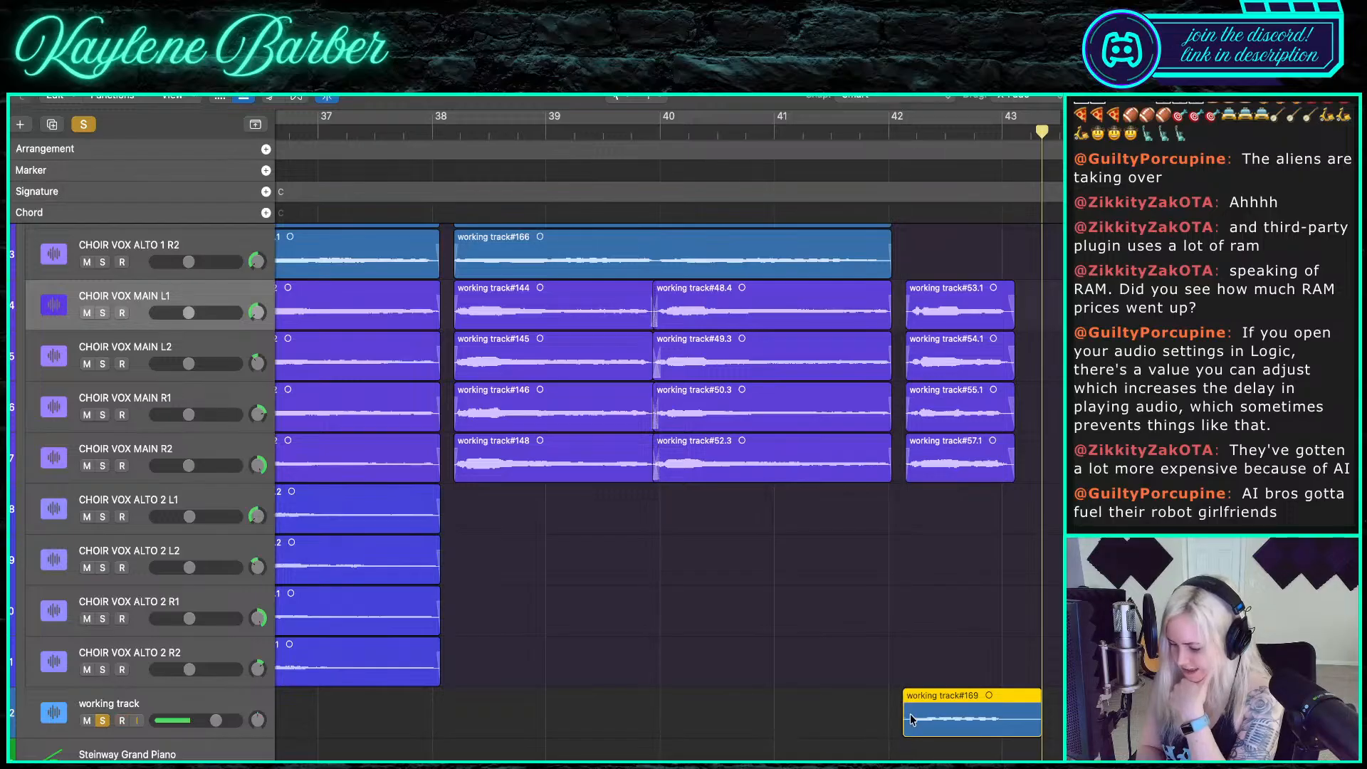
scroll(911, 719, up, 1)
drag(946, 737, 943, 296)
scroll(943, 296, up, 4)
drag(943, 382, 943, 286)
- Save the project, record the next alto take from just before bar 42, trim its start, and move it to CHOIR VOX ALTO 1 R1
click(888, 137)
scroll(926, 362, down, 3)
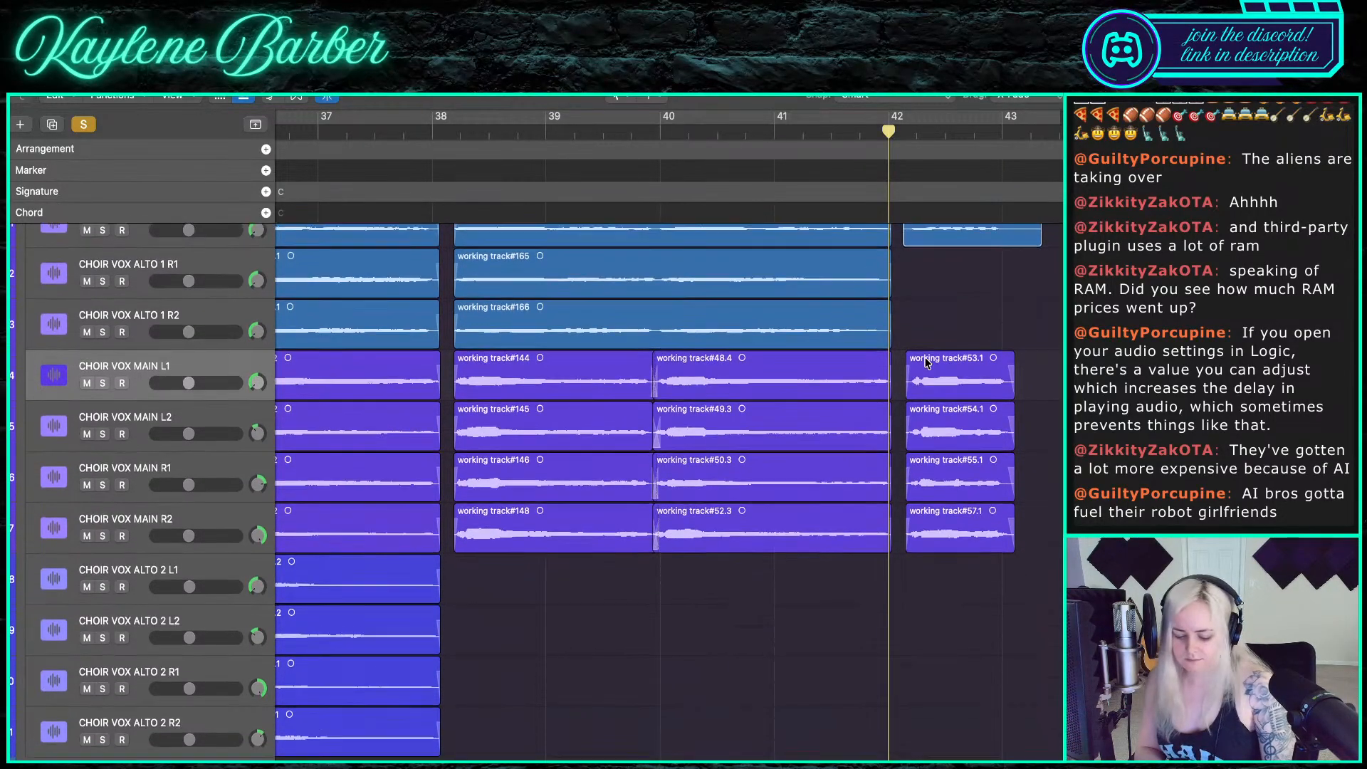
key(super+s)
key(space)
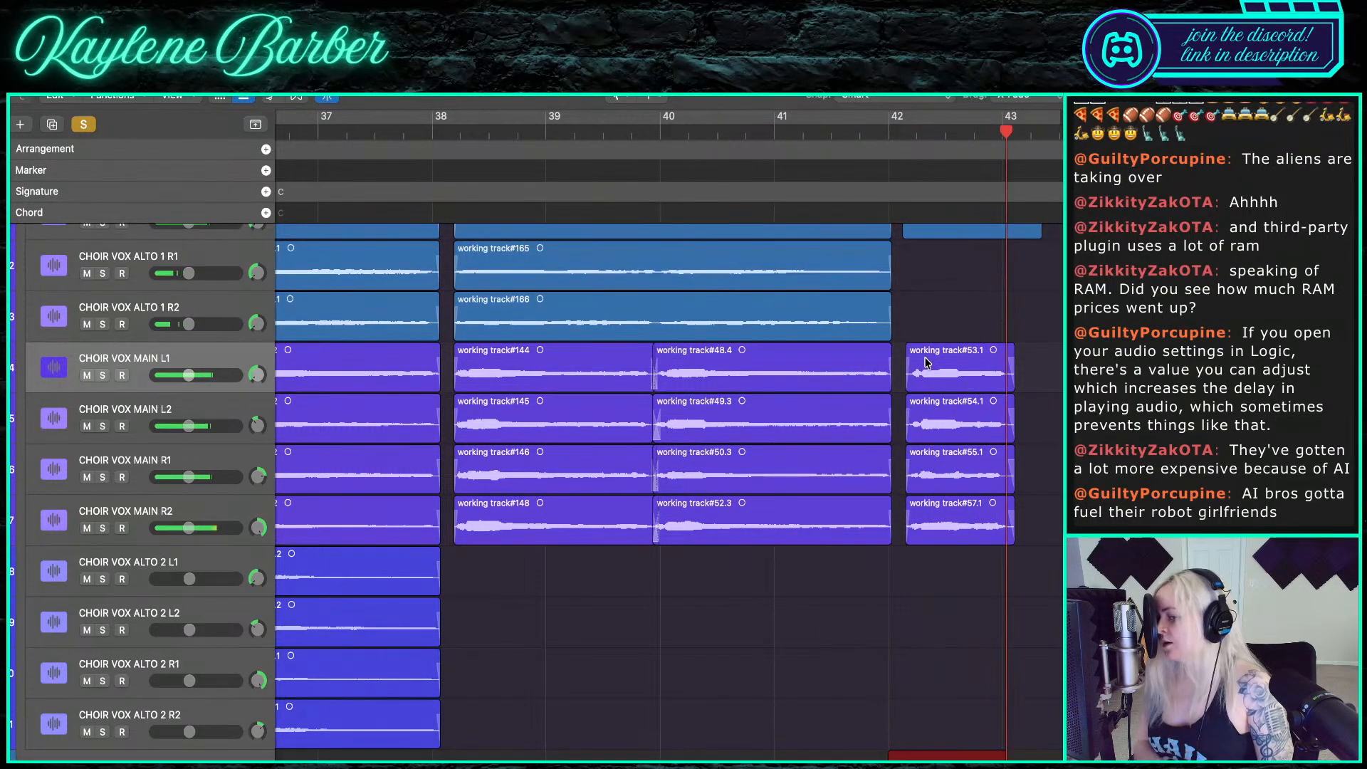
key(space)
mouse_move(941, 745)
mouse_down()
mouse_move(940, 269)
mouse_move(922, 673)
mouse_move(937, 754)
mouse_up()
scroll(911, 733, down, 2)
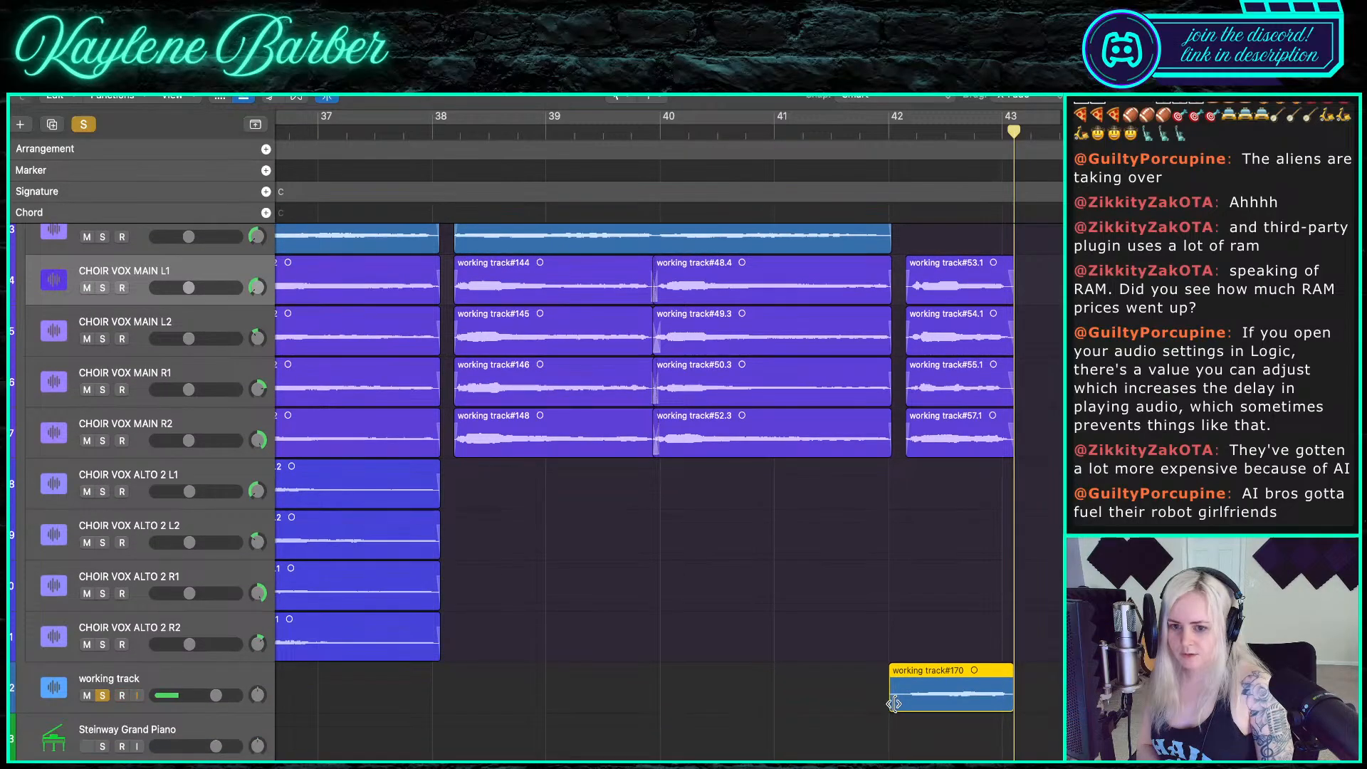
drag(890, 704, 935, 249)
scroll(906, 704, up, 2)
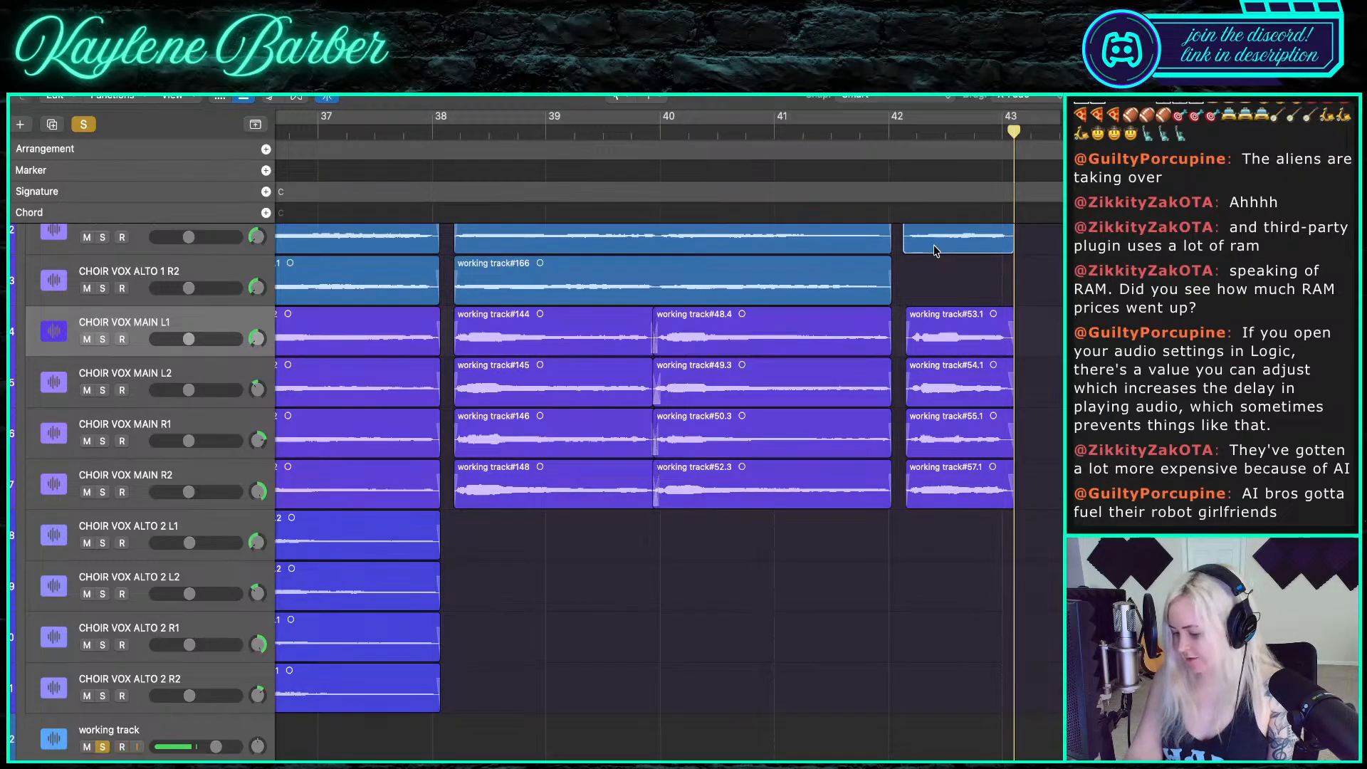
- Trim the starts of the post-bar 42 regions on CHOIR VOX ALTO 1 L1, L2 and R1 to the MAIN regions' start, with matching fade-ins
scroll(935, 249, up, 4)
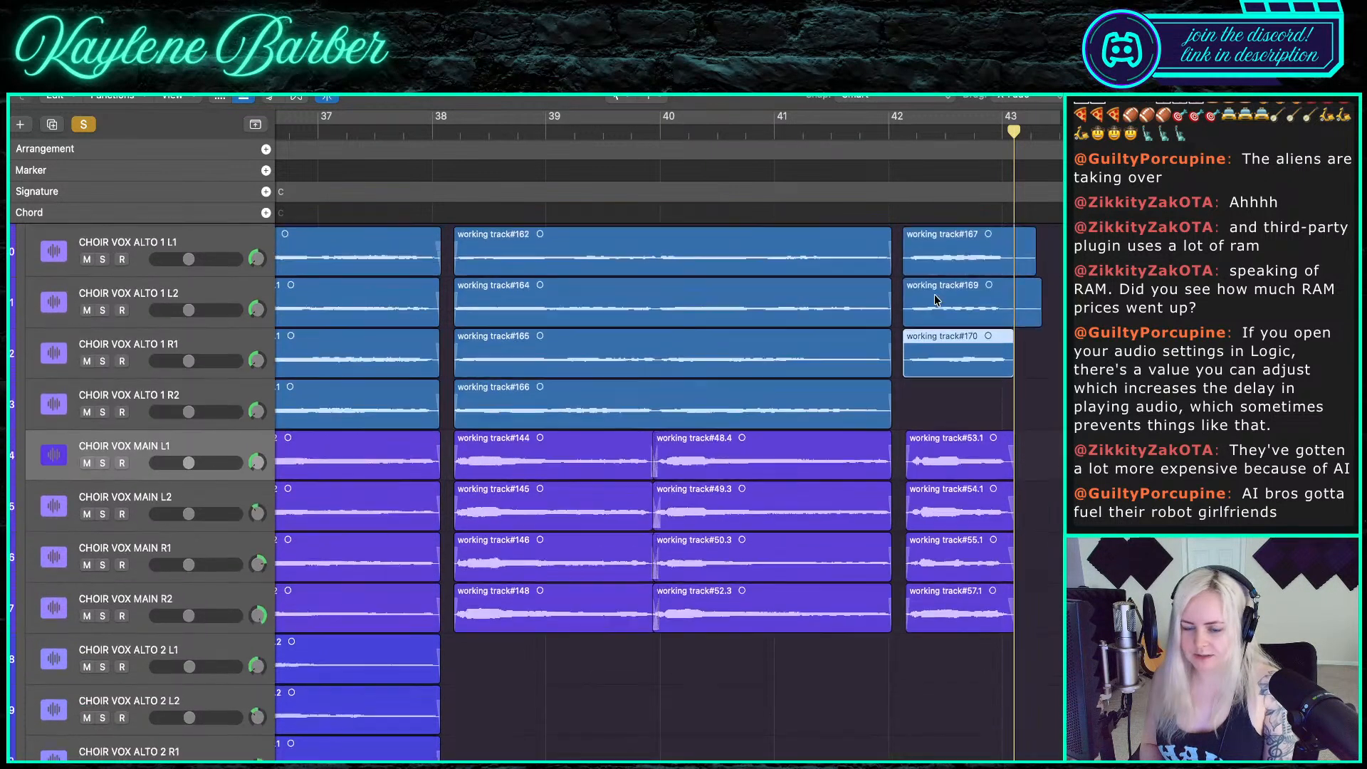
scroll(928, 385, up, 2)
scroll(925, 384, up, 2)
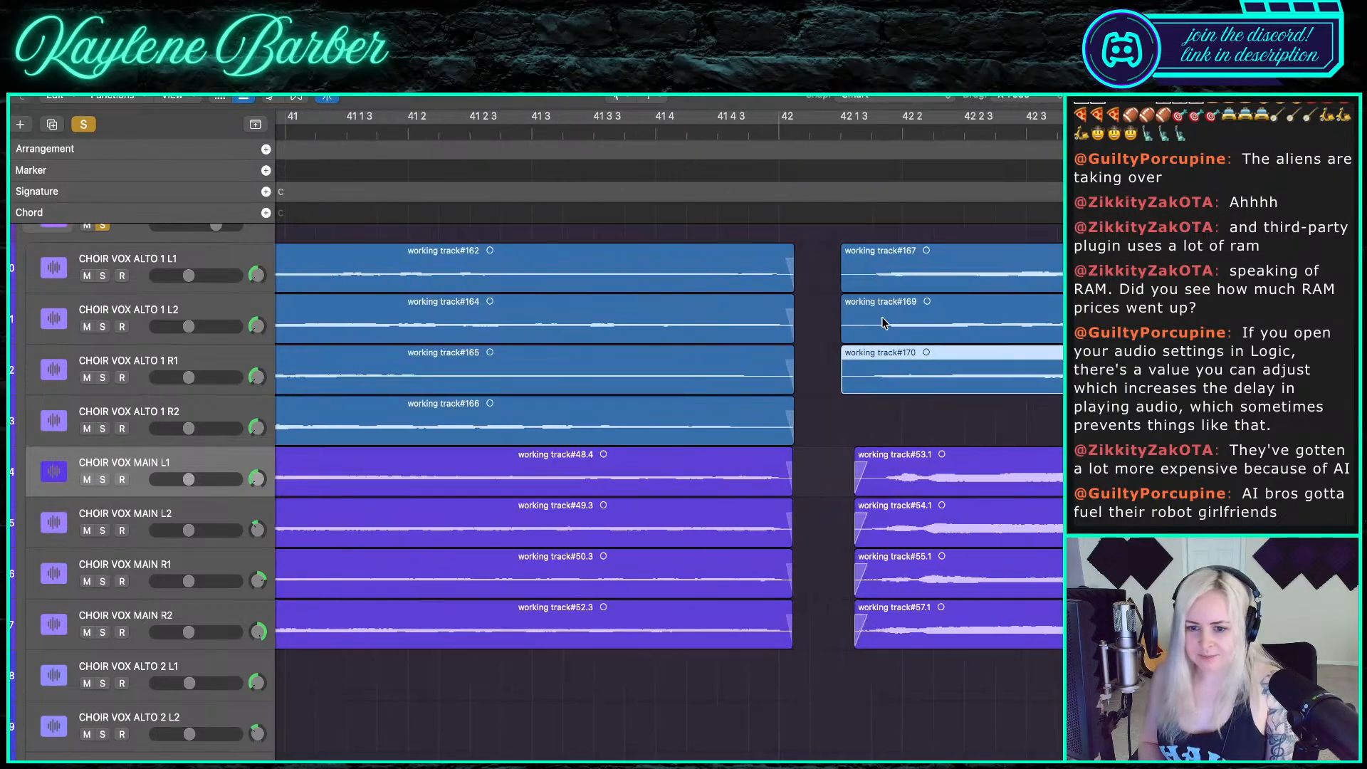
scroll(854, 299, up, 1)
key(t)
drag(846, 282, 856, 437)
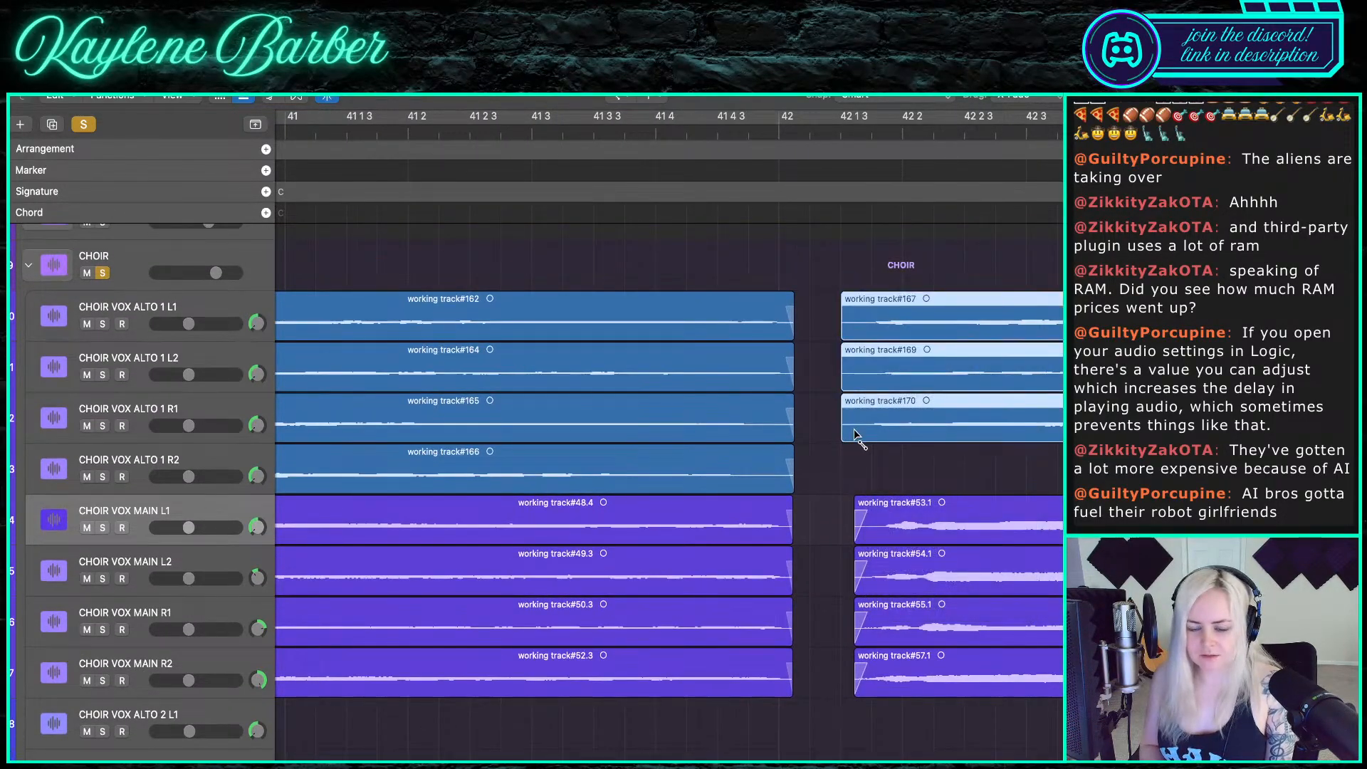
scroll(842, 427, up, 3)
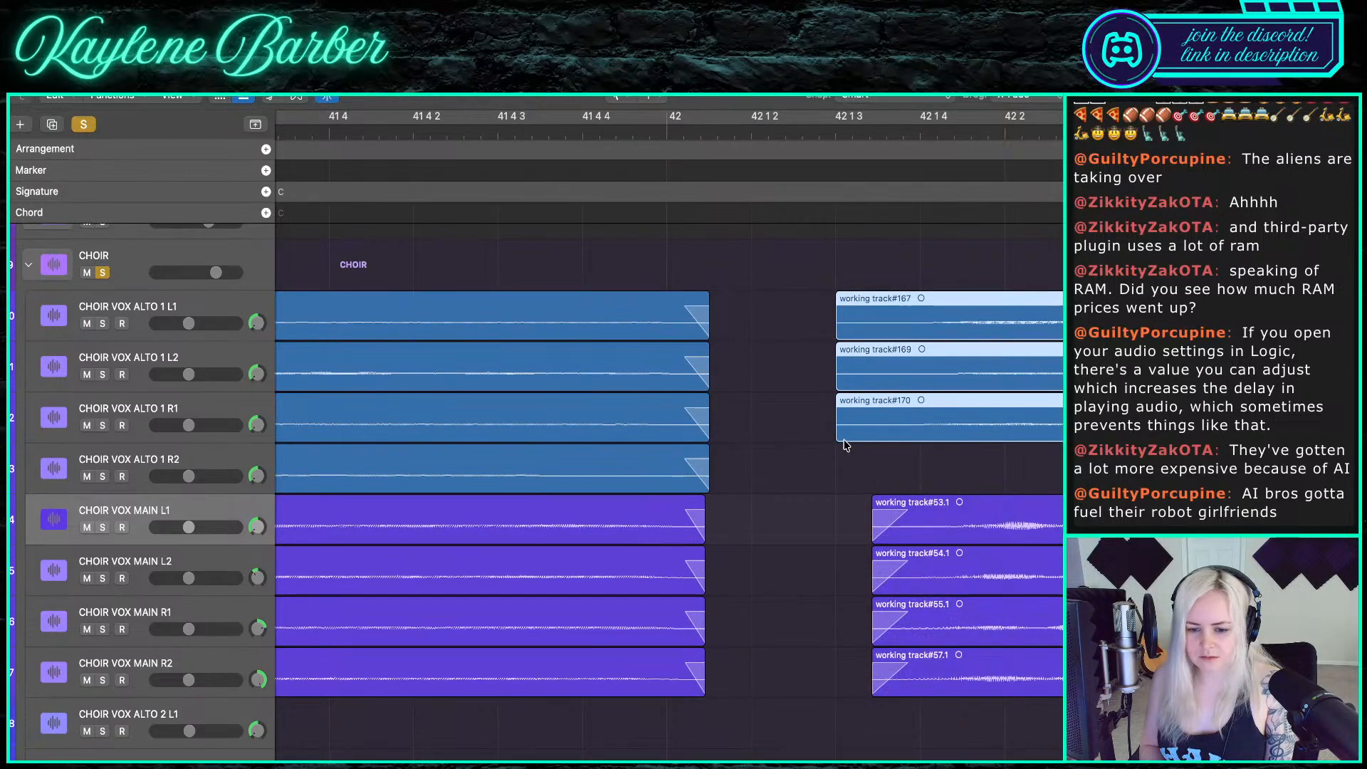
drag(840, 435, 891, 426)
- Play back the bar 42 phrase, split the three new alto regions just after bar 43, and delete their tails
click(834, 136)
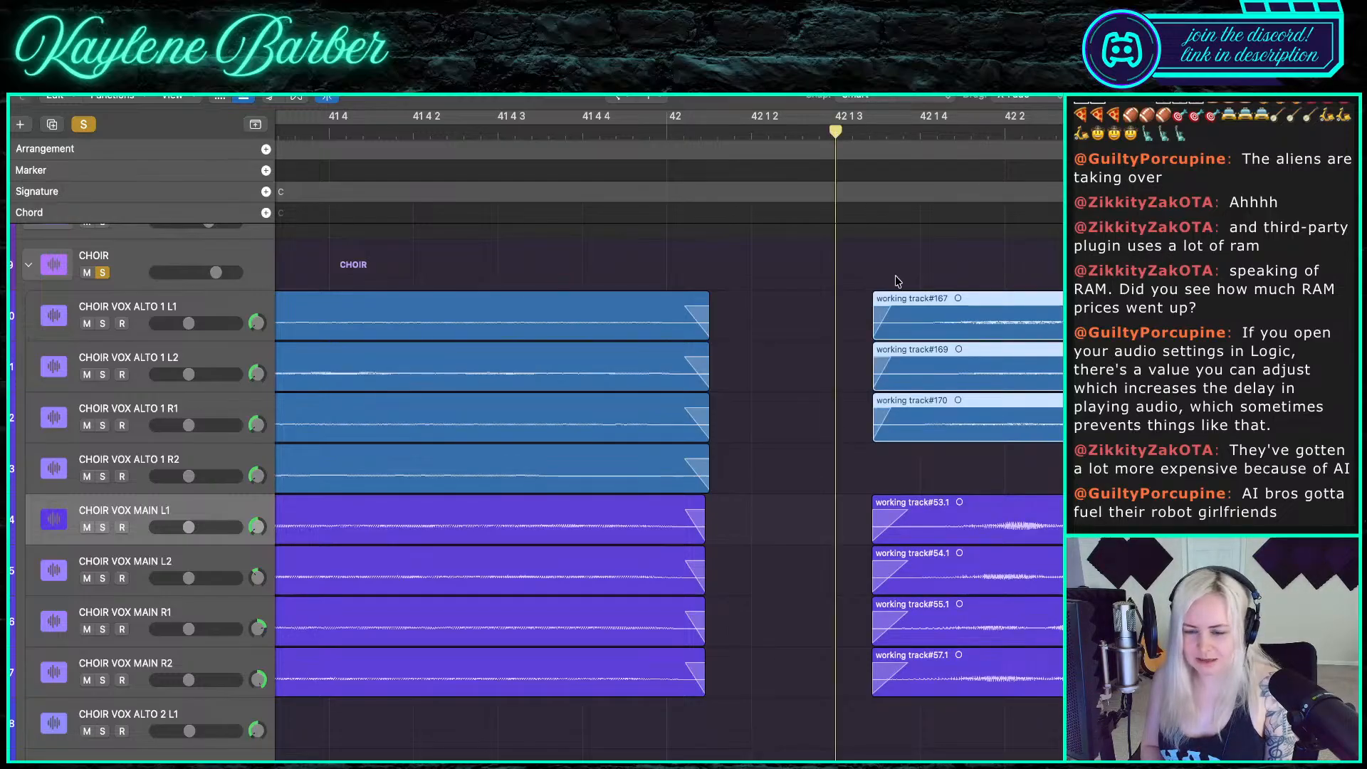
key(space)
scroll(897, 280, down, 5)
scroll(981, 296, right, 4)
scroll(981, 296, right, 2)
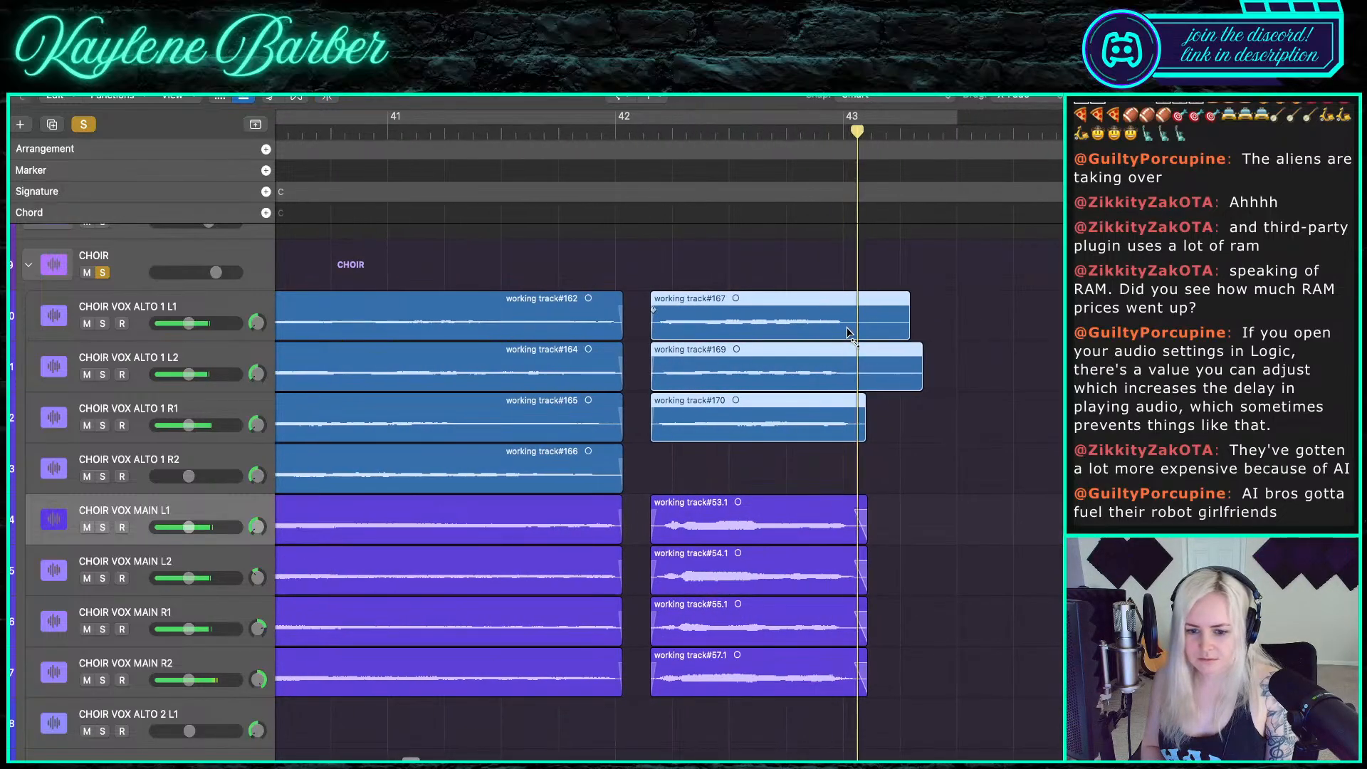
drag(869, 134, 862, 134)
key(super+t)
key(Delete)
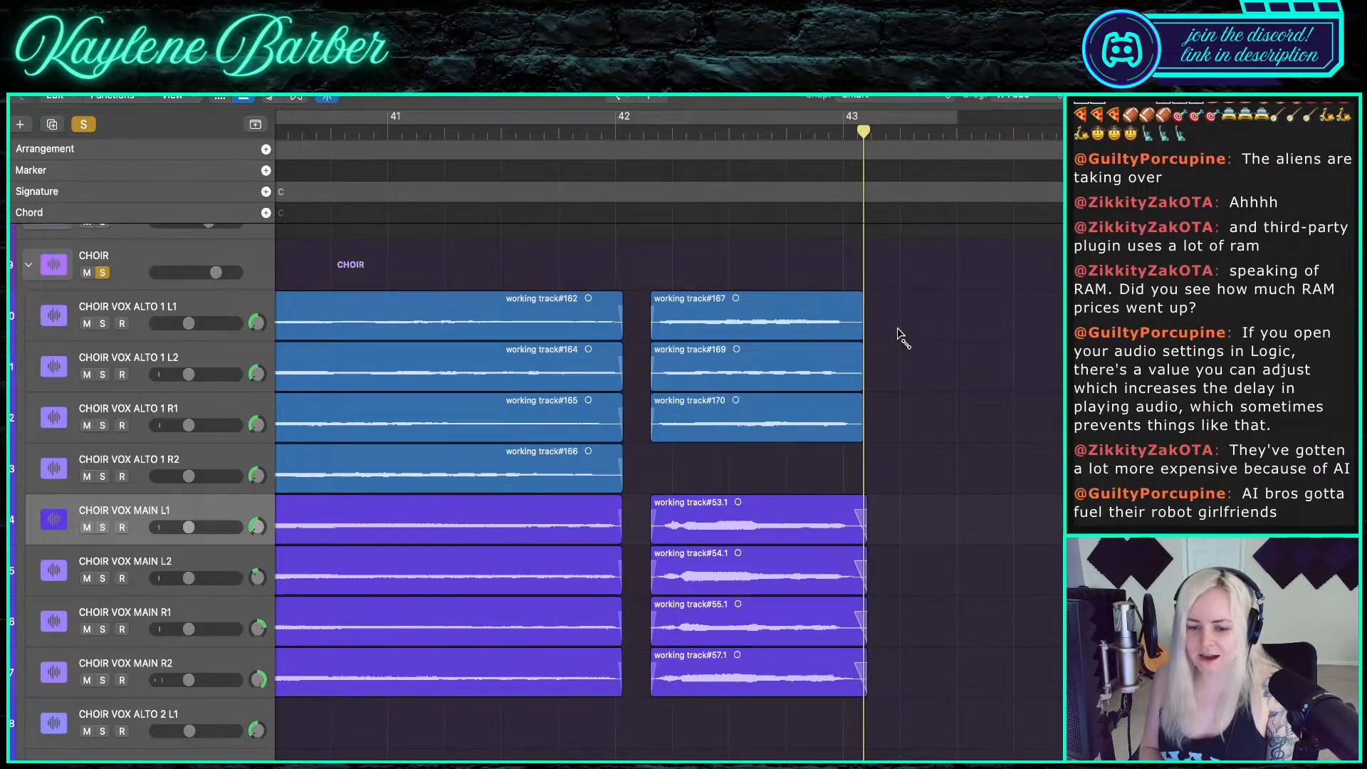
- Add fade-outs to the ends of the three alto regions near bar 43, about as long as those on MAIN
drag(841, 443, 842, 252)
scroll(851, 329, up, 5)
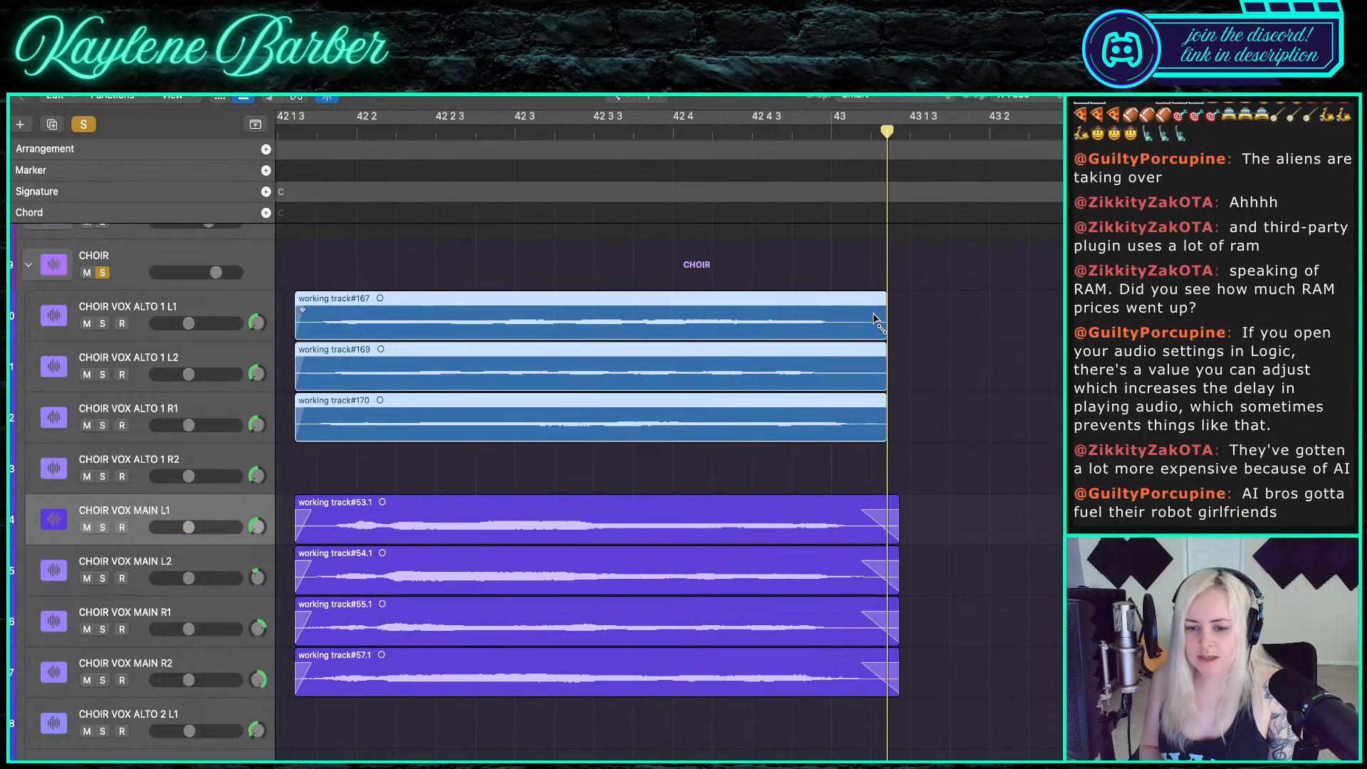
drag(854, 317, 937, 321)
scroll(769, 363, down, 3)
scroll(771, 365, down, 5)
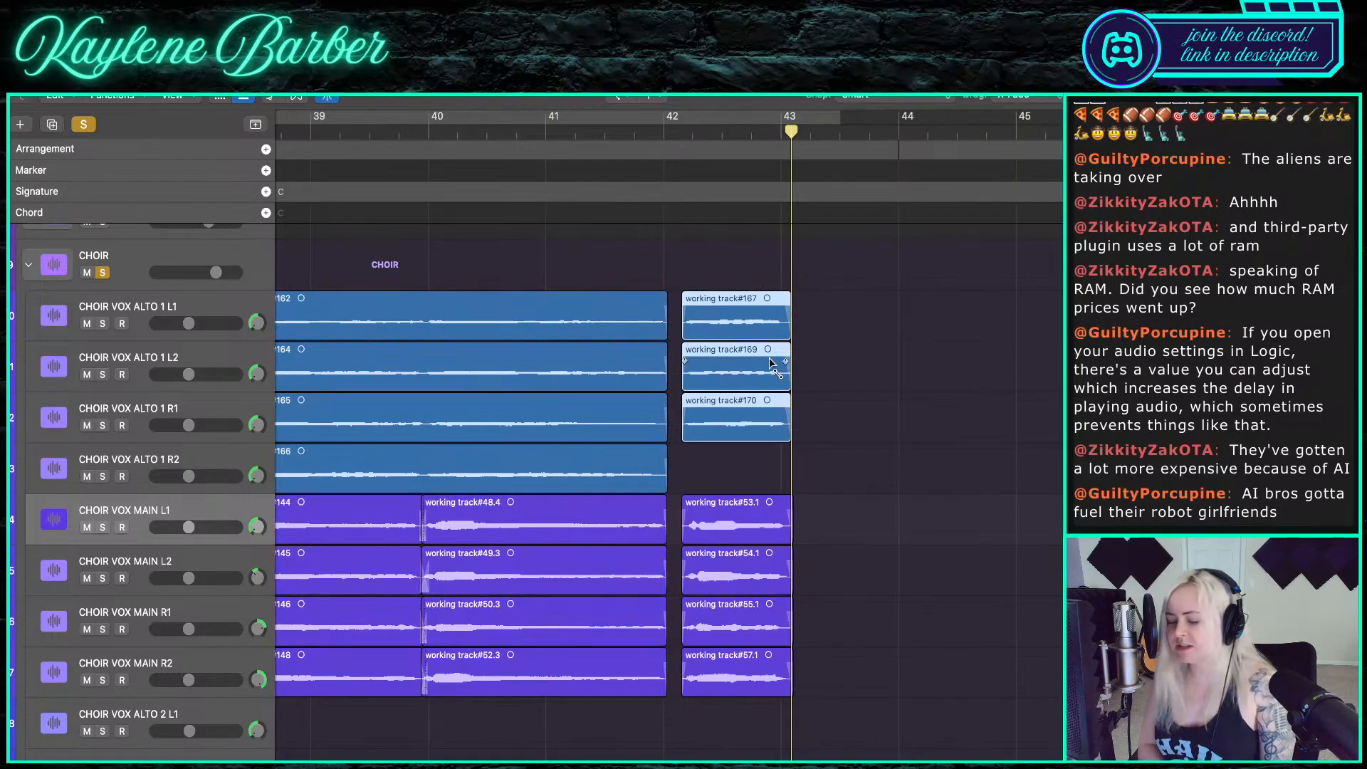
click(684, 460)
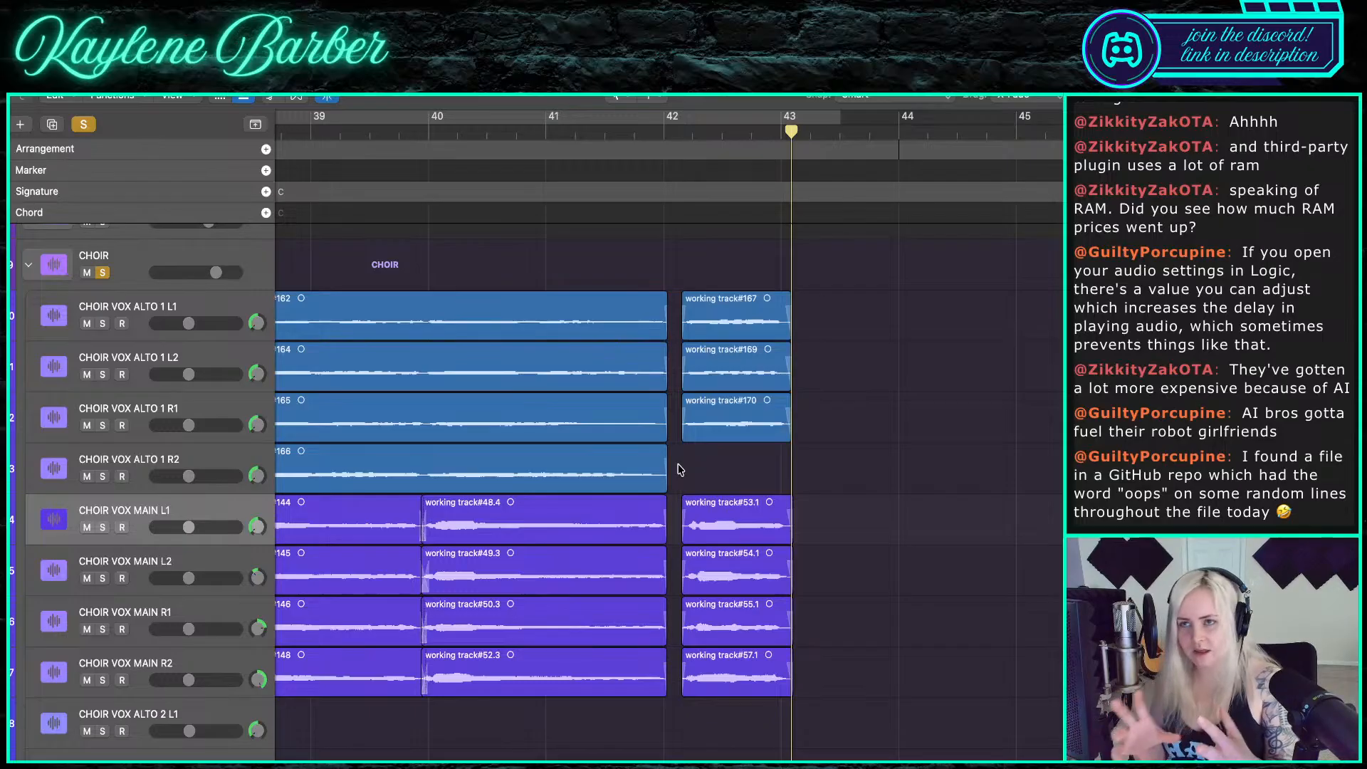
- Position the playhead just before bar 42, select the working track for recording, and save the project
scroll(677, 469, down, 8)
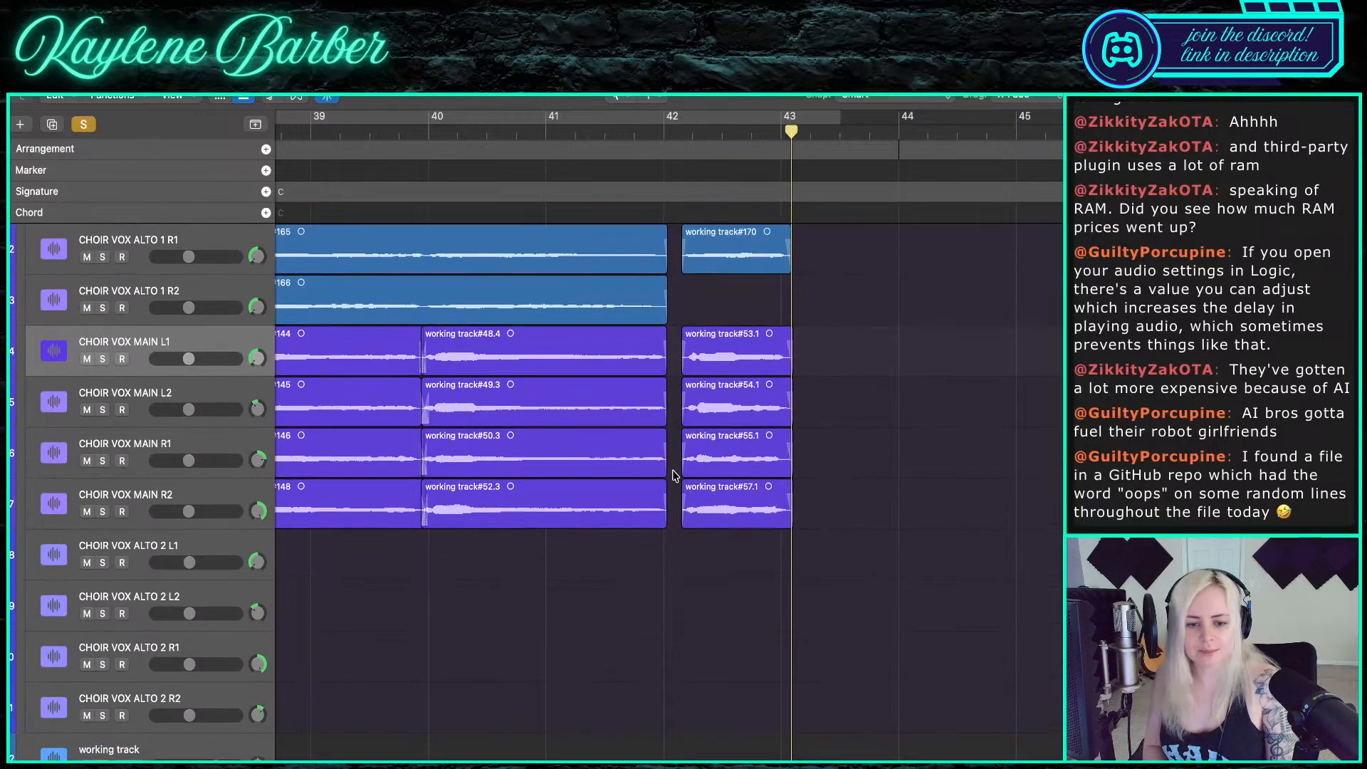
click(662, 133)
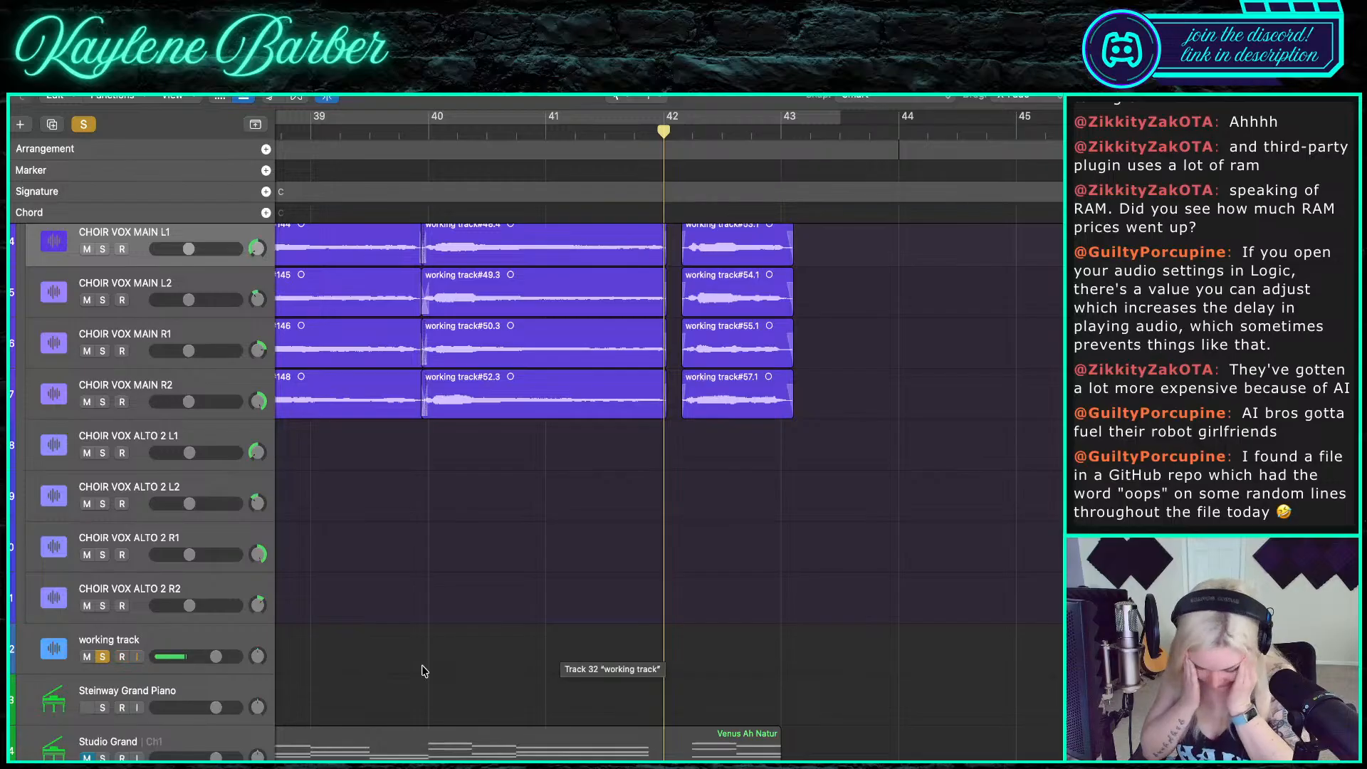
scroll(520, 708, up, 3)
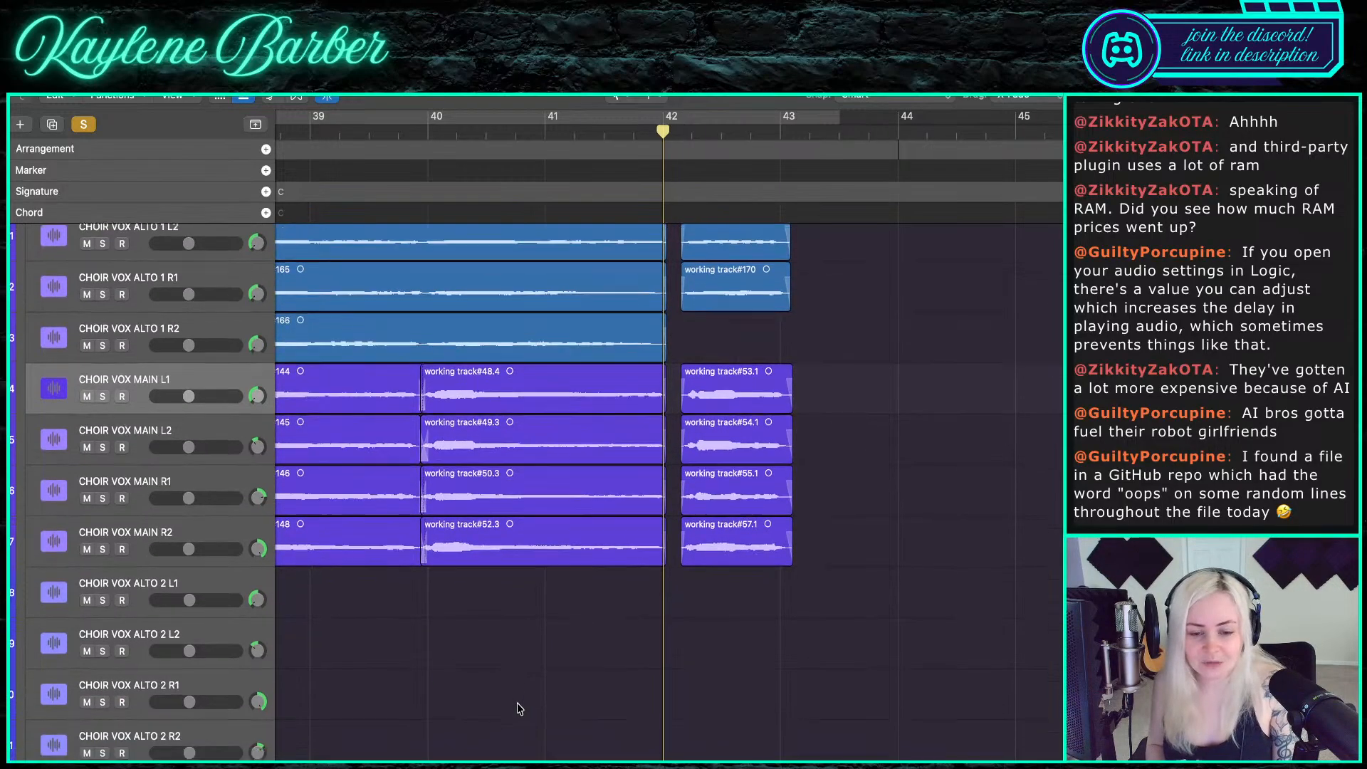
scroll(517, 707, down, 4)
click(237, 564)
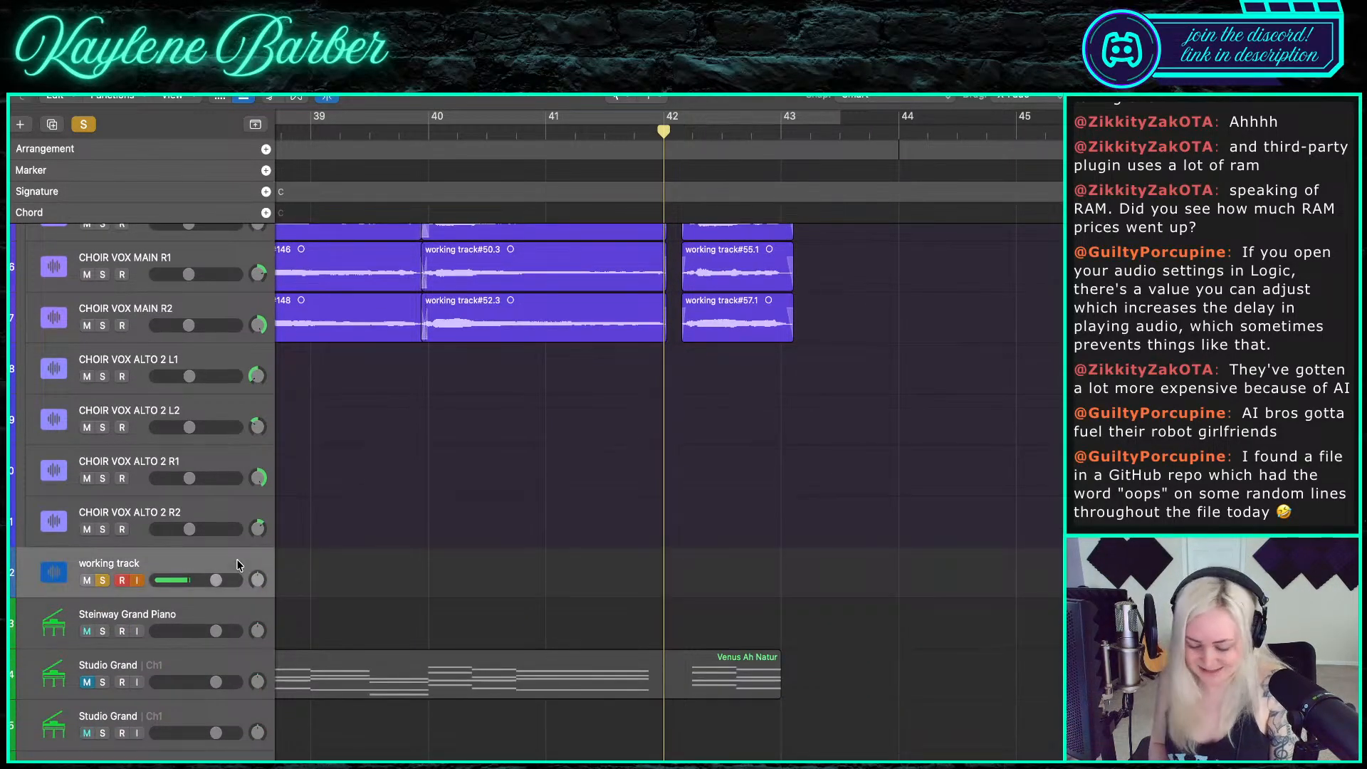
key(super+s)
- Record an alto take on the working track from just before bar 42 and undo it
key(space)
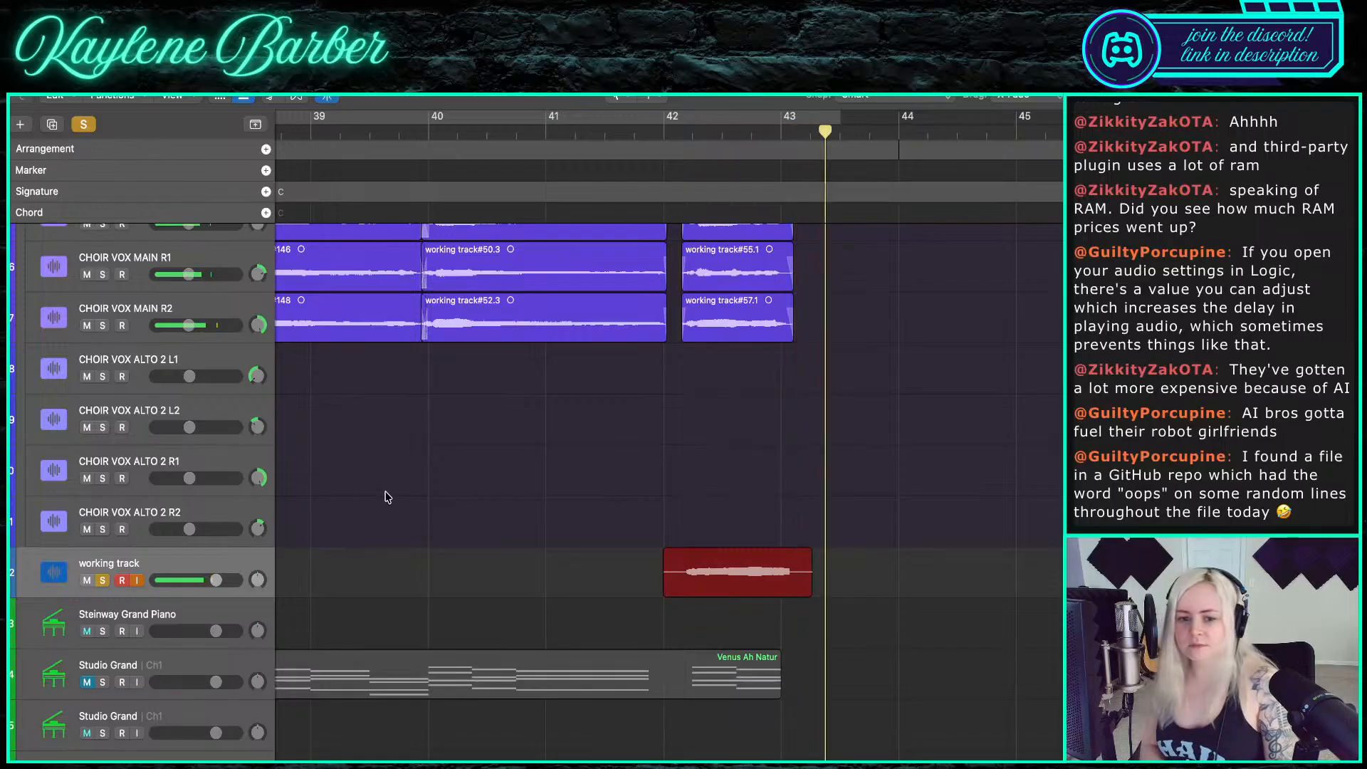
key(space)
key(super+z)
- Record a new alto take from just before bar 42, trim its start, and move it to CHOIR VOX ALTO 1 R2
click(664, 133)
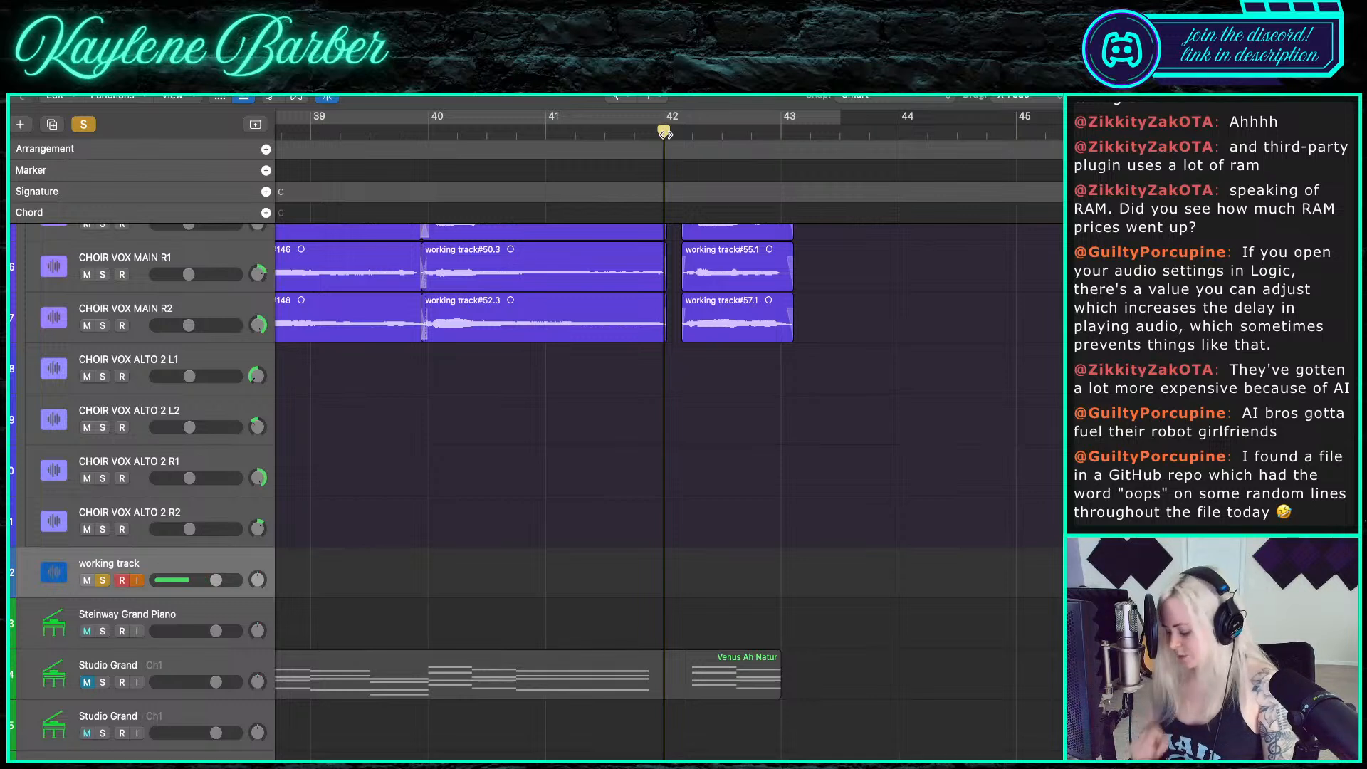
key(r)
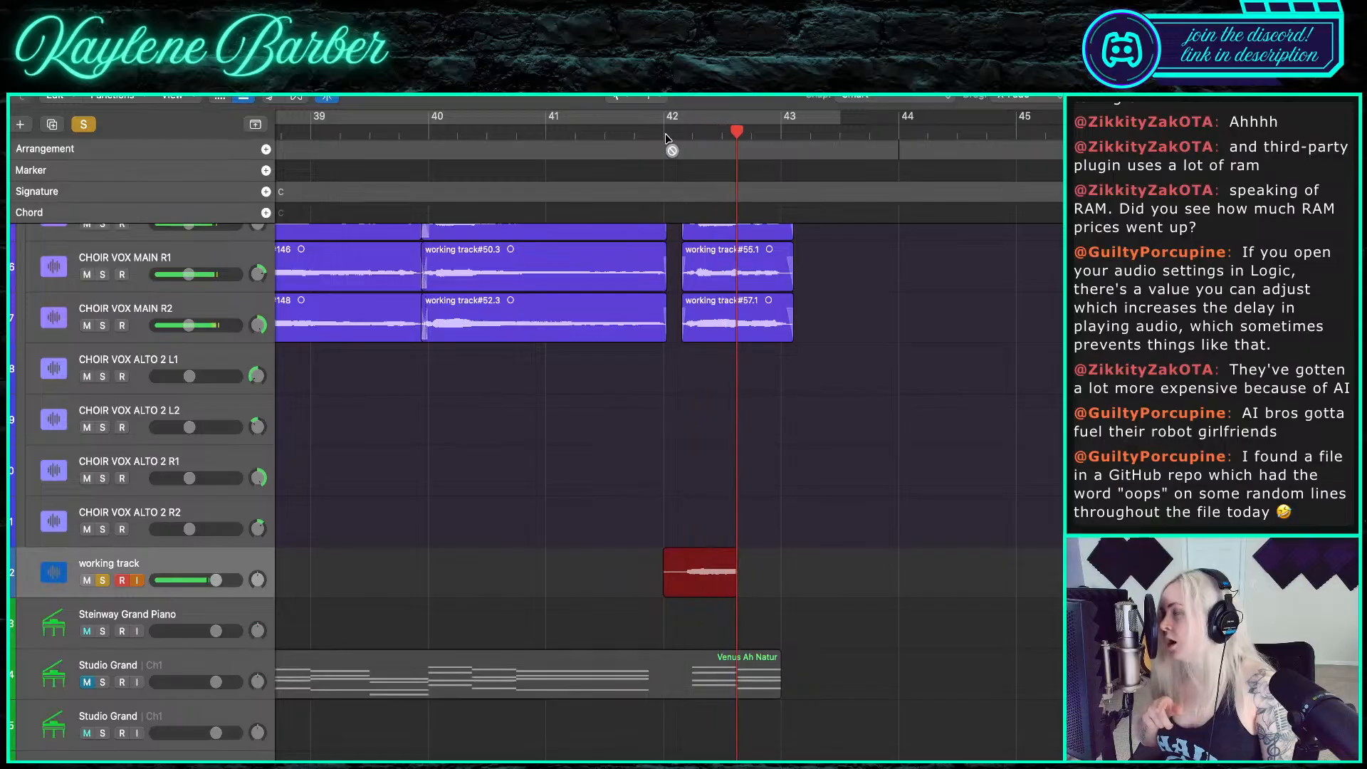
key(space)
scroll(697, 398, up, 4)
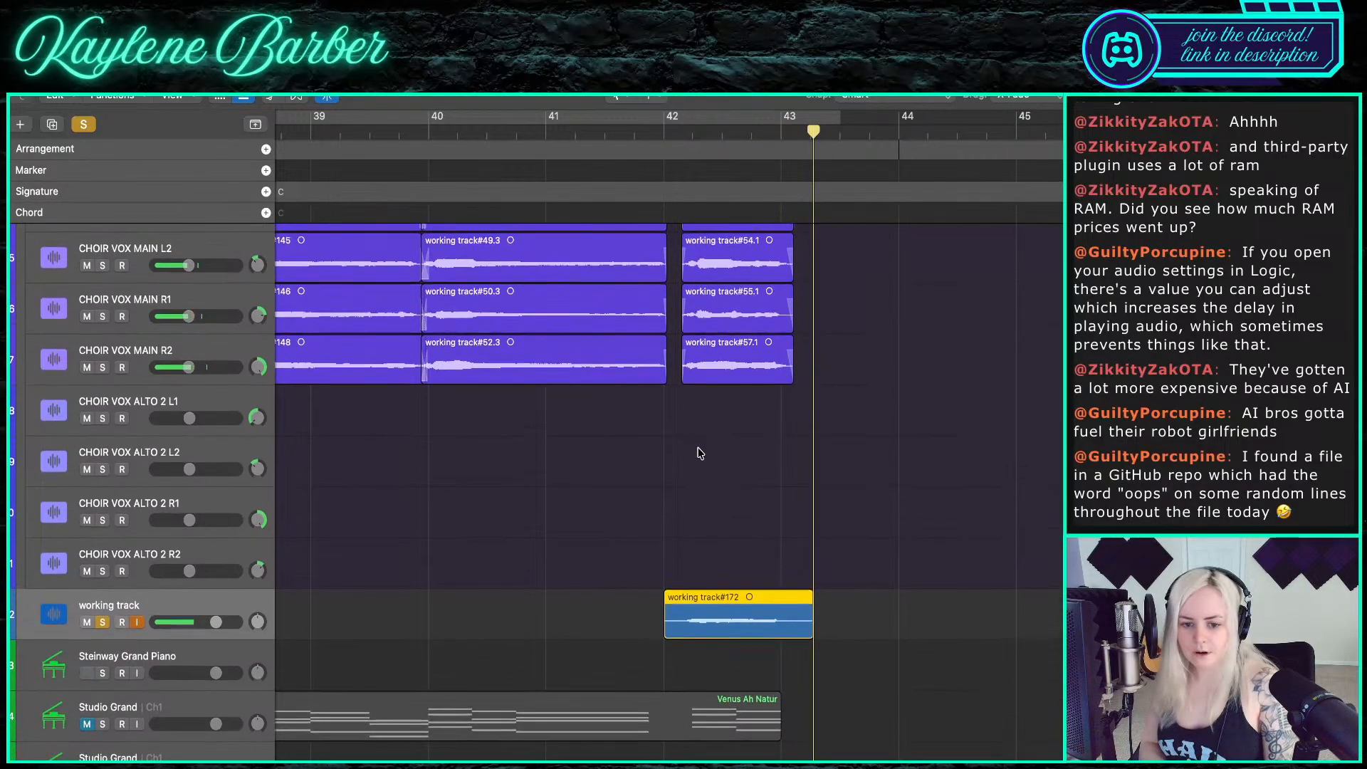
drag(676, 712, 703, 260)
scroll(687, 336, up, 5)
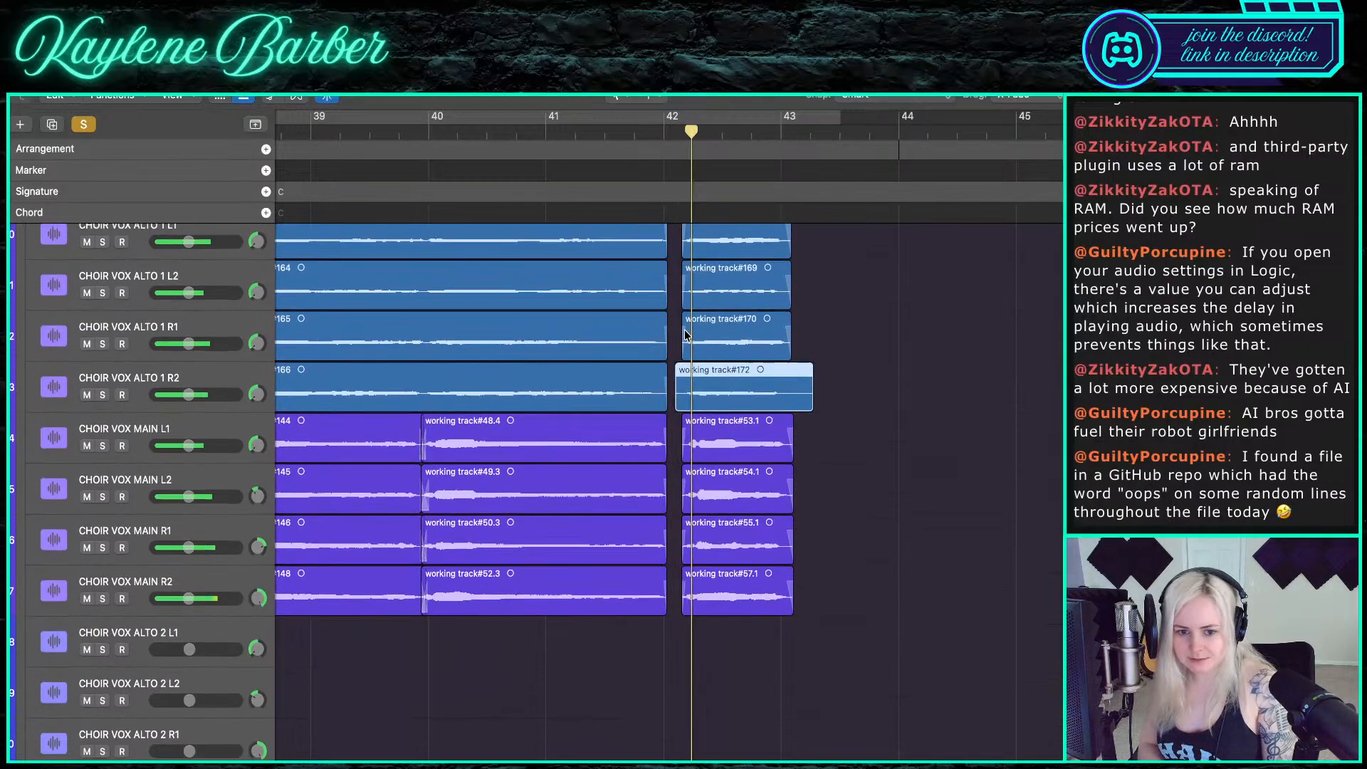
- Trim the start of the new CHOIR VOX ALTO 1 R2 region to the other layers' start and add a matching fade-in
scroll(682, 403, up, 4)
mouse_move(662, 417)
mouse_down()
mouse_move(707, 414)
mouse_move(645, 393)
mouse_up()
scroll(682, 417, up, 7)
key(t)
key(a)
- Play back the new R2 region, split it just after bar 43 at the other alto layers' end, and delete the tail
scroll(646, 393, down, 7)
key(space)
scroll(854, 420, right, 4)
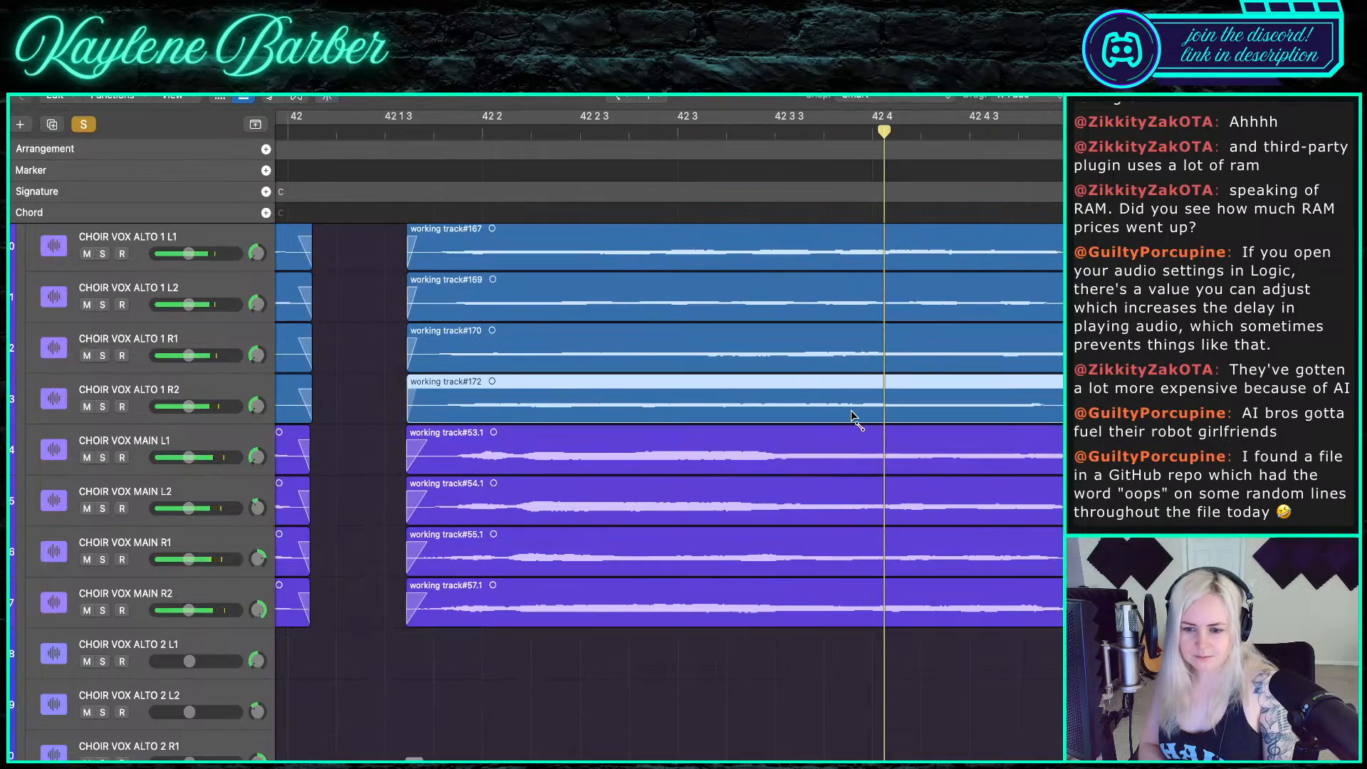
scroll(854, 420, down, 4)
scroll(1040, 405, down, 2)
click(992, 136)
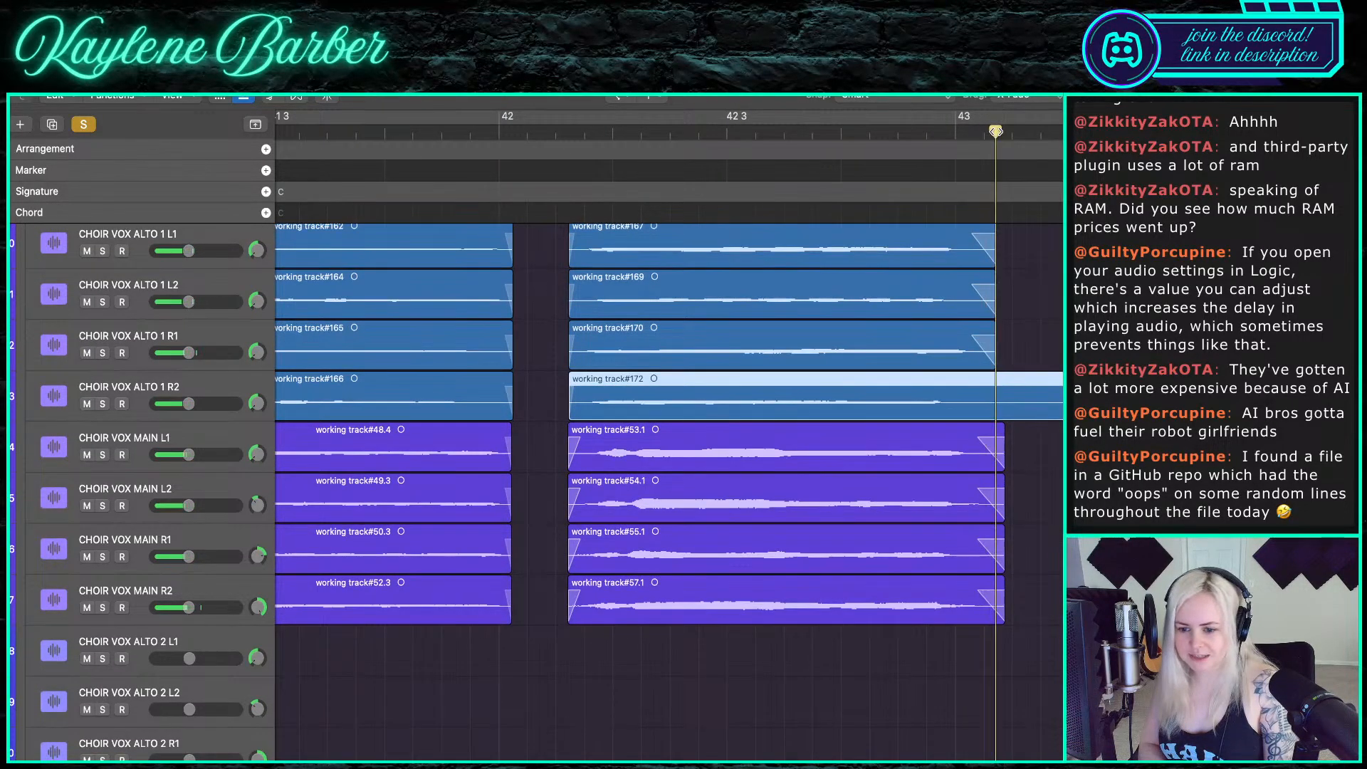
key(super+t)
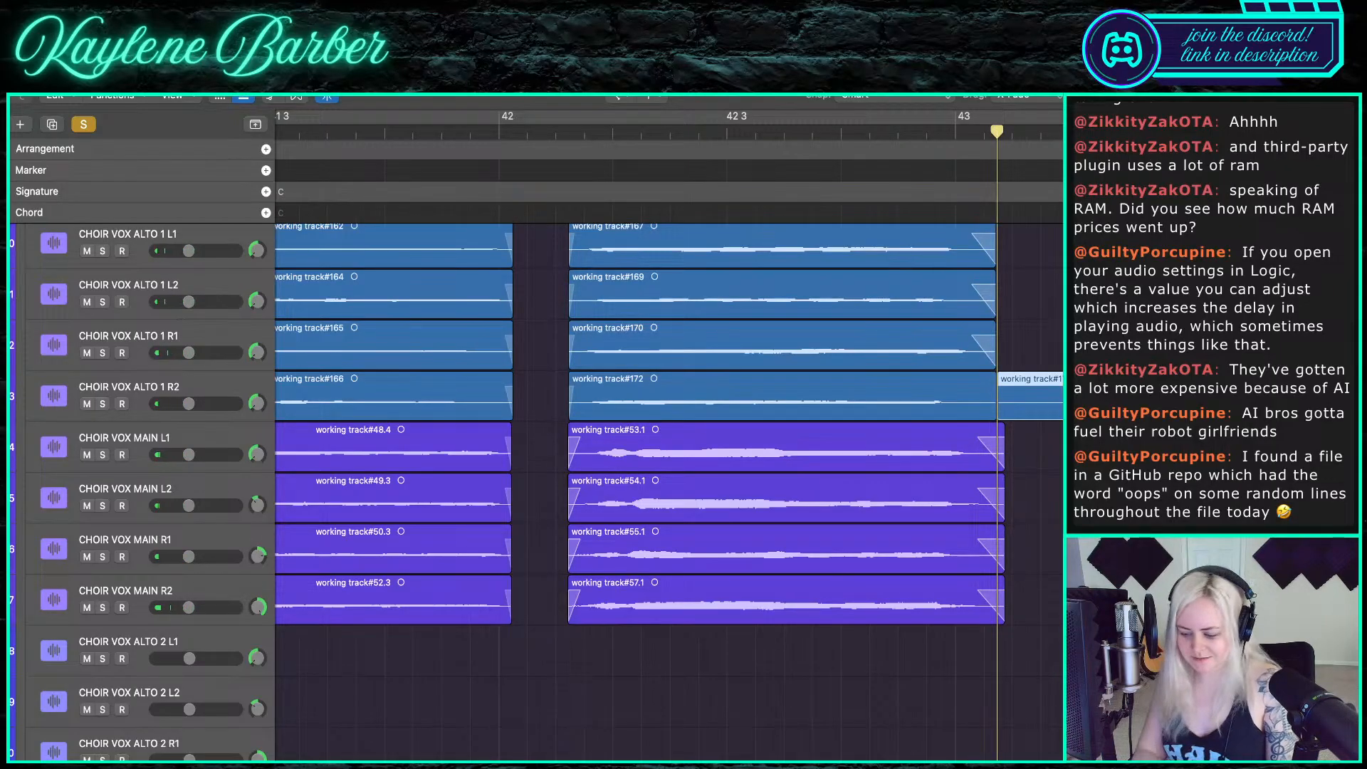
key(Delete)
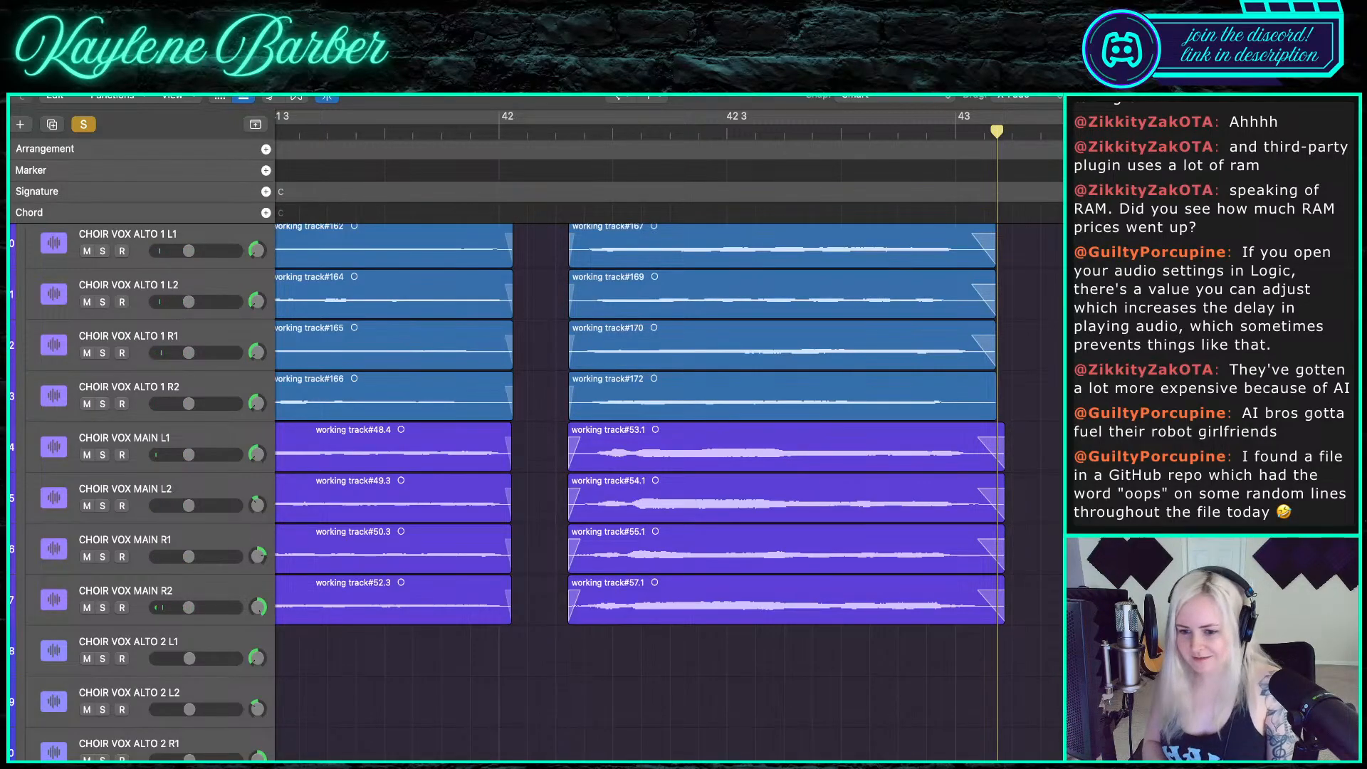
- Add a fade-out to the end of the CHOIR VOX ALTO 1 R2 region near bar 43, matching the other alto layers
click(979, 406)
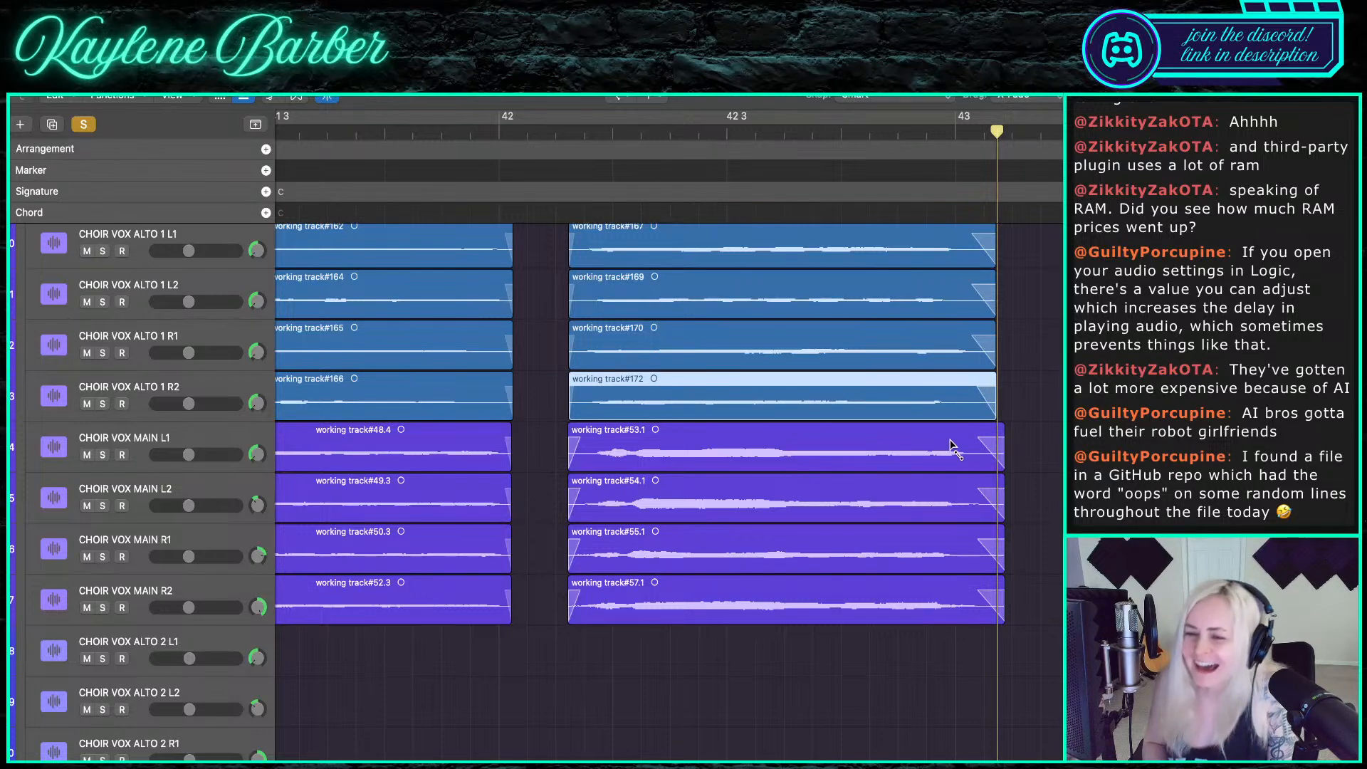
key(t)
key(t)
scroll(652, 248, down, 2)
scroll(415, 350, up, 1)
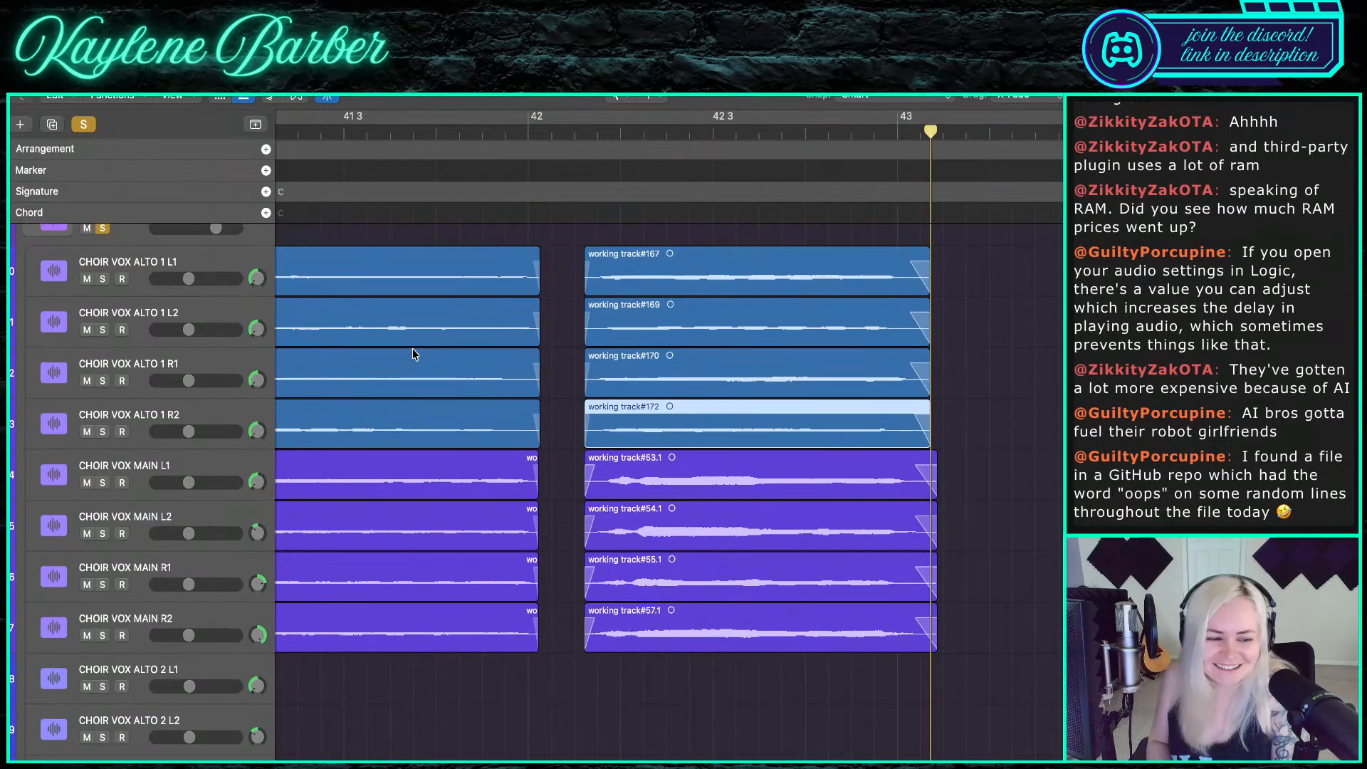
- Assign a bright blue track color to the four CHOIR VOX ALTO 1 tracks, L1 through R2
click(212, 407)
shift+click(212, 267)
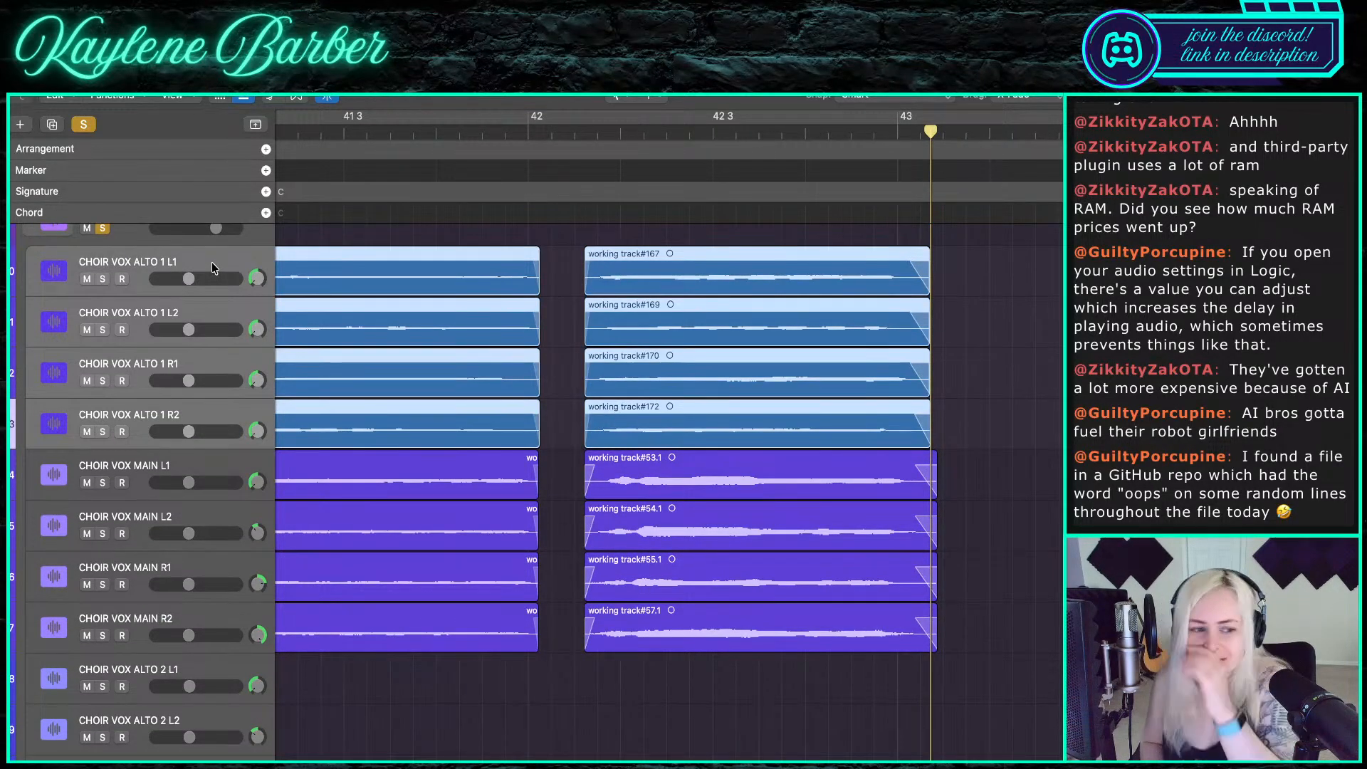
right_click(213, 267)
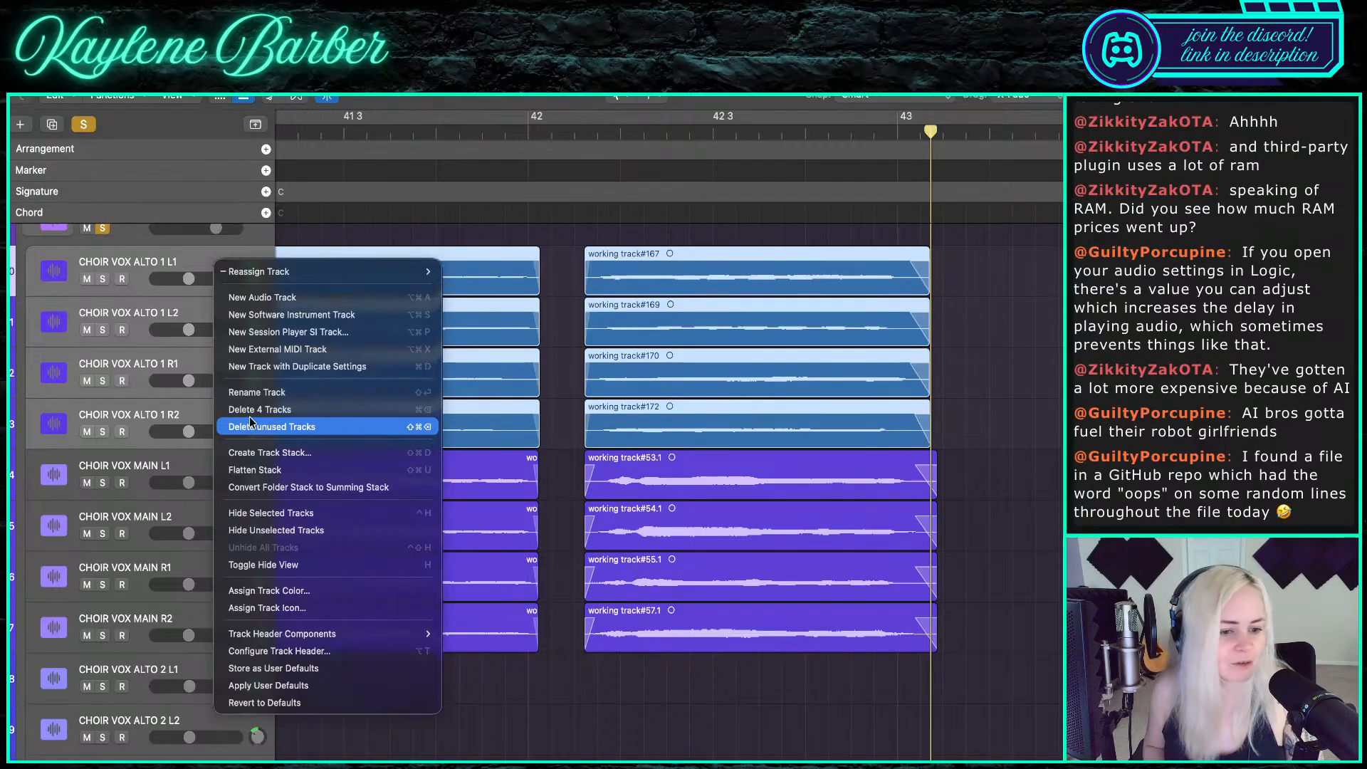
click(288, 590)
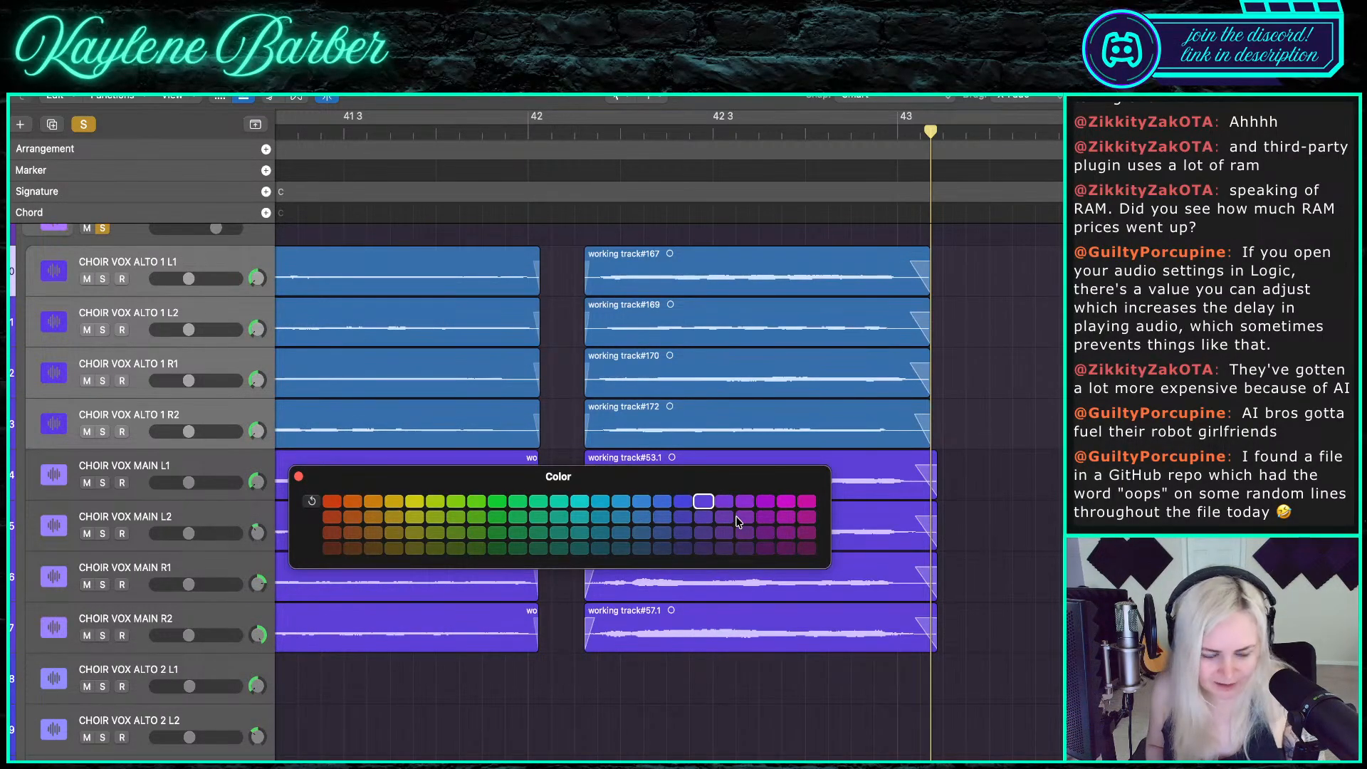
click(641, 501)
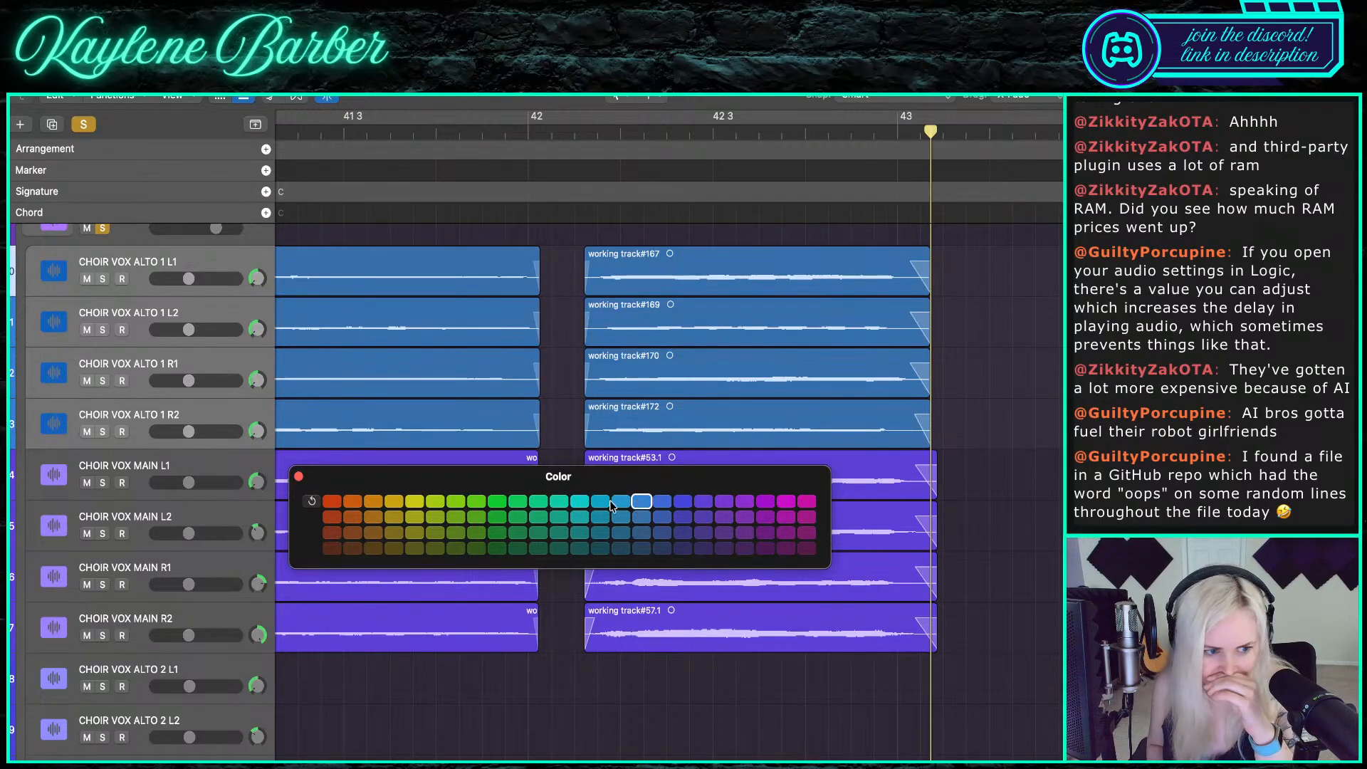
drag(308, 475, 309, 474)
scroll(455, 450, down, 3)
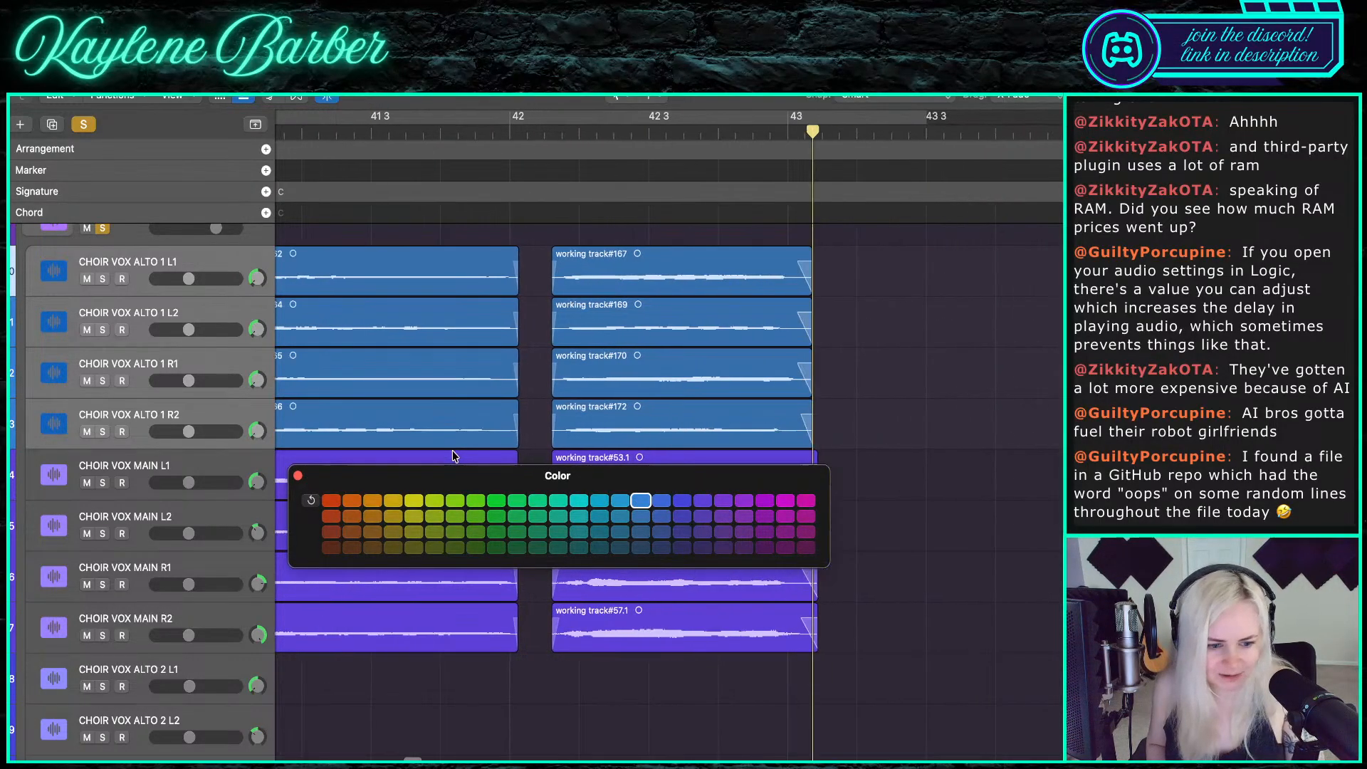
click(297, 476)
- Color all chorus regions on the CHOIR VOX ALTO 1 and MAIN tracks to match their track colors
scroll(292, 473, down, 5)
scroll(289, 296, up, 3)
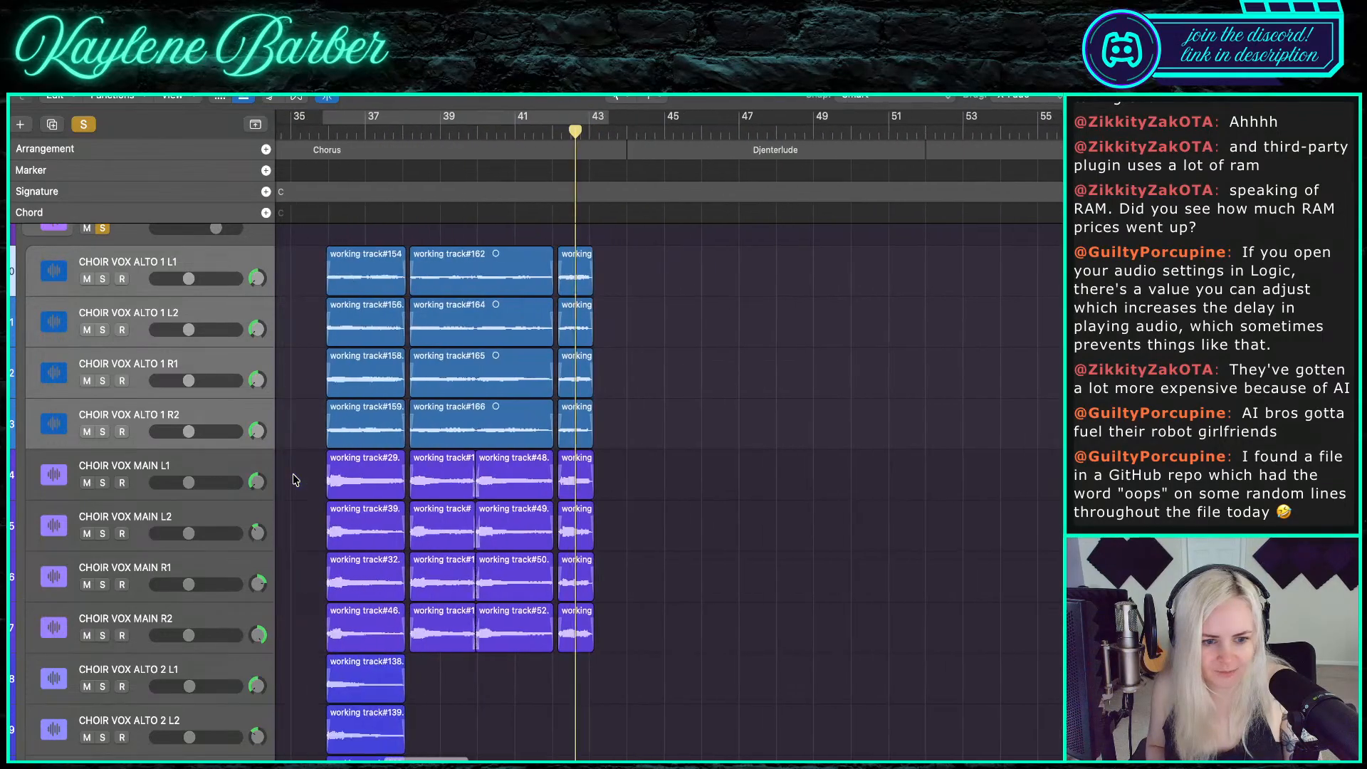
drag(338, 259, 774, 626)
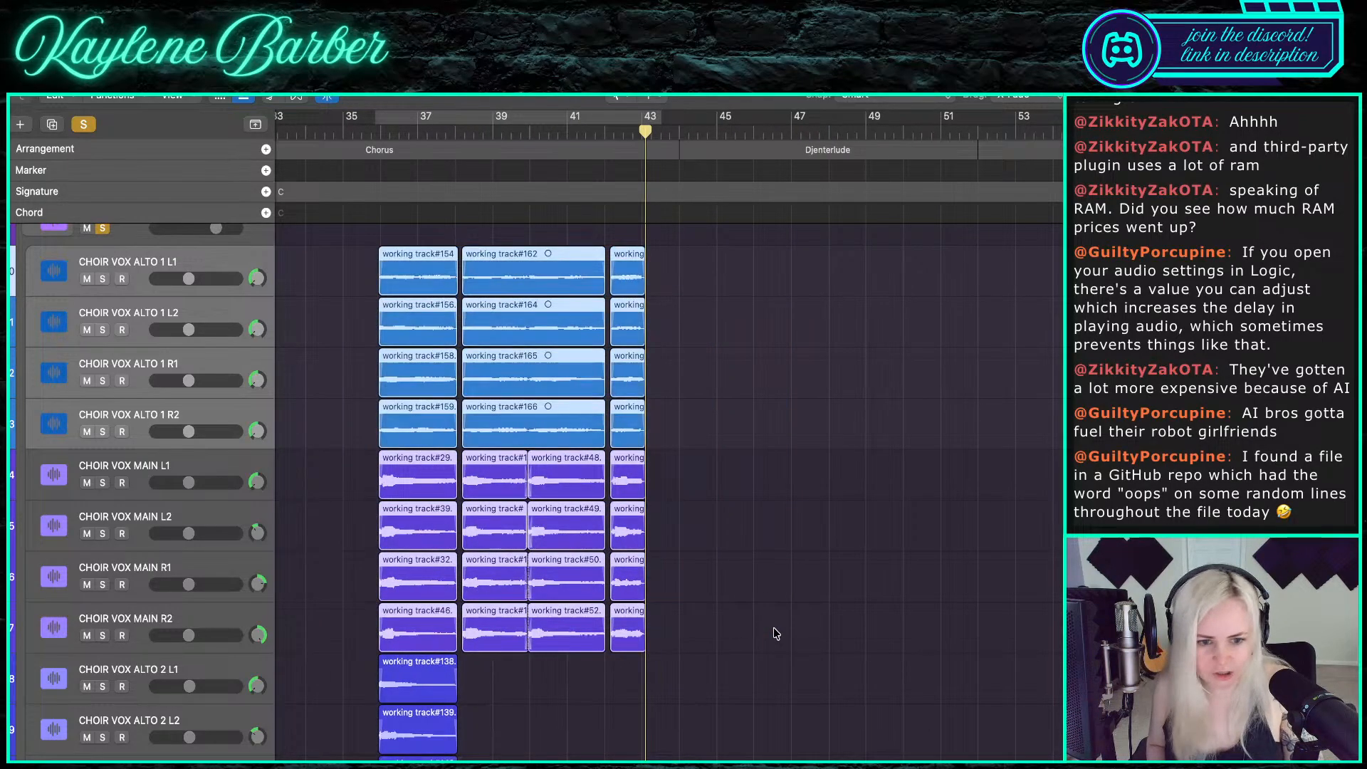
click(689, 396)
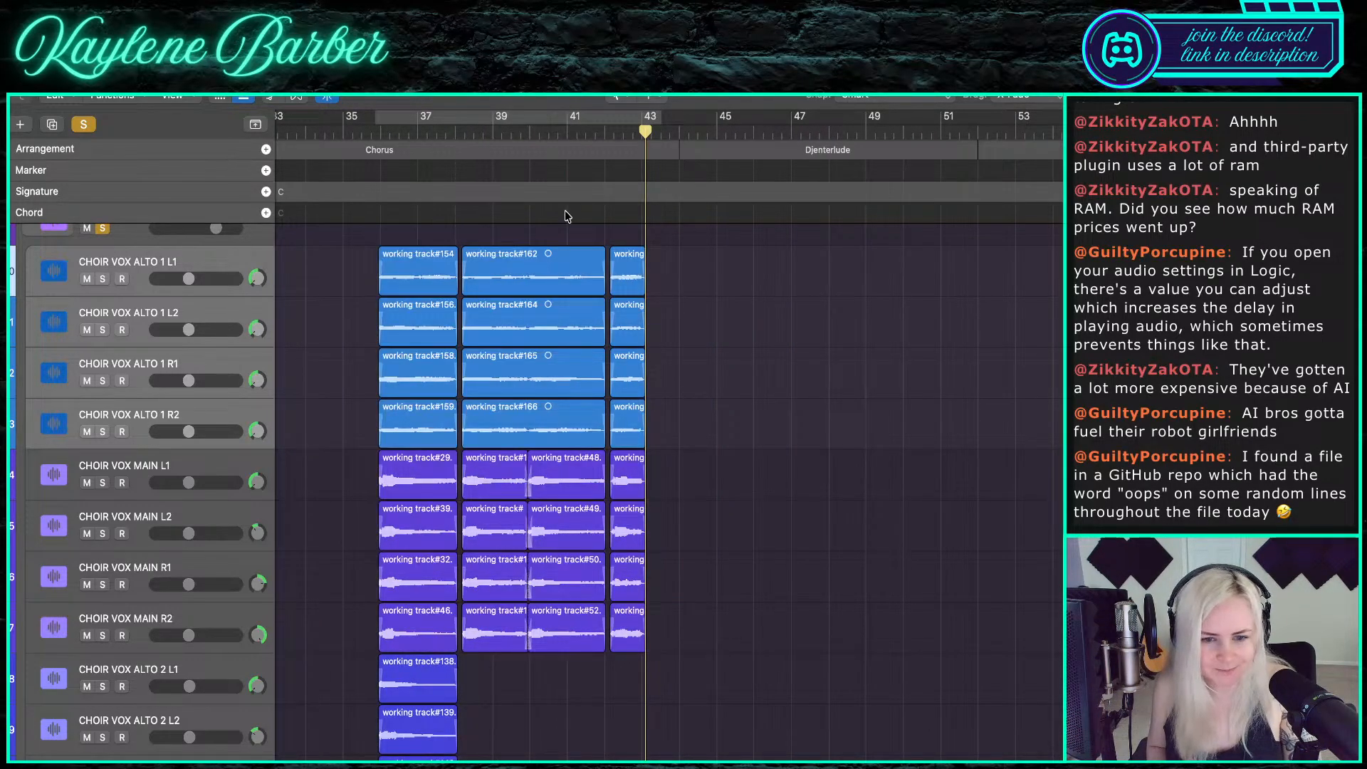
- Play back the layered chorus choir from just before bar 36
scroll(566, 215, down, 1)
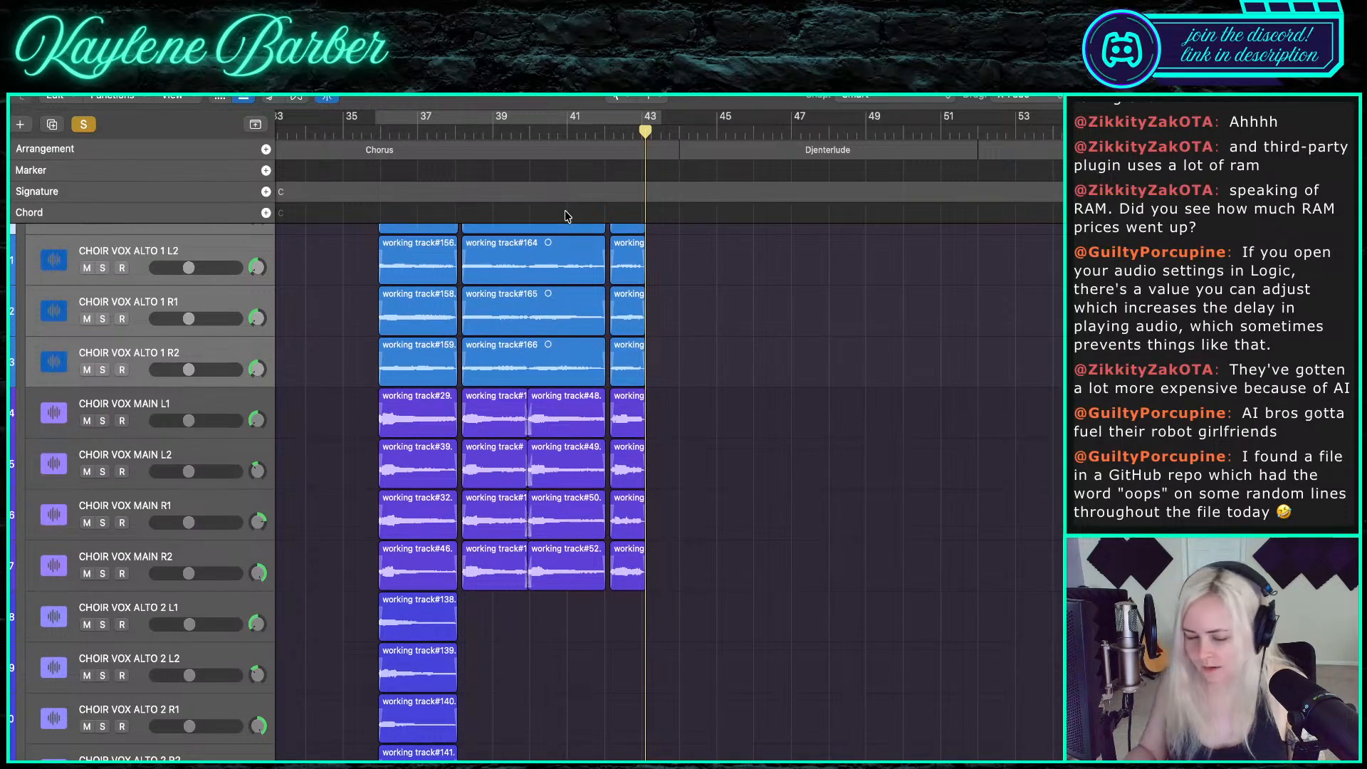
click(380, 132)
key(space)
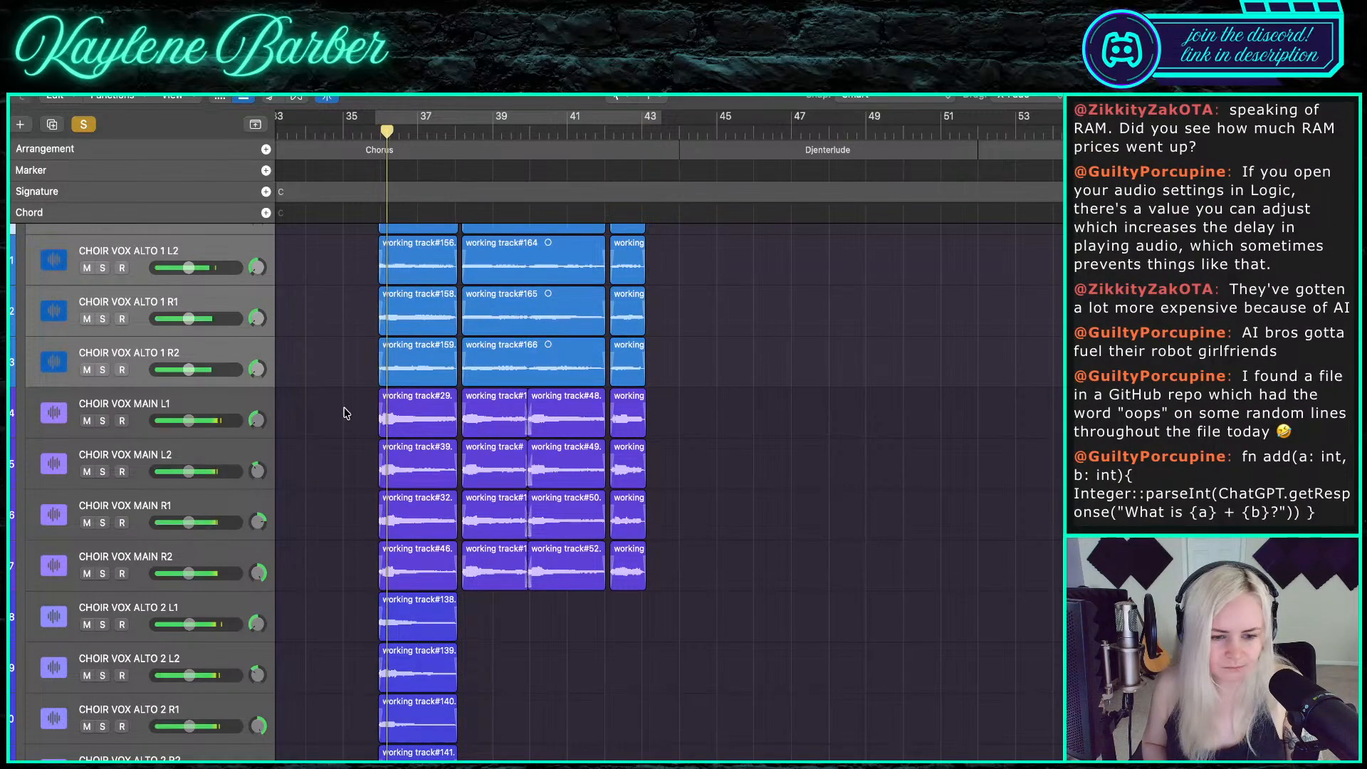
- Show Flex in the tracks area and open the CHOIR VOX ALTO 1 L1 chorus regions in the audio track editor
scroll(344, 393, up, 3)
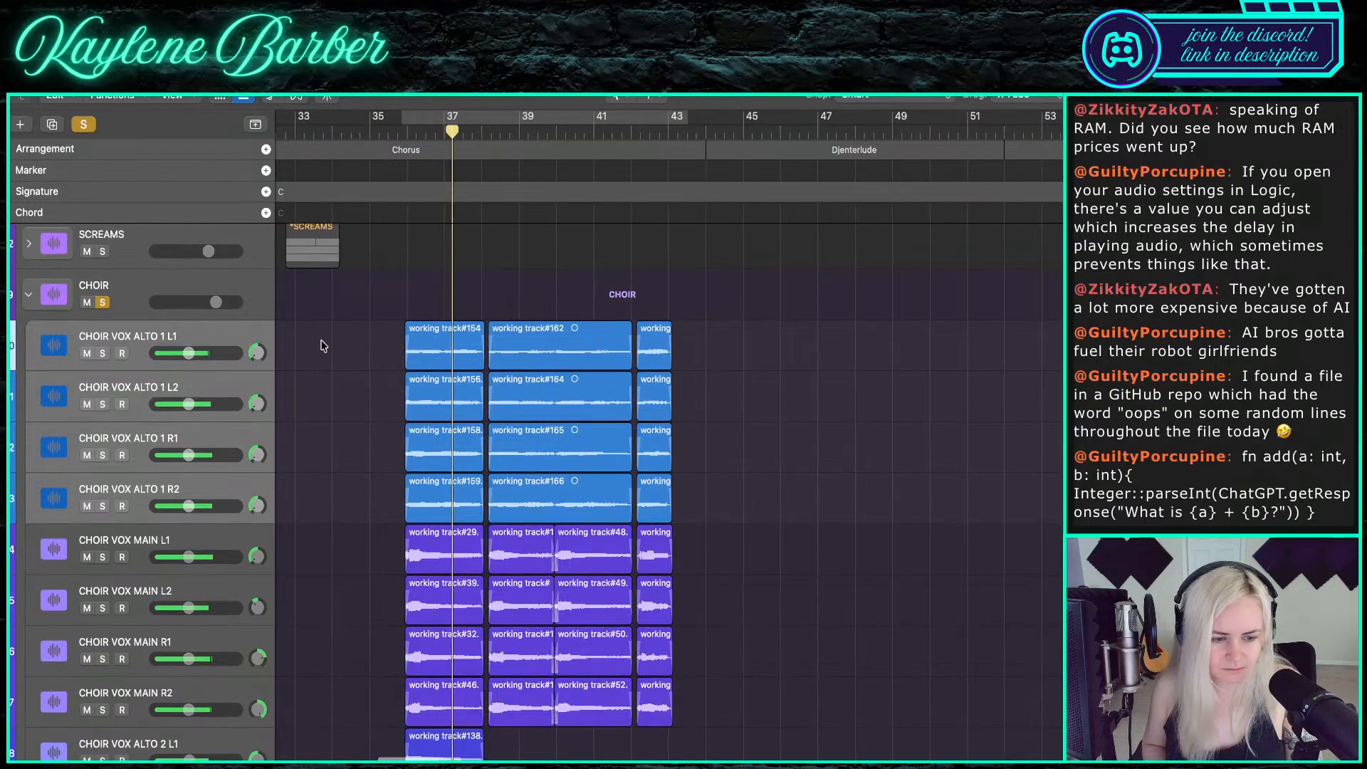
click(285, 353)
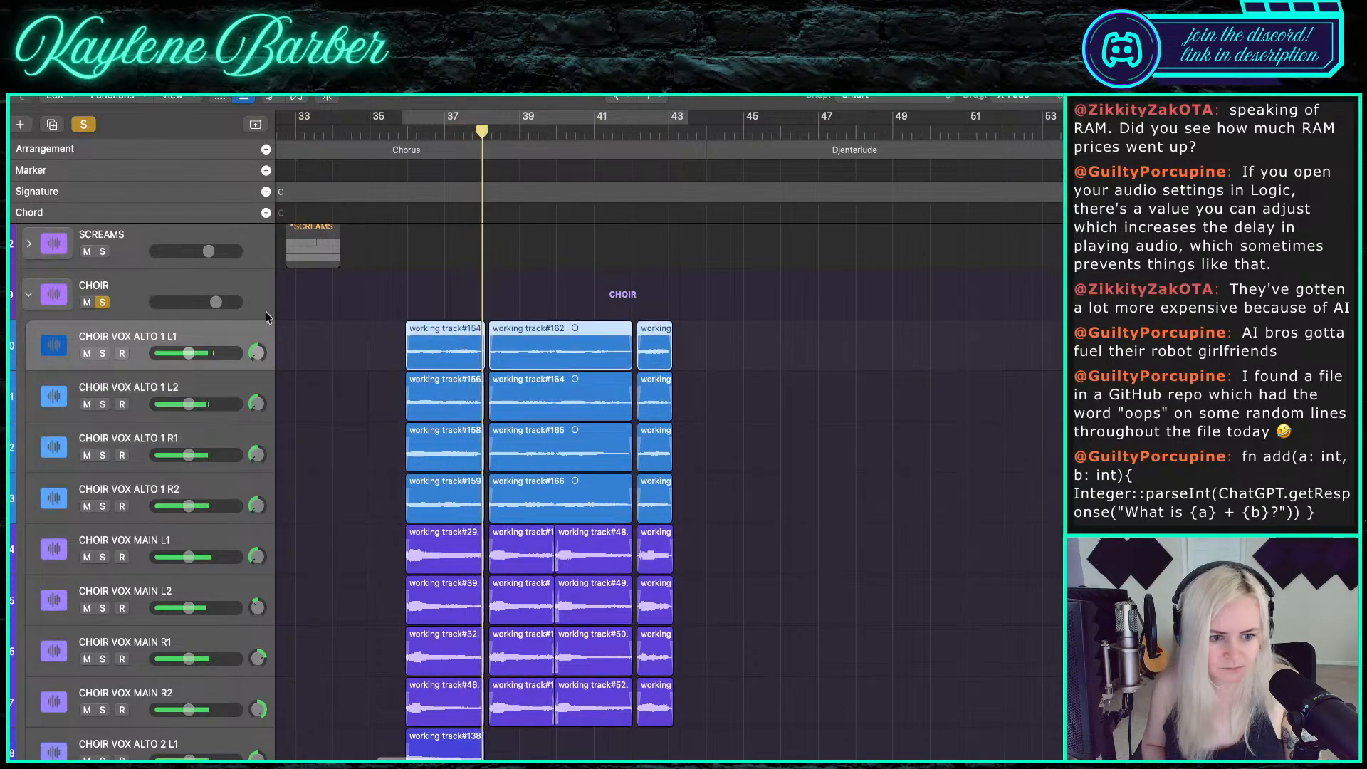
click(297, 97)
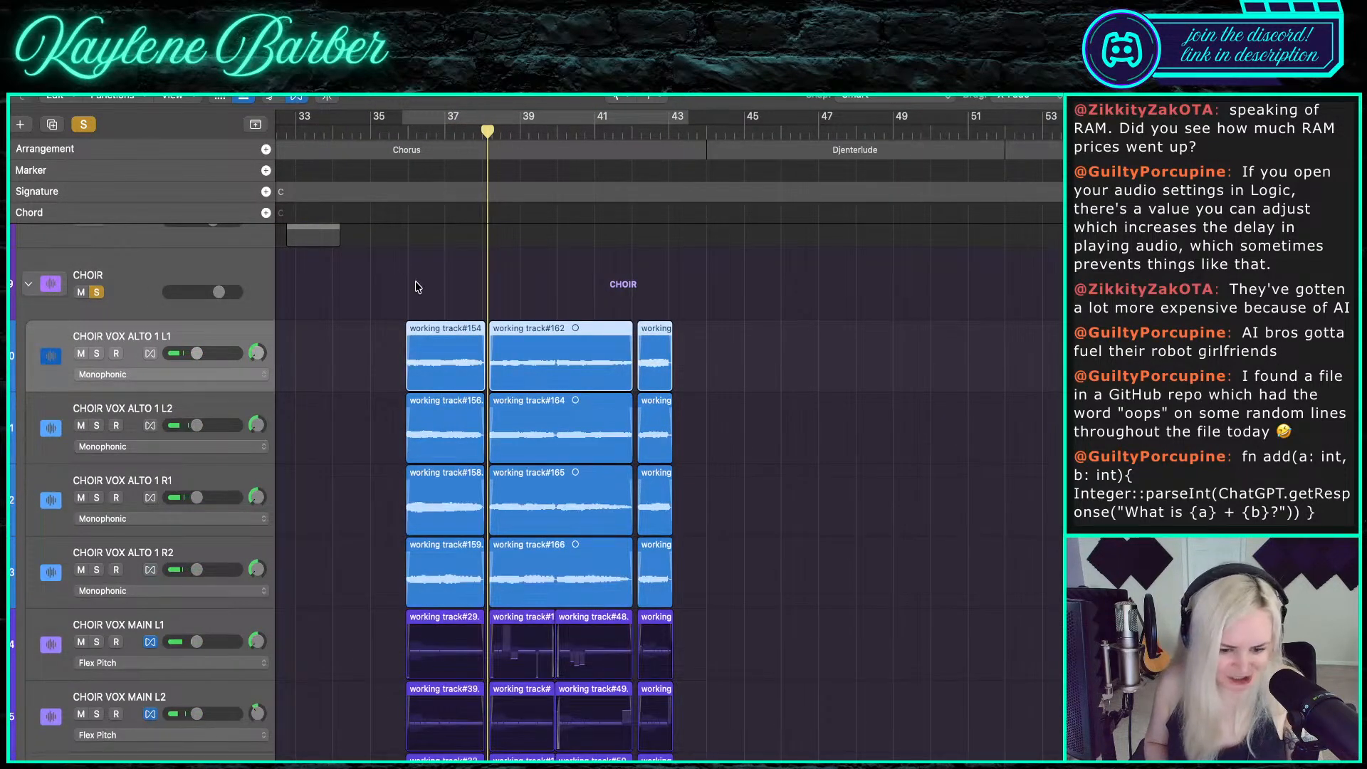
double_click(448, 378)
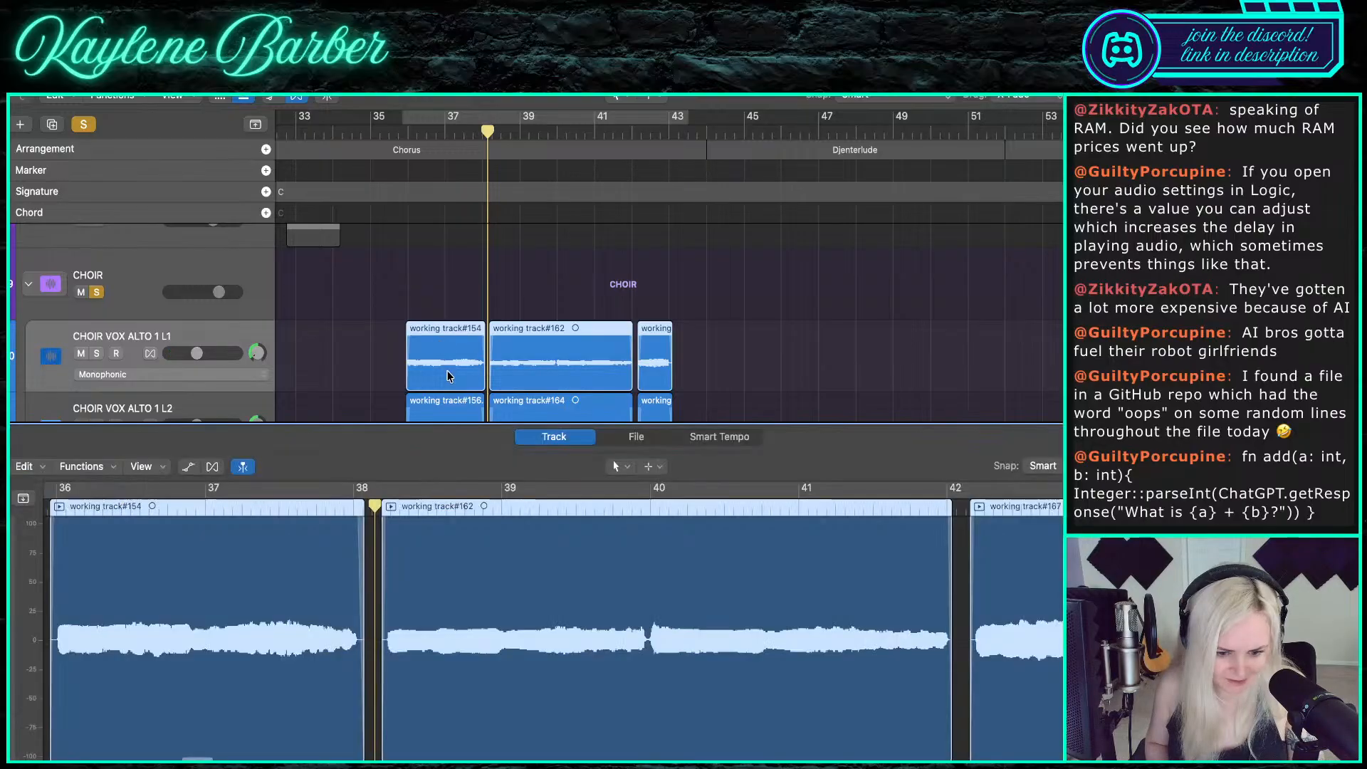
- Turn on Flex for the CHOIR VOX ALTO 1 L1 track and set its mode to Flex Pitch
scroll(406, 565, left, 2)
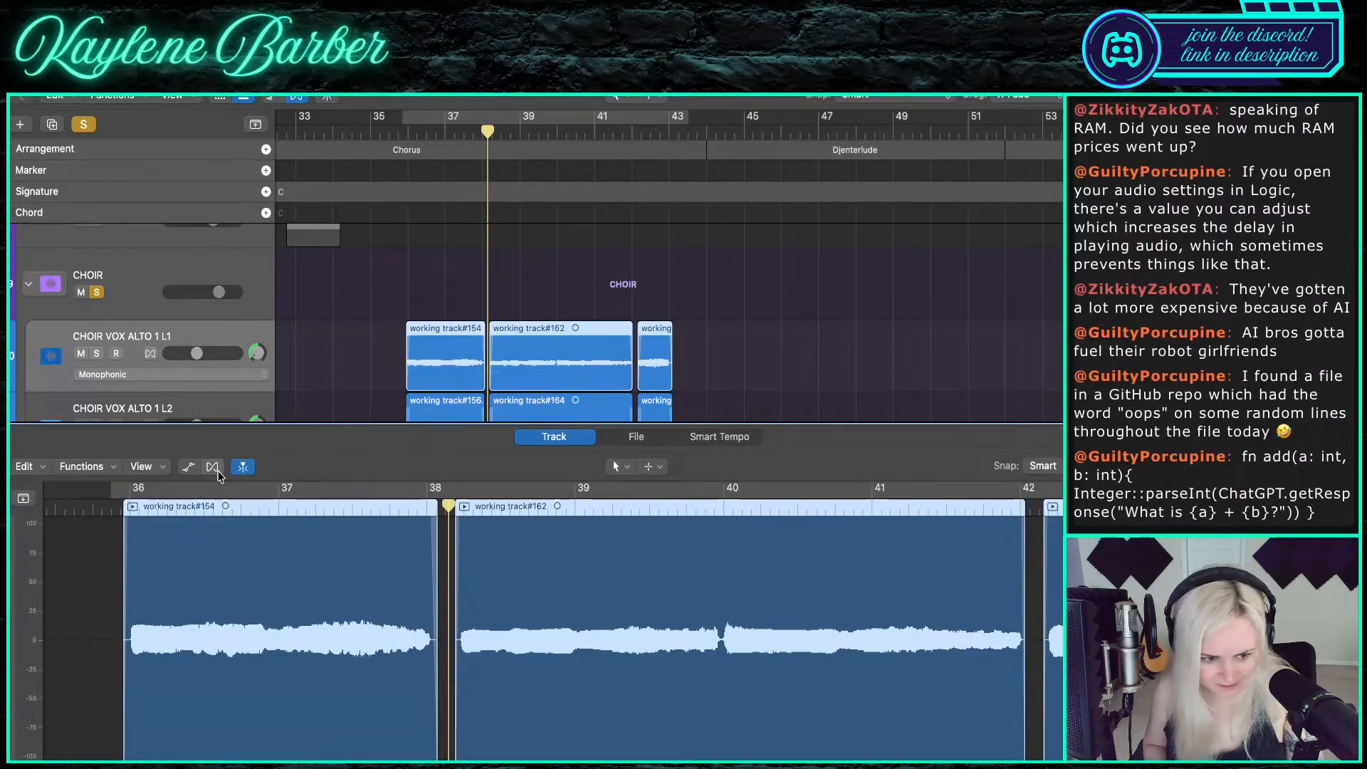
click(215, 470)
click(753, 324)
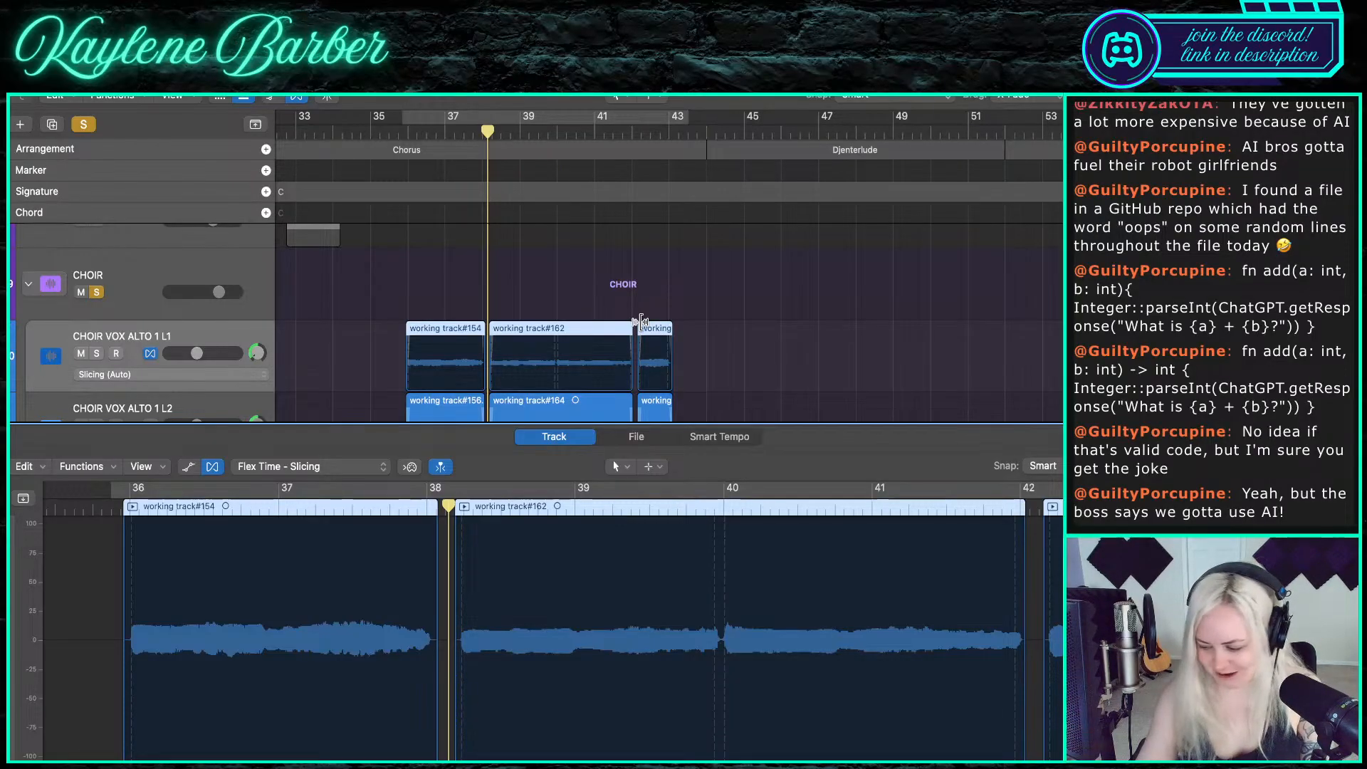
click(402, 132)
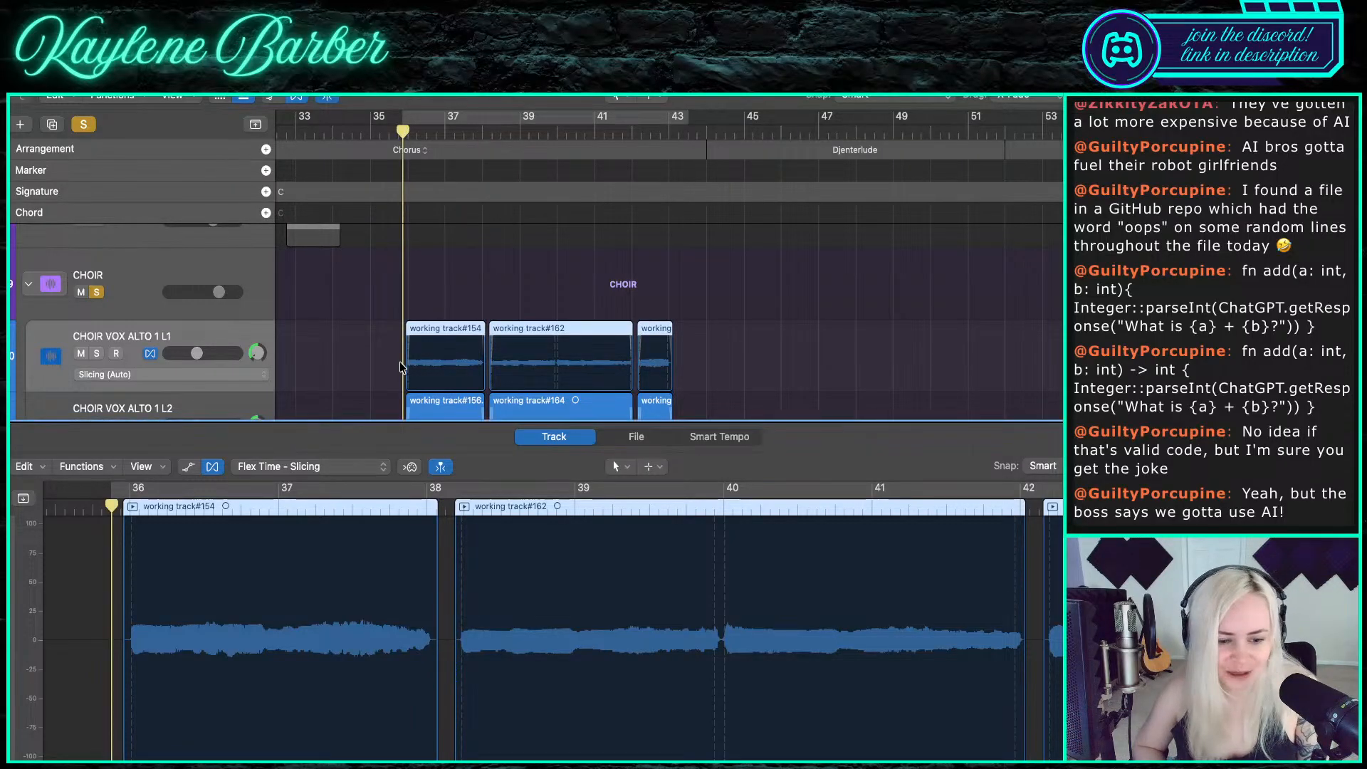
click(293, 464)
click(281, 400)
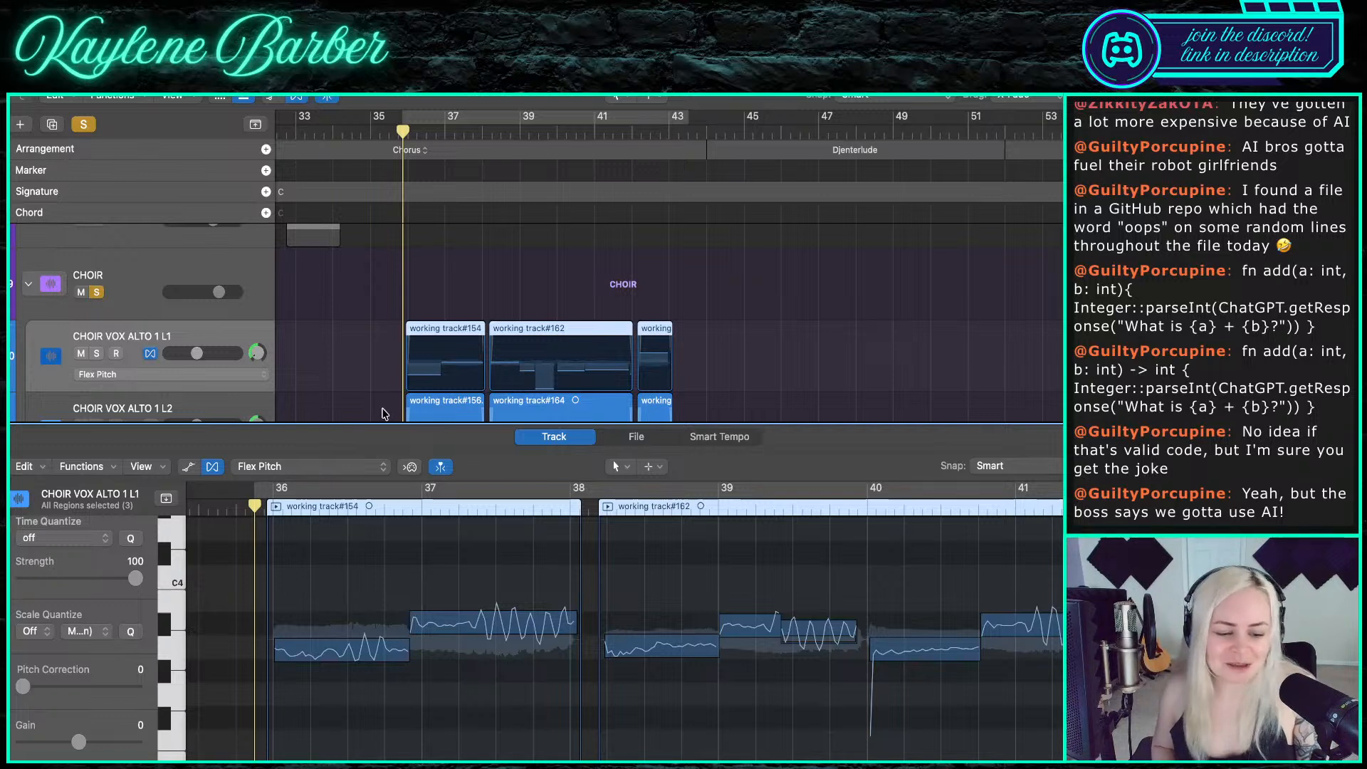
- Split the two long notes of the bar 36 to 38 region near their middles with the Scissors tool
click(320, 648)
key(t)
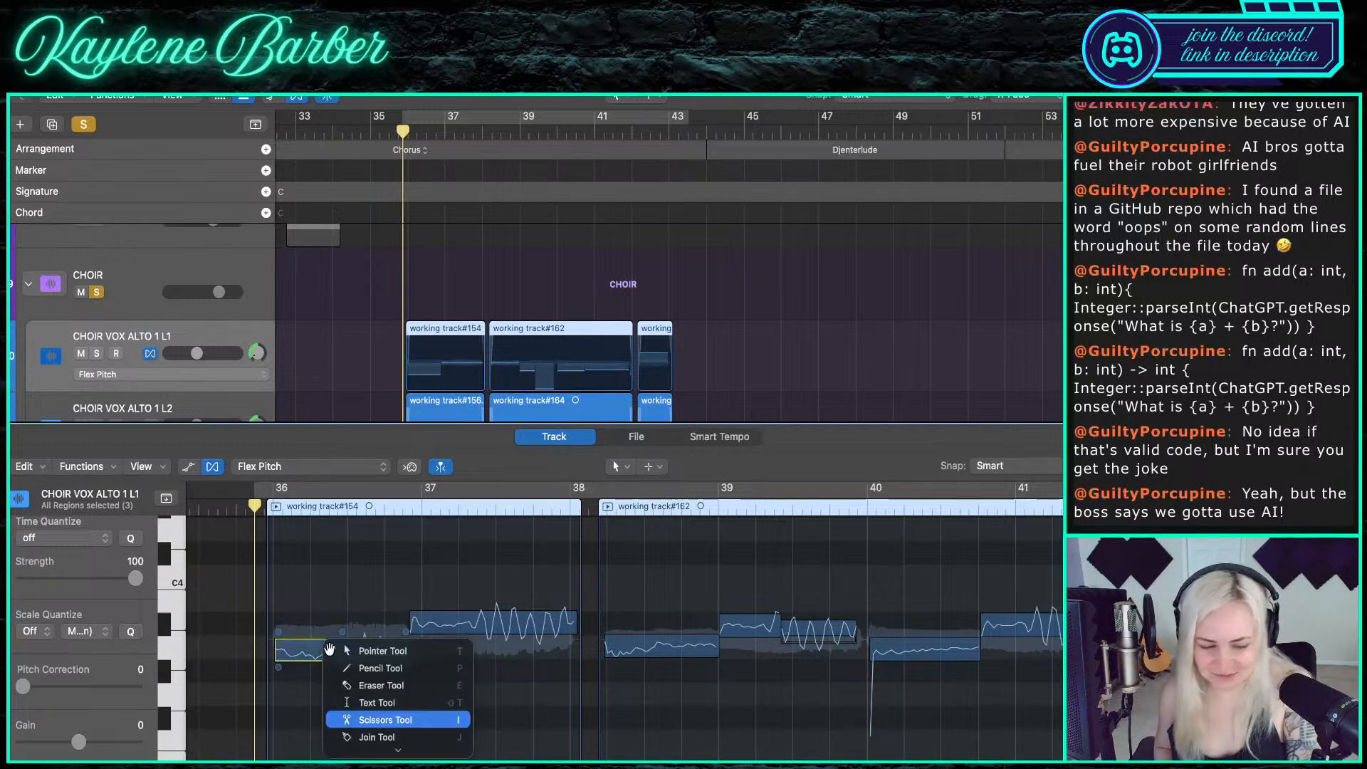
click(341, 719)
click(342, 648)
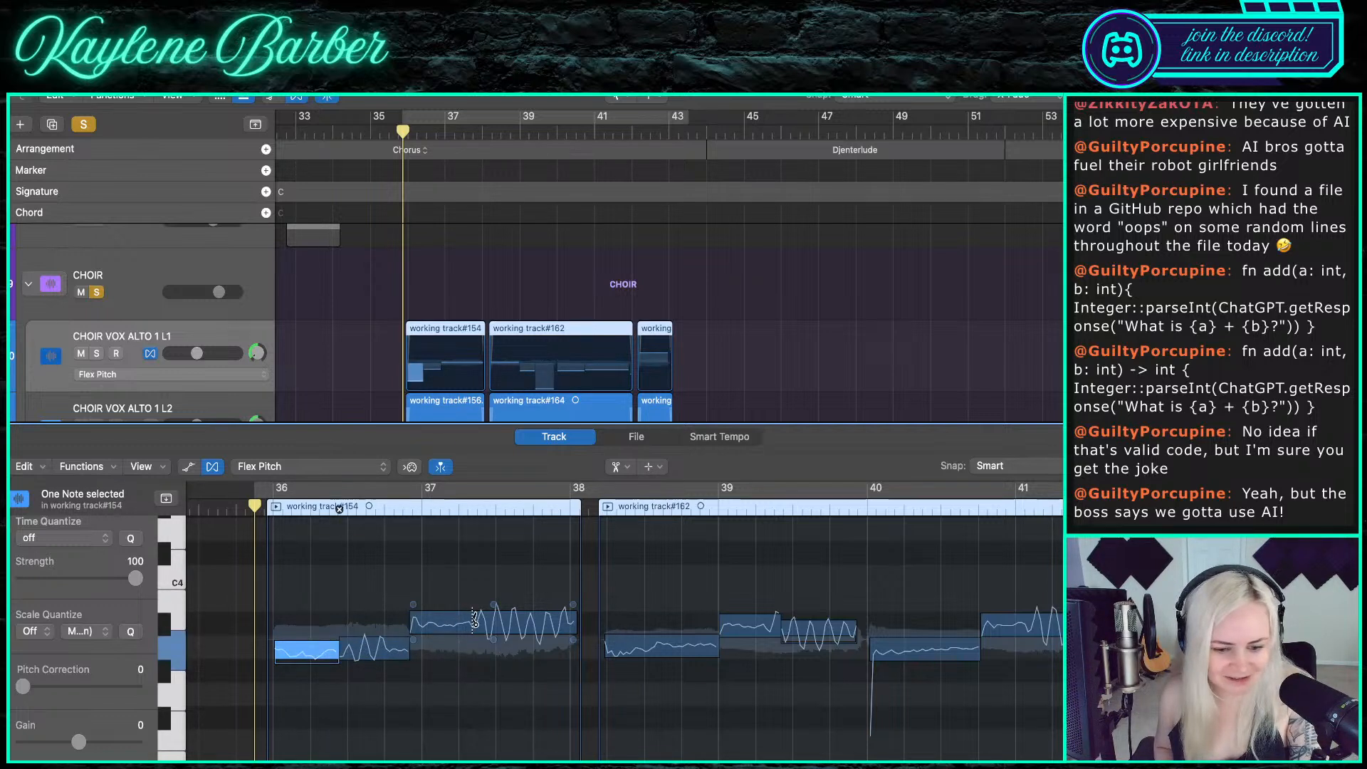
click(475, 623)
- Split the notes near bars 38, 39 and 41 and the first note after bar 42 with the Scissors tool
click(654, 645)
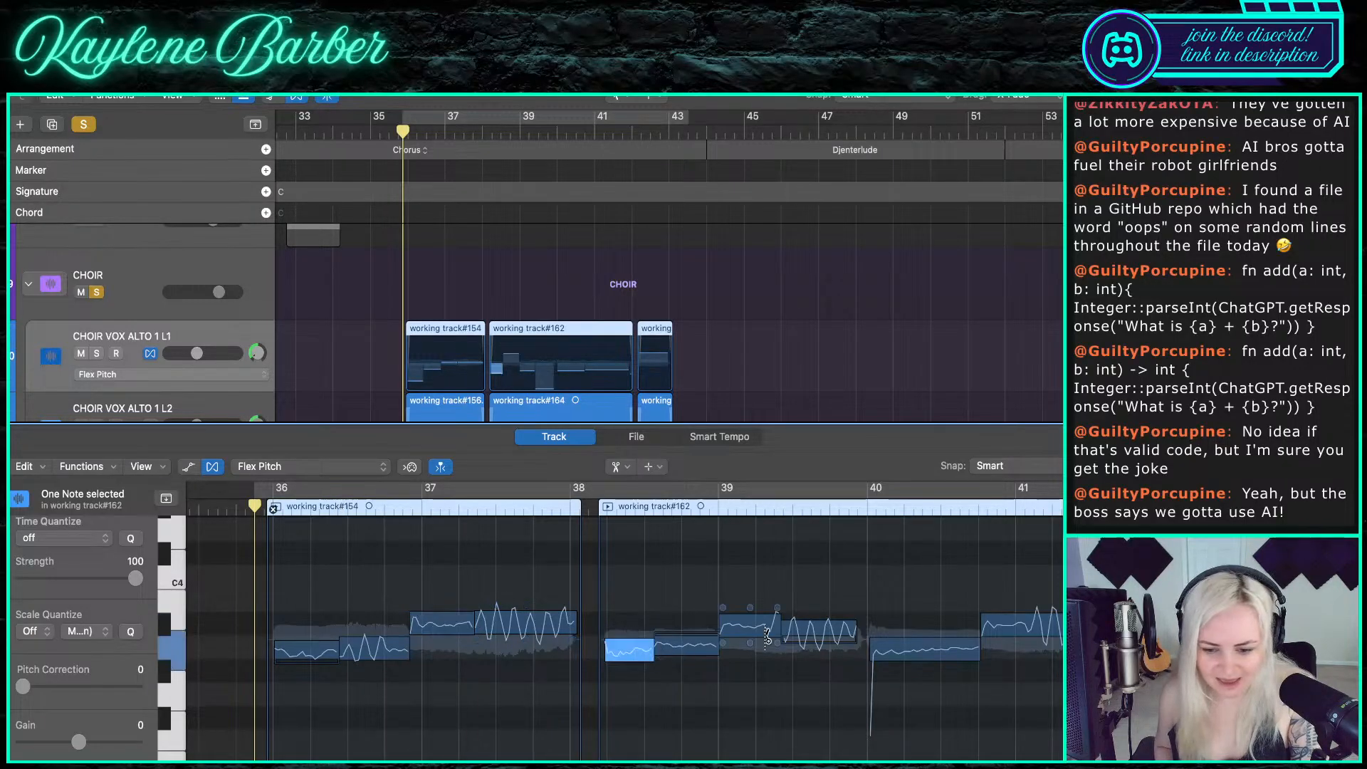
click(773, 625)
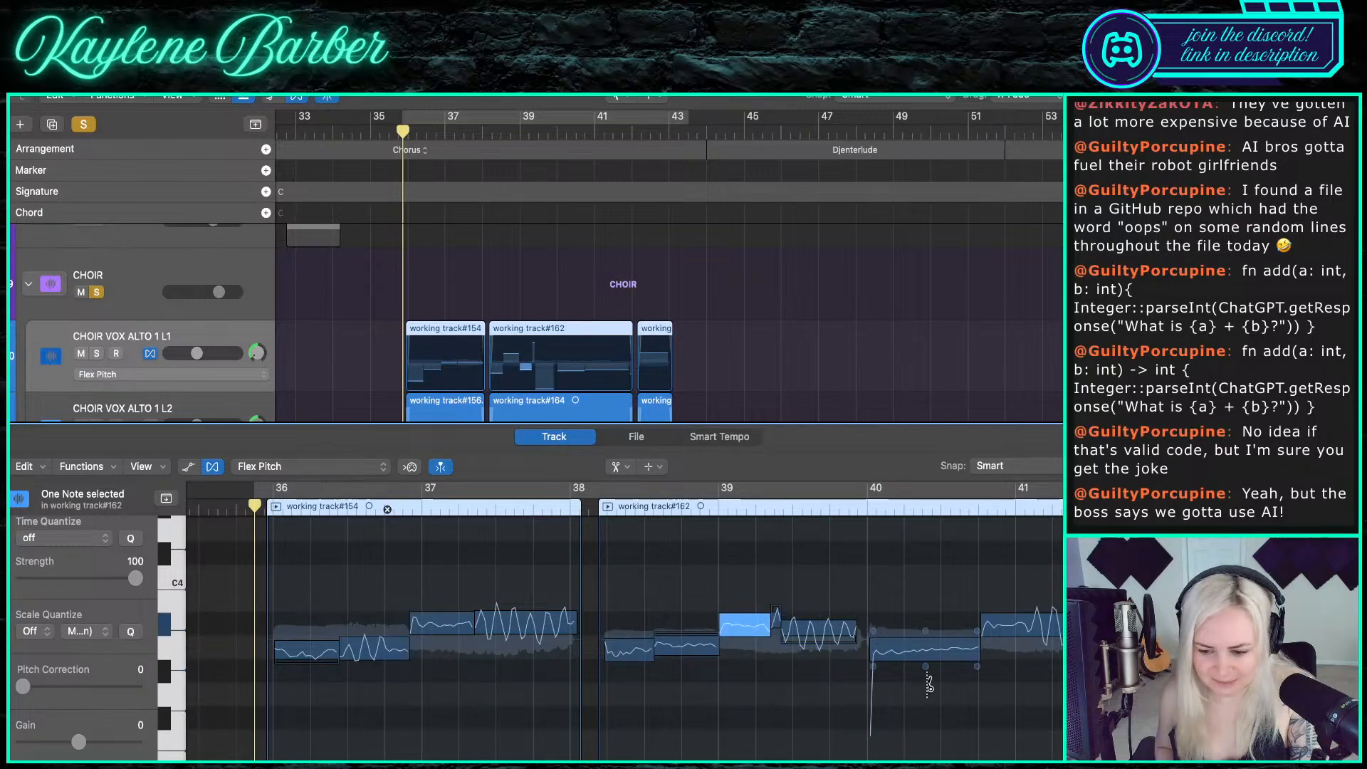
click(1030, 627)
scroll(1032, 633, right, 5)
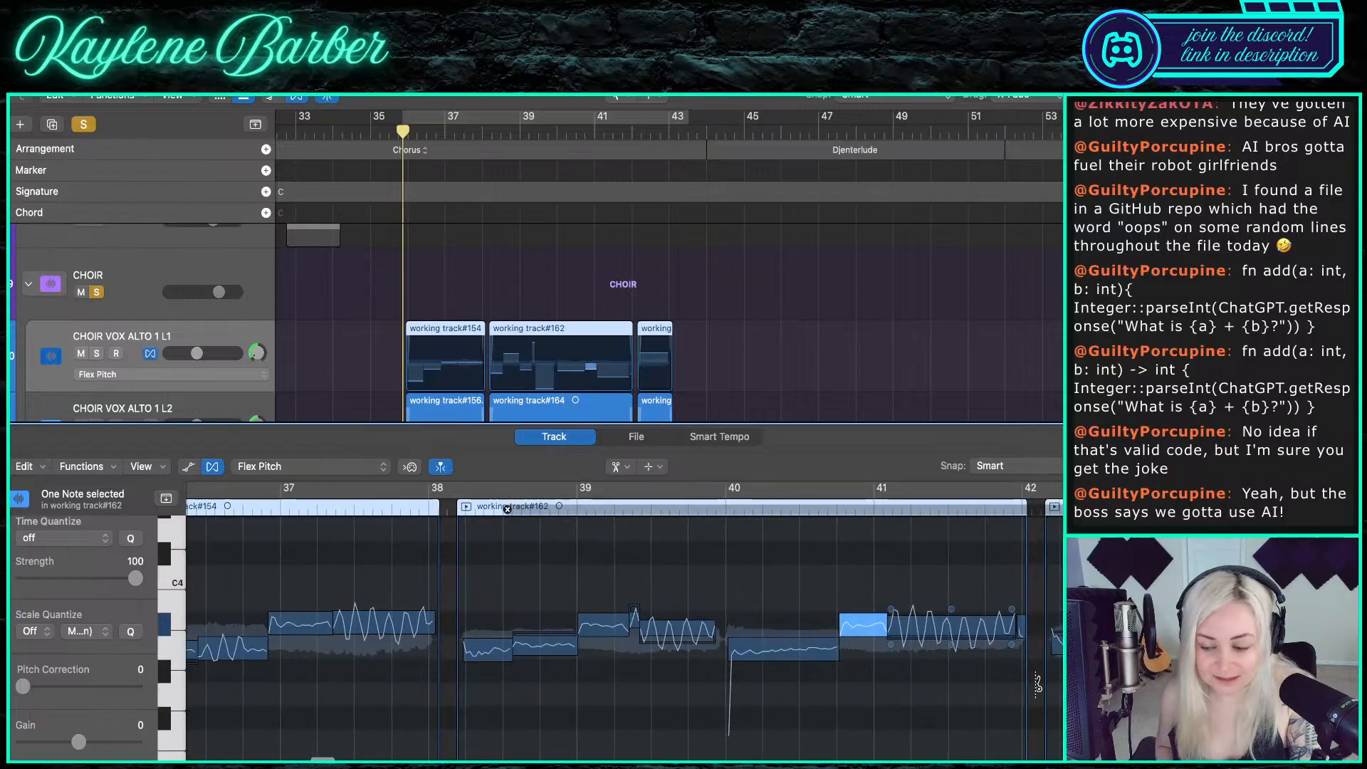
click(1041, 641)
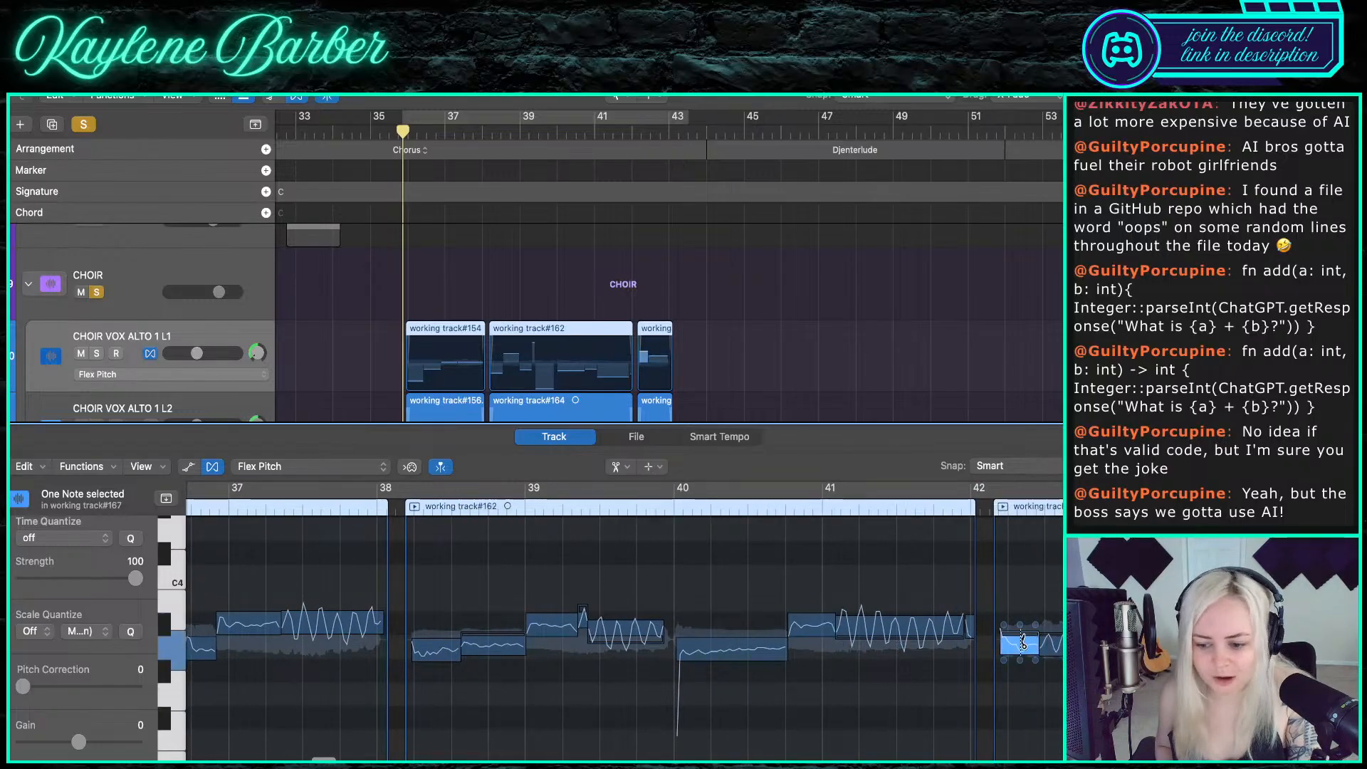
scroll(945, 667, left, 3)
scroll(945, 667, left, 3)
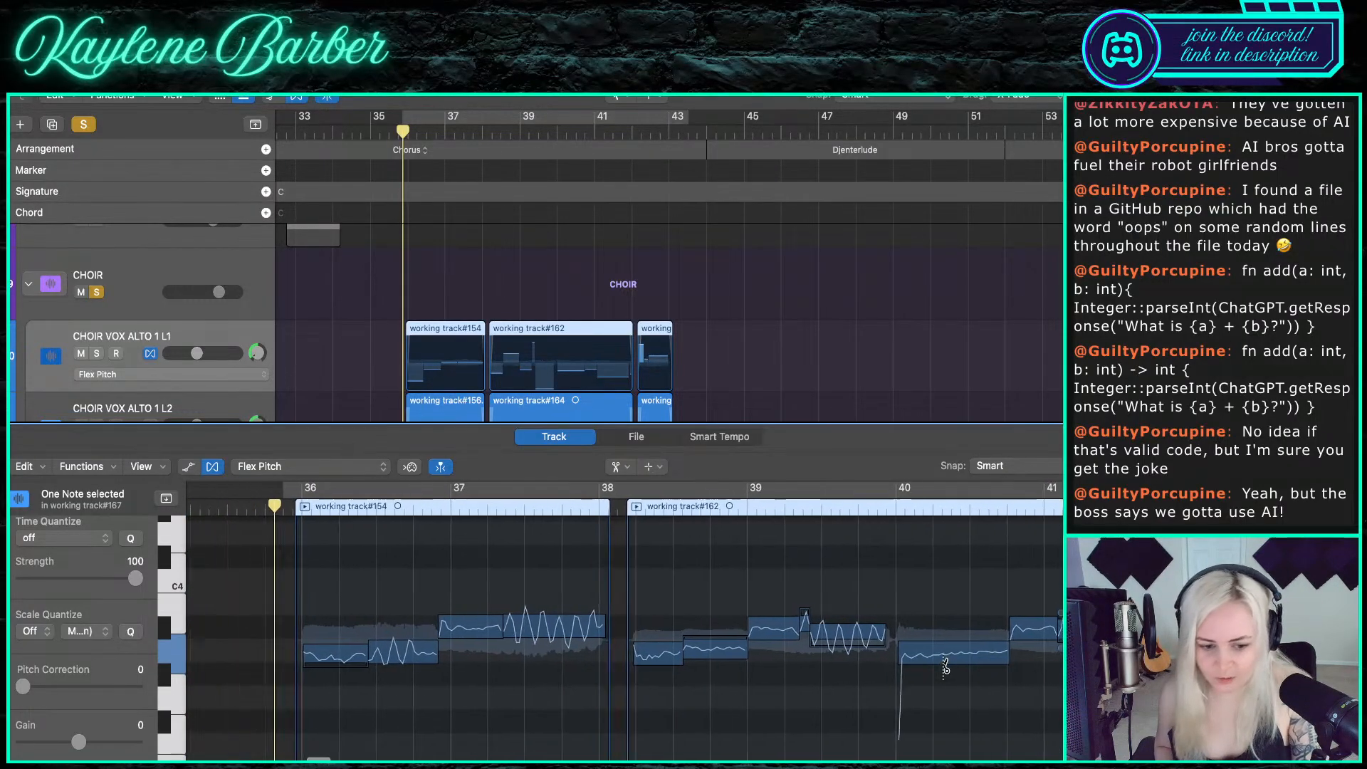
- Correct the four split notes between bars 36 and 38 to 100 pitch correction and adjust the last note's pitch drift
key(t)
key(t)
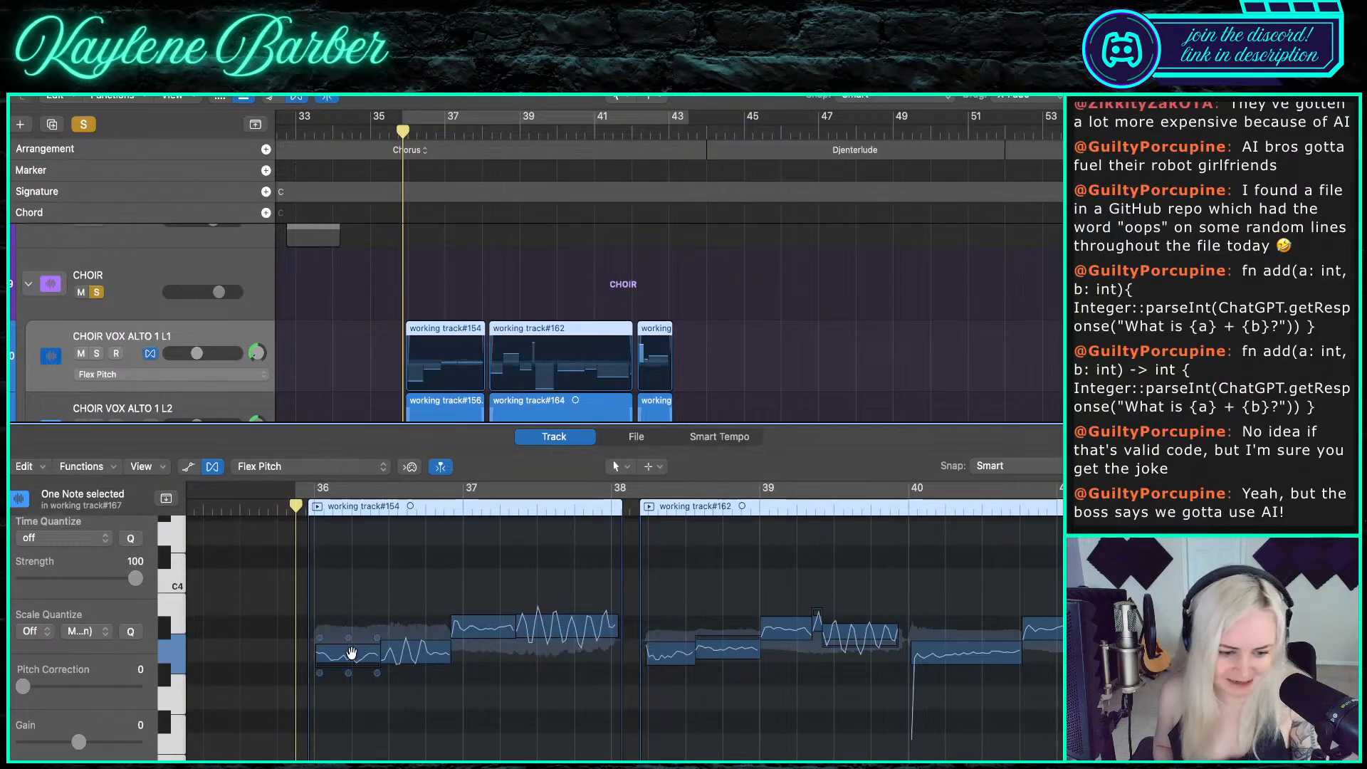
click(351, 652)
click(420, 653)
click(484, 626)
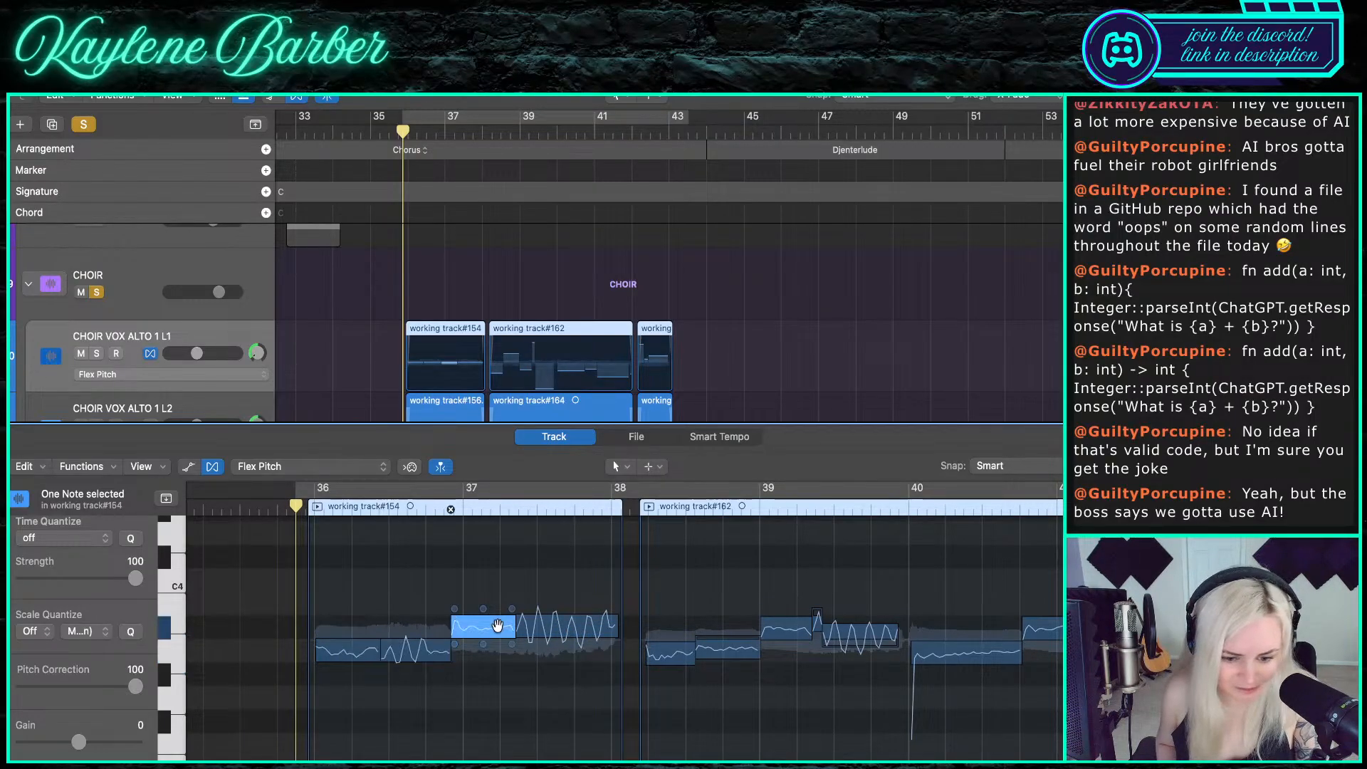
click(549, 627)
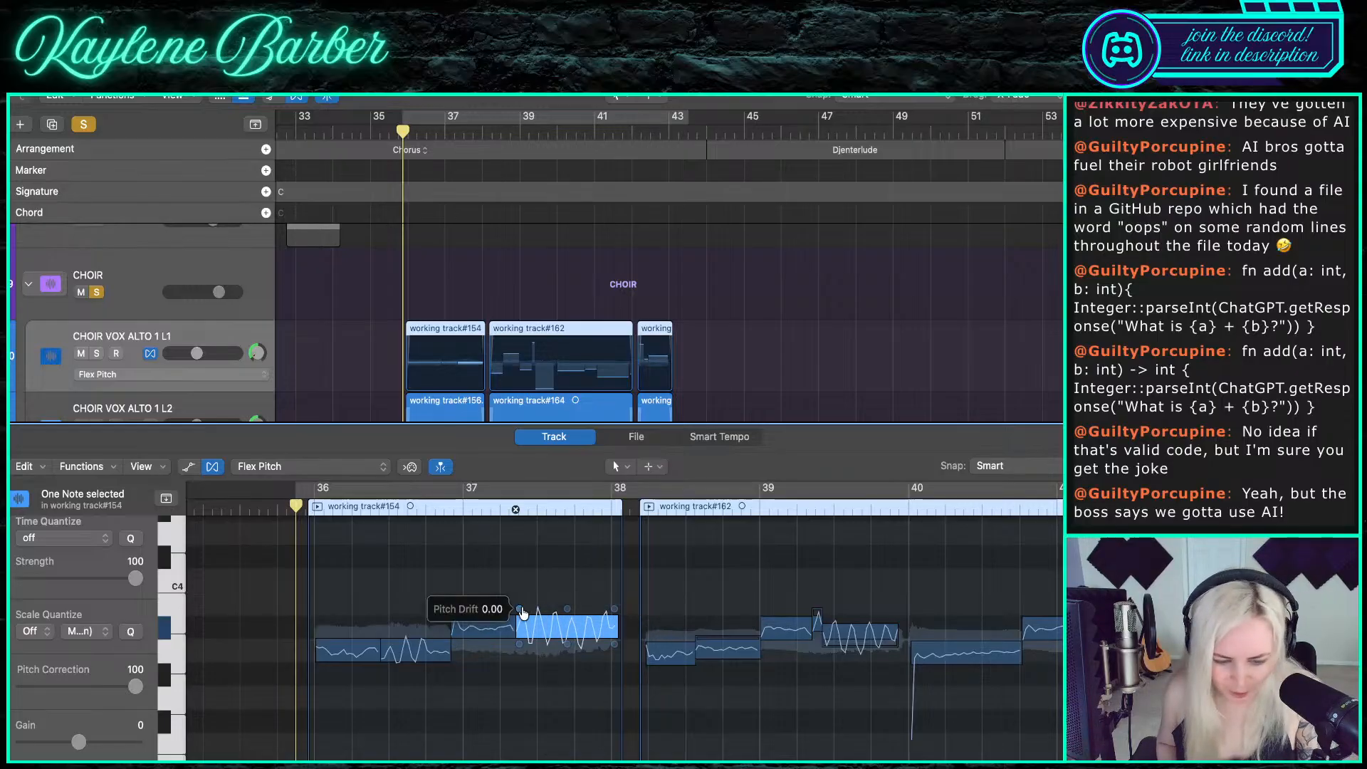
drag(520, 609, 519, 611)
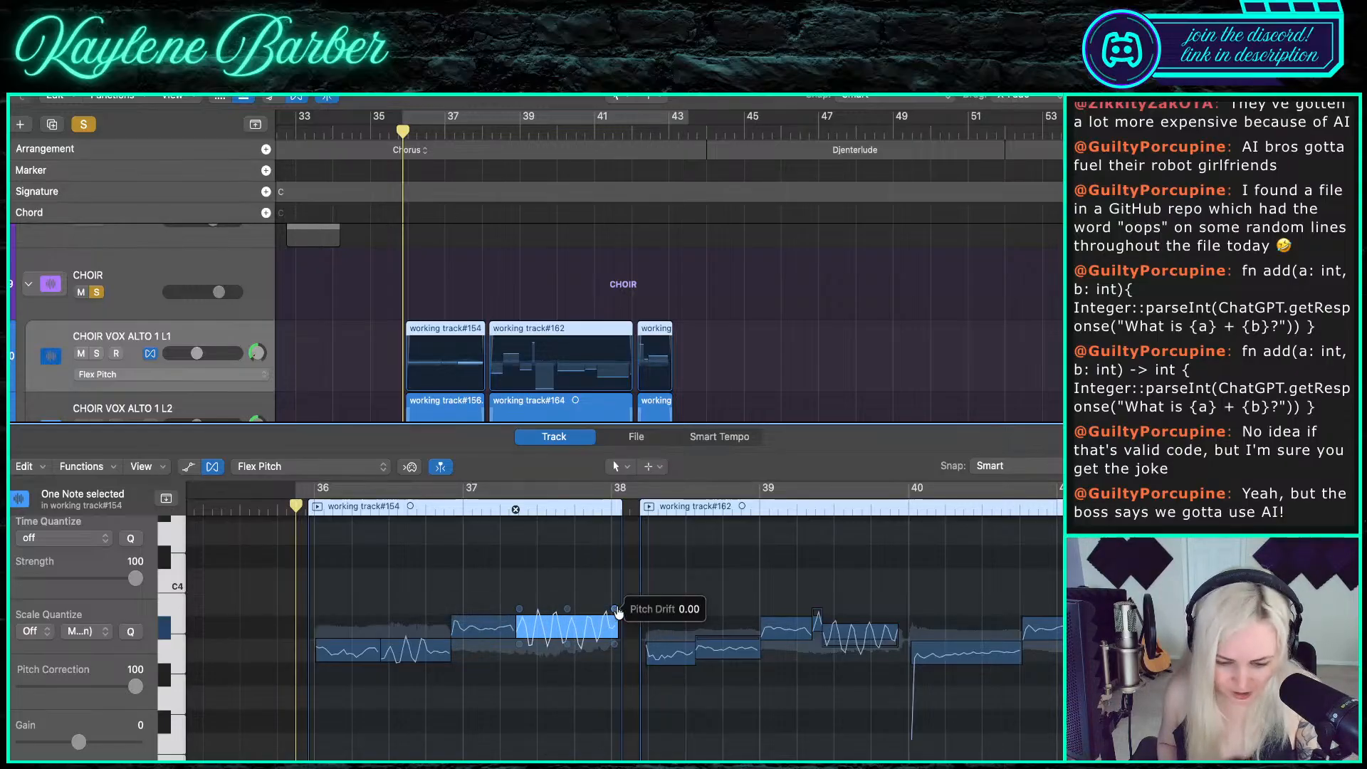
- Correct the notes between bars 38 and 40 to 100 pitch correction, adjusting the pitch drift of the second note
click(684, 651)
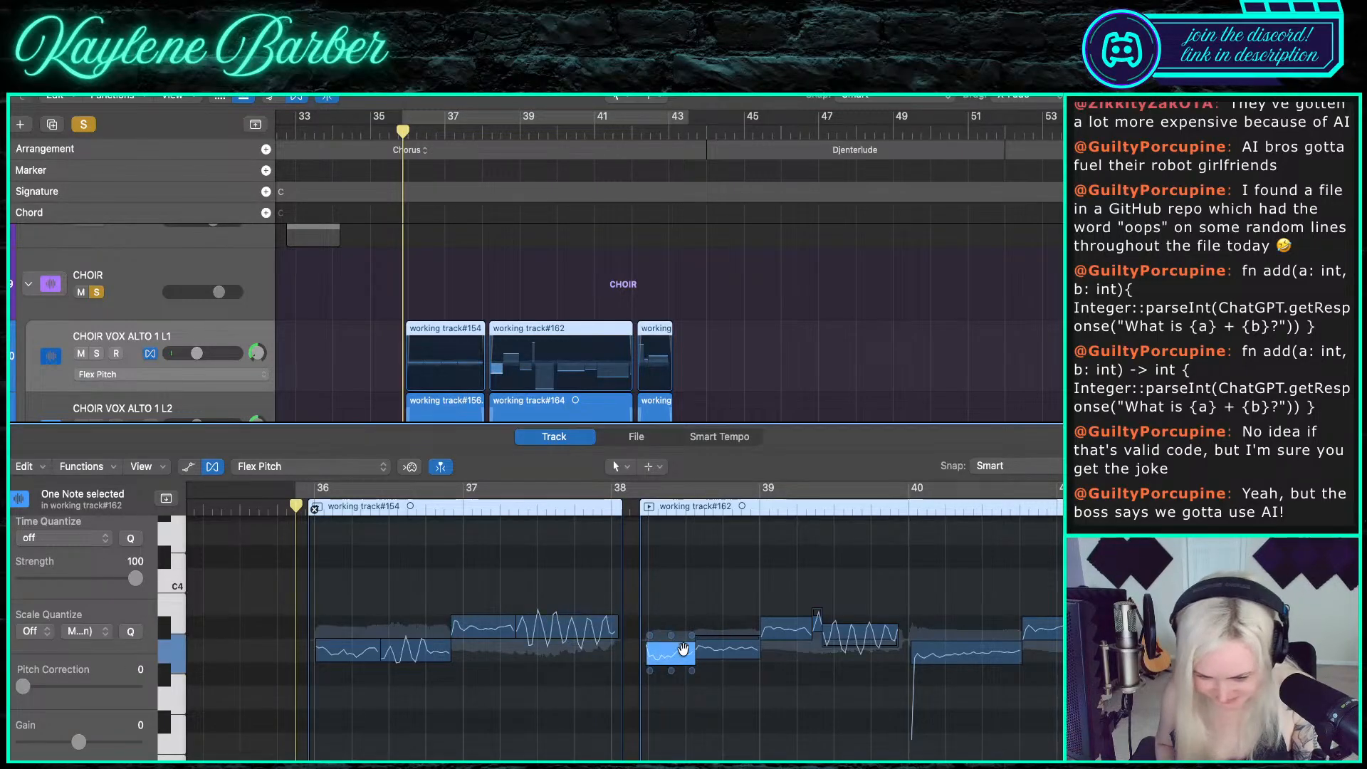
click(726, 650)
drag(699, 634, 693, 637)
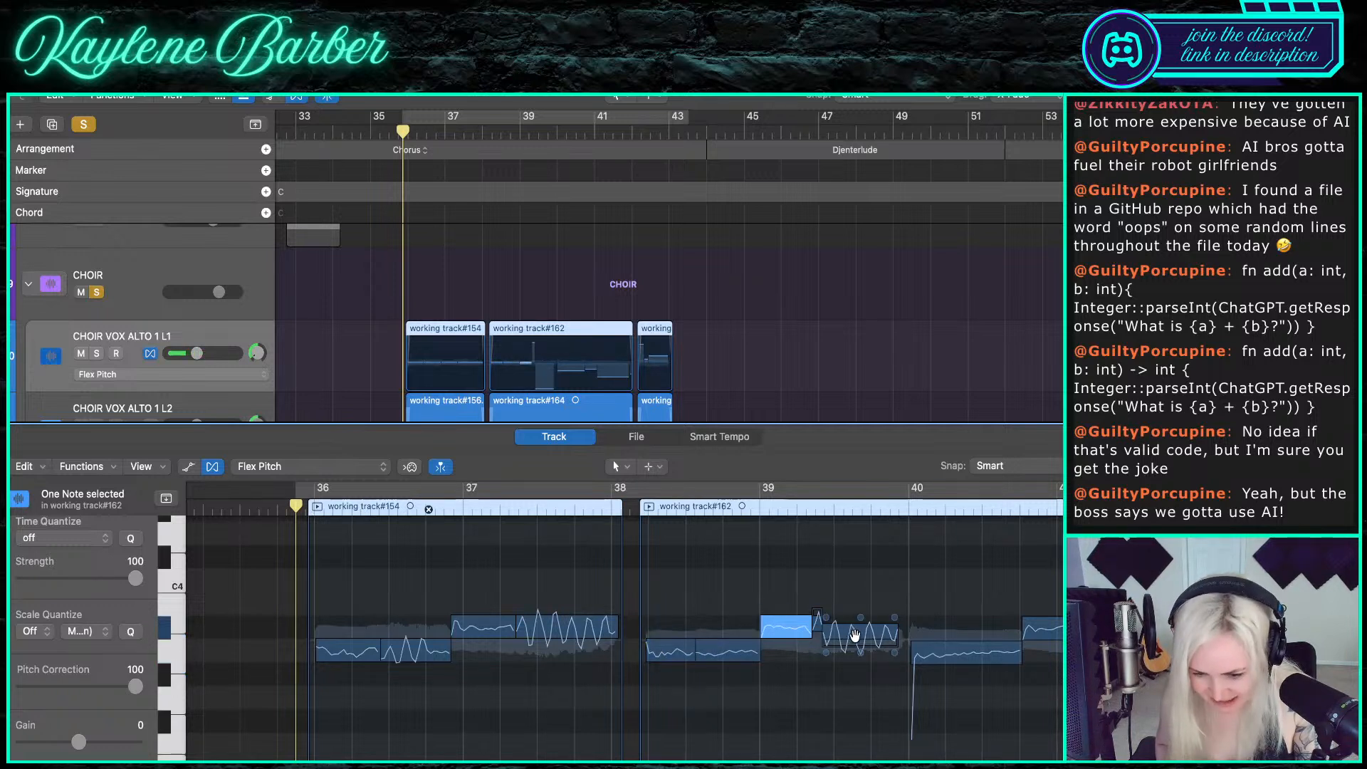
click(839, 621)
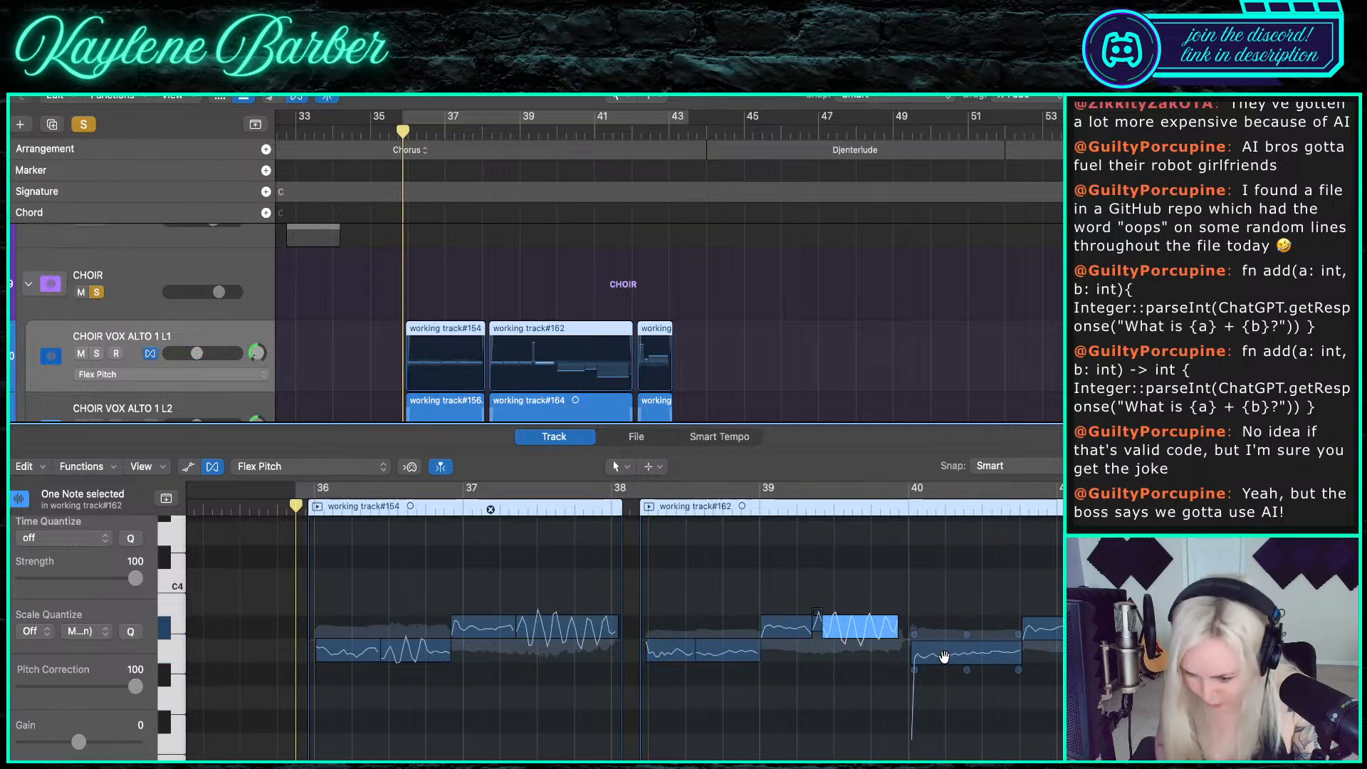
- Pitch-correct the notes between bars 40 and 42 to 100, adjusting the pitch drift at both ends of the bar 40 note
click(916, 643)
drag(914, 632, 914, 631)
drag(1017, 633, 1018, 632)
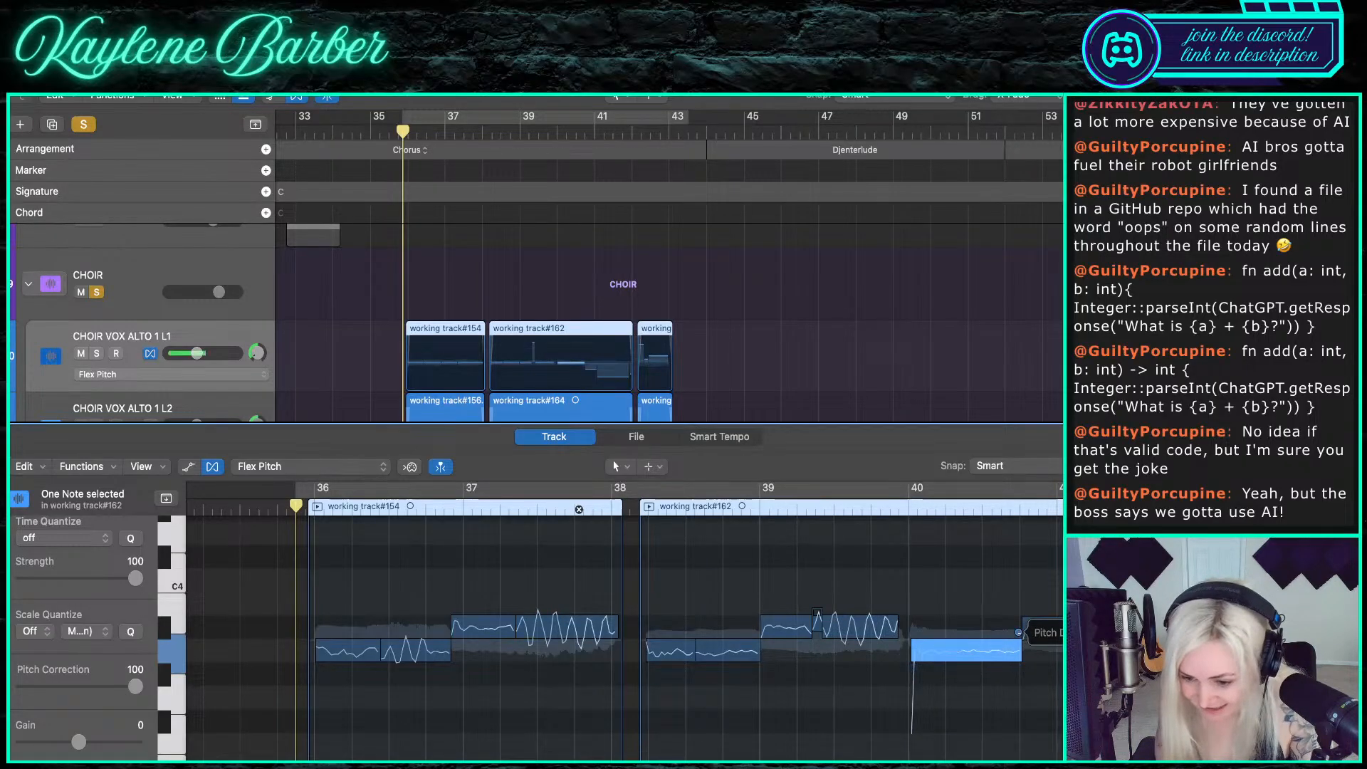
scroll(1019, 640, right, 1)
click(1010, 630)
click(1047, 629)
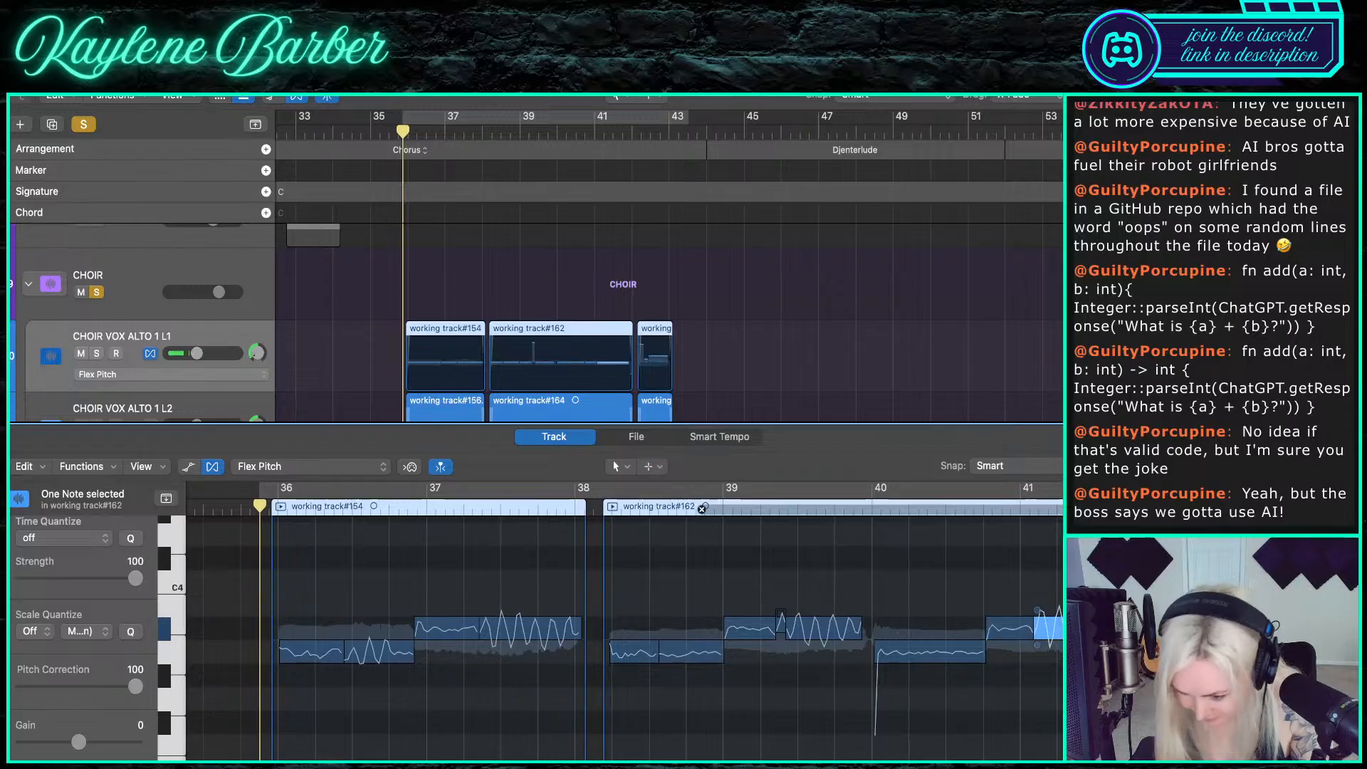
- Correct the two split notes of the final region after bar 42 to 100 and adjust the second note's pitch drift
scroll(701, 508, right, 4)
scroll(701, 508, down, 1)
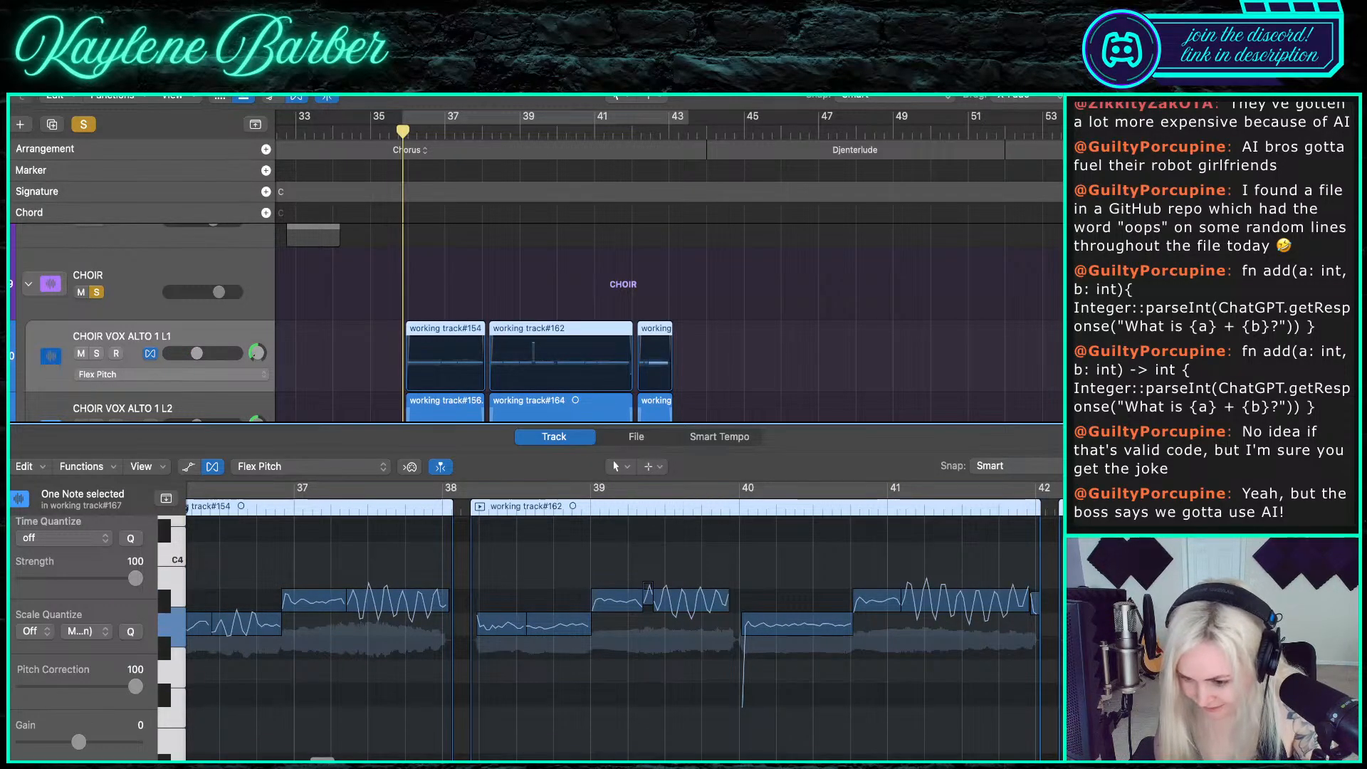
scroll(1060, 619, up, 10)
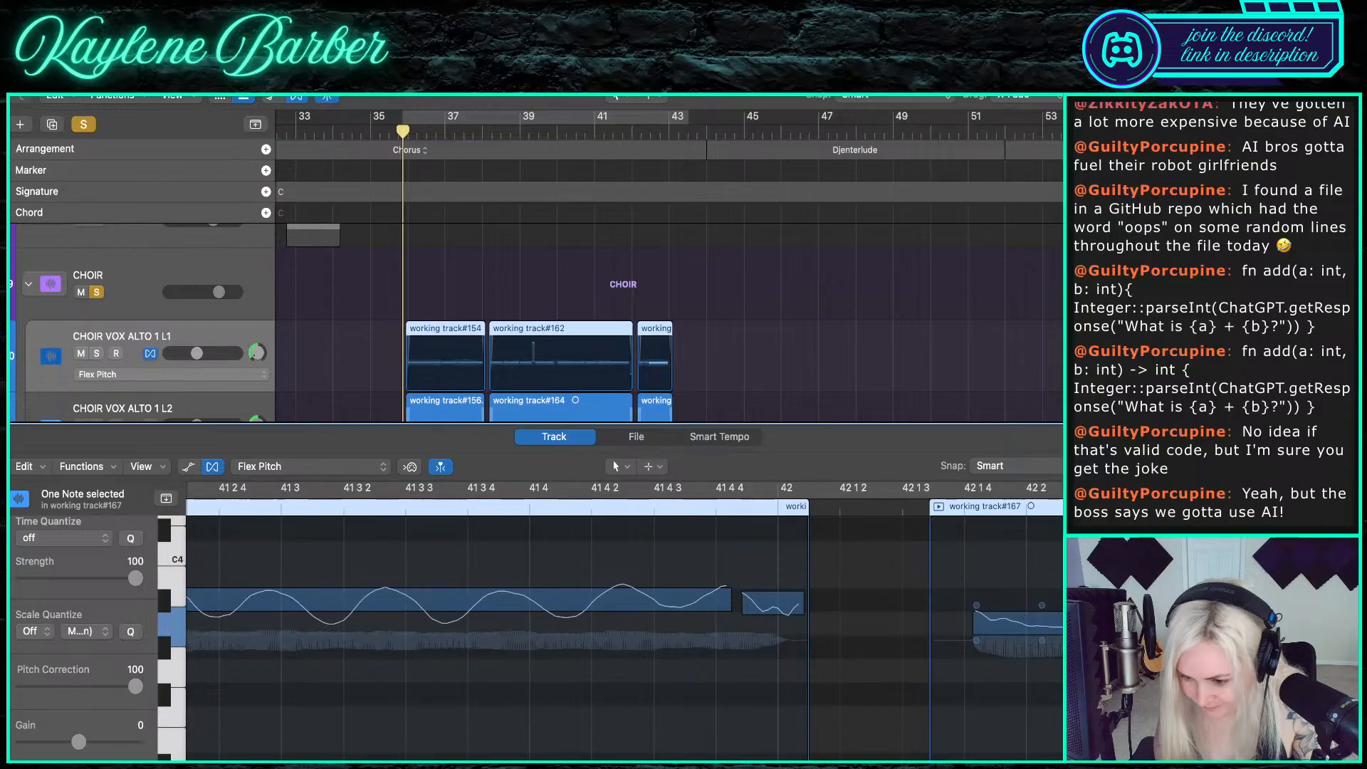
click(1046, 623)
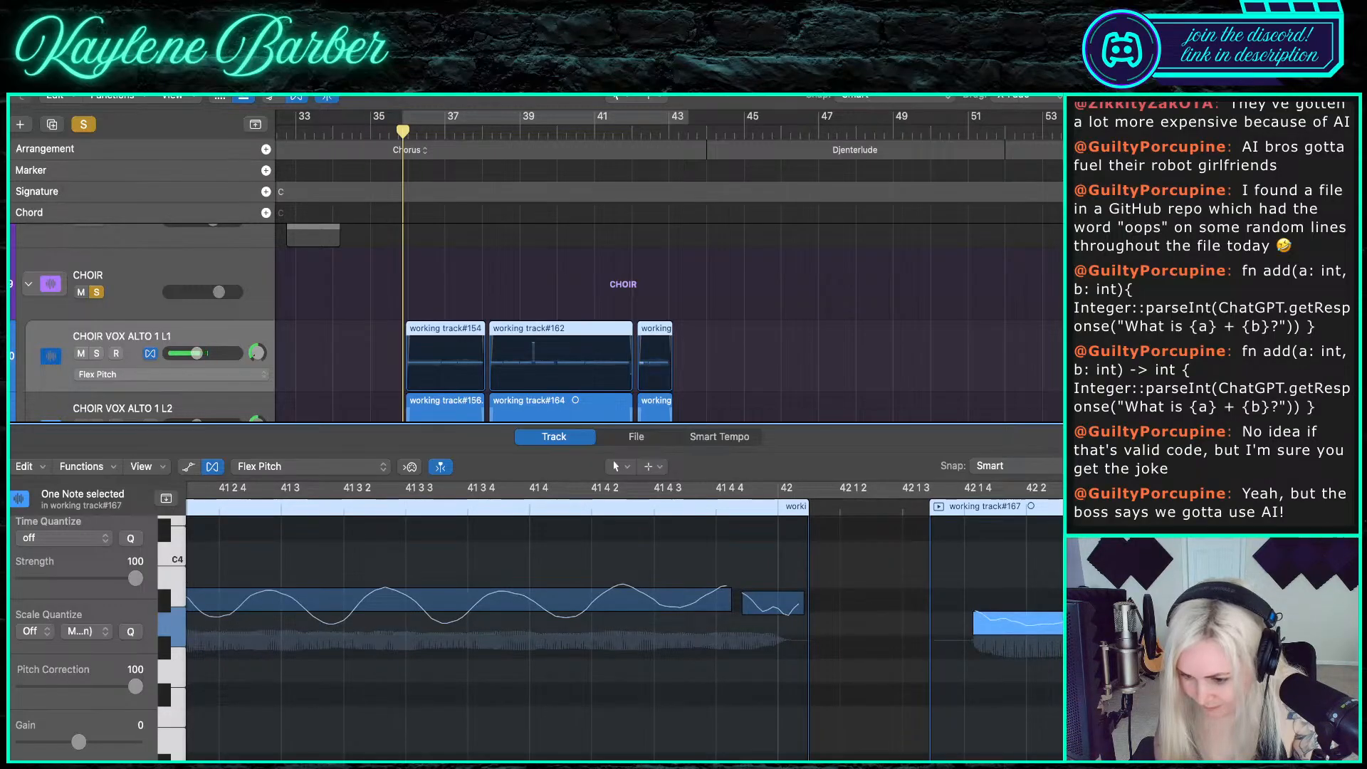
scroll(1047, 619, right, 3)
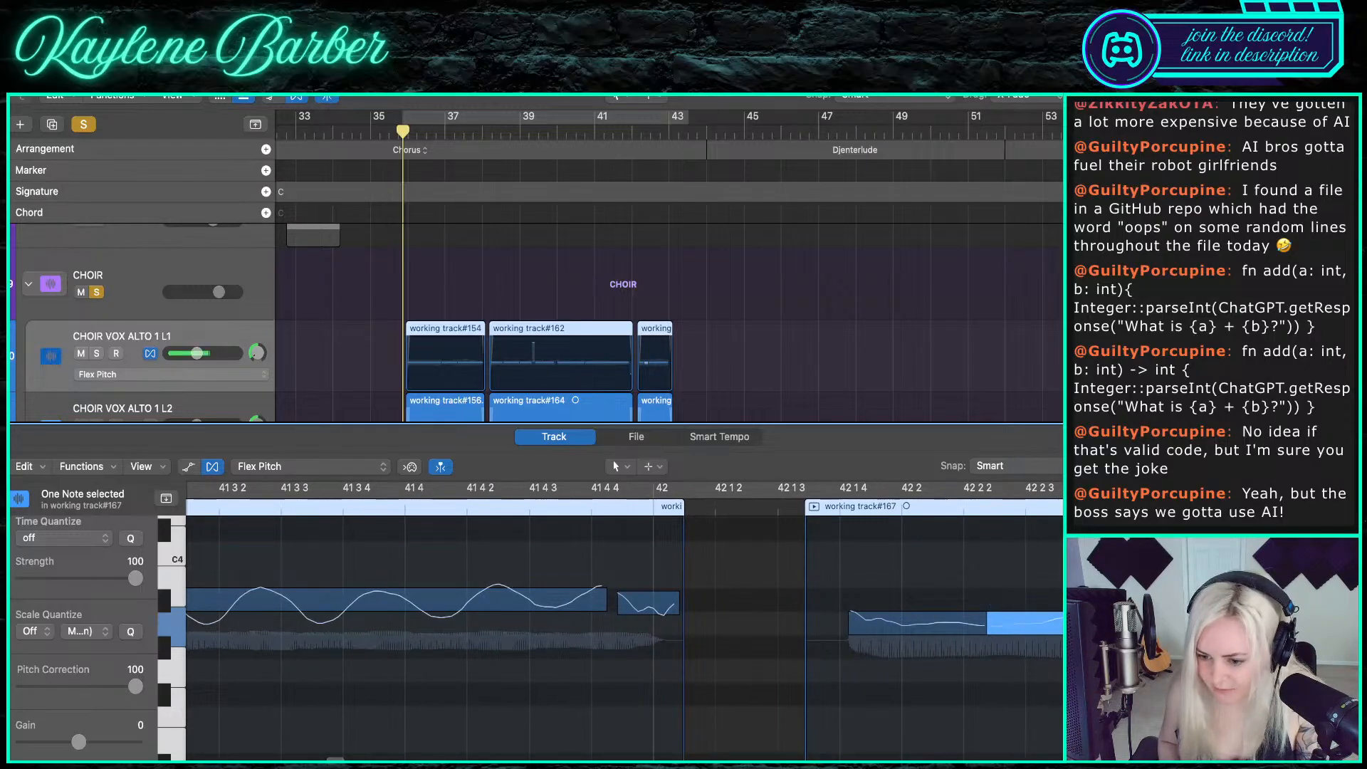
click(1089, 622)
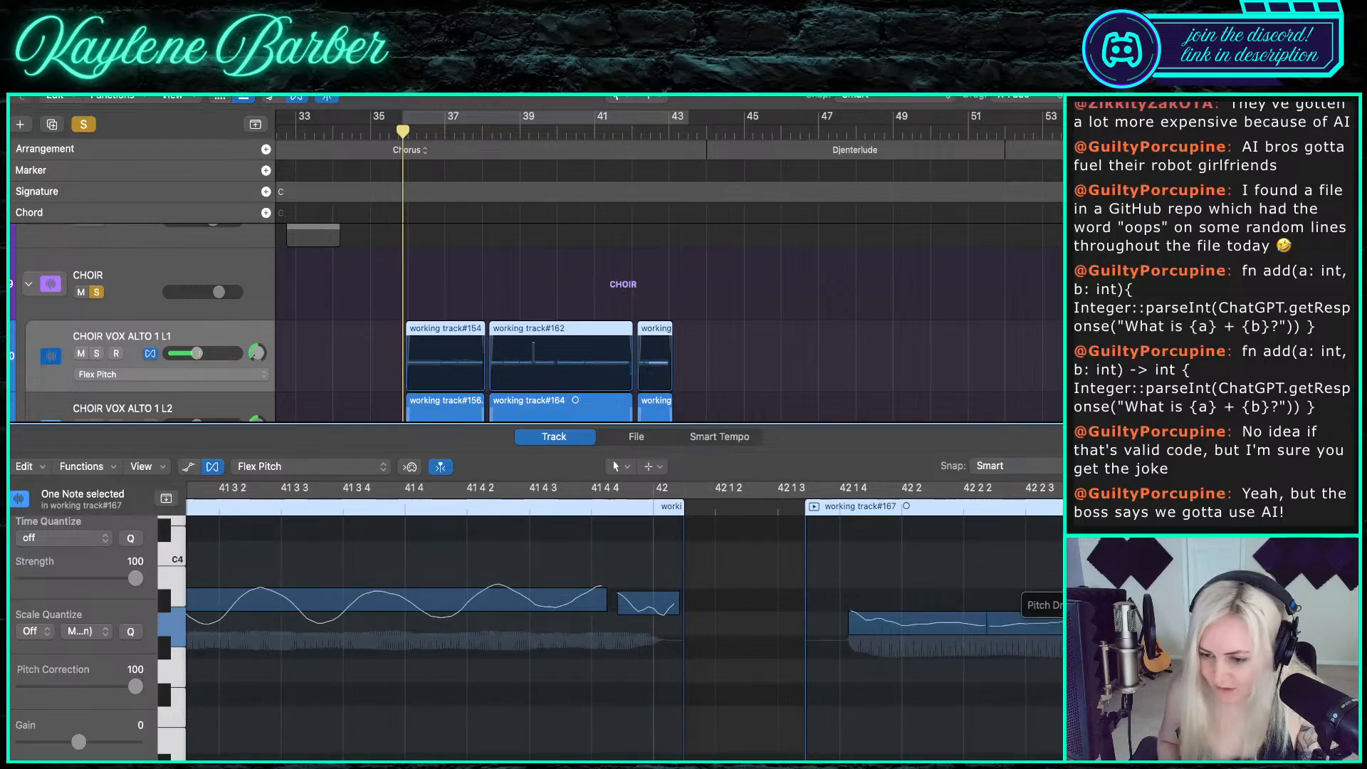
- Split the long vibrato note between bars 41 and 42 near its middle and correct both halves to 100 pitch correction
scroll(1037, 603, down, 5)
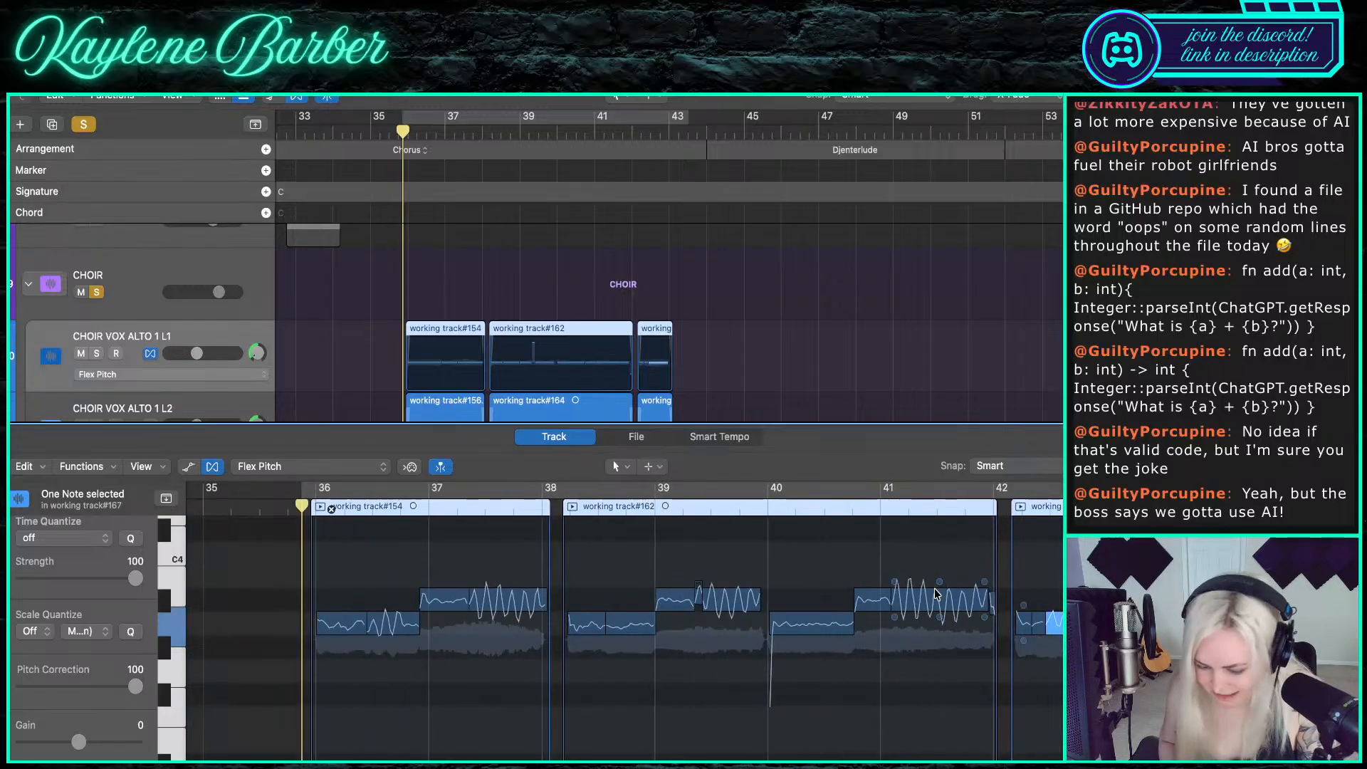
key(t)
key(i)
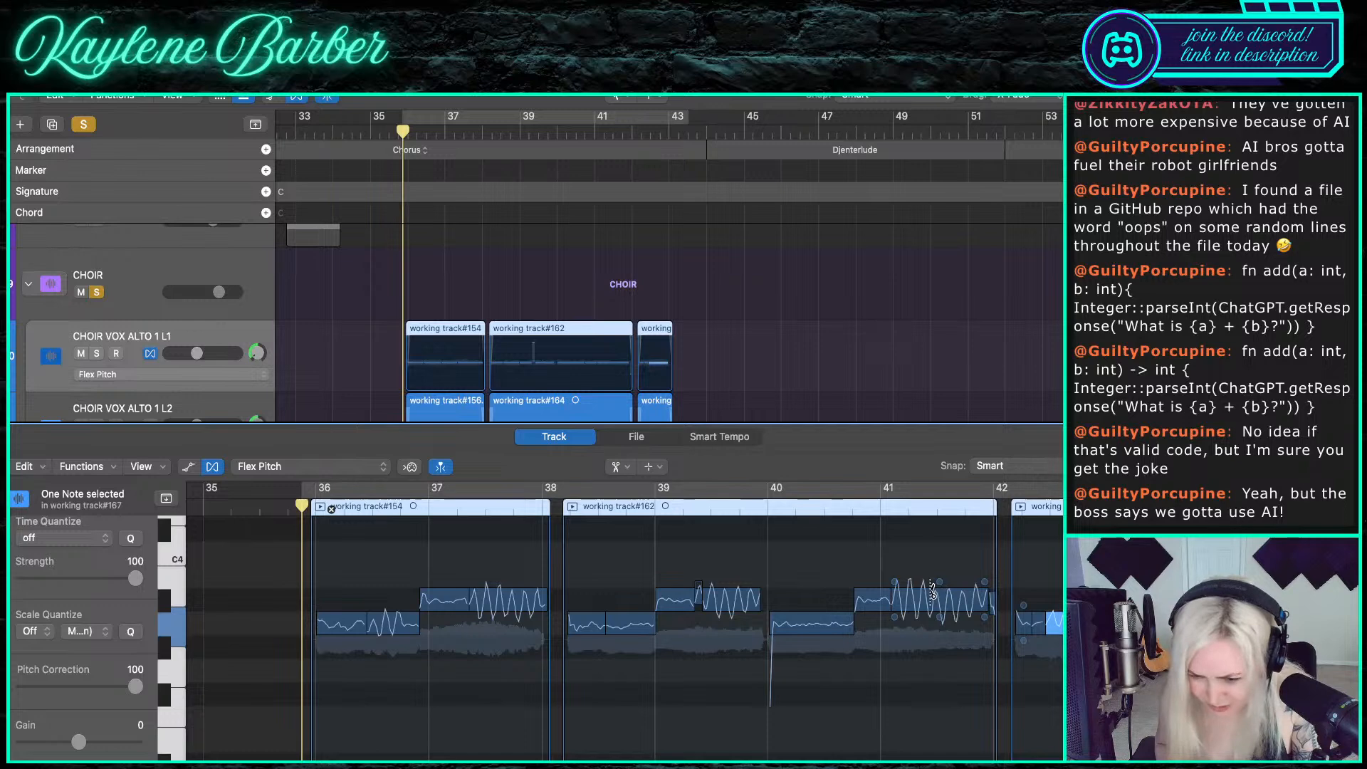
click(933, 595)
key(t)
key(t)
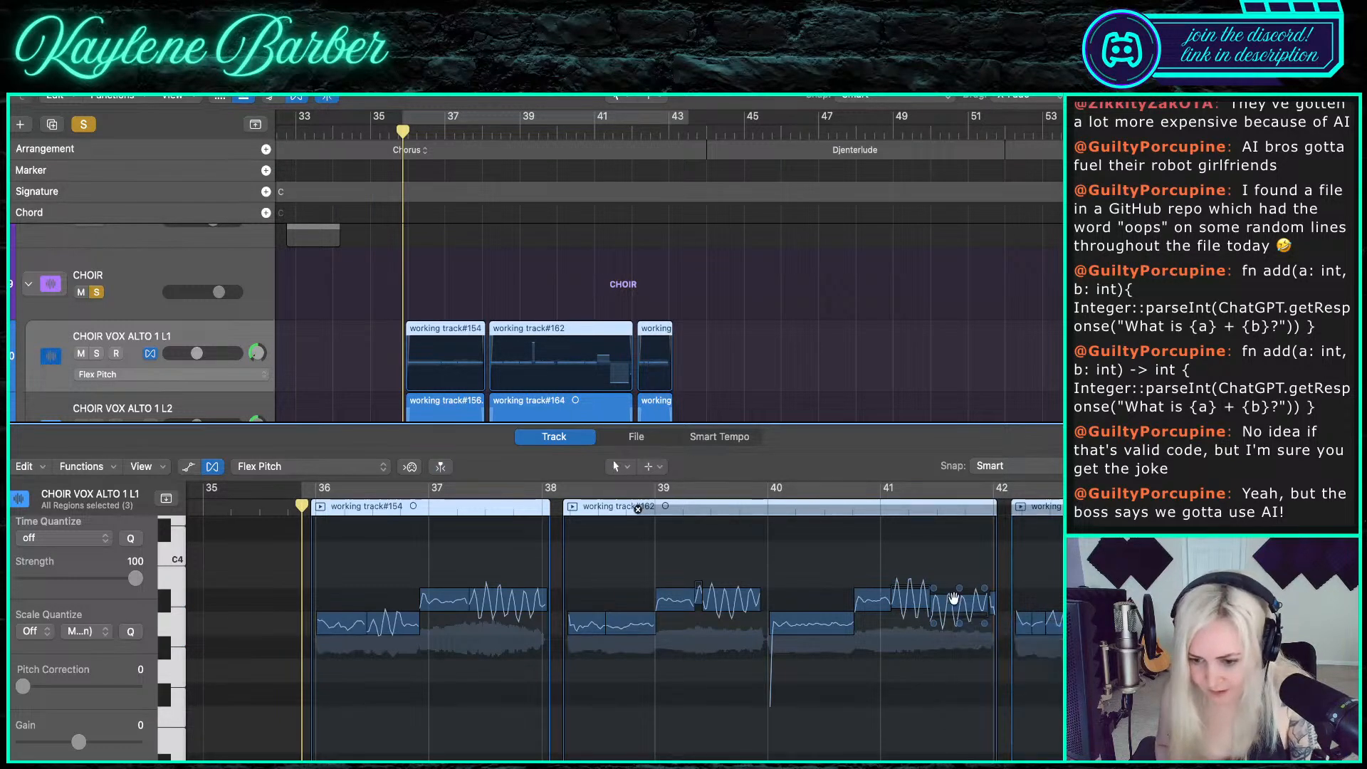
click(955, 599)
click(914, 600)
- Turn on Flex for the CHOIR VOX ALTO 1 L2 track and set its mode to Flex Pitch
scroll(890, 600, down, 5)
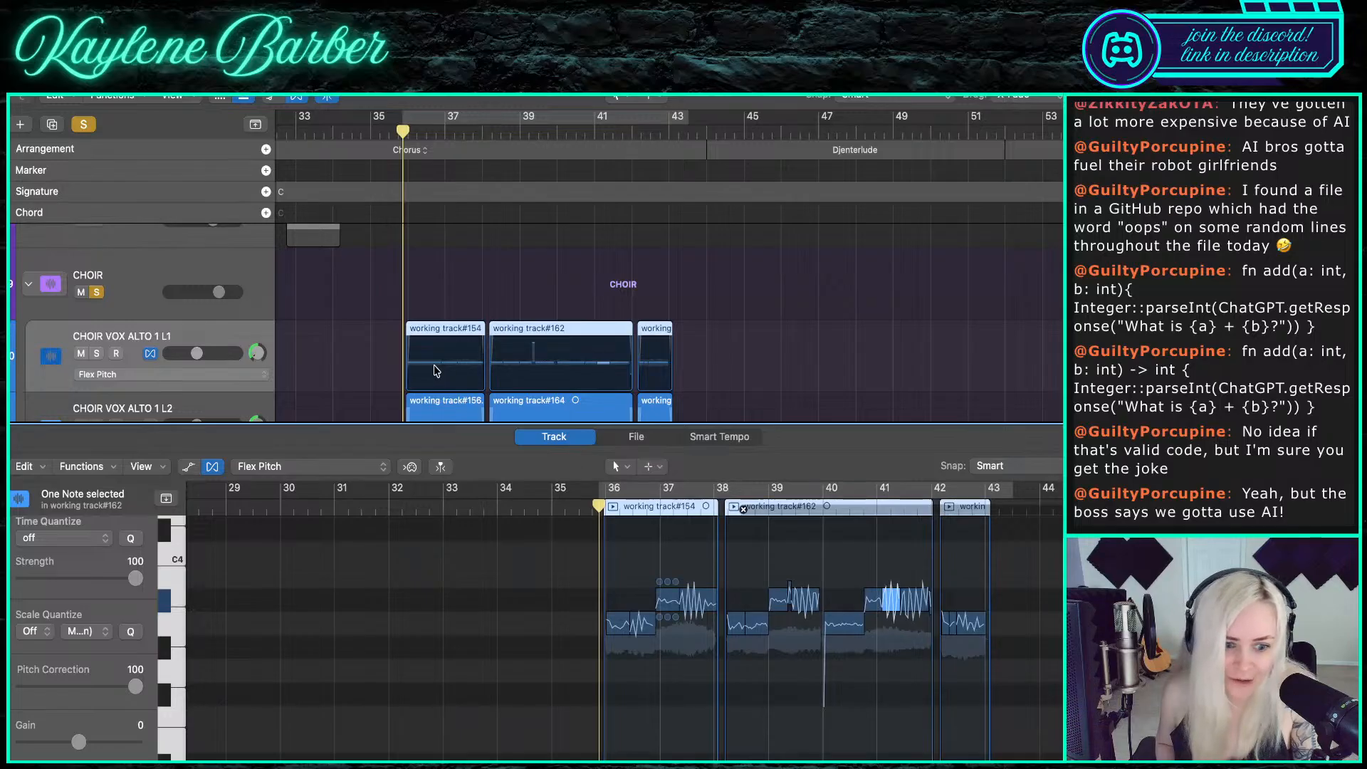
scroll(427, 356, down, 3)
click(202, 329)
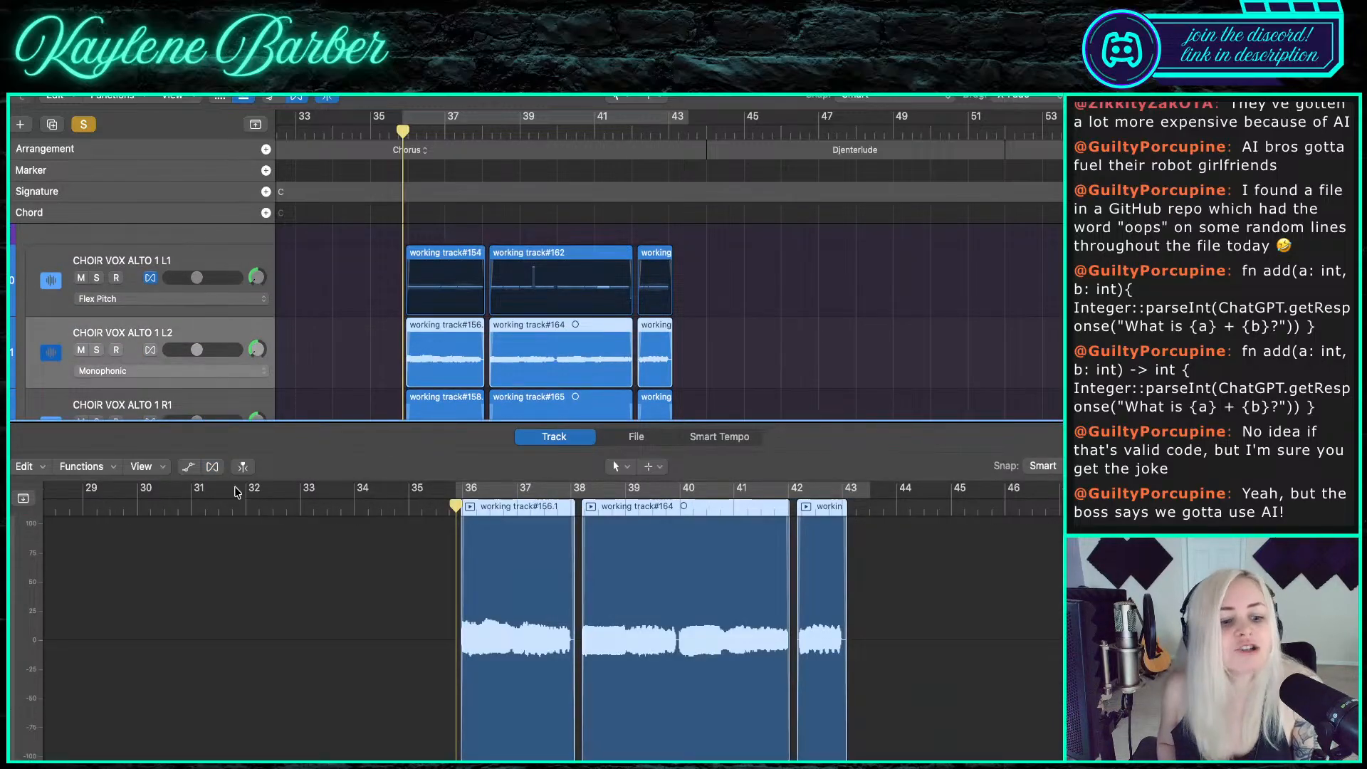
click(212, 467)
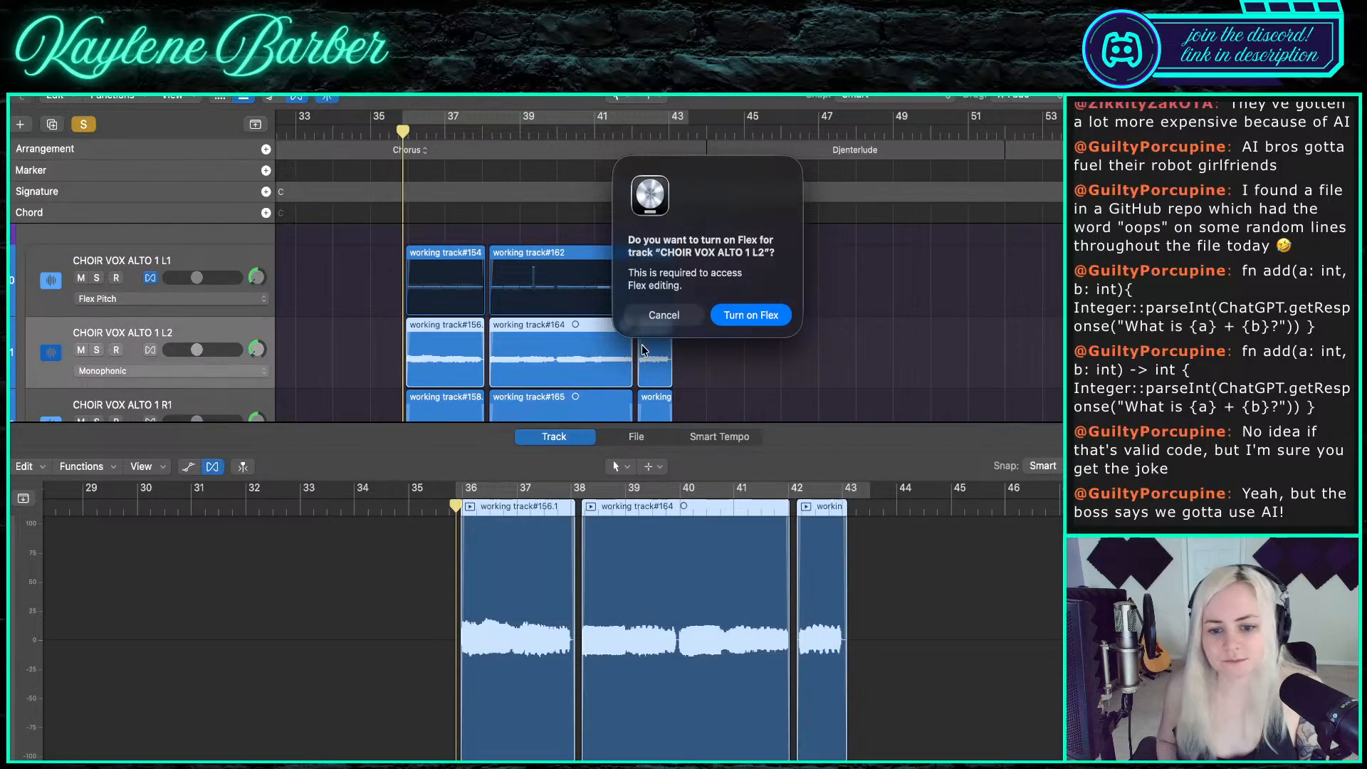
click(737, 322)
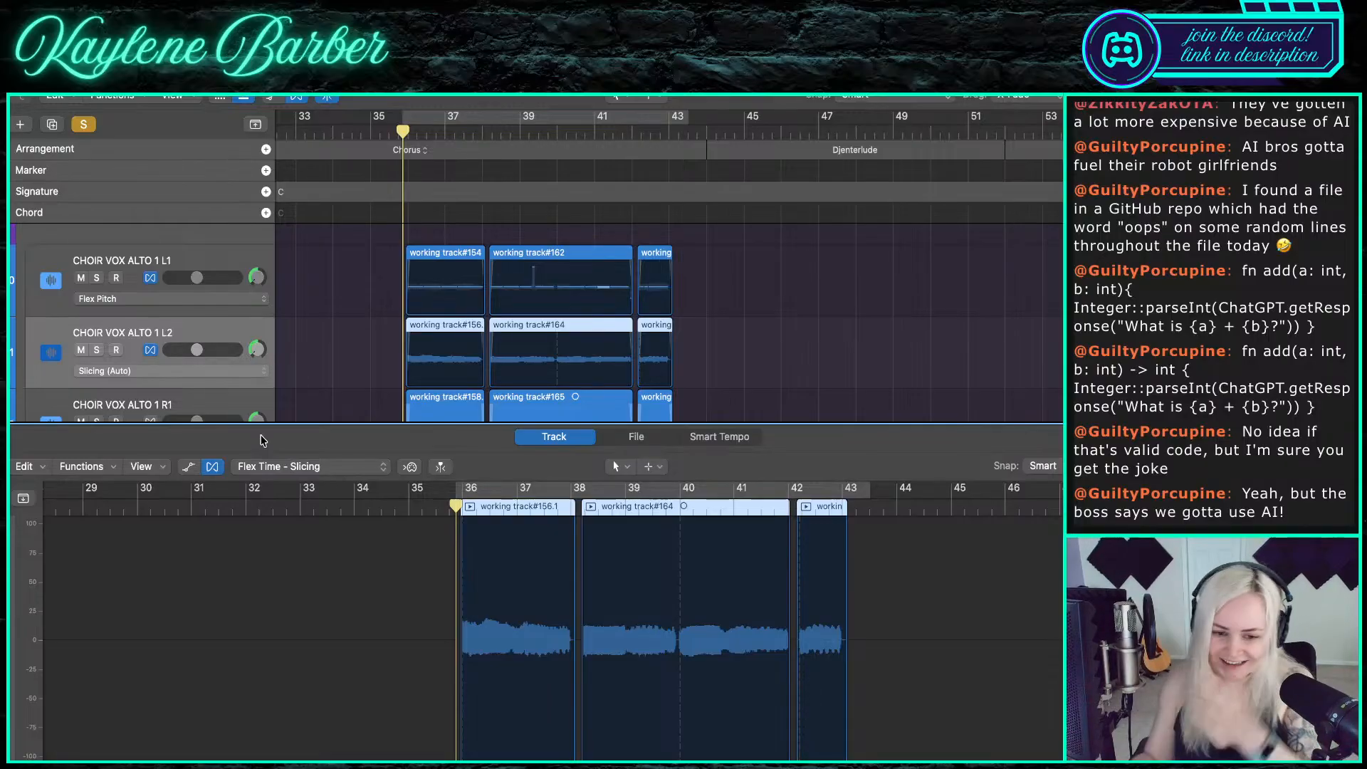
click(280, 470)
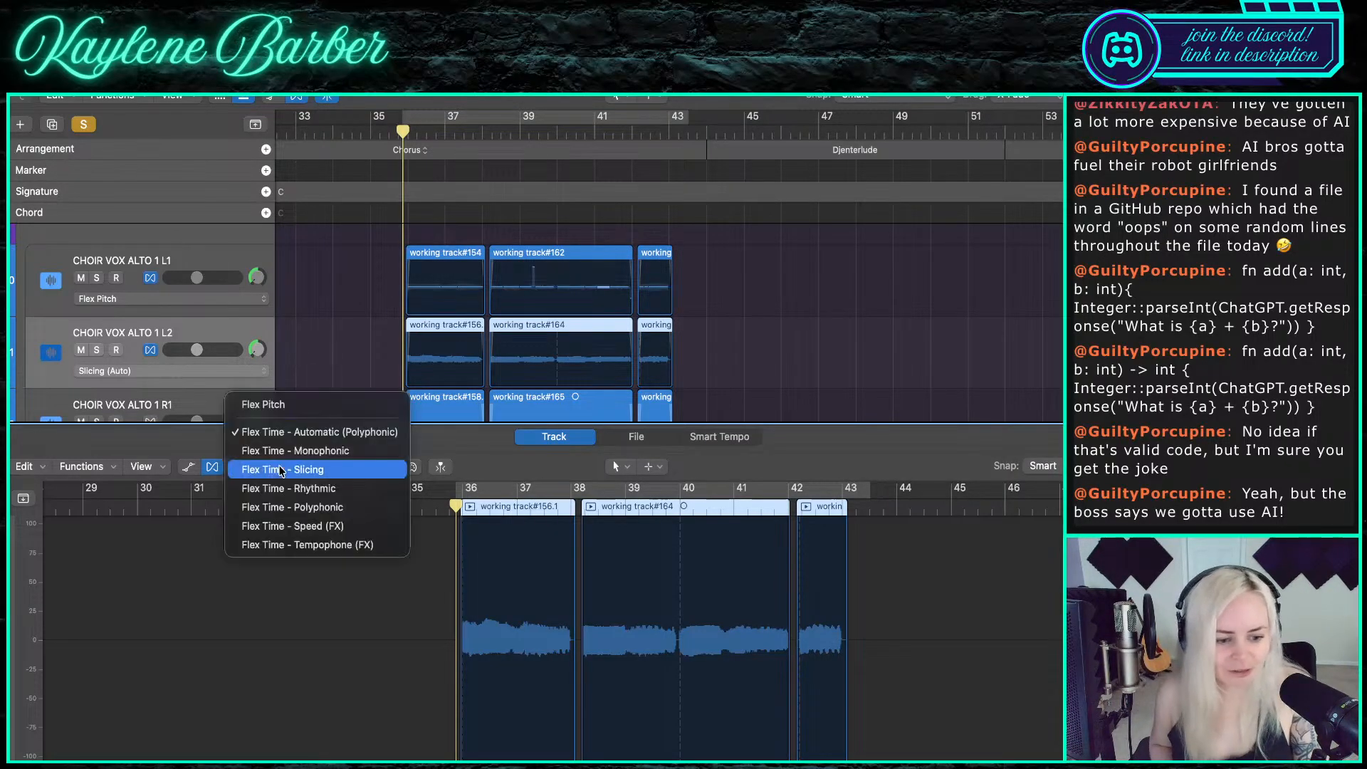
click(277, 400)
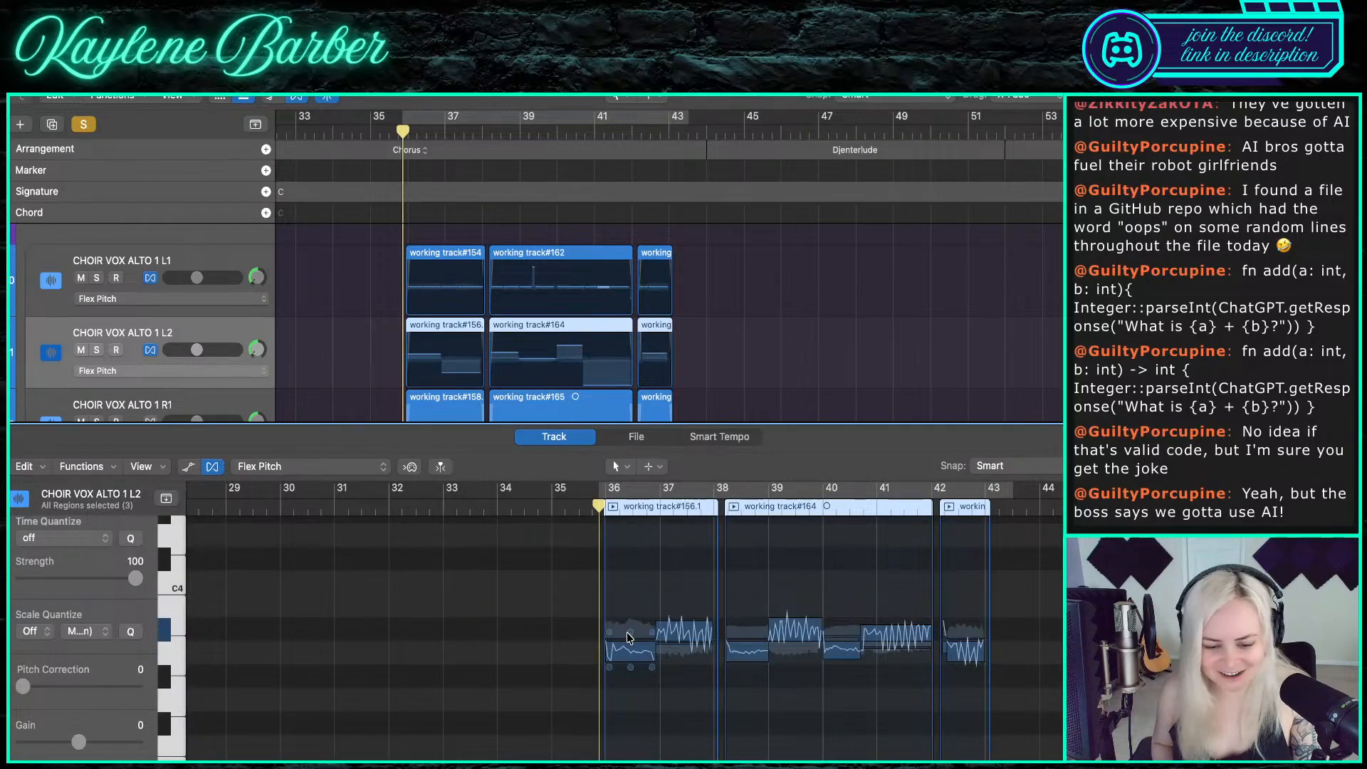
- Split the first note at bar 36 and the long vibrato notes after bars 37 and 41 on the L2 track
scroll(629, 635, down, 3)
scroll(629, 638, up, 5)
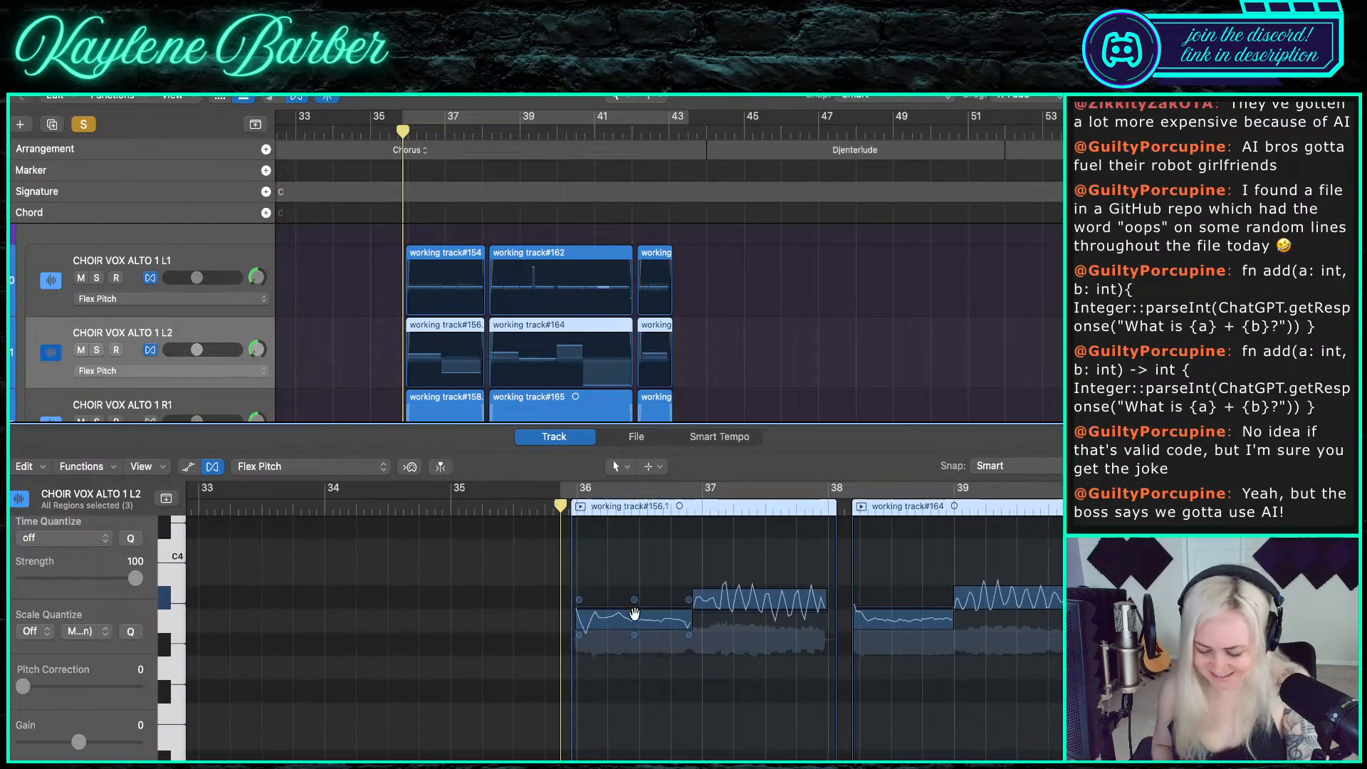
key(t)
key(i)
click(628, 618)
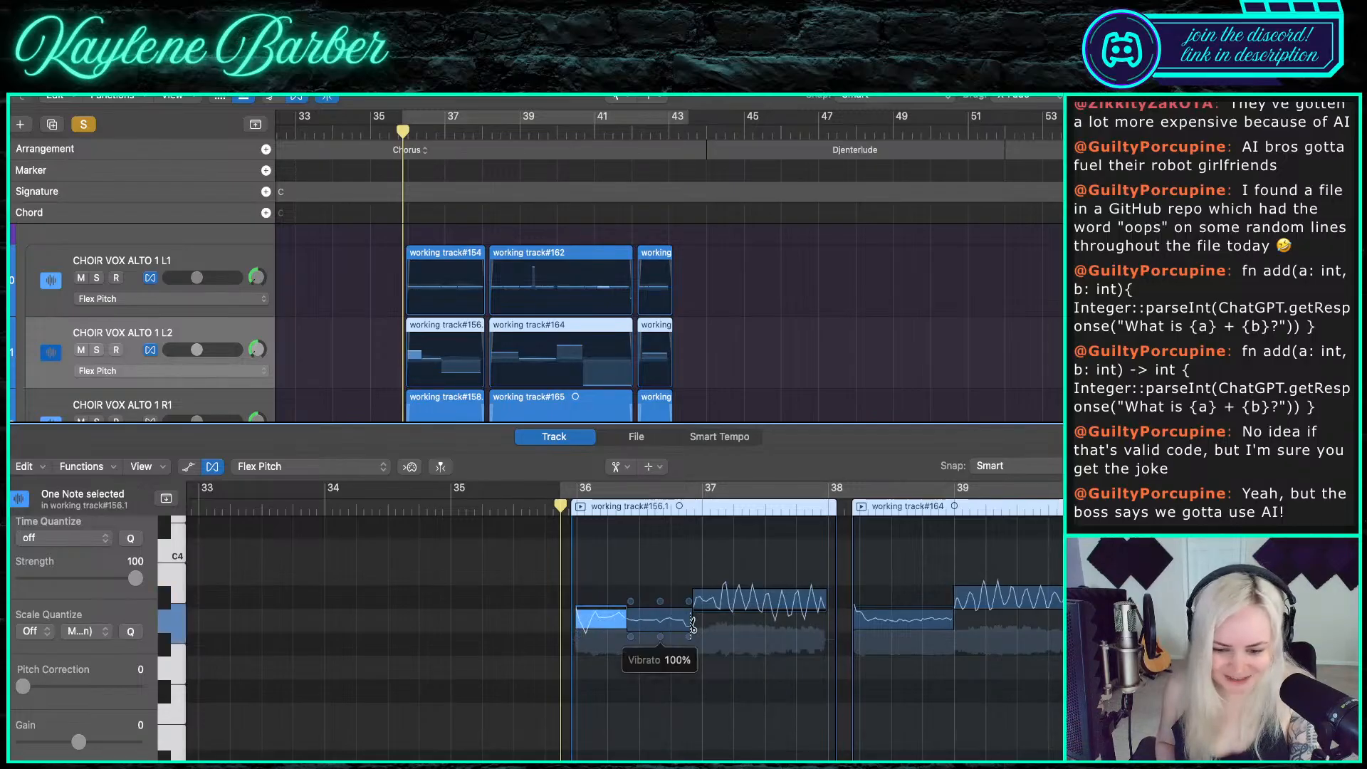
click(721, 594)
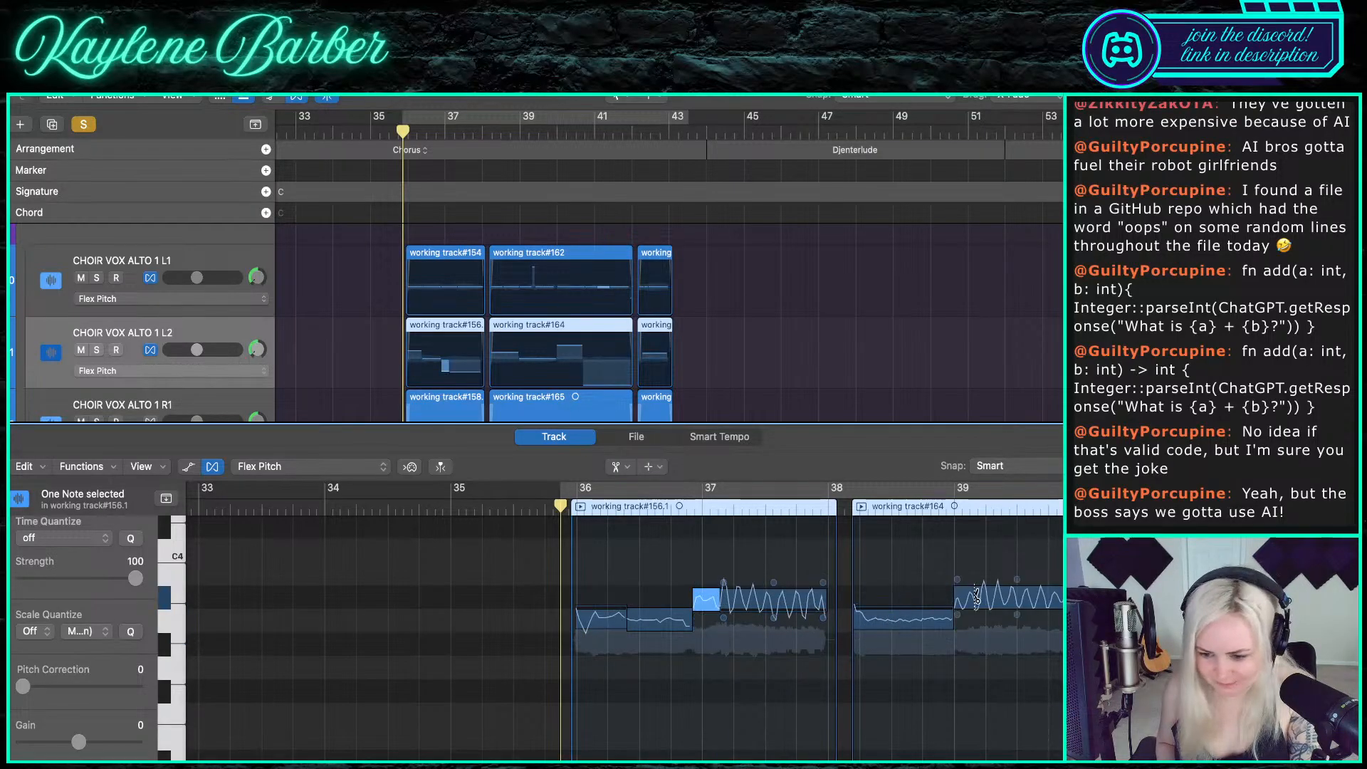
scroll(1040, 588, right, 2)
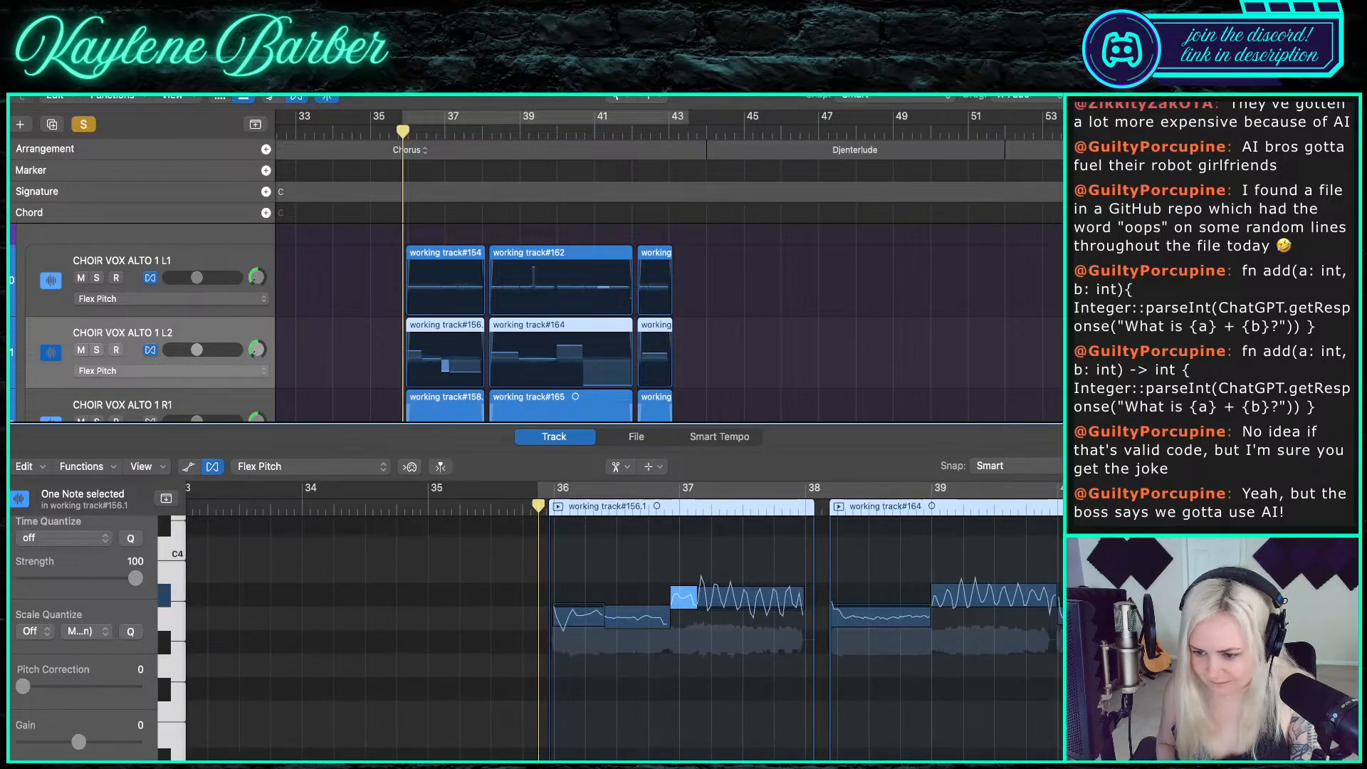
click(1191, 597)
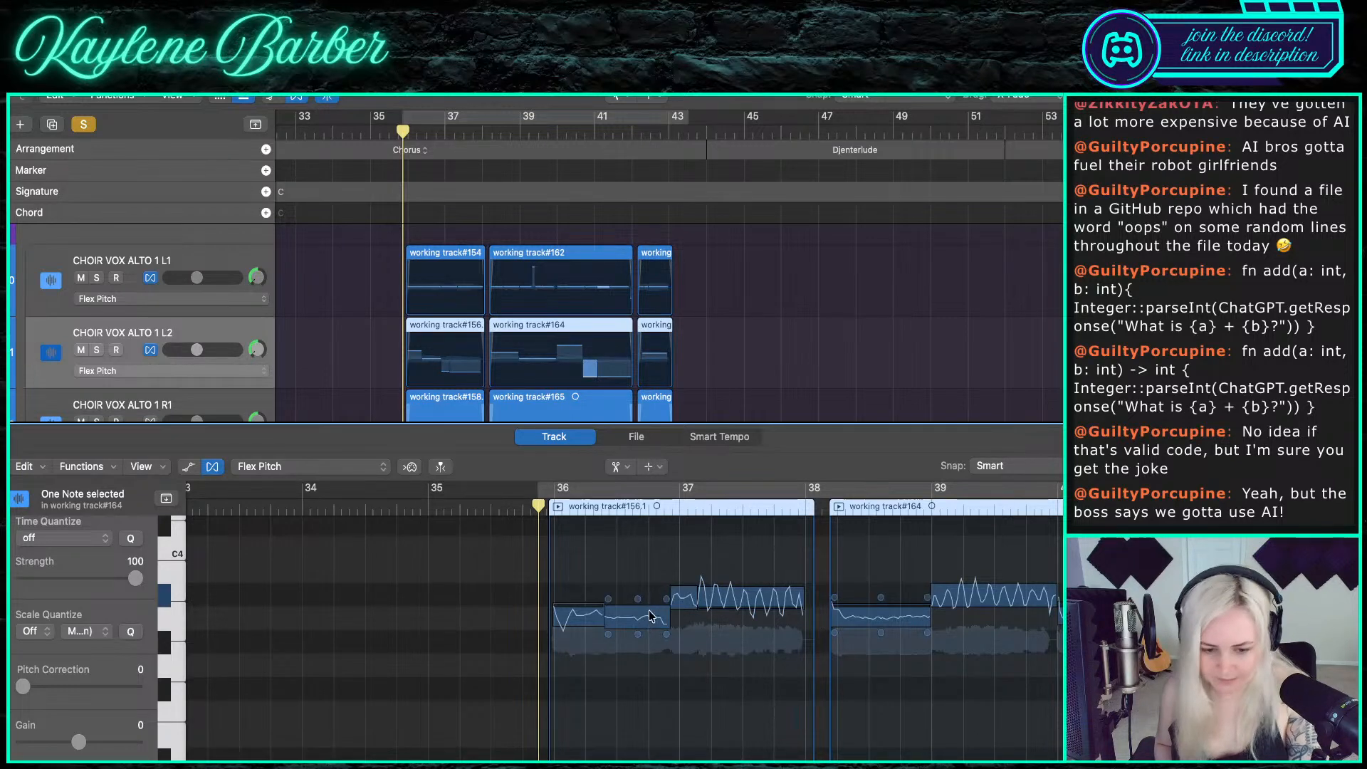
key(t)
key(t)
- Correct the split notes of the L2 track's first region, between bars 36 and 38, to 100 pitch correction
click(578, 617)
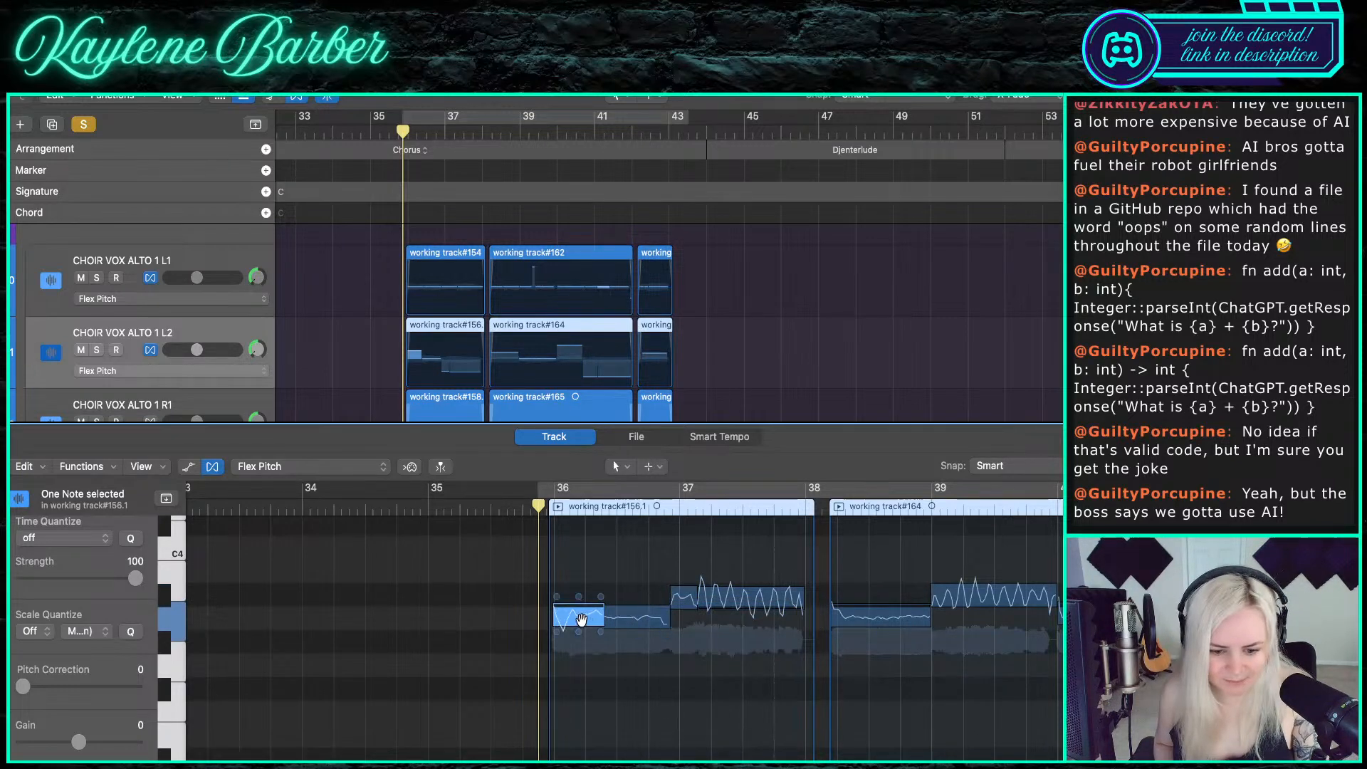
double_click(580, 618)
double_click(626, 618)
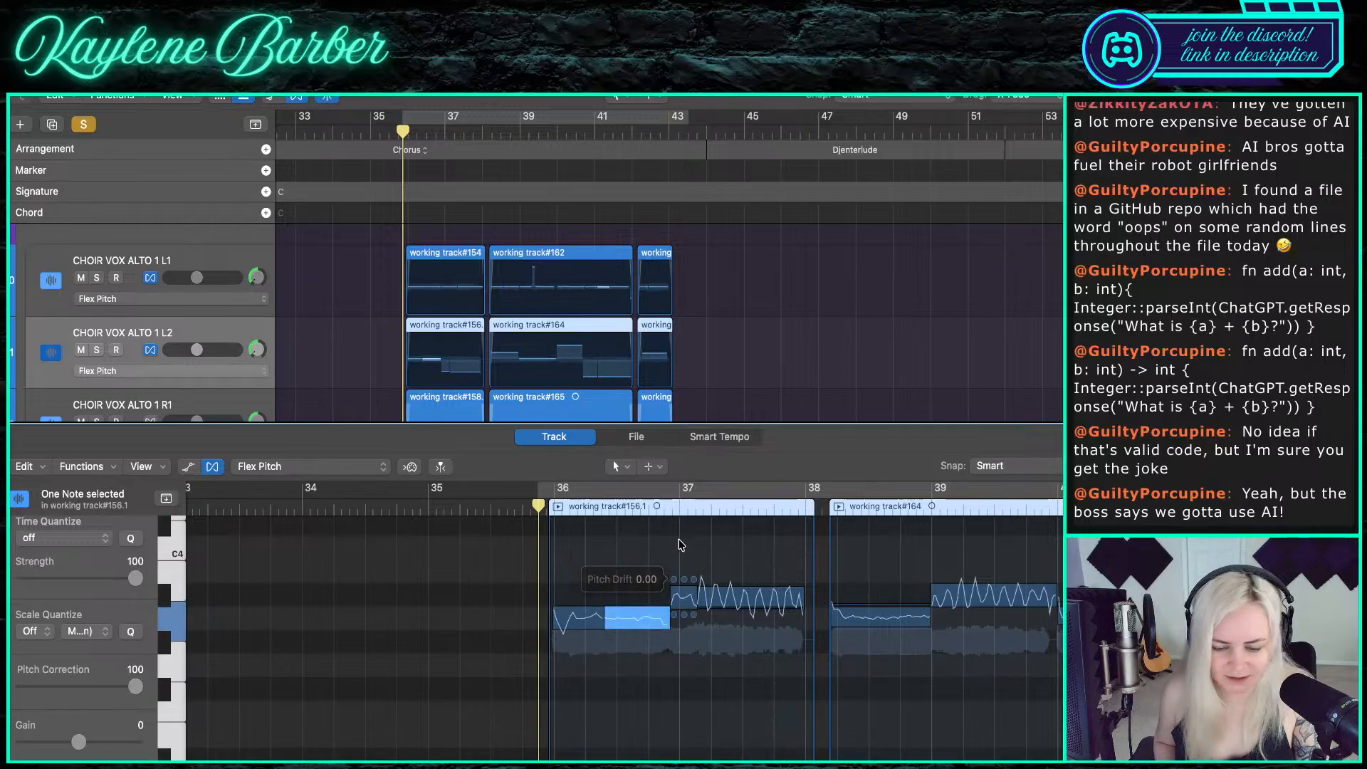
drag(680, 545, 773, 659)
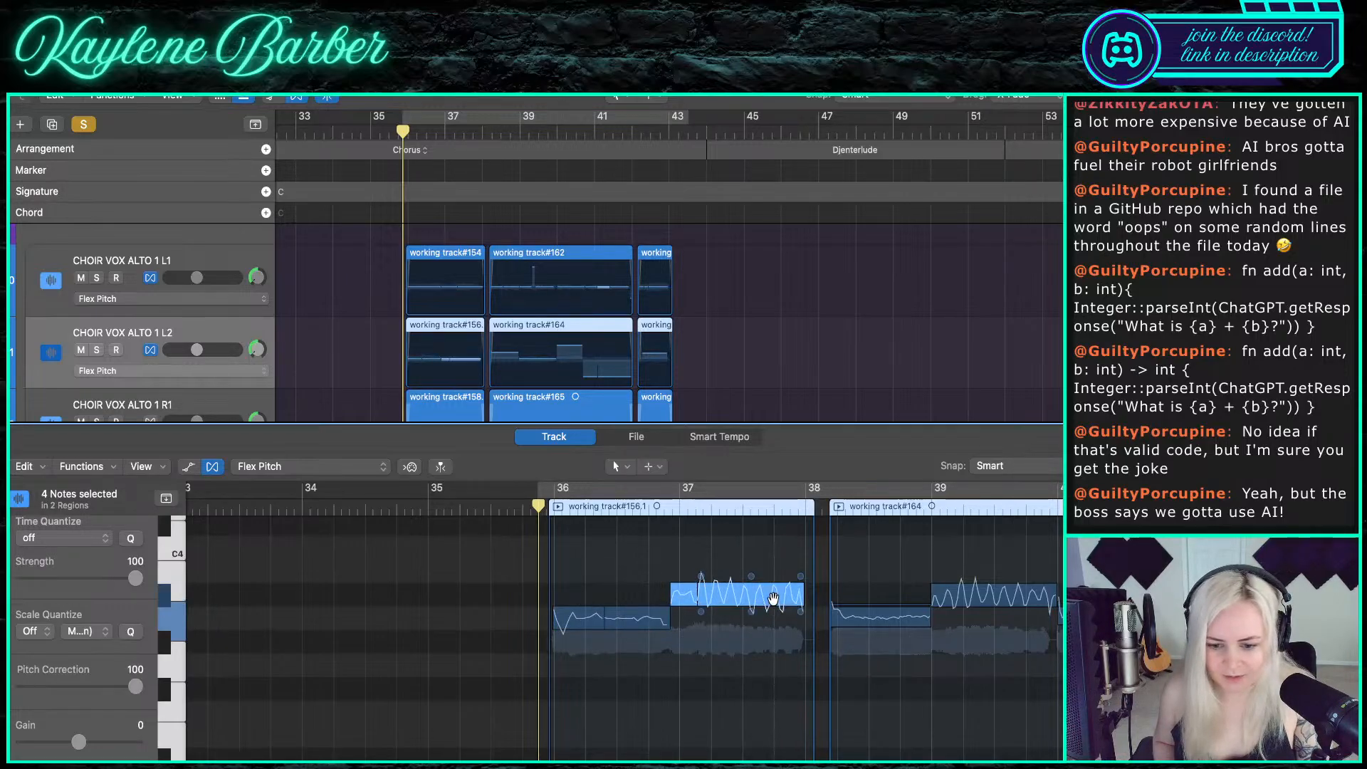
click(788, 558)
- Correct the L2 notes from bar 38 through the final region after bar 42 to 100 pitch correction
click(880, 616)
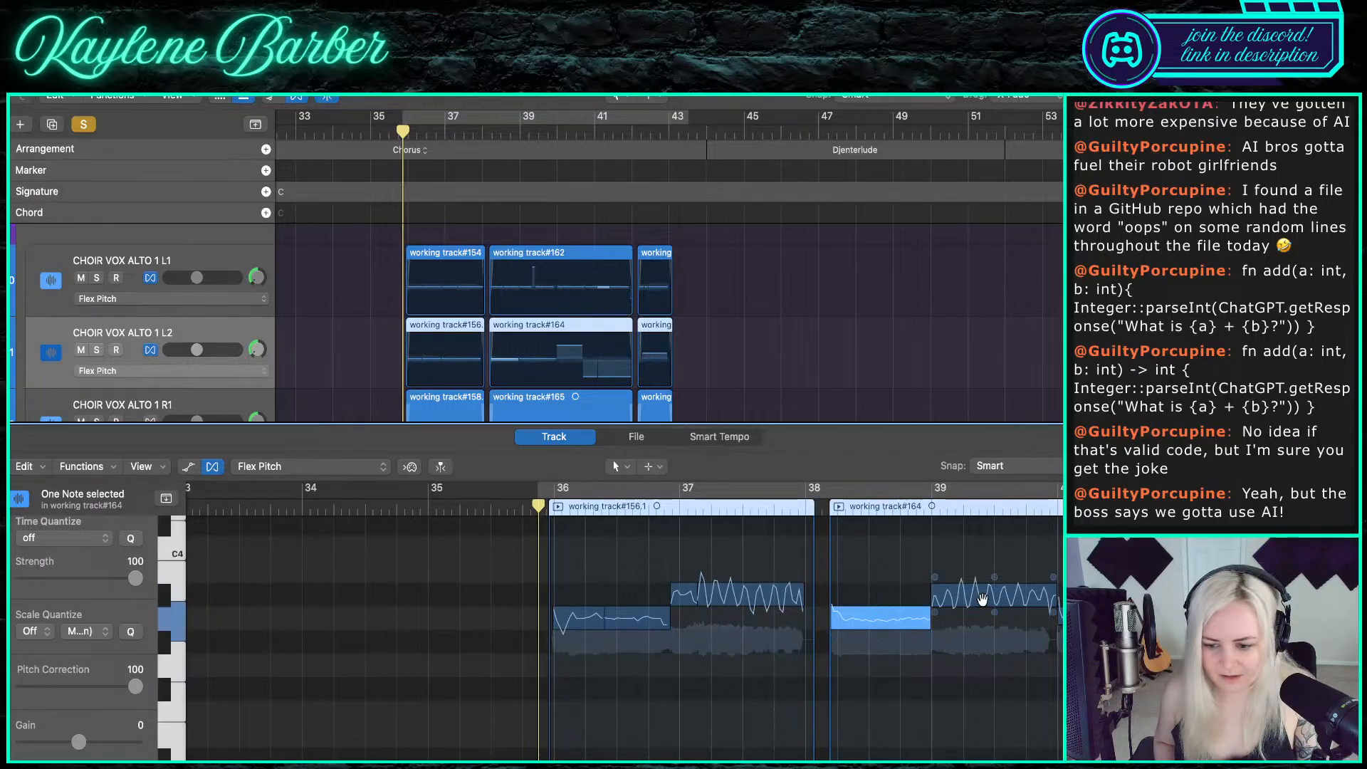
click(982, 600)
scroll(982, 600, right, 3)
click(1025, 616)
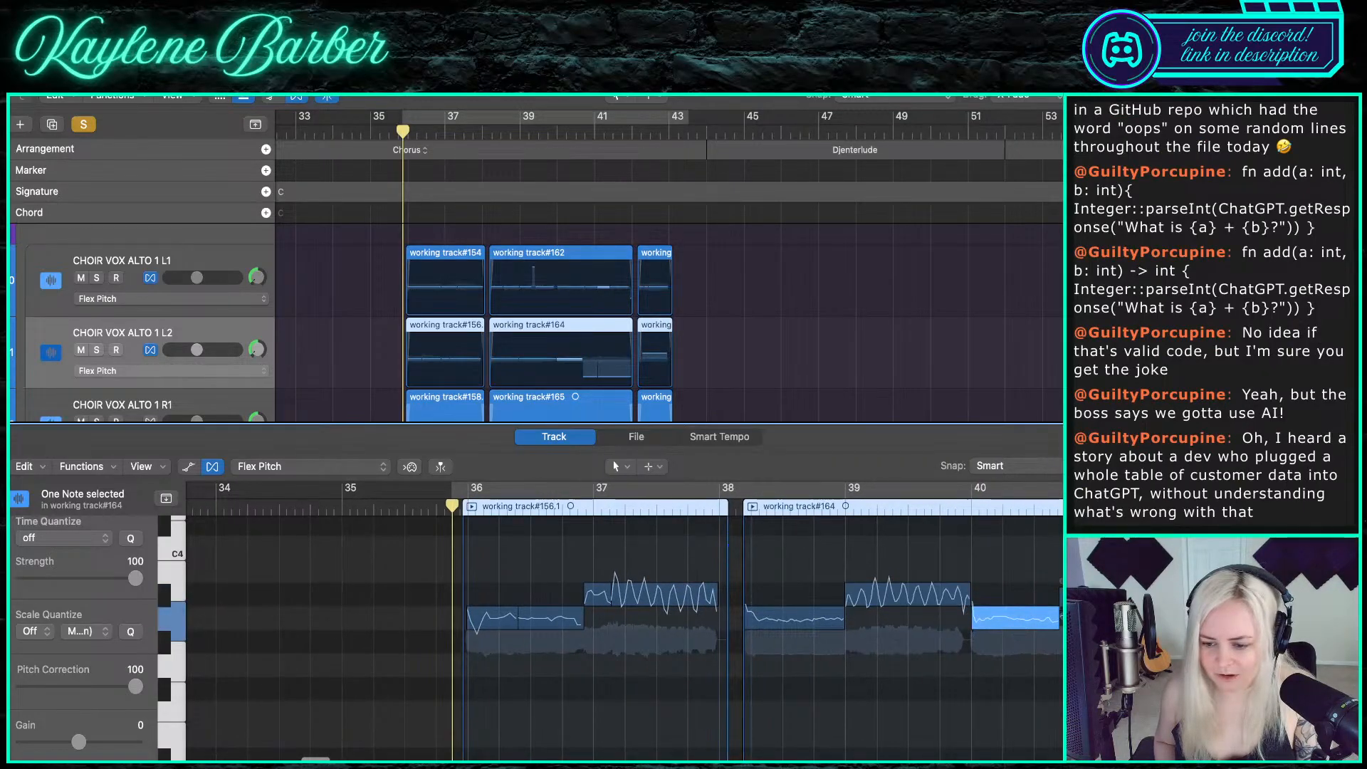
click(1085, 595)
click(1160, 595)
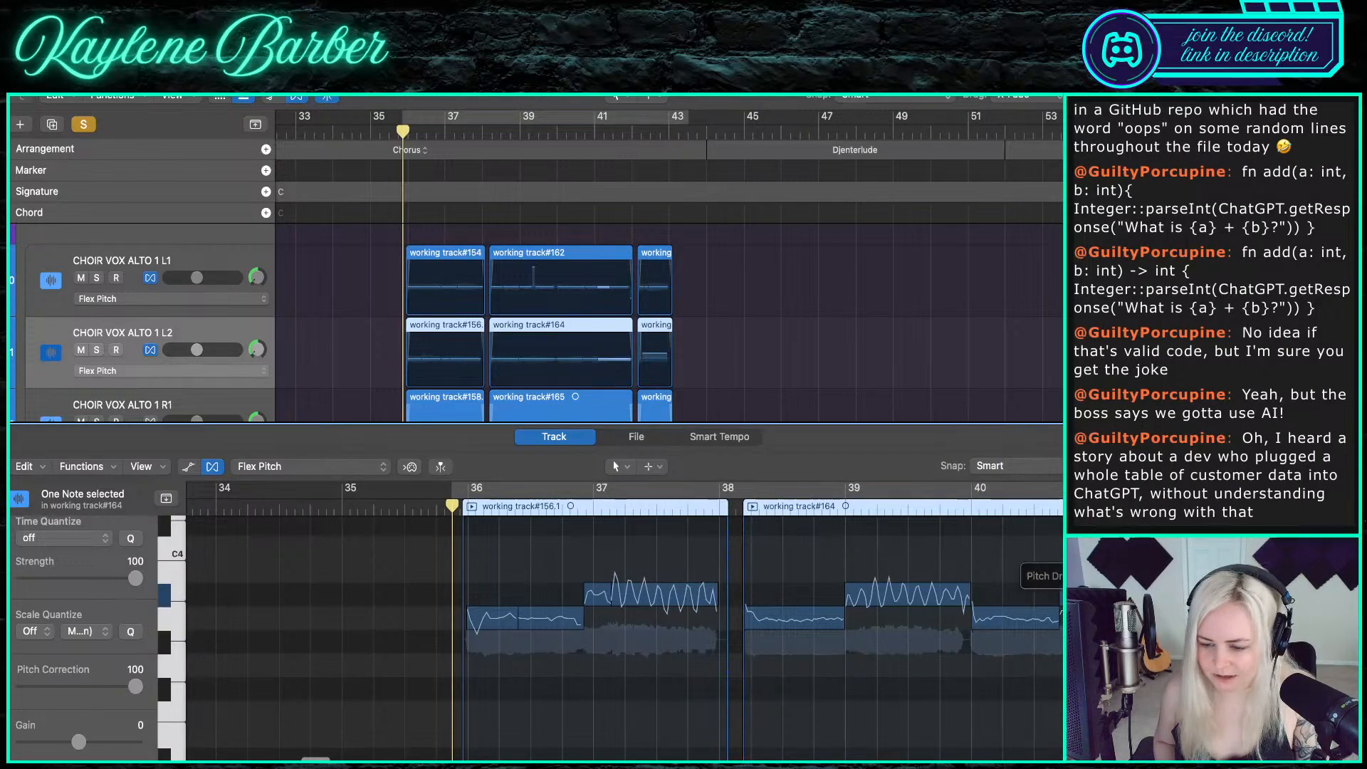
scroll(625, 619, right, 2)
scroll(1060, 640, right, 3)
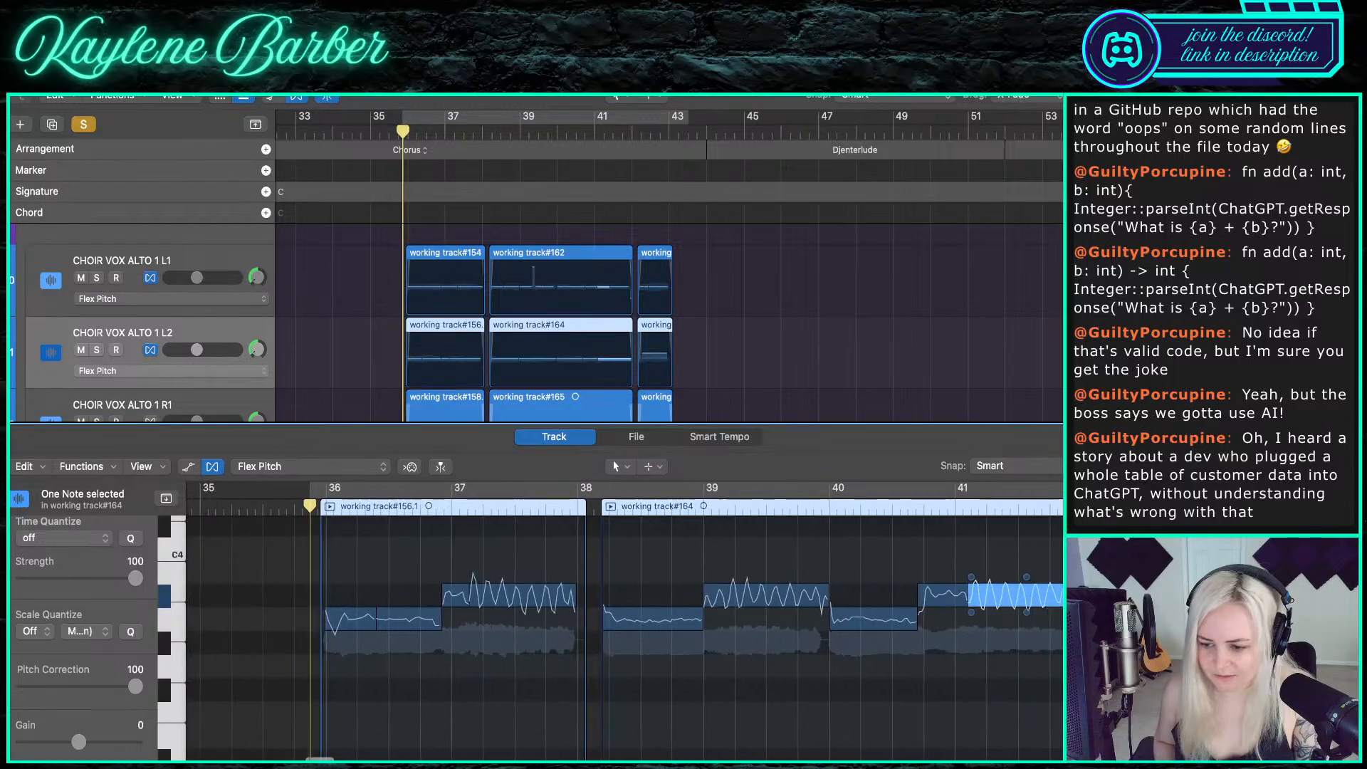
click(1035, 602)
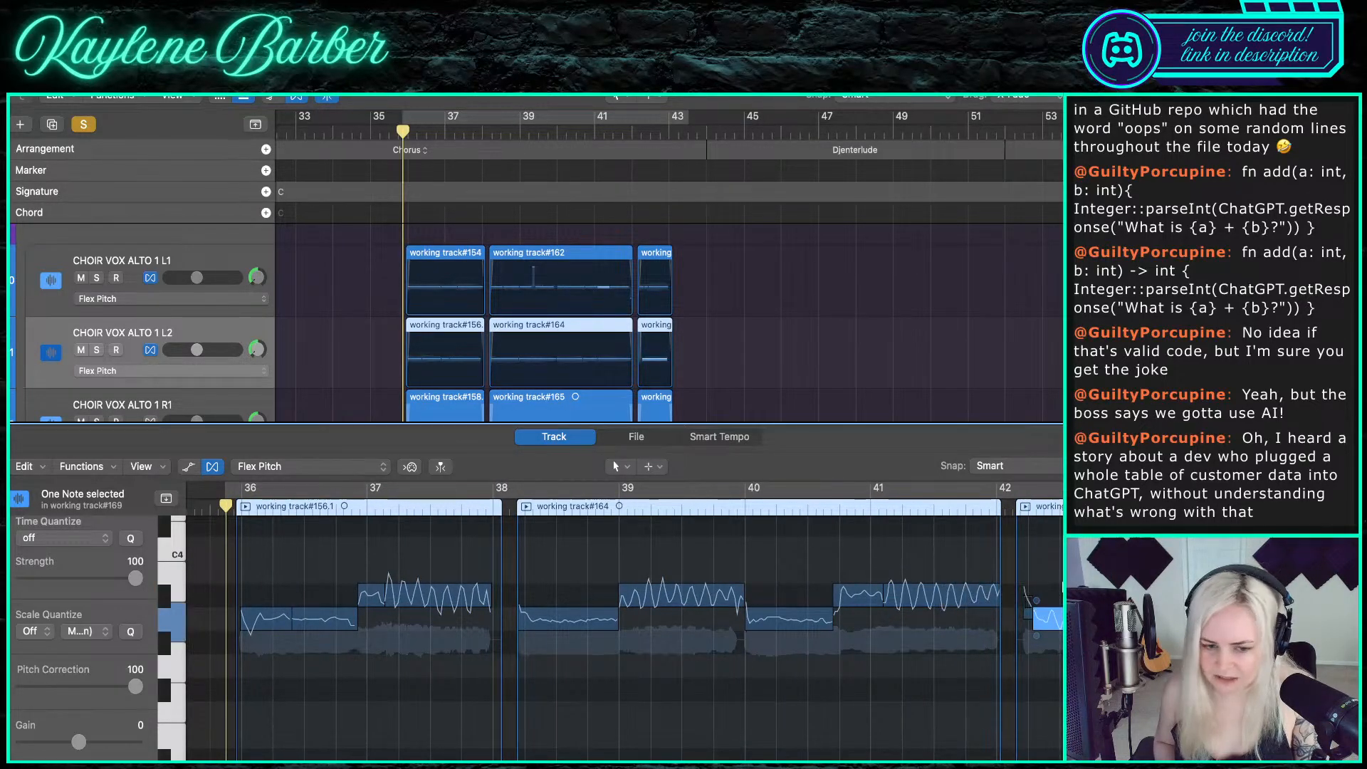
click(566, 496)
- Turn on Flex for the CHOIR VOX ALTO 1 R1 track and set its mode to Flex Pitch
scroll(199, 402, down, 1)
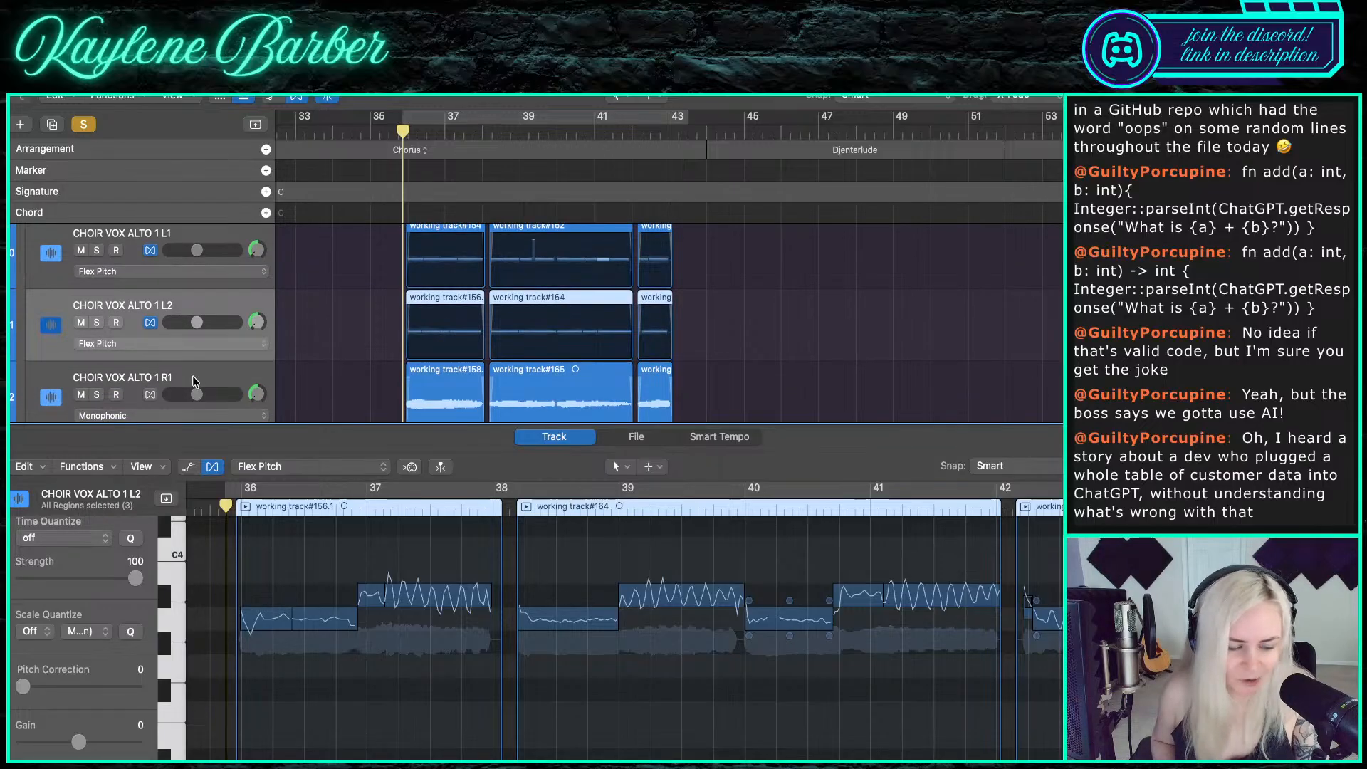
click(193, 382)
click(213, 468)
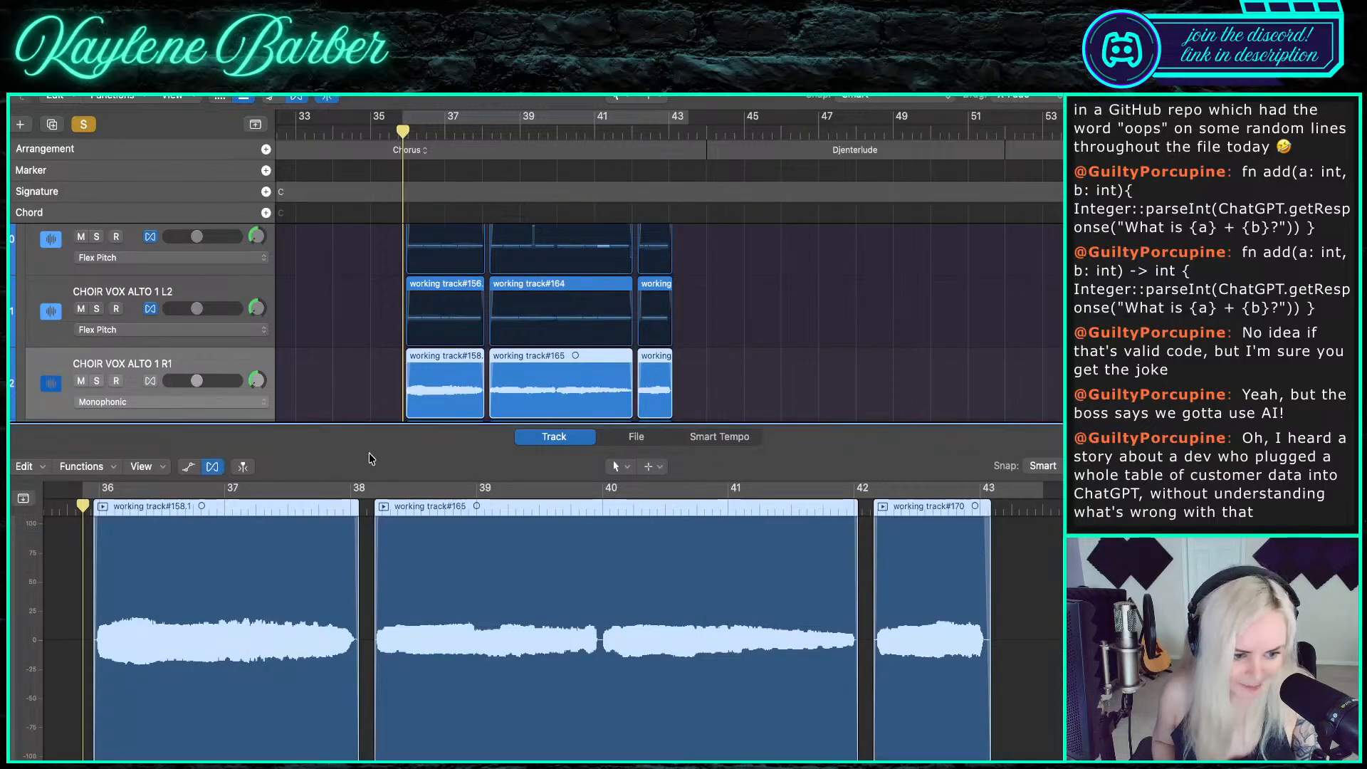
click(740, 316)
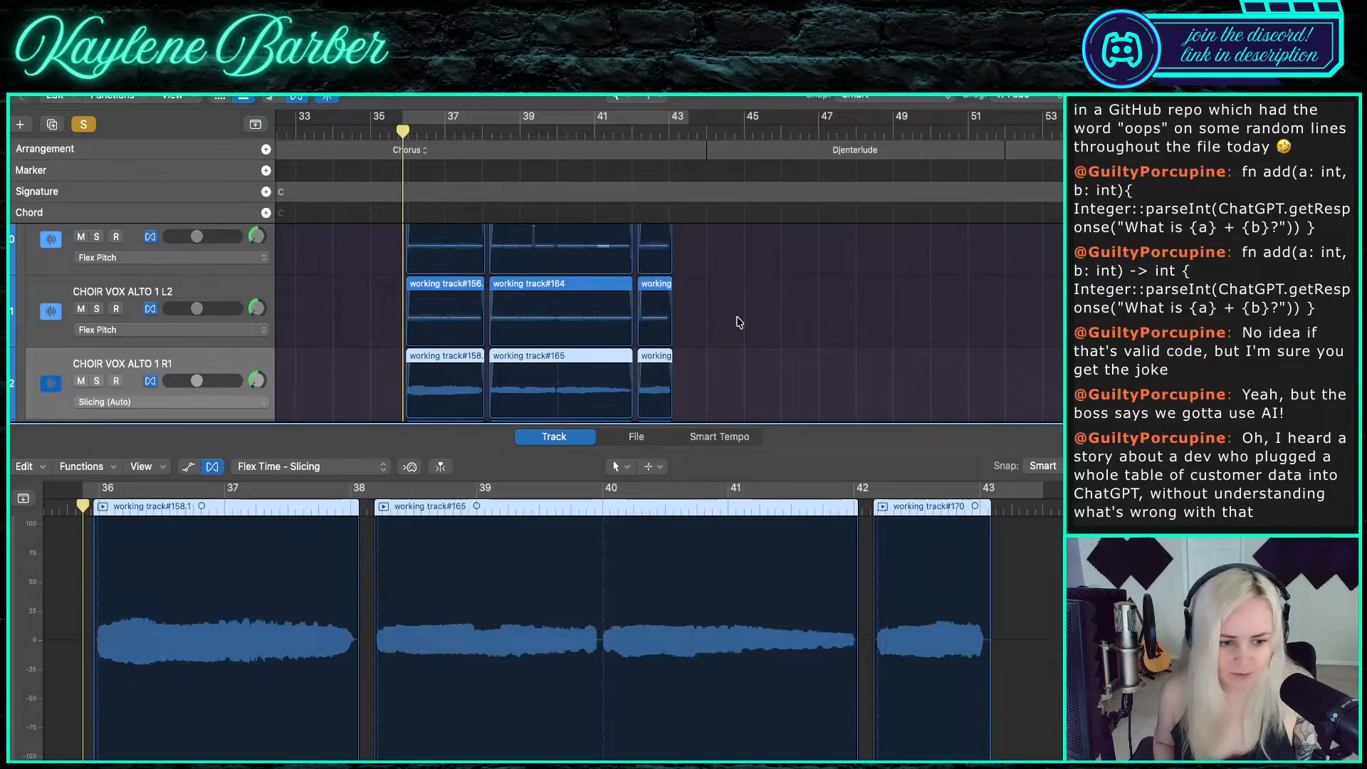
click(313, 466)
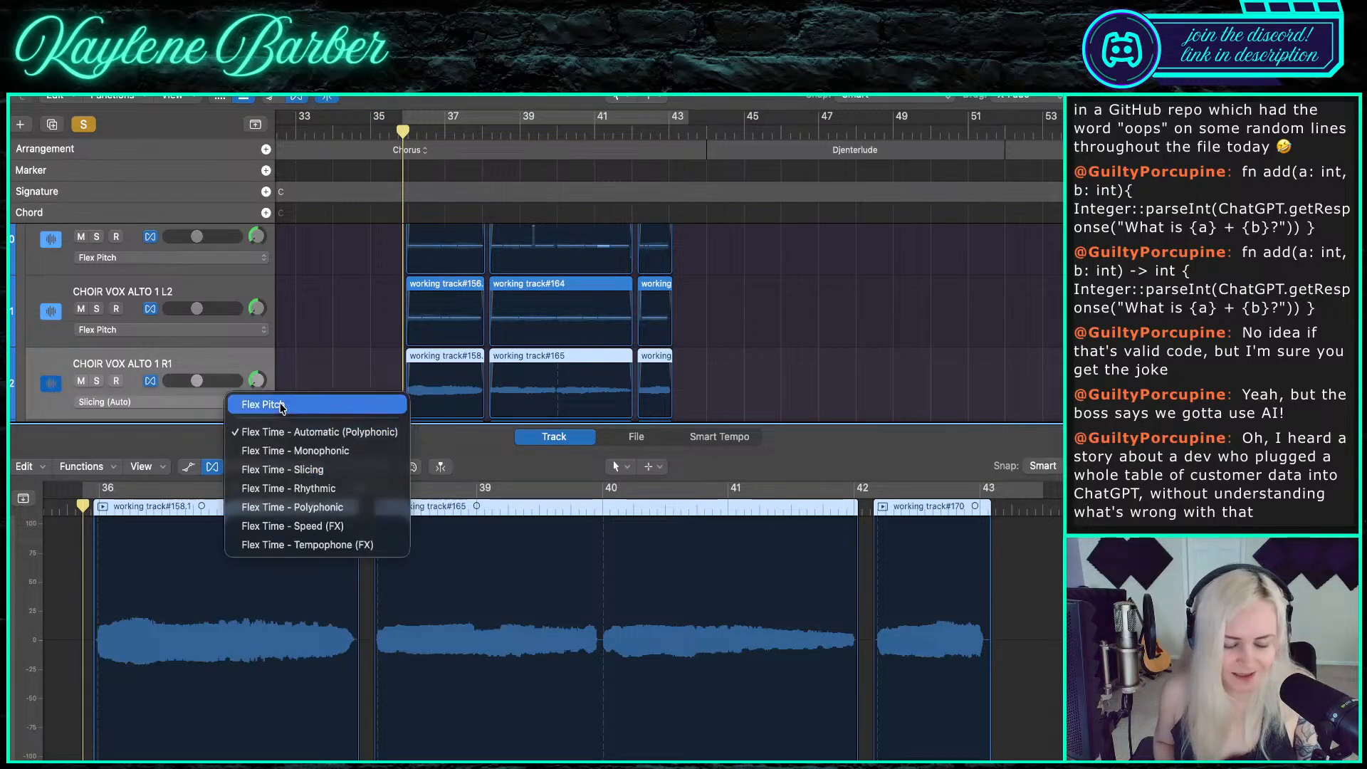
click(278, 403)
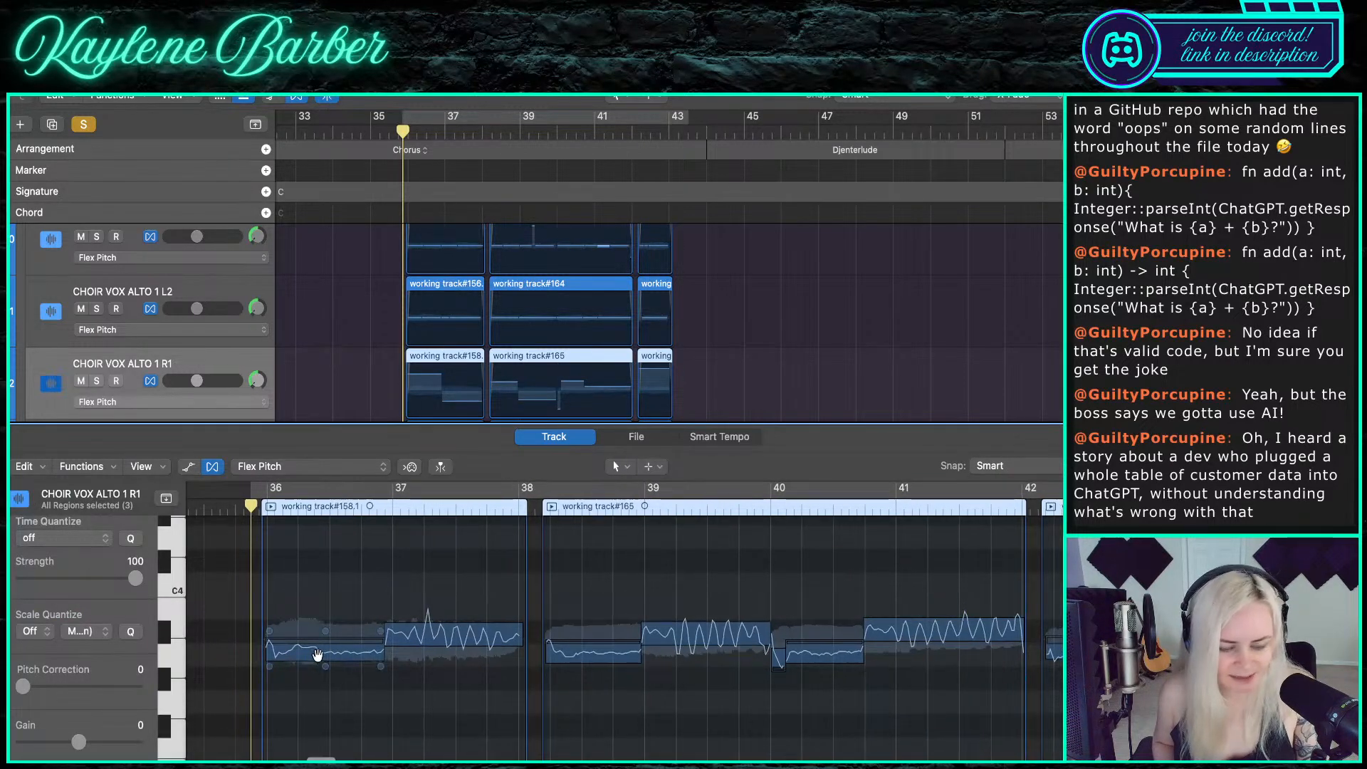
- Split the R1 track's bar 36 note into three parts and its bar 37 vibrato note where the vibrato starts
key(t)
key(i)
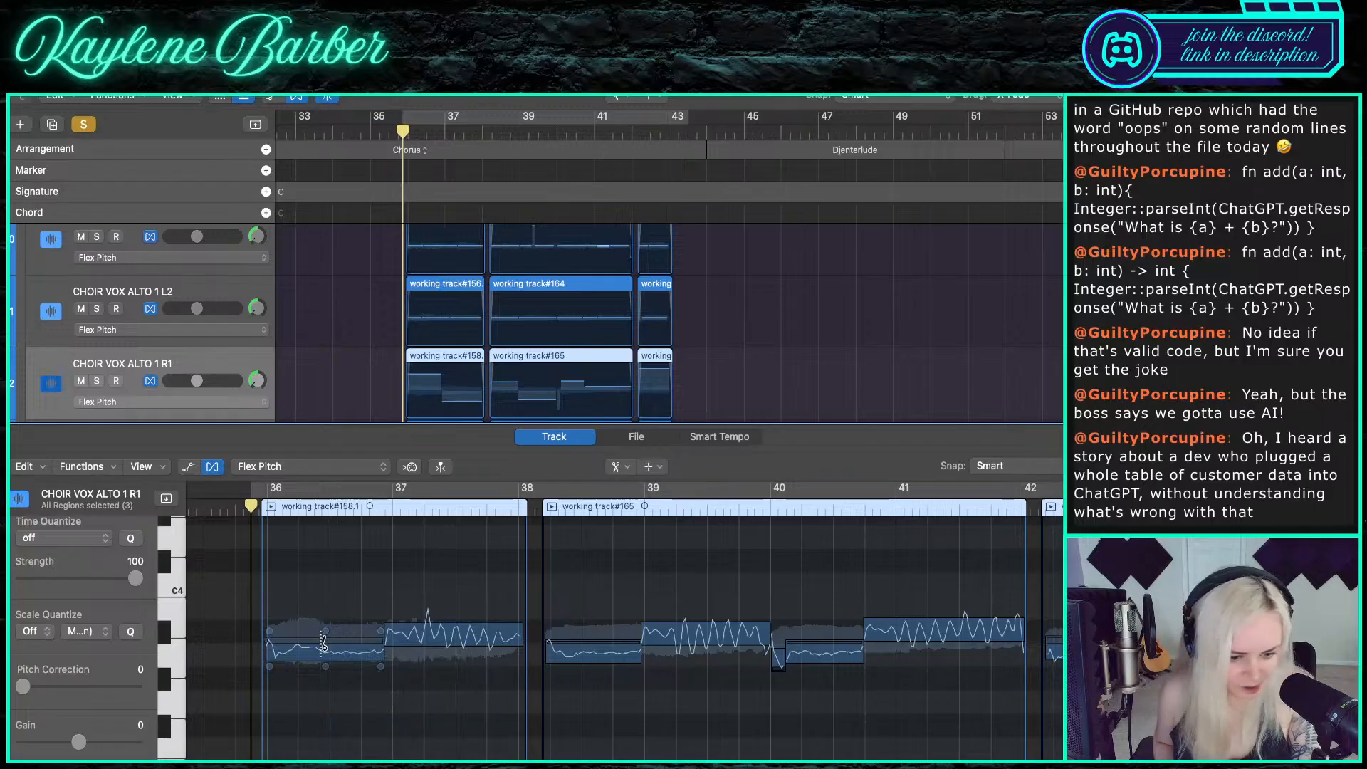
click(321, 647)
click(292, 644)
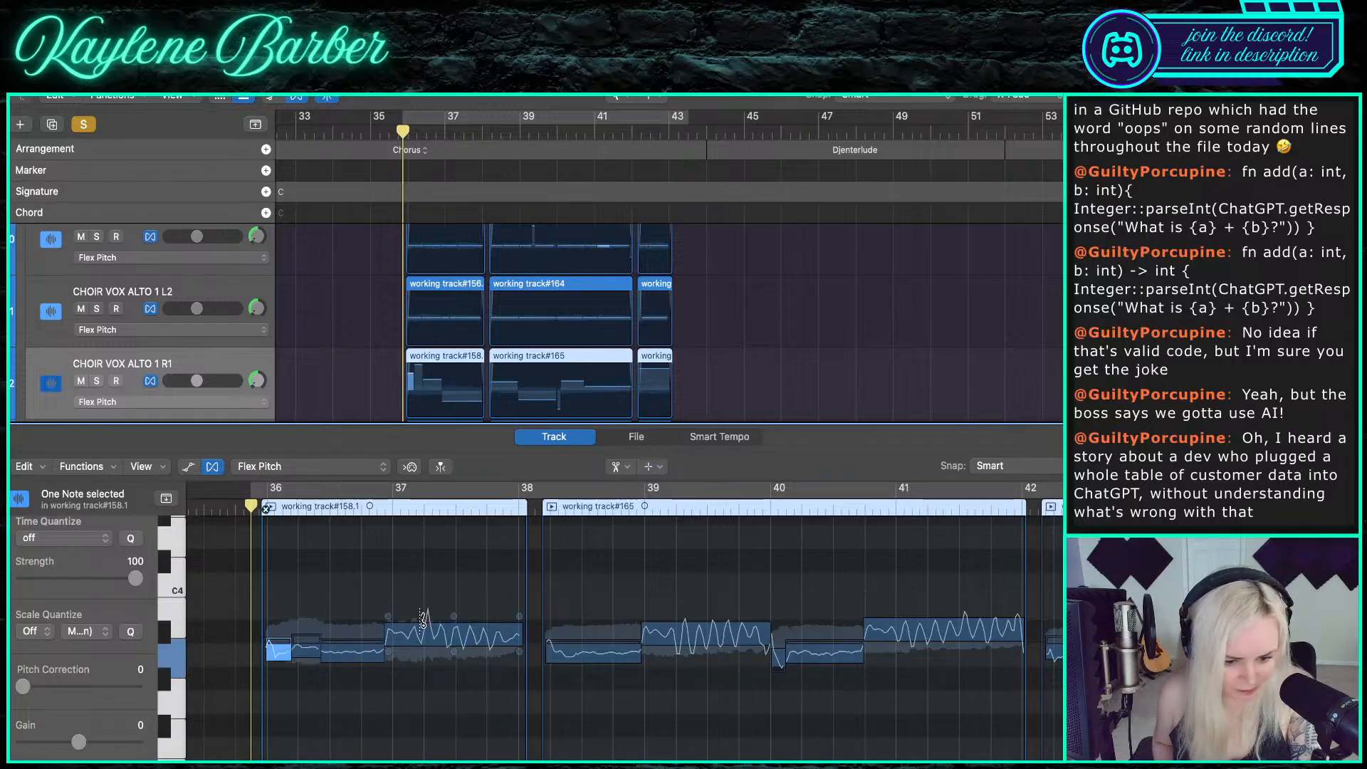
click(423, 626)
- Split the R1 notes at bars 38, 39 and 41 and the first note of the final region after bar 42
click(677, 629)
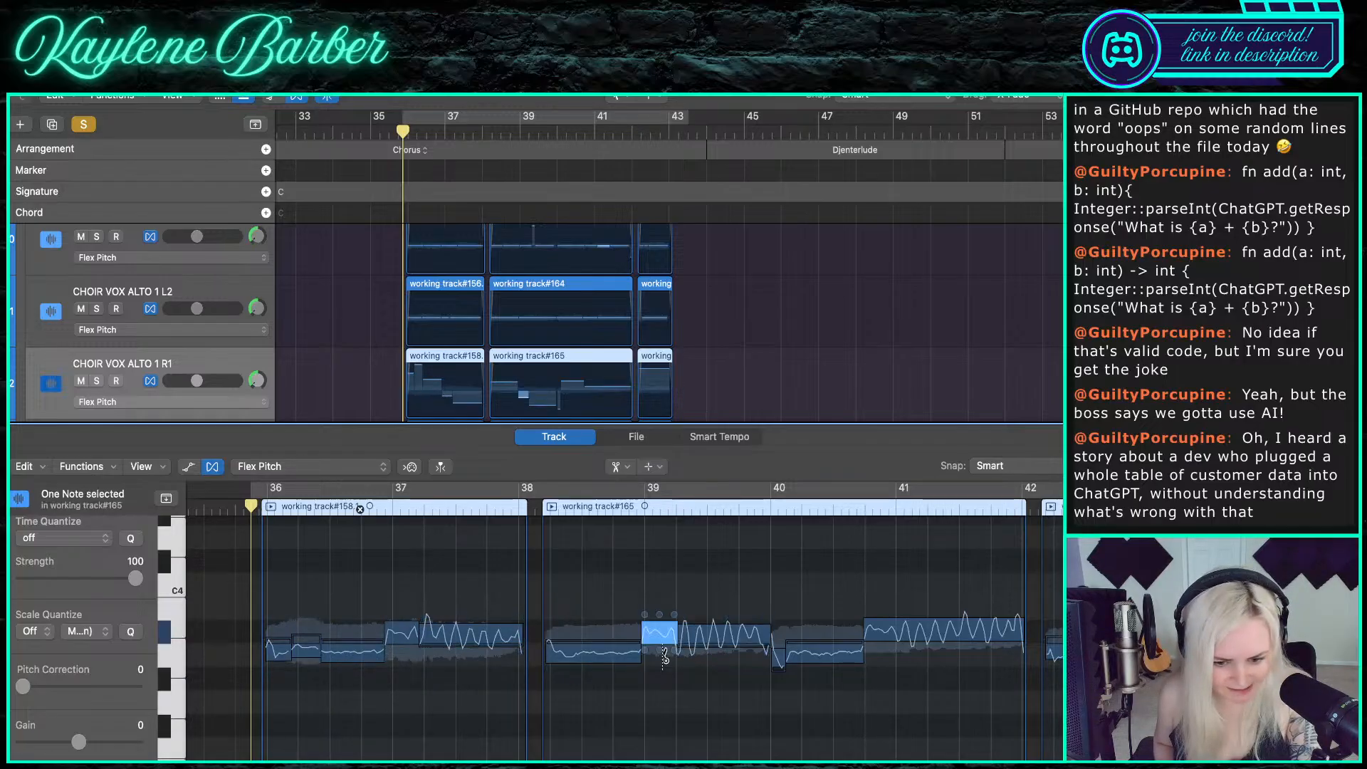
click(556, 646)
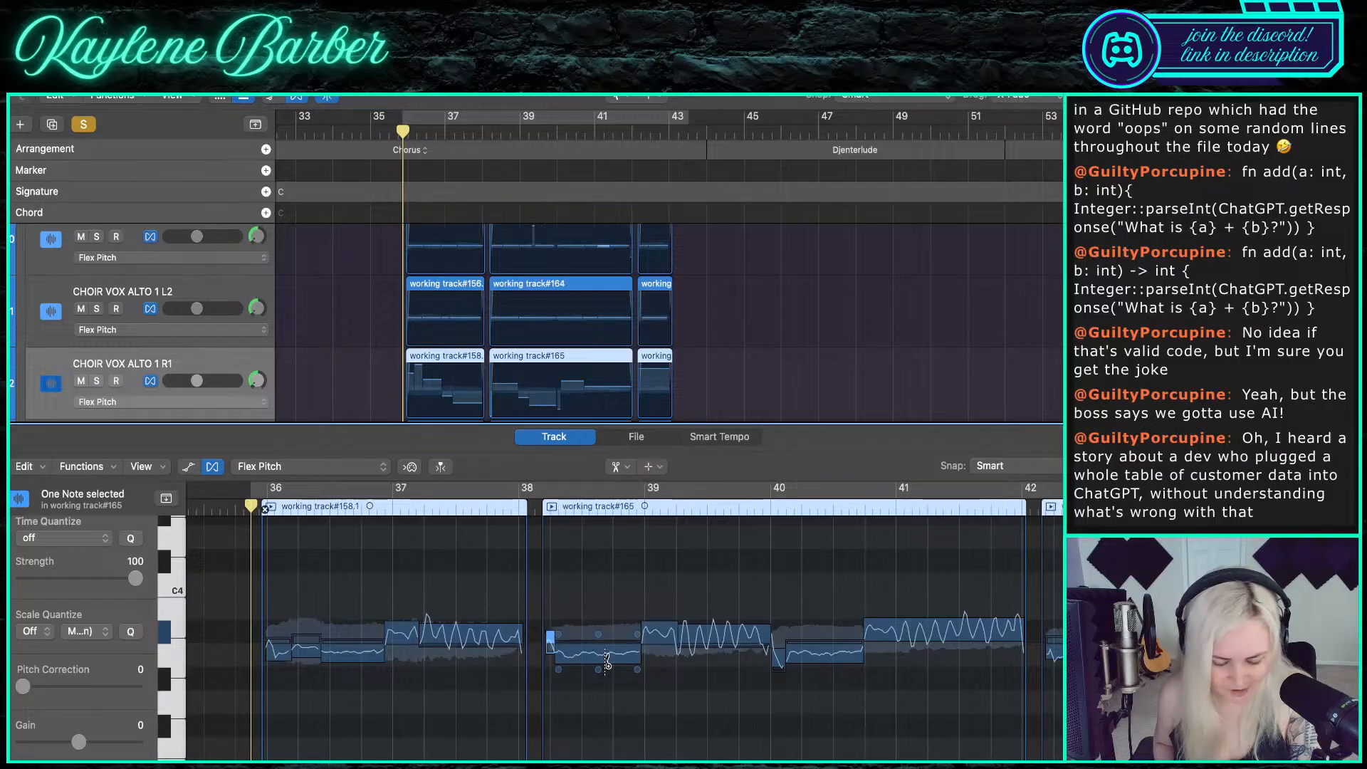
click(600, 649)
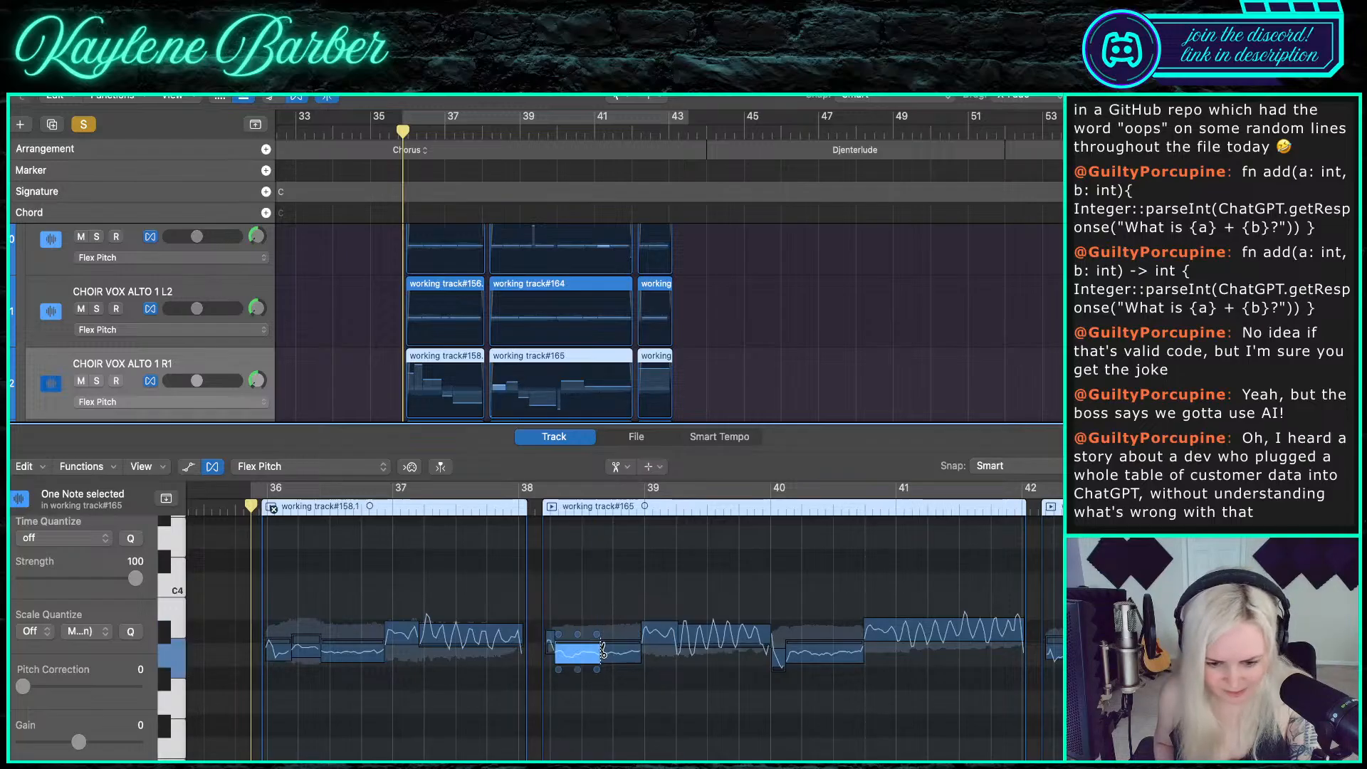
click(900, 632)
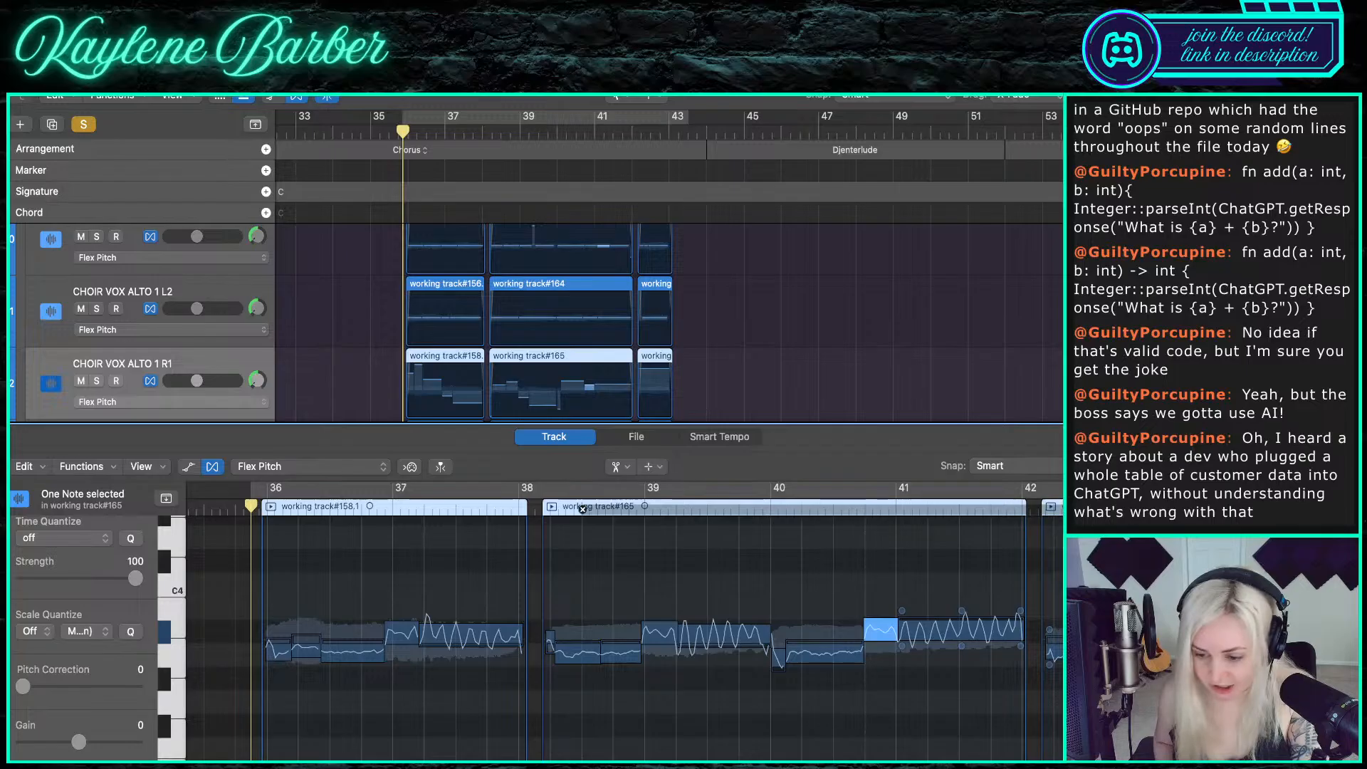
click(1059, 653)
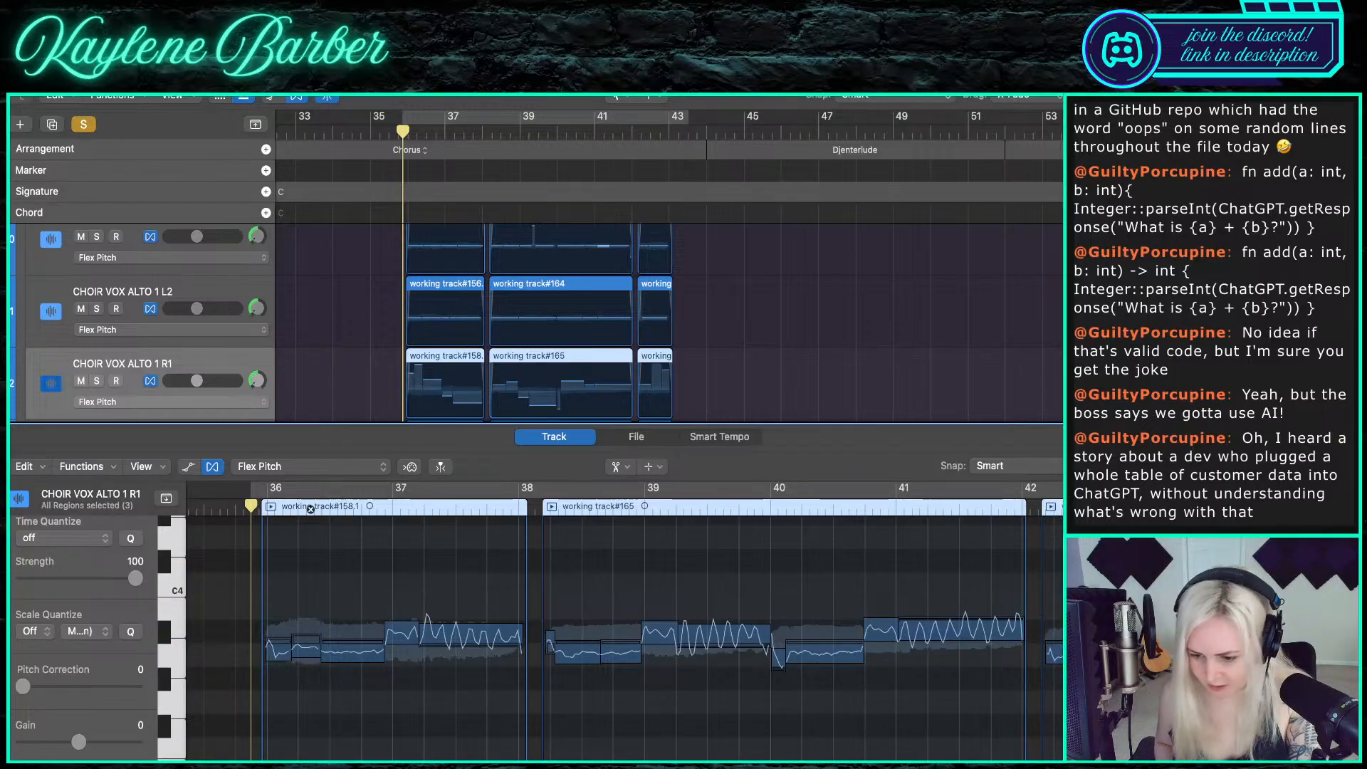
key(t)
key(t)
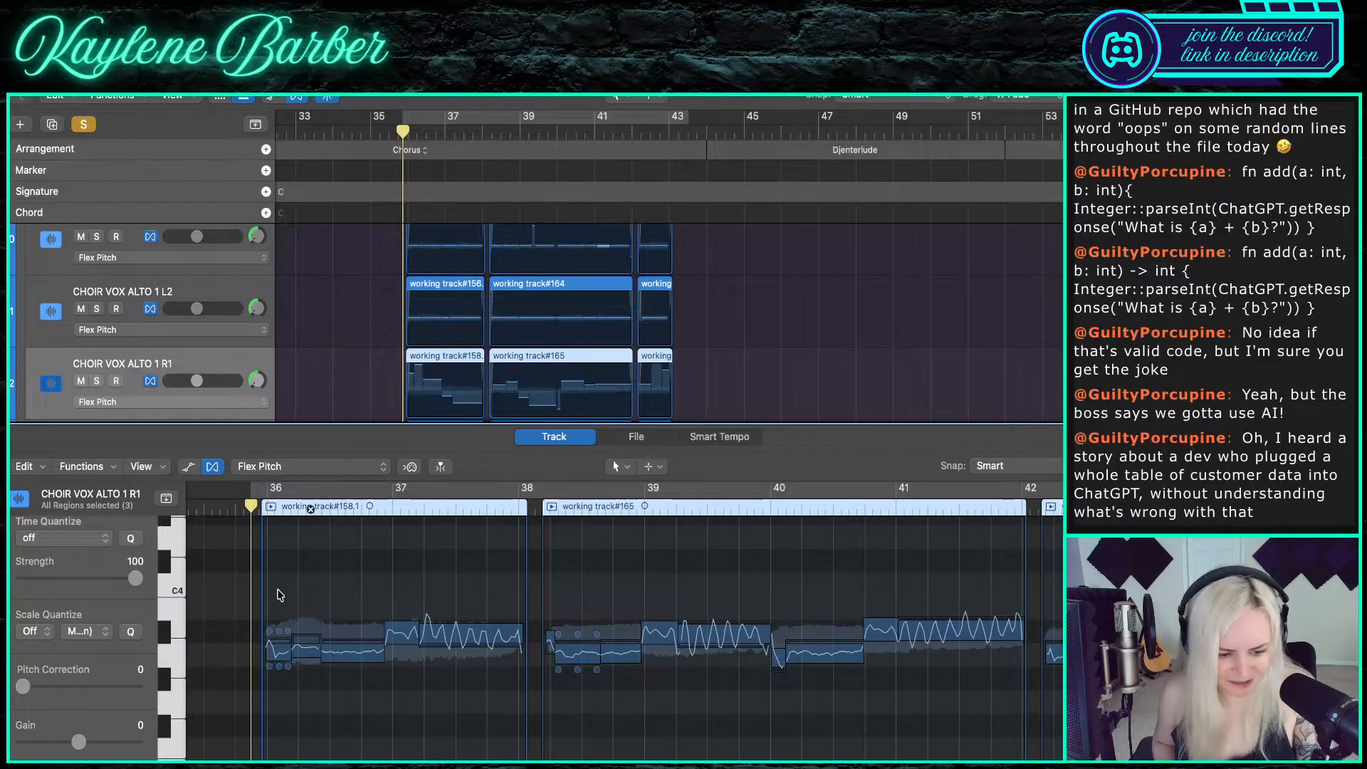
- Correct the three bar 36 notes and the two bar 37 notes of the R1 track to 100 pitch correction
drag(277, 594, 348, 726)
double_click(353, 650)
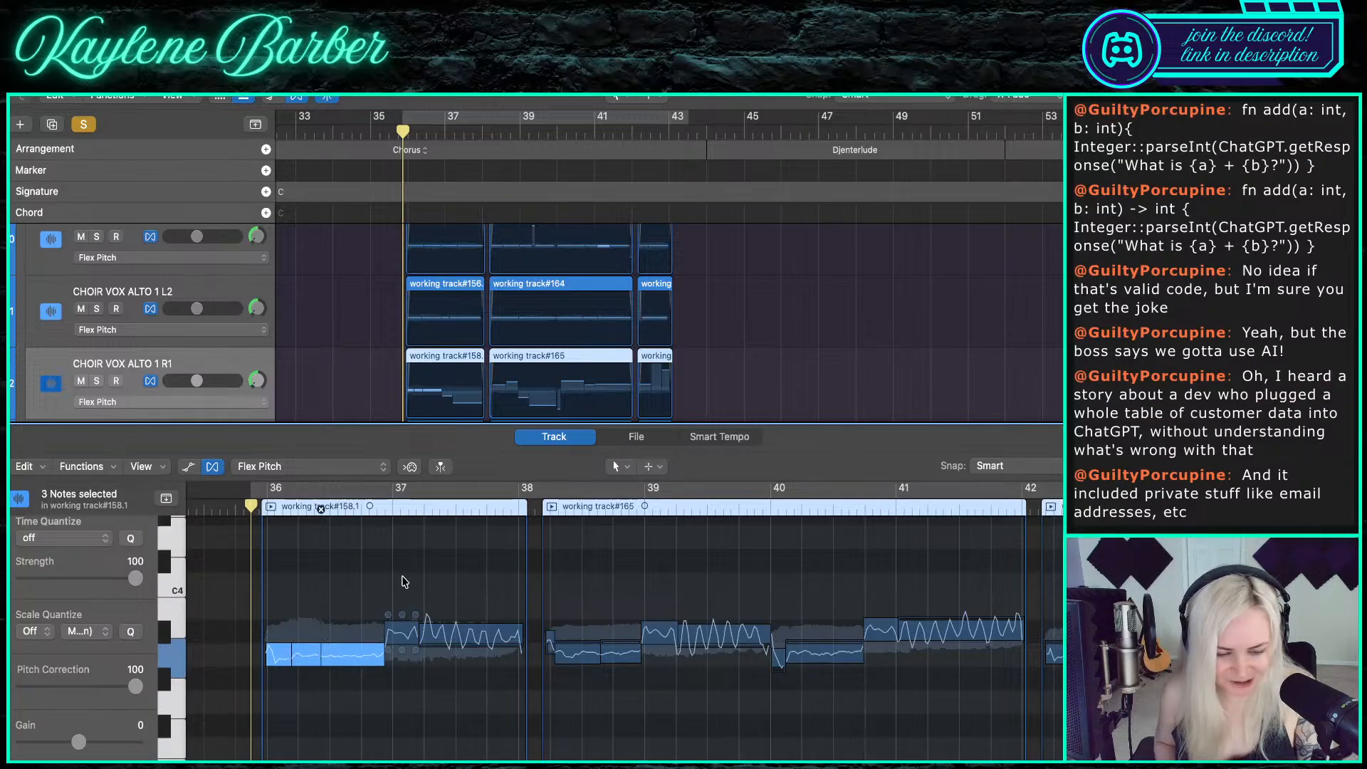
drag(402, 582, 443, 646)
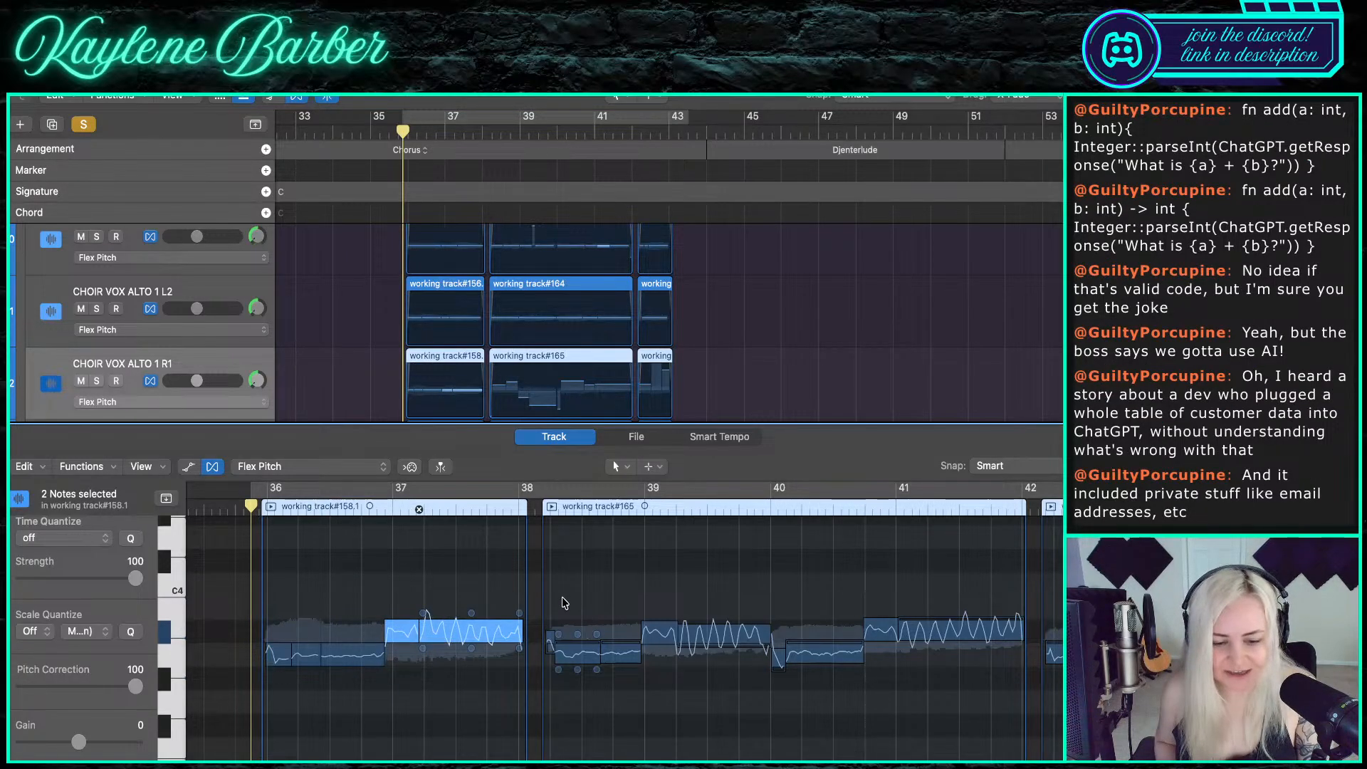
- Correct the R1 track's notes from bar 38 through the low note after bar 40 to 100 pitch correction
drag(552, 594, 617, 716)
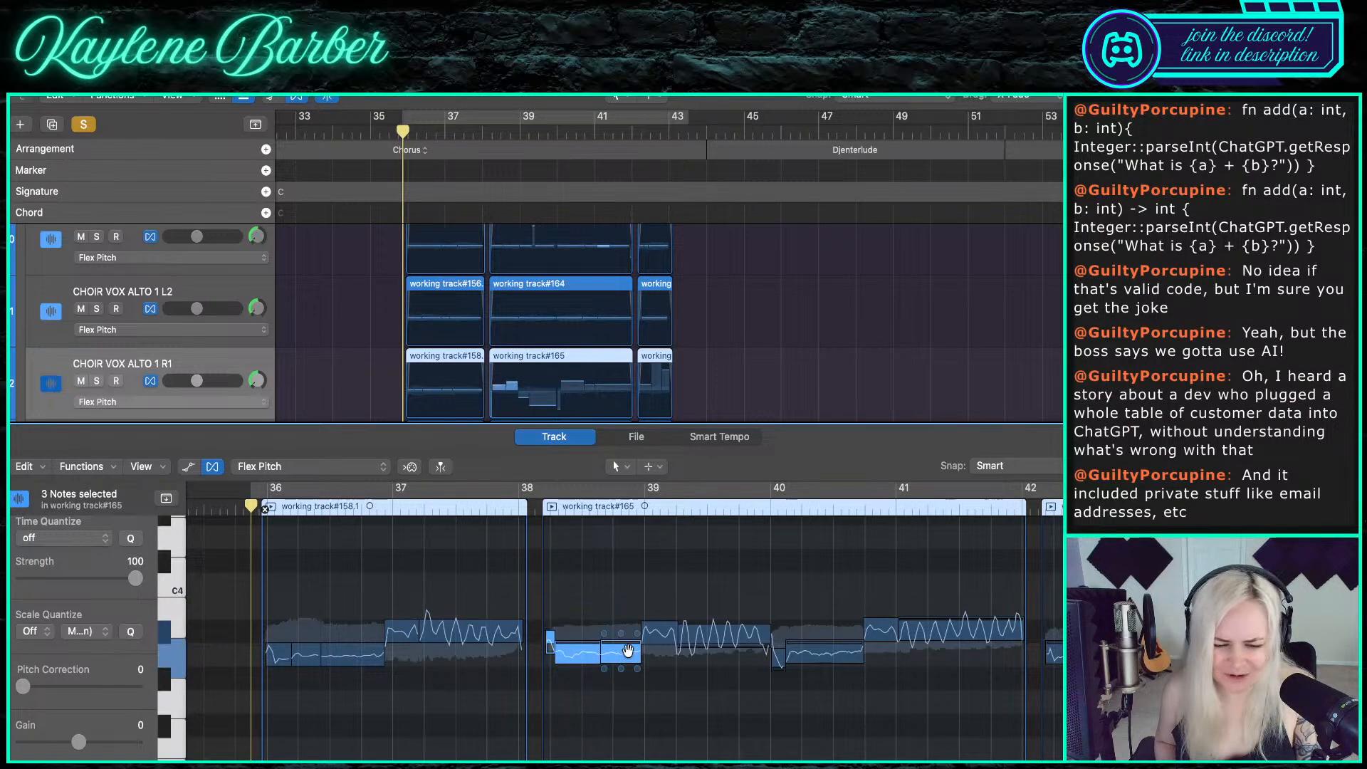
click(608, 612)
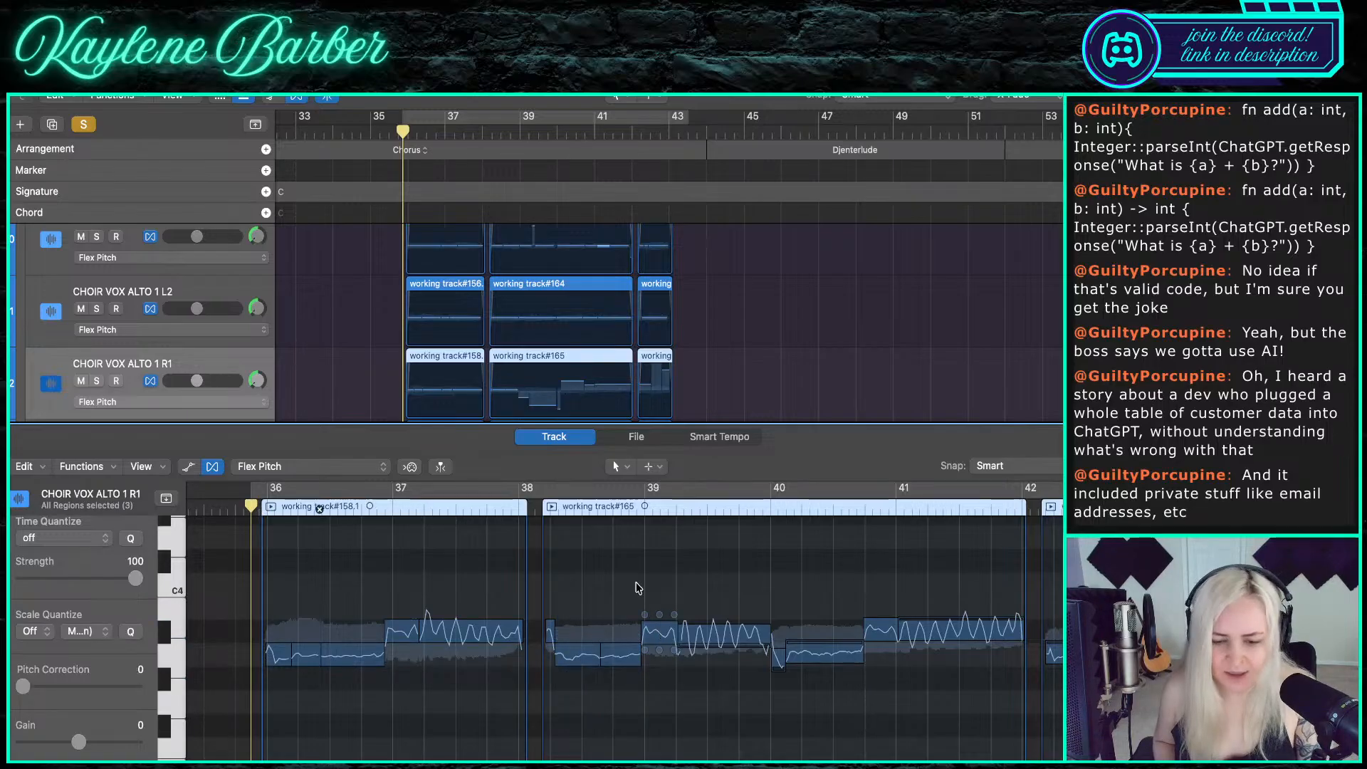
drag(636, 583, 728, 646)
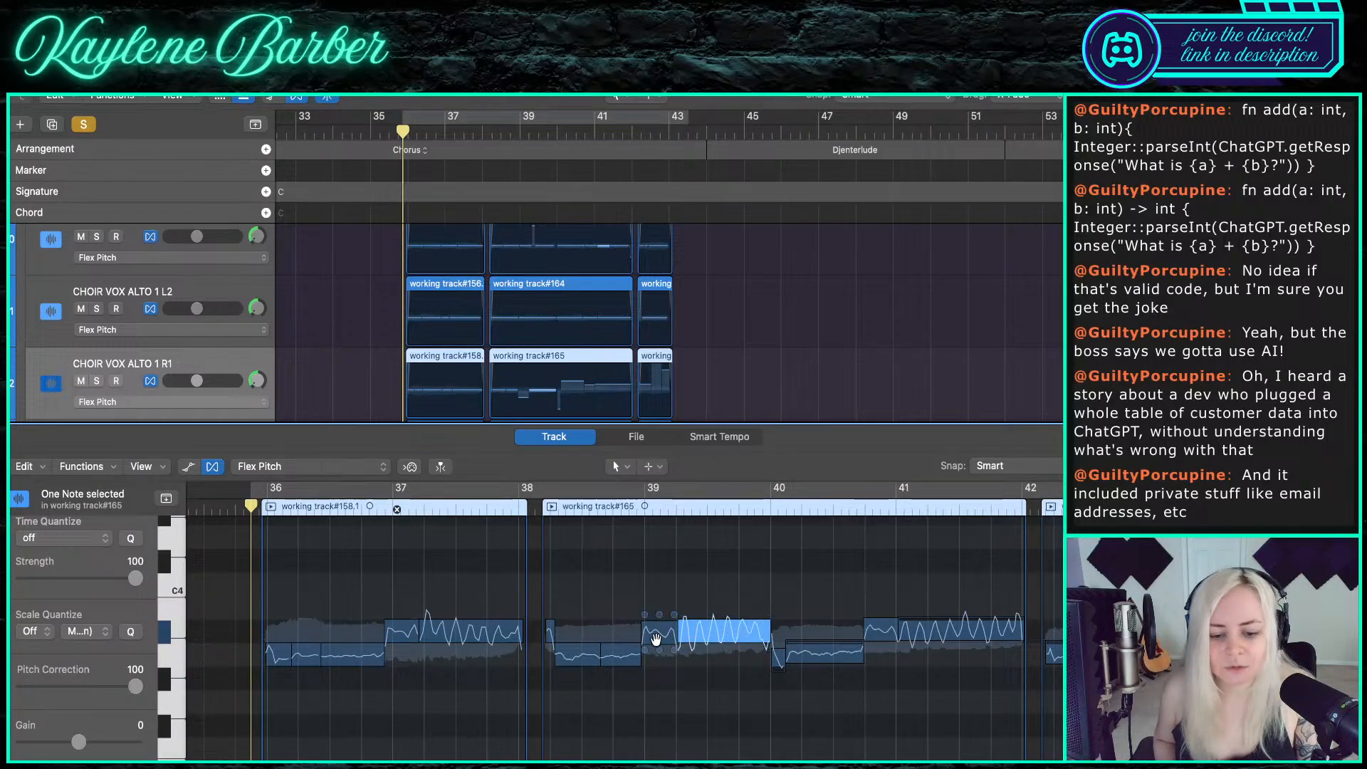
click(651, 636)
click(824, 652)
double_click(824, 652)
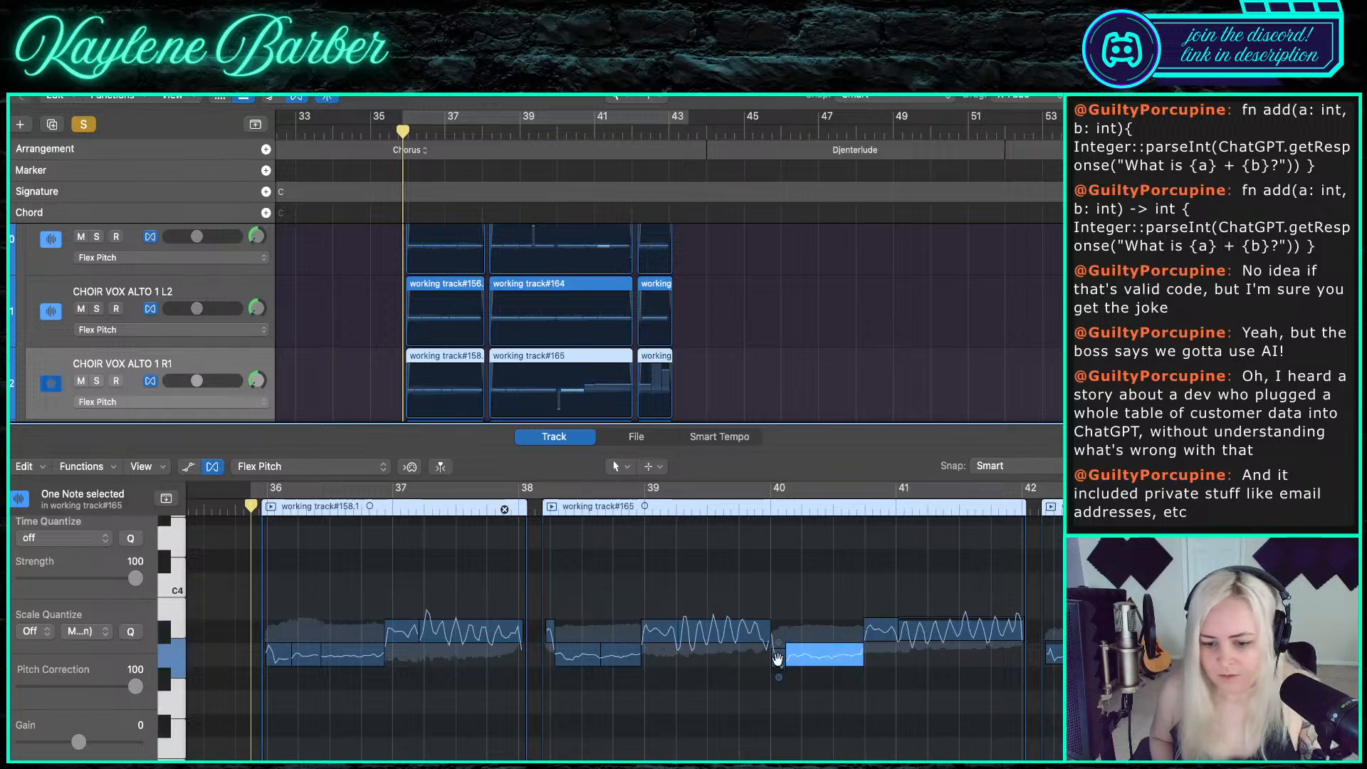
double_click(777, 657)
scroll(790, 666, up, 5)
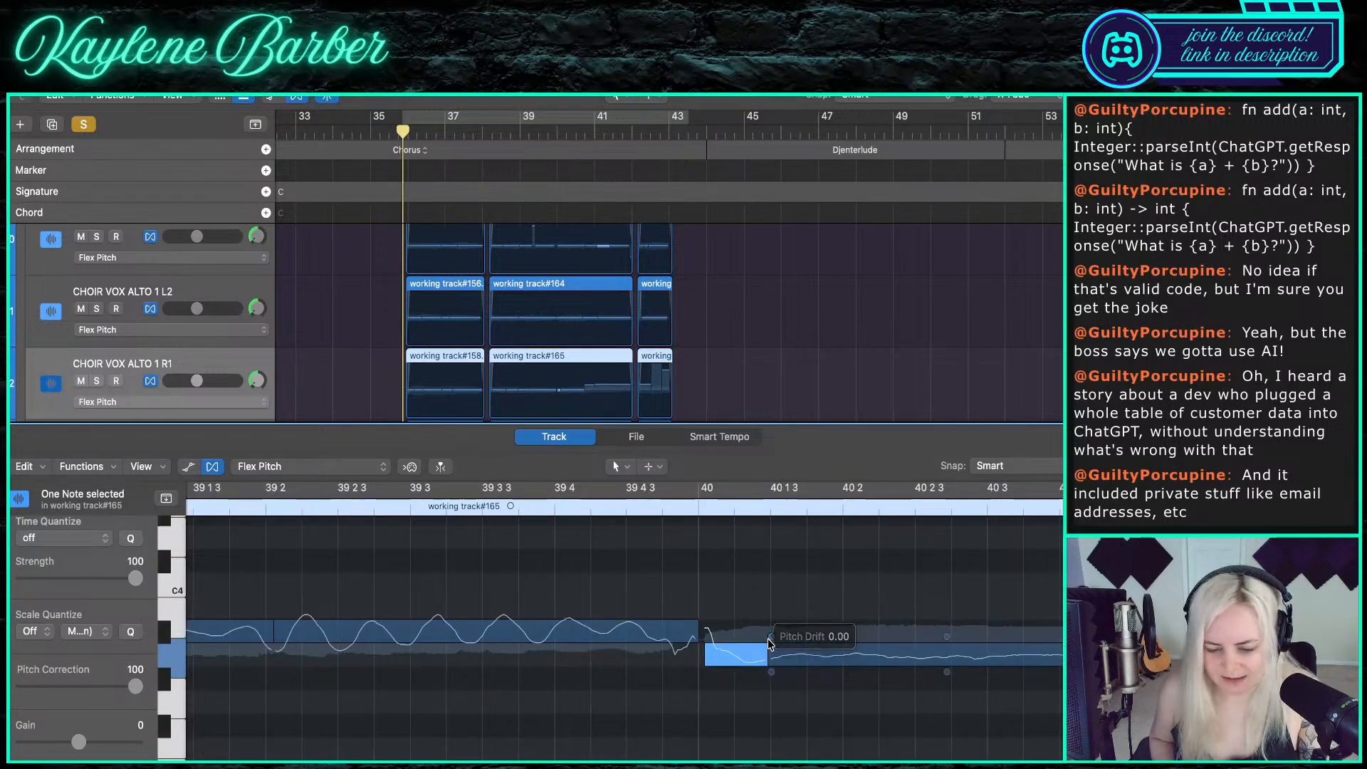
scroll(775, 648, down, 5)
- Correct the two high R1 notes around bar 41 and the notes of the final region to 100 pitch correction
click(838, 627)
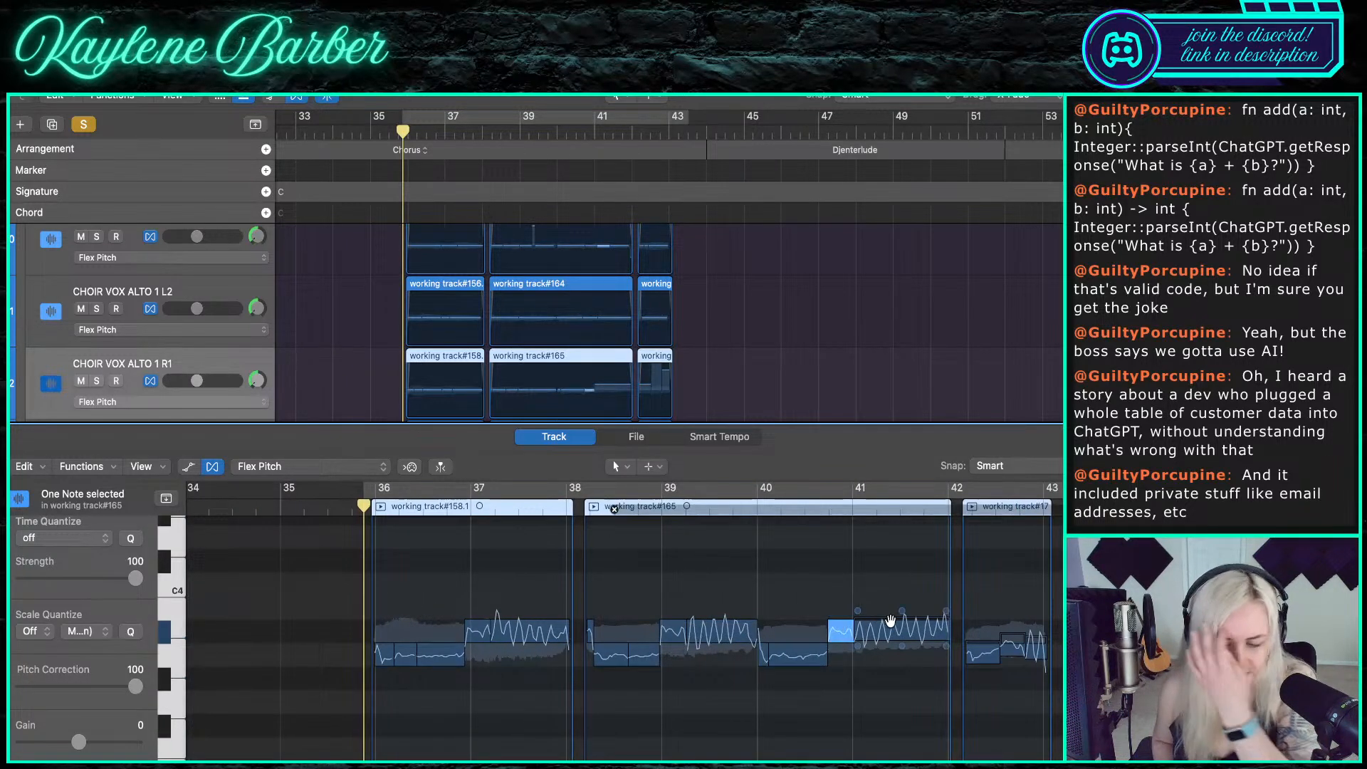
double_click(894, 624)
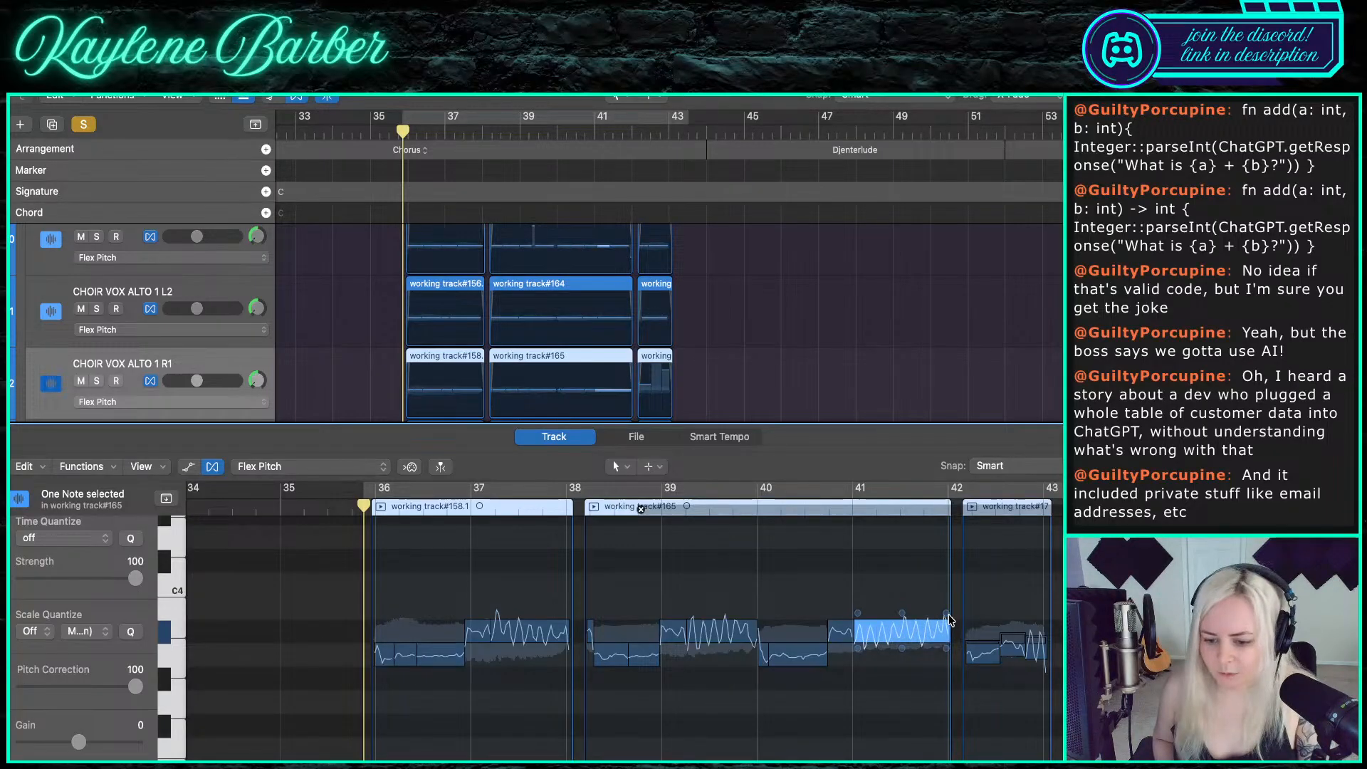
drag(946, 613, 945, 613)
scroll(961, 649, right, 2)
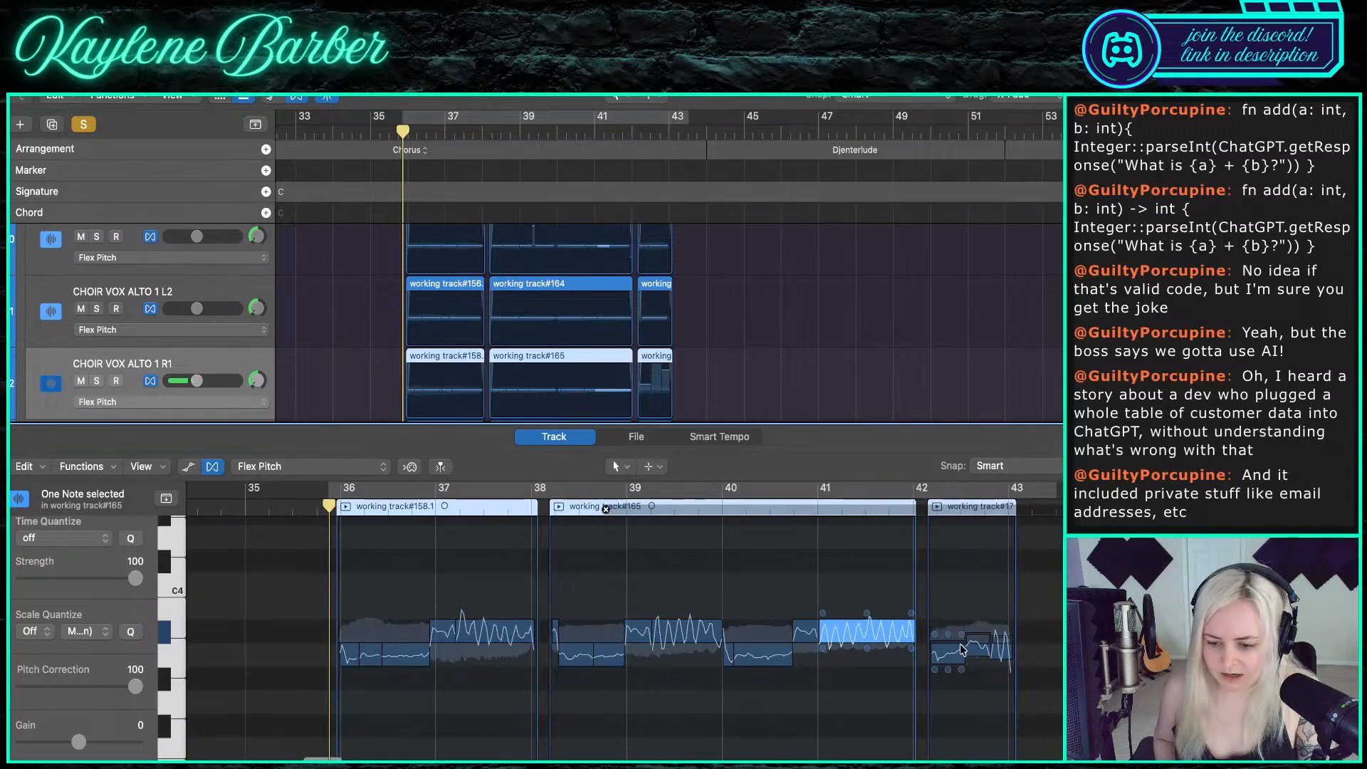
click(952, 649)
click(983, 642)
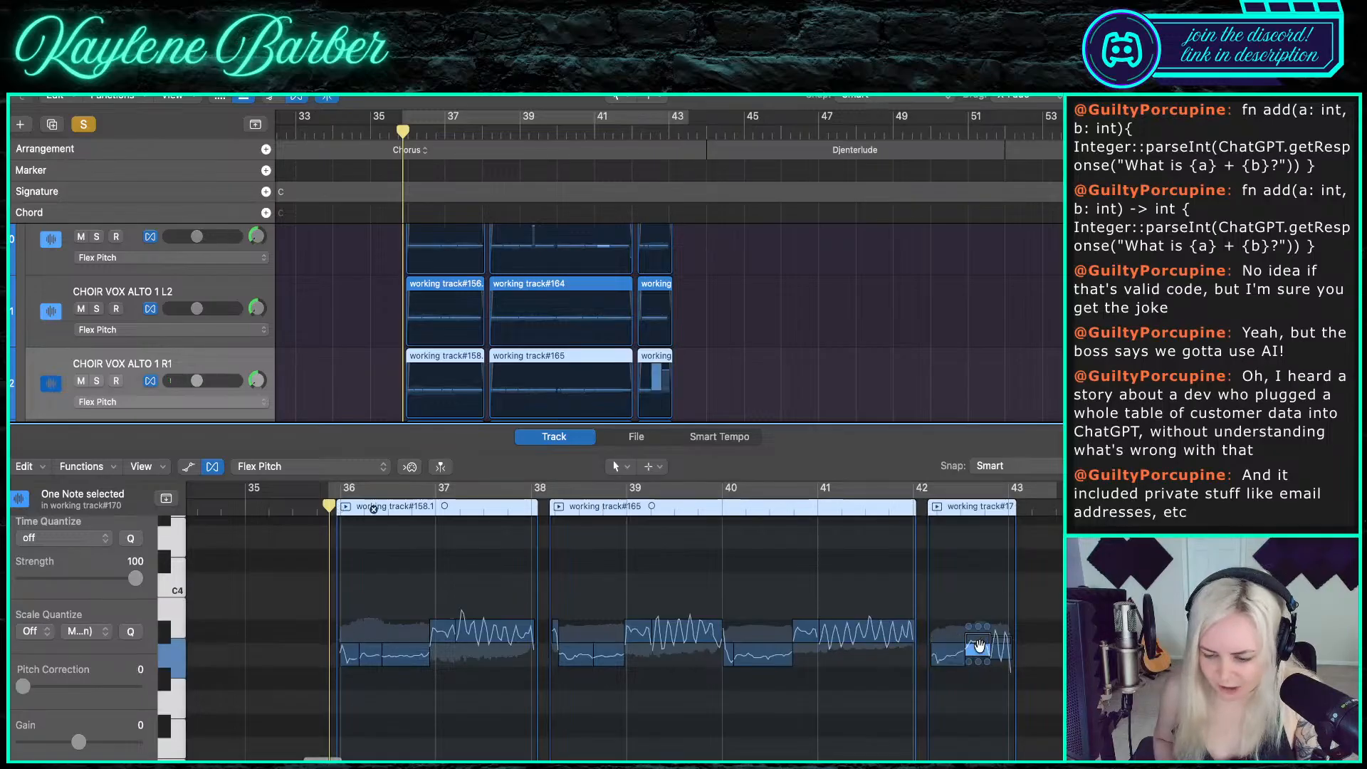
click(1001, 655)
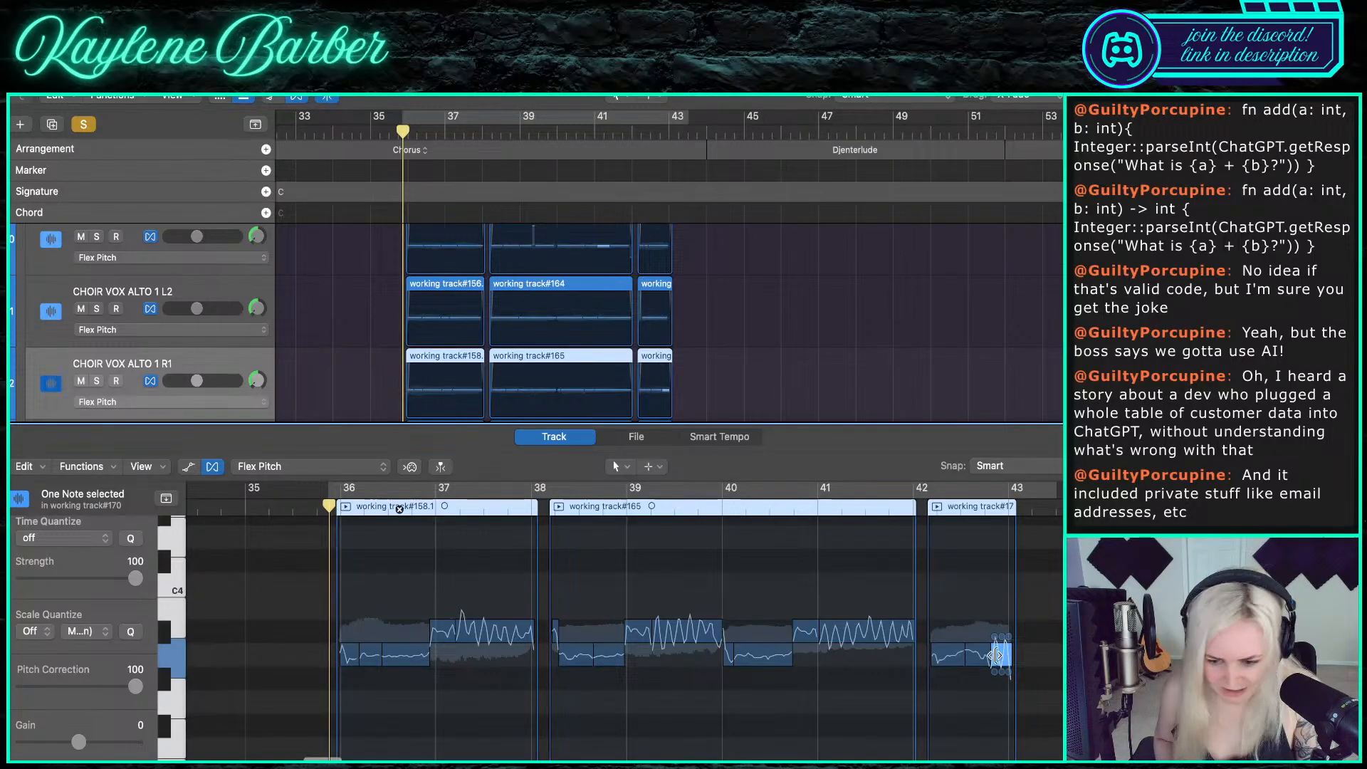
- In the final R1 region, set the pitch drift to -0.28 at the first note's end and -0.26 at the second note's start
scroll(995, 652, up, 4)
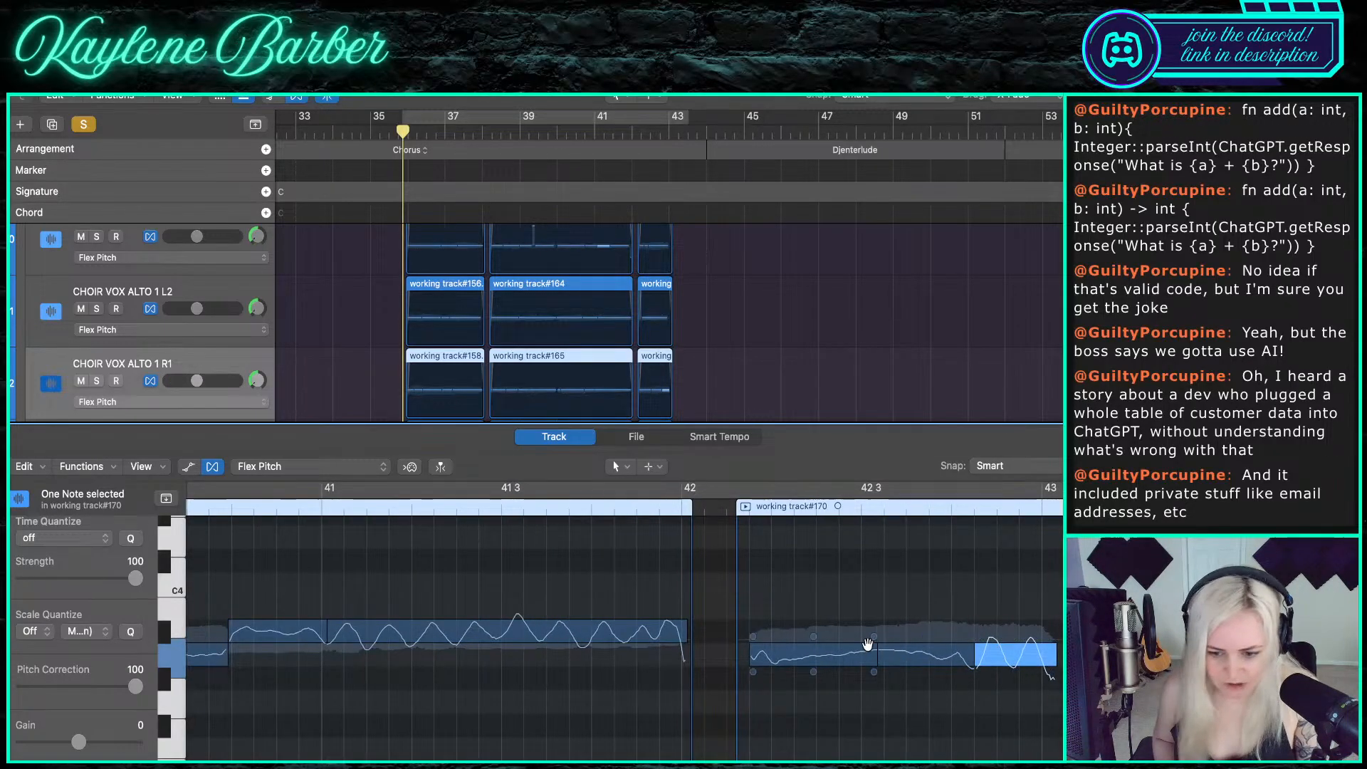
click(874, 638)
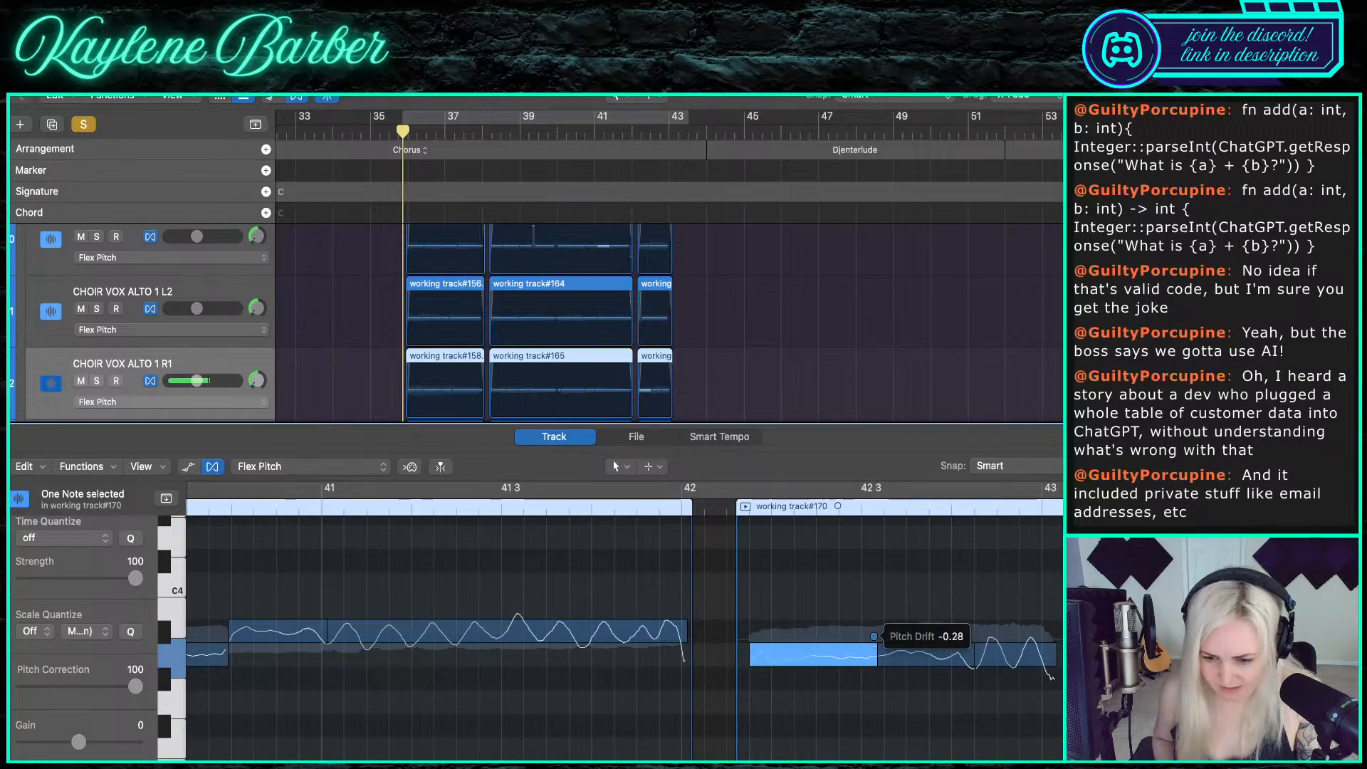
click(881, 637)
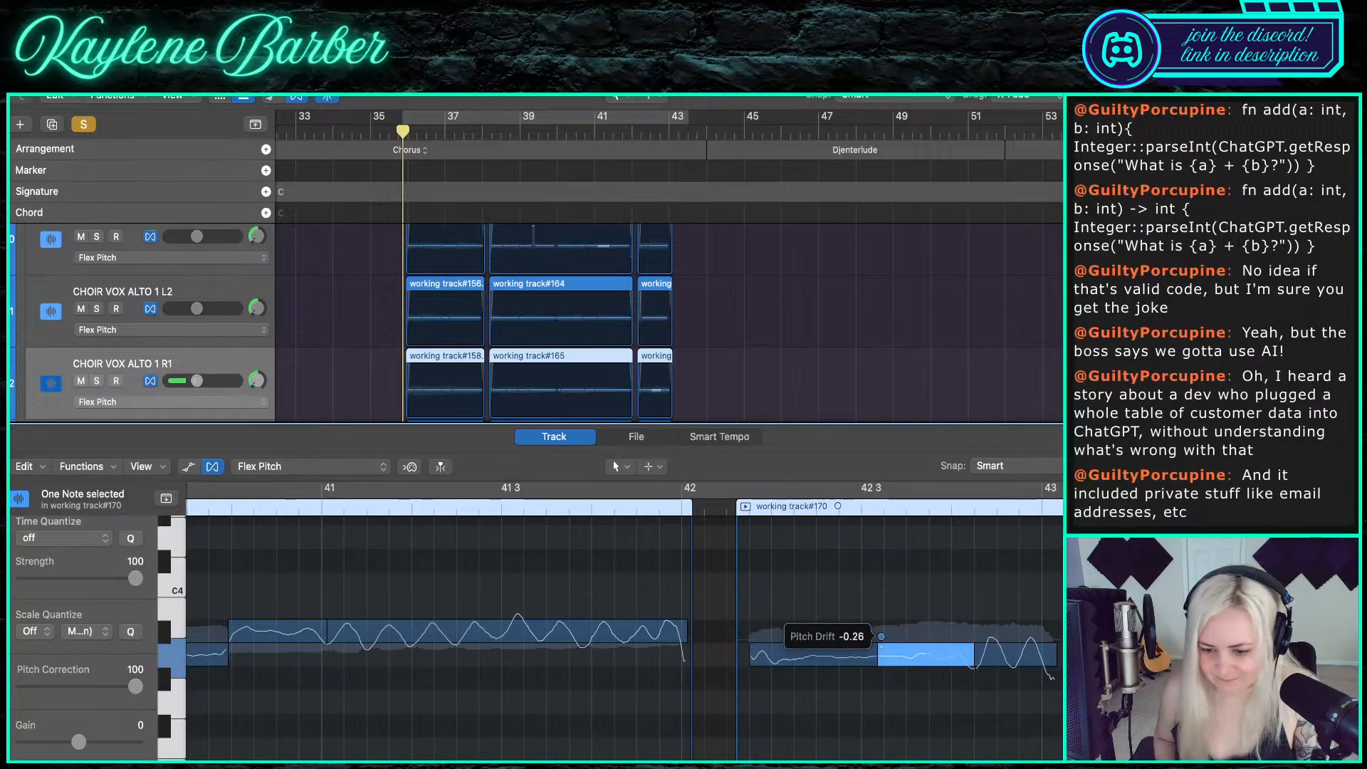
click(900, 598)
key(z)
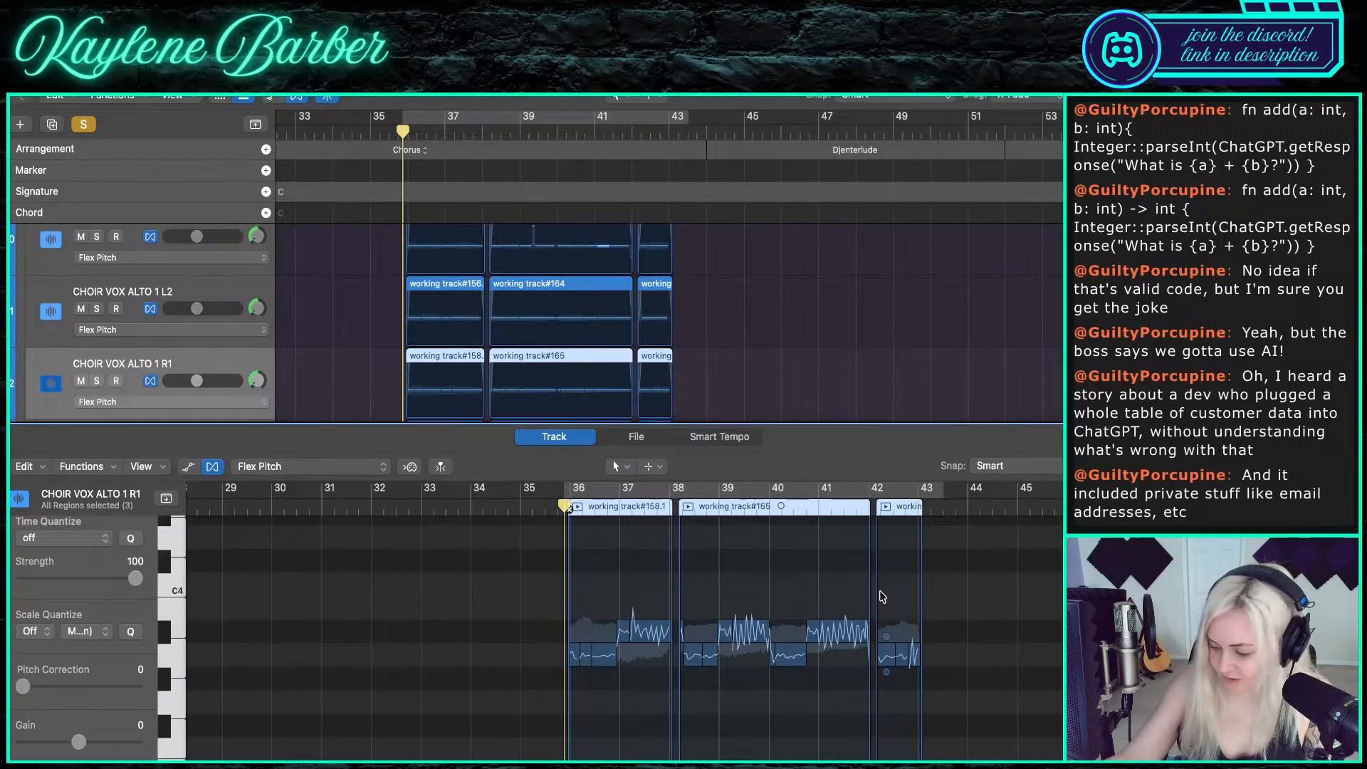
- Turn on Flex for the CHOIR VOX ALTO 1 R2 track and set its mode to Flex Pitch
scroll(321, 341, down, 2)
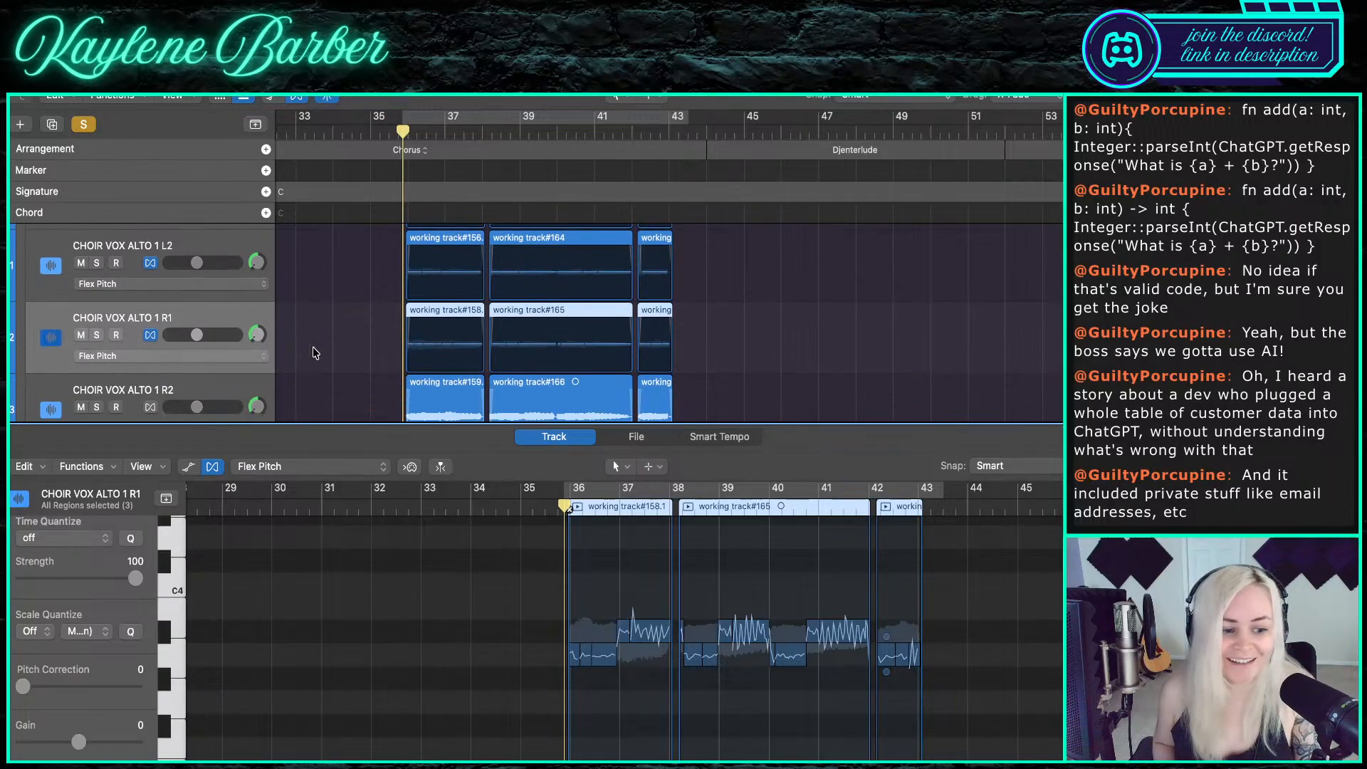
scroll(183, 390, down, 1)
click(188, 395)
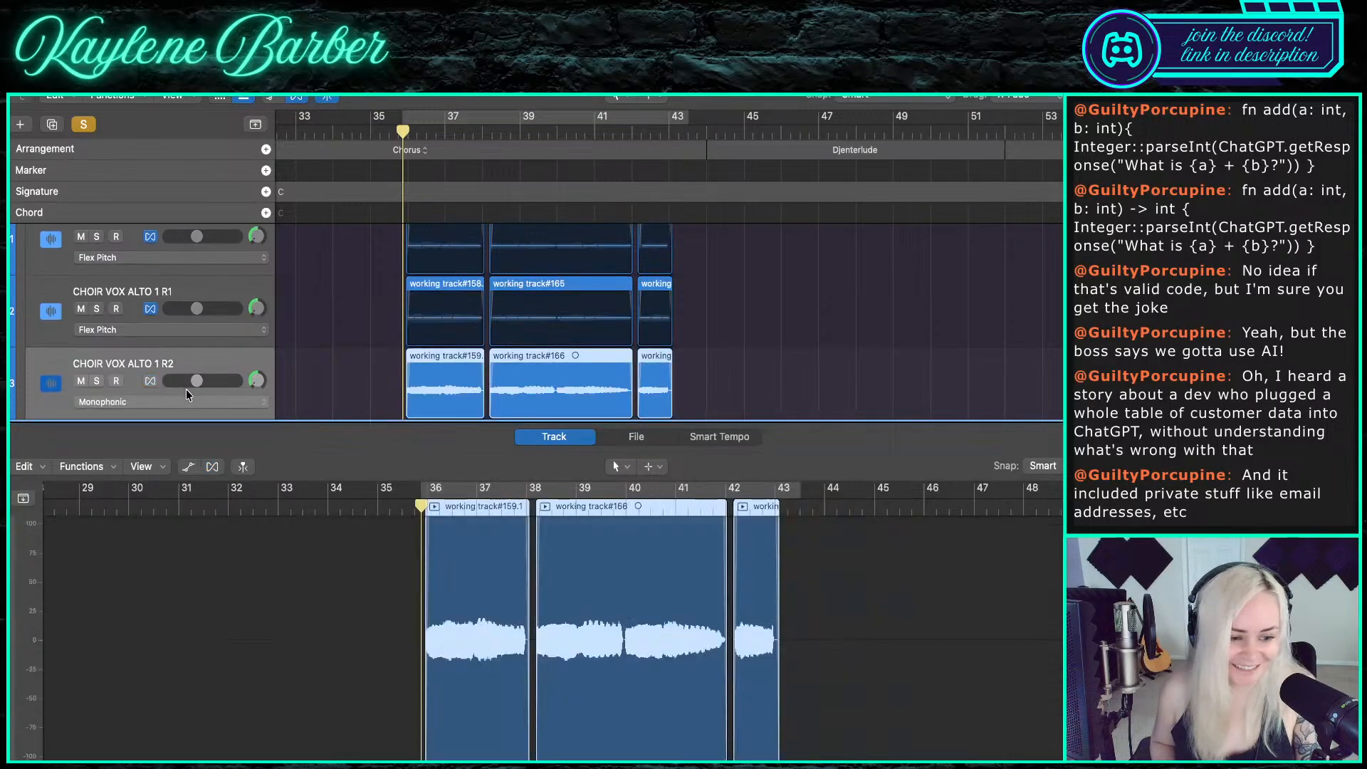
click(213, 467)
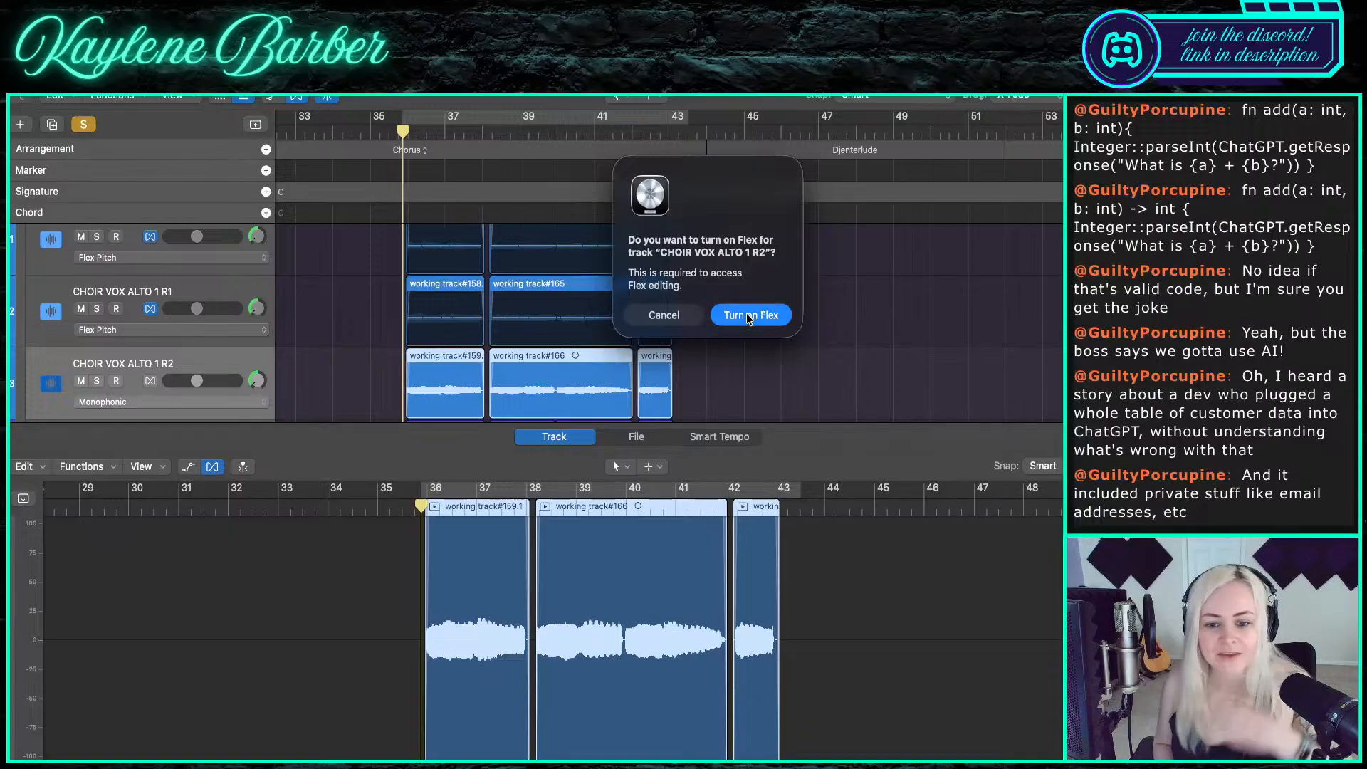
click(750, 318)
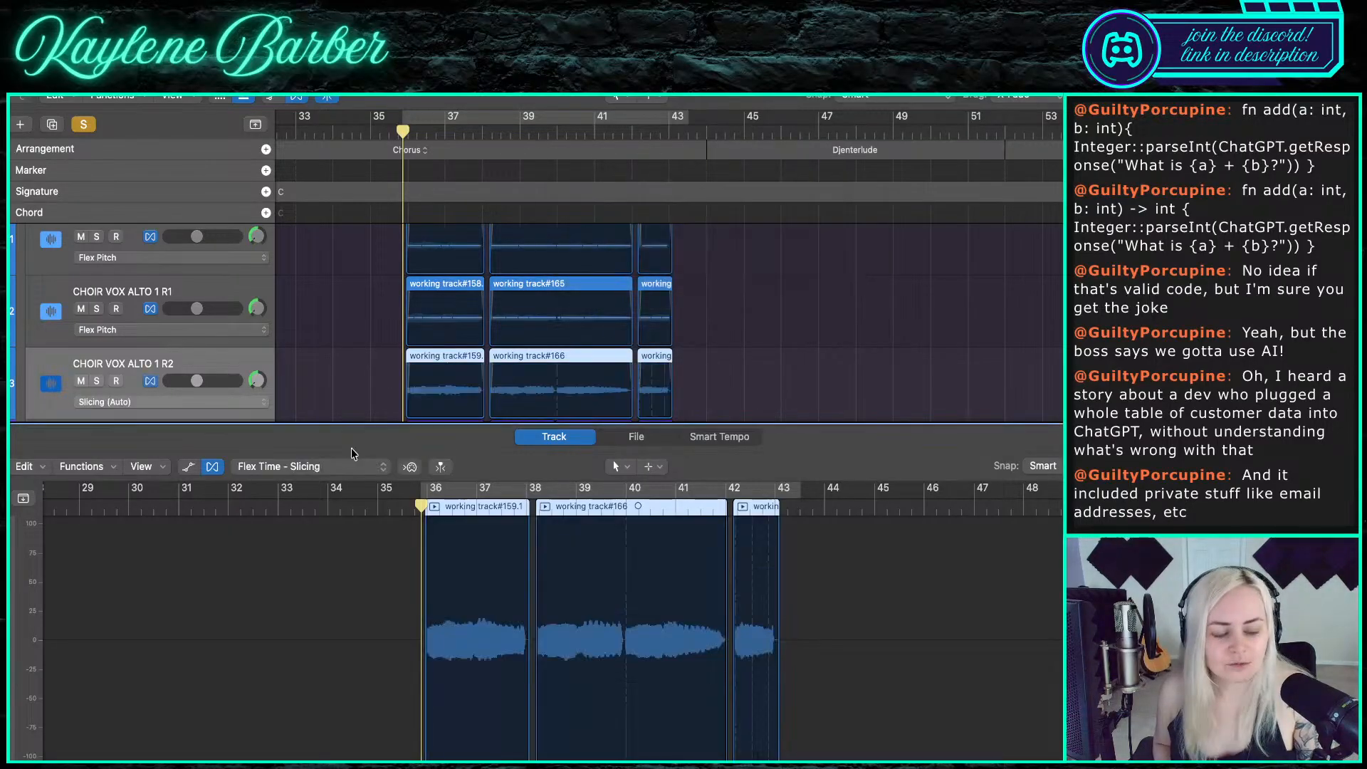
click(332, 473)
click(265, 404)
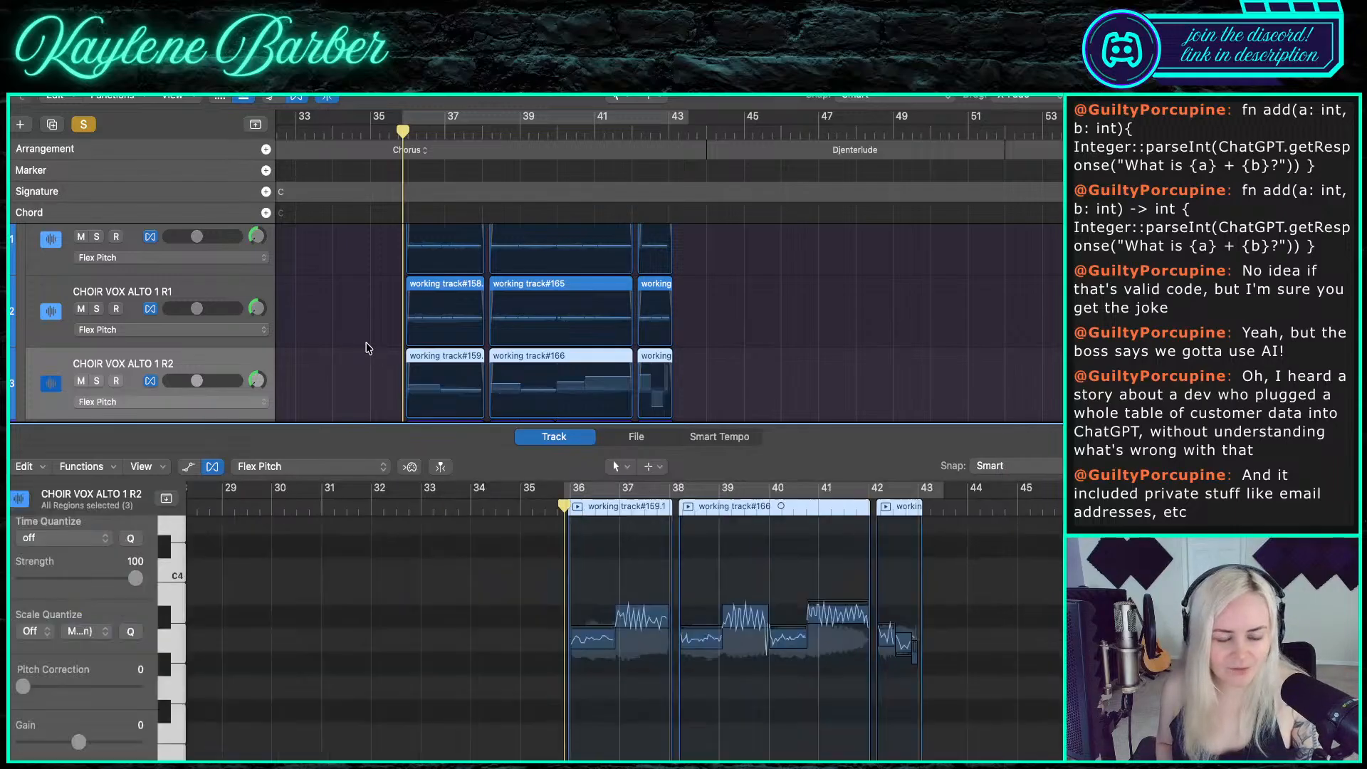
- Correct the R2 track's bar 36 note to 100 pitch correction and split its bar 37 vibrato note past the middle
click(602, 635)
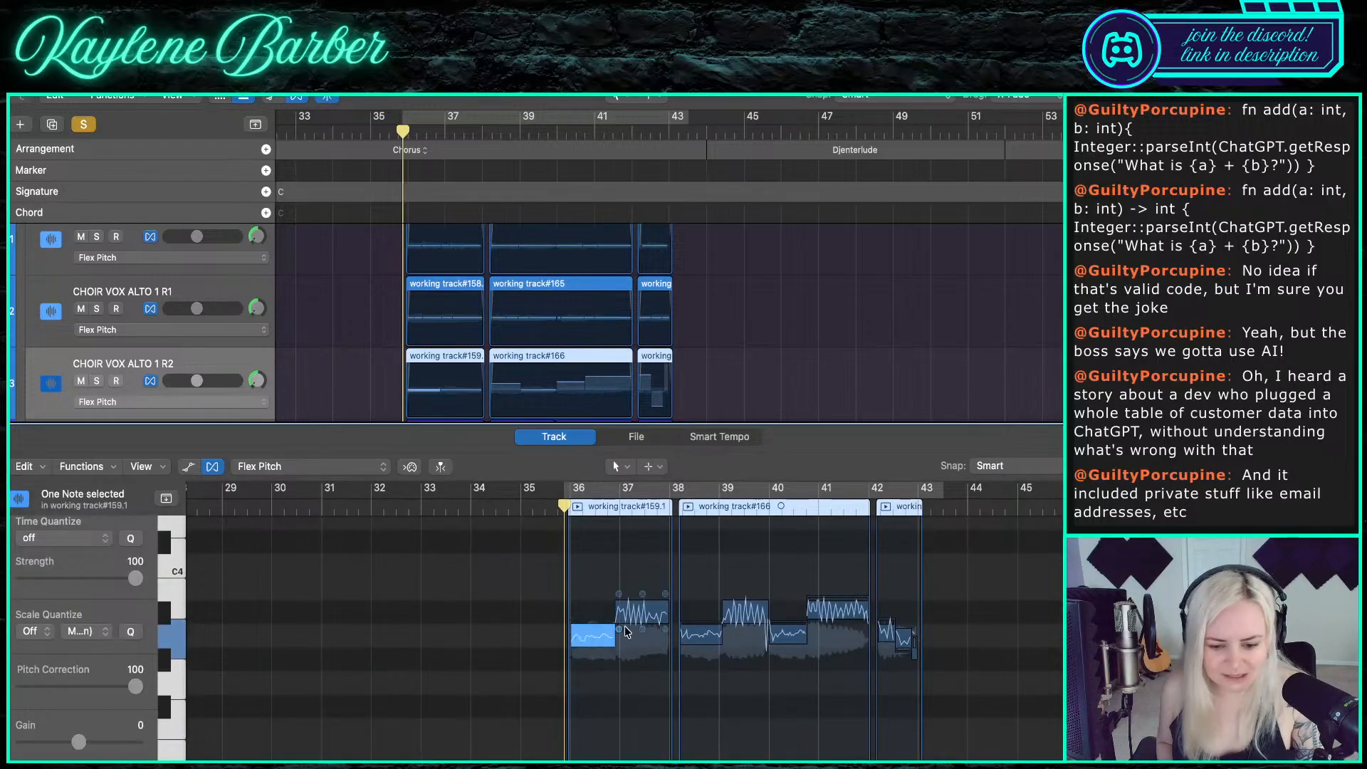
key(t)
key(i)
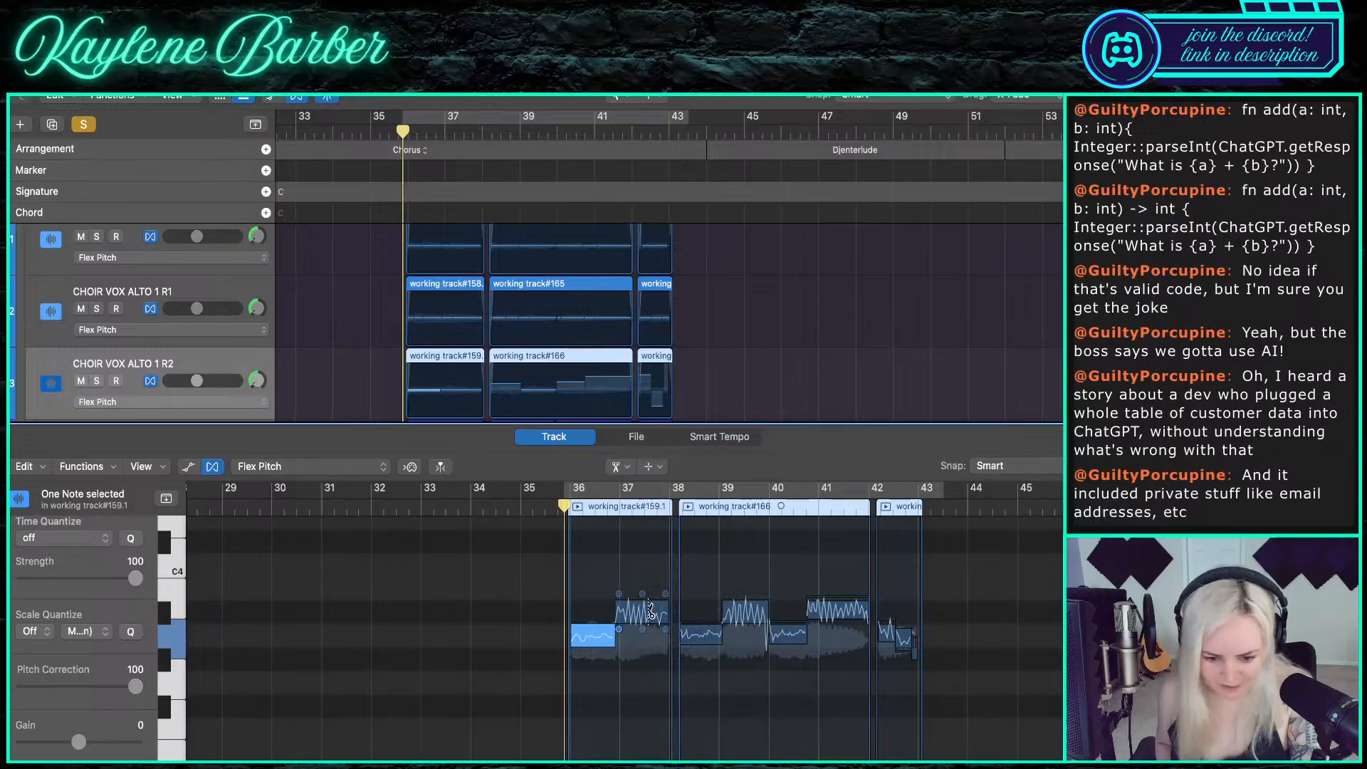
click(647, 610)
key(t)
key(t)
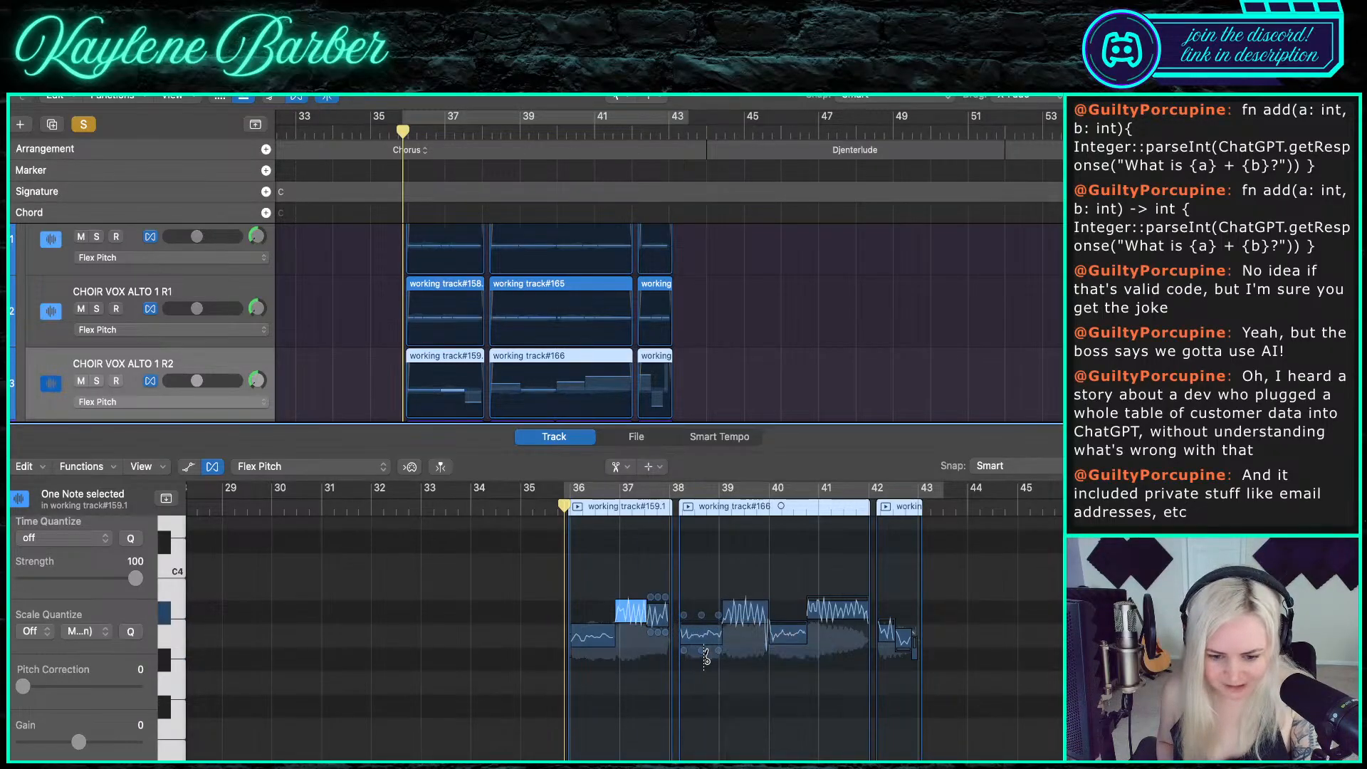
- Correct the R2 notes from bar 38 through the first two notes of the final region to 100 pitch correction
click(703, 633)
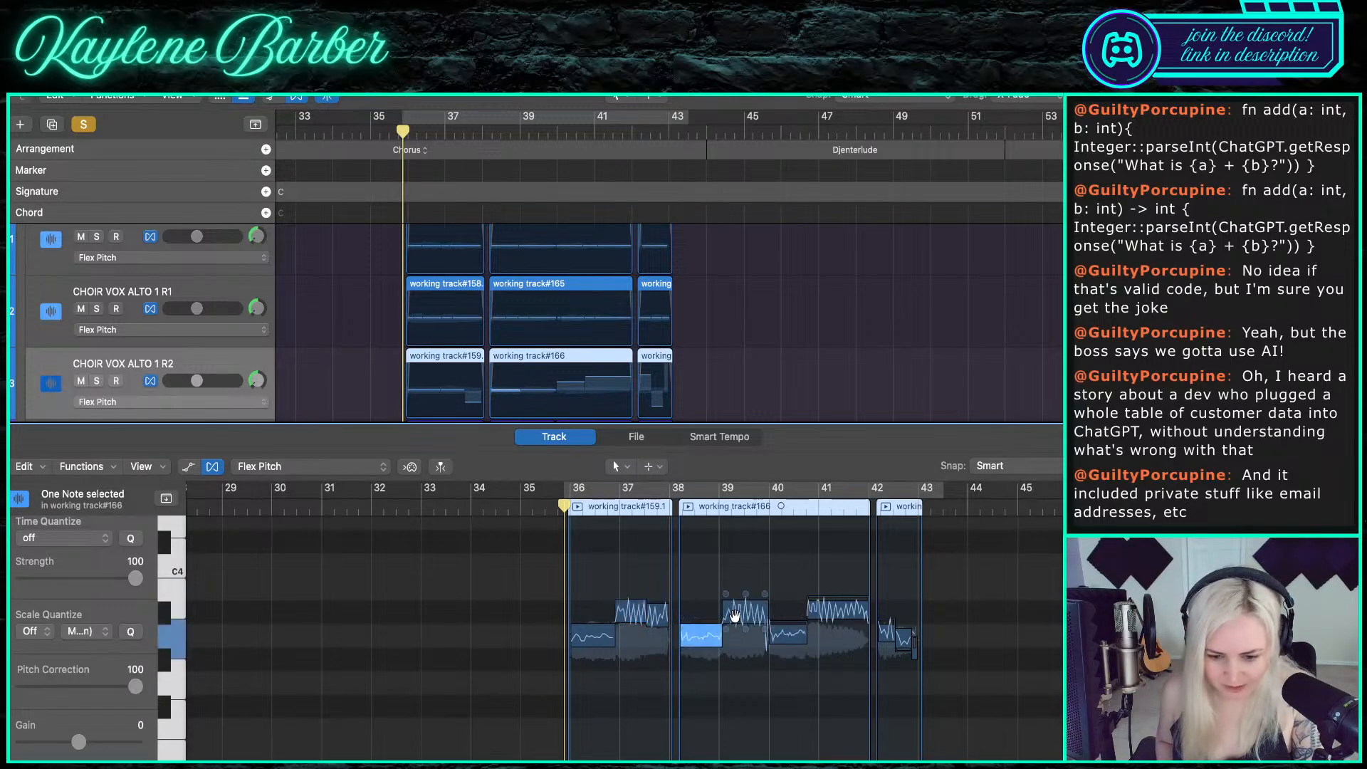
click(742, 612)
click(787, 633)
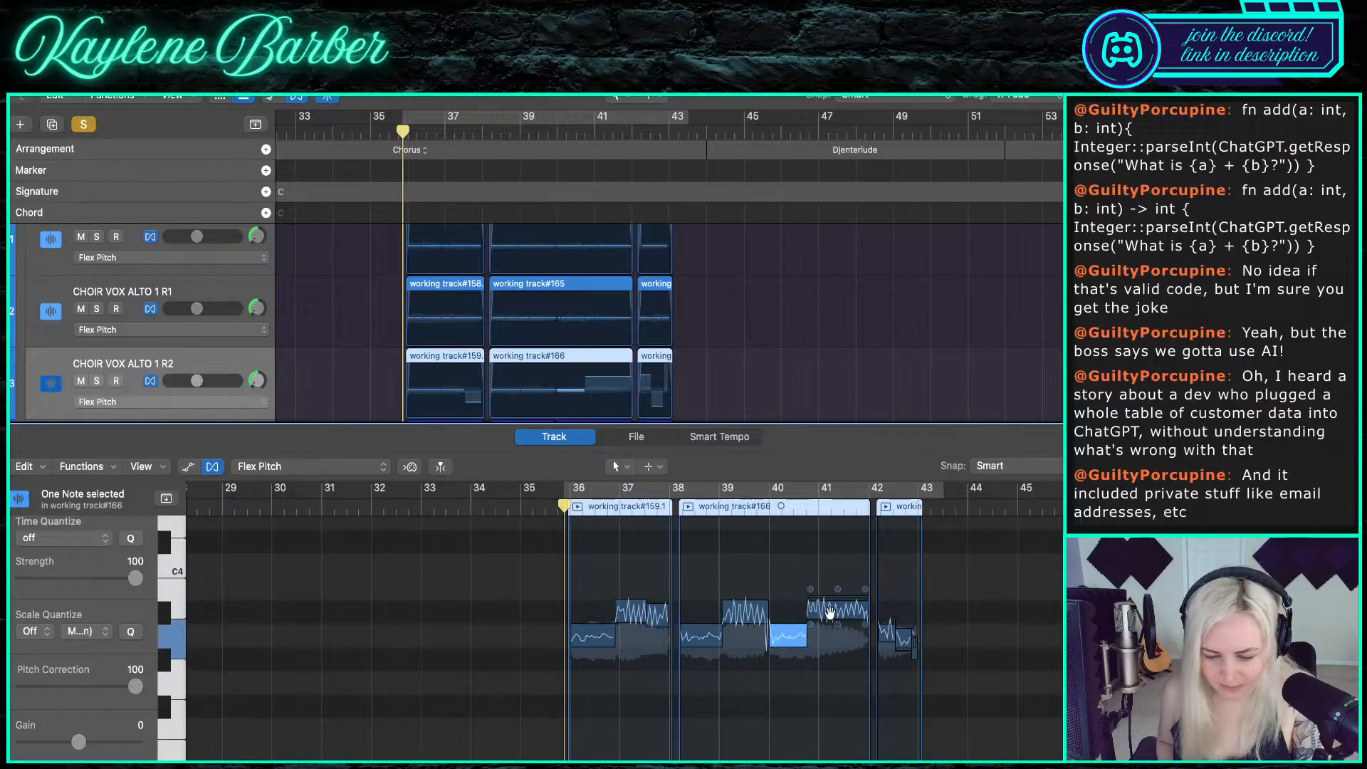
click(840, 609)
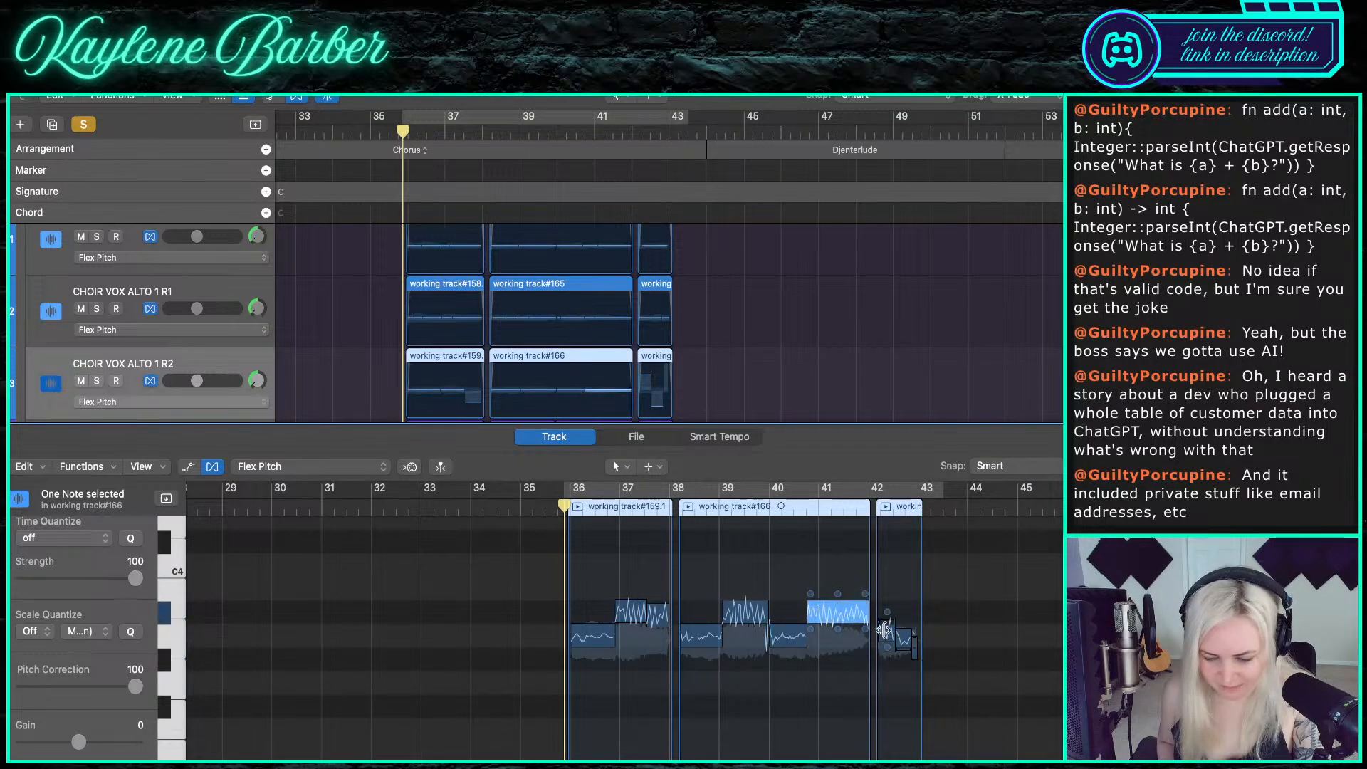
click(887, 633)
click(901, 634)
- Adjust the start and end pitch drift and the fine pitch of the long R2 vibrato note ending at bar 42
scroll(851, 649, up, 5)
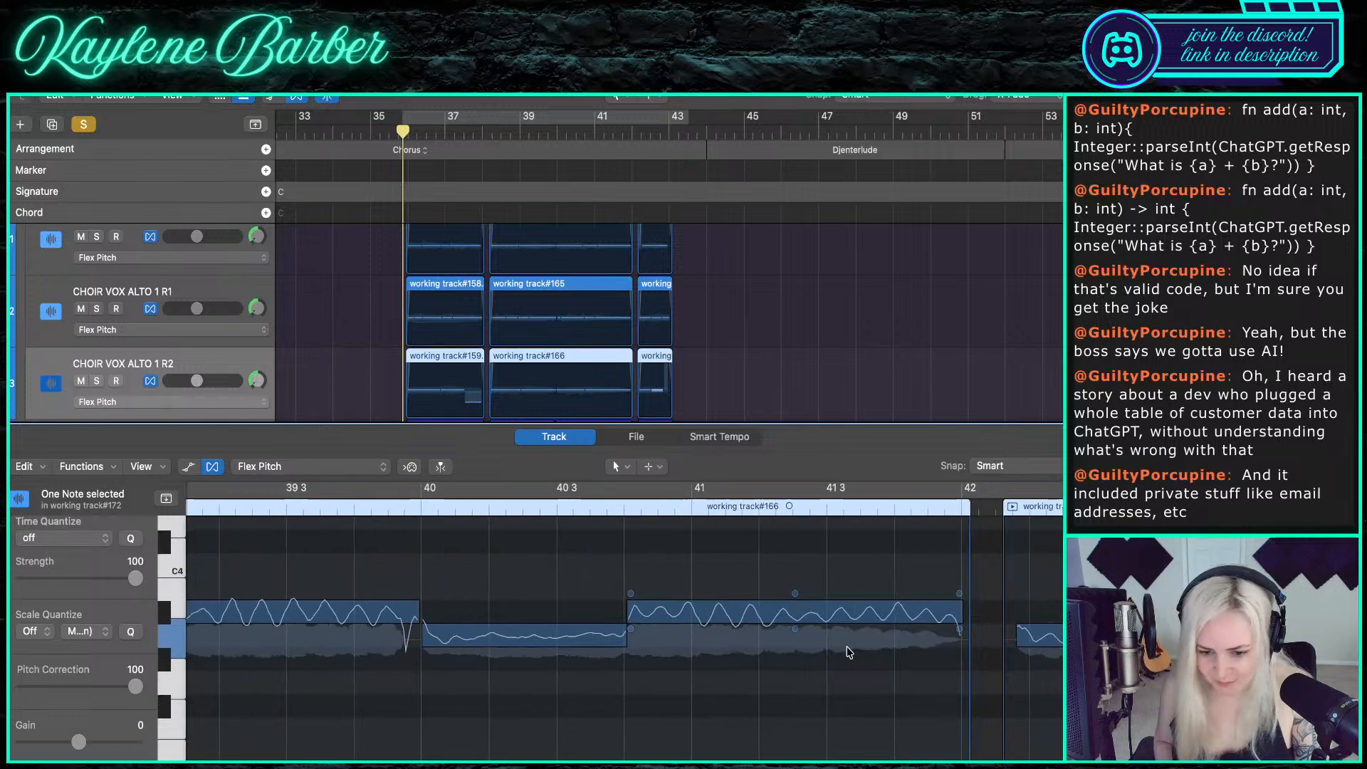
scroll(849, 651, down, 1)
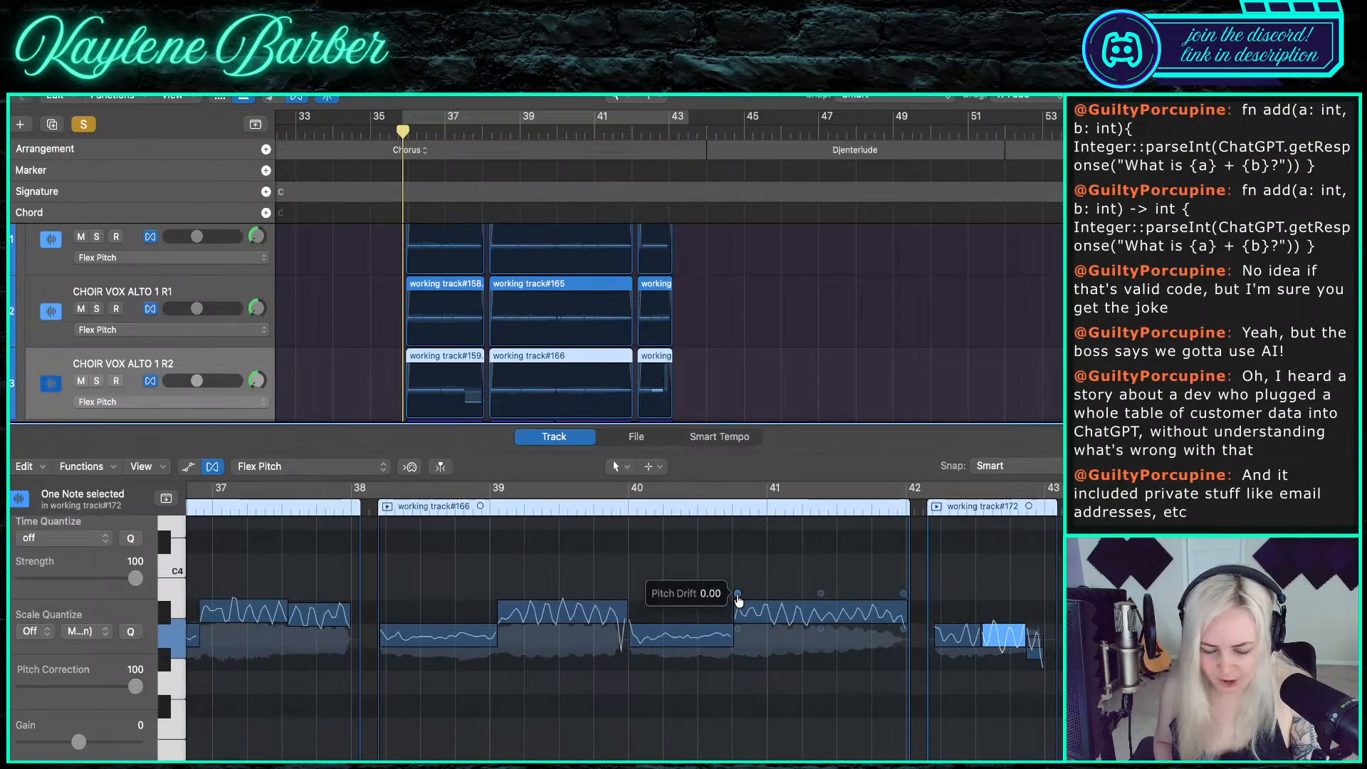
click(737, 593)
drag(737, 593, 737, 597)
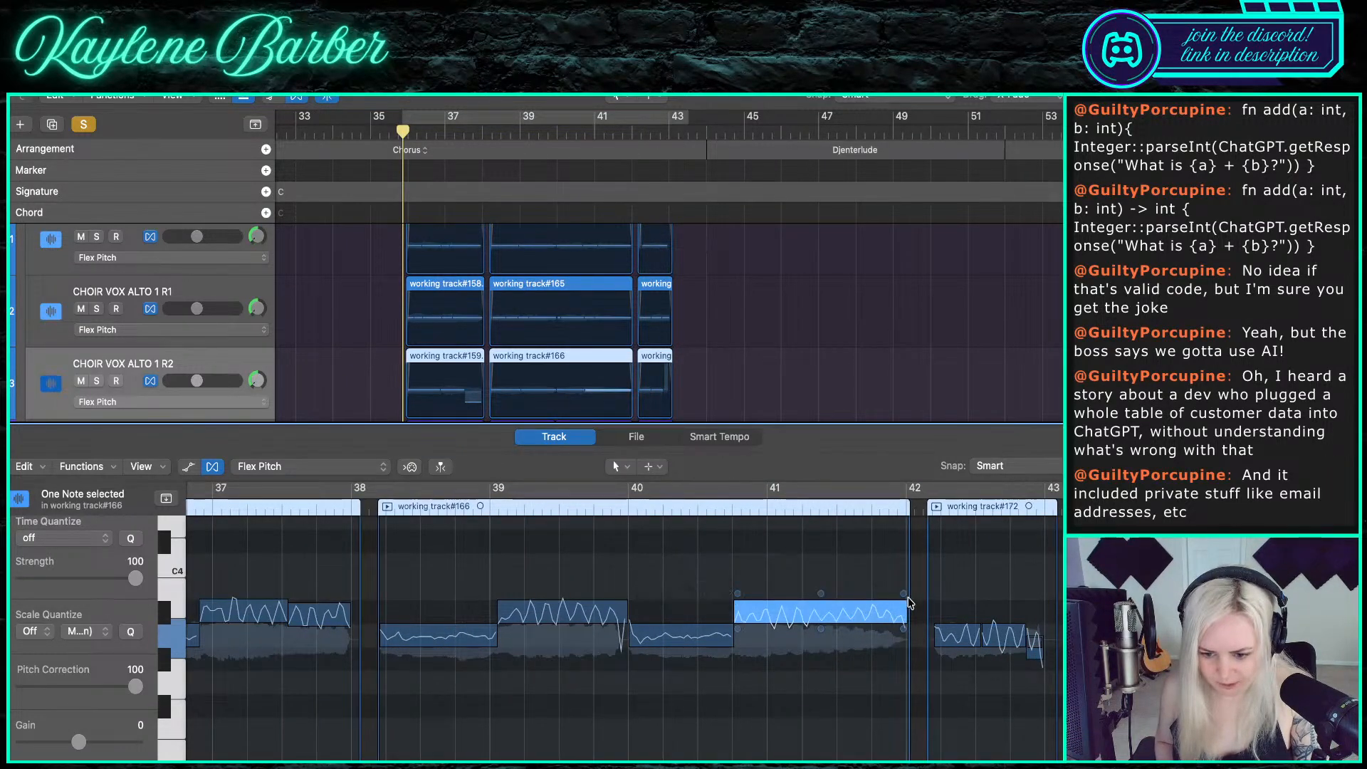
drag(904, 593, 903, 598)
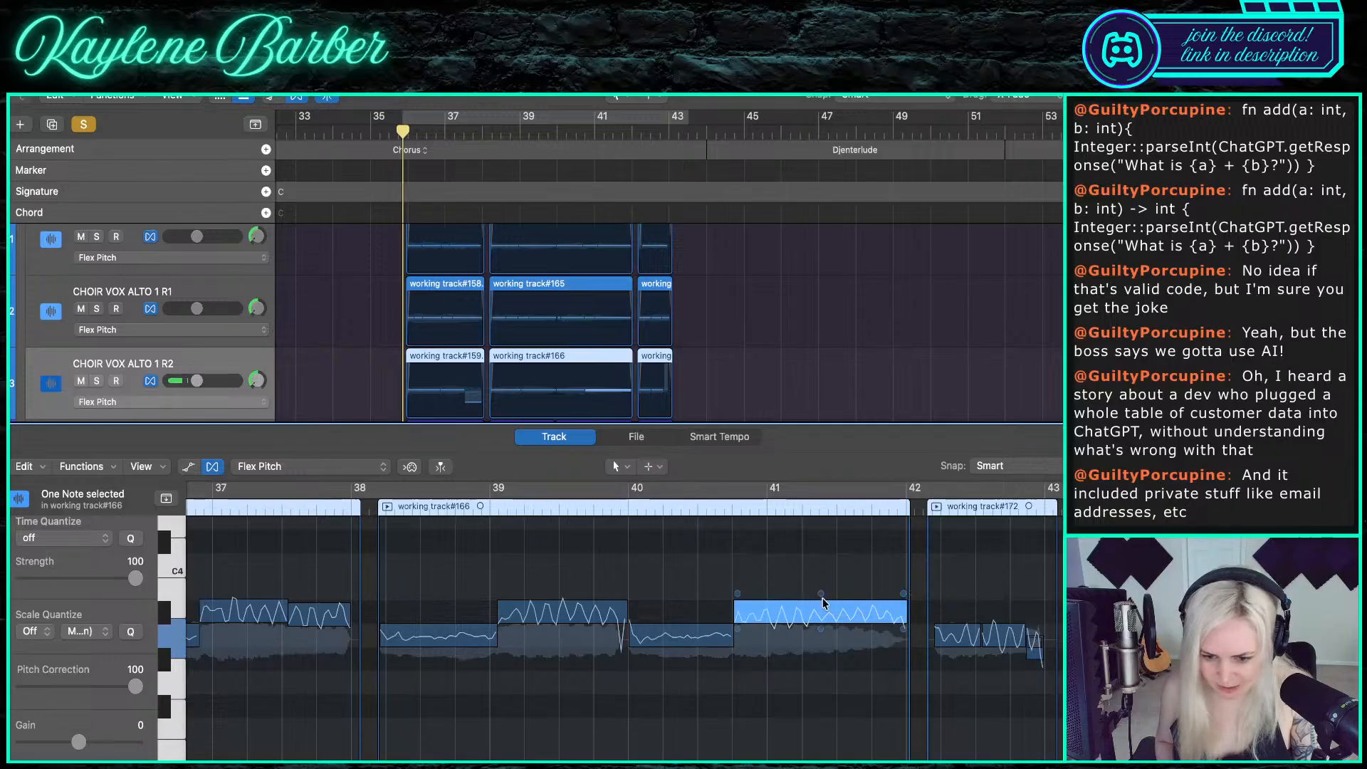
drag(820, 592, 820, 590)
- Adjust the fine pitch of the second part of the R2 track's bar 37 vibrato note
scroll(698, 602, left, 5)
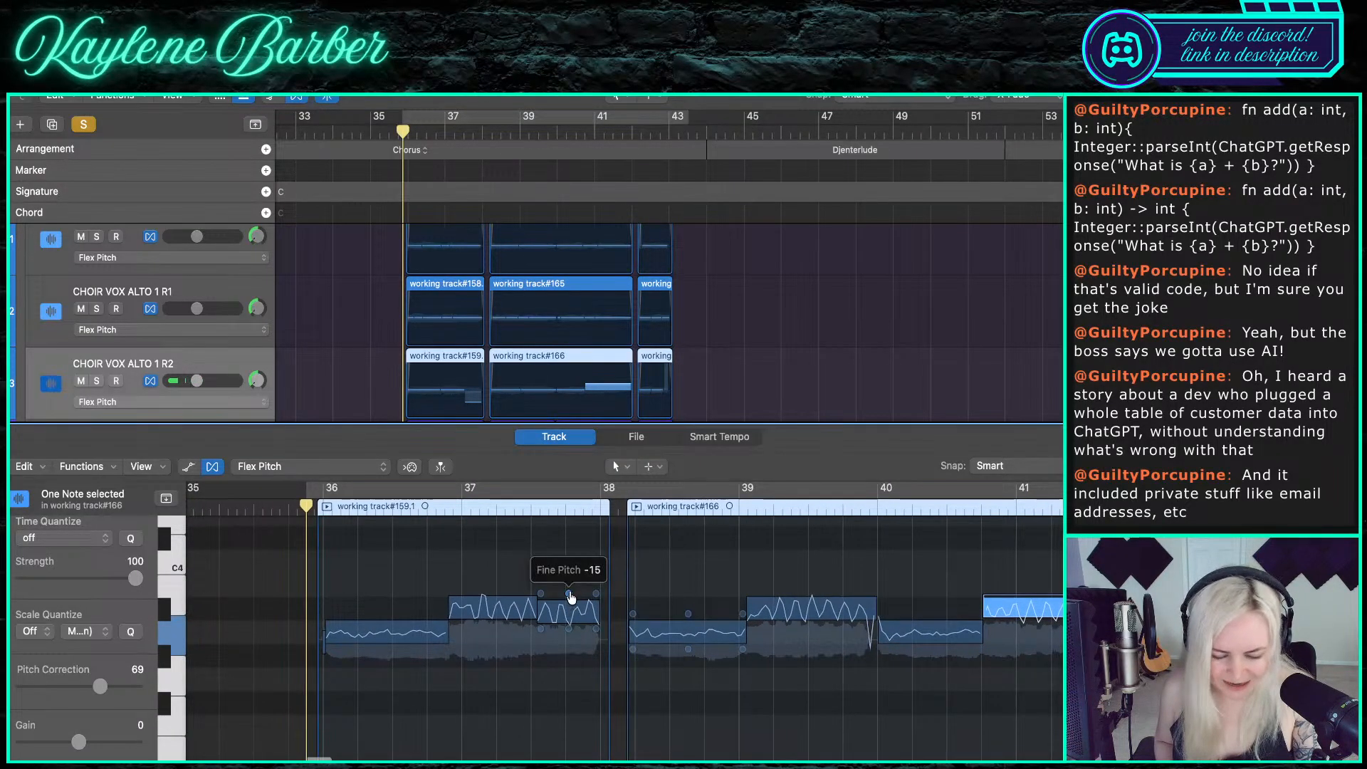
click(568, 601)
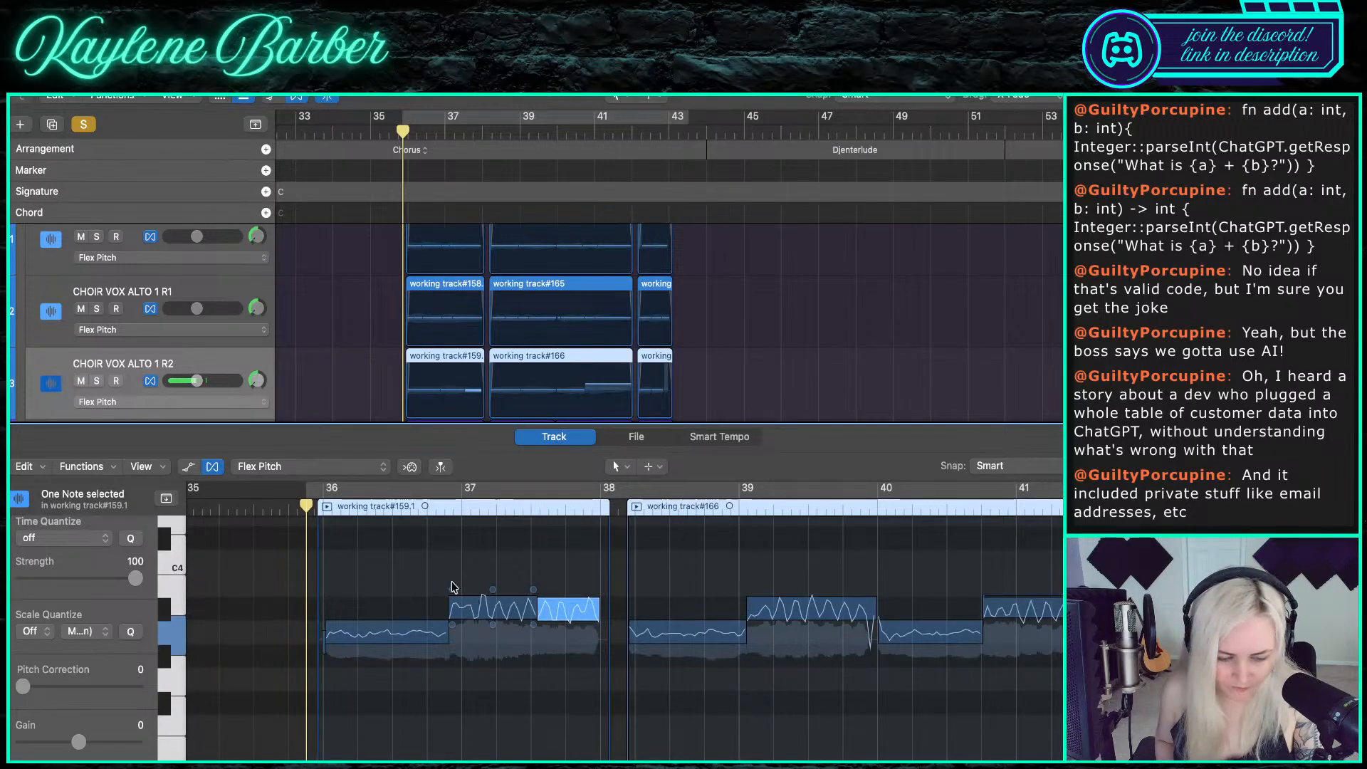
click(382, 586)
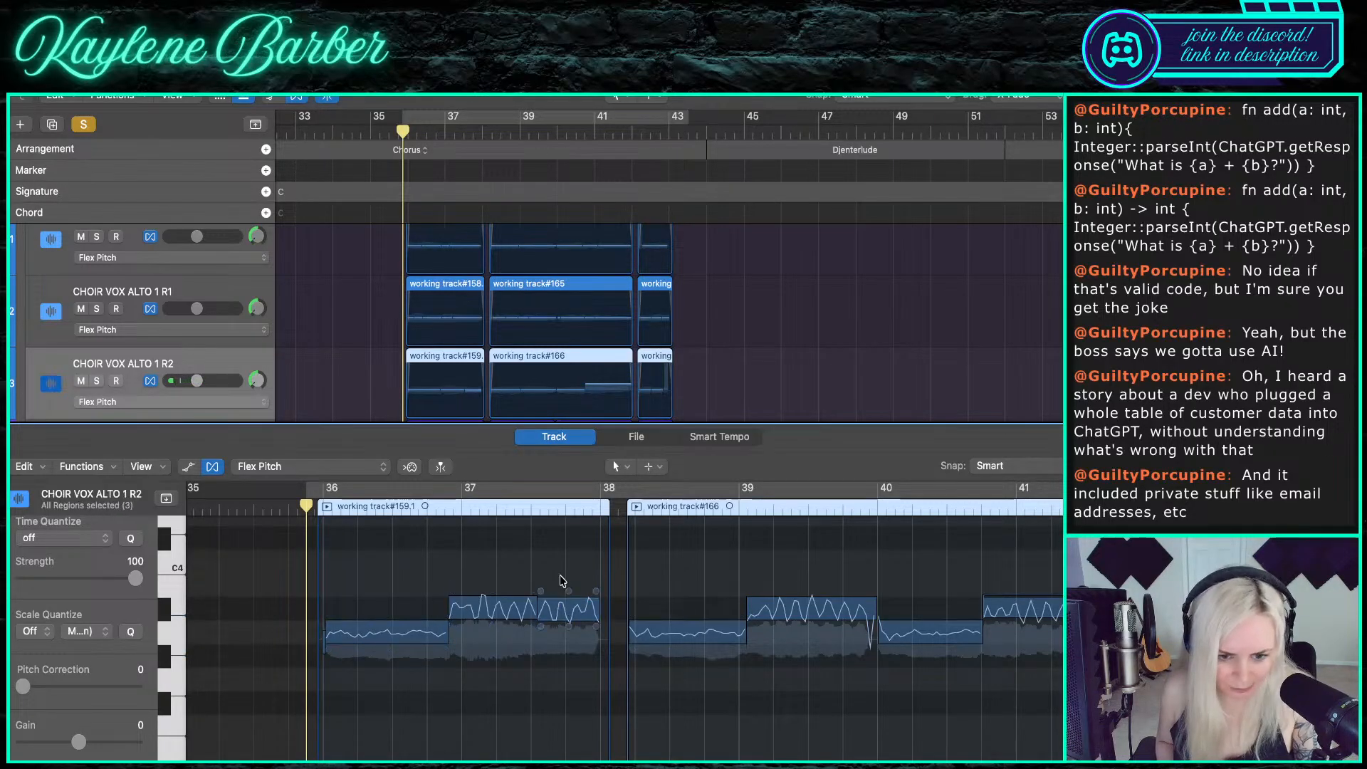
- Close the track editor and play the chorus to hear the tuned alto layers with the rest of the choir
scroll(667, 582, down, 6)
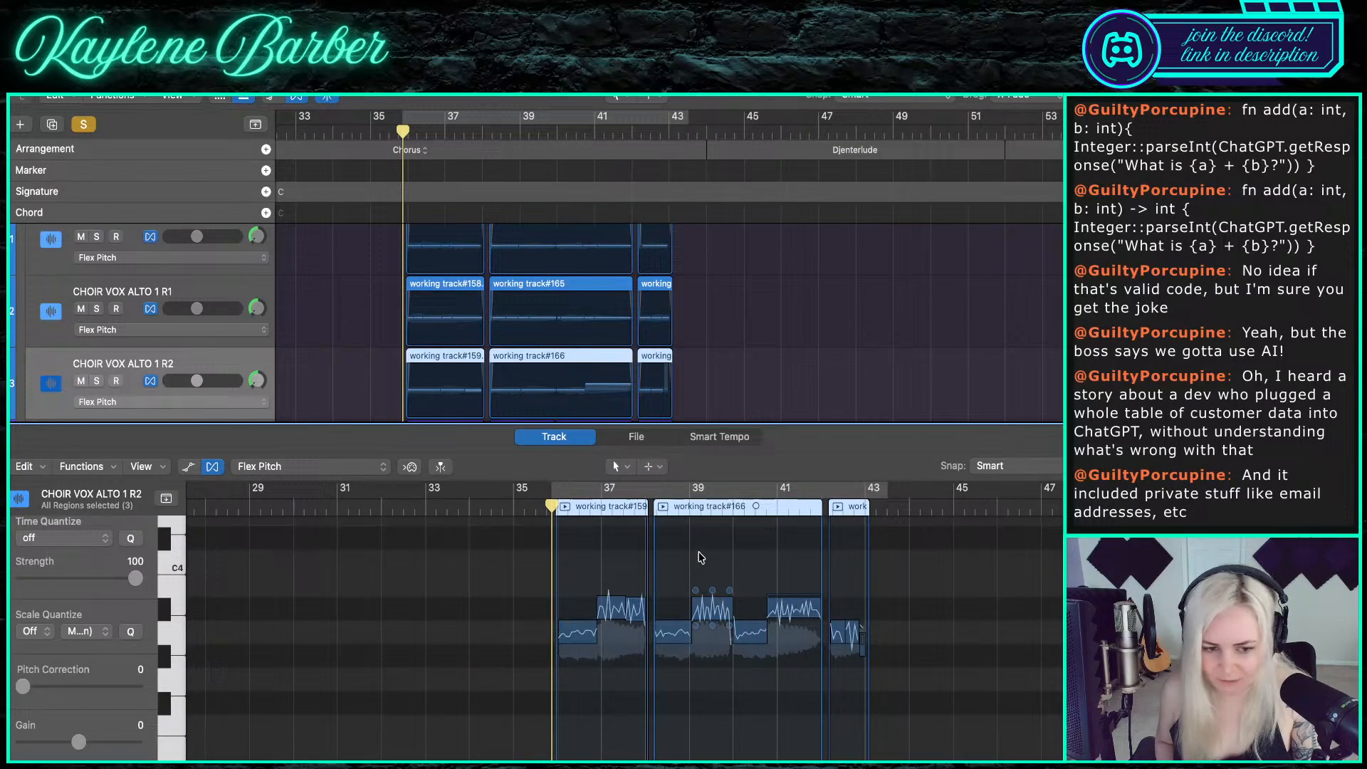
scroll(698, 557, down, 3)
scroll(383, 318, down, 3)
key(space)
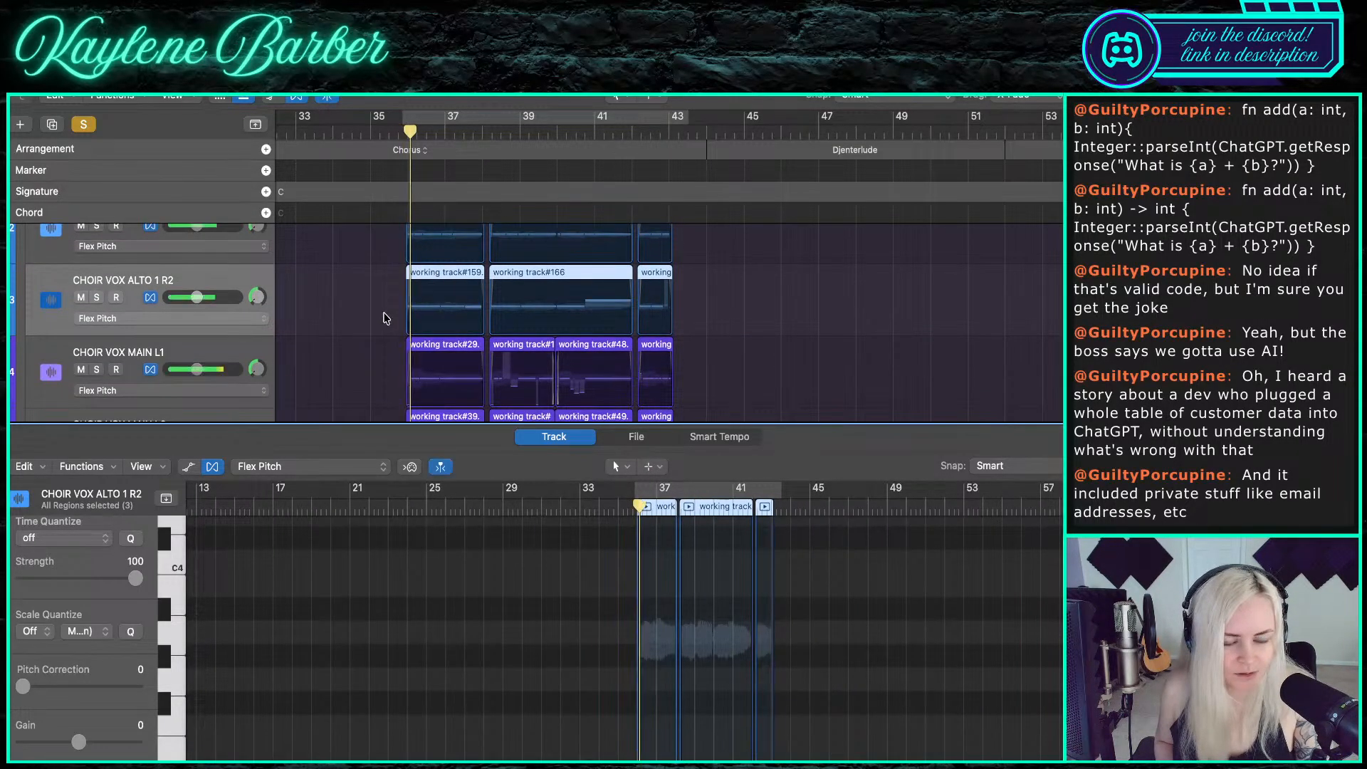
key(e)
scroll(324, 389, up, 1)
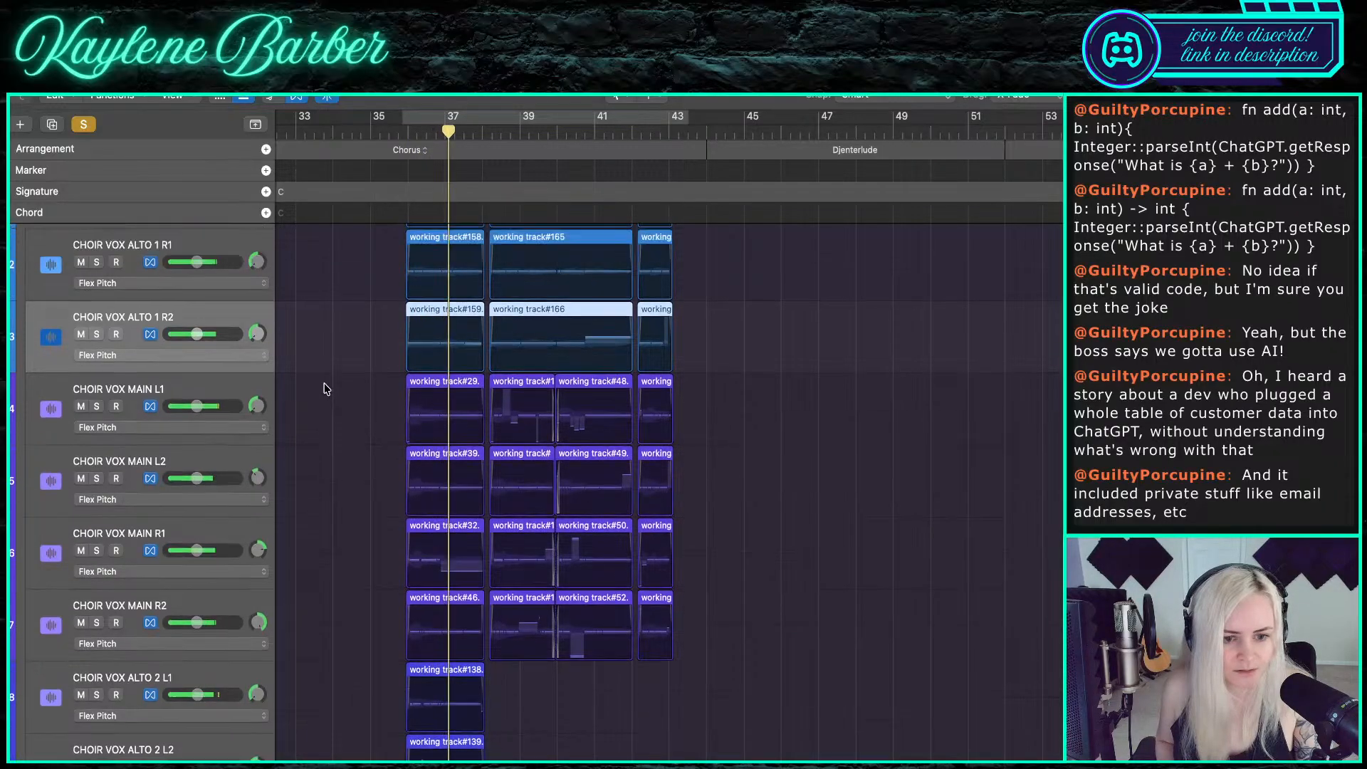
- Hide the Flex Pitch display in the arrangement once the chorus choir playback has been heard
scroll(326, 385, up, 1)
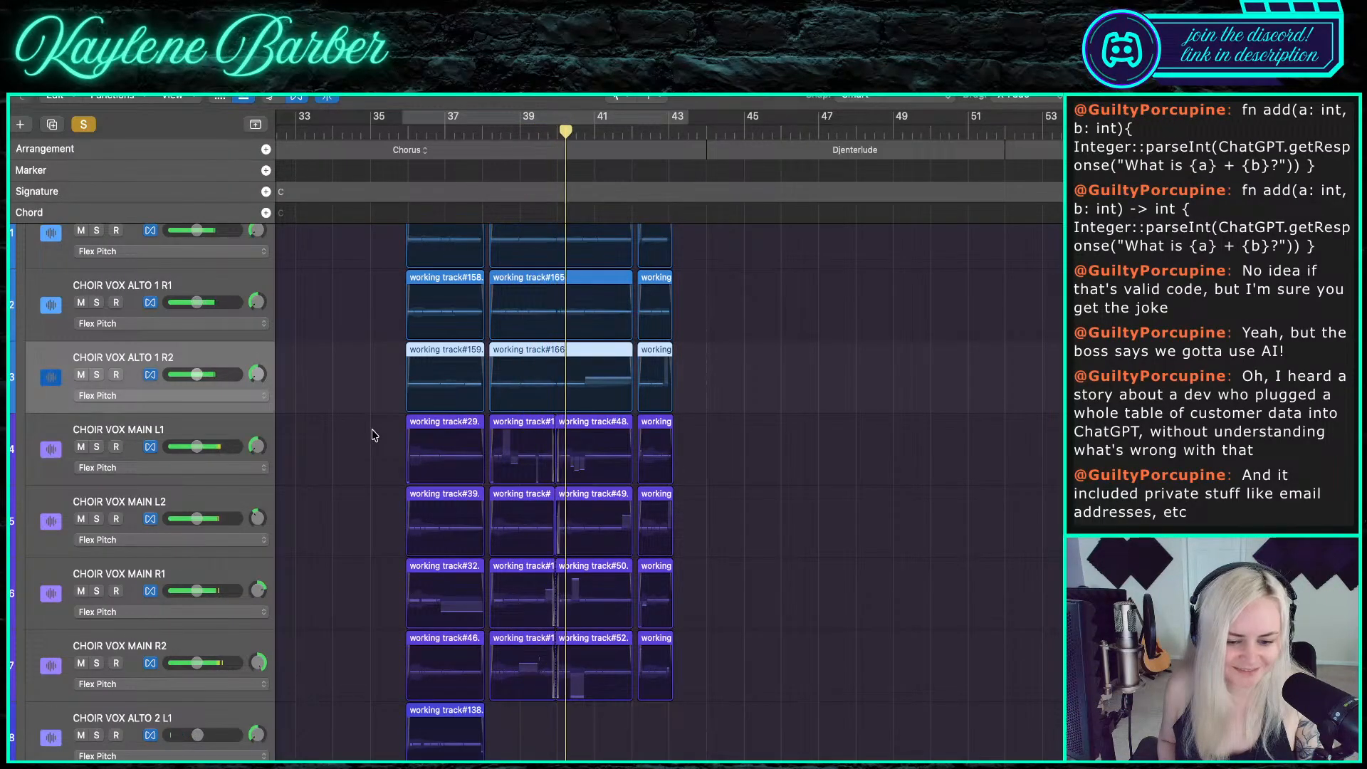
scroll(371, 435, up, 5)
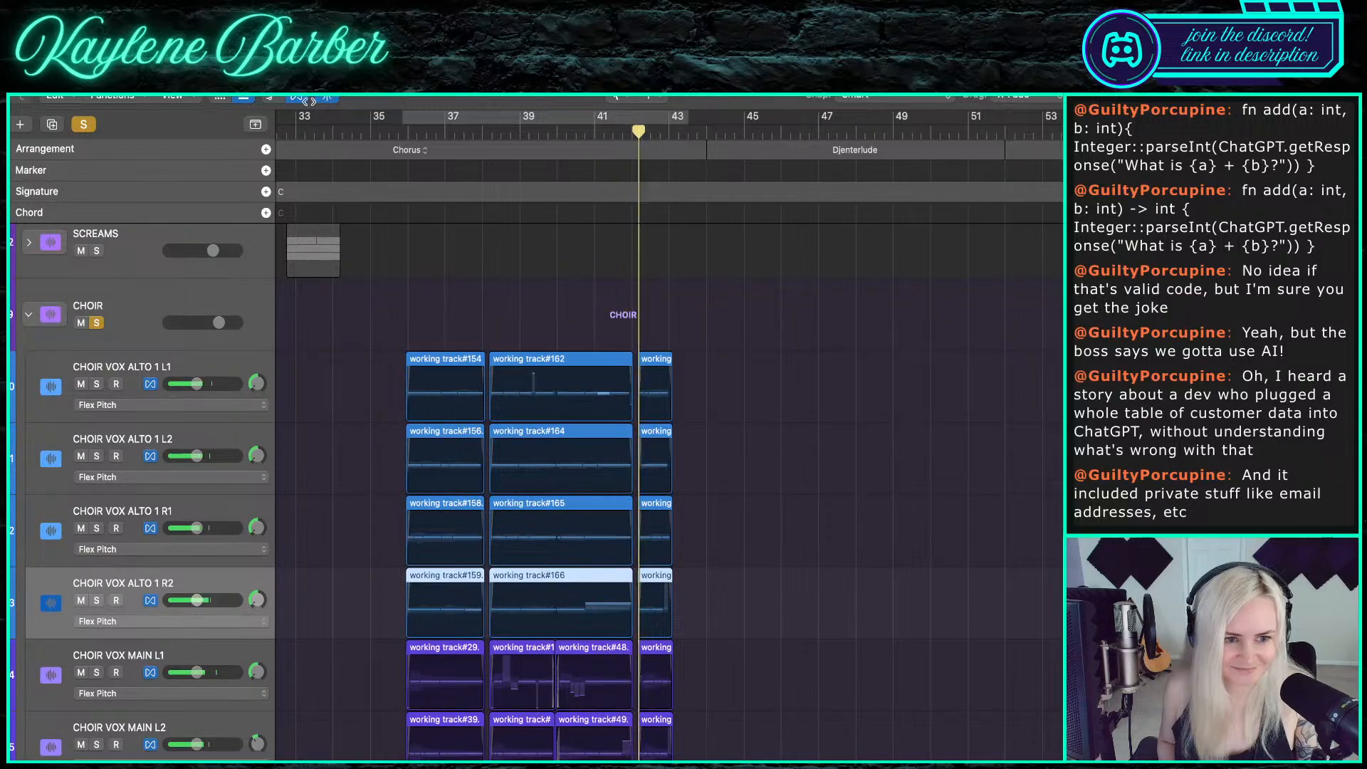
key(super+f)
scroll(325, 240, up, 2)
scroll(325, 240, left, 5)
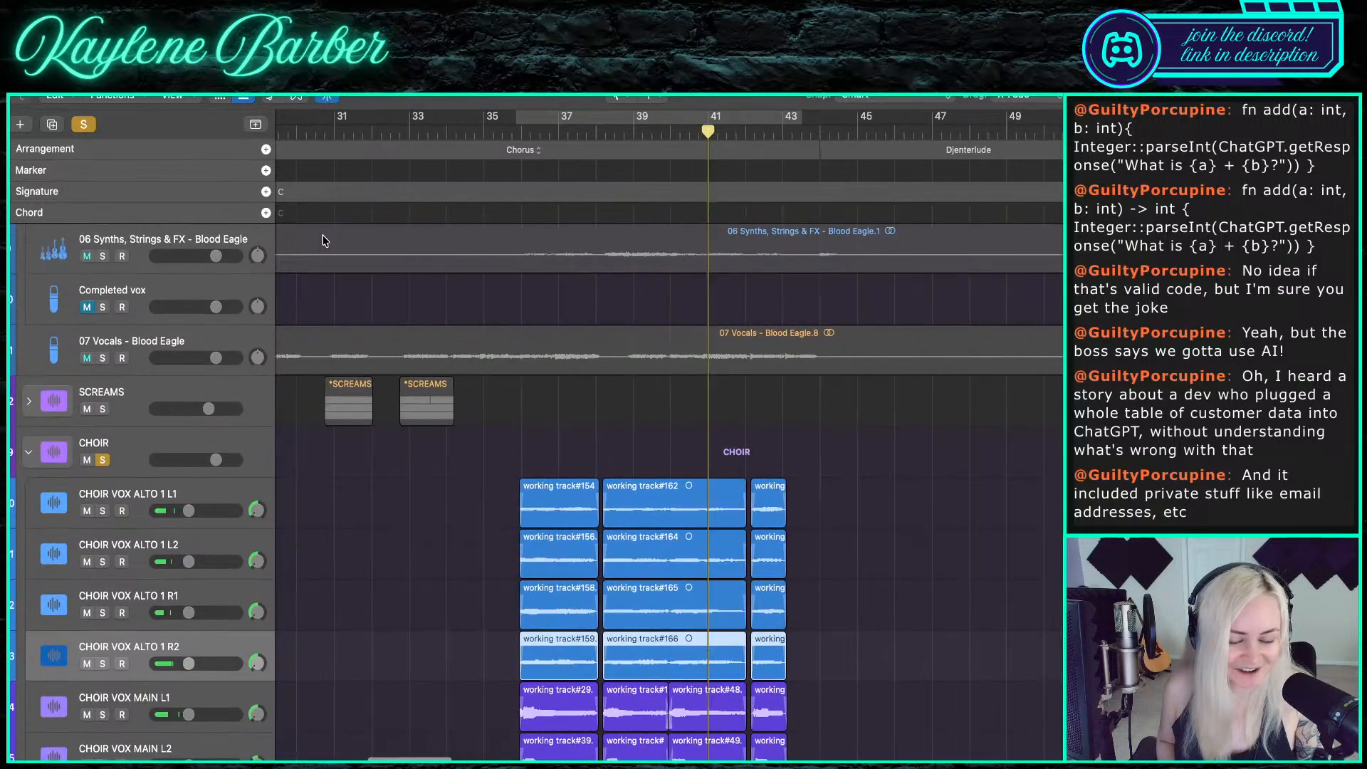
scroll(326, 240, down, 7)
scroll(325, 240, up, 1)
scroll(272, 353, up, 8)
scroll(271, 353, down, 6)
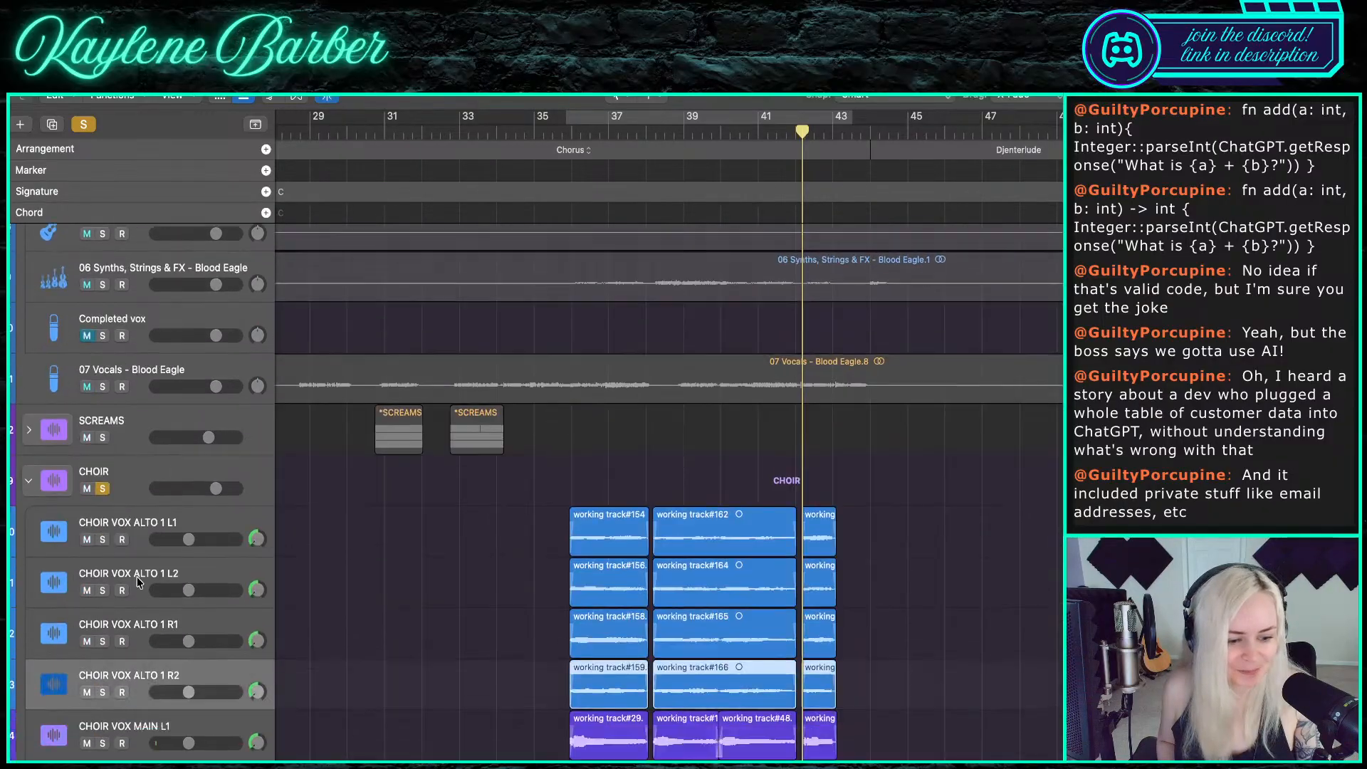
- Turn off solo on the CHOIR stack, the working track and the TALK TRACK
click(104, 354)
scroll(104, 353, down, 9)
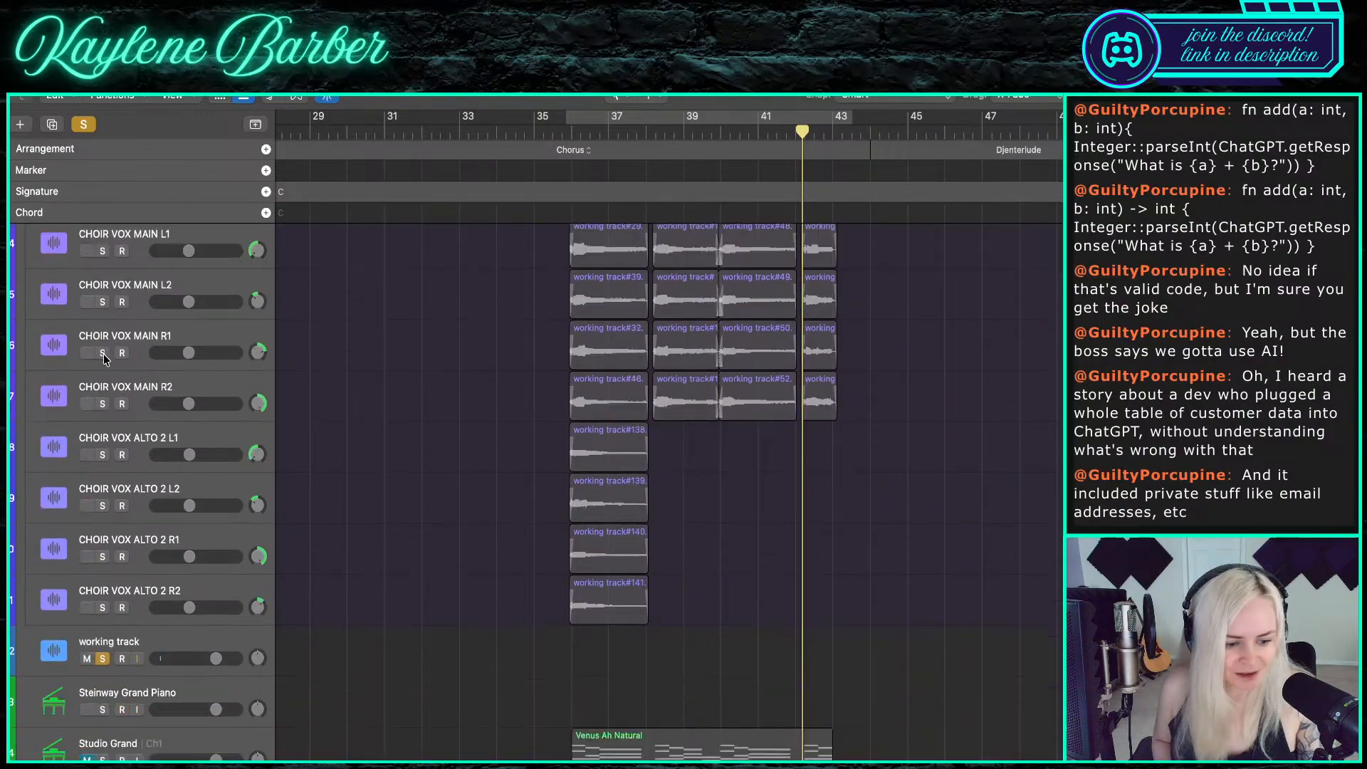
click(104, 574)
click(104, 573)
scroll(104, 573, up, 10)
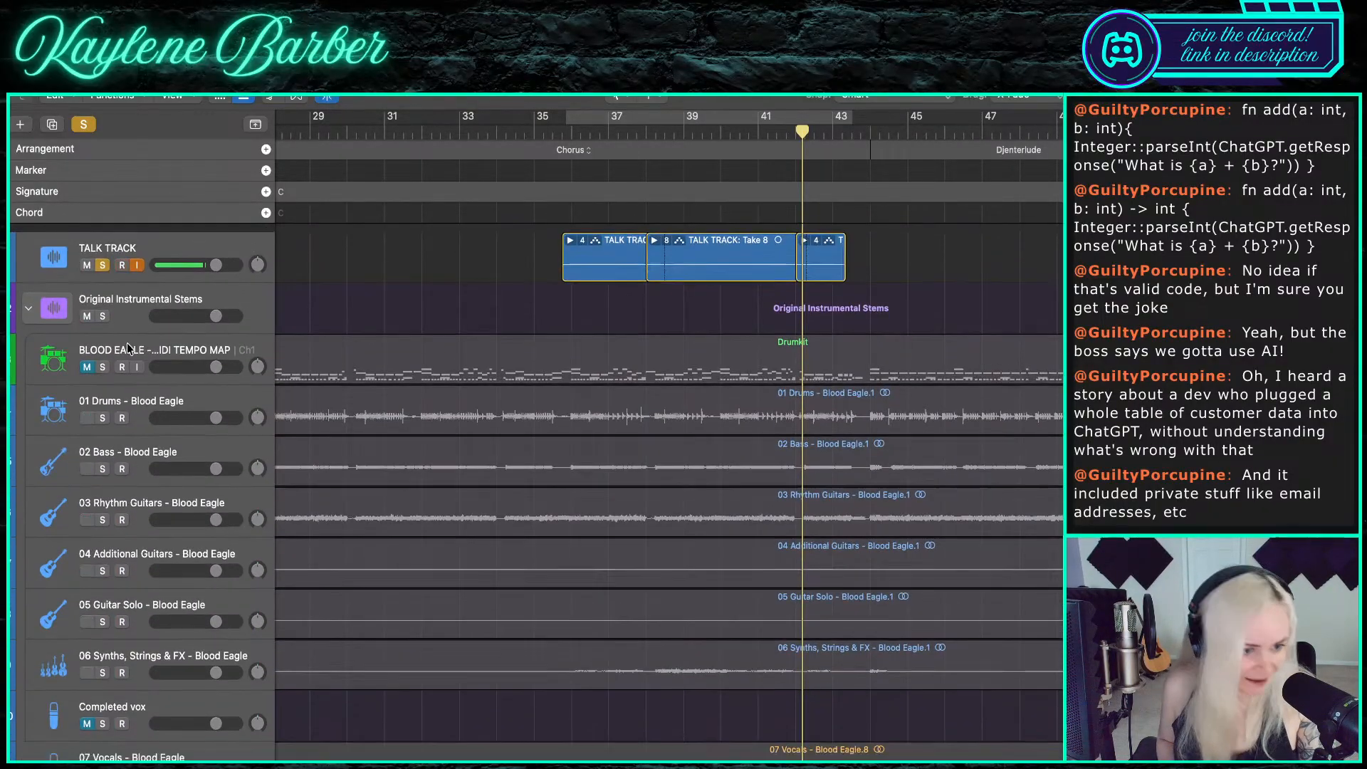
click(105, 257)
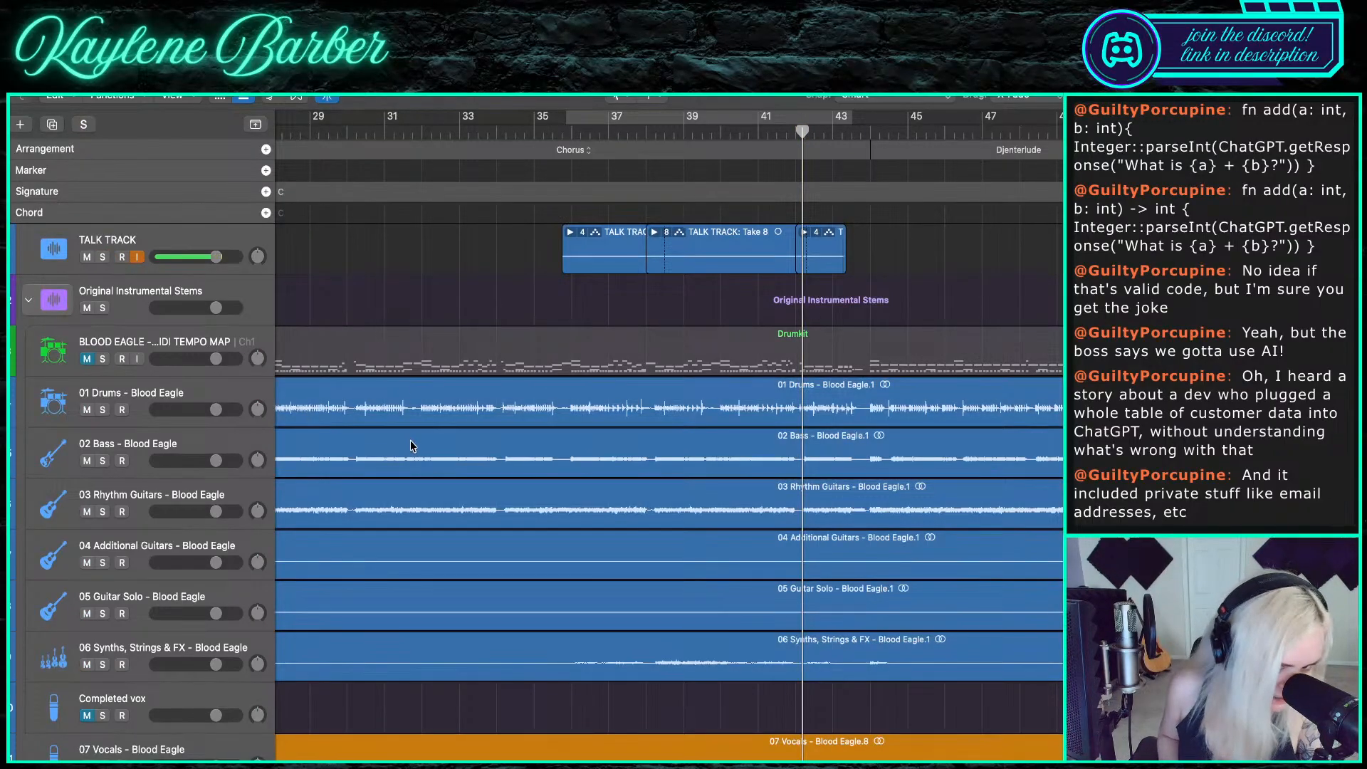
- Delete all regions on the TALK TRACK together with their recorded audio files, applying the choice to all
click(202, 244)
key(Delete)
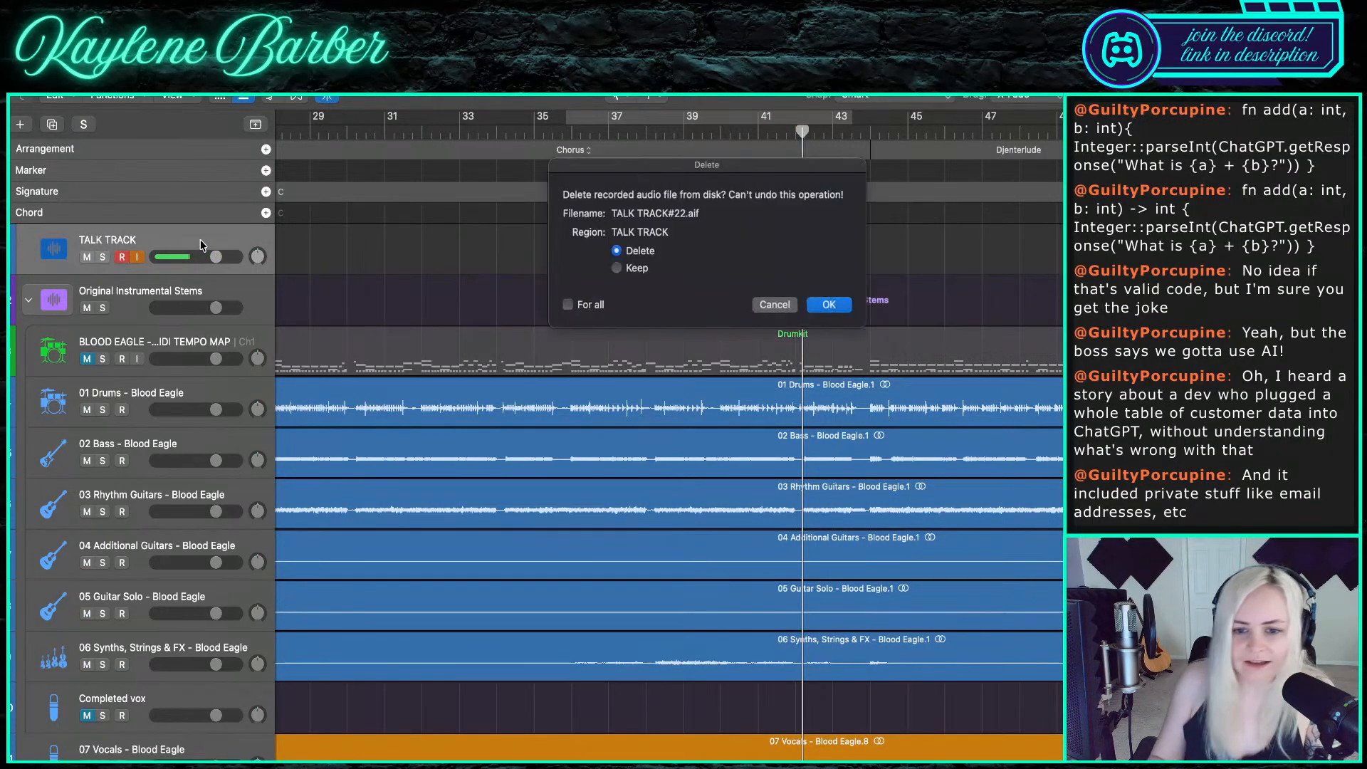
click(588, 312)
key(Return)
scroll(564, 315, down, 8)
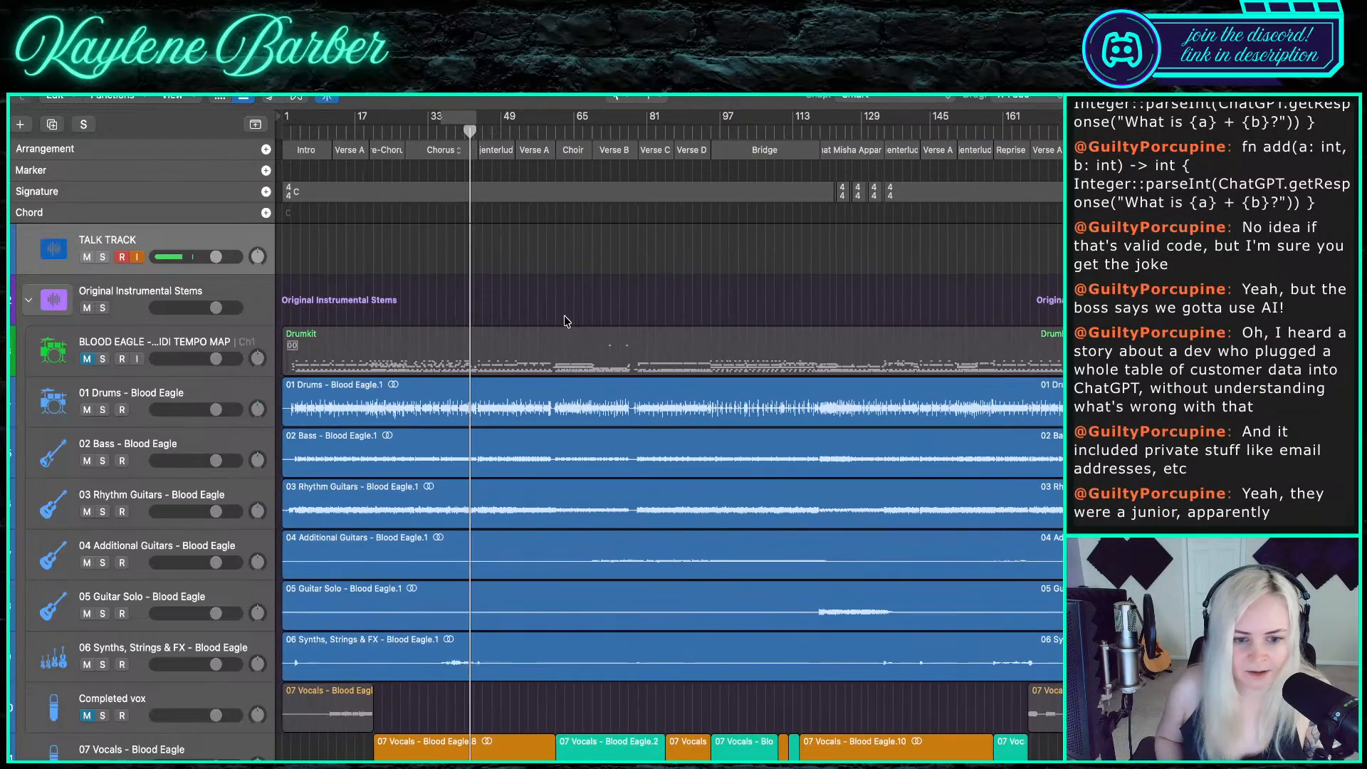
- Move the playhead to the song start and look over the project's tracks down to the Studio Grand tracks
scroll(564, 314, down, 4)
scroll(542, 280, down, 6)
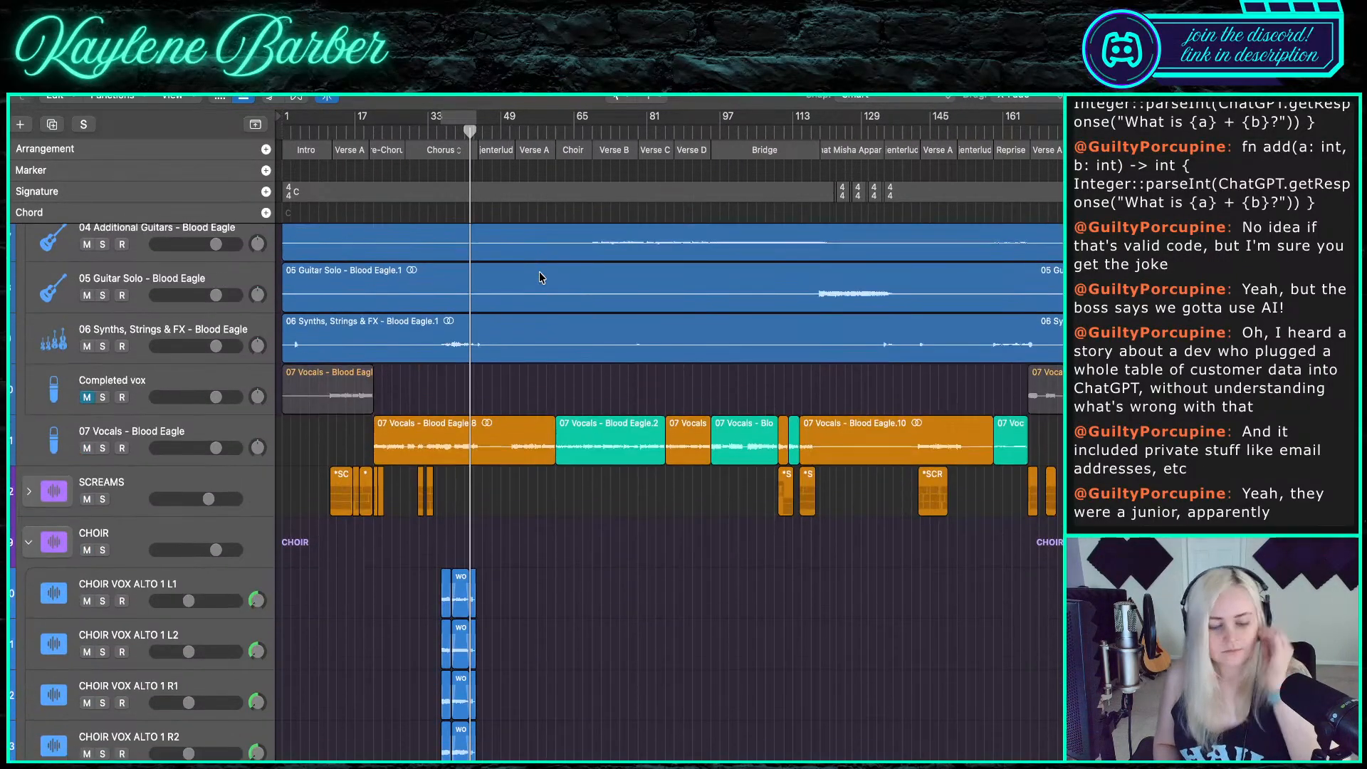
scroll(435, 287, up, 3)
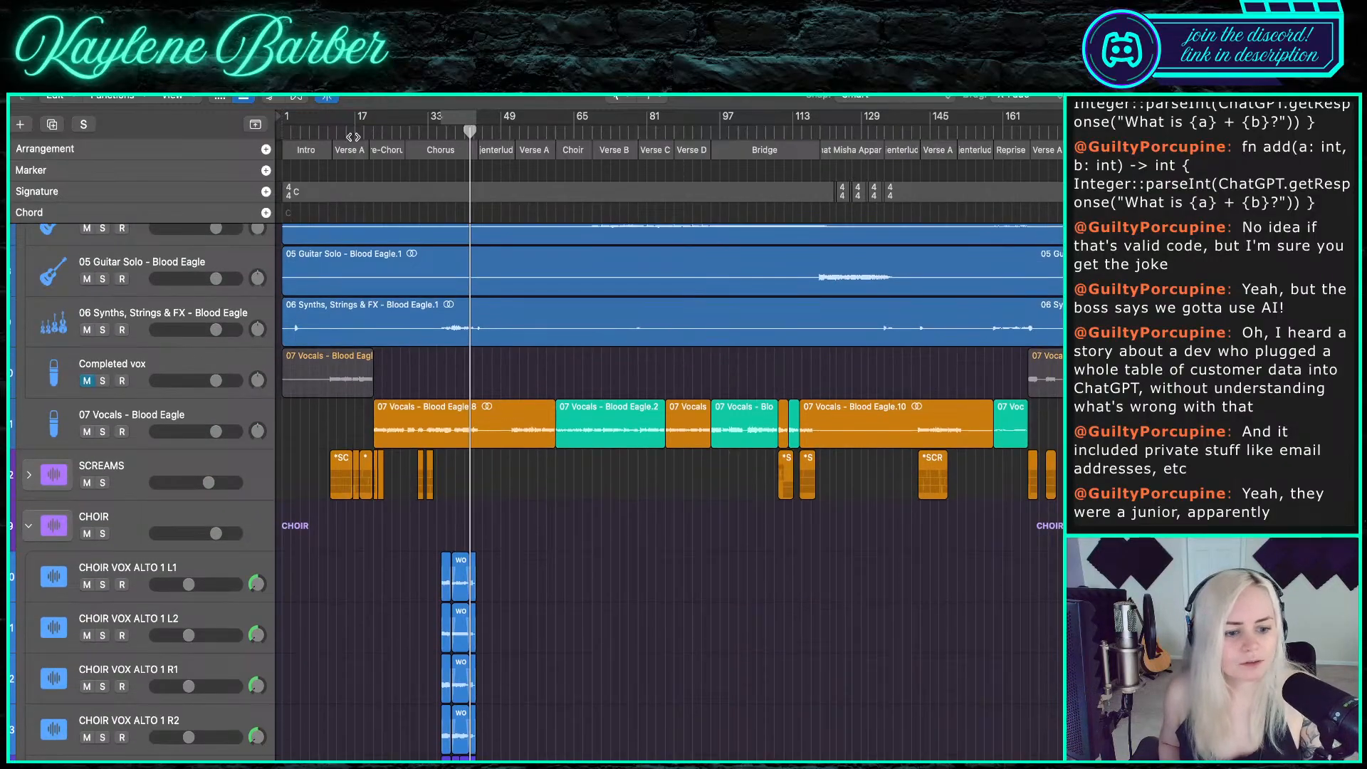
drag(352, 133, 270, 135)
scroll(400, 559, down, 6)
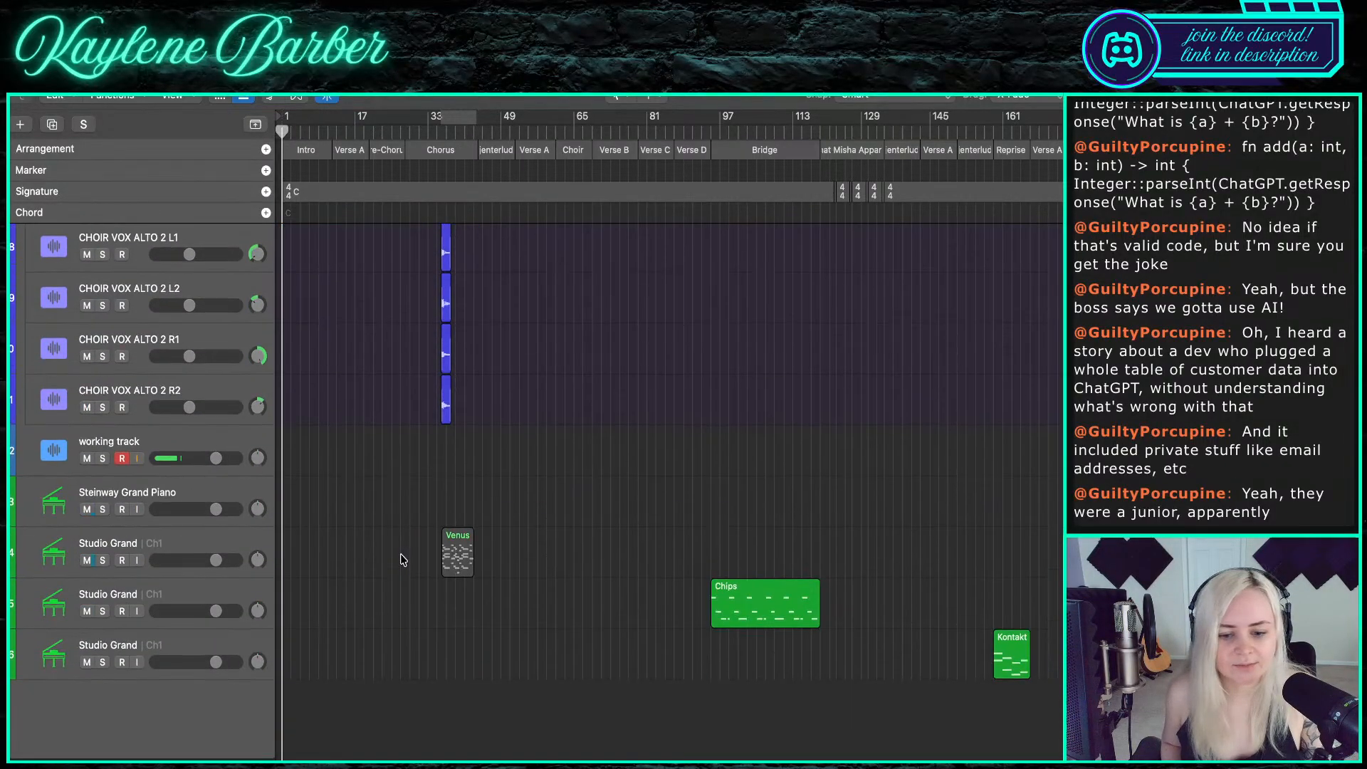
scroll(401, 559, up, 6)
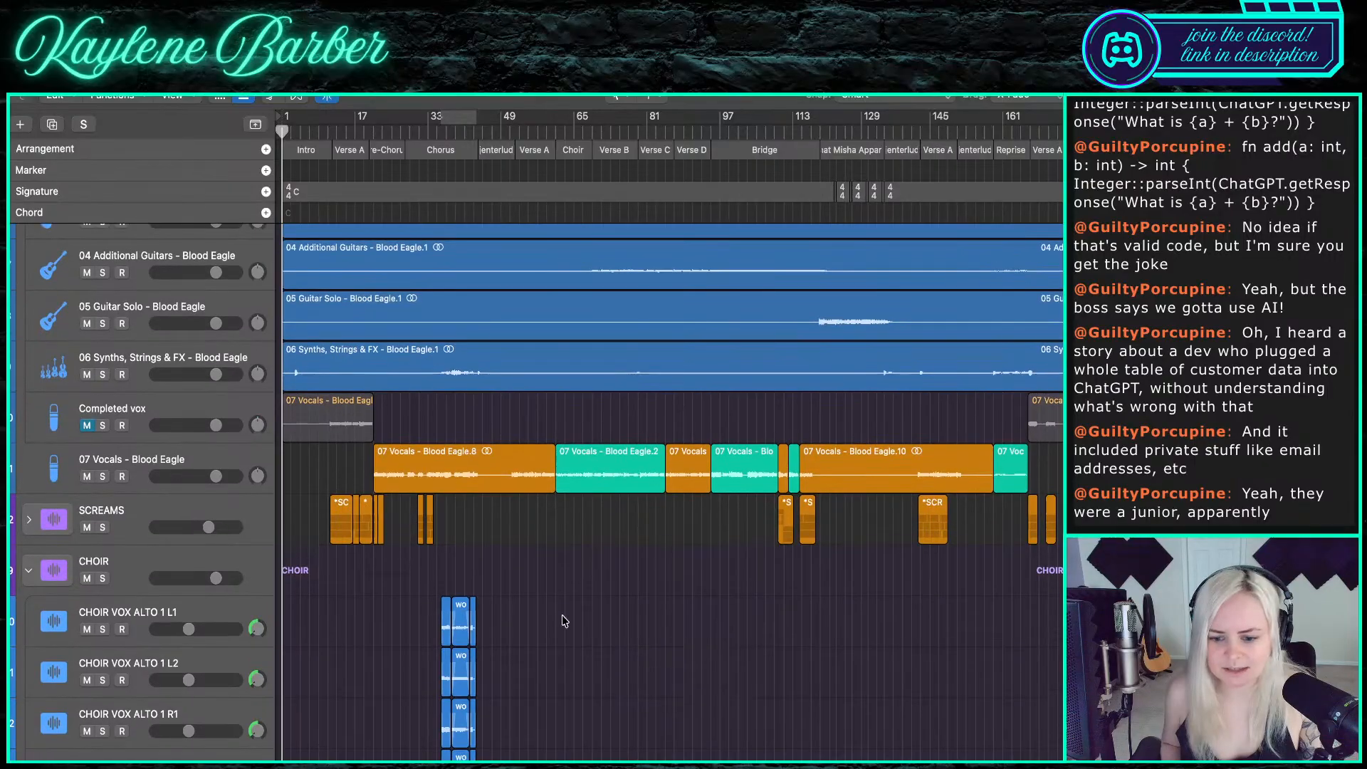
- Split the 07 Vocals region with the Scissors Tool at the end of the SCREAMS region near bar 149, and return to the Pointer Tool
scroll(979, 454, up, 5)
scroll(854, 463, up, 5)
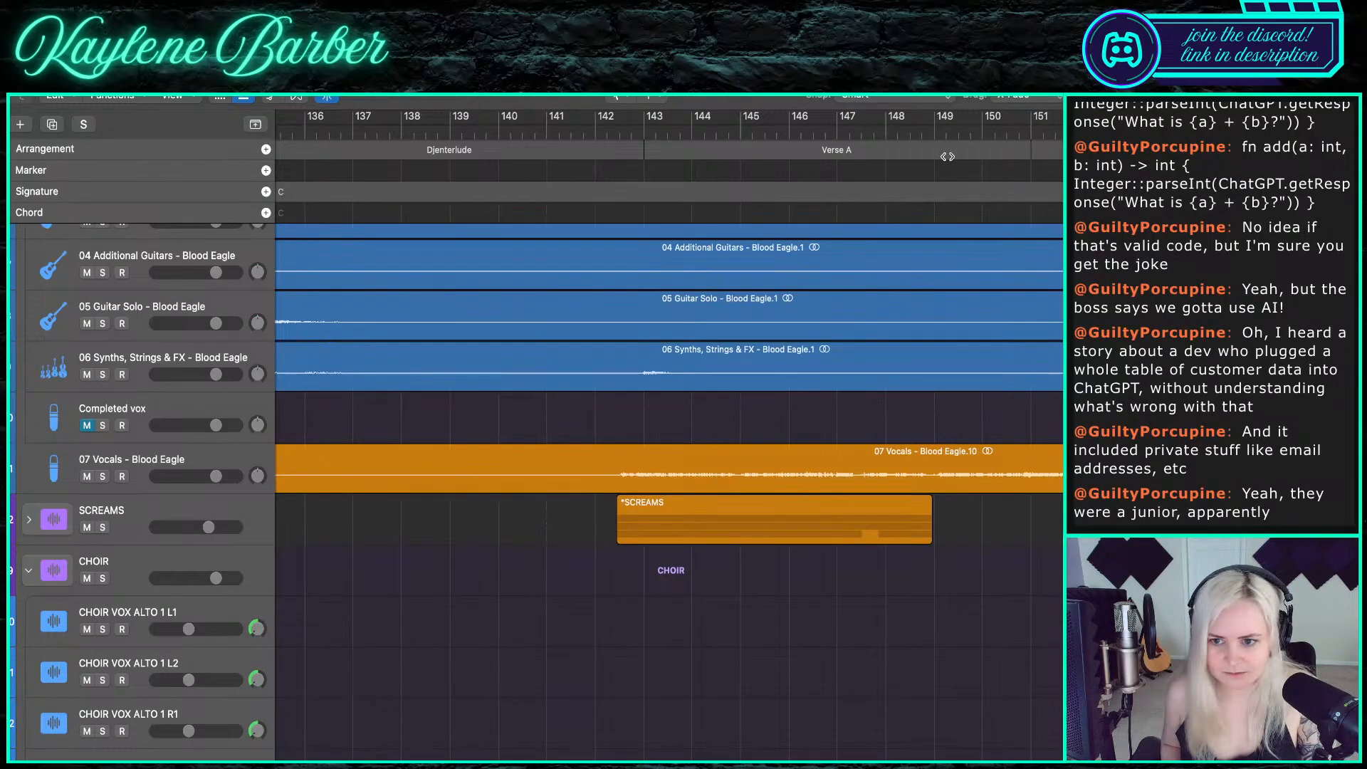
key(t)
key(t)
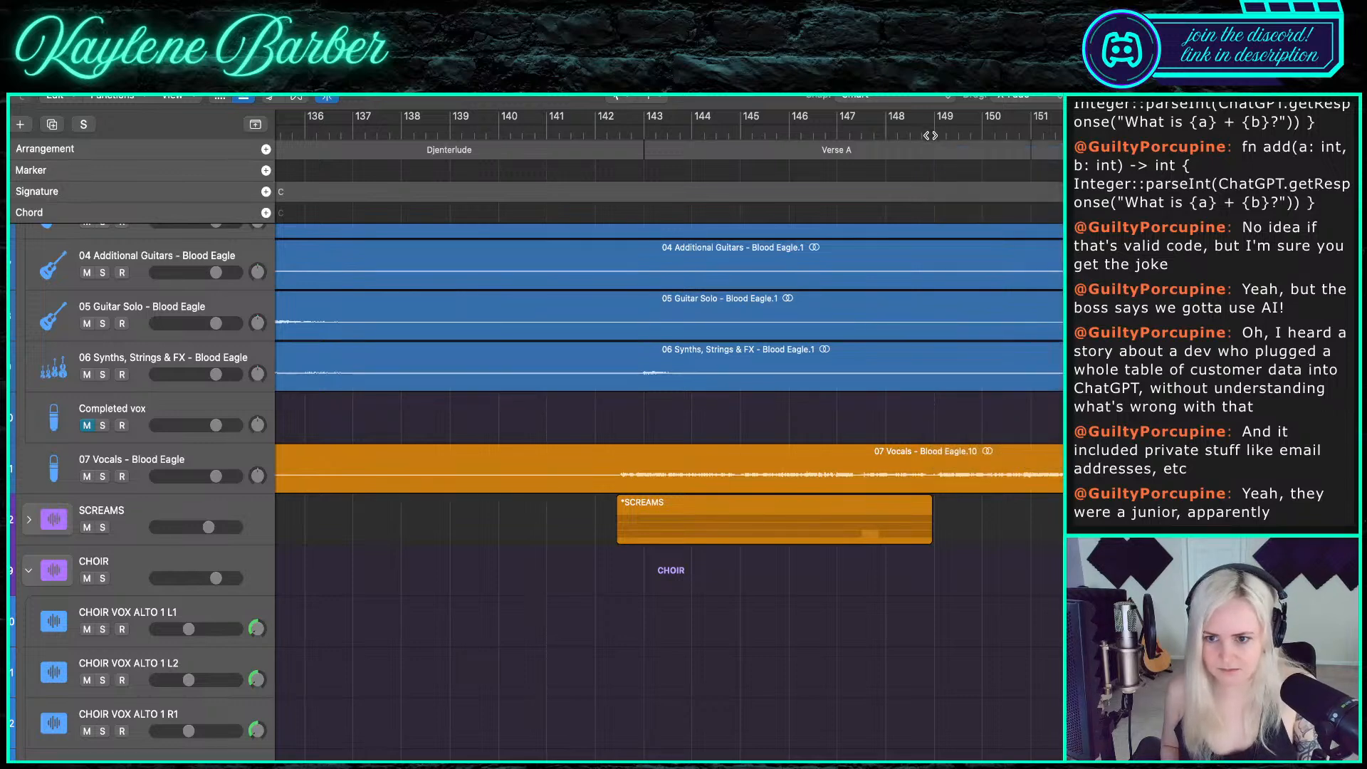
key(t)
key(t)
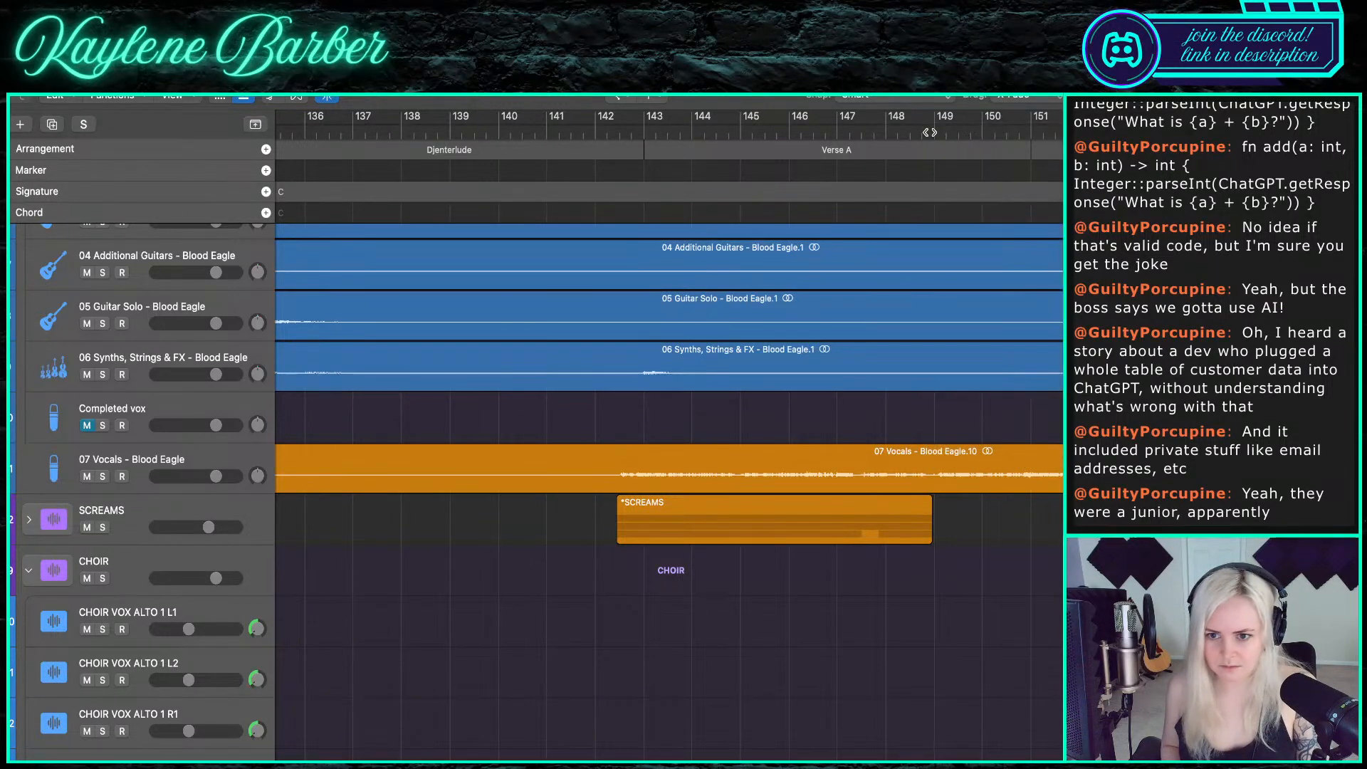
click(931, 133)
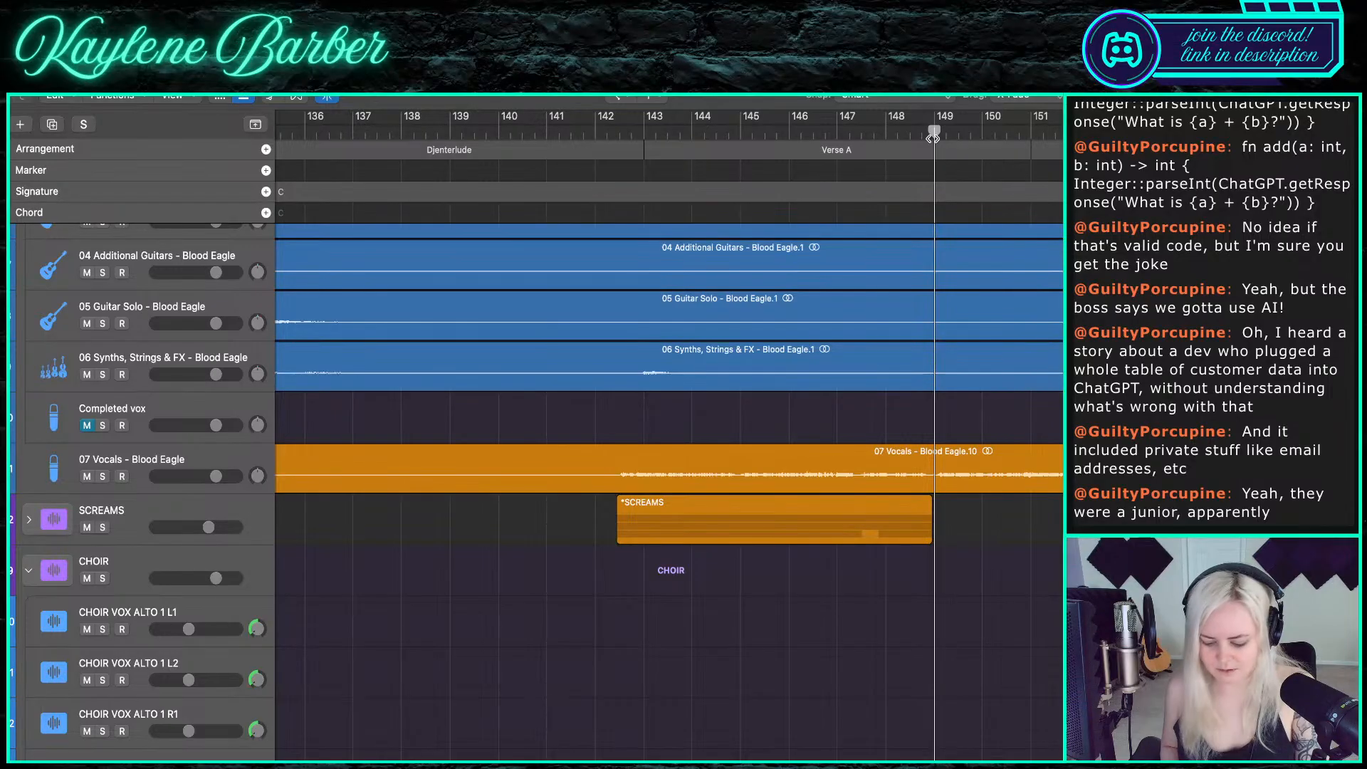
key(t)
key(i)
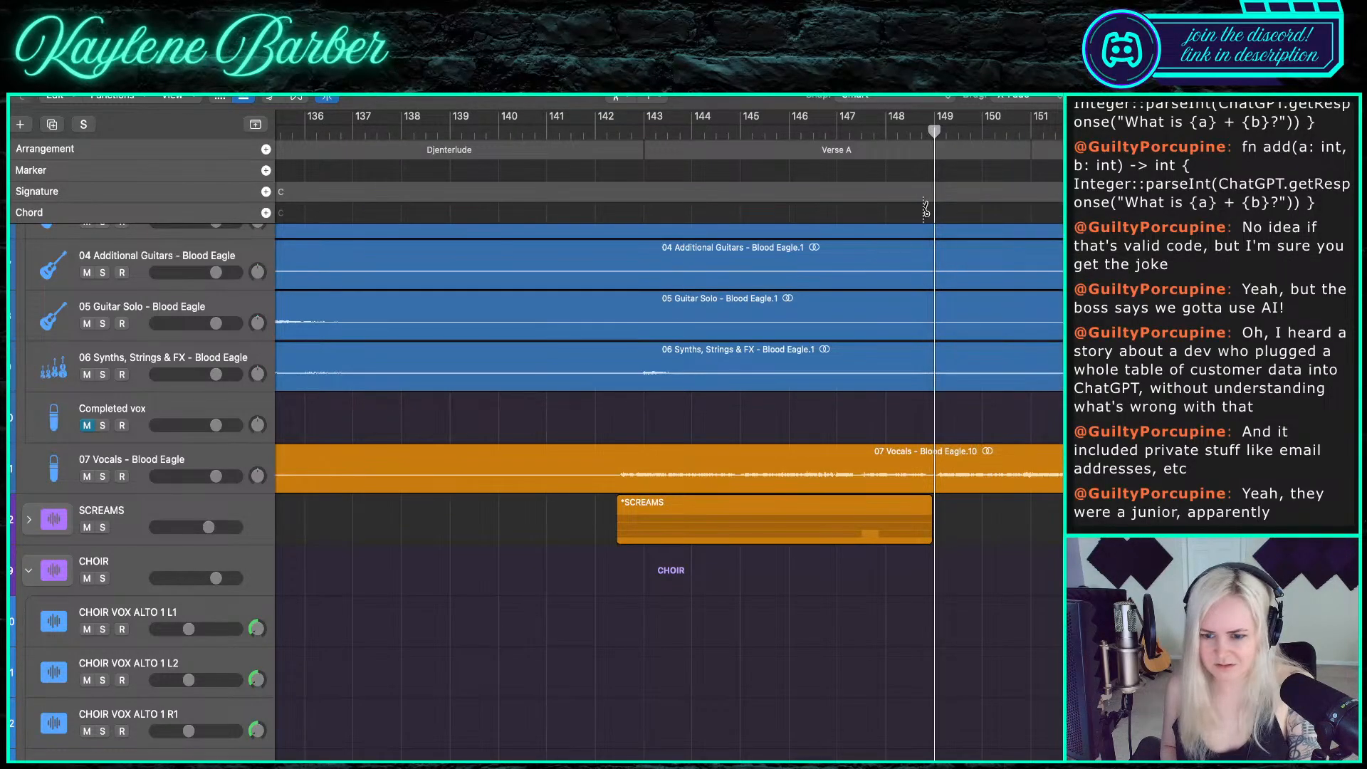
click(937, 469)
key(t)
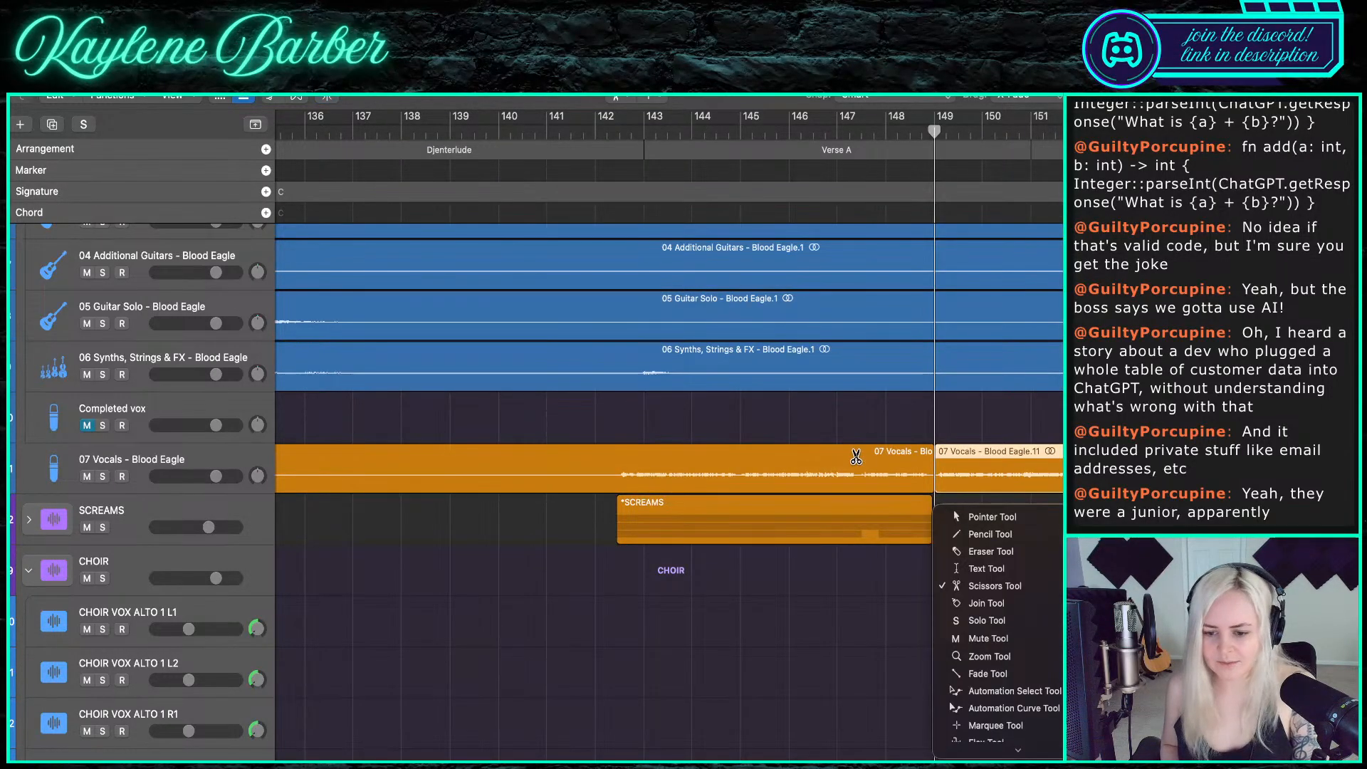
key(t)
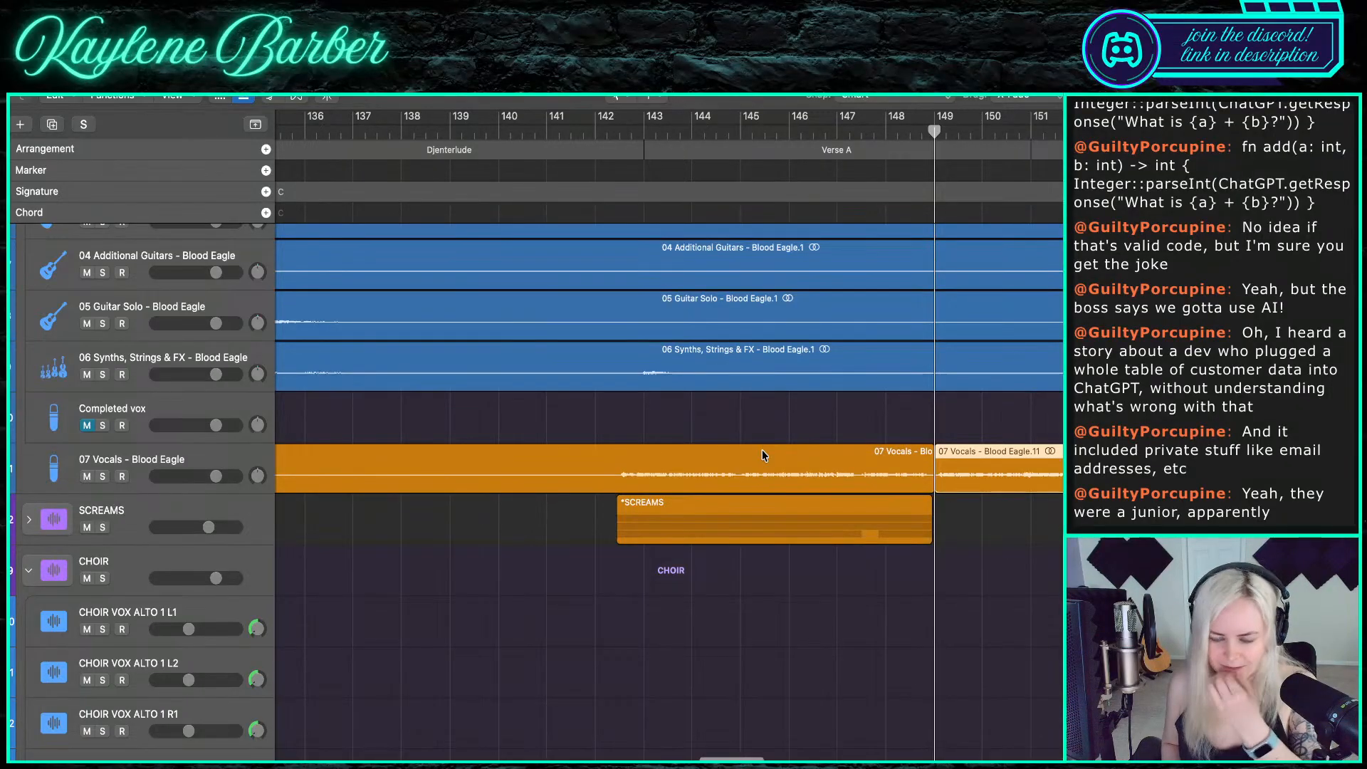
- Move the 07 Vocals region ending near bar 149 and the short orange one near bar 110 onto the Completed vox track
scroll(761, 451, left, 3)
scroll(761, 450, down, 5)
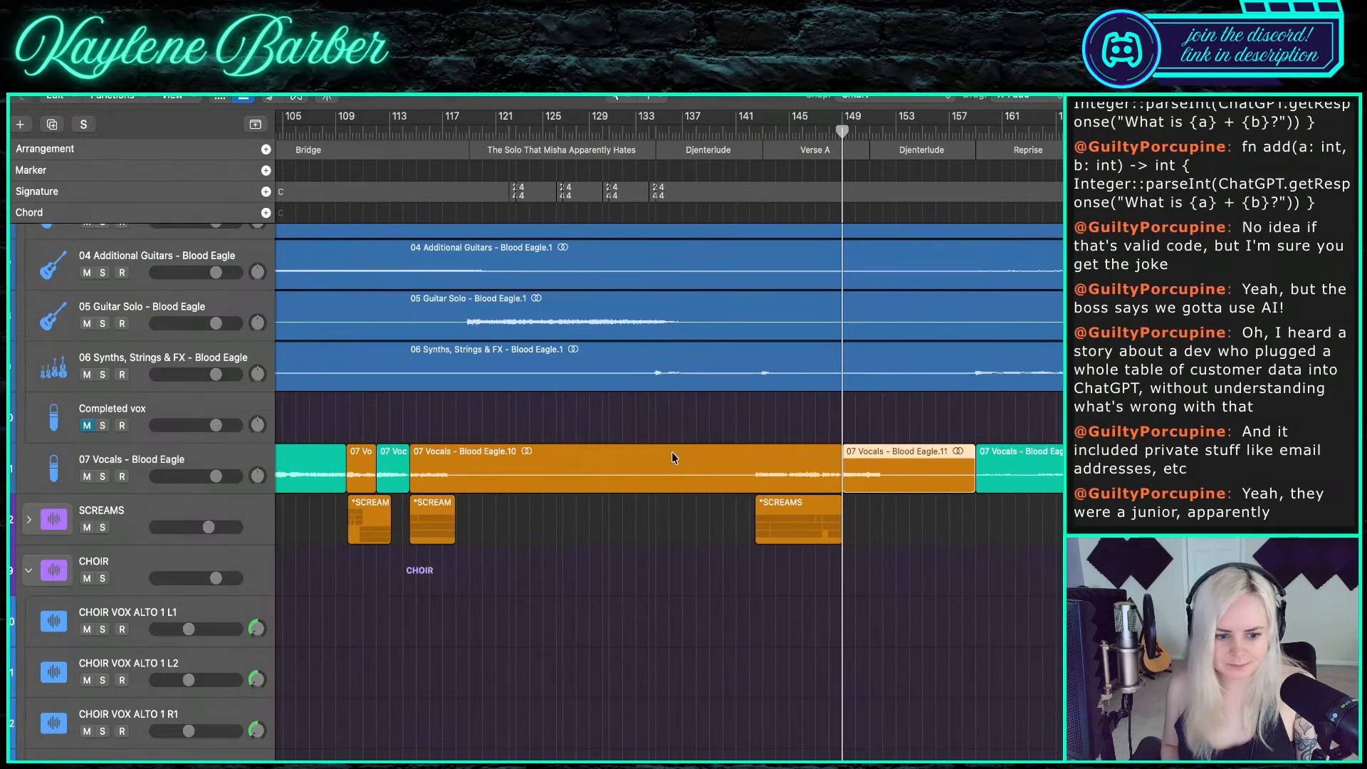
scroll(453, 403, up, 5)
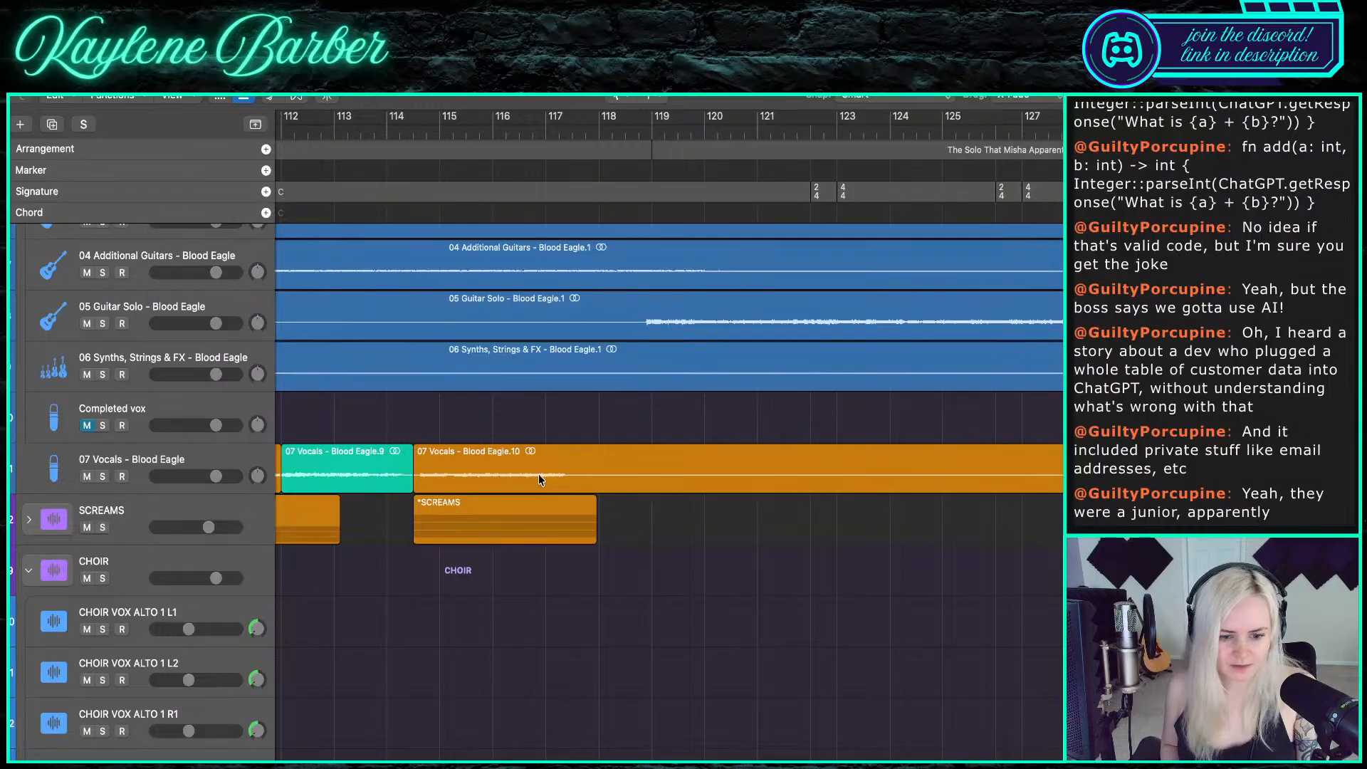
drag(538, 476, 539, 431)
scroll(447, 449, down, 5)
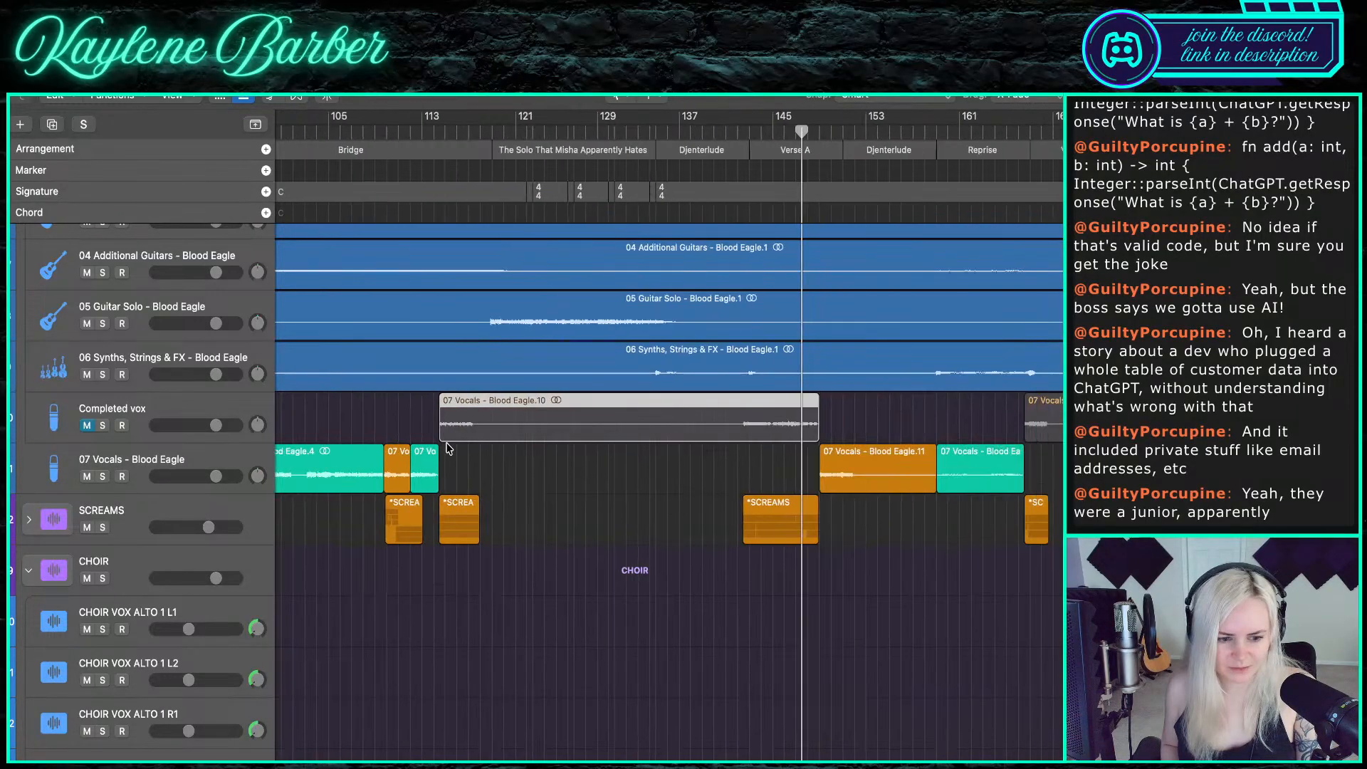
scroll(447, 449, down, 1)
drag(396, 477, 398, 431)
scroll(391, 438, down, 5)
scroll(388, 443, up, 5)
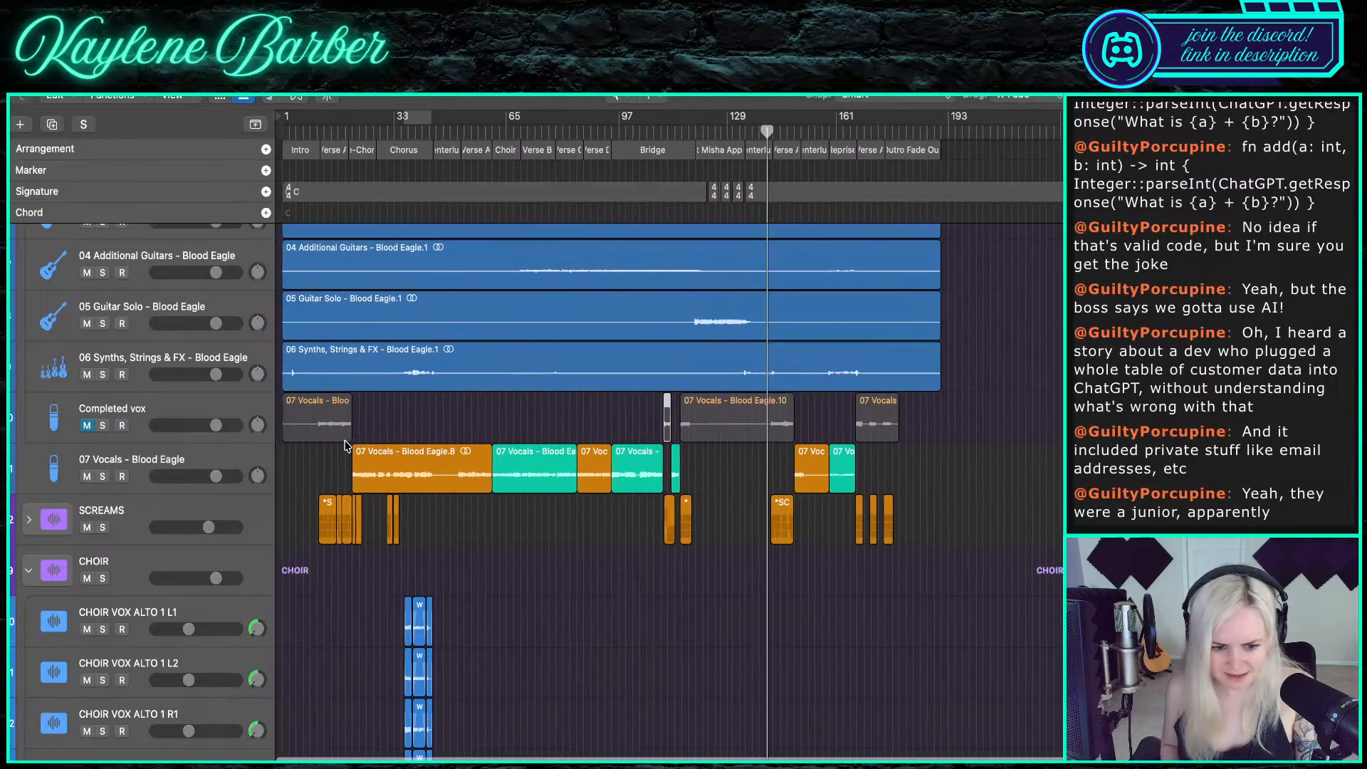
- Collapse the CHOIR track stack
scroll(347, 510, down, 4)
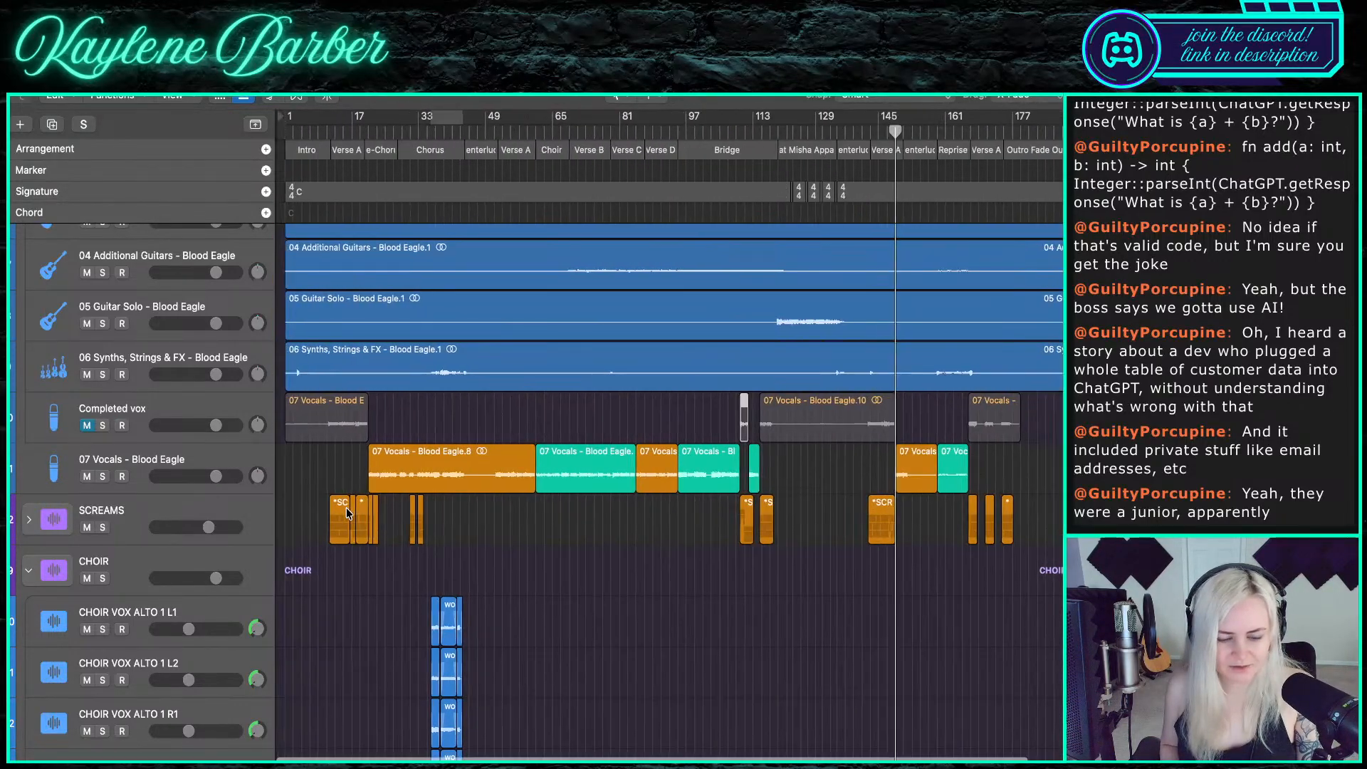
scroll(346, 510, down, 6)
click(33, 320)
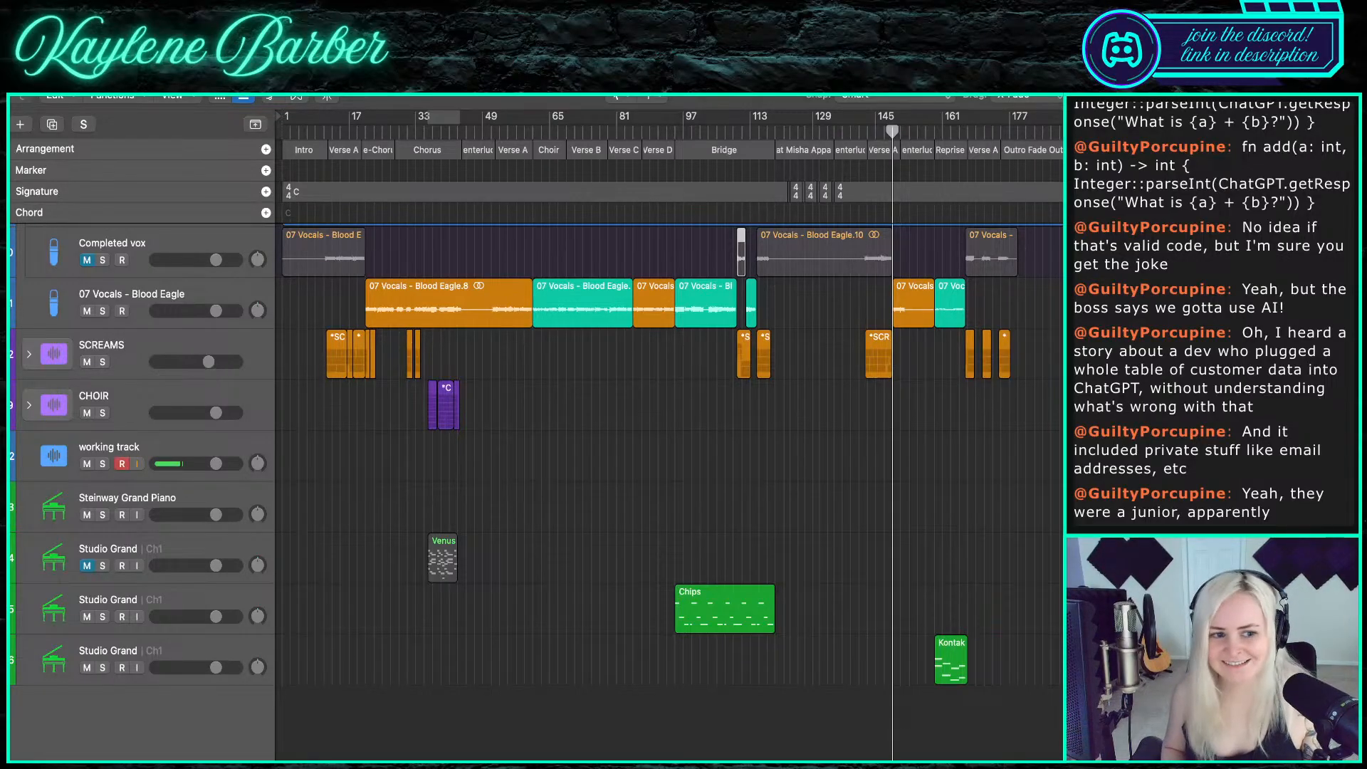
- Play the song from the start and mute the two Studio Grand tracks holding the Chips and Kontakt regions
key(Return)
scroll(352, 535, up, 3)
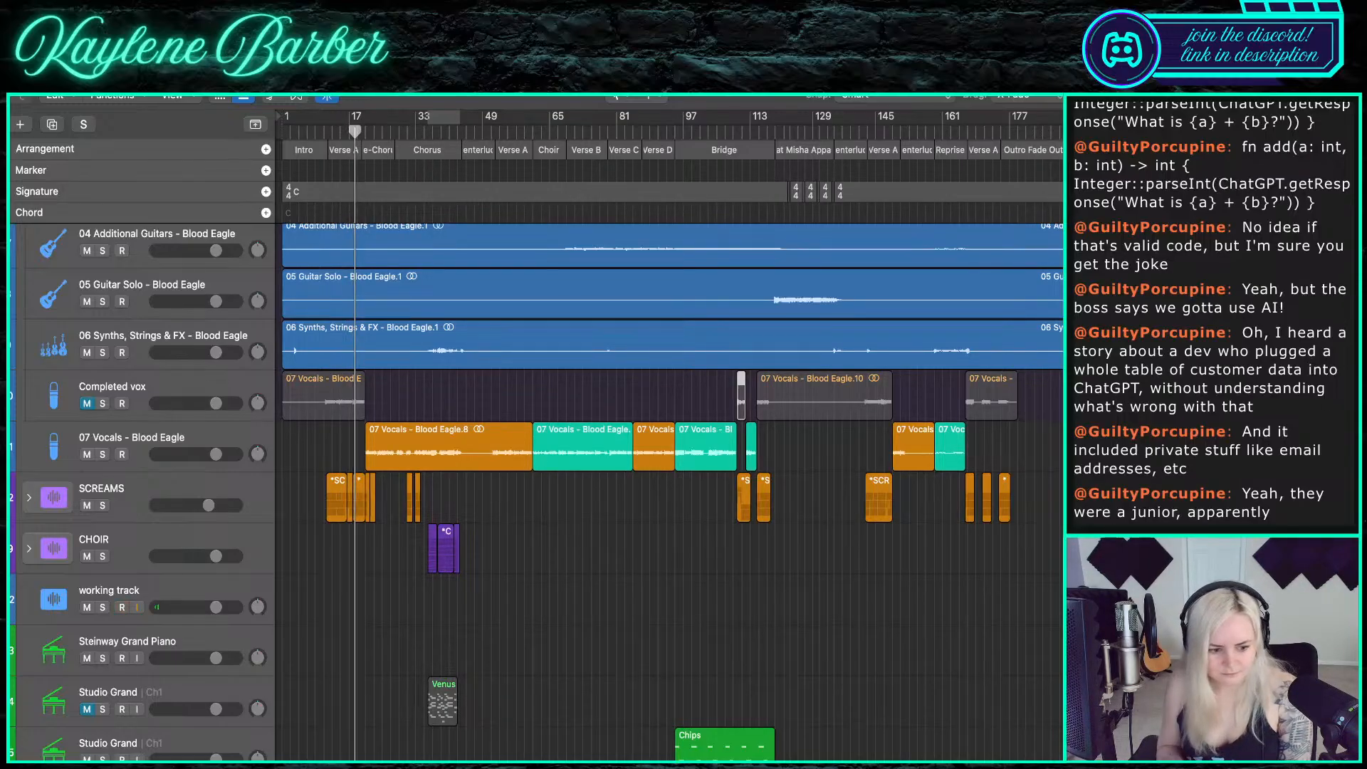
scroll(308, 484, down, 5)
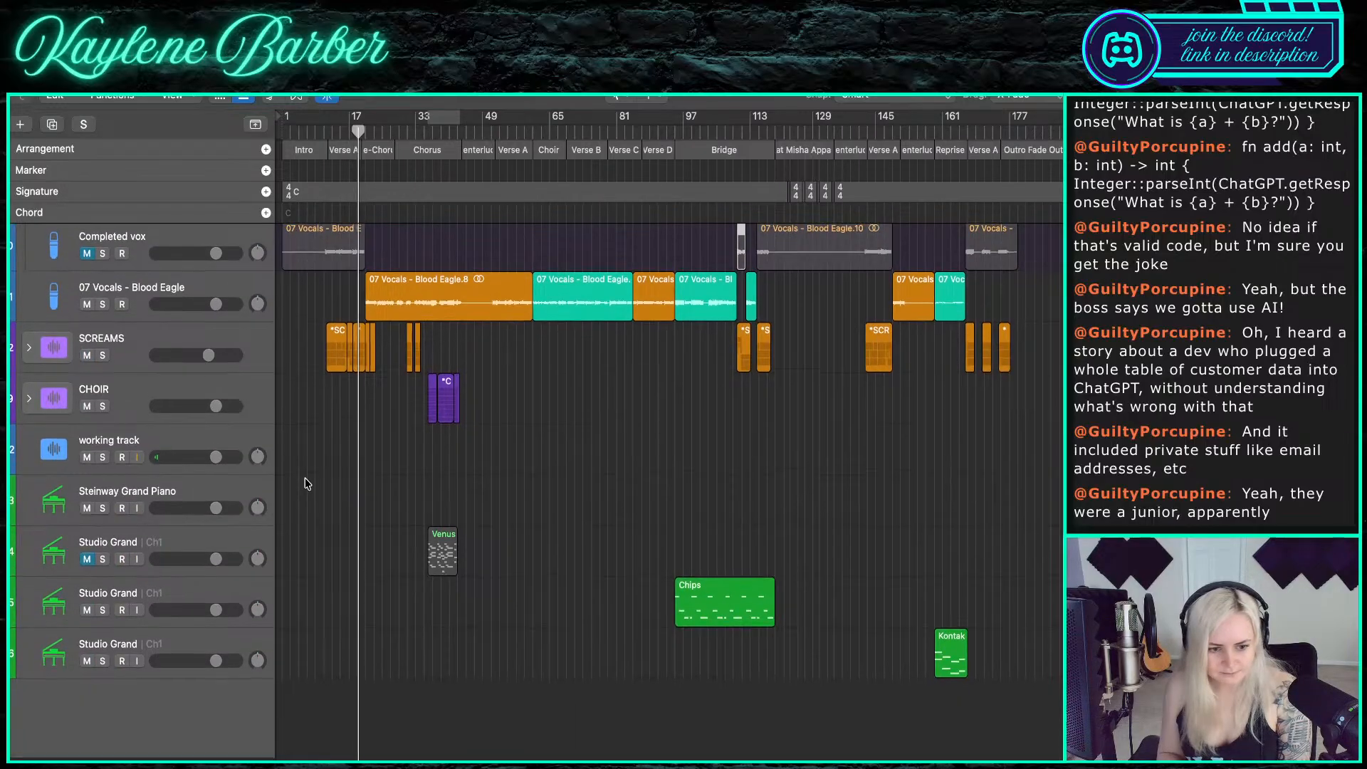
click(87, 616)
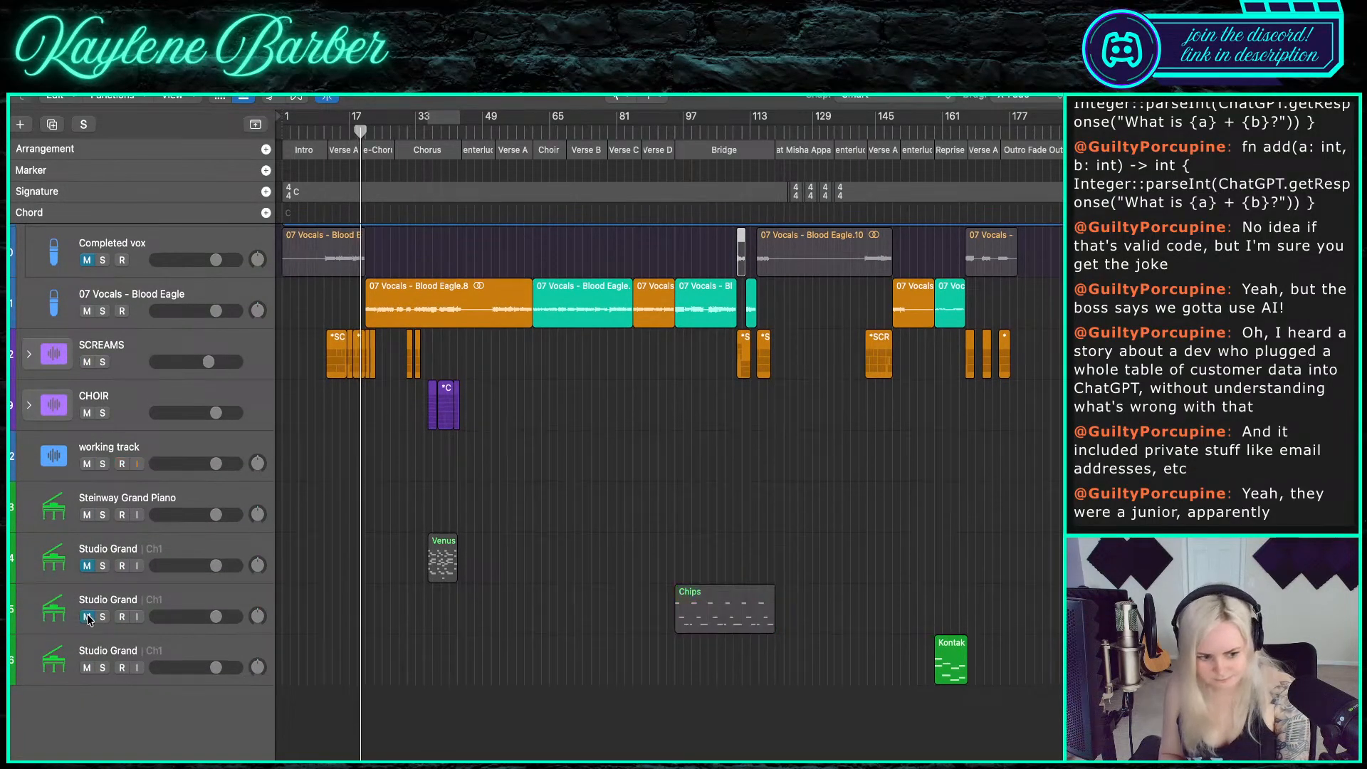
click(86, 667)
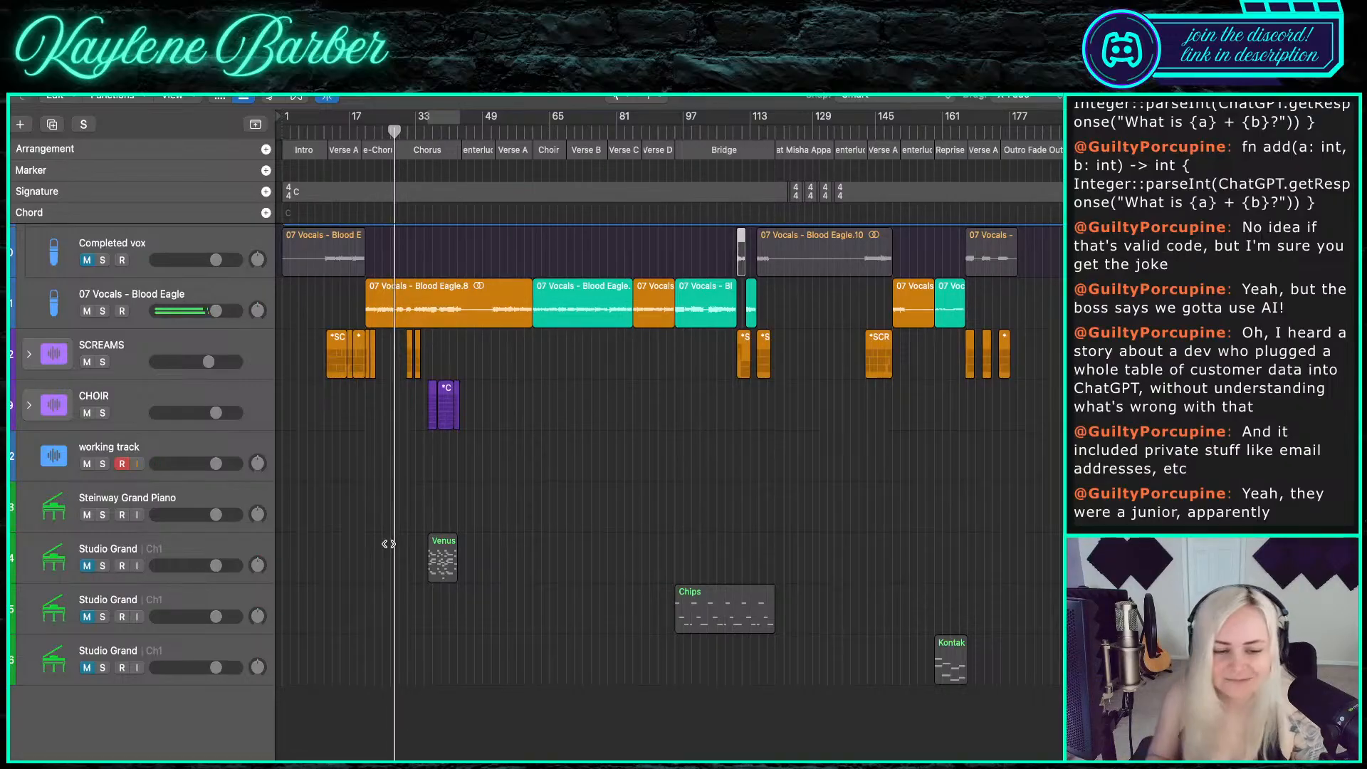
- Collapse the Original Instrumental Stems track stack
scroll(396, 449, up, 5)
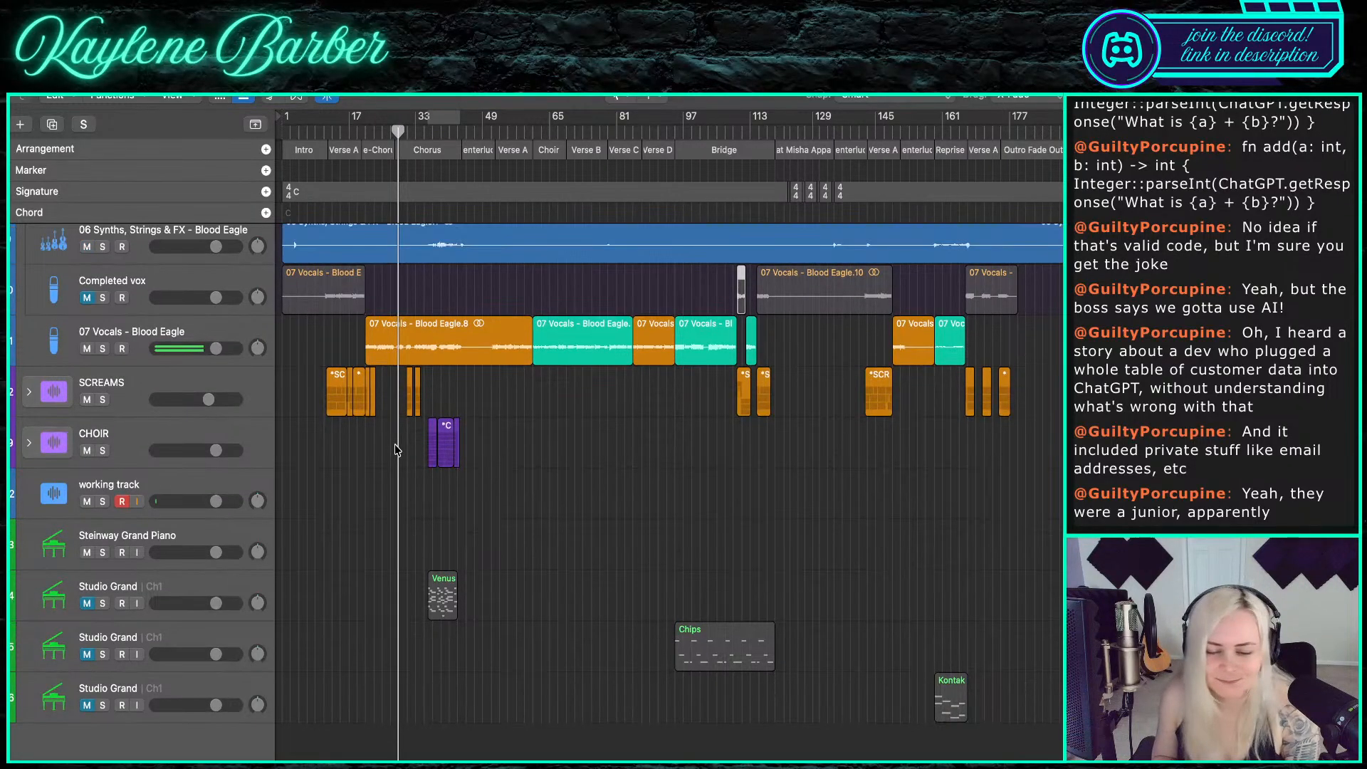
scroll(395, 448, up, 8)
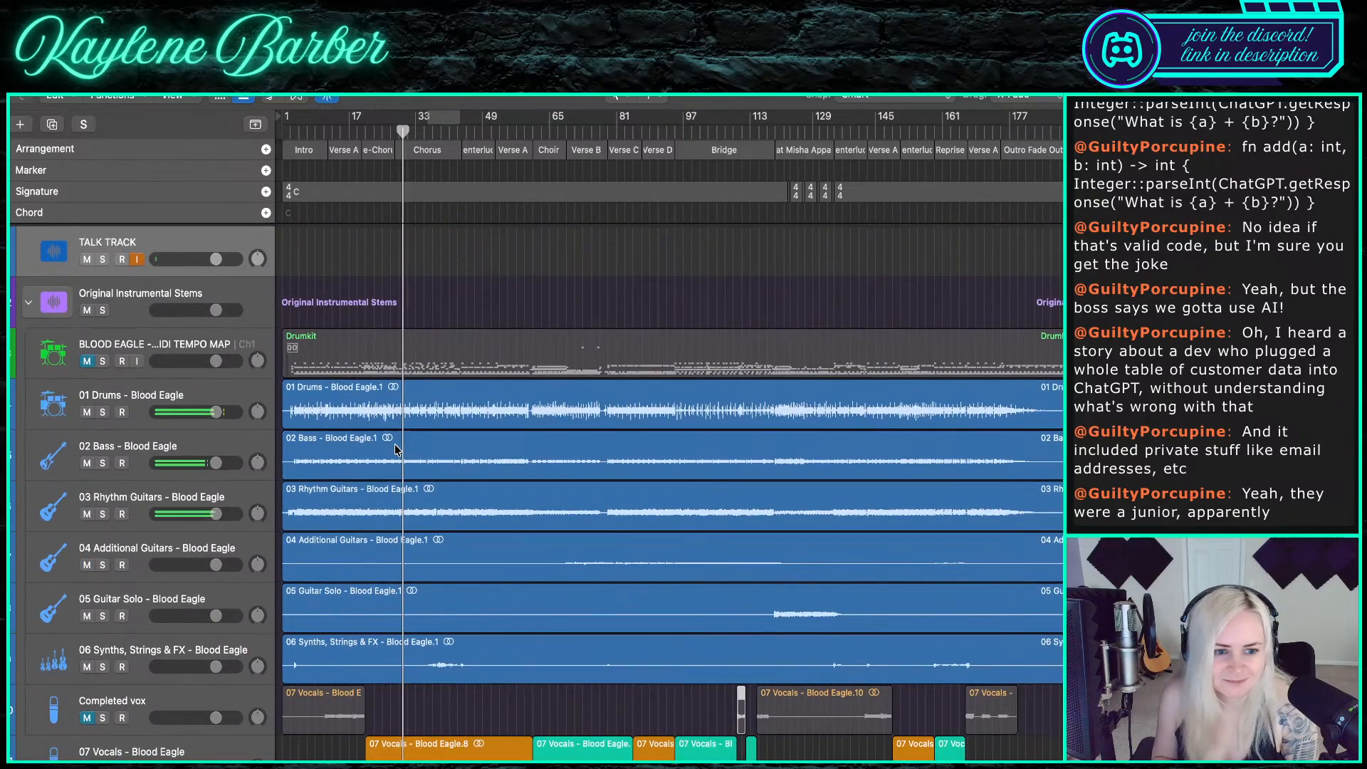
scroll(396, 448, down, 3)
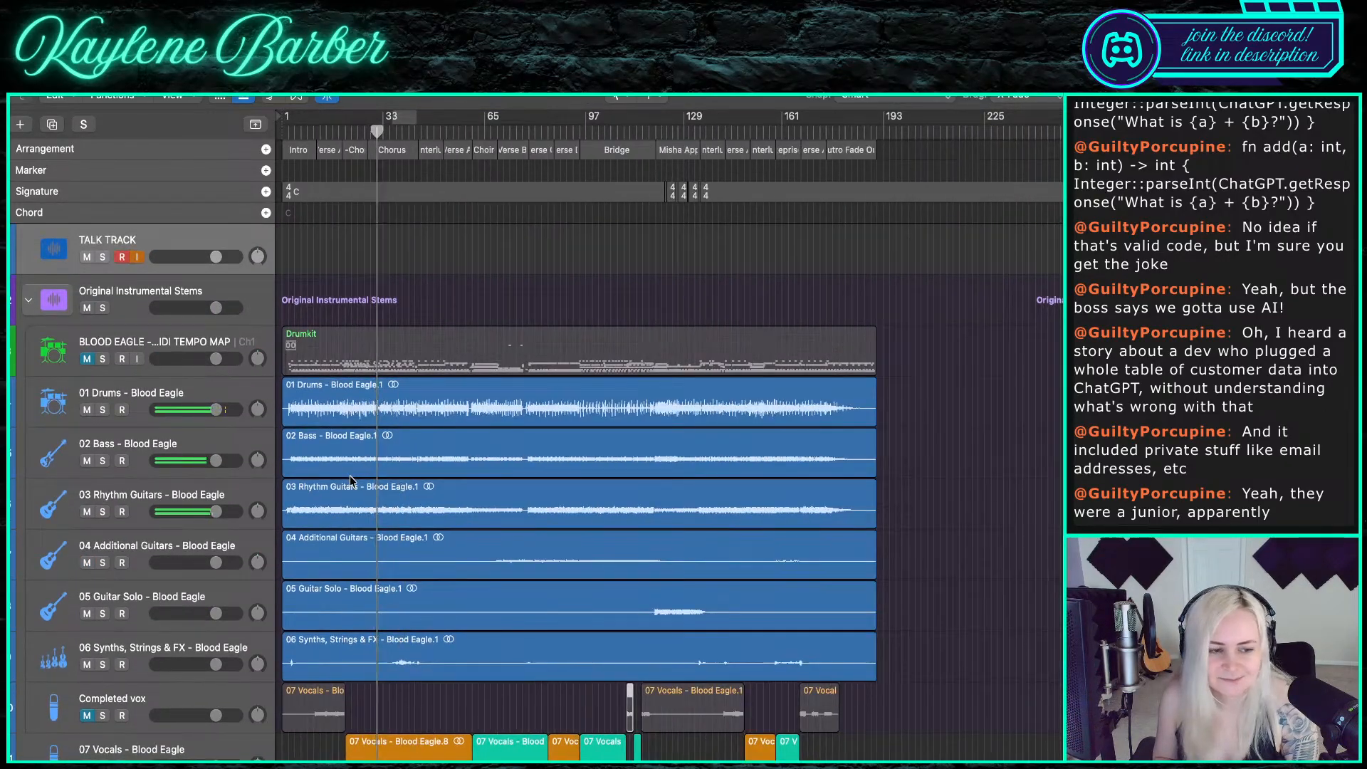
scroll(342, 485, down, 3)
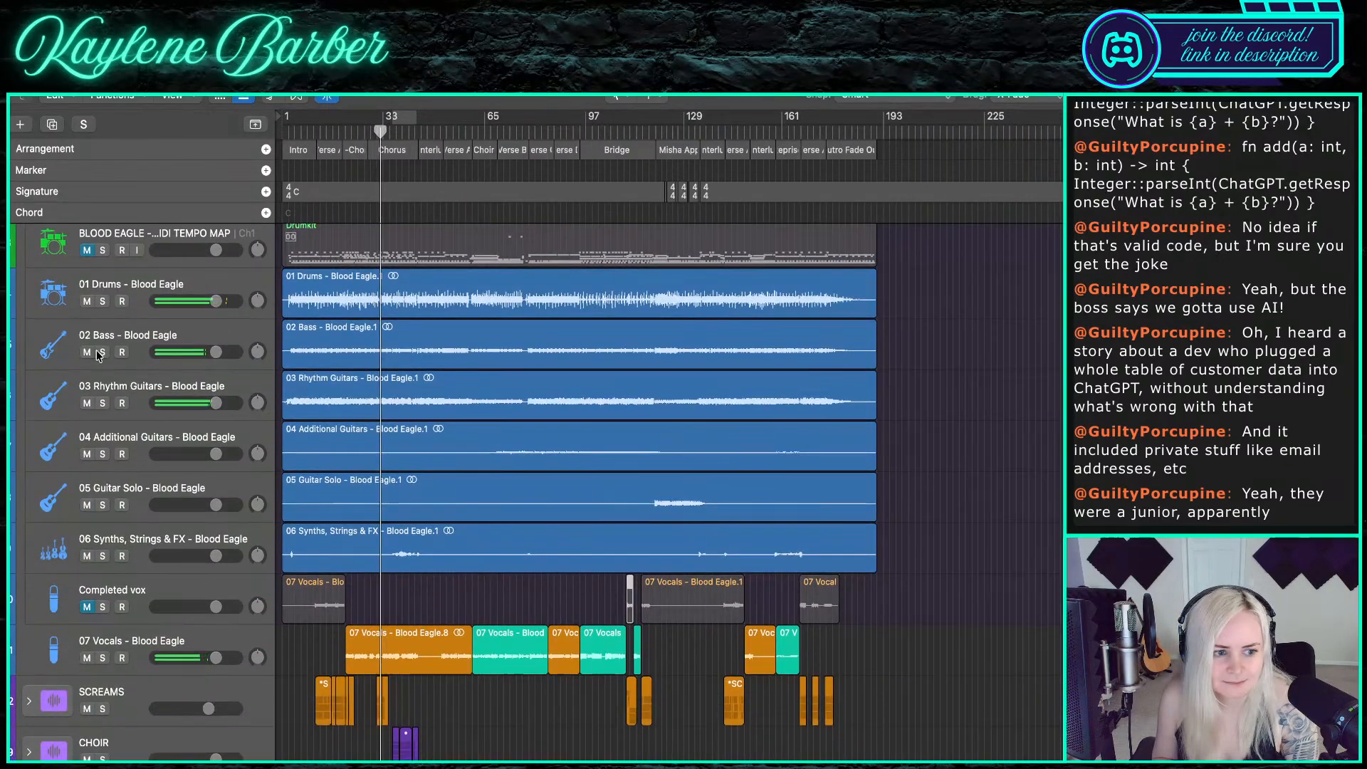
scroll(70, 313, up, 1)
click(28, 251)
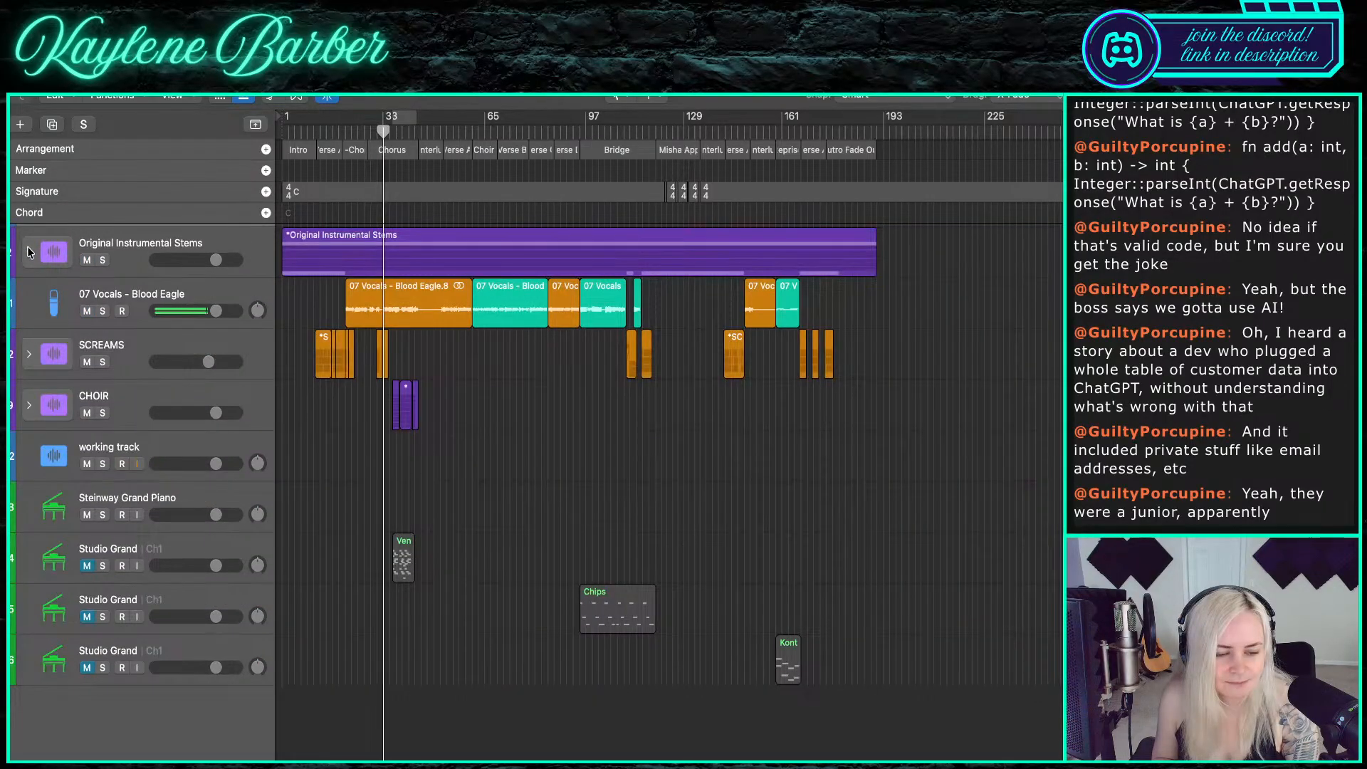
- Expand the CHOIR track stack, examine its alto and main vocal layers during playback, and collapse the stack again
click(30, 406)
scroll(331, 540, down, 5)
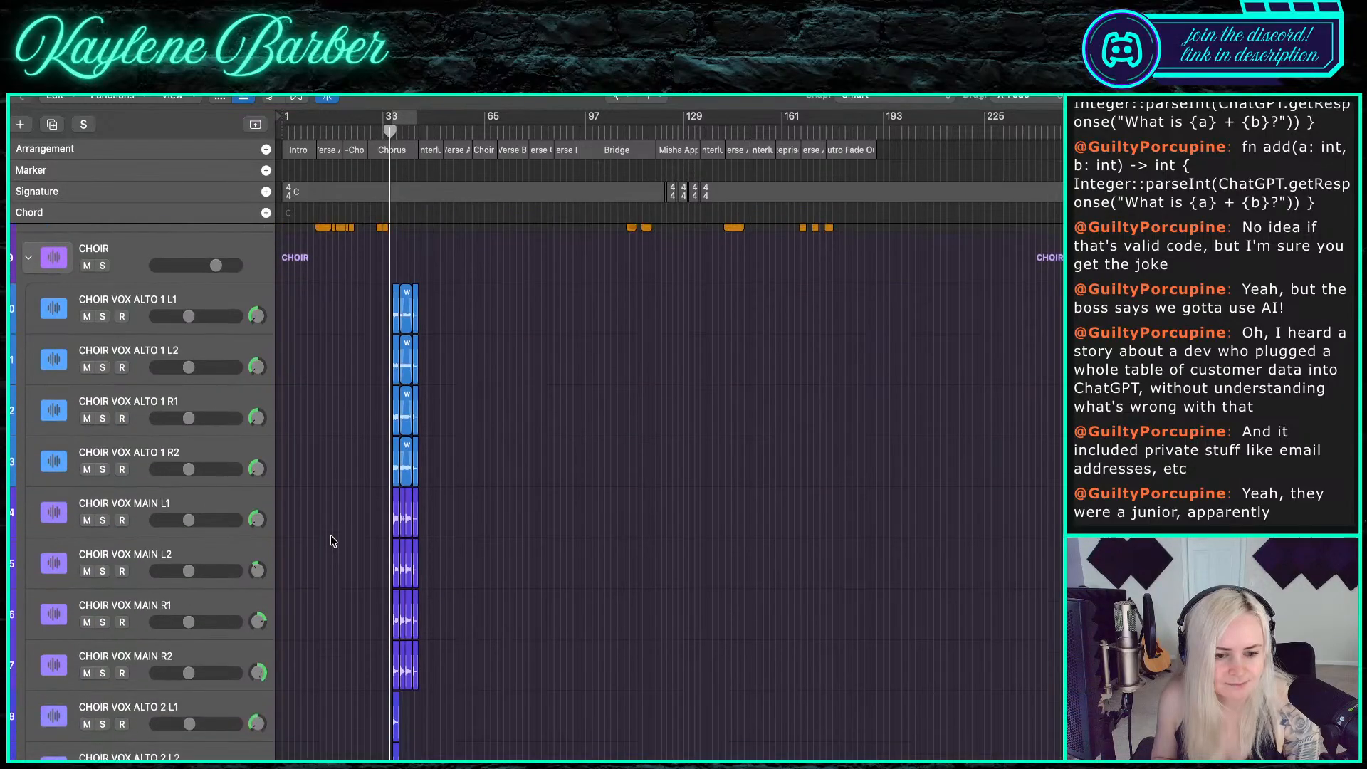
scroll(331, 535, down, 2)
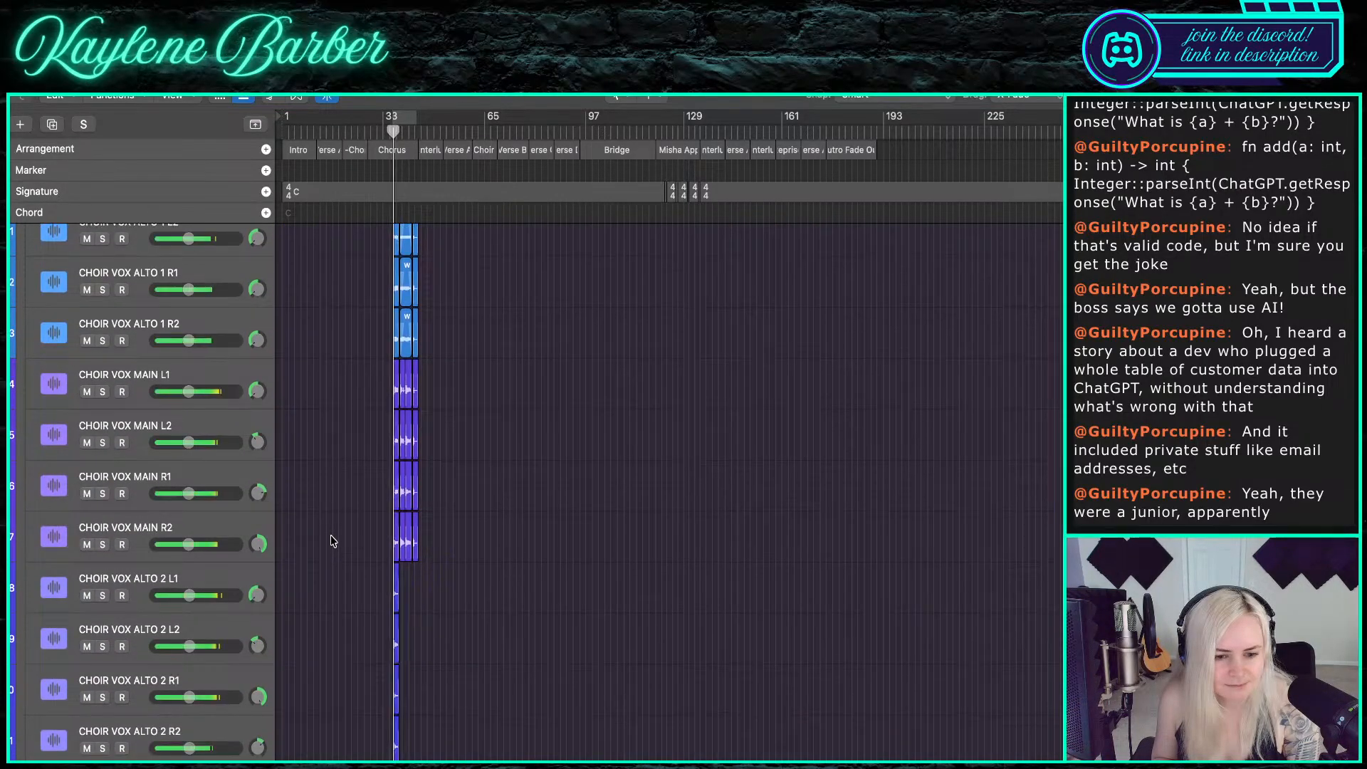
scroll(335, 570, down, 3)
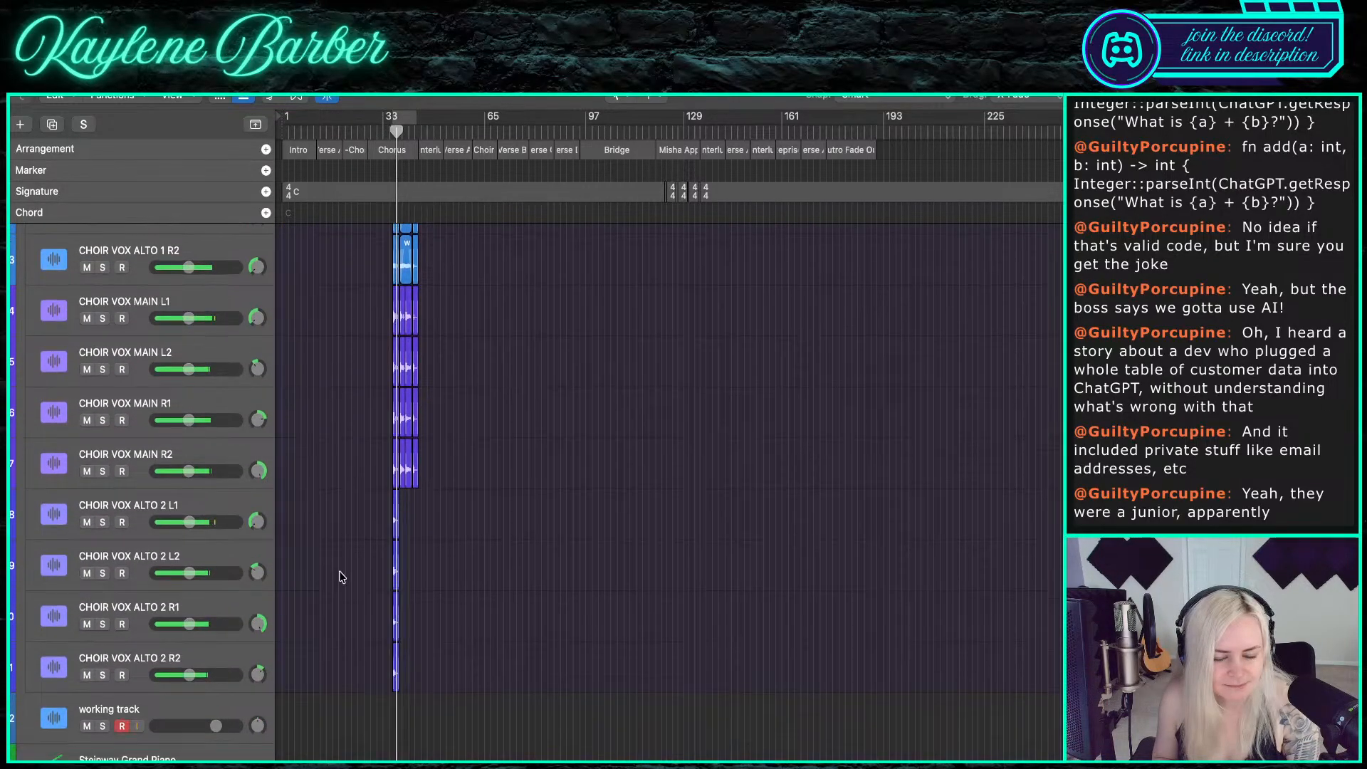
scroll(338, 573, up, 4)
scroll(340, 576, up, 8)
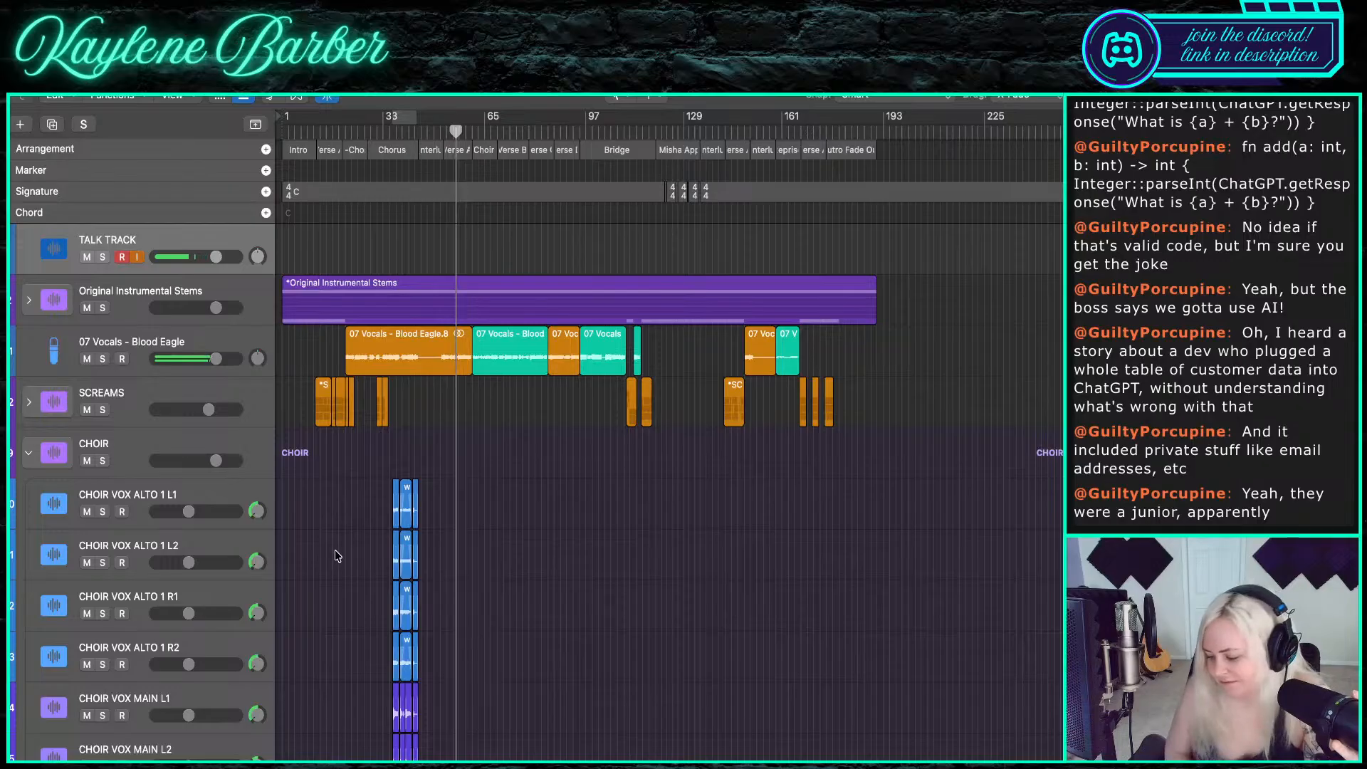
scroll(559, 512, down, 5)
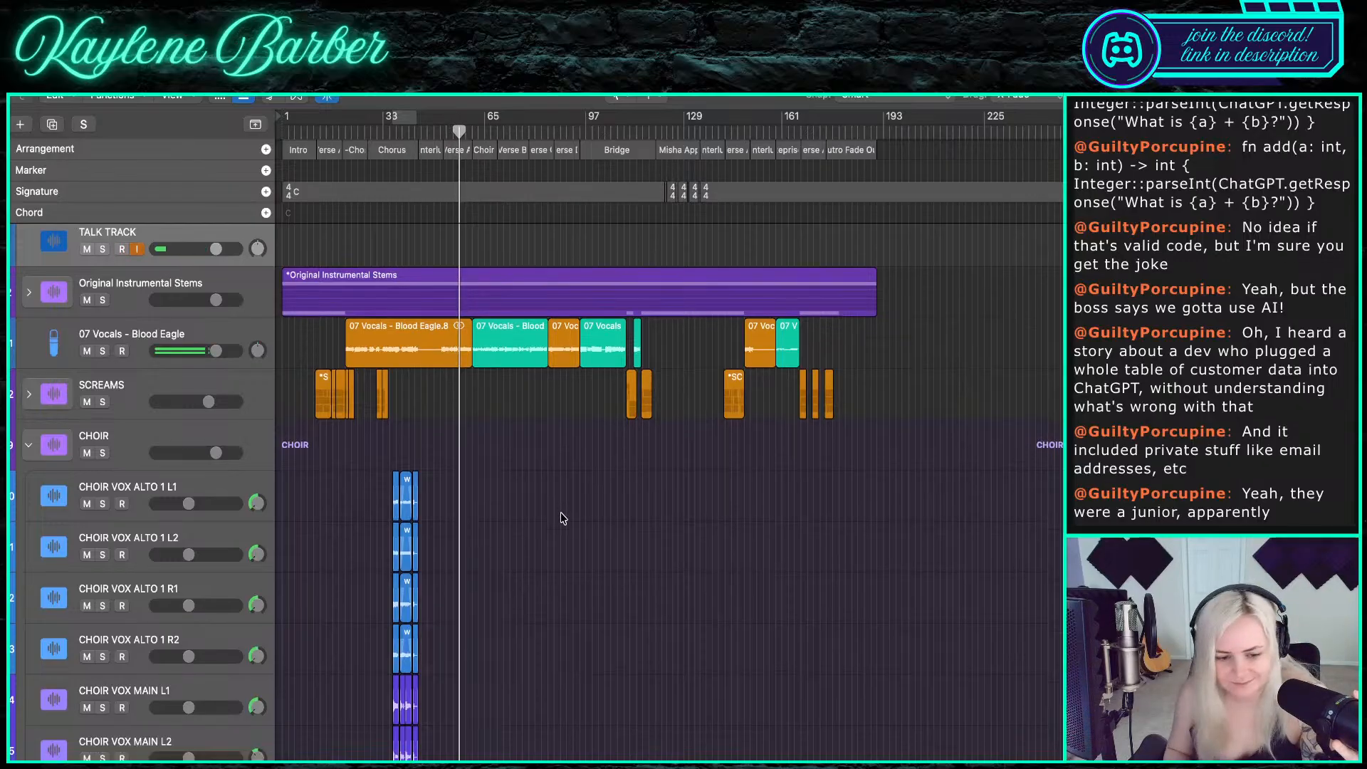
scroll(70, 327, up, 2)
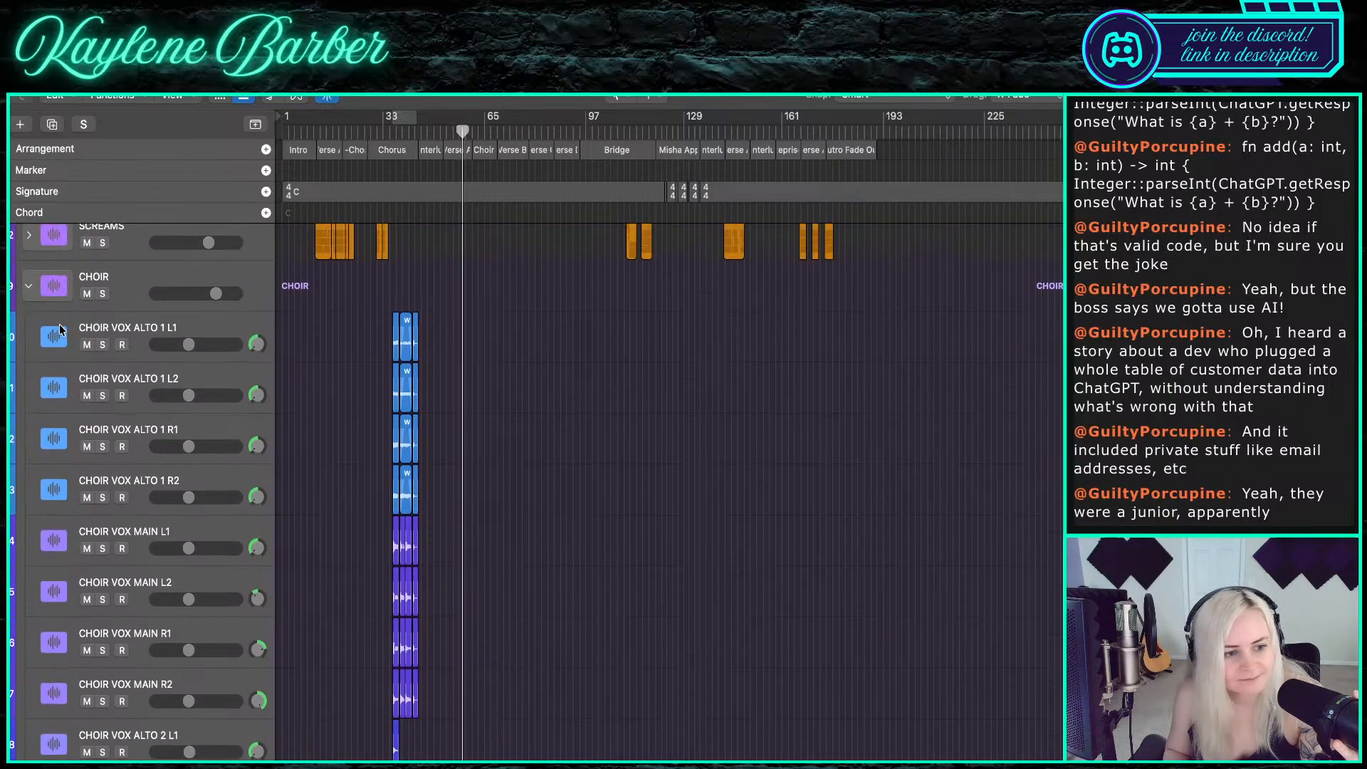
click(31, 287)
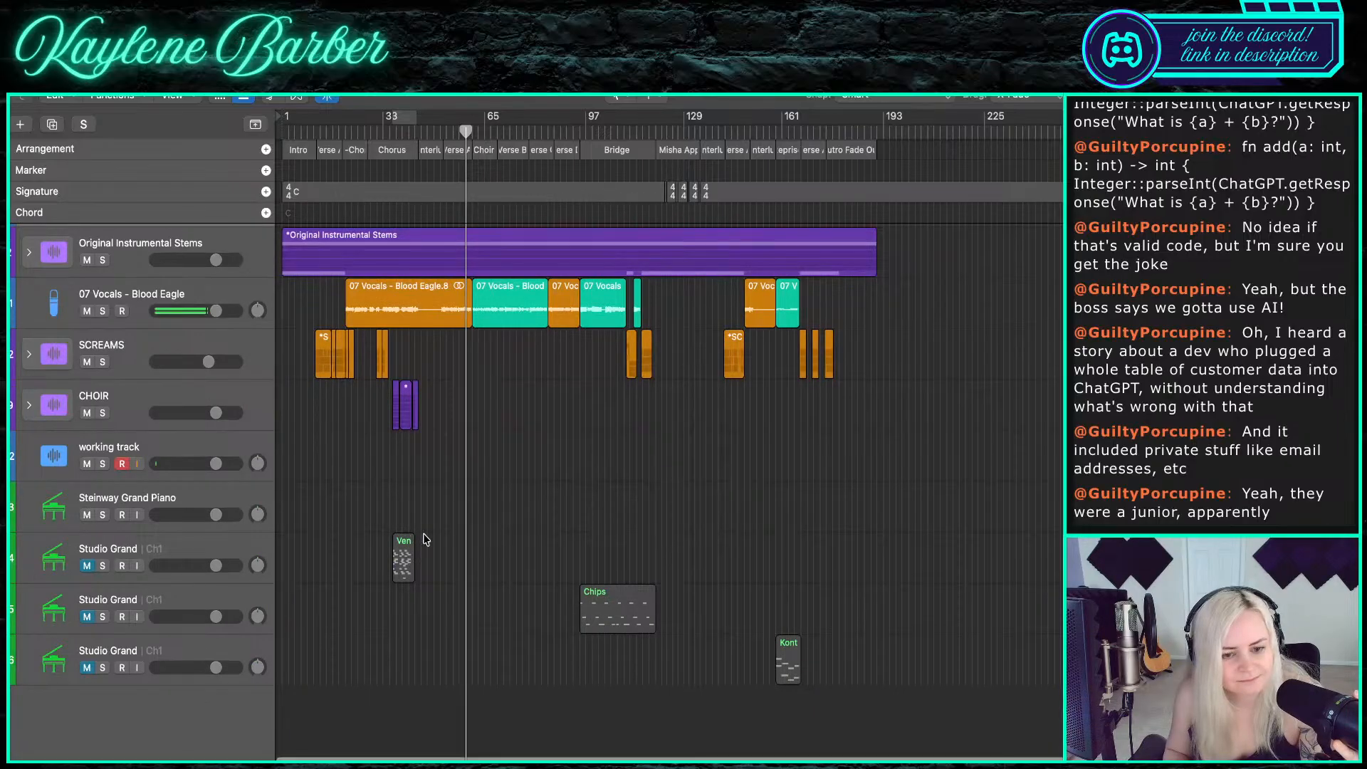
scroll(421, 541, up, 1)
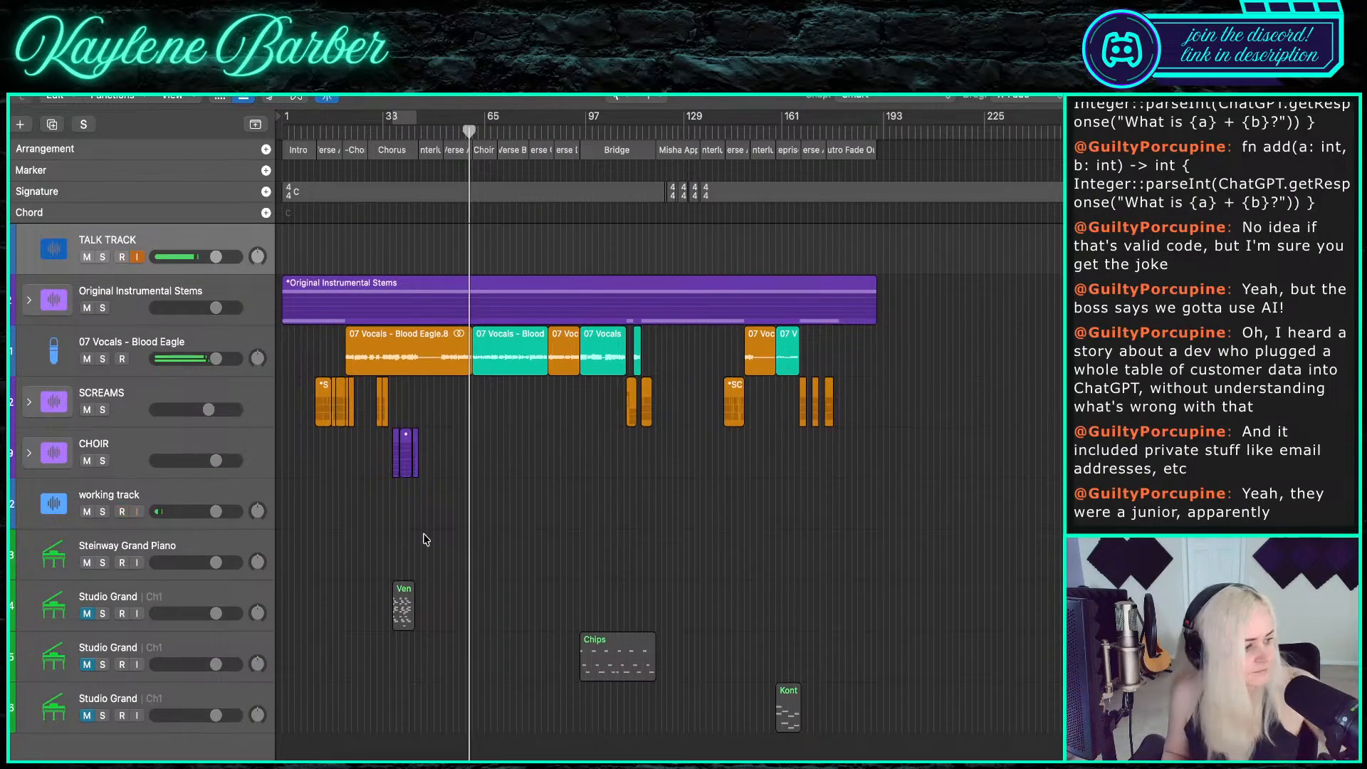
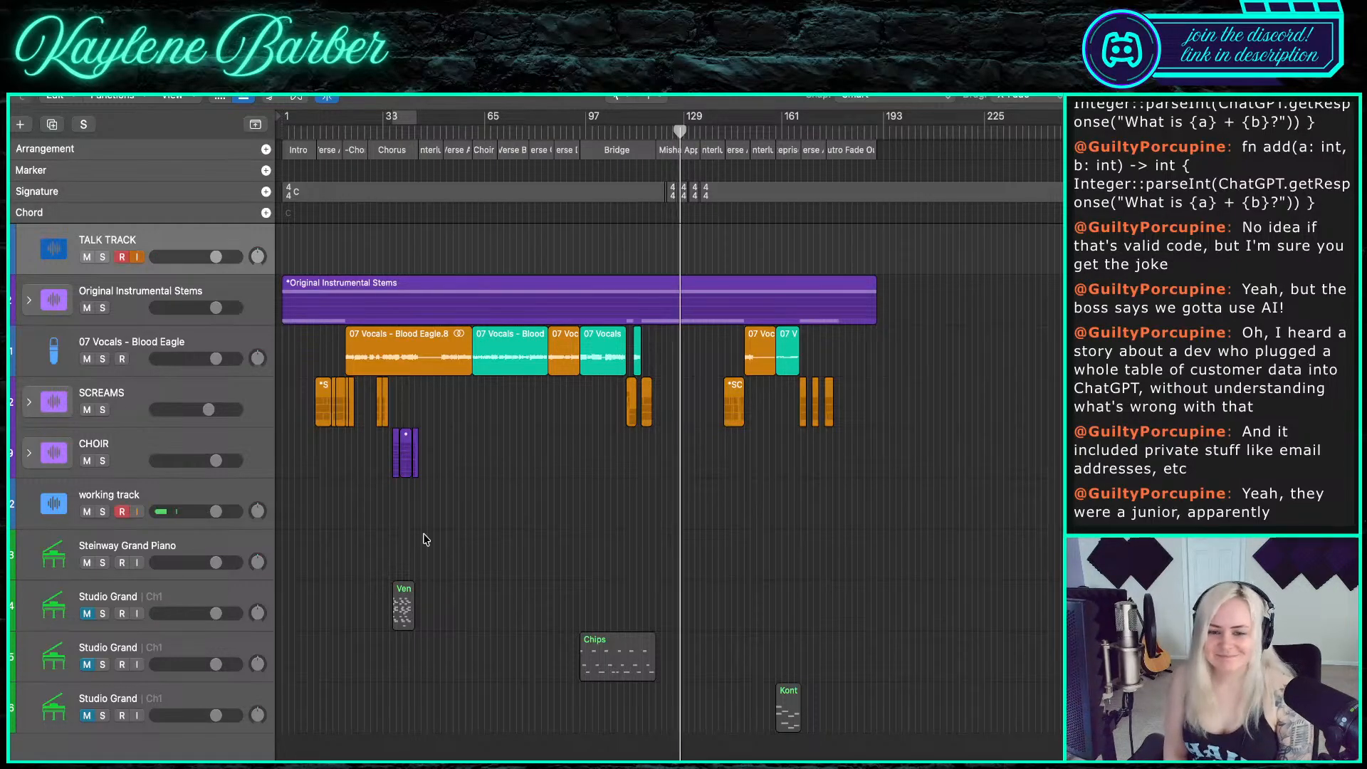
- Follow the playback from the solo through the Djenterlude and Verse A sections up to the Reprise, checking the vocal and scream regions
scroll(705, 297, up, 10)
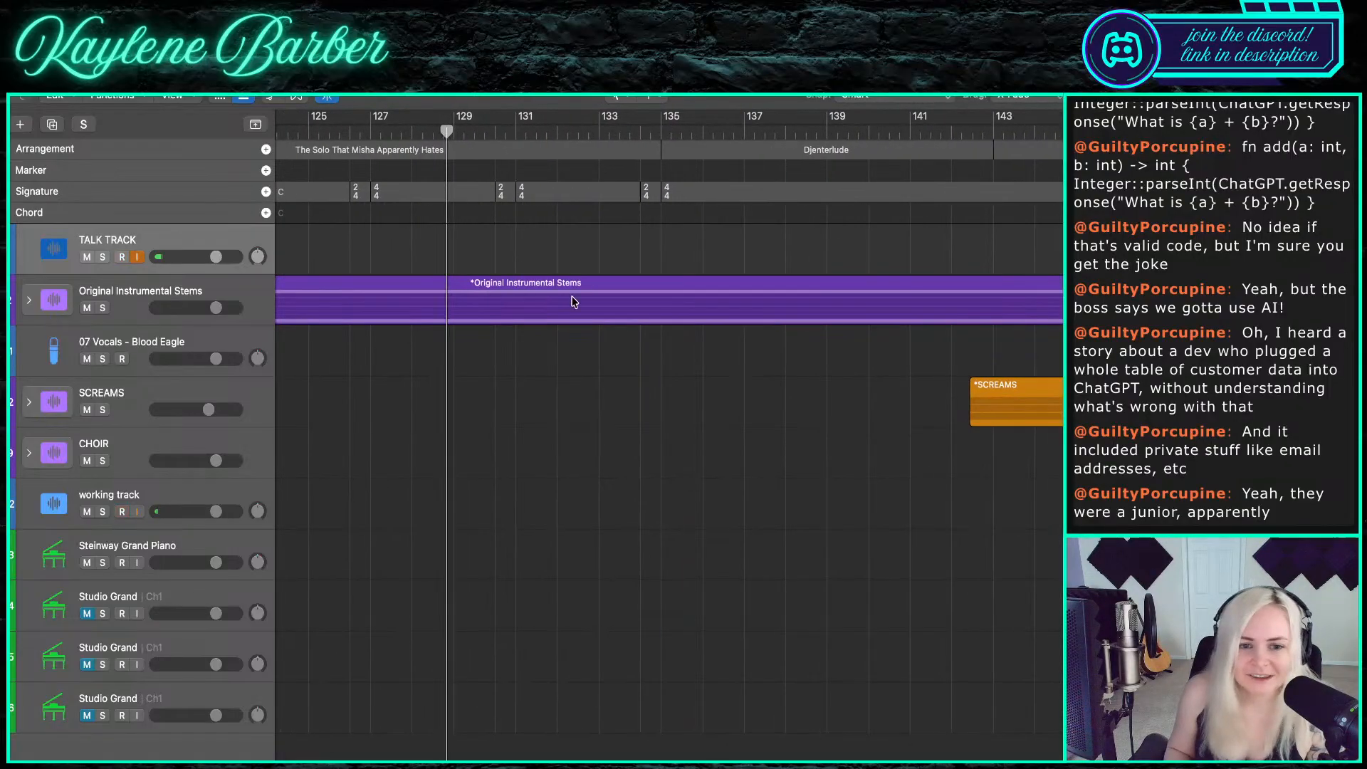
scroll(539, 292, left, 5)
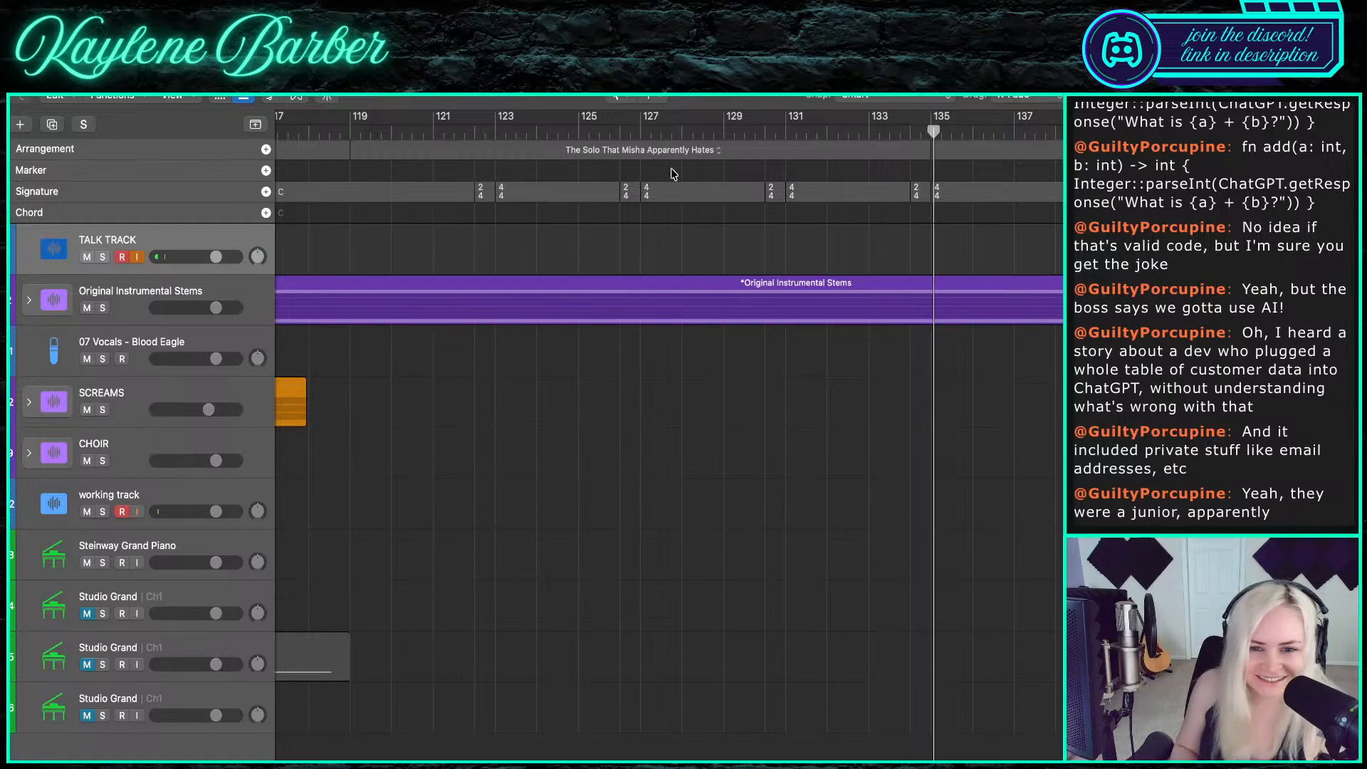
scroll(708, 353, right, 3)
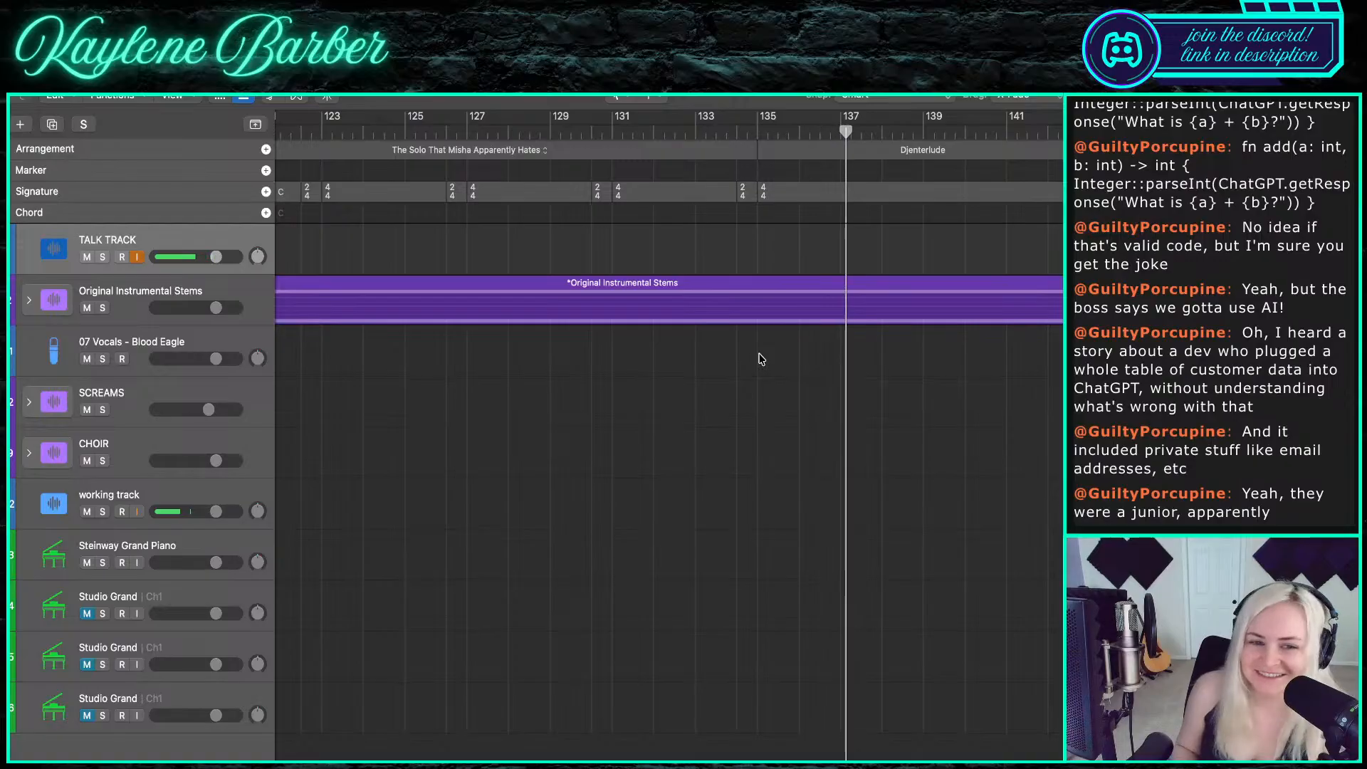
scroll(759, 356, right, 3)
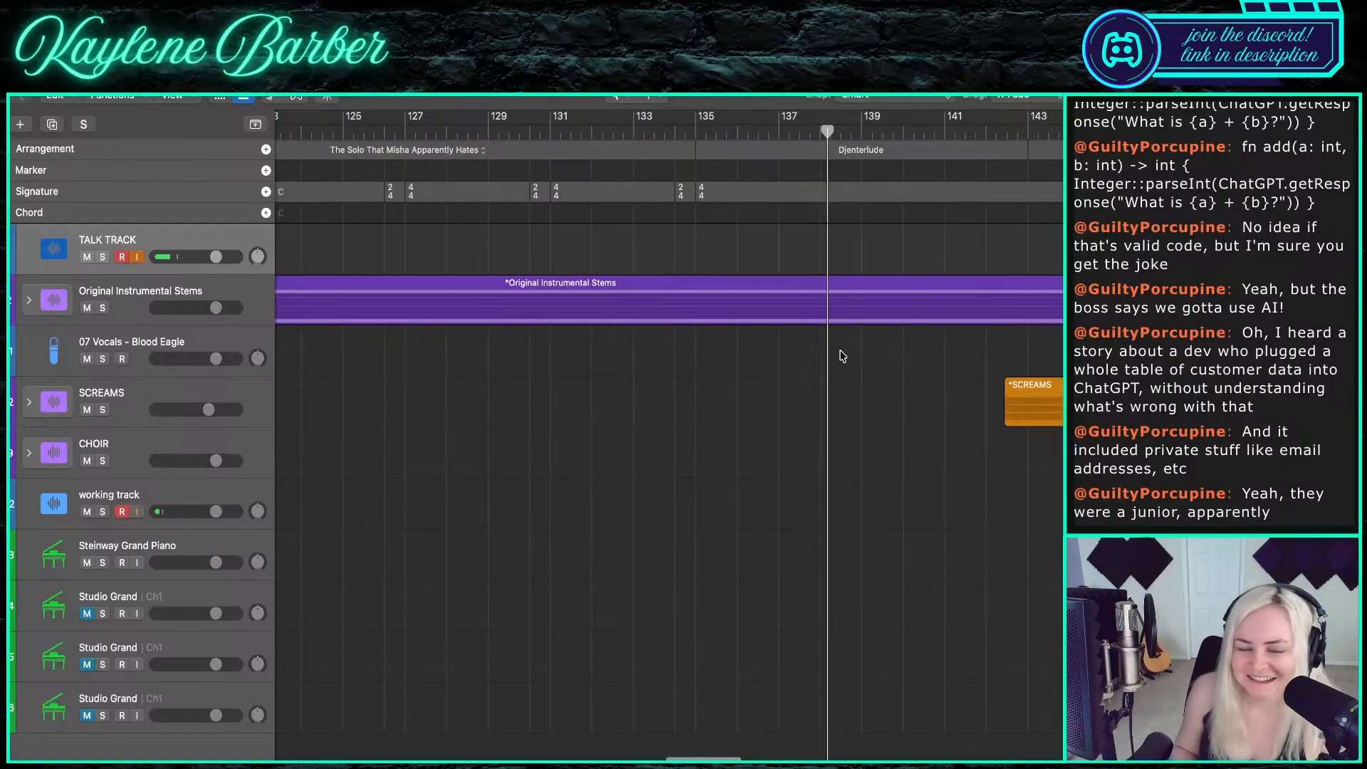
scroll(822, 393, down, 5)
scroll(859, 397, right, 6)
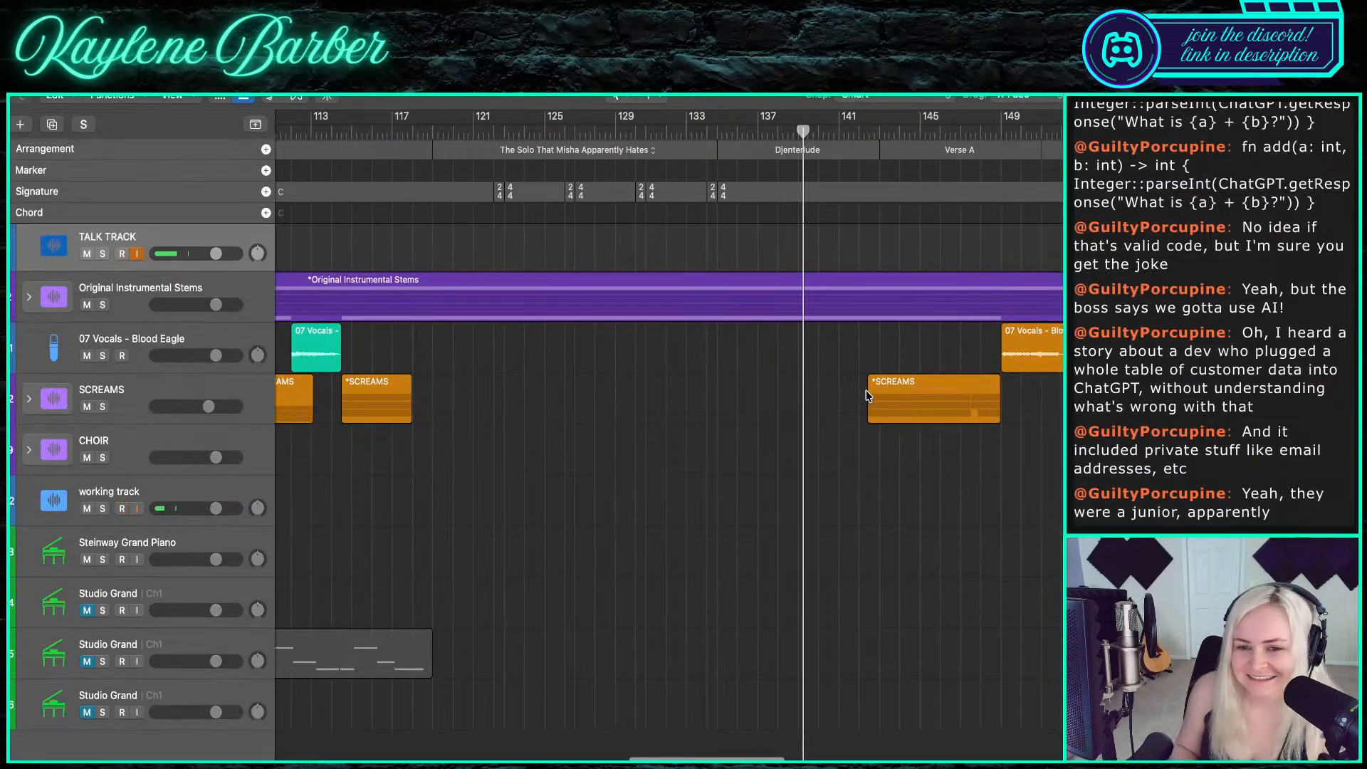
scroll(861, 395, right, 8)
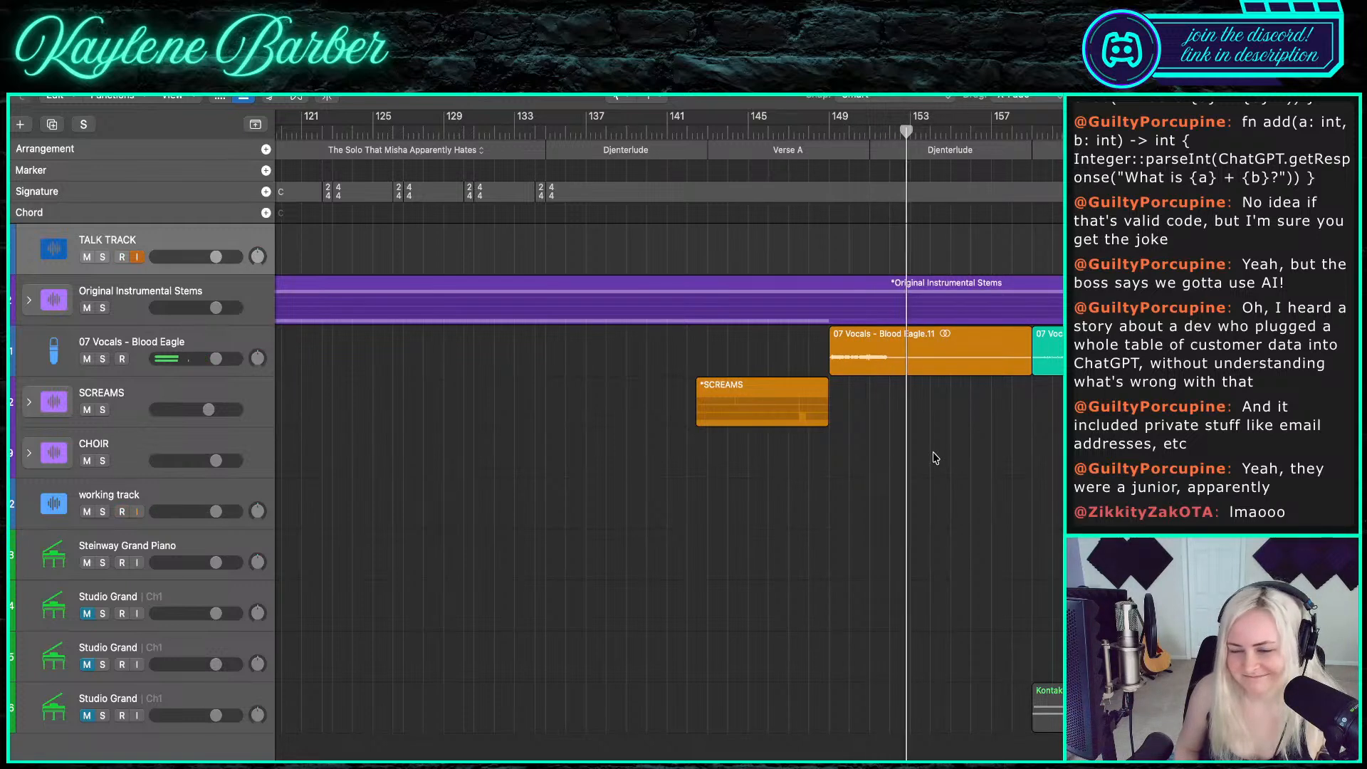
scroll(935, 458, right, 5)
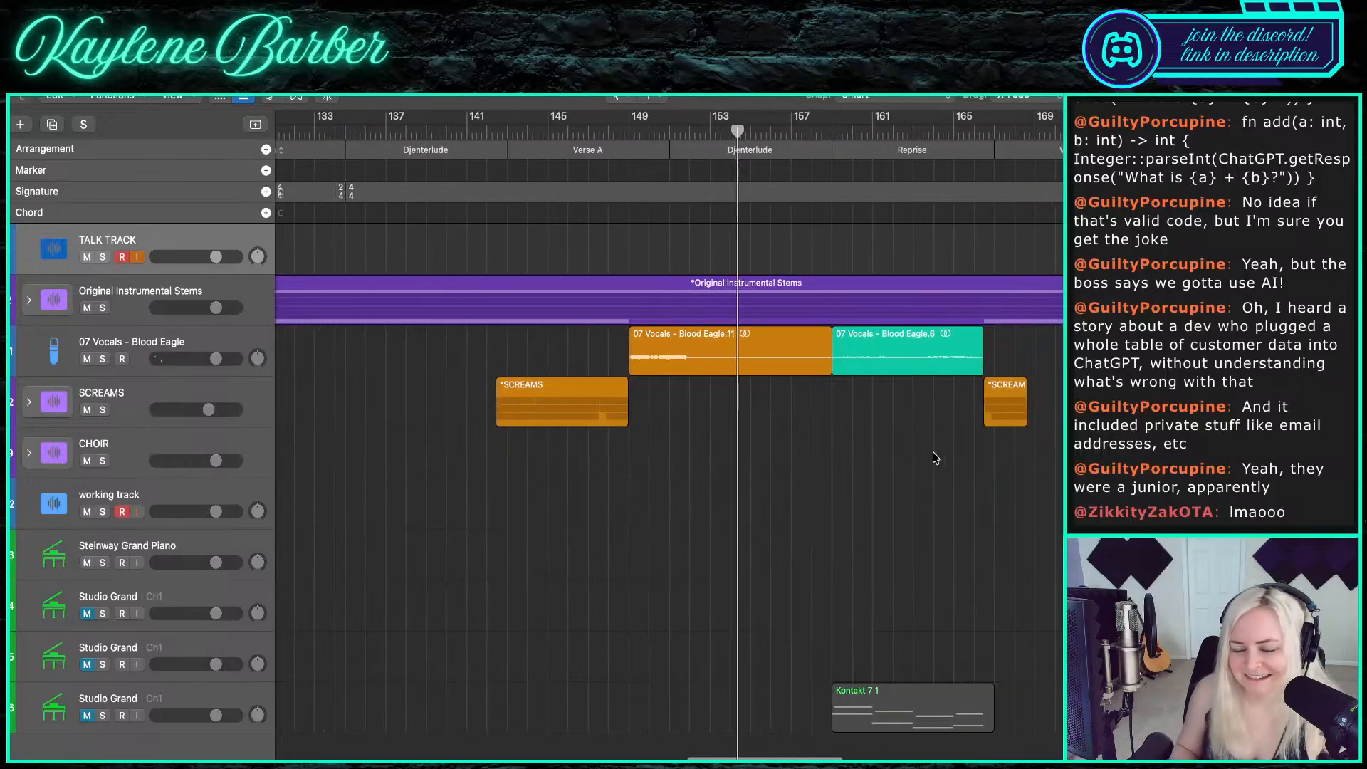
scroll(935, 458, down, 8)
scroll(935, 458, down, 3)
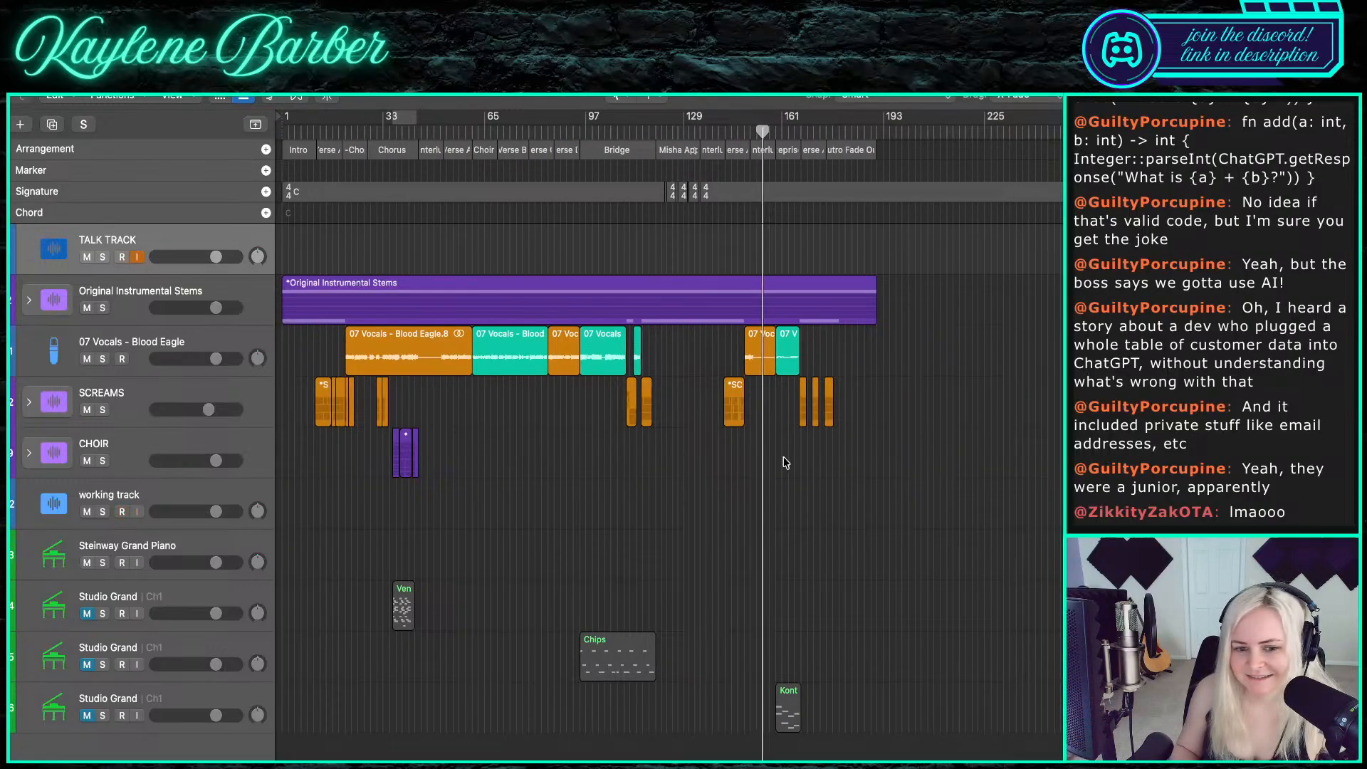
- Shorten the orange 07 Vocals - Blood Eagle.11 region starting at bar 149 so it ends at about bar 152
scroll(772, 468, up, 10)
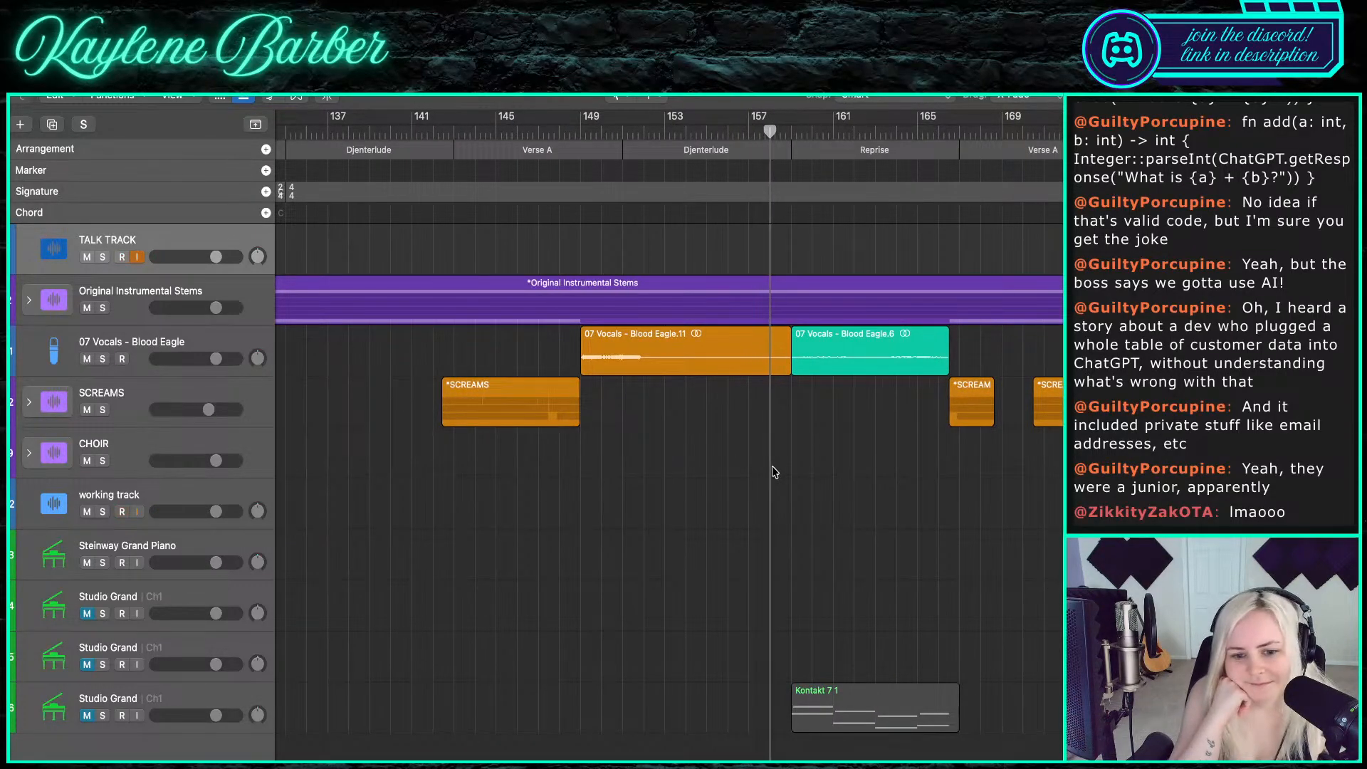
drag(796, 373, 647, 365)
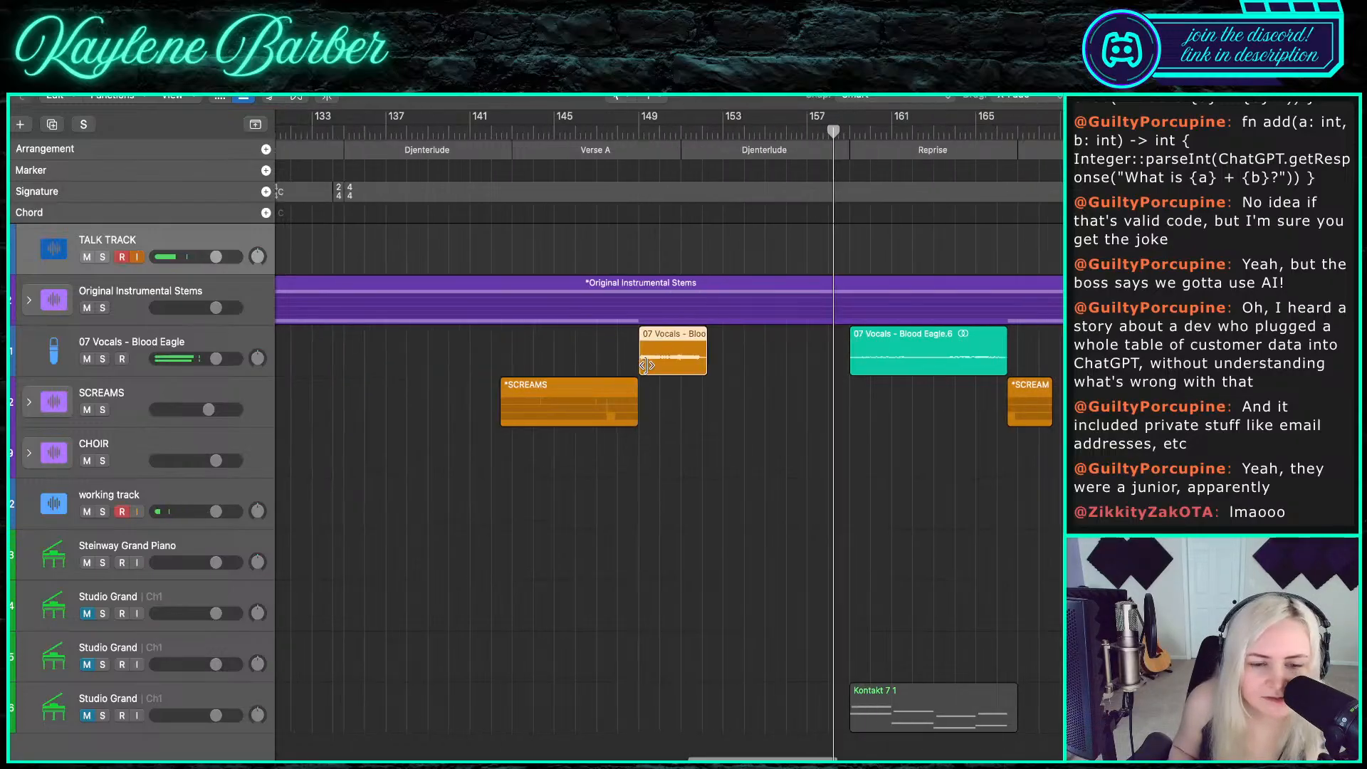
- Examine the remaining vocal and scream regions through the Reprise, last Verse A and Outro Fade Out while the song plays
scroll(647, 365, down, 5)
scroll(558, 360, left, 4)
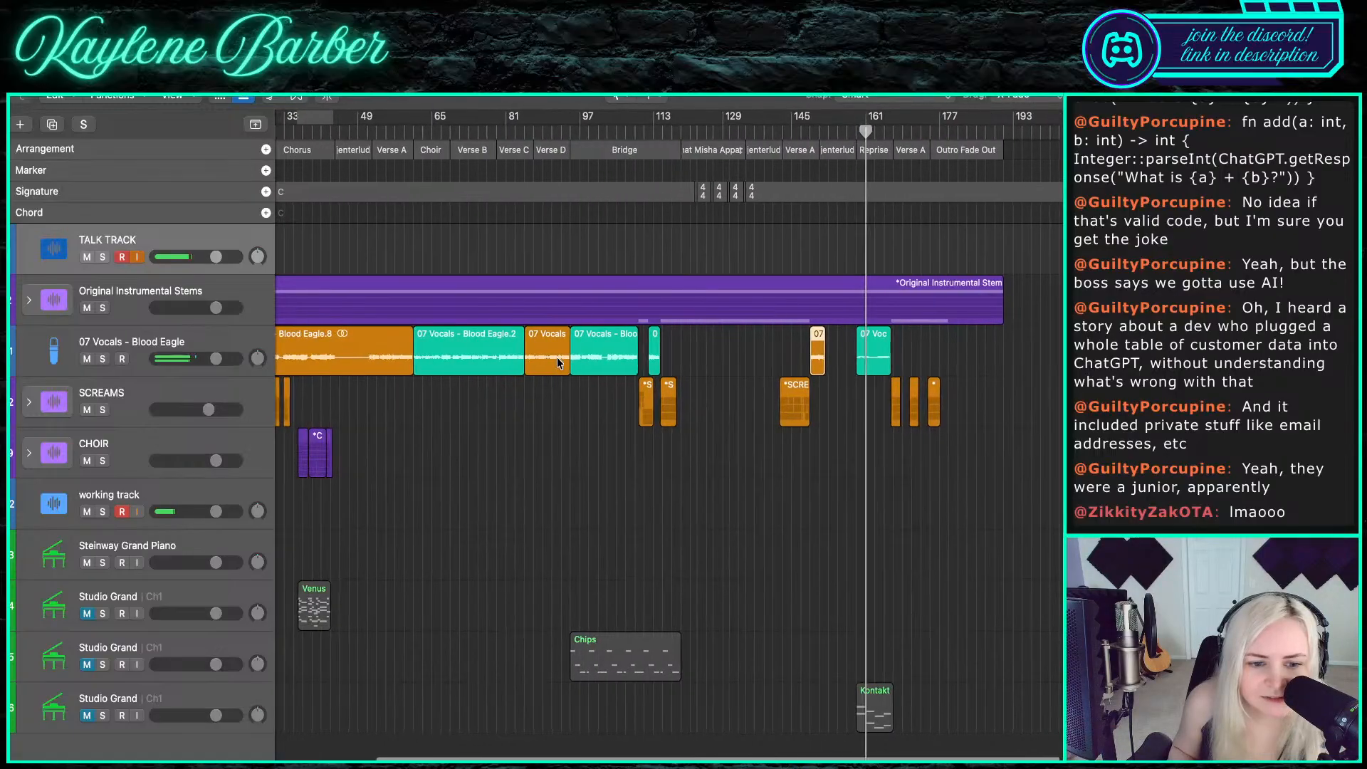
scroll(447, 374, right, 5)
scroll(648, 378, up, 5)
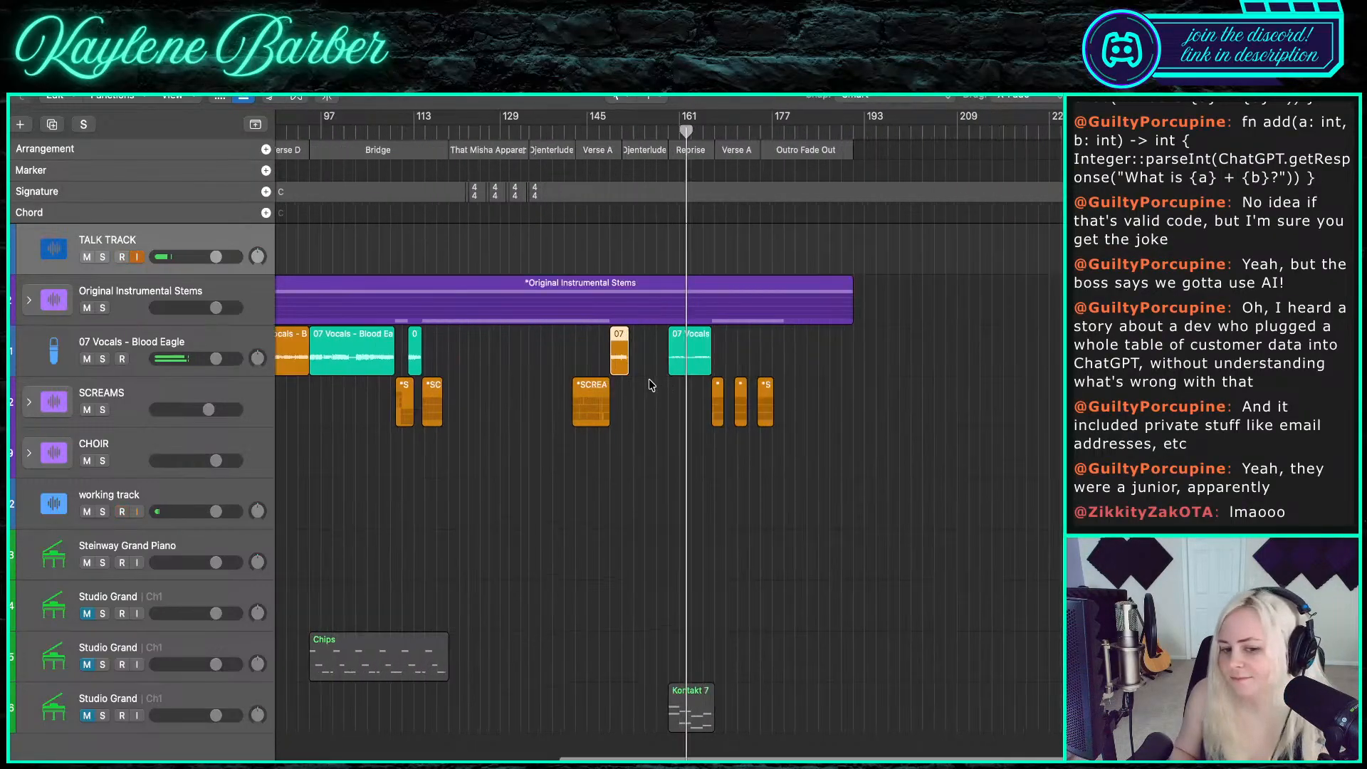
scroll(775, 386, up, 5)
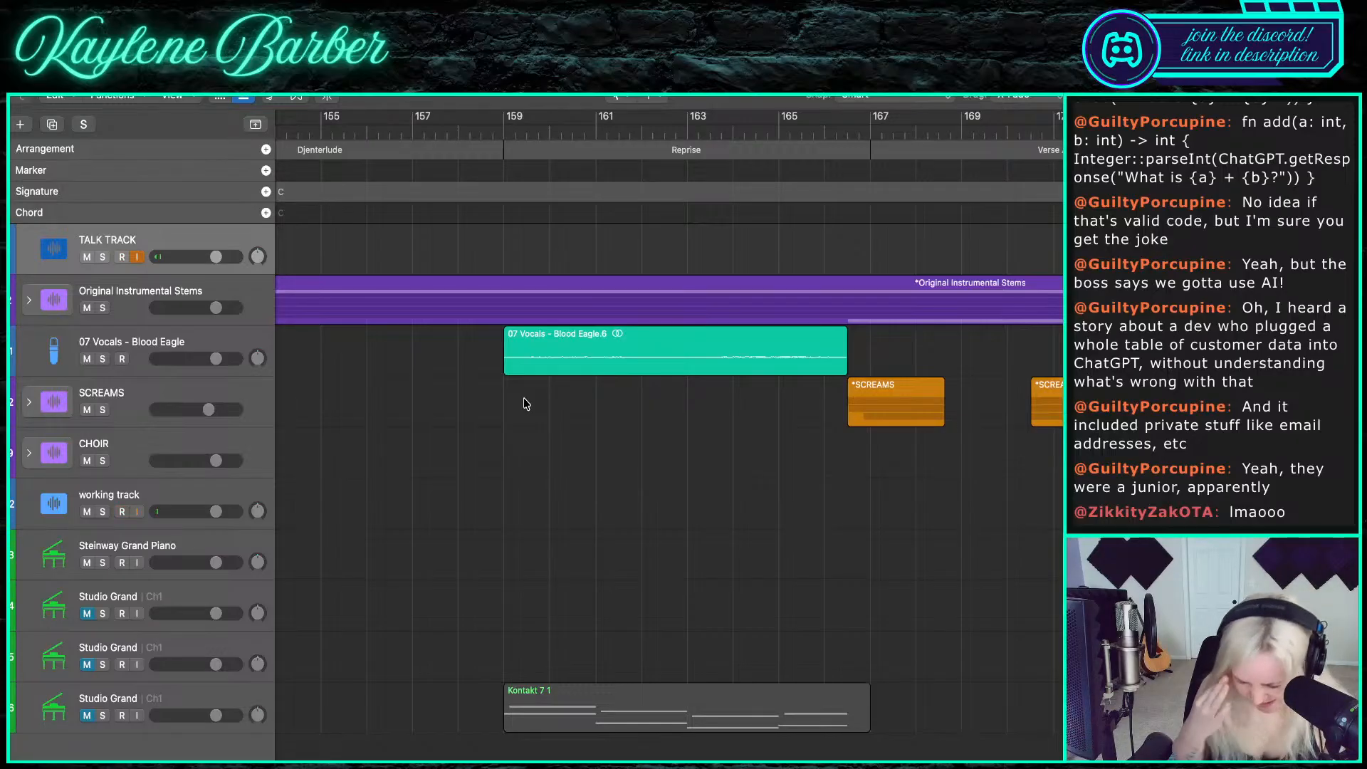
scroll(752, 451, right, 6)
scroll(752, 451, down, 5)
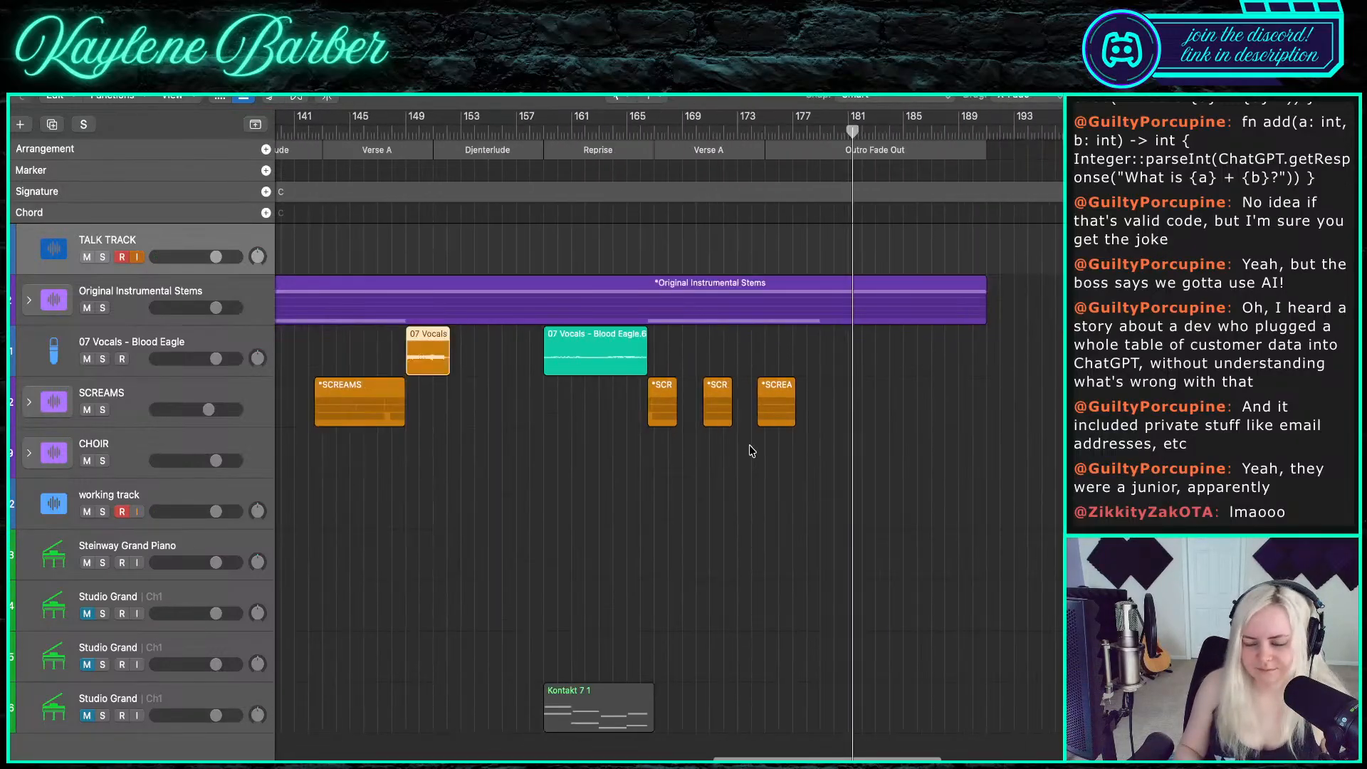
scroll(752, 451, down, 8)
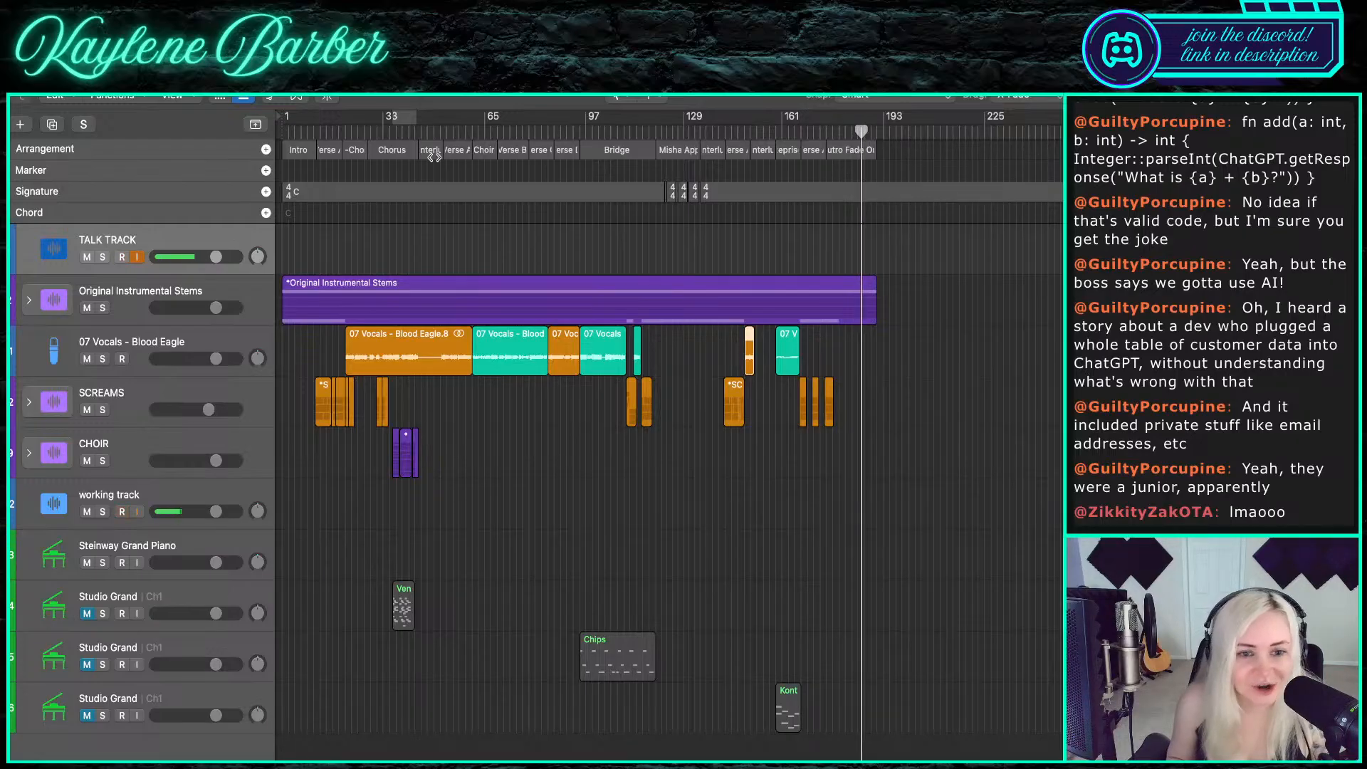
- Set a cycle range from bar 61 to bar 85 over the green 07 Vocals - Blood Eagle.2 region, and turn cycle mode off again
drag(432, 128, 637, 147)
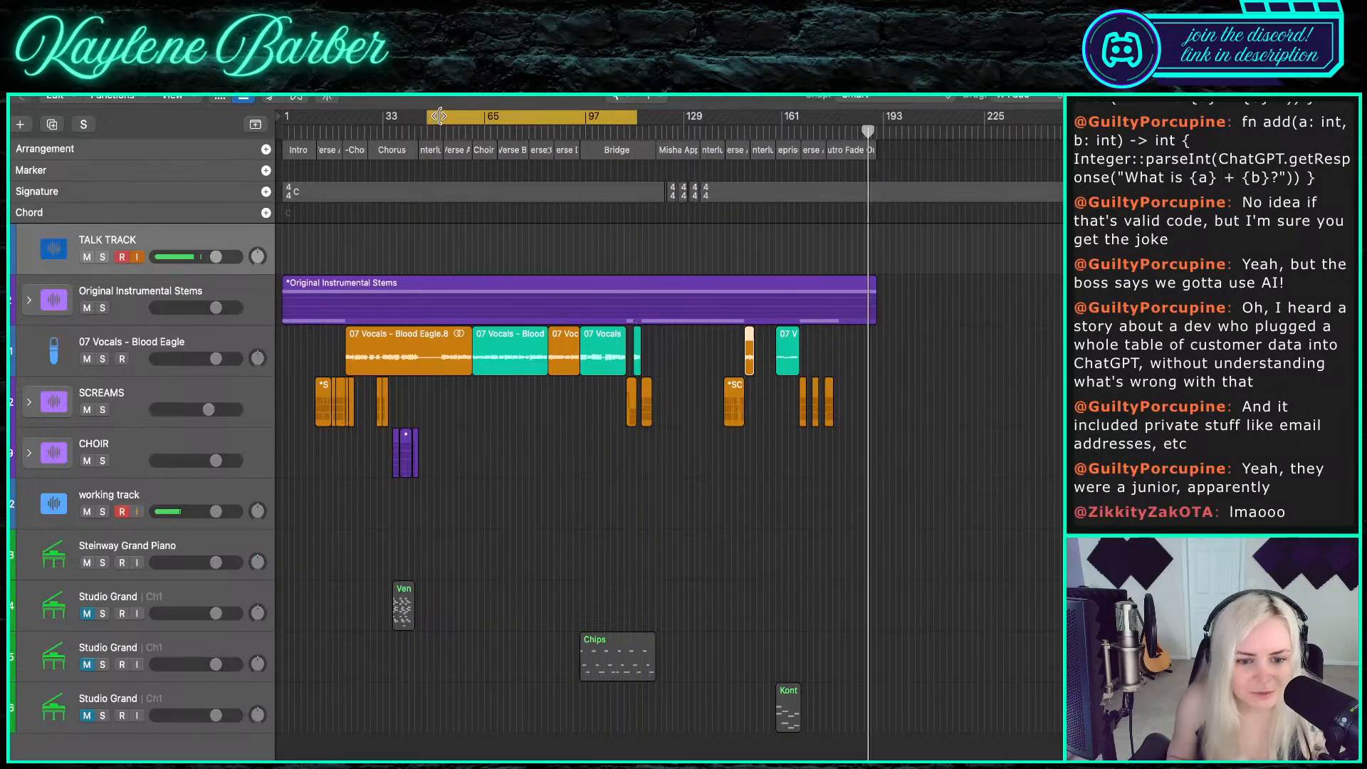
drag(439, 116, 472, 117)
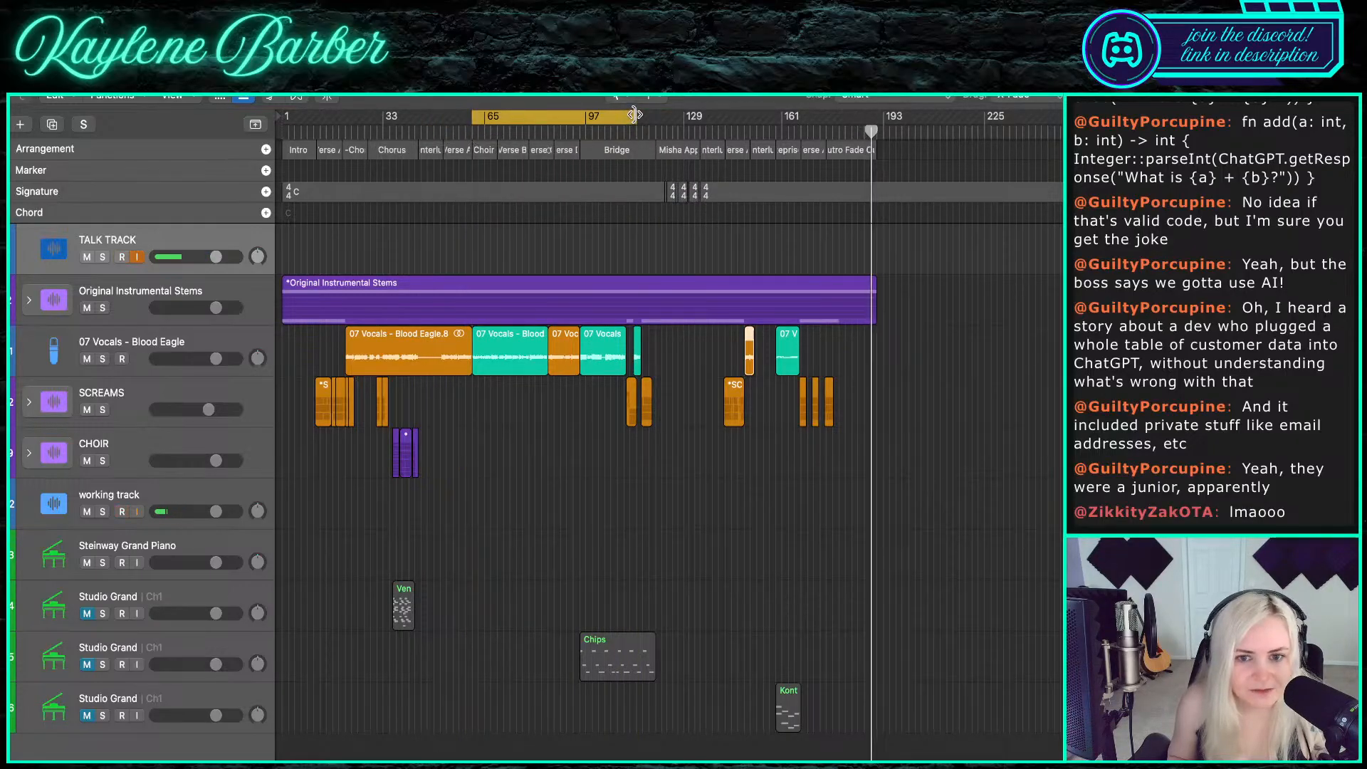
drag(634, 115, 548, 116)
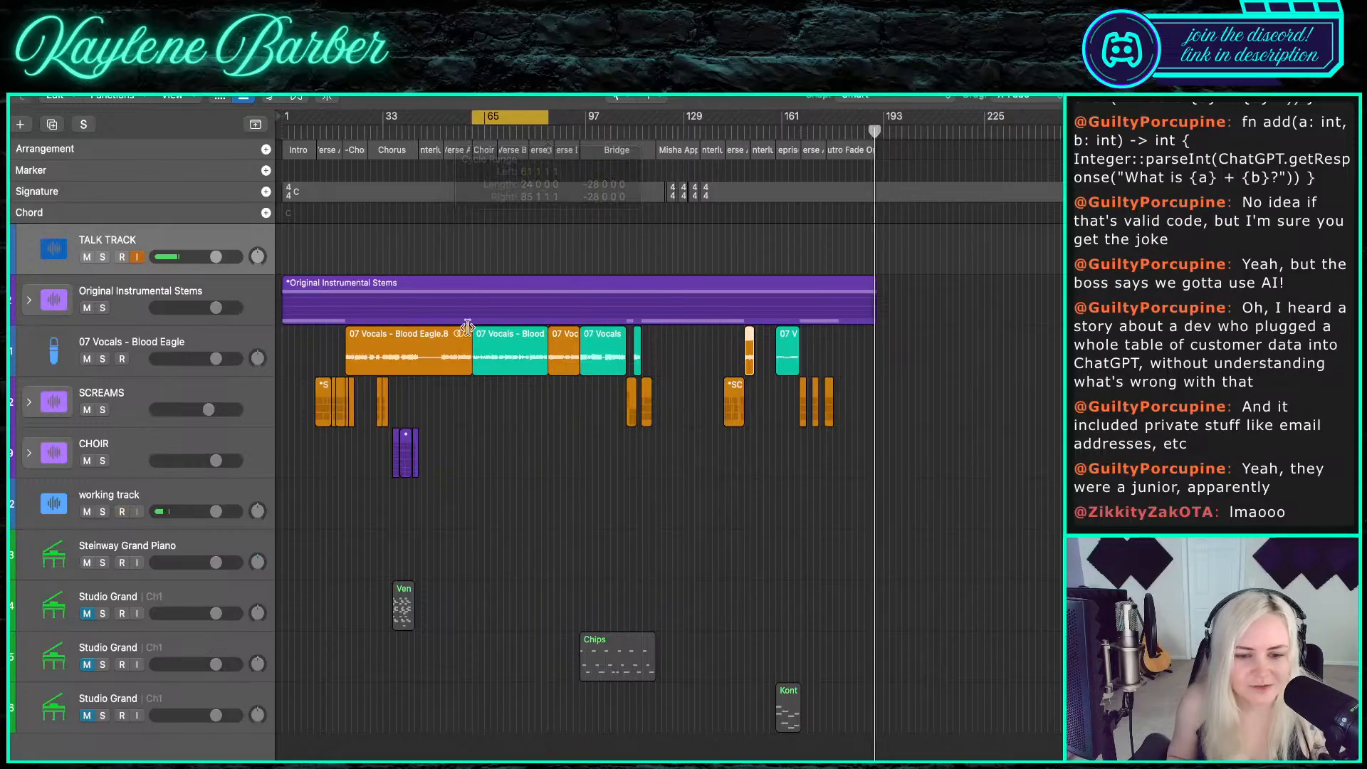
scroll(467, 327, up, 10)
scroll(457, 367, up, 5)
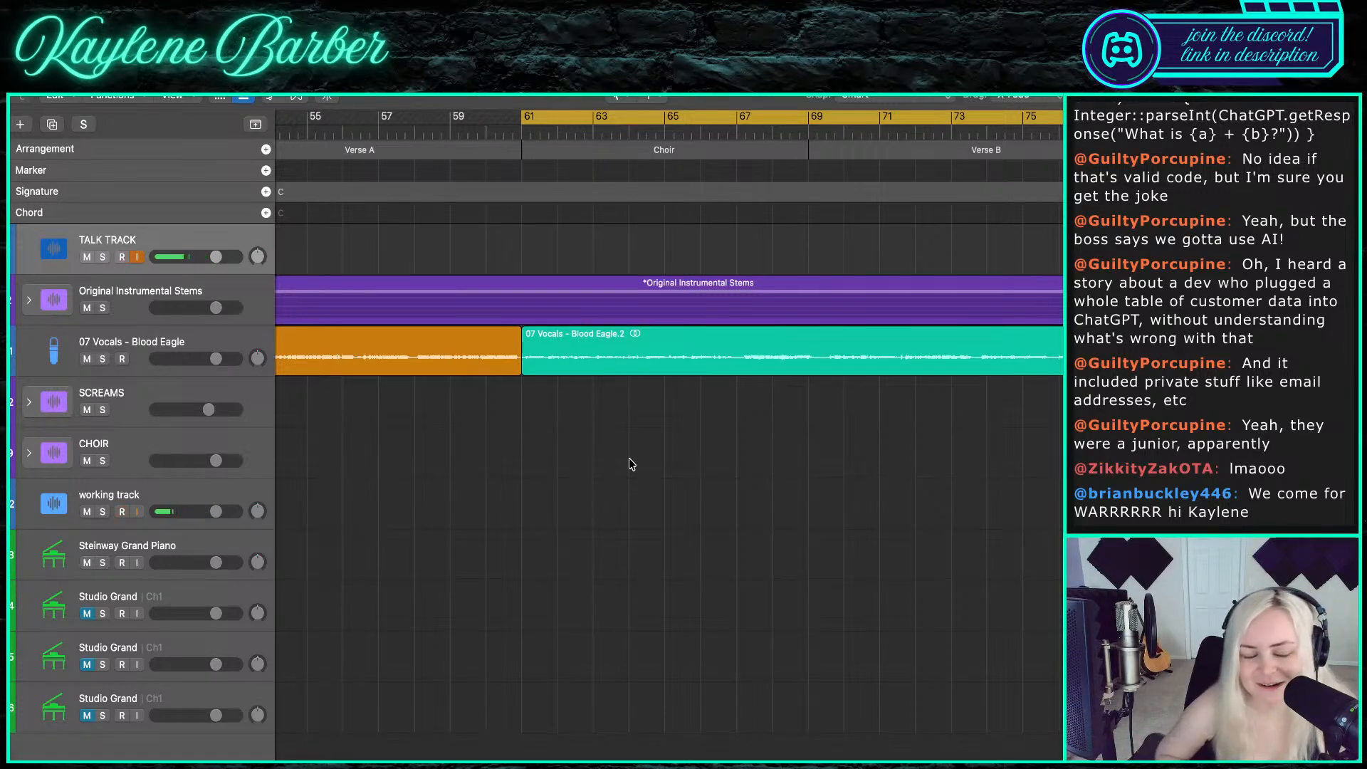
key(z)
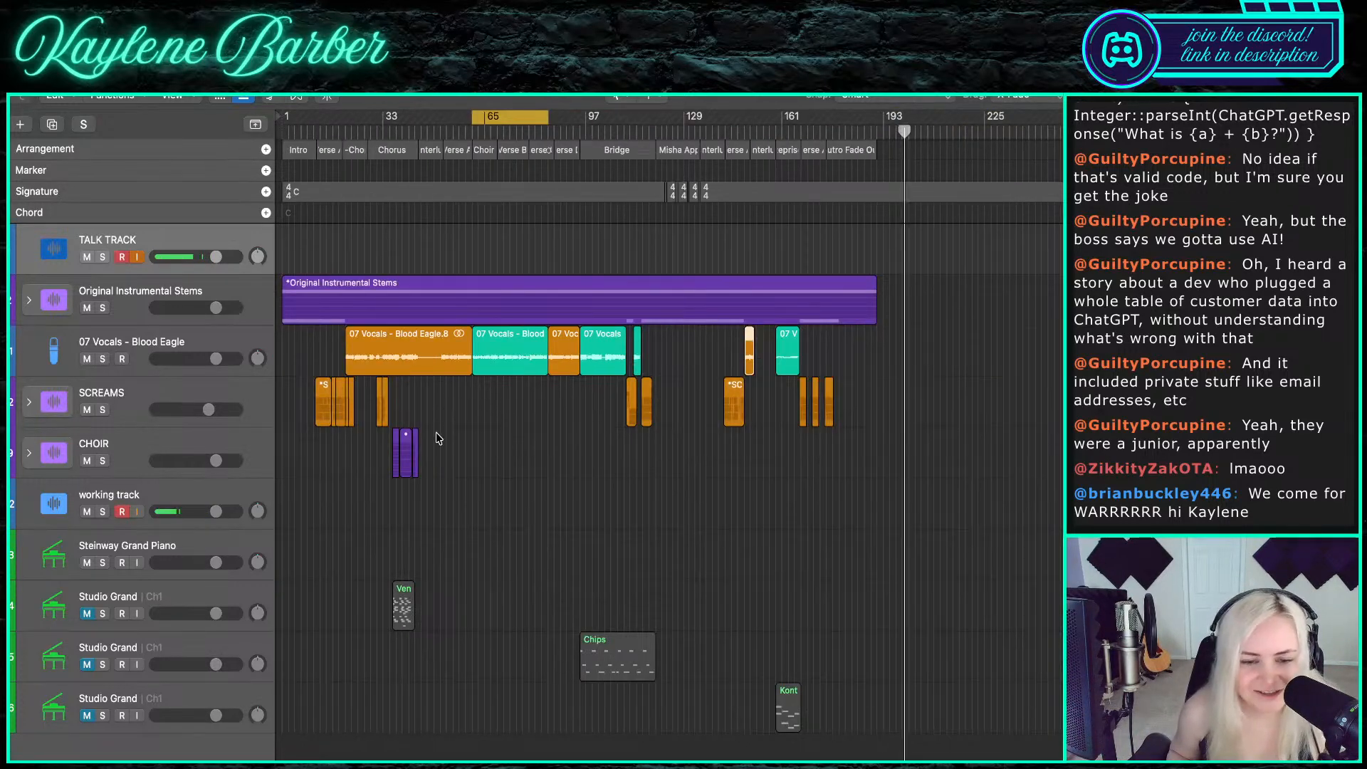
key(z)
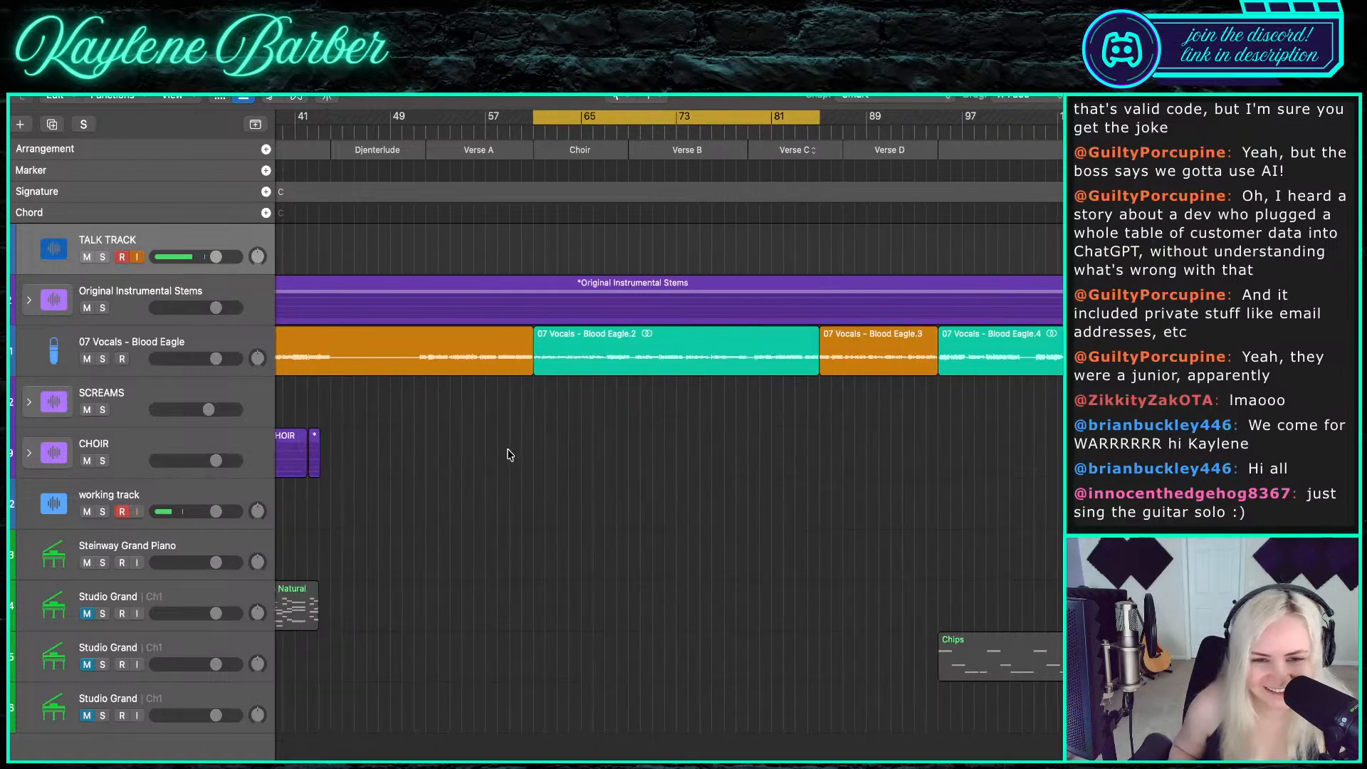
key(z)
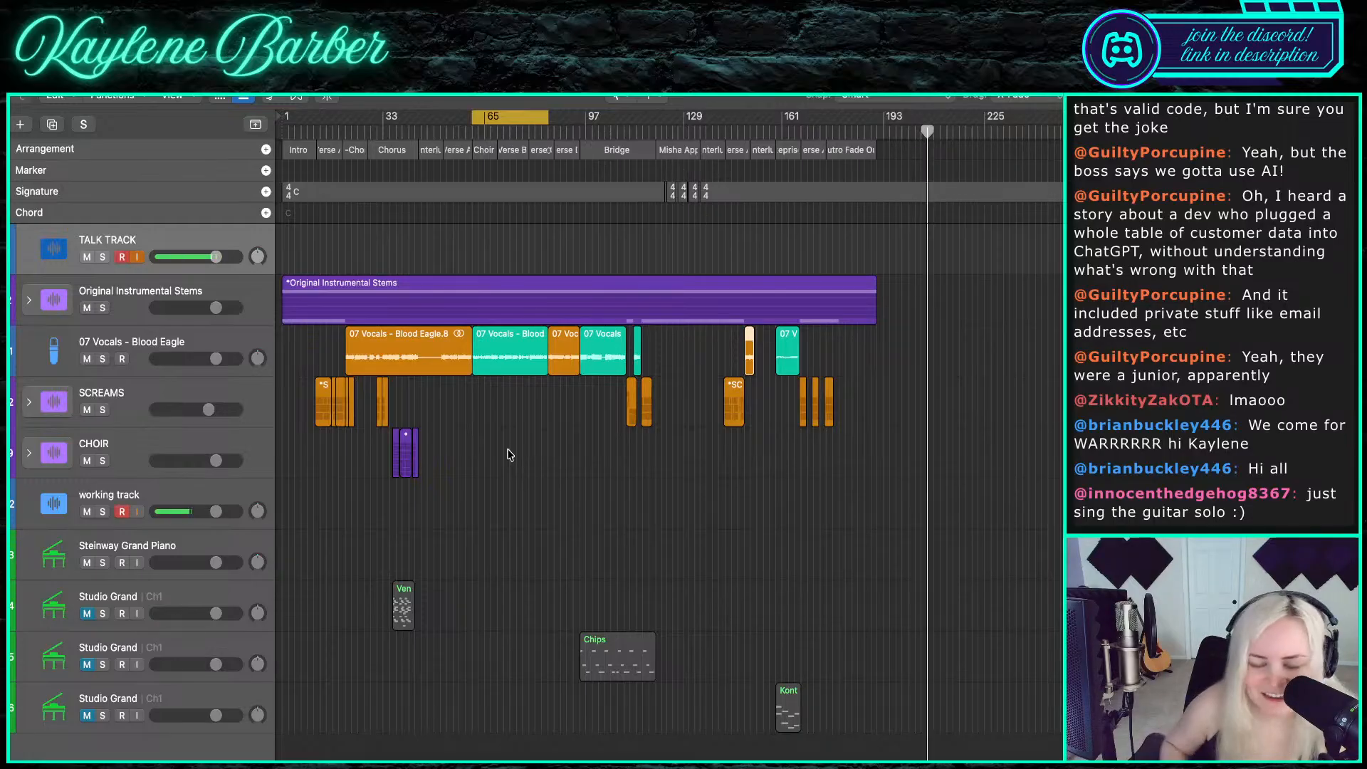
key(c)
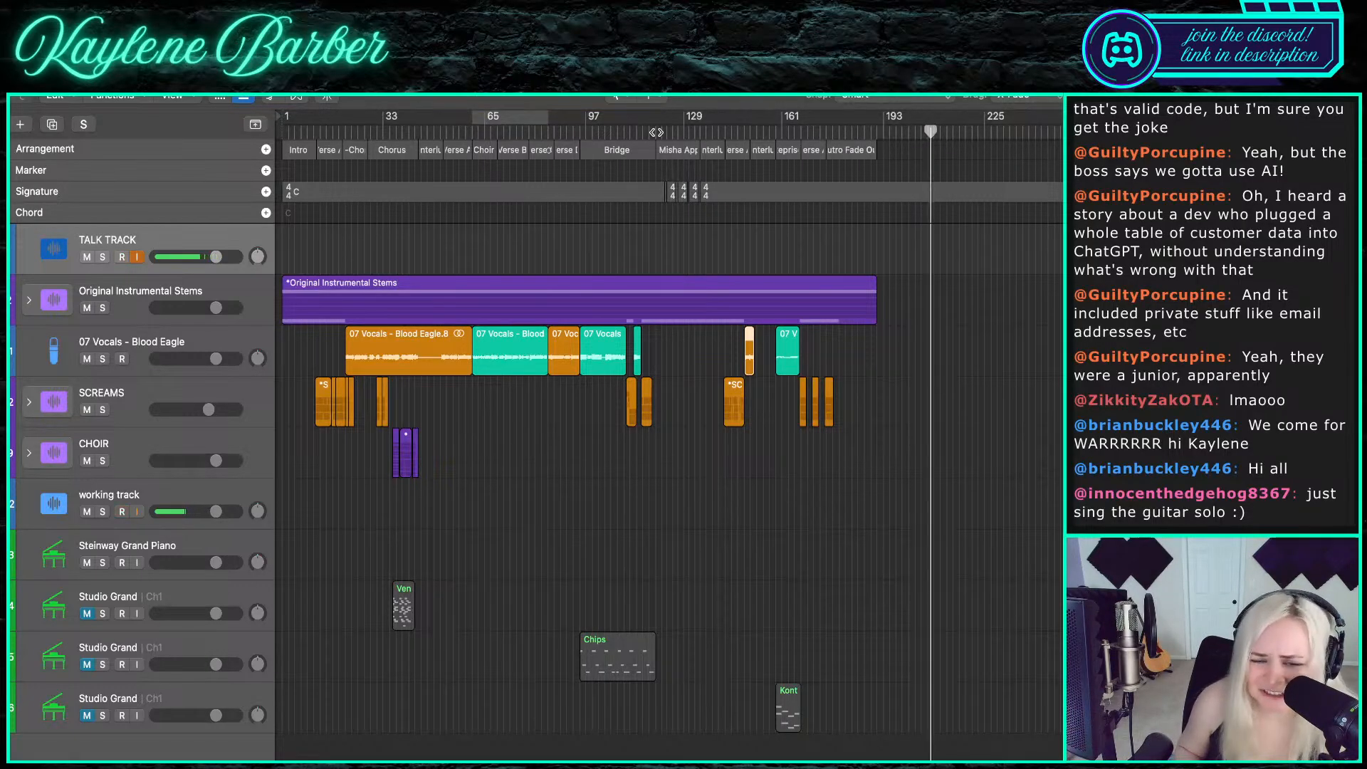
- Play the song from the start of The Solo That Misha Apparently Hates section at bar 119
click(655, 132)
scroll(668, 366, up, 10)
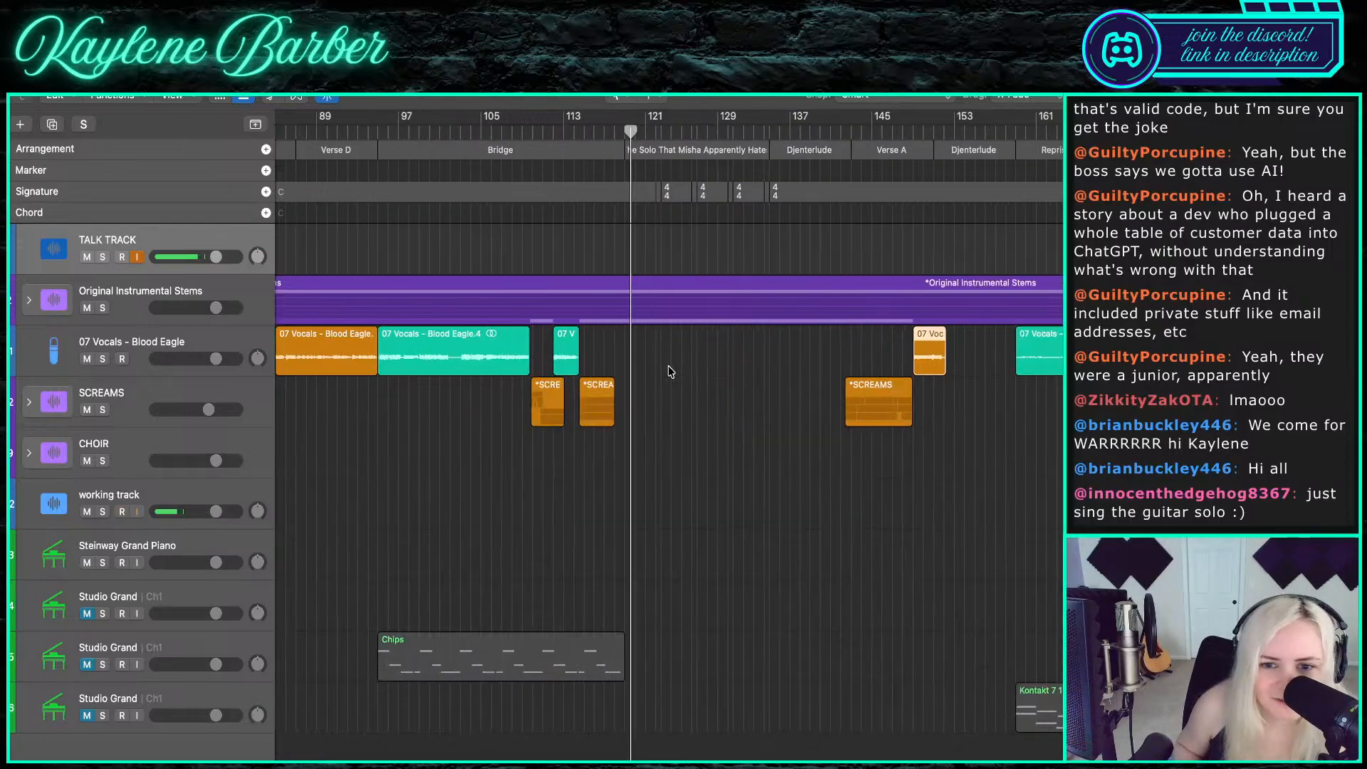
scroll(532, 312, up, 4)
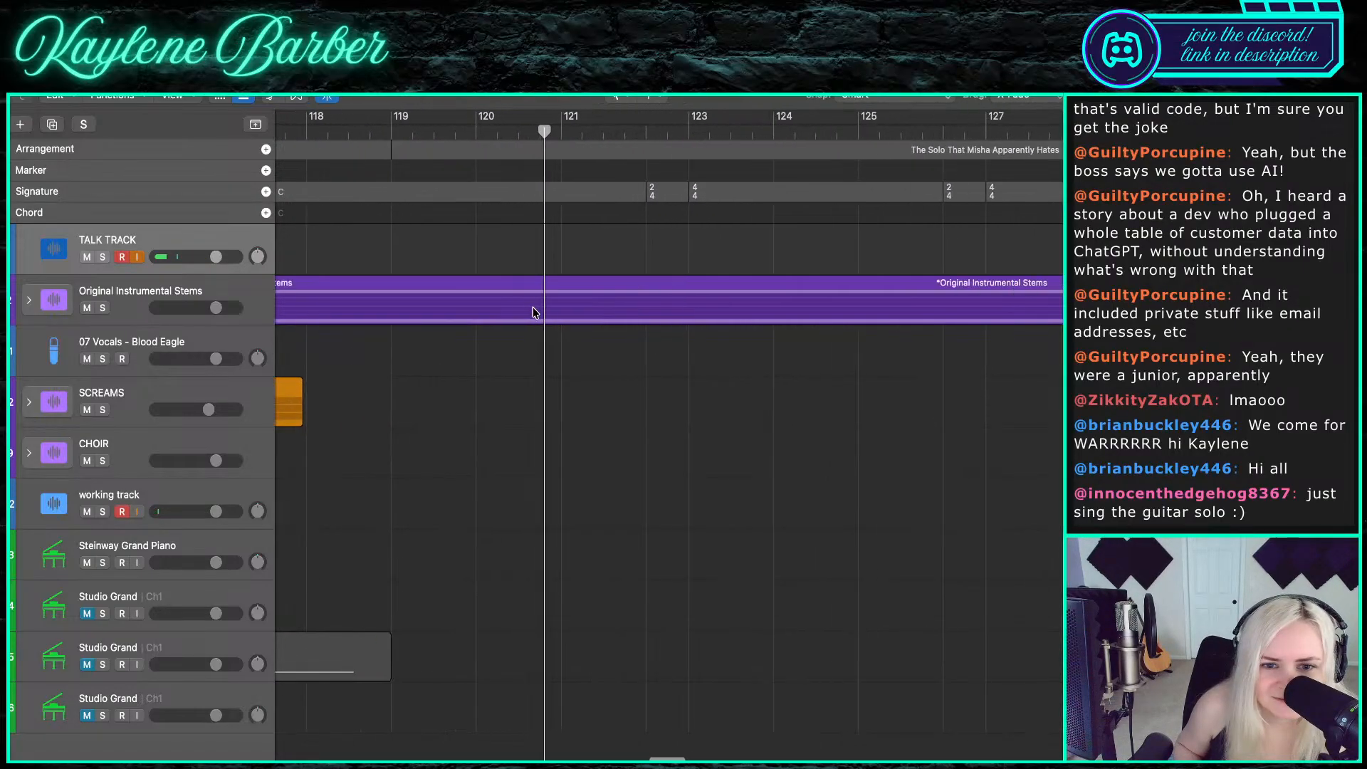
key(space)
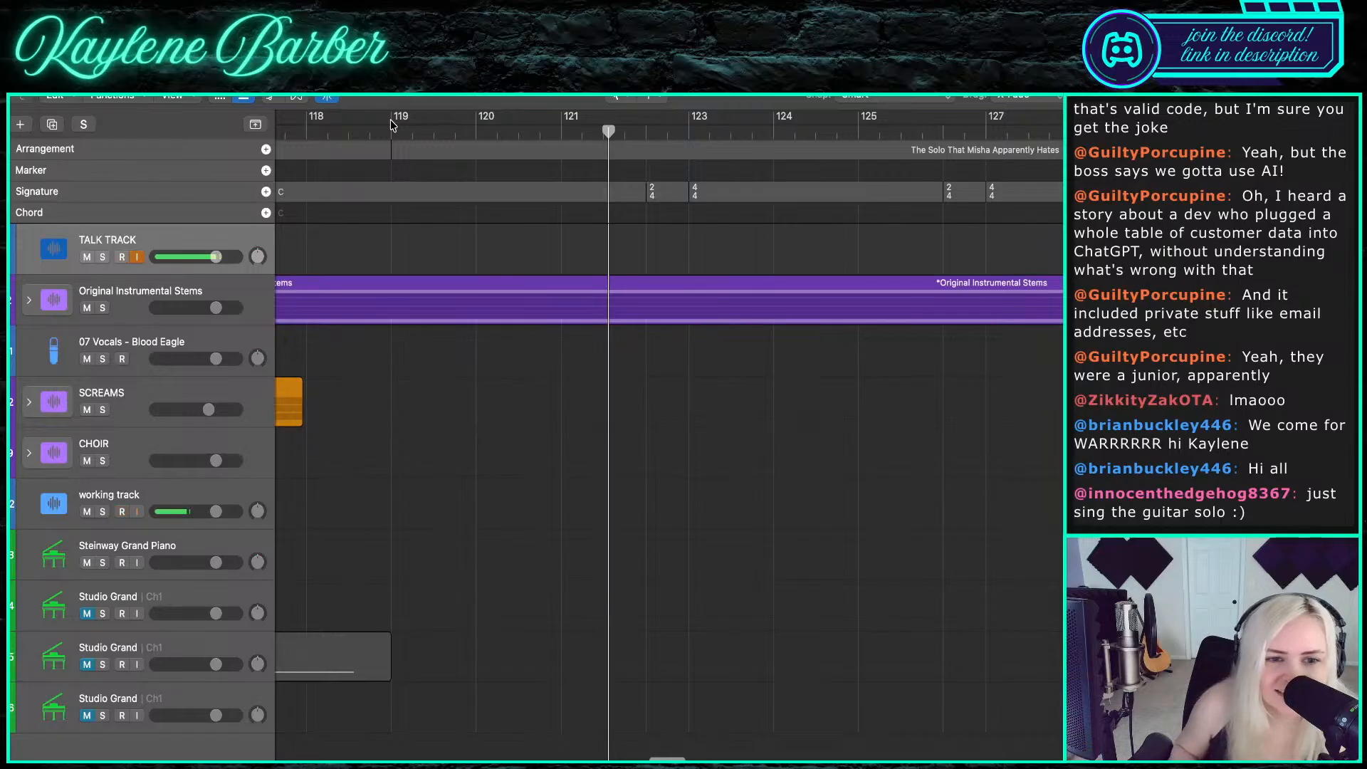
click(392, 132)
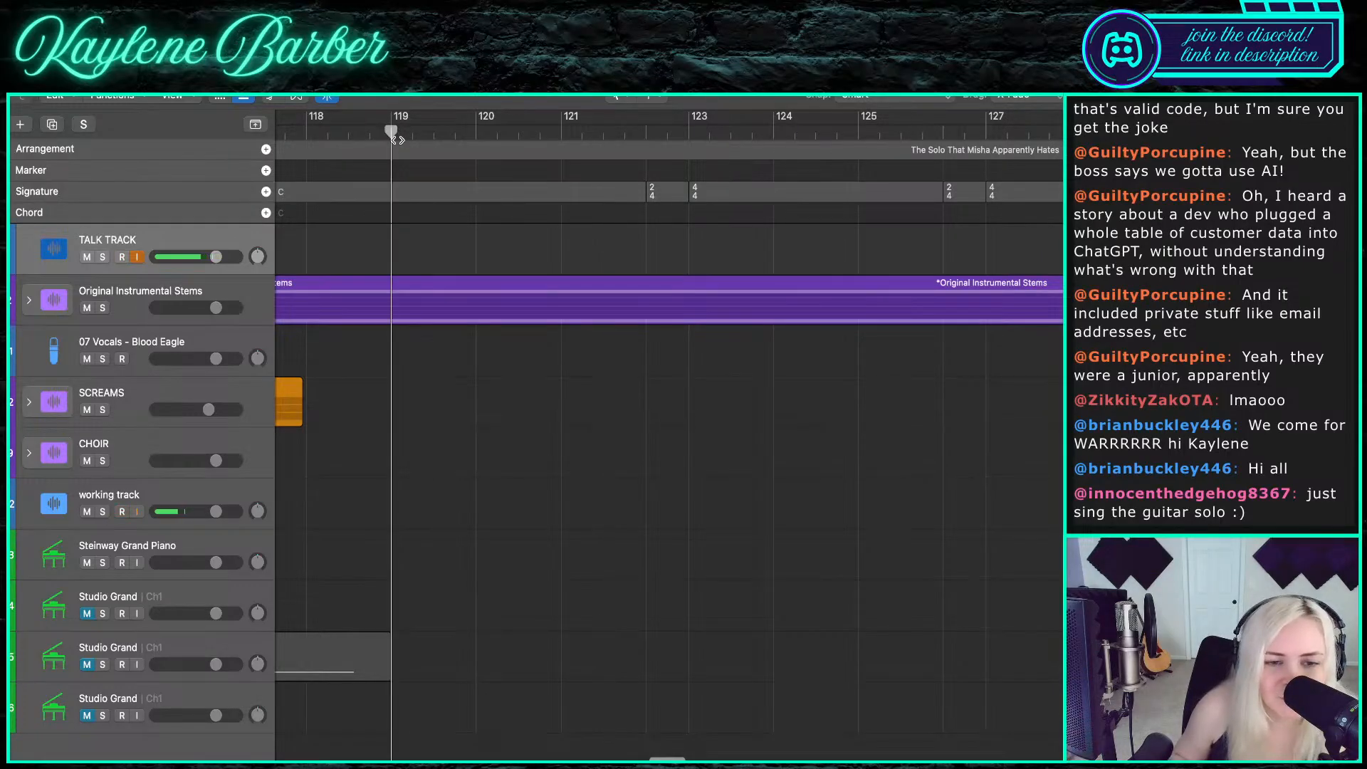
key(space)
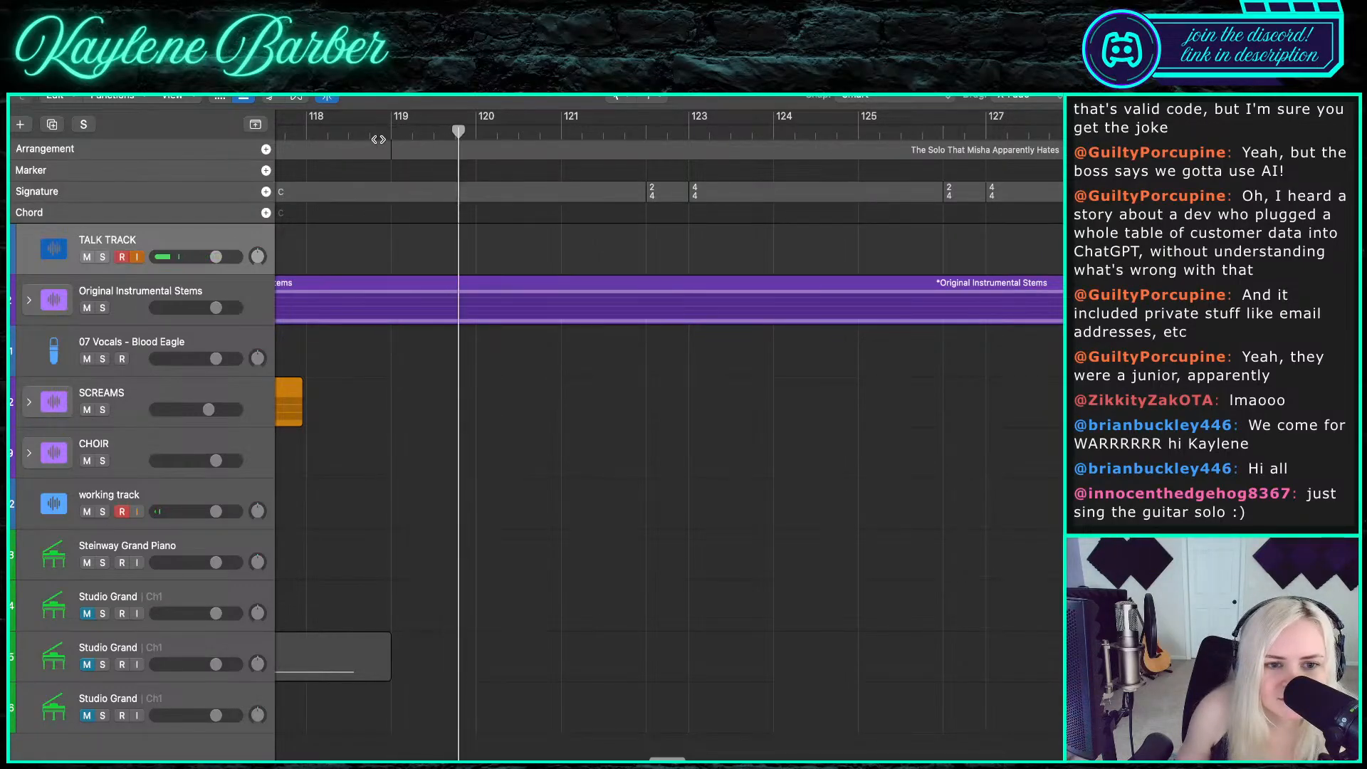
click(356, 138)
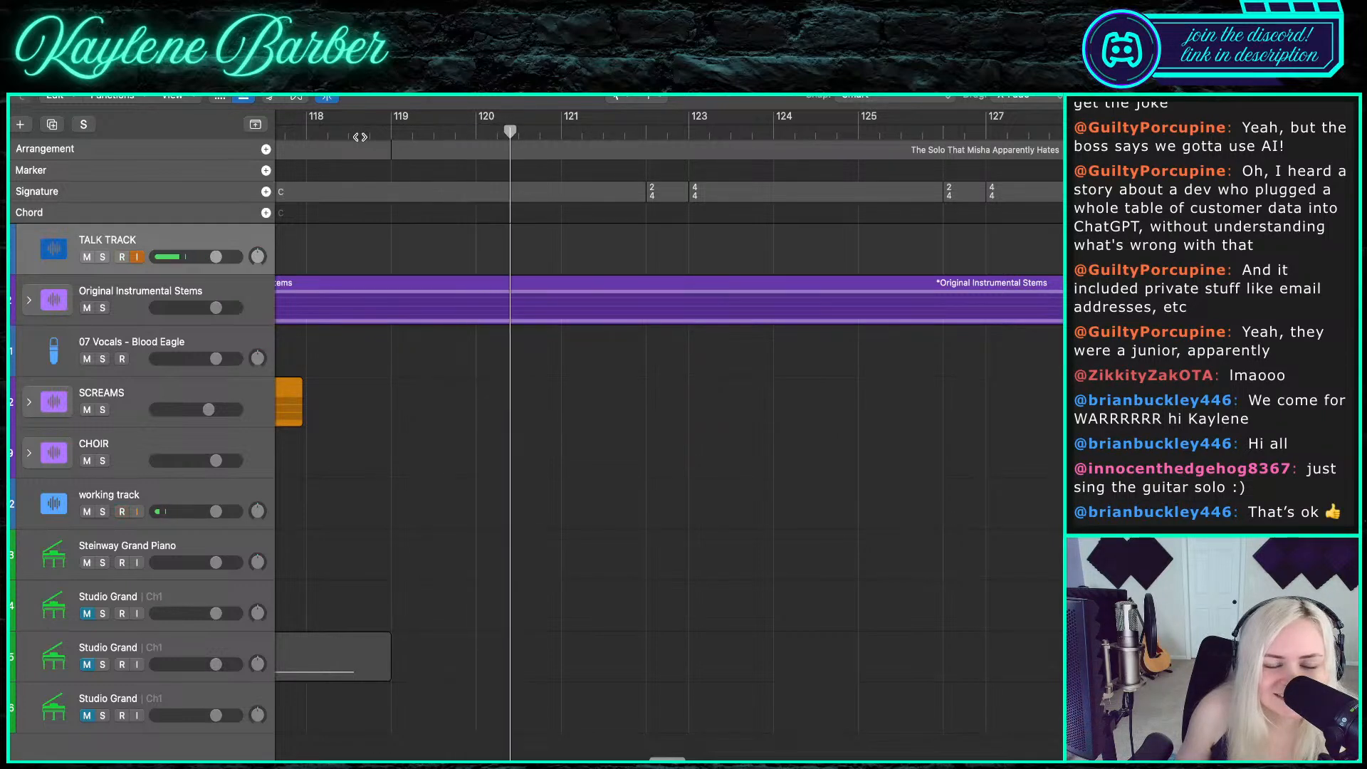
key(r)
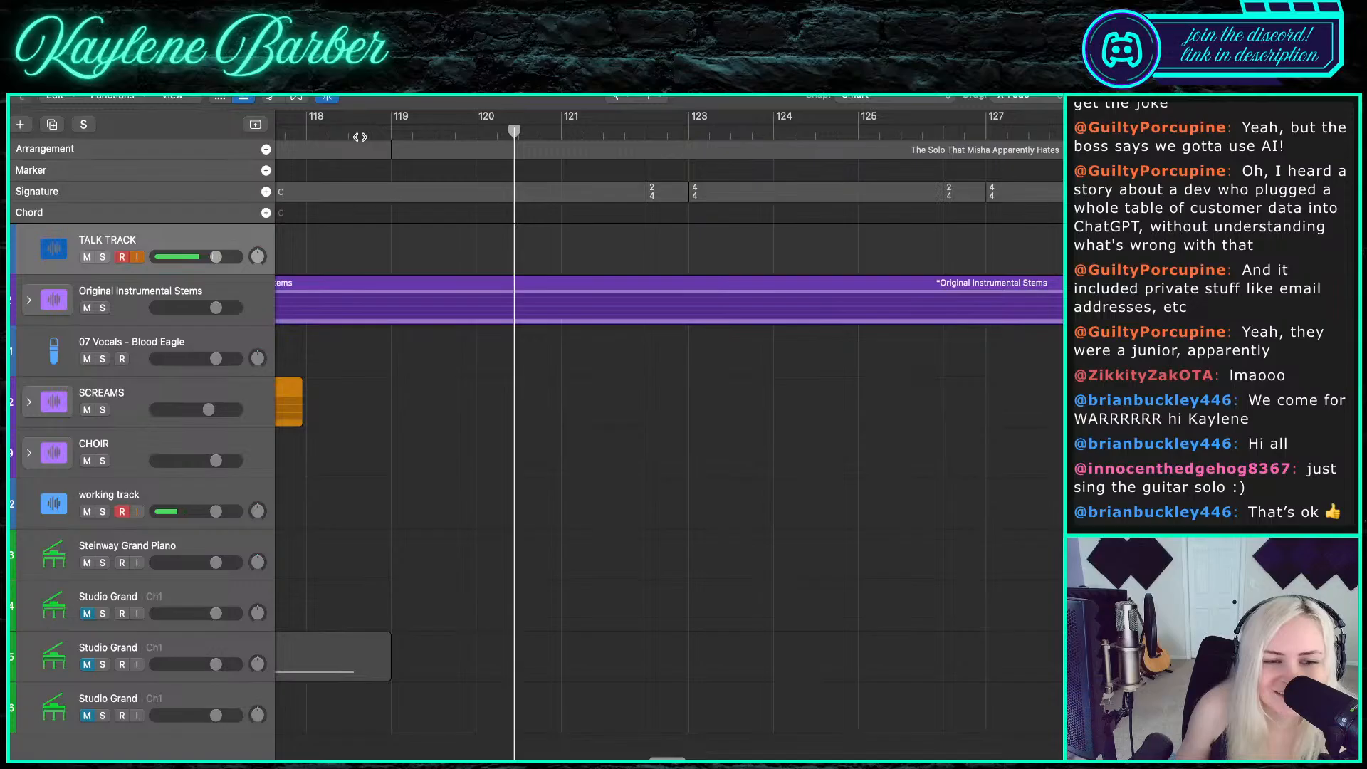